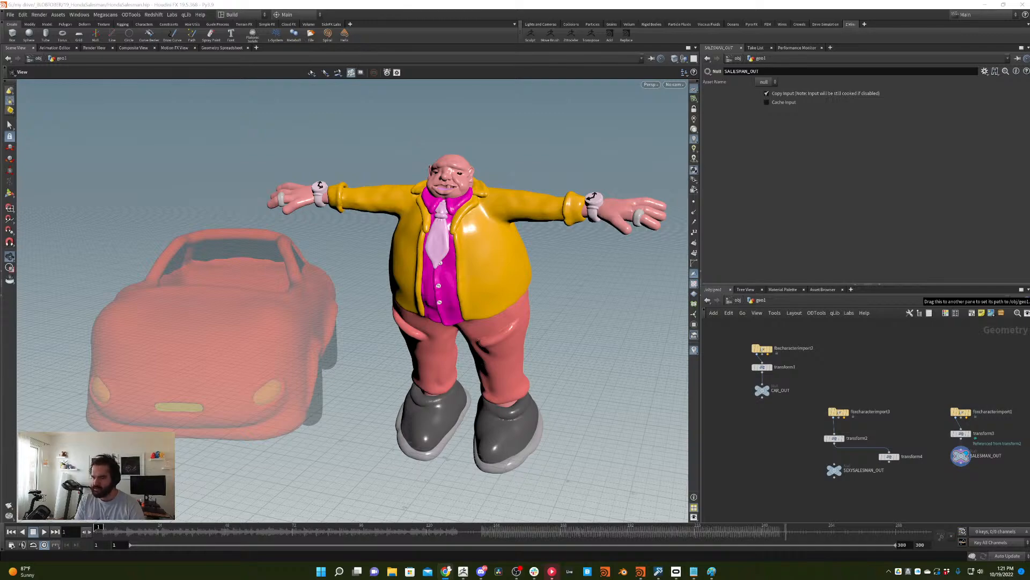
- Switch to the Chrome window with the collab stream tweet, view it, and minimise the browser
{"action": "mouse_move", "coordinate": [446, 571]}
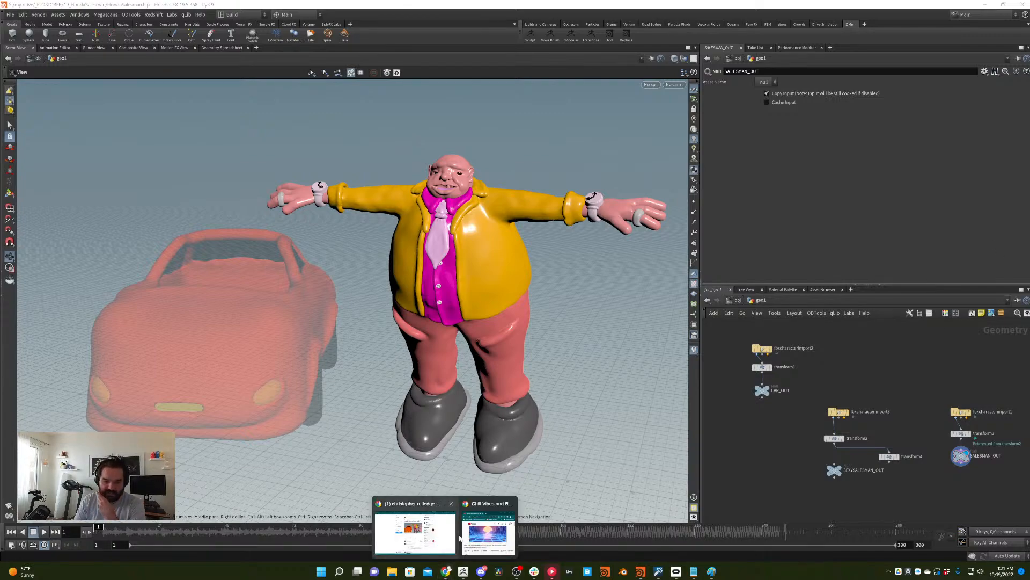
{"action": "left_click", "coordinate": [452, 534]}
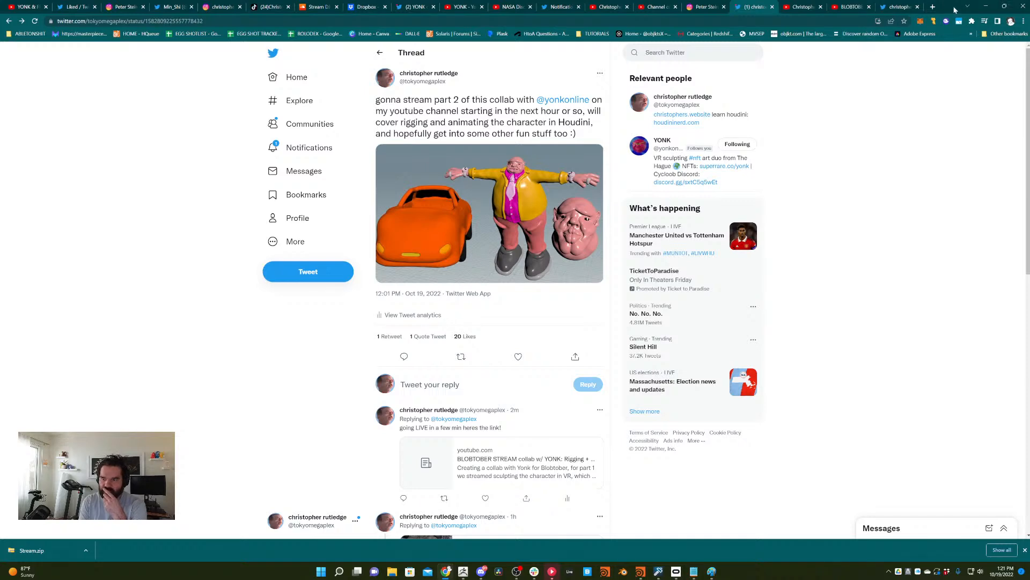
{"action": "left_click", "coordinate": [986, 6]}
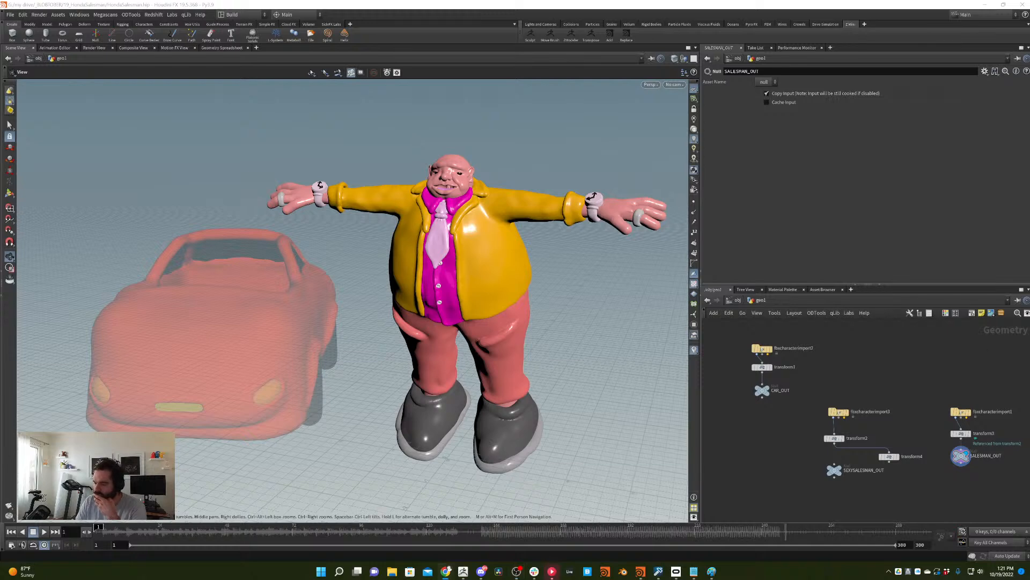
- Look through the Downloads folder in File Explorer, and switch to the Chrome window with the Blobtober post
{"action": "key", "text": "super+e"}
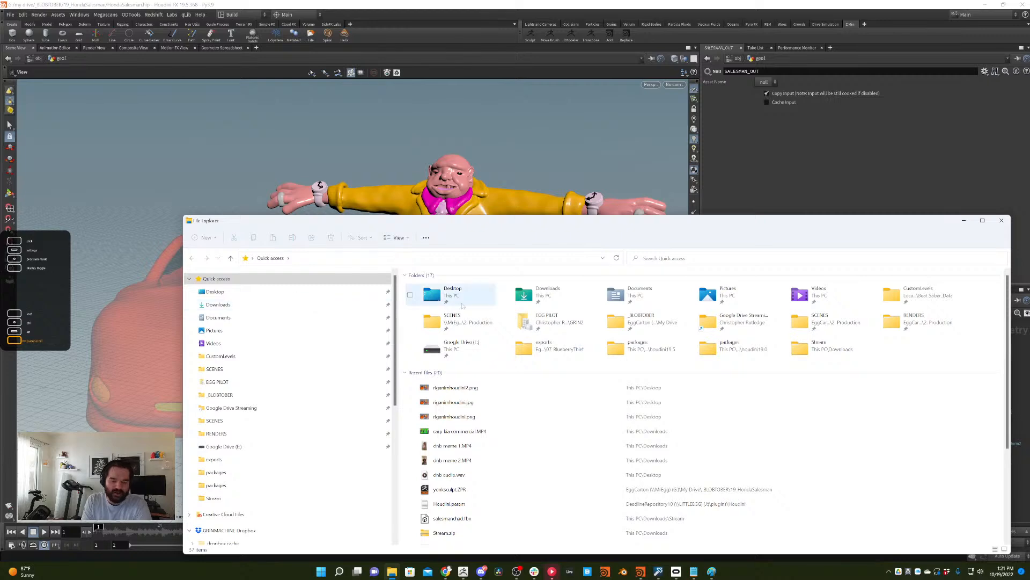
{"action": "left_click", "coordinate": [310, 306]}
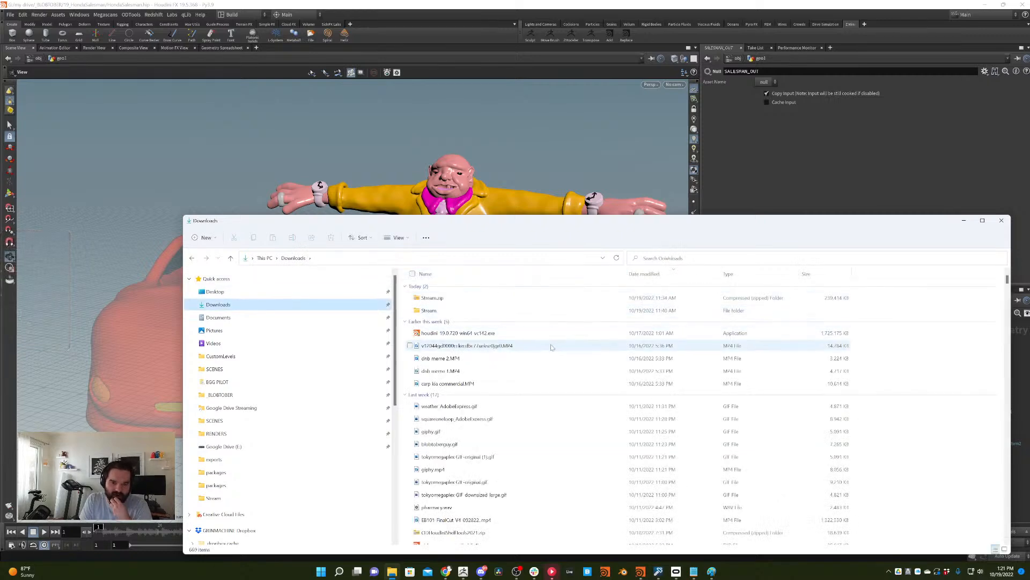
{"action": "left_click", "coordinate": [537, 371]}
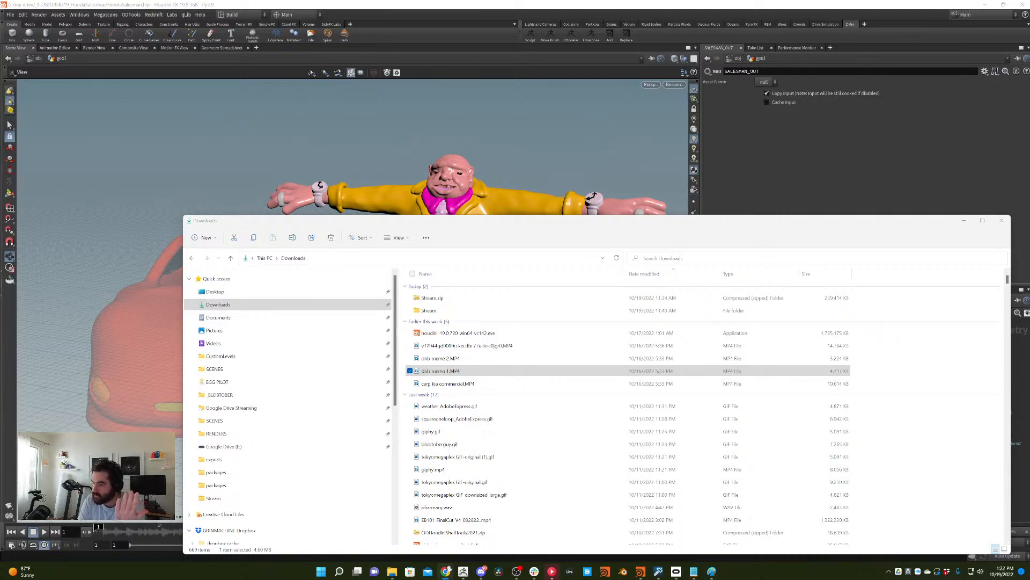
{"action": "key", "text": "alt+Tab"}
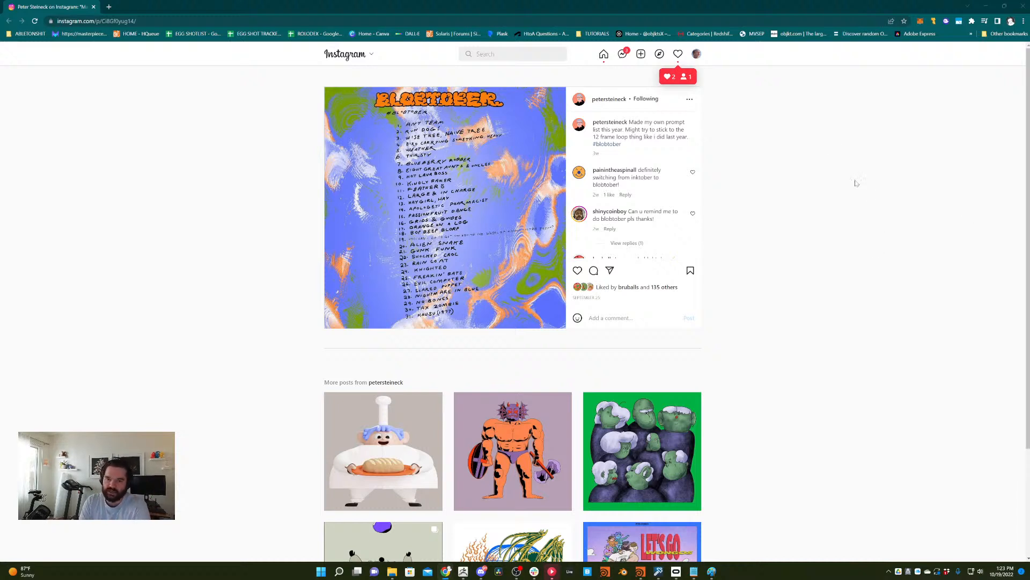
- Open Instagram in a new browser tab and go to the account's own profile
{"action": "key", "text": "ctrl+t"}
{"action": "type", "text": "instagram"}
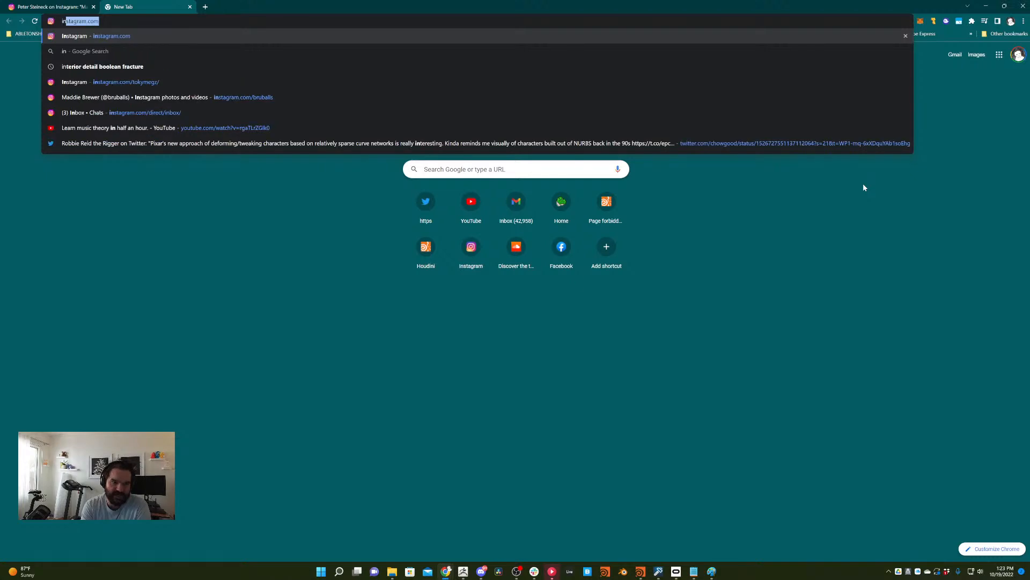
{"action": "key", "text": "Return"}
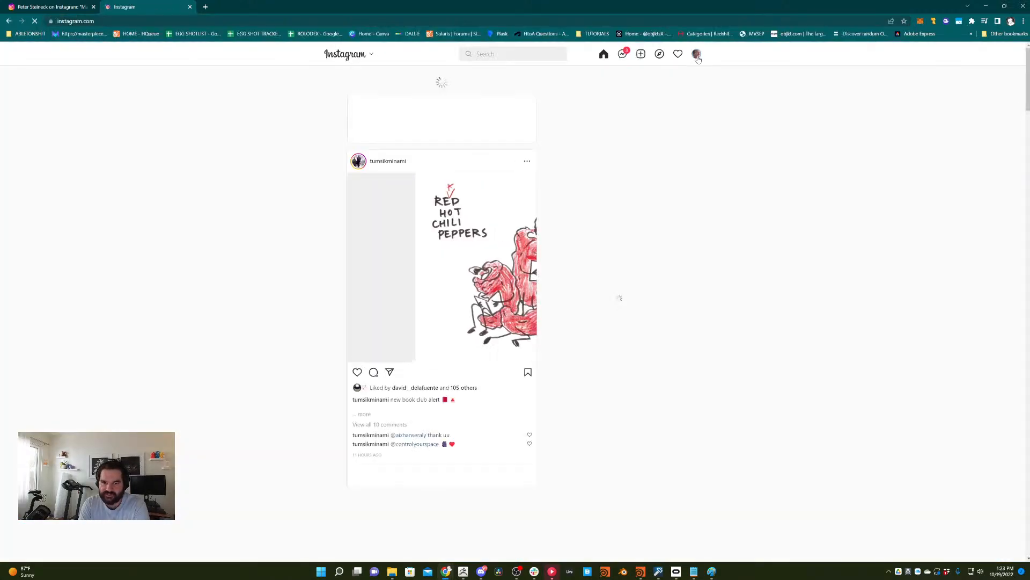
{"action": "left_click", "coordinate": [697, 55]}
{"action": "left_click", "coordinate": [669, 74]}
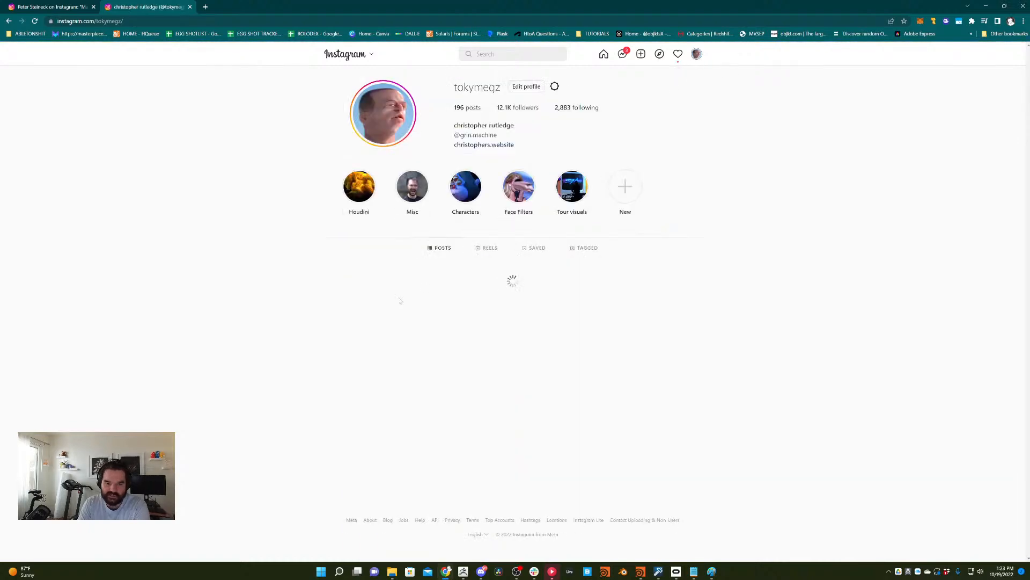
- View the Blueberry Robber, Thirsty and Weather Blobtober posts on the profile, and return to the post grid
{"action": "left_click", "coordinate": [510, 317]}
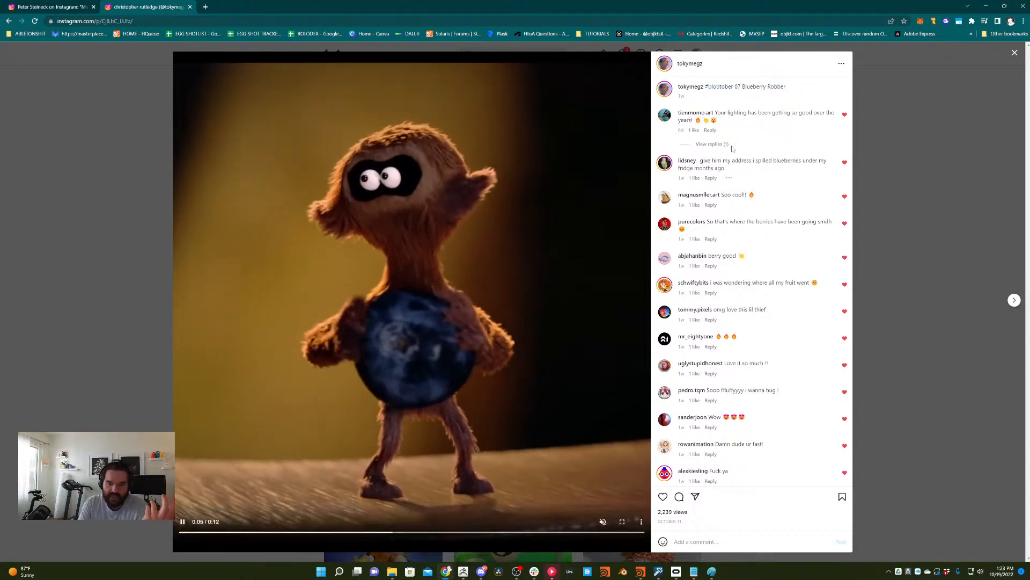
{"action": "left_click", "coordinate": [820, 102]}
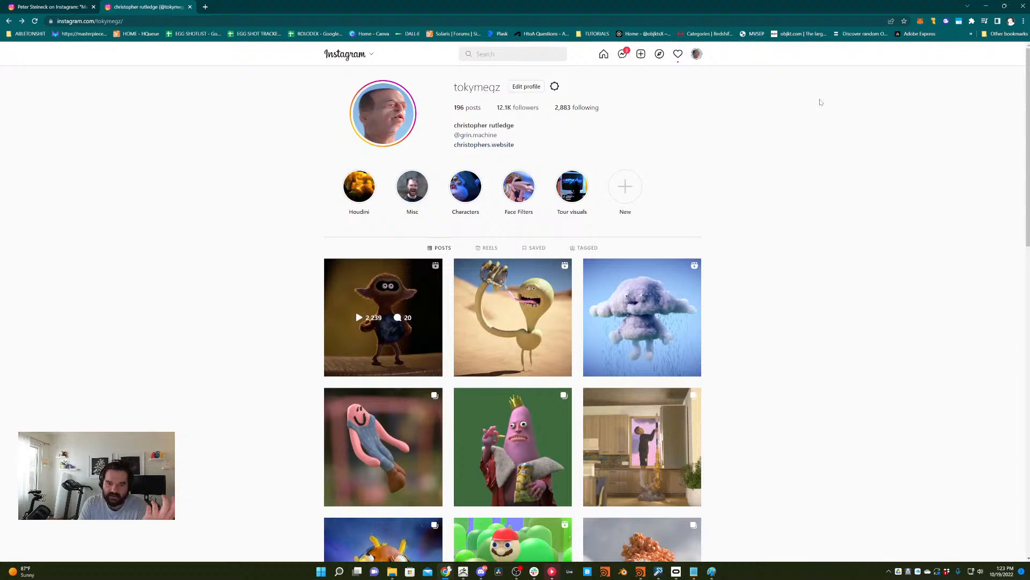
{"action": "left_click", "coordinate": [503, 283]}
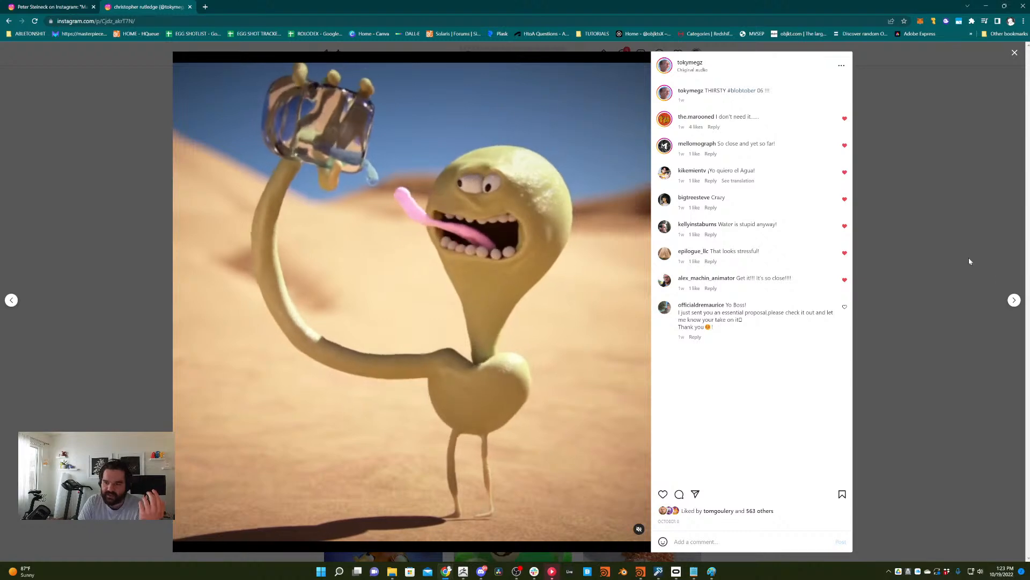
{"action": "left_click", "coordinate": [1014, 300]}
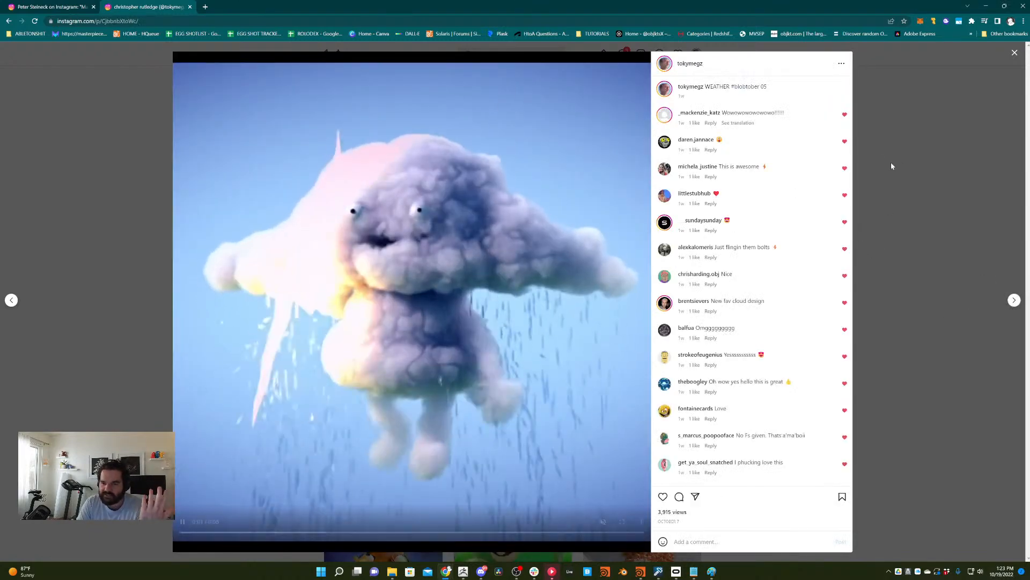
{"action": "left_click", "coordinate": [911, 168]}
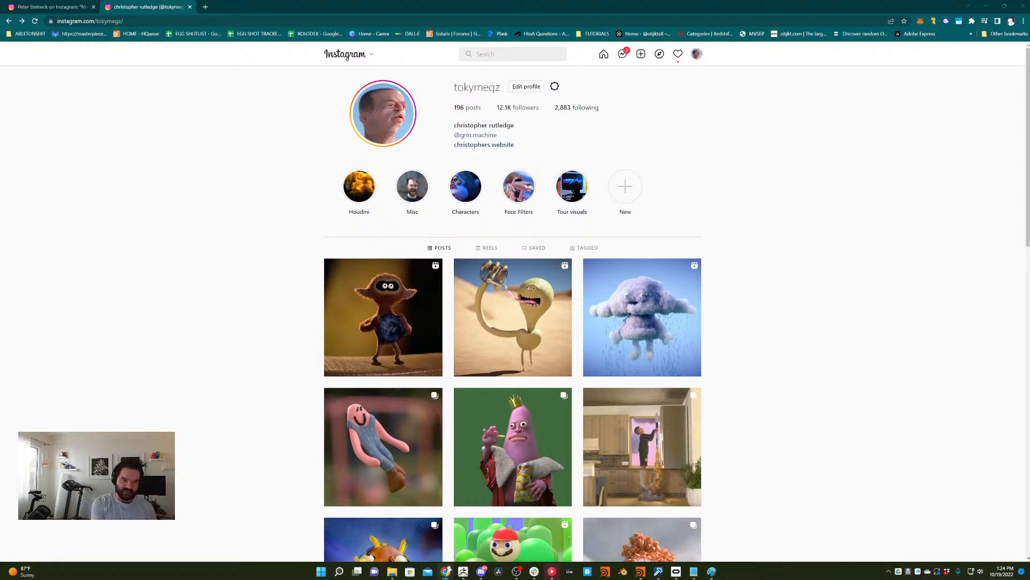
- Return to the Blobtober prompt list post and enlarge the page to read the prompts
{"action": "left_click", "coordinate": [52, 6]}
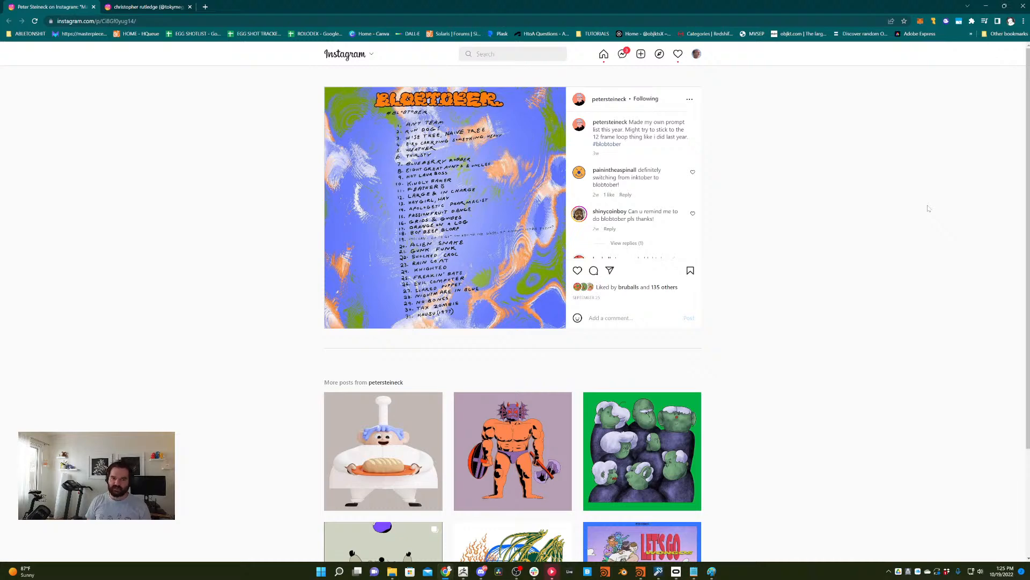
{"action": "scroll", "coordinate": [929, 208], "scroll_direction": "up", "scroll_amount": 4, "text": "ctrl"}
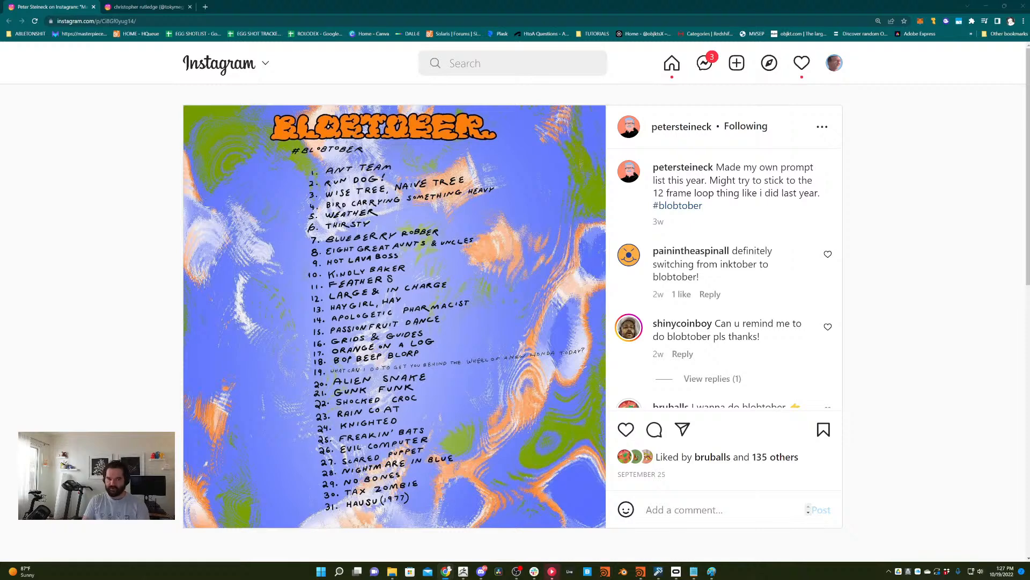
- Search Instagram for "yonk", open the yonk.online profile and browse its post grid
{"action": "left_click", "coordinate": [531, 71]}
{"action": "type", "text": "yonk"}
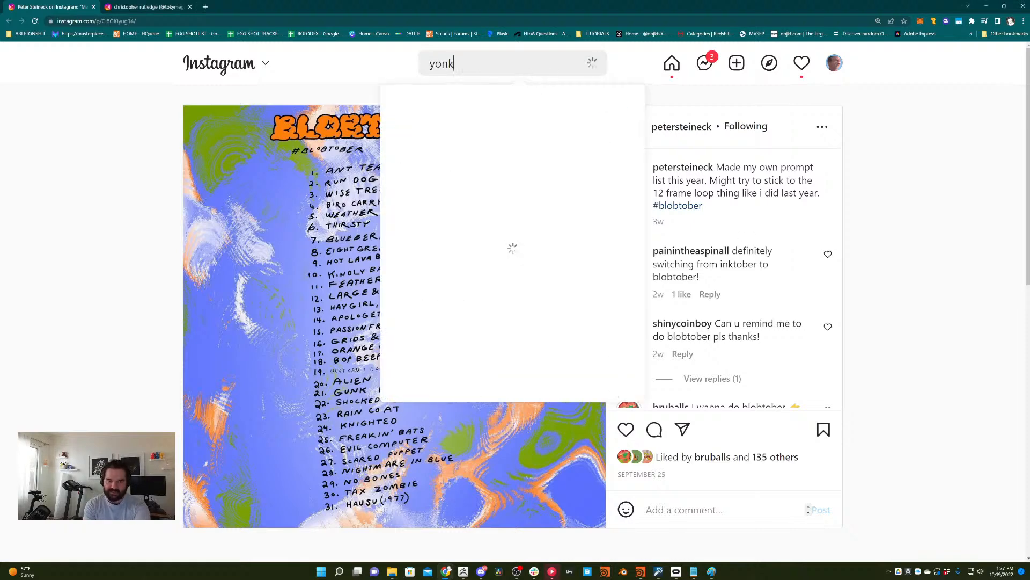
{"action": "left_click", "coordinate": [498, 392]}
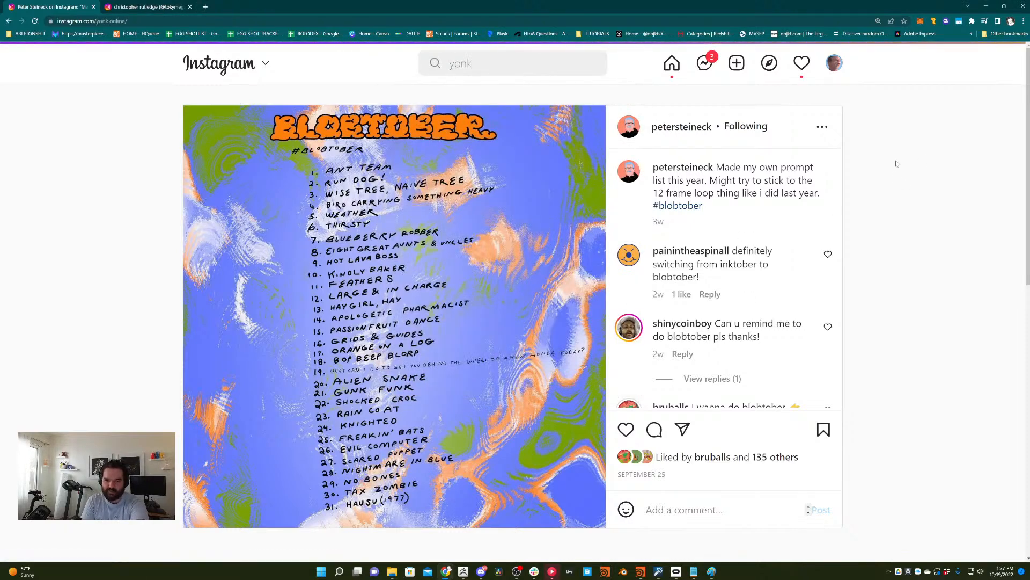
{"action": "scroll", "coordinate": [879, 229], "scroll_direction": "down", "scroll_amount": 2}
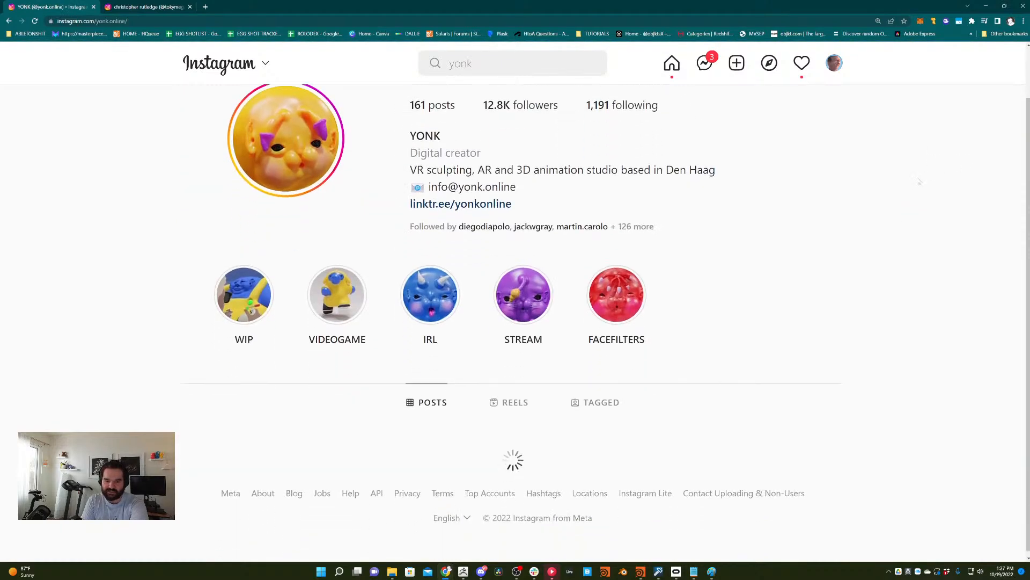
{"action": "scroll", "coordinate": [879, 229], "scroll_direction": "down", "scroll_amount": 6}
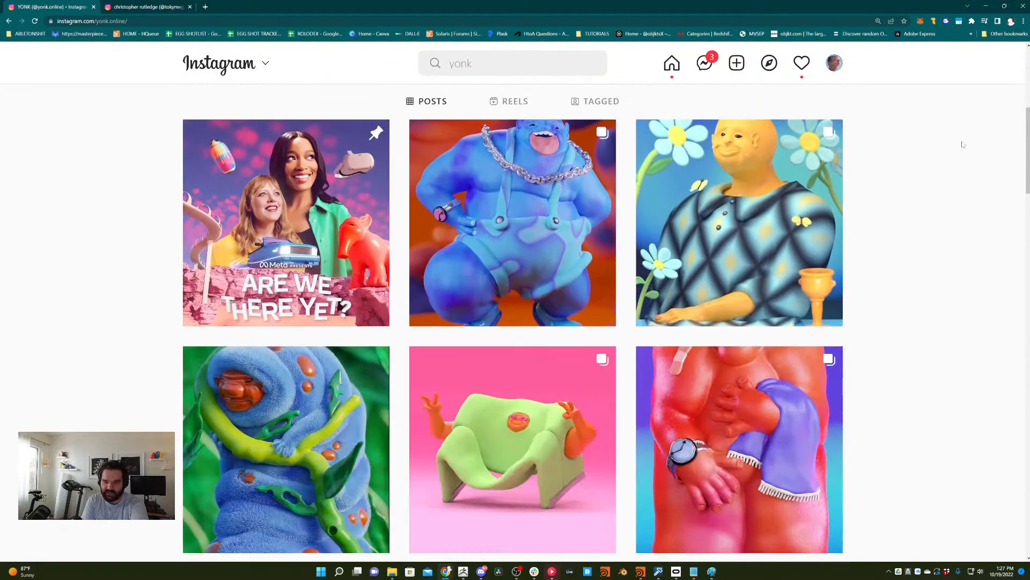
{"action": "scroll", "coordinate": [918, 200], "scroll_direction": "down", "scroll_amount": 3}
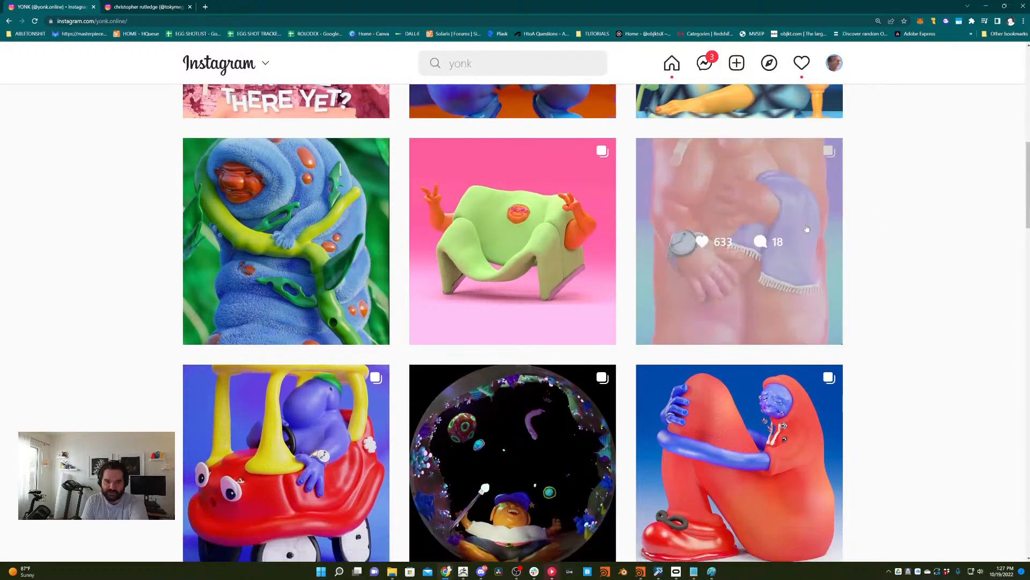
- View YONK's post of the creature with the purple towel, and open the post of the sad letter N
{"action": "left_click", "coordinate": [740, 242]}
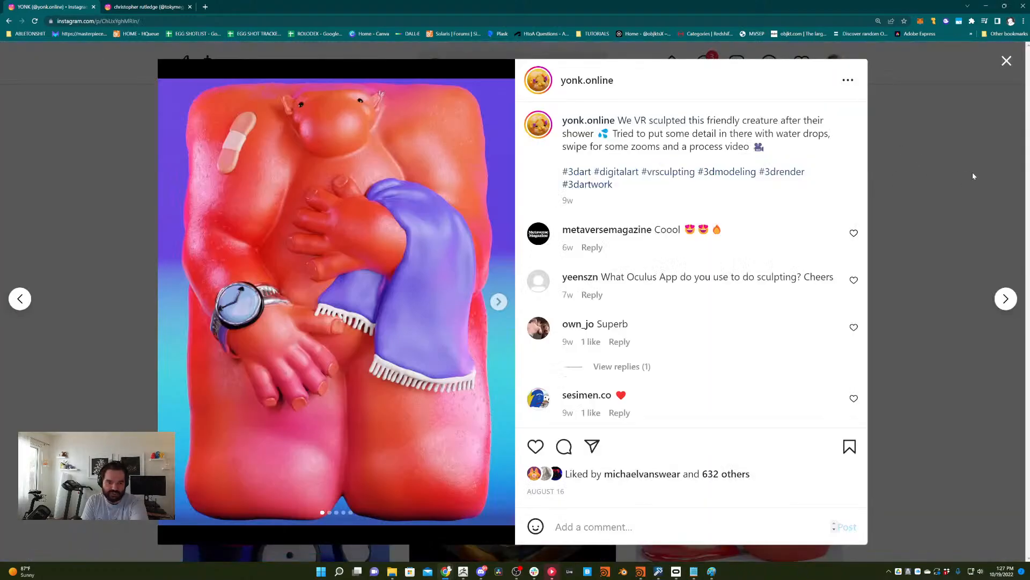
{"action": "left_click", "coordinate": [973, 173]}
{"action": "scroll", "coordinate": [755, 264], "scroll_direction": "down", "scroll_amount": 3}
{"action": "left_click", "coordinate": [755, 264]}
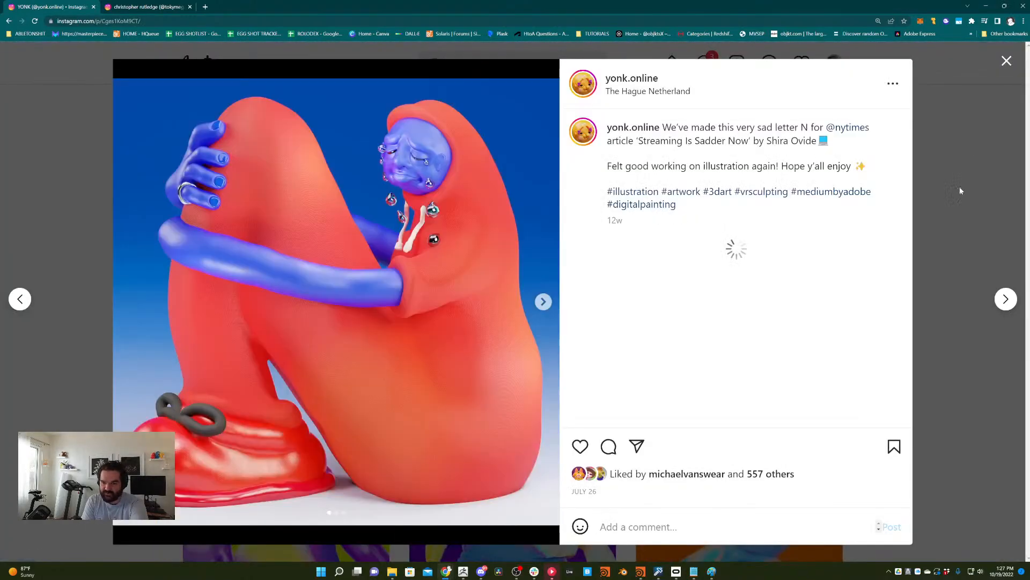
- Step through YONK's following posts, from the Wiggle Room animations and the game devlog to the Tubby typeface
{"action": "left_click", "coordinate": [1006, 300]}
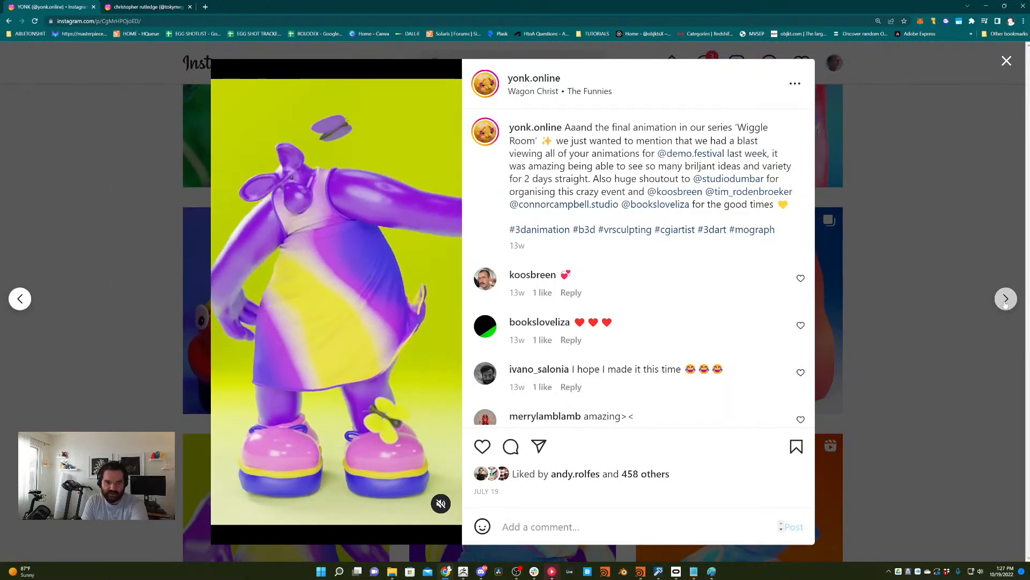
{"action": "left_click", "coordinate": [1006, 299]}
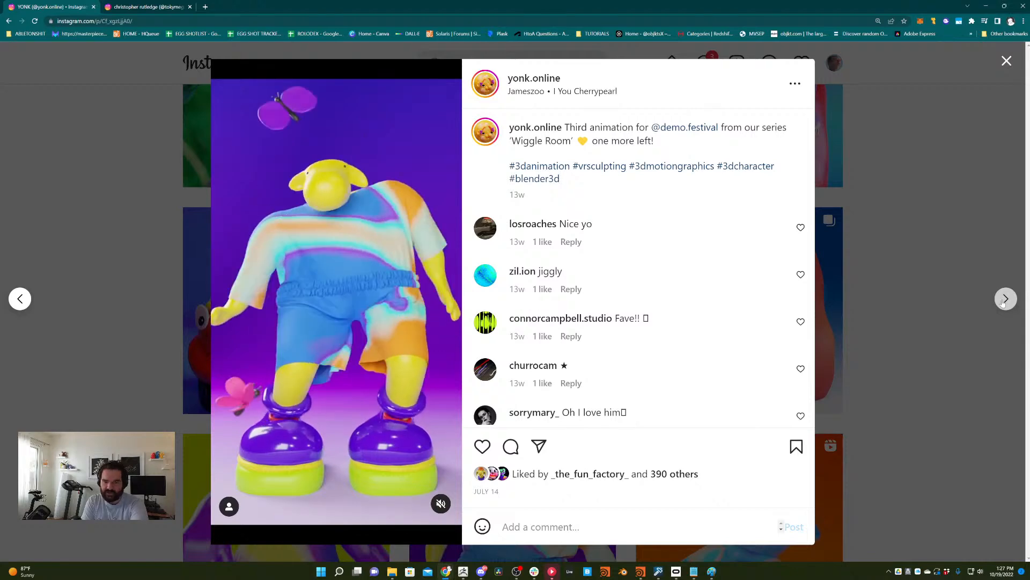
{"action": "left_click", "coordinate": [1004, 302]}
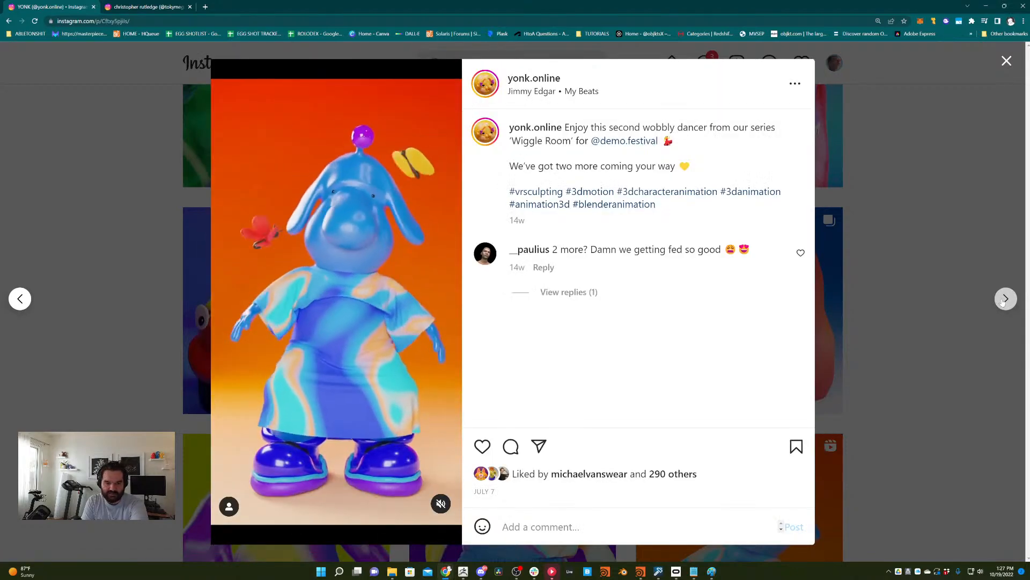
{"action": "left_click", "coordinate": [1005, 301]}
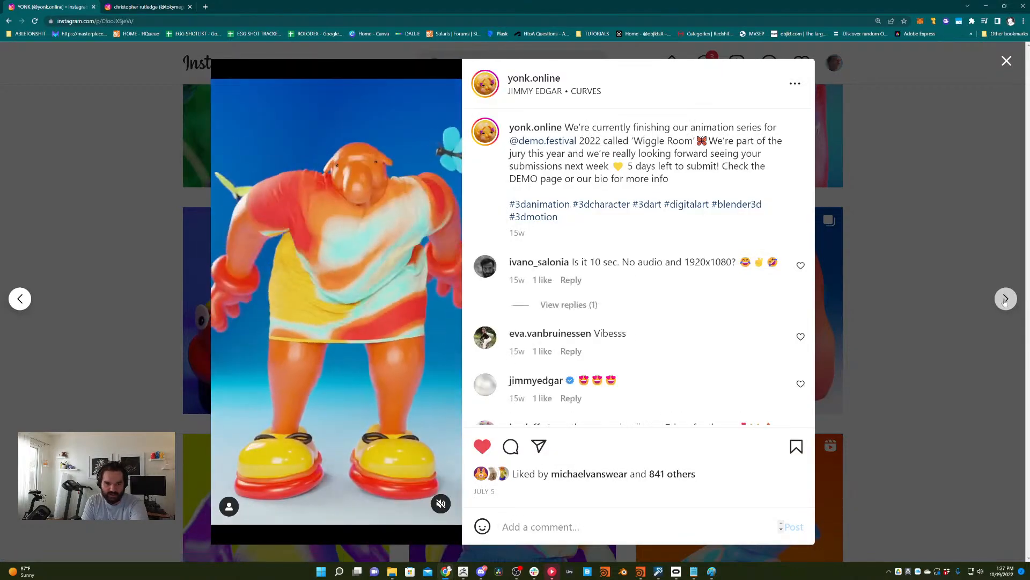
{"action": "left_click", "coordinate": [1005, 301]}
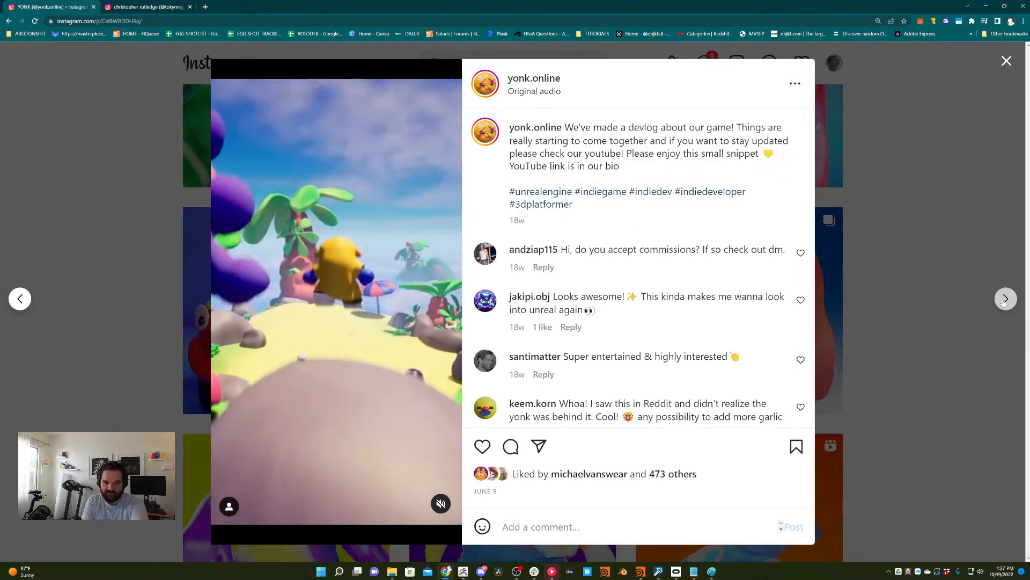
{"action": "right_click", "coordinate": [971, 298]}
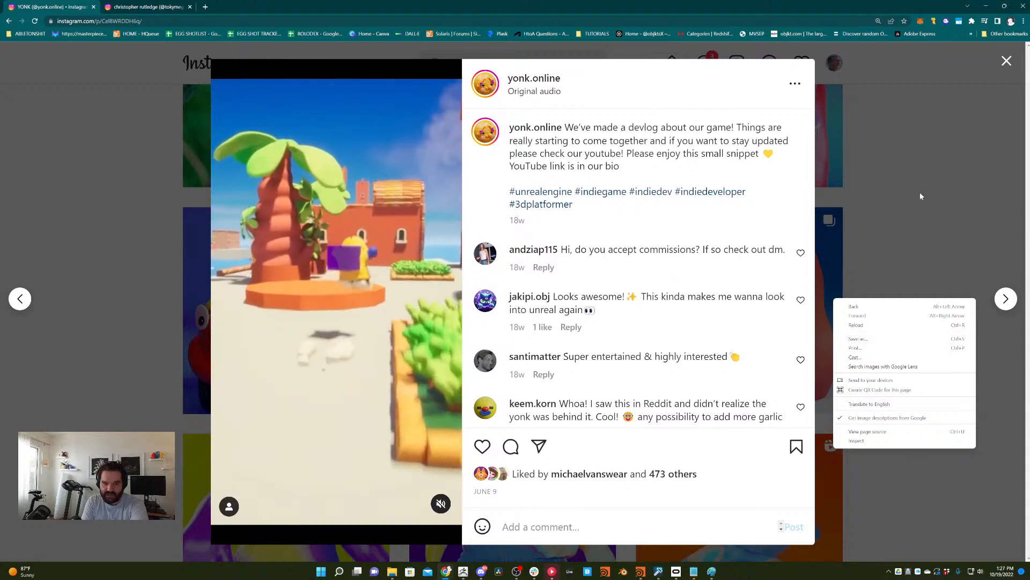
{"action": "left_click", "coordinate": [678, 227]}
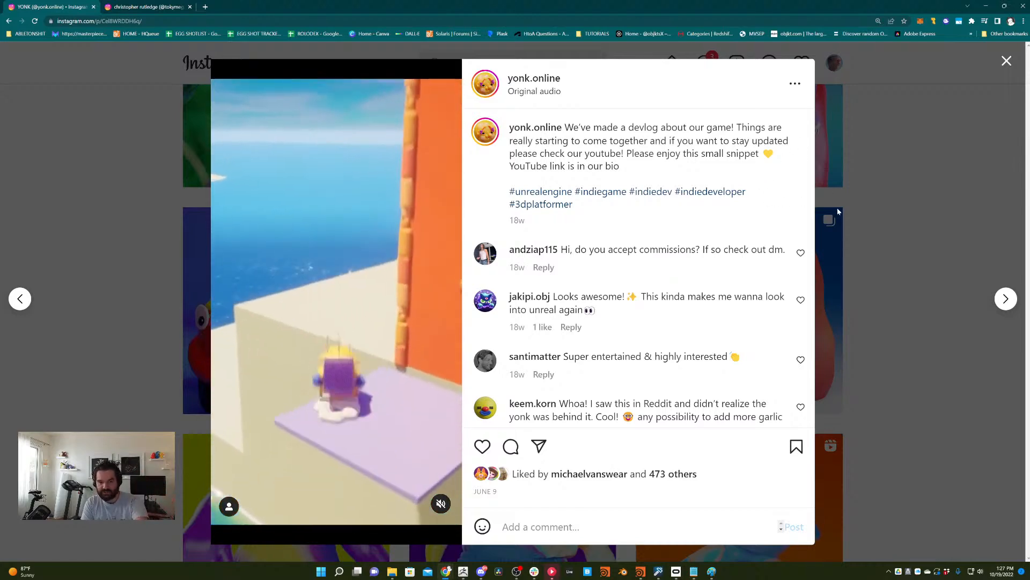
{"action": "key", "text": "Right"}
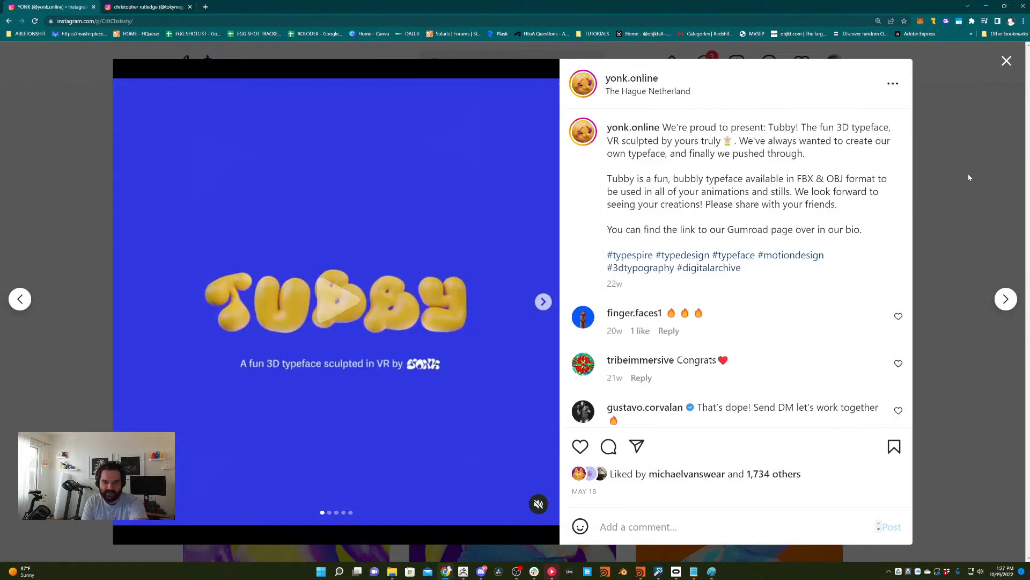
- Close the Tubby post and open the pinned "Are We There Yet?" post on YONK's profile
{"action": "left_click", "coordinate": [965, 174]}
{"action": "scroll", "coordinate": [908, 149], "scroll_direction": "up", "scroll_amount": 10}
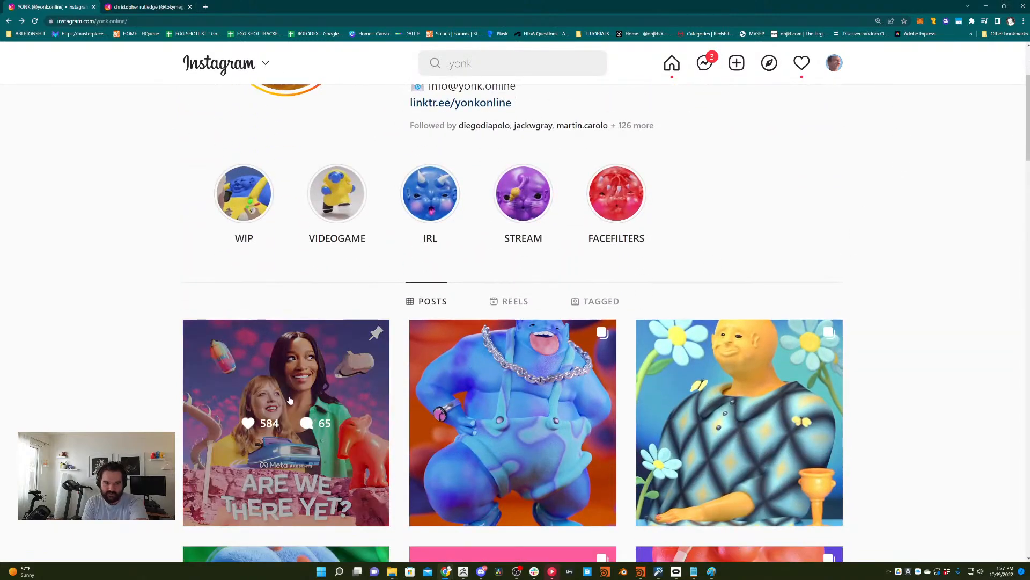
{"action": "scroll", "coordinate": [913, 195], "scroll_direction": "down", "scroll_amount": 2}
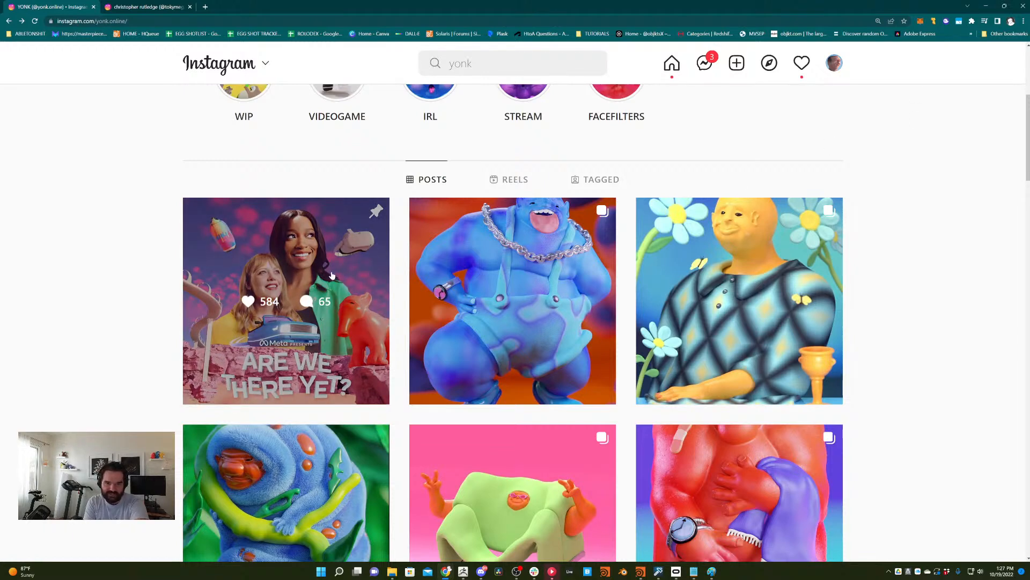
{"action": "left_click", "coordinate": [312, 277]}
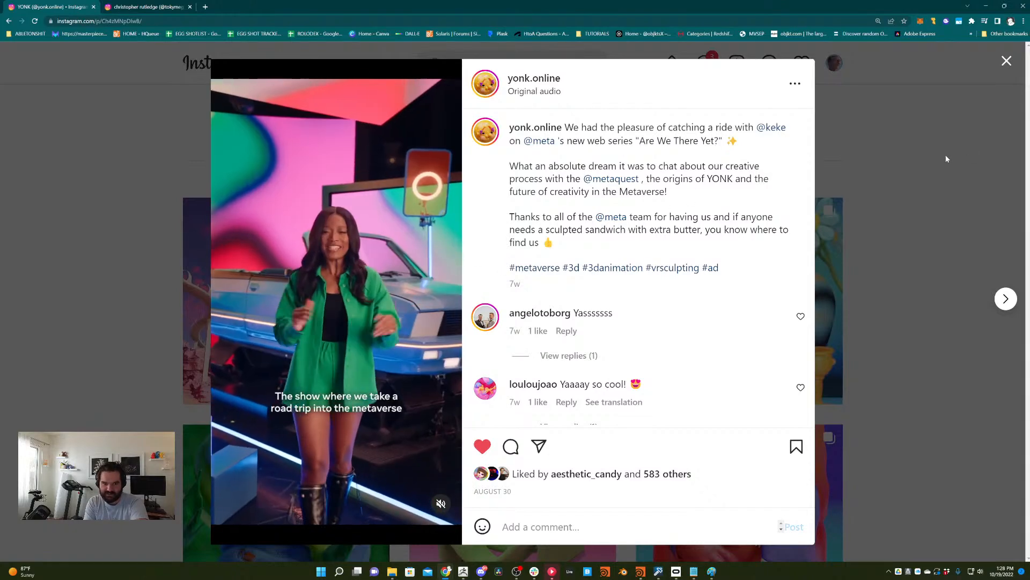
{"action": "left_click", "coordinate": [954, 156]}
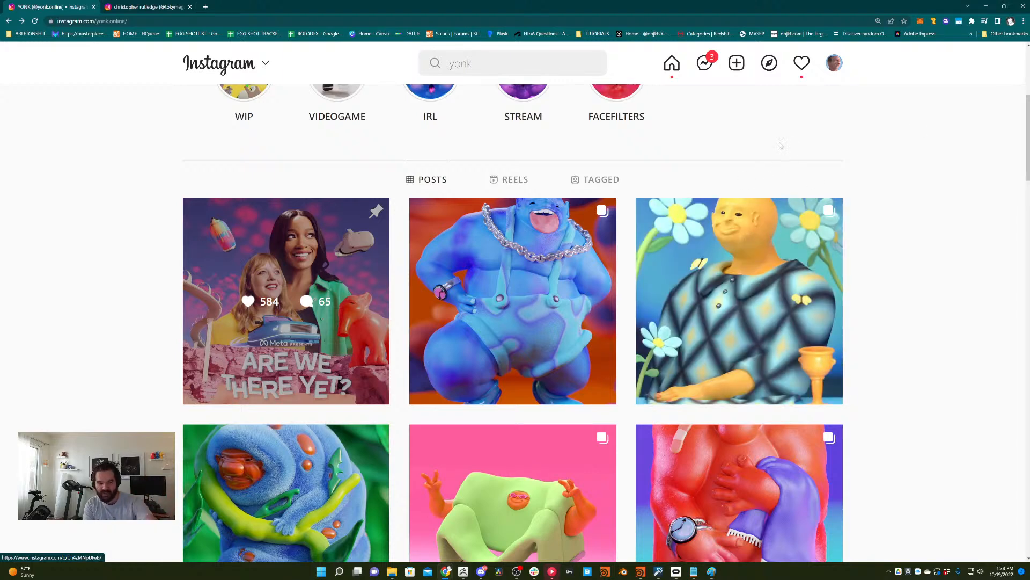
{"action": "left_click", "coordinate": [143, 8]}
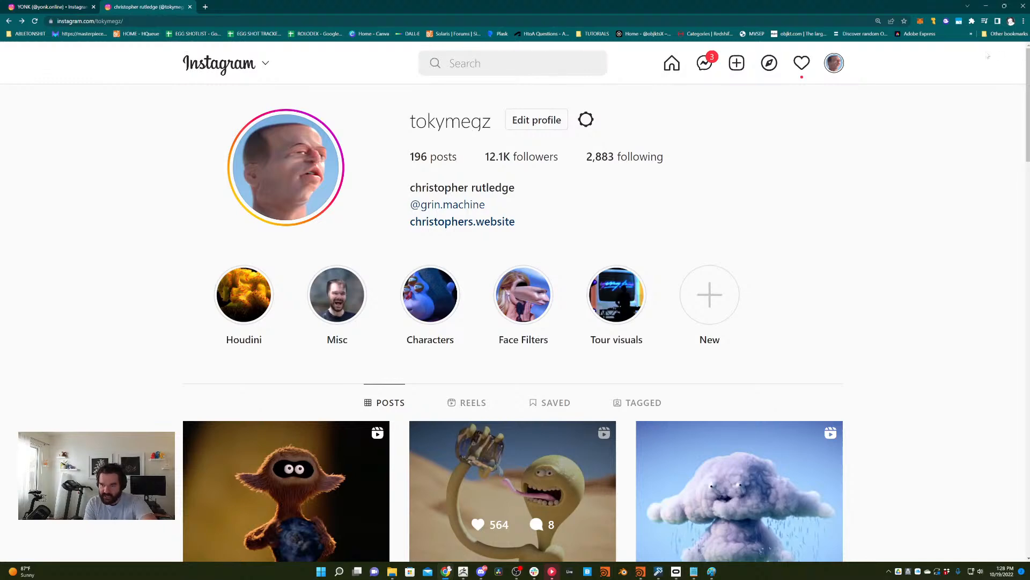
{"action": "left_click", "coordinate": [986, 8]}
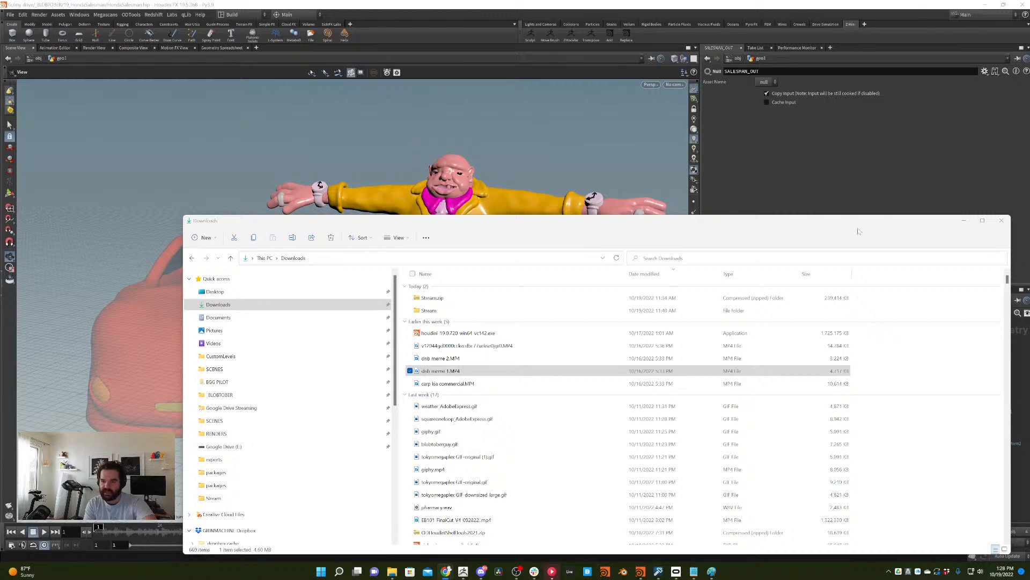
- Bring the Downloads folder window into view over Houdini and select the carp kia commercial.MP4 file
{"action": "left_click_drag", "start_coordinate": [858, 229], "coordinate": [1029, 275]}
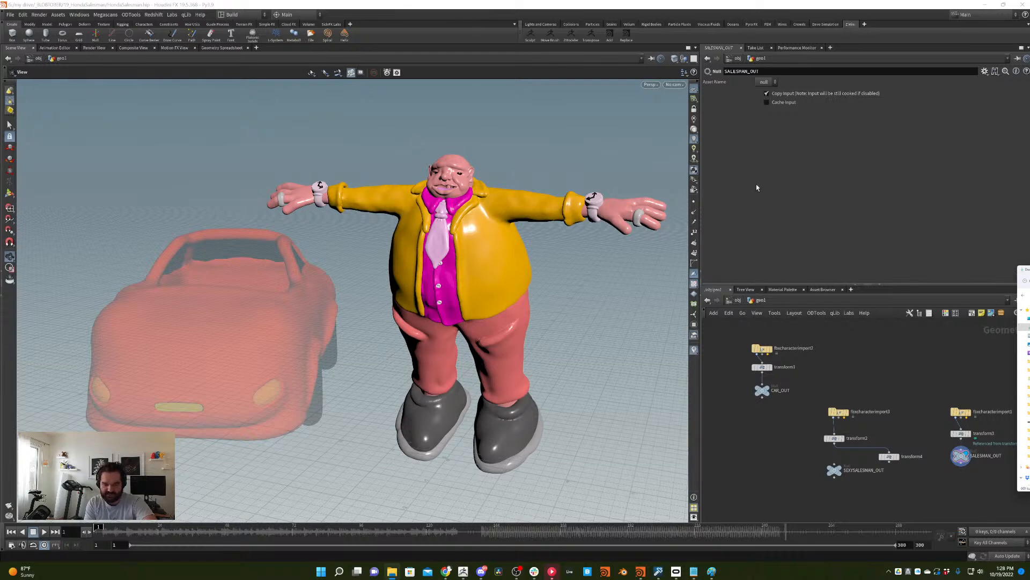
{"action": "left_click", "coordinate": [394, 572]}
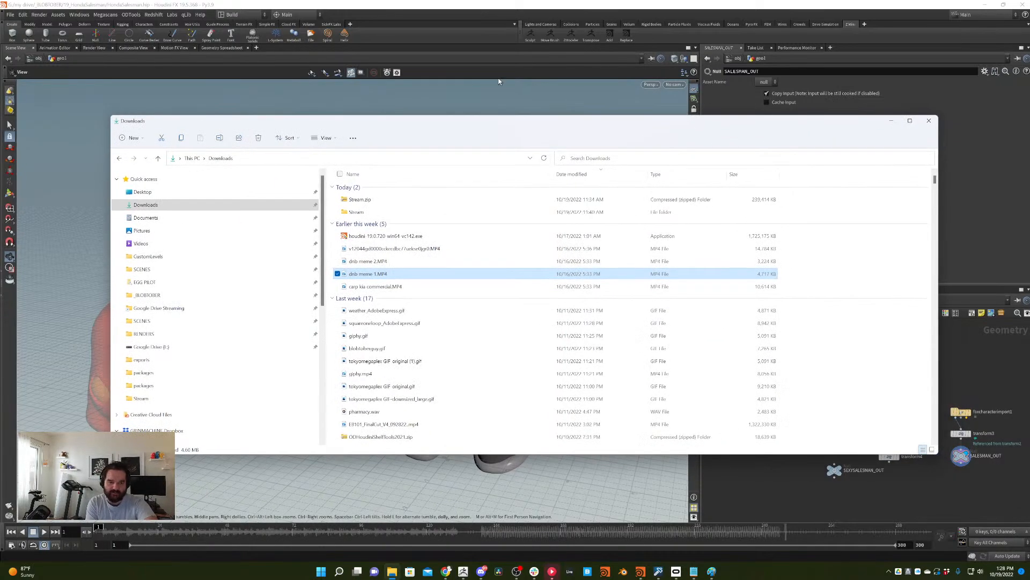
{"action": "left_click", "coordinate": [479, 287]}
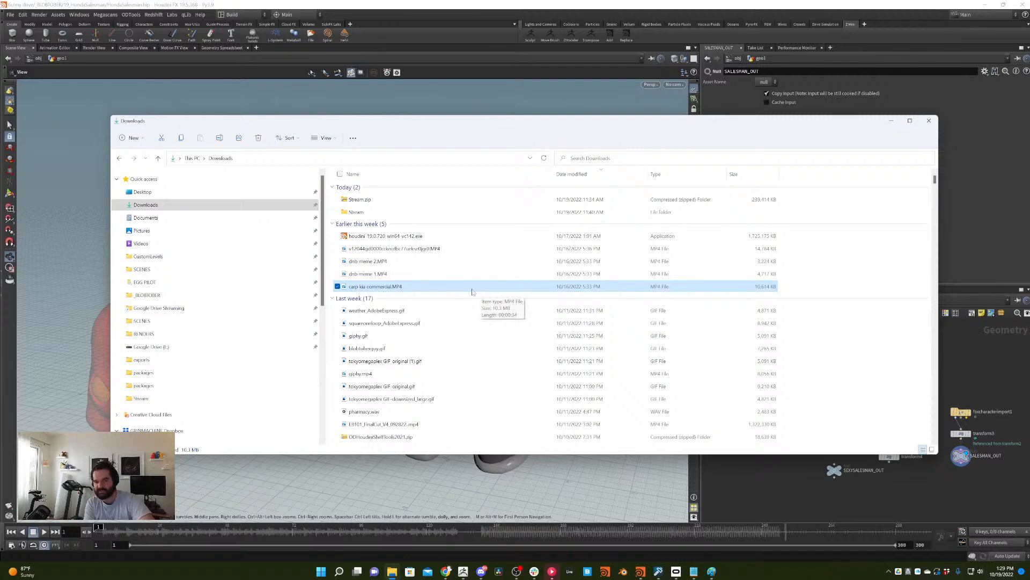
{"action": "key", "text": "alt+Tab"}
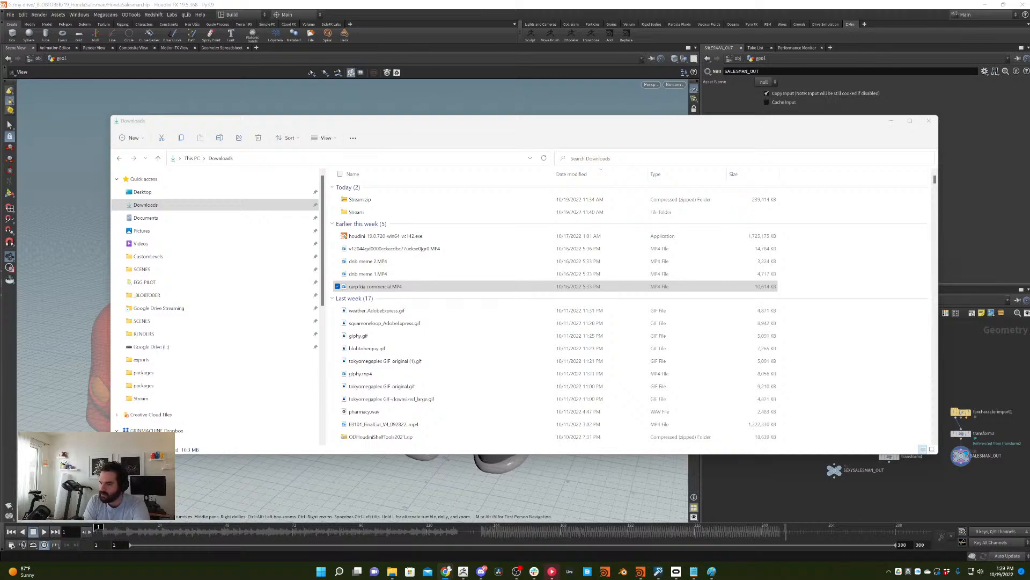
{"action": "left_click_drag", "start_coordinate": [1029, 134], "coordinate": [632, 2]}
{"action": "scroll", "coordinate": [682, 52], "scroll_direction": "down", "scroll_amount": 5}
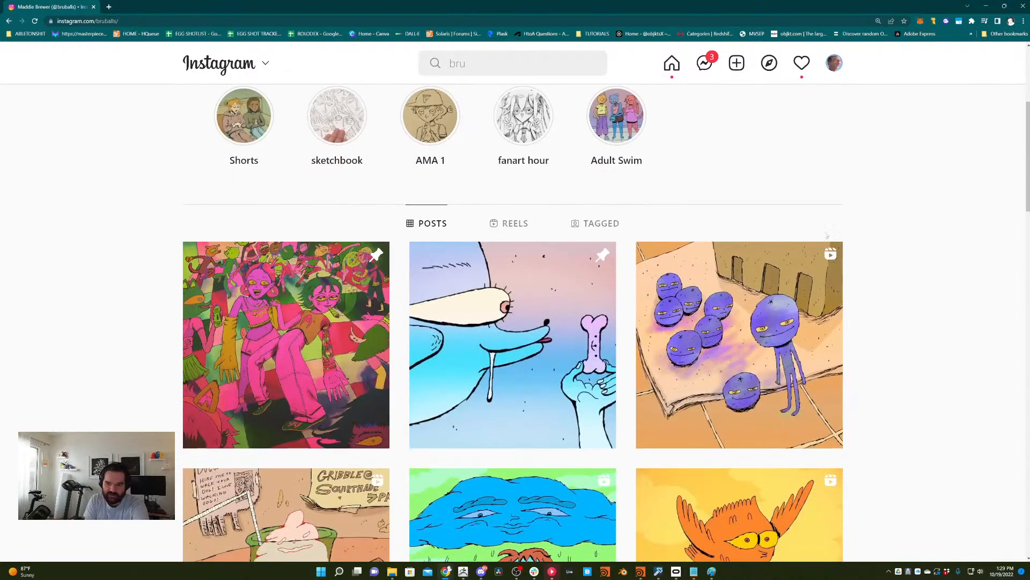
{"action": "left_click", "coordinate": [738, 362]}
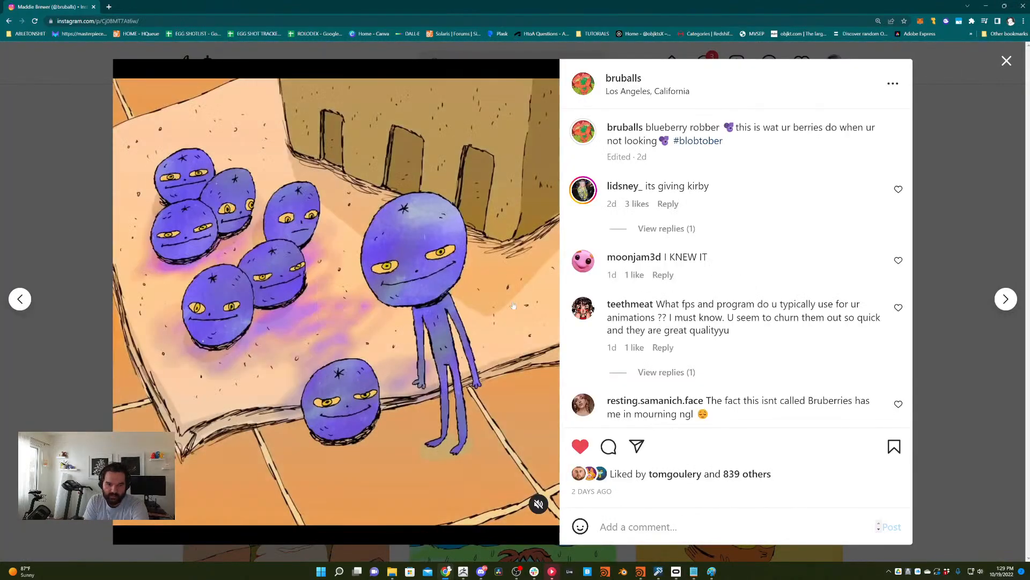
{"action": "left_click", "coordinate": [529, 505]}
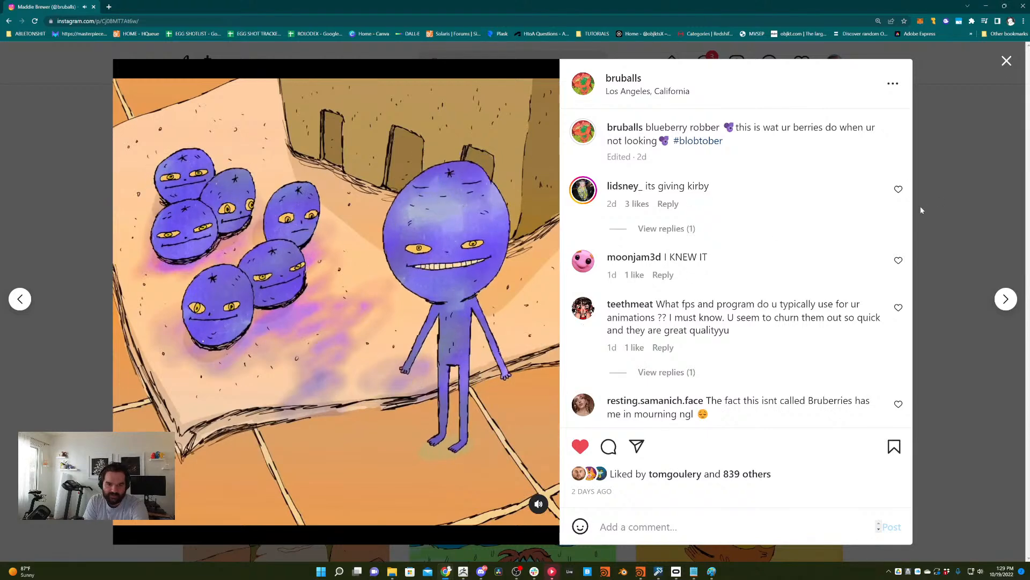
{"action": "left_click", "coordinate": [964, 189]}
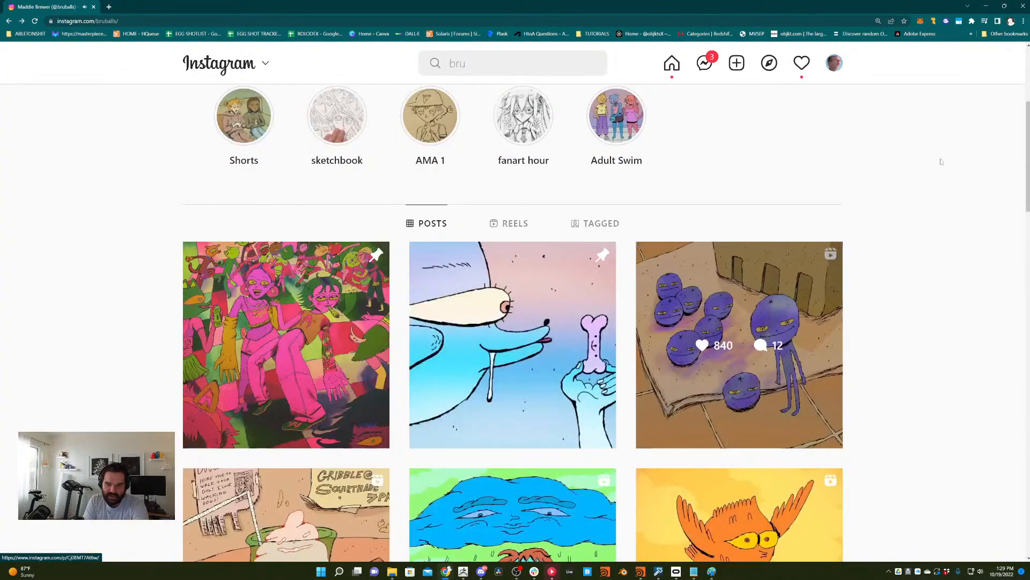
- View the infinite milkshake animation and the following weather animation on the bruballs profile, and close the post
{"action": "scroll", "coordinate": [914, 269], "scroll_direction": "down", "scroll_amount": 2}
{"action": "left_click", "coordinate": [321, 429]}
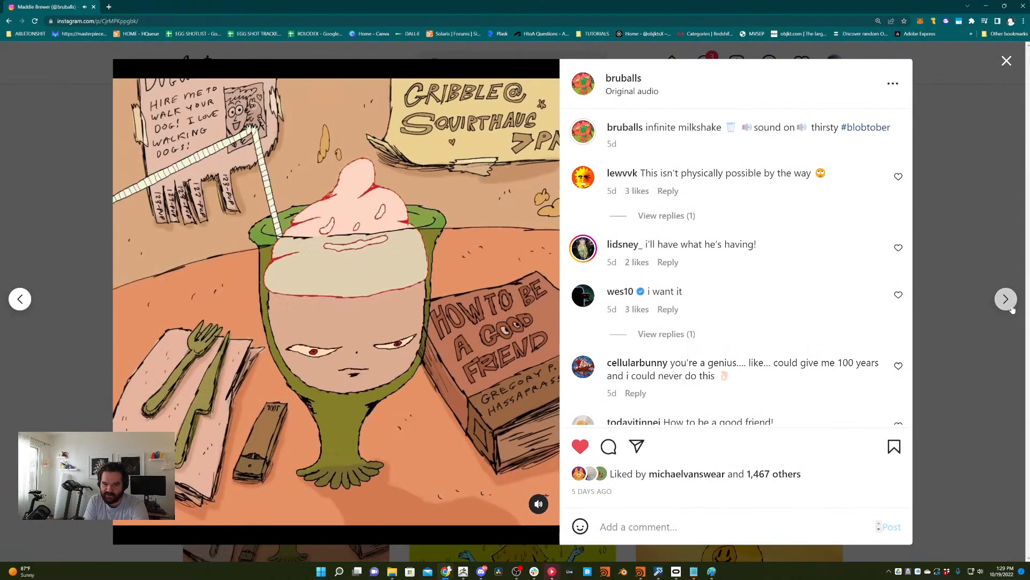
{"action": "left_click", "coordinate": [1006, 309]}
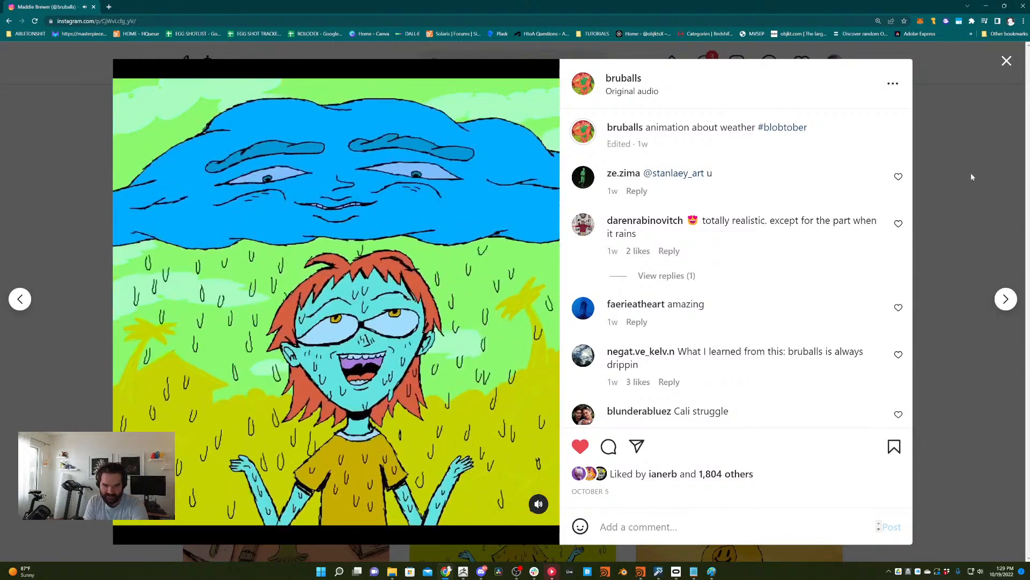
{"action": "left_click", "coordinate": [1004, 168]}
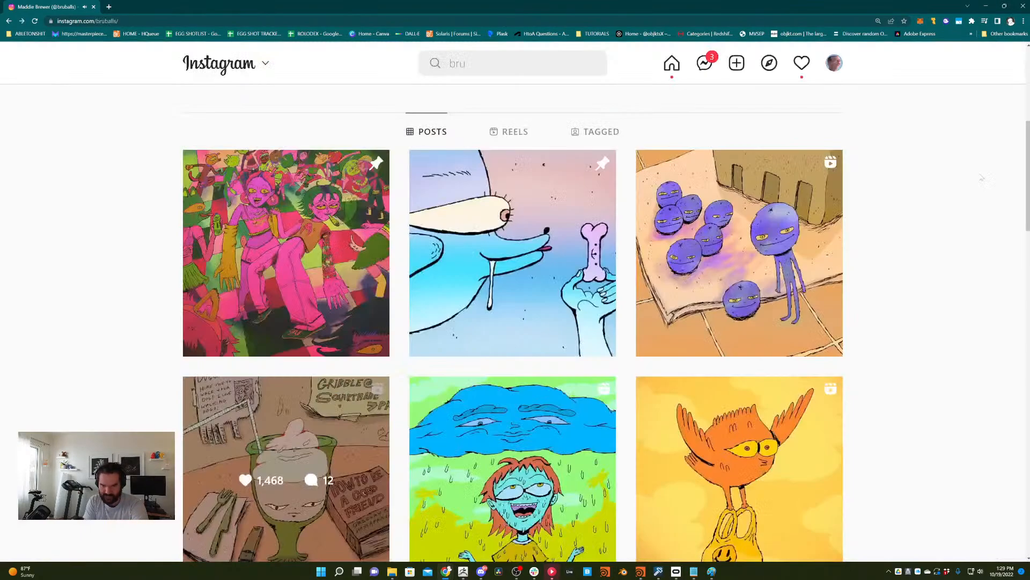
- Browse the remaining posts in the bruballs grid, return to the profile header and close that browser window
{"action": "scroll", "coordinate": [934, 193], "scroll_direction": "down", "scroll_amount": 3}
{"action": "scroll", "coordinate": [887, 288], "scroll_direction": "down", "scroll_amount": 3}
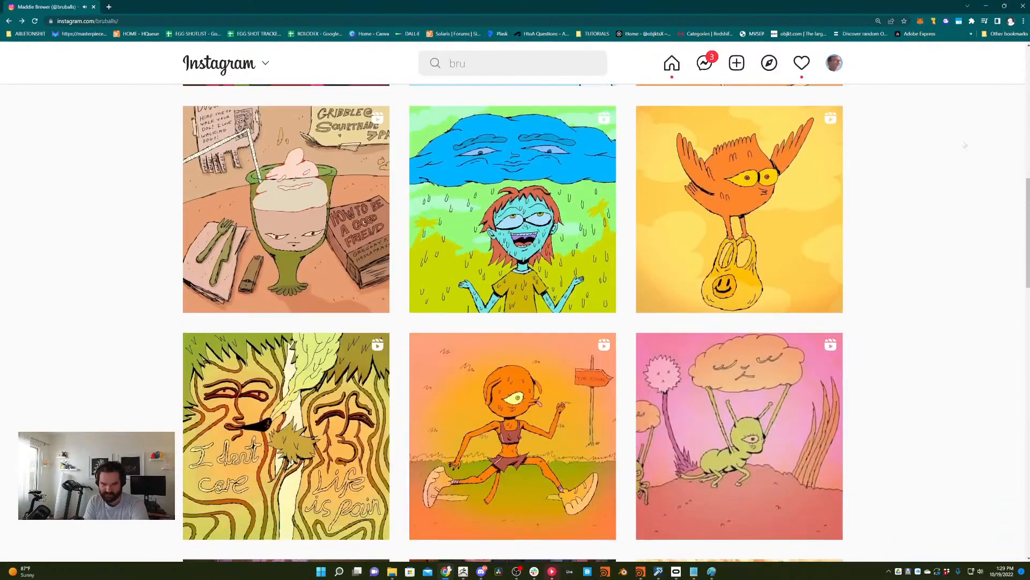
{"action": "scroll", "coordinate": [957, 120], "scroll_direction": "up", "scroll_amount": 10}
{"action": "scroll", "coordinate": [960, 124], "scroll_direction": "up", "scroll_amount": 1}
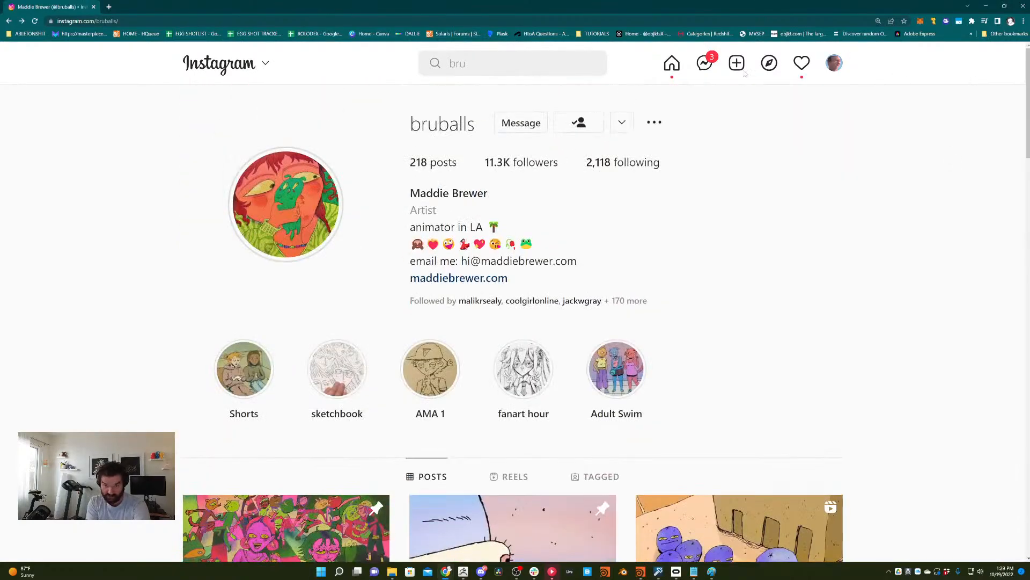
{"action": "left_click_drag", "start_coordinate": [921, 10], "coordinate": [829, 79]}
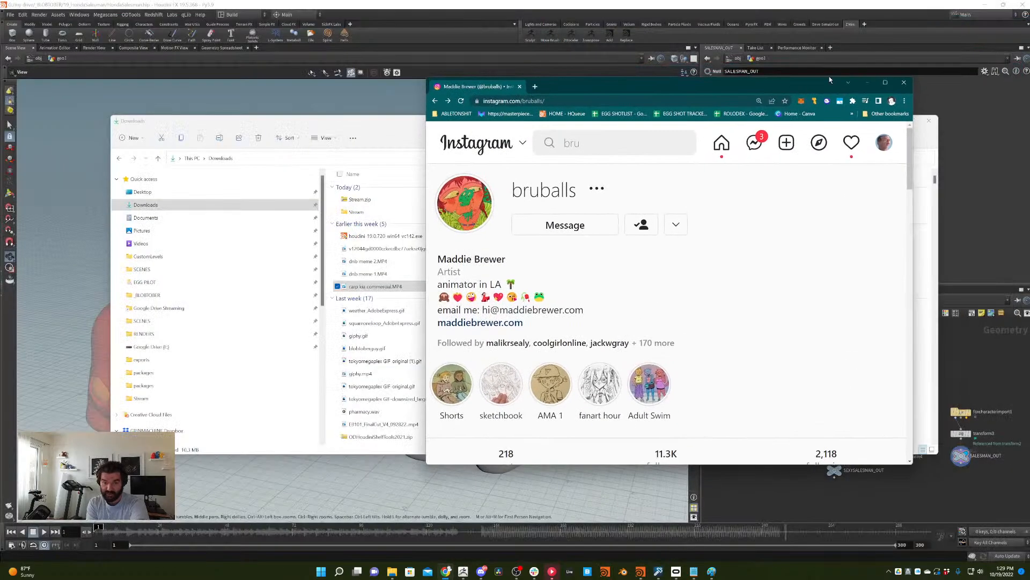
{"action": "left_click", "coordinate": [906, 84]}
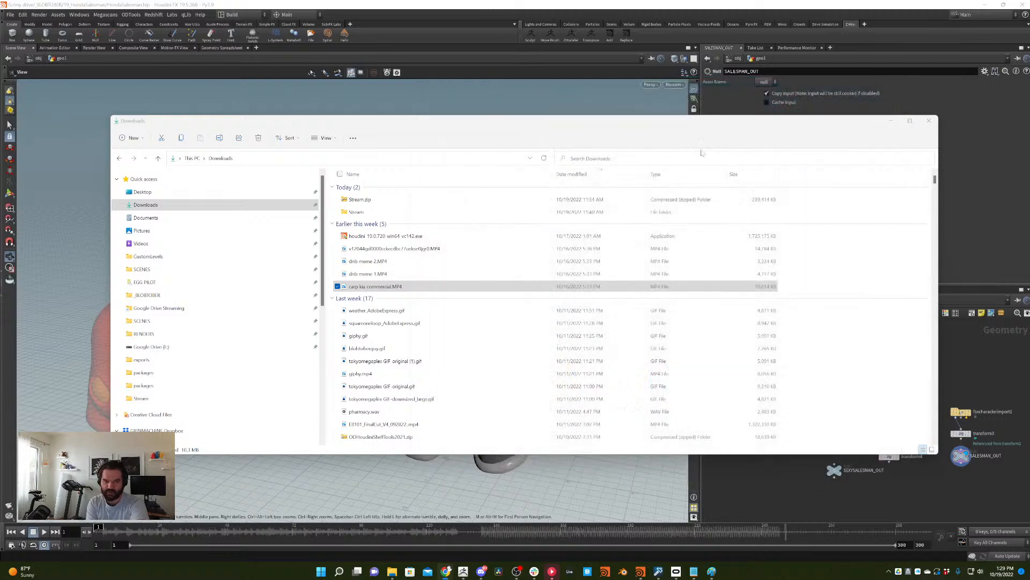
- Play carp kia commercial.MP4 from Downloads, mute it, replay it from near the beginning and close the player
{"action": "double_click", "coordinate": [433, 287]}
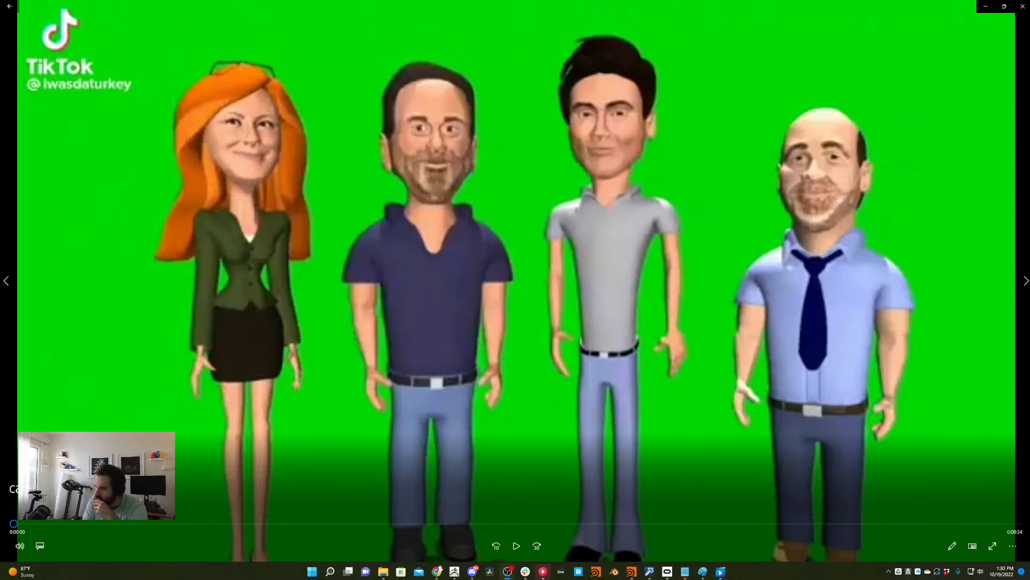
{"action": "left_click", "coordinate": [516, 546]}
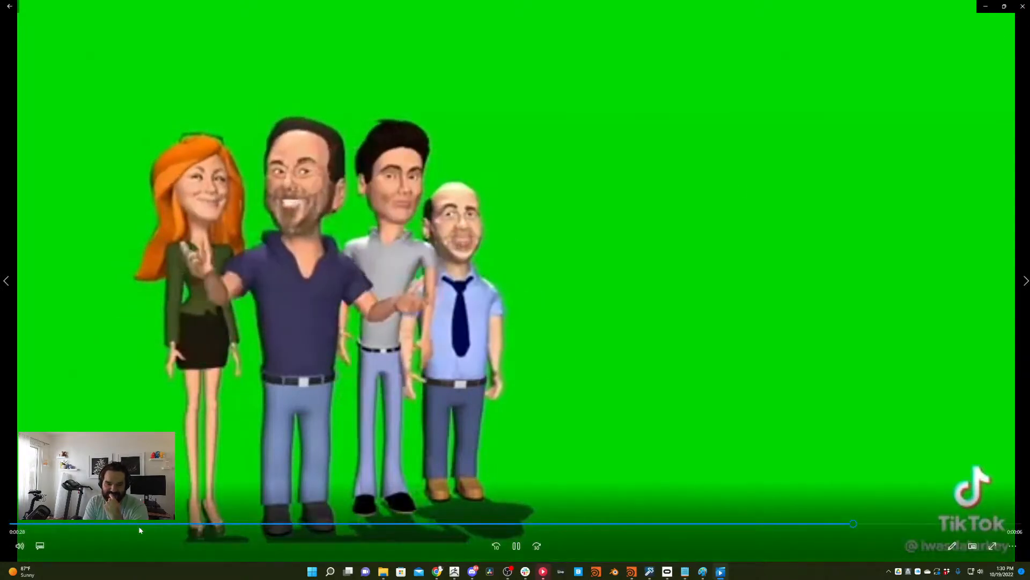
{"action": "left_click", "coordinate": [19, 546]}
{"action": "left_click", "coordinate": [15, 519]}
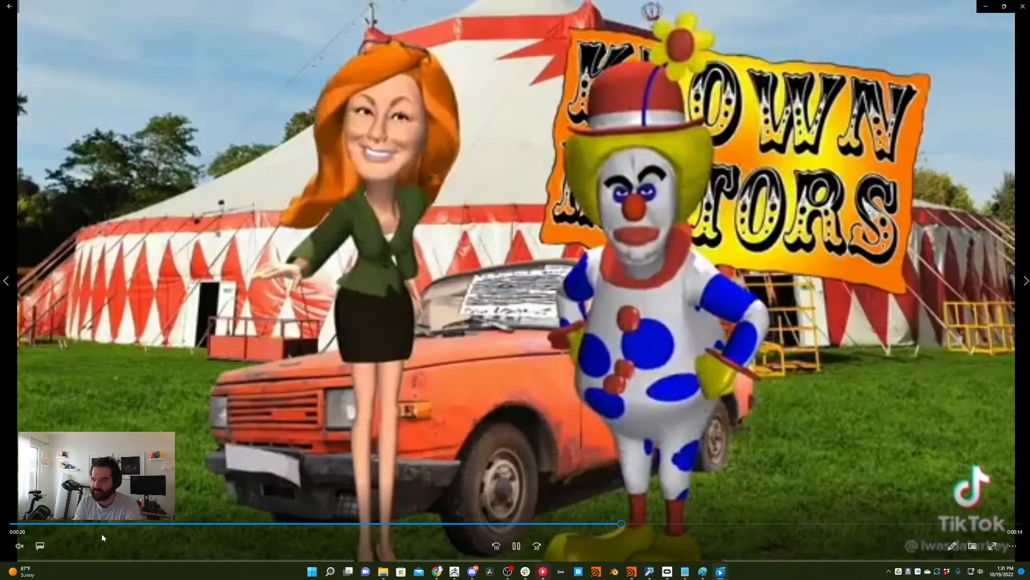
{"action": "left_click", "coordinate": [98, 523]}
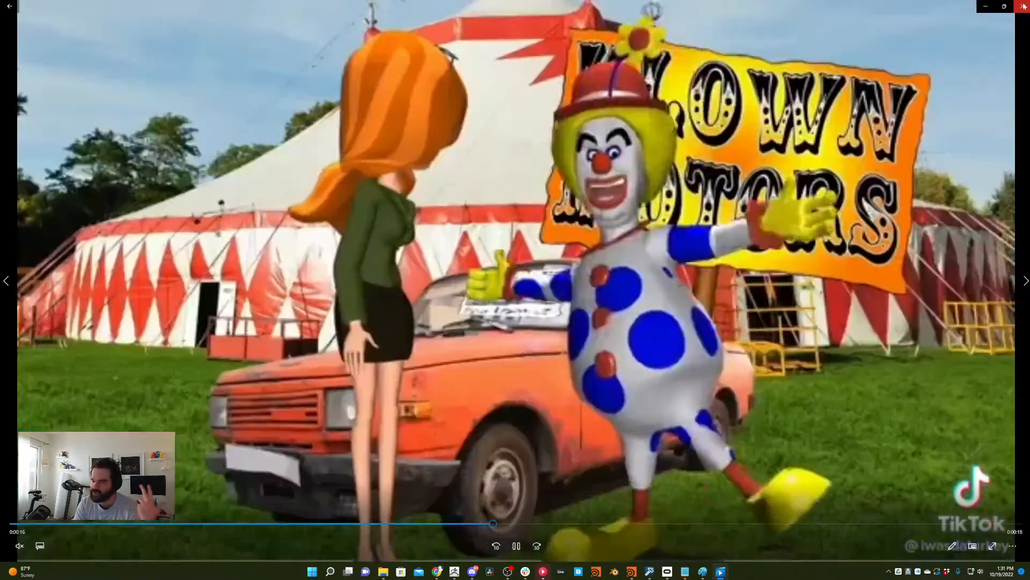
{"action": "left_click", "coordinate": [1020, 7]}
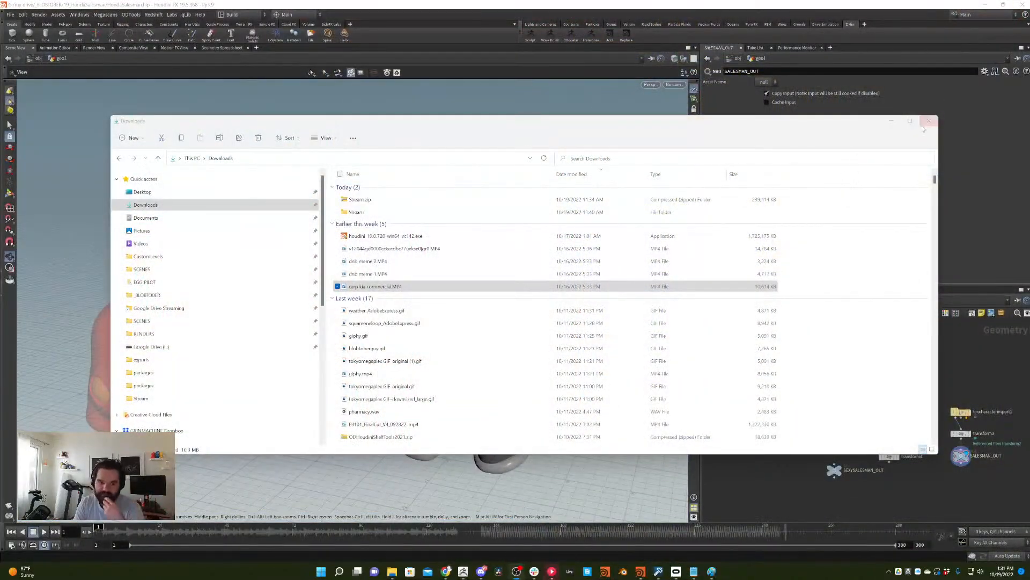
- Play dnb meme 1.MP4 from its beginning with the sound turned up, and close the player
{"action": "left_click", "coordinate": [599, 274]}
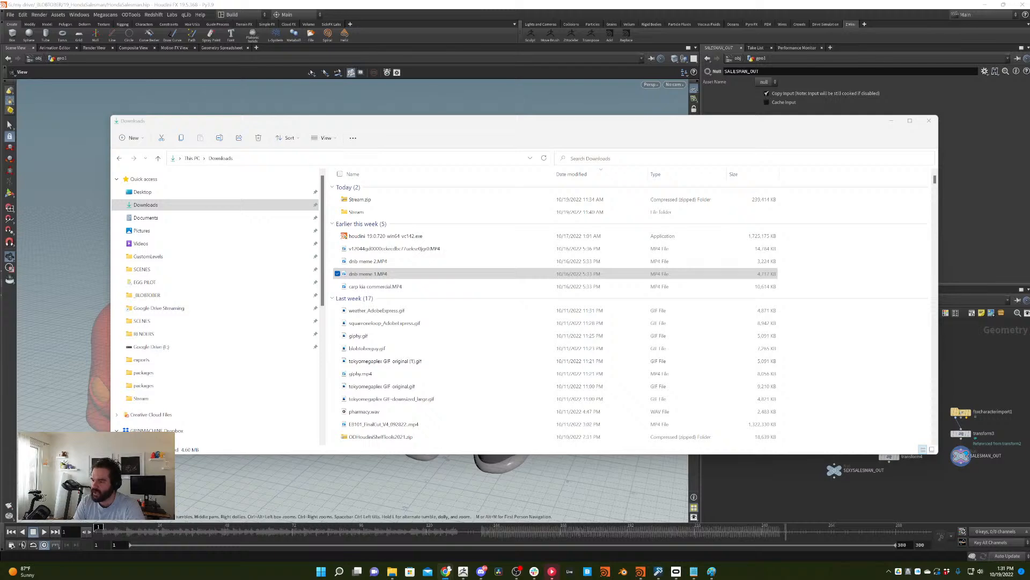
{"action": "double_click", "coordinate": [409, 277]}
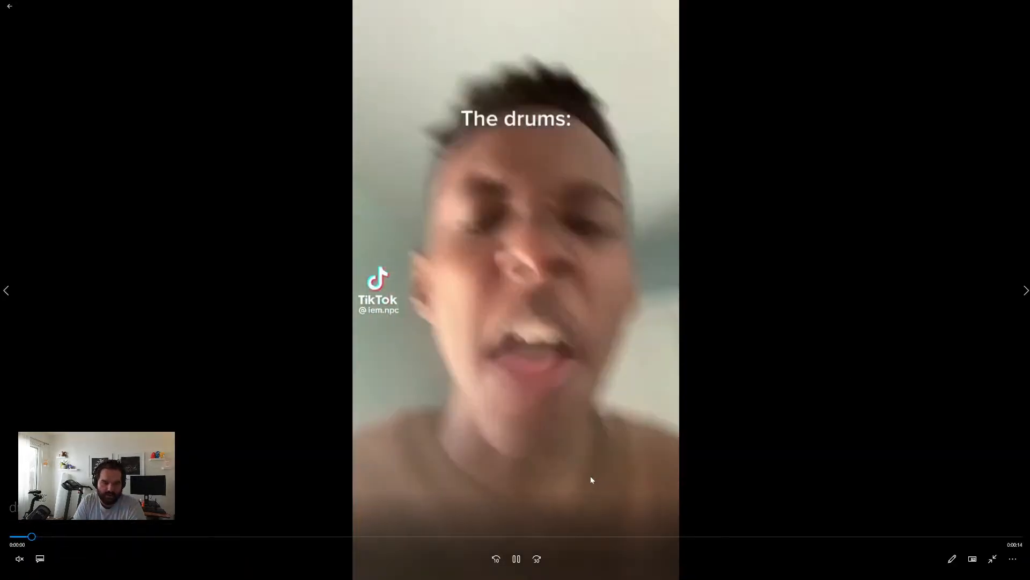
{"action": "key", "text": "space"}
{"action": "left_click", "coordinate": [12, 536]}
{"action": "left_click", "coordinate": [18, 558]}
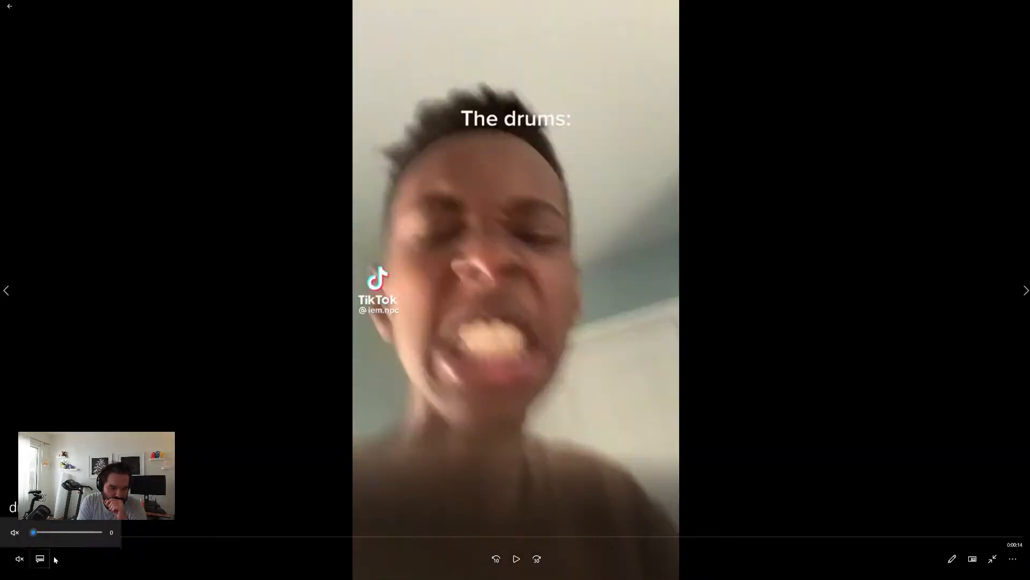
{"action": "left_click_drag", "start_coordinate": [33, 532], "coordinate": [173, 523]}
{"action": "left_click", "coordinate": [517, 558]}
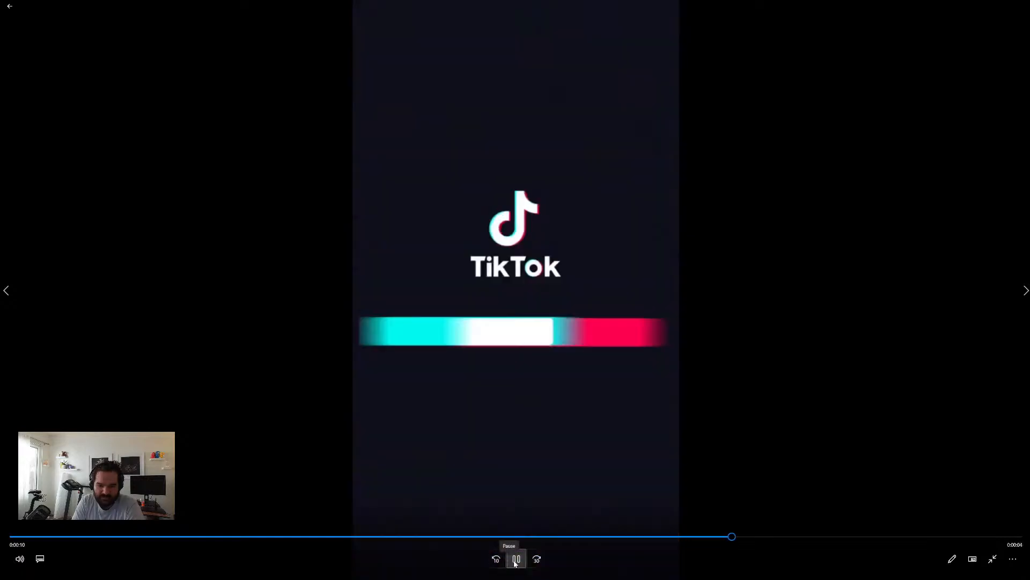
{"action": "left_click", "coordinate": [516, 559]}
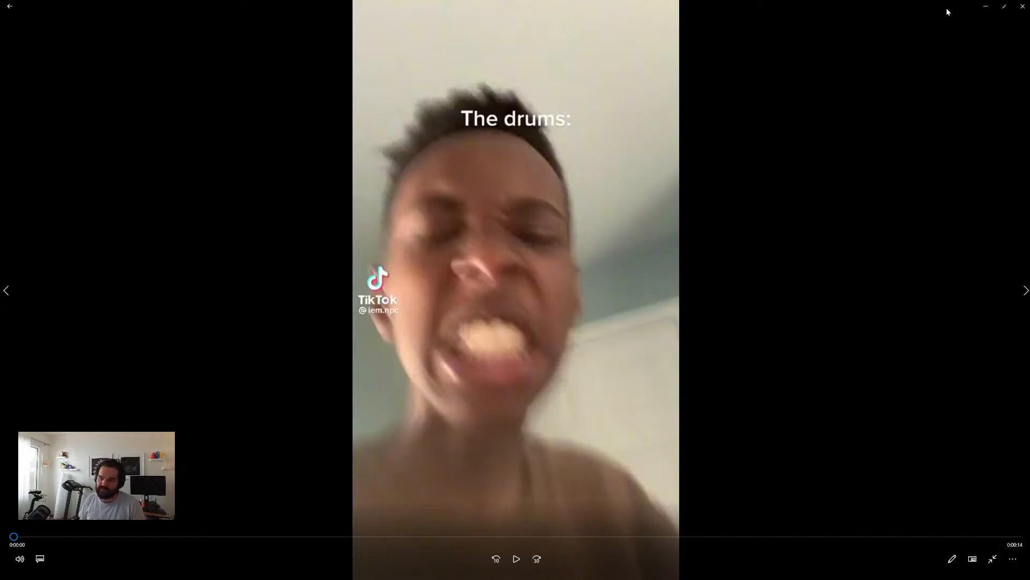
{"action": "left_click", "coordinate": [1023, 9]}
- Play dnb meme 2.MP4 and the middle part of dnb meme 1.MP4 from Downloads, and return to the Houdini scene
{"action": "left_click", "coordinate": [519, 261]}
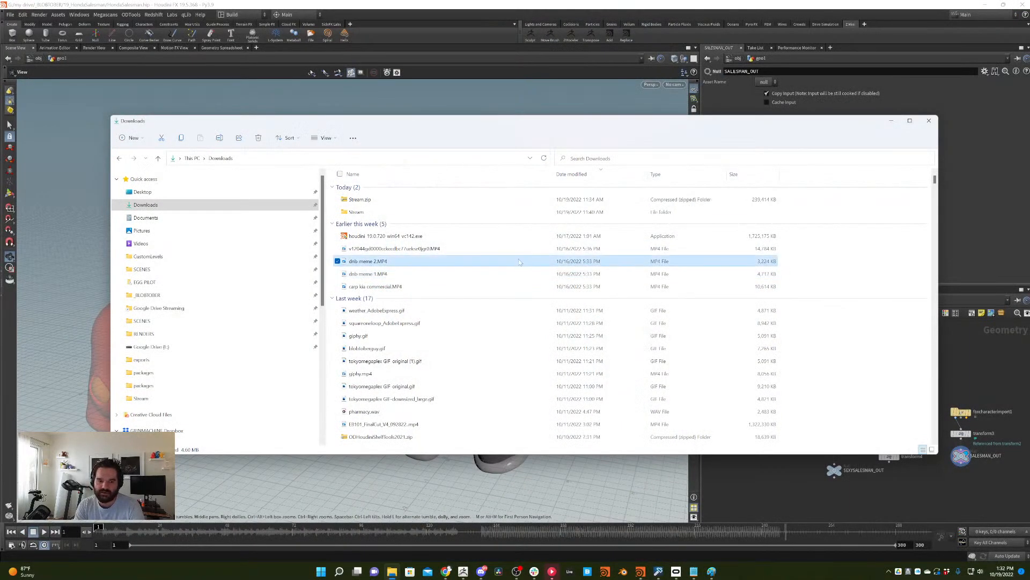
{"action": "double_click", "coordinate": [512, 261]}
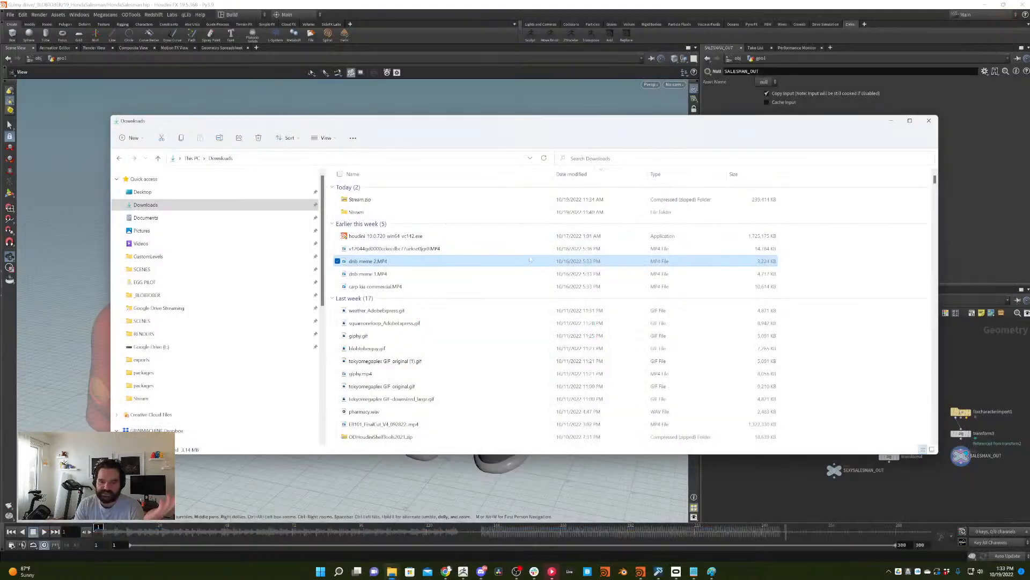
{"action": "left_click", "coordinate": [538, 274]}
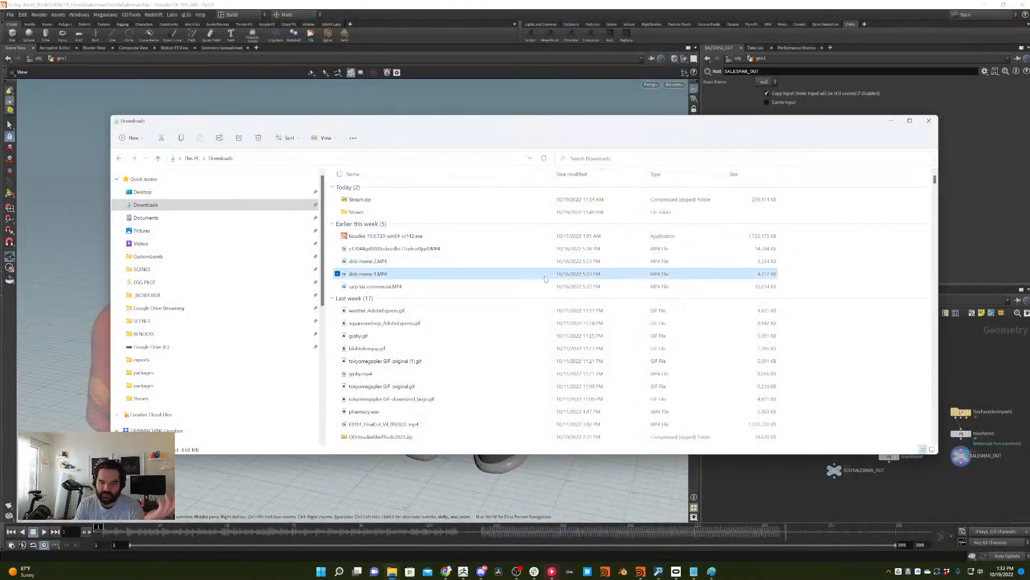
{"action": "double_click", "coordinate": [545, 278]}
{"action": "left_click", "coordinate": [425, 537]}
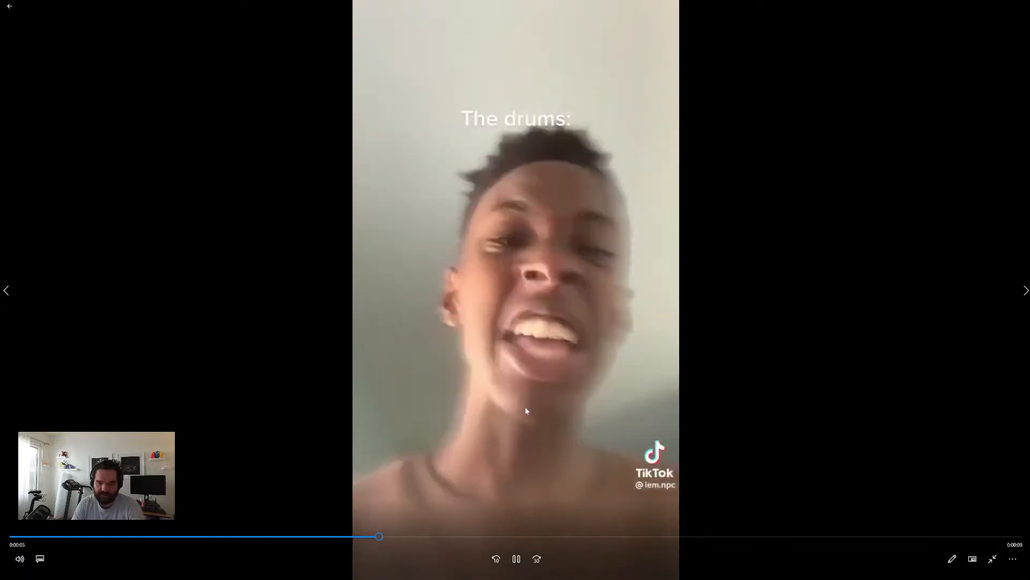
{"action": "key", "text": "space"}
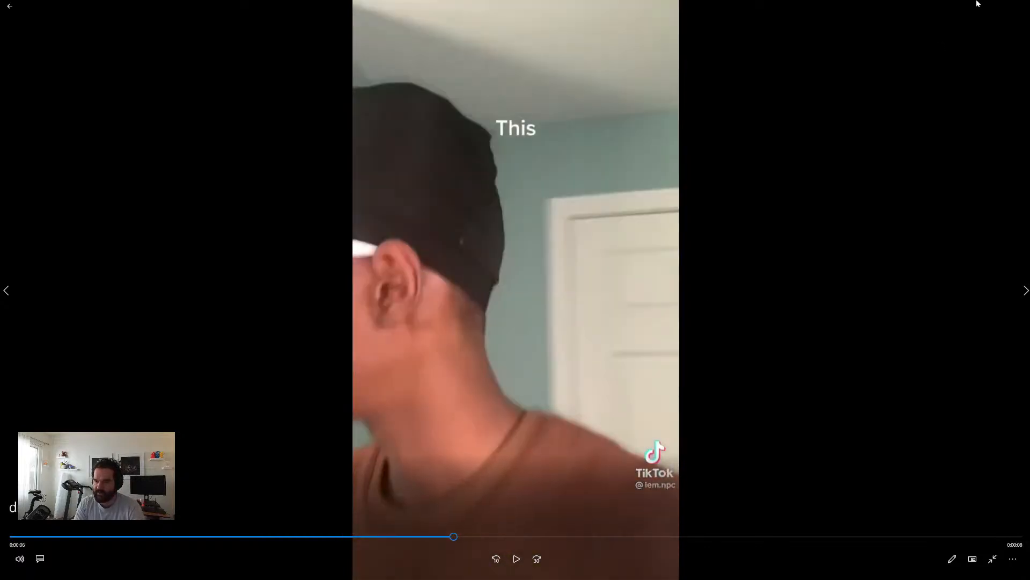
{"action": "left_click", "coordinate": [1023, 5]}
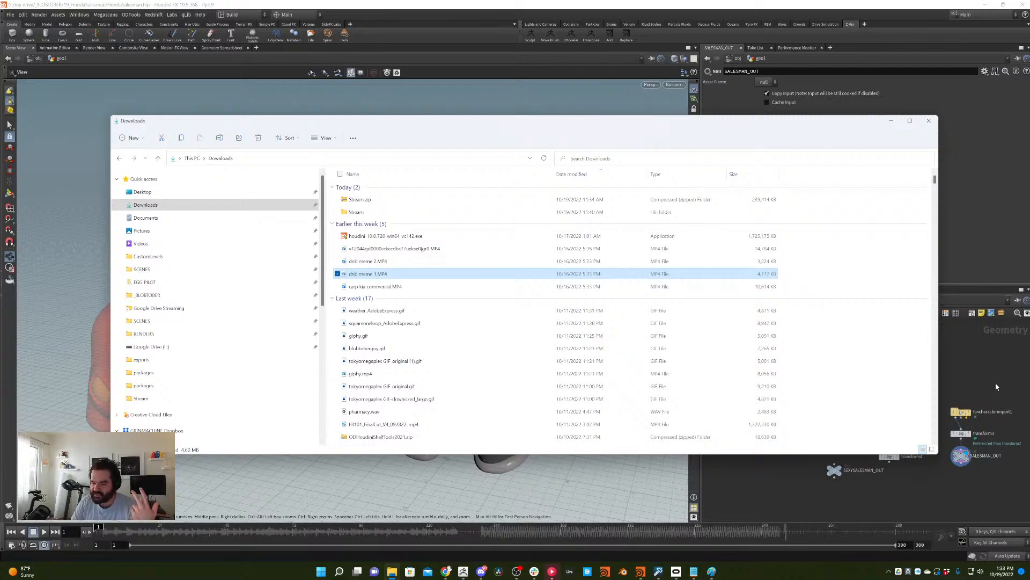
{"action": "left_click", "coordinate": [976, 388]}
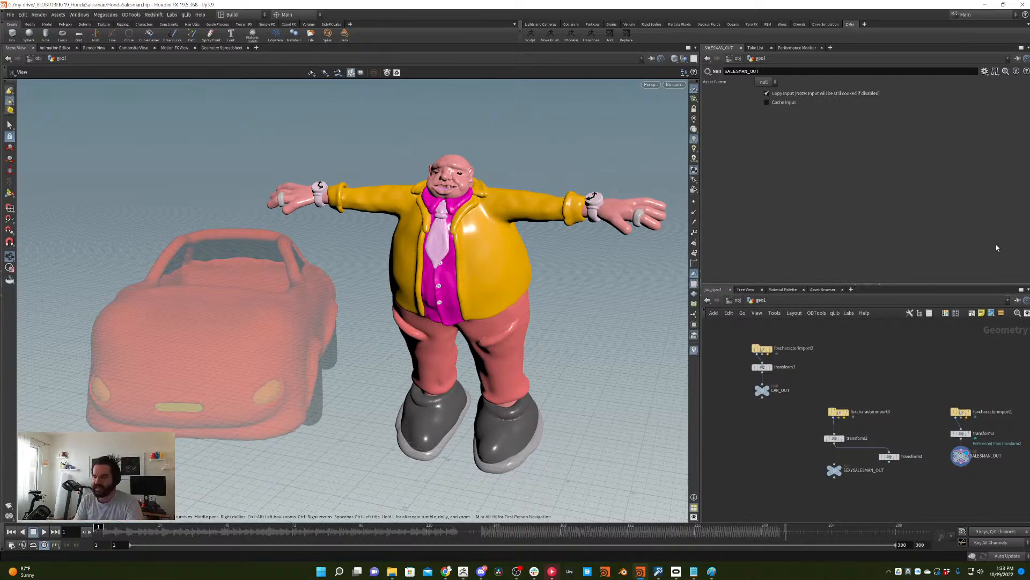
- Display the SEXYSALESMAN_OUT node's geometry and inspect the sculpted head and its white eye shape up close and from an angle
{"action": "middle_click_drag", "start_coordinate": [969, 379], "coordinate": [941, 367]}
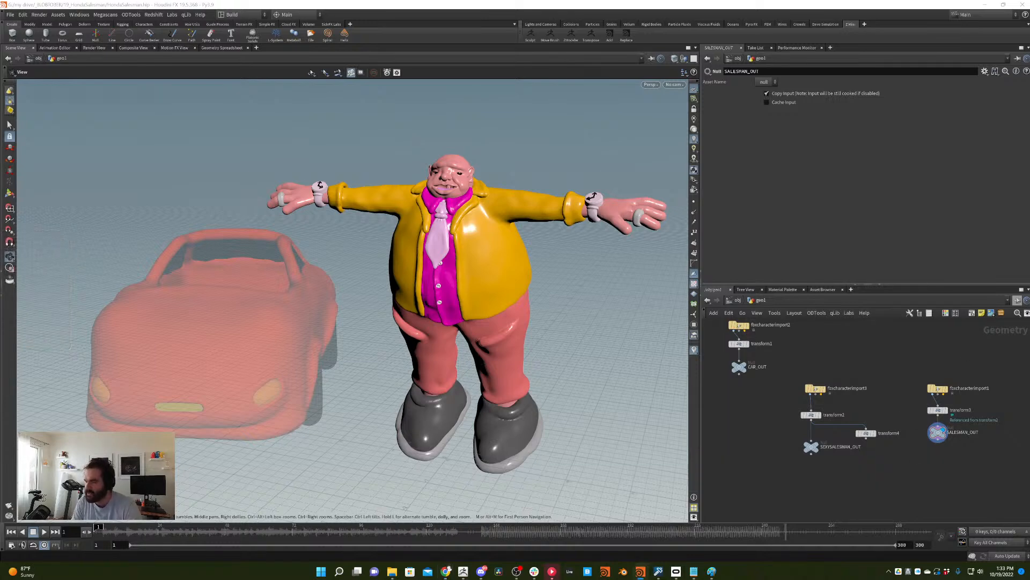
{"action": "mouse_move", "coordinate": [816, 447]}
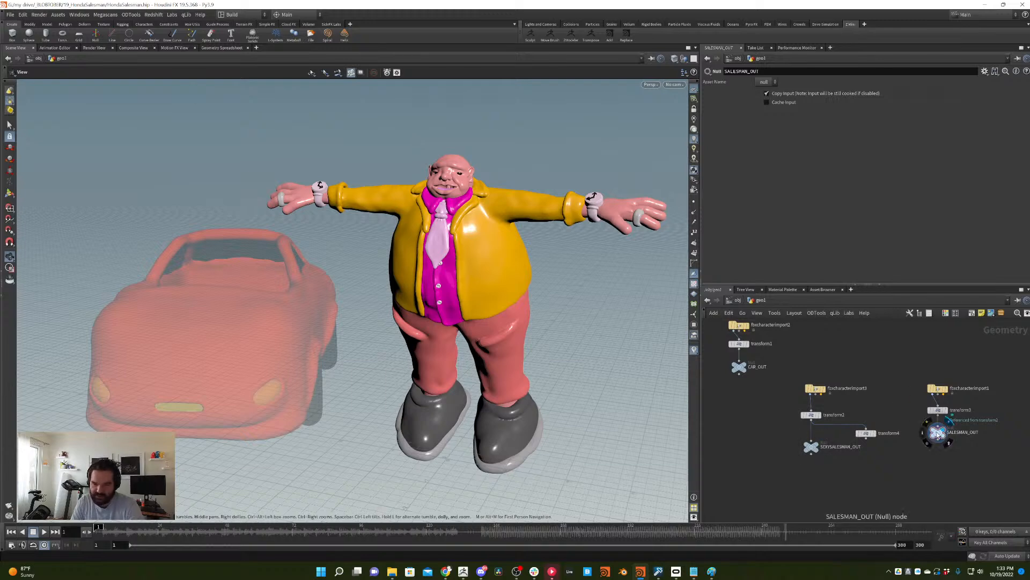
{"action": "scroll", "coordinate": [449, 159], "scroll_direction": "up", "scroll_amount": 5}
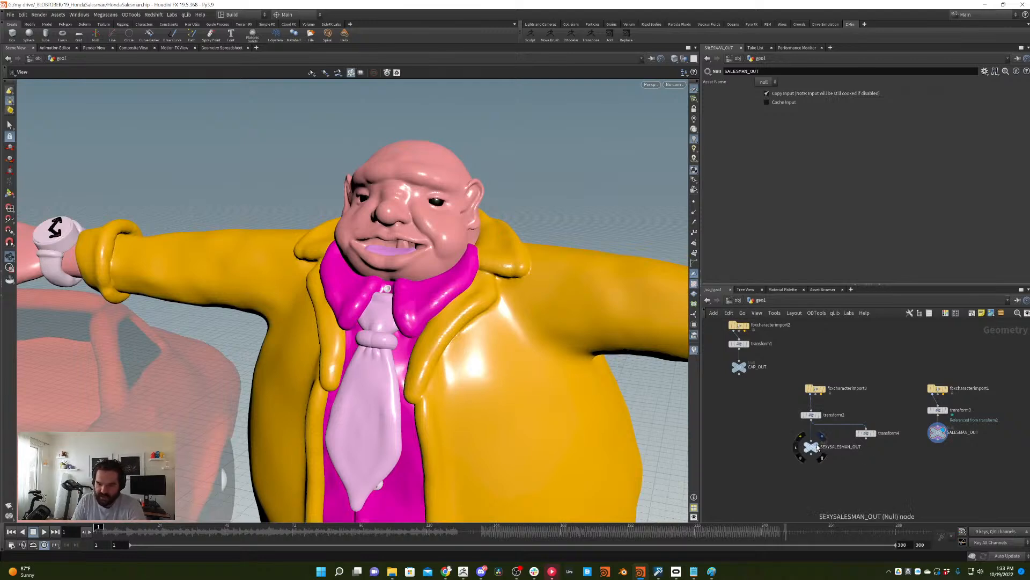
{"action": "left_click", "coordinate": [815, 446]}
{"action": "scroll", "coordinate": [425, 193], "scroll_direction": "up", "scroll_amount": 10}
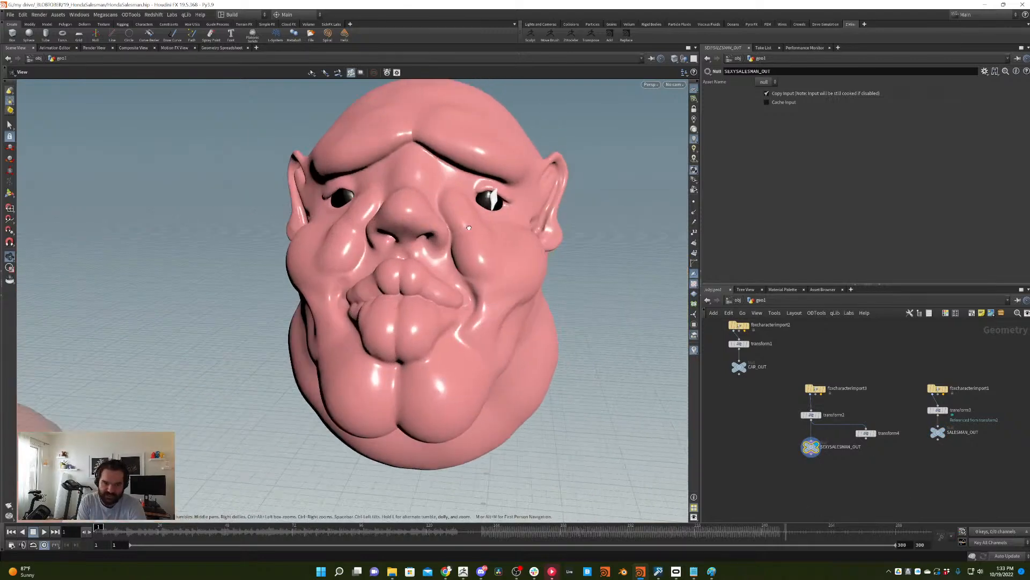
{"action": "scroll", "coordinate": [388, 263], "scroll_direction": "down", "scroll_amount": 6}
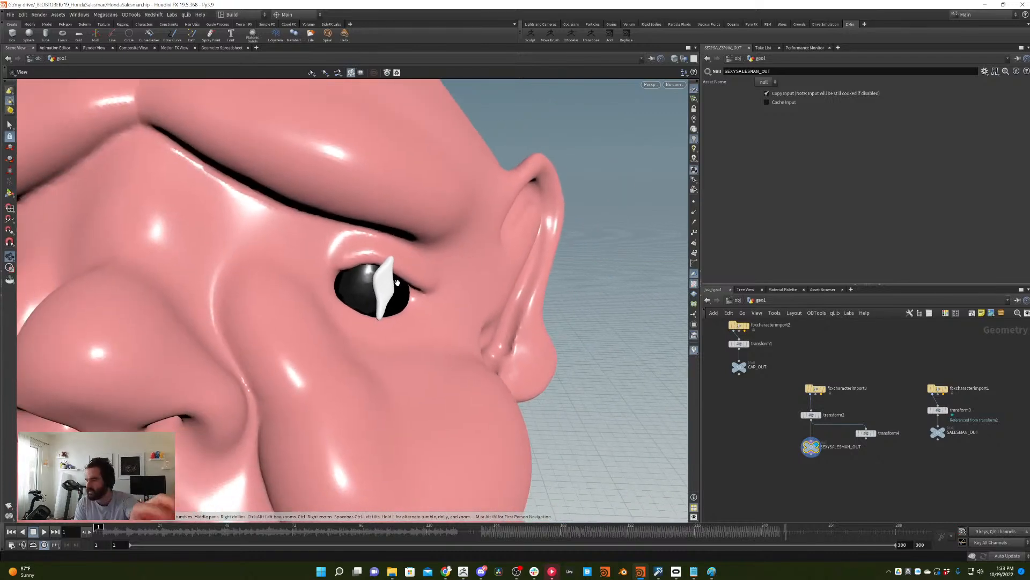
{"action": "scroll", "coordinate": [382, 275], "scroll_direction": "down", "scroll_amount": 2}
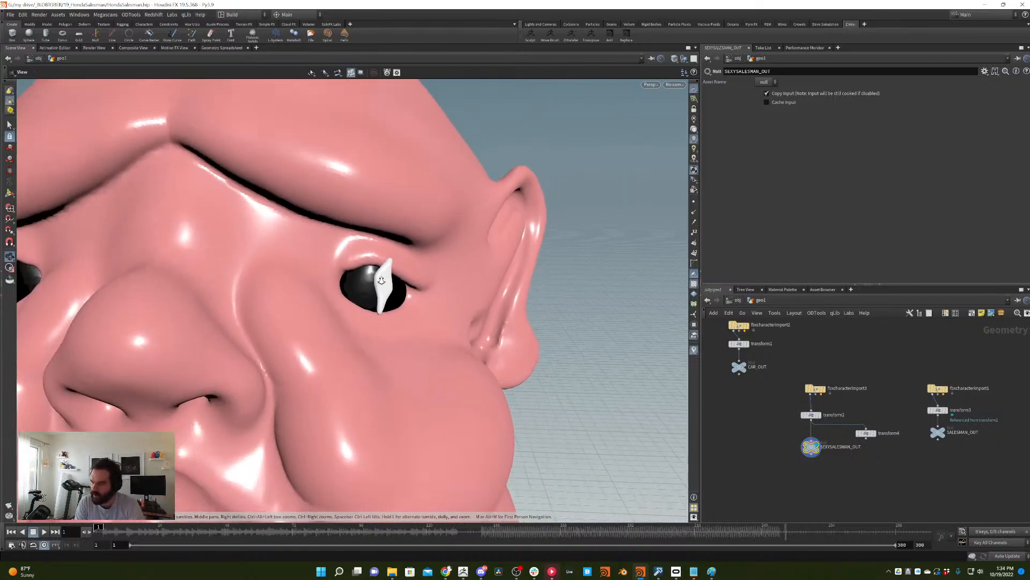
{"action": "scroll", "coordinate": [440, 209], "scroll_direction": "down", "scroll_amount": 5}
{"action": "scroll", "coordinate": [428, 204], "scroll_direction": "down", "scroll_amount": 2}
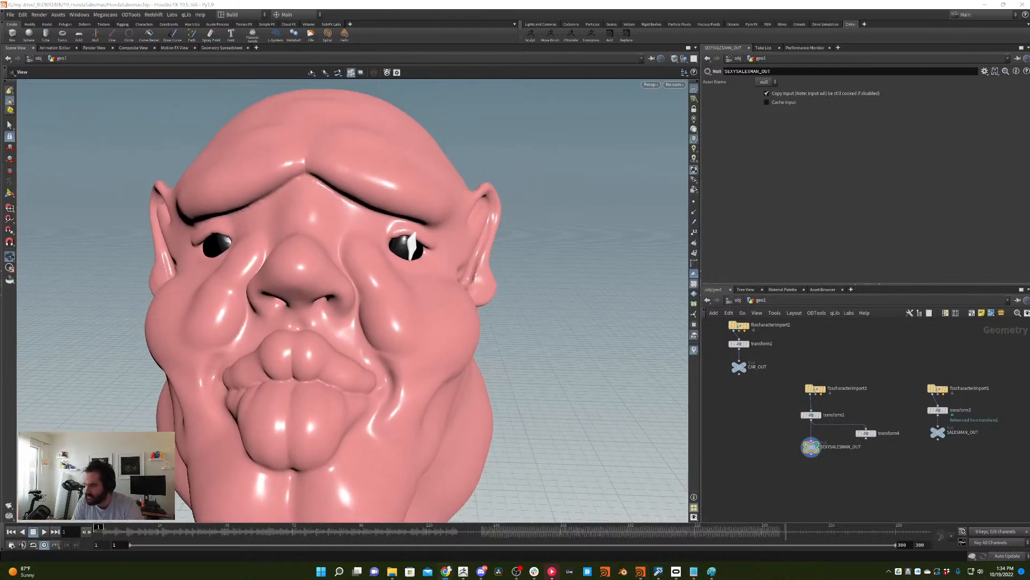
{"action": "right_click_drag", "start_coordinate": [385, 221], "coordinate": [338, 262]}
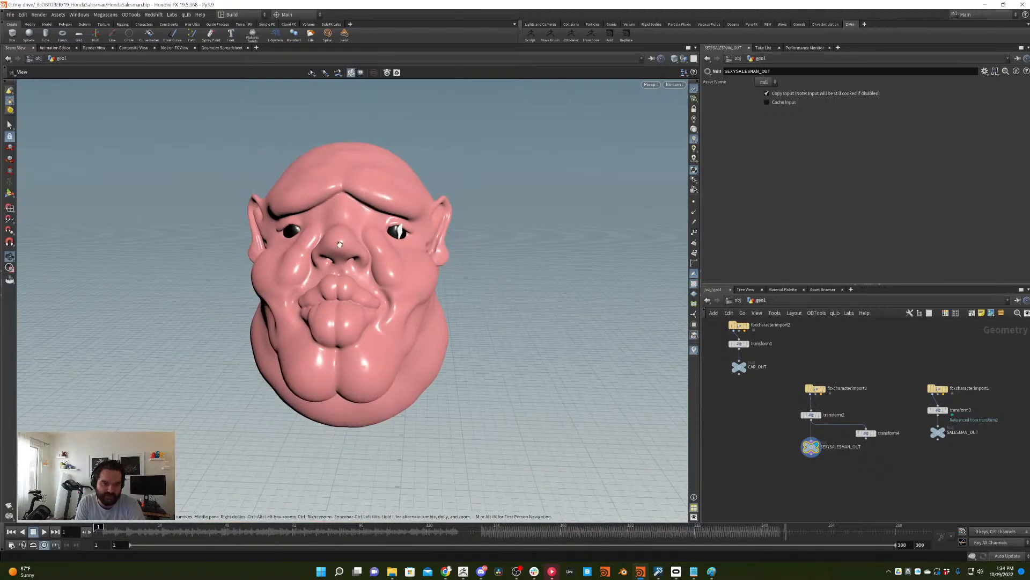
{"action": "middle_click_drag", "start_coordinate": [352, 241], "coordinate": [397, 236]}
{"action": "left_click_drag", "start_coordinate": [397, 235], "coordinate": [355, 254]}
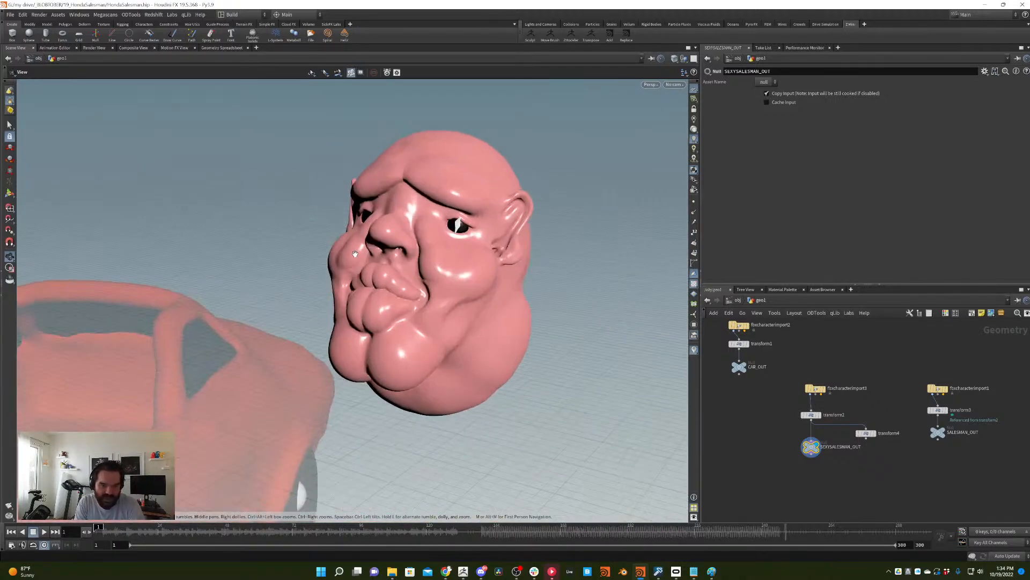
- Display the SALESMAN_OUT geometry again and view the salesman's head and upper body from the front
{"action": "left_click", "coordinate": [940, 435]}
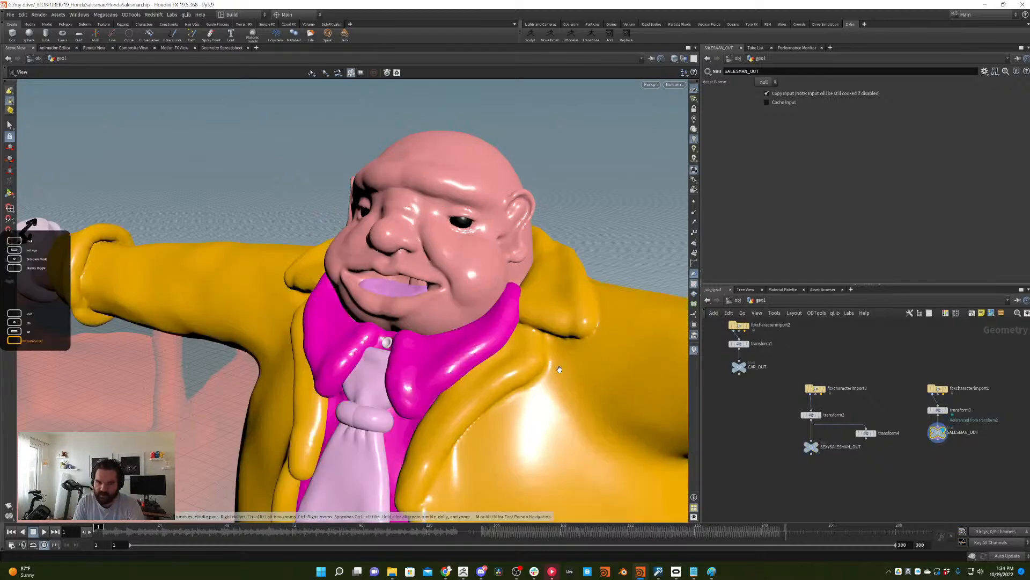
{"action": "scroll", "coordinate": [445, 205], "scroll_direction": "down", "scroll_amount": 5}
{"action": "left_click_drag", "start_coordinate": [452, 246], "coordinate": [391, 238]}
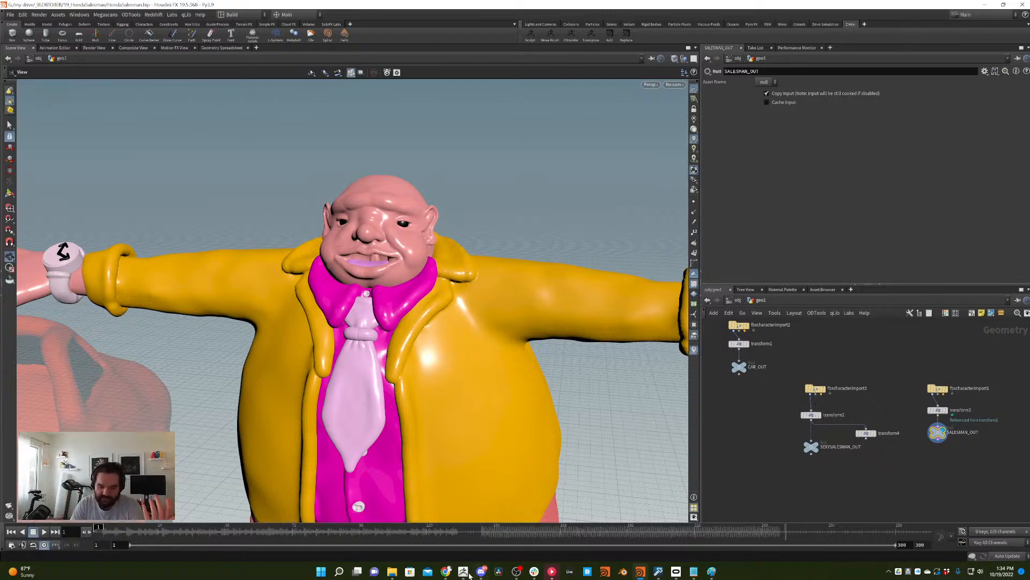
- Switch to ZBrush, examine the red head sculpt from the front and at an angle, and return to Houdini
{"action": "mouse_move", "coordinate": [464, 576]}
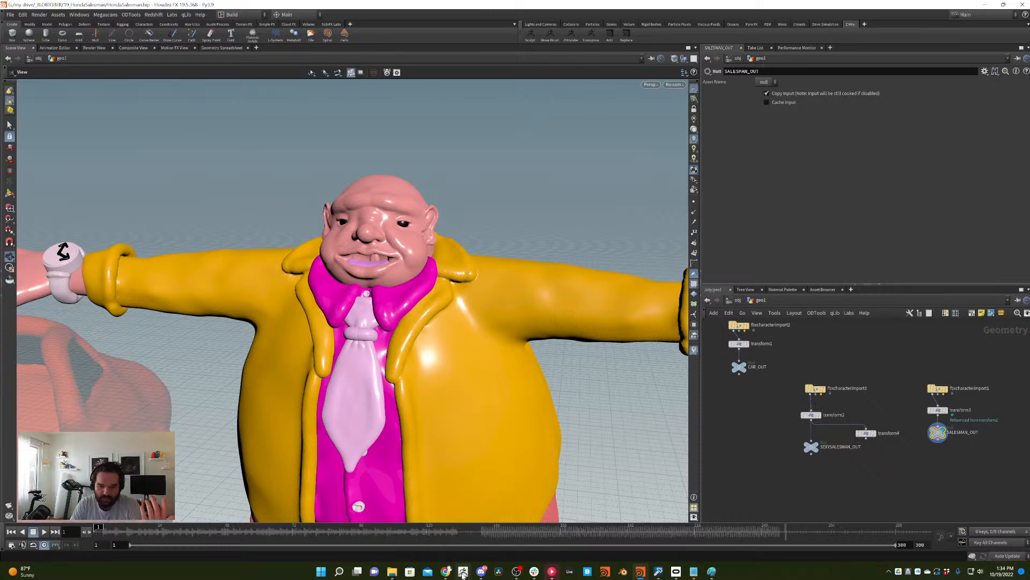
{"action": "left_click", "coordinate": [464, 572]}
{"action": "scroll", "coordinate": [858, 292], "scroll_direction": "down", "scroll_amount": 3}
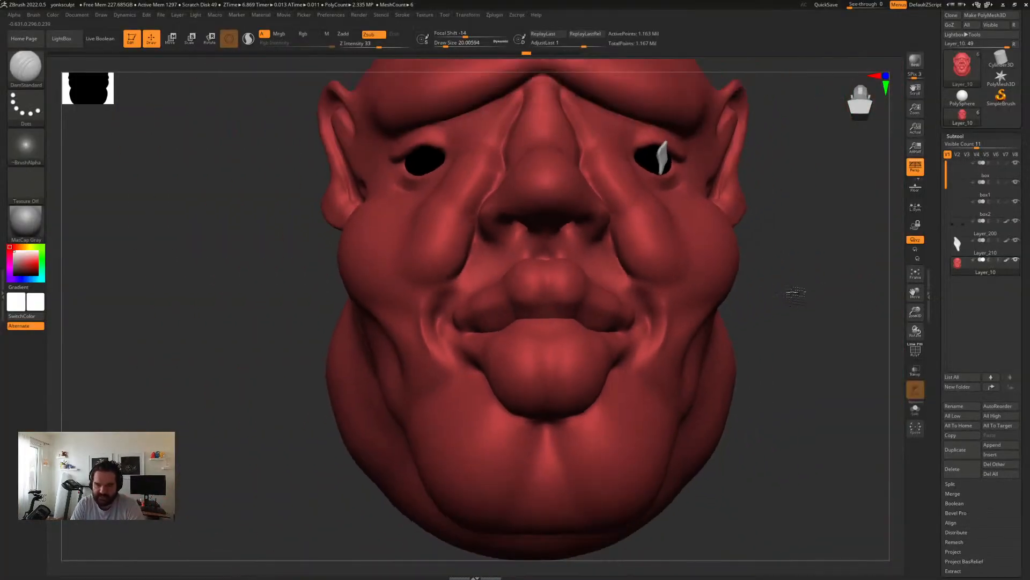
{"action": "mouse_move", "coordinate": [796, 294]}
{"action": "left_mouse_down"}
{"action": "mouse_move", "coordinate": [799, 342]}
{"action": "mouse_move", "coordinate": [575, 199]}
{"action": "left_mouse_up"}
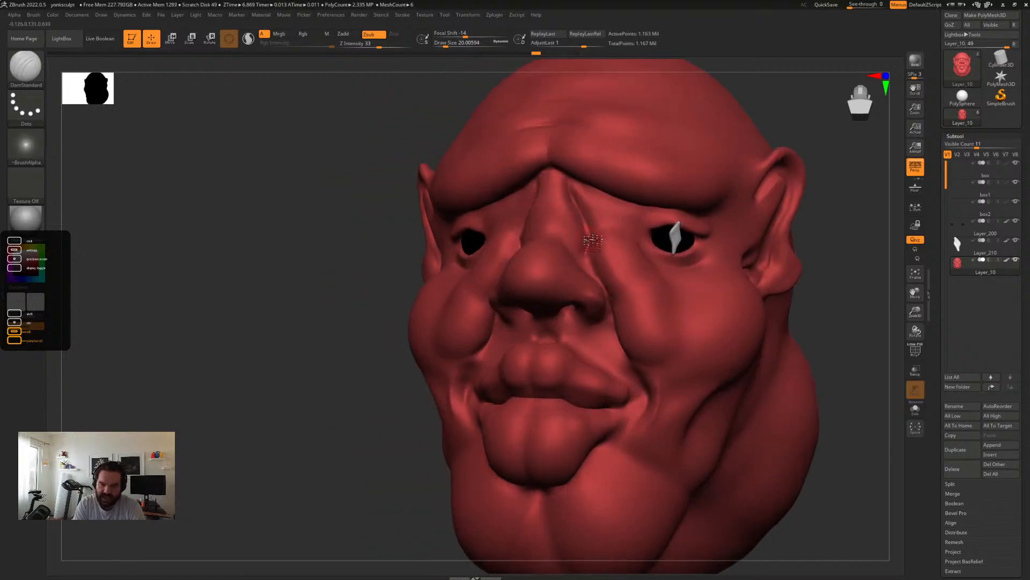
{"action": "key", "text": "shift"}
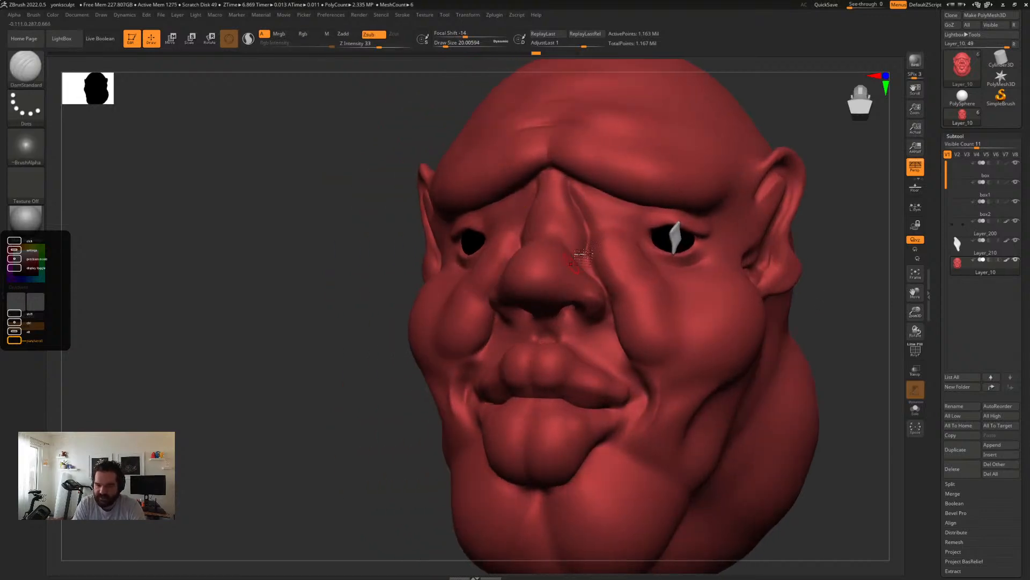
{"action": "left_click_drag", "start_coordinate": [842, 294], "coordinate": [850, 273], "text": "shift"}
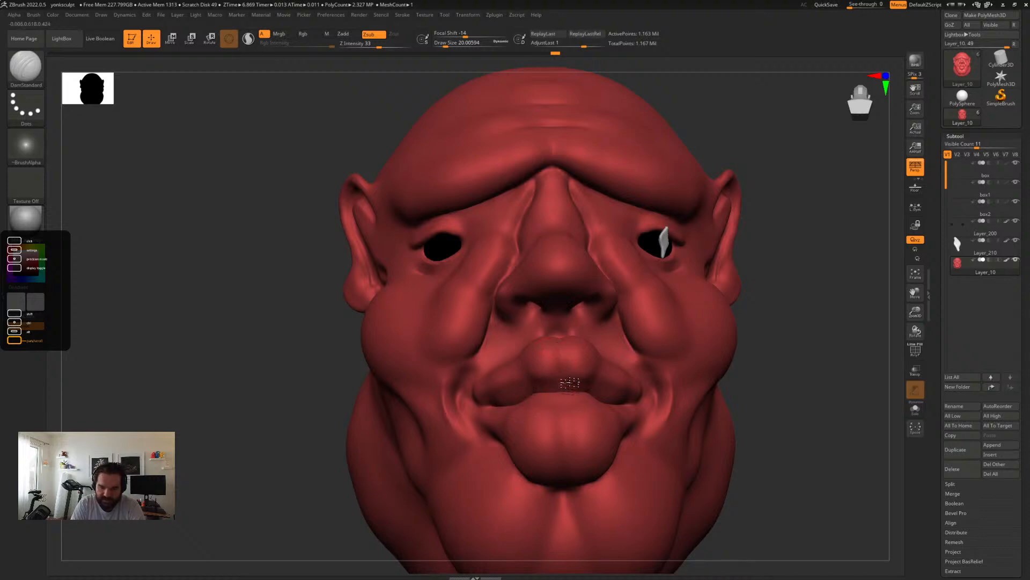
{"action": "key", "text": "ctrl"}
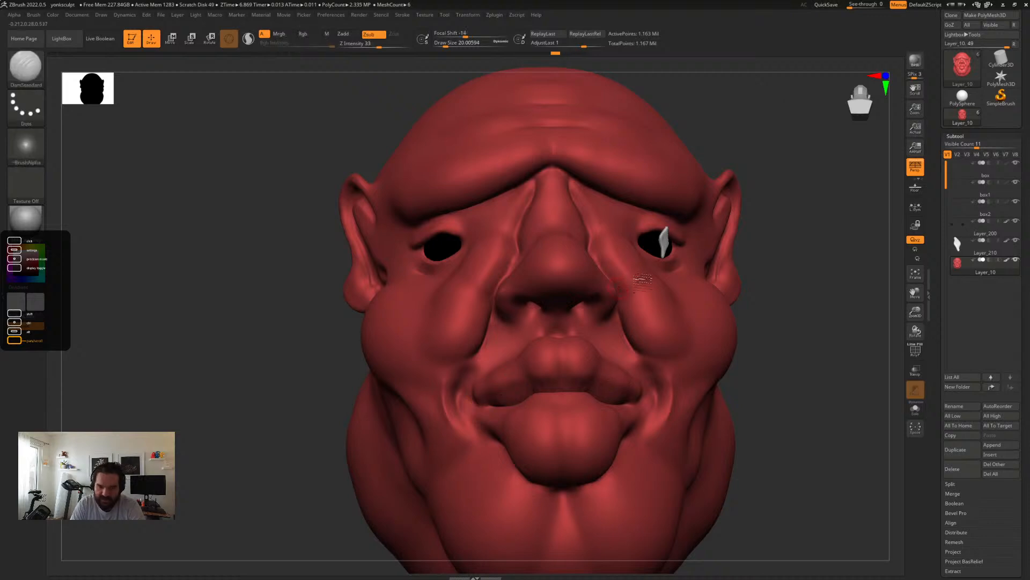
{"action": "left_click_drag", "start_coordinate": [788, 240], "coordinate": [773, 242]}
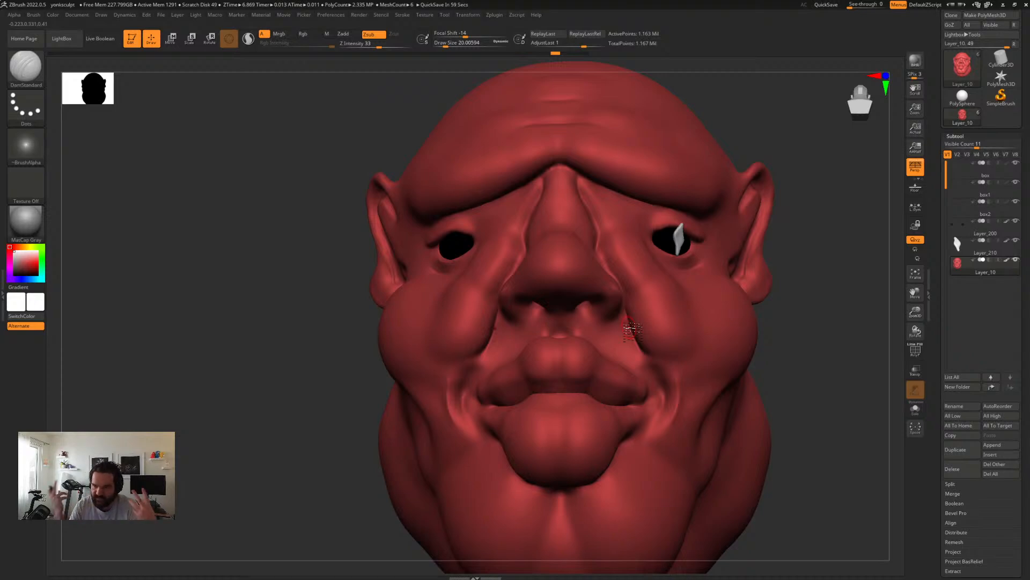
{"action": "left_click", "coordinate": [1003, 5]}
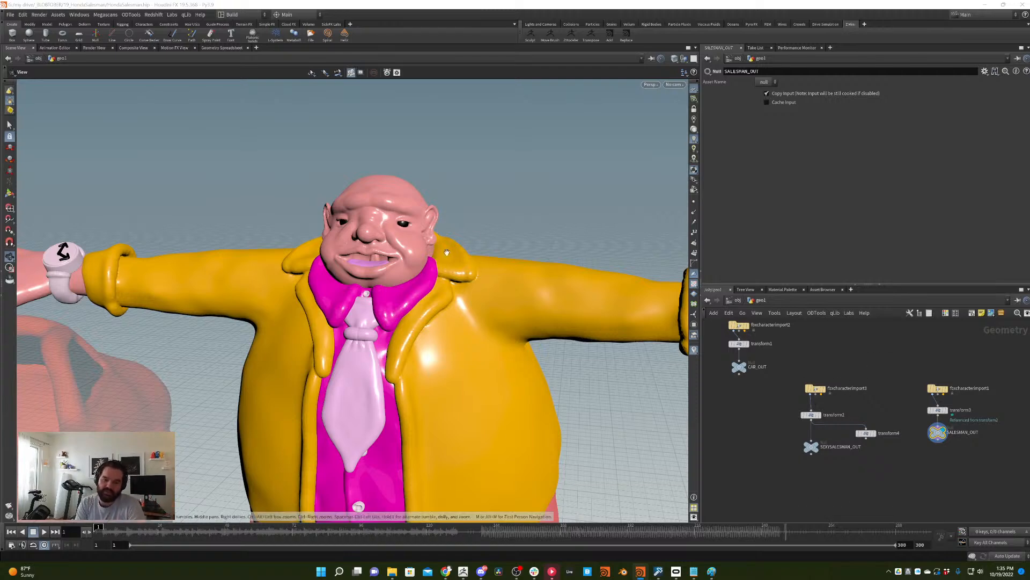
- View the whole salesman beside the car and show the parameters of the transform3 node above SALESMAN_OUT
{"action": "scroll", "coordinate": [355, 326], "scroll_direction": "down", "scroll_amount": 5}
{"action": "left_click_drag", "start_coordinate": [354, 327], "coordinate": [421, 276]}
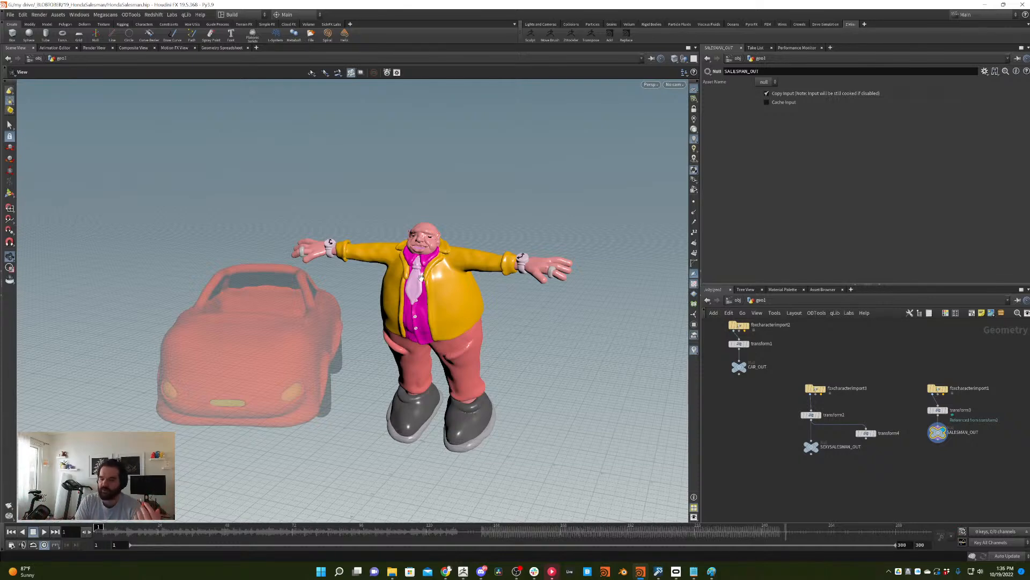
{"action": "left_click", "coordinate": [961, 410]}
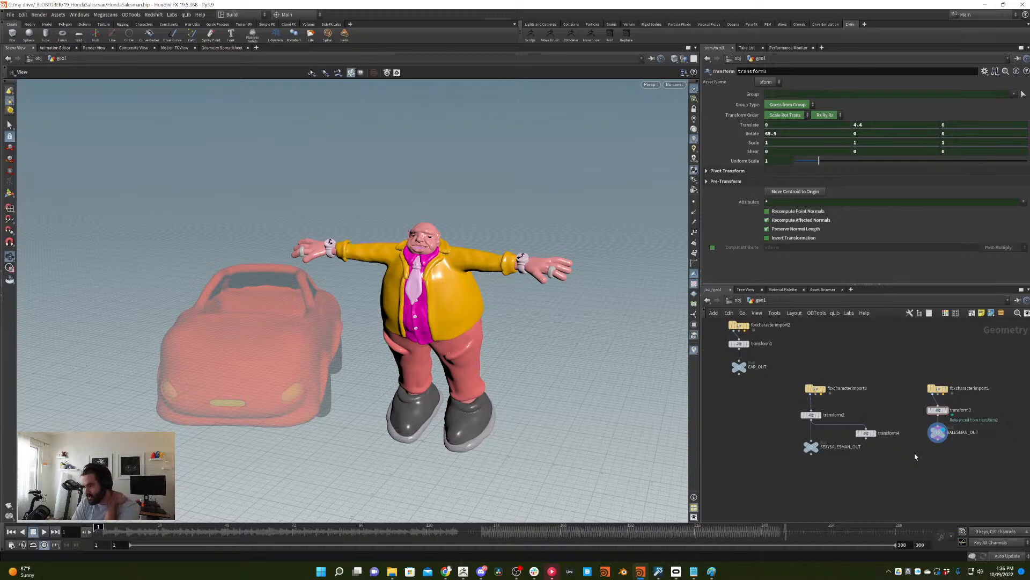
{"action": "mouse_move", "coordinate": [936, 424]}
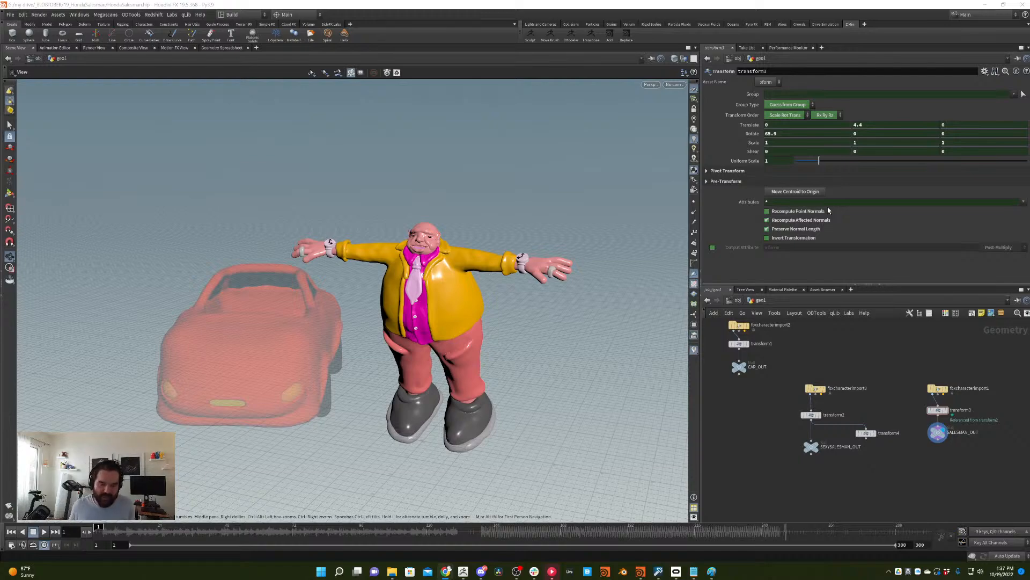
- Inspect the salesman's T-pose from the front, examining his outstretched arms, hands and jacket
{"action": "mouse_move", "coordinate": [434, 278]}
{"action": "left_mouse_down"}
{"action": "mouse_move", "coordinate": [468, 280]}
{"action": "mouse_move", "coordinate": [428, 279]}
{"action": "left_mouse_up"}
{"action": "scroll", "coordinate": [427, 279], "scroll_direction": "up", "scroll_amount": 5}
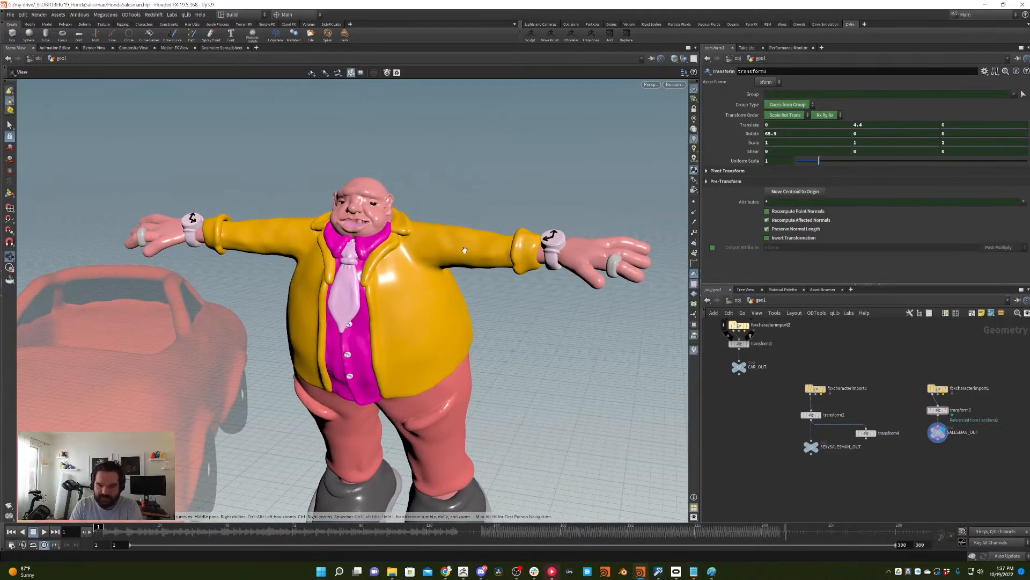
{"action": "left_click_drag", "start_coordinate": [372, 210], "coordinate": [503, 237]}
{"action": "scroll", "coordinate": [414, 188], "scroll_direction": "up", "scroll_amount": 2}
{"action": "scroll", "coordinate": [503, 237], "scroll_direction": "down", "scroll_amount": 4}
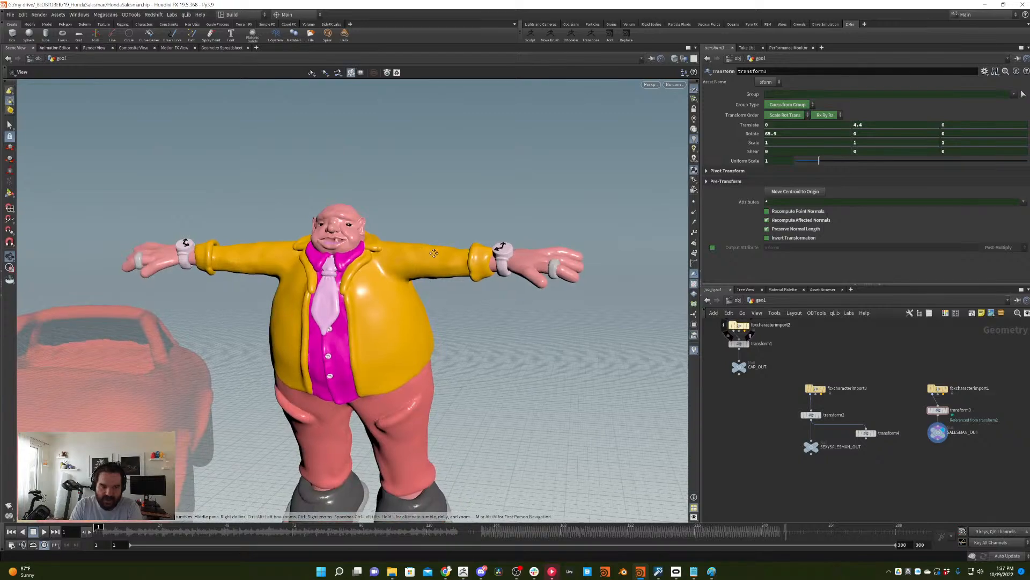
{"action": "scroll", "coordinate": [479, 271], "scroll_direction": "up", "scroll_amount": 1}
{"action": "middle_click_drag", "start_coordinate": [384, 259], "coordinate": [499, 283]}
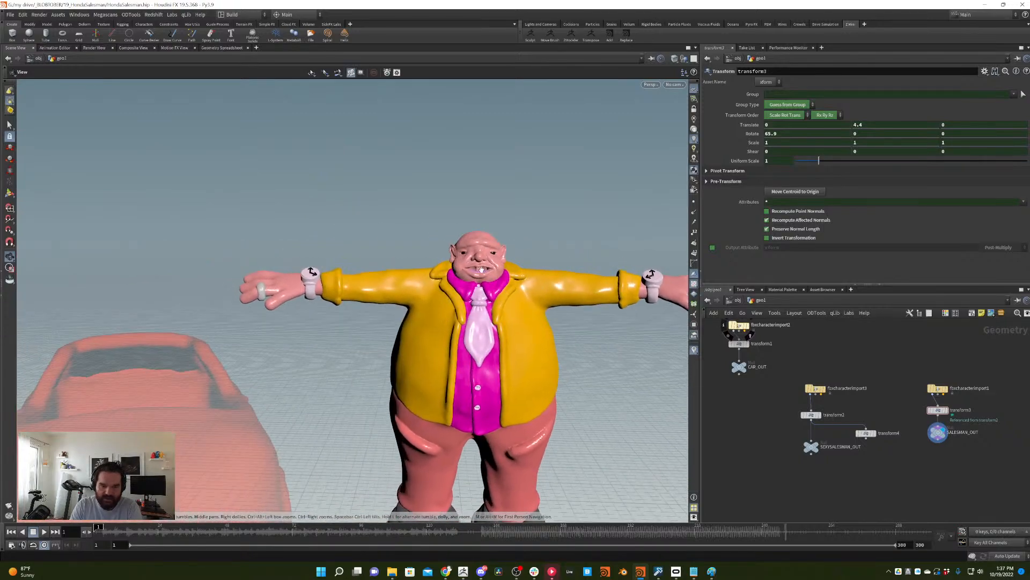
{"action": "scroll", "coordinate": [299, 270], "scroll_direction": "up", "scroll_amount": 1}
{"action": "scroll", "coordinate": [300, 270], "scroll_direction": "up", "scroll_amount": 3}
{"action": "left_click_drag", "start_coordinate": [299, 270], "coordinate": [523, 257]}
{"action": "key", "text": "ctrl+z"}
{"action": "scroll", "coordinate": [460, 298], "scroll_direction": "up", "scroll_amount": 1}
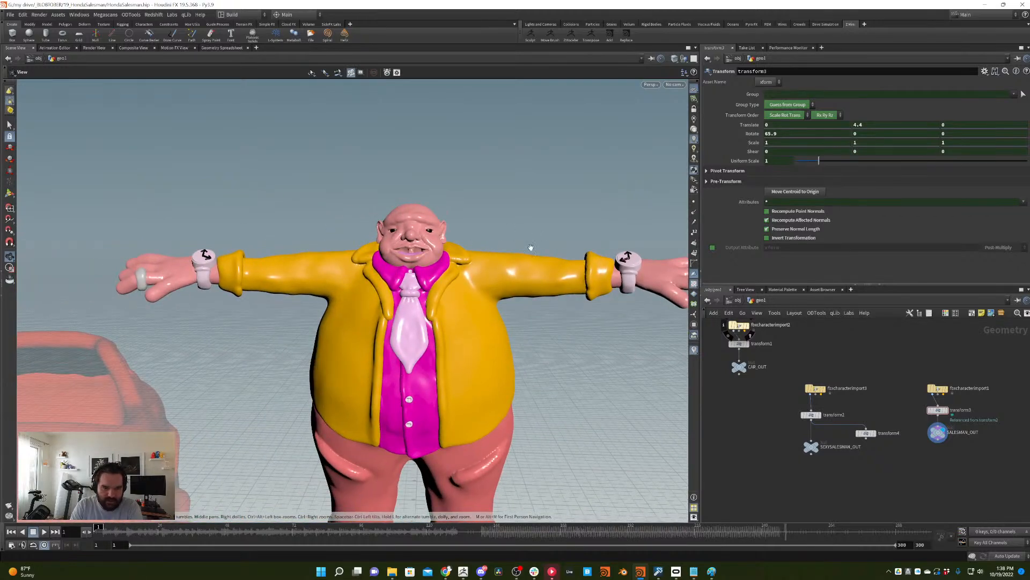
{"action": "middle_click_drag", "start_coordinate": [525, 275], "coordinate": [488, 271]}
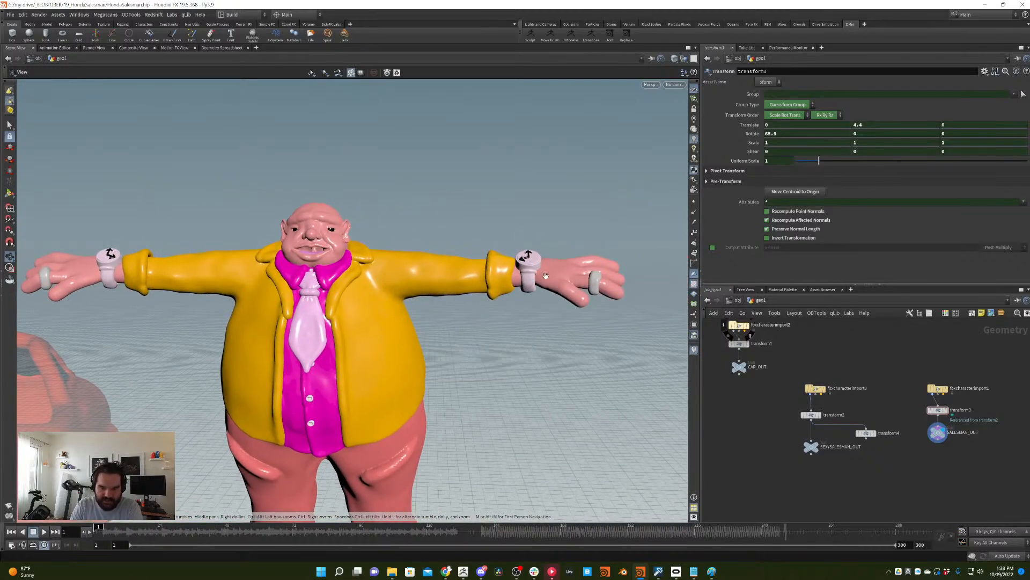
- View the salesman's full figure, and examine his face, mouth and collar up close at a slight angle
{"action": "left_click_drag", "start_coordinate": [559, 263], "coordinate": [508, 298]}
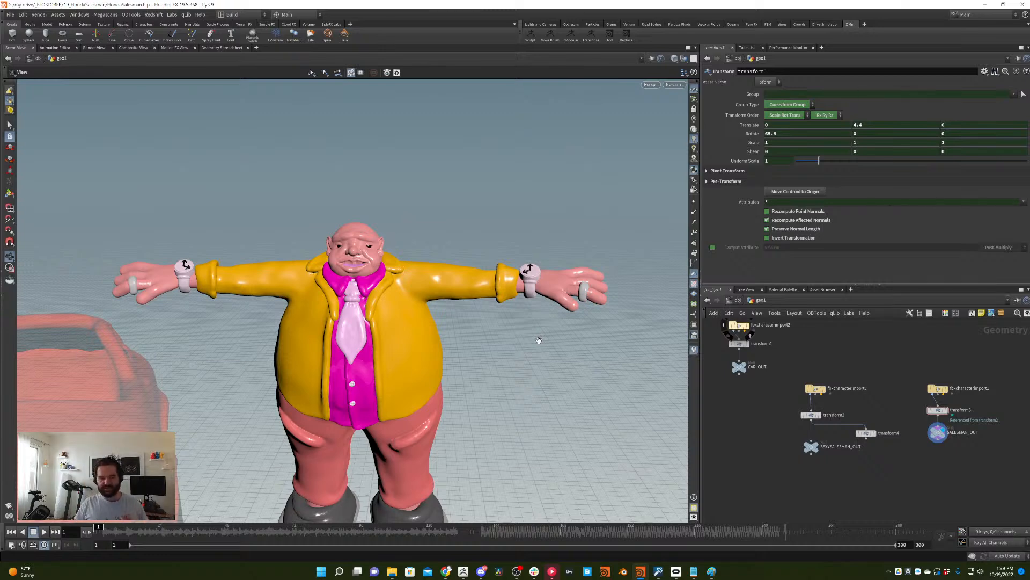
{"action": "left_click_drag", "start_coordinate": [487, 252], "coordinate": [430, 242]}
{"action": "scroll", "coordinate": [410, 228], "scroll_direction": "up", "scroll_amount": 3}
{"action": "middle_click_drag", "start_coordinate": [411, 228], "coordinate": [449, 252]}
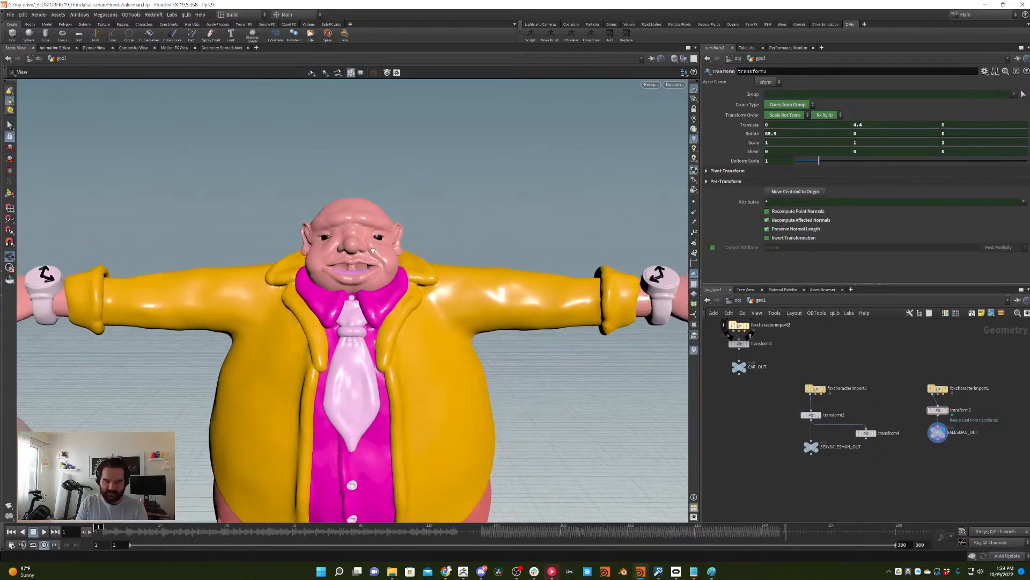
{"action": "scroll", "coordinate": [449, 252], "scroll_direction": "up", "scroll_amount": 5}
{"action": "left_click_drag", "start_coordinate": [449, 252], "coordinate": [486, 258]}
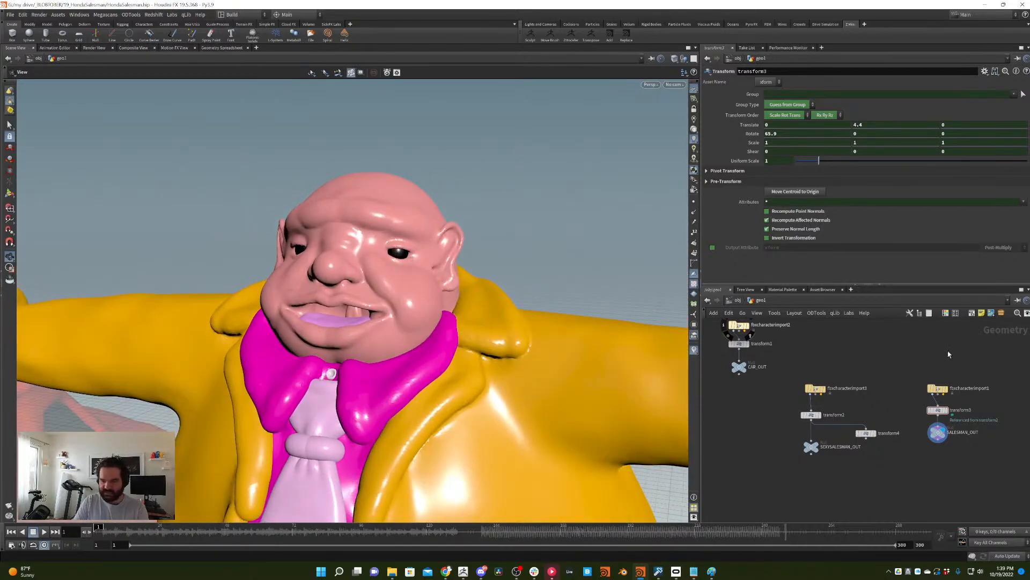
- Select the SALESMAN_OUT node and pick the salesman's skin geometry in the viewport, covering the head and hands
{"action": "middle_click_drag", "start_coordinate": [943, 414], "coordinate": [906, 404]}
{"action": "left_click", "coordinate": [901, 423]}
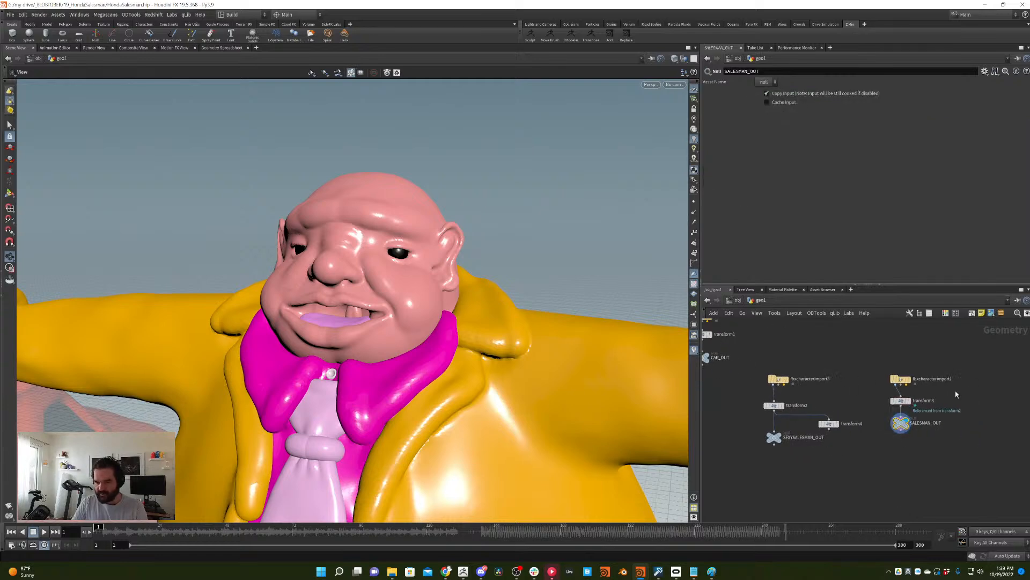
{"action": "middle_click", "coordinate": [922, 411]}
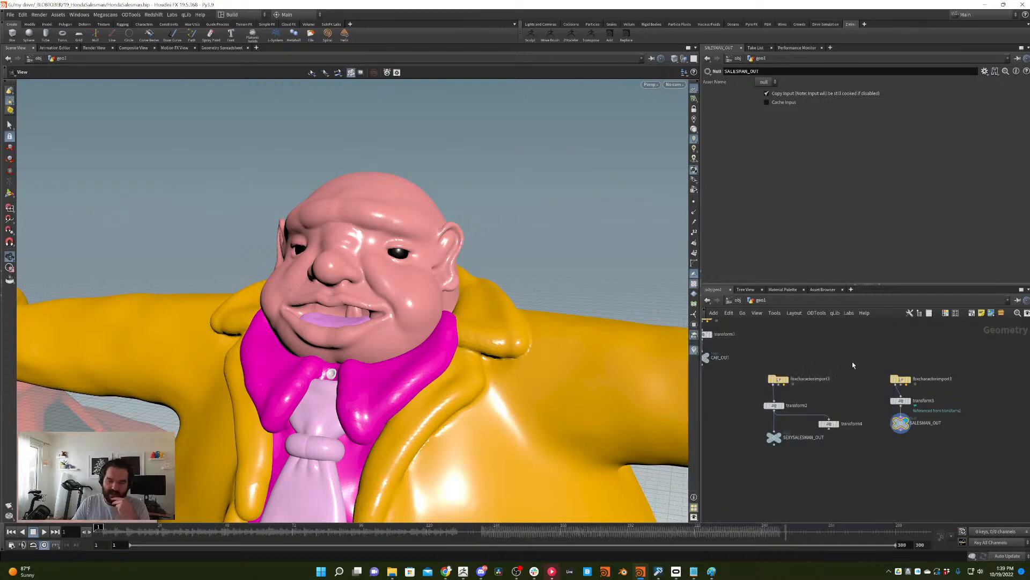
{"action": "key", "text": "s"}
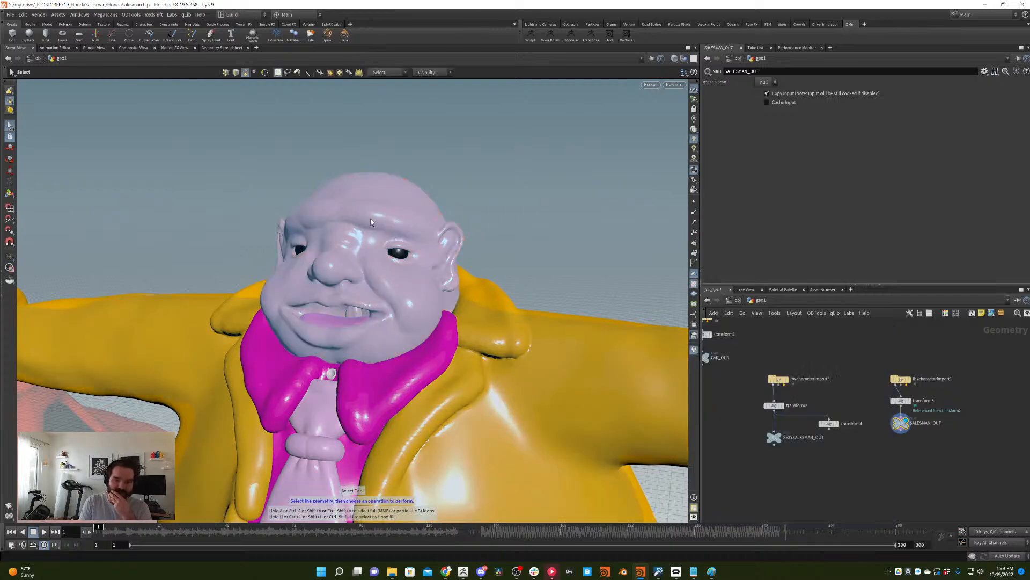
{"action": "key", "text": "Escape"}
{"action": "scroll", "coordinate": [483, 161], "scroll_direction": "down", "scroll_amount": 5}
{"action": "scroll", "coordinate": [468, 200], "scroll_direction": "down", "scroll_amount": 5}
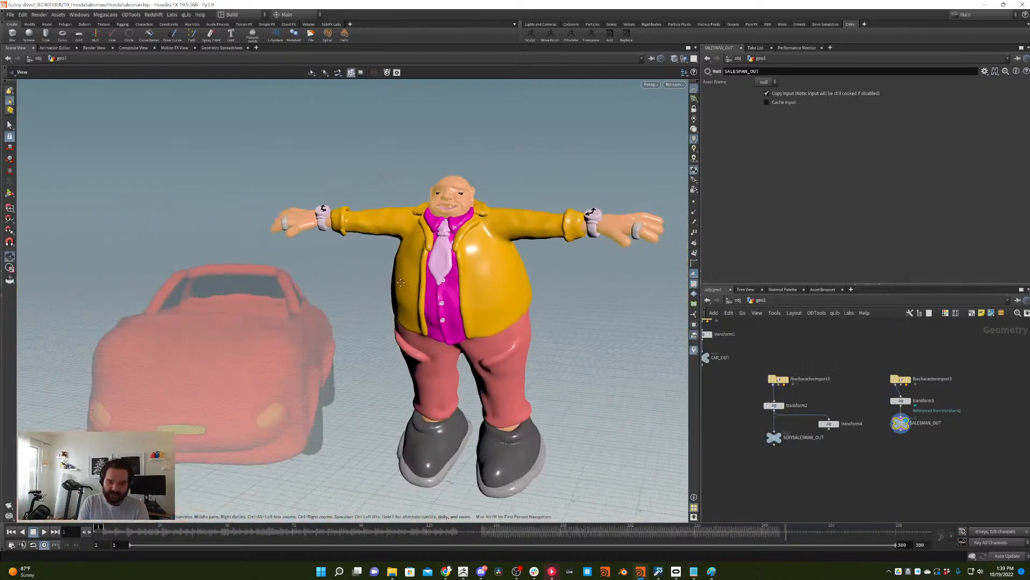
{"action": "middle_click_drag", "start_coordinate": [468, 200], "coordinate": [385, 188]}
{"action": "key", "text": "s"}
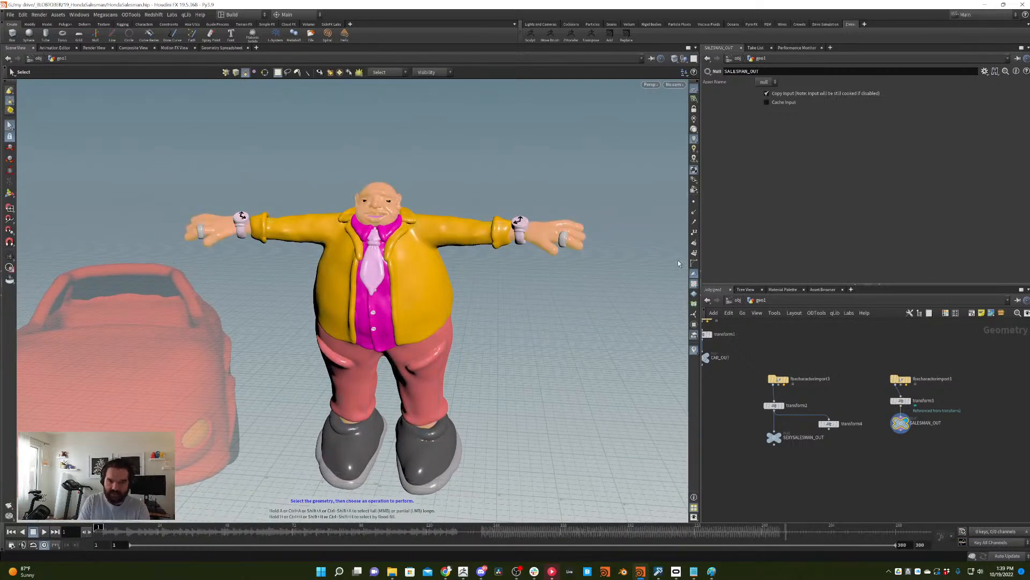
- Select the fbxcharacterimport1 node above SALESMAN_OUT and check the transform3 node's geometry info
{"action": "middle_click_drag", "start_coordinate": [930, 366], "coordinate": [881, 362]}
{"action": "scroll", "coordinate": [880, 362], "scroll_direction": "up", "scroll_amount": 4}
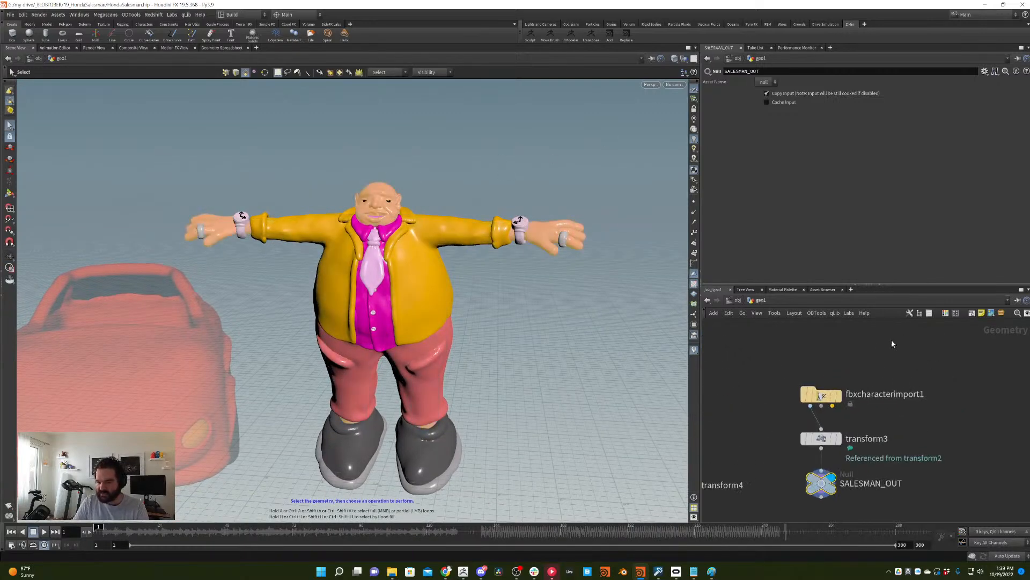
{"action": "left_click_drag", "start_coordinate": [890, 339], "coordinate": [891, 377]}
{"action": "middle_click_drag", "start_coordinate": [890, 377], "coordinate": [928, 321]}
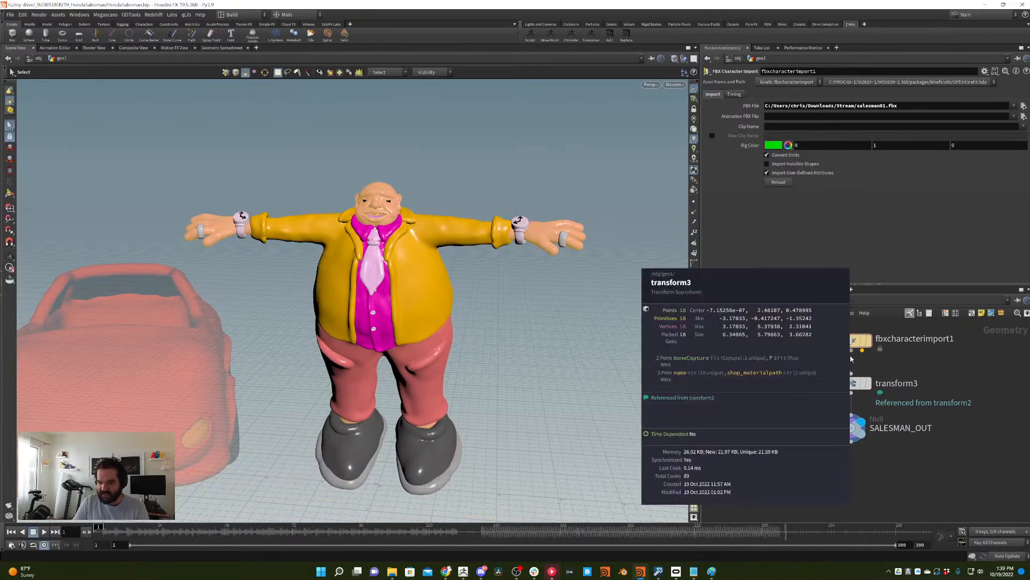
{"action": "middle_click", "coordinate": [862, 382]}
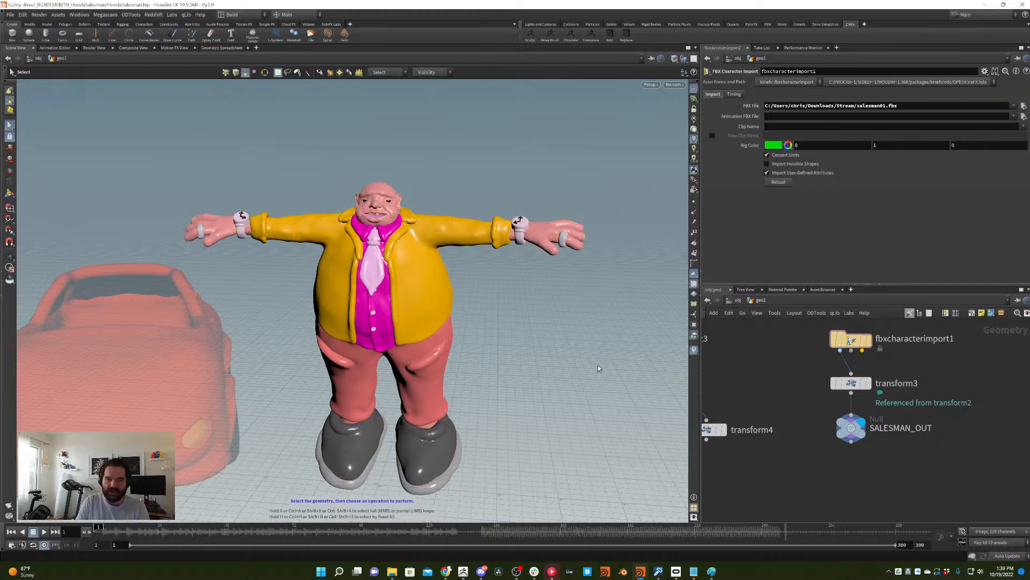
- List the salesman's parts by name attribute in the viewport and examine the highlighted layers
{"action": "left_click", "coordinate": [488, 220]}
{"action": "left_click", "coordinate": [385, 72]}
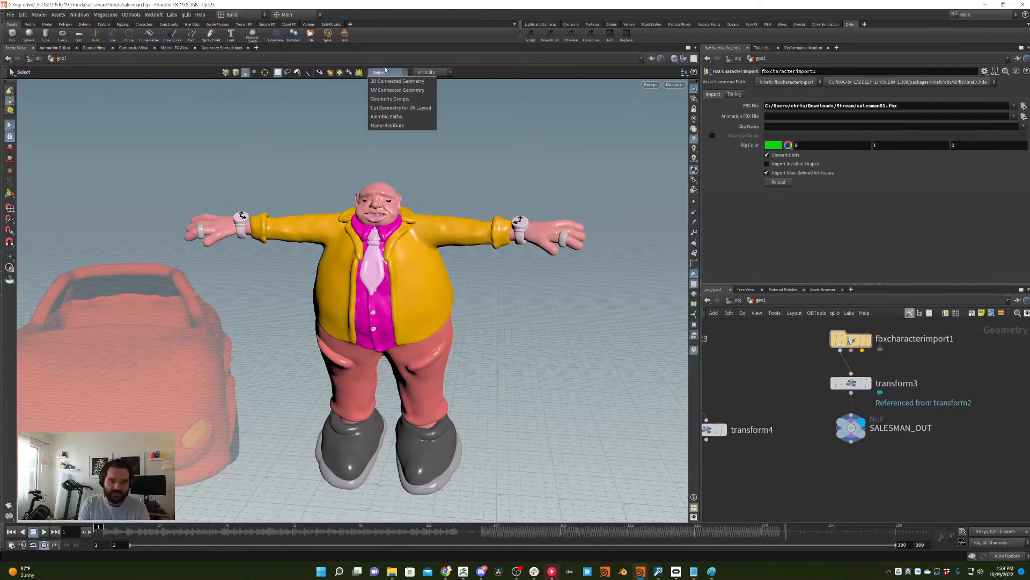
{"action": "left_click", "coordinate": [382, 72]}
{"action": "left_click", "coordinate": [382, 72]}
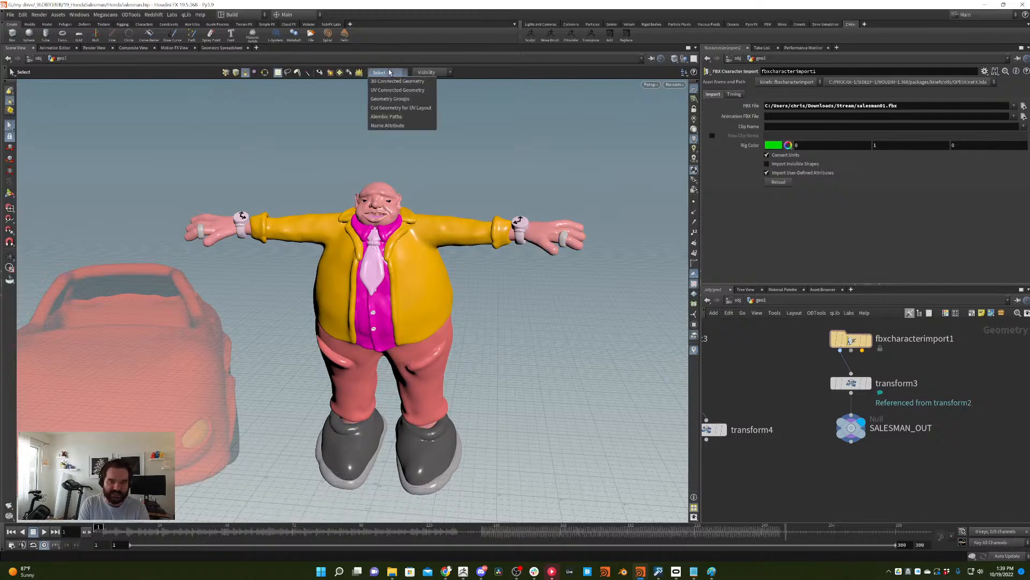
{"action": "left_click", "coordinate": [392, 125]}
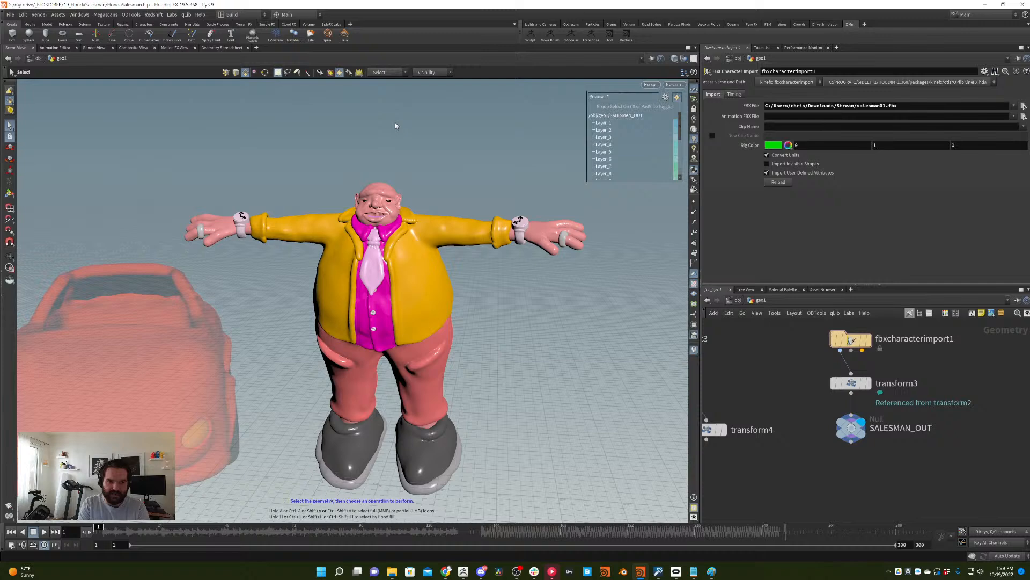
{"action": "left_click", "coordinate": [378, 193]}
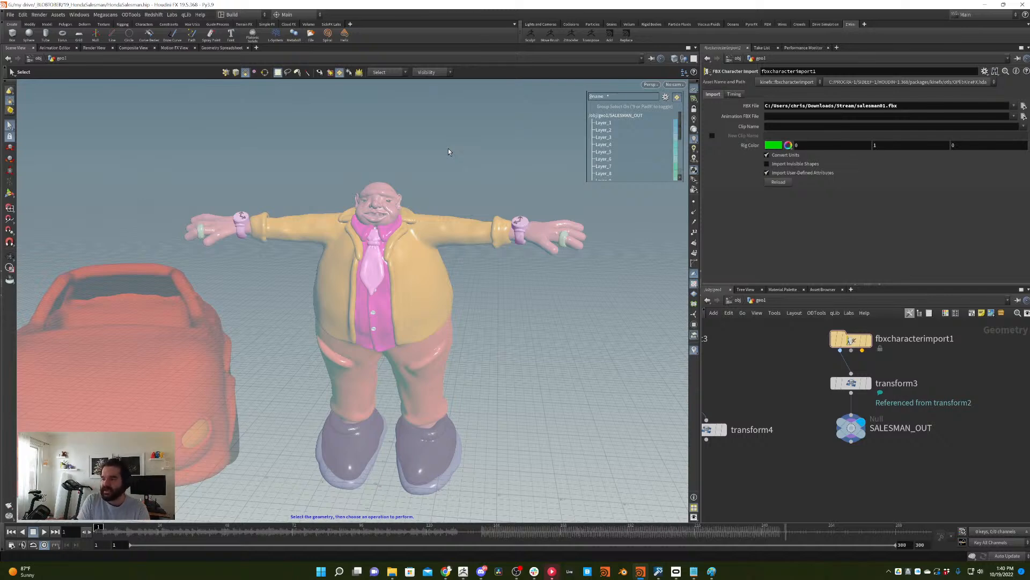
{"action": "left_click", "coordinate": [632, 131]}
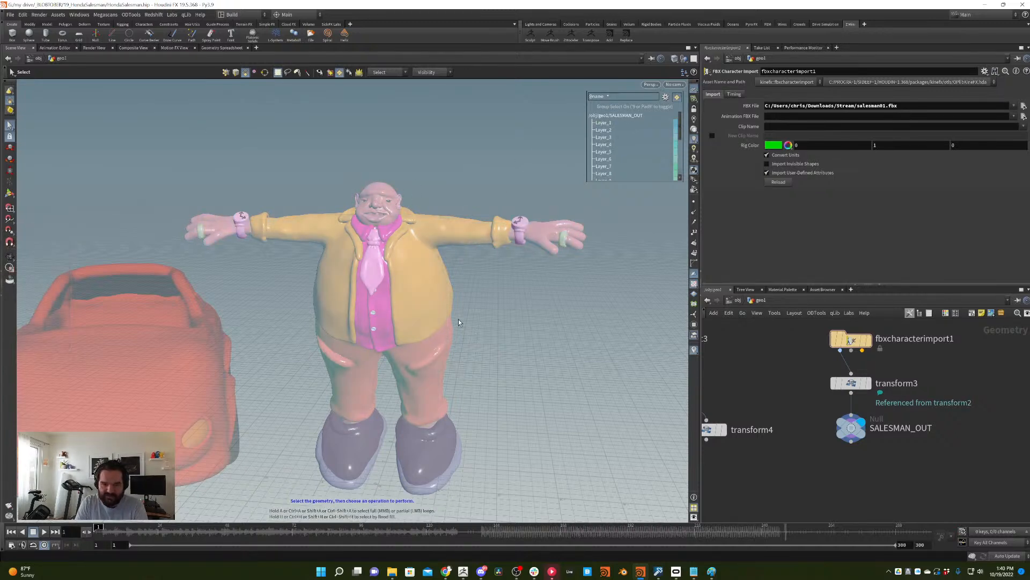
{"action": "mouse_move", "coordinate": [458, 321]}
{"action": "middle_mouse_down", "text": "alt"}
{"action": "mouse_move", "coordinate": [483, 357]}
{"action": "mouse_move", "coordinate": [455, 310]}
{"action": "middle_mouse_up", "text": "alt"}
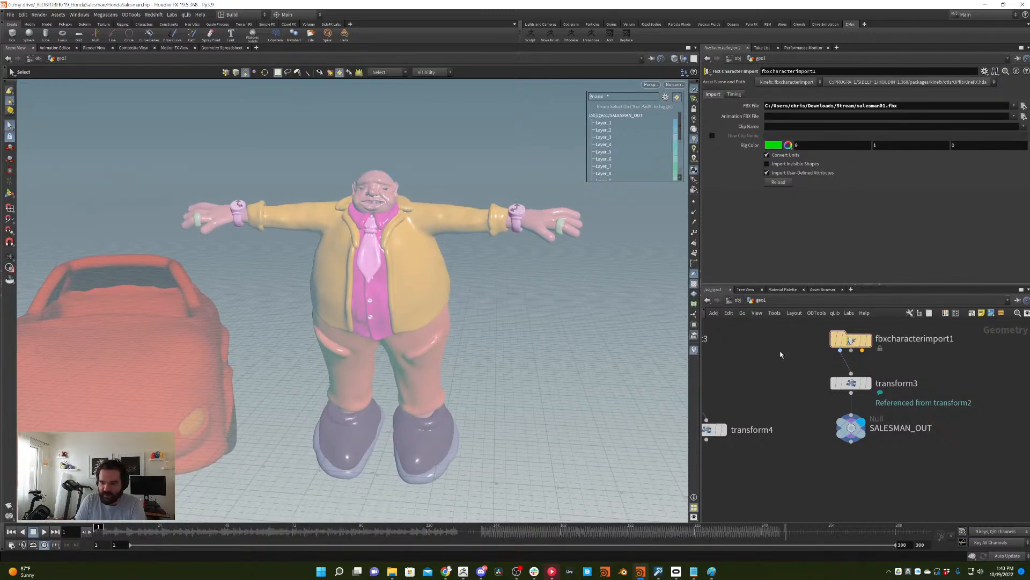
- Select SALESMAN_OUT, turn off group picking, and isolate the salesman's skin body with a Split node
{"action": "left_click", "coordinate": [852, 428]}
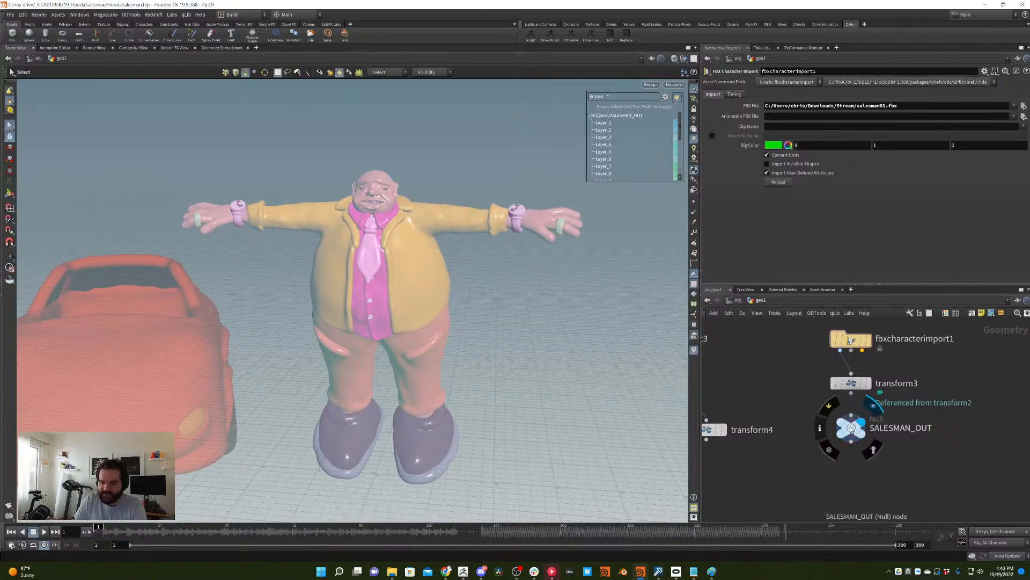
{"action": "left_click", "coordinate": [340, 73]}
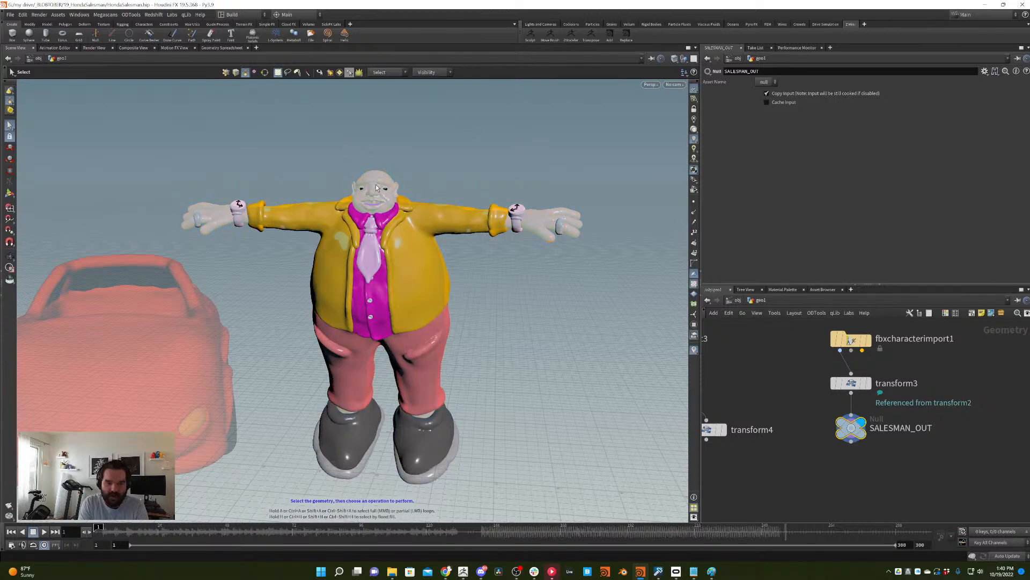
{"action": "key", "text": "Tab"}
{"action": "type", "text": "split"}
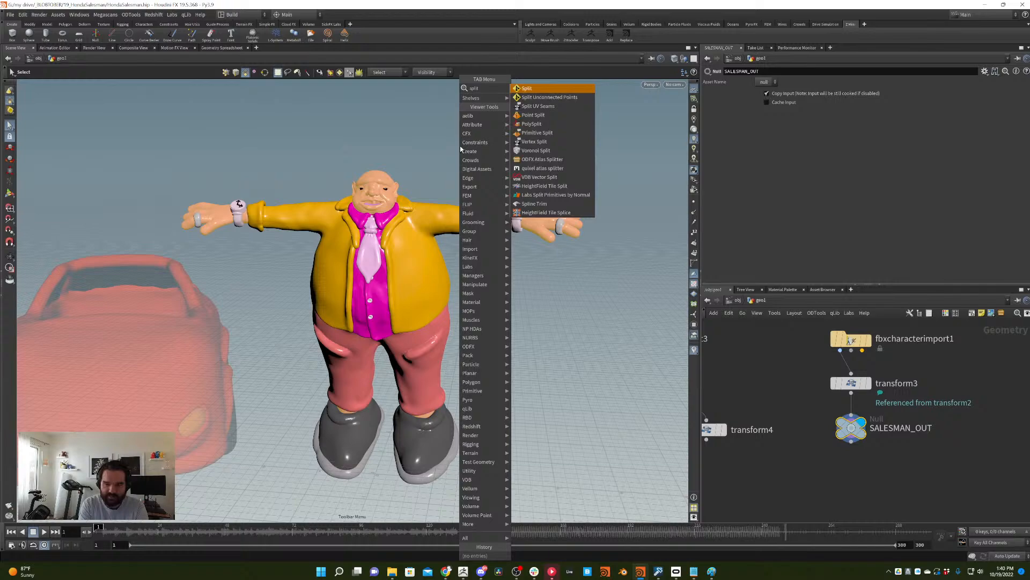
{"action": "key", "text": "Return"}
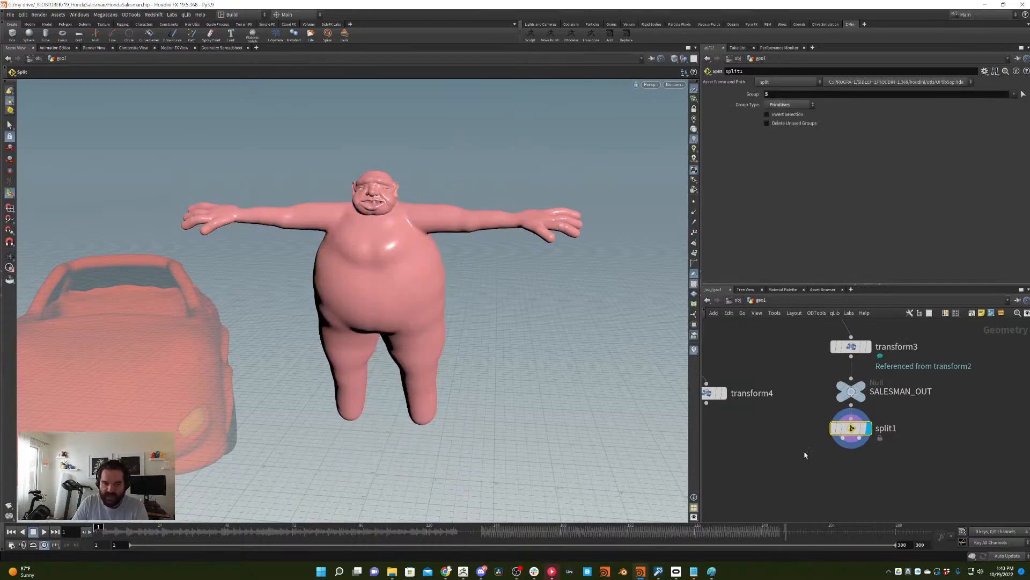
{"action": "key", "text": "Escape"}
{"action": "left_click_drag", "start_coordinate": [499, 231], "coordinate": [394, 219]}
{"action": "key", "text": "Return"}
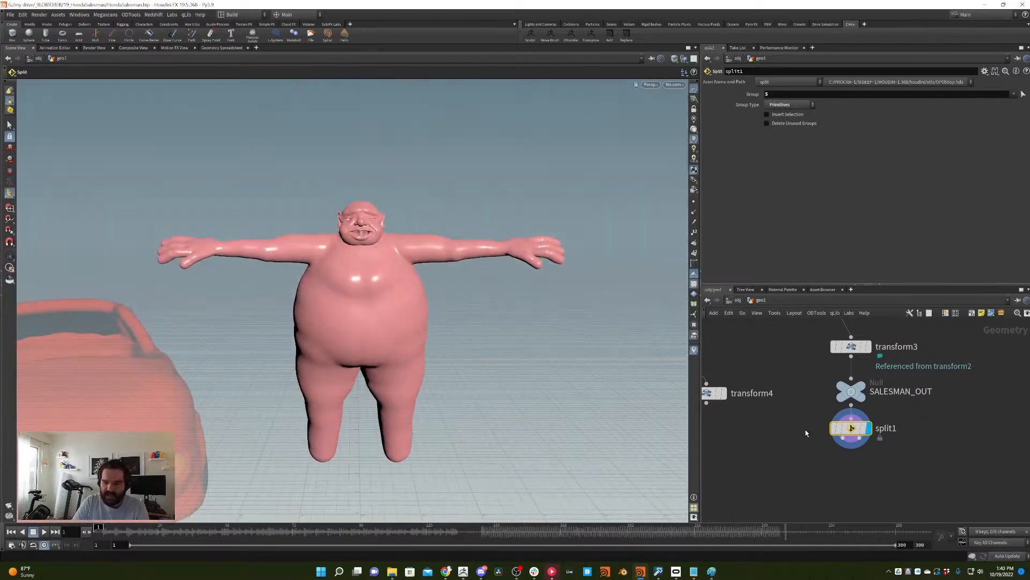
- Add a Null named BODY_BASE under the first output of split1 and display it
{"action": "middle_click_drag", "start_coordinate": [856, 437], "coordinate": [676, 400]}
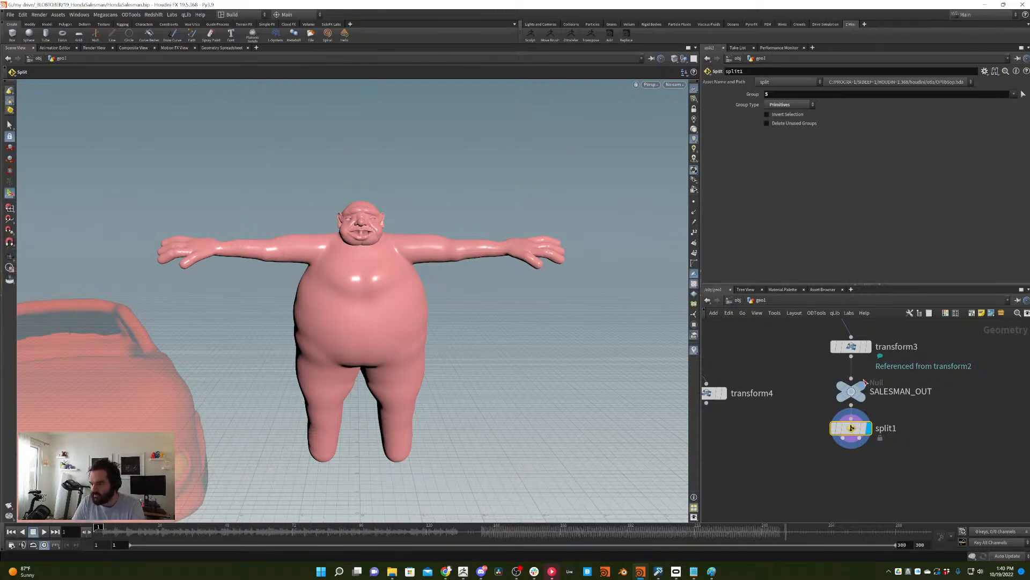
{"action": "middle_click_drag", "start_coordinate": [800, 483], "coordinate": [852, 440]}
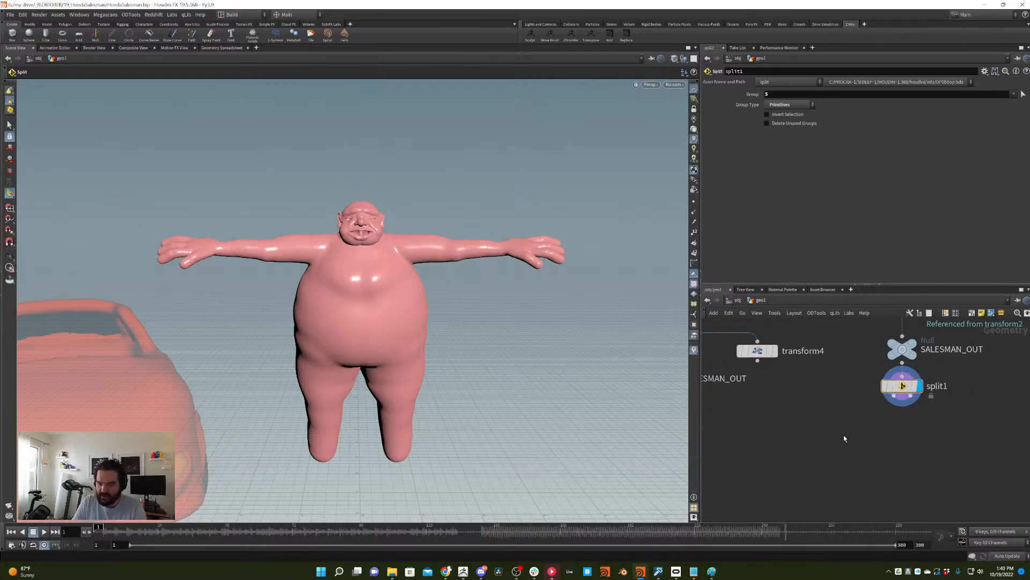
{"action": "key", "text": "Tab"}
{"action": "type", "text": "null"}
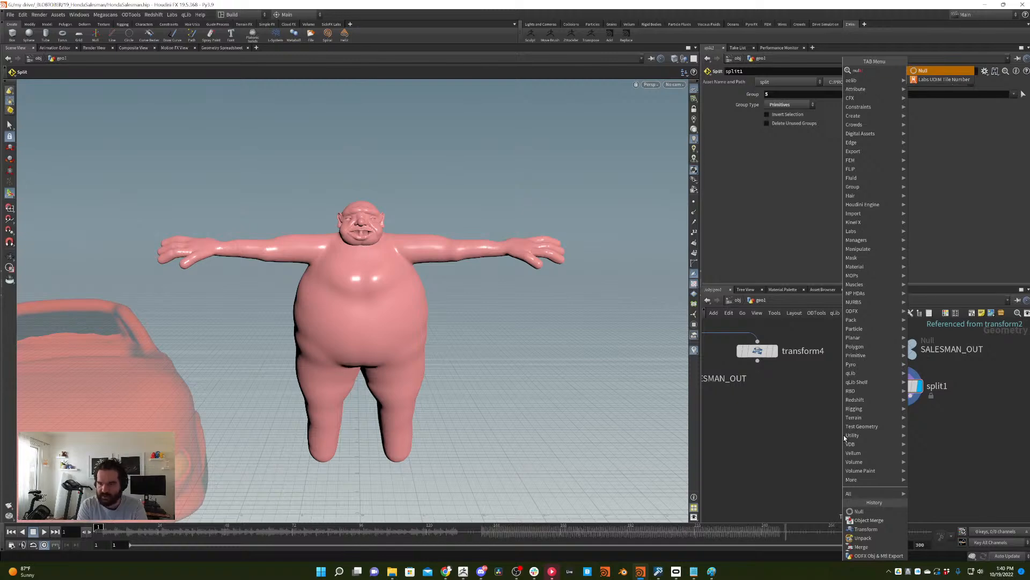
{"action": "key", "text": "Return"}
{"action": "left_click", "coordinate": [844, 435]}
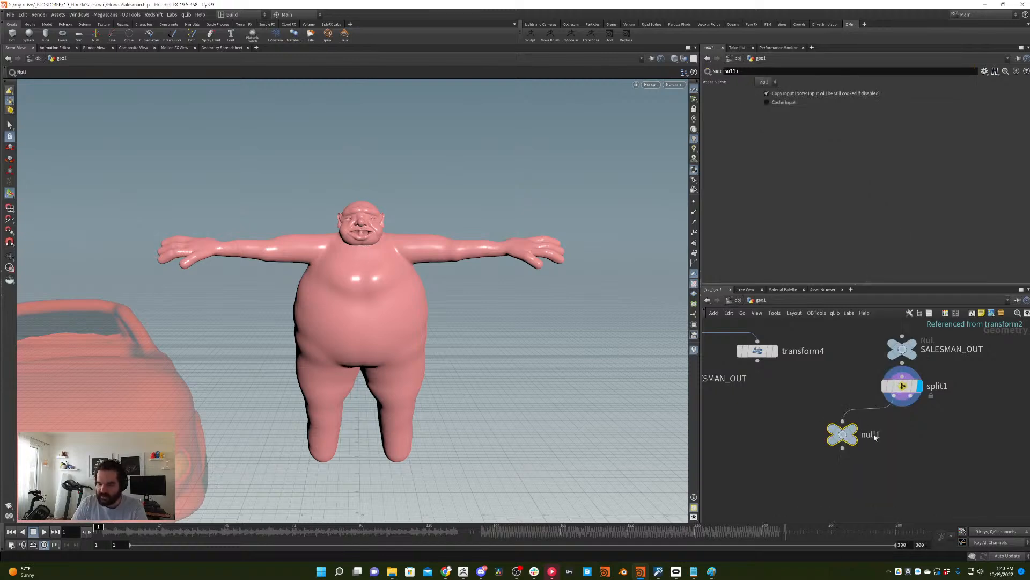
{"action": "double_click", "coordinate": [871, 435]}
{"action": "type", "text": "BODY_BASE"}
{"action": "key", "text": "Return"}
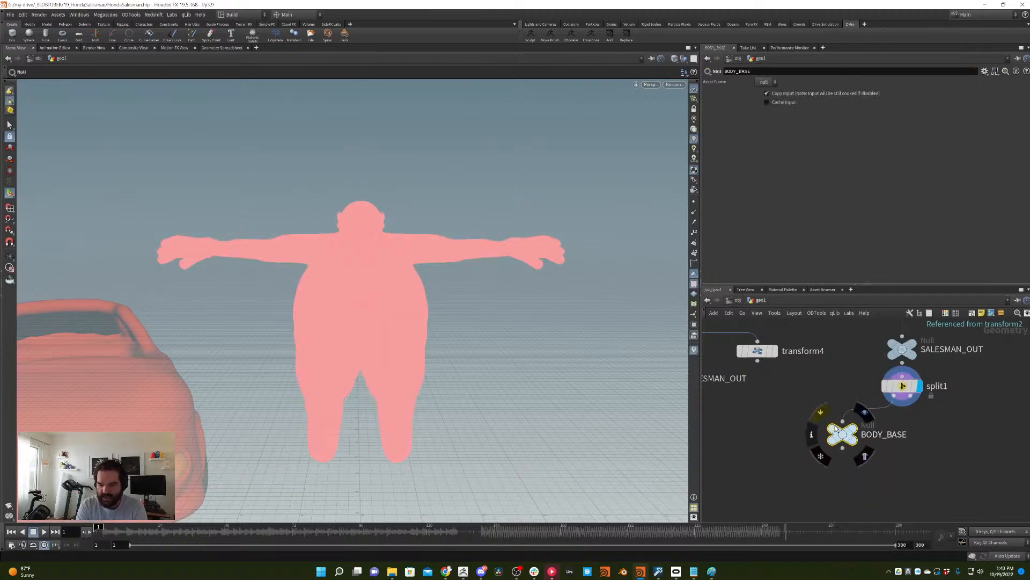
{"action": "left_click", "coordinate": [864, 411]}
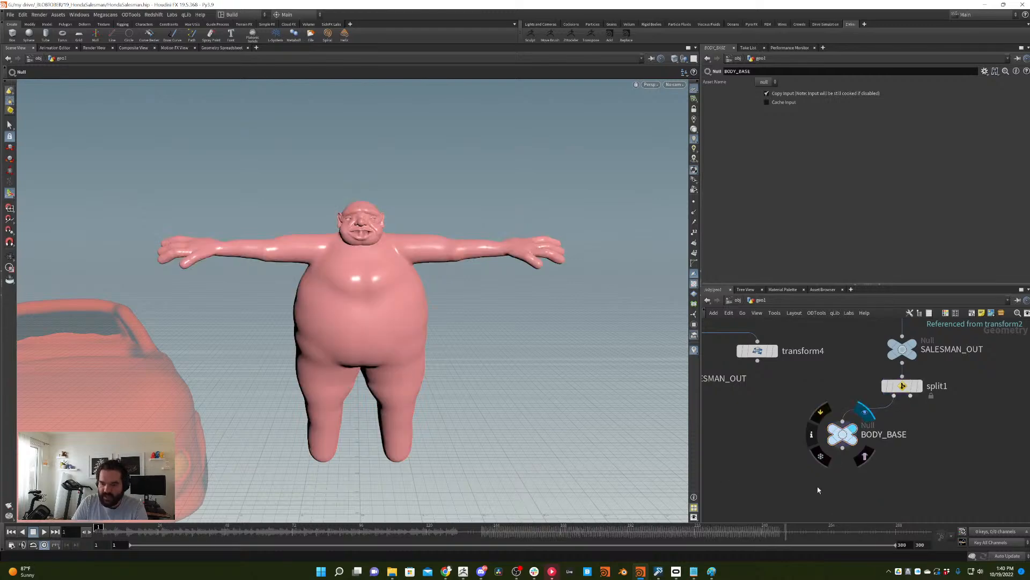
- Insert a displayed Unpack node between split1 and BODY_BASE, and save the scene
{"action": "key", "text": "Tab"}
{"action": "type", "text": "unpack"}
{"action": "key", "text": "Return"}
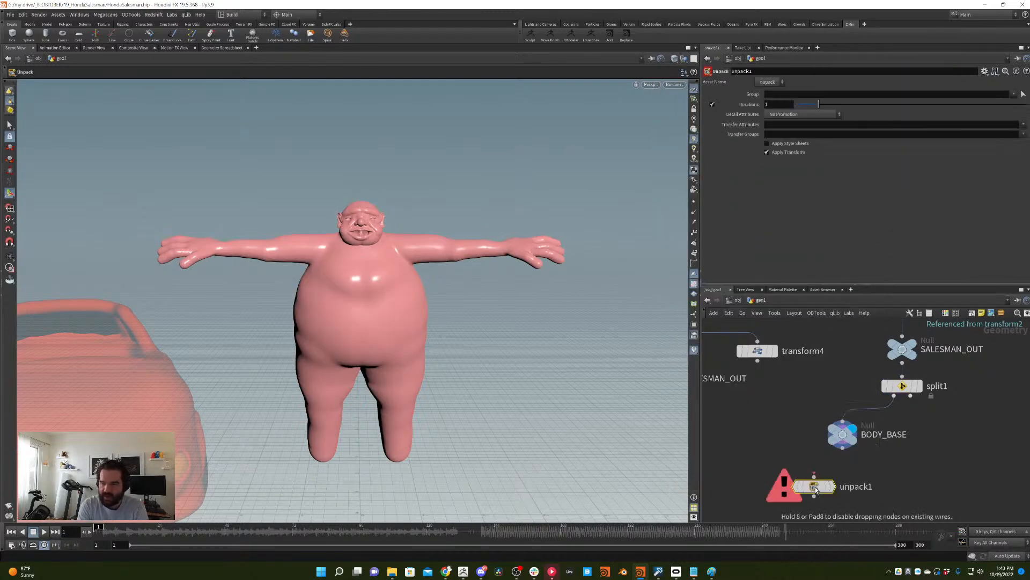
{"action": "left_click", "coordinate": [854, 416]}
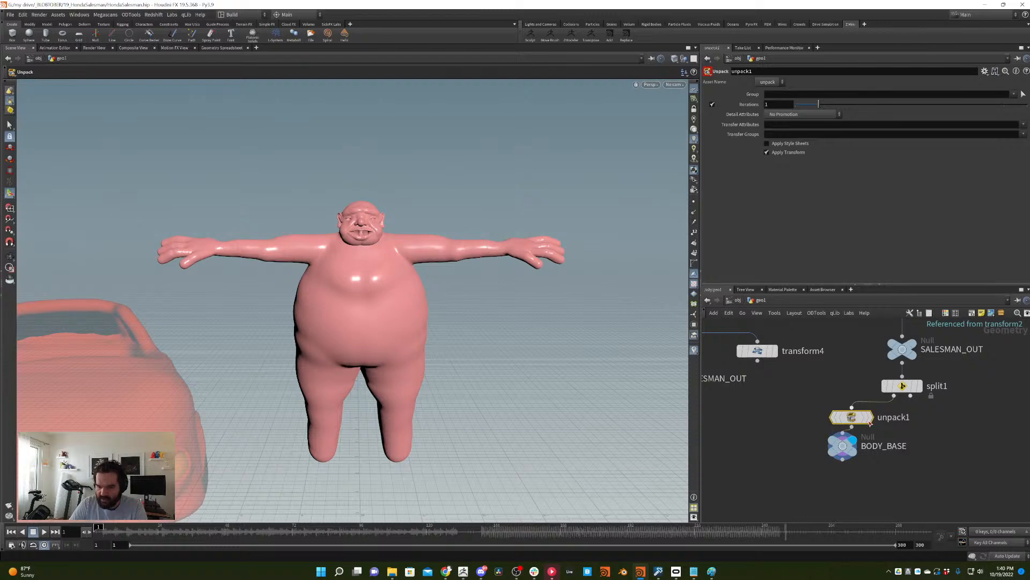
{"action": "left_click", "coordinate": [870, 427]}
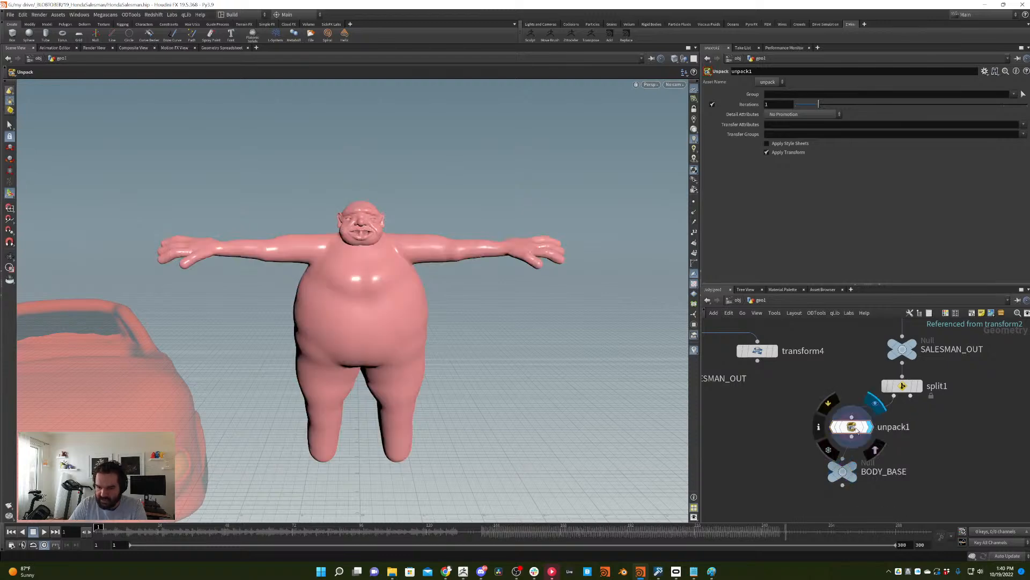
{"action": "left_click_drag", "start_coordinate": [856, 431], "coordinate": [847, 427]}
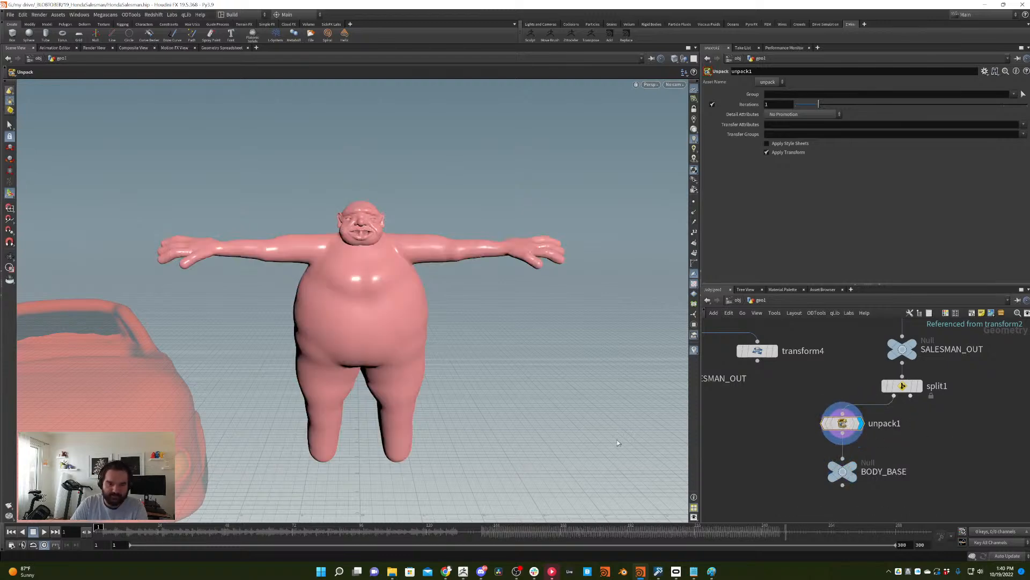
{"action": "left_click", "coordinate": [10, 15]}
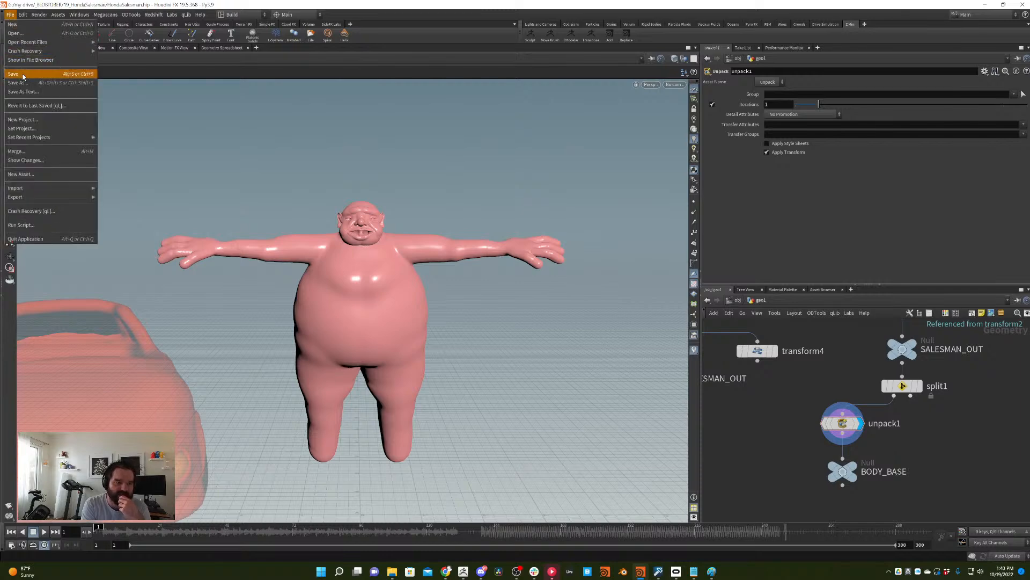
{"action": "left_click", "coordinate": [38, 75]}
- Add a Labs Exoside QuadRemesher with X symmetry and feed it from unpack1
{"action": "middle_click_drag", "start_coordinate": [803, 453], "coordinate": [784, 434]}
{"action": "key", "text": "Tab"}
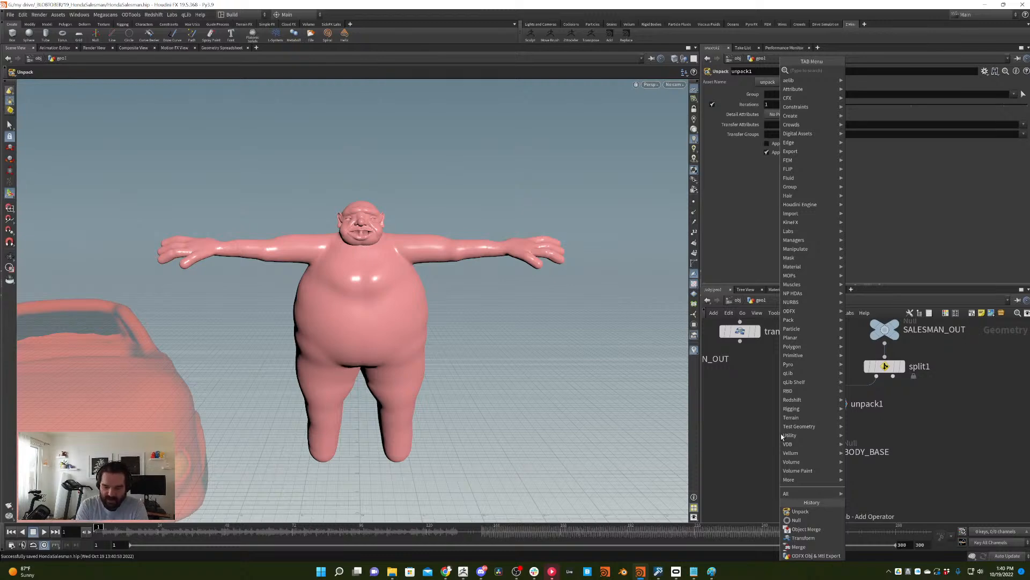
{"action": "type", "text": "exo"}
{"action": "key", "text": "Return"}
{"action": "left_click", "coordinate": [782, 435]}
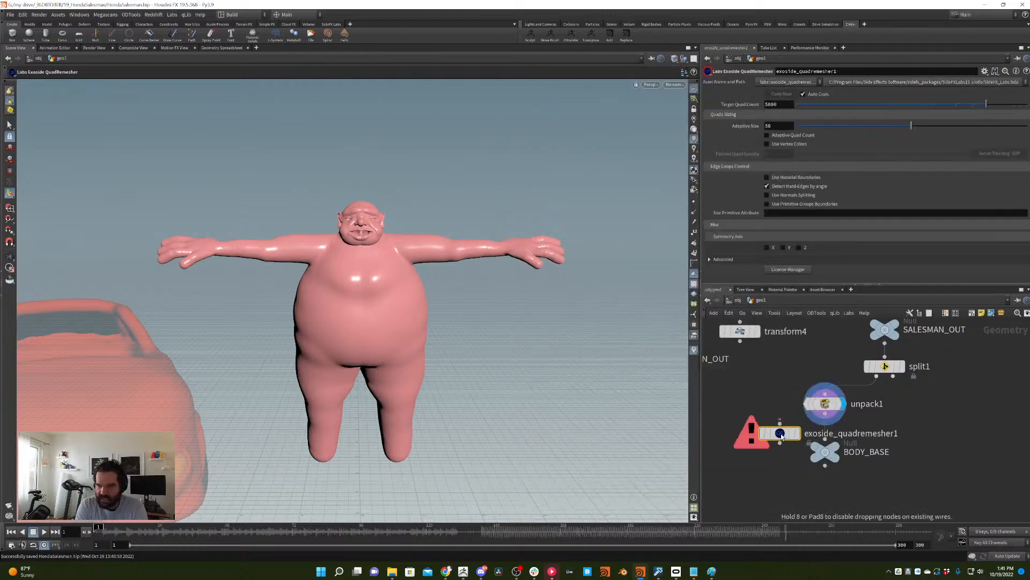
{"action": "left_click_drag", "start_coordinate": [789, 441], "coordinate": [825, 414]}
{"action": "left_click", "coordinate": [766, 248]}
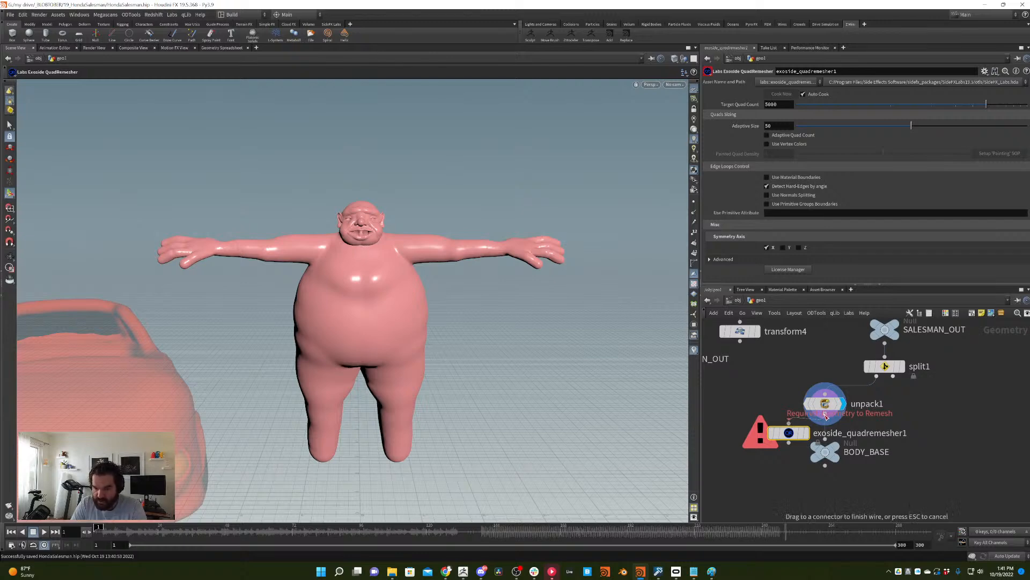
{"action": "left_click", "coordinate": [826, 415]}
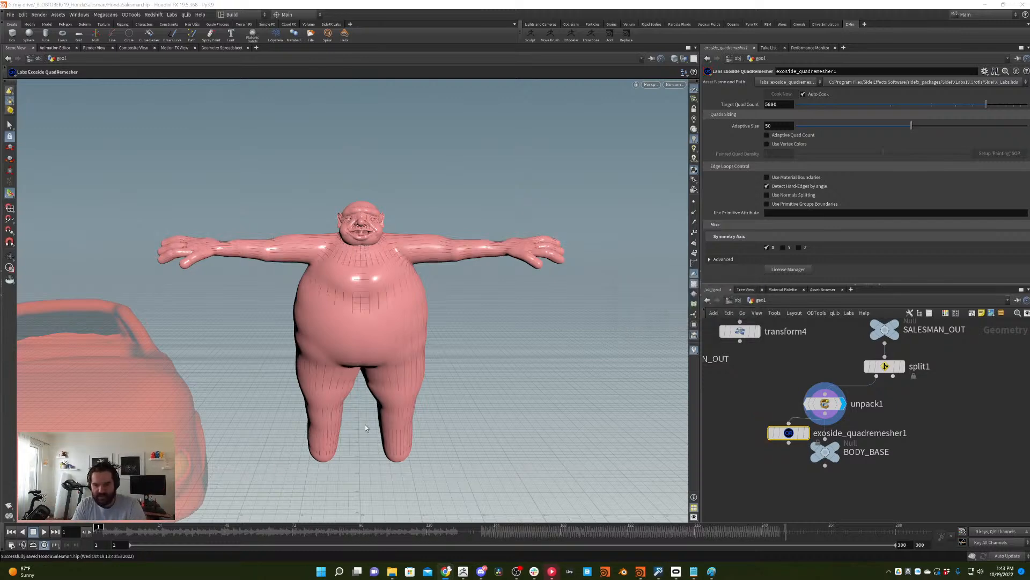
- Display the QuadRemesher result and insert the node between unpack1 and BODY_BASE
{"action": "left_click", "coordinate": [806, 433]}
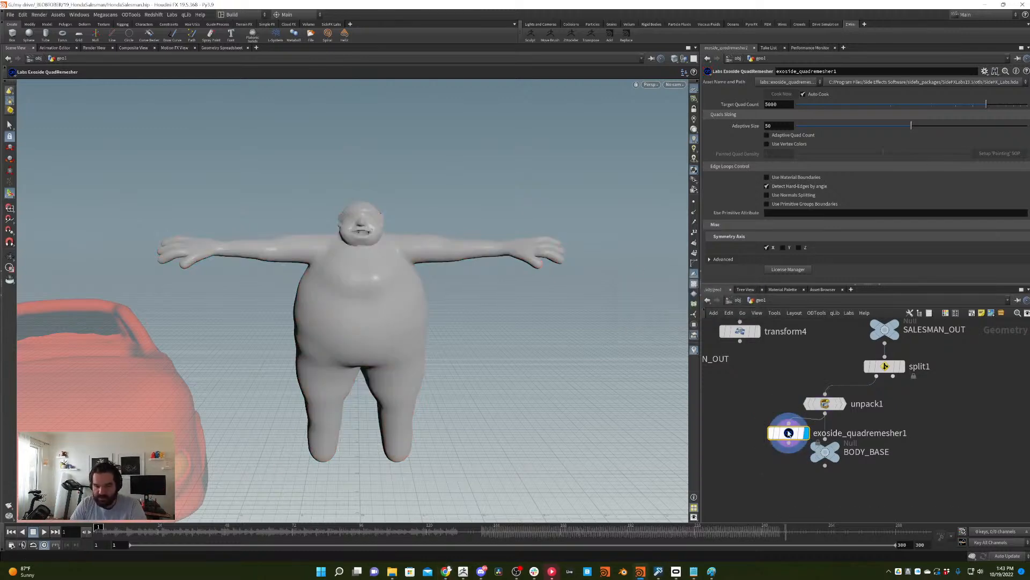
{"action": "left_click_drag", "start_coordinate": [834, 460], "coordinate": [829, 499]}
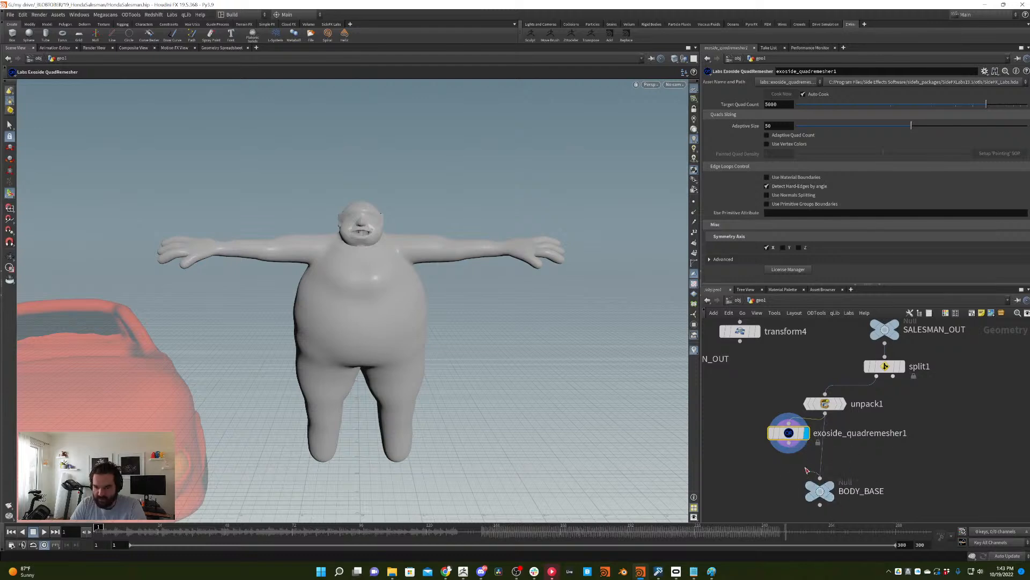
{"action": "left_click_drag", "start_coordinate": [789, 438], "coordinate": [825, 446]}
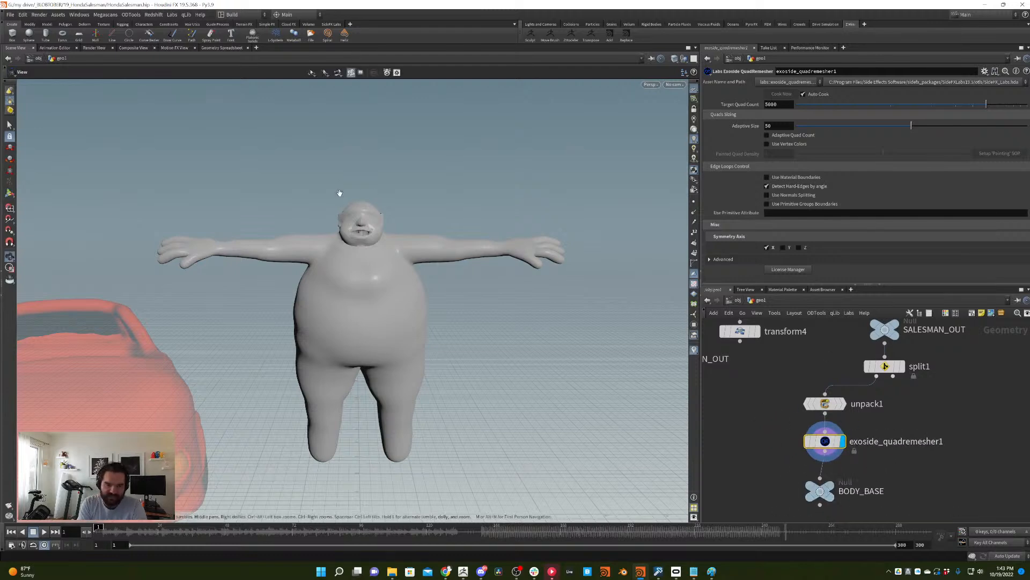
- Switch the viewport to Smooth Wire Shaded and inspect the remeshed topology of the face and full body
{"action": "right_click_drag", "start_coordinate": [338, 194], "coordinate": [427, 208], "text": "alt"}
{"action": "key", "text": "Return"}
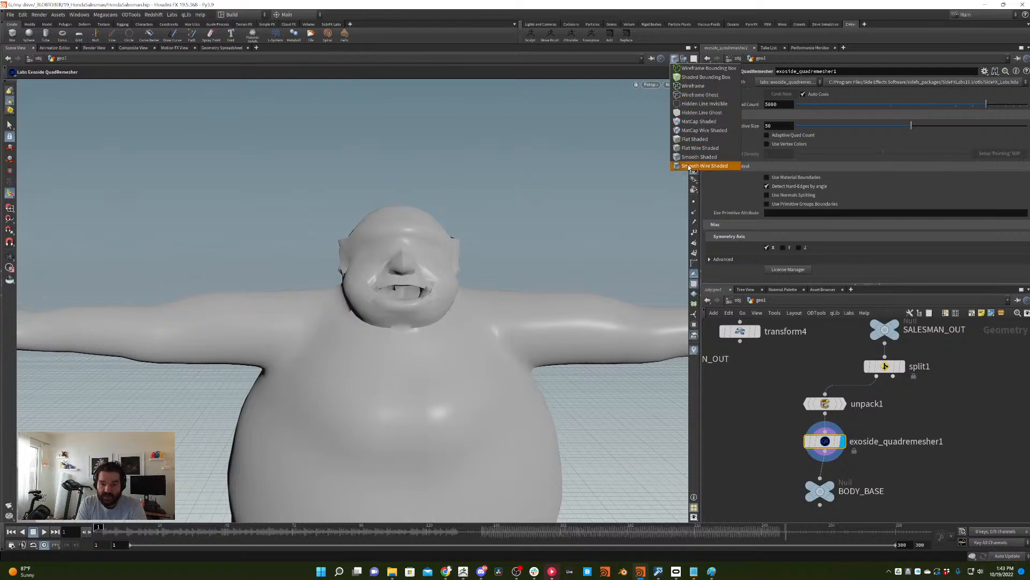
{"action": "key", "text": "shift+w"}
{"action": "left_click_drag", "start_coordinate": [473, 253], "coordinate": [424, 279], "text": "alt"}
{"action": "right_click_drag", "start_coordinate": [424, 279], "coordinate": [336, 324], "text": "alt"}
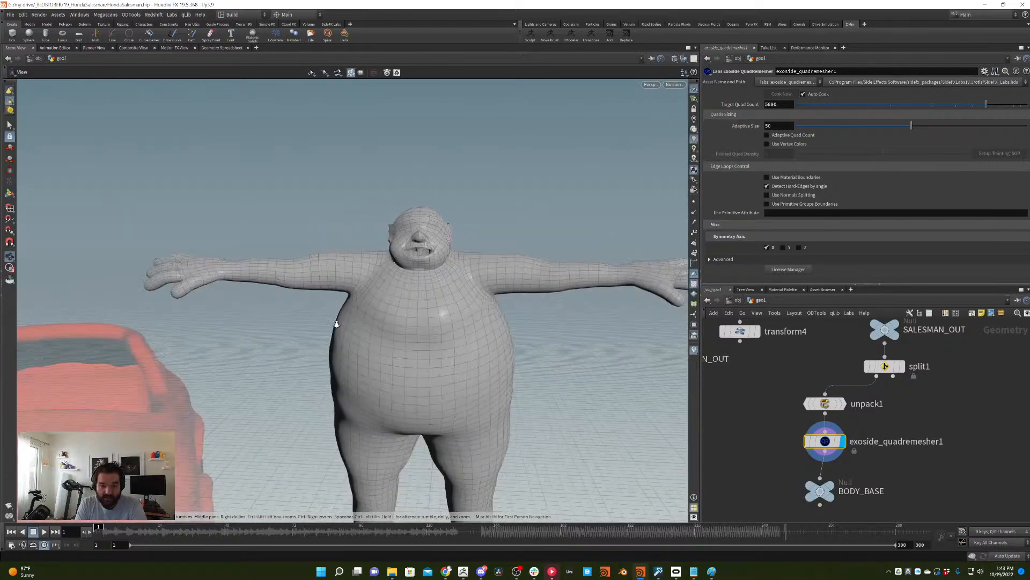
{"action": "middle_click_drag", "start_coordinate": [445, 322], "coordinate": [419, 207], "text": "alt"}
{"action": "right_click_drag", "start_coordinate": [420, 207], "coordinate": [381, 253], "text": "alt"}
{"action": "left_click_drag", "start_coordinate": [382, 252], "coordinate": [410, 256], "text": "alt"}
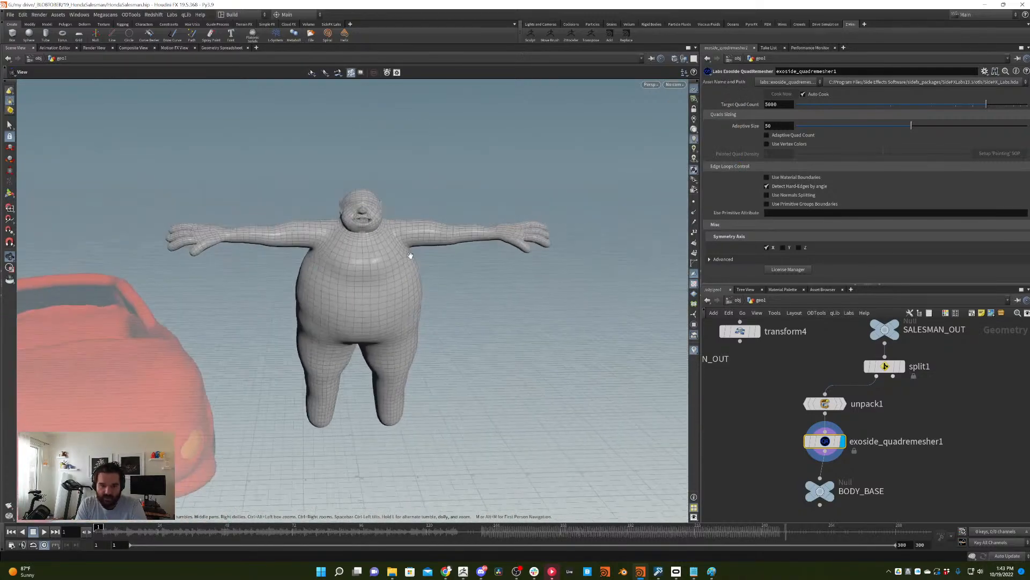
- Inspect the remeshed body from the front and align the BODY_BASE null directly beneath exoside_quadremesher1
{"action": "right_click_drag", "start_coordinate": [354, 214], "coordinate": [543, 112], "text": "alt"}
{"action": "middle_click_drag", "start_coordinate": [391, 193], "coordinate": [385, 238], "text": "alt"}
{"action": "mouse_move", "coordinate": [385, 238]}
{"action": "left_mouse_down", "text": "alt"}
{"action": "mouse_move", "coordinate": [572, 253]}
{"action": "mouse_move", "coordinate": [387, 239]}
{"action": "left_mouse_up", "text": "alt"}
{"action": "right_click_drag", "start_coordinate": [432, 230], "coordinate": [400, 266], "text": "alt"}
{"action": "middle_click_drag", "start_coordinate": [520, 303], "coordinate": [472, 257], "text": "alt"}
{"action": "left_click_drag", "start_coordinate": [472, 257], "coordinate": [449, 253], "text": "alt"}
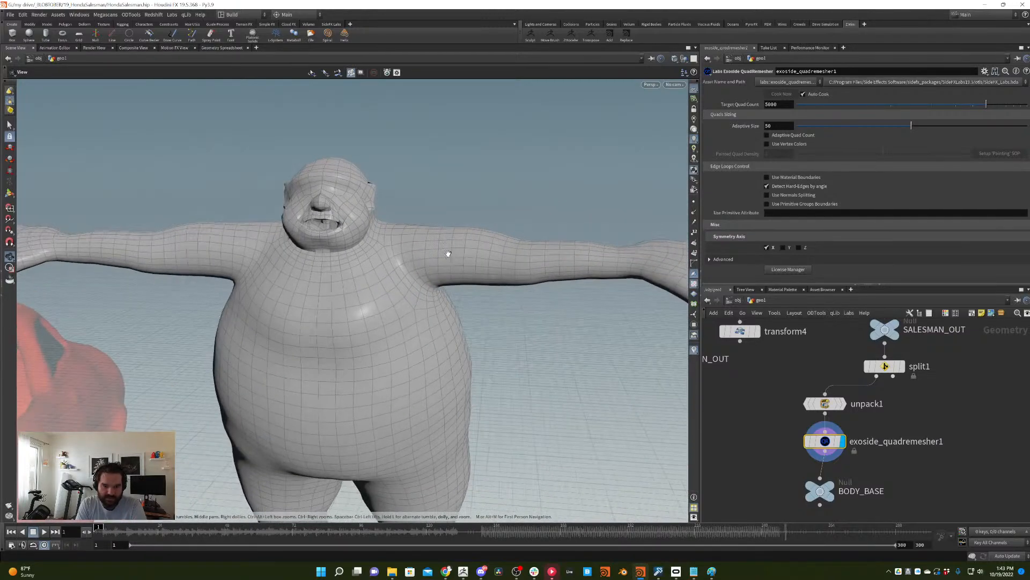
{"action": "right_click_drag", "start_coordinate": [410, 205], "coordinate": [340, 278], "text": "alt"}
{"action": "left_click_drag", "start_coordinate": [340, 278], "coordinate": [405, 232], "text": "alt"}
{"action": "key", "text": "Return"}
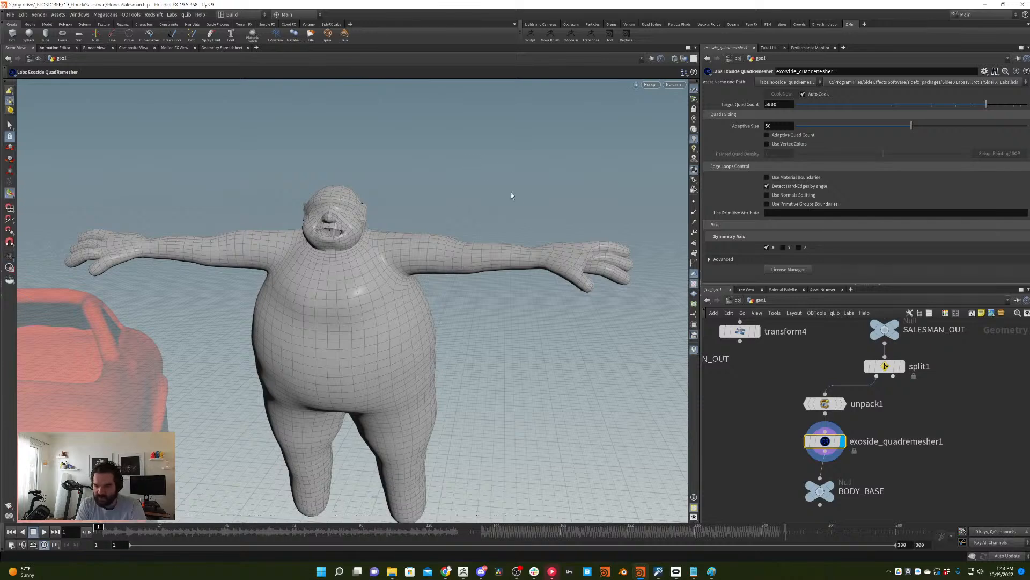
{"action": "left_click_drag", "start_coordinate": [820, 497], "coordinate": [827, 490]}
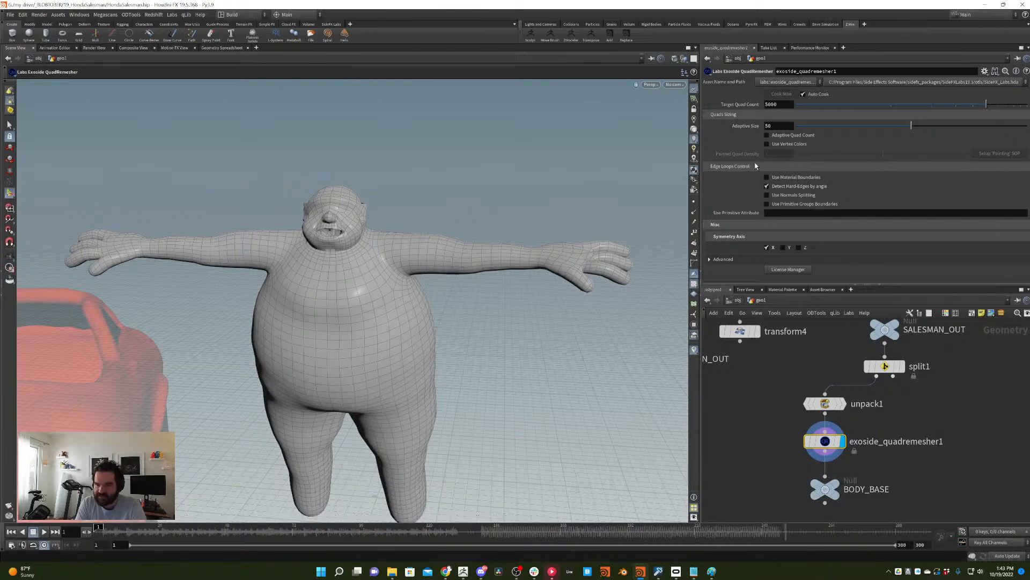
- Examine the remeshed topology of the salesman's face up close
{"action": "left_click", "coordinate": [767, 105]}
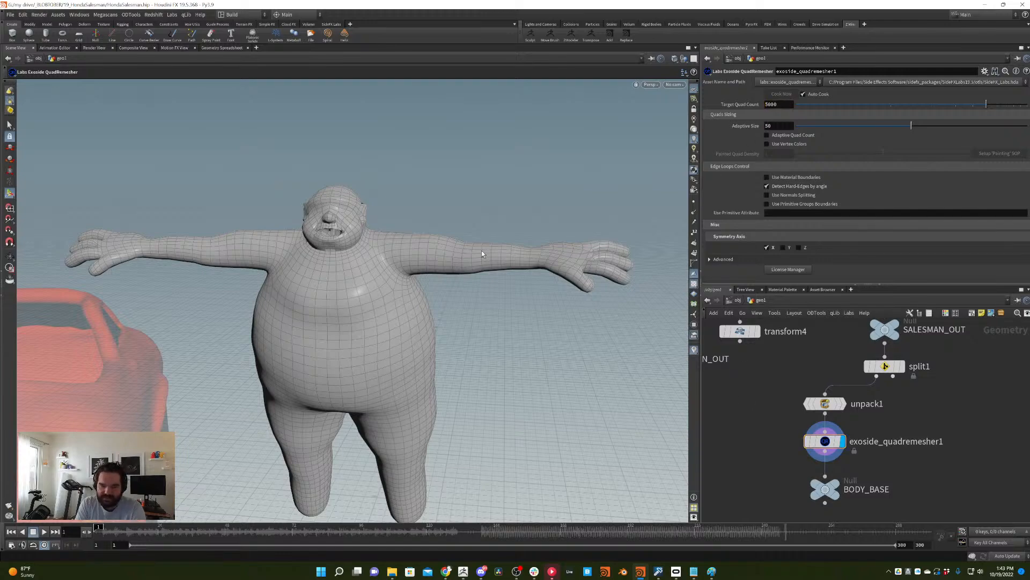
{"action": "left_click_drag", "start_coordinate": [482, 254], "coordinate": [381, 243], "text": "alt"}
{"action": "right_click_drag", "start_coordinate": [382, 243], "coordinate": [330, 247], "text": "alt"}
{"action": "left_click_drag", "start_coordinate": [330, 247], "coordinate": [345, 253], "text": "alt"}
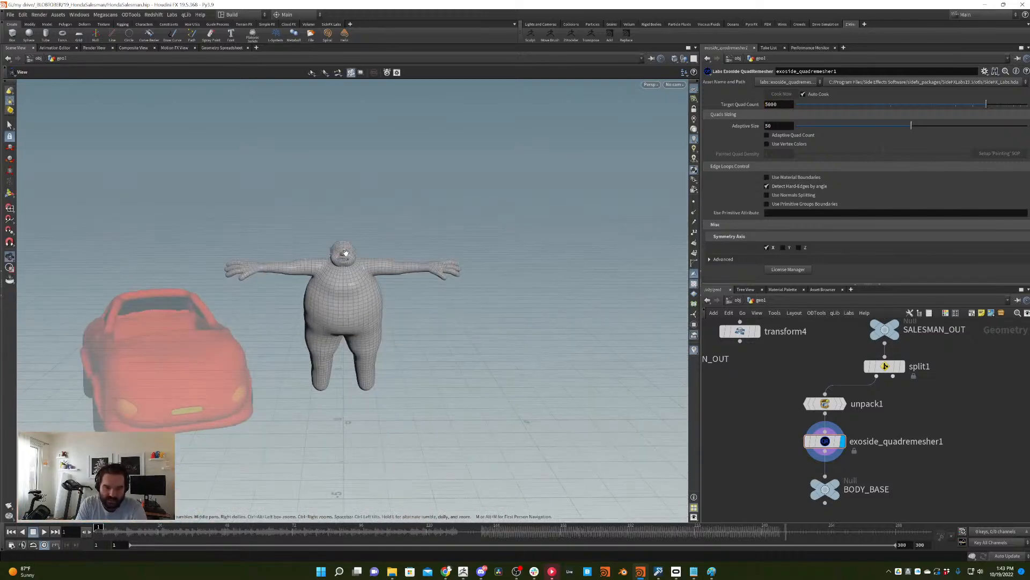
{"action": "right_click_drag", "start_coordinate": [346, 253], "coordinate": [370, 226]}
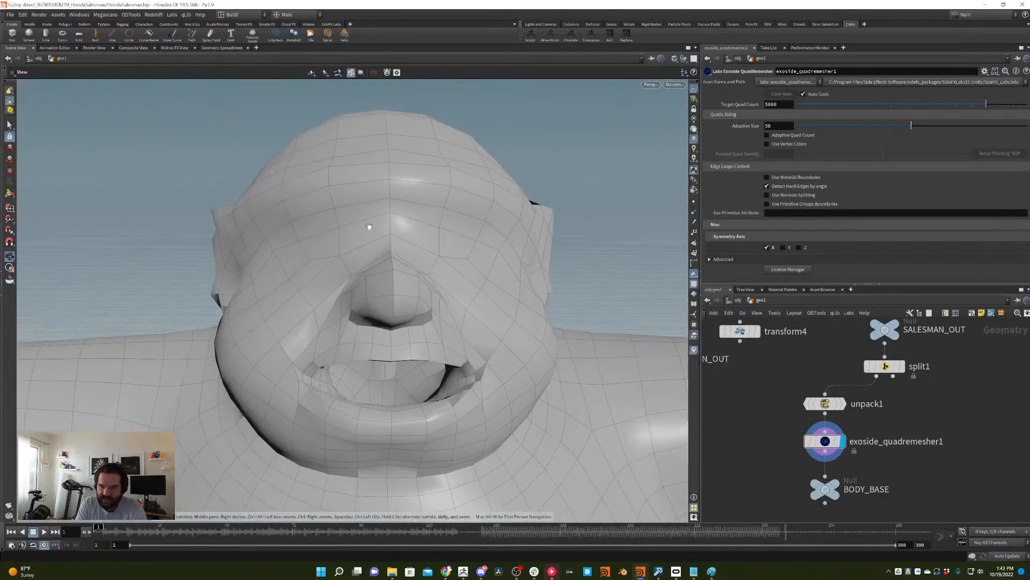
{"action": "key", "text": "Return"}
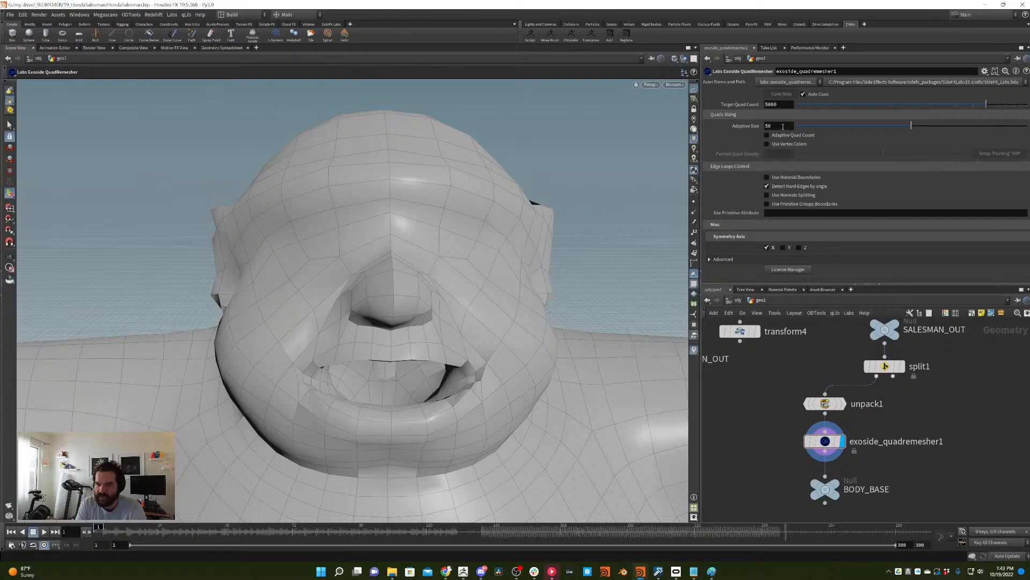
- Set the update mode to Manual, then remesh with Adaptive Quad Count enabled and a Target Quad Count of 15000
{"action": "left_click", "coordinate": [1004, 556]}
{"action": "left_click", "coordinate": [1001, 547]}
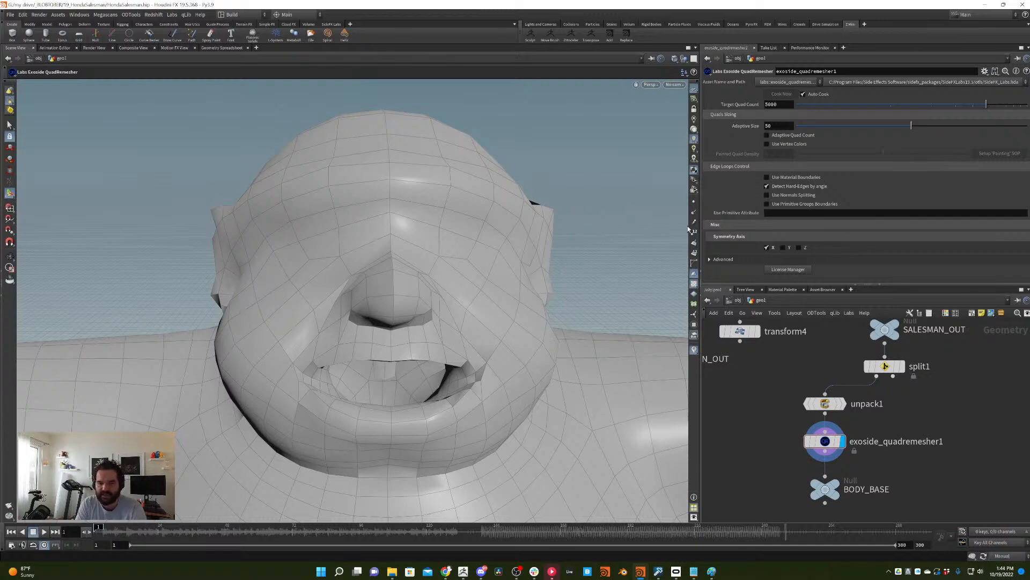
{"action": "left_click", "coordinate": [802, 136]}
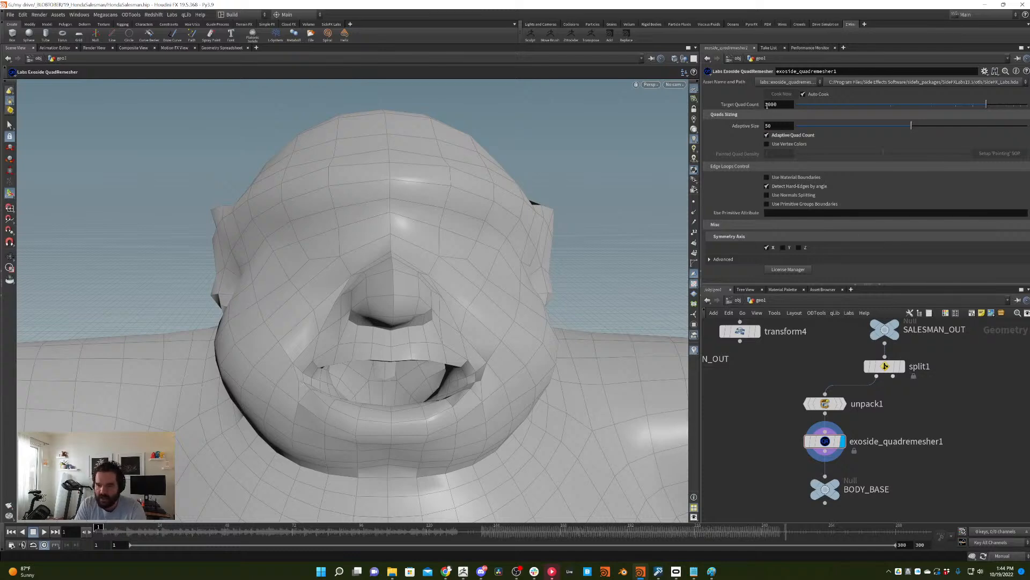
{"action": "left_click", "coordinate": [773, 103]}
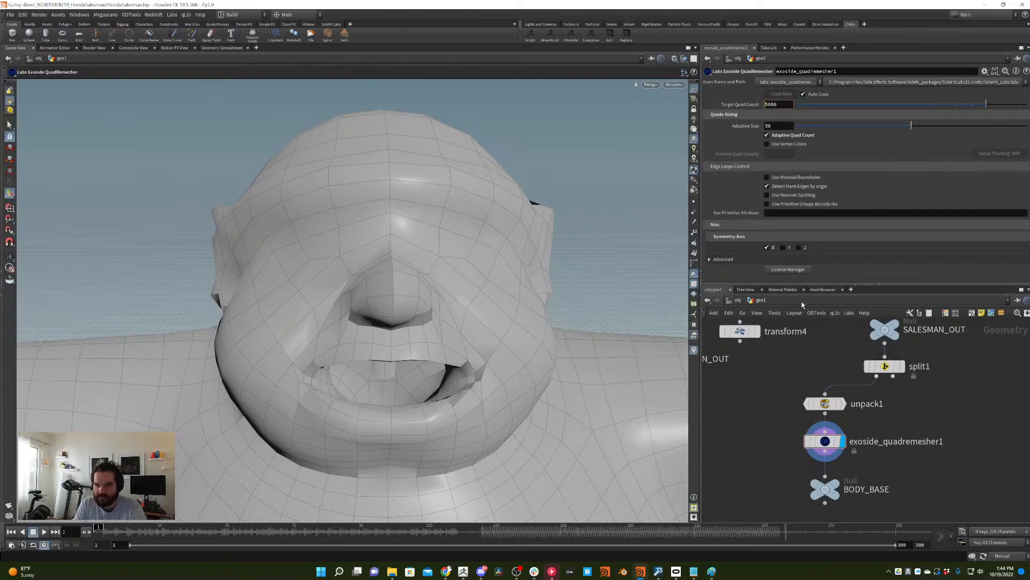
{"action": "type", "text": "15000"}
{"action": "key", "text": "Return"}
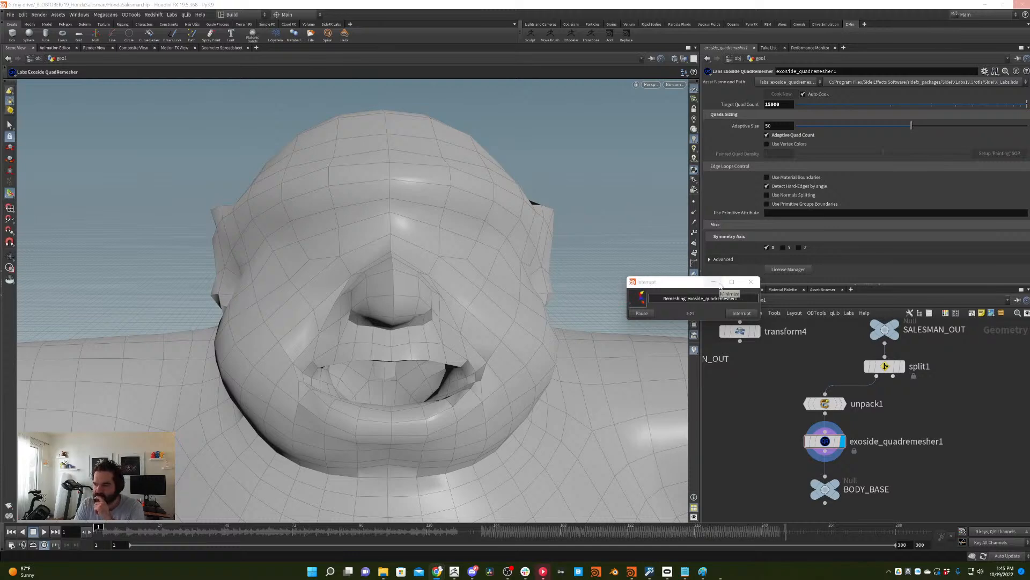
{"action": "left_click_drag", "start_coordinate": [692, 283], "coordinate": [609, 481]}
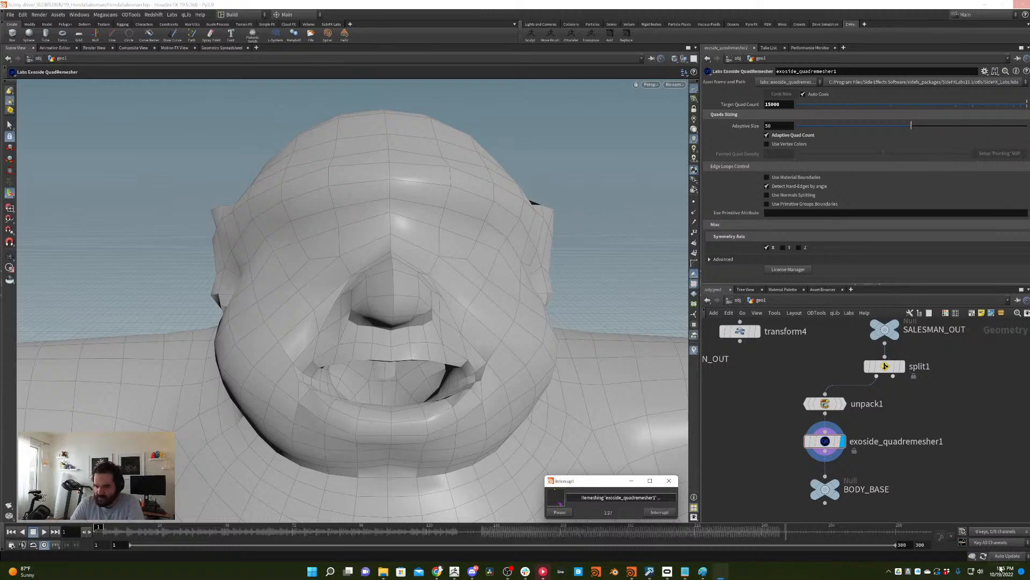
{"action": "left_click", "coordinate": [1008, 572]}
{"action": "left_click", "coordinate": [1007, 573]}
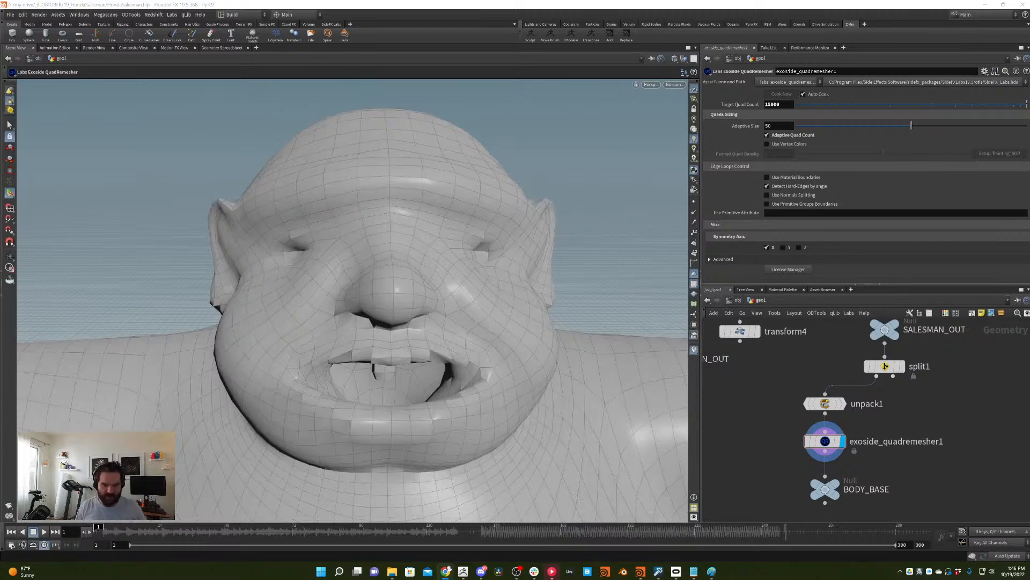
- Examine the denser remesh around the mouth, across the full body and on the face
{"action": "key", "text": "Escape"}
{"action": "left_click_drag", "start_coordinate": [386, 397], "coordinate": [467, 322]}
{"action": "scroll", "coordinate": [474, 301], "scroll_direction": "up", "scroll_amount": 10}
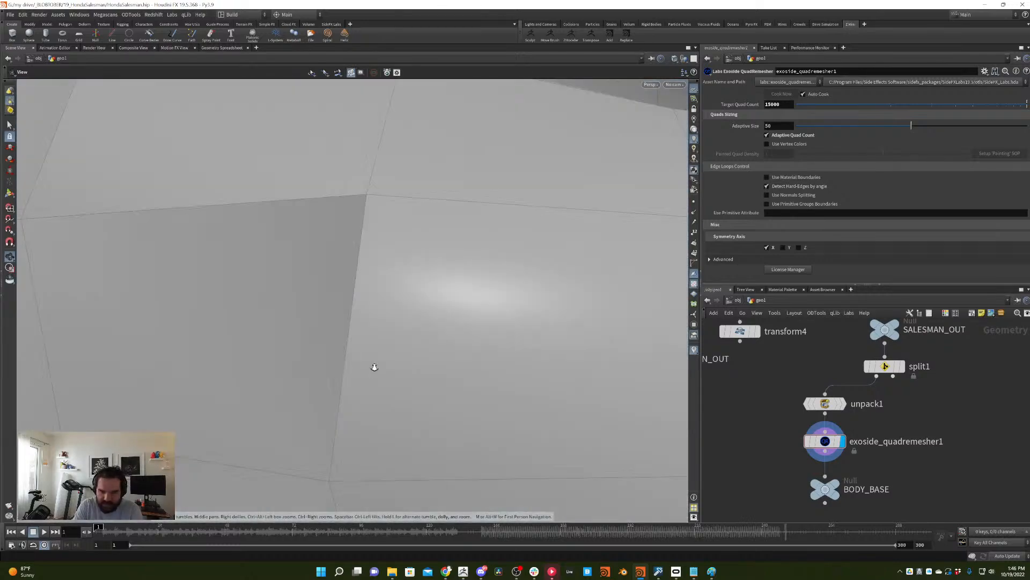
{"action": "scroll", "coordinate": [374, 367], "scroll_direction": "down", "scroll_amount": 10}
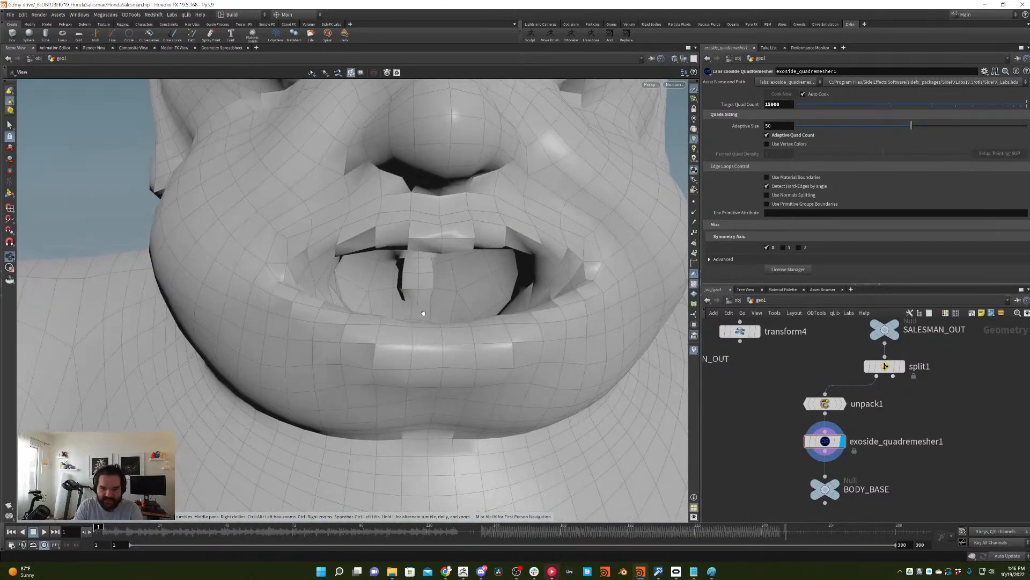
{"action": "scroll", "coordinate": [423, 313], "scroll_direction": "down", "scroll_amount": 10}
{"action": "left_click_drag", "start_coordinate": [356, 333], "coordinate": [407, 306]}
{"action": "scroll", "coordinate": [404, 313], "scroll_direction": "down", "scroll_amount": 10}
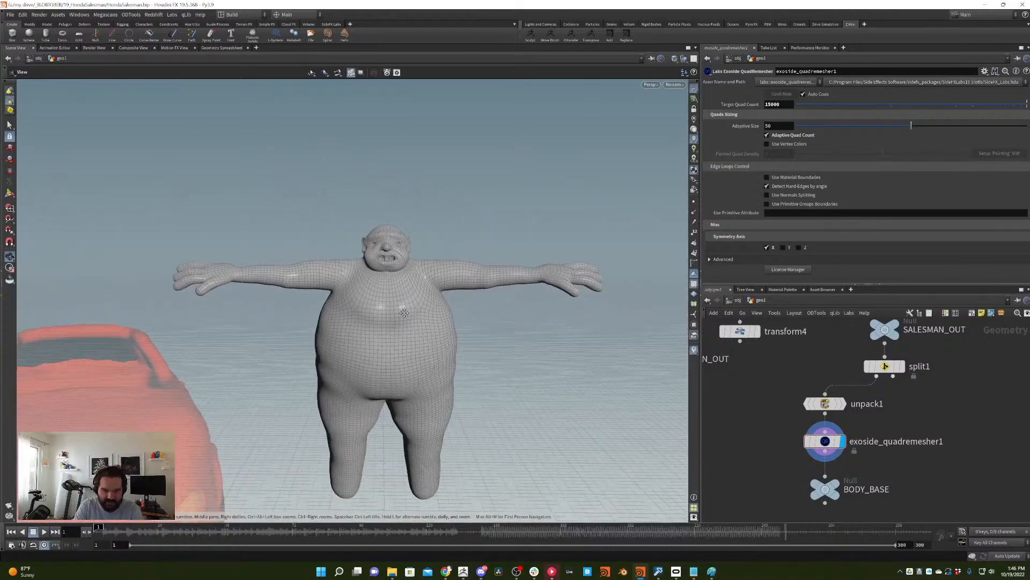
{"action": "scroll", "coordinate": [413, 244], "scroll_direction": "up", "scroll_amount": 10}
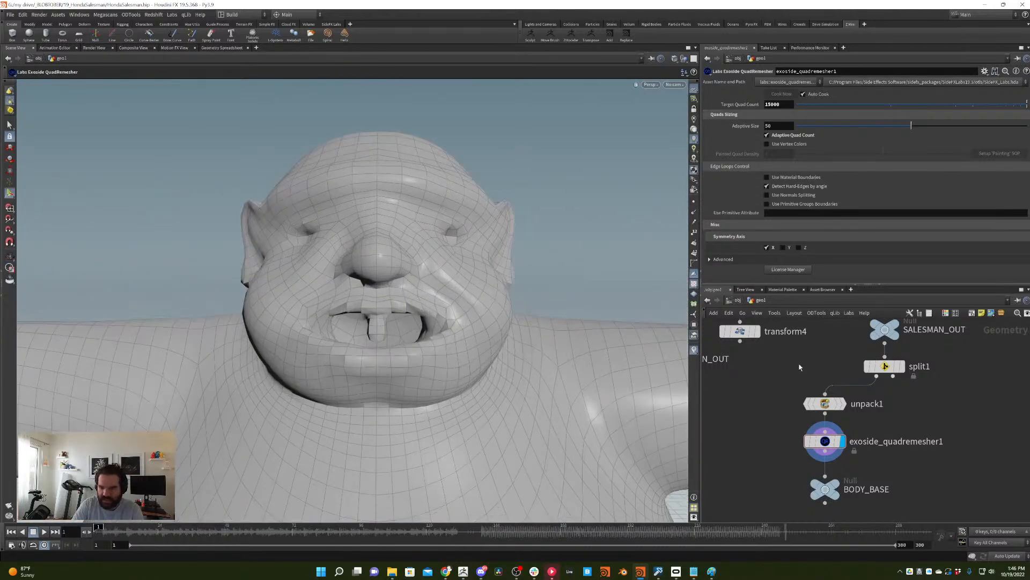
- Insert a displayed Stash node between exoside_quadremesher1 and BODY_BASE, and stash its input geometry
{"action": "key", "text": "Tab"}
{"action": "type", "text": "stash"}
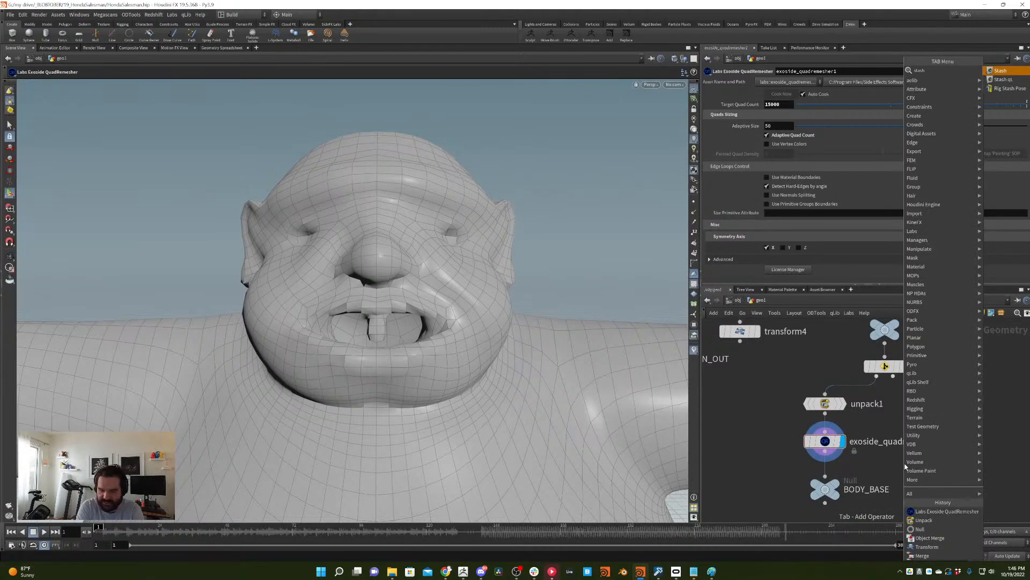
{"action": "key", "text": "Return"}
{"action": "left_click", "coordinate": [909, 460]}
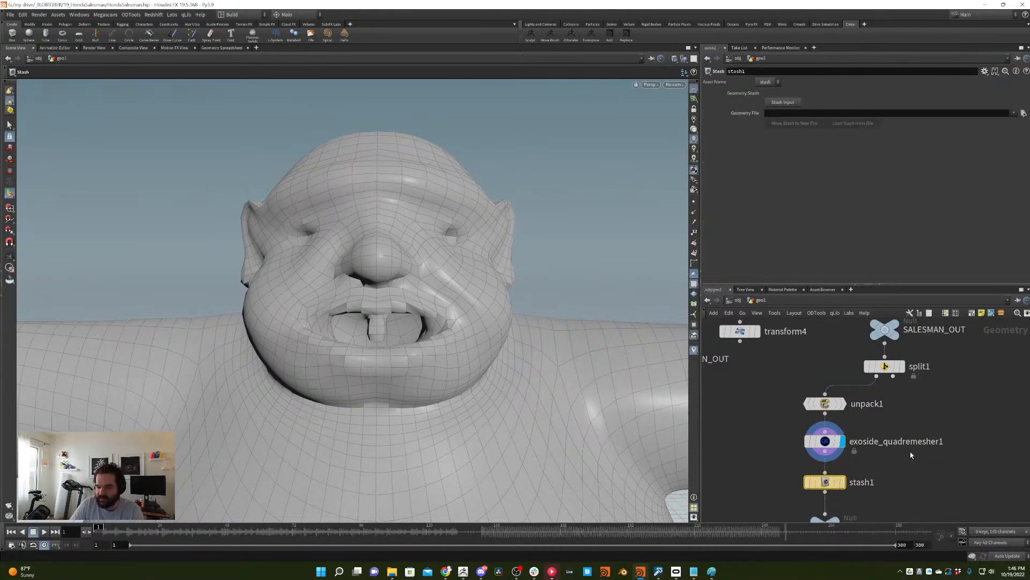
{"action": "left_click", "coordinate": [843, 482]}
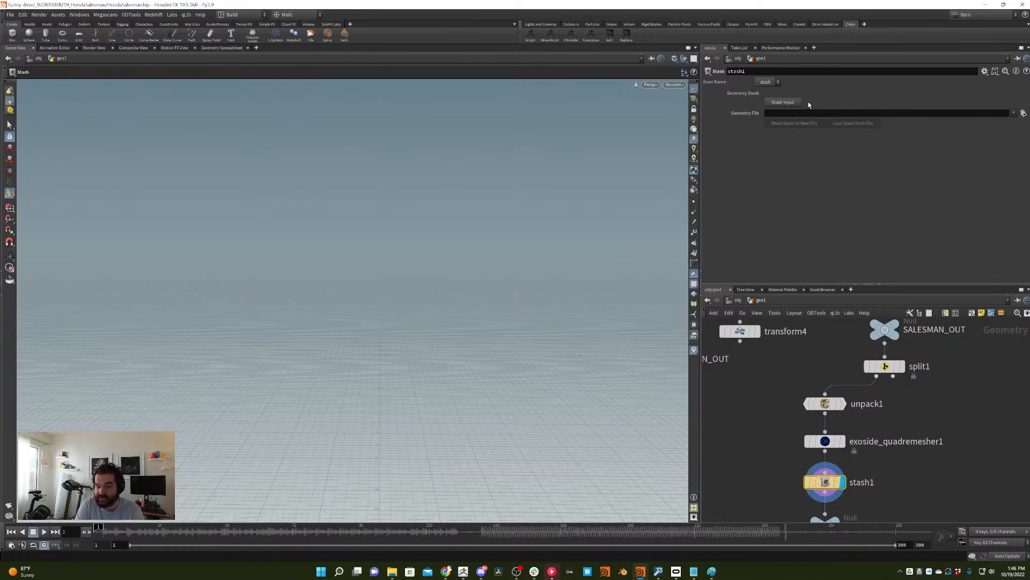
{"action": "left_click", "coordinate": [782, 102]}
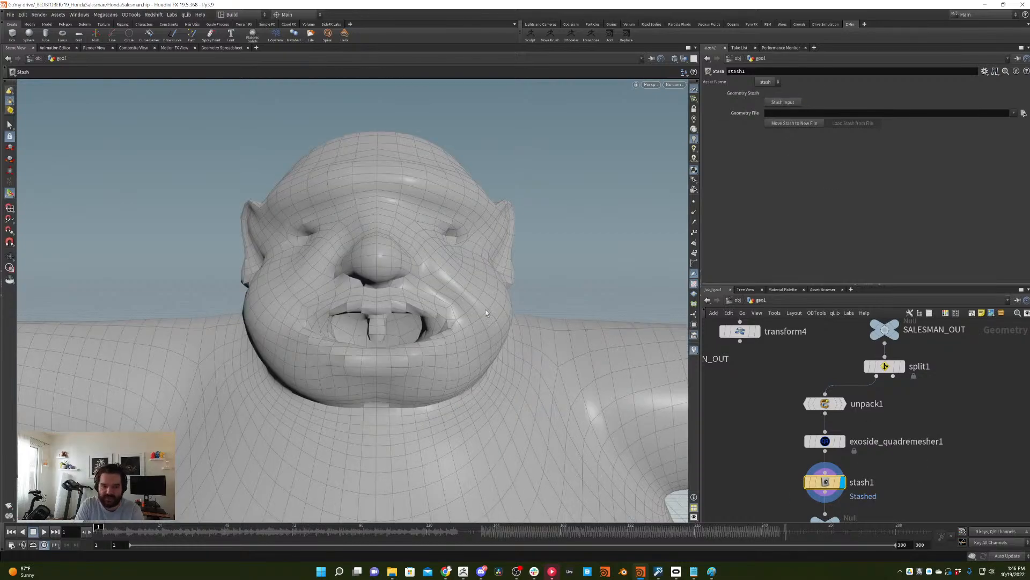
- Check the stashed head and shoulders, then rename the Stash node as BODY_BASE
{"action": "mouse_move", "coordinate": [488, 313]}
{"action": "left_mouse_down", "text": "alt"}
{"action": "mouse_move", "coordinate": [315, 306]}
{"action": "mouse_move", "coordinate": [477, 309]}
{"action": "left_mouse_up", "text": "alt"}
{"action": "right_click_drag", "start_coordinate": [478, 308], "coordinate": [378, 236], "text": "alt"}
{"action": "middle_click_drag", "start_coordinate": [378, 236], "coordinate": [422, 279], "text": "alt"}
{"action": "key", "text": "Return"}
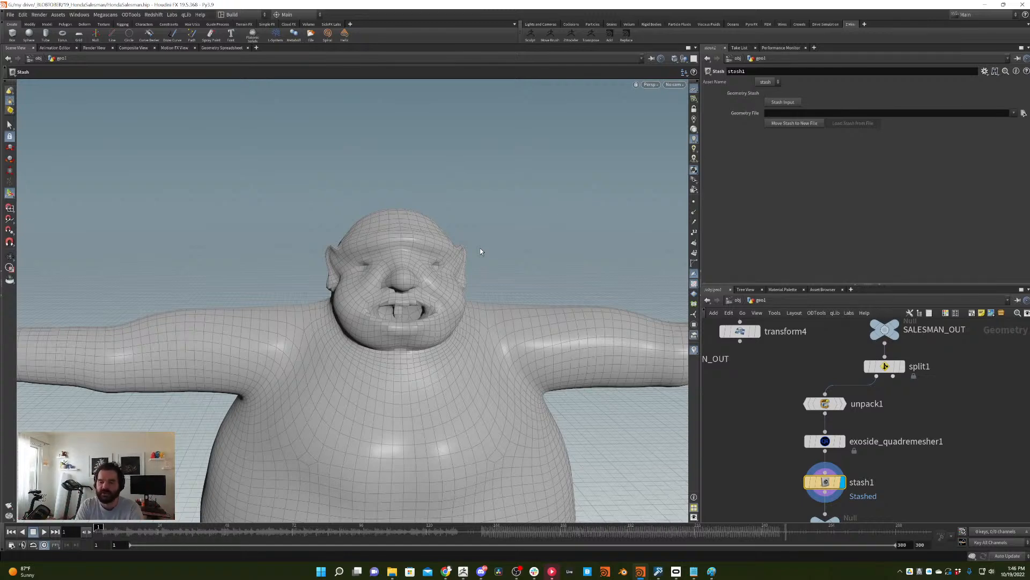
{"action": "middle_click_drag", "start_coordinate": [741, 451], "coordinate": [753, 394]}
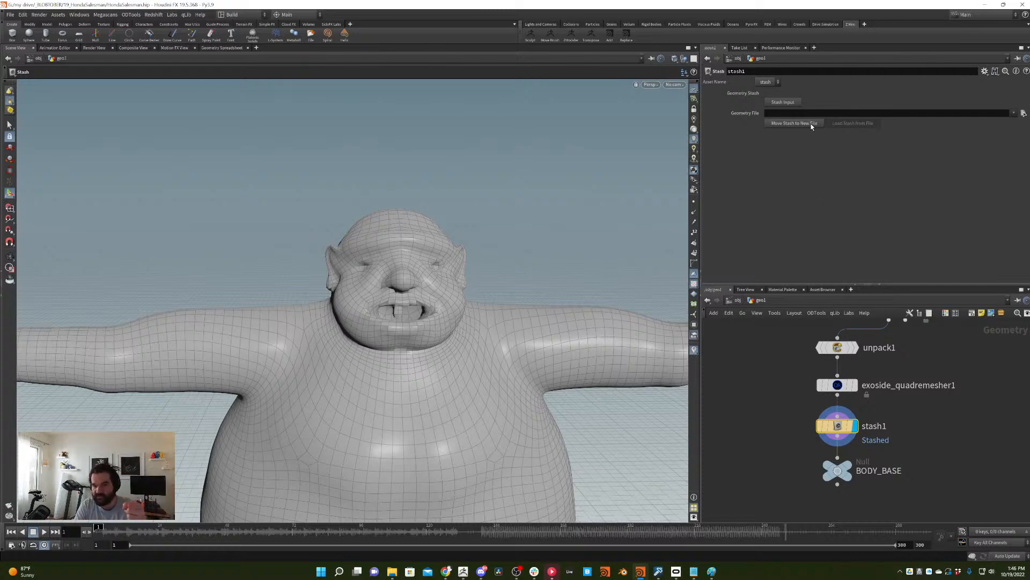
{"action": "double_click", "coordinate": [875, 426]}
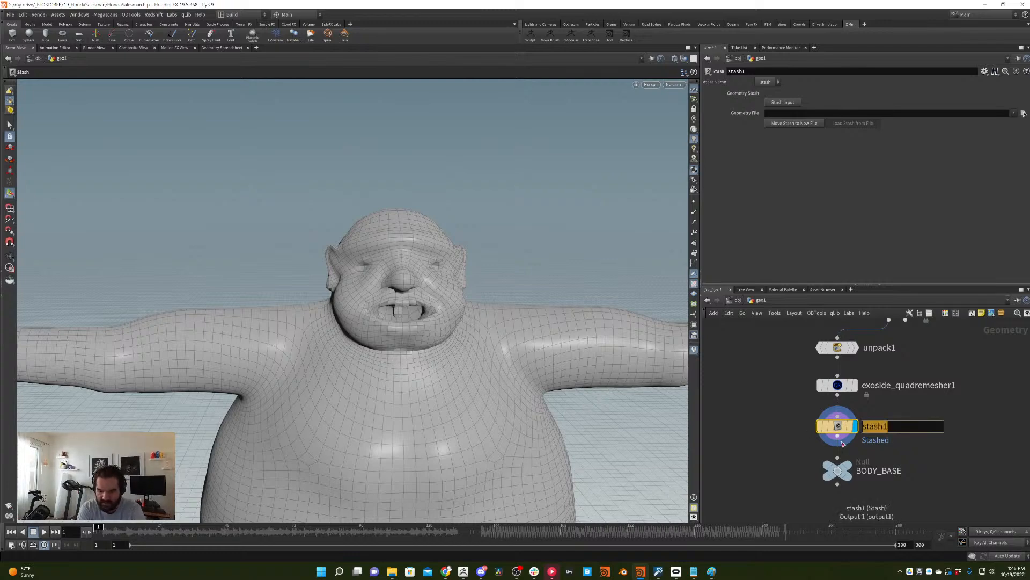
{"action": "type", "text": "BASE_"}
{"action": "key", "text": "BackSpace"}
{"action": "key", "text": "BackSpace"}
{"action": "key", "text": "BackSpace"}
{"action": "key", "text": "BackSpace"}
{"action": "type", "text": "ODY_BASE"}
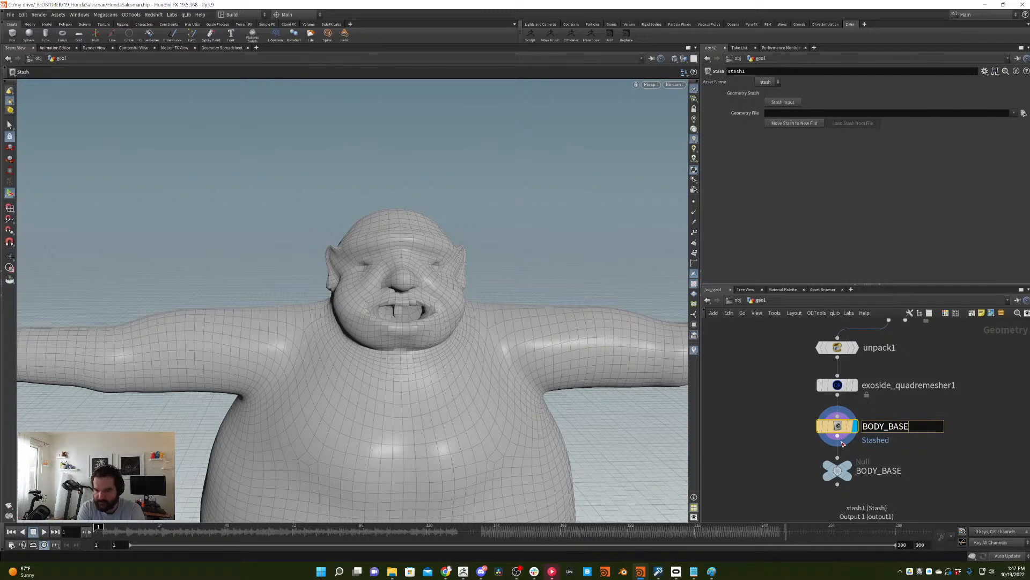
{"action": "key", "text": "Return"}
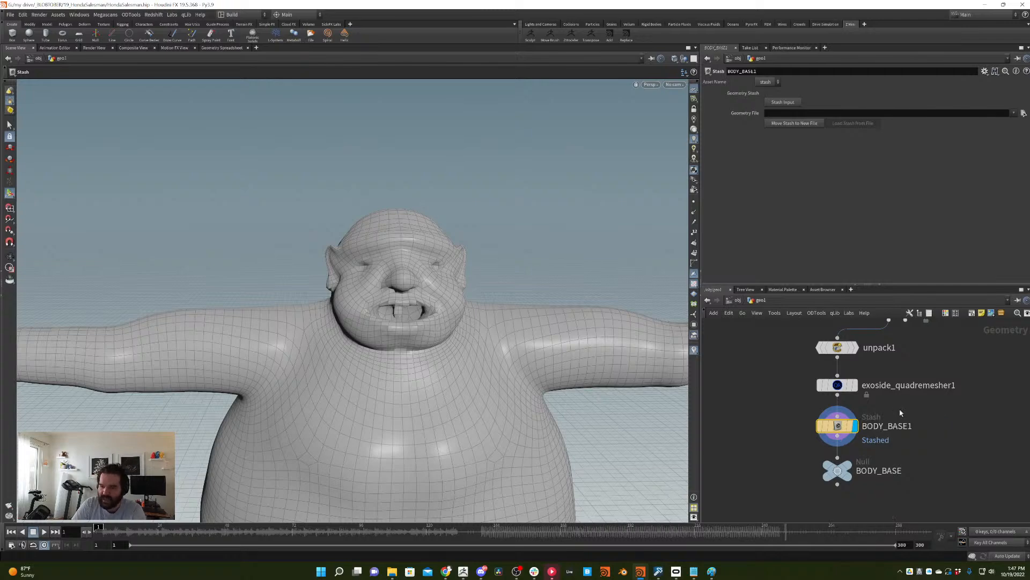
{"action": "left_click", "coordinate": [917, 428]}
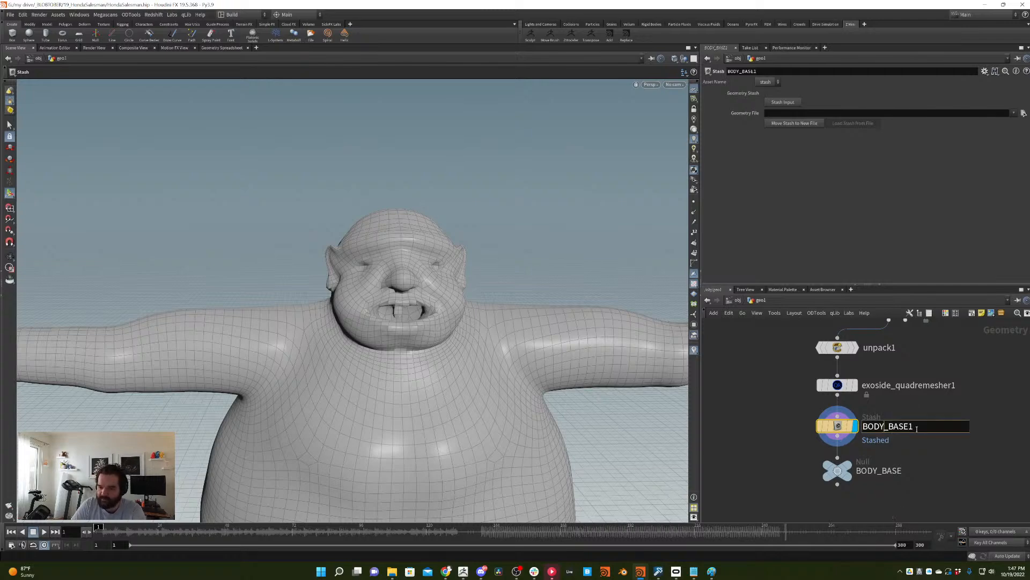
- Move the stash to a new geometry file and check the $HIP folders in the file chooser without choosing another file
{"action": "left_click", "coordinate": [796, 123]}
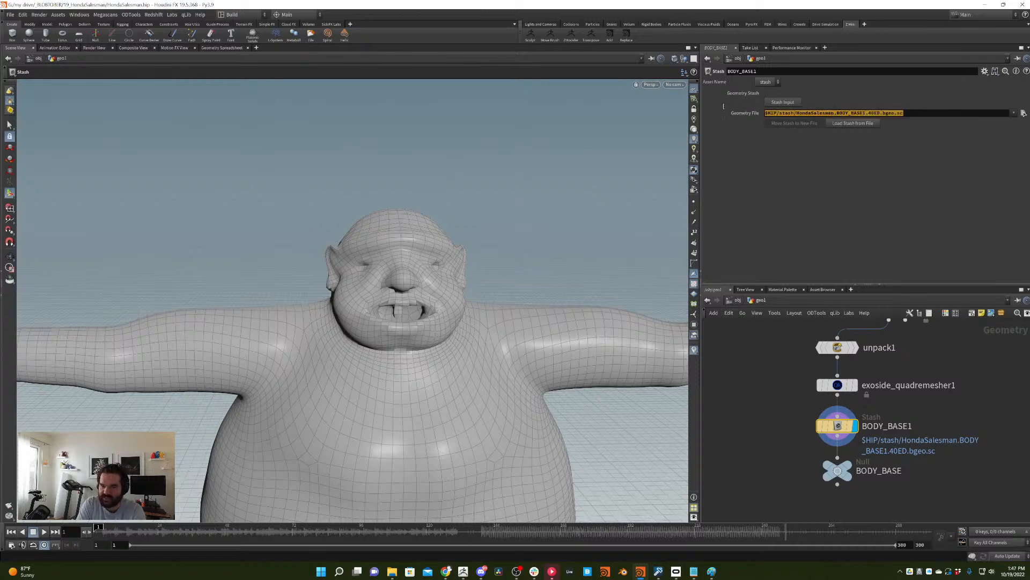
{"action": "left_click", "coordinate": [1024, 113]}
{"action": "left_click", "coordinate": [794, 21]}
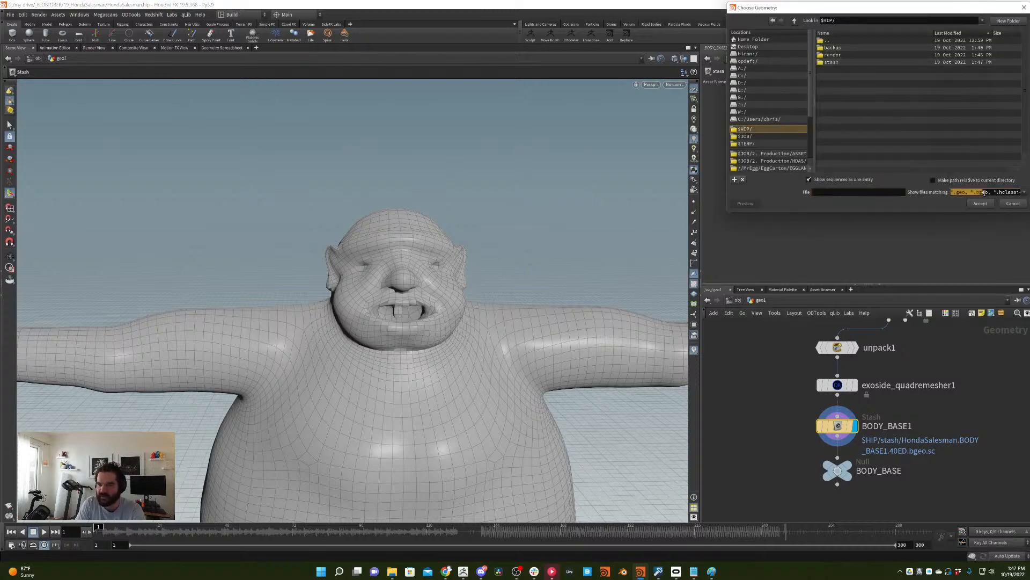
{"action": "left_click", "coordinate": [1013, 203]}
{"action": "left_click", "coordinate": [925, 386]}
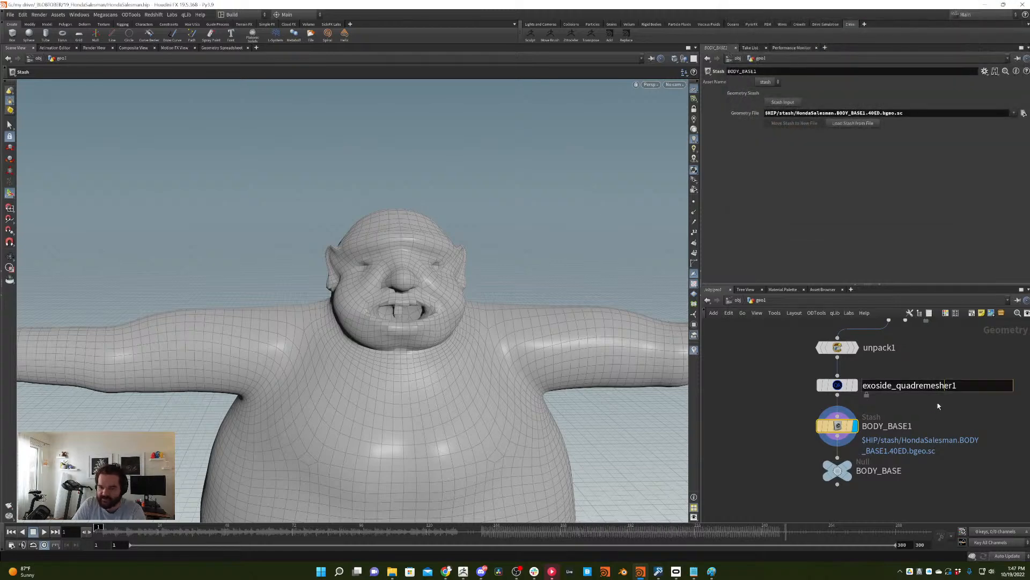
- Review the node chain from transform3 and SALESMAN_OUT through split1 to the body stash
{"action": "middle_click_drag", "start_coordinate": [932, 420], "coordinate": [879, 422]}
{"action": "left_click_drag", "start_coordinate": [887, 401], "coordinate": [741, 454]}
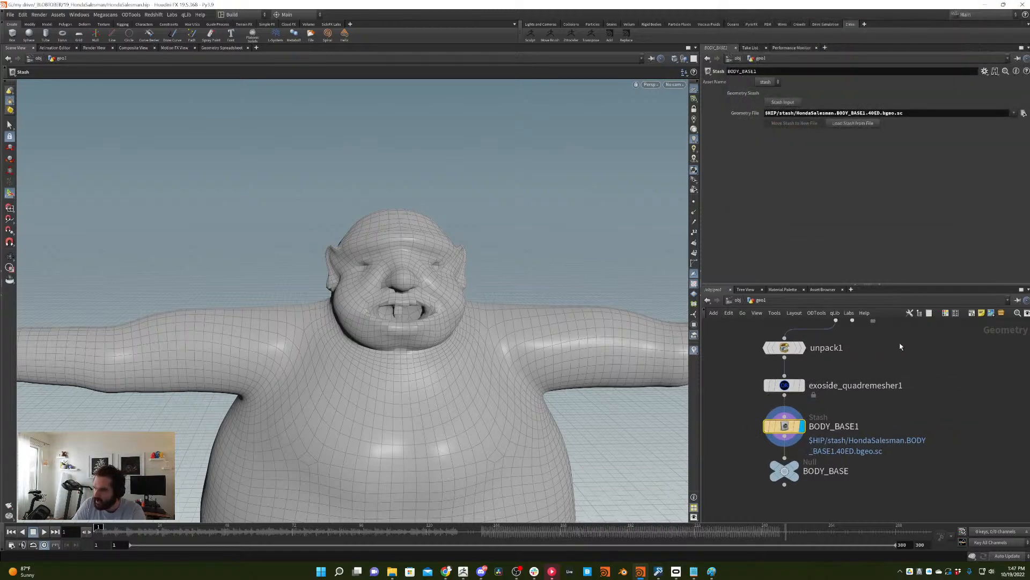
{"action": "middle_click_drag", "start_coordinate": [936, 374], "coordinate": [872, 419]}
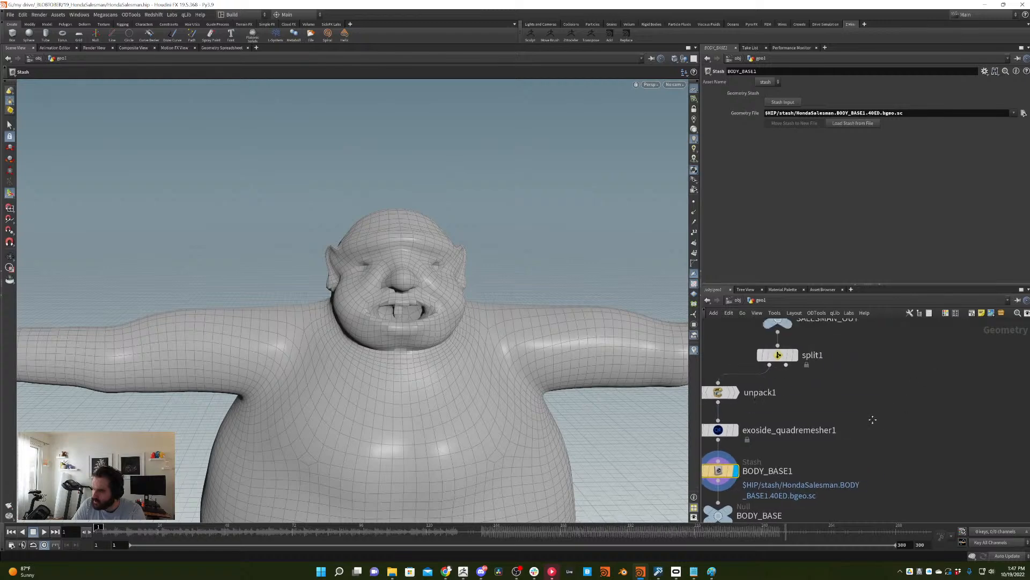
{"action": "scroll", "coordinate": [873, 419], "scroll_direction": "down", "scroll_amount": 2}
{"action": "middle_click_drag", "start_coordinate": [892, 369], "coordinate": [970, 424]}
{"action": "middle_click_drag", "start_coordinate": [962, 386], "coordinate": [889, 372]}
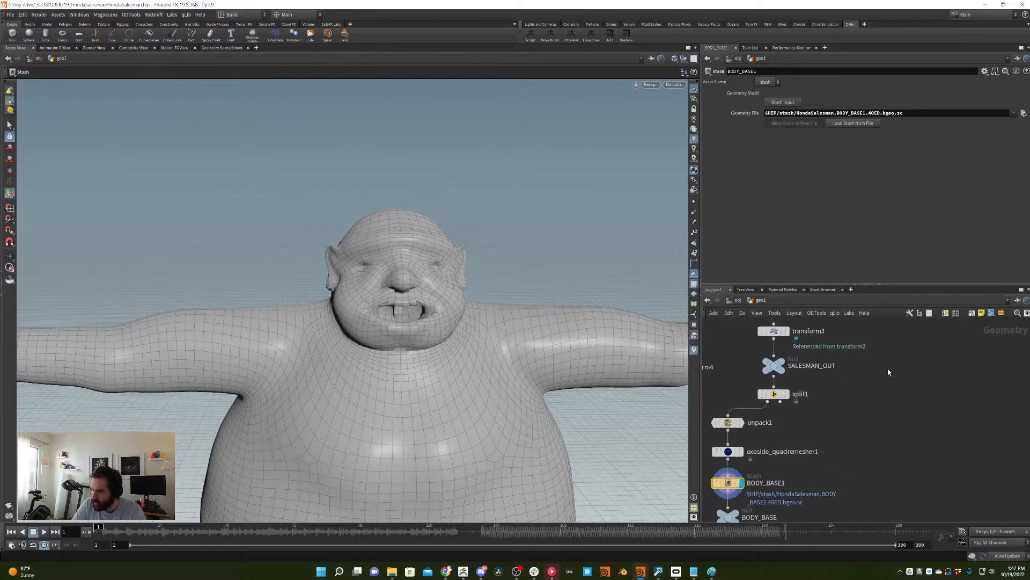
{"action": "scroll", "coordinate": [903, 382], "scroll_direction": "down", "scroll_amount": 3}
{"action": "scroll", "coordinate": [910, 369], "scroll_direction": "up", "scroll_amount": 4}
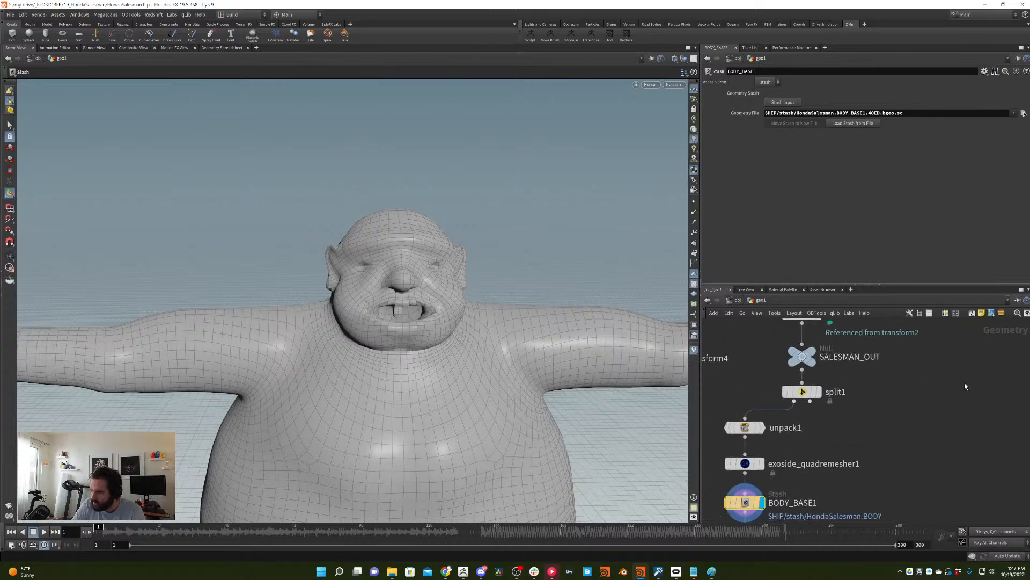
{"action": "middle_click_drag", "start_coordinate": [956, 369], "coordinate": [941, 419]}
{"action": "scroll", "coordinate": [941, 395], "scroll_direction": "down", "scroll_amount": 1}
{"action": "scroll", "coordinate": [942, 384], "scroll_direction": "up", "scroll_amount": 3}
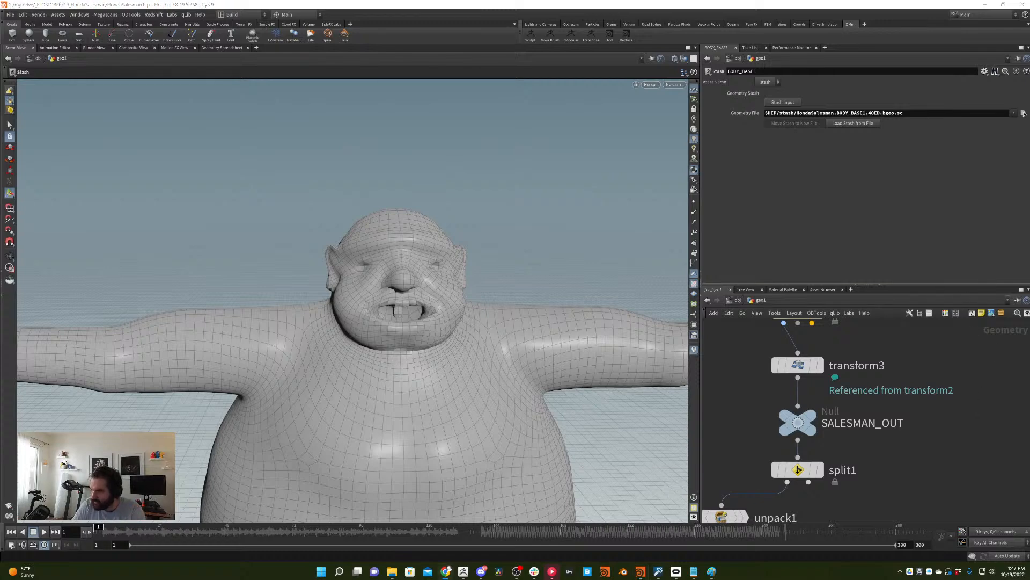
- Compare the salesman's head and upper body at split1, the BODY_BASE1 stash and unpack1, examining the unpacked mesh from several angles
{"action": "middle_click_drag", "start_coordinate": [888, 441], "coordinate": [948, 360]}
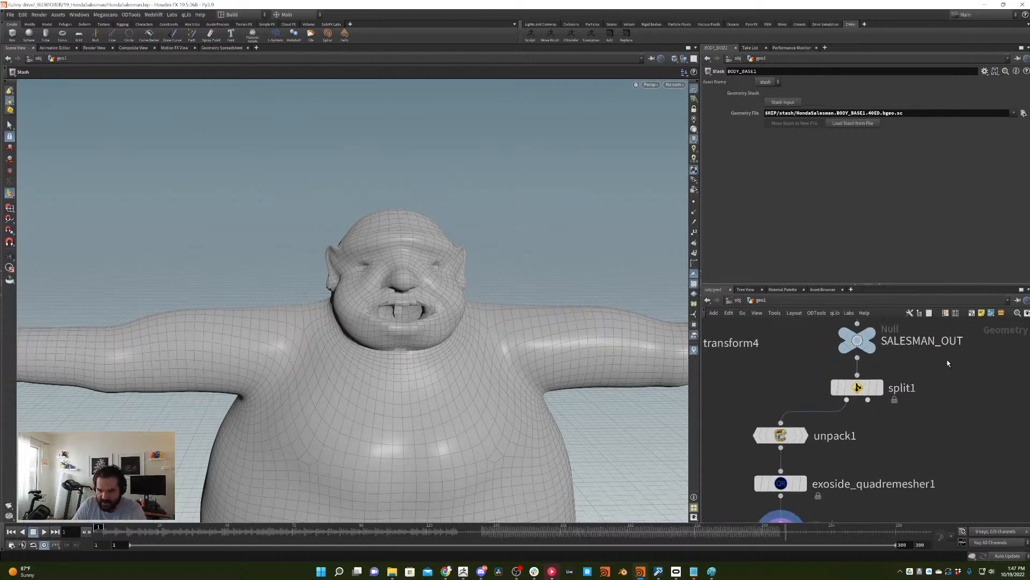
{"action": "scroll", "coordinate": [950, 369], "scroll_direction": "down", "scroll_amount": 3}
{"action": "middle_click_drag", "start_coordinate": [947, 405], "coordinate": [857, 371]}
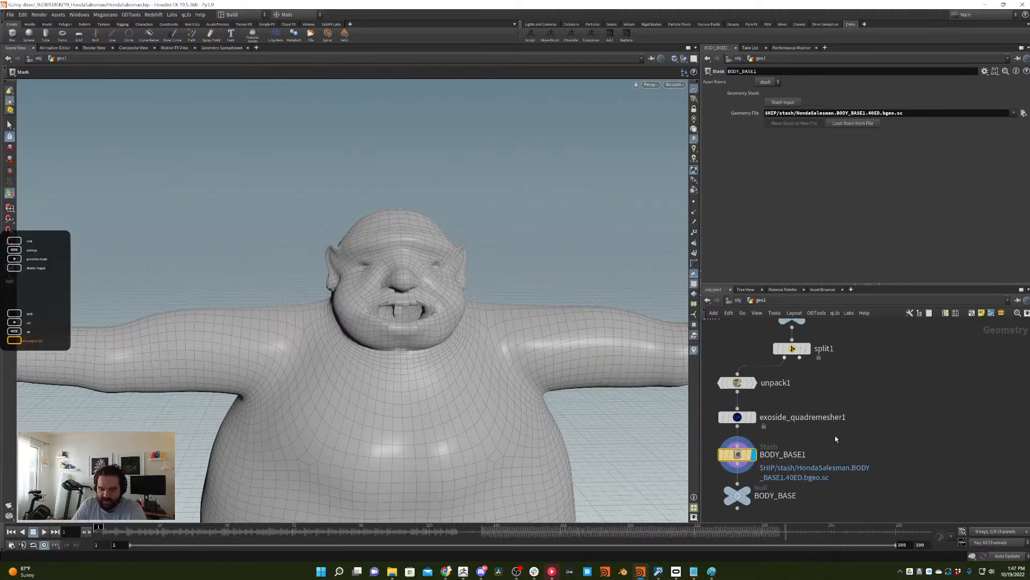
{"action": "left_click", "coordinate": [808, 348]}
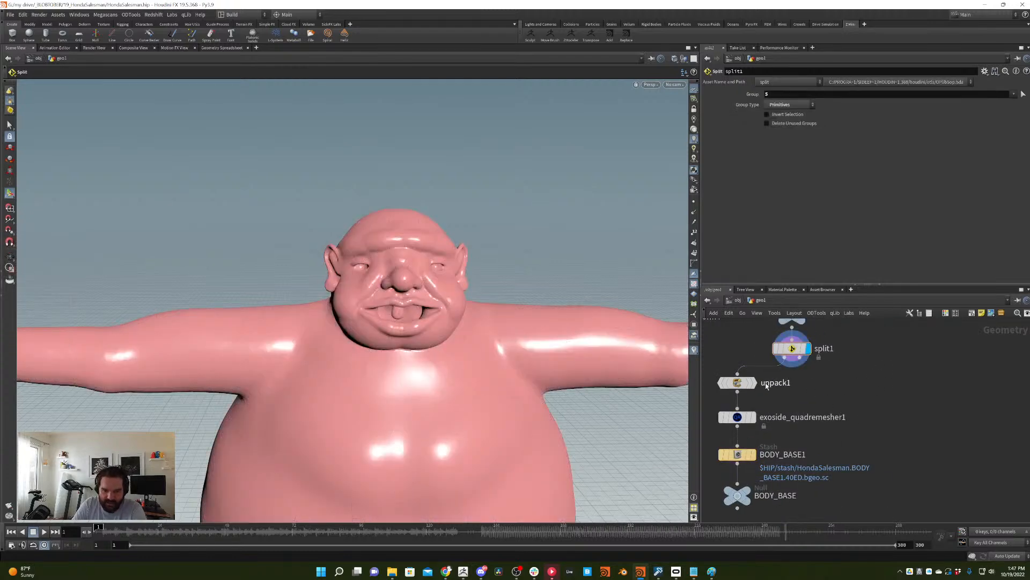
{"action": "mouse_move", "coordinate": [777, 379]}
{"action": "middle_click_drag", "start_coordinate": [788, 383], "coordinate": [854, 376]}
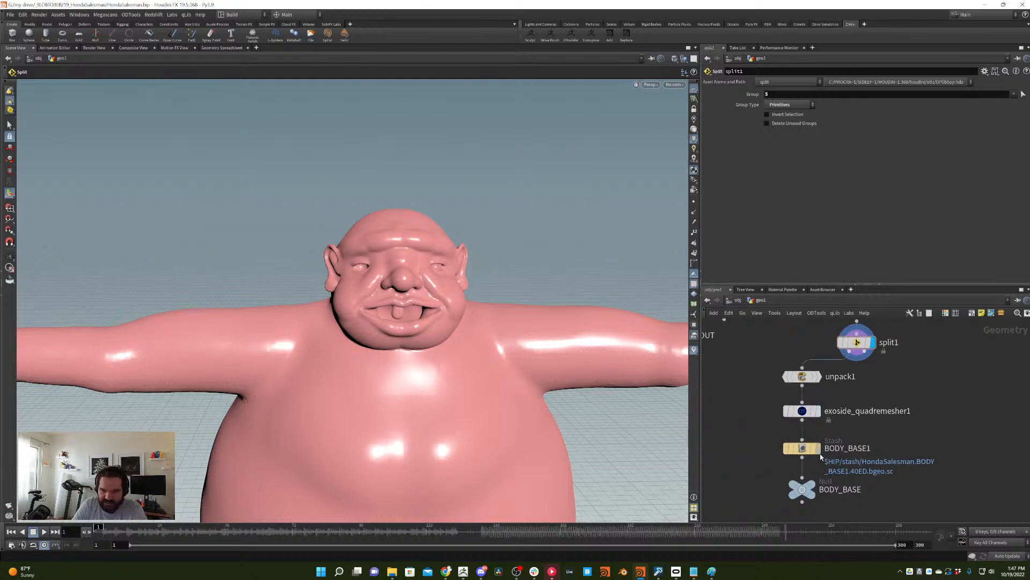
{"action": "left_click", "coordinate": [818, 447]}
{"action": "left_click", "coordinate": [802, 447]}
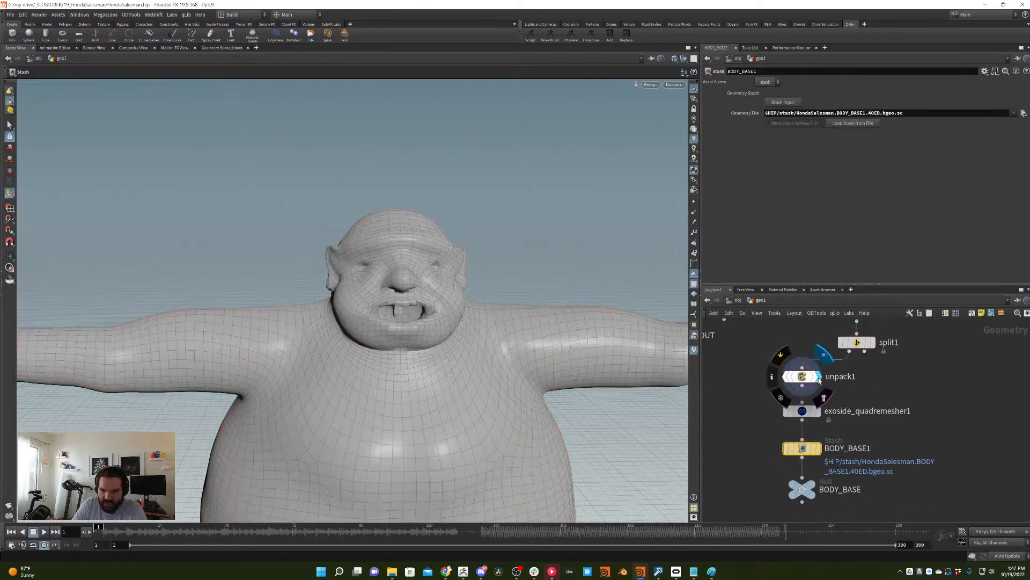
{"action": "left_click", "coordinate": [820, 380]}
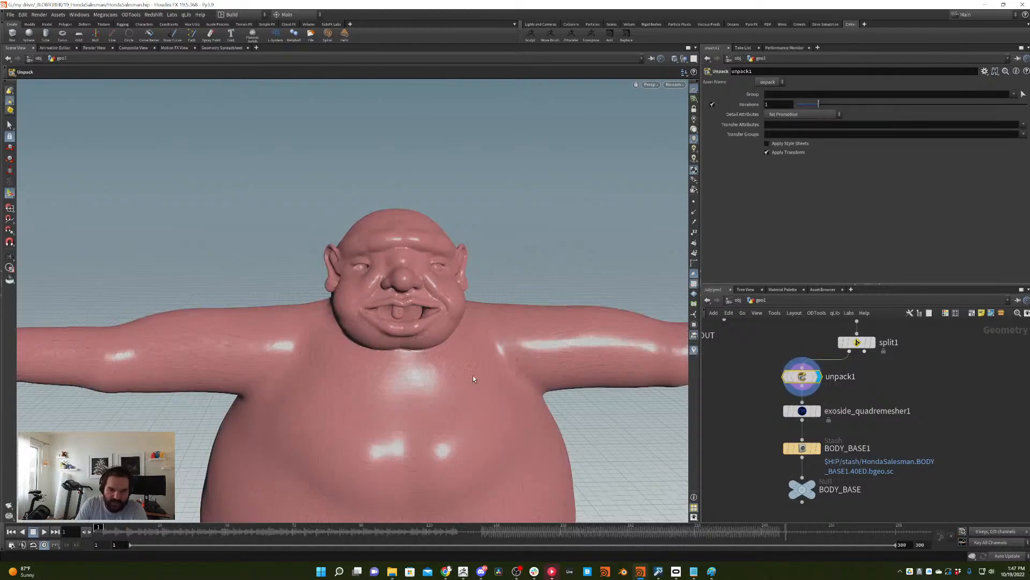
{"action": "right_click_drag", "start_coordinate": [474, 375], "coordinate": [375, 372], "text": "alt"}
{"action": "right_click_drag", "start_coordinate": [479, 310], "coordinate": [394, 411], "text": "alt"}
{"action": "middle_click_drag", "start_coordinate": [430, 395], "coordinate": [431, 308], "text": "alt"}
{"action": "right_click_drag", "start_coordinate": [421, 282], "coordinate": [502, 201], "text": "alt"}
{"action": "middle_click_drag", "start_coordinate": [462, 134], "coordinate": [408, 365], "text": "alt"}
{"action": "right_click_drag", "start_coordinate": [379, 267], "coordinate": [481, 172], "text": "alt"}
{"action": "middle_click_drag", "start_coordinate": [481, 172], "coordinate": [406, 290], "text": "alt"}
{"action": "right_click_drag", "start_coordinate": [376, 338], "coordinate": [354, 333], "text": "alt"}
- Insert a PolyReduce node between unpack1 and exoside_quadremesher1, and display its output
{"action": "key", "text": "Tab"}
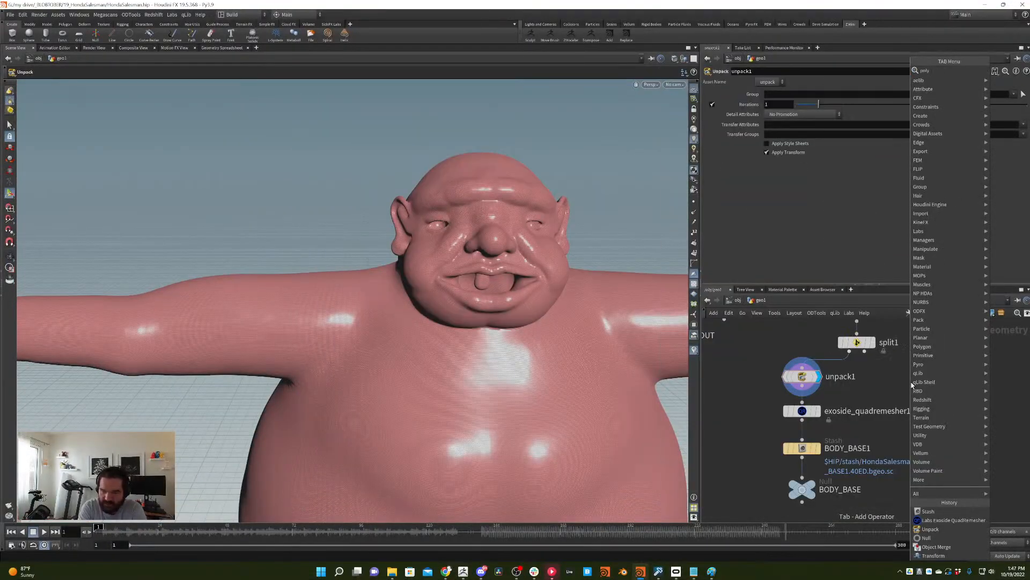
{"action": "type", "text": "polyred"}
{"action": "key", "text": "Return"}
{"action": "left_click", "coordinate": [911, 382]}
{"action": "left_click_drag", "start_coordinate": [904, 391], "coordinate": [816, 397]}
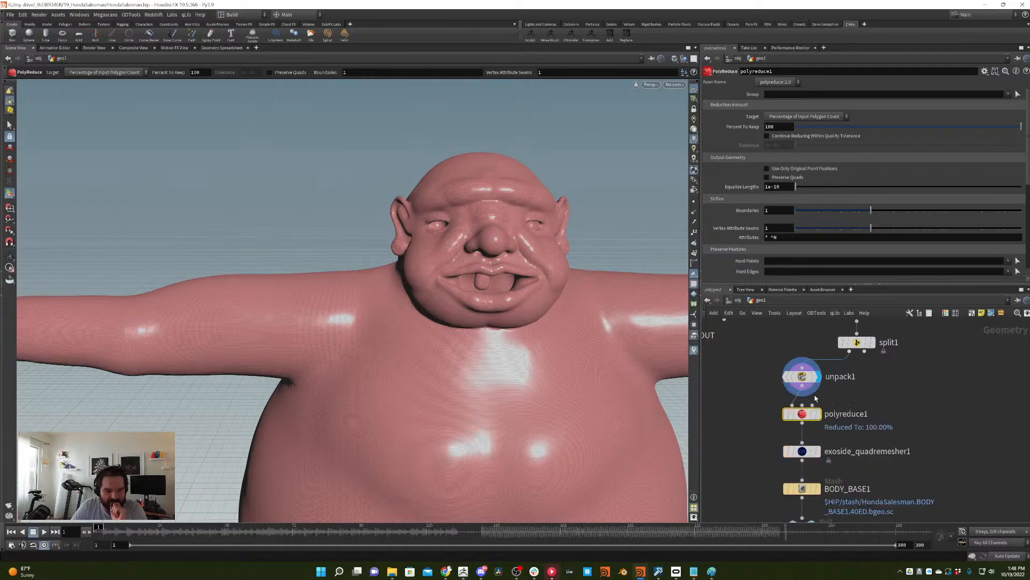
{"action": "left_click", "coordinate": [819, 414]}
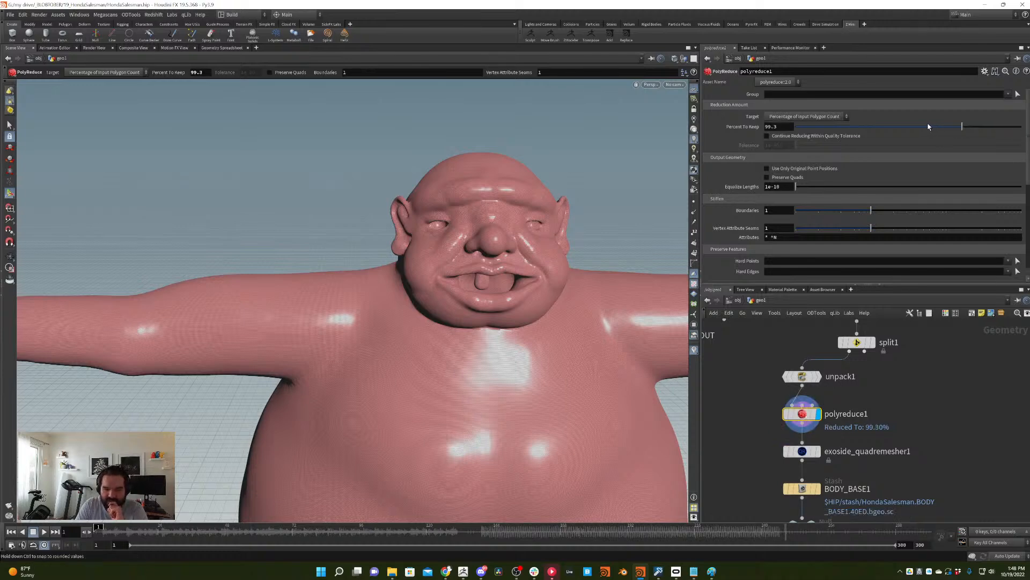
- Set the PolyReduce percentage to keep to 15.4 and check the reduced body
{"action": "left_click_drag", "start_coordinate": [929, 128], "coordinate": [863, 128]}
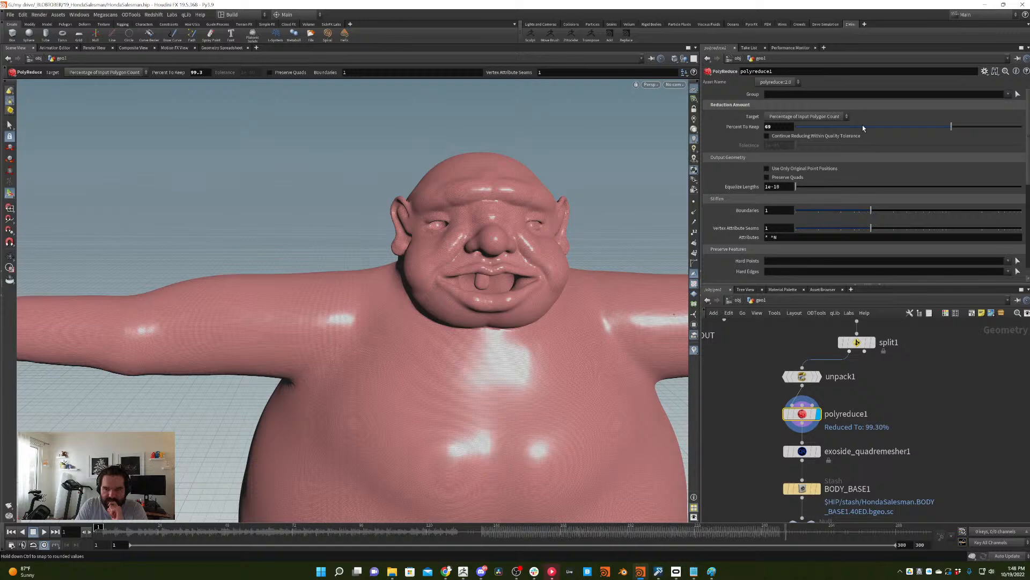
{"action": "left_click", "coordinate": [832, 127]}
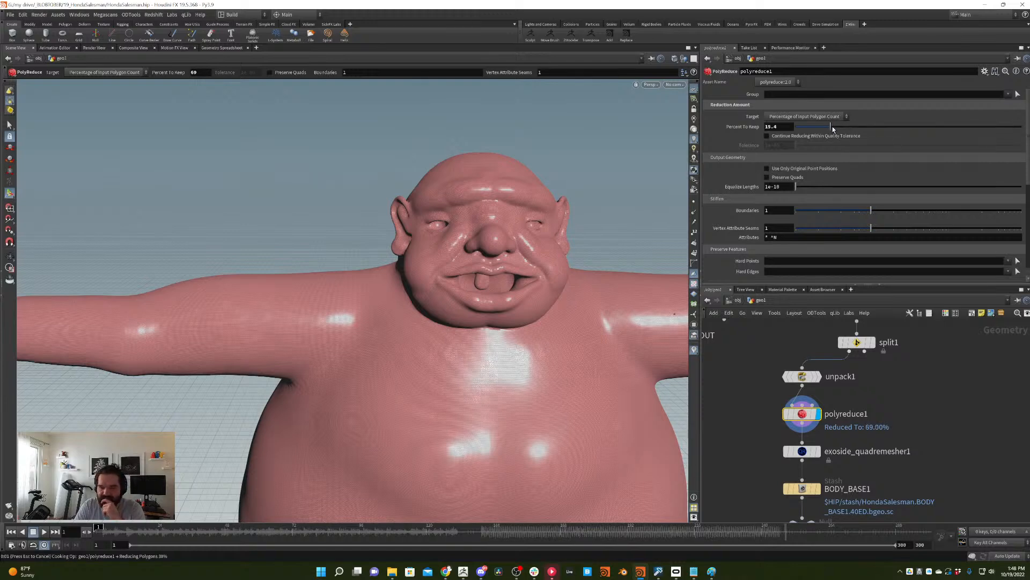
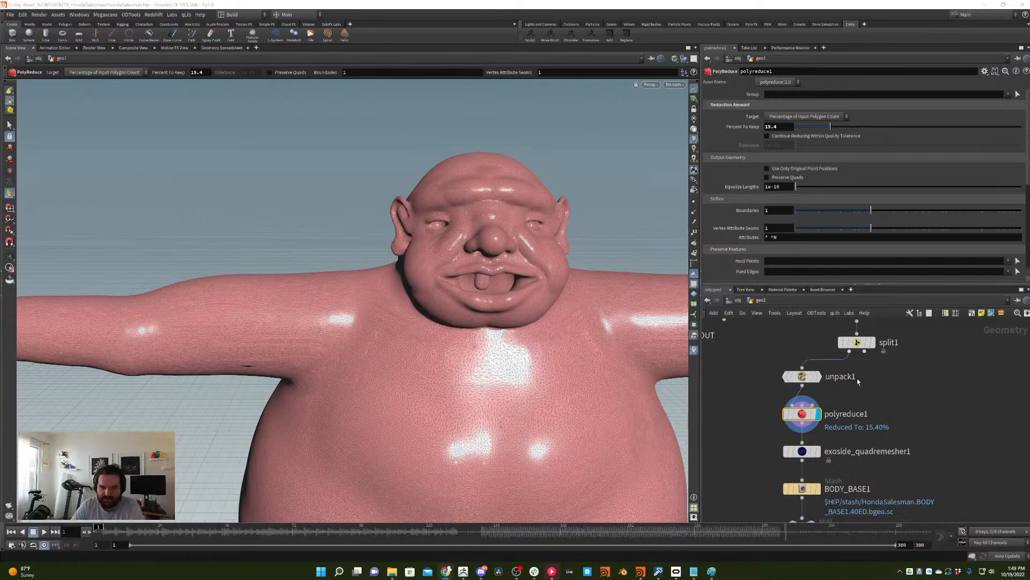
{"action": "key", "text": "Escape"}
{"action": "left_click_drag", "start_coordinate": [542, 310], "coordinate": [529, 253]}
{"action": "scroll", "coordinate": [517, 251], "scroll_direction": "down", "scroll_amount": 5}
{"action": "key", "text": "Return"}
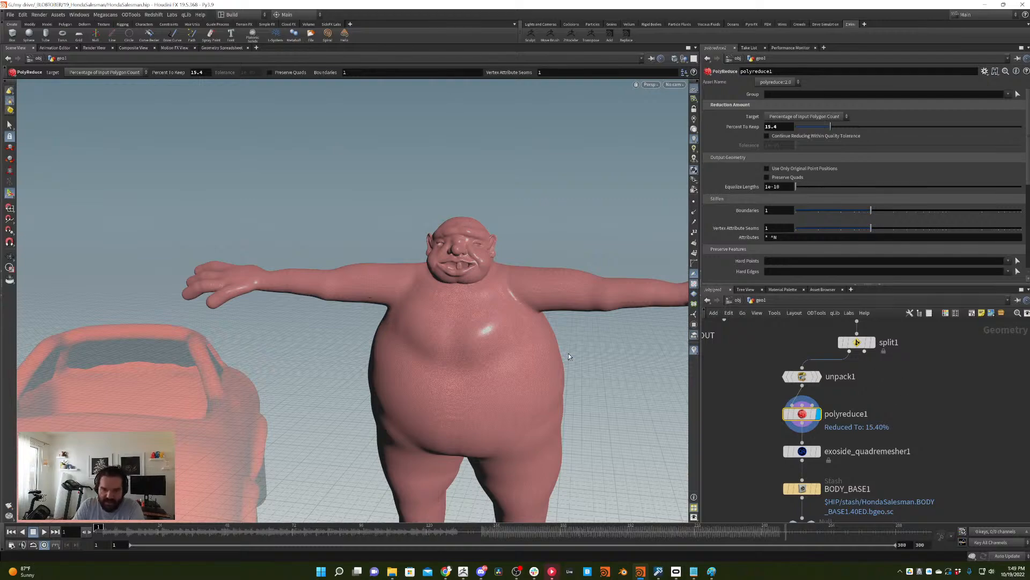
- Inspect the reduced mesh on the face and torso, and read the geometry info of polyreduce1 and unpack1
{"action": "key", "text": "Escape"}
{"action": "scroll", "coordinate": [568, 353], "scroll_direction": "up", "scroll_amount": 10}
{"action": "left_click_drag", "start_coordinate": [542, 204], "coordinate": [536, 230]}
{"action": "key", "text": "Return"}
{"action": "middle_click_drag", "start_coordinate": [883, 395], "coordinate": [838, 381]}
{"action": "middle_click", "coordinate": [766, 403]}
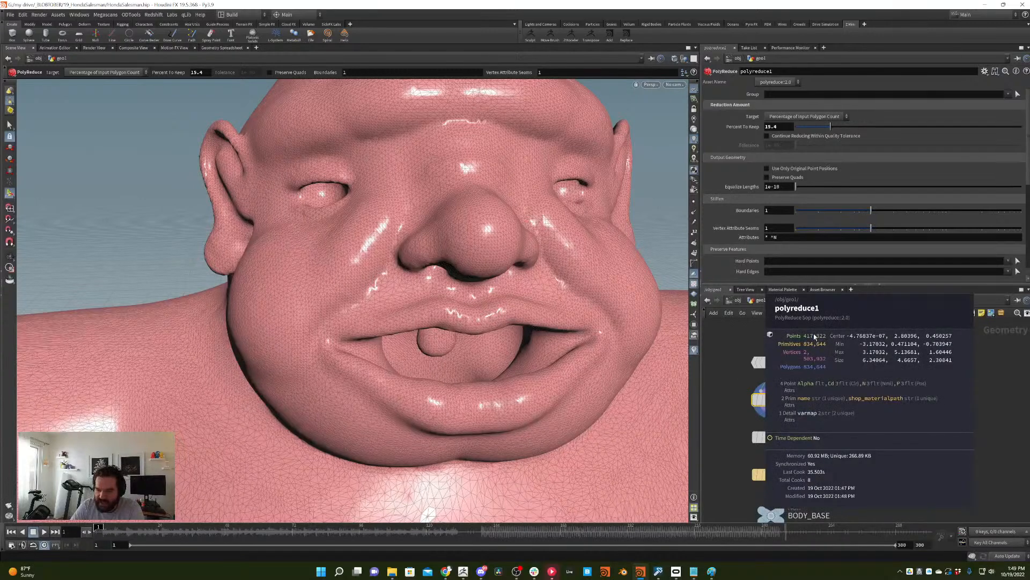
{"action": "middle_click", "coordinate": [772, 362]}
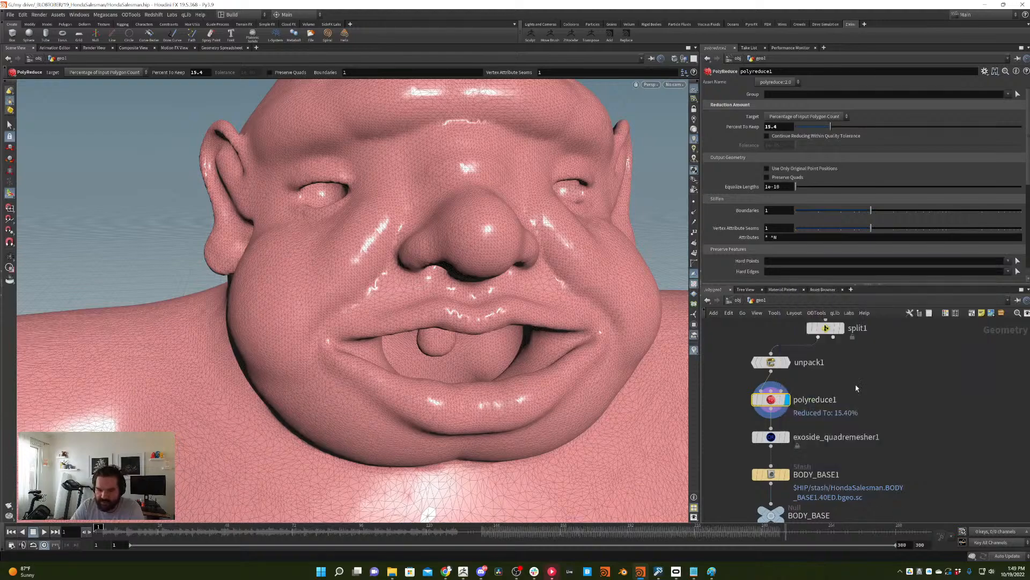
{"action": "key", "text": "Escape"}
{"action": "scroll", "coordinate": [407, 312], "scroll_direction": "down", "scroll_amount": 5}
{"action": "left_click_drag", "start_coordinate": [407, 312], "coordinate": [485, 233]}
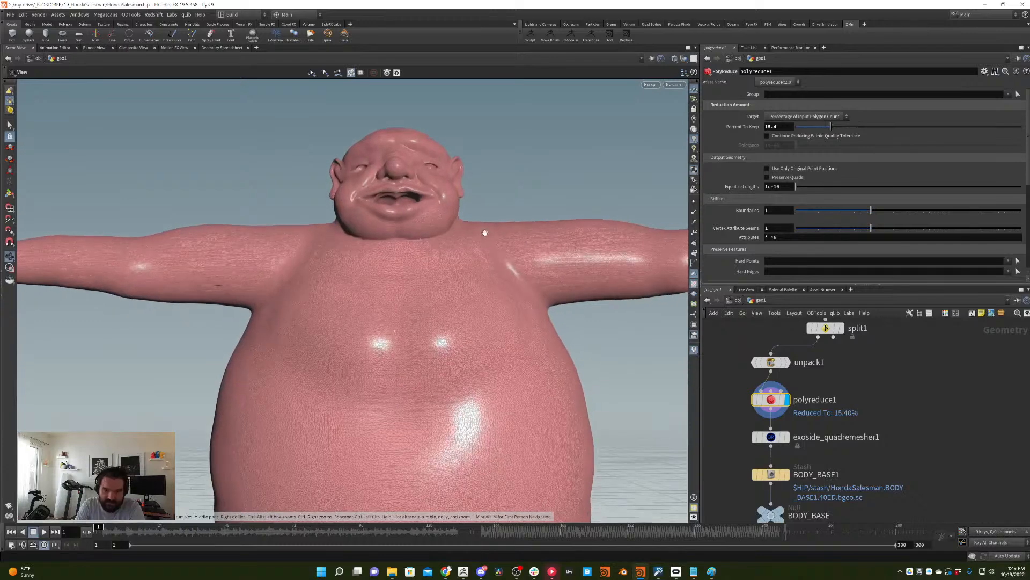
{"action": "key", "text": "Return"}
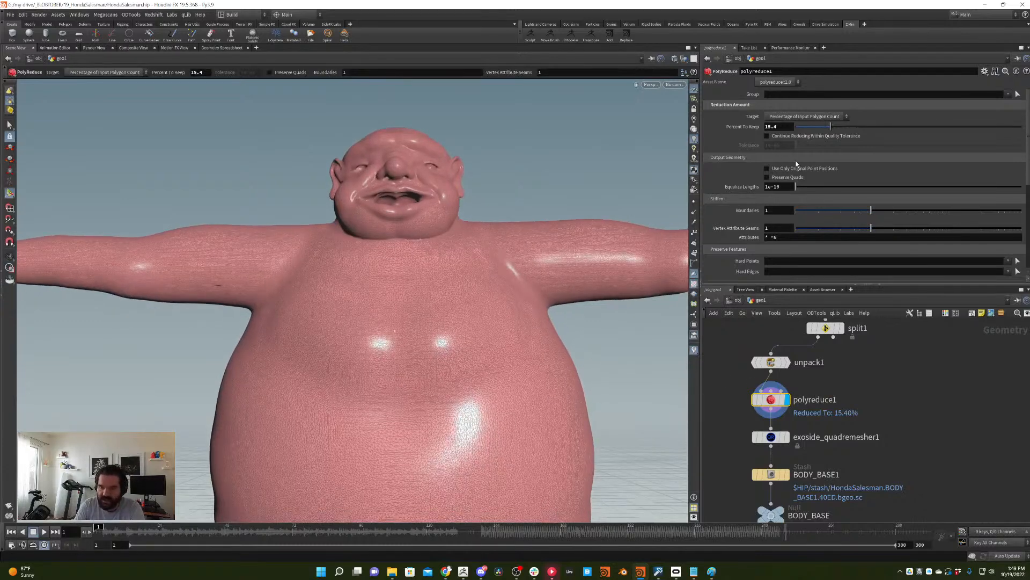
- Set the PolyReduce percentage to keep to 5 and check the reduced mesh over the face and body
{"action": "double_click", "coordinate": [787, 126]}
{"action": "type", "text": "5"}
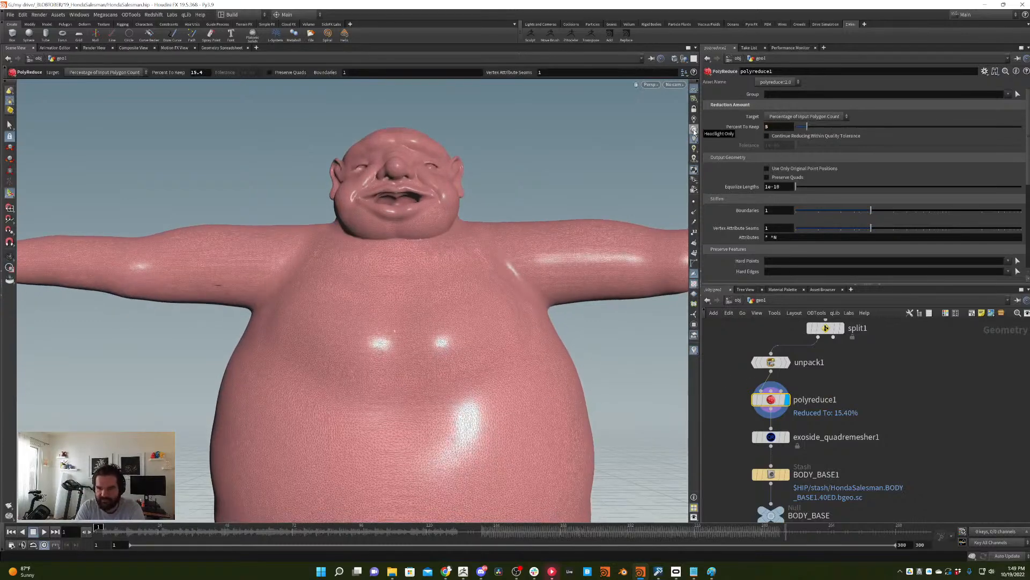
{"action": "key", "text": "Return"}
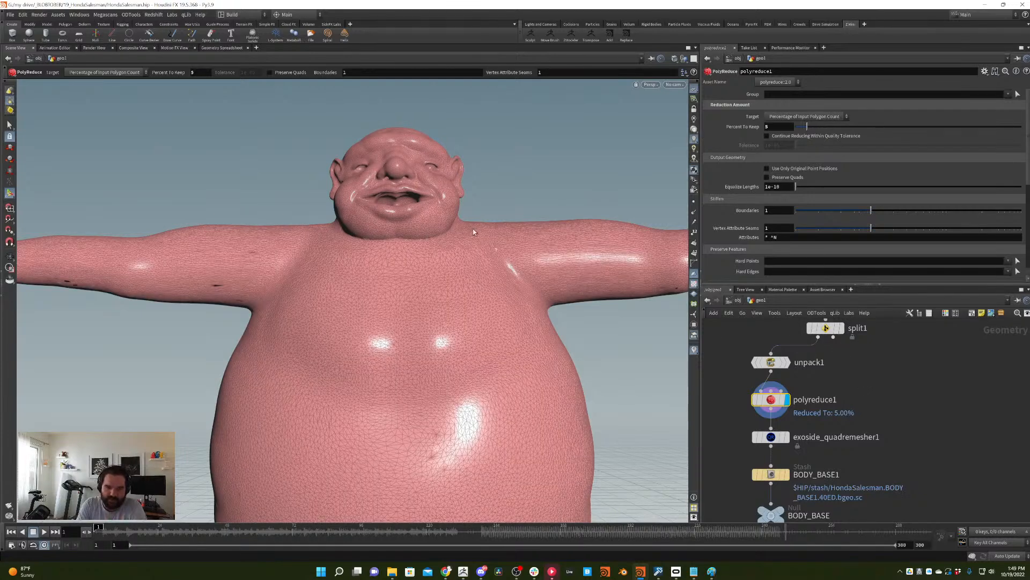
{"action": "scroll", "coordinate": [474, 232], "scroll_direction": "up", "scroll_amount": 5}
{"action": "scroll", "coordinate": [464, 186], "scroll_direction": "down", "scroll_amount": 3}
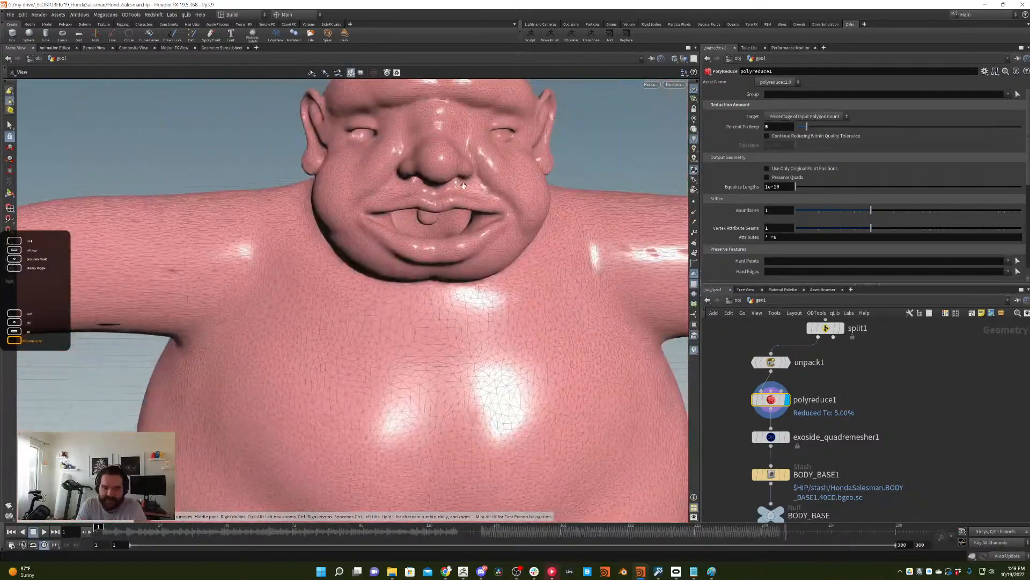
{"action": "scroll", "coordinate": [464, 185], "scroll_direction": "down", "scroll_amount": 10}
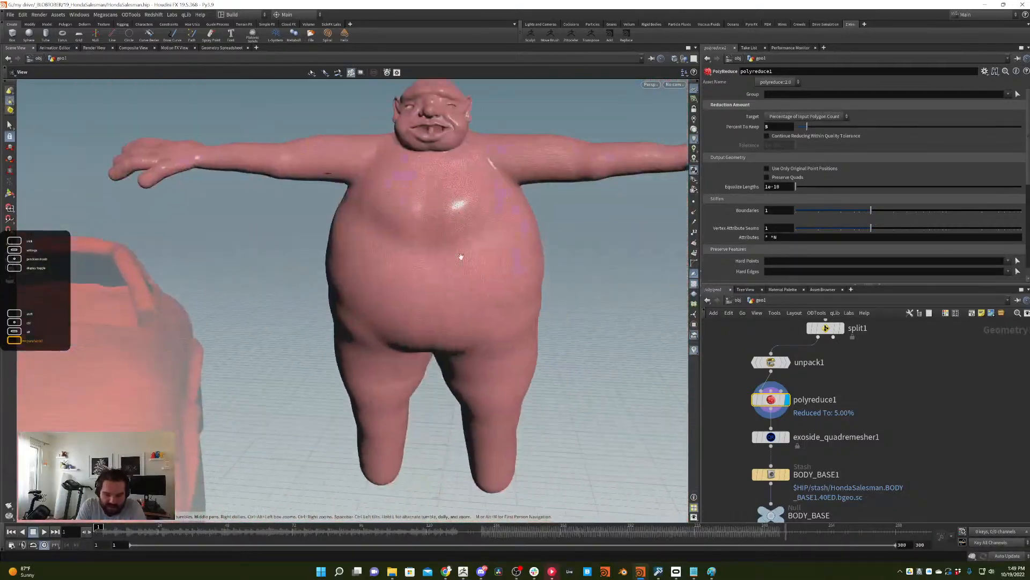
{"action": "scroll", "coordinate": [461, 256], "scroll_direction": "up", "scroll_amount": 3}
{"action": "key", "text": "Escape"}
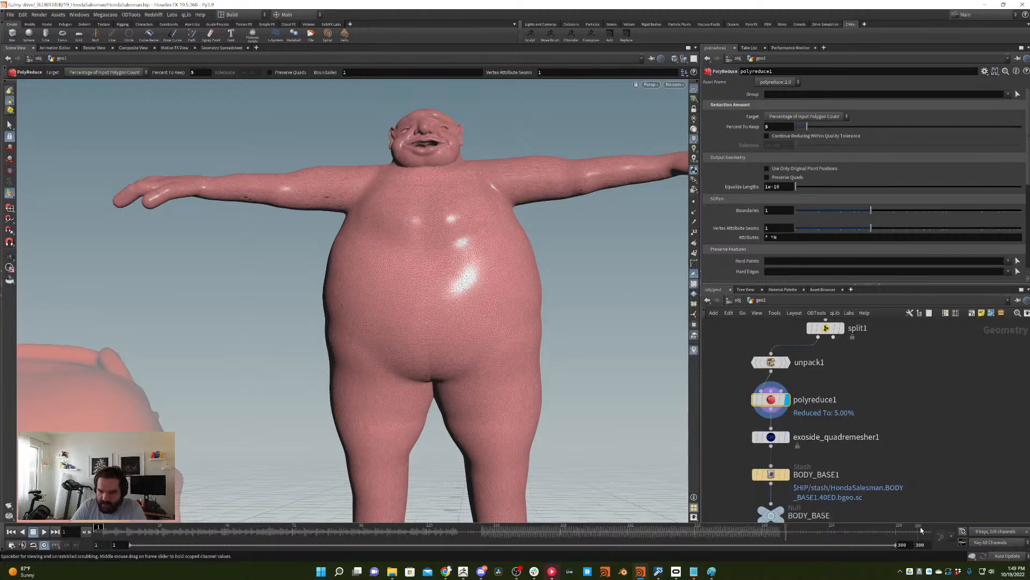
- Switch scene cooking to Manual update mode and make exoside_quadremesher1 the displayed node
{"action": "left_click", "coordinate": [1007, 556]}
{"action": "left_click", "coordinate": [1002, 546]}
{"action": "left_click", "coordinate": [771, 437]}
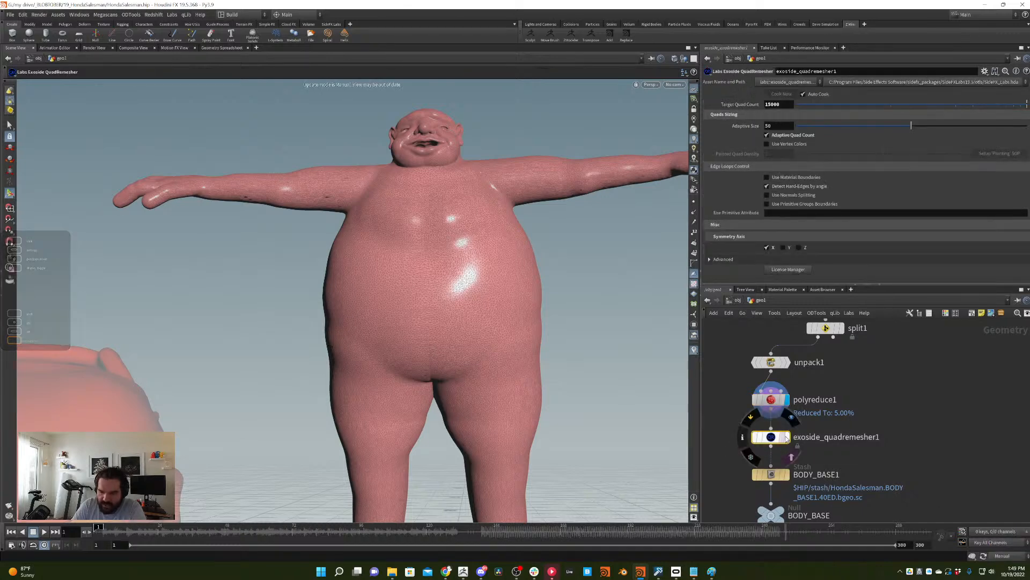
{"action": "left_click", "coordinate": [787, 437]}
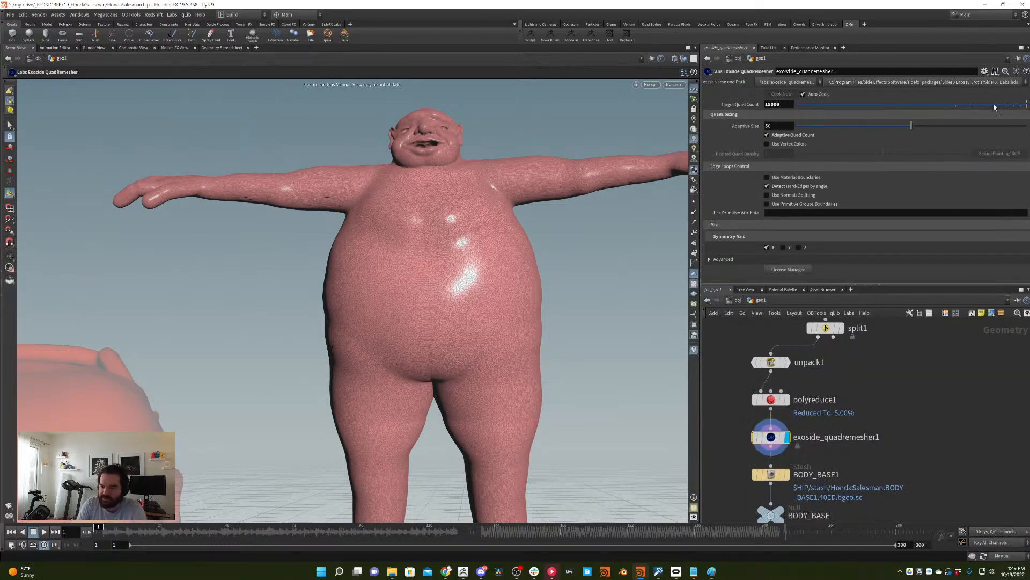
- Enable vertex colors for the quad remesher, try its Painting SOP setup, and read and dismiss the console message
{"action": "left_click", "coordinate": [787, 144]}
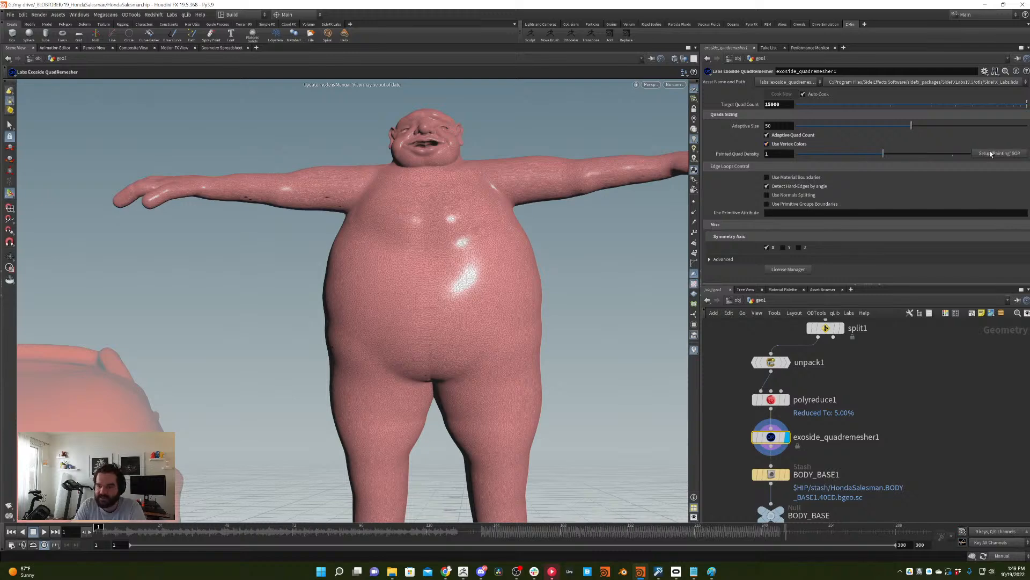
{"action": "left_click", "coordinate": [991, 154]}
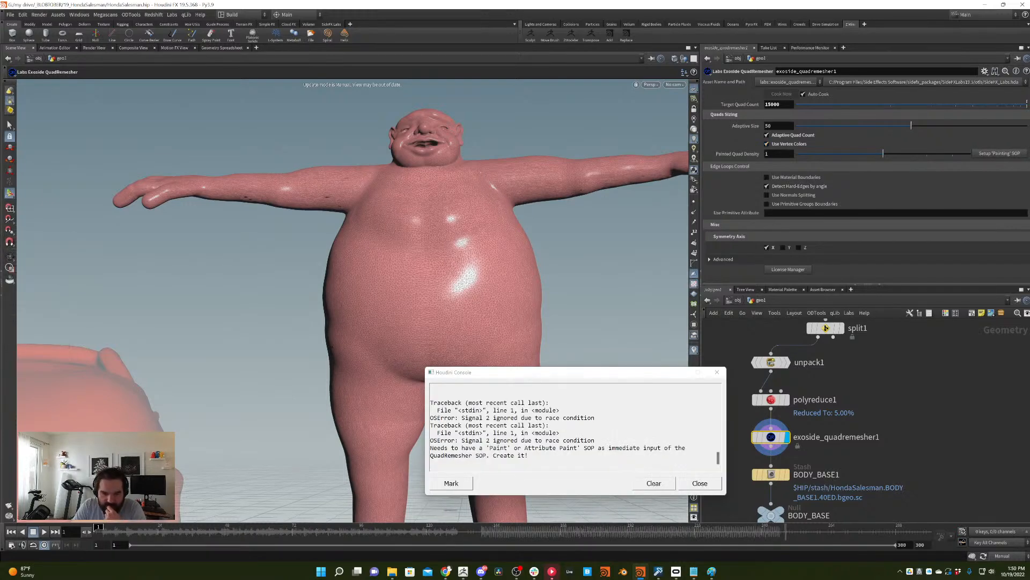
{"action": "left_click_drag", "start_coordinate": [528, 455], "coordinate": [489, 448]}
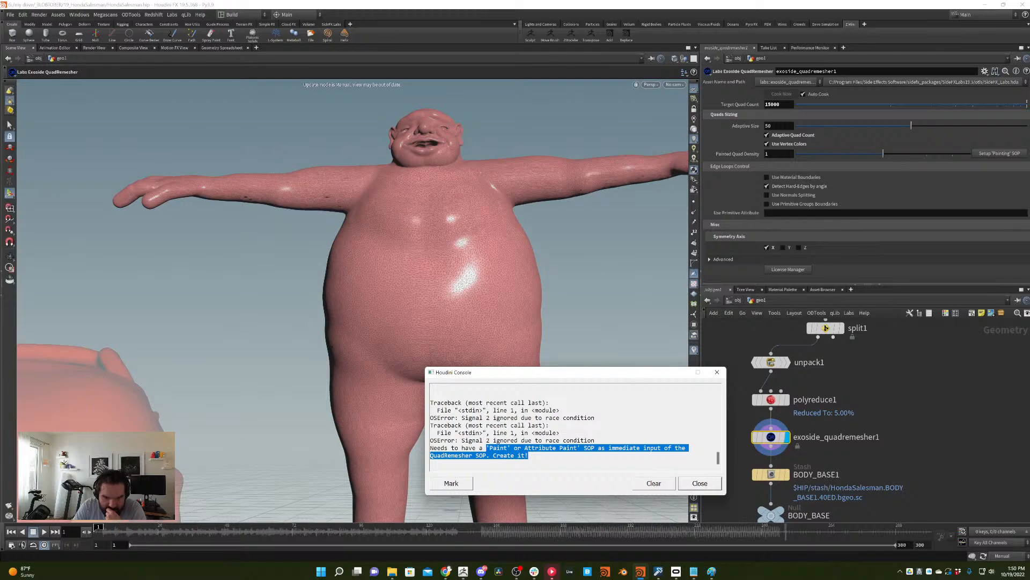
{"action": "left_click", "coordinate": [698, 483]}
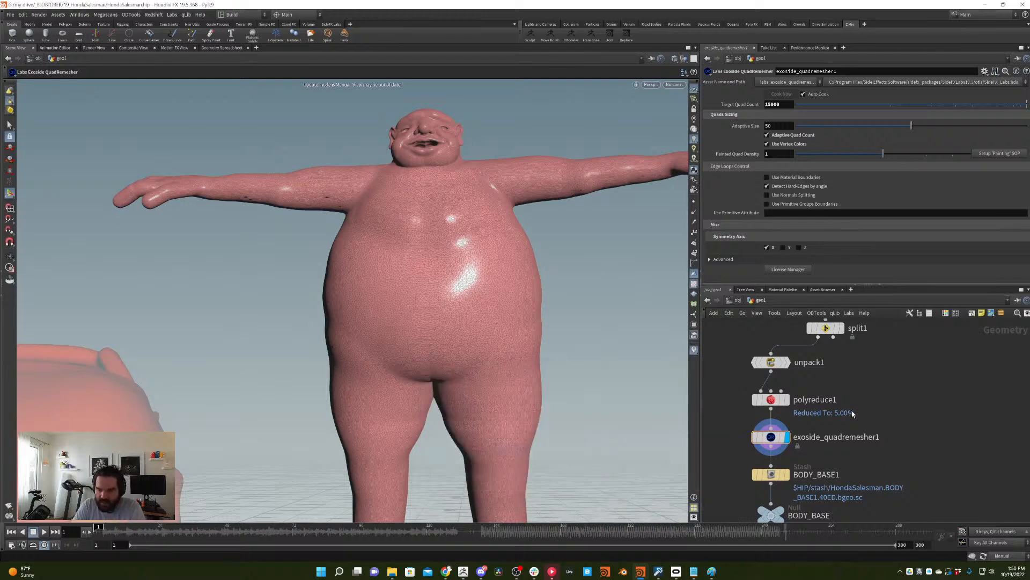
- Insert an Attribute Paint node between polyreduce1 and exoside_quadremesher1
{"action": "key", "text": "Tab"}
{"action": "type", "text": "attrib paint"}
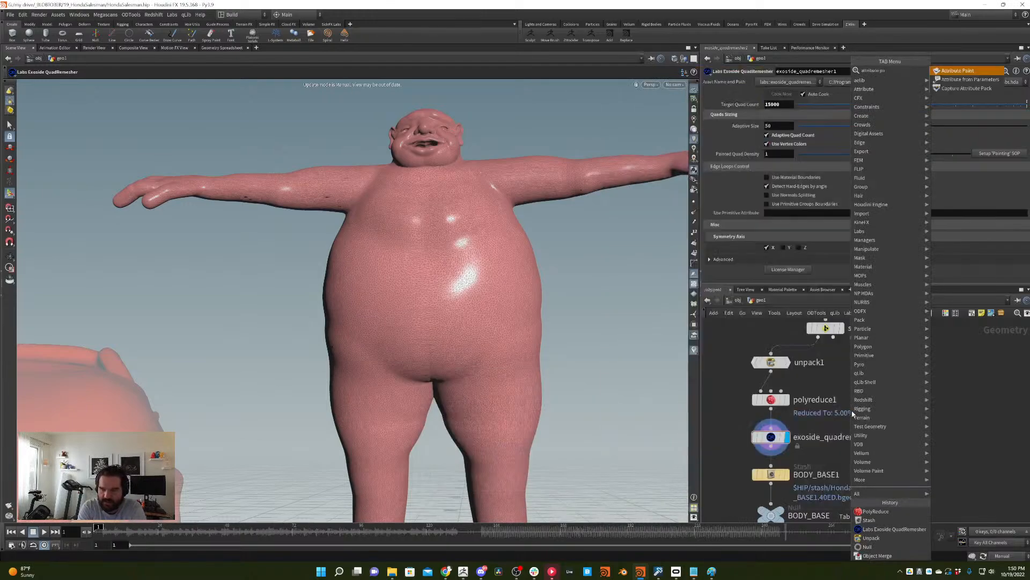
{"action": "key", "text": "Return"}
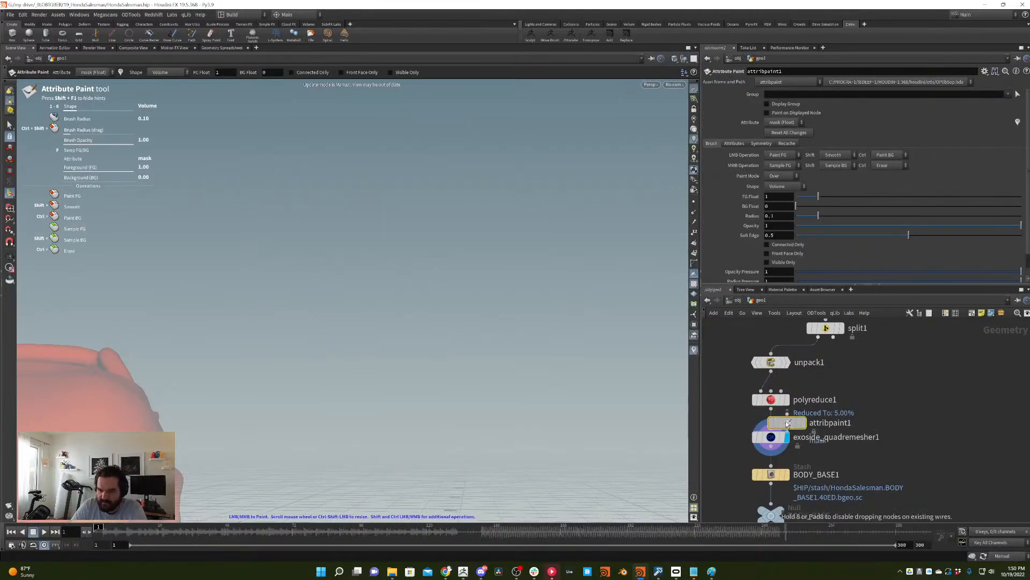
{"action": "left_click", "coordinate": [790, 438]}
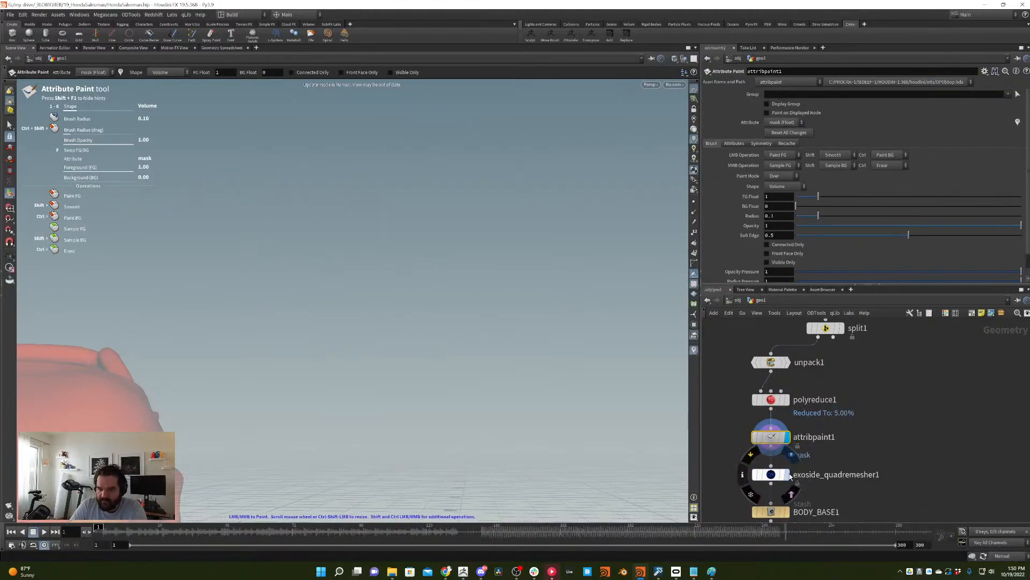
- Set up attribpaint1 from the quad remesher to paint the Cd color attribute, check its attribute settings, and display attribpaint1
{"action": "left_click", "coordinate": [772, 475]}
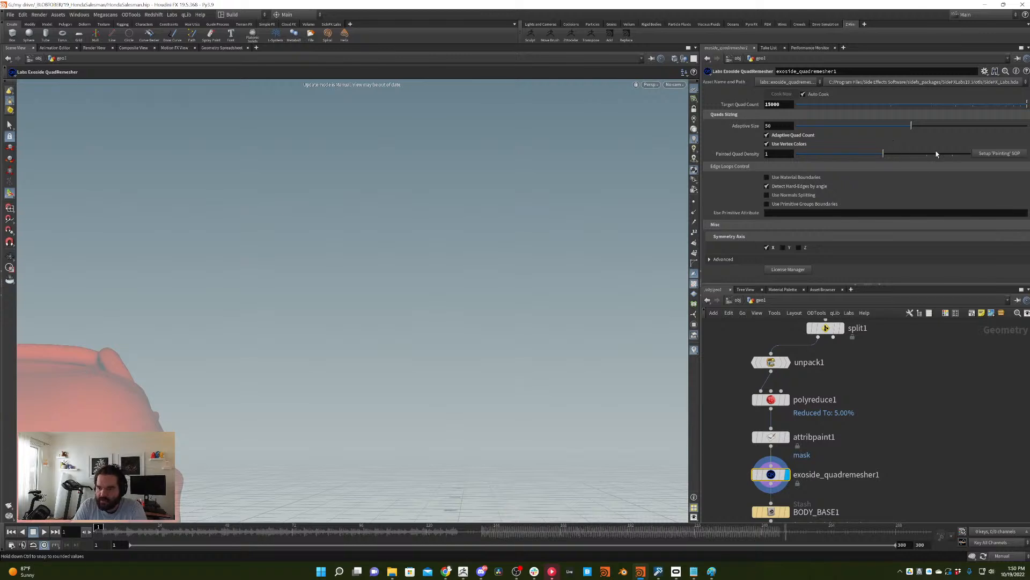
{"action": "left_click", "coordinate": [1001, 556]}
{"action": "key", "text": "Escape"}
{"action": "left_click", "coordinate": [771, 436]}
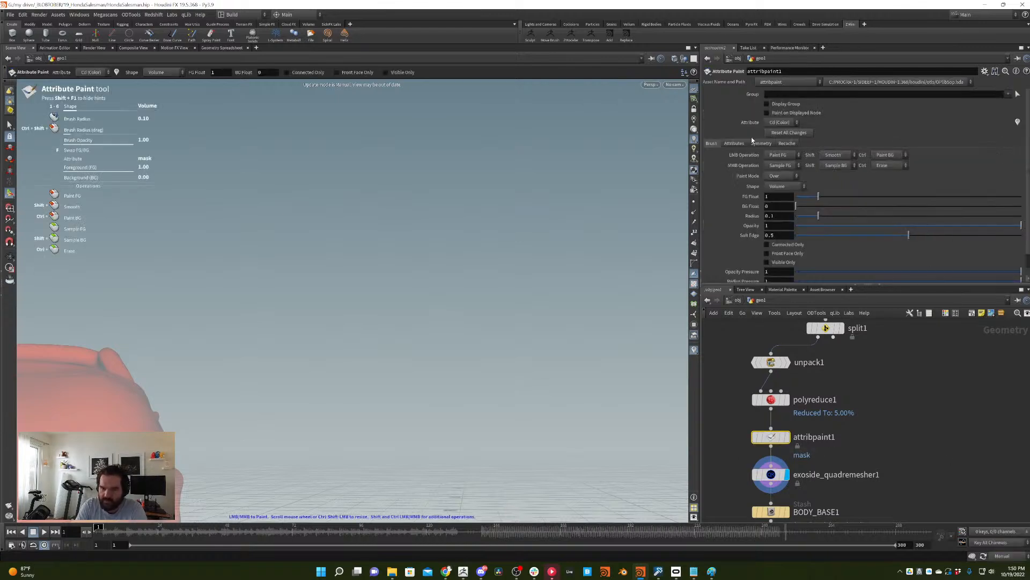
{"action": "left_click", "coordinate": [735, 143]}
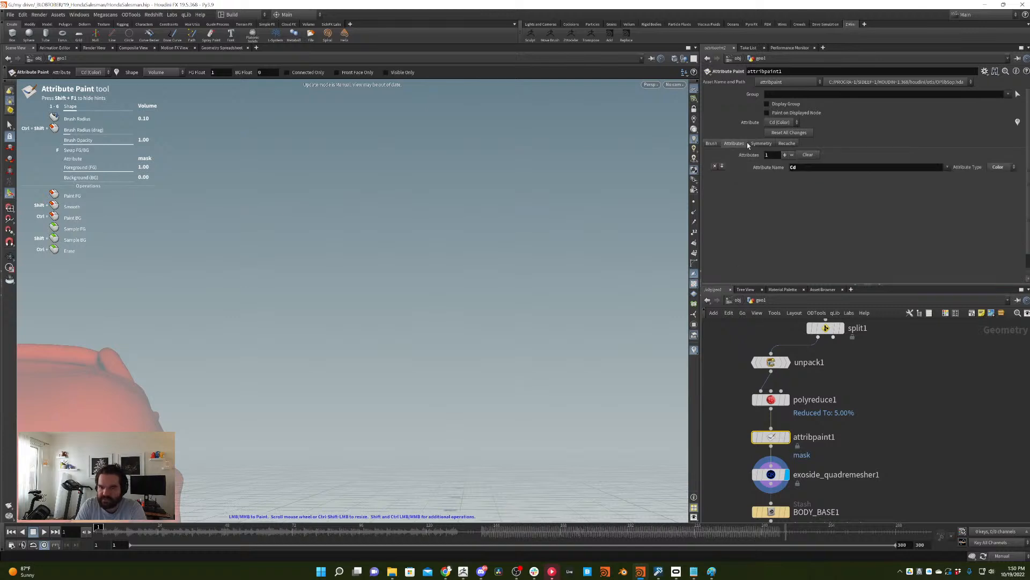
{"action": "left_click", "coordinate": [786, 437]}
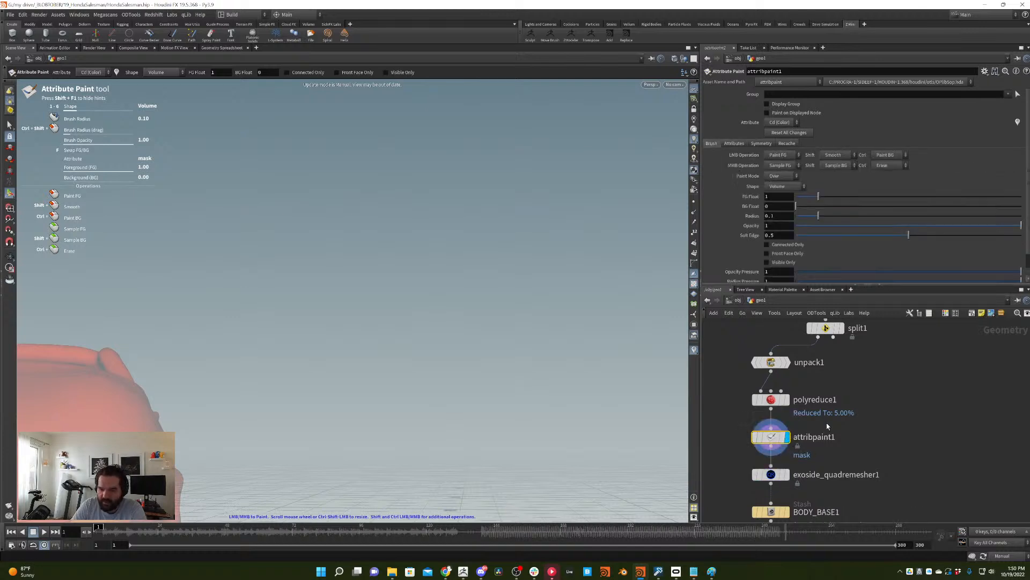
- Switch scene cooking back to Auto Update mode and paint white Cd color over the face's mouth and cheeks
{"action": "left_click", "coordinate": [1002, 556]}
{"action": "left_click", "coordinate": [999, 529]}
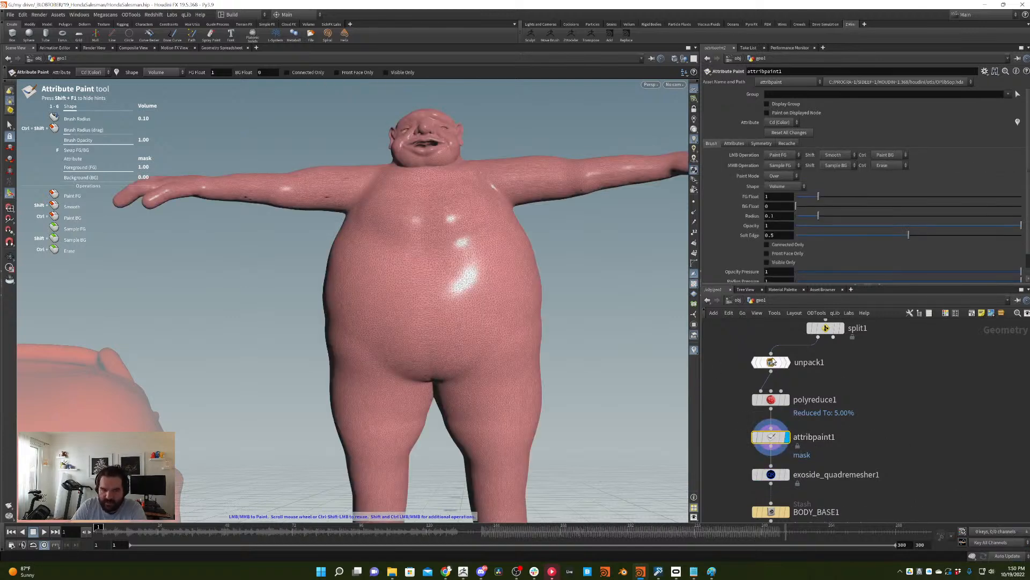
{"action": "scroll", "coordinate": [465, 170], "scroll_direction": "up", "scroll_amount": 4}
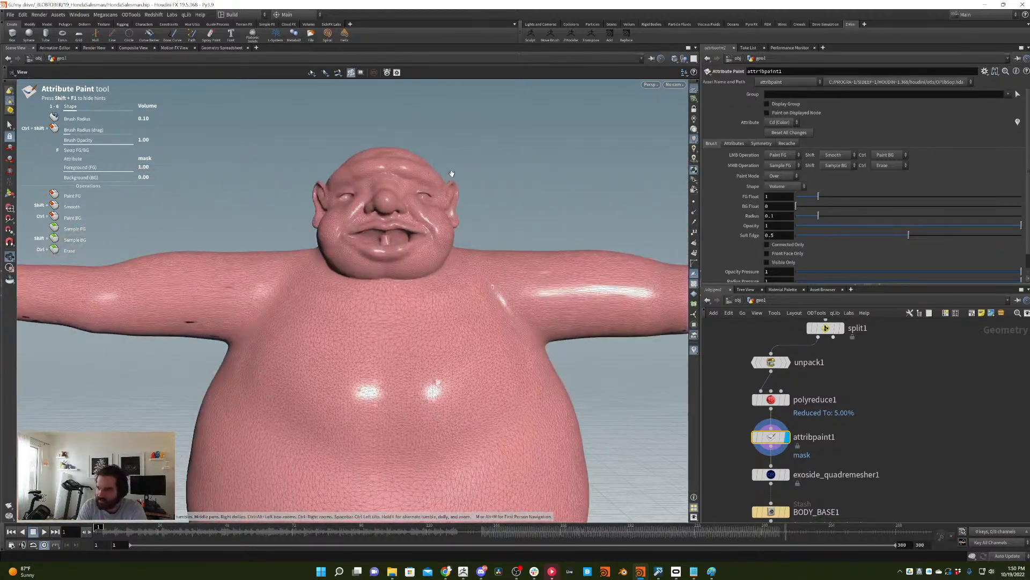
{"action": "mouse_move", "coordinate": [414, 190]}
{"action": "middle_mouse_down", "text": "alt"}
{"action": "mouse_move", "coordinate": [444, 178]}
{"action": "mouse_move", "coordinate": [465, 225]}
{"action": "middle_mouse_up", "text": "alt"}
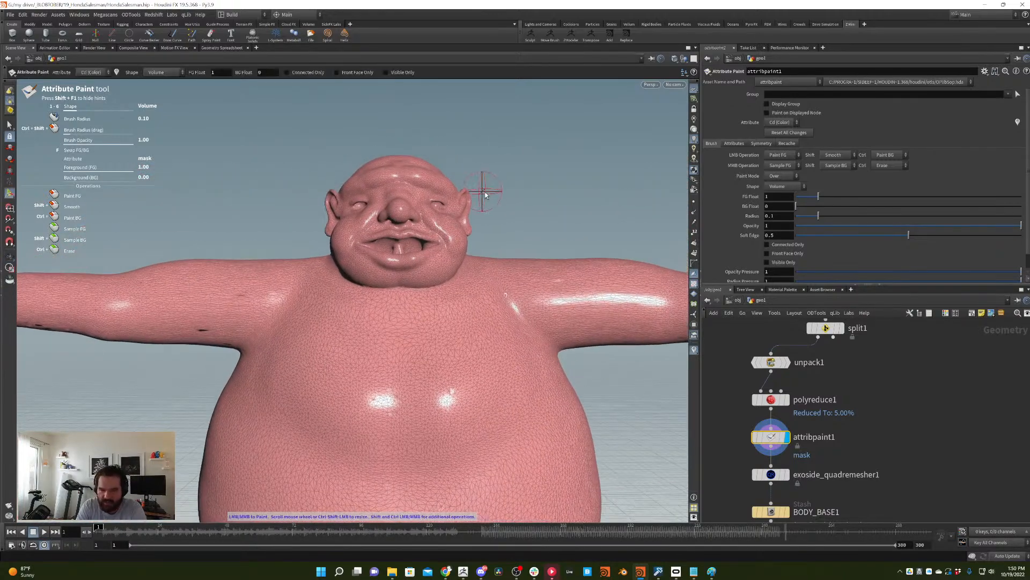
{"action": "mouse_move", "coordinate": [391, 350]}
{"action": "left_mouse_down"}
{"action": "mouse_move", "coordinate": [429, 312]}
{"action": "mouse_move", "coordinate": [409, 340]}
{"action": "mouse_move", "coordinate": [414, 330]}
{"action": "left_mouse_up"}
{"action": "key", "text": "ctrl+z"}
{"action": "mouse_move", "coordinate": [439, 247]}
{"action": "left_mouse_down"}
{"action": "mouse_move", "coordinate": [397, 263]}
{"action": "mouse_move", "coordinate": [443, 252]}
{"action": "mouse_move", "coordinate": [403, 257]}
{"action": "mouse_move", "coordinate": [359, 200]}
{"action": "mouse_move", "coordinate": [424, 185]}
{"action": "mouse_move", "coordinate": [442, 193]}
{"action": "mouse_move", "coordinate": [422, 209]}
{"action": "left_mouse_up"}
- Enable mirroring in attribpaint1's symmetry settings
{"action": "left_click", "coordinate": [784, 143]}
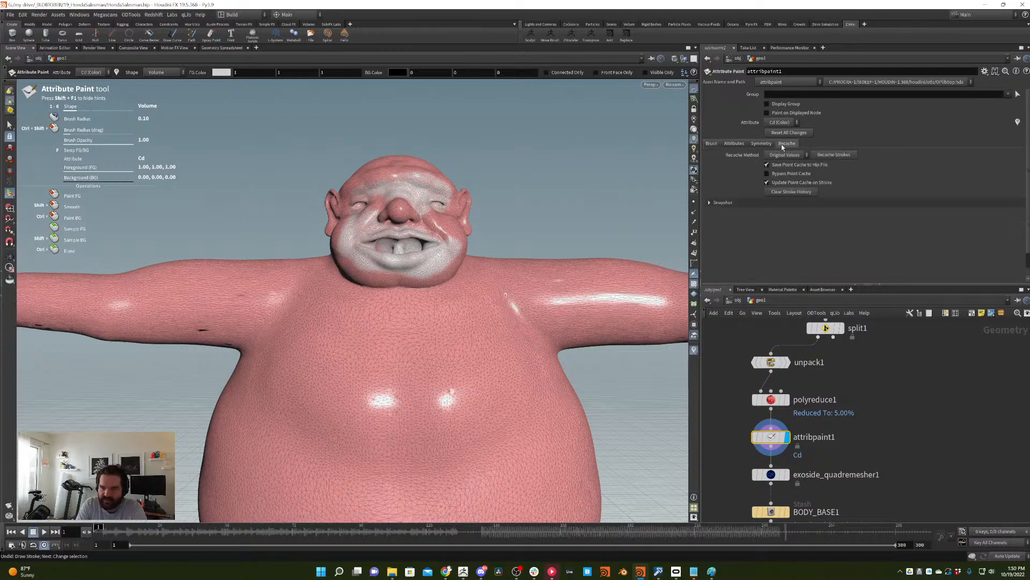
{"action": "left_click", "coordinate": [734, 144]}
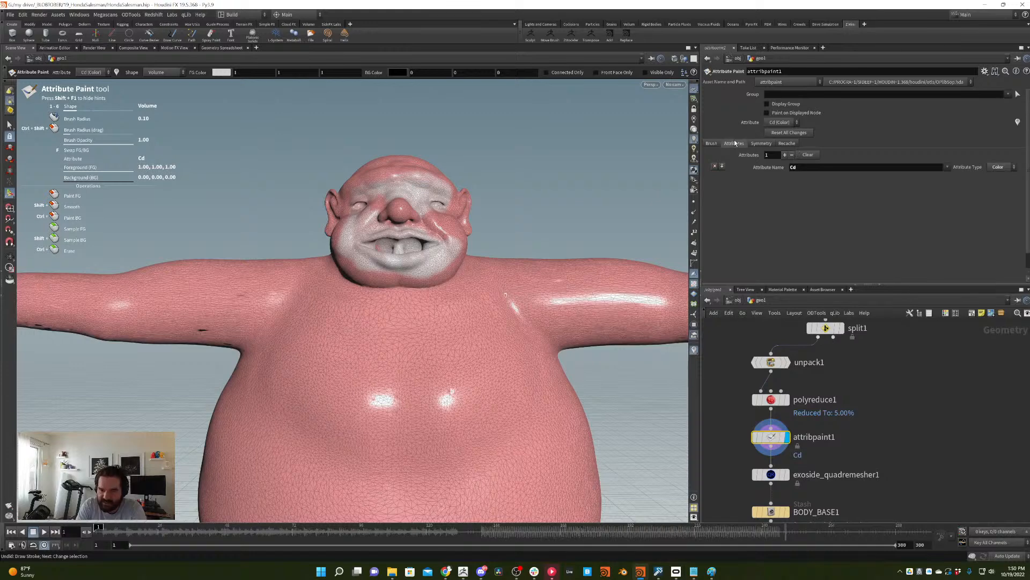
{"action": "left_click", "coordinate": [756, 144]}
{"action": "left_click", "coordinate": [762, 144]}
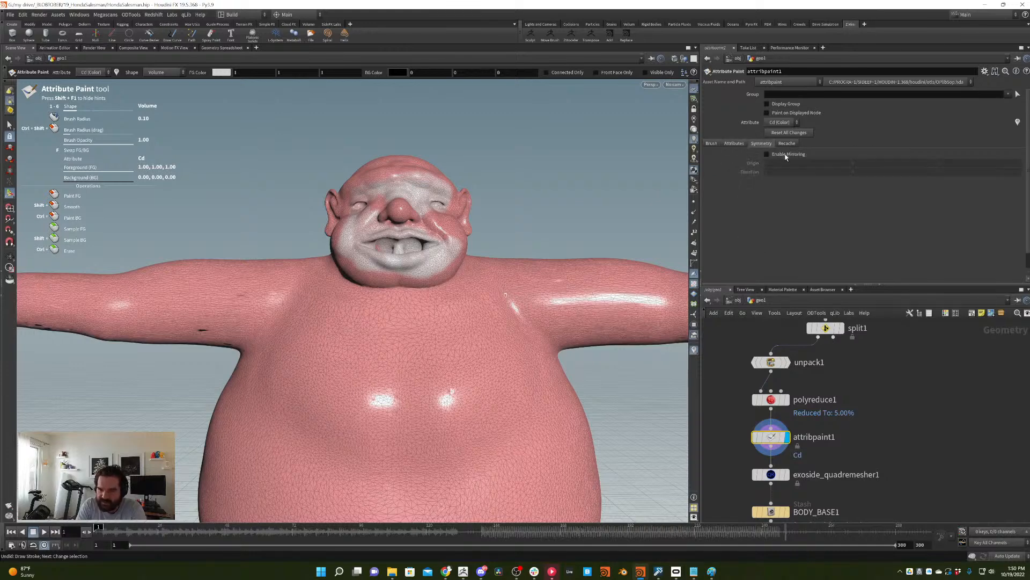
{"action": "left_click", "coordinate": [785, 155]}
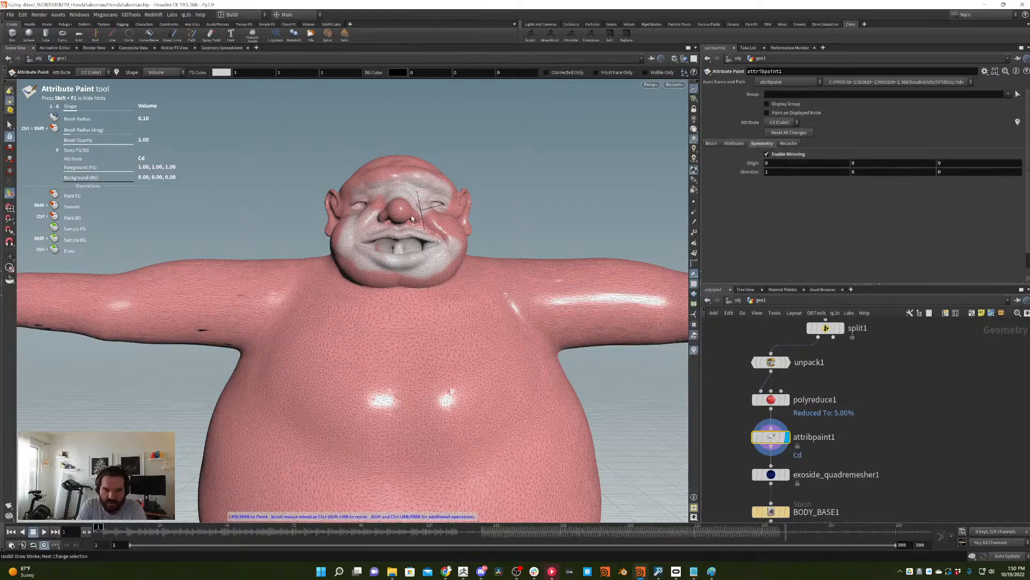
- Paint white over the nose, eyes, forehead and jaw with mirrored brush strokes
{"action": "mouse_move", "coordinate": [411, 217]}
{"action": "left_mouse_down"}
{"action": "mouse_move", "coordinate": [424, 212]}
{"action": "mouse_move", "coordinate": [397, 224]}
{"action": "mouse_move", "coordinate": [425, 208]}
{"action": "left_mouse_up"}
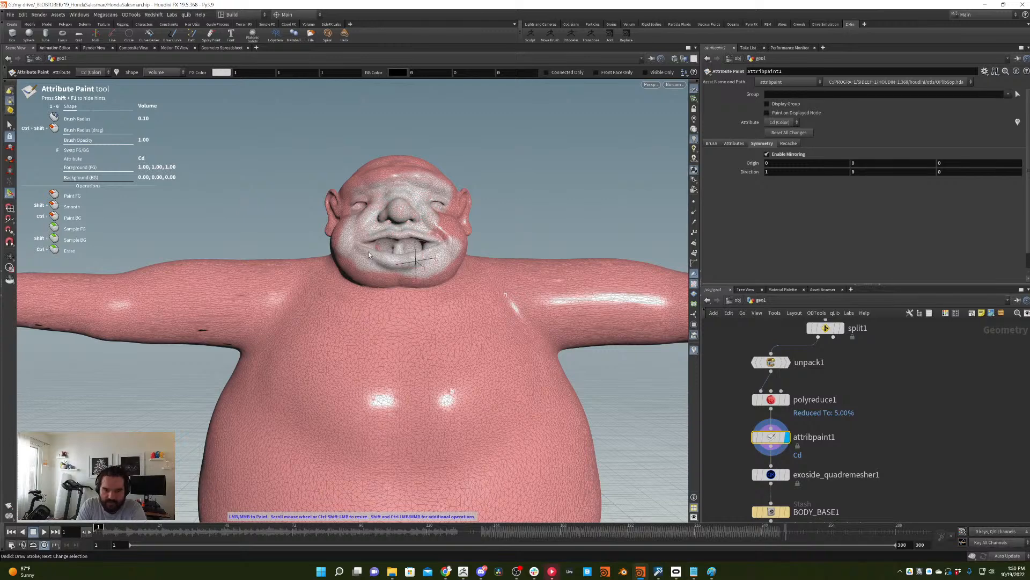
{"action": "mouse_move", "coordinate": [368, 252]}
{"action": "left_mouse_down"}
{"action": "mouse_move", "coordinate": [438, 237]}
{"action": "mouse_move", "coordinate": [451, 217]}
{"action": "mouse_move", "coordinate": [450, 202]}
{"action": "mouse_move", "coordinate": [432, 213]}
{"action": "mouse_move", "coordinate": [406, 210]}
{"action": "left_mouse_up"}
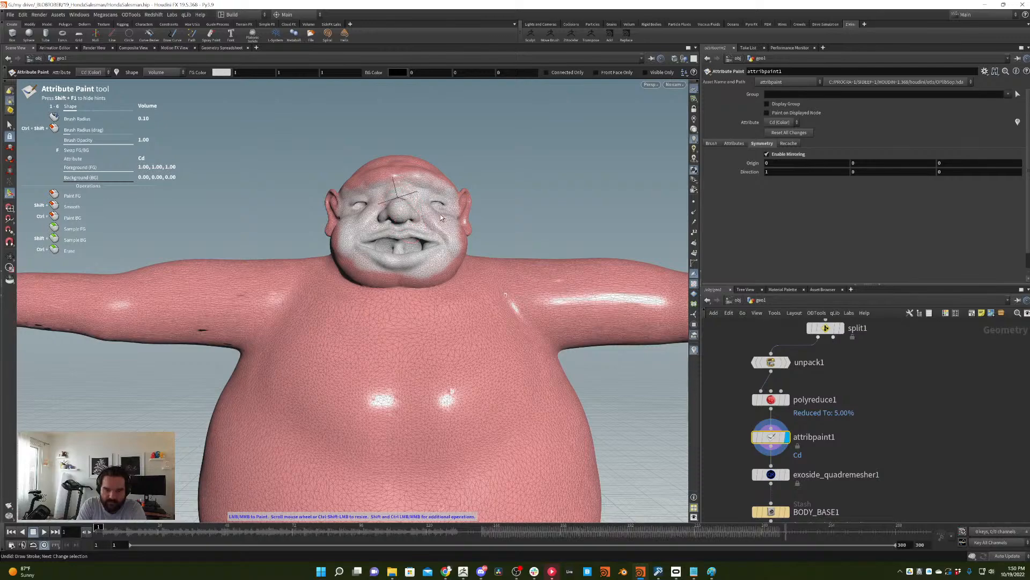
{"action": "left_click_drag", "start_coordinate": [442, 219], "coordinate": [398, 212], "text": "alt"}
{"action": "mouse_move", "coordinate": [412, 278]}
{"action": "left_mouse_down"}
{"action": "mouse_move", "coordinate": [434, 268]}
{"action": "mouse_move", "coordinate": [488, 200]}
{"action": "left_mouse_up"}
- Extend the white paint over the ears, the sides of the head and under the chin
{"action": "left_click_drag", "start_coordinate": [515, 203], "coordinate": [468, 214], "text": "alt"}
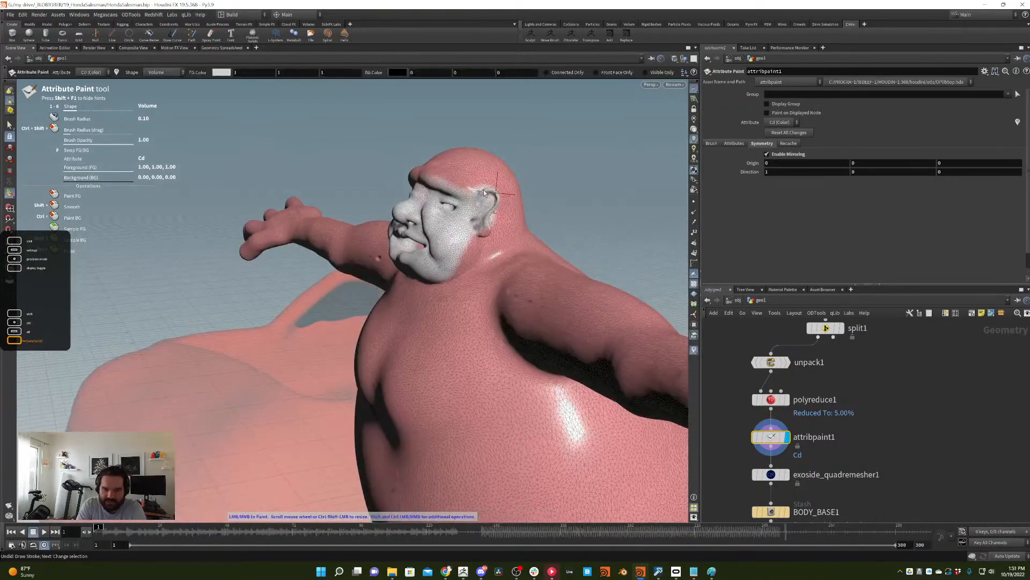
{"action": "mouse_move", "coordinate": [460, 253]}
{"action": "left_mouse_down"}
{"action": "mouse_move", "coordinate": [454, 258]}
{"action": "mouse_move", "coordinate": [545, 196]}
{"action": "left_mouse_up"}
{"action": "middle_click_drag", "start_coordinate": [365, 193], "coordinate": [432, 230], "text": "alt"}
{"action": "left_click_drag", "start_coordinate": [432, 230], "coordinate": [477, 215], "text": "alt"}
{"action": "mouse_move", "coordinate": [399, 232]}
{"action": "left_mouse_down"}
{"action": "mouse_move", "coordinate": [478, 210]}
{"action": "mouse_move", "coordinate": [424, 226]}
{"action": "mouse_move", "coordinate": [381, 275]}
{"action": "mouse_move", "coordinate": [427, 312]}
{"action": "left_mouse_up"}
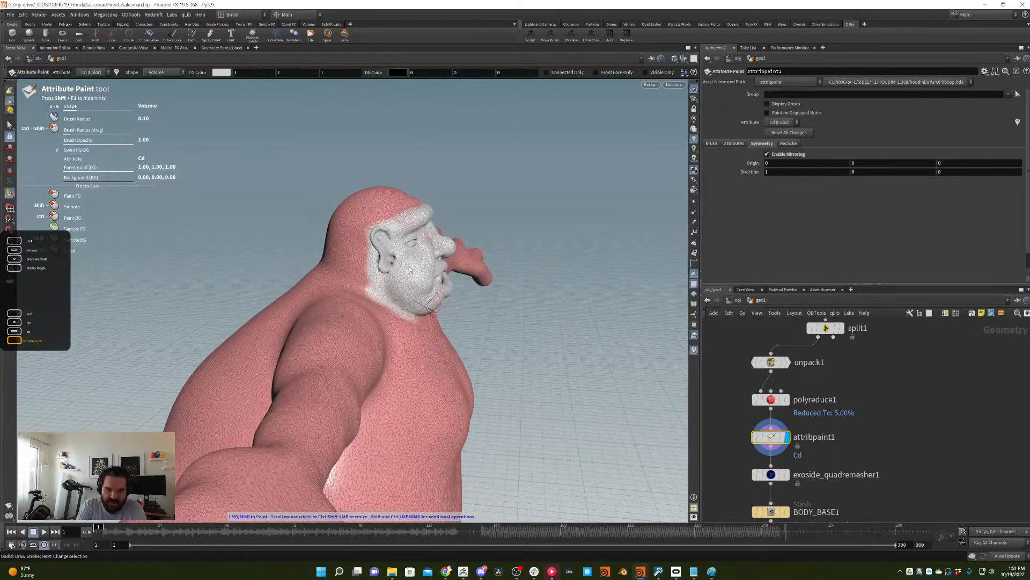
{"action": "left_click_drag", "start_coordinate": [409, 269], "coordinate": [374, 274], "text": "alt"}
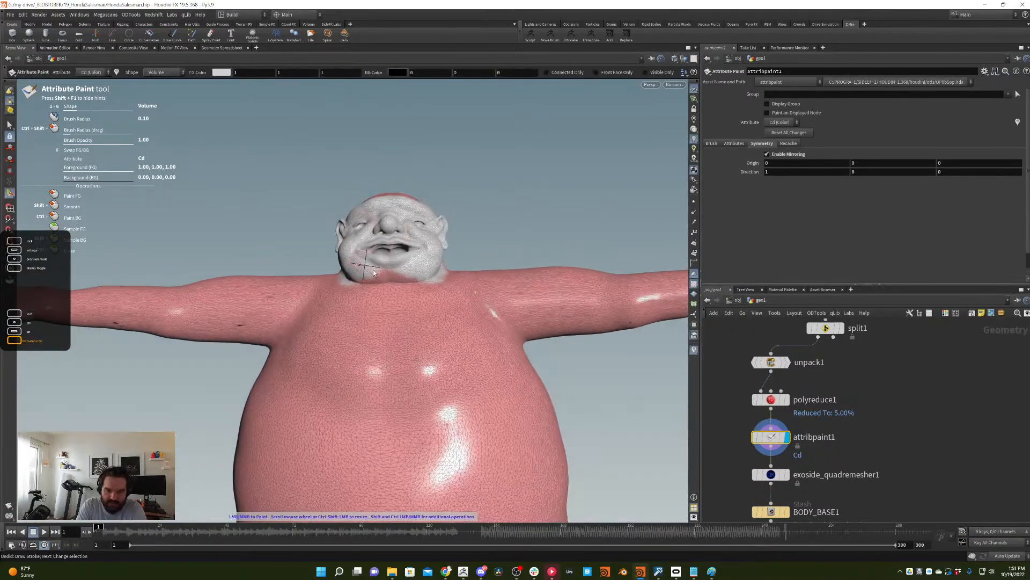
{"action": "left_click_drag", "start_coordinate": [469, 244], "coordinate": [444, 297], "text": "alt"}
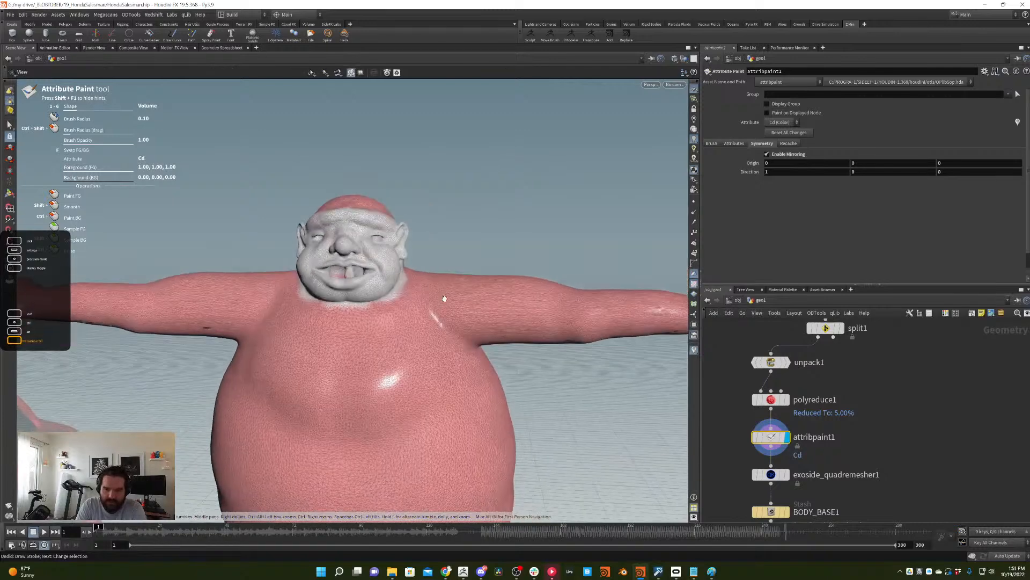
- Enlarge the brush radius to about 1.20 and set the foreground color to 0, 0, 0
{"action": "right_click_drag", "start_coordinate": [444, 297], "coordinate": [370, 303], "text": "alt"}
{"action": "middle_click_drag", "start_coordinate": [371, 304], "coordinate": [409, 279], "text": "alt"}
{"action": "right_click_drag", "start_coordinate": [409, 279], "coordinate": [364, 317], "text": "alt"}
{"action": "middle_click_drag", "start_coordinate": [365, 317], "coordinate": [407, 244], "text": "alt"}
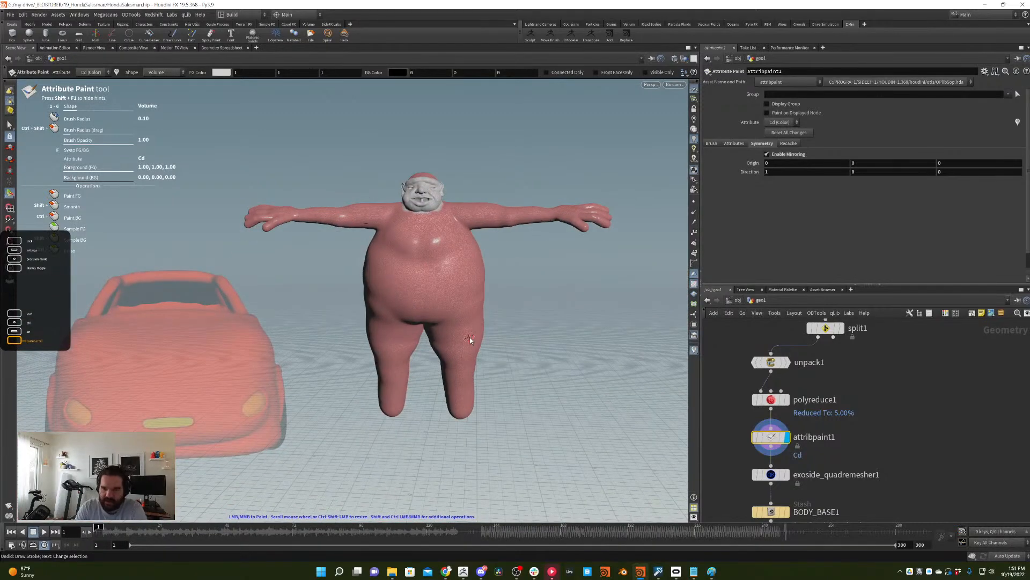
{"action": "scroll", "coordinate": [470, 338], "scroll_direction": "up", "scroll_amount": 11}
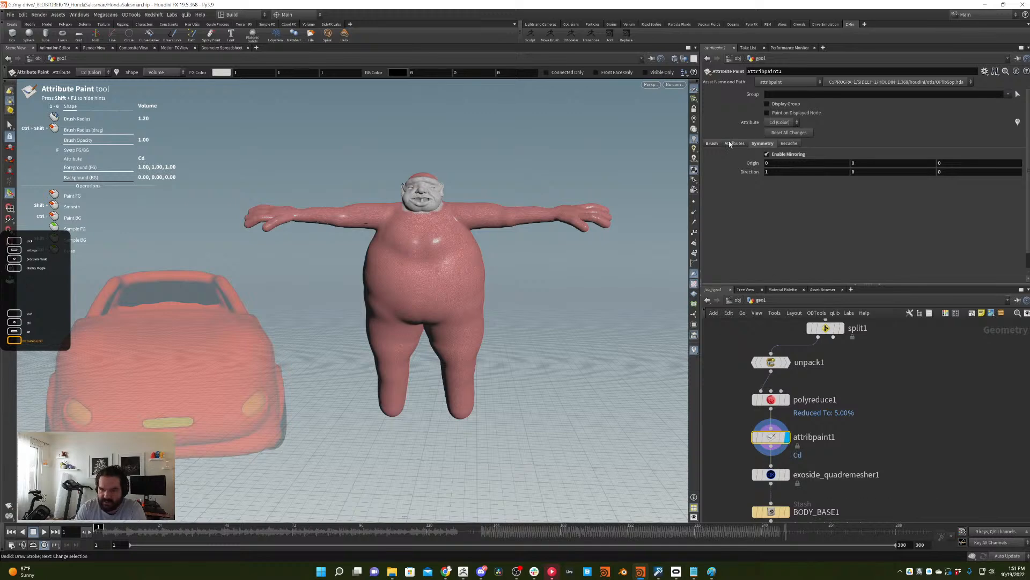
{"action": "left_click", "coordinate": [712, 143]}
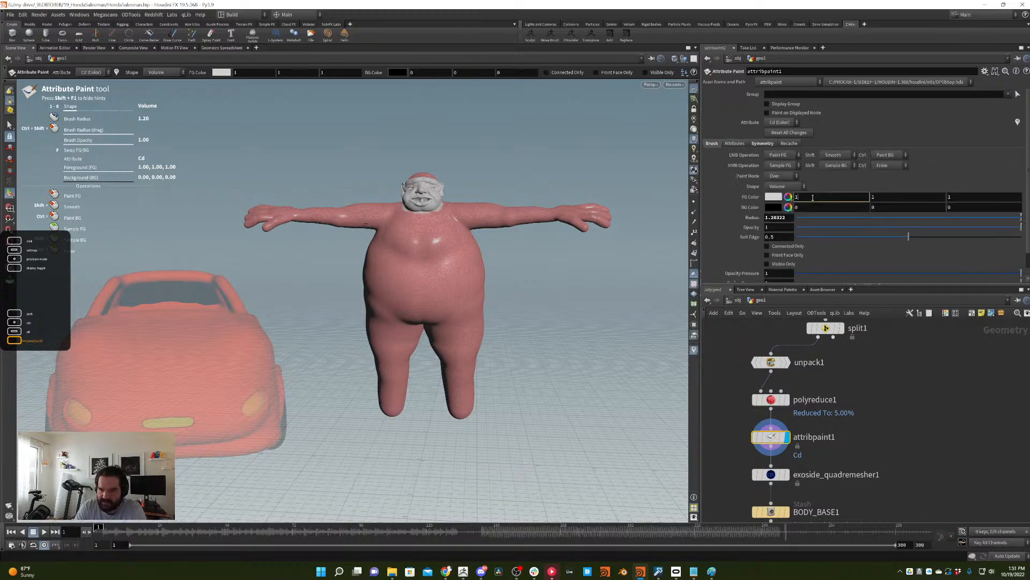
{"action": "type", "text": "0"}
{"action": "key", "text": "Tab"}
{"action": "type", "text": "0"}
{"action": "key", "text": "Tab"}
{"action": "type", "text": "0"}
{"action": "key", "text": "Return"}
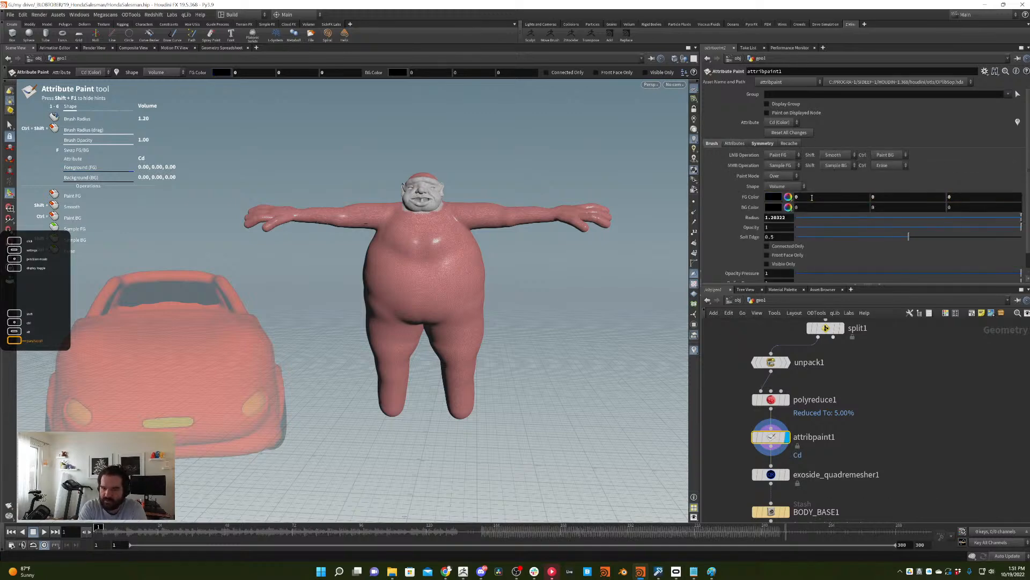
- Paint the legs, belly and arms black with large strokes, undoing the last stroke and redoing the belly
{"action": "mouse_move", "coordinate": [458, 329]}
{"action": "left_mouse_down"}
{"action": "mouse_move", "coordinate": [456, 279]}
{"action": "mouse_move", "coordinate": [483, 236]}
{"action": "mouse_move", "coordinate": [569, 222]}
{"action": "left_mouse_up"}
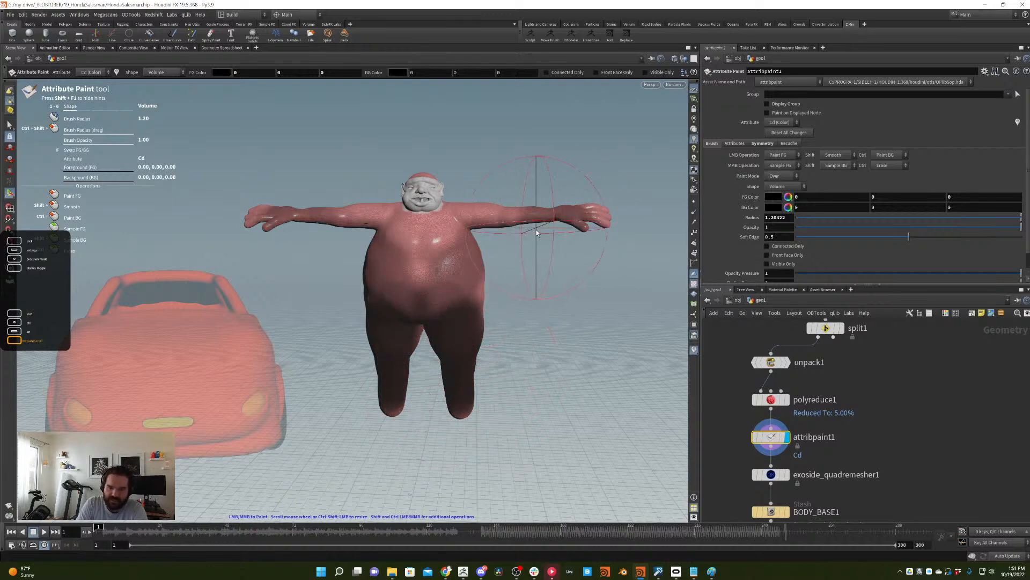
{"action": "key", "text": "ctrl+z"}
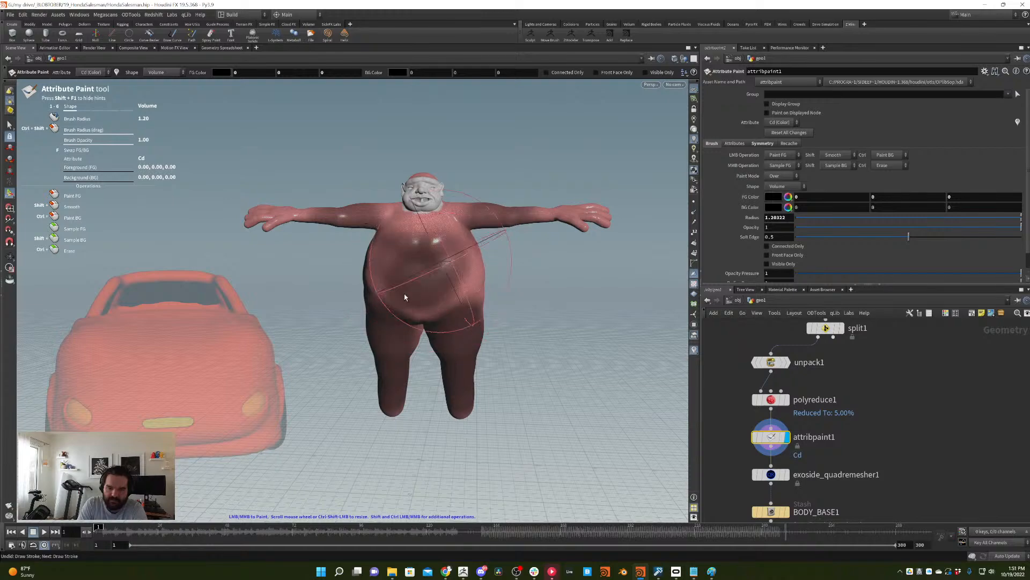
{"action": "mouse_move", "coordinate": [446, 285]}
{"action": "left_mouse_down"}
{"action": "mouse_move", "coordinate": [415, 297]}
{"action": "mouse_move", "coordinate": [472, 252]}
{"action": "mouse_move", "coordinate": [526, 301]}
{"action": "mouse_move", "coordinate": [429, 279]}
{"action": "mouse_move", "coordinate": [424, 258]}
{"action": "mouse_move", "coordinate": [499, 258]}
{"action": "mouse_move", "coordinate": [408, 234]}
{"action": "mouse_move", "coordinate": [389, 295]}
{"action": "mouse_move", "coordinate": [422, 486]}
{"action": "mouse_move", "coordinate": [483, 456]}
{"action": "mouse_move", "coordinate": [334, 278]}
{"action": "mouse_move", "coordinate": [418, 271]}
{"action": "mouse_move", "coordinate": [408, 269]}
{"action": "mouse_move", "coordinate": [490, 249]}
{"action": "left_mouse_up"}
- Check the painted head and body, and display exoside_quadremesher1 to remesh with the painted density
{"action": "key", "text": "space"}
{"action": "scroll", "coordinate": [490, 248], "scroll_direction": "up", "scroll_amount": 5}
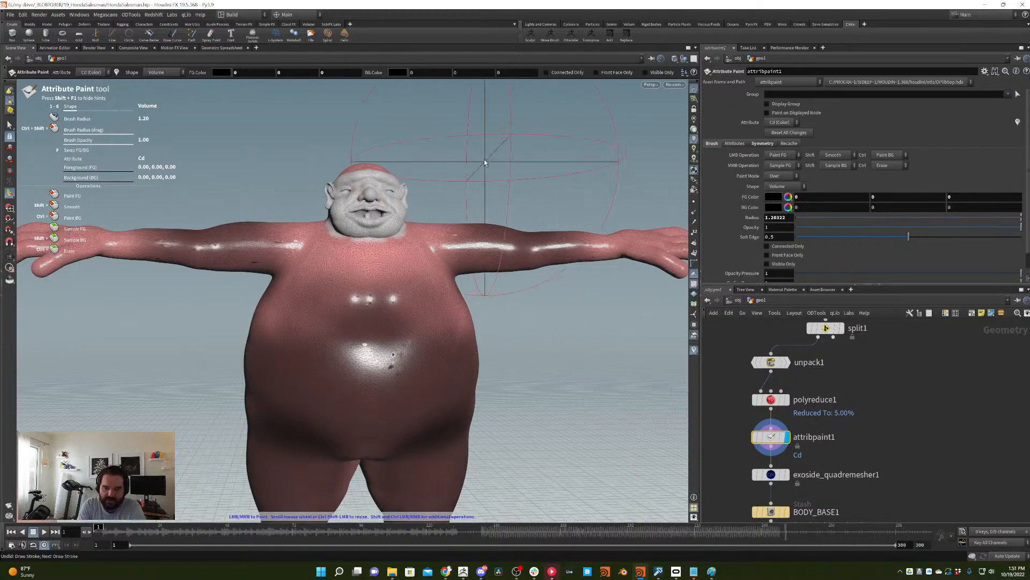
{"action": "scroll", "coordinate": [452, 221], "scroll_direction": "up", "scroll_amount": 10}
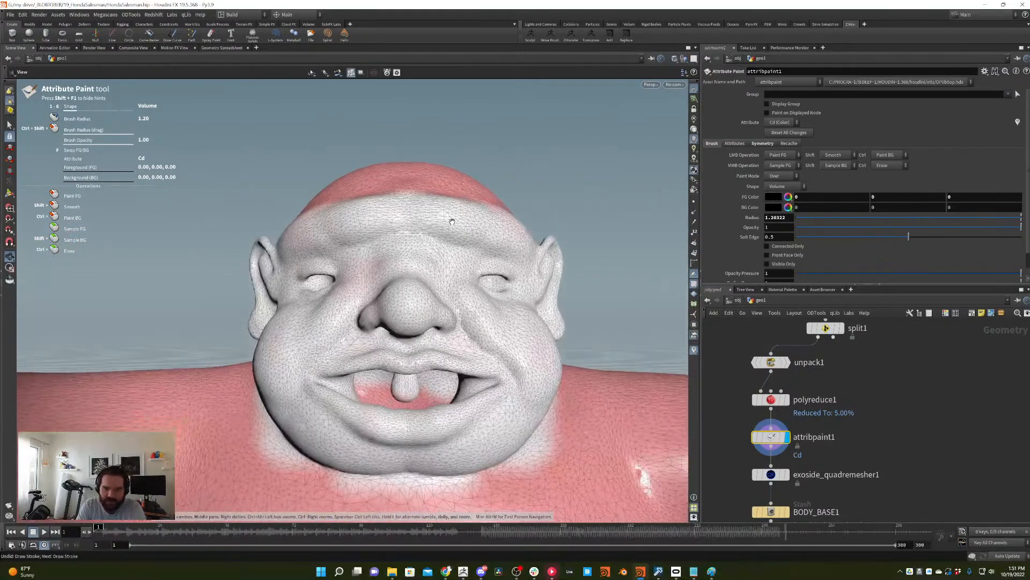
{"action": "scroll", "coordinate": [453, 221], "scroll_direction": "down", "scroll_amount": 8}
{"action": "left_click_drag", "start_coordinate": [452, 221], "coordinate": [386, 203]}
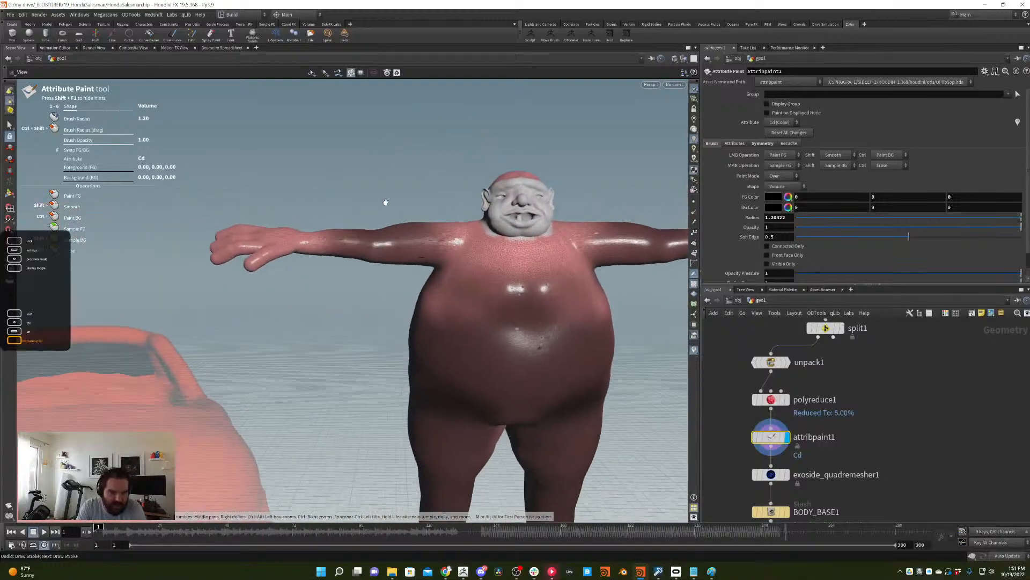
{"action": "key", "text": "Return"}
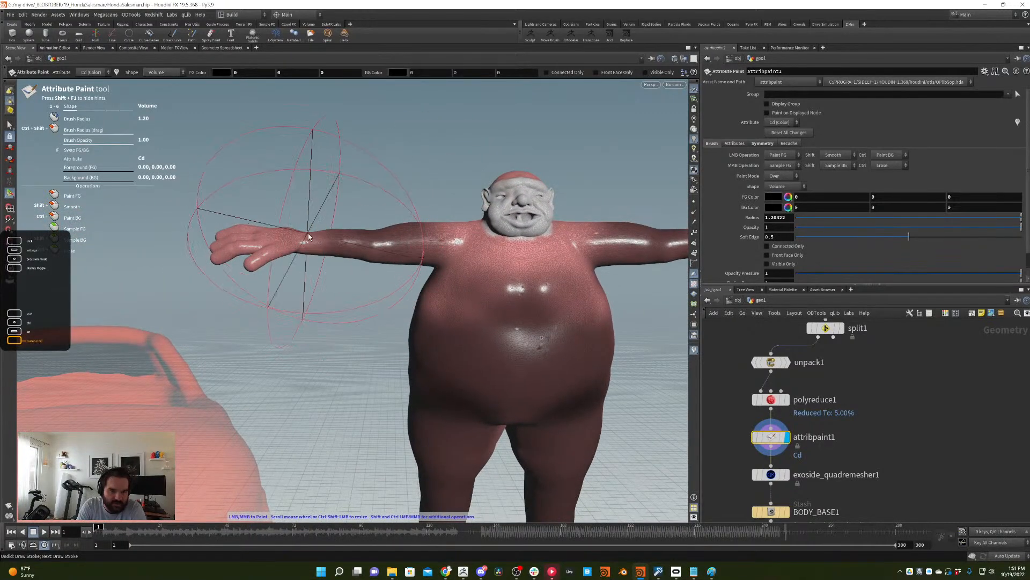
{"action": "middle_click_drag", "start_coordinate": [822, 441], "coordinate": [836, 362]}
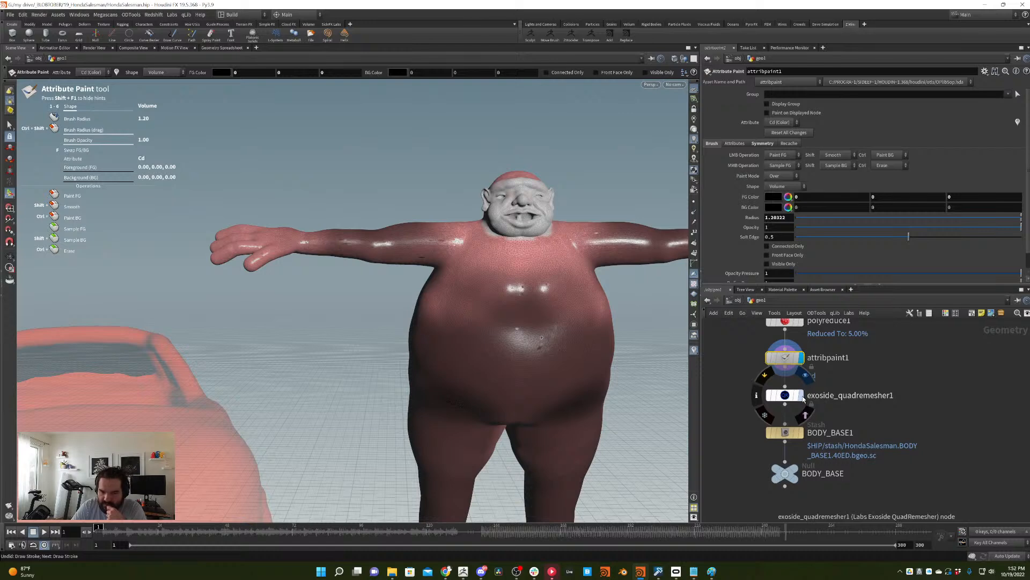
{"action": "left_click", "coordinate": [802, 398]}
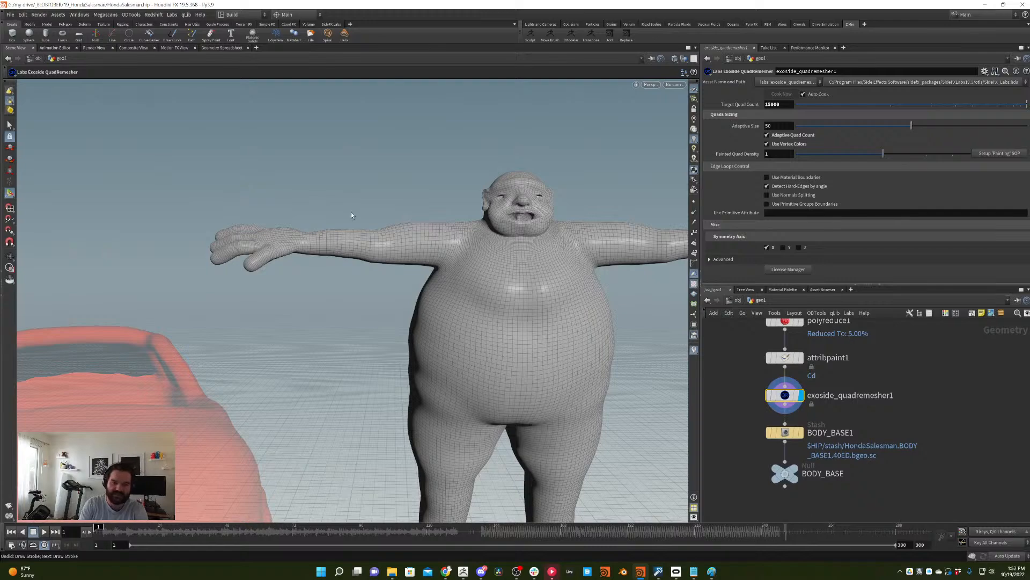
- Examine the remeshed quad topology on the hand, the arm and the head
{"action": "key", "text": "Escape"}
{"action": "left_click_drag", "start_coordinate": [351, 211], "coordinate": [281, 240]}
{"action": "right_click_drag", "start_coordinate": [282, 240], "coordinate": [389, 162]}
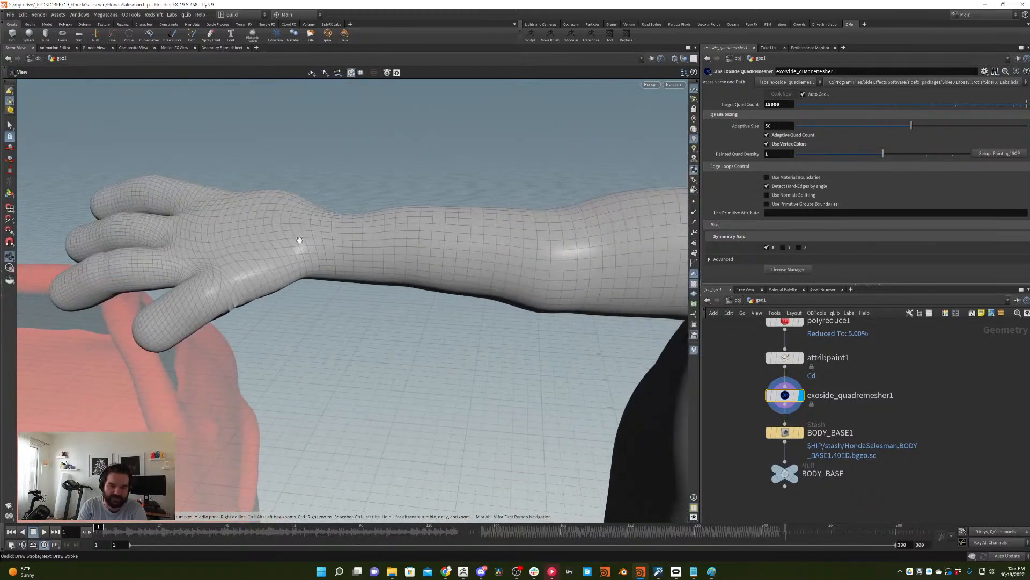
{"action": "left_click_drag", "start_coordinate": [299, 240], "coordinate": [355, 287]}
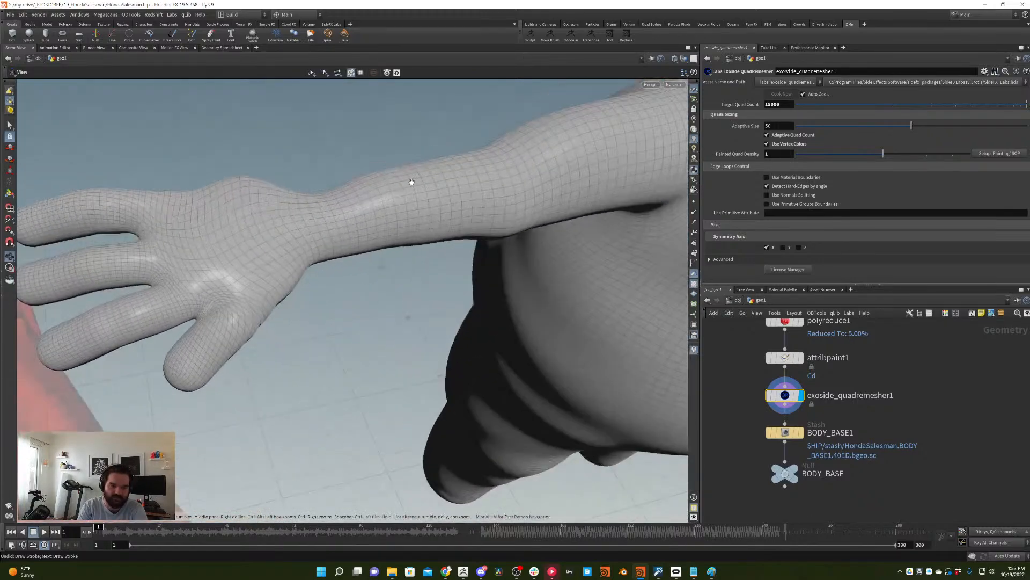
{"action": "middle_click_drag", "start_coordinate": [496, 176], "coordinate": [361, 219]}
{"action": "right_click_drag", "start_coordinate": [361, 219], "coordinate": [310, 304]}
{"action": "left_click_drag", "start_coordinate": [311, 304], "coordinate": [413, 322]}
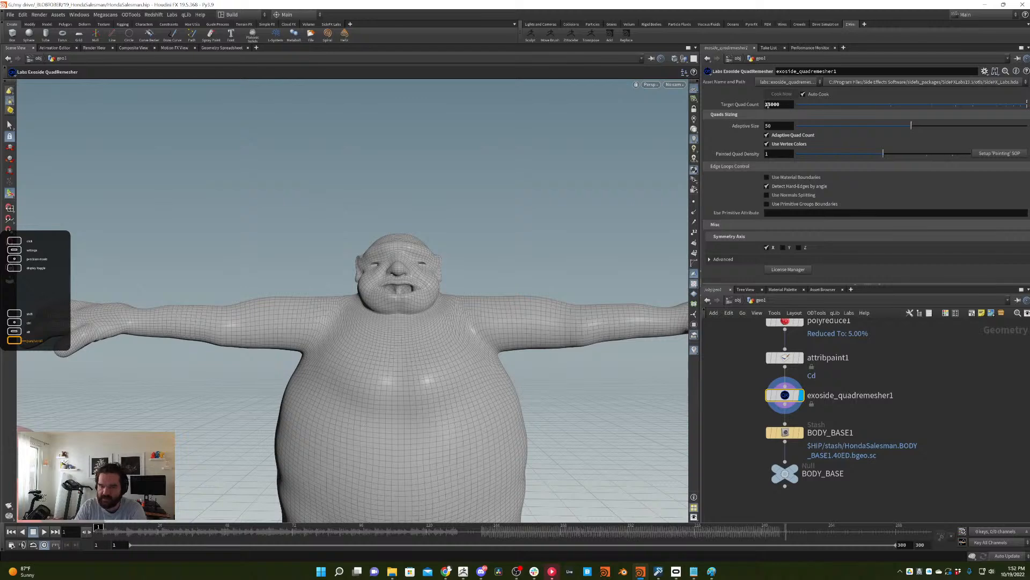
- Display attribpaint1 again and set the foreground color's red channel to 1
{"action": "left_click", "coordinate": [768, 105]}
{"action": "key", "text": "BackSpace"}
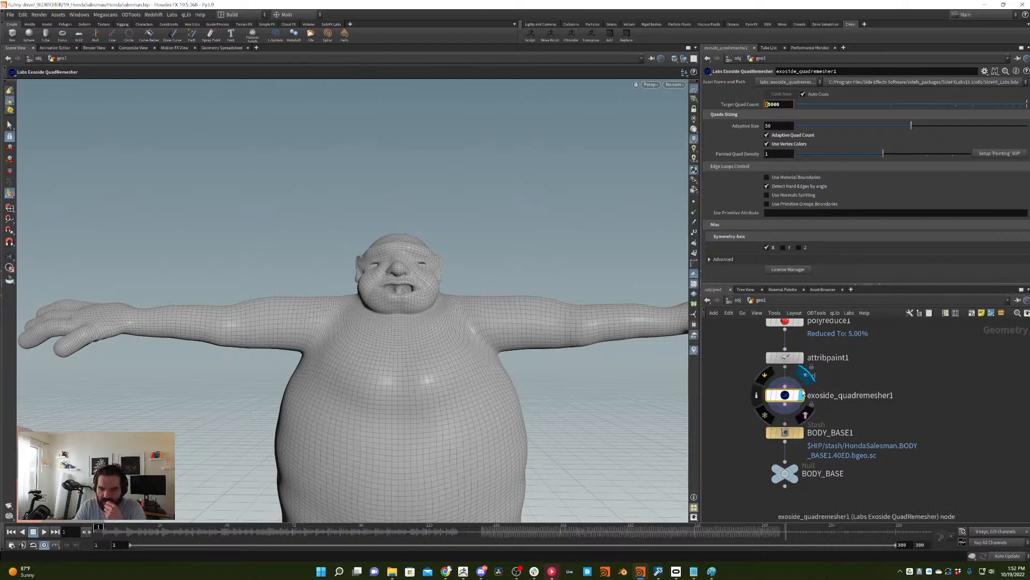
{"action": "left_click", "coordinate": [801, 357]}
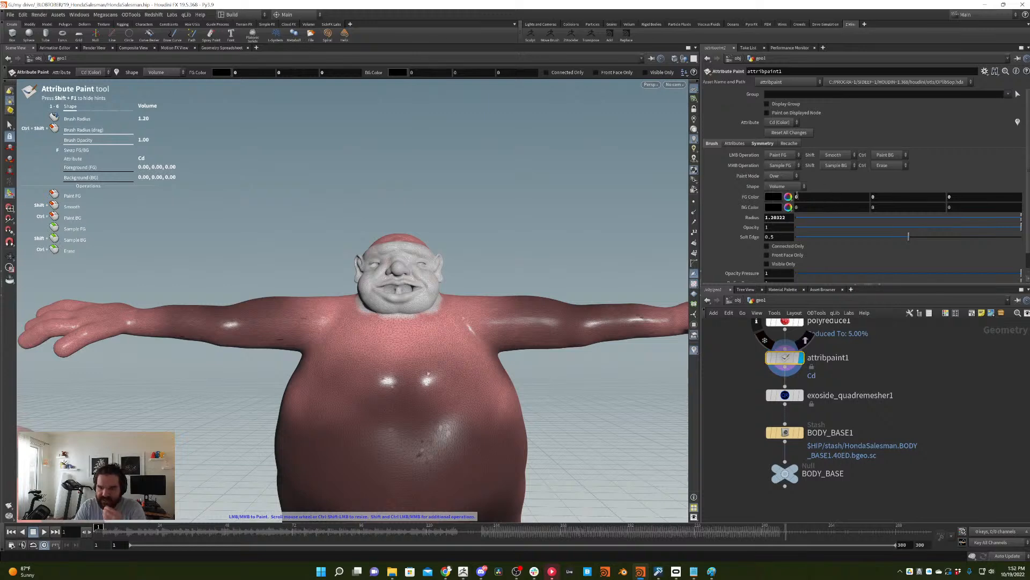
{"action": "type", "text": "1"}
{"action": "key", "text": "Return"}
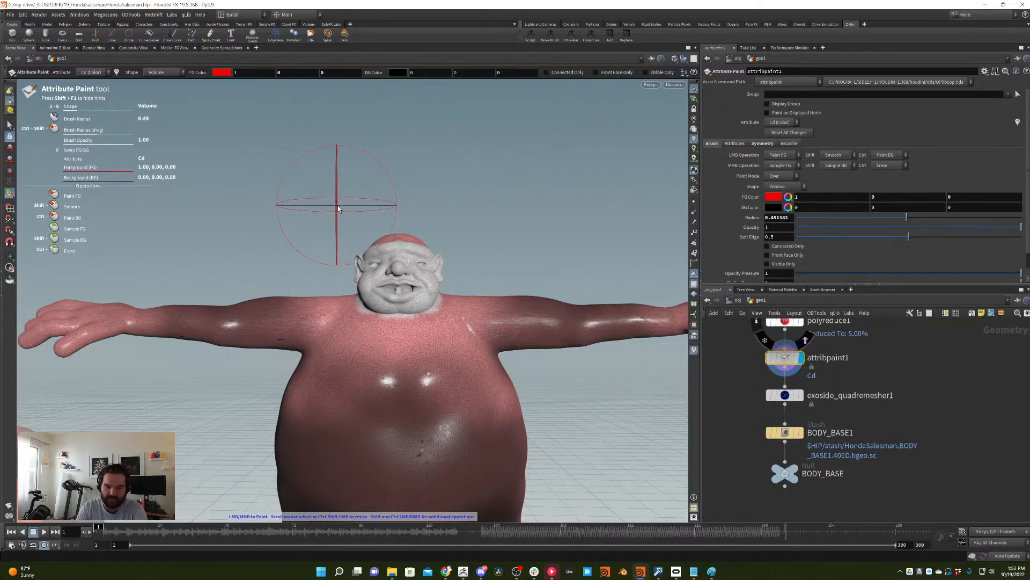
- Adjust the brush radius to about 0.73 and paint the whole head and neck red
{"action": "scroll", "coordinate": [433, 259], "scroll_direction": "down", "scroll_amount": 5}
{"action": "mouse_move", "coordinate": [434, 262]}
{"action": "left_mouse_down"}
{"action": "mouse_move", "coordinate": [375, 239]}
{"action": "mouse_move", "coordinate": [403, 285]}
{"action": "left_mouse_up"}
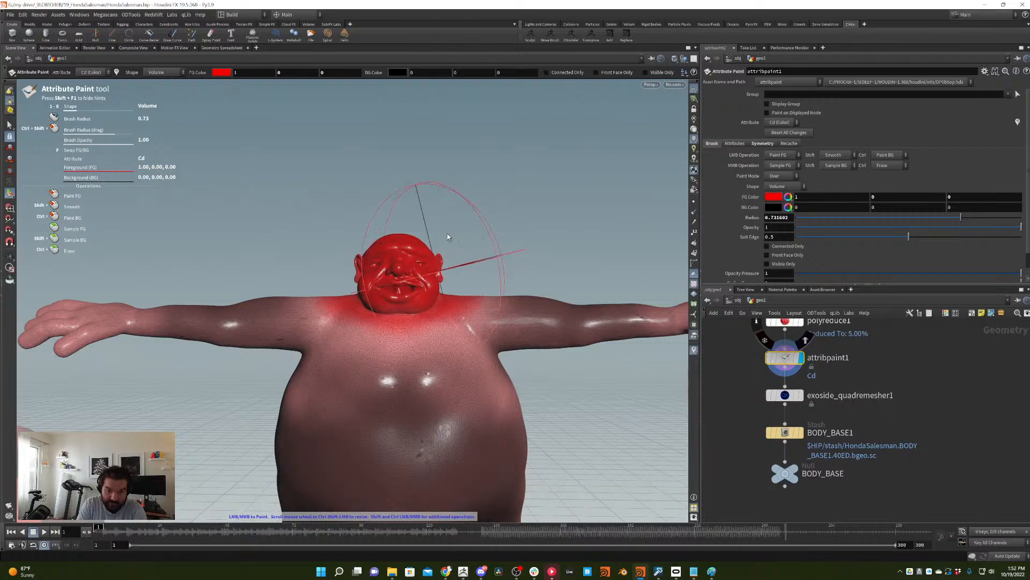
{"action": "left_click_drag", "start_coordinate": [446, 233], "coordinate": [295, 244], "text": "alt"}
{"action": "left_click_drag", "start_coordinate": [452, 245], "coordinate": [578, 242], "text": "alt"}
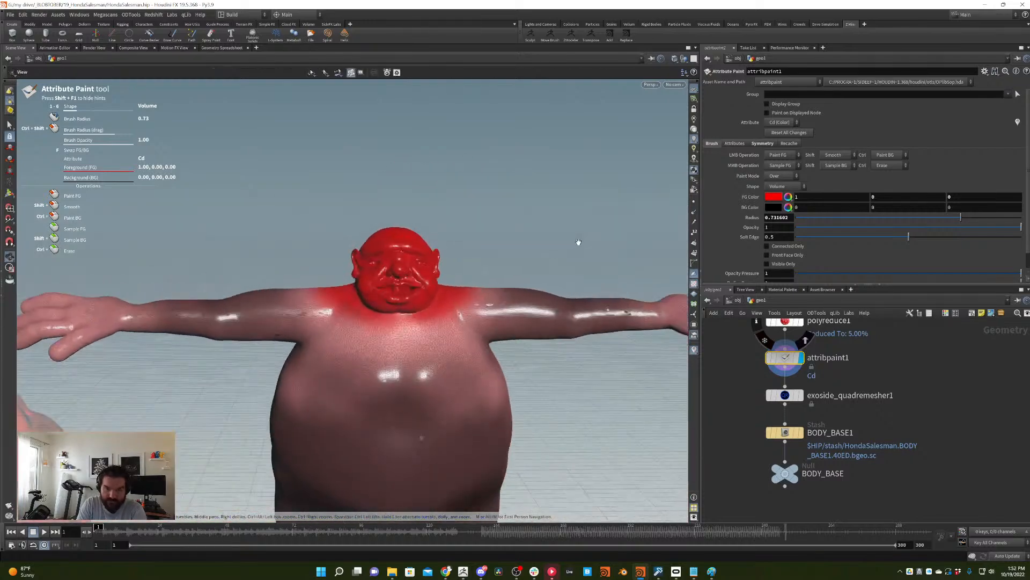
{"action": "middle_click_drag", "start_coordinate": [425, 215], "coordinate": [331, 219], "text": "alt"}
{"action": "scroll", "coordinate": [464, 237], "scroll_direction": "down", "scroll_amount": 4}
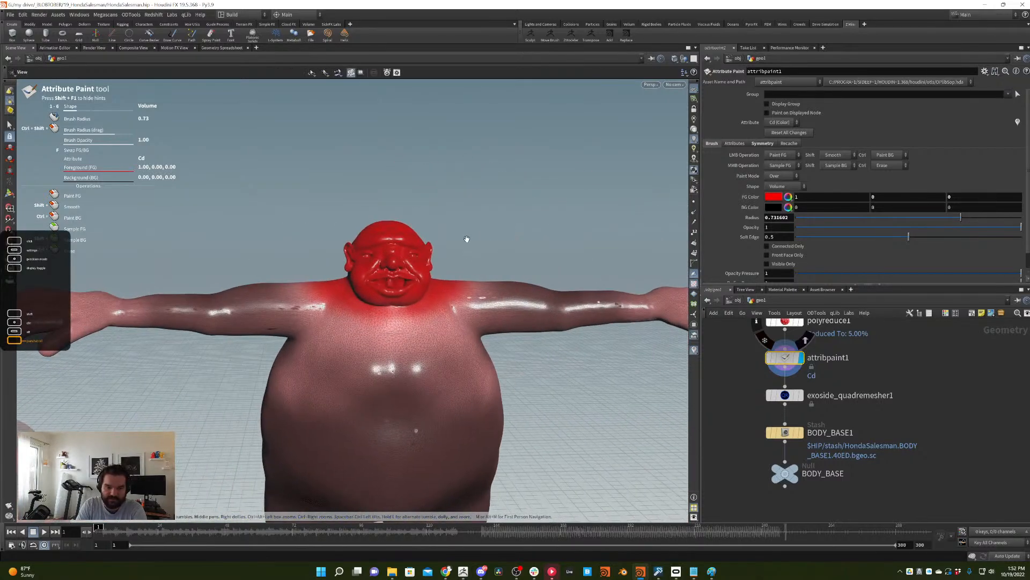
{"action": "scroll", "coordinate": [450, 258], "scroll_direction": "down", "scroll_amount": 1}
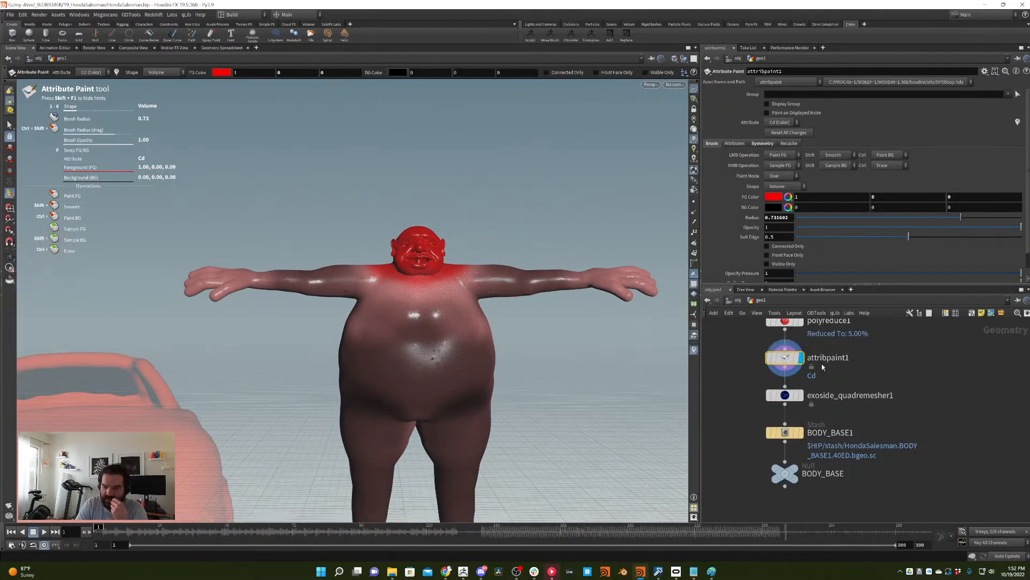
- Display exoside_quadremesher1, check the remeshed head and body, and set the target quad count to 8000
{"action": "mouse_move", "coordinate": [803, 397]}
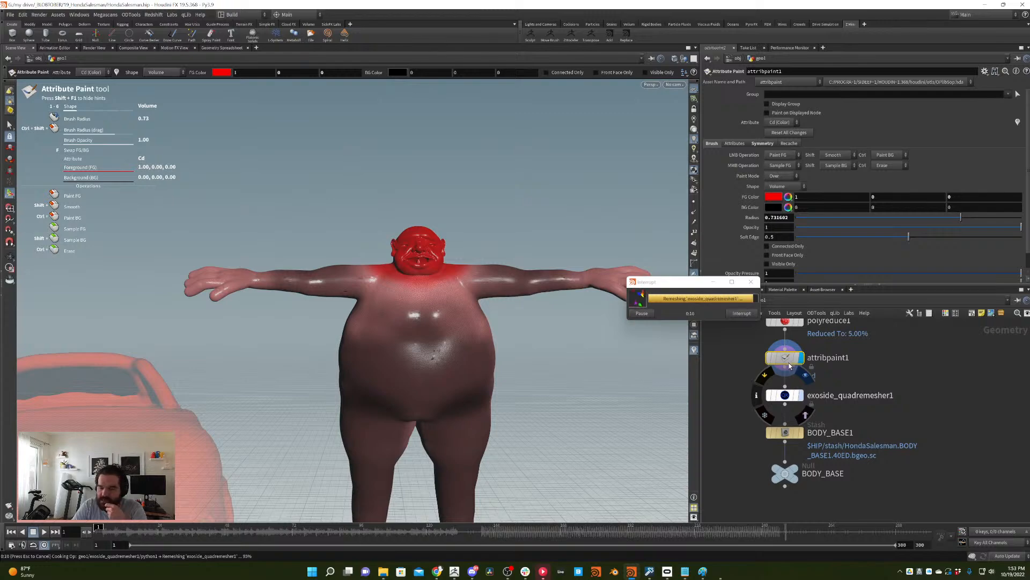
{"action": "right_click_drag", "start_coordinate": [402, 226], "coordinate": [482, 256], "text": "alt"}
{"action": "left_click_drag", "start_coordinate": [482, 256], "coordinate": [499, 318], "text": "alt"}
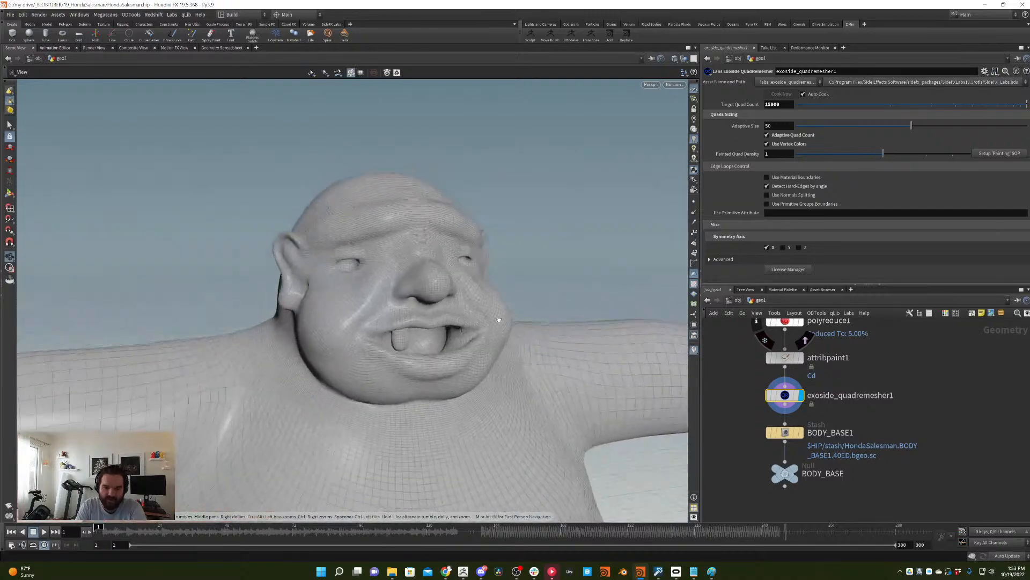
{"action": "right_click_drag", "start_coordinate": [499, 318], "coordinate": [467, 285], "text": "alt"}
{"action": "left_click_drag", "start_coordinate": [467, 285], "coordinate": [522, 310], "text": "alt"}
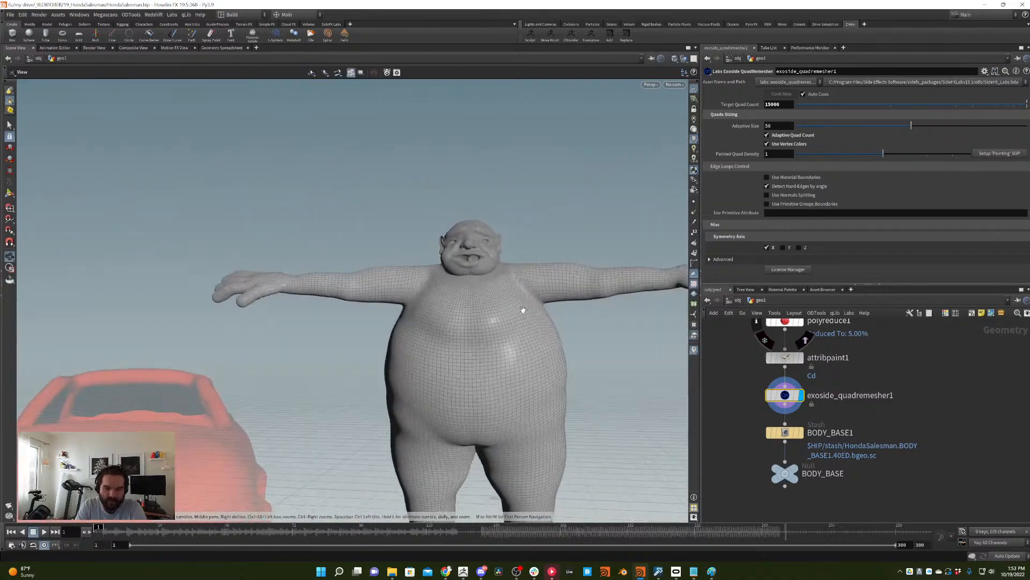
{"action": "middle_click_drag", "start_coordinate": [522, 310], "coordinate": [478, 227], "text": "alt"}
{"action": "right_click_drag", "start_coordinate": [478, 227], "coordinate": [453, 191], "text": "alt"}
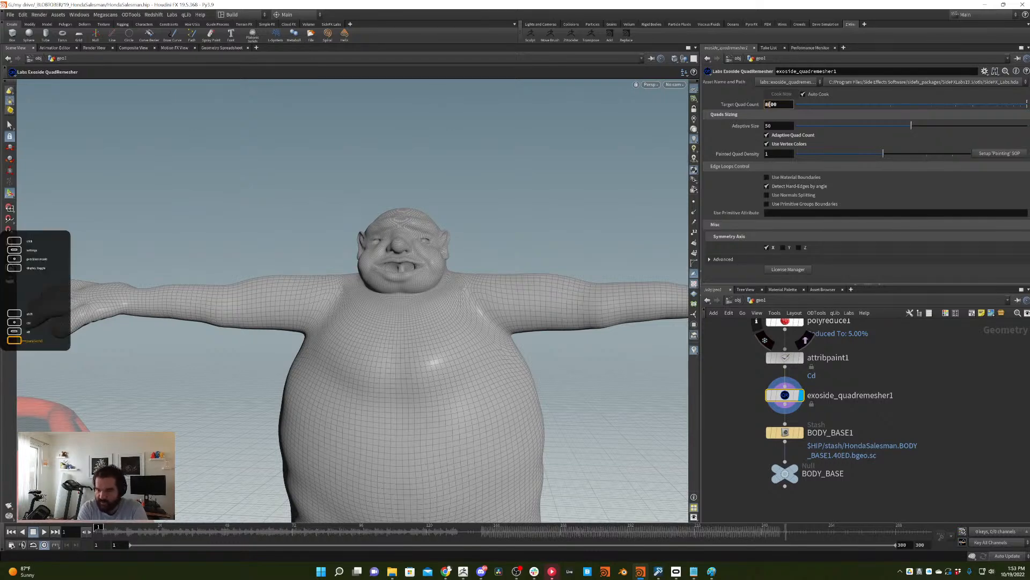
{"action": "key", "text": "Return"}
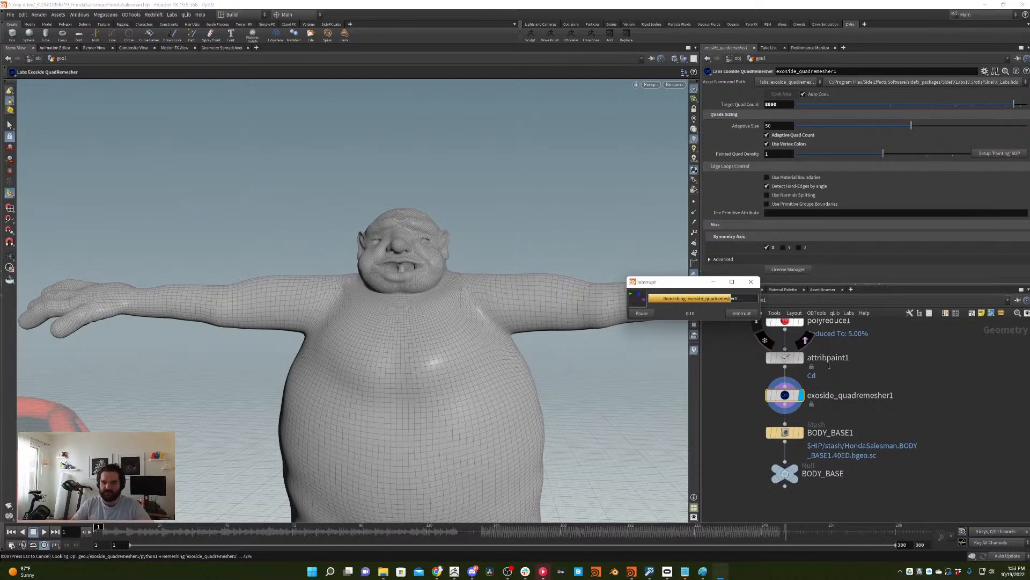
- Try a target quad count of 5000 and check the resulting quads on the face and body
{"action": "left_click_drag", "start_coordinate": [533, 325], "coordinate": [529, 294], "text": "alt"}
{"action": "right_click_drag", "start_coordinate": [402, 256], "coordinate": [505, 220], "text": "alt"}
{"action": "middle_click_drag", "start_coordinate": [505, 220], "coordinate": [495, 246], "text": "alt"}
{"action": "left_click_drag", "start_coordinate": [495, 245], "coordinate": [440, 268]}
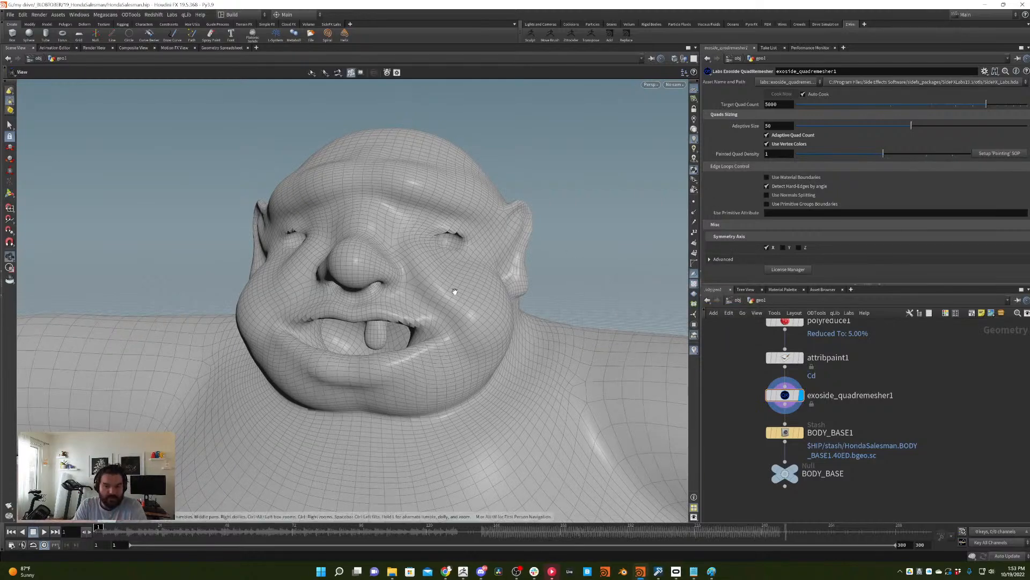
{"action": "left_click_drag", "start_coordinate": [456, 292], "coordinate": [455, 315], "text": "alt"}
{"action": "scroll", "coordinate": [506, 264], "scroll_direction": "down", "scroll_amount": 8, "text": "alt"}
{"action": "scroll", "coordinate": [457, 316], "scroll_direction": "down", "scroll_amount": 3, "text": "alt"}
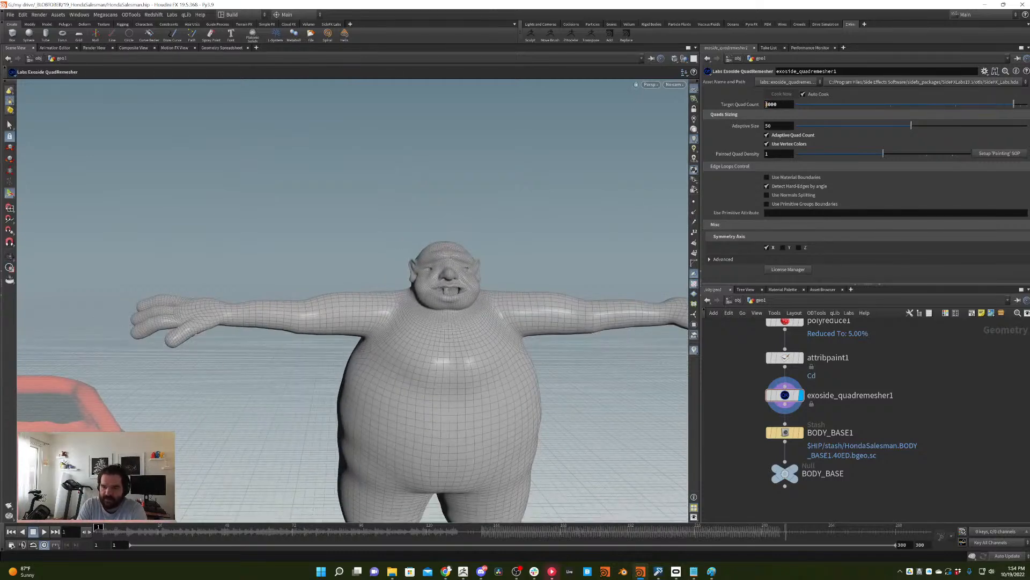
- Set exoside_quadremesher1's target quad count to 8000 and check the whole body
{"action": "key", "text": "Return"}
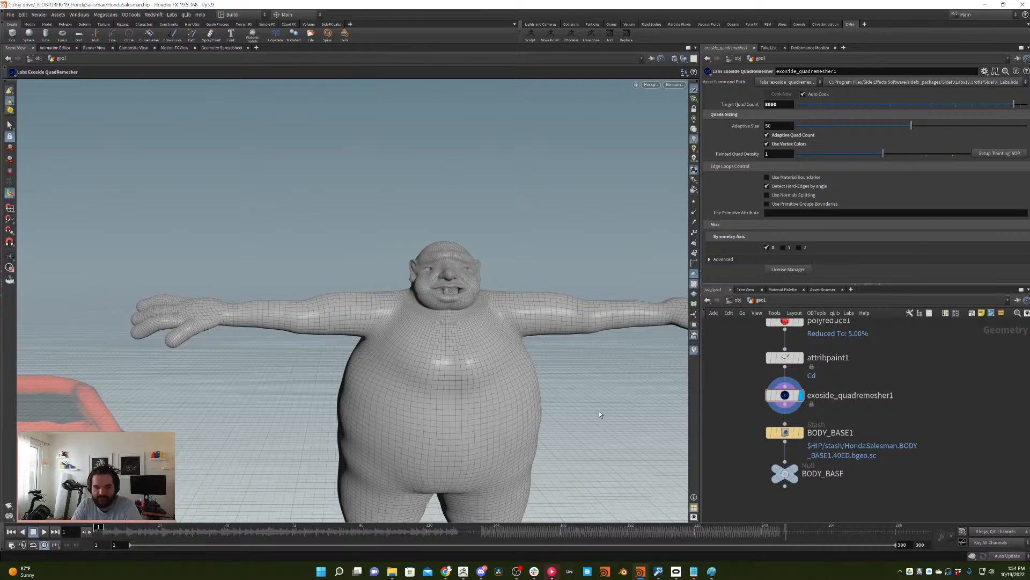
{"action": "left_click_drag", "start_coordinate": [599, 412], "coordinate": [609, 354], "text": "alt"}
{"action": "right_click_drag", "start_coordinate": [610, 355], "coordinate": [561, 356], "text": "alt"}
{"action": "middle_click_drag", "start_coordinate": [562, 356], "coordinate": [601, 391], "text": "alt"}
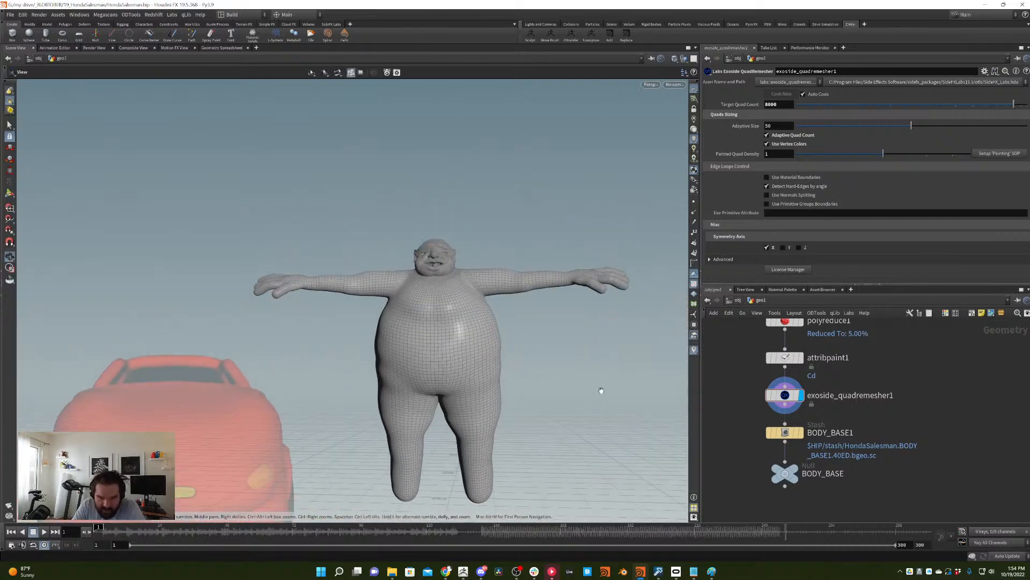
- Compare the BODY_BASE1 stash with the exoside_quadremesher1 result by displaying each in turn
{"action": "left_click", "coordinate": [799, 433]}
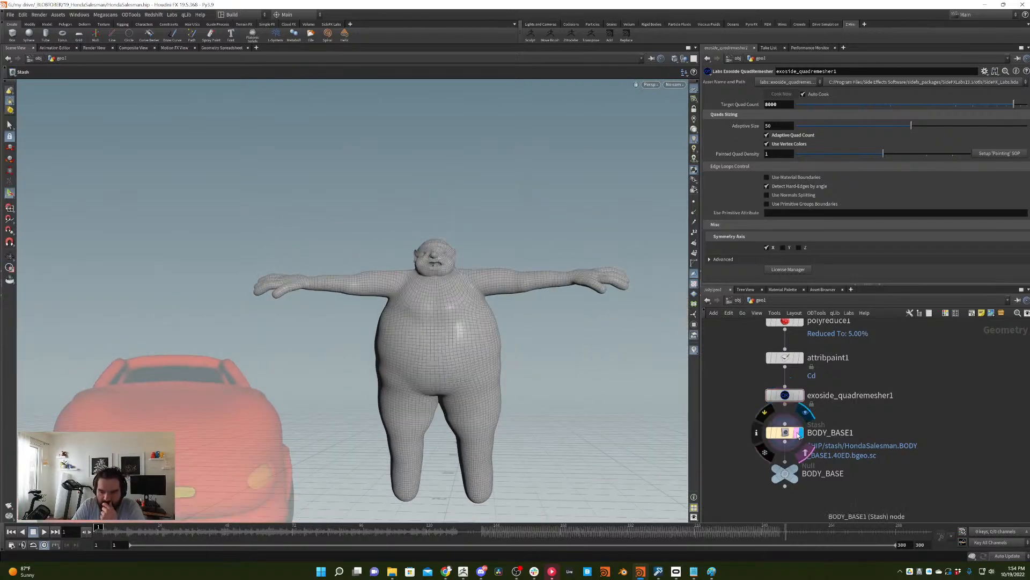
{"action": "left_click", "coordinate": [790, 433]}
{"action": "left_click", "coordinate": [798, 397]}
{"action": "left_click", "coordinate": [791, 396]}
{"action": "left_click", "coordinate": [802, 395]}
{"action": "left_click", "coordinate": [798, 397]}
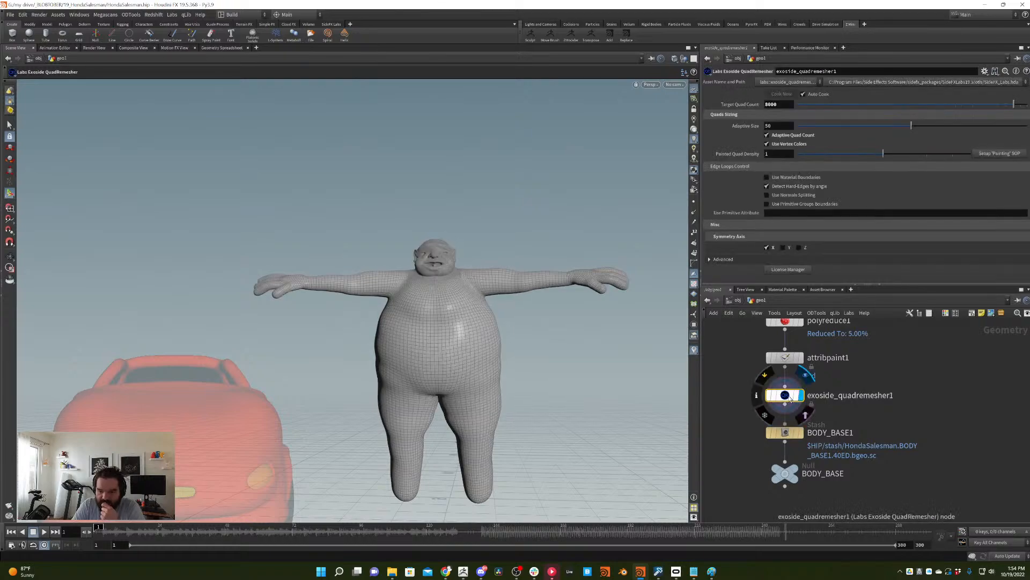
- Add an Attribute Transfer node beside exoside_quadremesher1
{"action": "key", "text": "Tab"}
{"action": "type", "text": "attri"}
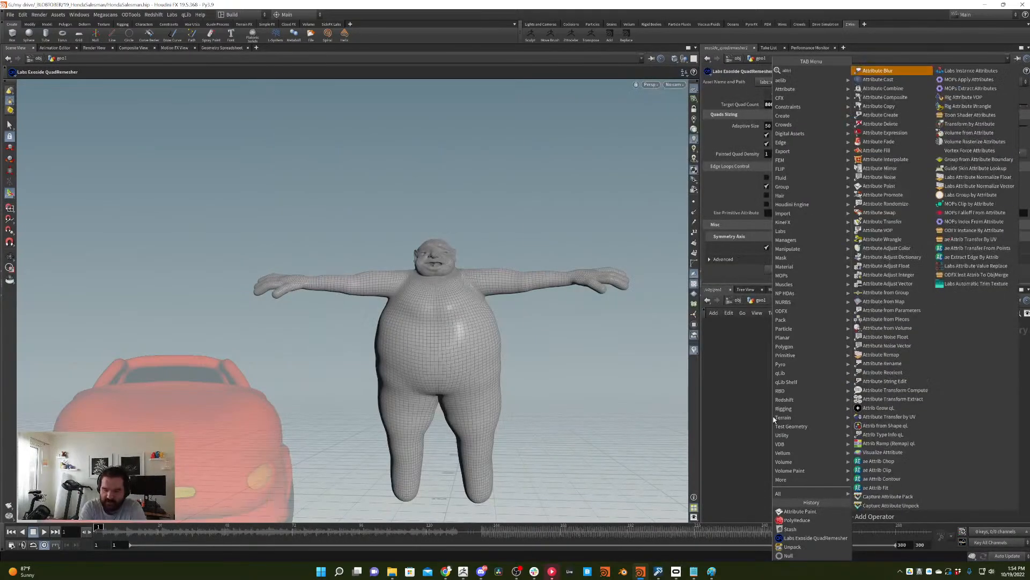
{"action": "type", "text": "bute tr"}
{"action": "key", "text": "Return"}
{"action": "left_click", "coordinate": [774, 420]}
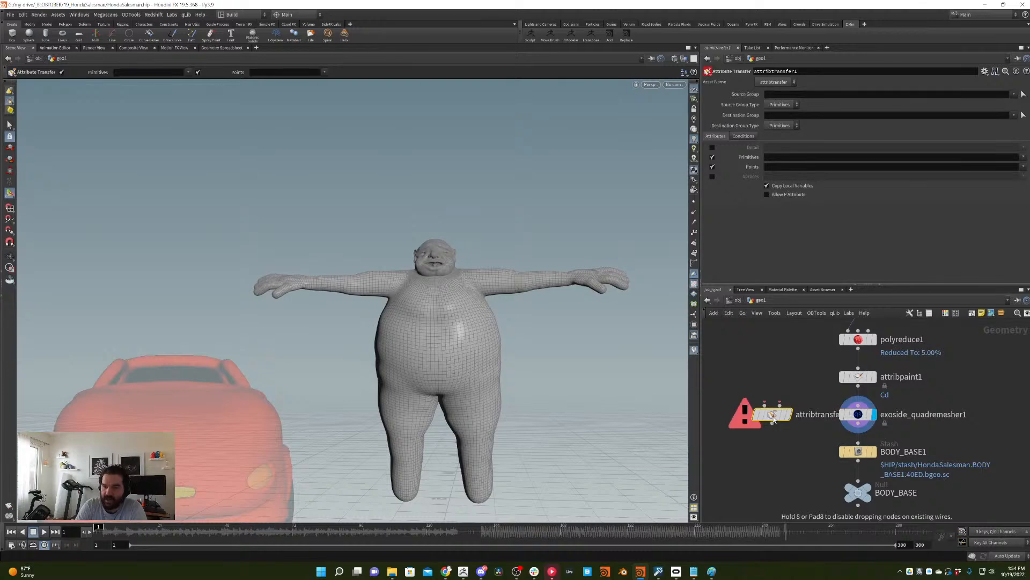
- Set attribtransfer1 to transfer the point attribute Cd and disable the transfer of primitive attributes
{"action": "left_click", "coordinate": [787, 168]}
{"action": "type", "text": "Cd"}
{"action": "key", "text": "Return"}
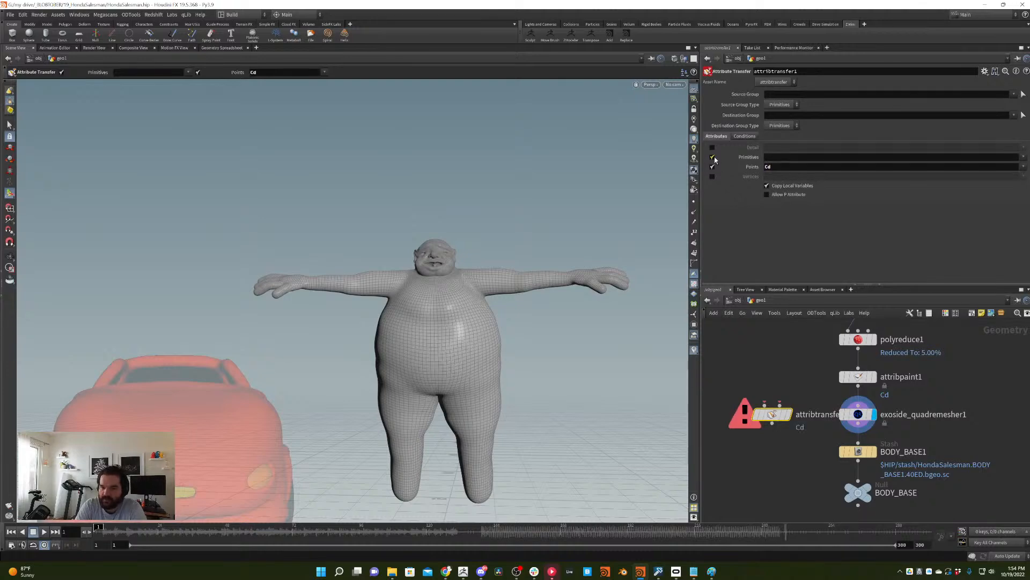
{"action": "left_click", "coordinate": [713, 158]}
- Connect exoside_quadremesher1 to attribtransfer1's first input and polyreduce1 to its second input
{"action": "middle_click_drag", "start_coordinate": [760, 361], "coordinate": [756, 399]}
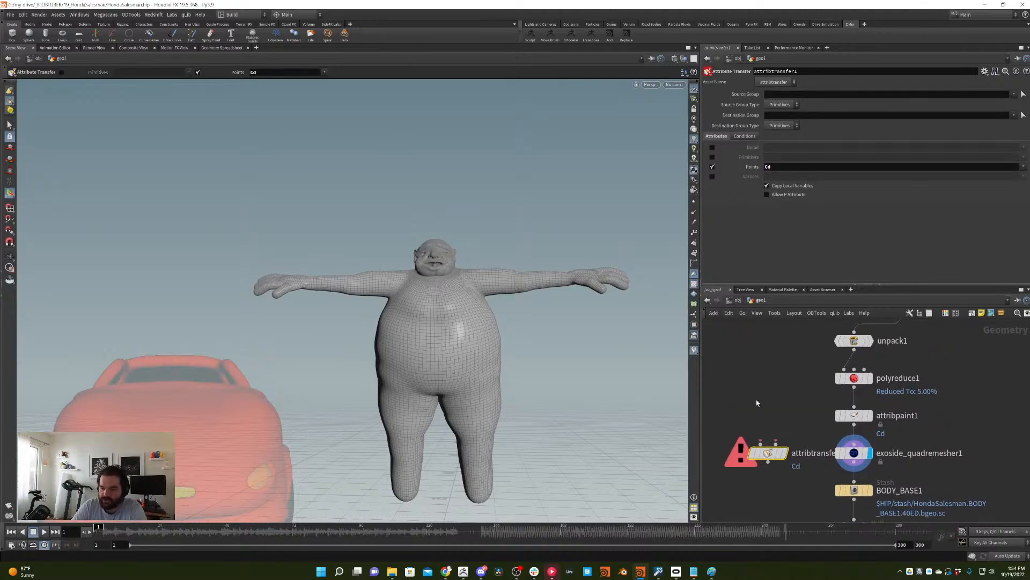
{"action": "left_click", "coordinate": [775, 442]}
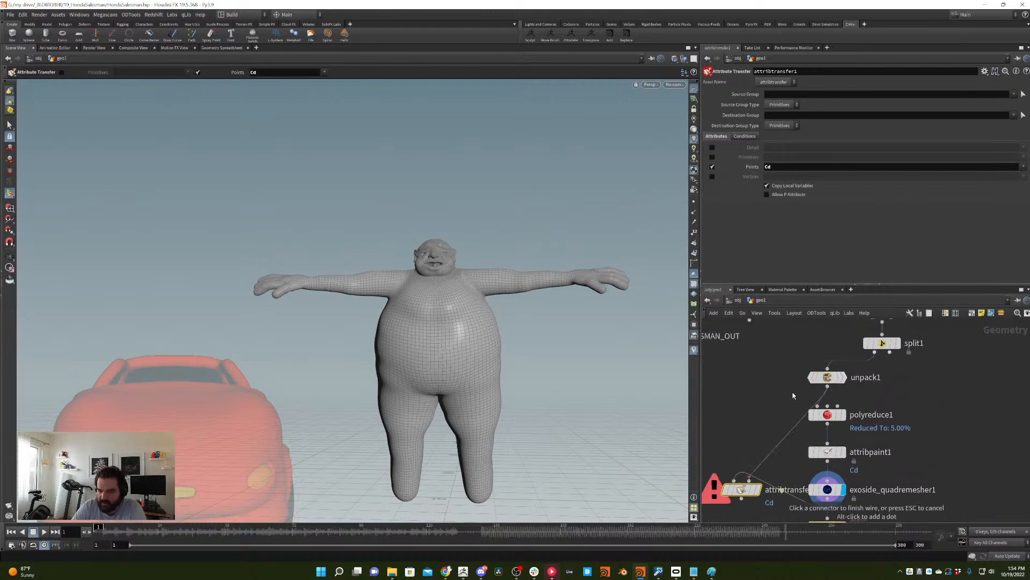
{"action": "left_click", "coordinate": [827, 425]}
{"action": "middle_click_drag", "start_coordinate": [762, 505], "coordinate": [764, 427]}
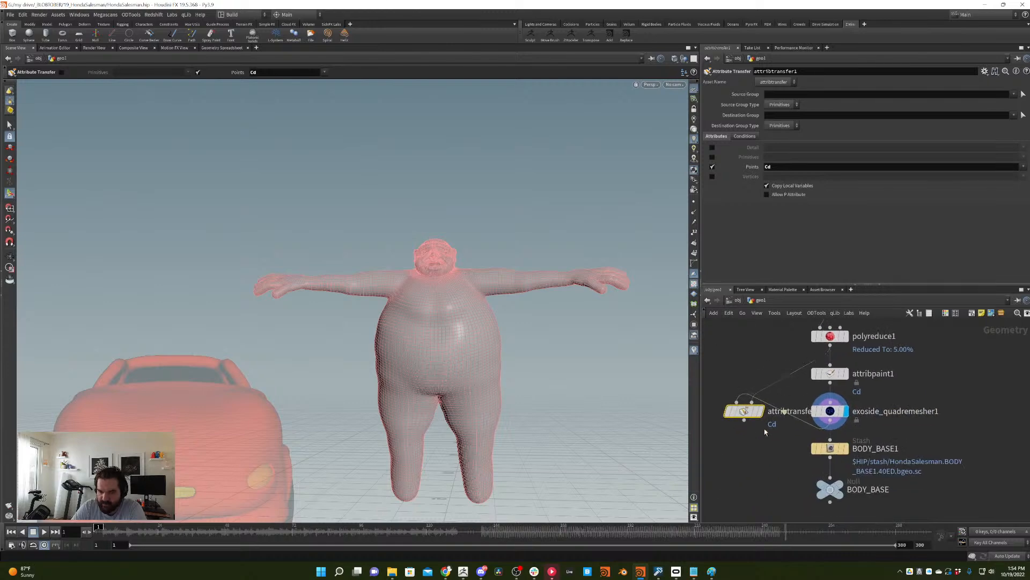
- Display attribtransfer1 to check the transferred color and feed its output into the BODY_BASE1 stash
{"action": "left_click", "coordinate": [758, 415]}
{"action": "right_click_drag", "start_coordinate": [430, 257], "coordinate": [488, 234], "text": "alt"}
{"action": "mouse_move", "coordinate": [745, 422]}
{"action": "left_mouse_down"}
{"action": "mouse_move", "coordinate": [751, 442]}
{"action": "mouse_move", "coordinate": [736, 434]}
{"action": "left_mouse_up"}
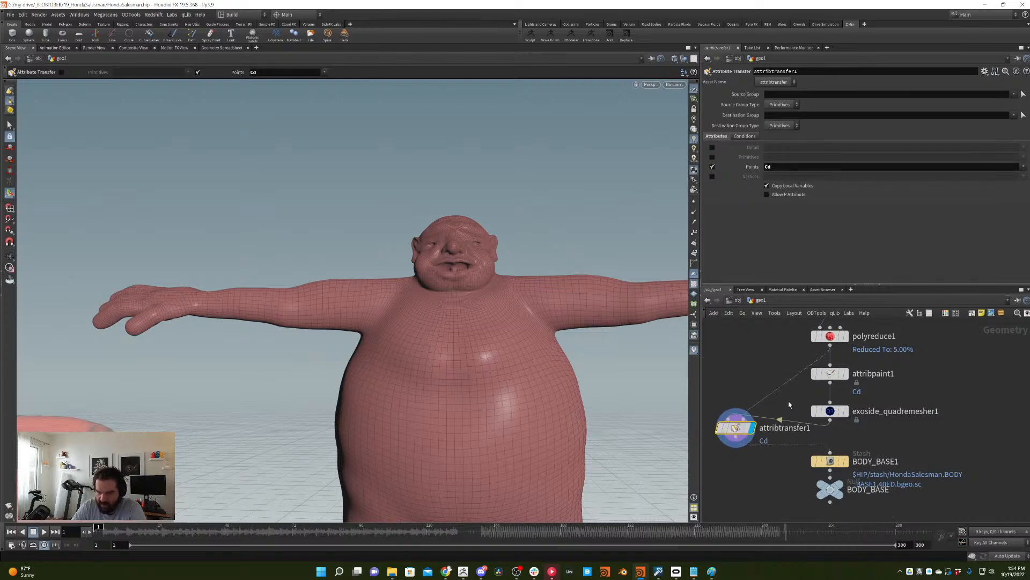
{"action": "middle_click_drag", "start_coordinate": [721, 366], "coordinate": [765, 356]}
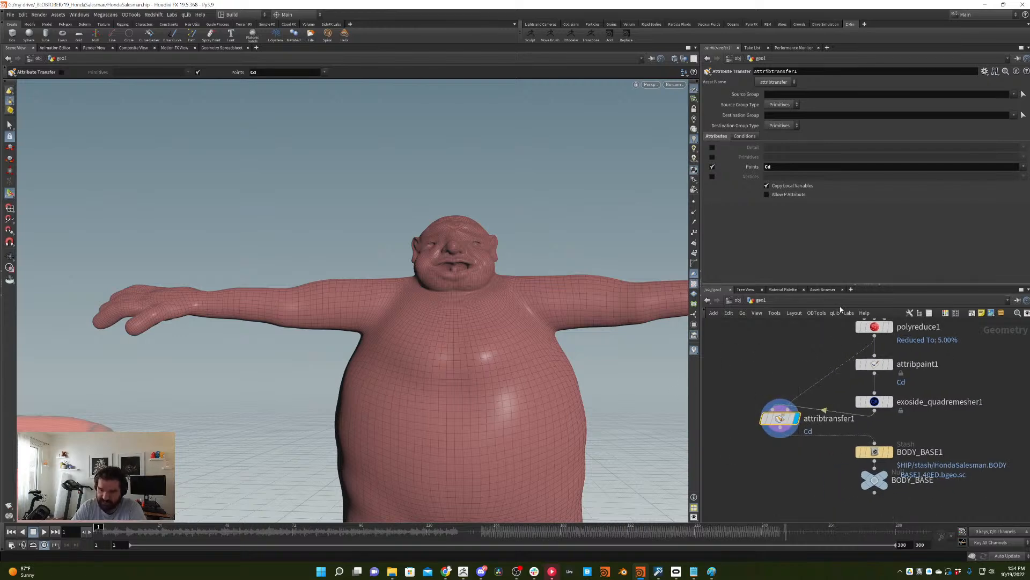
{"action": "middle_click_drag", "start_coordinate": [830, 324], "coordinate": [794, 376]}
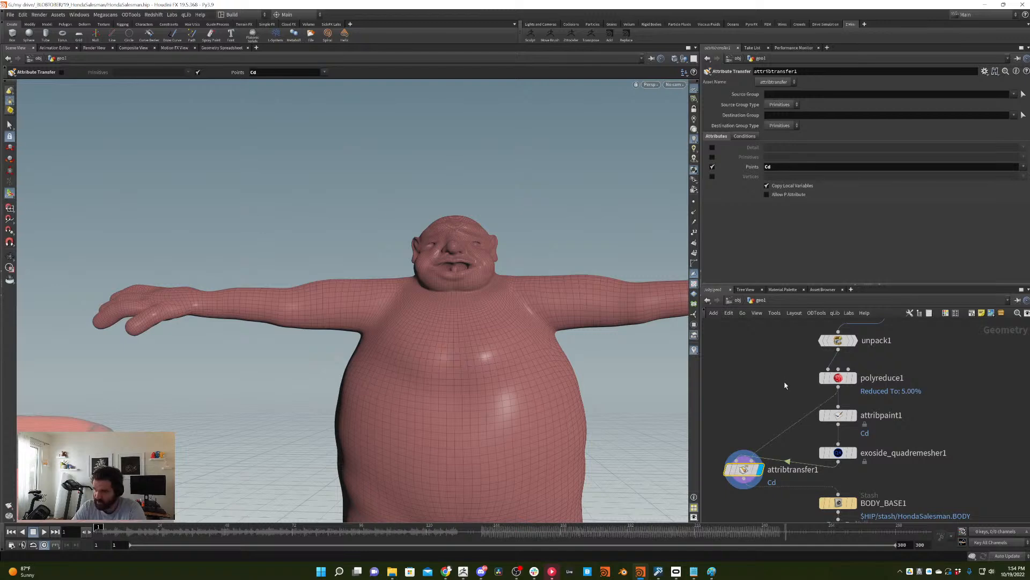
{"action": "middle_click_drag", "start_coordinate": [747, 410], "coordinate": [769, 378]}
{"action": "middle_click_drag", "start_coordinate": [871, 427], "coordinate": [864, 392]}
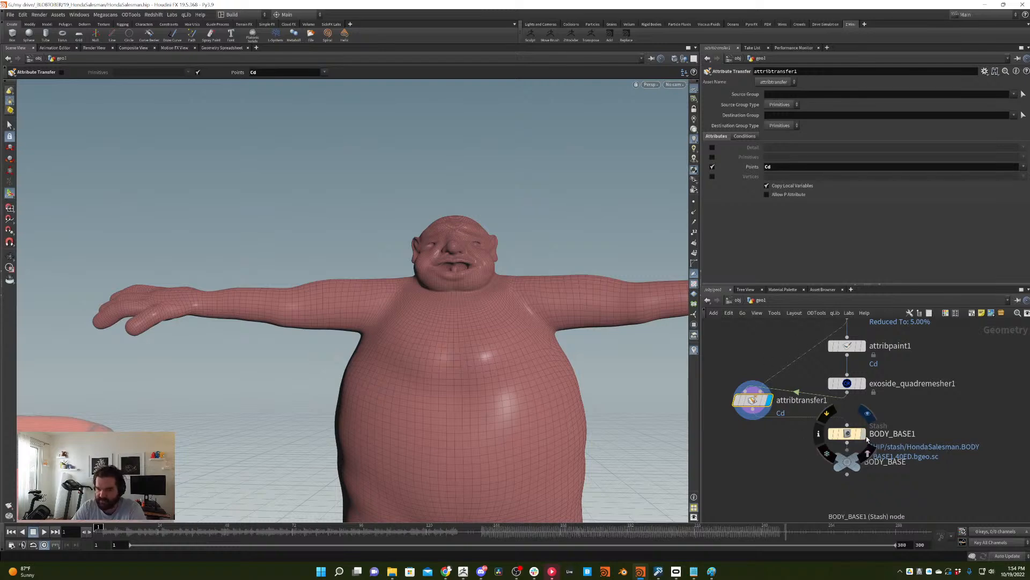
{"action": "middle_click_drag", "start_coordinate": [805, 328], "coordinate": [812, 372]}
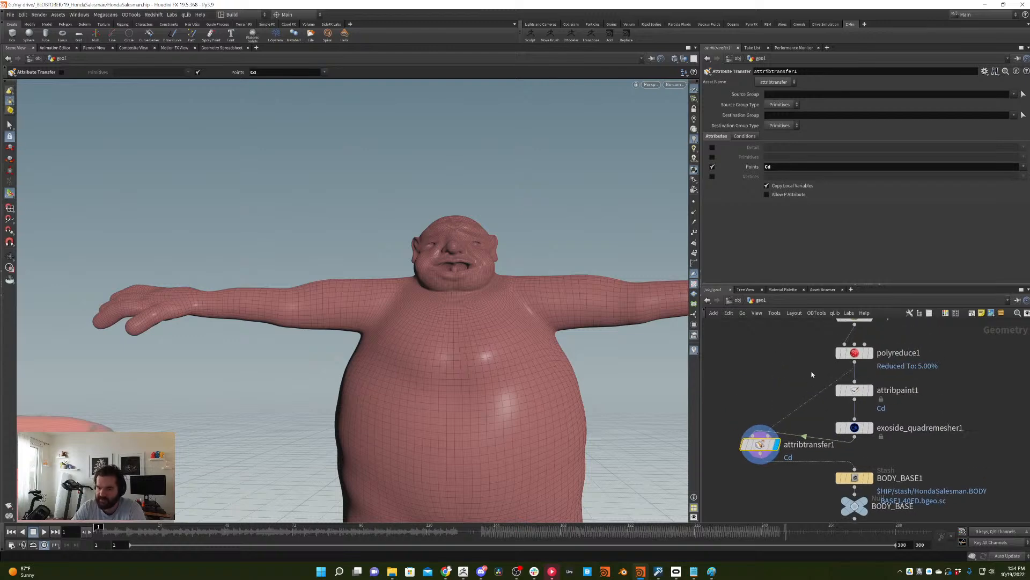
{"action": "double_click", "coordinate": [804, 167]}
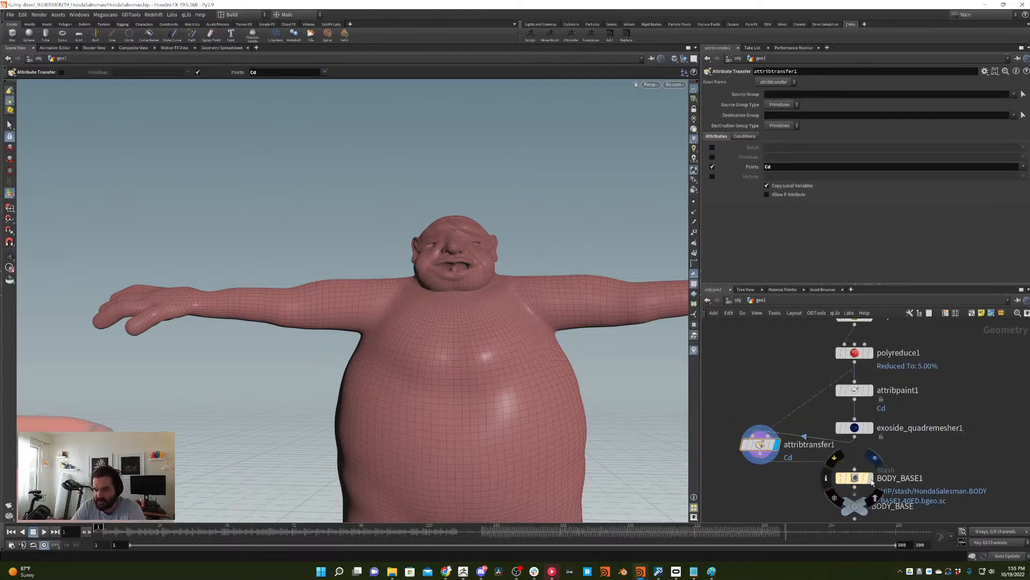
- Display BODY_BASE1, stash its new input and move the stash to a new geometry file
{"action": "left_click", "coordinate": [871, 479]}
{"action": "left_click", "coordinate": [798, 102]}
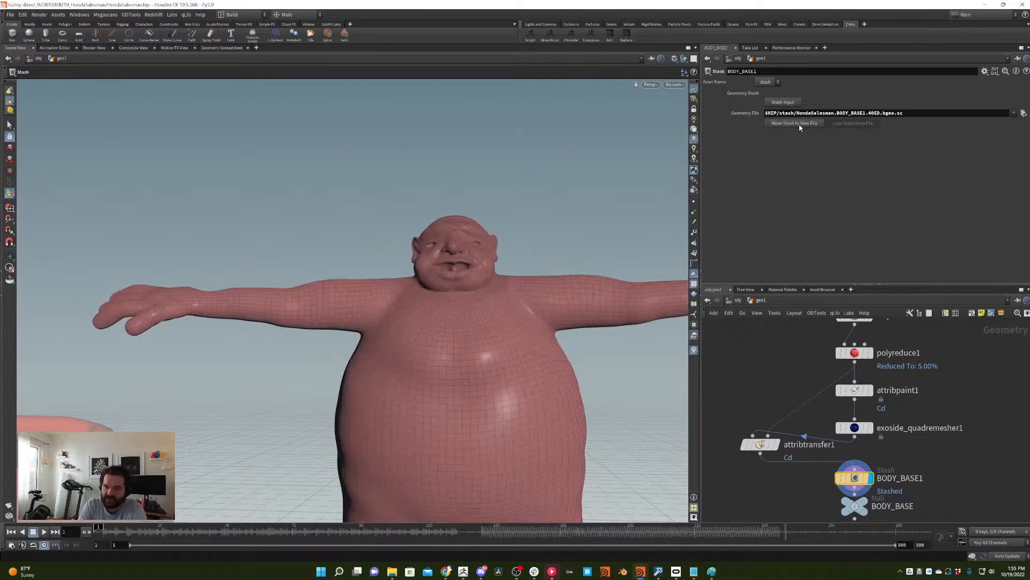
{"action": "left_click", "coordinate": [799, 124]}
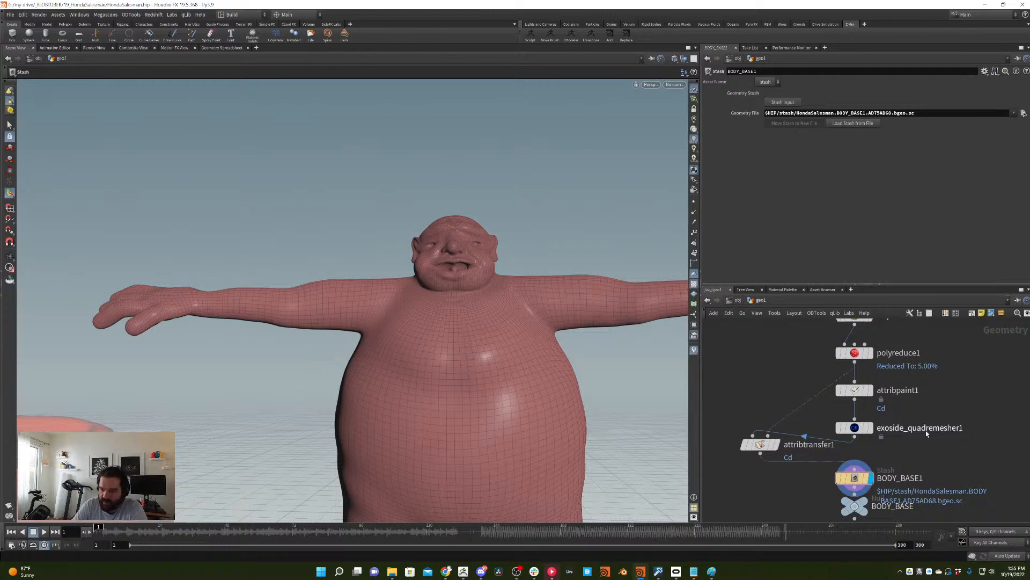
- Select the BODY_BASE null below the stash and make it the displayed node
{"action": "middle_click_drag", "start_coordinate": [925, 431], "coordinate": [905, 363]}
{"action": "left_click_drag", "start_coordinate": [833, 439], "coordinate": [832, 453]}
{"action": "key", "text": "r"}
{"action": "left_click", "coordinate": [832, 452]}
- Add a Null node fed by split1's second output and display it to show the clothing and accessories
{"action": "scroll", "coordinate": [859, 424], "scroll_direction": "down", "scroll_amount": 5}
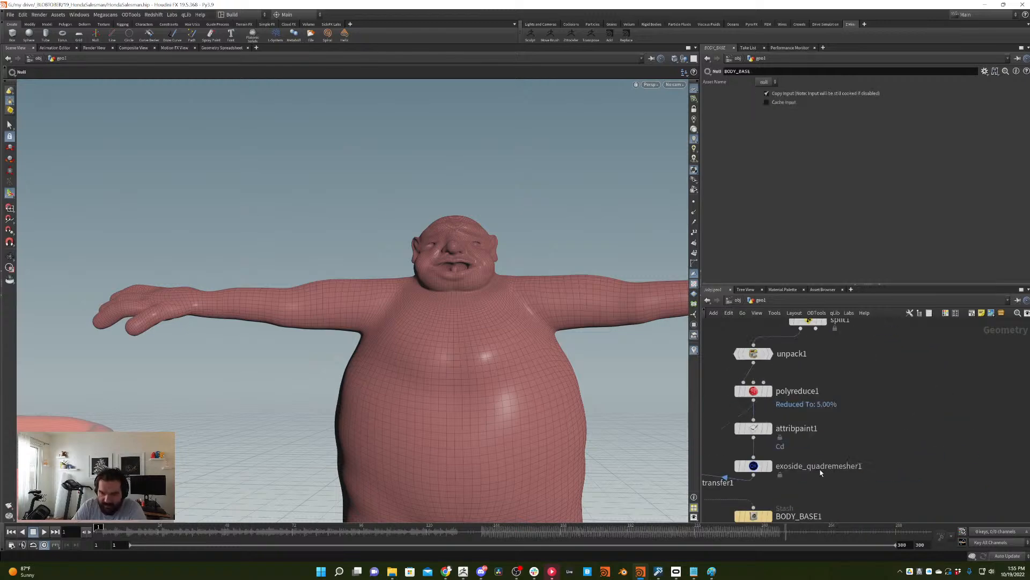
{"action": "key", "text": "Tab"}
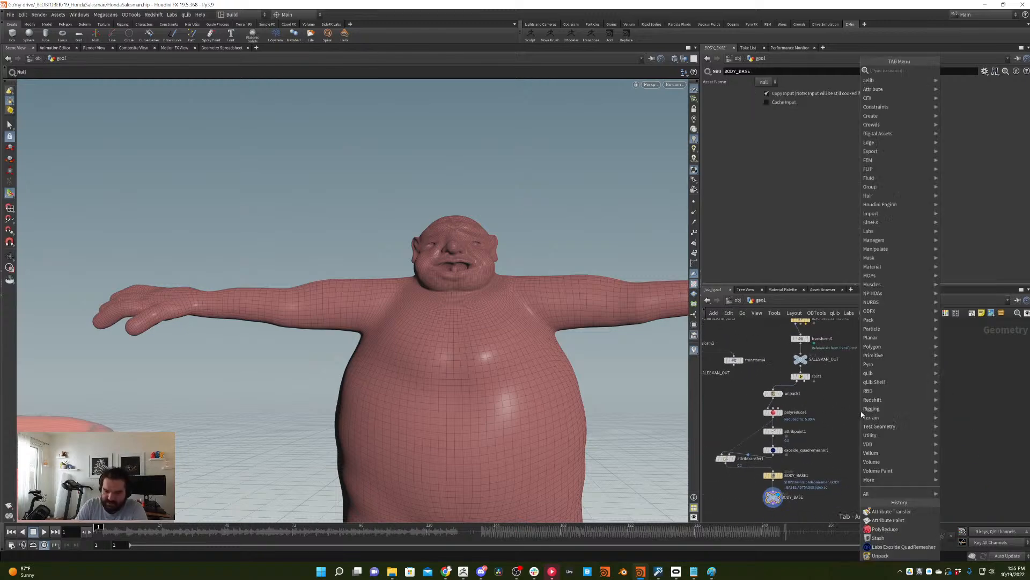
{"action": "type", "text": "null"}
{"action": "key", "text": "Return"}
{"action": "left_click", "coordinate": [861, 412]}
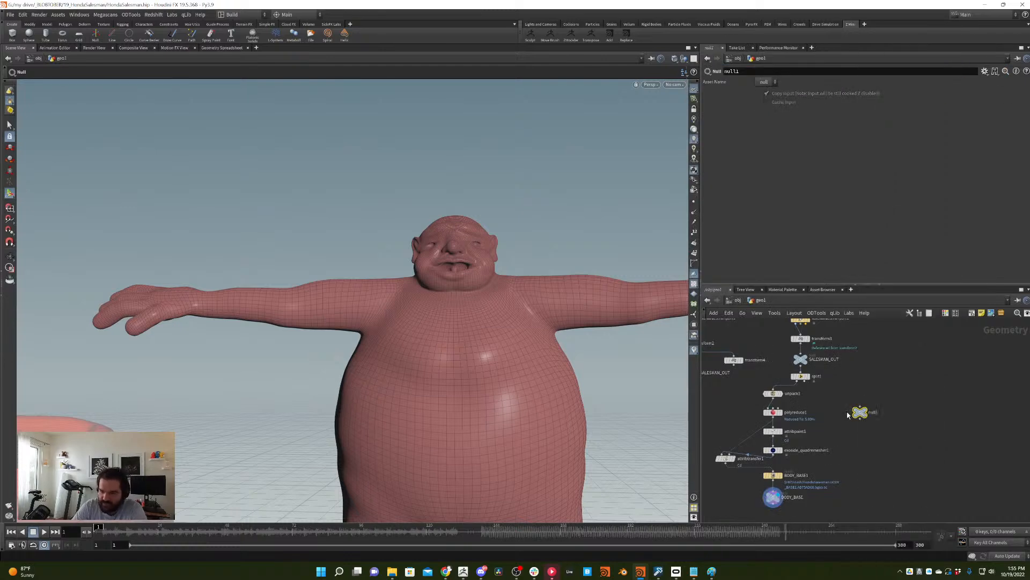
{"action": "key", "text": "r"}
{"action": "left_click", "coordinate": [861, 412]}
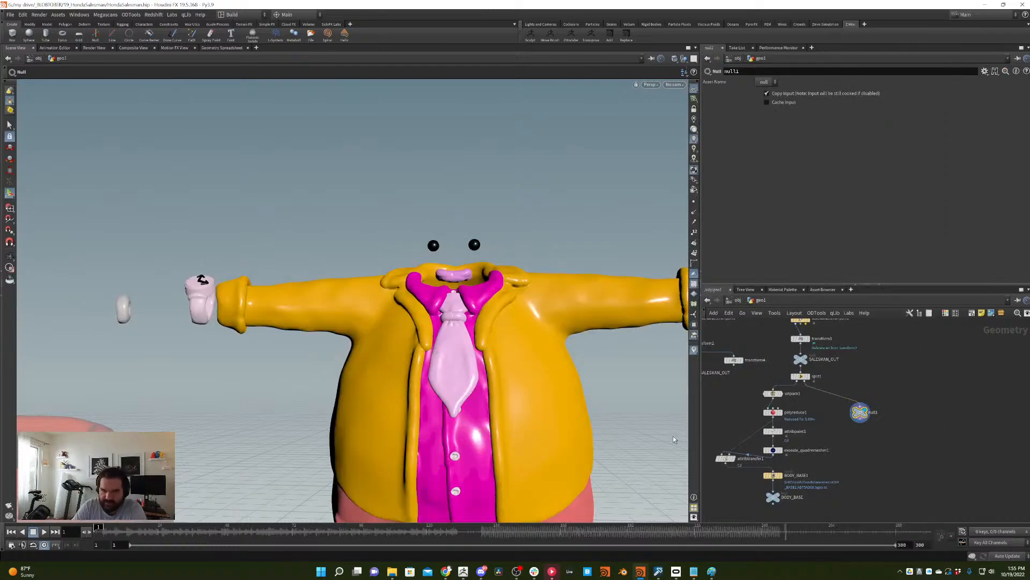
- Select the wrist and finger accessories on both hands and isolate primitives 6 and 10-12 with a Split node
{"action": "scroll", "coordinate": [674, 439], "scroll_direction": "down", "scroll_amount": 5}
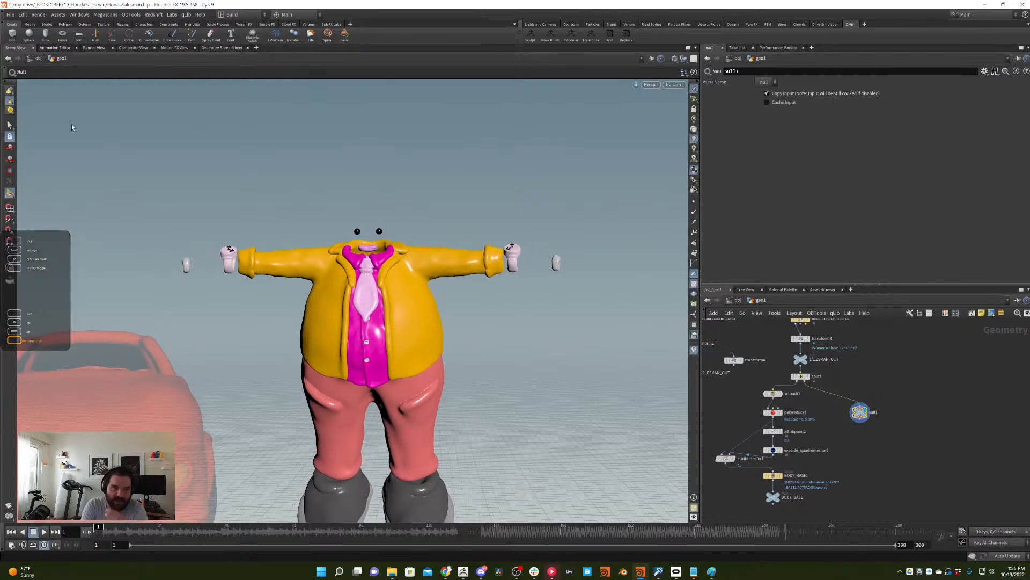
{"action": "left_click", "coordinate": [10, 125]}
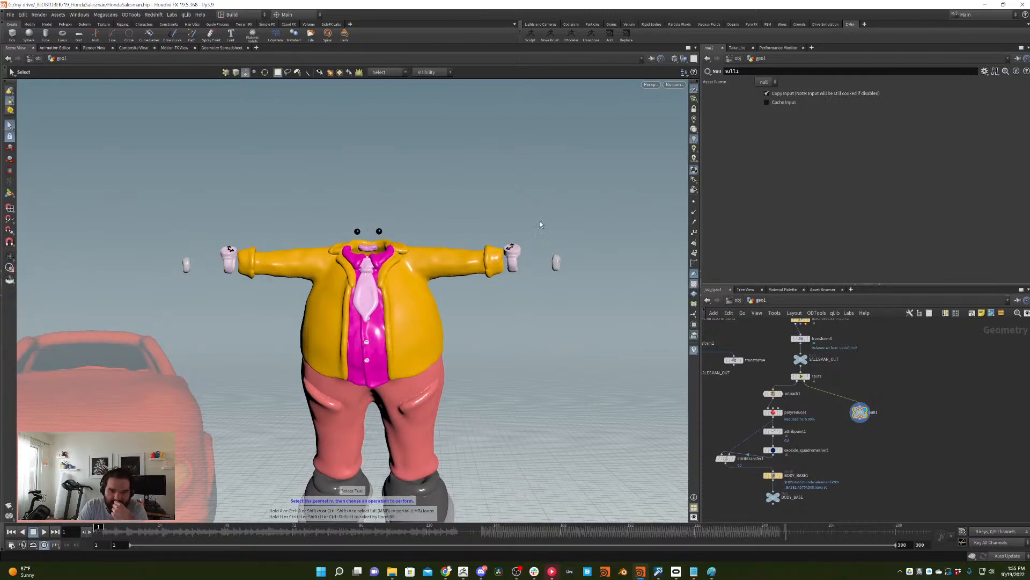
{"action": "left_click_drag", "start_coordinate": [510, 272], "coordinate": [510, 273]}
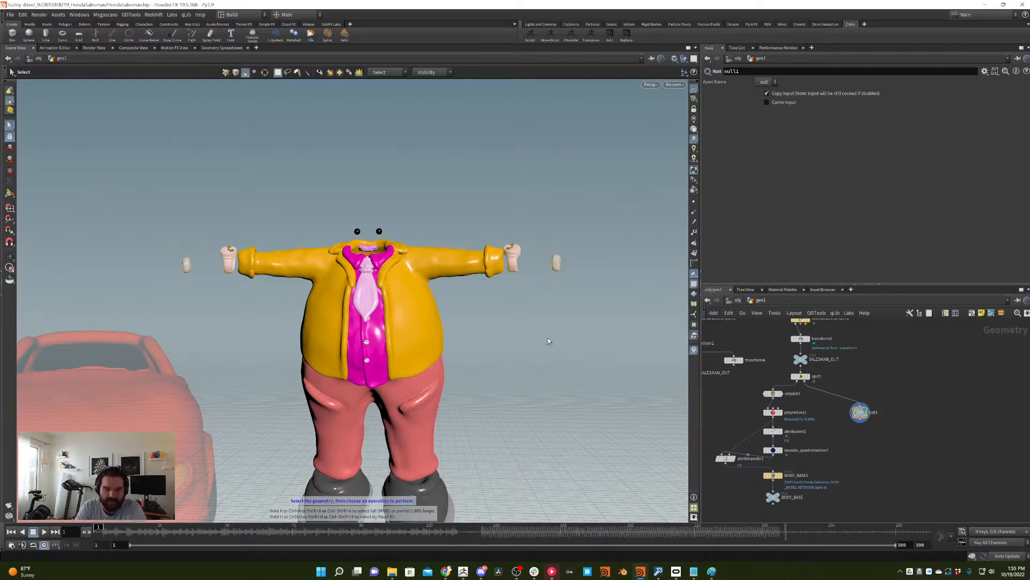
{"action": "key", "text": "Tab"}
{"action": "type", "text": "split"}
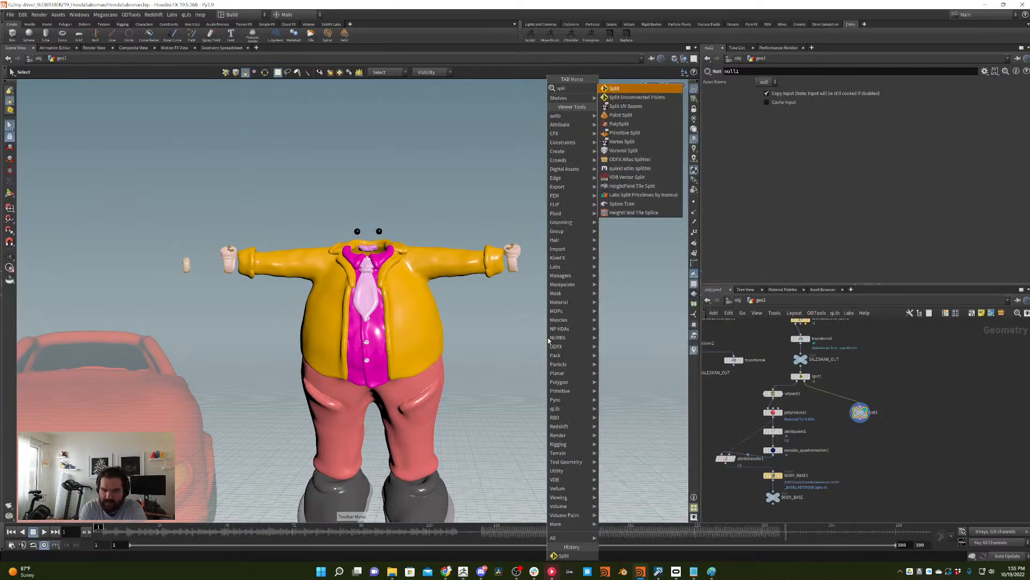
{"action": "key", "text": "Return"}
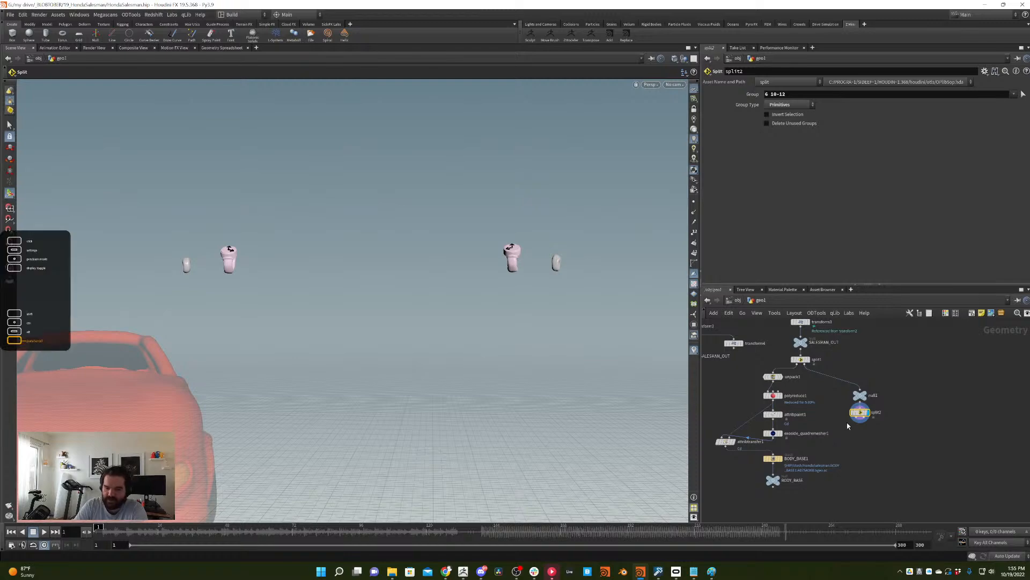
- Add an Unpack node after split2 for the separated hand accessories
{"action": "key", "text": "Tab"}
{"action": "type", "text": "unpack"}
{"action": "key", "text": "Return"}
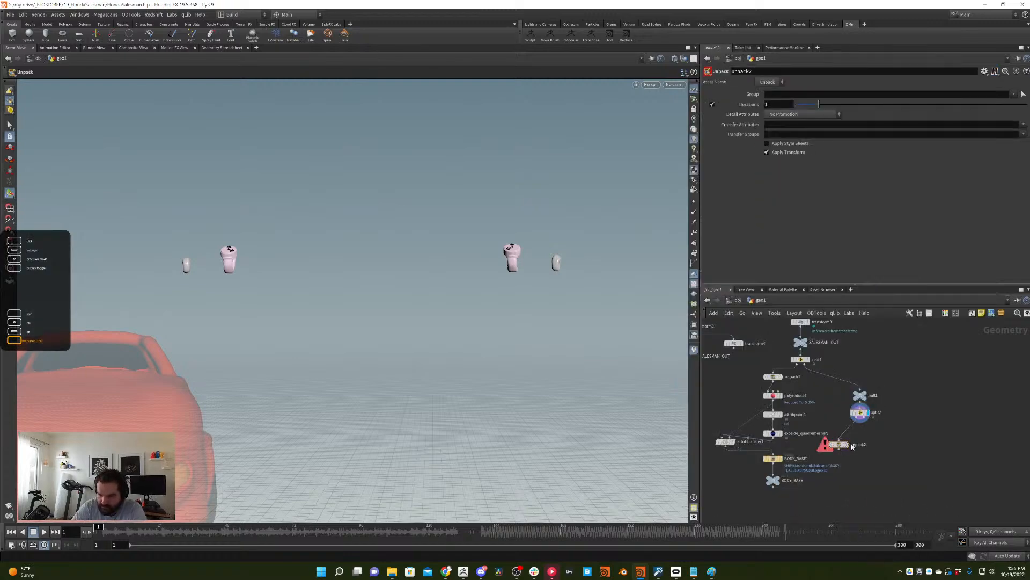
- Display the unpacked hand accessories and delete the left-hand pair in the view with a Blast node
{"action": "left_click", "coordinate": [841, 434]}
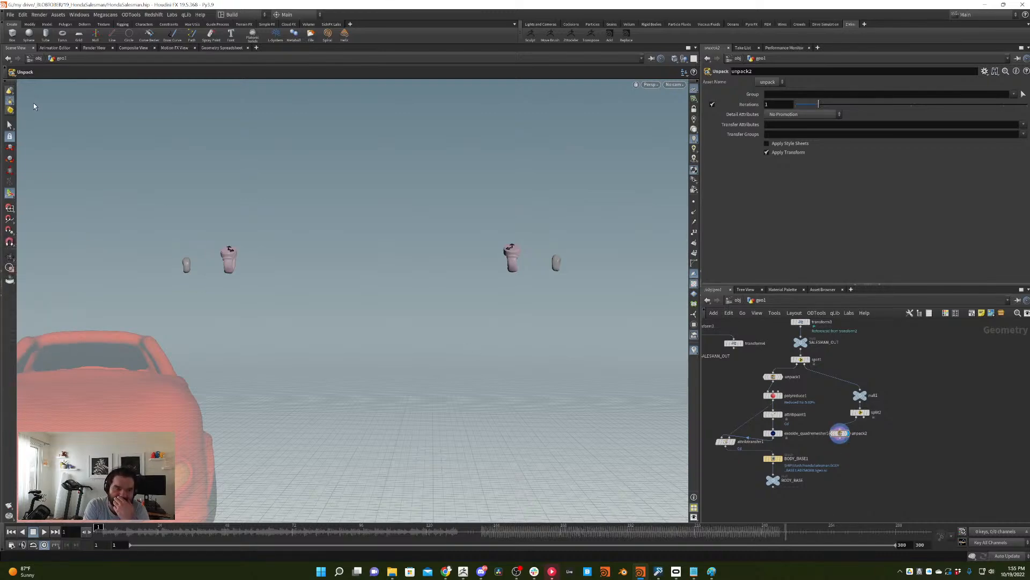
{"action": "left_click", "coordinate": [9, 126]}
{"action": "left_click_drag", "start_coordinate": [298, 176], "coordinate": [141, 299]}
{"action": "key", "text": "Delete"}
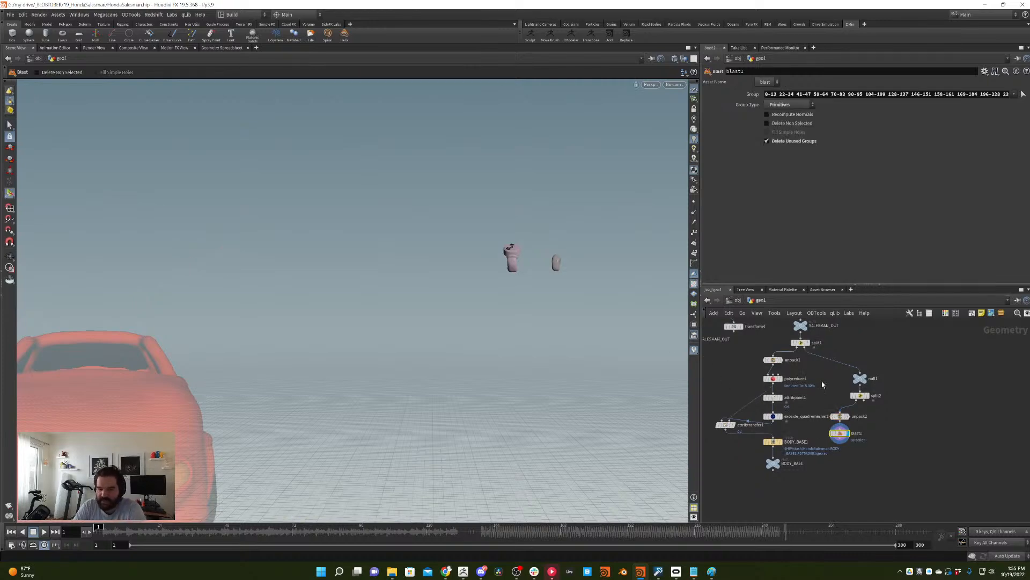
- Add and display a PolyReduce node after the blast, keeping 9.9 percent of the input polygons
{"action": "key", "text": "Escape"}
{"action": "scroll", "coordinate": [584, 253], "scroll_direction": "up", "scroll_amount": 5}
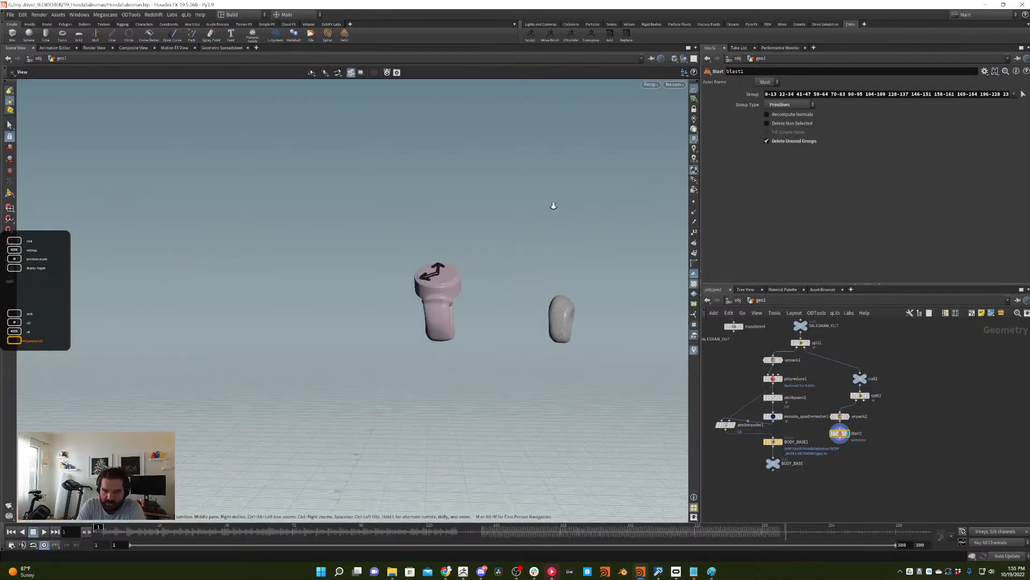
{"action": "left_click_drag", "start_coordinate": [554, 205], "coordinate": [483, 271]}
{"action": "key", "text": "Tab"}
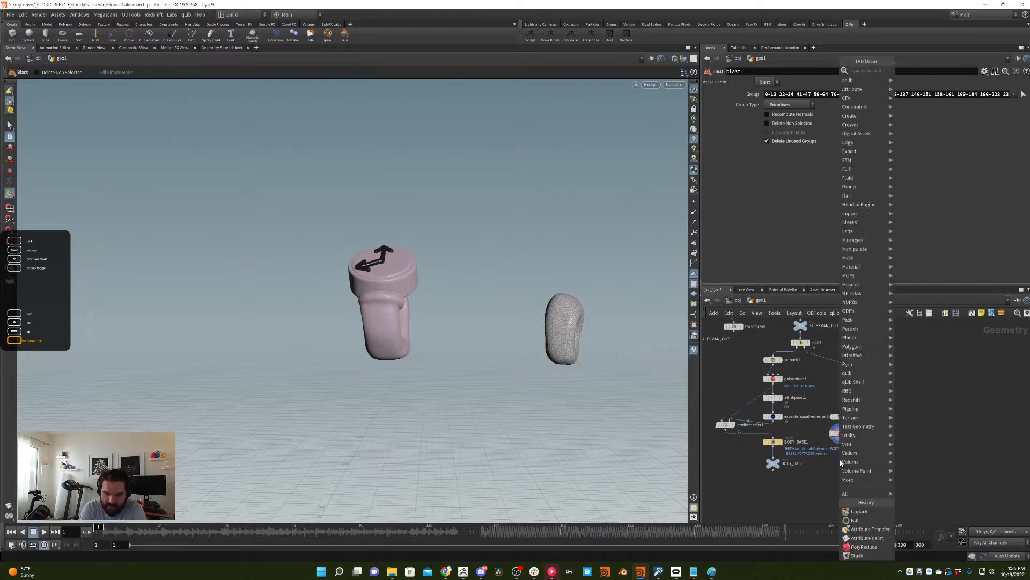
{"action": "type", "text": "polyreduce"}
{"action": "key", "text": "Return"}
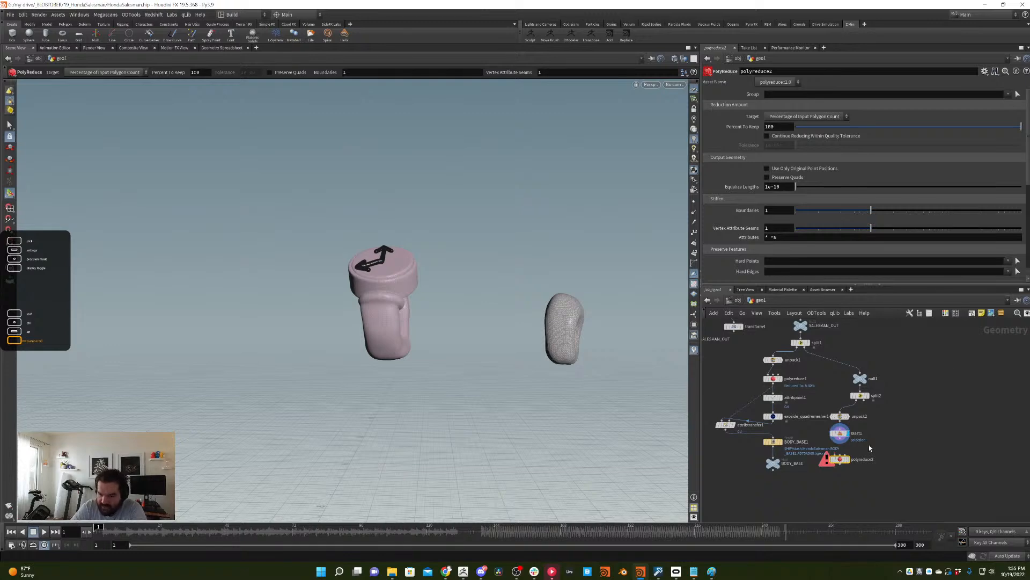
{"action": "left_click", "coordinate": [844, 436]}
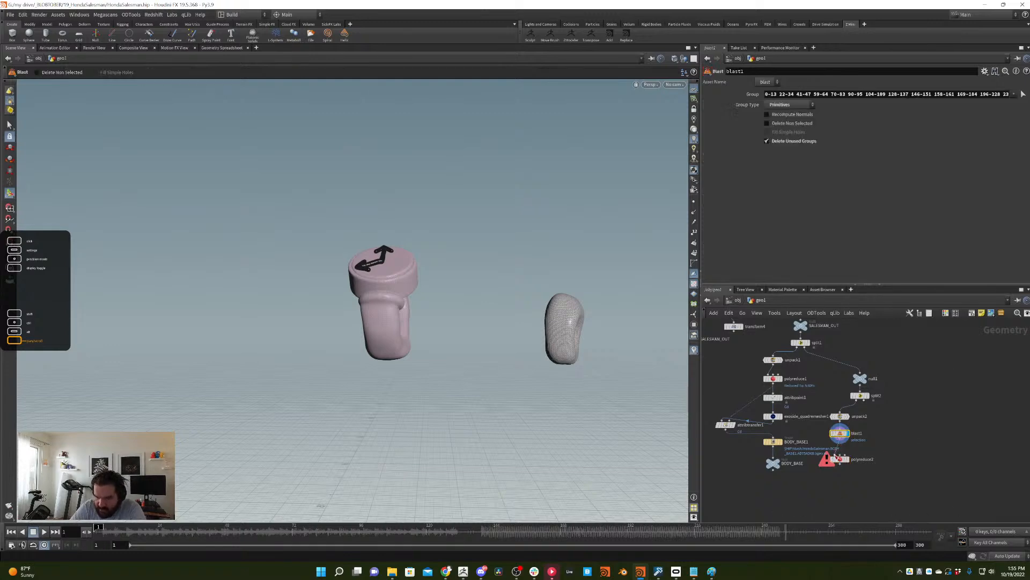
{"action": "left_click", "coordinate": [840, 460]}
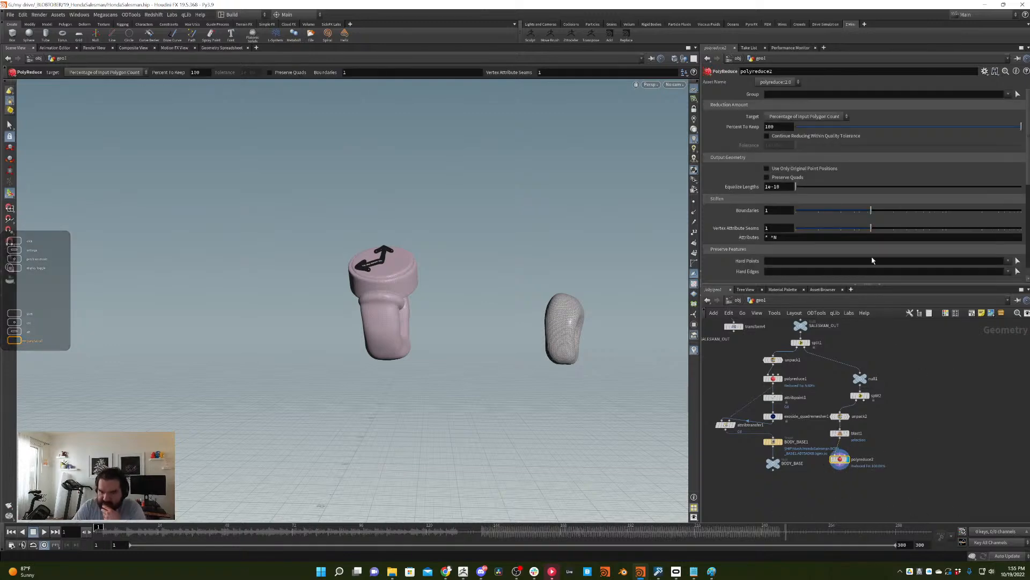
{"action": "left_click", "coordinate": [808, 127]}
{"action": "left_click_drag", "start_coordinate": [812, 129], "coordinate": [819, 129]}
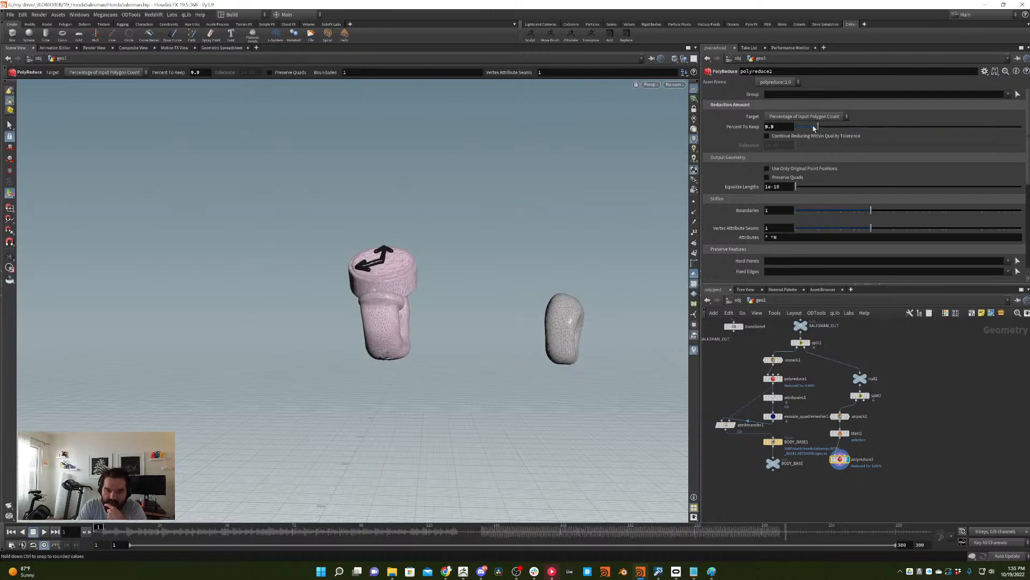
- Duplicate the body's Exoside QuadRemesher after polyreduce2, display it with X symmetry turned off, and inspect the remeshed watch and ring
{"action": "middle_click_drag", "start_coordinate": [871, 438], "coordinate": [897, 401]}
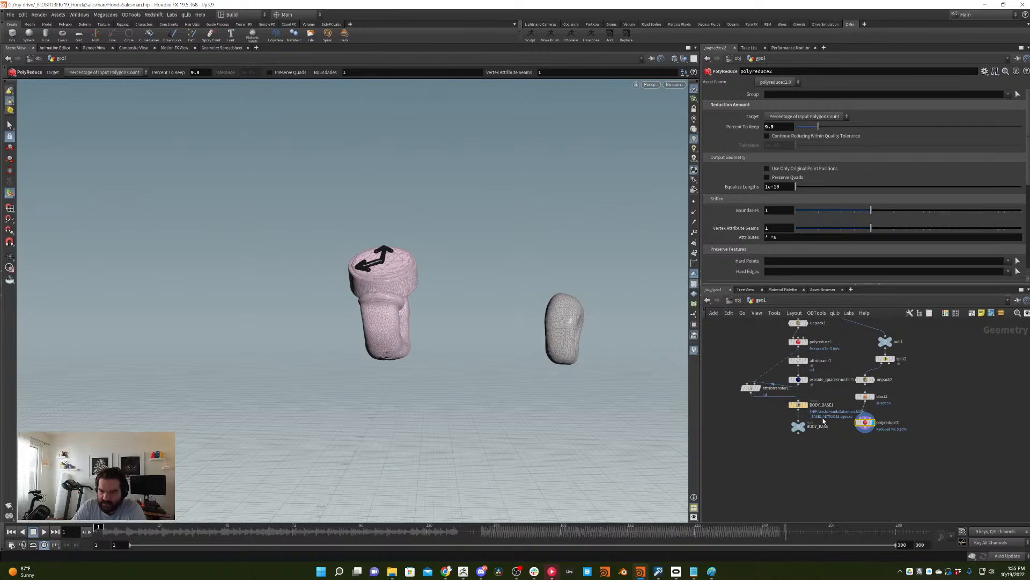
{"action": "left_click", "coordinate": [802, 379]}
{"action": "key", "text": "ctrl+c"}
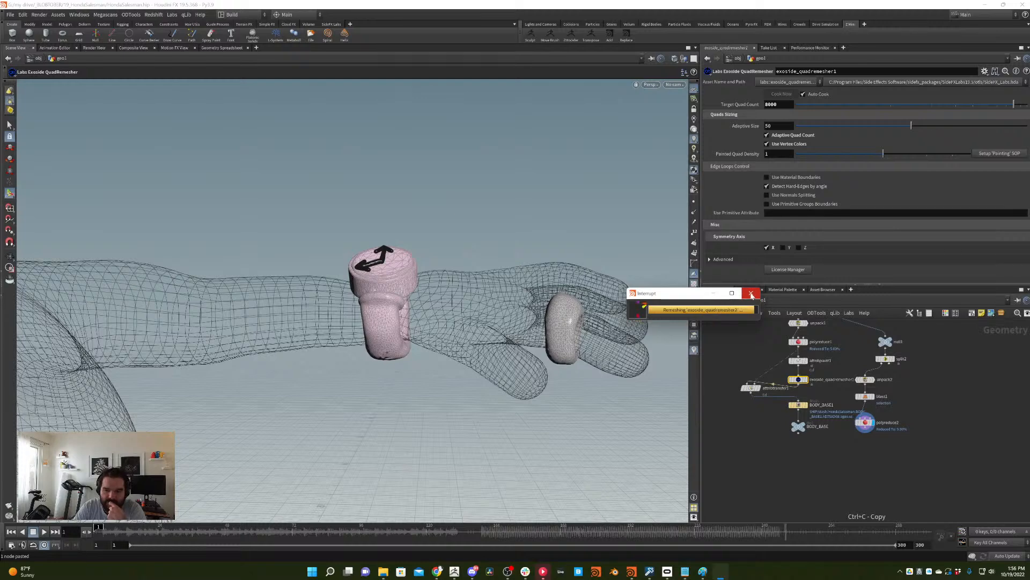
{"action": "left_click", "coordinate": [751, 295]}
{"action": "left_click", "coordinate": [837, 429]}
{"action": "left_click_drag", "start_coordinate": [836, 429], "coordinate": [877, 447]}
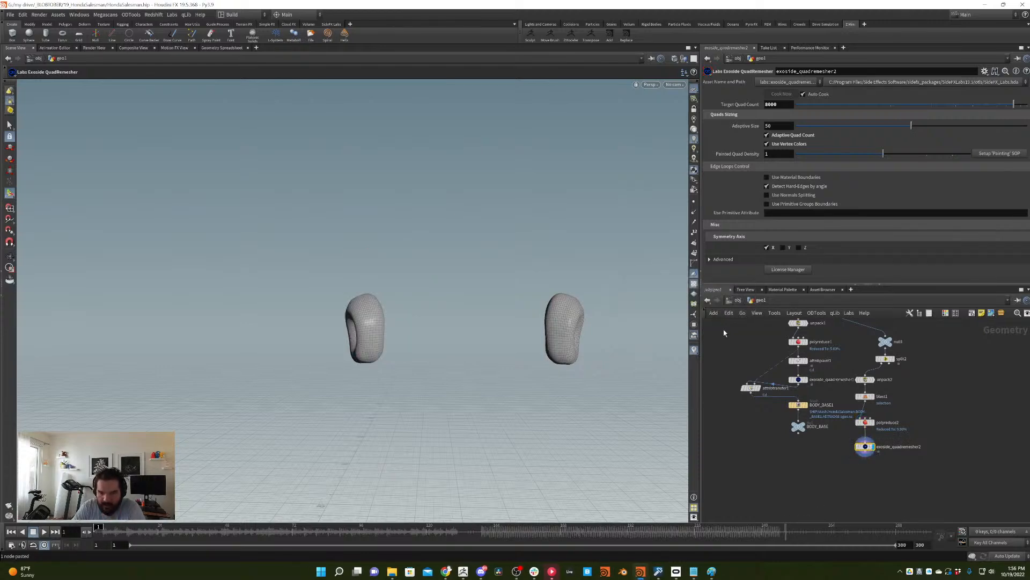
{"action": "key", "text": "alt"}
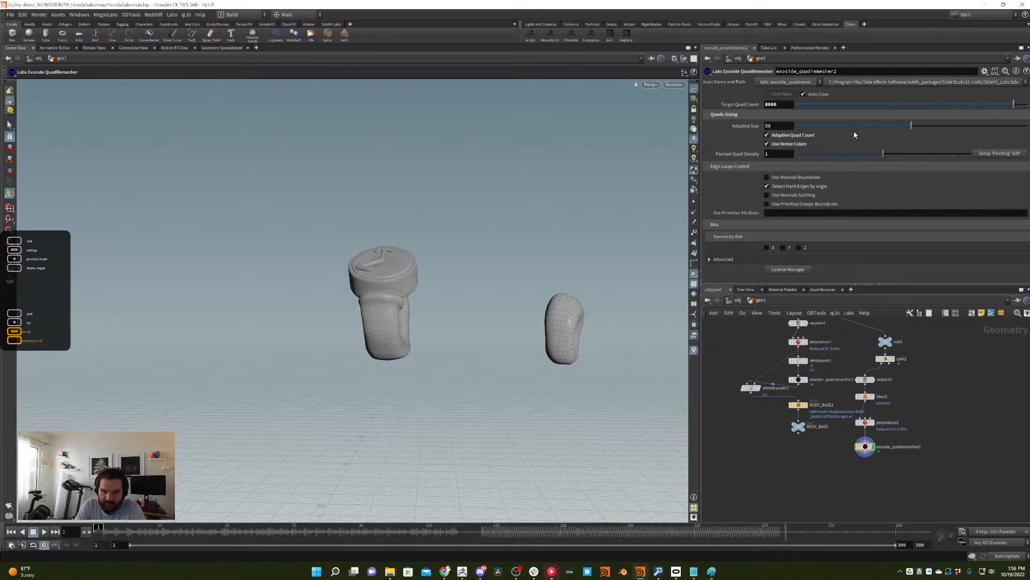
{"action": "left_click_drag", "start_coordinate": [525, 260], "coordinate": [359, 369], "text": "alt"}
{"action": "right_click_drag", "start_coordinate": [523, 261], "coordinate": [653, 225], "text": "alt"}
{"action": "right_click_drag", "start_coordinate": [507, 322], "coordinate": [539, 262], "text": "alt"}
{"action": "left_click_drag", "start_coordinate": [539, 262], "coordinate": [566, 301], "text": "alt"}
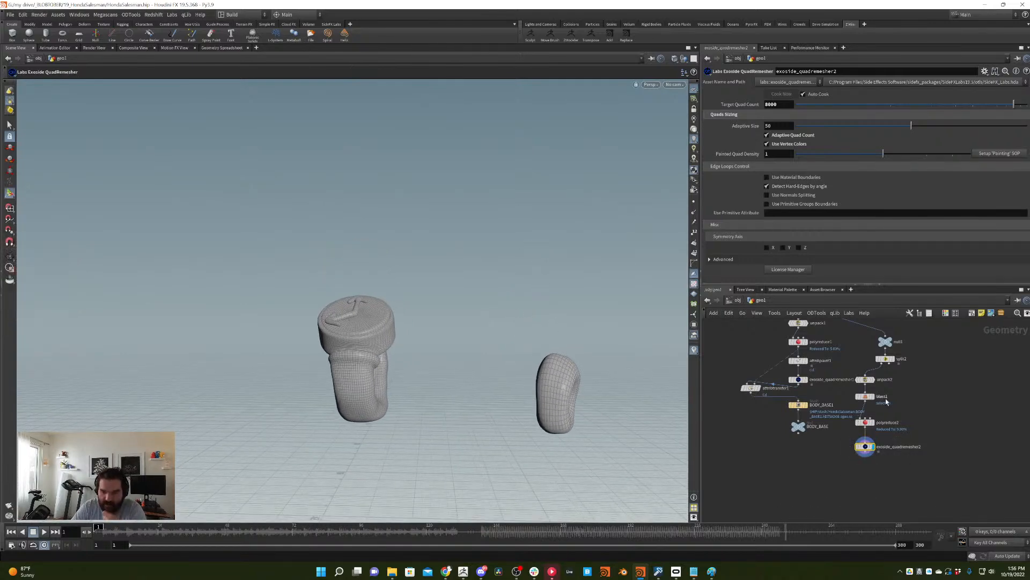
- Add an Attribute Transfer node that transfers the point attribute Cd
{"action": "middle_click_drag", "start_coordinate": [916, 385], "coordinate": [935, 381]}
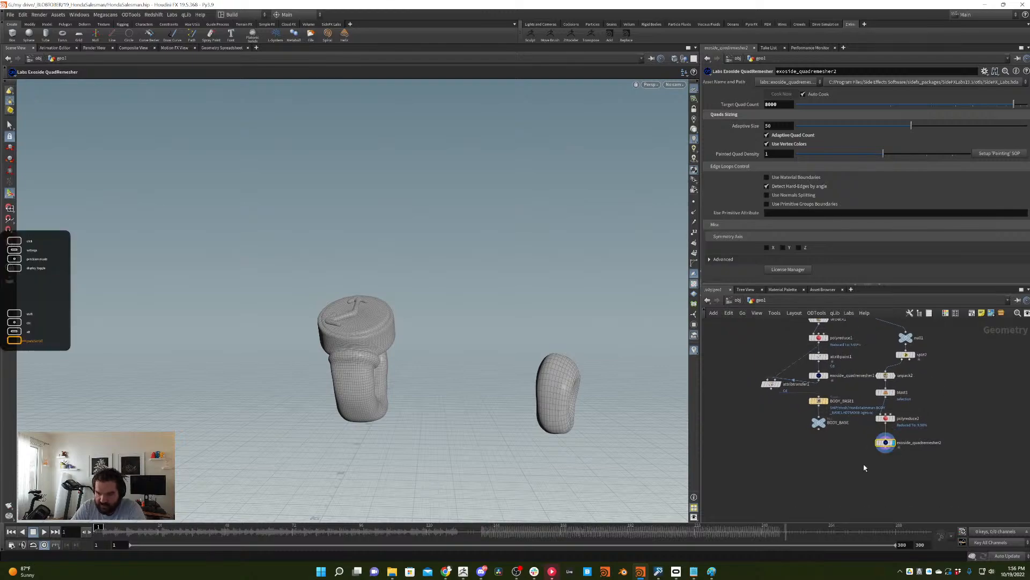
{"action": "key", "text": "Tab"}
{"action": "type", "text": "attribute tran"}
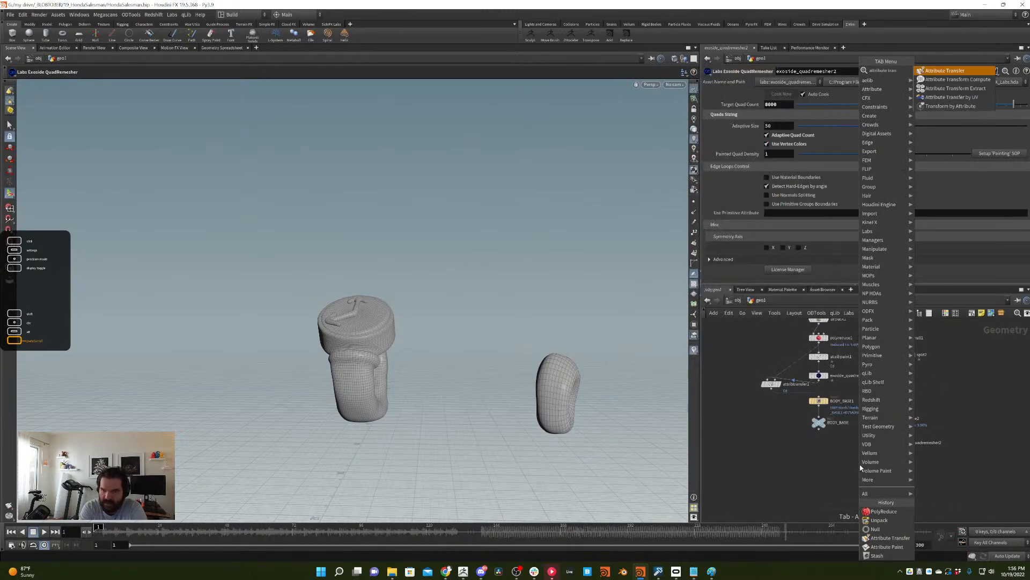
{"action": "key", "text": "Return"}
{"action": "left_click", "coordinate": [861, 468]}
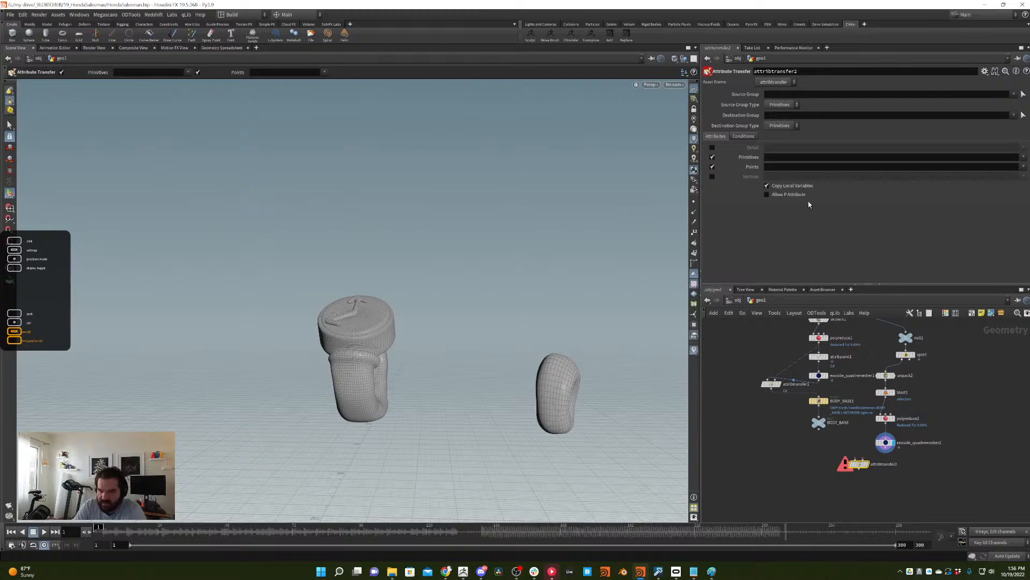
{"action": "left_click", "coordinate": [779, 157]}
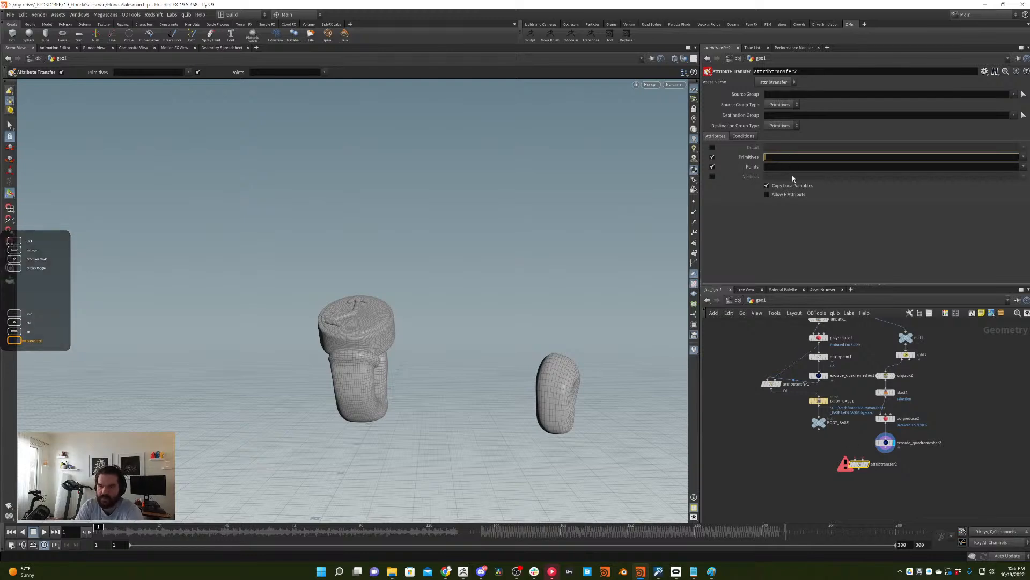
{"action": "left_click", "coordinate": [785, 167]}
{"action": "type", "text": "Cd"}
{"action": "key", "text": "Return"}
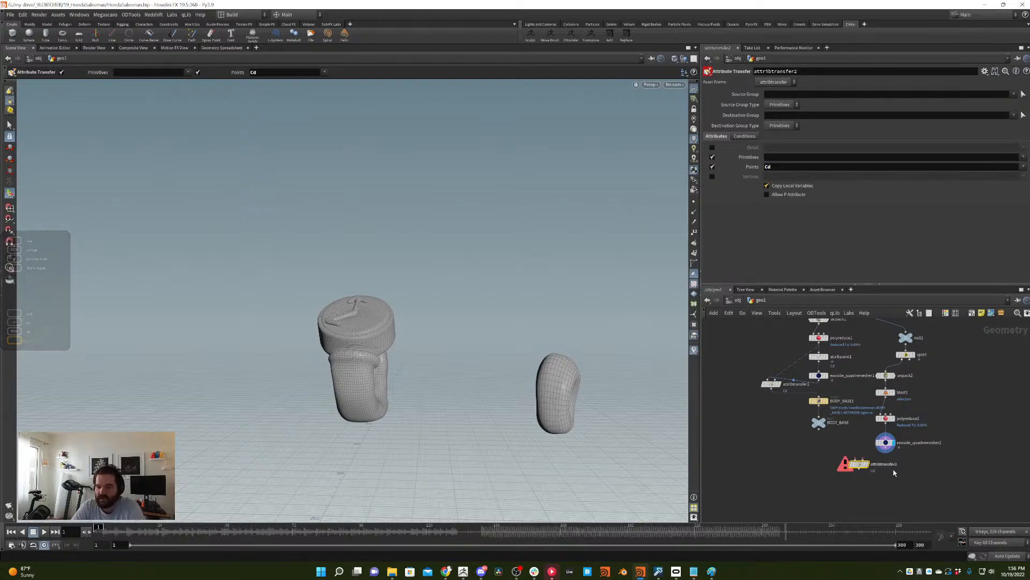
- Try transferring the reduced mesh's colors onto the remeshed accessories and inspect the watch face
{"action": "left_click_drag", "start_coordinate": [862, 458], "coordinate": [885, 397]}
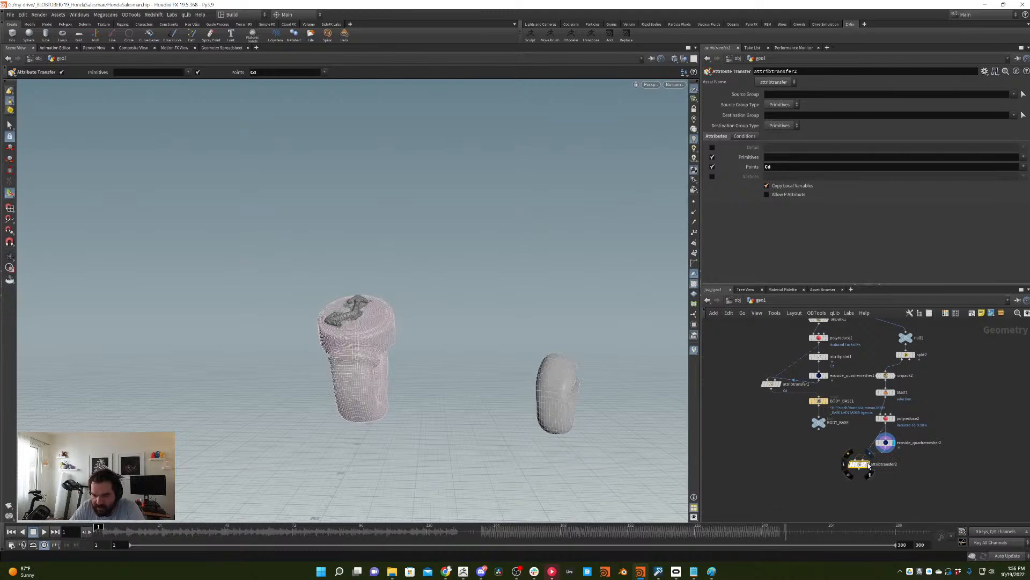
{"action": "left_click_drag", "start_coordinate": [361, 294], "coordinate": [353, 436], "text": "alt"}
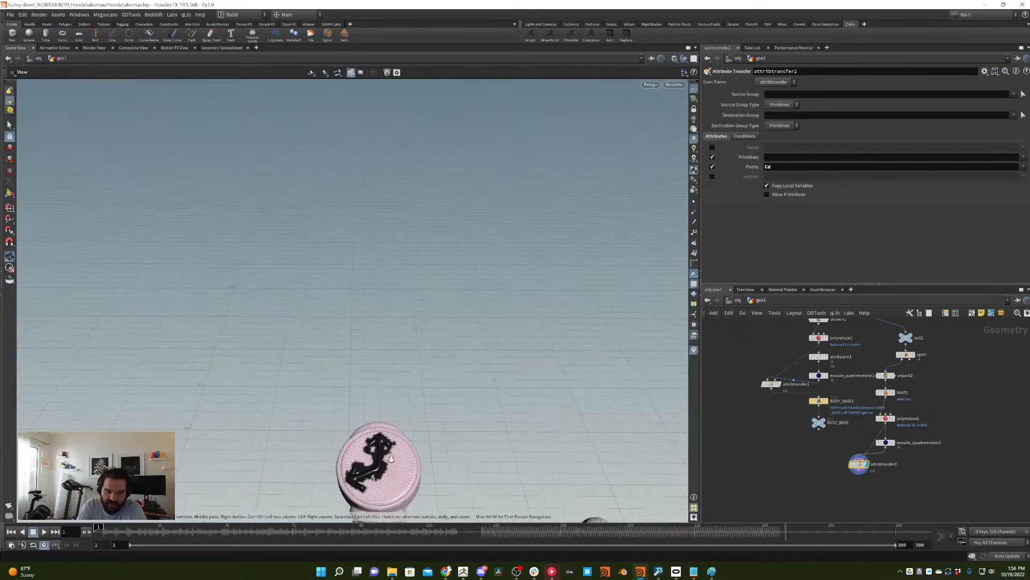
{"action": "right_click_drag", "start_coordinate": [353, 435], "coordinate": [382, 410], "text": "alt"}
{"action": "middle_click_drag", "start_coordinate": [382, 411], "coordinate": [380, 334], "text": "alt"}
{"action": "right_click_drag", "start_coordinate": [380, 334], "coordinate": [334, 355], "text": "alt"}
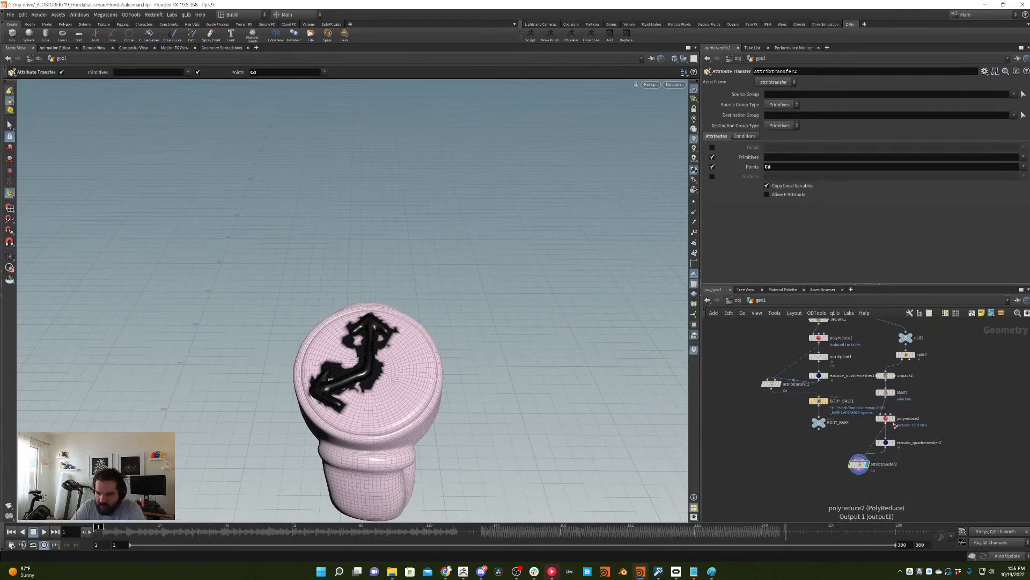
- Compare the reduced and remeshed versions of the watch, and delete the Attribute Transfer node
{"action": "left_click", "coordinate": [894, 418]}
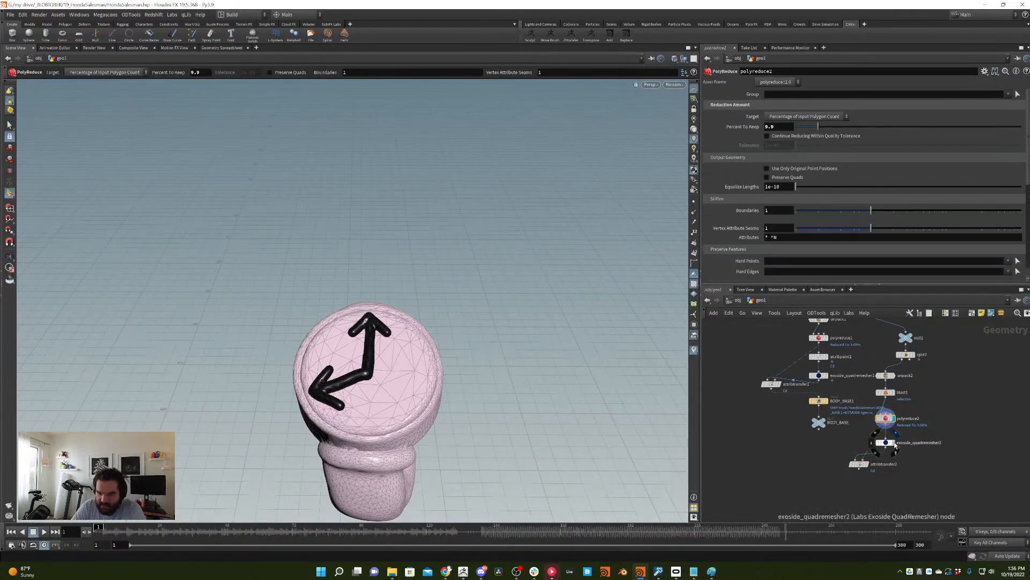
{"action": "left_click", "coordinate": [884, 444]}
{"action": "left_click", "coordinate": [866, 464]}
{"action": "key", "text": "Delete"}
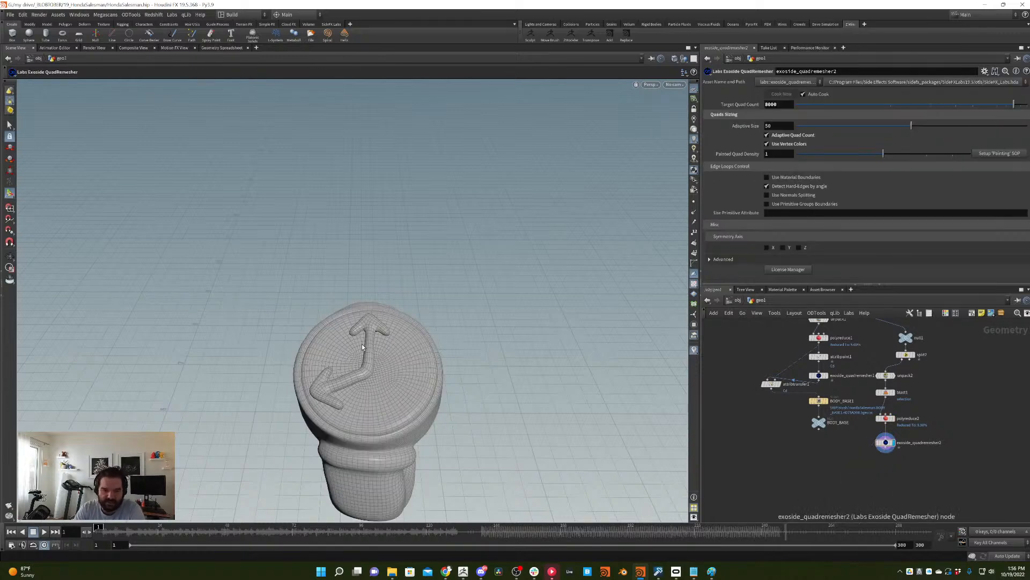
- Select the clock hands on the remeshed watch and add a Color node limited to those primitives
{"action": "key", "text": "s"}
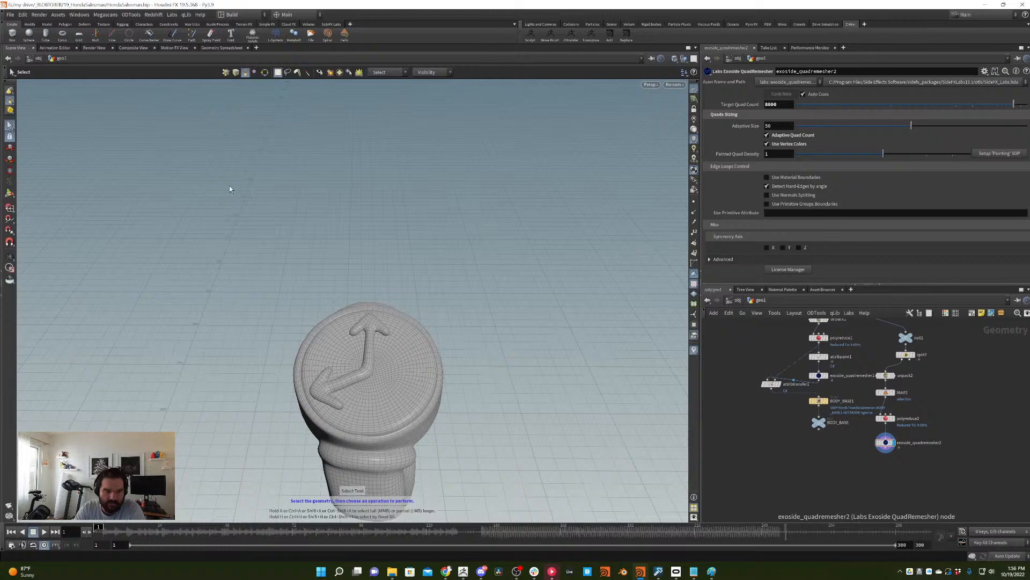
{"action": "double_click", "coordinate": [366, 344]}
{"action": "key", "text": "Tab"}
{"action": "mouse_move", "coordinate": [509, 289]}
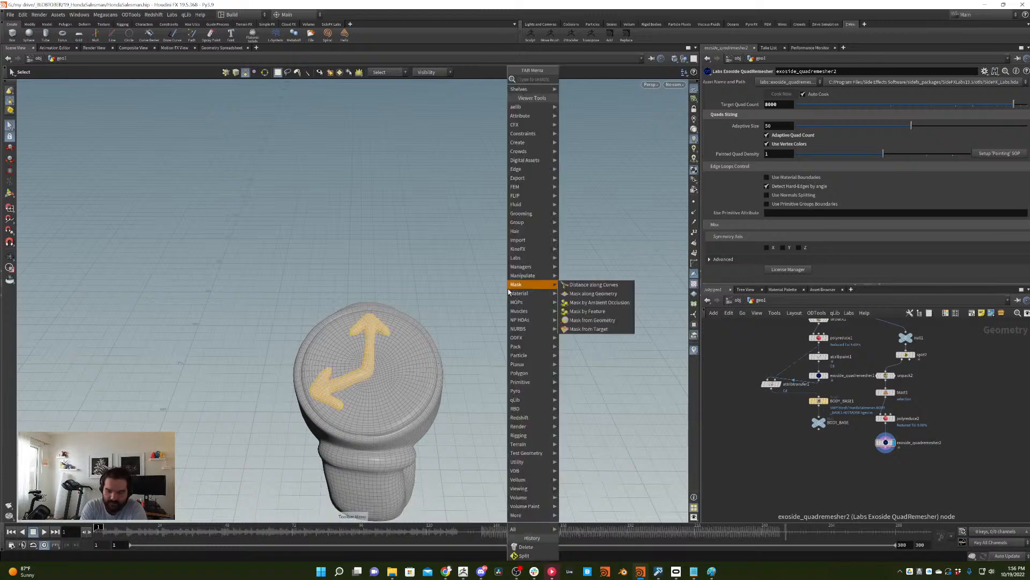
{"action": "key", "text": "Down"}
{"action": "key", "text": "Right"}
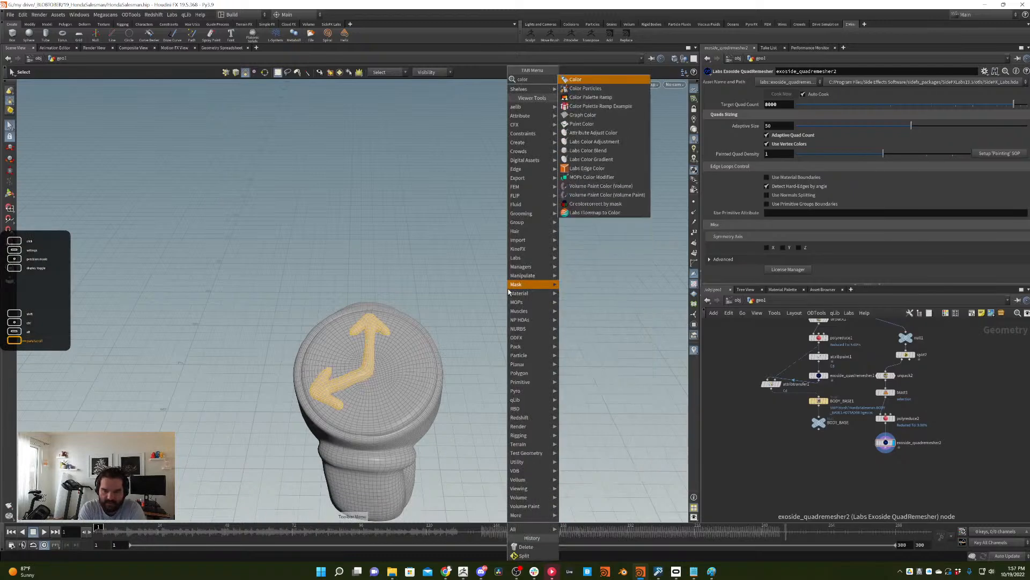
{"action": "key", "text": "Return"}
- Set the clock hands' color to black with RGB values 0, 0, 0
{"action": "left_click", "coordinate": [832, 145]}
{"action": "type", "text": "0"}
{"action": "key", "text": "Tab"}
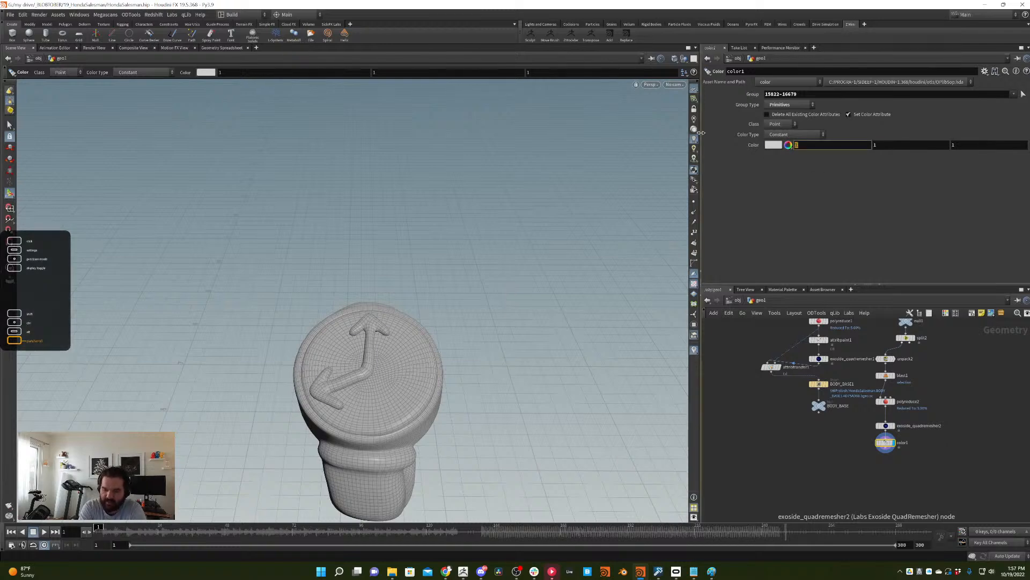
{"action": "type", "text": "0"}
{"action": "key", "text": "Tab"}
{"action": "key", "text": "Return"}
- Check the original colors on the reduced mesh, and add a second Color node for the remeshed watch's dial primitives
{"action": "left_click", "coordinate": [885, 402]}
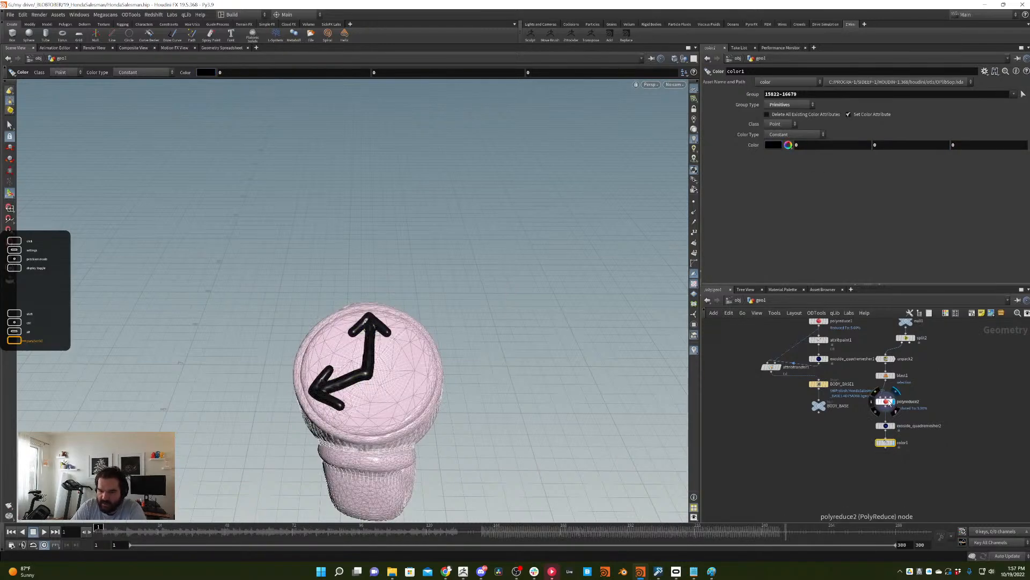
{"action": "scroll", "coordinate": [497, 285], "scroll_direction": "down", "scroll_amount": 6}
{"action": "scroll", "coordinate": [494, 317], "scroll_direction": "up", "scroll_amount": 5}
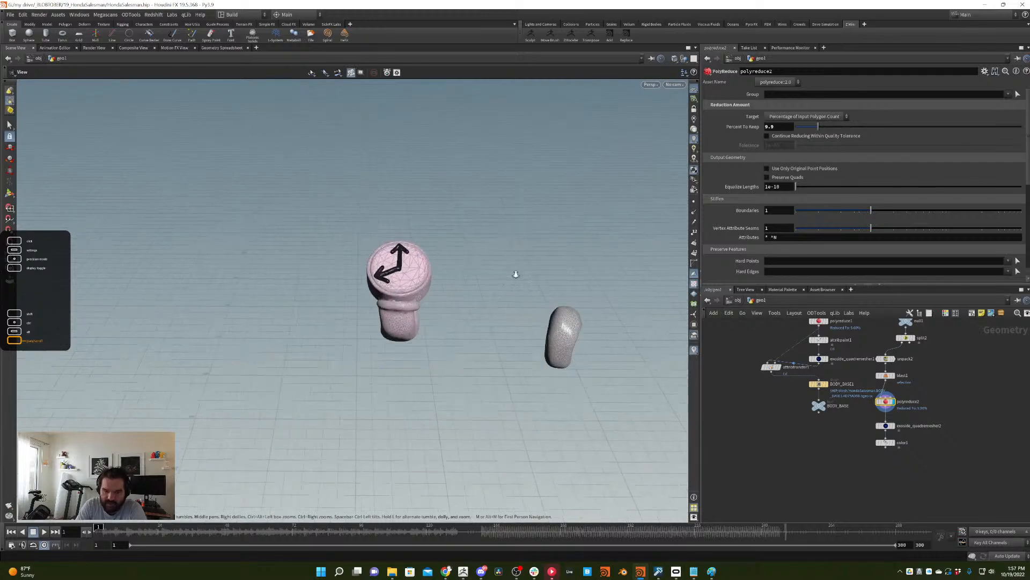
{"action": "left_click", "coordinate": [886, 442]}
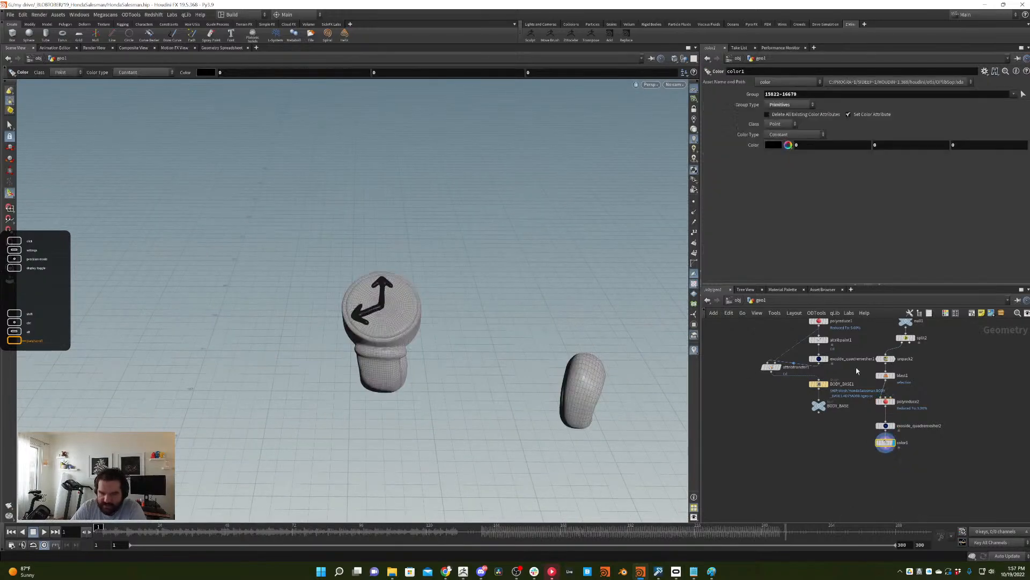
{"action": "left_click_drag", "start_coordinate": [370, 300], "coordinate": [379, 300]}
{"action": "scroll", "coordinate": [379, 300], "scroll_direction": "up", "scroll_amount": 5}
{"action": "key", "text": "s"}
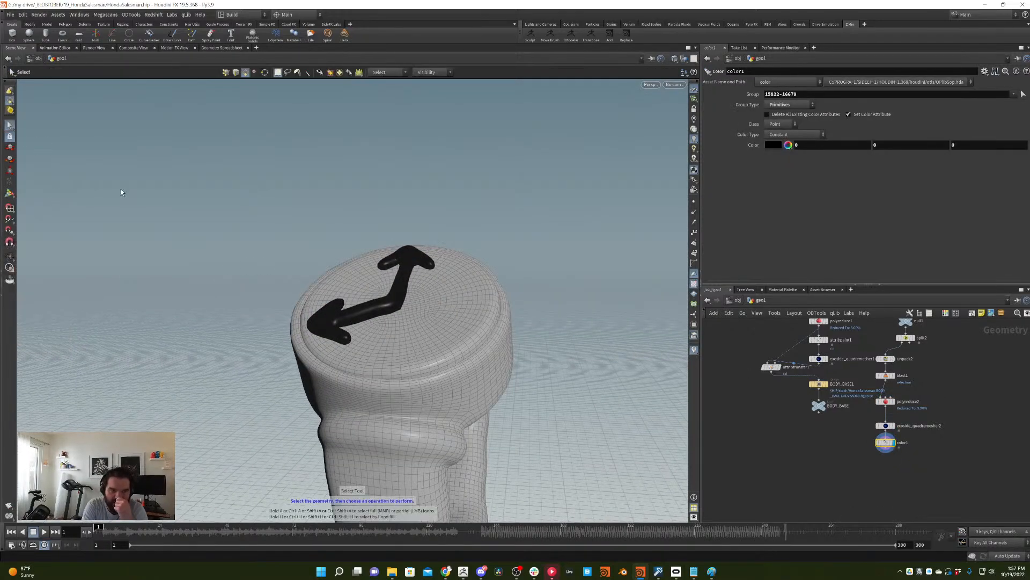
{"action": "double_click", "coordinate": [452, 337]}
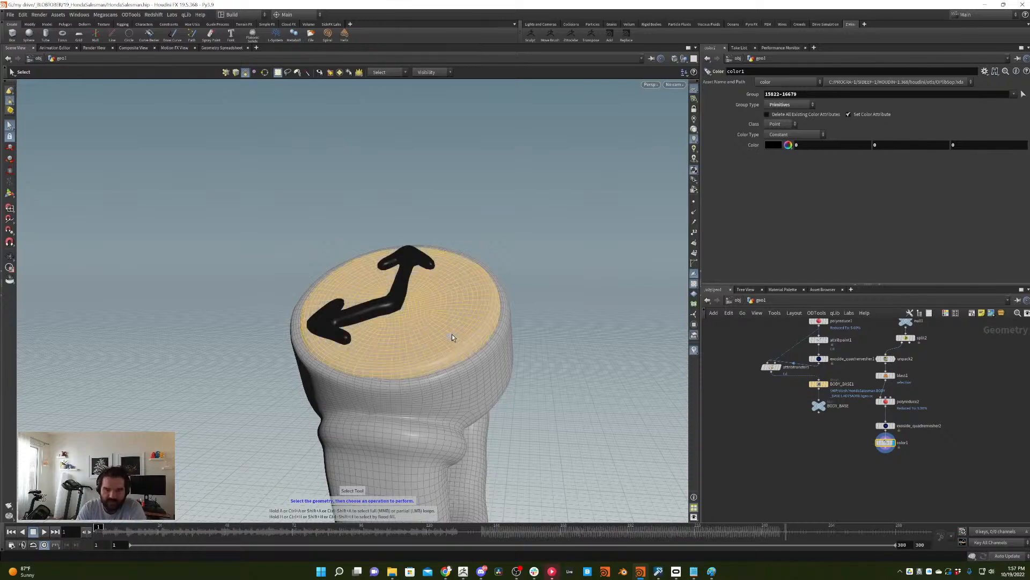
{"action": "key", "text": "Tab"}
{"action": "type", "text": "color"}
{"action": "key", "text": "Return"}
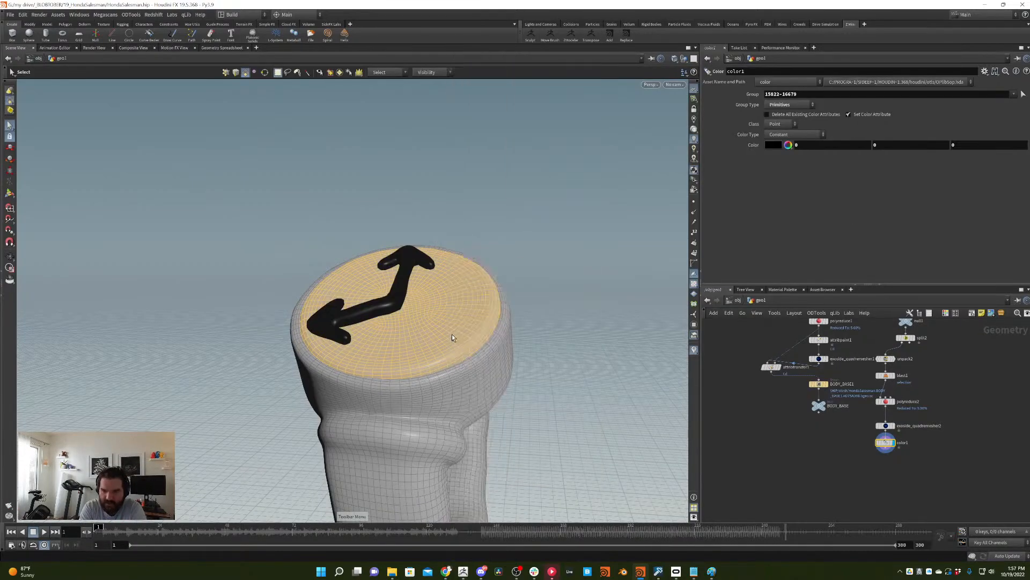
- Select the watch's band and case on the remeshed mesh and add a Color node limited to those primitives
{"action": "key", "text": "s"}
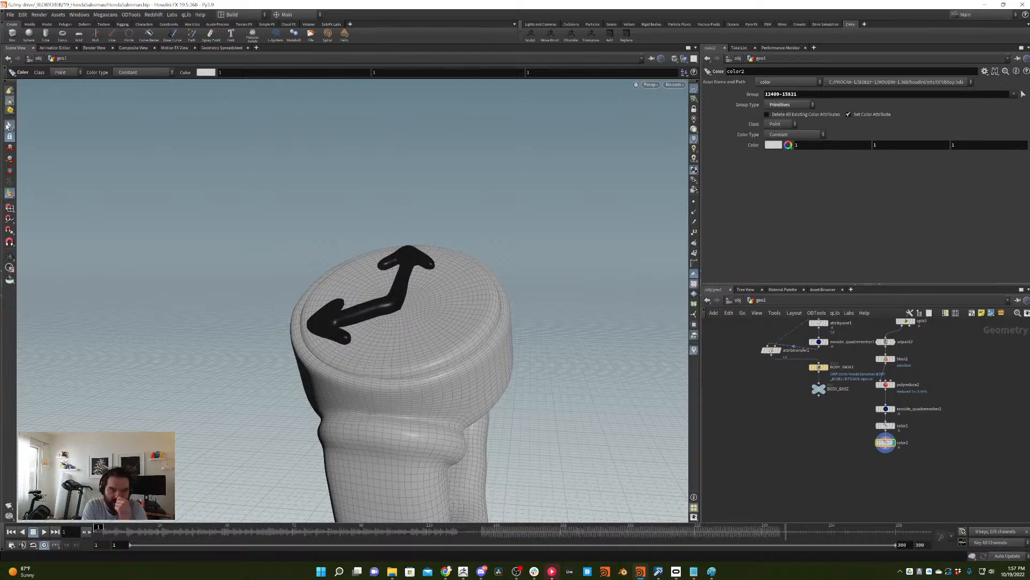
{"action": "double_click", "coordinate": [482, 384]}
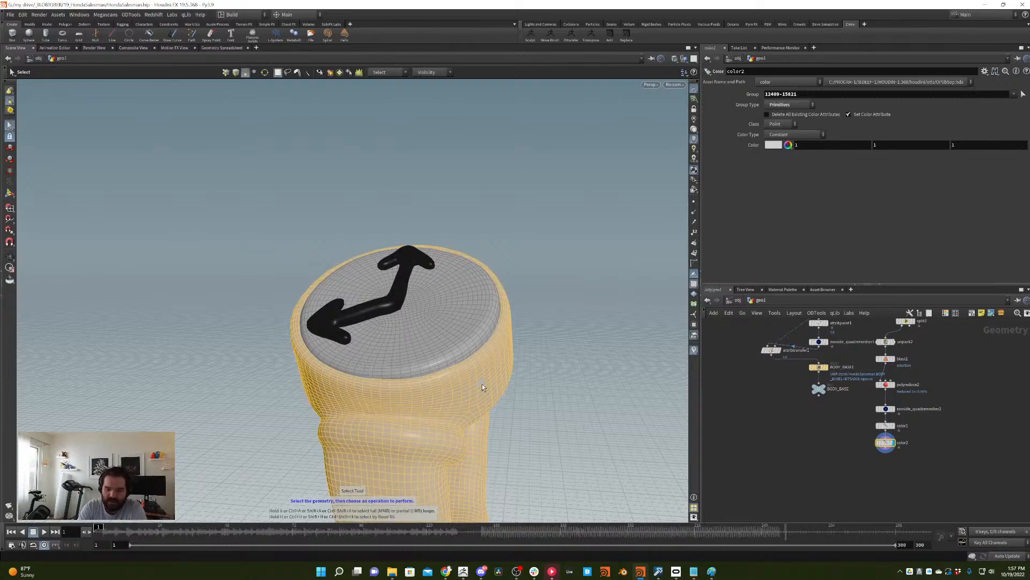
{"action": "key", "text": "Tab"}
{"action": "key", "text": "Escape"}
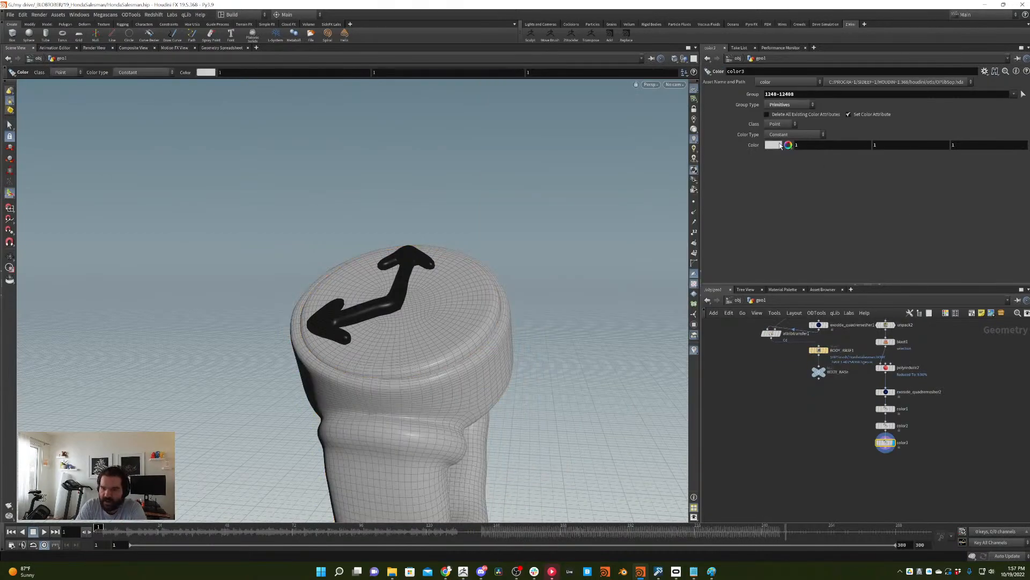
- Set the watch band's color to a dark red with RGB values 0.38, 0.0592416, 0
{"action": "left_click", "coordinate": [779, 145]}
{"action": "left_click", "coordinate": [759, 101]}
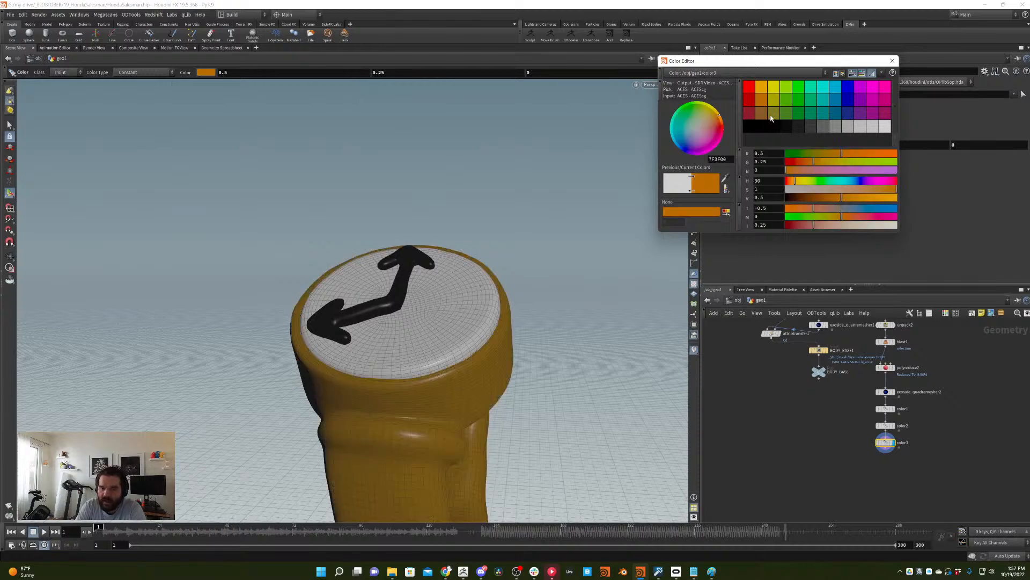
{"action": "left_click_drag", "start_coordinate": [836, 198], "coordinate": [810, 200]}
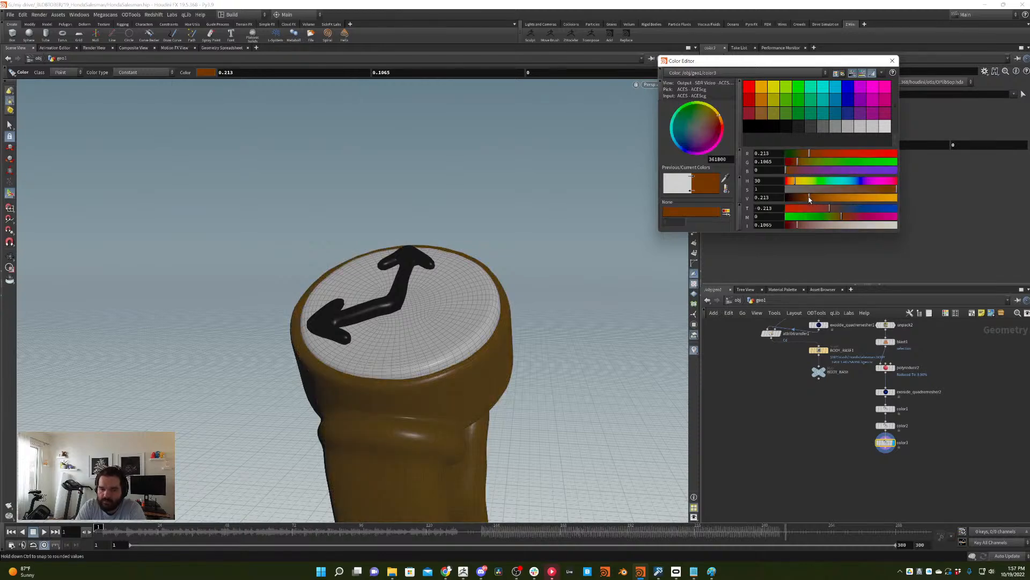
{"action": "left_click", "coordinate": [850, 198]}
{"action": "left_click", "coordinate": [878, 189]}
{"action": "key", "text": "ctrl+z"}
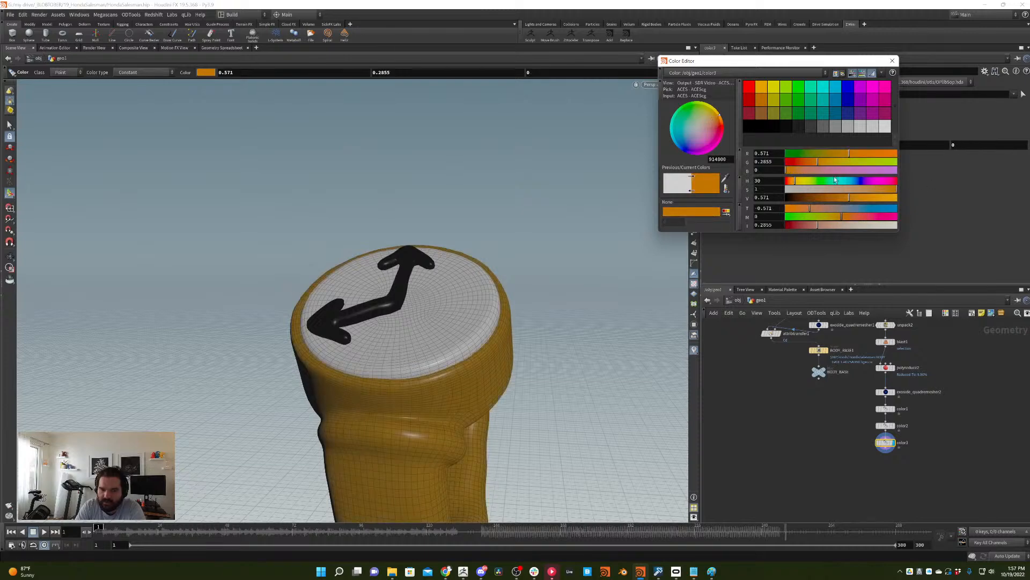
{"action": "left_click_drag", "start_coordinate": [805, 161], "coordinate": [870, 155]}
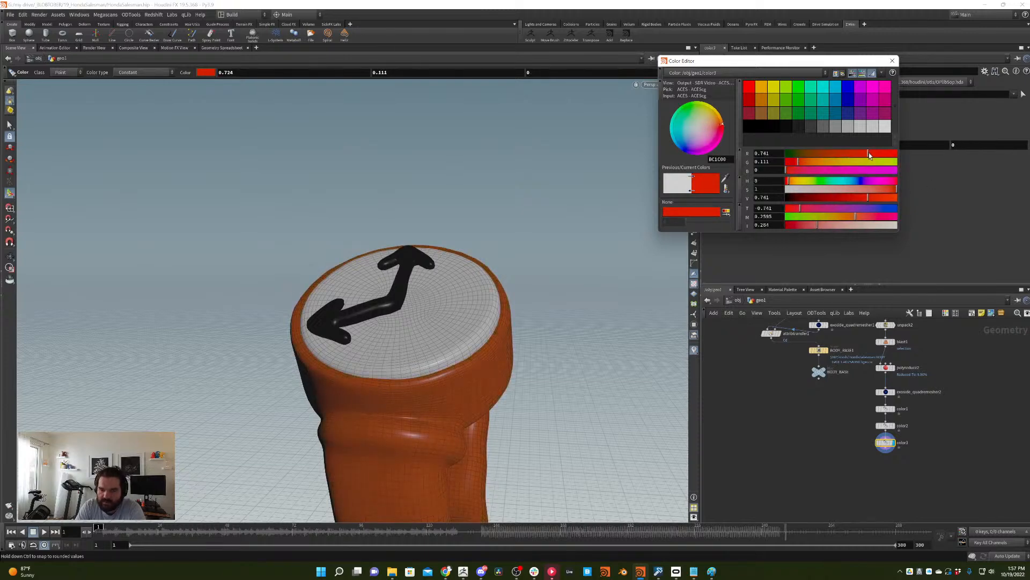
{"action": "left_click_drag", "start_coordinate": [863, 198], "coordinate": [828, 202]}
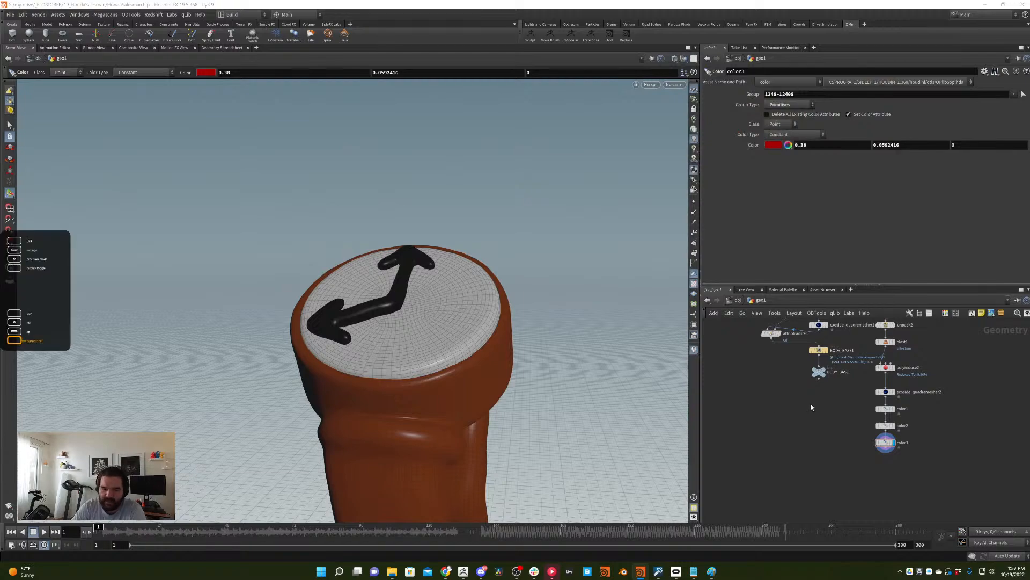
- Select the ring beside the watch and add a Color node limited to its primitives
{"action": "scroll", "coordinate": [476, 340], "scroll_direction": "down", "scroll_amount": 10}
{"action": "left_click", "coordinate": [8, 125]}
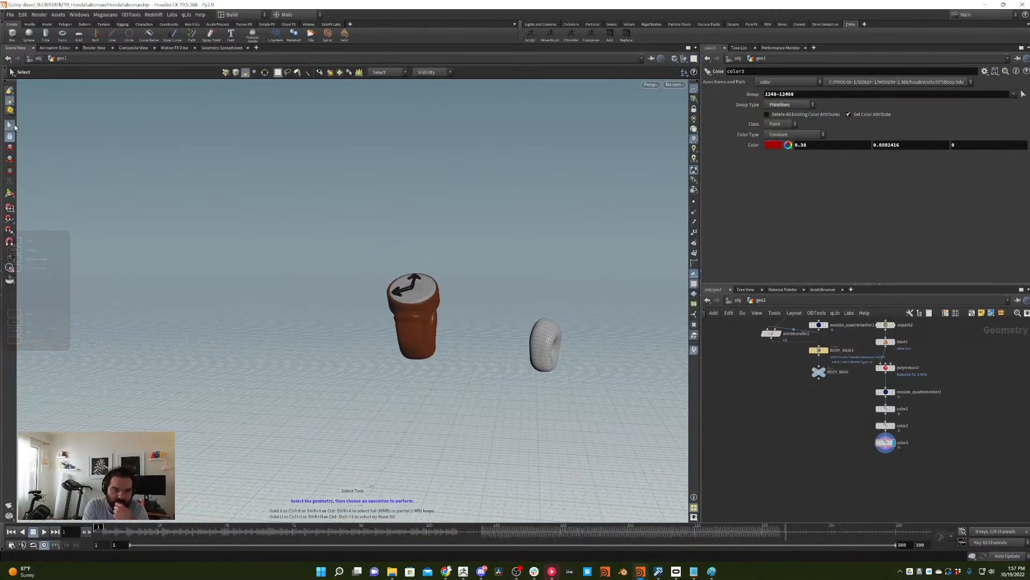
{"action": "left_click_drag", "start_coordinate": [616, 290], "coordinate": [519, 378]}
{"action": "key", "text": "Tab"}
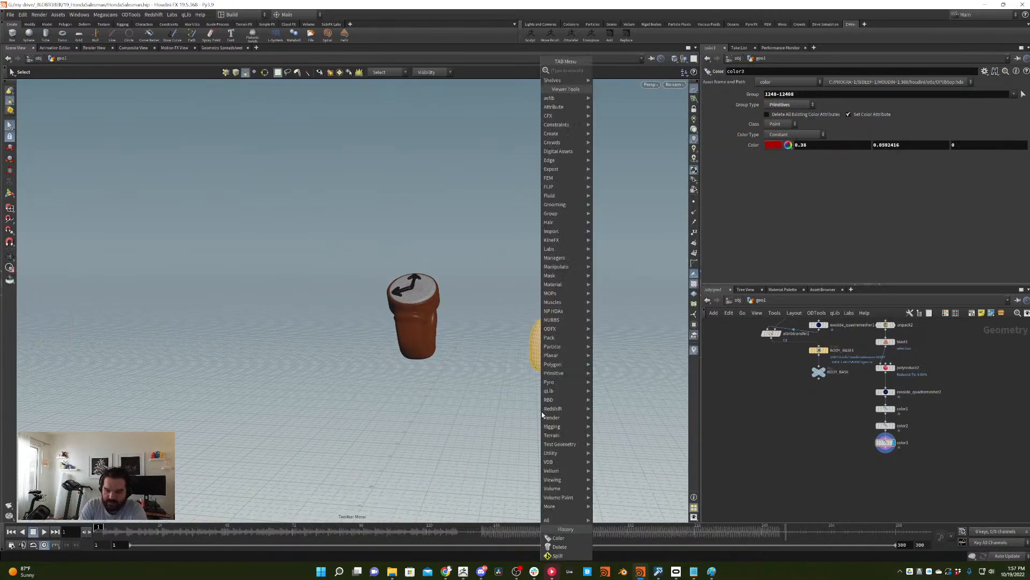
{"action": "type", "text": "color"}
{"action": "key", "text": "Return"}
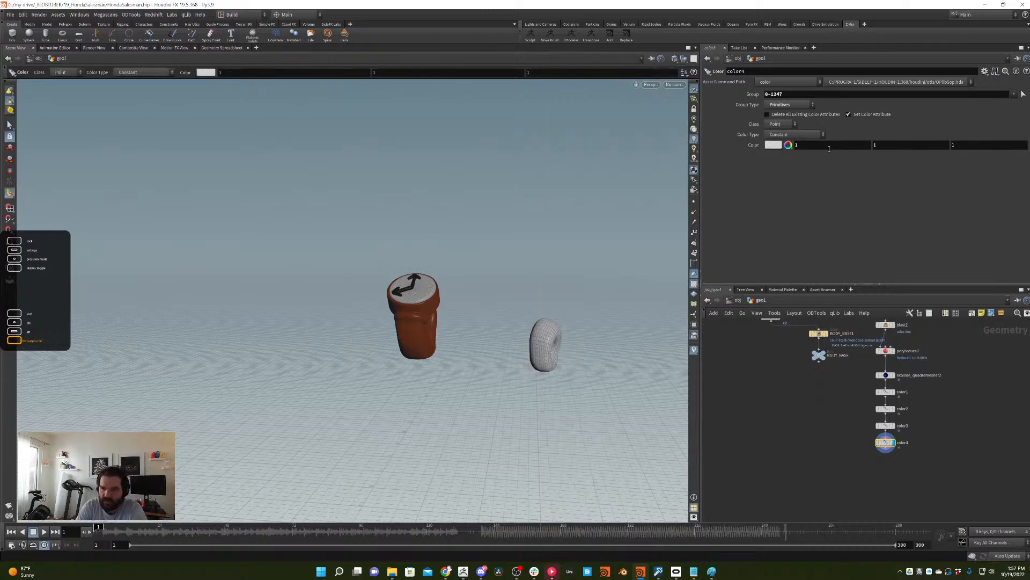
- Set the ring's color to golden orange with RGB values 1, 0.5, 0
{"action": "left_click", "coordinate": [772, 146]}
{"action": "left_click", "coordinate": [771, 86]}
{"action": "left_click", "coordinate": [759, 88]}
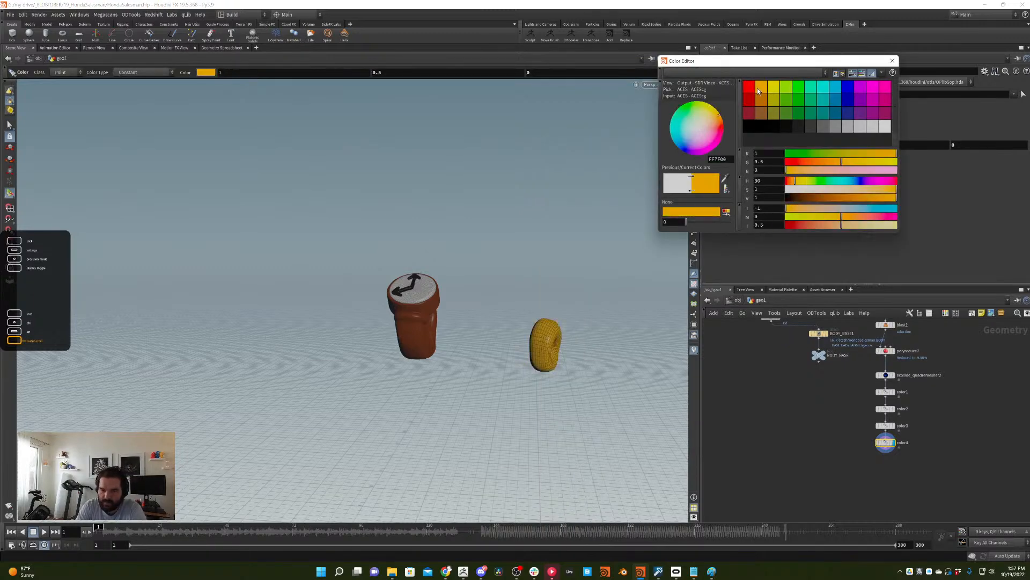
{"action": "left_click", "coordinate": [758, 99]}
{"action": "left_click", "coordinate": [775, 100]}
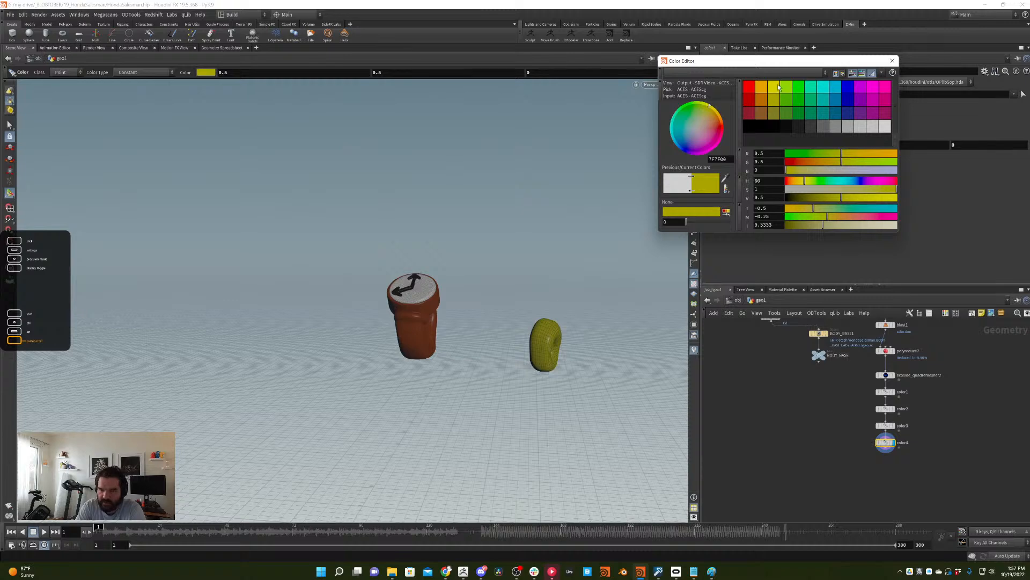
{"action": "left_click", "coordinate": [777, 85]}
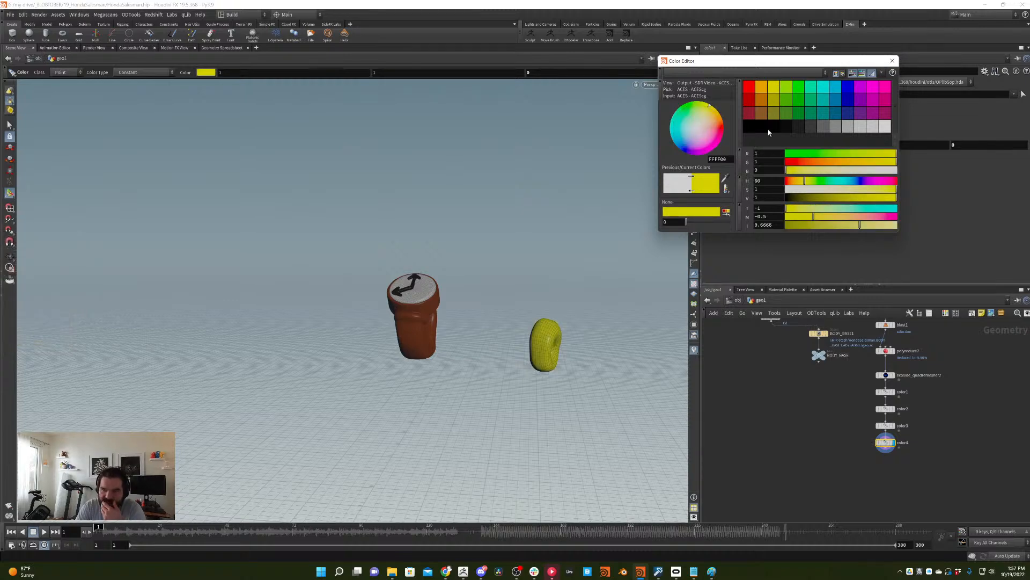
{"action": "left_click", "coordinate": [762, 88]}
{"action": "left_click", "coordinate": [891, 63]}
{"action": "scroll", "coordinate": [912, 448], "scroll_direction": "up", "scroll_amount": 3}
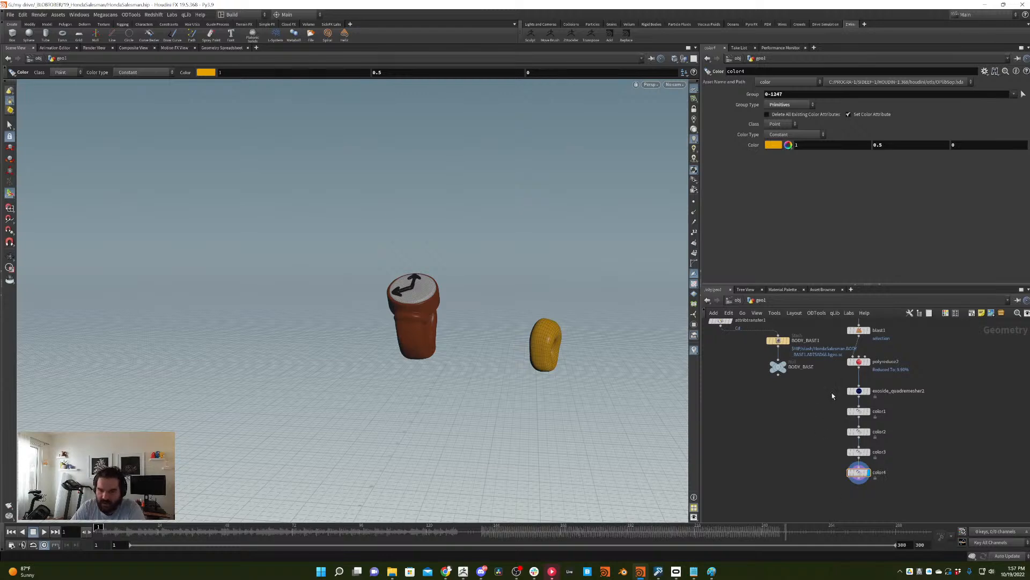
- Add a Stash node fed by the ring's Color node, align it beneath that node, and display it
{"action": "key", "text": "Tab"}
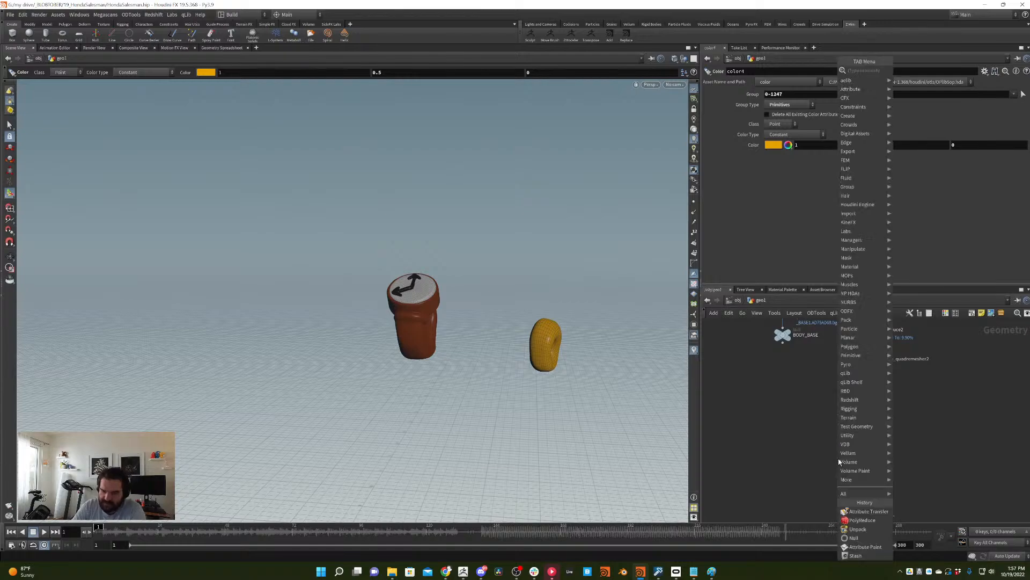
{"action": "key", "text": "Escape"}
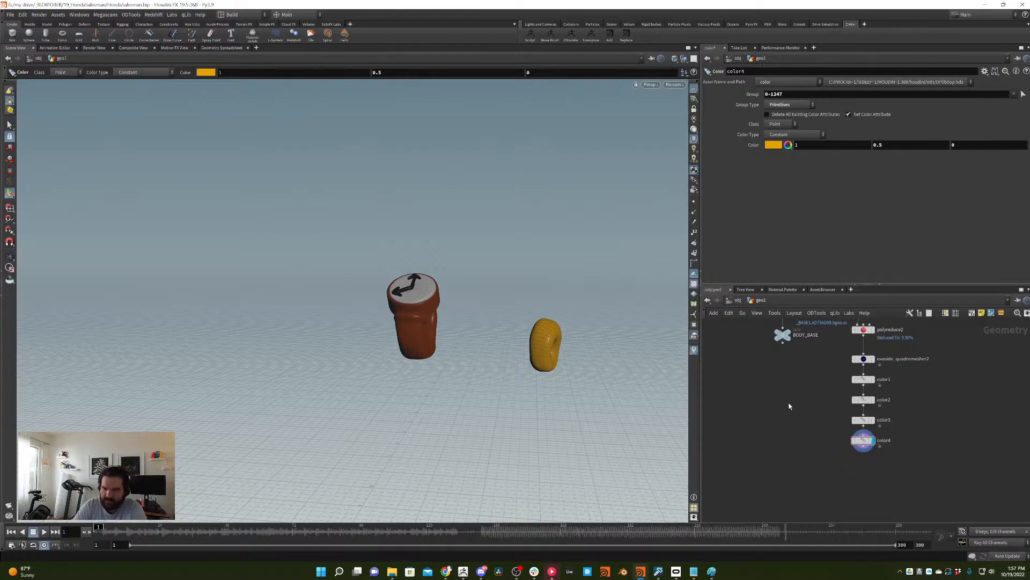
{"action": "key", "text": "Tab"}
{"action": "type", "text": "stash"}
{"action": "key", "text": "Return"}
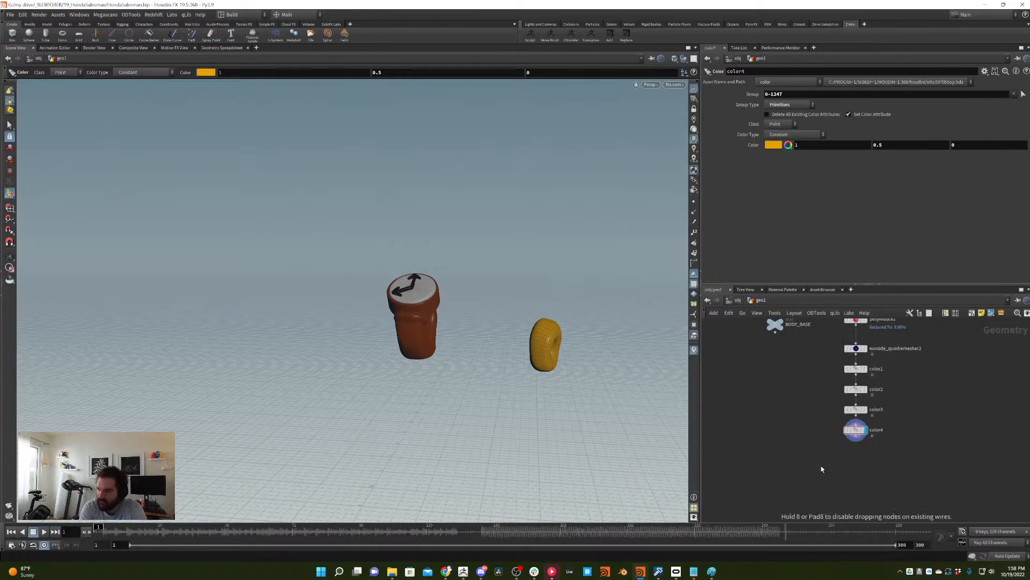
{"action": "left_click", "coordinate": [820, 465]}
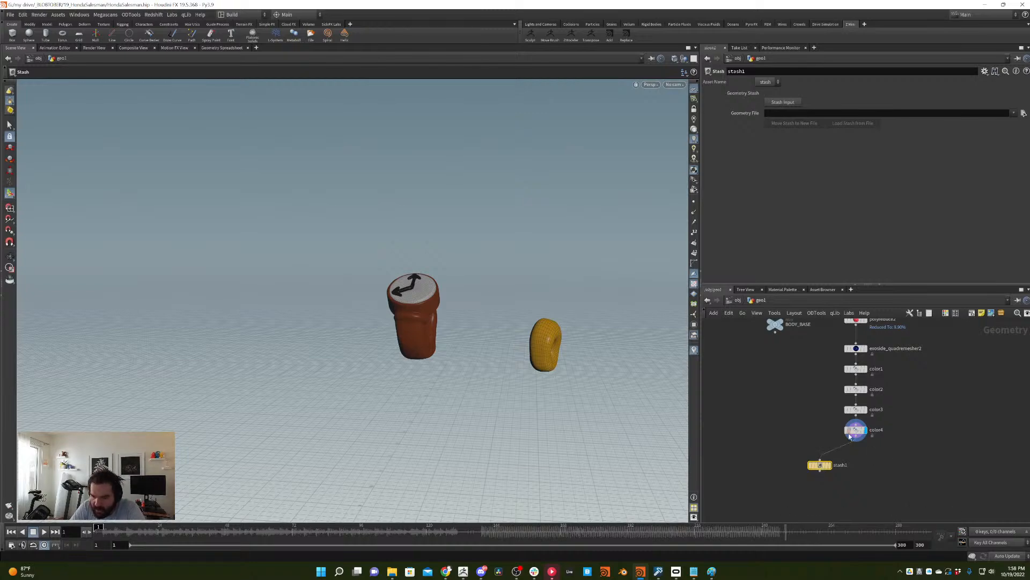
{"action": "left_click_drag", "start_coordinate": [820, 464], "coordinate": [858, 457]}
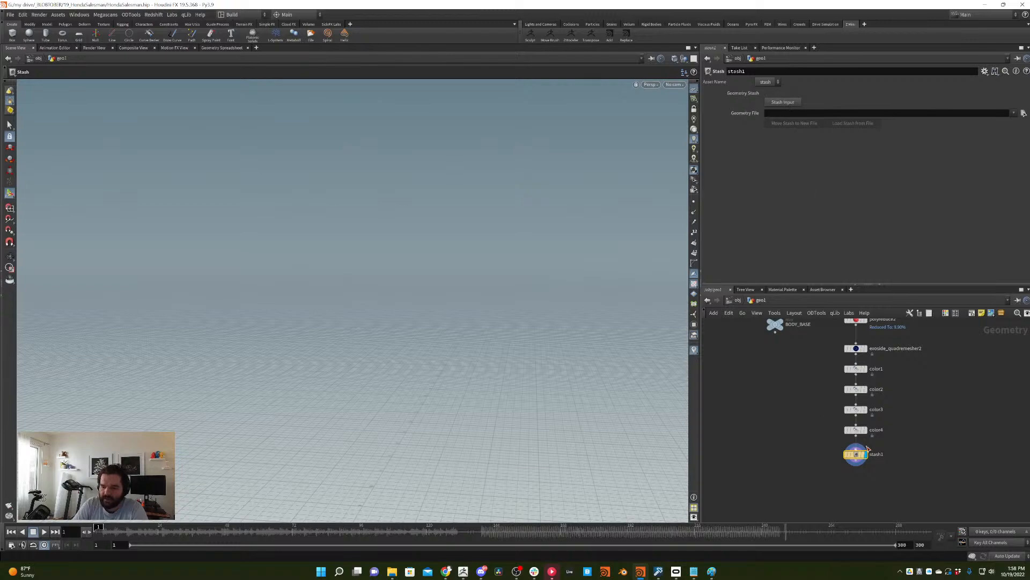
- Rename the Stash node to ring_and_watch, stash its input geometry, and move the stash to a new file
{"action": "double_click", "coordinate": [861, 455]}
{"action": "type", "text": "ring_and_watch"}
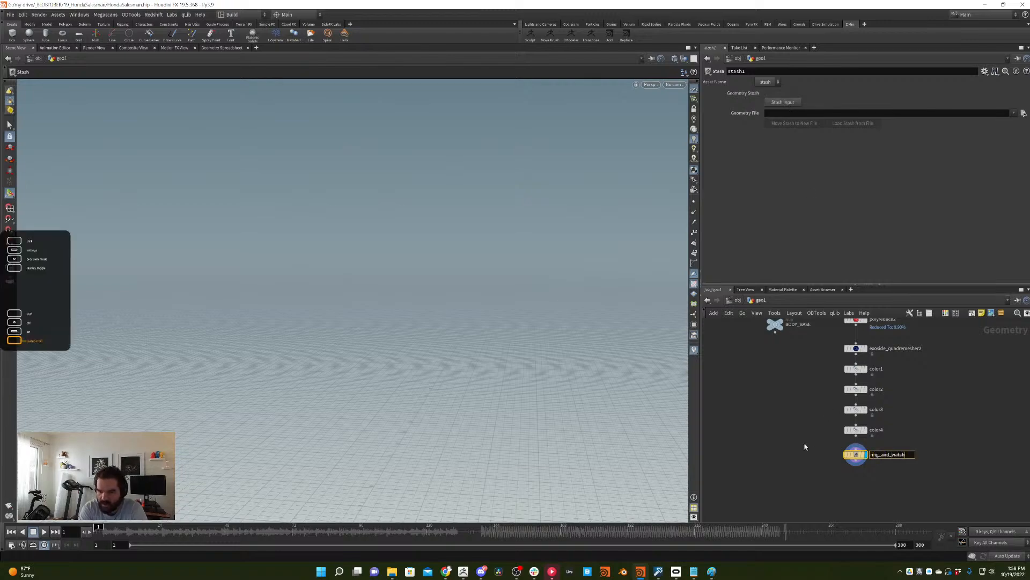
{"action": "key", "text": "Return"}
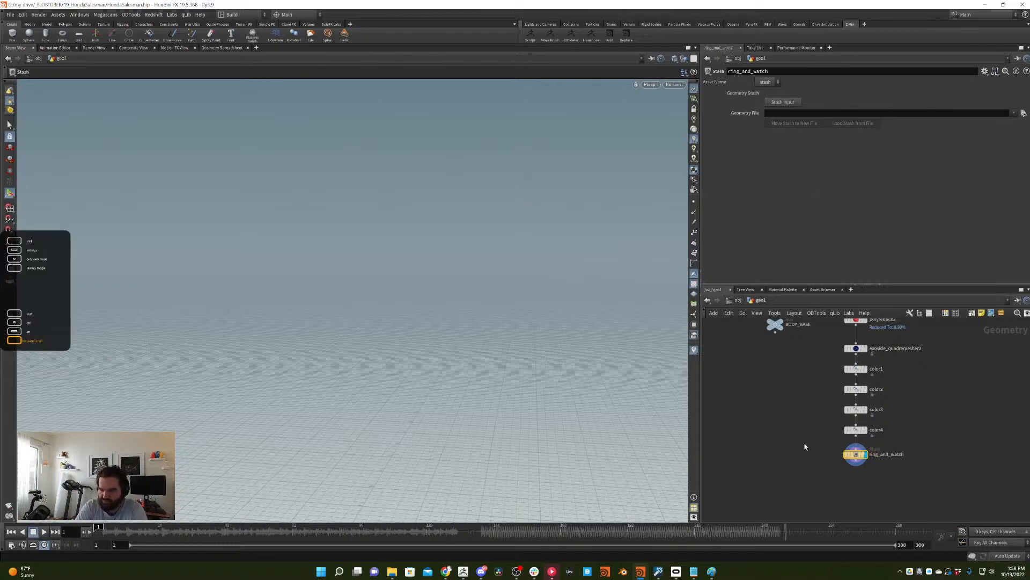
{"action": "left_click", "coordinate": [782, 102]}
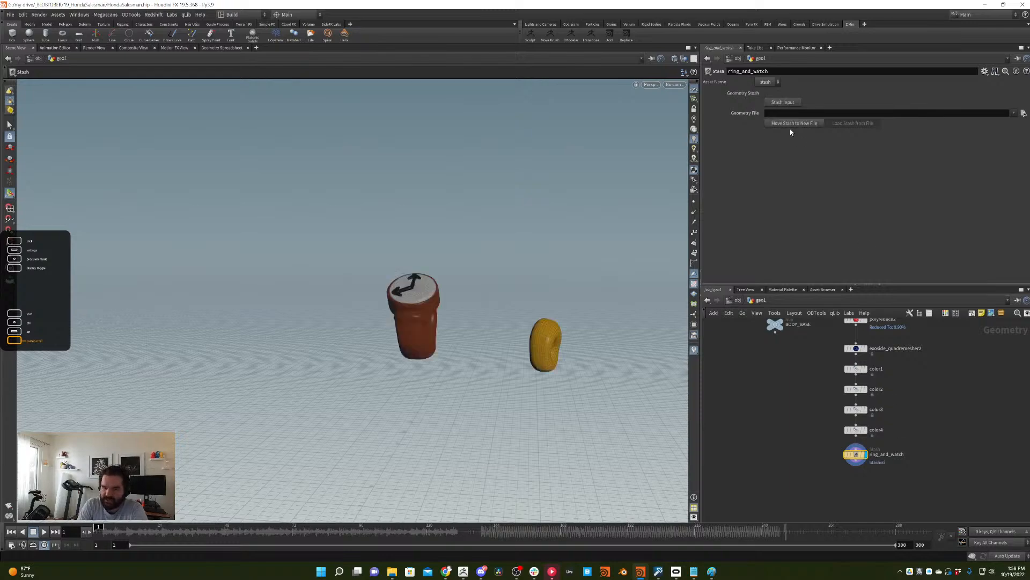
{"action": "scroll", "coordinate": [922, 408], "scroll_direction": "down", "scroll_amount": 1}
- Rename the Null node under the body stash to BODY_BASE_OUT
{"action": "scroll", "coordinate": [922, 407], "scroll_direction": "down", "scroll_amount": 3}
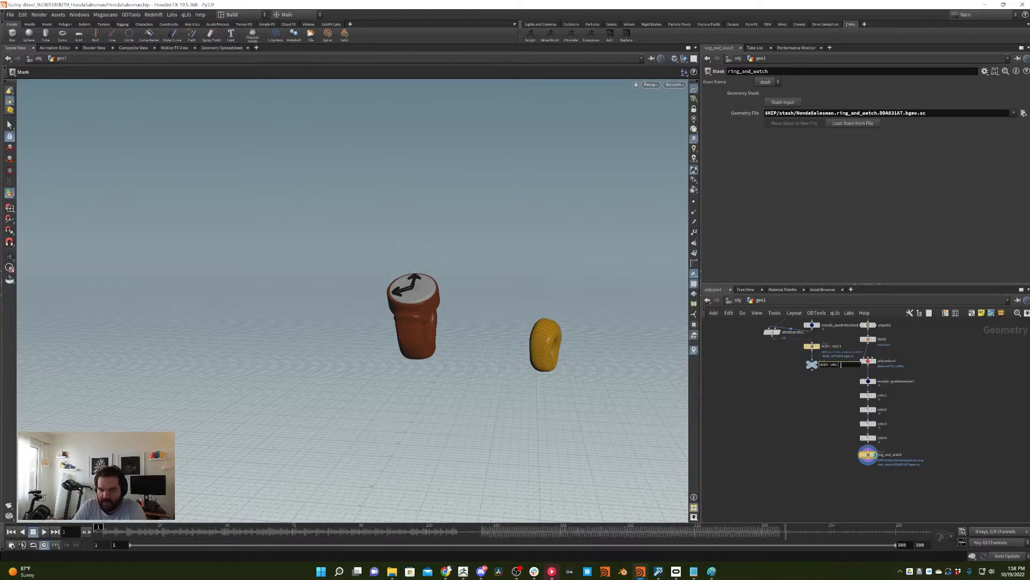
{"action": "type", "text": "OUT"}
{"action": "key", "text": "Return"}
- Duplicate the BODY_BASE_OUT null beneath the ring_and_watch stash and rename the copy RING_AND_WATCH_OUT
{"action": "key", "text": "ctrl+c"}
{"action": "key", "text": "ctrl+v"}
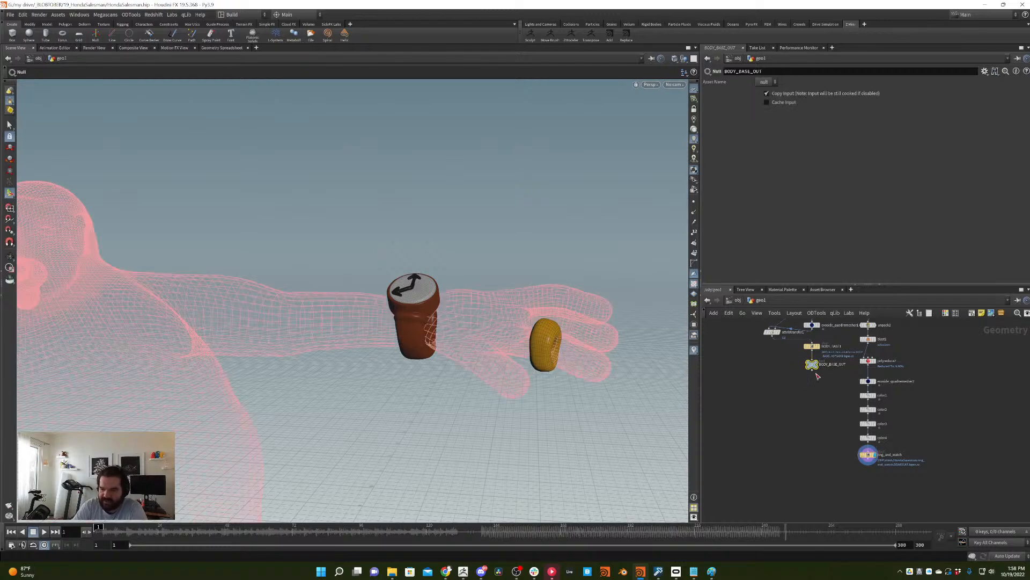
{"action": "left_click_drag", "start_coordinate": [840, 475], "coordinate": [861, 475]}
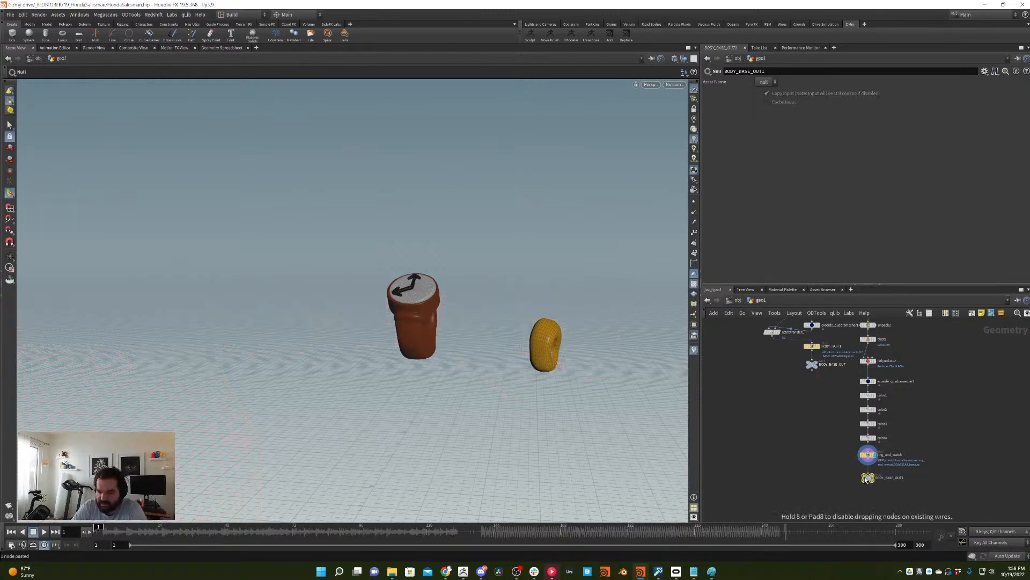
{"action": "double_click", "coordinate": [891, 478]}
{"action": "type", "text": "B"}
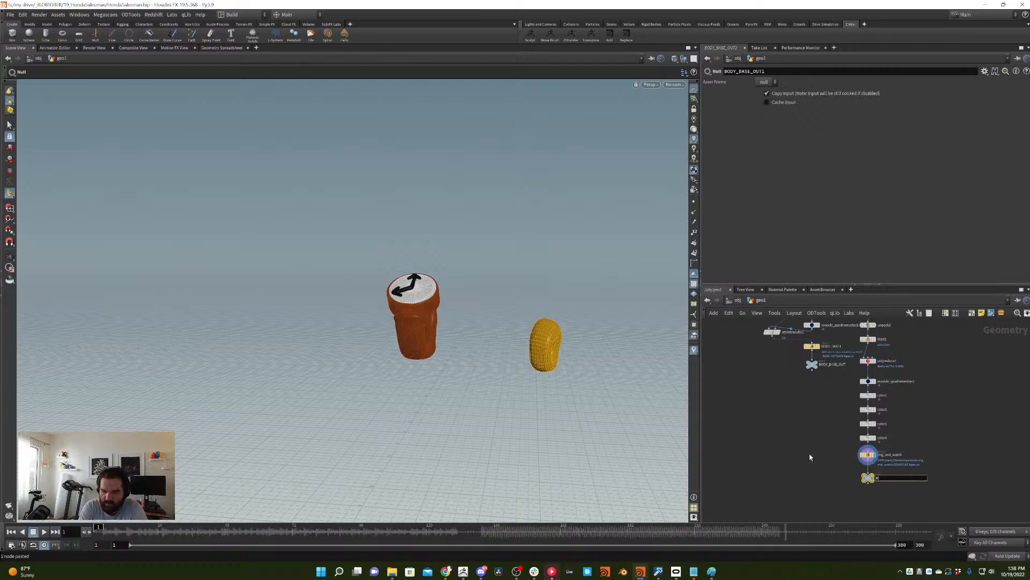
{"action": "type", "text": "ING_AND_WATCH_OUT"}
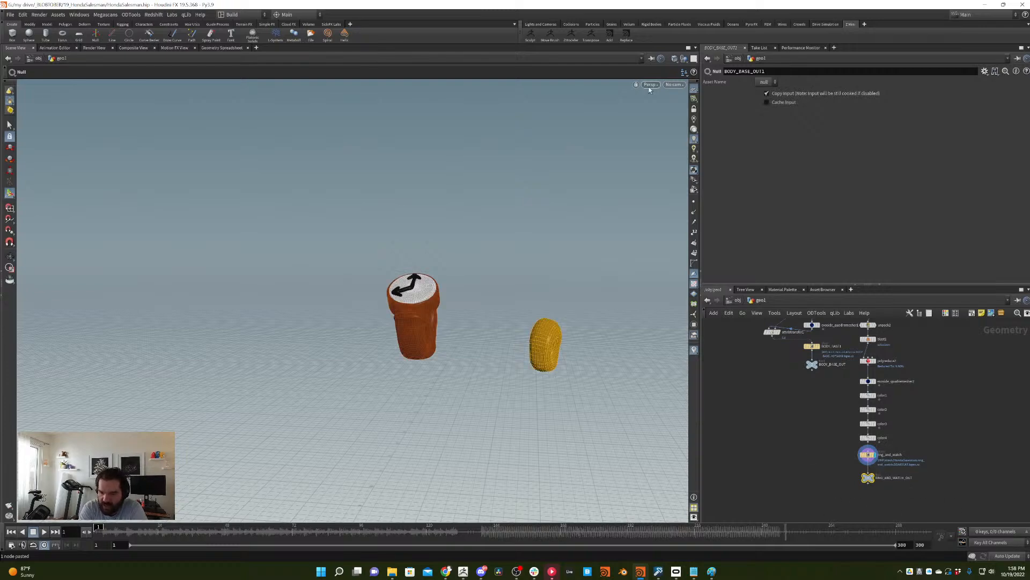
{"action": "key", "text": "Return"}
- Add a Null node to the second output of the ring-and-watch Split node and display it
{"action": "middle_click_drag", "start_coordinate": [915, 407], "coordinate": [861, 421]}
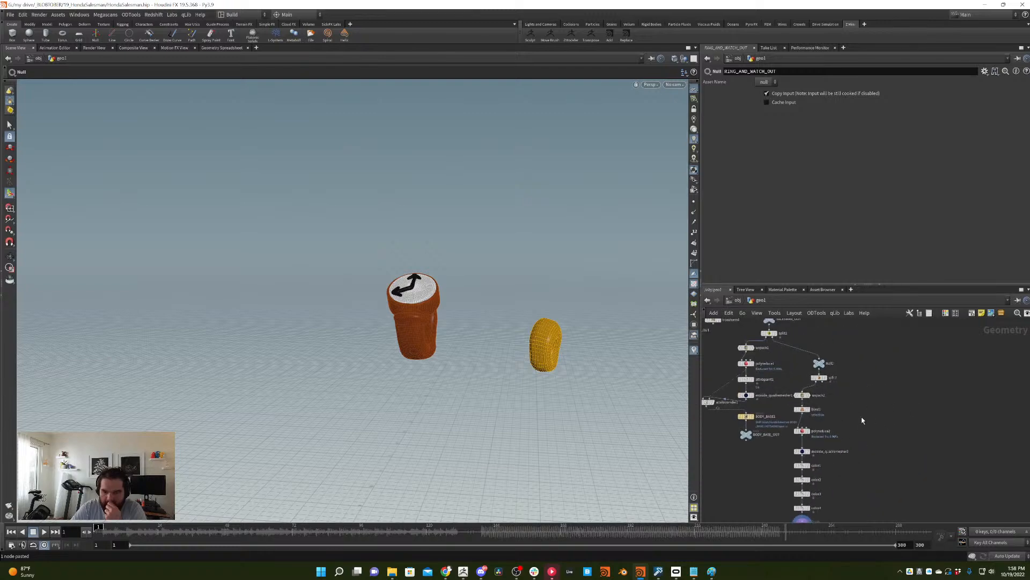
{"action": "key", "text": "Tab"}
{"action": "type", "text": "nul"}
{"action": "key", "text": "Return"}
{"action": "left_click", "coordinate": [886, 417]}
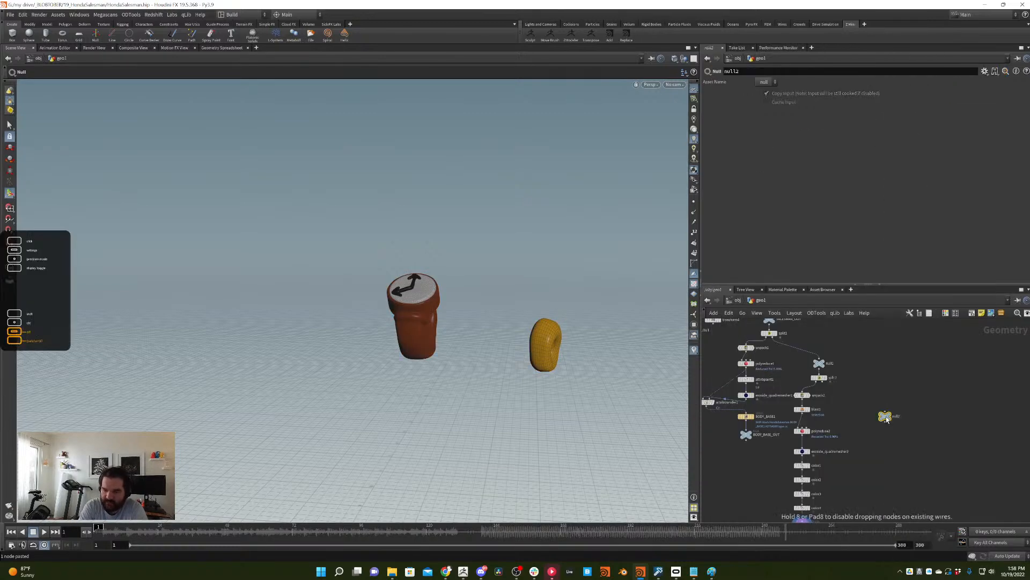
{"action": "key", "text": "r"}
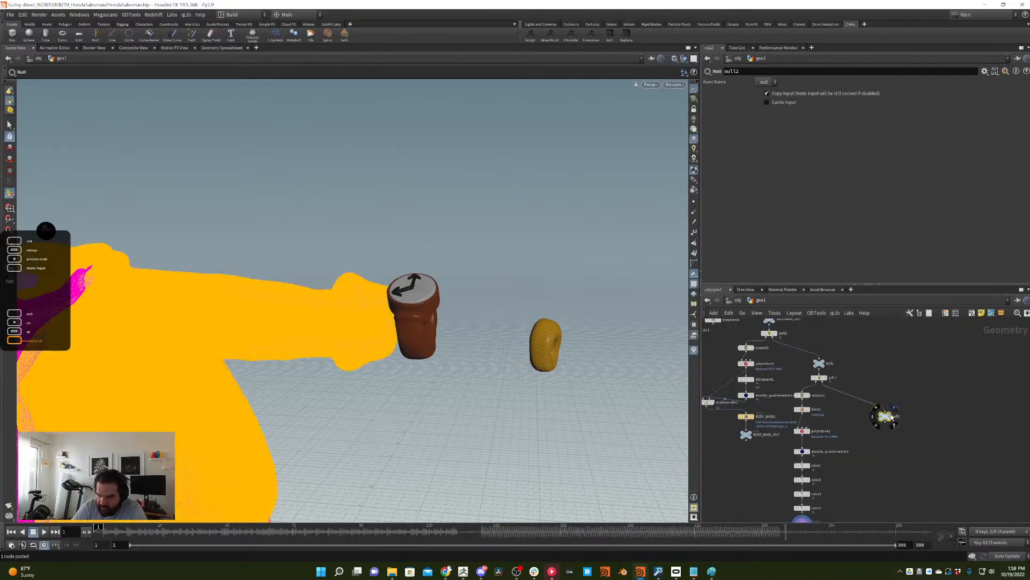
- Select the eyes above the jacket collar and separate them from the remaining geometry with a Split node
{"action": "left_click_drag", "start_coordinate": [477, 261], "coordinate": [548, 240]}
{"action": "right_click_drag", "start_coordinate": [548, 241], "coordinate": [457, 315]}
{"action": "middle_click_drag", "start_coordinate": [457, 316], "coordinate": [466, 399]}
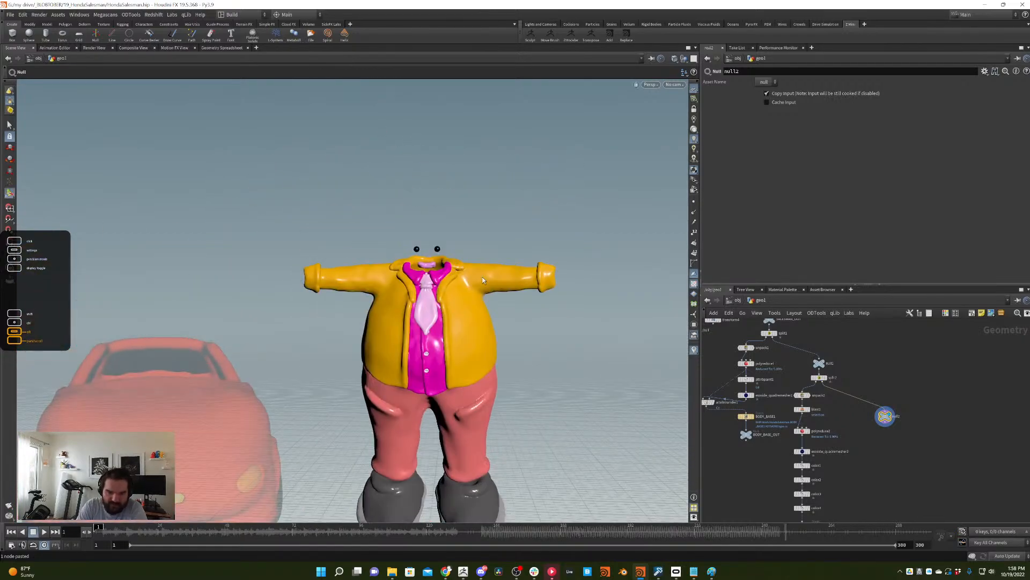
{"action": "key", "text": "s"}
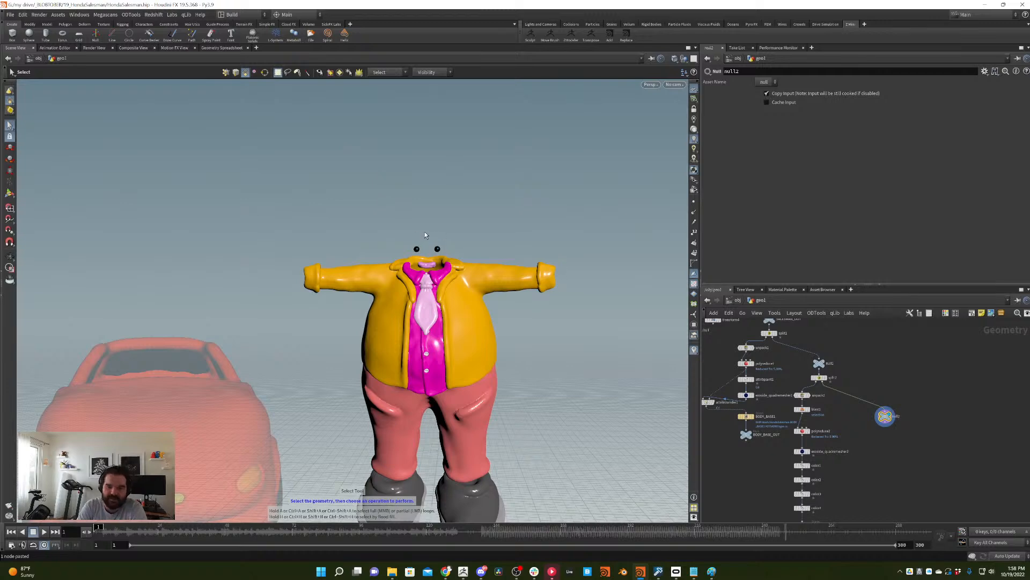
{"action": "key", "text": "Escape"}
{"action": "scroll", "coordinate": [558, 165], "scroll_direction": "up", "scroll_amount": 10}
{"action": "middle_click_drag", "start_coordinate": [458, 220], "coordinate": [461, 258]}
{"action": "key", "text": "s"}
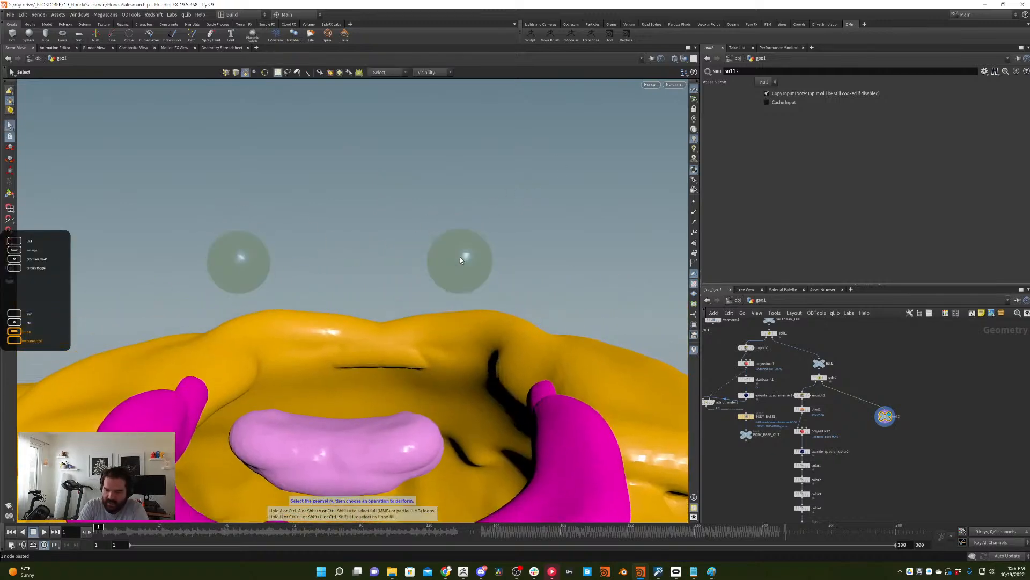
{"action": "left_click", "coordinate": [459, 260]}
{"action": "key", "text": "Tab"}
{"action": "type", "text": "split"}
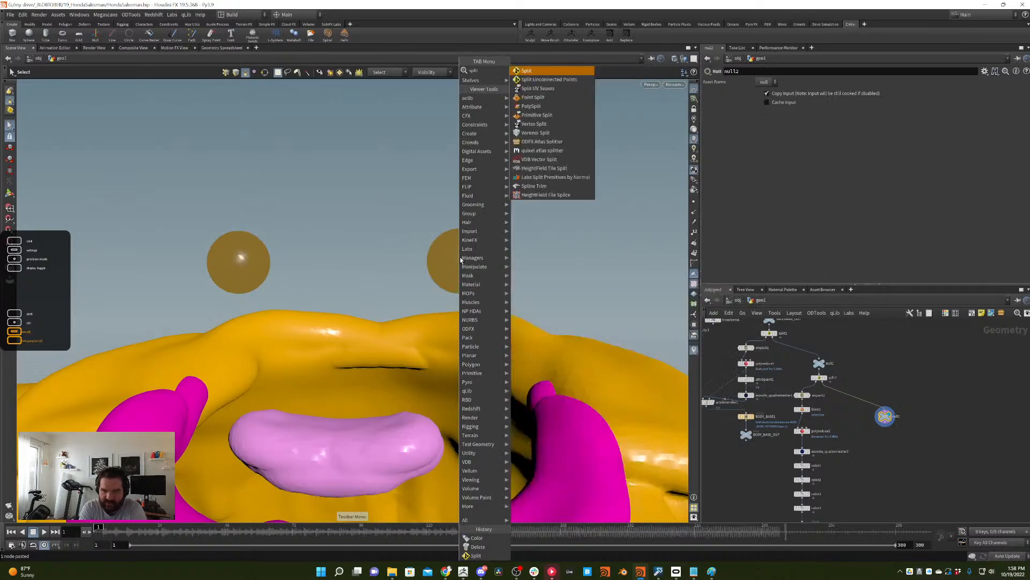
{"action": "key", "text": "Return"}
- Add an Unpack node beneath the eyes' Split node
{"action": "scroll", "coordinate": [886, 441], "scroll_direction": "up", "scroll_amount": 3}
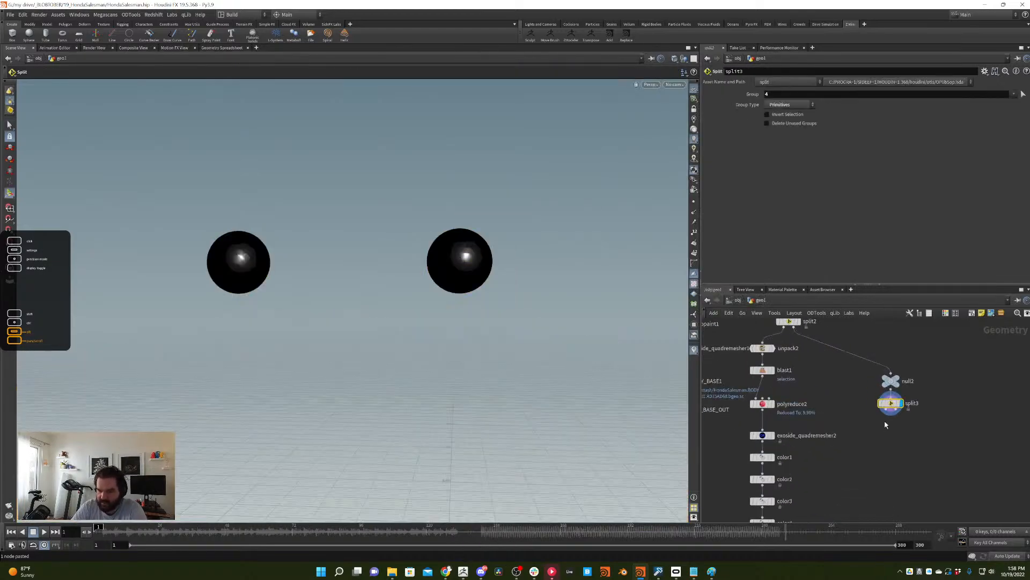
{"action": "key", "text": "Tab"}
{"action": "type", "text": "unpack"}
{"action": "key", "text": "Return"}
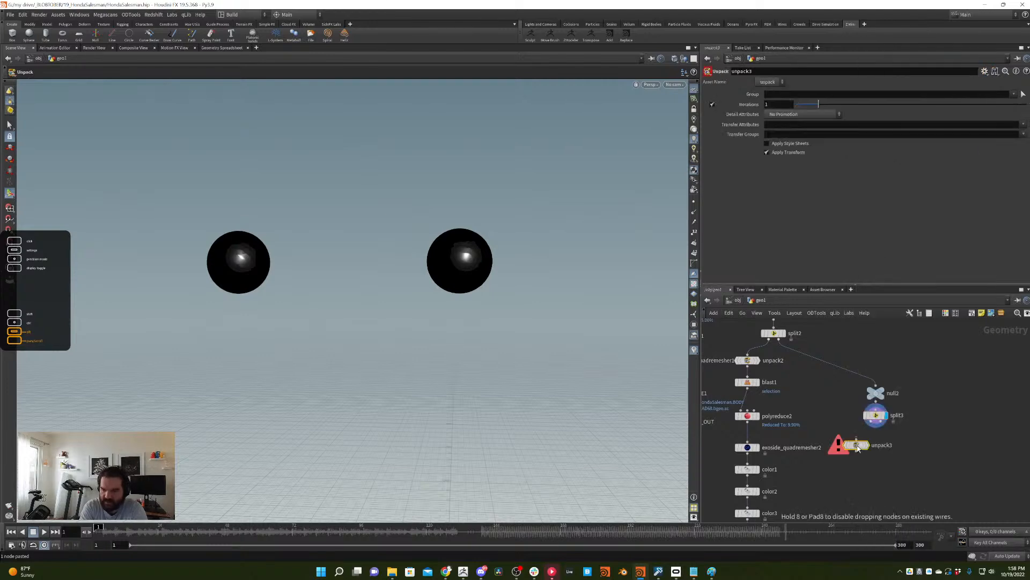
- Display the Unpack node's geometry in the branch below split3
{"action": "left_click", "coordinate": [867, 445]}
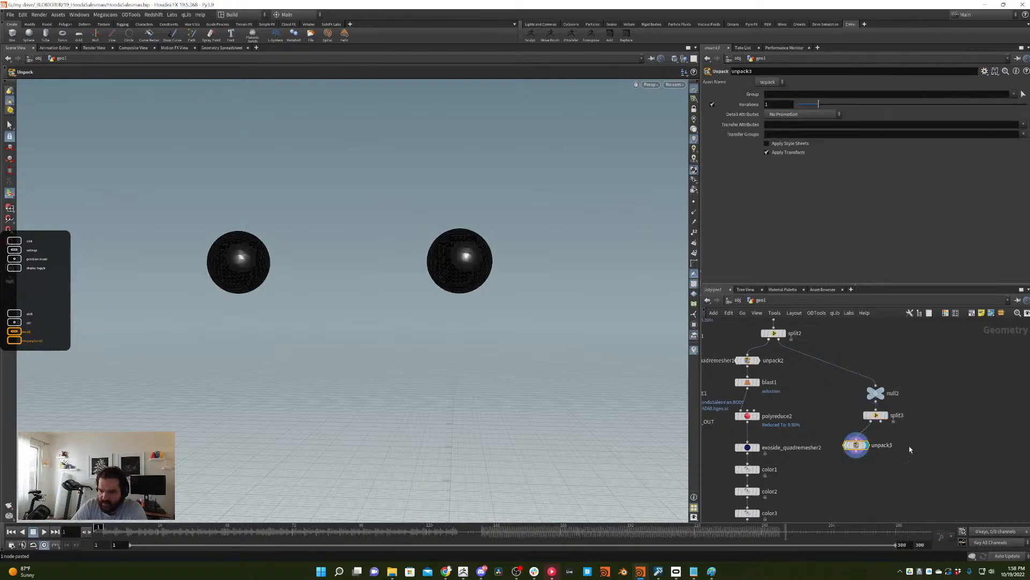
{"action": "middle_click_drag", "start_coordinate": [852, 496], "coordinate": [868, 446]}
{"action": "key", "text": "Tab"}
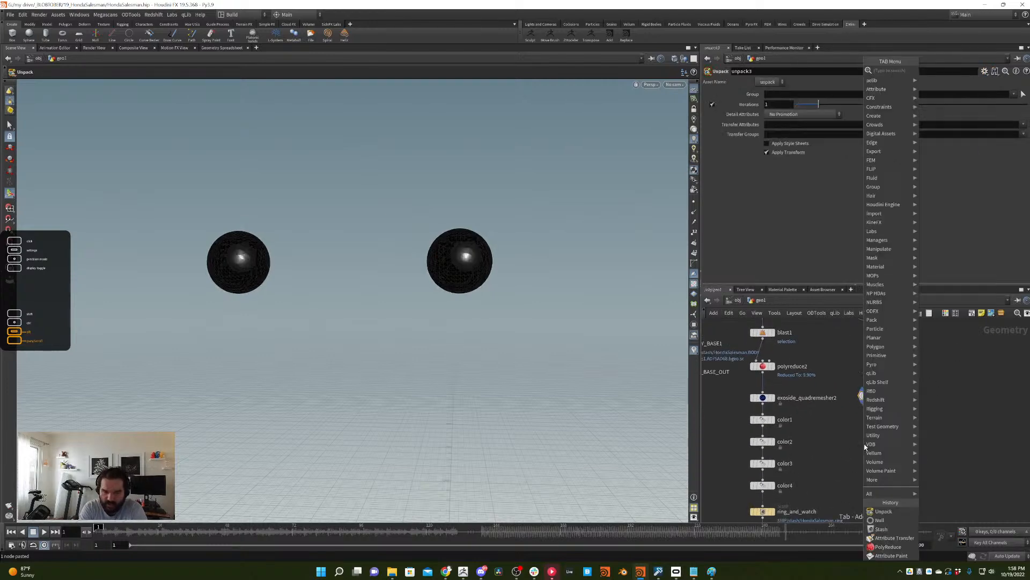
{"action": "type", "text": "quad"}
{"action": "key", "text": "BackSpace"}
{"action": "key", "text": "BackSpace"}
{"action": "key", "text": "BackSpace"}
{"action": "key", "text": "BackSpace"}
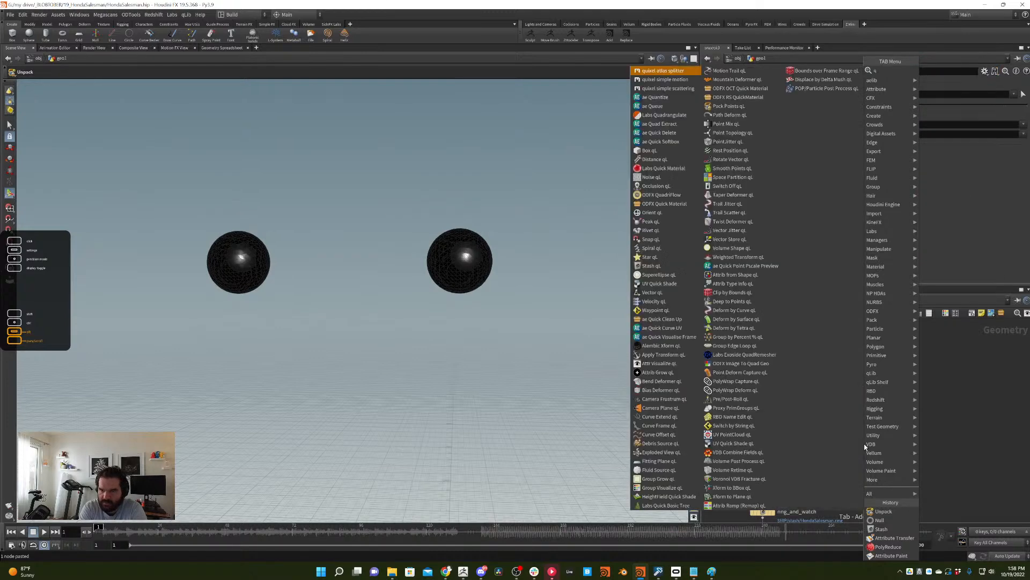
{"action": "type", "text": "quad"}
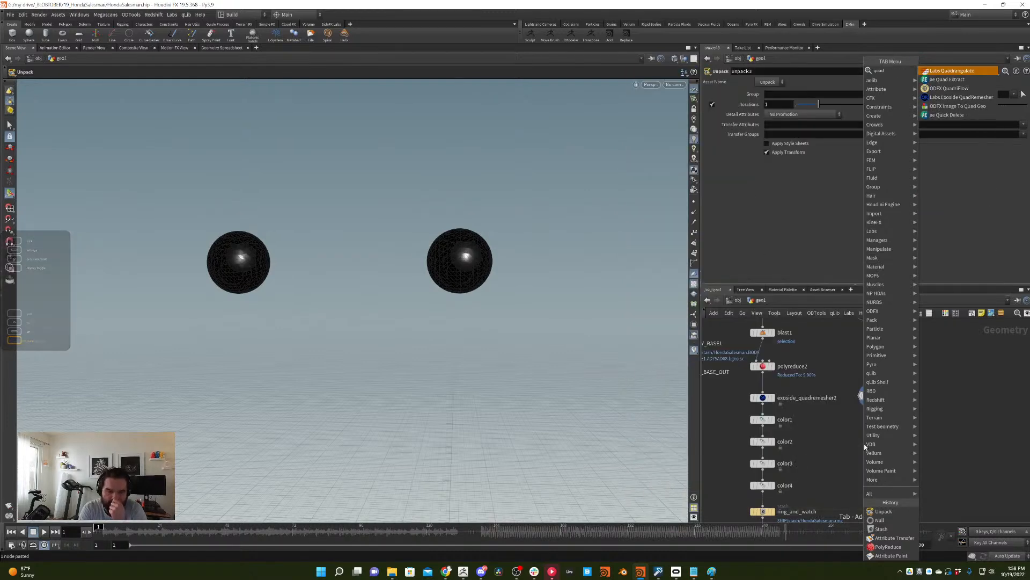
{"action": "key", "text": "Escape"}
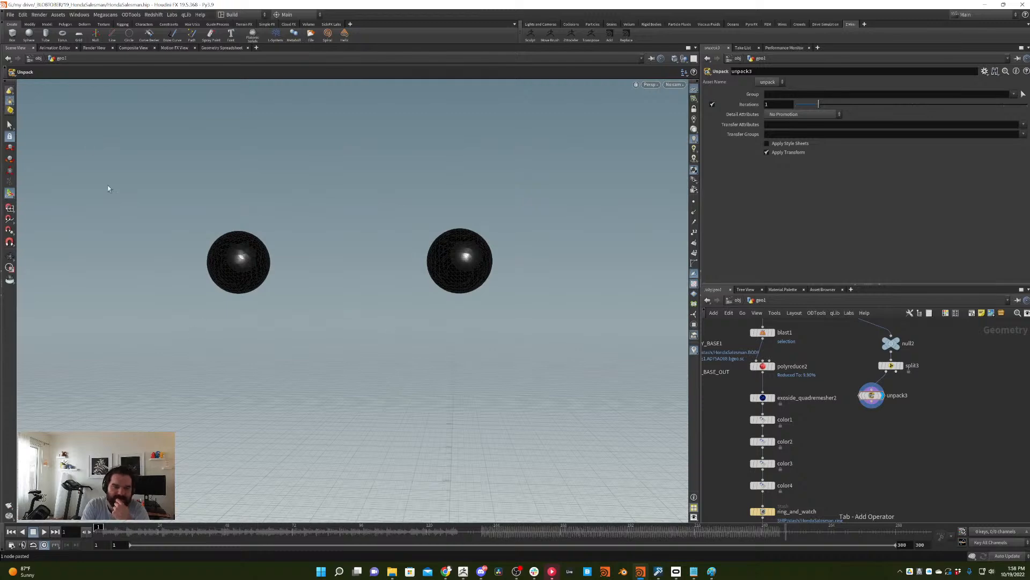
- Select all faces of the left eye sphere and delete them with a Blast after the Unpack node
{"action": "key", "text": "s"}
{"action": "left_click_drag", "start_coordinate": [350, 170], "coordinate": [167, 329]}
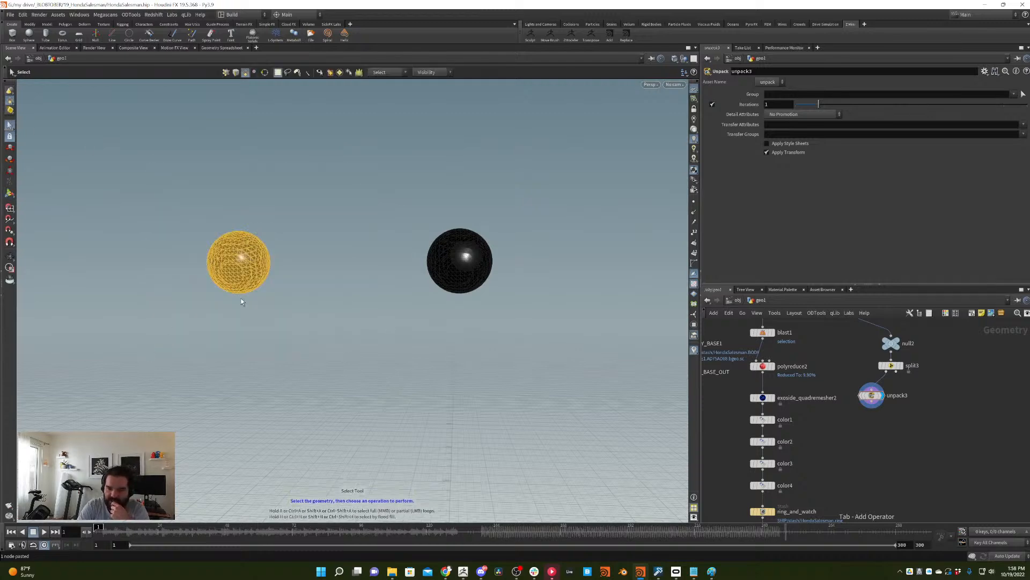
{"action": "key", "text": "Delete"}
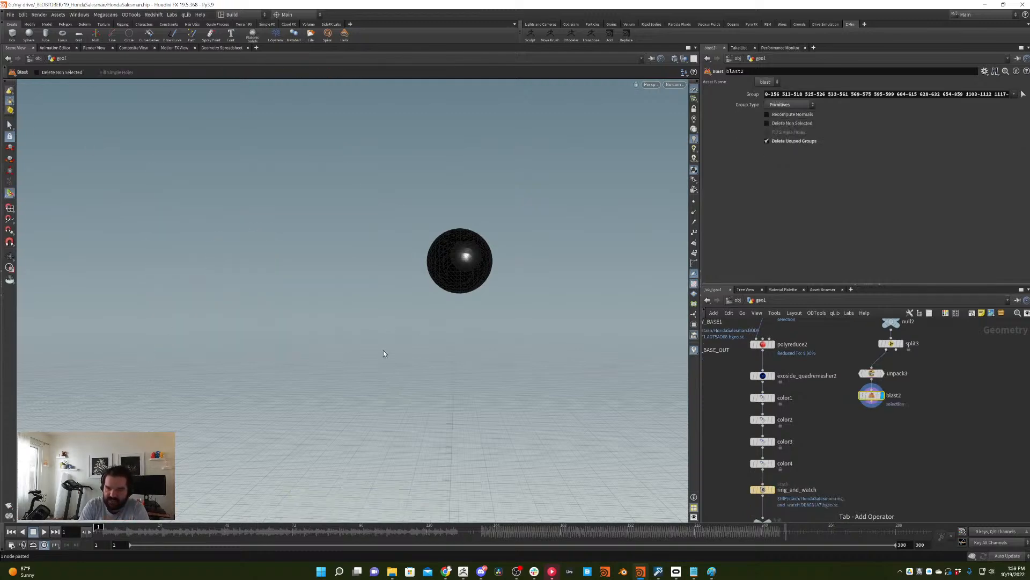
- Add a Sphere node beside the Blast node and frame the new sphere in view
{"action": "key", "text": "Tab"}
{"action": "type", "text": "sphere"}
{"action": "key", "text": "Return"}
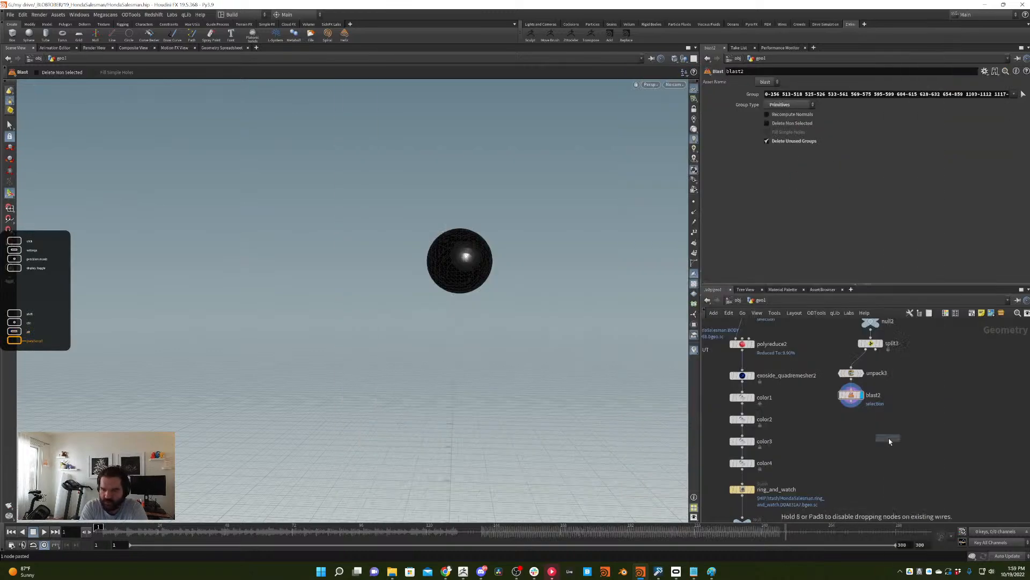
{"action": "left_click", "coordinate": [899, 437]}
{"action": "left_click_drag", "start_coordinate": [887, 438], "coordinate": [909, 401]}
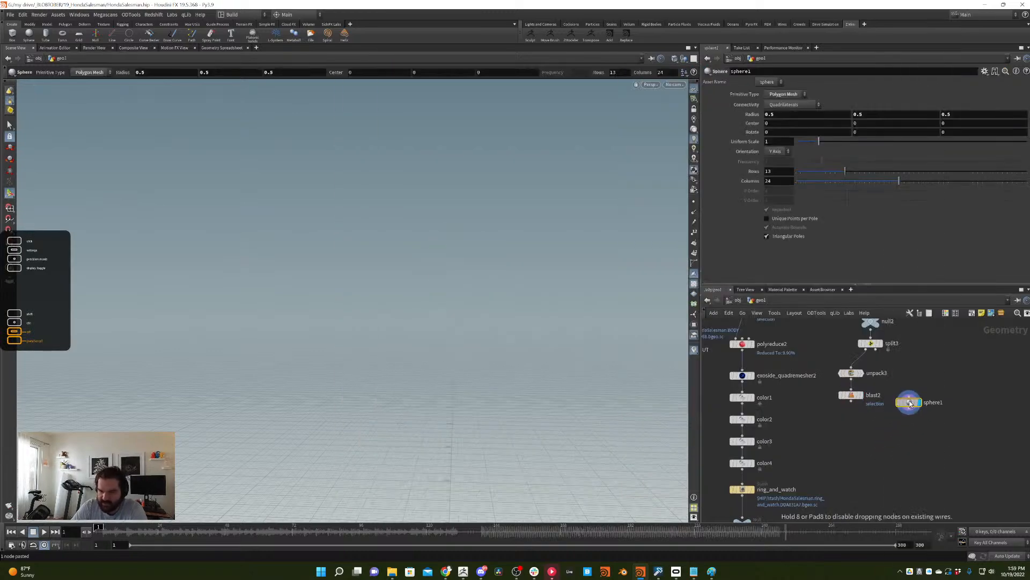
{"action": "key", "text": "Escape"}
{"action": "key", "text": "h"}
{"action": "key", "text": "Return"}
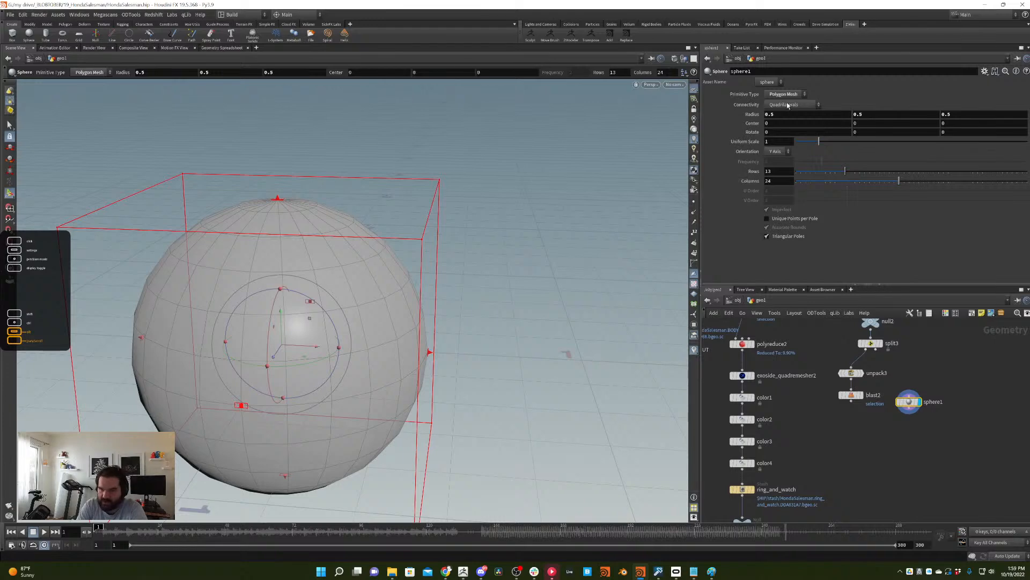
- Add a Color node connected directly below the new Sphere node and display it
{"action": "key", "text": "Tab"}
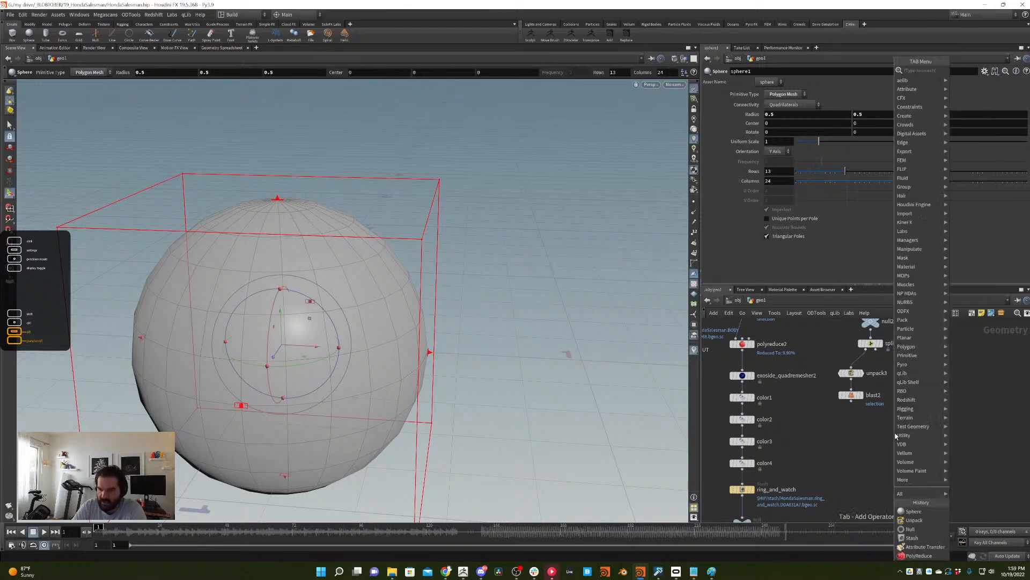
{"action": "type", "text": "color"}
{"action": "key", "text": "Return"}
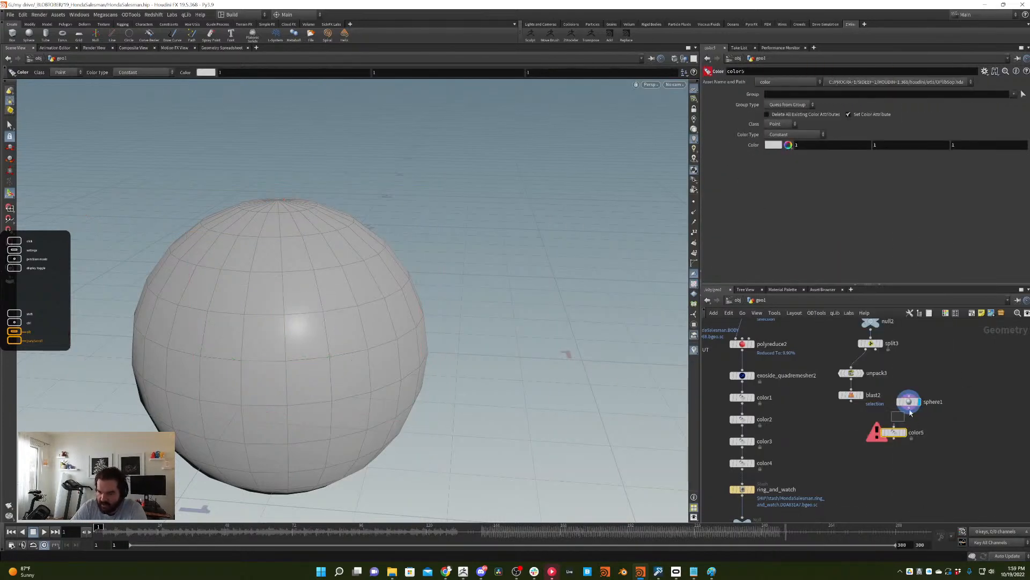
{"action": "mouse_move", "coordinate": [906, 437]}
{"action": "left_click_drag", "start_coordinate": [905, 438], "coordinate": [921, 433]}
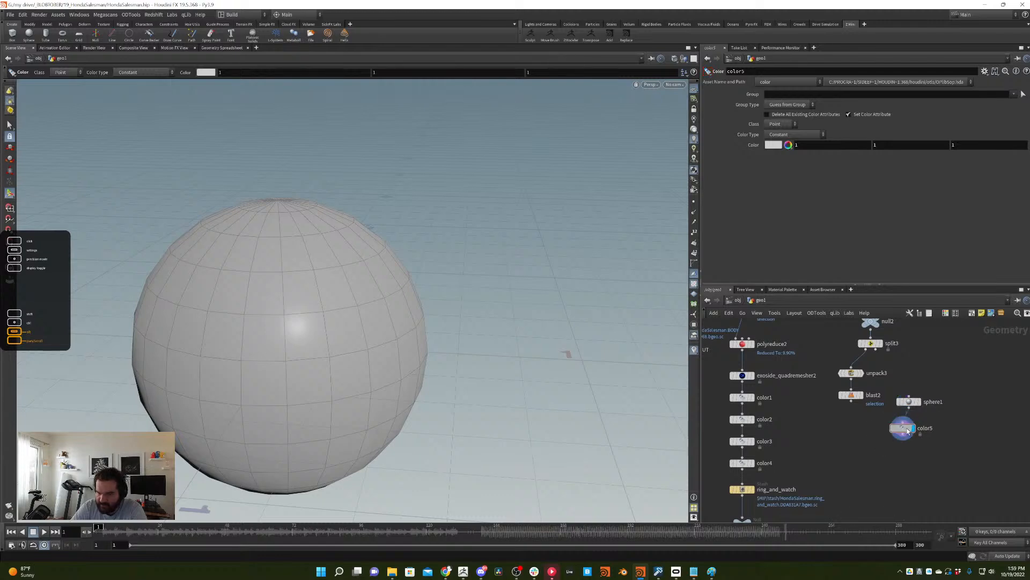
- Set the Color node under the sphere to black with values 0, 0, 0
{"action": "left_click", "coordinate": [822, 145]}
{"action": "type", "text": "0"}
{"action": "key", "text": "Tab"}
{"action": "key", "text": "Tab"}
{"action": "type", "text": "0"}
{"action": "key", "text": "Return"}
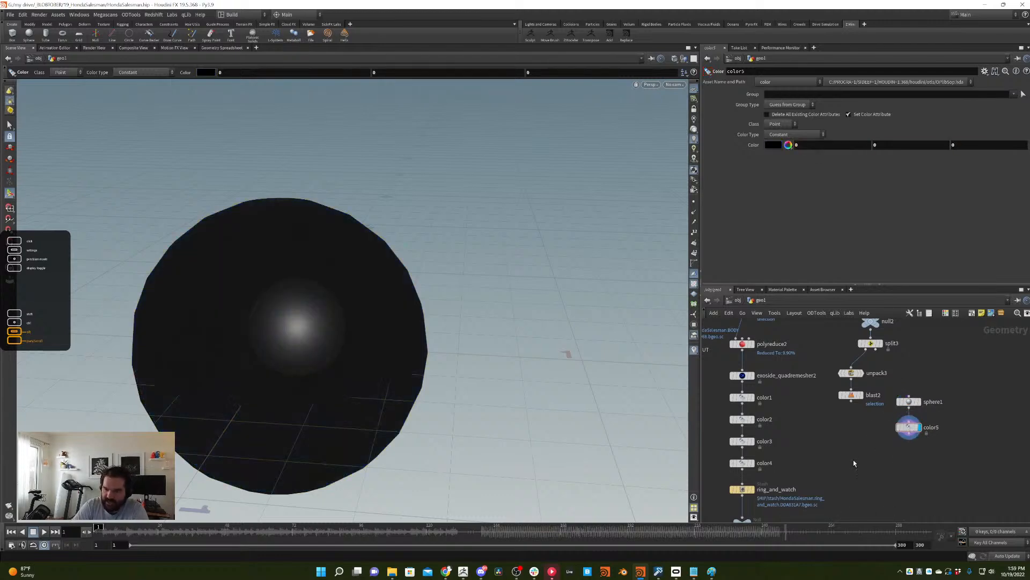
- Add and display a Match Size node, with the black sphere as first input and the blasted eye as second
{"action": "key", "text": "Tab"}
{"action": "type", "text": "match"}
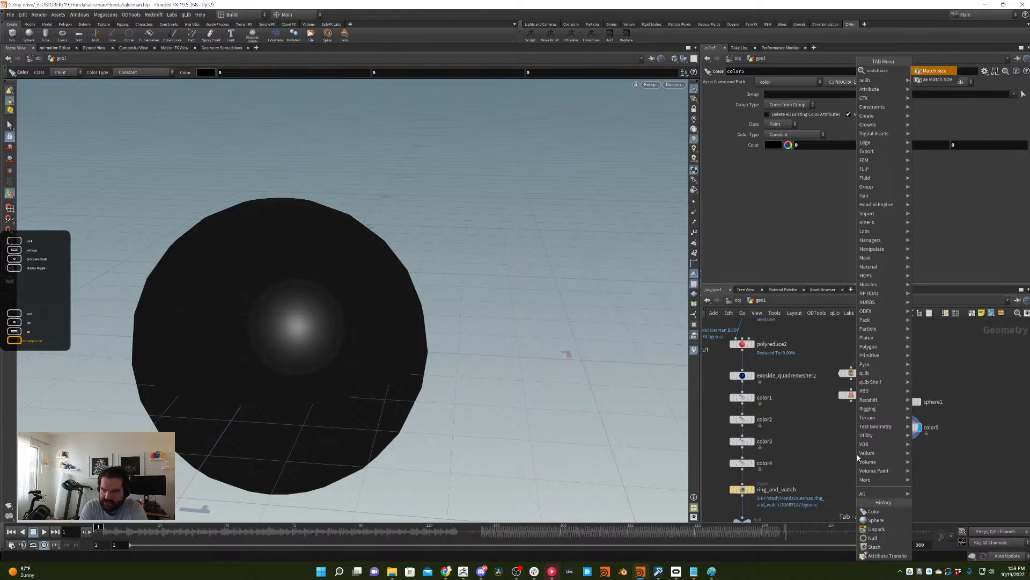
{"action": "key", "text": "Return"}
{"action": "left_click", "coordinate": [848, 454]}
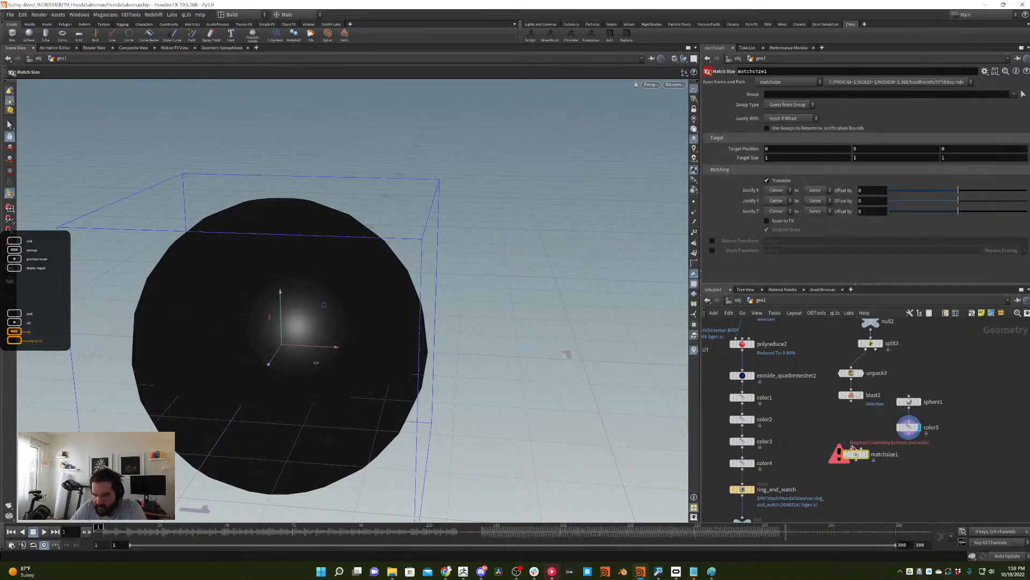
{"action": "left_click_drag", "start_coordinate": [852, 448], "coordinate": [852, 401]}
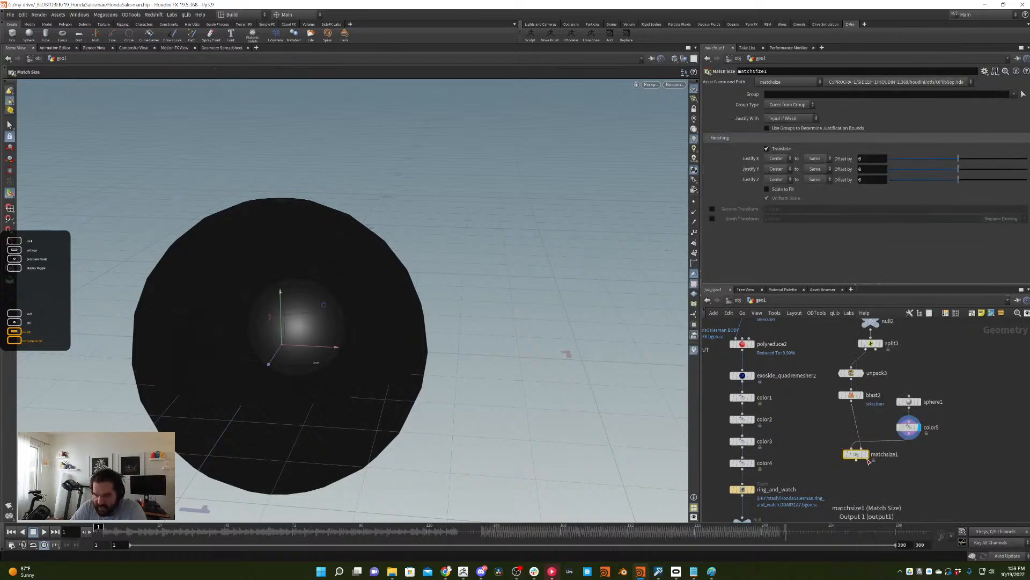
{"action": "left_click", "coordinate": [865, 455]}
{"action": "left_click_drag", "start_coordinate": [859, 456], "coordinate": [854, 429]}
{"action": "key", "text": "space+g"}
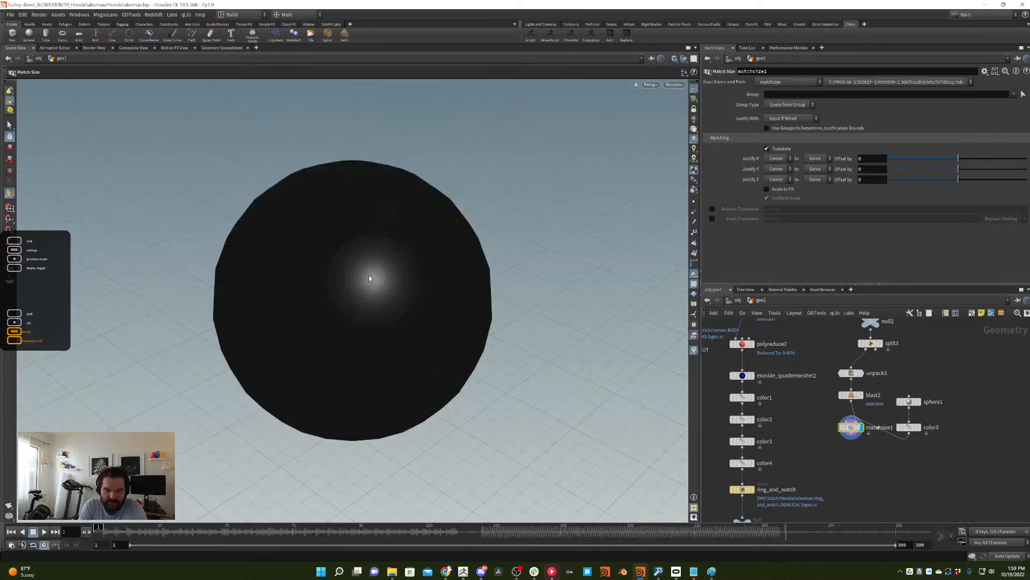
- Template the blasted eye for comparison and enable Scale to Fit on the Match Size node
{"action": "left_click_drag", "start_coordinate": [366, 255], "coordinate": [400, 241], "text": "alt"}
{"action": "right_click_drag", "start_coordinate": [401, 241], "coordinate": [188, 394], "text": "alt"}
{"action": "right_click_drag", "start_coordinate": [406, 243], "coordinate": [375, 273], "text": "alt"}
{"action": "left_click_drag", "start_coordinate": [399, 259], "coordinate": [408, 253], "text": "alt"}
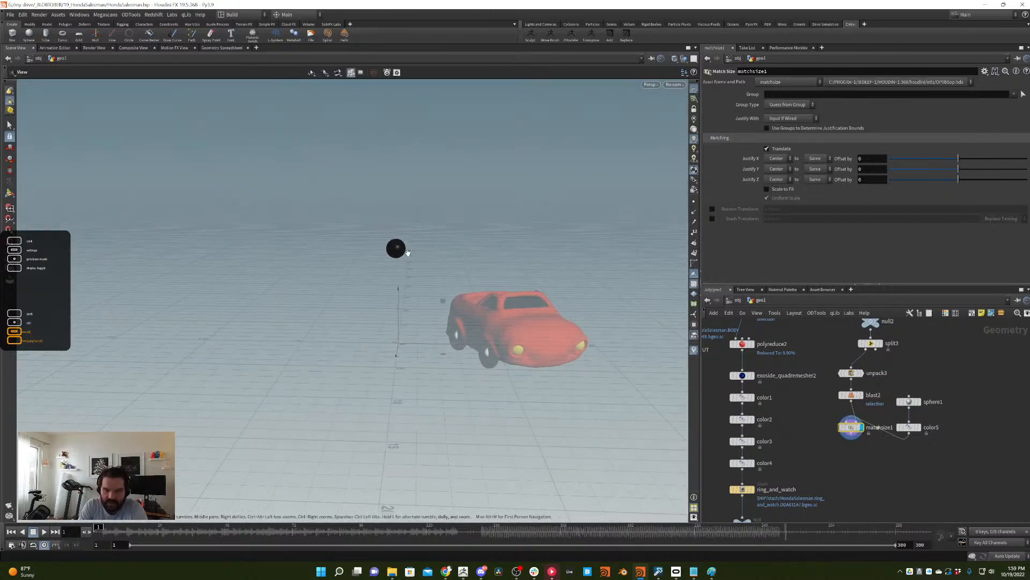
{"action": "left_click", "coordinate": [861, 403]}
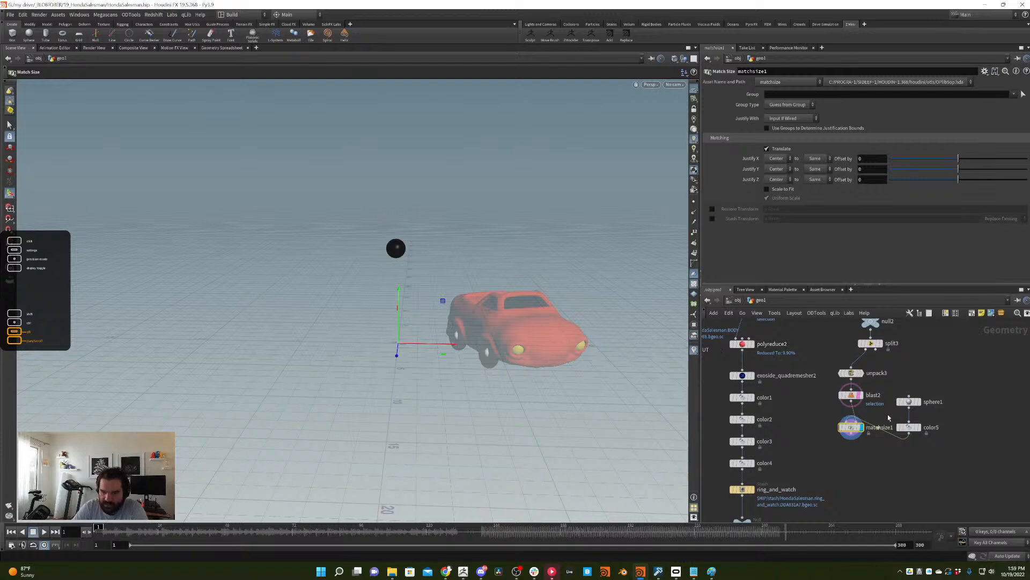
{"action": "left_click", "coordinate": [768, 189]}
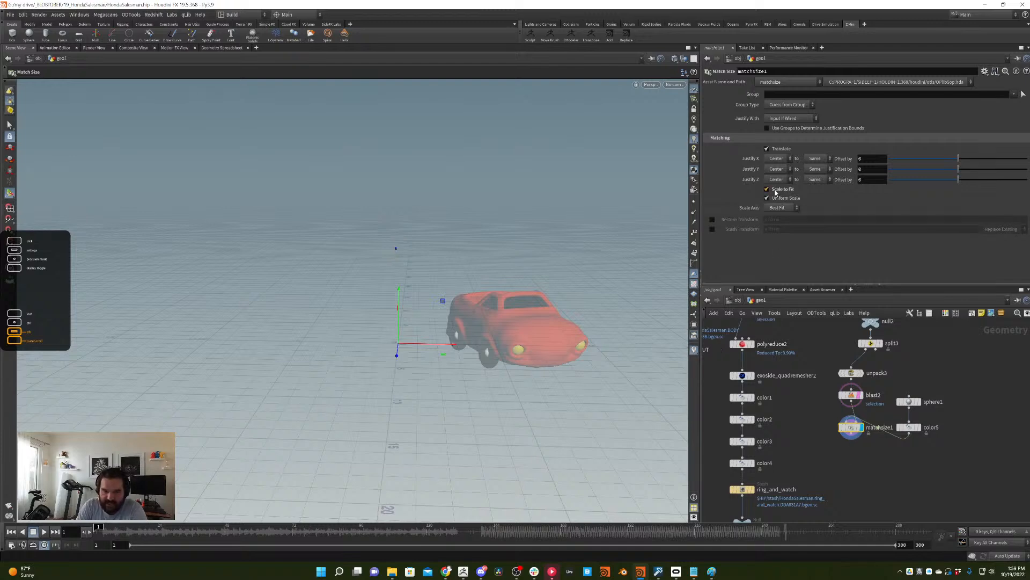
{"action": "key", "text": "Escape"}
{"action": "key", "text": "space+g"}
{"action": "left_click_drag", "start_coordinate": [414, 241], "coordinate": [483, 200], "text": "alt"}
{"action": "right_click_drag", "start_coordinate": [483, 201], "coordinate": [418, 258], "text": "alt"}
{"action": "left_click_drag", "start_coordinate": [418, 257], "coordinate": [461, 257], "text": "alt"}
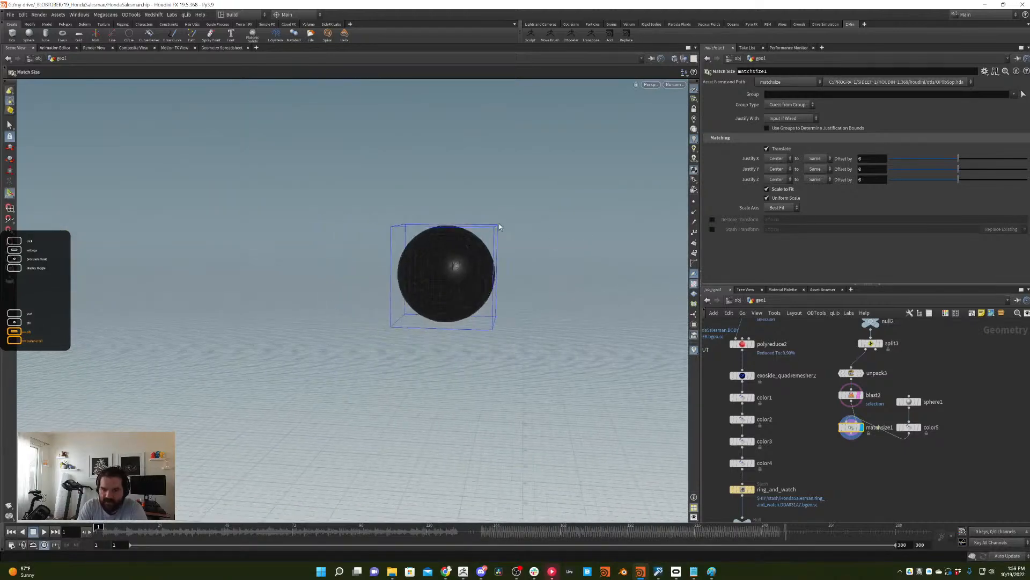
{"action": "key", "text": "Return"}
- Add a Mirror node below Match Size, display it, and check the pair of eyes in view
{"action": "middle_click_drag", "start_coordinate": [878, 449], "coordinate": [891, 428]}
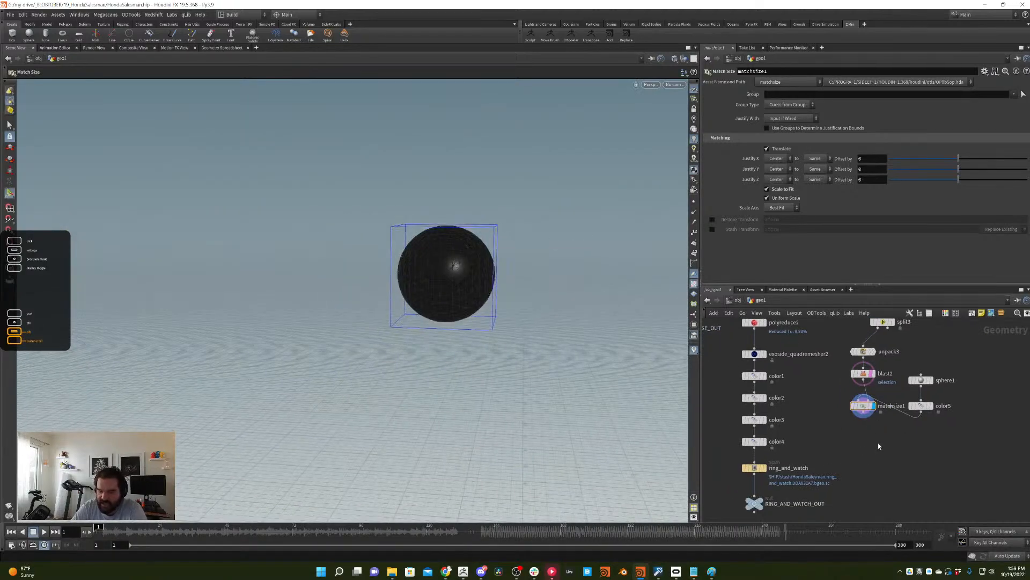
{"action": "key", "text": "Tab"}
{"action": "type", "text": "mirror"}
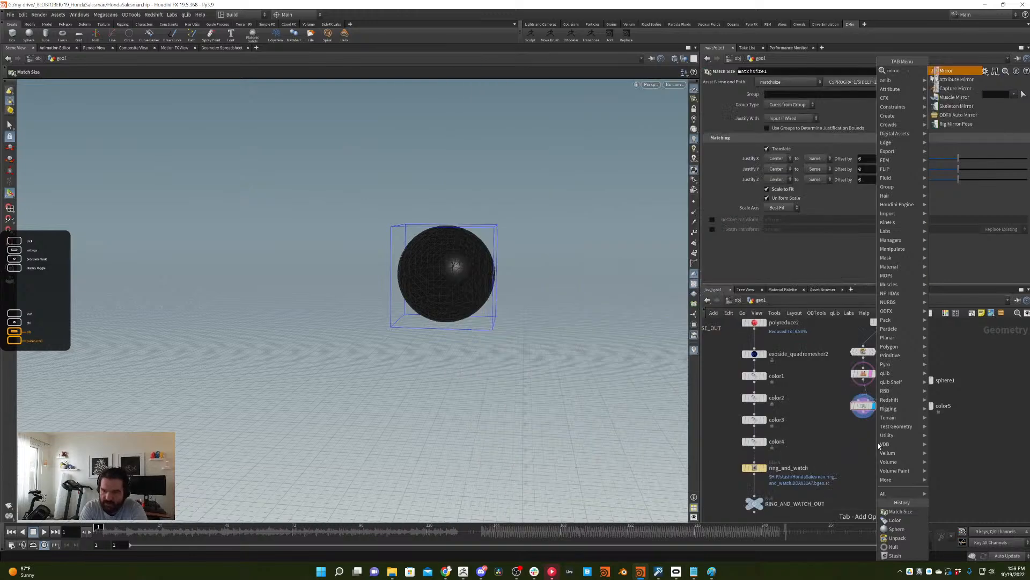
{"action": "key", "text": "Return"}
{"action": "left_click", "coordinate": [878, 443]}
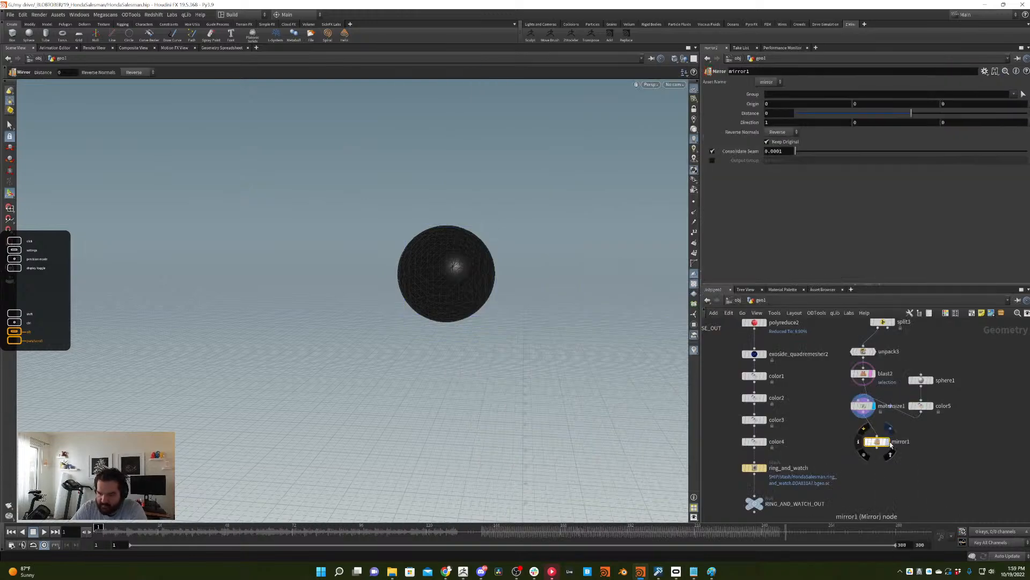
{"action": "left_click_drag", "start_coordinate": [878, 443], "coordinate": [864, 435]}
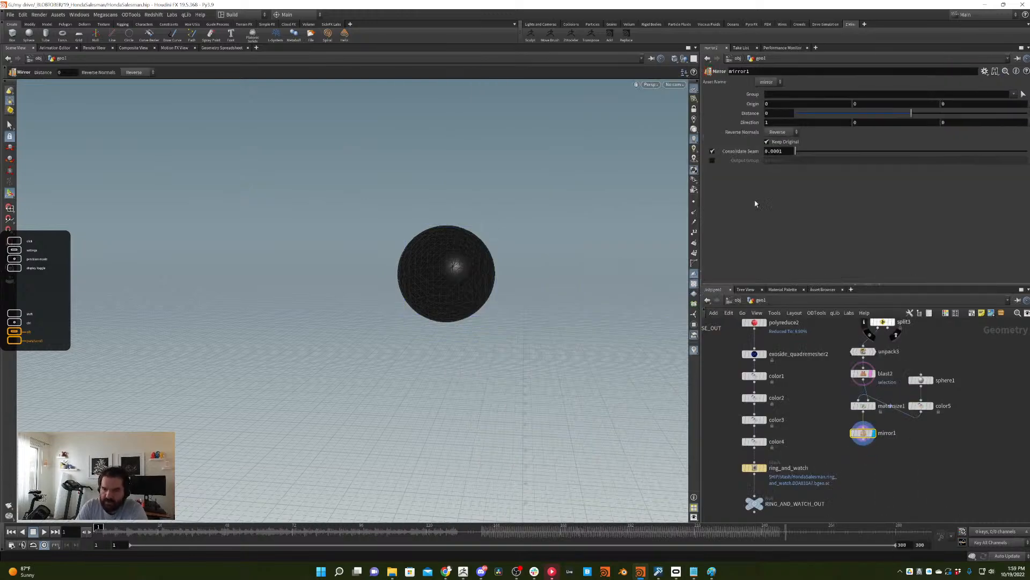
{"action": "key", "text": "Escape"}
{"action": "left_click_drag", "start_coordinate": [466, 258], "coordinate": [472, 252]}
{"action": "scroll", "coordinate": [359, 337], "scroll_direction": "down", "scroll_amount": 5}
{"action": "left_click_drag", "start_coordinate": [358, 336], "coordinate": [494, 215]}
{"action": "key", "text": "h"}
{"action": "key", "text": "Return"}
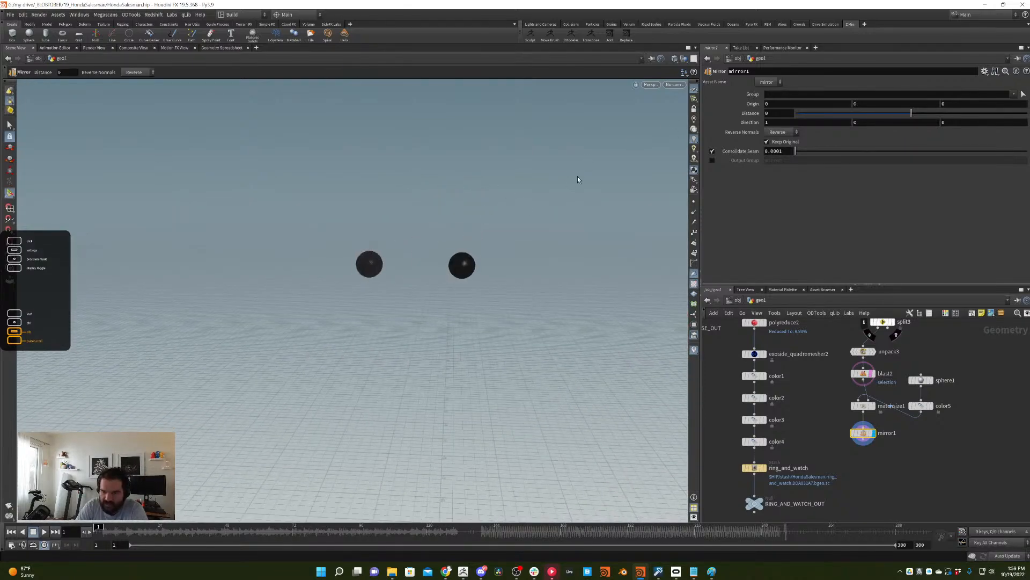
- Add a Stash node connected below the Mirror node and open its name for editing
{"action": "scroll", "coordinate": [870, 438], "scroll_direction": "down", "scroll_amount": 2}
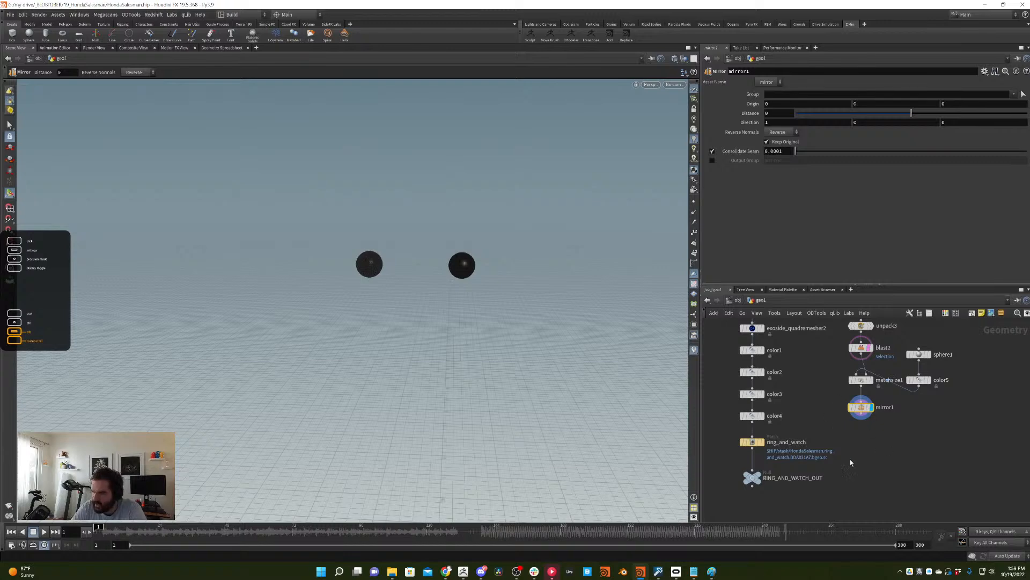
{"action": "left_click", "coordinate": [829, 450]}
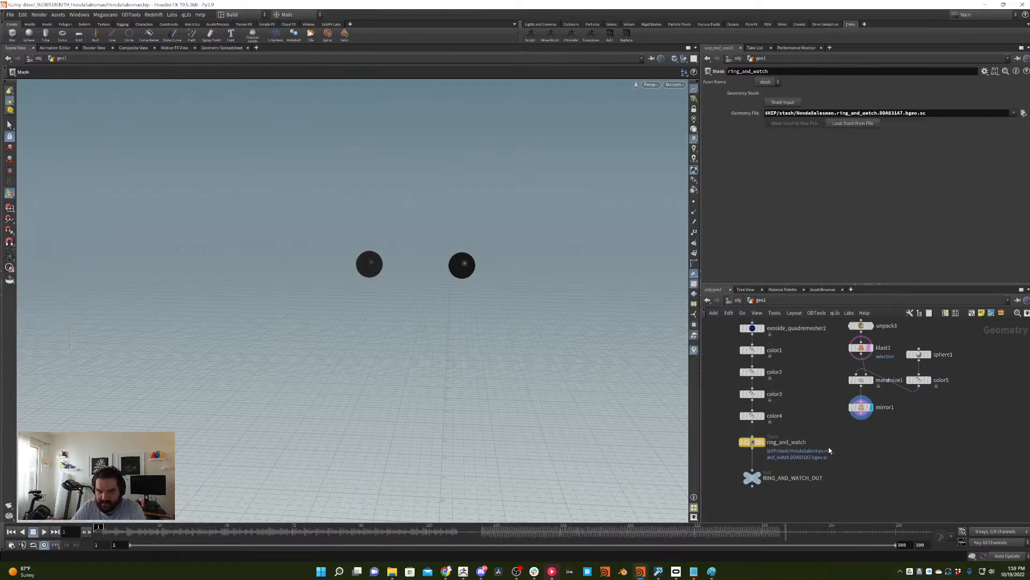
{"action": "key", "text": "Tab"}
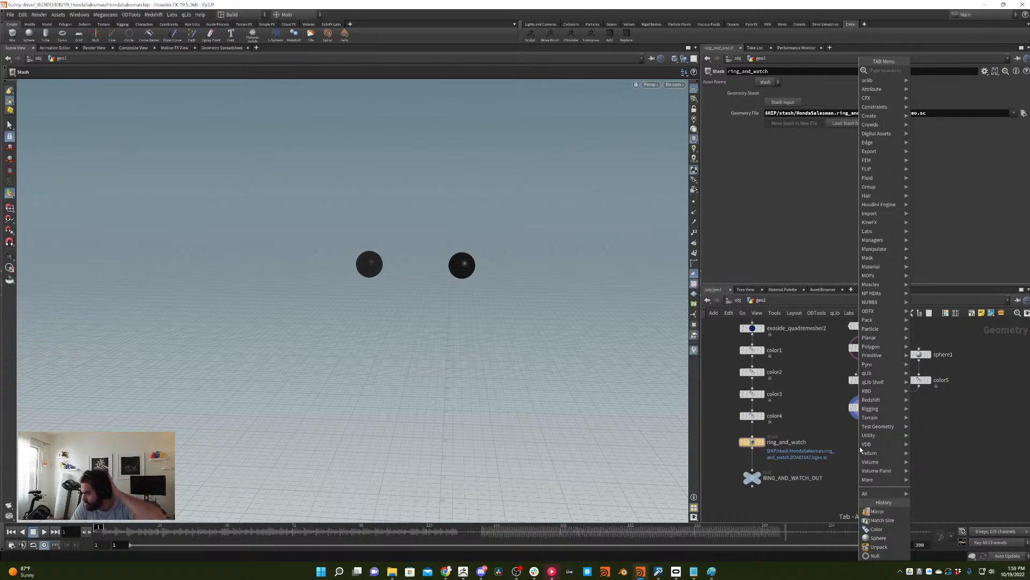
{"action": "key", "text": "Escape"}
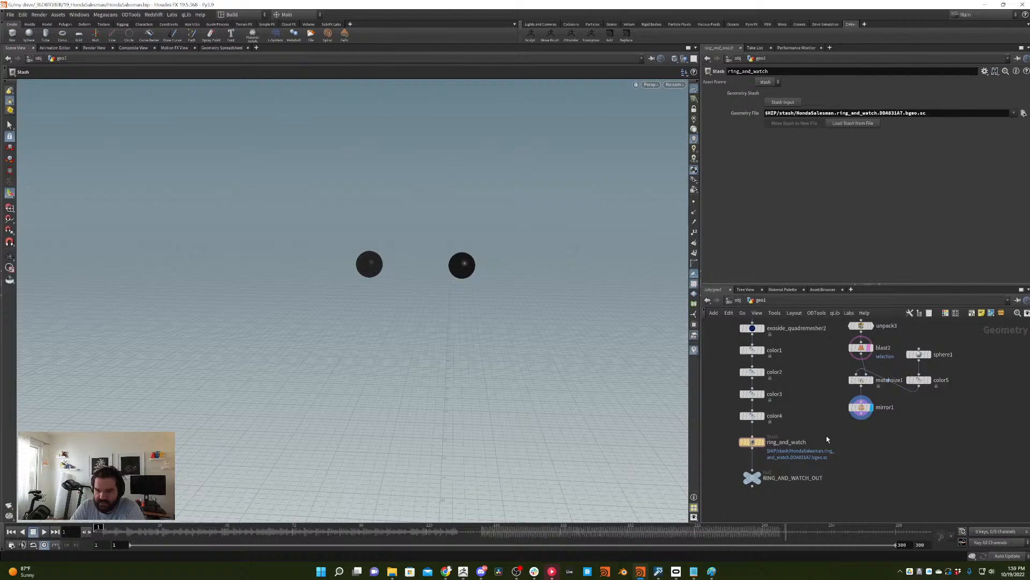
{"action": "key", "text": "Tab"}
{"action": "type", "text": "stash"}
{"action": "key", "text": "Return"}
{"action": "left_click", "coordinate": [866, 444]}
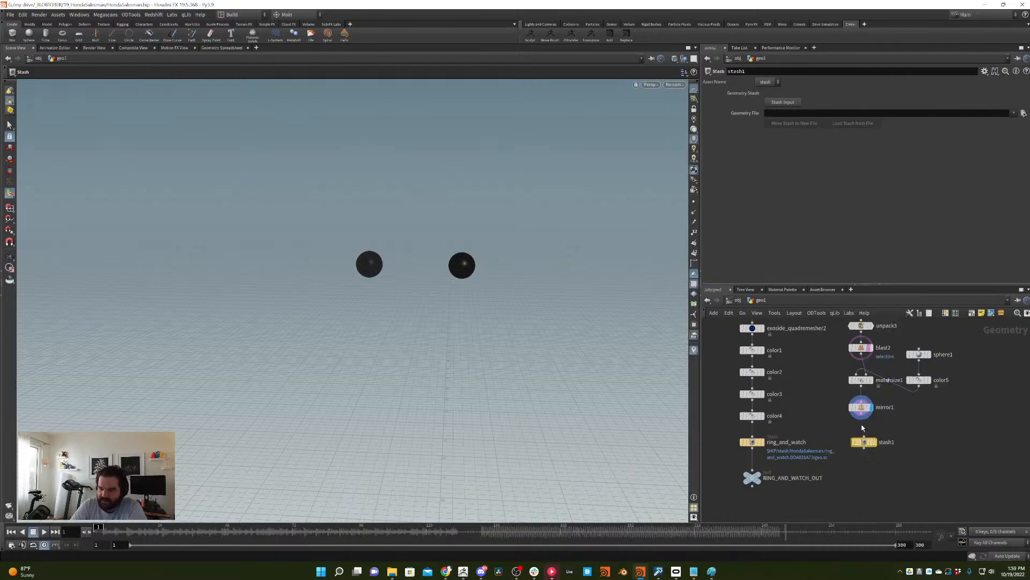
{"action": "left_click_drag", "start_coordinate": [862, 423], "coordinate": [863, 443]}
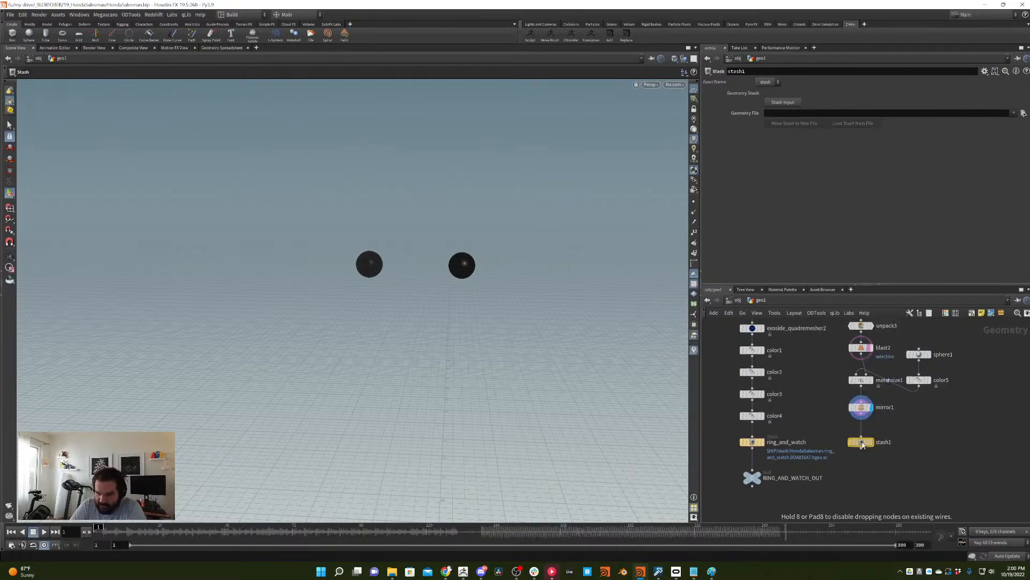
{"action": "double_click", "coordinate": [883, 441]}
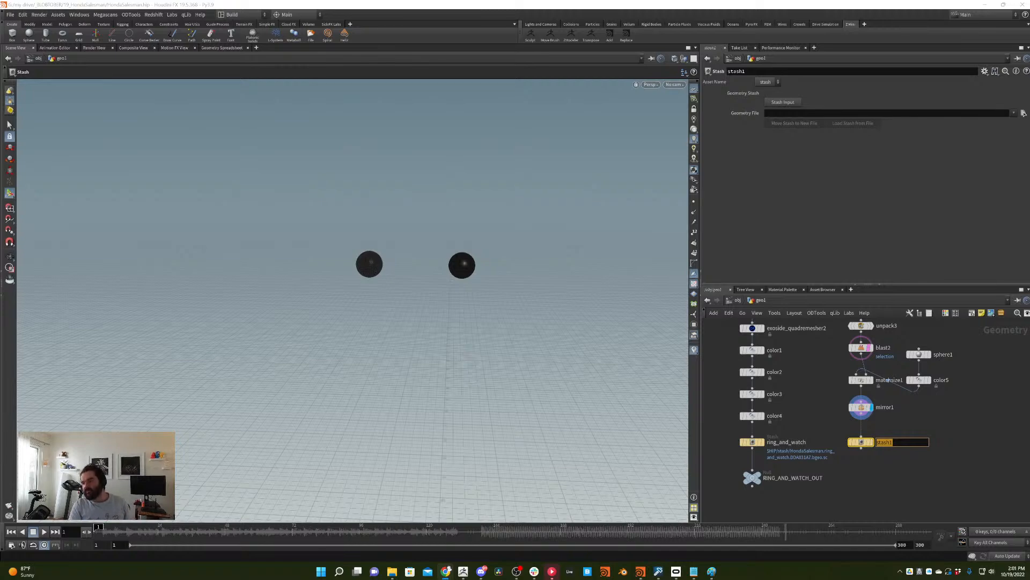
{"action": "key", "text": "Return"}
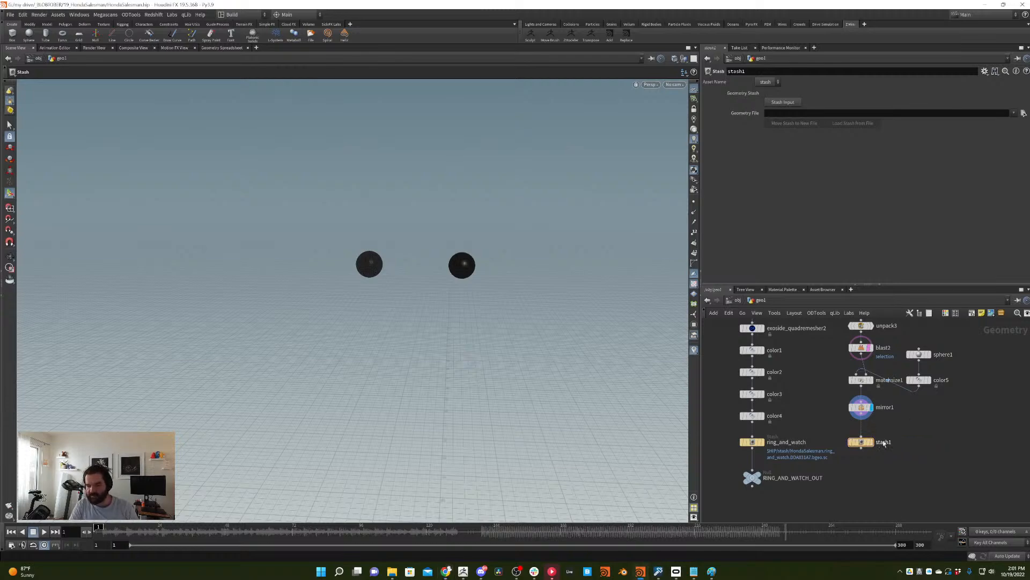
- Display the new Stash node, stash the mirrored eye spheres from its input, and move the stash to a new file
{"action": "left_click", "coordinate": [870, 442]}
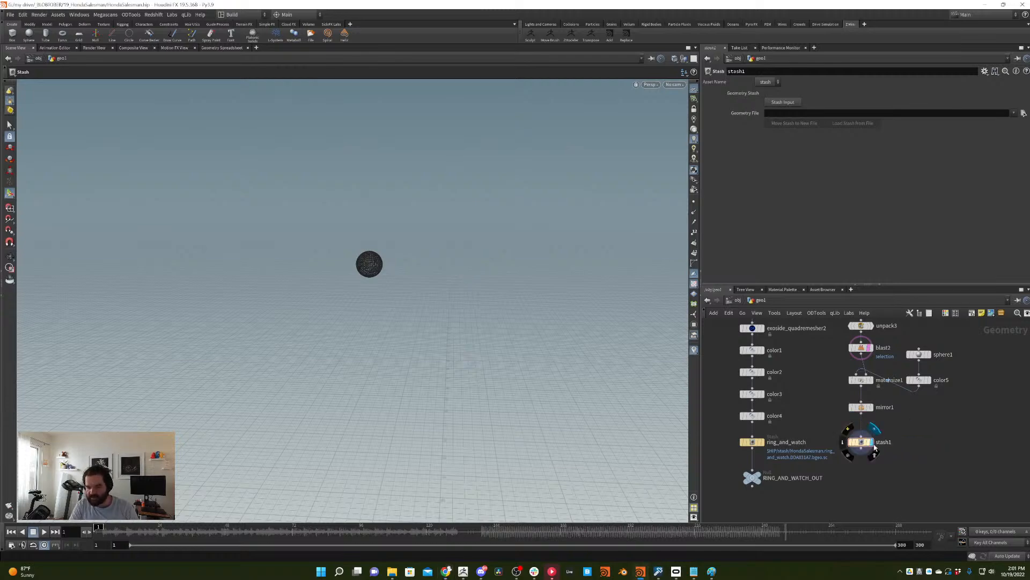
{"action": "left_click", "coordinate": [784, 102]}
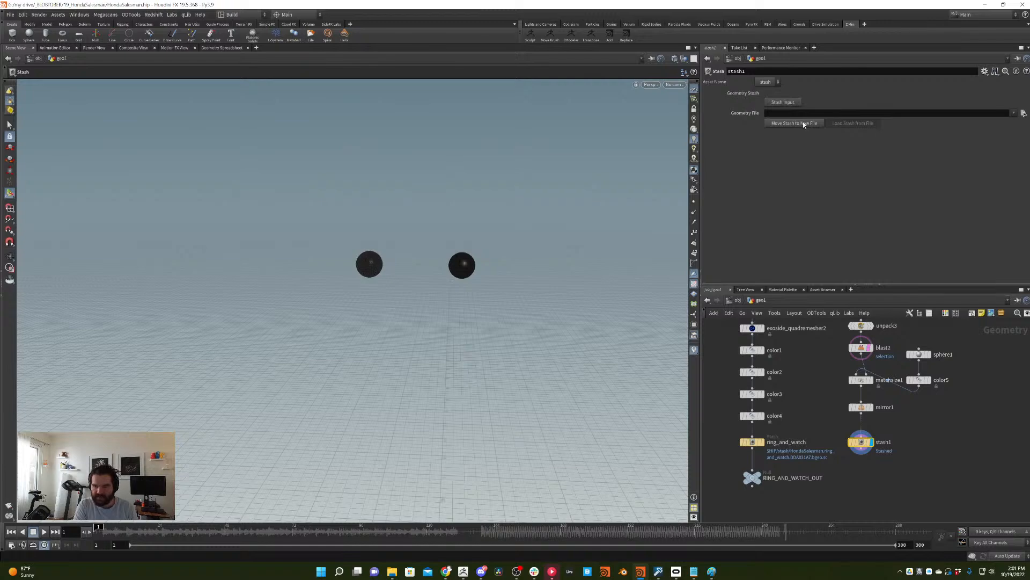
{"action": "left_click", "coordinate": [803, 125]}
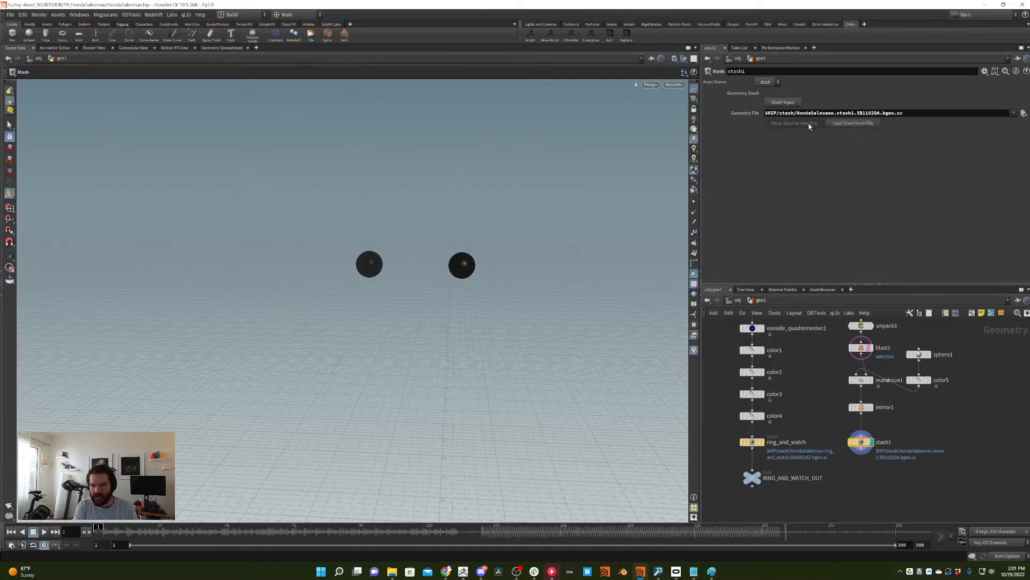
- Rename the Stash node as eyes and stash its input again so the geometry file uses that name
{"action": "double_click", "coordinate": [884, 442]}
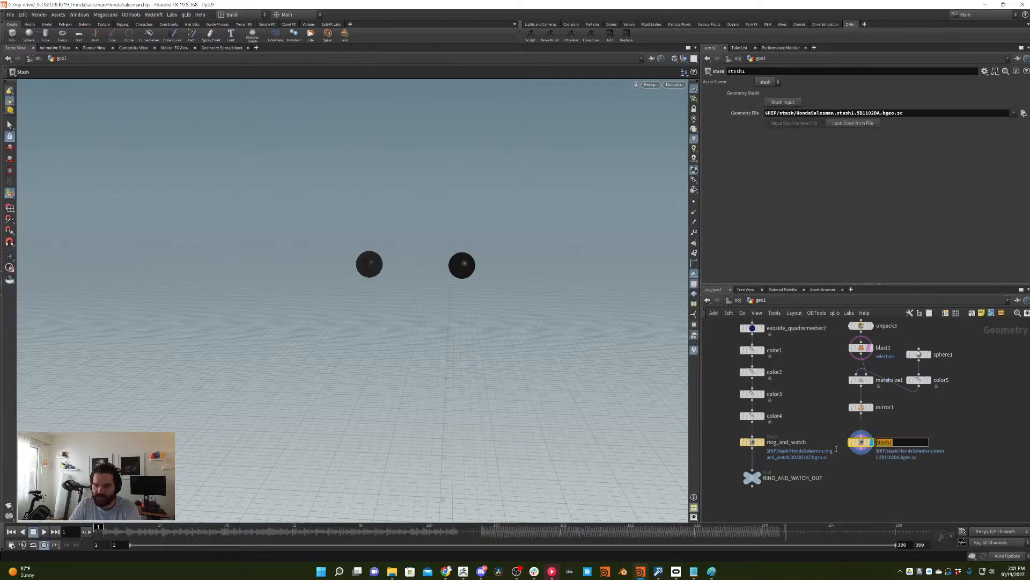
{"action": "type", "text": "eye"}
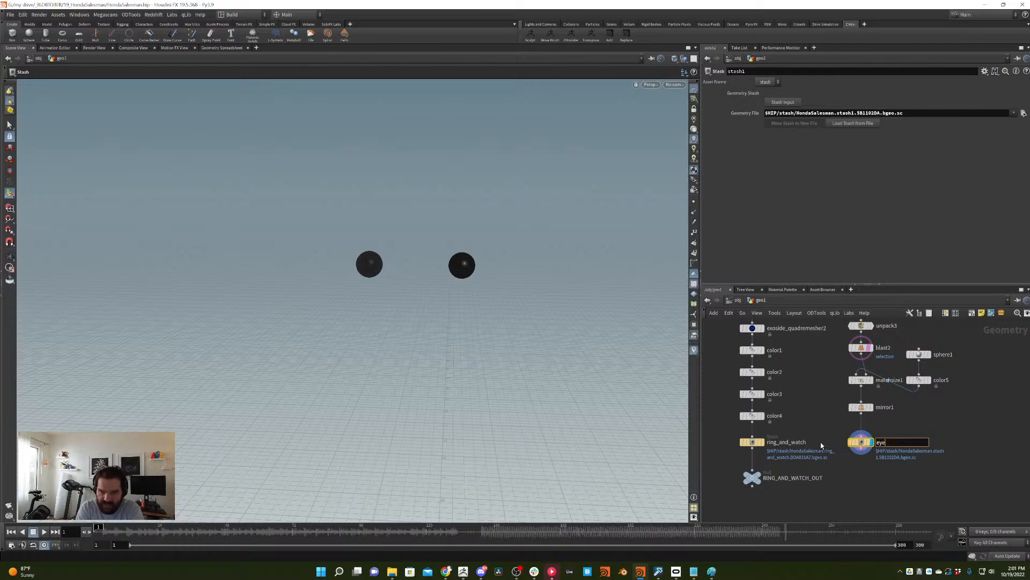
{"action": "key", "text": "Return"}
{"action": "double_click", "coordinate": [899, 442]}
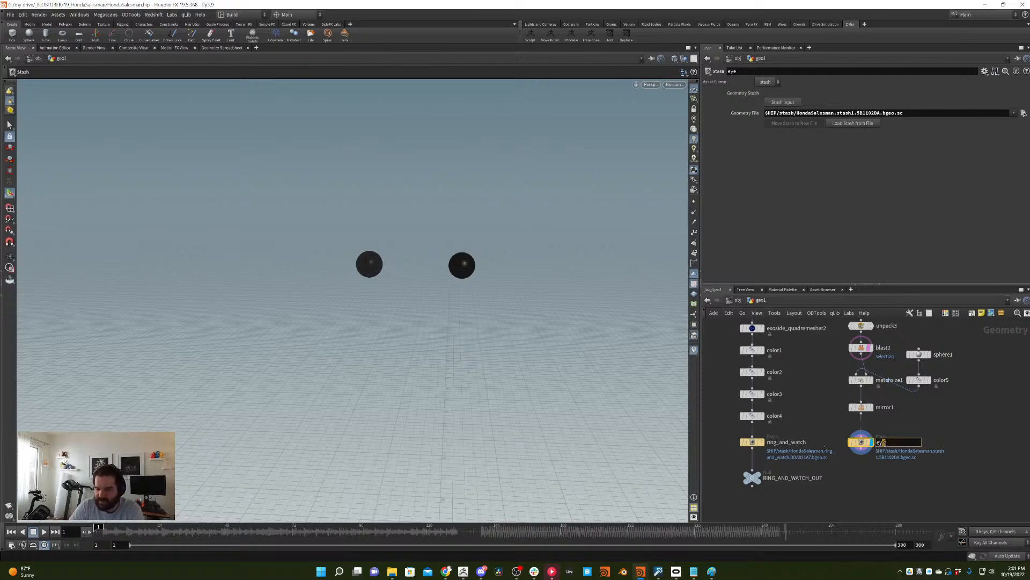
{"action": "type", "text": "s"}
{"action": "key", "text": "Return"}
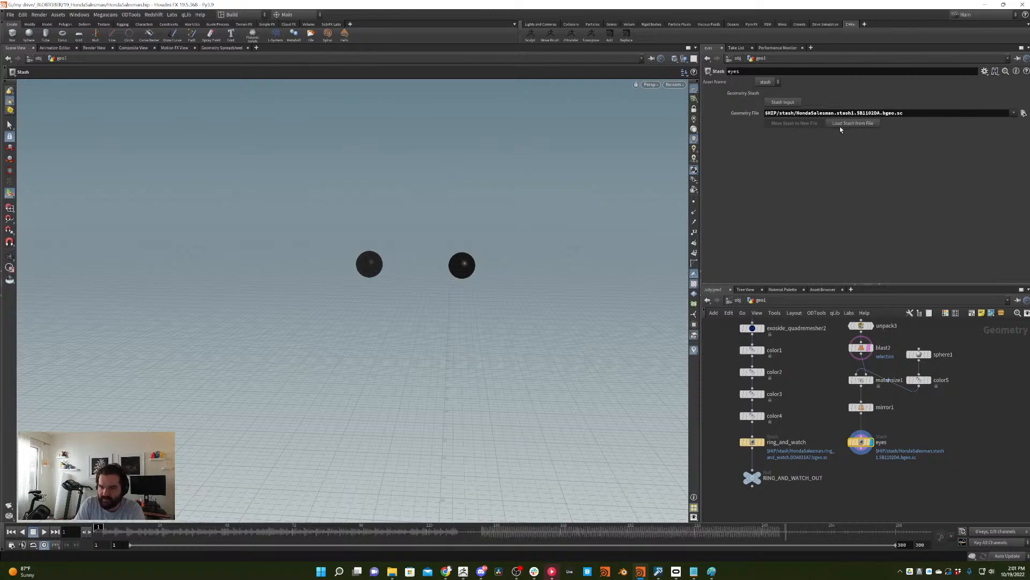
{"action": "left_click", "coordinate": [783, 102]}
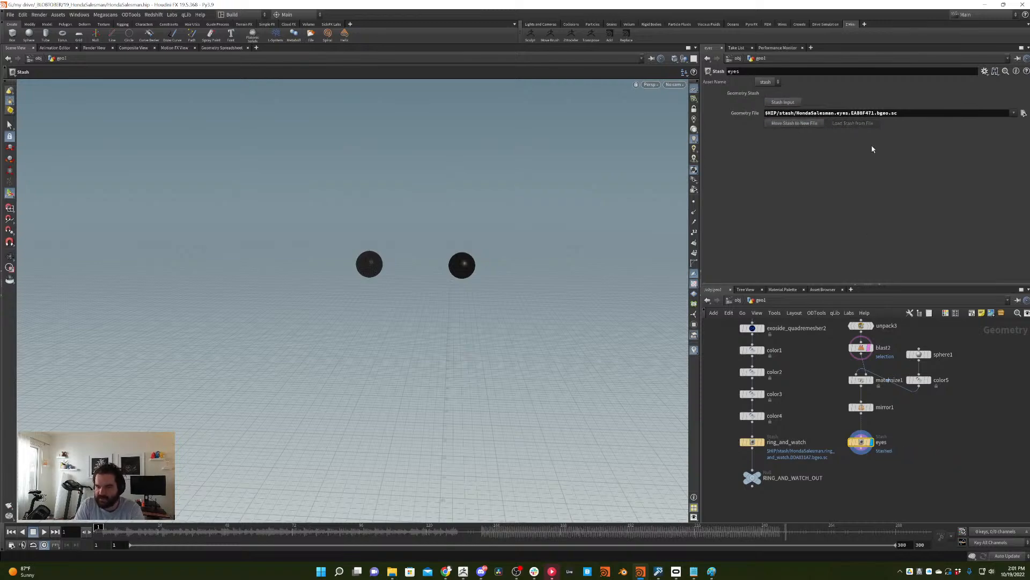
- Duplicate the RING_AND_WATCH_OUT null, connect the copy below the eyes stash, and rename it EYES_OUT
{"action": "left_click", "coordinate": [752, 477]}
{"action": "key", "text": "ctrl+c"}
{"action": "key", "text": "ctrl+v"}
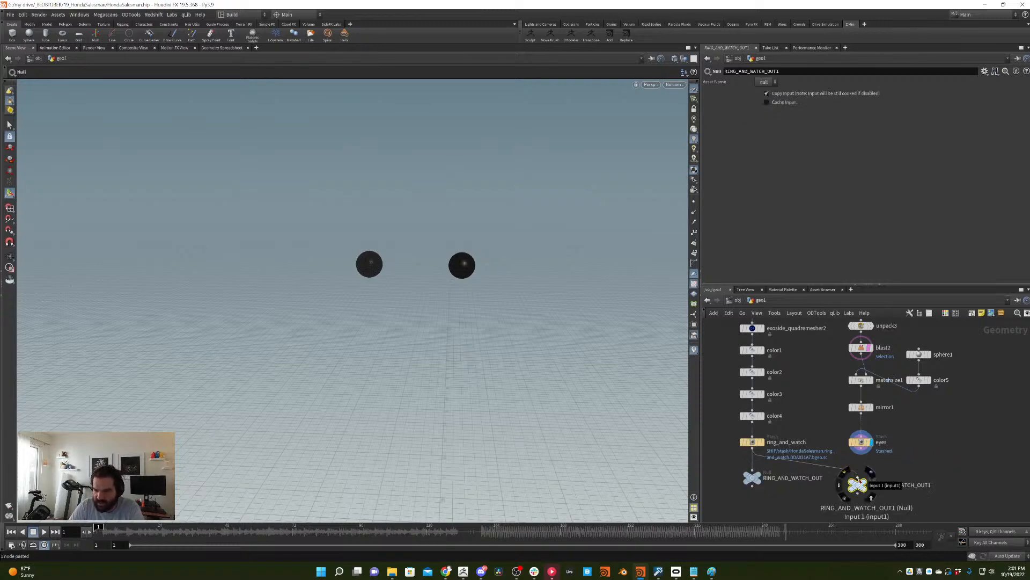
{"action": "left_click", "coordinate": [859, 480]}
{"action": "double_click", "coordinate": [912, 479]}
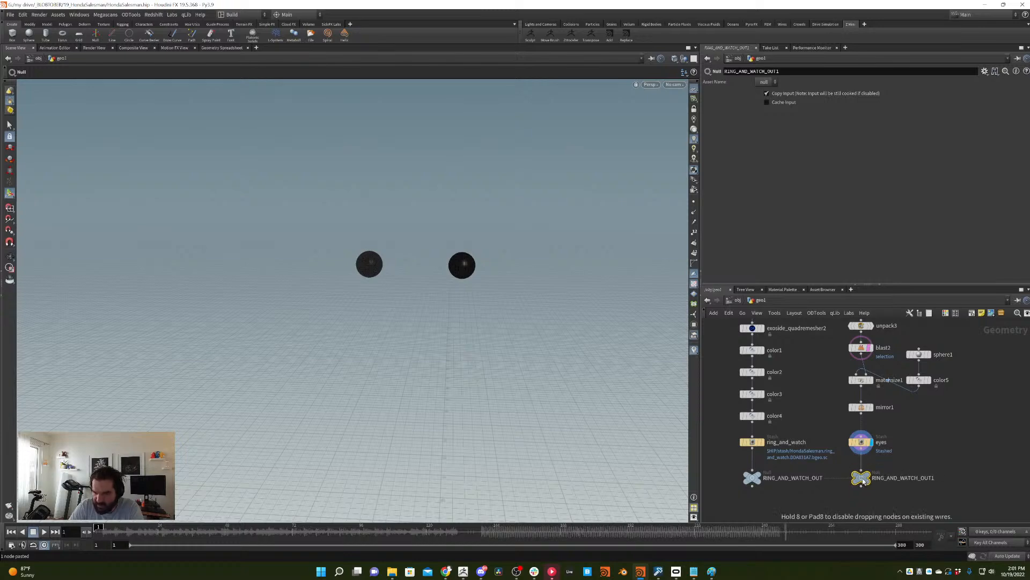
{"action": "double_click", "coordinate": [913, 478]}
{"action": "type", "text": "EYES"}
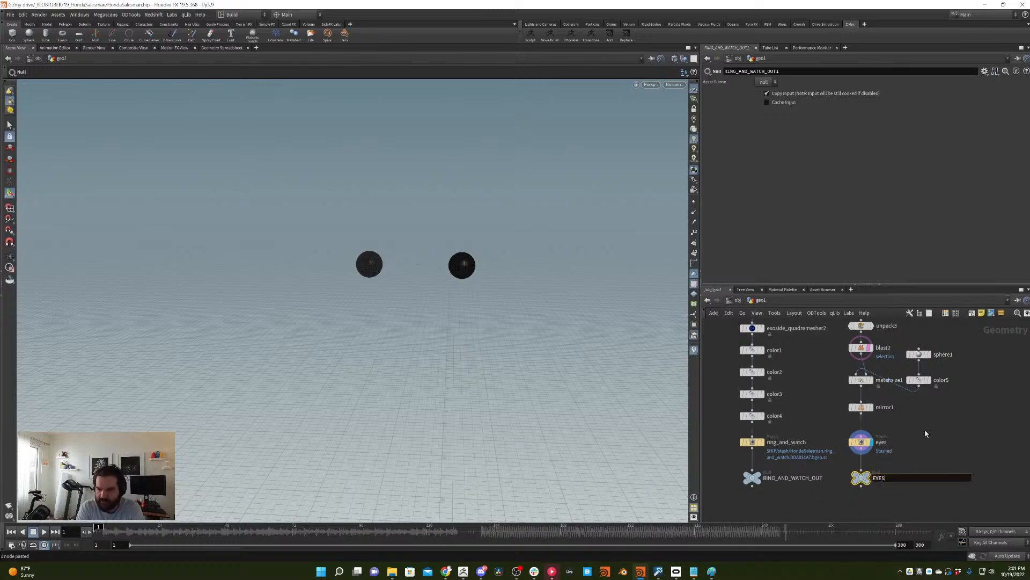
{"action": "type", "text": "_OUT"}
{"action": "key", "text": "Return"}
- Move the sphere and black Color nodes to the other side of the eye chain, beside the blast node
{"action": "scroll", "coordinate": [927, 424], "scroll_direction": "up", "scroll_amount": 2}
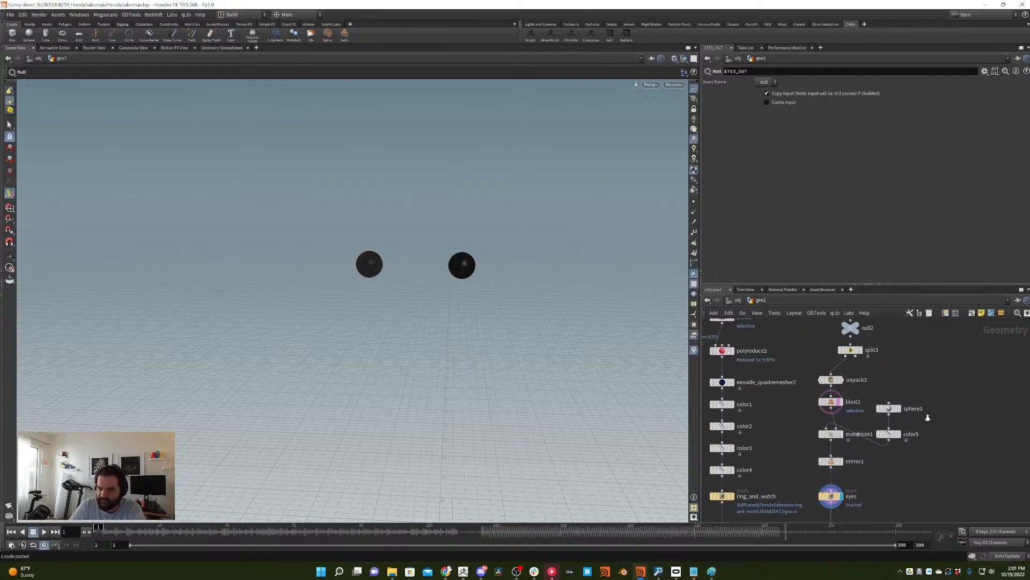
{"action": "scroll", "coordinate": [928, 418], "scroll_direction": "down", "scroll_amount": 3}
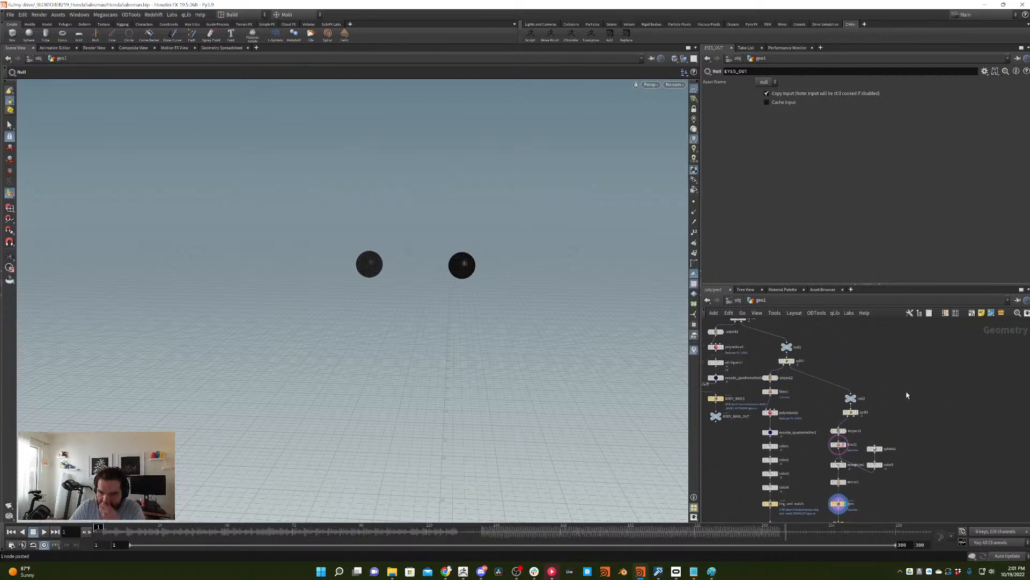
{"action": "middle_click_drag", "start_coordinate": [907, 429], "coordinate": [891, 386]}
{"action": "left_click_drag", "start_coordinate": [897, 388], "coordinate": [801, 409]}
{"action": "left_click", "coordinate": [881, 397]}
{"action": "middle_click_drag", "start_coordinate": [881, 397], "coordinate": [963, 439]}
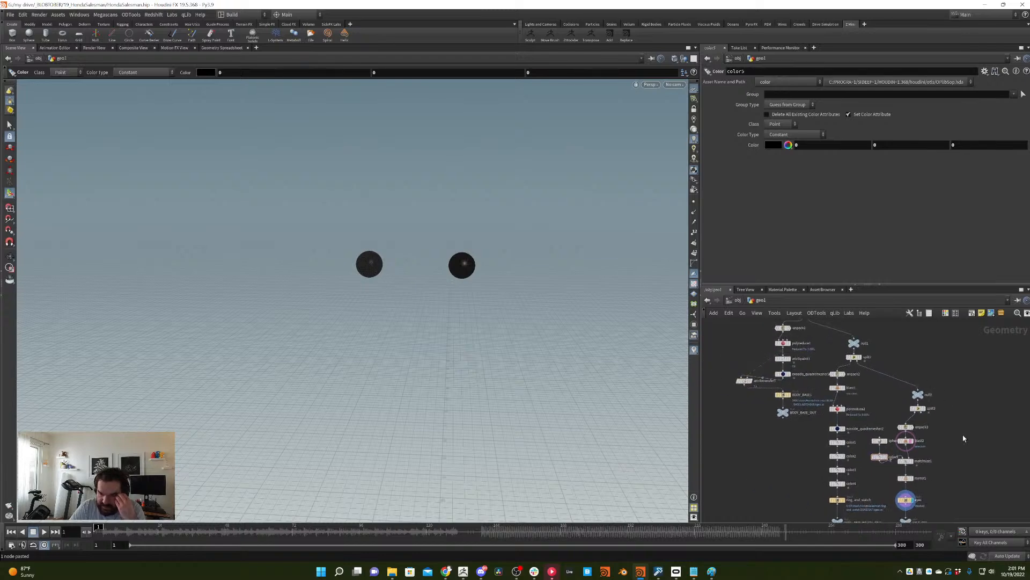
- Add a Null node fed by the second output of split3 and display it
{"action": "scroll", "coordinate": [801, 404], "scroll_direction": "down", "scroll_amount": 4}
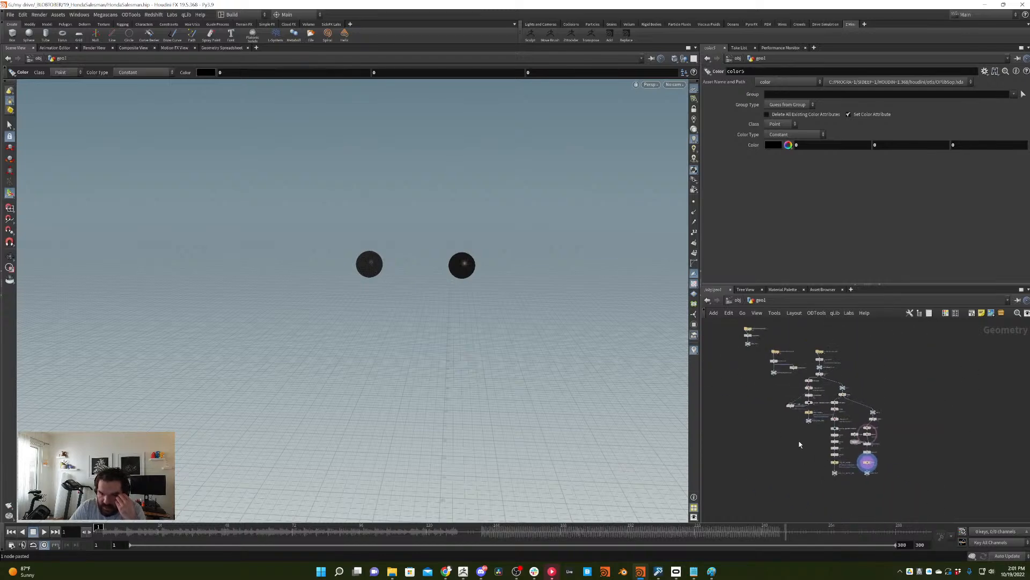
{"action": "scroll", "coordinate": [799, 444], "scroll_direction": "up", "scroll_amount": 6}
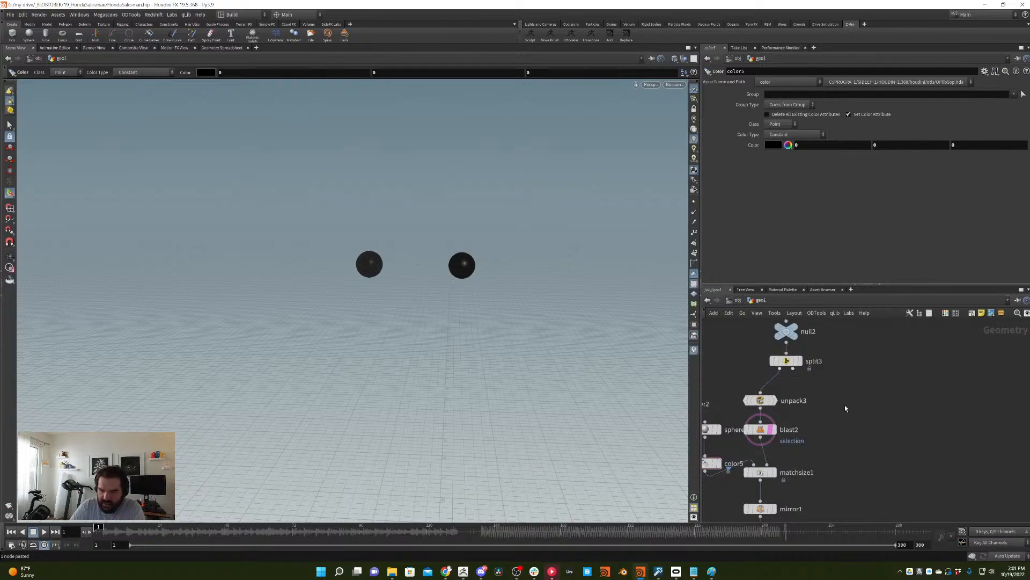
{"action": "key", "text": "Tab"}
{"action": "type", "text": "null"}
{"action": "key", "text": "Return"}
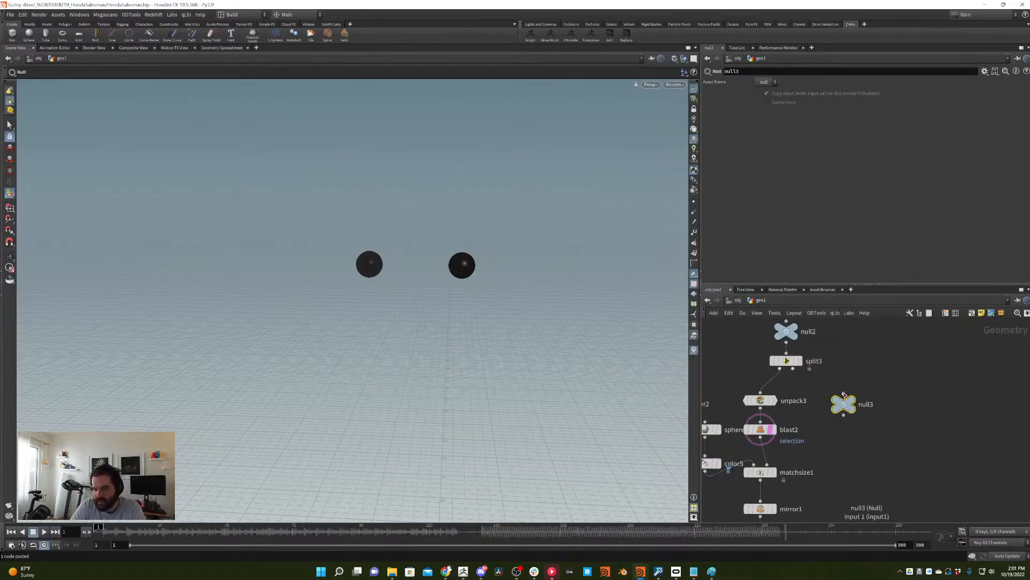
{"action": "left_click_drag", "start_coordinate": [844, 394], "coordinate": [793, 369]}
{"action": "left_click", "coordinate": [852, 401]}
- Select the yellow jacket on the character and separate it from the remaining parts with a Split node
{"action": "right_click_drag", "start_coordinate": [477, 231], "coordinate": [472, 324], "text": "alt"}
{"action": "middle_click_drag", "start_coordinate": [561, 331], "coordinate": [453, 272]}
{"action": "left_click_drag", "start_coordinate": [453, 272], "coordinate": [460, 292]}
{"action": "middle_click_drag", "start_coordinate": [449, 257], "coordinate": [451, 300]}
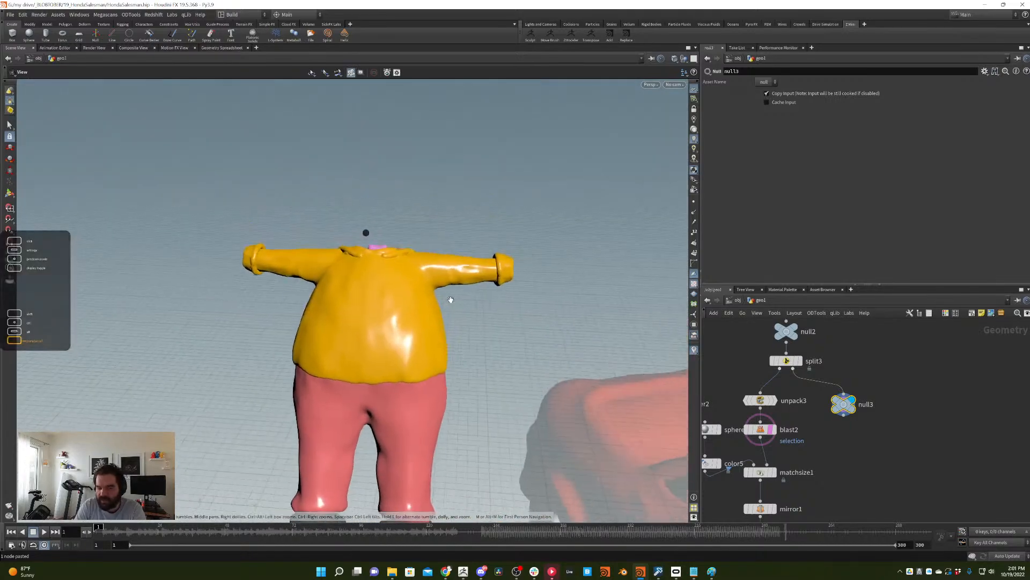
{"action": "left_click_drag", "start_coordinate": [451, 300], "coordinate": [463, 307]}
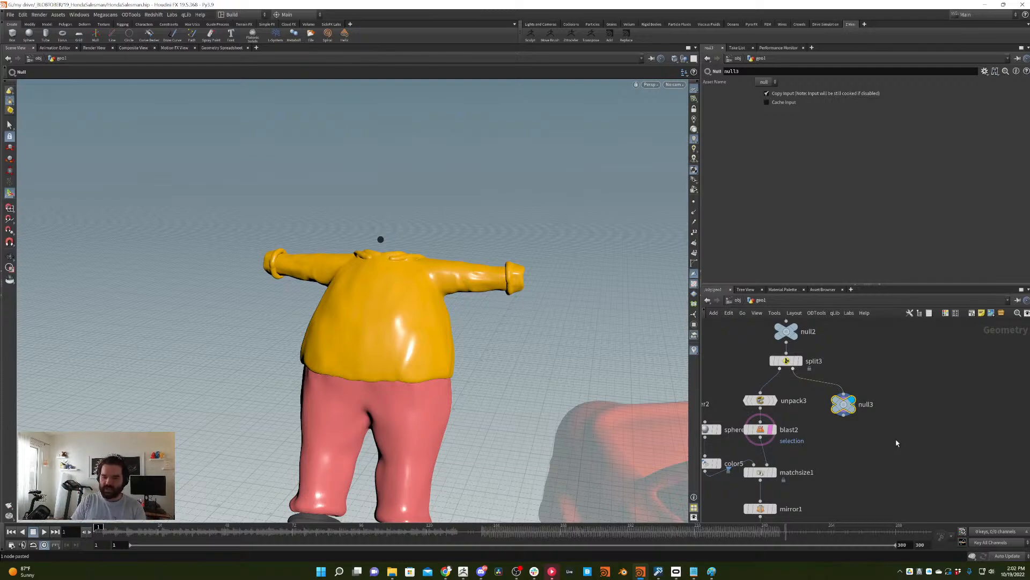
{"action": "key", "text": "s"}
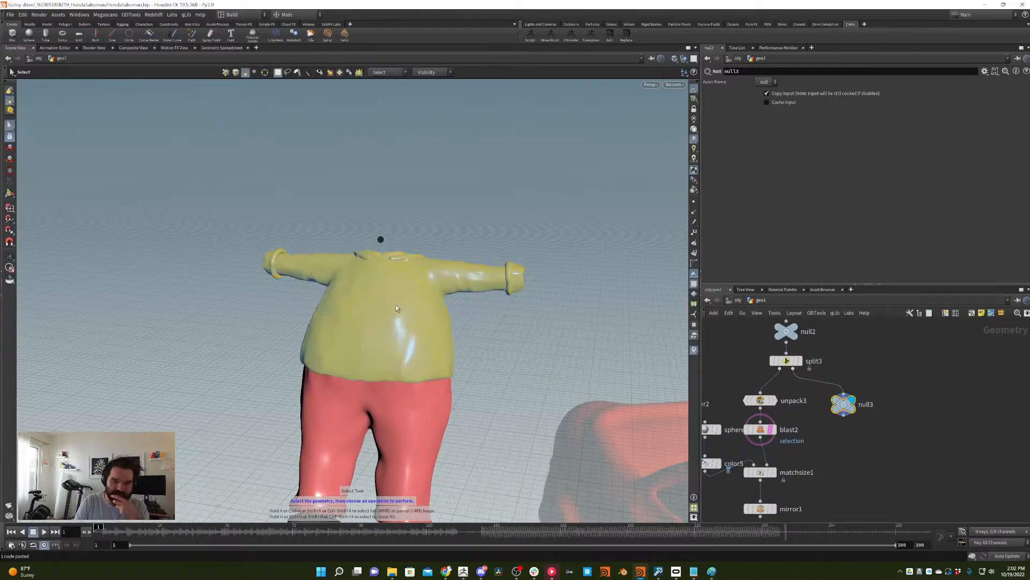
{"action": "key", "text": "Tab"}
{"action": "type", "text": "spli"}
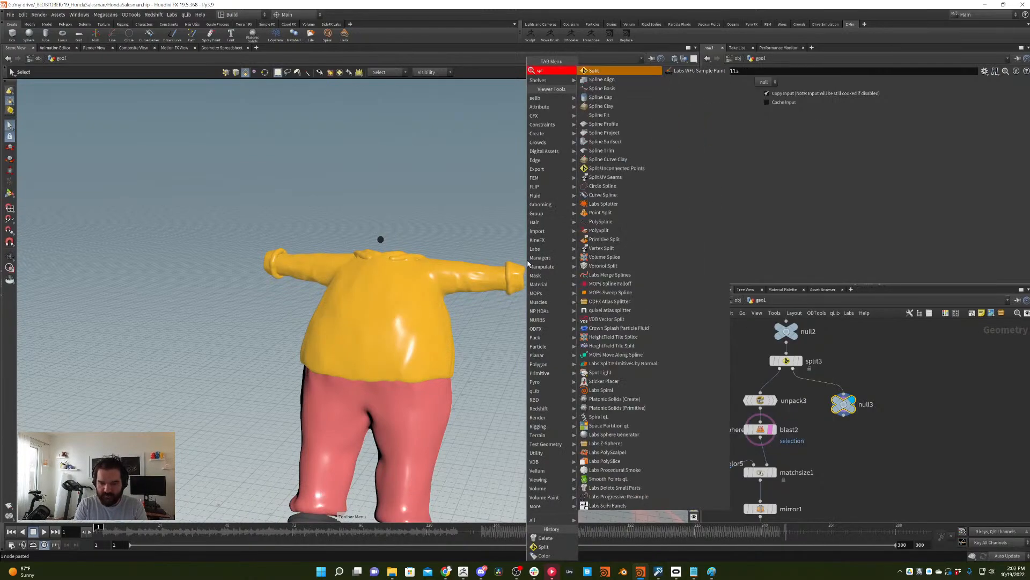
{"action": "key", "text": "Return"}
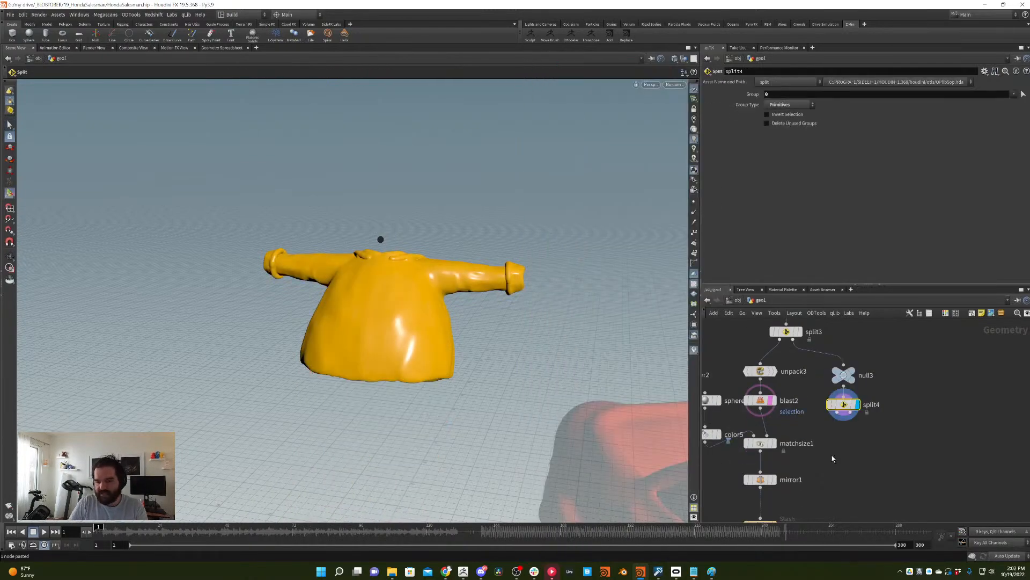
- Move null3 and the jacket's Split node farther away from the eye chain to make room in the network
{"action": "middle_click_drag", "start_coordinate": [845, 379], "coordinate": [835, 390]}
{"action": "left_click", "coordinate": [836, 389], "text": "shift"}
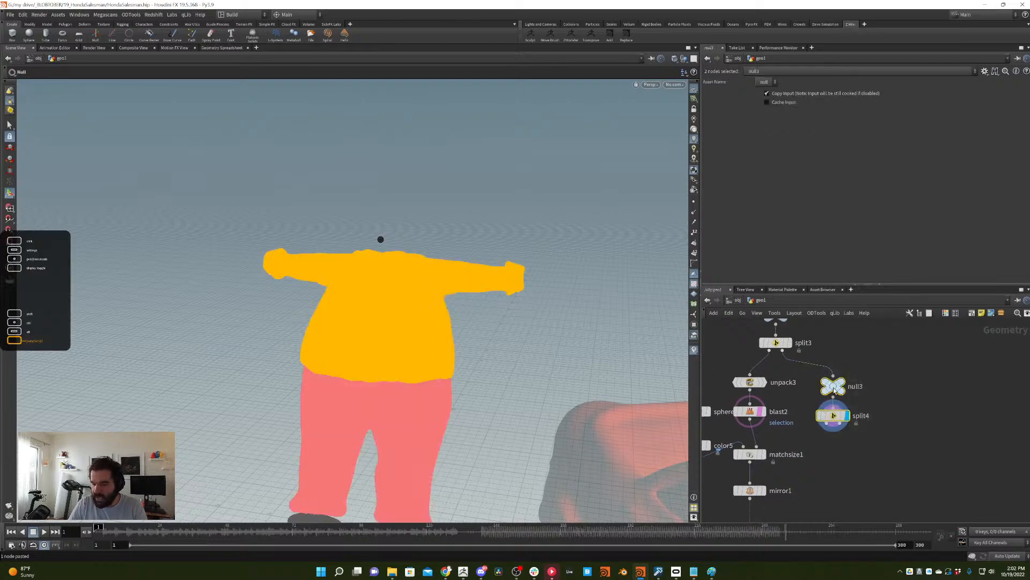
{"action": "mouse_move", "coordinate": [835, 390]}
{"action": "left_mouse_down"}
{"action": "mouse_move", "coordinate": [895, 396]}
{"action": "mouse_move", "coordinate": [897, 386]}
{"action": "left_mouse_up"}
{"action": "left_click", "coordinate": [896, 387]}
{"action": "middle_click_drag", "start_coordinate": [953, 368], "coordinate": [972, 352]}
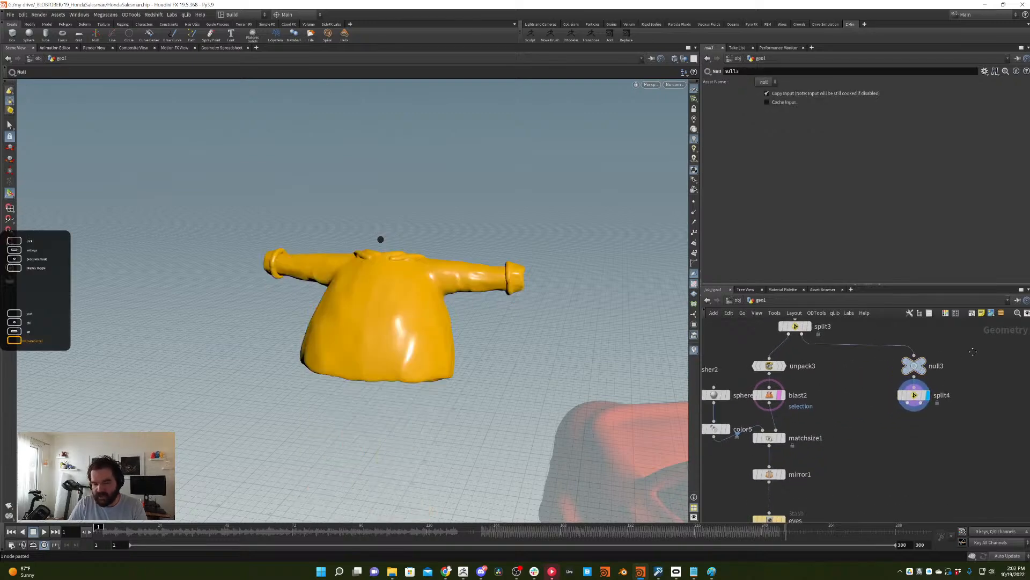
- Add an Unpack node below the first output of the jacket's Split node and display it
{"action": "key", "text": "Escape"}
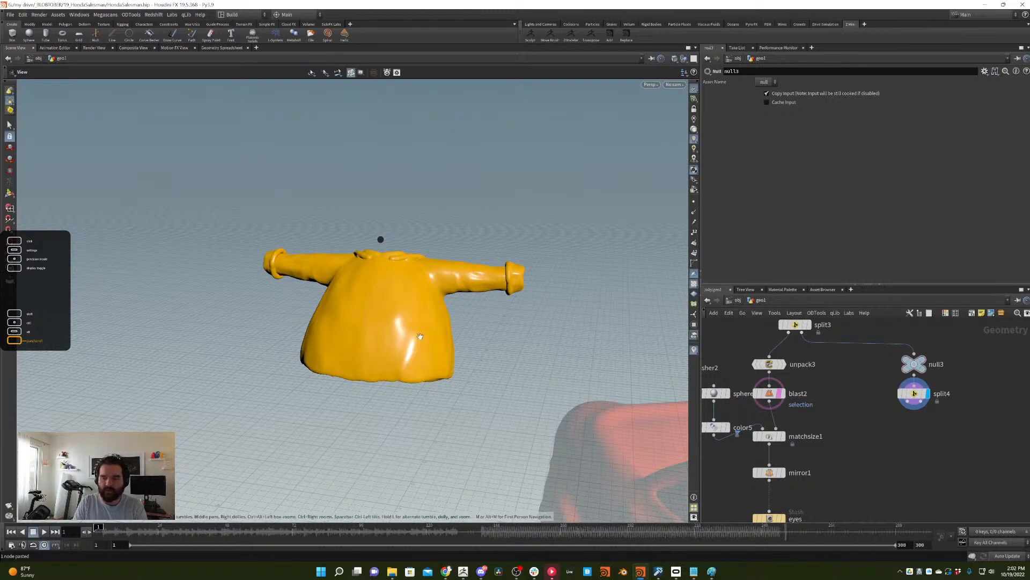
{"action": "left_click_drag", "start_coordinate": [420, 336], "coordinate": [467, 345]}
{"action": "key", "text": "Escape"}
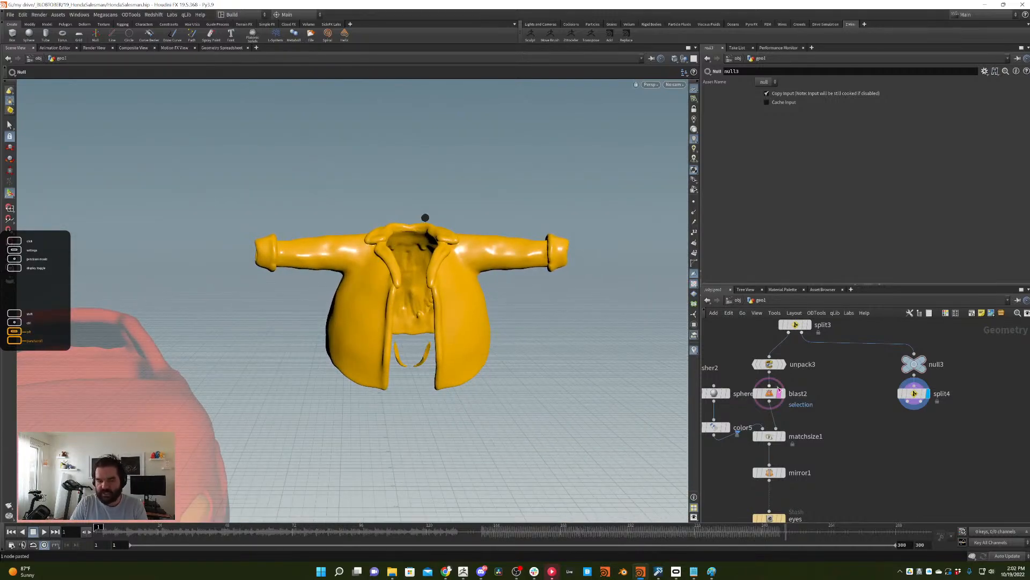
{"action": "key", "text": "Tab"}
{"action": "type", "text": "unpack"}
{"action": "key", "text": "Return"}
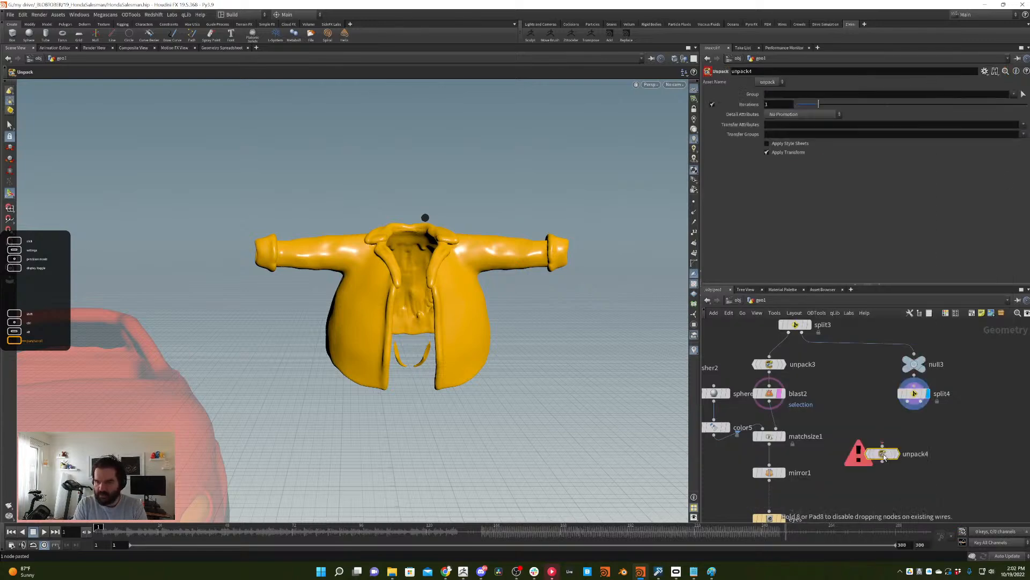
{"action": "left_click_drag", "start_coordinate": [882, 447], "coordinate": [914, 400]}
{"action": "left_click", "coordinate": [897, 453]}
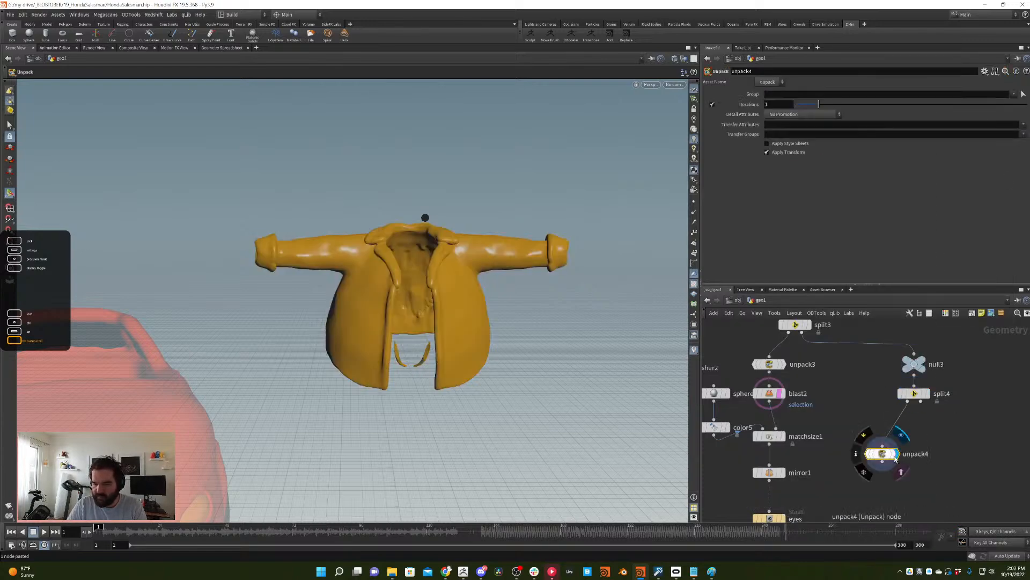
{"action": "left_click_drag", "start_coordinate": [896, 459], "coordinate": [902, 441]}
- Select the two stray curved fragments between the jacket's front flaps and delete them with a Blast node
{"action": "key", "text": "s"}
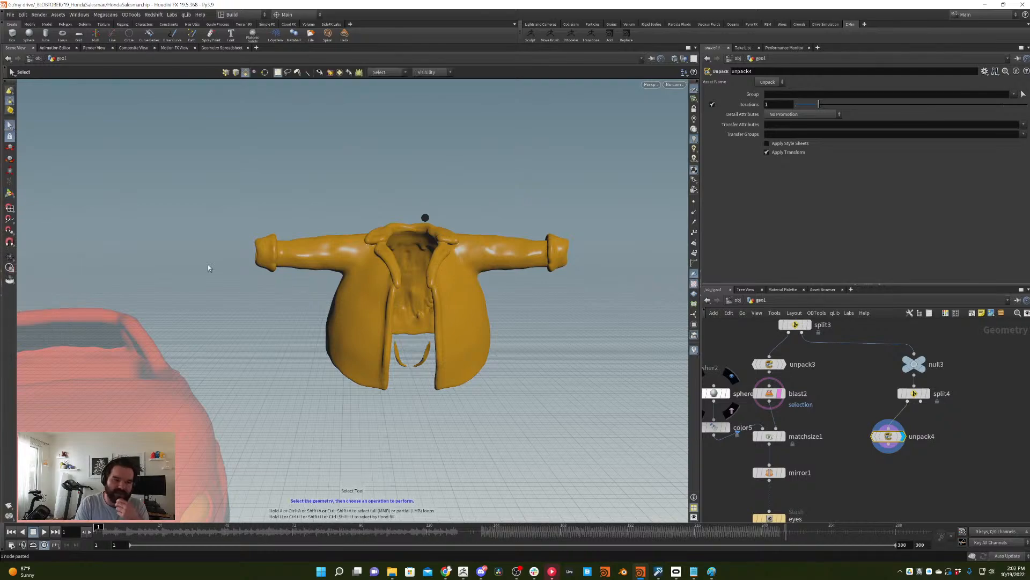
{"action": "scroll", "coordinate": [459, 356], "scroll_direction": "up", "scroll_amount": 6}
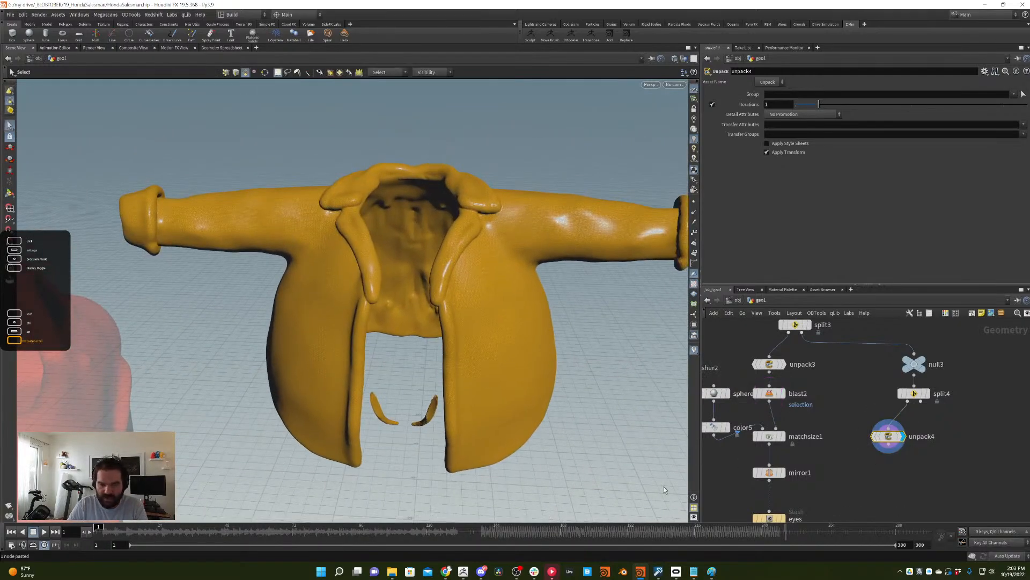
{"action": "key", "text": "Escape"}
{"action": "scroll", "coordinate": [362, 430], "scroll_direction": "up", "scroll_amount": 5}
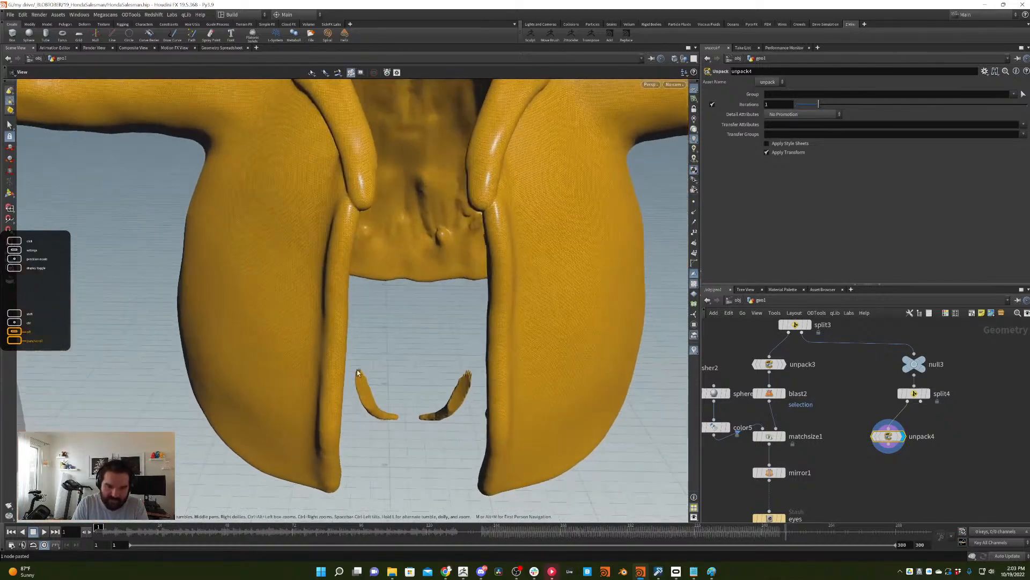
{"action": "key", "text": "s"}
{"action": "left_click_drag", "start_coordinate": [371, 375], "coordinate": [474, 429]}
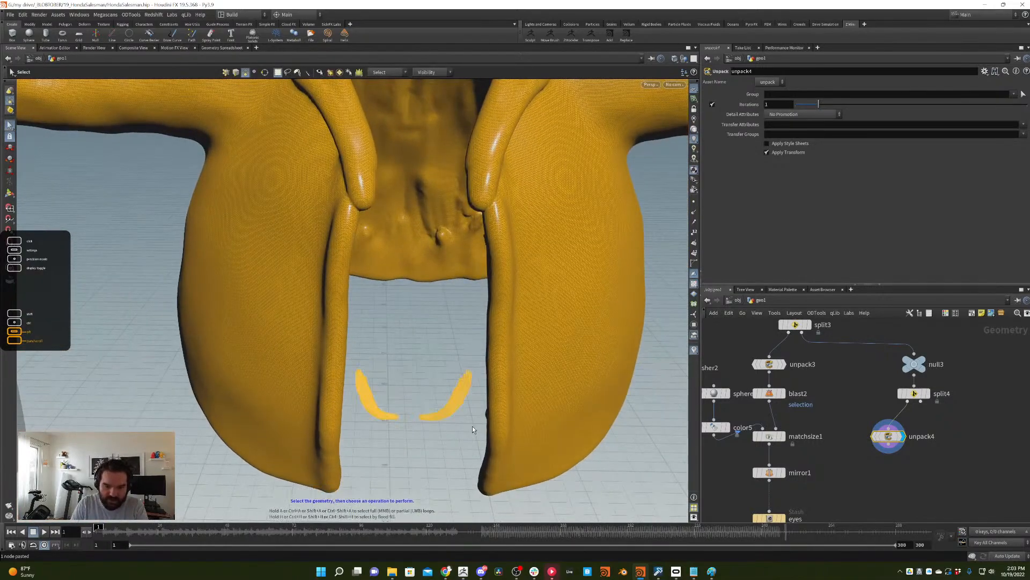
{"action": "key", "text": "Delete"}
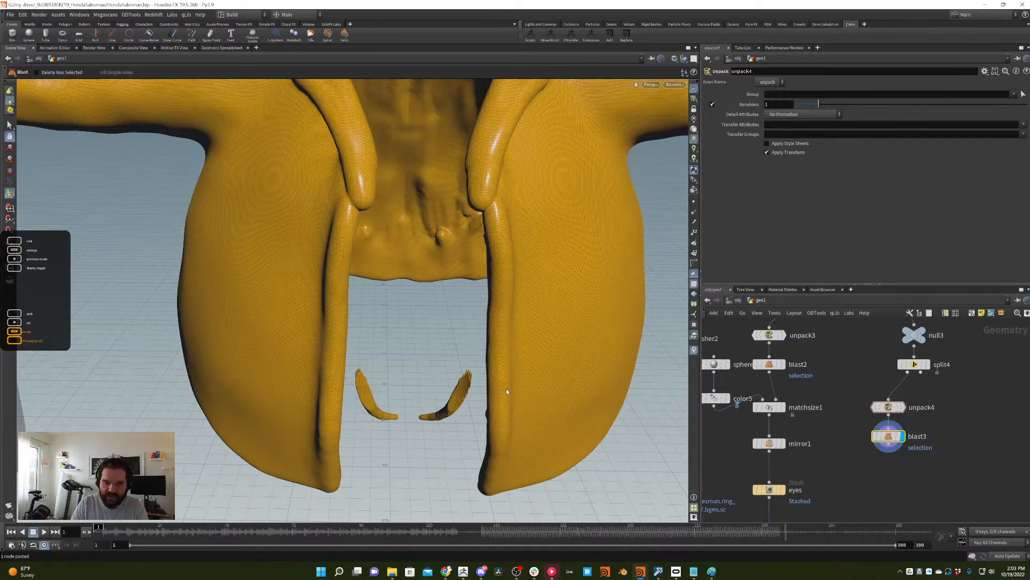
- Examine the cleaned jacket mesh from several angles for leftover fragments
{"action": "key", "text": "Escape"}
{"action": "scroll", "coordinate": [466, 270], "scroll_direction": "down", "scroll_amount": 8}
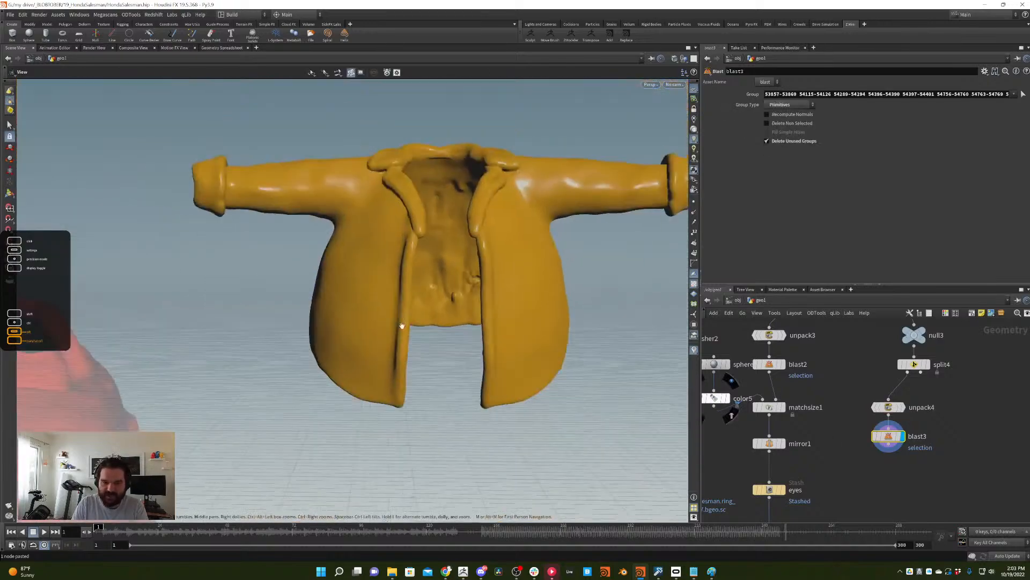
{"action": "middle_click_drag", "start_coordinate": [466, 270], "coordinate": [400, 308], "text": "alt"}
{"action": "right_click_drag", "start_coordinate": [400, 308], "coordinate": [439, 288], "text": "alt"}
{"action": "middle_click_drag", "start_coordinate": [420, 307], "coordinate": [473, 297], "text": "alt"}
{"action": "left_click_drag", "start_coordinate": [473, 297], "coordinate": [477, 277]}
{"action": "right_click_drag", "start_coordinate": [407, 230], "coordinate": [492, 324]}
{"action": "left_click_drag", "start_coordinate": [492, 325], "coordinate": [499, 321]}
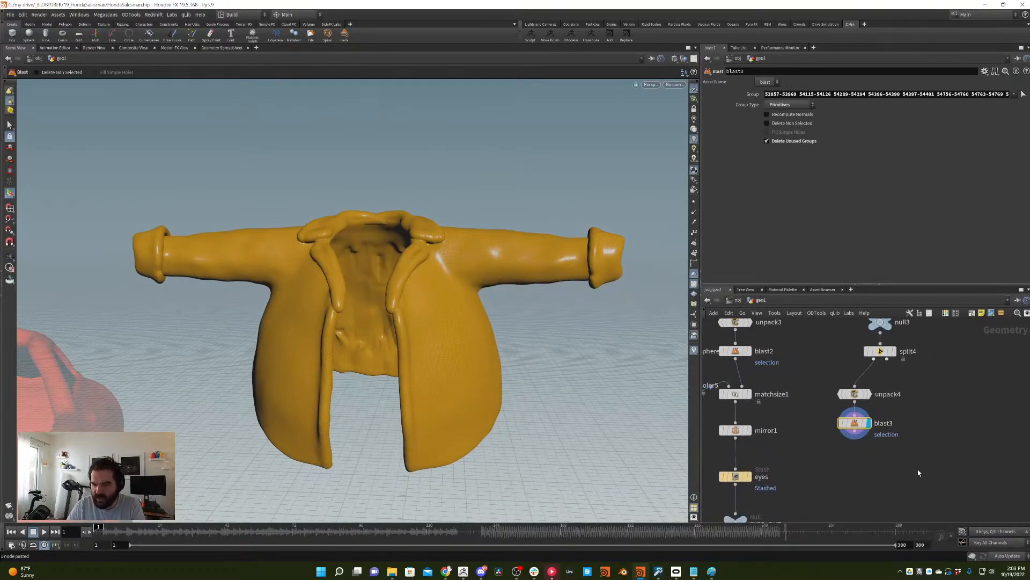
- Shift the jacket's Unpack and Blast nodes together slightly farther out from beneath the Split node
{"action": "left_click_drag", "start_coordinate": [919, 473], "coordinate": [851, 400]}
{"action": "left_click", "coordinate": [926, 394]}
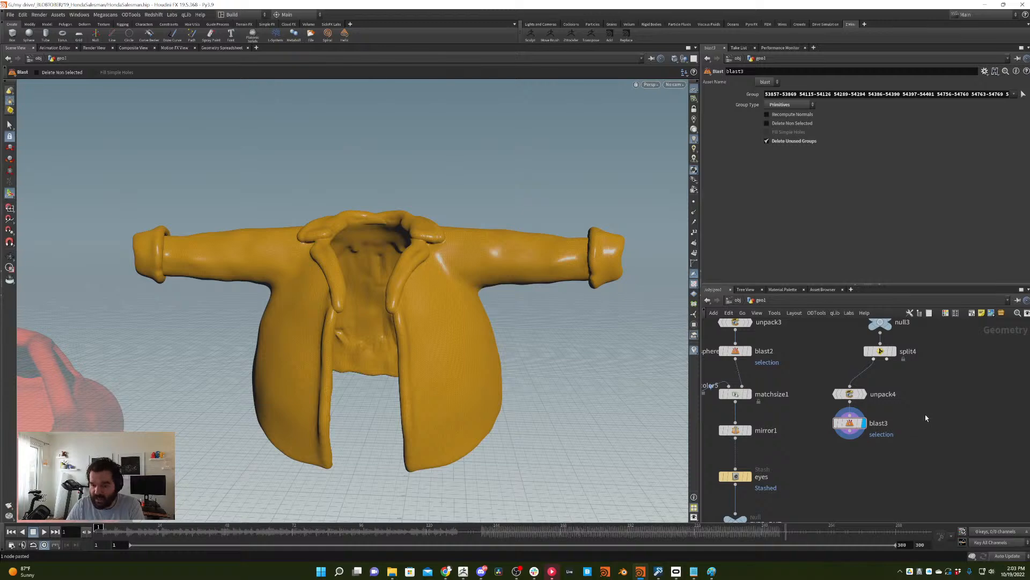
{"action": "middle_click_drag", "start_coordinate": [926, 417], "coordinate": [953, 404]}
{"action": "key", "text": "Tab"}
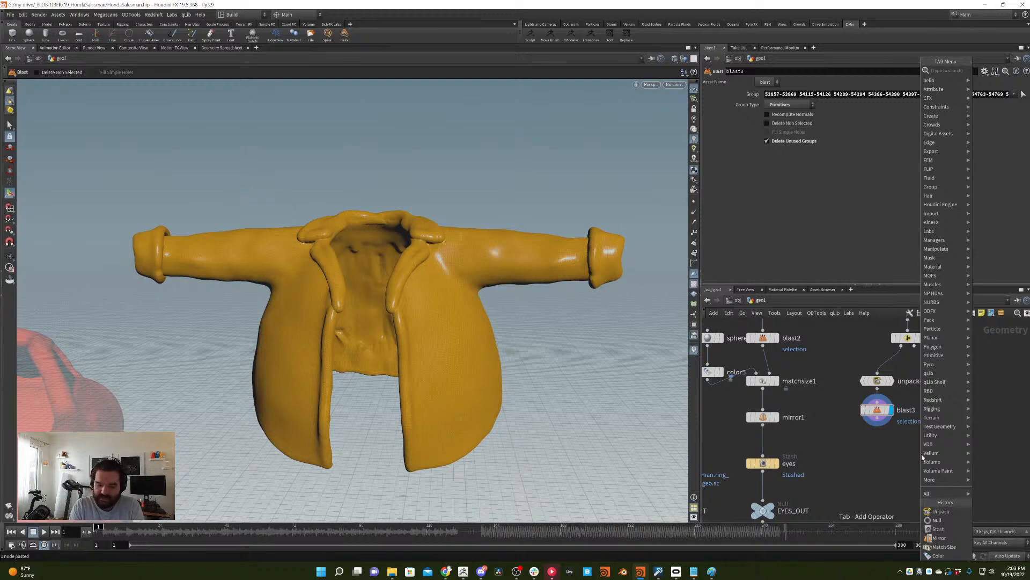
{"action": "type", "text": "unpack"}
{"action": "key", "text": "Return"}
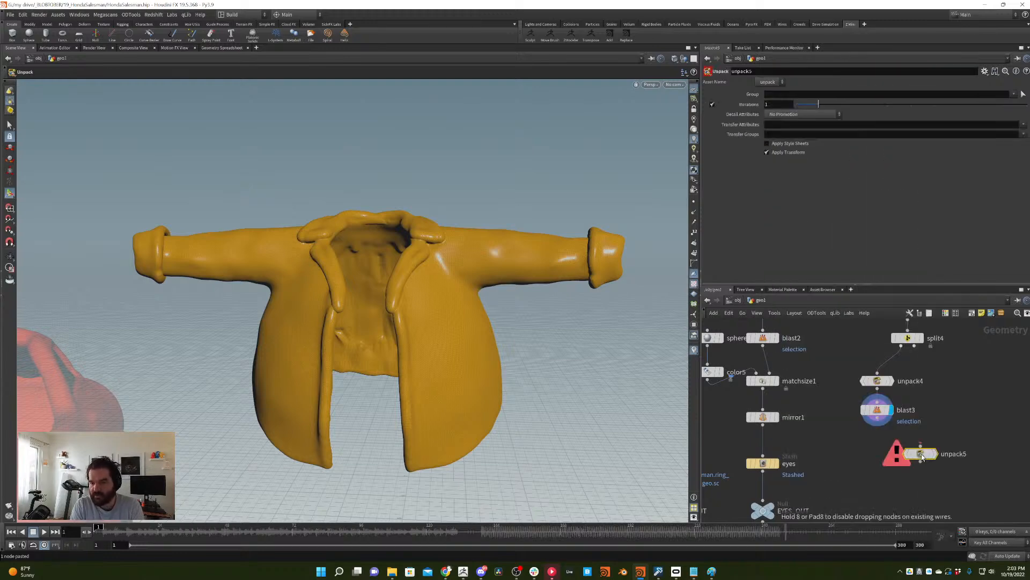
{"action": "left_click", "coordinate": [922, 456]}
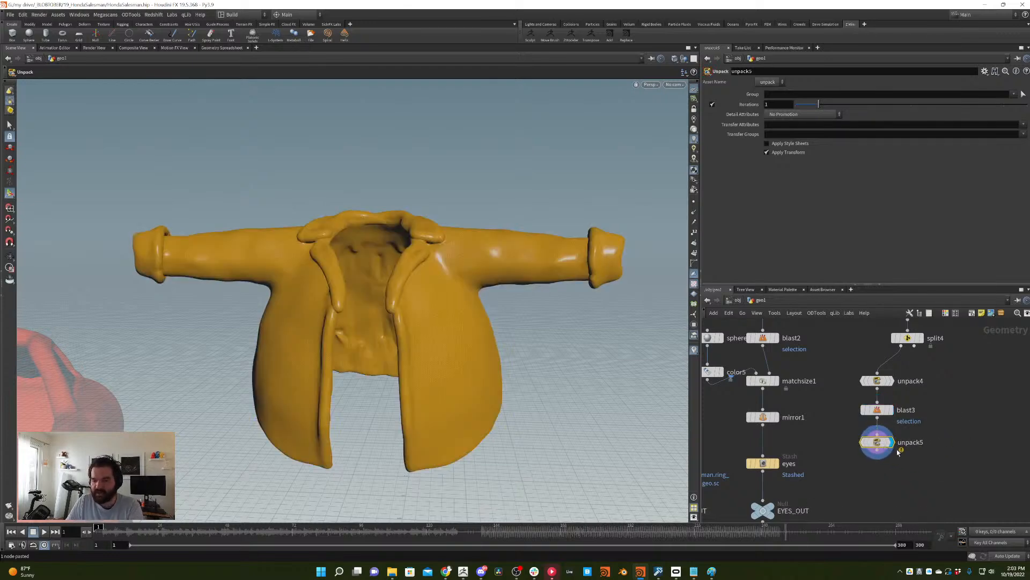
{"action": "key", "text": "Delete"}
- Add a PolyReduce node below the jacket's Blast node, wire it in and display it
{"action": "key", "text": "Tab"}
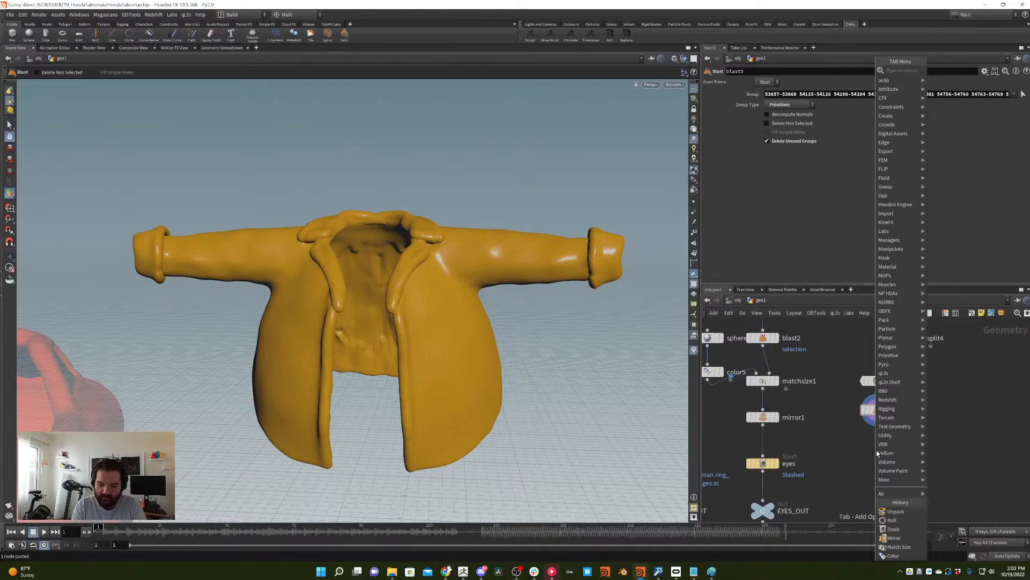
{"action": "type", "text": "polyreduce"}
{"action": "key", "text": "Return"}
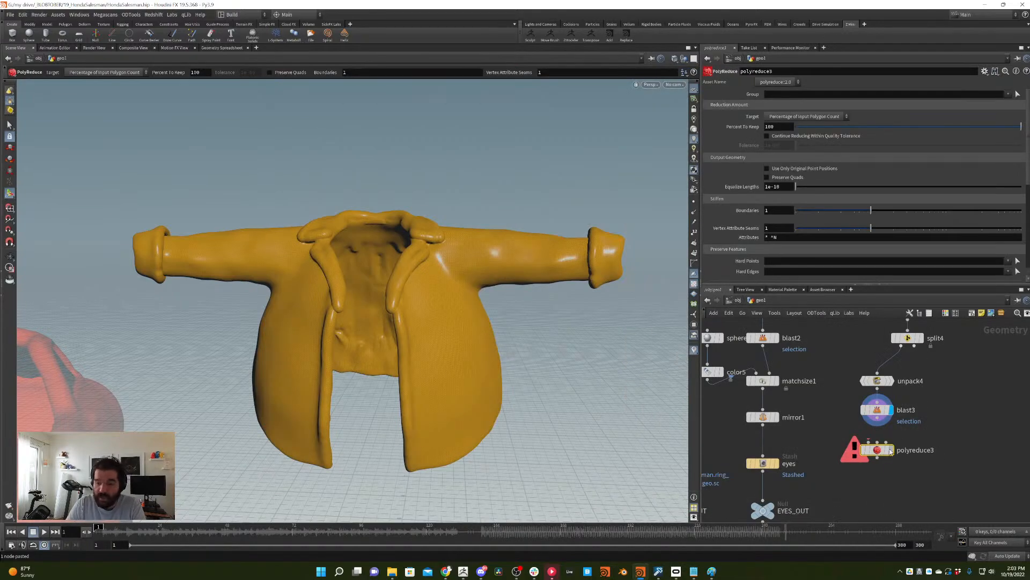
{"action": "left_click", "coordinate": [878, 454]}
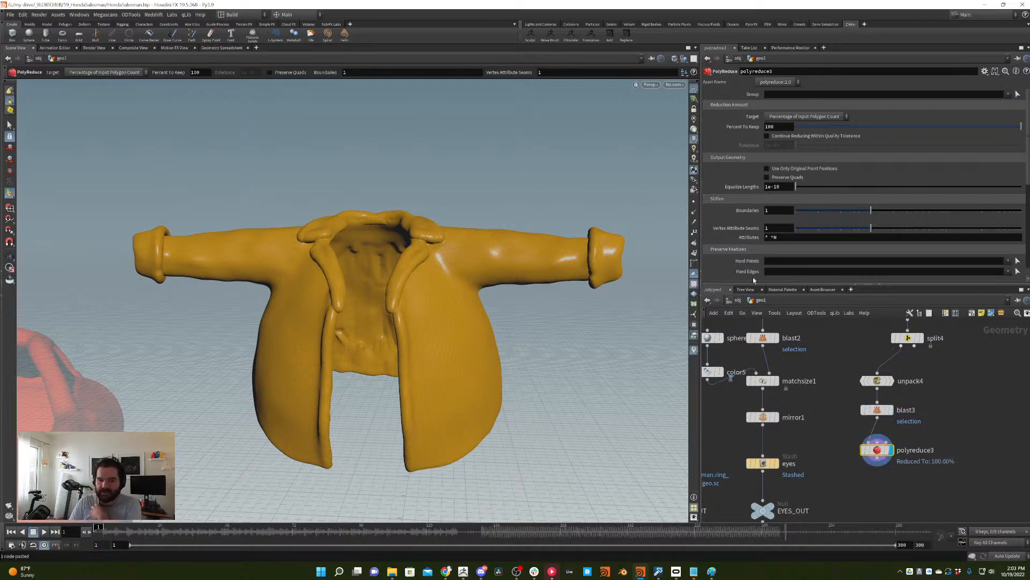
- Set the jacket PolyReduce's percent to keep to 15, and lower it further to 10
{"action": "left_click", "coordinate": [781, 127]}
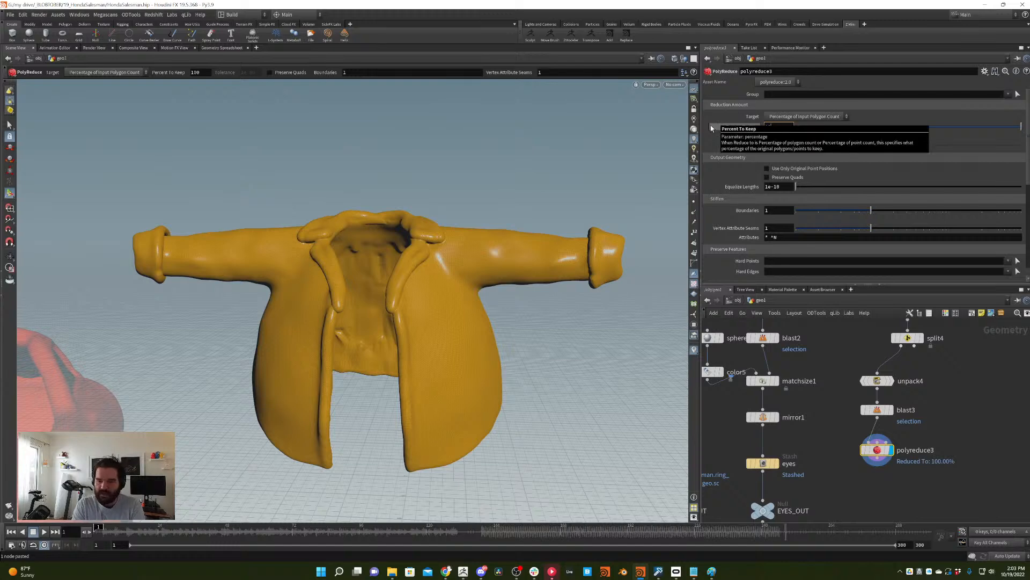
{"action": "key", "text": "Return"}
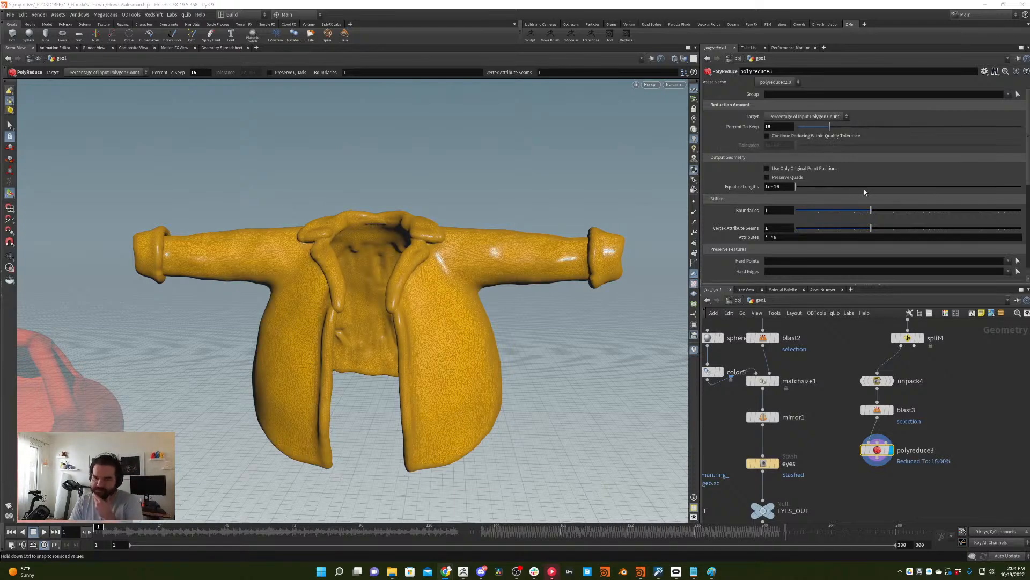
{"action": "left_click", "coordinate": [780, 125]}
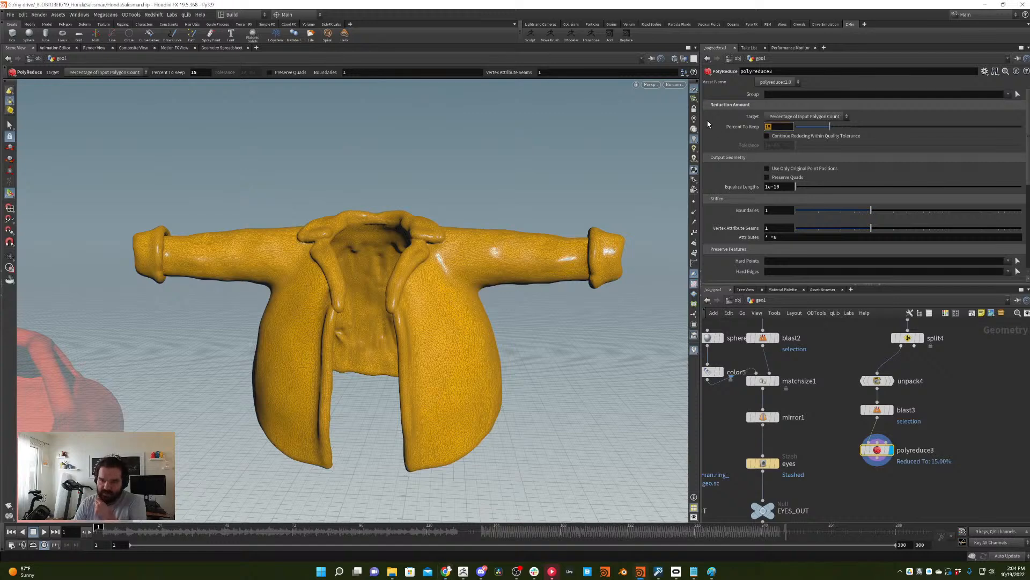
{"action": "type", "text": "10"}
{"action": "key", "text": "Return"}
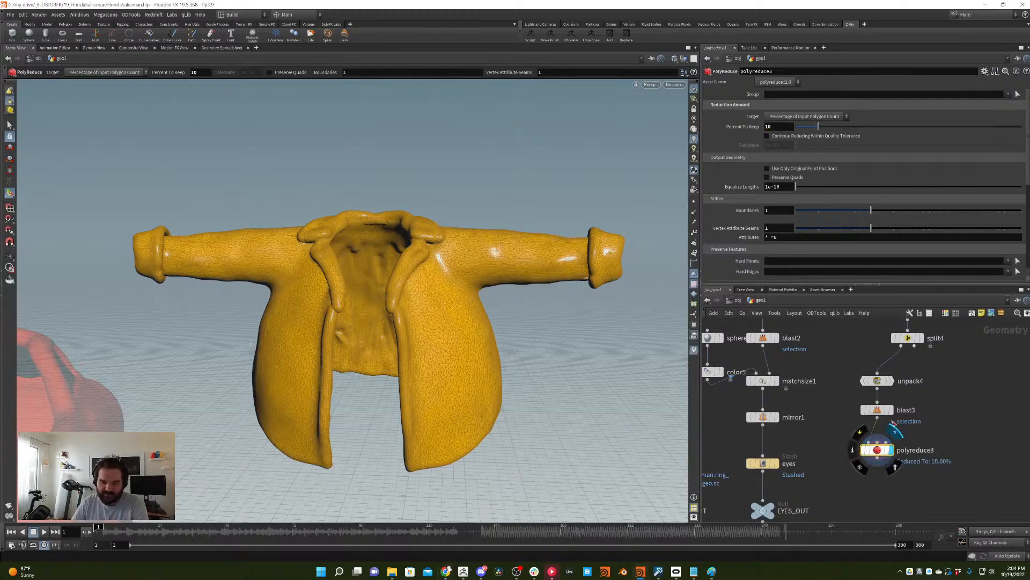
- Add a Labs Exoside QuadRemesher node below the jacket's PolyReduce node and wire it to the PolyReduce output
{"action": "middle_click_drag", "start_coordinate": [880, 473], "coordinate": [864, 420]}
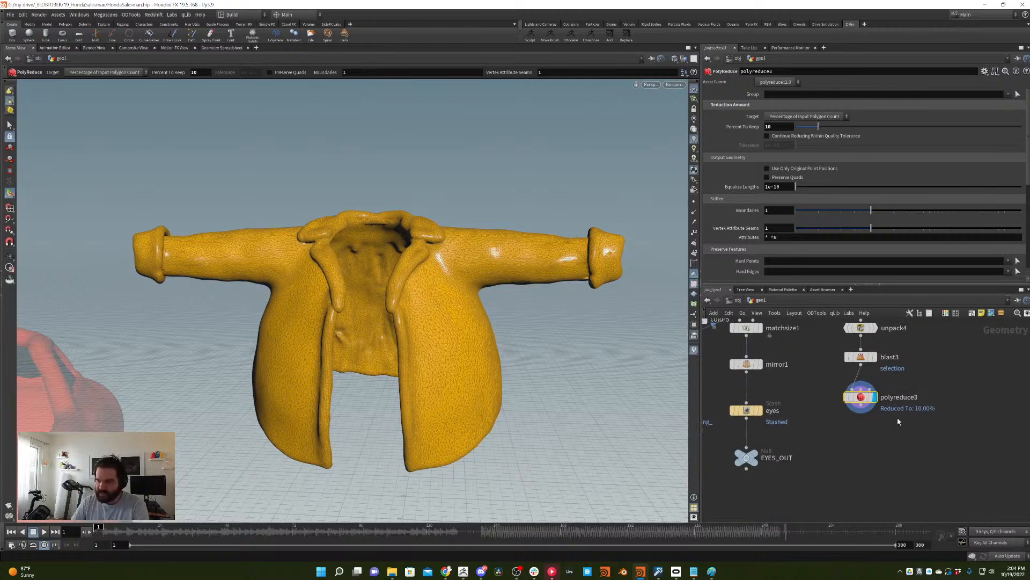
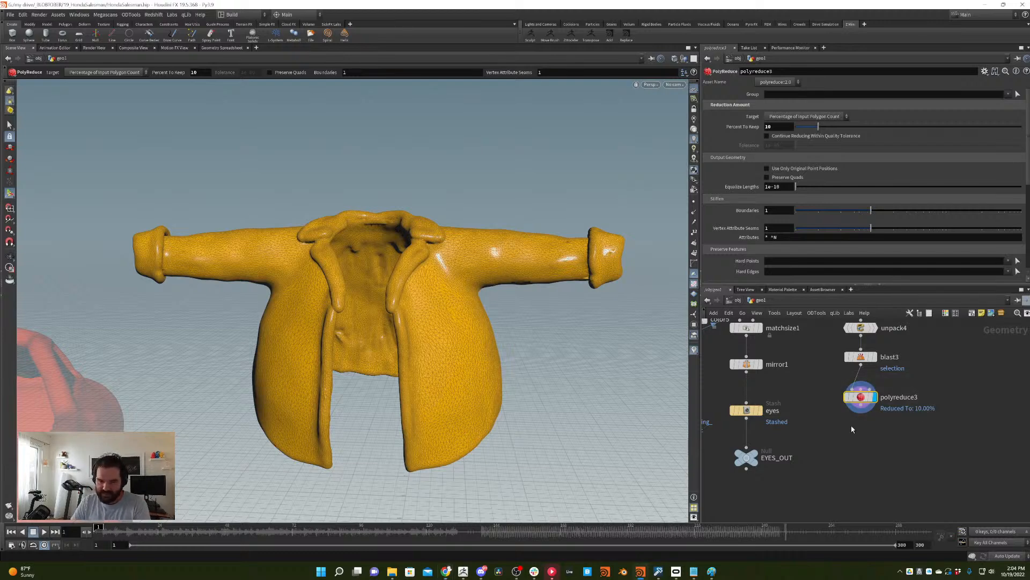
{"action": "key", "text": "Tab"}
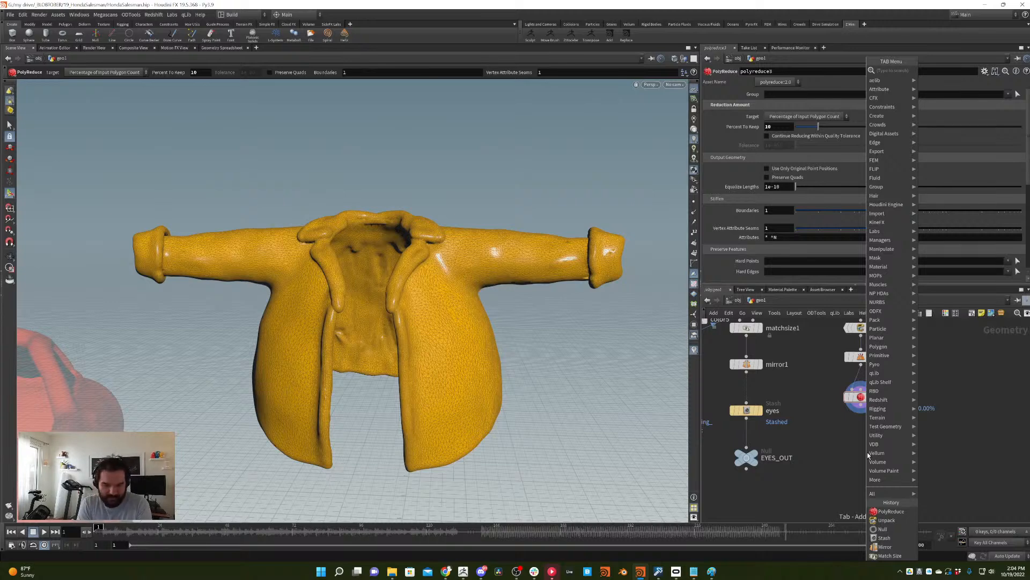
{"action": "type", "text": "exo"}
{"action": "key", "text": "Return"}
{"action": "key", "text": "Return"}
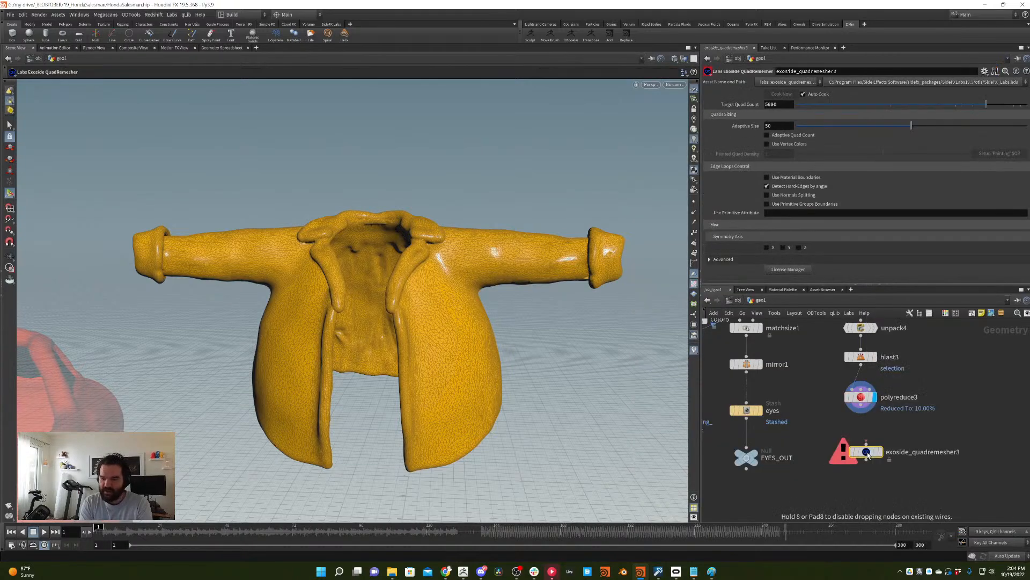
{"action": "left_click", "coordinate": [868, 453]}
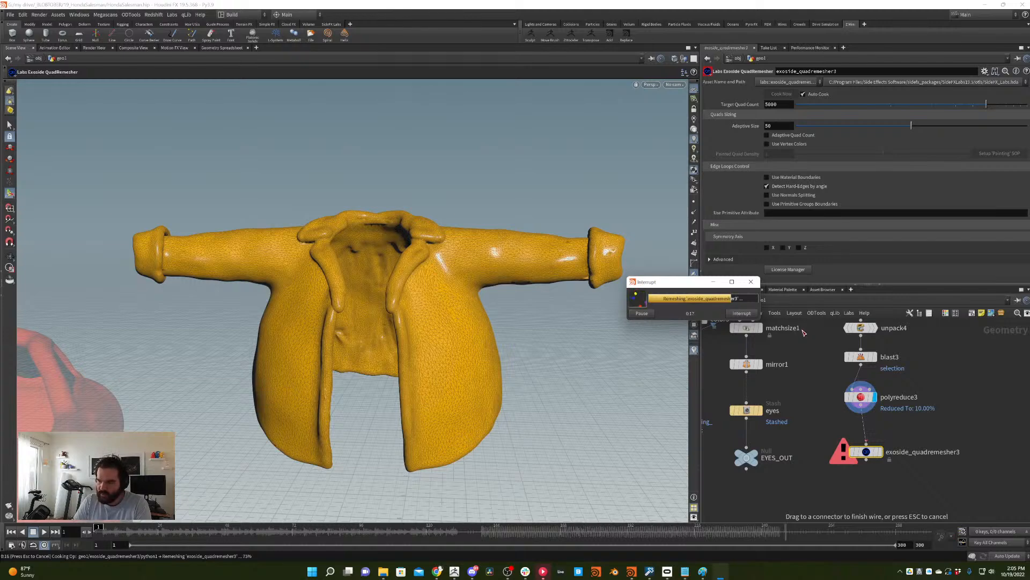
{"action": "key", "text": "Escape"}
- Place the QuadRemesher directly beneath the PolyReduce node, display it and inspect the remeshed jacket
{"action": "left_click_drag", "start_coordinate": [419, 247], "coordinate": [651, 307]}
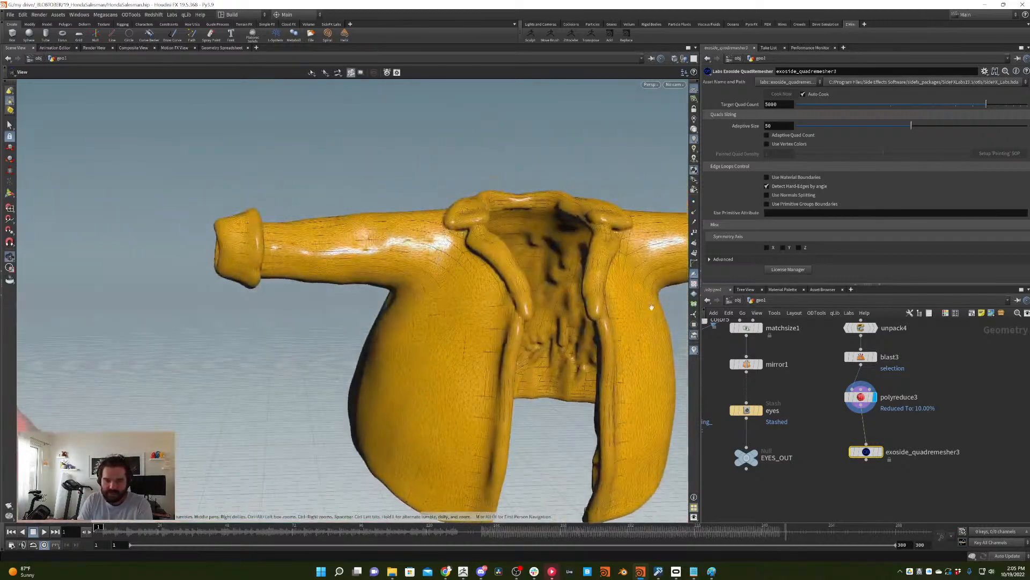
{"action": "scroll", "coordinate": [651, 307], "scroll_direction": "down", "scroll_amount": 5}
{"action": "left_click_drag", "start_coordinate": [866, 451], "coordinate": [861, 425]}
{"action": "left_click", "coordinate": [864, 441]}
{"action": "key", "text": "Escape"}
{"action": "left_click_drag", "start_coordinate": [559, 200], "coordinate": [461, 236]}
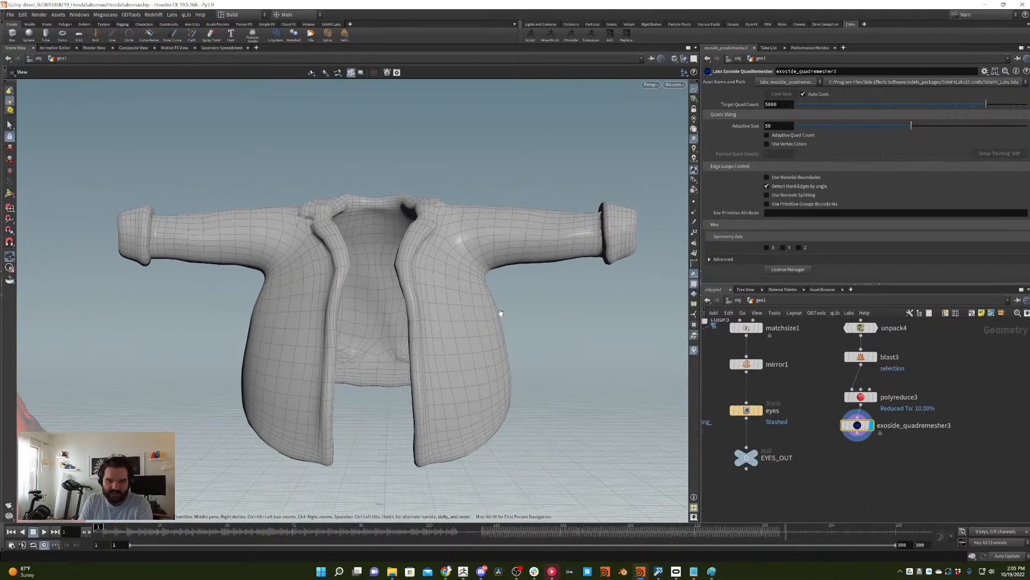
{"action": "key", "text": "Return"}
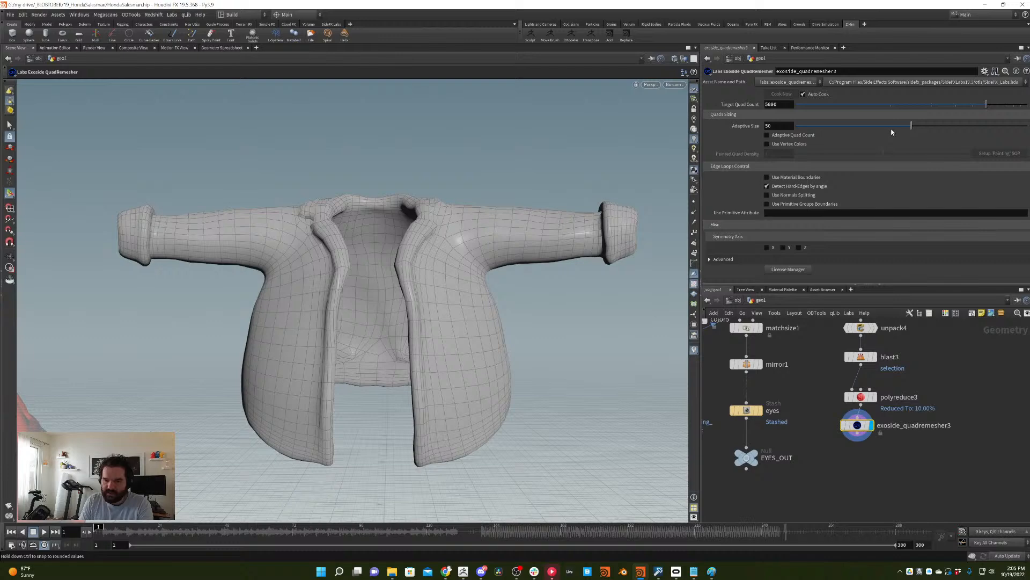
- Enable X-axis symmetry on the jacket's QuadRemesher and set its target quad count to 7000
{"action": "left_click", "coordinate": [767, 248]}
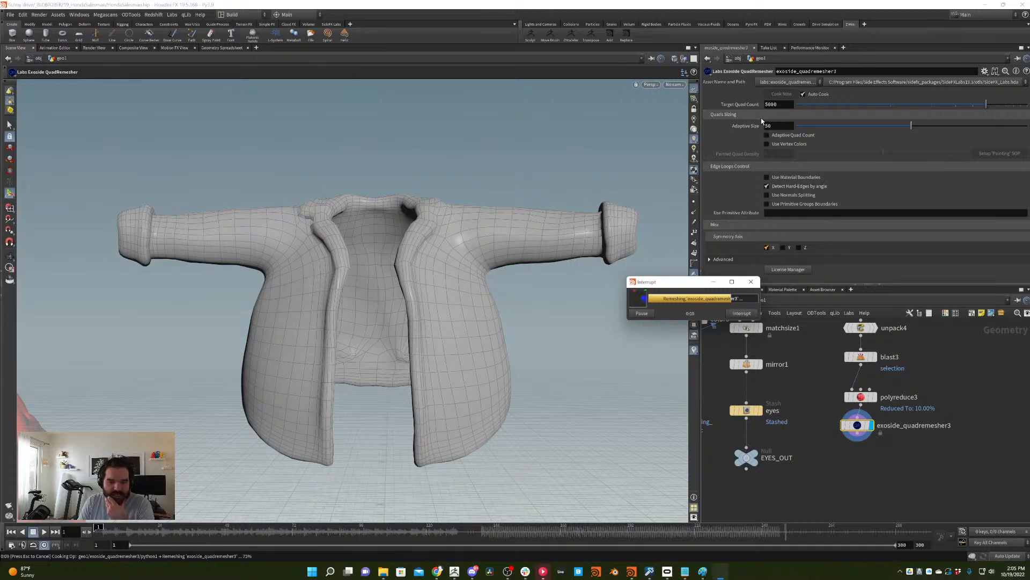
{"action": "type", "text": "7000"}
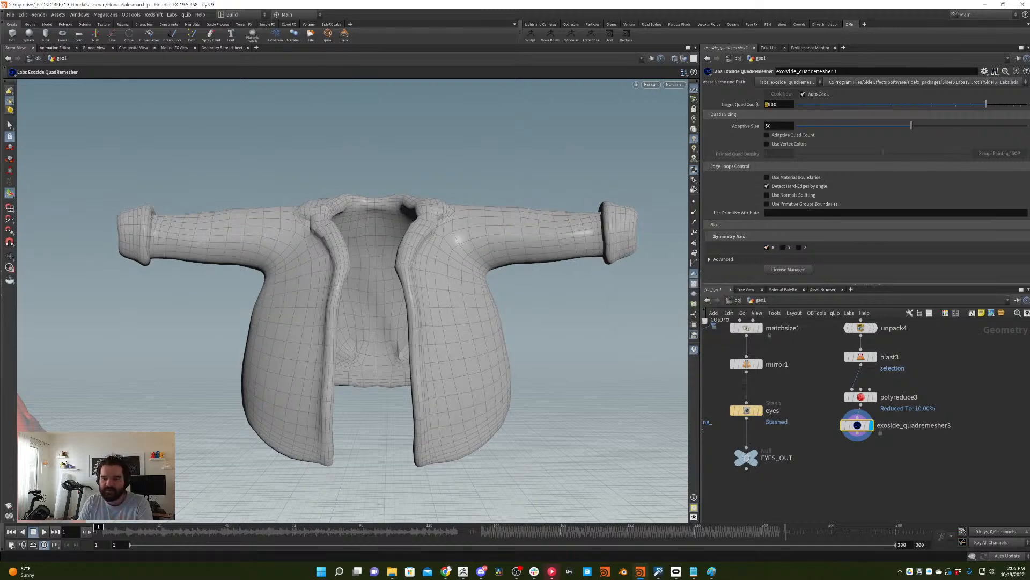
{"action": "key", "text": "Return"}
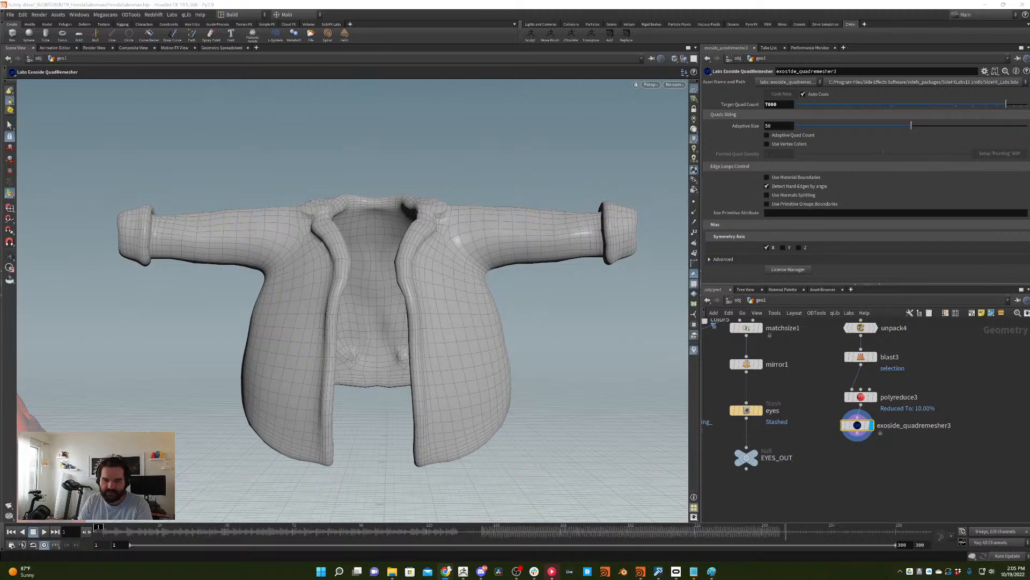
- Straighten the PolyReduce and QuadRemesher nodes into one vertical line in the network
{"action": "left_click_drag", "start_coordinate": [857, 425], "coordinate": [861, 424]}
{"action": "left_click", "coordinate": [861, 396], "text": "shift"}
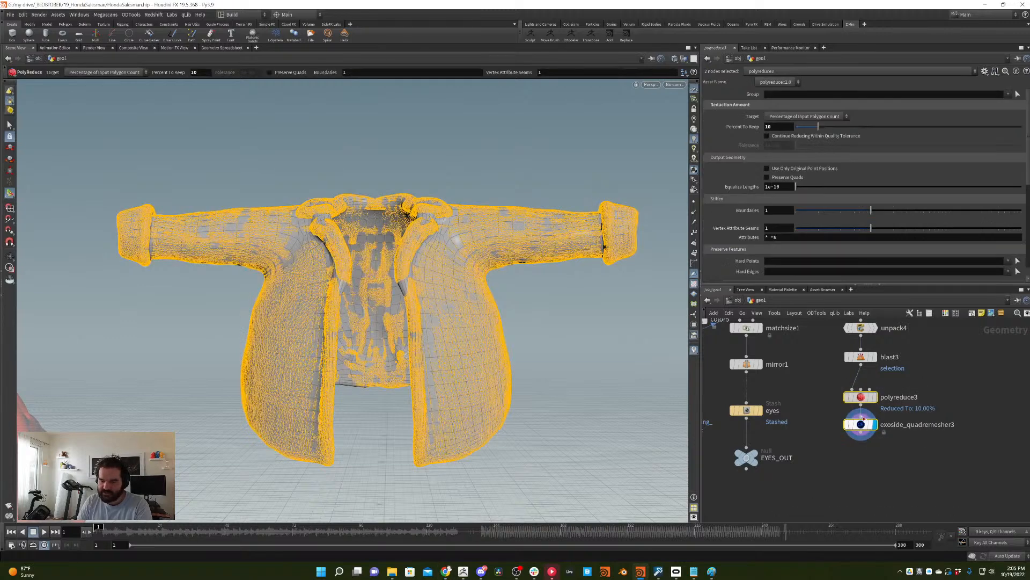
{"action": "left_click", "coordinate": [872, 442]}
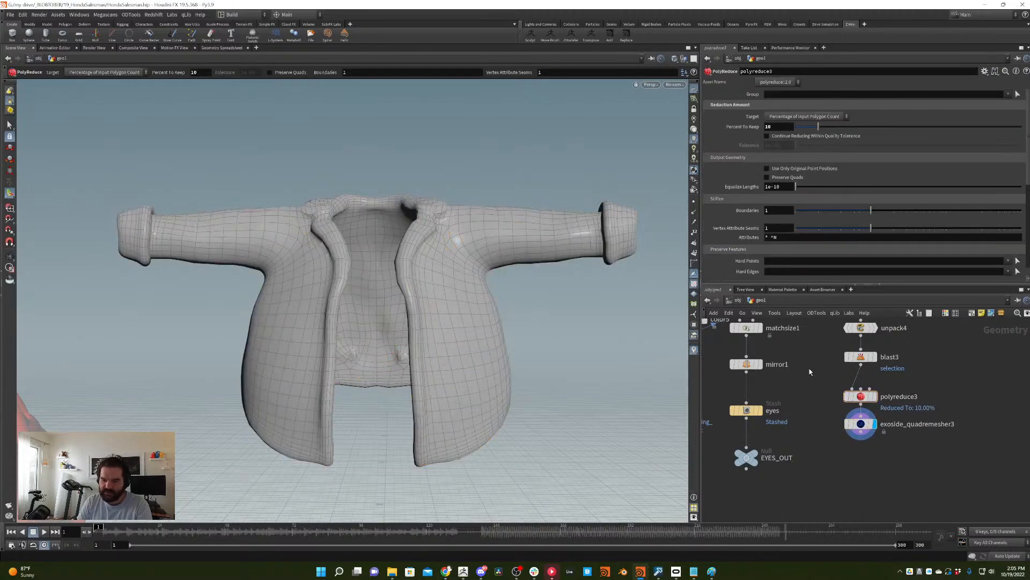
- Add an Attribute Transfer node and connect the QuadRemesher's output to its first input
{"action": "scroll", "coordinate": [809, 371], "scroll_direction": "down", "scroll_amount": 3}
{"action": "key", "text": "Tab"}
{"action": "type", "text": "attri"}
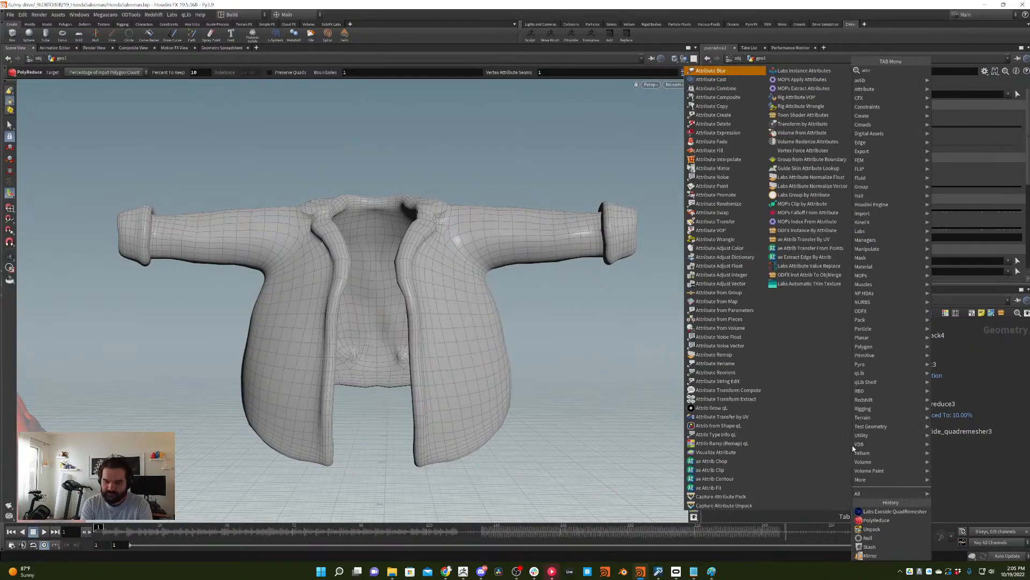
{"action": "left_click", "coordinate": [715, 221]}
{"action": "left_click", "coordinate": [852, 445]}
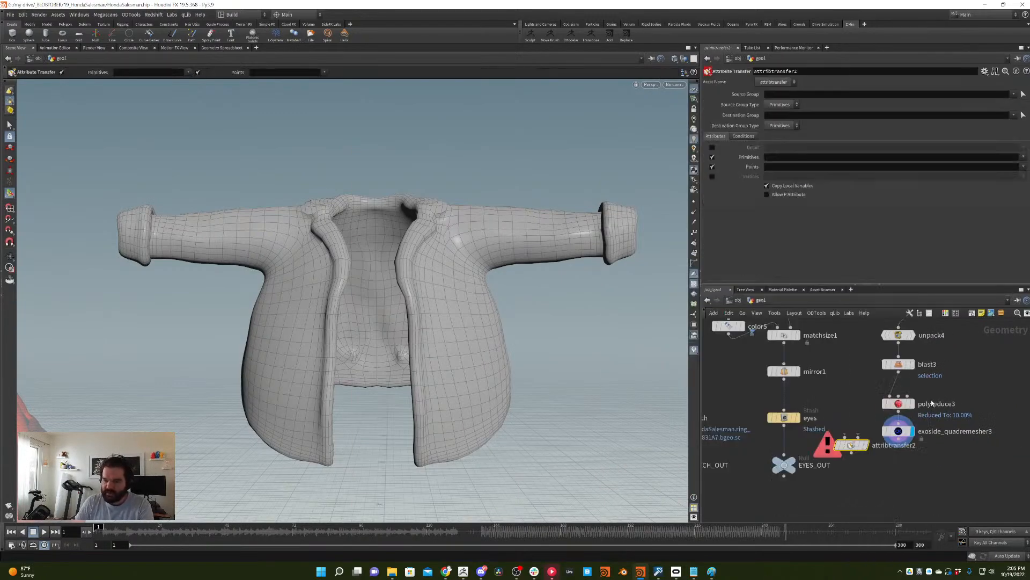
{"action": "left_click_drag", "start_coordinate": [845, 437], "coordinate": [892, 445]}
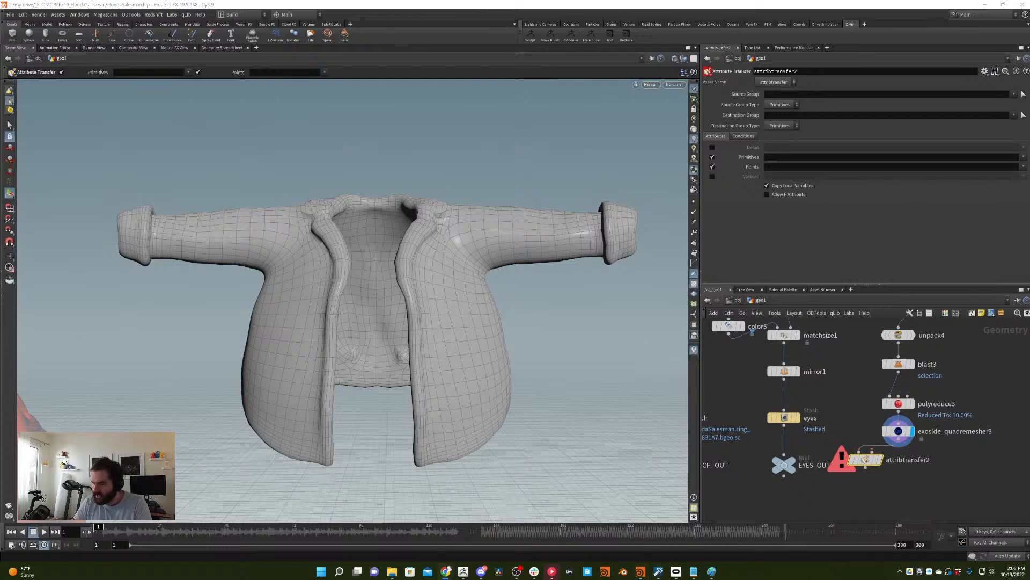
- Wire PolyReduce into the Attribute Transfer's second input, display the node and move the QuadRemesher aside
{"action": "left_click_drag", "start_coordinate": [872, 449], "coordinate": [898, 412]}
{"action": "left_click", "coordinate": [881, 460]}
{"action": "left_click_drag", "start_coordinate": [867, 461], "coordinate": [874, 431]}
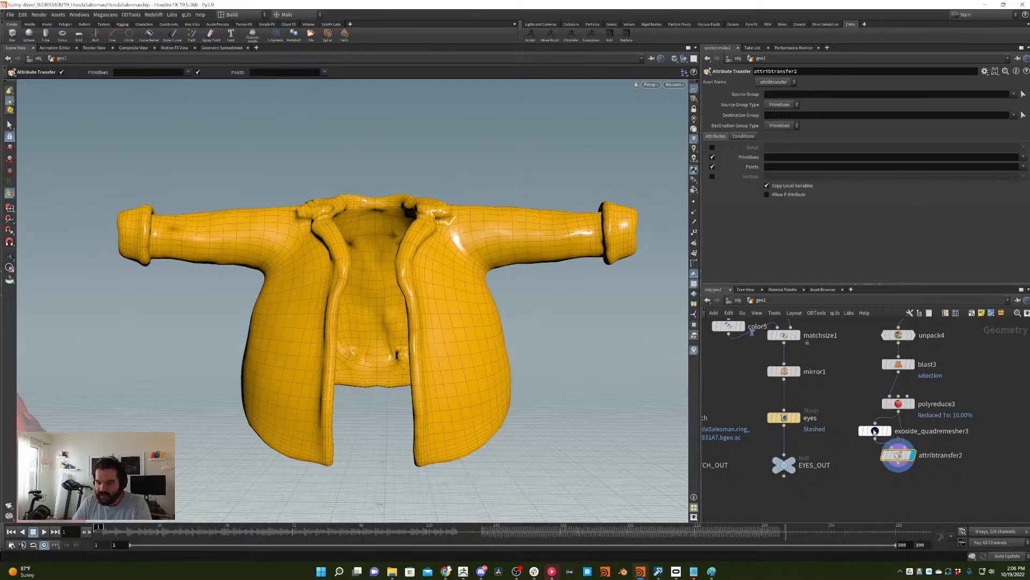
{"action": "middle_click_drag", "start_coordinate": [875, 431], "coordinate": [850, 407]}
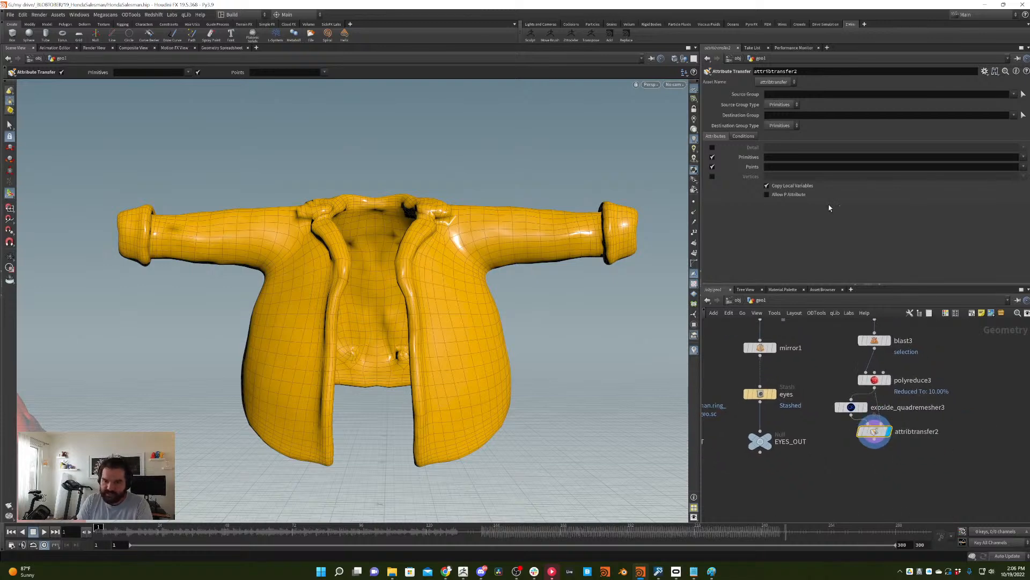
- Limit the Attribute Transfer to the Cd point attribute and turn off its primitive attributes
{"action": "left_click", "coordinate": [859, 166]}
{"action": "type", "text": "Cd"}
{"action": "key", "text": "Return"}
{"action": "left_click", "coordinate": [713, 157]}
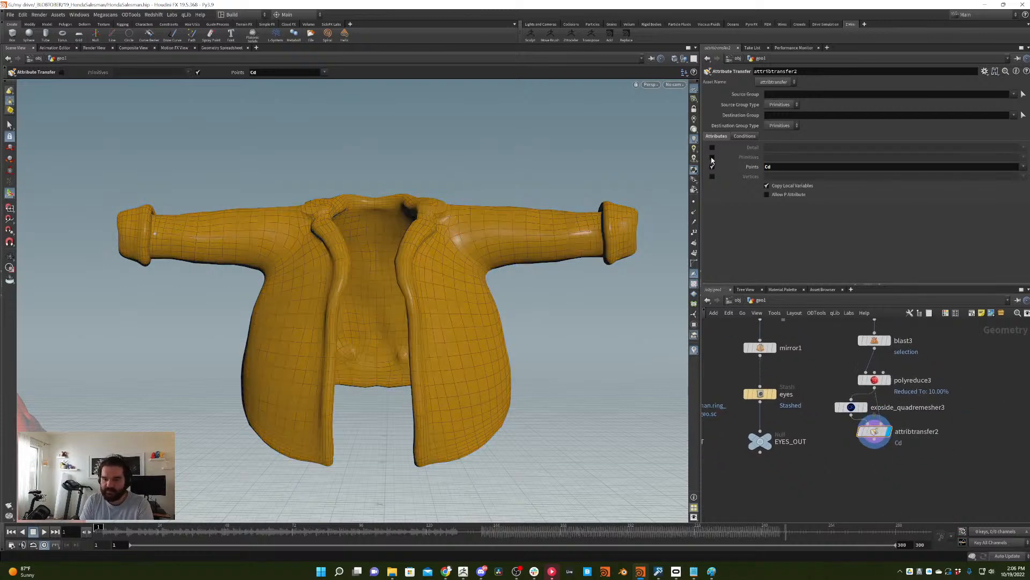
- Add a Stash node below the jacket's Attribute Transfer and name it JACKET
{"action": "middle_click_drag", "start_coordinate": [861, 397], "coordinate": [807, 364]}
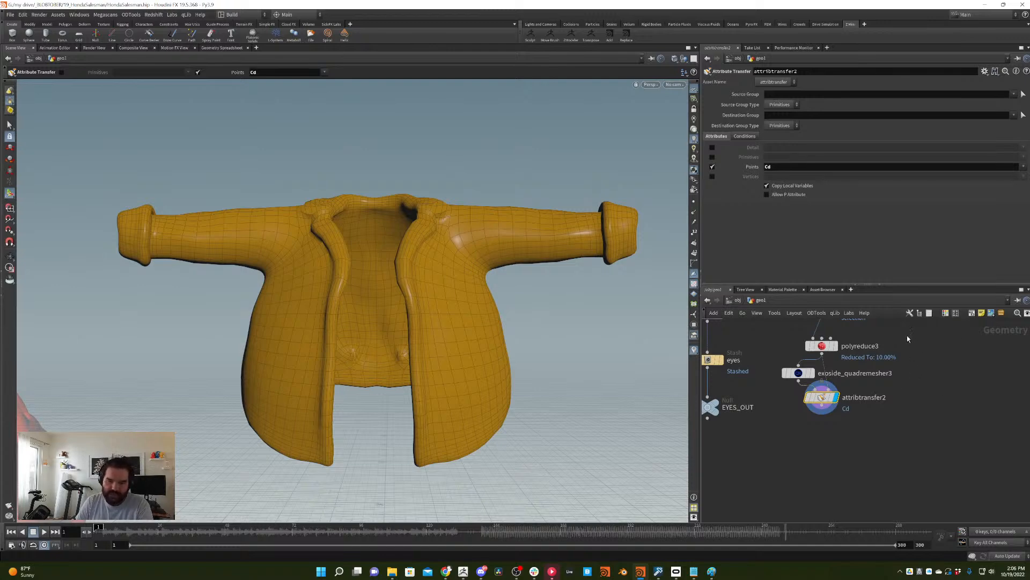
{"action": "middle_click_drag", "start_coordinate": [907, 354], "coordinate": [912, 379]}
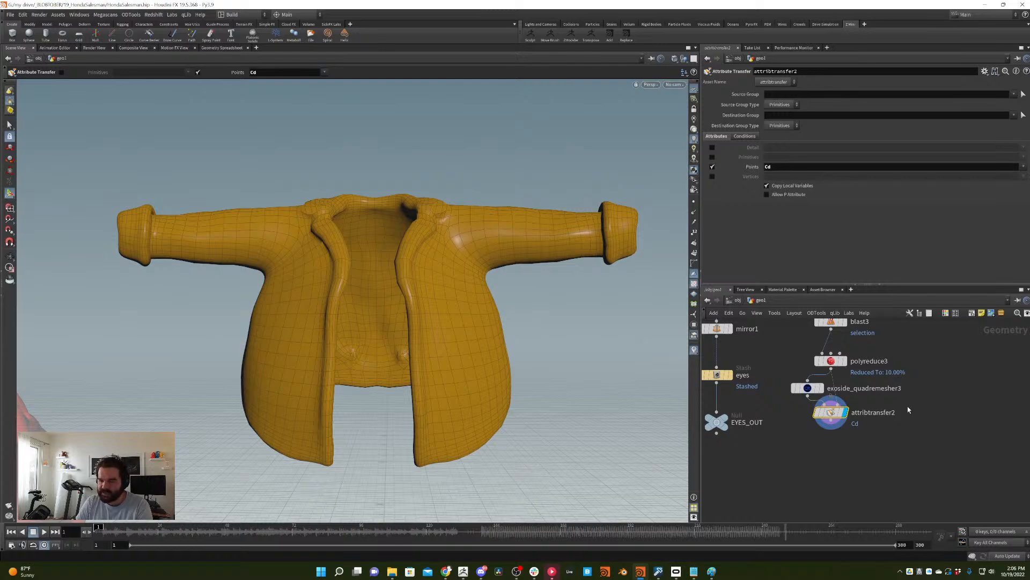
{"action": "mouse_move", "coordinate": [916, 401]}
{"action": "middle_mouse_down"}
{"action": "mouse_move", "coordinate": [940, 390]}
{"action": "mouse_move", "coordinate": [935, 403]}
{"action": "middle_mouse_up"}
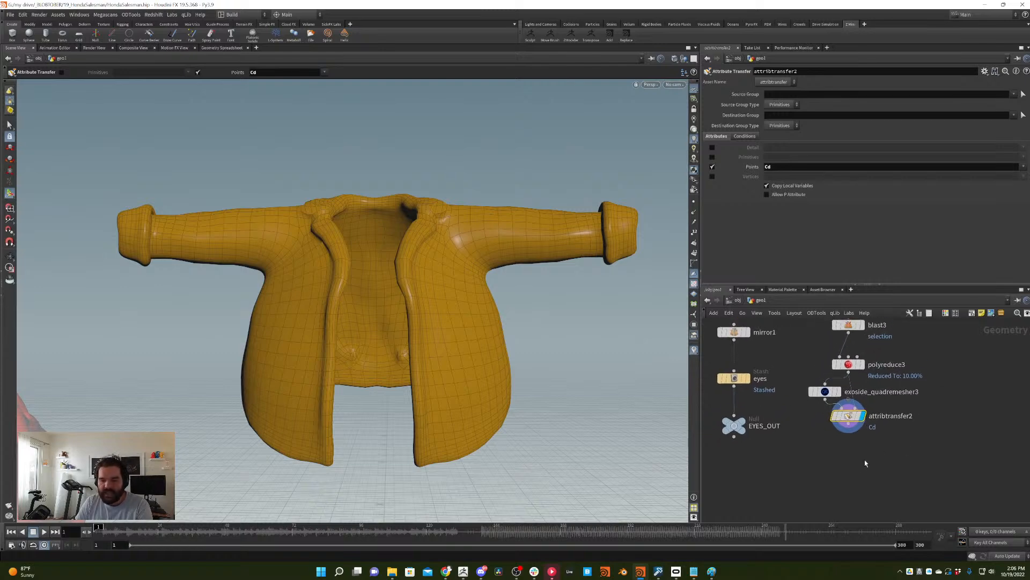
{"action": "left_click", "coordinate": [843, 467]}
{"action": "key", "text": "Tab"}
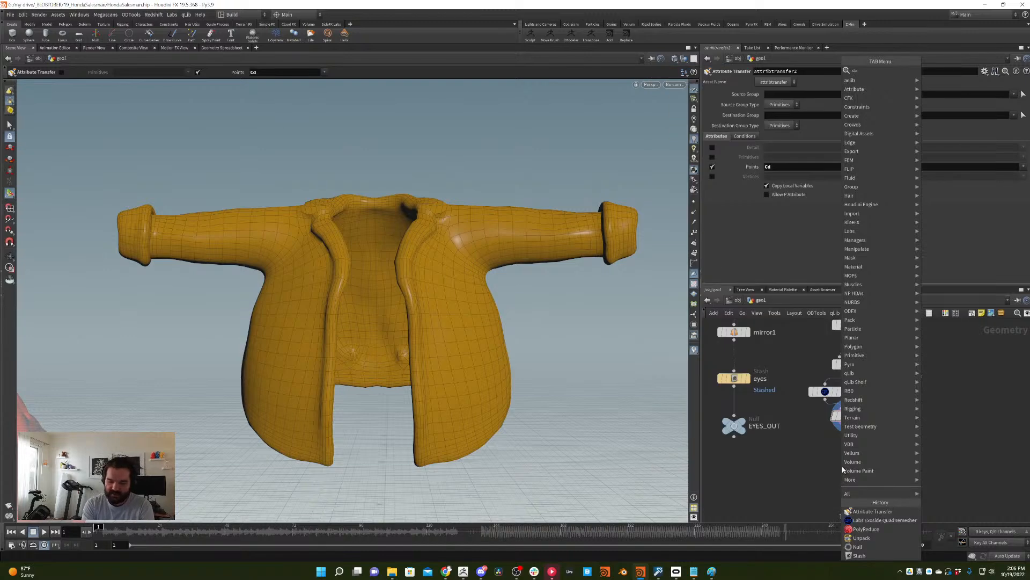
{"action": "type", "text": "stash"}
{"action": "key", "text": "Return"}
{"action": "left_click", "coordinate": [842, 467]}
{"action": "left_click", "coordinate": [879, 466]}
{"action": "left_click_drag", "start_coordinate": [885, 467], "coordinate": [812, 464]}
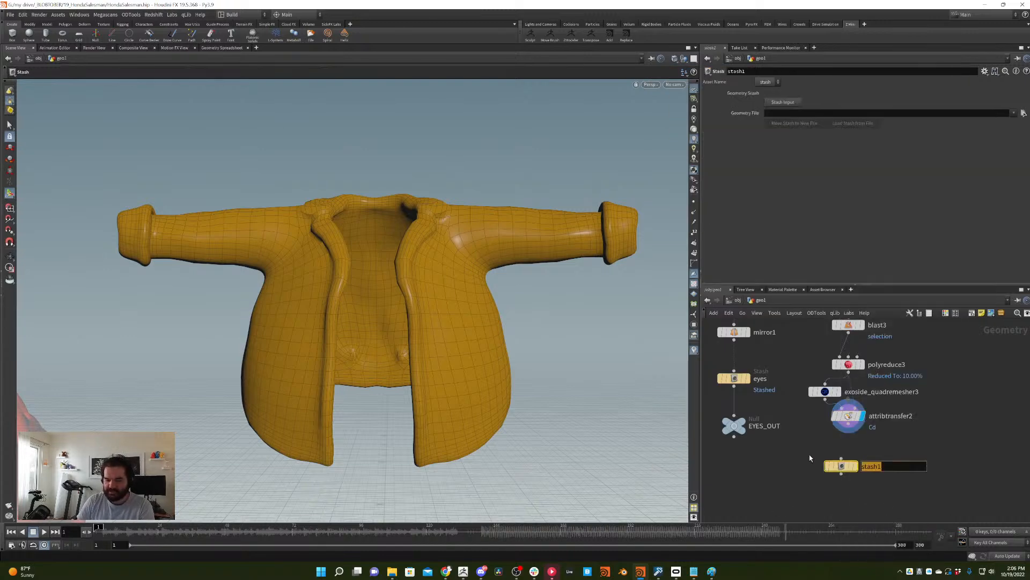
{"action": "type", "text": "JACKET"}
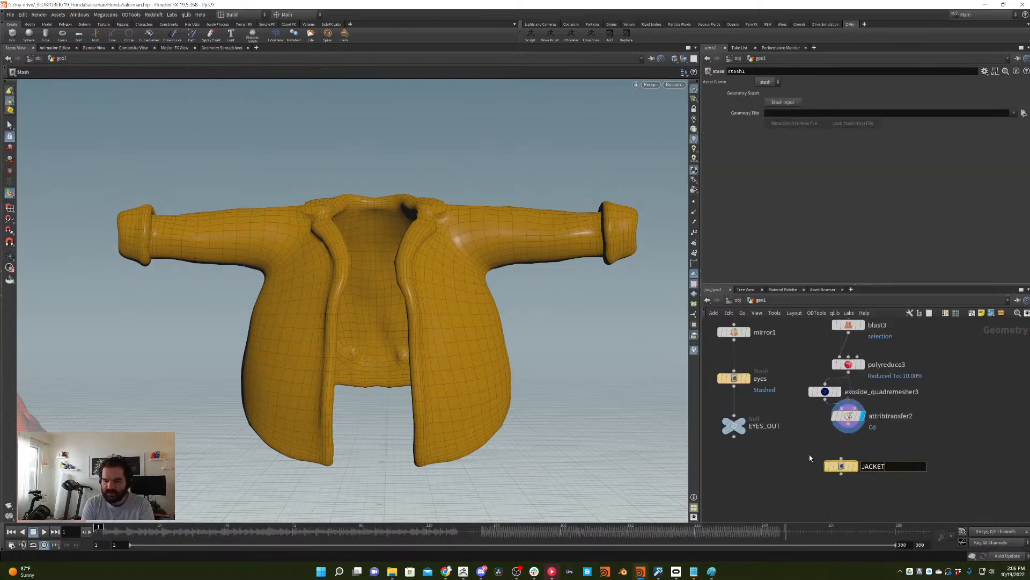
{"action": "key", "text": "Return"}
- Connect the Attribute Transfer's output to the JACKET stash, display it and stash its input
{"action": "left_click_drag", "start_coordinate": [848, 424], "coordinate": [855, 449]}
{"action": "left_click", "coordinate": [856, 466]}
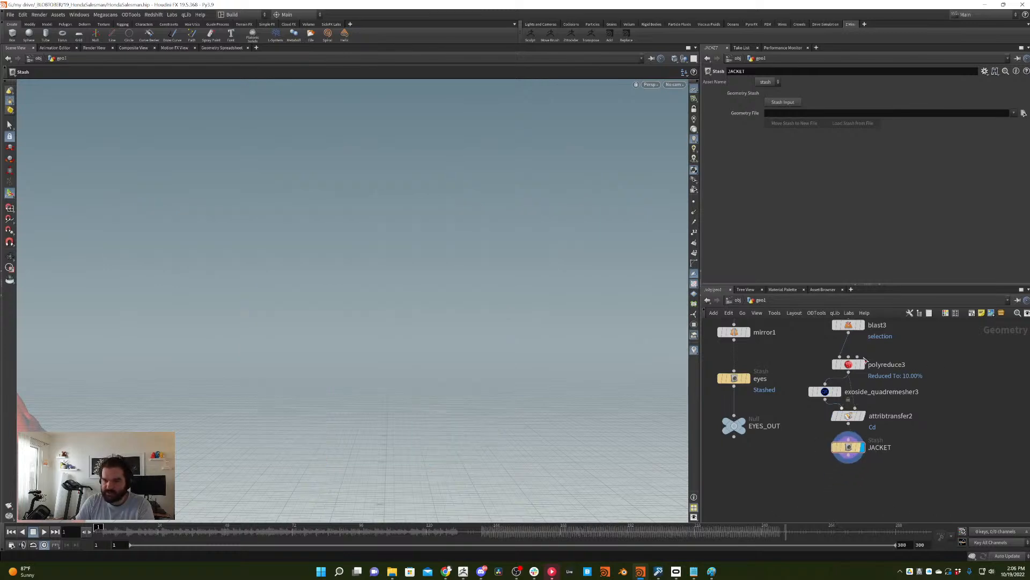
{"action": "left_click", "coordinate": [784, 102]}
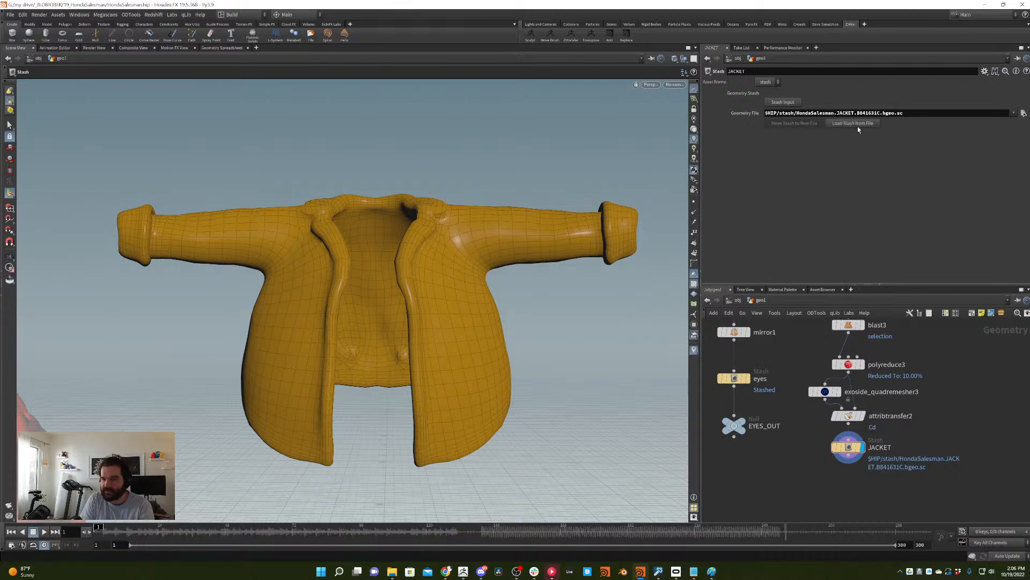
- Duplicate the EYES_OUT null and connect the copy beneath the JACKET stash
{"action": "middle_click_drag", "start_coordinate": [959, 424], "coordinate": [917, 406]}
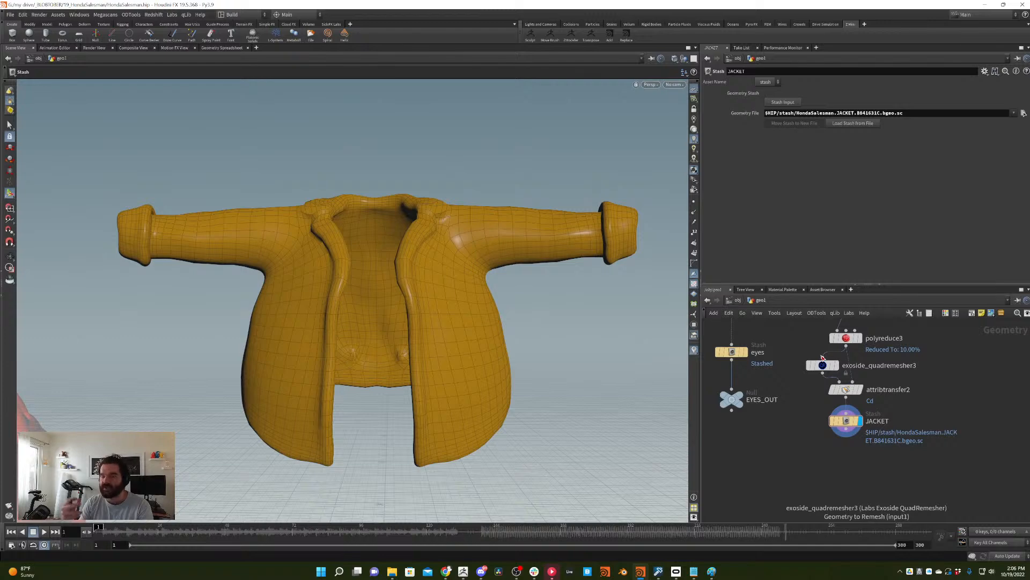
{"action": "left_click_drag", "start_coordinate": [770, 435], "coordinate": [723, 394]}
{"action": "key", "text": "ctrl+c"}
{"action": "key", "text": "ctrl+v"}
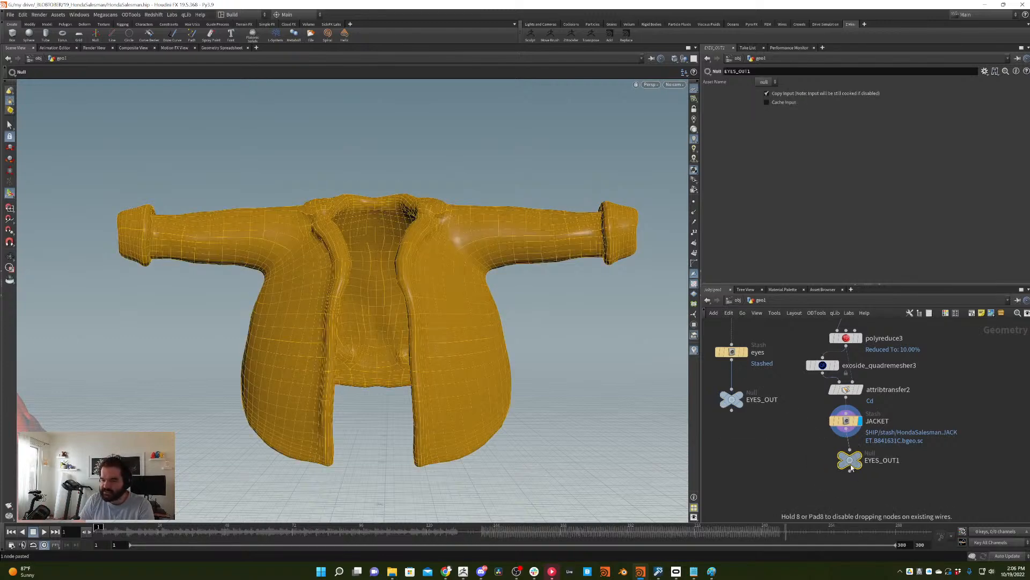
{"action": "left_click", "coordinate": [849, 471]}
- Rename the copied null JACKET_OUT
{"action": "key", "text": "F2"}
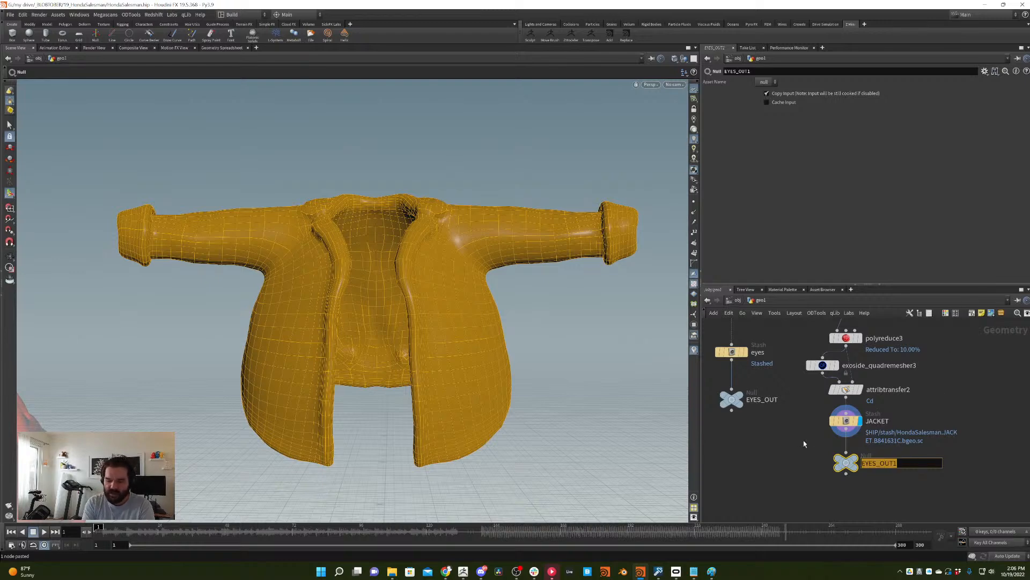
{"action": "type", "text": "JACKET1"}
{"action": "key", "text": "Return"}
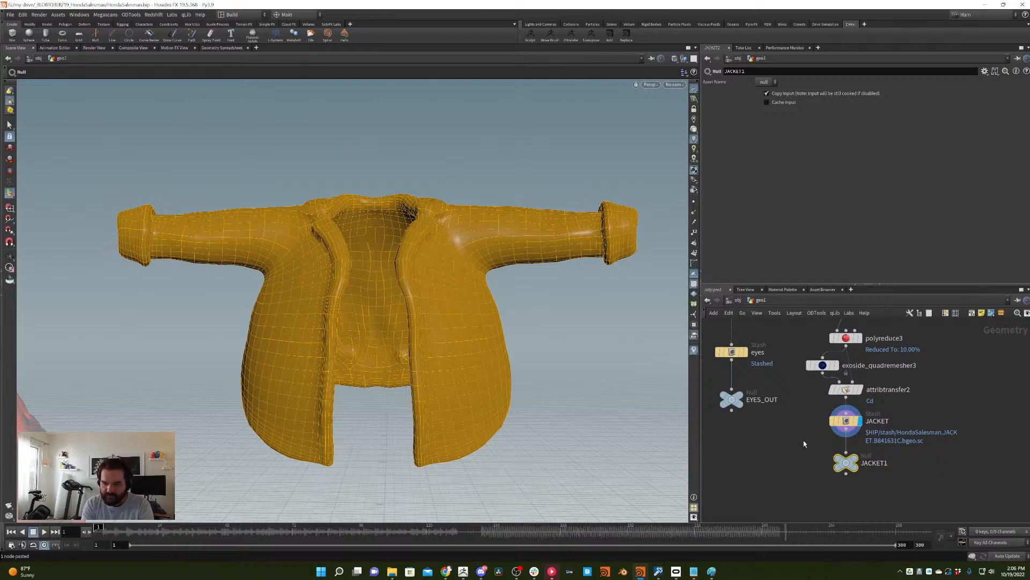
{"action": "double_click", "coordinate": [873, 460]}
{"action": "key", "text": "BackSpace"}
{"action": "type", "text": "_OUT"}
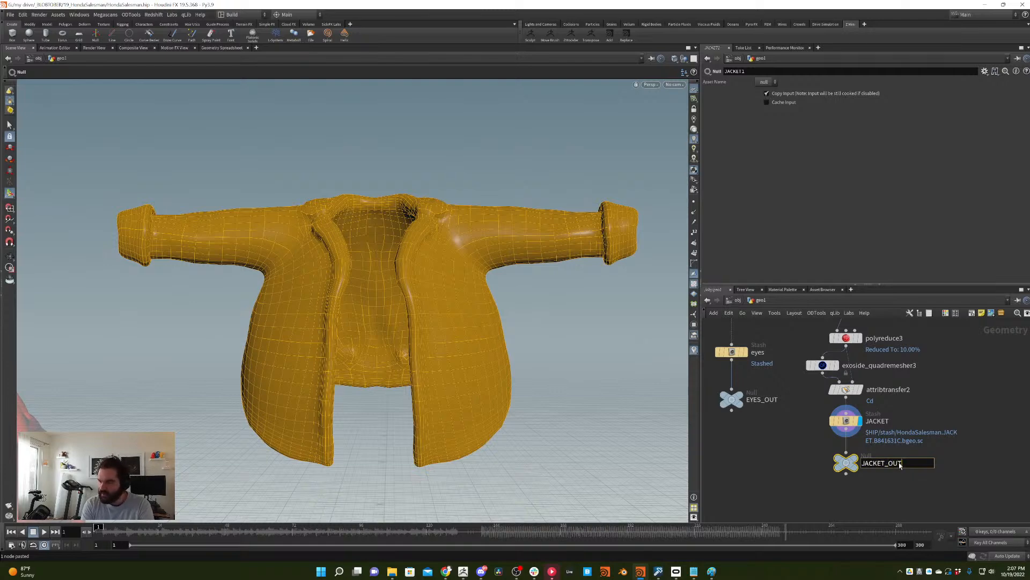
{"action": "key", "text": "Return"}
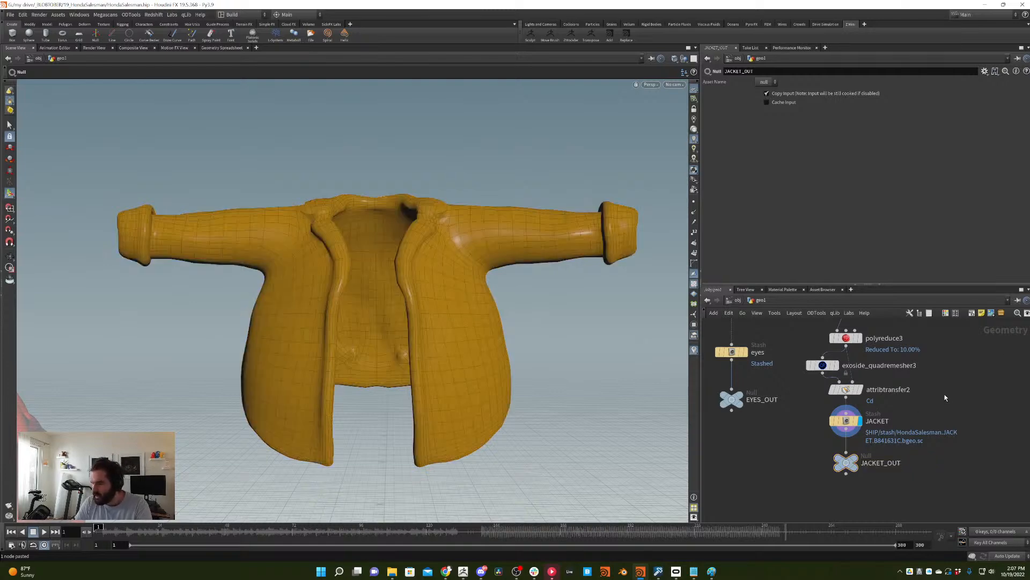
- Display the JACKET_OUT null and examine the remeshed jacket's surface
{"action": "mouse_move", "coordinate": [945, 394]}
{"action": "middle_mouse_down"}
{"action": "mouse_move", "coordinate": [919, 422]}
{"action": "mouse_move", "coordinate": [871, 406]}
{"action": "middle_mouse_up"}
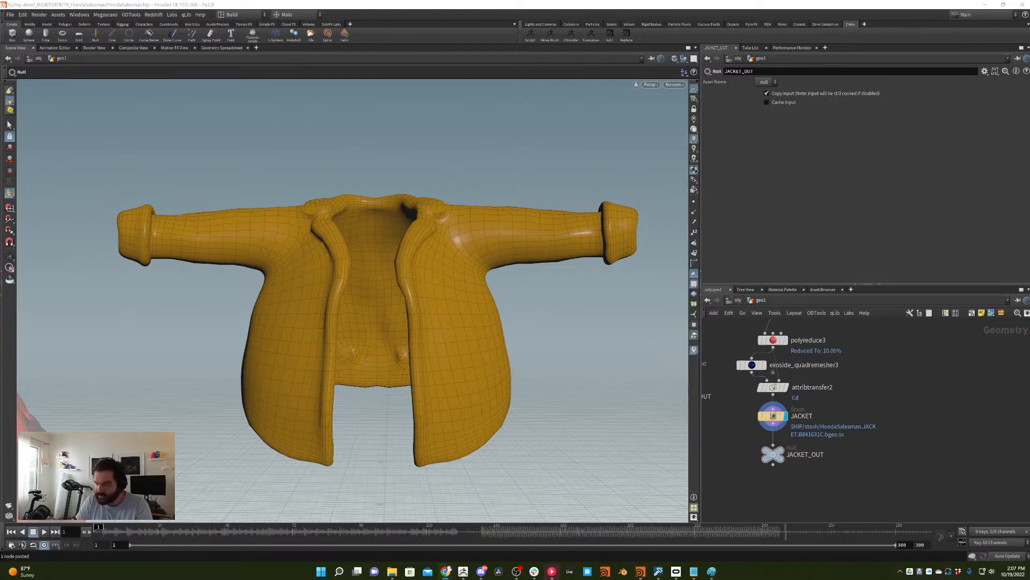
{"action": "left_click", "coordinate": [773, 454]}
{"action": "key", "text": "h"}
{"action": "left_click_drag", "start_coordinate": [666, 344], "coordinate": [569, 251]}
{"action": "right_click_drag", "start_coordinate": [569, 251], "coordinate": [521, 257]}
{"action": "left_click_drag", "start_coordinate": [521, 257], "coordinate": [379, 271]}
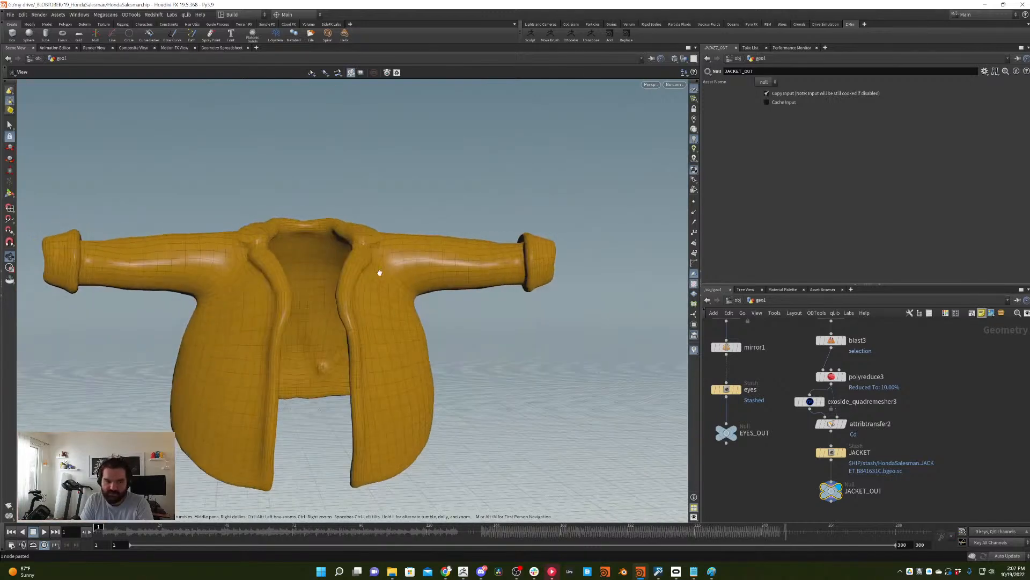
- Display the jacket's Blast result, and the JACKET stash after it, to compare the collar and lapels before and after remeshing
{"action": "middle_click_drag", "start_coordinate": [856, 352], "coordinate": [849, 374]}
{"action": "left_click", "coordinate": [835, 363]}
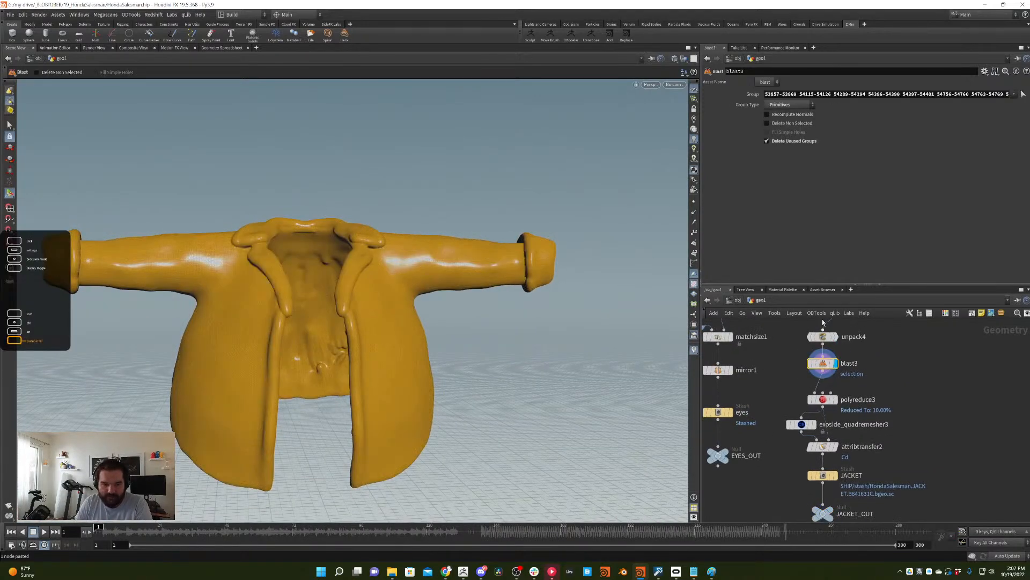
{"action": "left_click_drag", "start_coordinate": [358, 296], "coordinate": [306, 223]}
{"action": "right_click_drag", "start_coordinate": [297, 232], "coordinate": [253, 269]}
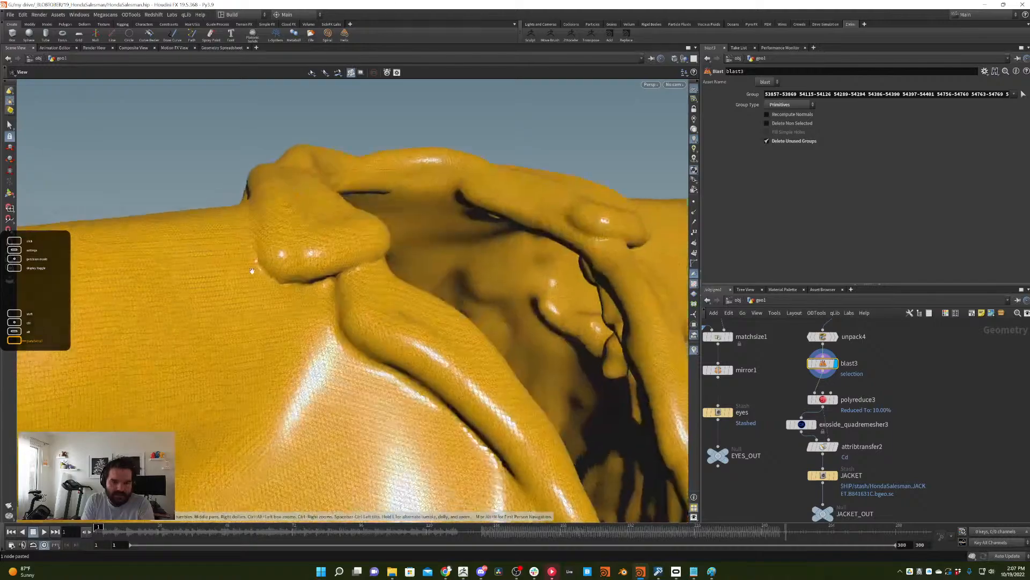
{"action": "left_click_drag", "start_coordinate": [292, 141], "coordinate": [473, 307]}
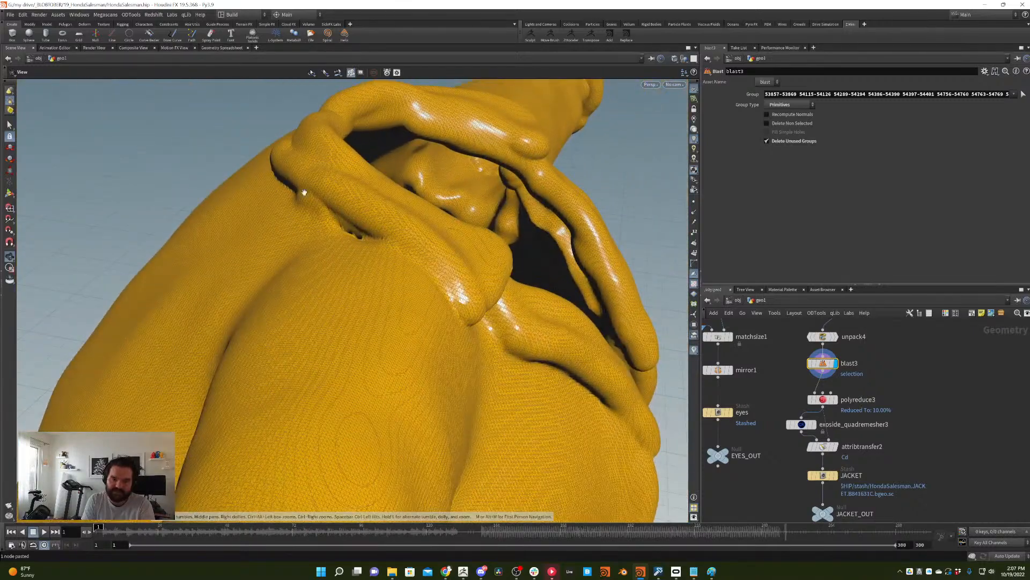
{"action": "left_click_drag", "start_coordinate": [305, 192], "coordinate": [288, 219]}
{"action": "right_click_drag", "start_coordinate": [451, 271], "coordinate": [483, 303]}
{"action": "middle_click_drag", "start_coordinate": [848, 478], "coordinate": [825, 404]}
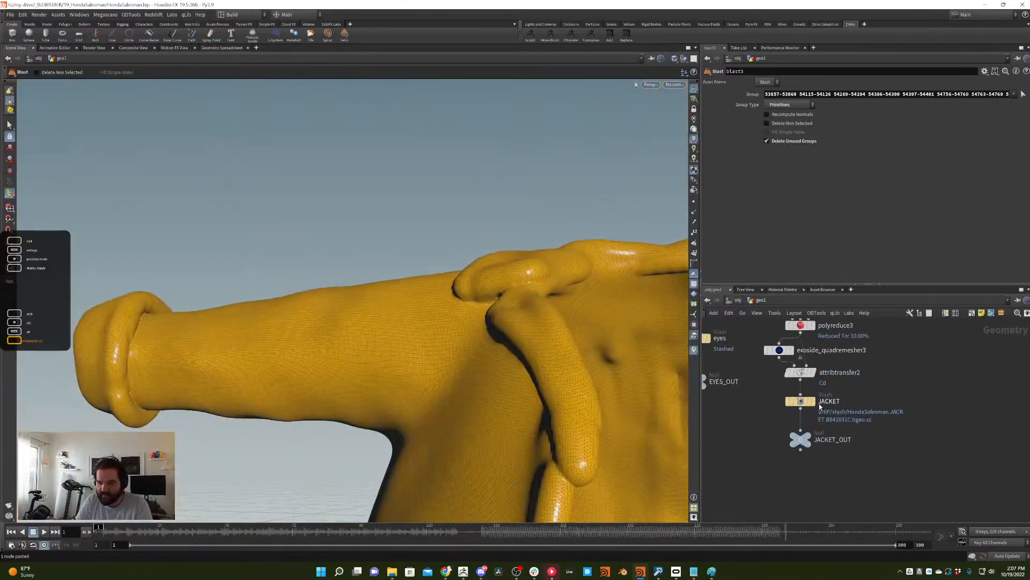
{"action": "left_click", "coordinate": [813, 401]}
{"action": "right_click_drag", "start_coordinate": [501, 350], "coordinate": [544, 322]}
{"action": "left_click_drag", "start_coordinate": [544, 321], "coordinate": [500, 302]}
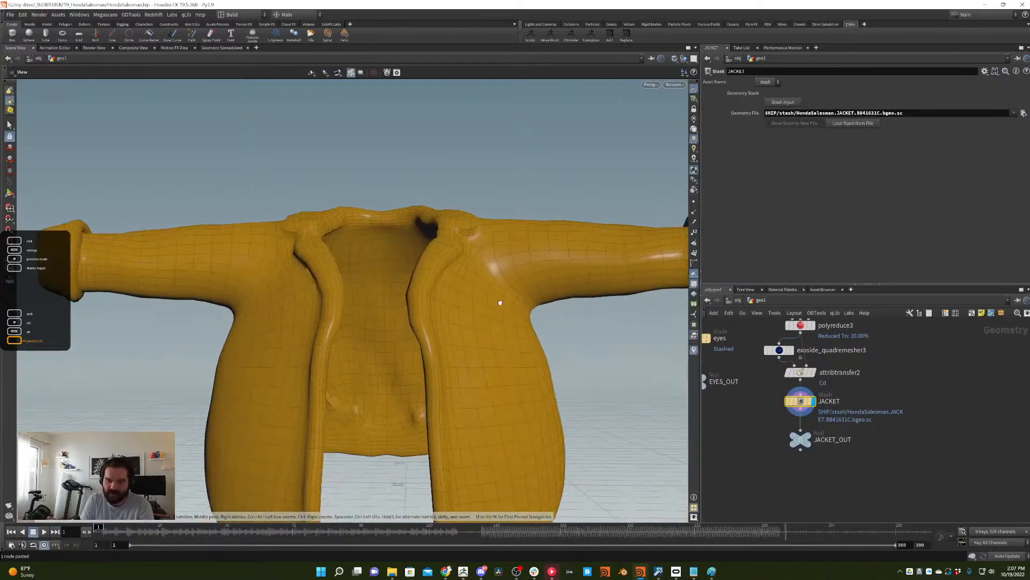
{"action": "right_click_drag", "start_coordinate": [500, 302], "coordinate": [442, 310]}
{"action": "left_click_drag", "start_coordinate": [442, 311], "coordinate": [513, 327]}
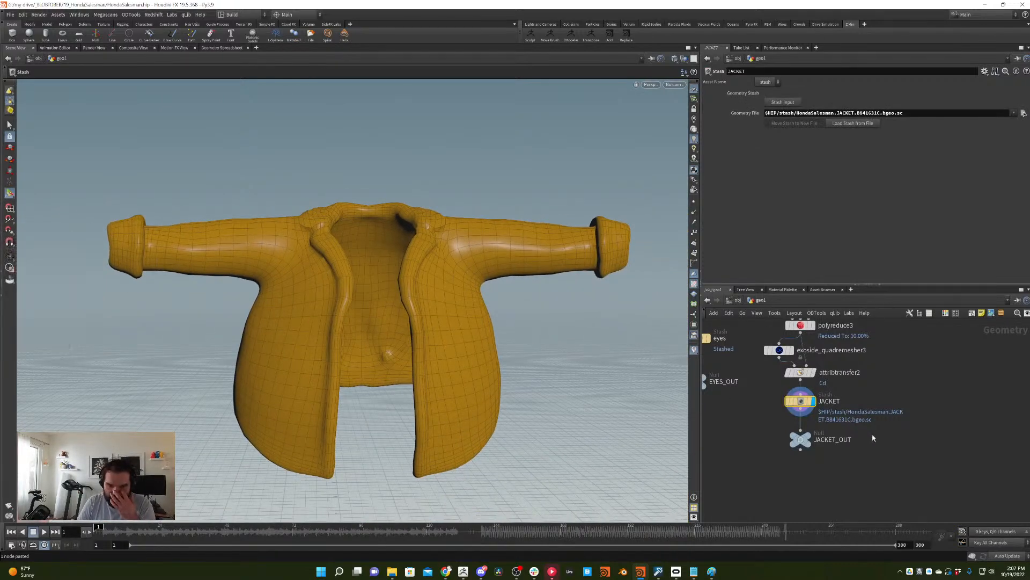
- Display JACKET_OUT, and add a displayed Null on the second output of the split that isolates the jacket
{"action": "left_click", "coordinate": [805, 439]}
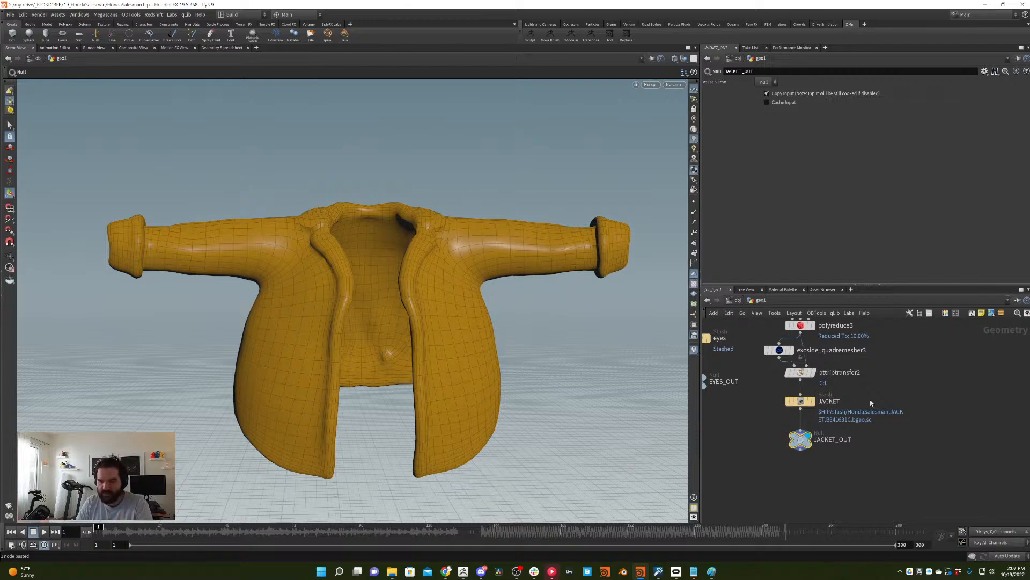
{"action": "middle_click_drag", "start_coordinate": [871, 402], "coordinate": [909, 391], "text": "alt"}
{"action": "middle_click_drag", "start_coordinate": [915, 343], "coordinate": [874, 466], "text": "alt"}
{"action": "middle_click_drag", "start_coordinate": [873, 378], "coordinate": [821, 456], "text": "alt"}
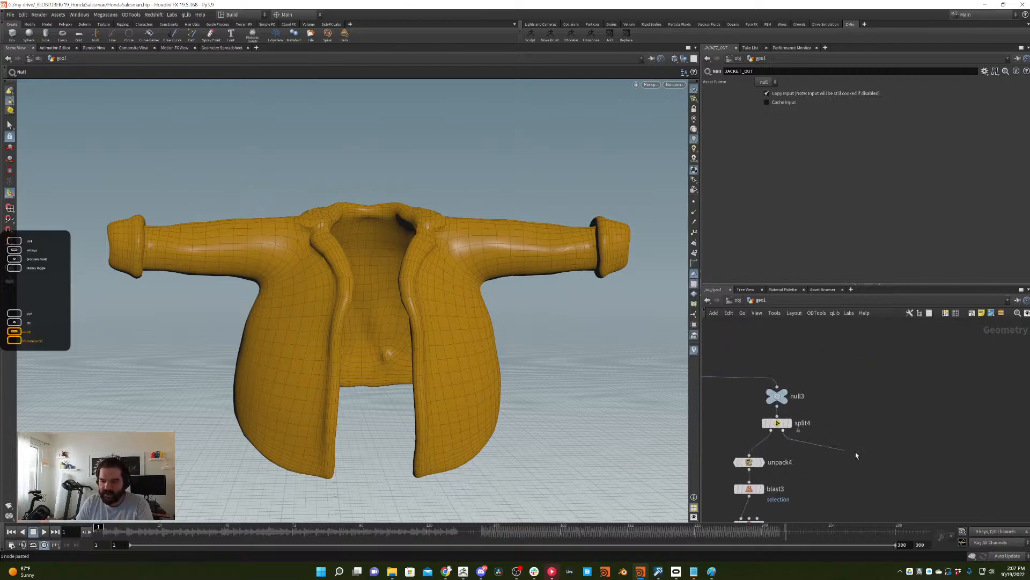
{"action": "key", "text": "Tab"}
{"action": "type", "text": "null"}
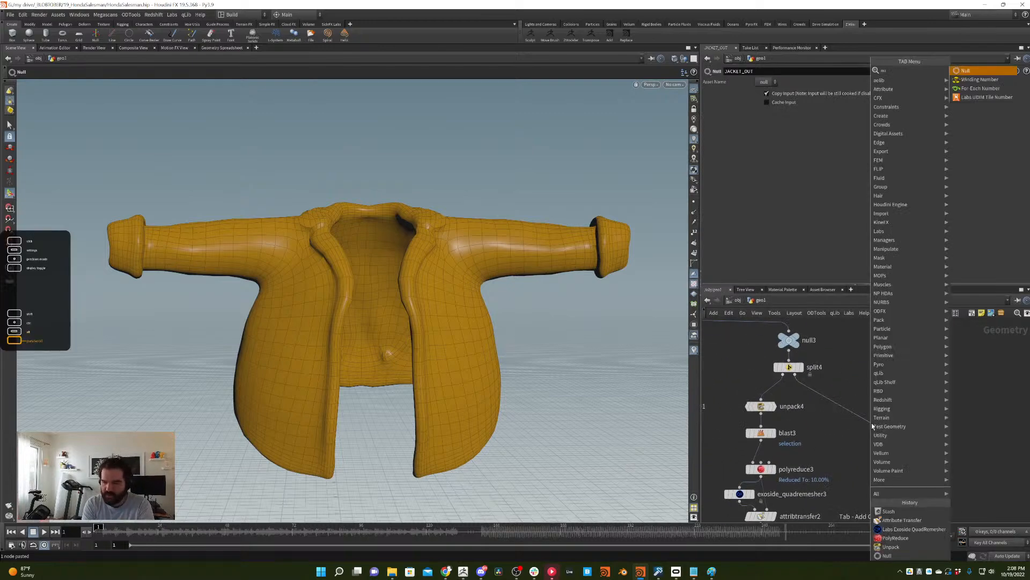
{"action": "key", "text": "Return"}
{"action": "key", "text": "Return"}
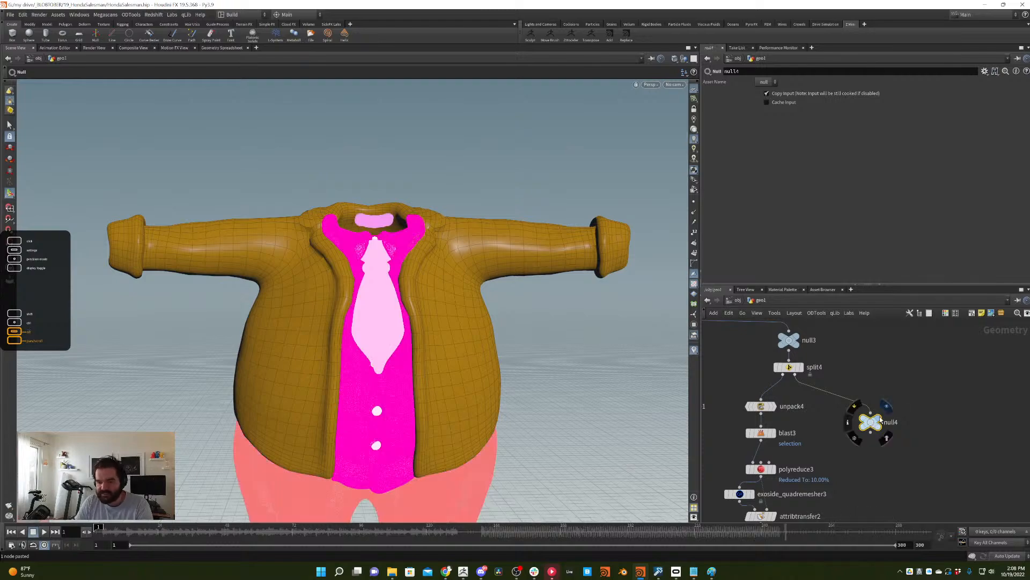
- Examine the remaining shirt, tie, buttons and trousers for how their meshes are separated
{"action": "right_click_drag", "start_coordinate": [429, 318], "coordinate": [333, 285], "text": "alt"}
{"action": "left_click_drag", "start_coordinate": [333, 285], "coordinate": [372, 257], "text": "alt"}
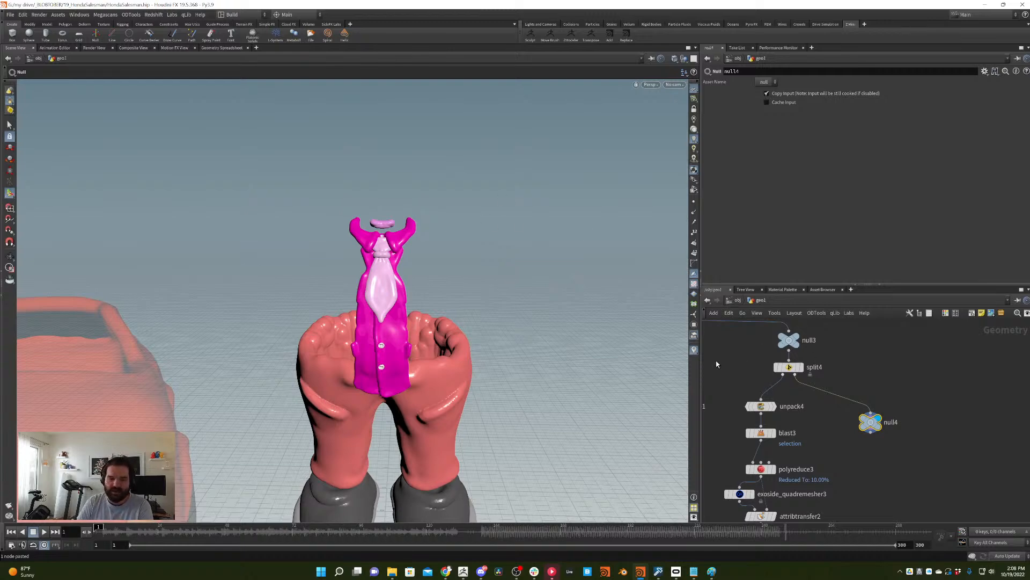
{"action": "right_click_drag", "start_coordinate": [395, 327], "coordinate": [430, 344], "text": "alt"}
{"action": "left_click_drag", "start_coordinate": [322, 322], "coordinate": [424, 316], "text": "alt"}
{"action": "right_click_drag", "start_coordinate": [360, 292], "coordinate": [392, 307], "text": "alt"}
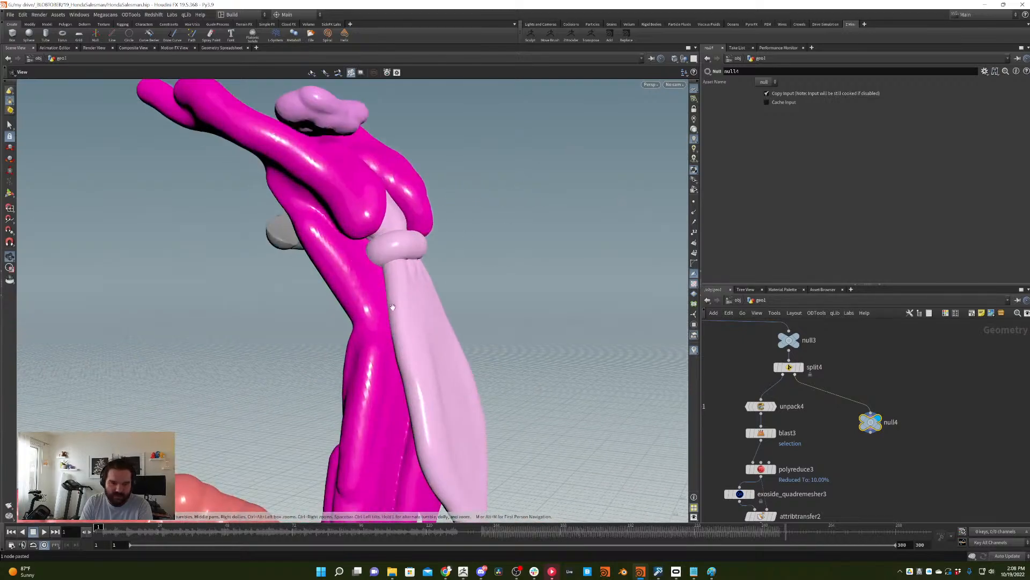
{"action": "left_click_drag", "start_coordinate": [392, 307], "coordinate": [336, 306], "text": "alt"}
{"action": "right_click_drag", "start_coordinate": [376, 257], "coordinate": [512, 197], "text": "alt"}
{"action": "left_click_drag", "start_coordinate": [381, 267], "coordinate": [434, 264], "text": "alt"}
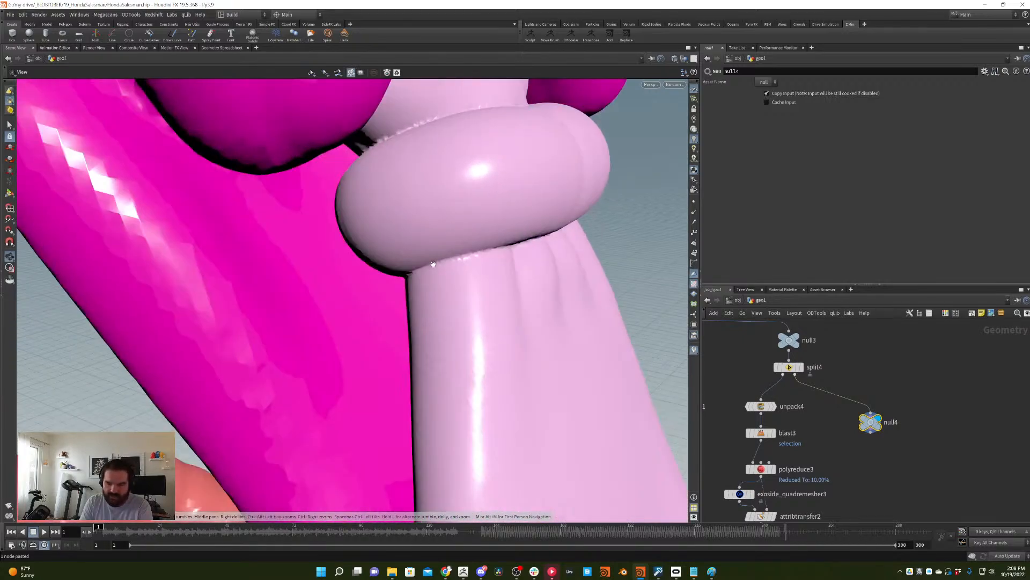
{"action": "right_click_drag", "start_coordinate": [434, 264], "coordinate": [199, 467], "text": "alt"}
{"action": "left_click_drag", "start_coordinate": [483, 292], "coordinate": [376, 263], "text": "alt"}
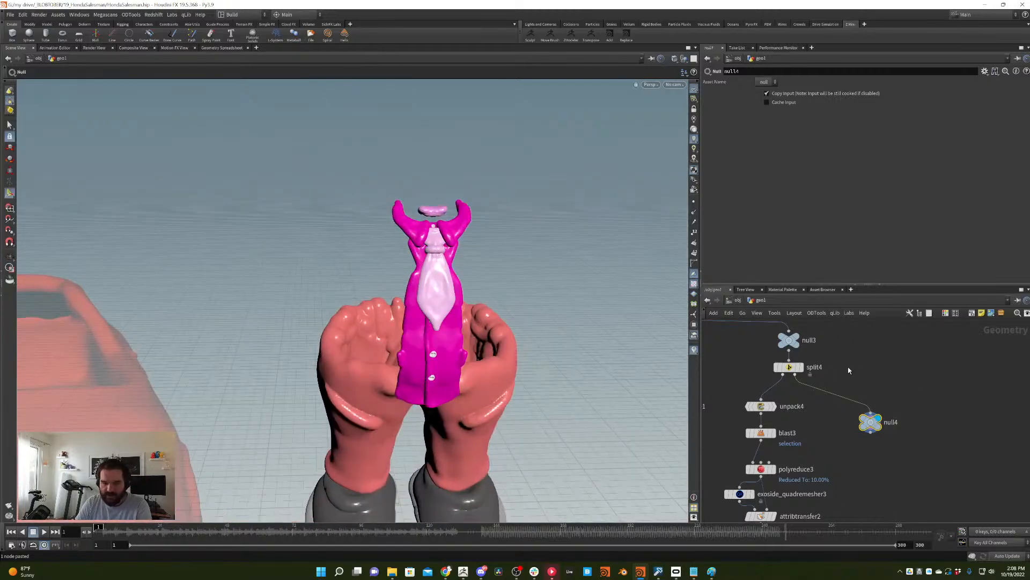
{"action": "right_click_drag", "start_coordinate": [430, 268], "coordinate": [349, 322], "text": "alt"}
{"action": "left_click_drag", "start_coordinate": [376, 279], "coordinate": [408, 258], "text": "alt"}
{"action": "right_click_drag", "start_coordinate": [349, 349], "coordinate": [417, 350], "text": "alt"}
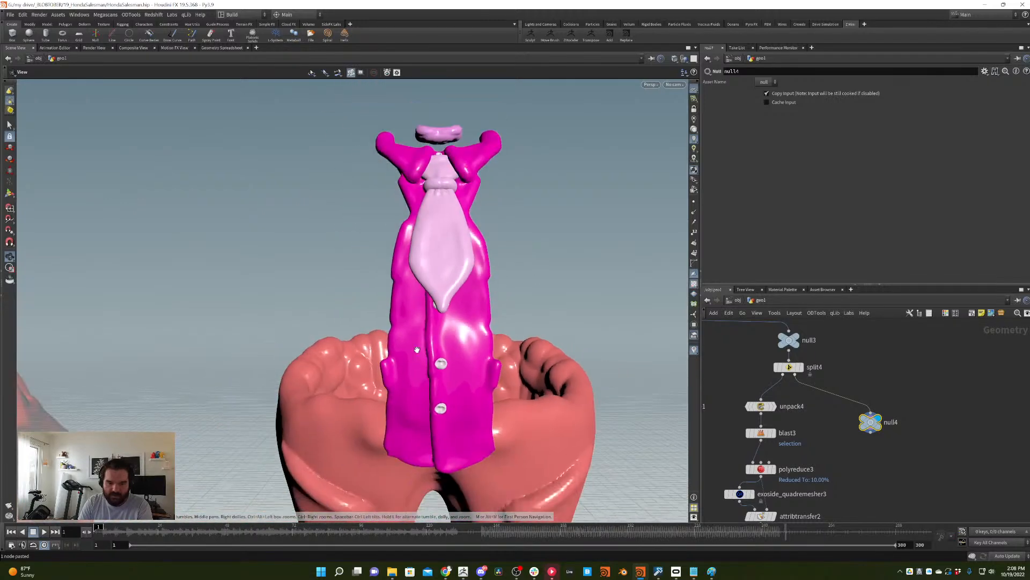
{"action": "left_click_drag", "start_coordinate": [417, 349], "coordinate": [510, 312], "text": "alt"}
{"action": "left_click", "coordinate": [2, 231]}
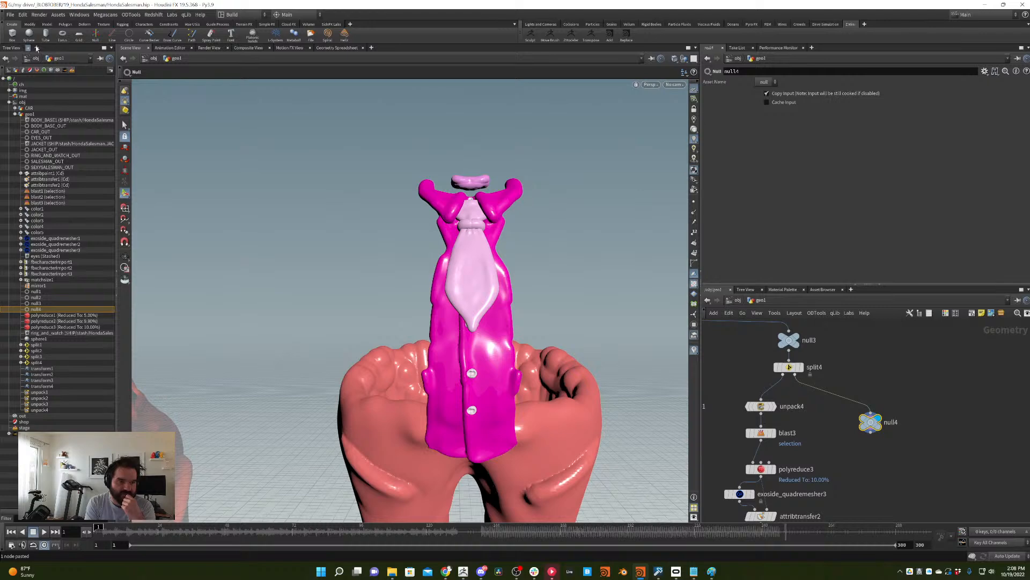
{"action": "left_click", "coordinate": [28, 48]}
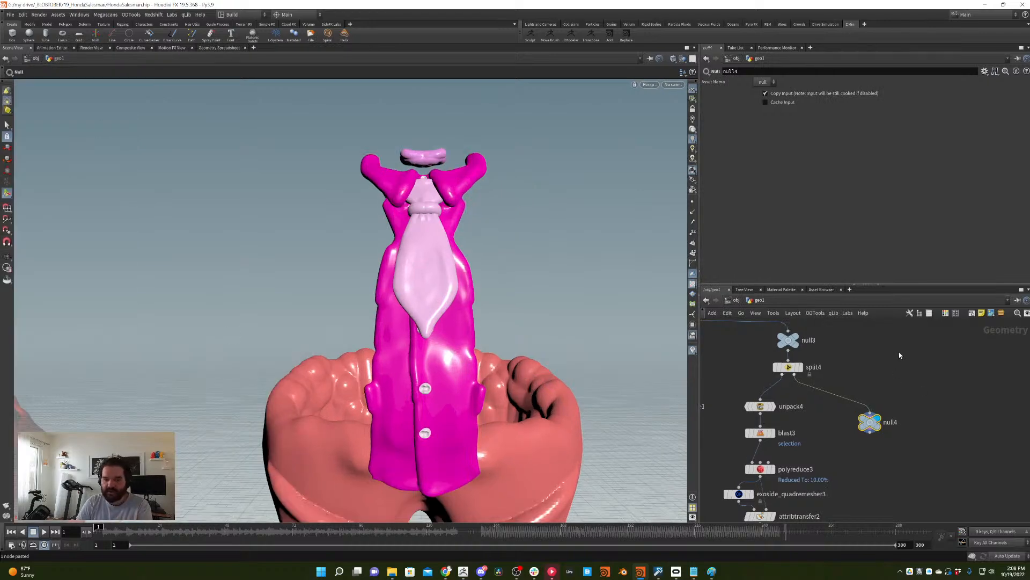
- Select the magenta shirt in the viewport and separate it from the other pieces with a Split node after the new null
{"action": "left_click", "coordinate": [6, 127]}
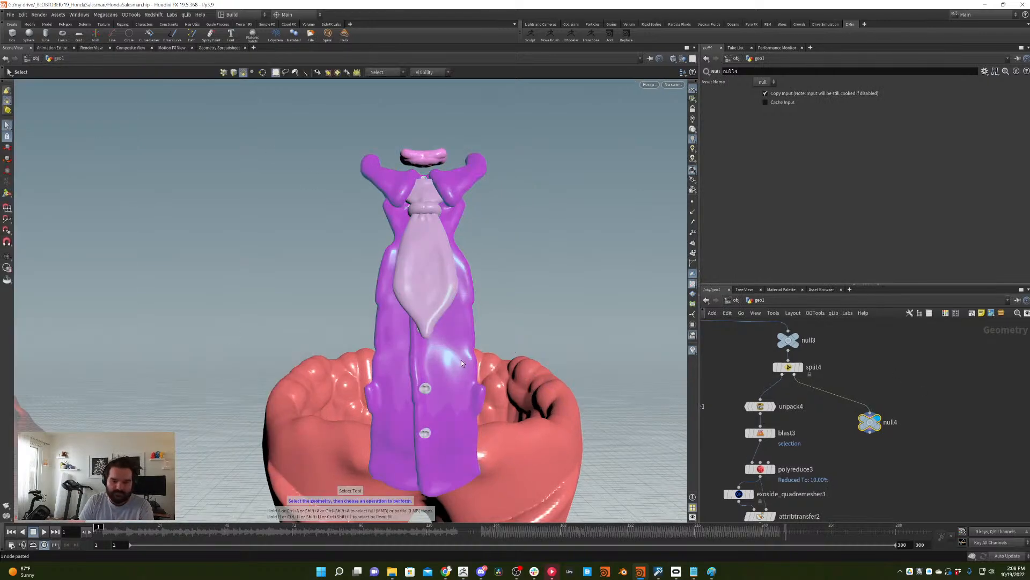
{"action": "key", "text": "Tab"}
{"action": "type", "text": "split"}
{"action": "key", "text": "Return"}
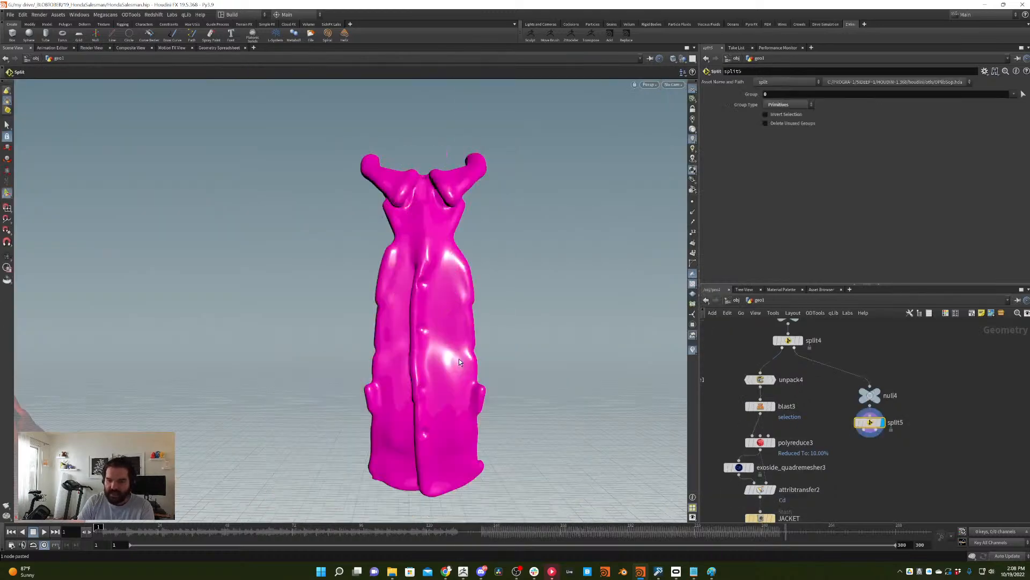
- Move the new null and split pair farther away from the jacket branch in the network
{"action": "middle_click_drag", "start_coordinate": [945, 403], "coordinate": [822, 391]}
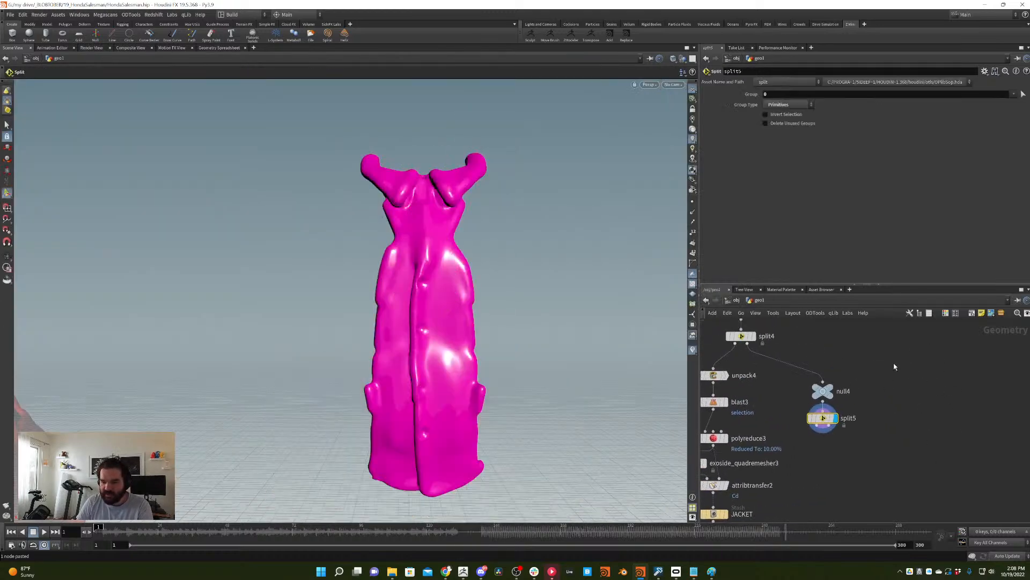
{"action": "left_click", "coordinate": [822, 390], "text": "shift"}
{"action": "left_click_drag", "start_coordinate": [822, 391], "coordinate": [868, 382]}
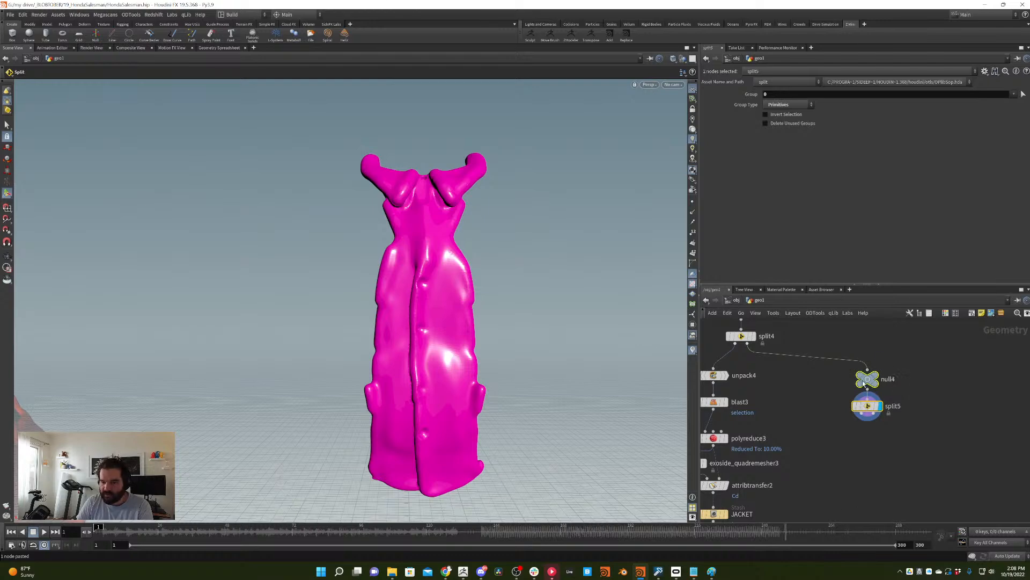
{"action": "left_click", "coordinate": [905, 428]}
{"action": "middle_click_drag", "start_coordinate": [905, 429], "coordinate": [890, 424]}
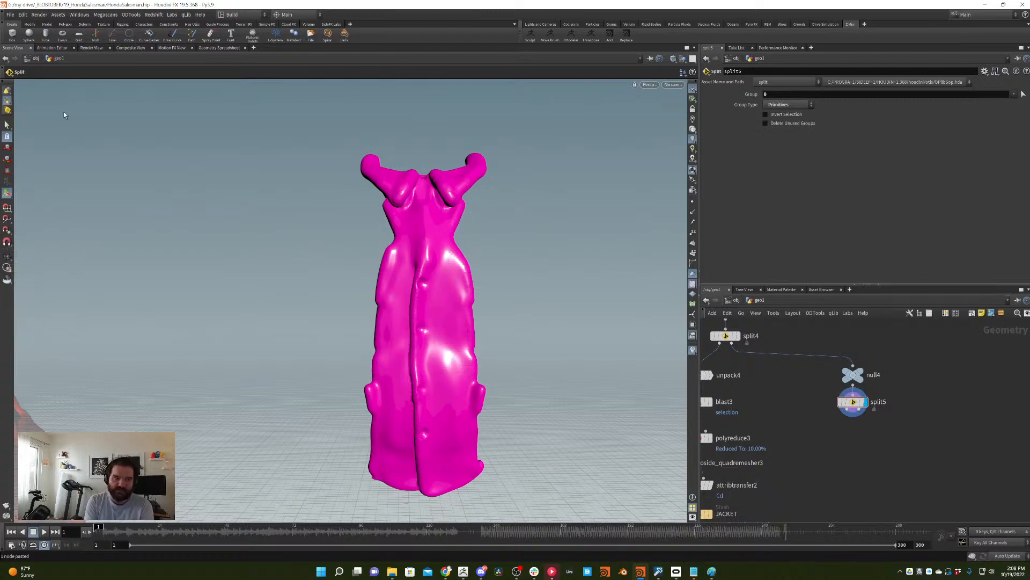
{"action": "left_click", "coordinate": [9, 126]}
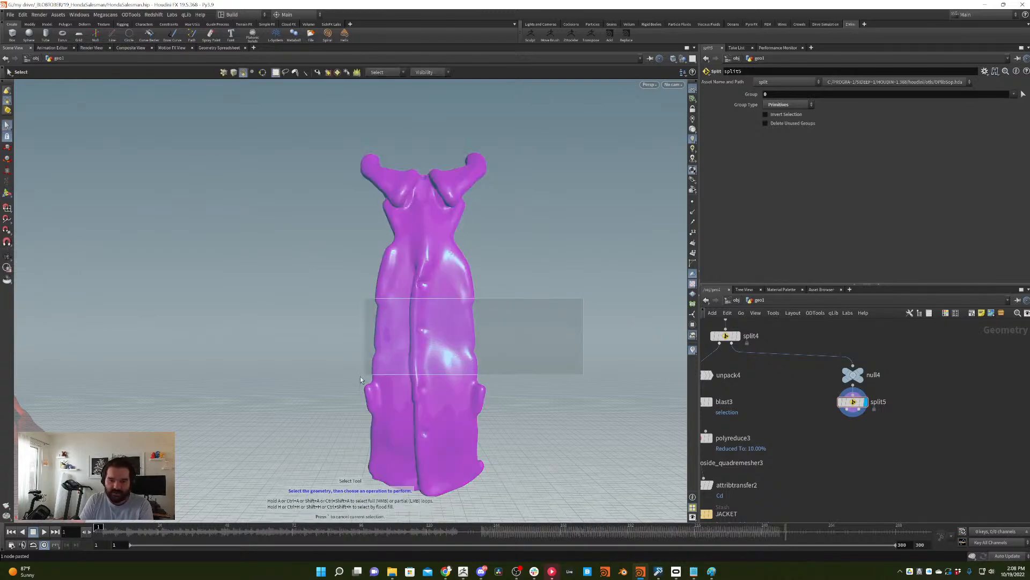
{"action": "key", "text": "Escape"}
{"action": "left_click_drag", "start_coordinate": [563, 294], "coordinate": [462, 285]}
{"action": "key", "text": "s"}
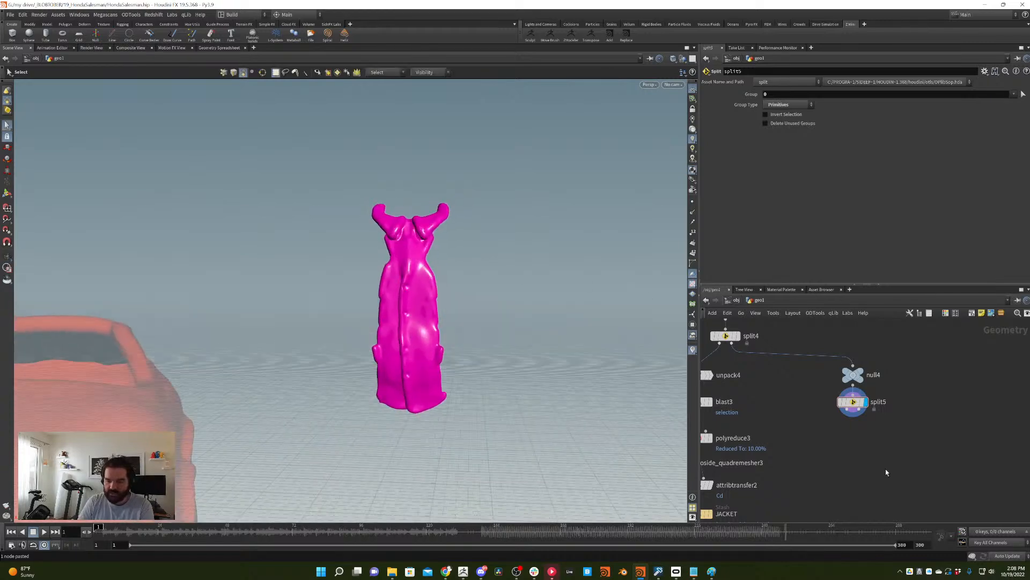
- Add a Null on the first output of the shirt's split and display it
{"action": "key", "text": "Tab"}
{"action": "type", "text": "null"}
{"action": "key", "text": "Return"}
{"action": "left_click", "coordinate": [830, 452]}
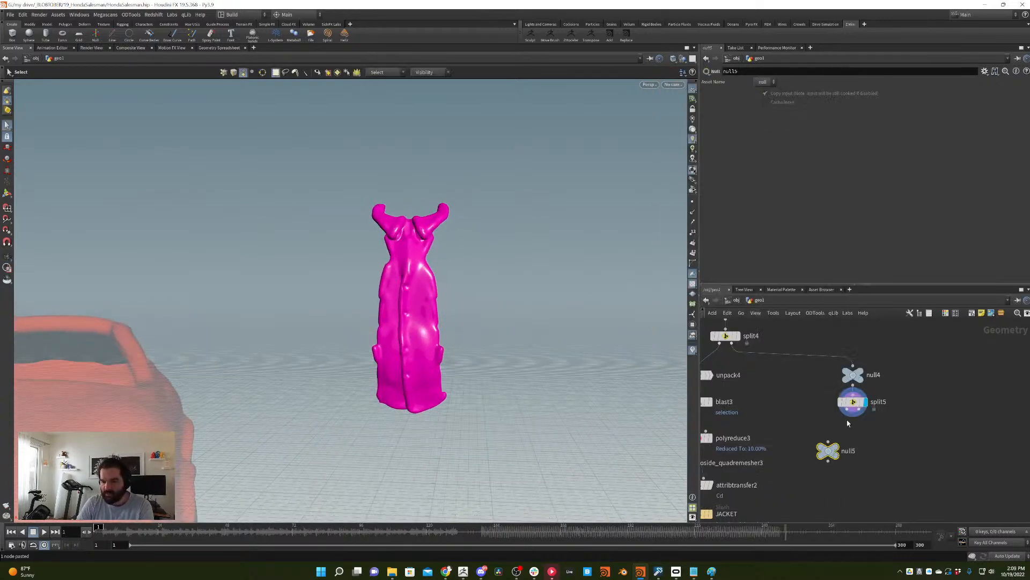
{"action": "left_click_drag", "start_coordinate": [853, 410], "coordinate": [805, 465]}
{"action": "key", "text": "f"}
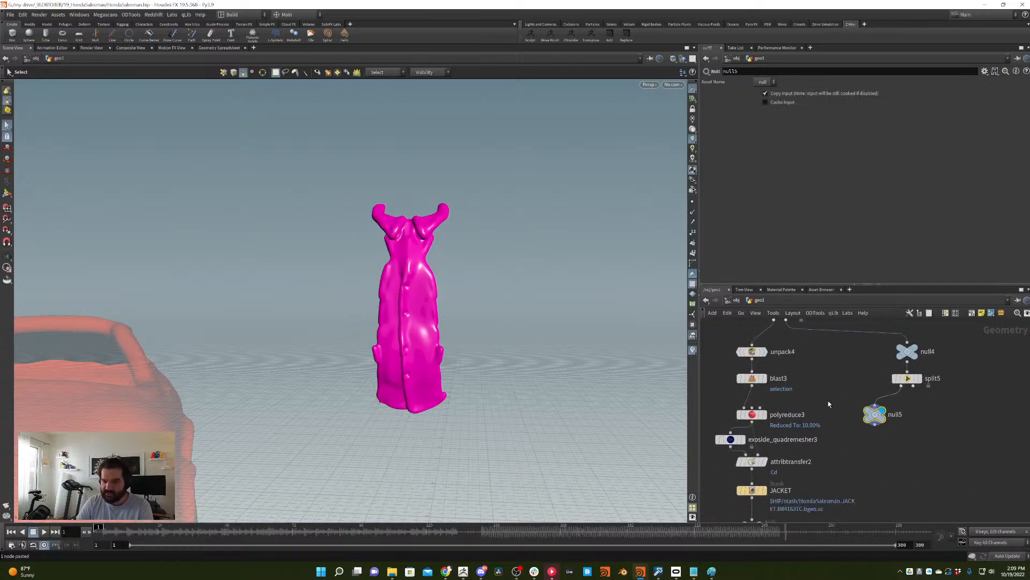
- Insert an Unpack node between the shirt's split and its null, and display the null
{"action": "key", "text": "Tab"}
{"action": "type", "text": "unp"}
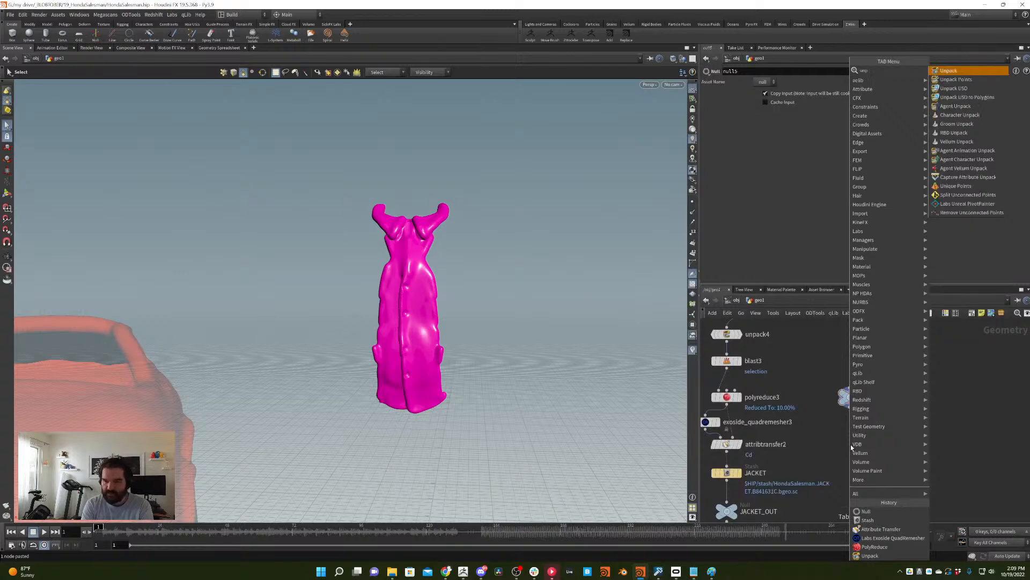
{"action": "key", "text": "Return"}
{"action": "left_click", "coordinate": [851, 445]}
{"action": "left_click", "coordinate": [850, 408]}
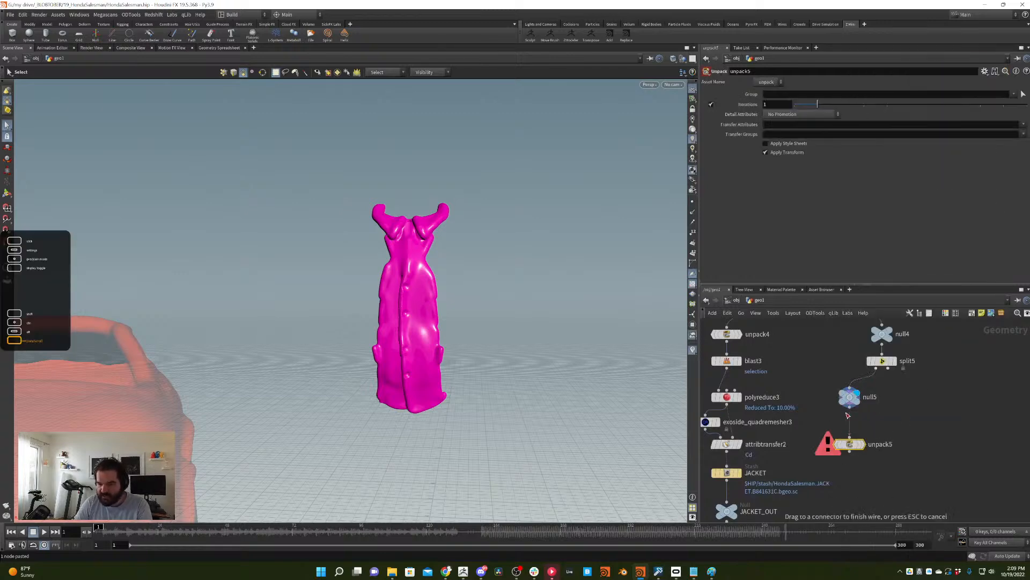
{"action": "left_click", "coordinate": [850, 436]}
{"action": "left_click_drag", "start_coordinate": [849, 444], "coordinate": [874, 403]}
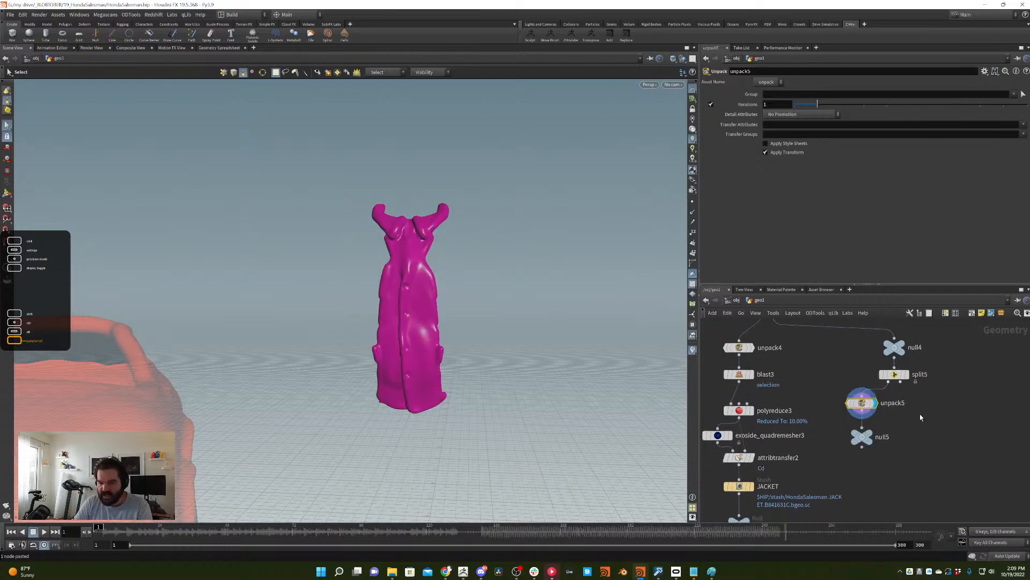
{"action": "middle_click_drag", "start_coordinate": [871, 437], "coordinate": [845, 442]}
{"action": "left_click", "coordinate": [845, 442]}
{"action": "middle_click_drag", "start_coordinate": [869, 483], "coordinate": [891, 476]}
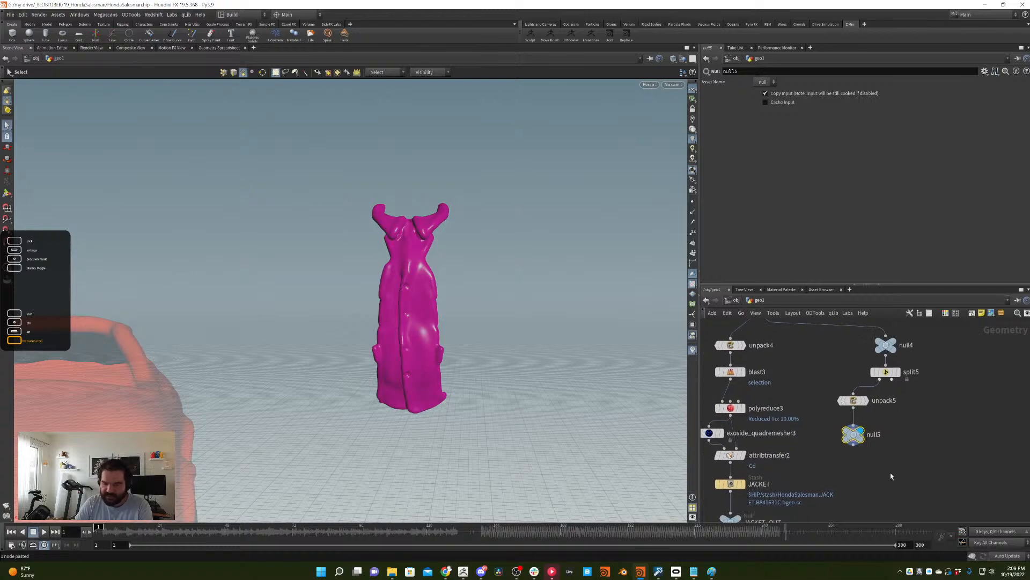
{"action": "key", "text": "Tab"}
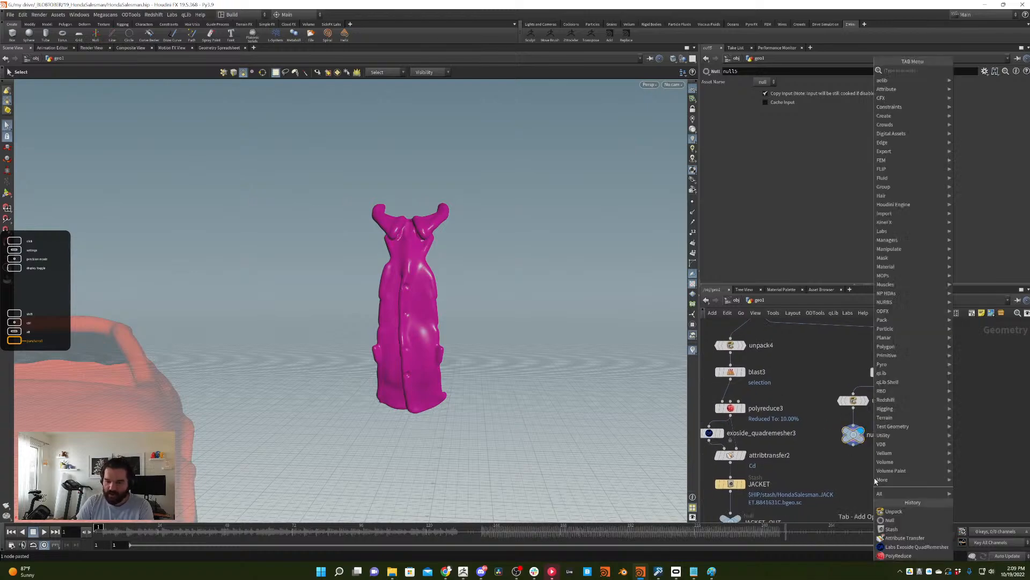
{"action": "type", "text": "polybevel"}
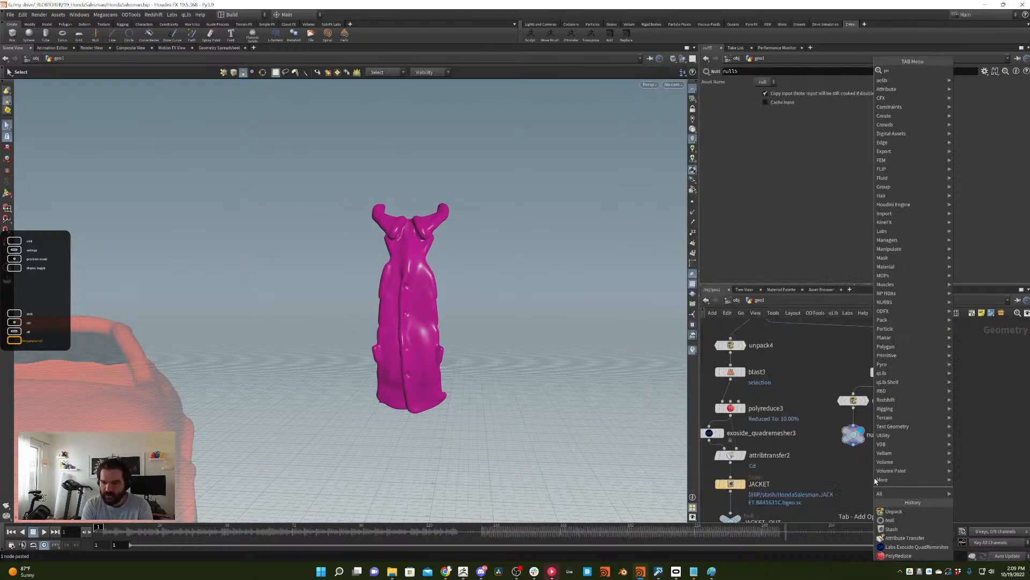
{"action": "key", "text": "Return"}
{"action": "left_click", "coordinate": [874, 478]}
{"action": "key", "text": "Delete"}
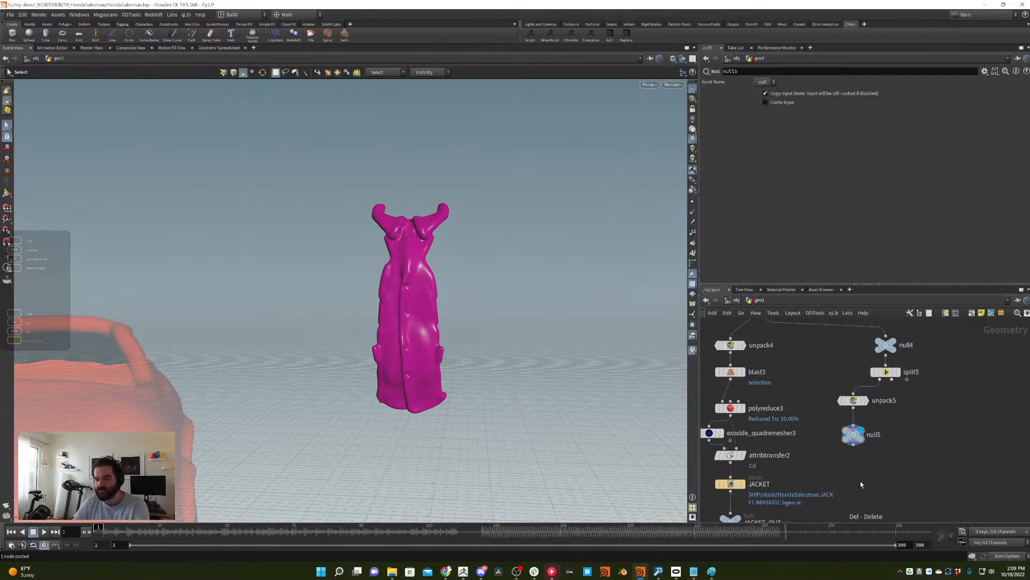
- Add a displayed PolyReduce after the shirt's null and set it to keep 10 percent of the polygons
{"action": "key", "text": "Tab"}
{"action": "type", "text": "pol"}
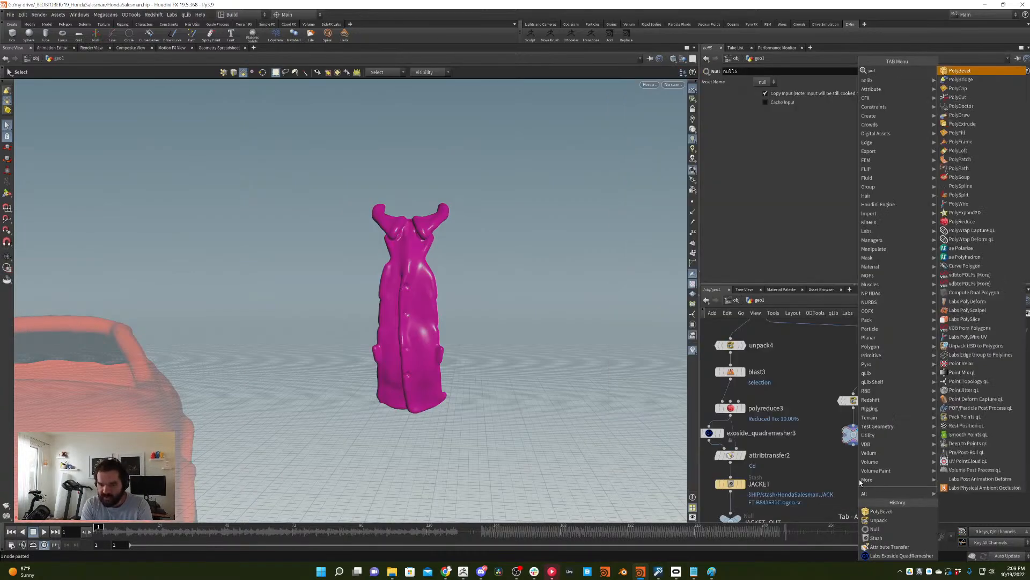
{"action": "type", "text": "y"}
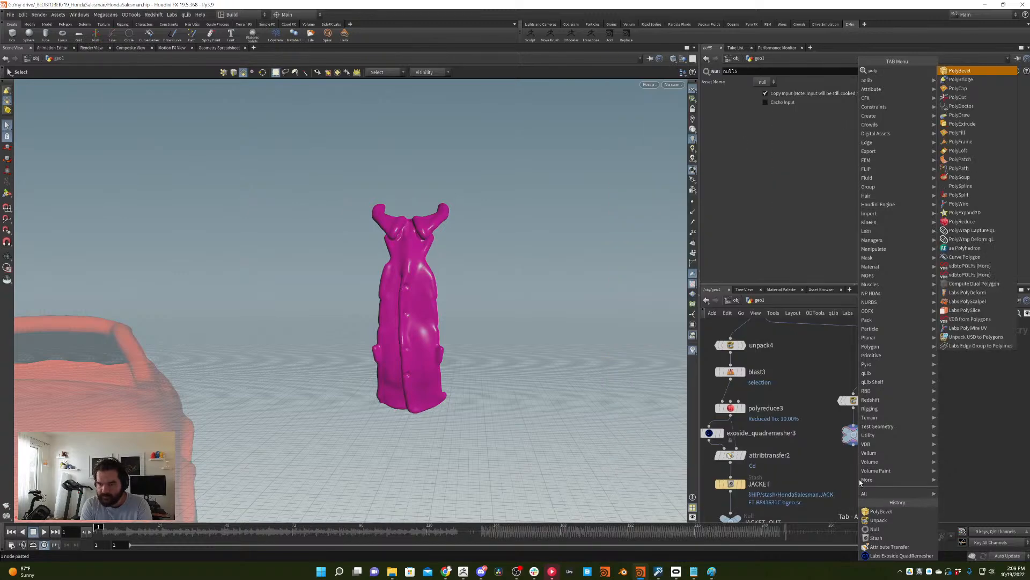
{"action": "type", "text": "red"}
{"action": "key", "text": "Return"}
{"action": "left_click", "coordinate": [859, 480]}
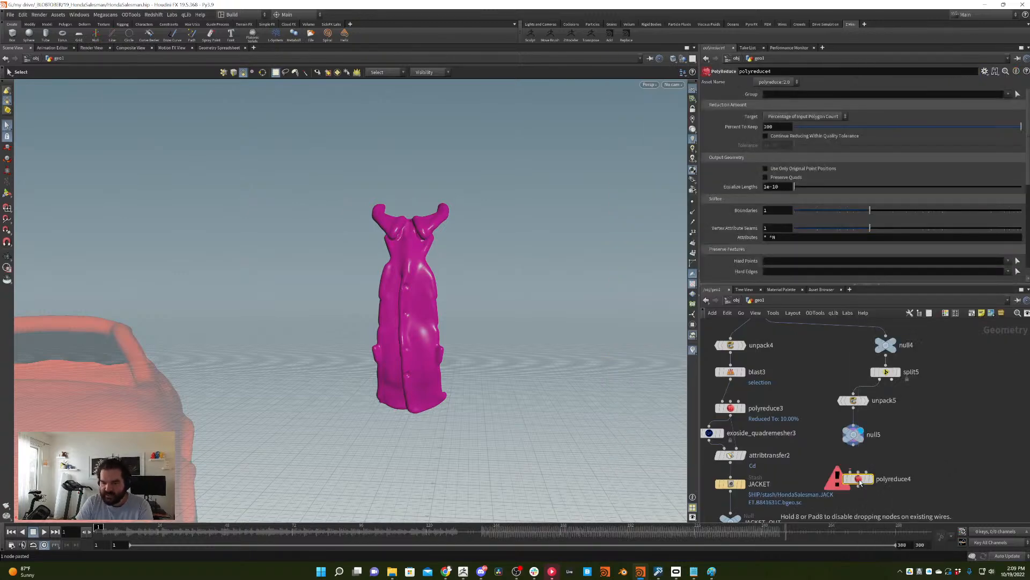
{"action": "left_click_drag", "start_coordinate": [850, 472], "coordinate": [853, 445]}
{"action": "left_click", "coordinate": [871, 478]}
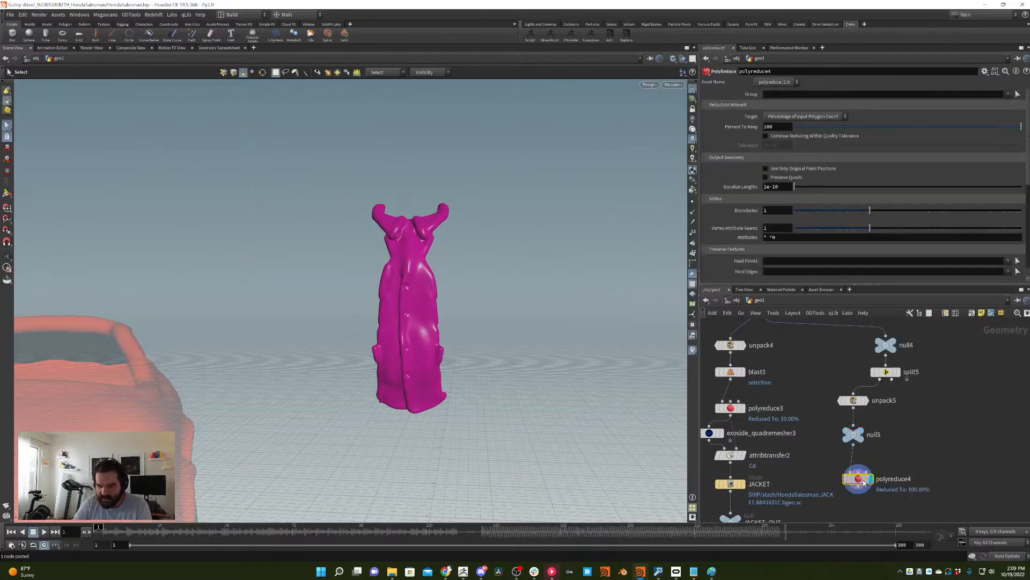
{"action": "left_click_drag", "start_coordinate": [859, 481], "coordinate": [853, 469]}
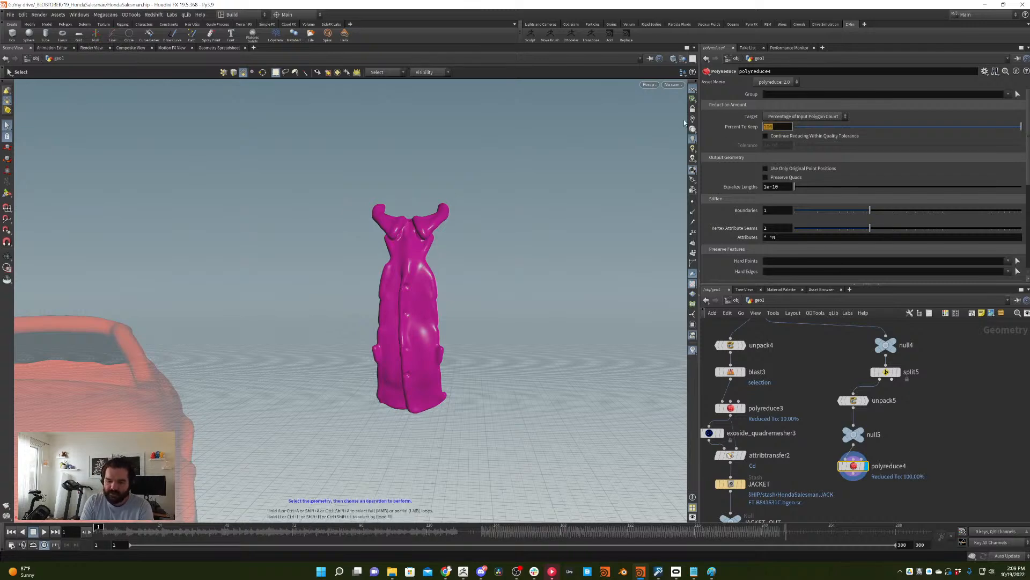
{"action": "key", "text": "BackSpace"}
{"action": "key", "text": "Return"}
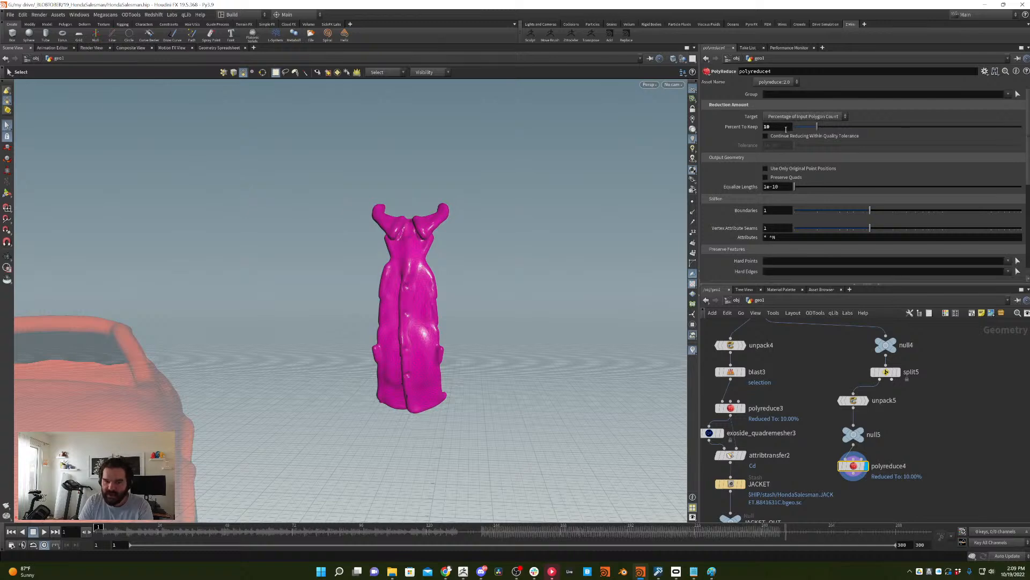
- Connect a Labs Exoside QuadRemesher below the shirt's PolyReduce and display its result
{"action": "middle_click_drag", "start_coordinate": [857, 504], "coordinate": [870, 476]}
{"action": "key", "text": "Tab"}
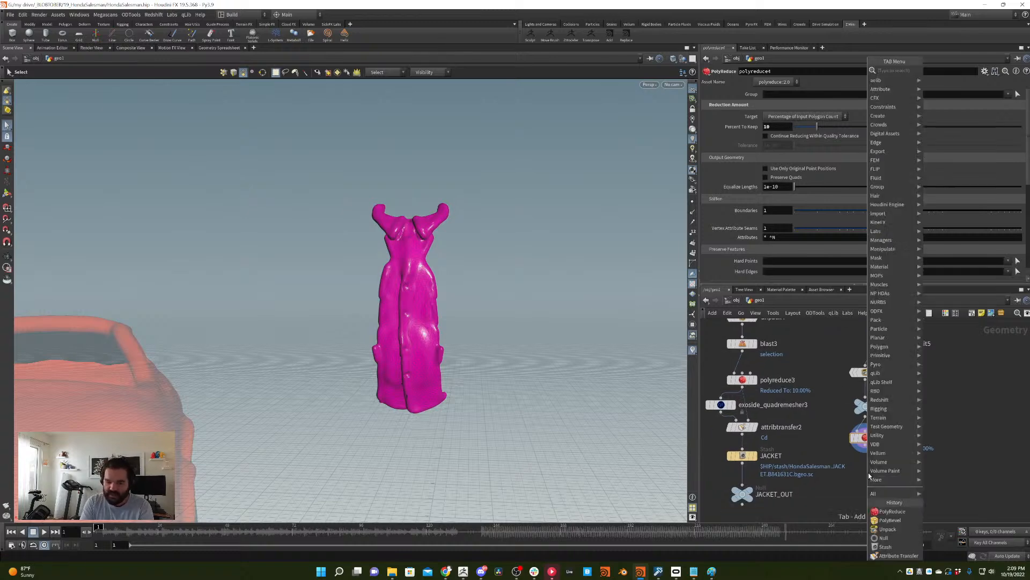
{"action": "type", "text": "quad"}
{"action": "key", "text": "Return"}
{"action": "left_click", "coordinate": [869, 476]}
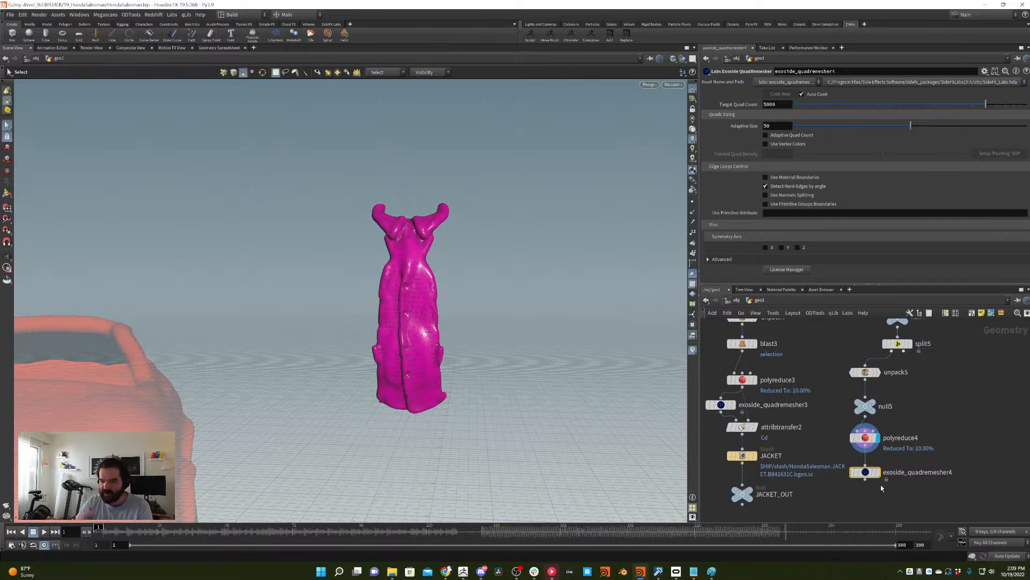
{"action": "left_click", "coordinate": [879, 472]}
{"action": "left_click_drag", "start_coordinate": [865, 471], "coordinate": [865, 461]}
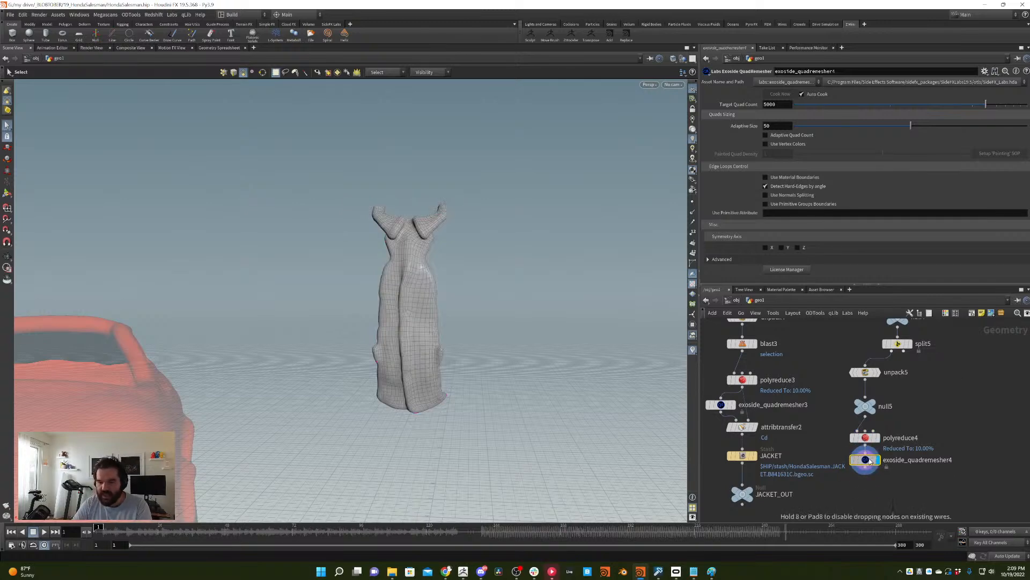
- Add a displayed Attribute Transfer with the quad-remeshed shirt as first input and the reduced shirt as second
{"action": "middle_click_drag", "start_coordinate": [938, 425], "coordinate": [954, 379]}
{"action": "middle_click_drag", "start_coordinate": [883, 459], "coordinate": [854, 473]}
{"action": "left_click", "coordinate": [877, 466]}
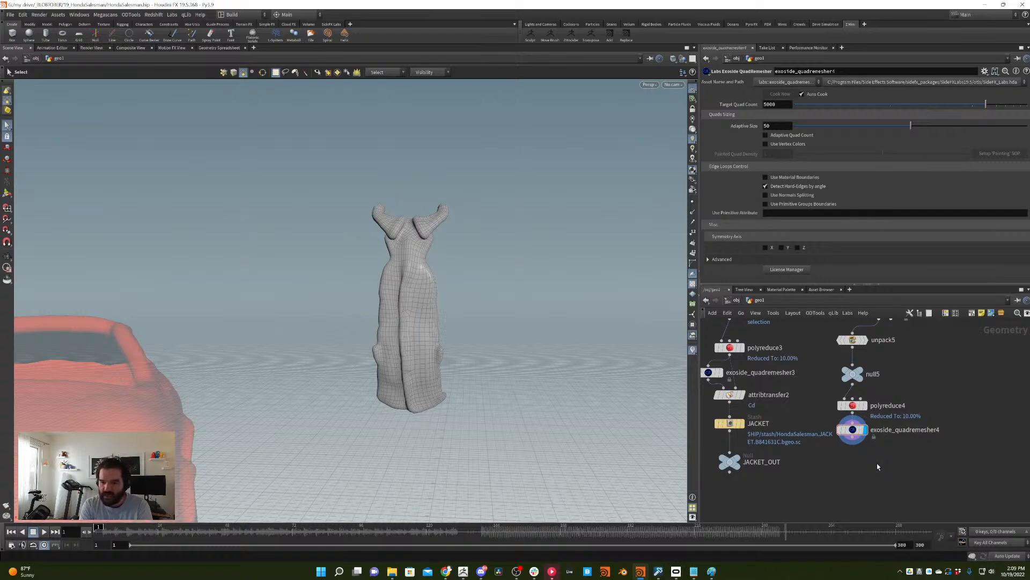
{"action": "key", "text": "Tab"}
{"action": "type", "text": "attr"}
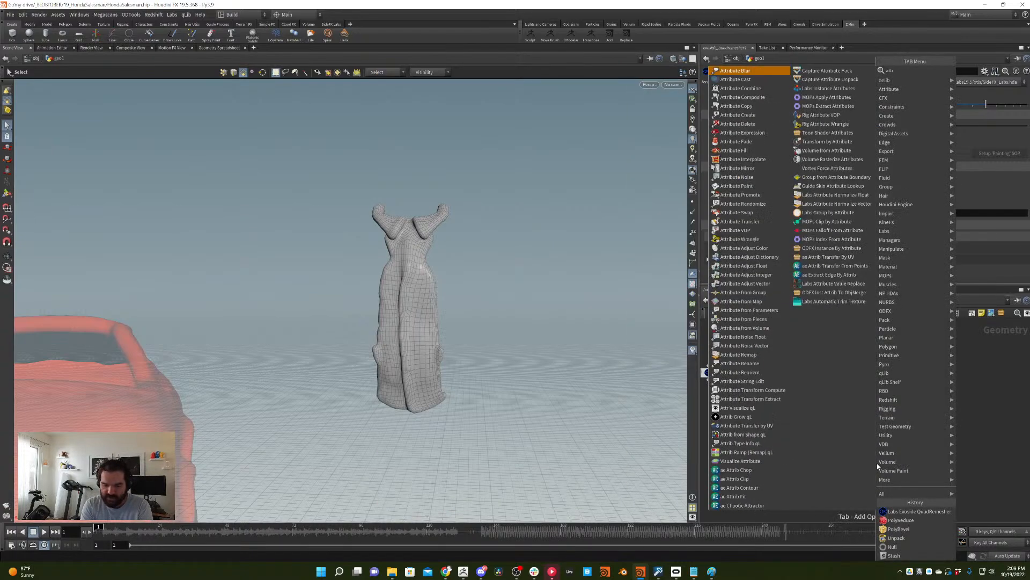
{"action": "type", "text": "ibu"}
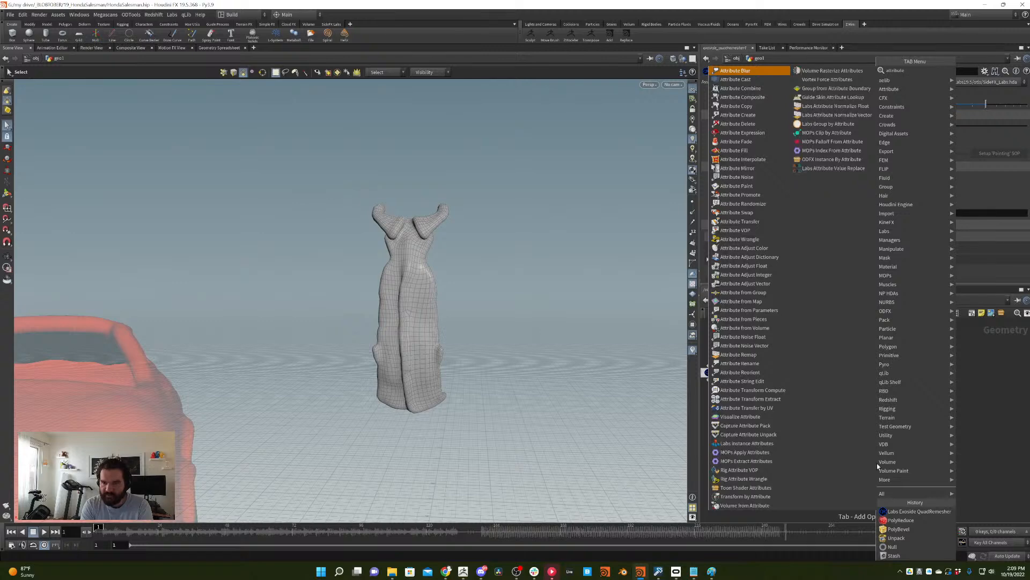
{"action": "type", "text": "te tra"}
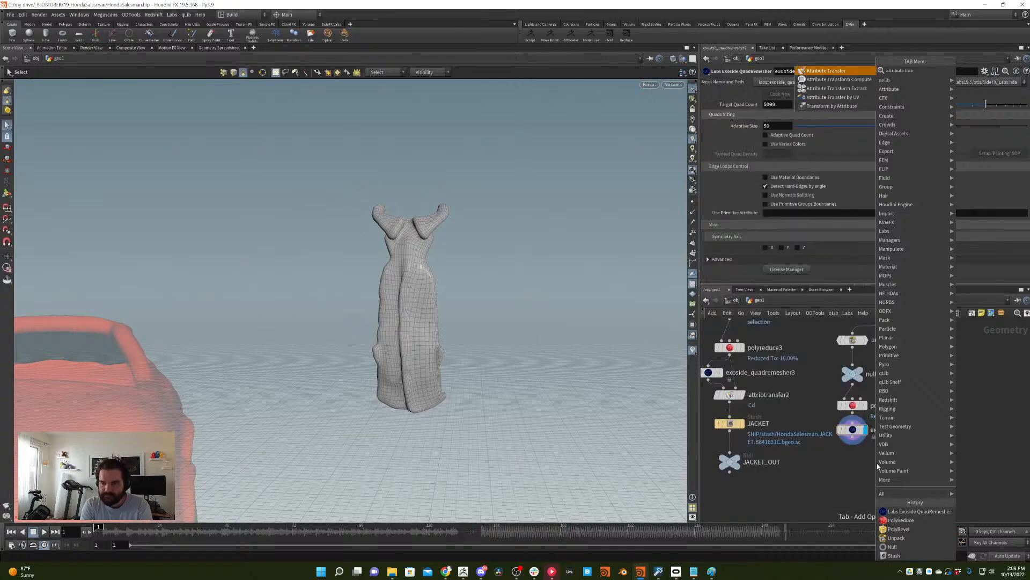
{"action": "key", "text": "Return"}
{"action": "left_click", "coordinate": [877, 463]}
{"action": "mouse_move", "coordinate": [877, 462]}
{"action": "left_mouse_down"}
{"action": "mouse_move", "coordinate": [852, 465]}
{"action": "mouse_move", "coordinate": [879, 463]}
{"action": "left_mouse_up"}
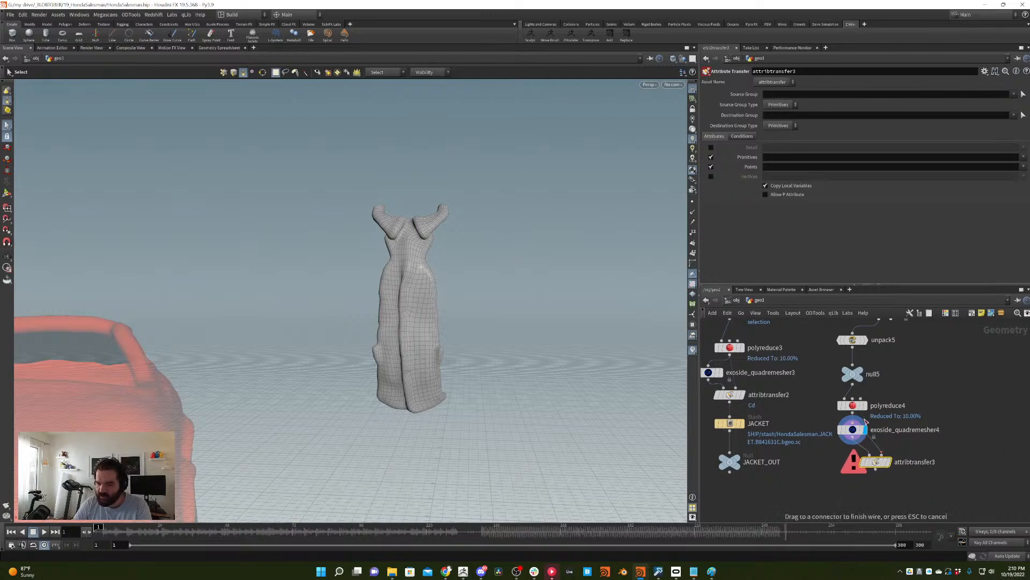
{"action": "left_click", "coordinate": [902, 429]}
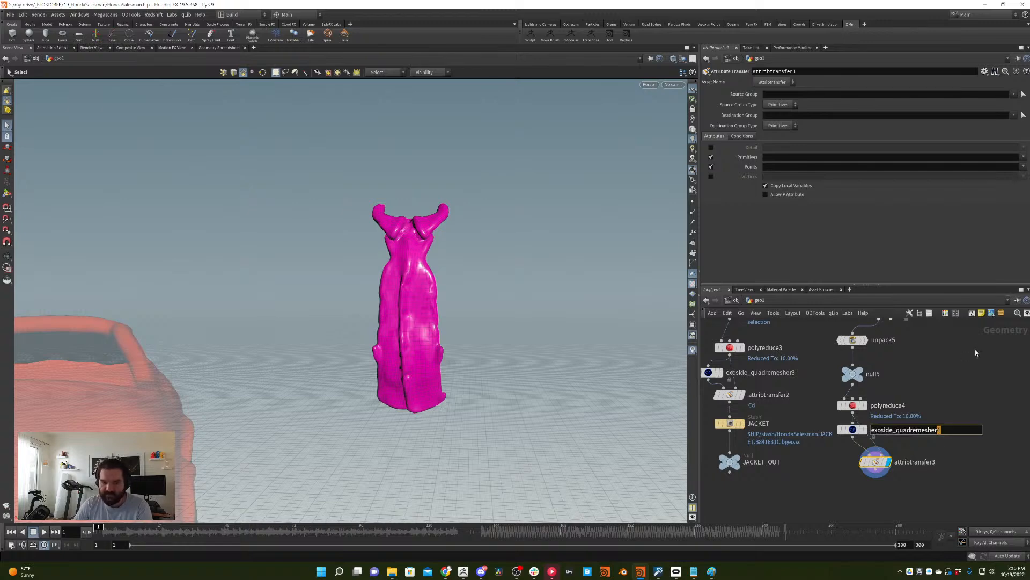
- Limit the shirt's Attribute Transfer to the point attribute Cd and turn off primitive attributes
{"action": "left_click", "coordinate": [778, 167]}
{"action": "type", "text": "Cd"}
{"action": "left_click", "coordinate": [712, 157]}
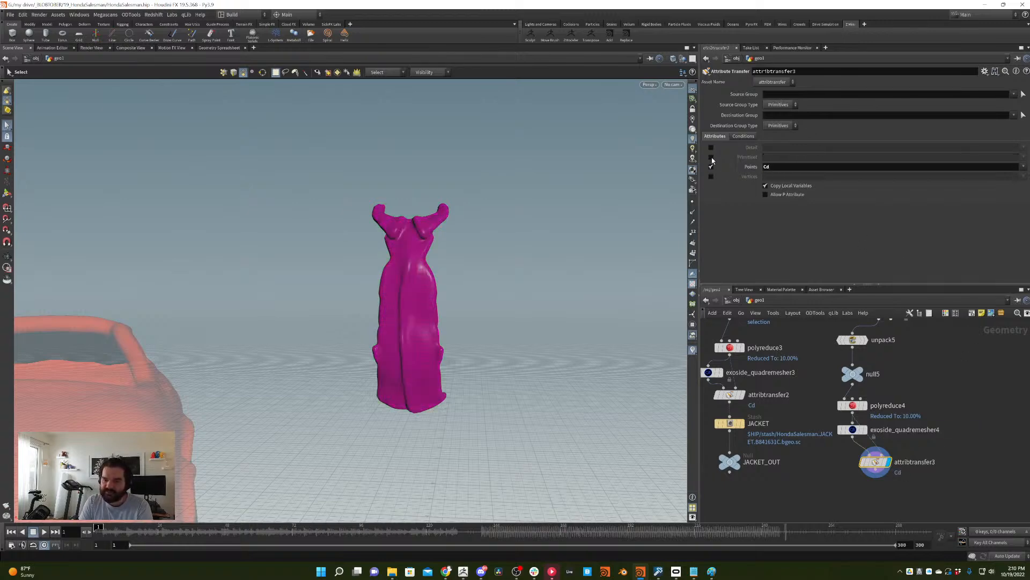
- Offset the shirt's QuadRemesher to the side and align the Attribute Transfer beneath the PolyReduce
{"action": "scroll", "coordinate": [933, 418], "scroll_direction": "up", "scroll_amount": 4}
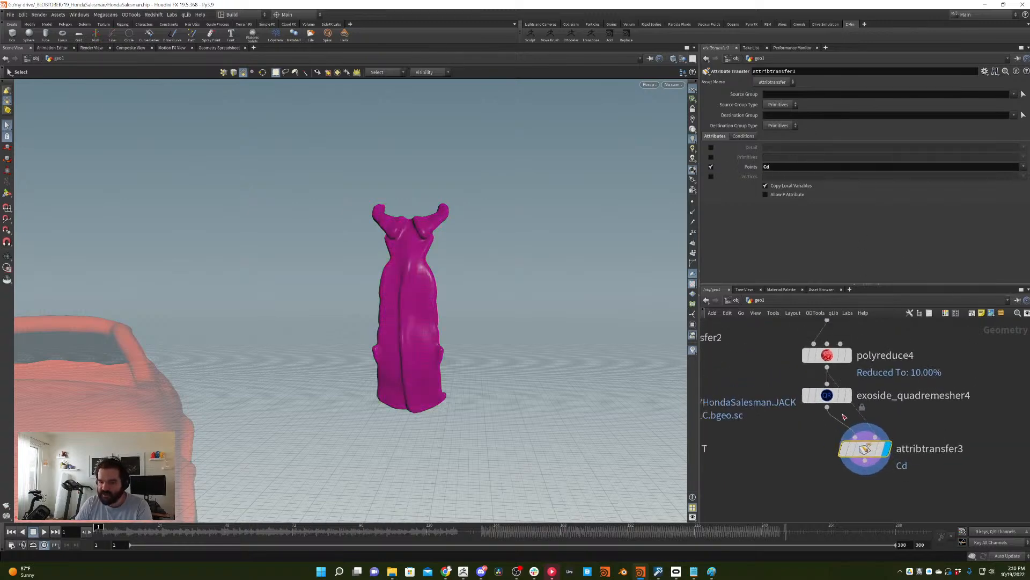
{"action": "left_click_drag", "start_coordinate": [827, 400], "coordinate": [798, 403]}
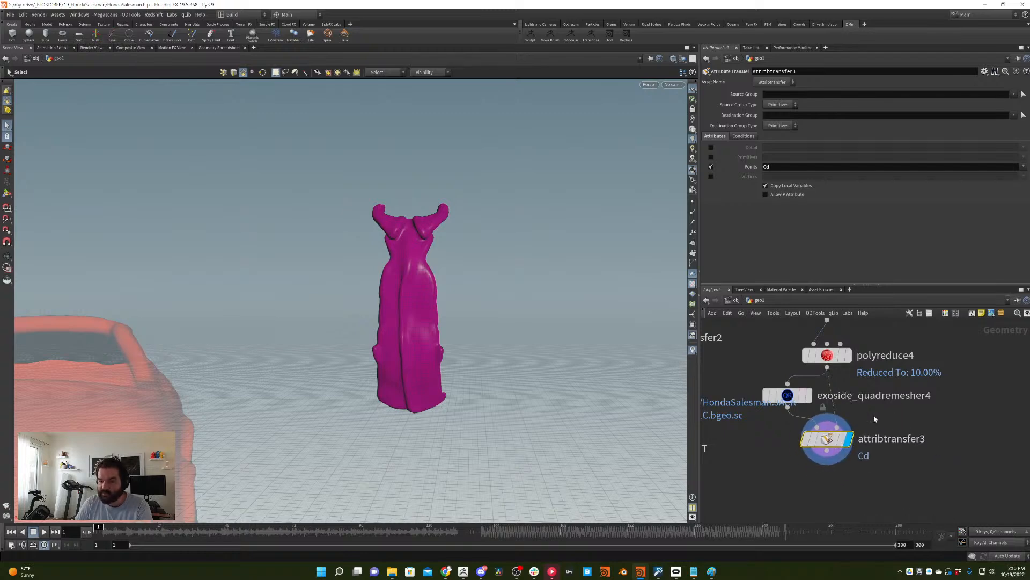
{"action": "scroll", "coordinate": [932, 369], "scroll_direction": "down", "scroll_amount": 3}
- Duplicate the JACKET stash and connect the copy below the shirt's Attribute Transfer
{"action": "scroll", "coordinate": [933, 369], "scroll_direction": "down", "scroll_amount": 3}
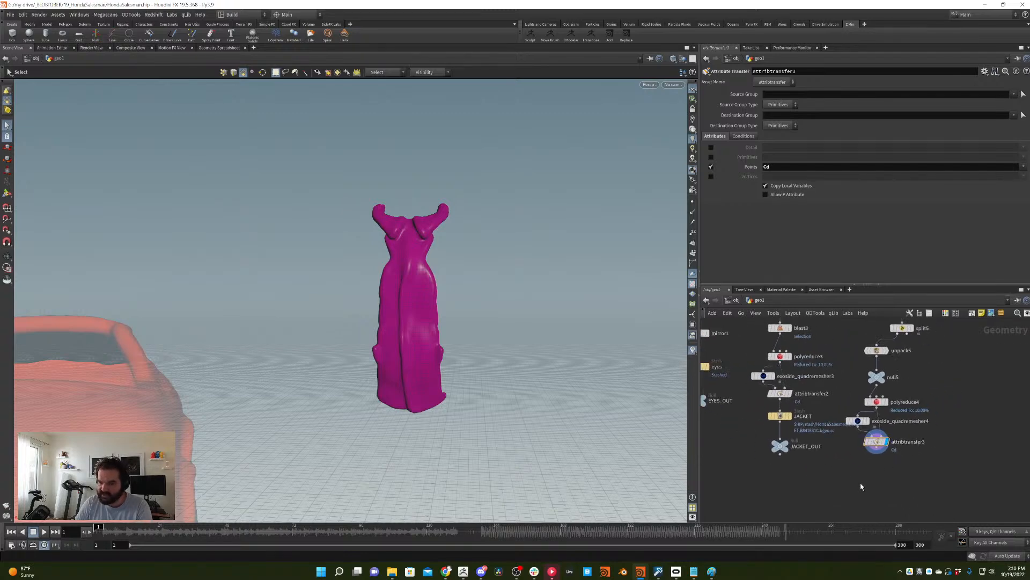
{"action": "left_click", "coordinate": [778, 417]}
{"action": "key", "text": "ctrl+c"}
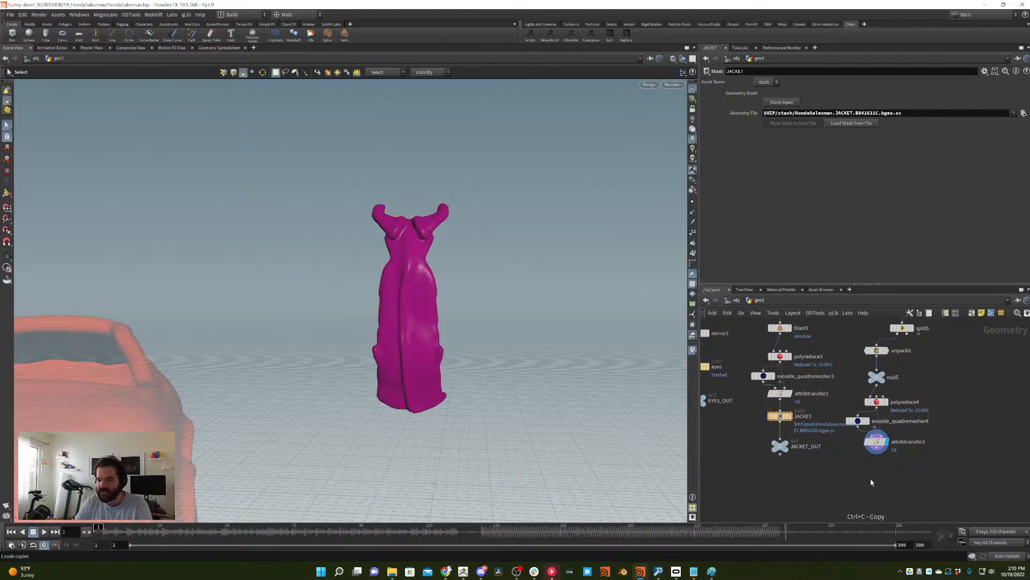
{"action": "key", "text": "ctrl+v"}
{"action": "left_click_drag", "start_coordinate": [872, 480], "coordinate": [877, 469]}
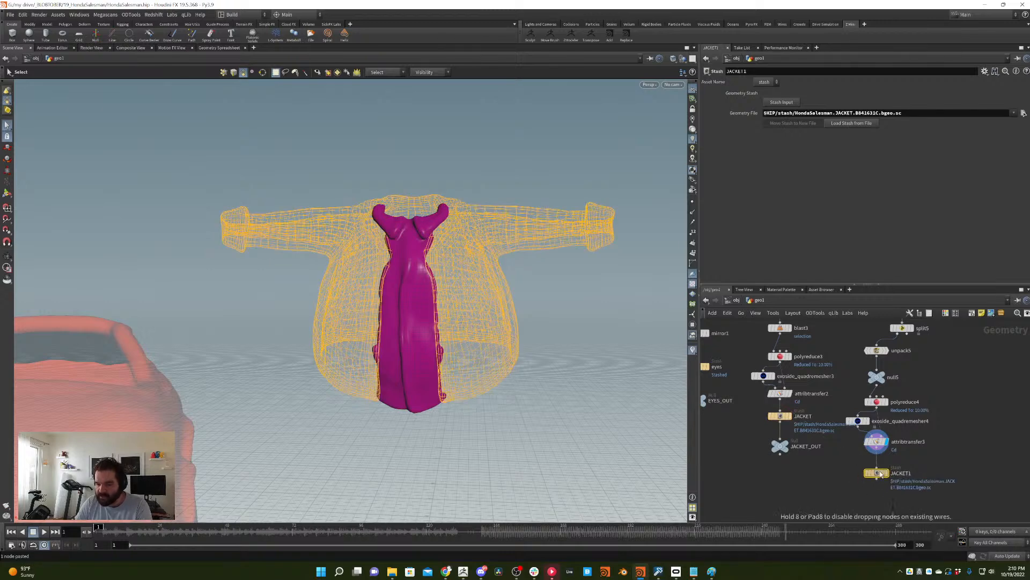
- Rename the duplicated jacket stash UnderCoat, display it, and stash the remeshed shirt geometry in it
{"action": "left_click", "coordinate": [891, 470]}
{"action": "double_click", "coordinate": [894, 470]}
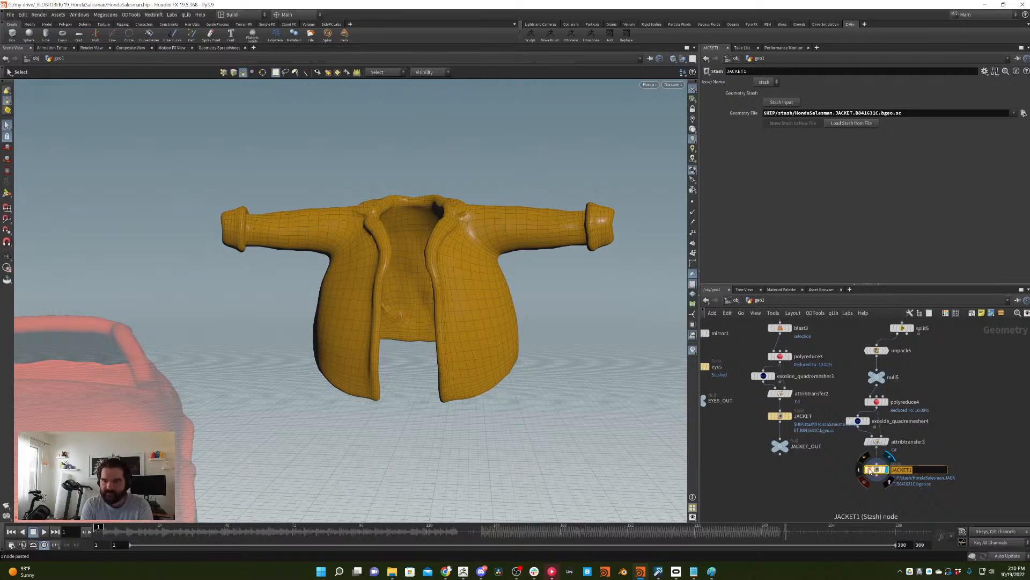
{"action": "type", "text": "UnderCoat"}
{"action": "key", "text": "Return"}
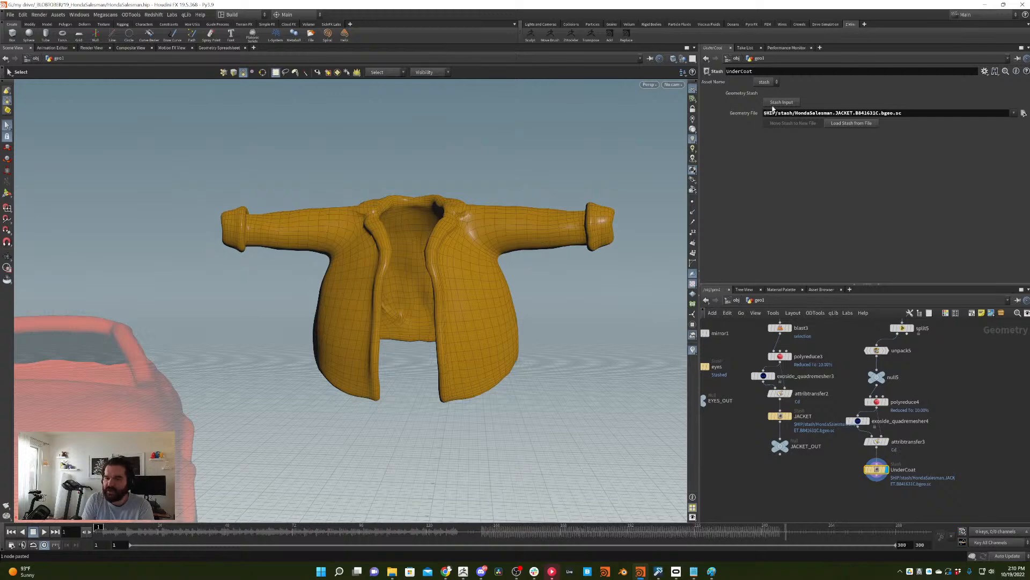
{"action": "left_click", "coordinate": [777, 104]}
- Duplicate the JACKET_OUT null, connect the copy beneath the UnderCoat stash, and rename it UNDERCOAT_OUT
{"action": "middle_click_drag", "start_coordinate": [937, 408], "coordinate": [930, 380]}
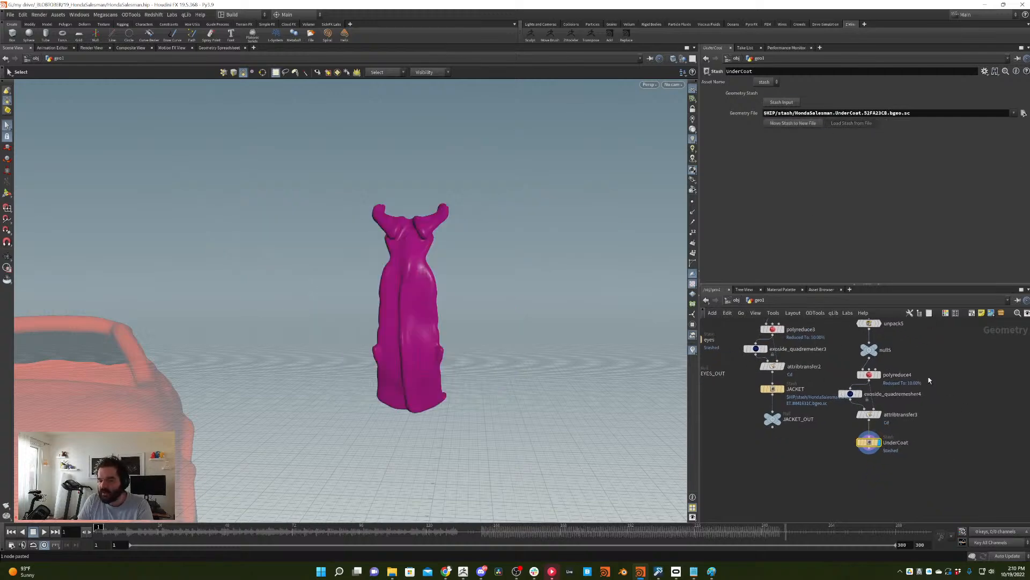
{"action": "left_click_drag", "start_coordinate": [787, 434], "coordinate": [770, 419]}
{"action": "key", "text": "ctrl+c"}
{"action": "key", "text": "ctrl+v"}
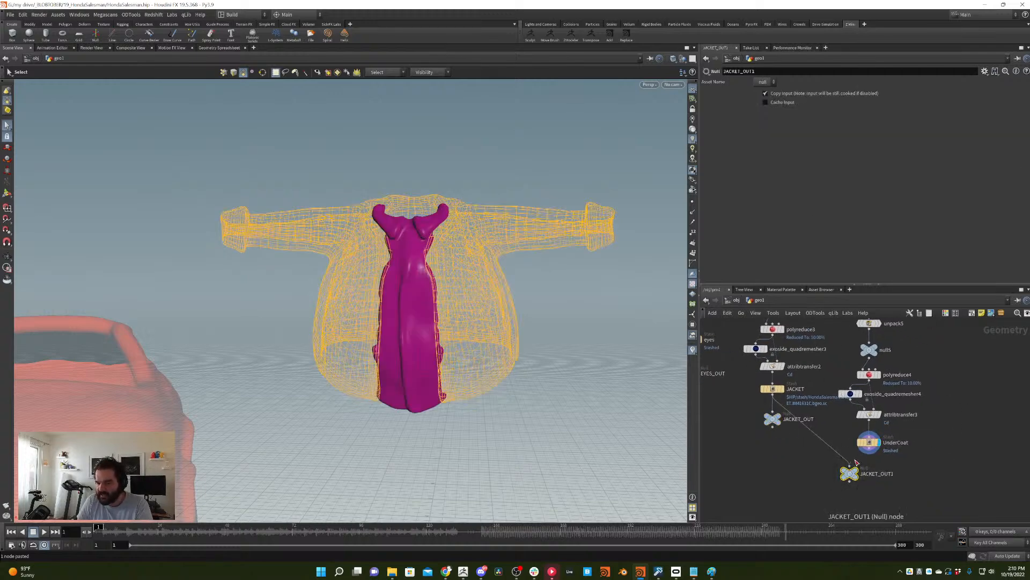
{"action": "left_click_drag", "start_coordinate": [852, 475], "coordinate": [874, 475]}
{"action": "double_click", "coordinate": [881, 471]}
{"action": "type", "text": "UNDER"}
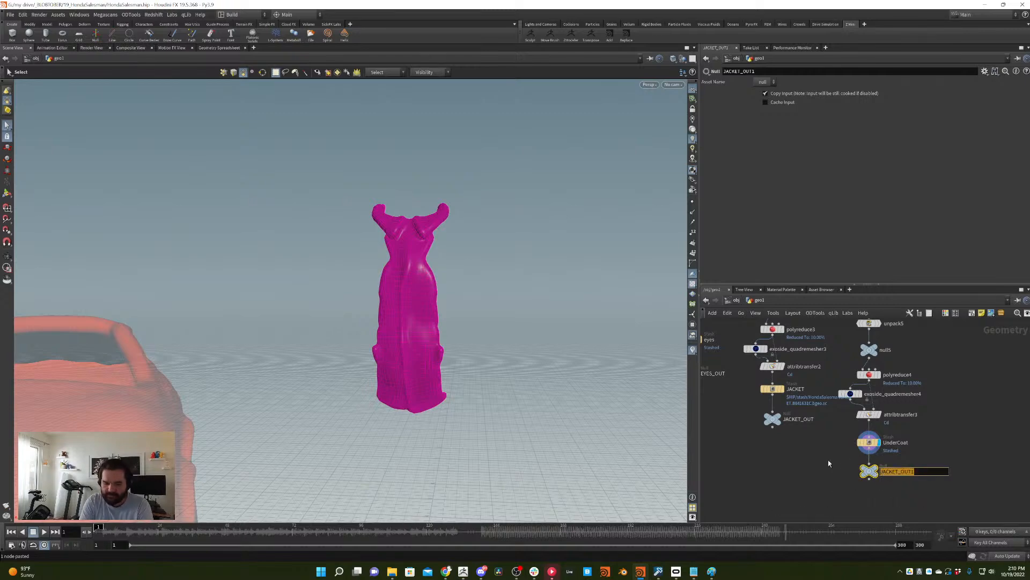
{"action": "type", "text": "COAT_OUT"}
{"action": "key", "text": "Return"}
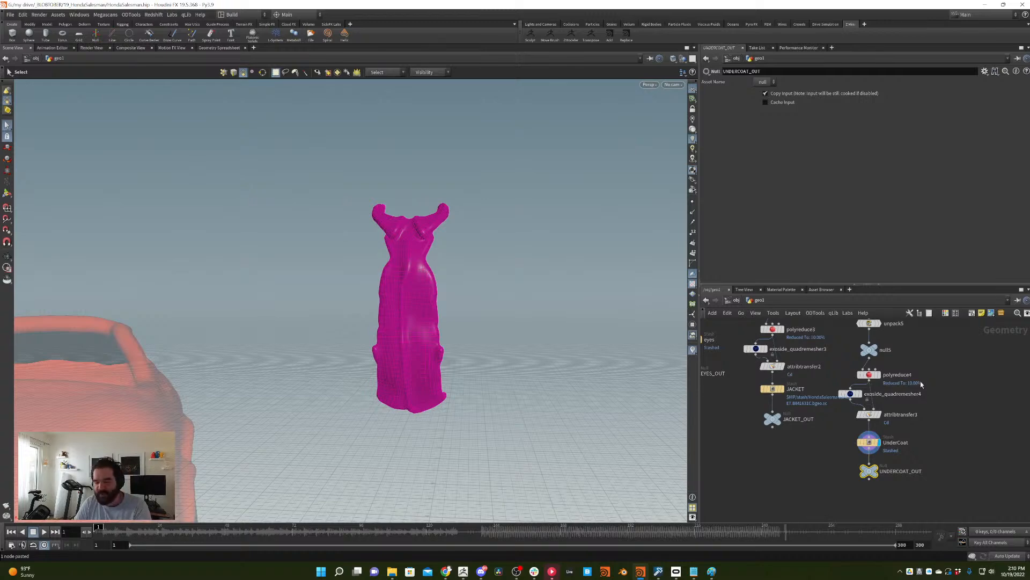
- Add a displayed null to the second output of the shirt's Split and place it level with the neighbouring Unpack
{"action": "middle_click_drag", "start_coordinate": [959, 378], "coordinate": [927, 439]}
{"action": "middle_click_drag", "start_coordinate": [929, 354], "coordinate": [877, 344]}
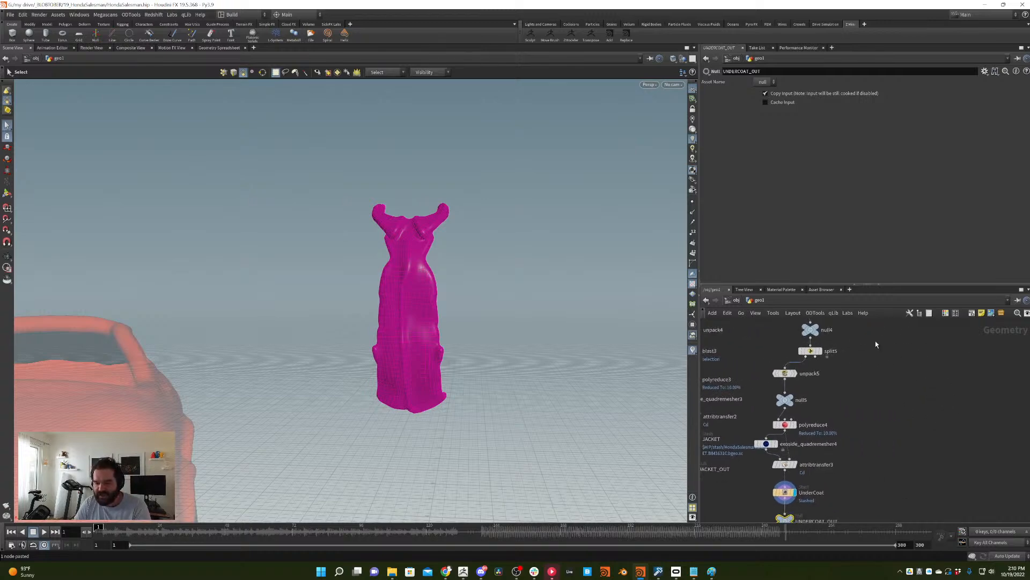
{"action": "left_click", "coordinate": [815, 356]}
{"action": "left_click", "coordinate": [877, 392]}
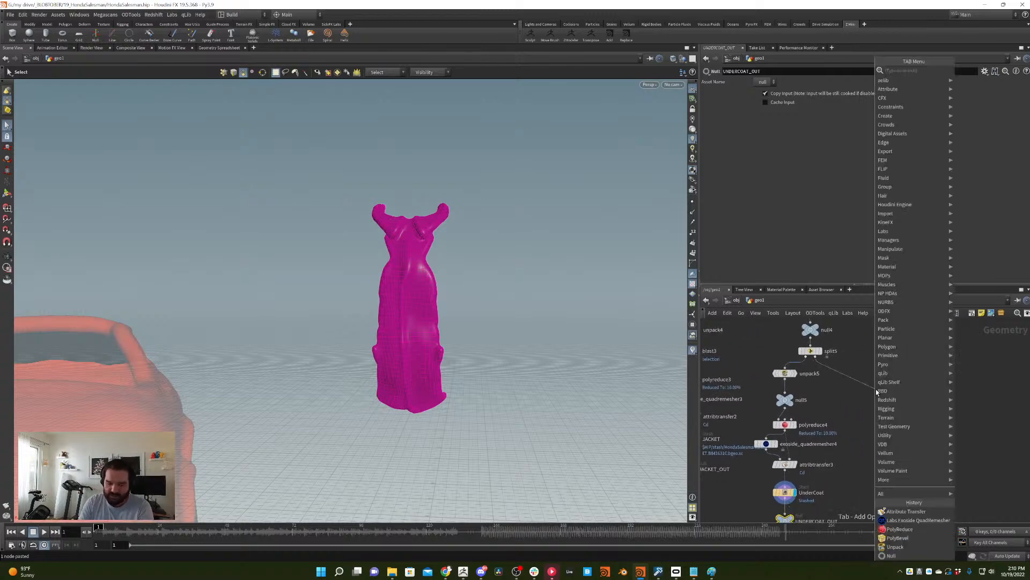
{"action": "type", "text": "null"}
{"action": "key", "text": "Return"}
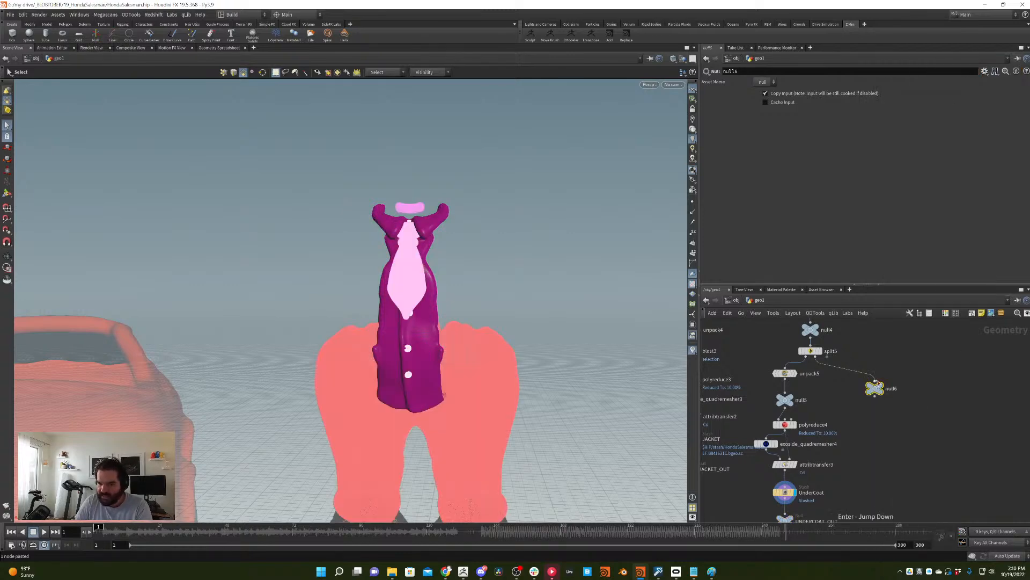
{"action": "left_click", "coordinate": [881, 388]}
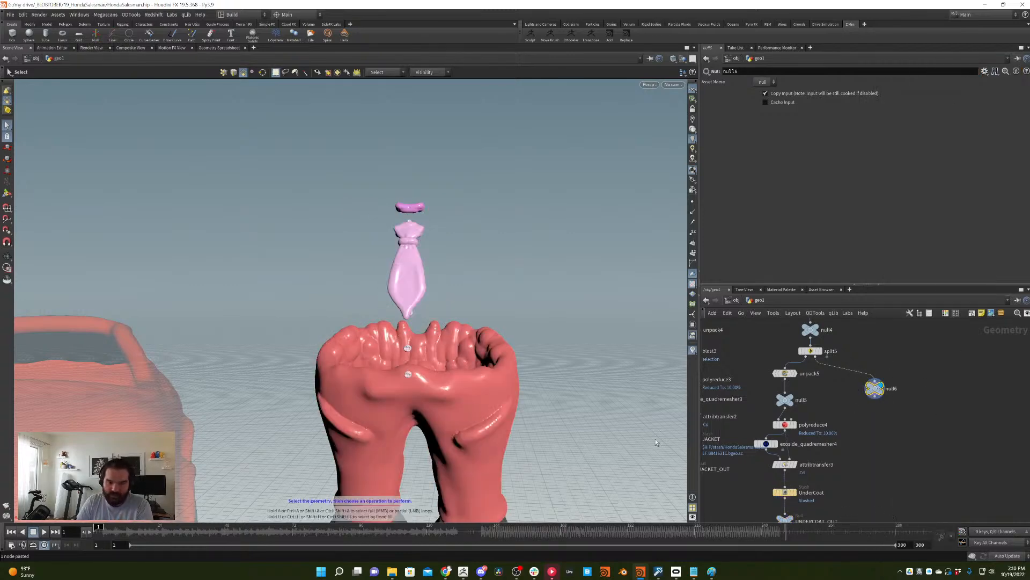
{"action": "left_click_drag", "start_coordinate": [385, 264], "coordinate": [575, 263], "text": "alt"}
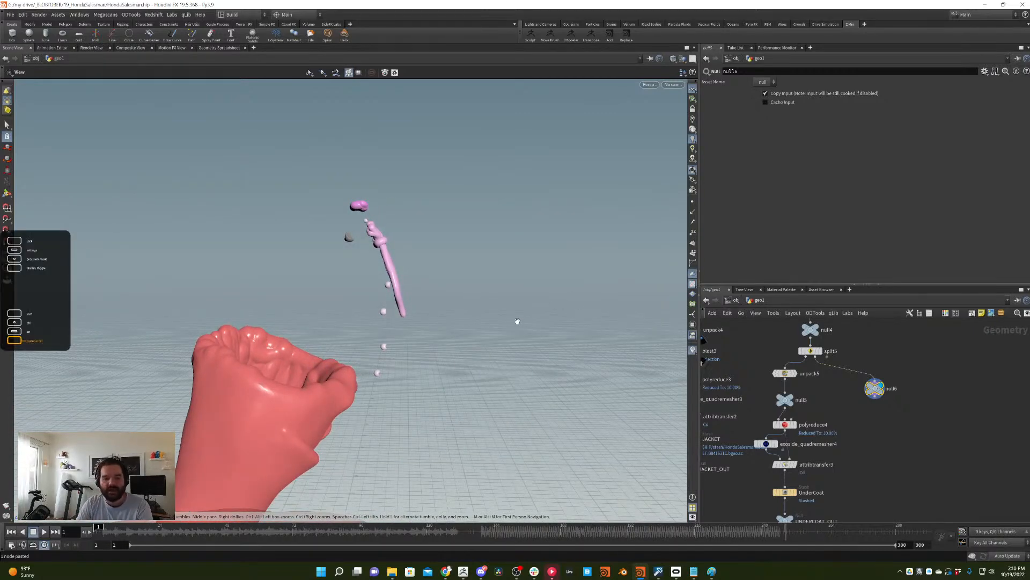
{"action": "left_click_drag", "start_coordinate": [518, 321], "coordinate": [517, 324], "text": "alt"}
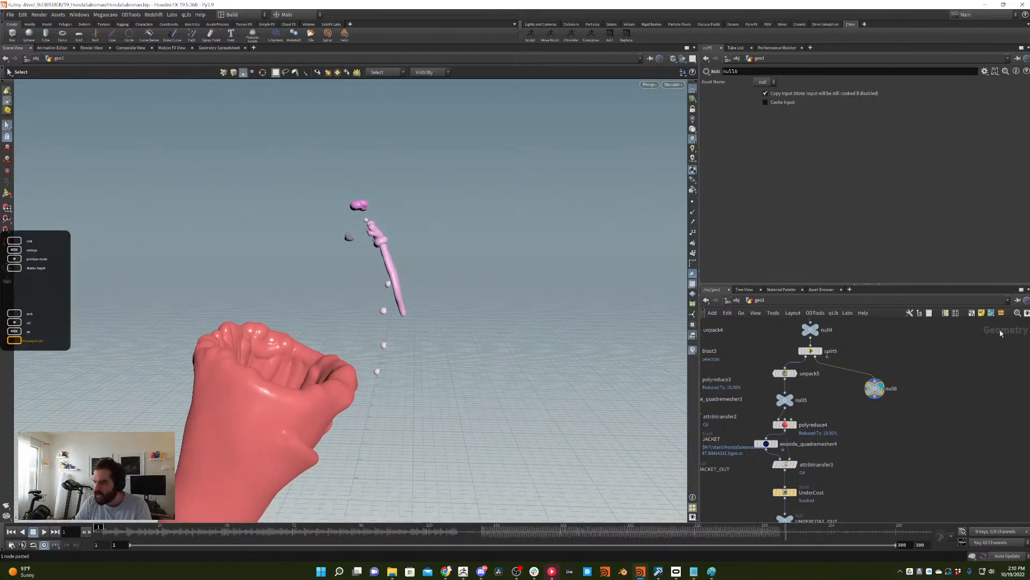
{"action": "middle_click_drag", "start_coordinate": [990, 365], "coordinate": [974, 370]}
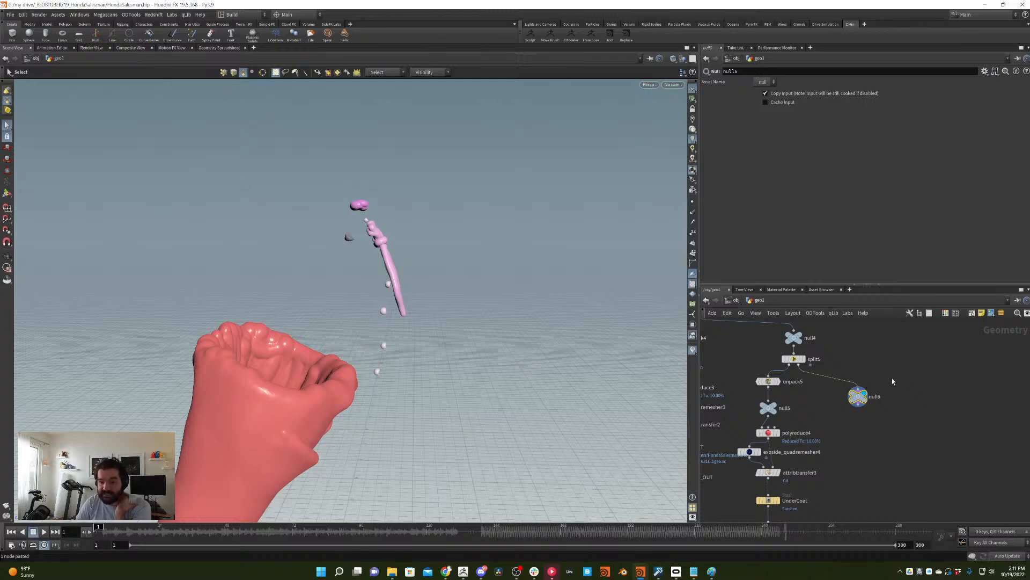
{"action": "left_click_drag", "start_coordinate": [858, 400], "coordinate": [856, 384]}
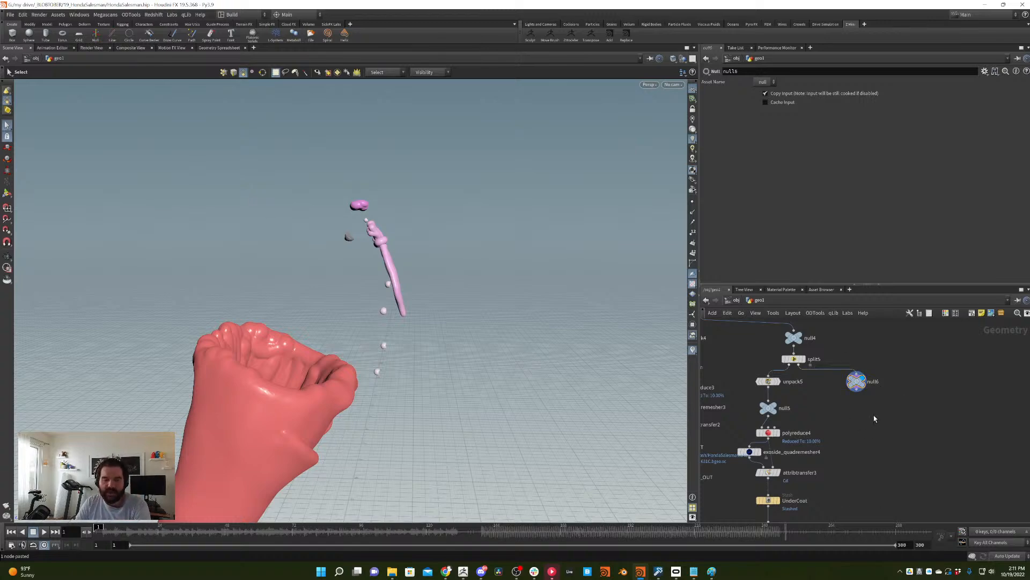
- Split off the tie and the small piece above it, primitives 2 and 5, from the remaining geometry
{"action": "left_click_drag", "start_coordinate": [344, 343], "coordinate": [384, 301]}
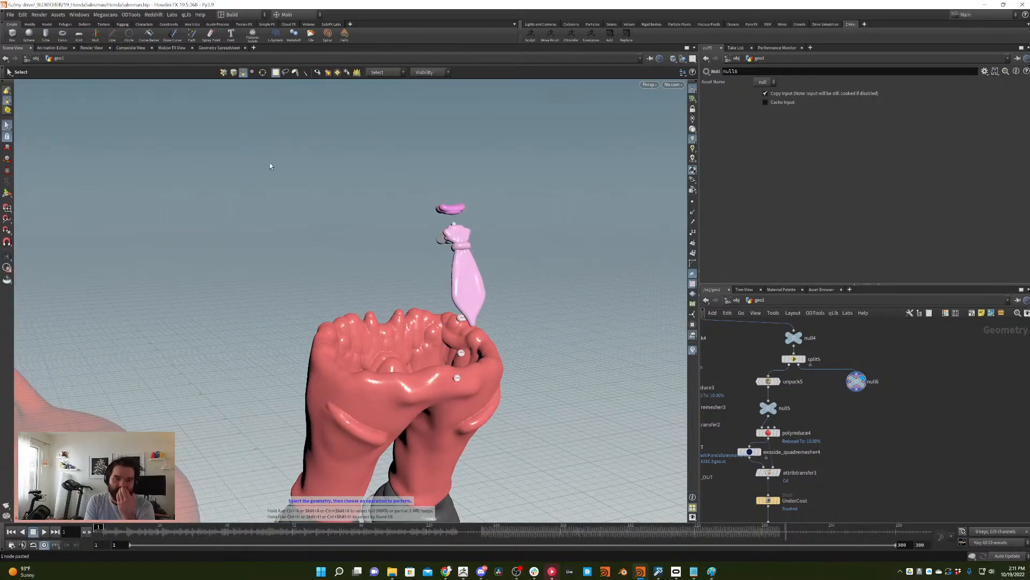
{"action": "left_click_drag", "start_coordinate": [490, 219], "coordinate": [540, 227], "text": "alt"}
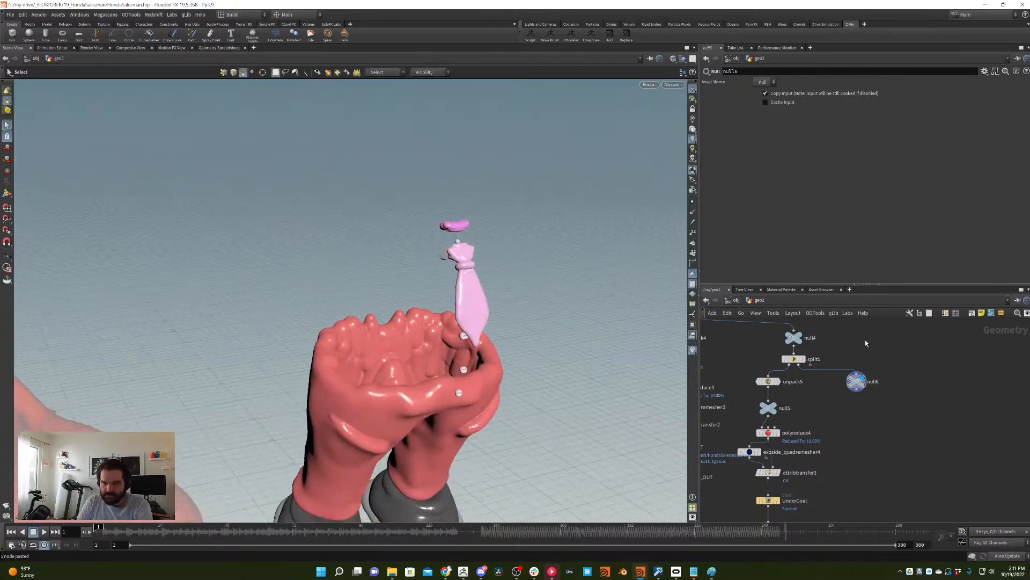
{"action": "left_click_drag", "start_coordinate": [448, 276], "coordinate": [515, 232], "text": "alt"}
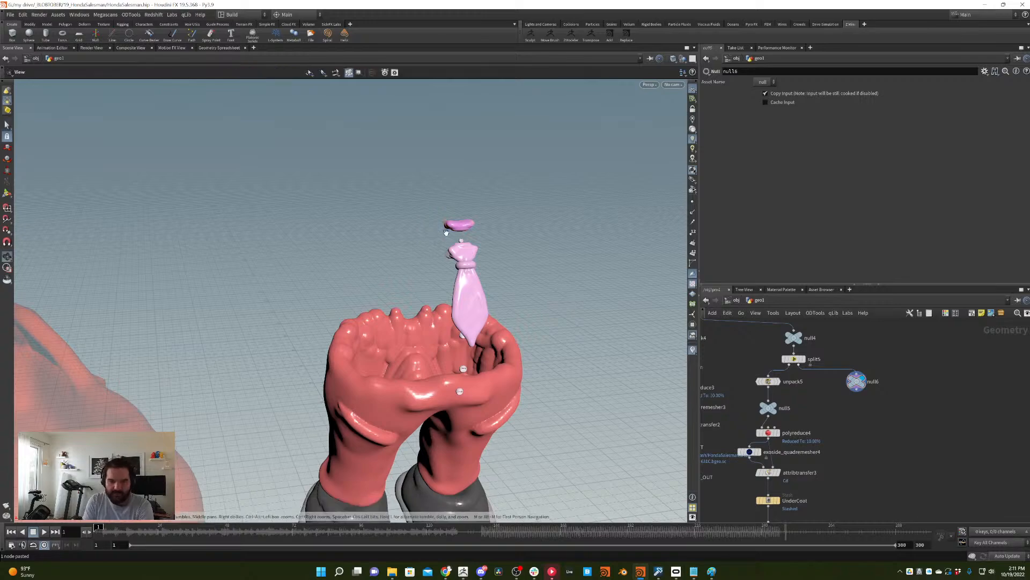
{"action": "mouse_move", "coordinate": [515, 268]}
{"action": "left_mouse_down", "text": "alt"}
{"action": "mouse_move", "coordinate": [467, 263]}
{"action": "mouse_move", "coordinate": [538, 227]}
{"action": "mouse_move", "coordinate": [527, 237]}
{"action": "mouse_move", "coordinate": [525, 278]}
{"action": "left_mouse_up", "text": "alt"}
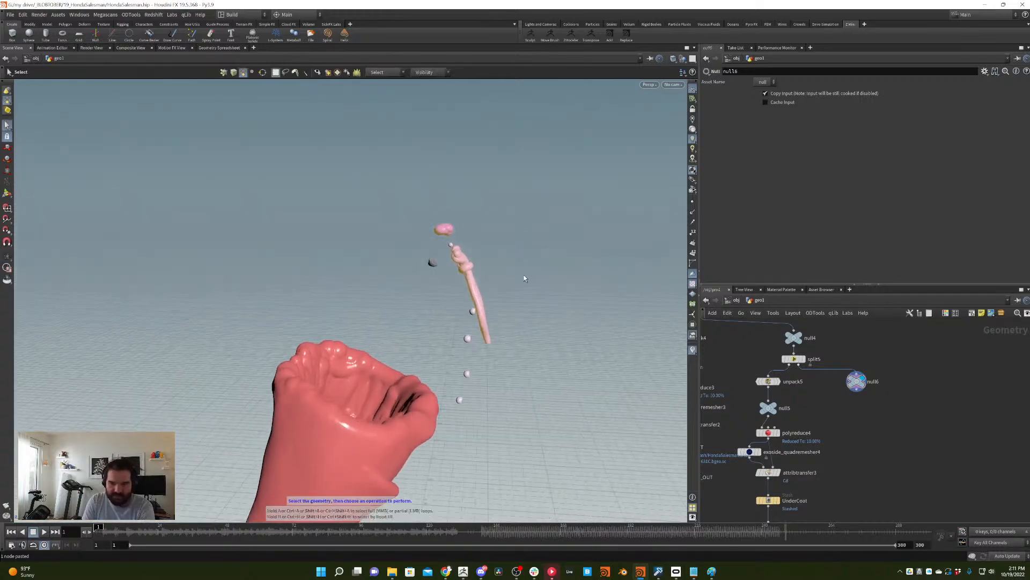
{"action": "key", "text": "Tab"}
{"action": "type", "text": "spli"}
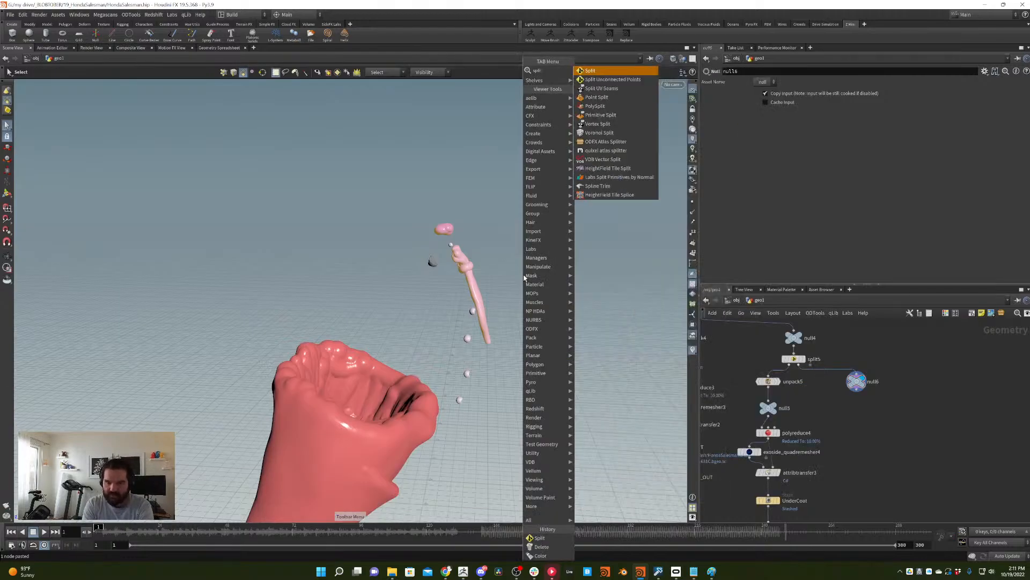
{"action": "type", "text": "t"}
{"action": "key", "text": "Return"}
{"action": "key", "text": "Escape"}
{"action": "left_click_drag", "start_coordinate": [557, 380], "coordinate": [378, 304]}
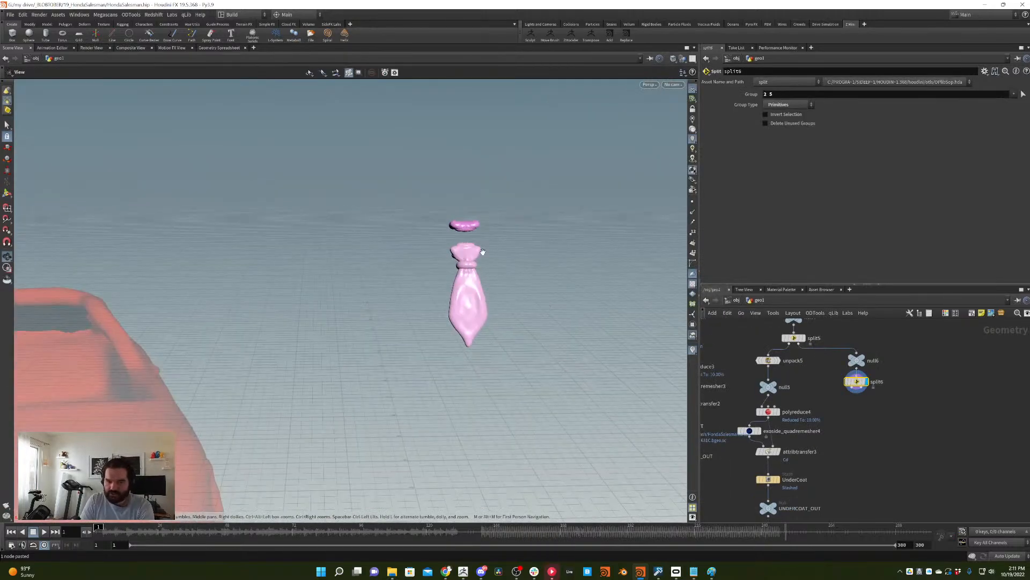
{"action": "key", "text": "g"}
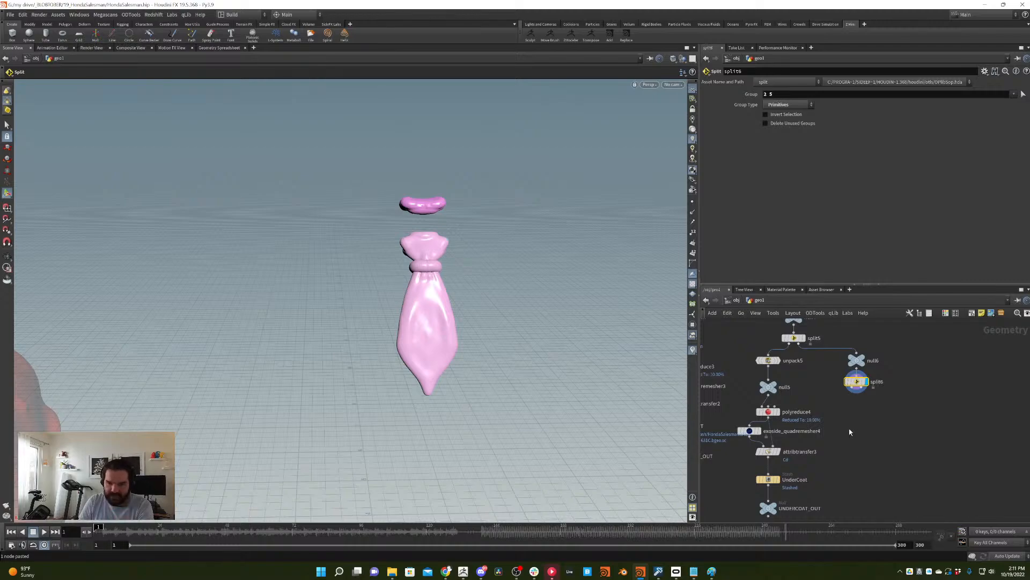
- Add a displayed PolyReduce beneath the tie's Split and set it to keep 10 percent of the polygons
{"action": "key", "text": "Tab"}
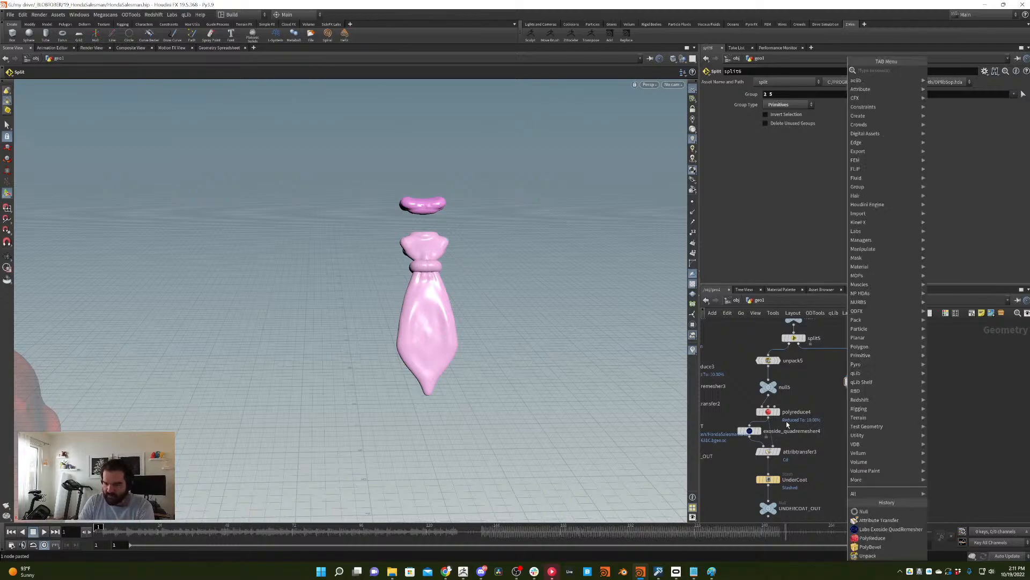
{"action": "key", "text": "Escape"}
{"action": "key", "text": "Tab"}
{"action": "type", "text": "pol"}
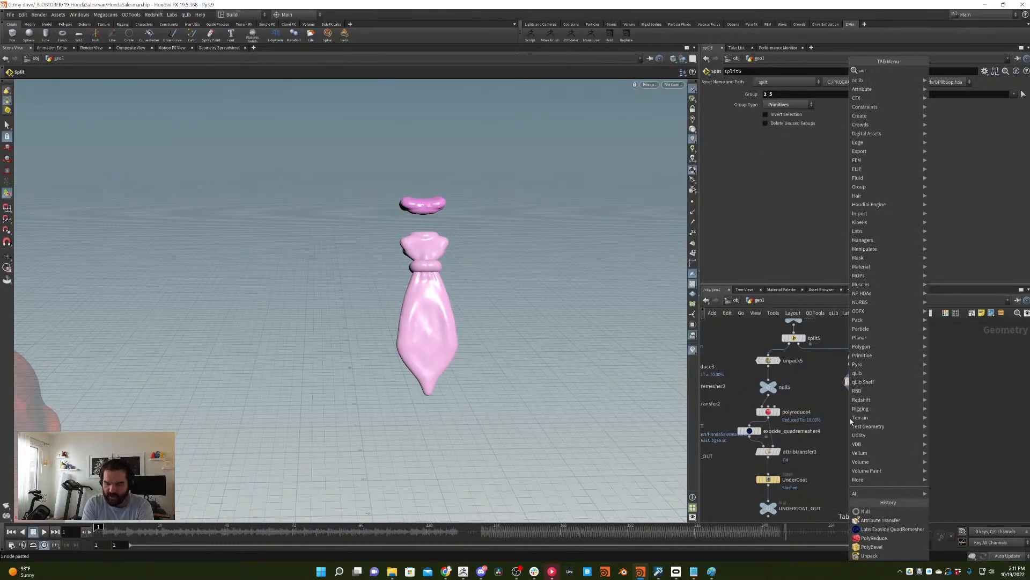
{"action": "type", "text": "yreduce"}
{"action": "key", "text": "Return"}
{"action": "left_click", "coordinate": [848, 417]}
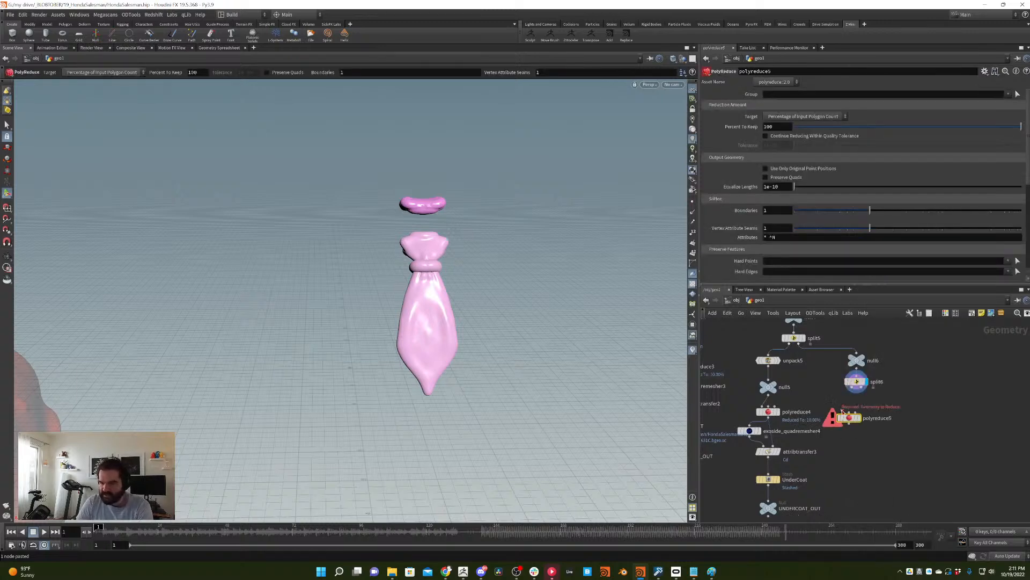
{"action": "left_click_drag", "start_coordinate": [847, 412], "coordinate": [856, 387]}
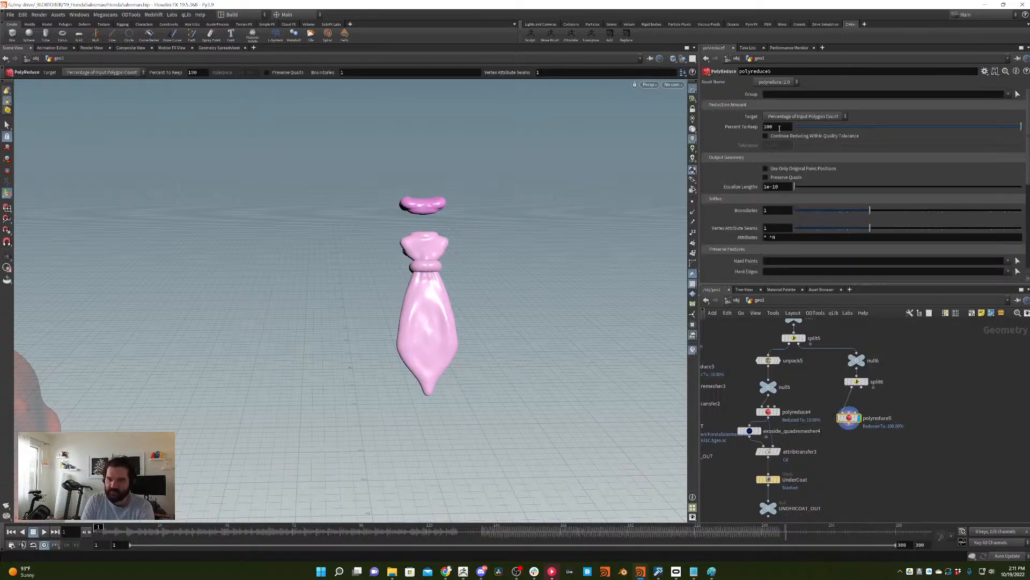
{"action": "left_click", "coordinate": [780, 127]}
{"action": "type", "text": "10"}
{"action": "key", "text": "Return"}
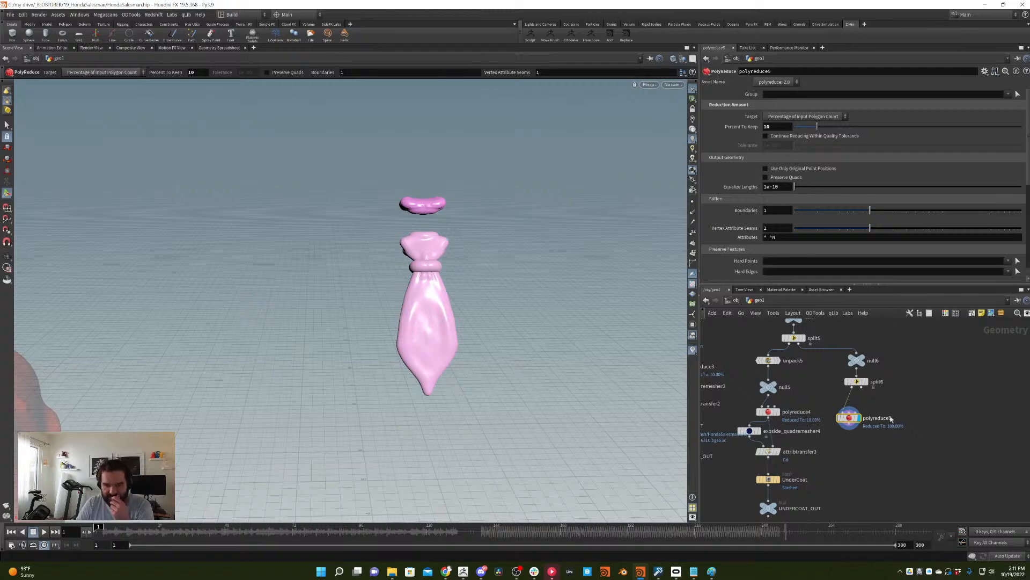
{"action": "left_click_drag", "start_coordinate": [849, 417], "coordinate": [857, 414]}
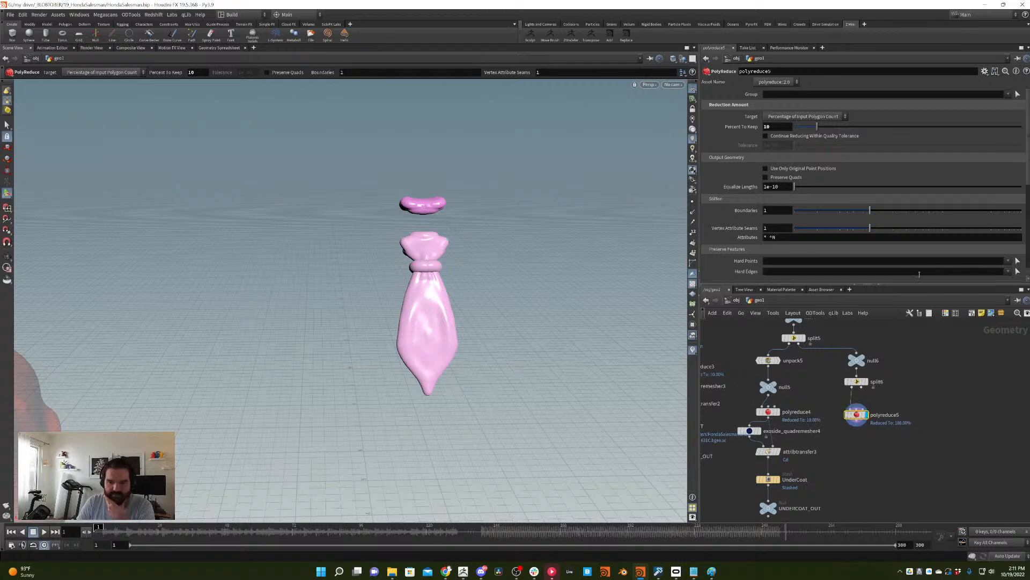
- Insert an Unpack between the tie's Split and PolyReduce and reselect the PolyReduce
{"action": "key", "text": "Tab"}
{"action": "type", "text": "un"}
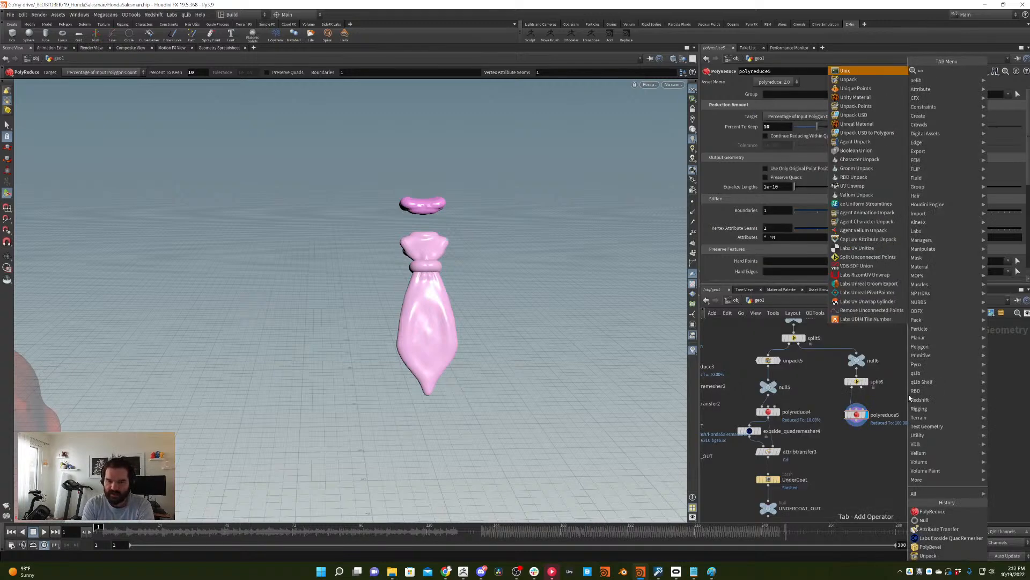
{"action": "key", "text": "Return"}
{"action": "left_click", "coordinate": [864, 398]}
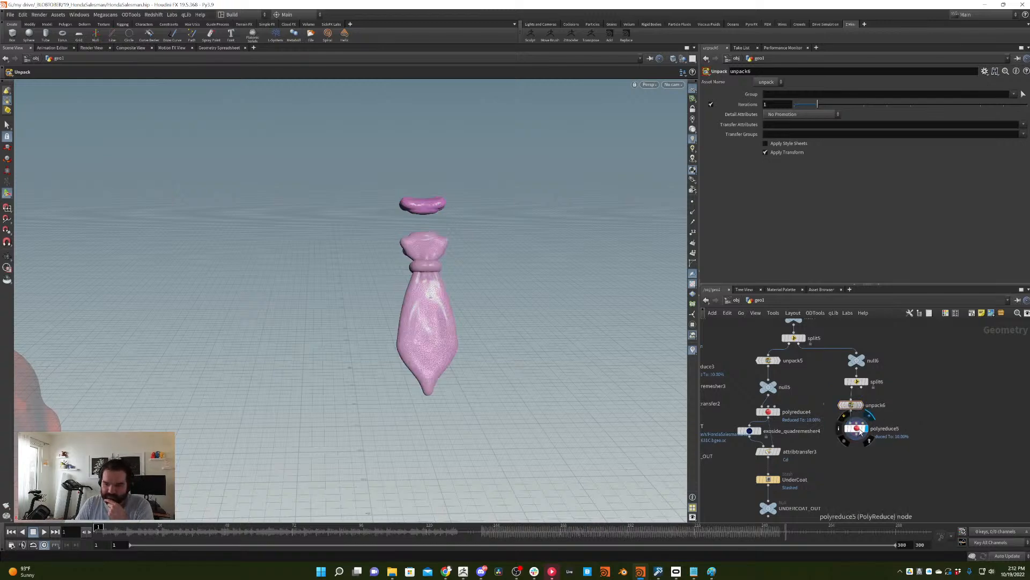
{"action": "left_click", "coordinate": [859, 429]}
{"action": "middle_click_drag", "start_coordinate": [858, 429], "coordinate": [858, 398]}
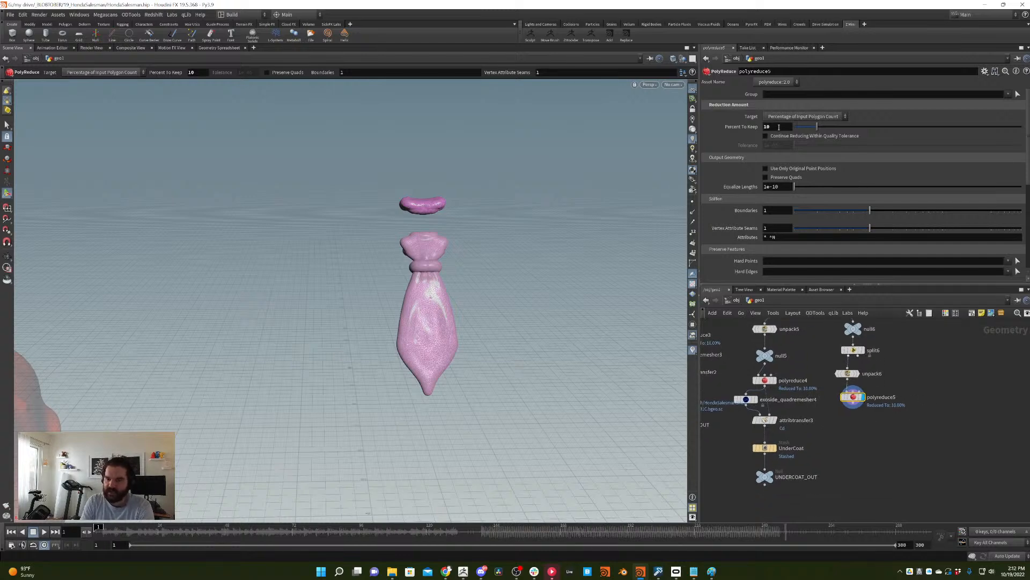
- Add a displayed Labs Exoside QuadRemesher beneath the tie's PolyReduce, connect it, and set its target quad count to 3000
{"action": "key", "text": "Tab"}
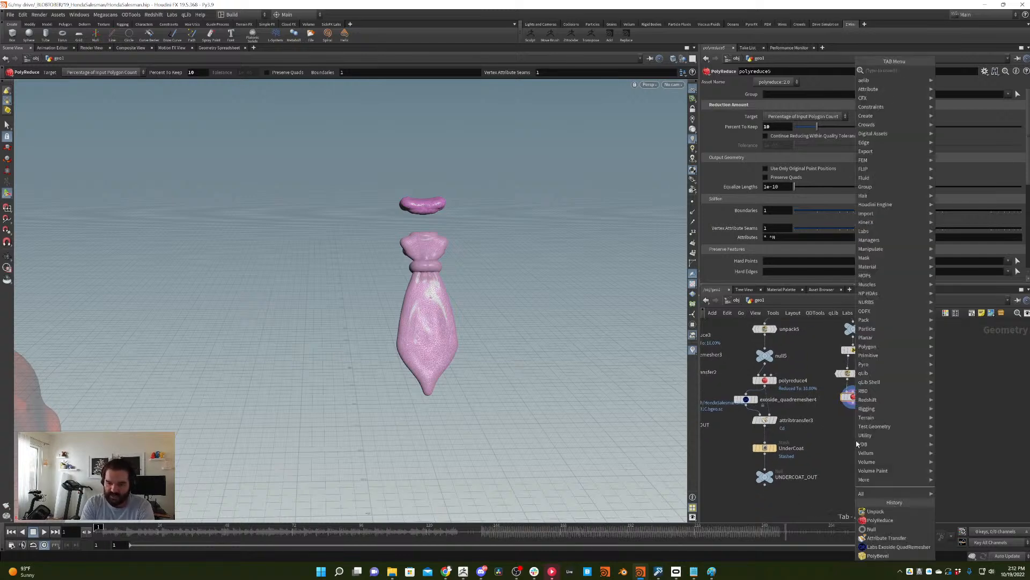
{"action": "type", "text": "exo"}
{"action": "key", "text": "Return"}
{"action": "left_click", "coordinate": [848, 436]}
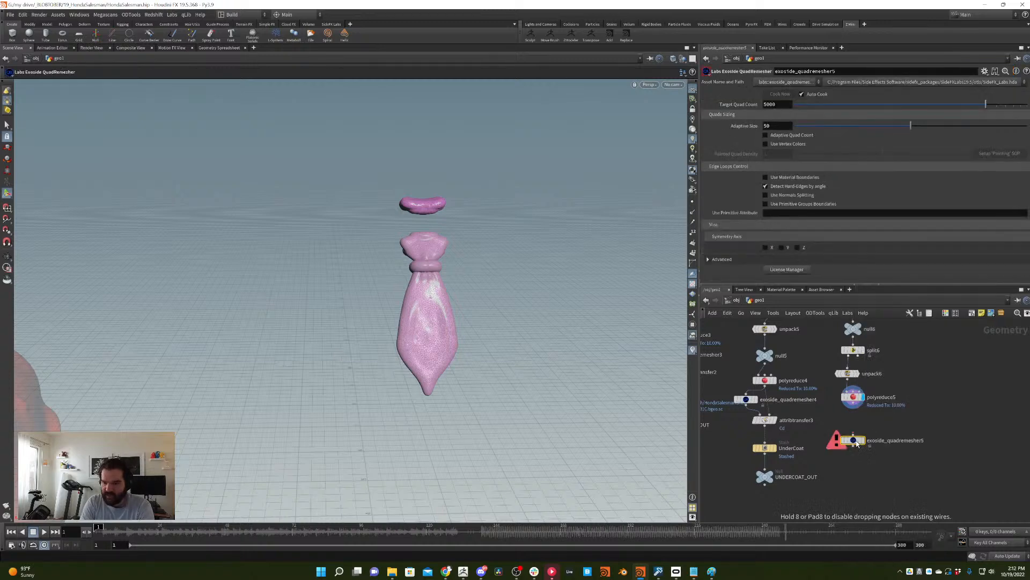
{"action": "left_click_drag", "start_coordinate": [848, 433], "coordinate": [854, 408]}
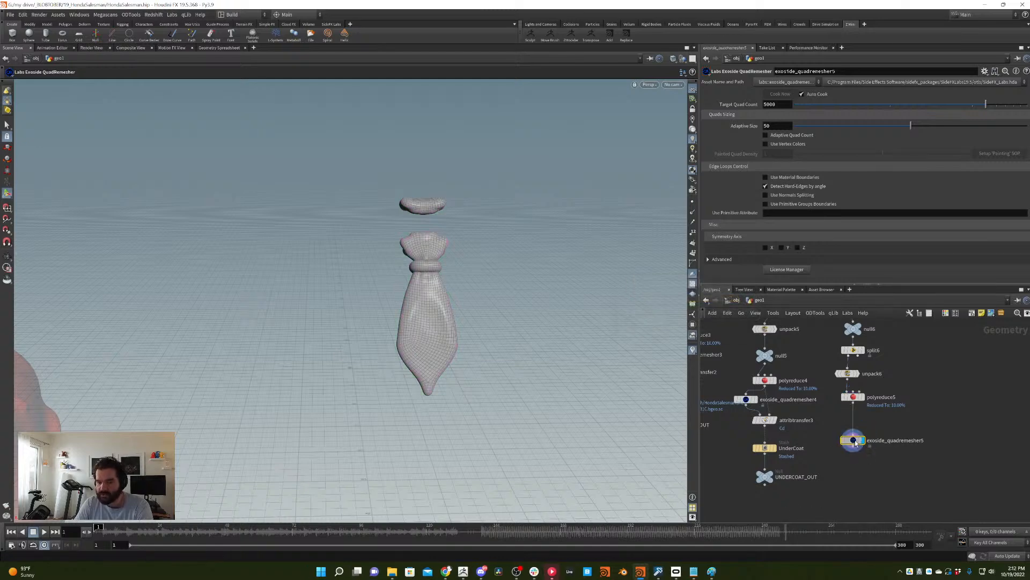
{"action": "left_click_drag", "start_coordinate": [855, 443], "coordinate": [856, 426]}
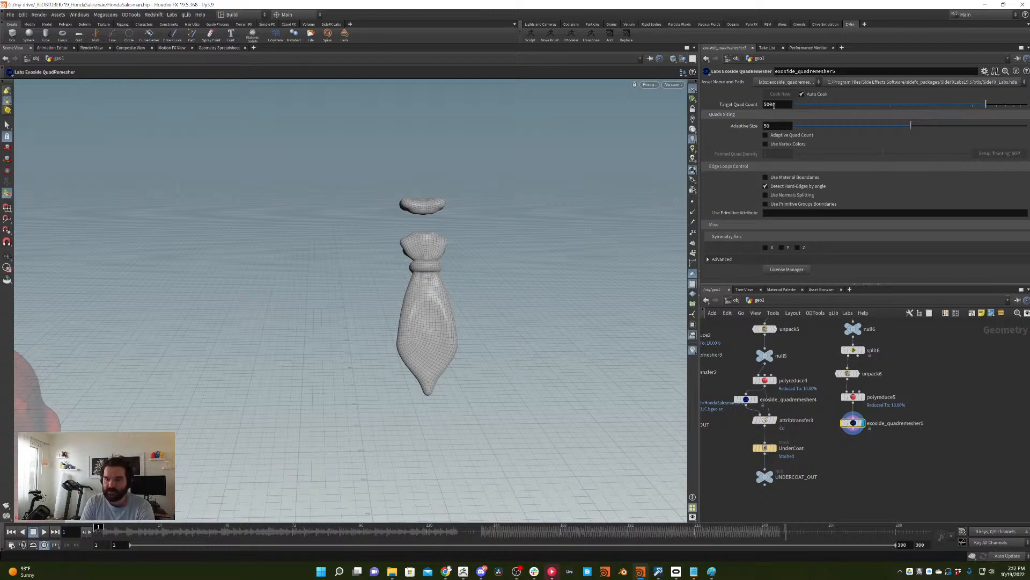
{"action": "type", "text": "3"}
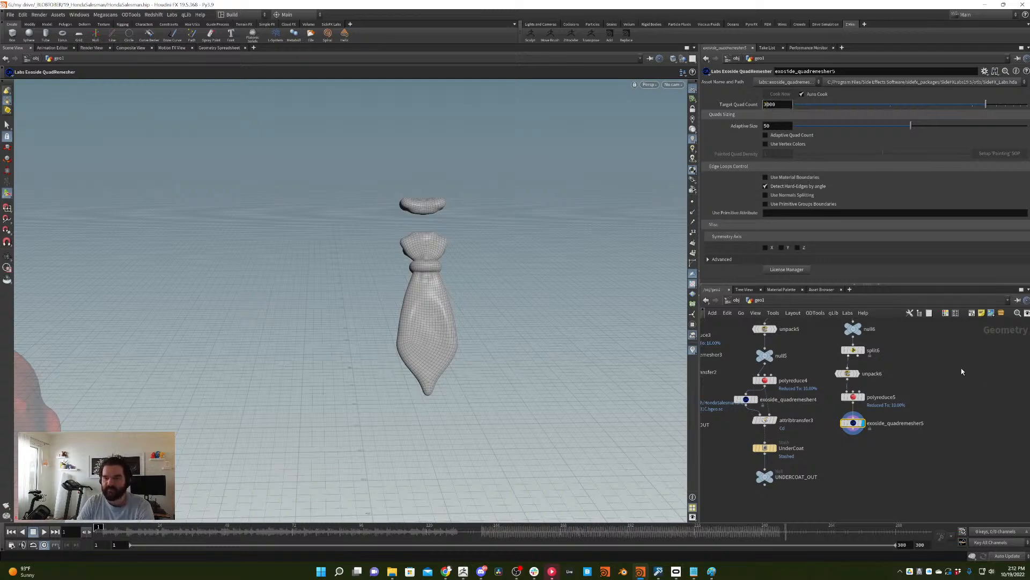
{"action": "key", "text": "Return"}
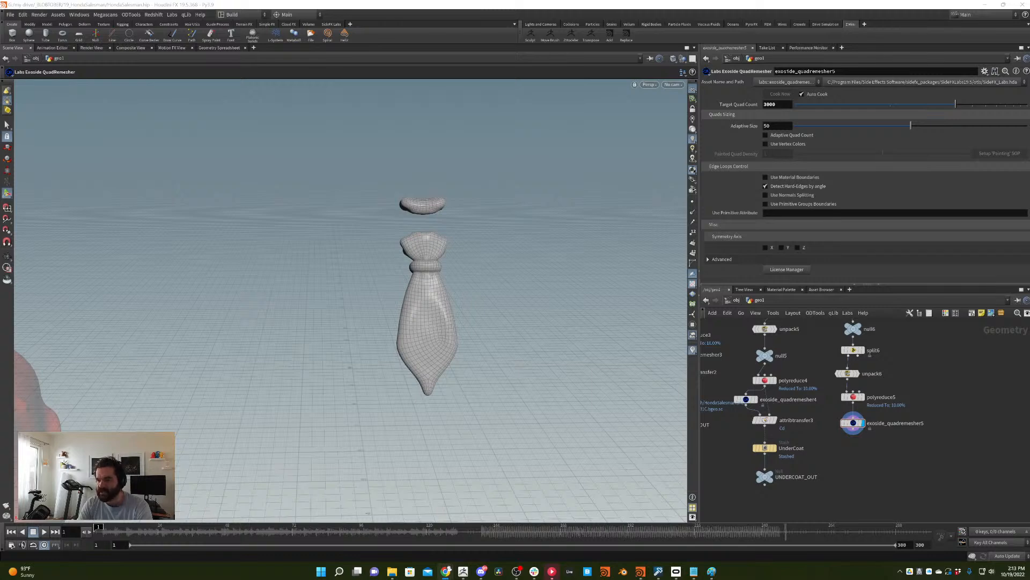
- Switch to Chrome and search the web for "chris jones blender"
{"action": "left_click_drag", "start_coordinate": [1029, 89], "coordinate": [468, 119]}
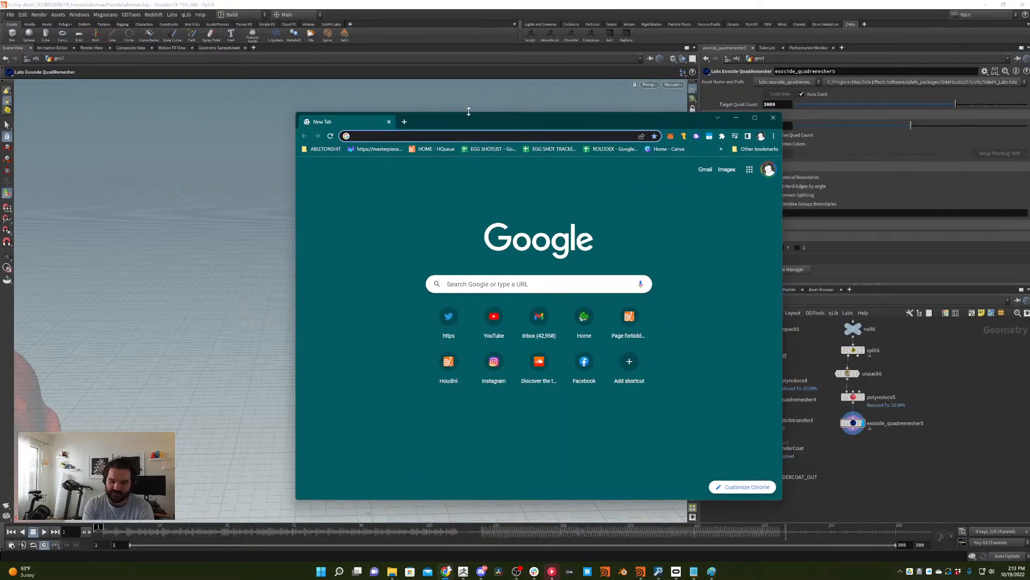
{"action": "type", "text": "chris jones"}
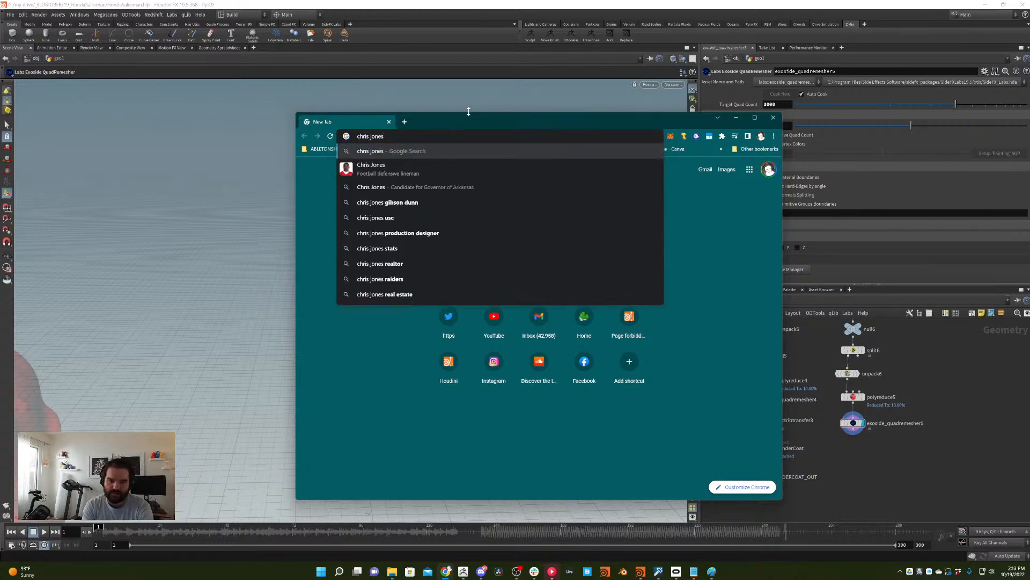
{"action": "type", "text": " blender"}
{"action": "key", "text": "Return"}
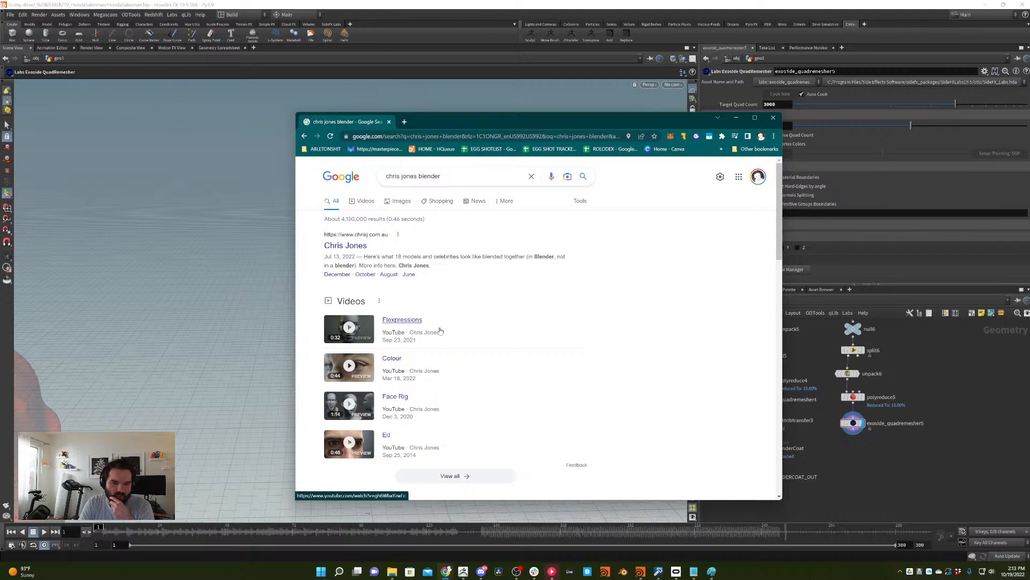
- Open the Flexpressions video from the search results, watch it in full screen, and return to the normal view
{"action": "left_click", "coordinate": [433, 333]}
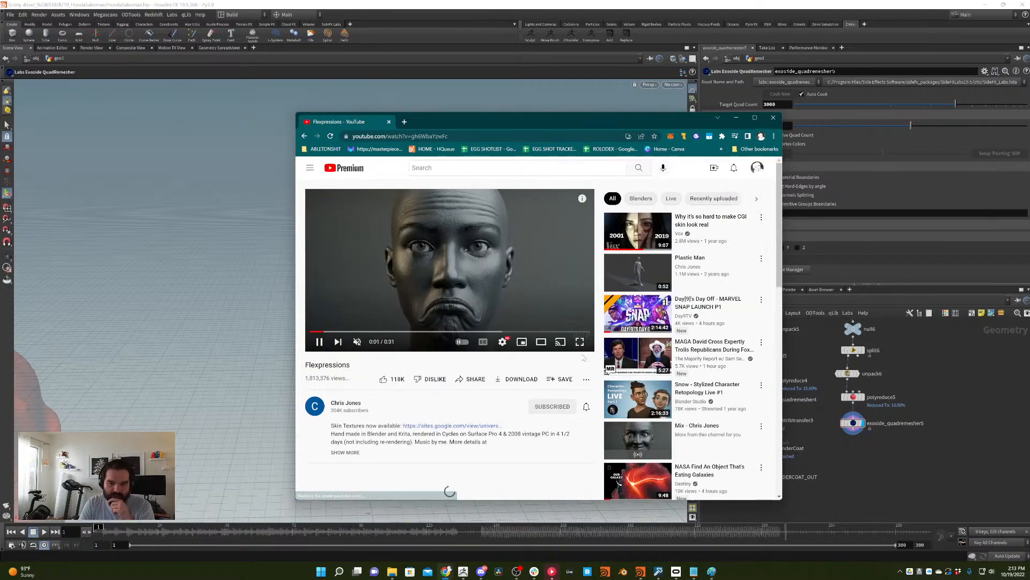
{"action": "left_click", "coordinate": [583, 344]}
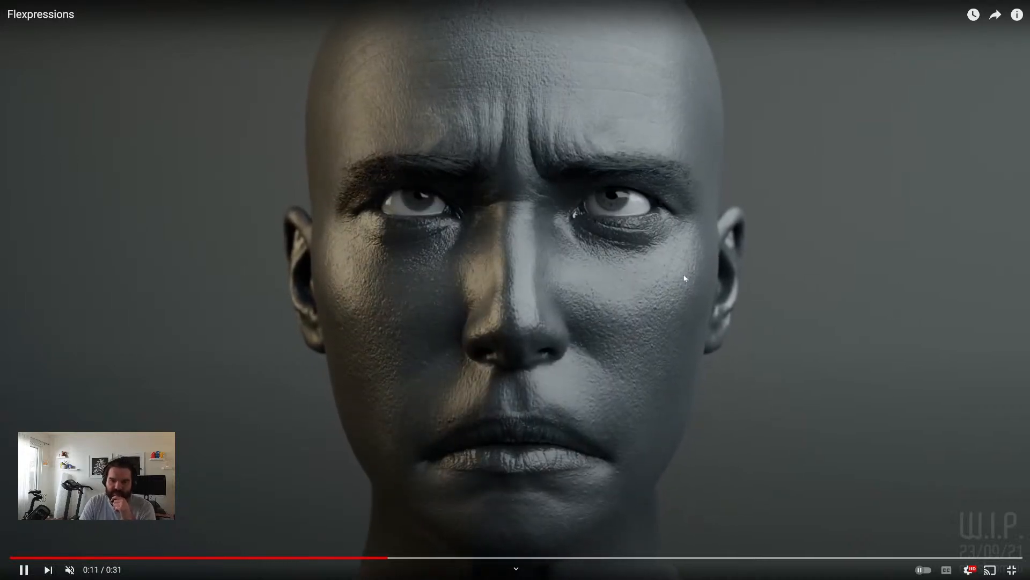
{"action": "left_click", "coordinate": [1012, 570]}
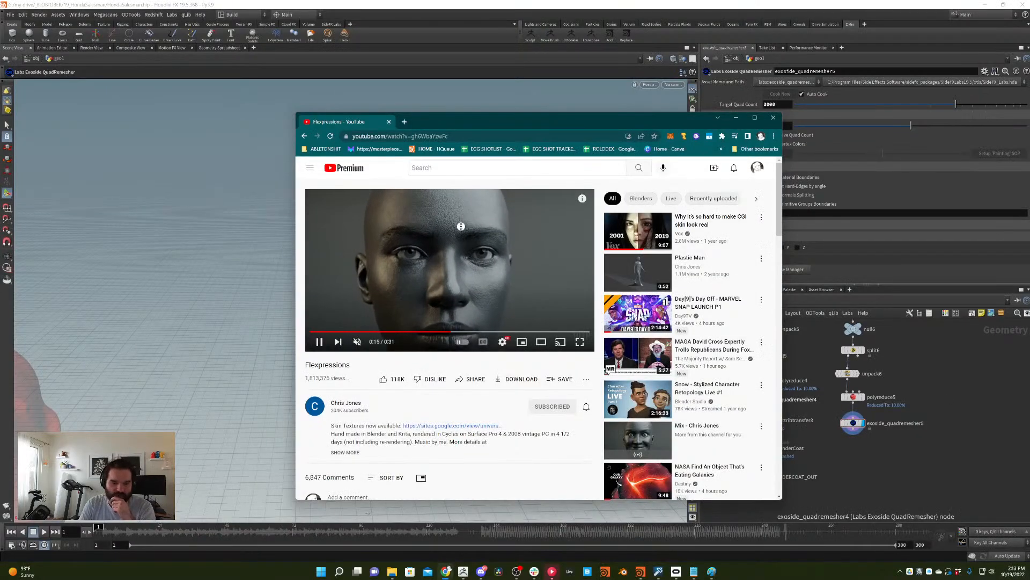
{"action": "scroll", "coordinate": [380, 415], "scroll_direction": "down", "scroll_amount": 1}
{"action": "scroll", "coordinate": [380, 415], "scroll_direction": "up", "scroll_amount": 1}
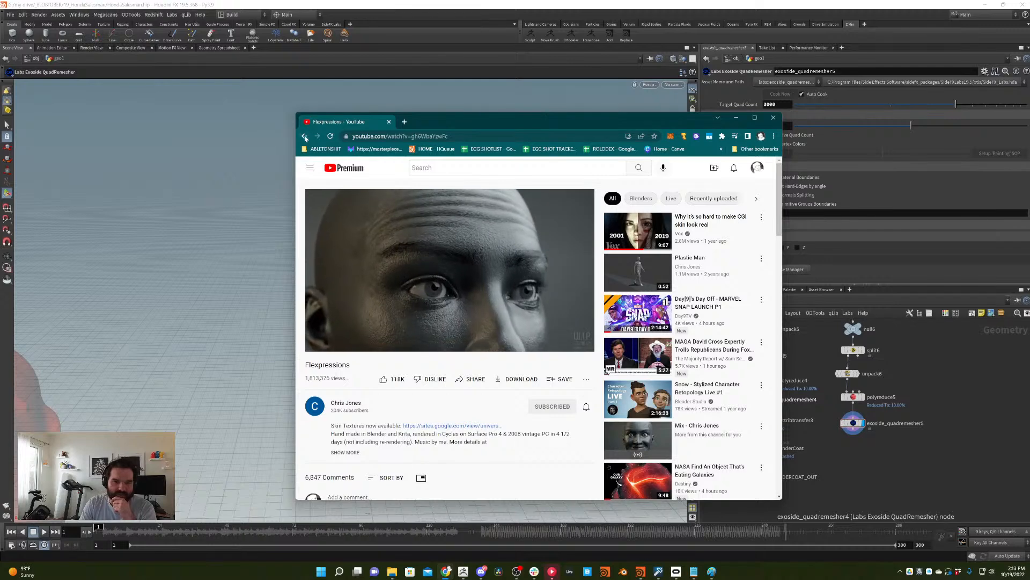
- Go back to the search results, open the Ed video, watch it in full screen, and exit full screen
{"action": "left_click", "coordinate": [302, 136]}
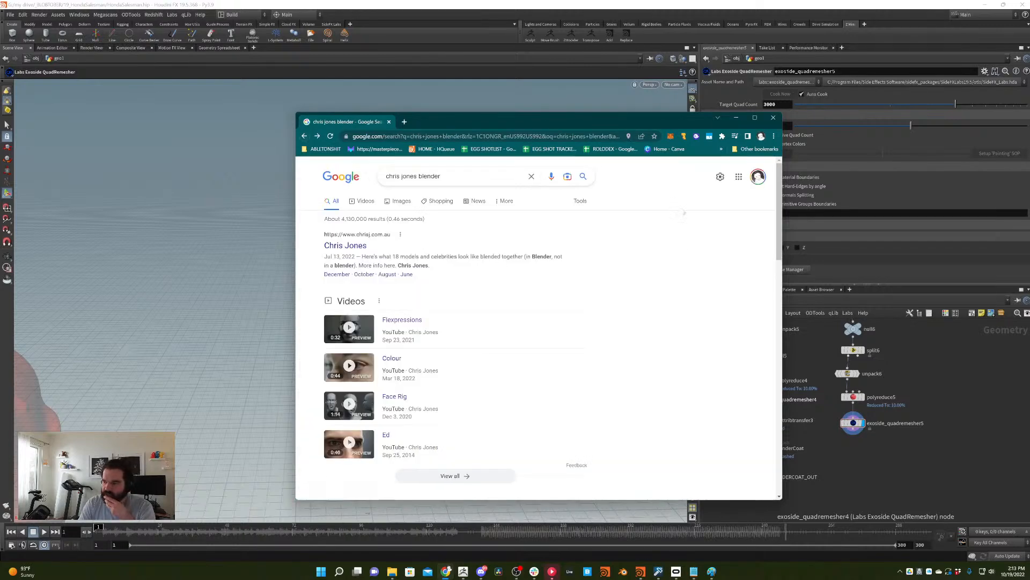
{"action": "scroll", "coordinate": [676, 232], "scroll_direction": "down", "scroll_amount": 1}
{"action": "scroll", "coordinate": [679, 247], "scroll_direction": "down", "scroll_amount": 1}
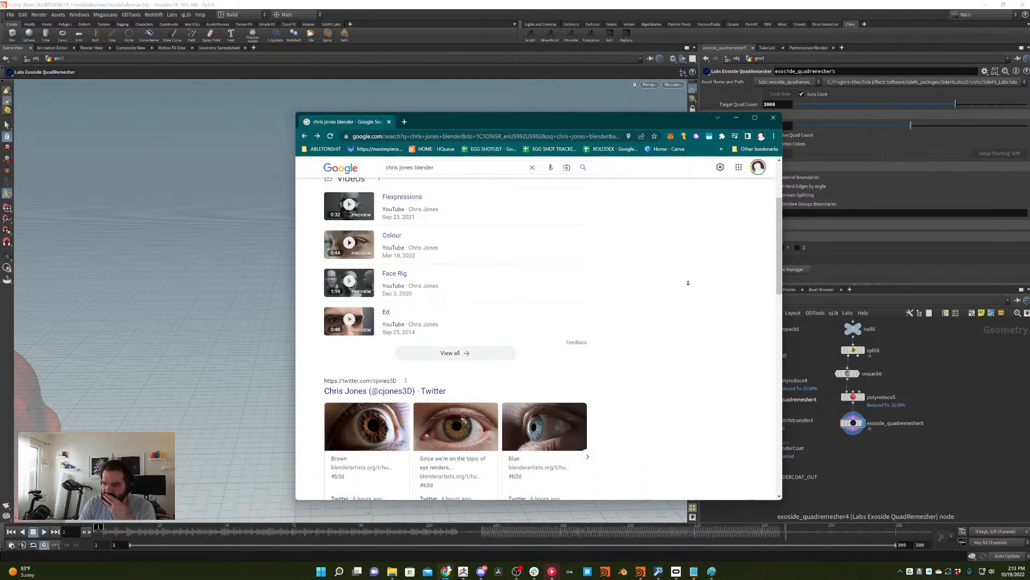
{"action": "scroll", "coordinate": [689, 278], "scroll_direction": "down", "scroll_amount": 2}
{"action": "scroll", "coordinate": [690, 252], "scroll_direction": "up", "scroll_amount": 2}
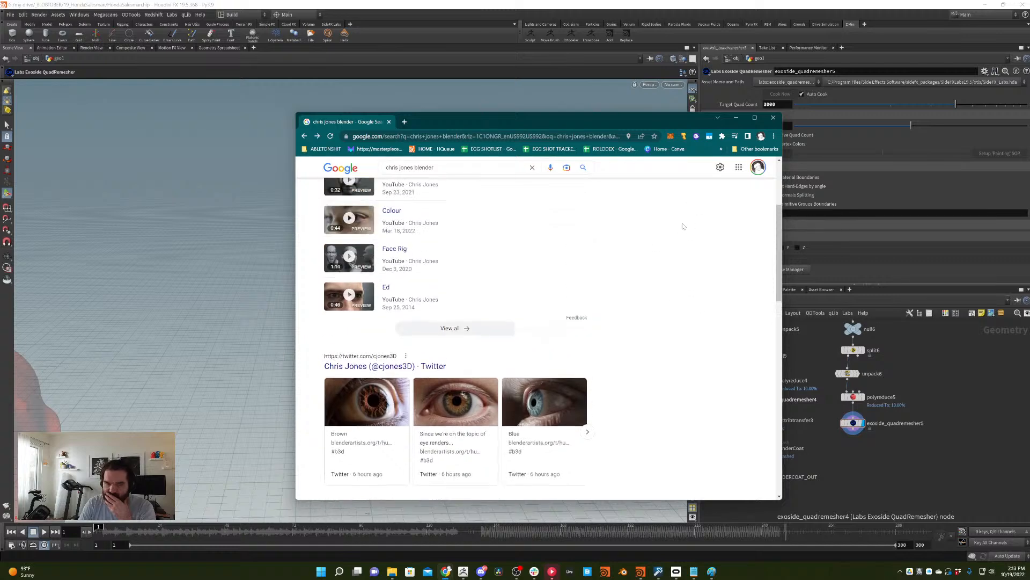
{"action": "scroll", "coordinate": [634, 290], "scroll_direction": "up", "scroll_amount": 3}
{"action": "scroll", "coordinate": [637, 281], "scroll_direction": "down", "scroll_amount": 1}
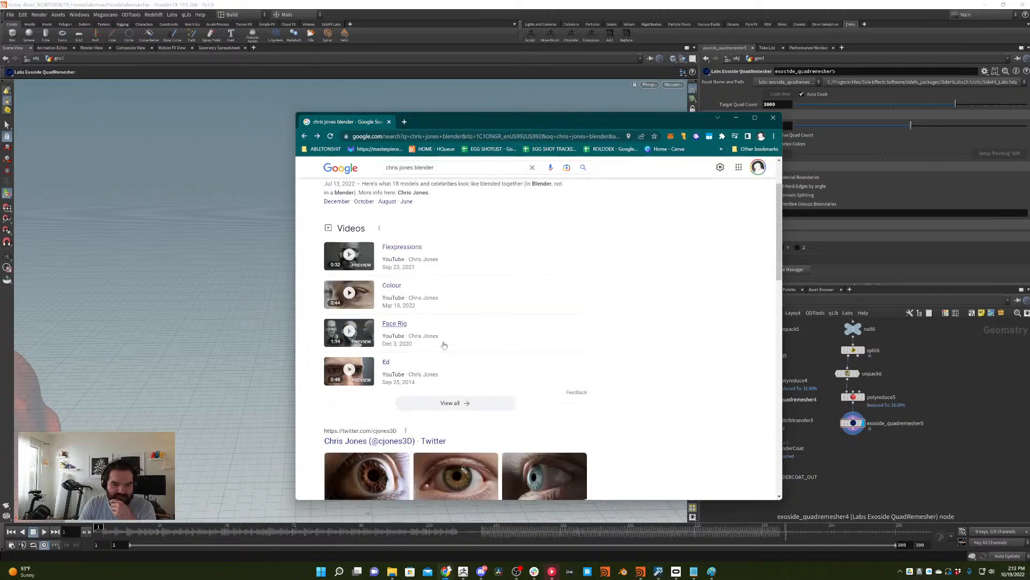
{"action": "left_click", "coordinate": [422, 362]}
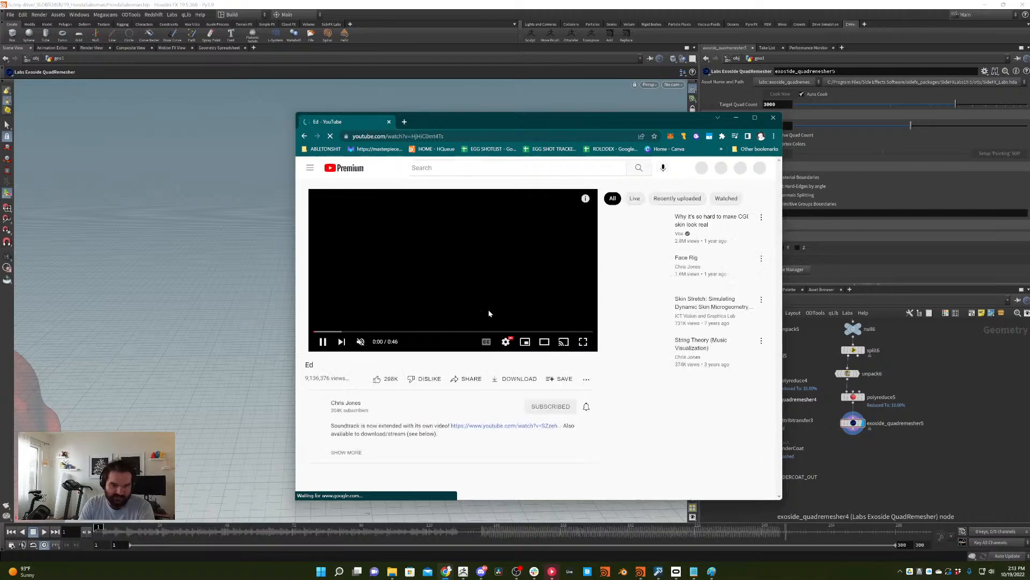
{"action": "left_click", "coordinate": [583, 345]}
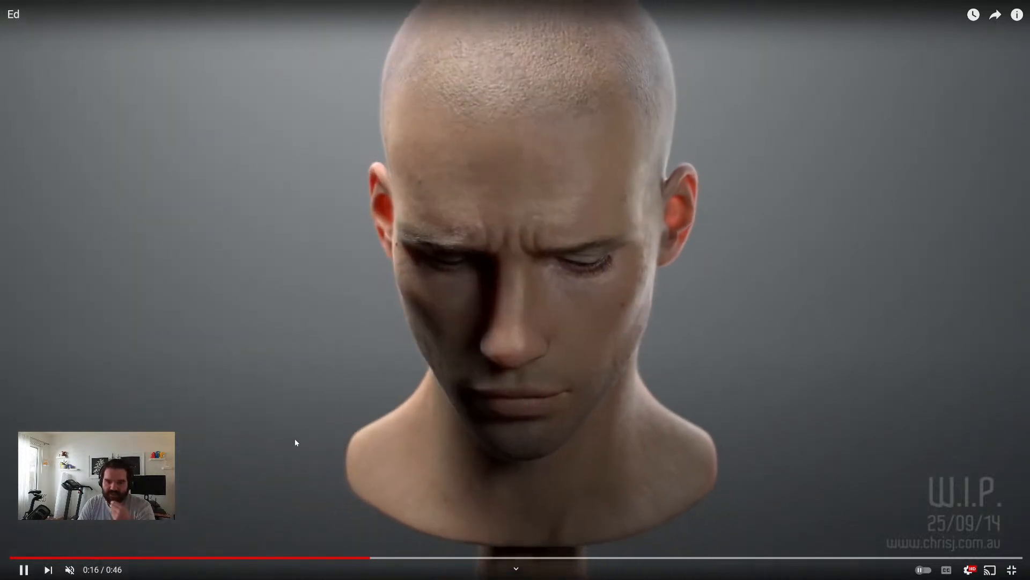
{"action": "scroll", "coordinate": [505, 288], "scroll_direction": "down", "scroll_amount": 1}
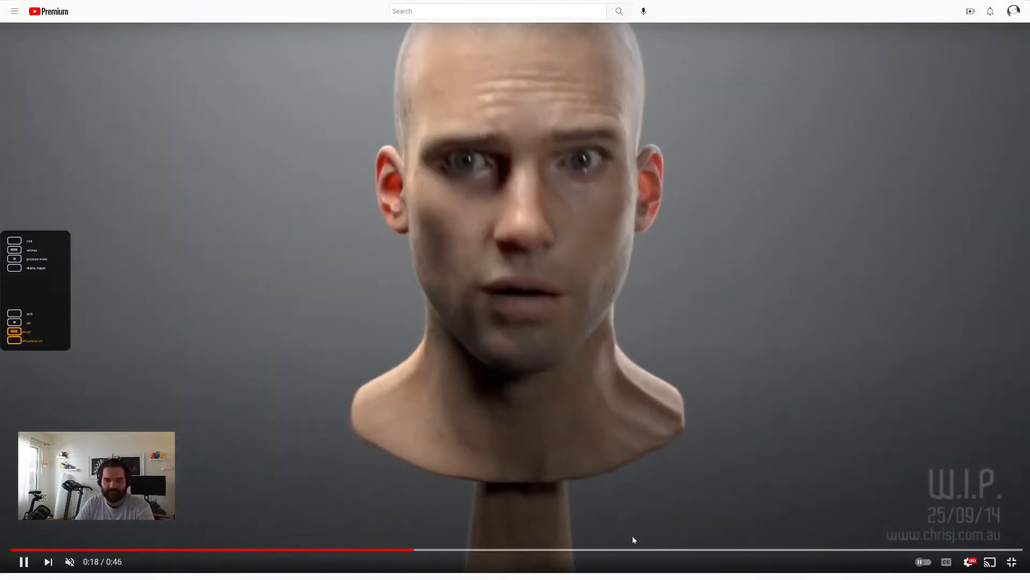
{"action": "left_click", "coordinate": [594, 490]}
{"action": "key", "text": "Escape"}
- Search the web for "chris jones blender rig" and open the Universal Human Body Rig page on Gumroad
{"action": "left_click", "coordinate": [506, 135]}
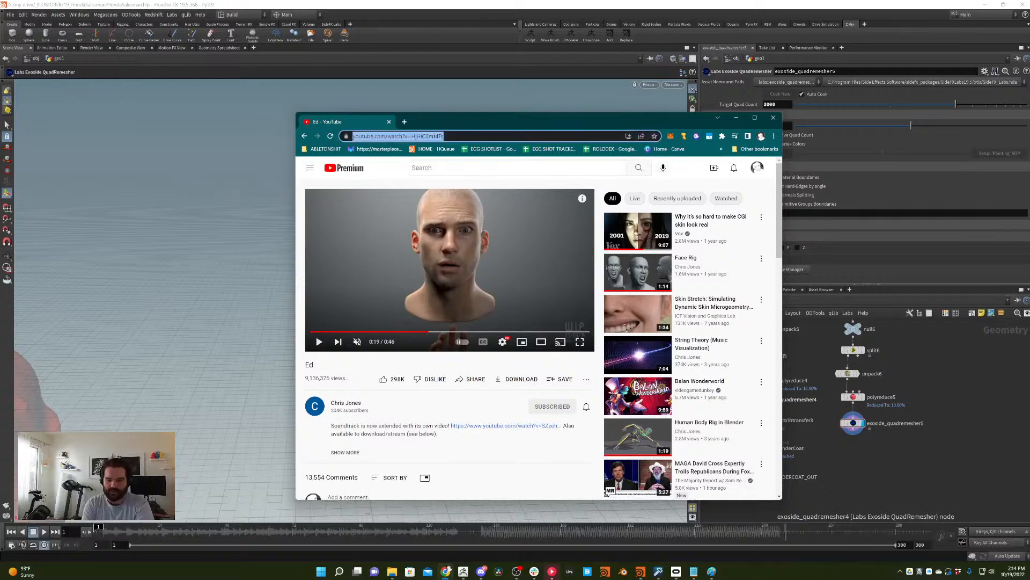
{"action": "type", "text": "chris jones blender rig"}
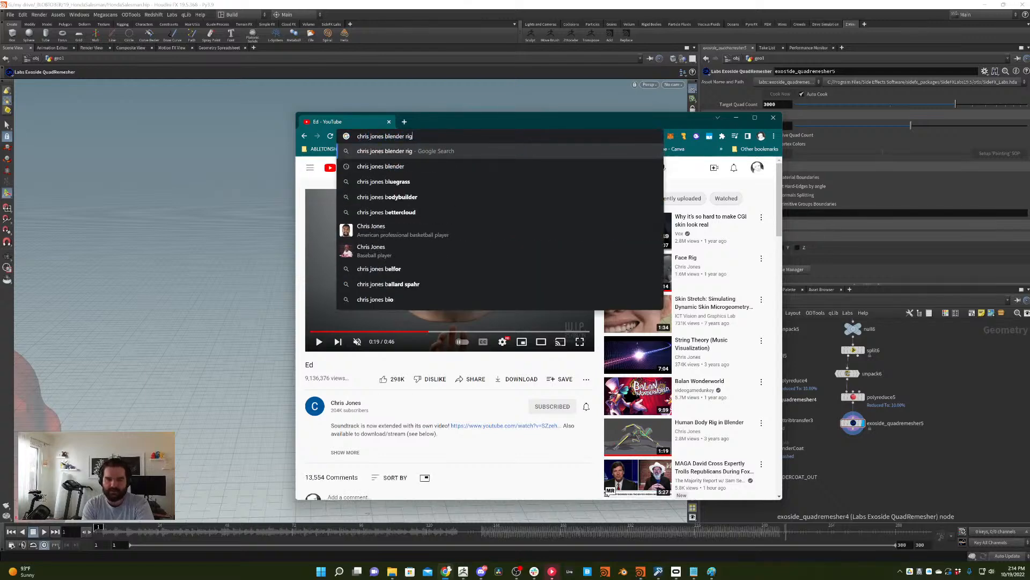
{"action": "key", "text": "Return"}
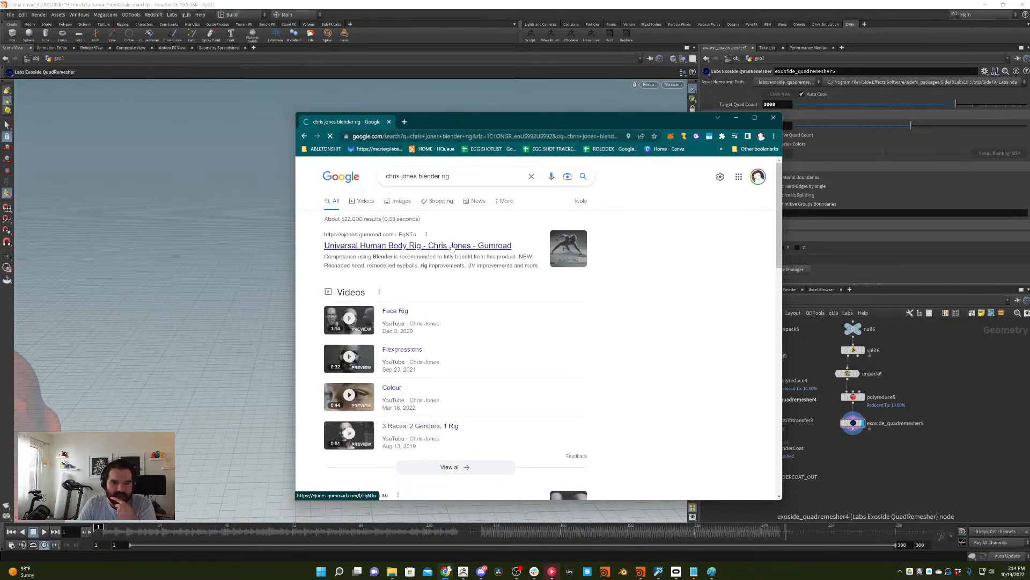
{"action": "left_click", "coordinate": [445, 246]}
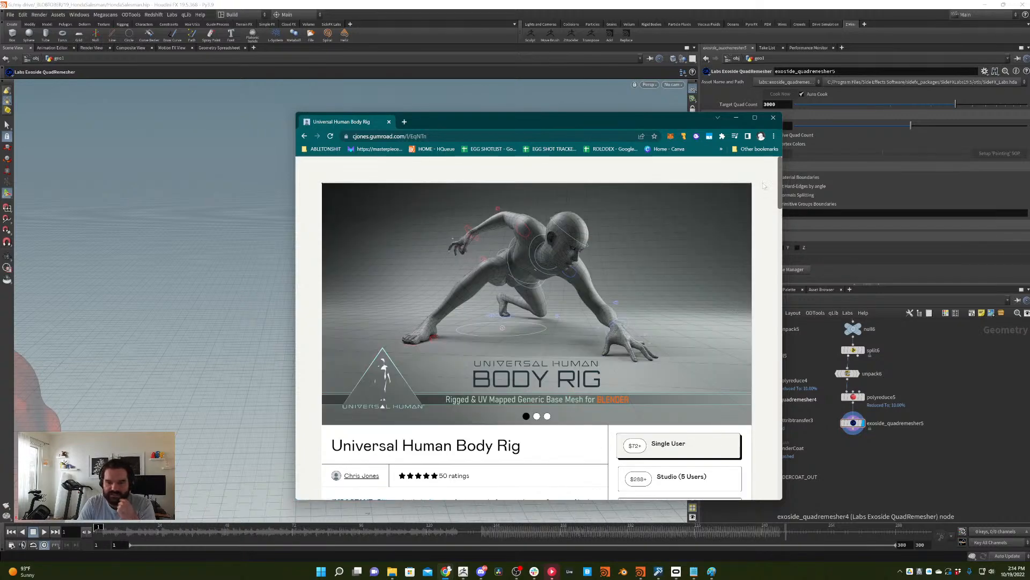
- Watch the Customisable Proportions video on the product page in full screen, skipping ahead, and exit full screen
{"action": "scroll", "coordinate": [760, 206], "scroll_direction": "down", "scroll_amount": 1}
{"action": "scroll", "coordinate": [590, 295], "scroll_direction": "down", "scroll_amount": 2}
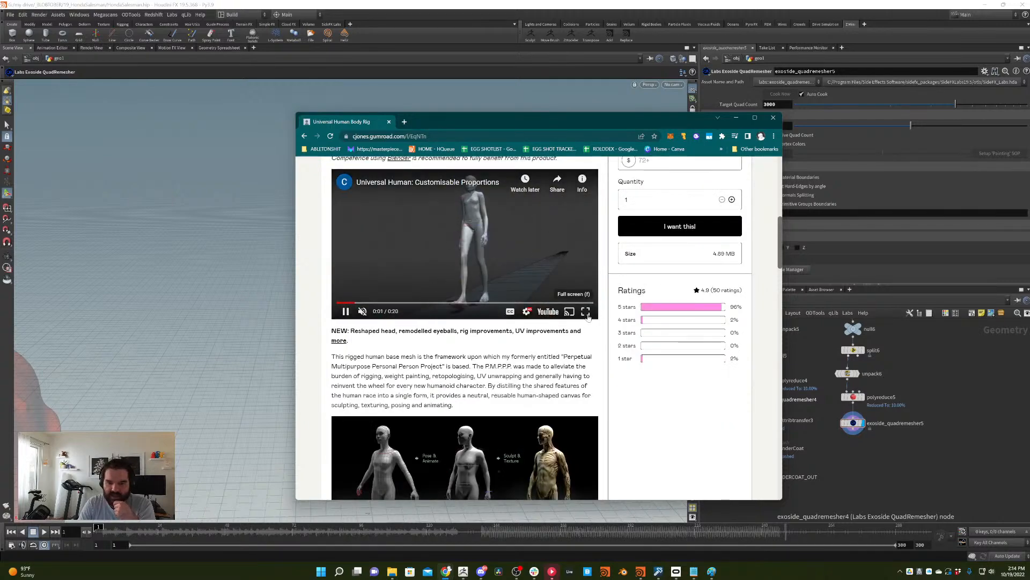
{"action": "left_click", "coordinate": [585, 311]}
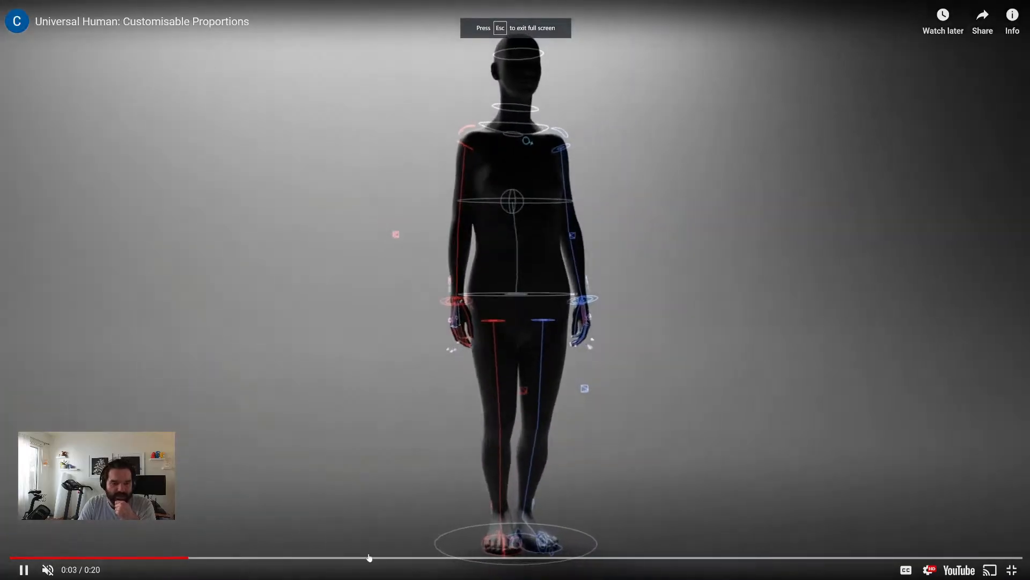
{"action": "left_click", "coordinate": [438, 559]}
{"action": "left_click", "coordinate": [707, 560]}
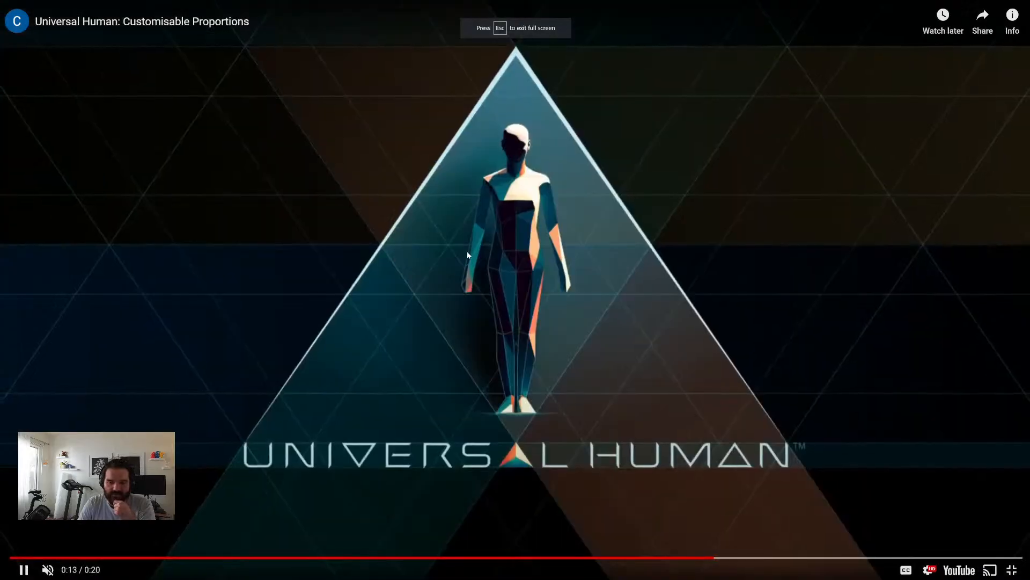
{"action": "key", "text": "Escape"}
- Examine the Universal Human Body Rig page's description, demo videos and image gallery
{"action": "scroll", "coordinate": [517, 290], "scroll_direction": "down", "scroll_amount": 10}
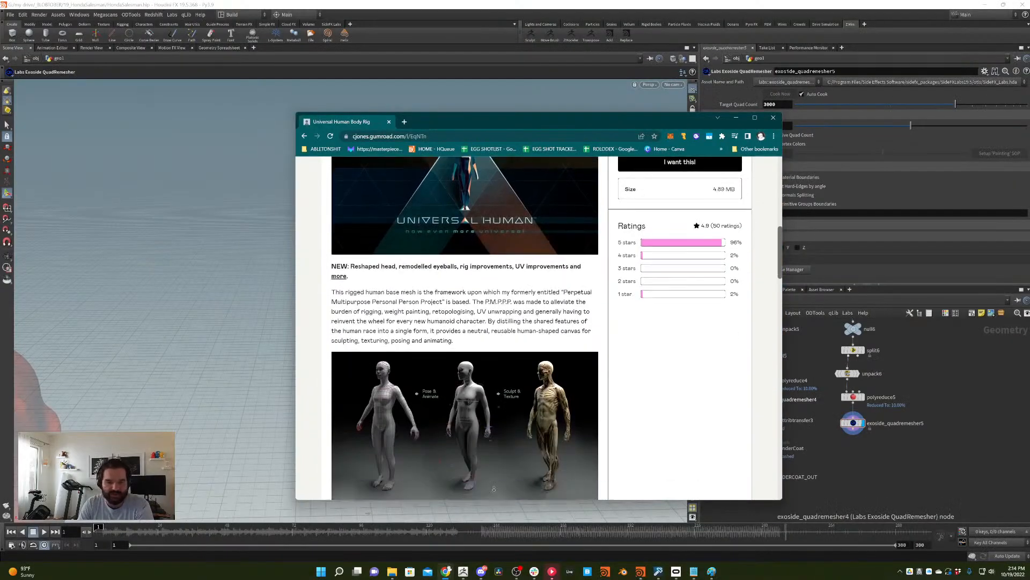
{"action": "scroll", "coordinate": [516, 251], "scroll_direction": "down", "scroll_amount": 15}
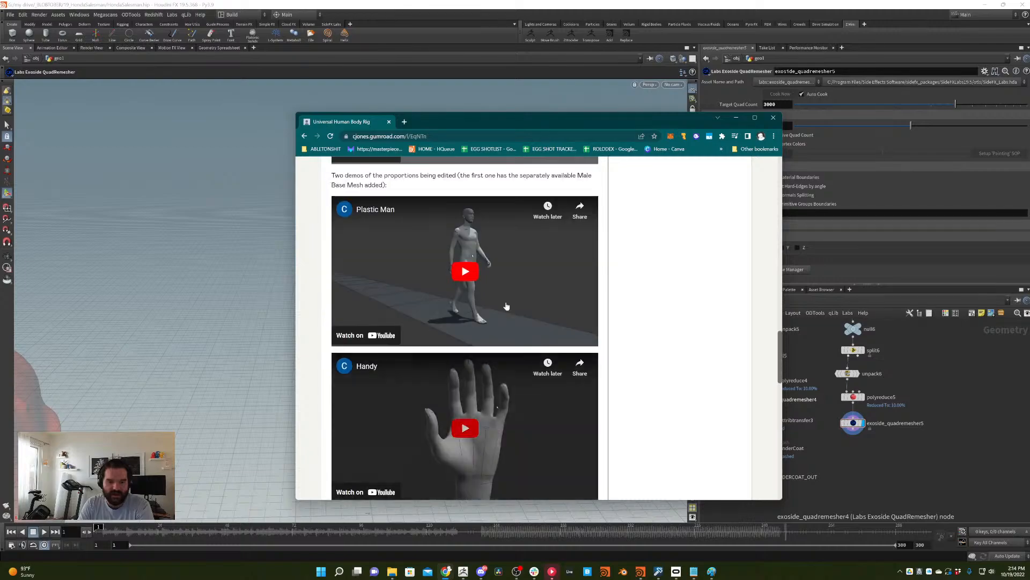
{"action": "scroll", "coordinate": [557, 396], "scroll_direction": "up", "scroll_amount": 20}
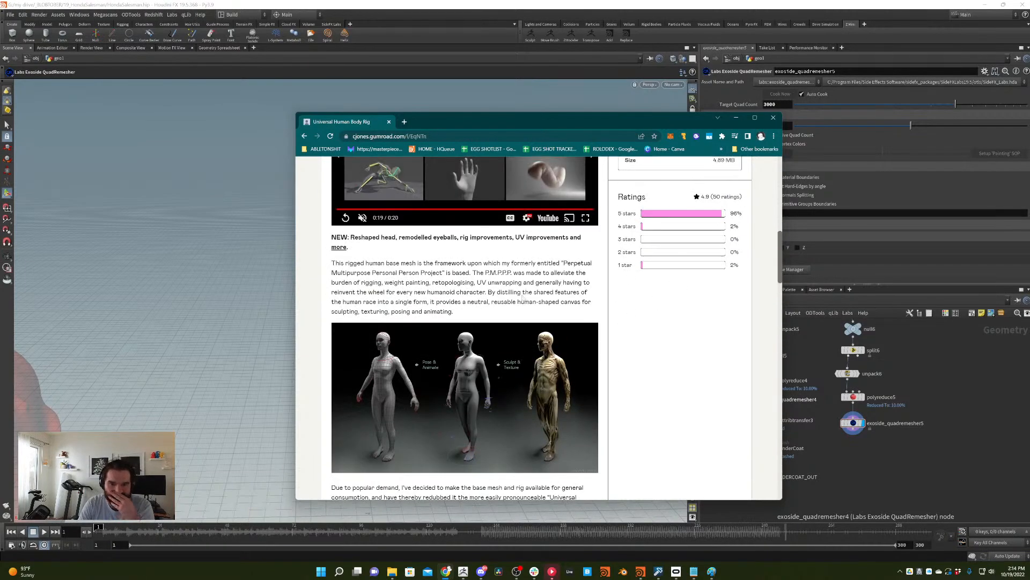
{"action": "scroll", "coordinate": [532, 258], "scroll_direction": "up", "scroll_amount": 8}
{"action": "scroll", "coordinate": [516, 326], "scroll_direction": "down", "scroll_amount": 6}
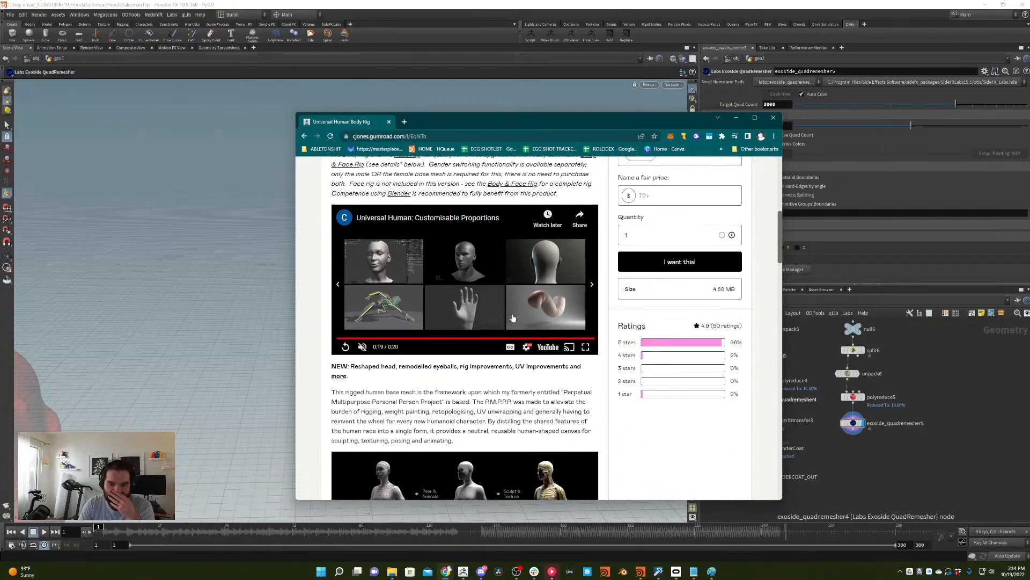
{"action": "scroll", "coordinate": [508, 344], "scroll_direction": "down", "scroll_amount": 4}
{"action": "scroll", "coordinate": [503, 353], "scroll_direction": "down", "scroll_amount": 15}
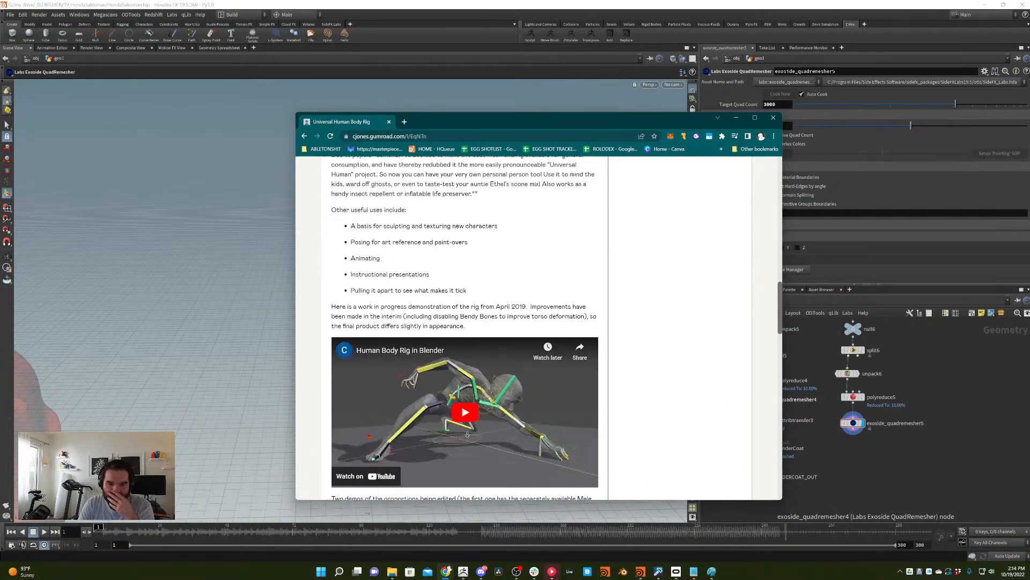
{"action": "scroll", "coordinate": [515, 375], "scroll_direction": "up", "scroll_amount": 20}
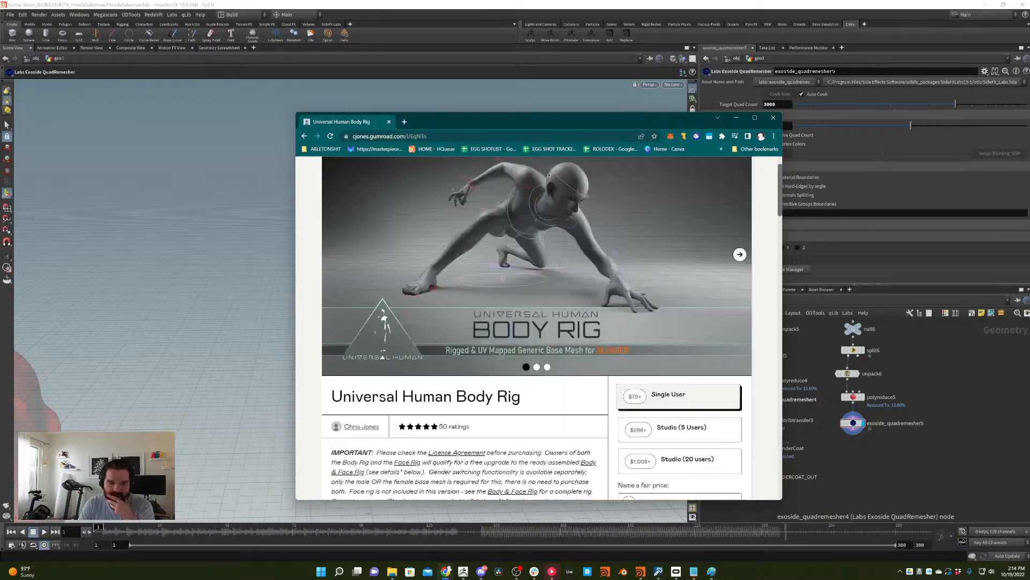
{"action": "left_click", "coordinate": [740, 302]}
{"action": "left_click", "coordinate": [739, 304]}
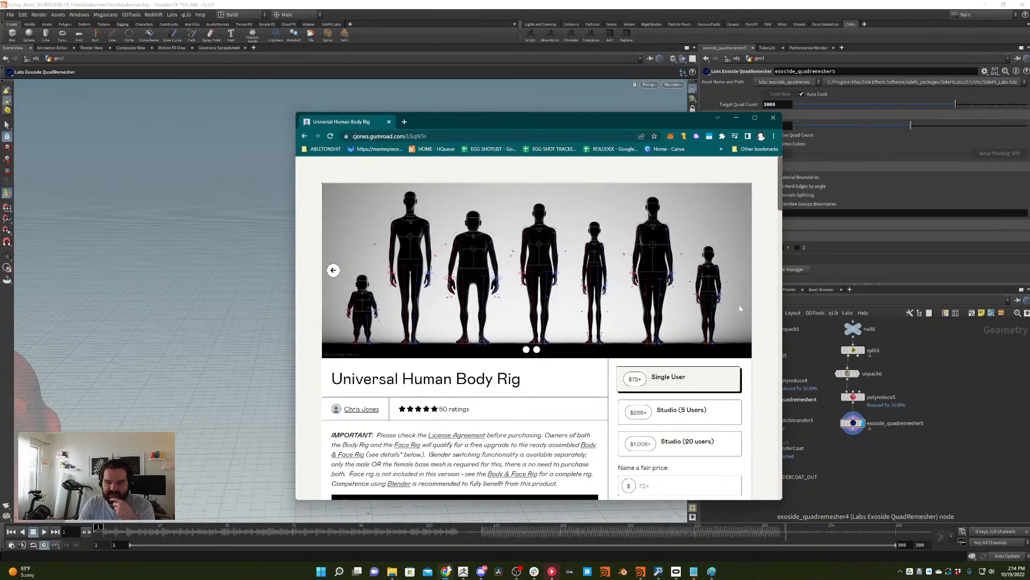
{"action": "scroll", "coordinate": [501, 279], "scroll_direction": "down", "scroll_amount": 6}
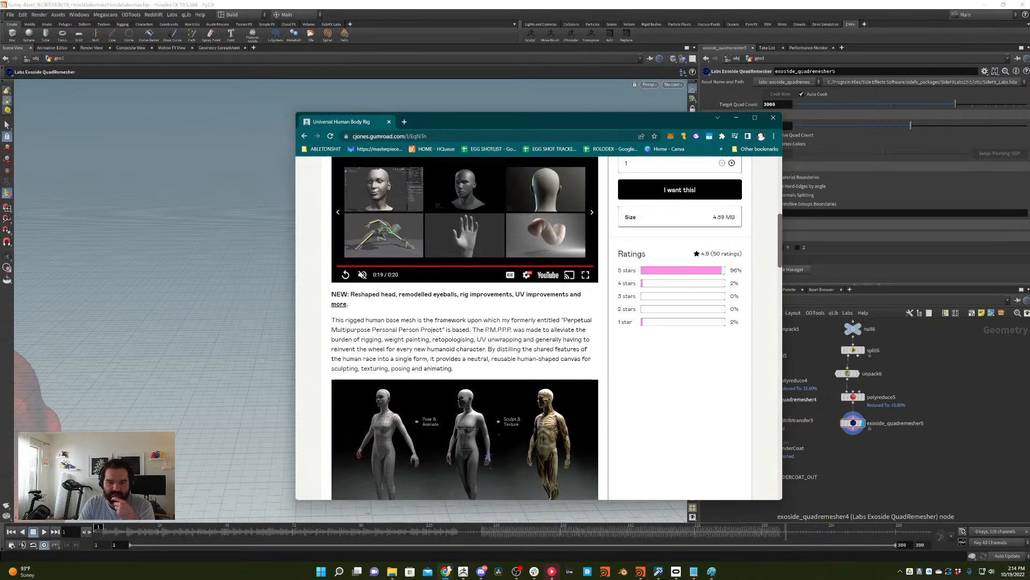
- Watch the Human Body Rig in Blender demo on the product page in full screen, skipping through it, and exit full screen
{"action": "scroll", "coordinate": [517, 280], "scroll_direction": "down", "scroll_amount": 6}
{"action": "scroll", "coordinate": [517, 280], "scroll_direction": "down", "scroll_amount": 1}
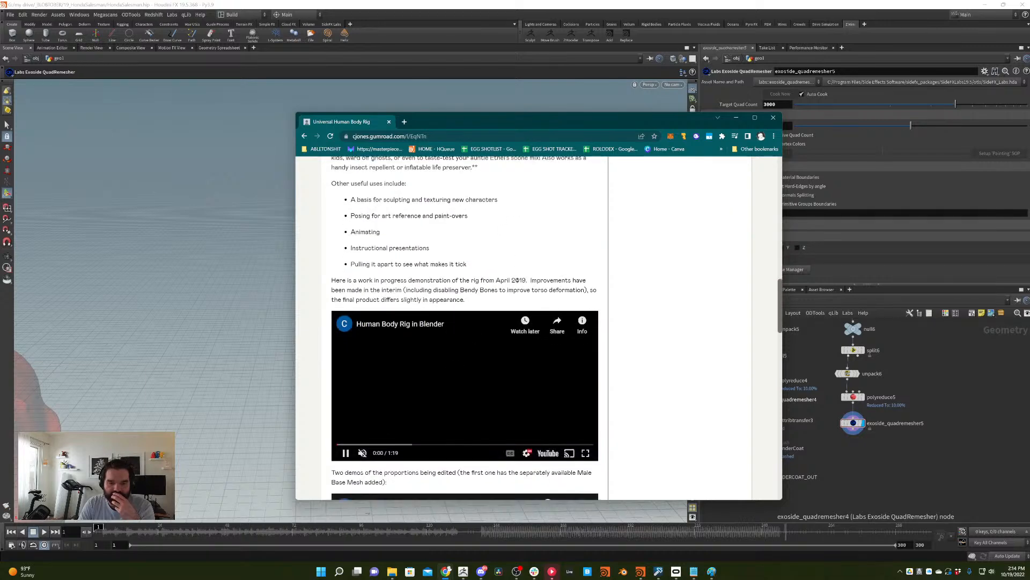
{"action": "left_click", "coordinate": [391, 422]}
{"action": "left_click", "coordinate": [439, 422]}
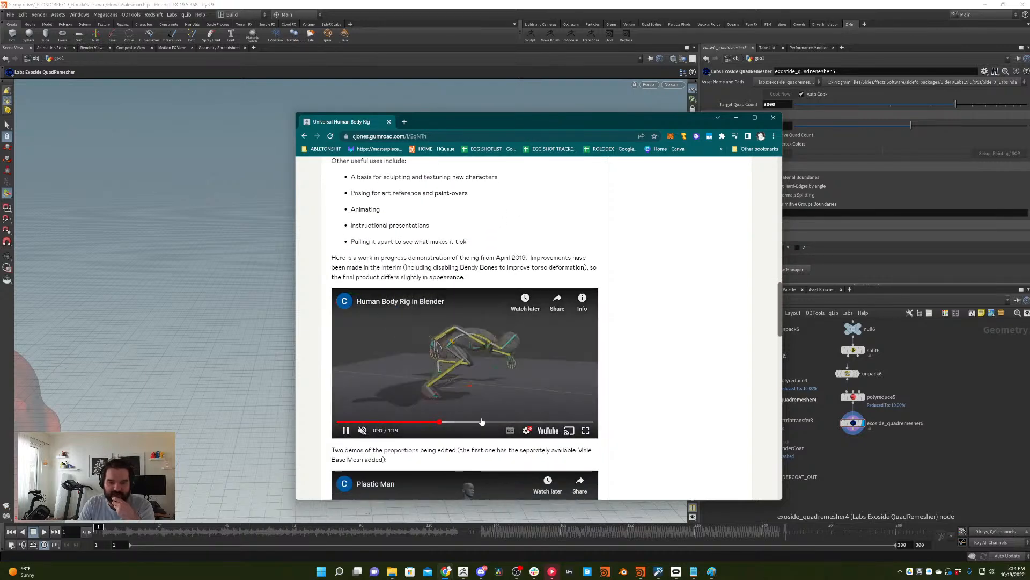
{"action": "left_click", "coordinate": [585, 430]}
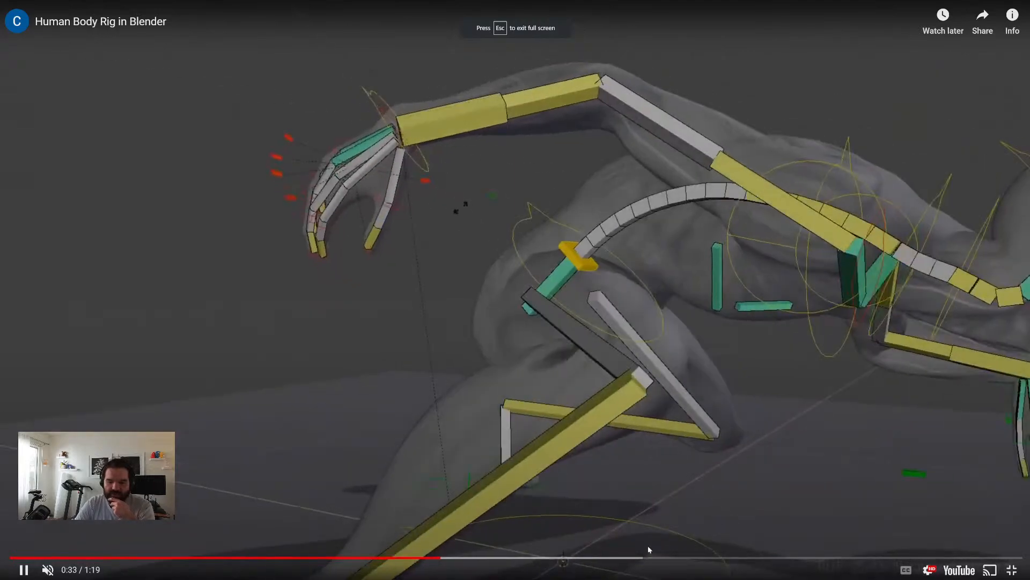
{"action": "left_click", "coordinate": [635, 556]}
{"action": "left_click", "coordinate": [844, 556]}
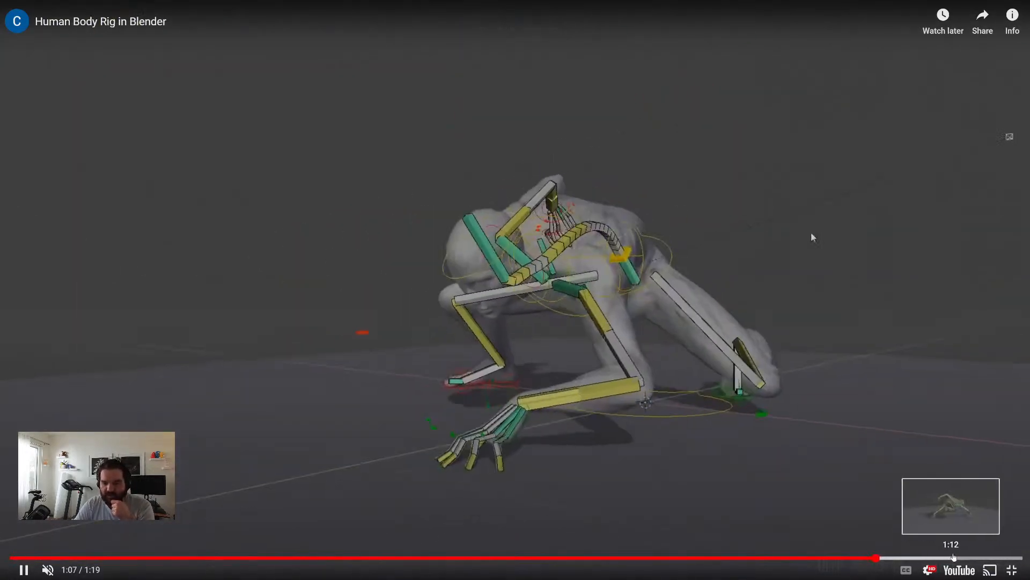
{"action": "left_click", "coordinate": [675, 557]}
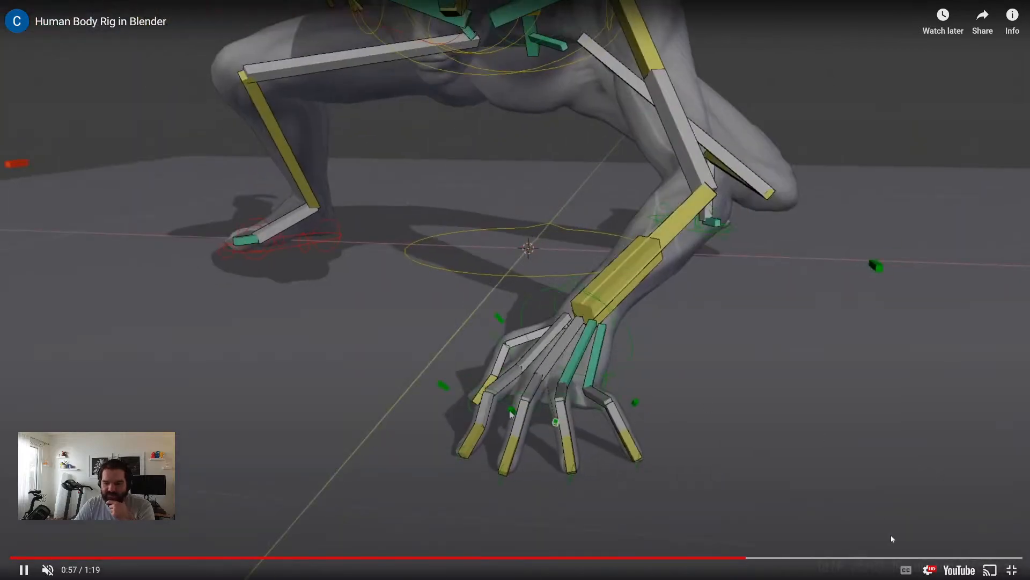
{"action": "left_click", "coordinate": [896, 558]}
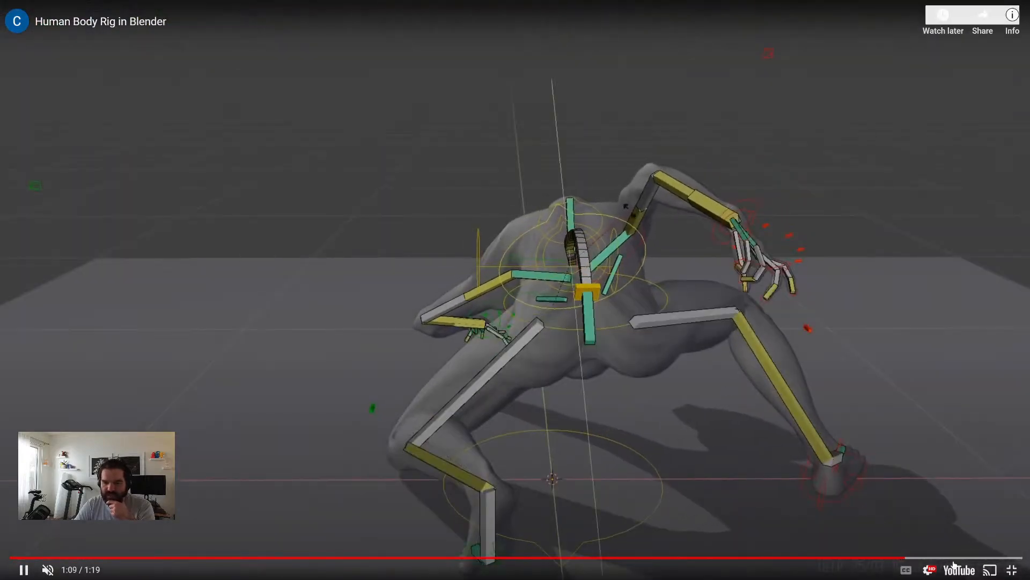
{"action": "left_click", "coordinate": [990, 570]}
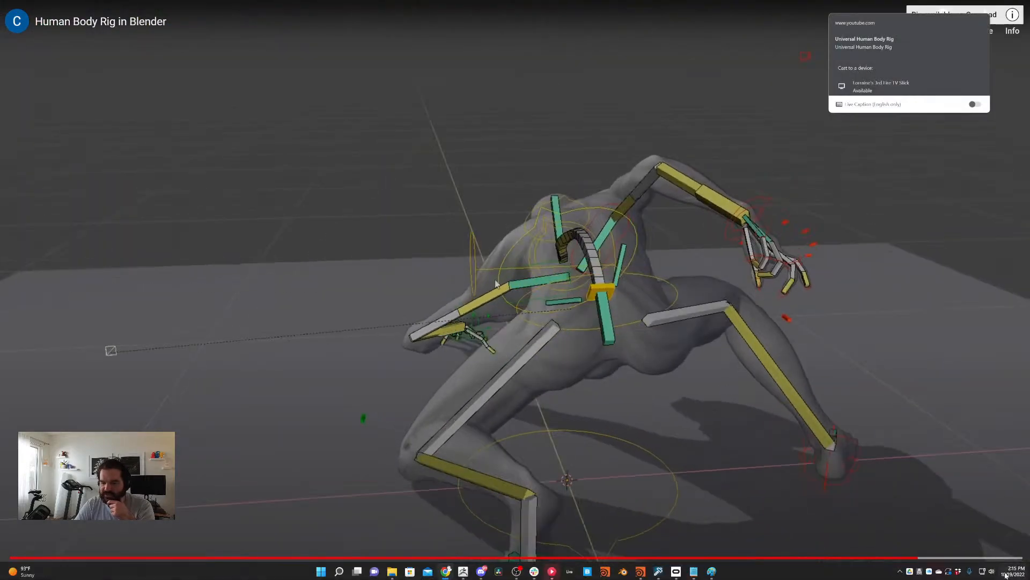
{"action": "left_click", "coordinate": [764, 321]}
{"action": "key", "text": "Escape"}
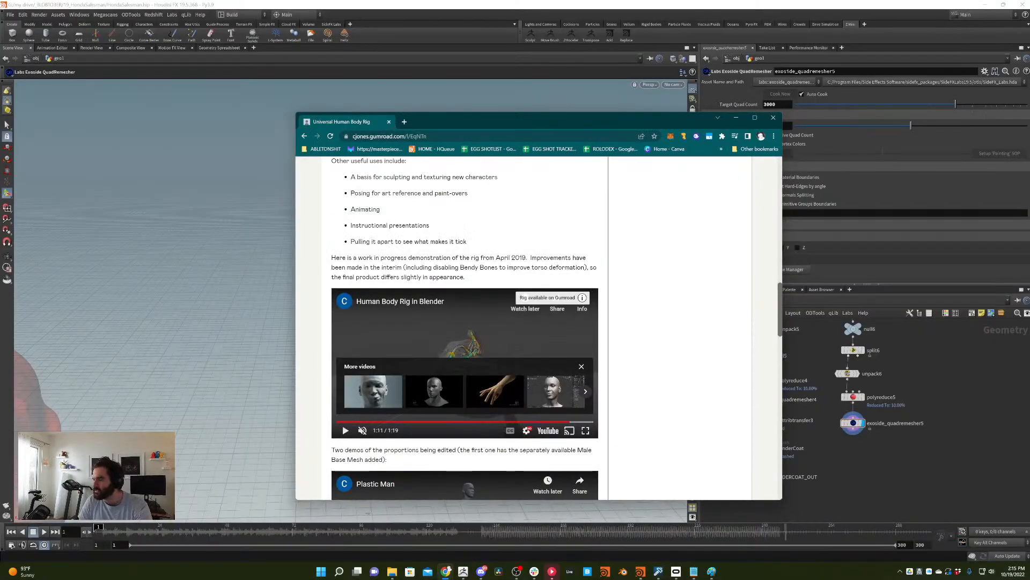
- Close the Universal Human Body Rig page and return to the Houdini scene
{"action": "key", "text": "alt+Tab"}
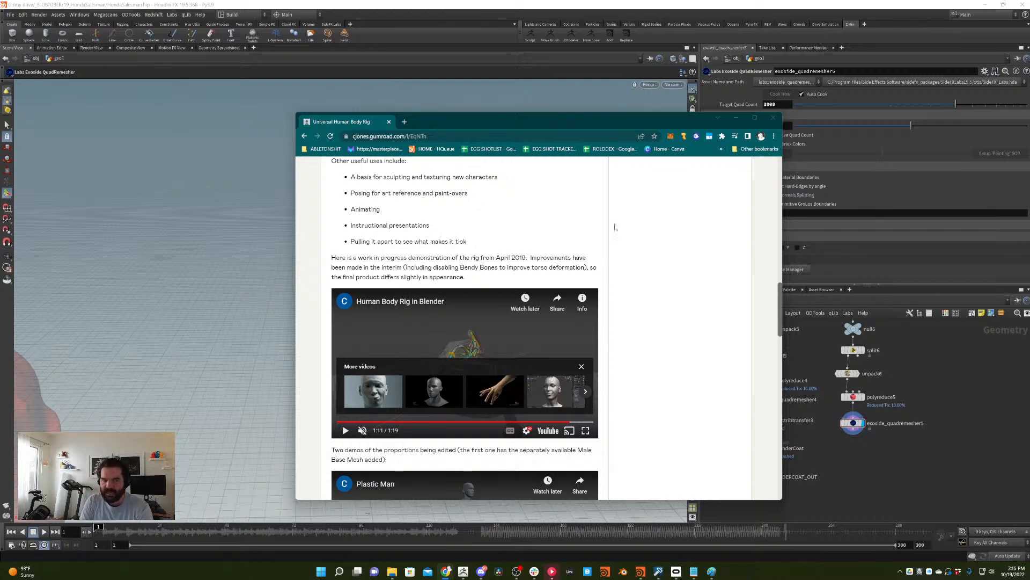
{"action": "left_click", "coordinate": [386, 136]}
{"action": "type", "text": "4"}
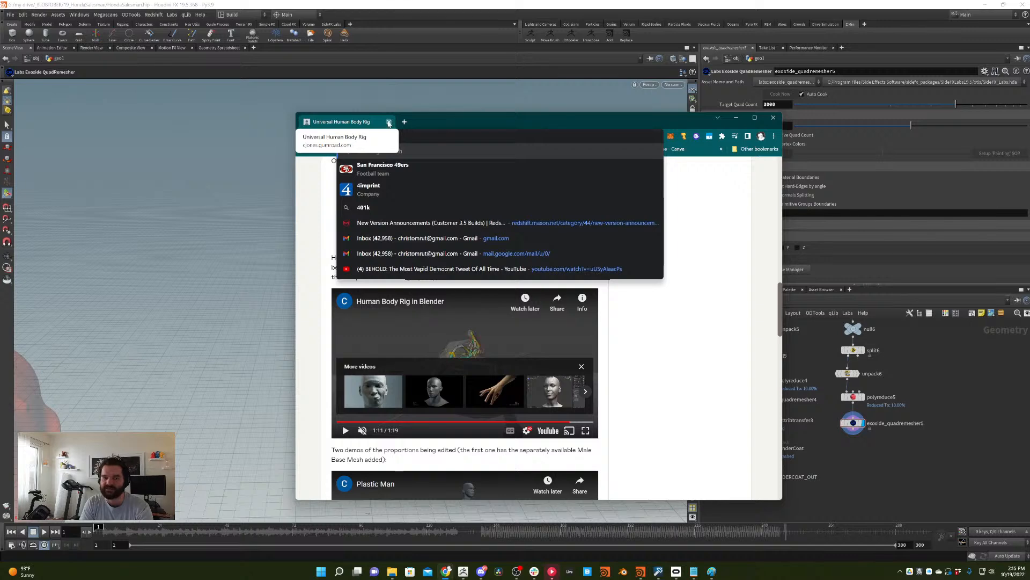
{"action": "left_click", "coordinate": [389, 122]}
- Add a Stash node below the tie's quad remesher and rename it TIE
{"action": "middle_click_drag", "start_coordinate": [903, 406], "coordinate": [842, 408]}
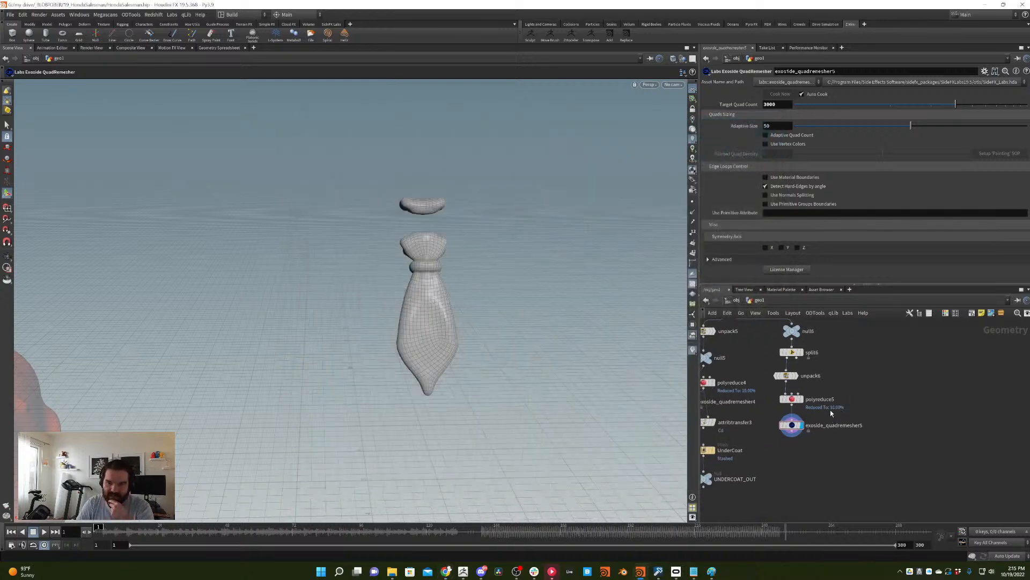
{"action": "middle_click_drag", "start_coordinate": [807, 404], "coordinate": [847, 409]}
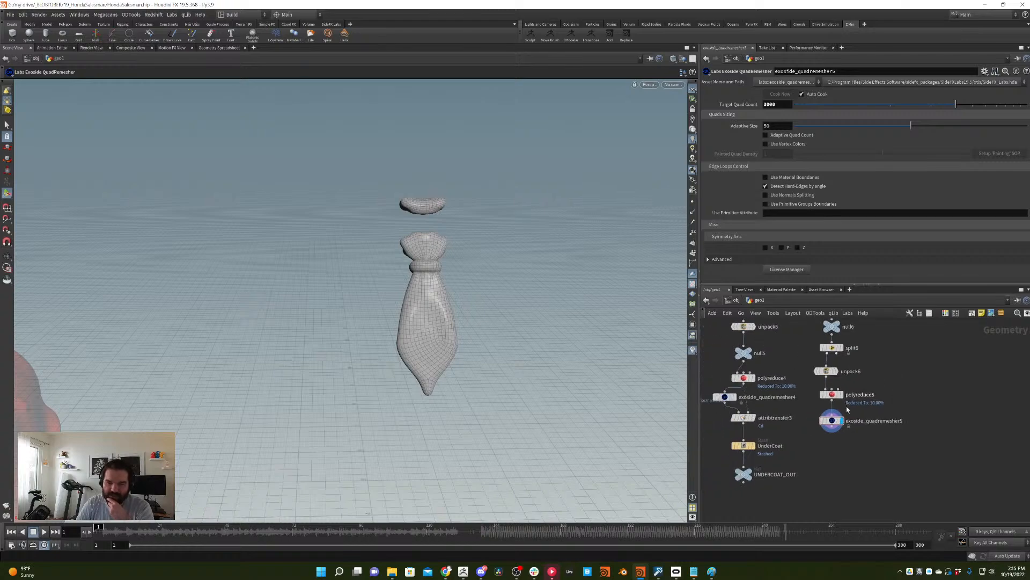
{"action": "key", "text": "Tab"}
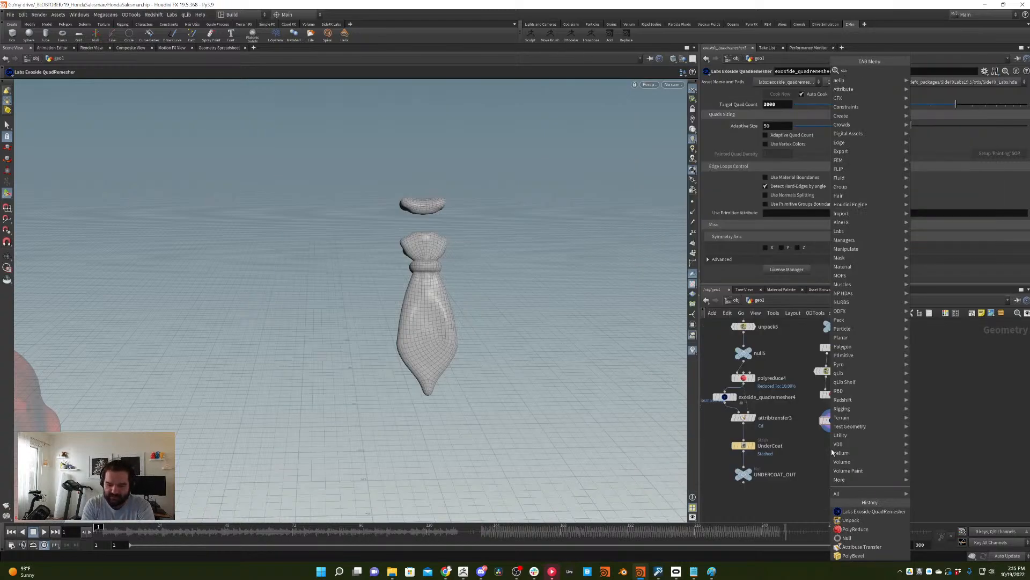
{"action": "type", "text": "stash"}
{"action": "key", "text": "Return"}
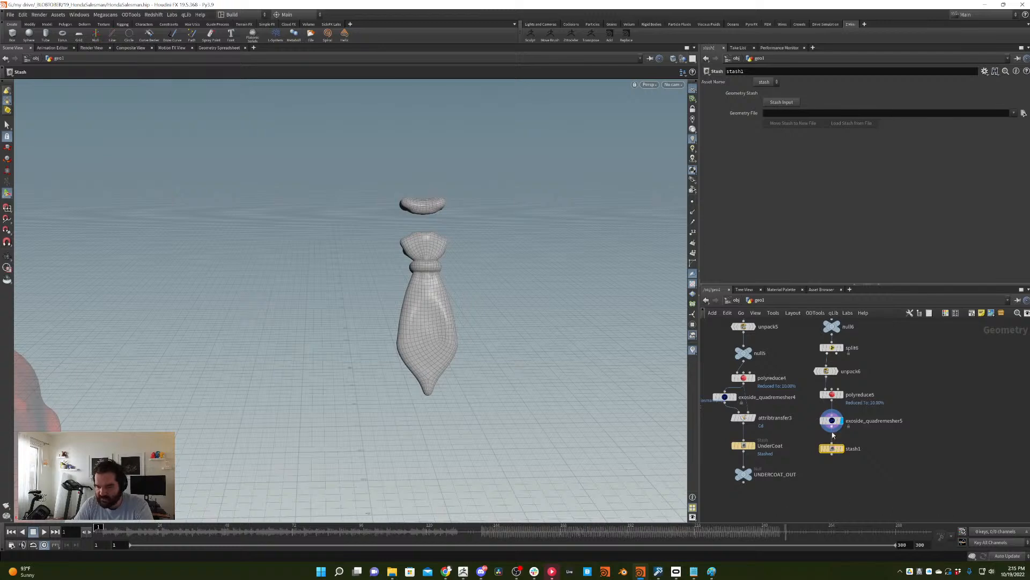
{"action": "double_click", "coordinate": [862, 450]}
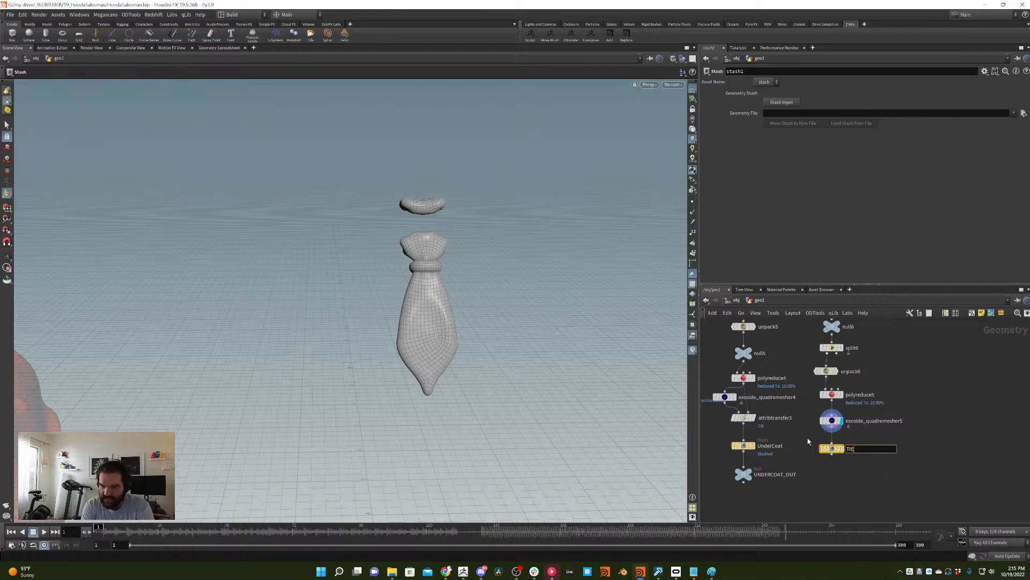
{"action": "key", "text": "Return"}
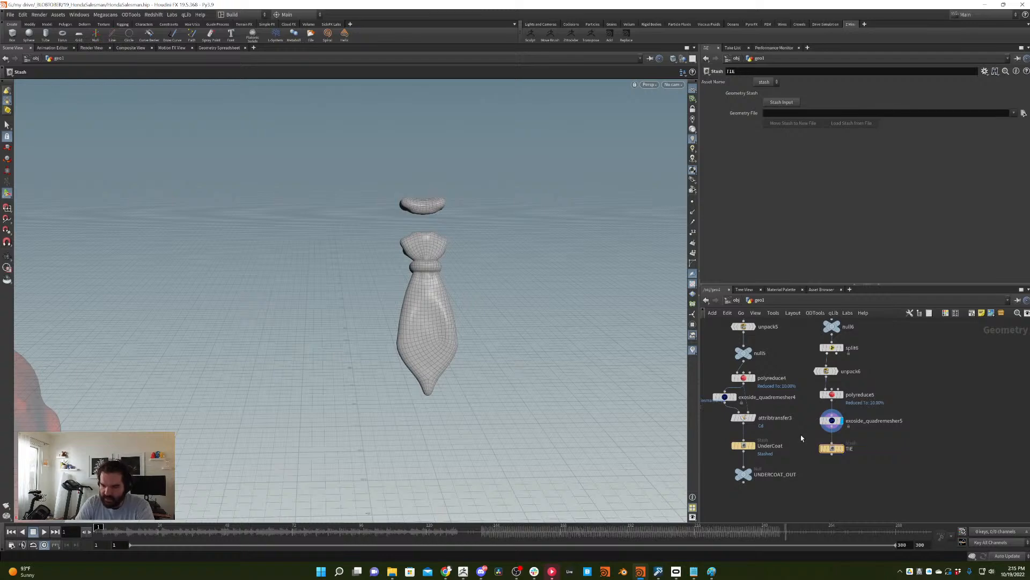
- Duplicate the undercoat's Cd attribute transfer, insert it between the tie's quad remesher and the TIE stash, and display it
{"action": "left_click", "coordinate": [743, 418]}
{"action": "key", "text": "ctrl+c"}
{"action": "key", "text": "ctrl+v"}
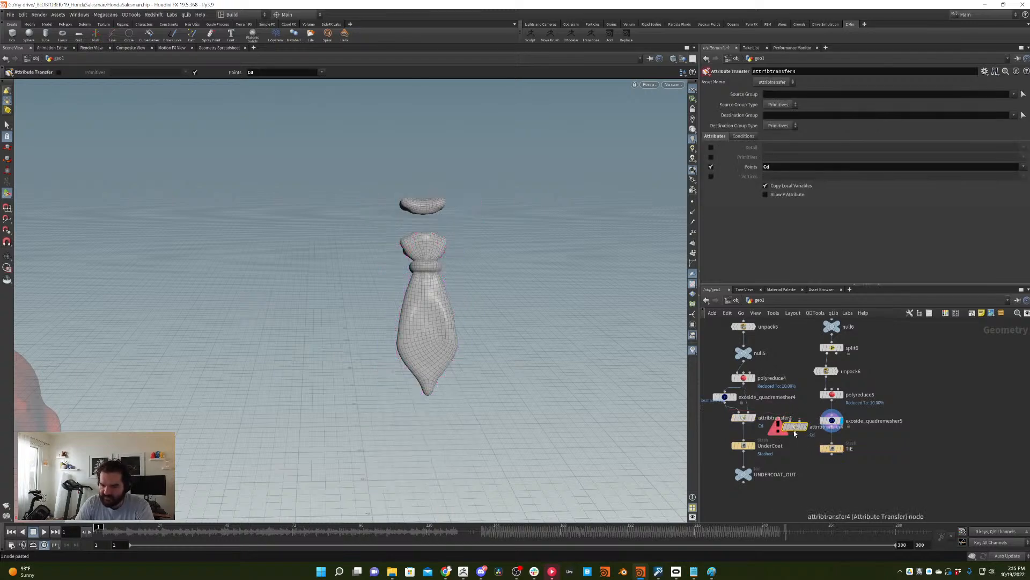
{"action": "left_click", "coordinate": [832, 450]}
{"action": "left_click_drag", "start_coordinate": [836, 440], "coordinate": [865, 440]}
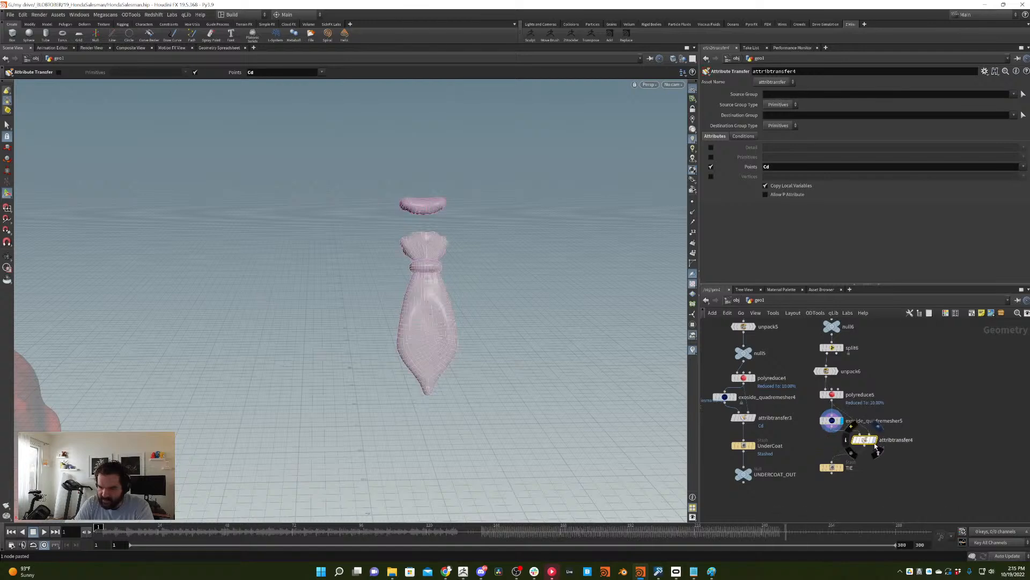
{"action": "middle_click_drag", "start_coordinate": [902, 375], "coordinate": [868, 363]}
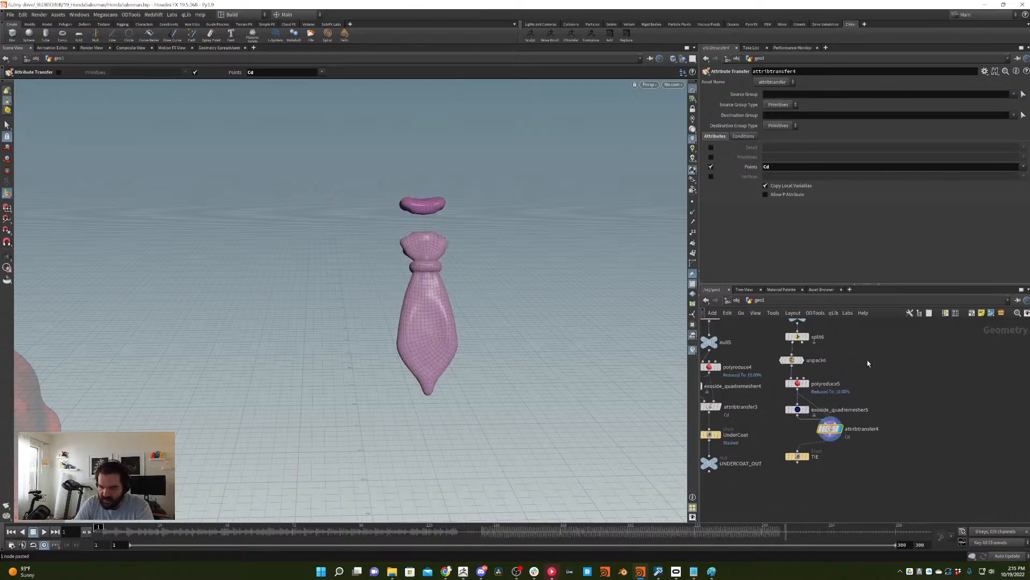
- Stash the colored tie mesh in the TIE node and align the attribute transfer with the node column
{"action": "left_click", "coordinate": [800, 457]}
{"action": "left_click", "coordinate": [781, 102]}
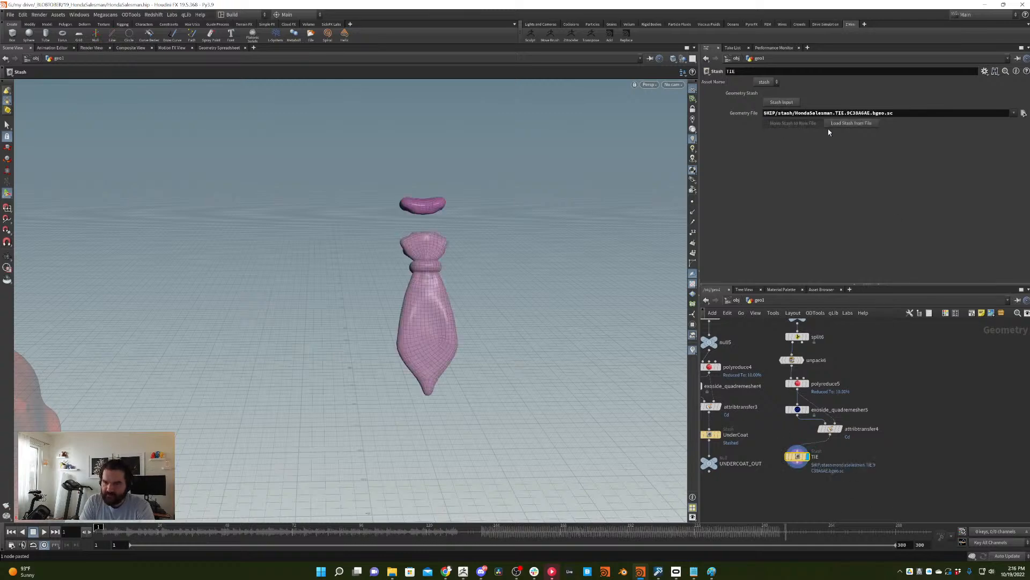
{"action": "middle_click_drag", "start_coordinate": [821, 434], "coordinate": [881, 434]}
{"action": "left_click_drag", "start_coordinate": [880, 435], "coordinate": [862, 440]}
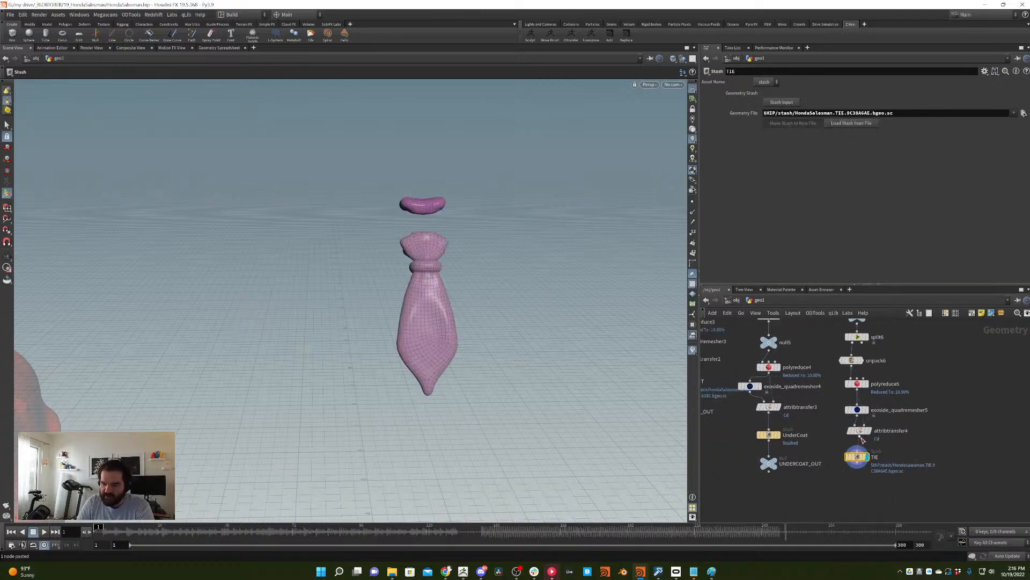
- Duplicate the UNDERCOAT_OUT null, connect it below the TIE stash, and rename it TIE_OUT
{"action": "left_click_drag", "start_coordinate": [784, 468], "coordinate": [768, 471]}
{"action": "left_click_drag", "start_coordinate": [768, 466], "coordinate": [858, 484], "text": "alt"}
{"action": "left_click", "coordinate": [857, 467]}
{"action": "left_click", "coordinate": [847, 473]}
{"action": "double_click", "coordinate": [883, 483]}
{"action": "type", "text": "T"}
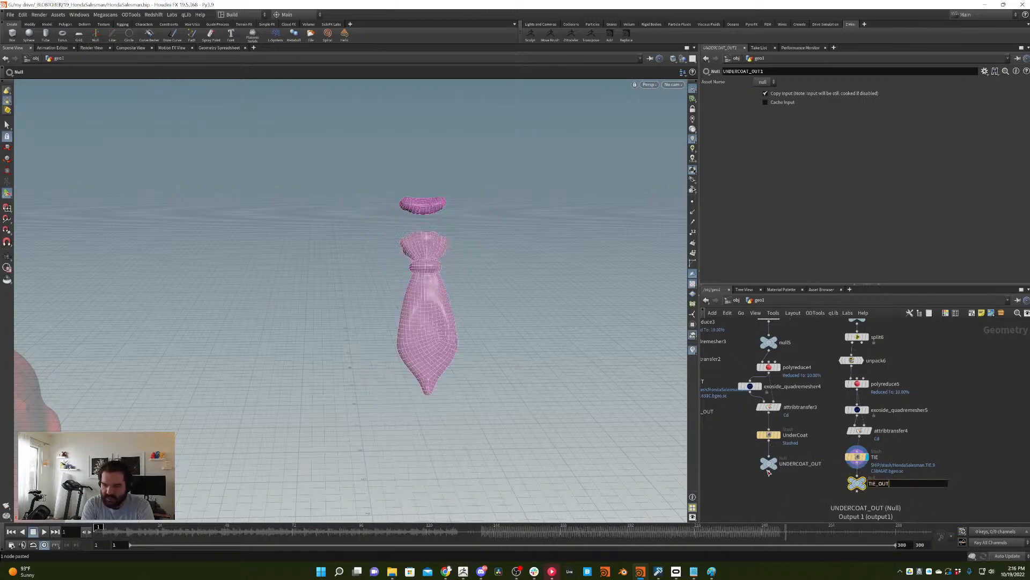
{"action": "type", "text": "IE_OUT"}
{"action": "key", "text": "Return"}
{"action": "scroll", "coordinate": [837, 446], "scroll_direction": "down", "scroll_amount": 2}
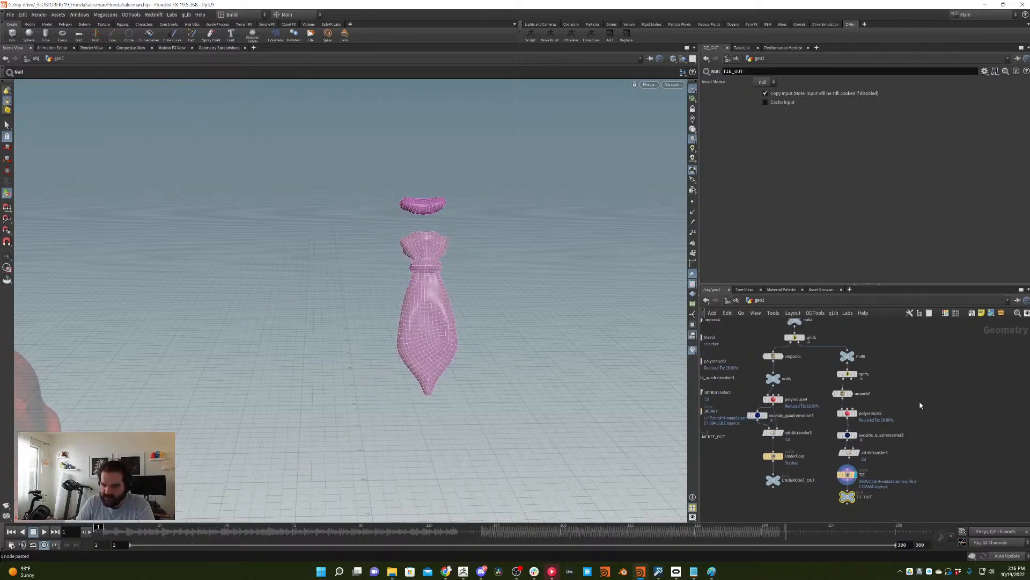
- Duplicate the tie's chain from unpack to TIE_OUT as a branch from the tie split's second output, and display the copied unpack
{"action": "left_click_drag", "start_coordinate": [892, 440], "coordinate": [827, 510]}
{"action": "key", "text": "ctrl+c"}
{"action": "key", "text": "ctrl+v"}
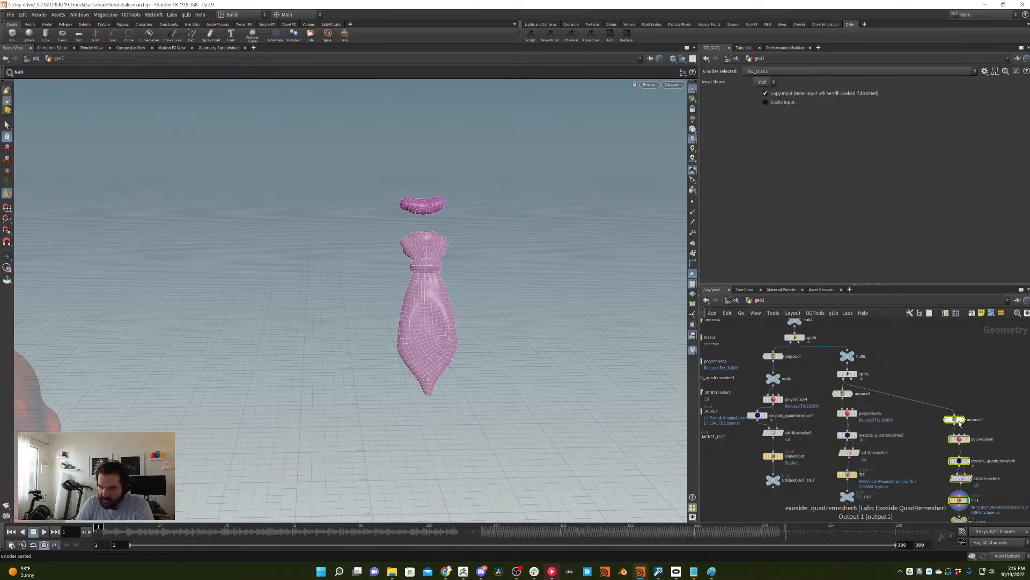
{"action": "left_click_drag", "start_coordinate": [953, 422], "coordinate": [943, 408]}
{"action": "left_click", "coordinate": [943, 408]}
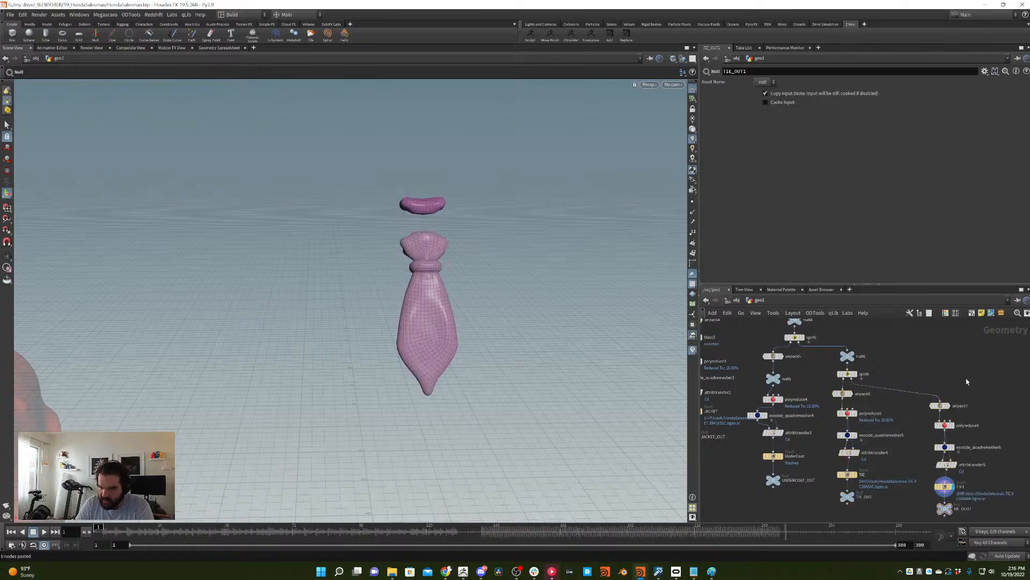
{"action": "middle_click_drag", "start_coordinate": [957, 405], "coordinate": [932, 380]}
{"action": "left_click", "coordinate": [922, 380]}
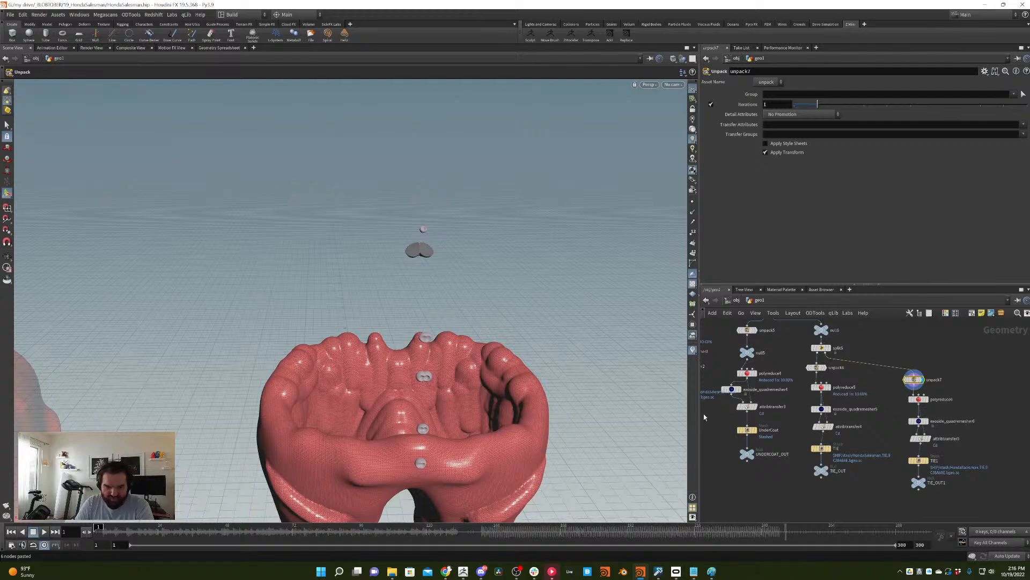
{"action": "right_click_drag", "start_coordinate": [465, 229], "coordinate": [338, 365], "text": "alt"}
{"action": "middle_click_drag", "start_coordinate": [424, 352], "coordinate": [436, 296], "text": "alt"}
{"action": "left_click_drag", "start_coordinate": [436, 297], "coordinate": [397, 271], "text": "alt"}
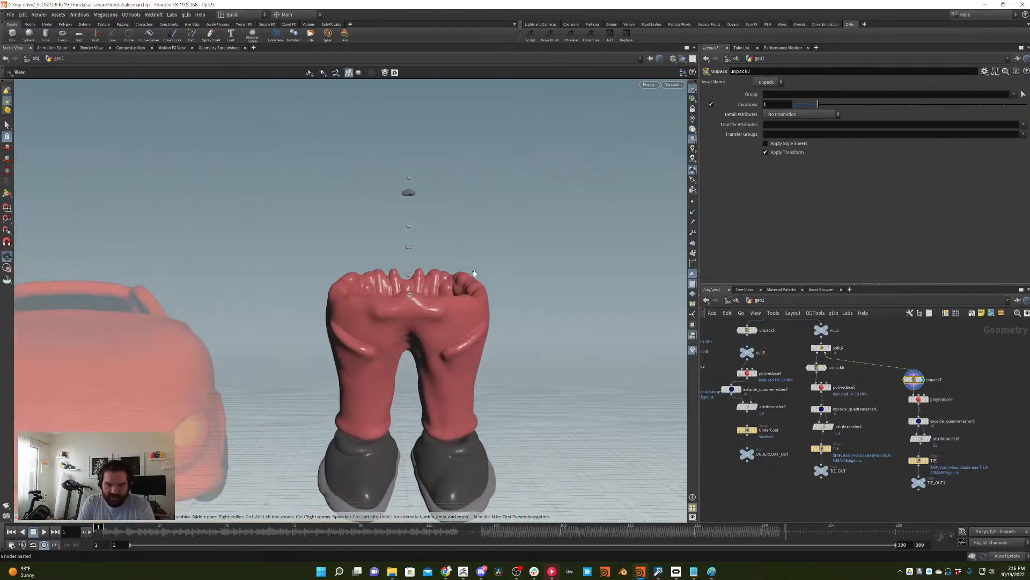
- Insert a Split node above the new branch's unpack node and display it
{"action": "key", "text": "Tab"}
{"action": "type", "text": "split"}
{"action": "key", "text": "Return"}
{"action": "left_click", "coordinate": [923, 358]}
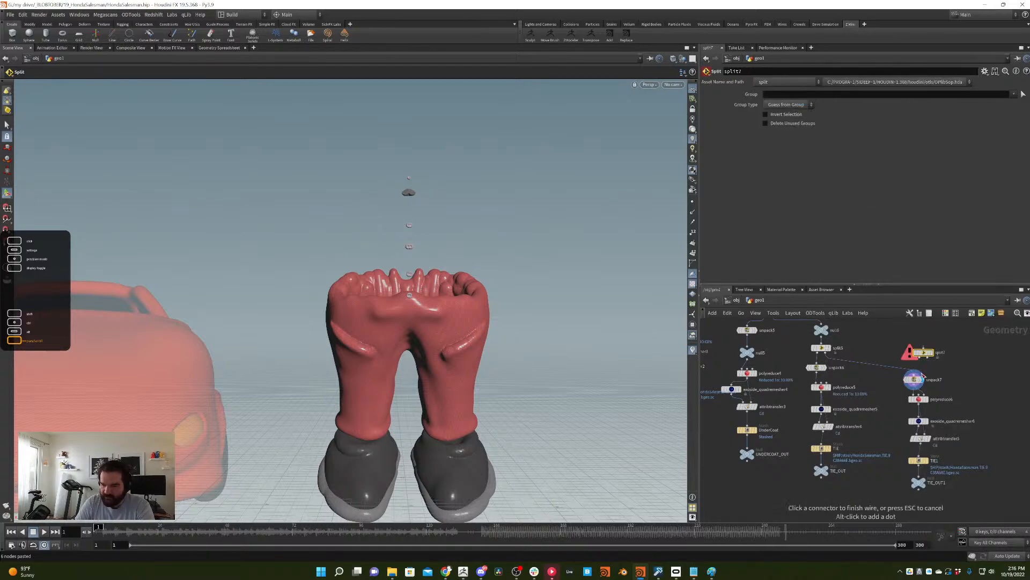
{"action": "left_click", "coordinate": [914, 373]}
{"action": "left_click", "coordinate": [933, 366]}
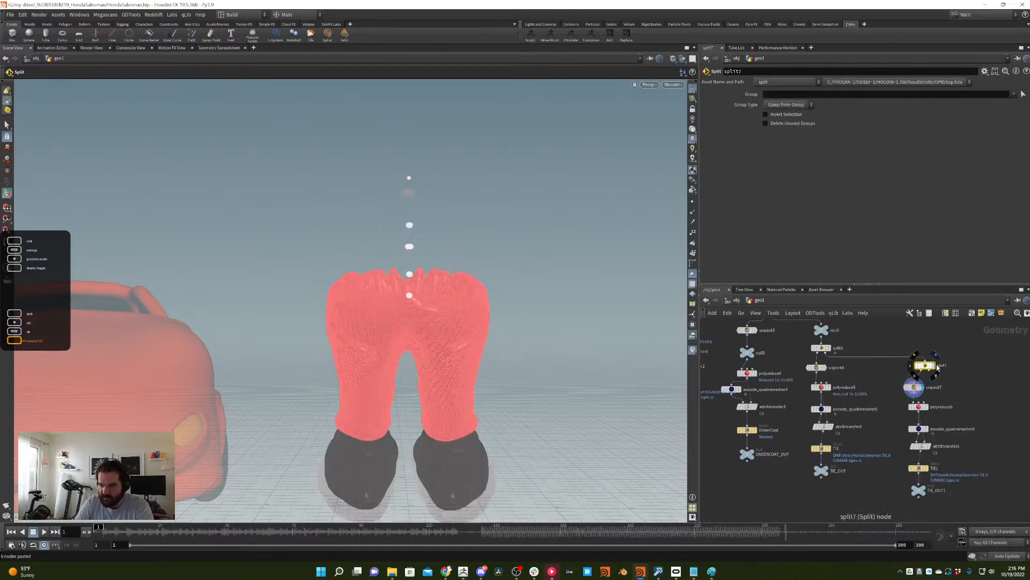
{"action": "left_click", "coordinate": [937, 366]}
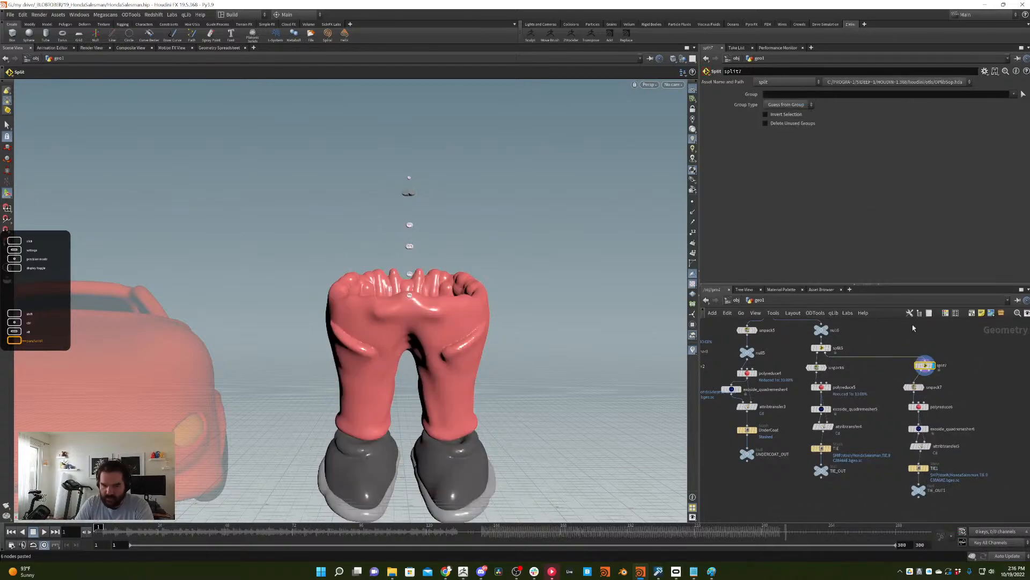
- Isolate the trousers in the new split by picking them in the viewport as its group, primitive 1
{"action": "left_click", "coordinate": [6, 125]}
{"action": "key", "text": "Tab"}
{"action": "type", "text": "split"}
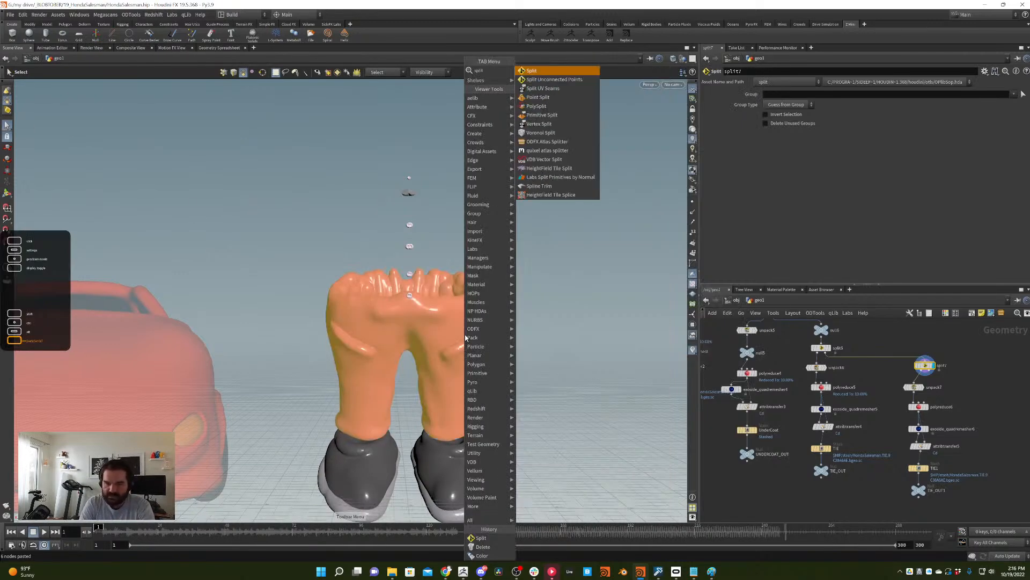
{"action": "key", "text": "Return"}
{"action": "left_click", "coordinate": [451, 357]}
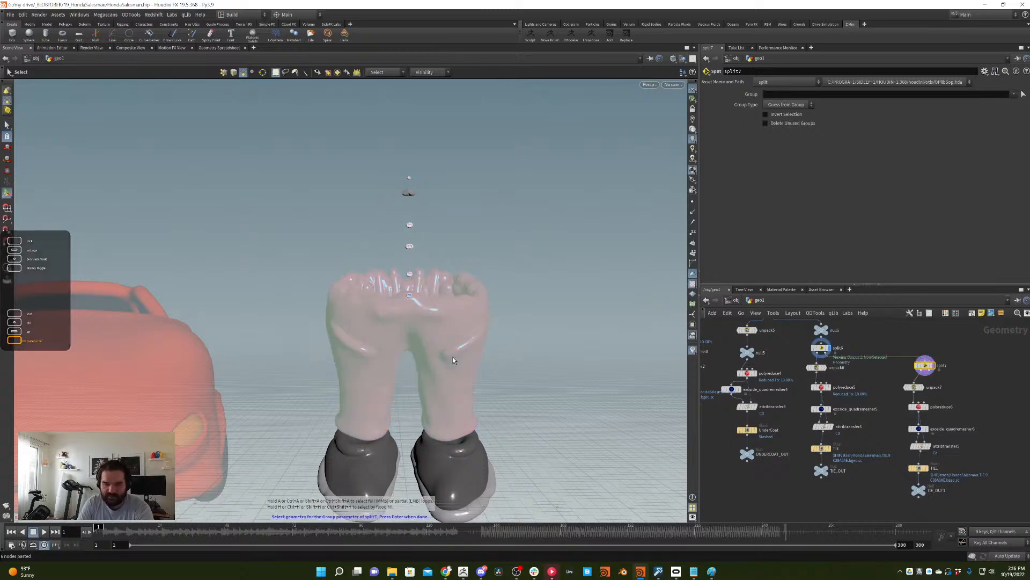
{"action": "key", "text": "Return"}
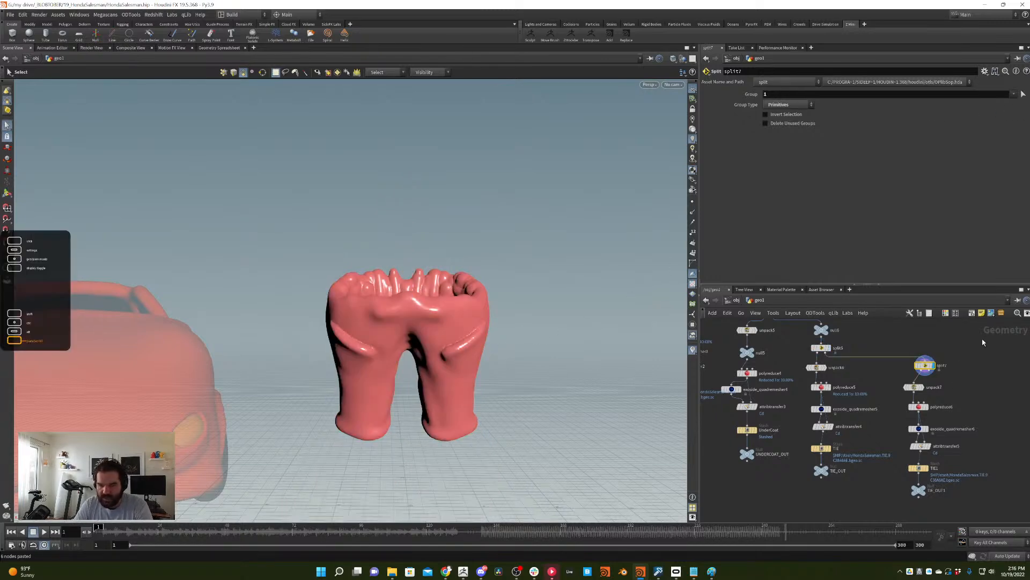
- Add a Split node on the second output of the trousers split and display it
{"action": "middle_click_drag", "start_coordinate": [999, 358], "coordinate": [949, 367]}
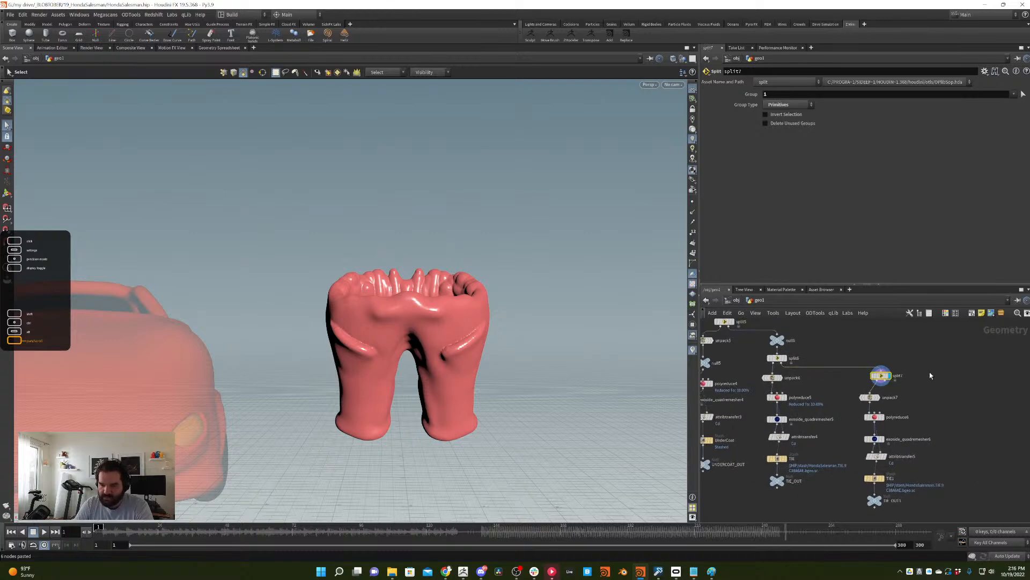
{"action": "key", "text": "Tab"}
{"action": "type", "text": "split"}
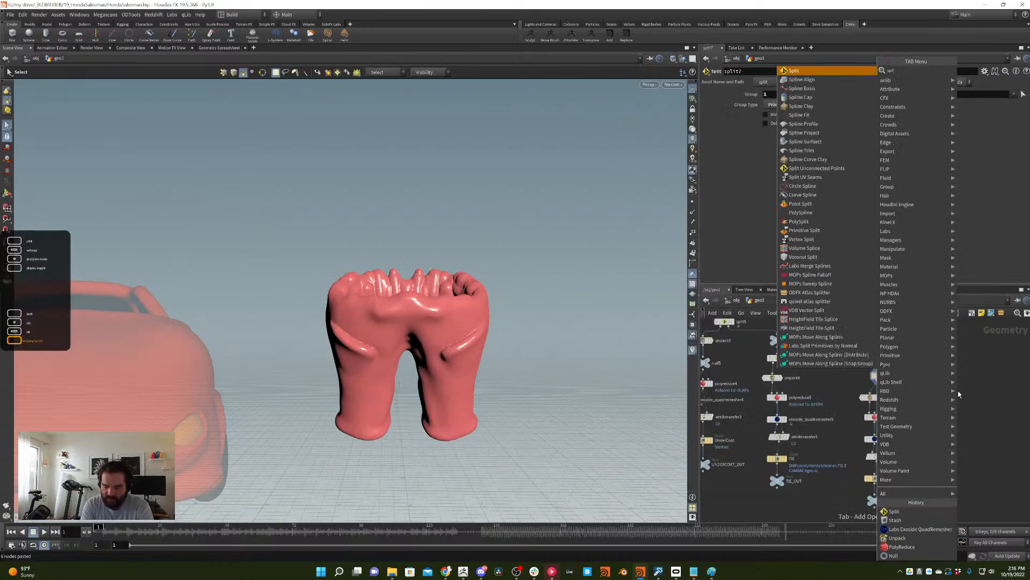
{"action": "key", "text": "Return"}
{"action": "left_click", "coordinate": [960, 393]}
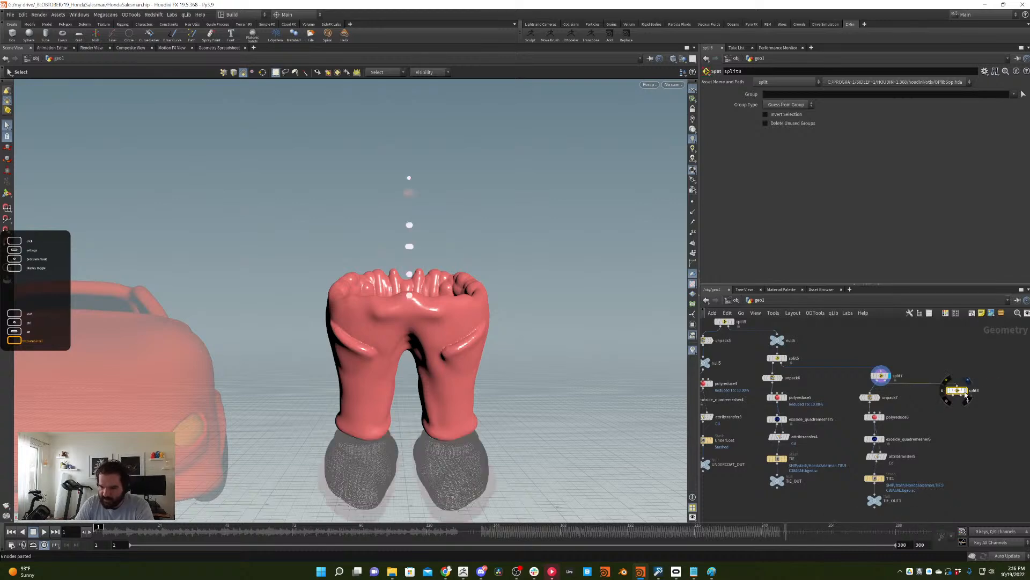
{"action": "left_click", "coordinate": [966, 394]}
- Split off the shoe uppers by picking them in the viewport, and display the empty split above the new node
{"action": "key", "text": "Tab"}
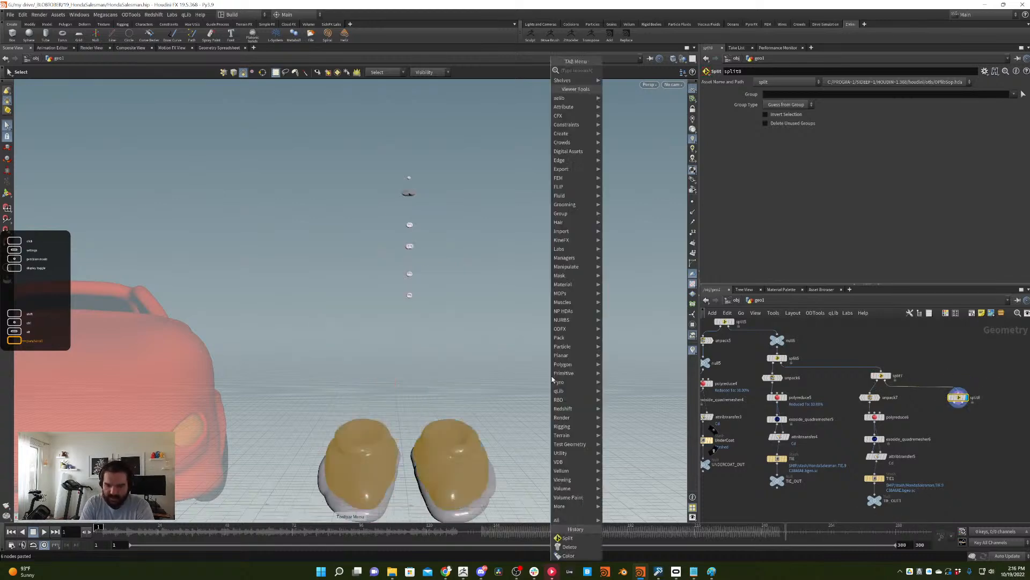
{"action": "type", "text": "spl"}
{"action": "key", "text": "Return"}
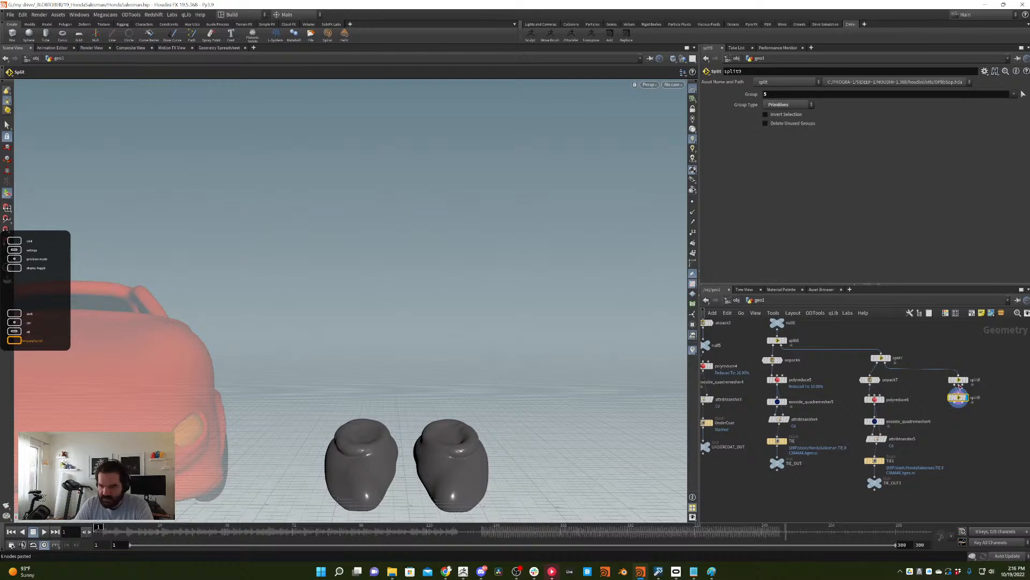
{"action": "left_click_drag", "start_coordinate": [958, 399], "coordinate": [943, 395]}
{"action": "left_click", "coordinate": [966, 380]}
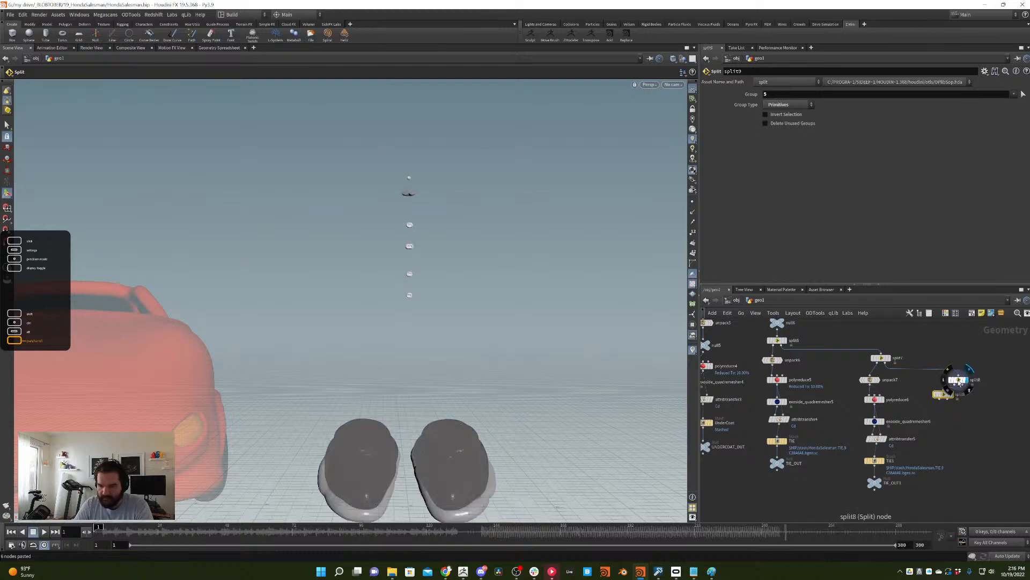
{"action": "left_click", "coordinate": [958, 380]}
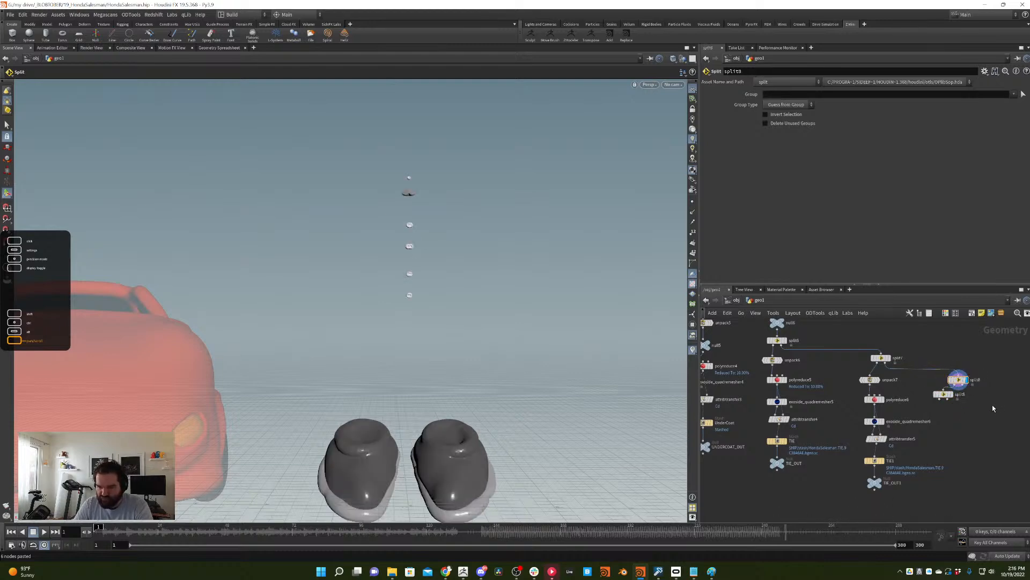
- Add a Null for the remaining parts, delete the empty split, and run the shoe split from the trousers split's second output into the Null
{"action": "key", "text": "Tab"}
{"action": "type", "text": "null"}
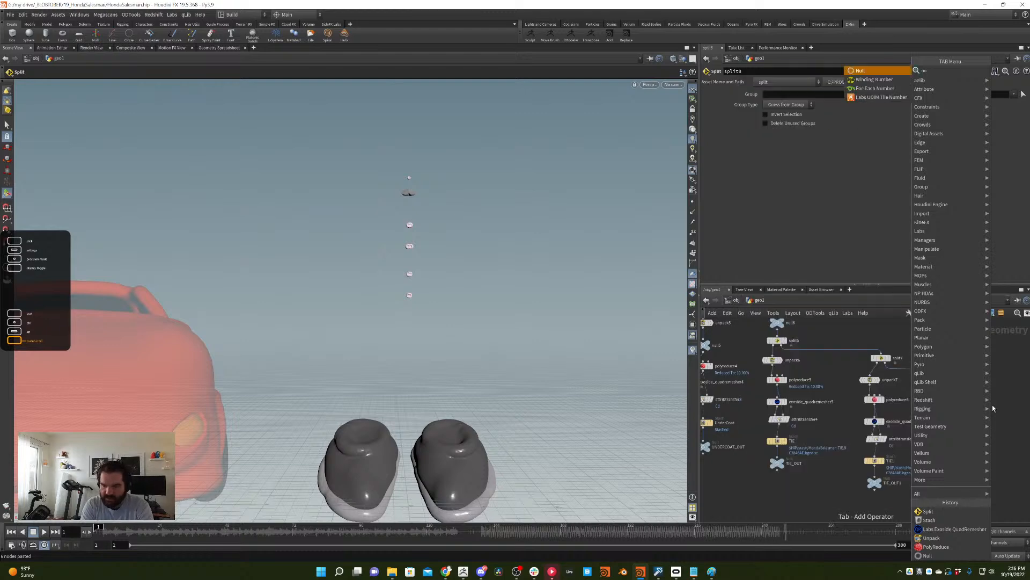
{"action": "key", "text": "Return"}
{"action": "left_click", "coordinate": [993, 405]}
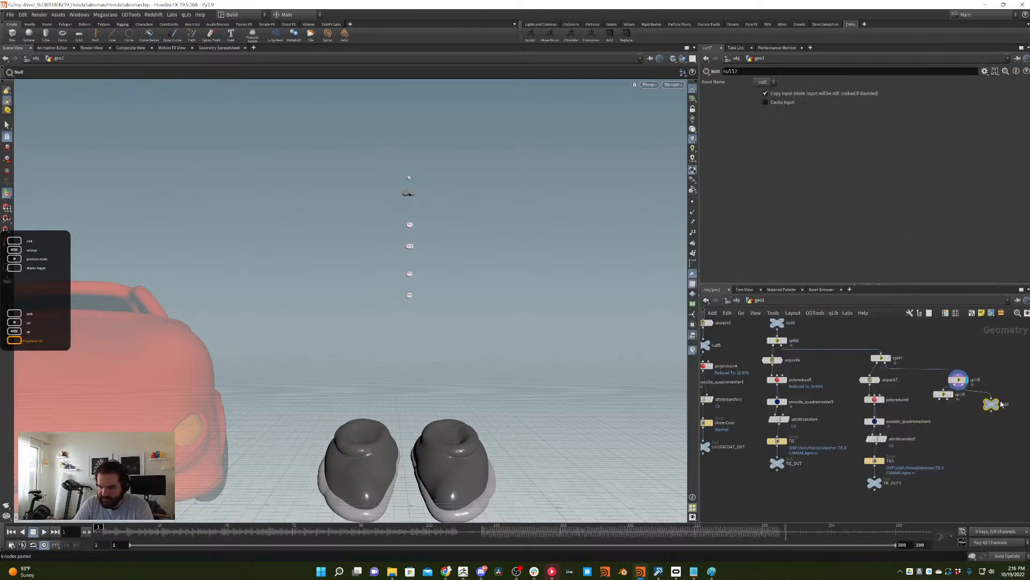
{"action": "left_click_drag", "start_coordinate": [993, 405], "coordinate": [885, 366]}
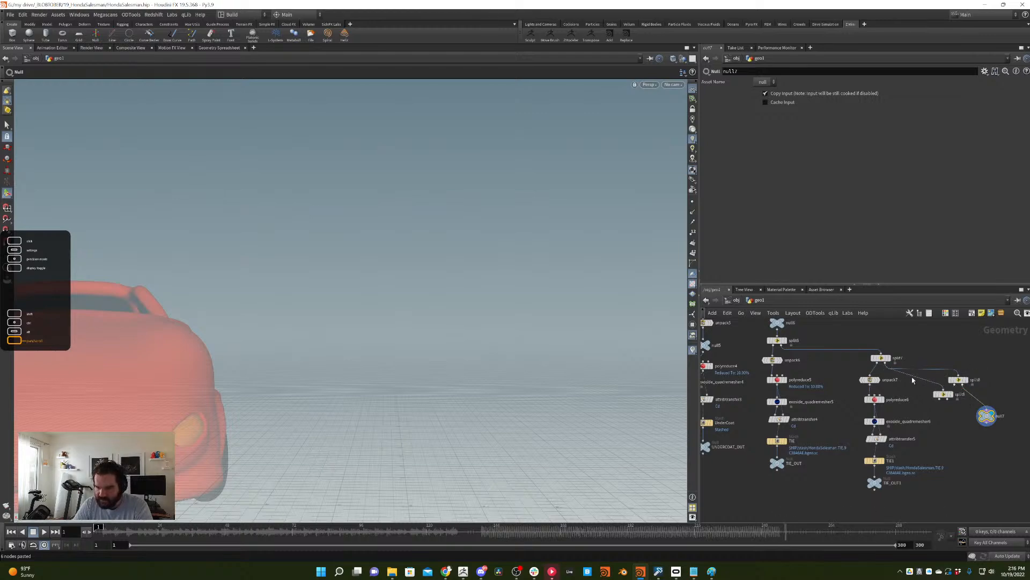
{"action": "key", "text": "Delete"}
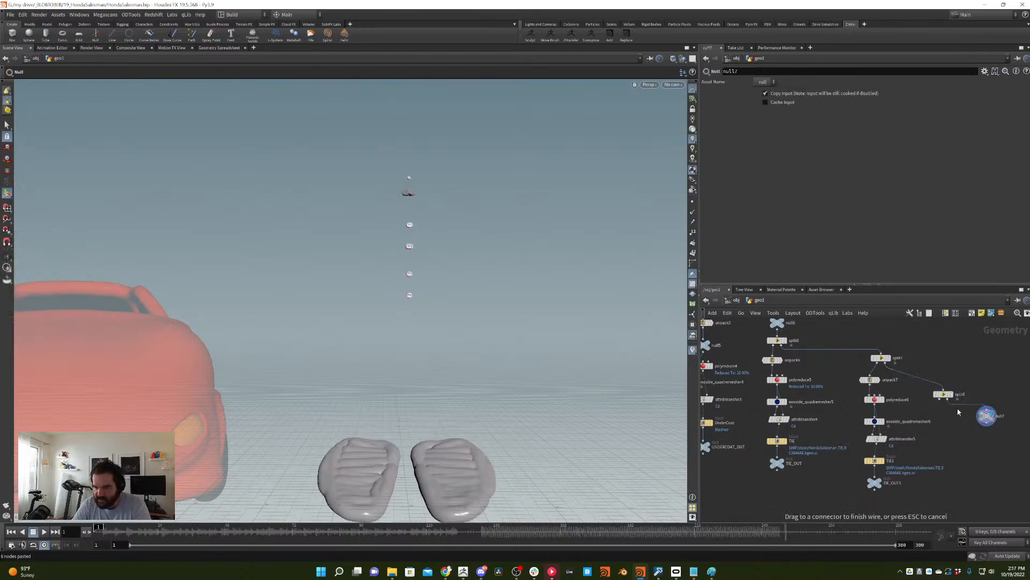
{"action": "left_click_drag", "start_coordinate": [988, 418], "coordinate": [977, 414]}
- Duplicate the Null and connect the copy to the first output of the shoe uppers' split
{"action": "left_click_drag", "start_coordinate": [672, 429], "coordinate": [402, 251]}
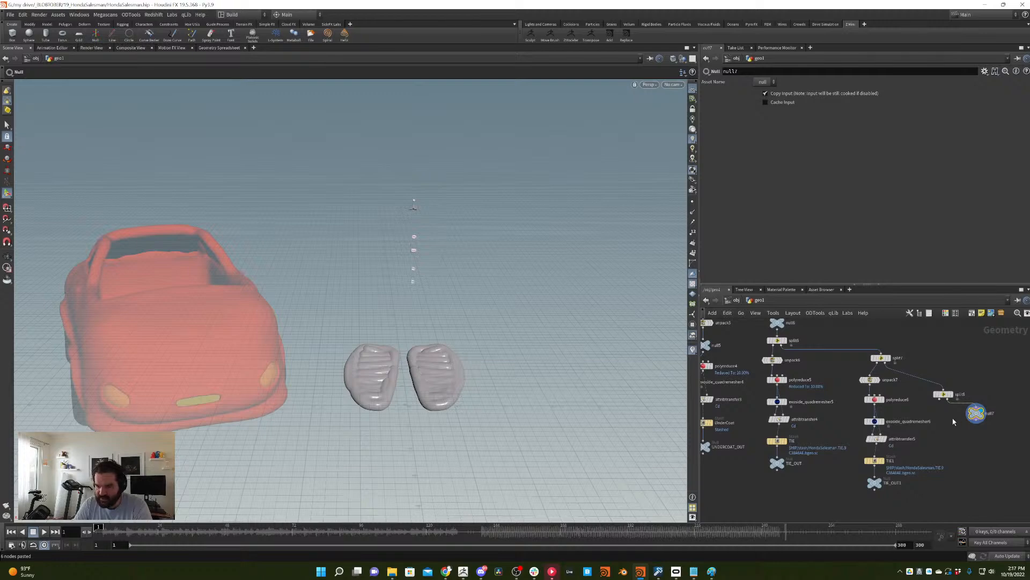
{"action": "key", "text": "ctrl+v"}
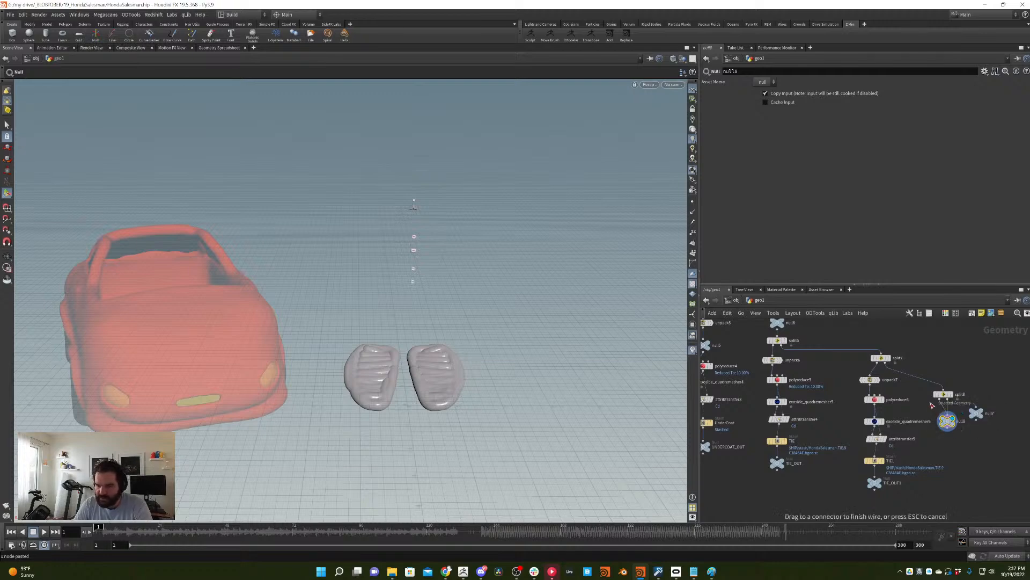
{"action": "left_click_drag", "start_coordinate": [949, 427], "coordinate": [942, 431]}
{"action": "middle_click_drag", "start_coordinate": [1018, 429], "coordinate": [965, 424]}
- Display the Null with the remaining parts and split off the shoe soles picked in the viewport
{"action": "left_click", "coordinate": [930, 408]}
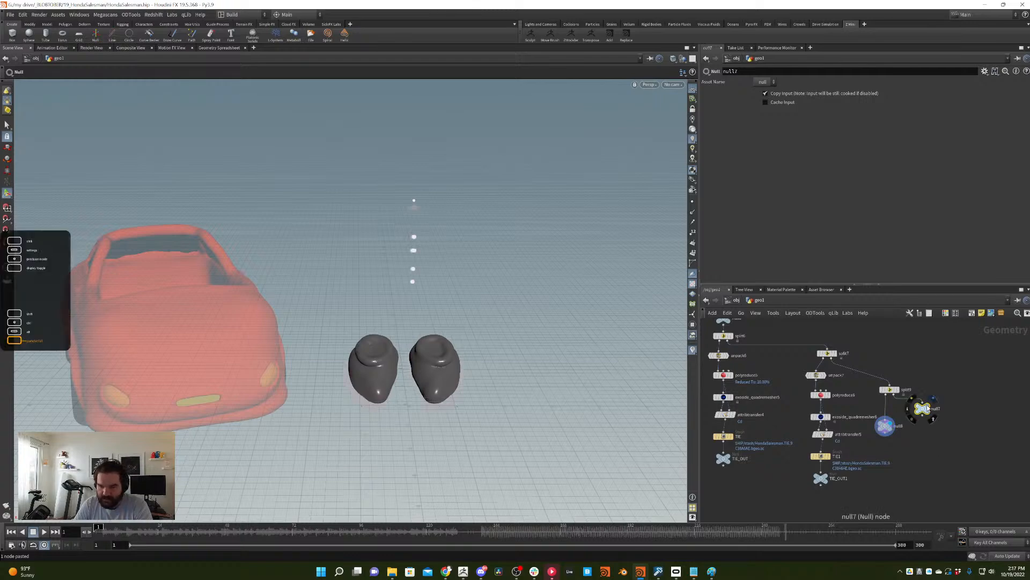
{"action": "key", "text": "r"}
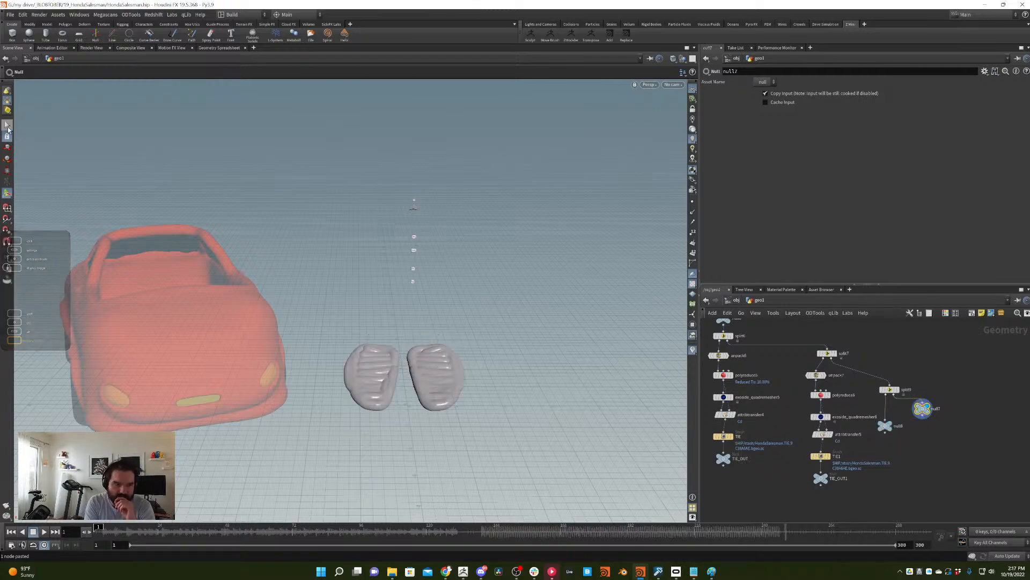
{"action": "key", "text": "s"}
{"action": "key", "text": "Tab"}
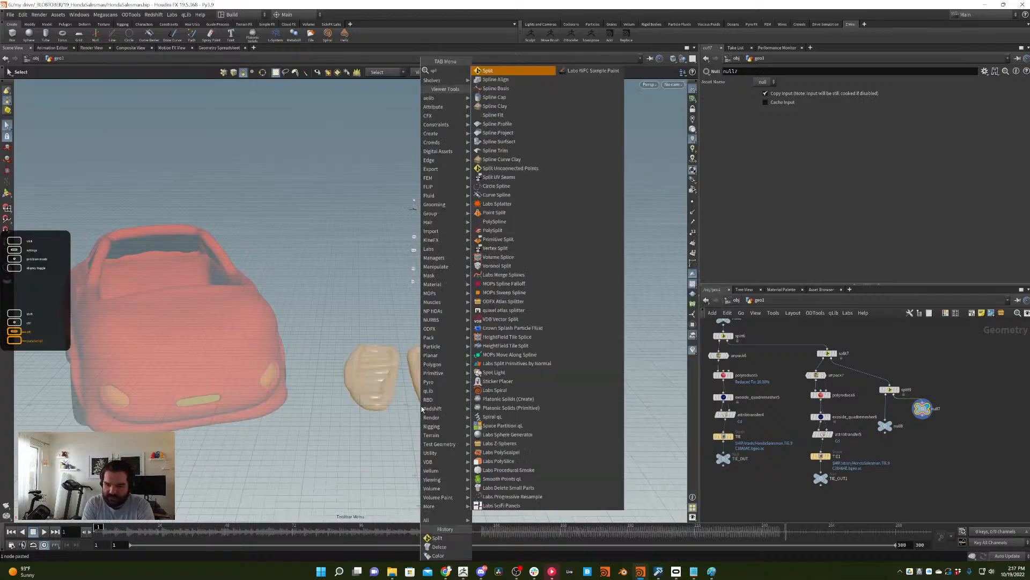
{"action": "type", "text": "split"}
{"action": "key", "text": "Return"}
- Merge the shoe uppers' Null with the soles' split in a new Merge node and display it
{"action": "key", "text": "Tab"}
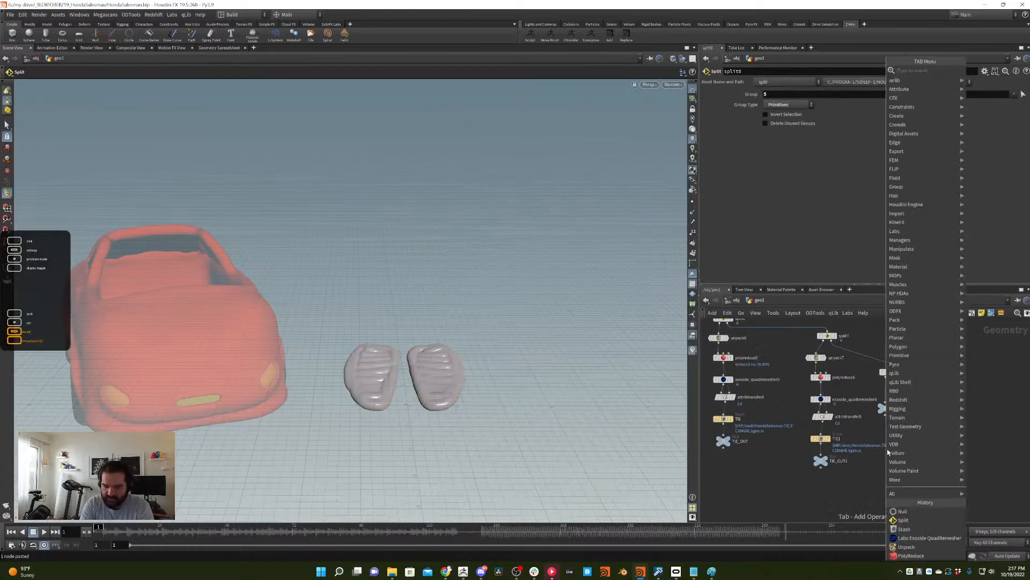
{"action": "type", "text": "merge"}
{"action": "key", "text": "Return"}
{"action": "left_click", "coordinate": [888, 448]}
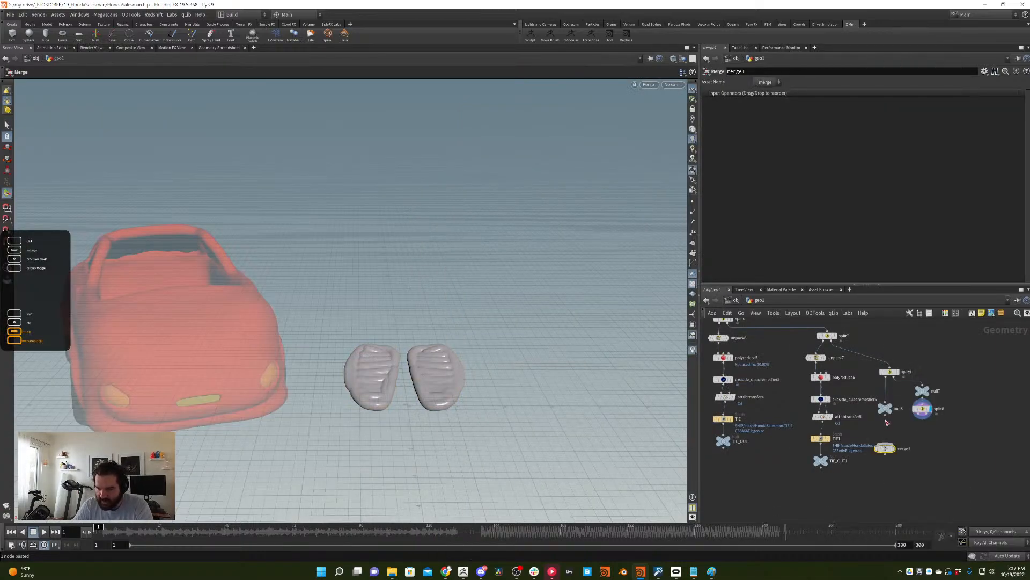
{"action": "left_click_drag", "start_coordinate": [886, 415], "coordinate": [885, 444]}
{"action": "left_click_drag", "start_coordinate": [919, 414], "coordinate": [887, 512]}
{"action": "left_click", "coordinate": [895, 493]}
{"action": "middle_click_drag", "start_coordinate": [854, 396], "coordinate": [868, 409]}
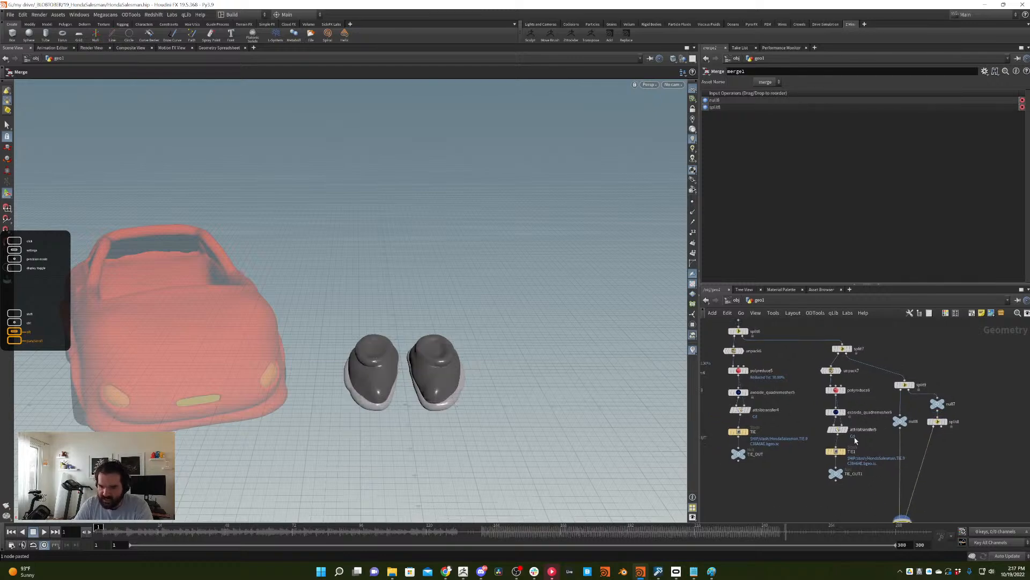
- Display the trousers' attribute transfer and set their Exoside QuadRemesher's target quad count to 5000
{"action": "left_click", "coordinate": [836, 450]}
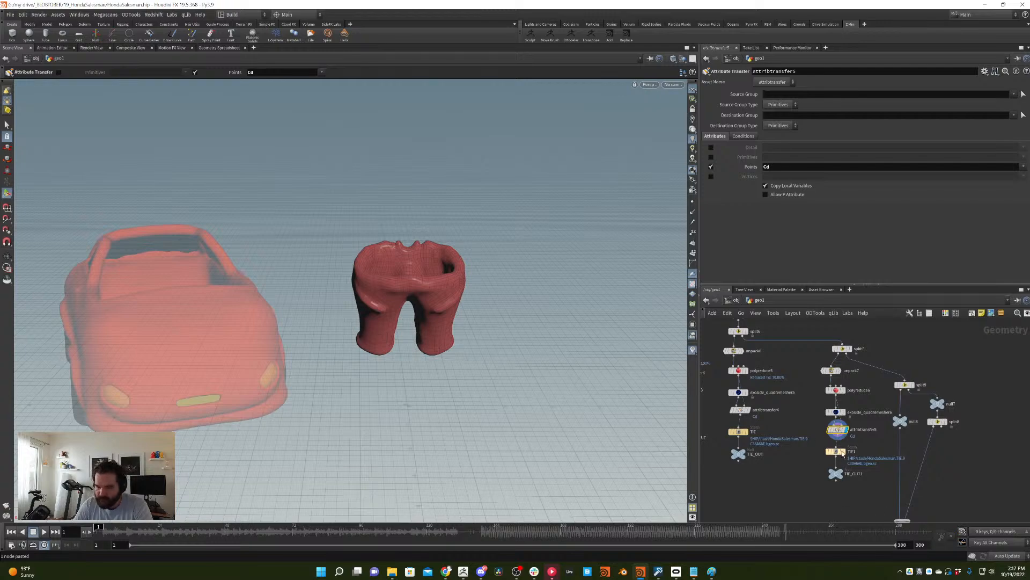
{"action": "left_click_drag", "start_coordinate": [495, 315], "coordinate": [453, 237], "text": "alt"}
{"action": "left_click", "coordinate": [835, 411]}
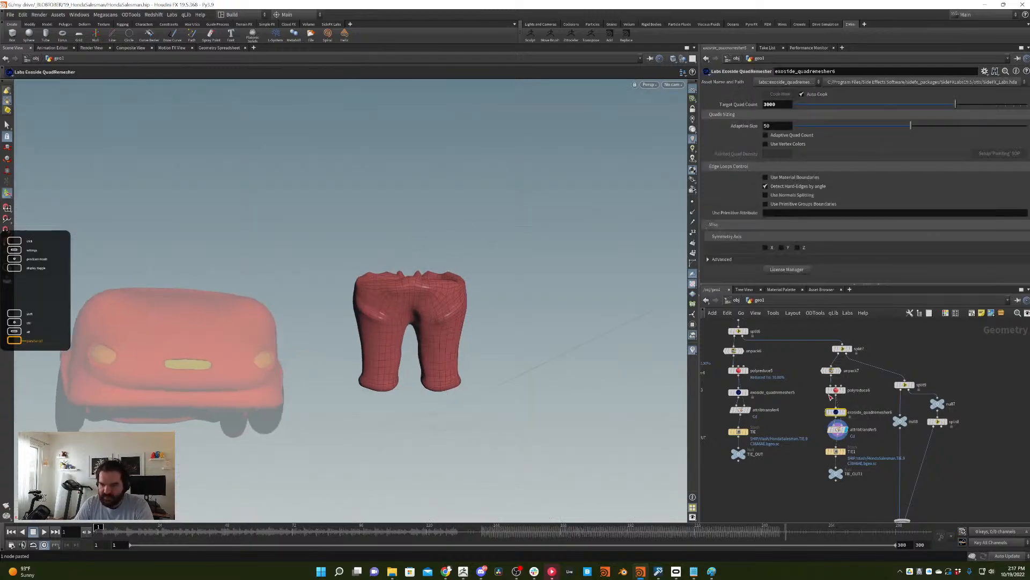
{"action": "left_click_drag", "start_coordinate": [767, 106], "coordinate": [763, 105]}
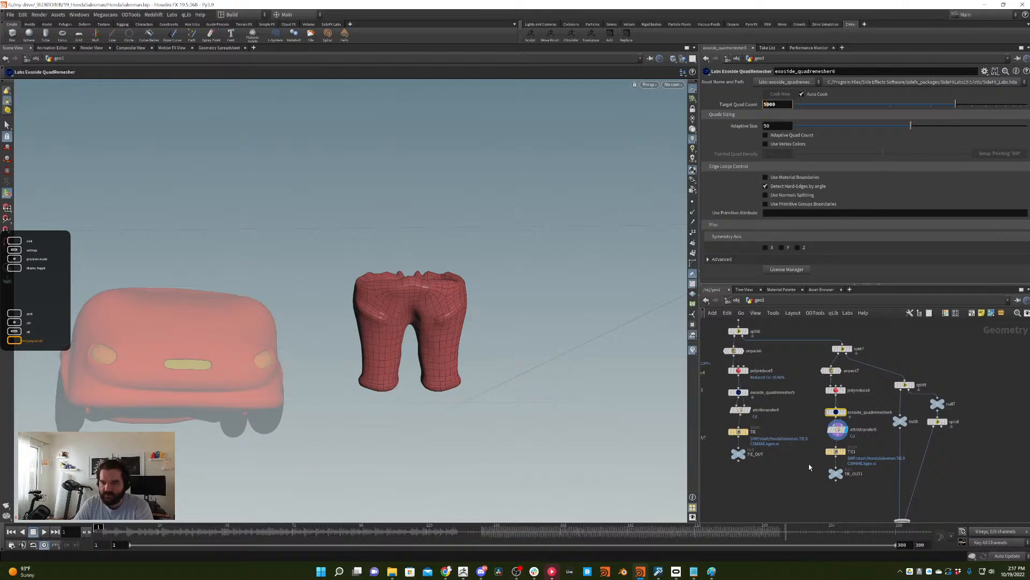
{"action": "type", "text": "5"}
{"action": "key", "text": "Return"}
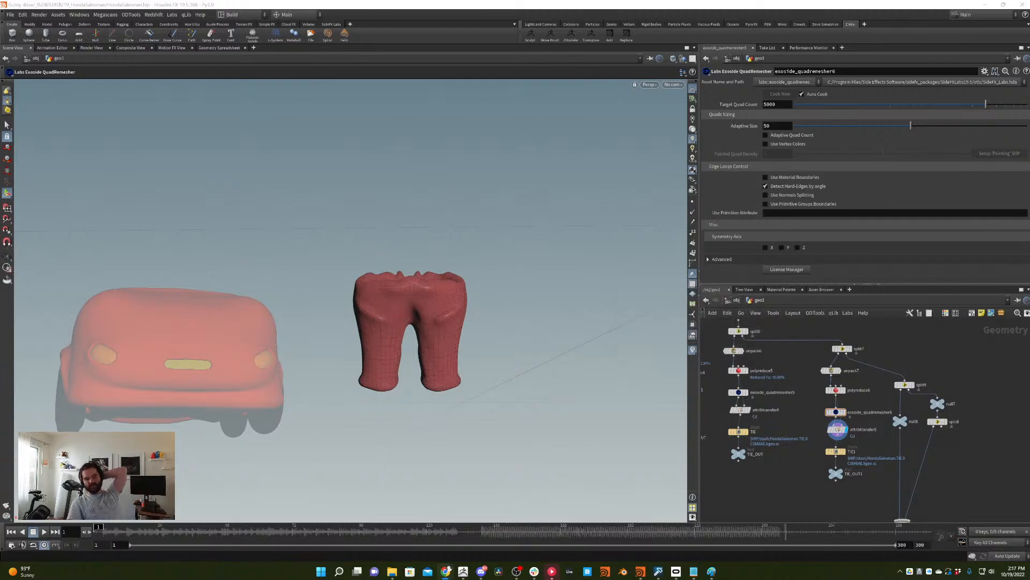
{"action": "left_click", "coordinate": [838, 429]}
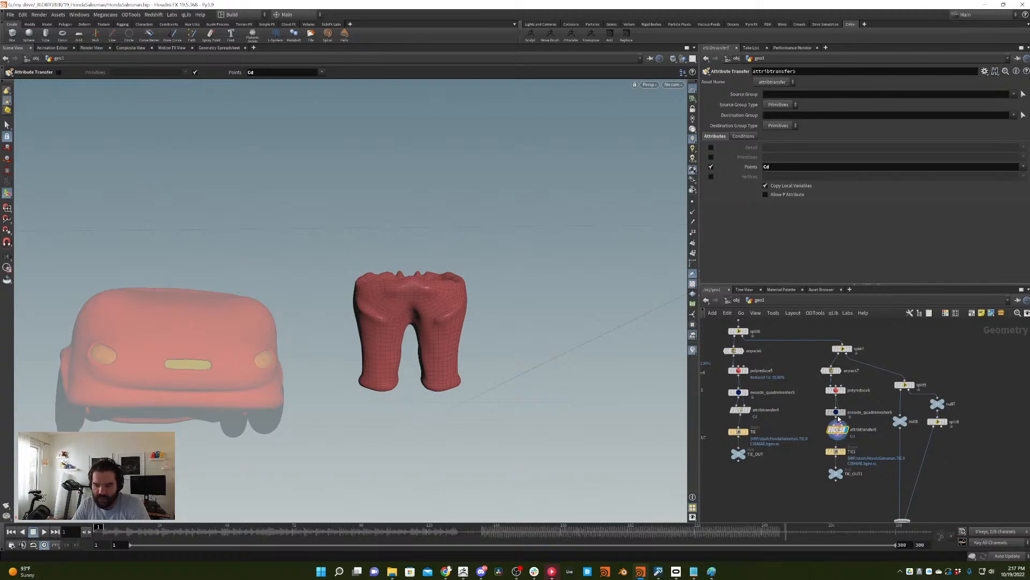
{"action": "left_click_drag", "start_coordinate": [836, 412], "coordinate": [821, 410]}
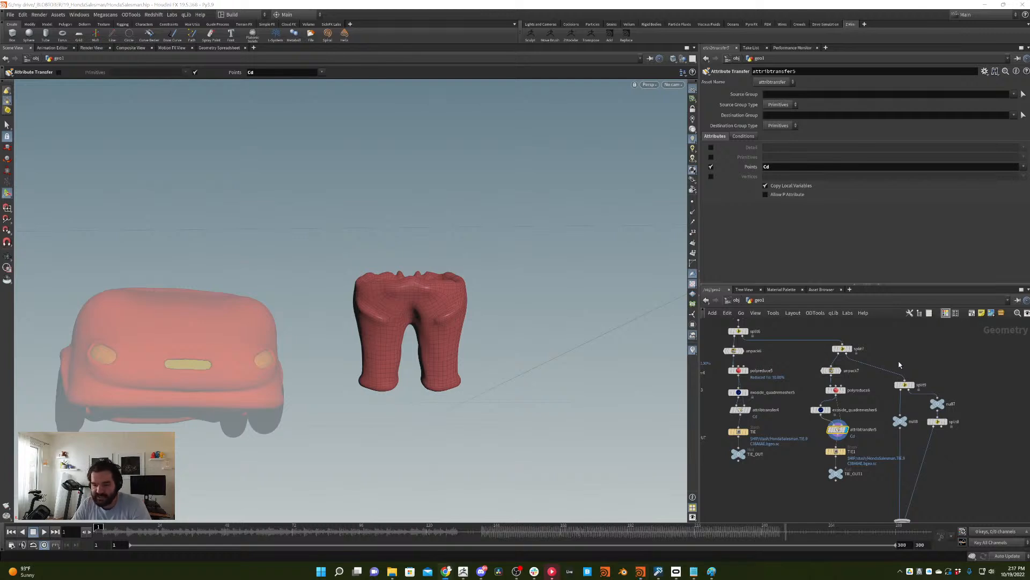
- Display the trousers branch's stash node, rename it PANTS, and rename its output null PANTS_OUT
{"action": "left_click", "coordinate": [835, 453]}
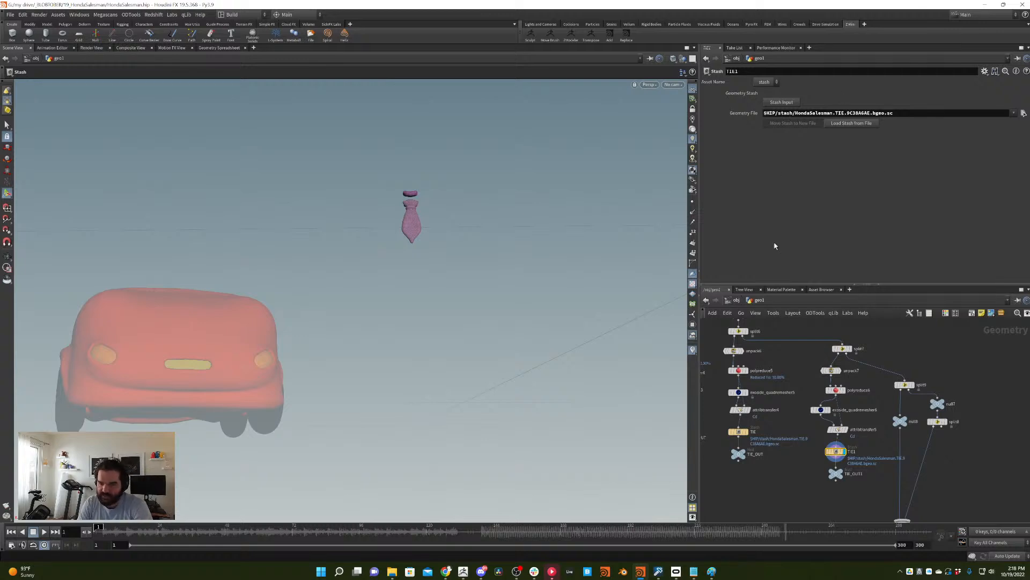
{"action": "left_click", "coordinate": [852, 452]}
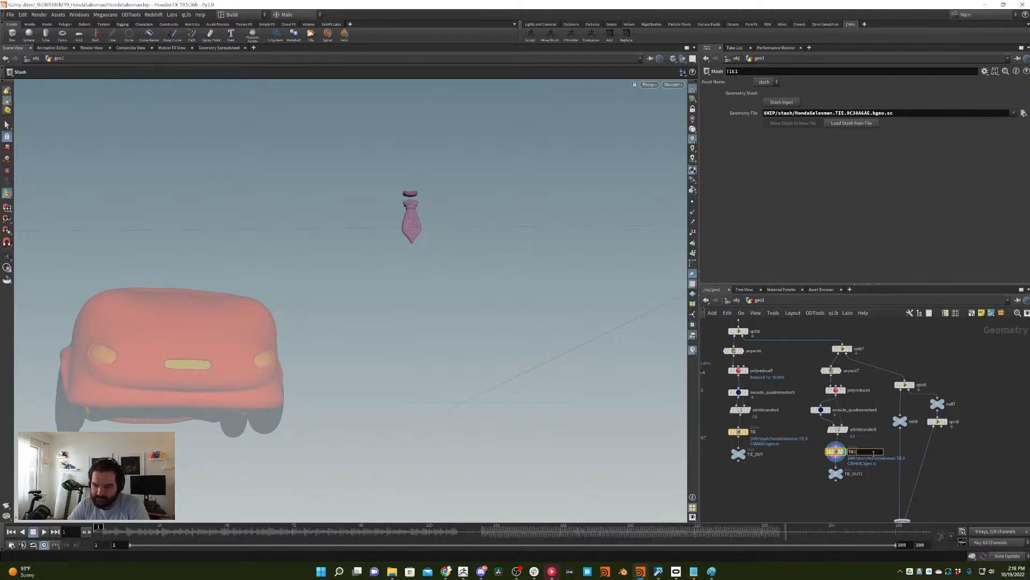
{"action": "type", "text": "PANTS"}
{"action": "key", "text": "Return"}
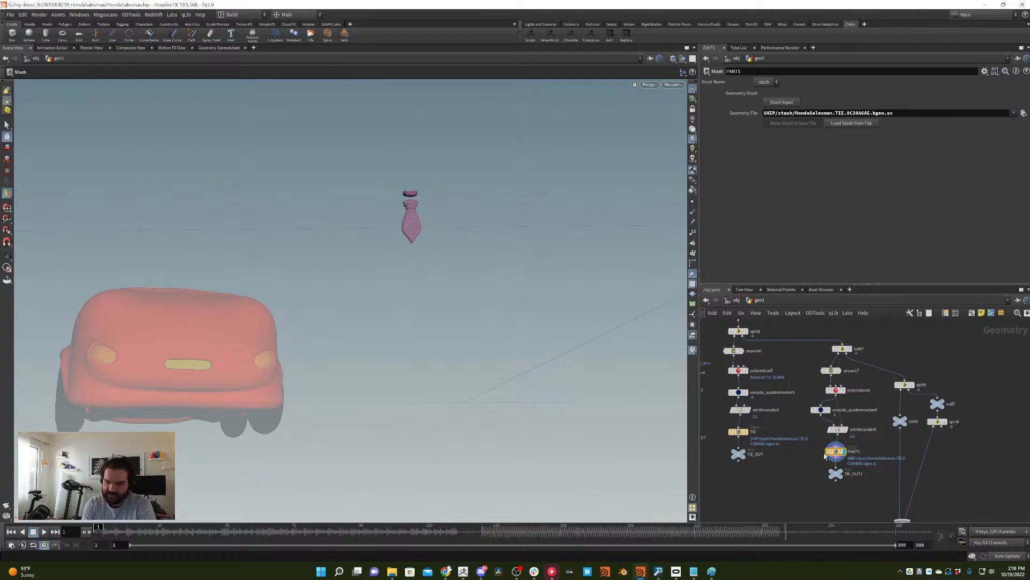
{"action": "double_click", "coordinate": [854, 473]}
{"action": "type", "text": "PAN"}
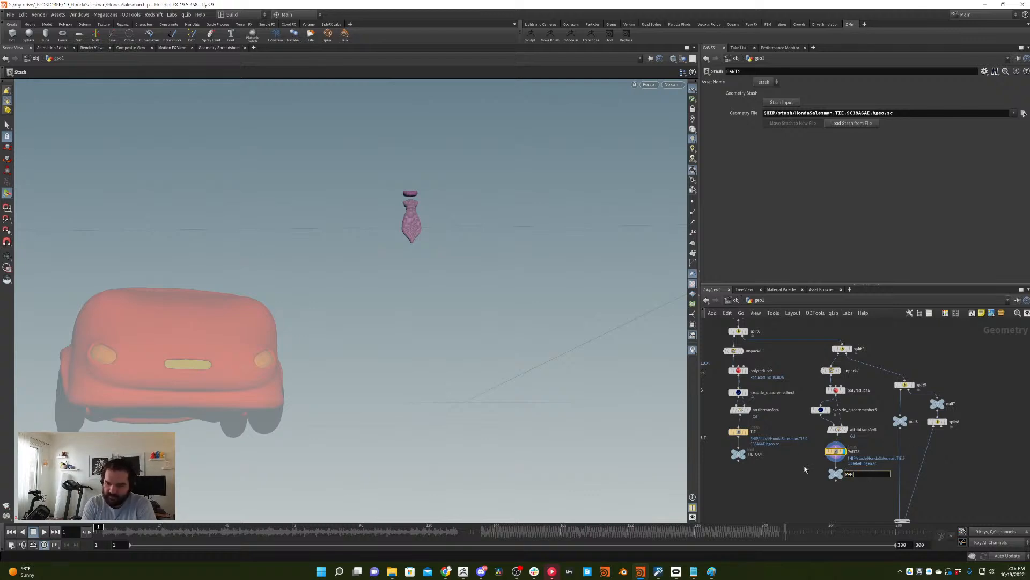
{"action": "type", "text": "TS_OUT"}
{"action": "key", "text": "Return"}
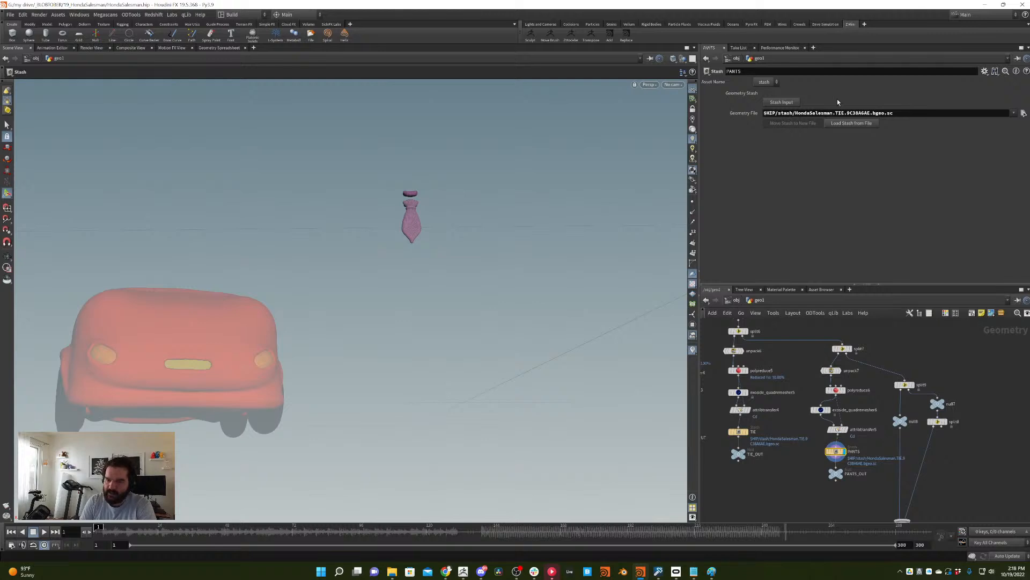
- Stash the incoming trousers geometry in PANTS, move the stash to a new file, and display PANTS_OUT
{"action": "left_click", "coordinate": [779, 103]}
{"action": "left_click", "coordinate": [804, 123]}
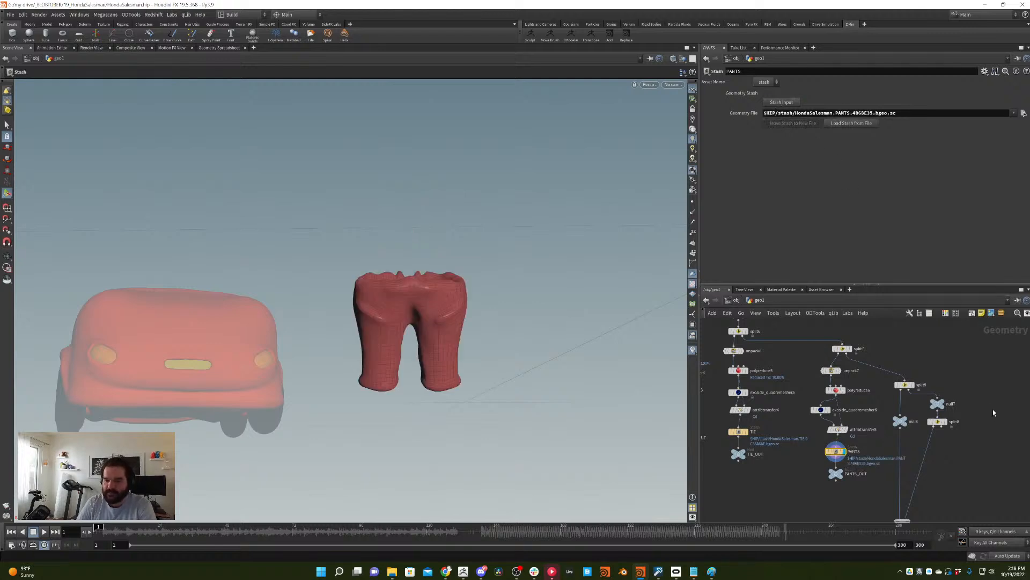
{"action": "left_click", "coordinate": [739, 432]}
{"action": "middle_click_drag", "start_coordinate": [840, 382], "coordinate": [770, 371]}
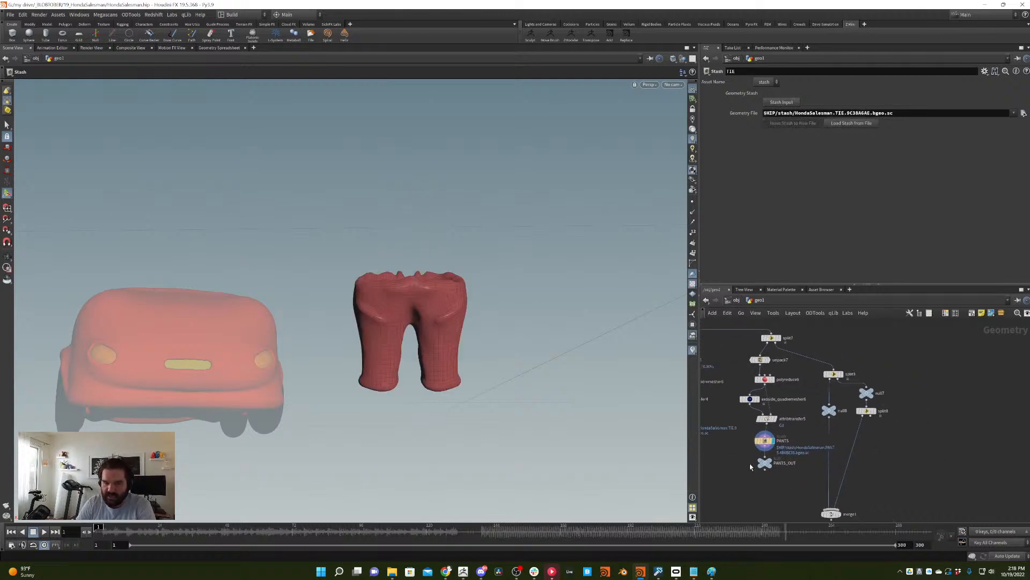
{"action": "left_click", "coordinate": [766, 462]}
- Duplicate the six-node trousers chain from Unpack through PANTS_OUT and place the copy below the shoe uppers' Null
{"action": "middle_click_drag", "start_coordinate": [883, 453], "coordinate": [840, 436]}
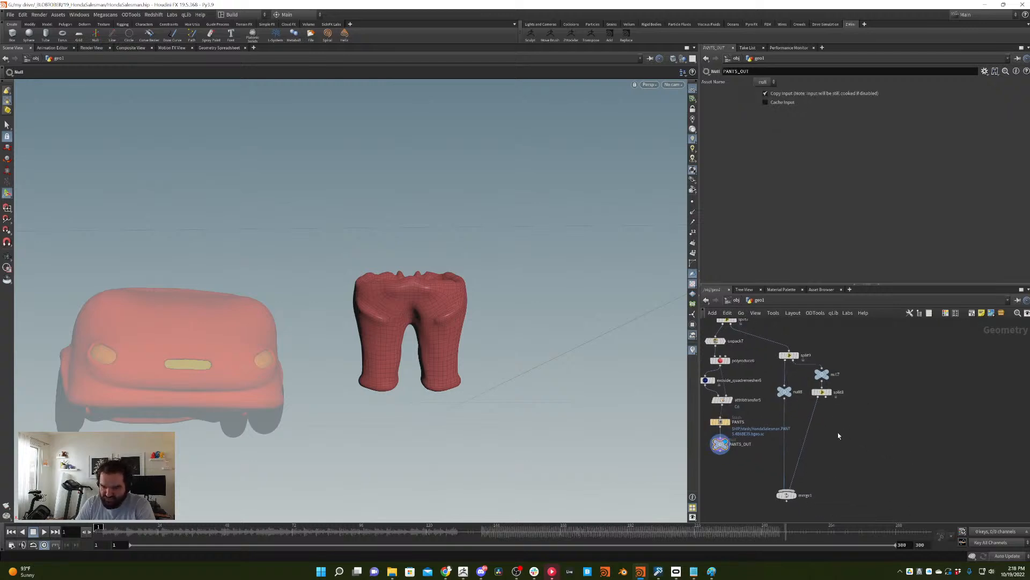
{"action": "middle_click_drag", "start_coordinate": [750, 408], "coordinate": [804, 426]}
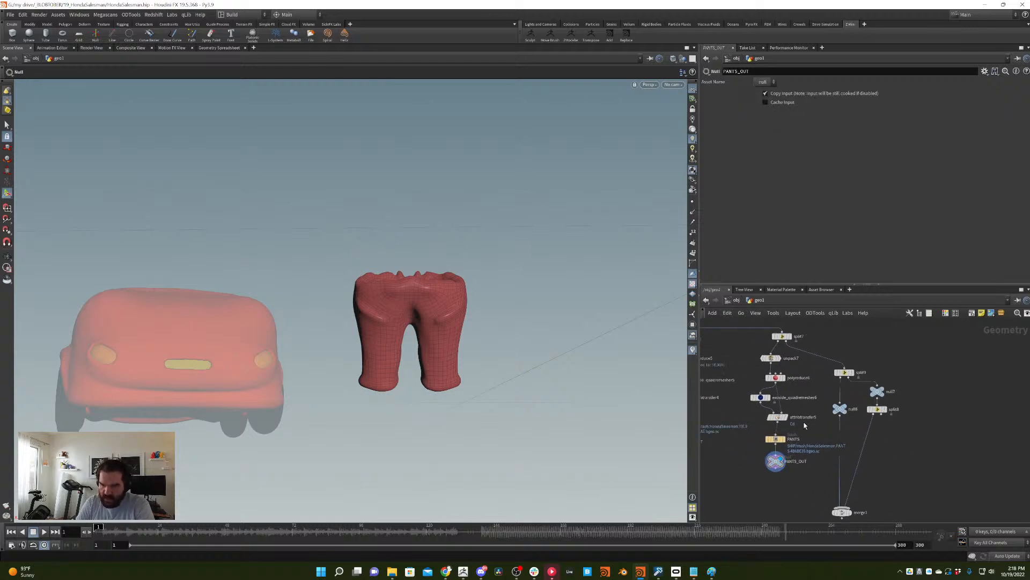
{"action": "left_click_drag", "start_coordinate": [800, 350], "coordinate": [752, 472]}
{"action": "key", "text": "ctrl+c"}
{"action": "key", "text": "ctrl+v"}
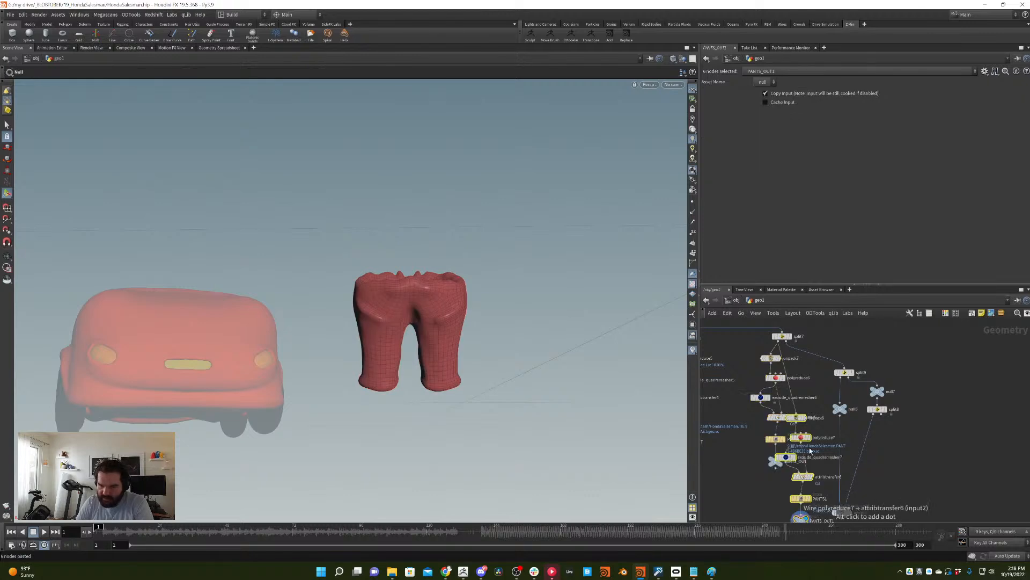
{"action": "left_click_drag", "start_coordinate": [798, 419], "coordinate": [812, 431]}
{"action": "left_click", "coordinate": [822, 415]}
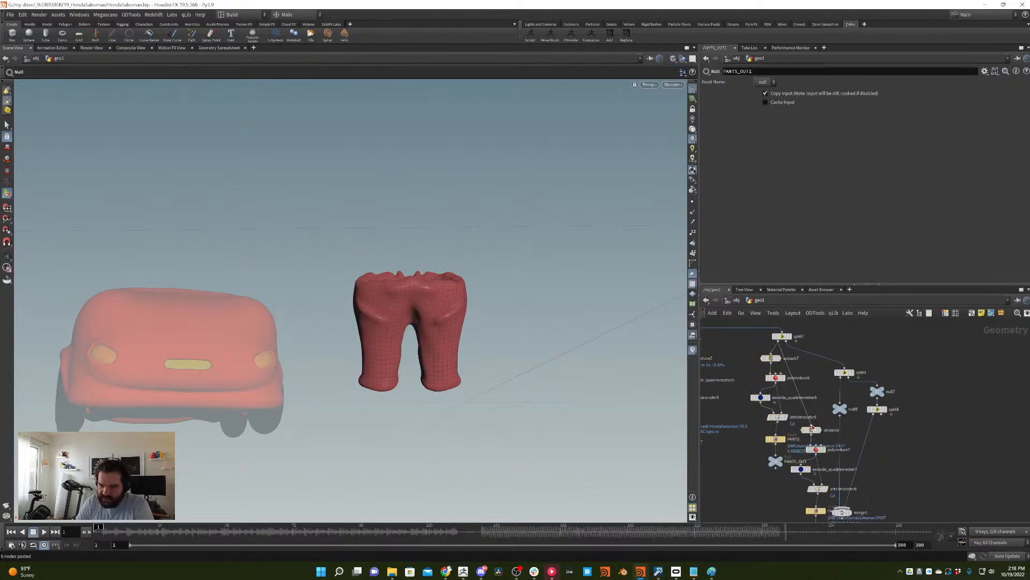
- Move the Merge node lower, then wire the shoe uppers' Null into the copied Unpack and the copied output null into the Merge
{"action": "middle_click_drag", "start_coordinate": [865, 426], "coordinate": [863, 353]}
{"action": "left_click", "coordinate": [859, 454]}
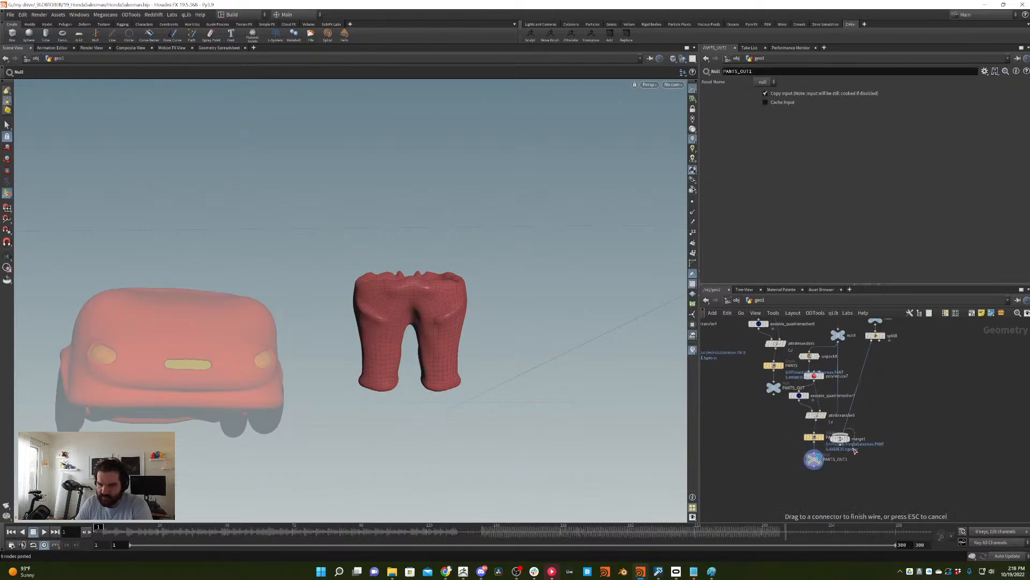
{"action": "left_click_drag", "start_coordinate": [859, 458], "coordinate": [873, 487]}
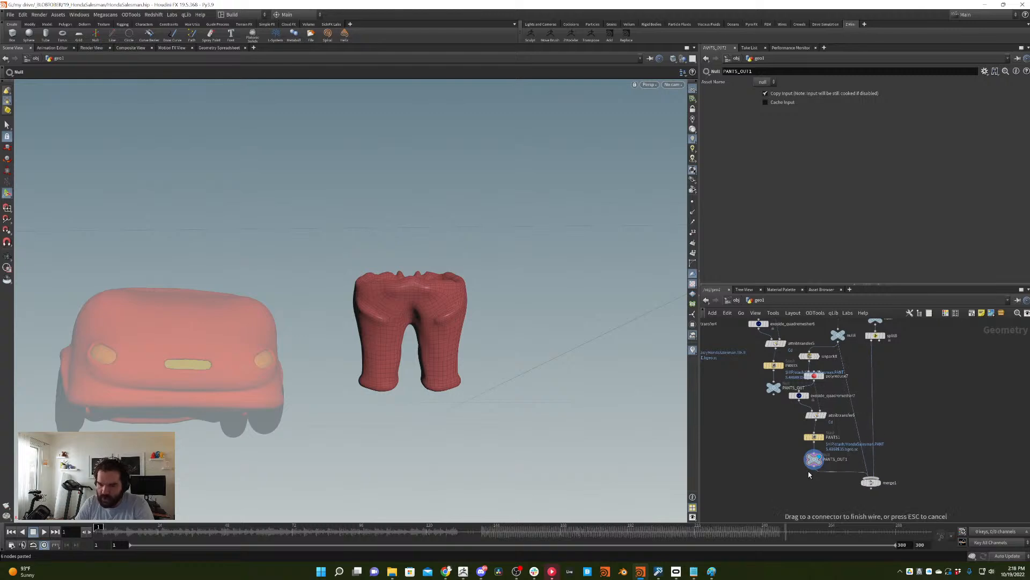
{"action": "left_click_drag", "start_coordinate": [858, 352], "coordinate": [783, 468]}
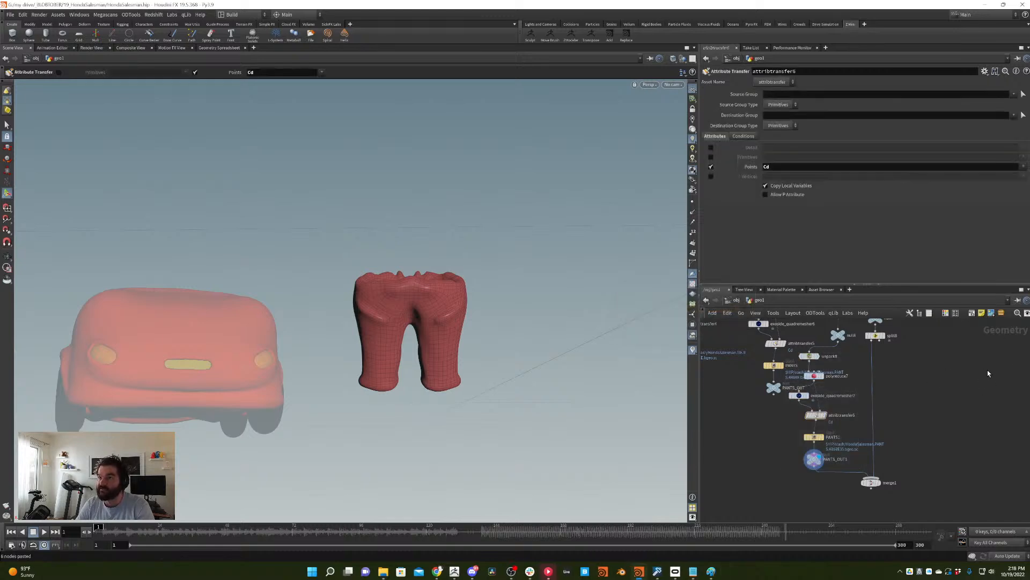
- Display the shoe uppers' attribute transfer and select the copied stash node PANTS1
{"action": "left_click", "coordinate": [817, 415]}
{"action": "middle_click_drag", "start_coordinate": [923, 366], "coordinate": [939, 391]}
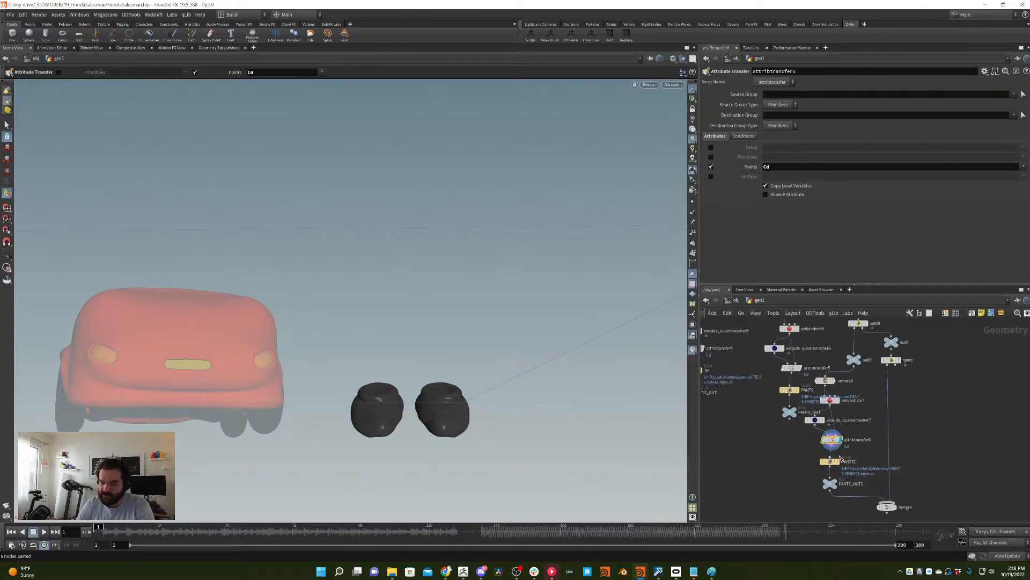
{"action": "scroll", "coordinate": [878, 433], "scroll_direction": "up", "scroll_amount": 4}
{"action": "left_click", "coordinate": [834, 430]}
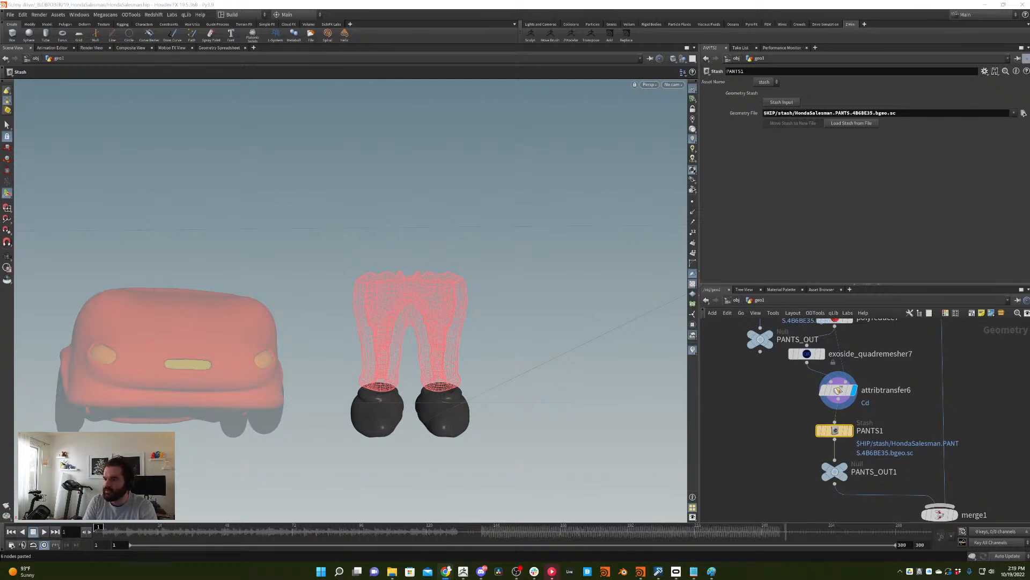
- Switch to the browser window showing the Plask website, move it over the scene, and close its page
{"action": "key", "text": "alt+Tab"}
{"action": "left_click_drag", "start_coordinate": [812, 75], "coordinate": [435, 104]}
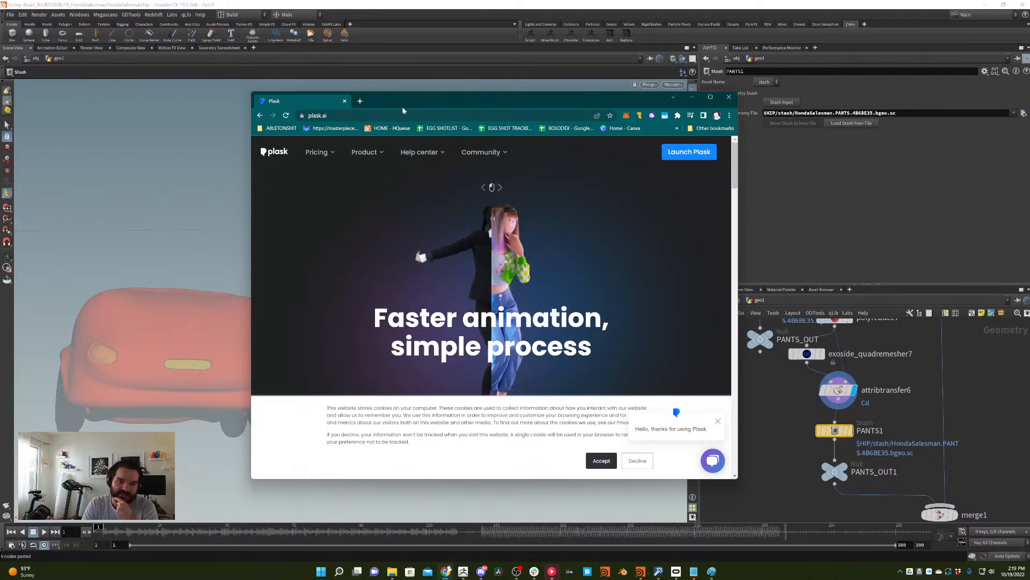
{"action": "left_click", "coordinate": [345, 101]}
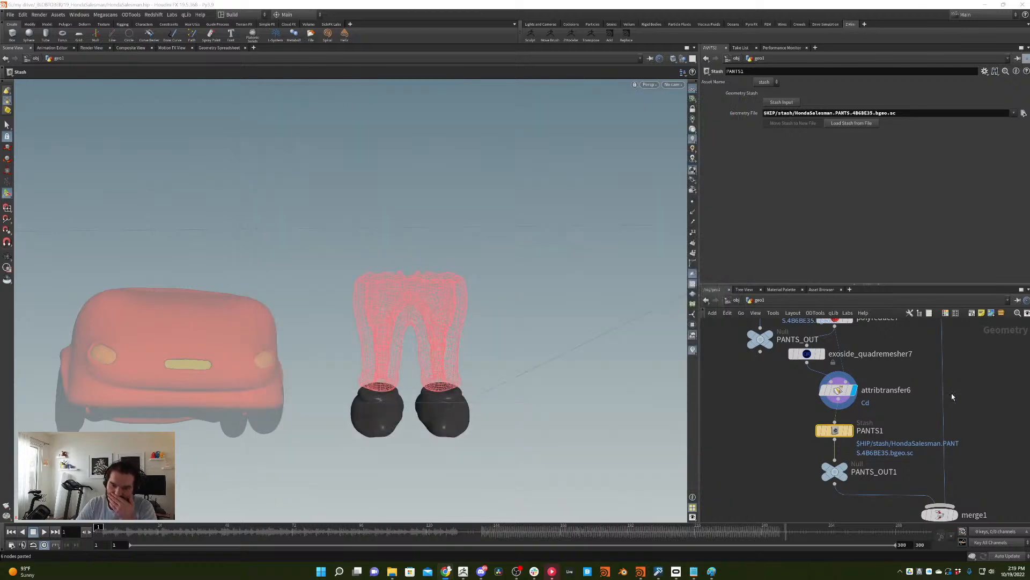
- Move the soles' split node lower in its branch and display the shoe uppers' attribute transfer
{"action": "left_click", "coordinate": [850, 430]}
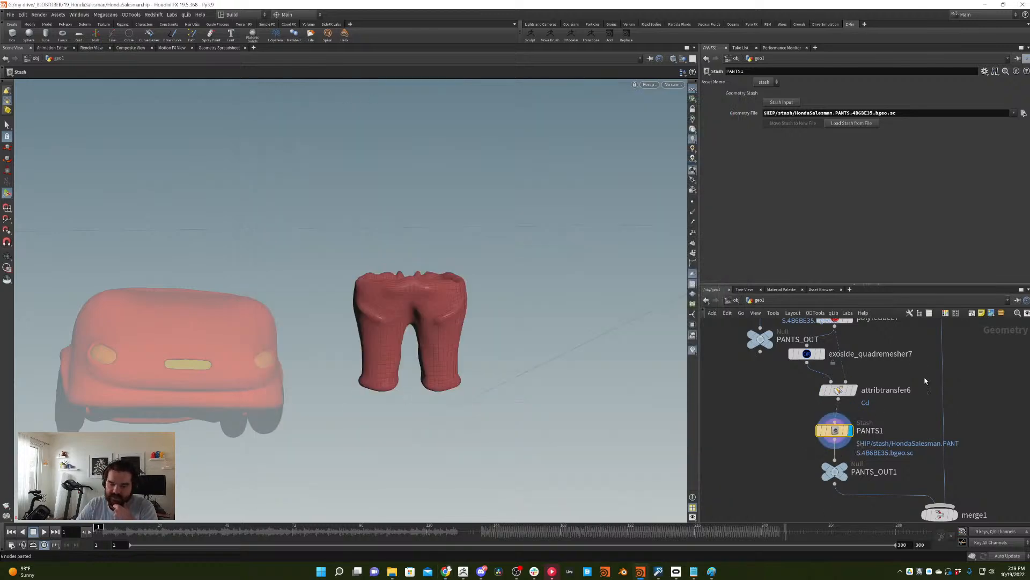
{"action": "scroll", "coordinate": [911, 384], "scroll_direction": "down", "scroll_amount": 5}
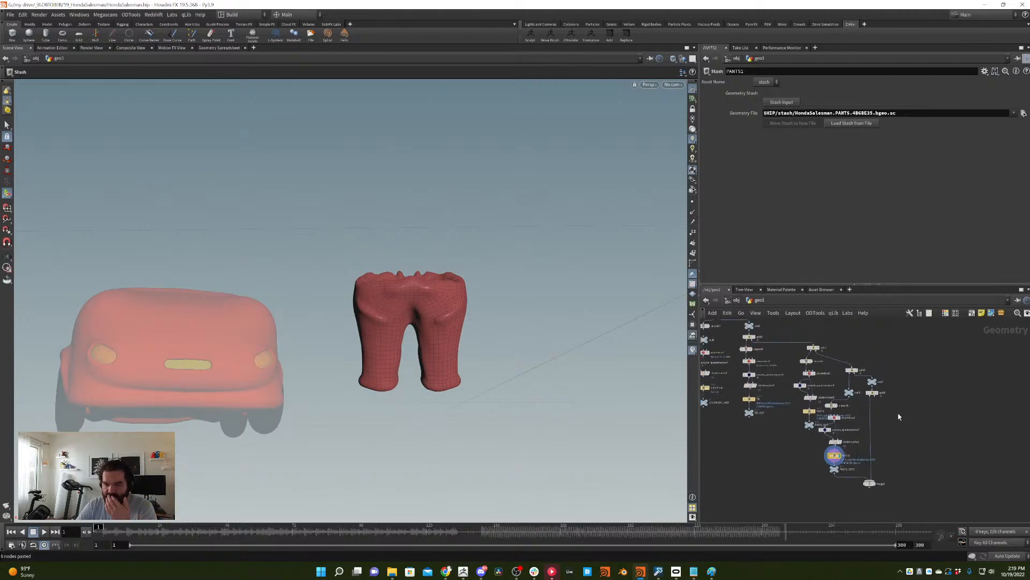
{"action": "scroll", "coordinate": [892, 408], "scroll_direction": "up", "scroll_amount": 2}
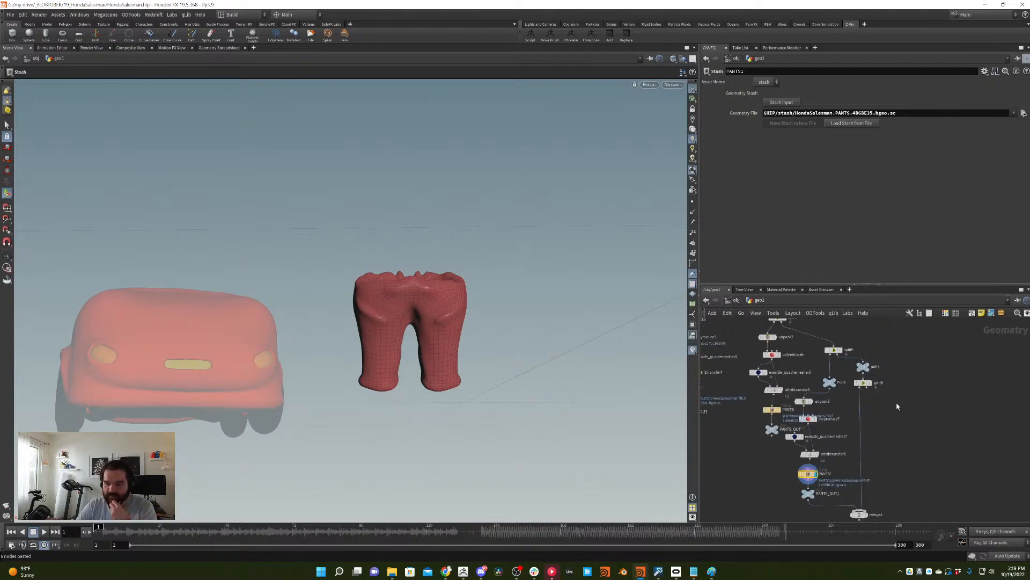
{"action": "left_click_drag", "start_coordinate": [860, 381], "coordinate": [859, 431]}
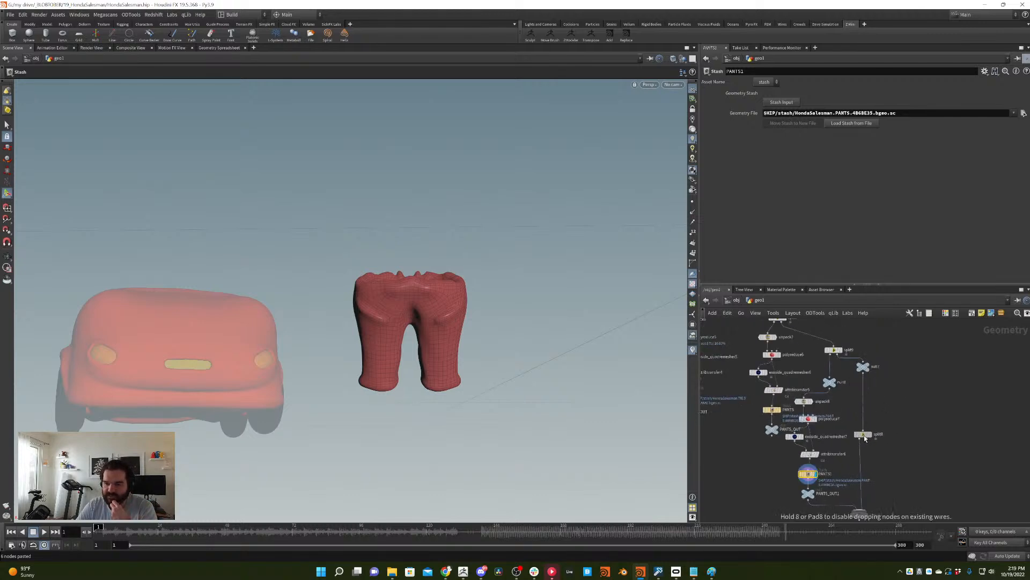
{"action": "middle_click_drag", "start_coordinate": [859, 431], "coordinate": [916, 388]}
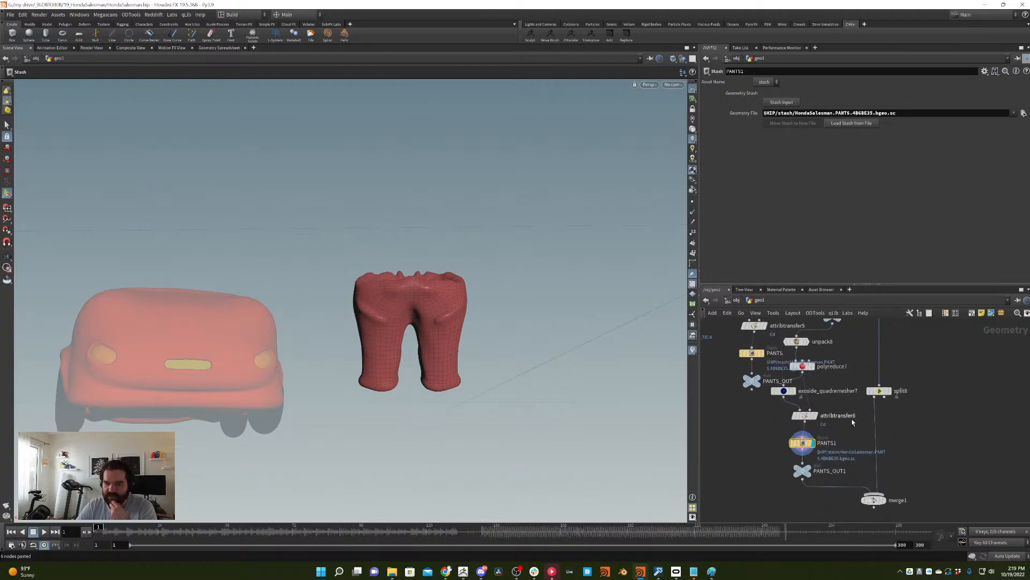
{"action": "scroll", "coordinate": [854, 422], "scroll_direction": "up", "scroll_amount": 2}
{"action": "left_click", "coordinate": [857, 452]}
{"action": "left_click", "coordinate": [850, 453]}
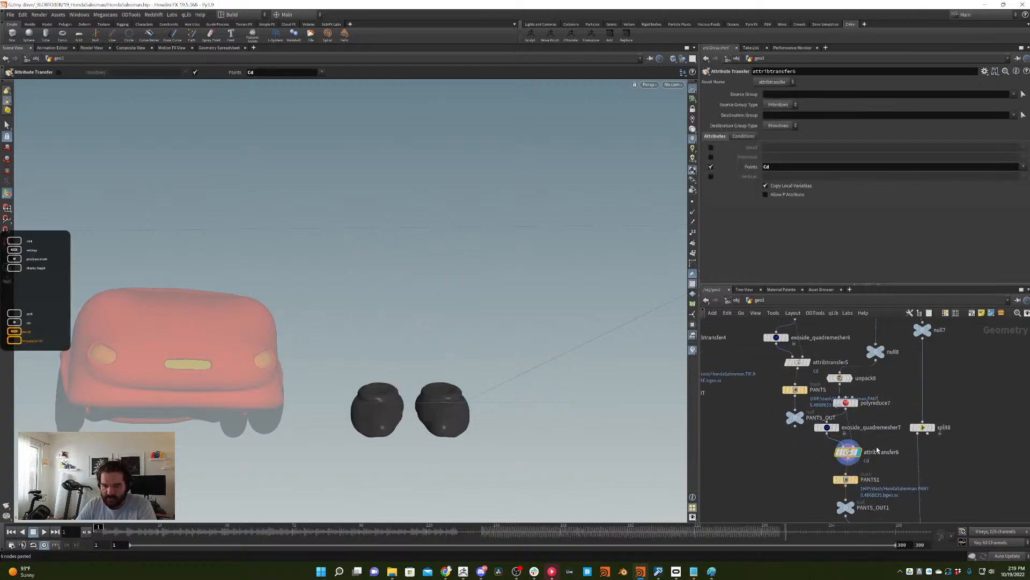
- Rename the shoe uppers' stash node SHOES, display it, and stash its incoming geometry to a new file
{"action": "middle_click_drag", "start_coordinate": [876, 449], "coordinate": [869, 414]}
{"action": "left_click", "coordinate": [863, 444]}
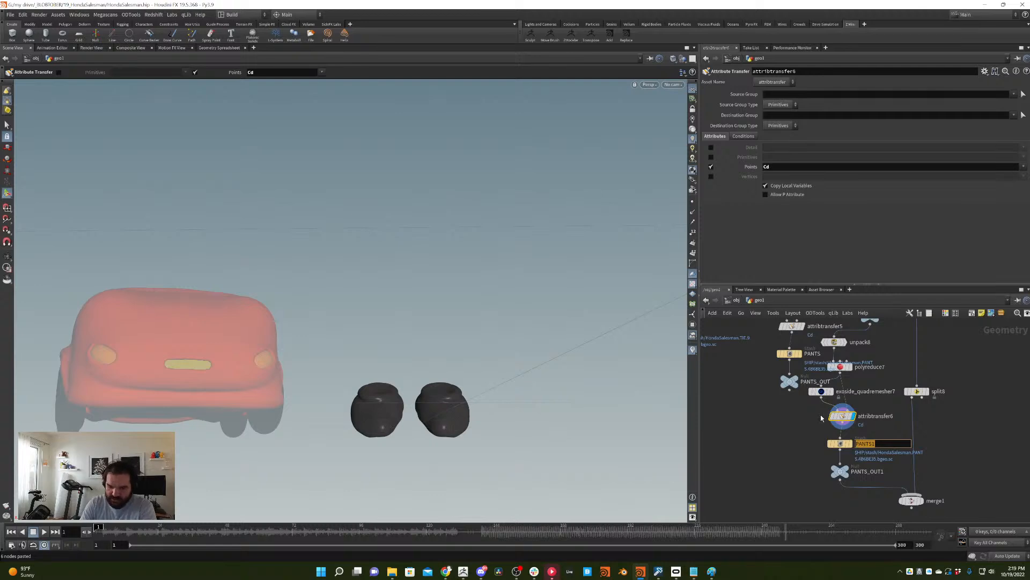
{"action": "type", "text": "SHOES"}
{"action": "key", "text": "Return"}
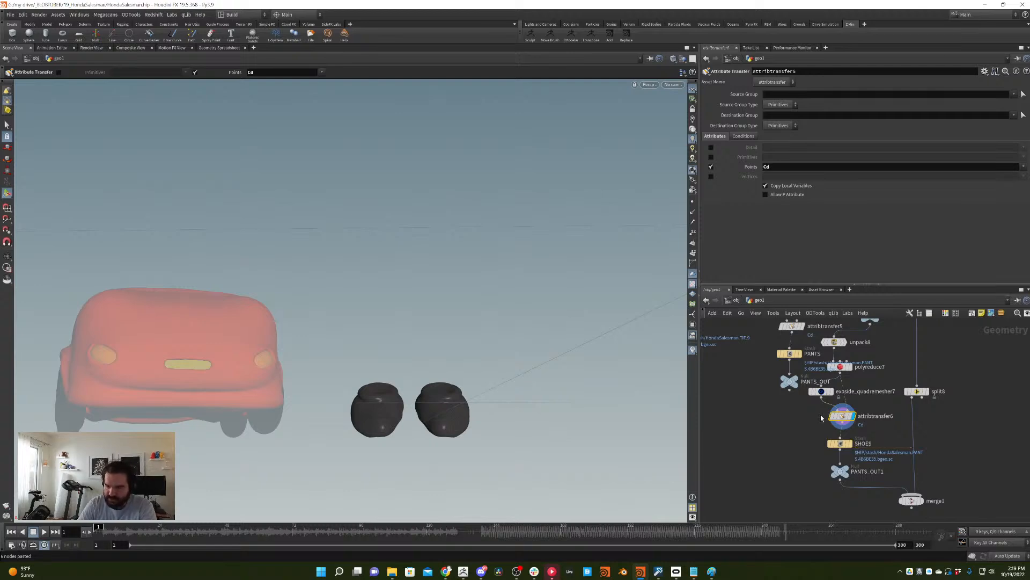
{"action": "left_click", "coordinate": [865, 443]}
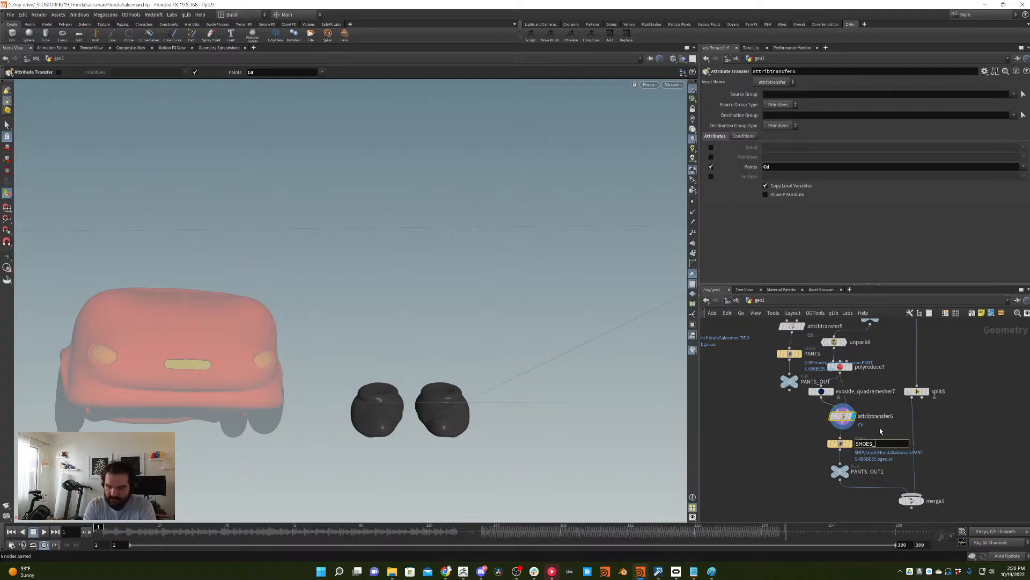
{"action": "key", "text": "Return"}
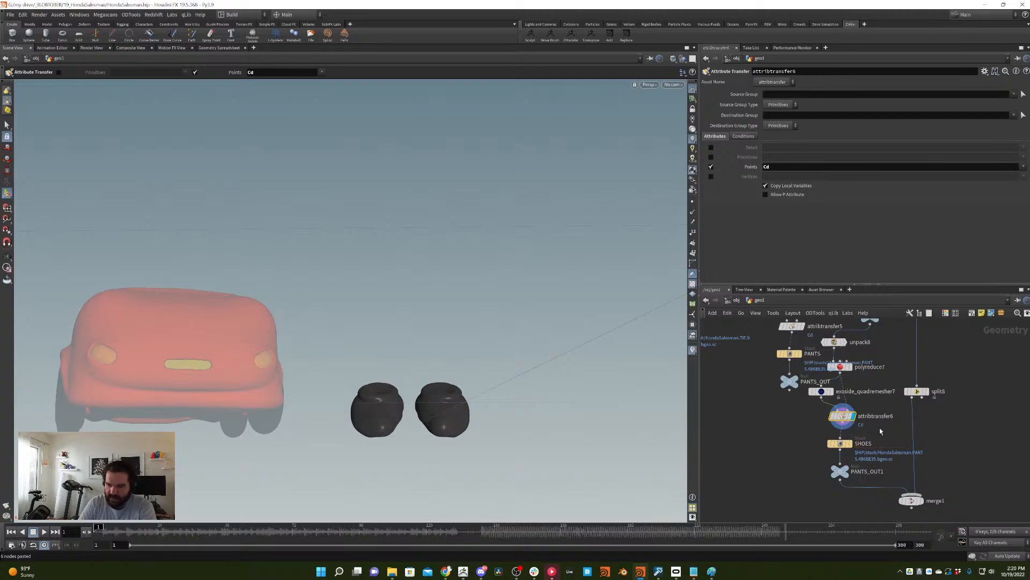
{"action": "left_click", "coordinate": [850, 445]}
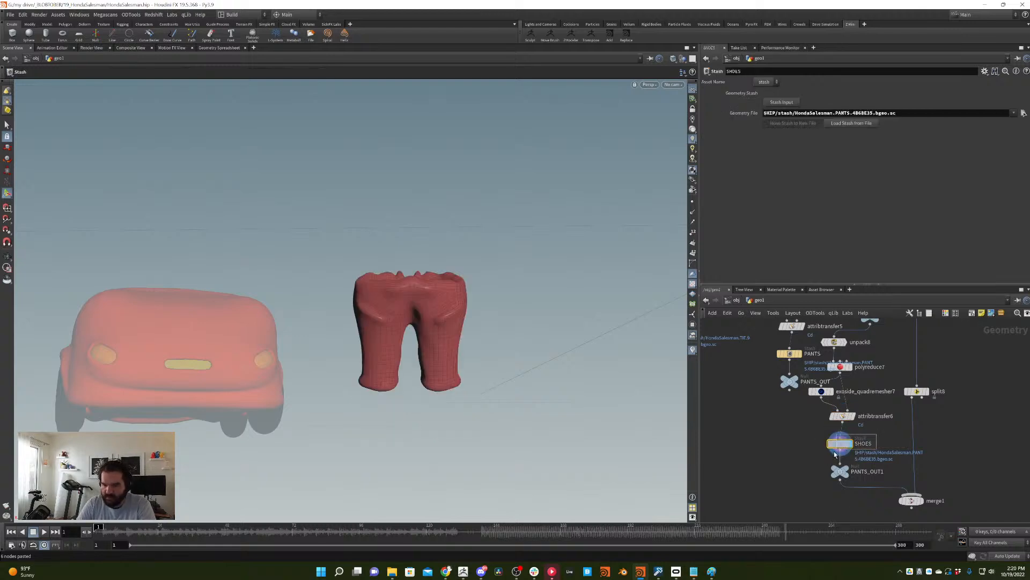
{"action": "left_click", "coordinate": [786, 102]}
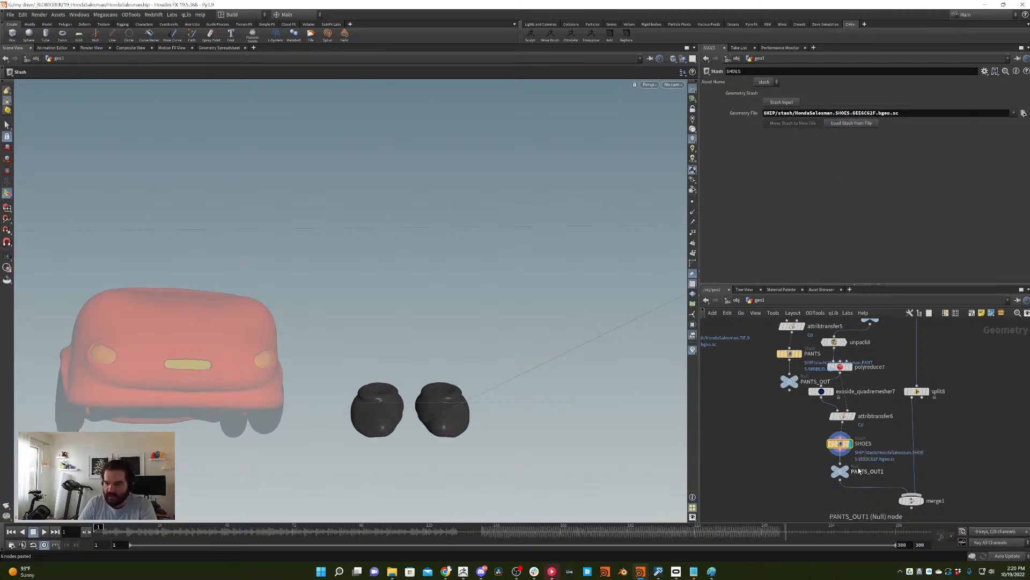
- Rename the shoe branch's output null SHOES_OUT and detach it from between the SHOES stash and the Merge
{"action": "double_click", "coordinate": [857, 471]}
{"action": "type", "text": "SHOES"}
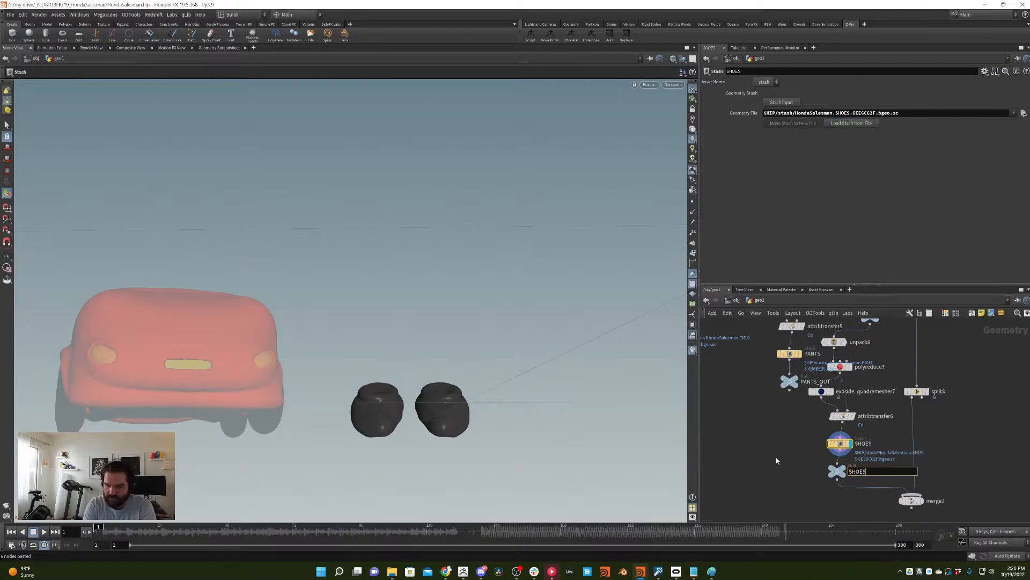
{"action": "type", "text": "_OUT"}
{"action": "key", "text": "Return"}
{"action": "left_click_drag", "start_coordinate": [838, 469], "coordinate": [805, 497]}
- Duplicate the shoe uppers' chain from Unpack through the SHOES stash and connect the copy to the soles' split
{"action": "middle_click_drag", "start_coordinate": [880, 353], "coordinate": [886, 385]}
{"action": "left_click_drag", "start_coordinate": [888, 367], "coordinate": [816, 471]}
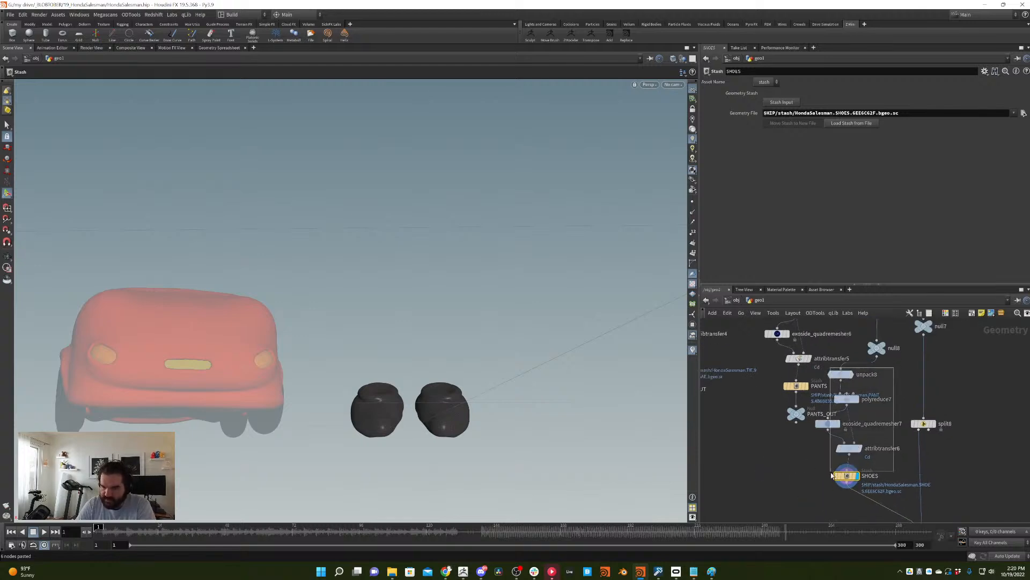
{"action": "key", "text": "ctrl+c"}
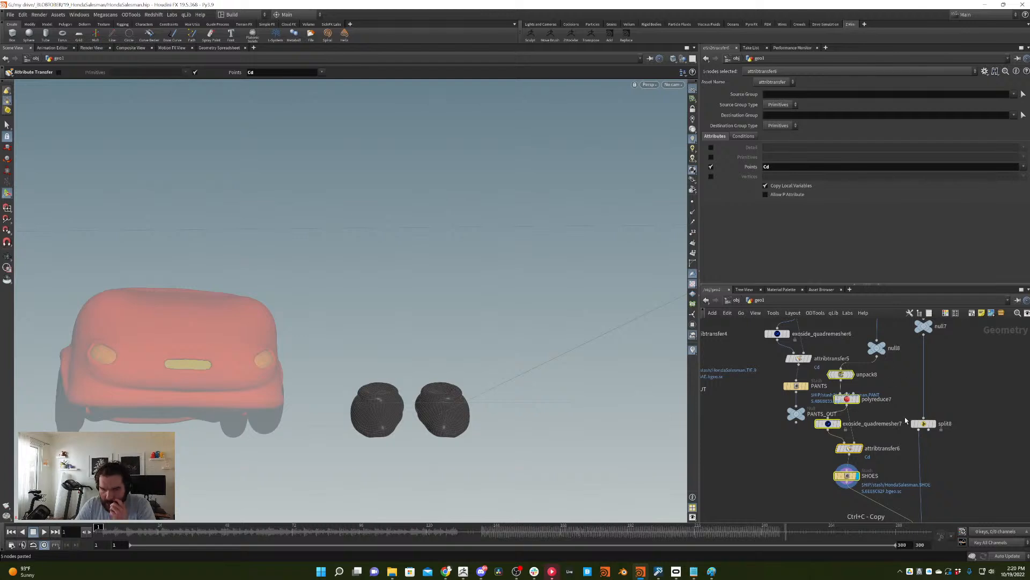
{"action": "key", "text": "ctrl+v"}
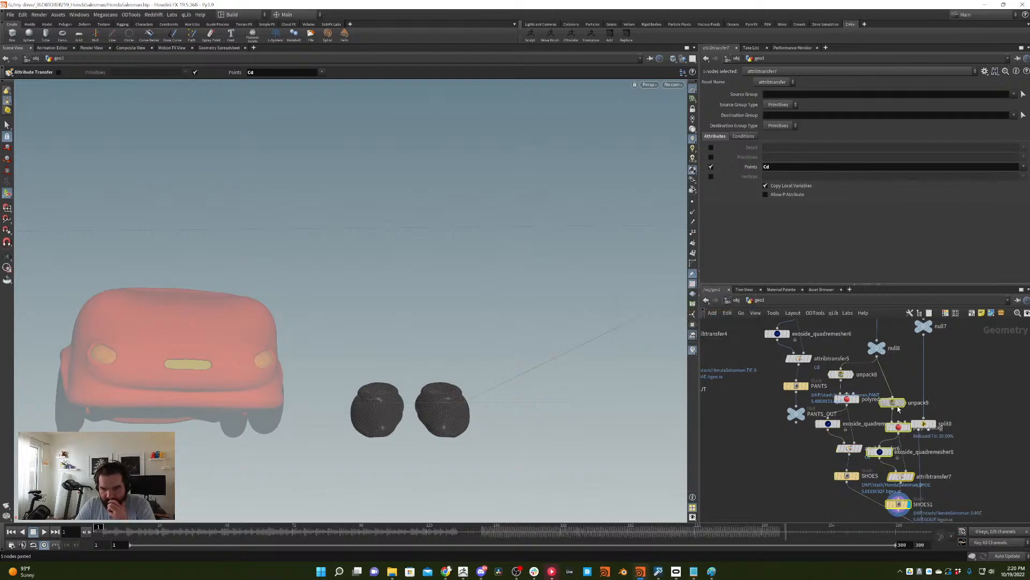
{"action": "left_click_drag", "start_coordinate": [899, 409], "coordinate": [1005, 445]}
{"action": "left_click", "coordinate": [966, 462]}
{"action": "middle_click_drag", "start_coordinate": [1011, 456], "coordinate": [923, 382]}
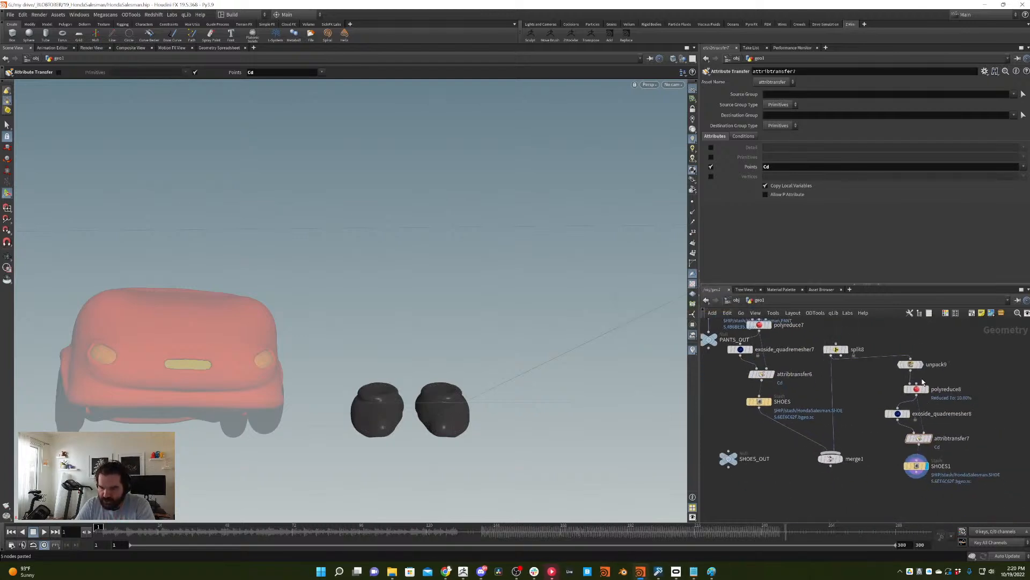
- Rename the soles' stash node SHOES_BASE and set that branch's Exoside QuadRemesher target quad count to 3000
{"action": "double_click", "coordinate": [940, 465]}
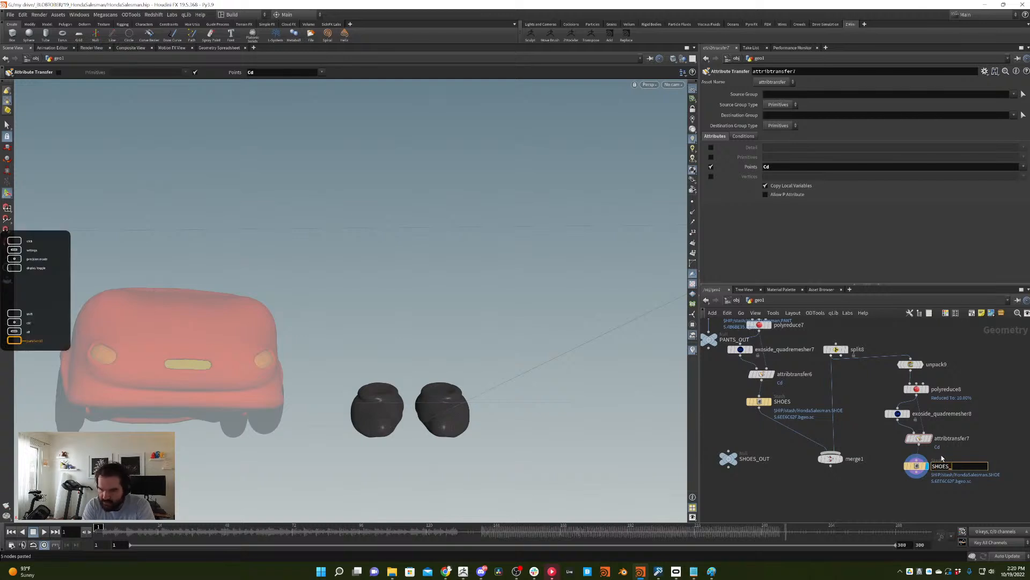
{"action": "type", "text": "_BASE"}
{"action": "key", "text": "Return"}
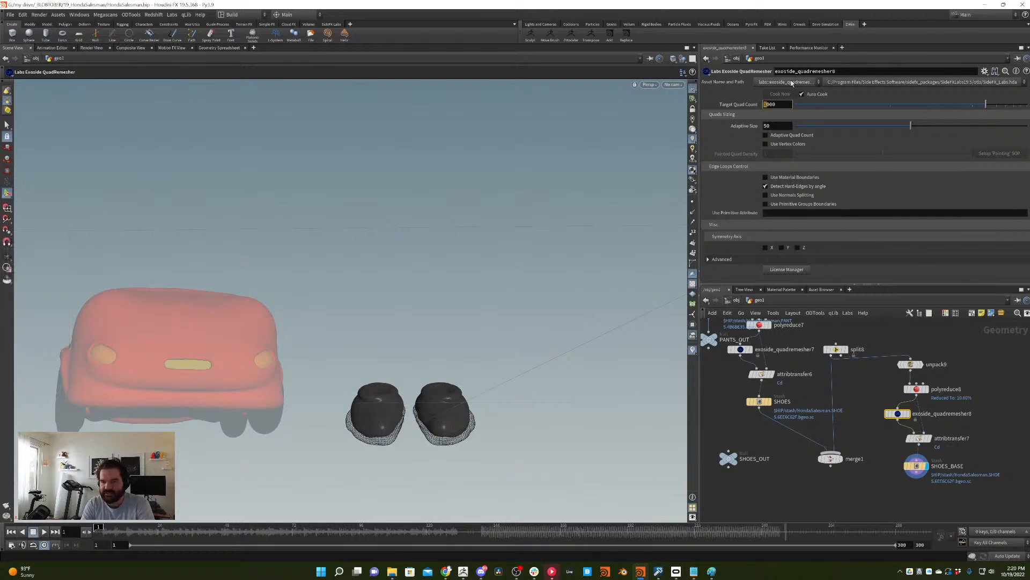
{"action": "type", "text": "3000"}
{"action": "key", "text": "Return"}
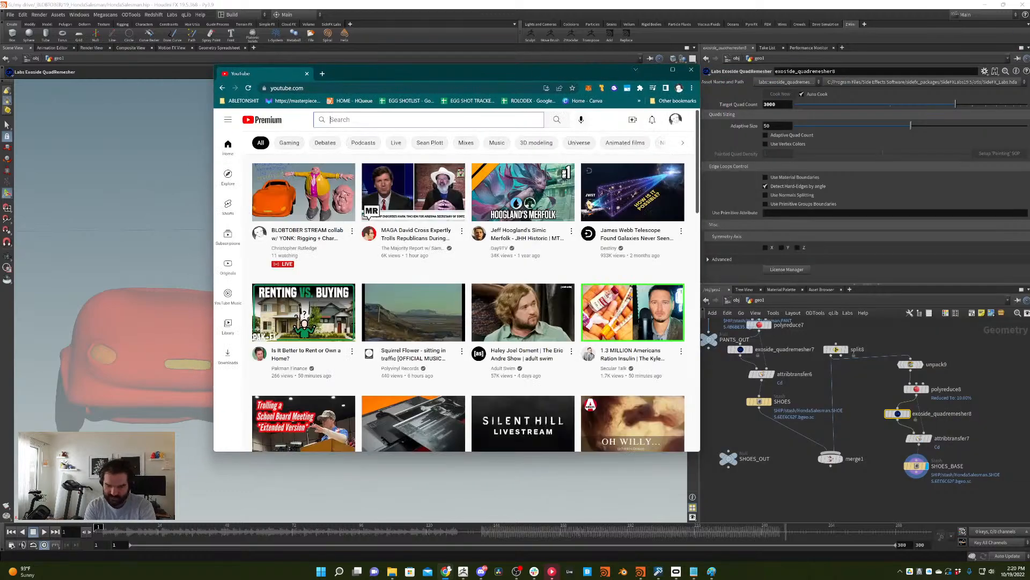
- Switch to YouTube in the browser, search for "breakfast with barf", and open the video My Breakfast With Barf
{"action": "type", "text": "breakfast with barf"}
{"action": "key", "text": "Return"}
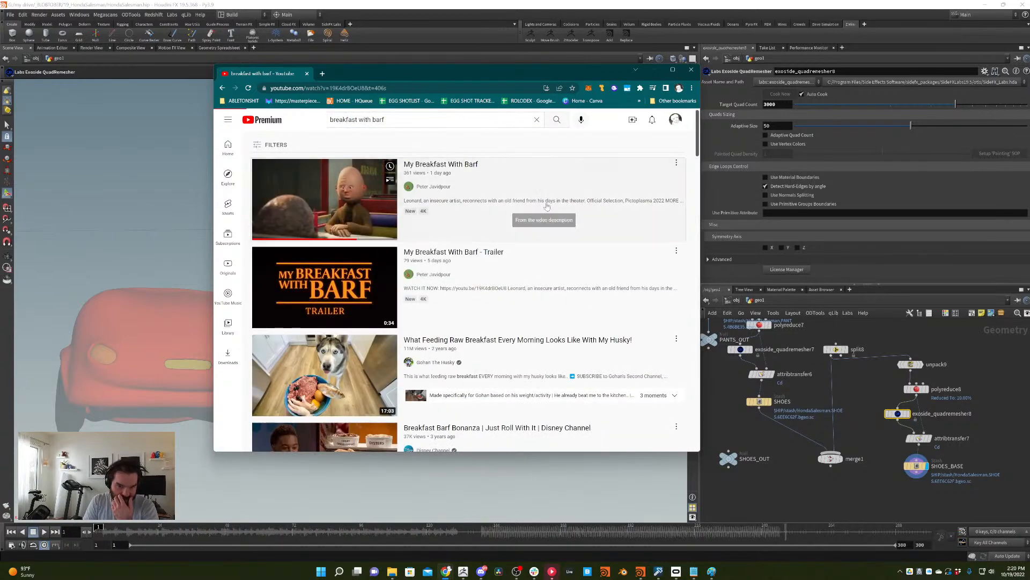
{"action": "left_click", "coordinate": [546, 207]}
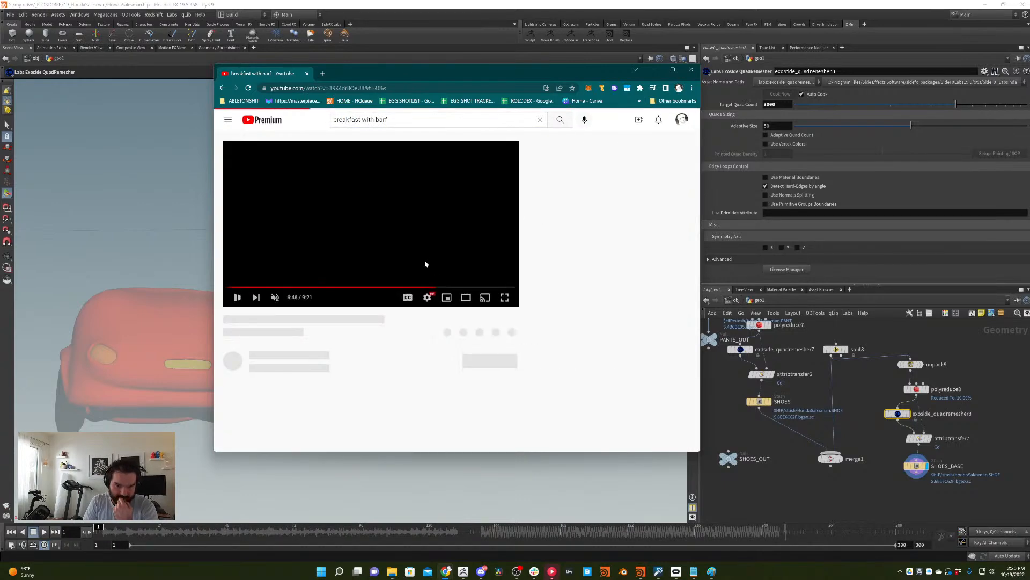
- Pause the My Breakfast With Barf video and expand its description to read the links and credits
{"action": "left_click", "coordinate": [236, 294]}
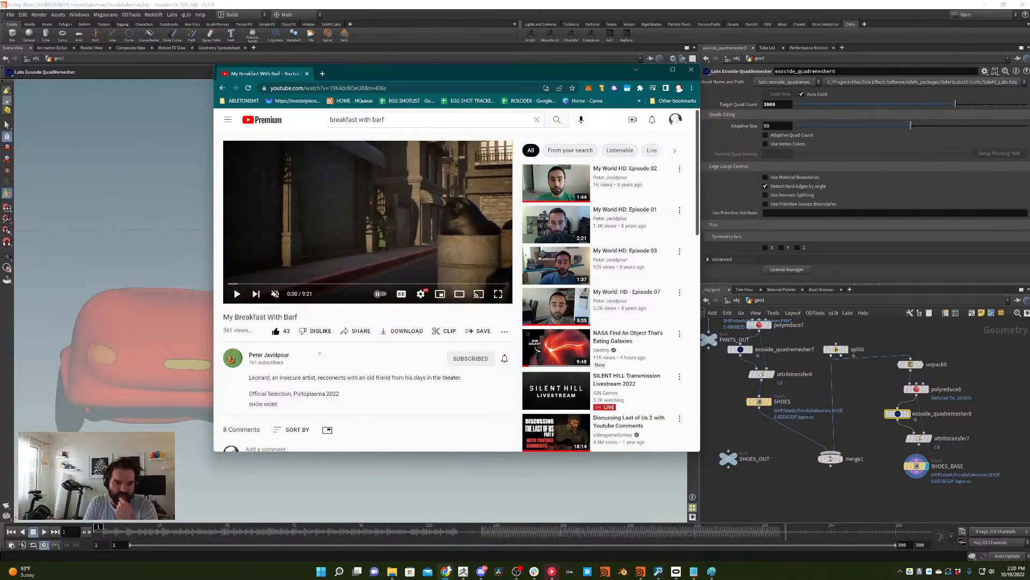
{"action": "left_click", "coordinate": [265, 404]}
{"action": "scroll", "coordinate": [328, 347], "scroll_direction": "down", "scroll_amount": 3}
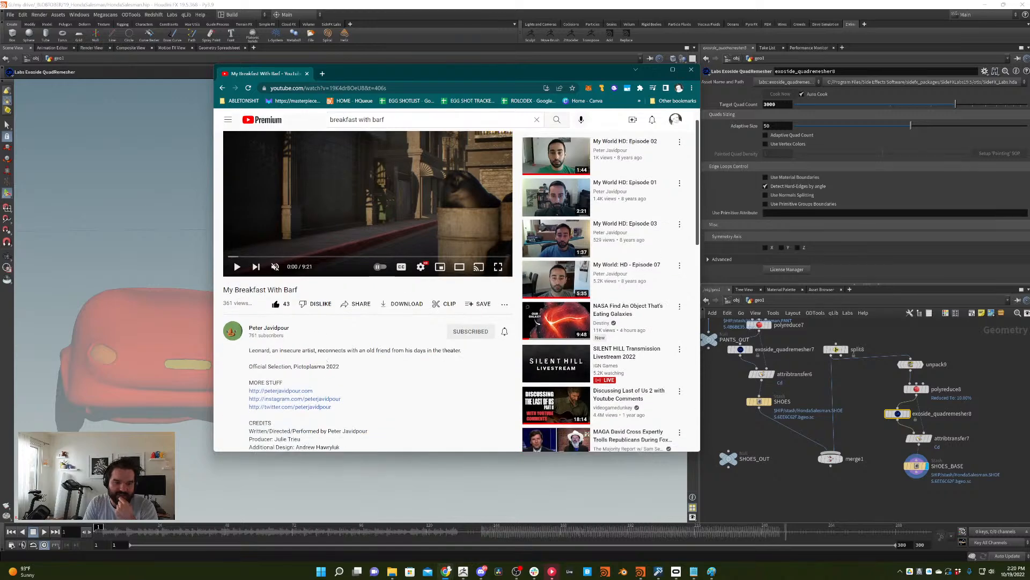
- Look through the credits and comments of the My Breakfast With Barf video and close the browser window
{"action": "scroll", "coordinate": [379, 315], "scroll_direction": "down", "scroll_amount": 3}
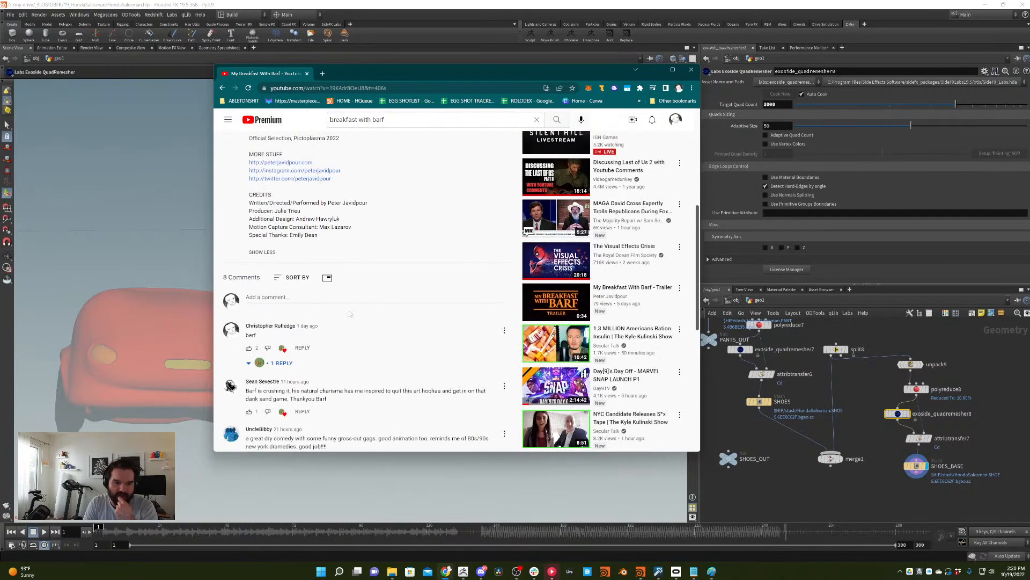
{"action": "scroll", "coordinate": [354, 379], "scroll_direction": "down", "scroll_amount": 3}
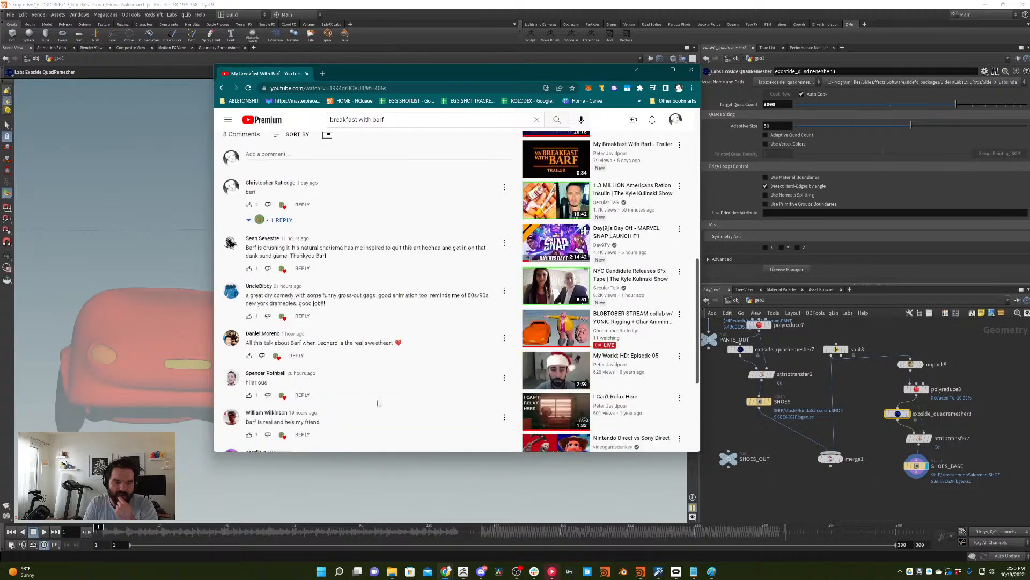
{"action": "scroll", "coordinate": [377, 260], "scroll_direction": "up", "scroll_amount": 8}
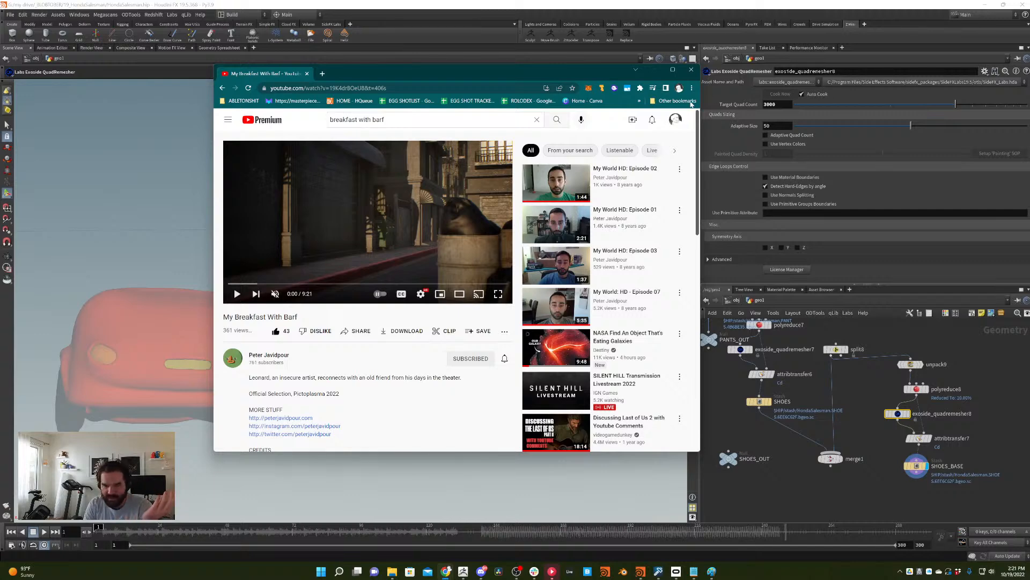
{"action": "left_click", "coordinate": [691, 70]}
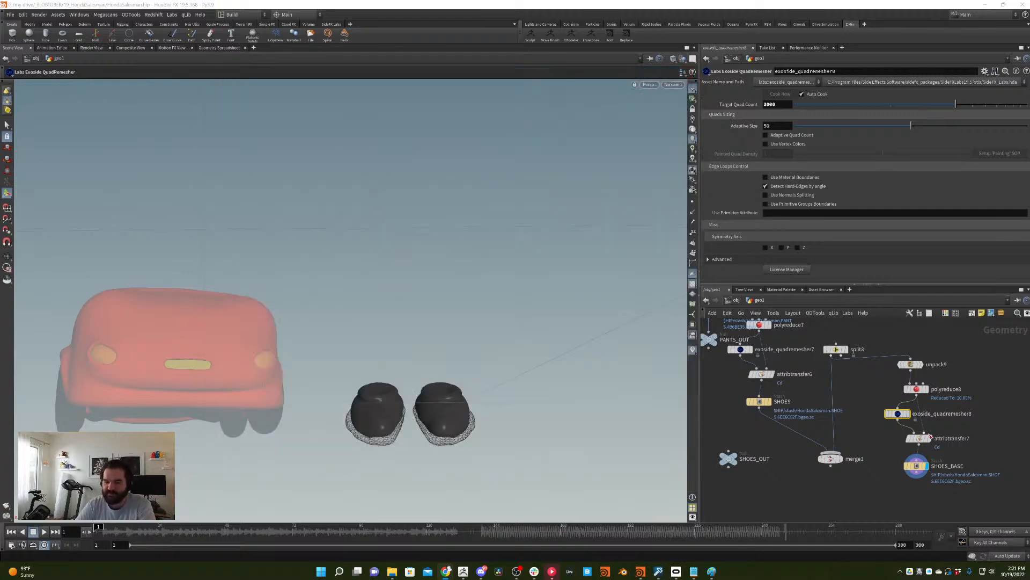
- Check the soles' attribute transfer result in the viewport and stash that input geometry in the SHOES_BASE node
{"action": "left_click", "coordinate": [916, 465]}
{"action": "middle_click_drag", "start_coordinate": [962, 459], "coordinate": [900, 446]}
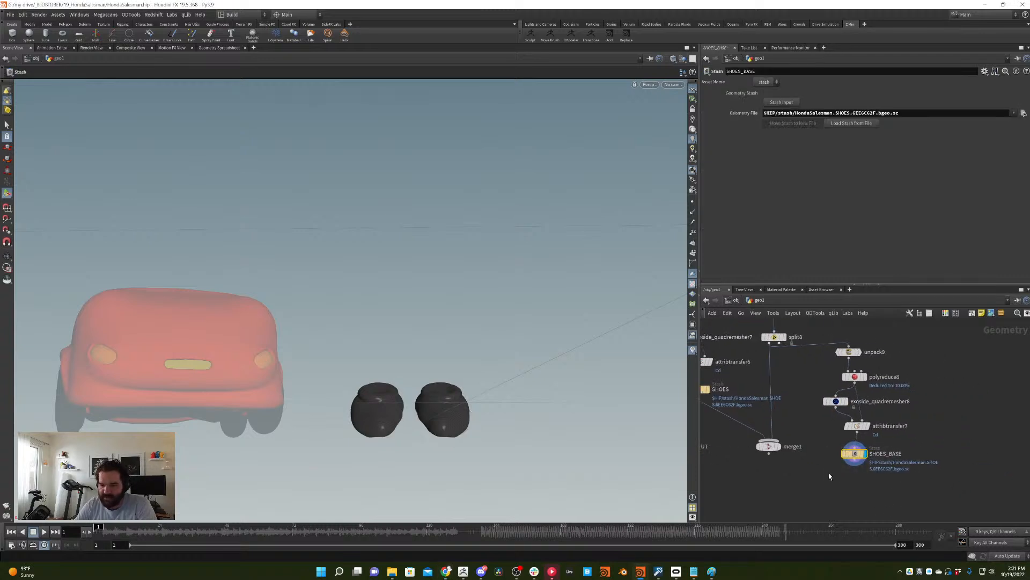
{"action": "left_click", "coordinate": [865, 425]}
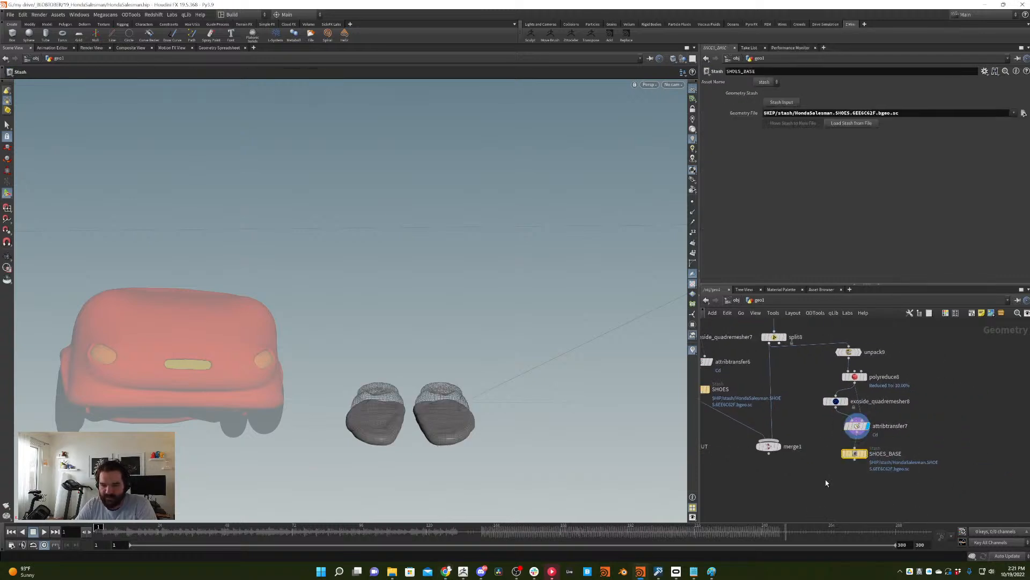
{"action": "left_click", "coordinate": [864, 454]}
{"action": "left_click", "coordinate": [781, 102]}
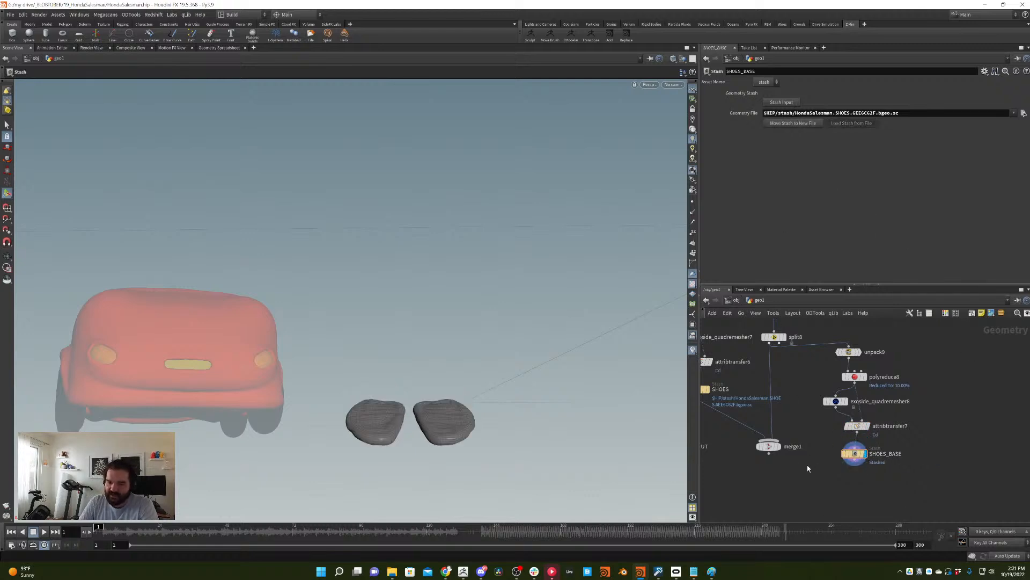
- Replace the split's direct input to the shoes merge with SHOES_BASE, and connect the SHOES_OUT null beneath the merge
{"action": "left_click_drag", "start_coordinate": [769, 446], "coordinate": [765, 478]}
{"action": "middle_click_drag", "start_coordinate": [788, 441], "coordinate": [845, 444]}
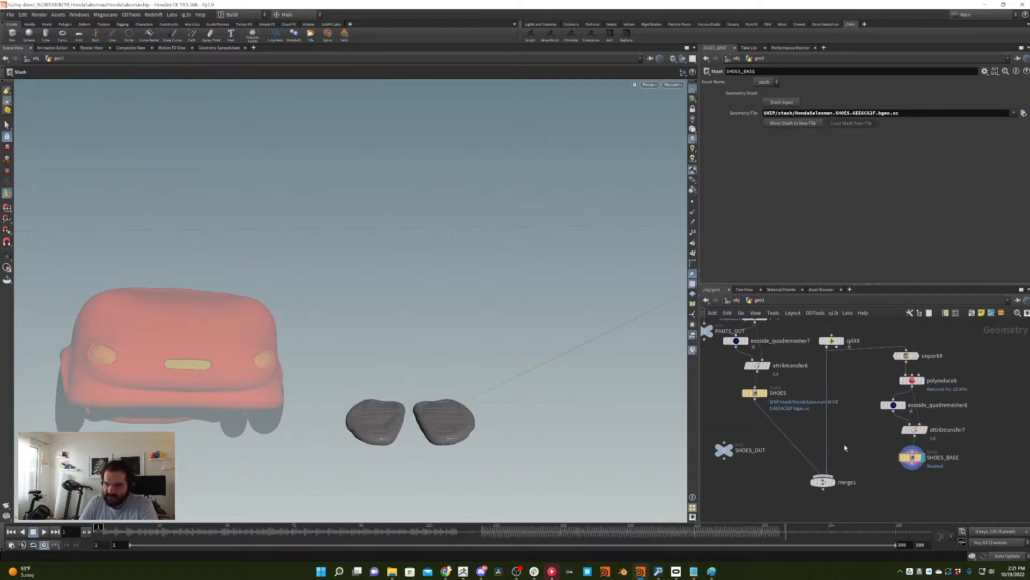
{"action": "left_click_drag", "start_coordinate": [823, 457], "coordinate": [912, 470]}
{"action": "left_click_drag", "start_coordinate": [728, 452], "coordinate": [828, 509]}
{"action": "left_click", "coordinate": [823, 490]}
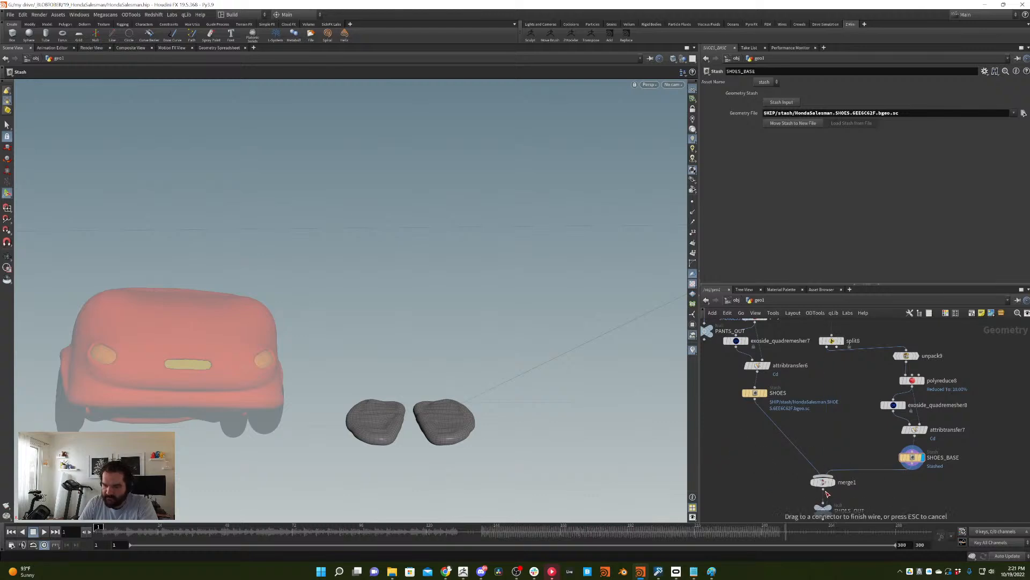
{"action": "left_click", "coordinate": [822, 504]}
- Move the soles' branch from Unpack through SHOES_BASE closer to the SHOES branch, directly above the merge
{"action": "left_click_drag", "start_coordinate": [963, 487], "coordinate": [876, 341]}
{"action": "left_click", "coordinate": [840, 371]}
{"action": "middle_click_drag", "start_coordinate": [937, 361], "coordinate": [914, 366]}
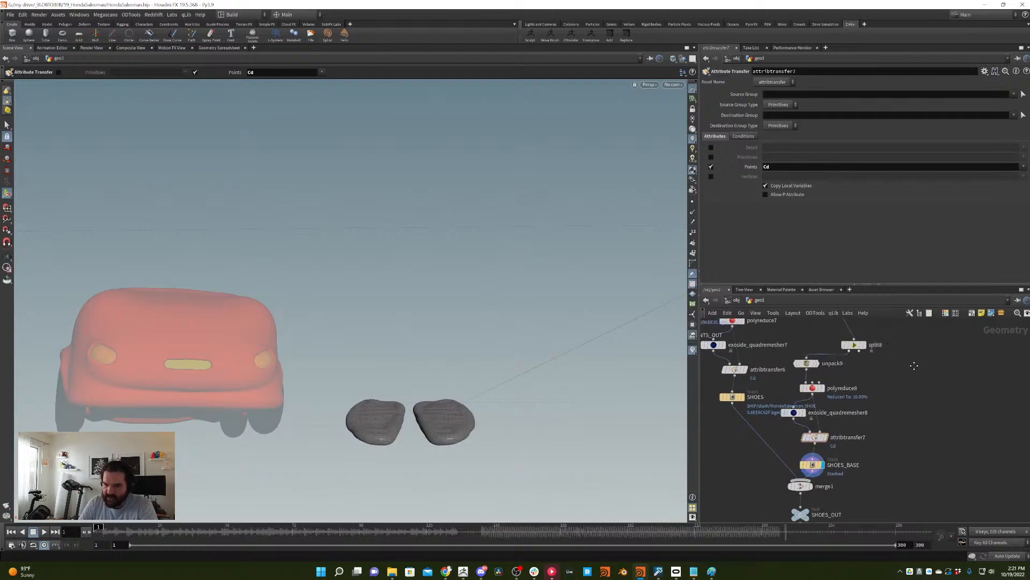
- Add a null to the second output of the soles' split and display it to inspect the remaining pieces
{"action": "left_click", "coordinate": [854, 350]}
{"action": "left_click", "coordinate": [943, 414]}
{"action": "type", "text": "null"}
{"action": "key", "text": "Return"}
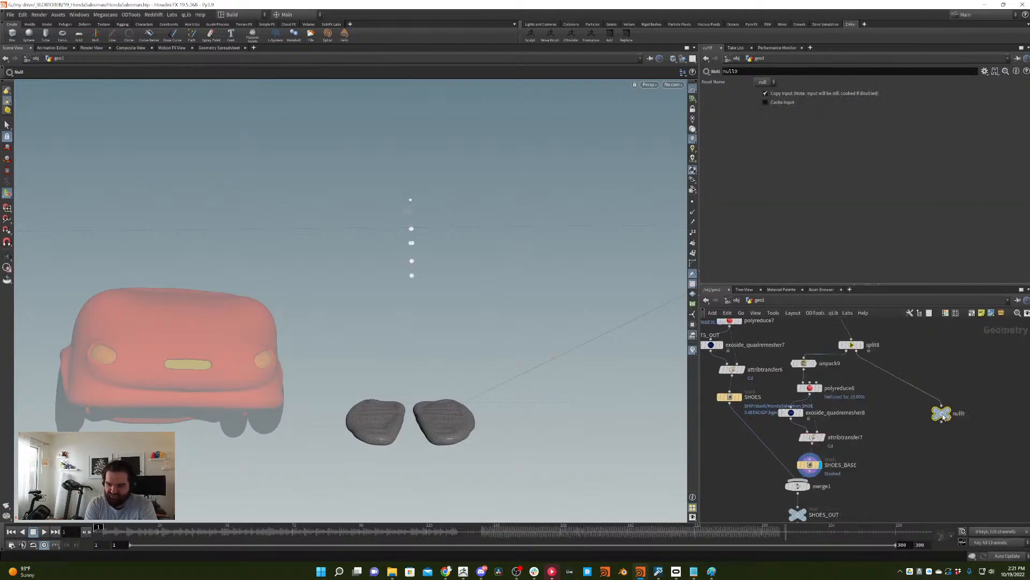
{"action": "left_click", "coordinate": [946, 409]}
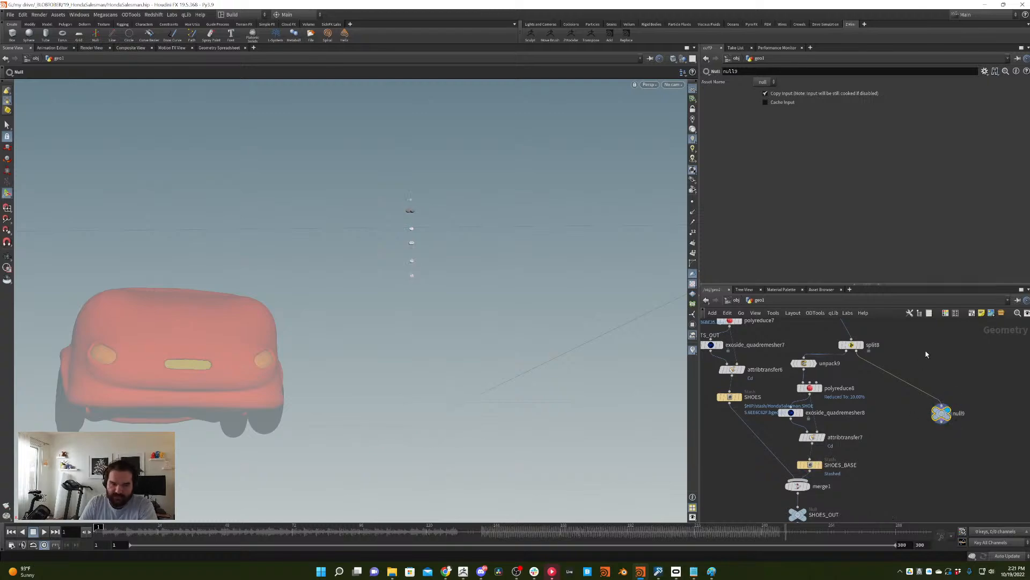
{"action": "left_click_drag", "start_coordinate": [418, 247], "coordinate": [537, 289], "text": "alt"}
- Trace the network back up to the FBX character import nodes at its start
{"action": "middle_click_drag", "start_coordinate": [922, 311], "coordinate": [975, 389]}
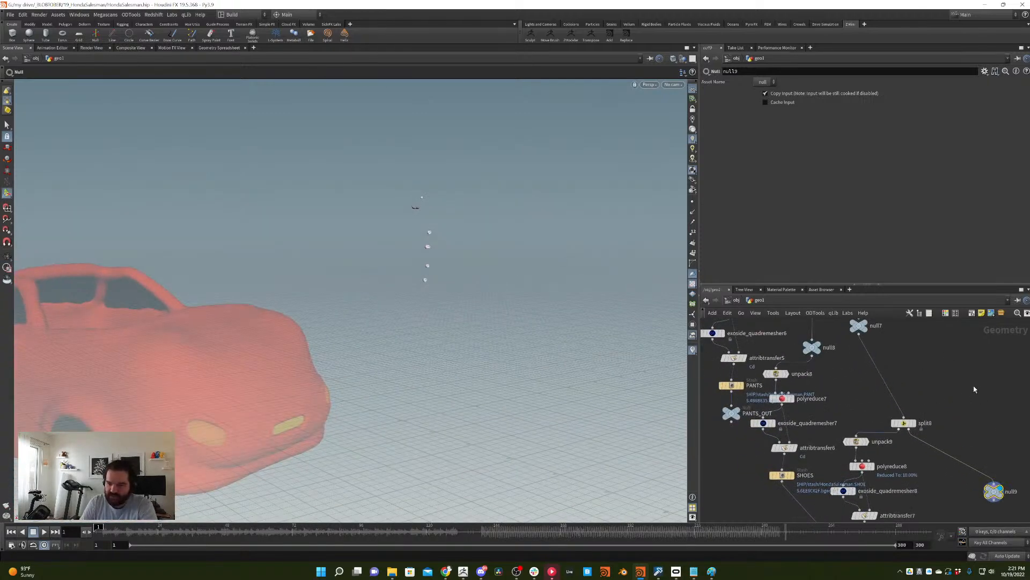
{"action": "scroll", "coordinate": [975, 389], "scroll_direction": "down", "scroll_amount": 5}
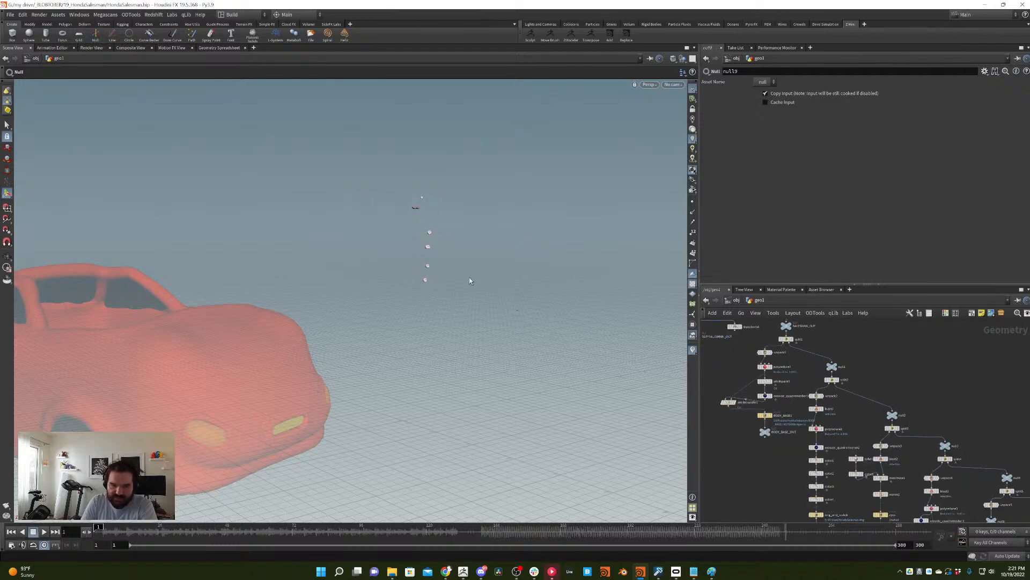
{"action": "middle_click_drag", "start_coordinate": [858, 346], "coordinate": [960, 454]}
{"action": "scroll", "coordinate": [852, 398], "scroll_direction": "up", "scroll_amount": 2}
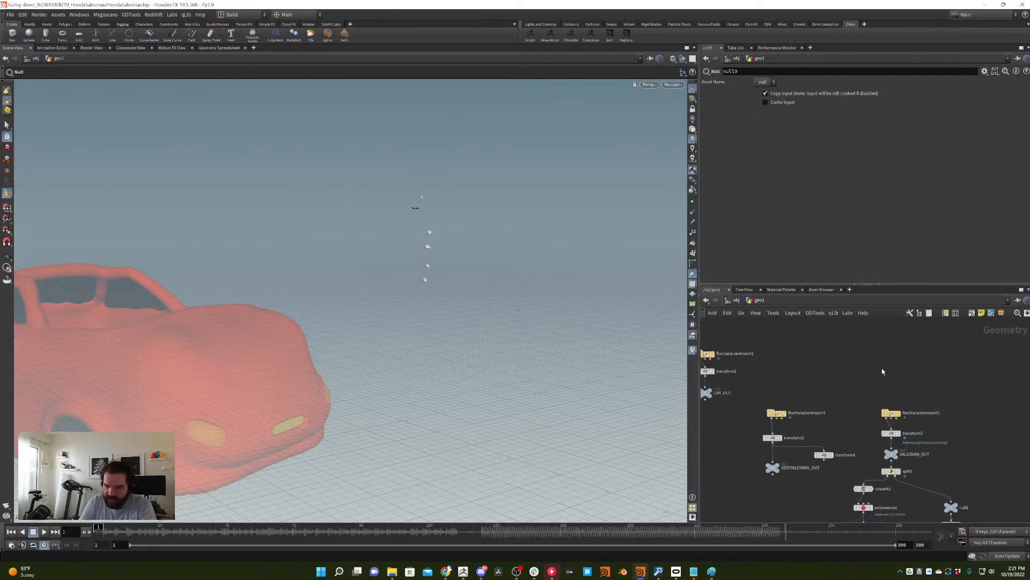
- Display the transform3 output and inspect the complete salesman character
{"action": "middle_click_drag", "start_coordinate": [896, 430], "coordinate": [821, 368]}
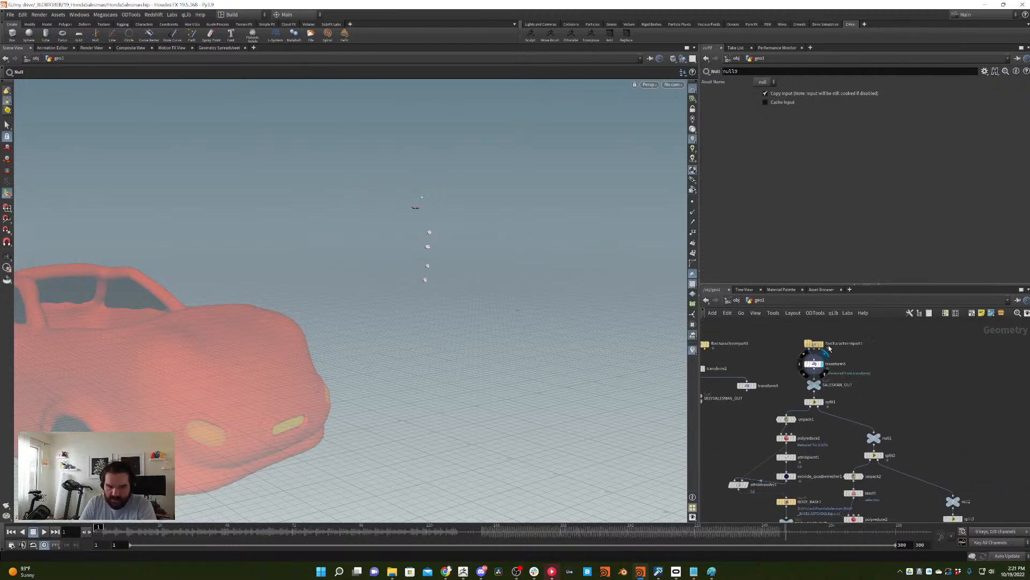
{"action": "left_click", "coordinate": [821, 367]}
{"action": "scroll", "coordinate": [378, 173], "scroll_direction": "up", "scroll_amount": 6}
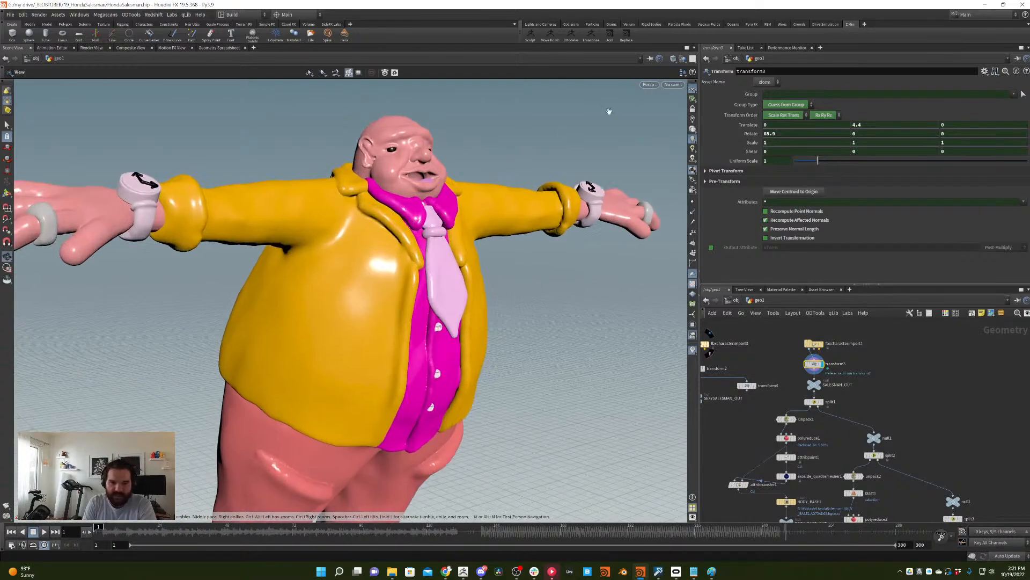
{"action": "scroll", "coordinate": [844, 384], "scroll_direction": "down", "scroll_amount": 3}
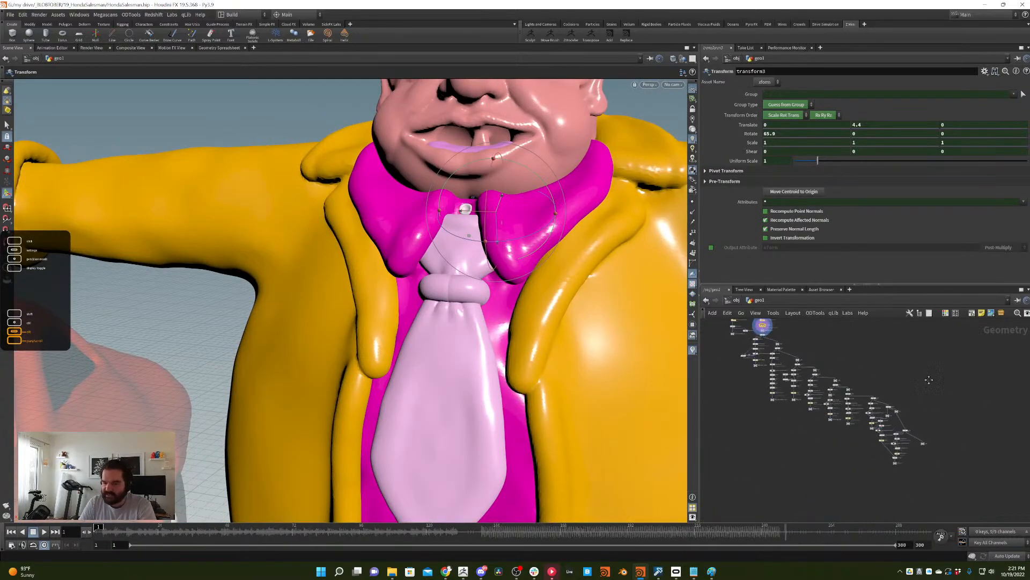
- Display null9 and delete the grey two-lobed piece below the uppermost button with a Blast
{"action": "scroll", "coordinate": [859, 408], "scroll_direction": "up", "scroll_amount": 6}
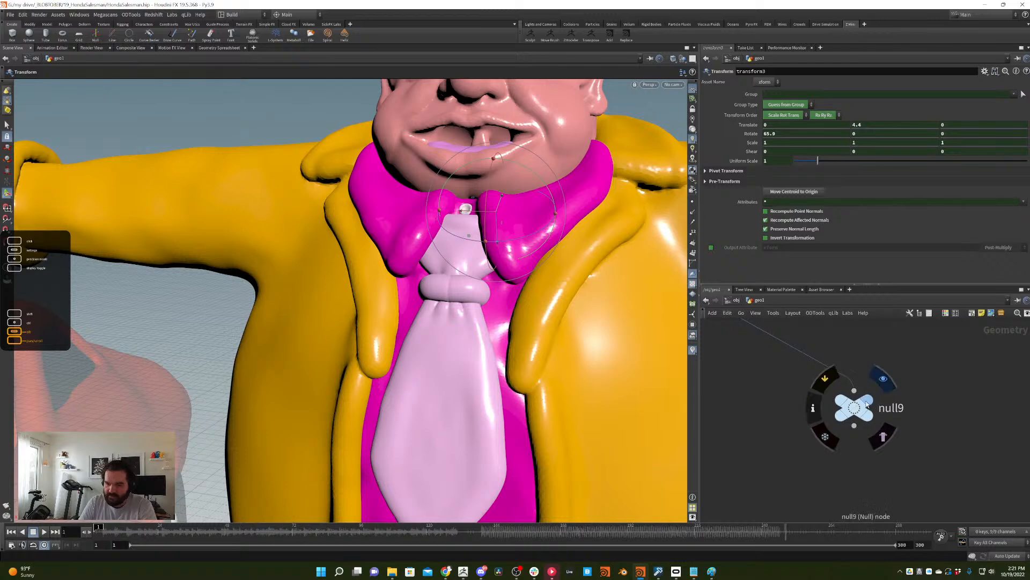
{"action": "left_click", "coordinate": [859, 409]}
{"action": "left_click_drag", "start_coordinate": [540, 260], "coordinate": [526, 261], "text": "alt"}
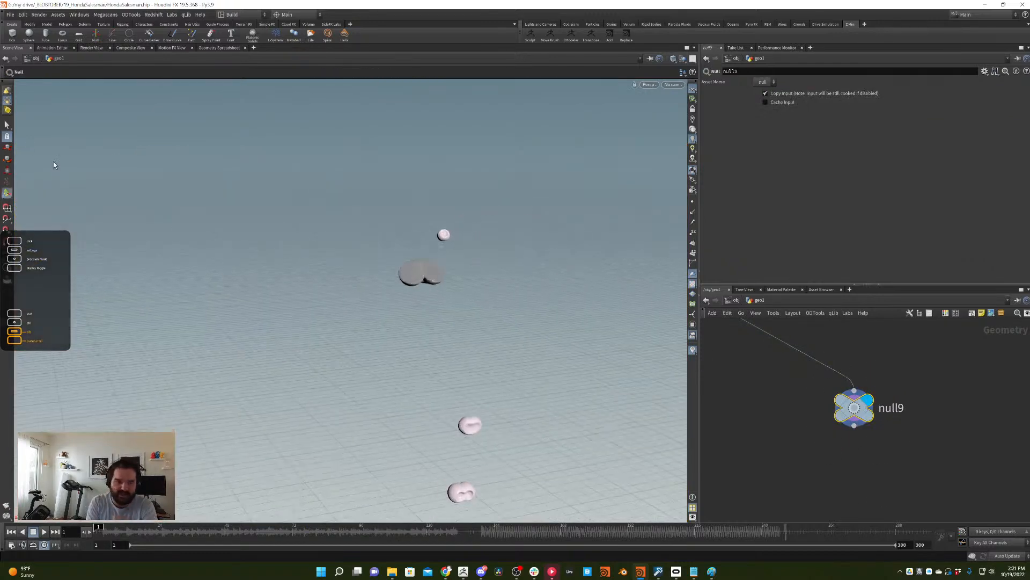
{"action": "key", "text": "s"}
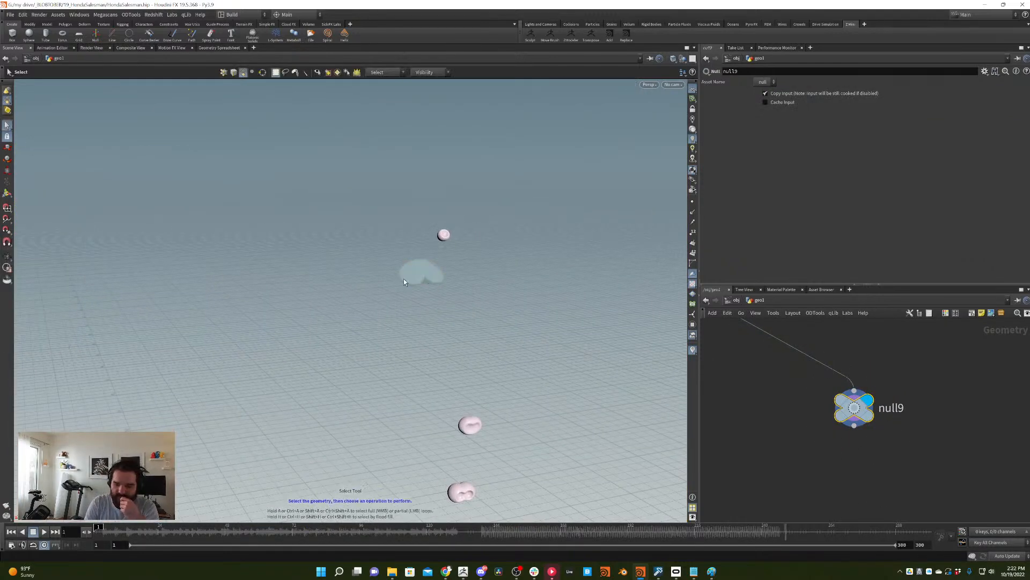
{"action": "key", "text": "Delete"}
- Duplicate the shoes' five-node chain from the unpack to SHOES_BASE and connect the copy beneath blast4
{"action": "scroll", "coordinate": [942, 366], "scroll_direction": "down", "scroll_amount": 6}
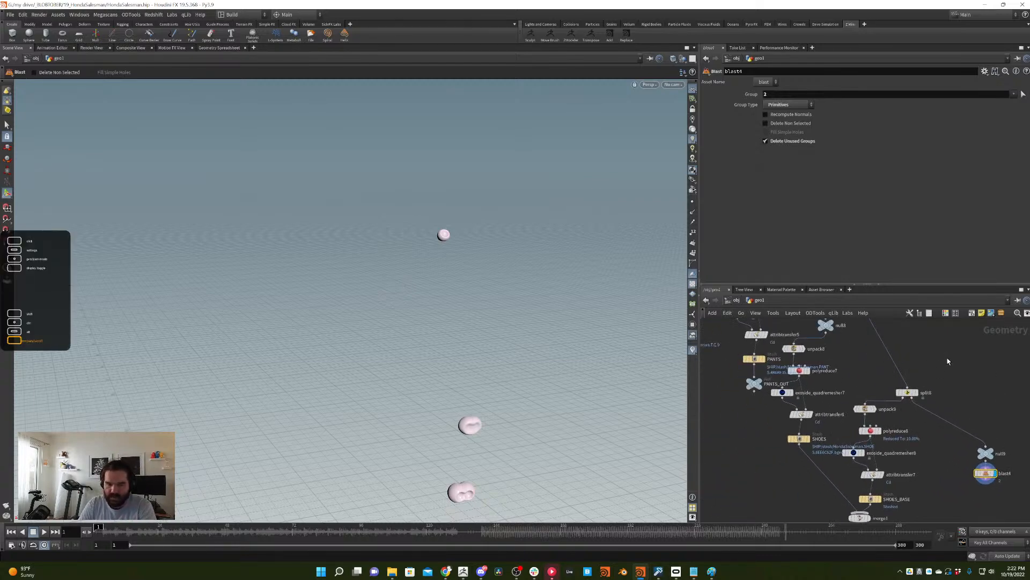
{"action": "scroll", "coordinate": [944, 397], "scroll_direction": "down", "scroll_amount": 2}
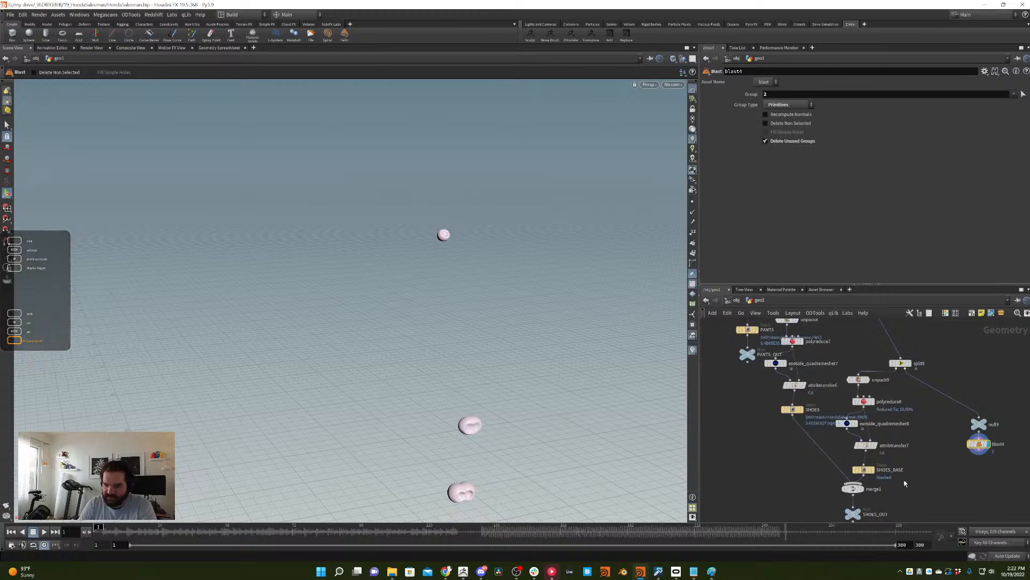
{"action": "left_click_drag", "start_coordinate": [904, 479], "coordinate": [844, 375]}
{"action": "key", "text": "ctrl+c"}
{"action": "scroll", "coordinate": [942, 474], "scroll_direction": "down", "scroll_amount": 3}
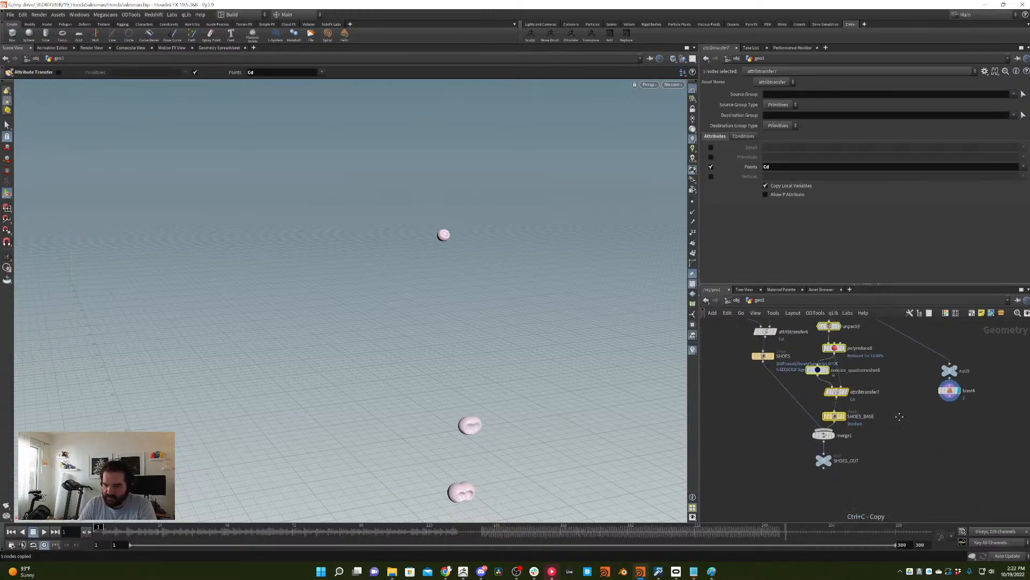
{"action": "key", "text": "ctrl+v"}
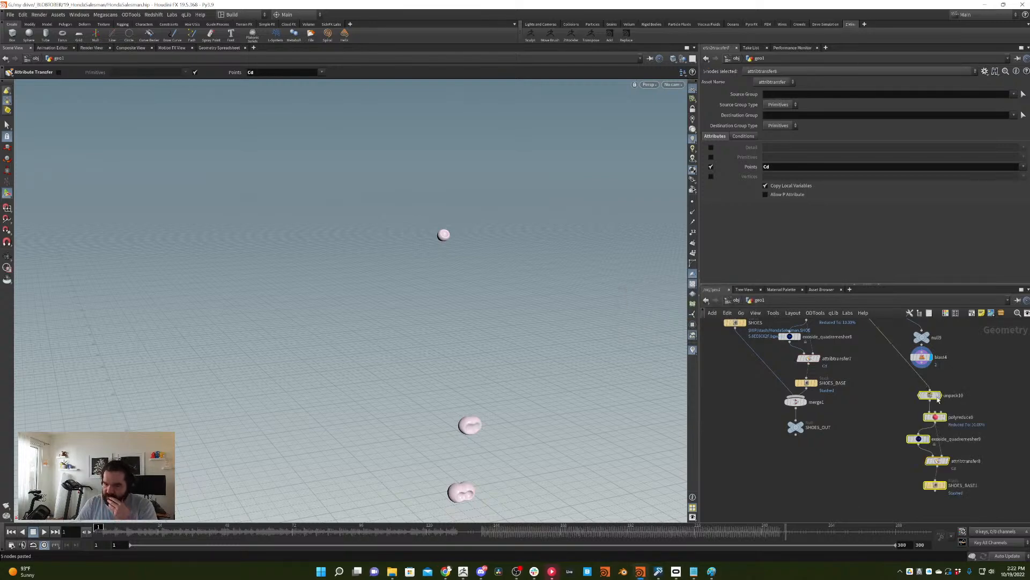
{"action": "left_click", "coordinate": [921, 396]}
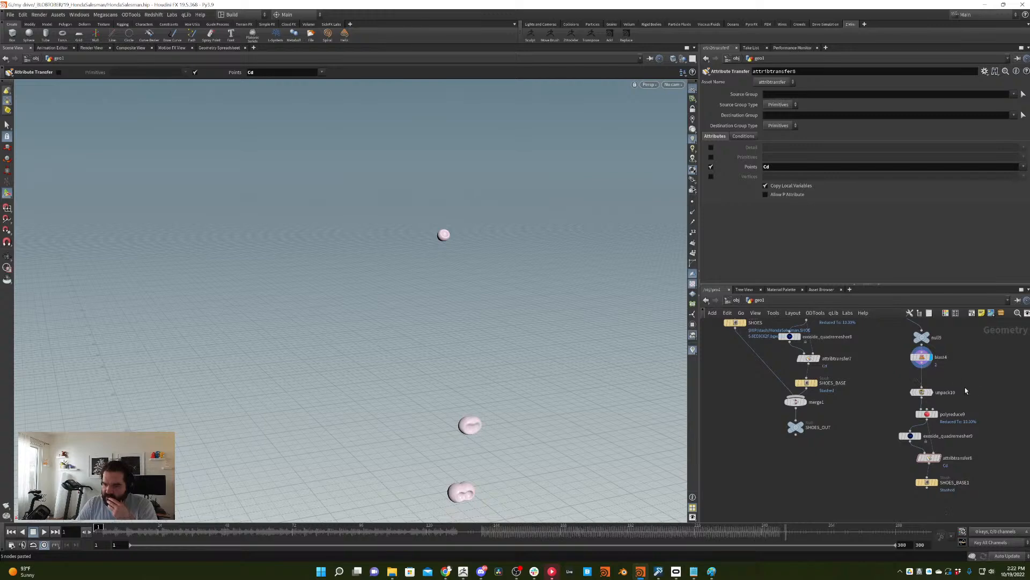
- Display the copied attribute transfer and quad remesher outputs in turn and examine the remeshed buttons up close
{"action": "middle_click_drag", "start_coordinate": [942, 461], "coordinate": [917, 419]}
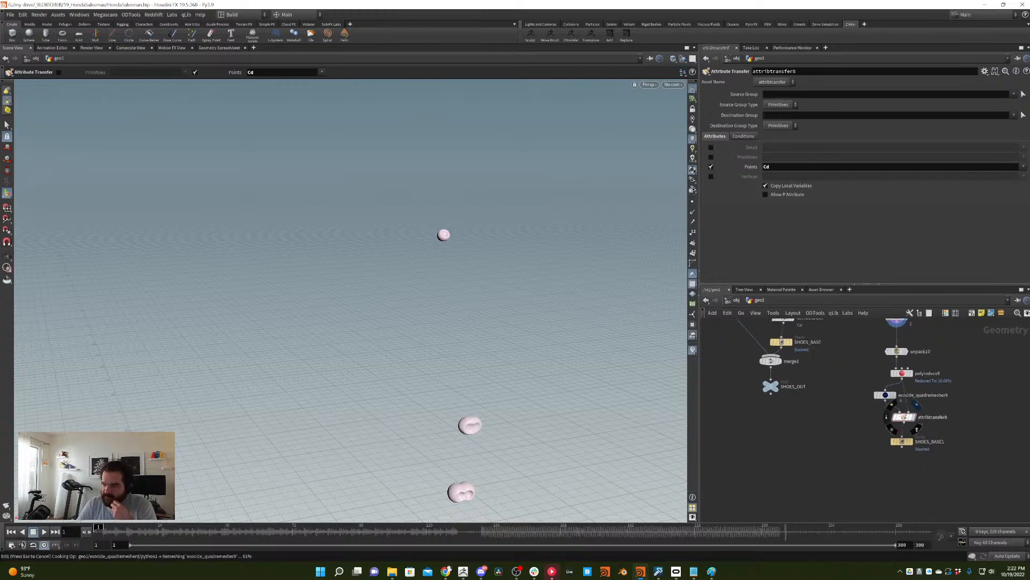
{"action": "left_click", "coordinate": [914, 417]}
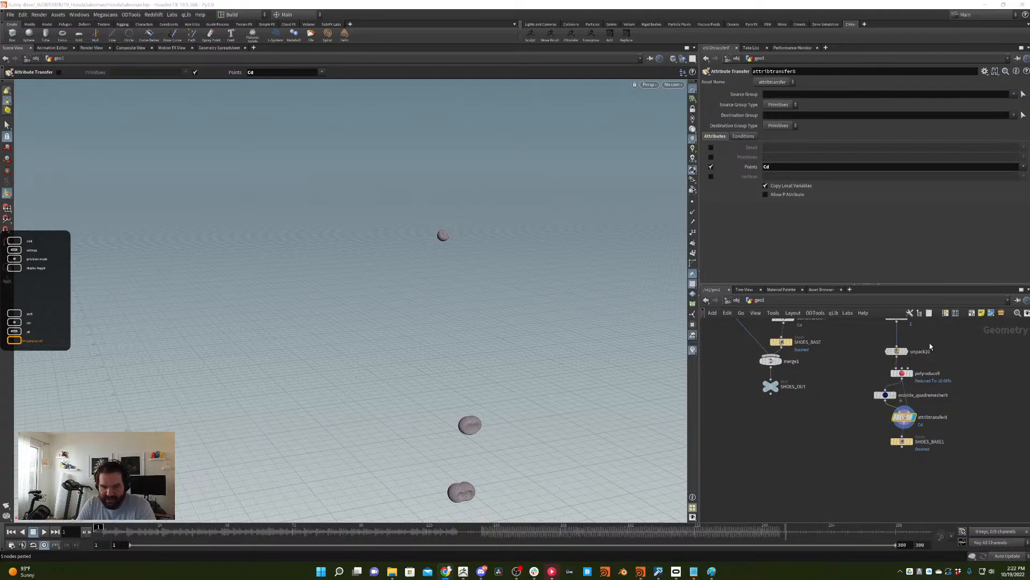
{"action": "middle_click_drag", "start_coordinate": [870, 383], "coordinate": [838, 404]}
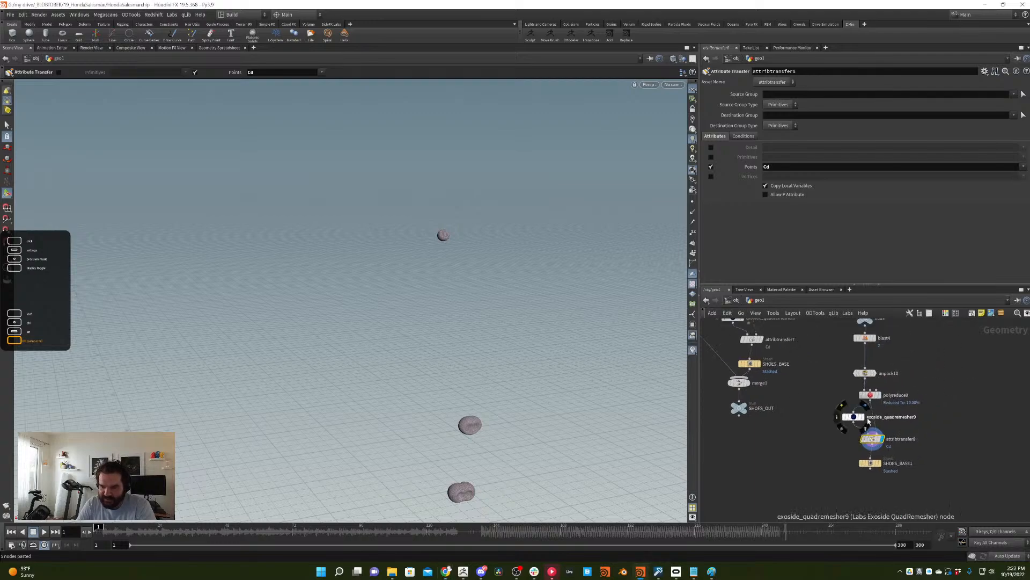
{"action": "left_click", "coordinate": [853, 417]}
{"action": "key", "text": "Escape"}
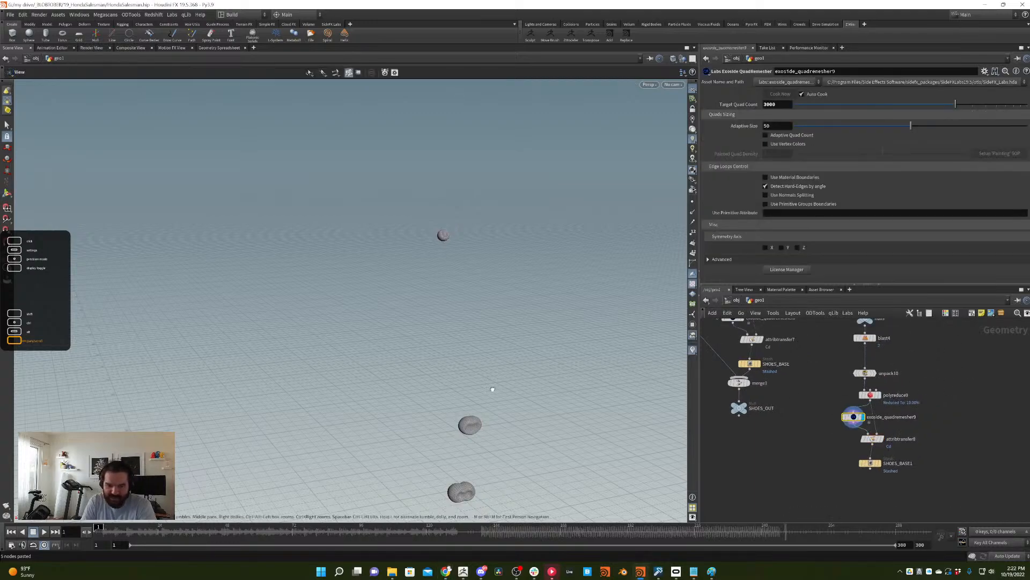
{"action": "left_click_drag", "start_coordinate": [487, 391], "coordinate": [385, 416]}
{"action": "middle_click_drag", "start_coordinate": [470, 402], "coordinate": [440, 352]}
{"action": "mouse_move", "coordinate": [432, 356]}
{"action": "left_mouse_down"}
{"action": "mouse_move", "coordinate": [548, 359]}
{"action": "mouse_move", "coordinate": [559, 341]}
{"action": "mouse_move", "coordinate": [430, 349]}
{"action": "left_mouse_up"}
{"action": "right_click_drag", "start_coordinate": [430, 349], "coordinate": [556, 285]}
{"action": "middle_click_drag", "start_coordinate": [445, 355], "coordinate": [431, 370]}
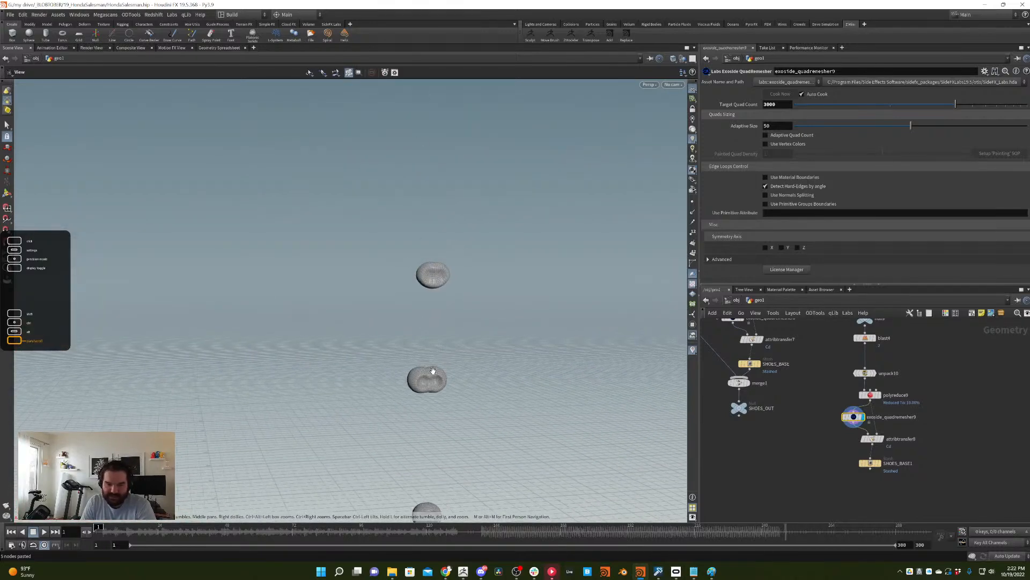
{"action": "left_click_drag", "start_coordinate": [431, 370], "coordinate": [497, 390]}
{"action": "mouse_move", "coordinate": [939, 399]}
{"action": "middle_mouse_down"}
{"action": "mouse_move", "coordinate": [909, 343]}
{"action": "mouse_move", "coordinate": [932, 399]}
{"action": "middle_mouse_up"}
{"action": "left_click", "coordinate": [853, 382]}
- Rename the copied SHOES_BASE1 stash node as BUTTONS
{"action": "double_click", "coordinate": [881, 448]}
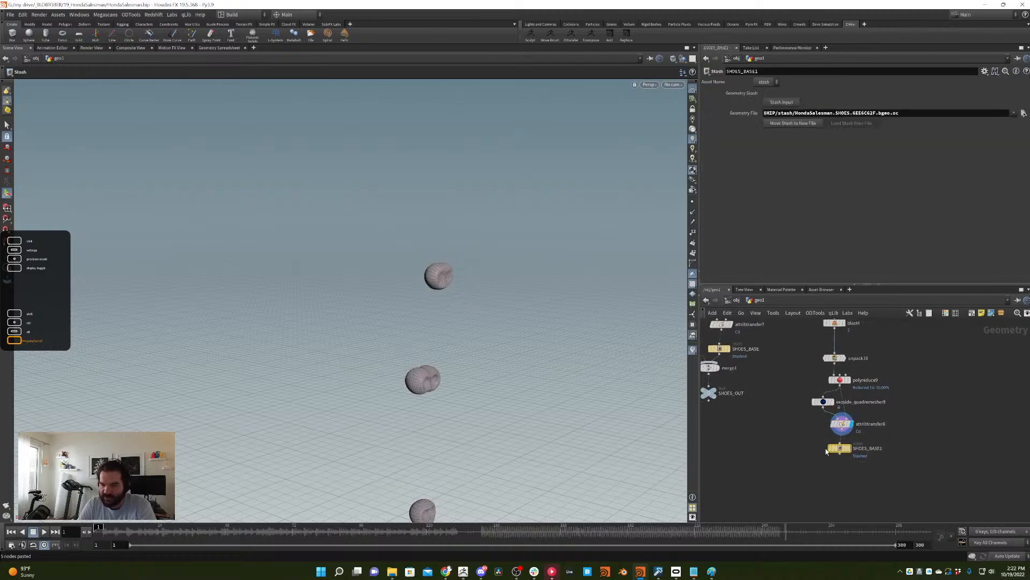
{"action": "double_click", "coordinate": [881, 449]}
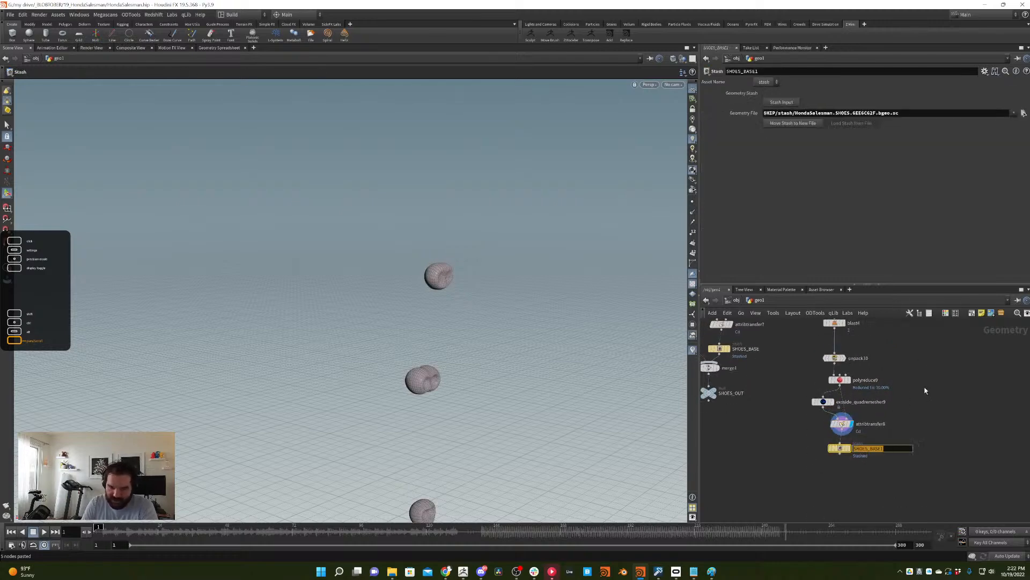
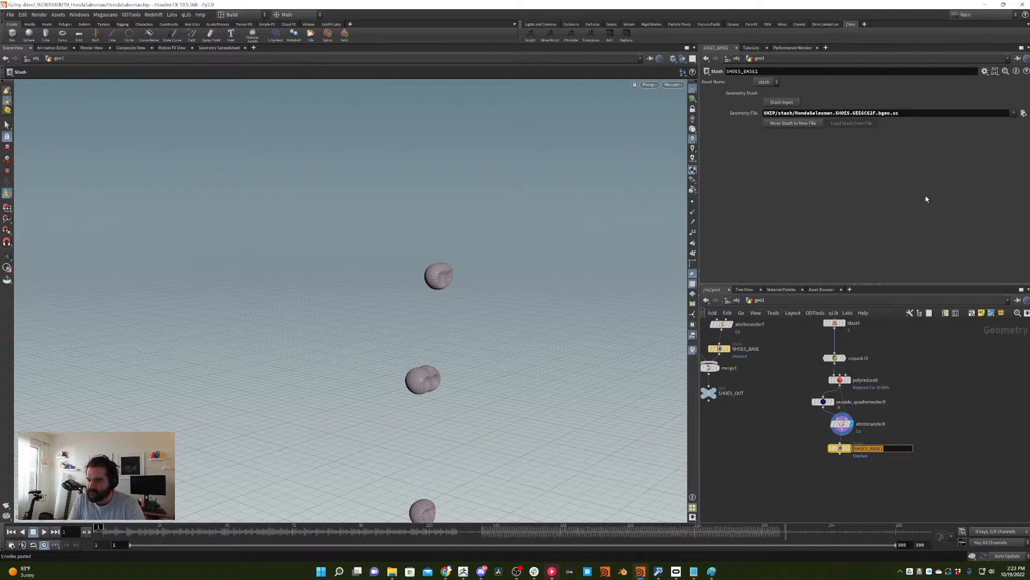
{"action": "type", "text": "B"}
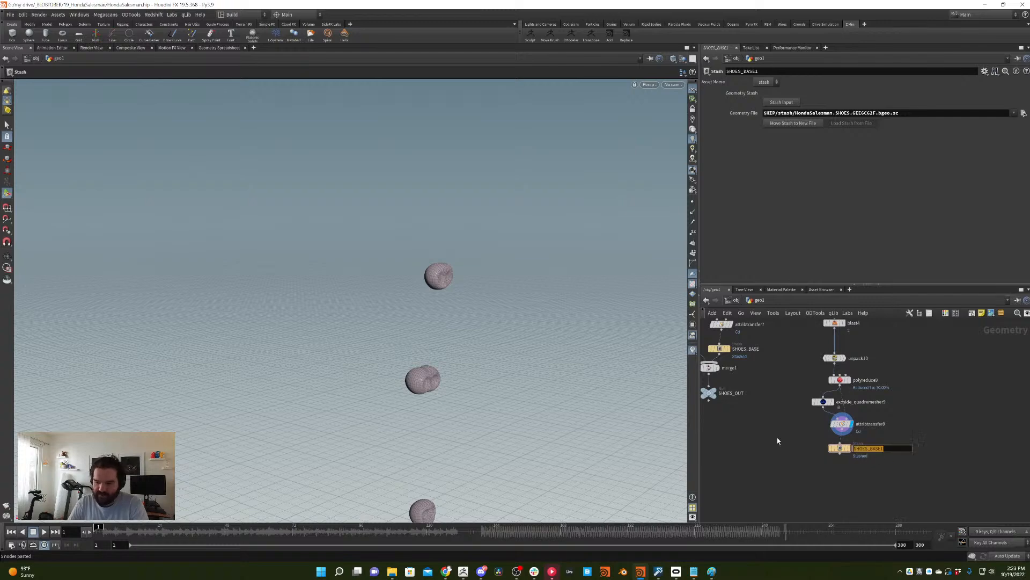
{"action": "type", "text": "UTTONS"}
{"action": "key", "text": "Return"}
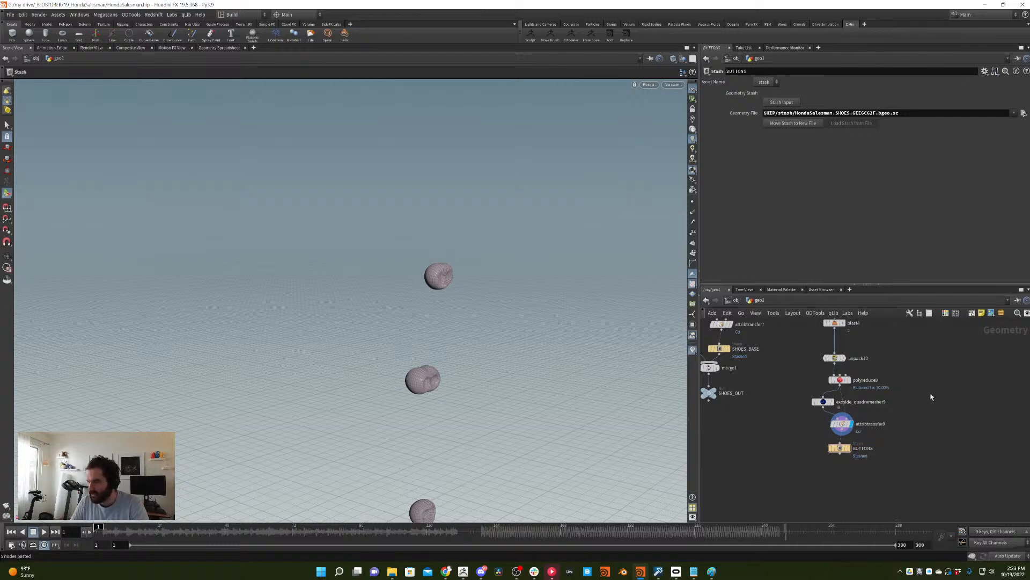
- Align and display the BUTTONS node, stash its input geometry and move the stash to a new file
{"action": "left_click_drag", "start_coordinate": [893, 435], "coordinate": [846, 444]}
{"action": "left_click", "coordinate": [850, 448]}
{"action": "left_click", "coordinate": [782, 102]}
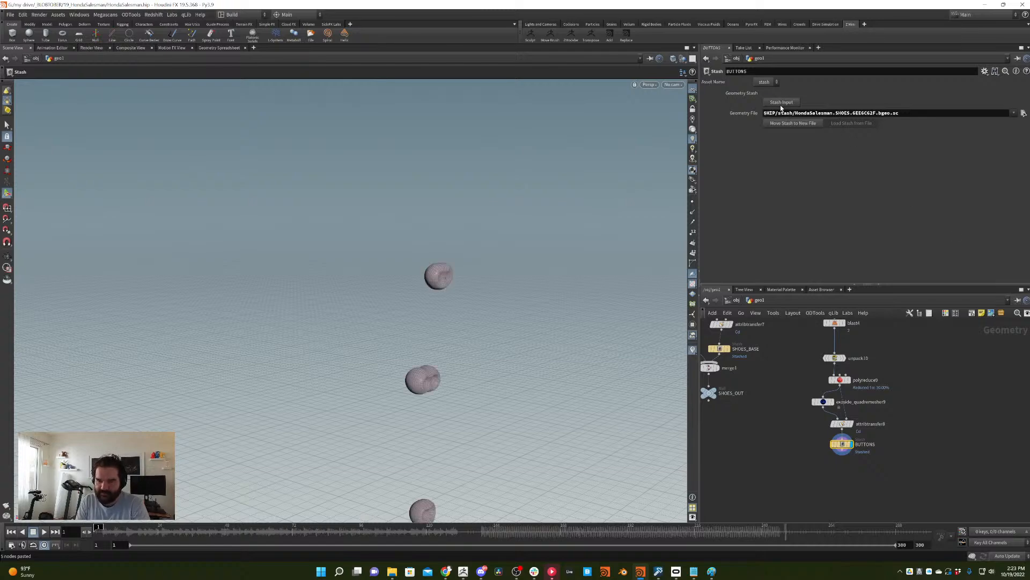
{"action": "left_click", "coordinate": [790, 124]}
- Add a Null fed by the BUTTONS stash and name it BUTTONS_OUT
{"action": "scroll", "coordinate": [904, 453], "scroll_direction": "down", "scroll_amount": 5}
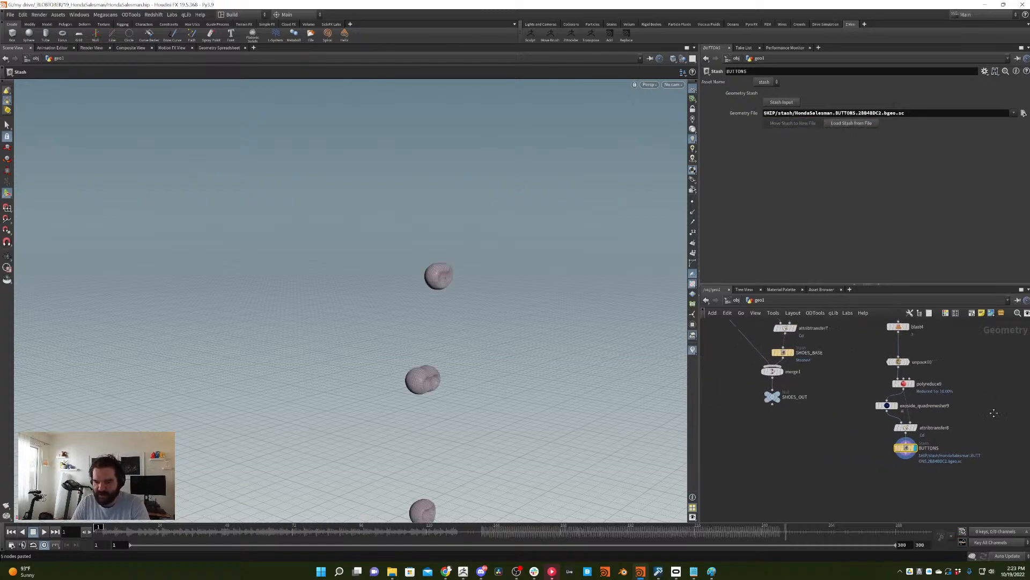
{"action": "key", "text": "Tab"}
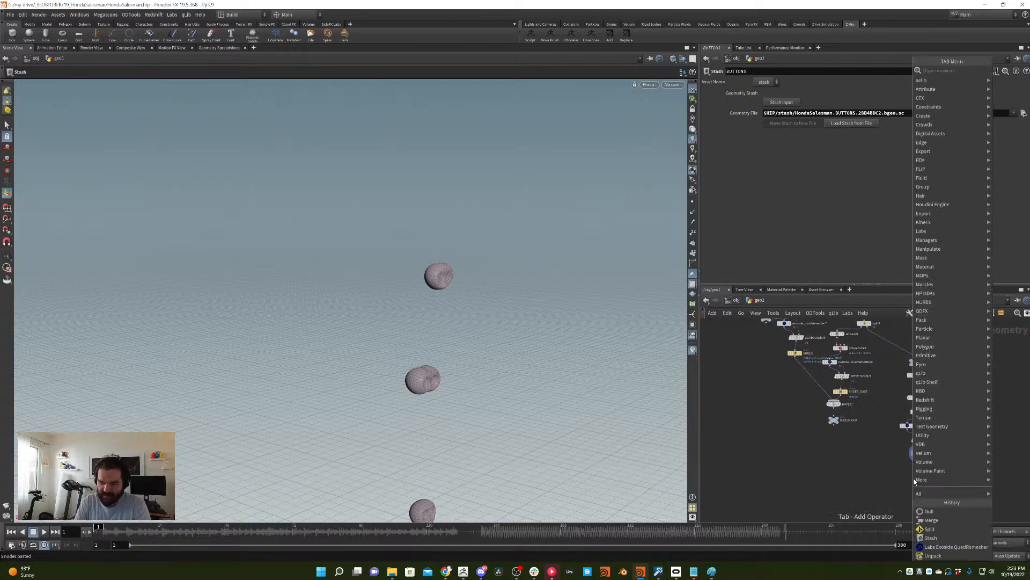
{"action": "type", "text": "null"}
{"action": "key", "text": "Return"}
{"action": "left_click", "coordinate": [913, 478]}
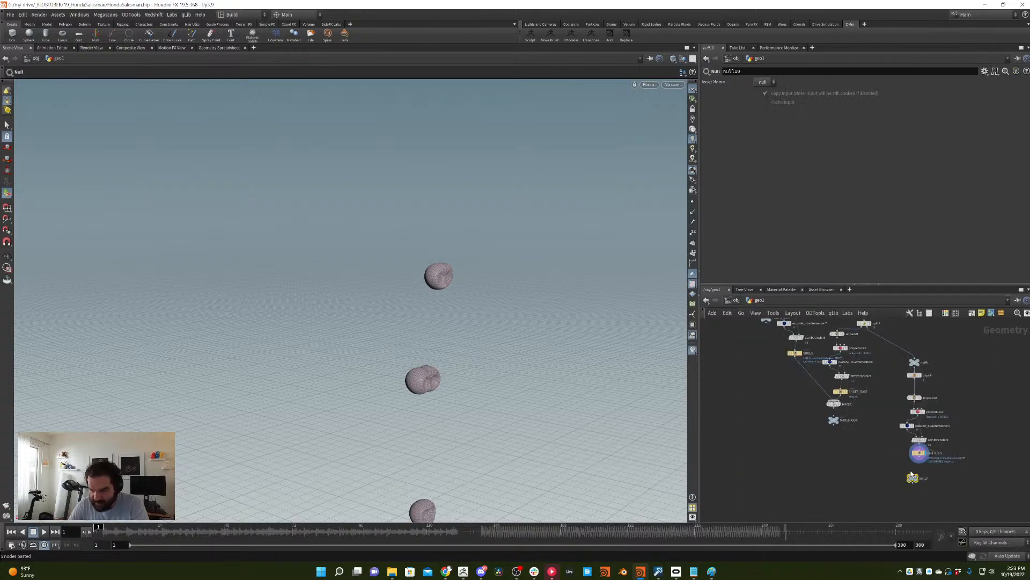
{"action": "left_click", "coordinate": [919, 452]}
{"action": "double_click", "coordinate": [924, 478]}
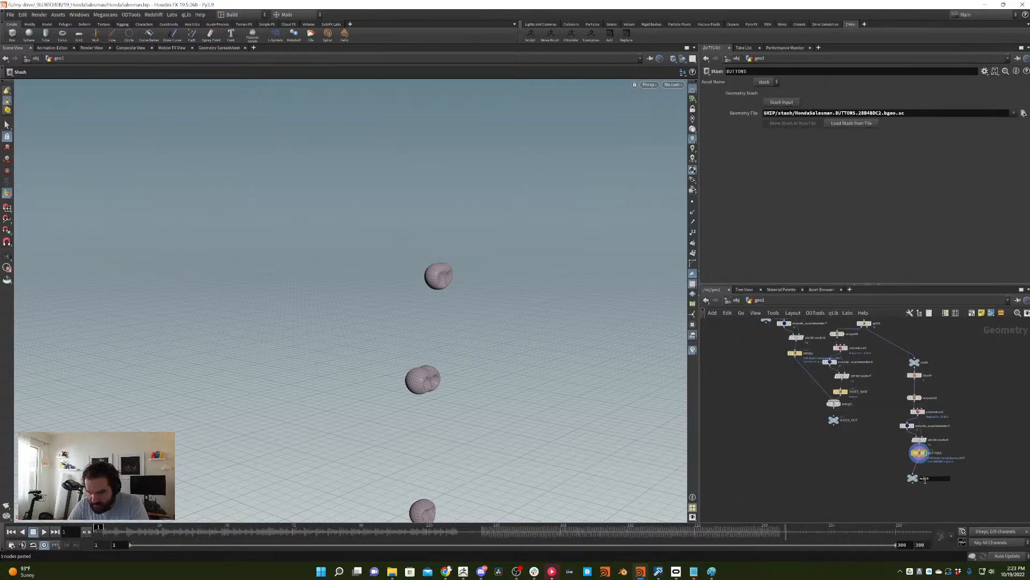
{"action": "type", "text": "BUTTONS_OUT"}
{"action": "key", "text": "Return"}
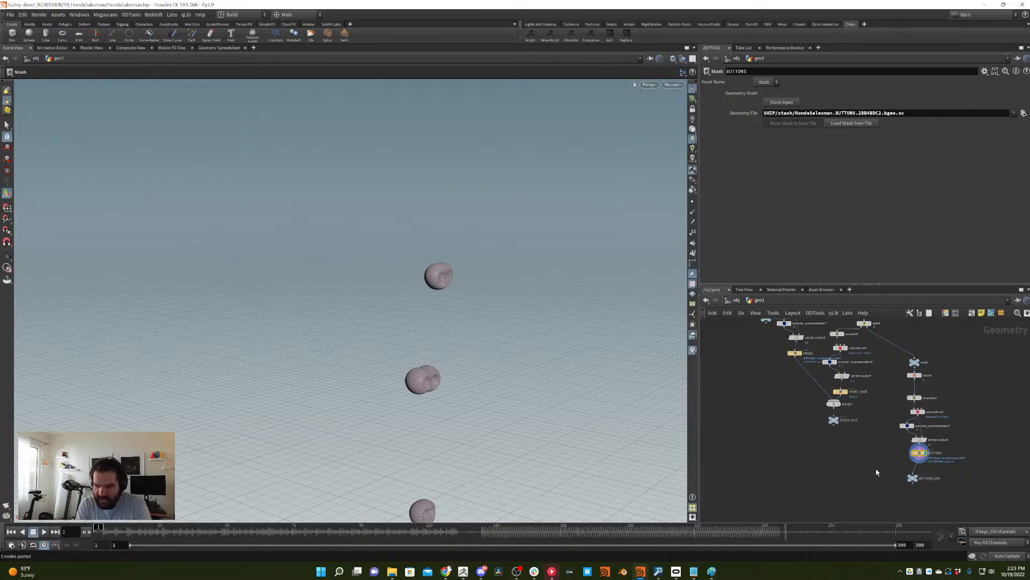
- Align BUTTONS_OUT directly beneath the BUTTONS stash and display it
{"action": "left_click_drag", "start_coordinate": [913, 478], "coordinate": [919, 472]}
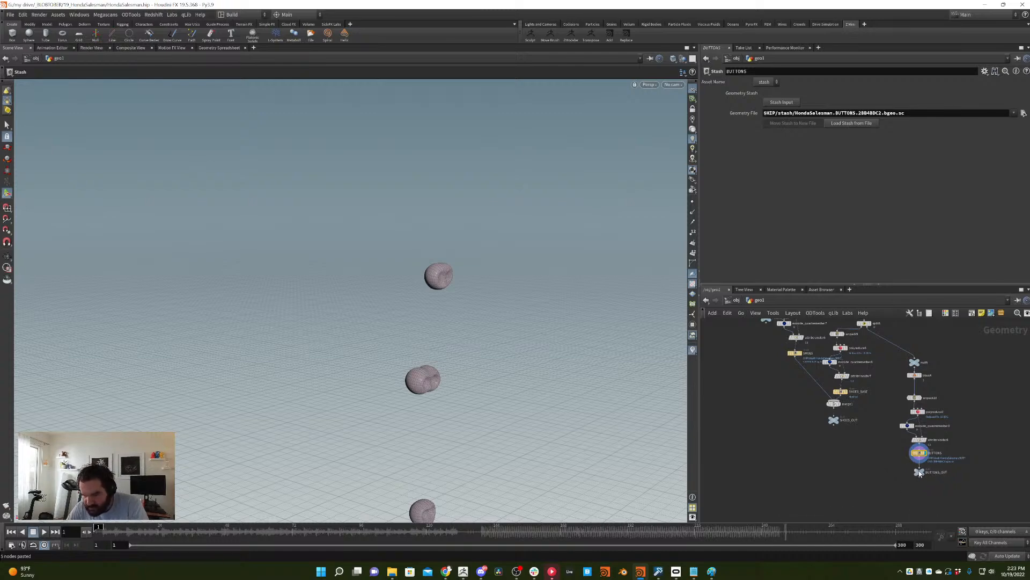
{"action": "left_click", "coordinate": [919, 472]}
{"action": "key", "text": "h"}
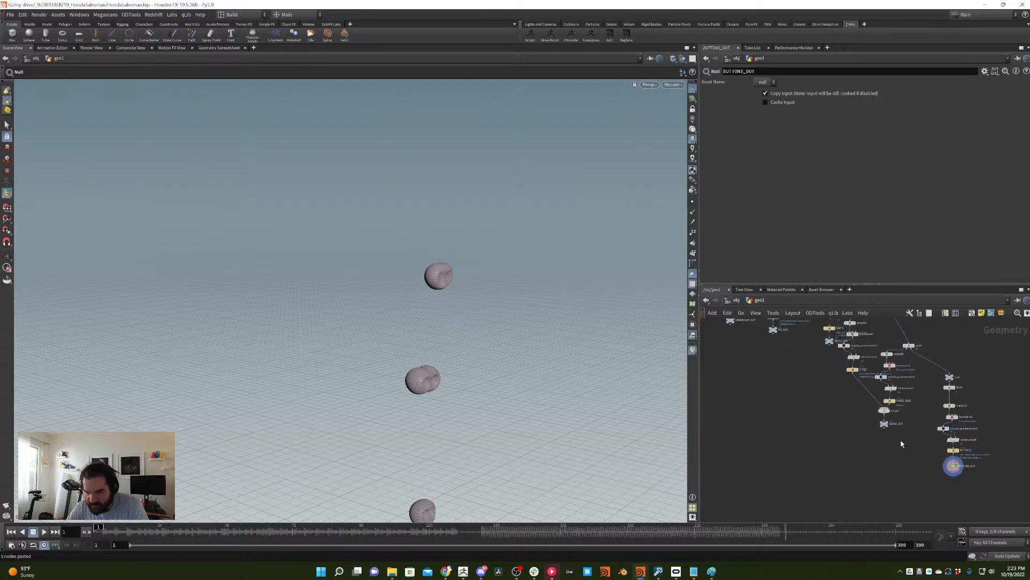
- Move SHOES_OUT, JACKET_OUT and the output null beside JACKET_OUT farther down below their node chains
{"action": "left_click", "coordinate": [885, 428]}
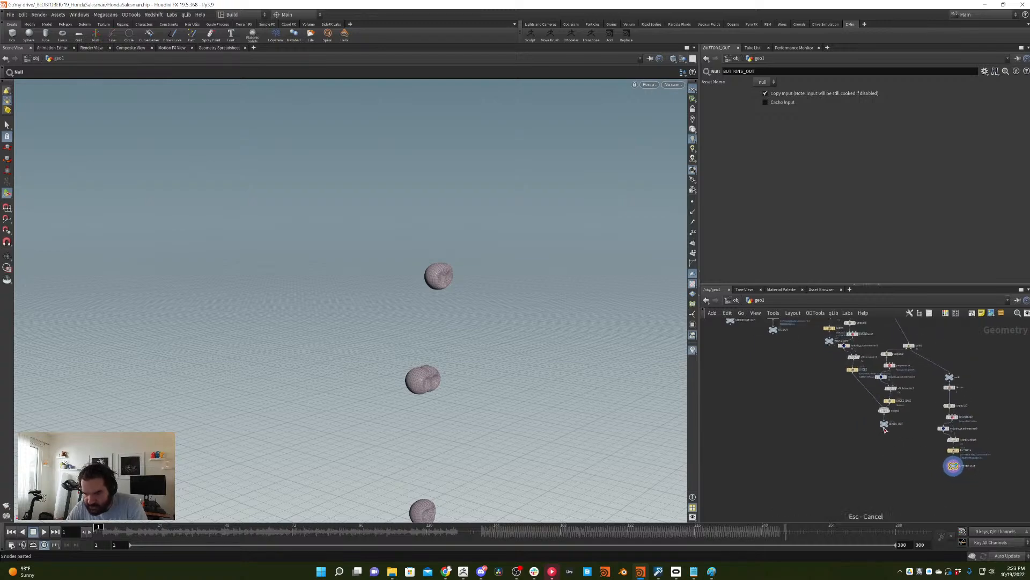
{"action": "left_click_drag", "start_coordinate": [884, 428], "coordinate": [884, 469]}
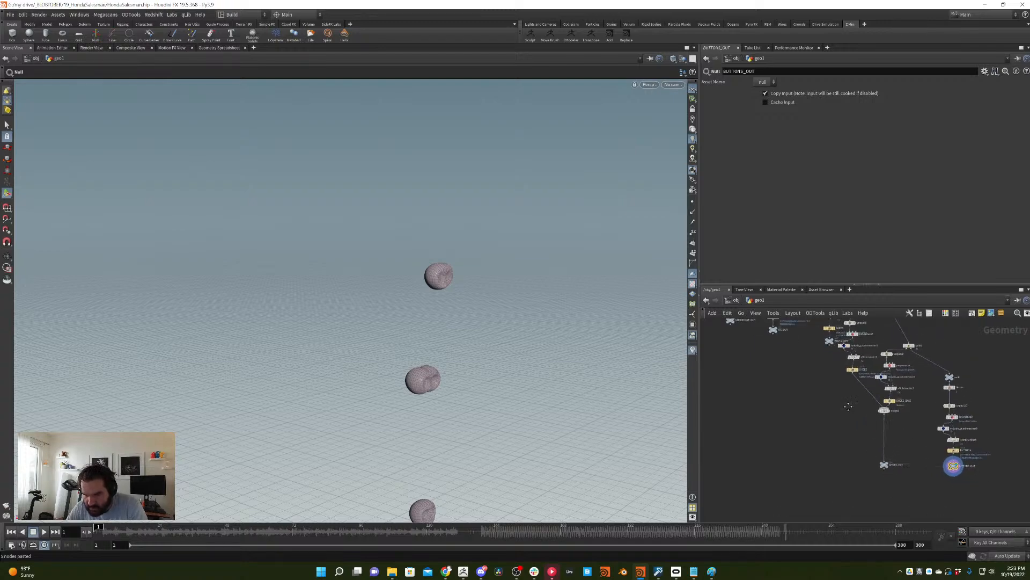
{"action": "middle_click_drag", "start_coordinate": [773, 333], "coordinate": [815, 376]}
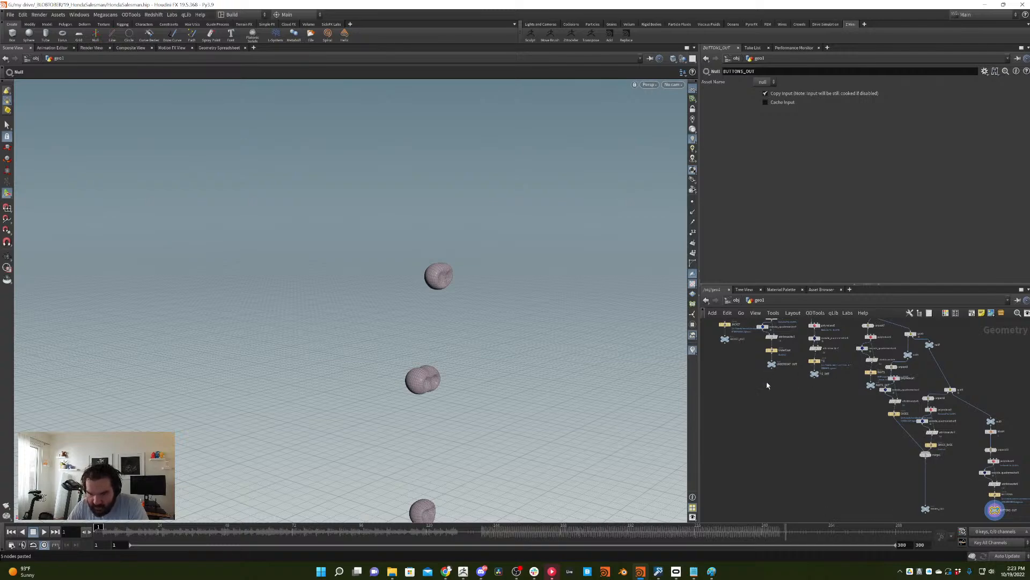
{"action": "left_click", "coordinate": [771, 364]}
{"action": "middle_click_drag", "start_coordinate": [732, 371], "coordinate": [795, 382]}
{"action": "left_click", "coordinate": [801, 354], "text": "shift"}
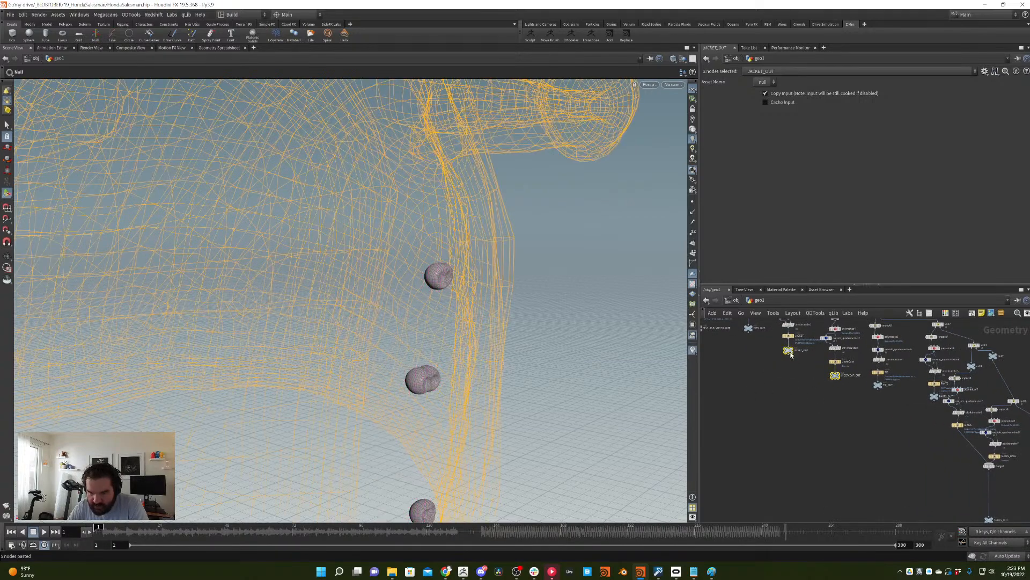
{"action": "left_click_drag", "start_coordinate": [802, 354], "coordinate": [802, 494]}
{"action": "middle_click_drag", "start_coordinate": [872, 437], "coordinate": [766, 353]}
{"action": "left_click", "coordinate": [930, 465]}
- Add a Merge node in the empty area below the clothing output nulls
{"action": "middle_click_drag", "start_coordinate": [773, 487], "coordinate": [853, 474]}
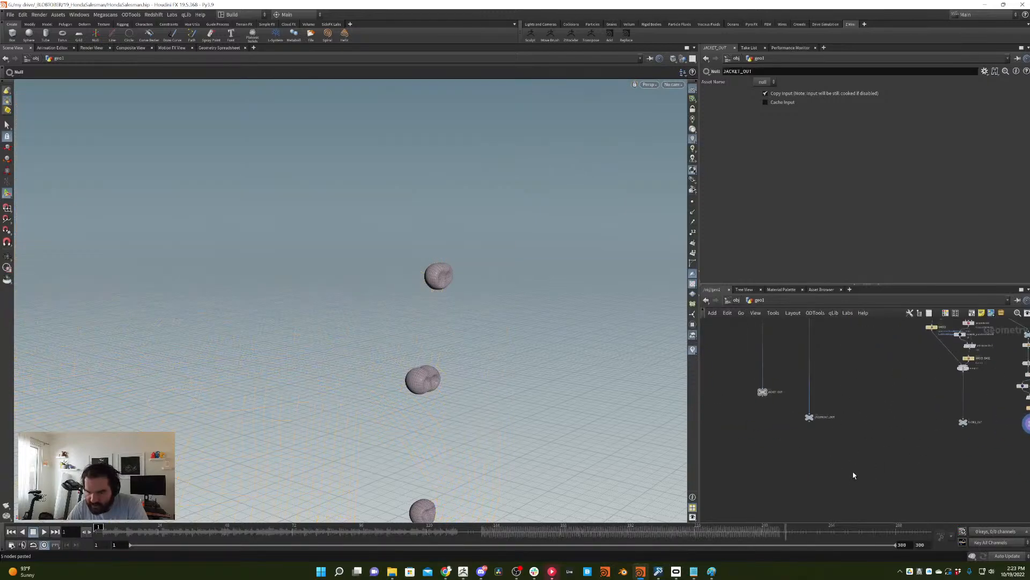
{"action": "key", "text": "Tab"}
{"action": "type", "text": "merge"}
{"action": "key", "text": "Return"}
{"action": "left_click", "coordinate": [852, 481]}
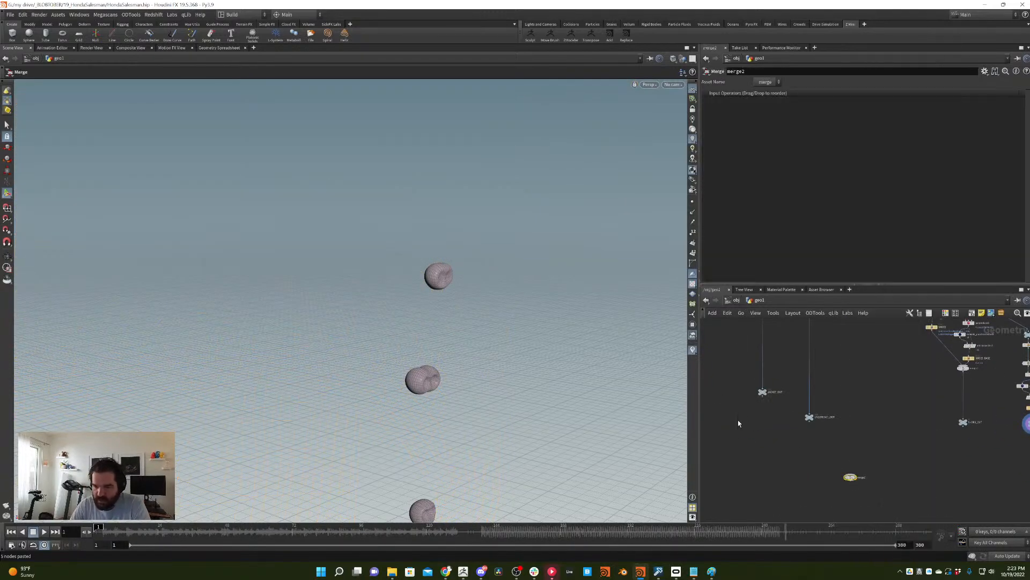
- Wire JACKET_OUT, UNDERCOAT_OUT and BUTTONS_OUT into the new merge and display the combined jacket from the front
{"action": "left_click_drag", "start_coordinate": [763, 398], "coordinate": [850, 474]}
{"action": "left_click_drag", "start_coordinate": [810, 421], "coordinate": [851, 476]}
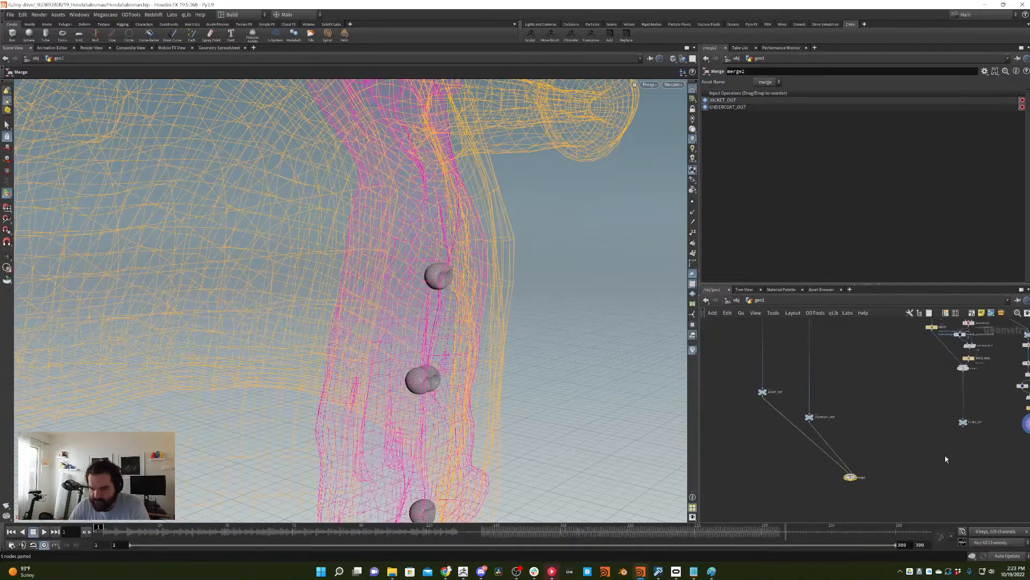
{"action": "middle_click_drag", "start_coordinate": [854, 472], "coordinate": [776, 472]}
{"action": "left_click_drag", "start_coordinate": [955, 430], "coordinate": [775, 476]}
{"action": "left_click", "coordinate": [779, 479]}
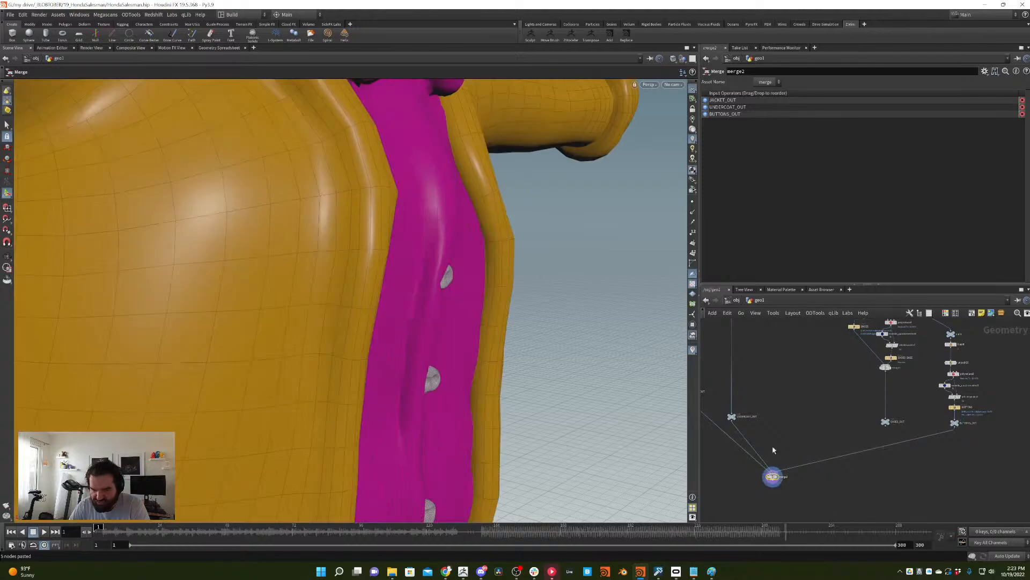
{"action": "scroll", "coordinate": [465, 274], "scroll_direction": "down", "scroll_amount": 5}
{"action": "left_click_drag", "start_coordinate": [391, 327], "coordinate": [381, 302]}
{"action": "right_click_drag", "start_coordinate": [382, 302], "coordinate": [449, 269]}
{"action": "middle_click_drag", "start_coordinate": [449, 269], "coordinate": [409, 267]}
{"action": "left_click_drag", "start_coordinate": [410, 267], "coordinate": [439, 297]}
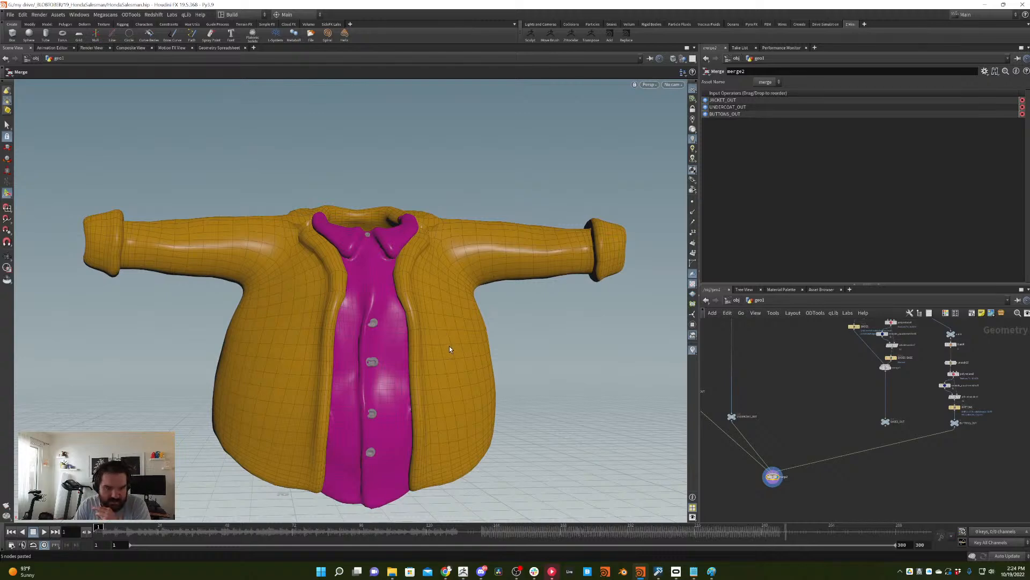
- Add a Null fed by the jacket merge in the empty area below it
{"action": "middle_click_drag", "start_coordinate": [809, 388], "coordinate": [859, 383]}
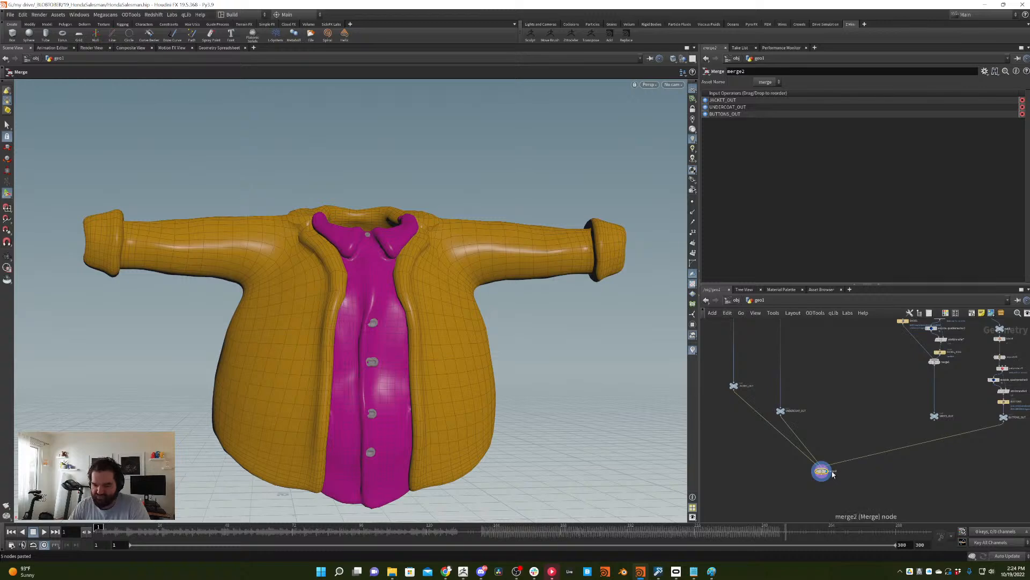
{"action": "left_click", "coordinate": [831, 473]}
{"action": "left_click", "coordinate": [830, 496]}
{"action": "key", "text": "Tab"}
{"action": "type", "text": "null"}
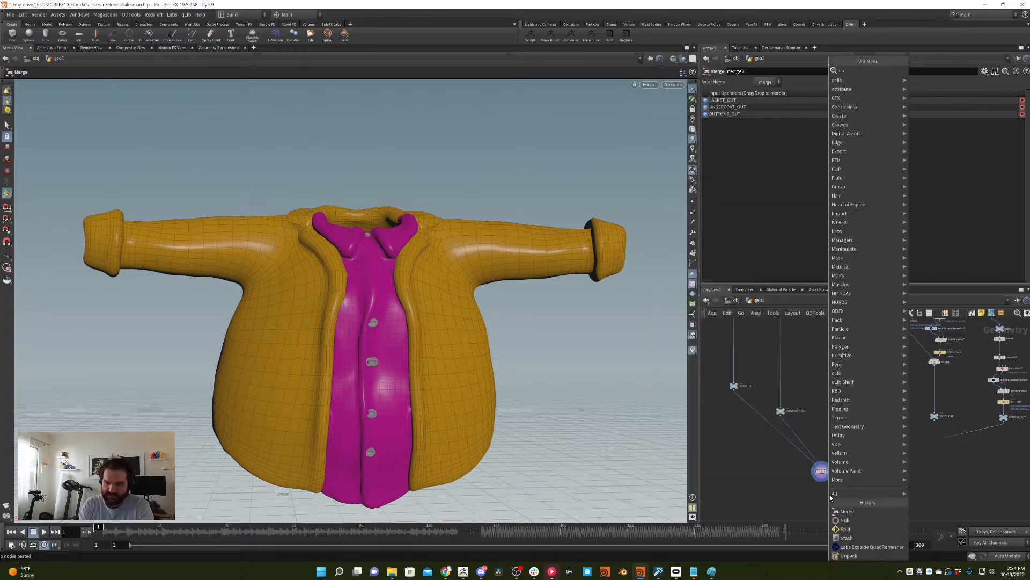
{"action": "key", "text": "Return"}
{"action": "scroll", "coordinate": [859, 510], "scroll_direction": "up", "scroll_amount": 3}
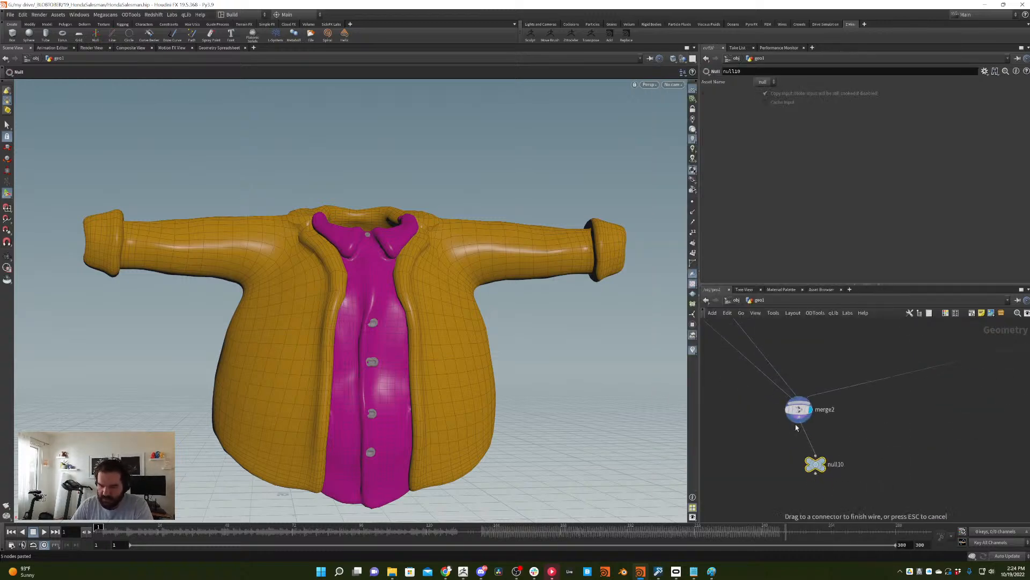
- Align the new null directly beneath the jacket merge, display it, and name it WHOLE_JACKET
{"action": "left_click", "coordinate": [806, 455]}
{"action": "left_click", "coordinate": [819, 454]}
{"action": "left_click", "coordinate": [812, 440]}
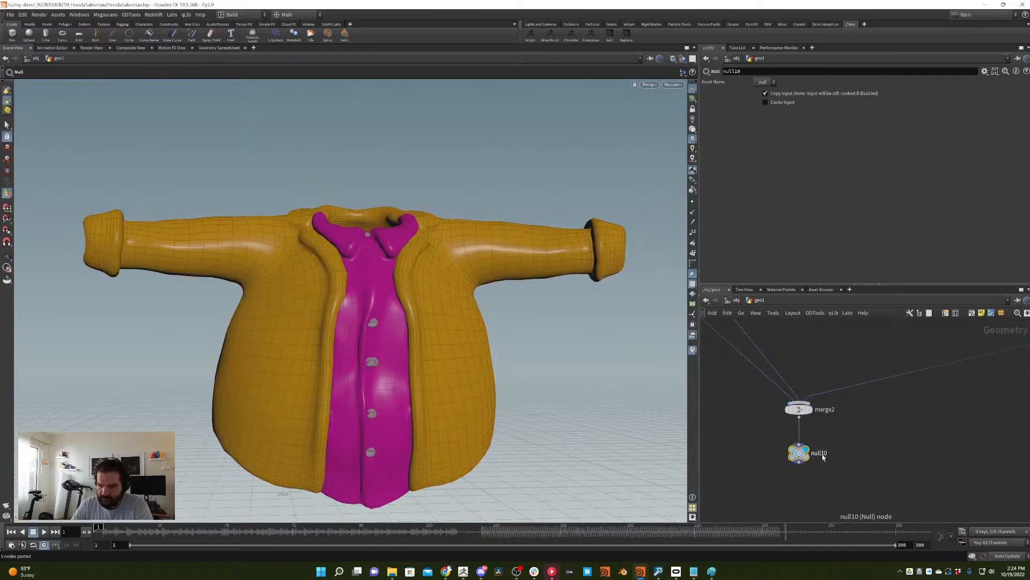
{"action": "left_click_drag", "start_coordinate": [825, 454], "coordinate": [787, 447]}
{"action": "type", "text": "WHOLE_JACKET"}
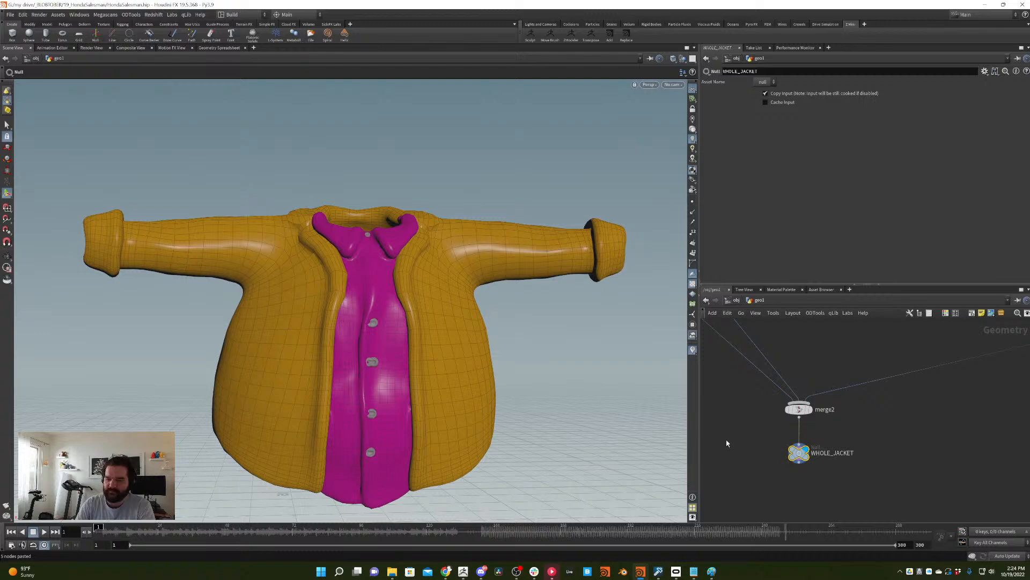
- Move TIE_OUT, PANTS_OUT and SHOES_OUT down below their node chains, level with the other clothing outputs
{"action": "scroll", "coordinate": [837, 424], "scroll_direction": "down", "scroll_amount": 10}
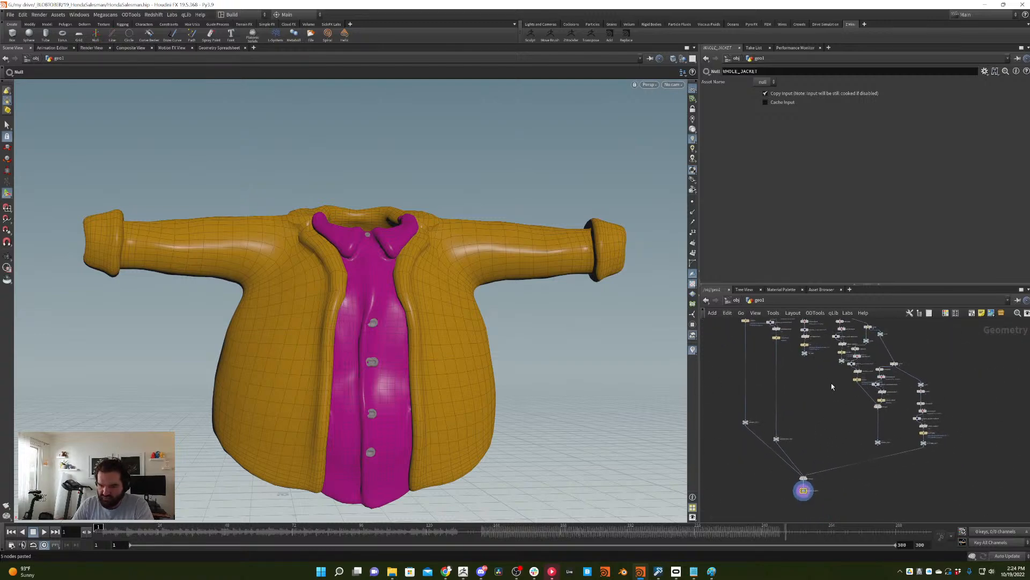
{"action": "scroll", "coordinate": [813, 385], "scroll_direction": "up", "scroll_amount": 2}
{"action": "middle_click_drag", "start_coordinate": [823, 426], "coordinate": [834, 456]}
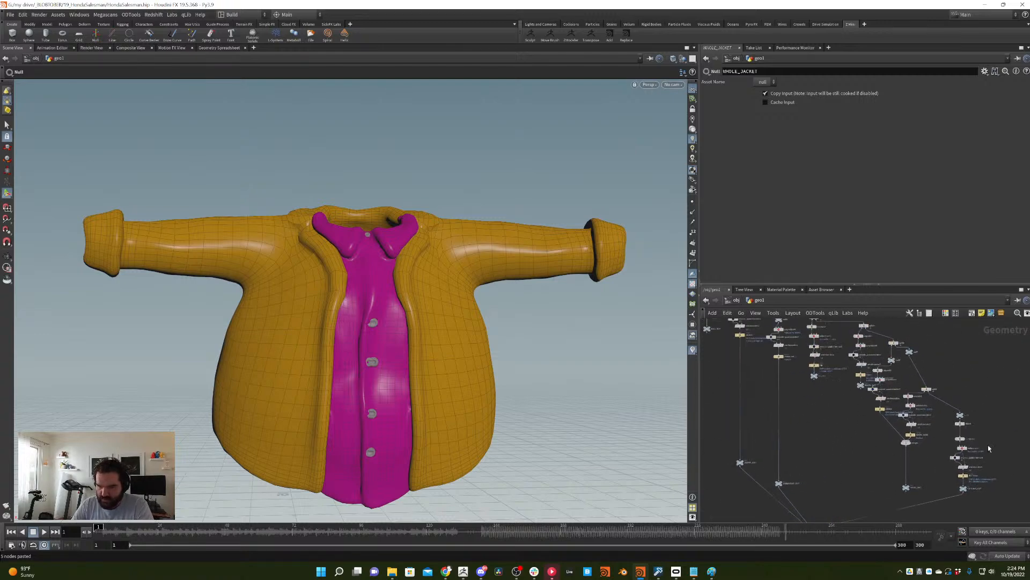
{"action": "scroll", "coordinate": [982, 437], "scroll_direction": "up", "scroll_amount": 2}
{"action": "scroll", "coordinate": [901, 404], "scroll_direction": "up", "scroll_amount": 3}
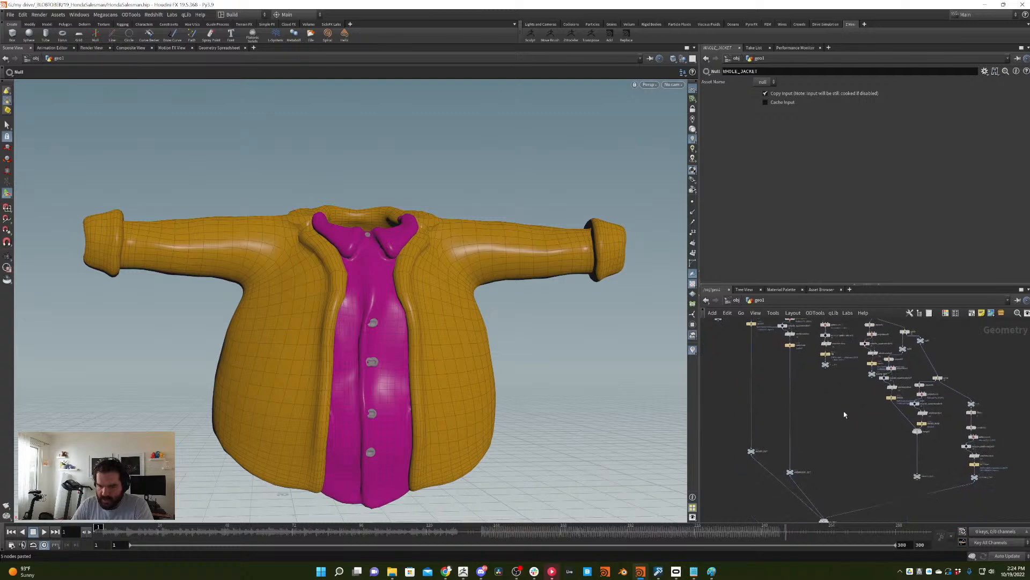
{"action": "left_click_drag", "start_coordinate": [833, 372], "coordinate": [830, 458]}
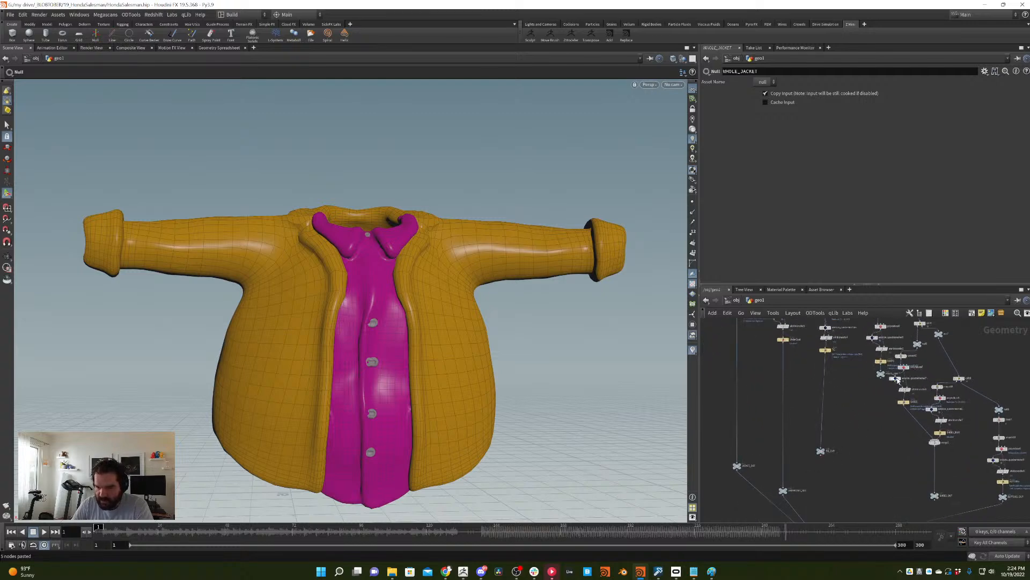
{"action": "left_click_drag", "start_coordinate": [881, 374], "coordinate": [824, 465]}
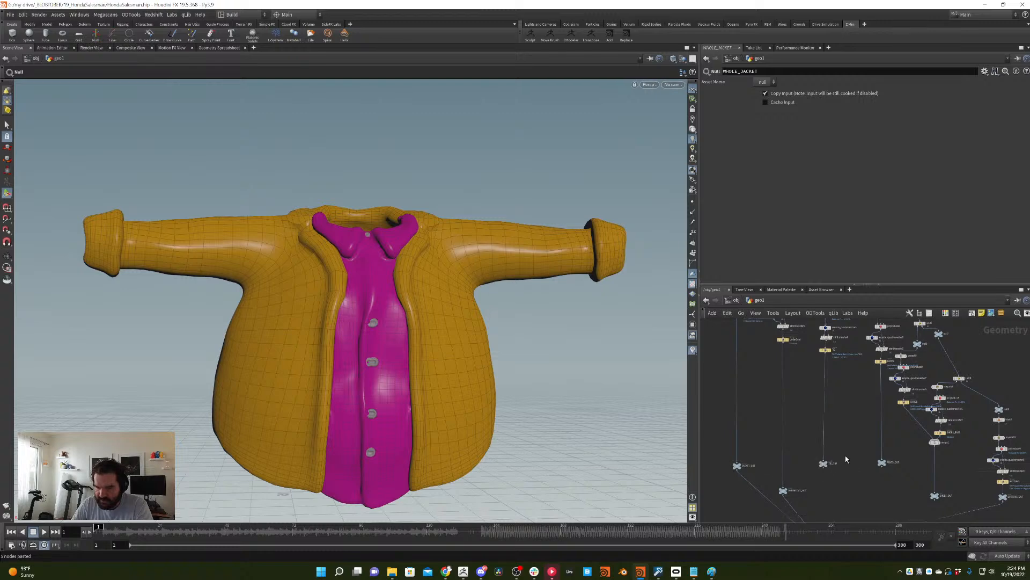
{"action": "middle_click_drag", "start_coordinate": [829, 430], "coordinate": [815, 362]}
{"action": "left_click_drag", "start_coordinate": [868, 398], "coordinate": [923, 439]}
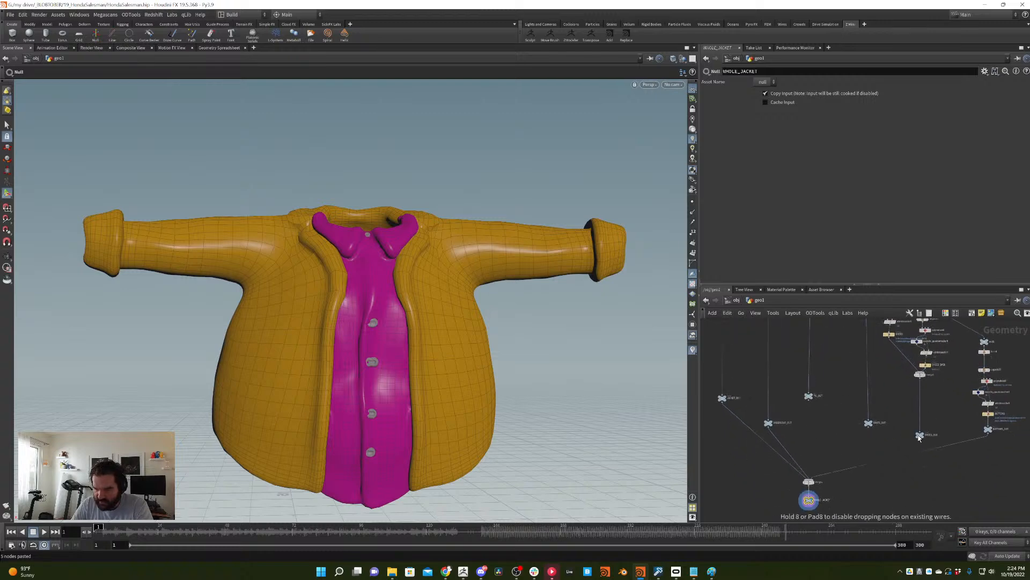
- Add another Merge node in the empty area below WHOLE_JACKET
{"action": "middle_click_drag", "start_coordinate": [838, 466], "coordinate": [836, 430]}
{"action": "key", "text": "Tab"}
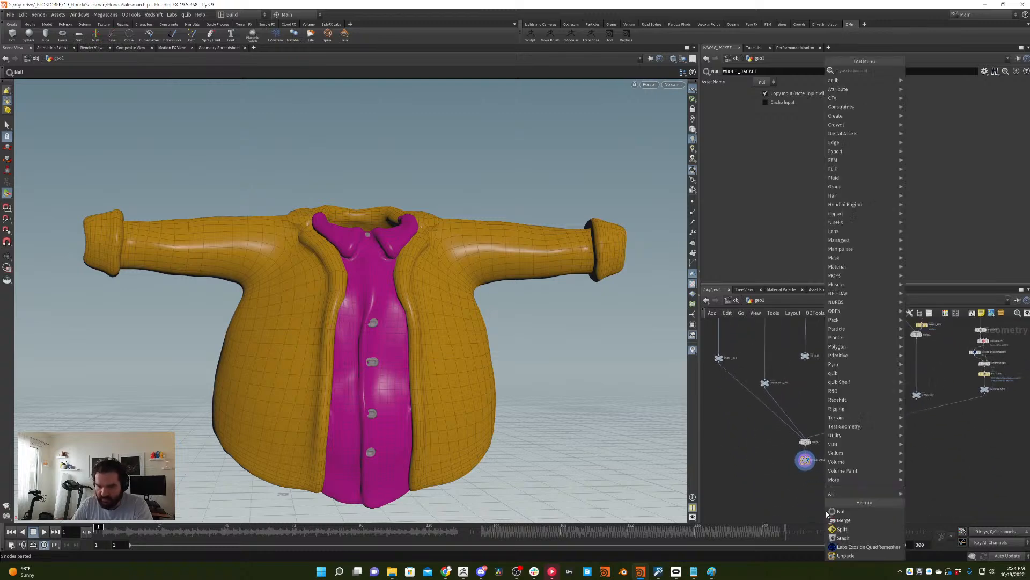
{"action": "type", "text": "merge"}
{"action": "key", "text": "Return"}
{"action": "left_click", "coordinate": [826, 511]}
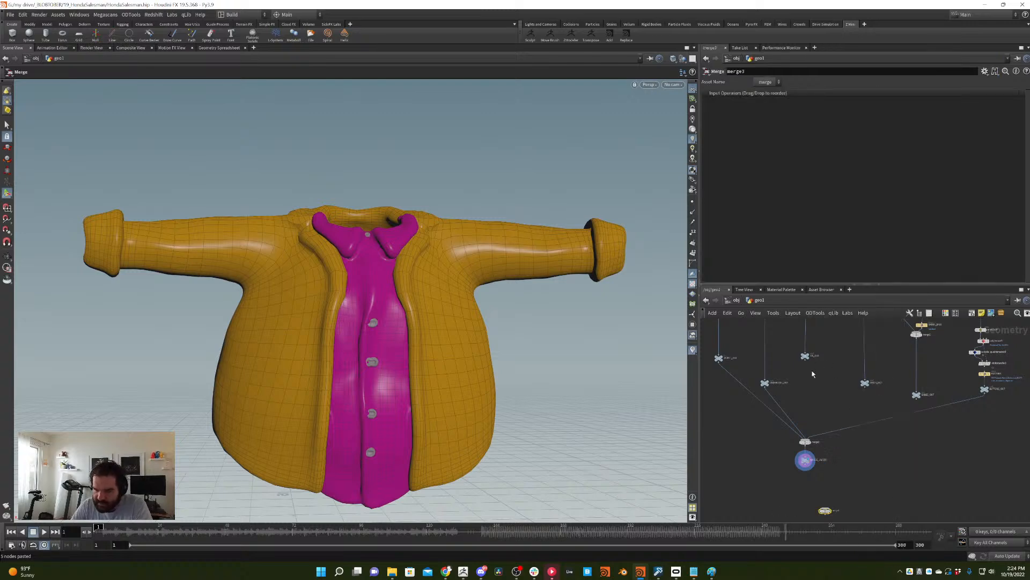
- Reposition TIE_OUT, wire WHOLE_JACKET, TIE_OUT, PANTS_OUT and SHOES_OUT into the lower merge, and display it
{"action": "left_click_drag", "start_coordinate": [813, 369], "coordinate": [835, 417]}
{"action": "middle_click_drag", "start_coordinate": [813, 472], "coordinate": [816, 448]}
{"action": "left_click_drag", "start_coordinate": [808, 445], "coordinate": [828, 484]}
{"action": "left_click_drag", "start_coordinate": [838, 395], "coordinate": [828, 484]}
{"action": "left_click_drag", "start_coordinate": [865, 395], "coordinate": [829, 486]}
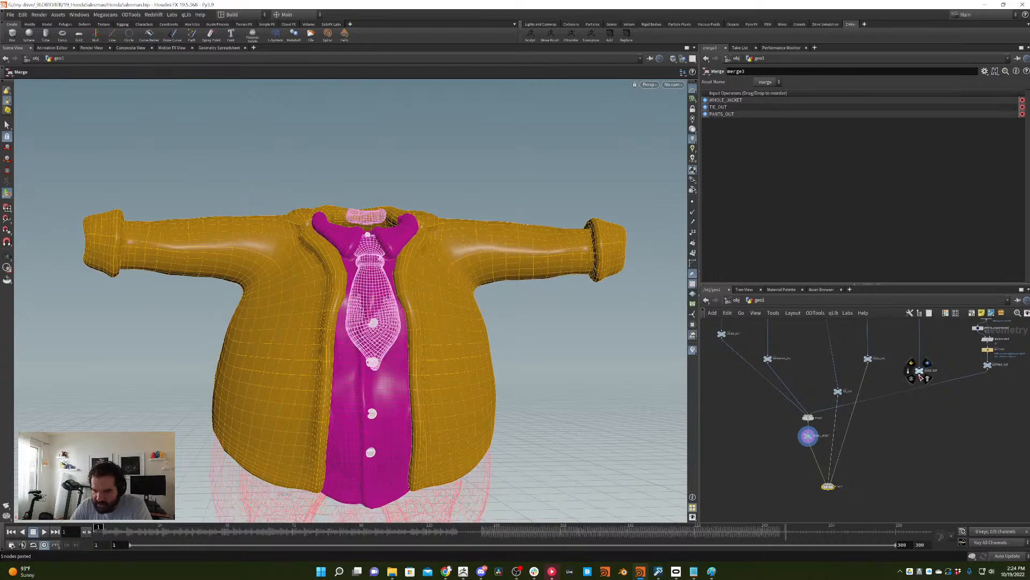
{"action": "left_click_drag", "start_coordinate": [920, 374], "coordinate": [834, 488]}
{"action": "left_click", "coordinate": [833, 487]}
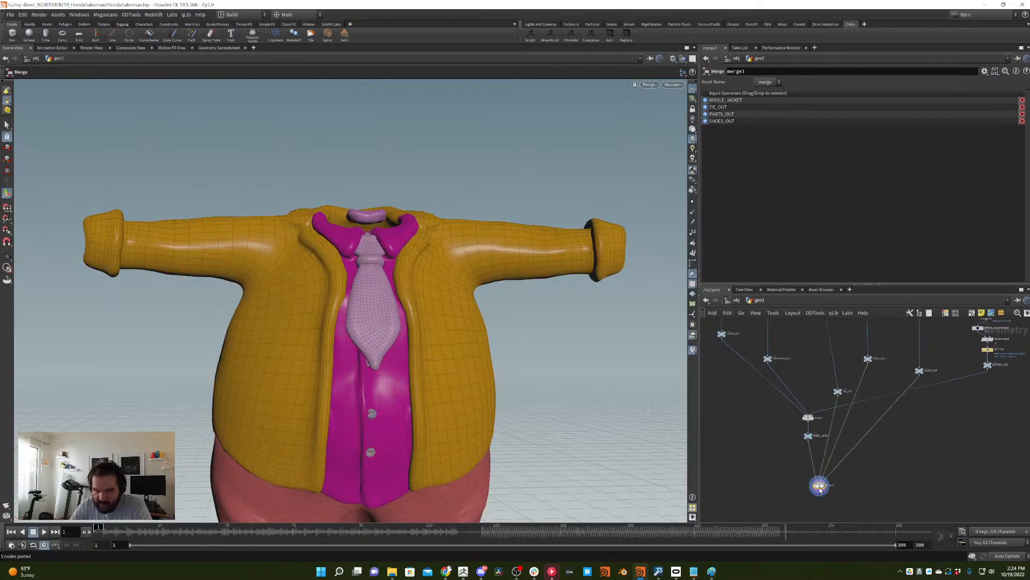
- Wire EYES_OUT into the lower merge alongside the clothing outputs
{"action": "middle_click_drag", "start_coordinate": [752, 429], "coordinate": [820, 401]}
{"action": "key", "text": "Escape"}
{"action": "scroll", "coordinate": [399, 209], "scroll_direction": "down", "scroll_amount": 5}
{"action": "mouse_move", "coordinate": [399, 209]}
{"action": "left_mouse_down"}
{"action": "mouse_move", "coordinate": [564, 292]}
{"action": "mouse_move", "coordinate": [391, 219]}
{"action": "left_mouse_up"}
{"action": "scroll", "coordinate": [391, 218], "scroll_direction": "up", "scroll_amount": 6}
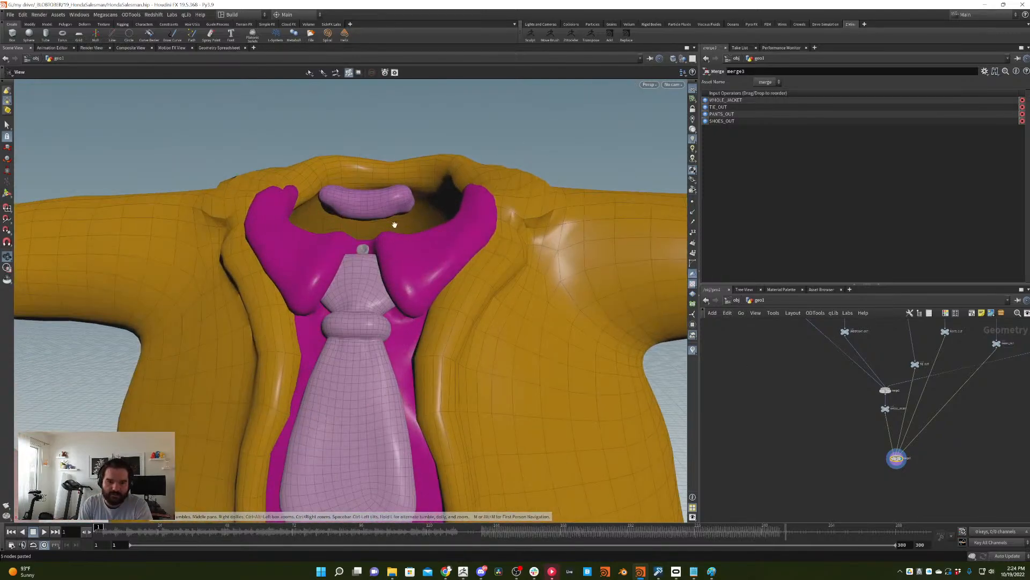
{"action": "mouse_move", "coordinate": [414, 292]}
{"action": "left_mouse_down"}
{"action": "mouse_move", "coordinate": [439, 290]}
{"action": "mouse_move", "coordinate": [408, 293]}
{"action": "left_mouse_up"}
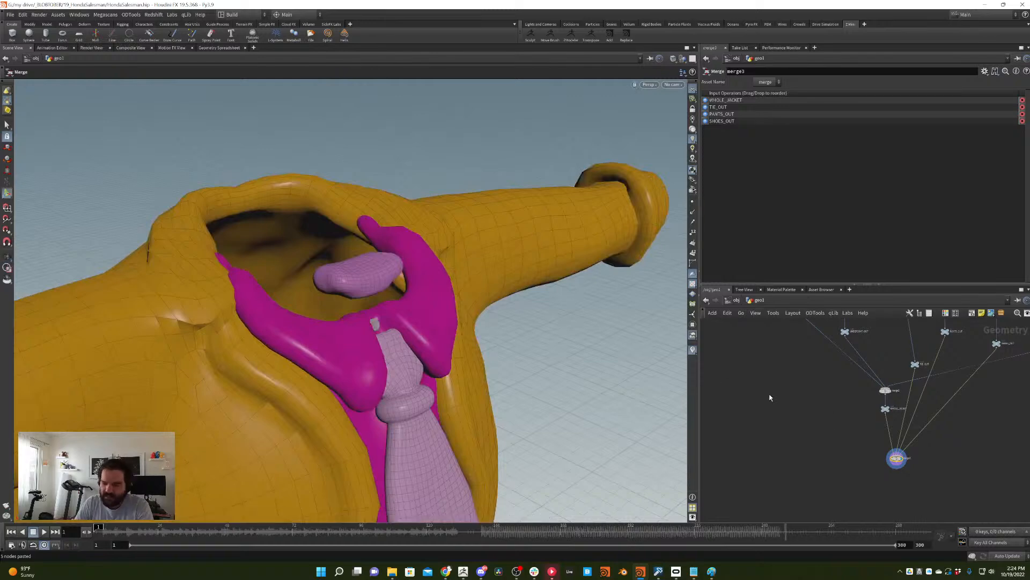
{"action": "middle_click_drag", "start_coordinate": [771, 395], "coordinate": [867, 504]}
{"action": "left_click", "coordinate": [899, 493]}
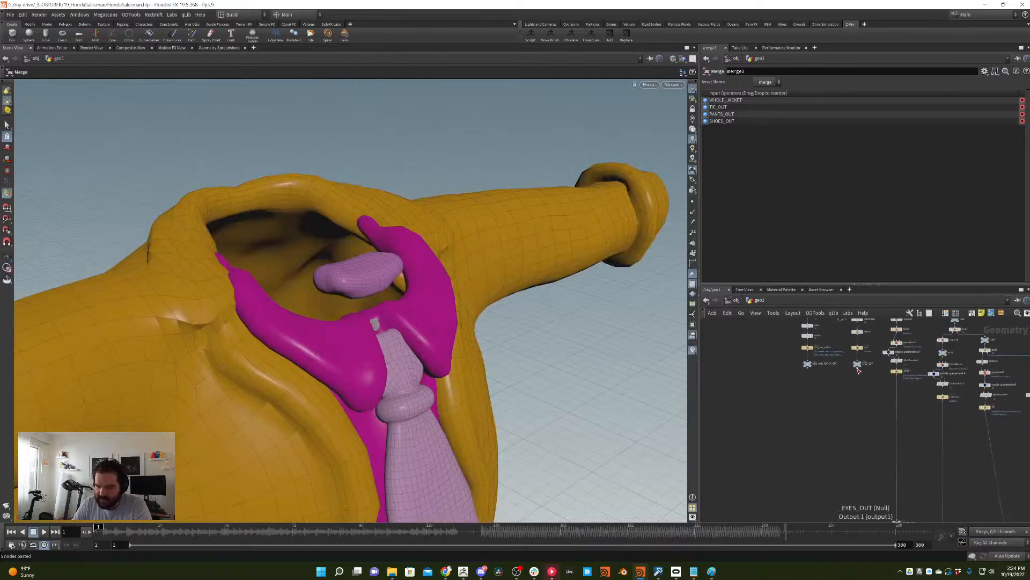
{"action": "left_click", "coordinate": [936, 457]}
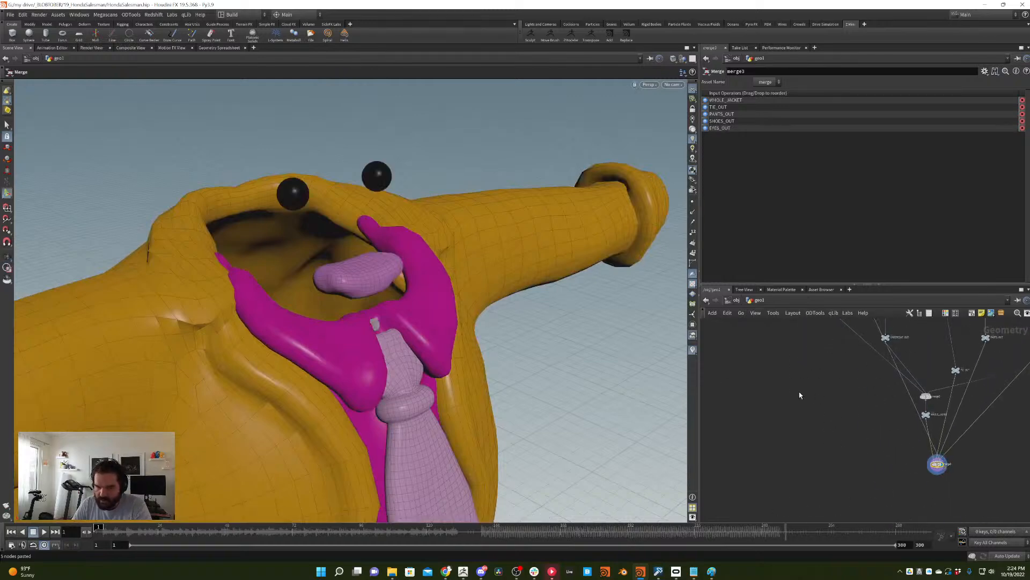
- Try to wire RING_AND_WATCH_OUT and BODY_BASE_OUT together into the lower merge
{"action": "middle_click_drag", "start_coordinate": [798, 390], "coordinate": [849, 461]}
{"action": "left_click", "coordinate": [820, 457]}
{"action": "key", "text": "Escape"}
{"action": "left_click", "coordinate": [823, 429], "text": "shift"}
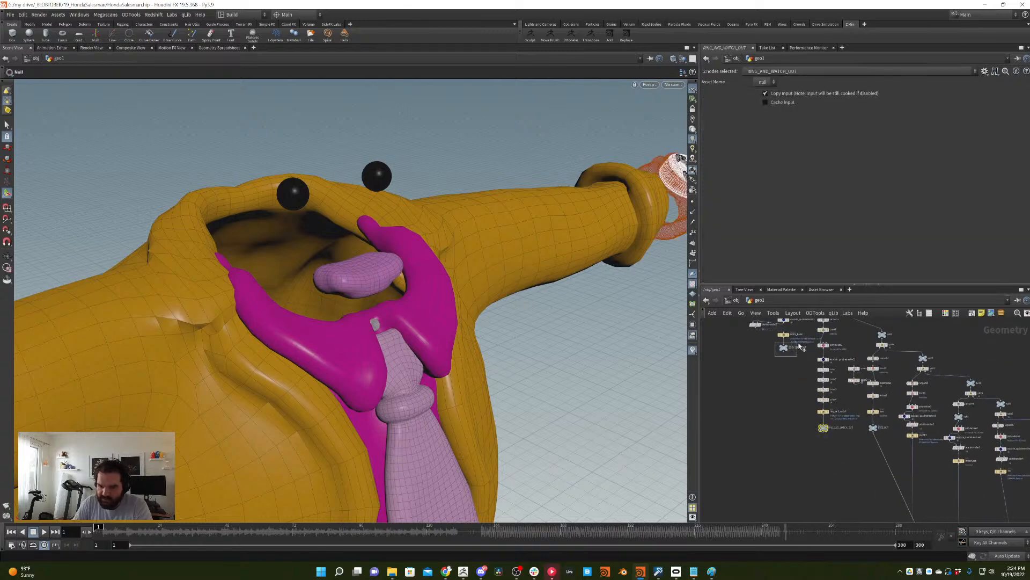
{"action": "left_click", "coordinate": [784, 348], "text": "shift"}
{"action": "middle_click_drag", "start_coordinate": [747, 362], "coordinate": [764, 404]}
{"action": "left_click", "coordinate": [790, 386]}
{"action": "middle_click_drag", "start_coordinate": [821, 464], "coordinate": [764, 340]}
{"action": "middle_click_drag", "start_coordinate": [869, 512], "coordinate": [810, 434]}
{"action": "left_click", "coordinate": [818, 426]}
{"action": "left_click", "coordinate": [810, 435]}
{"action": "middle_click_drag", "start_coordinate": [774, 402], "coordinate": [808, 507]}
{"action": "middle_click_drag", "start_coordinate": [769, 429], "coordinate": [793, 512]}
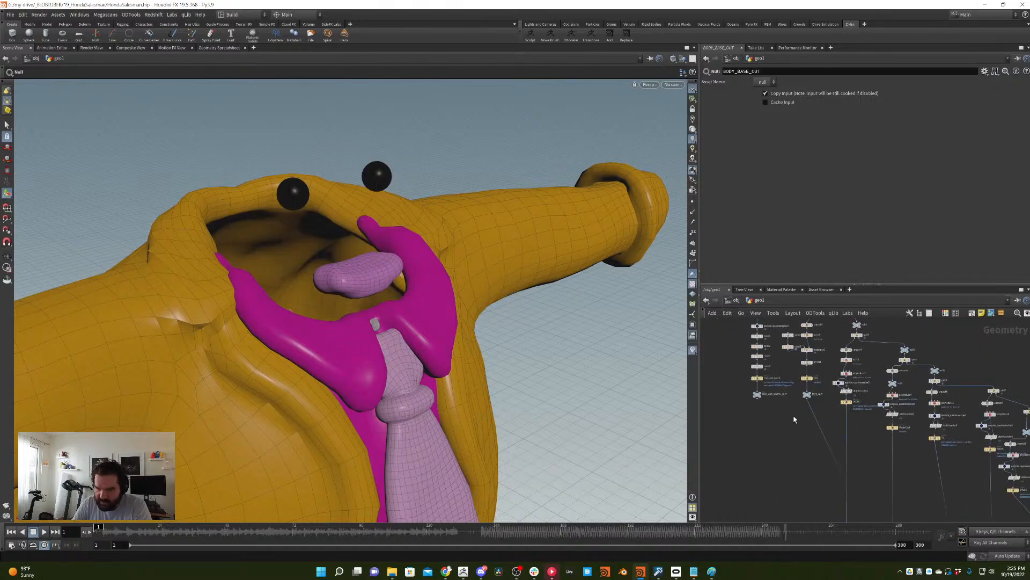
- Select RING_AND_WATCH_OUT and BODY_BASE_OUT, wire both into the lower merge, and move that merge clear of the WHOLE_JACKET branch
{"action": "mouse_move", "coordinate": [756, 423]}
{"action": "middle_mouse_down"}
{"action": "mouse_move", "coordinate": [831, 458]}
{"action": "mouse_move", "coordinate": [791, 373]}
{"action": "middle_mouse_up"}
{"action": "left_click", "coordinate": [832, 428]}
{"action": "left_click", "coordinate": [793, 349], "text": "shift"}
{"action": "middle_click_drag", "start_coordinate": [904, 501], "coordinate": [740, 314]}
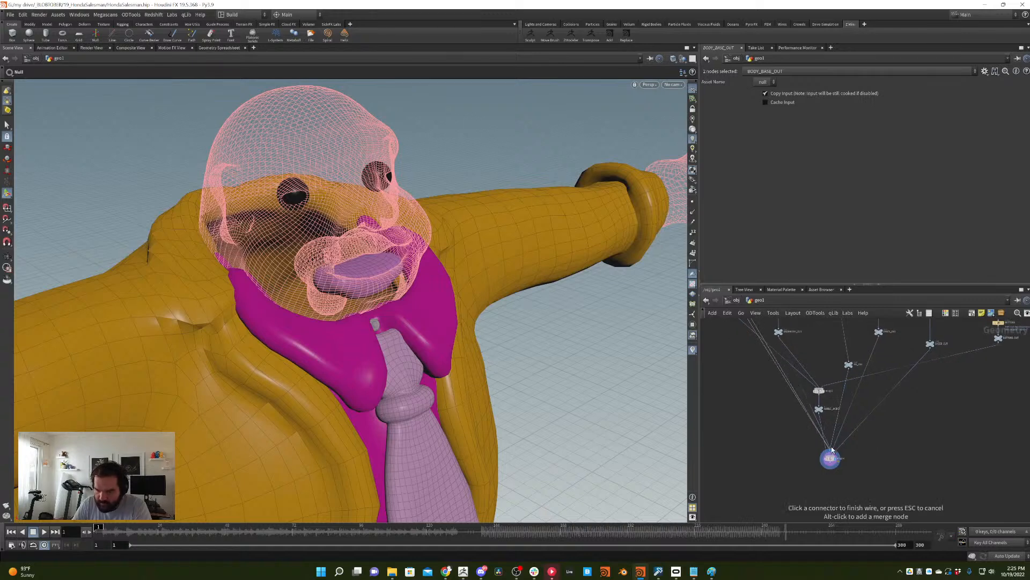
{"action": "left_click", "coordinate": [832, 455]}
{"action": "left_click_drag", "start_coordinate": [835, 459], "coordinate": [724, 444]}
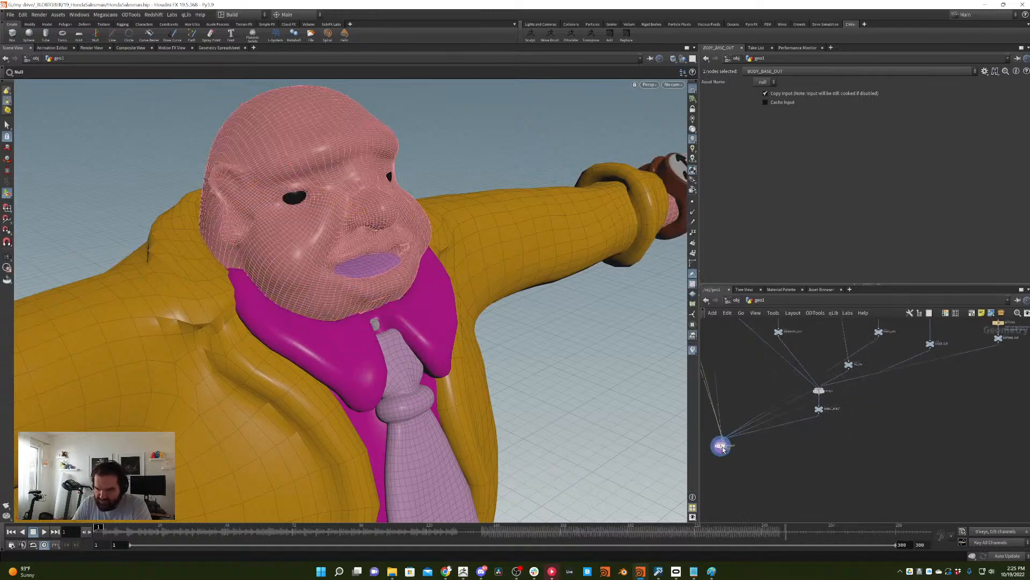
{"action": "middle_click_drag", "start_coordinate": [724, 403], "coordinate": [839, 402]}
{"action": "left_click_drag", "start_coordinate": [833, 444], "coordinate": [818, 440]}
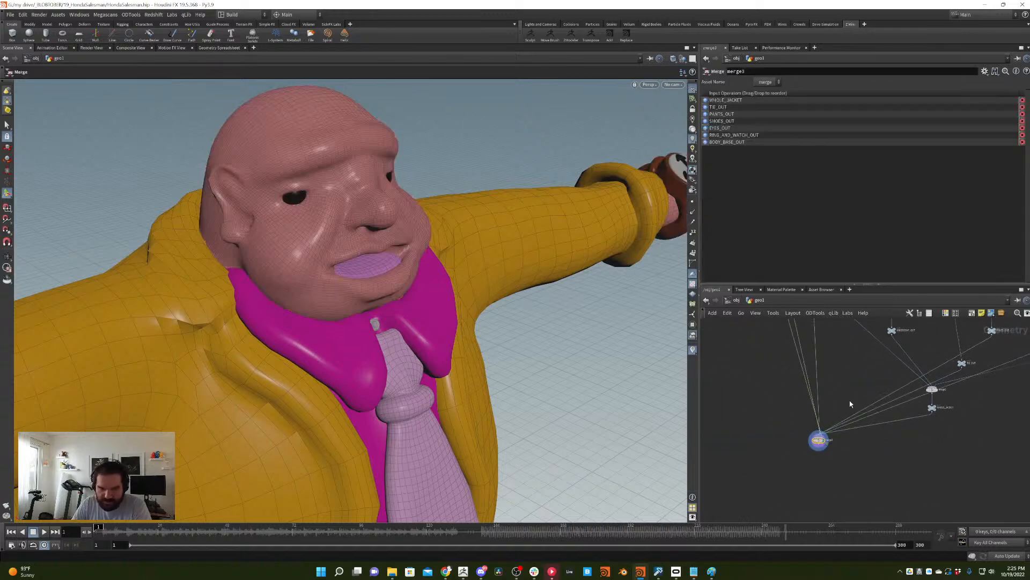
- Examine the assembled character's face, mouth and collar from the front at closer and wider framing
{"action": "left_click_drag", "start_coordinate": [437, 290], "coordinate": [338, 242]}
{"action": "right_click_drag", "start_coordinate": [397, 207], "coordinate": [607, 95]}
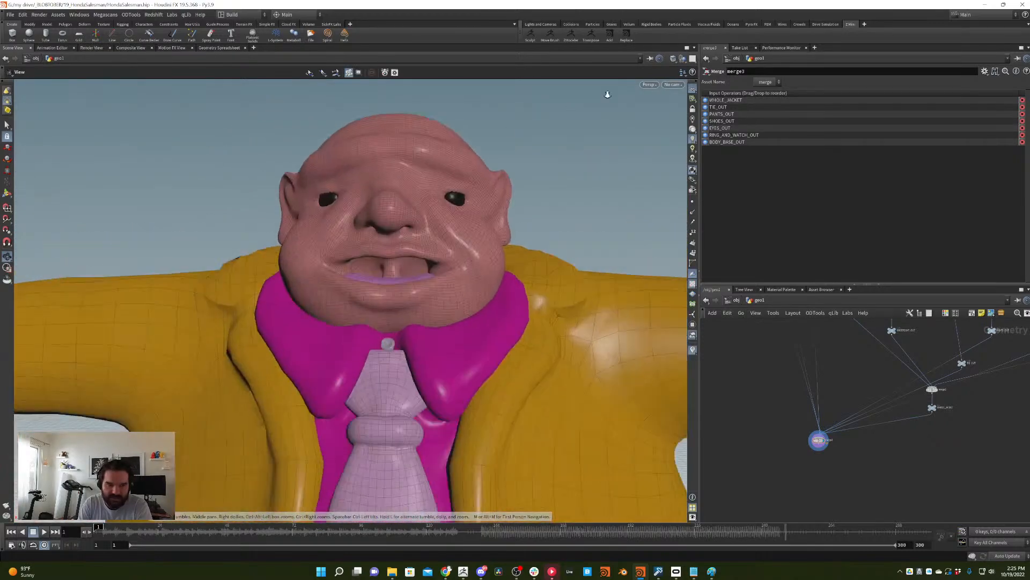
{"action": "right_click_drag", "start_coordinate": [374, 177], "coordinate": [492, 149]}
{"action": "mouse_move", "coordinate": [381, 204]}
{"action": "left_mouse_down"}
{"action": "mouse_move", "coordinate": [474, 211]}
{"action": "mouse_move", "coordinate": [376, 215]}
{"action": "left_mouse_up"}
{"action": "right_click_drag", "start_coordinate": [397, 215], "coordinate": [349, 319]}
{"action": "middle_click_drag", "start_coordinate": [444, 241], "coordinate": [421, 275]}
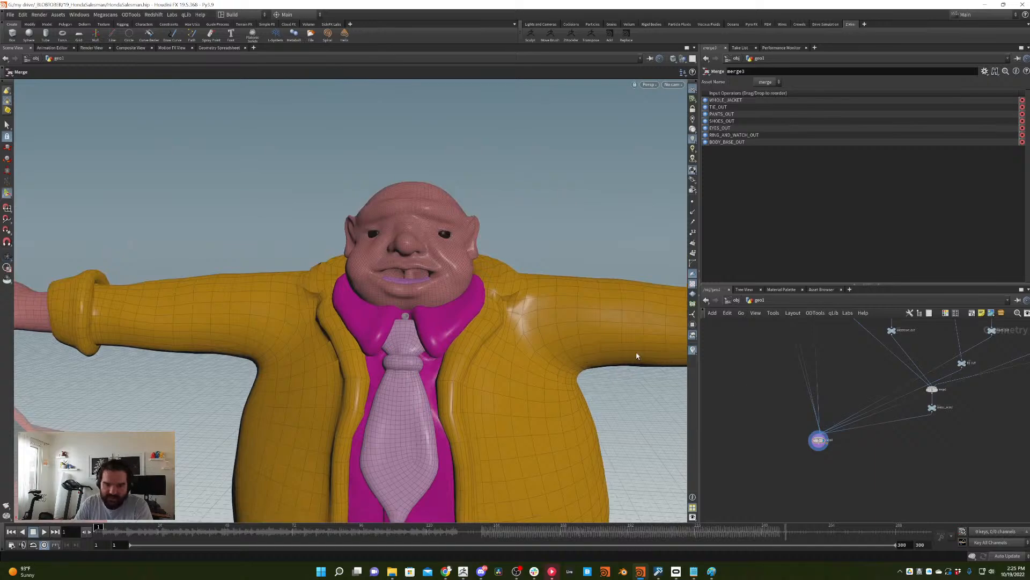
{"action": "left_click_drag", "start_coordinate": [456, 276], "coordinate": [413, 304]}
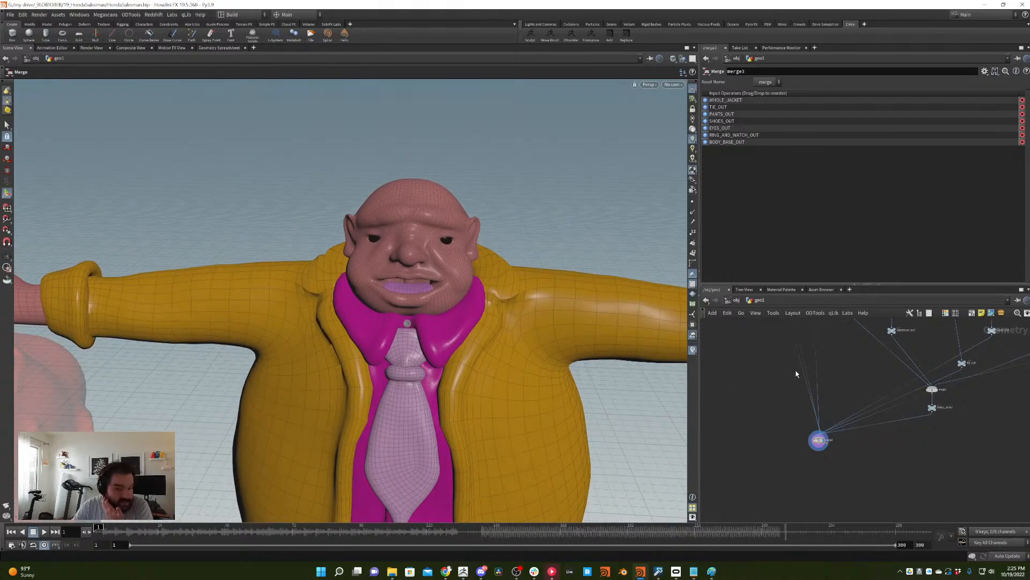
- Find the TIE stash node in the network and display it on its own
{"action": "scroll", "coordinate": [792, 423], "scroll_direction": "up", "scroll_amount": 2}
{"action": "middle_click_drag", "start_coordinate": [792, 422], "coordinate": [752, 431]}
{"action": "scroll", "coordinate": [790, 374], "scroll_direction": "up", "scroll_amount": 1}
{"action": "middle_click_drag", "start_coordinate": [816, 362], "coordinate": [802, 439]}
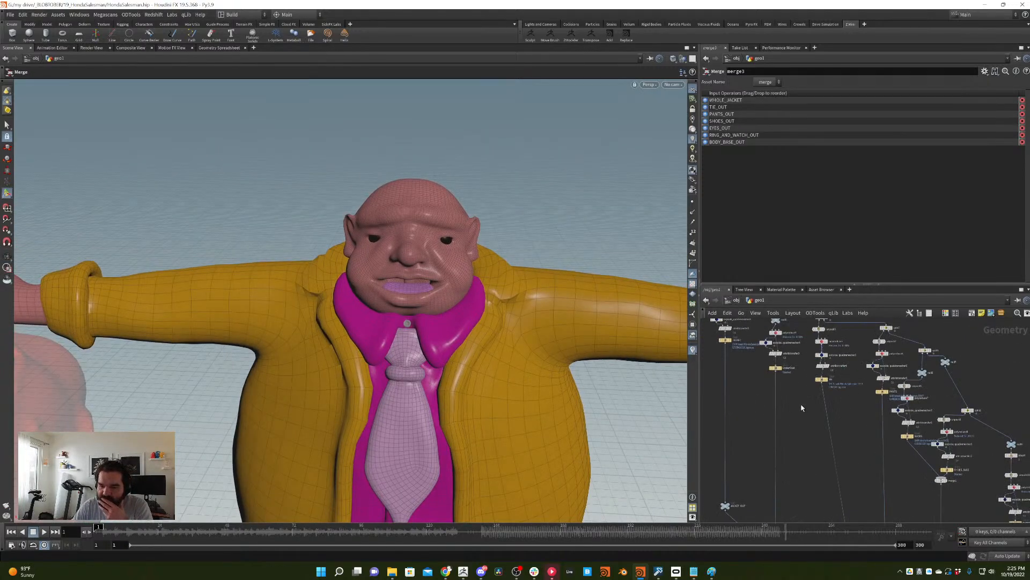
{"action": "middle_click_drag", "start_coordinate": [780, 348], "coordinate": [793, 365]}
{"action": "scroll", "coordinate": [796, 364], "scroll_direction": "up", "scroll_amount": 2}
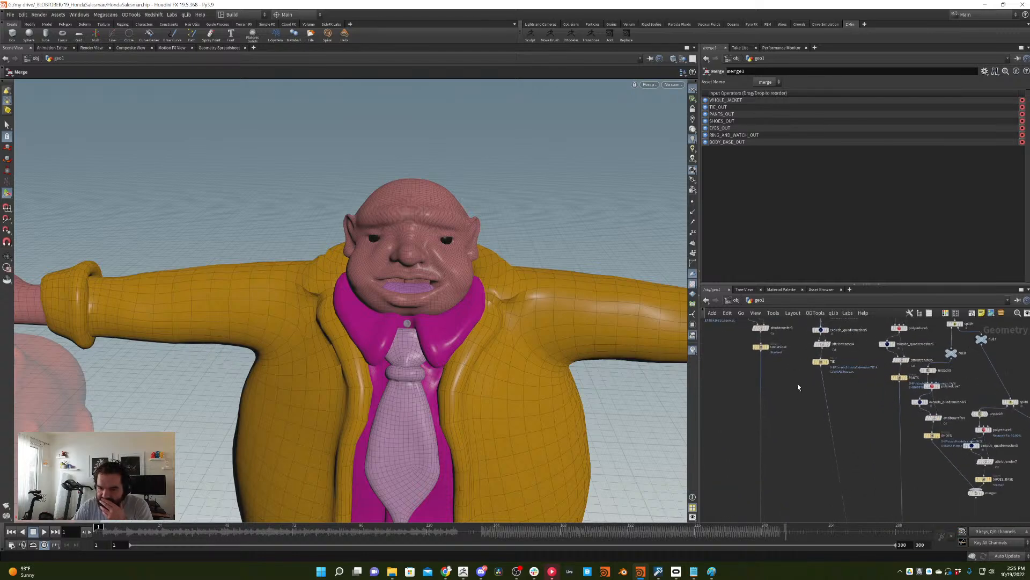
{"action": "left_click", "coordinate": [826, 361]}
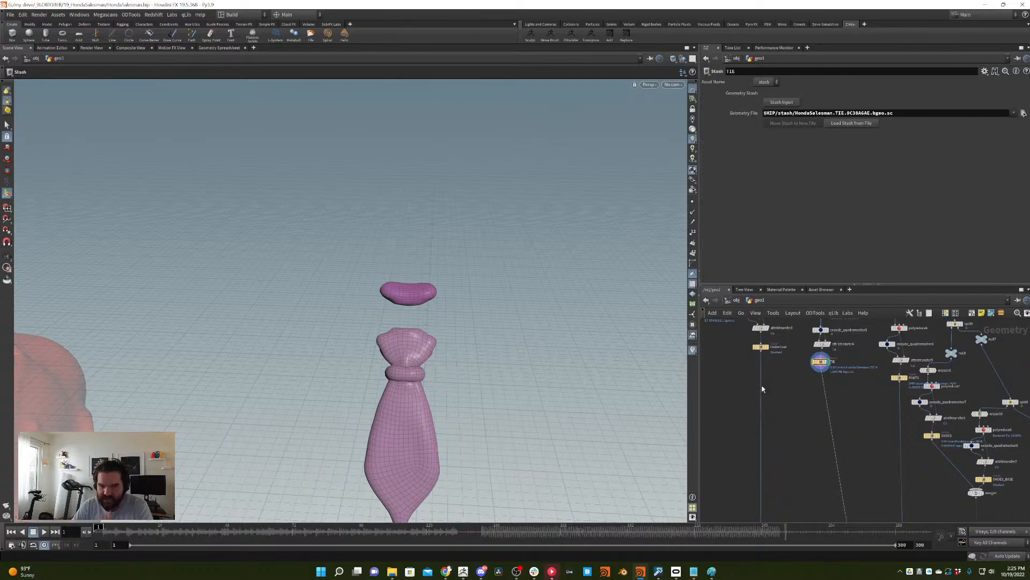
- Split the stray mouth piece from the tie geometry, inverting the selection so the first output keeps only the tie
{"action": "key", "text": "s"}
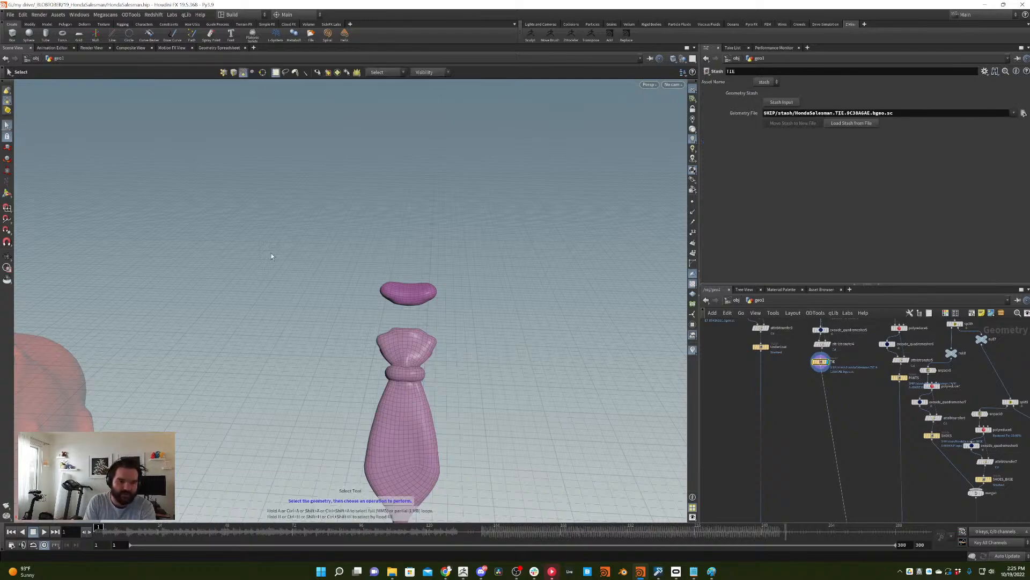
{"action": "left_click_drag", "start_coordinate": [536, 234], "coordinate": [340, 307]}
{"action": "key", "text": "Tab"}
{"action": "type", "text": "split"}
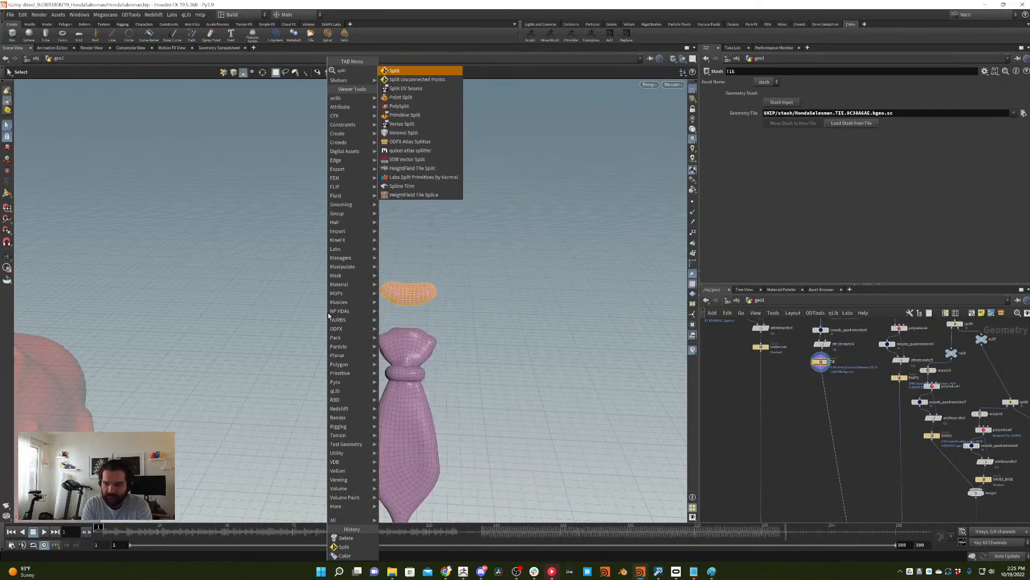
{"action": "key", "text": "Return"}
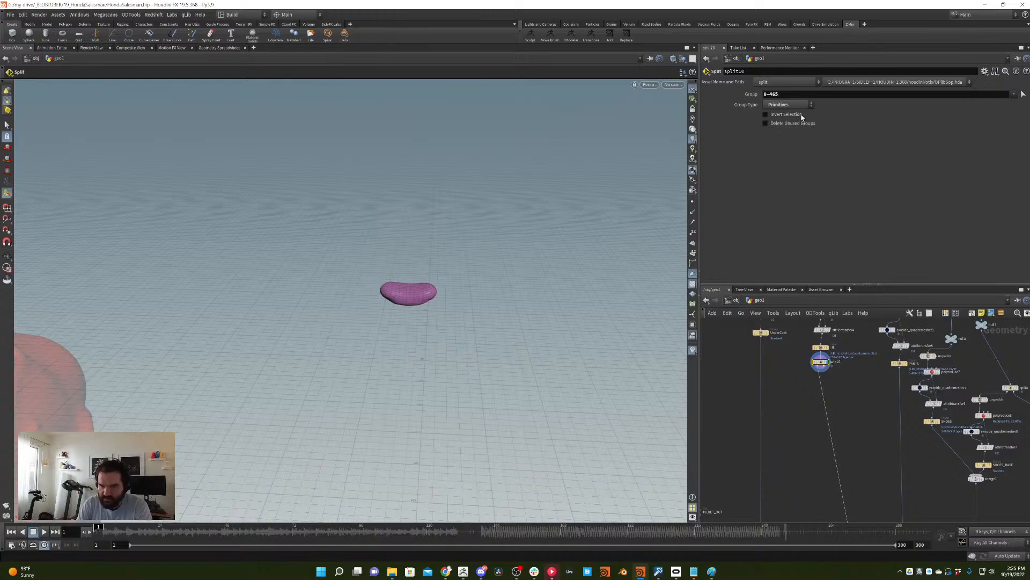
{"action": "left_click", "coordinate": [766, 114]}
- Add a null on the split's second output near TIE_OUT and name it TONGUE_OUT
{"action": "left_click_drag", "start_coordinate": [812, 376], "coordinate": [834, 349]}
{"action": "middle_click_drag", "start_coordinate": [834, 350], "coordinate": [821, 386]}
{"action": "middle_click_drag", "start_coordinate": [821, 472], "coordinate": [840, 317]}
{"action": "key", "text": "Tab"}
{"action": "type", "text": "null"}
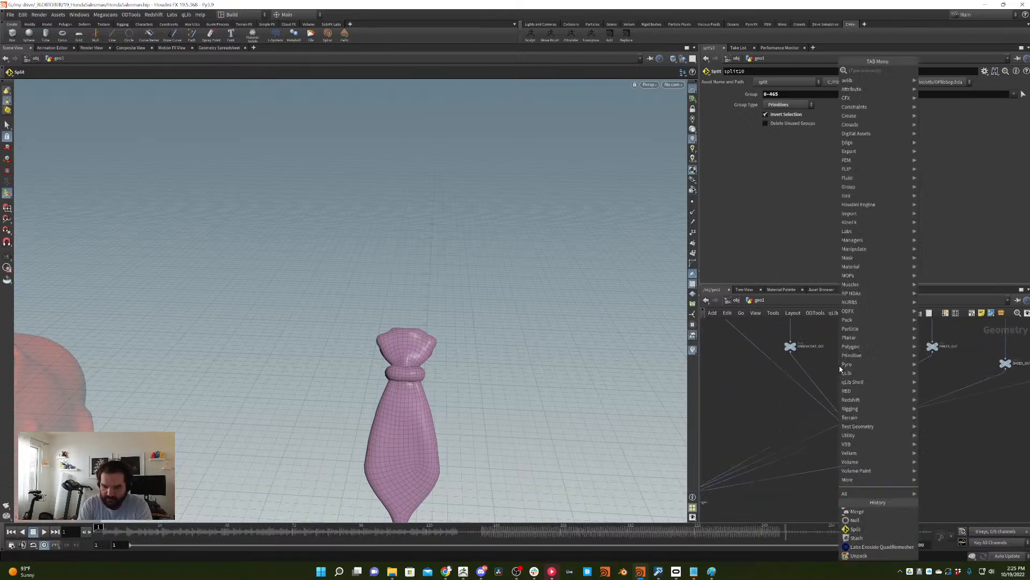
{"action": "key", "text": "Return"}
{"action": "key", "text": "F2"}
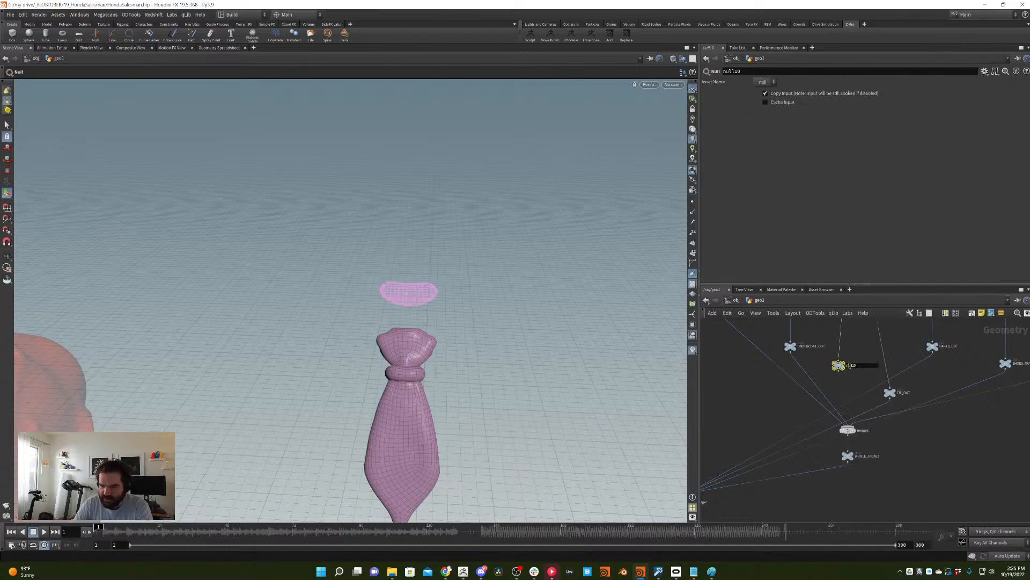
{"action": "type", "text": "TONUGE_OUT"}
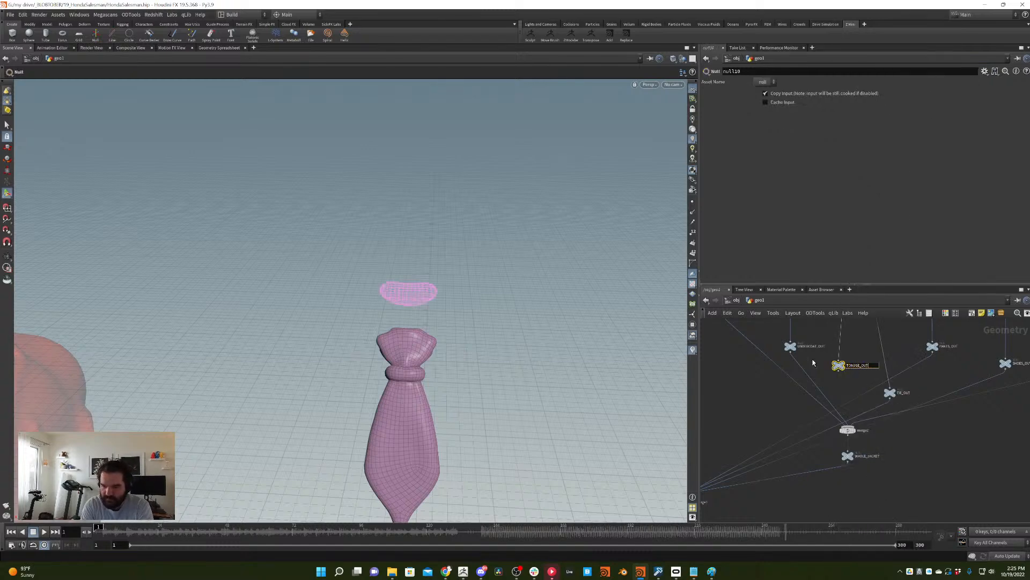
{"action": "key", "text": "BackSpace"}
{"action": "key", "text": "BackSpace"}
{"action": "key", "text": "BackSpace"}
{"action": "type", "text": "GUE_OUT"}
{"action": "key", "text": "Return"}
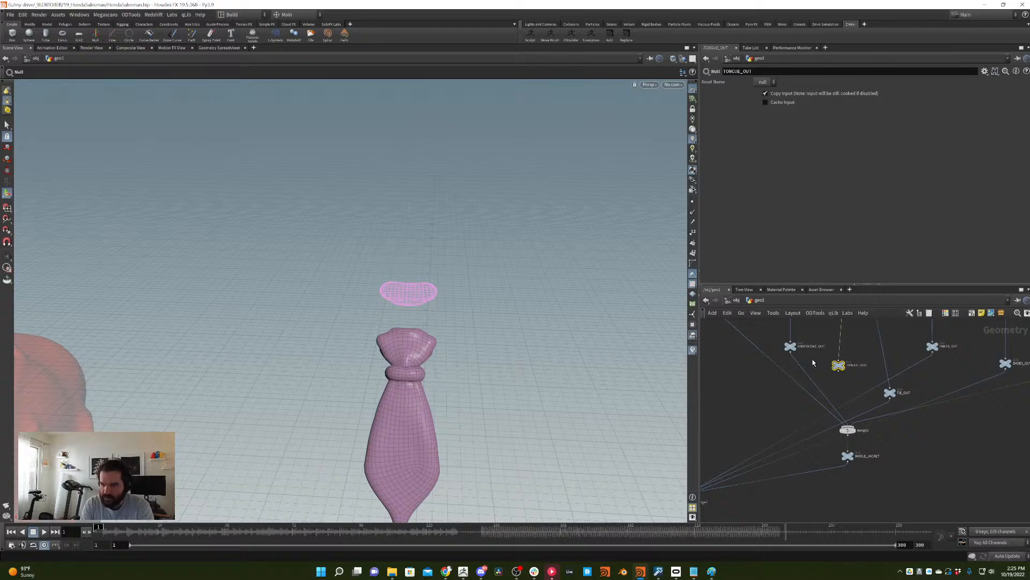
- Wire TONGUE_OUT into the final merge and display the merged character
{"action": "middle_click_drag", "start_coordinate": [803, 388], "coordinate": [877, 356]}
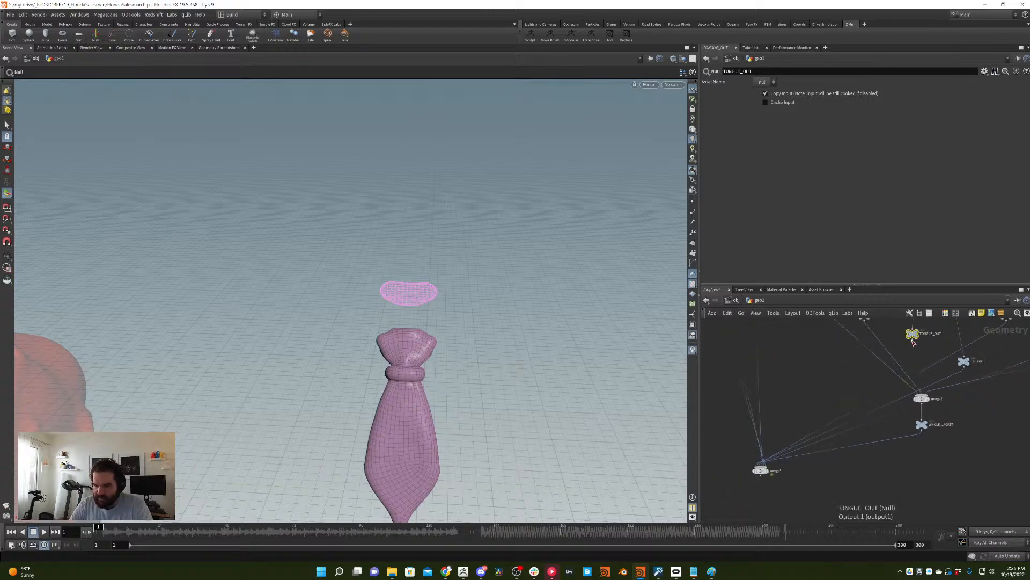
{"action": "left_click", "coordinate": [761, 474]}
{"action": "left_click", "coordinate": [761, 475]}
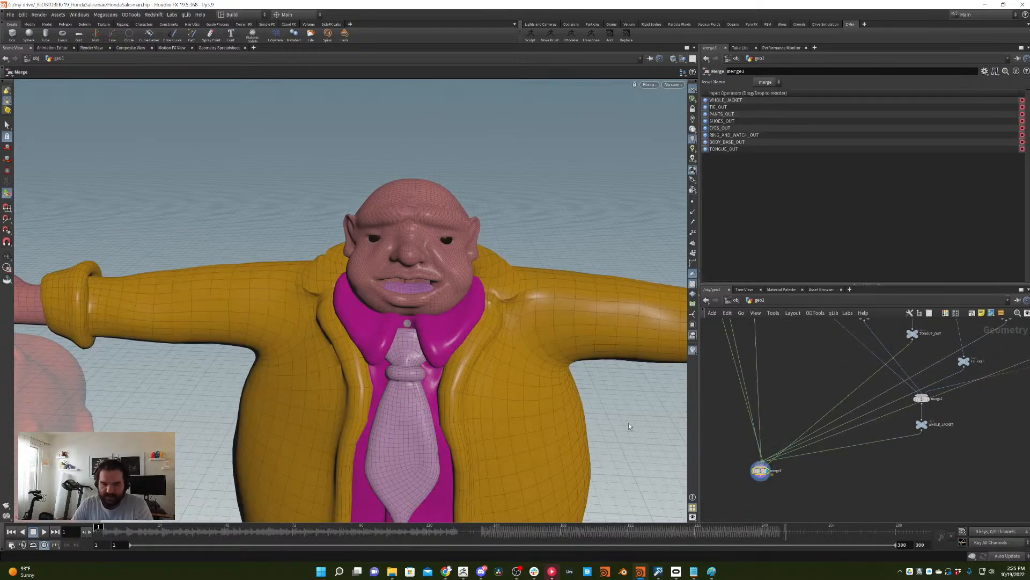
- Frame the whole assembled character and save the scene file
{"action": "mouse_move", "coordinate": [328, 323]}
{"action": "left_mouse_down", "text": "alt"}
{"action": "mouse_move", "coordinate": [407, 322]}
{"action": "mouse_move", "coordinate": [331, 313]}
{"action": "left_mouse_up", "text": "alt"}
{"action": "scroll", "coordinate": [331, 312], "scroll_direction": "down", "scroll_amount": 10}
{"action": "left_click_drag", "start_coordinate": [411, 309], "coordinate": [495, 303], "text": "alt"}
{"action": "middle_click_drag", "start_coordinate": [802, 390], "coordinate": [862, 317]}
{"action": "left_click", "coordinate": [799, 436]}
{"action": "left_click", "coordinate": [10, 15]}
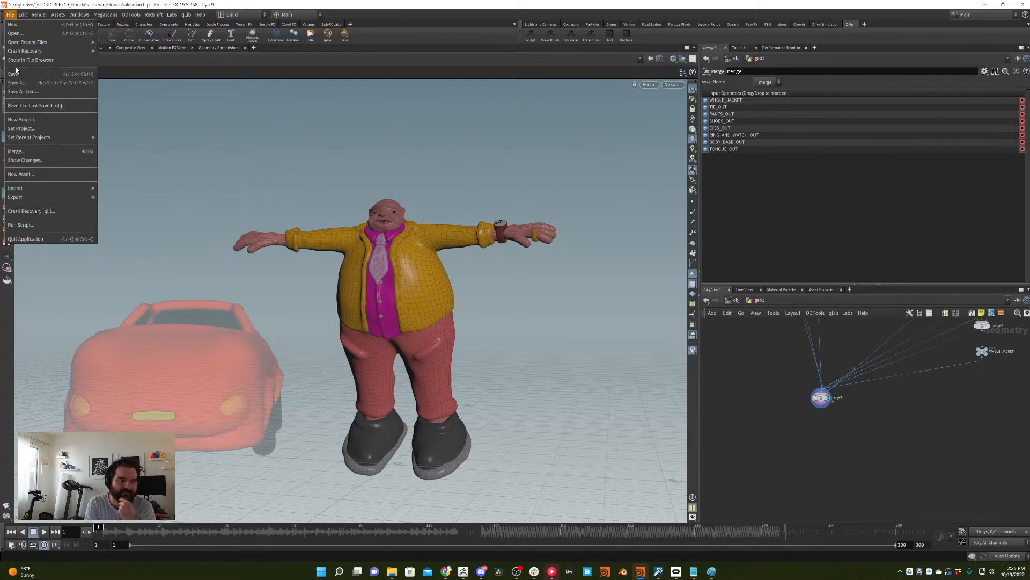
{"action": "left_click", "coordinate": [20, 75]}
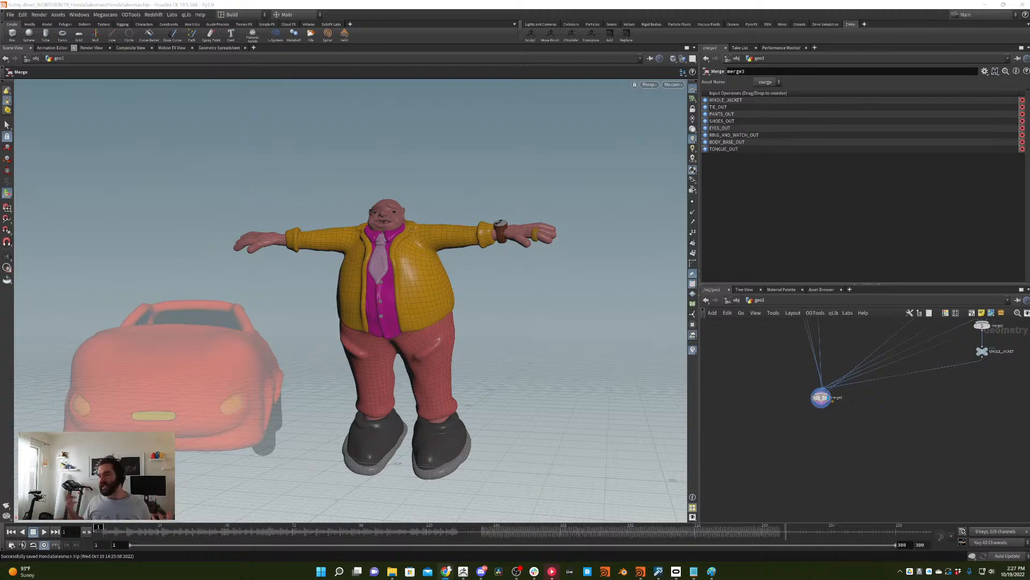
- Examine the character's face, mouth and tongue from the front at close range
{"action": "left_click_drag", "start_coordinate": [381, 219], "coordinate": [396, 224], "text": "alt"}
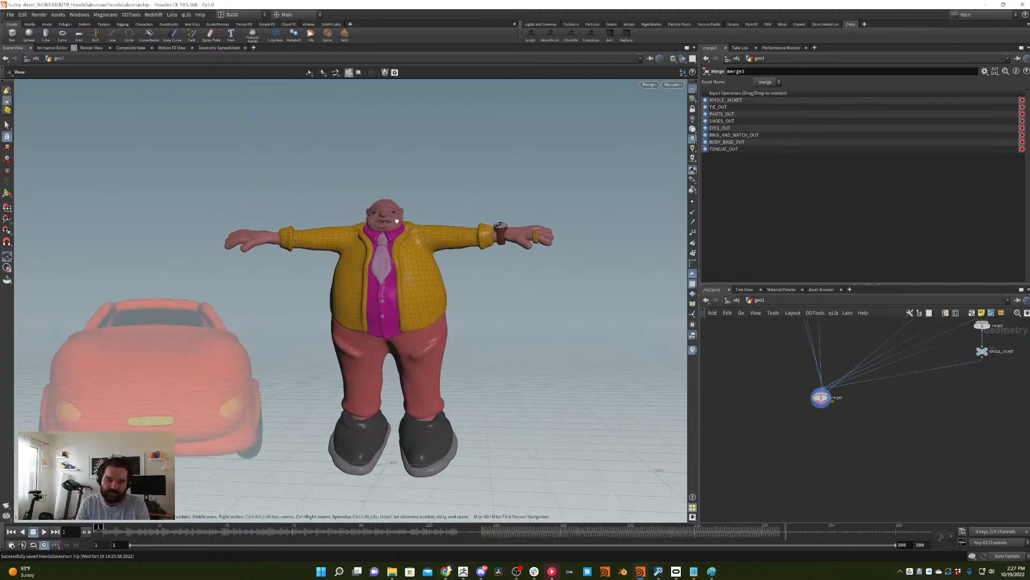
{"action": "right_click_drag", "start_coordinate": [396, 223], "coordinate": [468, 180], "text": "alt"}
{"action": "left_click_drag", "start_coordinate": [468, 180], "coordinate": [454, 188], "text": "alt"}
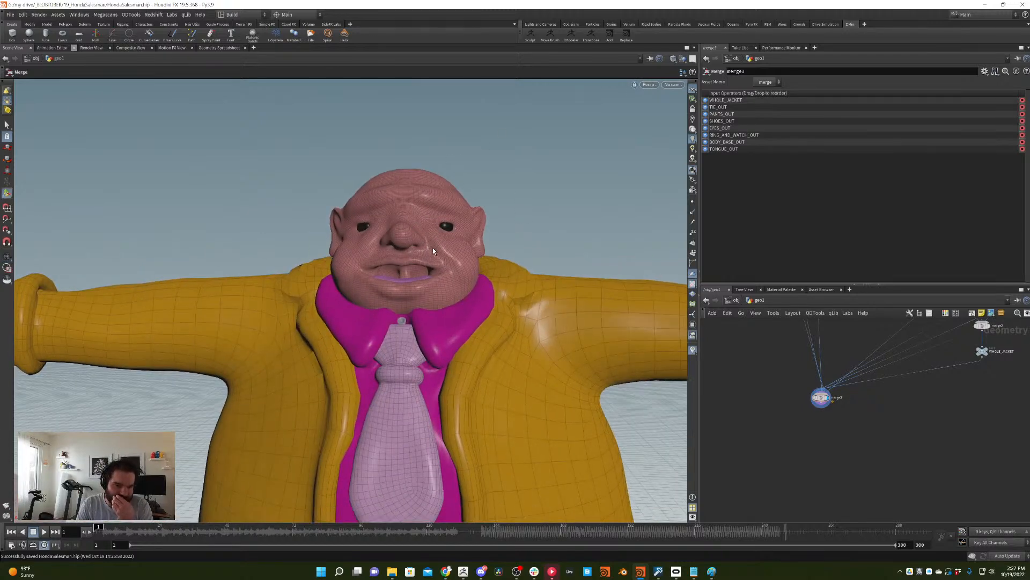
{"action": "left_click_drag", "start_coordinate": [410, 261], "coordinate": [374, 217], "text": "alt"}
{"action": "scroll", "coordinate": [374, 218], "scroll_direction": "up", "scroll_amount": 3}
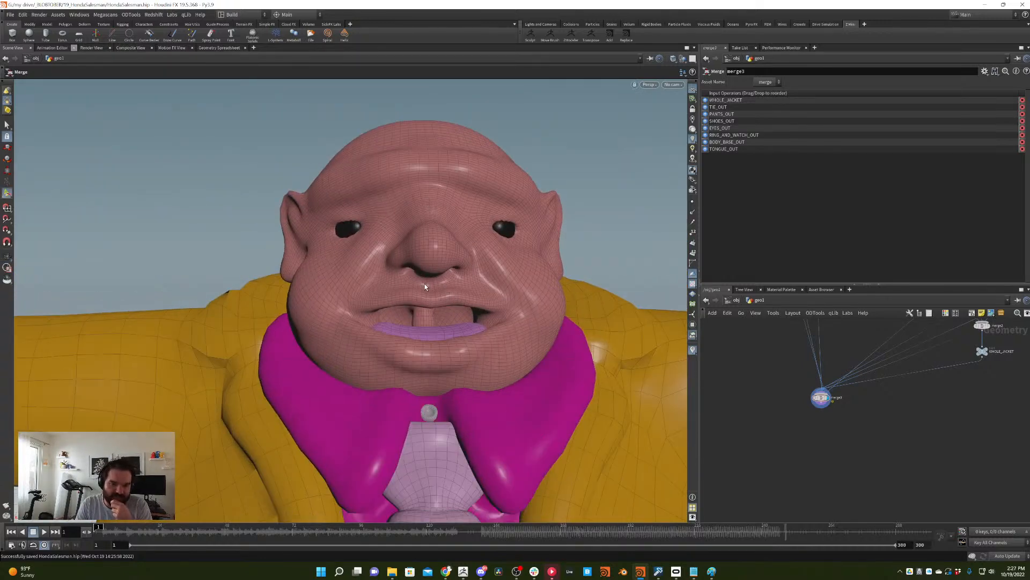
{"action": "left_click_drag", "start_coordinate": [428, 292], "coordinate": [437, 254], "text": "alt"}
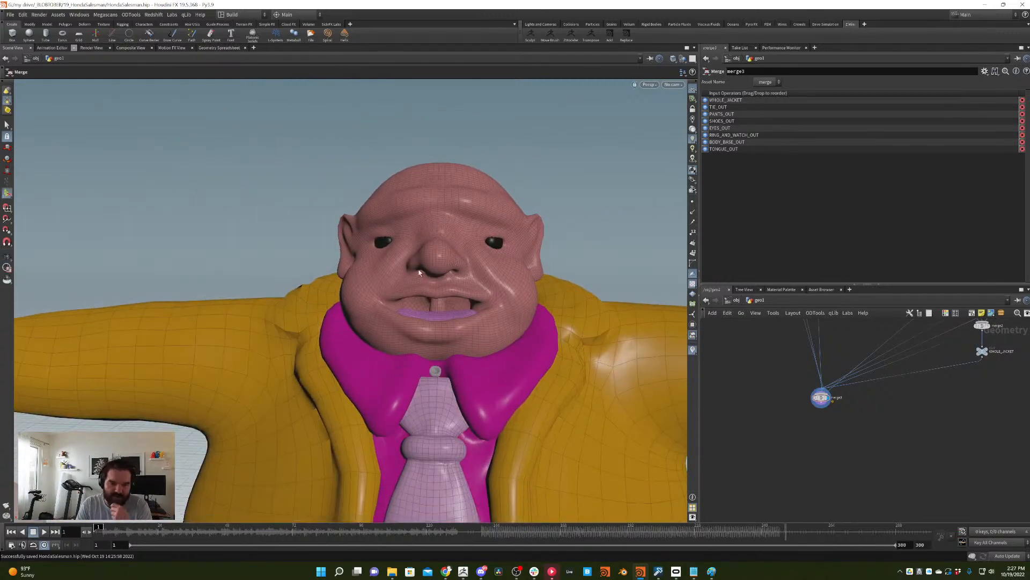
- Add a null beneath the final merge, name it FULL_SALESMAN_OUT and display it
{"action": "key", "text": "Tab"}
{"action": "type", "text": "null"}
{"action": "key", "text": "Return"}
{"action": "left_click", "coordinate": [803, 404]}
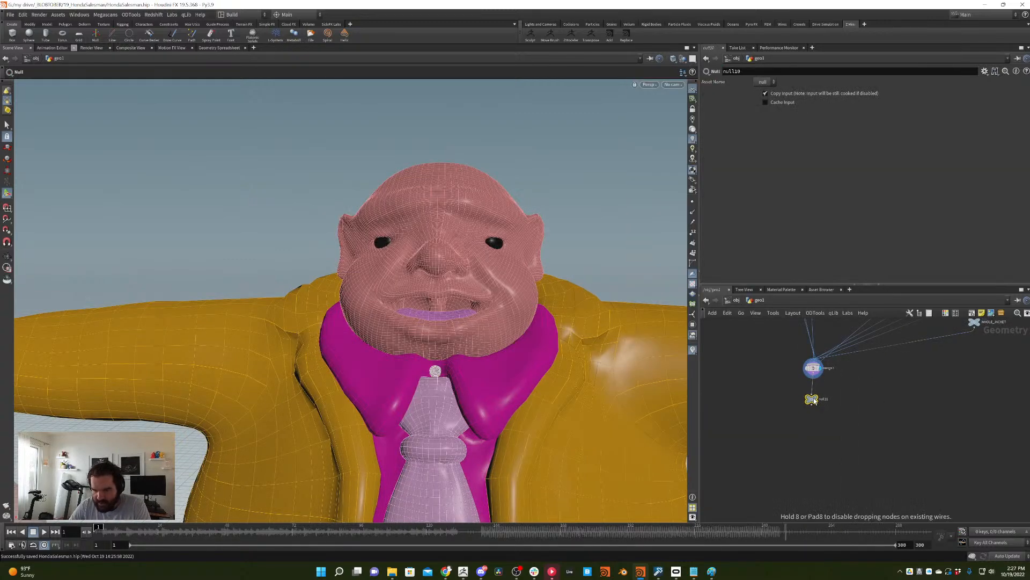
{"action": "type", "text": "O"}
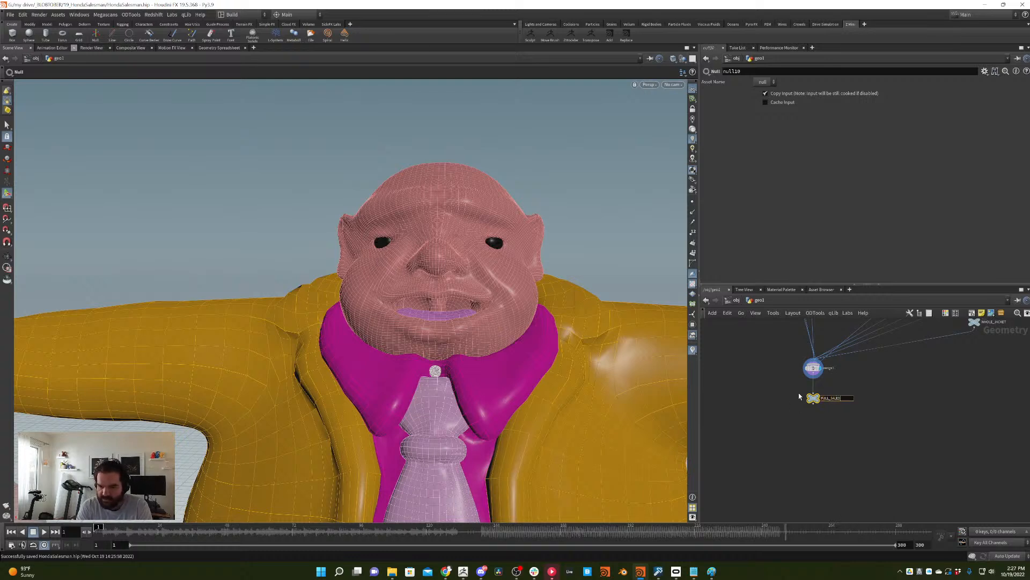
{"action": "type", "text": "ULL_SALESMAN_OUT"}
{"action": "key", "text": "Return"}
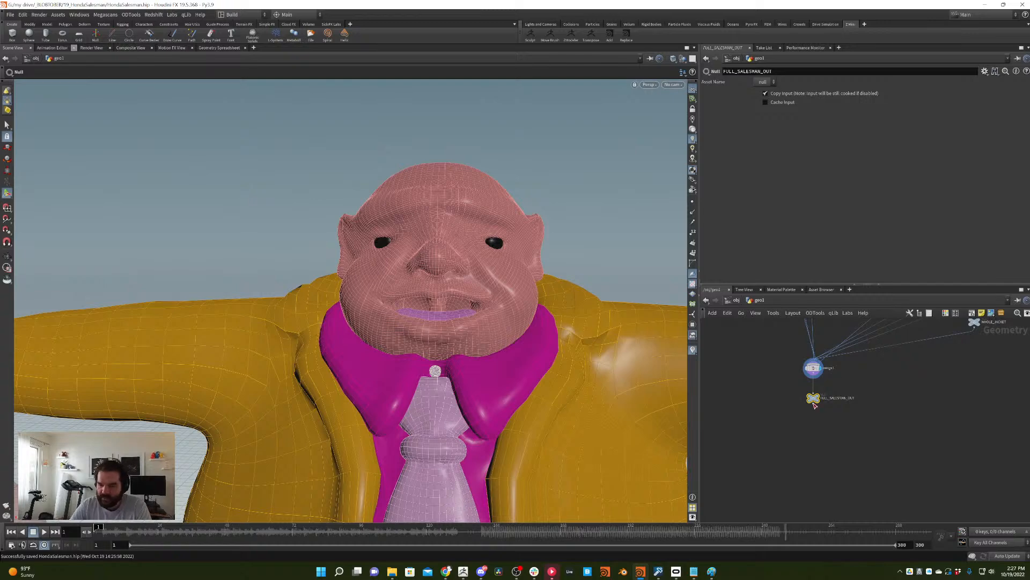
{"action": "left_click", "coordinate": [819, 398]}
- View the full salesman beside the car and save the scene file with the FULL_SALESMAN_OUT node
{"action": "right_click_drag", "start_coordinate": [525, 259], "coordinate": [400, 370], "text": "alt"}
{"action": "middle_click_drag", "start_coordinate": [400, 371], "coordinate": [424, 300], "text": "alt"}
{"action": "left_click_drag", "start_coordinate": [424, 301], "coordinate": [565, 224], "text": "alt"}
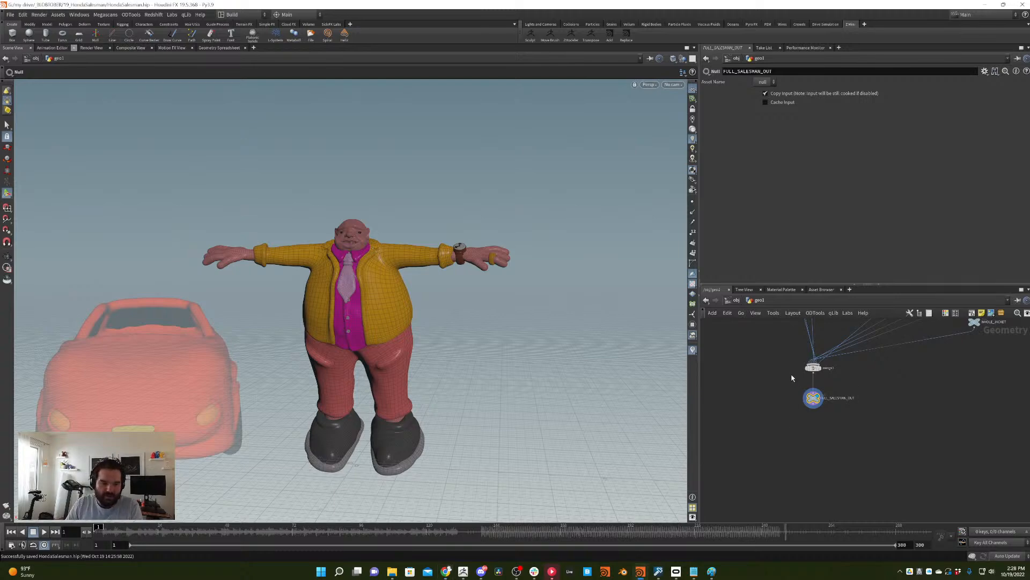
{"action": "middle_click_drag", "start_coordinate": [778, 386], "coordinate": [816, 379]}
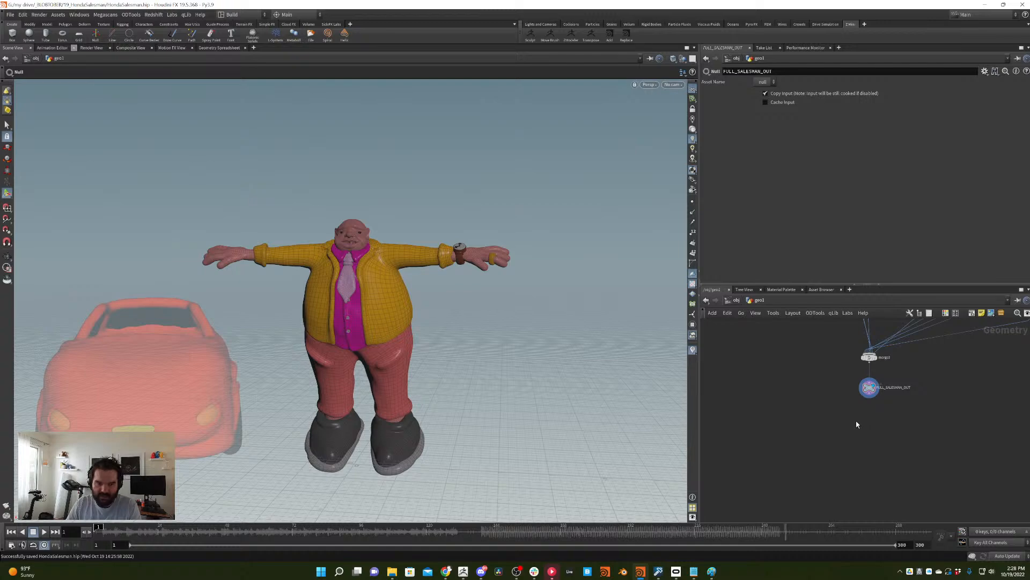
{"action": "left_click", "coordinate": [10, 15]}
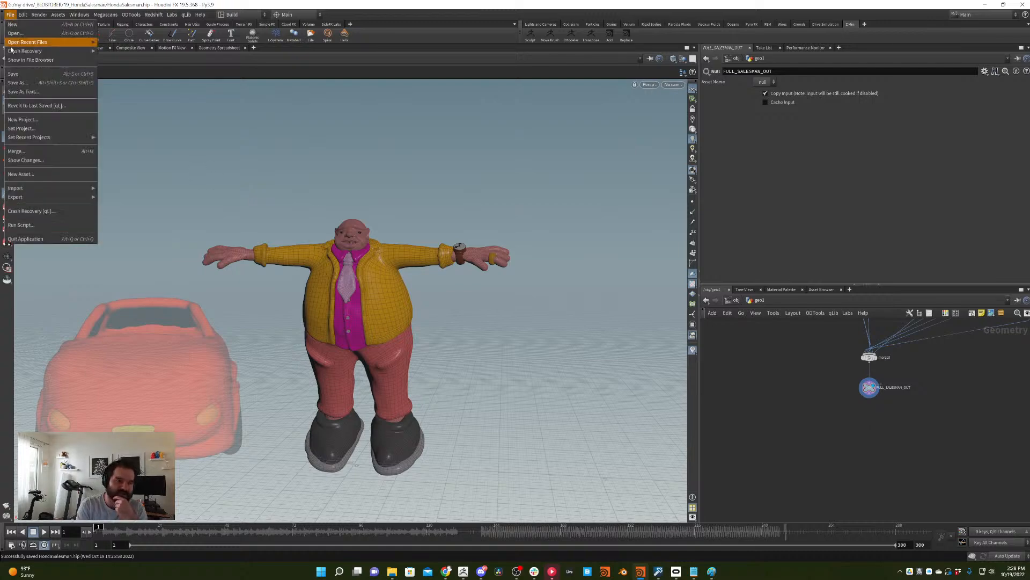
{"action": "left_click", "coordinate": [17, 80]}
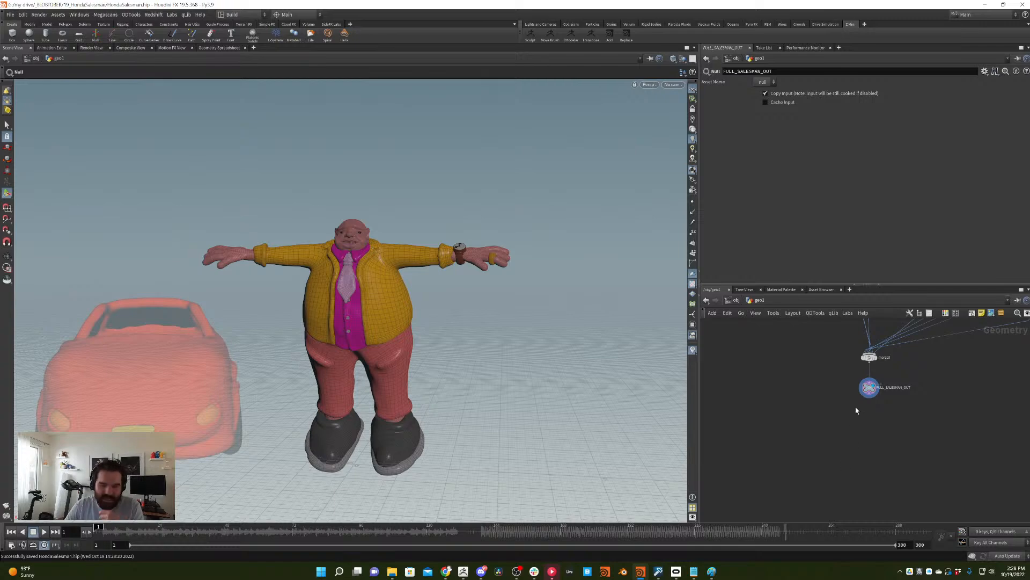
- Insert a Group node below BODY_BASE_OUT on its wire and set its group name to BODY
{"action": "key", "text": "Tab"}
{"action": "key", "text": "Escape"}
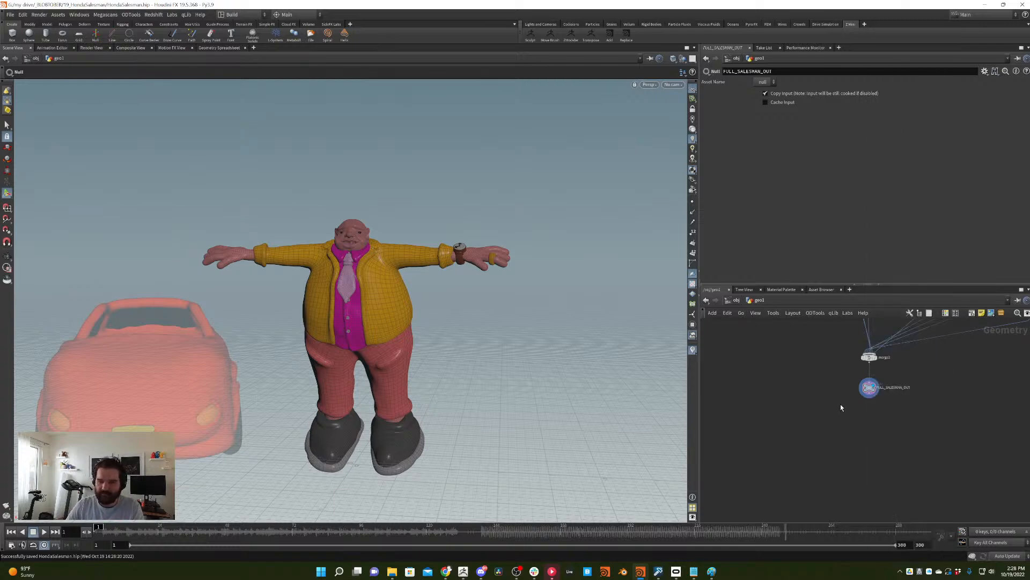
{"action": "middle_click_drag", "start_coordinate": [840, 404], "coordinate": [801, 462]}
{"action": "key", "text": "Tab"}
{"action": "type", "text": "group"}
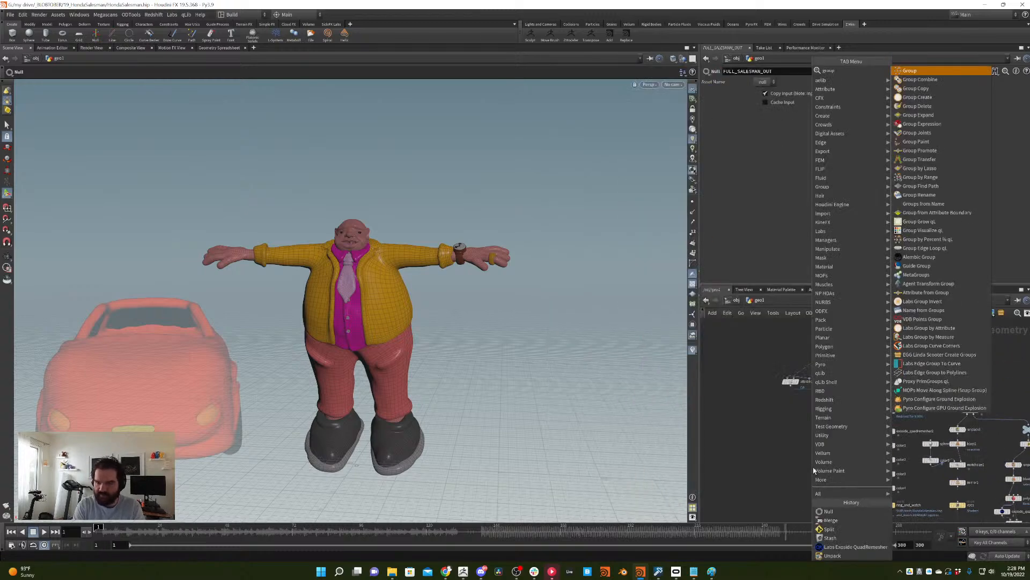
{"action": "key", "text": "Return"}
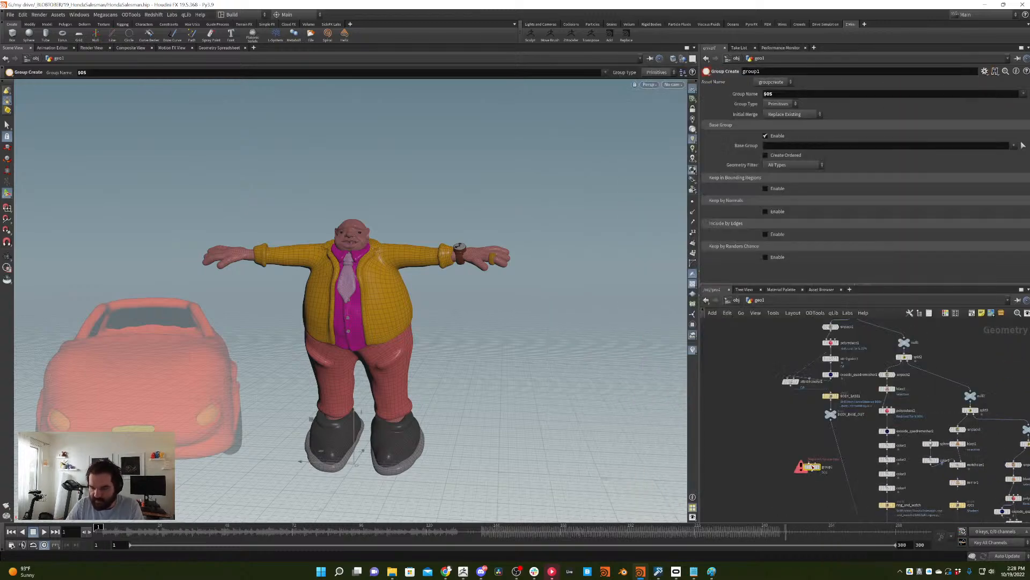
{"action": "left_click", "coordinate": [842, 449]}
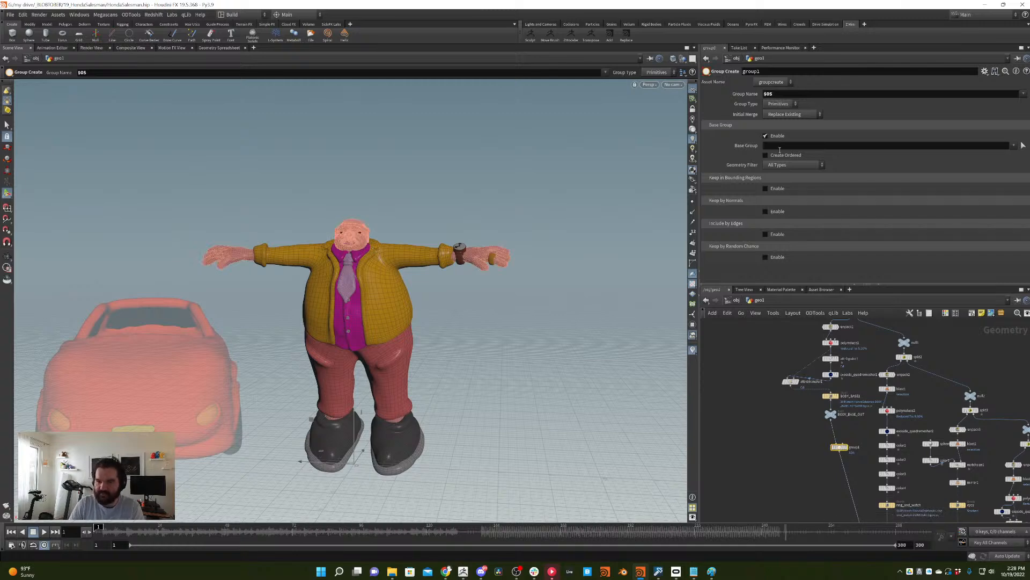
{"action": "double_click", "coordinate": [800, 98]}
{"action": "type", "text": "B"}
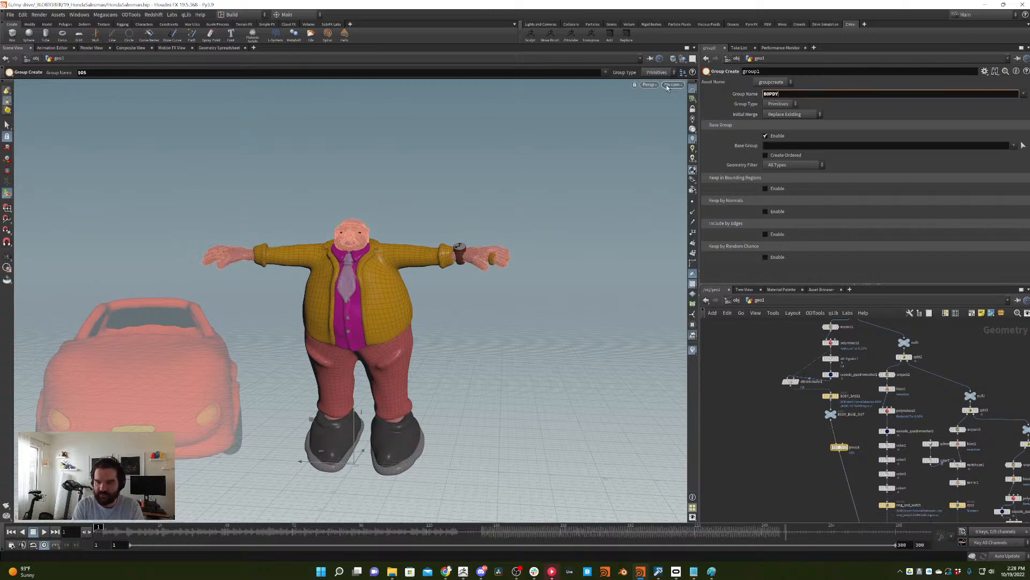
{"action": "type", "text": "ODY"}
{"action": "key", "text": "Return"}
{"action": "middle_click_drag", "start_coordinate": [834, 478], "coordinate": [803, 395]}
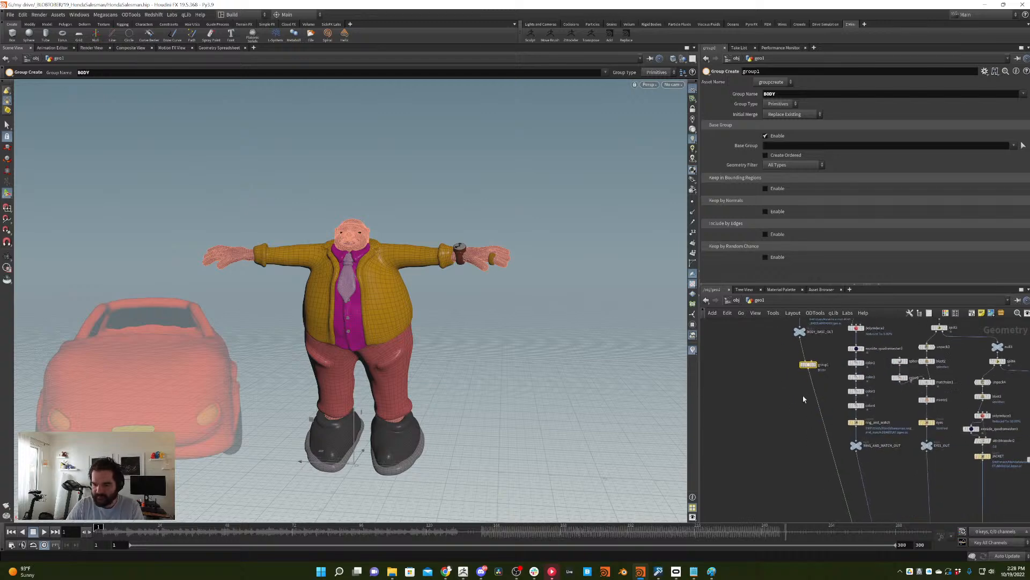
- Insert a second Group node below RING_AND_WATCH_OUT on its wire and display it
{"action": "key", "text": "Tab"}
{"action": "left_click", "coordinate": [814, 511]}
{"action": "left_click", "coordinate": [797, 468]}
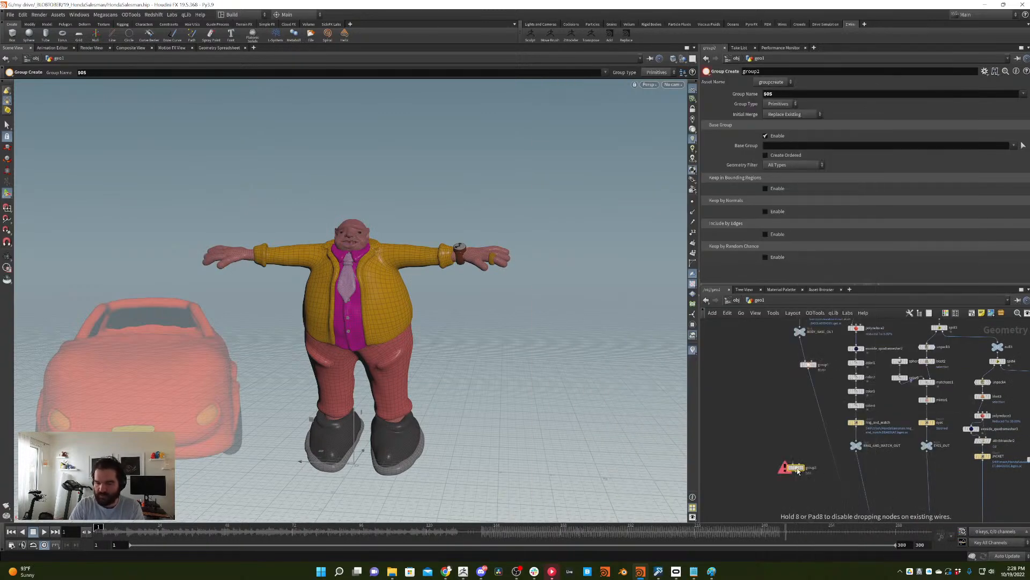
{"action": "left_click_drag", "start_coordinate": [789, 462], "coordinate": [862, 466]}
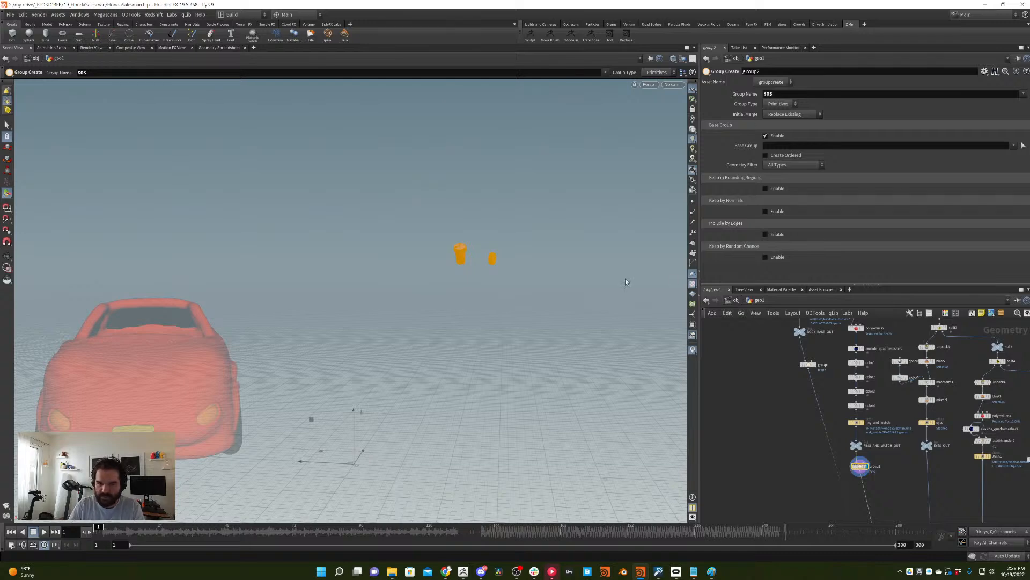
- Limit the ring-and-watch group with a bounding box of size 1 placed around the watch, excluding the ring
{"action": "left_click", "coordinate": [7, 124]}
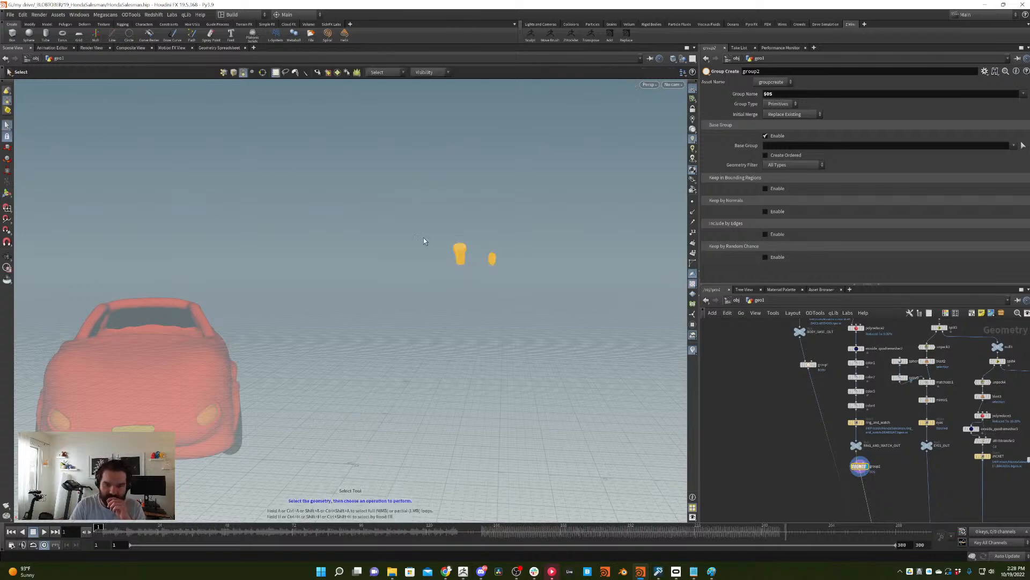
{"action": "left_click_drag", "start_coordinate": [425, 218], "coordinate": [469, 280]}
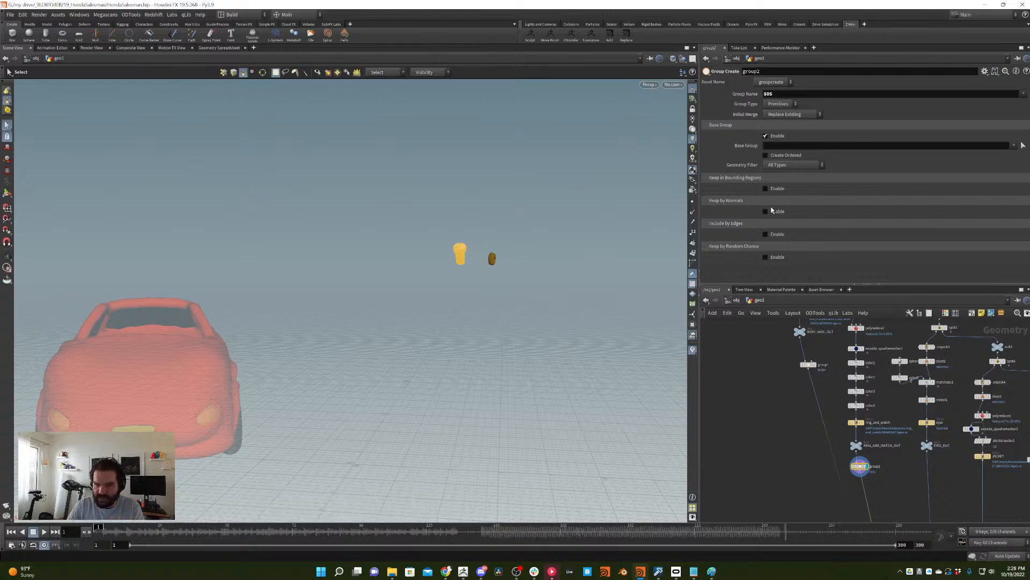
{"action": "left_click", "coordinate": [766, 188]}
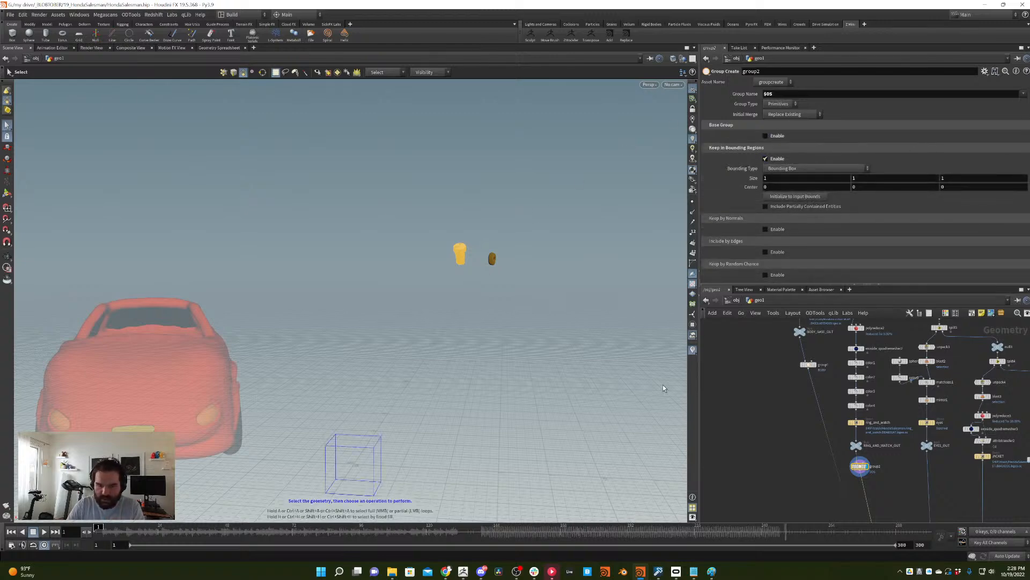
{"action": "key", "text": "Return"}
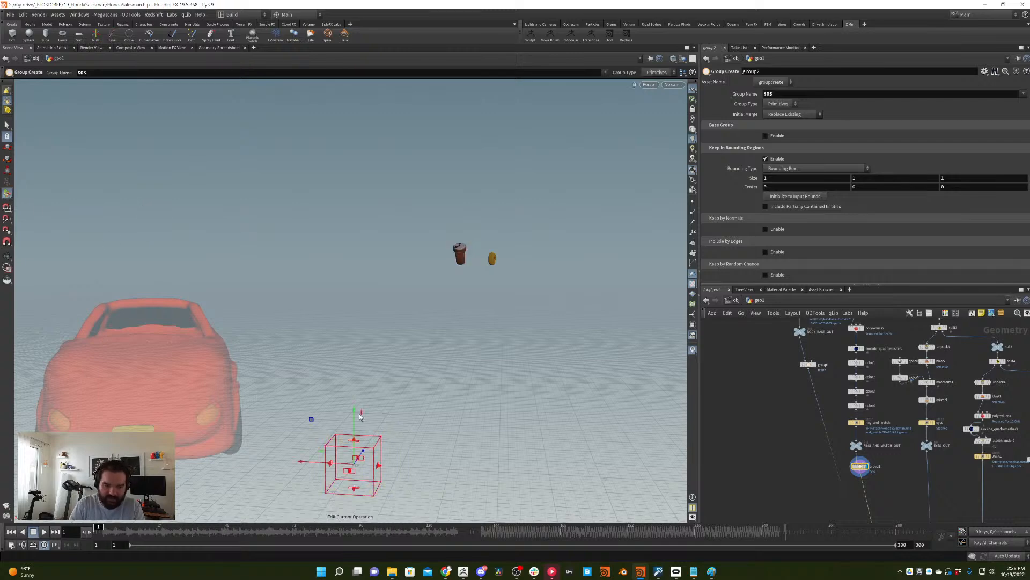
{"action": "left_click_drag", "start_coordinate": [359, 416], "coordinate": [455, 293]}
{"action": "key", "text": "Escape"}
{"action": "key", "text": "Return"}
{"action": "left_click_drag", "start_coordinate": [455, 293], "coordinate": [439, 249], "text": "alt"}
{"action": "right_click_drag", "start_coordinate": [439, 248], "coordinate": [481, 211], "text": "alt"}
{"action": "middle_click_drag", "start_coordinate": [481, 211], "coordinate": [483, 181], "text": "alt"}
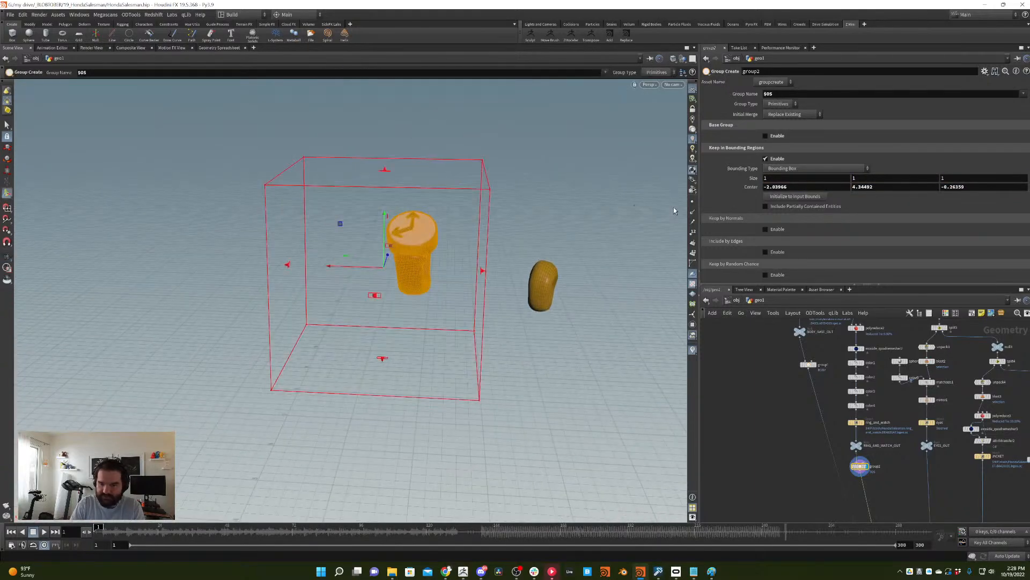
- Set the group name of the bounding-box group around the watch to WATCH
{"action": "double_click", "coordinate": [769, 94]}
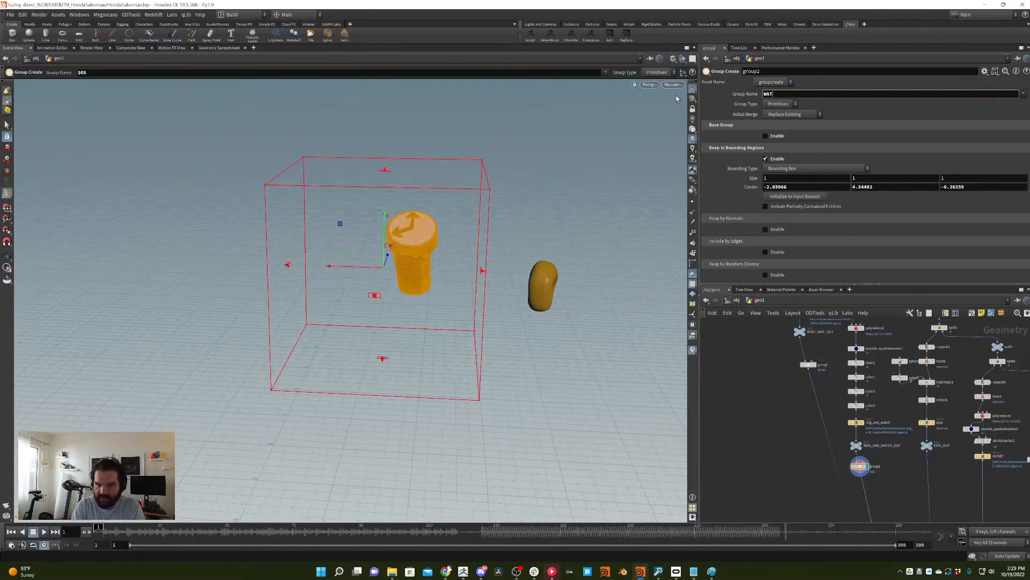
{"action": "key", "text": "Return"}
{"action": "middle_click_drag", "start_coordinate": [866, 391], "coordinate": [853, 352]}
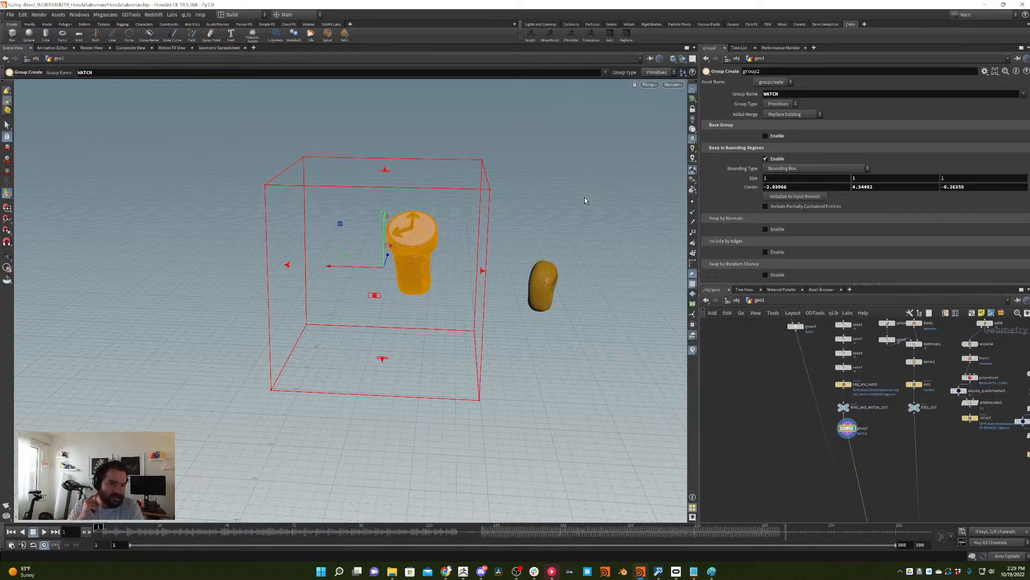
- Duplicate the WATCH group node, insert the copy directly below it on the same wire and name its group RING
{"action": "middle_click_drag", "start_coordinate": [855, 445], "coordinate": [842, 413]}
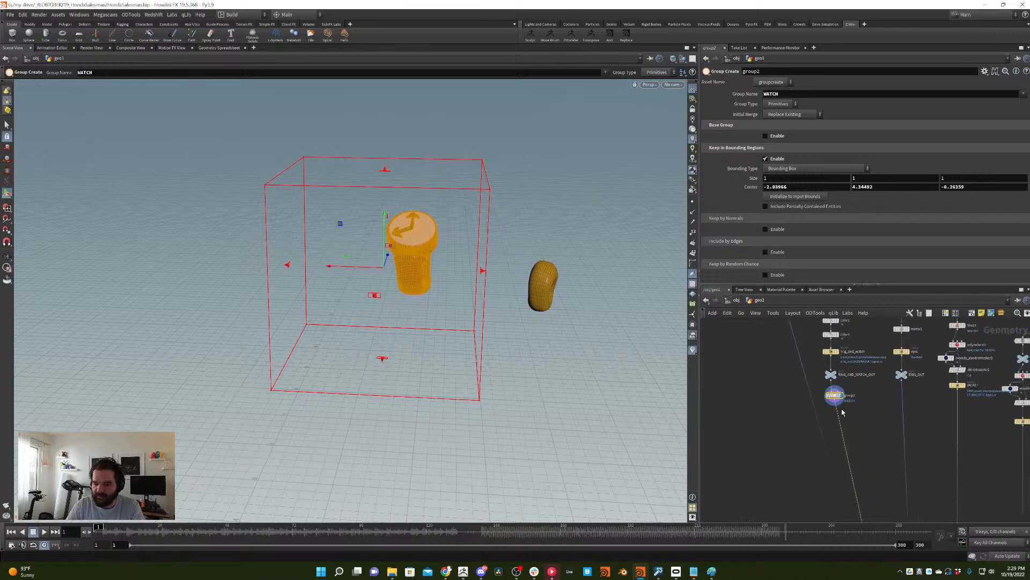
{"action": "key", "text": "ctrl+c"}
{"action": "key", "text": "ctrl+v"}
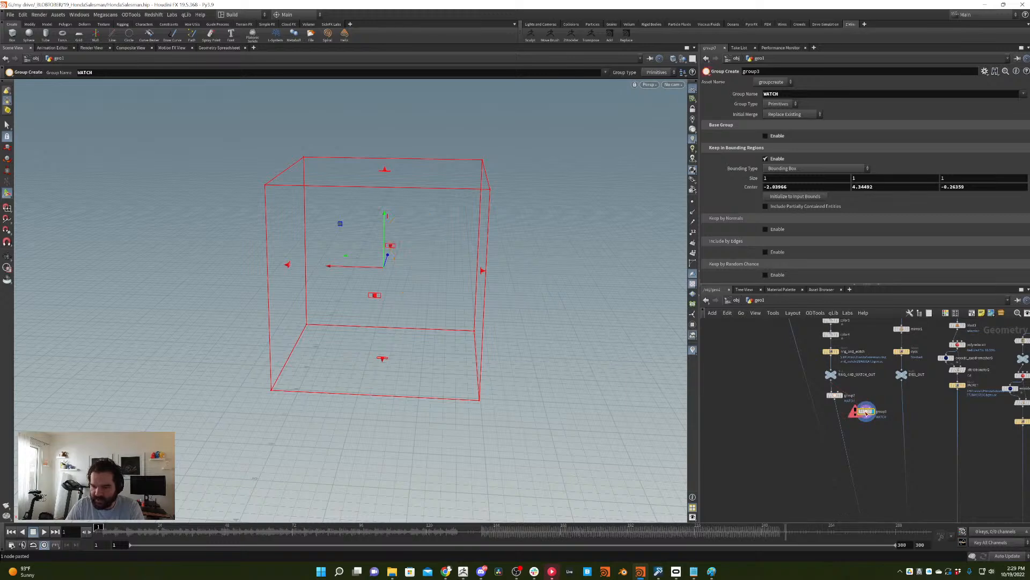
{"action": "left_click", "coordinate": [839, 417]}
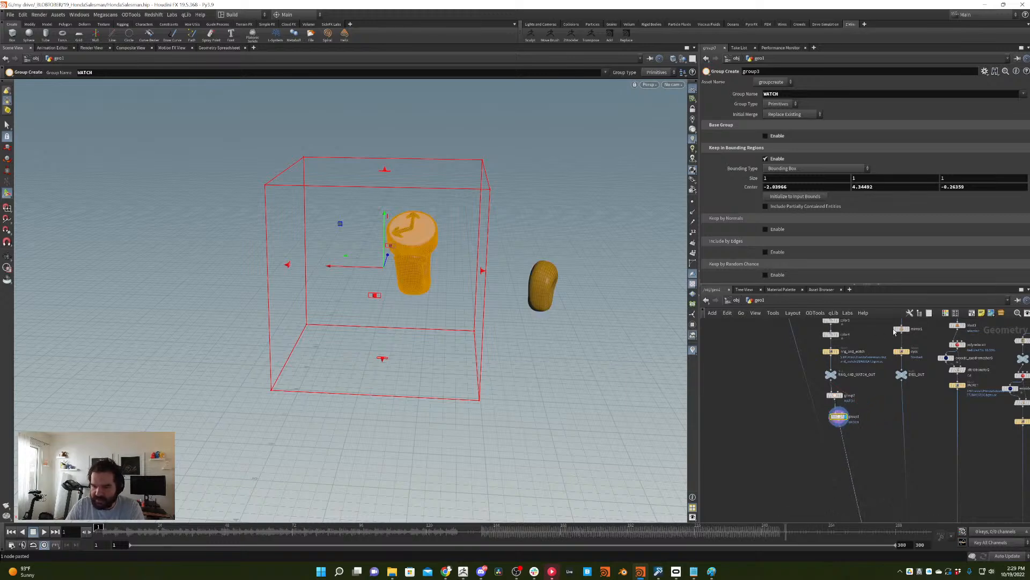
{"action": "double_click", "coordinate": [778, 94]}
{"action": "type", "text": "RING"}
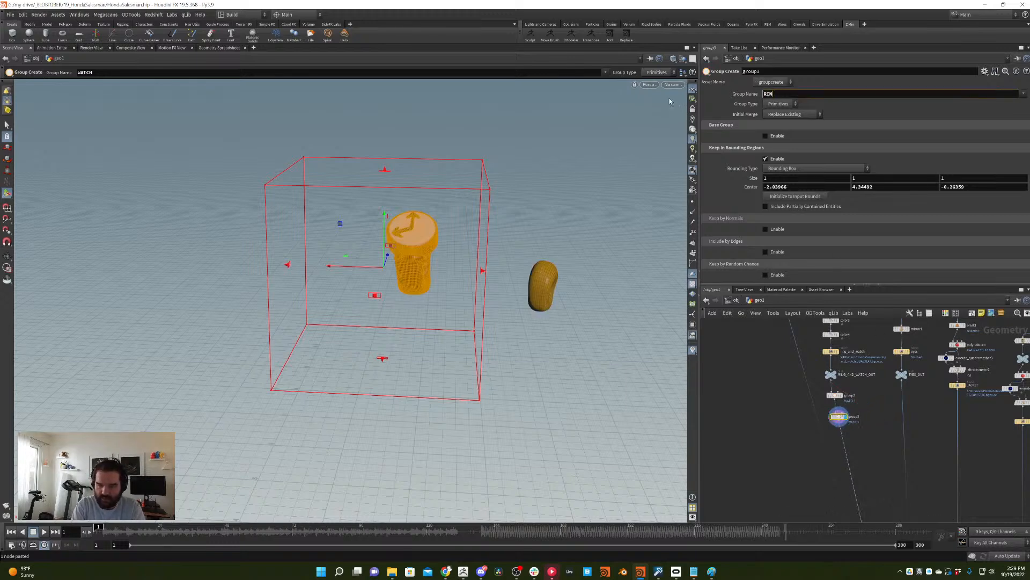
{"action": "key", "text": "Return"}
- Move the RING group's bounding box off the watch and around the ring, keeping its size
{"action": "left_click_drag", "start_coordinate": [374, 295], "coordinate": [513, 274]}
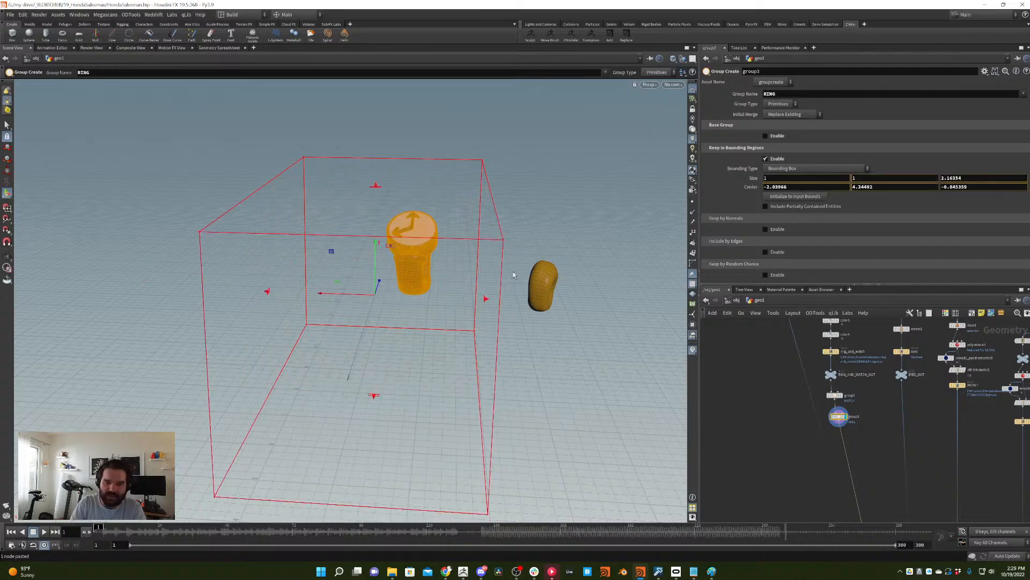
{"action": "key", "text": "ctrl+z"}
{"action": "left_click_drag", "start_coordinate": [345, 268], "coordinate": [489, 325]}
- Insert a Group node on the wire below EYES_OUT and set its group name to EYES
{"action": "middle_click_drag", "start_coordinate": [927, 386], "coordinate": [854, 366]}
{"action": "key", "text": "Tab"}
{"action": "type", "text": "gro"}
{"action": "key", "text": "Return"}
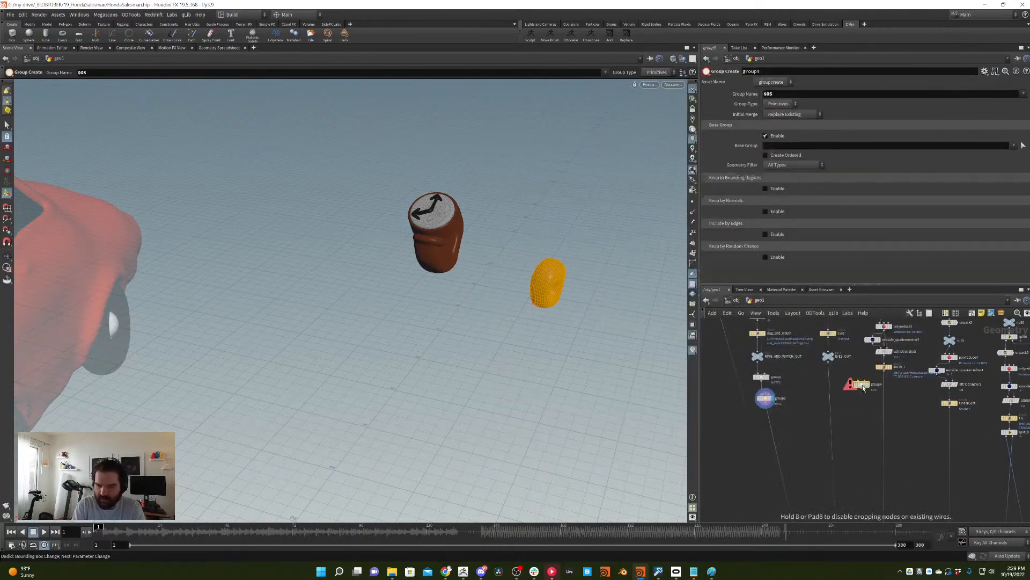
{"action": "left_click", "coordinate": [830, 394]}
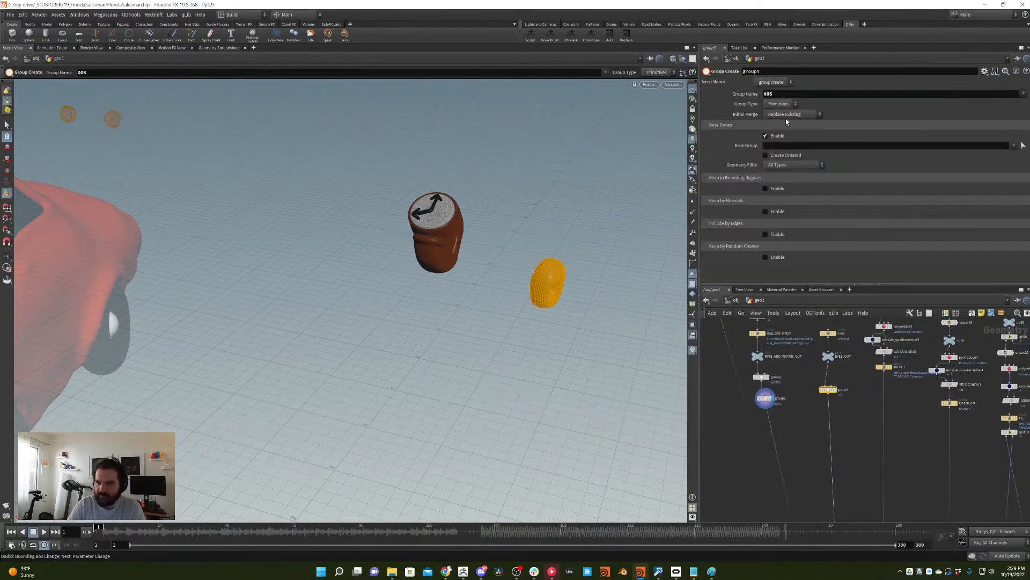
{"action": "left_click", "coordinate": [784, 93]}
{"action": "type", "text": "EYES"}
{"action": "key", "text": "Return"}
- Insert a Group node on the wire below the jacket's file node and set its group name to JACKET
{"action": "middle_click_drag", "start_coordinate": [859, 427], "coordinate": [795, 415]}
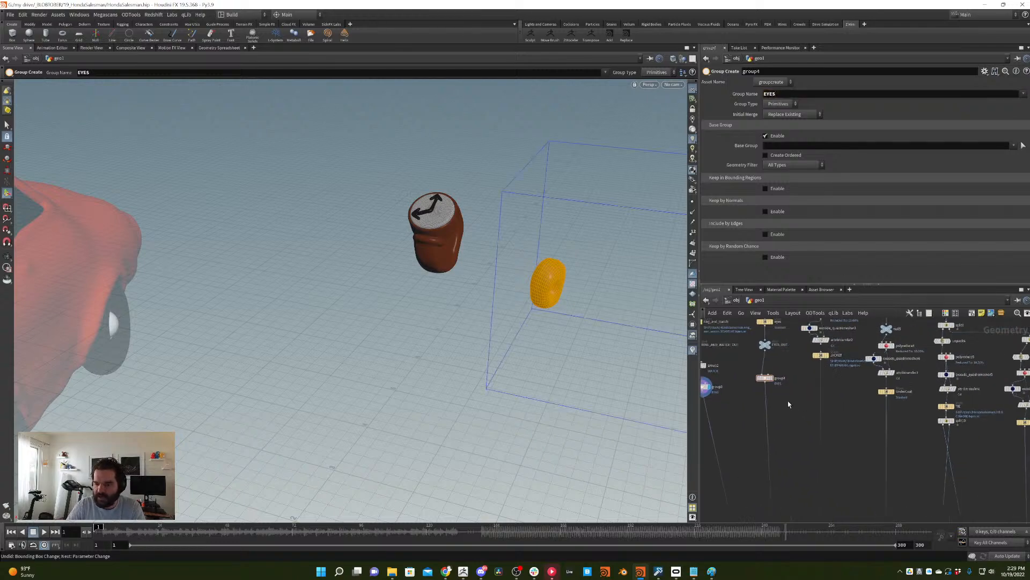
{"action": "key", "text": "Tab"}
{"action": "left_click", "coordinate": [855, 413]}
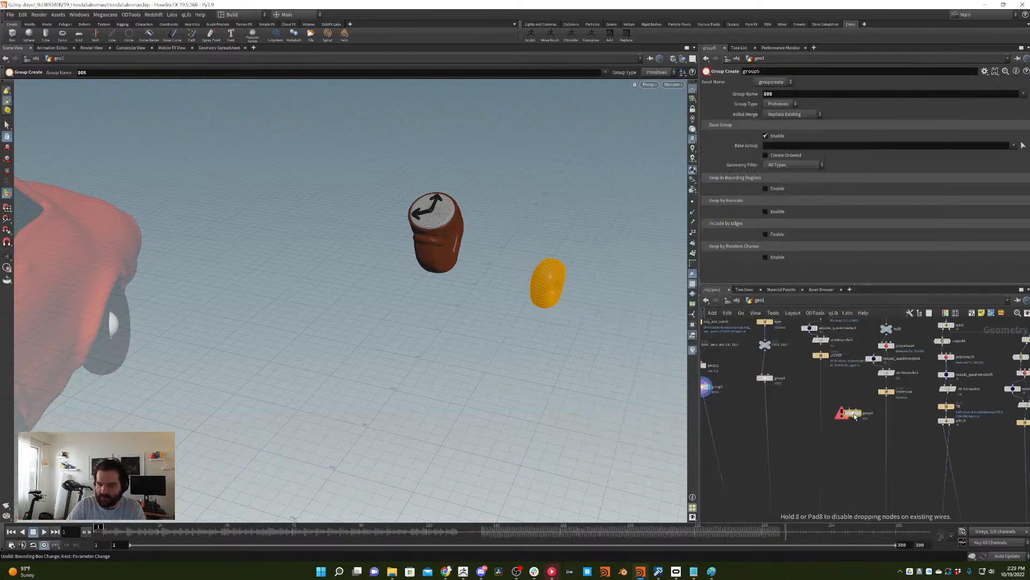
{"action": "left_click", "coordinate": [817, 391]}
{"action": "left_click", "coordinate": [784, 93]}
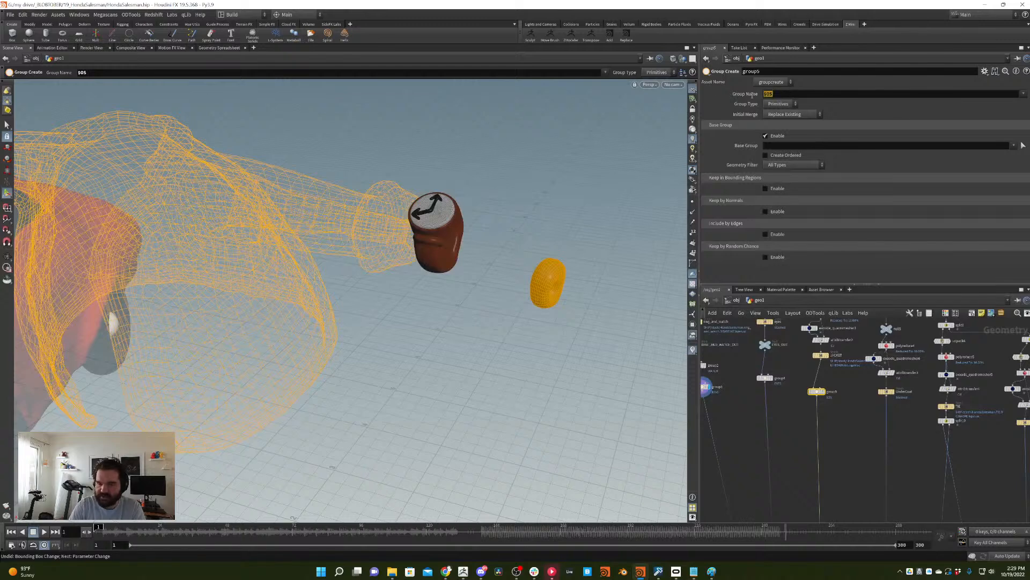
{"action": "type", "text": "JACKET"}
{"action": "key", "text": "Return"}
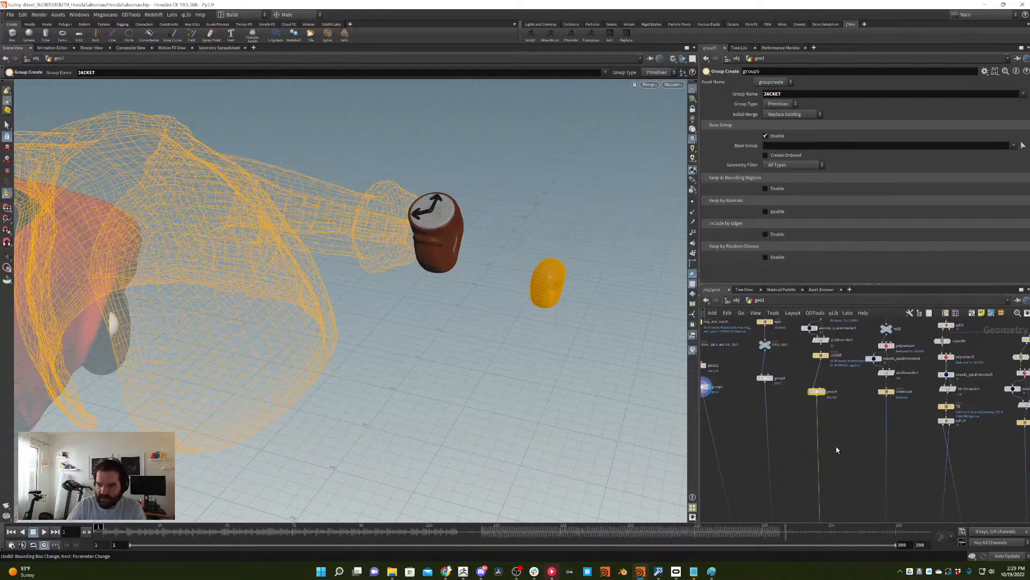
- Detach the JACKET group node from its wire and reinsert it between the merge node and WHOLE_JACKET
{"action": "scroll", "coordinate": [850, 395], "scroll_direction": "down", "scroll_amount": 5}
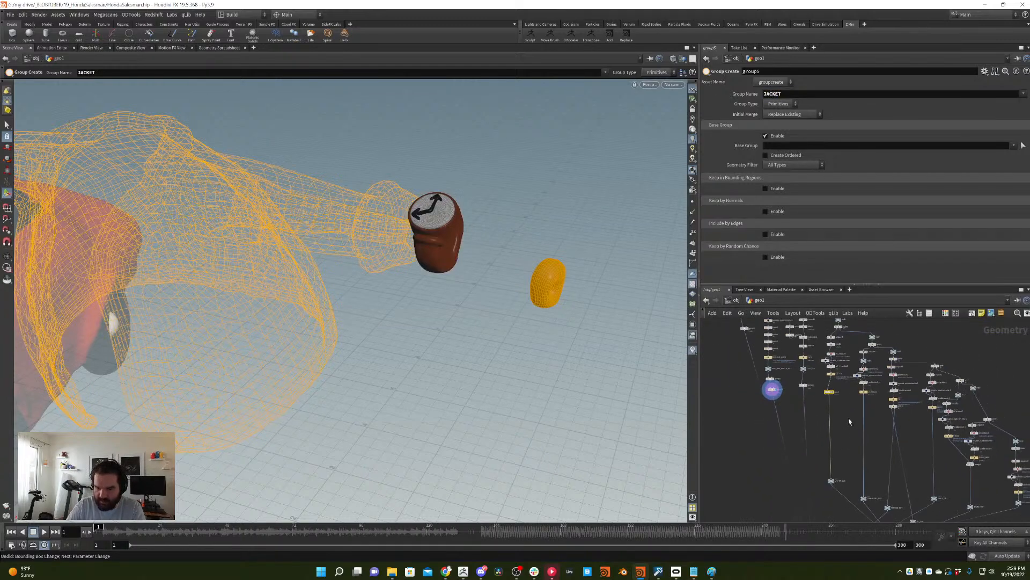
{"action": "left_click_drag", "start_coordinate": [817, 340], "coordinate": [974, 513]}
{"action": "scroll", "coordinate": [867, 447], "scroll_direction": "up", "scroll_amount": 2}
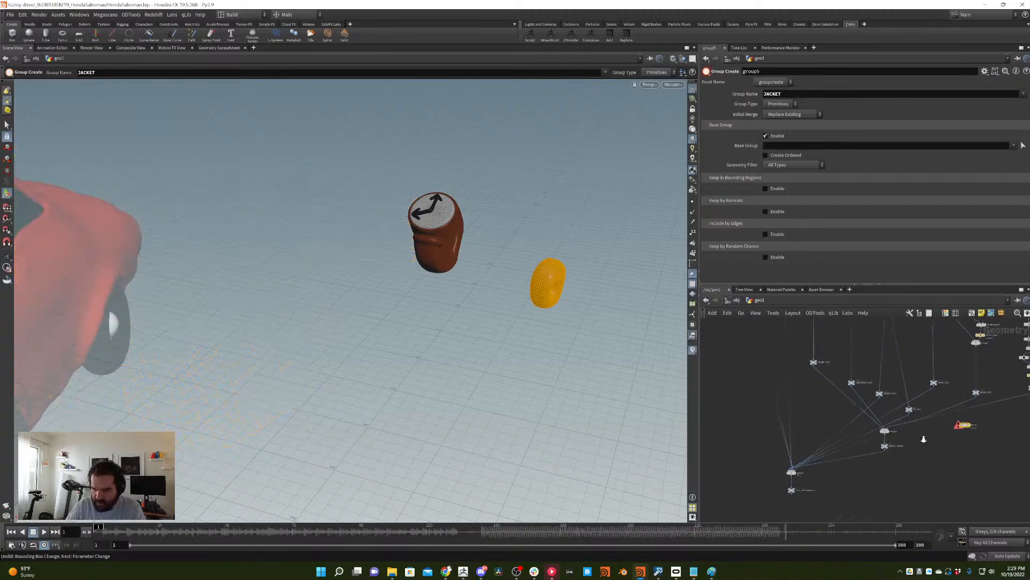
{"action": "left_click_drag", "start_coordinate": [864, 429], "coordinate": [920, 434]}
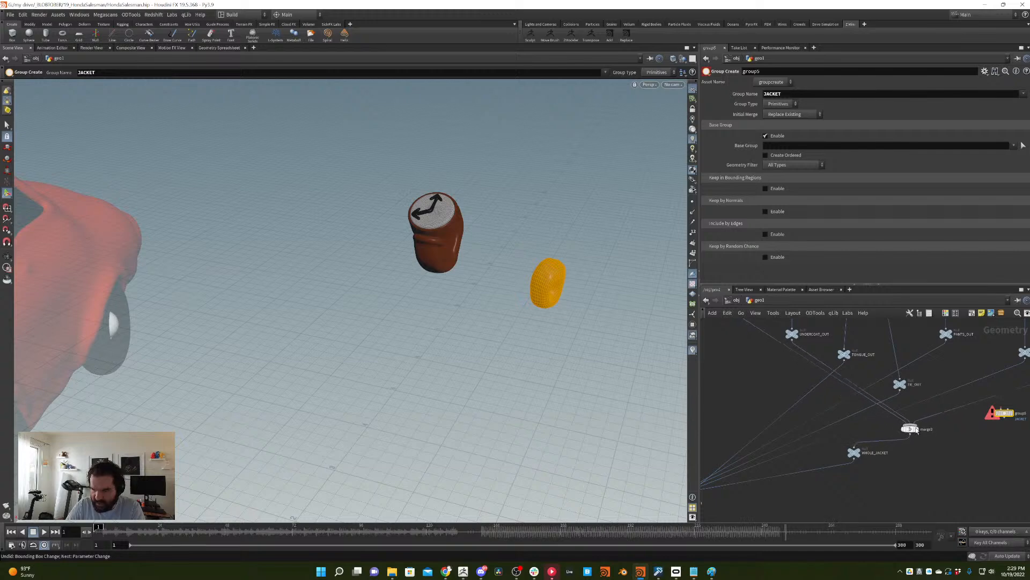
{"action": "left_click_drag", "start_coordinate": [1001, 414], "coordinate": [906, 467]}
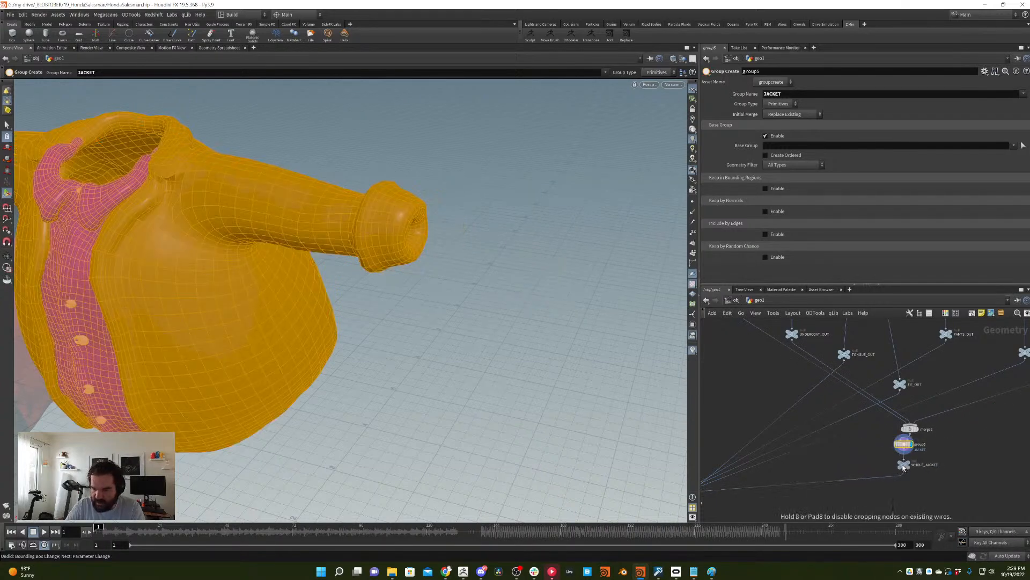
- Add a new Group node and insert it on the wire leading from the split node to TONGUE_OUT
{"action": "middle_click_drag", "start_coordinate": [948, 439], "coordinate": [937, 493]}
{"action": "scroll", "coordinate": [918, 469], "scroll_direction": "down", "scroll_amount": 2}
{"action": "left_click", "coordinate": [884, 475]}
{"action": "middle_click_drag", "start_coordinate": [820, 381], "coordinate": [839, 481]}
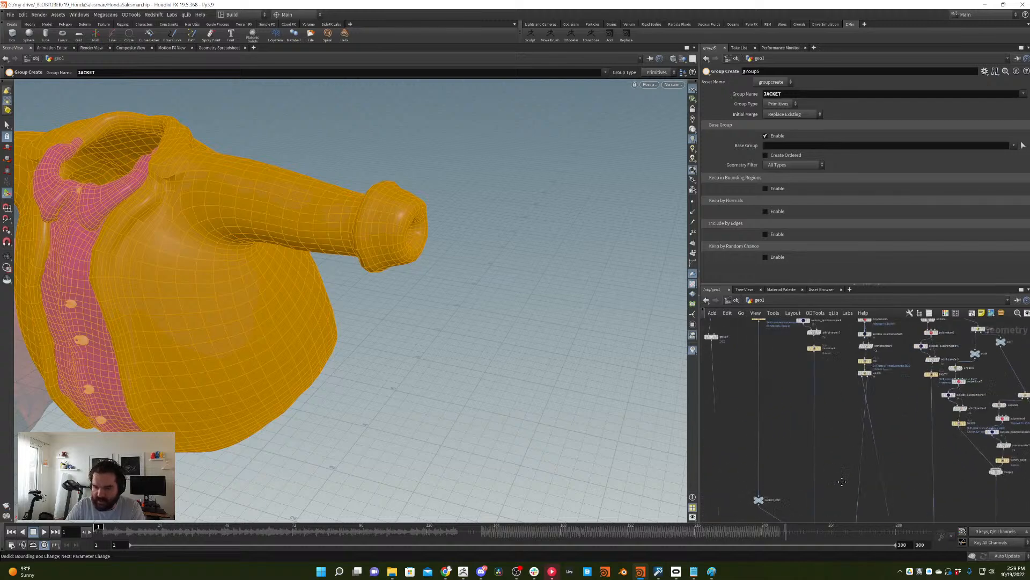
{"action": "middle_click_drag", "start_coordinate": [833, 409], "coordinate": [849, 439]}
{"action": "key", "text": "Tab"}
{"action": "type", "text": "group"}
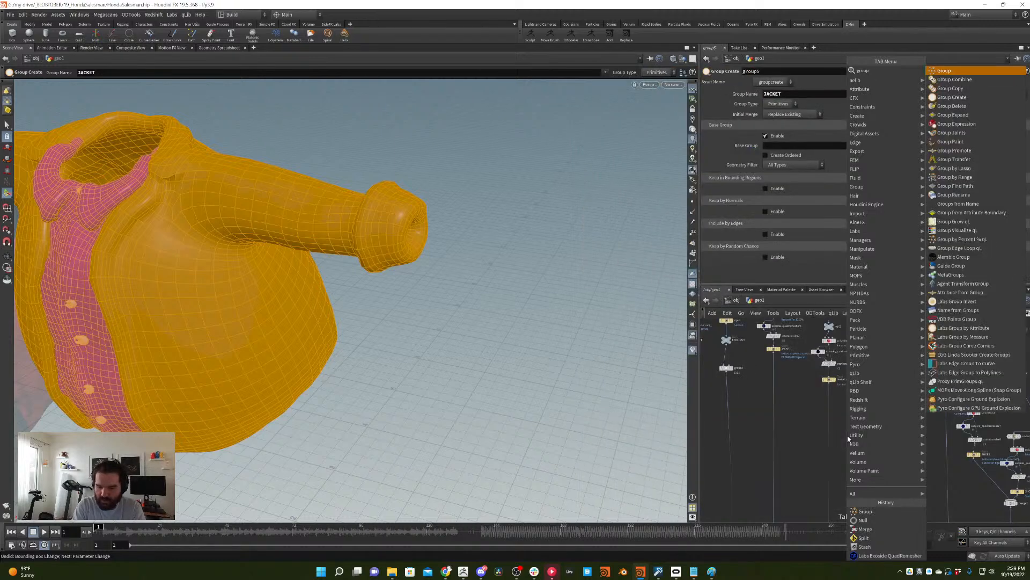
{"action": "key", "text": "Return"}
{"action": "key", "text": "Return"}
{"action": "middle_click_drag", "start_coordinate": [949, 464], "coordinate": [910, 448]}
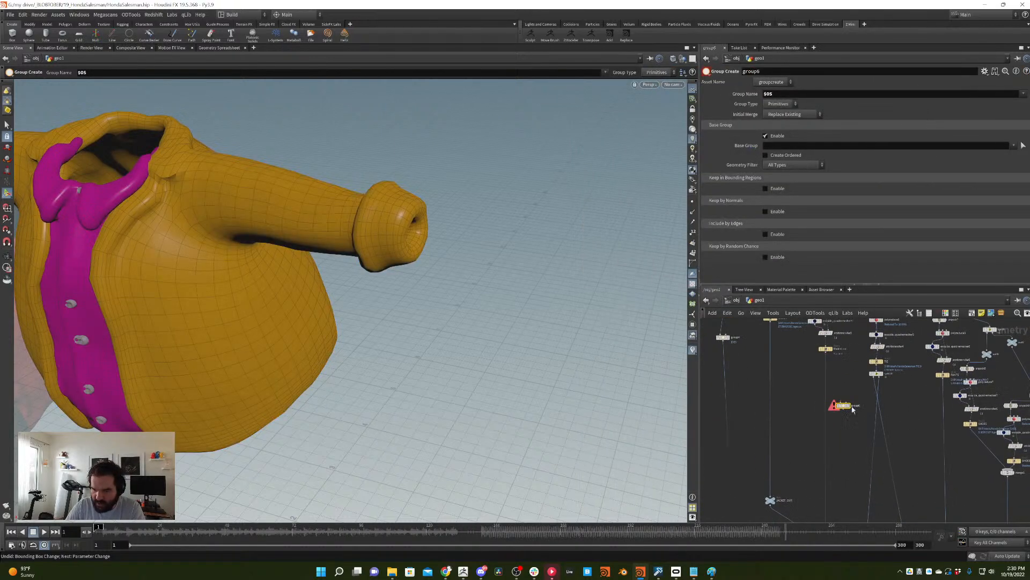
{"action": "left_click_drag", "start_coordinate": [842, 407], "coordinate": [873, 442]}
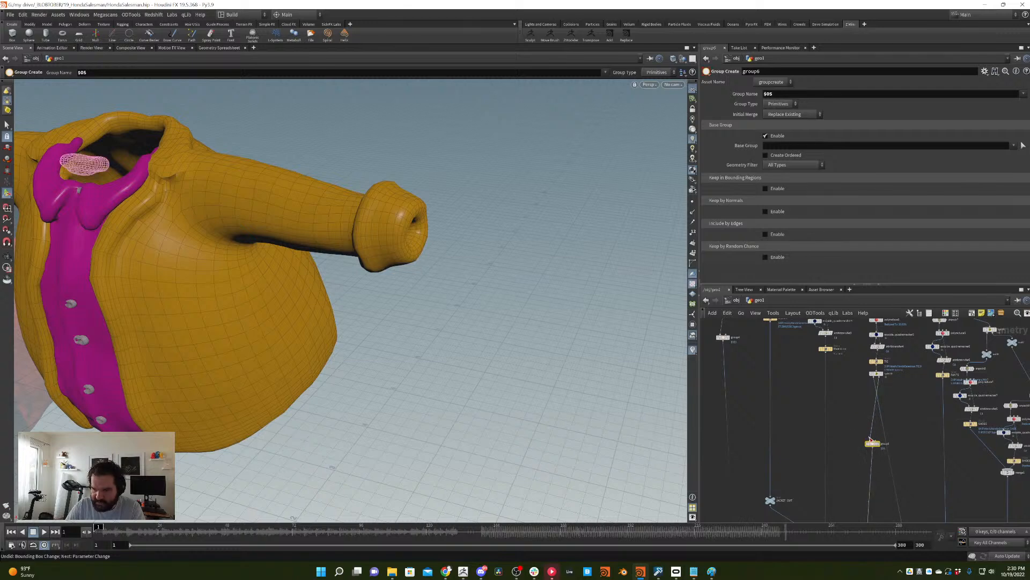
- Set the group name of the tongue's Group node to TONGUE
{"action": "double_click", "coordinate": [802, 98]}
{"action": "type", "text": "TONGUE"}
{"action": "key", "text": "Return"}
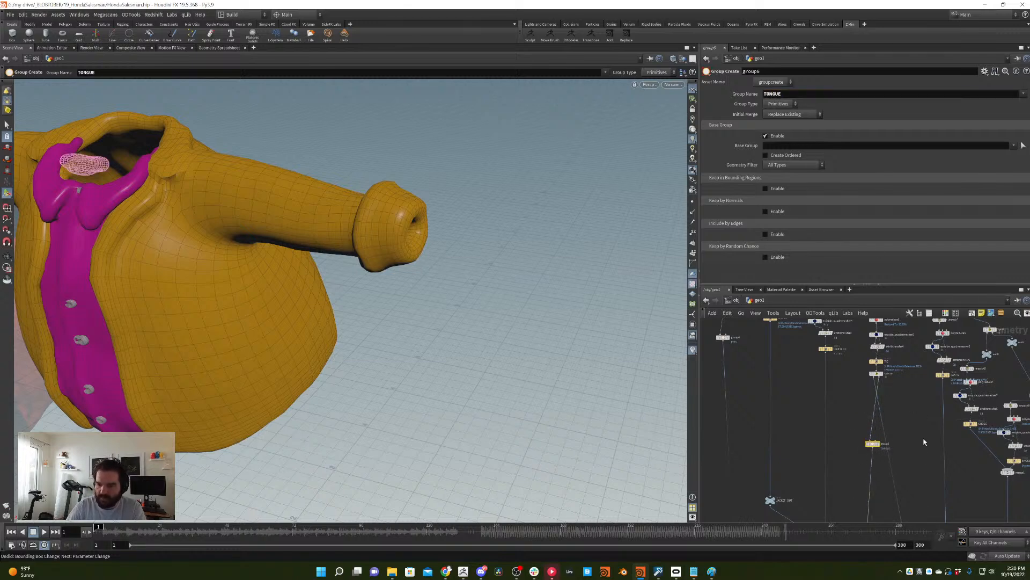
- Duplicate the TONGUE group node onto the wire leading to TIE_OUT and name its group TIE
{"action": "middle_click_drag", "start_coordinate": [924, 442], "coordinate": [886, 390]}
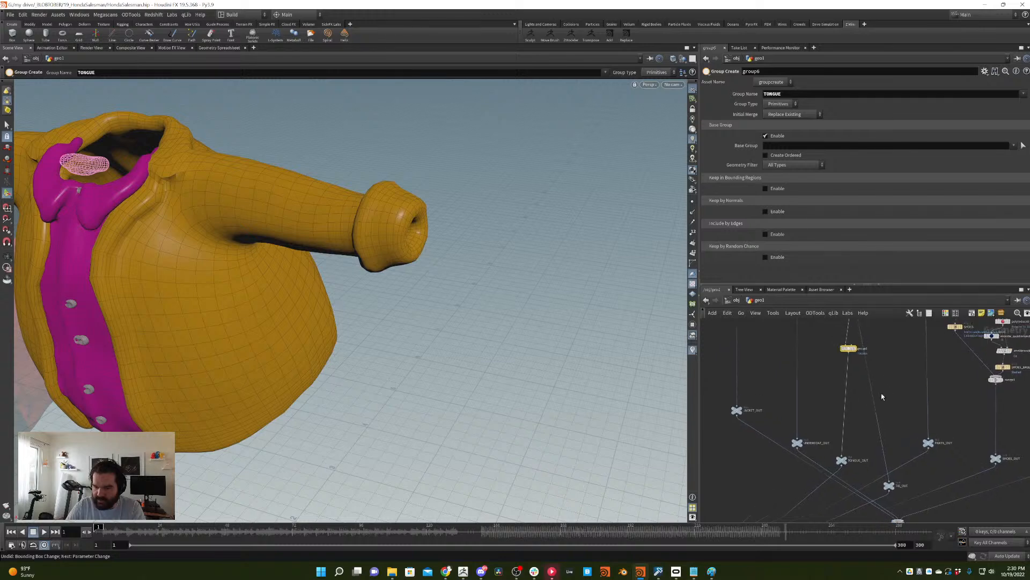
{"action": "key", "text": "ctrl+c"}
{"action": "key", "text": "ctrl+v"}
{"action": "left_click_drag", "start_coordinate": [880, 394], "coordinate": [870, 395]}
{"action": "double_click", "coordinate": [794, 94]}
{"action": "type", "text": "TIE"}
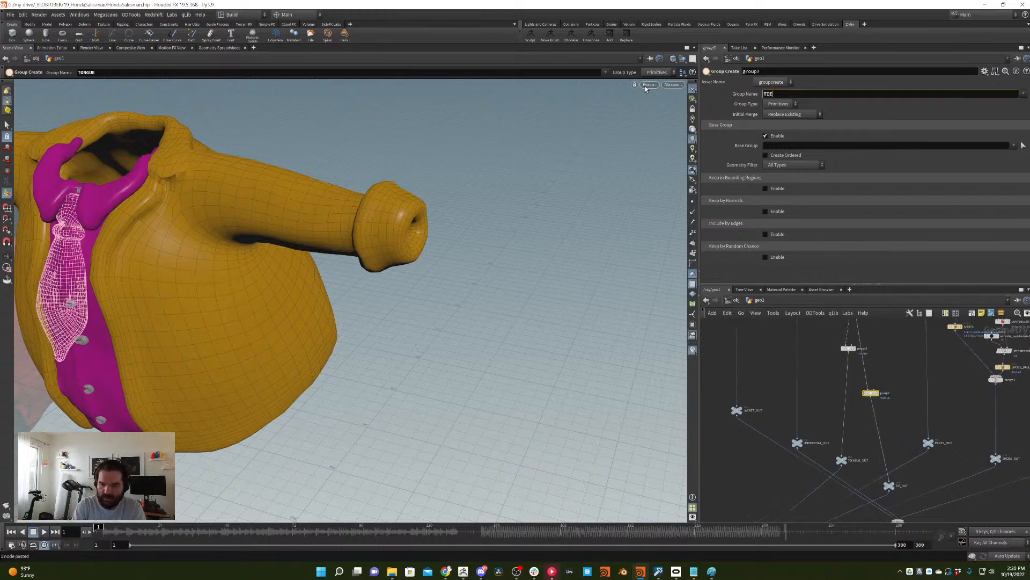
{"action": "key", "text": "Return"}
- Duplicate the TIE group node onto the wire above PANTS_OUT and name its group PANTS
{"action": "key", "text": "ctrl+c"}
{"action": "key", "text": "ctrl+v"}
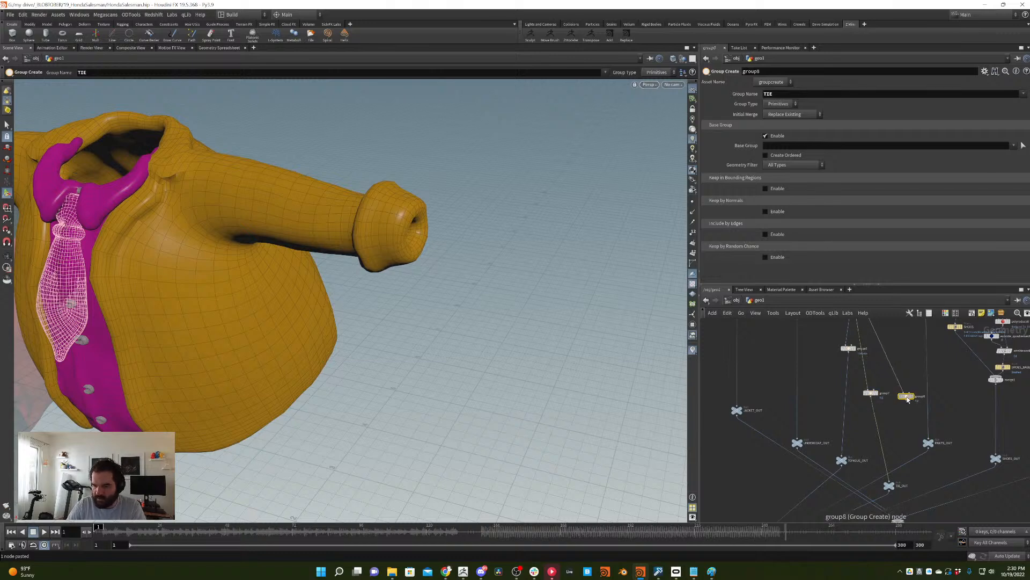
{"action": "left_click_drag", "start_coordinate": [902, 395], "coordinate": [930, 391]}
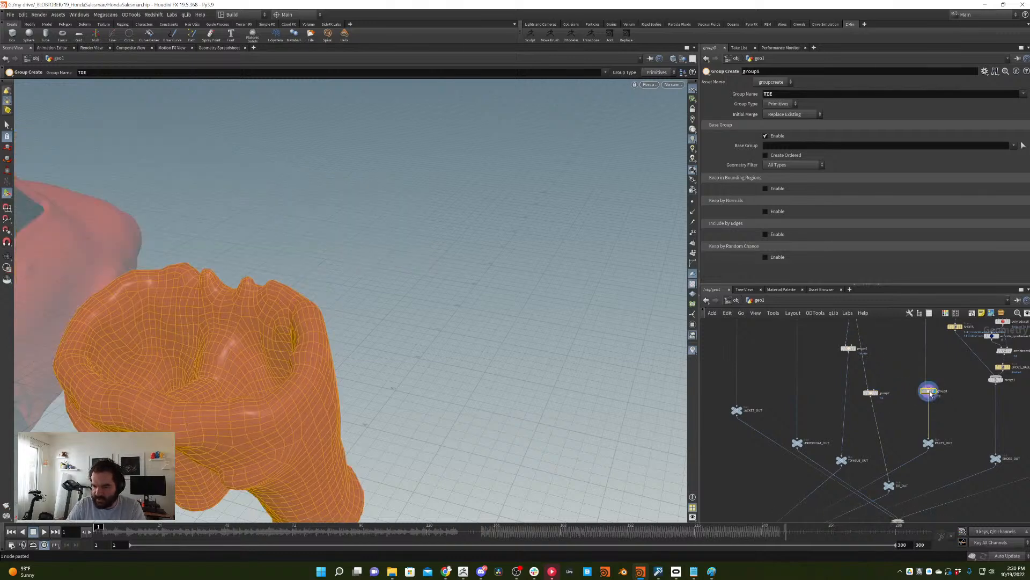
{"action": "double_click", "coordinate": [799, 94]}
{"action": "type", "text": "PANTS"}
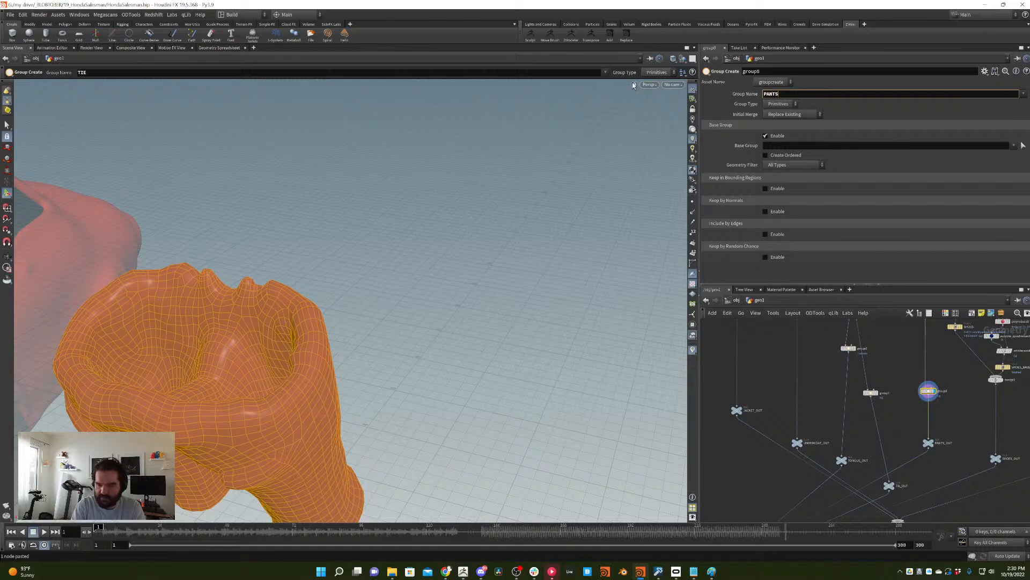
{"action": "key", "text": "Return"}
- Duplicate the PANTS group node onto the wire between the shoes' merge node and SHOES_OUT, and name its group SHOES
{"action": "middle_click_drag", "start_coordinate": [966, 421], "coordinate": [874, 420]}
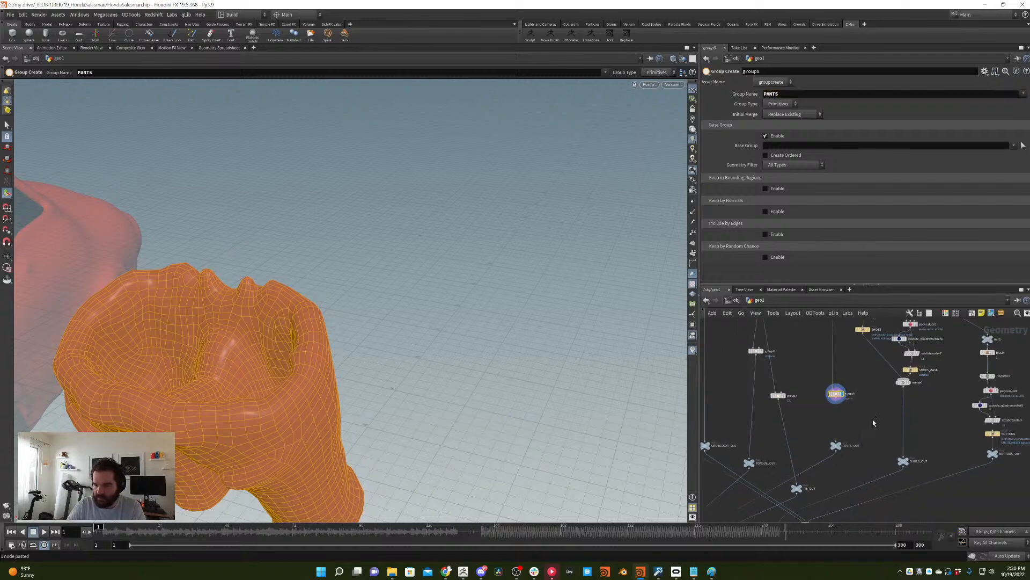
{"action": "key", "text": "ctrl+c"}
{"action": "key", "text": "ctrl+v"}
{"action": "key", "text": "y"}
{"action": "left_click_drag", "start_coordinate": [872, 423], "coordinate": [904, 416]}
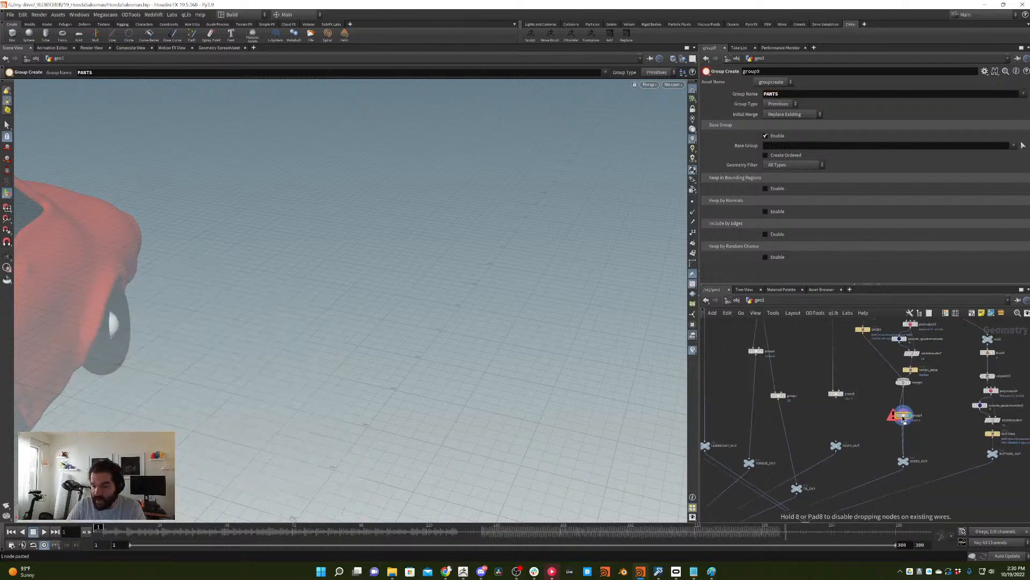
{"action": "key", "text": "f"}
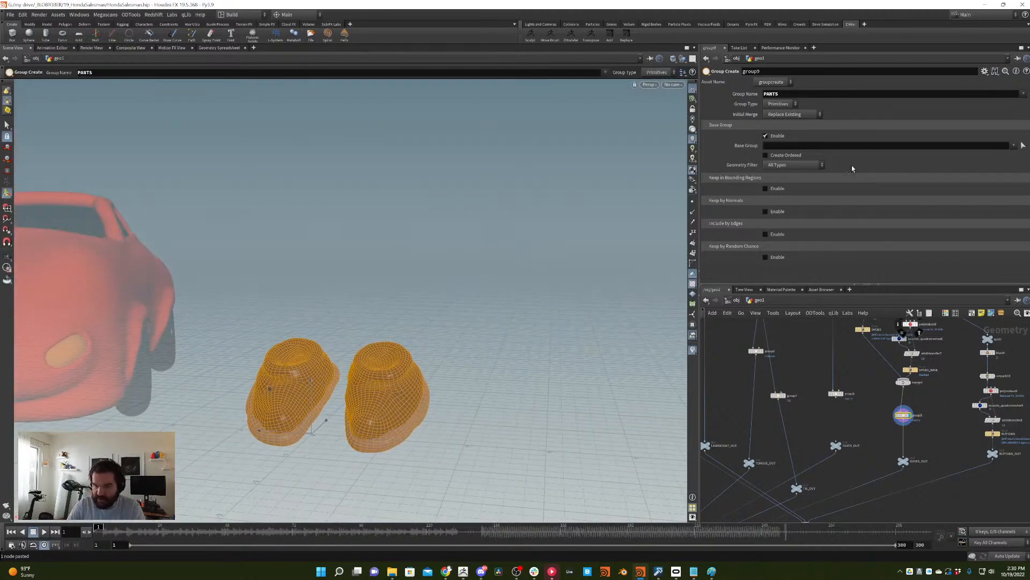
{"action": "double_click", "coordinate": [787, 97]}
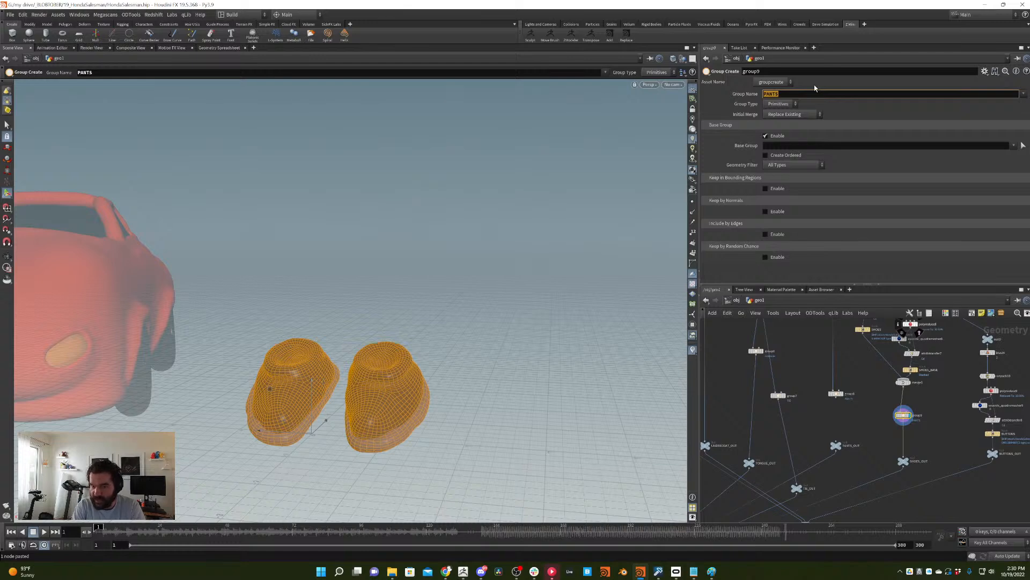
{"action": "type", "text": "SHOES"}
{"action": "key", "text": "Return"}
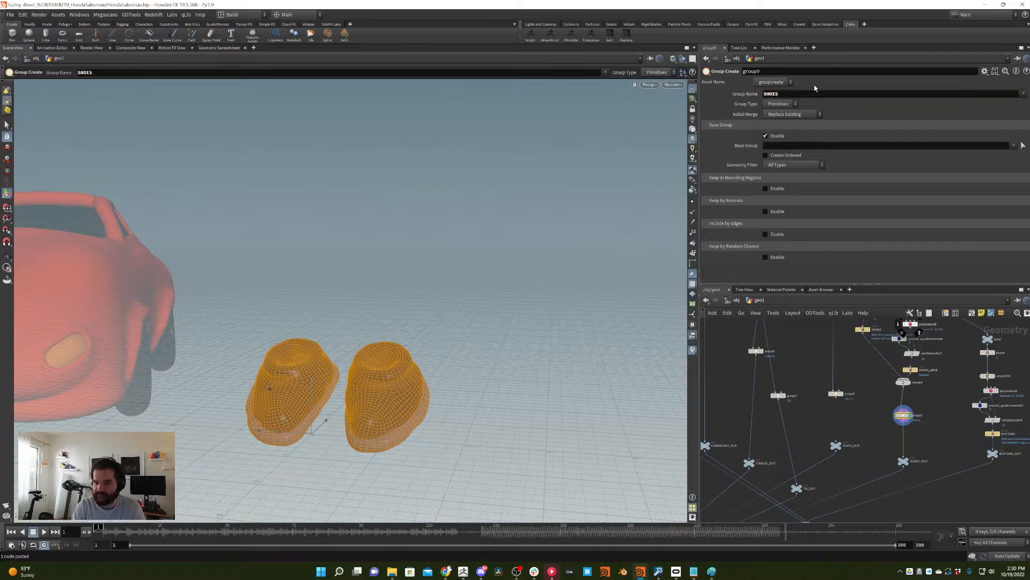
- Duplicate the SHOES group node onto the wire below BUTTONS_OUT and name its group BUTTONS
{"action": "middle_click_drag", "start_coordinate": [945, 404], "coordinate": [892, 402]}
{"action": "key", "text": "ctrl+v"}
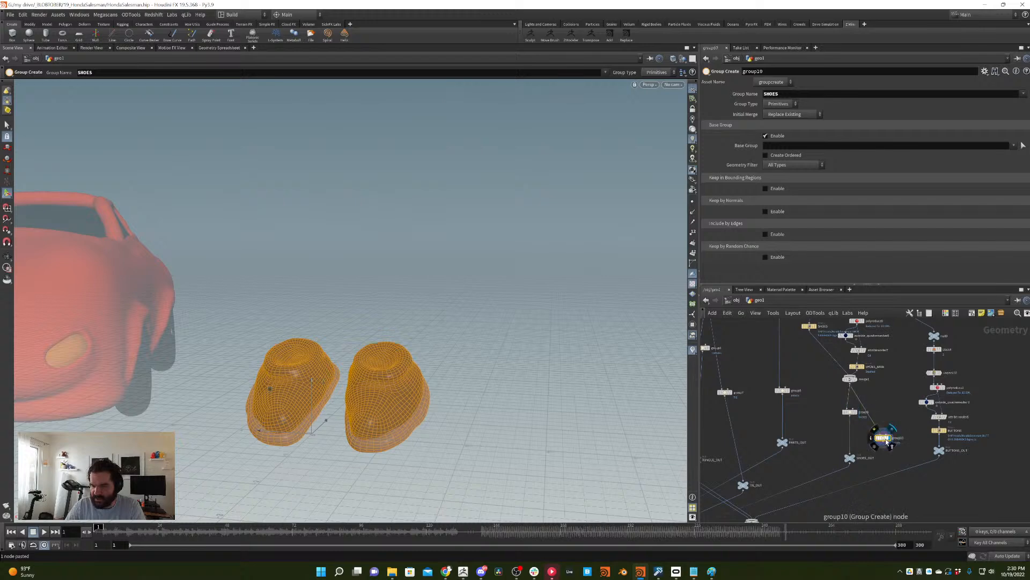
{"action": "left_click", "coordinate": [903, 467]}
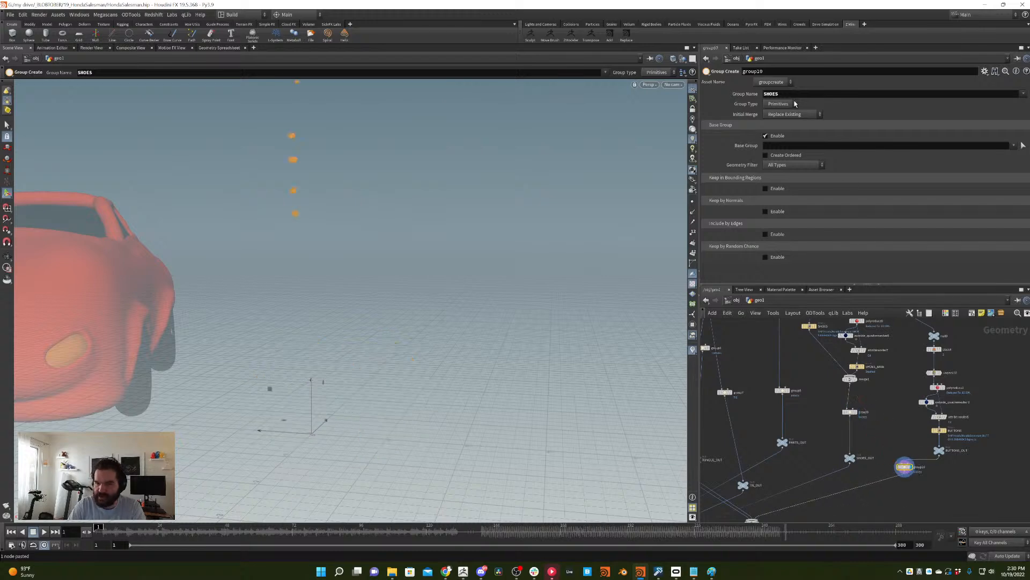
{"action": "double_click", "coordinate": [773, 94]}
{"action": "type", "text": "BUTTONS"}
{"action": "key", "text": "Return"}
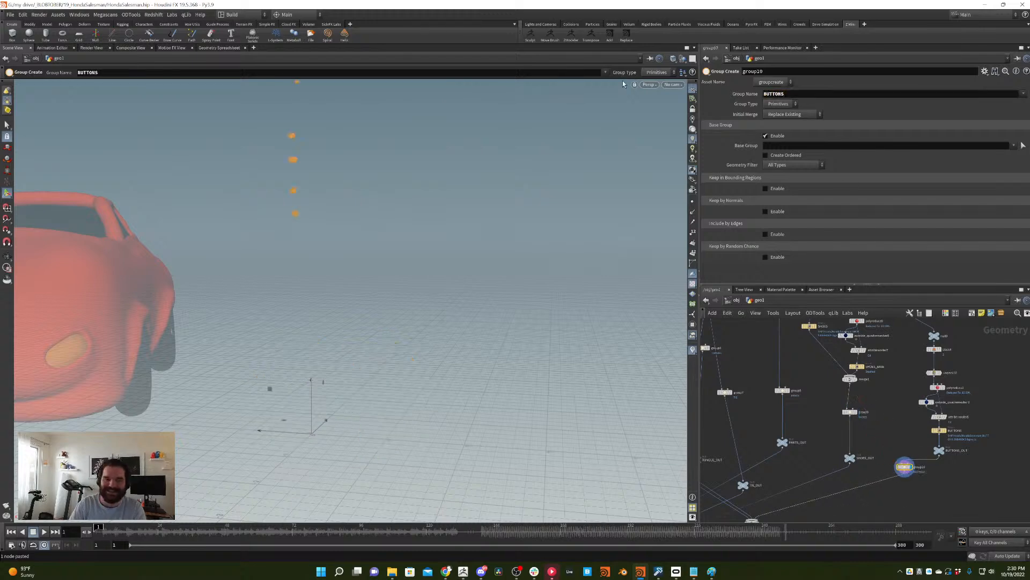
- Save the scene and display the final merge node feeding FULL_SALESMAN_OUT
{"action": "left_click", "coordinate": [9, 15]}
{"action": "left_click", "coordinate": [21, 76]}
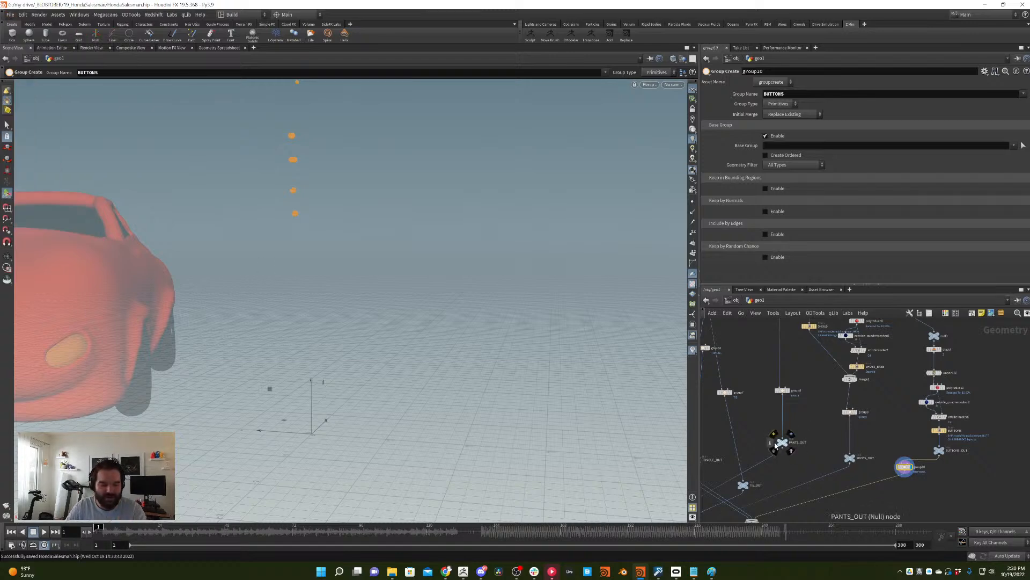
{"action": "middle_click_drag", "start_coordinate": [886, 427], "coordinate": [909, 380]}
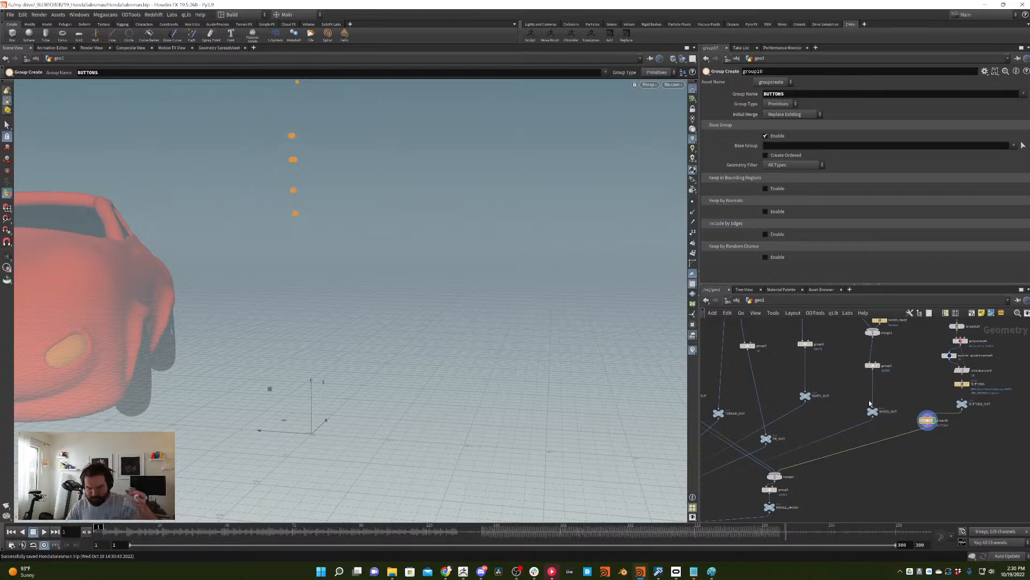
{"action": "middle_click_drag", "start_coordinate": [861, 462], "coordinate": [941, 409]}
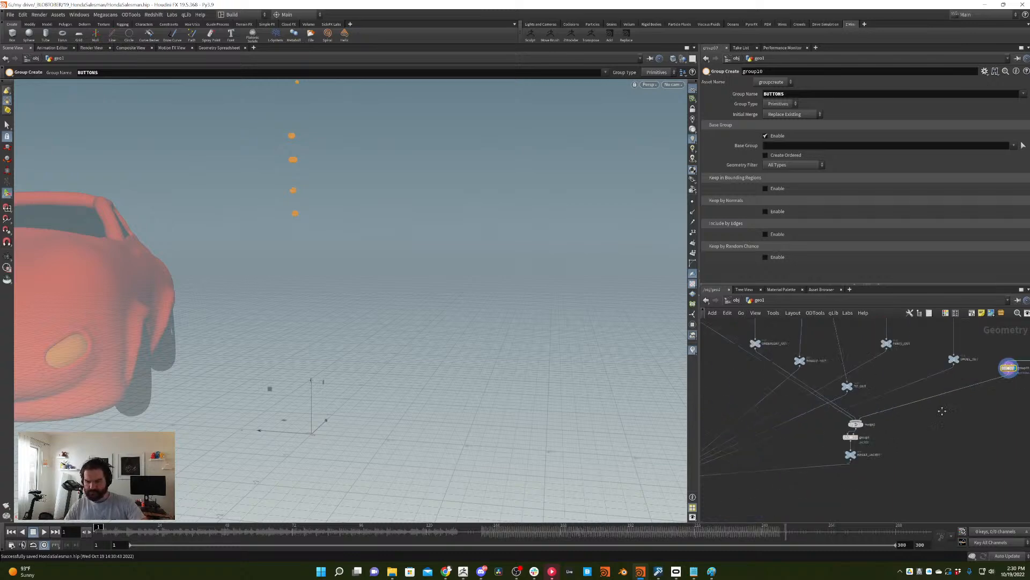
{"action": "middle_click_drag", "start_coordinate": [826, 509], "coordinate": [962, 417]}
{"action": "left_click", "coordinate": [801, 396]}
{"action": "left_click", "coordinate": [799, 396]}
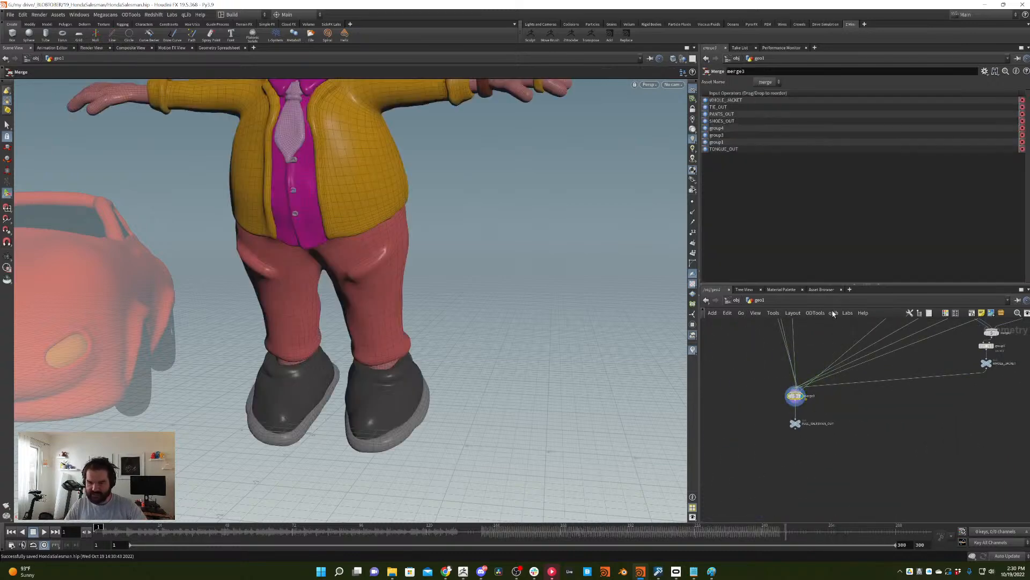
- Inspect the assembled salesman in the viewport and display the FULL_SALESMAN_OUT null
{"action": "middle_click_drag", "start_coordinate": [346, 203], "coordinate": [378, 311], "text": "alt"}
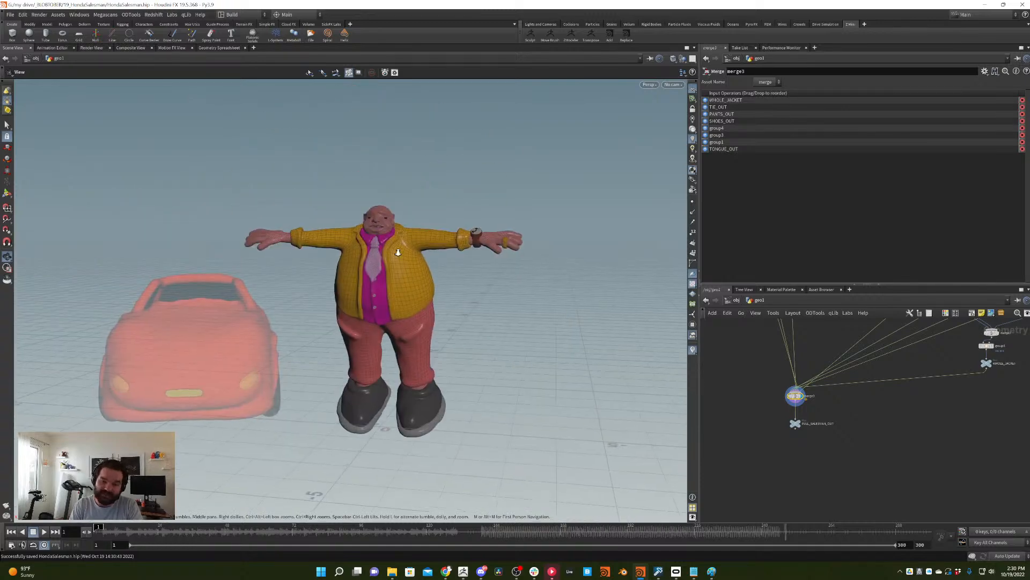
{"action": "scroll", "coordinate": [402, 249], "scroll_direction": "up", "scroll_amount": 6}
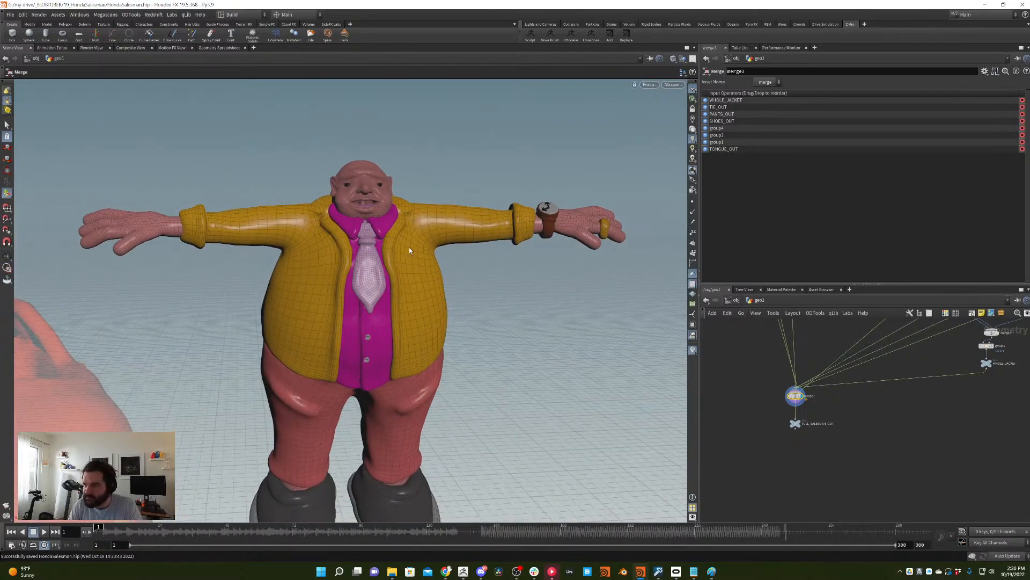
{"action": "left_click", "coordinate": [803, 423]}
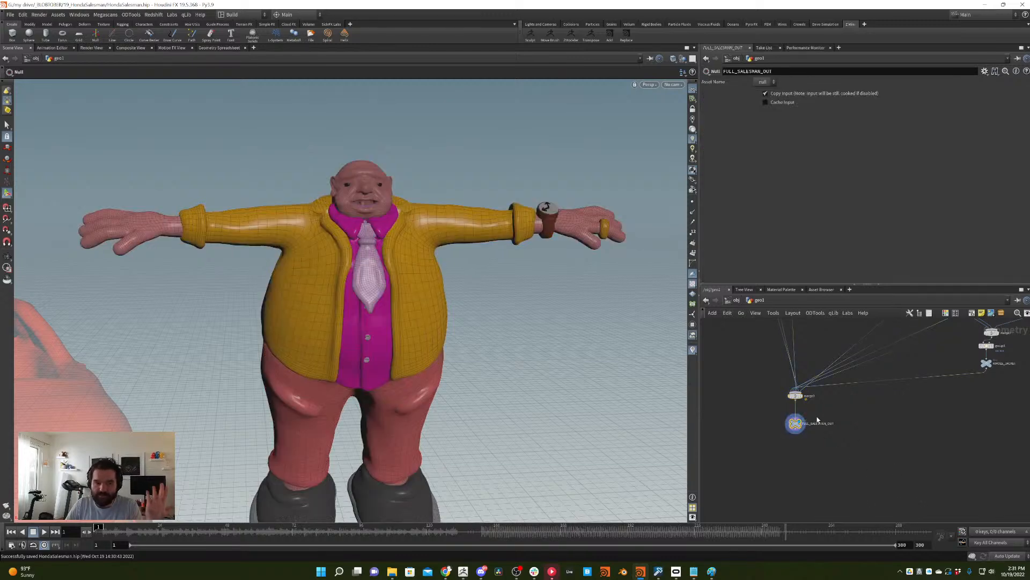
- Add and display a Skeleton node beside FULL_SALESMAN_OUT, and template the salesman as a reference for drawing joints
{"action": "middle_click_drag", "start_coordinate": [829, 457], "coordinate": [842, 425]}
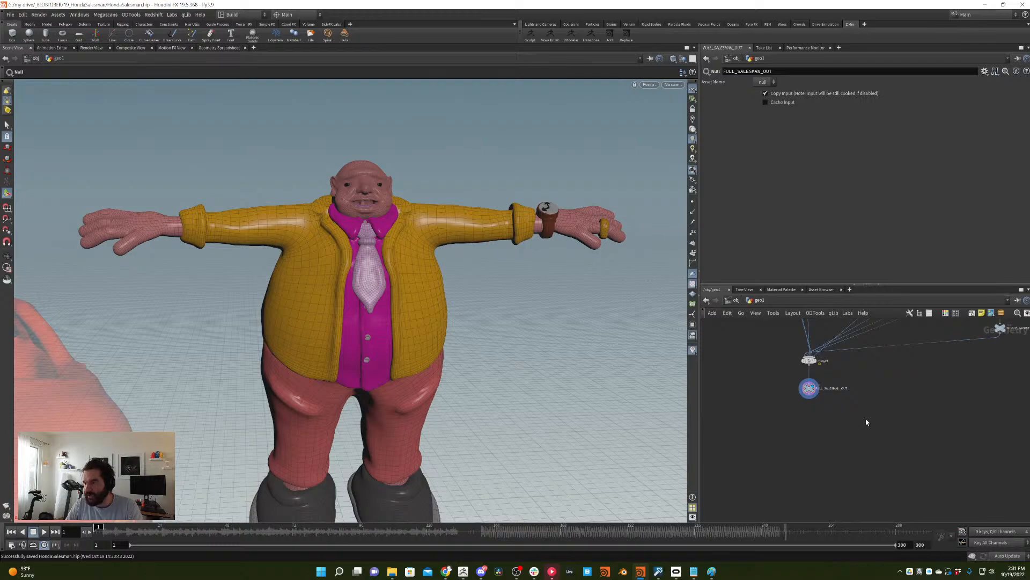
{"action": "key", "text": "Tab"}
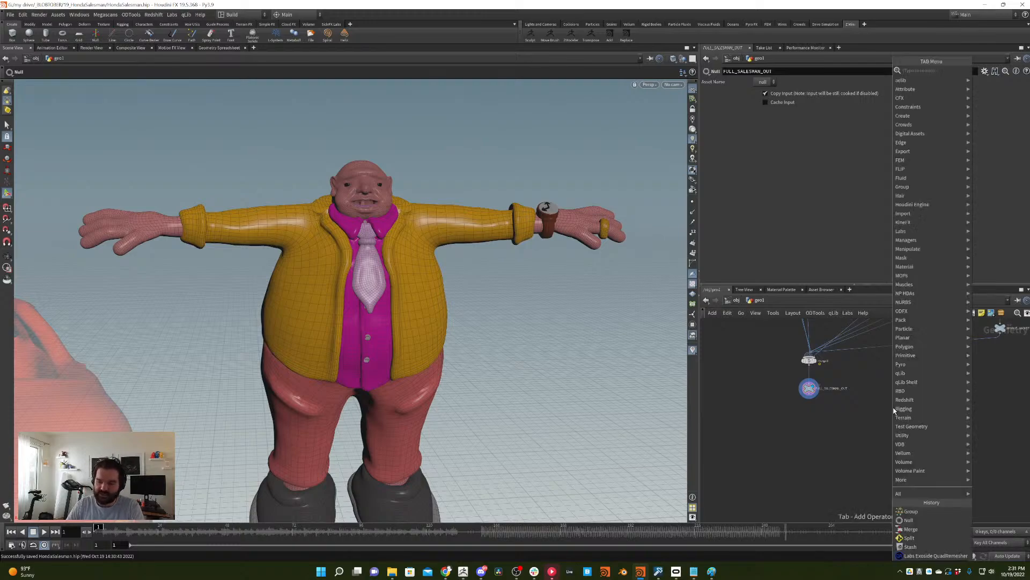
{"action": "type", "text": "skele"}
{"action": "key", "text": "Return"}
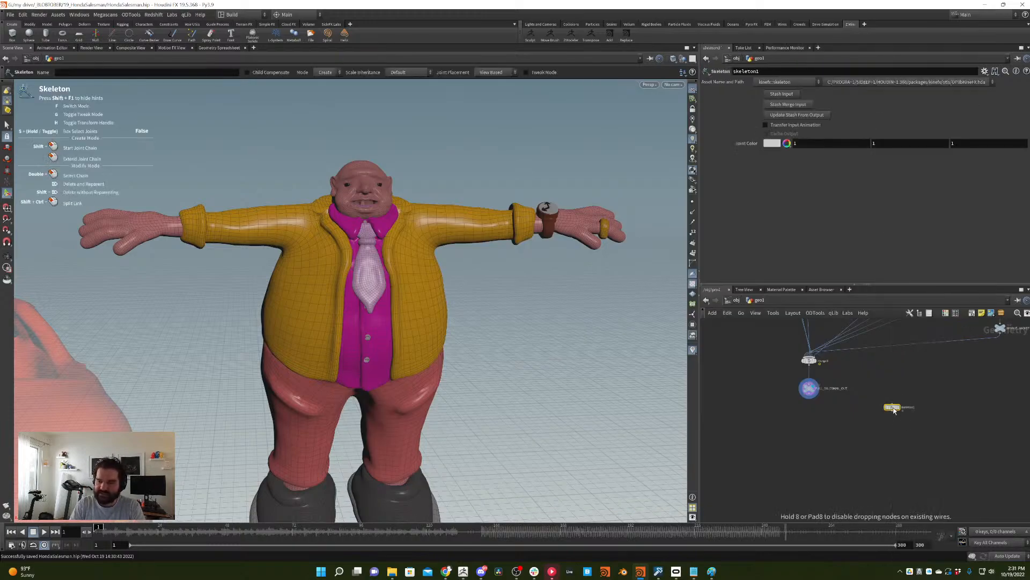
{"action": "left_click", "coordinate": [900, 410]}
{"action": "left_click_drag", "start_coordinate": [902, 411], "coordinate": [891, 400]}
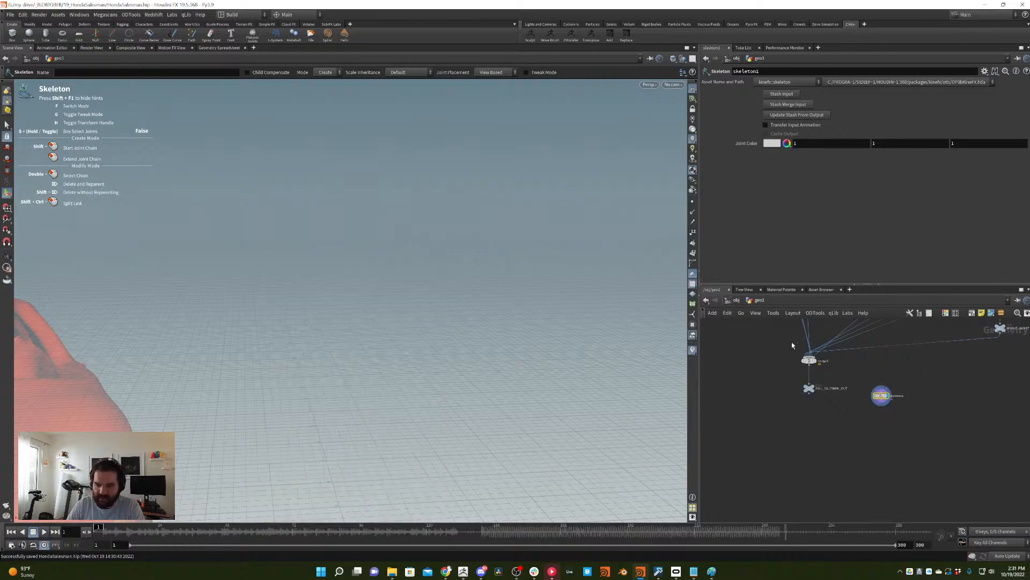
{"action": "left_click", "coordinate": [806, 388]}
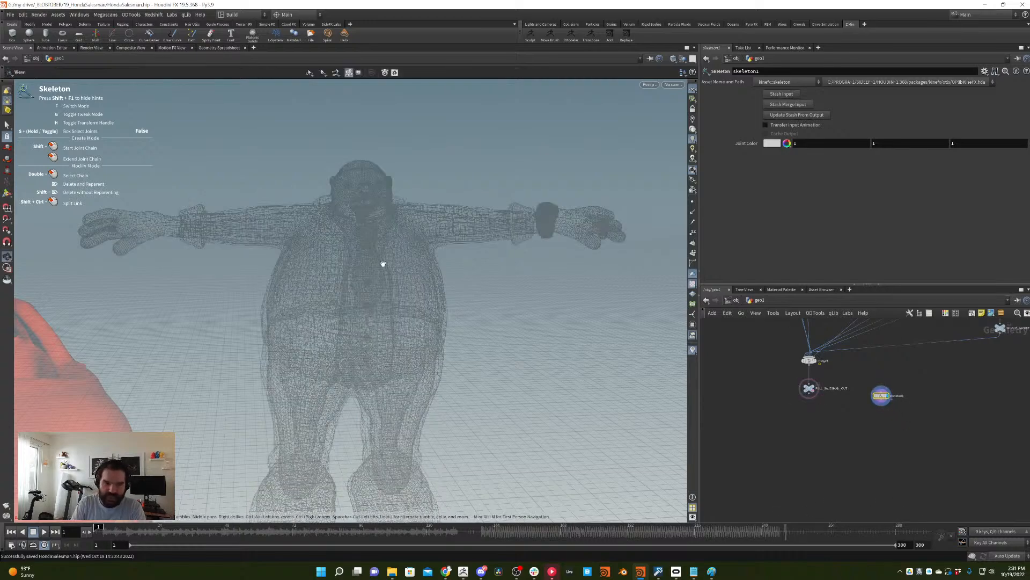
- Try drawing a joint chain from the salesman's pelvis up to the chest and along the watch-side arm to the hand
{"action": "left_click", "coordinate": [360, 333]}
{"action": "left_click", "coordinate": [363, 285]}
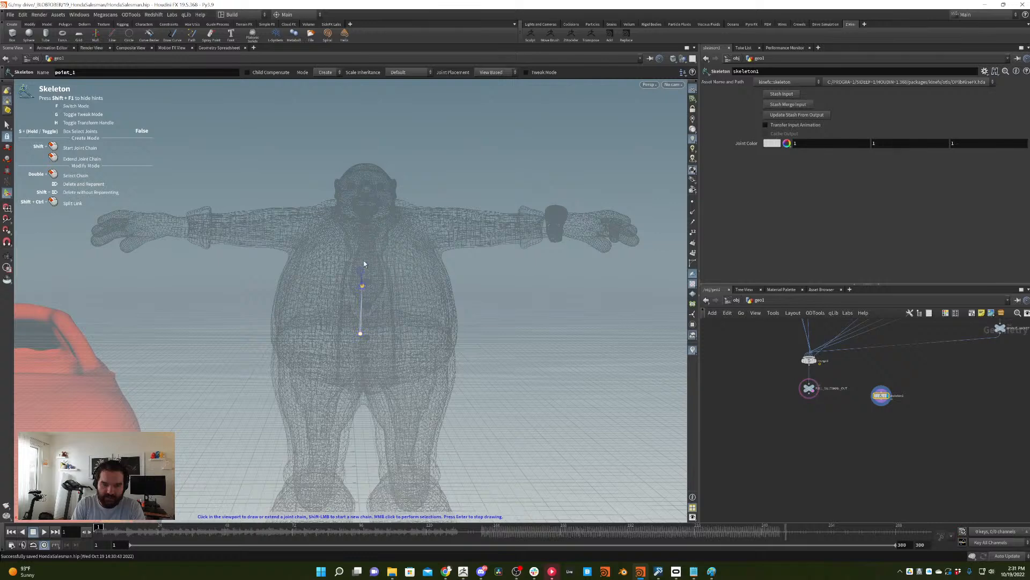
{"action": "left_click", "coordinate": [363, 231]}
{"action": "left_click", "coordinate": [425, 226]}
{"action": "left_click", "coordinate": [481, 224]}
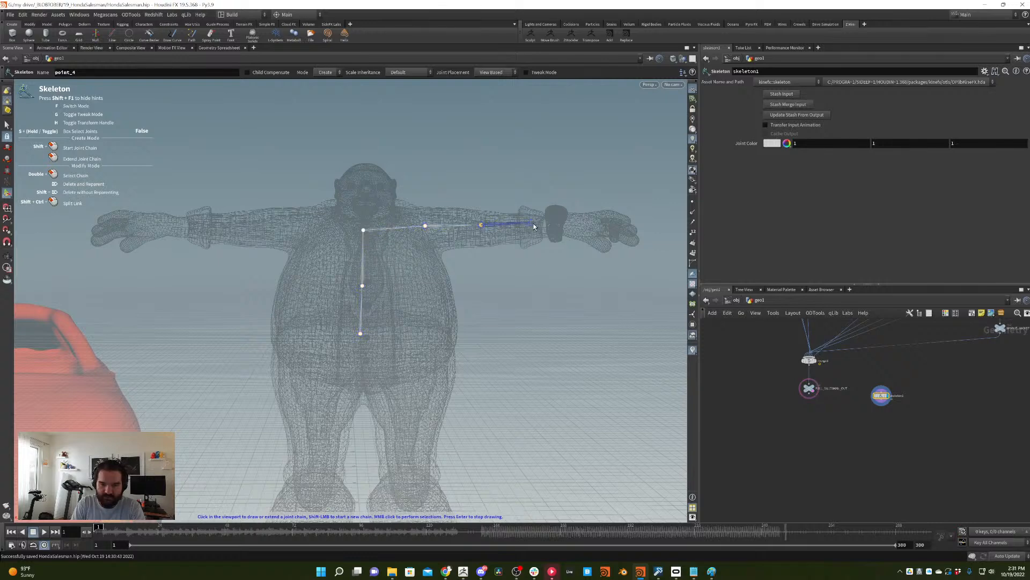
{"action": "left_click", "coordinate": [535, 224]}
{"action": "left_click", "coordinate": [573, 225]}
{"action": "left_click_drag", "start_coordinate": [597, 218], "coordinate": [599, 317], "text": "alt"}
- Undo the recently drawn arm joints and delete the Skeleton node
{"action": "key", "text": "ctrl+z"}
{"action": "key", "text": "ctrl+z"}
{"action": "key", "text": "ctrl+z"}
{"action": "key", "text": "ctrl+z"}
{"action": "key", "text": "ctrl+z"}
{"action": "key", "text": "ctrl+z"}
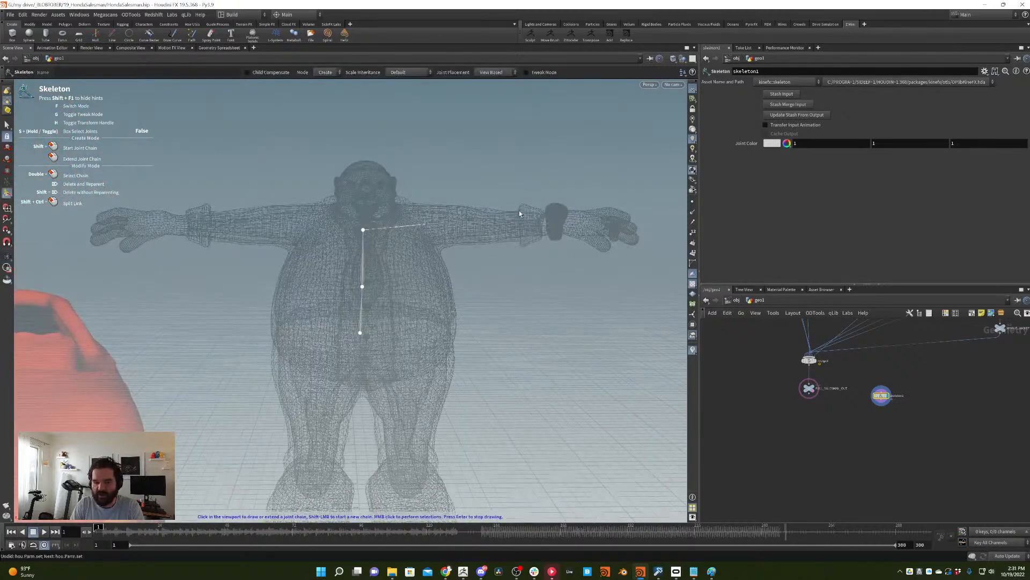
{"action": "key", "text": "Delete"}
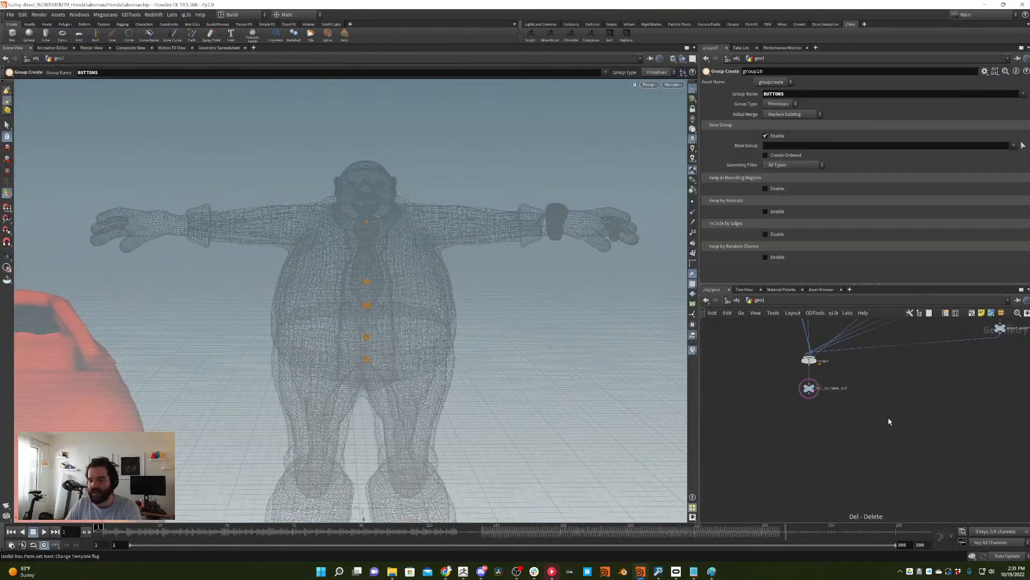
- Add a Labs Straight Skeleton 3D node, connect FULL_SALESMAN_OUT to its input, and display it
{"action": "key", "text": "Tab"}
{"action": "type", "text": "3d"}
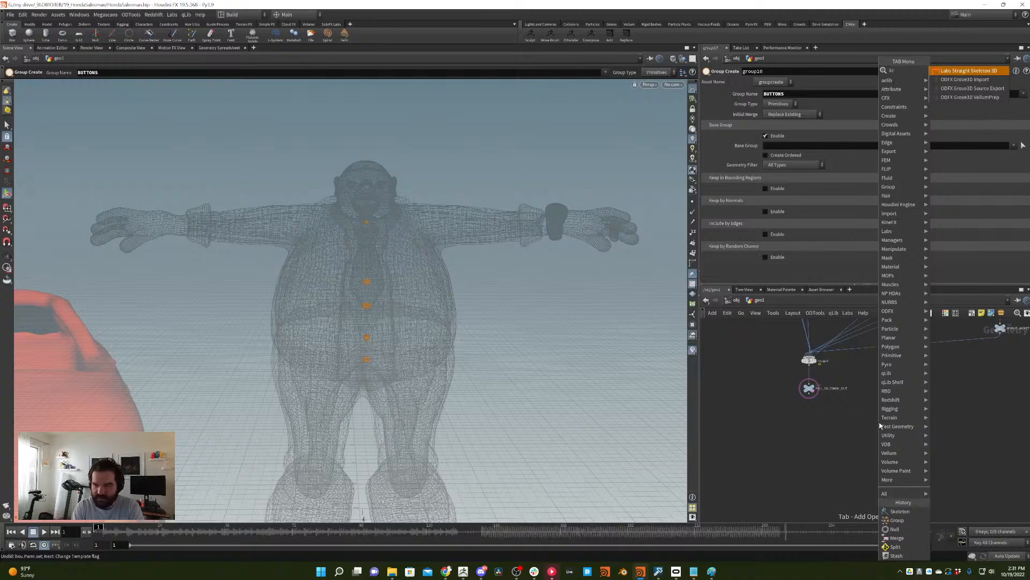
{"action": "key", "text": "Return"}
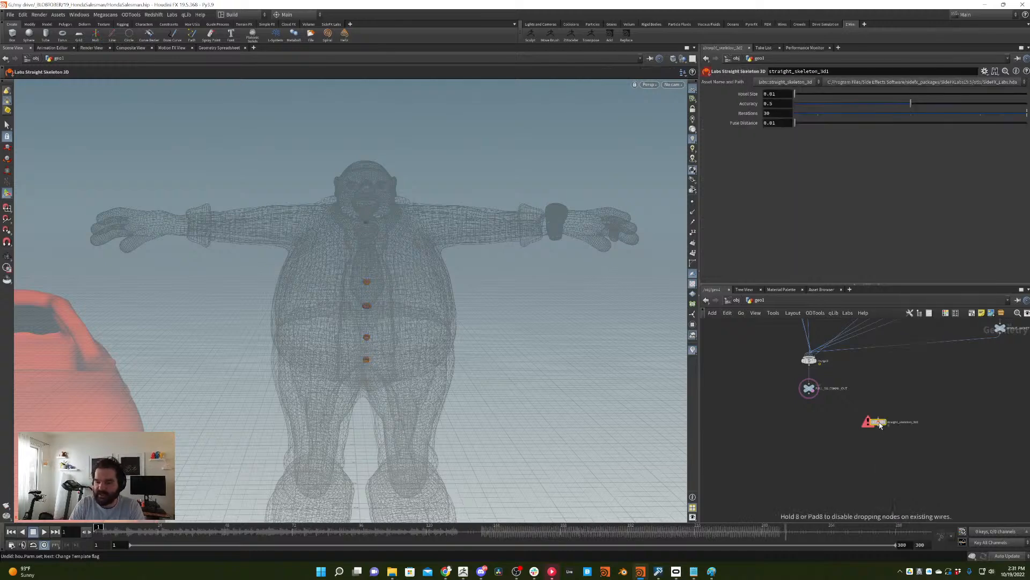
{"action": "left_click", "coordinate": [880, 425]}
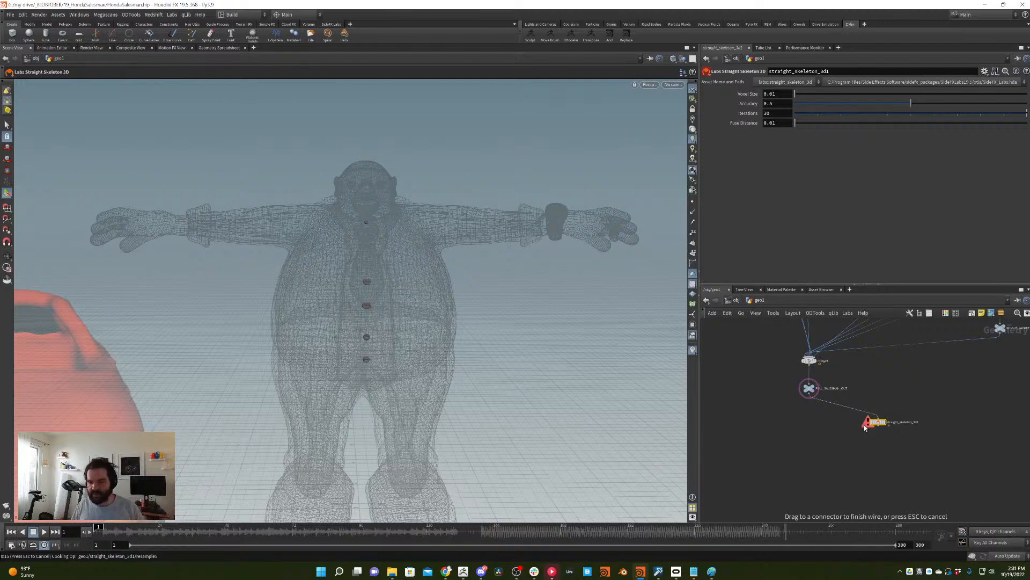
{"action": "key", "text": "ctrl+z"}
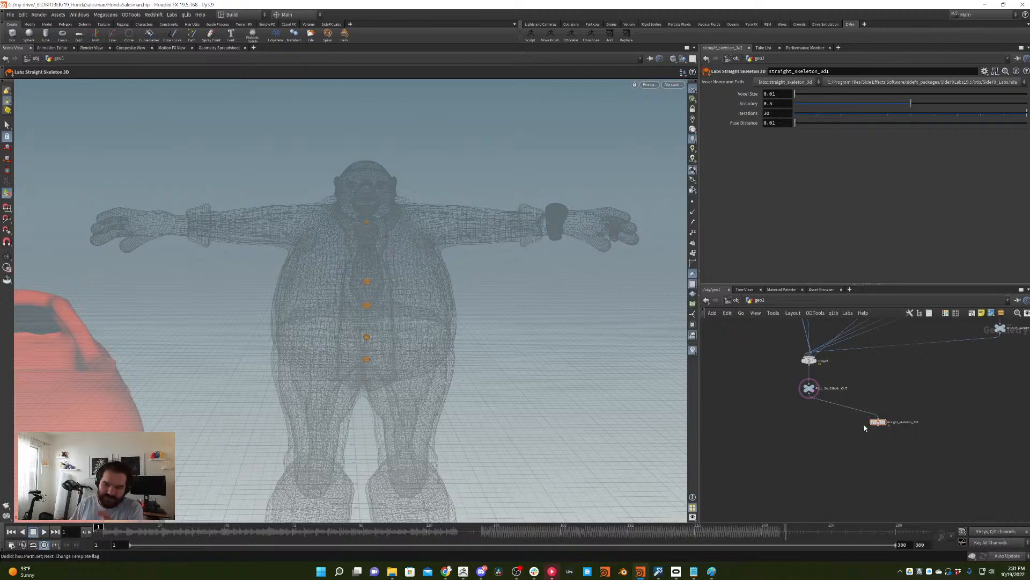
{"action": "left_click", "coordinate": [885, 423]}
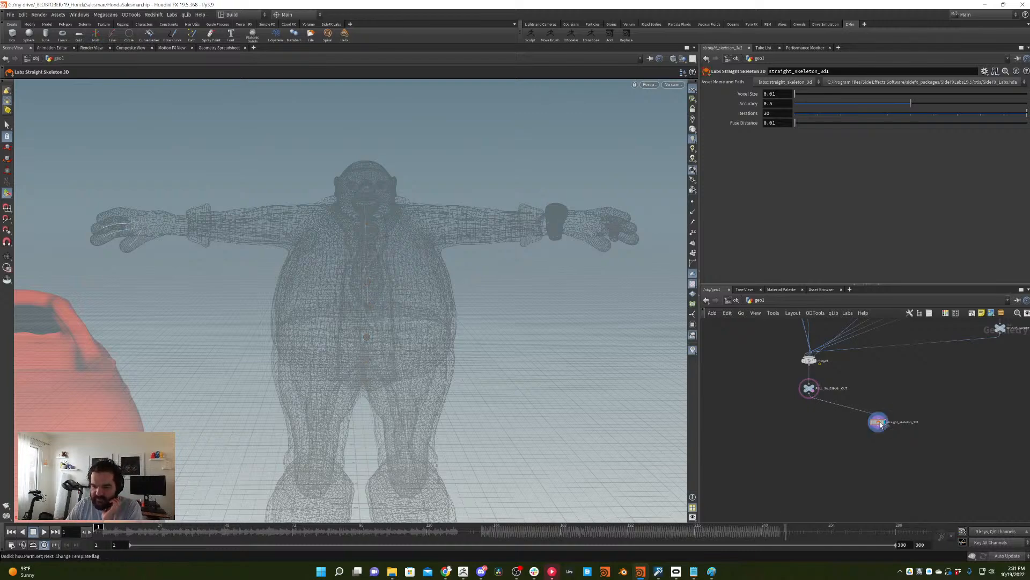
- Look inside the Straight Skeleton 3D node's network and return to the geometry level
{"action": "left_click_drag", "start_coordinate": [372, 259], "coordinate": [410, 253]}
{"action": "double_click", "coordinate": [879, 422]}
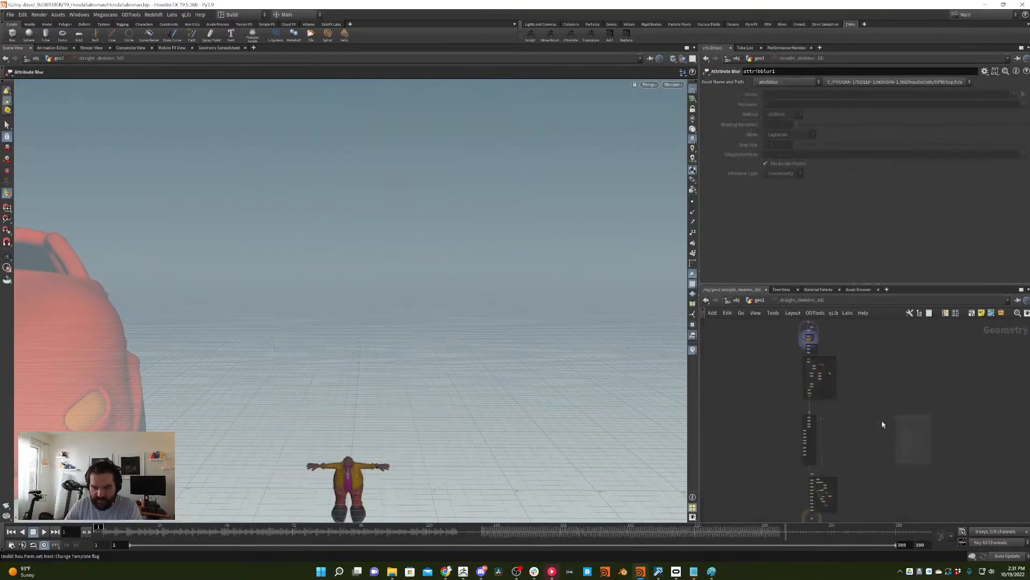
{"action": "key", "text": "u"}
- Set the viewport background colour scheme to Dark
{"action": "key", "text": "d"}
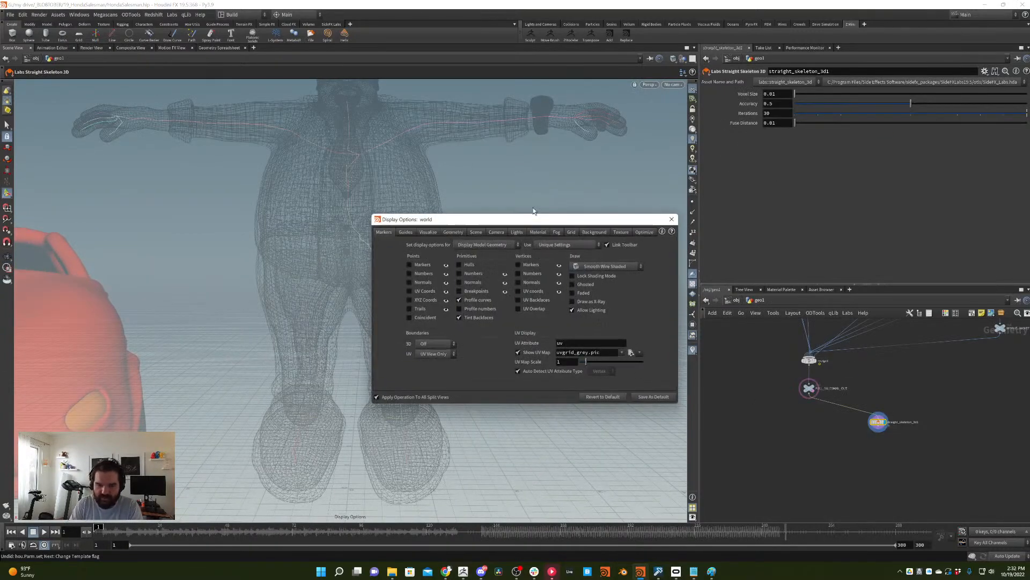
{"action": "left_click", "coordinate": [595, 231]}
{"action": "left_click", "coordinate": [434, 244]}
{"action": "left_click", "coordinate": [439, 265]}
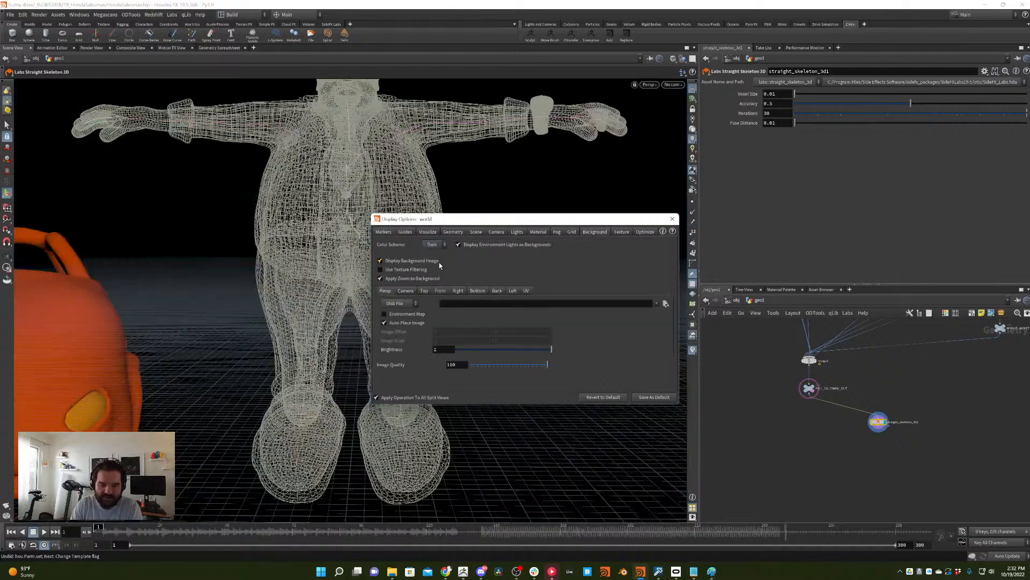
{"action": "left_click", "coordinate": [672, 218]}
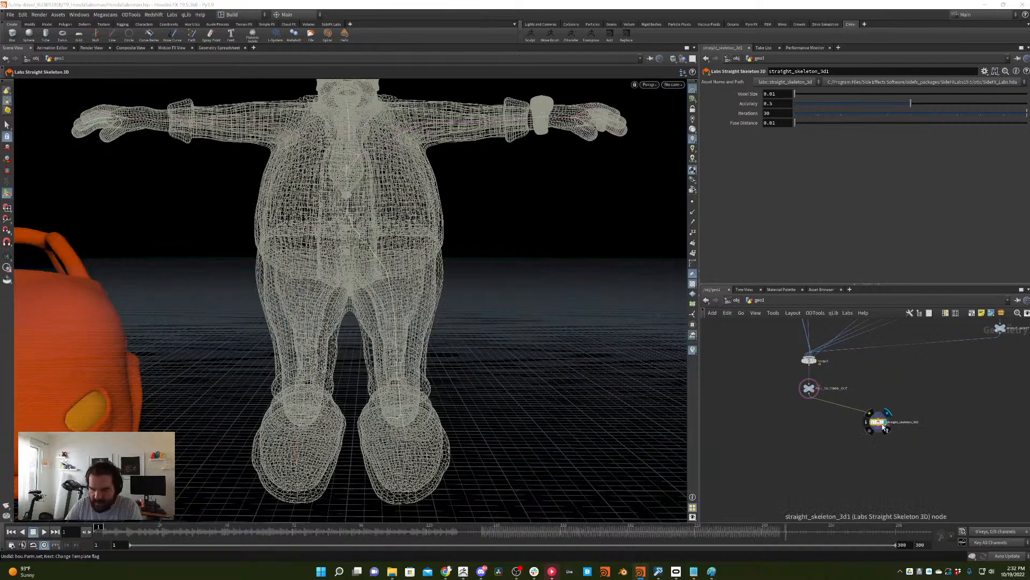
{"action": "double_click", "coordinate": [880, 421]}
{"action": "left_click", "coordinate": [766, 301]}
{"action": "right_click", "coordinate": [879, 422]}
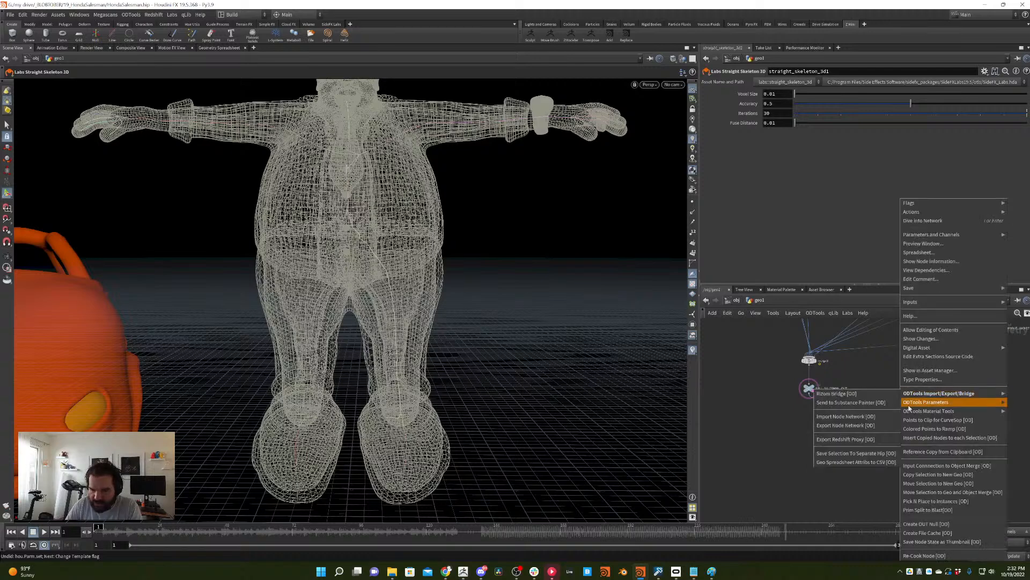
{"action": "mouse_move", "coordinate": [923, 348]}
{"action": "left_click", "coordinate": [859, 371]}
- Turn off the template display of FULL_SALESMAN_OUT and examine the generated skeleton curves alone
{"action": "scroll", "coordinate": [815, 374], "scroll_direction": "up", "scroll_amount": 5}
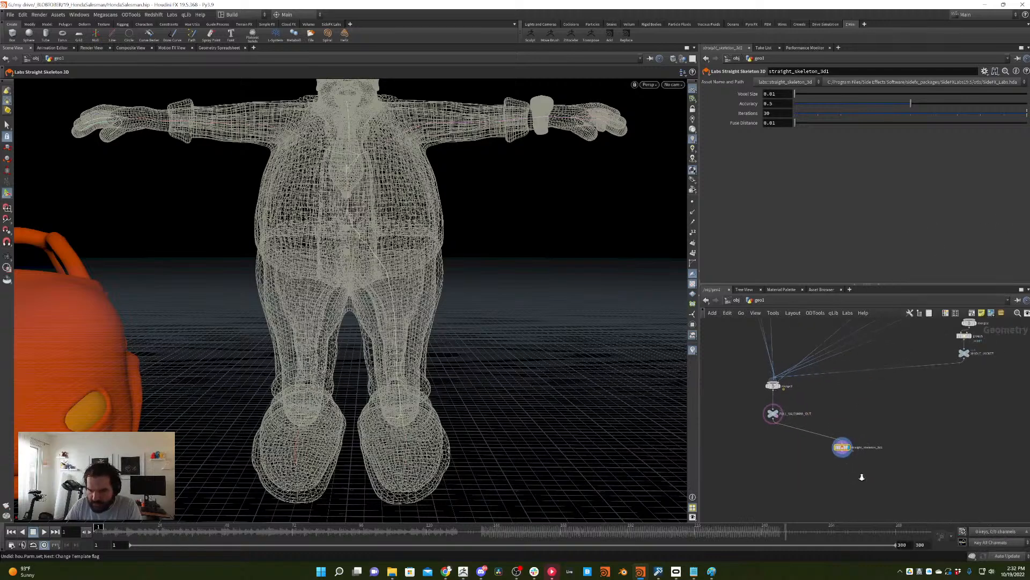
{"action": "key", "text": "Escape"}
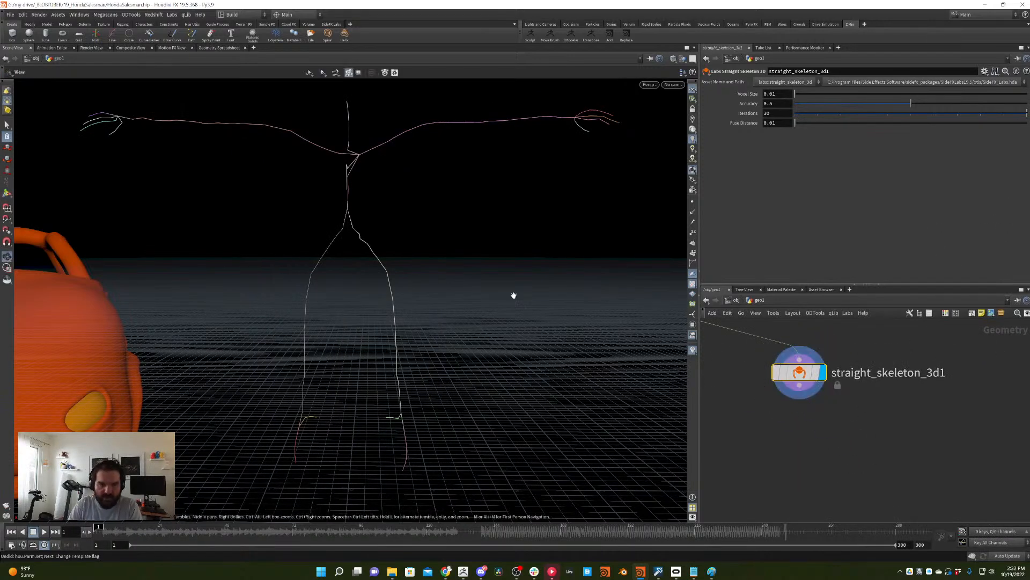
{"action": "left_click_drag", "start_coordinate": [515, 294], "coordinate": [459, 322]}
{"action": "key", "text": "Return"}
{"action": "scroll", "coordinate": [977, 439], "scroll_direction": "down", "scroll_amount": 5}
{"action": "middle_click_drag", "start_coordinate": [749, 333], "coordinate": [783, 383]}
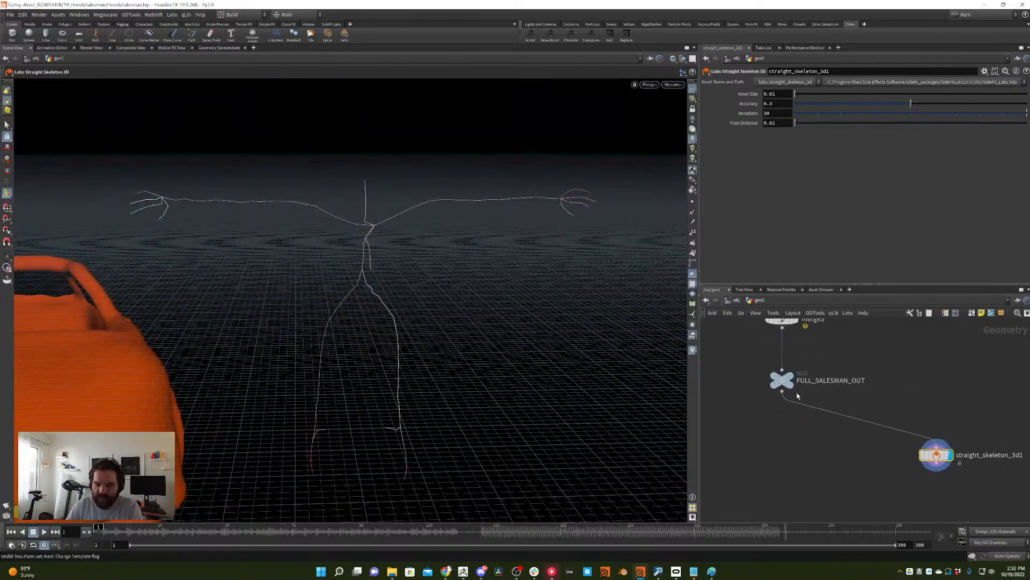
- Add a VDB from Polygons node fed by FULL_SALESMAN_OUT and display it
{"action": "key", "text": "r"}
{"action": "left_click", "coordinate": [783, 382]}
{"action": "middle_click_drag", "start_coordinate": [904, 386], "coordinate": [884, 417]}
{"action": "key", "text": "Tab"}
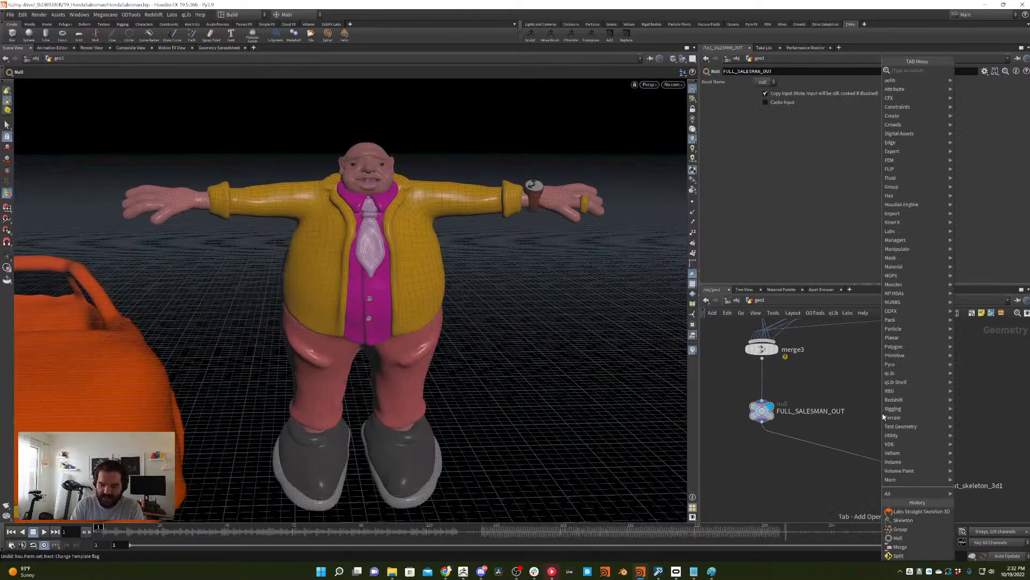
{"action": "type", "text": "vdbfrompol"}
{"action": "key", "text": "Return"}
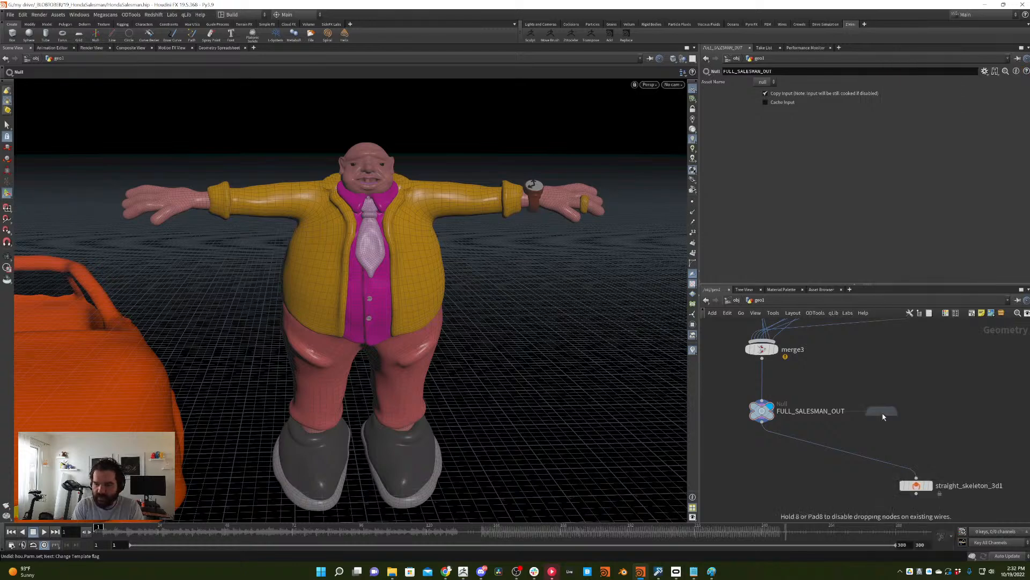
{"action": "left_click", "coordinate": [883, 416]}
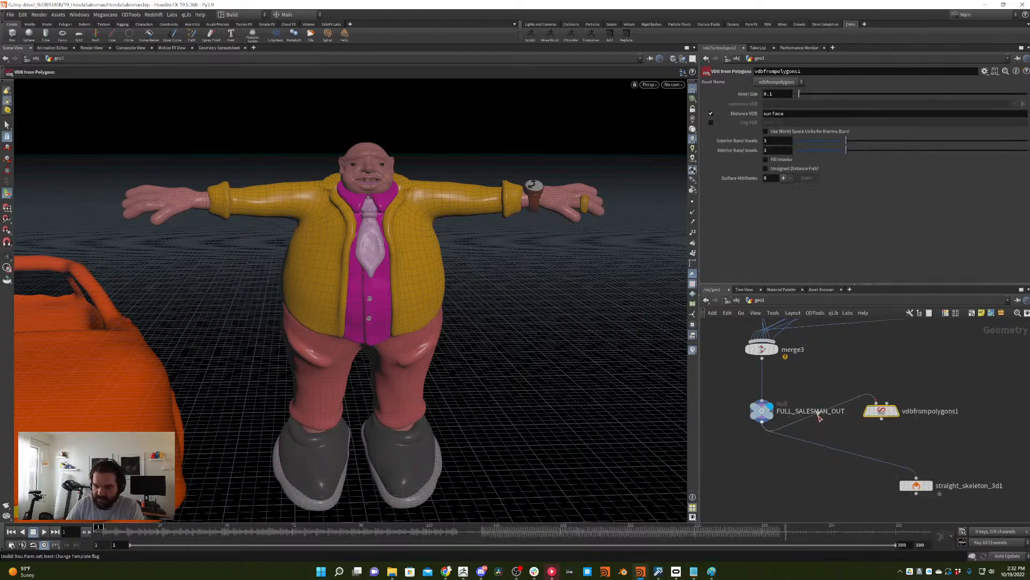
{"action": "left_click_drag", "start_coordinate": [888, 417], "coordinate": [912, 430]}
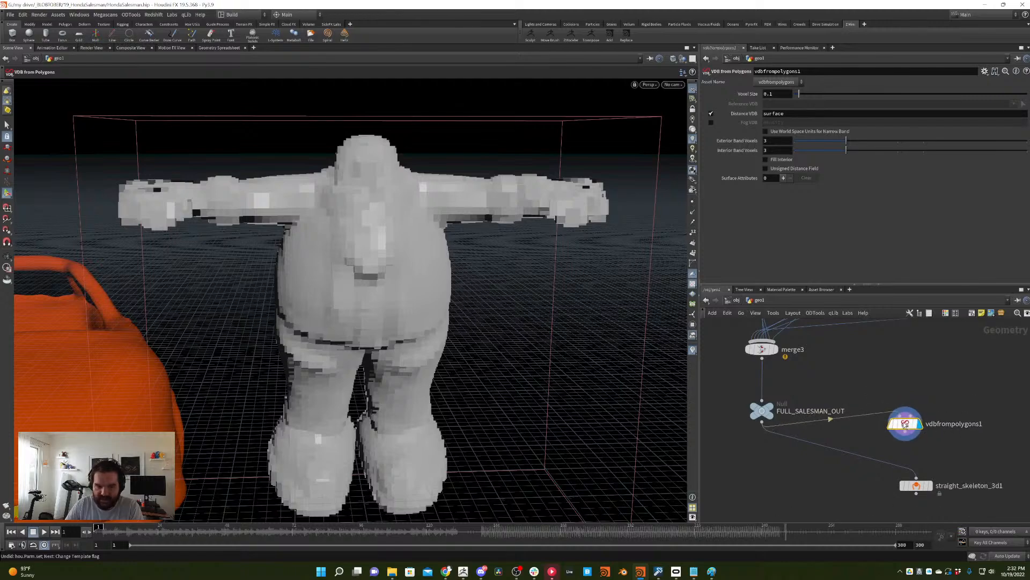
- Refine the voxel size of the VDB from Polygons node, first to 0.05 and finally to 0.01
{"action": "left_click", "coordinate": [778, 94]}
{"action": "type", "text": "0.05"}
{"action": "key", "text": "Return"}
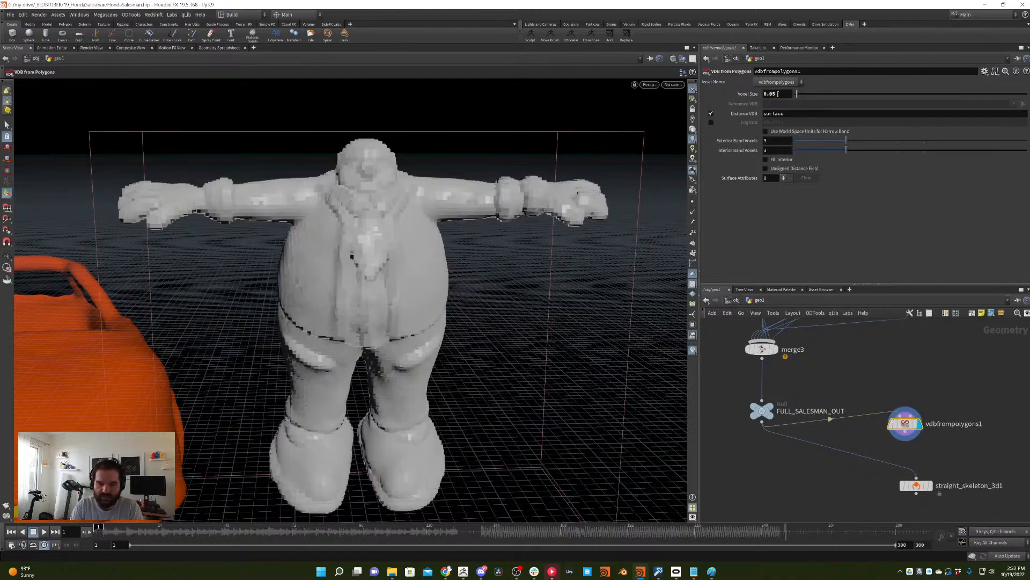
{"action": "left_click_drag", "start_coordinate": [431, 292], "coordinate": [235, 247], "text": "alt"}
{"action": "type", "text": "0.01"}
{"action": "key", "text": "Return"}
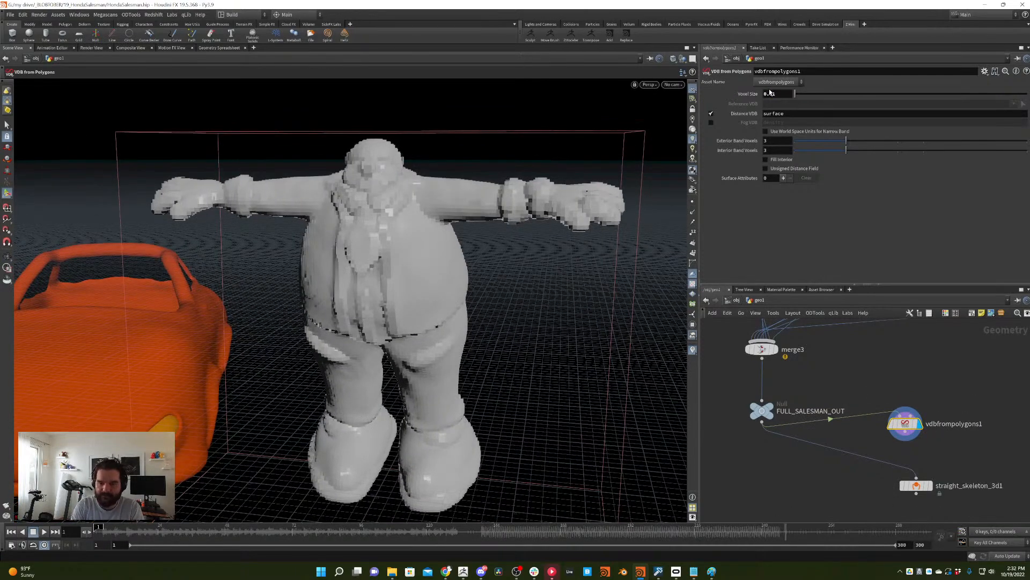
- Set the voxel size of the VDB from Polygons node to 0.025
{"action": "left_click_drag", "start_coordinate": [402, 281], "coordinate": [621, 206], "text": "alt"}
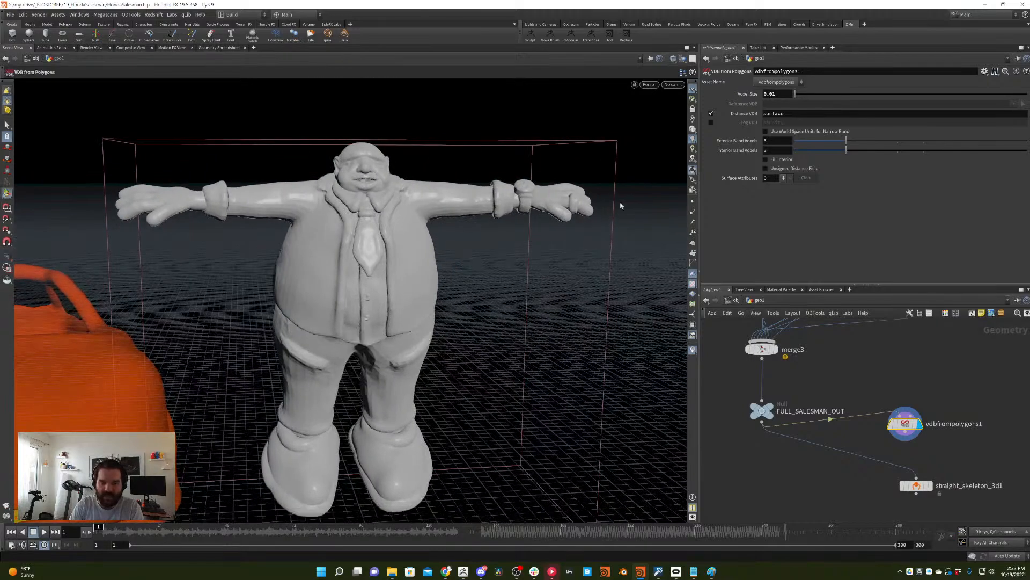
{"action": "left_click", "coordinate": [778, 93]}
{"action": "type", "text": "0.025"}
{"action": "key", "text": "Return"}
{"action": "left_click_drag", "start_coordinate": [521, 331], "coordinate": [558, 322], "text": "alt"}
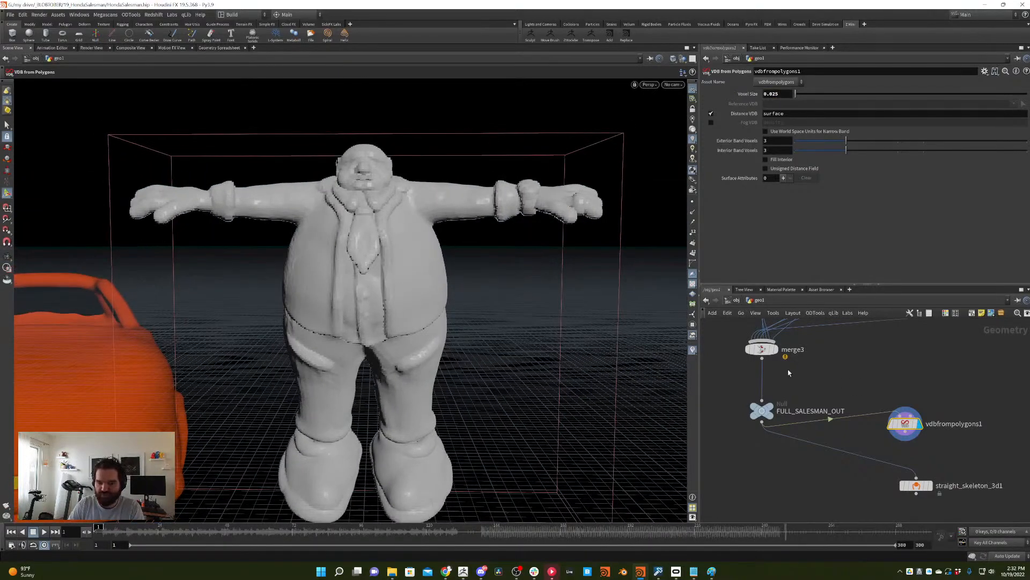
- Add a Convert VDB node fed by vdbfrompolygons1 and display it
{"action": "key", "text": "Tab"}
{"action": "type", "text": "convert vdb"}
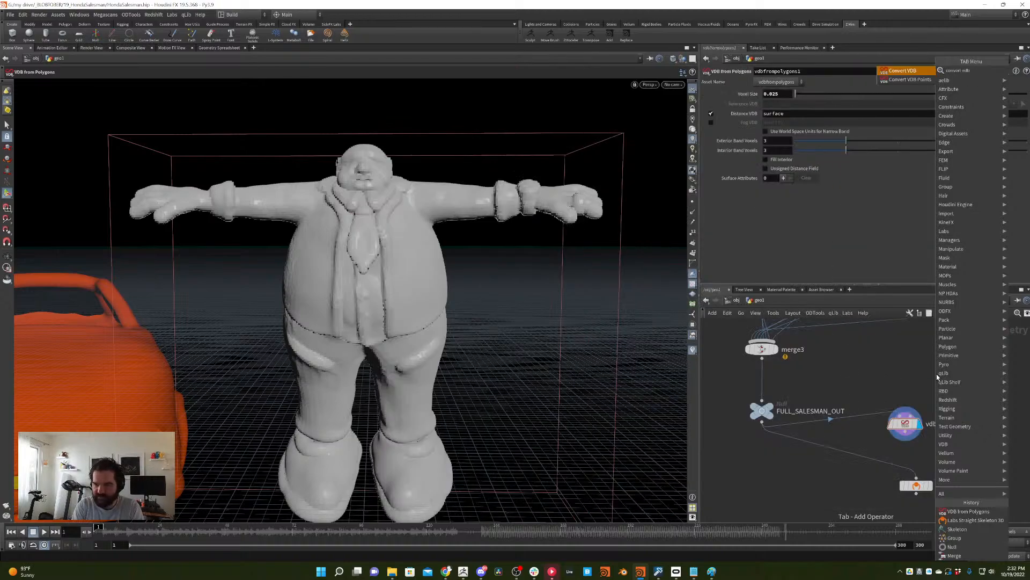
{"action": "key", "text": "Return"}
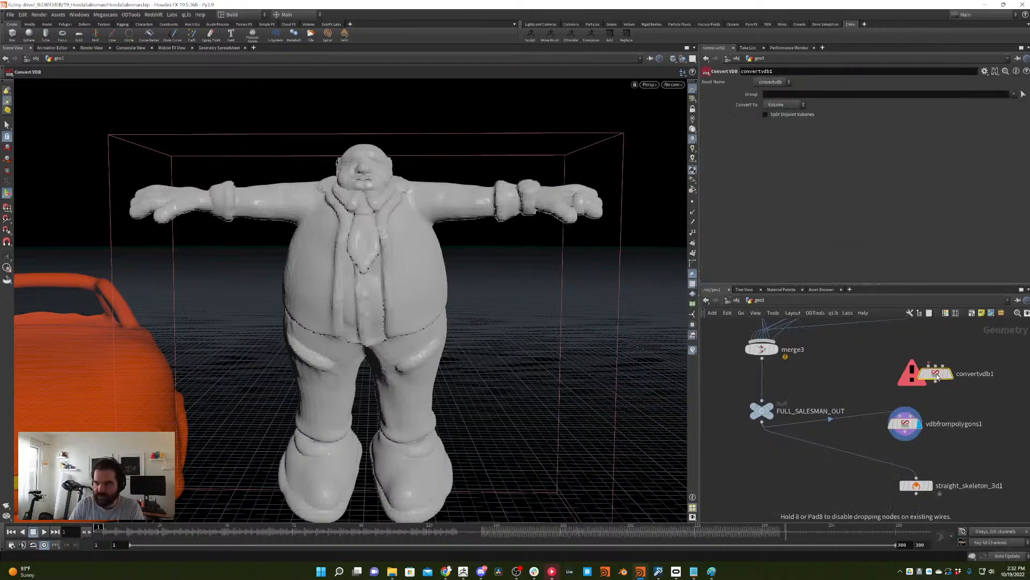
{"action": "left_click", "coordinate": [905, 439]}
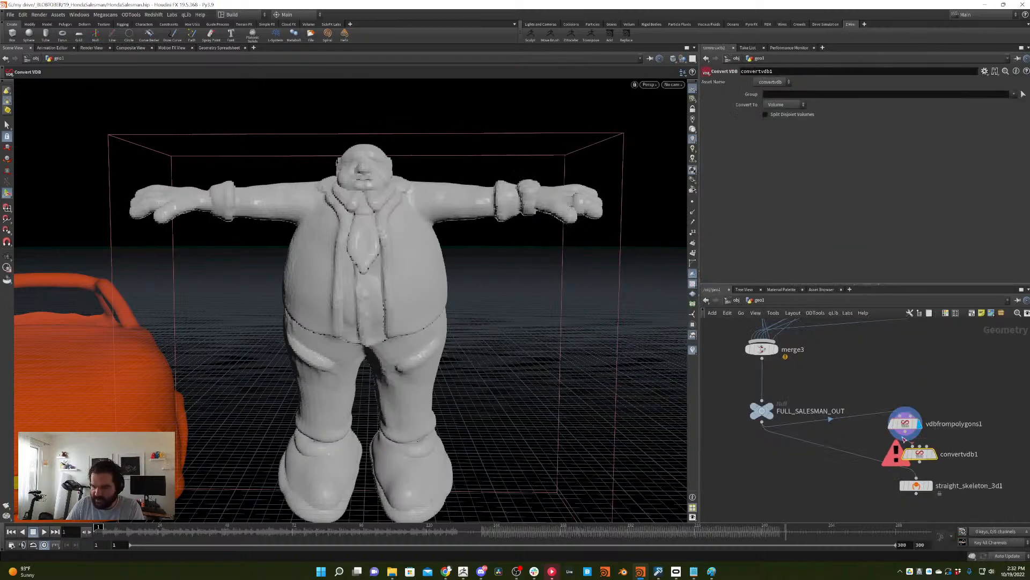
{"action": "left_click", "coordinate": [934, 454]}
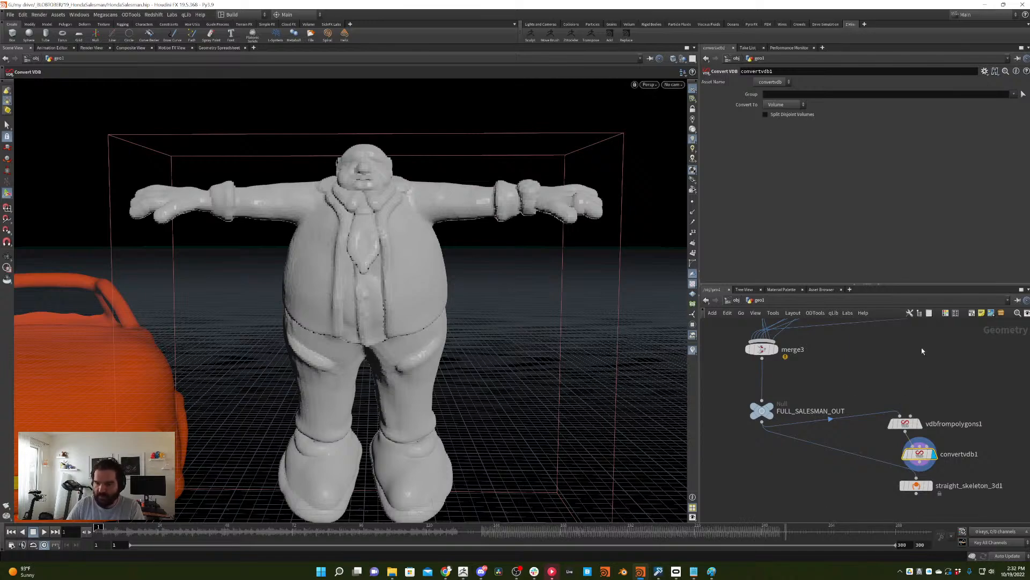
- Set the Convert VDB node to output Polygons and inspect the resulting salesman mesh from several angles
{"action": "left_click", "coordinate": [780, 106]}
{"action": "left_click", "coordinate": [783, 140]}
{"action": "left_click_drag", "start_coordinate": [456, 229], "coordinate": [391, 186], "text": "alt"}
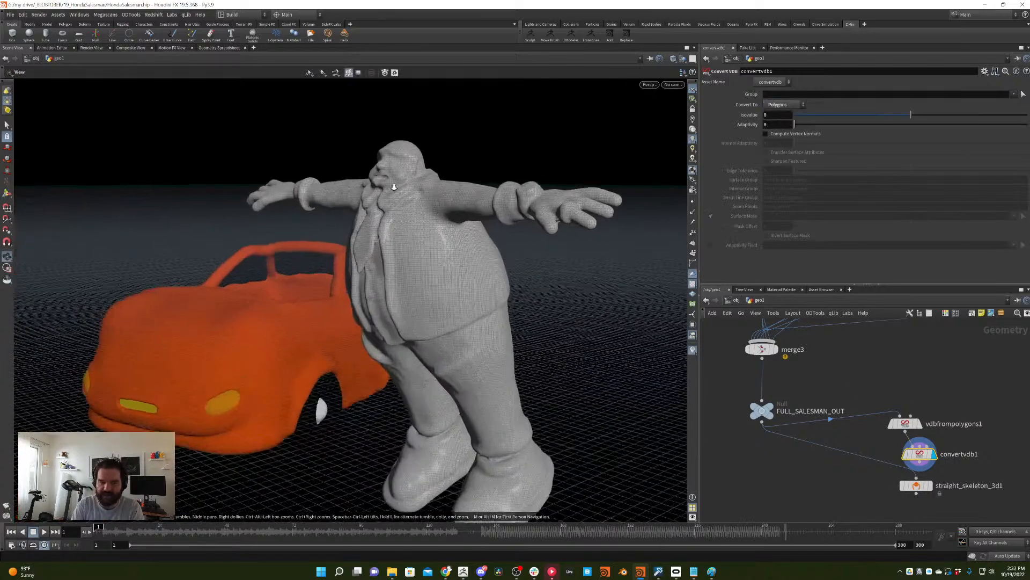
{"action": "right_click_drag", "start_coordinate": [391, 185], "coordinate": [532, 108], "text": "alt"}
{"action": "left_click_drag", "start_coordinate": [532, 107], "coordinate": [614, 295], "text": "alt"}
{"action": "right_click_drag", "start_coordinate": [614, 295], "coordinate": [387, 327], "text": "alt"}
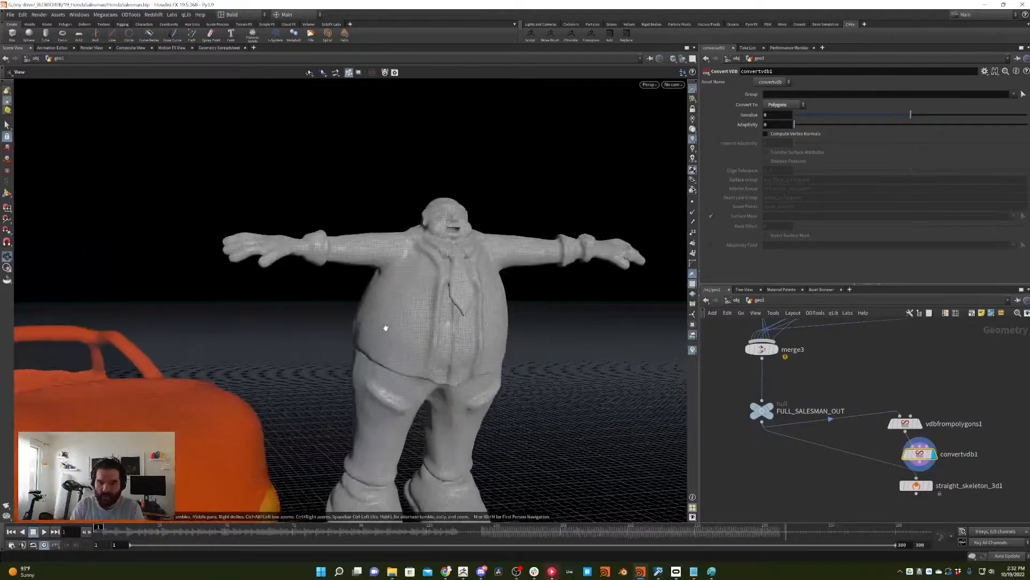
{"action": "left_click_drag", "start_coordinate": [386, 327], "coordinate": [459, 266], "text": "alt"}
- Feed straight_skeleton_3d1 from the convertvdb1 output instead and display the skeleton it generates
{"action": "middle_click_drag", "start_coordinate": [854, 467], "coordinate": [822, 404]}
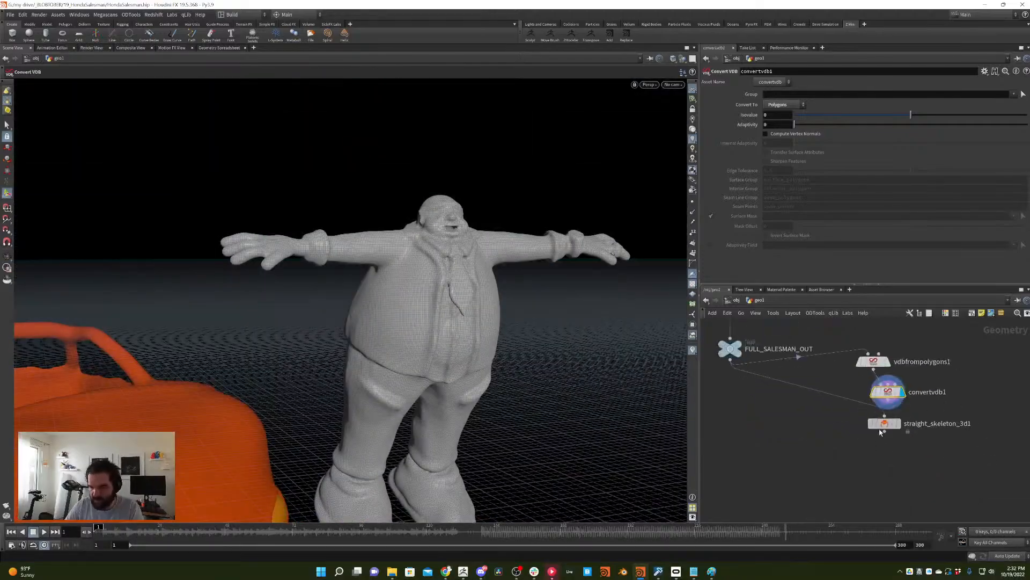
{"action": "mouse_move", "coordinate": [884, 423]}
{"action": "left_mouse_down"}
{"action": "mouse_move", "coordinate": [874, 460]}
{"action": "mouse_move", "coordinate": [895, 413]}
{"action": "left_mouse_up"}
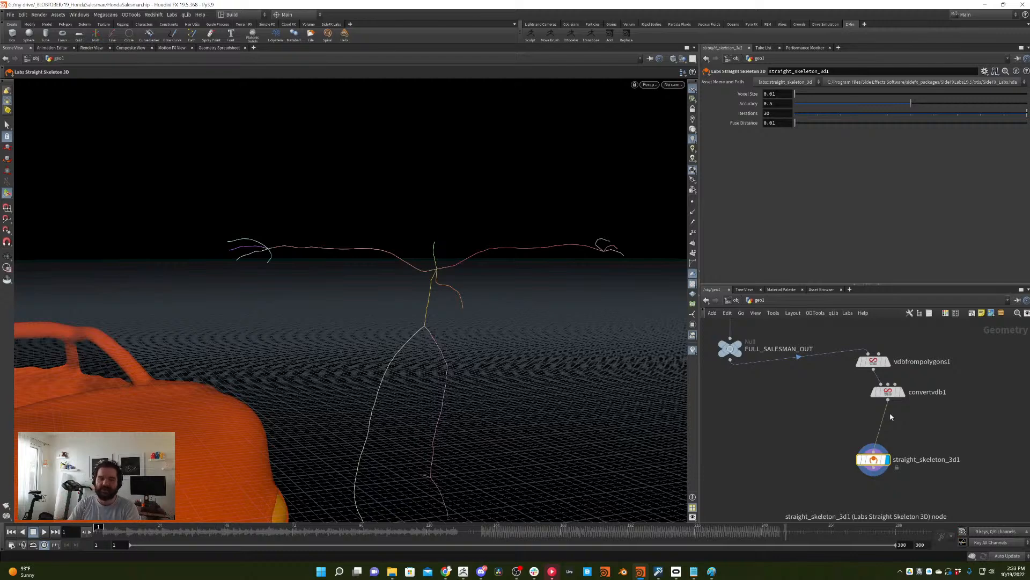
{"action": "left_click_drag", "start_coordinate": [466, 287], "coordinate": [419, 271], "text": "alt"}
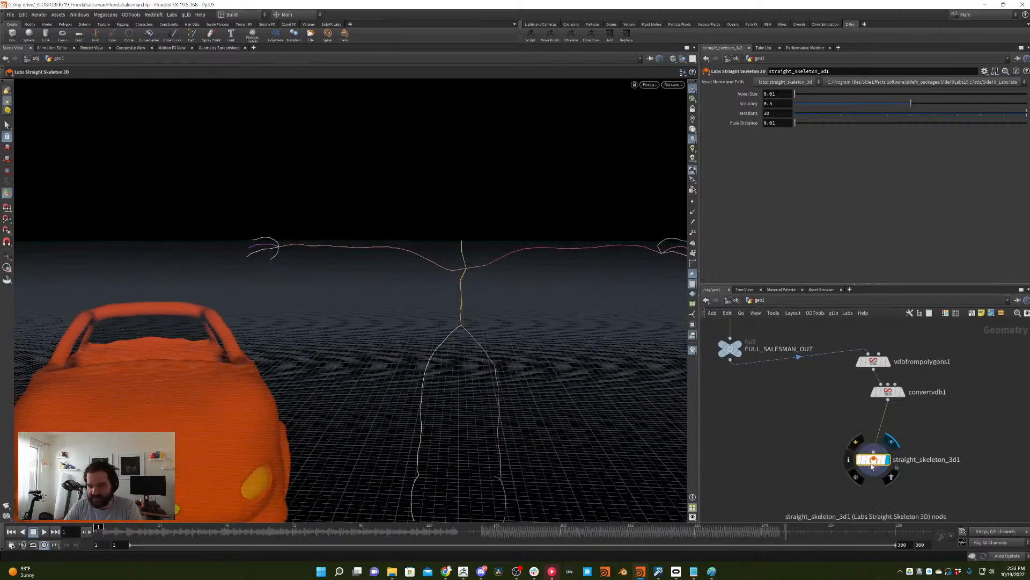
- Align vdbfrompolygons1, convertvdb1 and straight_skeleton_3d1 in one vertical column in the network
{"action": "left_click_drag", "start_coordinate": [873, 458], "coordinate": [888, 437]}
{"action": "left_click_drag", "start_coordinate": [876, 363], "coordinate": [890, 366]}
{"action": "left_click_drag", "start_coordinate": [933, 338], "coordinate": [883, 457]}
{"action": "left_click_drag", "start_coordinate": [889, 365], "coordinate": [889, 391]}
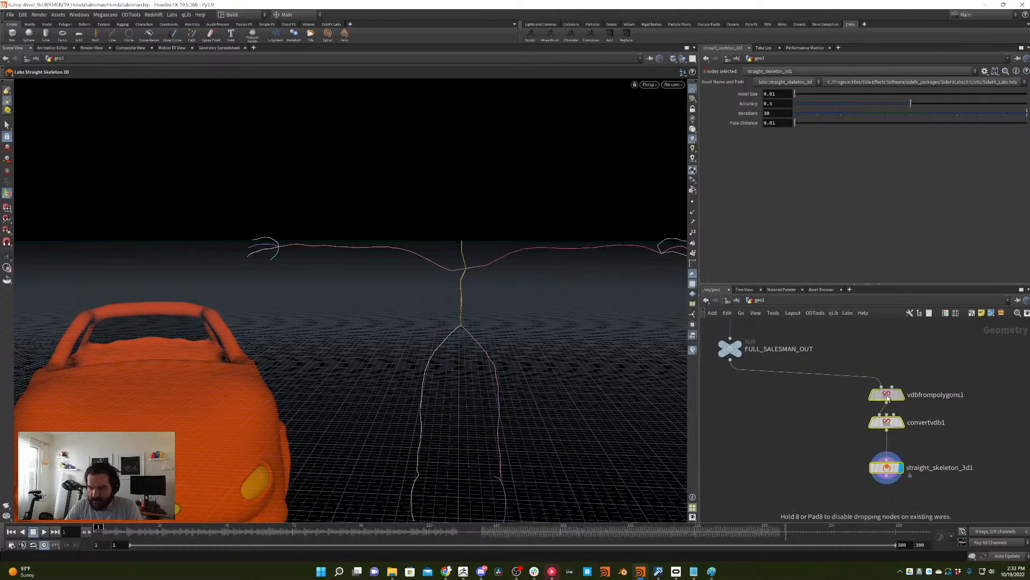
- Turn on point display in the viewport and examine the points along the skeleton curves
{"action": "left_click", "coordinate": [948, 352]}
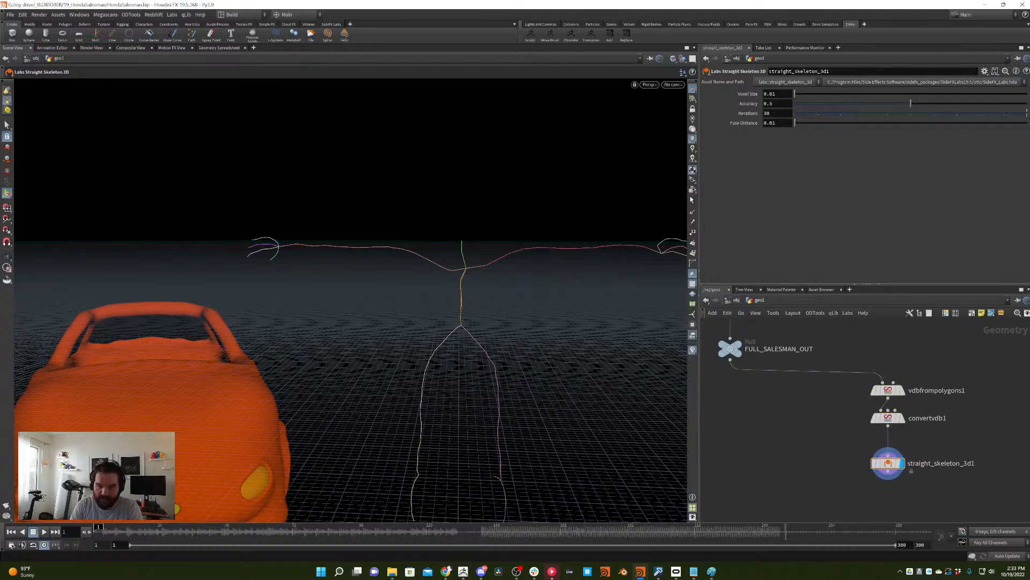
{"action": "key", "text": "Escape"}
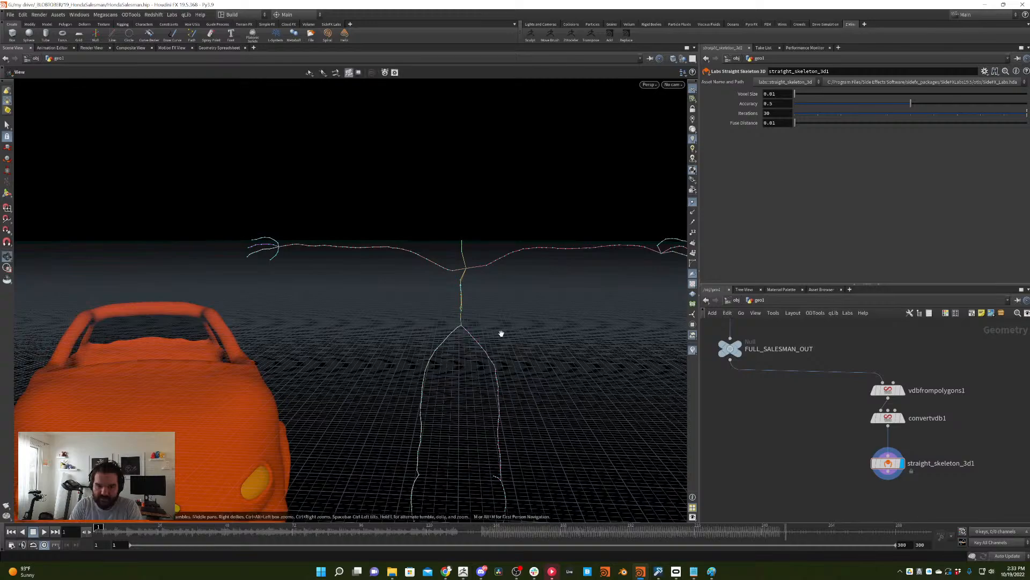
{"action": "left_click_drag", "start_coordinate": [502, 334], "coordinate": [463, 292]}
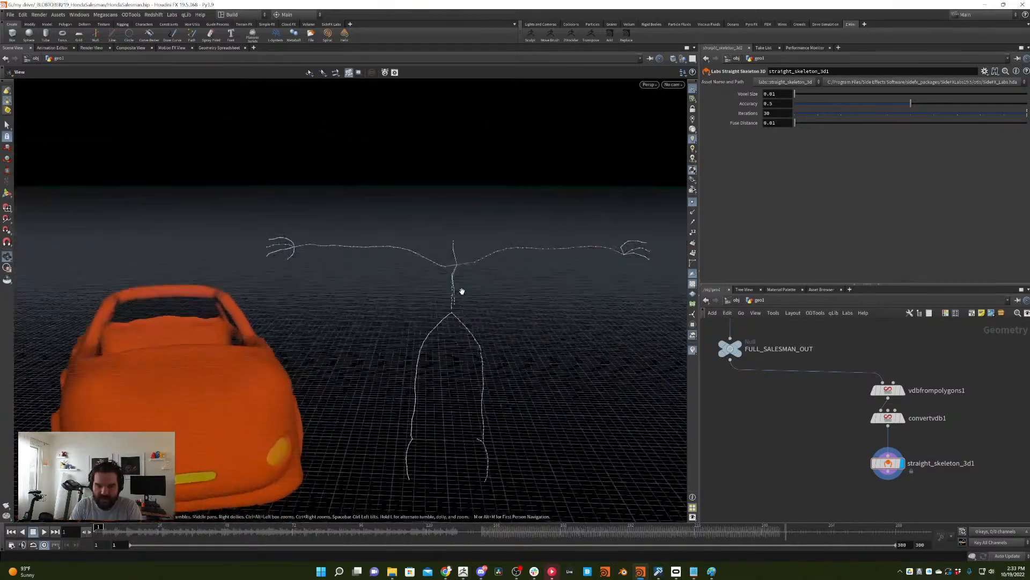
{"action": "key", "text": "Return"}
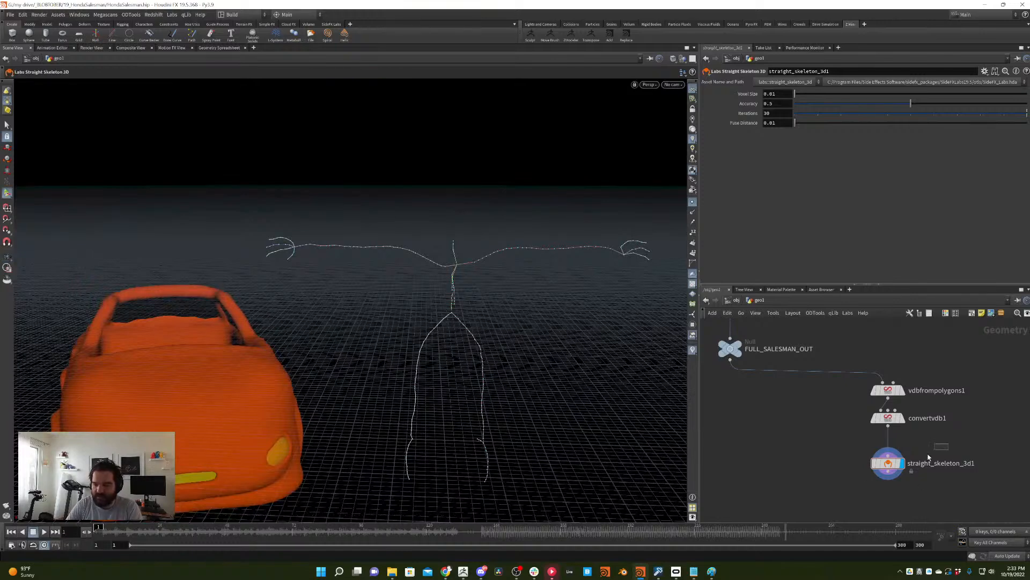
- Connect straight_skeleton_3d1 directly to FULL_SALESMAN_OUT and delete the vdbfrompolygons1 and convertvdb1 nodes
{"action": "left_click", "coordinate": [887, 450]}
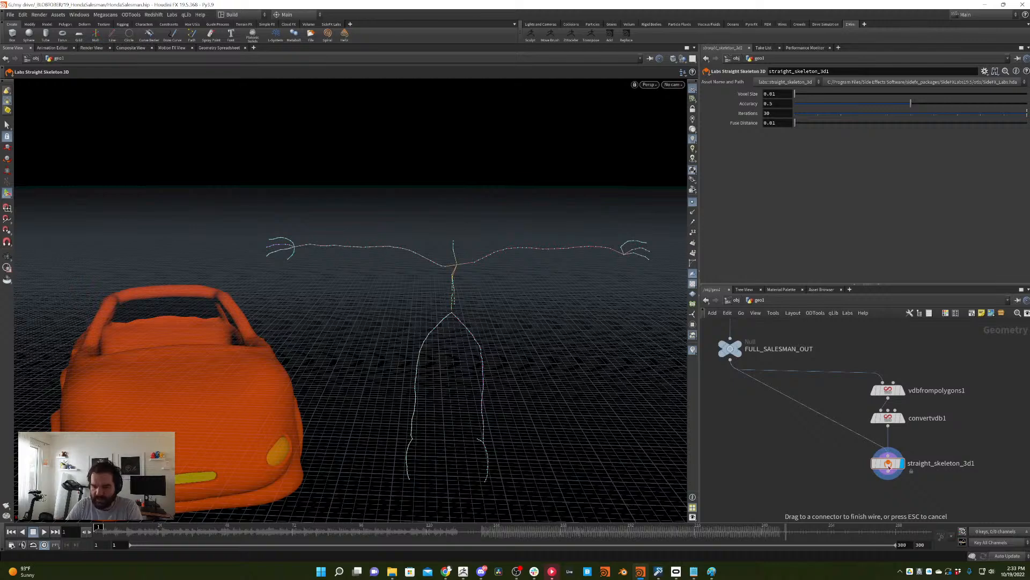
{"action": "left_click", "coordinate": [888, 466]}
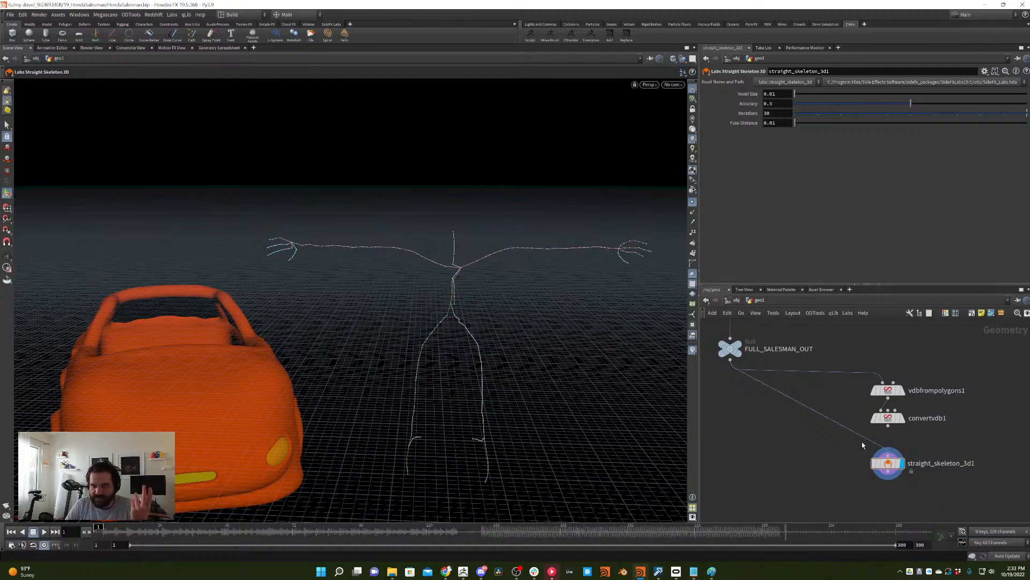
{"action": "left_click_drag", "start_coordinate": [944, 369], "coordinate": [882, 438]}
{"action": "key", "text": "Delete"}
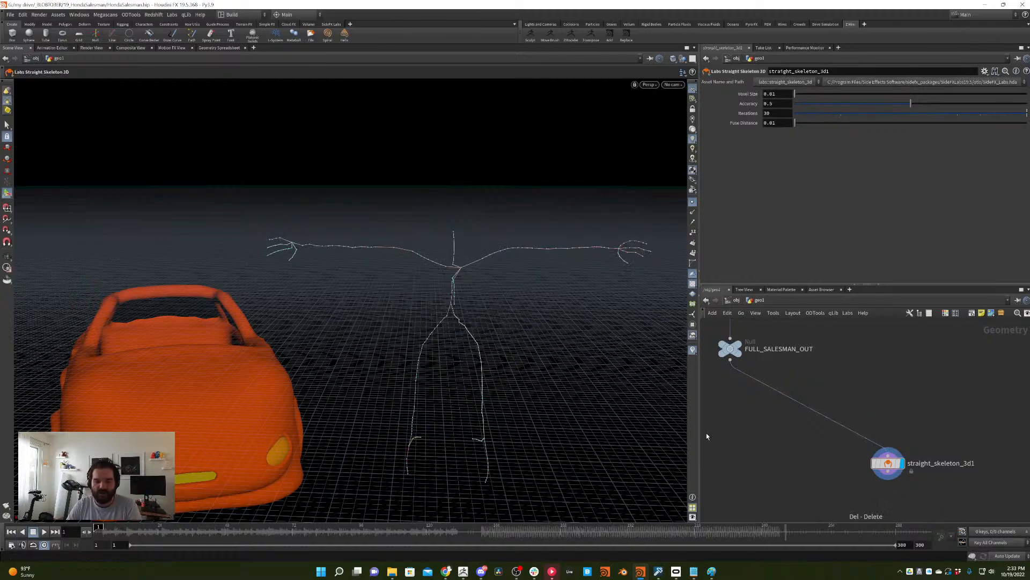
- Place straight_skeleton_3d1 directly beneath FULL_SALESMAN_OUT and lower its Accuracy to 0.139
{"action": "left_click_drag", "start_coordinate": [617, 386], "coordinate": [594, 343]}
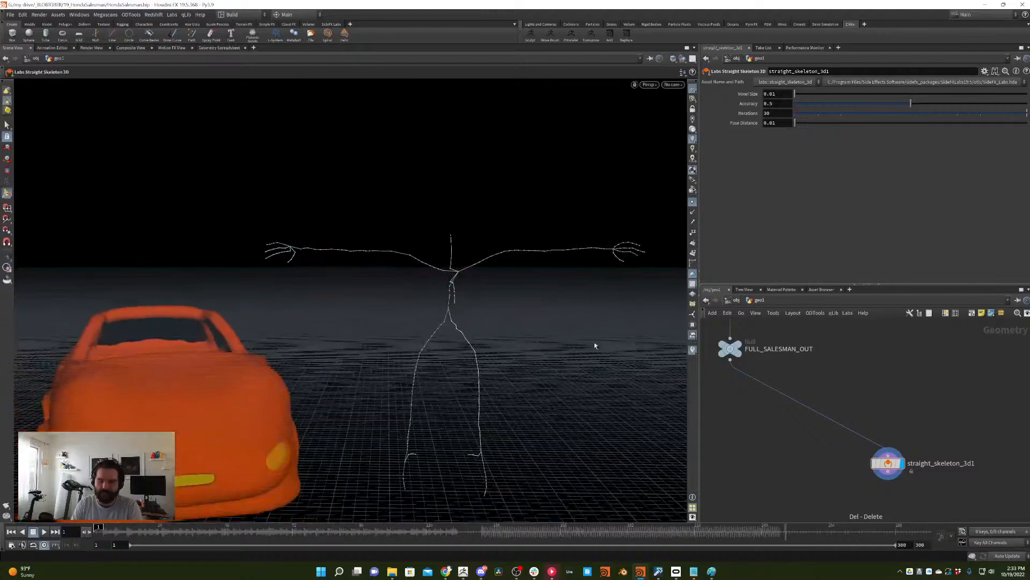
{"action": "left_click_drag", "start_coordinate": [889, 463], "coordinate": [730, 417]}
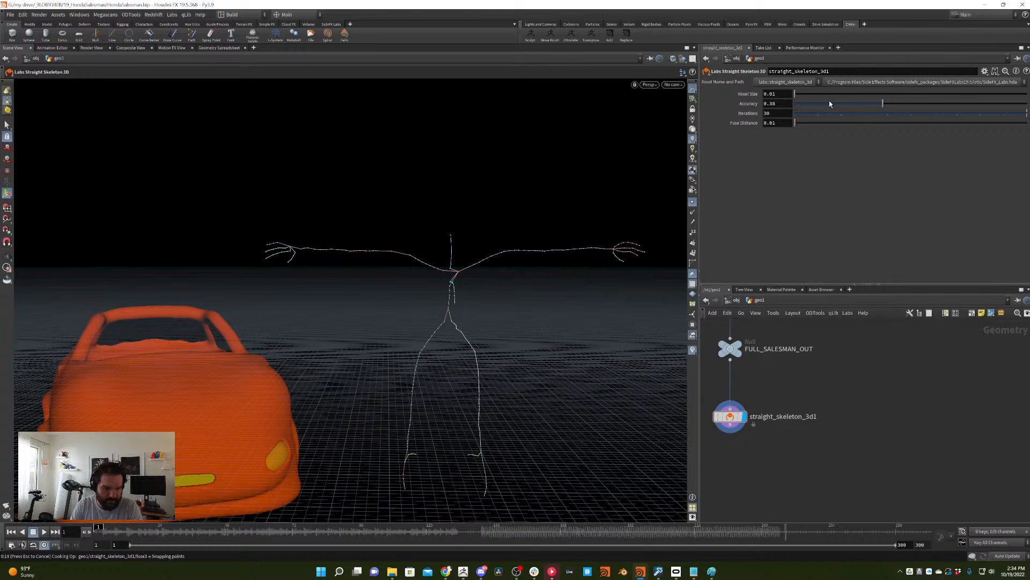
{"action": "left_click", "coordinate": [829, 103]}
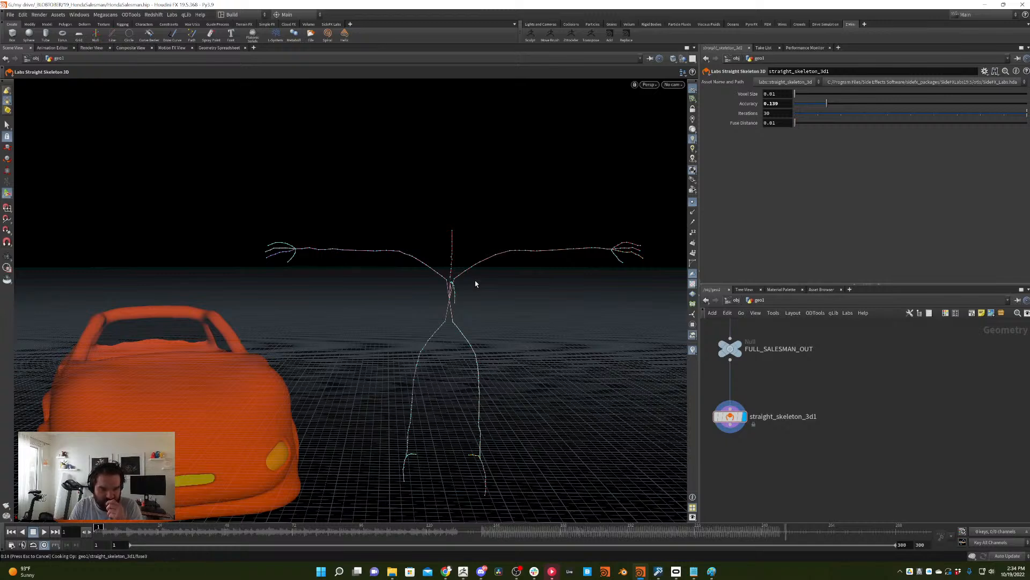
{"action": "key", "text": "Escape"}
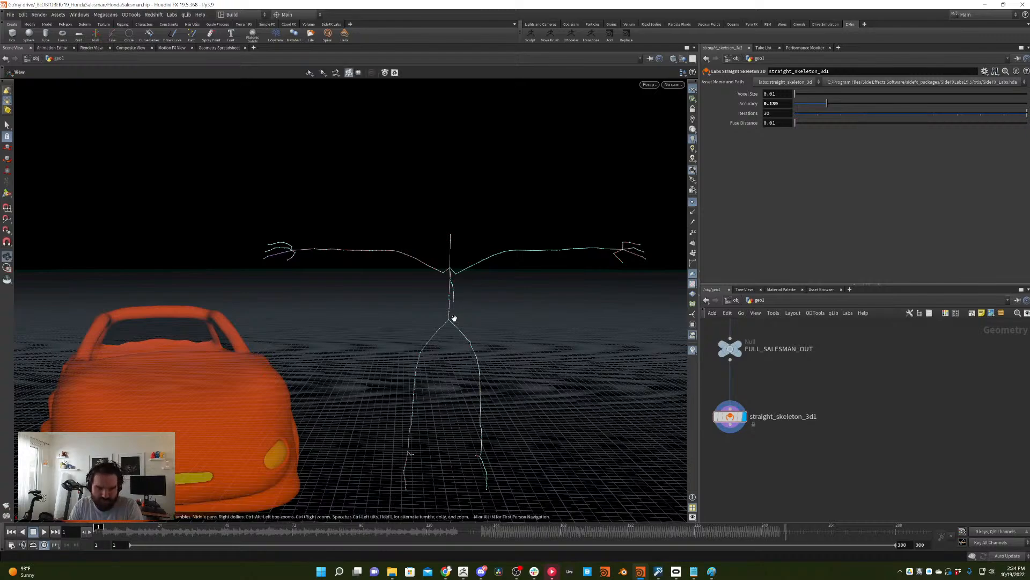
{"action": "left_click_drag", "start_coordinate": [472, 290], "coordinate": [477, 321]}
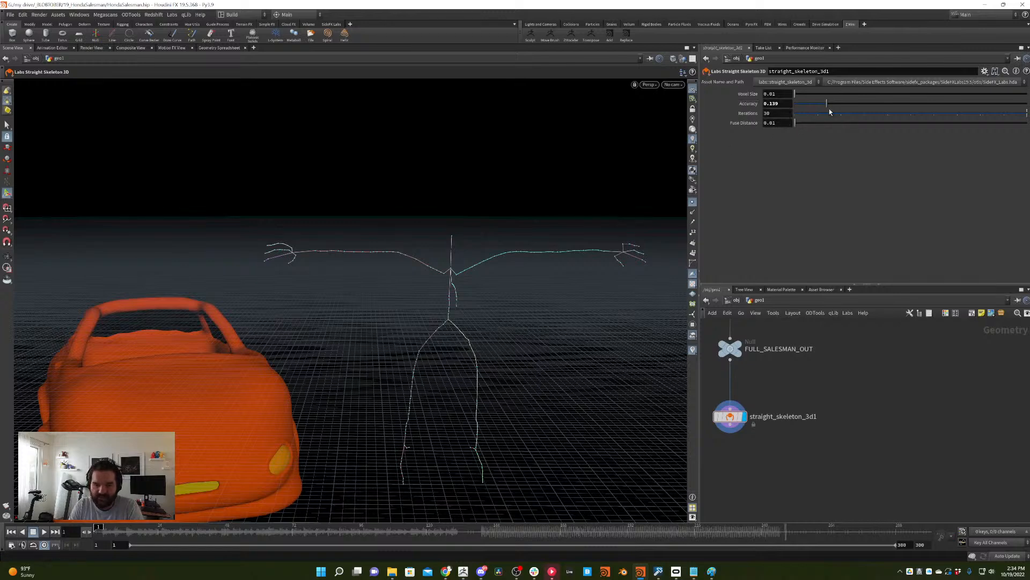
- Try a Fuse Distance of 0.017 and 0.023 on the straight skeleton, and undo the change
{"action": "left_click_drag", "start_coordinate": [798, 125], "coordinate": [797, 124]}
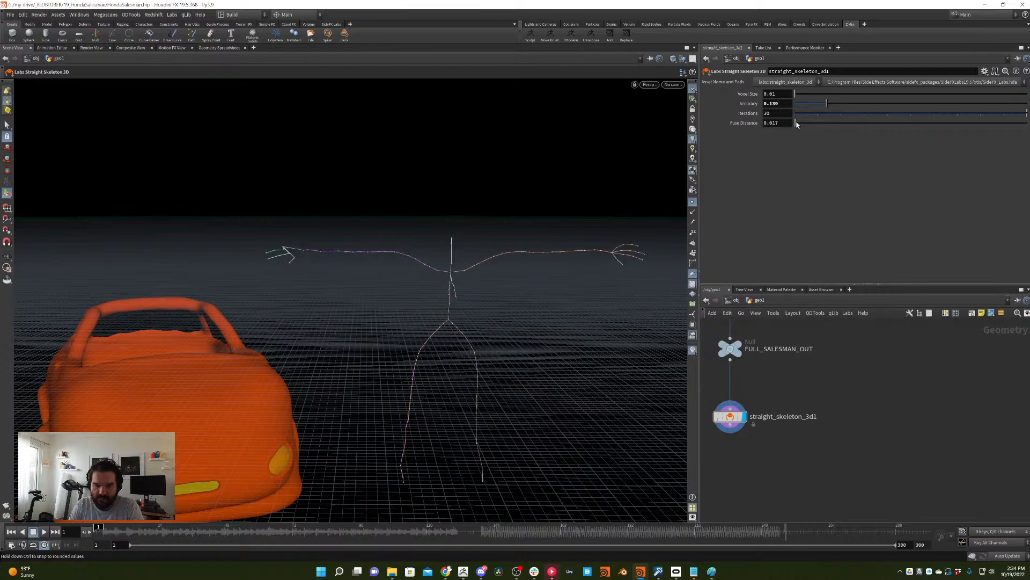
{"action": "left_click_drag", "start_coordinate": [797, 124], "coordinate": [797, 124]}
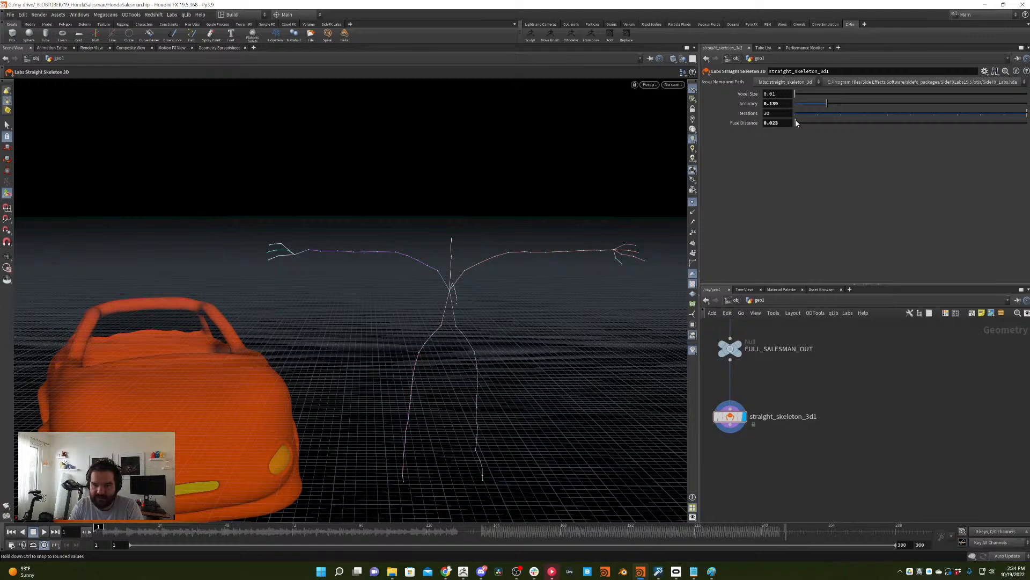
{"action": "left_click_drag", "start_coordinate": [797, 124], "coordinate": [797, 124]}
{"action": "left_click_drag", "start_coordinate": [558, 316], "coordinate": [540, 296], "text": "alt"}
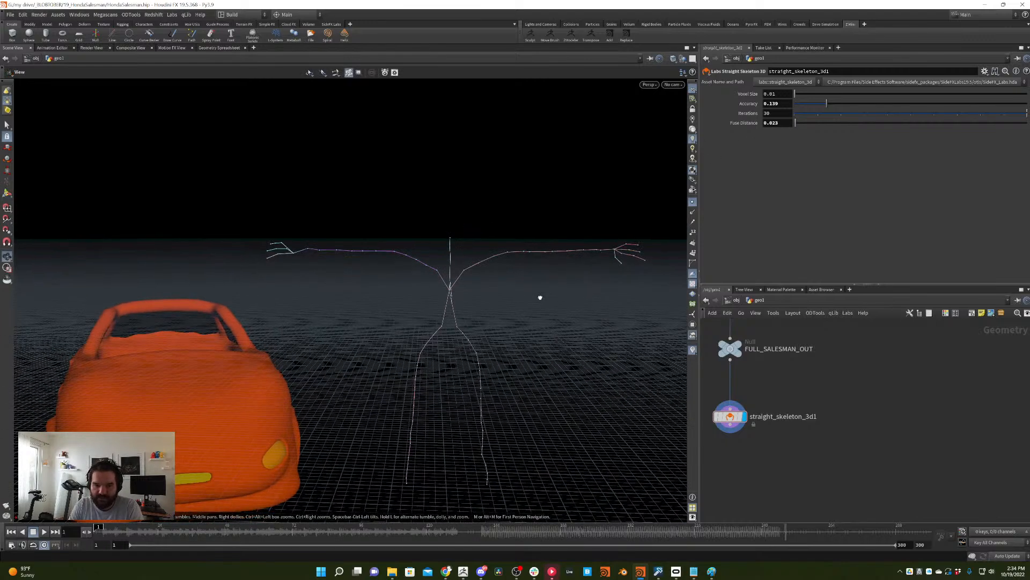
{"action": "key", "text": "ctrl+z"}
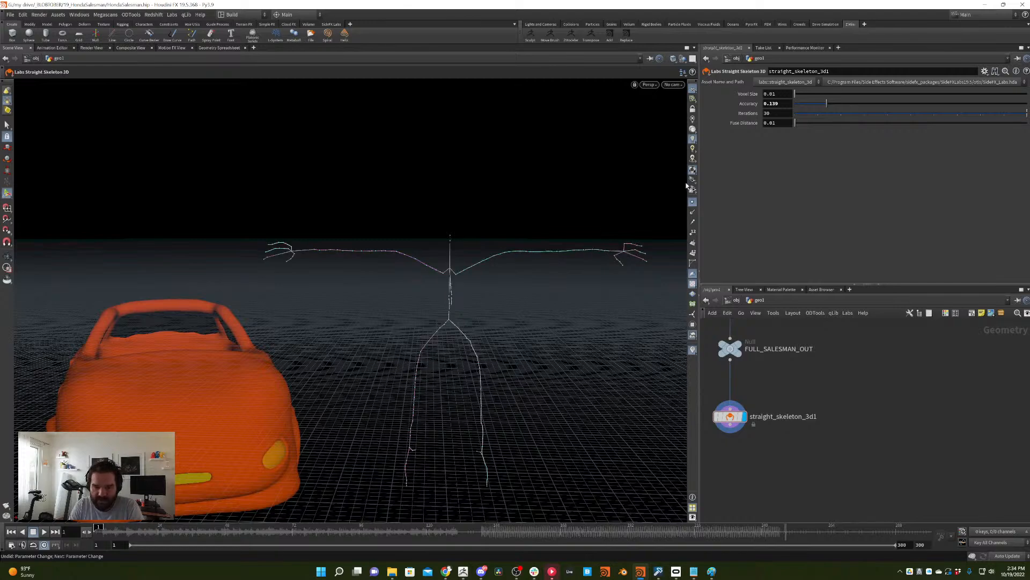
- Set the straight skeleton's Fuse Distance to 0.02 and check the curves in the viewport
{"action": "key", "text": "BackSpace"}
{"action": "type", "text": "2"}
{"action": "key", "text": "Return"}
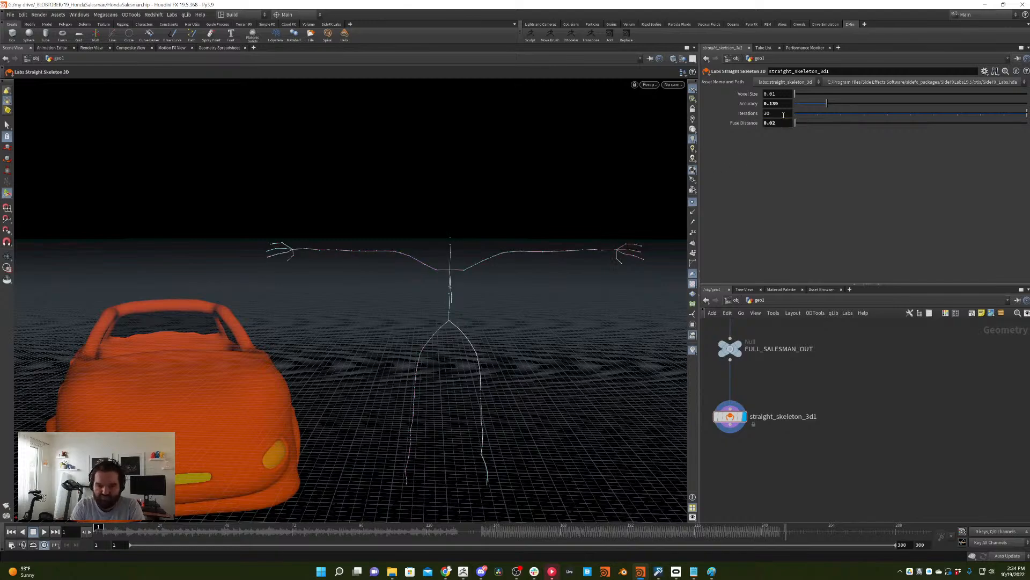
{"action": "left_click_drag", "start_coordinate": [455, 315], "coordinate": [458, 283], "text": "alt"}
{"action": "scroll", "coordinate": [459, 299], "scroll_direction": "down", "scroll_amount": 1}
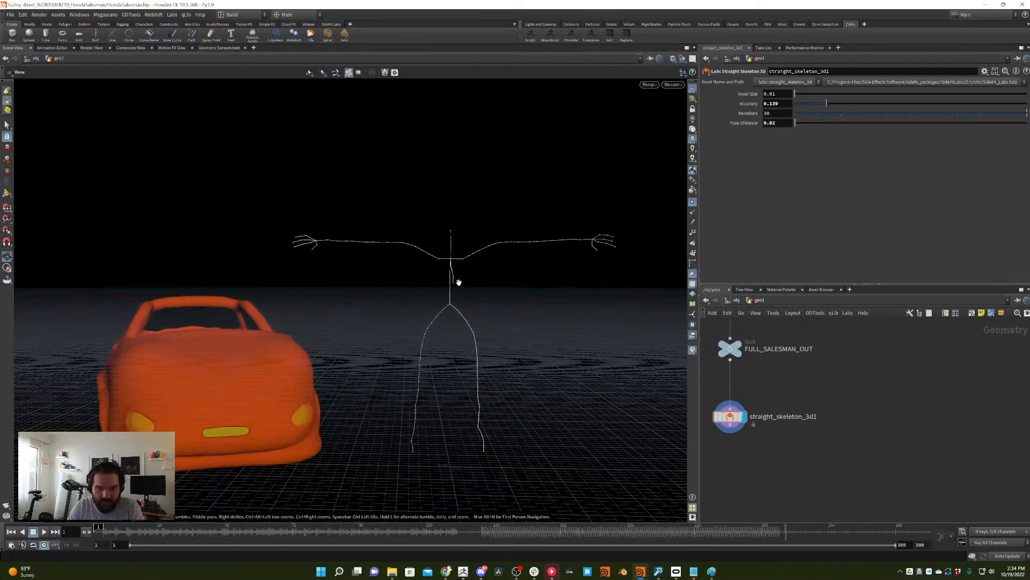
- Add a Delete node fed by straight_skeleton_3d1 and display it
{"action": "middle_click_drag", "start_coordinate": [818, 409], "coordinate": [835, 414]}
{"action": "key", "text": "Tab"}
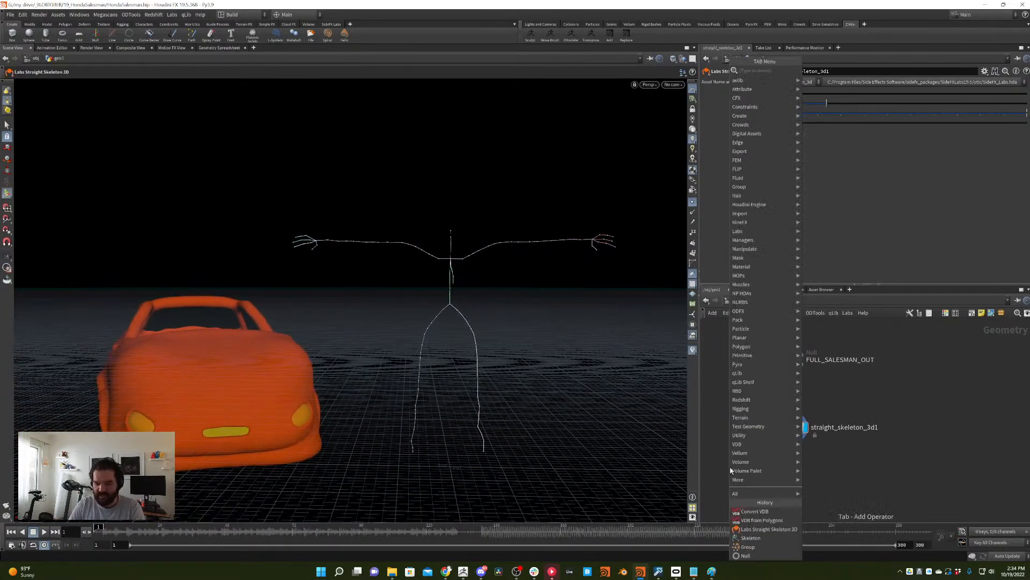
{"action": "type", "text": "dele"}
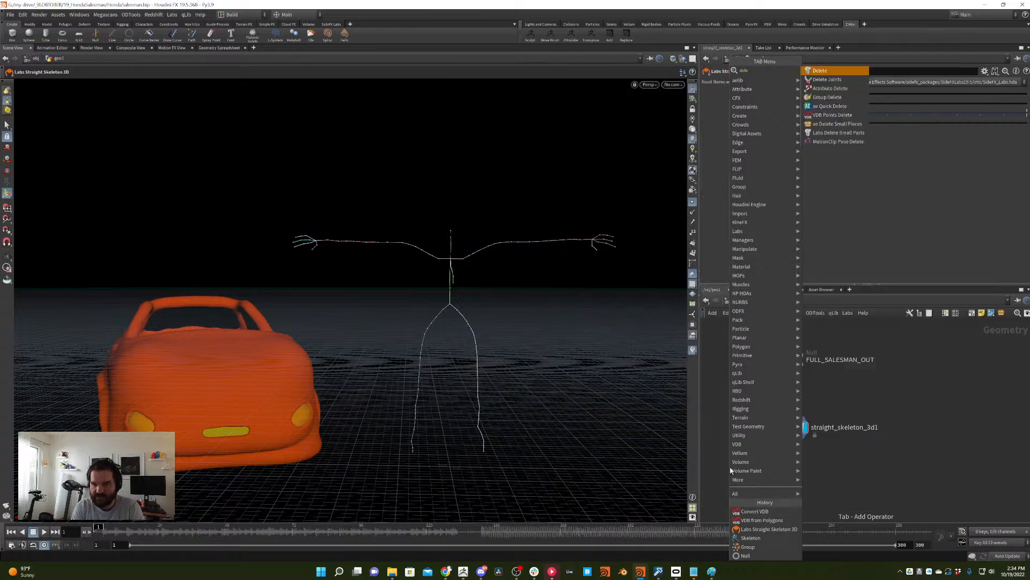
{"action": "key", "text": "Return"}
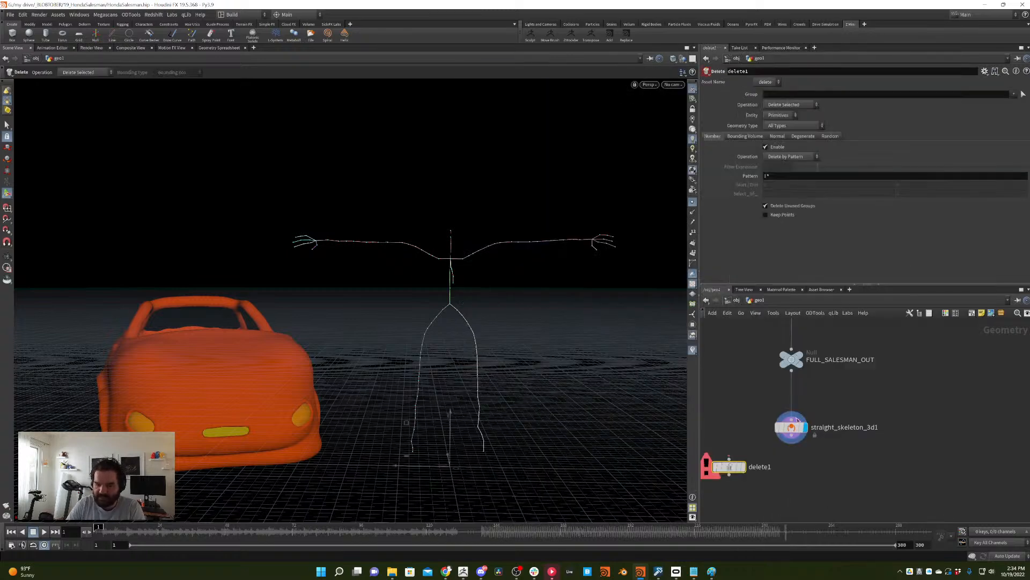
{"action": "left_click", "coordinate": [746, 471]}
{"action": "left_click", "coordinate": [744, 468]}
{"action": "left_click_drag", "start_coordinate": [731, 467], "coordinate": [793, 467]}
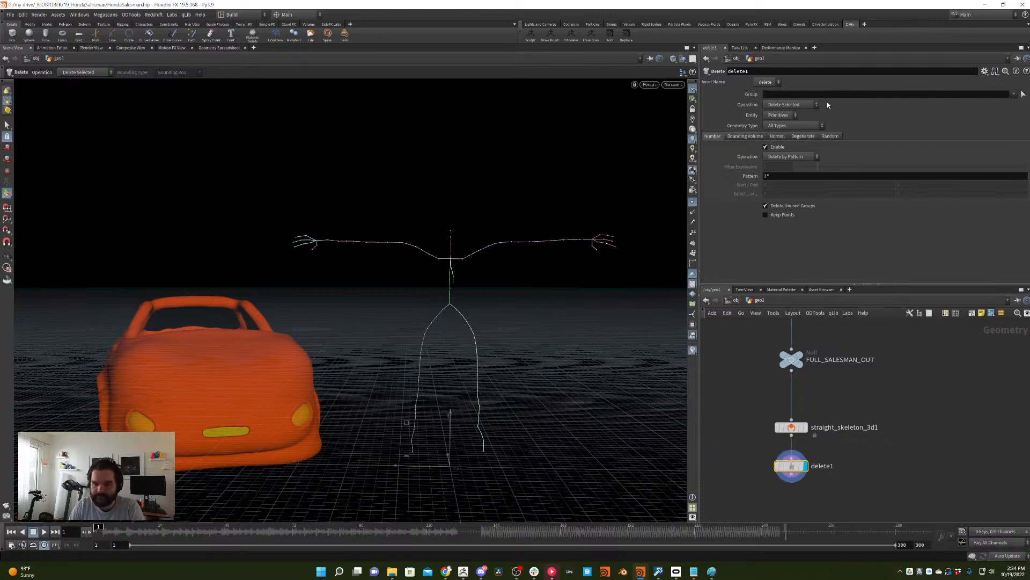
- Enable deletion by bounding volume on the delete1 node, using a Bounding Box
{"action": "left_click", "coordinate": [803, 146]}
{"action": "left_click", "coordinate": [745, 138]}
{"action": "left_click", "coordinate": [710, 137]}
{"action": "left_click", "coordinate": [754, 137]}
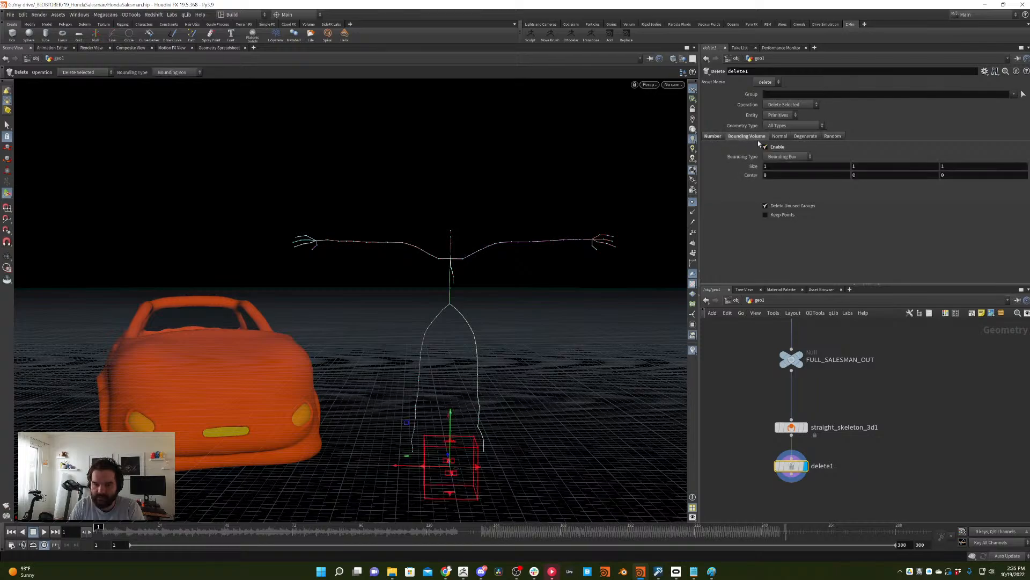
- Resize the delete1 bounding box to about 4.12 × 6.51 × 6.47 around one half of the skeleton and delete Points
{"action": "left_click_drag", "start_coordinate": [400, 437], "coordinate": [610, 320]}
{"action": "key", "text": "Escape"}
{"action": "key", "text": "Return"}
{"action": "left_click_drag", "start_coordinate": [444, 294], "coordinate": [370, 266]}
{"action": "left_click", "coordinate": [780, 115]}
{"action": "left_click", "coordinate": [778, 123]}
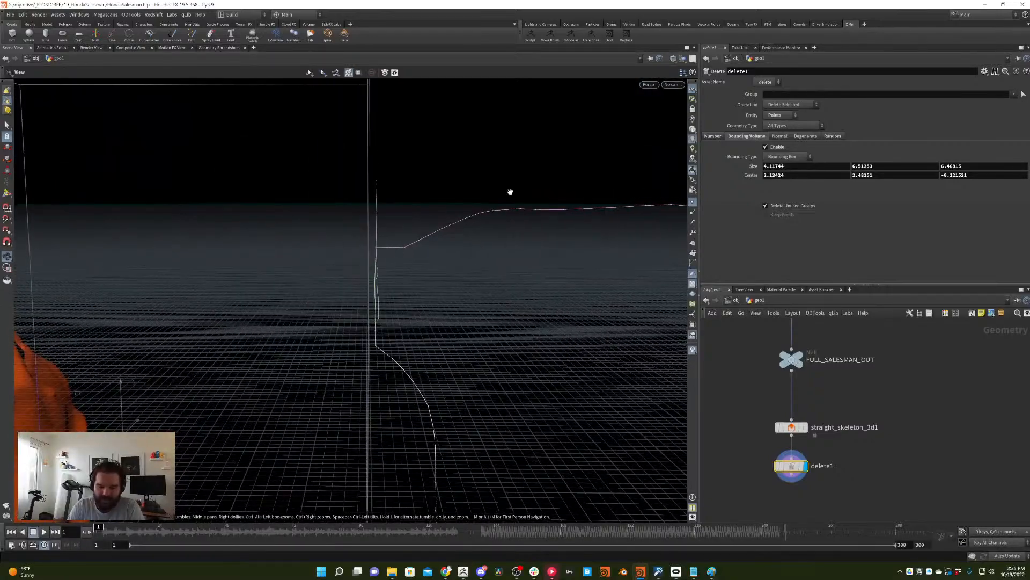
{"action": "key", "text": "Return"}
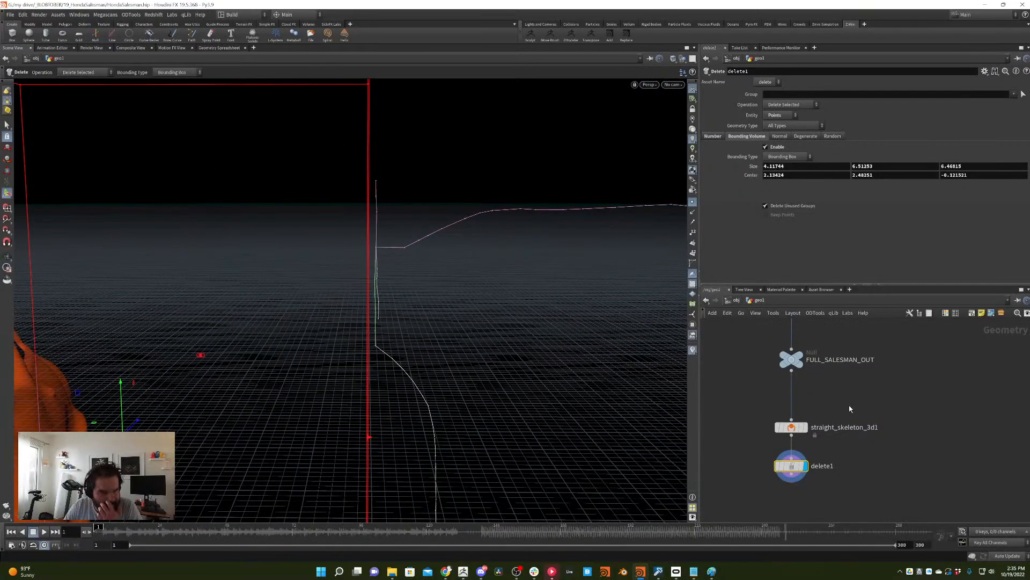
- Examine the remaining half skeleton and the deletion box from several angles around the centre line
{"action": "key", "text": "Escape"}
{"action": "left_click_drag", "start_coordinate": [460, 226], "coordinate": [372, 275]}
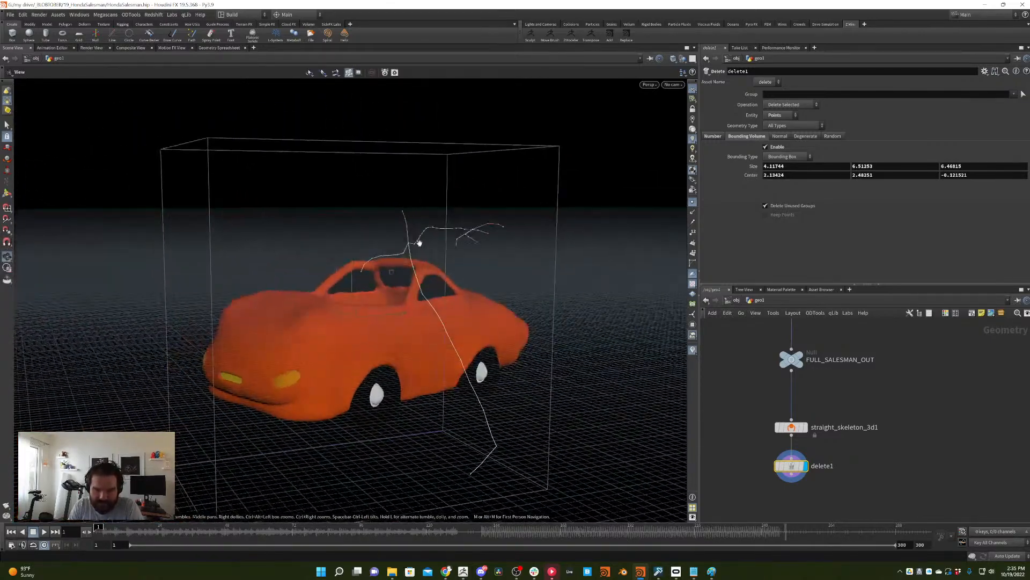
{"action": "key", "text": "Return"}
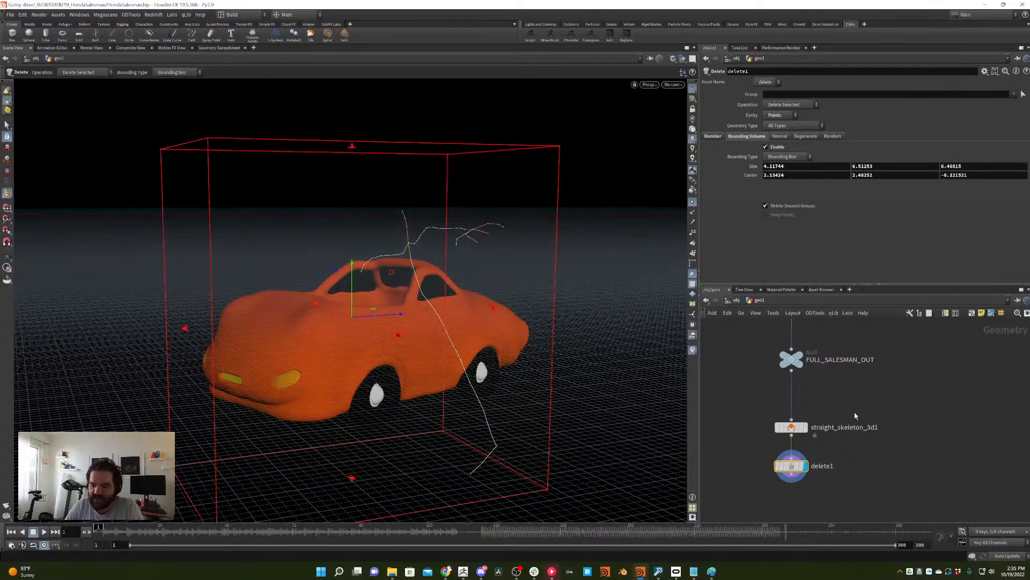
{"action": "key", "text": "Escape"}
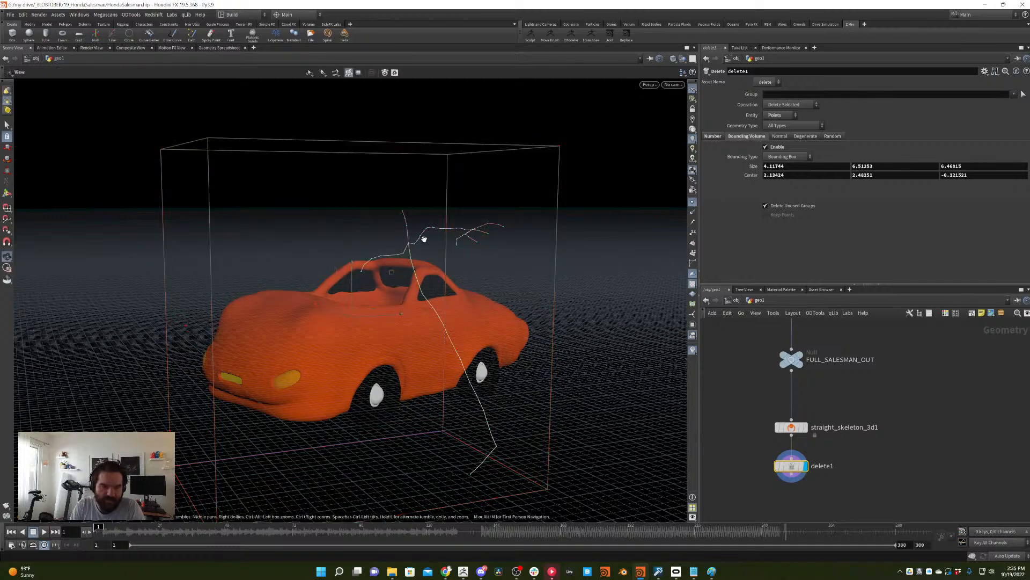
{"action": "left_click_drag", "start_coordinate": [423, 235], "coordinate": [461, 244]}
{"action": "key", "text": "Return"}
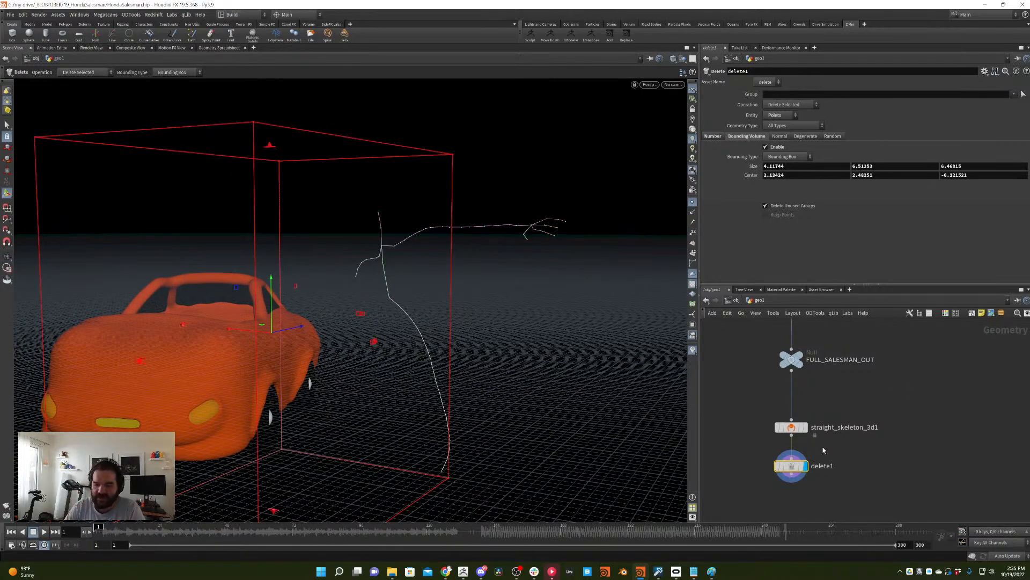
{"action": "middle_click_drag", "start_coordinate": [869, 440], "coordinate": [899, 374]}
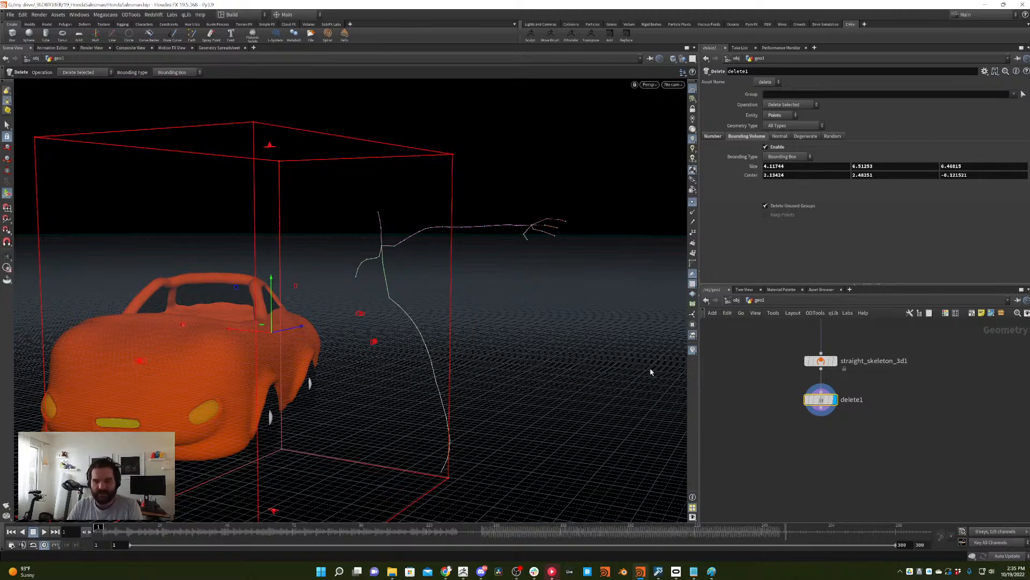
{"action": "key", "text": "Escape"}
{"action": "left_click_drag", "start_coordinate": [651, 371], "coordinate": [488, 271]}
{"action": "left_click_drag", "start_coordinate": [603, 383], "coordinate": [530, 375]}
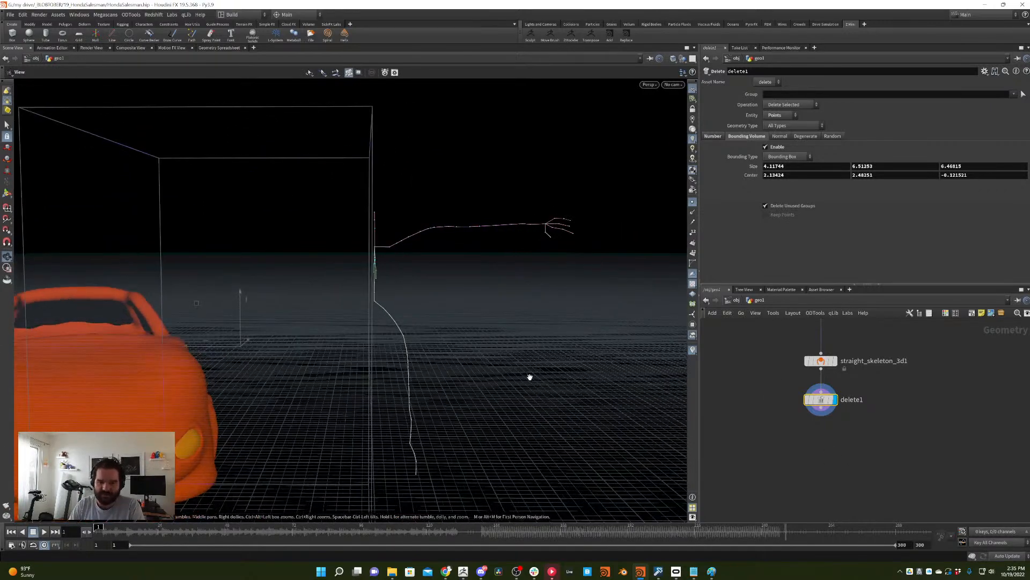
{"action": "key", "text": "Return"}
- Add a Resample node fed by delete1 and display it
{"action": "key", "text": "Tab"}
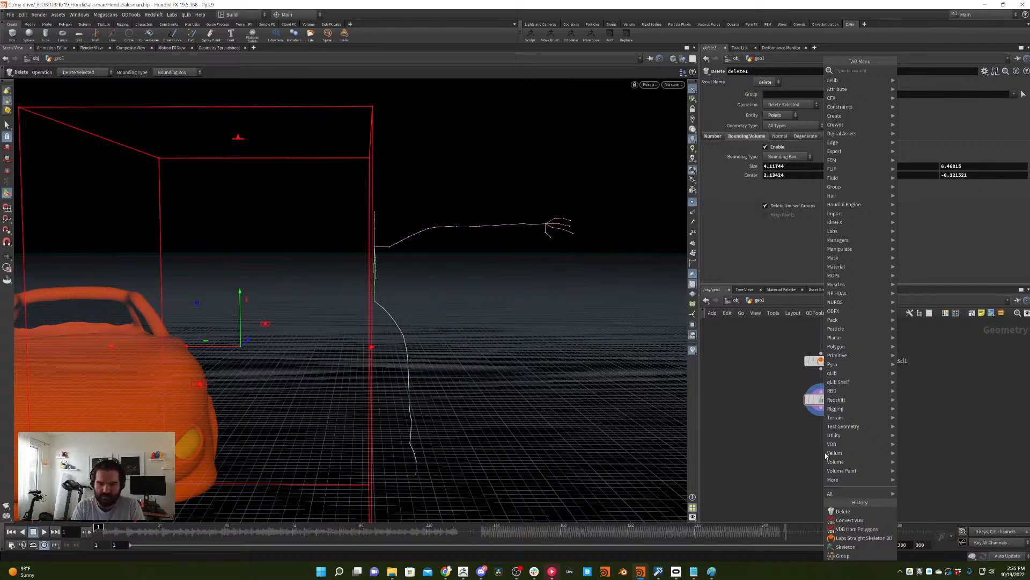
{"action": "type", "text": "resa"}
{"action": "key", "text": "Return"}
{"action": "left_click", "coordinate": [826, 455]}
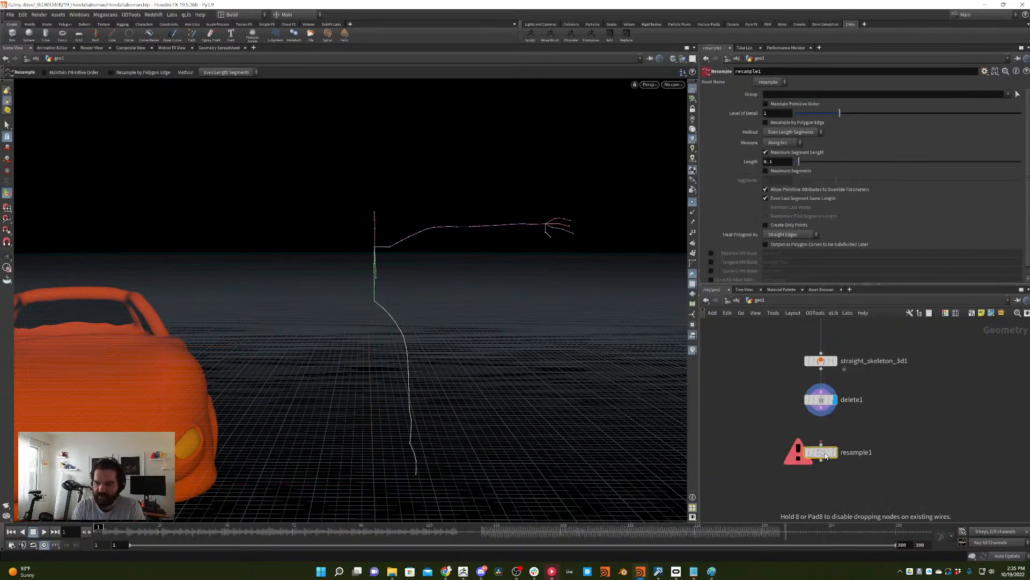
{"action": "left_click", "coordinate": [836, 452]}
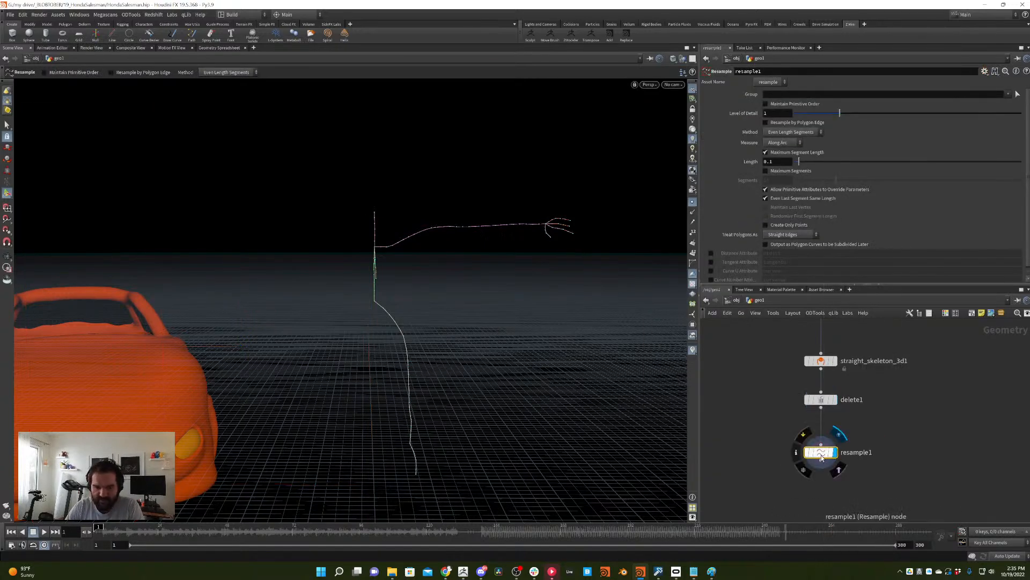
- Set the maximum segment Length on resample1 to 0.19, trying 0.35 along the way
{"action": "left_click_drag", "start_coordinate": [589, 415], "coordinate": [405, 354], "text": "alt"}
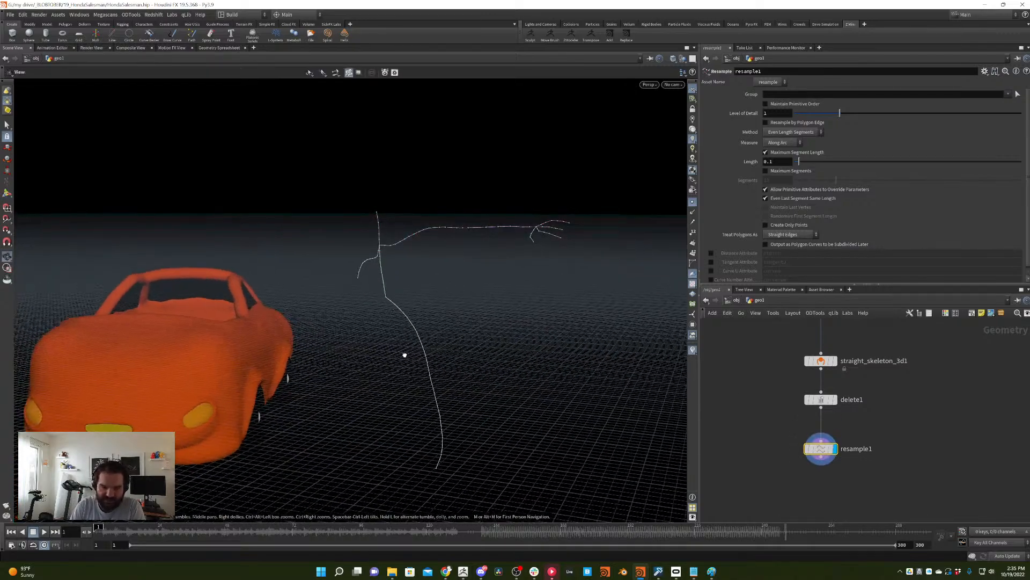
{"action": "right_click_drag", "start_coordinate": [404, 354], "coordinate": [500, 182], "text": "alt"}
{"action": "left_click_drag", "start_coordinate": [397, 301], "coordinate": [451, 285], "text": "alt"}
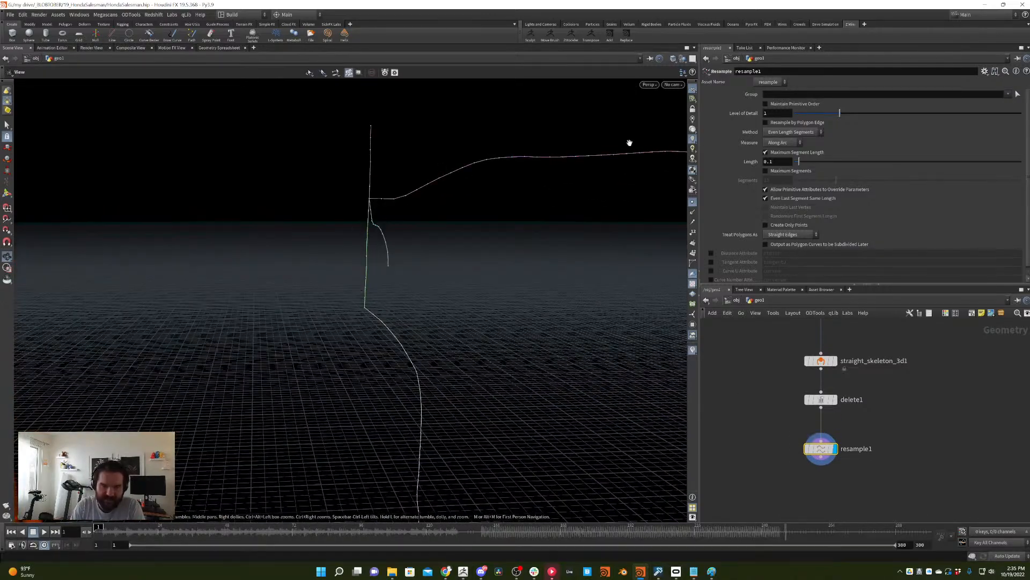
{"action": "key", "text": "Return"}
{"action": "mouse_move", "coordinate": [800, 161]}
{"action": "left_mouse_down"}
{"action": "mouse_move", "coordinate": [823, 161]}
{"action": "mouse_move", "coordinate": [812, 164]}
{"action": "left_mouse_up"}
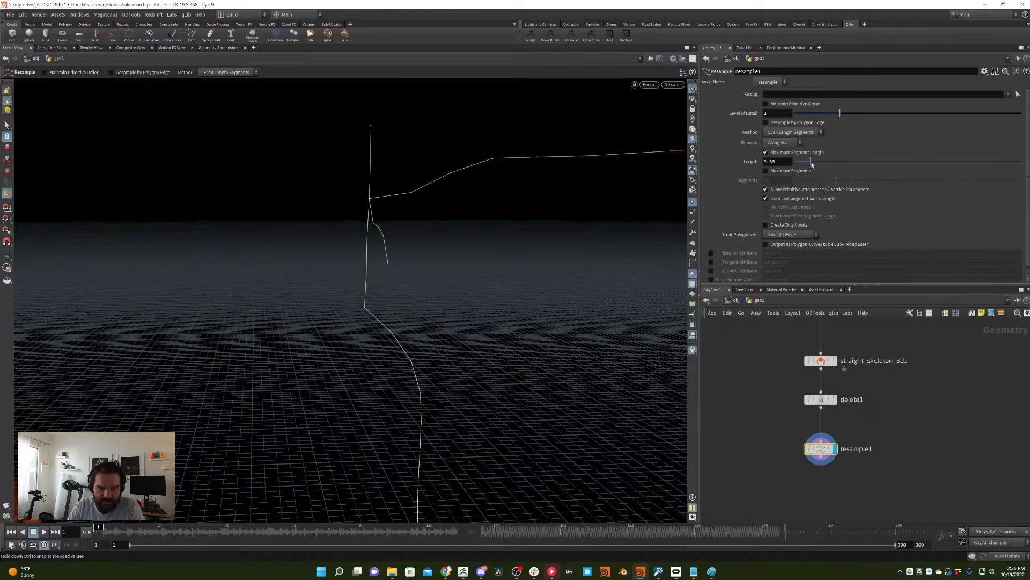
{"action": "middle_click_drag", "start_coordinate": [581, 249], "coordinate": [434, 278], "text": "alt"}
{"action": "left_click_drag", "start_coordinate": [434, 278], "coordinate": [549, 258], "text": "alt"}
{"action": "left_click_drag", "start_coordinate": [810, 162], "coordinate": [805, 165]}
{"action": "left_click_drag", "start_coordinate": [617, 236], "coordinate": [616, 356]}
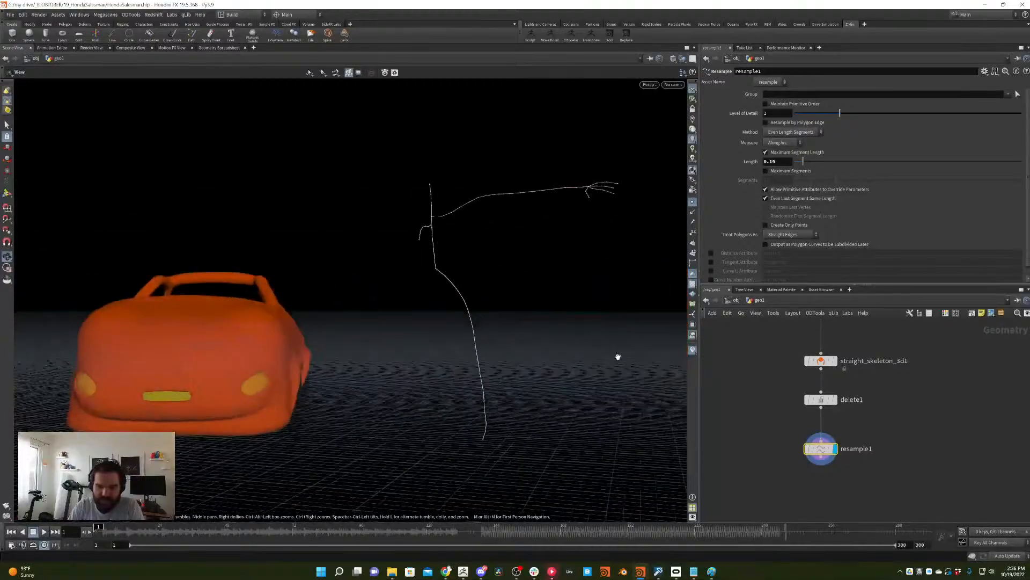
{"action": "key", "text": "f"}
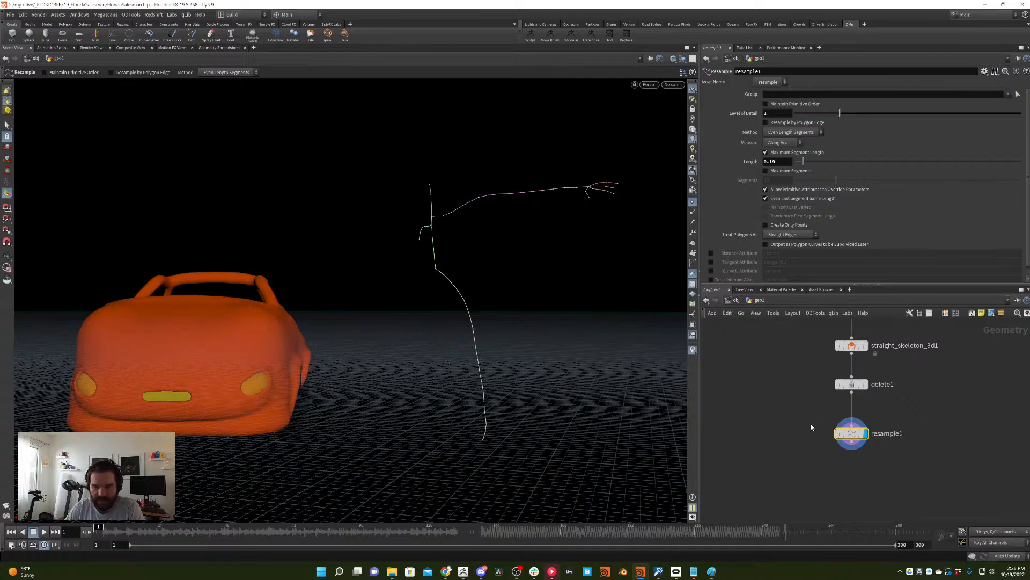
- Add a Group node fed by resample1, display it and place it below resample1
{"action": "middle_click_drag", "start_coordinate": [777, 446], "coordinate": [801, 419]}
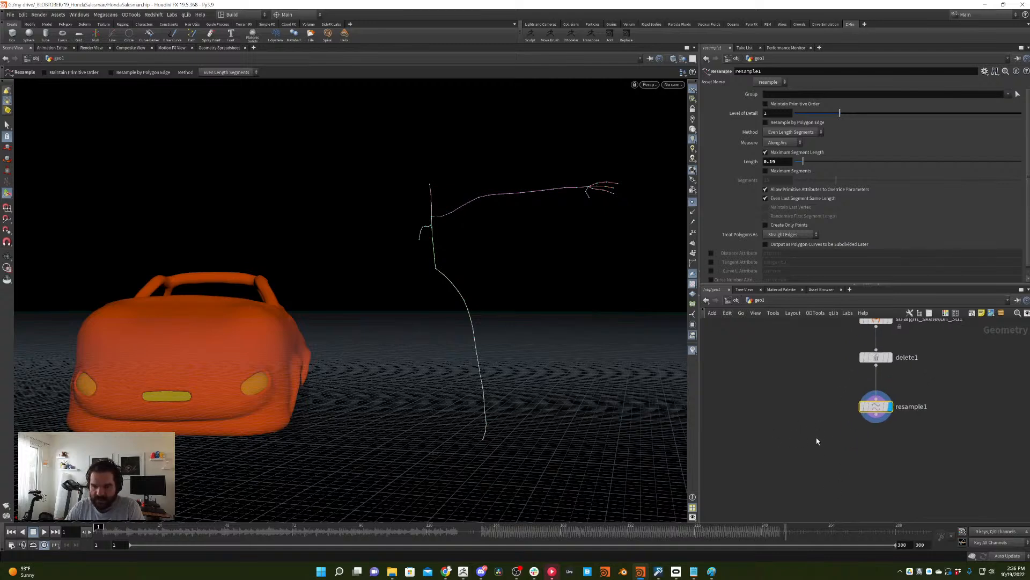
{"action": "key", "text": "Escape"}
{"action": "mouse_move", "coordinate": [525, 356]}
{"action": "left_mouse_down"}
{"action": "mouse_move", "coordinate": [544, 359]}
{"action": "mouse_move", "coordinate": [509, 341]}
{"action": "mouse_move", "coordinate": [520, 350]}
{"action": "left_mouse_up"}
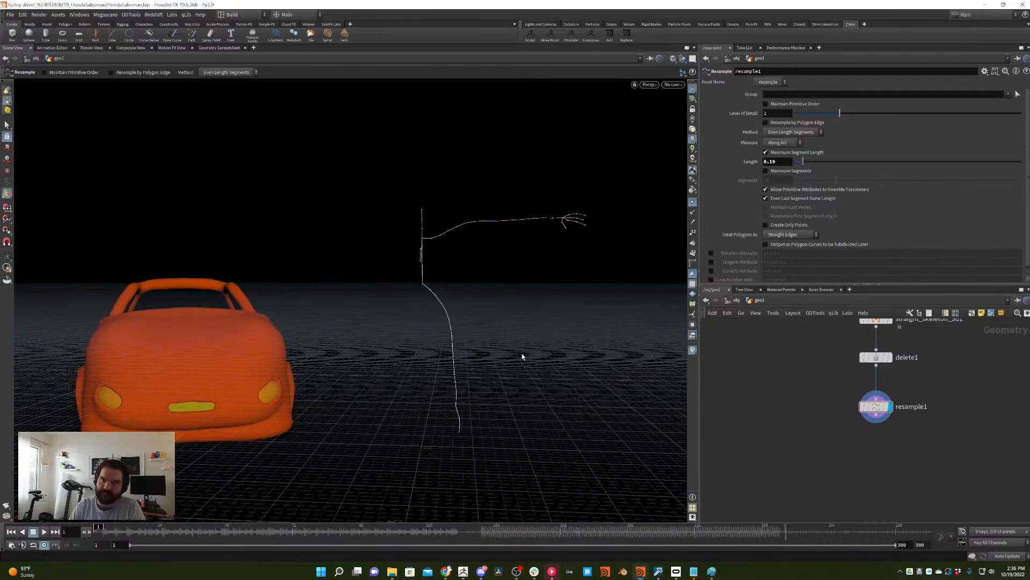
{"action": "key", "text": "Return"}
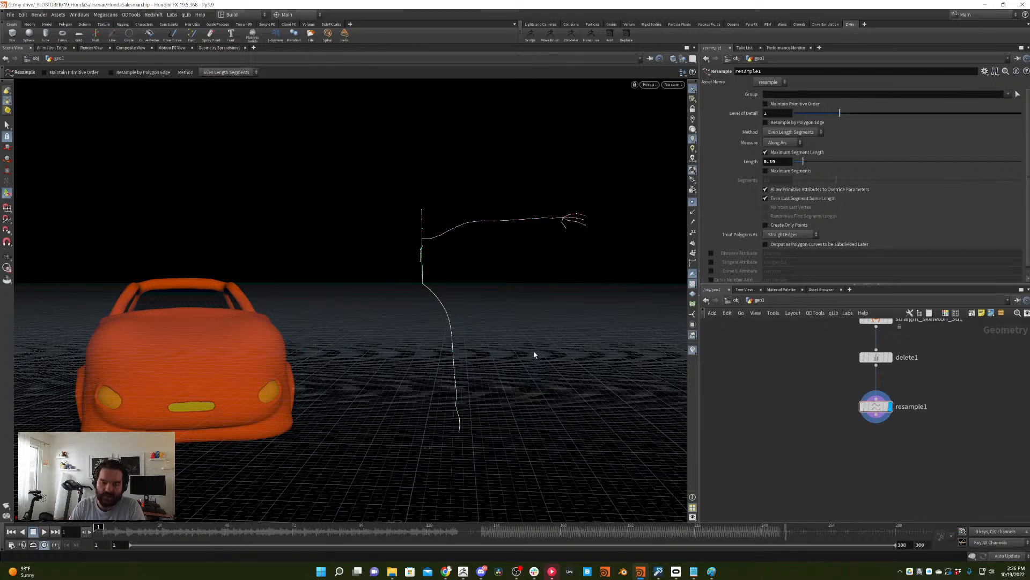
{"action": "key", "text": "Tab"}
{"action": "type", "text": "group"}
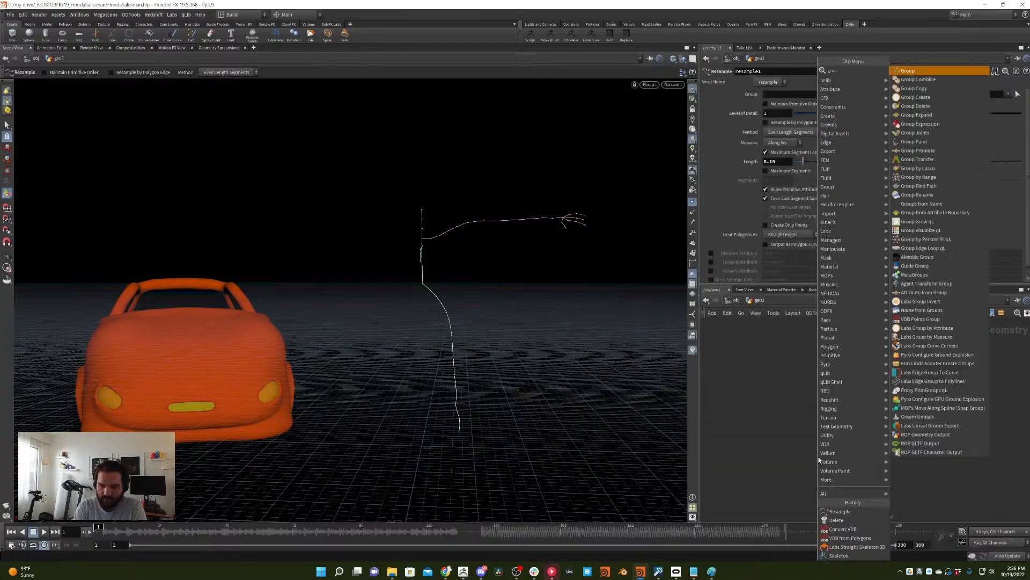
{"action": "key", "text": "Return"}
{"action": "key", "text": "Return"}
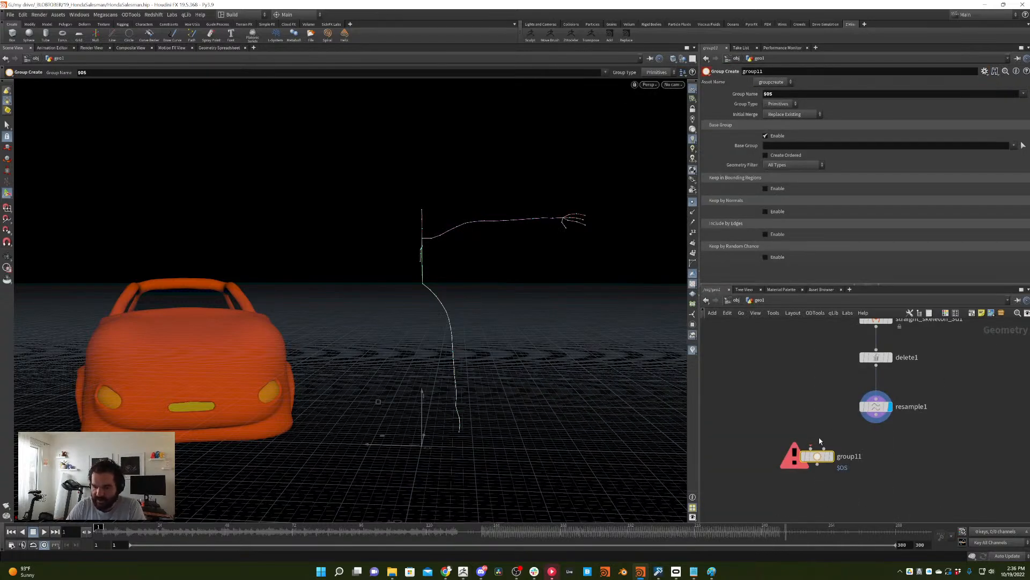
{"action": "left_click_drag", "start_coordinate": [811, 448], "coordinate": [875, 415]}
{"action": "left_click", "coordinate": [832, 458]}
{"action": "left_click_drag", "start_coordinate": [831, 457], "coordinate": [876, 454]}
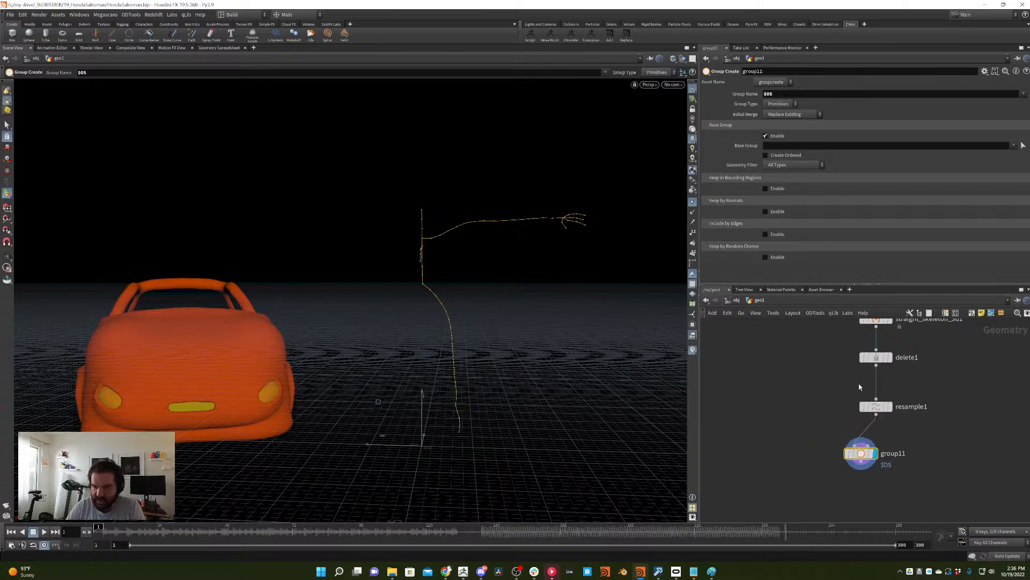
- Make group11 a Points group kept by a bounding box instead of a base group, with the box enclosing the arm
{"action": "left_click", "coordinate": [768, 136]}
{"action": "left_click", "coordinate": [769, 160]}
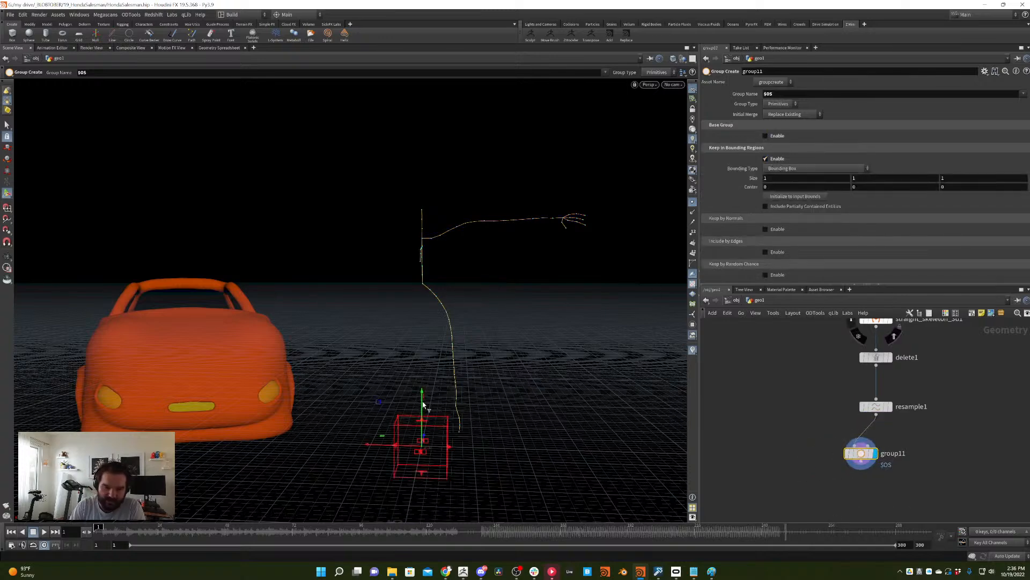
{"action": "left_click_drag", "start_coordinate": [423, 400], "coordinate": [637, 232]}
{"action": "left_click", "coordinate": [791, 108]}
{"action": "left_click", "coordinate": [779, 119]}
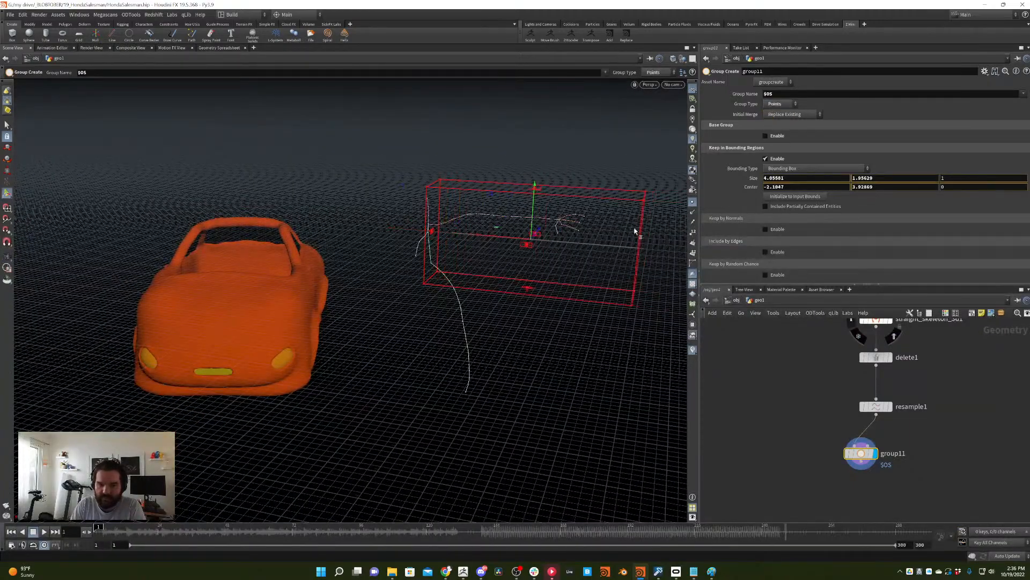
- Enlarge the group11 bounding box to about 3.98 × 5.52 × 3.41 so it covers the arm and leg beside the spine
{"action": "left_click_drag", "start_coordinate": [555, 300], "coordinate": [567, 246], "text": "alt"}
{"action": "left_click_drag", "start_coordinate": [499, 294], "coordinate": [511, 489]}
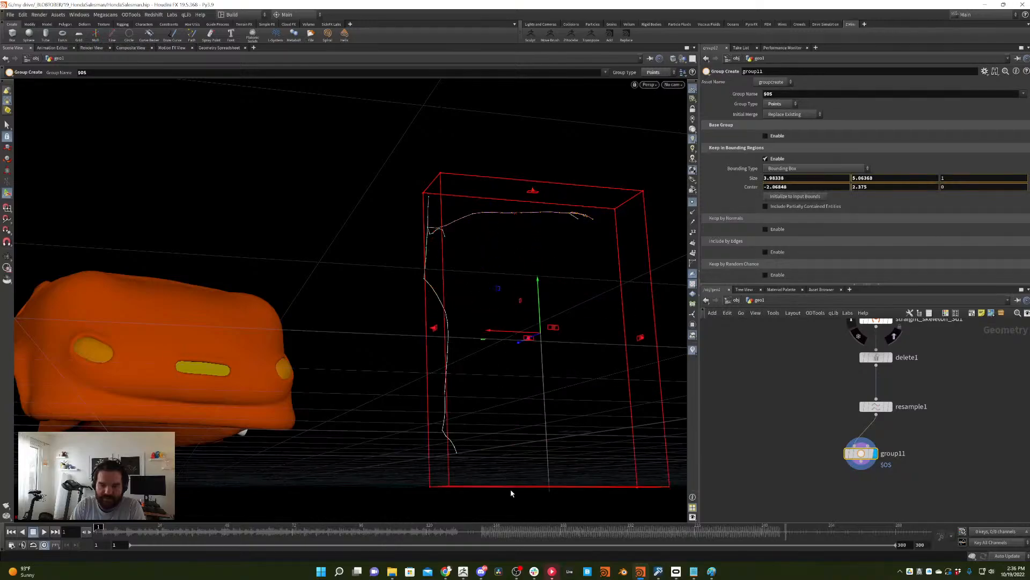
{"action": "mouse_move", "coordinate": [467, 336]}
{"action": "left_mouse_down", "text": "alt"}
{"action": "mouse_move", "coordinate": [568, 387]}
{"action": "mouse_move", "coordinate": [541, 343]}
{"action": "mouse_move", "coordinate": [456, 325]}
{"action": "left_mouse_up", "text": "alt"}
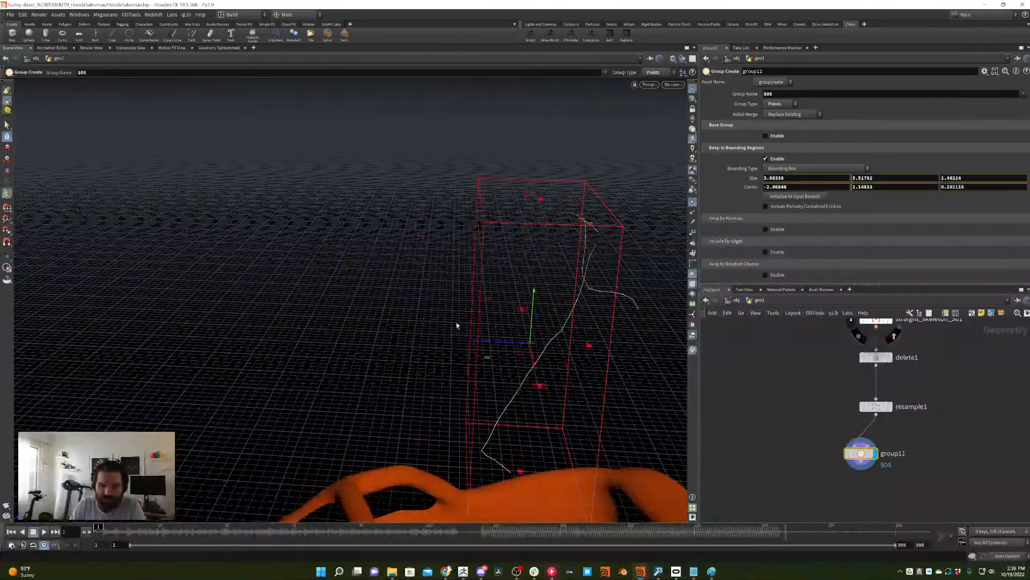
{"action": "key", "text": "Escape"}
{"action": "left_click_drag", "start_coordinate": [617, 345], "coordinate": [435, 258]}
{"action": "right_click_drag", "start_coordinate": [435, 258], "coordinate": [594, 134]}
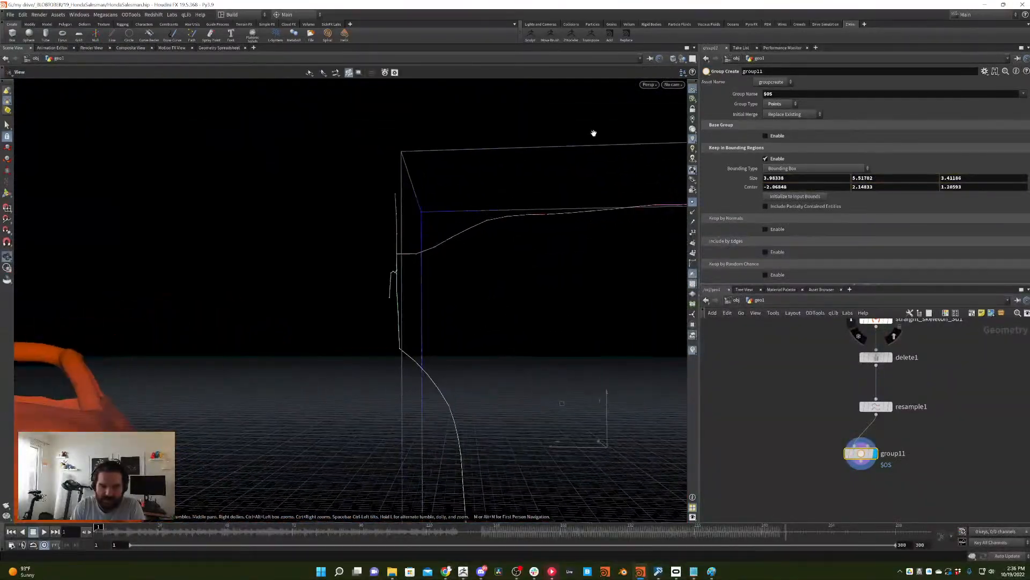
{"action": "scroll", "coordinate": [450, 290], "scroll_direction": "up", "scroll_amount": 3}
{"action": "key", "text": "Return"}
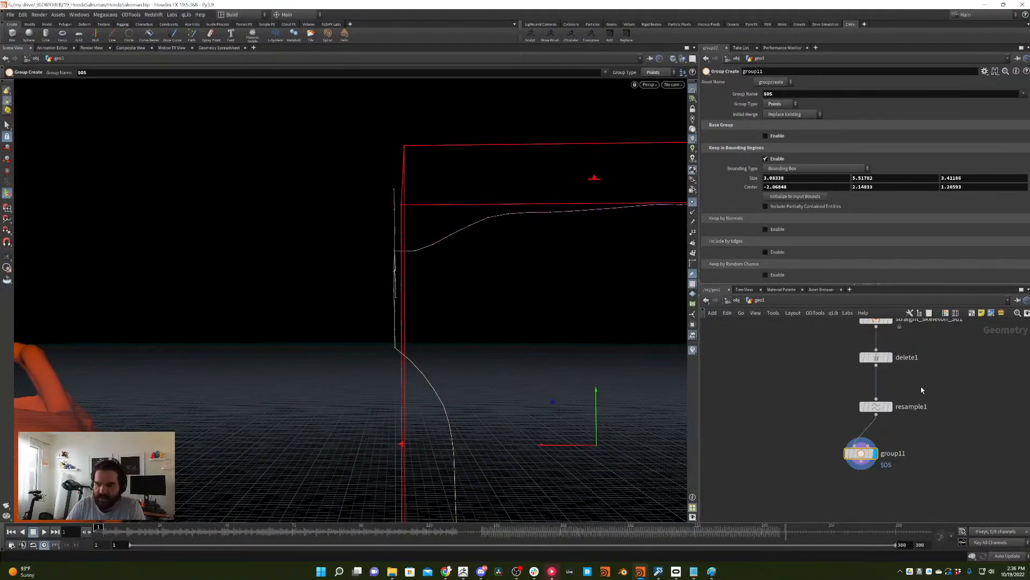
- Name the point group LEFT_SIDE
{"action": "left_click", "coordinate": [769, 94]}
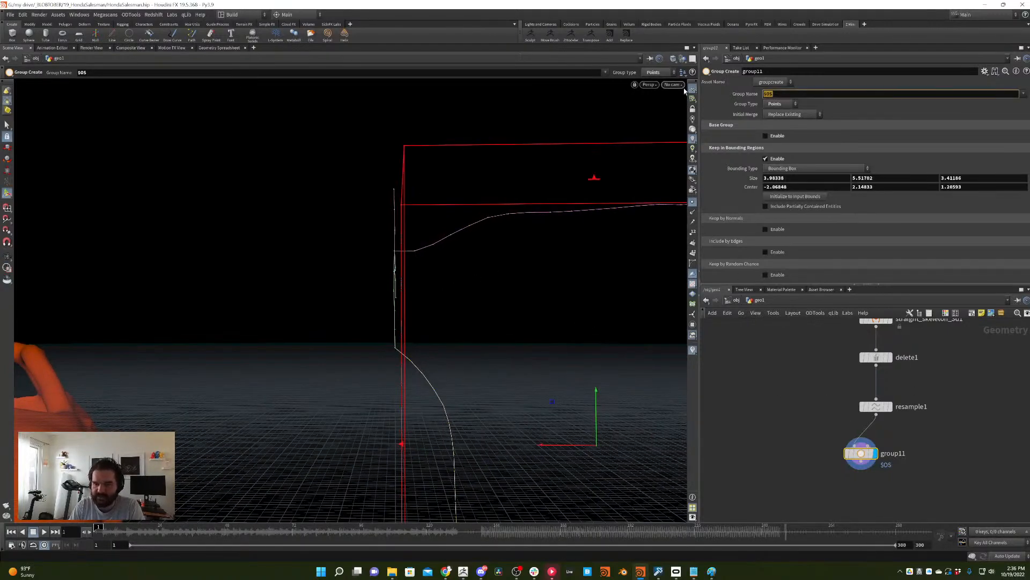
{"action": "type", "text": "LEFT_SIDE"}
{"action": "key", "text": "Return"}
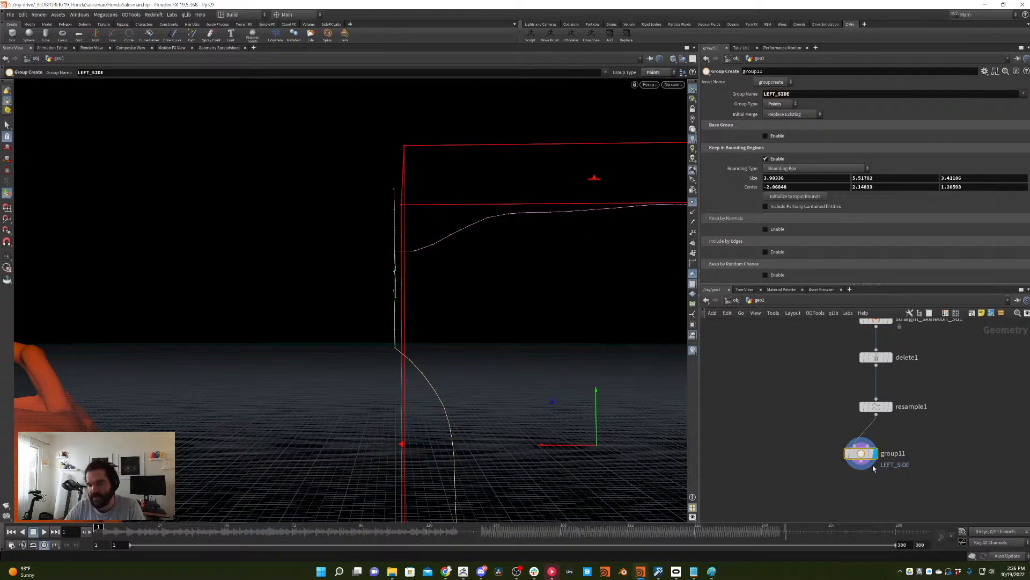
- Add a CR Rigify node below group11
{"action": "middle_click_drag", "start_coordinate": [881, 460], "coordinate": [875, 406]}
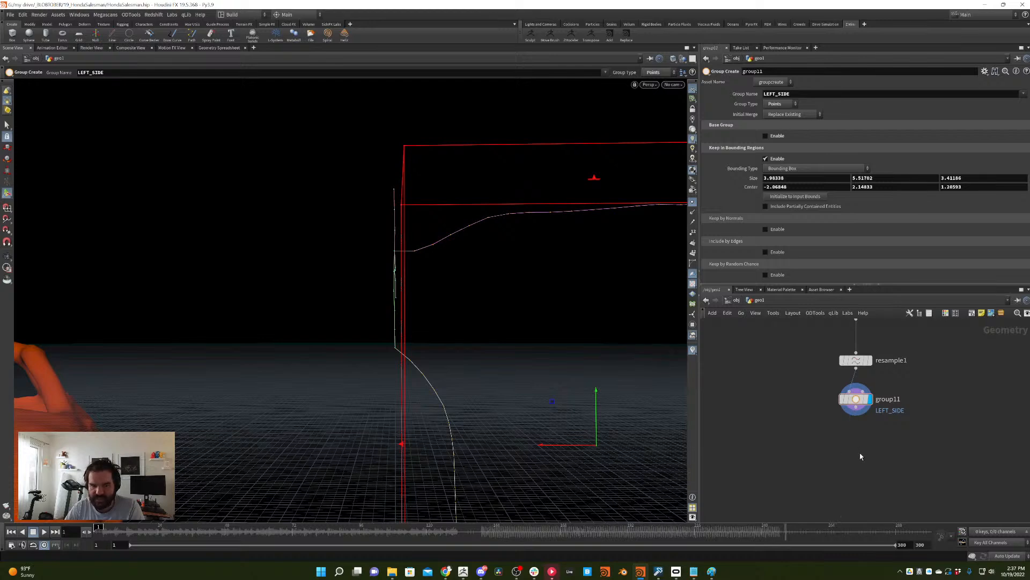
{"action": "key", "text": "Tab"}
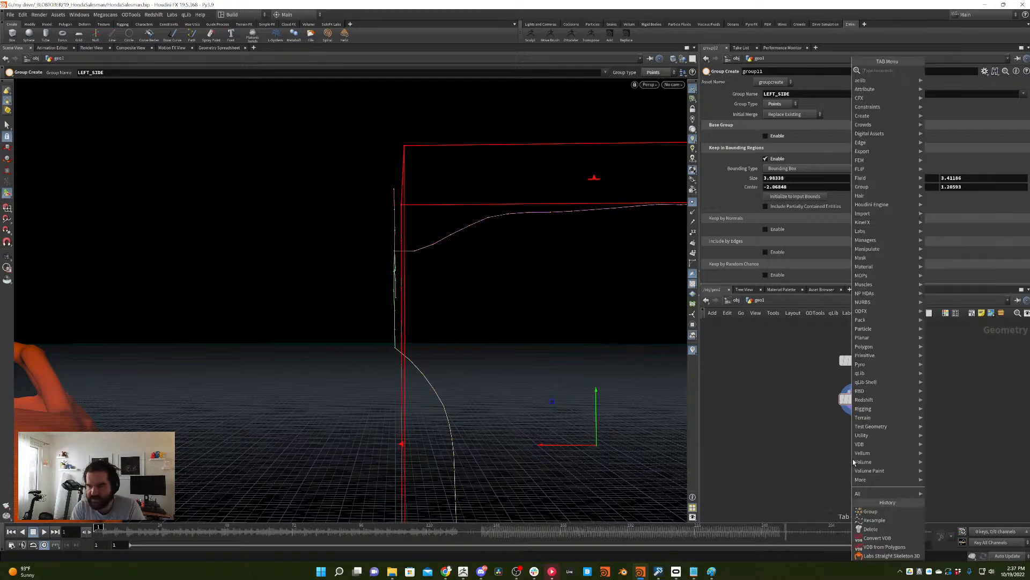
{"action": "type", "text": "rigif"}
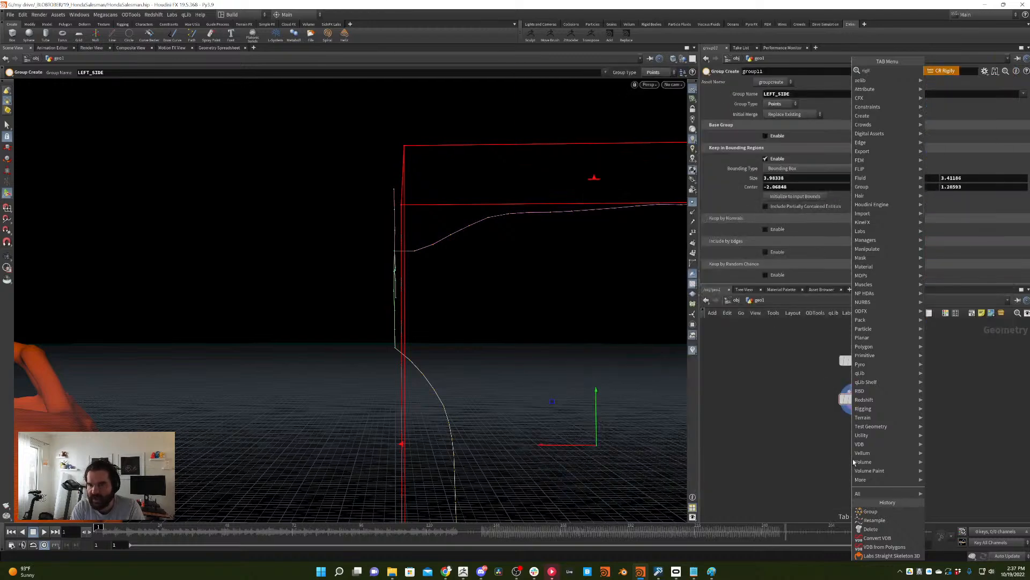
{"action": "key", "text": "Return"}
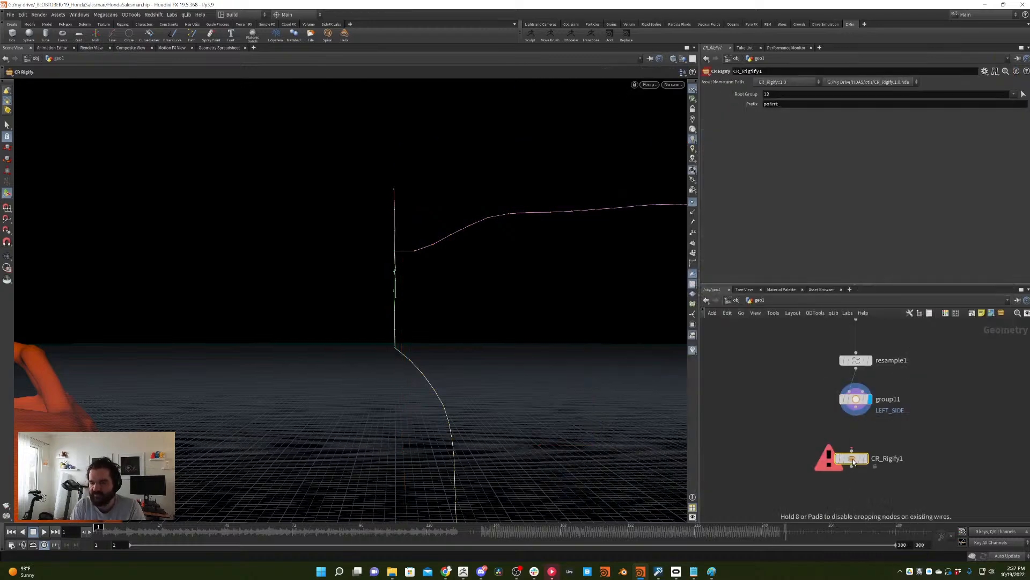
{"action": "left_click", "coordinate": [853, 461]}
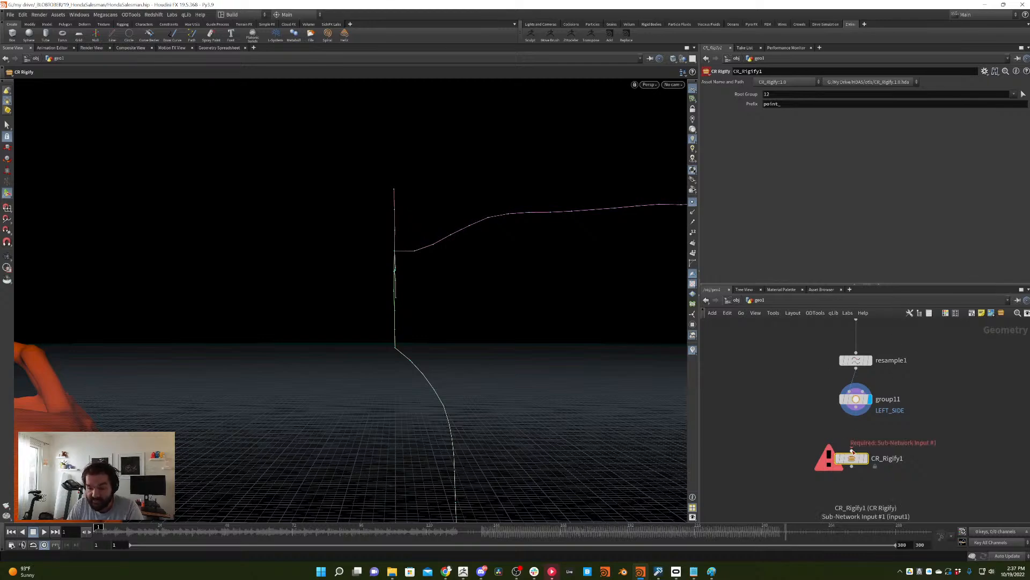
- Add a Fuse node beside the resample1 and group11 nodes
{"action": "key", "text": "Tab"}
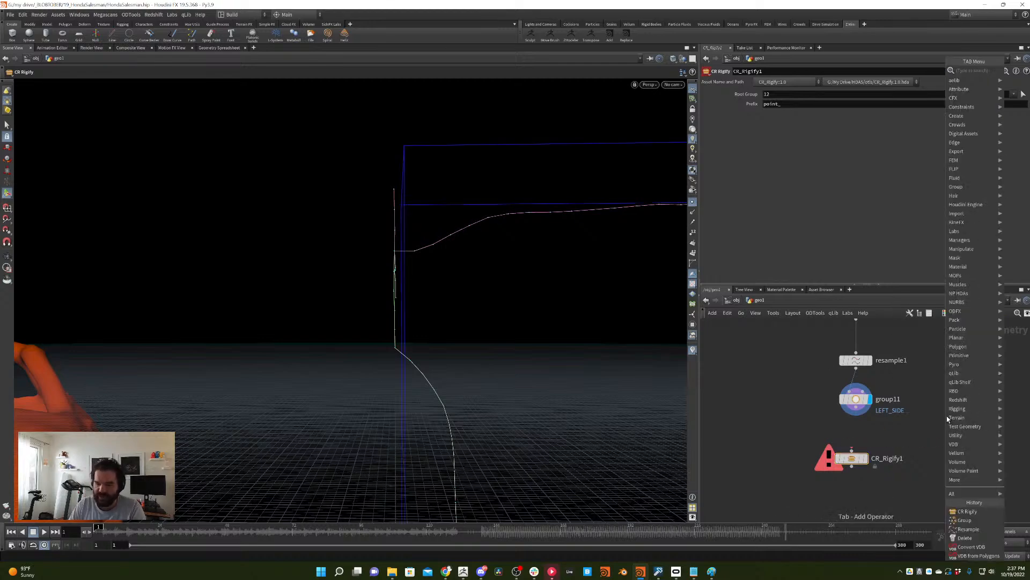
{"action": "type", "text": "fuse"}
{"action": "key", "text": "Return"}
{"action": "left_click", "coordinate": [947, 416]}
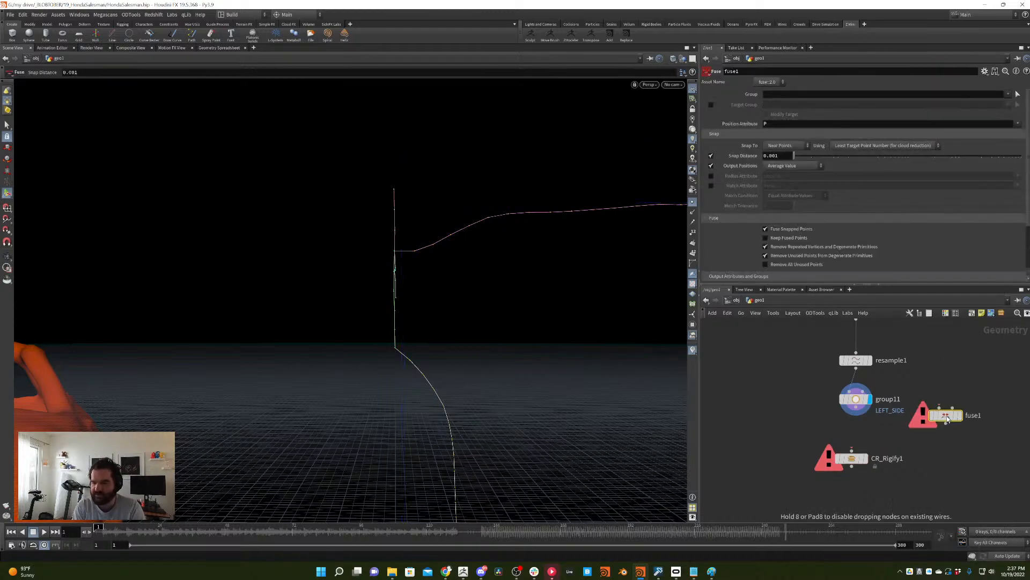
{"action": "left_click_drag", "start_coordinate": [950, 417], "coordinate": [921, 379]}
- Display the point numbers and examine the skeleton's points at the spine junction, leg, arm and hand for overlaps
{"action": "right_click_drag", "start_coordinate": [507, 158], "coordinate": [442, 269], "text": "alt"}
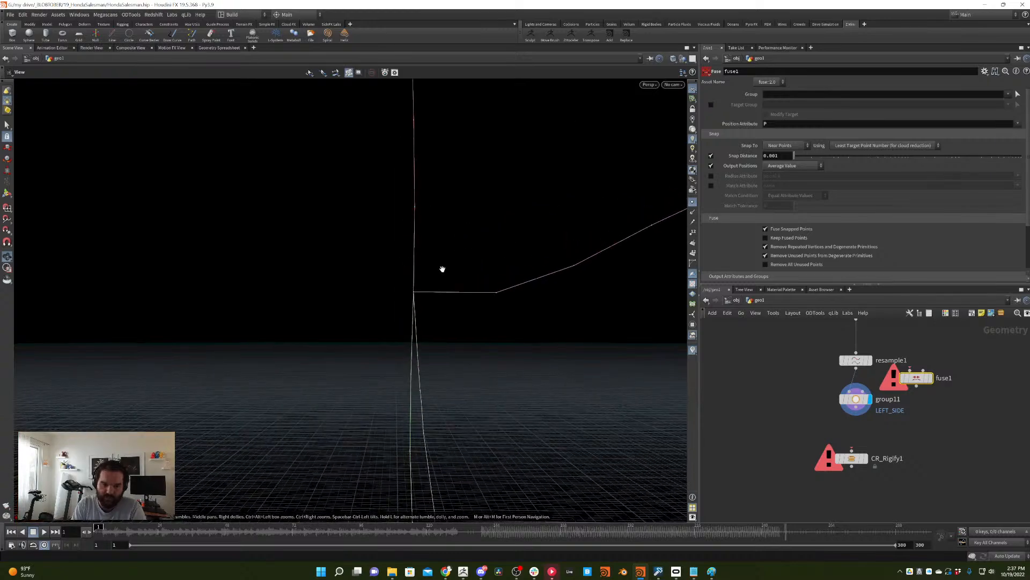
{"action": "left_click_drag", "start_coordinate": [442, 269], "coordinate": [445, 301], "text": "alt"}
{"action": "key", "text": "Return"}
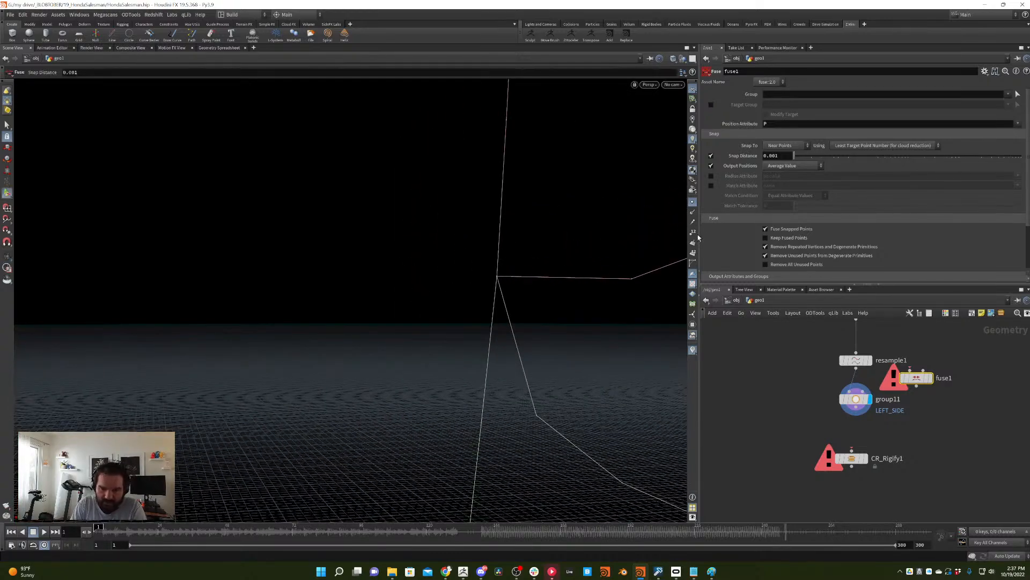
{"action": "right_click_drag", "start_coordinate": [494, 285], "coordinate": [538, 262], "text": "alt"}
{"action": "middle_click_drag", "start_coordinate": [538, 262], "coordinate": [546, 254], "text": "alt"}
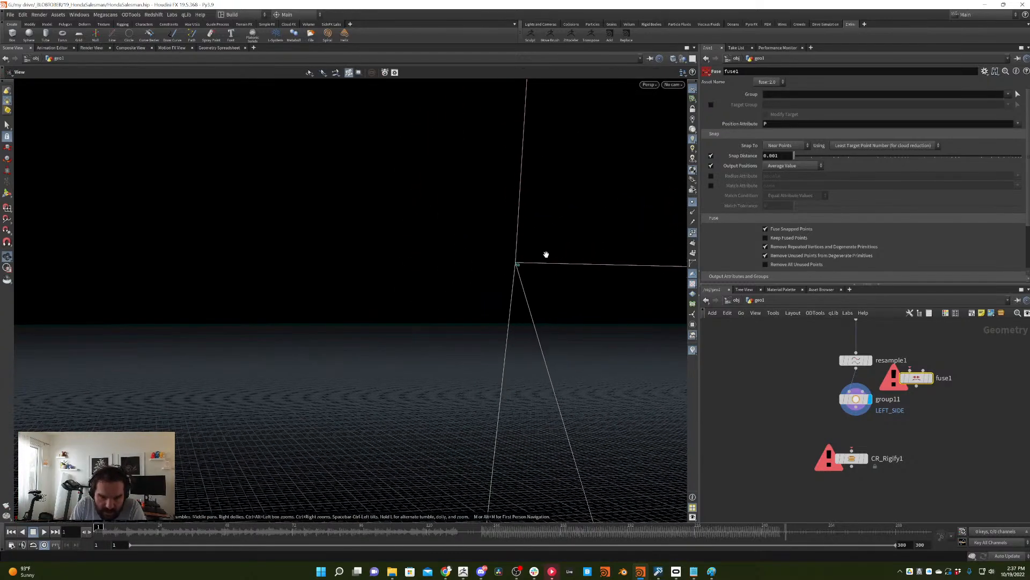
{"action": "right_click_drag", "start_coordinate": [561, 249], "coordinate": [598, 200], "text": "alt"}
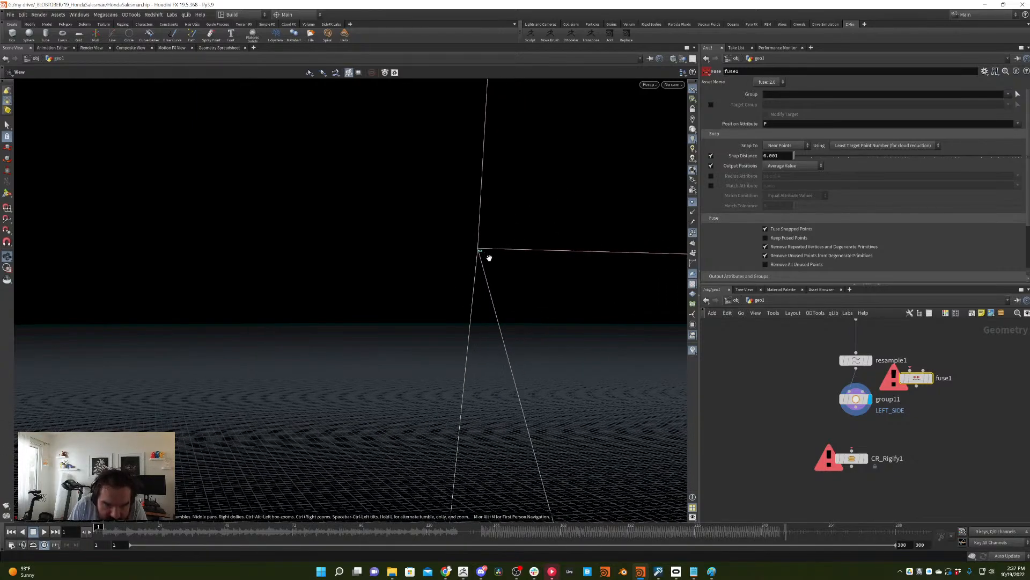
{"action": "left_click_drag", "start_coordinate": [476, 254], "coordinate": [473, 226]}
{"action": "middle_click_drag", "start_coordinate": [454, 355], "coordinate": [477, 198]}
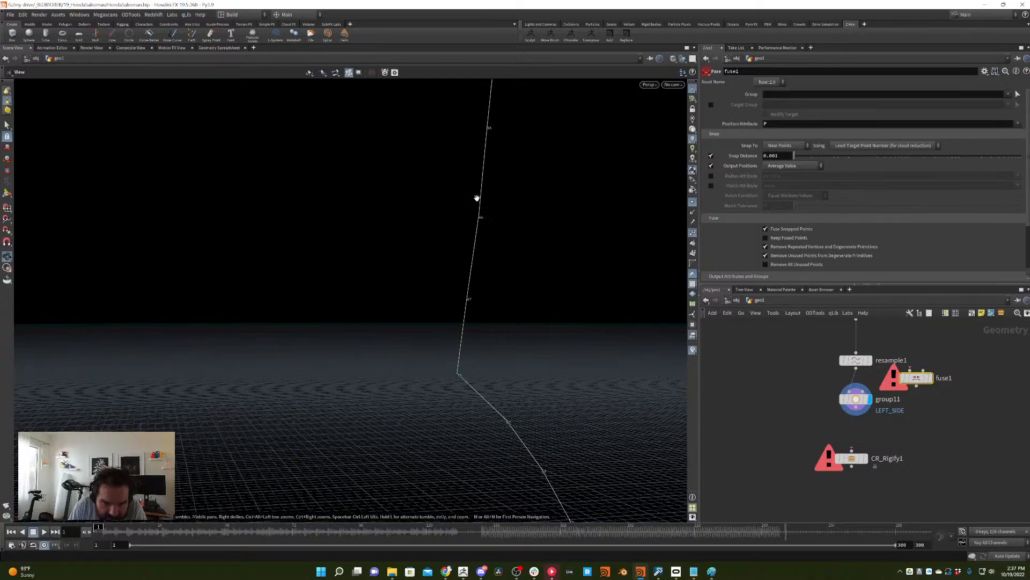
{"action": "left_click_drag", "start_coordinate": [539, 428], "coordinate": [459, 255]}
{"action": "middle_click_drag", "start_coordinate": [458, 254], "coordinate": [507, 94]}
{"action": "middle_click_drag", "start_coordinate": [481, 359], "coordinate": [453, 267]}
{"action": "scroll", "coordinate": [460, 331], "scroll_direction": "up", "scroll_amount": 5}
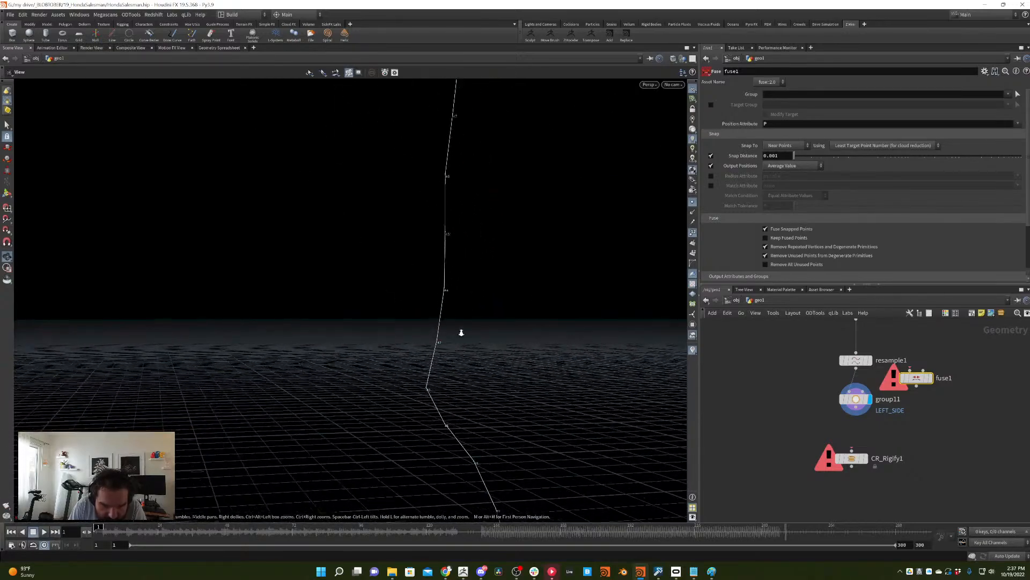
{"action": "left_click_drag", "start_coordinate": [473, 336], "coordinate": [460, 374]}
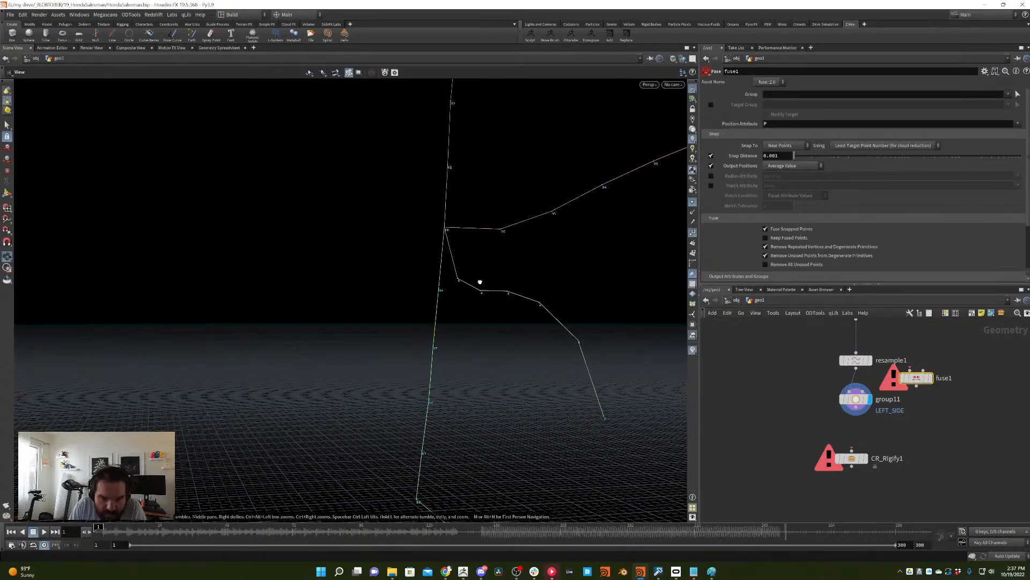
{"action": "left_click_drag", "start_coordinate": [480, 281], "coordinate": [436, 306]}
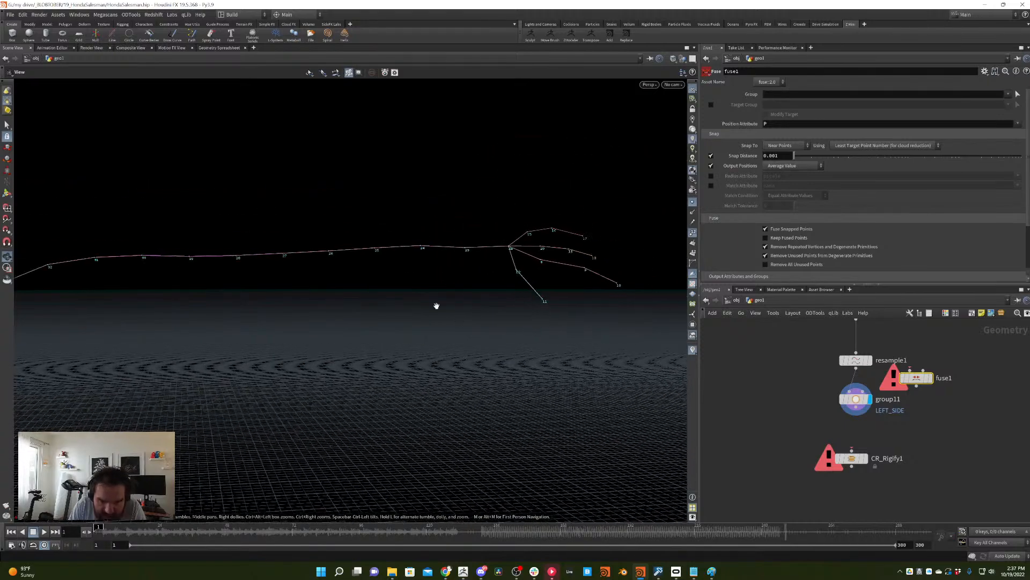
{"action": "right_click_drag", "start_coordinate": [436, 306], "coordinate": [411, 316]}
- Insert the Fuse node between resample1 and group11, display its result and check the arm, hand and spine points
{"action": "left_click_drag", "start_coordinate": [916, 377], "coordinate": [856, 381]}
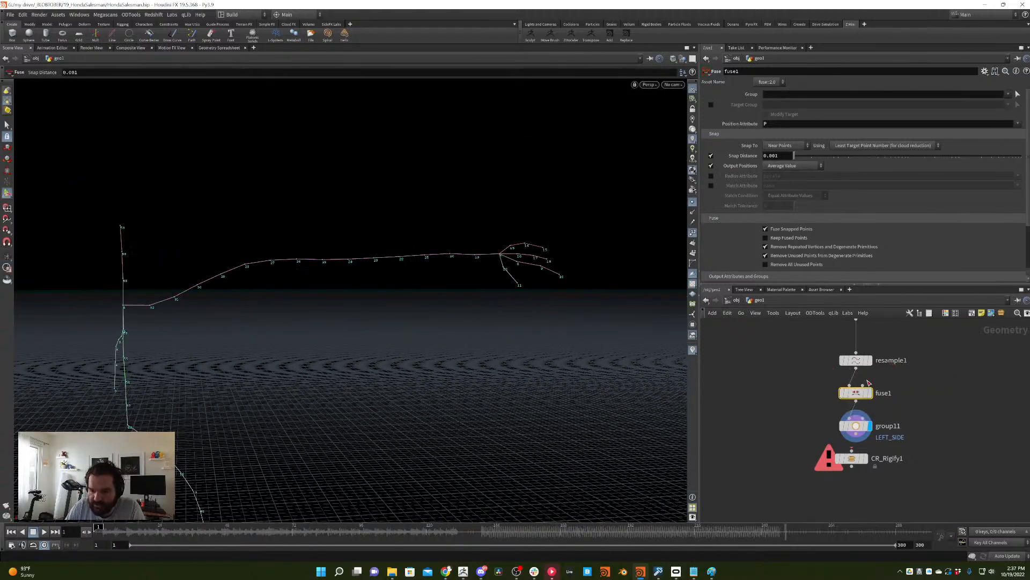
{"action": "left_click", "coordinate": [870, 393]}
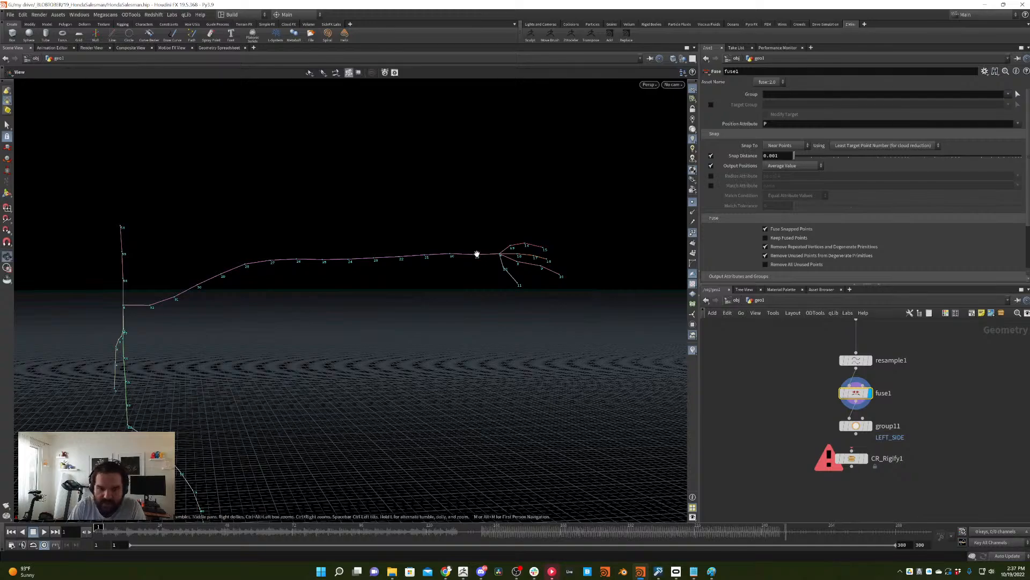
{"action": "right_click_drag", "start_coordinate": [476, 254], "coordinate": [591, 185]}
{"action": "right_click_drag", "start_coordinate": [561, 232], "coordinate": [545, 234]}
{"action": "right_click_drag", "start_coordinate": [503, 264], "coordinate": [435, 262]}
{"action": "middle_click_drag", "start_coordinate": [301, 262], "coordinate": [456, 264]}
{"action": "right_click_drag", "start_coordinate": [399, 287], "coordinate": [409, 382]}
{"action": "middle_click_drag", "start_coordinate": [614, 315], "coordinate": [558, 283]}
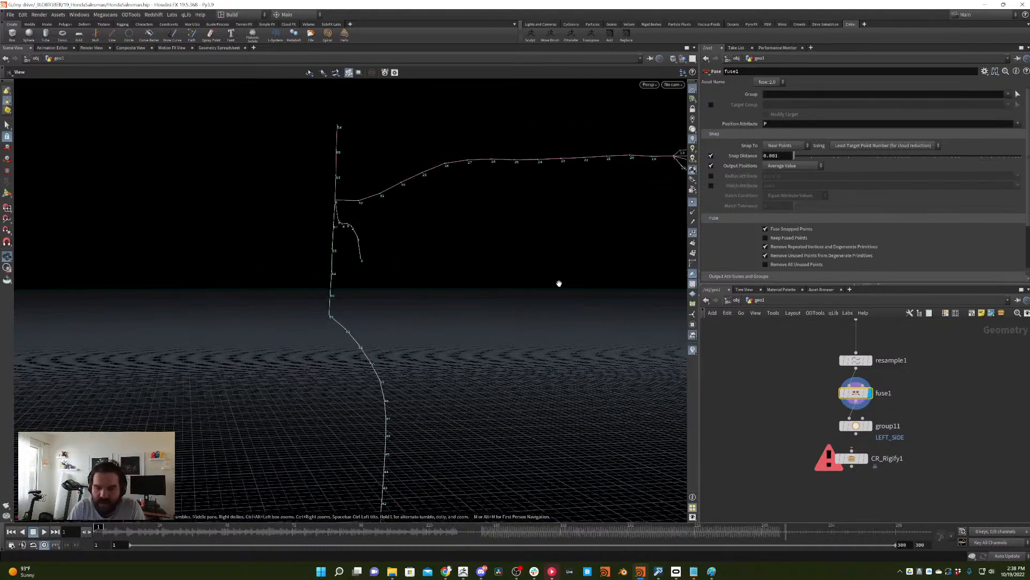
- Check the LEFT_SIDE bounding box on group11, wire group11 into CR_Rigify1 and display the rigified skeleton
{"action": "left_click", "coordinate": [856, 426]}
{"action": "left_click_drag", "start_coordinate": [451, 363], "coordinate": [416, 283]}
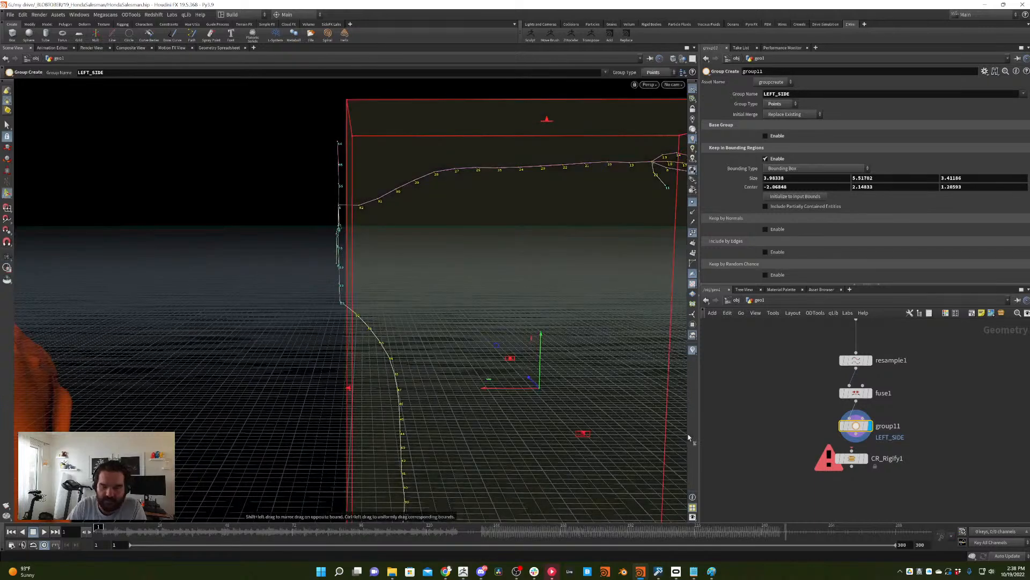
{"action": "middle_click_drag", "start_coordinate": [896, 425], "coordinate": [897, 366]}
{"action": "left_click_drag", "start_coordinate": [853, 400], "coordinate": [860, 385]}
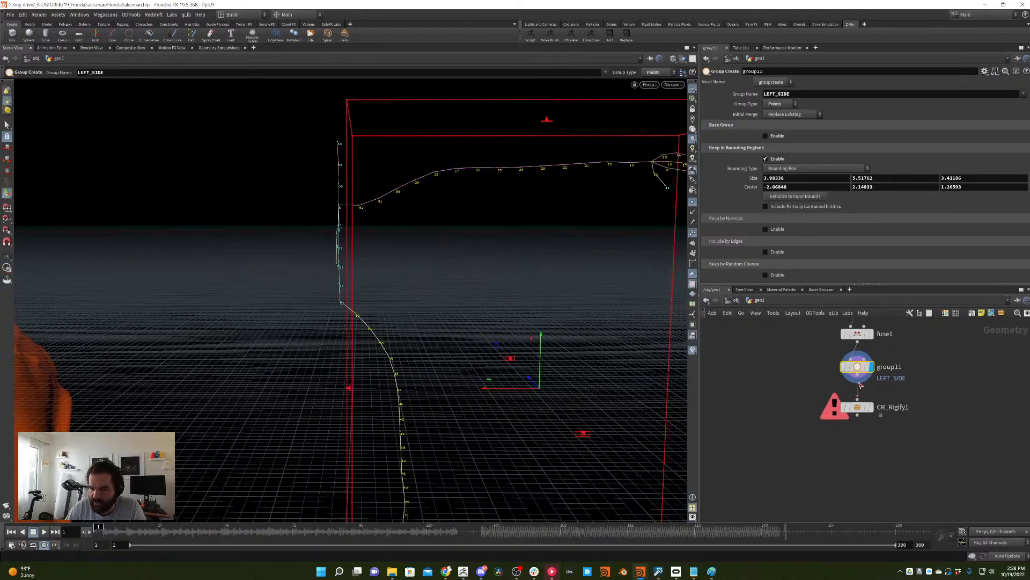
{"action": "left_click", "coordinate": [858, 385]}
{"action": "left_click", "coordinate": [891, 408]}
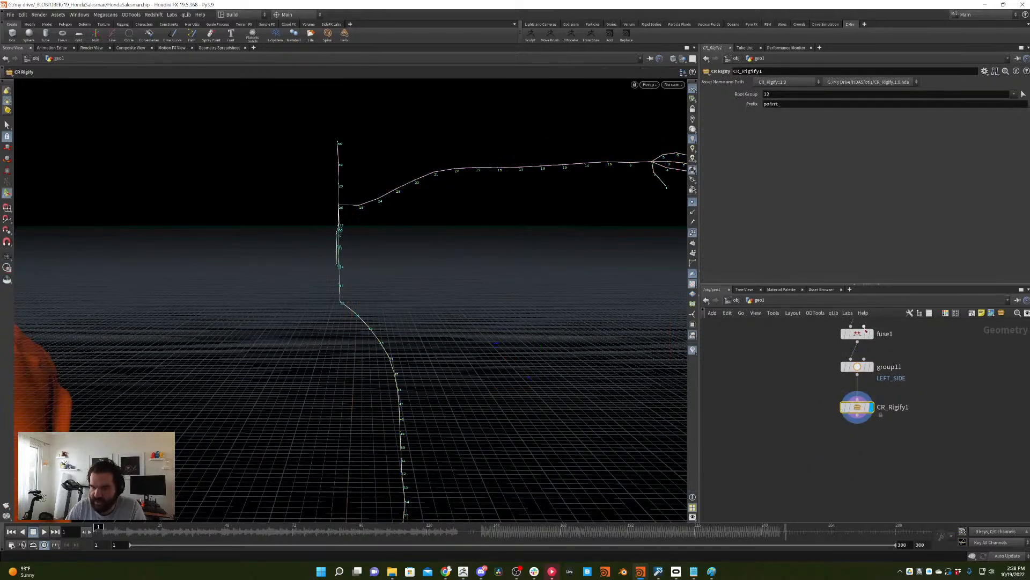
- Set the CR Rigify root group to point 53, the point at the base of the spine where the leg begins
{"action": "key", "text": "Escape"}
{"action": "left_click_drag", "start_coordinate": [533, 324], "coordinate": [512, 303]}
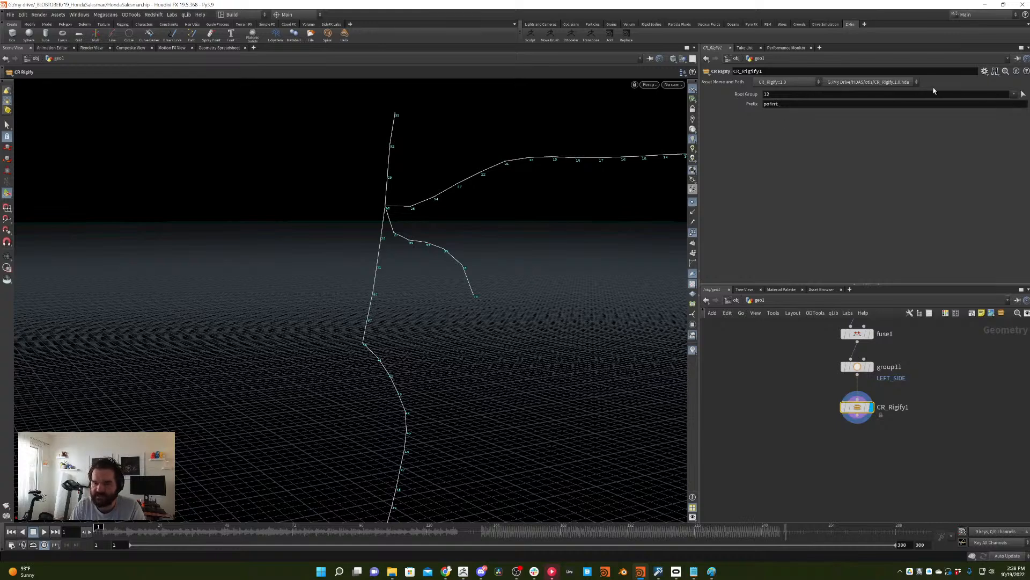
{"action": "left_click", "coordinate": [1023, 95]}
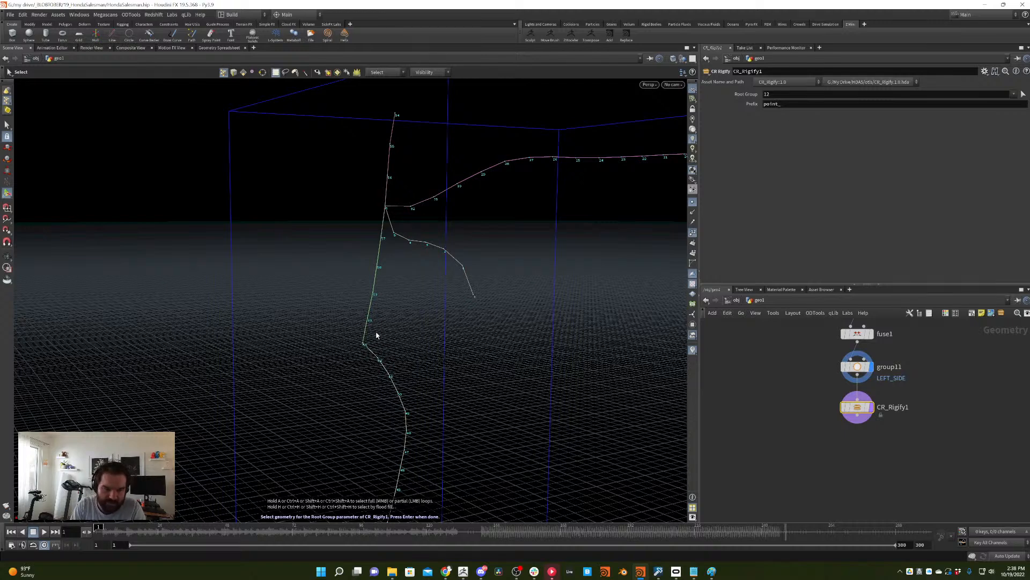
{"action": "key", "text": "Return"}
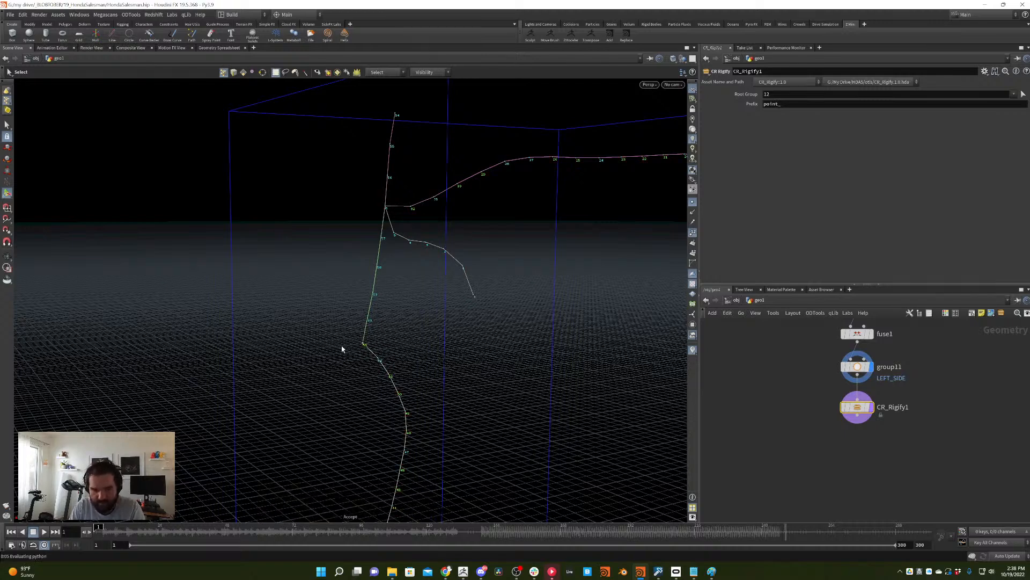
{"action": "key", "text": "Escape"}
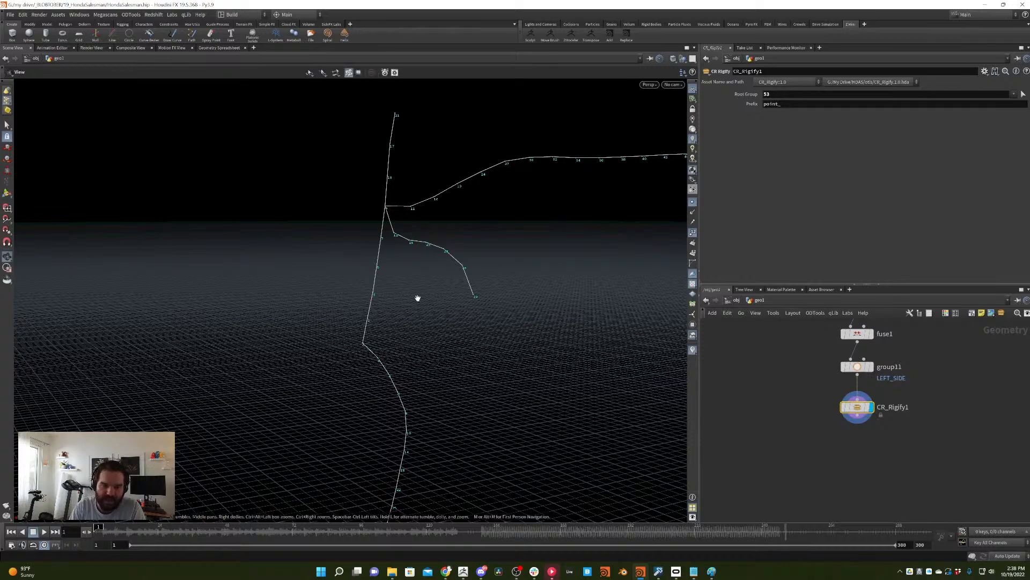
{"action": "left_click_drag", "start_coordinate": [417, 299], "coordinate": [430, 265]}
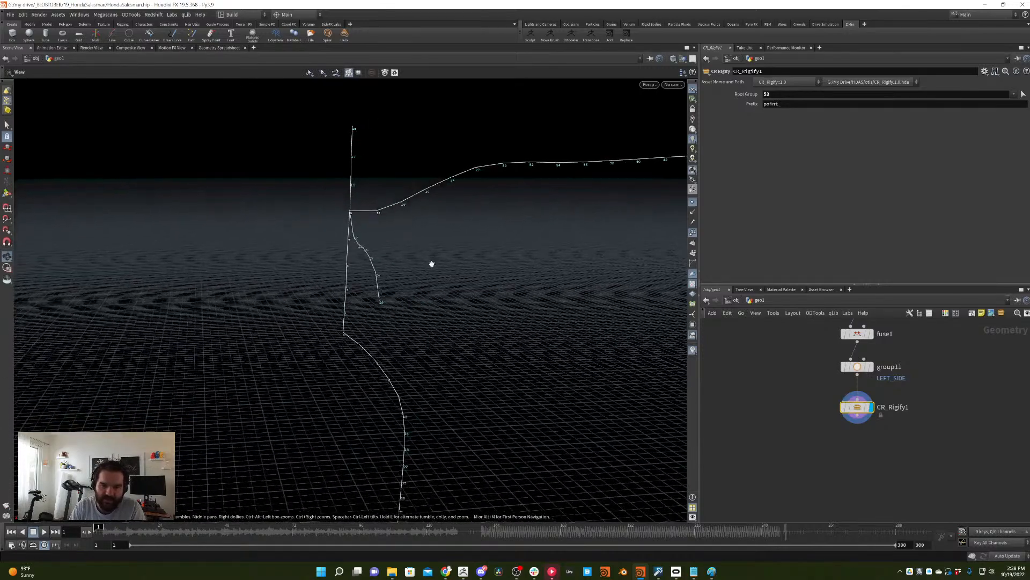
{"action": "key", "text": "Return"}
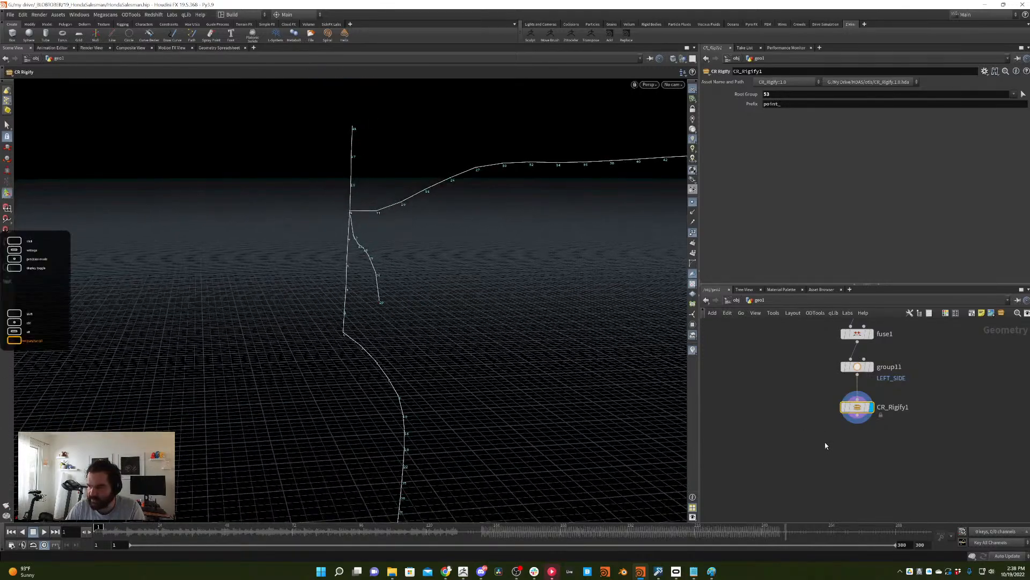
{"action": "key", "text": "Tab"}
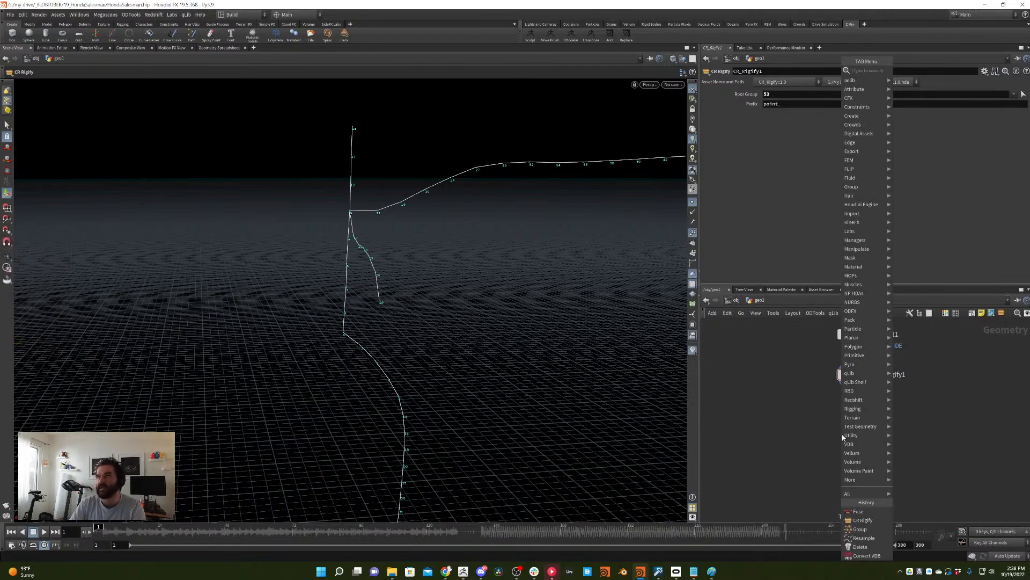
{"action": "type", "text": "rig"}
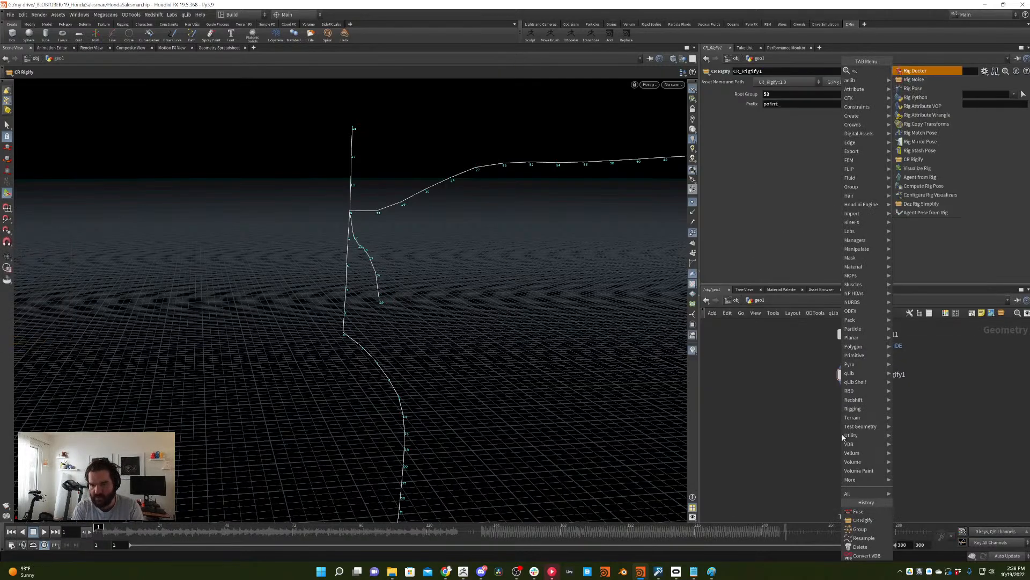
{"action": "key", "text": "Escape"}
{"action": "middle_click", "coordinate": [856, 375]}
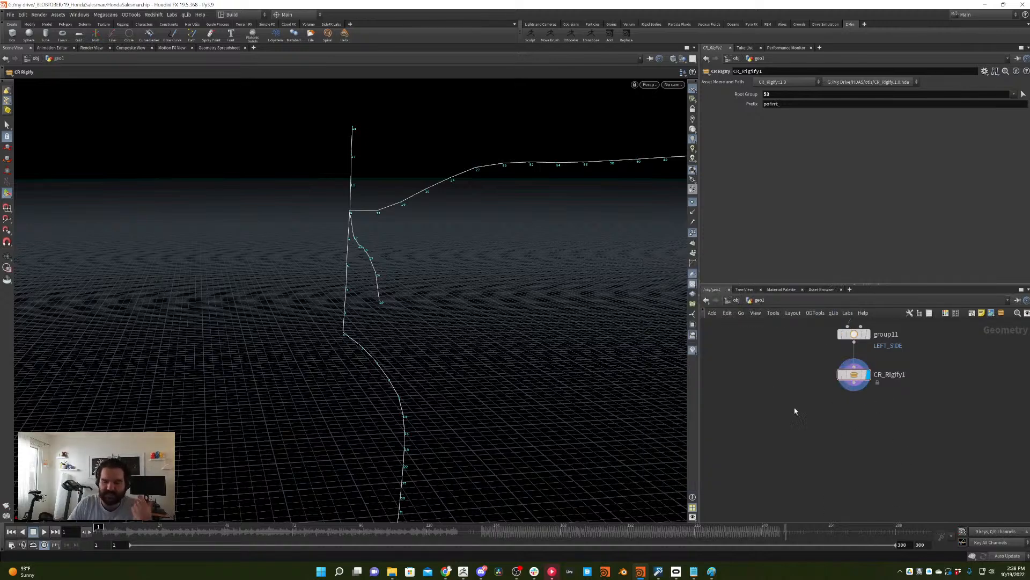
- Add a Rig Pose node below CR_Rigify1, wire it to the rig and display it
{"action": "key", "text": "Tab"}
{"action": "type", "text": "rigpose"}
{"action": "key", "text": "Return"}
{"action": "left_click", "coordinate": [884, 433]}
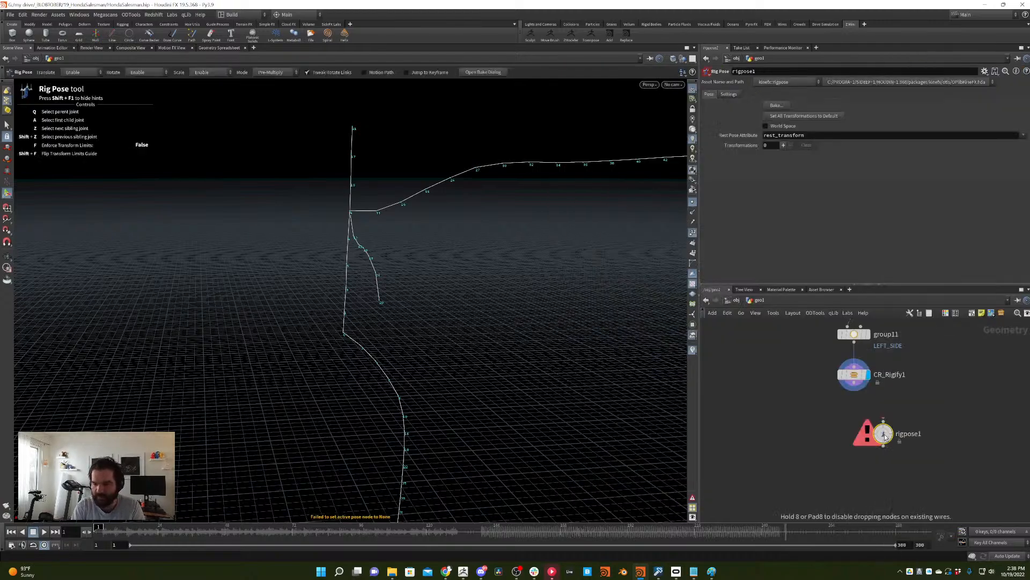
{"action": "left_click_drag", "start_coordinate": [854, 382], "coordinate": [883, 423]}
{"action": "left_click", "coordinate": [893, 434]}
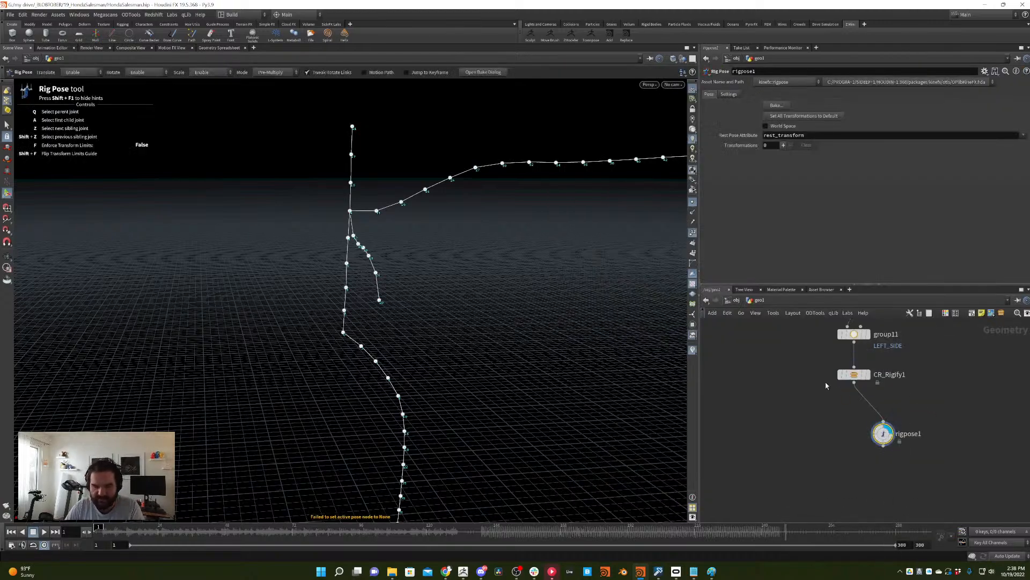
- Try posing the arm joint point_34, undo the transform and delete the Rig Pose node
{"action": "left_click_drag", "start_coordinate": [426, 260], "coordinate": [504, 204]}
{"action": "left_click", "coordinate": [506, 195]}
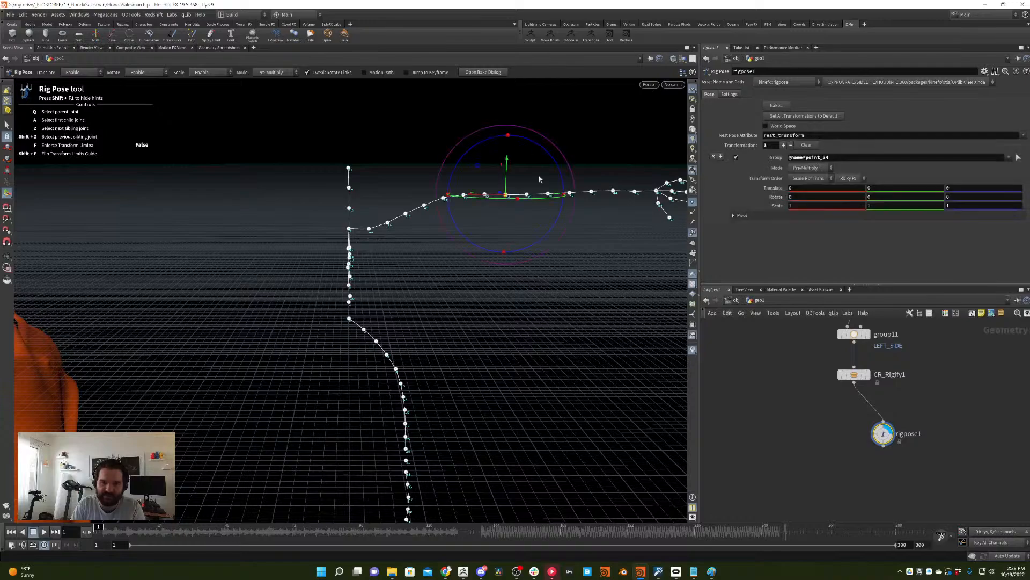
{"action": "left_click_drag", "start_coordinate": [555, 165], "coordinate": [526, 166]}
{"action": "key", "text": "ctrl+z"}
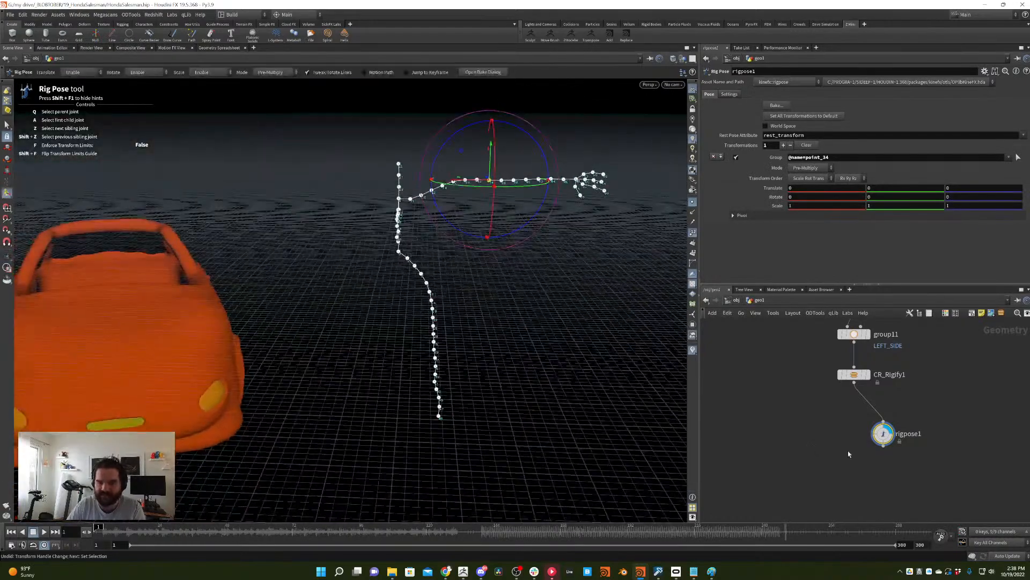
{"action": "key", "text": "Delete"}
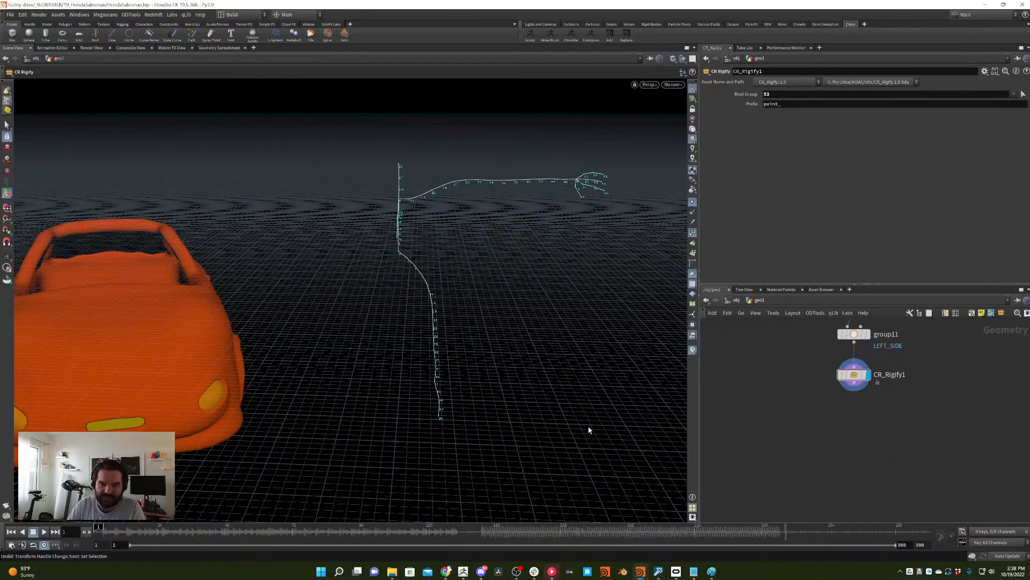
- Add a Delete Joints node below CR_Rigify1, connect it to the rig and display it
{"action": "left_click", "coordinate": [12, 125]}
{"action": "scroll", "coordinate": [490, 151], "scroll_direction": "up", "scroll_amount": 5}
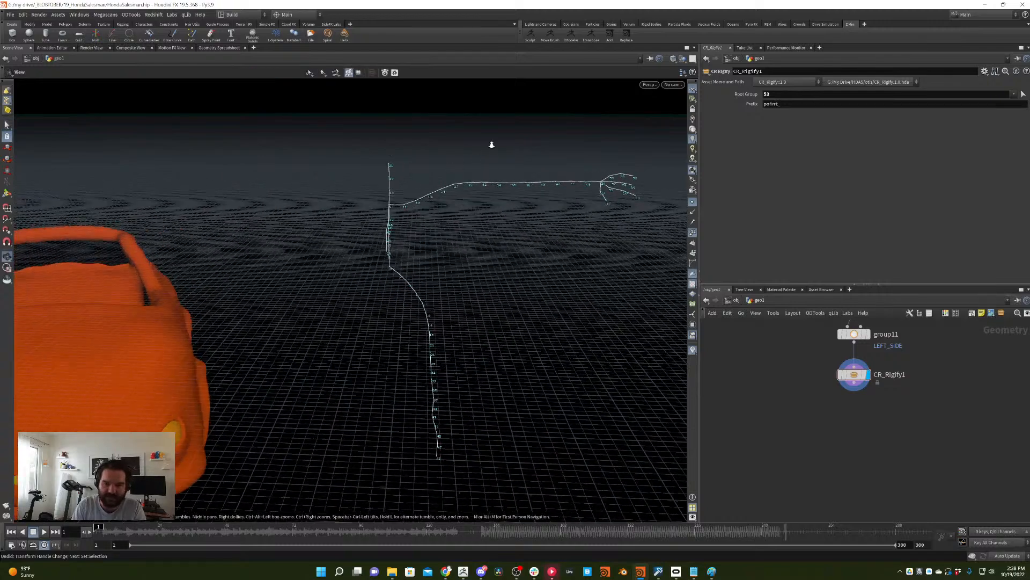
{"action": "key", "text": "Tab"}
{"action": "type", "text": "delete"}
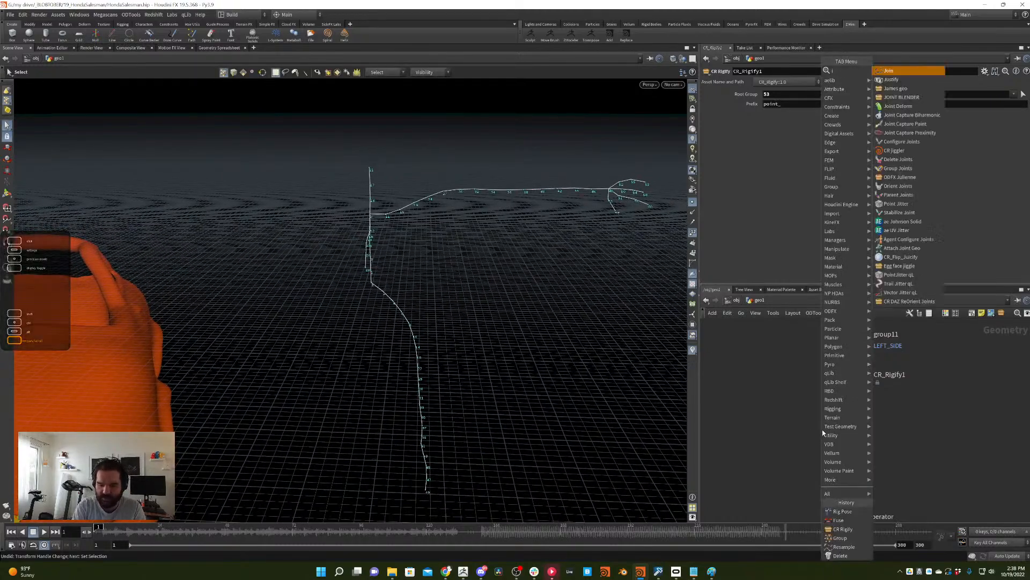
{"action": "key", "text": "Return"}
{"action": "left_click", "coordinate": [823, 430]}
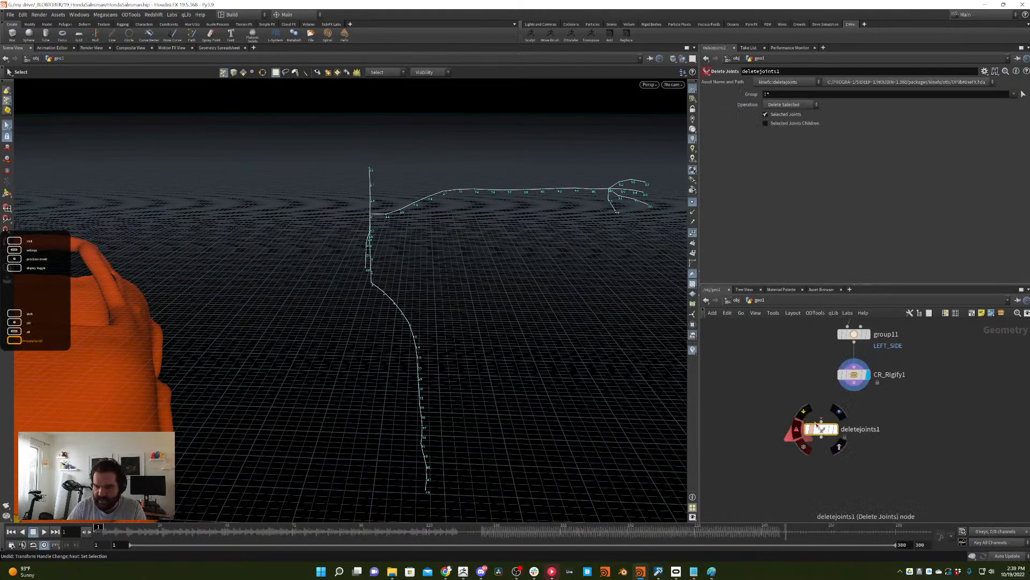
{"action": "left_click_drag", "start_coordinate": [821, 422], "coordinate": [854, 383]}
{"action": "left_click_drag", "start_coordinate": [821, 429], "coordinate": [855, 418]}
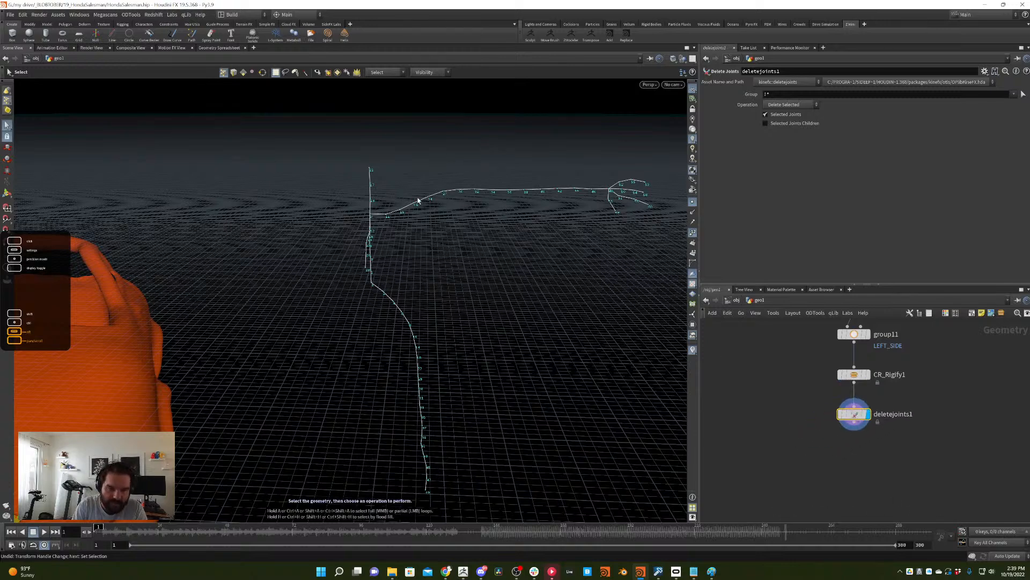
{"action": "left_click_drag", "start_coordinate": [436, 188], "coordinate": [387, 231]}
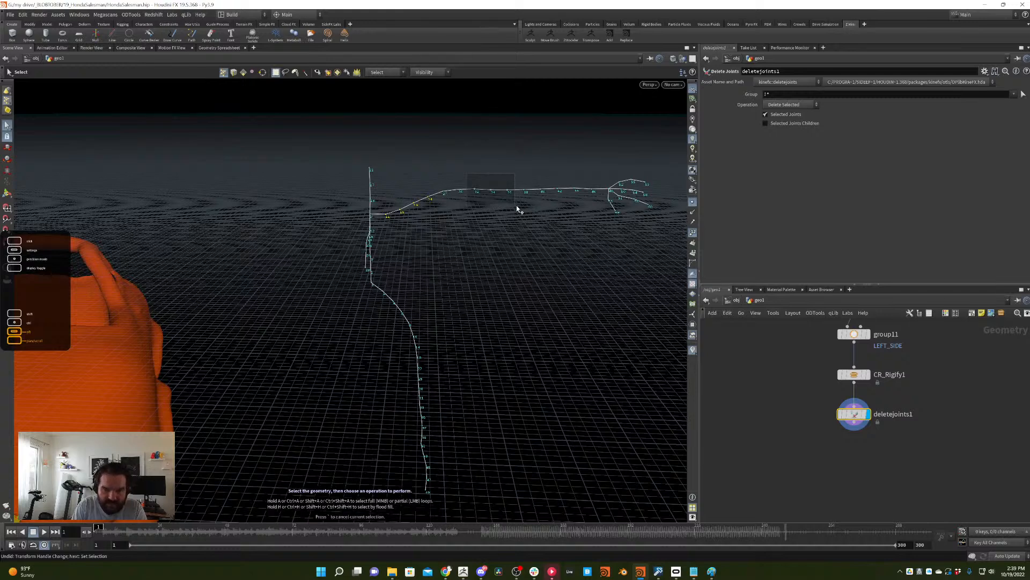
{"action": "left_click_drag", "start_coordinate": [535, 192], "coordinate": [597, 212]}
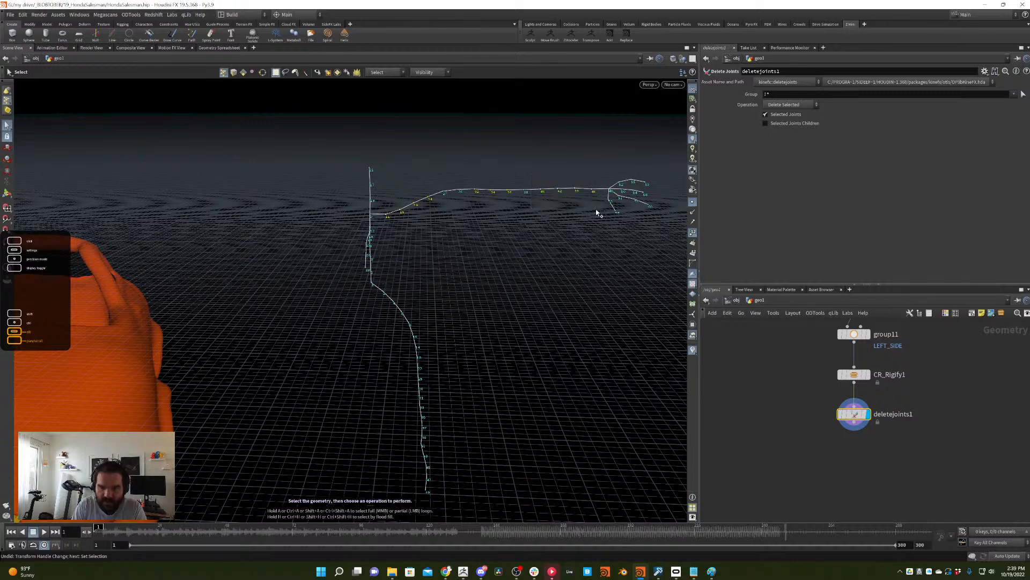
{"action": "key", "text": "Return"}
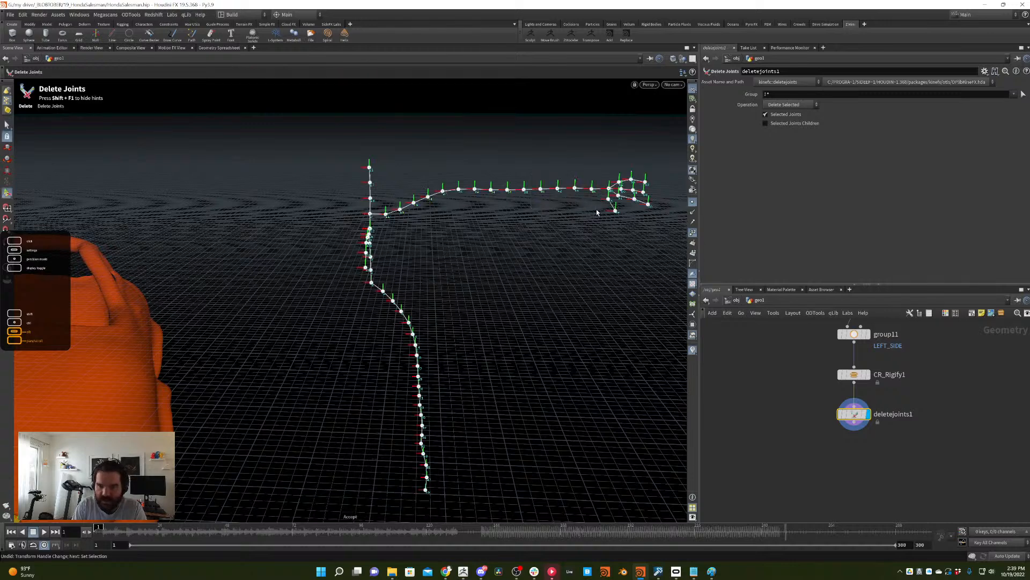
- Set the Delete Joints group to the surplus shoulder and arm joints, including point_16, point_11, point_24, point_30 and point_32
{"action": "left_click", "coordinate": [1022, 94]}
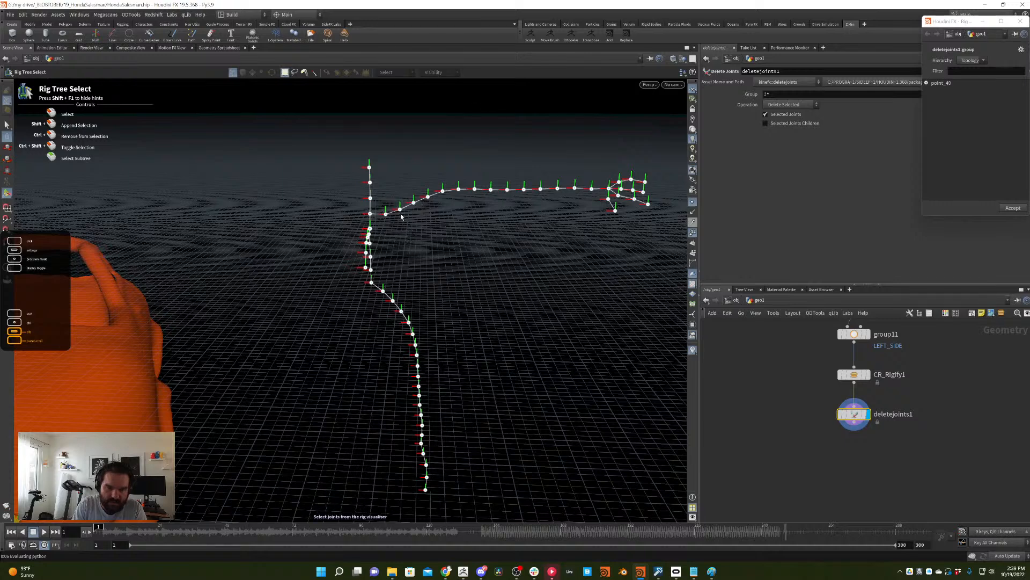
{"action": "left_click", "coordinate": [401, 212]}
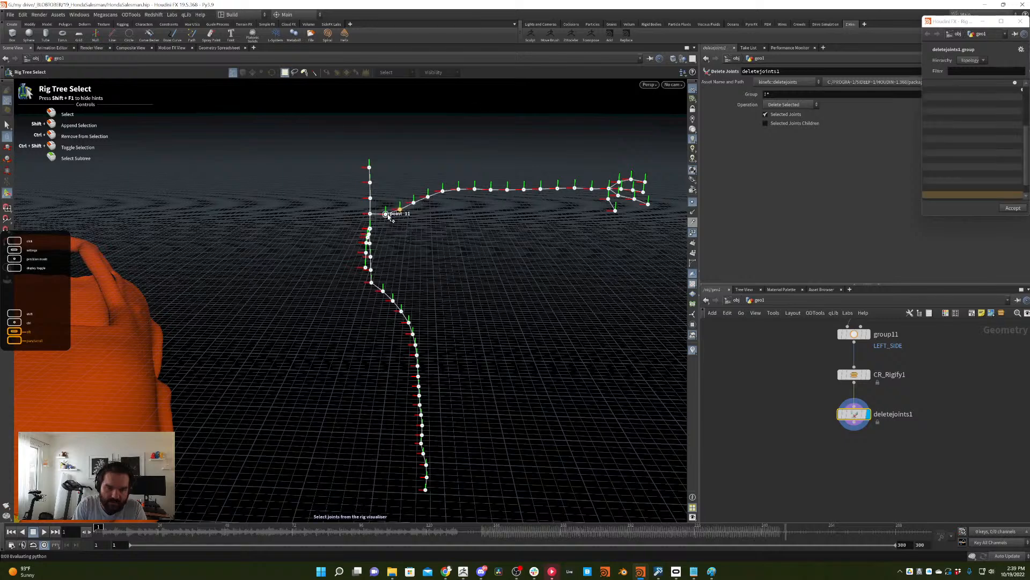
{"action": "left_click", "coordinate": [427, 197], "text": "shift"}
{"action": "left_click", "coordinate": [459, 189], "text": "shift"}
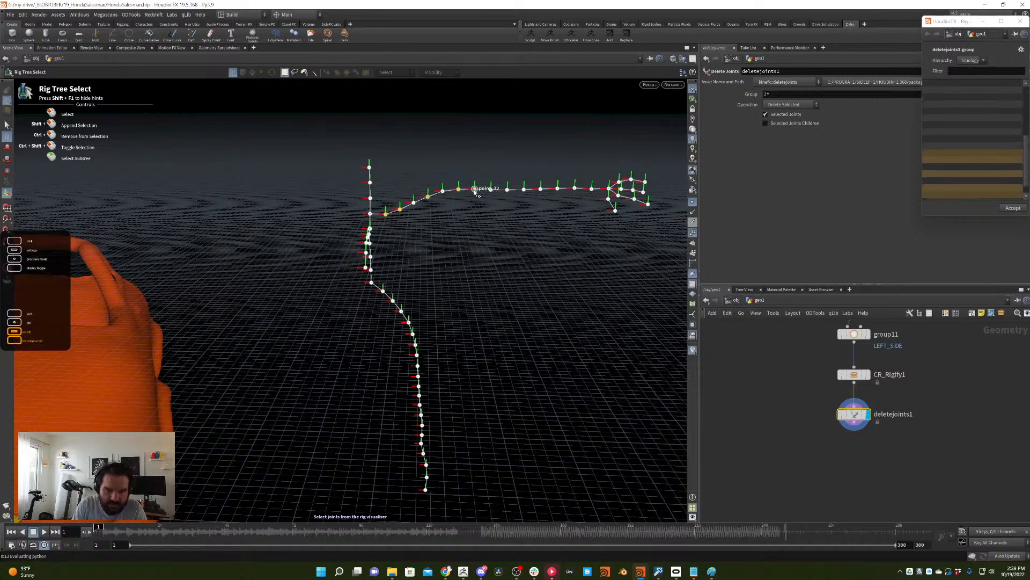
{"action": "left_click", "coordinate": [474, 189], "text": "shift"}
{"action": "left_click", "coordinate": [491, 189], "text": "shift"}
{"action": "left_click", "coordinate": [524, 189], "text": "shift"}
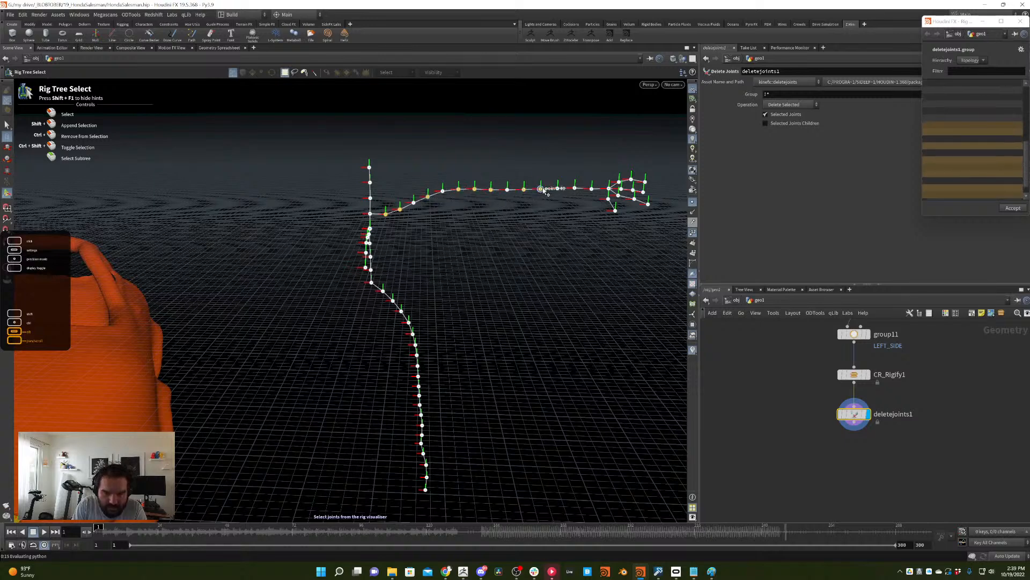
{"action": "left_click", "coordinate": [541, 188], "text": "shift"}
{"action": "left_click", "coordinate": [557, 189], "text": "shift"}
{"action": "left_click", "coordinate": [574, 189], "text": "shift"}
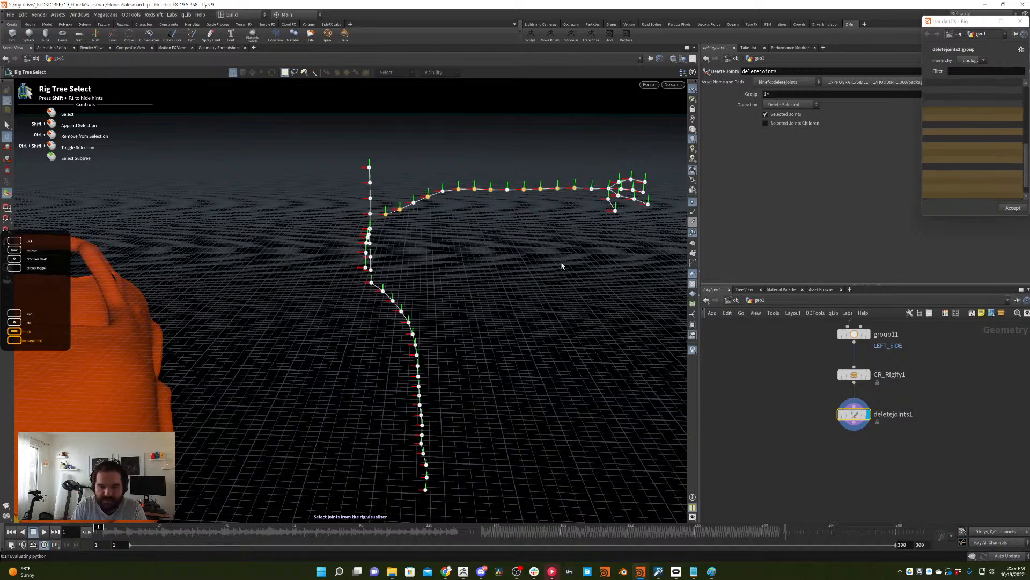
{"action": "key", "text": "Return"}
{"action": "left_click_drag", "start_coordinate": [515, 152], "coordinate": [443, 205]}
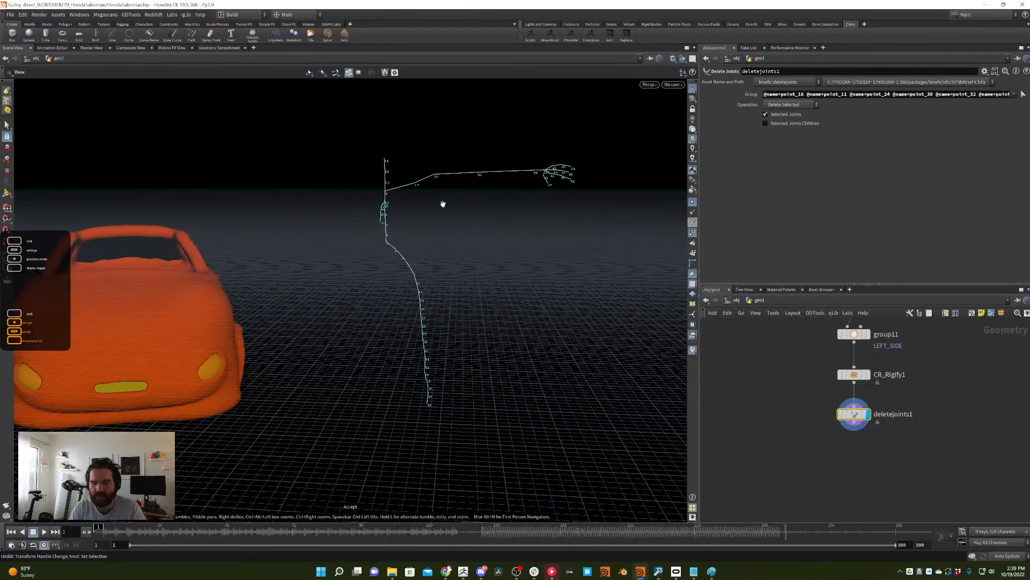
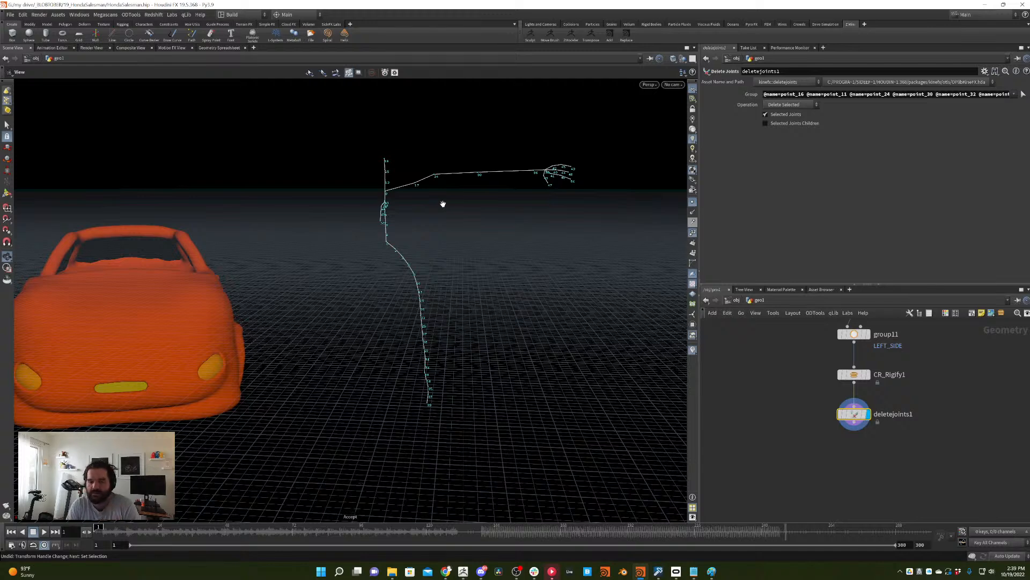
- Delete the Delete Joints node below CR_Rigify1
{"action": "key", "text": "Delete"}
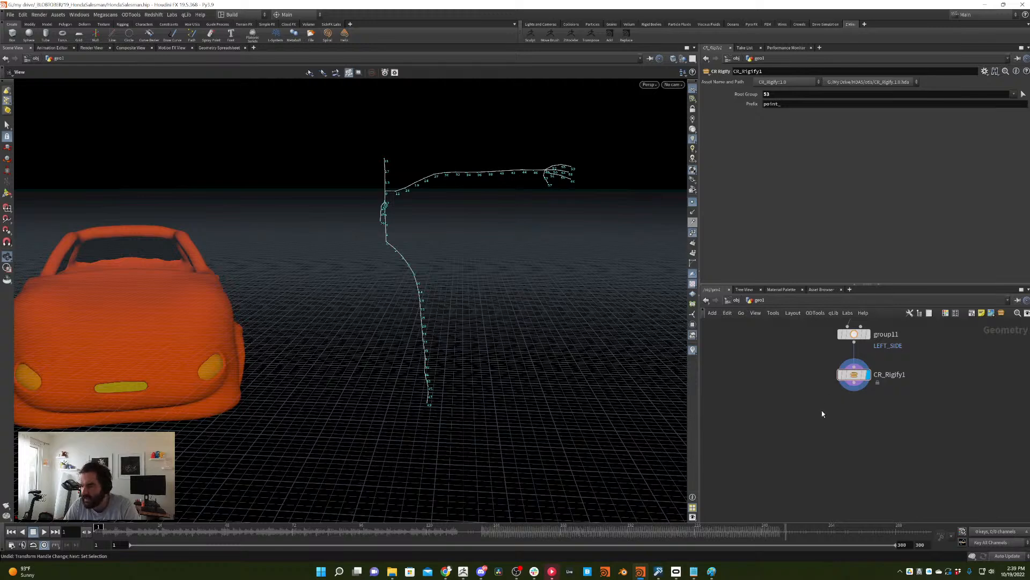
{"action": "middle_click_drag", "start_coordinate": [838, 426], "coordinate": [849, 441]}
{"action": "key", "text": "Tab"}
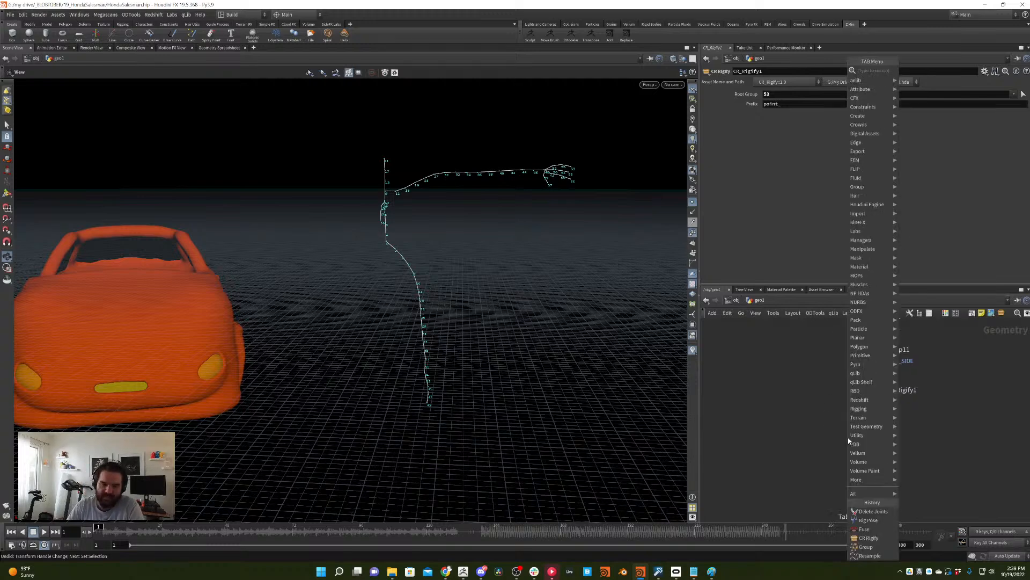
{"action": "left_click", "coordinate": [787, 412]}
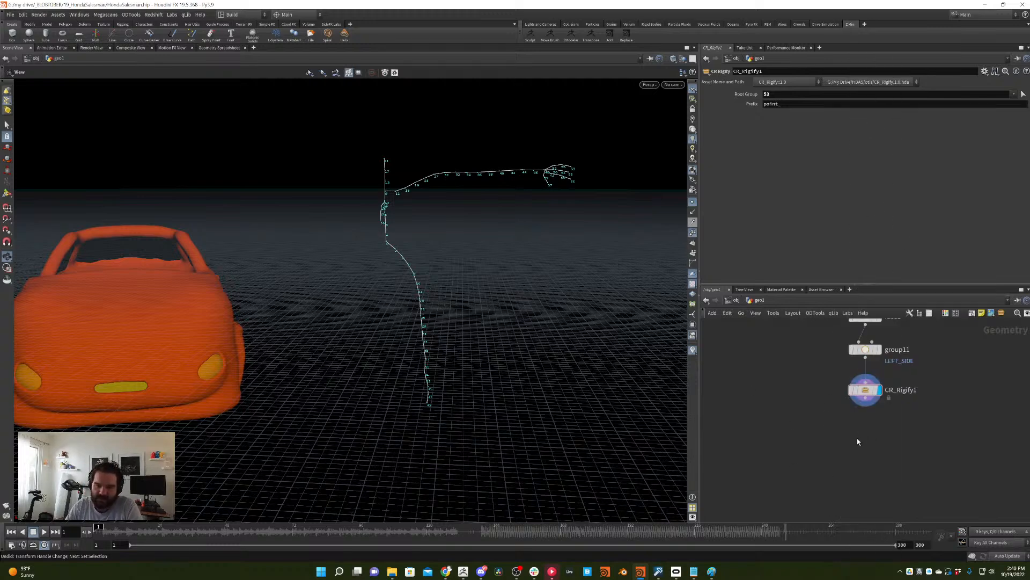
- Add a Skeleton Mirror node below CR_Rigify1, wire it to the rig and display it
{"action": "key", "text": "Tab"}
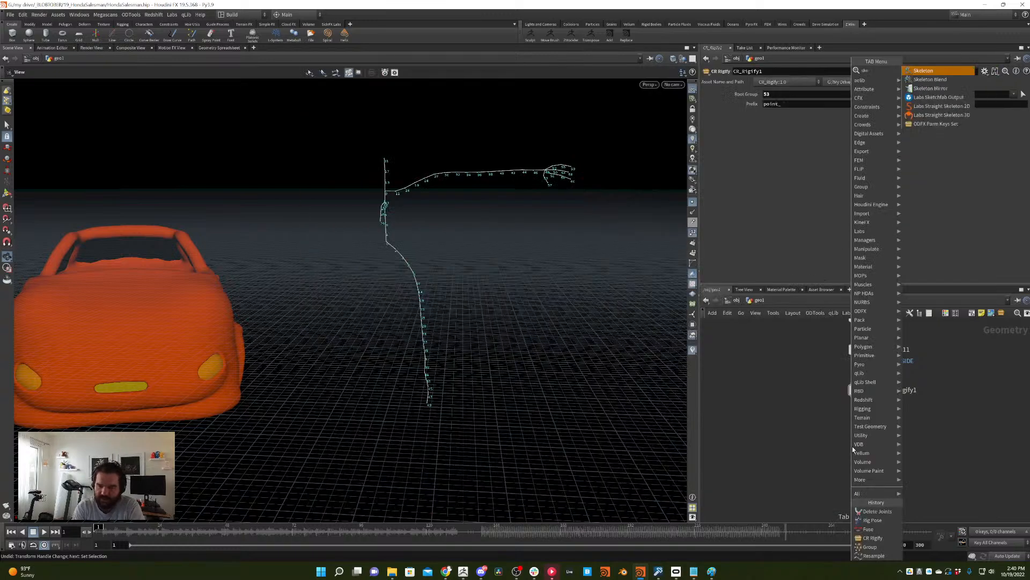
{"action": "type", "text": "skeleton mi"}
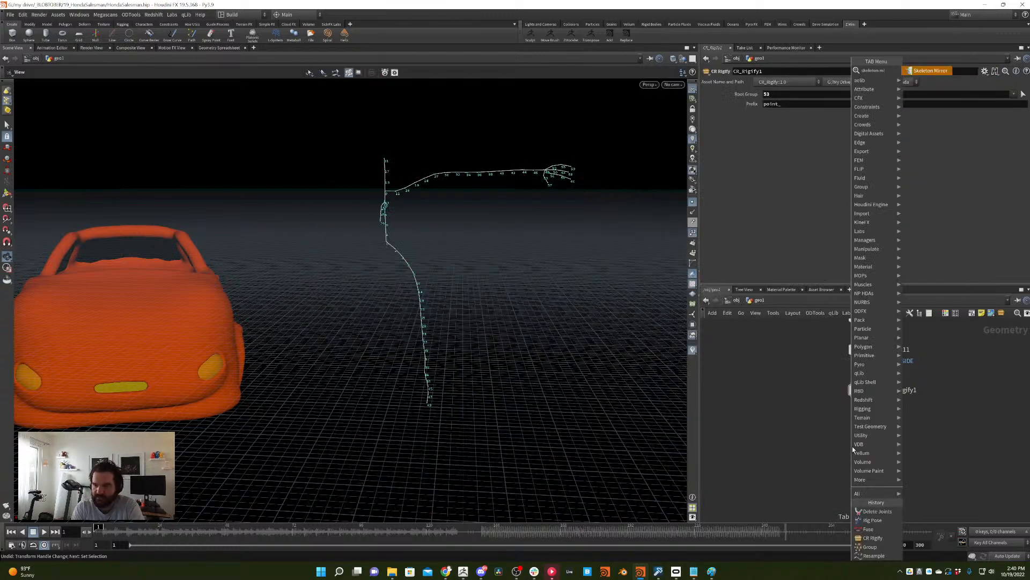
{"action": "key", "text": "BackSpace"}
{"action": "key", "text": "BackSpace"}
{"action": "key", "text": "BackSpace"}
{"action": "key", "text": "BackSpace"}
{"action": "key", "text": "BackSpace"}
{"action": "key", "text": "BackSpace"}
{"action": "key", "text": "BackSpace"}
{"action": "key", "text": "BackSpace"}
{"action": "key", "text": "BackSpace"}
{"action": "key", "text": "BackSpace"}
{"action": "key", "text": "BackSpace"}
{"action": "type", "text": "mirro"}
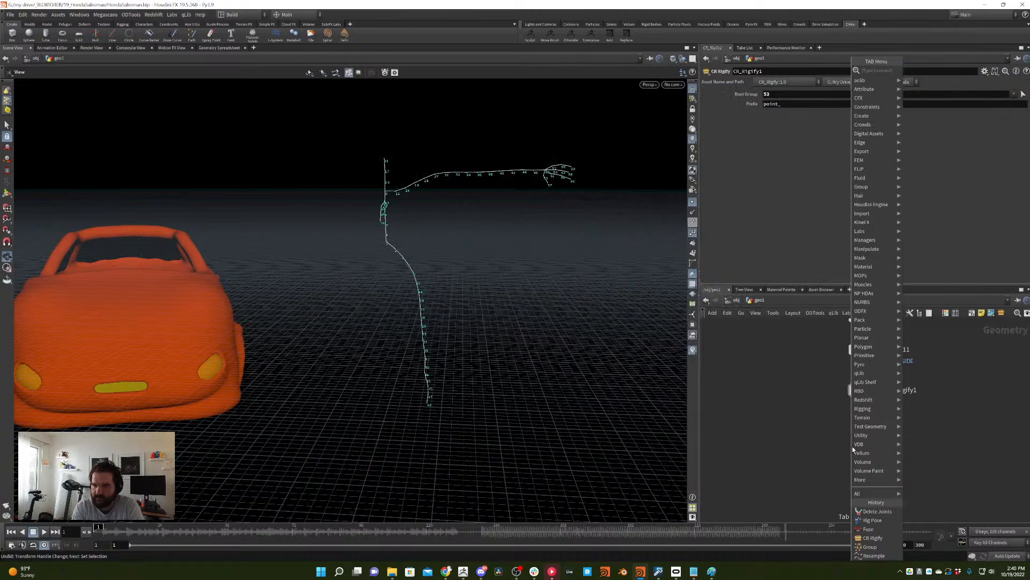
{"action": "key", "text": "Down"}
{"action": "key", "text": "Down"}
{"action": "key", "text": "Down"}
{"action": "key", "text": "Down"}
{"action": "key", "text": "Down"}
{"action": "key", "text": "Down"}
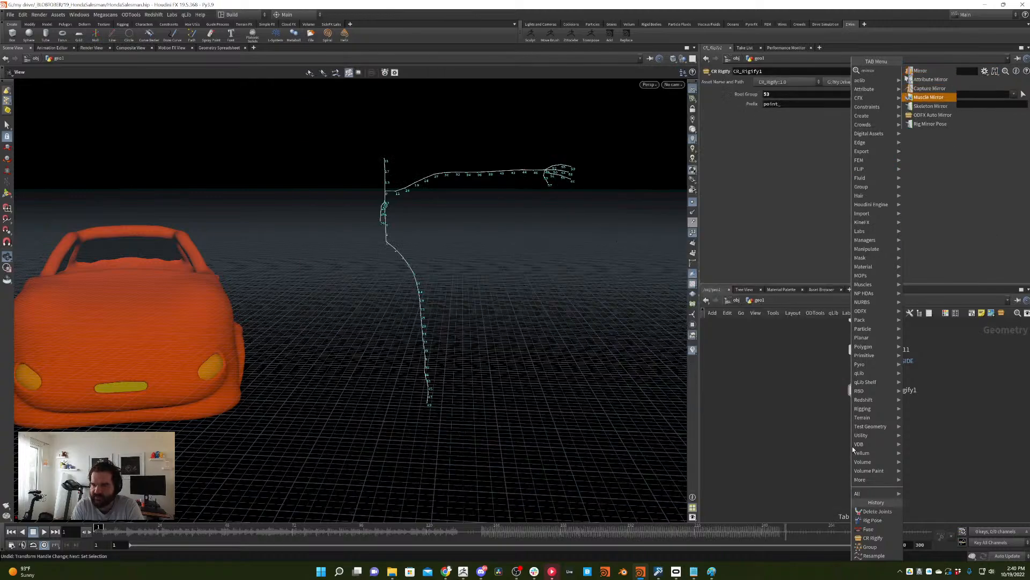
{"action": "key", "text": "Up"}
{"action": "key", "text": "Up"}
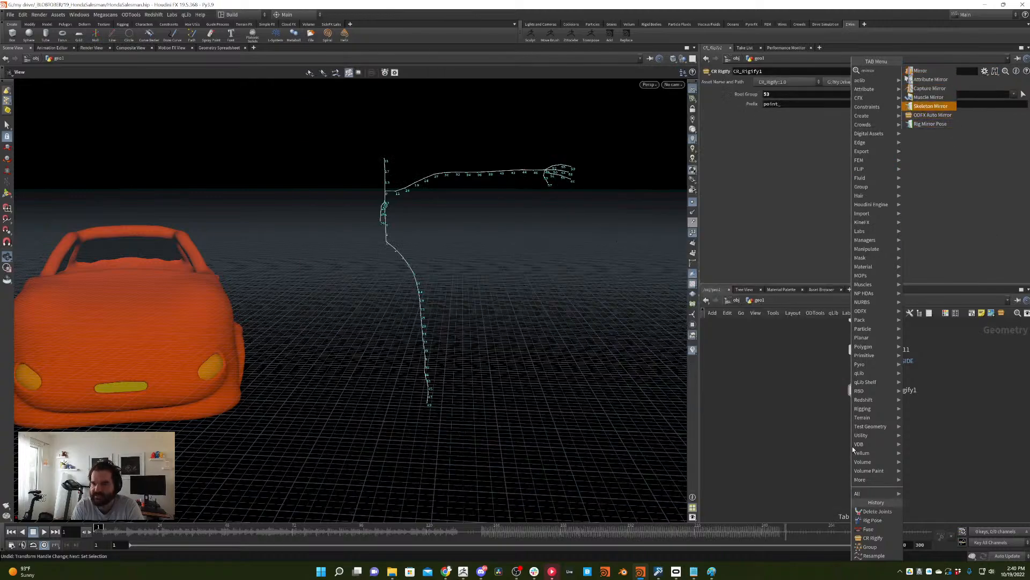
{"action": "key", "text": "Return"}
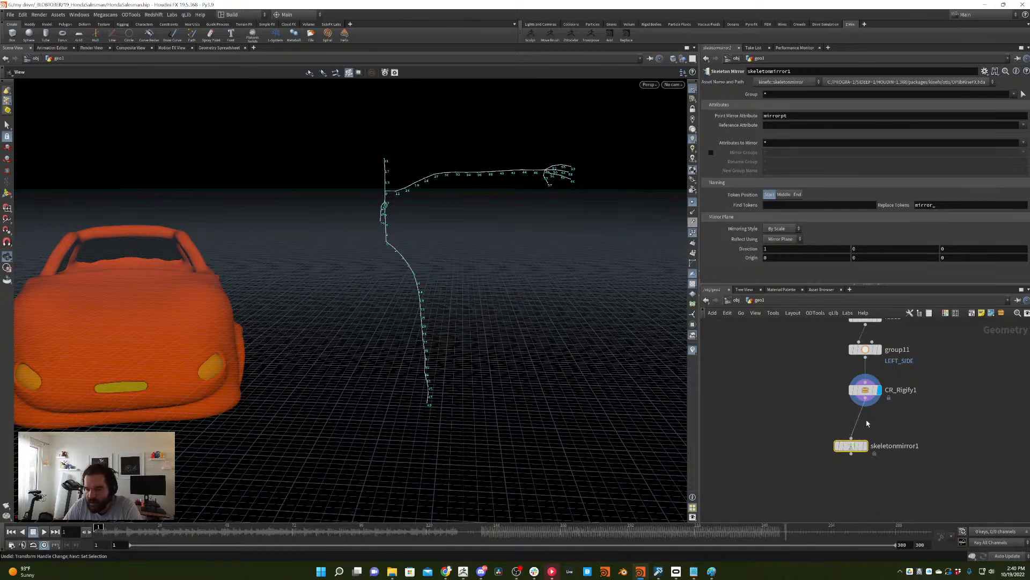
{"action": "left_click", "coordinate": [858, 441]}
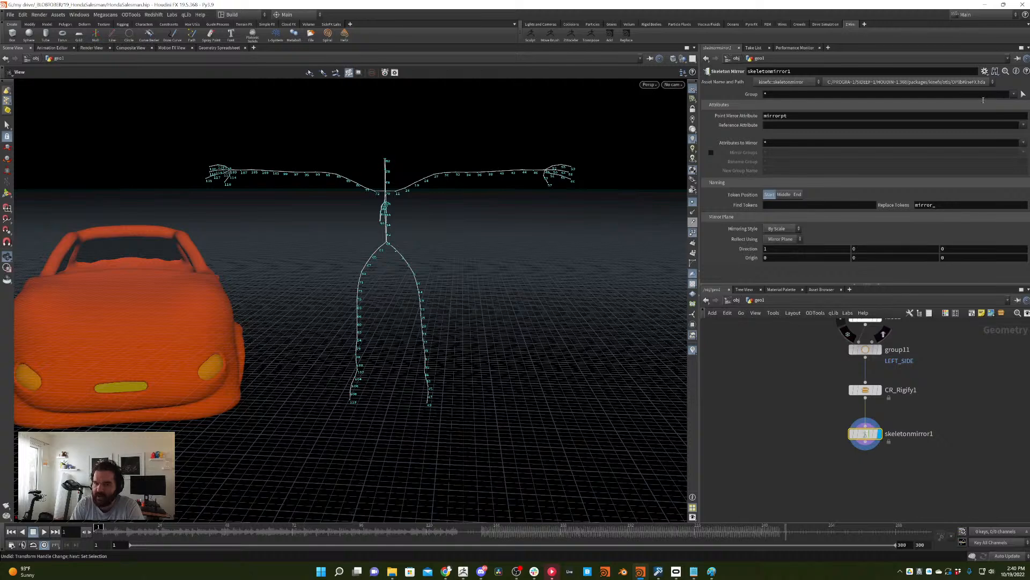
- Try limiting the Skeleton Mirror to the LEFT_SIDE group and check the mirrored skeleton
{"action": "left_click", "coordinate": [1014, 95]}
{"action": "key", "text": "Escape"}
{"action": "type", "text": "LEFT_SIDE"}
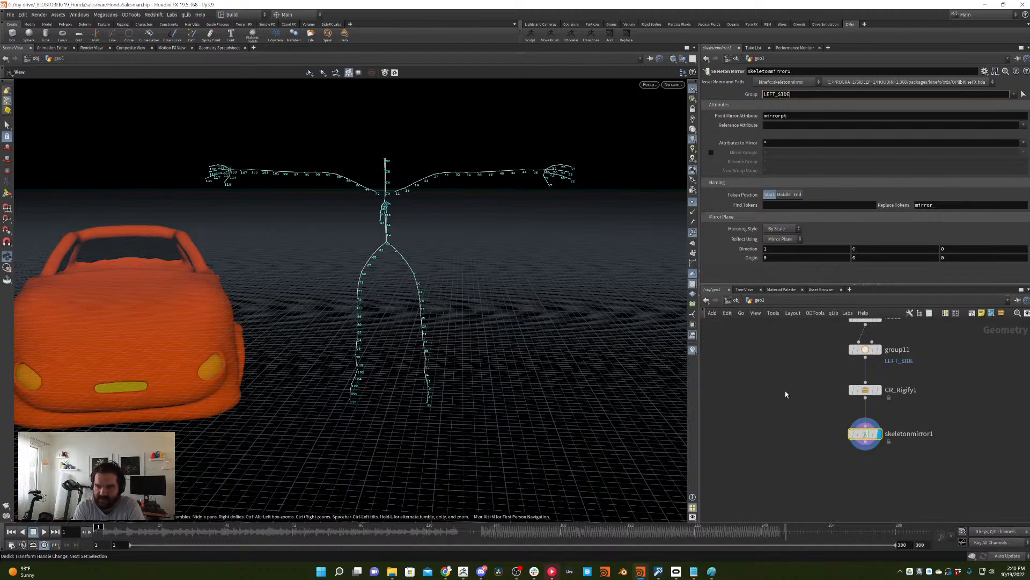
{"action": "key", "text": "Return"}
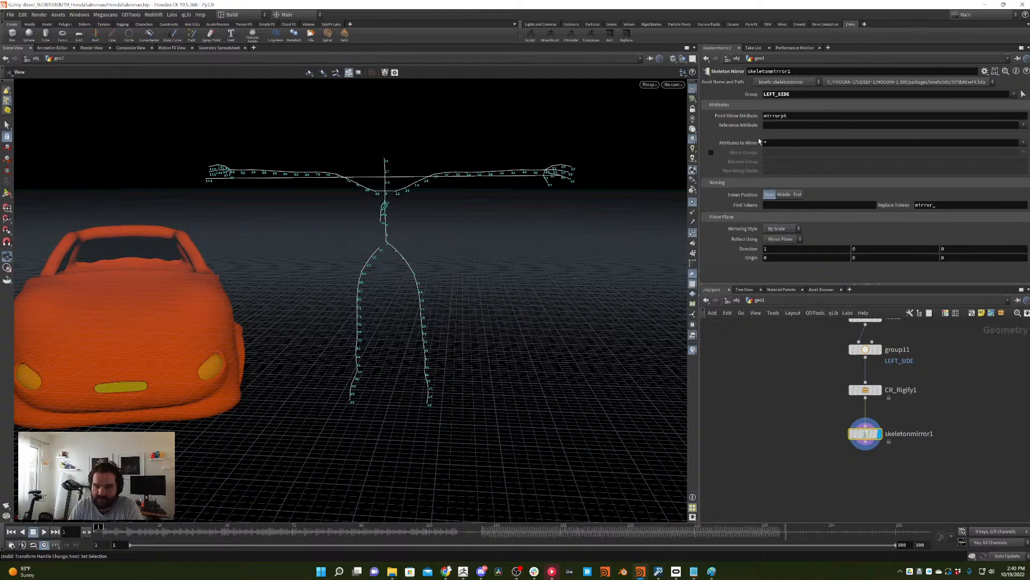
{"action": "left_click_drag", "start_coordinate": [487, 297], "coordinate": [522, 306]}
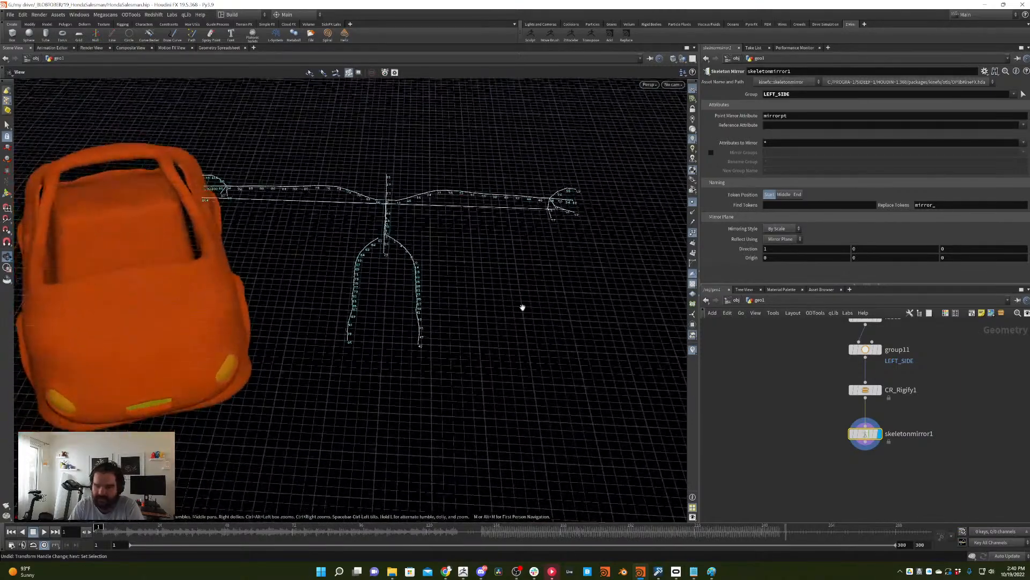
- Compare the mirrored skeleton with the CR_Rigify1 output and reset the Skeleton Mirror group to *
{"action": "left_click", "coordinate": [881, 392]}
{"action": "left_click_drag", "start_coordinate": [585, 333], "coordinate": [541, 279]}
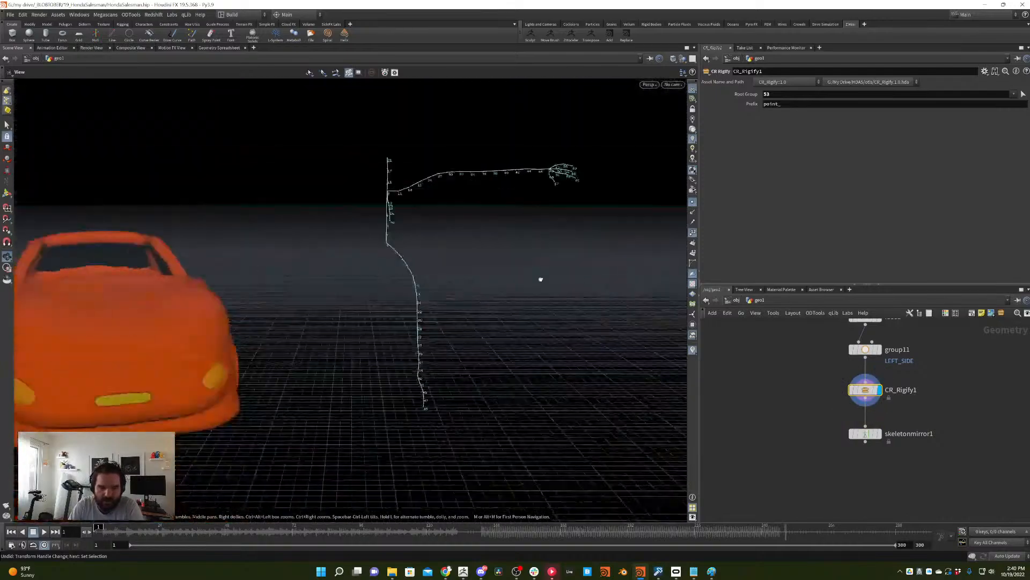
{"action": "left_click", "coordinate": [859, 430]}
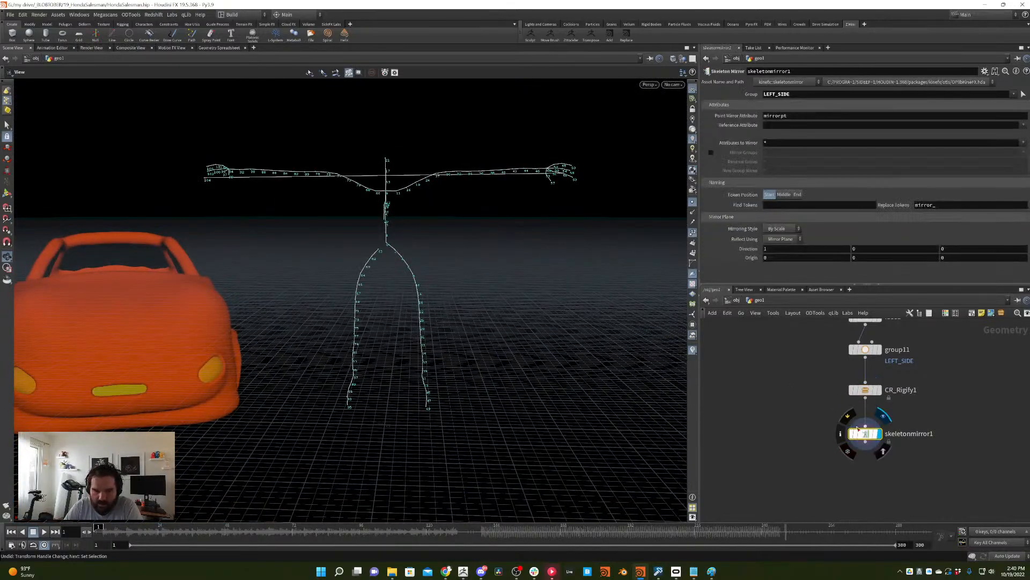
{"action": "double_click", "coordinate": [805, 97]}
{"action": "type", "text": "*"}
{"action": "key", "text": "Return"}
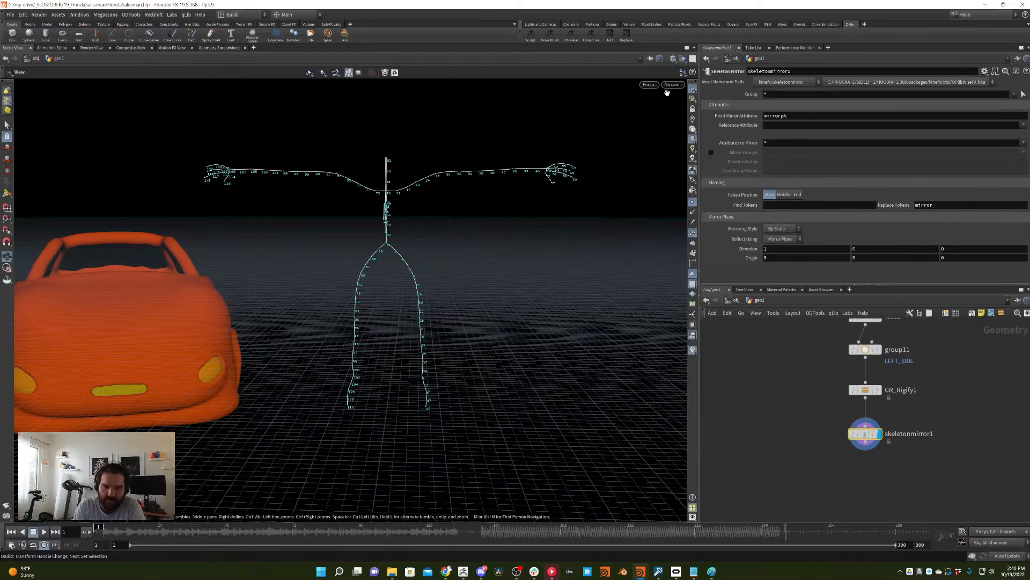
{"action": "mouse_move", "coordinate": [385, 237]}
{"action": "left_mouse_down"}
{"action": "mouse_move", "coordinate": [410, 225]}
{"action": "mouse_move", "coordinate": [388, 234]}
{"action": "left_mouse_up"}
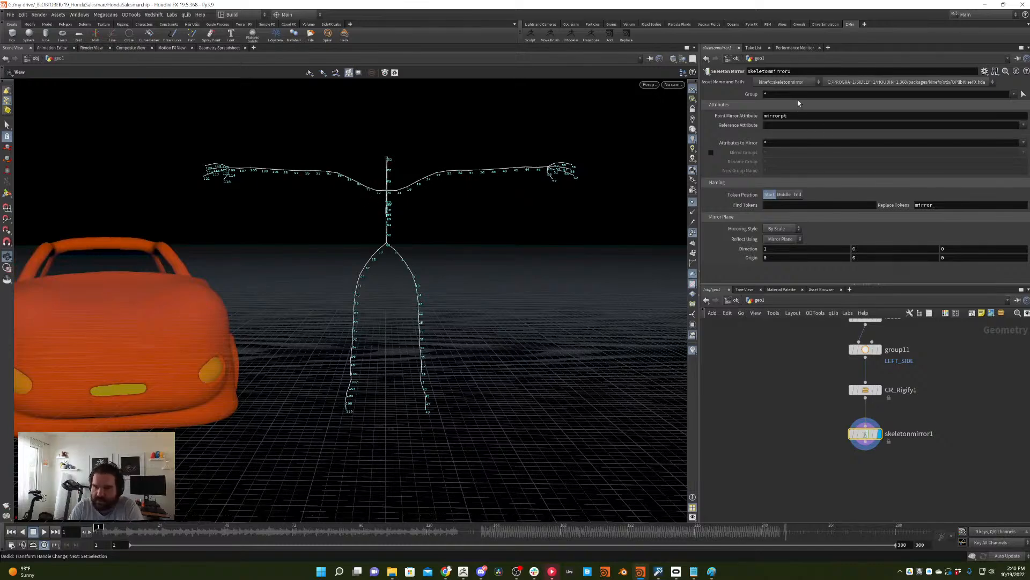
- Display the group11 and CR_Rigify1 outputs in turn to compare their points and the LEFT_SIDE group
{"action": "middle_click_drag", "start_coordinate": [918, 342], "coordinate": [897, 377]}
{"action": "left_click", "coordinate": [842, 384]}
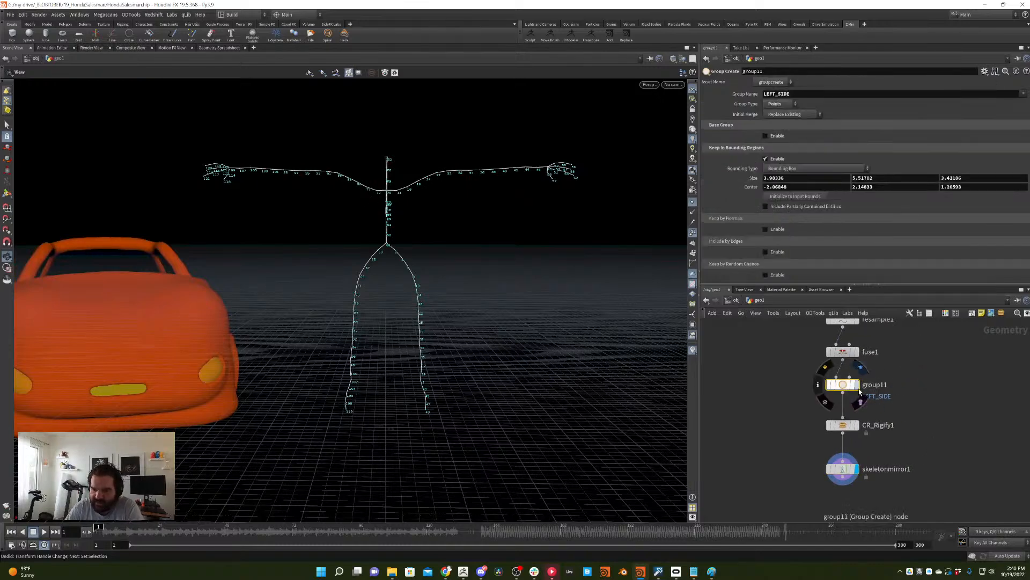
{"action": "left_click", "coordinate": [857, 384]}
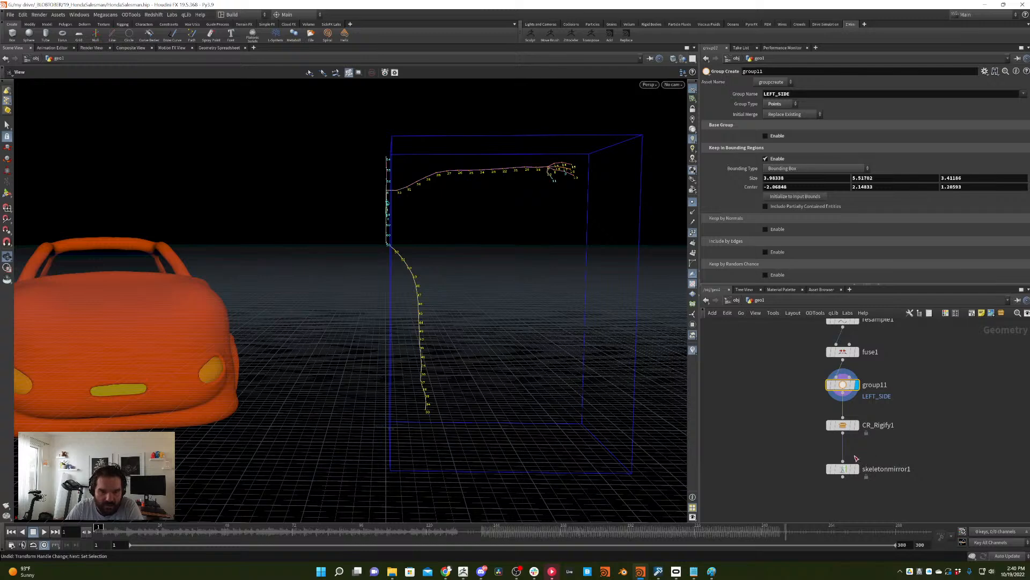
{"action": "left_click", "coordinate": [848, 426]}
{"action": "left_click", "coordinate": [844, 426]}
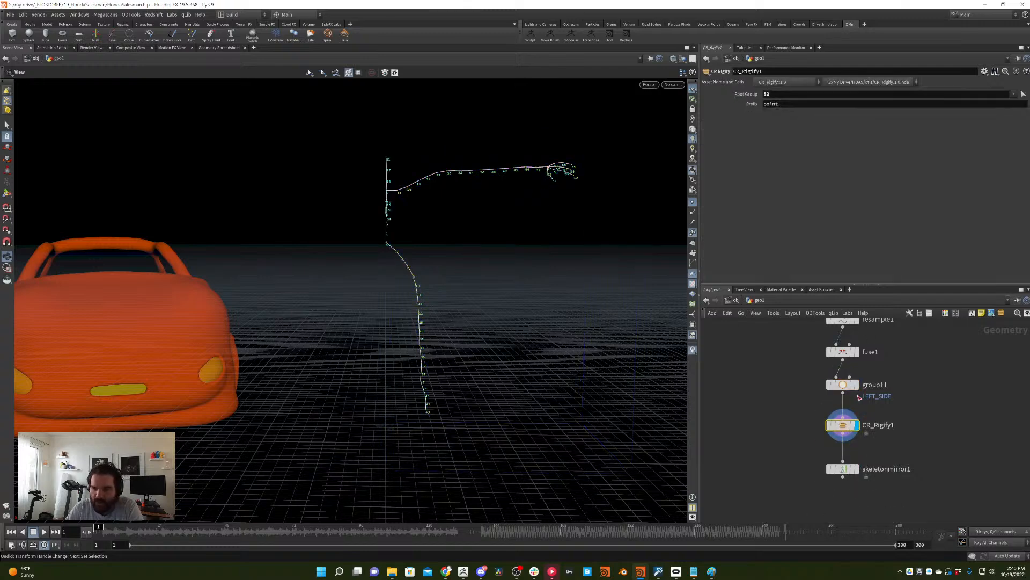
- Move the group11 node from above CR_Rigify1 into the connection between CR_Rigify1 and skeletonmirror1
{"action": "left_click_drag", "start_coordinate": [845, 384], "coordinate": [835, 455]}
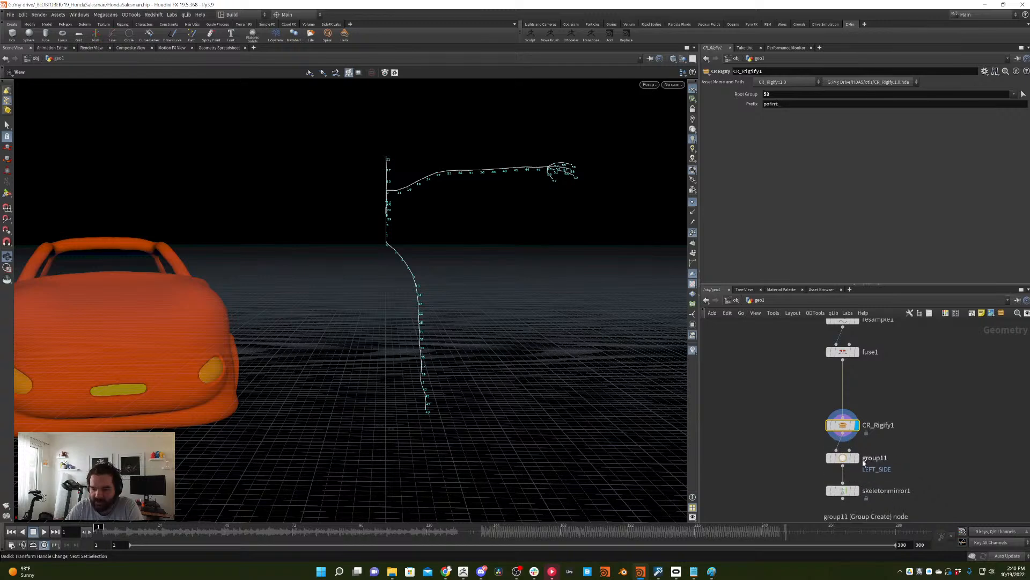
{"action": "left_click_drag", "start_coordinate": [845, 448], "coordinate": [842, 388]}
{"action": "right_click_drag", "start_coordinate": [406, 187], "coordinate": [453, 142]}
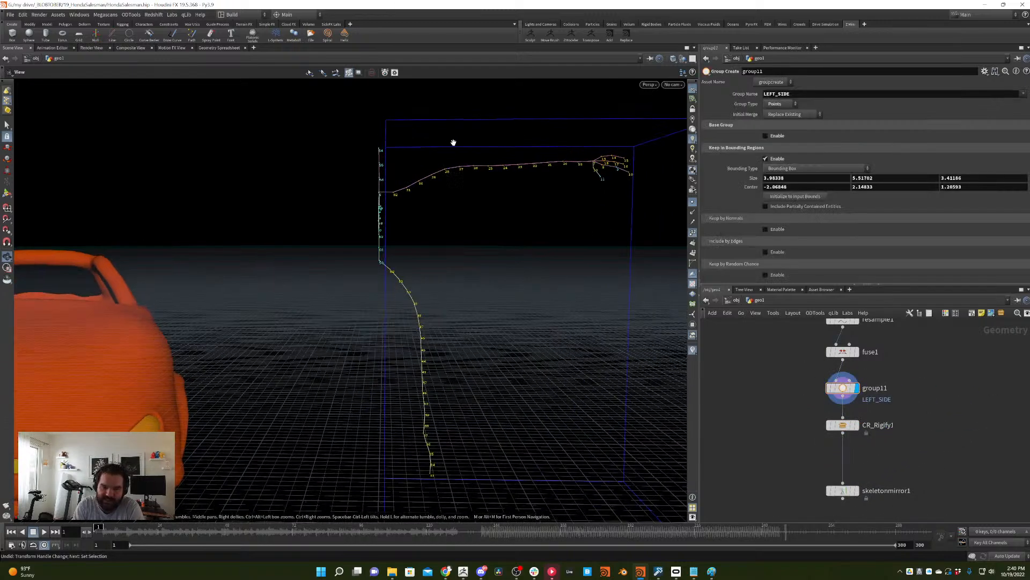
{"action": "left_click", "coordinate": [855, 425]}
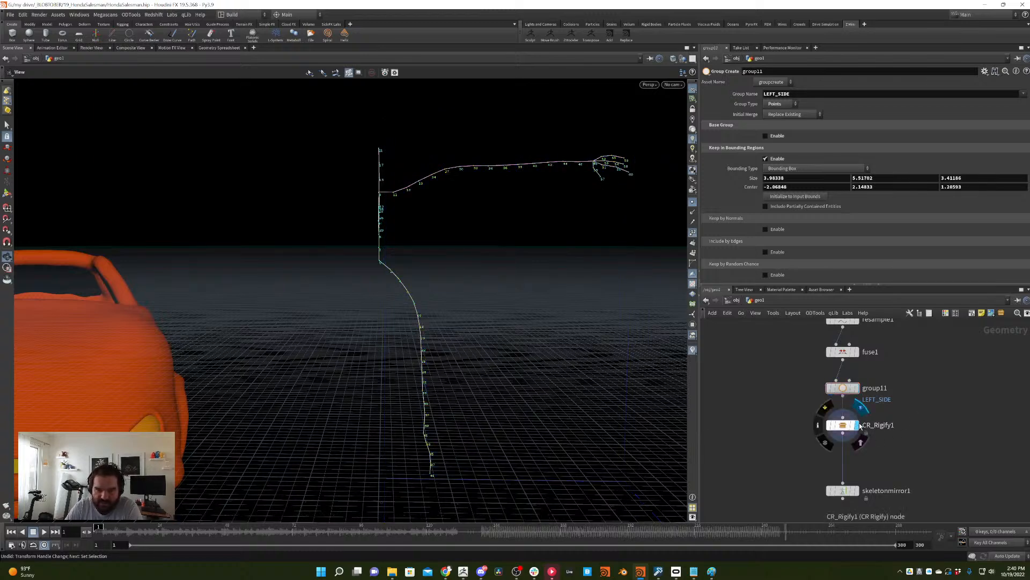
{"action": "left_click", "coordinate": [852, 426]}
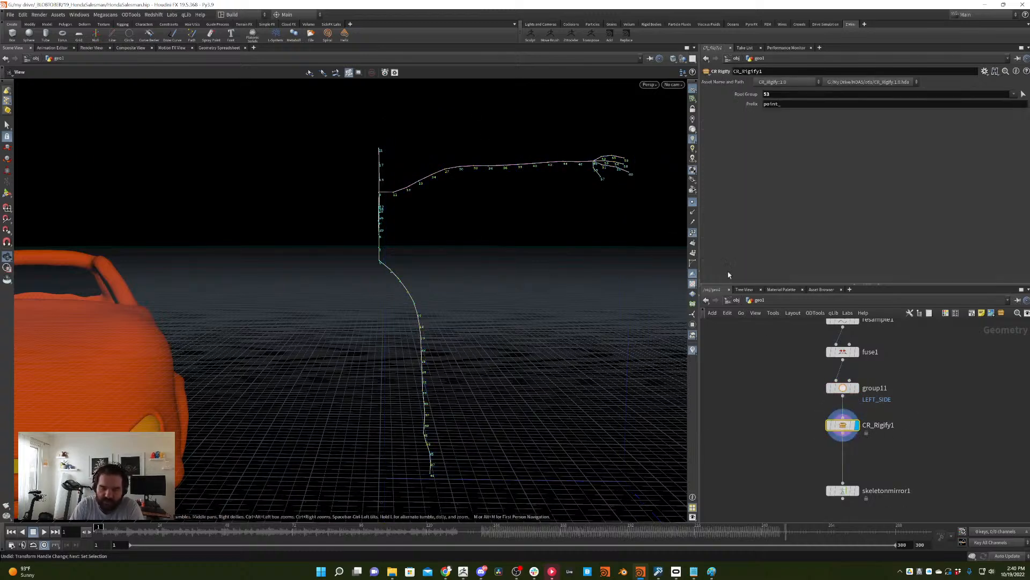
{"action": "left_click_drag", "start_coordinate": [865, 394], "coordinate": [843, 462]}
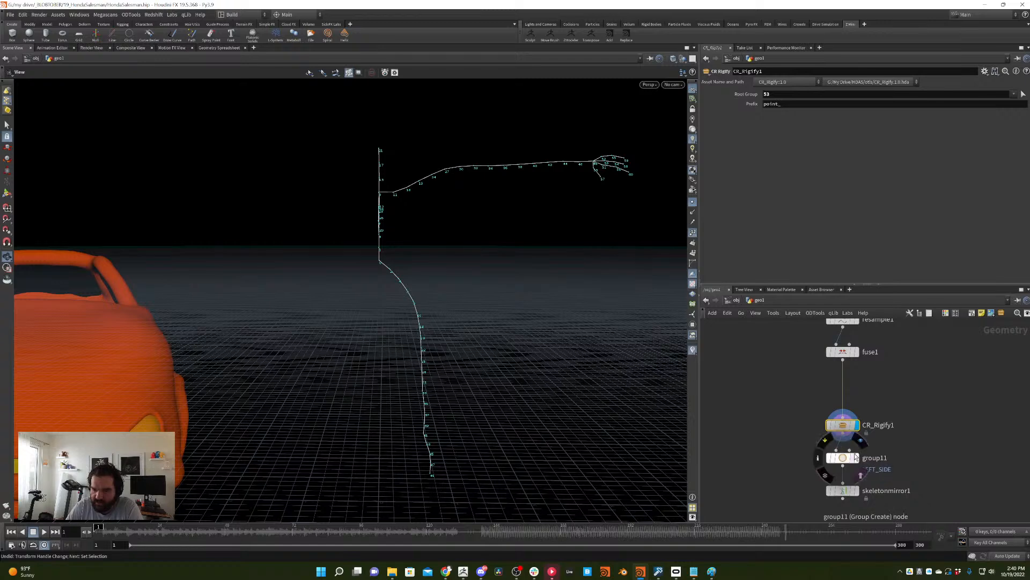
- Display the skeletonmirror1 and group11 outputs in turn to compare the mirrored skeleton with the LEFT_SIDE points
{"action": "left_click", "coordinate": [841, 488]}
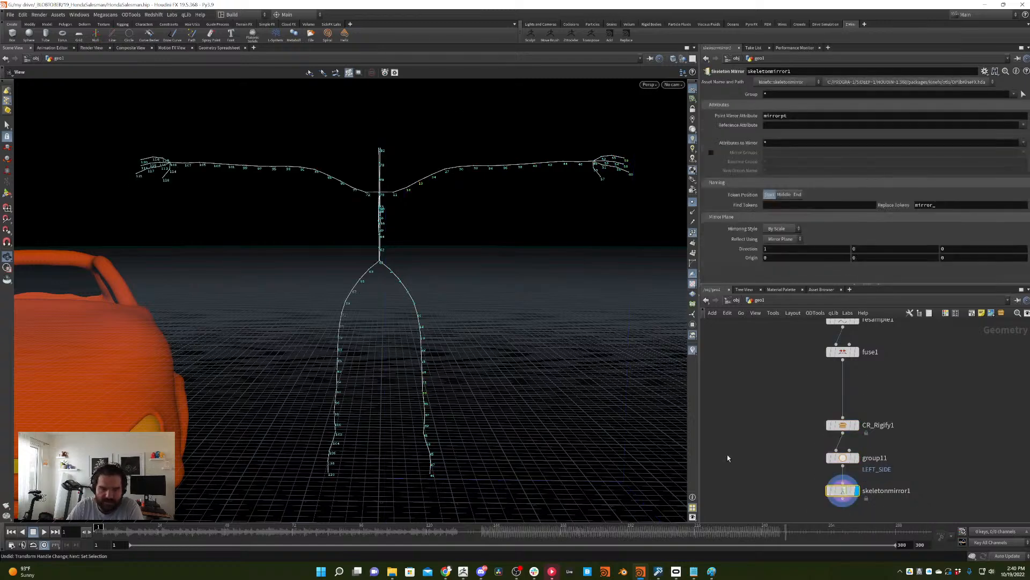
{"action": "left_click", "coordinate": [848, 459]}
{"action": "left_click", "coordinate": [857, 458]}
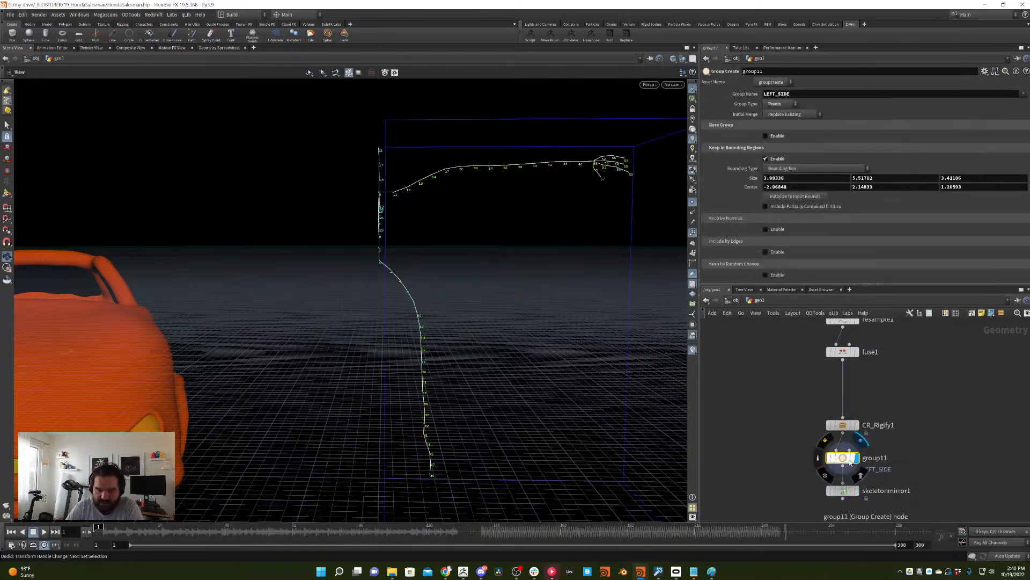
{"action": "left_click", "coordinate": [857, 490]}
{"action": "left_click", "coordinate": [843, 491]}
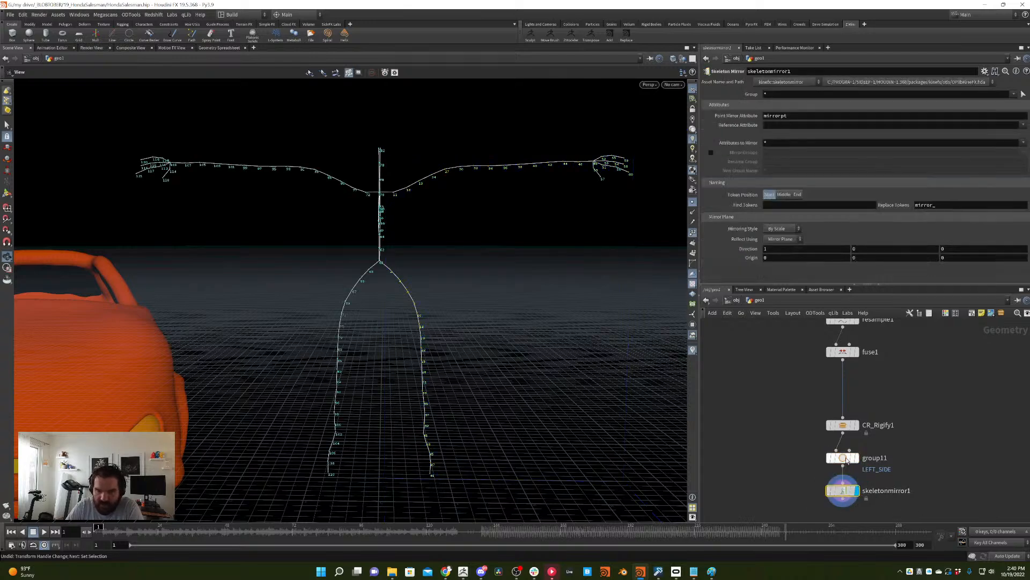
- Try limiting skeletonmirror1 to the LEFT_SIDE group and compare its output with group11
{"action": "type", "text": "LEFT_SI"}
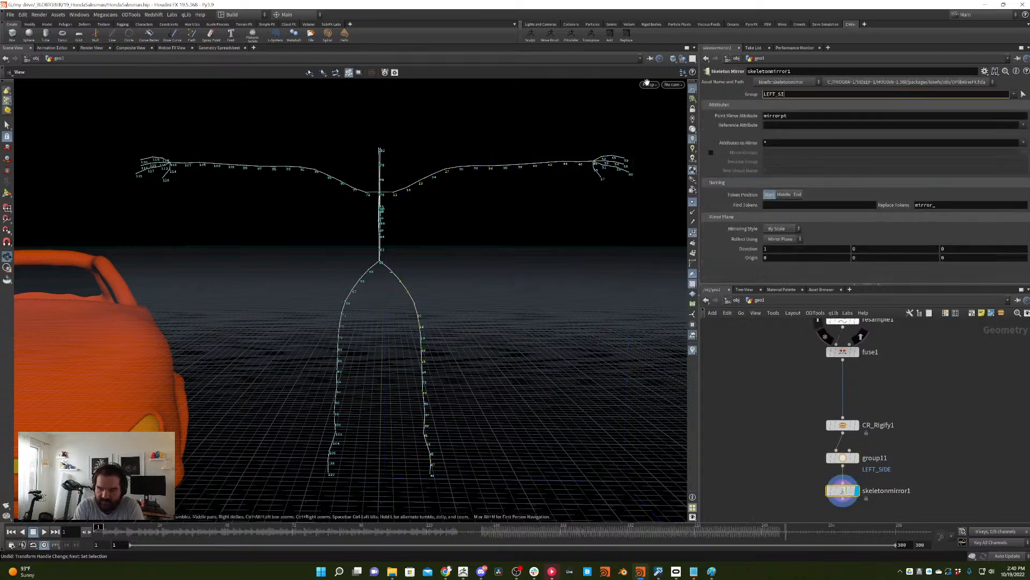
{"action": "type", "text": "DE"}
{"action": "key", "text": "Return"}
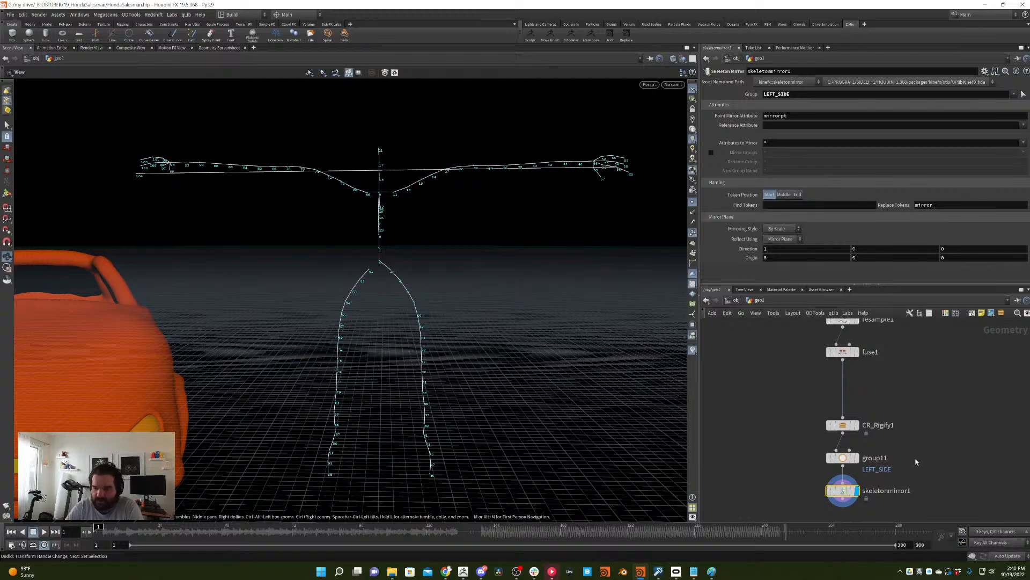
{"action": "middle_click_drag", "start_coordinate": [796, 487], "coordinate": [809, 452]}
{"action": "left_click", "coordinate": [868, 422]}
{"action": "left_click", "coordinate": [849, 422]}
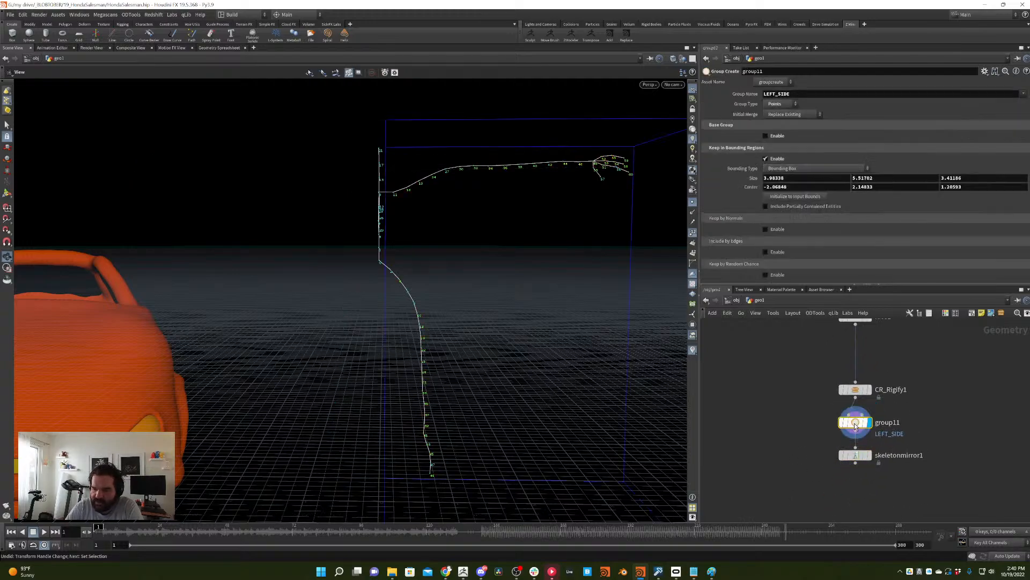
{"action": "mouse_move", "coordinate": [465, 255]}
{"action": "left_mouse_down"}
{"action": "mouse_move", "coordinate": [502, 270]}
{"action": "mouse_move", "coordinate": [410, 258]}
{"action": "mouse_move", "coordinate": [425, 274]}
{"action": "mouse_move", "coordinate": [472, 259]}
{"action": "left_mouse_up"}
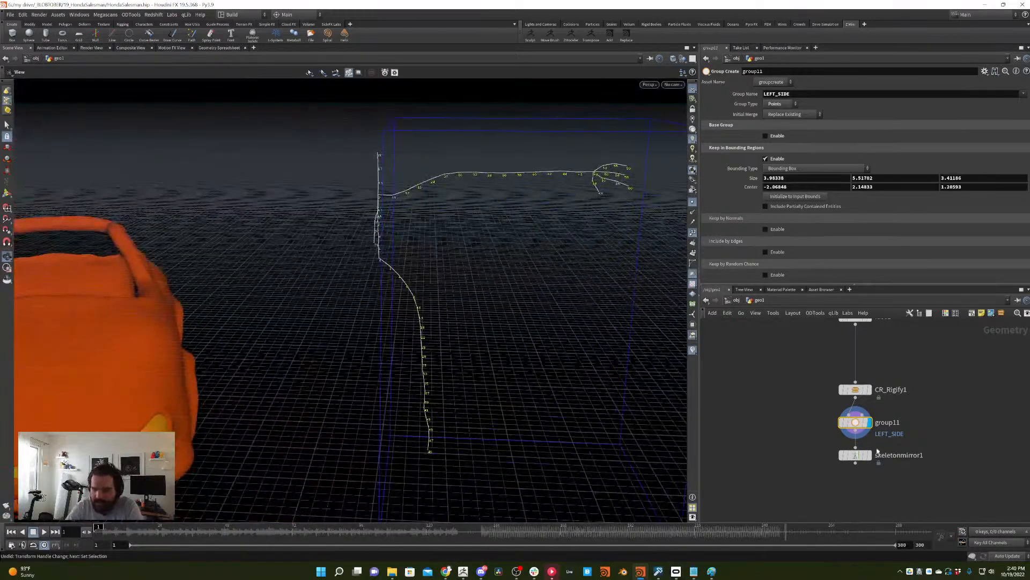
{"action": "left_click", "coordinate": [868, 455]}
{"action": "left_click", "coordinate": [856, 455]}
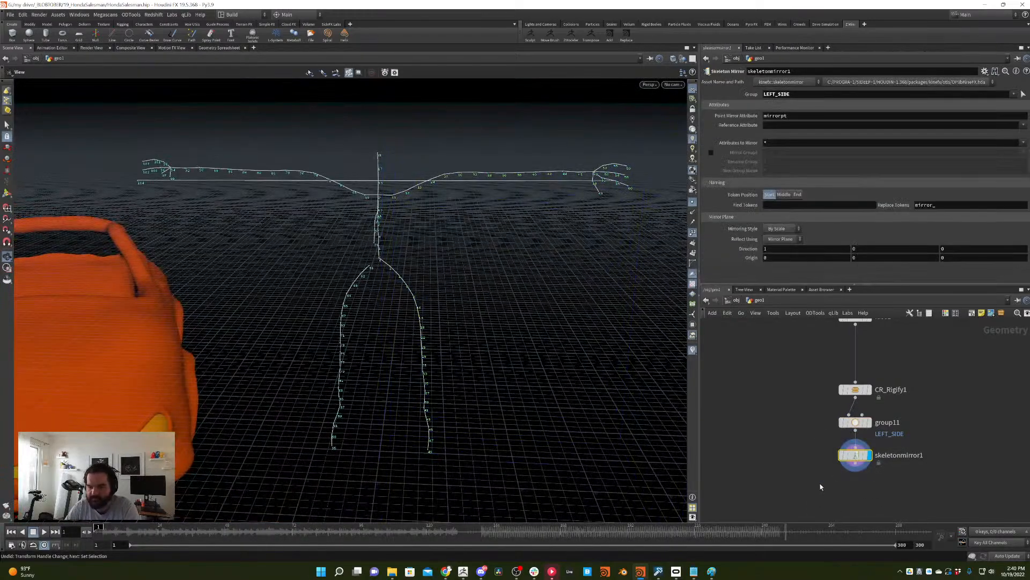
- Replace the Skeleton Mirror with a fresh one connected below group11 and display its output
{"action": "key", "text": "Delete"}
{"action": "key", "text": "Tab"}
{"action": "type", "text": "skeleton"}
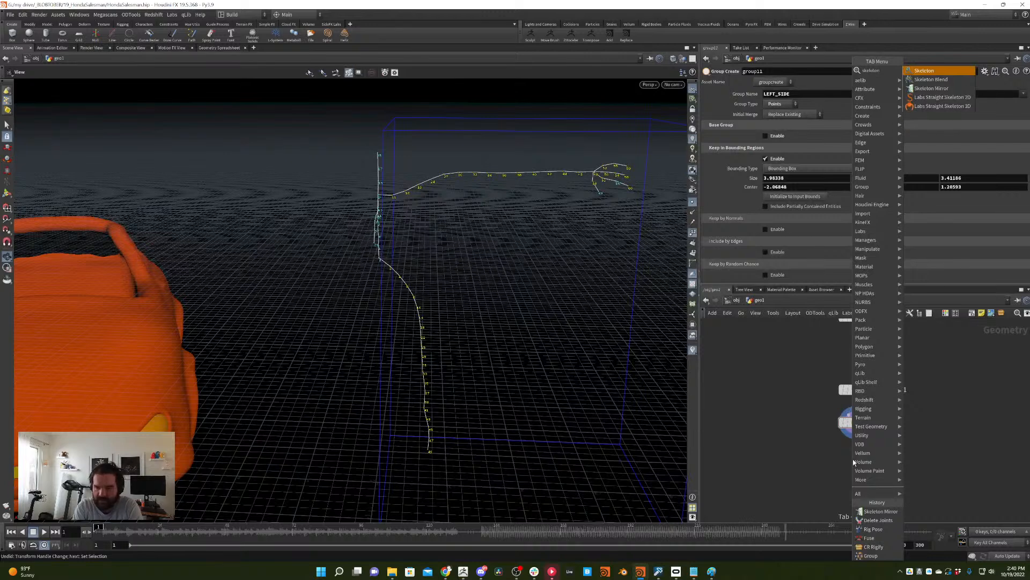
{"action": "key", "text": "Down"}
{"action": "key", "text": "Down"}
{"action": "key", "text": "Return"}
{"action": "left_click", "coordinate": [852, 459]}
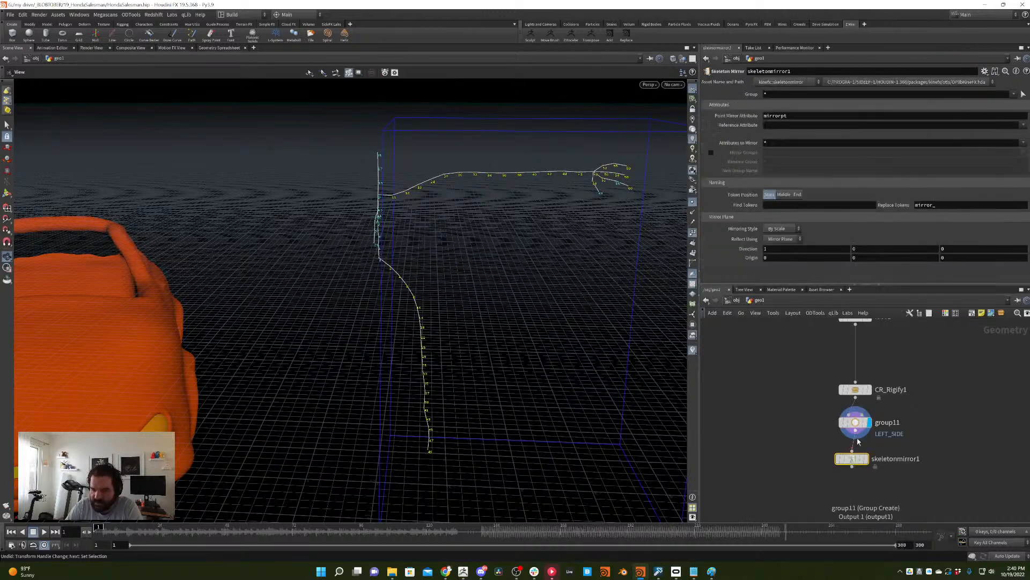
{"action": "left_click", "coordinate": [868, 459]}
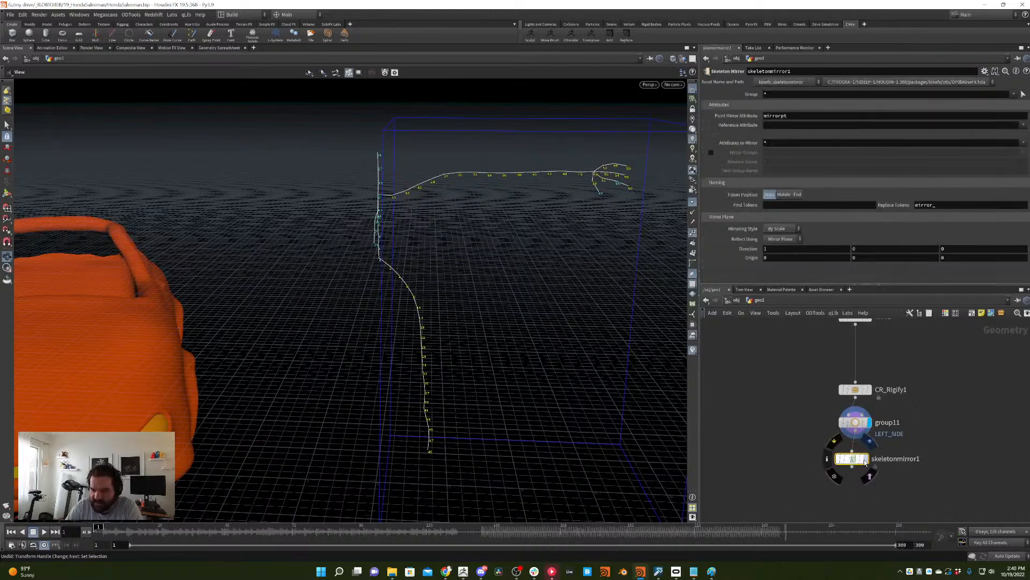
- Set the new Skeleton Mirror's Group to LEFT_SIDE and compare its output with group11
{"action": "left_click", "coordinate": [794, 95]}
{"action": "type", "text": "LEFT_SIDE"}
{"action": "key", "text": "Return"}
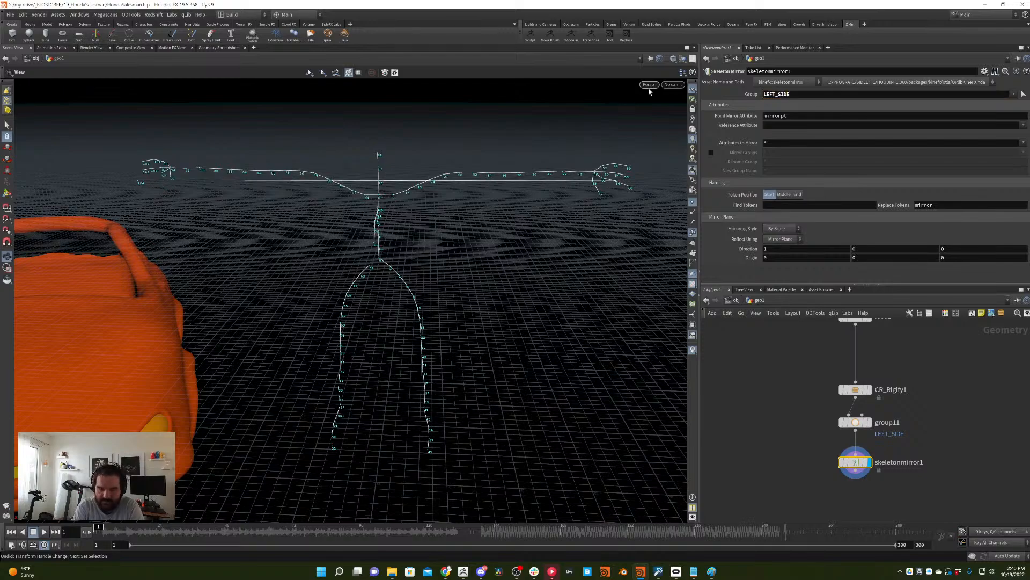
{"action": "mouse_move", "coordinate": [528, 227]}
{"action": "left_mouse_down"}
{"action": "mouse_move", "coordinate": [552, 231]}
{"action": "mouse_move", "coordinate": [545, 237]}
{"action": "mouse_move", "coordinate": [529, 210]}
{"action": "left_mouse_up"}
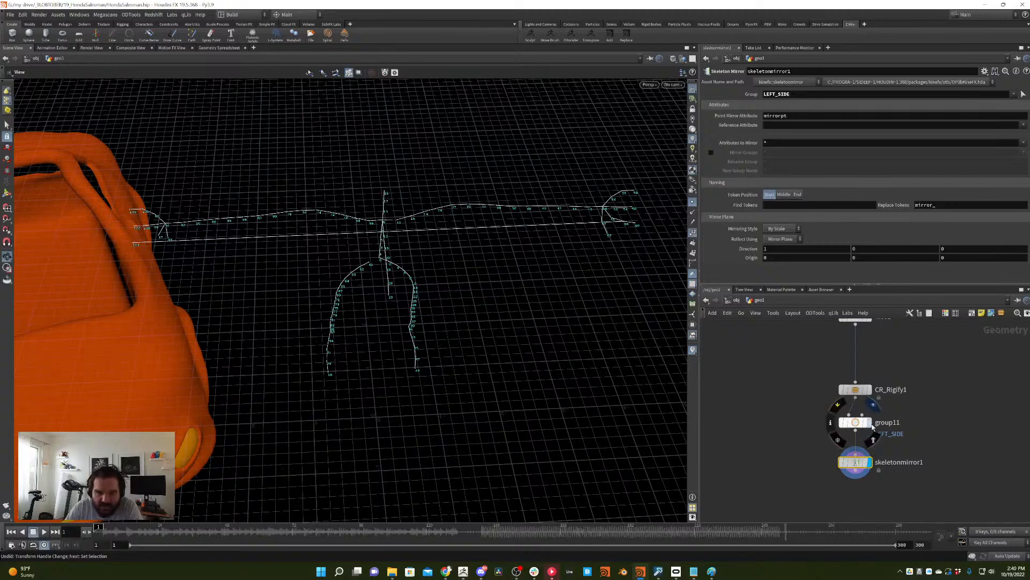
{"action": "left_click", "coordinate": [870, 424]}
{"action": "left_click", "coordinate": [873, 466]}
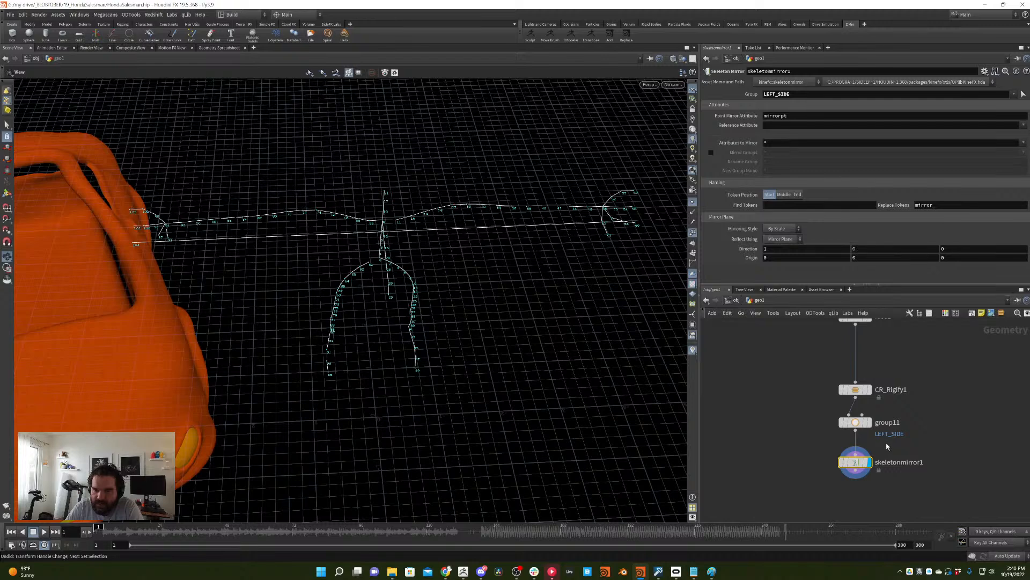
- Enable Mirror Groups on the Skeleton Mirror and set it to LEFT_SIDE
{"action": "left_click", "coordinate": [711, 152]}
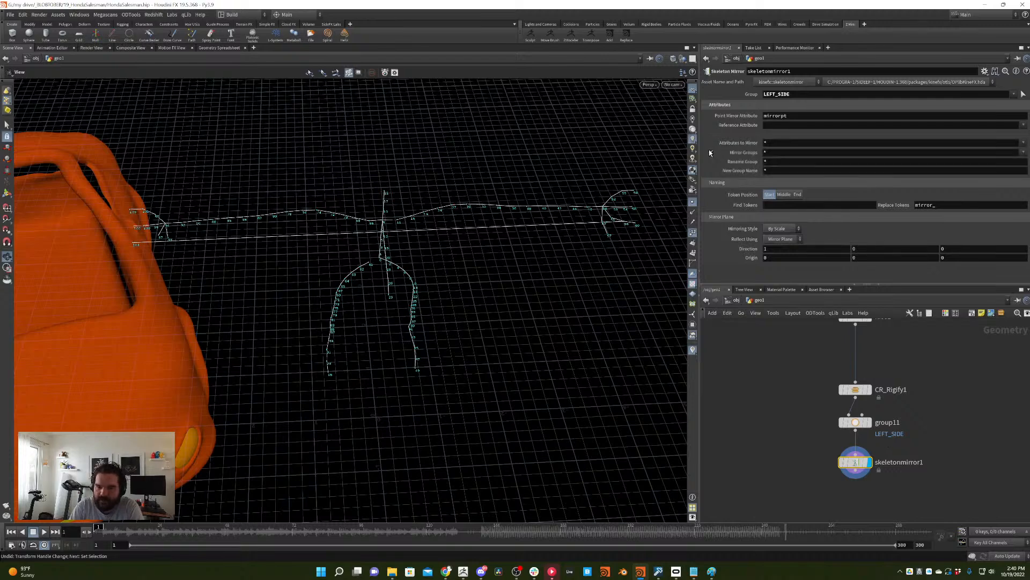
{"action": "double_click", "coordinate": [784, 152]}
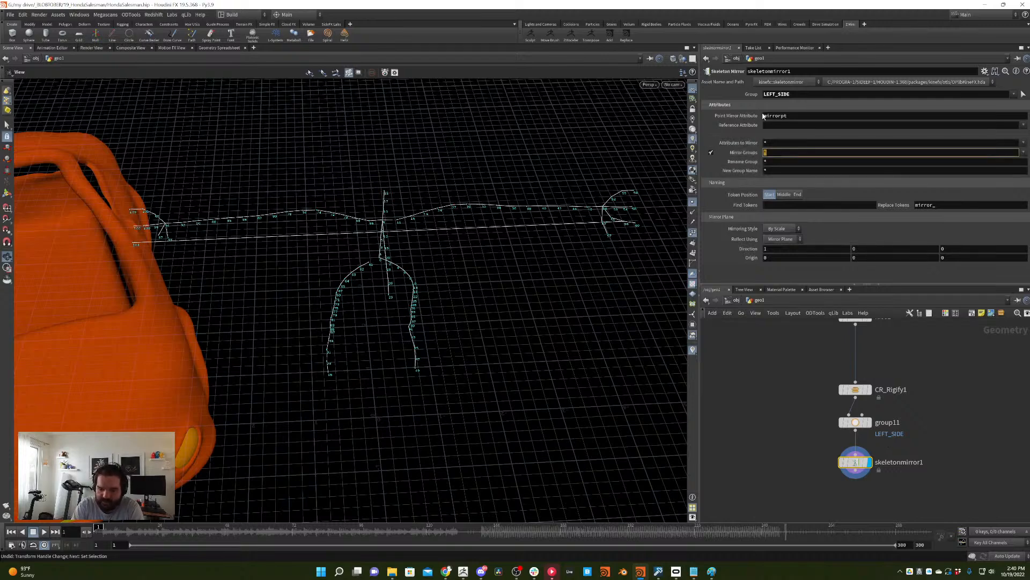
{"action": "type", "text": "LEFT_SIDE"}
{"action": "key", "text": "Return"}
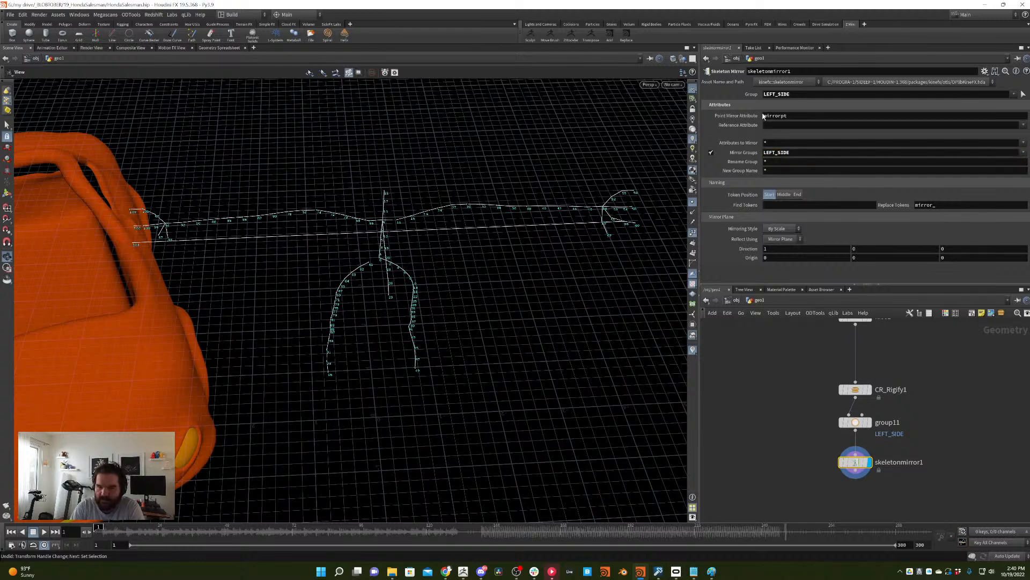
- Clear the Skeleton Mirror's Group, reset it to *, and inspect the spine and hips of the mirrored skeleton
{"action": "double_click", "coordinate": [782, 94]}
{"action": "key", "text": "BackSpace"}
{"action": "key", "text": "Return"}
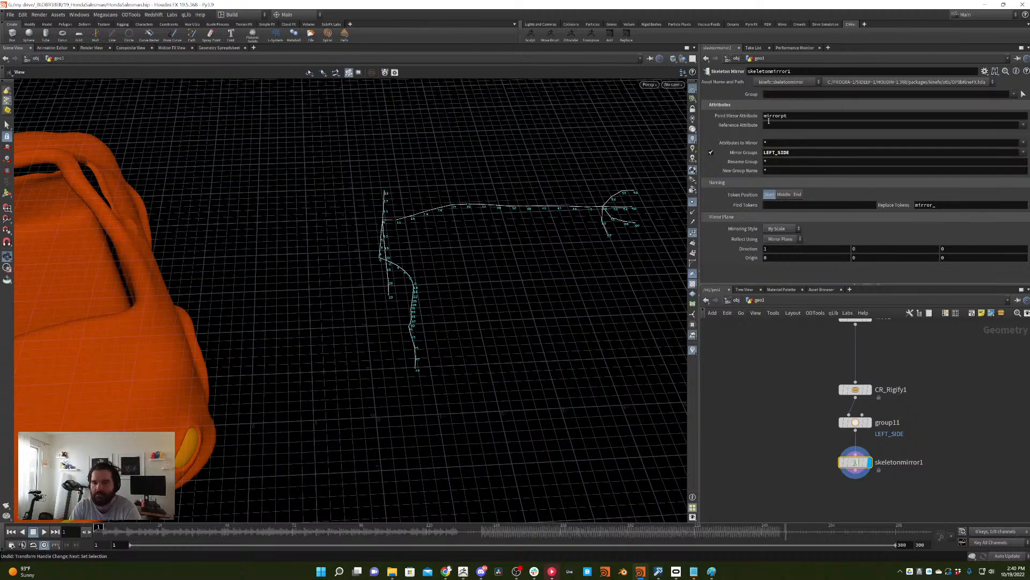
{"action": "left_click", "coordinate": [777, 93]}
{"action": "type", "text": "*"}
{"action": "key", "text": "Return"}
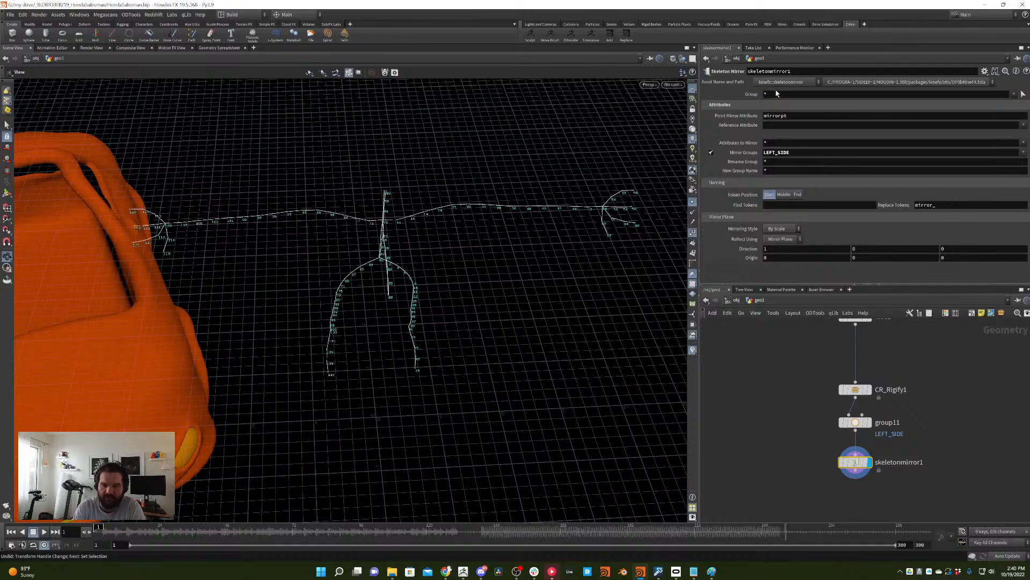
{"action": "left_click_drag", "start_coordinate": [483, 303], "coordinate": [411, 263]}
{"action": "scroll", "coordinate": [377, 218], "scroll_direction": "up", "scroll_amount": 10}
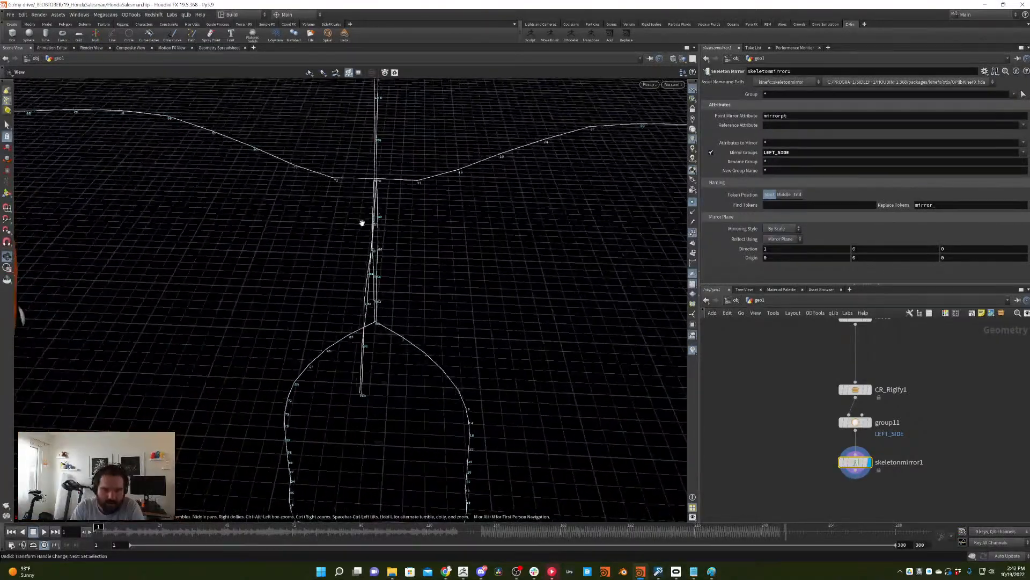
{"action": "left_click_drag", "start_coordinate": [373, 220], "coordinate": [435, 221]}
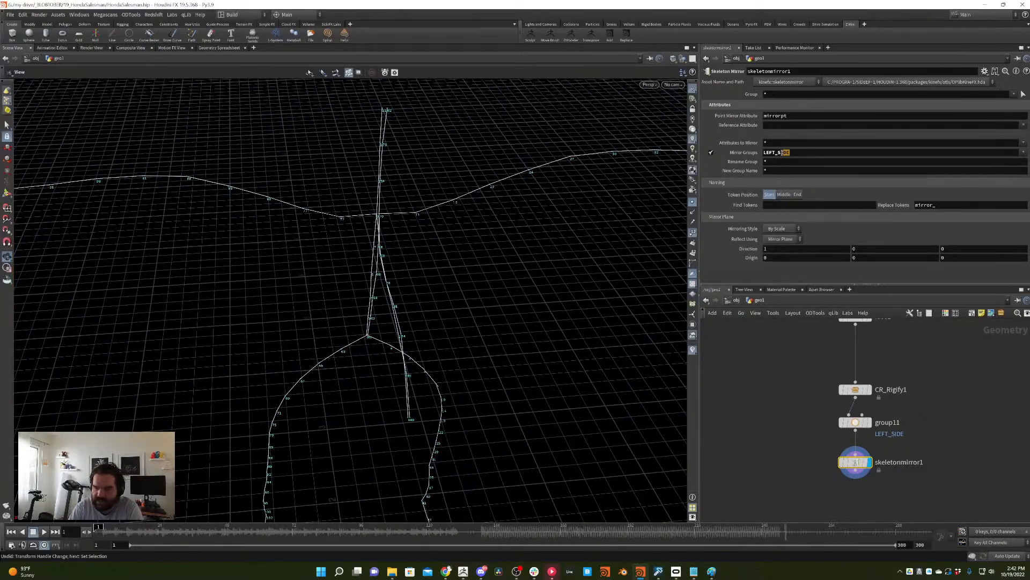
- Delete the Skeleton Mirror node and select group11, the last node in the chain
{"action": "double_click", "coordinate": [782, 152]}
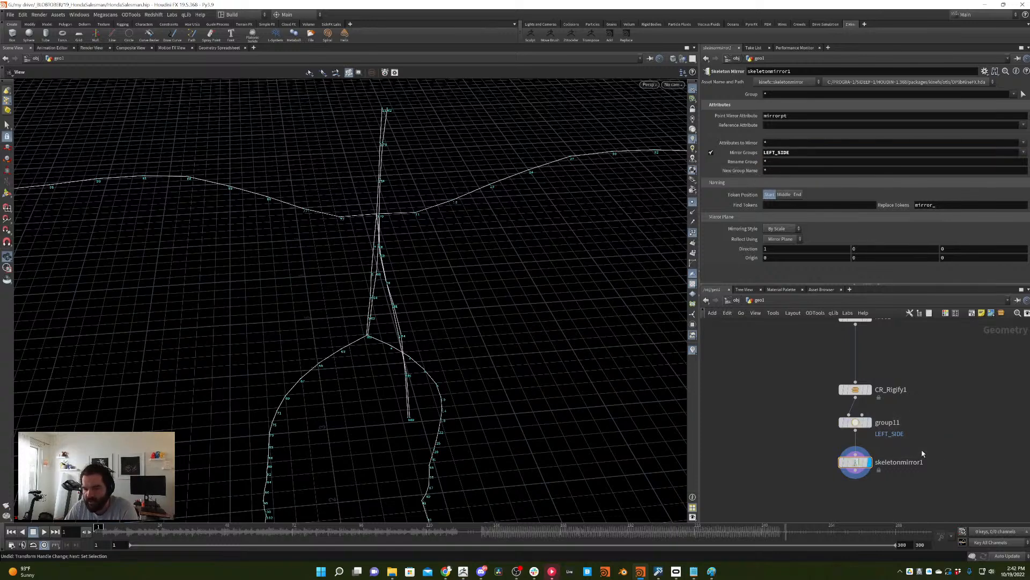
{"action": "key", "text": "Delete"}
{"action": "left_click", "coordinate": [862, 419]}
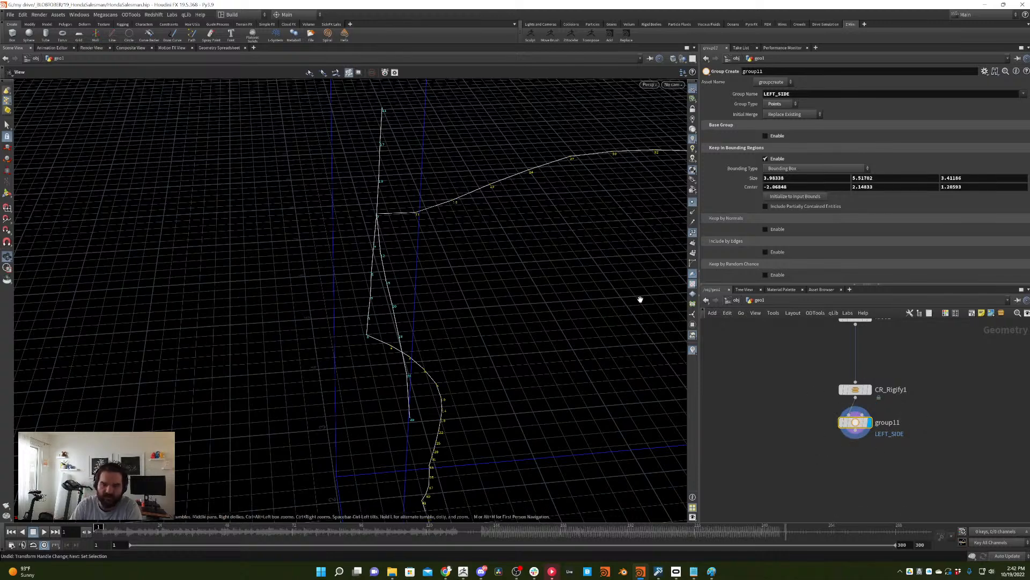
- Move the skeleton branch to the side of FULL_SALESMAN_OUT and show the FULL_SALESMAN_OUT mesh as a template around the skeleton
{"action": "scroll", "coordinate": [806, 374], "scroll_direction": "down", "scroll_amount": 10}
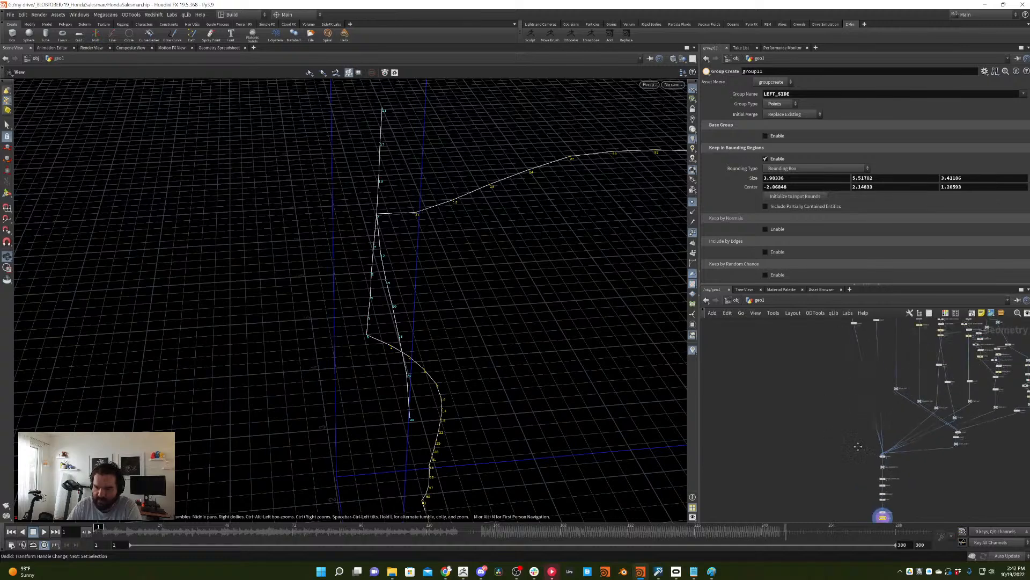
{"action": "scroll", "coordinate": [838, 402], "scroll_direction": "up", "scroll_amount": 6}
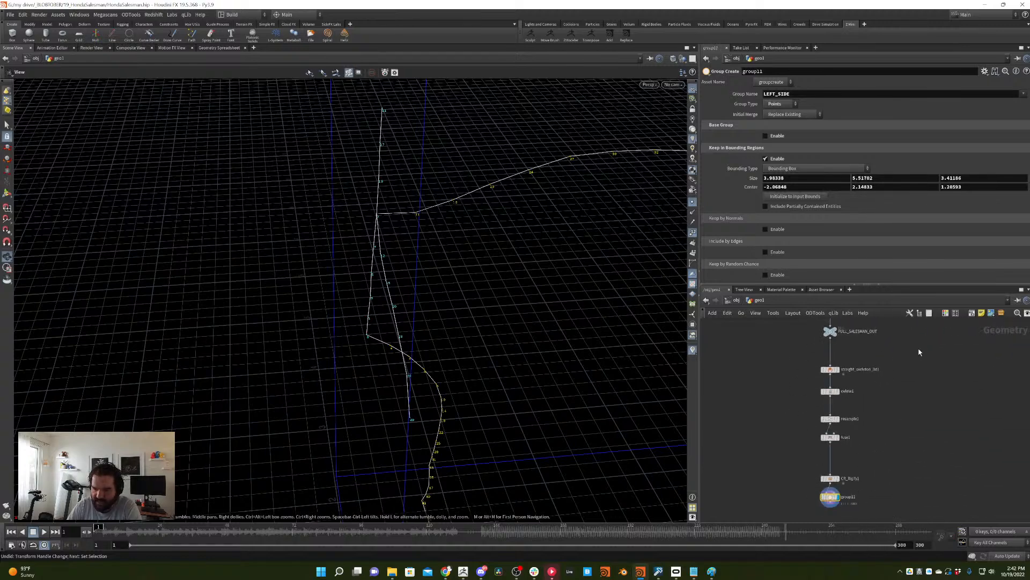
{"action": "left_click_drag", "start_coordinate": [920, 349], "coordinate": [956, 475]}
{"action": "middle_click_drag", "start_coordinate": [844, 344], "coordinate": [839, 365]}
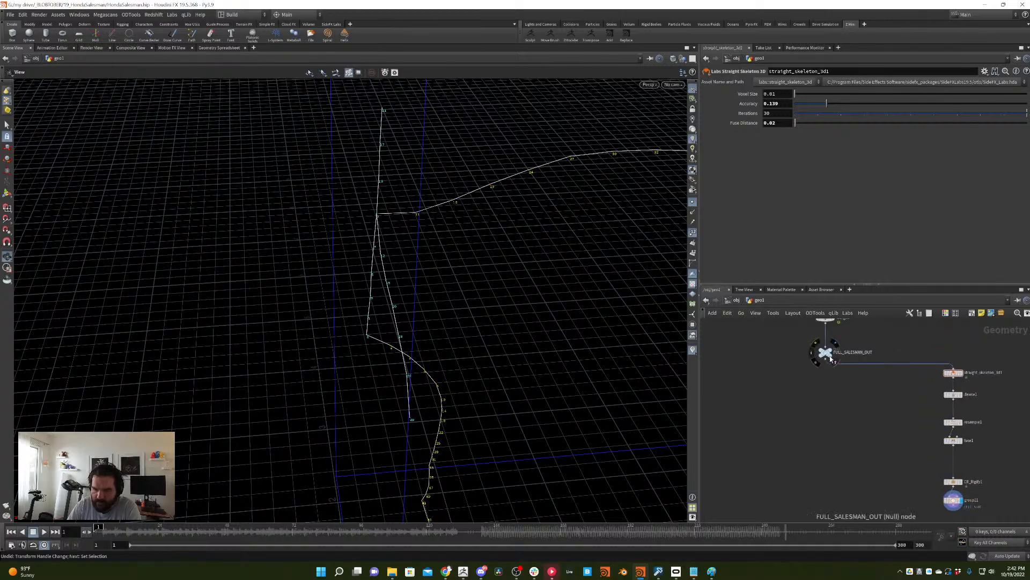
{"action": "left_click", "coordinate": [826, 353]}
{"action": "scroll", "coordinate": [510, 237], "scroll_direction": "down", "scroll_amount": 5}
{"action": "left_click_drag", "start_coordinate": [510, 236], "coordinate": [429, 244]}
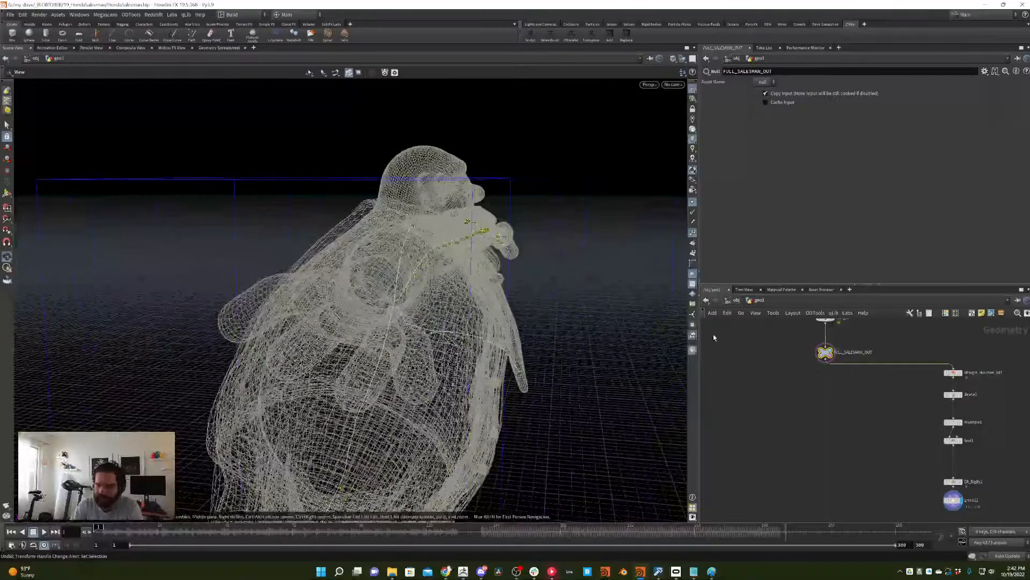
- Make room below CR_Rigify1 and insert a displayed Skeleton node between CR_Rigify1 and group11
{"action": "middle_click_drag", "start_coordinate": [918, 453], "coordinate": [891, 406]}
{"action": "left_click_drag", "start_coordinate": [926, 452], "coordinate": [926, 479]}
{"action": "left_click", "coordinate": [933, 436]}
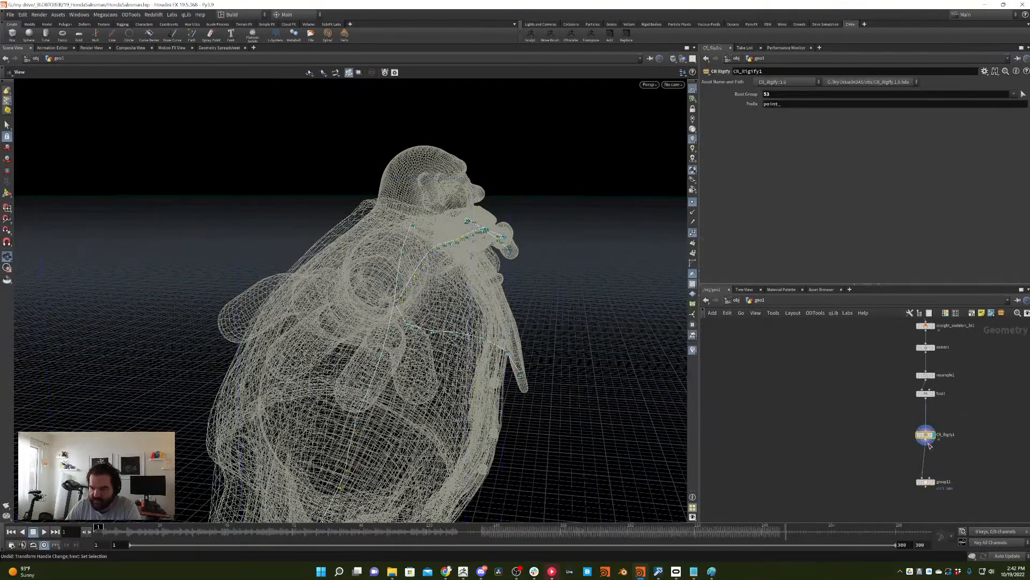
{"action": "key", "text": "Tab"}
{"action": "type", "text": "skel"}
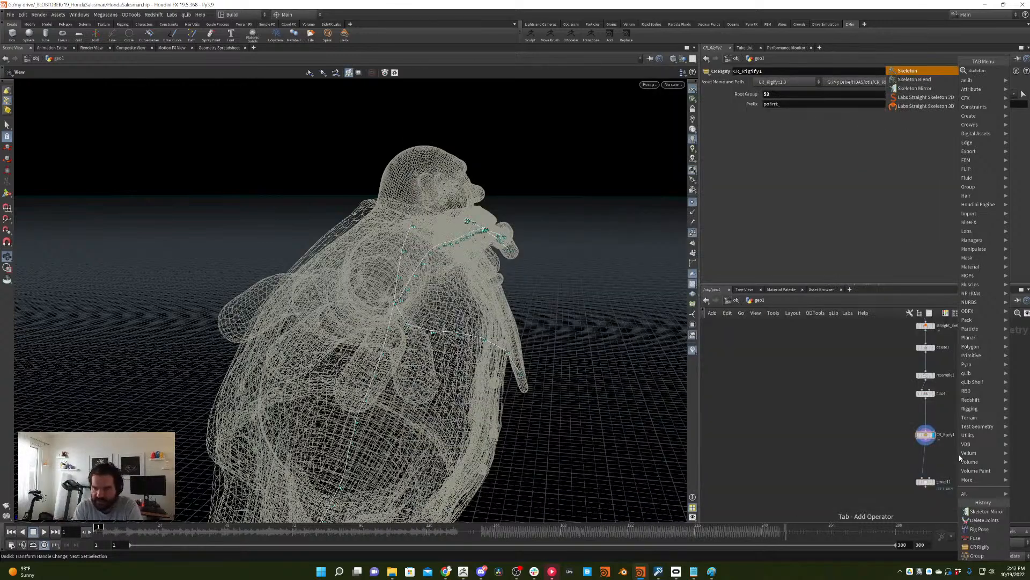
{"action": "key", "text": "Return"}
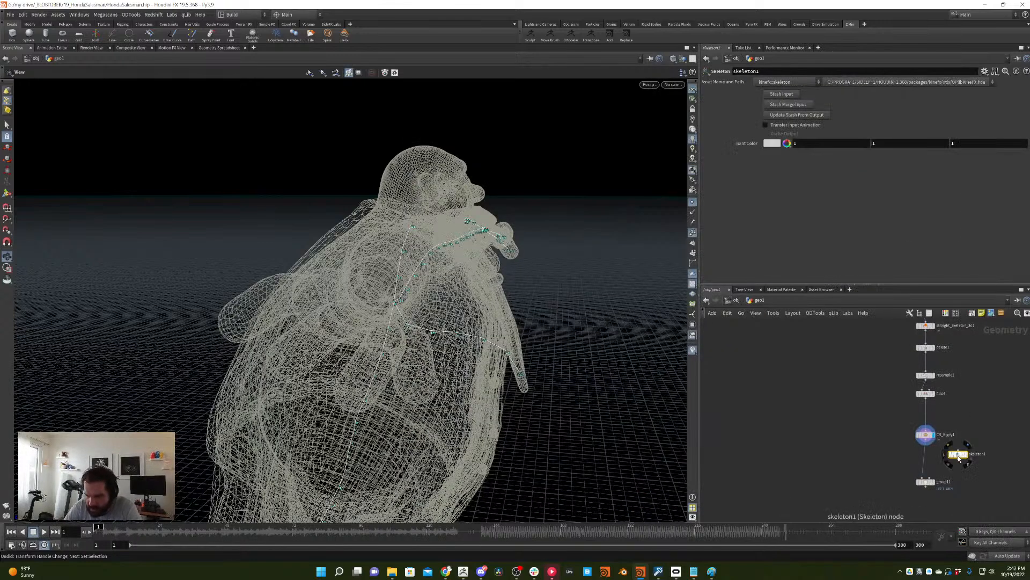
{"action": "left_click", "coordinate": [929, 456]}
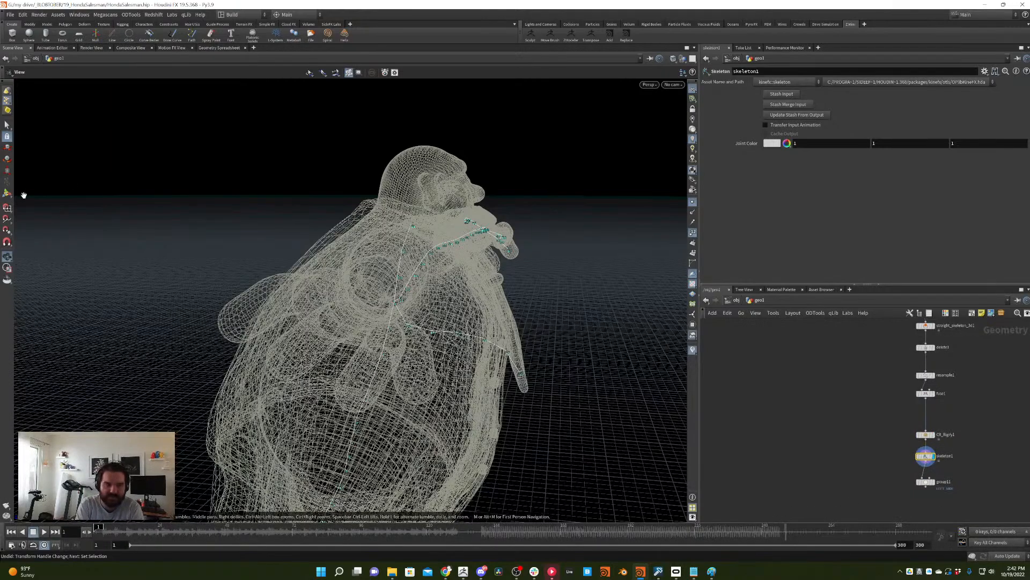
- Start editing joints with the Skeleton tool and try to extend a new joint forward from the neck joint
{"action": "key", "text": "Return"}
{"action": "left_click_drag", "start_coordinate": [412, 227], "coordinate": [393, 191], "text": "alt"}
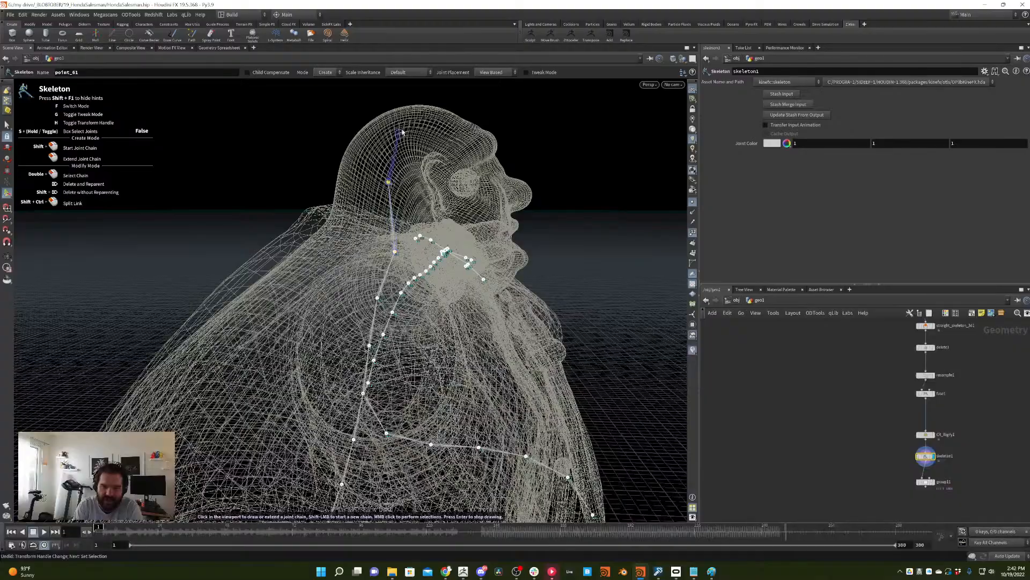
{"action": "left_click_drag", "start_coordinate": [408, 126], "coordinate": [425, 142], "text": "alt"}
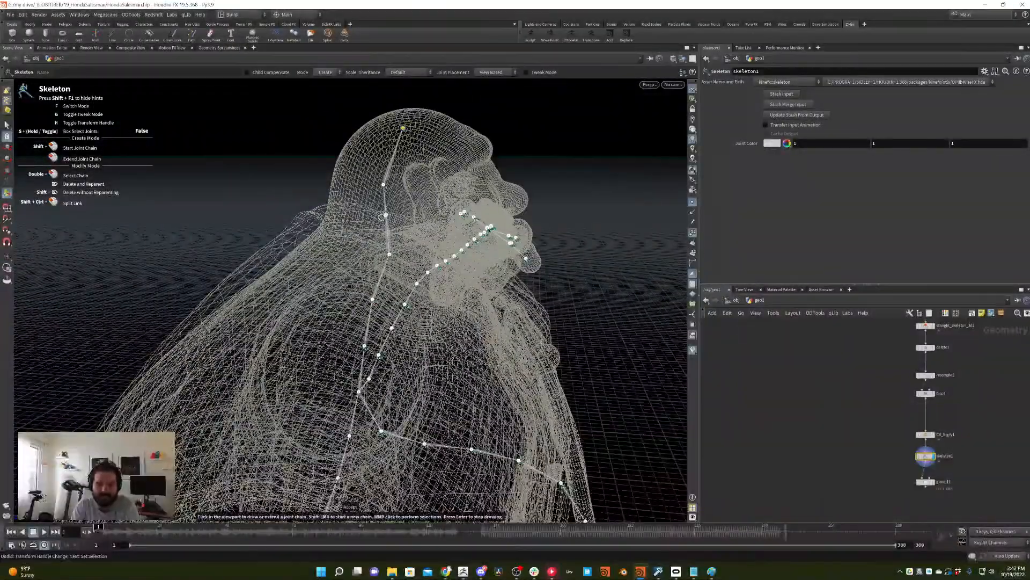
{"action": "left_click_drag", "start_coordinate": [386, 215], "coordinate": [414, 239], "text": "alt"}
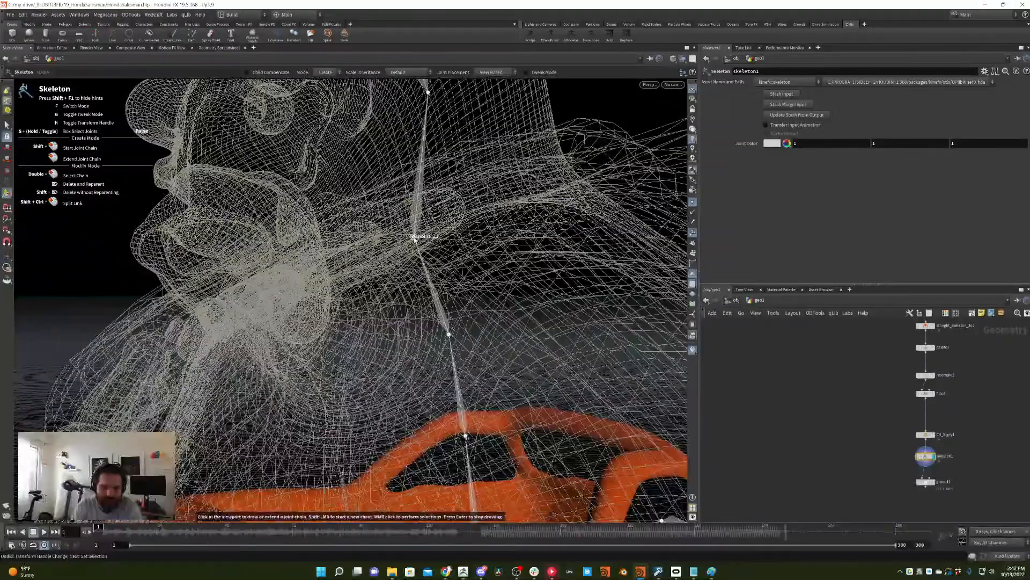
{"action": "left_click", "coordinate": [414, 237]}
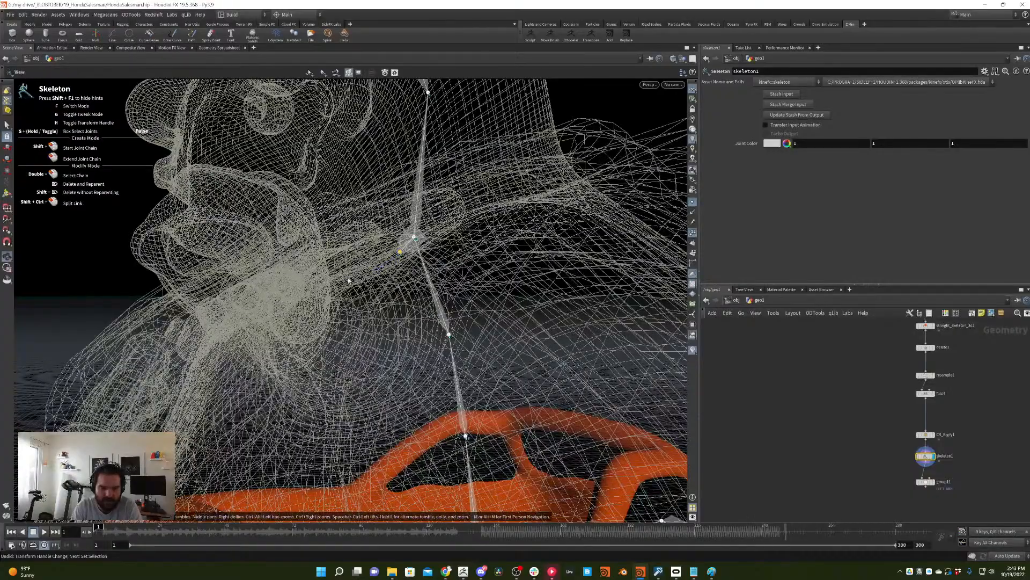
{"action": "left_click_drag", "start_coordinate": [345, 288], "coordinate": [662, 91], "text": "alt"}
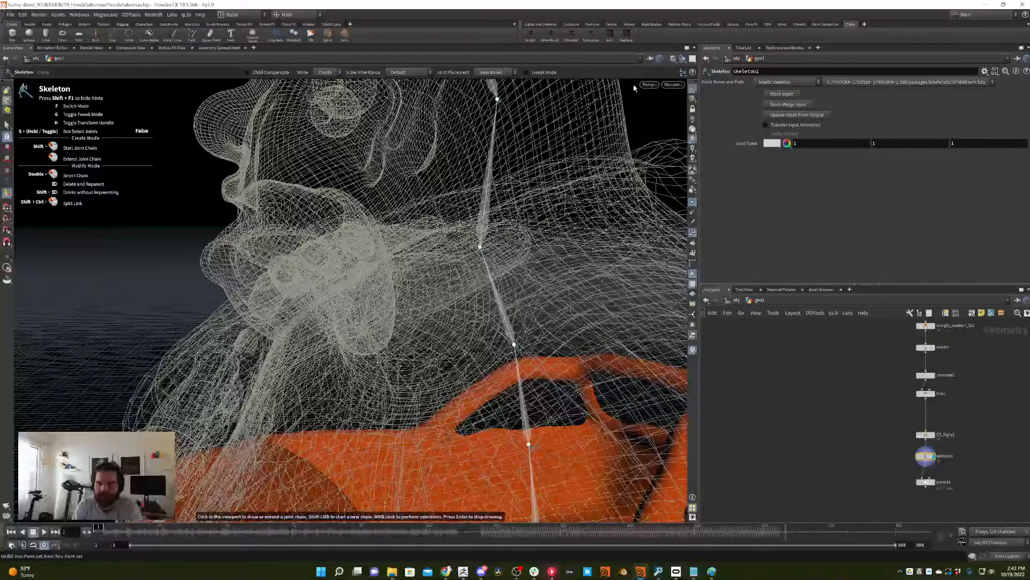
- Open the view options of the perspective viewport
{"action": "left_click", "coordinate": [693, 59]}
{"action": "left_click", "coordinate": [675, 81]}
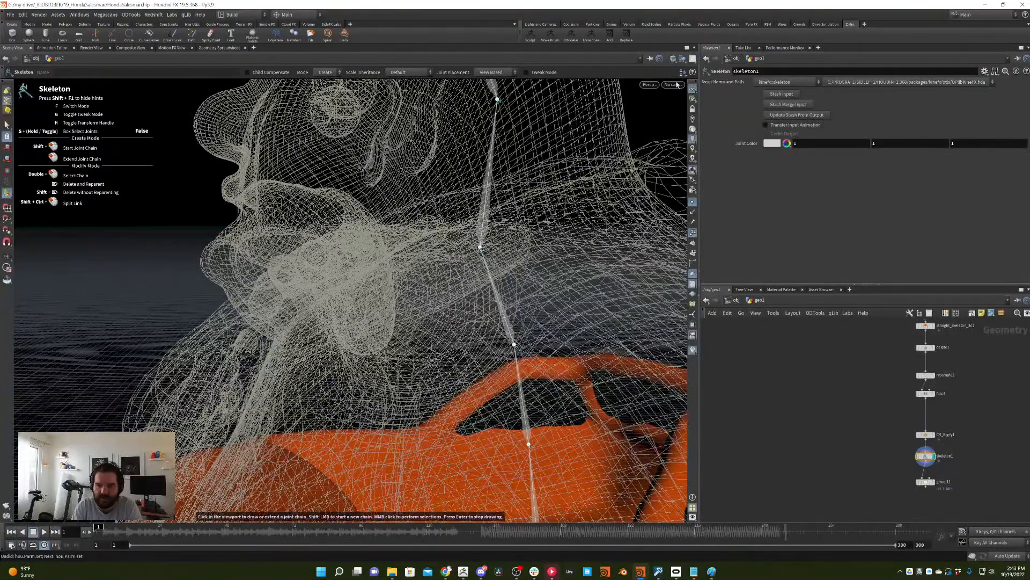
{"action": "left_click", "coordinate": [650, 84]}
{"action": "left_click", "coordinate": [609, 133]}
{"action": "left_click", "coordinate": [650, 86]}
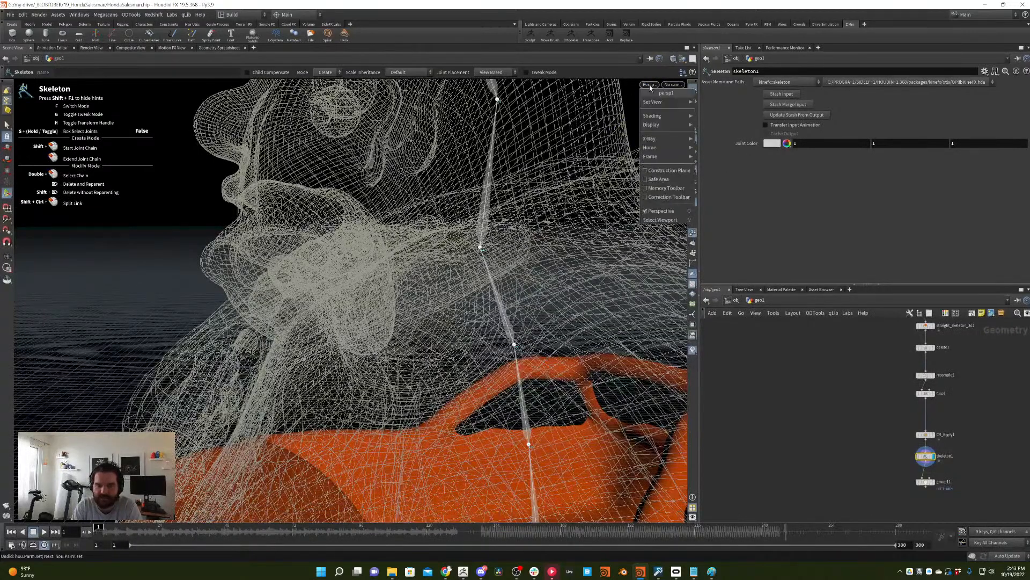
- Set the viewport to the Right view around the character's head and neck, with View Based joint placement
{"action": "left_click", "coordinate": [602, 98]}
{"action": "left_click", "coordinate": [673, 86]}
{"action": "left_click", "coordinate": [651, 86]}
{"action": "left_click", "coordinate": [651, 86]}
{"action": "mouse_move", "coordinate": [664, 104]}
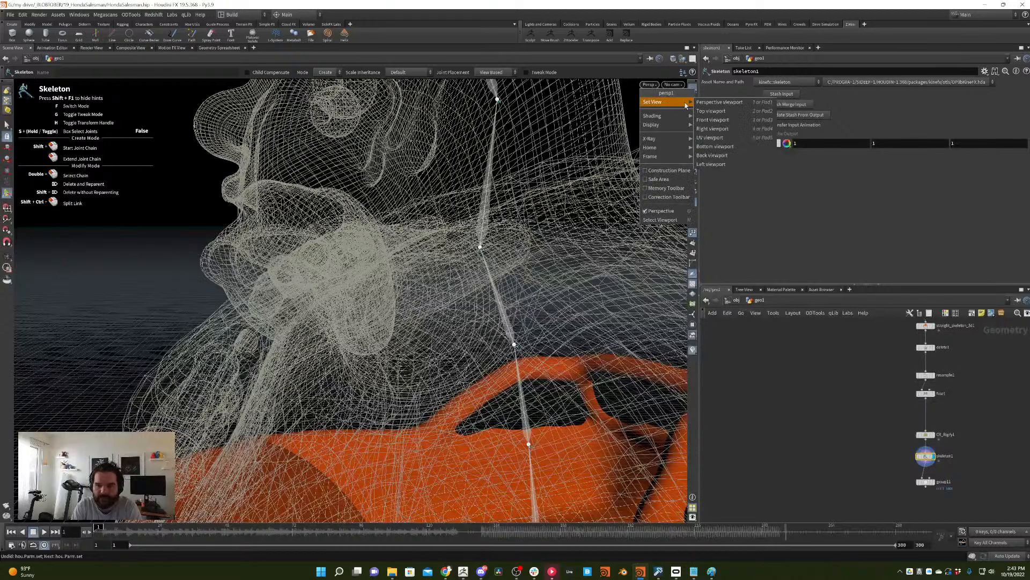
{"action": "left_click", "coordinate": [731, 129]}
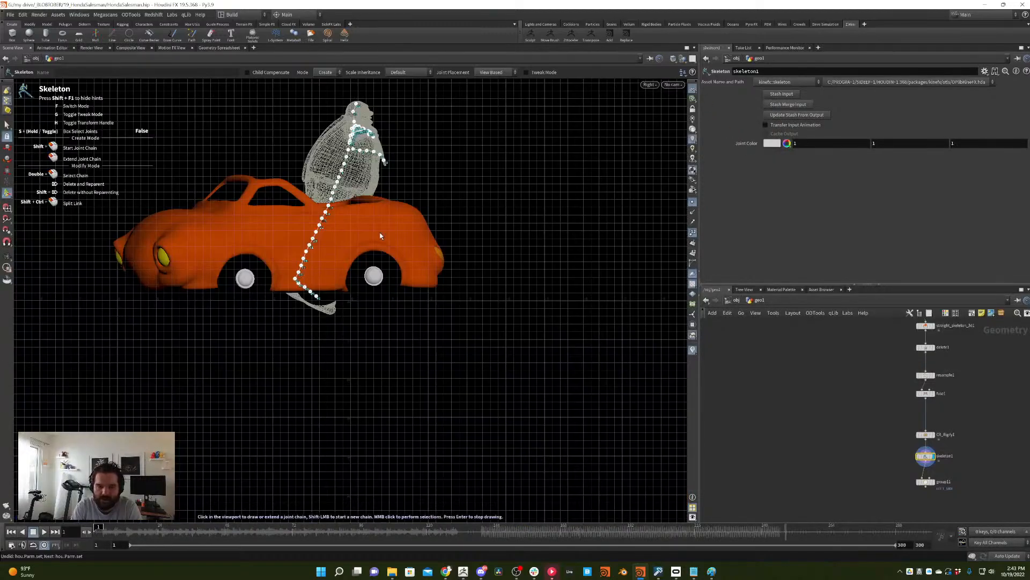
{"action": "middle_click_drag", "start_coordinate": [370, 174], "coordinate": [372, 309], "text": "alt"}
{"action": "scroll", "coordinate": [339, 299], "scroll_direction": "up", "scroll_amount": 10}
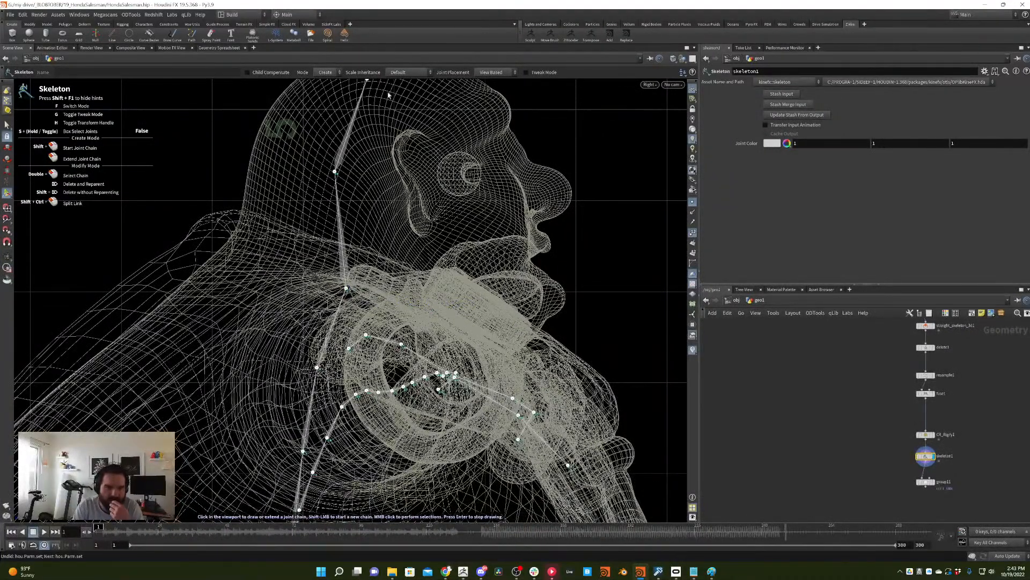
{"action": "left_click", "coordinate": [490, 72]}
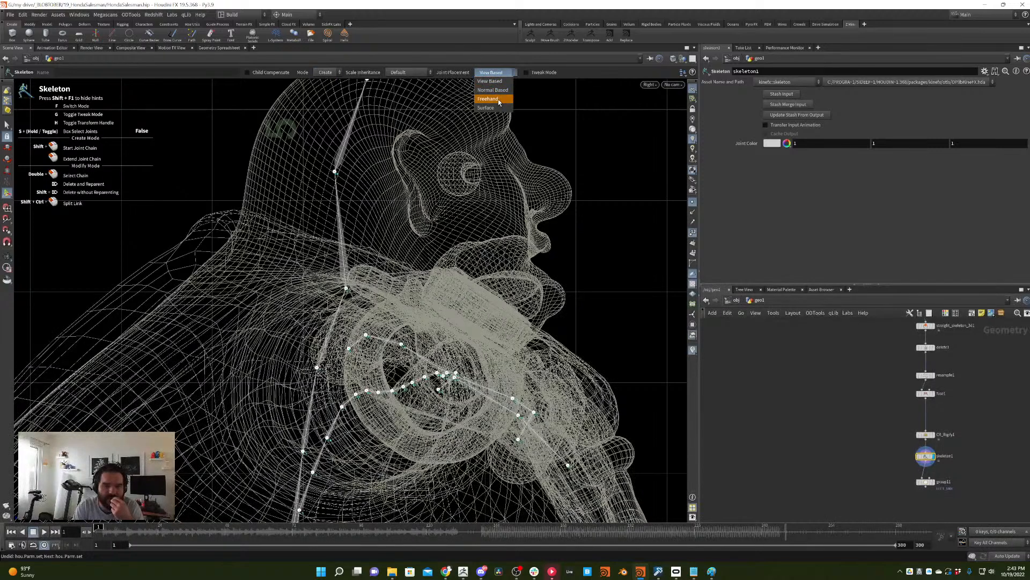
{"action": "left_click", "coordinate": [490, 81]}
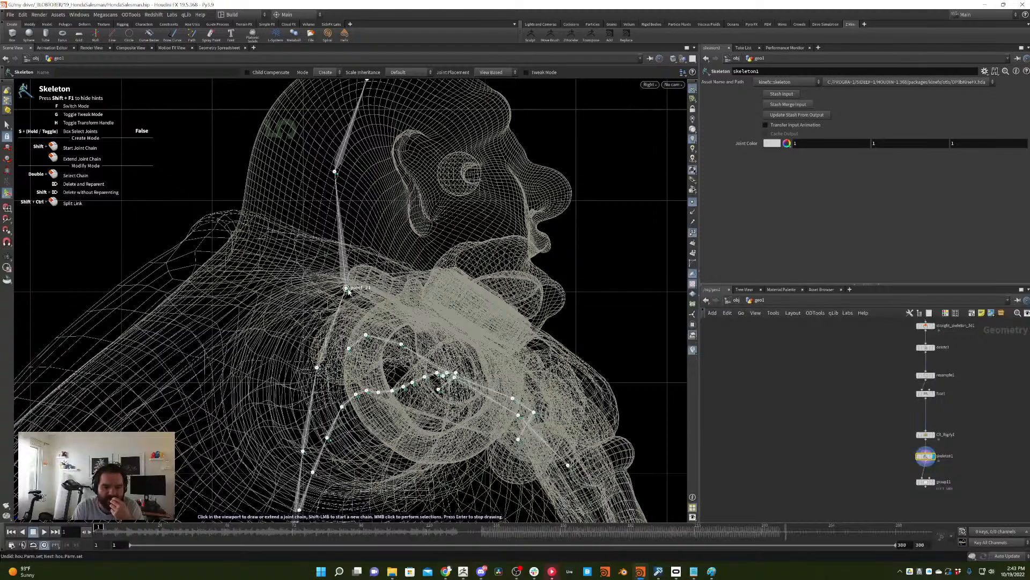
{"action": "middle_click_drag", "start_coordinate": [413, 310], "coordinate": [341, 293]}
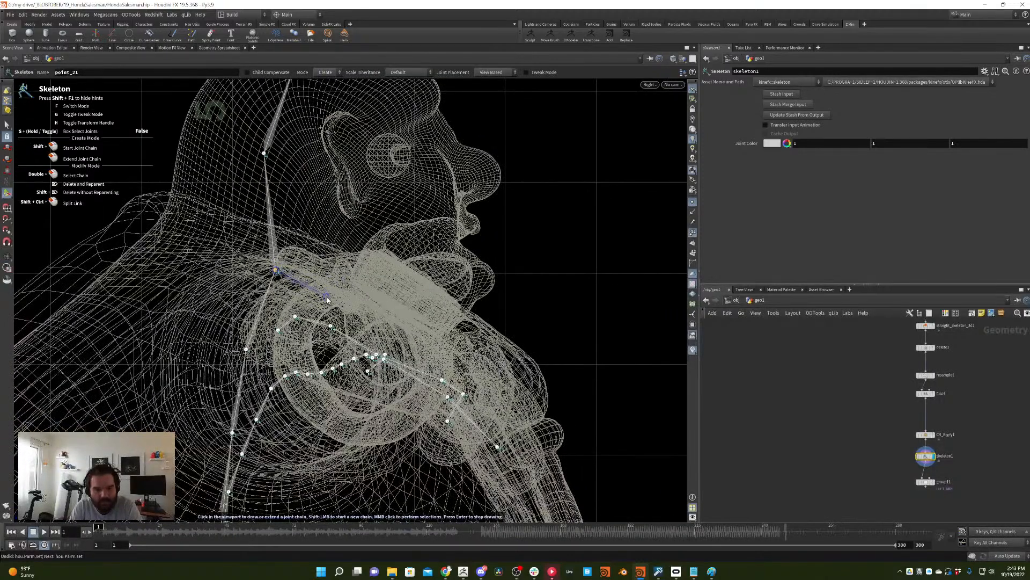
{"action": "left_click", "coordinate": [324, 300]}
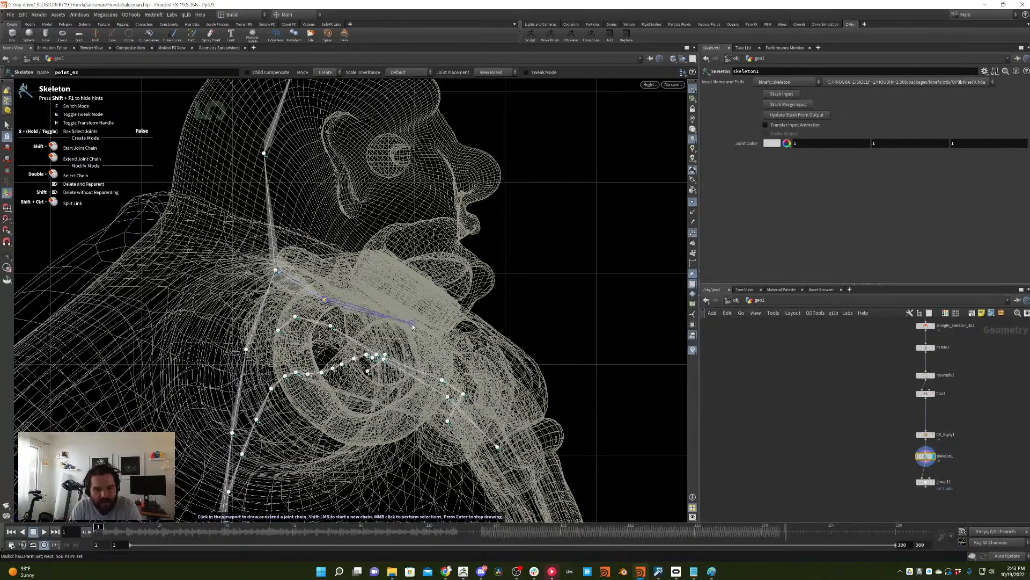
{"action": "middle_click_drag", "start_coordinate": [316, 285], "coordinate": [387, 271]}
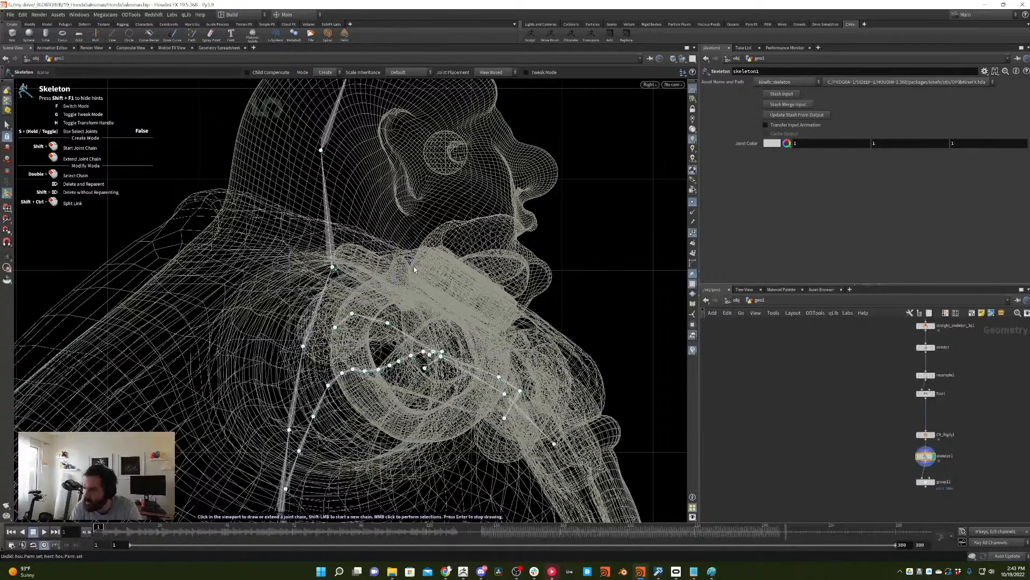
- Draw a jaw joint chain from the neck-base joint point_21 to the jaw hinge below the ear, ending at the chin
{"action": "left_click", "coordinate": [333, 268]}
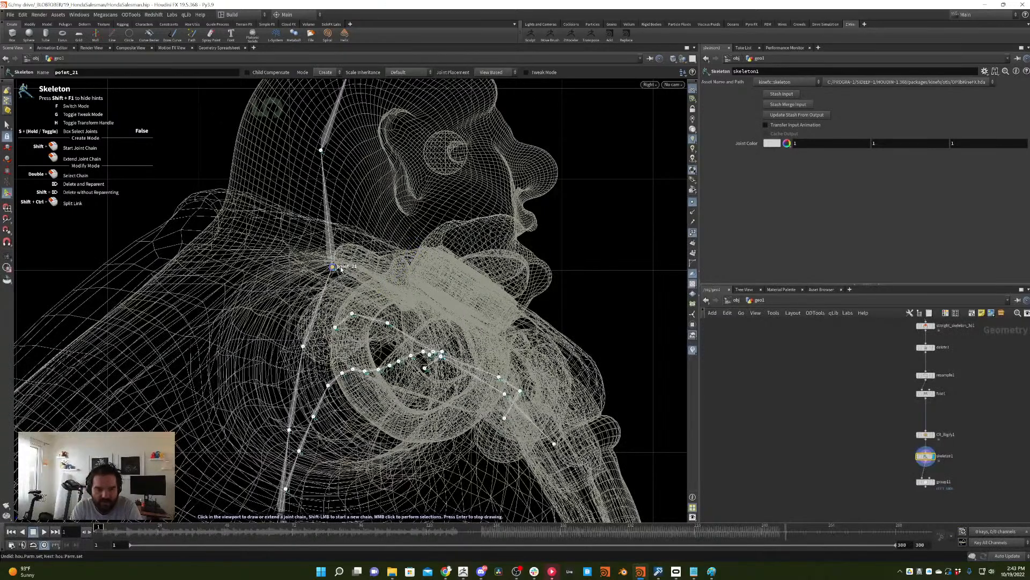
{"action": "left_click", "coordinate": [401, 233]}
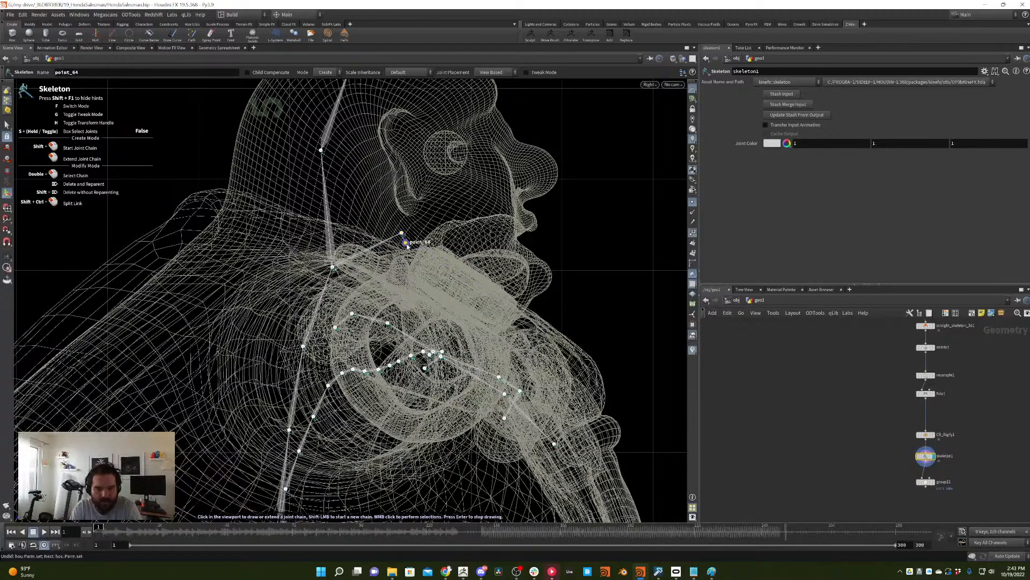
{"action": "left_click_drag", "start_coordinate": [407, 246], "coordinate": [421, 277], "text": "alt"}
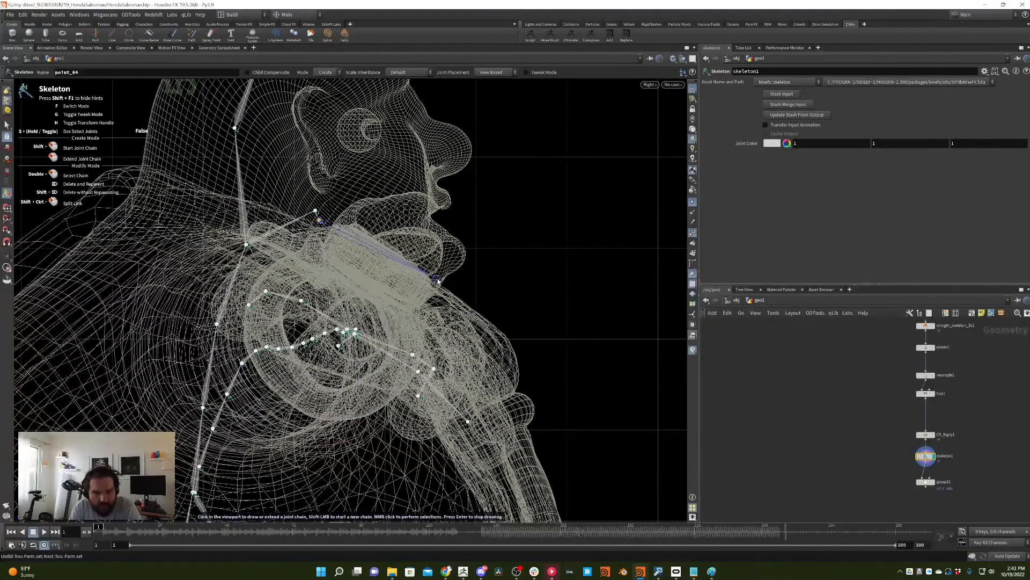
{"action": "left_click", "coordinate": [438, 280]}
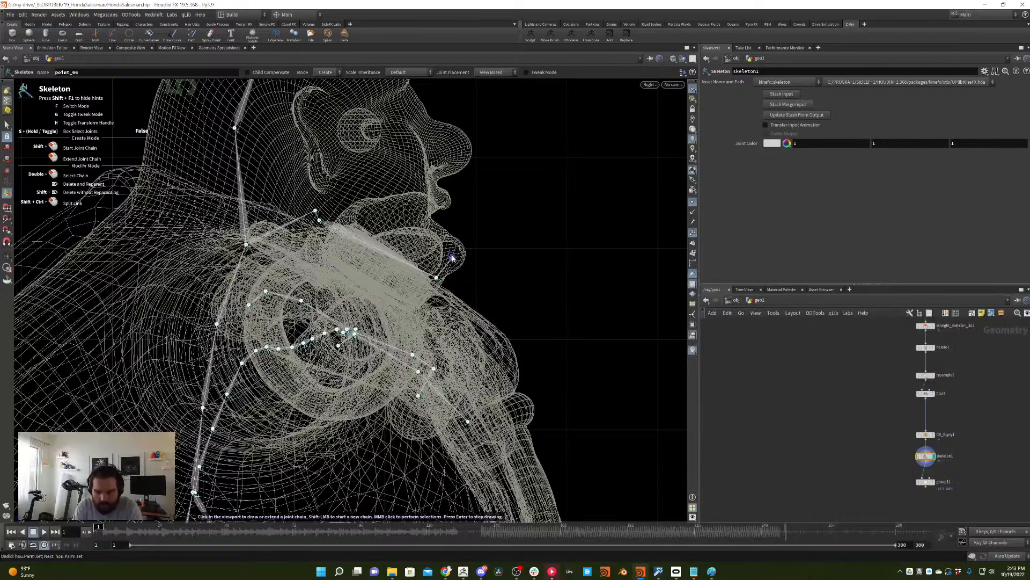
{"action": "left_click", "coordinate": [453, 258]}
{"action": "key", "text": "Return"}
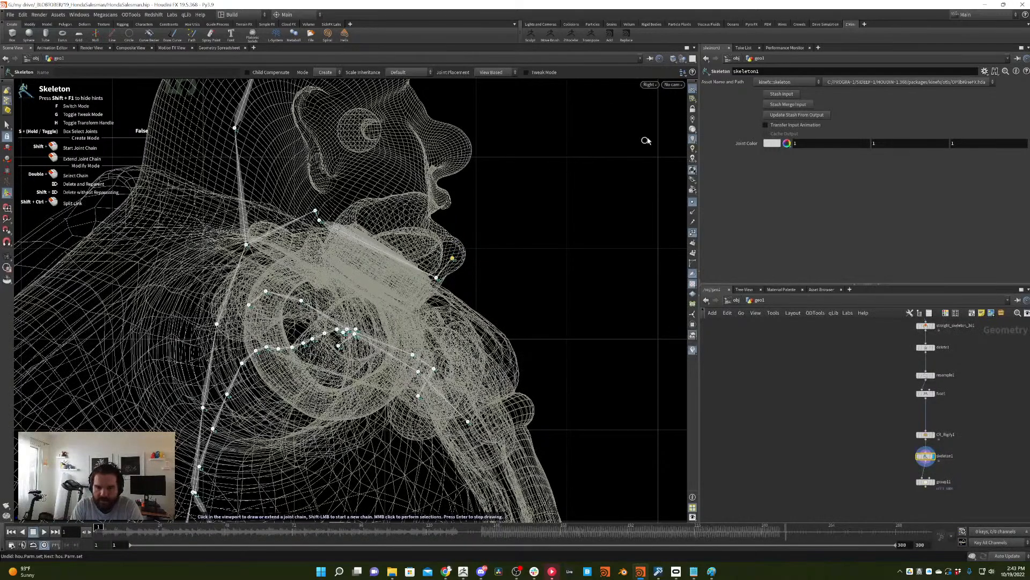
- Return to the perspective view and split the long jaw link between the hinge and the chin into two links
{"action": "key", "text": "u"}
{"action": "key", "text": "i"}
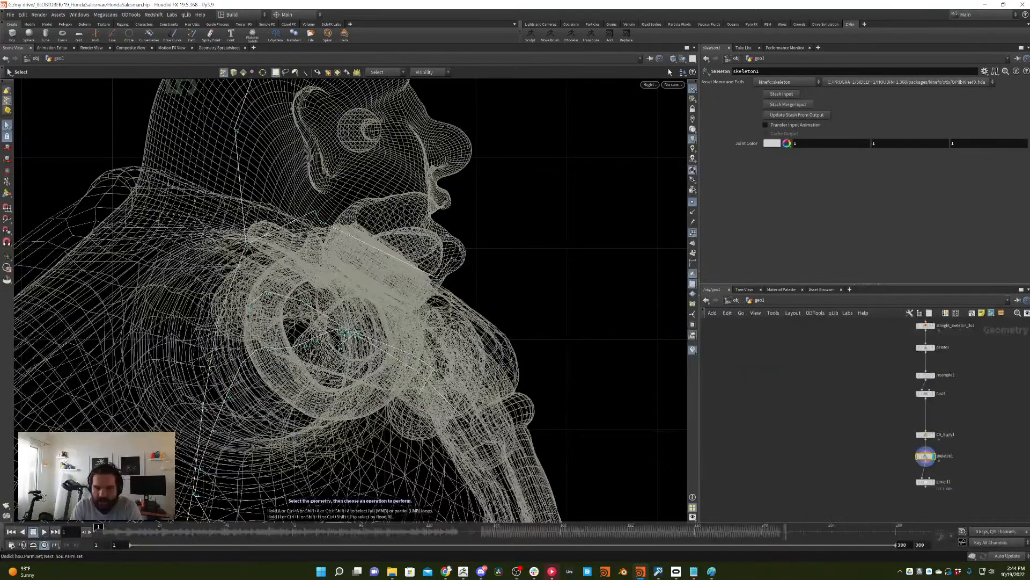
{"action": "left_click", "coordinate": [672, 84]}
{"action": "left_click", "coordinate": [649, 84]}
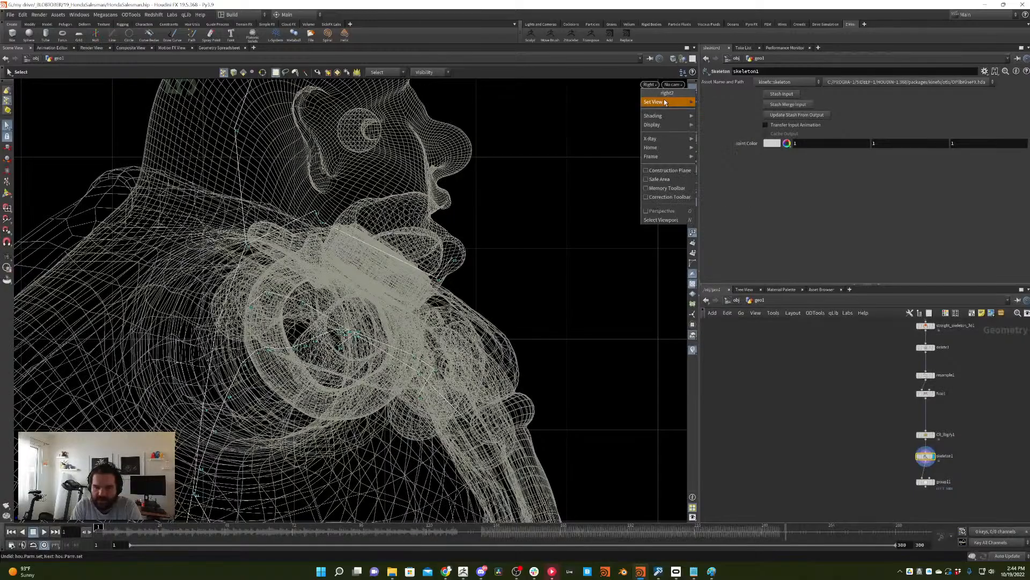
{"action": "left_click", "coordinate": [714, 103]}
{"action": "left_click_drag", "start_coordinate": [550, 146], "coordinate": [569, 247], "text": "alt"}
{"action": "left_click_drag", "start_coordinate": [494, 220], "coordinate": [456, 219], "text": "alt"}
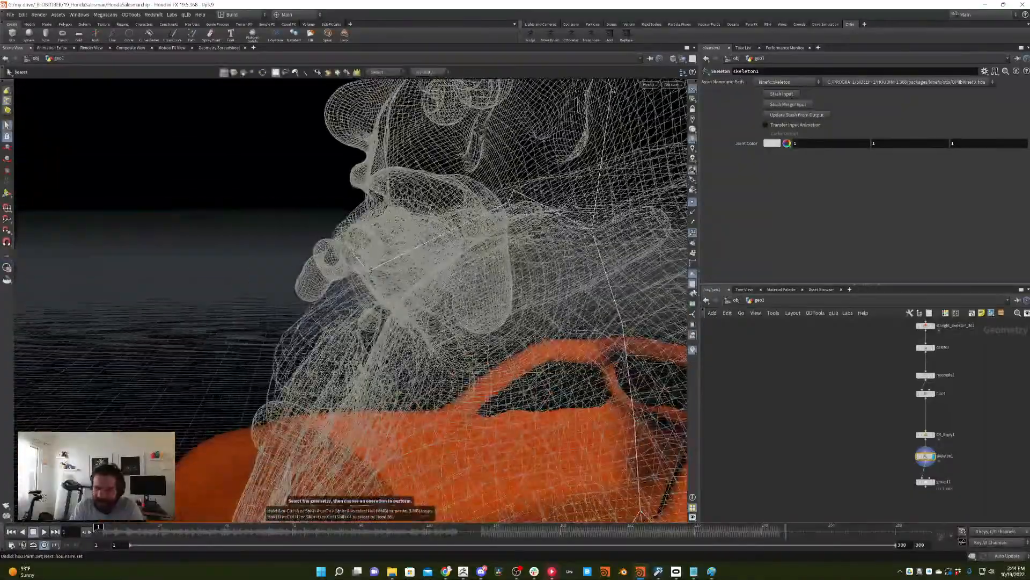
{"action": "left_click_drag", "start_coordinate": [878, 448], "coordinate": [945, 471]}
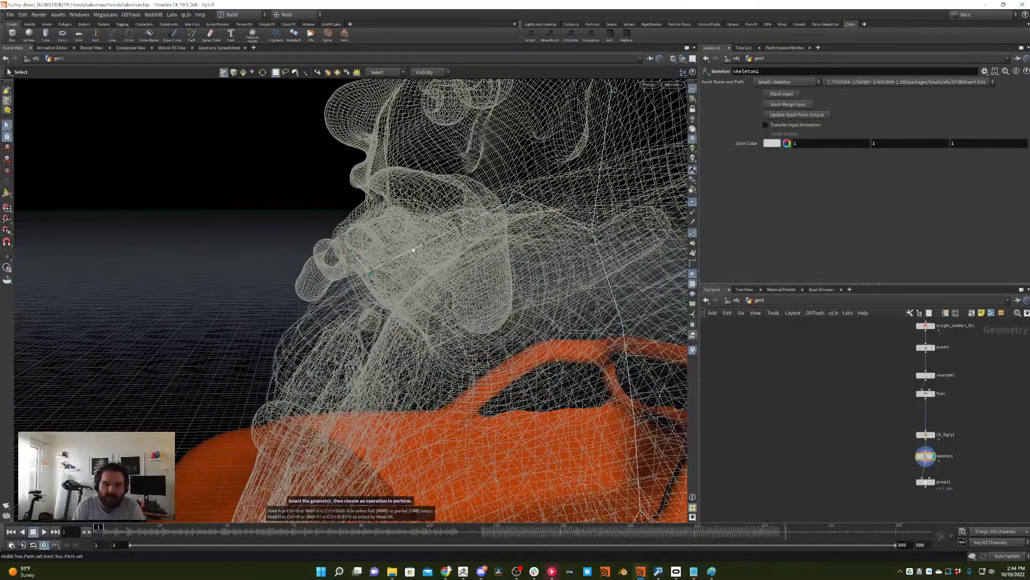
{"action": "left_click", "coordinate": [7, 193]}
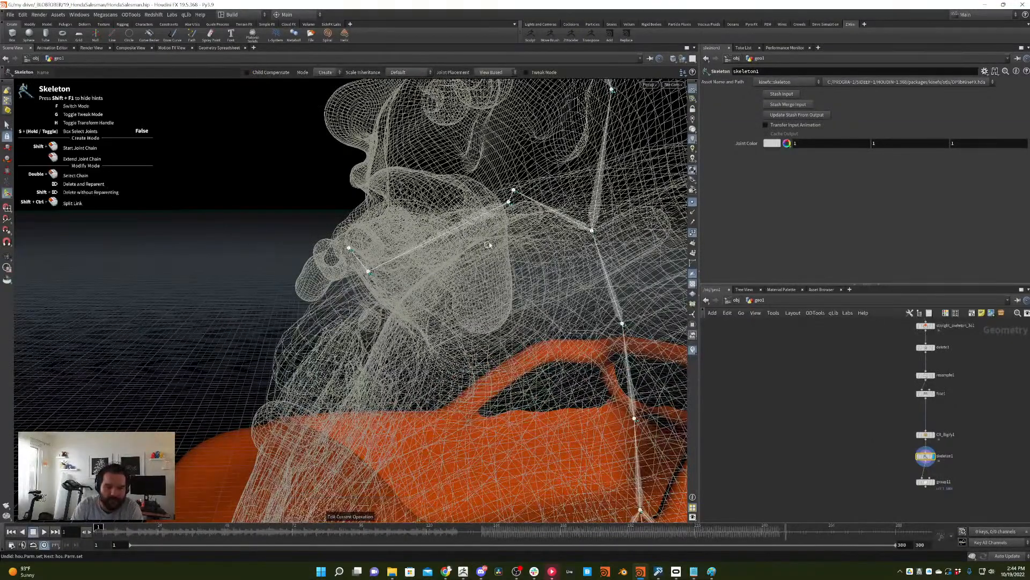
{"action": "left_click", "coordinate": [444, 238]}
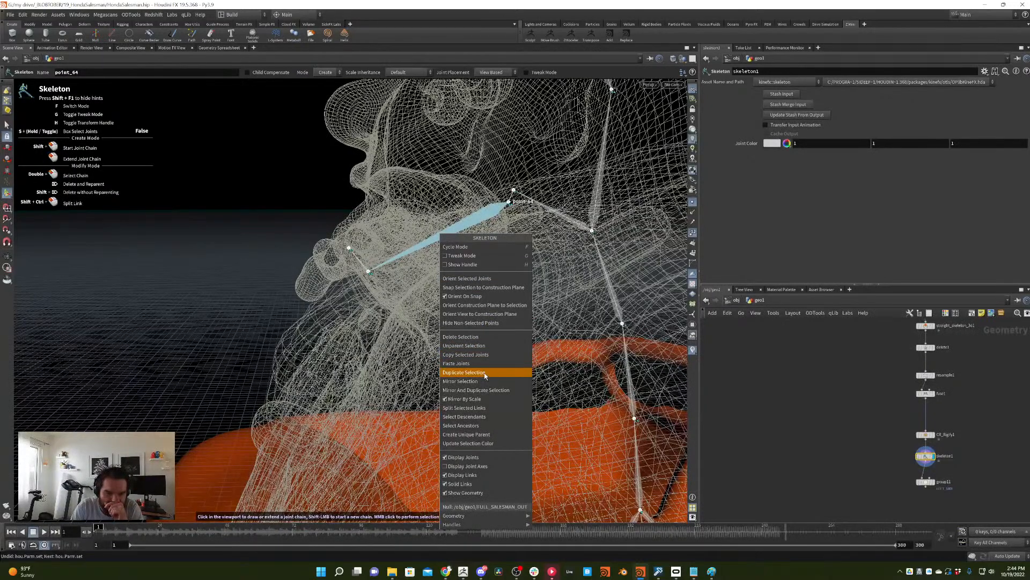
{"action": "left_click", "coordinate": [483, 407]}
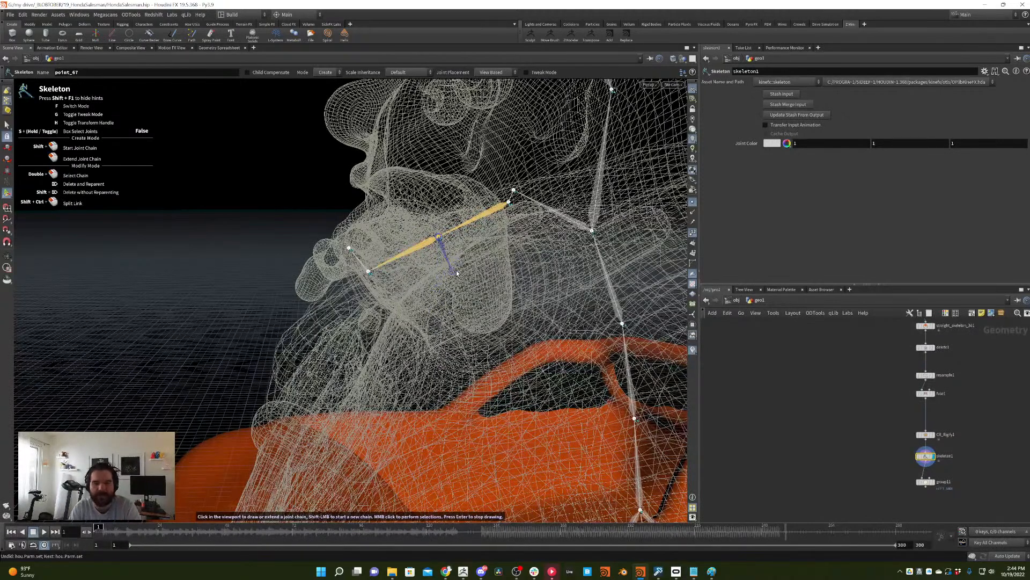
{"action": "key", "text": "Return"}
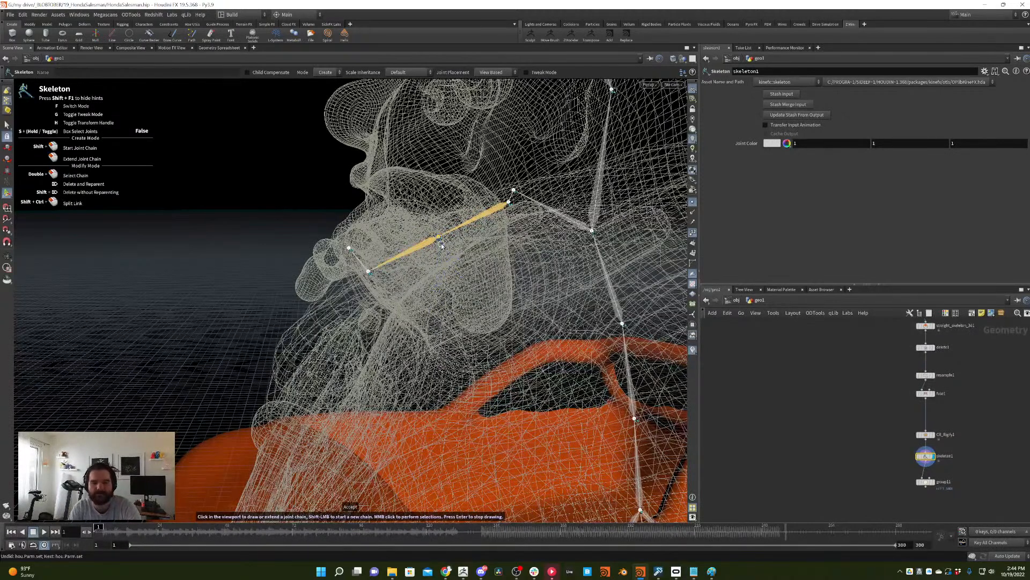
- Switch the Skeleton tool to Modify mode and display the joint axes
{"action": "left_click", "coordinate": [326, 72]}
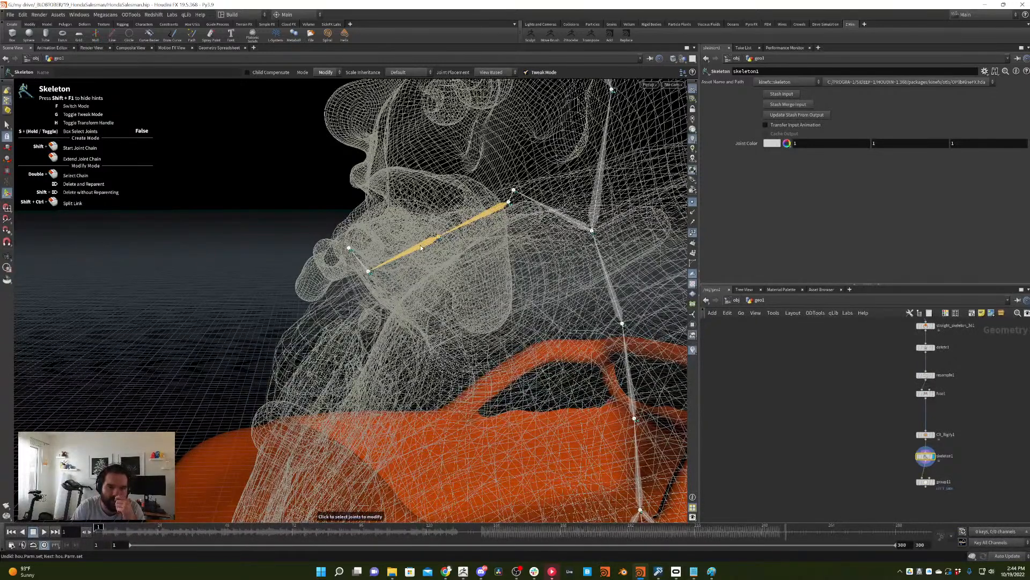
{"action": "right_click", "coordinate": [440, 240]}
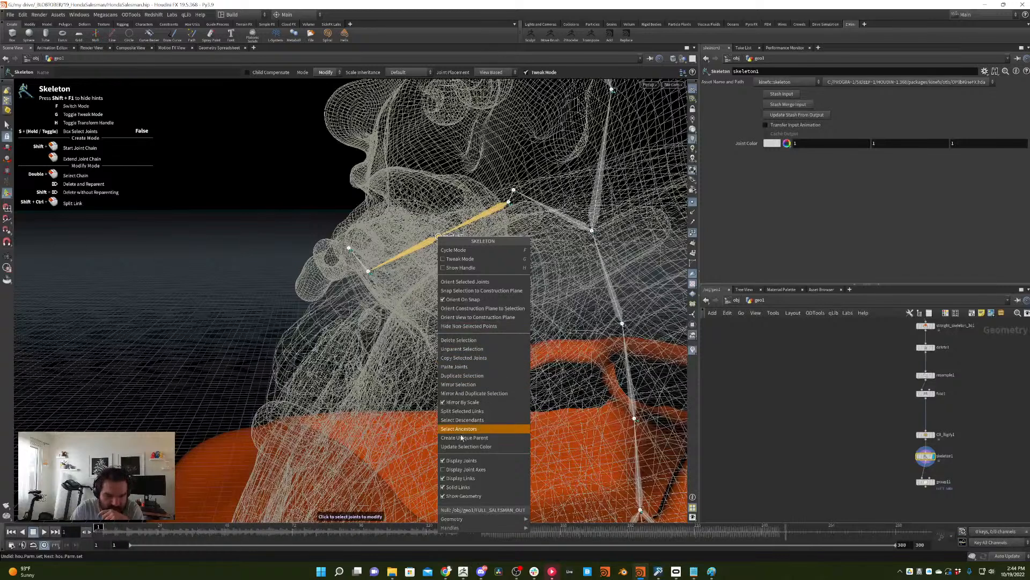
{"action": "left_click", "coordinate": [474, 470]}
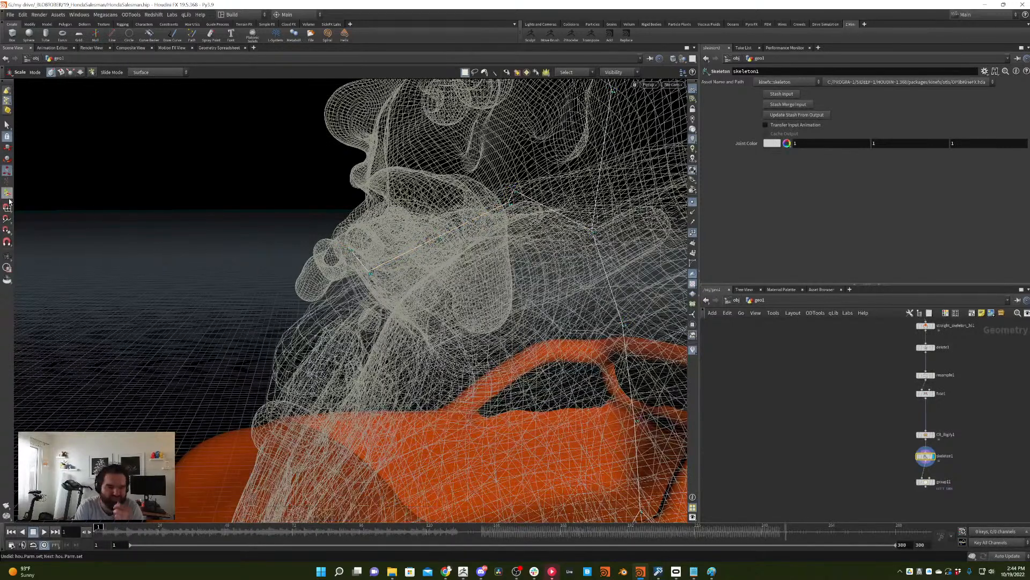
- Enable Child Compensate and try moving the middle joint of the jaw chain, undoing each trial move
{"action": "left_click_drag", "start_coordinate": [438, 236], "coordinate": [432, 299]}
{"action": "key", "text": "ctrl+z"}
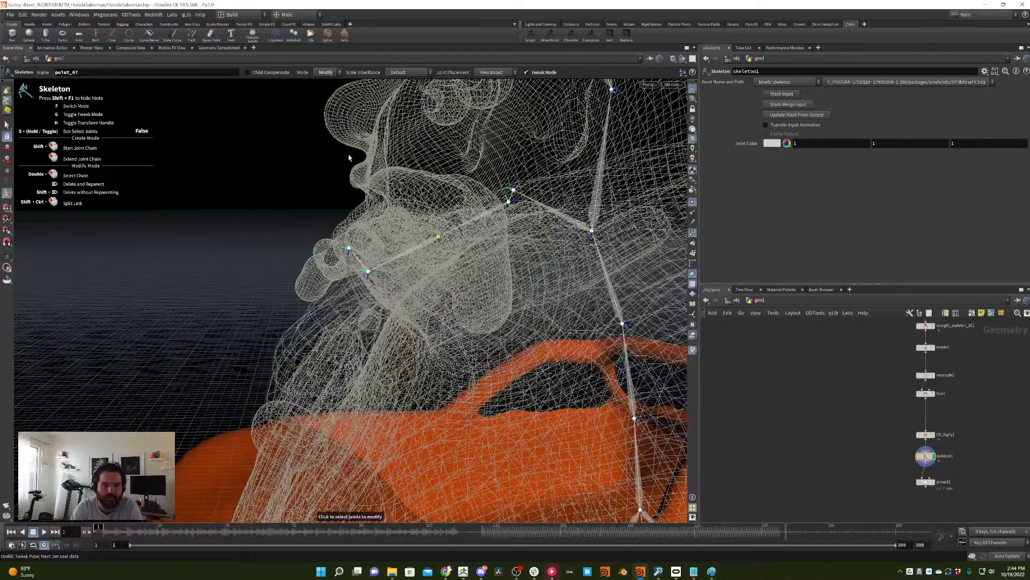
{"action": "left_click", "coordinate": [253, 75]}
{"action": "left_click_drag", "start_coordinate": [442, 240], "coordinate": [440, 282]}
{"action": "key", "text": "ctrl+z"}
{"action": "left_click_drag", "start_coordinate": [437, 241], "coordinate": [473, 226]}
{"action": "key", "text": "ctrl+z"}
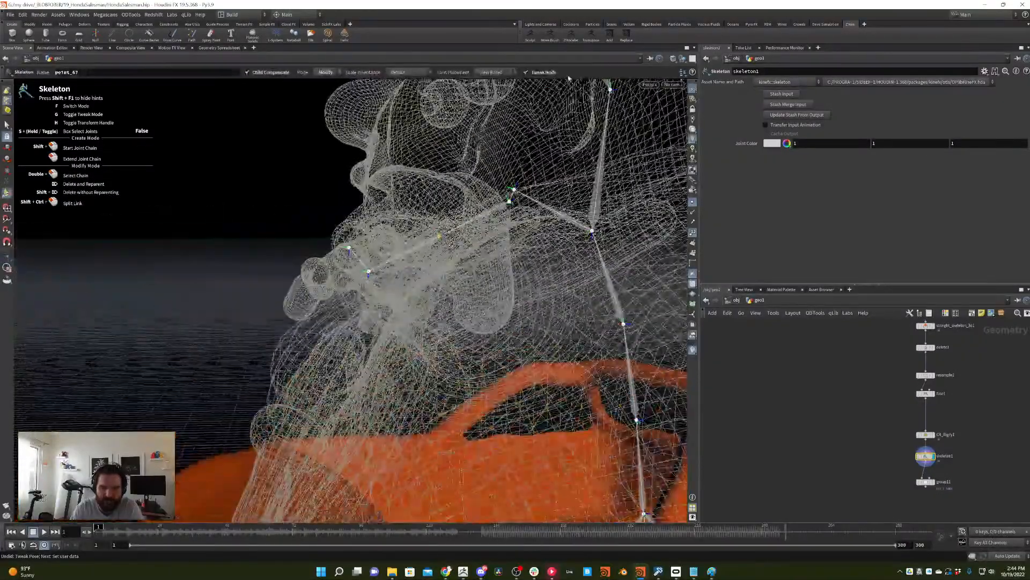
- Set the Skeleton tool's joint placement to Freehand
{"action": "left_click", "coordinate": [491, 72]}
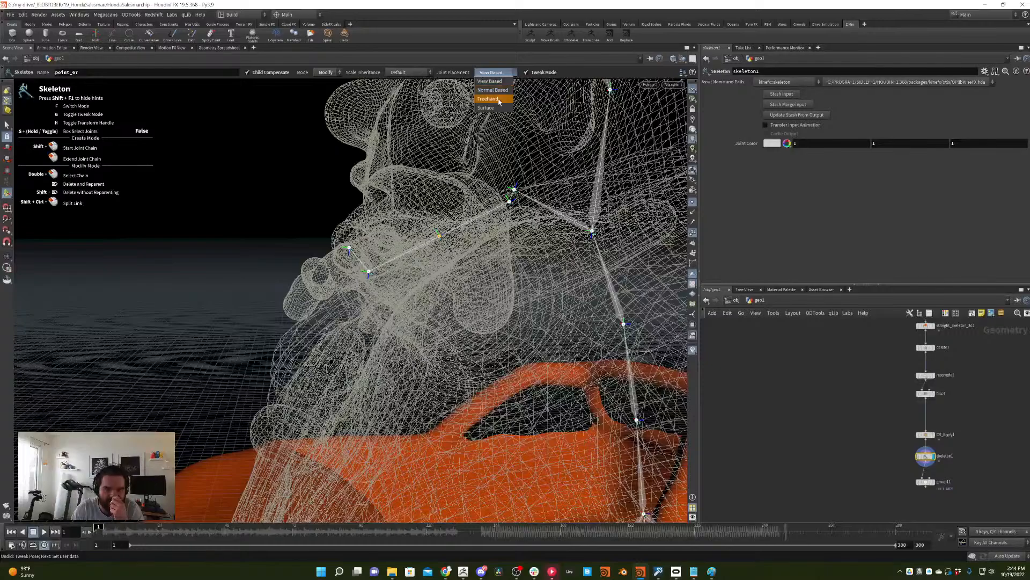
{"action": "left_click", "coordinate": [487, 99]}
{"action": "mouse_move", "coordinate": [439, 237]}
{"action": "left_mouse_down"}
{"action": "mouse_move", "coordinate": [444, 255]}
{"action": "mouse_move", "coordinate": [572, 186]}
{"action": "mouse_move", "coordinate": [526, 226]}
{"action": "left_mouse_up"}
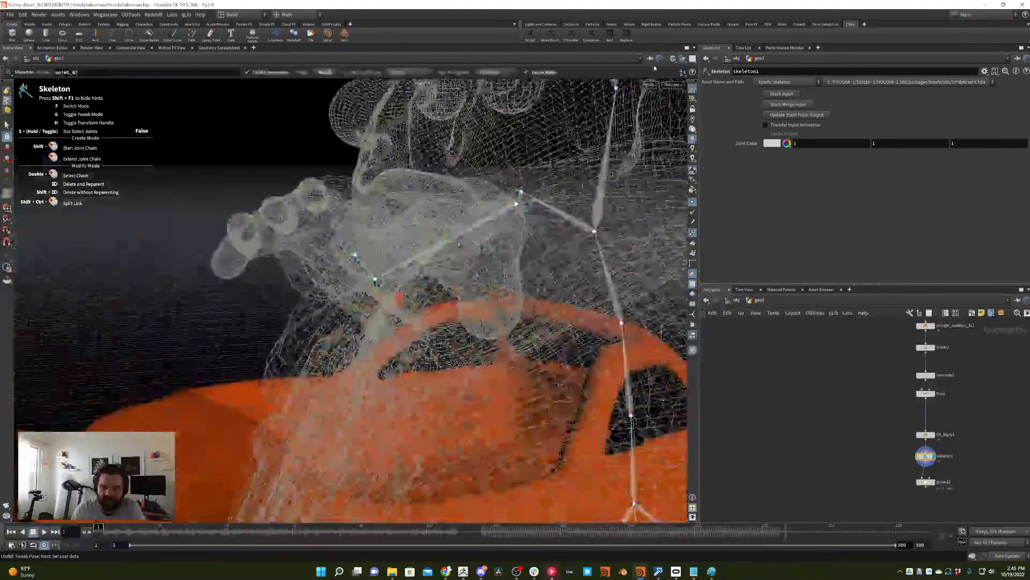
{"action": "left_click", "coordinate": [673, 58]}
{"action": "left_click", "coordinate": [711, 96]}
{"action": "left_click", "coordinate": [693, 58]}
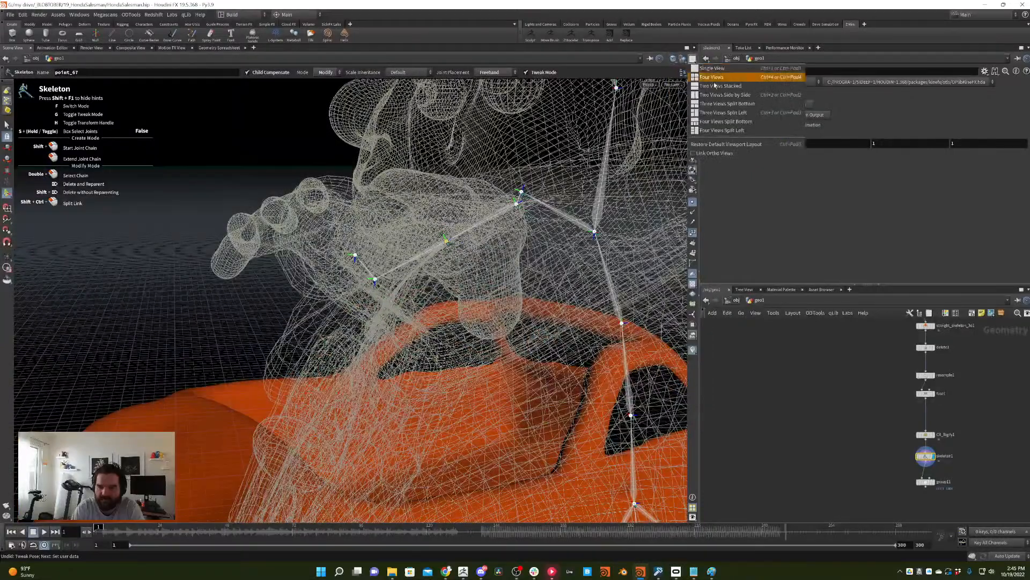
{"action": "left_click", "coordinate": [702, 68]}
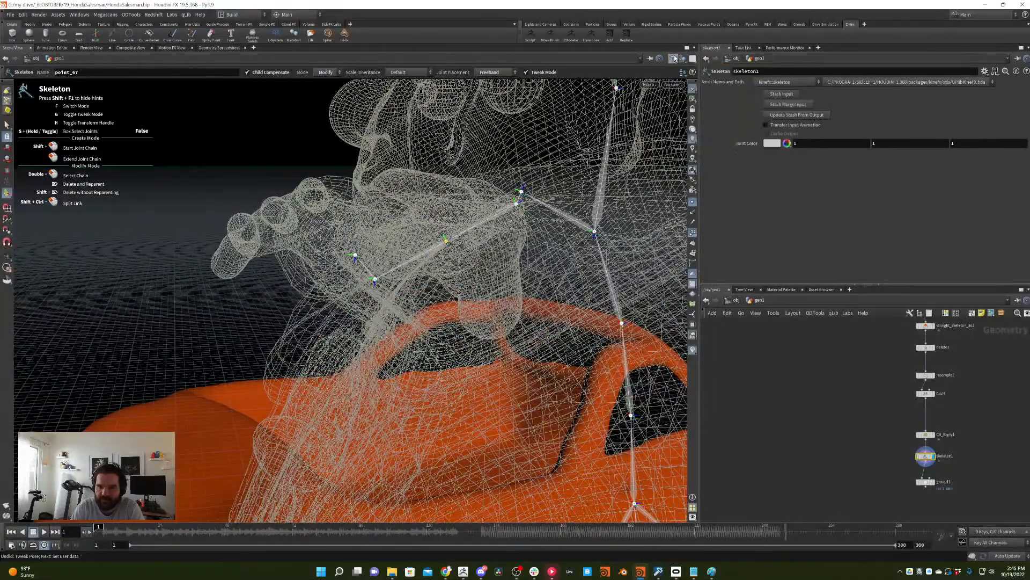
- Lower the middle jaw joint into the throat area in the Right view, and inspect its placement in perspective
{"action": "left_click", "coordinate": [674, 85]}
{"action": "left_click", "coordinate": [651, 85]}
{"action": "mouse_move", "coordinate": [666, 102]}
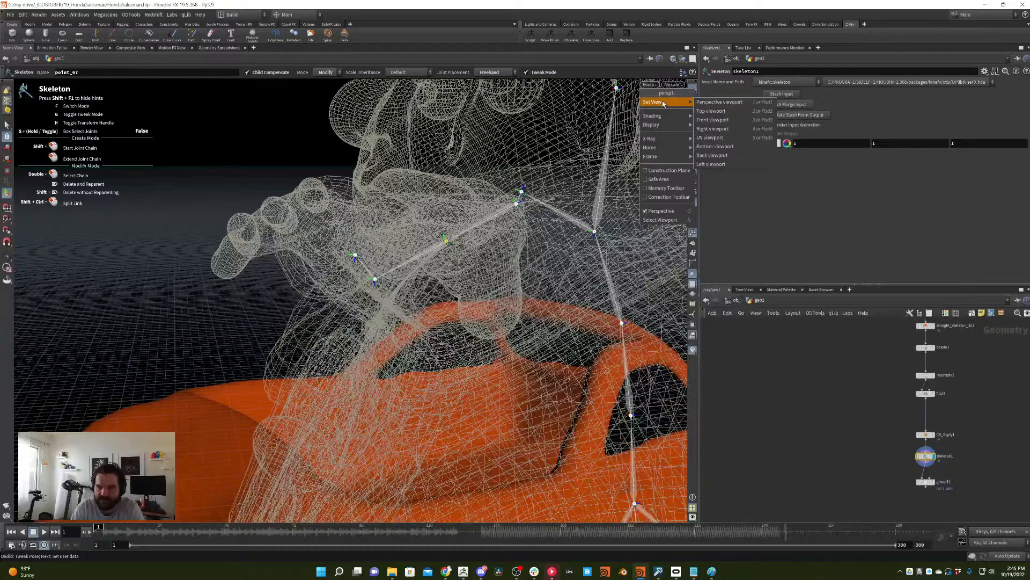
{"action": "left_click", "coordinate": [728, 129]}
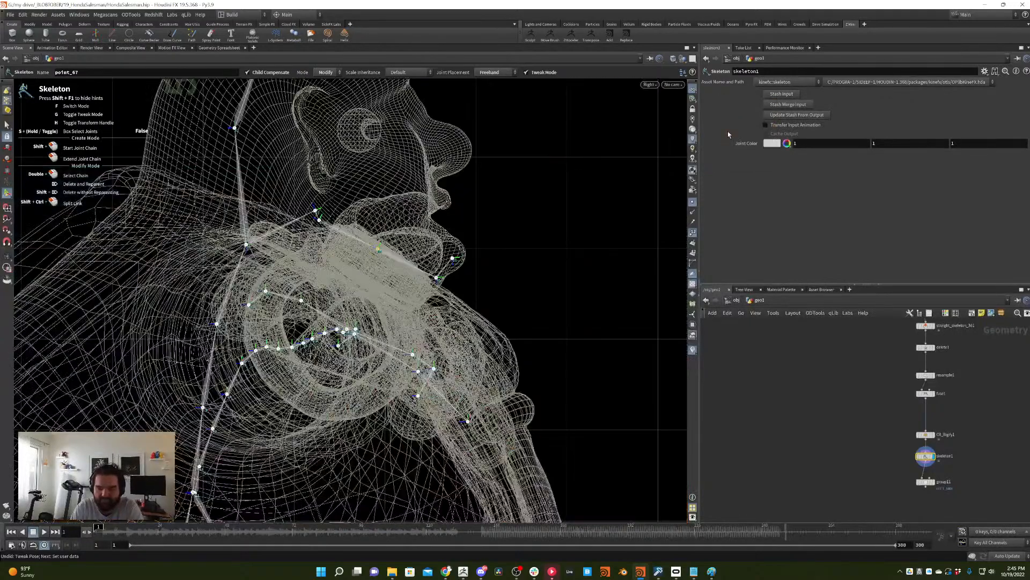
{"action": "left_click_drag", "start_coordinate": [375, 256], "coordinate": [362, 313]}
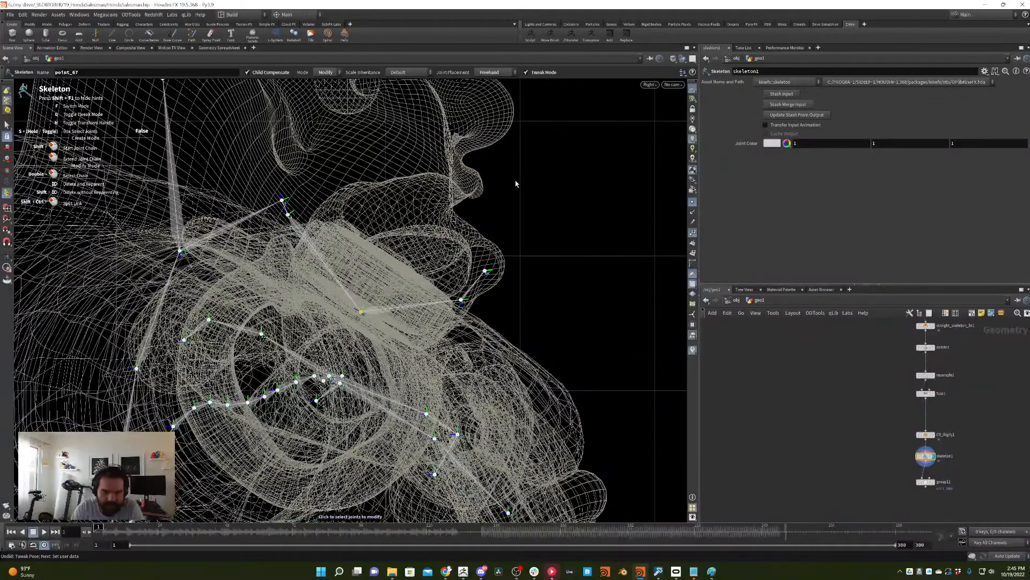
{"action": "left_click", "coordinate": [650, 85]}
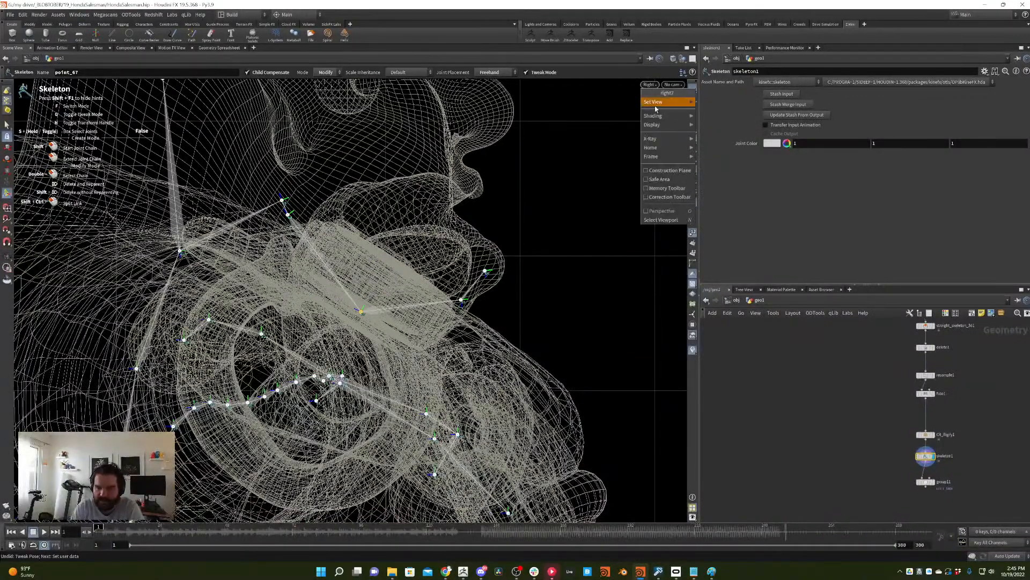
{"action": "left_click", "coordinate": [716, 103]}
{"action": "left_click_drag", "start_coordinate": [490, 272], "coordinate": [387, 268]}
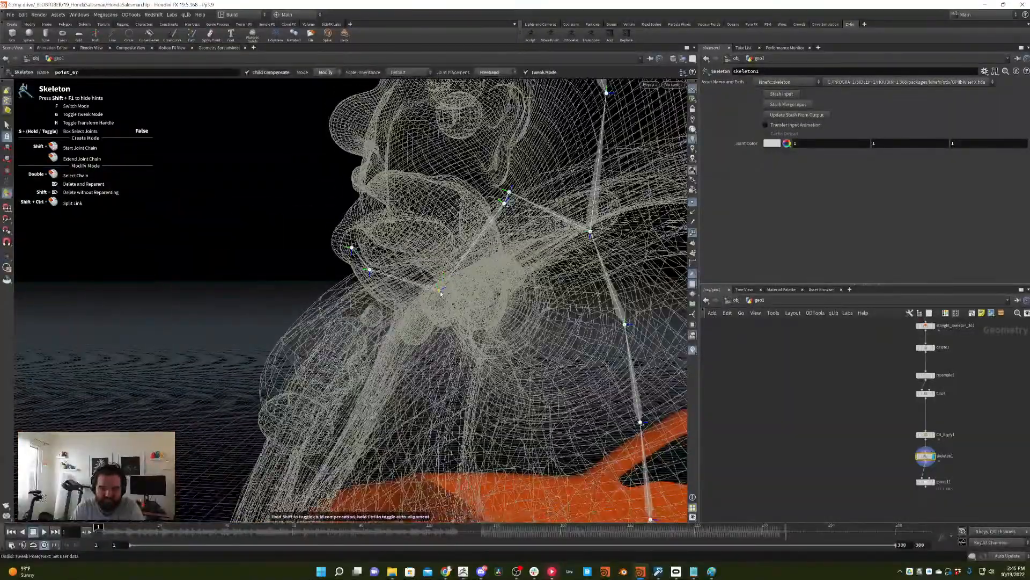
- Switch the Skeleton tool to Create mode and branch a two-joint chain from the upper jaw joint toward the tip of the nose
{"action": "left_click_drag", "start_coordinate": [447, 278], "coordinate": [465, 513]}
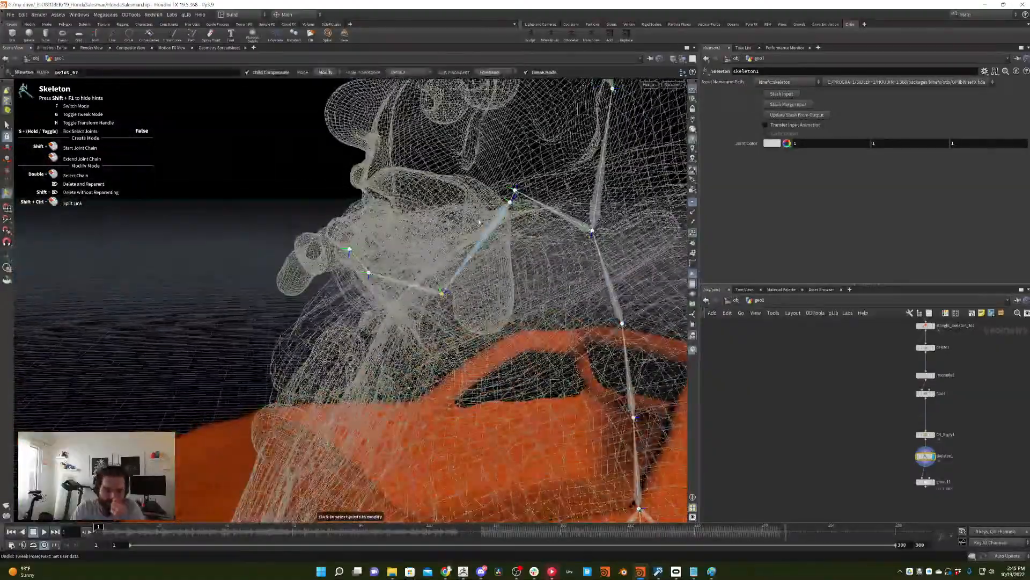
{"action": "left_click_drag", "start_coordinate": [462, 220], "coordinate": [502, 290]}
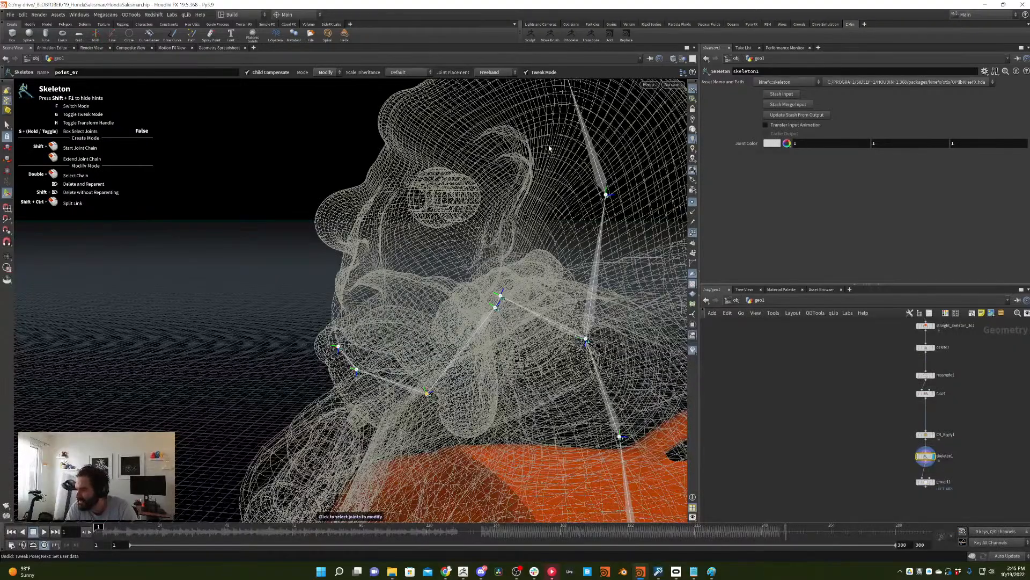
{"action": "left_click_drag", "start_coordinate": [567, 217], "coordinate": [648, 267], "text": "alt"}
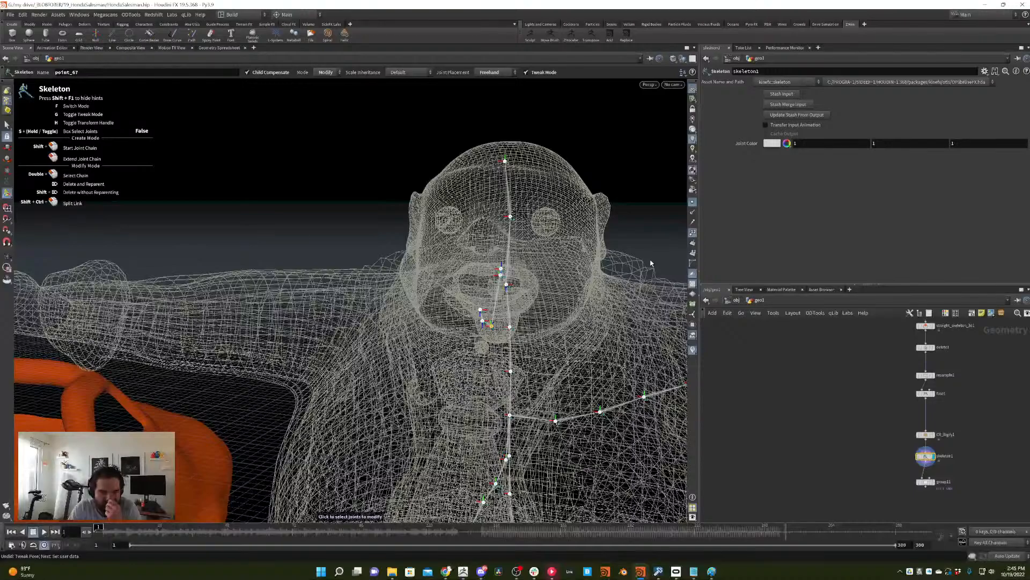
{"action": "left_click_drag", "start_coordinate": [524, 215], "coordinate": [355, 177], "text": "alt"}
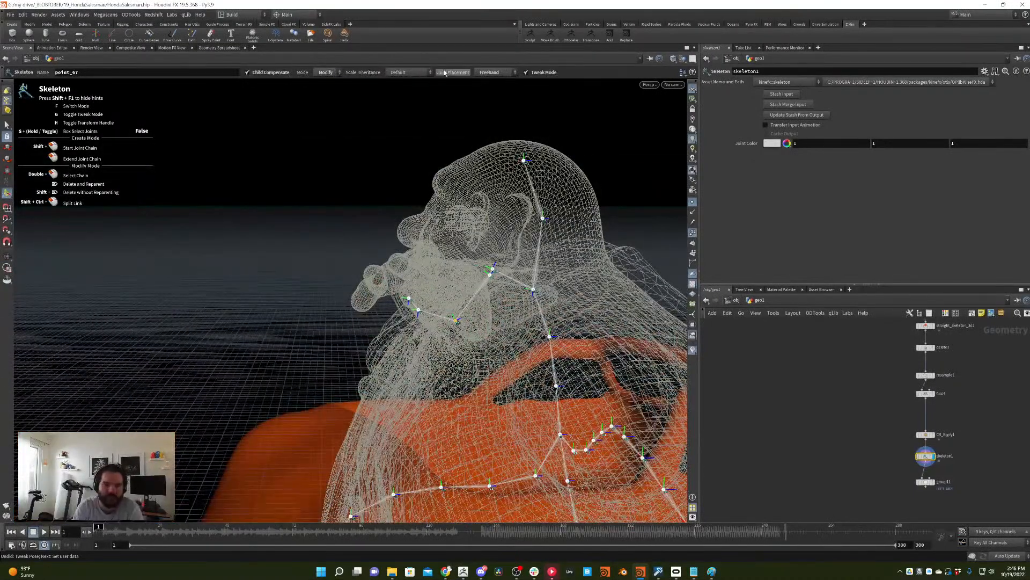
{"action": "left_click", "coordinate": [326, 72]}
{"action": "left_click", "coordinate": [324, 81]}
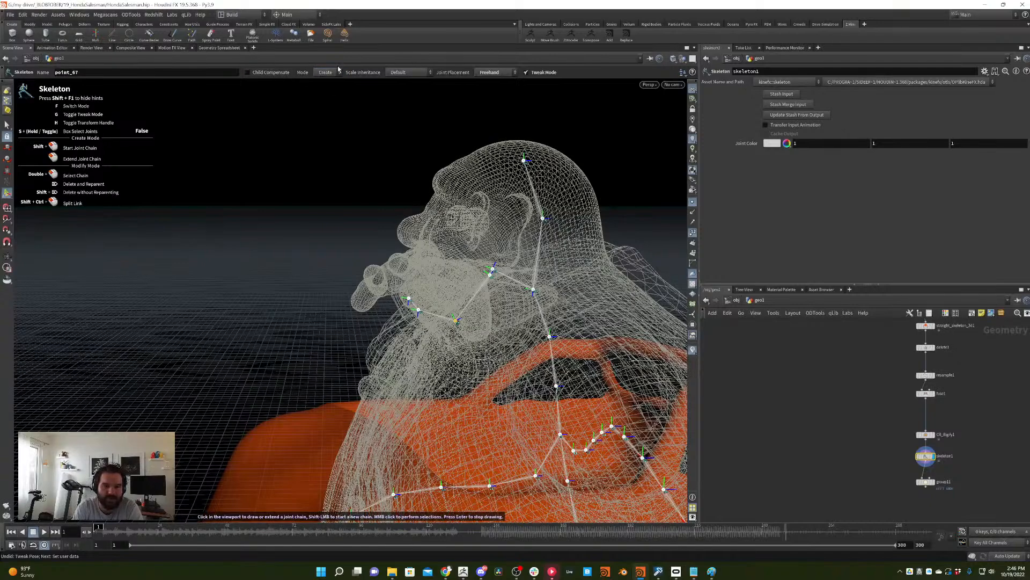
{"action": "left_click", "coordinate": [531, 75]}
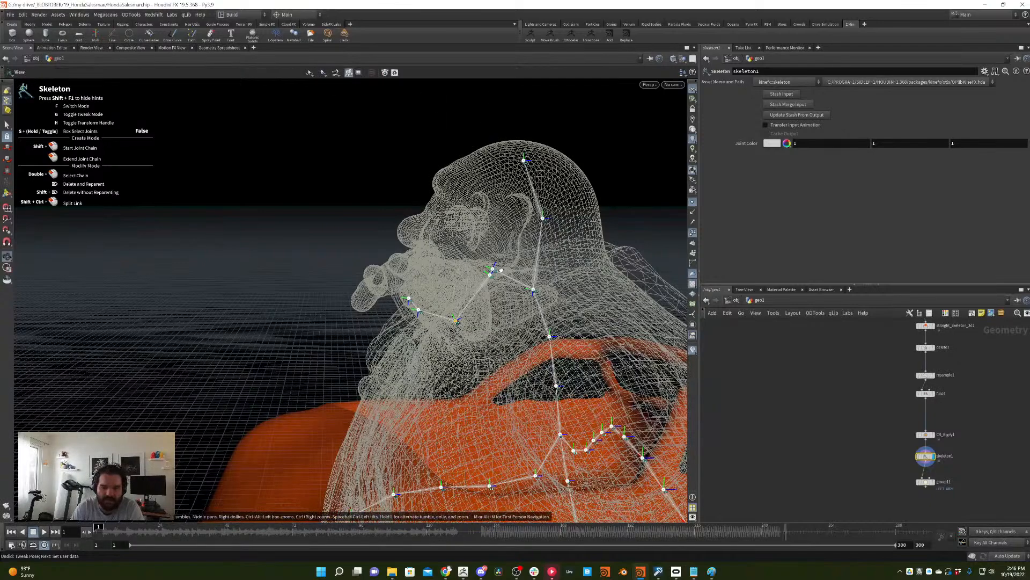
{"action": "left_click_drag", "start_coordinate": [515, 266], "coordinate": [490, 268], "text": "alt"}
{"action": "key", "text": "Return"}
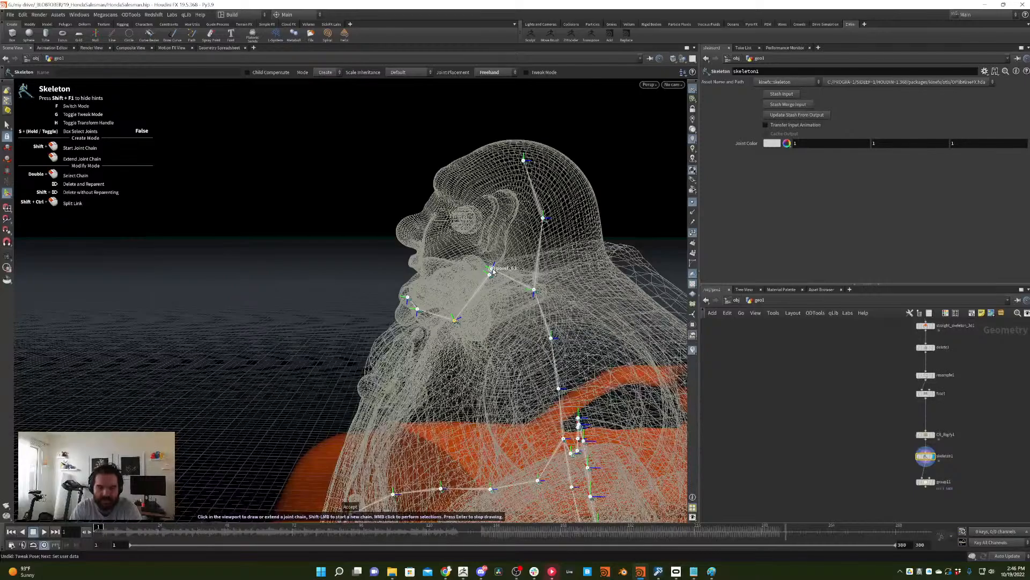
{"action": "left_click", "coordinate": [492, 268]}
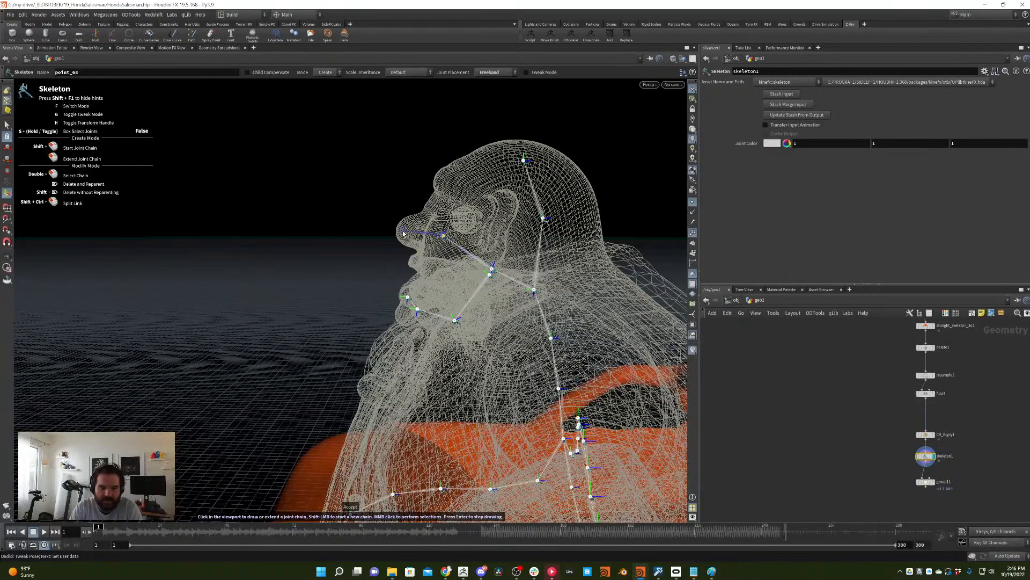
{"action": "left_click_drag", "start_coordinate": [409, 232], "coordinate": [550, 253], "text": "alt"}
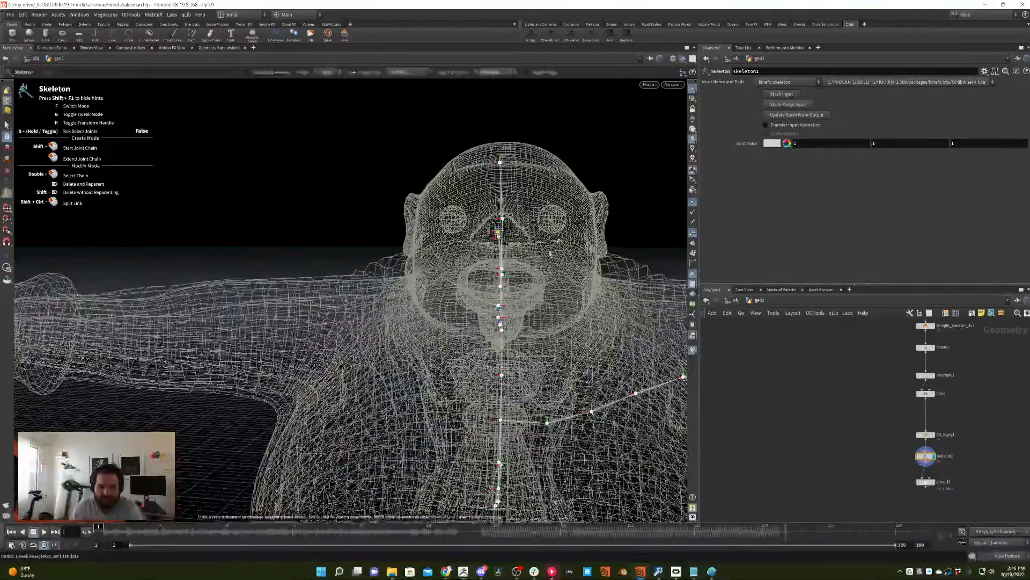
- Branch further face joints from the upper jaw joint, running across the cheek past one eye and out to the upper lip
{"action": "left_click", "coordinate": [503, 272]}
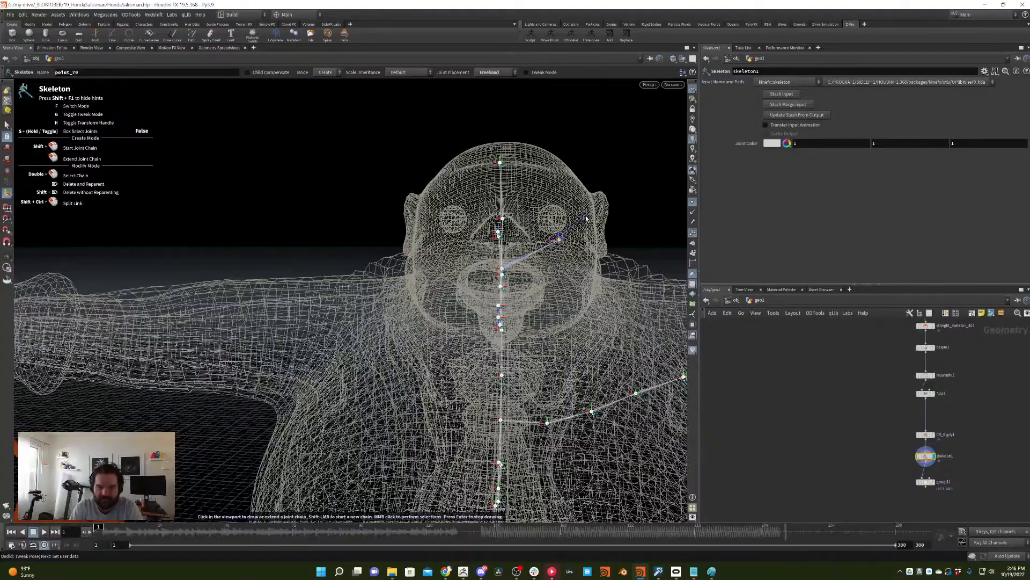
{"action": "left_click_drag", "start_coordinate": [585, 222], "coordinate": [585, 256]}
{"action": "left_click", "coordinate": [447, 236]}
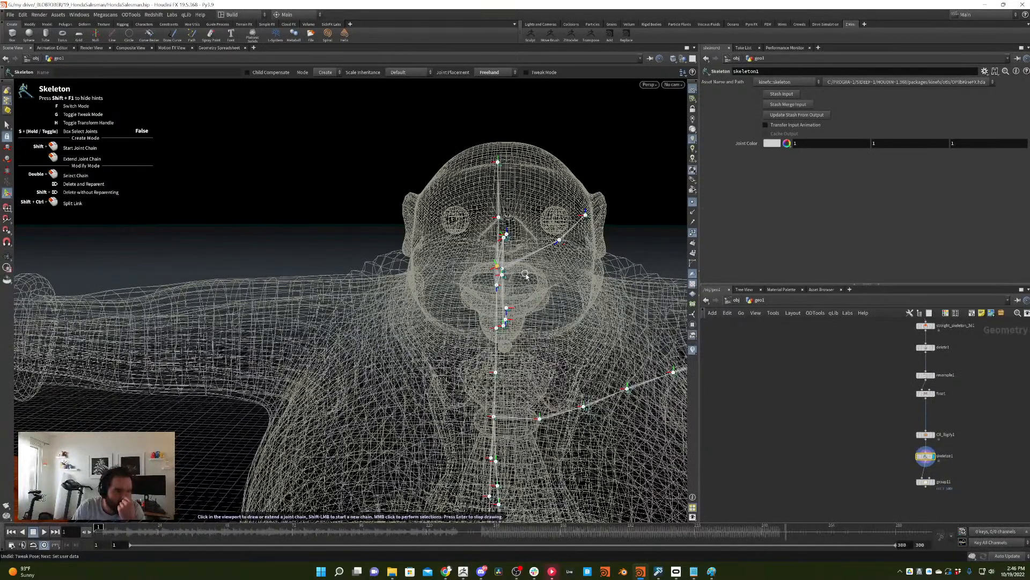
- Enable Tweak Mode and test the transform handle on the upper-lip joint, undoing the trial parameter change
{"action": "key", "text": "g"}
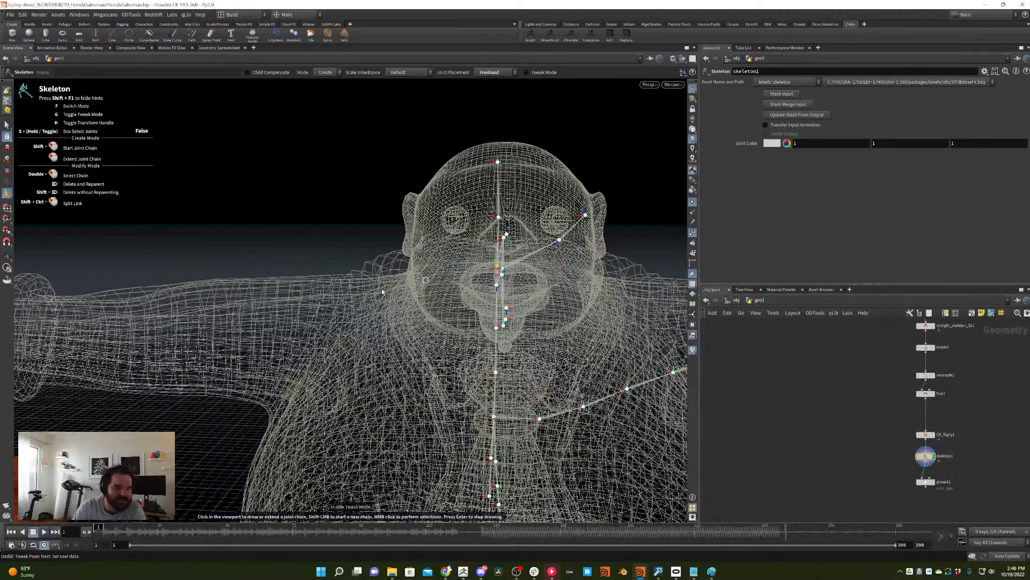
{"action": "left_click", "coordinate": [495, 266]}
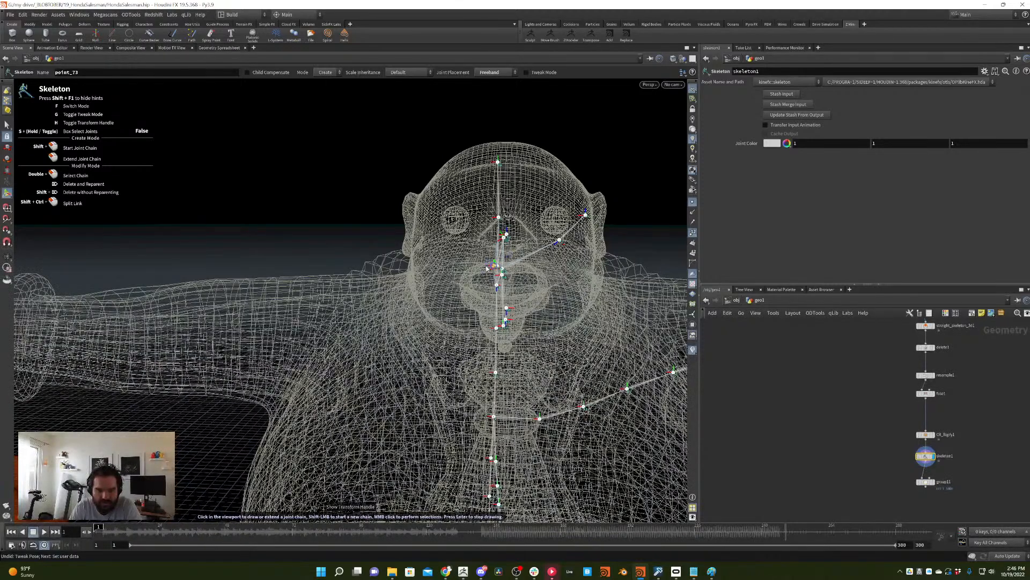
{"action": "left_click", "coordinate": [492, 265]}
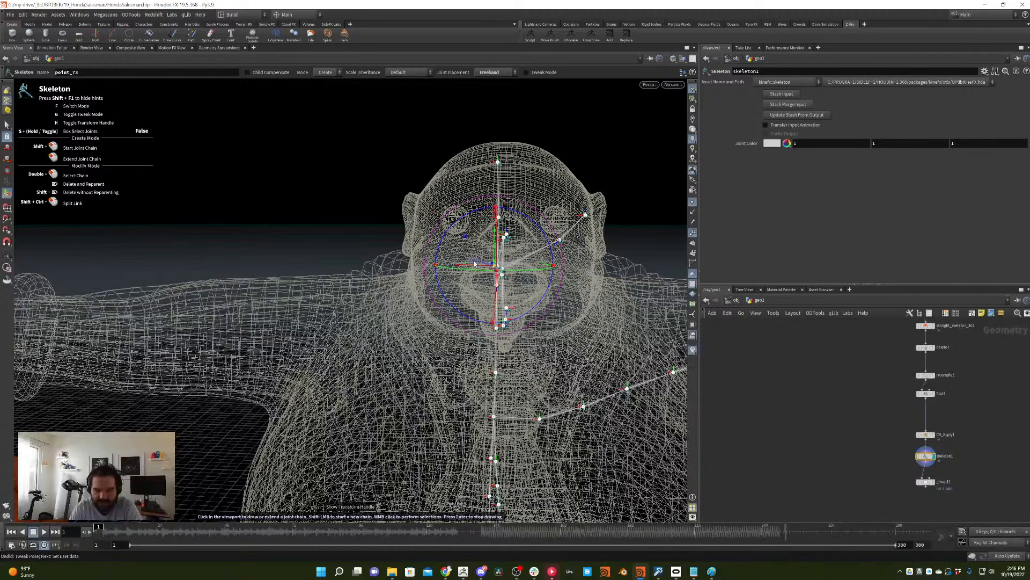
{"action": "key", "text": "Return"}
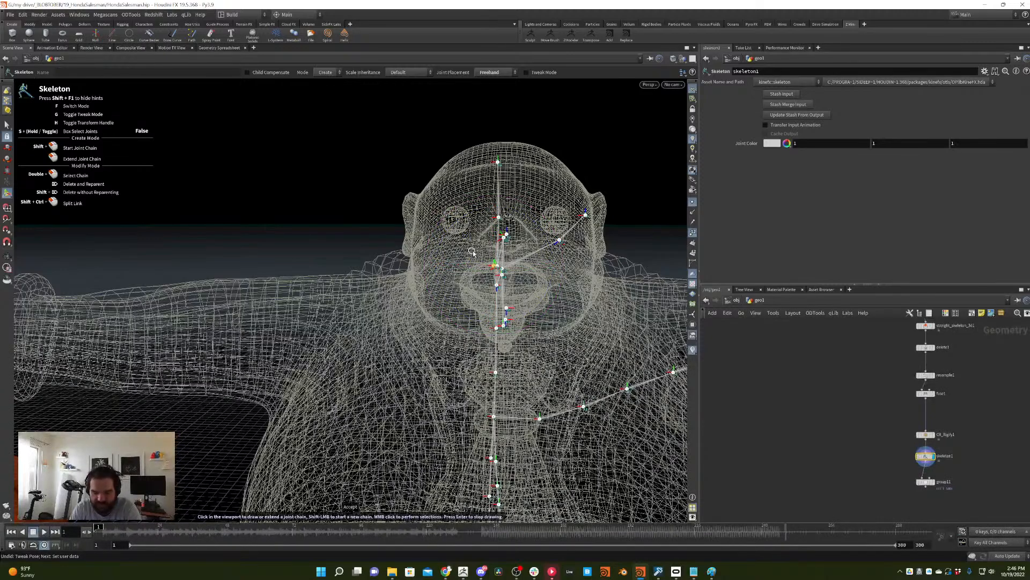
{"action": "key", "text": "h"}
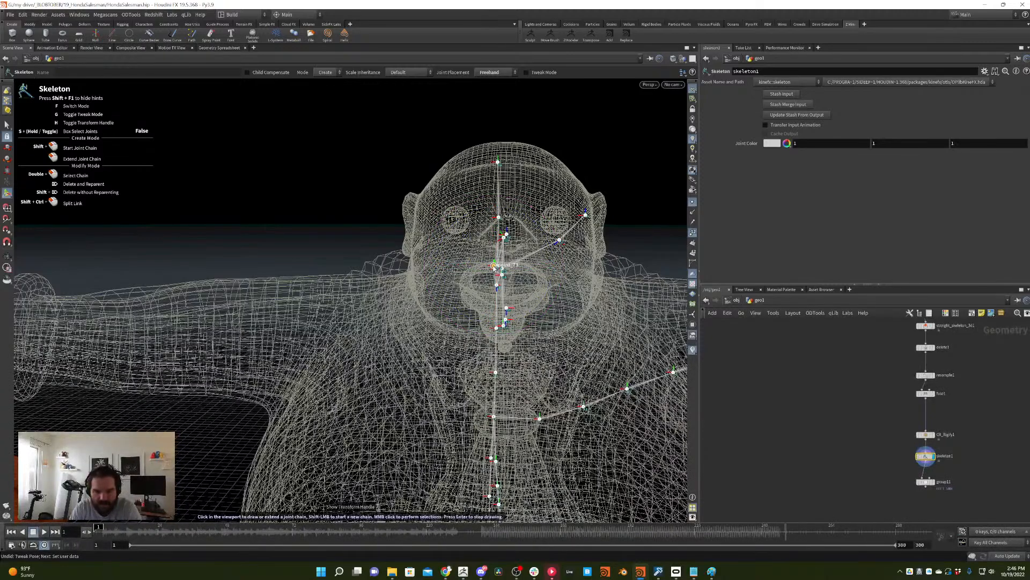
{"action": "key", "text": "ctrl+z"}
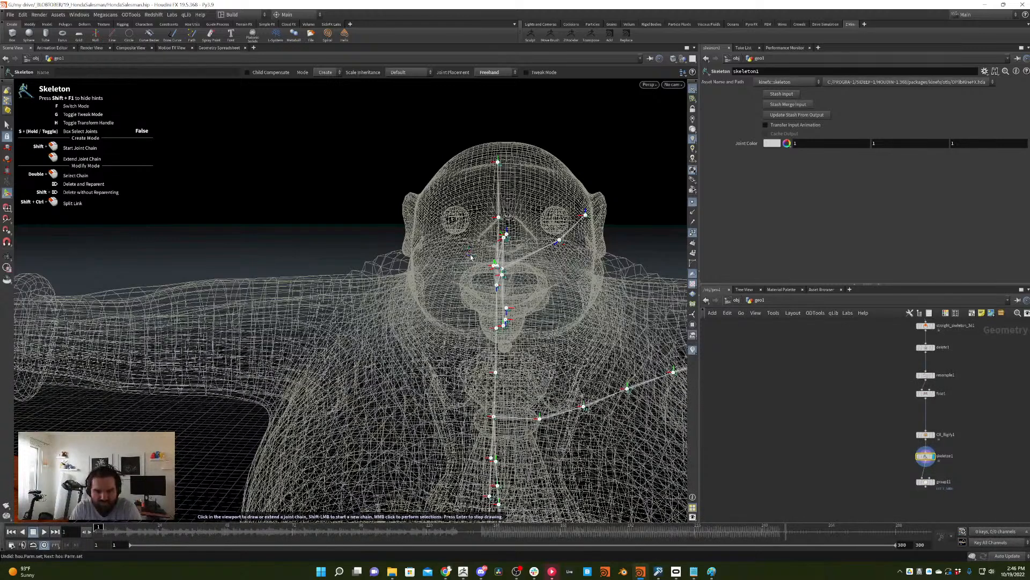
{"action": "key", "text": "h"}
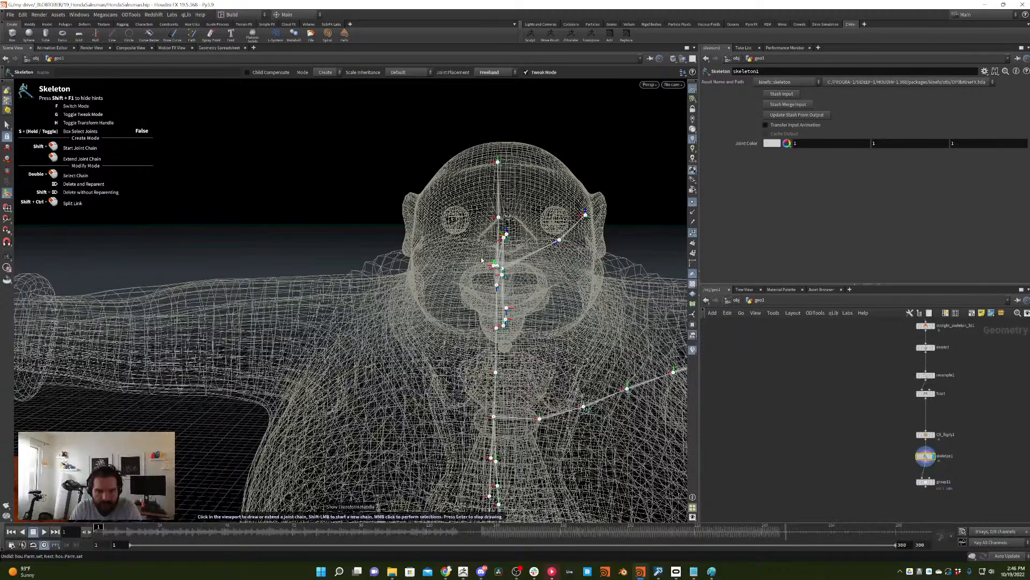
{"action": "key", "text": "Escape"}
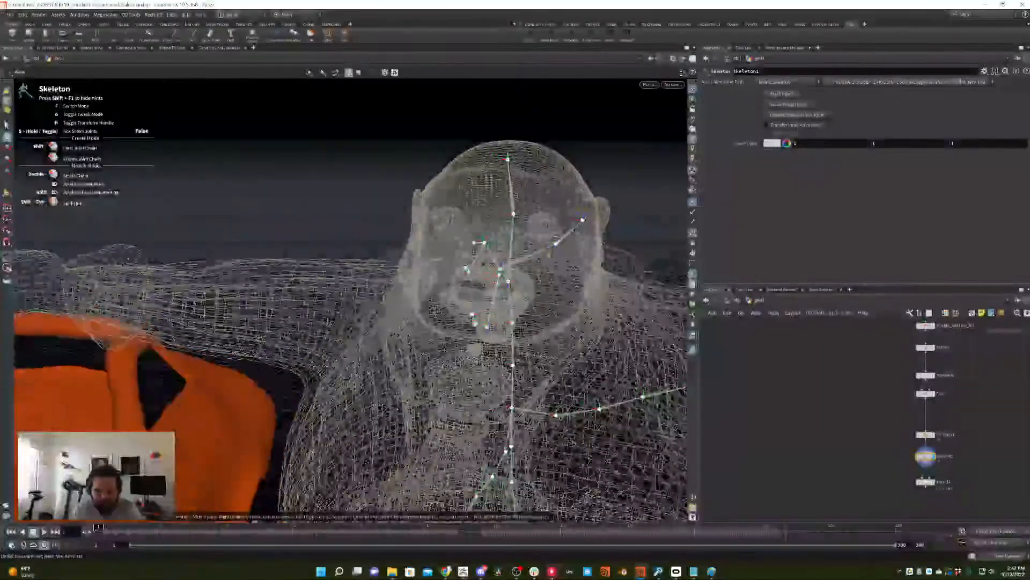
- Select the upper-lip joint and check its alignment within the face from the side and the front
{"action": "mouse_move", "coordinate": [301, 236]}
{"action": "left_mouse_down"}
{"action": "mouse_move", "coordinate": [370, 237]}
{"action": "mouse_move", "coordinate": [434, 263]}
{"action": "left_mouse_up"}
{"action": "key", "text": "Return"}
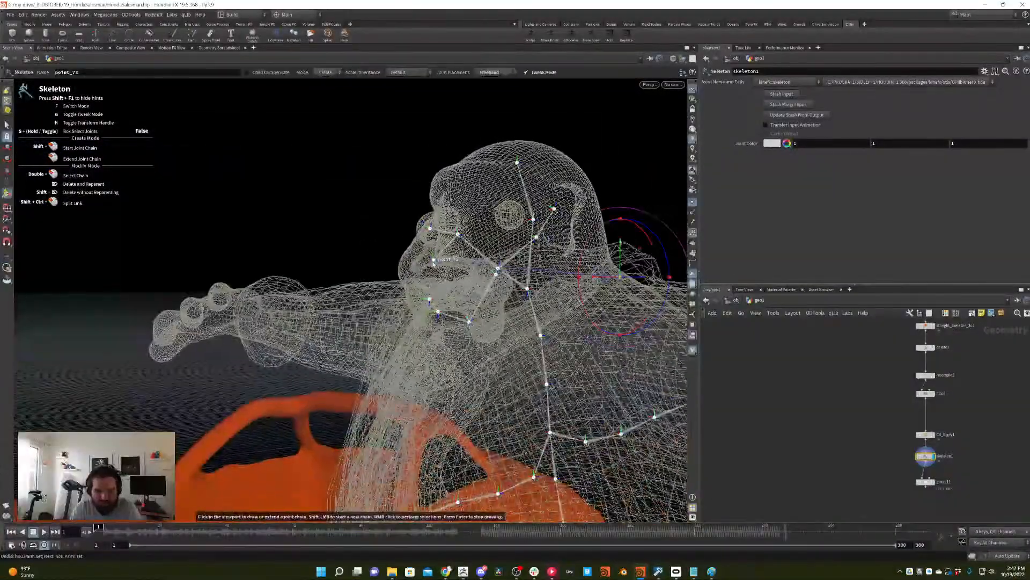
{"action": "left_click_drag", "start_coordinate": [529, 280], "coordinate": [577, 248]}
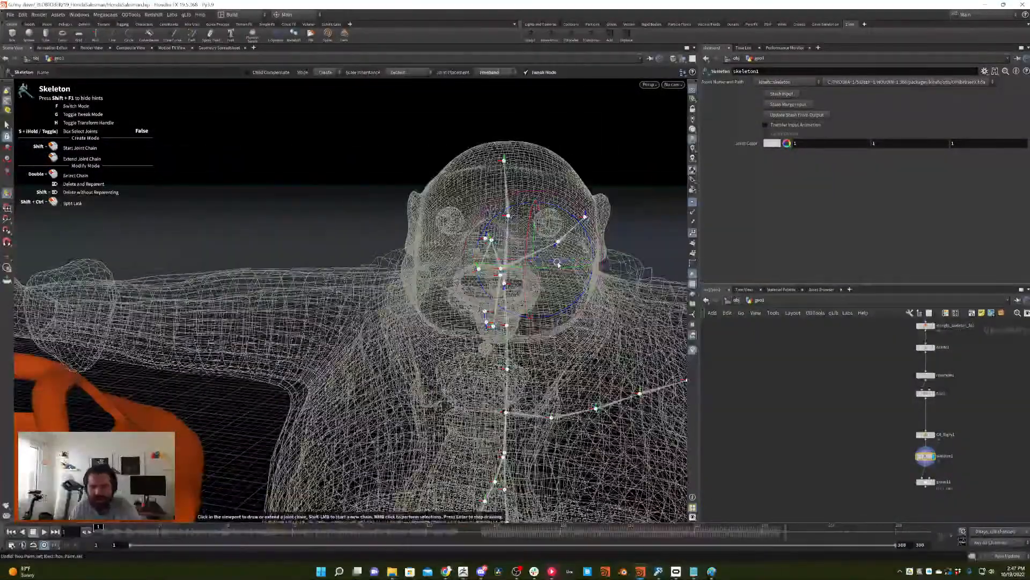
{"action": "left_click_drag", "start_coordinate": [478, 276], "coordinate": [486, 277]}
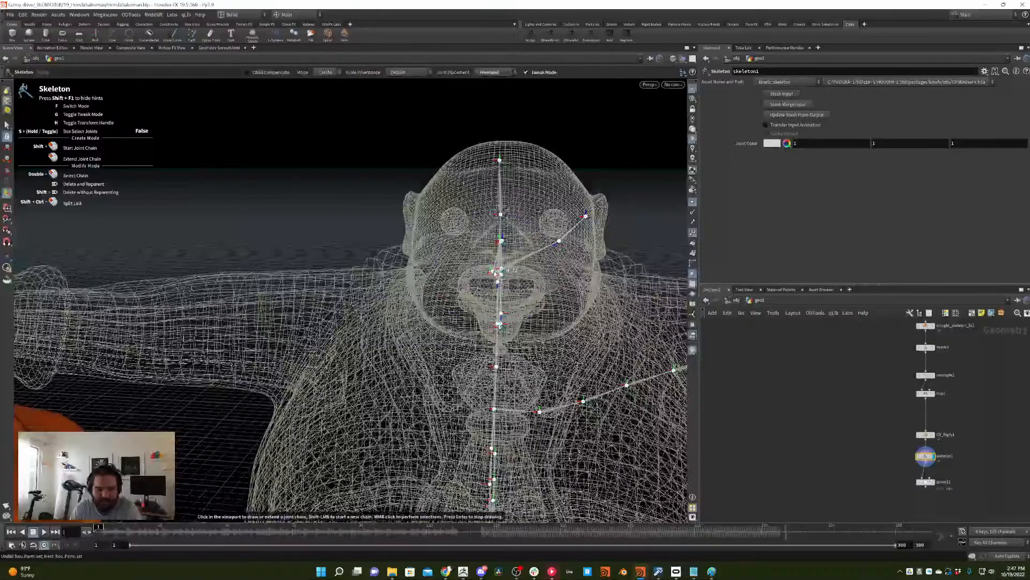
{"action": "left_click", "coordinate": [486, 277]}
{"action": "left_click", "coordinate": [483, 273]}
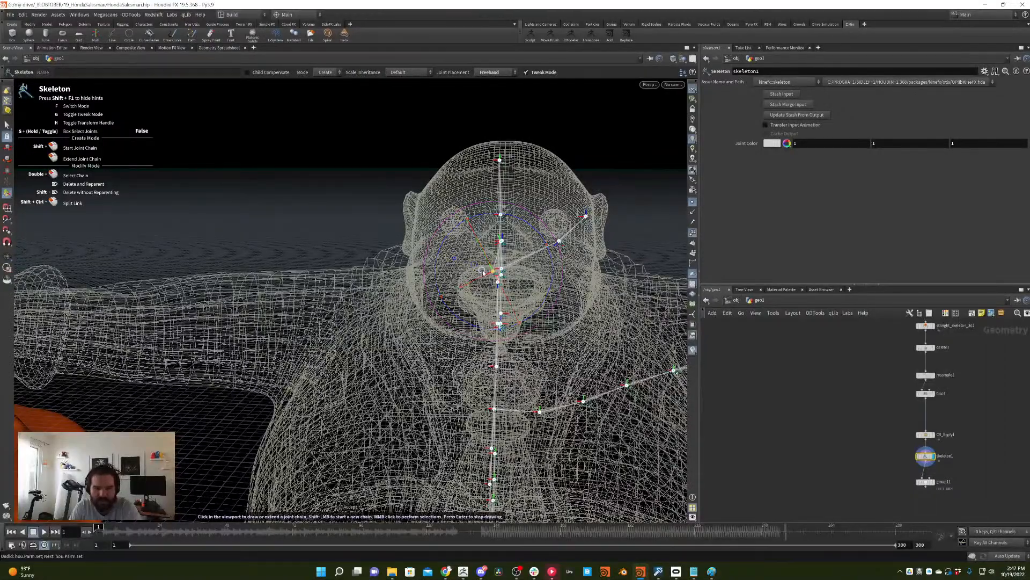
{"action": "mouse_move", "coordinate": [576, 252]}
{"action": "left_mouse_down"}
{"action": "mouse_move", "coordinate": [370, 241]}
{"action": "mouse_move", "coordinate": [563, 259]}
{"action": "left_mouse_up"}
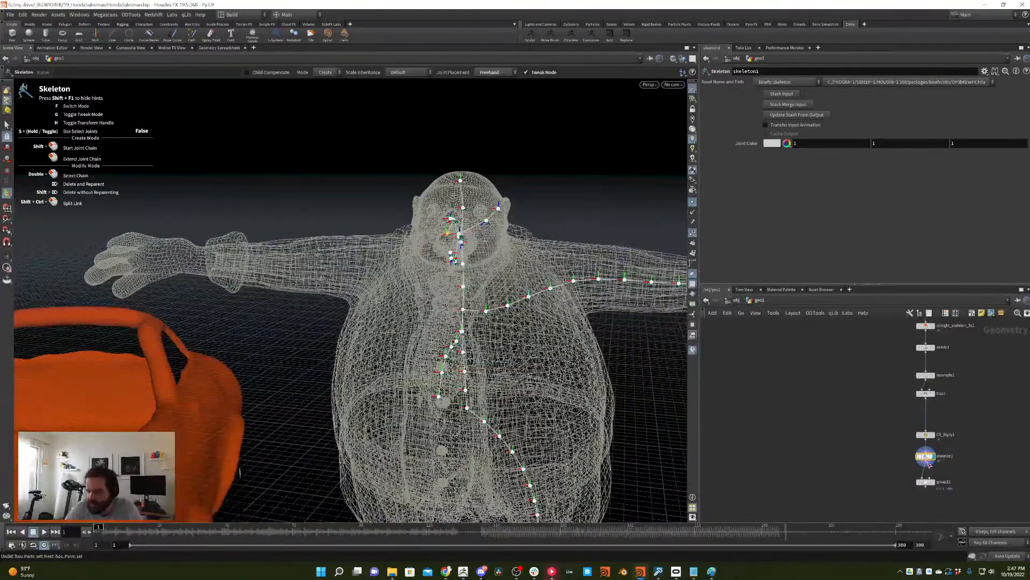
- Display the LEFT_SIDE group node and add a Stash node beside it
{"action": "left_click", "coordinate": [934, 482]}
{"action": "left_click", "coordinate": [930, 484]}
{"action": "middle_click_drag", "start_coordinate": [962, 451], "coordinate": [924, 389]}
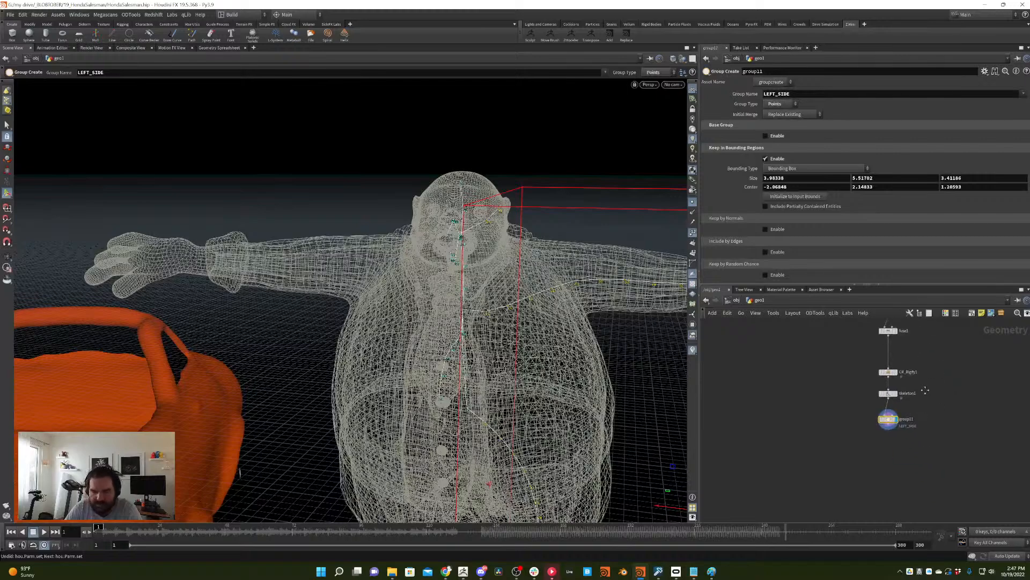
{"action": "key", "text": "Tab"}
{"action": "type", "text": "stash"}
{"action": "key", "text": "Return"}
{"action": "left_click", "coordinate": [925, 411]}
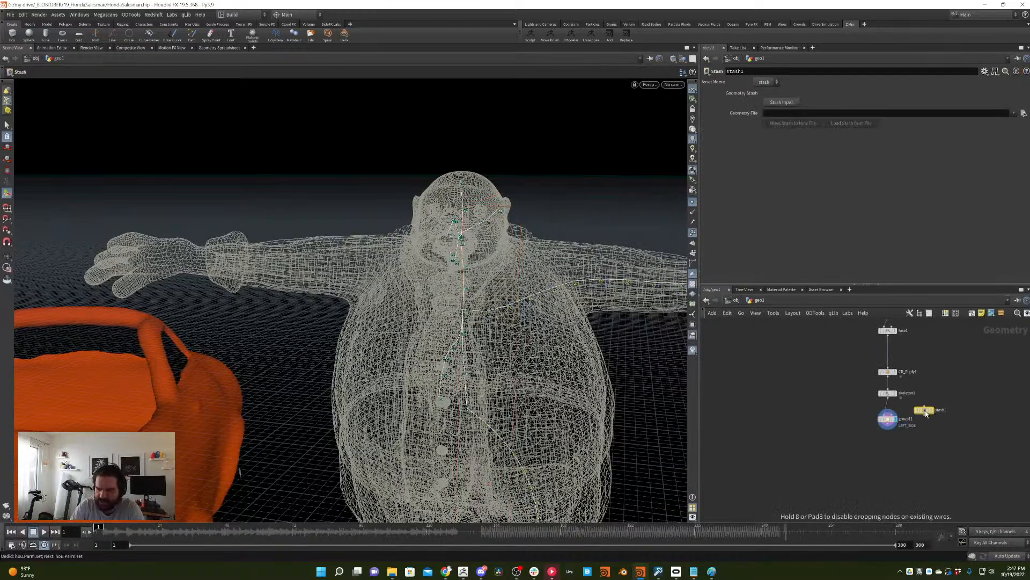
- Insert a Rig Doctor node between the skeleton and LEFT_SIDE group nodes, with Initialize Transforms and Re-Orient To Child enabled
{"action": "key", "text": "Tab"}
{"action": "type", "text": "rigdoc"}
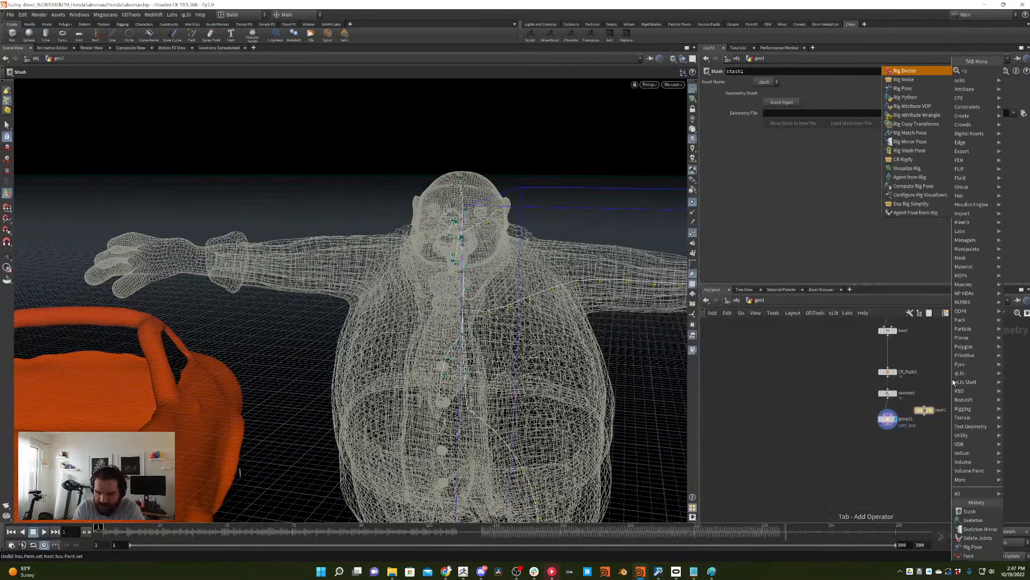
{"action": "key", "text": "Return"}
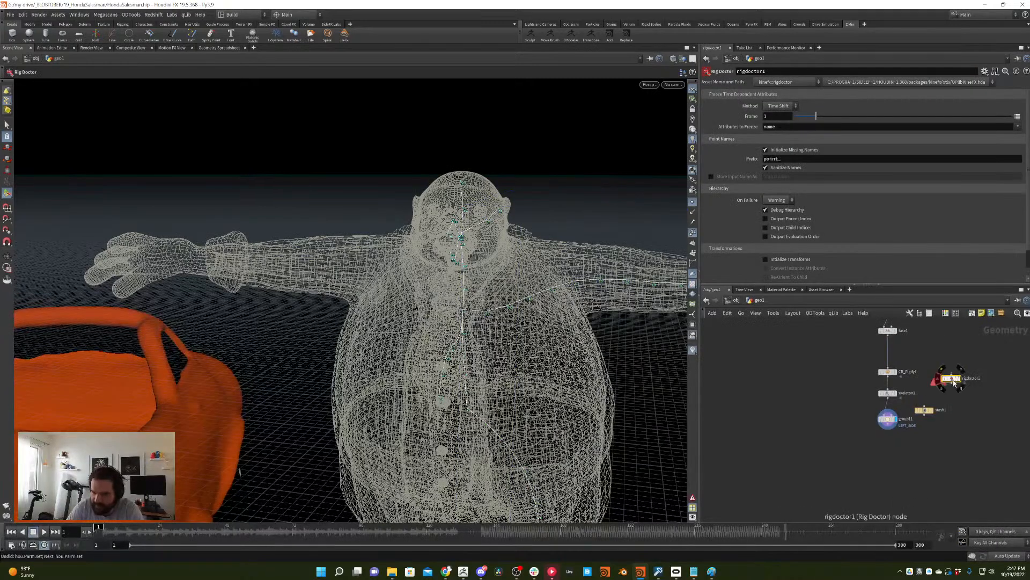
{"action": "left_click", "coordinate": [895, 415]}
{"action": "left_click", "coordinate": [892, 410]}
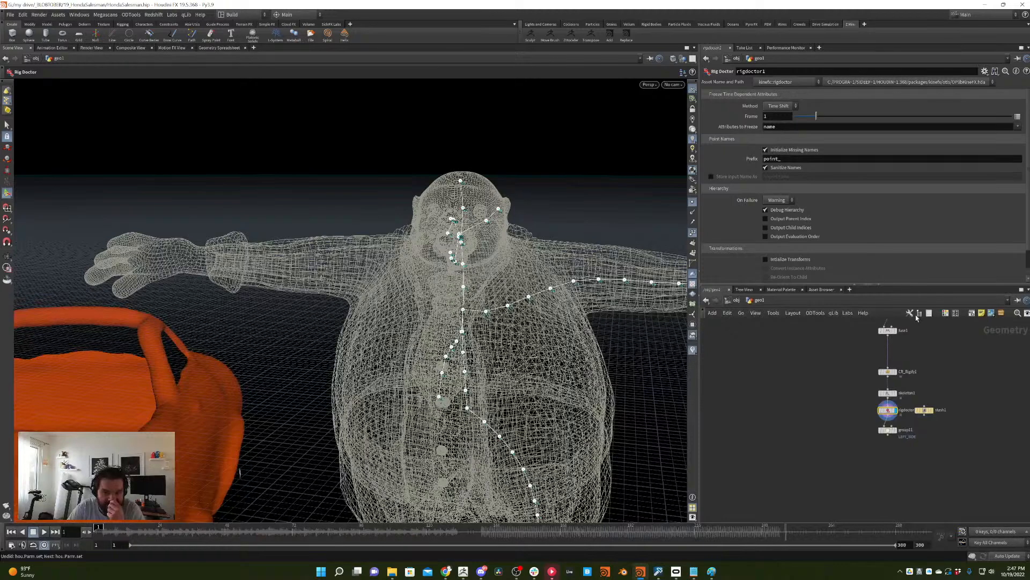
{"action": "left_click", "coordinate": [791, 259]}
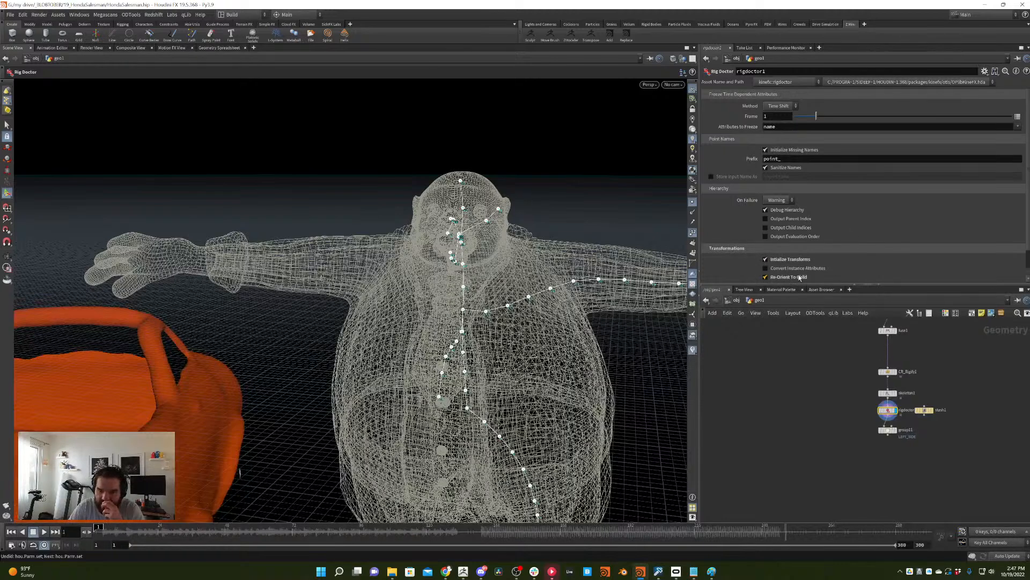
- Insert and display the Stash node after the Rig Doctor, and set the Rig Doctor's point name prefix to body_
{"action": "left_click_drag", "start_coordinate": [930, 412], "coordinate": [887, 430]}
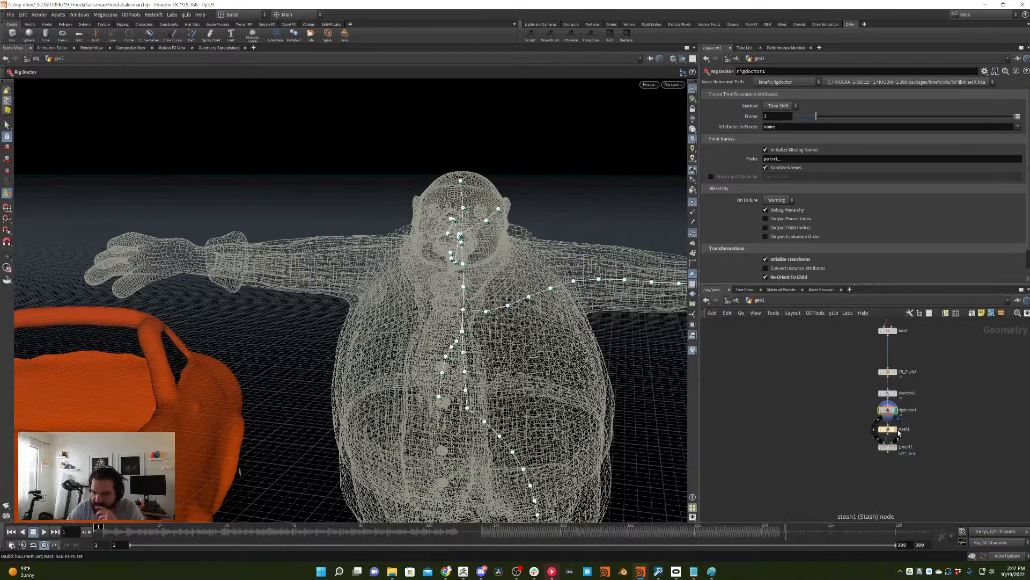
{"action": "left_click", "coordinate": [896, 430]}
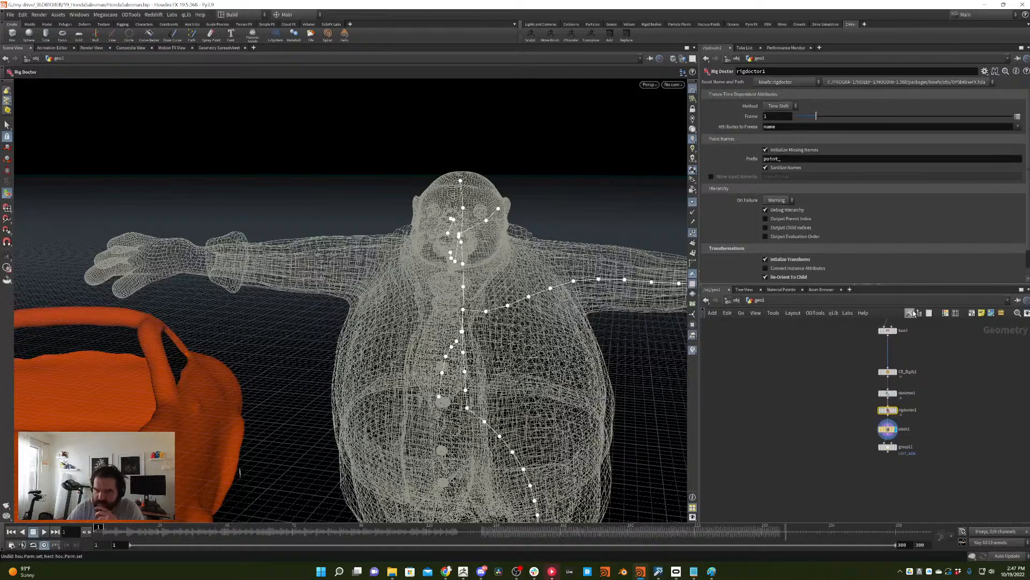
{"action": "left_click_drag", "start_coordinate": [784, 158], "coordinate": [646, 151]}
{"action": "type", "text": "body"}
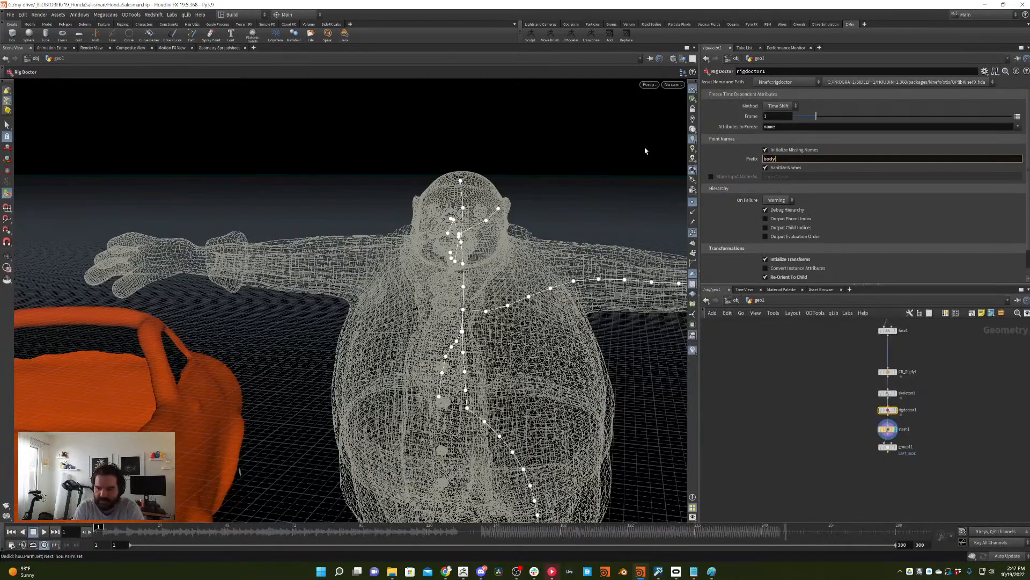
{"action": "type", "text": "_"}
{"action": "key", "text": "Return"}
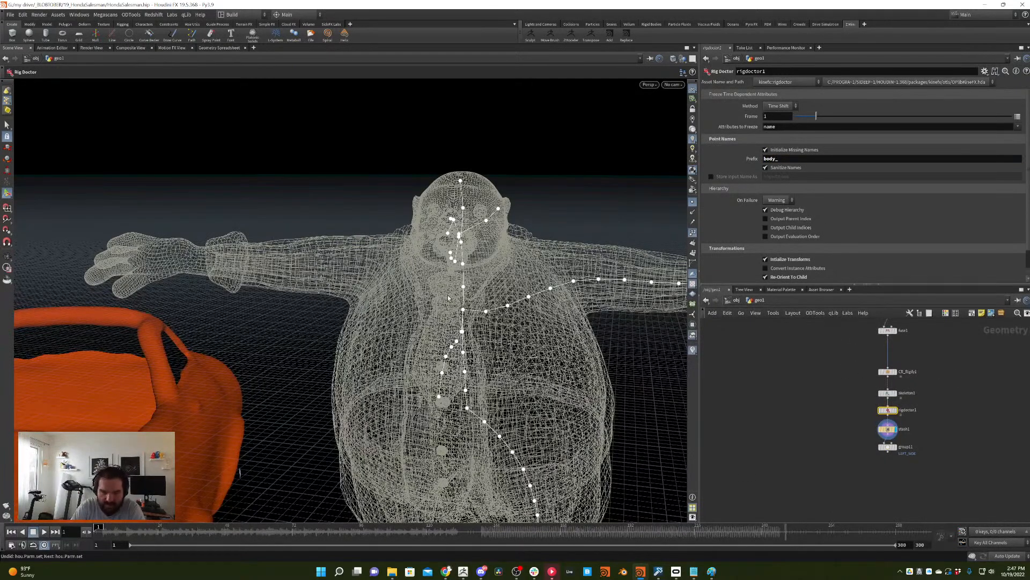
- Rename the Stash node as SKELETON, stash its input and move the stash to a new file
{"action": "middle_click_drag", "start_coordinate": [860, 370], "coordinate": [887, 391]}
{"action": "left_click", "coordinate": [866, 400]}
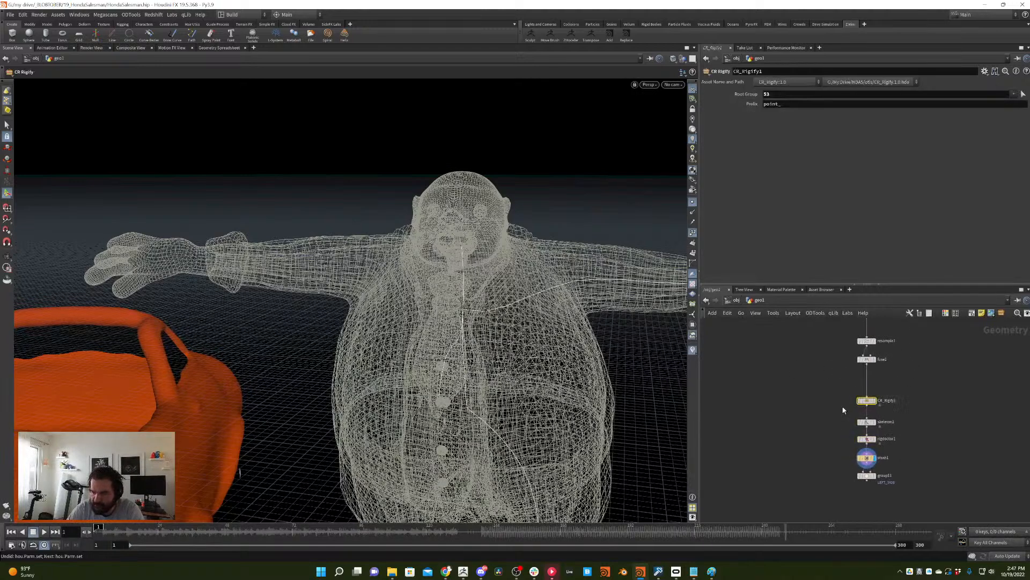
{"action": "middle_click_drag", "start_coordinate": [864, 465], "coordinate": [866, 414]}
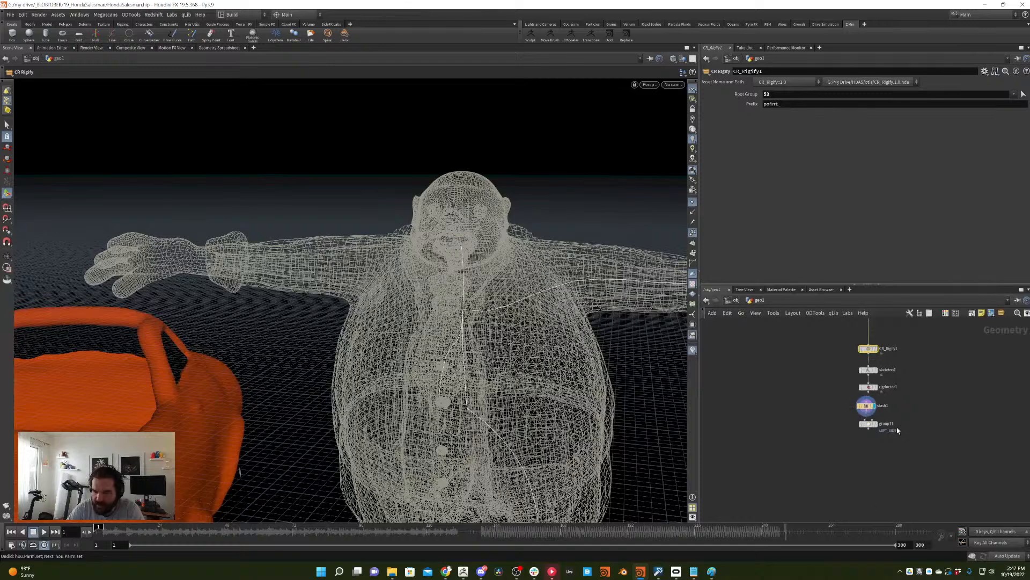
{"action": "double_click", "coordinate": [890, 405]}
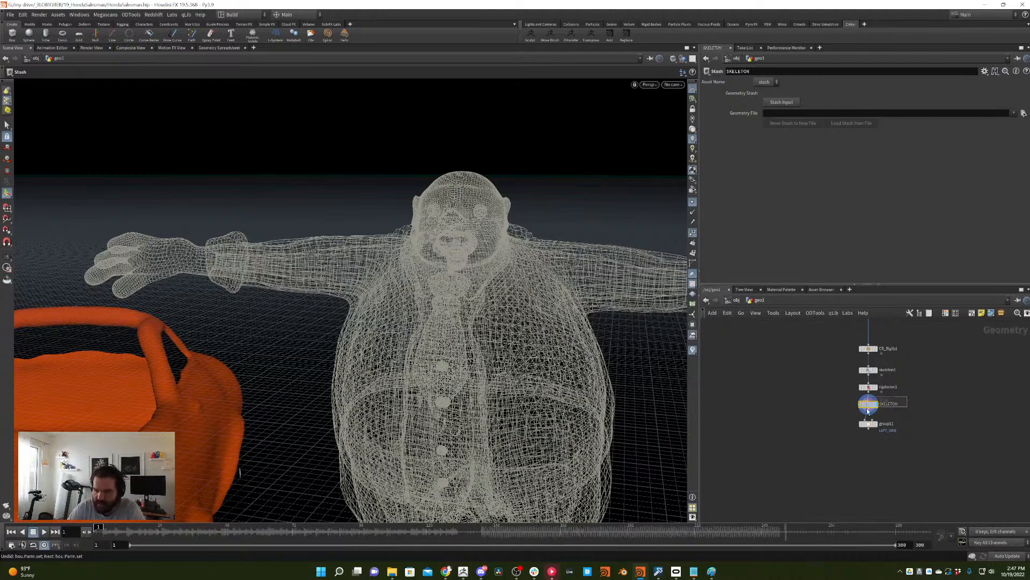
{"action": "left_click", "coordinate": [781, 102]}
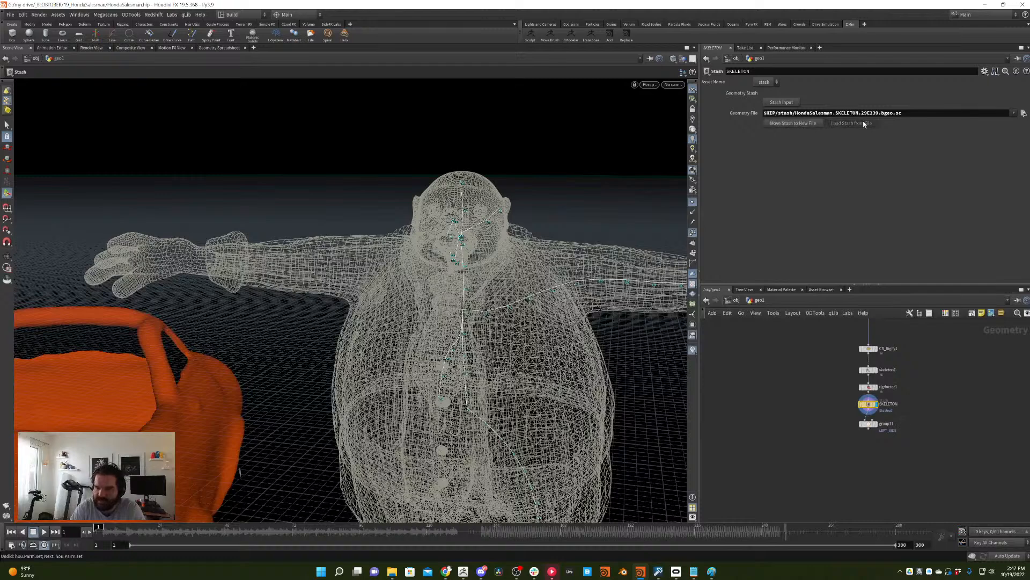
{"action": "left_click", "coordinate": [796, 123]}
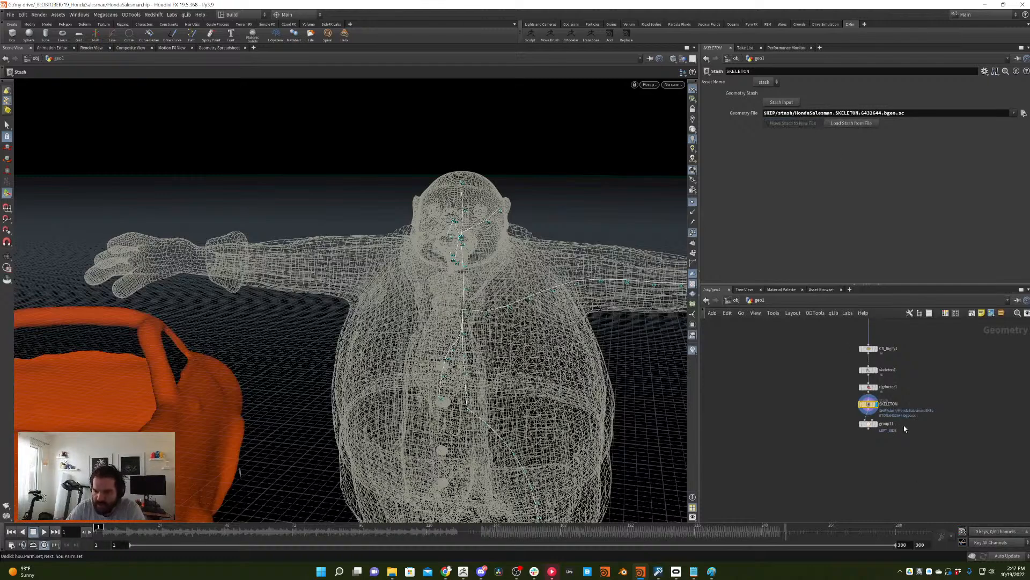
- Display the LEFT_SIDE group node and check its bounding region around the character
{"action": "left_click", "coordinate": [876, 424]}
{"action": "left_click", "coordinate": [869, 424]}
{"action": "left_click_drag", "start_coordinate": [932, 395], "coordinate": [866, 431]}
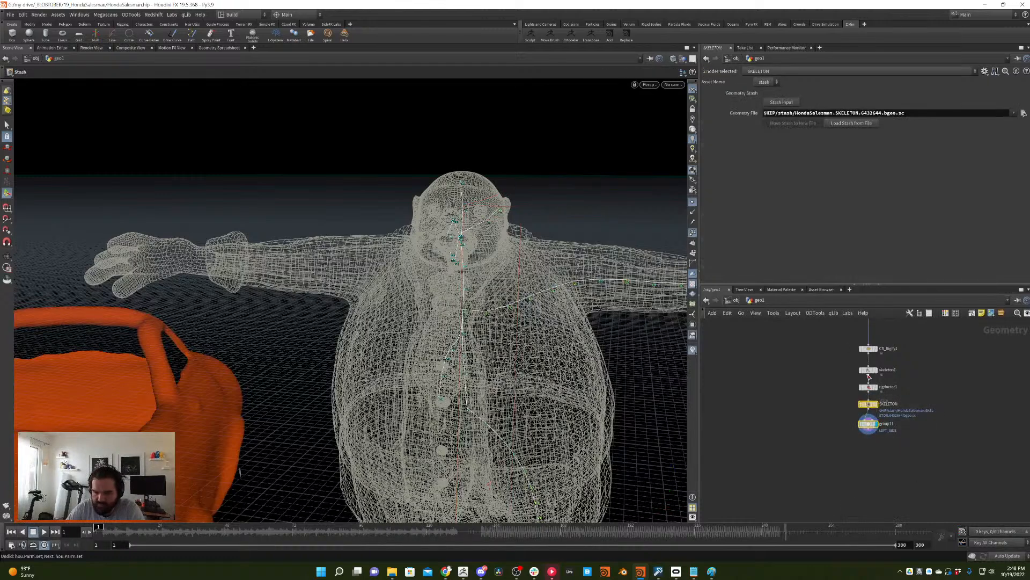
{"action": "left_click", "coordinate": [868, 426]}
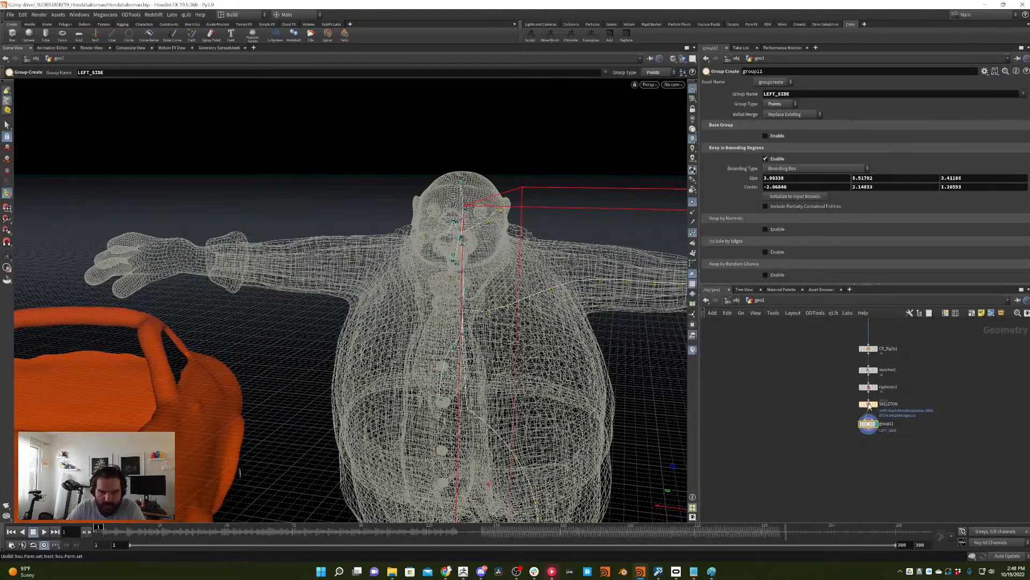
{"action": "left_click_drag", "start_coordinate": [559, 232], "coordinate": [554, 246]}
{"action": "right_click_drag", "start_coordinate": [554, 247], "coordinate": [529, 257], "text": "alt"}
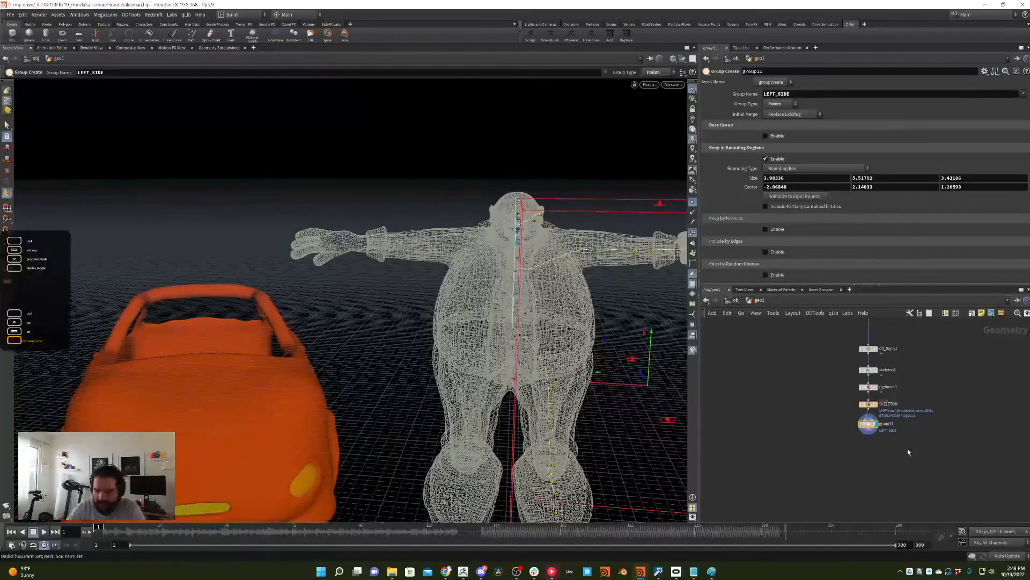
{"action": "left_click_drag", "start_coordinate": [919, 461], "coordinate": [968, 333]}
{"action": "middle_click_drag", "start_coordinate": [917, 387], "coordinate": [893, 515]}
{"action": "scroll", "coordinate": [889, 432], "scroll_direction": "down", "scroll_amount": 5}
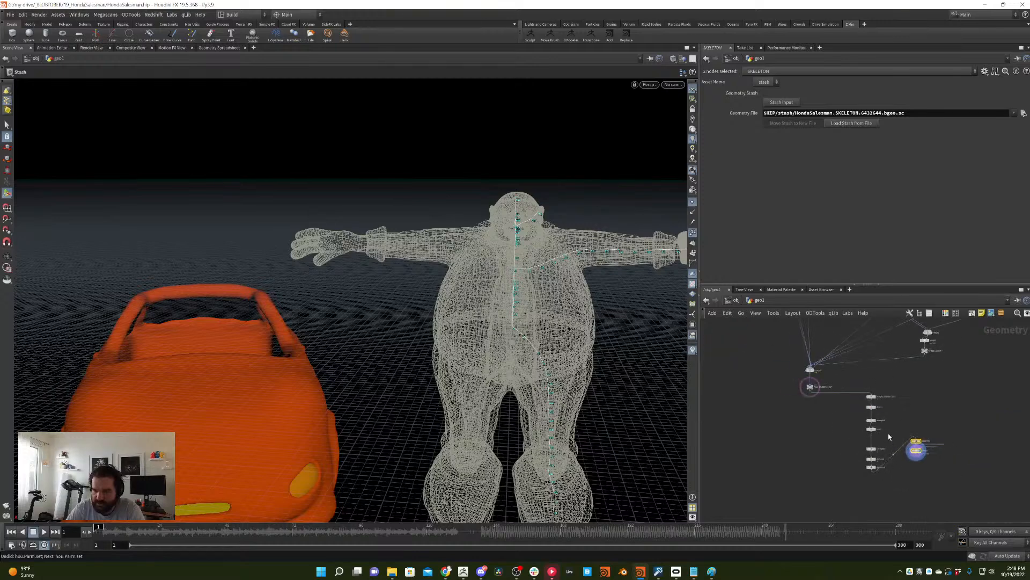
{"action": "key", "text": "ctrl+z"}
- Add a Null node wired from FULL_SALESMAN_OUT and place it beside the skeleton node chain
{"action": "left_click", "coordinate": [814, 420]}
{"action": "scroll", "coordinate": [814, 408], "scroll_direction": "up", "scroll_amount": 5}
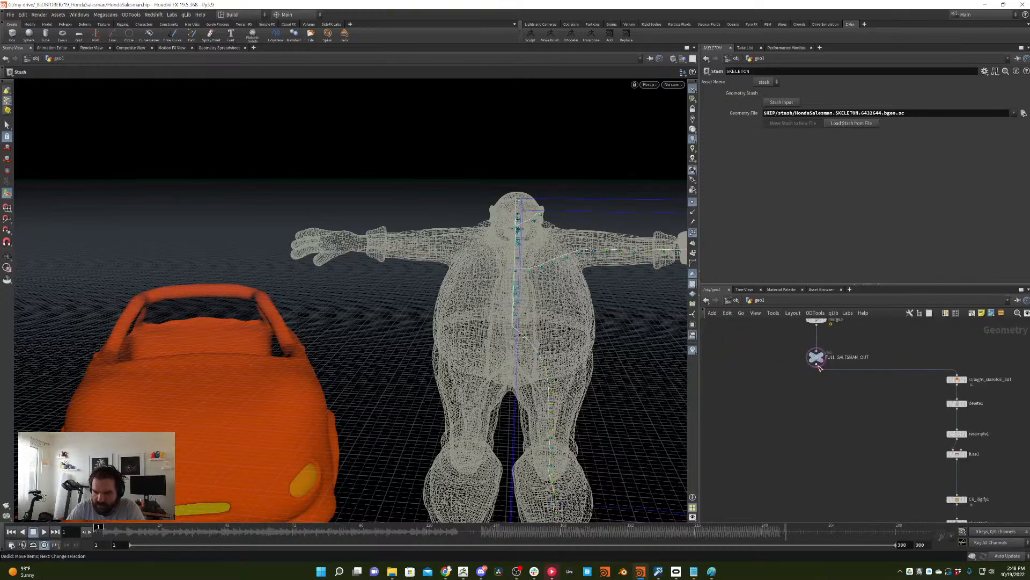
{"action": "left_click", "coordinate": [814, 366]}
{"action": "middle_click_drag", "start_coordinate": [815, 460], "coordinate": [811, 322]}
{"action": "left_click", "coordinate": [814, 469]}
{"action": "type", "text": "null"}
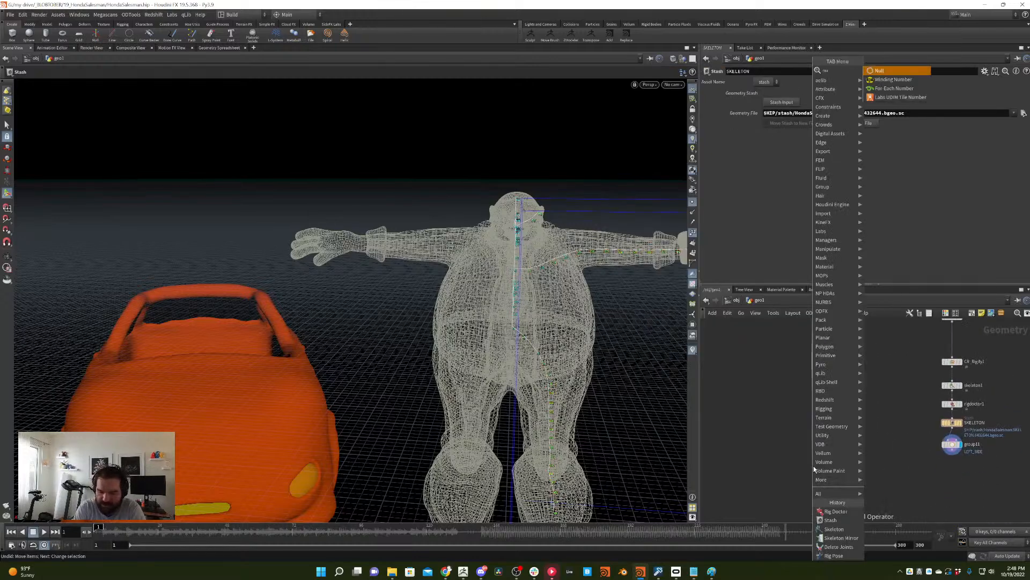
{"action": "key", "text": "Return"}
{"action": "left_click_drag", "start_coordinate": [811, 467], "coordinate": [806, 459]}
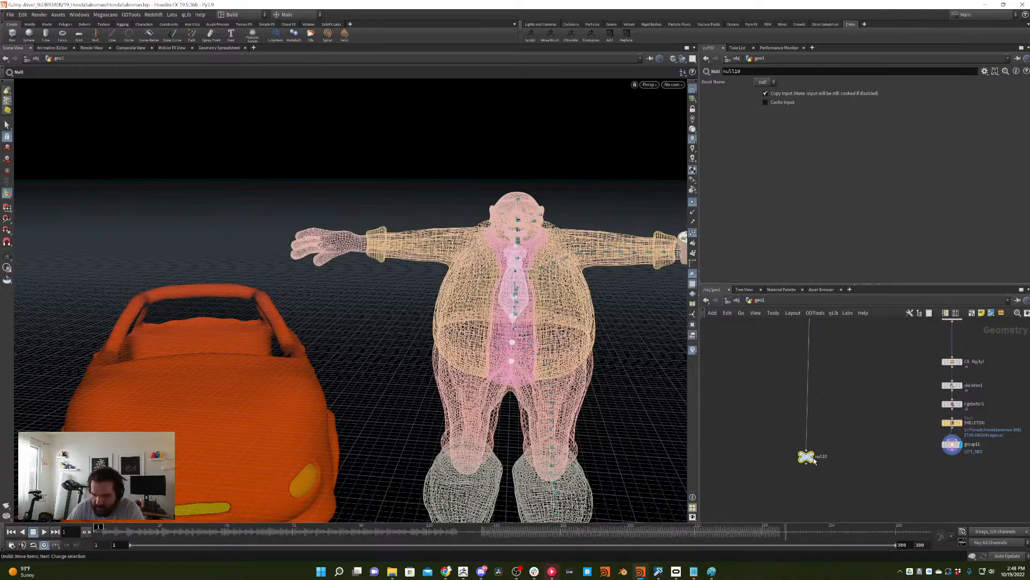
- Rename the new Null node as GUY_GEO and display it
{"action": "key", "text": "F2"}
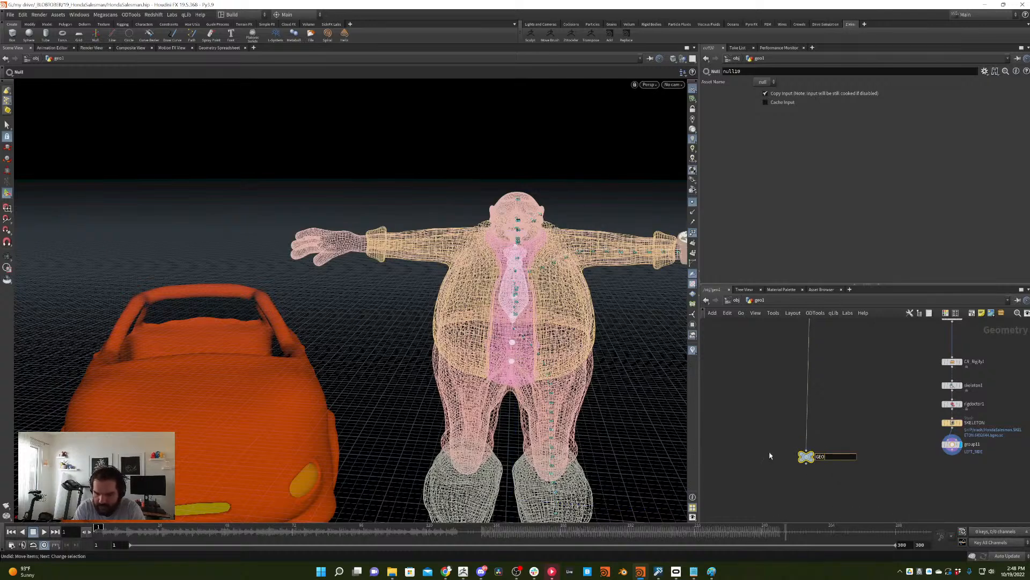
{"action": "key", "text": "Return"}
{"action": "left_click", "coordinate": [811, 466]}
{"action": "key", "text": "F2"}
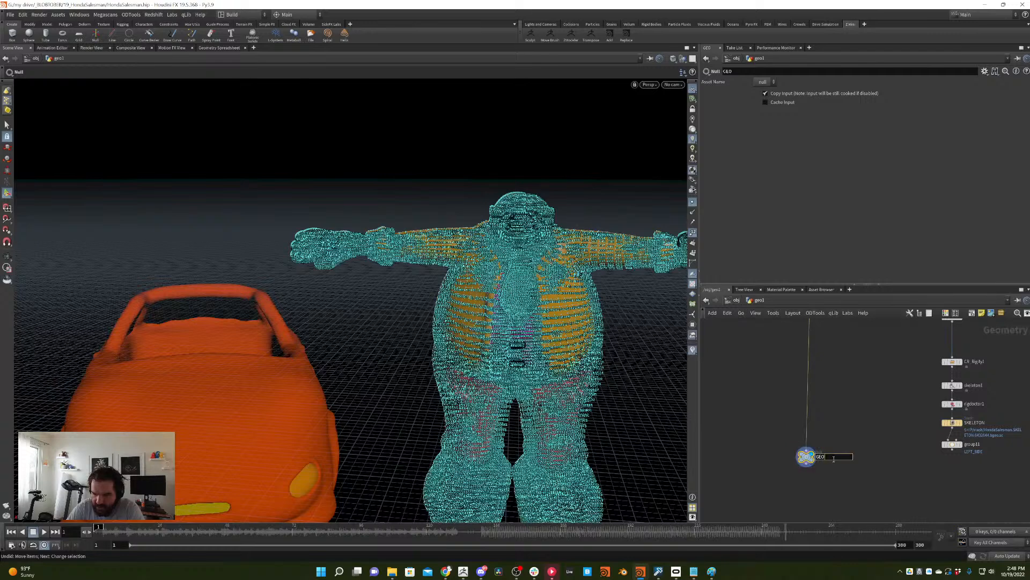
{"action": "type", "text": "GUY_GEO"}
{"action": "key", "text": "Return"}
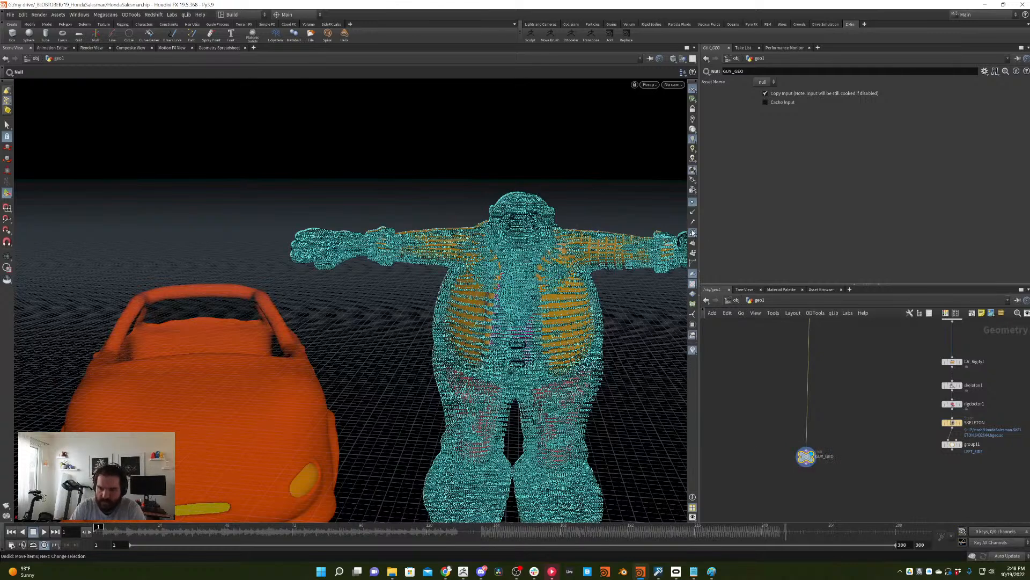
- Turn off the point display on the salesman geometry in the viewport
{"action": "left_click", "coordinate": [692, 202]}
{"action": "left_click", "coordinate": [870, 436]}
{"action": "middle_click_drag", "start_coordinate": [870, 436], "coordinate": [835, 470]}
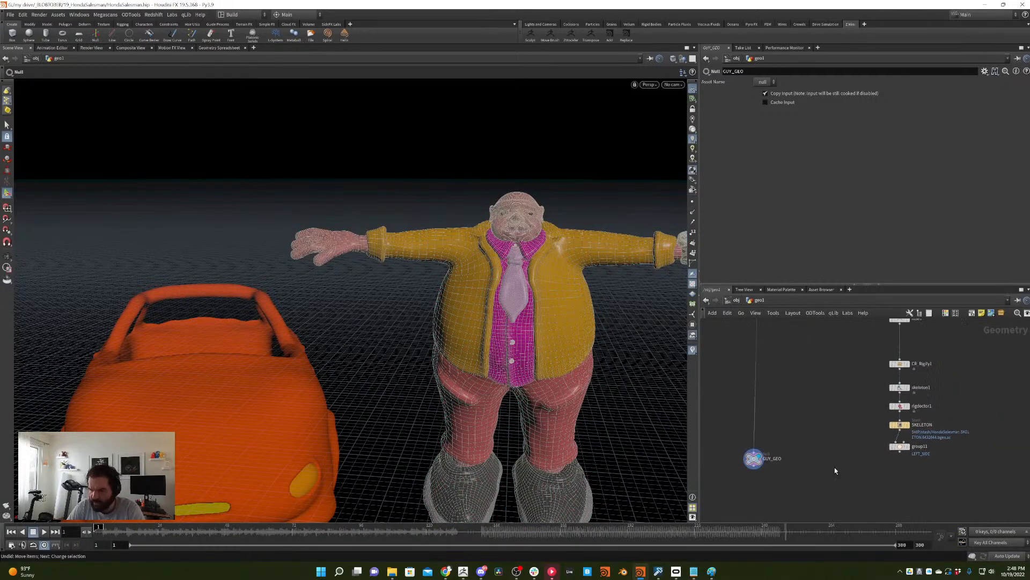
- Add a Skeleton Mirror node connected after the LEFT_SIDE group node and display it
{"action": "left_click", "coordinate": [909, 447]}
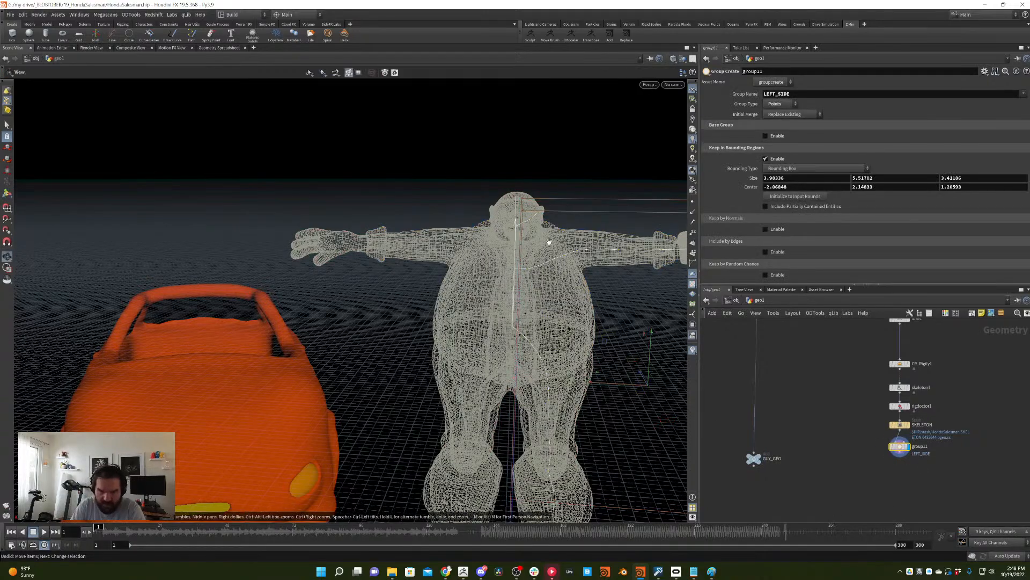
{"action": "left_click_drag", "start_coordinate": [550, 231], "coordinate": [459, 315]}
{"action": "key", "text": "Return"}
{"action": "middle_click_drag", "start_coordinate": [919, 496], "coordinate": [886, 470]}
{"action": "key", "text": "Tab"}
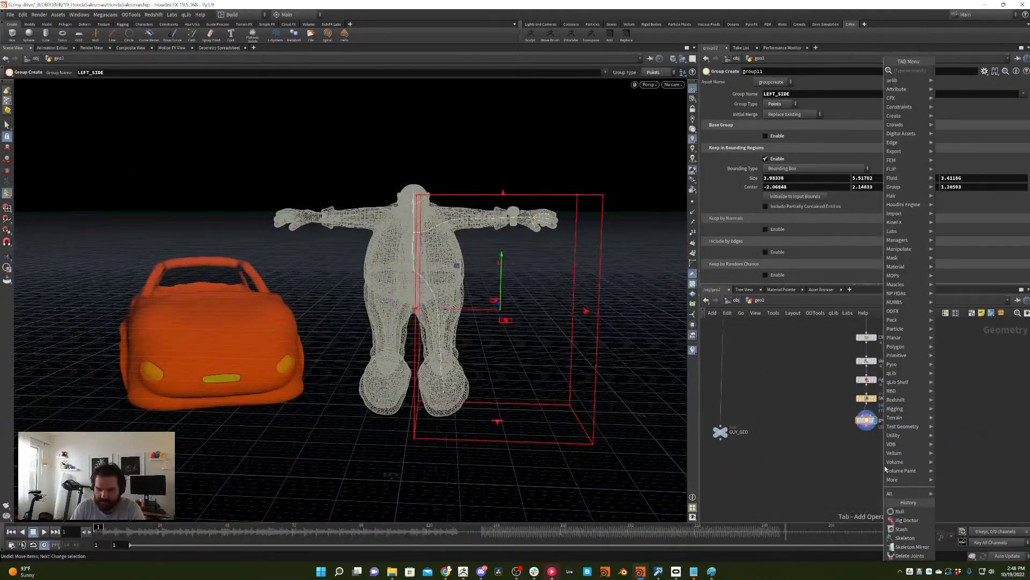
{"action": "type", "text": "skeleton mirror"}
{"action": "key", "text": "Return"}
{"action": "left_click", "coordinate": [884, 465]}
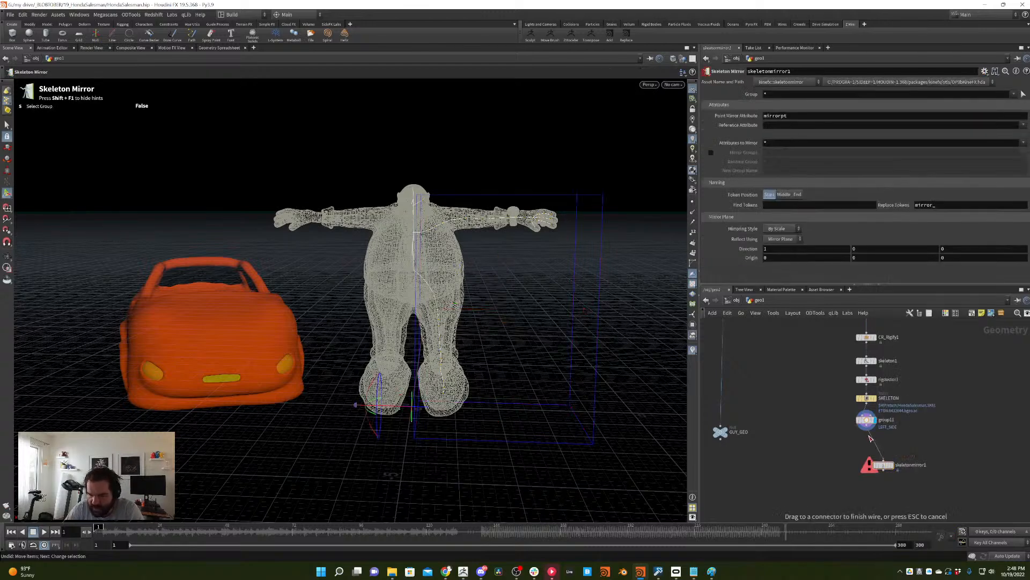
{"action": "left_click", "coordinate": [894, 468]}
{"action": "left_click_drag", "start_coordinate": [894, 470], "coordinate": [878, 451]}
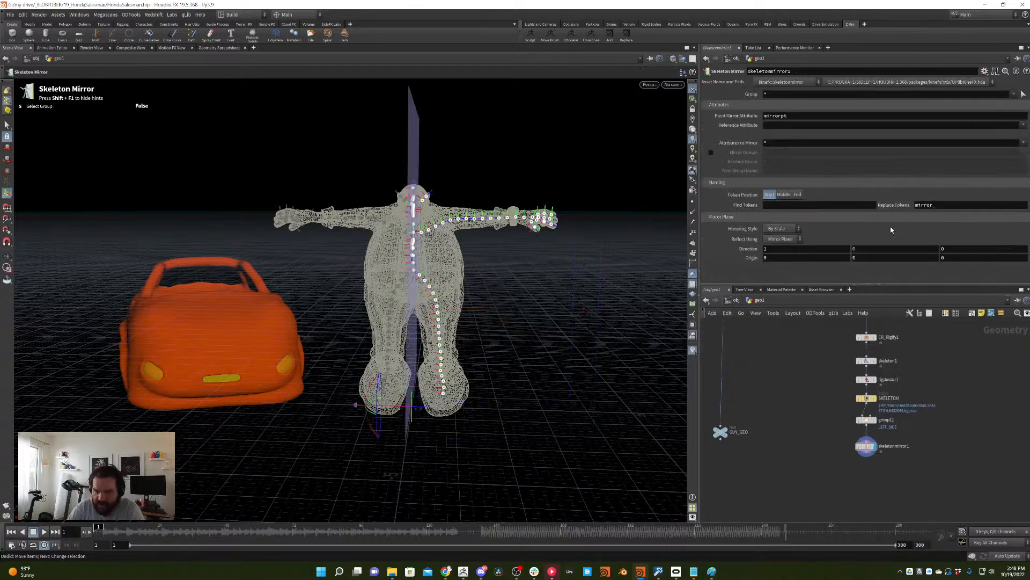
- Set the Skeleton Mirror's group to LEFT_SIDE
{"action": "left_click", "coordinate": [870, 421]}
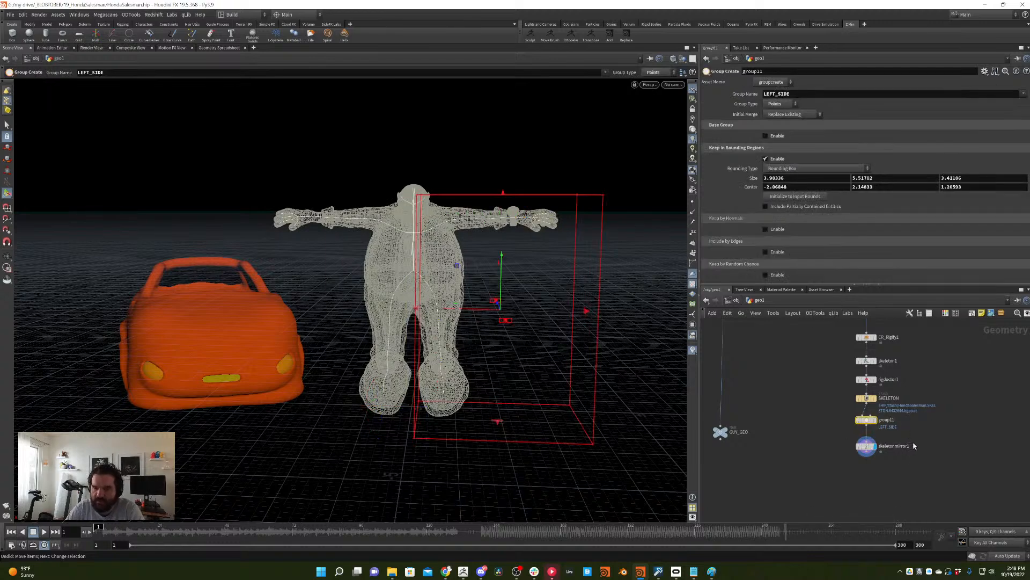
{"action": "left_click", "coordinate": [866, 446]}
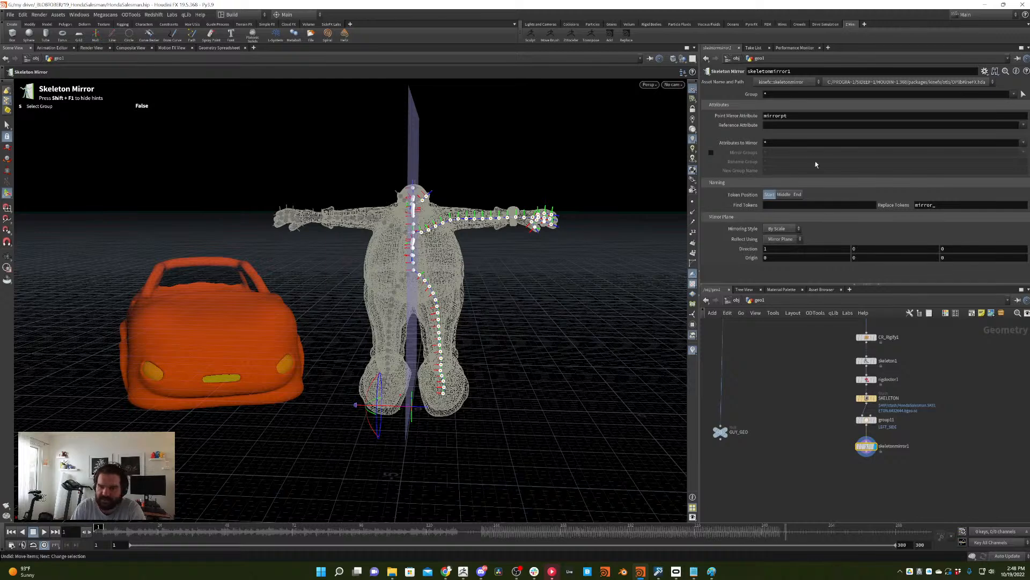
{"action": "left_click", "coordinate": [808, 94]}
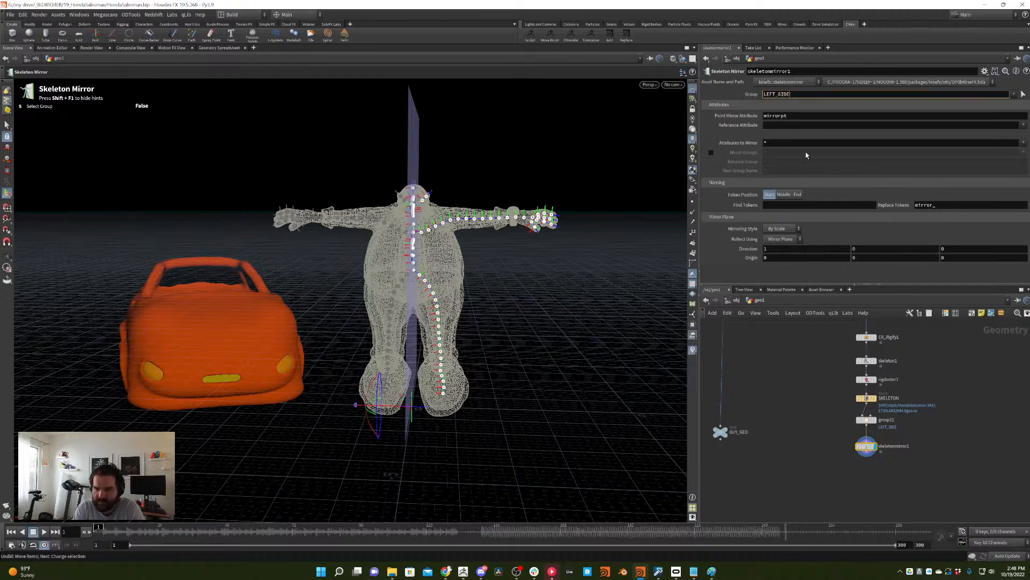
{"action": "type", "text": "LEFT_SIDE"}
{"action": "key", "text": "Return"}
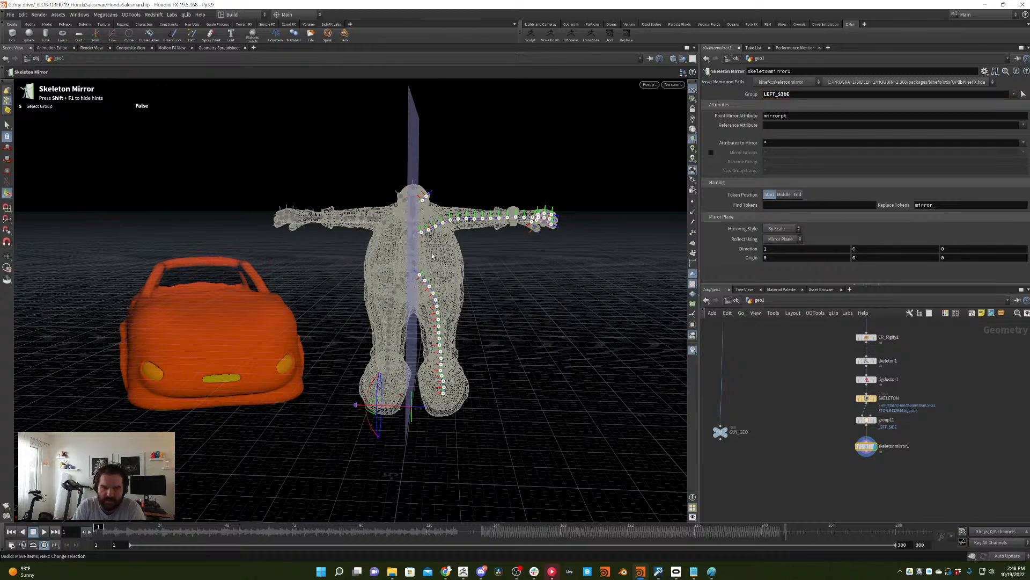
- Hide the salesman's wireframe mesh and view the mirrored skeleton up close
{"action": "mouse_move", "coordinate": [432, 256]}
{"action": "left_mouse_down", "text": "alt"}
{"action": "mouse_move", "coordinate": [443, 257]}
{"action": "mouse_move", "coordinate": [424, 257]}
{"action": "mouse_move", "coordinate": [419, 269]}
{"action": "mouse_move", "coordinate": [413, 253]}
{"action": "left_mouse_up", "text": "alt"}
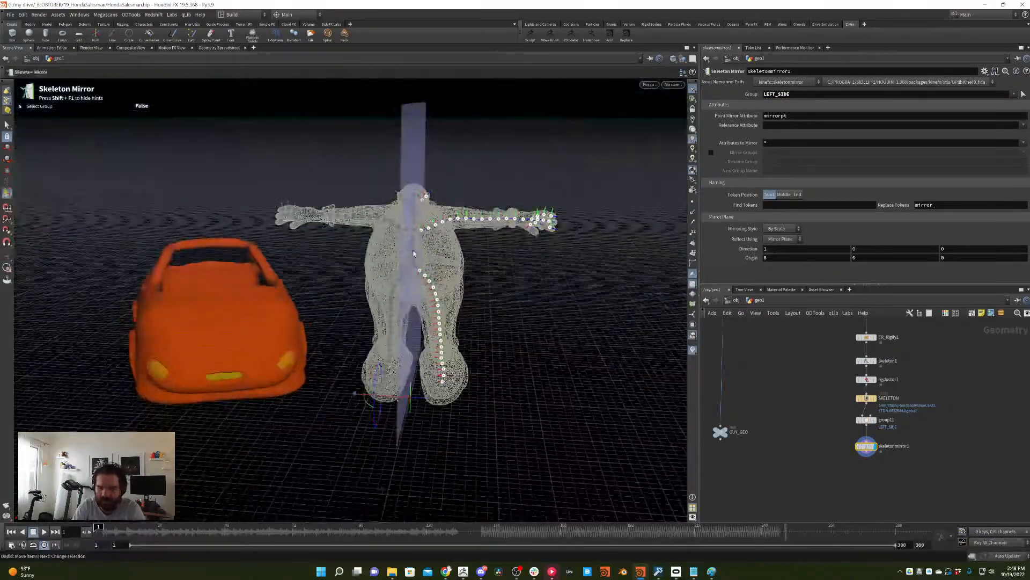
{"action": "left_click", "coordinate": [872, 446]}
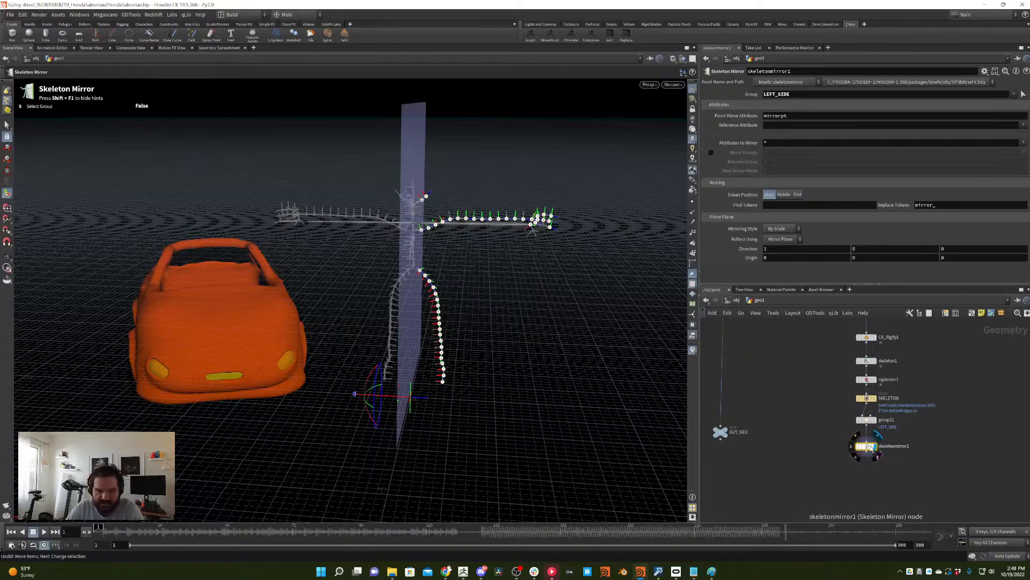
{"action": "left_click_drag", "start_coordinate": [476, 205], "coordinate": [454, 189]}
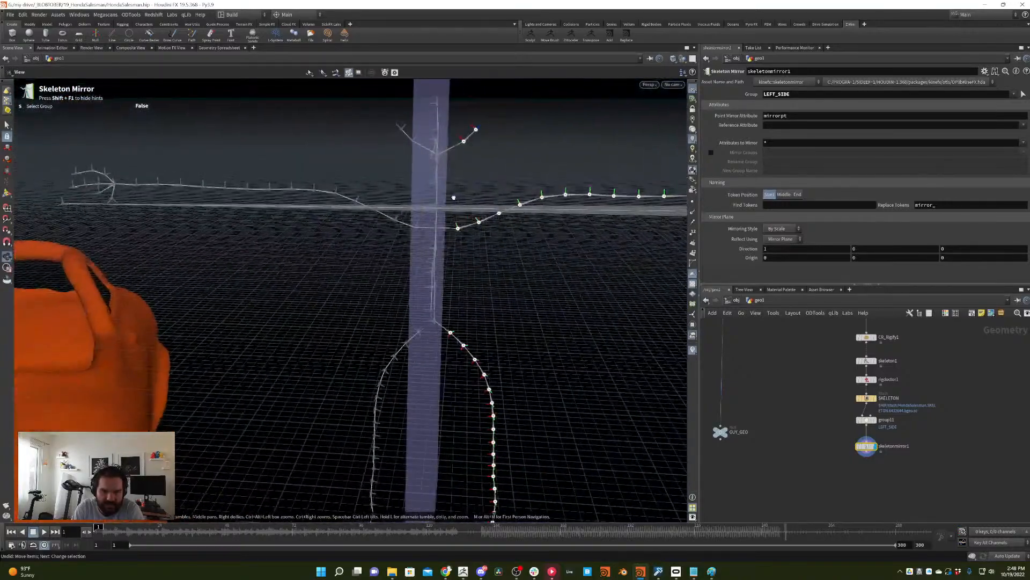
- Compare the LEFT_SIDE group and Skeleton Mirror results from several angles, examining how the mirrored limbs attach to the spine
{"action": "left_click", "coordinate": [866, 420]}
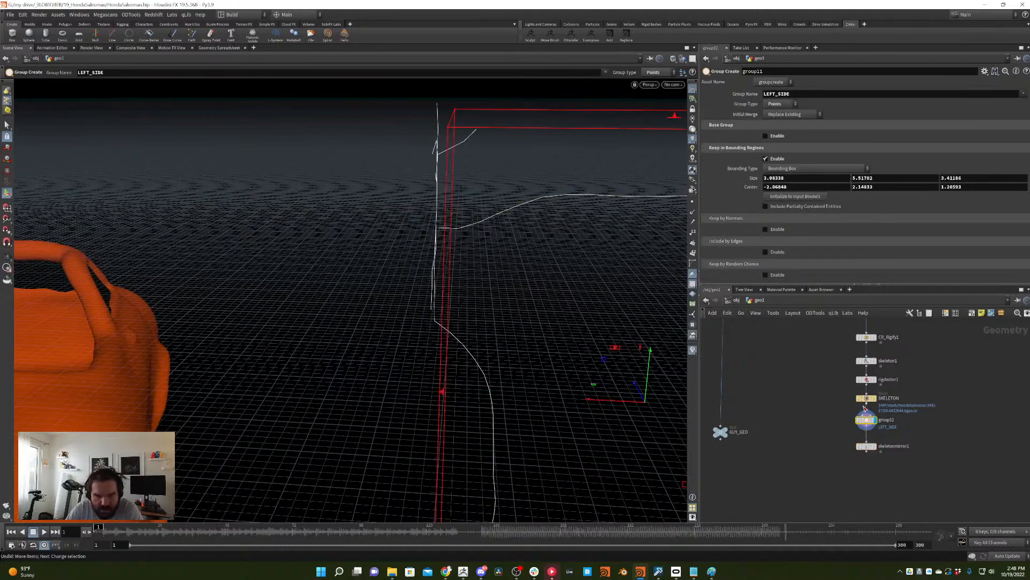
{"action": "left_click_drag", "start_coordinate": [520, 208], "coordinate": [563, 233]}
{"action": "key", "text": "Return"}
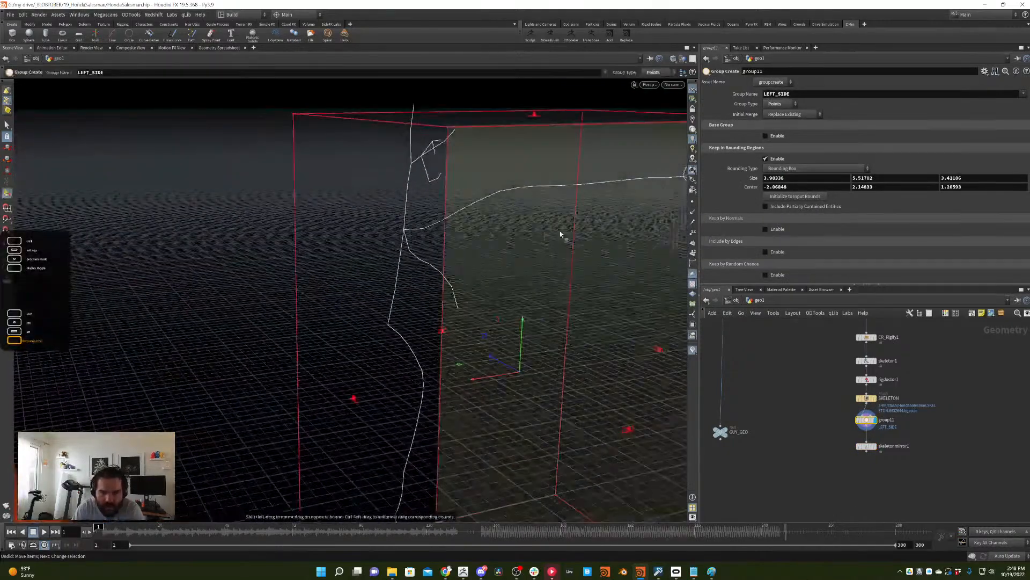
{"action": "left_click", "coordinate": [875, 447]}
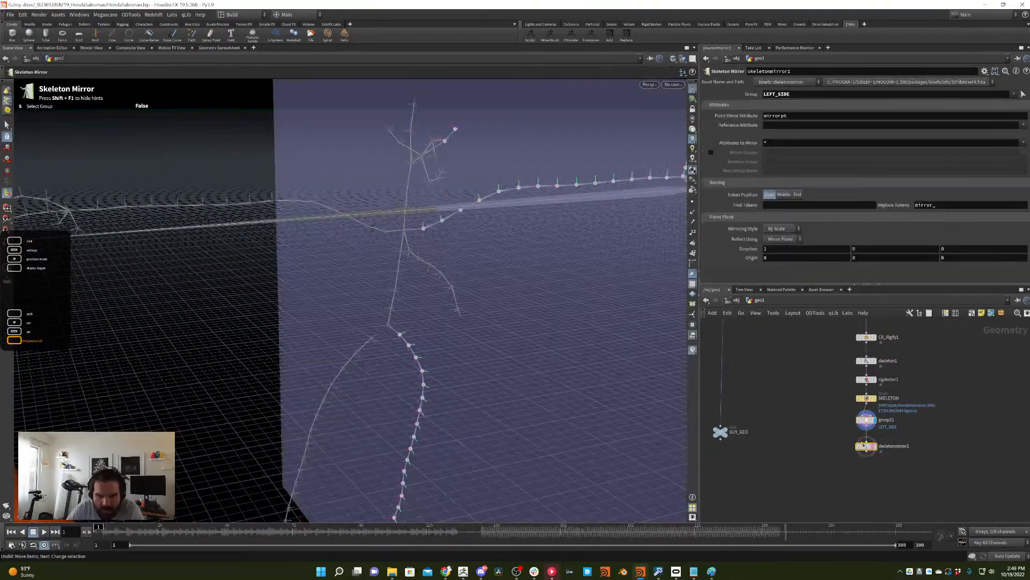
{"action": "left_click_drag", "start_coordinate": [457, 285], "coordinate": [497, 274]}
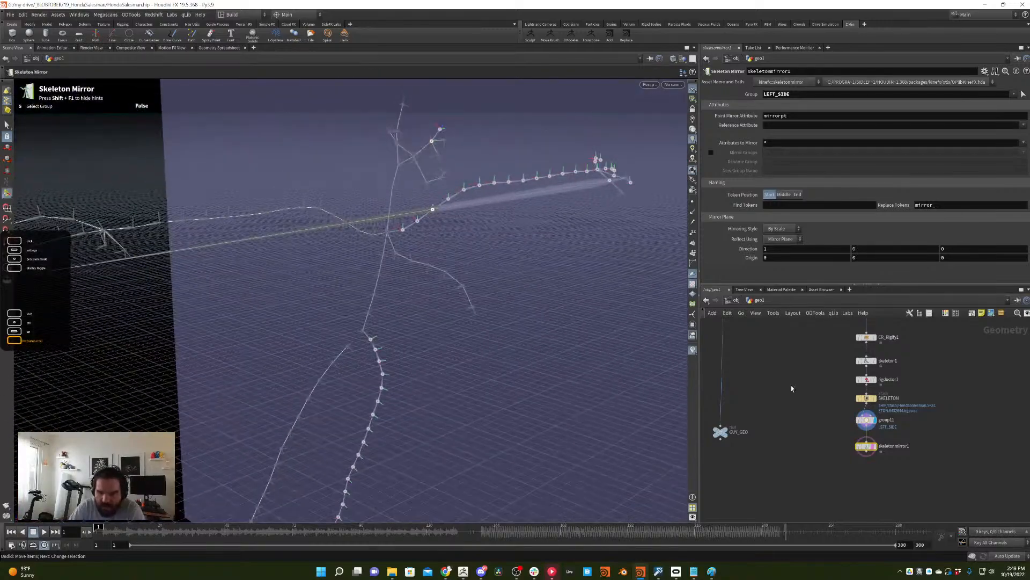
{"action": "left_click", "coordinate": [866, 420]}
{"action": "left_click_drag", "start_coordinate": [537, 300], "coordinate": [546, 195]}
{"action": "key", "text": "Escape"}
{"action": "key", "text": "s"}
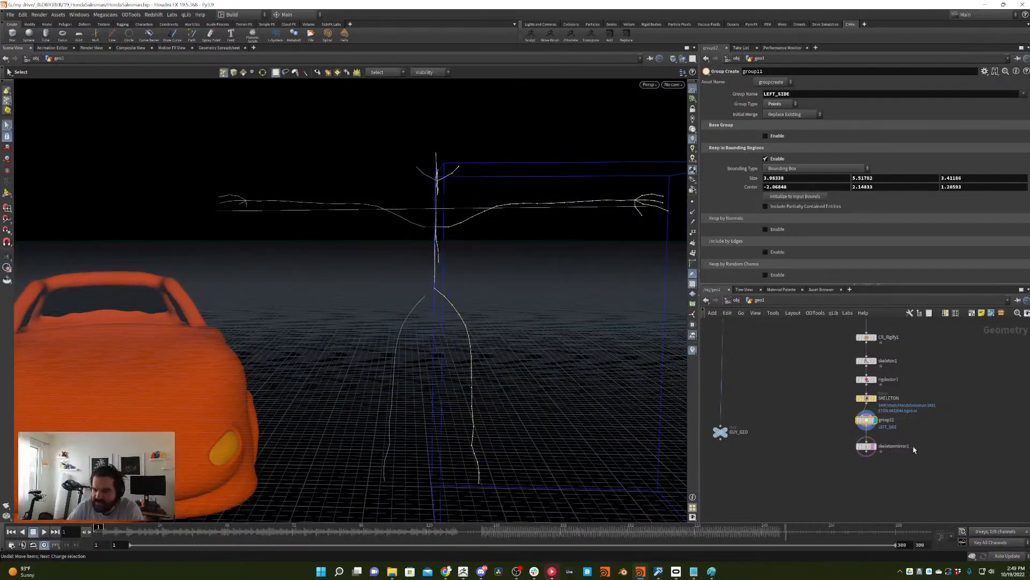
{"action": "left_click", "coordinate": [873, 449]}
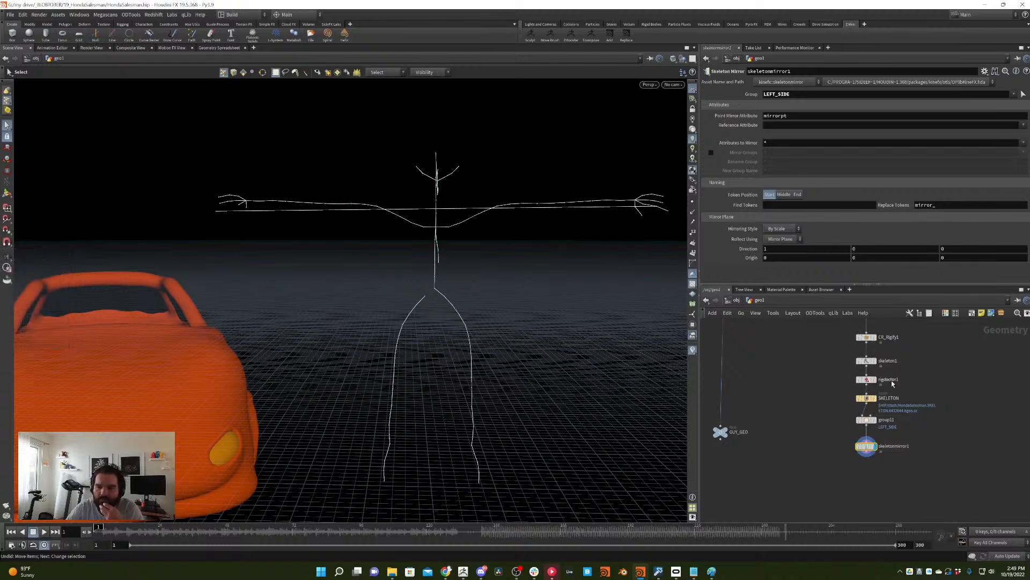
- Repick the Skeleton Mirror's group from the rig tree by box-selecting the left-side head, arm and leg joints
{"action": "left_click", "coordinate": [1023, 95]}
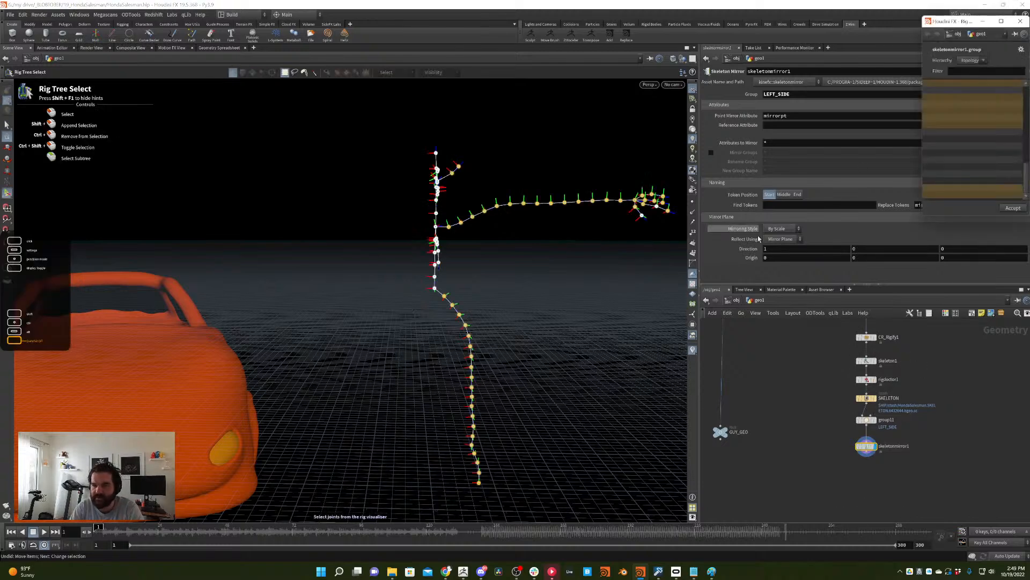
{"action": "left_click_drag", "start_coordinate": [502, 273], "coordinate": [494, 278], "text": "alt"}
{"action": "right_click_drag", "start_coordinate": [494, 278], "coordinate": [471, 285], "text": "alt"}
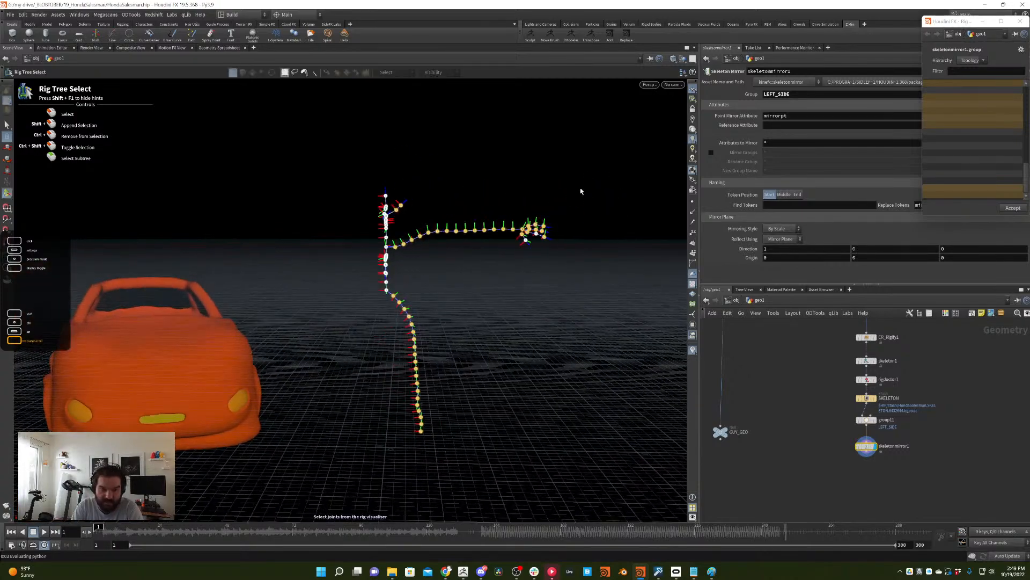
{"action": "left_click_drag", "start_coordinate": [601, 144], "coordinate": [418, 442]}
{"action": "key", "text": "Return"}
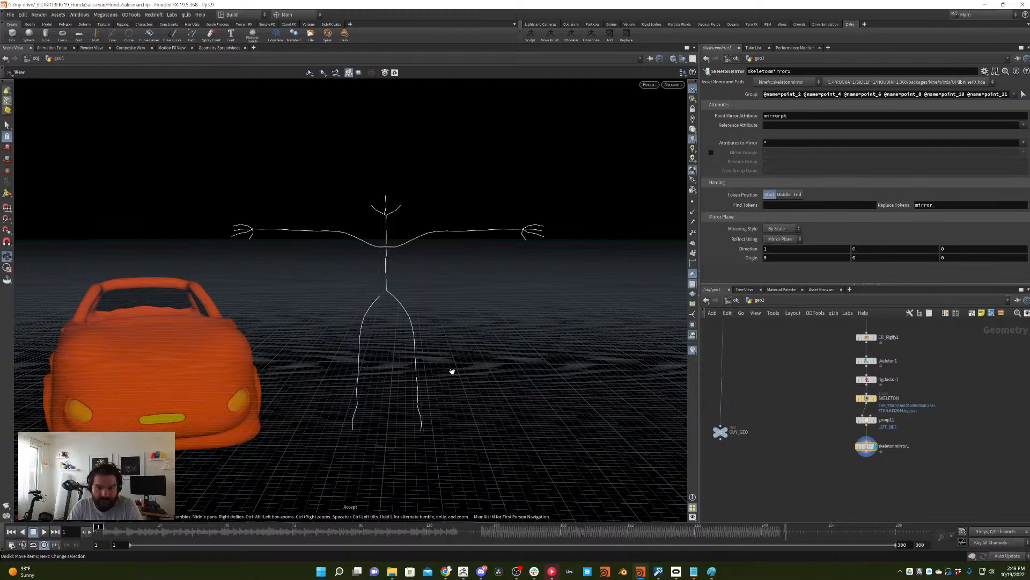
{"action": "key", "text": "Return"}
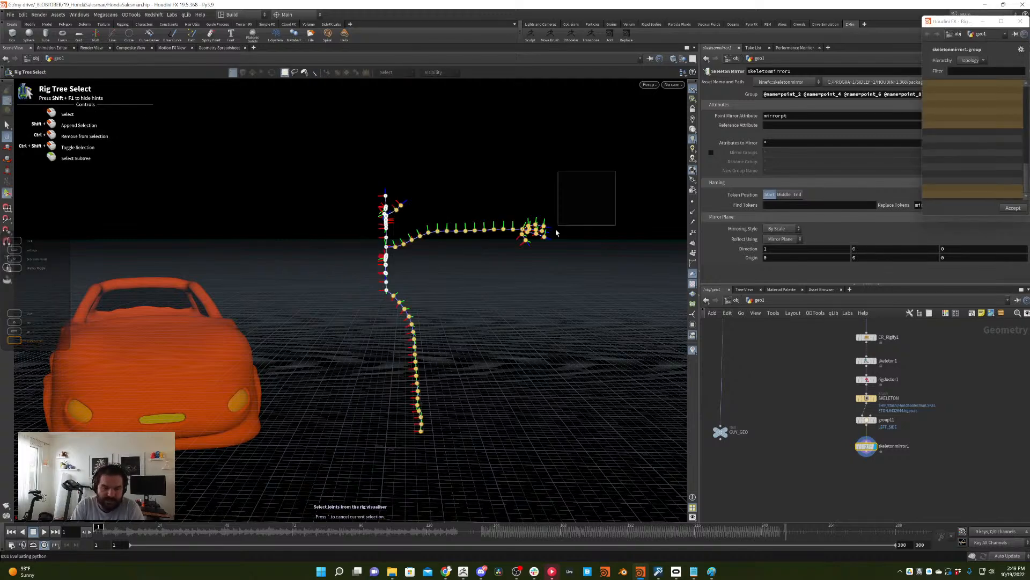
{"action": "left_click_drag", "start_coordinate": [556, 232], "coordinate": [439, 442]}
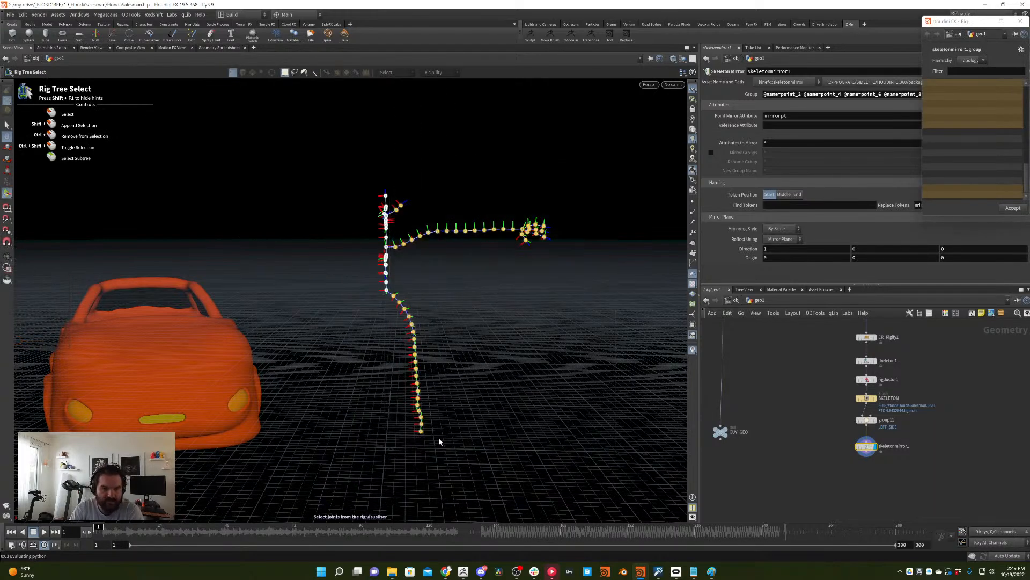
{"action": "key", "text": "Return"}
- Examine the mirrored skeleton up close with the Skeleton Mirror's mirror plane handle shown, and check the node's info
{"action": "left_click_drag", "start_coordinate": [401, 306], "coordinate": [413, 277]}
{"action": "scroll", "coordinate": [430, 211], "scroll_direction": "up", "scroll_amount": 3}
{"action": "scroll", "coordinate": [399, 278], "scroll_direction": "up", "scroll_amount": 3}
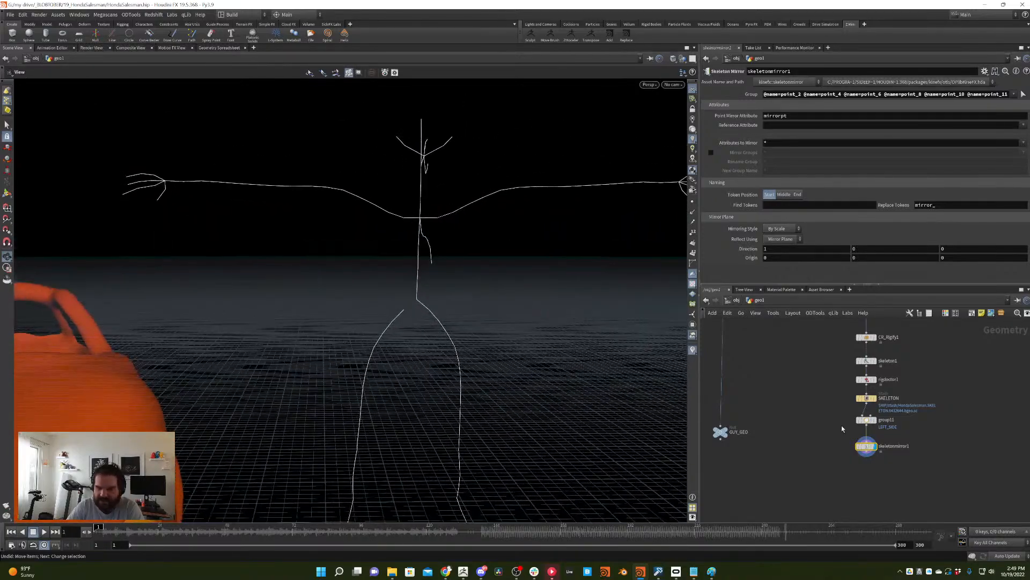
{"action": "left_click", "coordinate": [11, 194]}
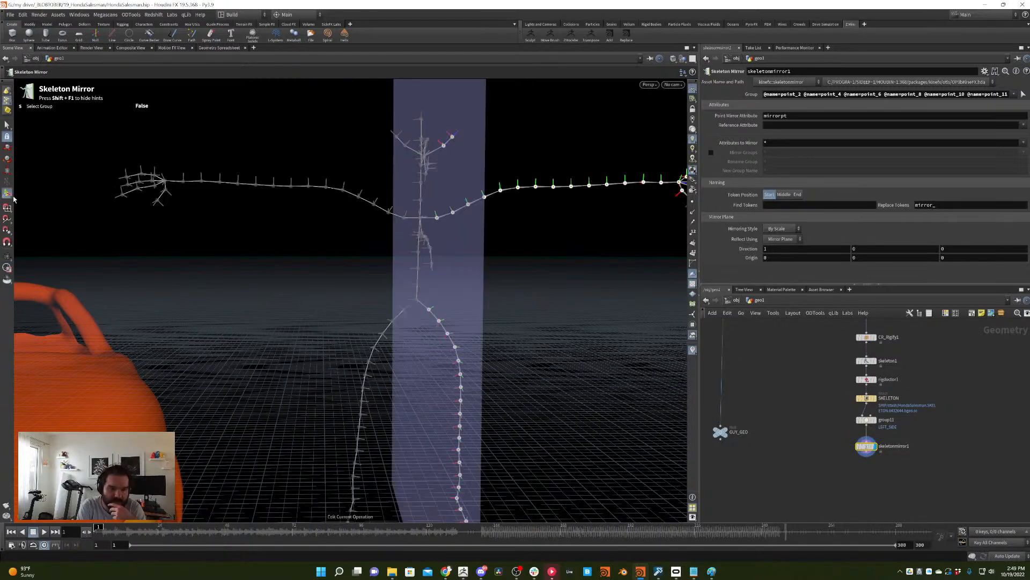
{"action": "middle_click", "coordinate": [866, 446]}
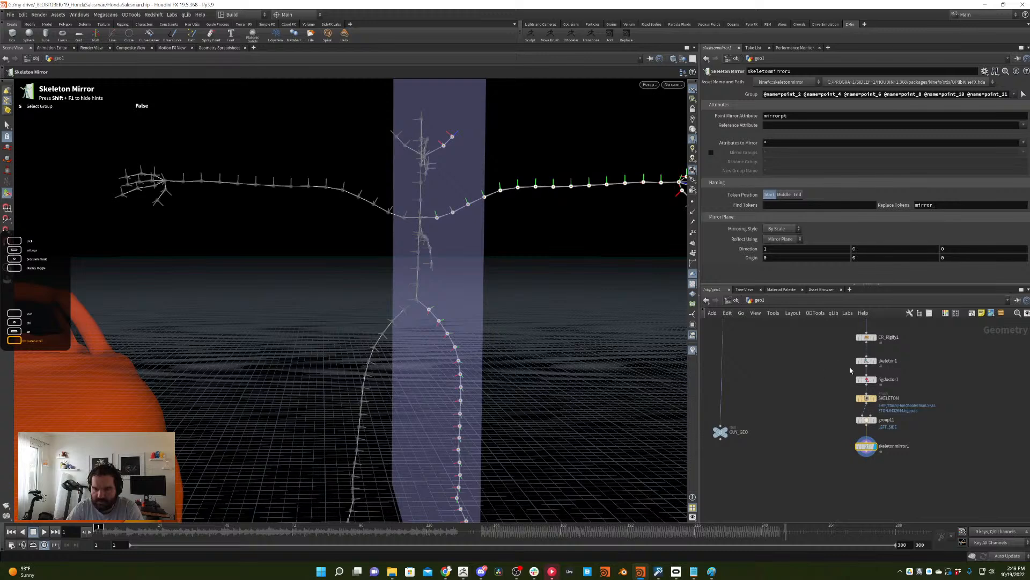
- Add a Null node connected below the Skeleton Mirror node and display it
{"action": "mouse_move", "coordinate": [863, 361]}
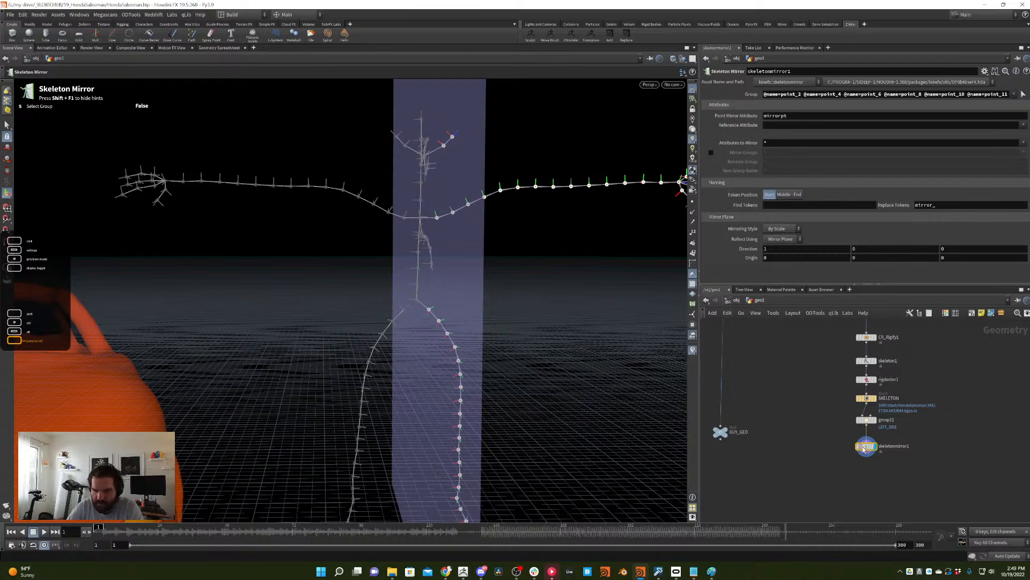
{"action": "key", "text": "Tab"}
{"action": "type", "text": "null"}
{"action": "key", "text": "Return"}
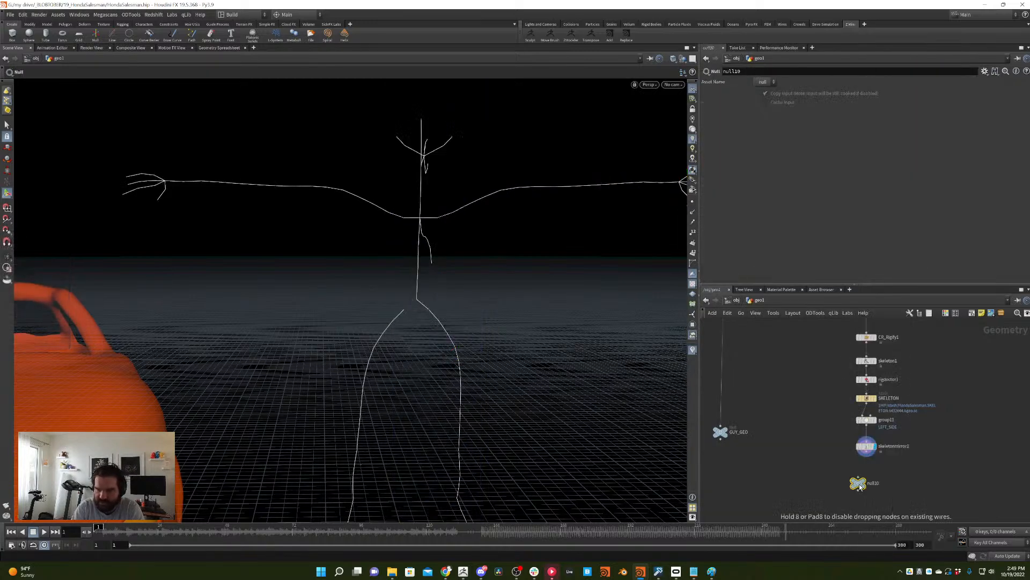
{"action": "left_click", "coordinate": [859, 485]}
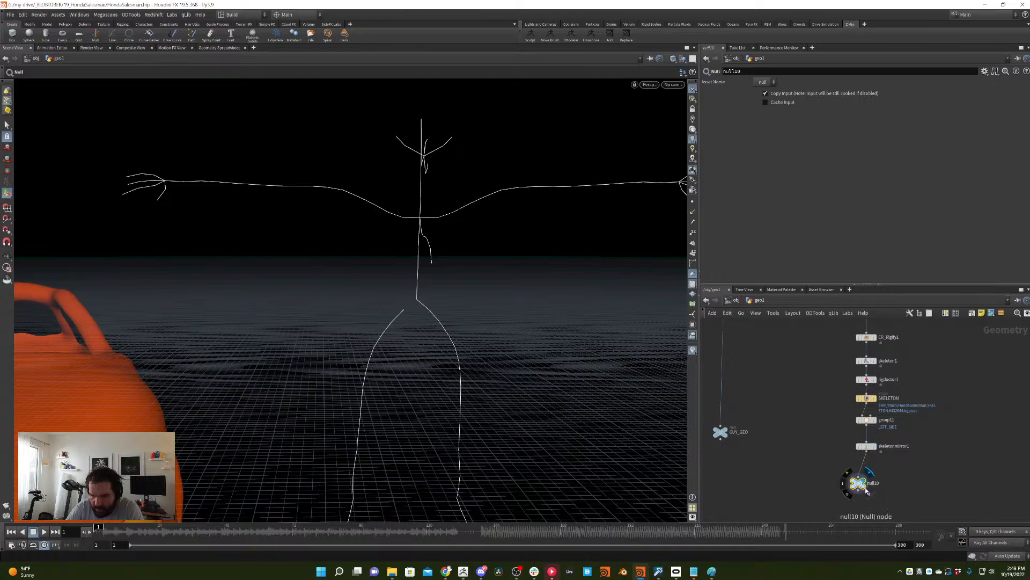
{"action": "left_click_drag", "start_coordinate": [864, 486], "coordinate": [873, 478]}
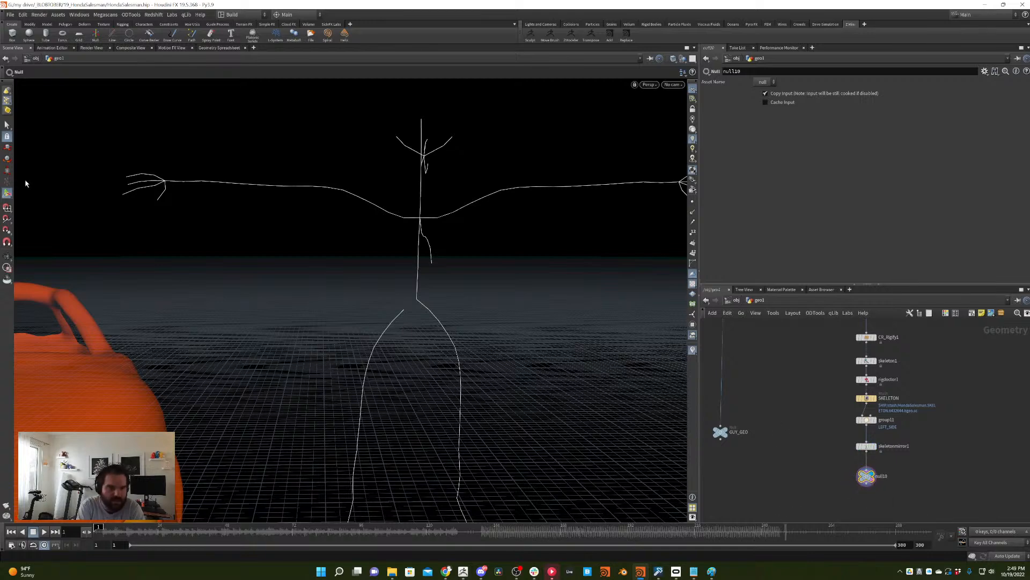
- Add a Rig Pose node connected after the new Null and display its joints
{"action": "key", "text": "Tab"}
{"action": "type", "text": "rigpose"}
{"action": "key", "text": "Return"}
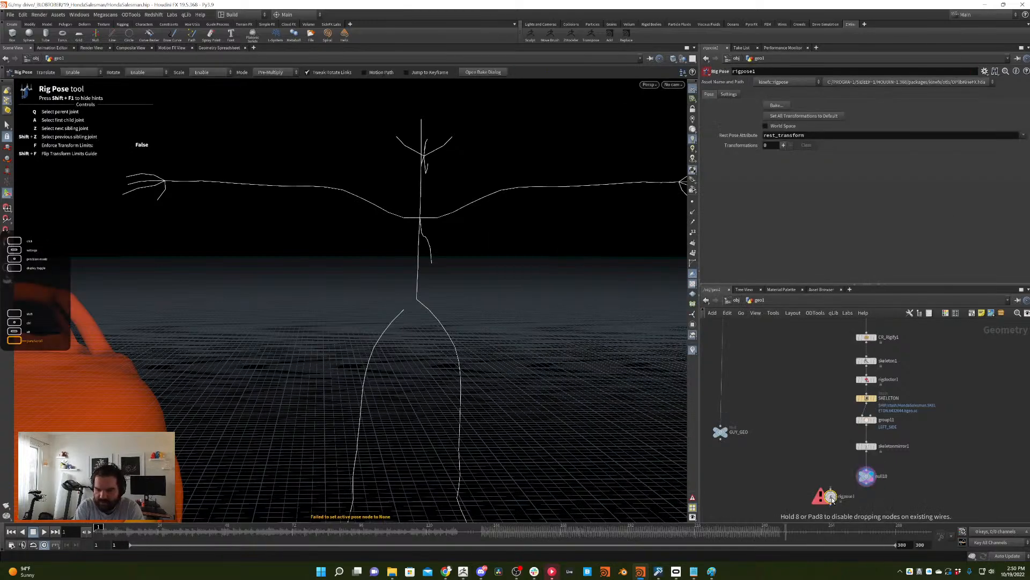
{"action": "left_click", "coordinate": [830, 495]}
{"action": "left_click", "coordinate": [840, 496]}
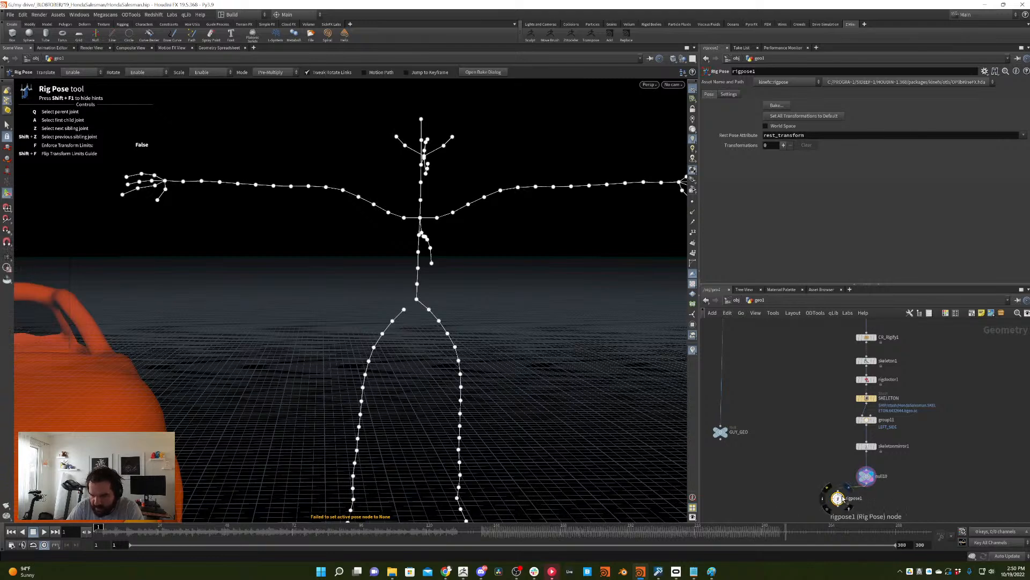
- Try posing the mirrored leg's hip and foot joints with Rig Pose, undoing each change
{"action": "left_click", "coordinate": [404, 310]}
{"action": "left_click", "coordinate": [392, 321]}
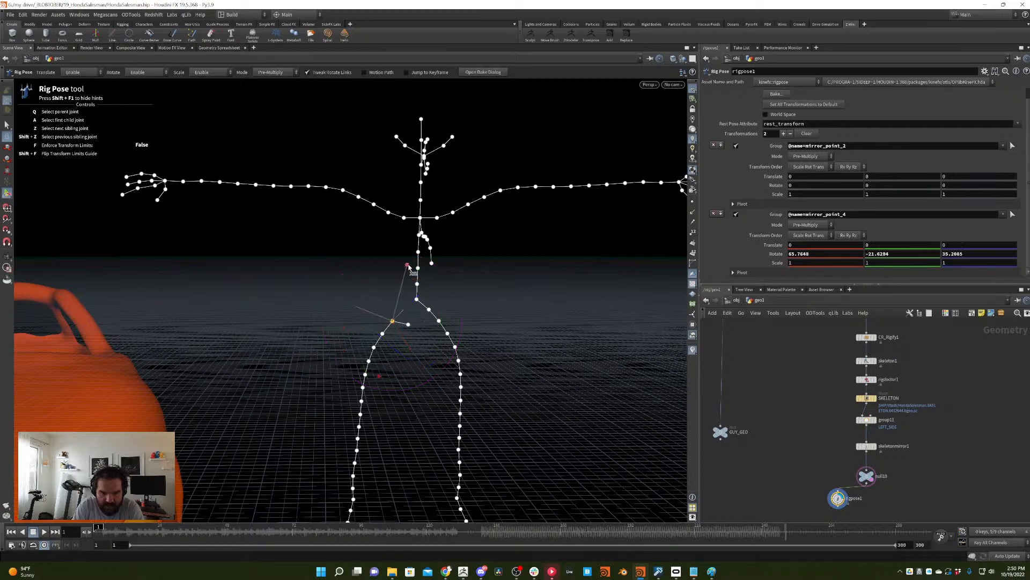
{"action": "key", "text": "ctrl+z"}
{"action": "middle_click_drag", "start_coordinate": [401, 288], "coordinate": [410, 199], "text": "alt"}
{"action": "left_click", "coordinate": [357, 470]}
{"action": "left_click_drag", "start_coordinate": [358, 468], "coordinate": [310, 422]}
{"action": "key", "text": "ctrl+z"}
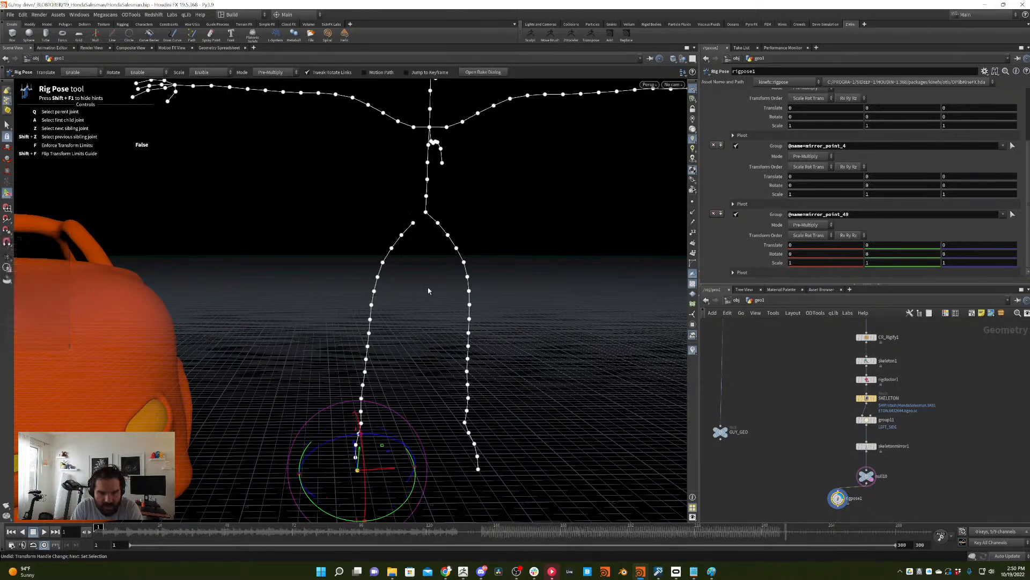
- Try posing the original left foot's end joint, undo it, and check the pelvis root joint's handle
{"action": "left_click", "coordinate": [512, 394]}
{"action": "left_click", "coordinate": [478, 469]}
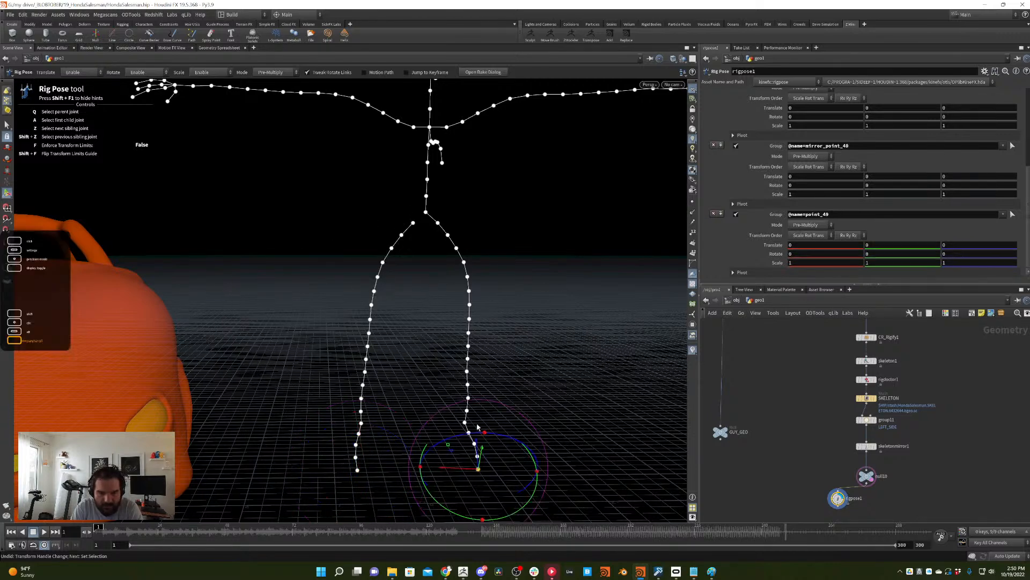
{"action": "left_click_drag", "start_coordinate": [472, 437], "coordinate": [451, 433]}
{"action": "key", "text": "ctrl+z"}
{"action": "middle_click_drag", "start_coordinate": [460, 315], "coordinate": [427, 267], "text": "alt"}
{"action": "left_click", "coordinate": [428, 259]}
{"action": "left_click_drag", "start_coordinate": [428, 205], "coordinate": [446, 276]}
{"action": "left_click", "coordinate": [446, 275]}
{"action": "scroll", "coordinate": [443, 301], "scroll_direction": "up", "scroll_amount": 3}
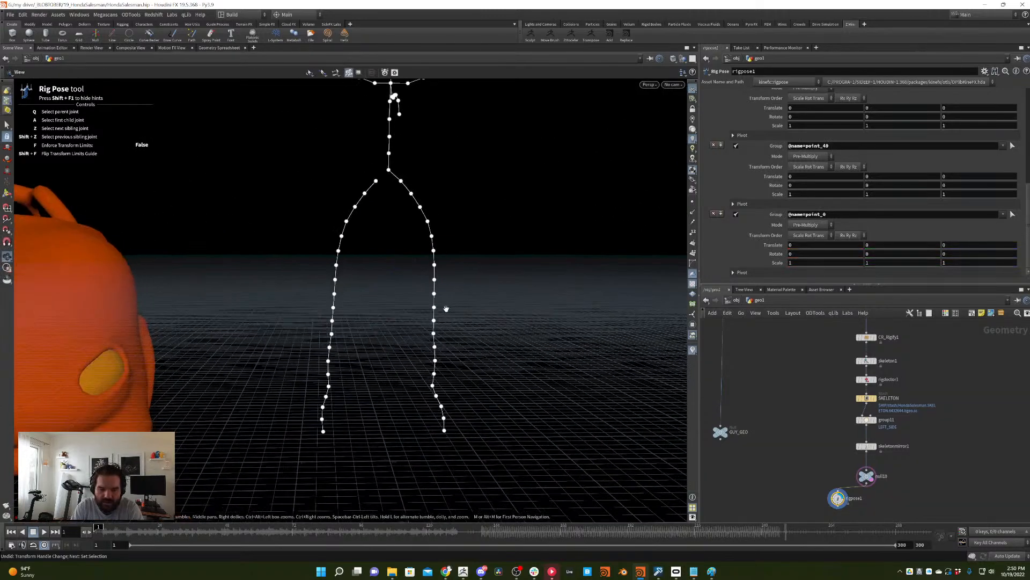
{"action": "left_click", "coordinate": [445, 431]}
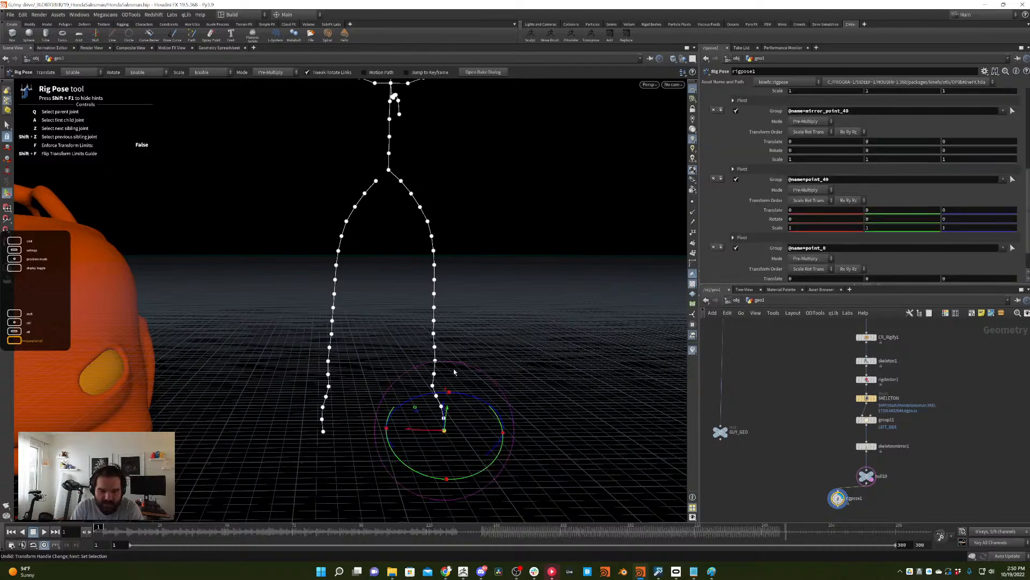
{"action": "left_click", "coordinate": [510, 269]}
- Inspect the outputs of the Rig Doctor, LEFT_SIDE group and SKELETON stash nodes
{"action": "scroll", "coordinate": [914, 358], "scroll_direction": "up", "scroll_amount": 3}
{"action": "middle_click_drag", "start_coordinate": [863, 383], "coordinate": [832, 426]}
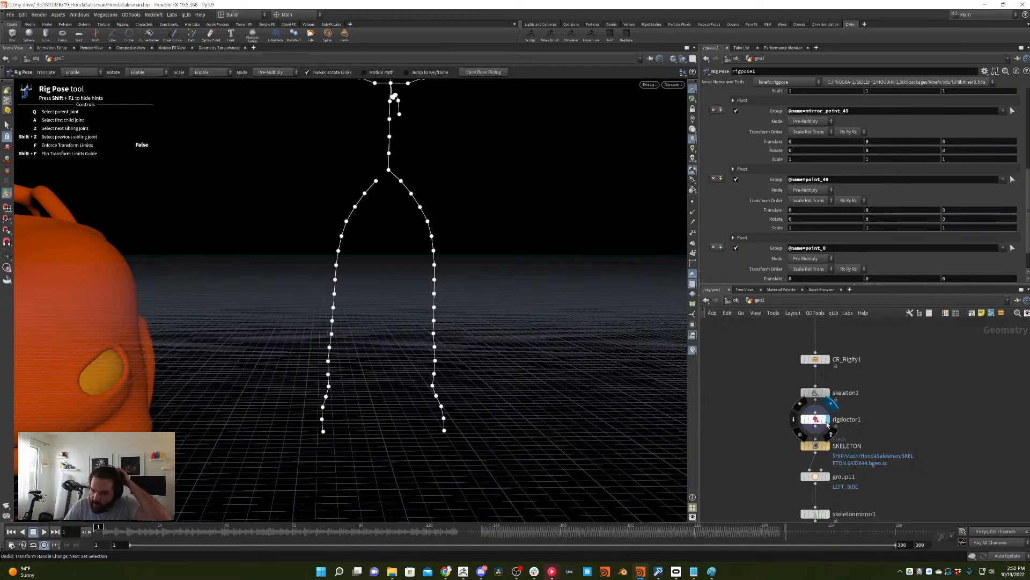
{"action": "left_click", "coordinate": [827, 422]}
{"action": "middle_click_drag", "start_coordinate": [827, 425], "coordinate": [827, 341]}
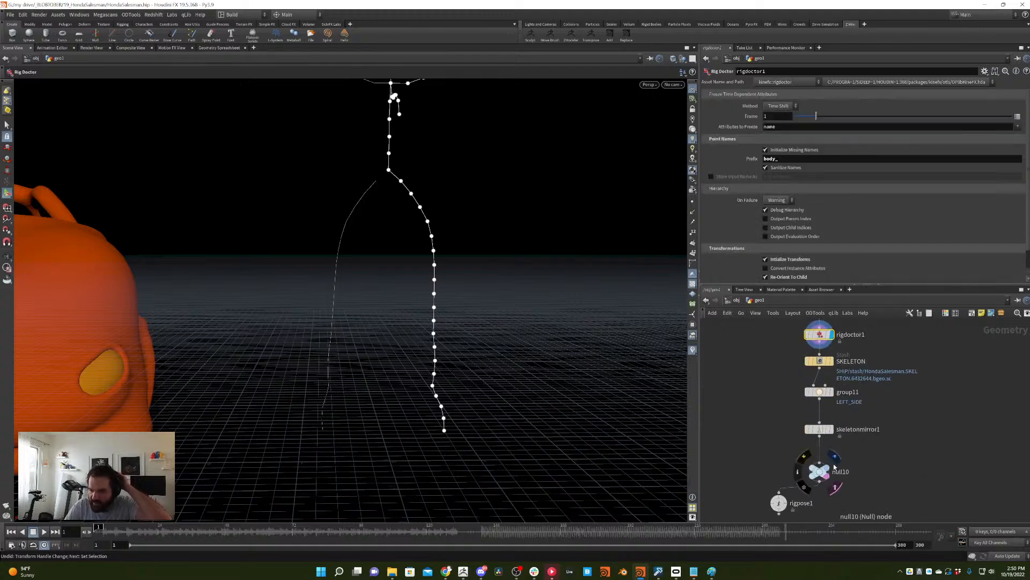
{"action": "middle_click_drag", "start_coordinate": [838, 388], "coordinate": [846, 434]}
{"action": "left_click", "coordinate": [826, 437]}
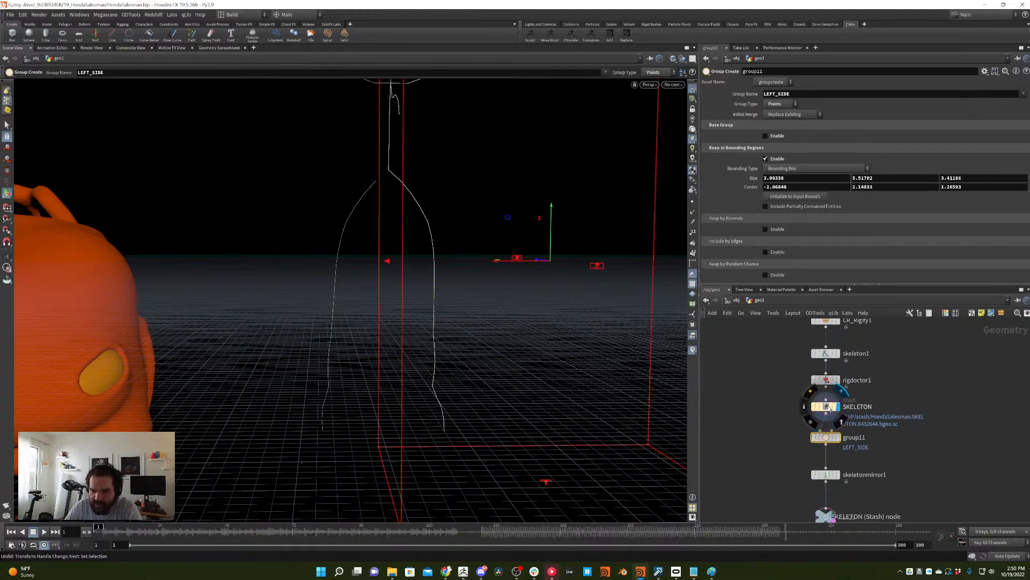
{"action": "left_click", "coordinate": [826, 406]}
{"action": "middle_click_drag", "start_coordinate": [874, 337], "coordinate": [856, 434]}
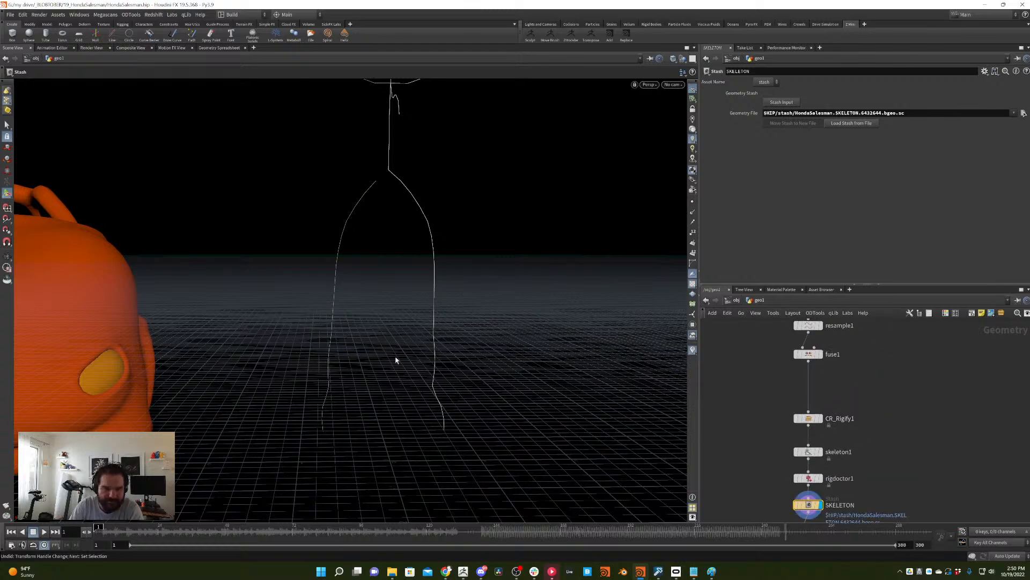
- Display the Skeleton and CR Rigify node outputs in turn and turn on point numbers in the viewport
{"action": "left_click", "coordinate": [7, 124]}
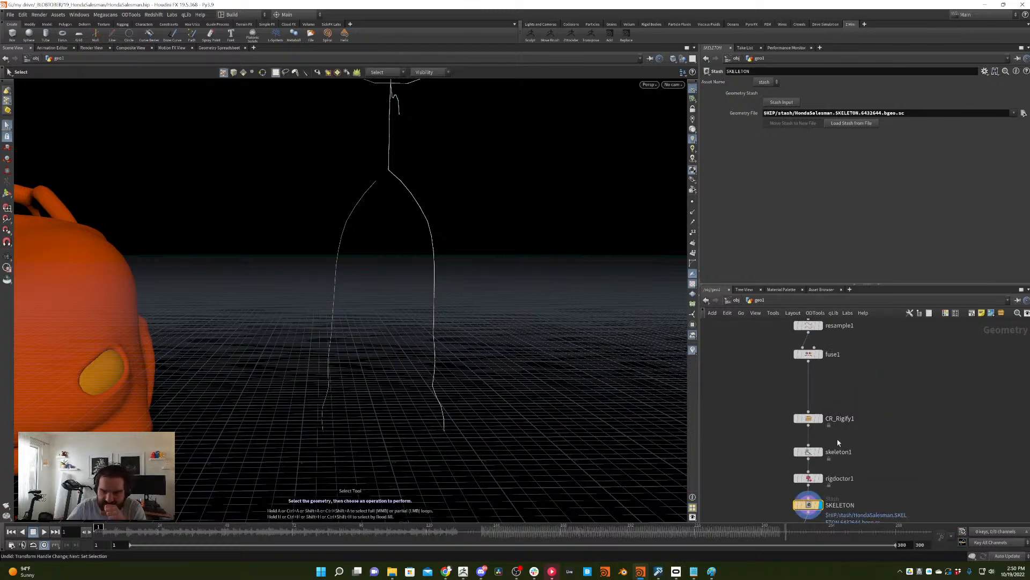
{"action": "mouse_move", "coordinate": [809, 452]}
{"action": "left_mouse_down"}
{"action": "mouse_move", "coordinate": [853, 440]}
{"action": "mouse_move", "coordinate": [814, 445]}
{"action": "left_mouse_up"}
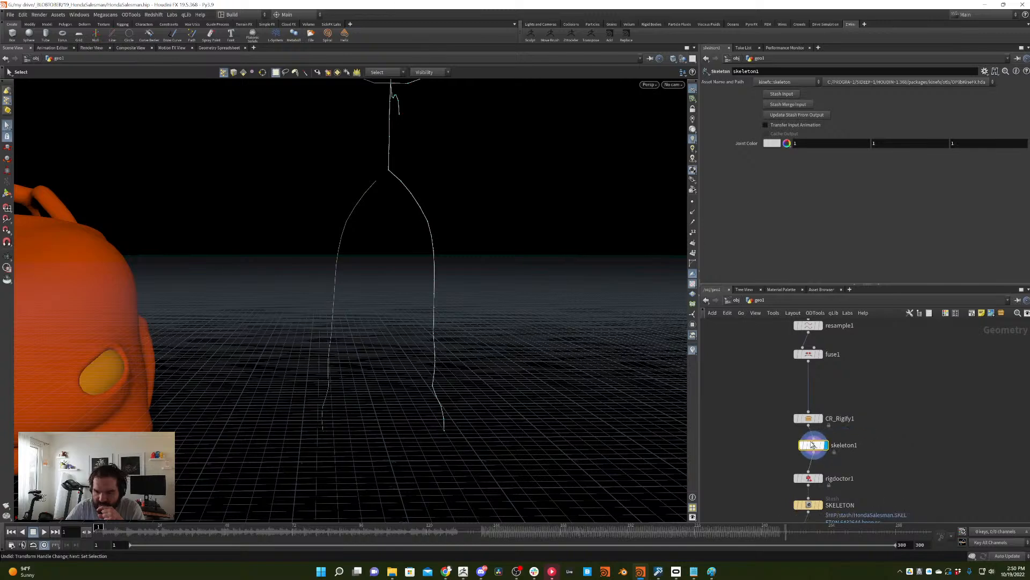
{"action": "left_click", "coordinate": [808, 418]}
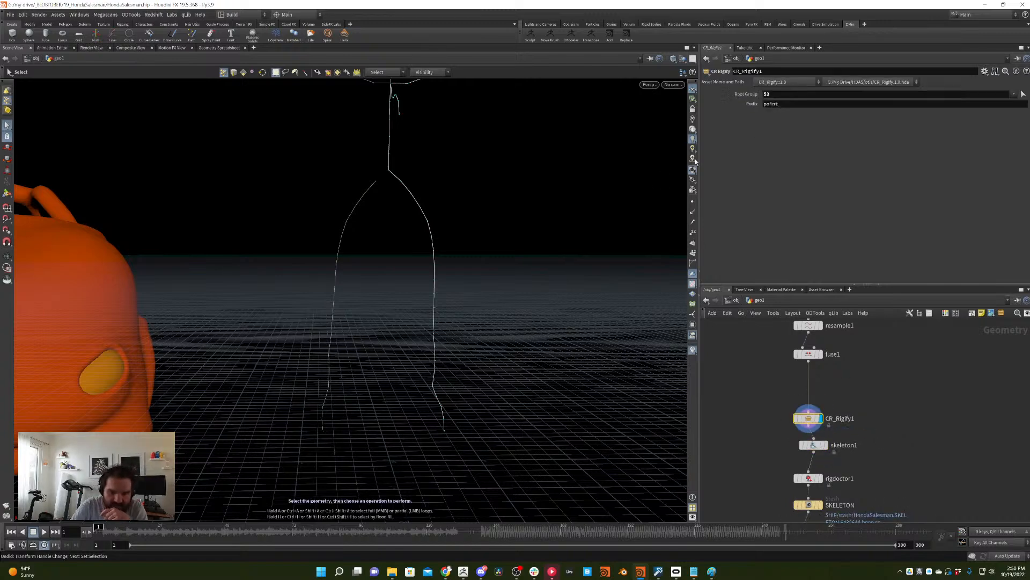
{"action": "left_click", "coordinate": [693, 235]}
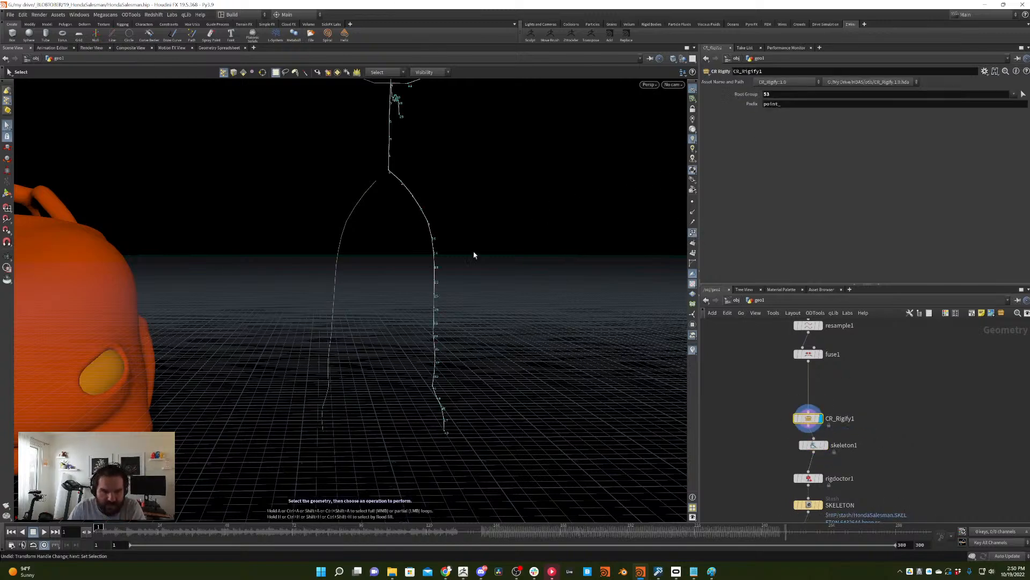
{"action": "scroll", "coordinate": [488, 292], "scroll_direction": "down", "scroll_amount": 5}
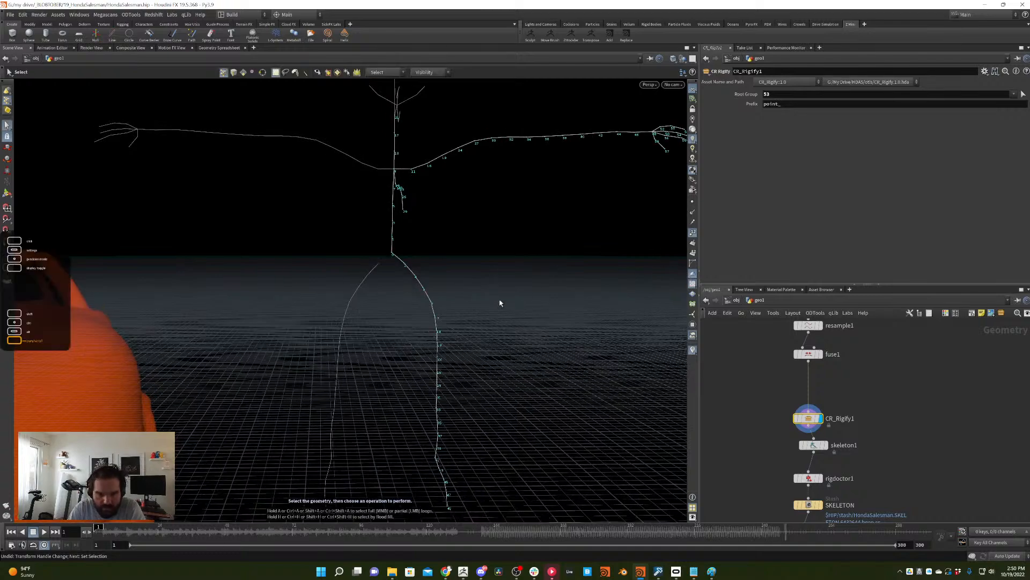
{"action": "key", "text": "Escape"}
{"action": "middle_click_drag", "start_coordinate": [492, 340], "coordinate": [477, 260]}
{"action": "key", "text": "s"}
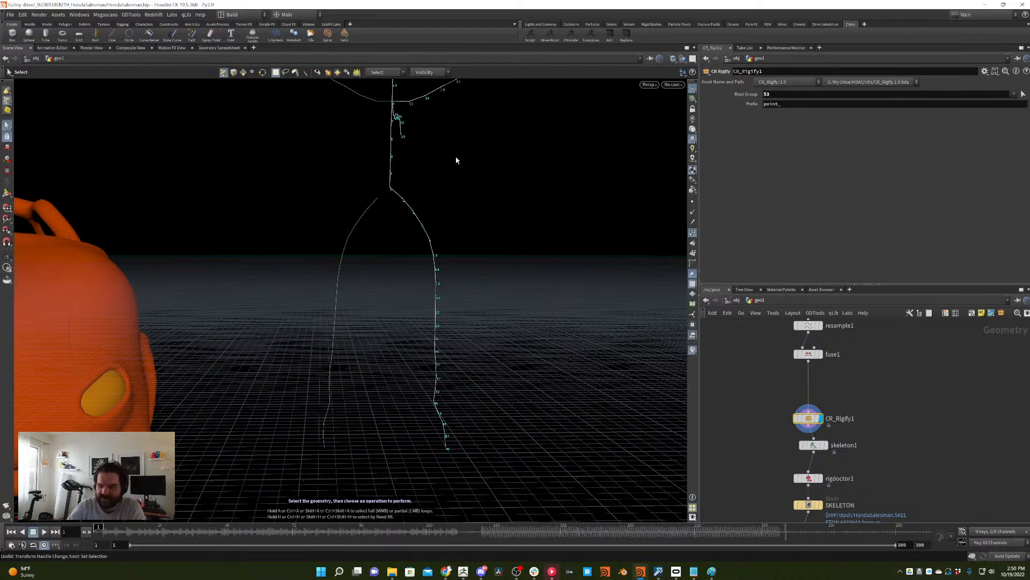
- Move the LEFT_SIDE group and Skeleton Mirror nodes aside, wire the group directly to CR_Rigify1, and display the mirror
{"action": "middle_click_drag", "start_coordinate": [868, 449], "coordinate": [864, 344]}
{"action": "left_click_drag", "start_coordinate": [870, 405], "coordinate": [786, 465]}
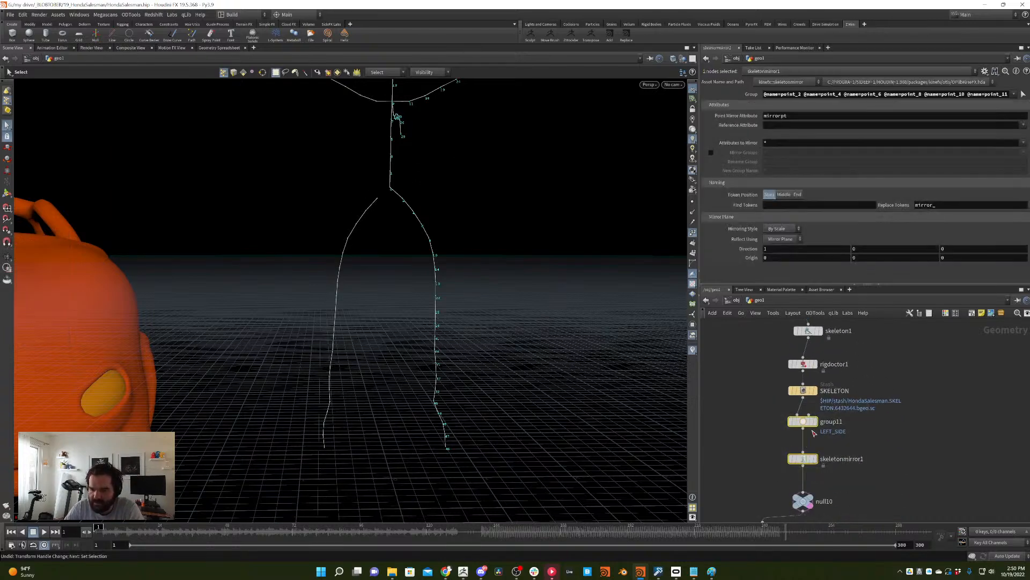
{"action": "left_click_drag", "start_coordinate": [803, 422], "coordinate": [920, 391]}
{"action": "middle_click_drag", "start_coordinate": [919, 319], "coordinate": [907, 396]}
{"action": "left_click_drag", "start_coordinate": [899, 457], "coordinate": [790, 387]}
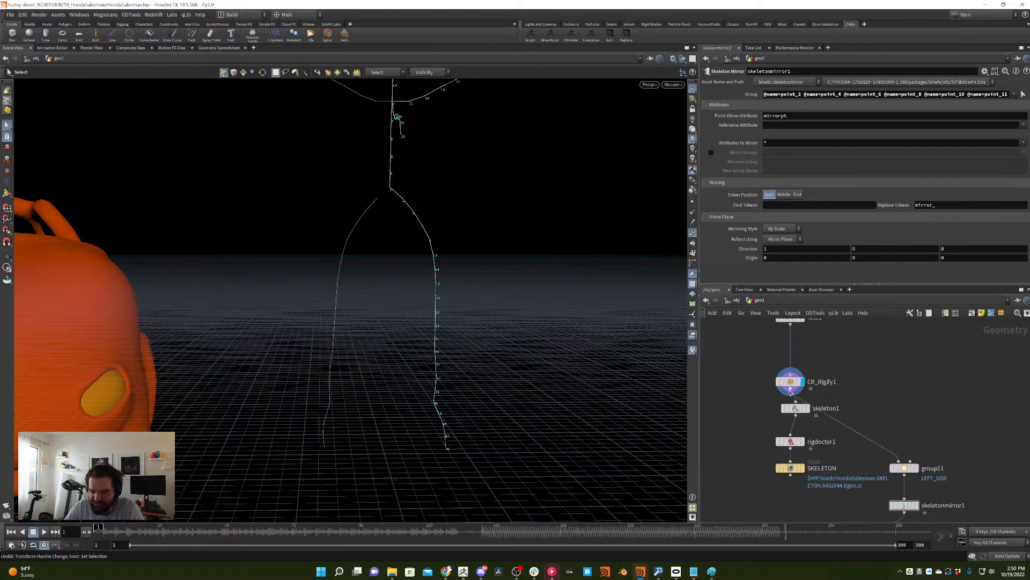
{"action": "middle_click_drag", "start_coordinate": [903, 427], "coordinate": [885, 381]}
{"action": "left_click", "coordinate": [885, 458]}
{"action": "key", "text": "r"}
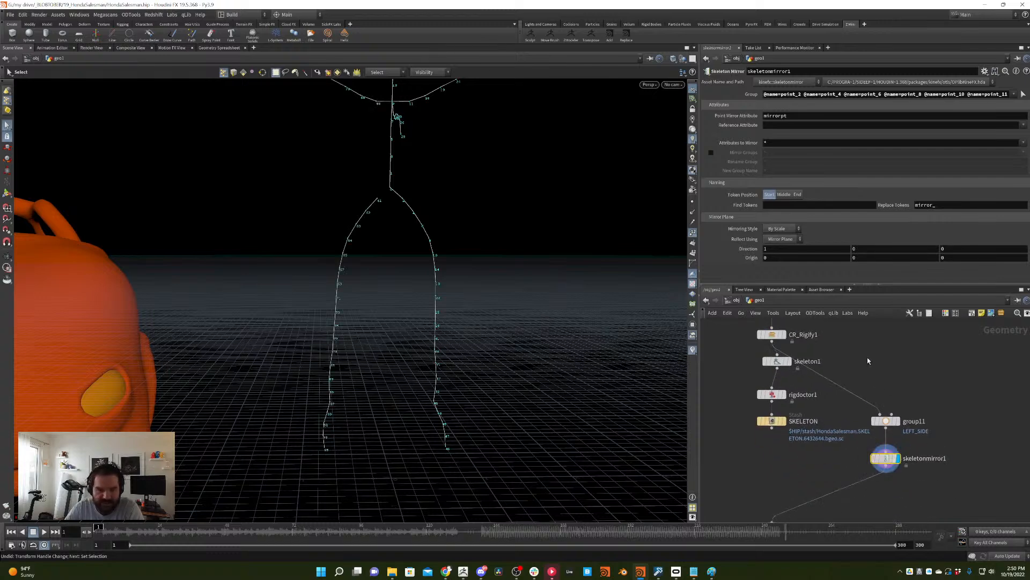
- Move the rigpose1 node beside null10, below Skeleton Mirror, and display its output
{"action": "middle_click_drag", "start_coordinate": [878, 485], "coordinate": [878, 424]}
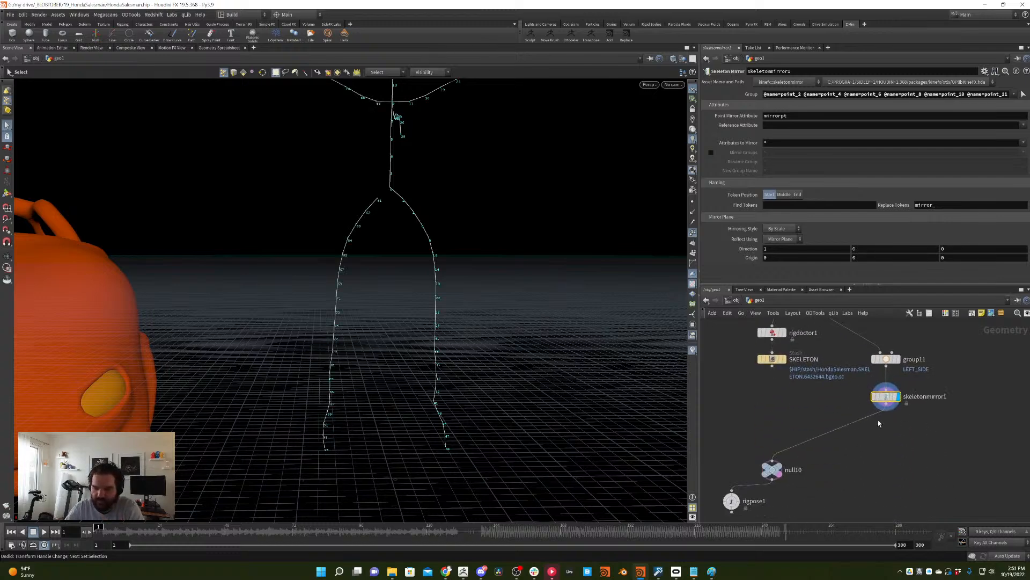
{"action": "left_click_drag", "start_coordinate": [731, 501], "coordinate": [904, 467]}
{"action": "key", "text": "r"}
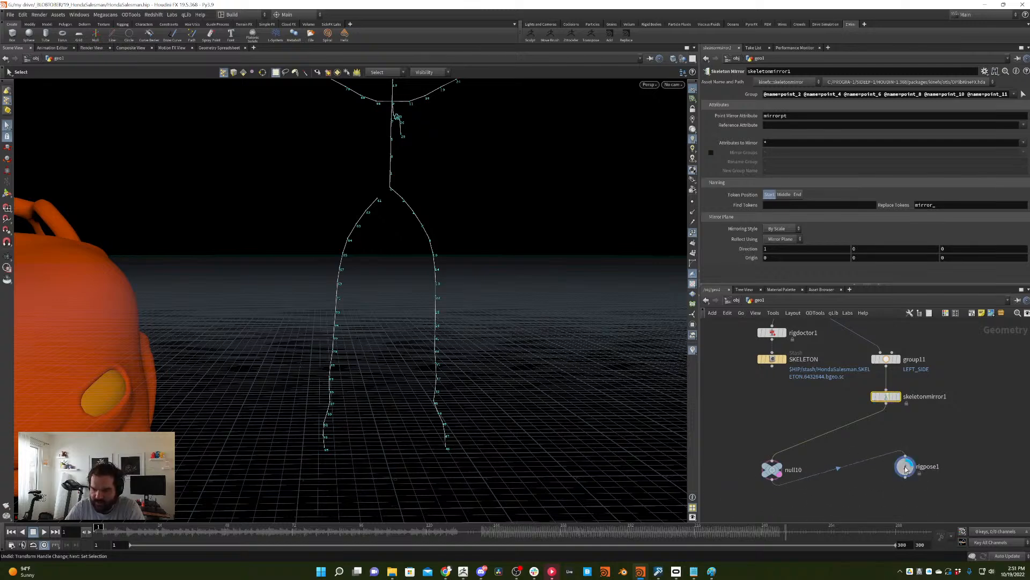
- Try posing the original left foot's end joint and the pelvis root joint with Rig Pose, undoing each change
{"action": "left_click", "coordinate": [8, 193]}
{"action": "left_click", "coordinate": [444, 445]}
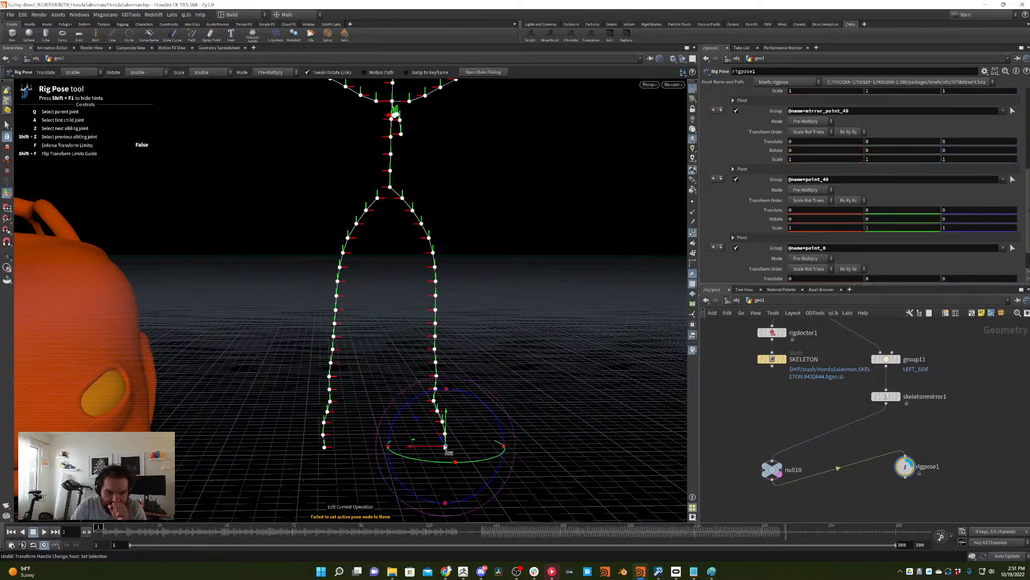
{"action": "left_click_drag", "start_coordinate": [447, 391], "coordinate": [468, 400]}
{"action": "key", "text": "ctrl+z"}
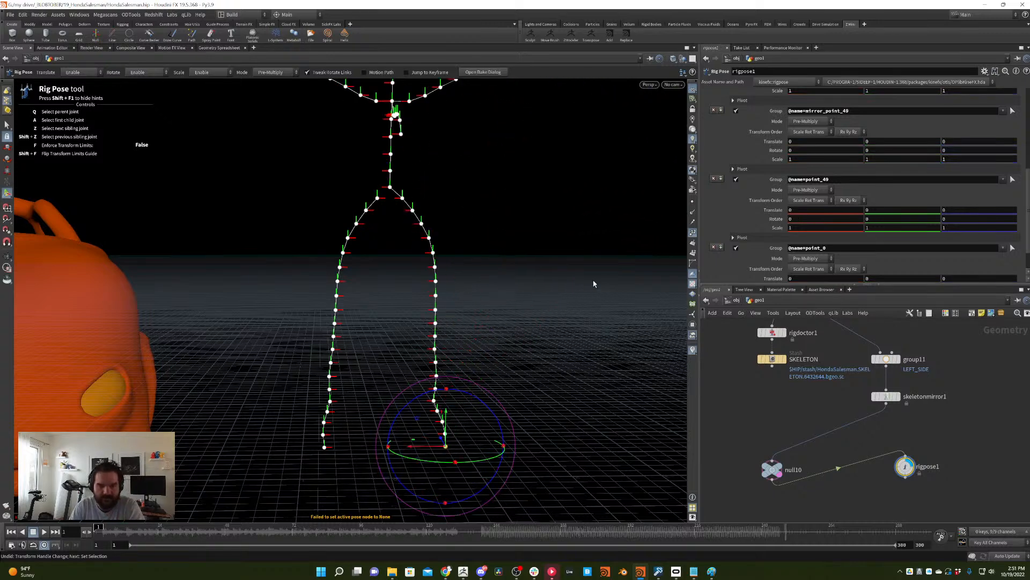
{"action": "left_click", "coordinate": [594, 281]}
{"action": "left_click", "coordinate": [390, 188]}
{"action": "left_click_drag", "start_coordinate": [391, 129], "coordinate": [492, 168]}
{"action": "key", "text": "ctrl+z"}
{"action": "left_click", "coordinate": [395, 200]}
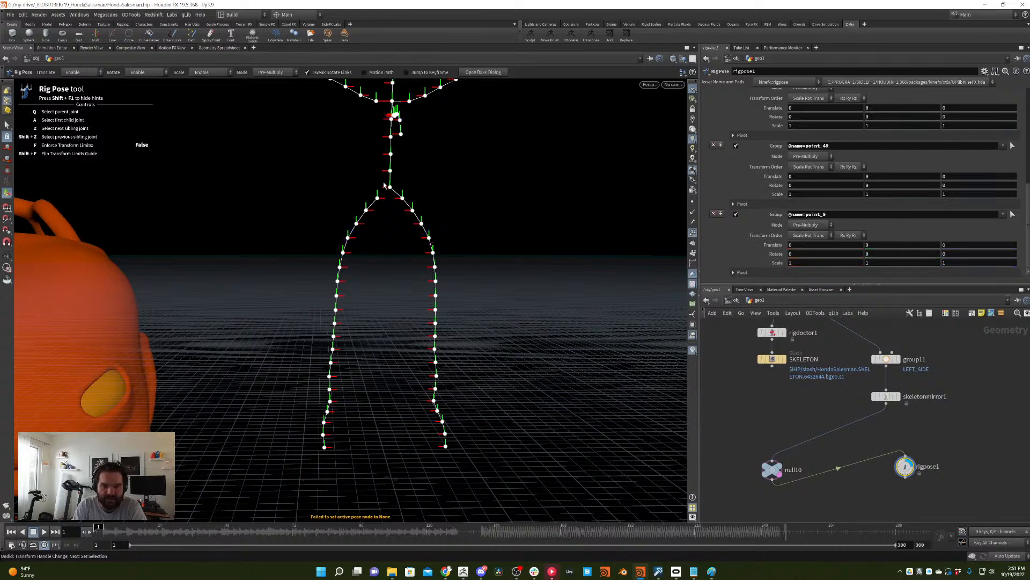
- Compare the point numbering output by fuse1 and CR_Rigify1 in the viewport
{"action": "scroll", "coordinate": [884, 405], "scroll_direction": "up", "scroll_amount": 3}
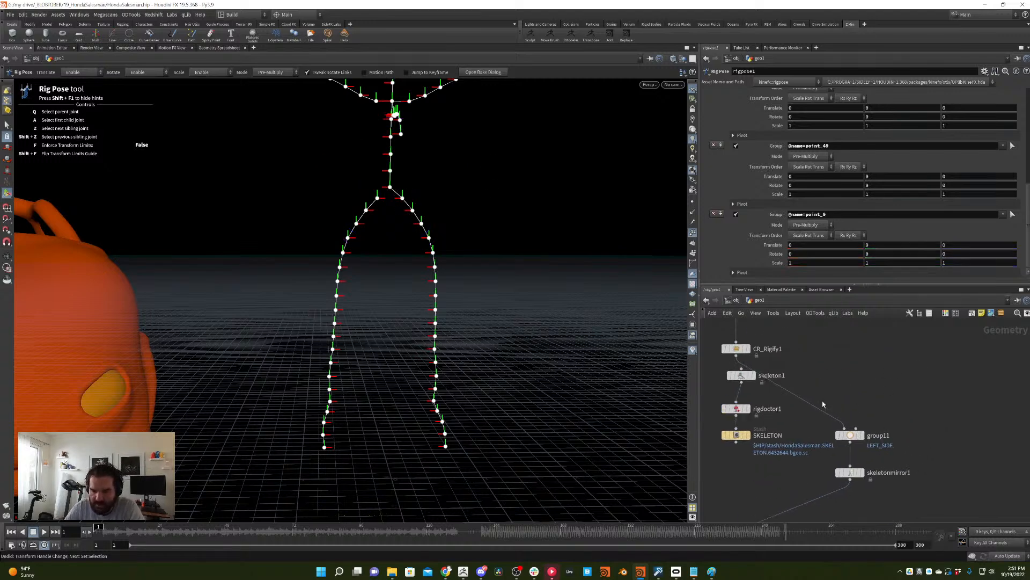
{"action": "scroll", "coordinate": [795, 403], "scroll_direction": "up", "scroll_amount": 2}
{"action": "left_click", "coordinate": [765, 383]}
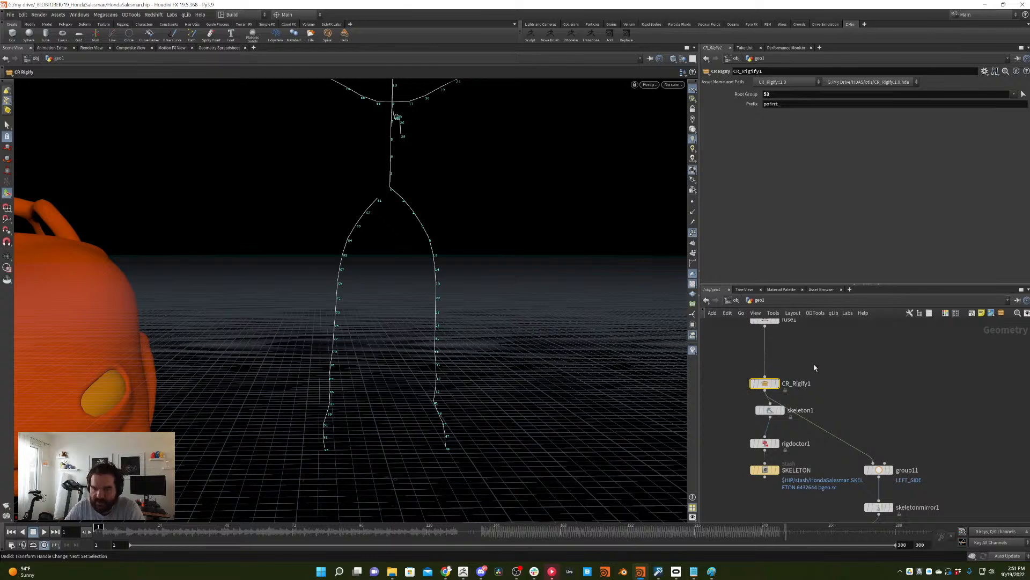
{"action": "left_click", "coordinate": [777, 383]}
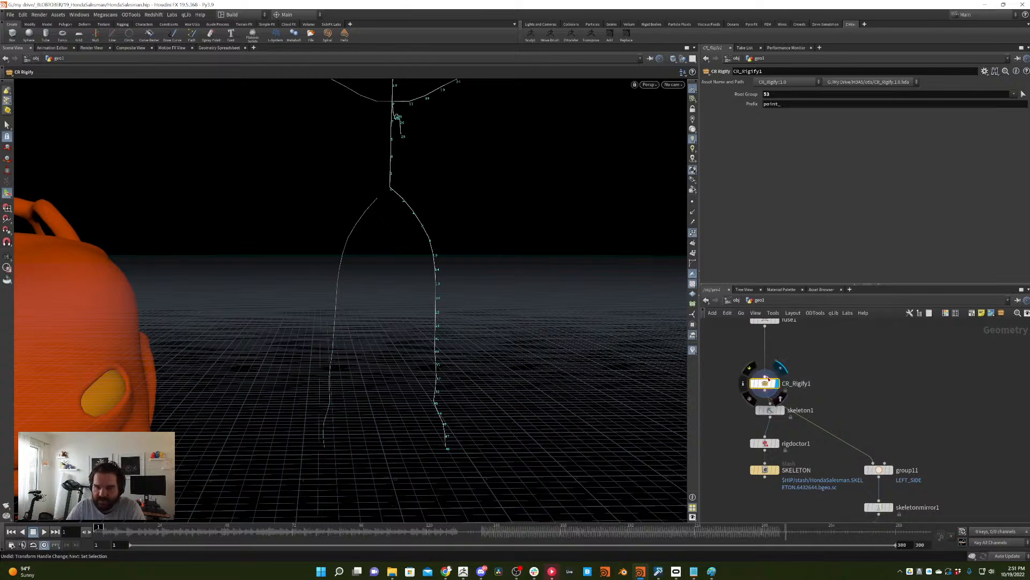
{"action": "scroll", "coordinate": [782, 375], "scroll_direction": "up", "scroll_amount": 2}
{"action": "left_click", "coordinate": [778, 366]}
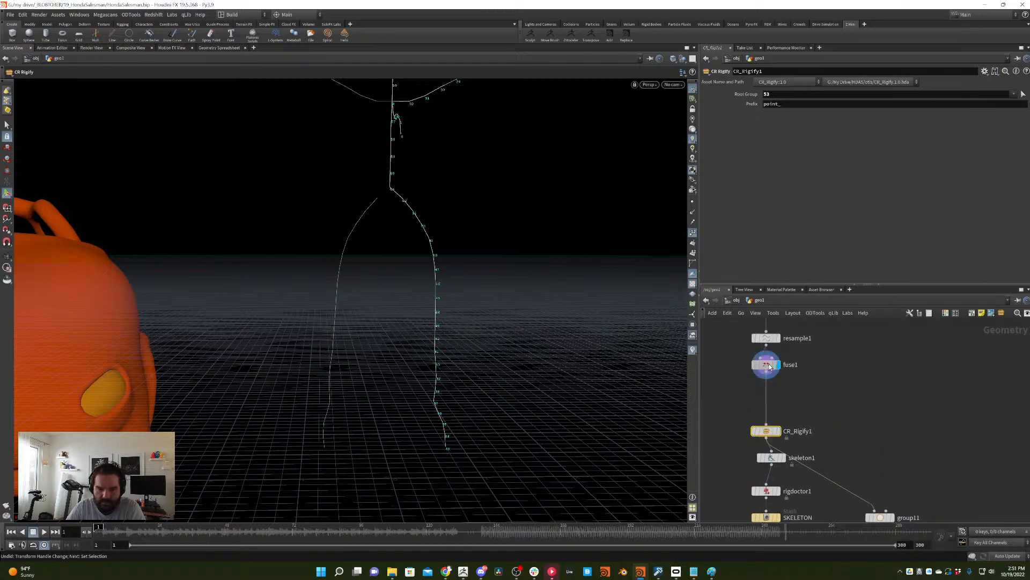
{"action": "left_click", "coordinate": [765, 366]}
{"action": "left_click", "coordinate": [777, 431]}
{"action": "left_click", "coordinate": [762, 430]}
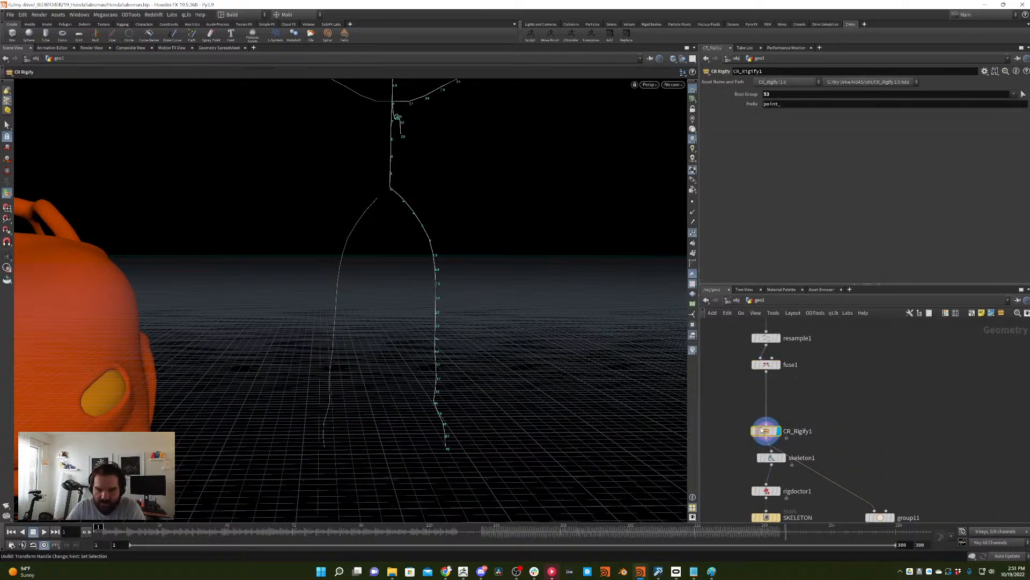
{"action": "scroll", "coordinate": [855, 353], "scroll_direction": "down", "scroll_amount": 2}
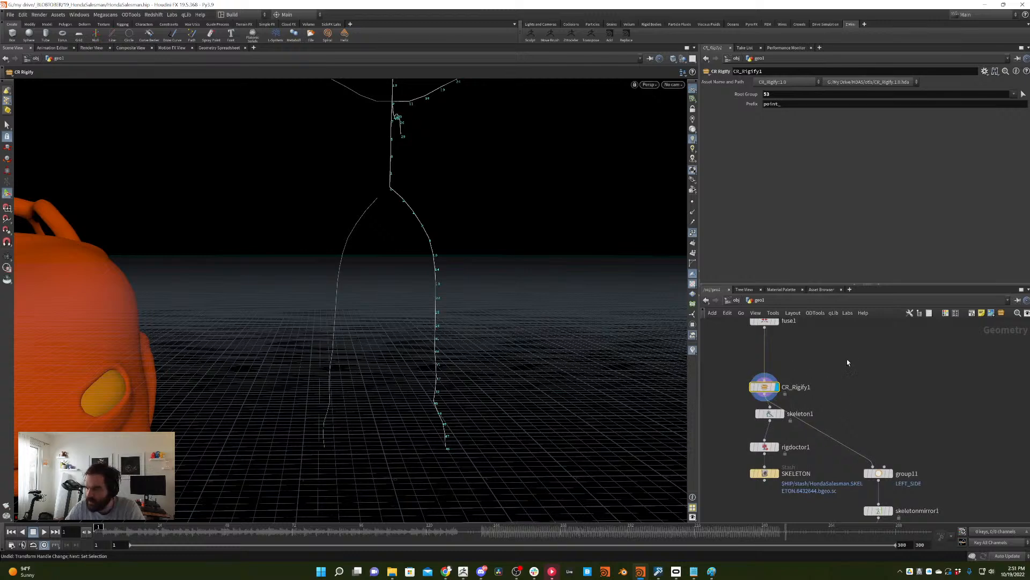
{"action": "scroll", "coordinate": [848, 362], "scroll_direction": "down", "scroll_amount": 1}
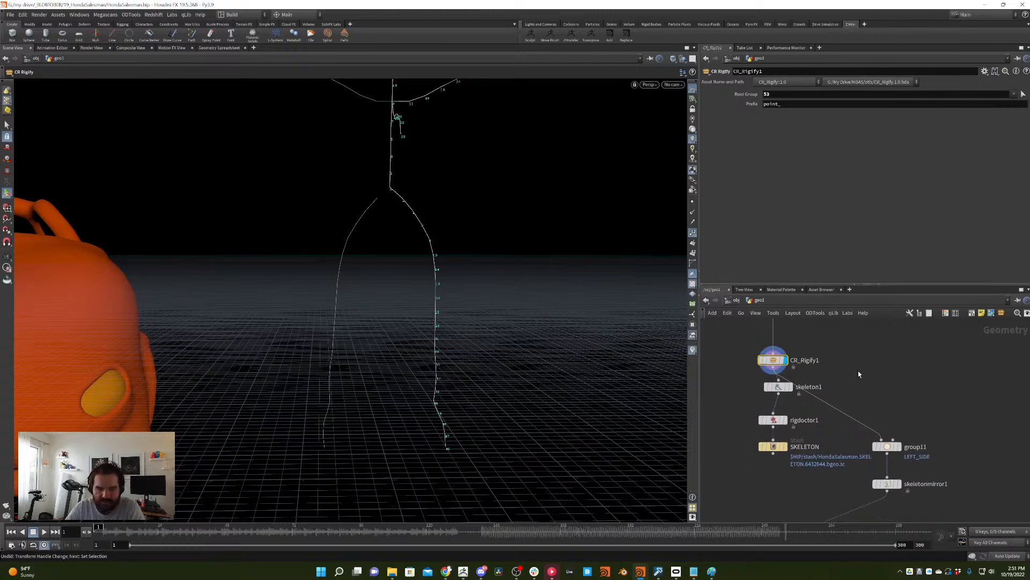
{"action": "scroll", "coordinate": [862, 387], "scroll_direction": "up", "scroll_amount": 2}
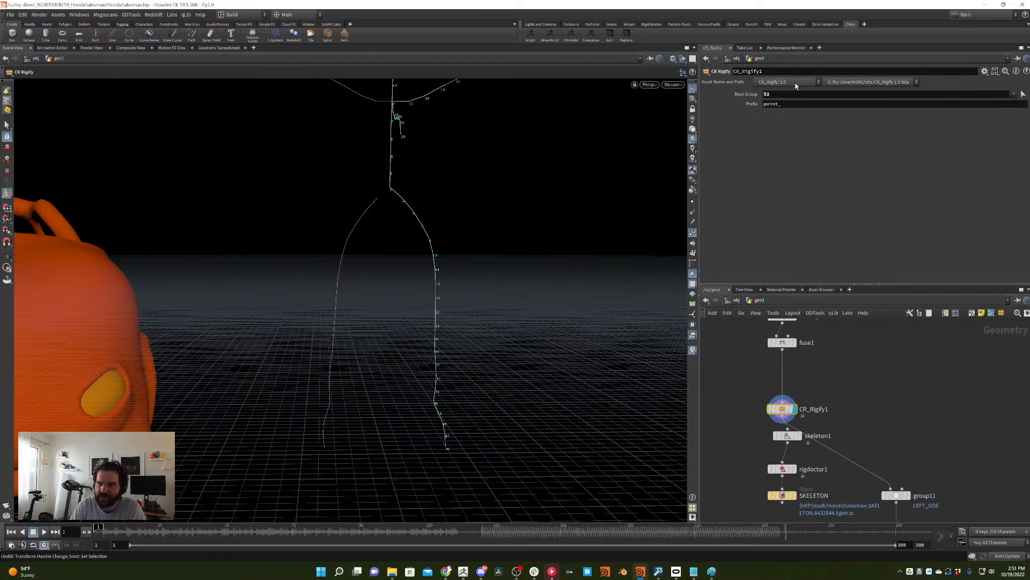
- Look inside the CR_Rigify1 asset at its Rig Doctor and PolyPath nodes, and return to the geo1 network
{"action": "double_click", "coordinate": [785, 412]}
{"action": "middle_click_drag", "start_coordinate": [827, 415], "coordinate": [795, 357]}
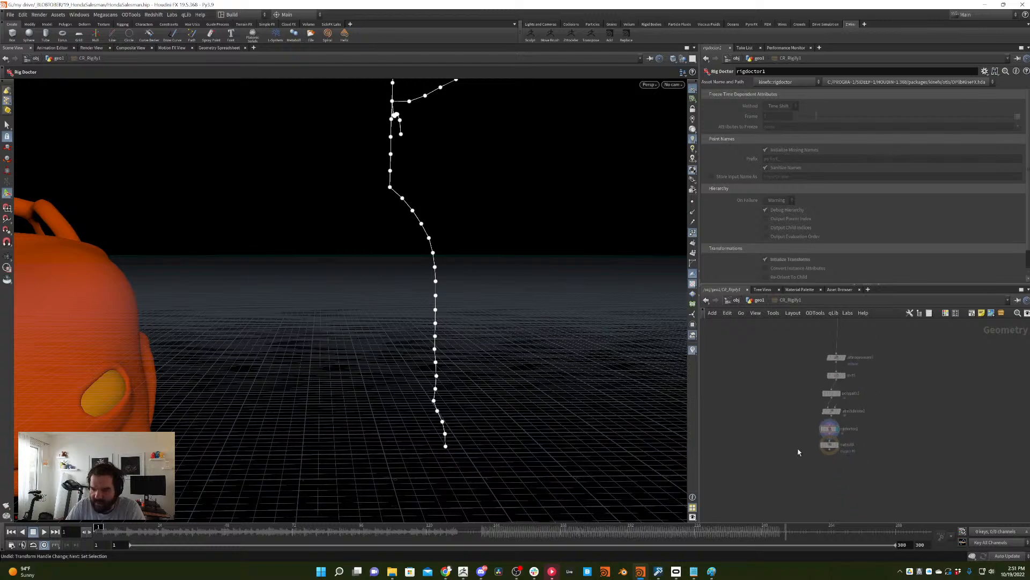
{"action": "scroll", "coordinate": [801, 447], "scroll_direction": "up", "scroll_amount": 2}
{"action": "left_click_drag", "start_coordinate": [805, 438], "coordinate": [858, 462]}
{"action": "middle_click_drag", "start_coordinate": [783, 414], "coordinate": [794, 461]}
{"action": "left_click_drag", "start_coordinate": [796, 476], "coordinate": [862, 458]}
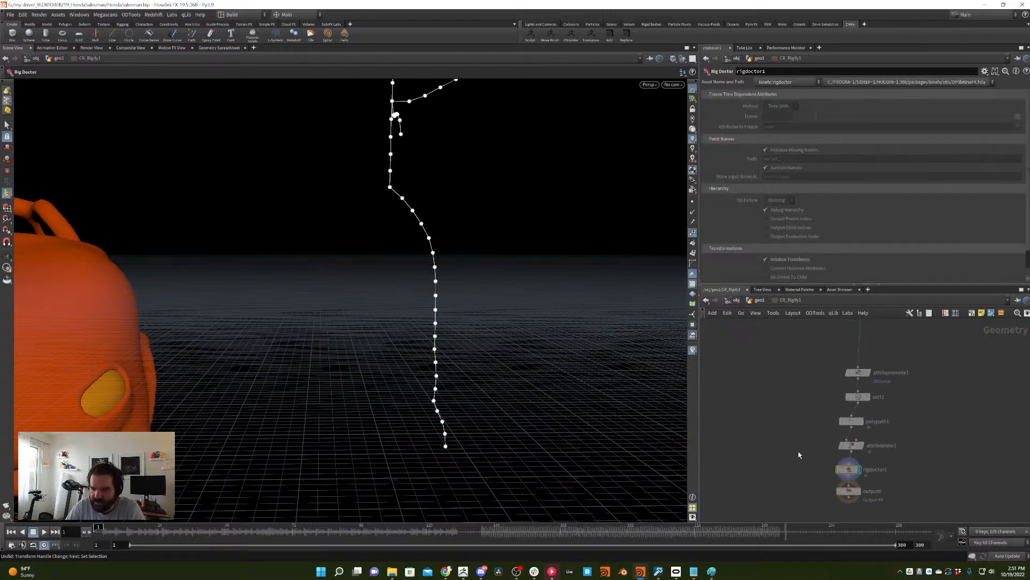
{"action": "left_click_drag", "start_coordinate": [805, 424], "coordinate": [862, 419]}
{"action": "middle_click_drag", "start_coordinate": [788, 412], "coordinate": [788, 461]}
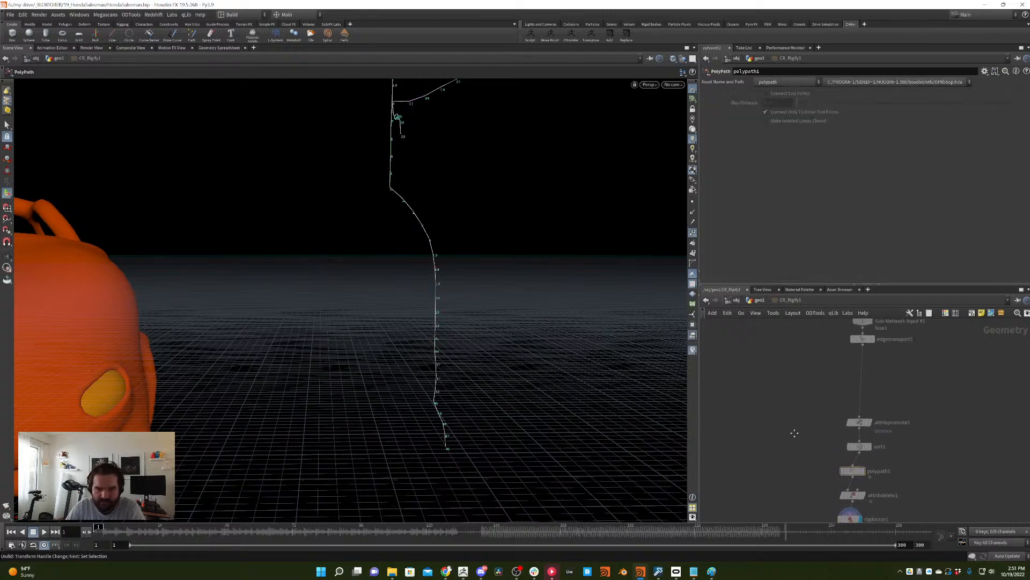
{"action": "key", "text": "u"}
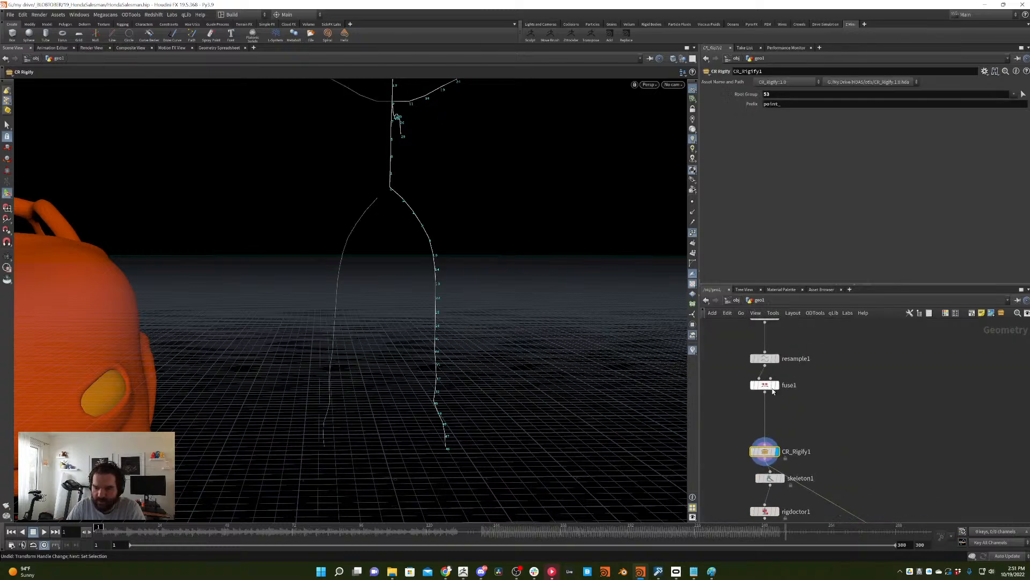
- Display the fuse1, resample1 and CR_Rigify1 outputs in turn to check where the point order changes
{"action": "left_click", "coordinate": [765, 385]}
{"action": "middle_click_drag", "start_coordinate": [811, 329], "coordinate": [839, 388]}
{"action": "left_click", "coordinate": [792, 417]}
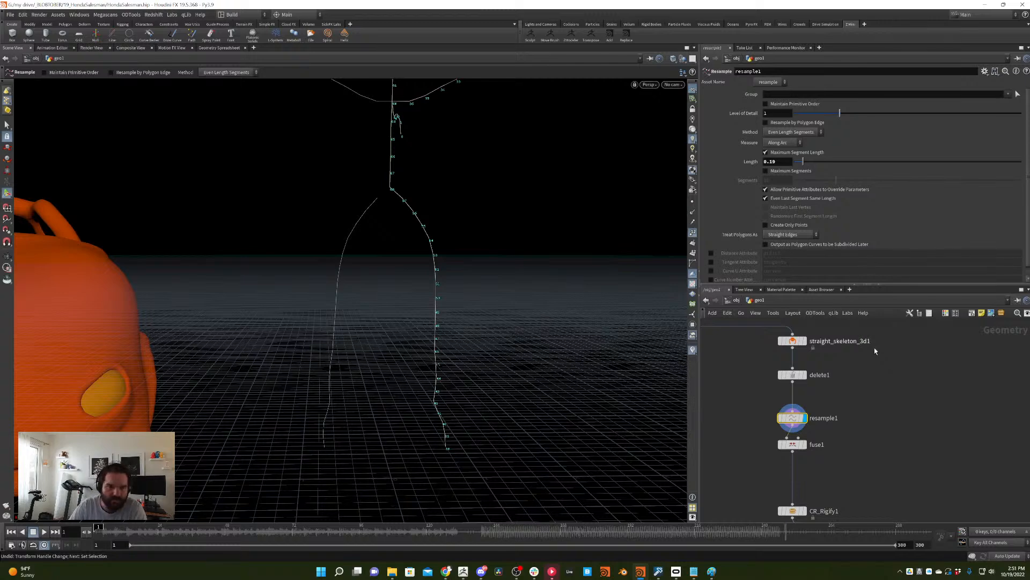
{"action": "middle_click_drag", "start_coordinate": [837, 472], "coordinate": [824, 352]}
{"action": "left_click", "coordinate": [791, 392]}
{"action": "middle_click_drag", "start_coordinate": [800, 391], "coordinate": [824, 330]}
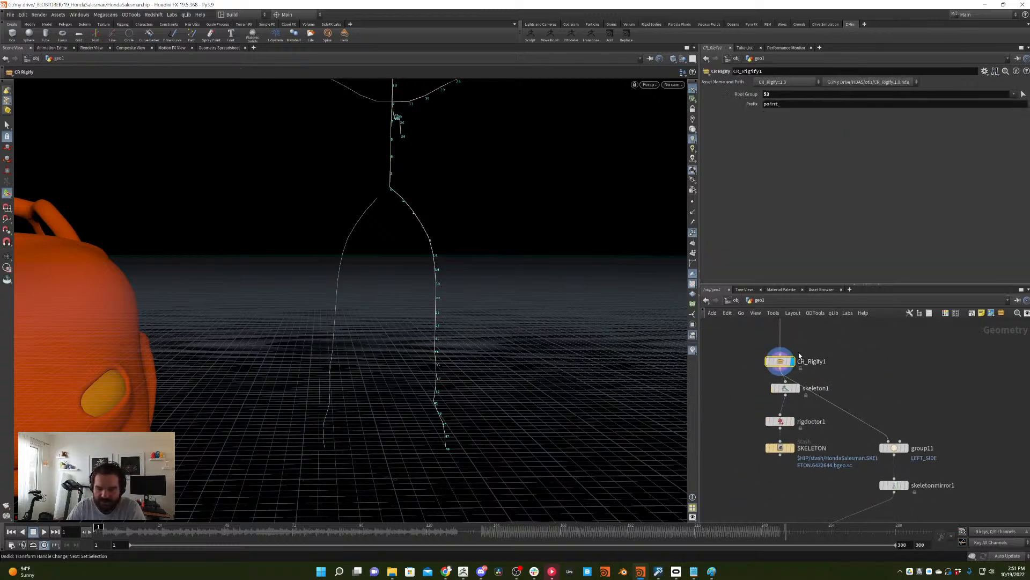
- Display the Skeleton Mirror, CR_Rigify1 and SKELETON stash outputs one after another
{"action": "middle_click_drag", "start_coordinate": [855, 385], "coordinate": [870, 288]}
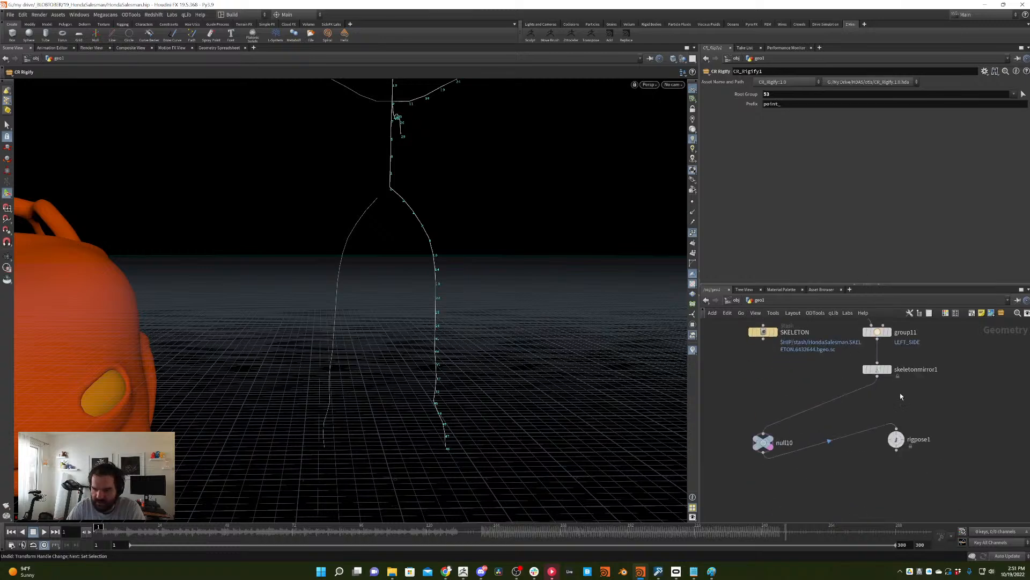
{"action": "left_click", "coordinate": [877, 369]}
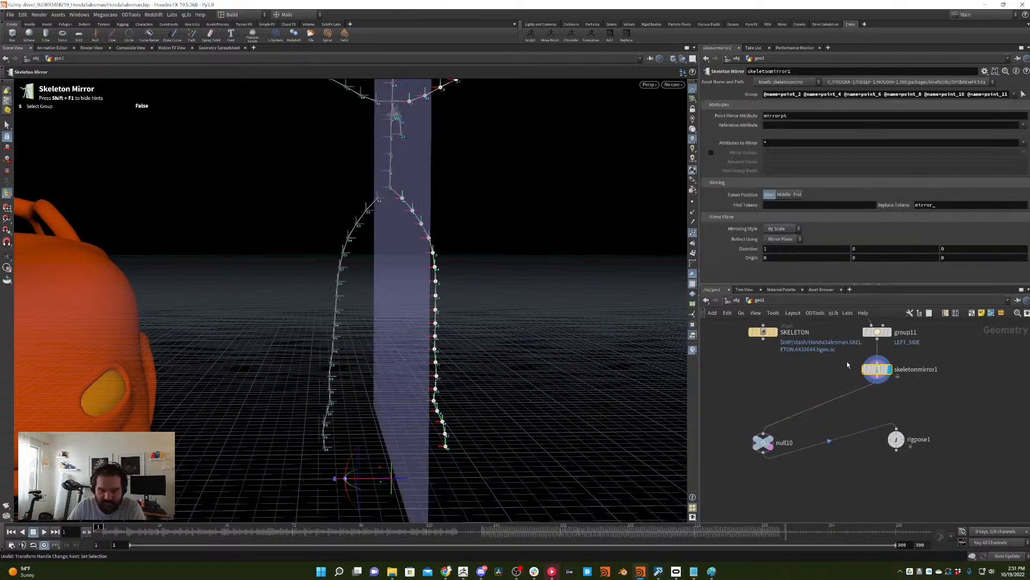
{"action": "middle_click_drag", "start_coordinate": [848, 363], "coordinate": [911, 467]}
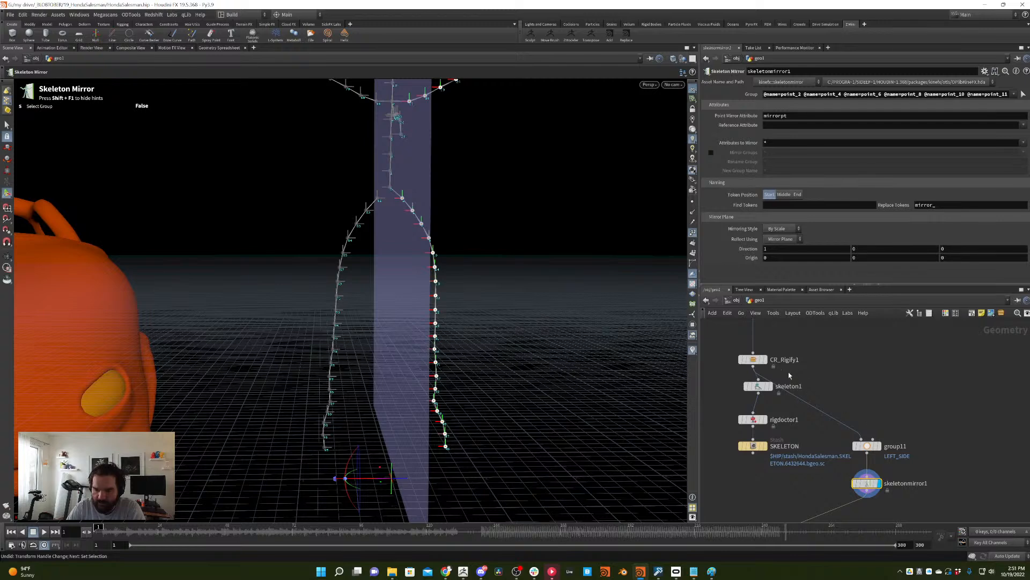
{"action": "left_click", "coordinate": [753, 359]}
{"action": "left_click", "coordinate": [756, 446]}
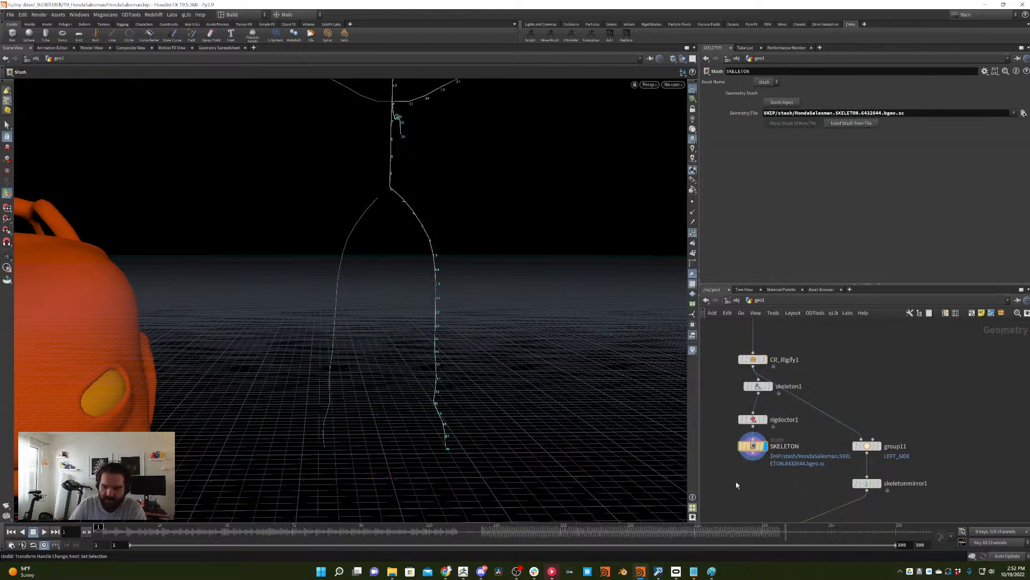
- Add a Parent Joints node wired after the SKELETON stash and enable Unparent On Cycle
{"action": "key", "text": "Tab"}
{"action": "type", "text": "parent"}
{"action": "key", "text": "Return"}
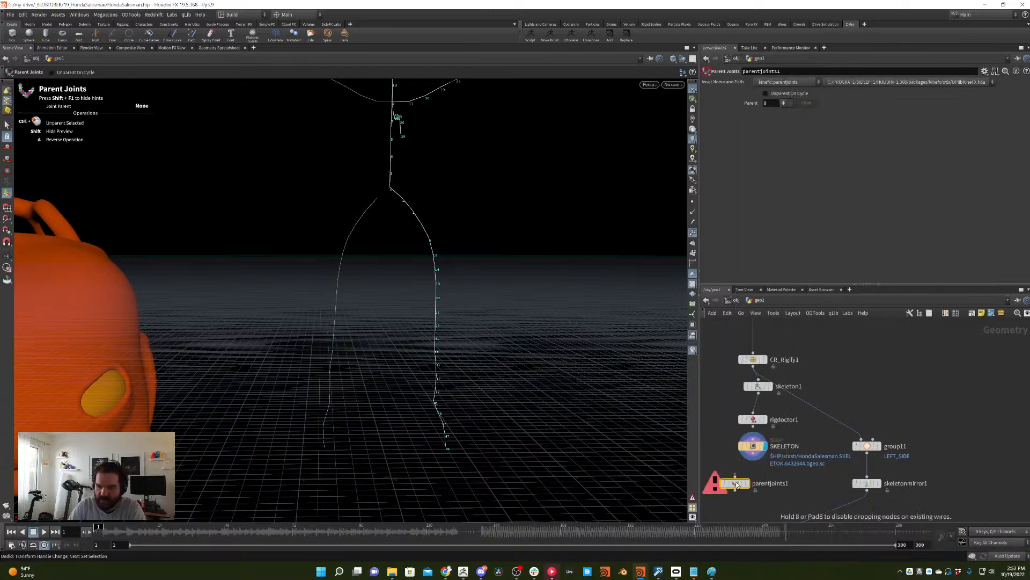
{"action": "left_click_drag", "start_coordinate": [753, 454], "coordinate": [752, 482]}
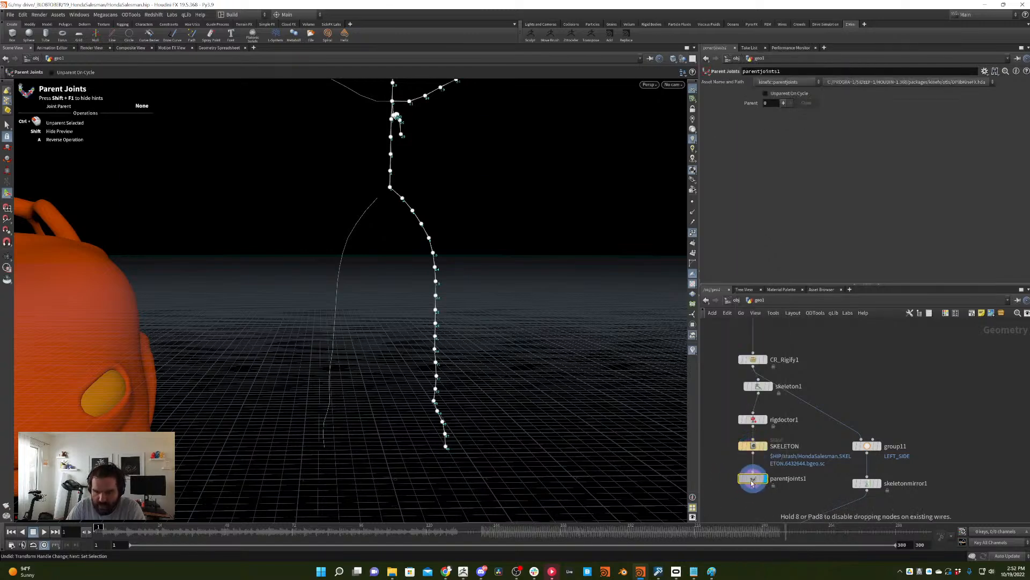
{"action": "left_click_drag", "start_coordinate": [390, 187], "coordinate": [683, 365]}
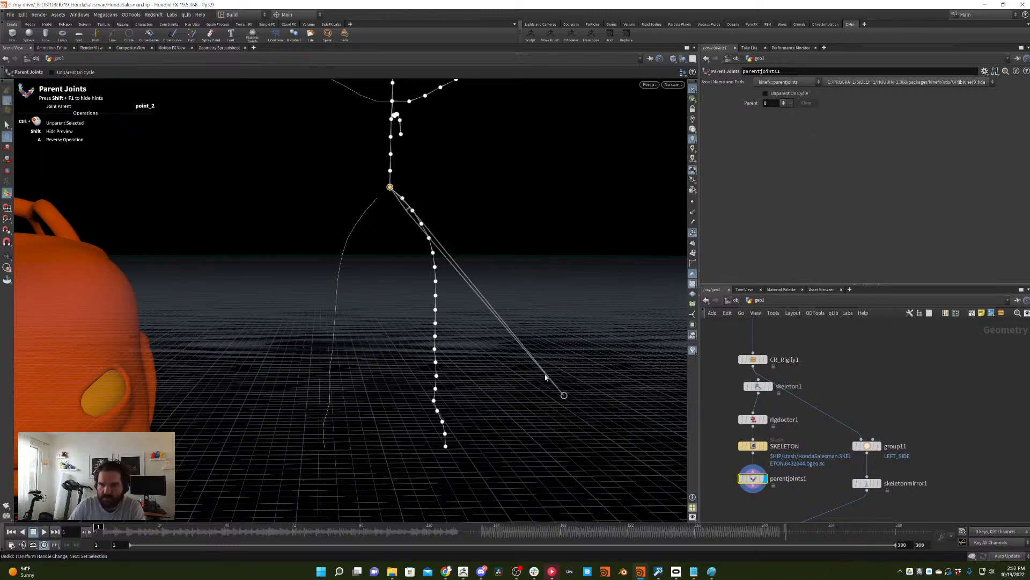
{"action": "right_click_drag", "start_coordinate": [397, 226], "coordinate": [433, 163], "text": "alt"}
{"action": "middle_click_drag", "start_coordinate": [433, 163], "coordinate": [423, 217], "text": "alt"}
{"action": "left_click", "coordinate": [769, 93]}
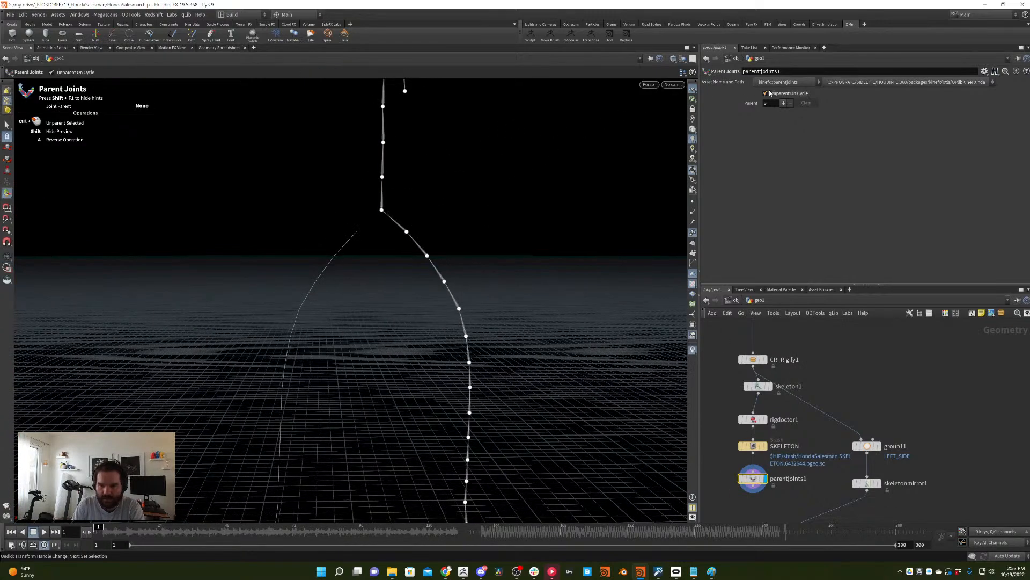
- Parent the upper leg joints point_2, point_4, point_6, point_8, point_10 and point_14 in a chain starting from pelvis joint point_0
{"action": "left_click", "coordinate": [381, 211]}
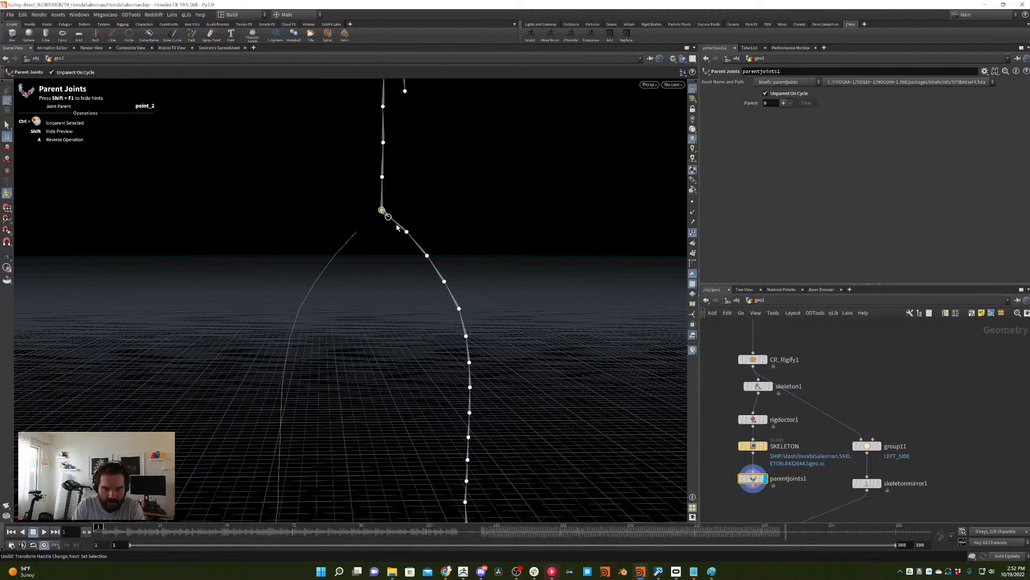
{"action": "left_click", "coordinate": [407, 232]}
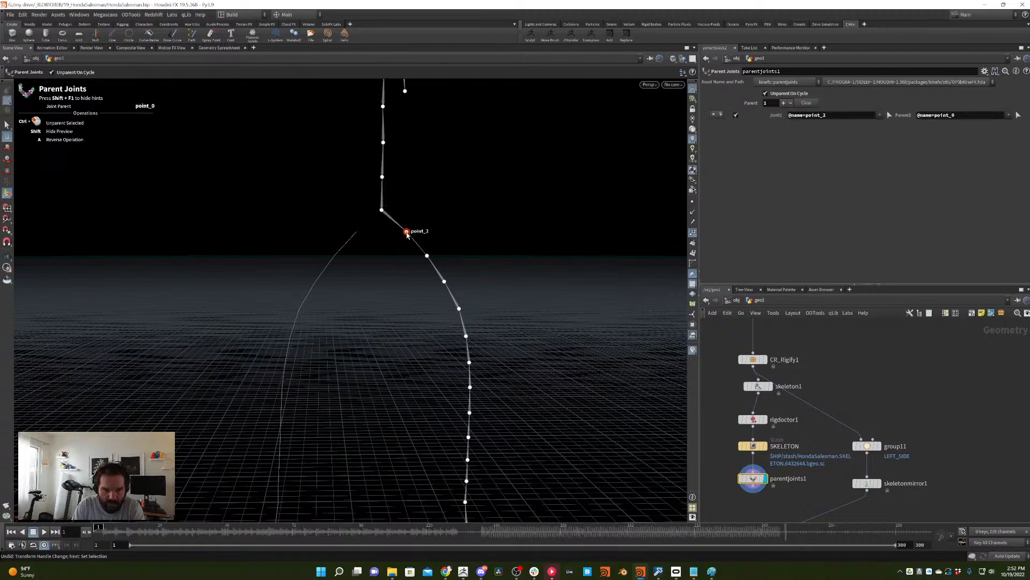
{"action": "left_click", "coordinate": [427, 256]}
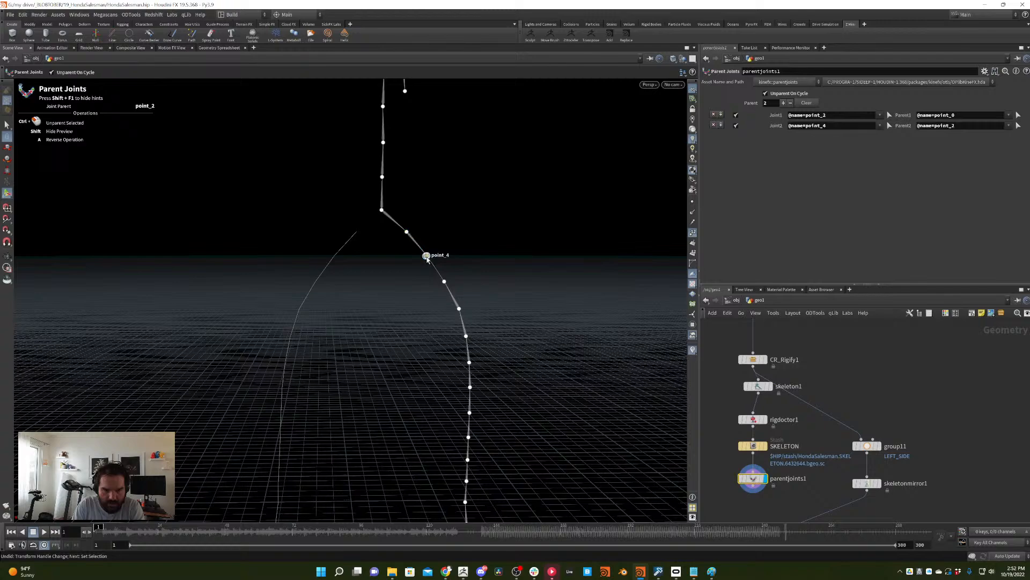
{"action": "left_click", "coordinate": [444, 281]}
{"action": "left_click", "coordinate": [459, 309]}
{"action": "left_click_drag", "start_coordinate": [460, 303], "coordinate": [436, 236]}
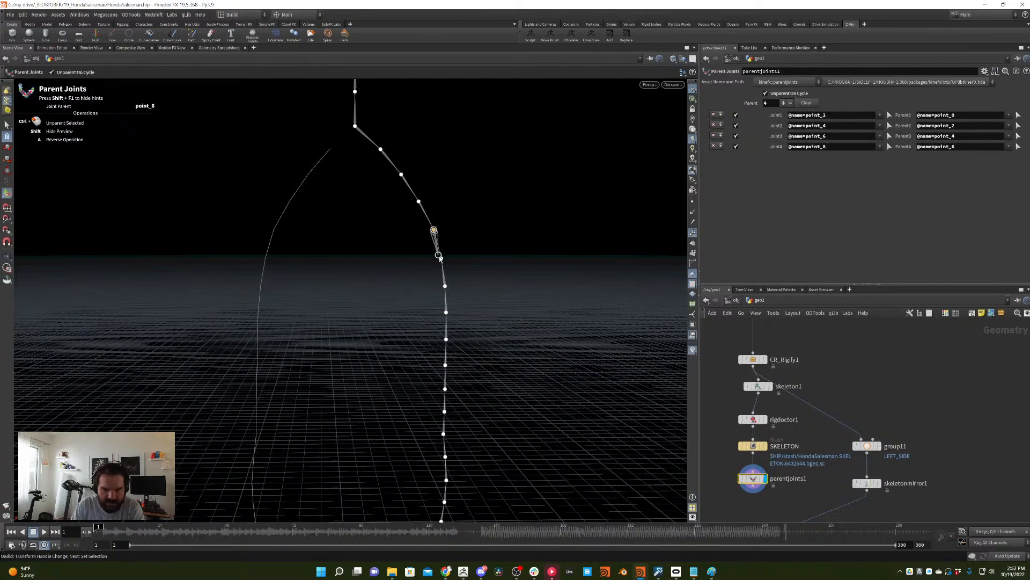
{"action": "left_click", "coordinate": [434, 229]}
{"action": "left_click", "coordinate": [445, 286]}
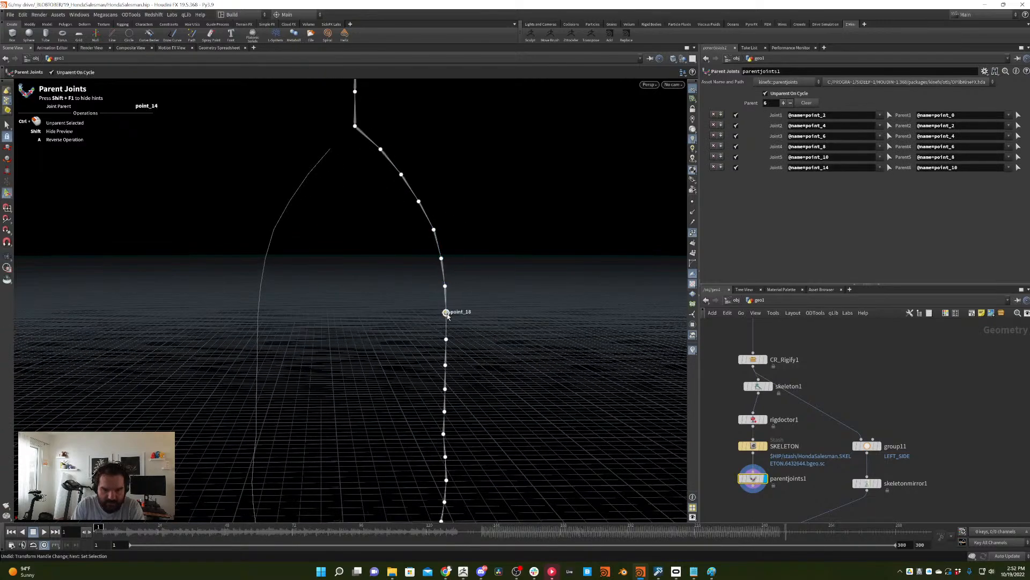
- Extend the leg's parent chain from point_14 through point_18, point_22, point_25, point_28 and point_31
{"action": "left_click", "coordinate": [446, 305]}
{"action": "left_click_drag", "start_coordinate": [450, 311], "coordinate": [444, 230]}
{"action": "left_click", "coordinate": [442, 257]}
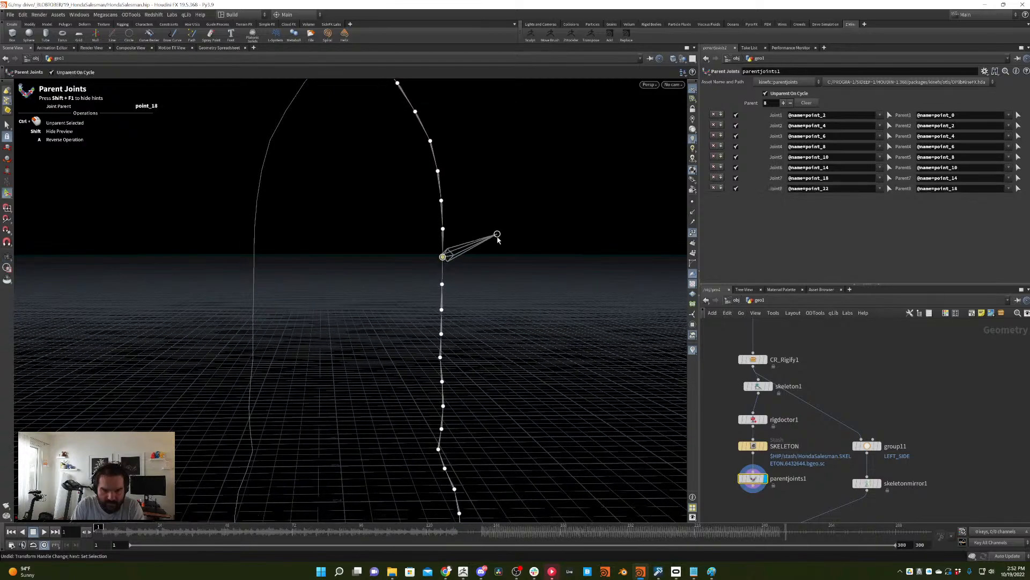
{"action": "left_click", "coordinate": [443, 283]}
{"action": "left_click_drag", "start_coordinate": [452, 281], "coordinate": [456, 214]}
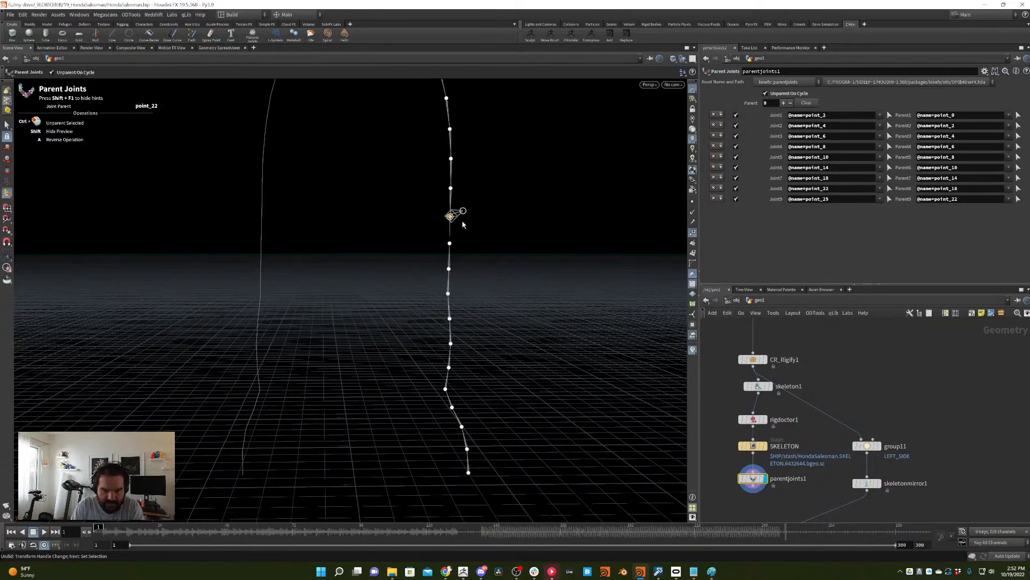
{"action": "left_click", "coordinate": [450, 243]}
{"action": "left_click", "coordinate": [450, 270]}
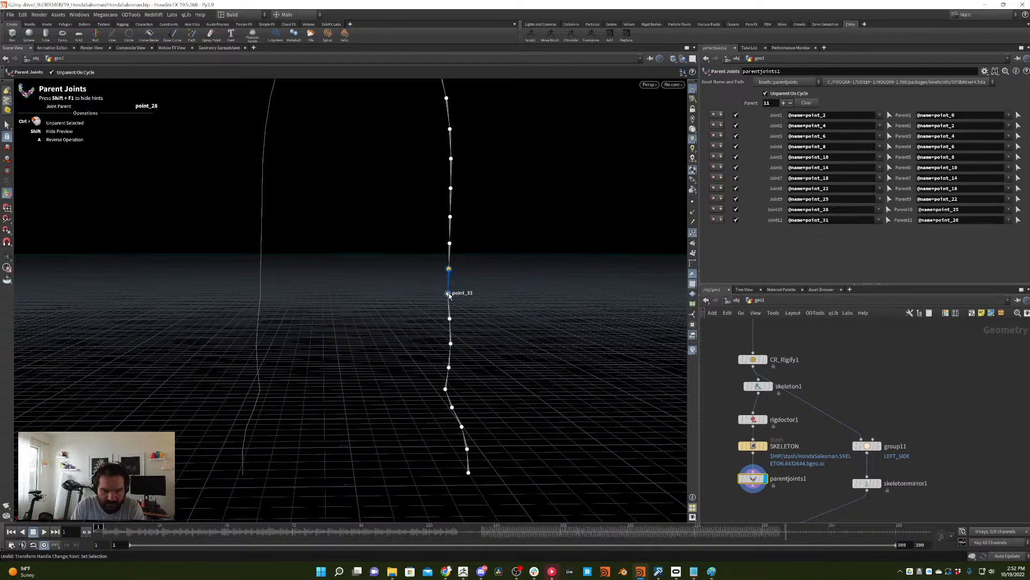
- Parent the lower leg and foot joints point_33 through point_49 in a chain from point_31, and exit the parenting tool
{"action": "left_click", "coordinate": [449, 294]}
{"action": "left_click", "coordinate": [450, 319]}
{"action": "left_click", "coordinate": [450, 343]}
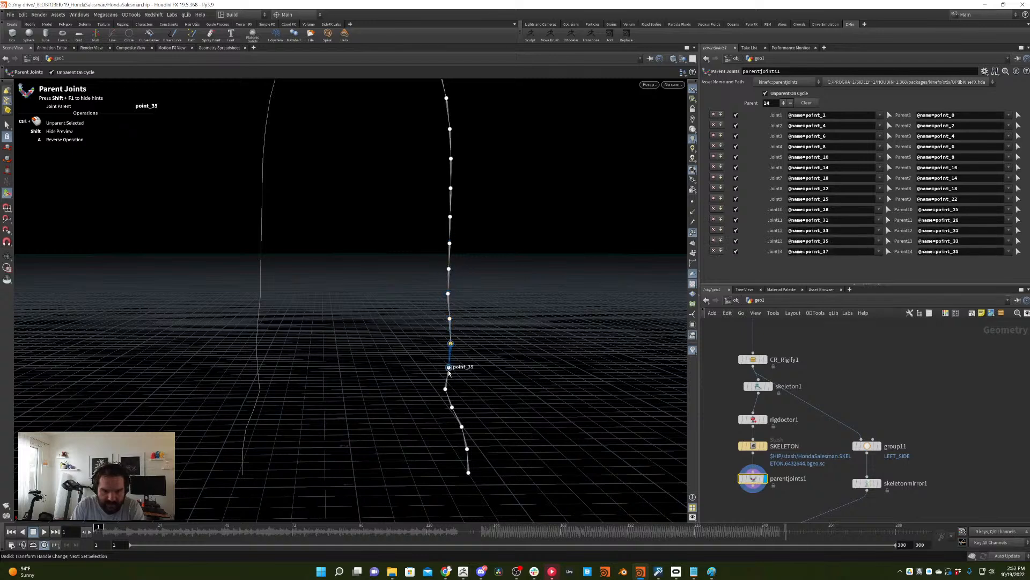
{"action": "left_click", "coordinate": [449, 367]}
{"action": "left_click", "coordinate": [446, 389]}
{"action": "left_click", "coordinate": [452, 407]}
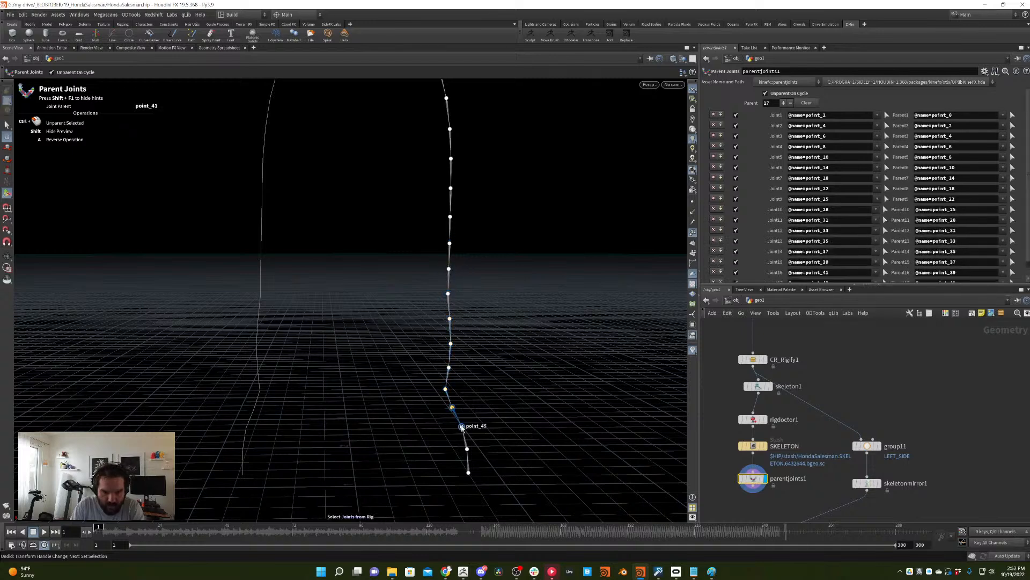
{"action": "left_click", "coordinate": [462, 427]}
{"action": "left_click", "coordinate": [467, 449]}
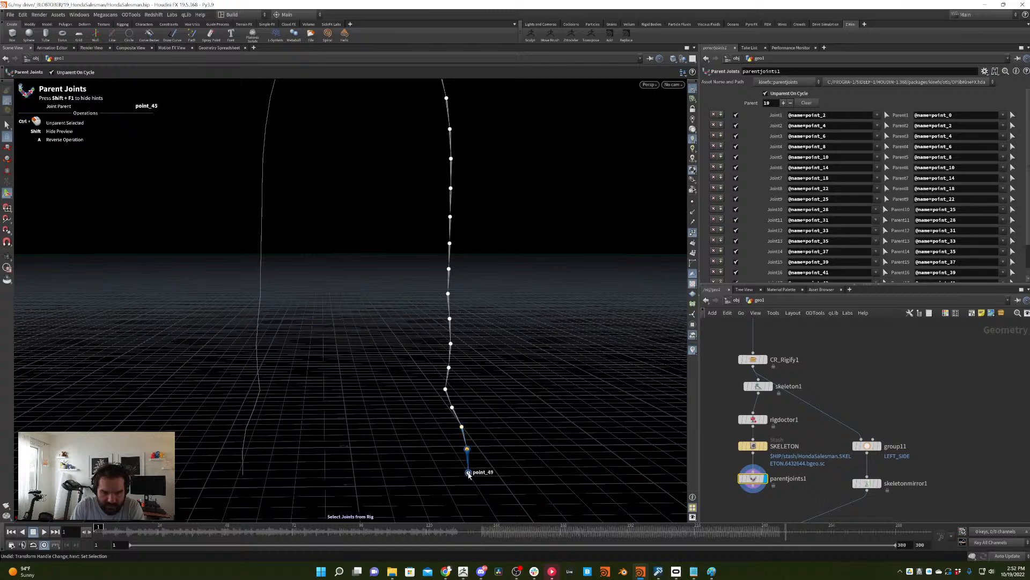
{"action": "left_click", "coordinate": [469, 473]}
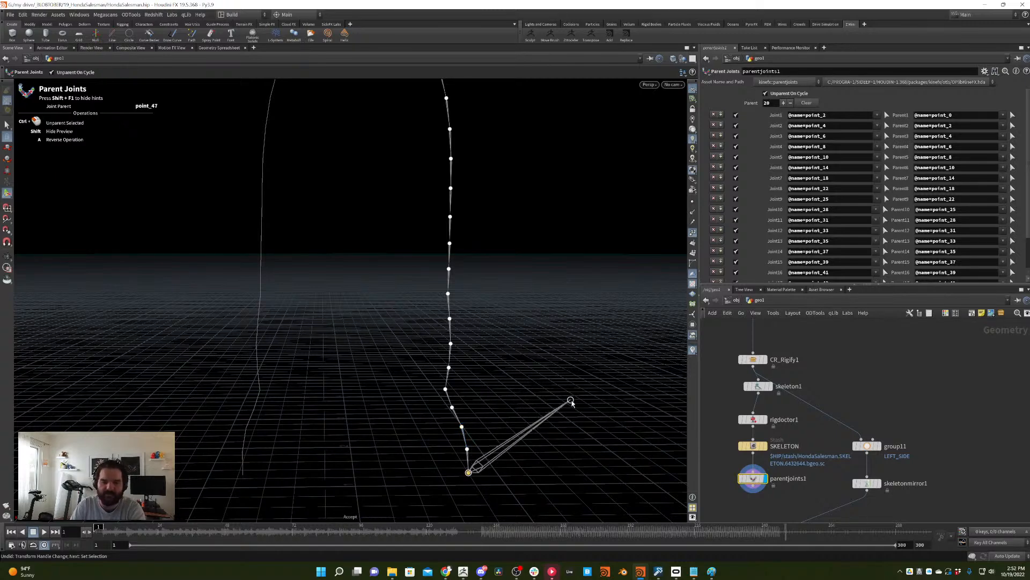
{"action": "key", "text": "Escape"}
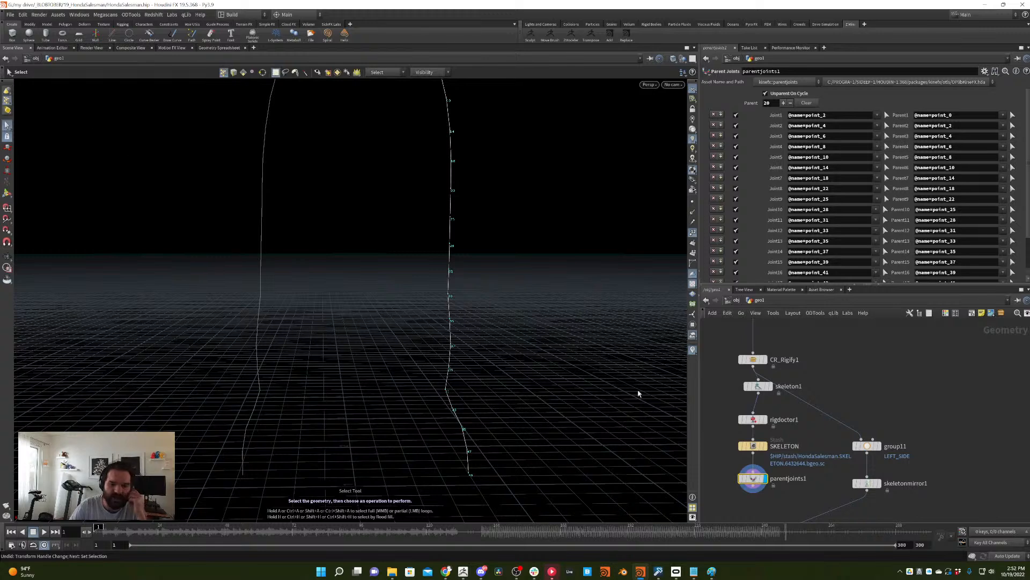
- Rewire the group11 node's input to parentjoints1, and display the group11 and skeletonmirror1 outputs in turn
{"action": "middle_click_drag", "start_coordinate": [899, 481], "coordinate": [919, 393]}
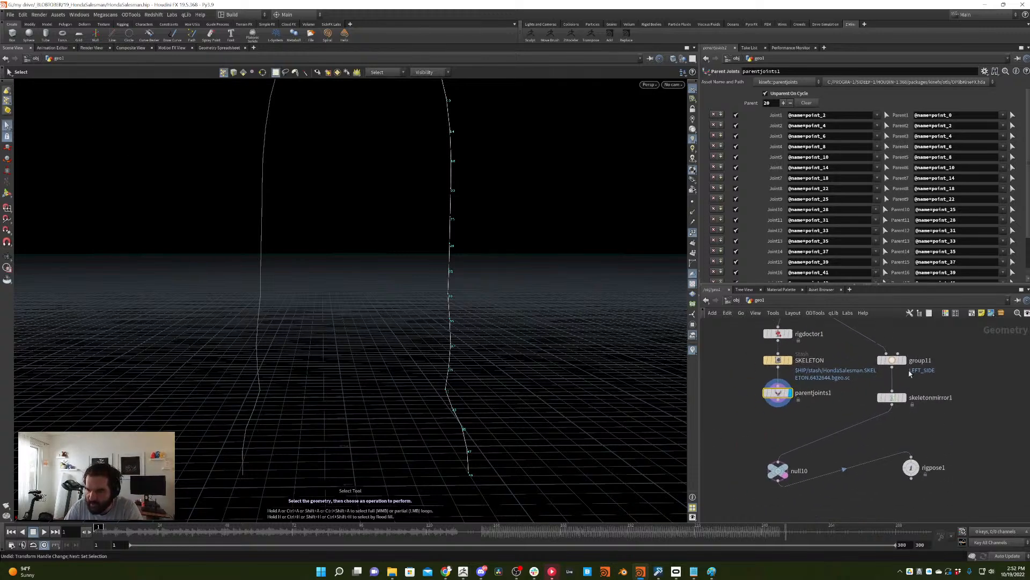
{"action": "left_click_drag", "start_coordinate": [888, 353], "coordinate": [778, 401]}
{"action": "left_click", "coordinate": [904, 360]}
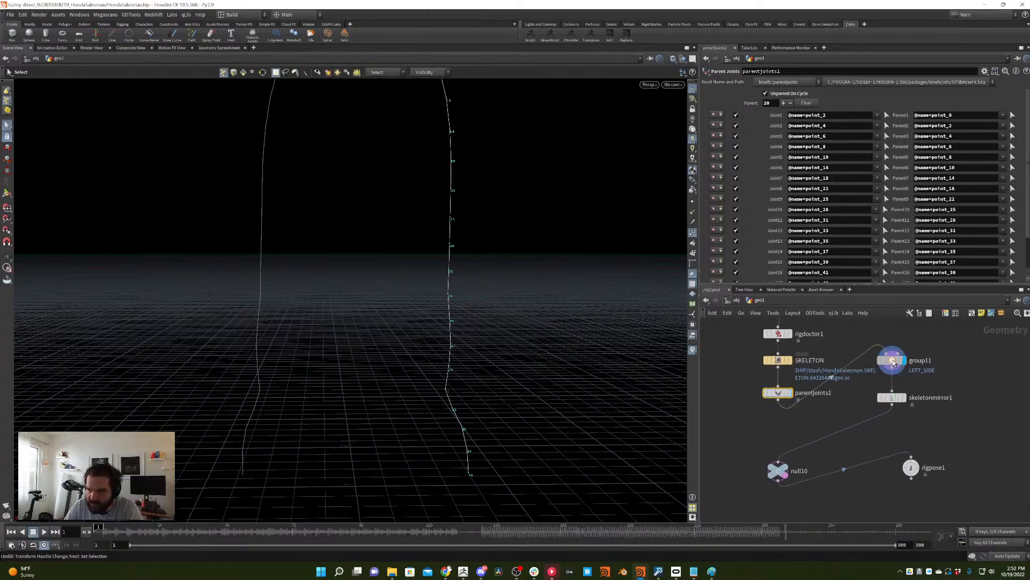
{"action": "left_click", "coordinate": [904, 397]}
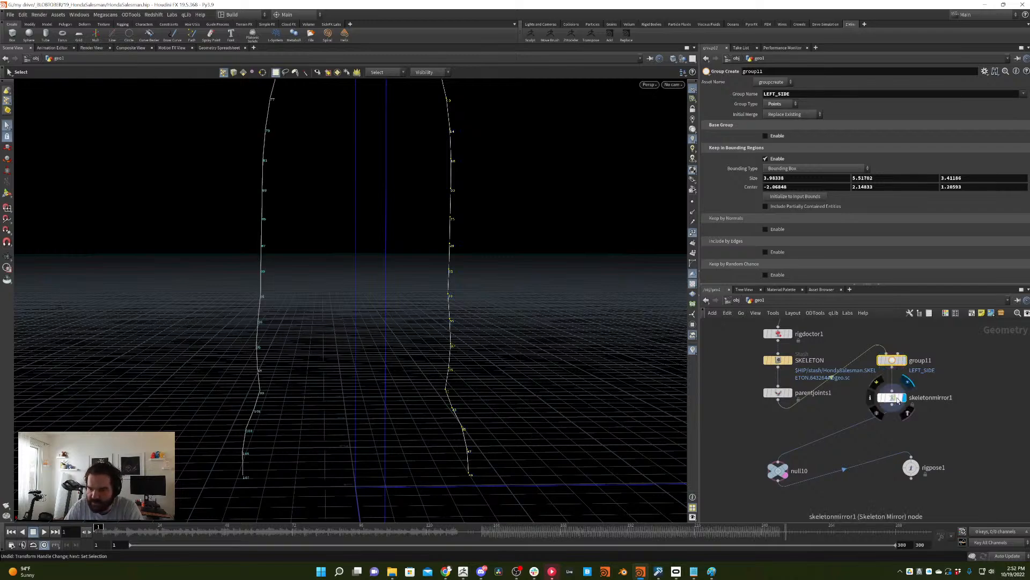
{"action": "left_click", "coordinate": [891, 397]}
{"action": "scroll", "coordinate": [460, 303], "scroll_direction": "down", "scroll_amount": 5}
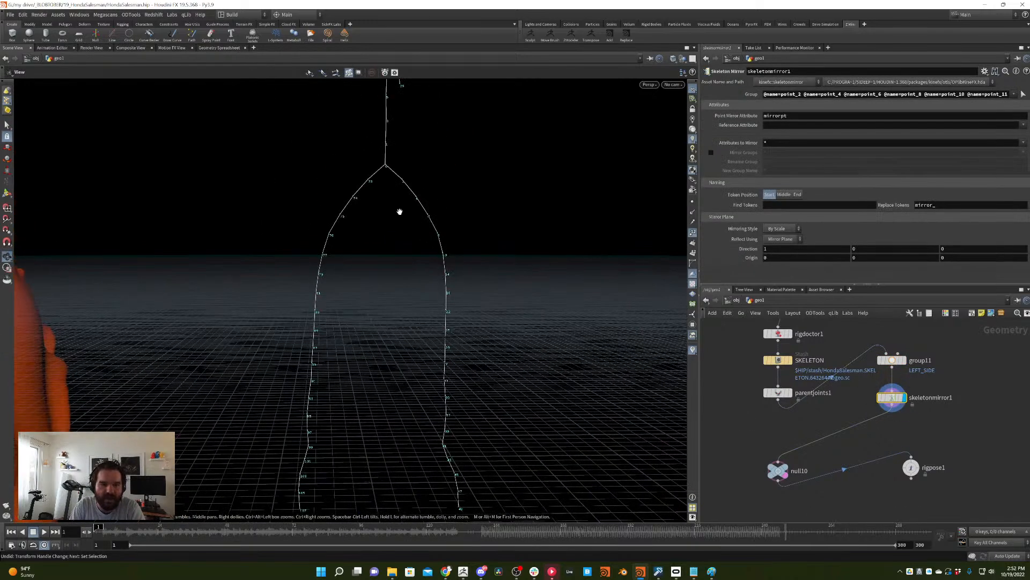
{"action": "scroll", "coordinate": [400, 212], "scroll_direction": "down", "scroll_amount": 5}
{"action": "key", "text": "s"}
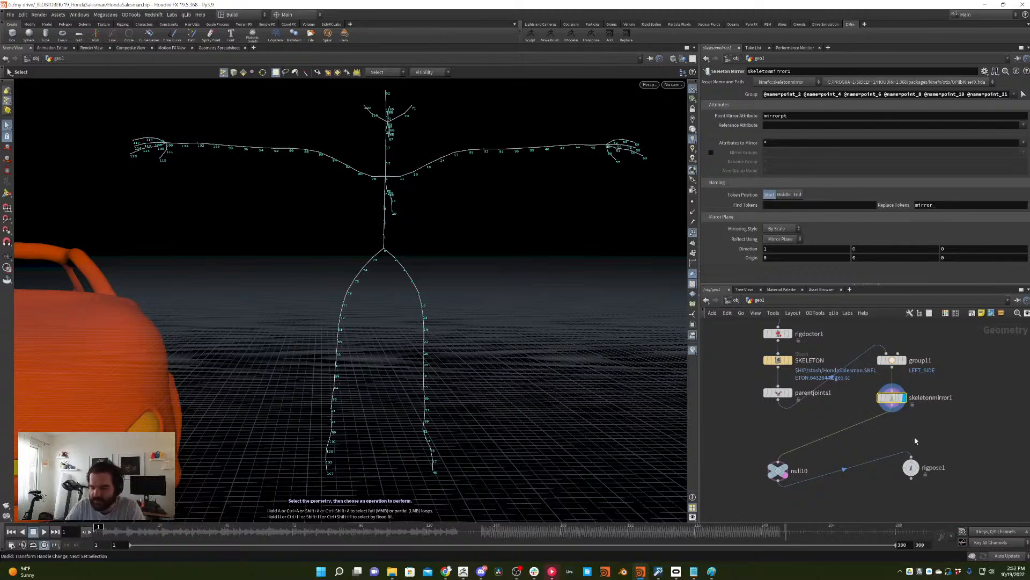
- Place the rigpose1 node directly below null10, display it and activate its pose handles
{"action": "middle_click_drag", "start_coordinate": [916, 440], "coordinate": [850, 468]}
{"action": "left_click", "coordinate": [757, 412]}
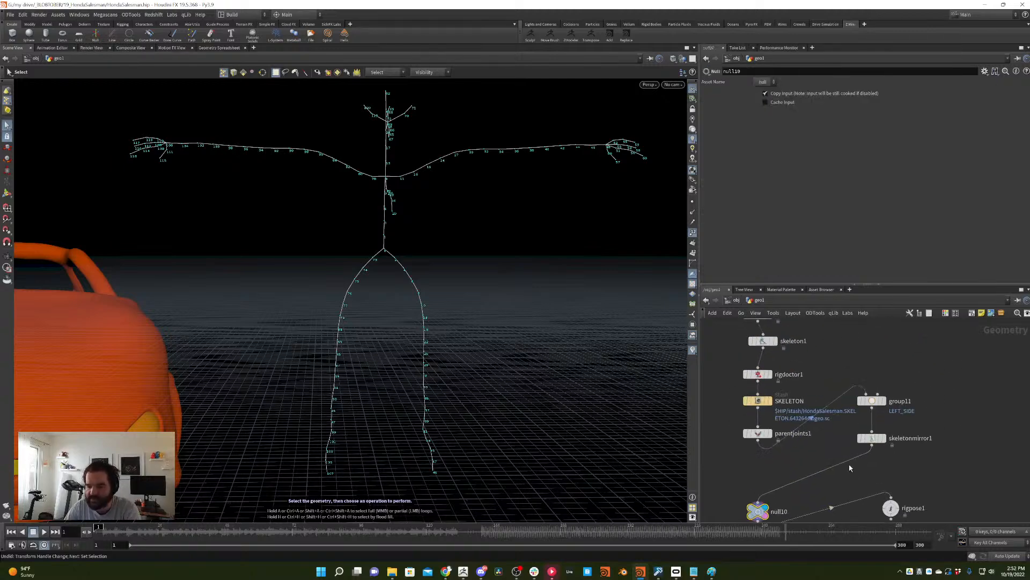
{"action": "middle_click_drag", "start_coordinate": [947, 441], "coordinate": [963, 376]}
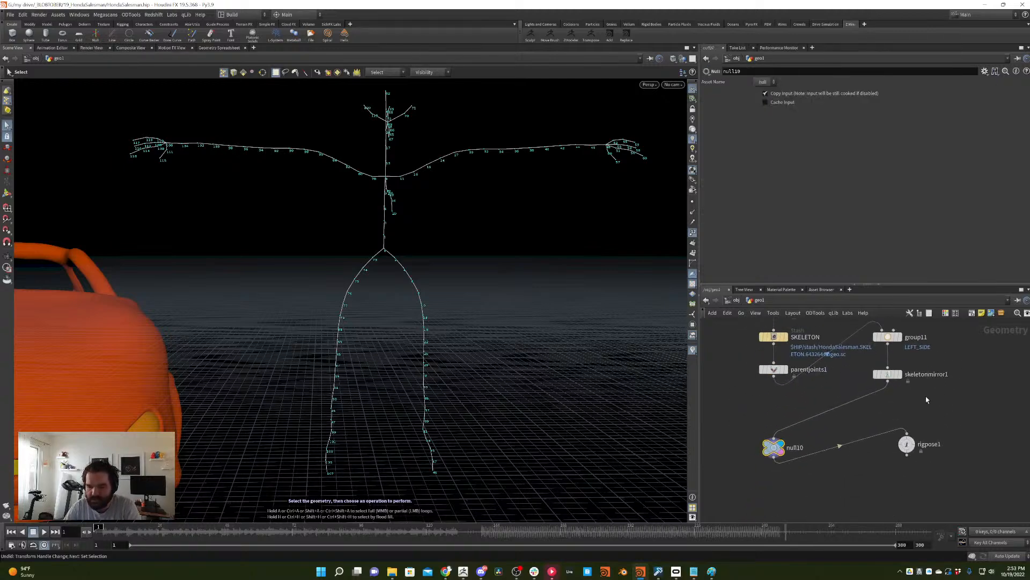
{"action": "left_click_drag", "start_coordinate": [907, 444], "coordinate": [775, 491]}
{"action": "left_click", "coordinate": [781, 491]}
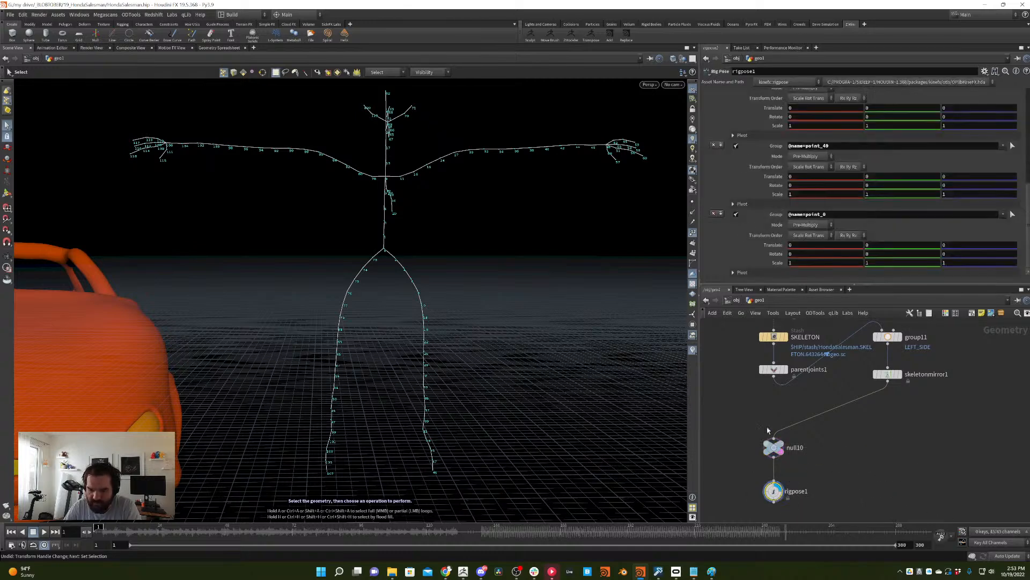
{"action": "left_click", "coordinate": [7, 193]}
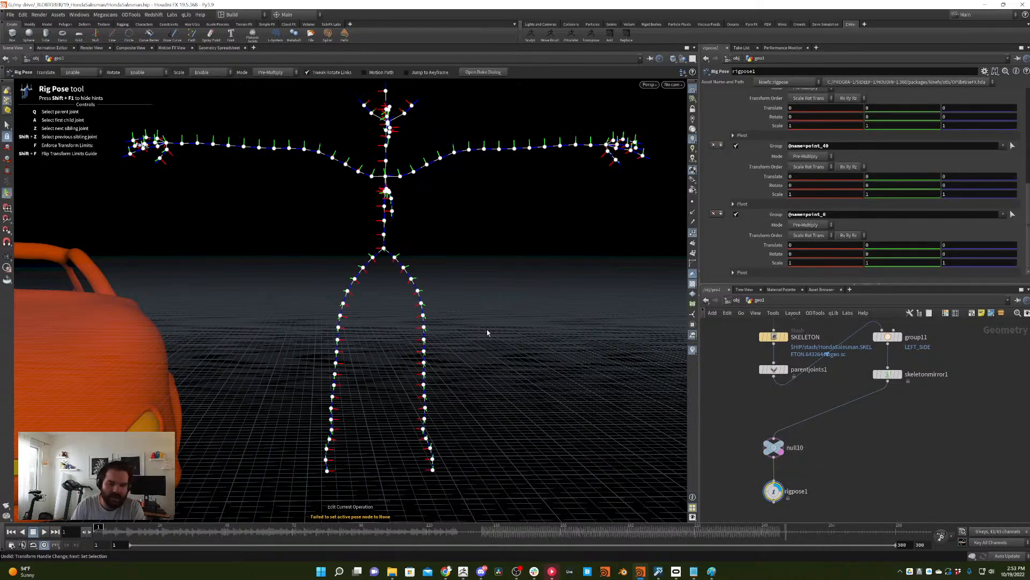
- Test the leg hierarchy by posing leg joint point_28 with Rig Pose, and undo the change
{"action": "left_click", "coordinate": [424, 362]}
{"action": "left_click_drag", "start_coordinate": [424, 316], "coordinate": [471, 235]}
{"action": "key", "text": "ctrl+z"}
{"action": "middle_click_drag", "start_coordinate": [471, 234], "coordinate": [447, 288], "text": "alt"}
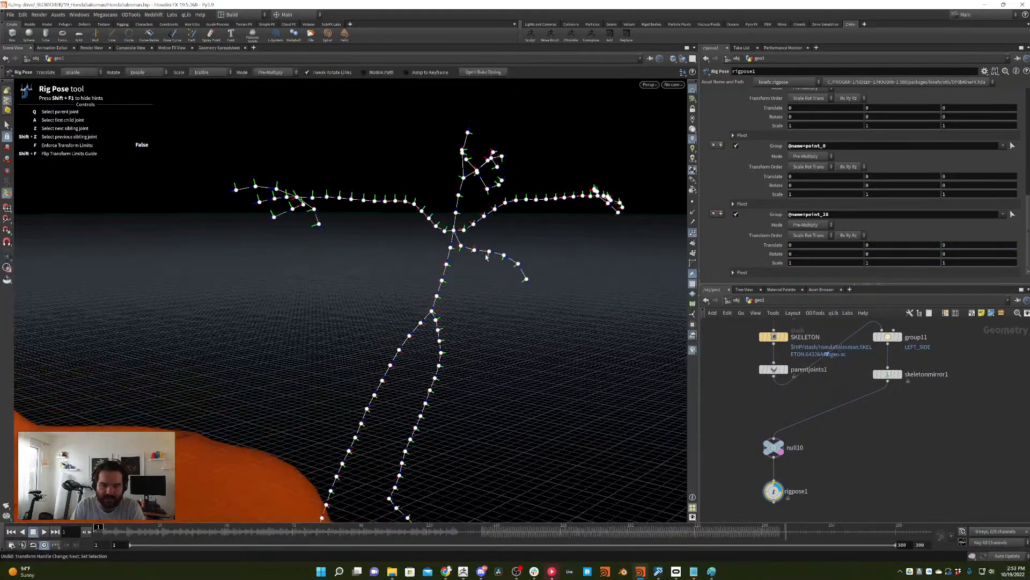
- Test the tie chain by rotating its joint point_15 with Rig Pose, and undo the rotation
{"action": "left_click", "coordinate": [474, 250]}
{"action": "mouse_move", "coordinate": [526, 256]}
{"action": "left_mouse_down"}
{"action": "mouse_move", "coordinate": [518, 230]}
{"action": "mouse_move", "coordinate": [523, 263]}
{"action": "left_mouse_up"}
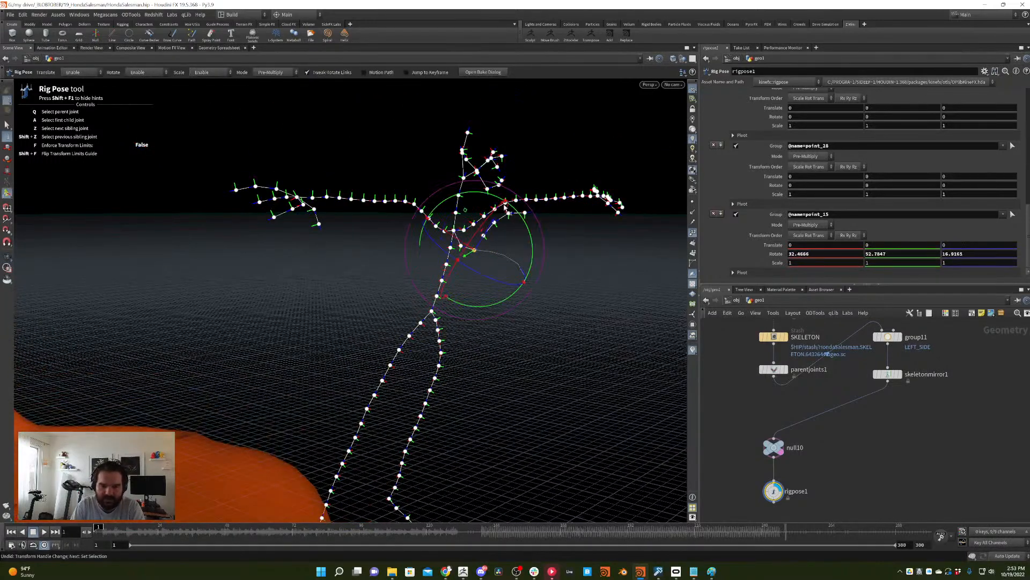
{"action": "key", "text": "ctrl+z"}
{"action": "left_click_drag", "start_coordinate": [595, 248], "coordinate": [490, 221], "text": "alt"}
{"action": "right_click_drag", "start_coordinate": [490, 221], "coordinate": [442, 235], "text": "alt"}
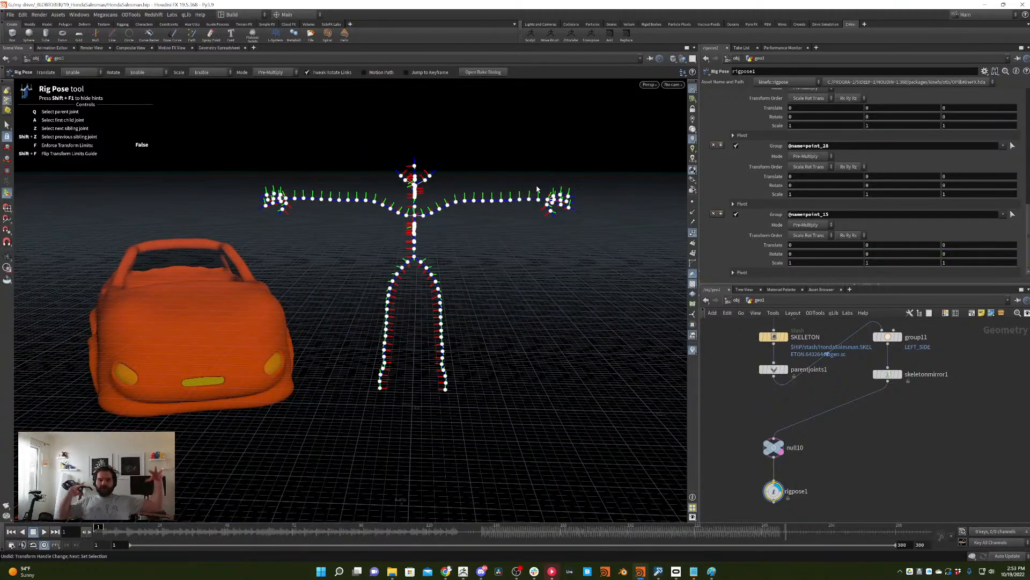
- Save the scene file
{"action": "left_click", "coordinate": [11, 15]}
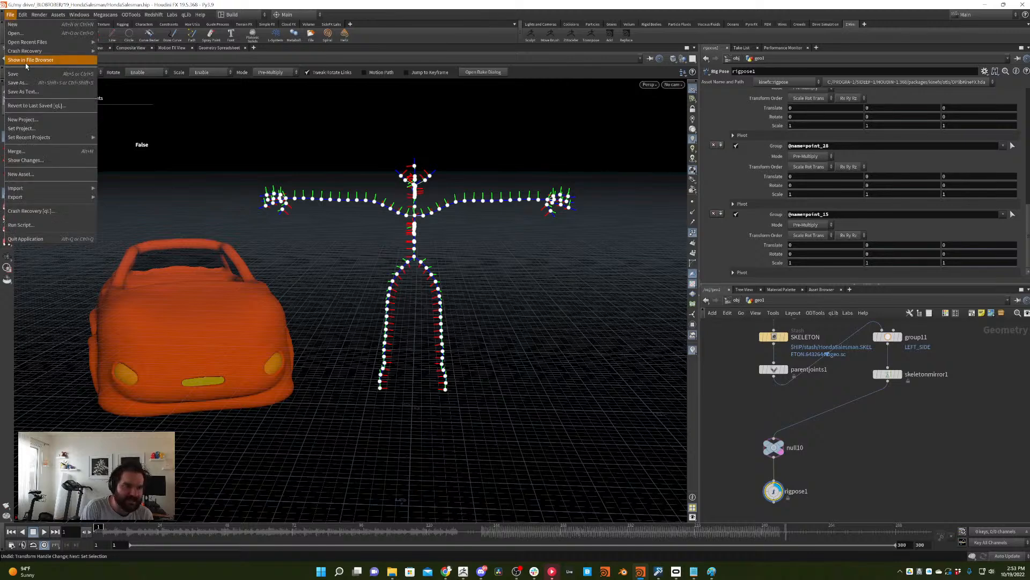
{"action": "left_click", "coordinate": [31, 73]}
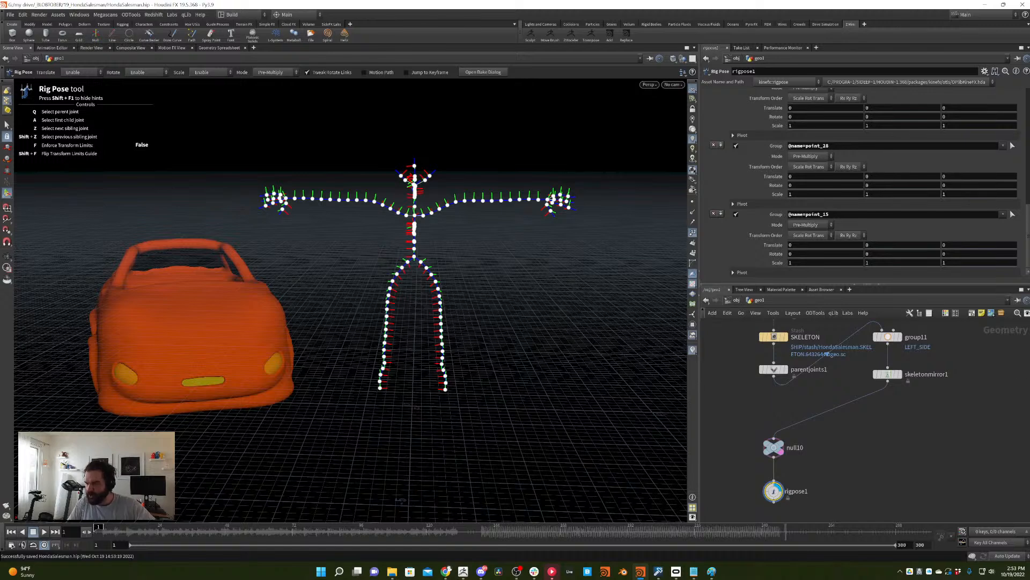
- Delete the rigpose1 node and rename null10 to SKELETON_READY
{"action": "scroll", "coordinate": [842, 472], "scroll_direction": "down", "scroll_amount": 8}
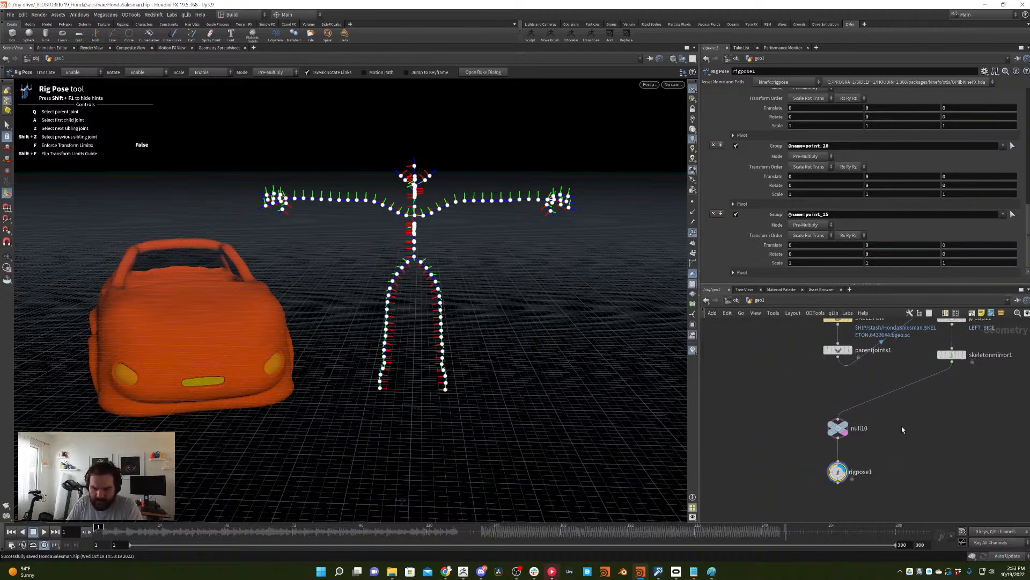
{"action": "scroll", "coordinate": [838, 445], "scroll_direction": "up", "scroll_amount": 8}
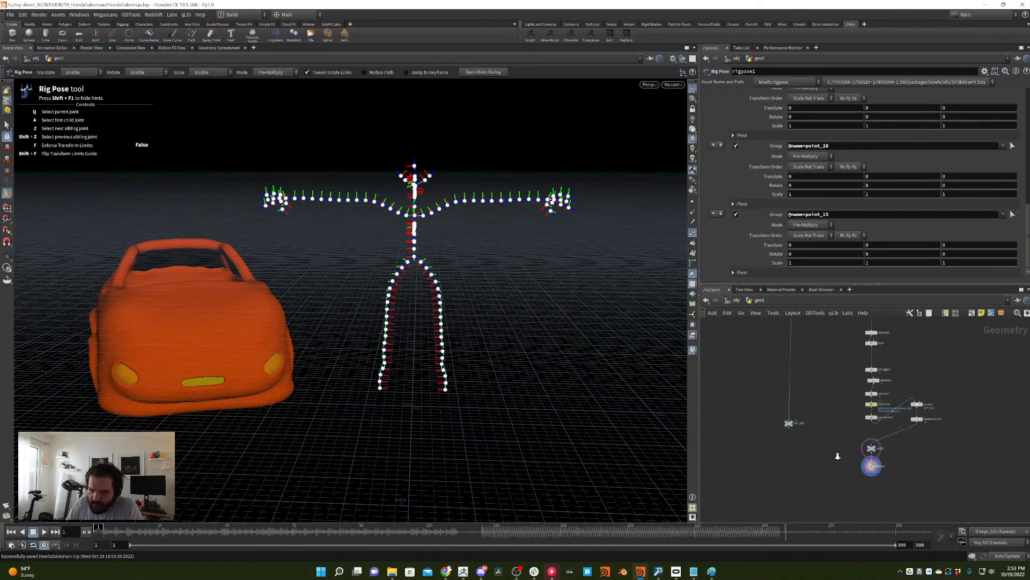
{"action": "key", "text": "Delete"}
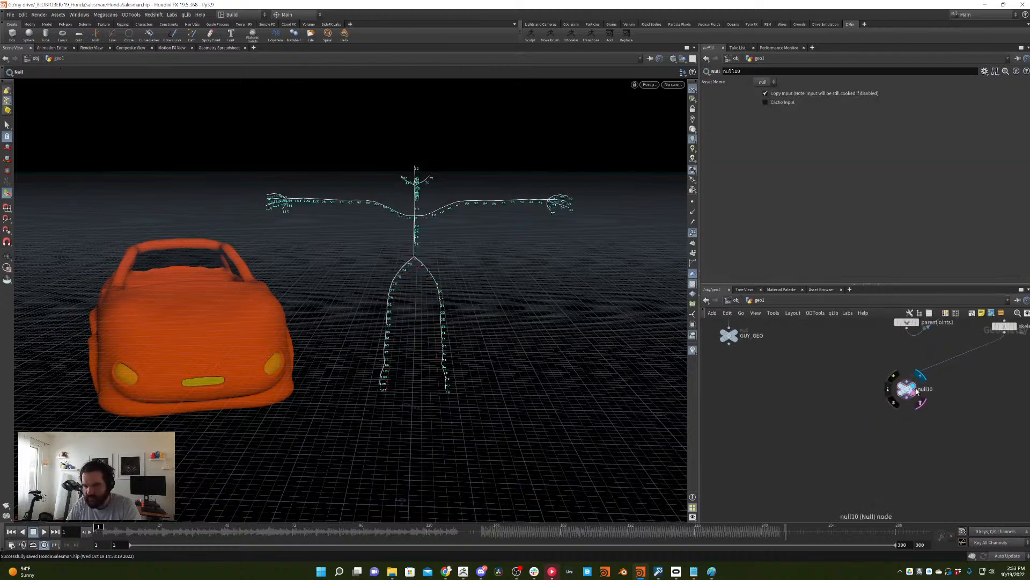
{"action": "key", "text": "F2"}
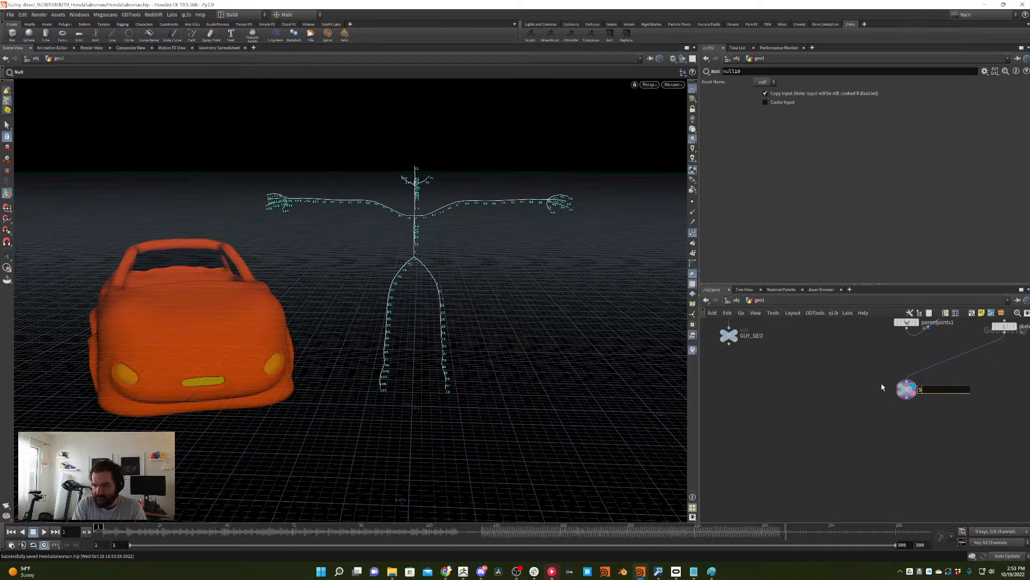
{"action": "key", "text": "Return"}
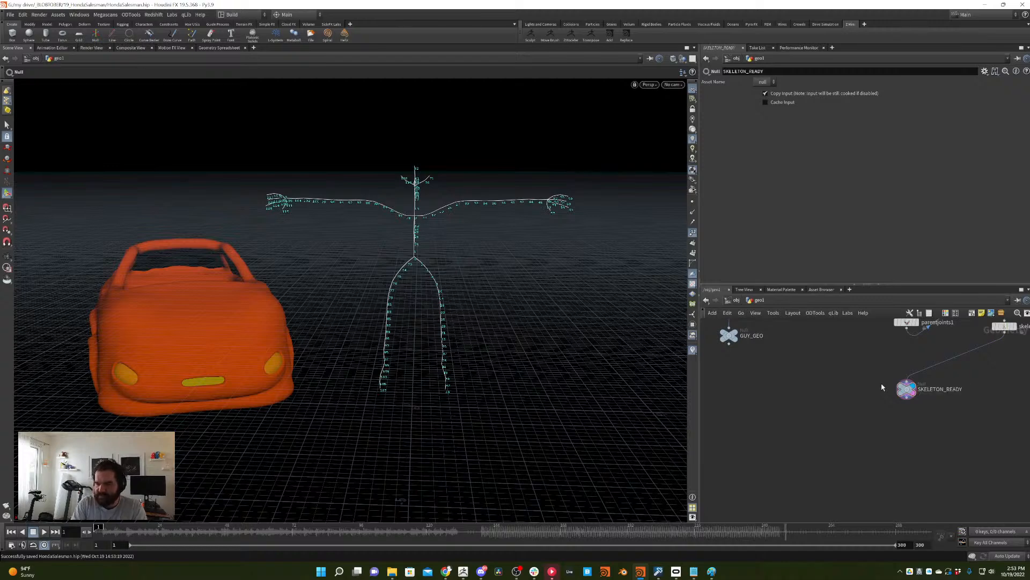
- Add a Joint Capture Biharmonic node fed by GUY_GEO, with SKELETON_READY wired to its Capture Pose input
{"action": "left_click_drag", "start_coordinate": [729, 336], "coordinate": [730, 389]}
{"action": "key", "text": "Tab"}
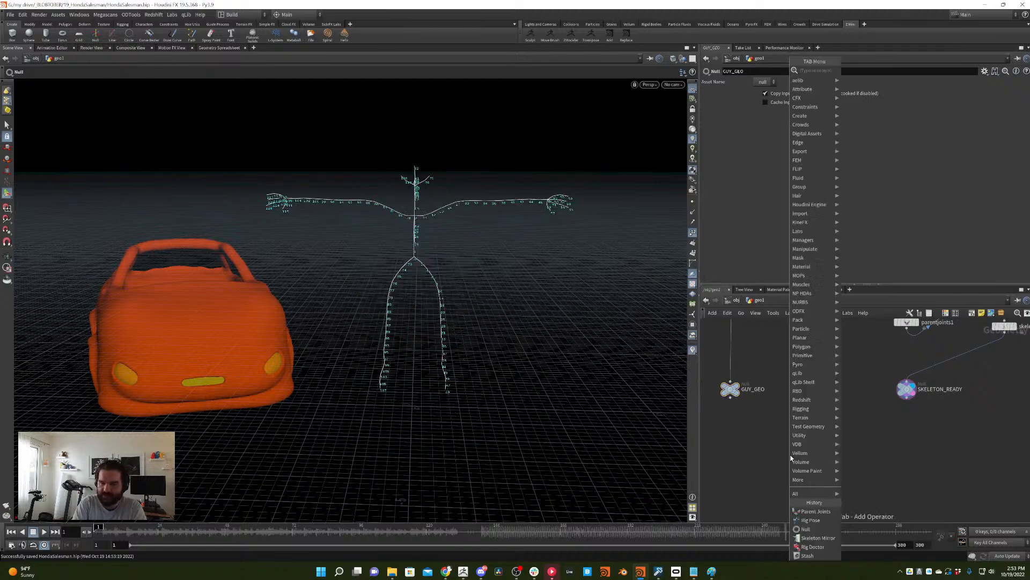
{"action": "type", "text": "biharm"}
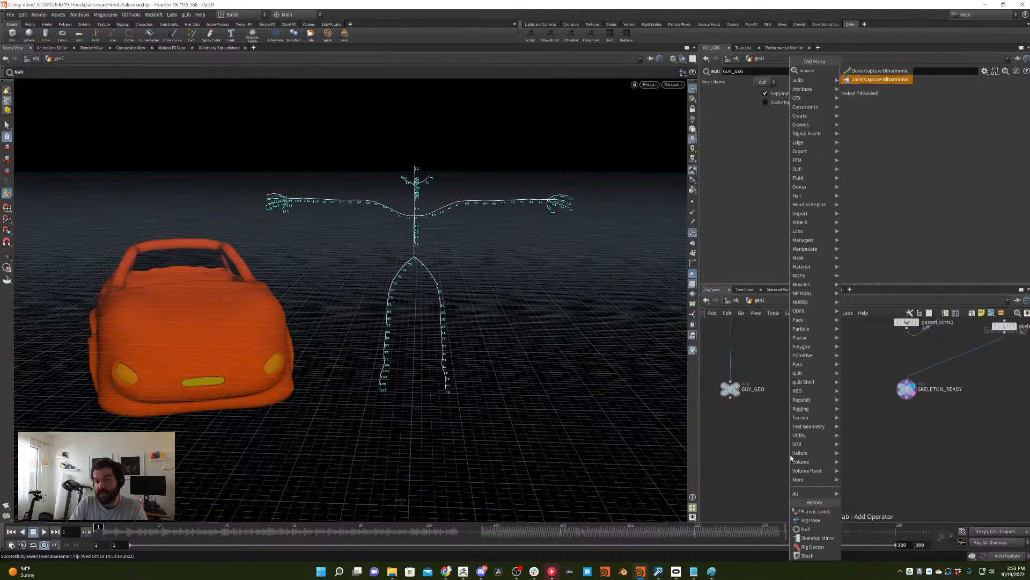
{"action": "key", "text": "Return"}
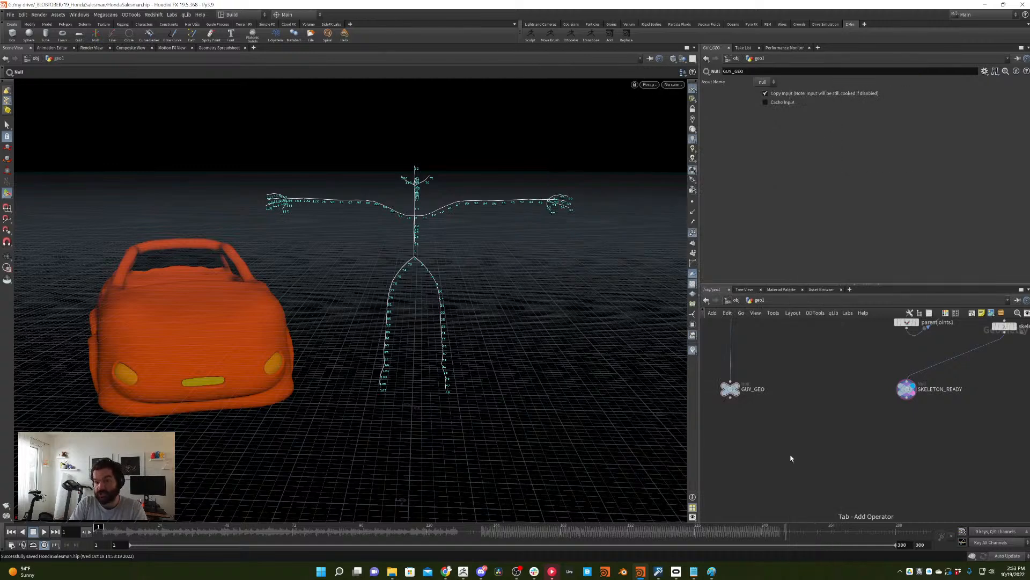
{"action": "left_click", "coordinate": [777, 446]}
{"action": "left_click_drag", "start_coordinate": [776, 446], "coordinate": [733, 399]}
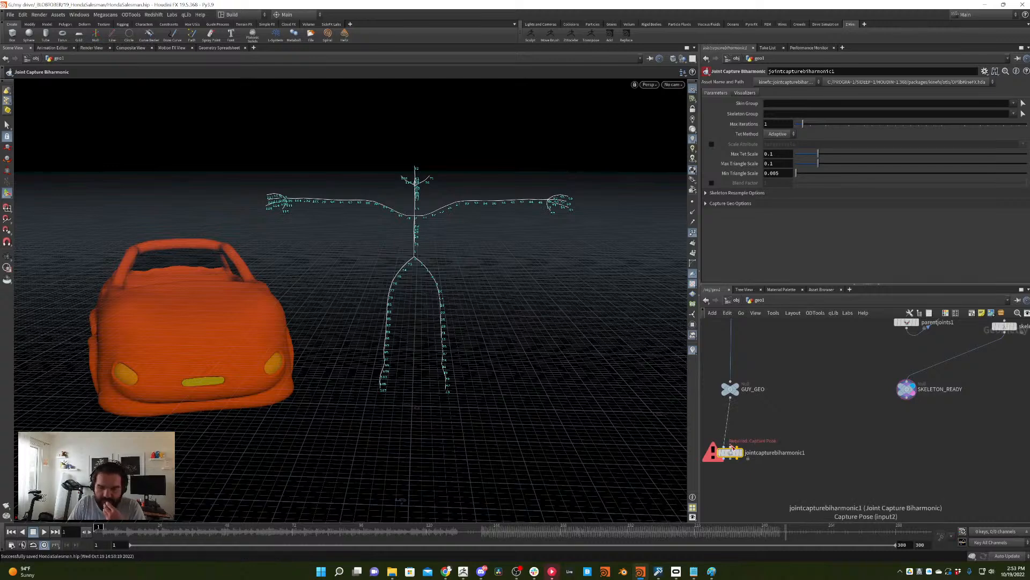
{"action": "left_click_drag", "start_coordinate": [731, 447], "coordinate": [902, 404]}
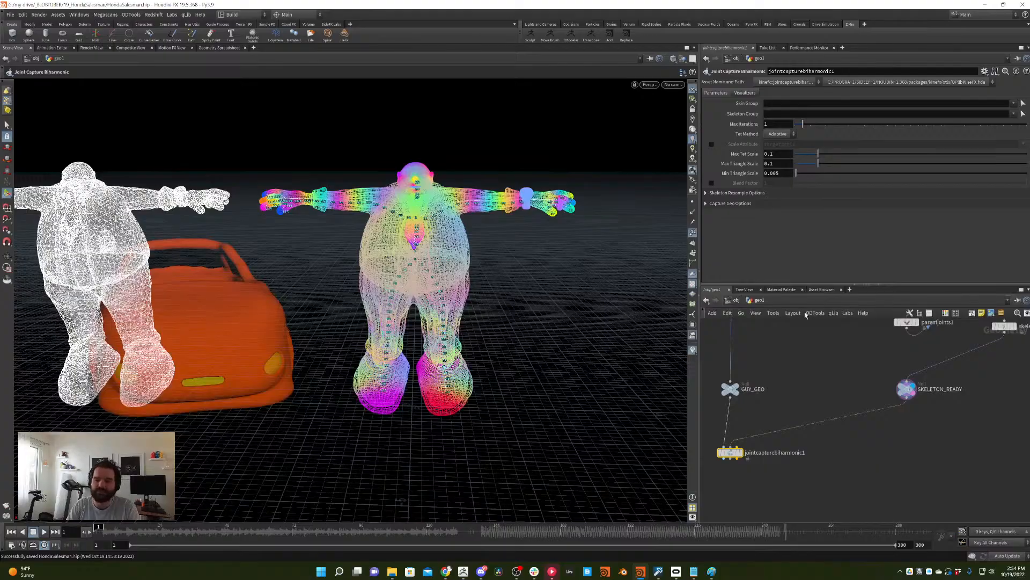
- Examine the biharmonic capture weight colors on the salesman's body, arm and hand
{"action": "left_click_drag", "start_coordinate": [496, 382], "coordinate": [472, 258], "text": "alt"}
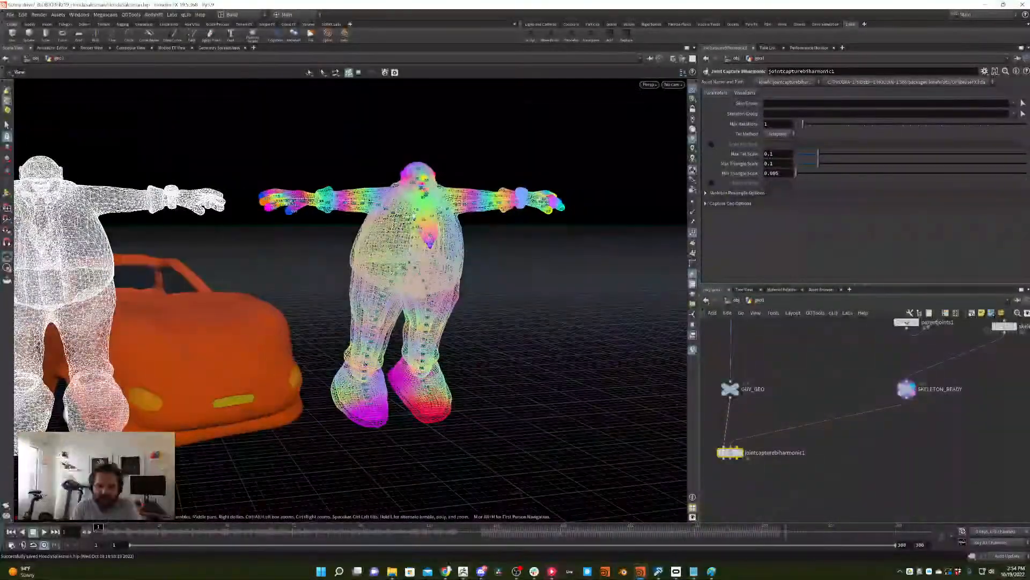
{"action": "right_click_drag", "start_coordinate": [473, 258], "coordinate": [475, 180], "text": "alt"}
{"action": "middle_click_drag", "start_coordinate": [475, 179], "coordinate": [455, 243], "text": "alt"}
{"action": "left_click_drag", "start_coordinate": [455, 243], "coordinate": [394, 266], "text": "alt"}
{"action": "left_click_drag", "start_coordinate": [365, 222], "coordinate": [339, 223]}
{"action": "middle_click_drag", "start_coordinate": [324, 203], "coordinate": [449, 237]}
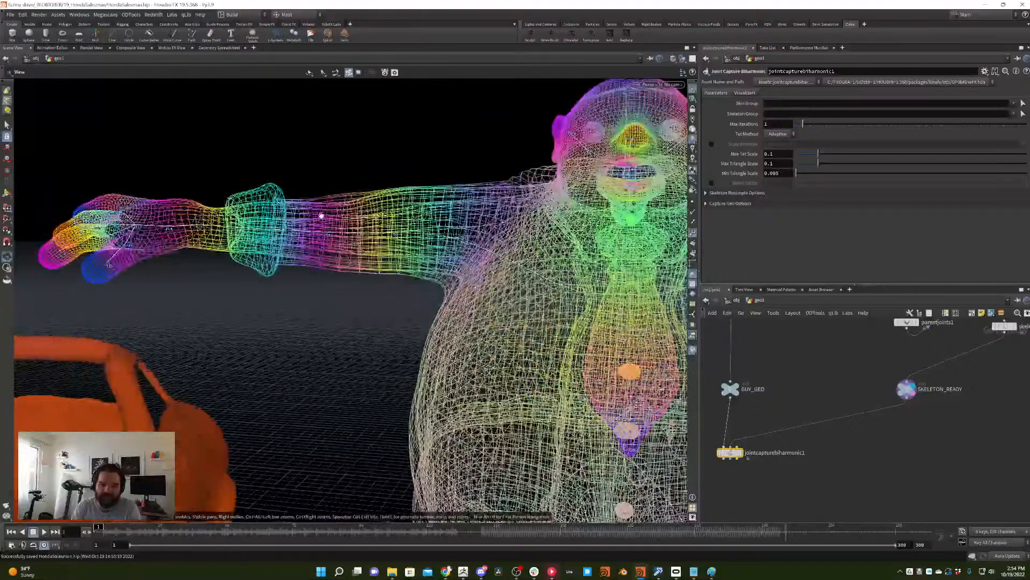
{"action": "middle_click_drag", "start_coordinate": [316, 211], "coordinate": [357, 240]}
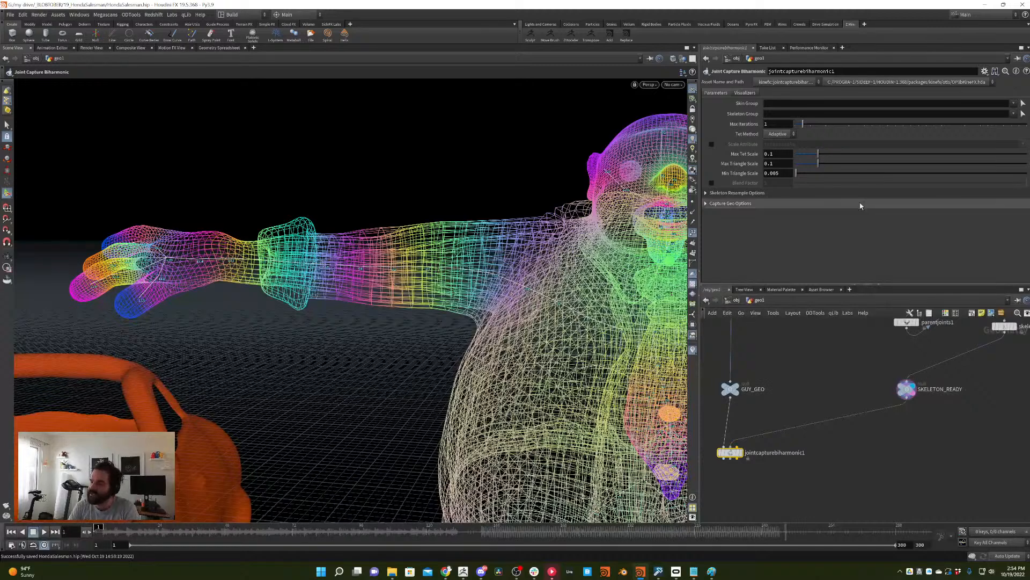
- Add a Joint Deform node below jointcapturebiharmonic1 and wire all three capture outputs into its inputs
{"action": "middle_click_drag", "start_coordinate": [783, 380], "coordinate": [859, 345]}
{"action": "left_click", "coordinate": [804, 463]}
{"action": "key", "text": "Tab"}
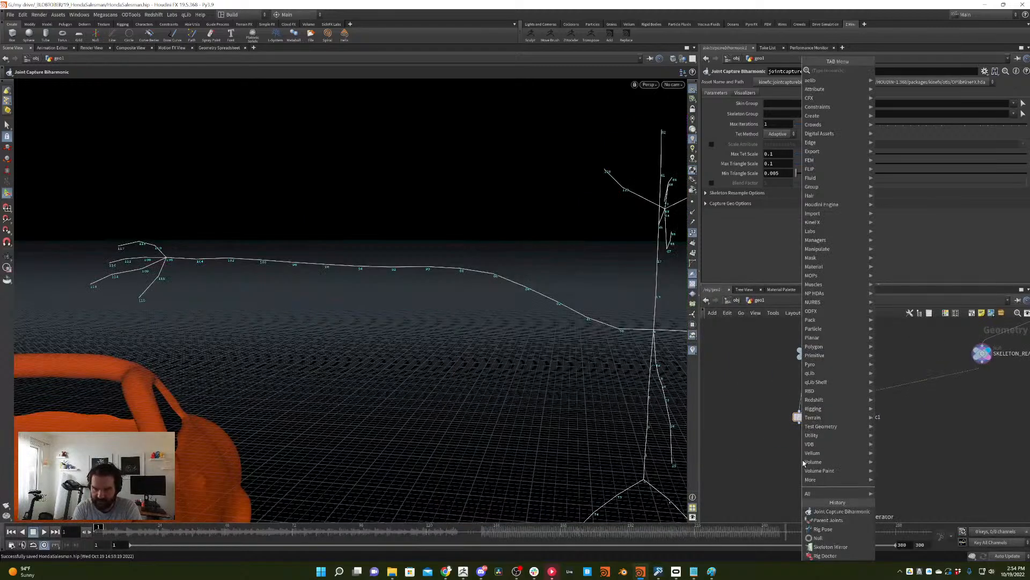
{"action": "type", "text": "deform"}
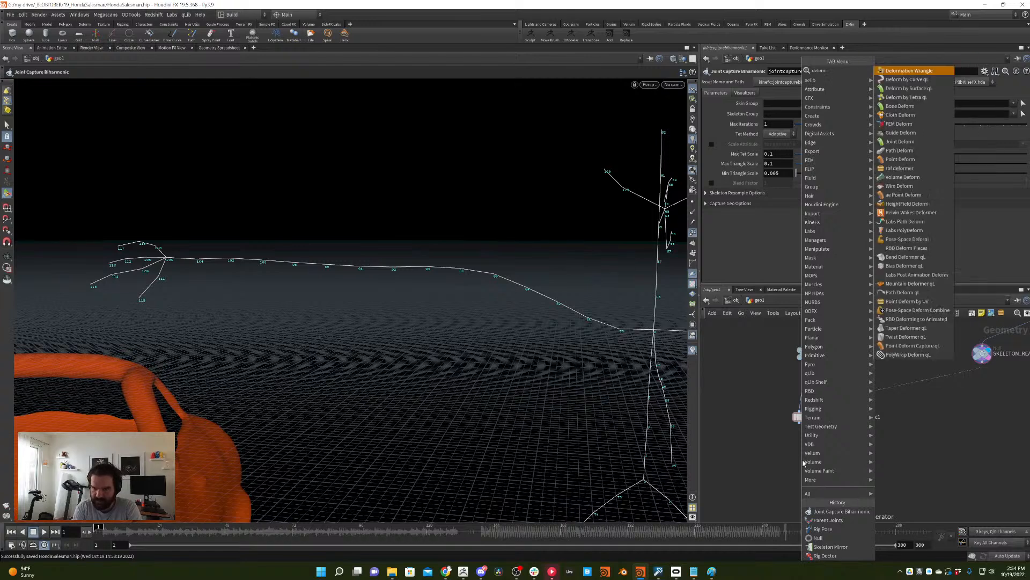
{"action": "key", "text": "BackSpace"}
{"action": "type", "text": "joint de"}
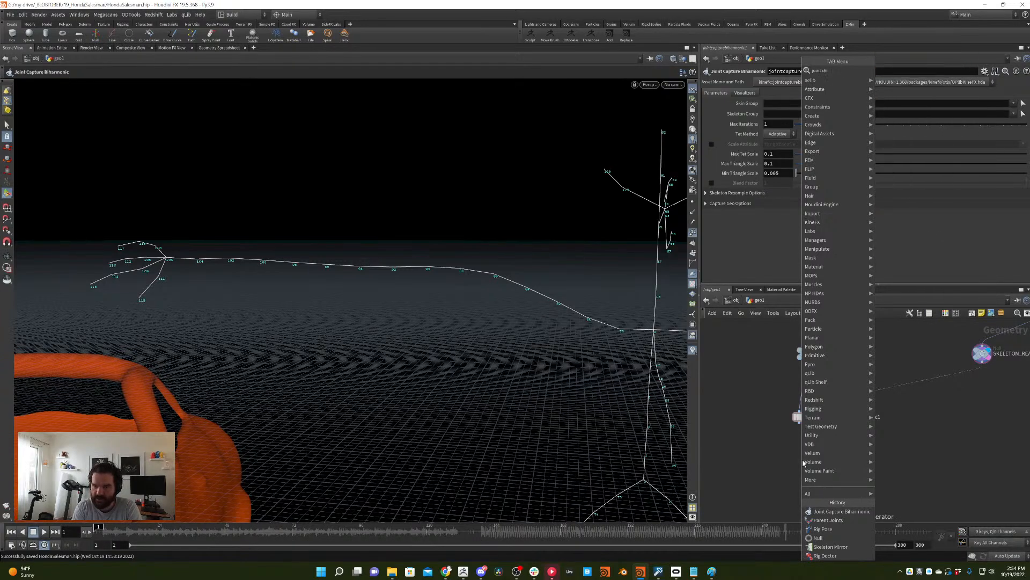
{"action": "key", "text": "Return"}
{"action": "left_click", "coordinate": [804, 463]}
{"action": "left_click_drag", "start_coordinate": [799, 423], "coordinate": [807, 467]}
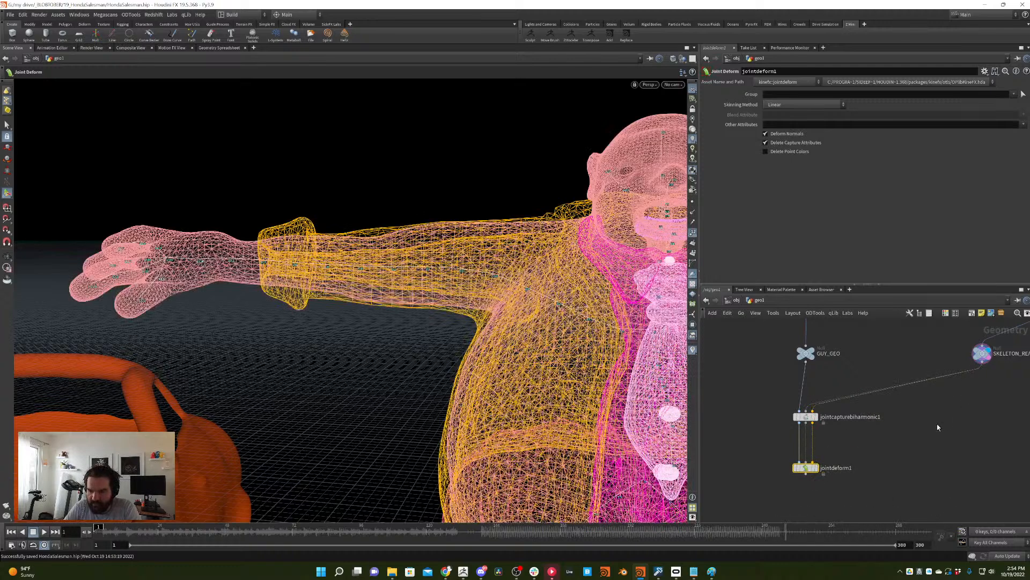
- Insert a Rig Pose node on the animated pose wire between jointcapturebiharmonic1 and jointdeform1
{"action": "key", "text": "Tab"}
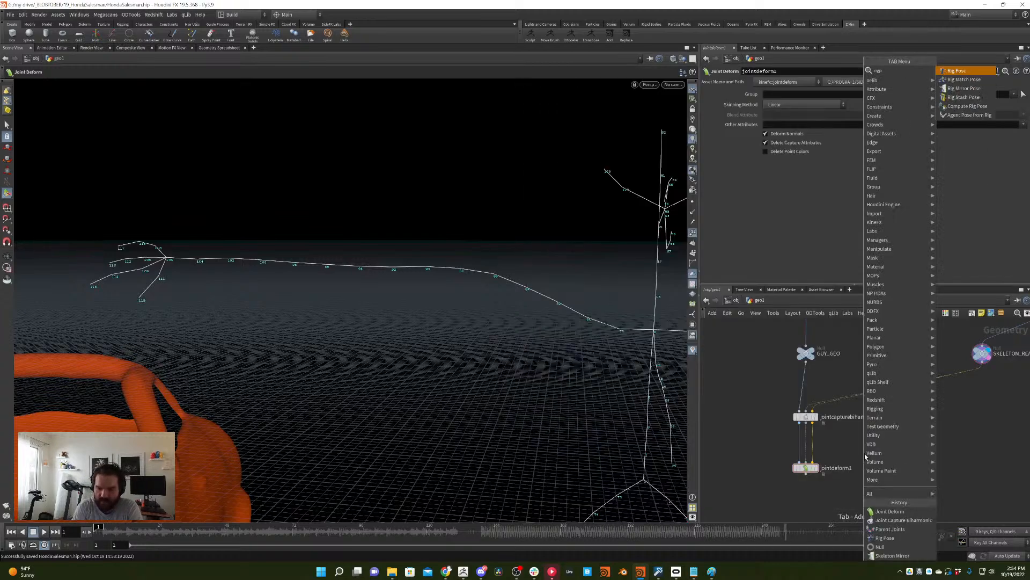
{"action": "left_click", "coordinate": [885, 538]}
{"action": "left_click", "coordinate": [864, 453]}
{"action": "left_click_drag", "start_coordinate": [863, 454], "coordinate": [815, 445]}
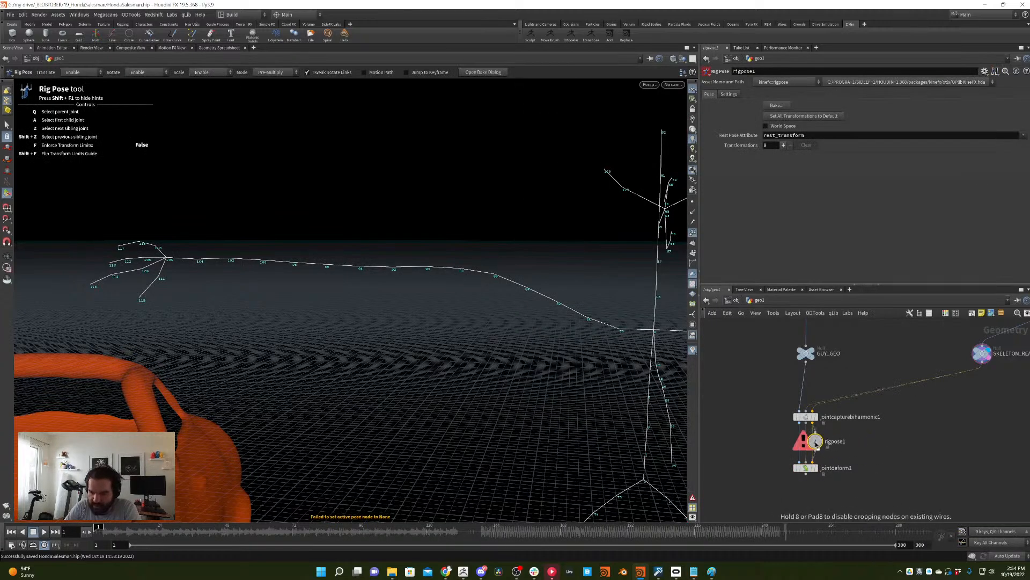
- Display the jointdeform1 result and activate rigpose1's joint handles over the full character
{"action": "left_click", "coordinate": [806, 472]}
{"action": "left_click_drag", "start_coordinate": [604, 294], "coordinate": [553, 250], "text": "alt"}
{"action": "key", "text": "Escape"}
{"action": "key", "text": "Return"}
{"action": "left_click", "coordinate": [815, 445]}
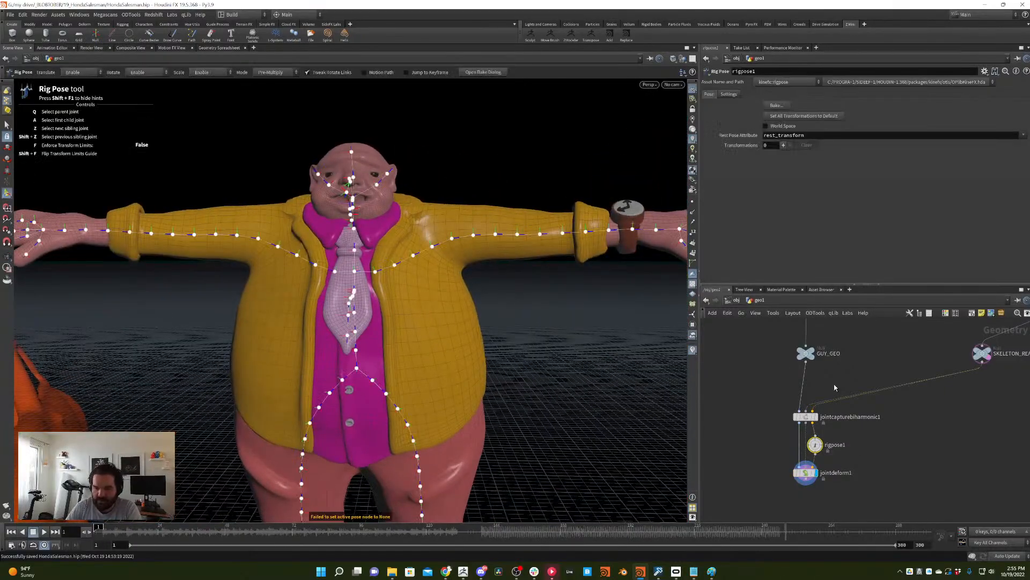
- Test-rotate joint point_34 on the watch arm, leaving its X rotation at about -0.54 degrees
{"action": "left_click", "coordinate": [518, 234]}
{"action": "mouse_move", "coordinate": [582, 234]}
{"action": "left_mouse_down"}
{"action": "mouse_move", "coordinate": [563, 183]}
{"action": "mouse_move", "coordinate": [577, 220]}
{"action": "left_mouse_up"}
{"action": "key", "text": "ctrl+z"}
{"action": "key", "text": "Escape"}
{"action": "scroll", "coordinate": [437, 232], "scroll_direction": "down", "scroll_amount": 3}
{"action": "key", "text": "Return"}
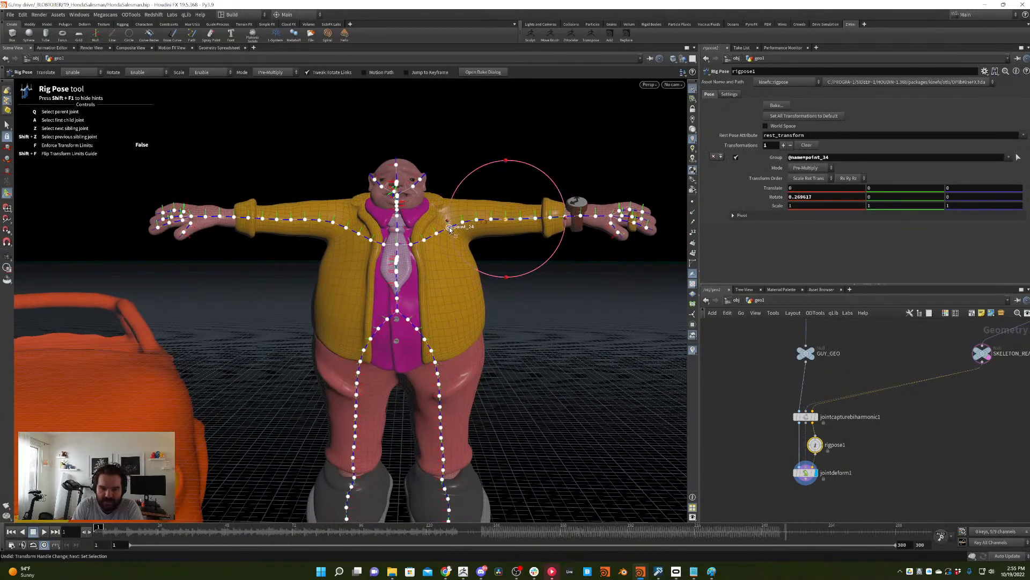
{"action": "left_click_drag", "start_coordinate": [437, 232], "coordinate": [452, 228]}
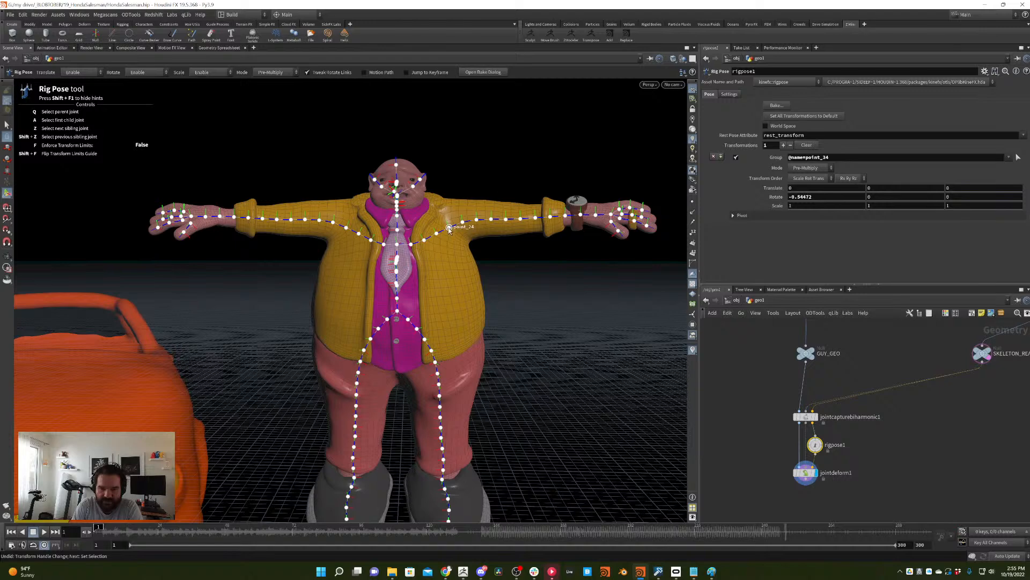
- Try rotating the shoulder and collar joints of the watch arm to test the deformation, undoing each rotation
{"action": "left_click", "coordinate": [449, 228]}
{"action": "left_click_drag", "start_coordinate": [503, 203], "coordinate": [539, 161]}
{"action": "key", "text": "ctrl+z"}
{"action": "left_click", "coordinate": [541, 163]}
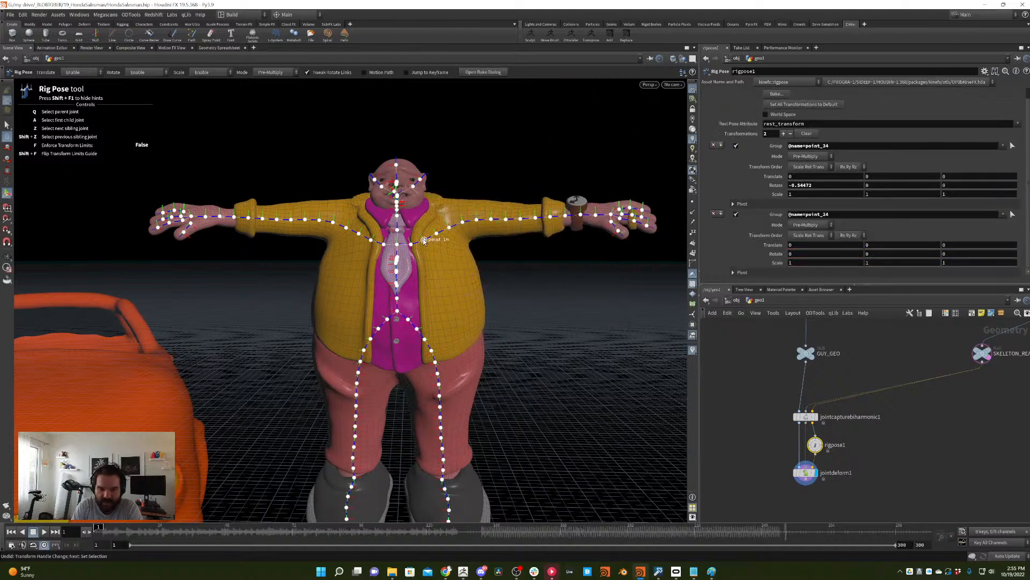
{"action": "left_click", "coordinate": [424, 241]}
{"action": "left_click_drag", "start_coordinate": [536, 209], "coordinate": [420, 275]}
{"action": "key", "text": "ctrl+z"}
- Try folding the watch arm across the chest with several arm joints rotated together, and undo the bend
{"action": "left_click", "coordinate": [504, 176]}
{"action": "left_click_drag", "start_coordinate": [475, 213], "coordinate": [473, 213]}
{"action": "key", "text": "ctrl+z"}
{"action": "key", "text": "ctrl+z"}
{"action": "key", "text": "ctrl+z"}
{"action": "key", "text": "ctrl+z"}
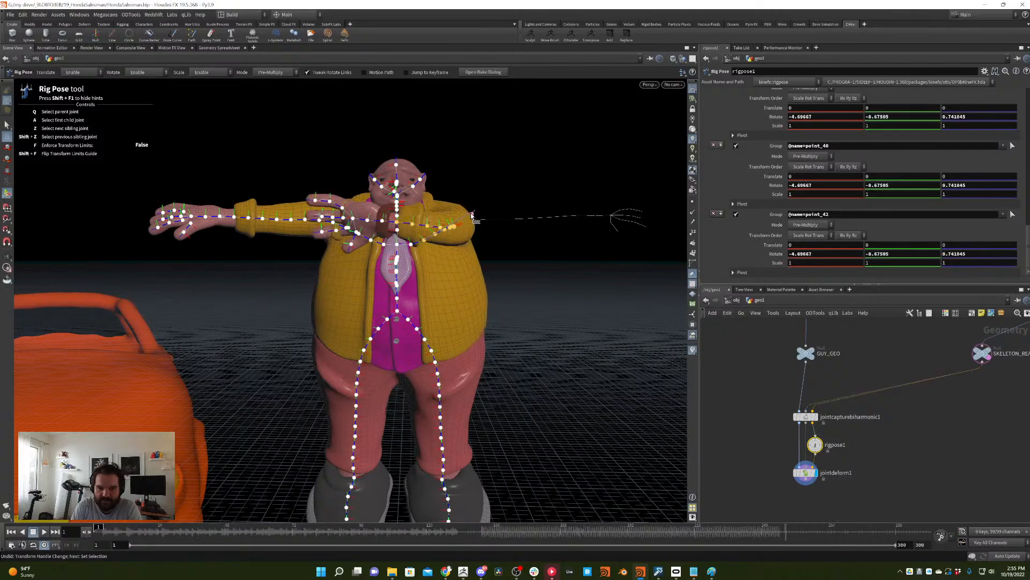
{"action": "left_click", "coordinate": [562, 161]}
{"action": "left_click_drag", "start_coordinate": [561, 161], "coordinate": [510, 311], "text": "alt"}
{"action": "scroll", "coordinate": [515, 309], "scroll_direction": "down", "scroll_amount": 4}
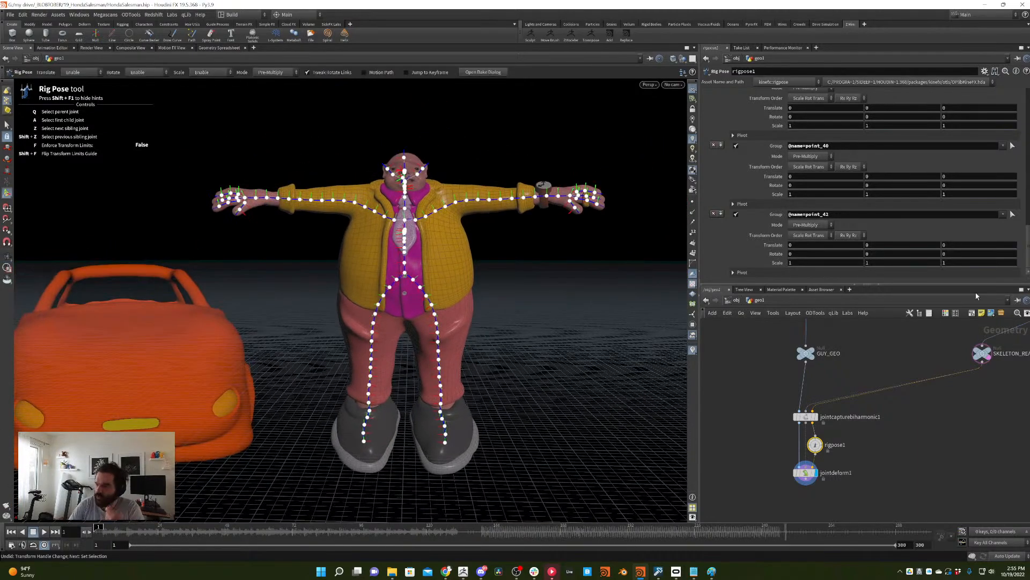
- Space out jointdeform1 and rigpose1 in the network below the capture node and save the scene file
{"action": "mouse_move", "coordinate": [902, 437]}
{"action": "middle_mouse_down"}
{"action": "mouse_move", "coordinate": [946, 323]}
{"action": "mouse_move", "coordinate": [898, 435]}
{"action": "middle_mouse_up"}
{"action": "left_click_drag", "start_coordinate": [824, 424], "coordinate": [824, 469]}
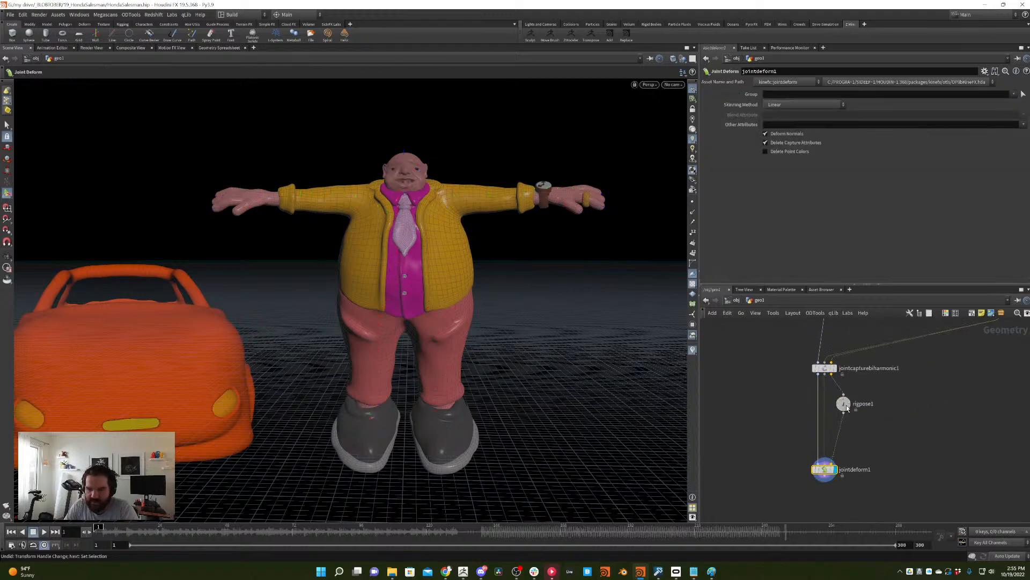
{"action": "left_click_drag", "start_coordinate": [845, 405], "coordinate": [885, 423]}
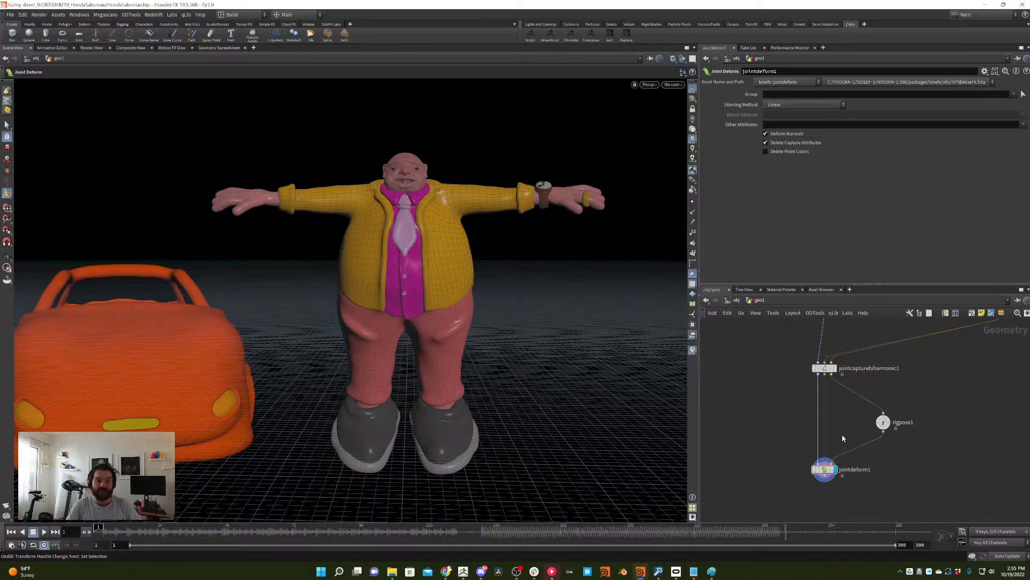
{"action": "left_click", "coordinate": [10, 15]}
{"action": "left_click", "coordinate": [24, 74]}
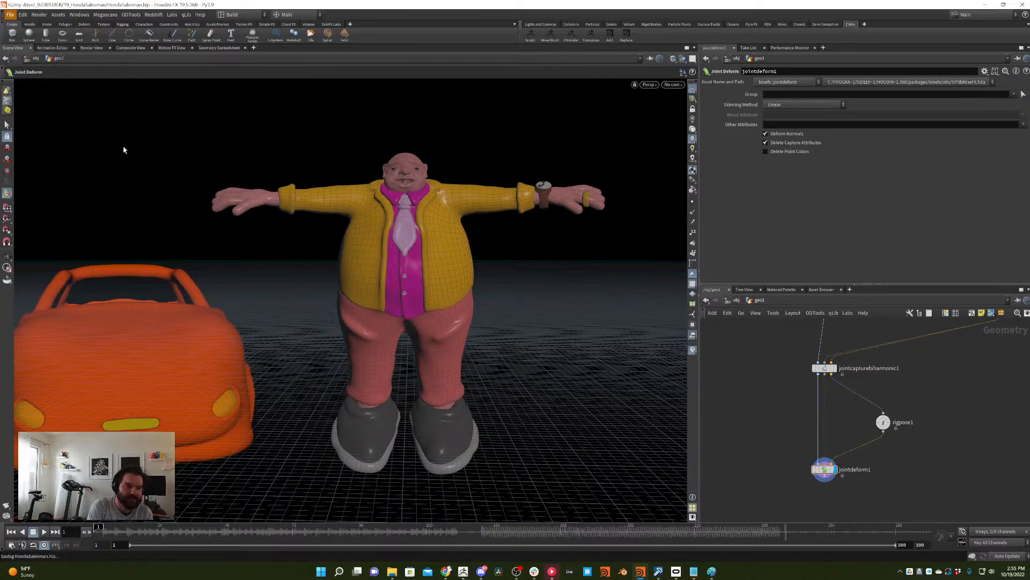
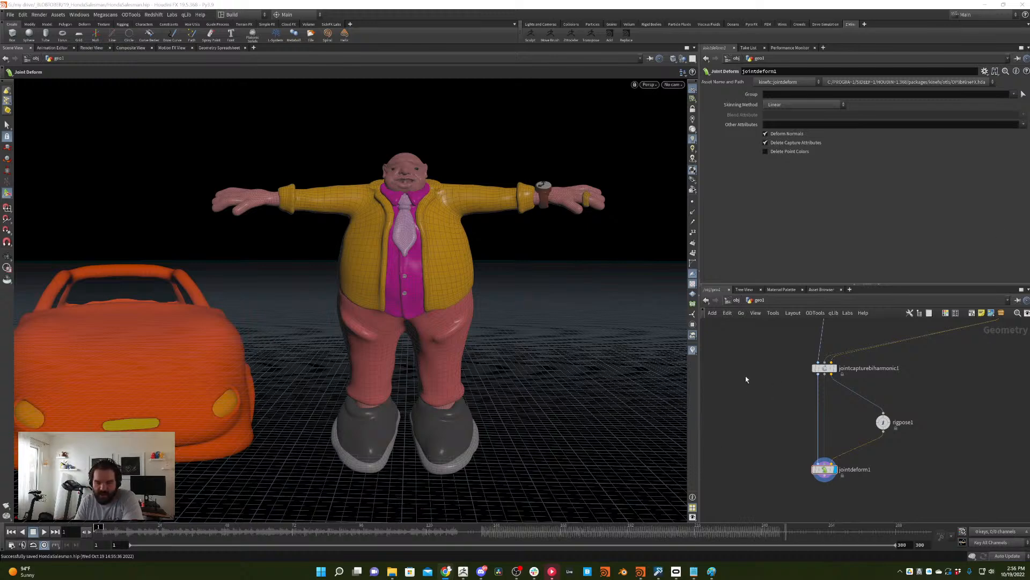
- Try rotating all joints of the watch hand together by about -22.8 degrees in X with rigpose1
{"action": "left_click", "coordinate": [883, 422]}
{"action": "key", "text": "Return"}
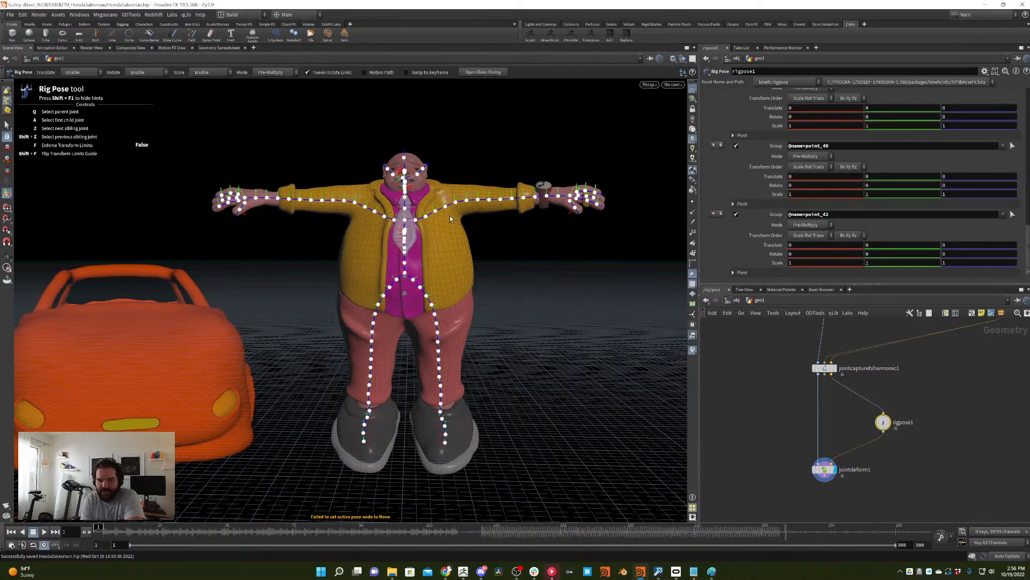
{"action": "mouse_move", "coordinate": [623, 159]}
{"action": "left_mouse_down"}
{"action": "mouse_move", "coordinate": [508, 243]}
{"action": "mouse_move", "coordinate": [622, 187]}
{"action": "mouse_move", "coordinate": [551, 219]}
{"action": "left_mouse_up"}
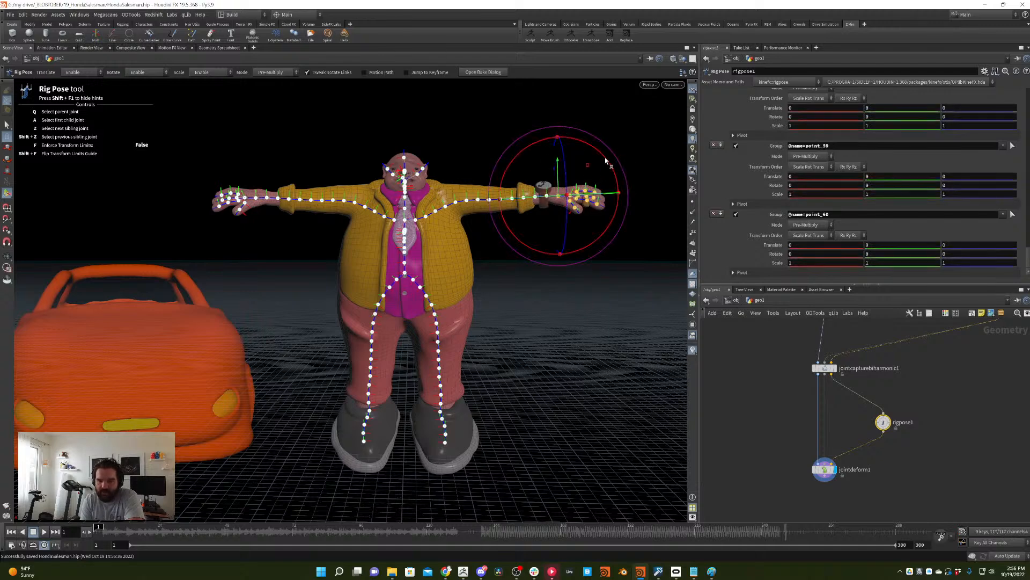
{"action": "left_click_drag", "start_coordinate": [606, 161], "coordinate": [599, 134]}
{"action": "left_click", "coordinate": [491, 255]}
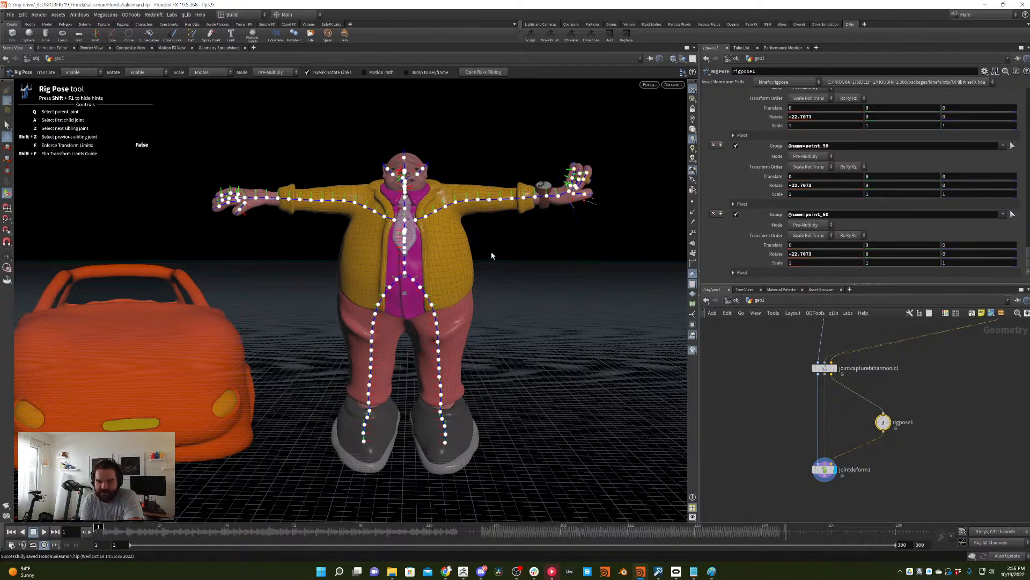
- Try bending the forearm of the watch arm by rotating its joint point_36 on all axes
{"action": "left_click", "coordinate": [494, 201]}
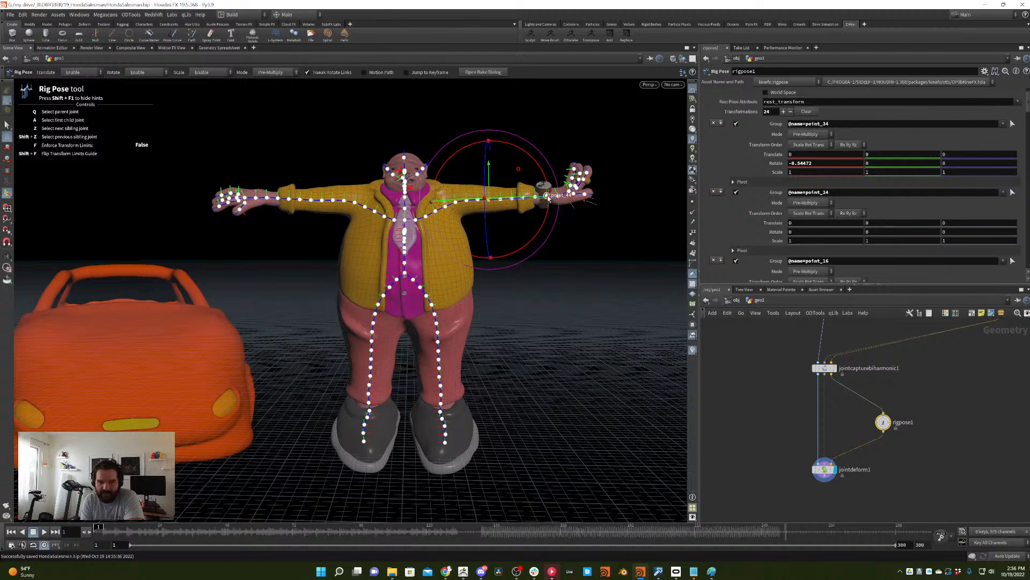
{"action": "left_click", "coordinate": [547, 197]}
{"action": "left_click", "coordinate": [495, 230]}
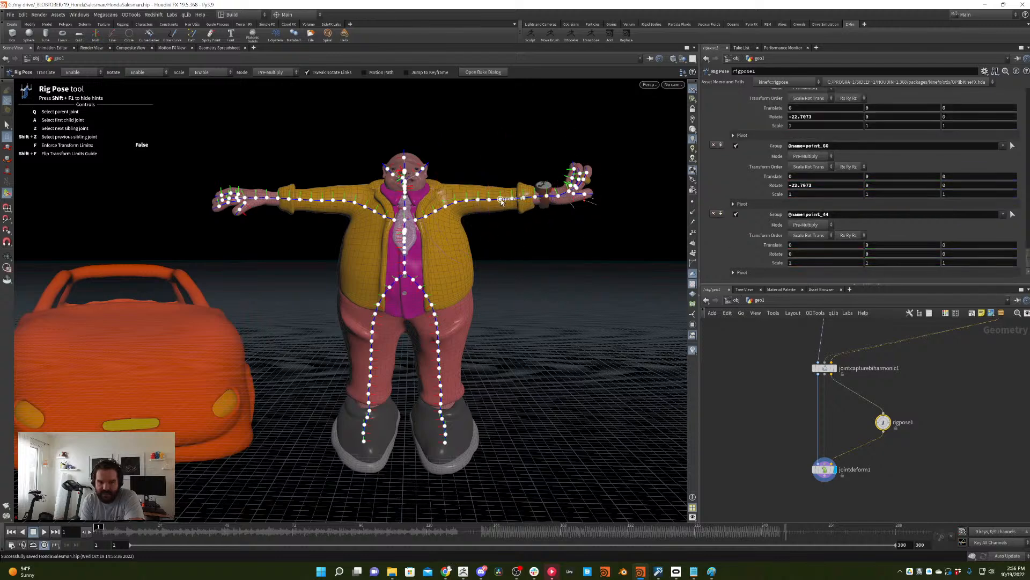
{"action": "left_click", "coordinate": [502, 201]}
{"action": "left_click_drag", "start_coordinate": [502, 202], "coordinate": [571, 171]}
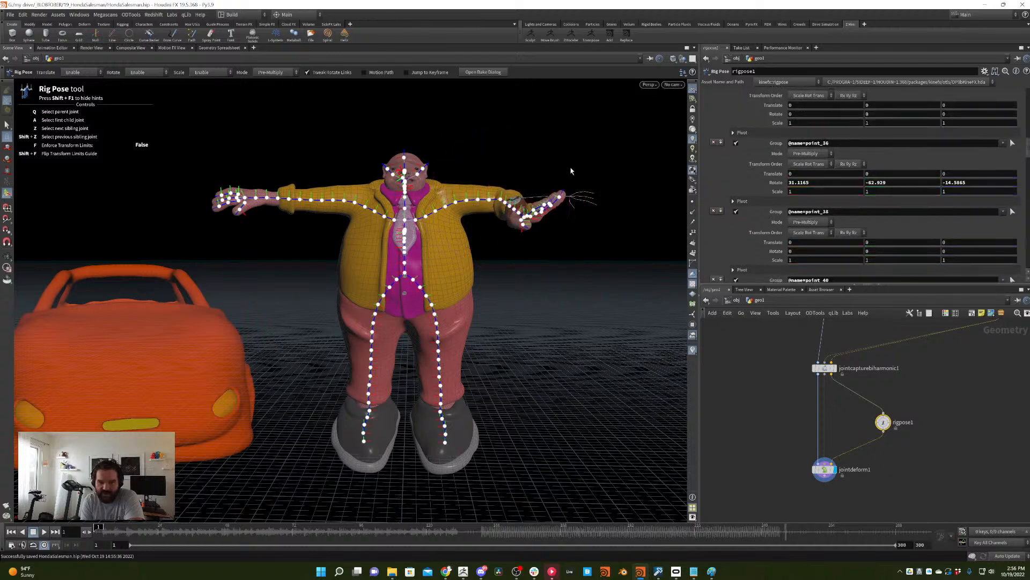
- Undo the test rotations of the forearm and hand joints
{"action": "key", "text": "ctrl+z"}
{"action": "key", "text": "ctrl+z"}
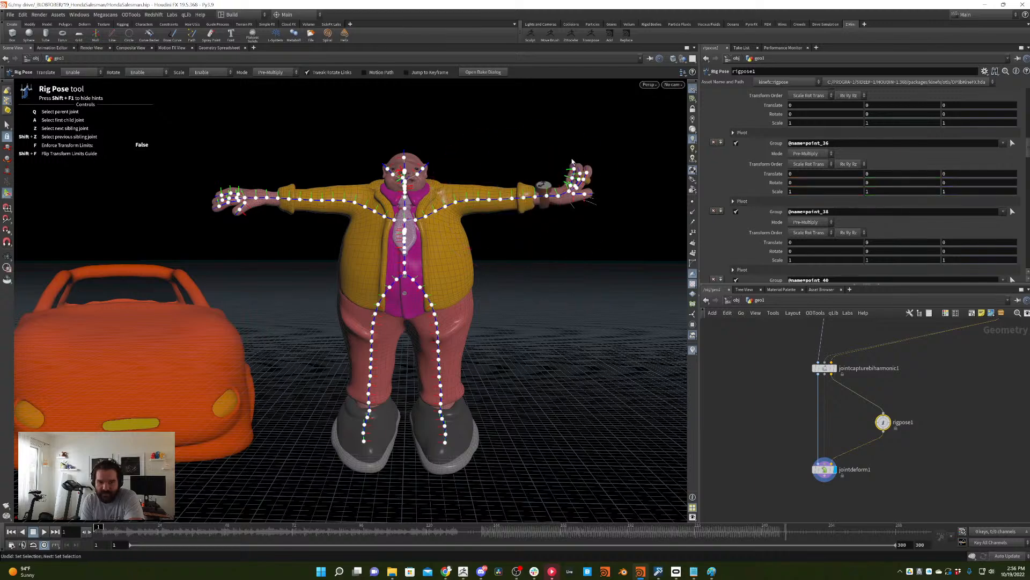
{"action": "key", "text": "ctrl+z"}
{"action": "key", "text": "ctrl+z"}
{"action": "key", "text": "ctrl+z"}
{"action": "key", "text": "ctrl+z"}
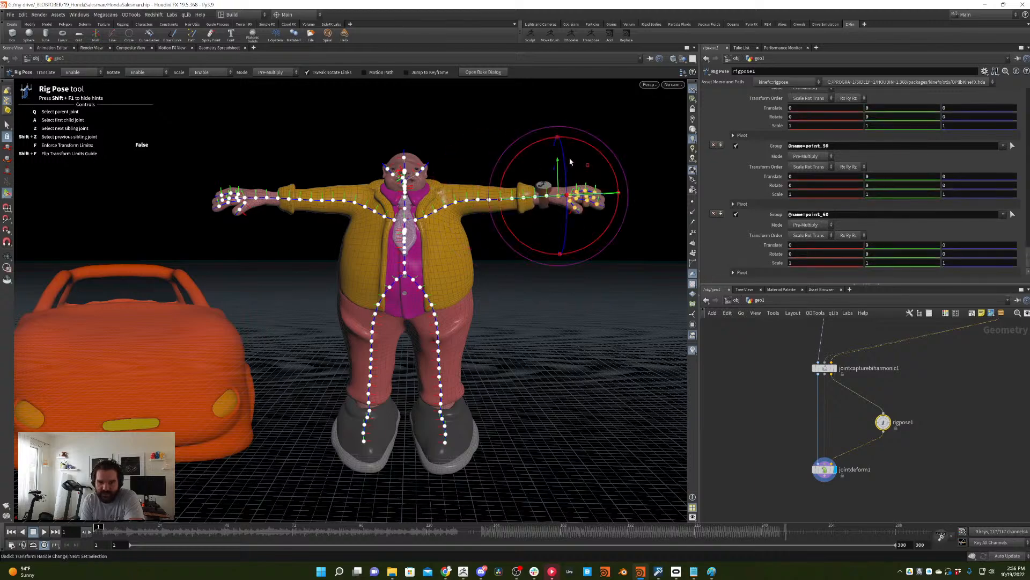
{"action": "left_click", "coordinate": [604, 160]}
{"action": "left_click_drag", "start_coordinate": [471, 302], "coordinate": [318, 313], "text": "alt"}
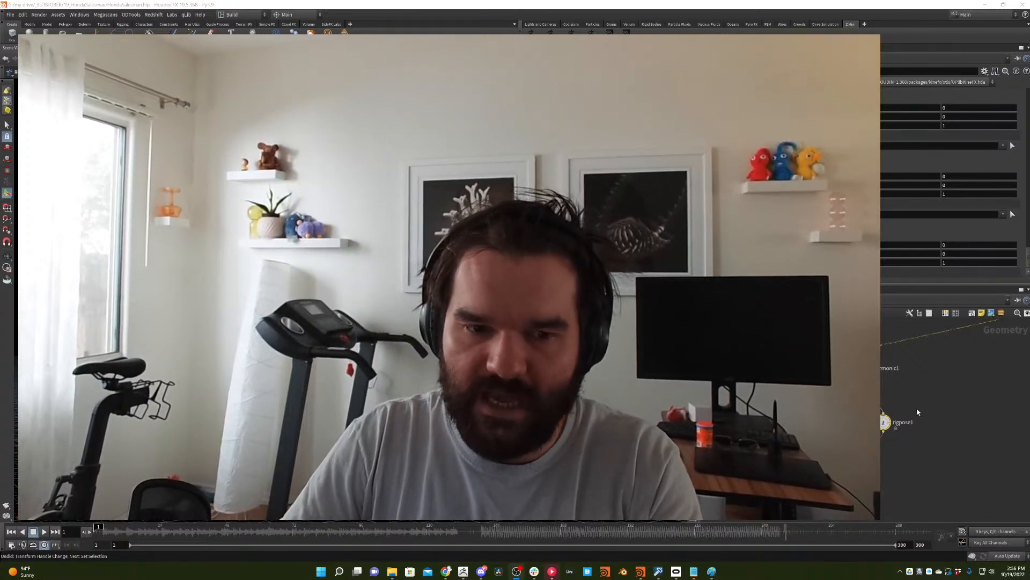
- Add a Full Body IK node to the network below rigpose1
{"action": "scroll", "coordinate": [901, 419], "scroll_direction": "up", "scroll_amount": 1}
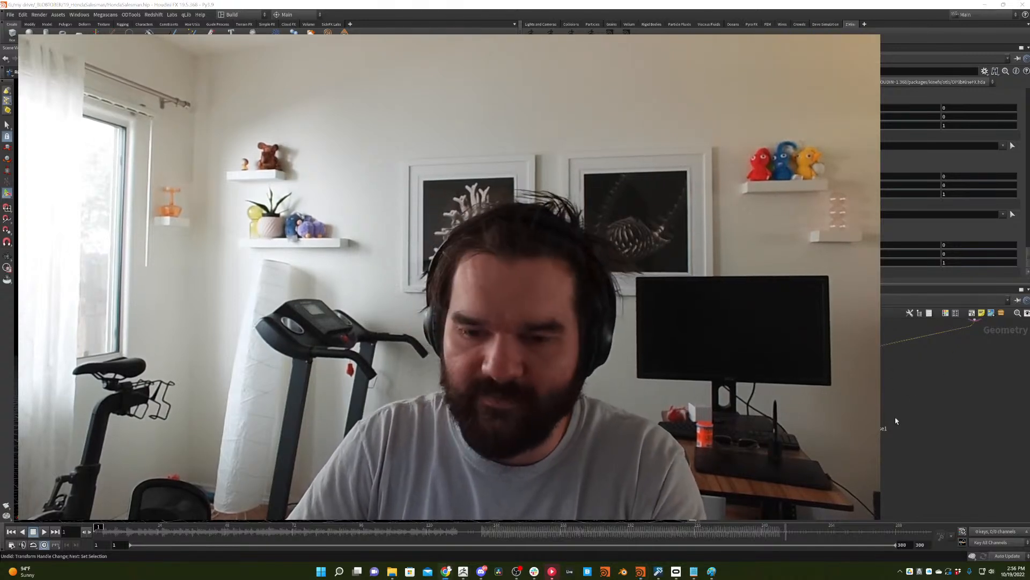
{"action": "middle_click_drag", "start_coordinate": [894, 456], "coordinate": [915, 452]}
{"action": "key", "text": "Tab"}
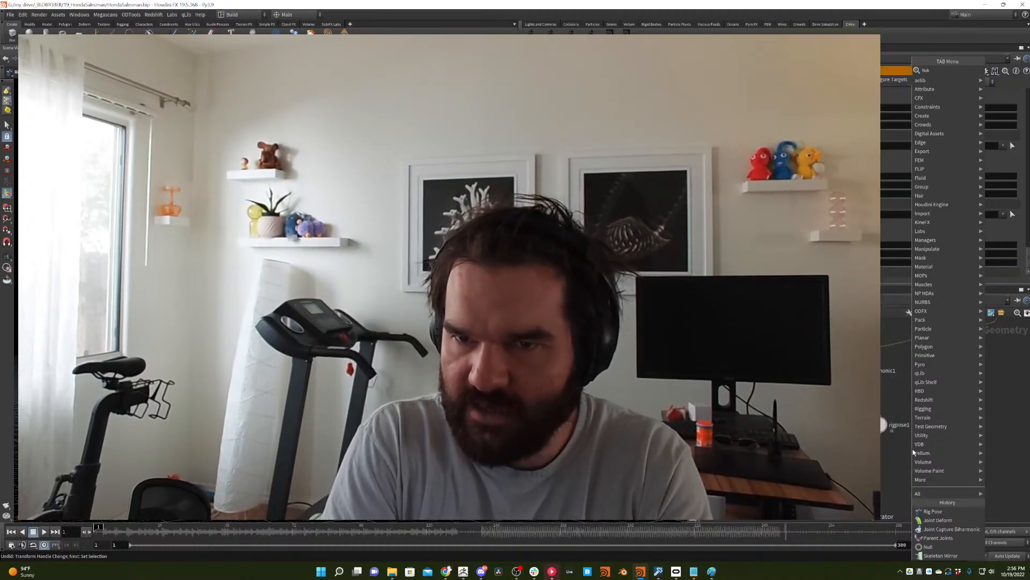
{"action": "key", "text": "Escape"}
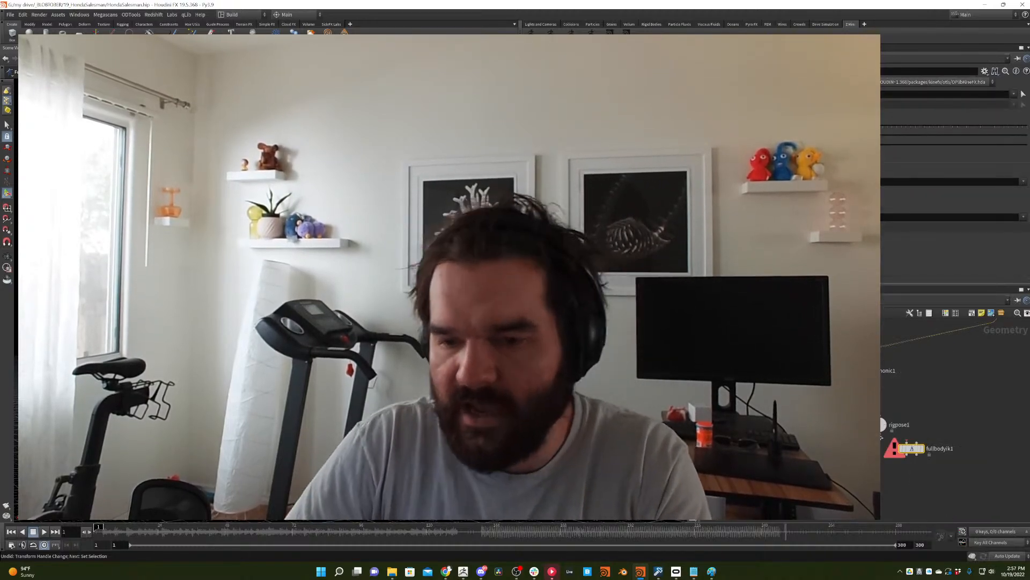
{"action": "left_click", "coordinate": [902, 455]}
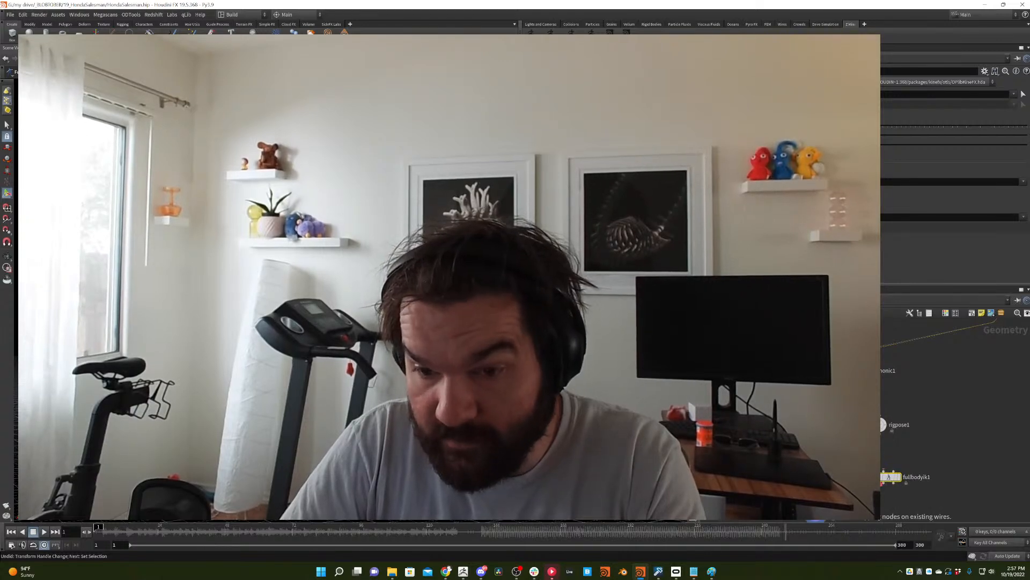
{"action": "middle_click_drag", "start_coordinate": [904, 458], "coordinate": [878, 426]}
{"action": "left_click_drag", "start_coordinate": [882, 422], "coordinate": [875, 440]}
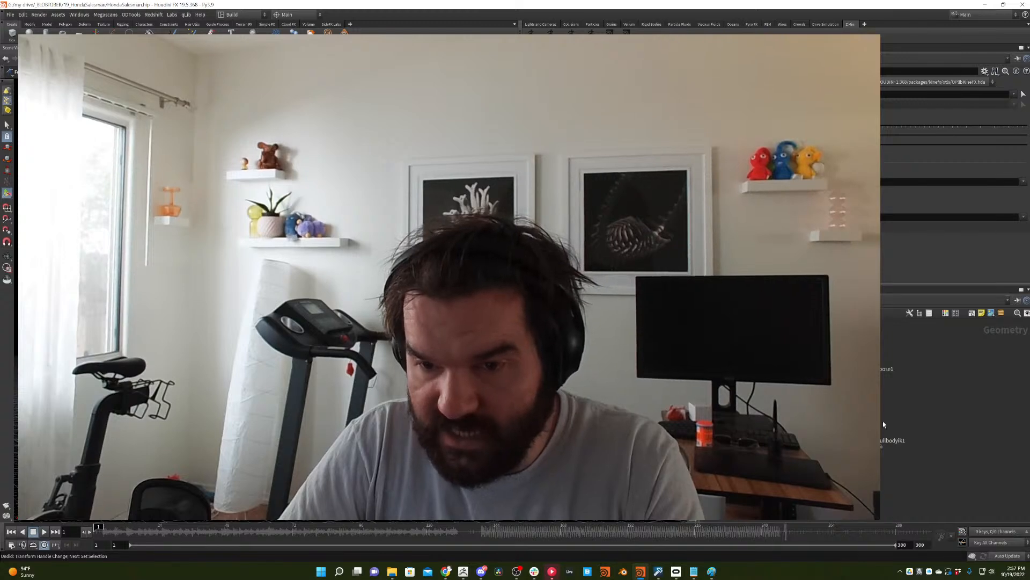
- Add a Null node beside the chain and wire it between rigpose1 and fullbodyik1
{"action": "left_click_drag", "start_coordinate": [861, 440], "coordinate": [852, 431]}
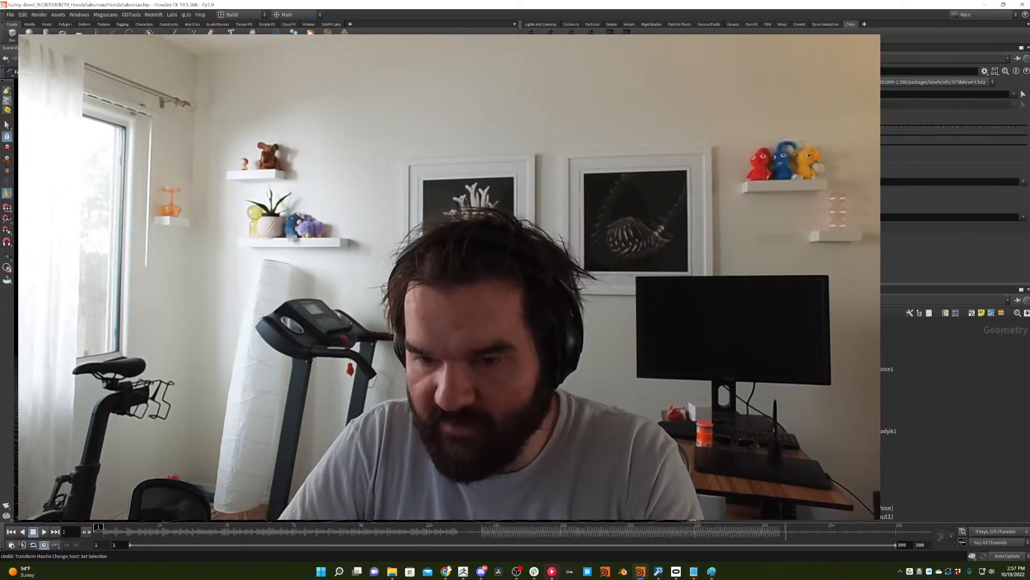
{"action": "key", "text": "Tab"}
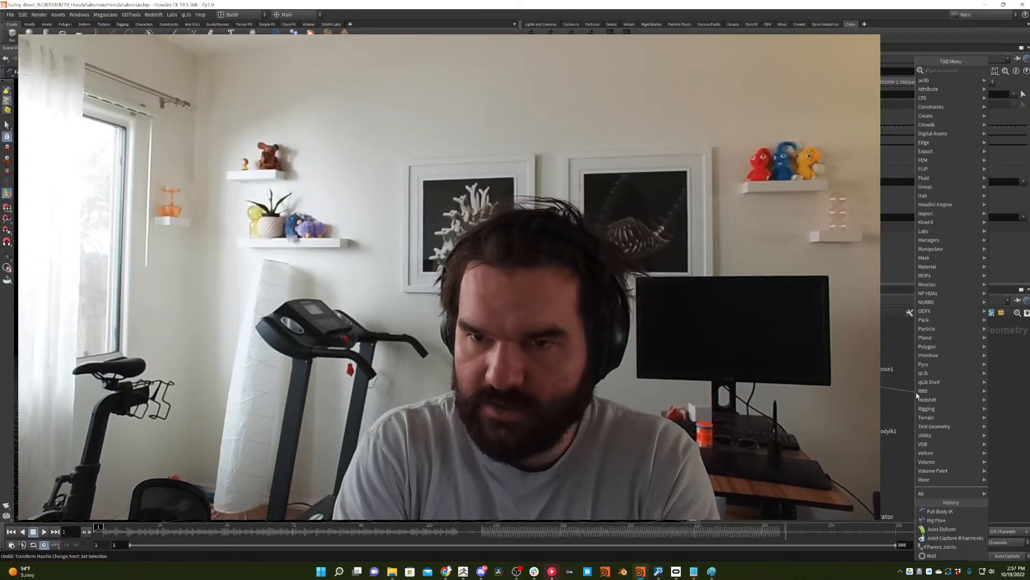
{"action": "type", "text": "null"}
{"action": "key", "text": "Return"}
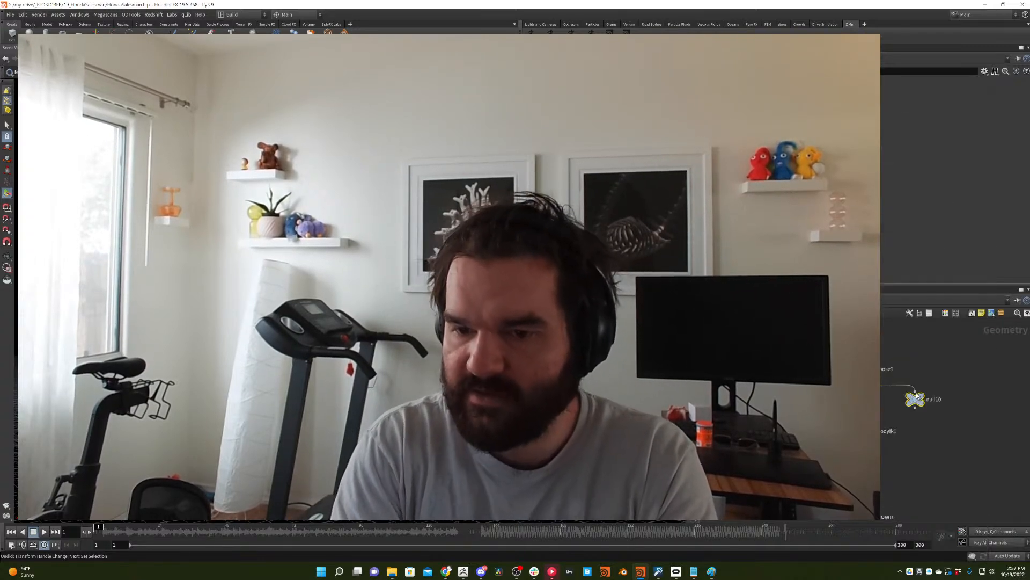
{"action": "left_click", "coordinate": [916, 396]}
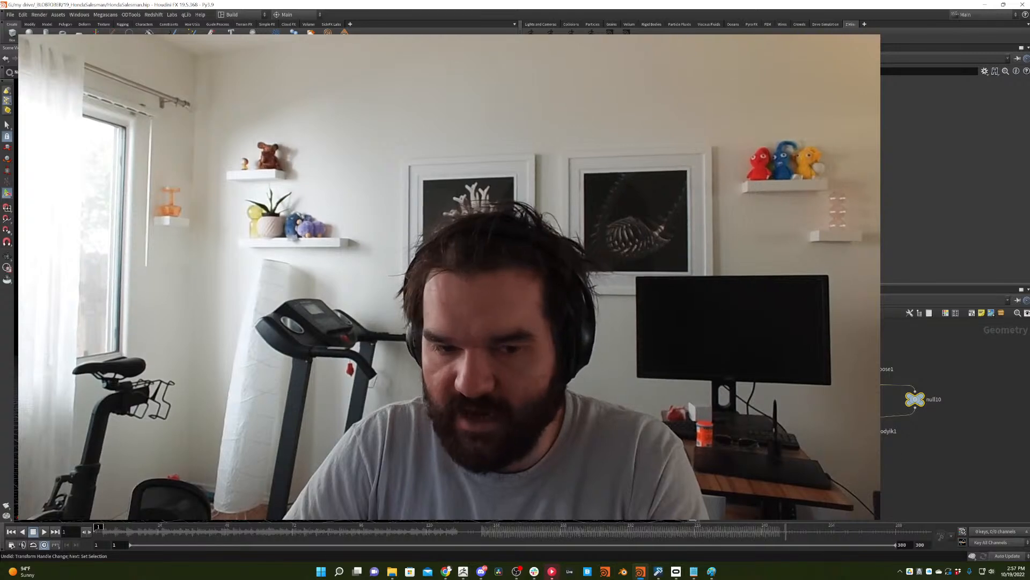
{"action": "left_click", "coordinate": [857, 431]}
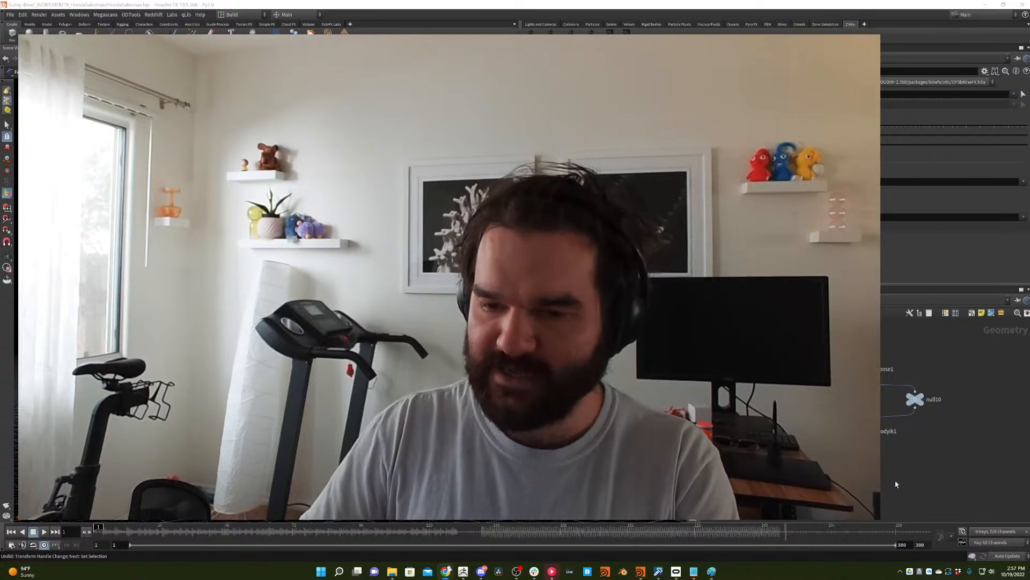
- Add a Blast node below null10 and wire it between the null and fullbodyik1
{"action": "key", "text": "Tab"}
{"action": "type", "text": "blast"}
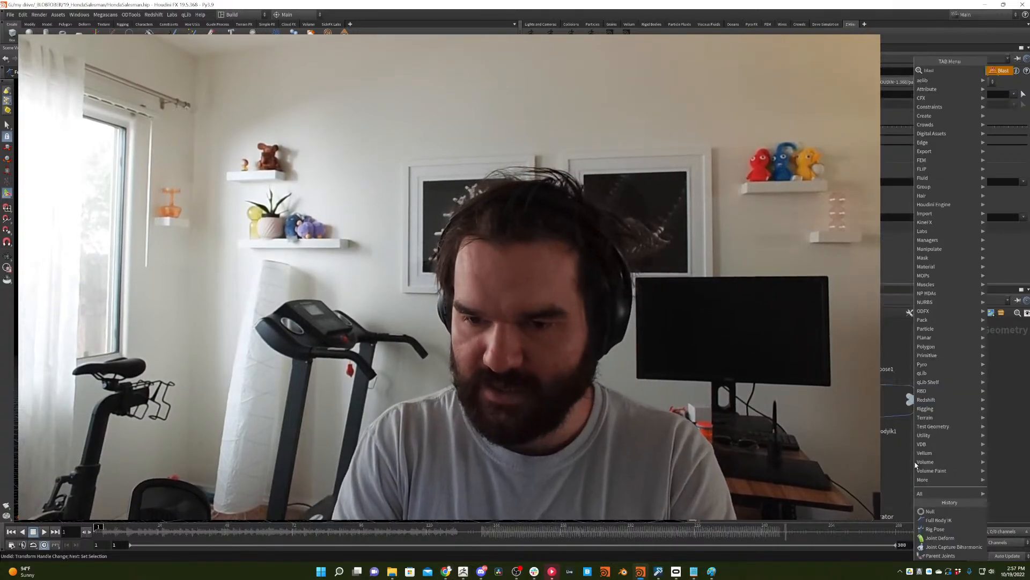
{"action": "key", "text": "Return"}
{"action": "left_click", "coordinate": [915, 462]}
{"action": "left_click_drag", "start_coordinate": [909, 469], "coordinate": [906, 432]}
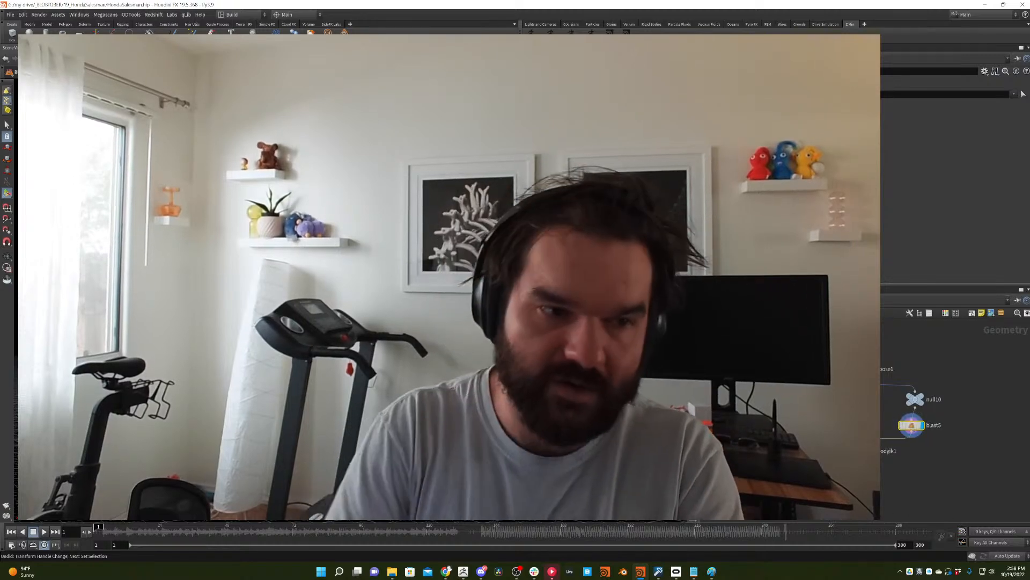
- Set blast5's group to the leg joints between the hips and the ankles
{"action": "left_click", "coordinate": [8, 126]}
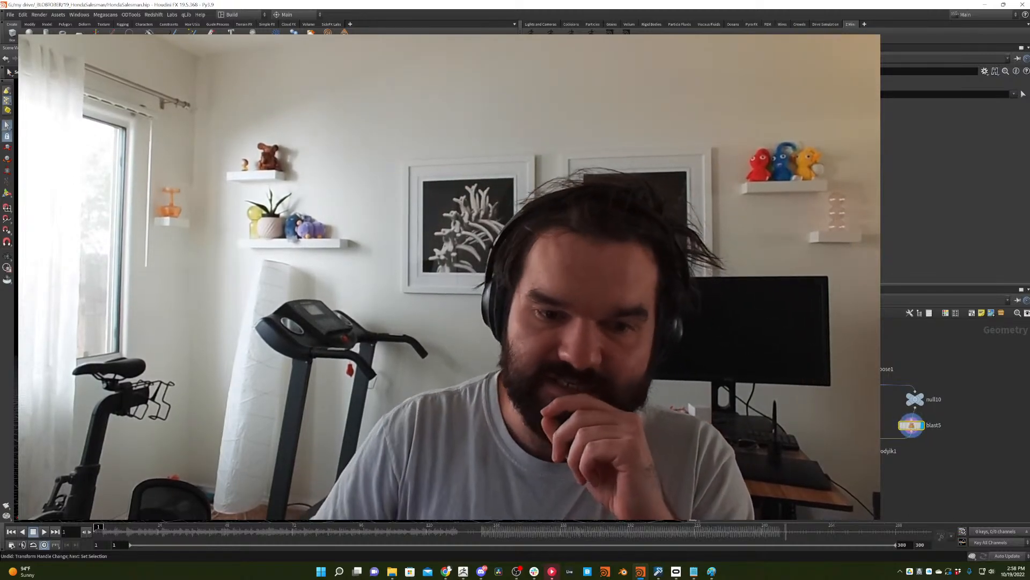
{"action": "key", "text": "Return"}
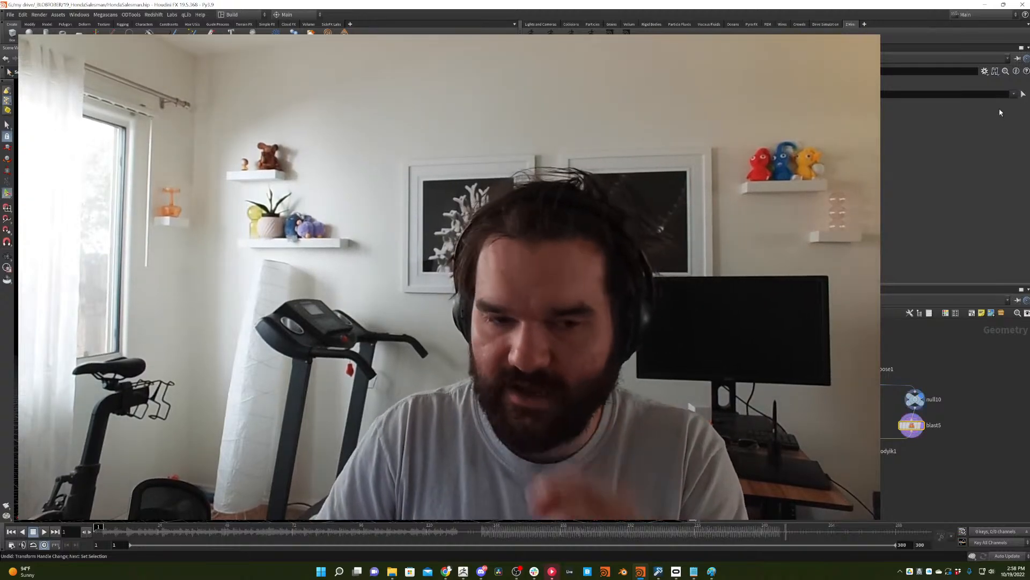
{"action": "key", "text": "Escape"}
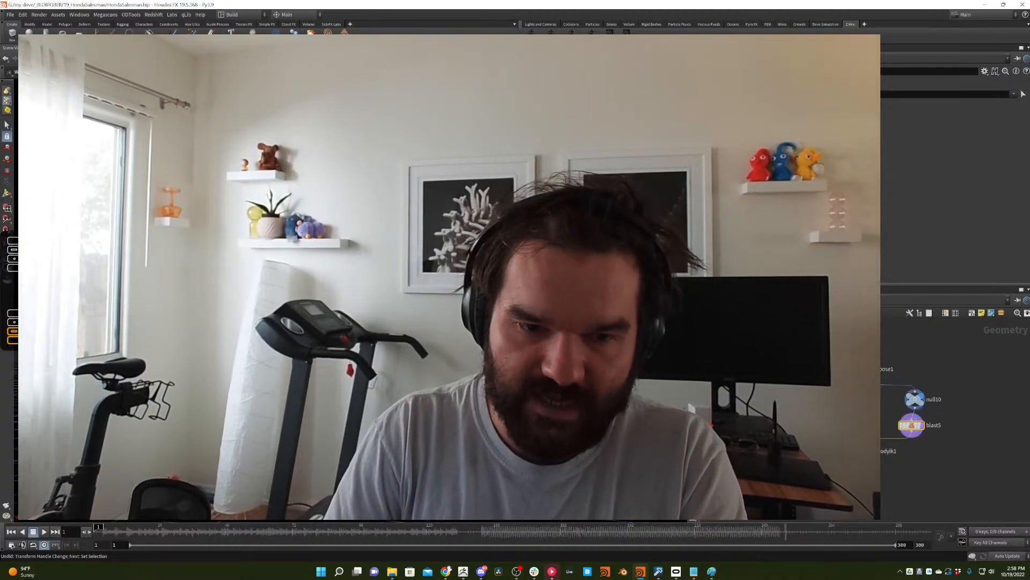
{"action": "key", "text": "s"}
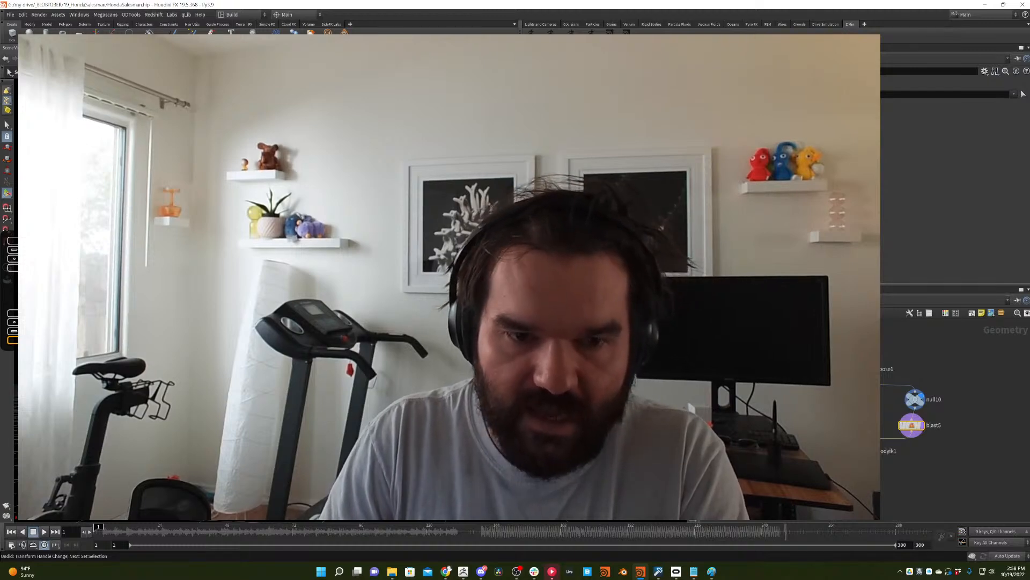
{"action": "key", "text": "Return"}
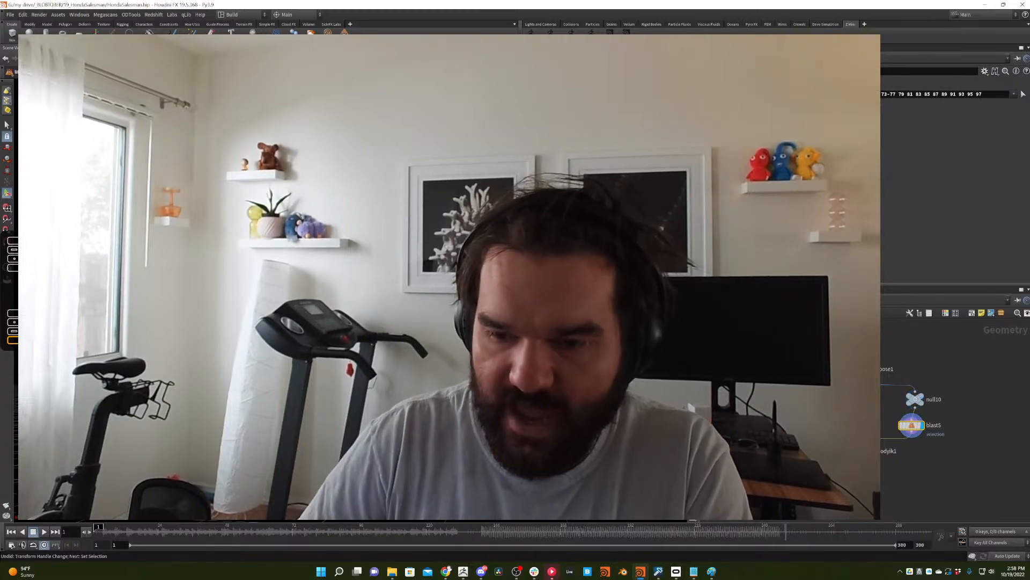
- Add a Rig Pose node below blast5 and wire it into fullbodyik1
{"action": "key", "text": "Tab"}
{"action": "left_click", "coordinate": [936, 538]}
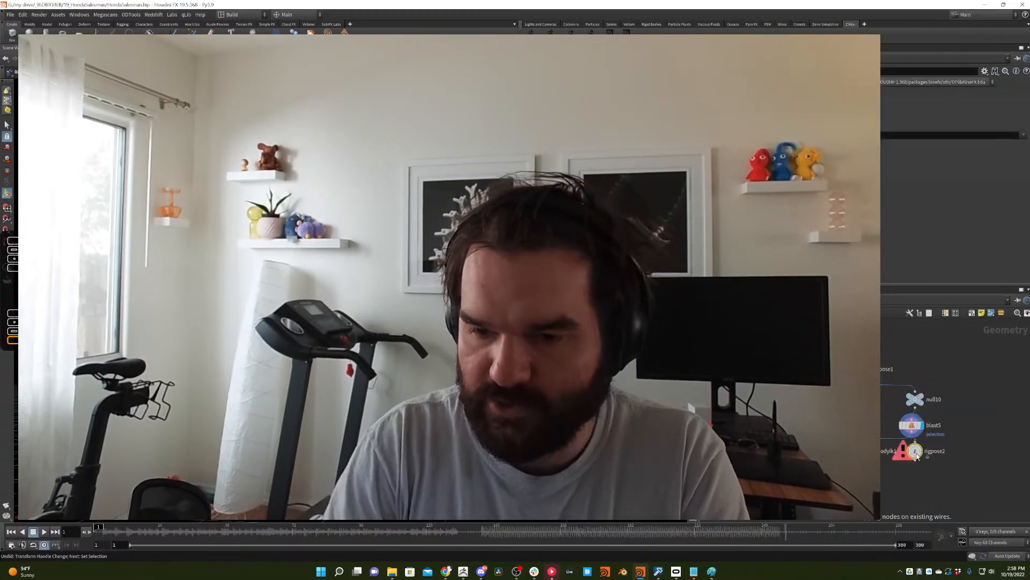
{"action": "left_click", "coordinate": [897, 453]}
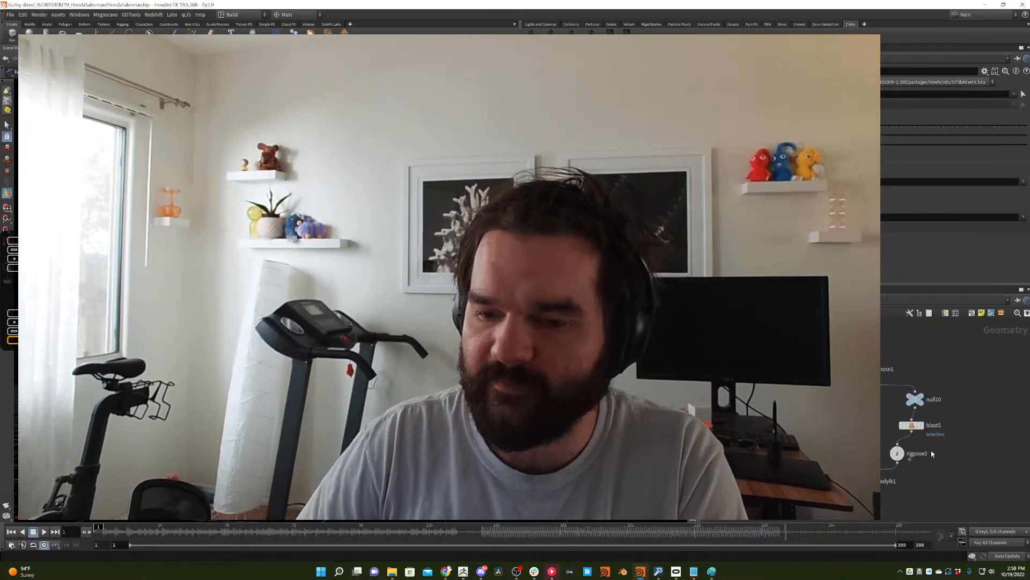
- Test the IK in rigpose2 by moving and rotating the ankle joints point_41 and mirror_point_41 and the root joint point_0
{"action": "left_click", "coordinate": [897, 453]}
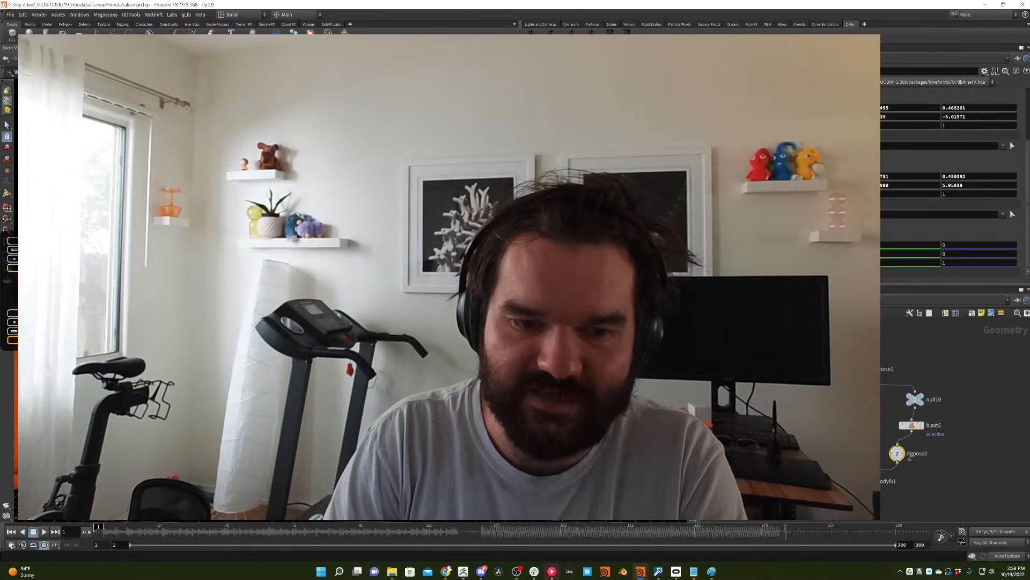
{"action": "key", "text": "Escape"}
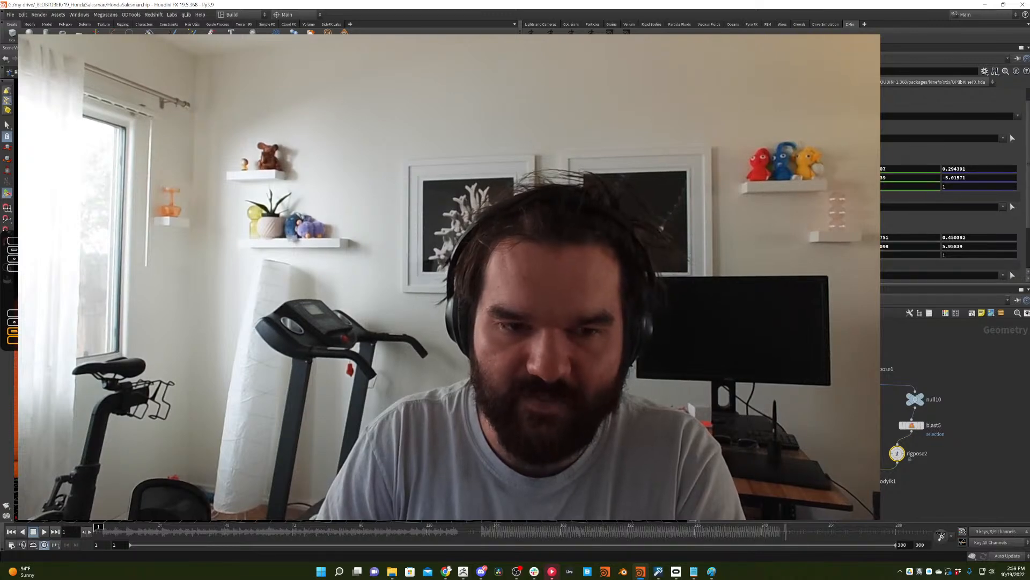
{"action": "key", "text": "ctrl+z"}
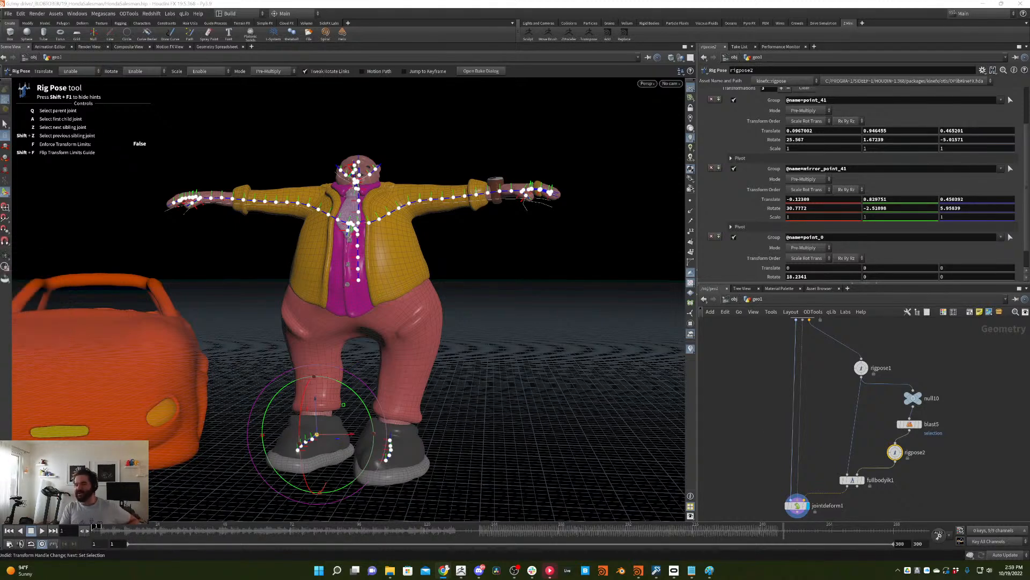
- Delete the rigpose2 node between blast5 and fullbodyik1
{"action": "left_click", "coordinate": [883, 419]}
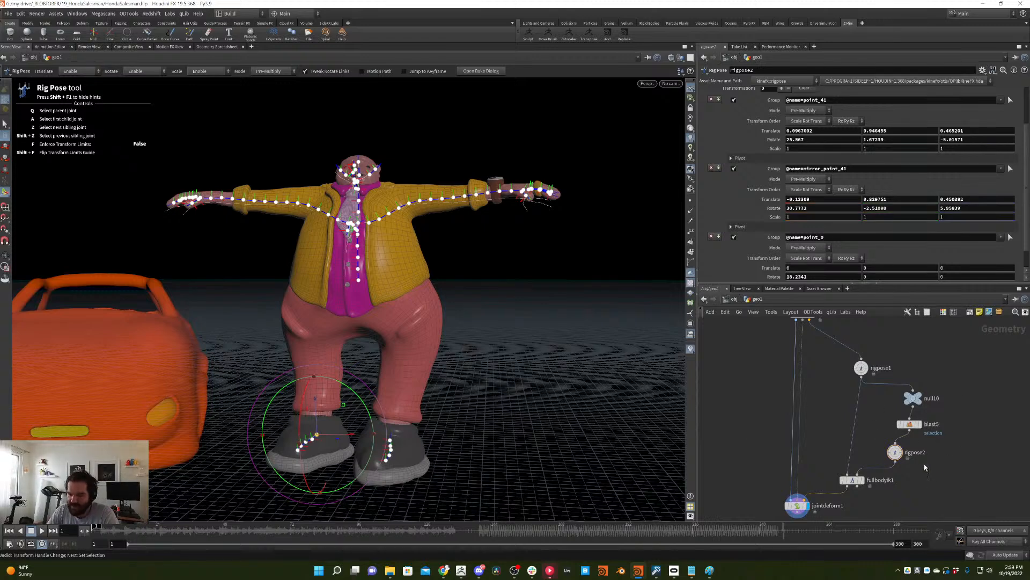
{"action": "left_click", "coordinate": [895, 452]}
{"action": "key", "text": "Delete"}
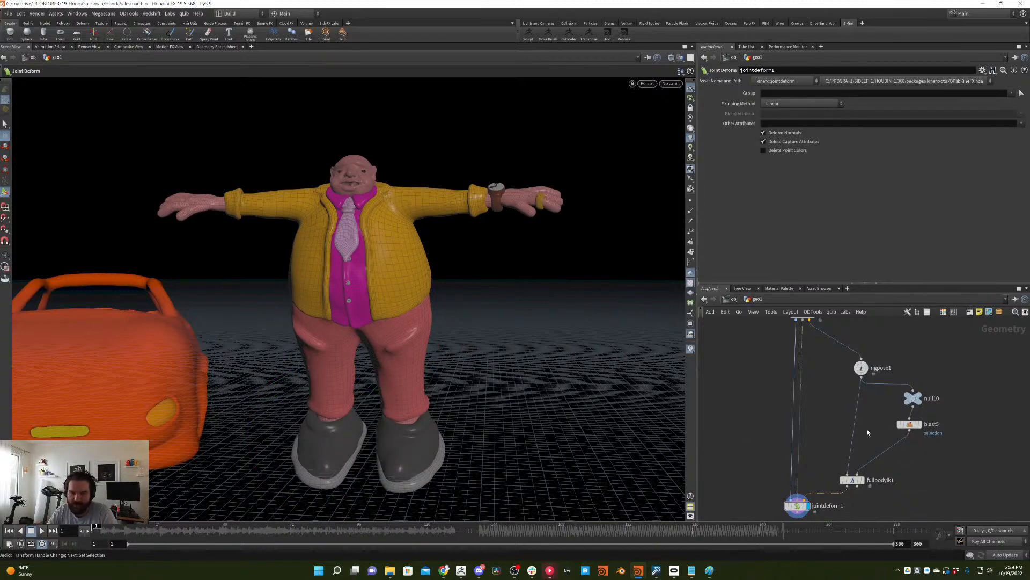
- Examine the IK setup by viewing the full skeleton at rigpose1, the fullbodyik1 settings and the reduced skeleton at blast5
{"action": "left_click_drag", "start_coordinate": [487, 447], "coordinate": [439, 191], "text": "alt"}
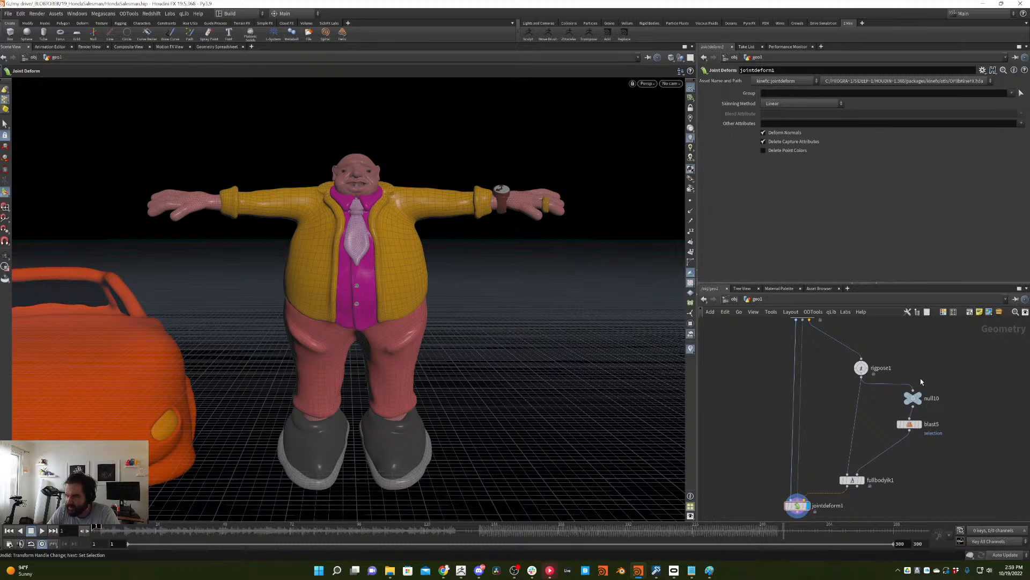
{"action": "left_click", "coordinate": [913, 398]}
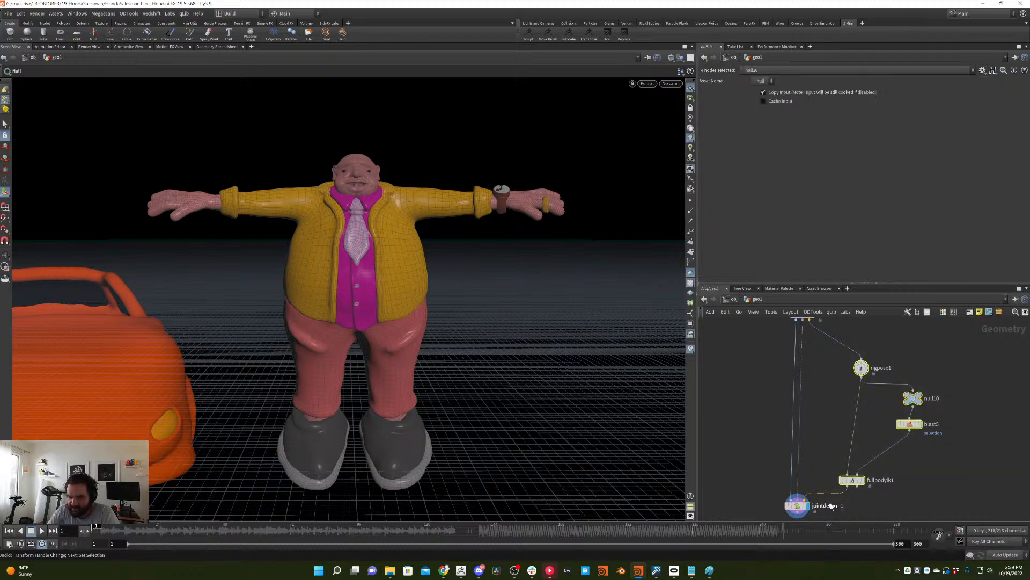
{"action": "left_click", "coordinate": [868, 368]}
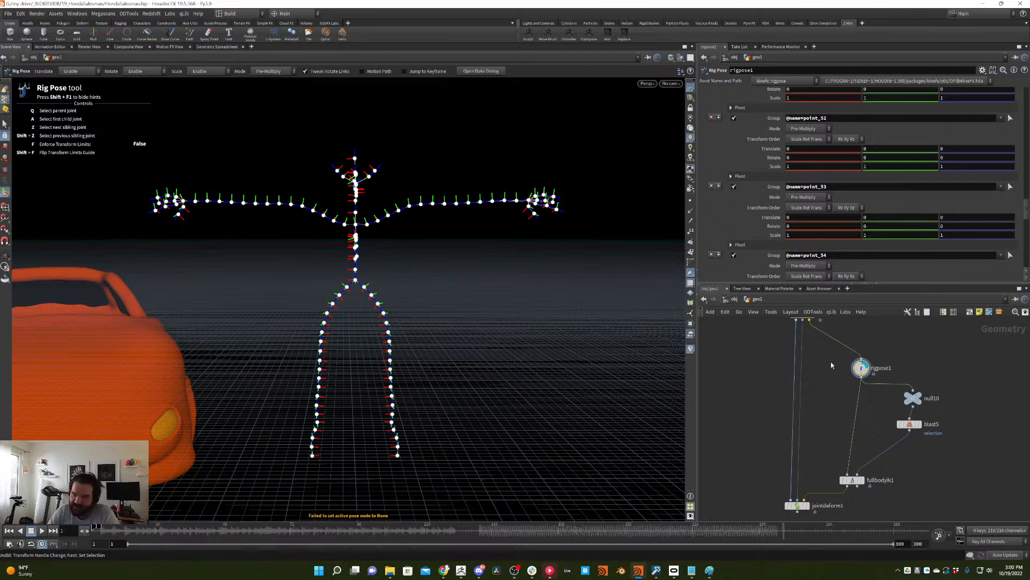
{"action": "middle_click_drag", "start_coordinate": [816, 389], "coordinate": [817, 362]}
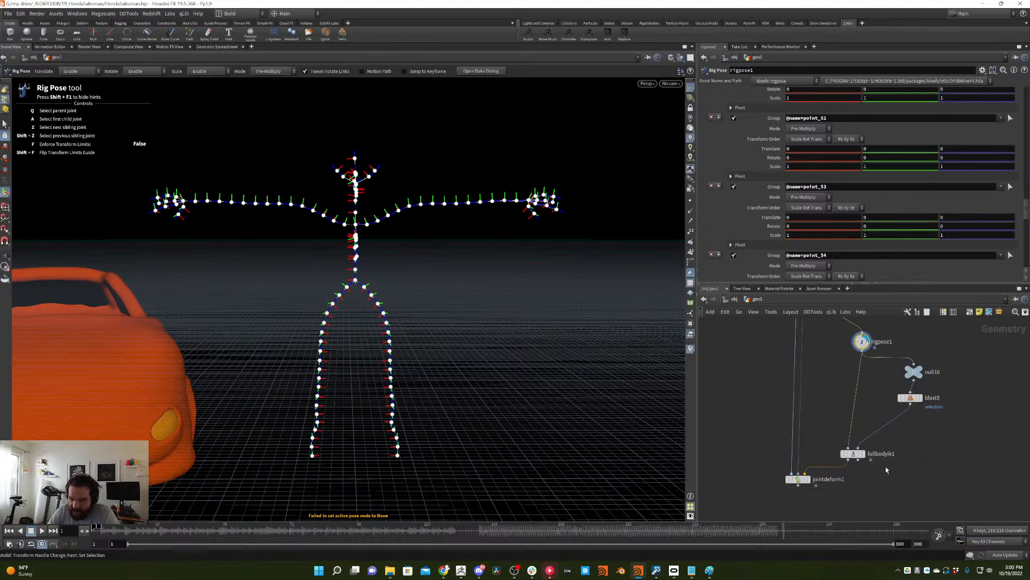
{"action": "left_click", "coordinate": [853, 454]}
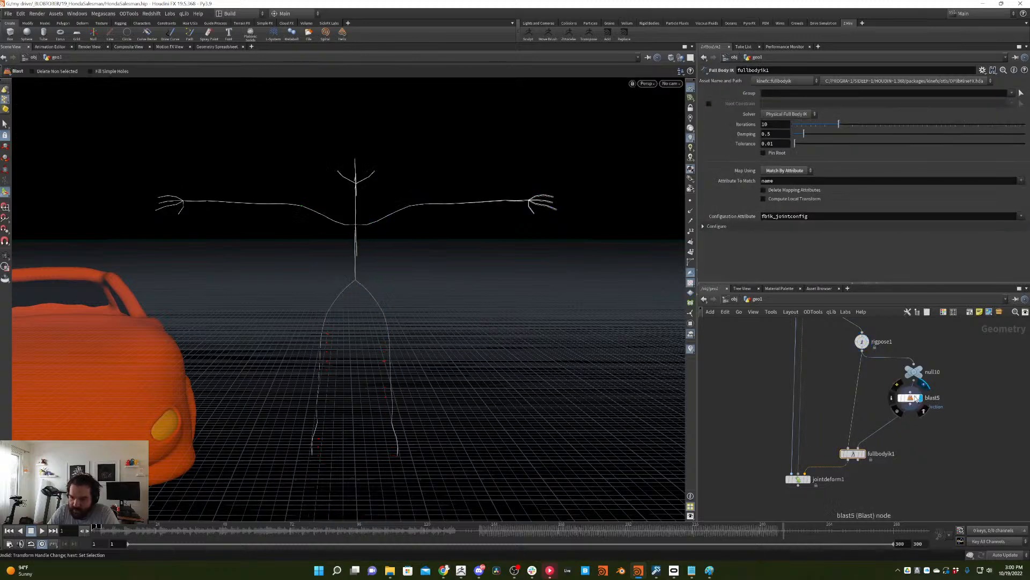
{"action": "left_click", "coordinate": [912, 398]}
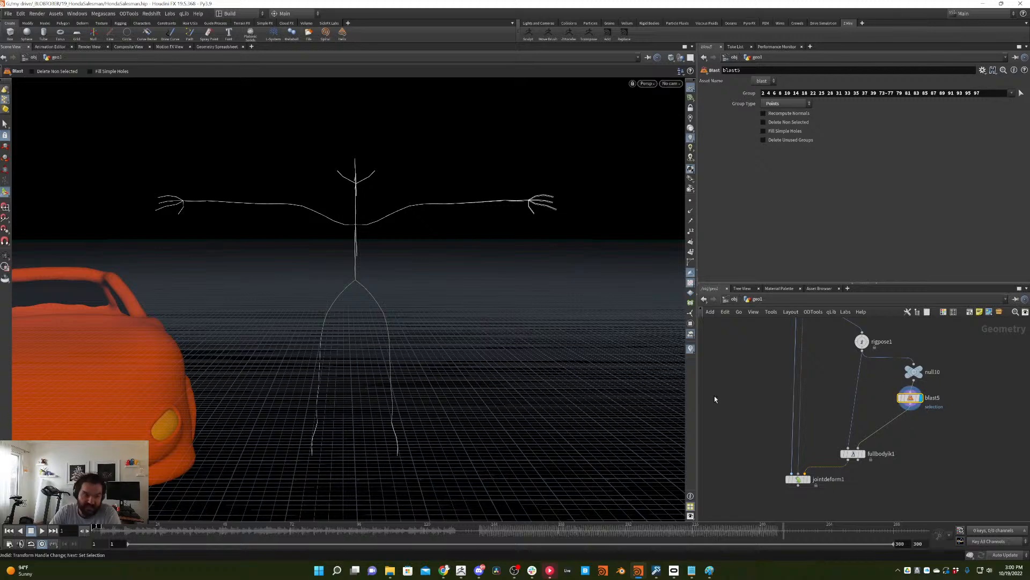
- Insert a fresh Rig Pose node between blast5 and fullbodyik1, and display the deformed character at jointdeform1
{"action": "key", "text": "Tab"}
{"action": "left_click", "coordinate": [977, 510]}
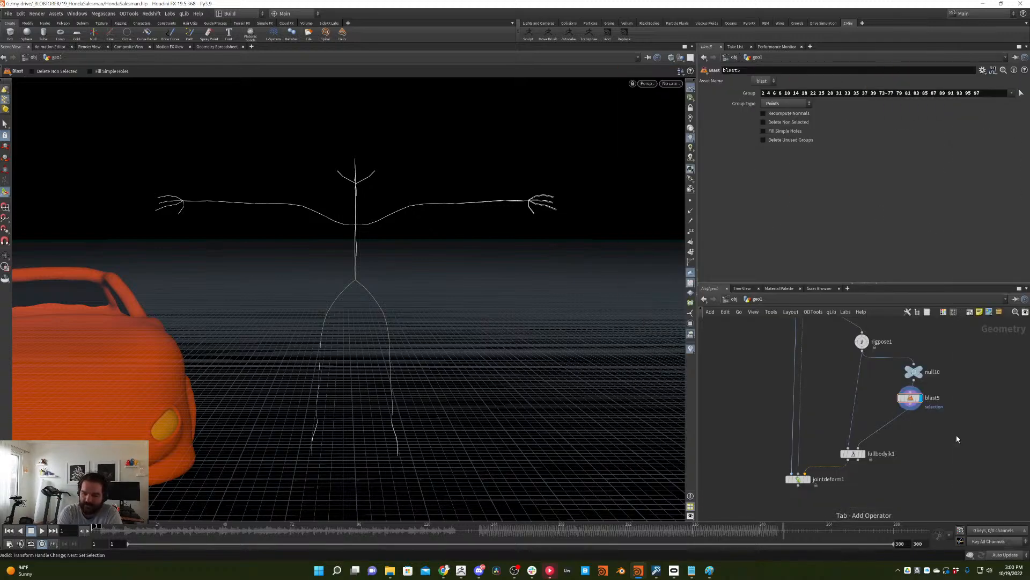
{"action": "left_click", "coordinate": [897, 427]}
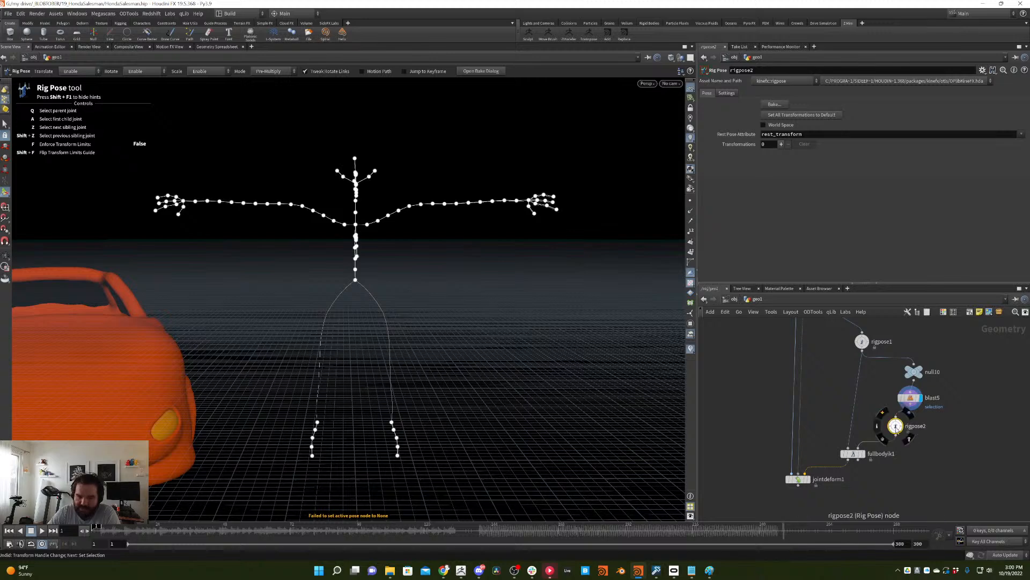
{"action": "mouse_move", "coordinate": [811, 483]}
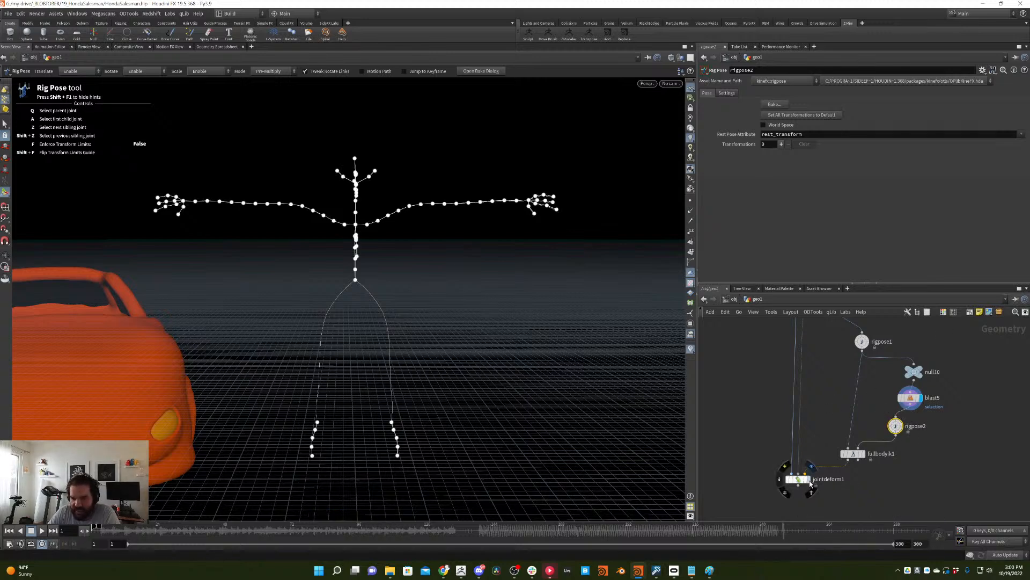
{"action": "left_click", "coordinate": [811, 482]}
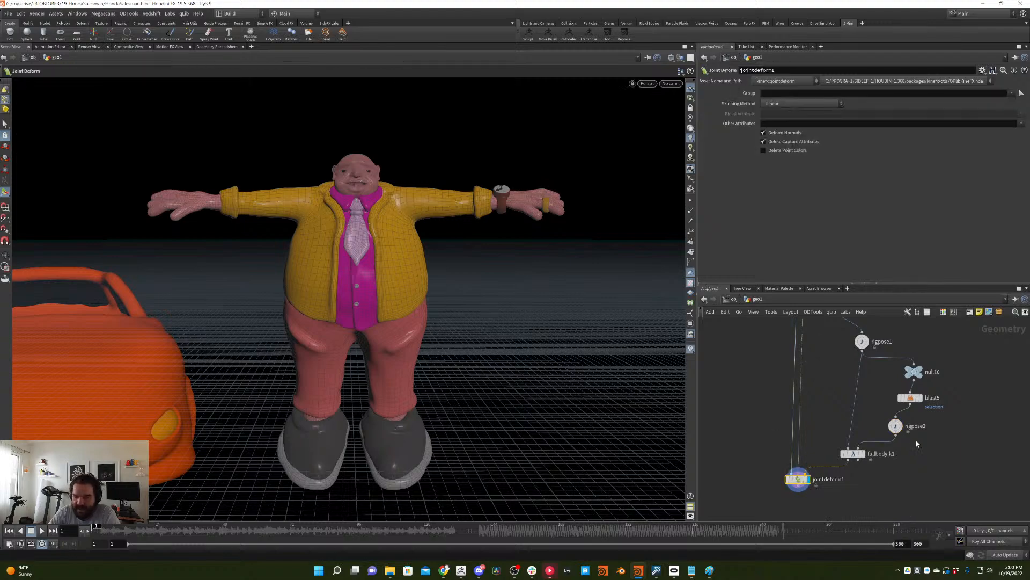
- In rigpose2, move and rotate the ankle joint point_41 to test the leg's IK
{"action": "left_click", "coordinate": [895, 426]}
{"action": "left_click_drag", "start_coordinate": [427, 381], "coordinate": [519, 359], "text": "alt"}
{"action": "key", "text": "ctrl+z"}
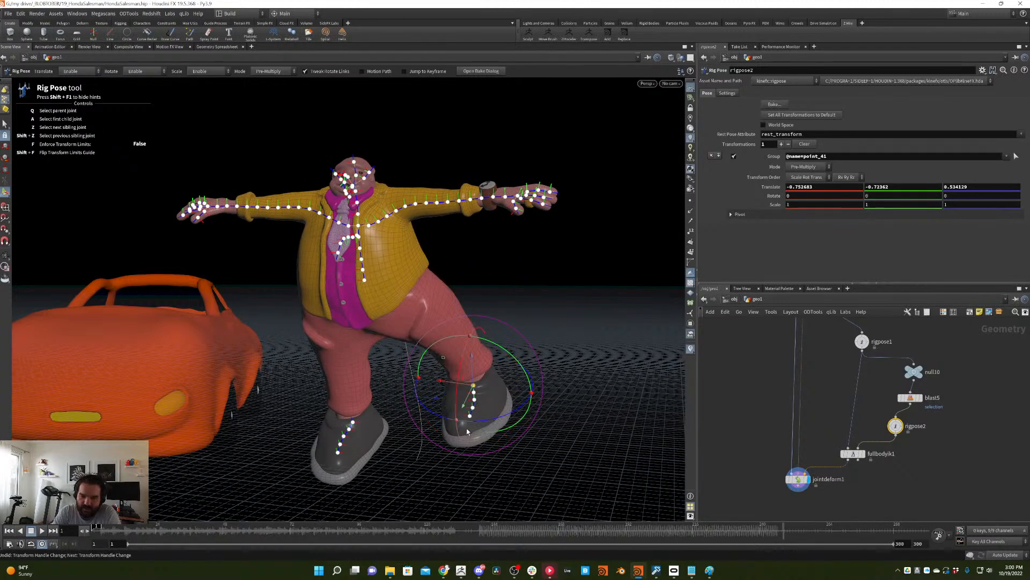
{"action": "left_click_drag", "start_coordinate": [456, 422], "coordinate": [508, 368]}
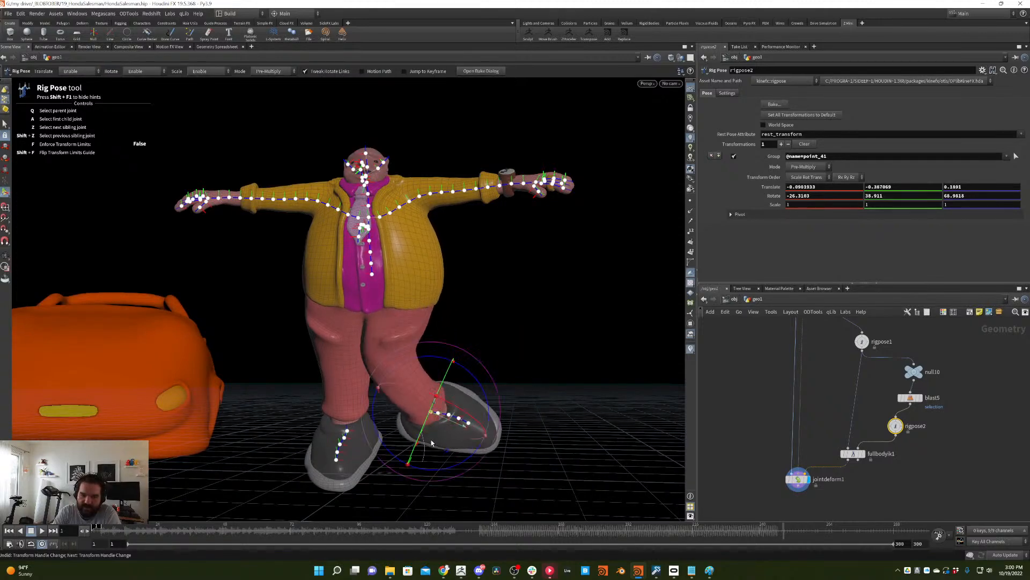
{"action": "left_click_drag", "start_coordinate": [408, 468], "coordinate": [417, 440]}
- Move the other foot slightly with its ankle joint mirror_point_41
{"action": "left_click", "coordinate": [354, 424]}
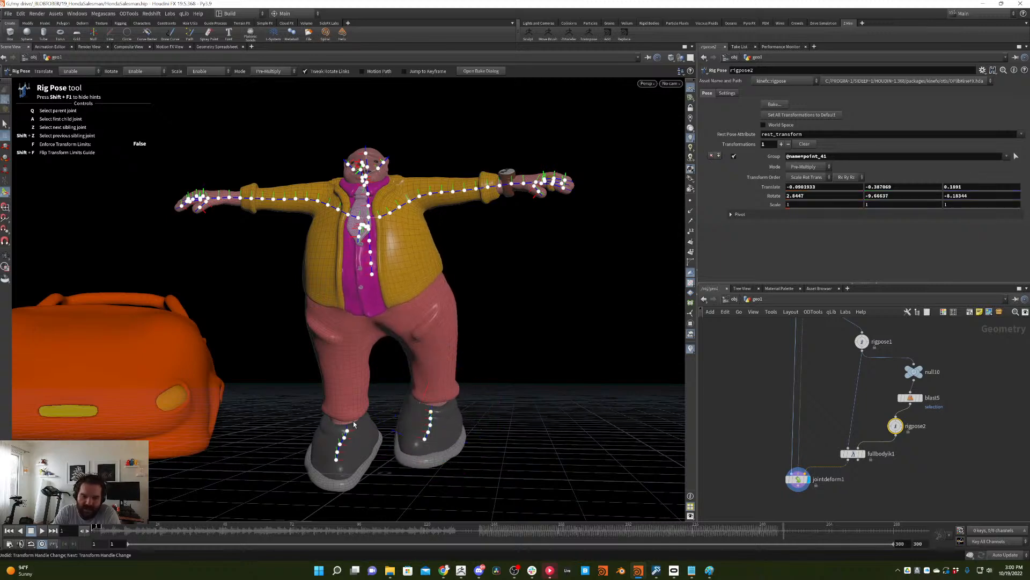
{"action": "left_click", "coordinate": [348, 432]}
{"action": "left_click_drag", "start_coordinate": [348, 433], "coordinate": [350, 417]}
{"action": "left_click_drag", "start_coordinate": [423, 329], "coordinate": [430, 335], "text": "alt"}
{"action": "middle_click_drag", "start_coordinate": [430, 336], "coordinate": [429, 376], "text": "alt"}
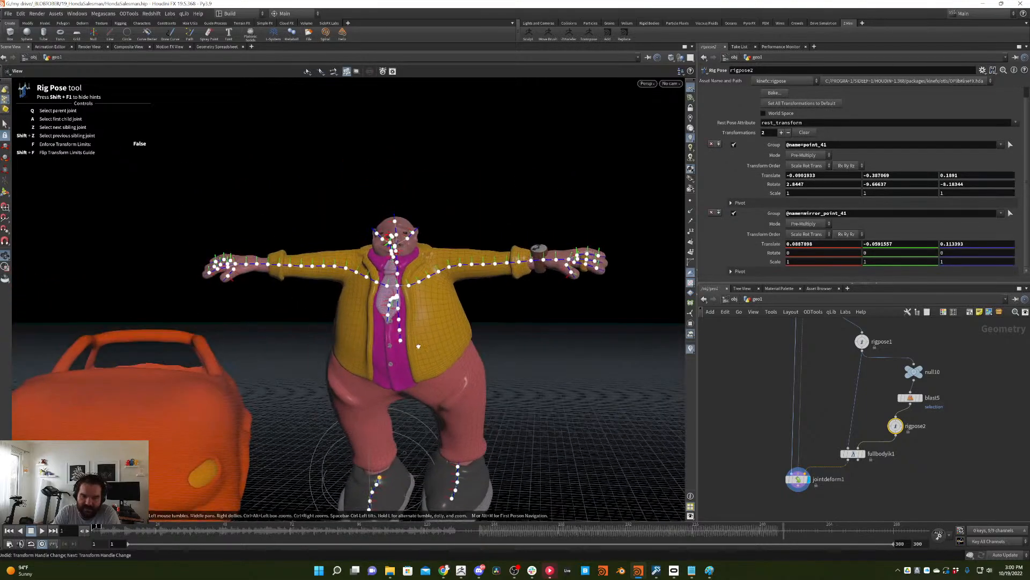
{"action": "left_click_drag", "start_coordinate": [430, 376], "coordinate": [408, 351], "text": "alt"}
- Shift and tilt the root joint point_0, and raise the watch arm by rotating its joint point_30
{"action": "left_click", "coordinate": [409, 343]}
{"action": "left_click_drag", "start_coordinate": [393, 366], "coordinate": [499, 237]}
{"action": "left_click", "coordinate": [471, 271]}
{"action": "left_click_drag", "start_coordinate": [446, 302], "coordinate": [543, 298], "text": "alt"}
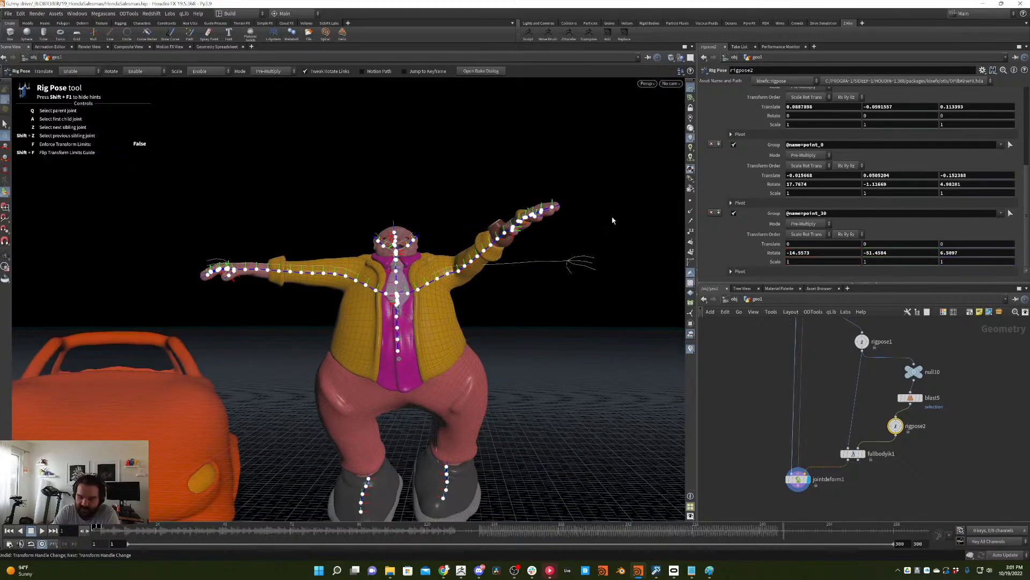
- Try to reselect blast5's point group with the watch arm's joints between shoulder and wrist
{"action": "left_click", "coordinate": [918, 398]}
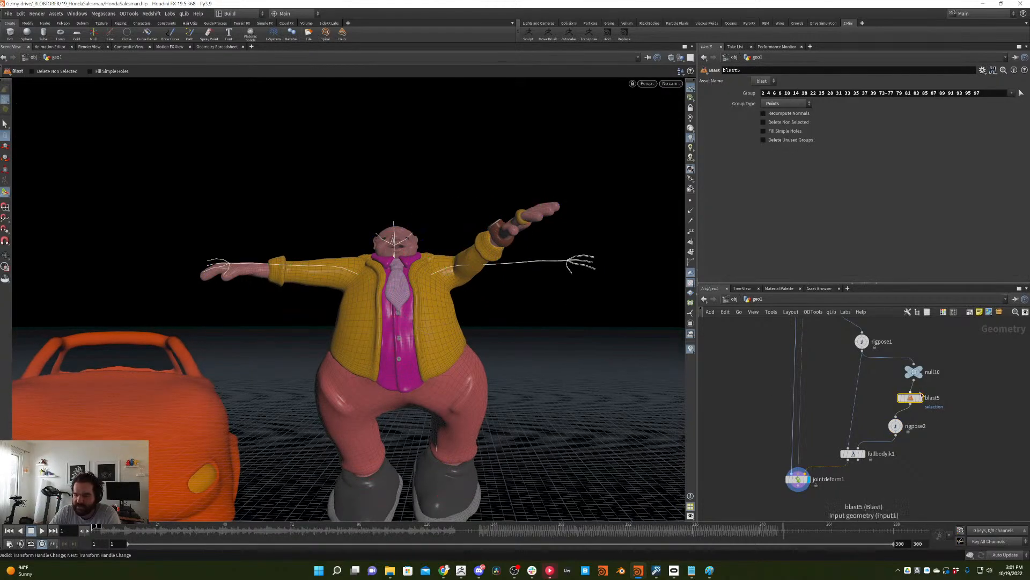
{"action": "left_click", "coordinate": [1019, 94]}
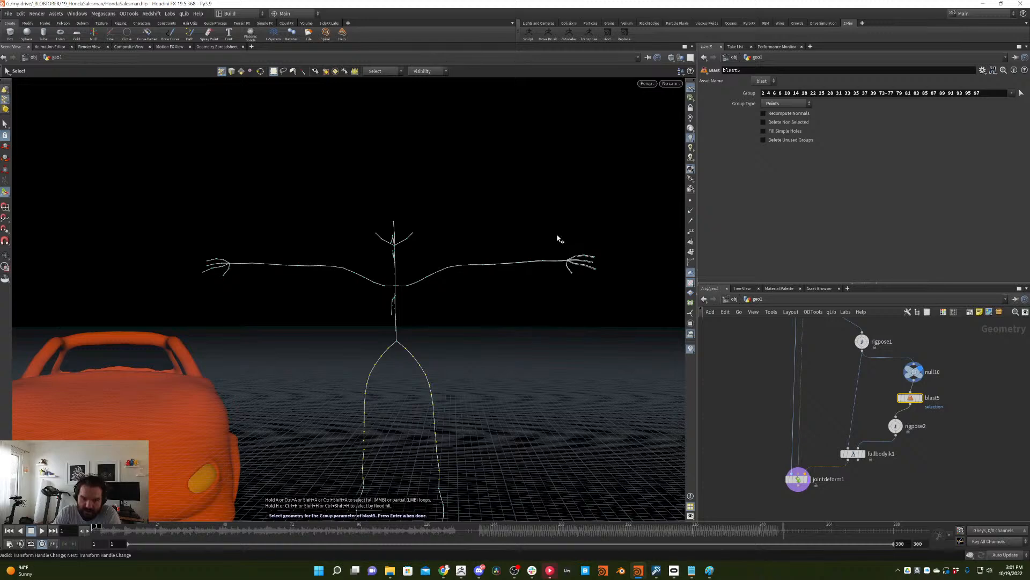
{"action": "left_click_drag", "start_coordinate": [554, 237], "coordinate": [427, 311]}
{"action": "key", "text": "Return"}
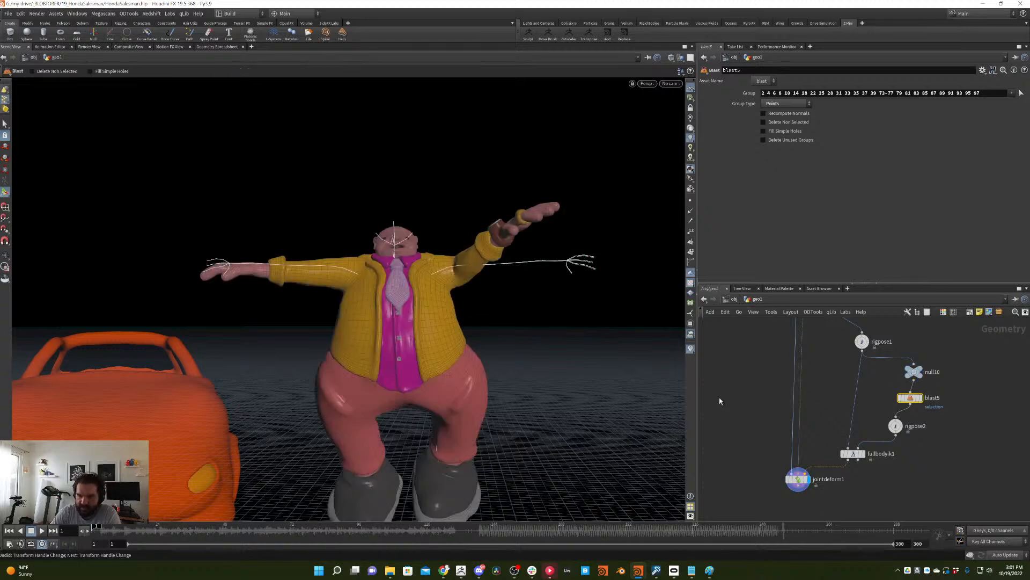
- Display blast5, select the joints between shoulder and wrist on both arms, and remove them with a new Blast node
{"action": "left_click", "coordinate": [921, 398]}
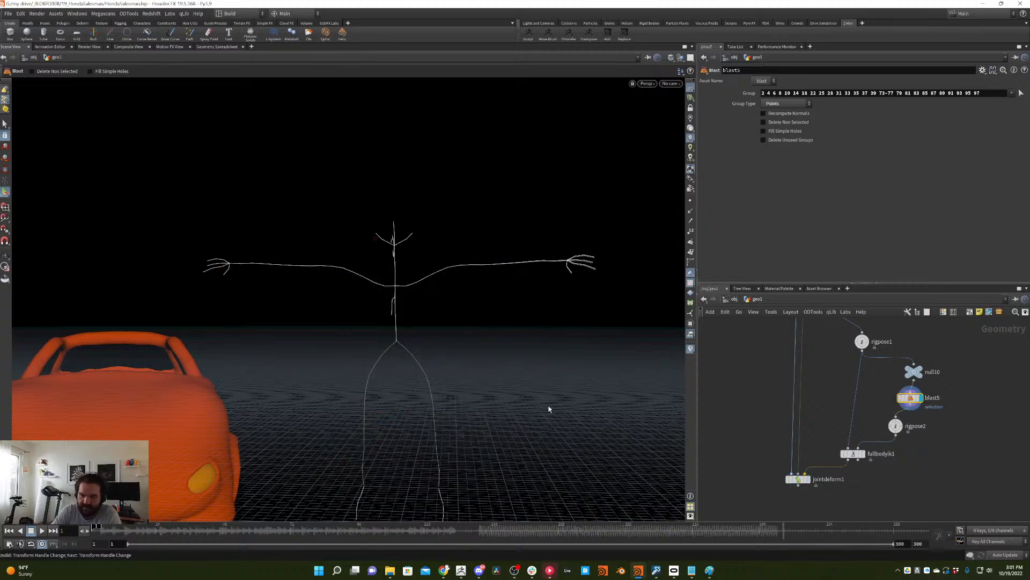
{"action": "left_click", "coordinate": [5, 124]}
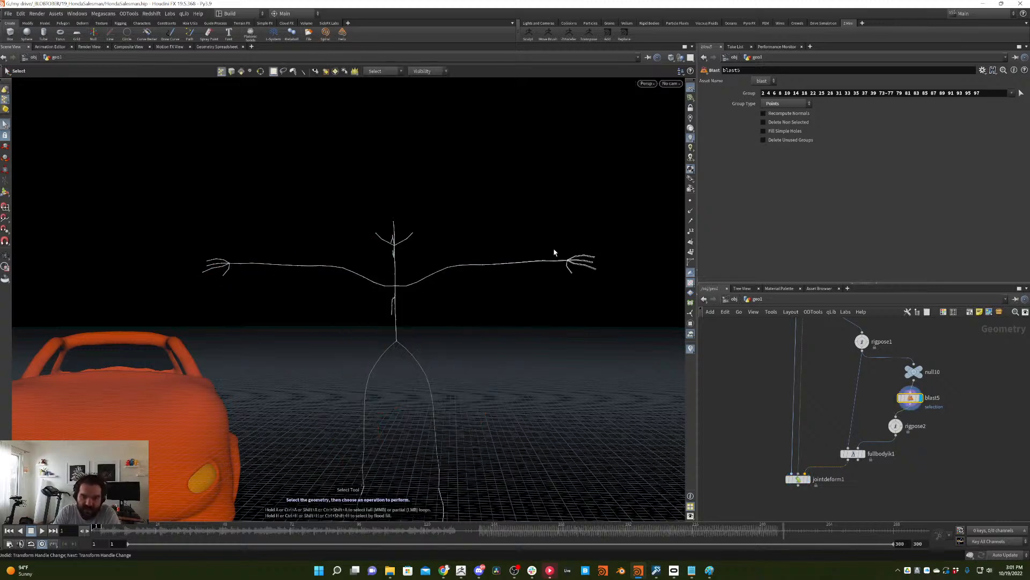
{"action": "left_click_drag", "start_coordinate": [554, 252], "coordinate": [404, 330]}
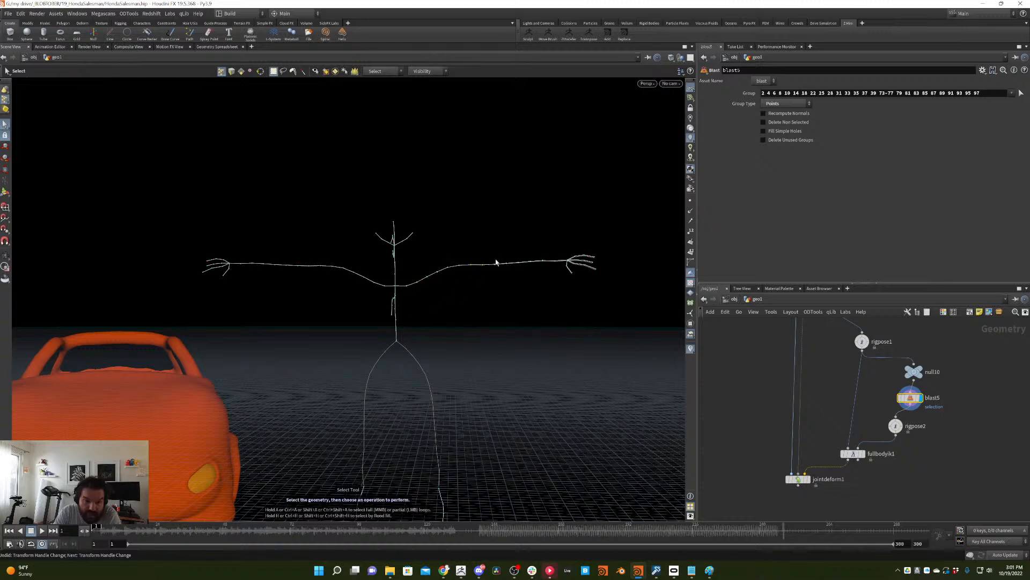
{"action": "left_click_drag", "start_coordinate": [384, 296], "coordinate": [231, 260]}
{"action": "key", "text": "Return"}
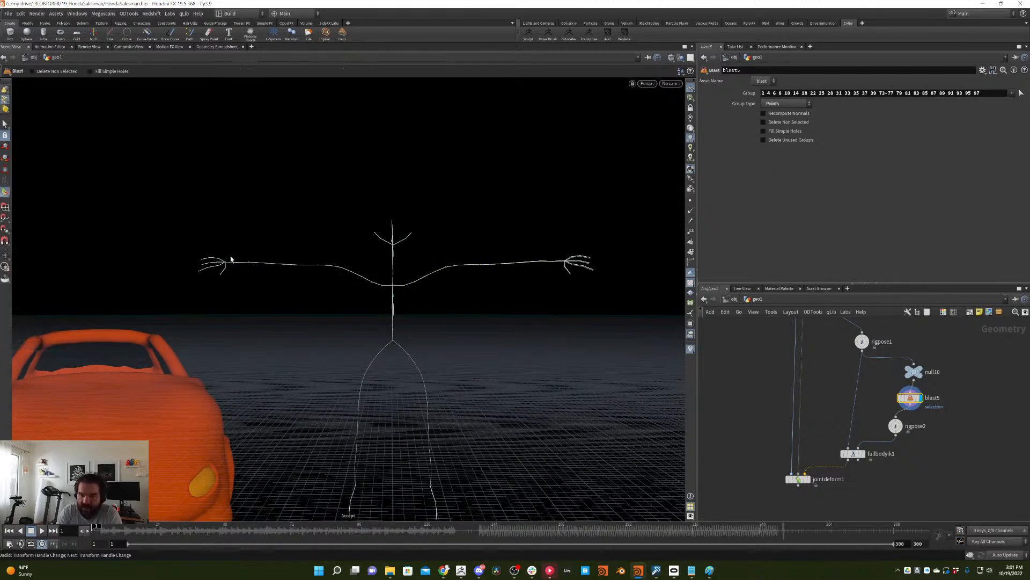
{"action": "key", "text": "s"}
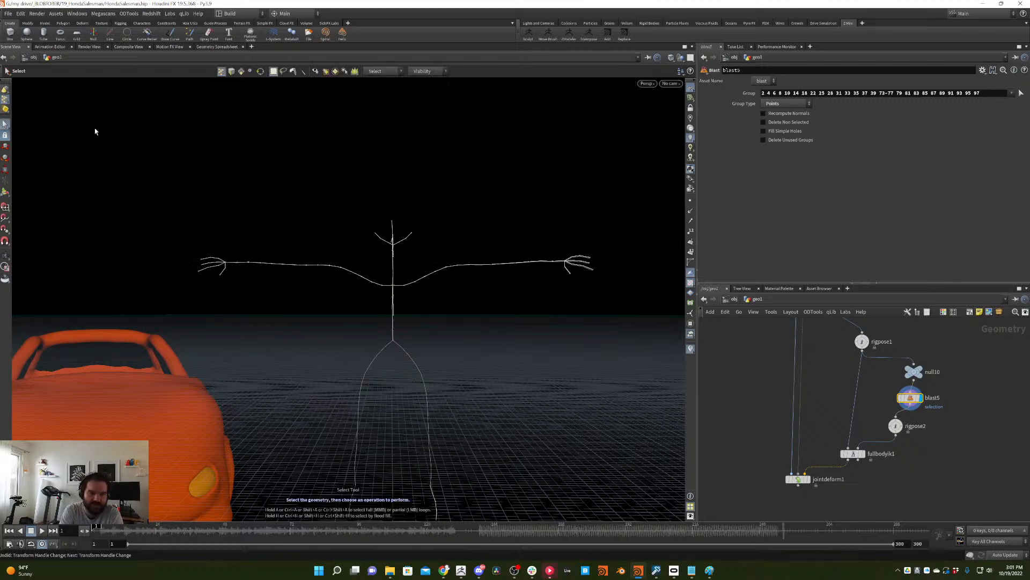
{"action": "key", "text": "Tab"}
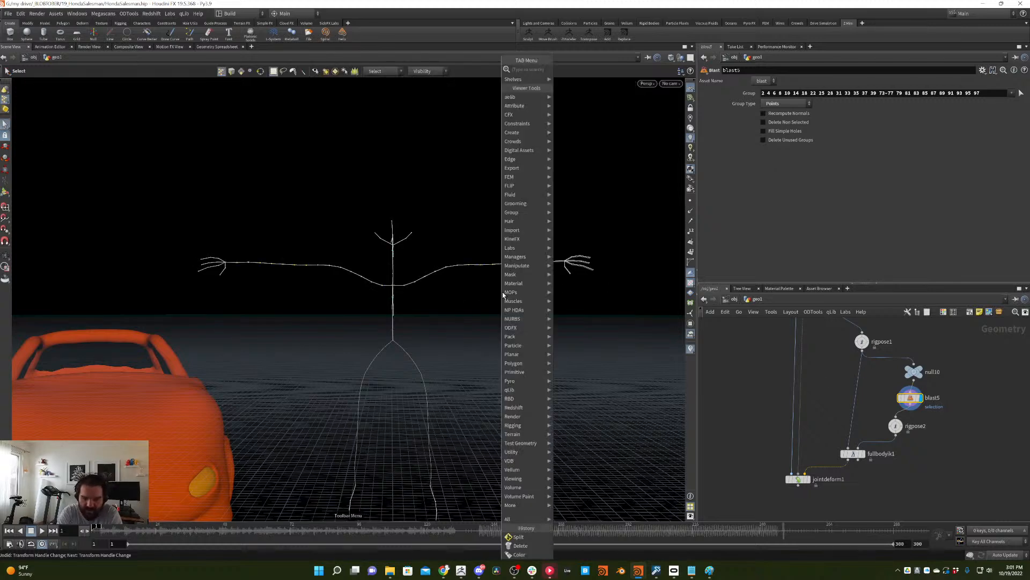
{"action": "type", "text": "blast"}
{"action": "key", "text": "Return"}
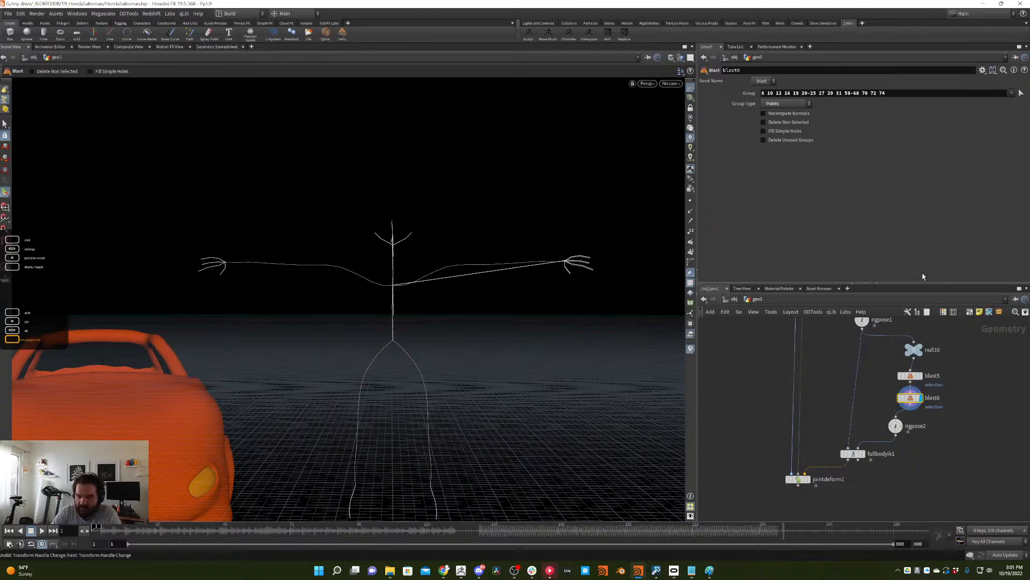
- Reselect blast6's point group with the watch arm's joints, then the other arm's joints, between chest and wrist
{"action": "left_click_drag", "start_coordinate": [917, 398], "coordinate": [931, 397]}
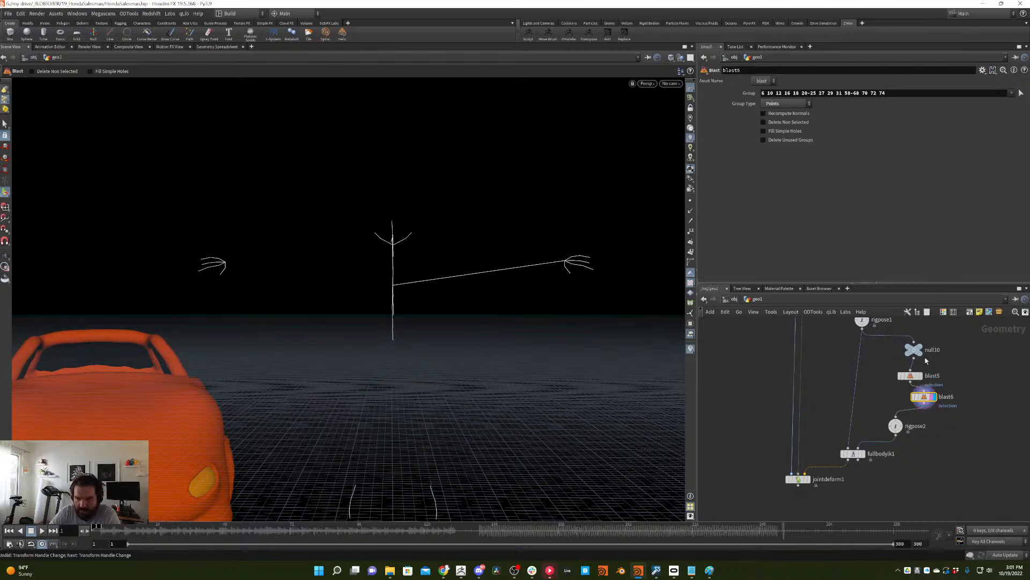
{"action": "left_click", "coordinate": [1022, 94]}
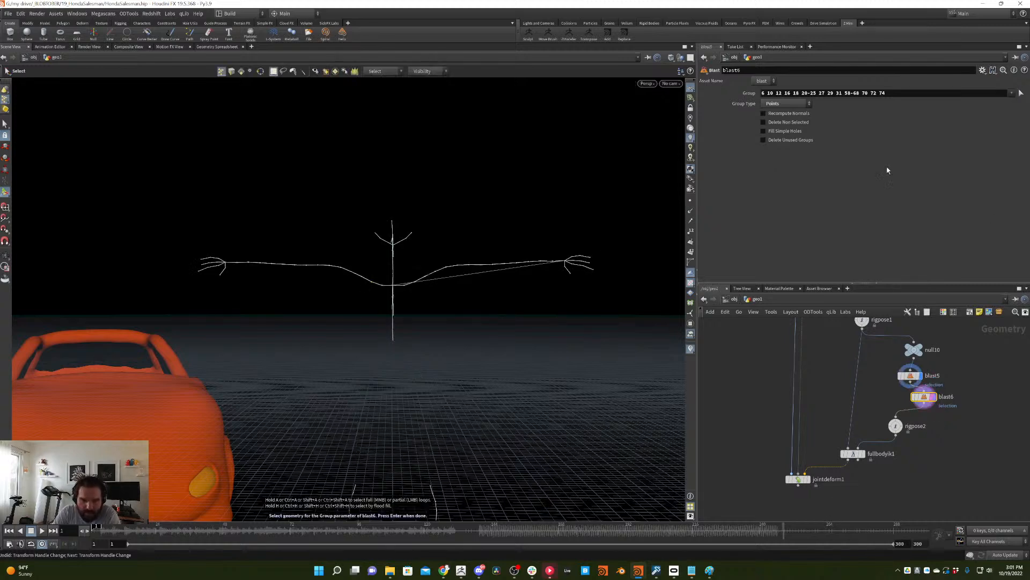
{"action": "left_click_drag", "start_coordinate": [557, 254], "coordinate": [406, 342]}
{"action": "key", "text": "Return"}
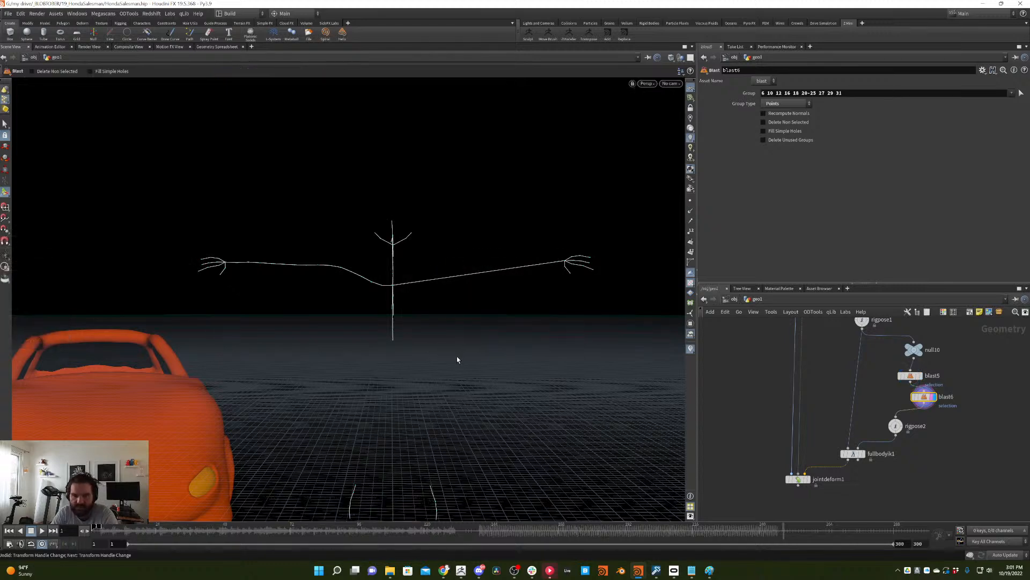
{"action": "left_click_drag", "start_coordinate": [937, 396], "coordinate": [924, 399]}
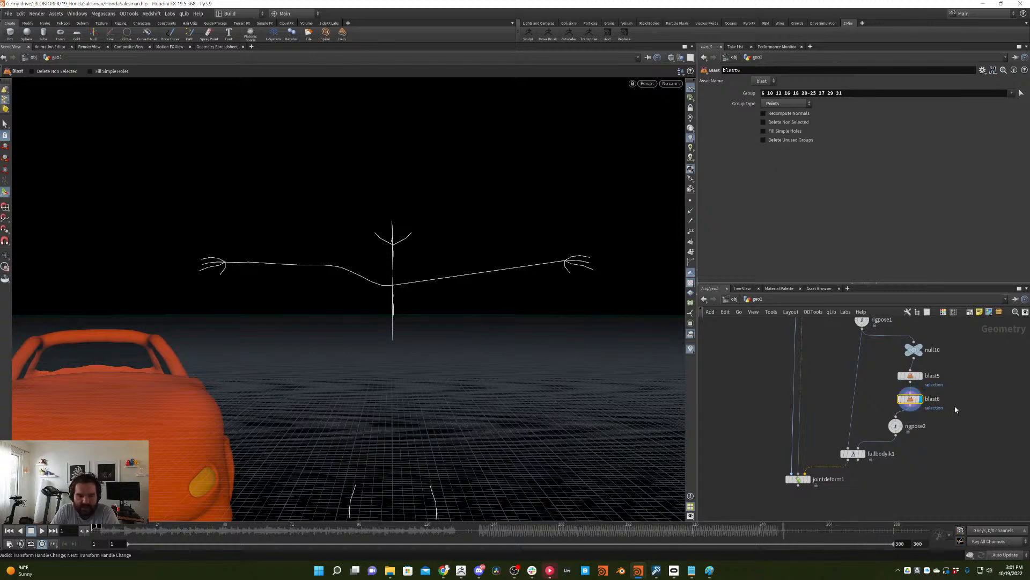
{"action": "left_click", "coordinate": [1014, 94]}
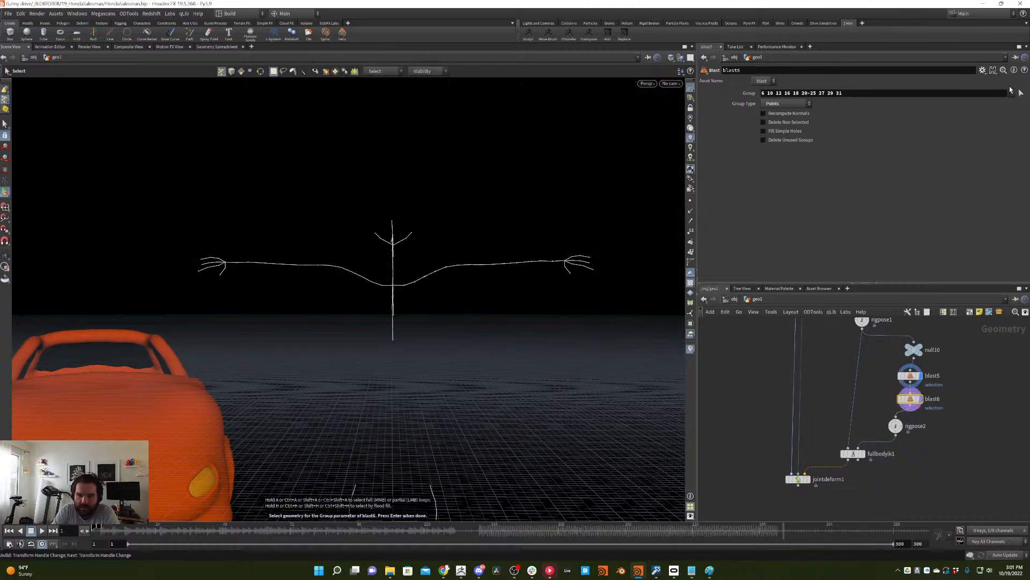
{"action": "left_click_drag", "start_coordinate": [388, 294], "coordinate": [234, 249]}
{"action": "key", "text": "Return"}
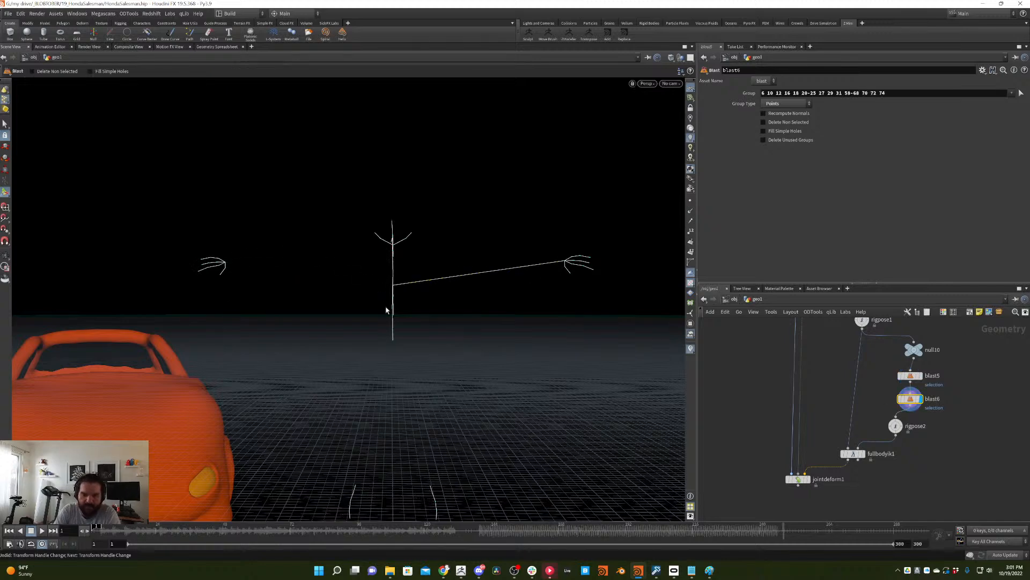
- Try blasting the leftover edge between the chest and the watch hand with another Blast node, and undo it
{"action": "left_click", "coordinate": [5, 123]}
{"action": "right_click", "coordinate": [6, 103]}
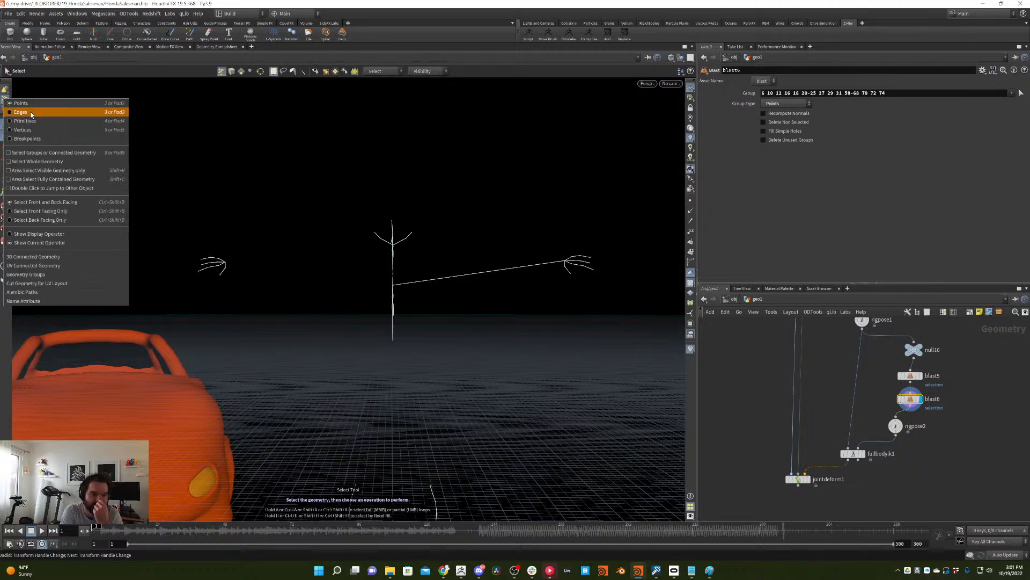
{"action": "left_click", "coordinate": [24, 113]}
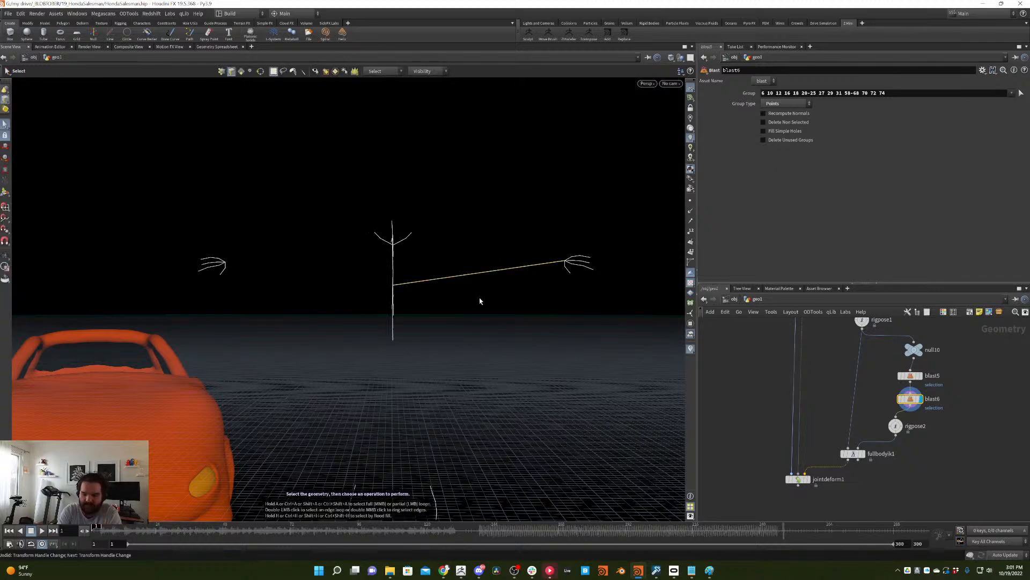
{"action": "key", "text": "Tab"}
{"action": "type", "text": "blast"}
{"action": "key", "text": "Return"}
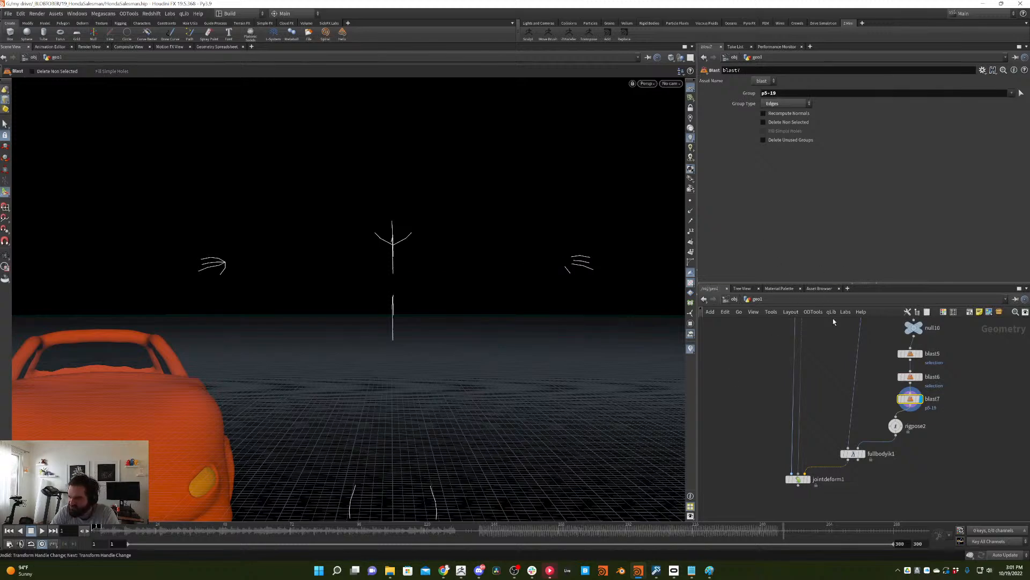
{"action": "key", "text": "ctrl+z"}
- Display the salesman through jointdeform1 while making rigpose2 the active node for posing
{"action": "middle_click_drag", "start_coordinate": [863, 388], "coordinate": [829, 390]}
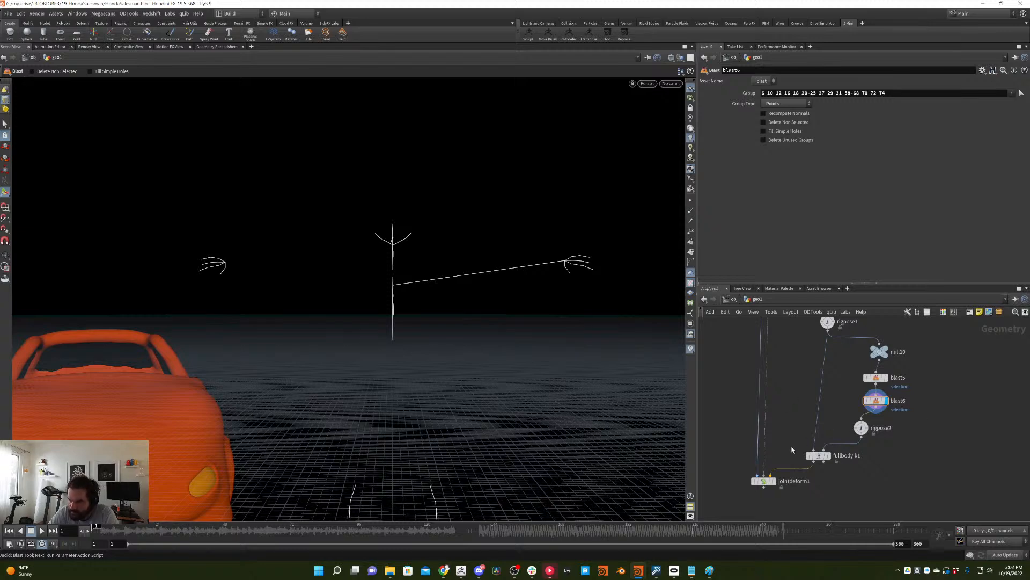
{"action": "left_click", "coordinate": [776, 485]}
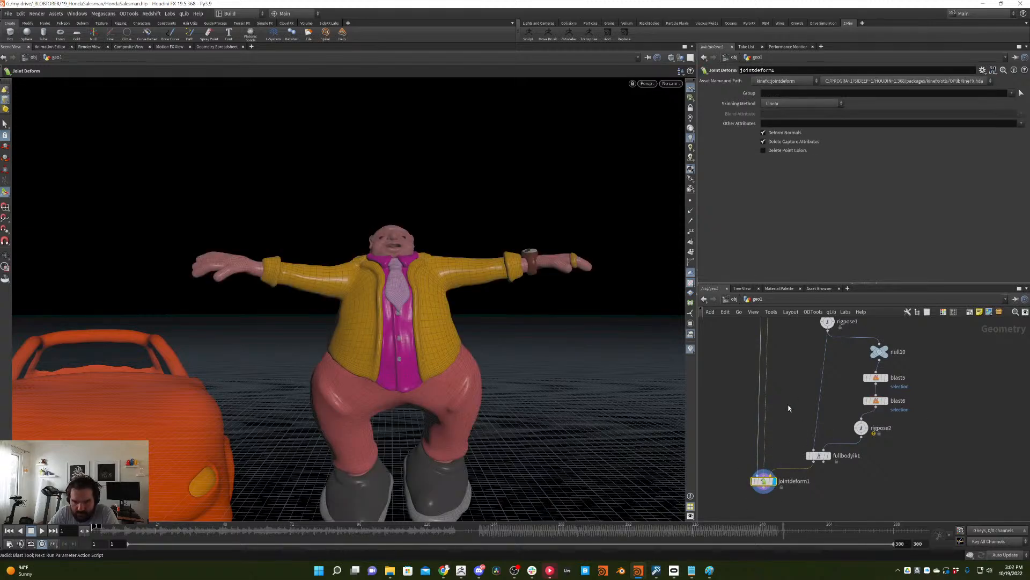
{"action": "middle_click_drag", "start_coordinate": [789, 409], "coordinate": [762, 426]}
{"action": "left_click", "coordinate": [834, 445]}
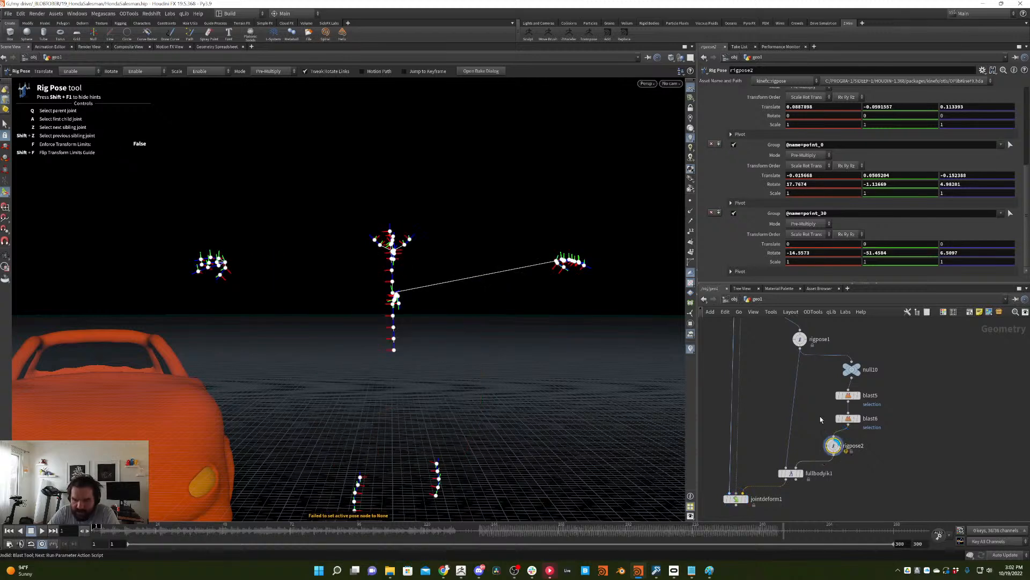
{"action": "left_click", "coordinate": [731, 499]}
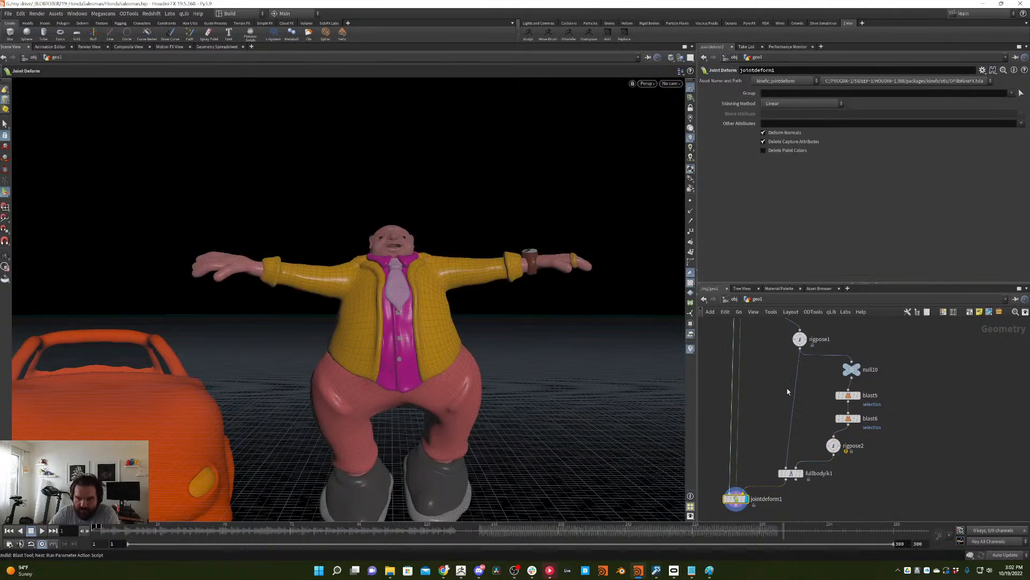
{"action": "left_click", "coordinate": [835, 448]}
- Lower the wrist joint mirror_point_48 by about -0.09, -0.73, -0.36 and rotate it about 60.5, -60.2, -37.3 degrees
{"action": "left_click", "coordinate": [228, 262]}
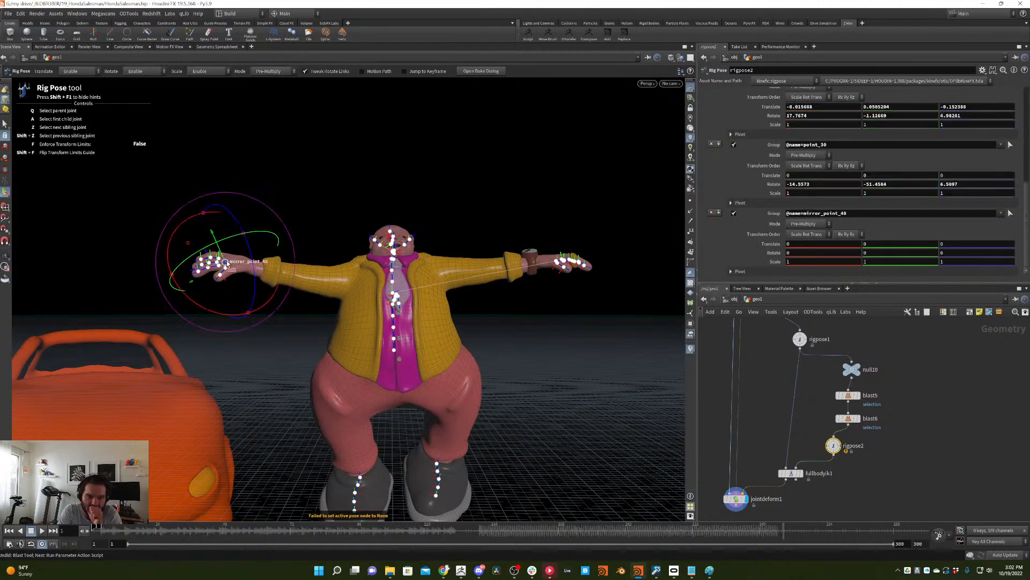
{"action": "left_click_drag", "start_coordinate": [229, 262], "coordinate": [267, 282]}
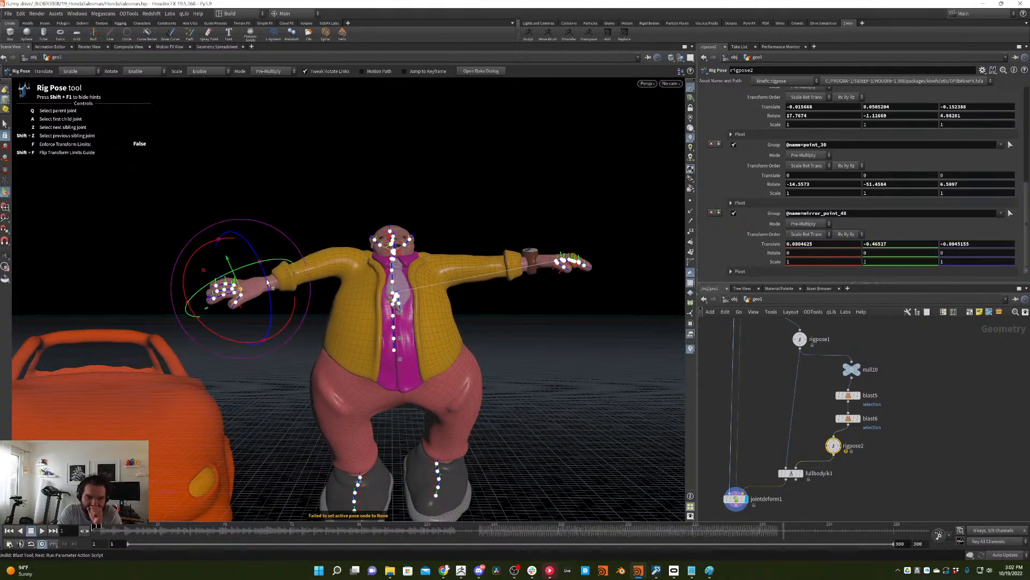
{"action": "left_click_drag", "start_coordinate": [192, 324], "coordinate": [242, 290]}
{"action": "left_click", "coordinate": [243, 293]}
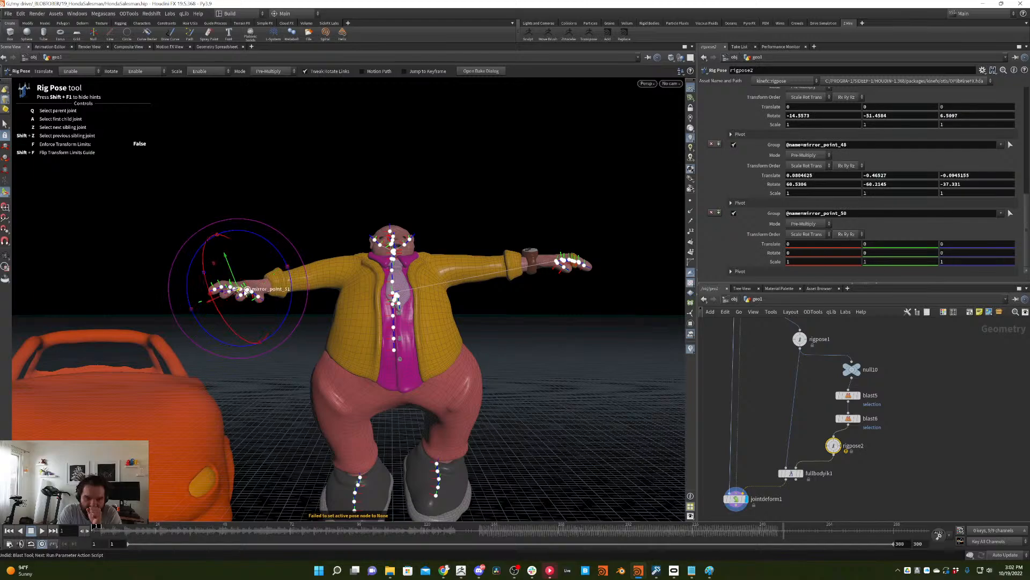
{"action": "left_click_drag", "start_coordinate": [265, 241], "coordinate": [271, 294], "text": "alt"}
{"action": "left_click_drag", "start_coordinate": [332, 279], "coordinate": [413, 247], "text": "alt"}
- Rotate the upper spine joint point_17 to about -21.3, -4.1, 1.1 degrees in rigpose2 and review the full-body pose
{"action": "left_click", "coordinate": [394, 254]}
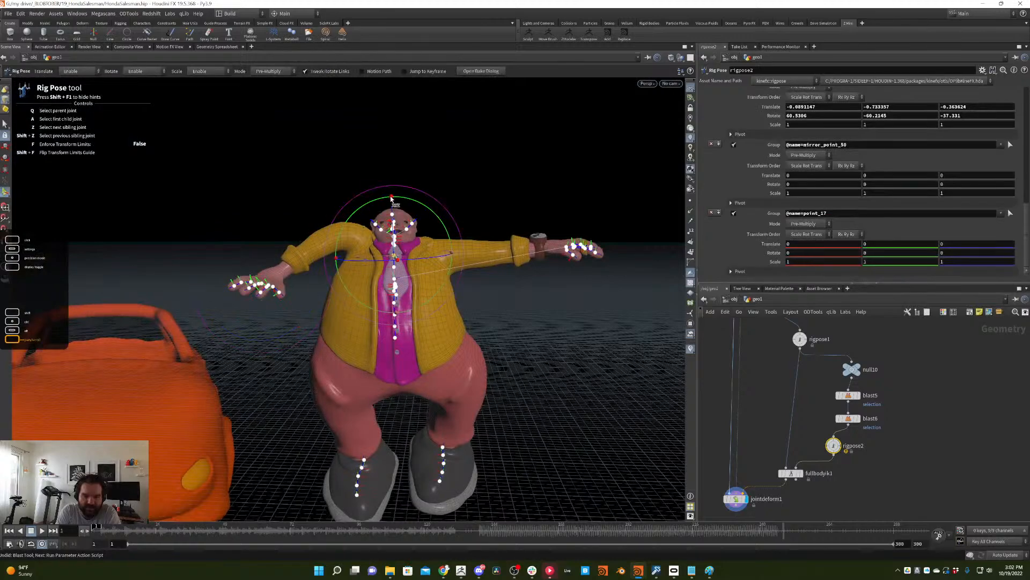
{"action": "left_click_drag", "start_coordinate": [392, 199], "coordinate": [402, 214]}
{"action": "right_click_drag", "start_coordinate": [403, 214], "coordinate": [412, 249], "text": "alt"}
{"action": "left_click_drag", "start_coordinate": [412, 249], "coordinate": [405, 254], "text": "alt"}
{"action": "right_click_drag", "start_coordinate": [406, 255], "coordinate": [380, 226], "text": "alt"}
{"action": "left_click_drag", "start_coordinate": [380, 226], "coordinate": [365, 211], "text": "alt"}
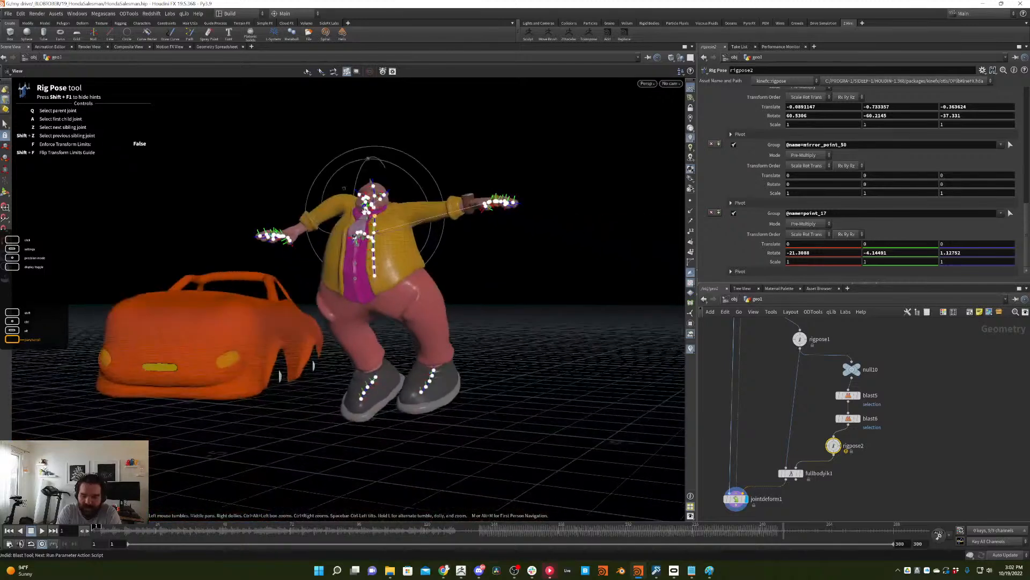
- Delete the blast6 and rigpose2 nodes from the network
{"action": "left_click_drag", "start_coordinate": [893, 467], "coordinate": [832, 414]}
{"action": "key", "text": "Delete"}
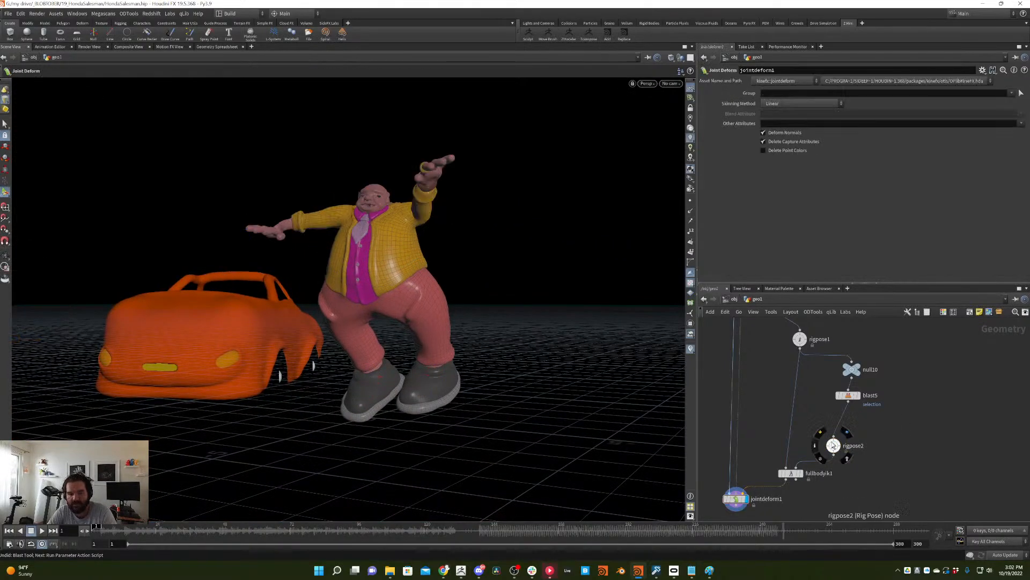
{"action": "left_click", "coordinate": [834, 445]}
{"action": "key", "text": "Delete"}
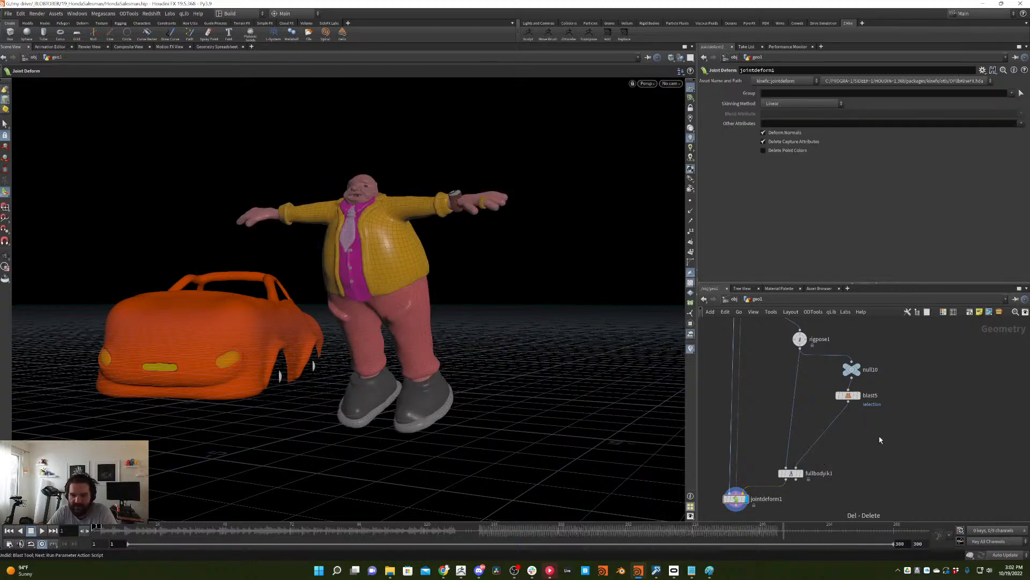
- Edit blast5's point group by taking the knee joints out of the selection
{"action": "left_click", "coordinate": [848, 395]}
{"action": "key", "text": "r"}
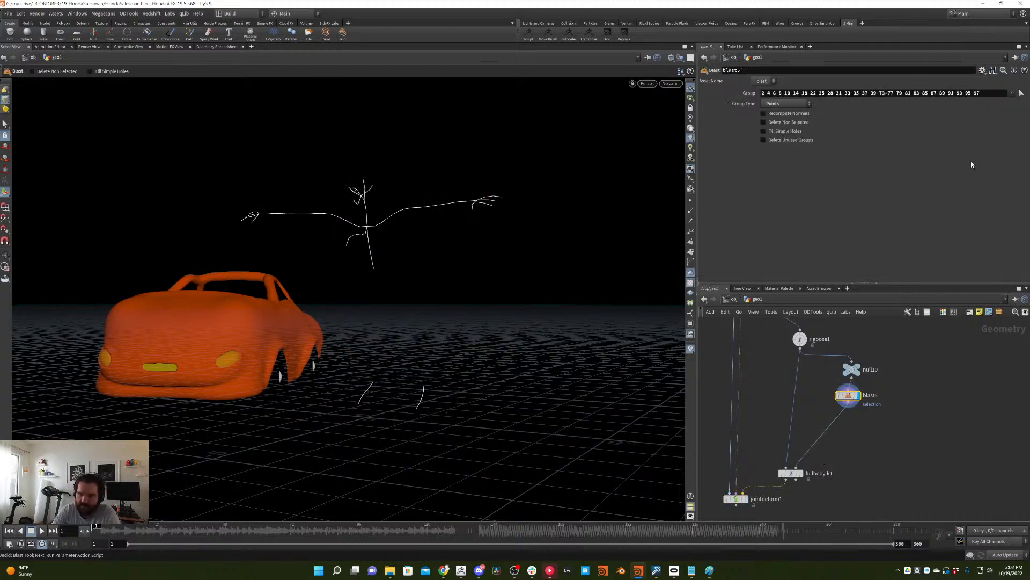
{"action": "left_click", "coordinate": [1020, 93]}
{"action": "scroll", "coordinate": [419, 330], "scroll_direction": "up", "scroll_amount": 3}
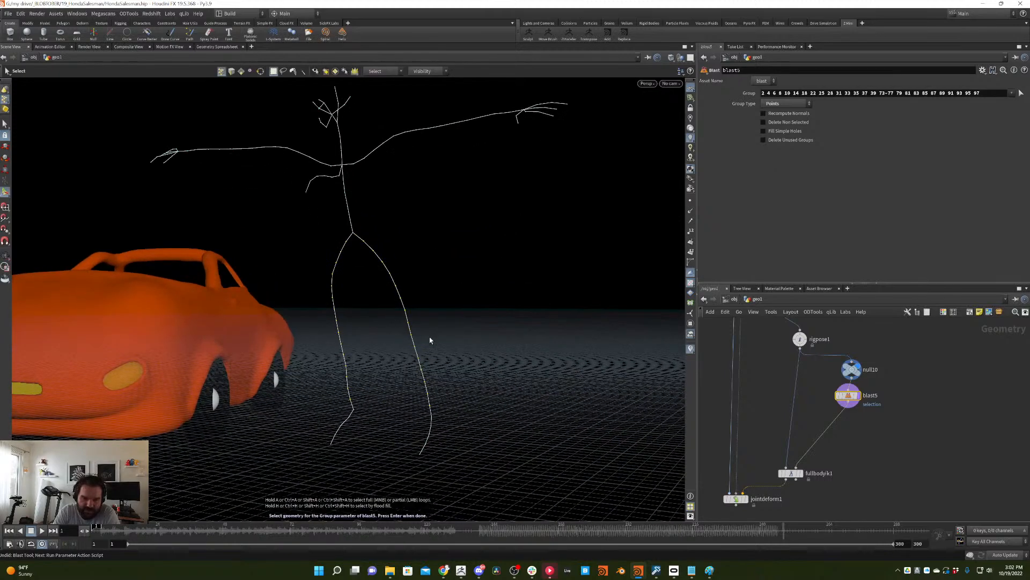
{"action": "left_click_drag", "start_coordinate": [414, 332], "coordinate": [406, 341], "text": "ctrl"}
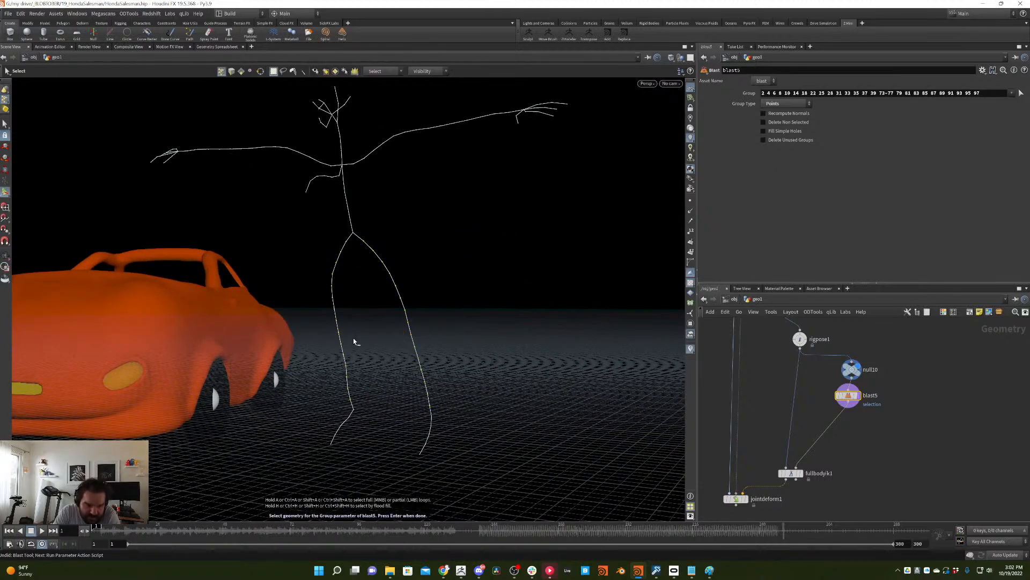
{"action": "key", "text": "Return"}
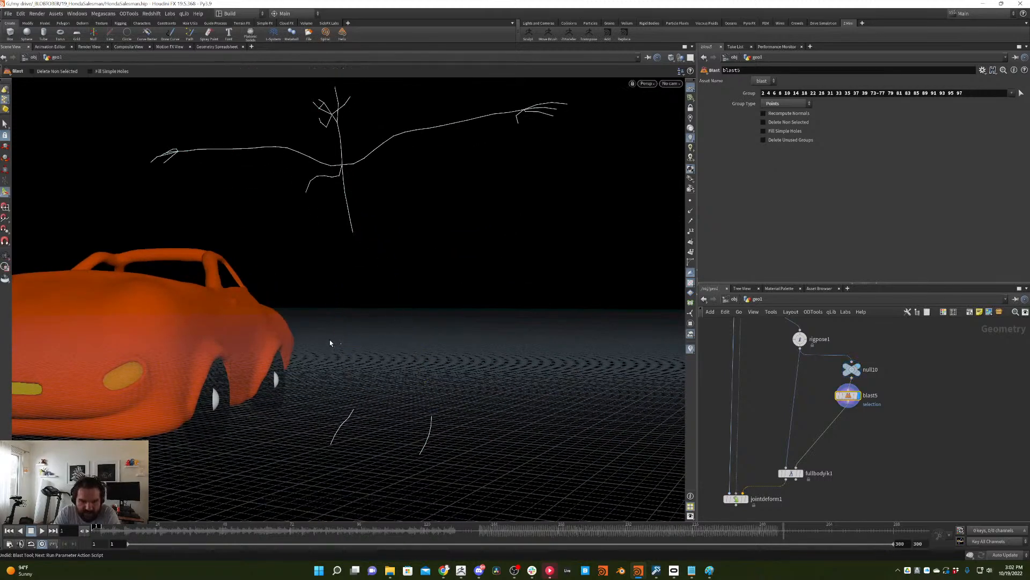
{"action": "left_click", "coordinate": [1021, 93]}
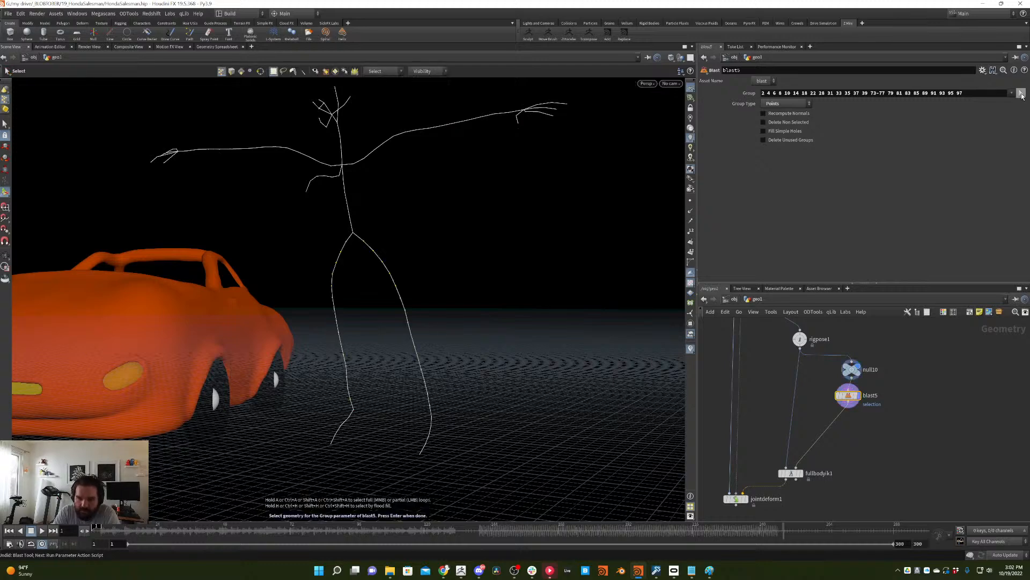
{"action": "key", "text": "Return"}
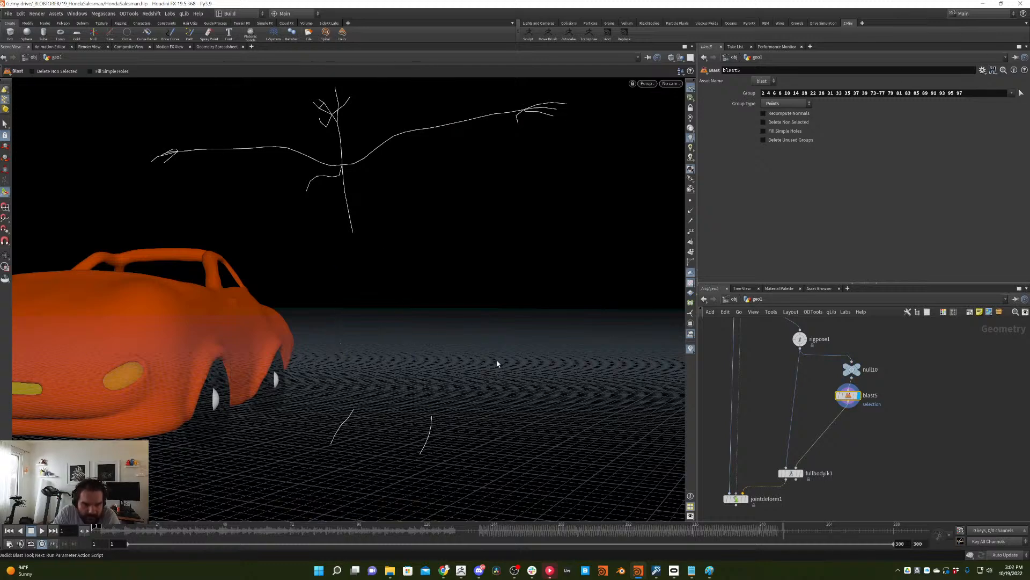
- Insert a new Rig Pose node between blast5 and fullbodyik1, then display the jointdeform1 result
{"action": "left_click", "coordinate": [5, 124]}
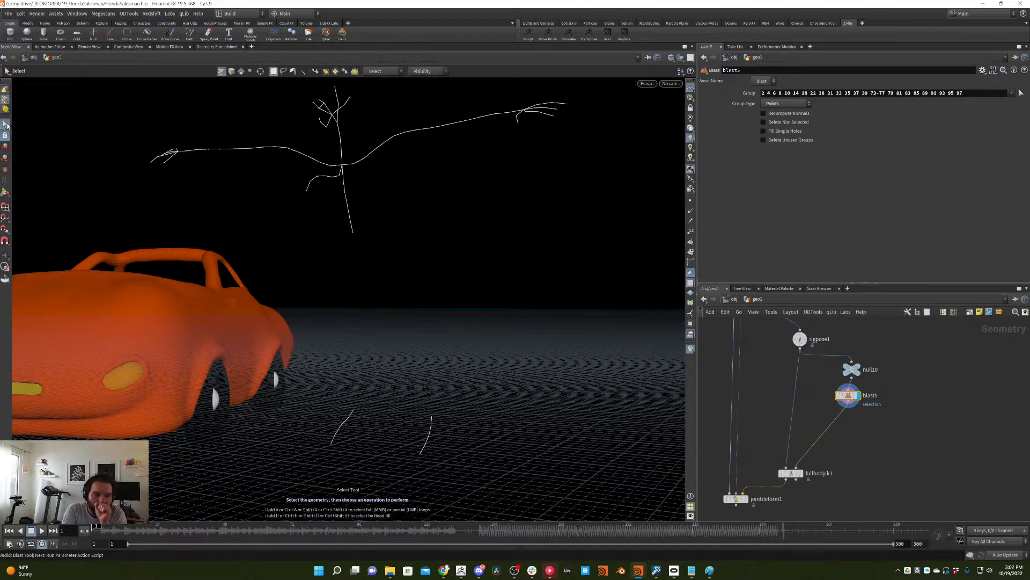
{"action": "left_click", "coordinate": [802, 473]}
{"action": "left_click", "coordinate": [789, 473]}
{"action": "key", "text": "Tab"}
{"action": "type", "text": "rip"}
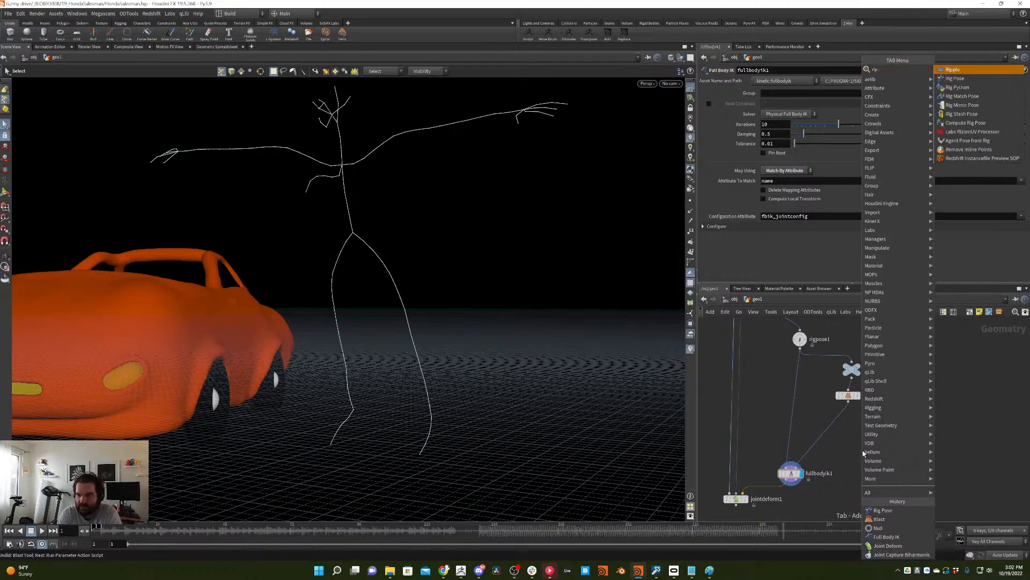
{"action": "key", "text": "Down"}
{"action": "key", "text": "Return"}
{"action": "left_click", "coordinate": [861, 451]}
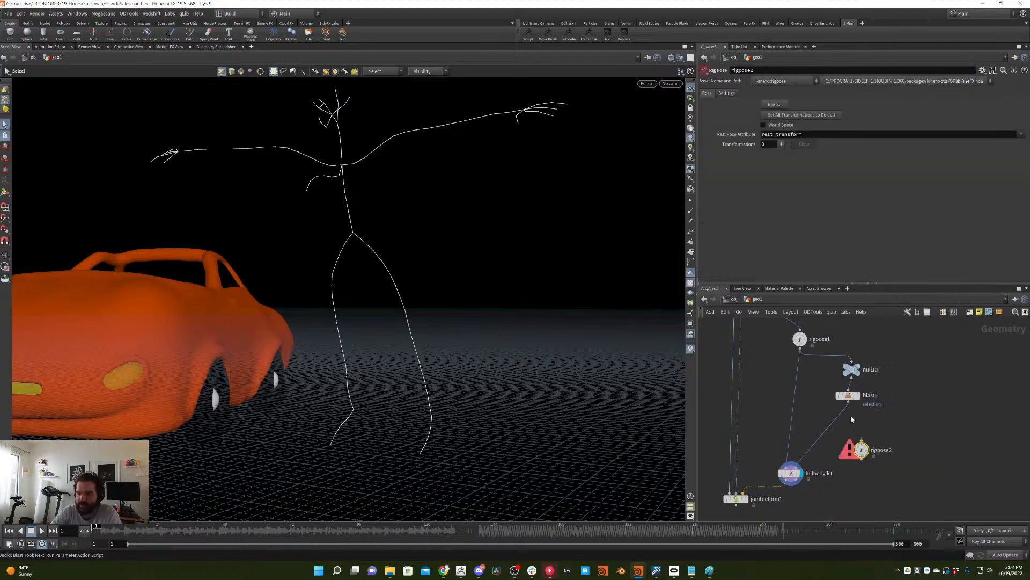
{"action": "left_click_drag", "start_coordinate": [860, 451], "coordinate": [822, 435]}
{"action": "left_click", "coordinate": [746, 499]}
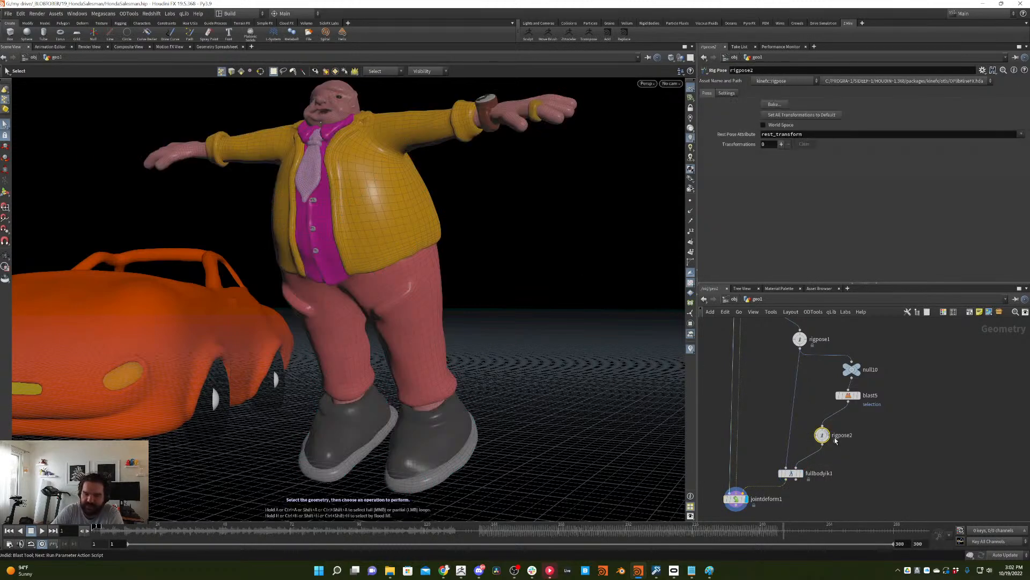
- Move the knee joint point_25 by about 0.31, 0.57, 0 and the opposite knee by about -0.21, 0.25, 0.06
{"action": "left_click", "coordinate": [5, 192]}
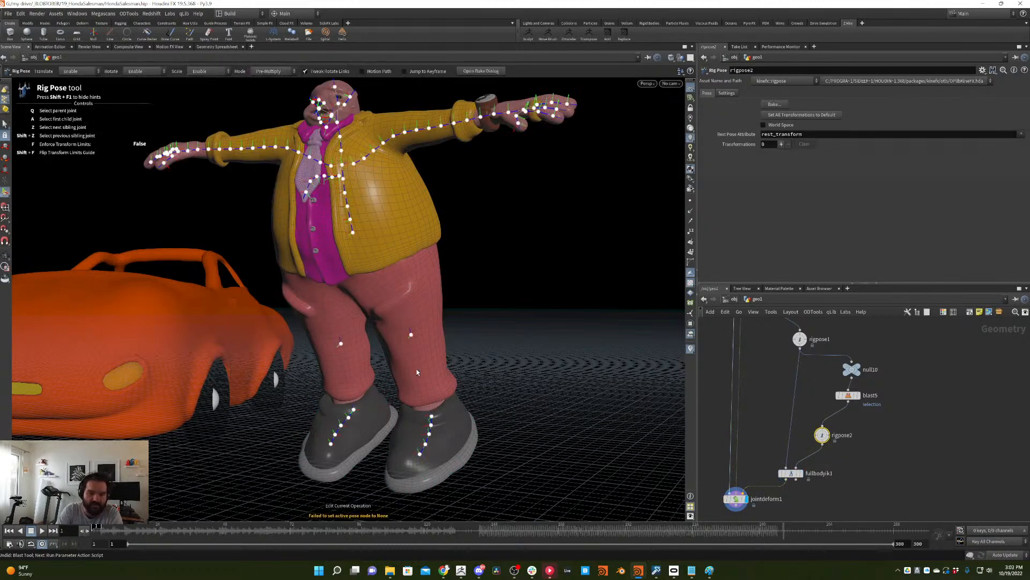
{"action": "left_click", "coordinate": [412, 336]}
{"action": "left_click_drag", "start_coordinate": [411, 335], "coordinate": [396, 353]}
{"action": "left_click_drag", "start_coordinate": [396, 353], "coordinate": [478, 333], "text": "alt"}
{"action": "left_click", "coordinate": [299, 356]}
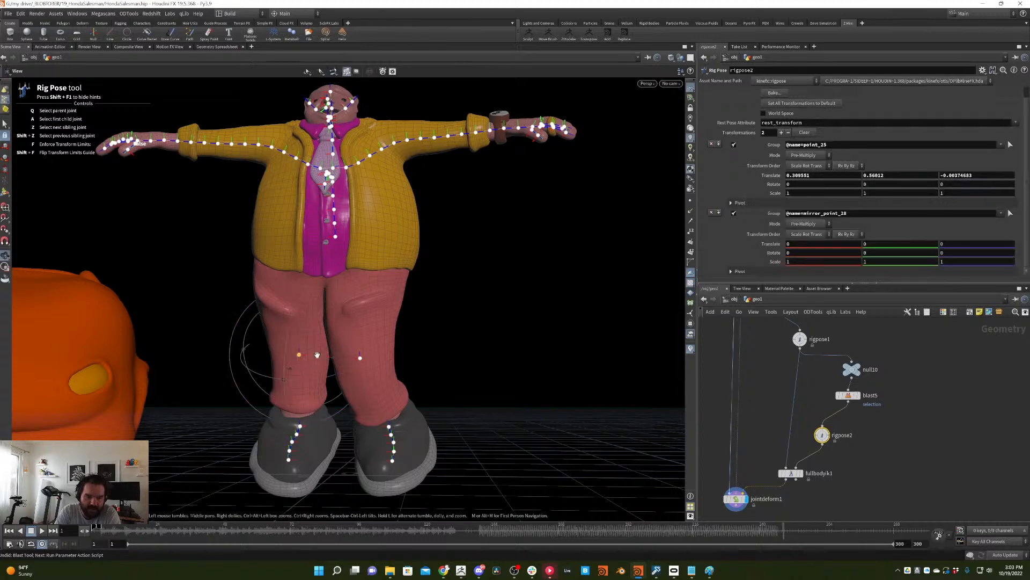
{"action": "left_click_drag", "start_coordinate": [299, 356], "coordinate": [324, 345], "text": "alt"}
- Pose both feet: rotate mirror_point_41 about 27 degrees in X, and shift point_41 about 0.01, 0.16, 0.32 with about 24.9 degrees X rotation
{"action": "left_click", "coordinate": [306, 433]}
{"action": "left_click_drag", "start_coordinate": [305, 433], "coordinate": [342, 442]}
{"action": "left_click", "coordinate": [353, 453]}
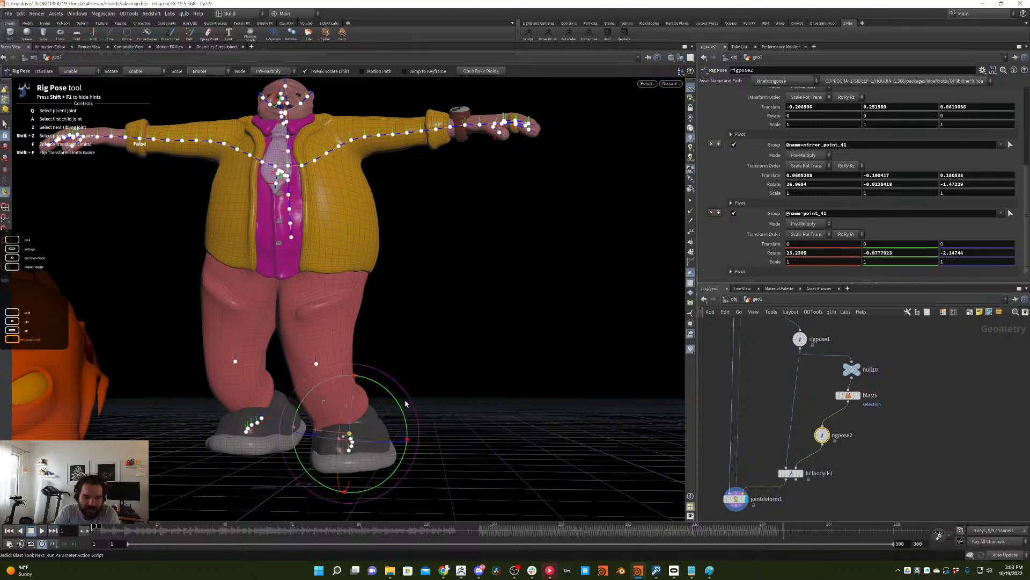
{"action": "left_click_drag", "start_coordinate": [407, 405], "coordinate": [314, 416], "text": "alt"}
{"action": "left_click_drag", "start_coordinate": [418, 436], "coordinate": [449, 366]}
{"action": "right_click_drag", "start_coordinate": [450, 366], "coordinate": [389, 365], "text": "alt"}
{"action": "left_click_drag", "start_coordinate": [389, 365], "coordinate": [429, 367], "text": "alt"}
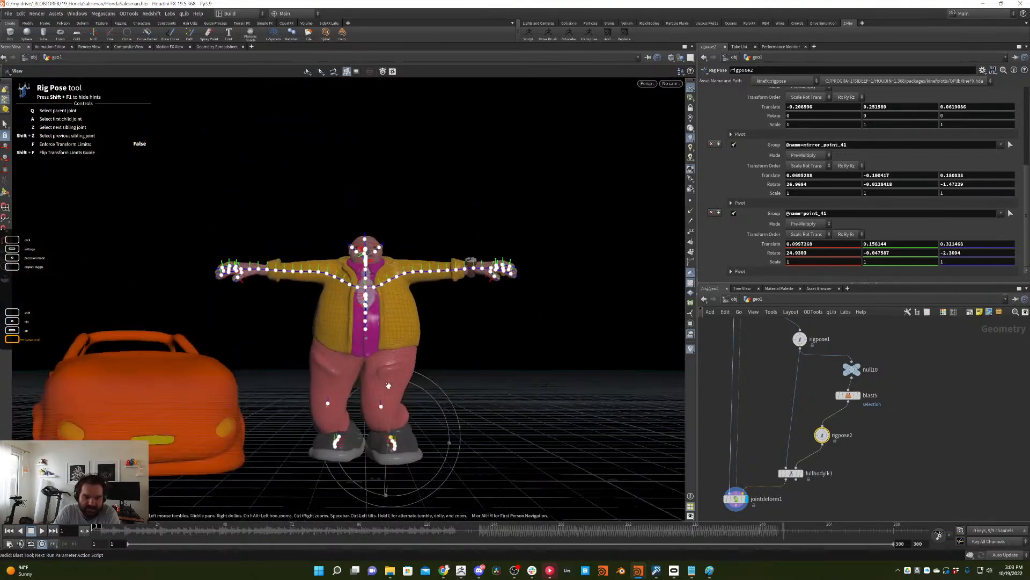
- Rotate the root joint point_0 to about 20.2, 1.0, -4.4 degrees and inspect the posed upper body
{"action": "left_click", "coordinate": [367, 330]}
{"action": "left_click", "coordinate": [366, 329]}
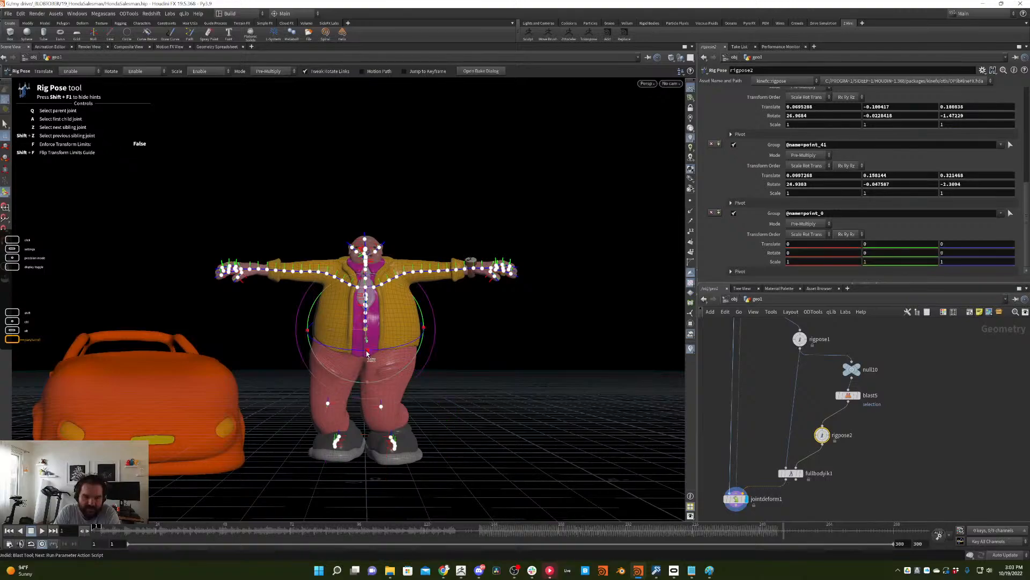
{"action": "left_click_drag", "start_coordinate": [368, 351], "coordinate": [378, 306]}
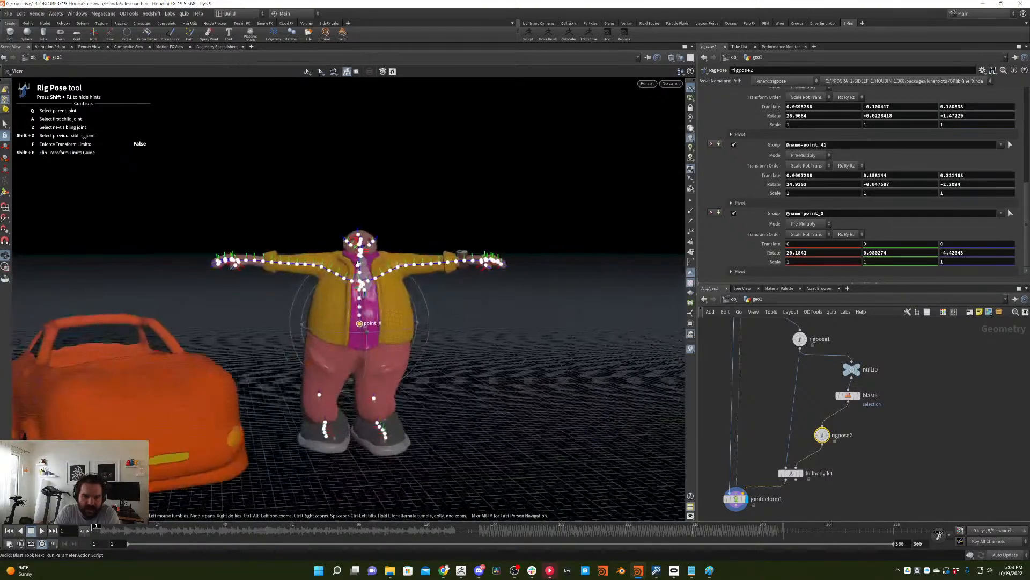
{"action": "right_click_drag", "start_coordinate": [378, 306], "coordinate": [460, 191], "text": "alt"}
{"action": "left_click_drag", "start_coordinate": [460, 191], "coordinate": [451, 170], "text": "alt"}
- Try 50 iterations on fullbodyik1, check the pose, and return the iterations to 10
{"action": "left_click", "coordinate": [791, 472]}
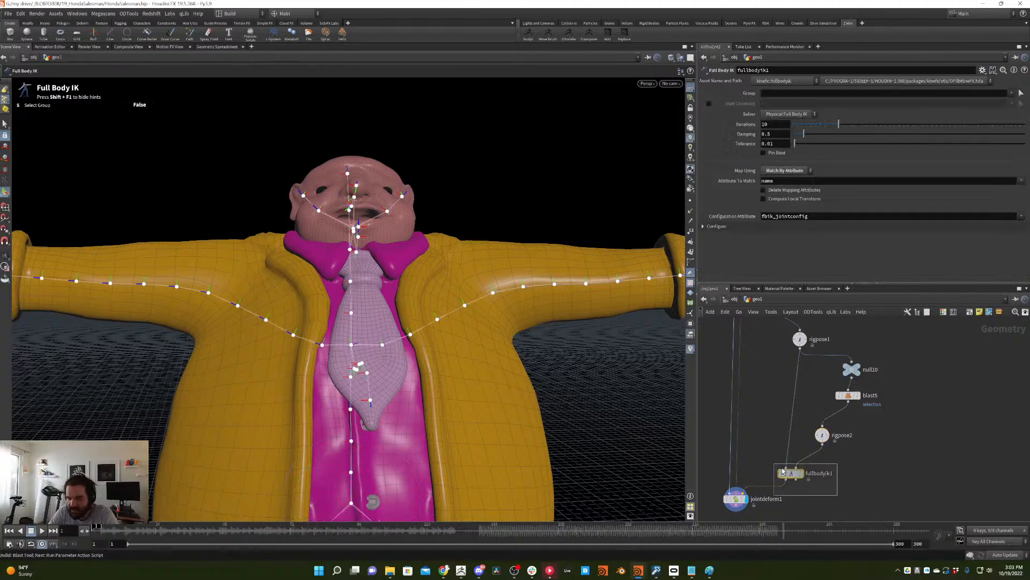
{"action": "left_click_drag", "start_coordinate": [833, 124], "coordinate": [1022, 124]}
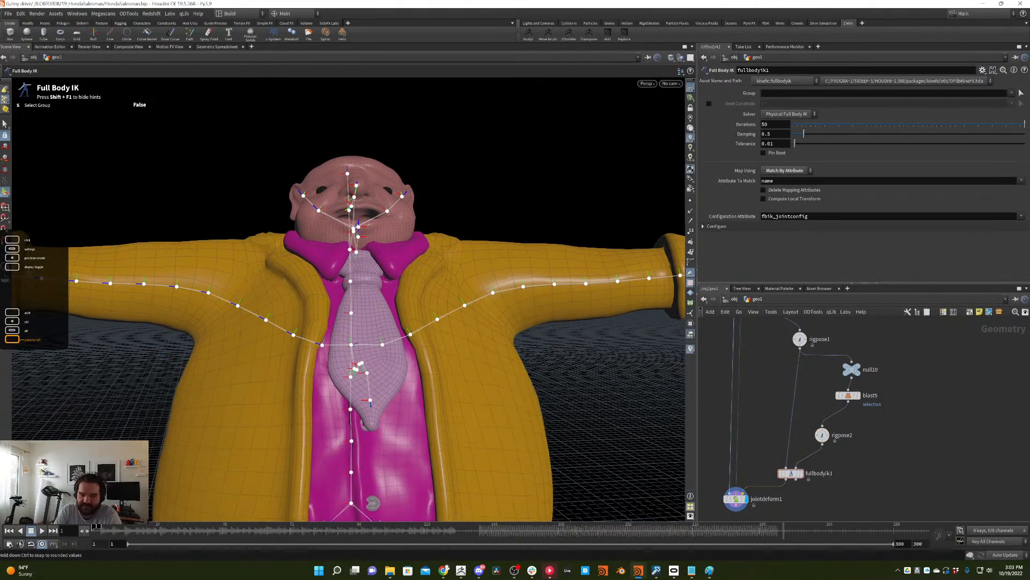
{"action": "left_click_drag", "start_coordinate": [451, 290], "coordinate": [463, 327], "text": "alt"}
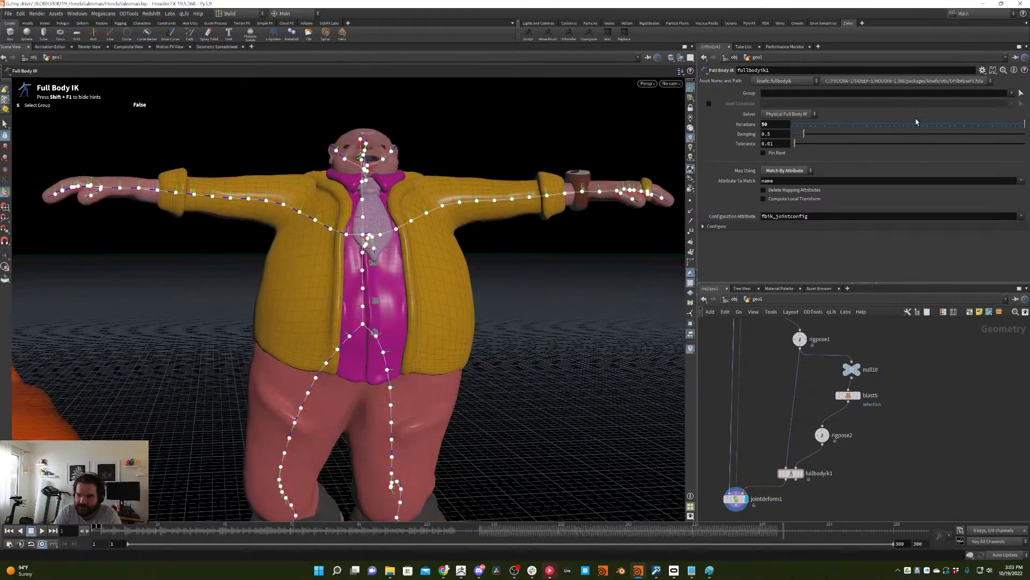
{"action": "left_click_drag", "start_coordinate": [917, 124], "coordinate": [839, 124]}
- Try the FABRIK solver on fullbodyik1 and inspect how the body and legs deform
{"action": "left_click", "coordinate": [787, 114]}
{"action": "left_click", "coordinate": [797, 125]}
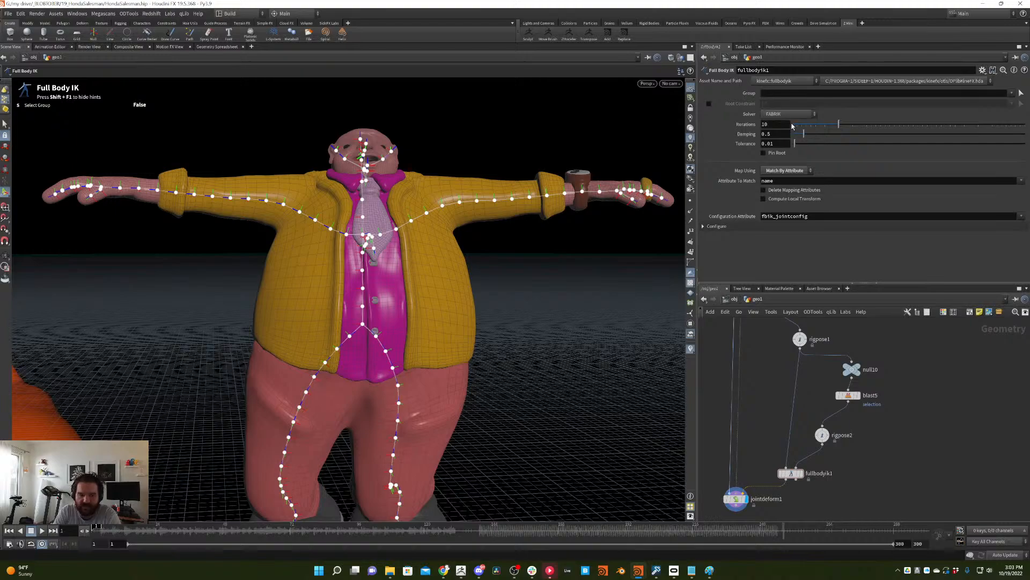
{"action": "key", "text": "Escape"}
{"action": "scroll", "coordinate": [448, 407], "scroll_direction": "down", "scroll_amount": 5}
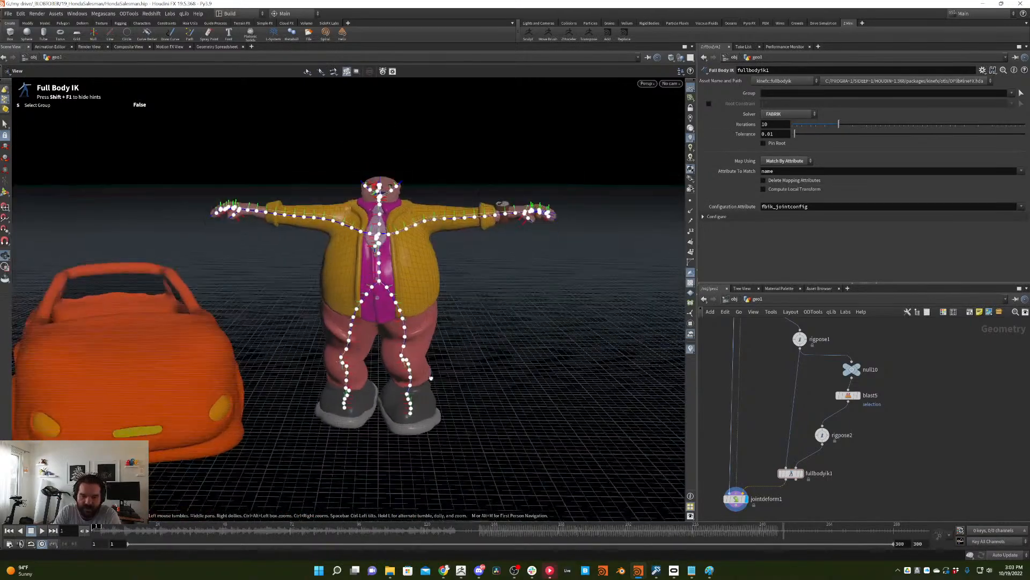
{"action": "left_click_drag", "start_coordinate": [449, 407], "coordinate": [429, 375]}
{"action": "scroll", "coordinate": [430, 376], "scroll_direction": "up", "scroll_amount": 6}
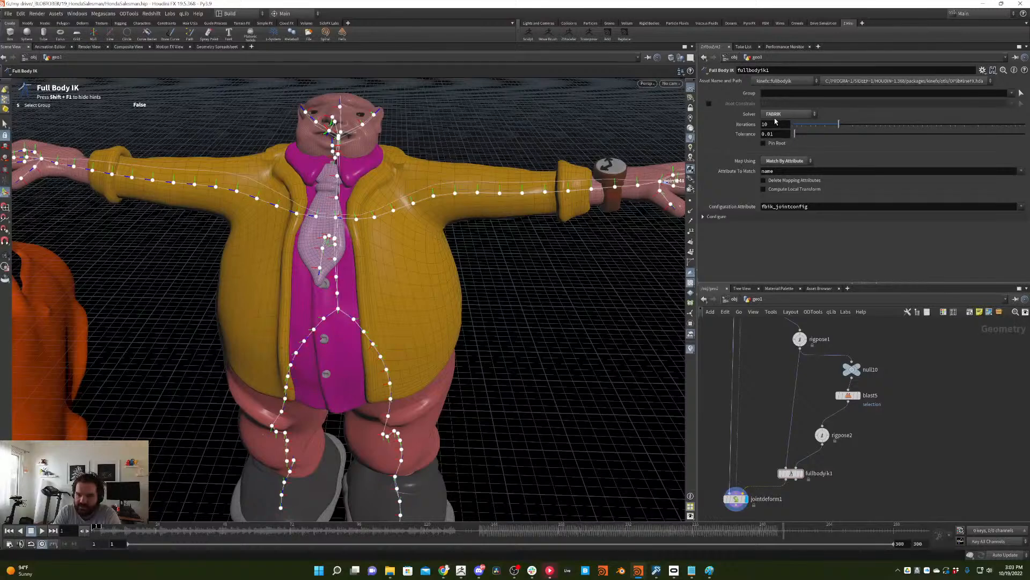
- Return fullbodyik1 to the Physical Full Body IK solver and review the full character
{"action": "left_click", "coordinate": [789, 113]}
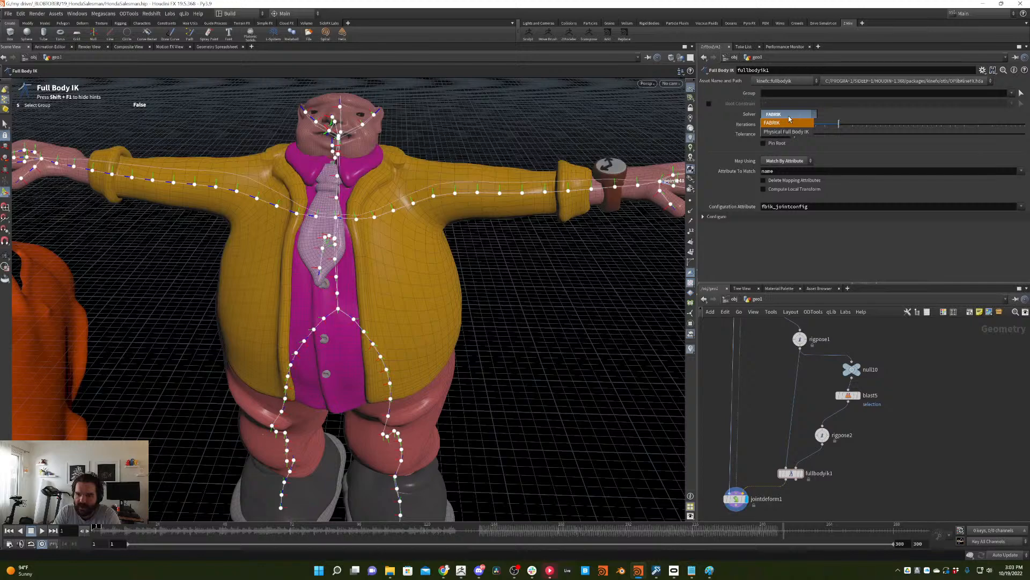
{"action": "left_click", "coordinate": [787, 131]}
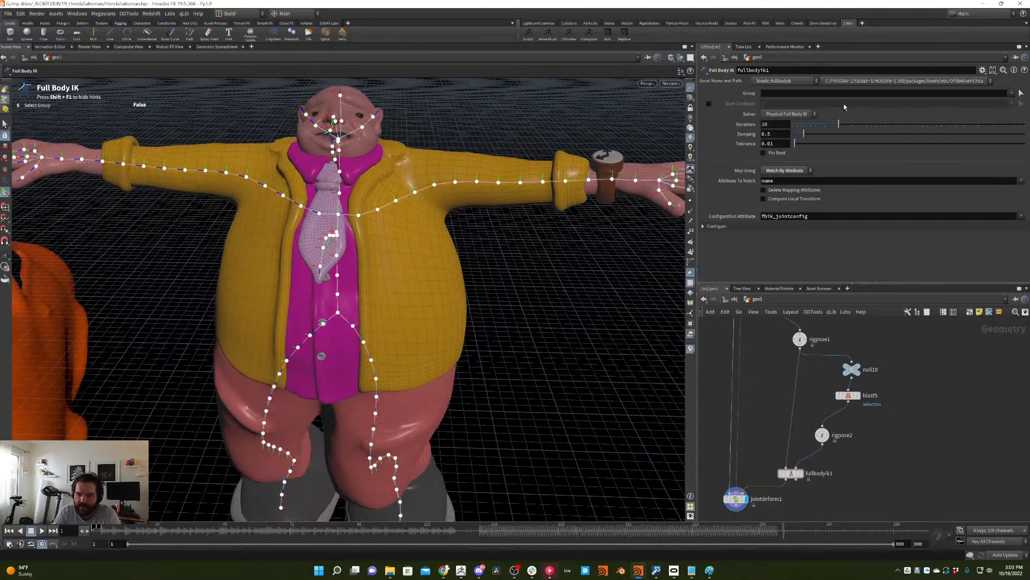
{"action": "left_click_drag", "start_coordinate": [408, 333], "coordinate": [427, 337]}
{"action": "scroll", "coordinate": [427, 336], "scroll_direction": "down", "scroll_amount": 5}
{"action": "left_click", "coordinate": [808, 114]}
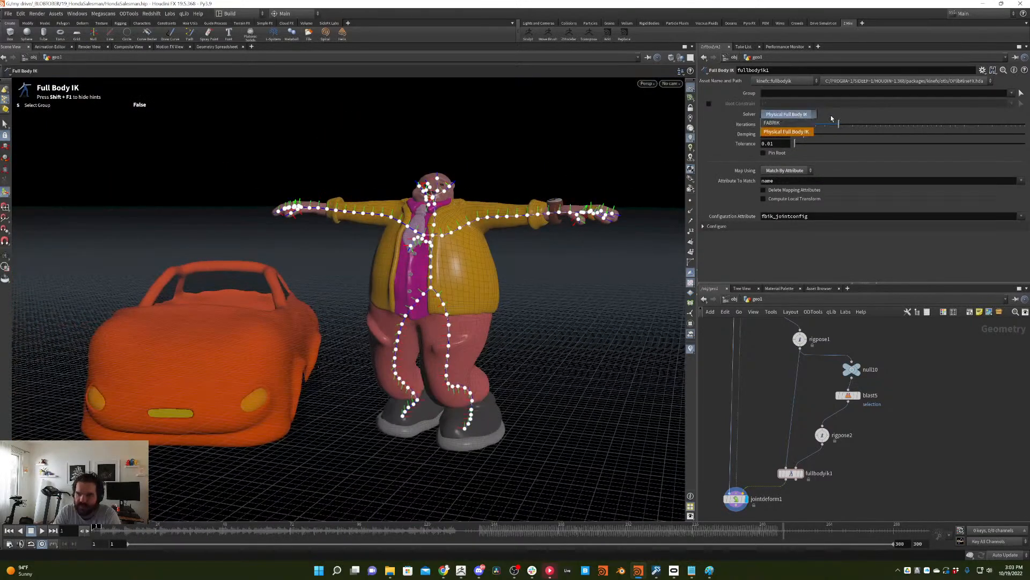
{"action": "left_click", "coordinate": [850, 105]}
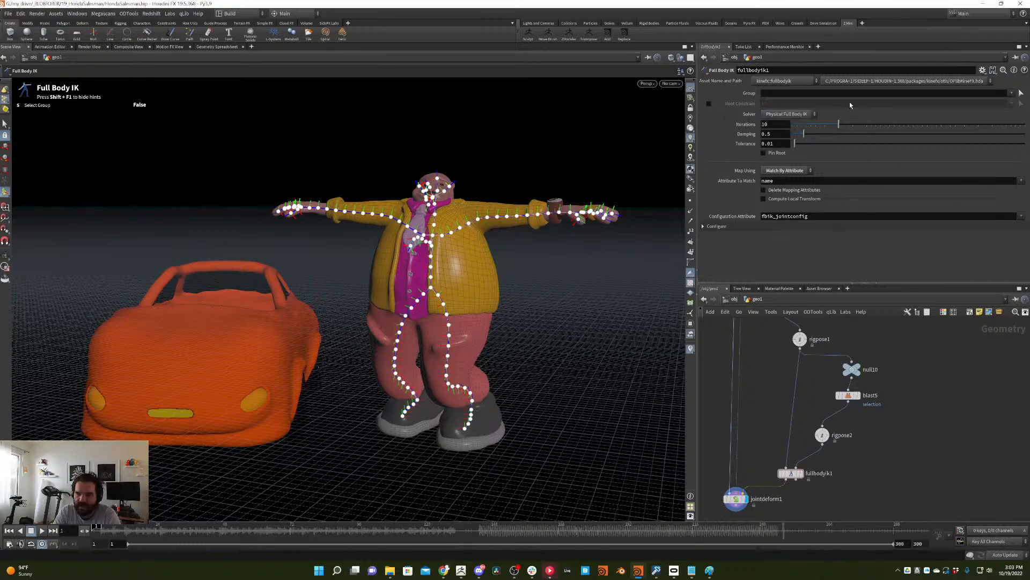
{"action": "left_click_drag", "start_coordinate": [528, 324], "coordinate": [554, 278], "text": "alt"}
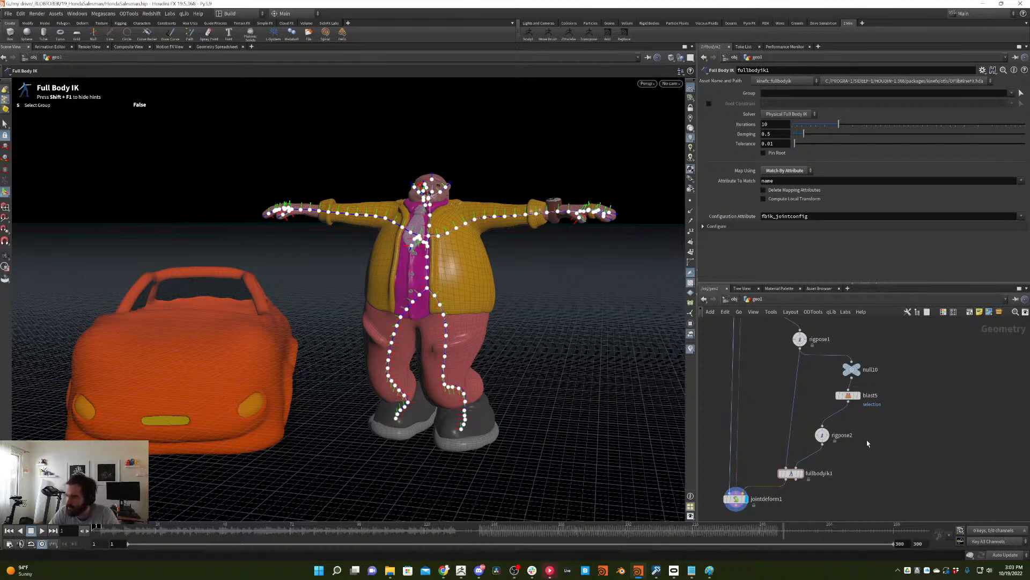
- Wire rigpose1 directly into jointdeform1, bypassing the full body IK branch, and move that branch's nodes aside
{"action": "middle_click_drag", "start_coordinate": [868, 443], "coordinate": [931, 449]}
{"action": "key", "text": "Up"}
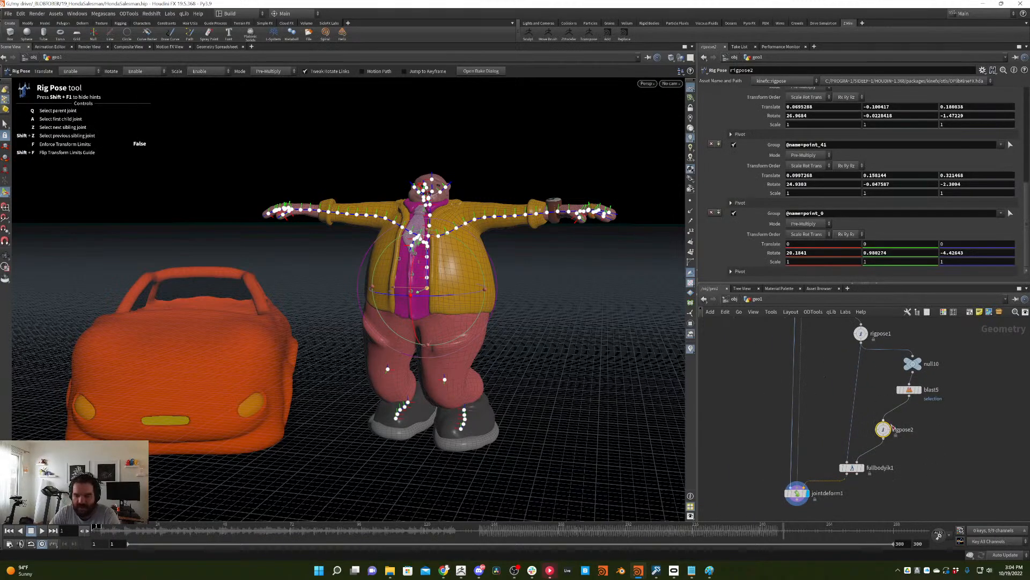
{"action": "key", "text": "Tab"}
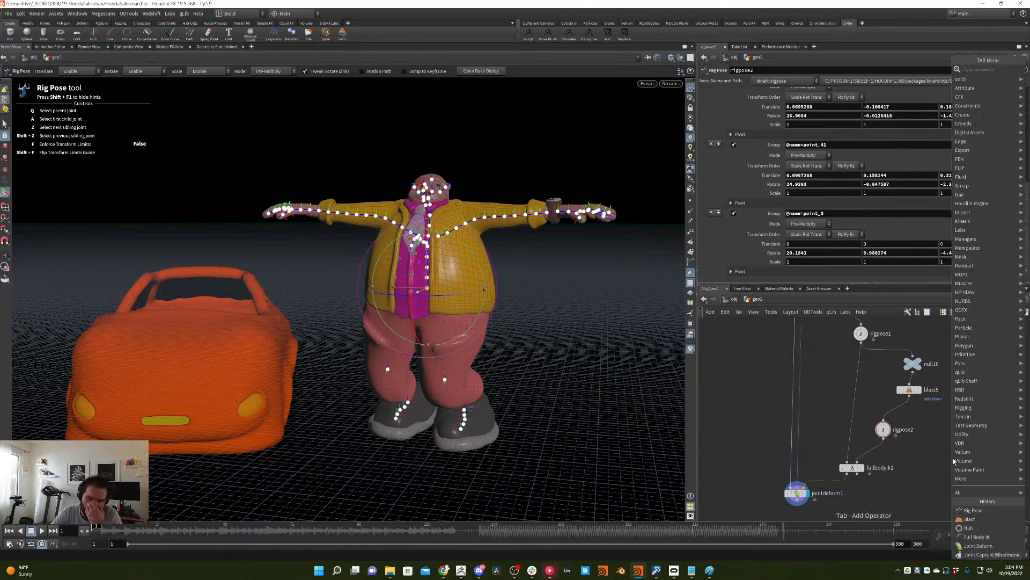
{"action": "key", "text": "Escape"}
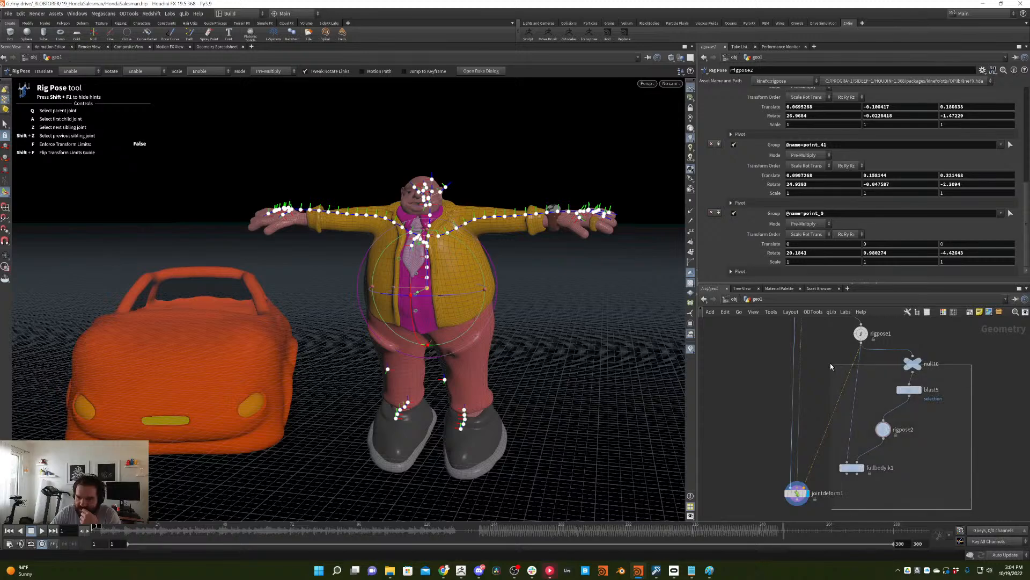
{"action": "left_click", "coordinate": [916, 363]}
{"action": "left_click_drag", "start_coordinate": [919, 364], "coordinate": [1027, 355]}
{"action": "left_click", "coordinate": [904, 379]}
{"action": "middle_click_drag", "start_coordinate": [877, 416], "coordinate": [896, 428]}
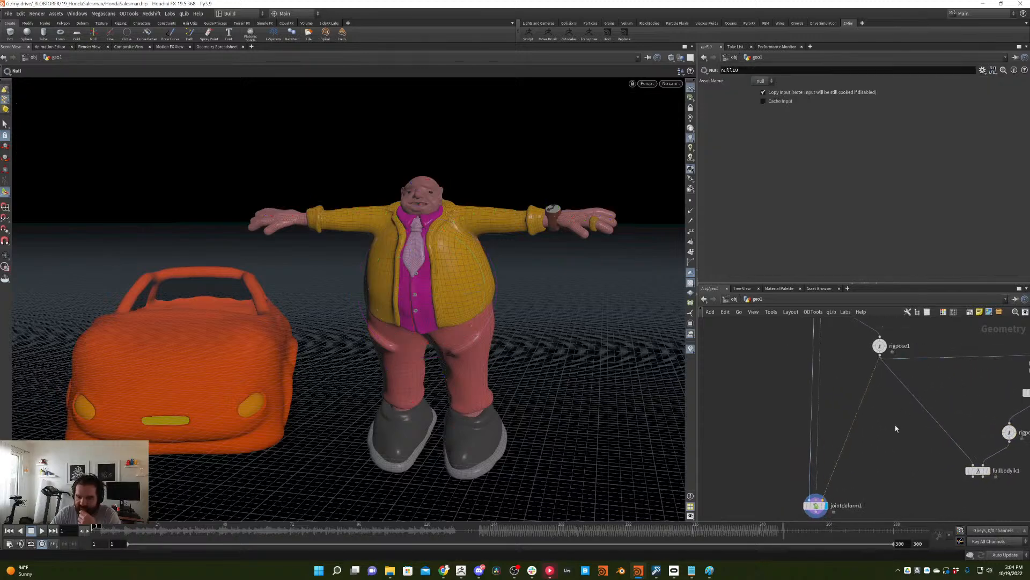
- Add a Rig Noise node and insert it between rigpose1 and jointdeform1
{"action": "key", "text": "Tab"}
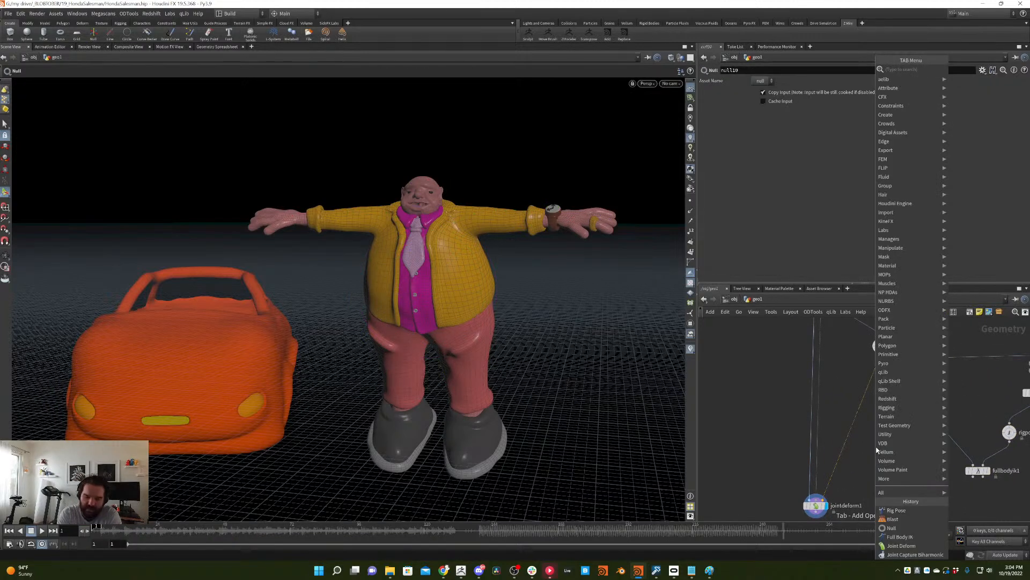
{"action": "type", "text": "rigno"}
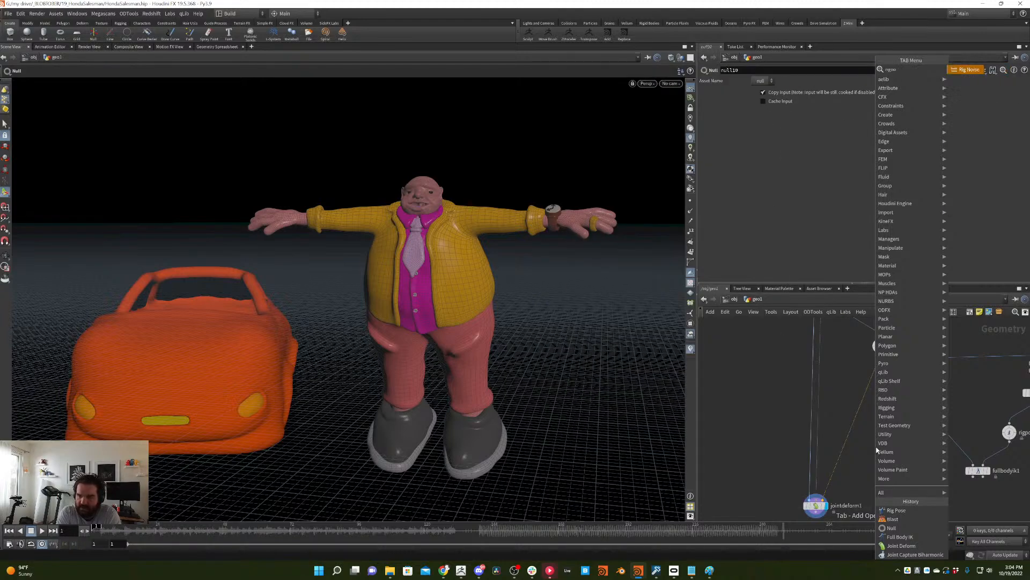
{"action": "key", "text": "Return"}
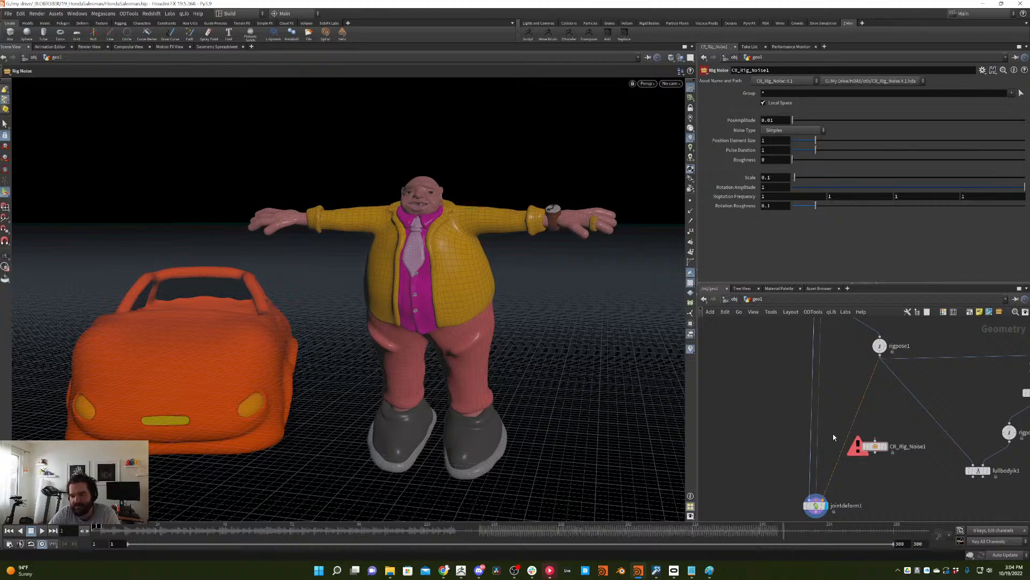
{"action": "left_click_drag", "start_coordinate": [852, 410], "coordinate": [880, 356]}
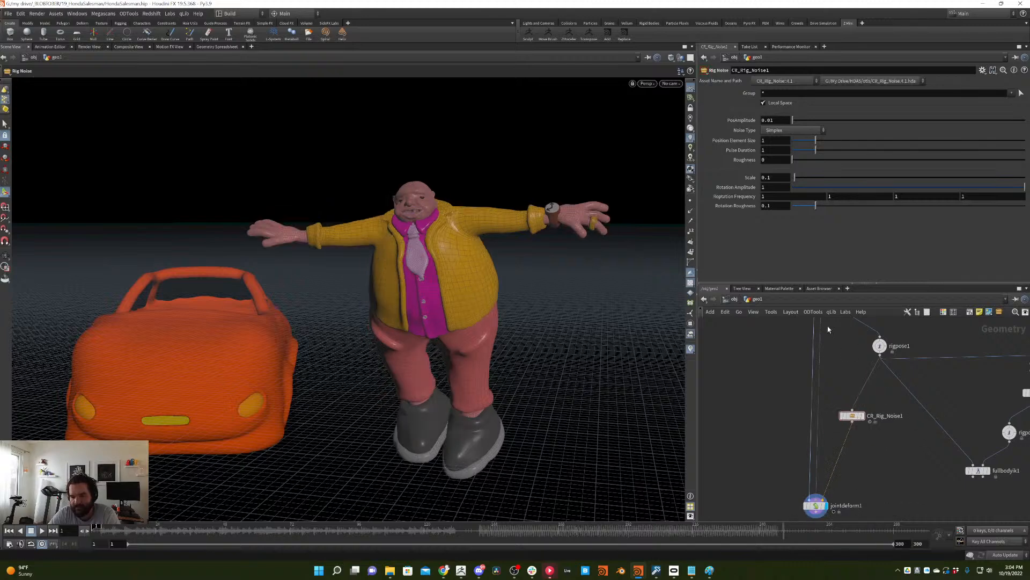
- Preview the noise motion along the timeline and set the Rig Noise scale to 0.21
{"action": "left_click_drag", "start_coordinate": [402, 524], "coordinate": [599, 456]}
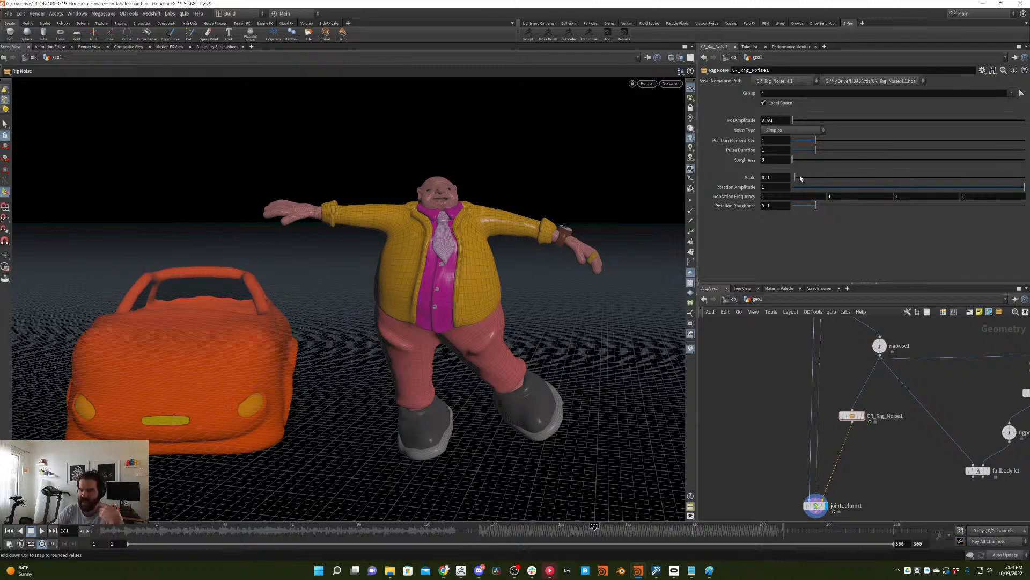
{"action": "left_click_drag", "start_coordinate": [795, 178], "coordinate": [797, 177]}
{"action": "mouse_move", "coordinate": [324, 530]}
{"action": "left_mouse_down"}
{"action": "mouse_move", "coordinate": [436, 510]}
{"action": "mouse_move", "coordinate": [494, 453]}
{"action": "mouse_move", "coordinate": [235, 510]}
{"action": "mouse_move", "coordinate": [54, 512]}
{"action": "left_mouse_up"}
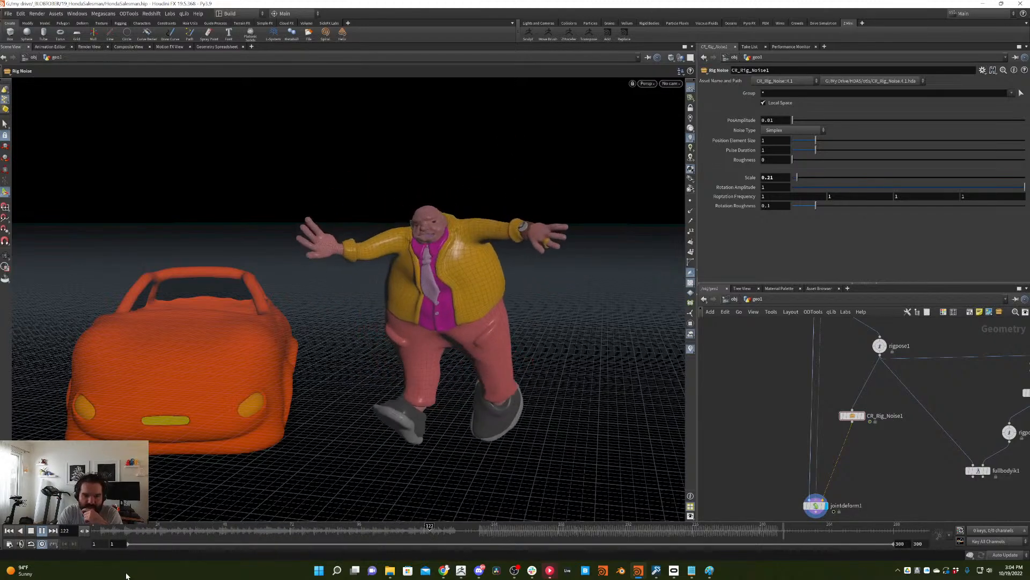
- Set the Rig Noise rotation frequency to 3 on all components and rotation roughness to 0.195, checking the motion in the viewport
{"action": "left_click_drag", "start_coordinate": [802, 188], "coordinate": [1022, 188]}
{"action": "middle_click_drag", "start_coordinate": [732, 196], "coordinate": [258, 243]}
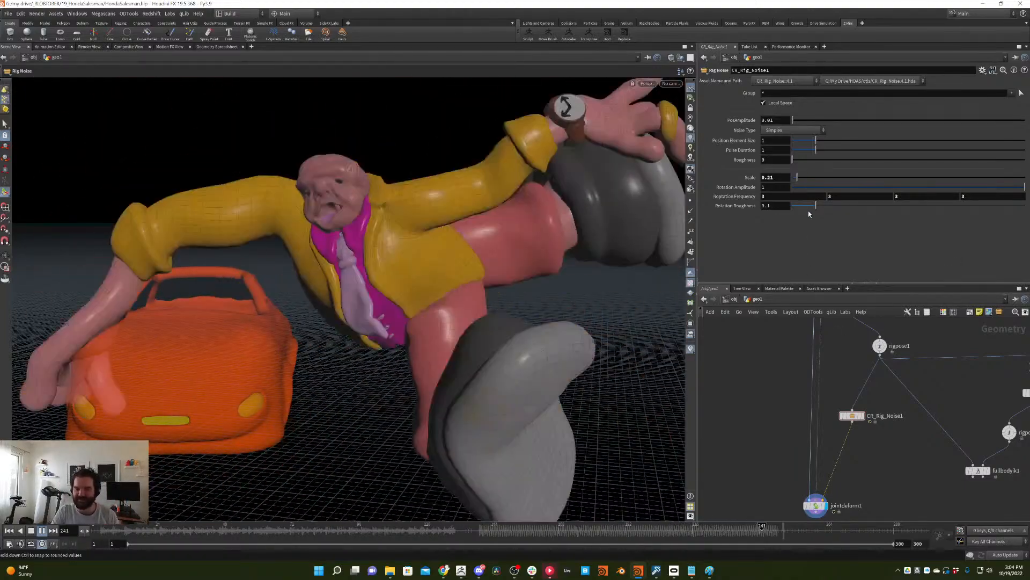
{"action": "left_click_drag", "start_coordinate": [796, 207], "coordinate": [839, 192]}
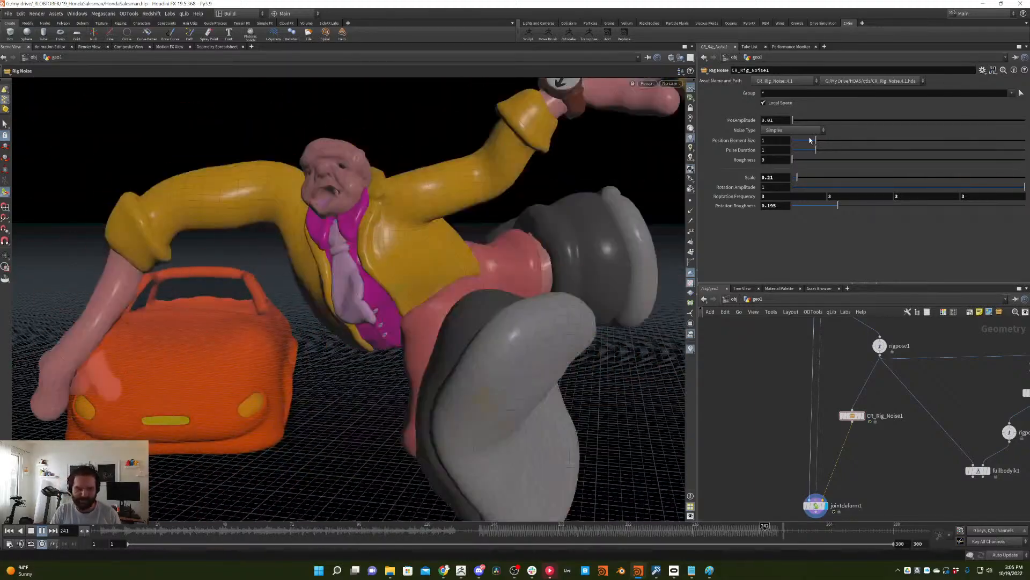
{"action": "right_click_drag", "start_coordinate": [435, 255], "coordinate": [304, 333], "text": "alt"}
{"action": "left_click_drag", "start_coordinate": [304, 334], "coordinate": [474, 219], "text": "alt"}
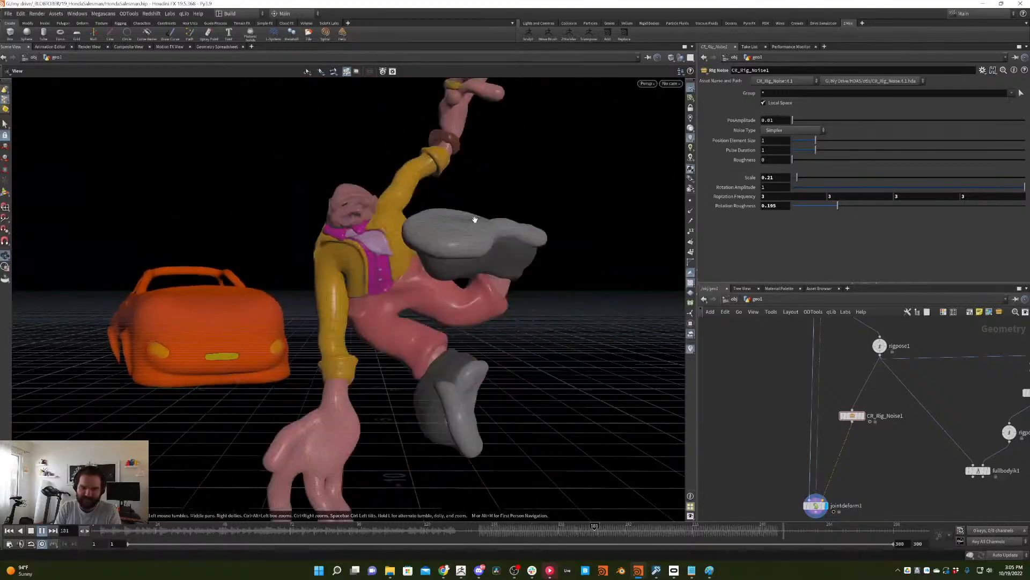
{"action": "key", "text": "Return"}
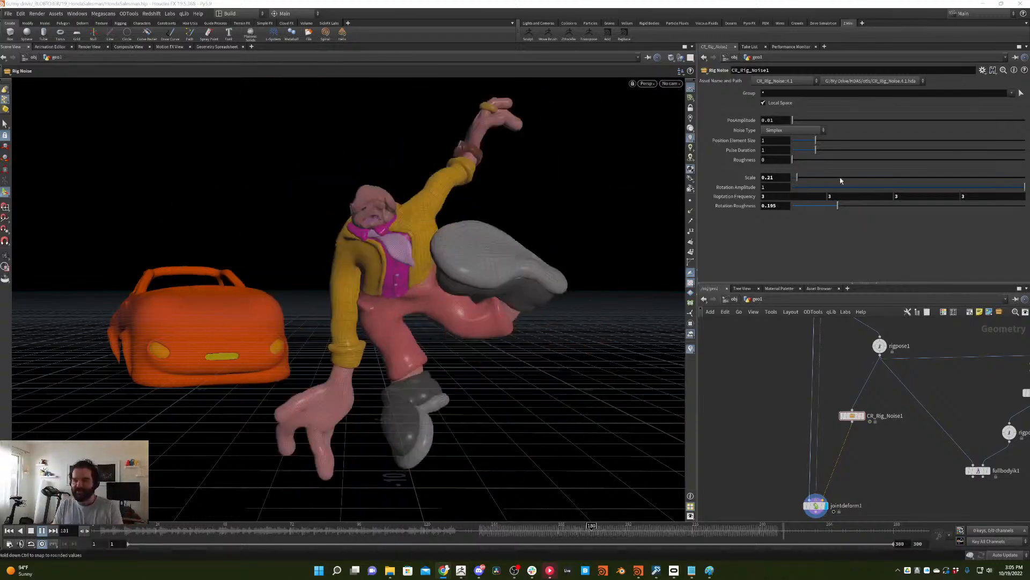
- Try position-only noise on the rig by setting the Rig Noise scale to 0 and testing position amplitudes of 0.99 and 0.44
{"action": "left_click_drag", "start_coordinate": [792, 121], "coordinate": [816, 120]}
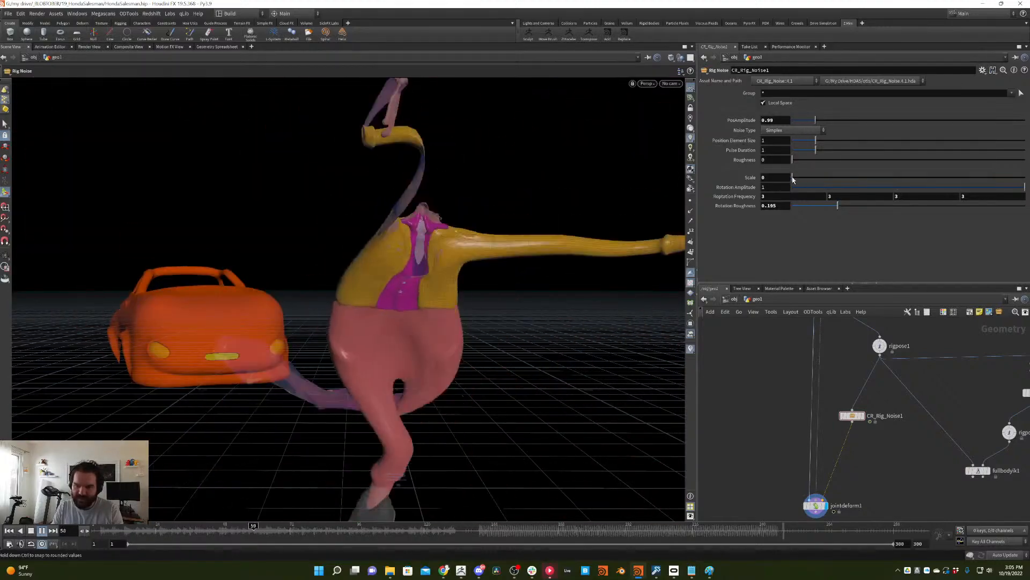
{"action": "left_click_drag", "start_coordinate": [802, 178], "coordinate": [774, 181]}
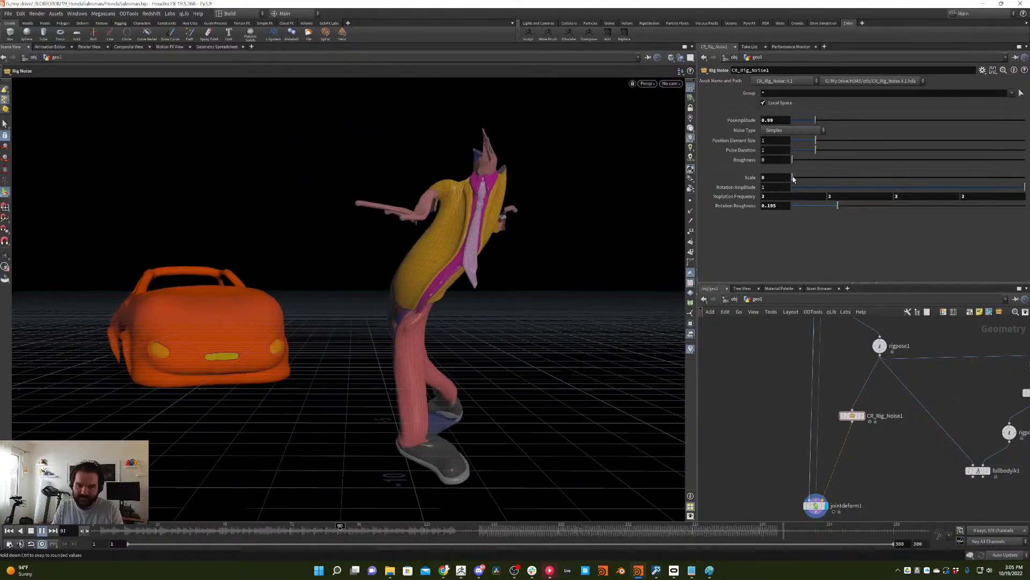
{"action": "left_click", "coordinate": [803, 121]}
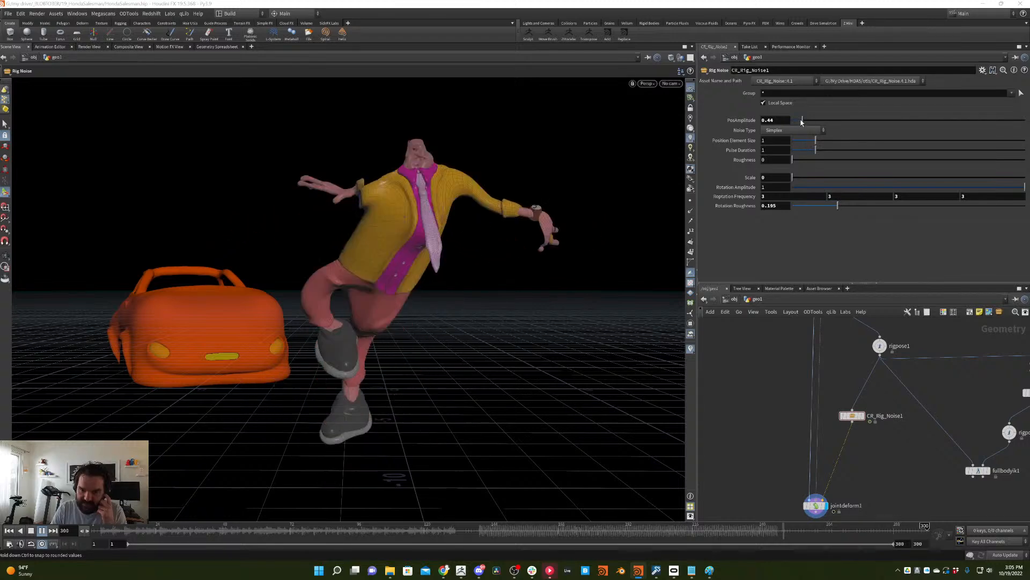
- Set the Rig Noise position amplitude to 0, scale to 0.18 and rotation roughness to 0.357
{"action": "left_click", "coordinate": [797, 178]}
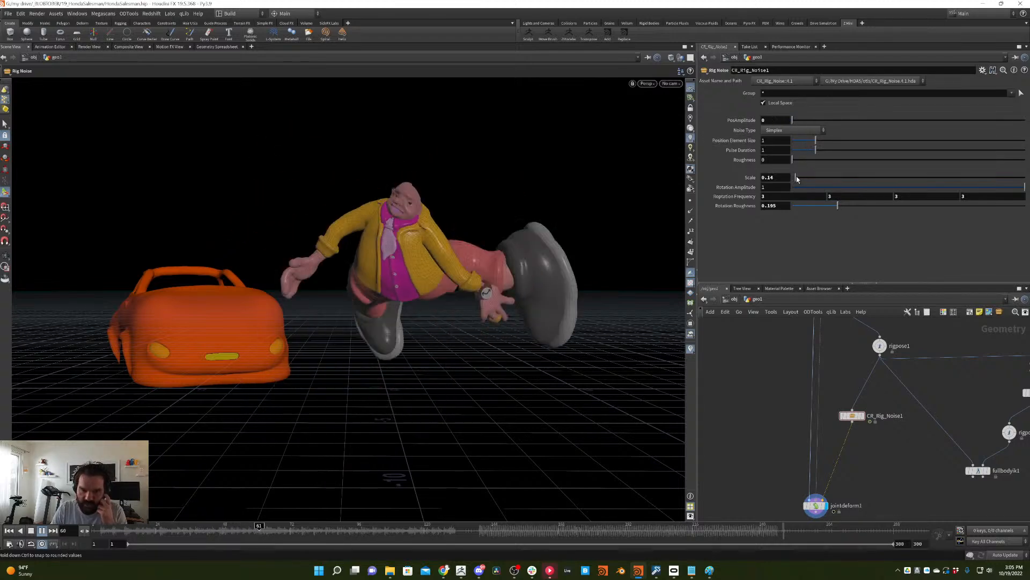
{"action": "left_click_drag", "start_coordinate": [796, 178], "coordinate": [798, 178]}
{"action": "left_click_drag", "start_coordinate": [840, 206], "coordinate": [875, 206]}
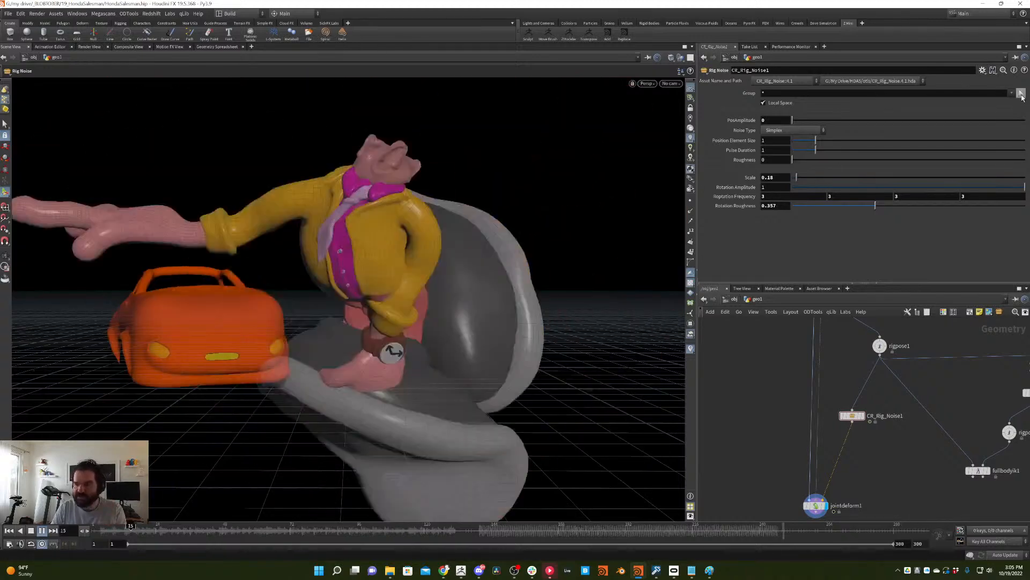
- Limit the Rig Noise group to the upper-body joints by picking them on the skeleton in the viewport
{"action": "left_click", "coordinate": [1021, 93]}
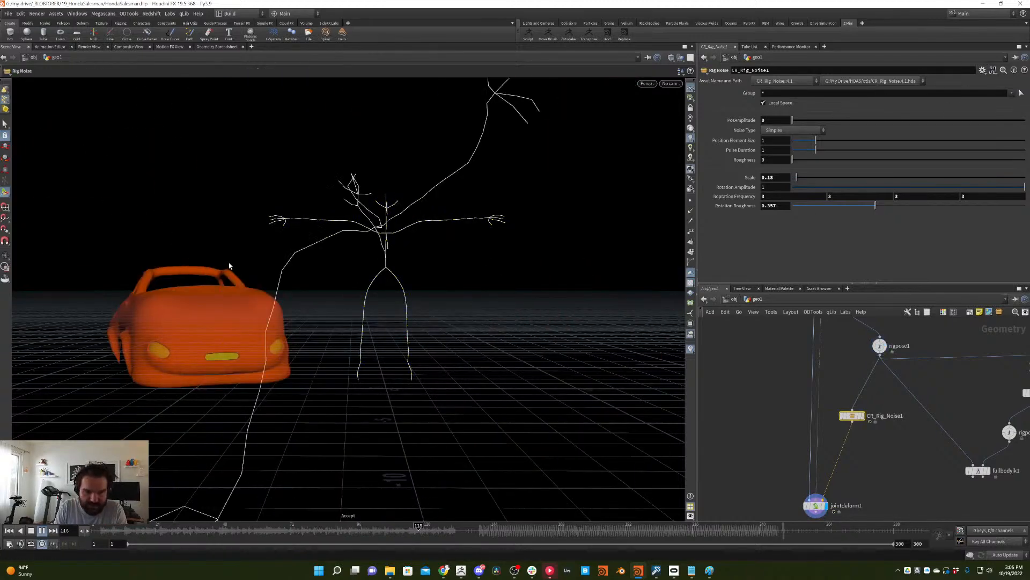
{"action": "key", "text": "Return"}
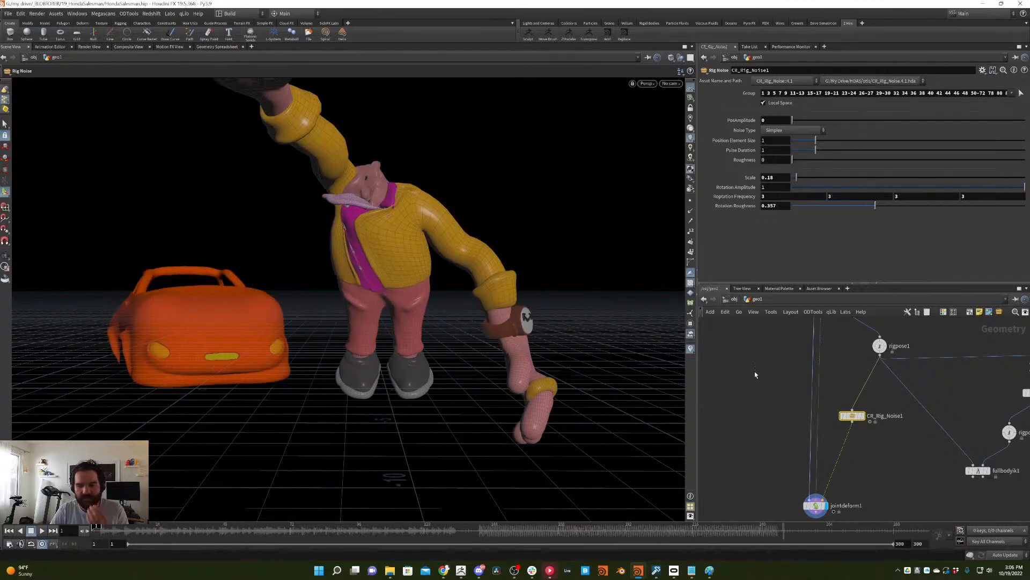
- Insert a Time Shift node between CR_Rig_Noise1 and jointdeform1 and set its frame to ($F/2)
{"action": "scroll", "coordinate": [794, 413], "scroll_direction": "right", "scroll_amount": 3}
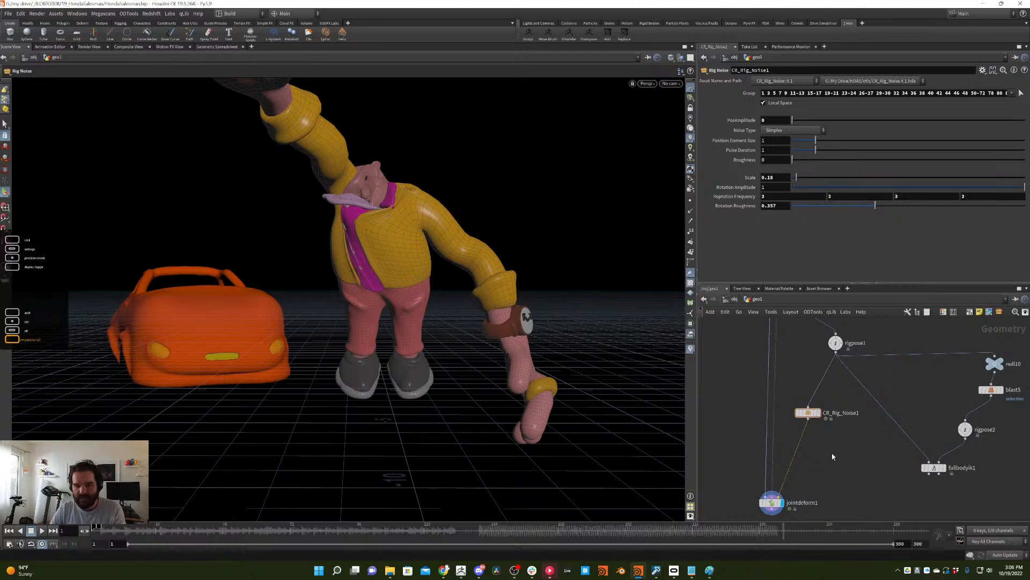
{"action": "key", "text": "Tab"}
{"action": "type", "text": "timesh"}
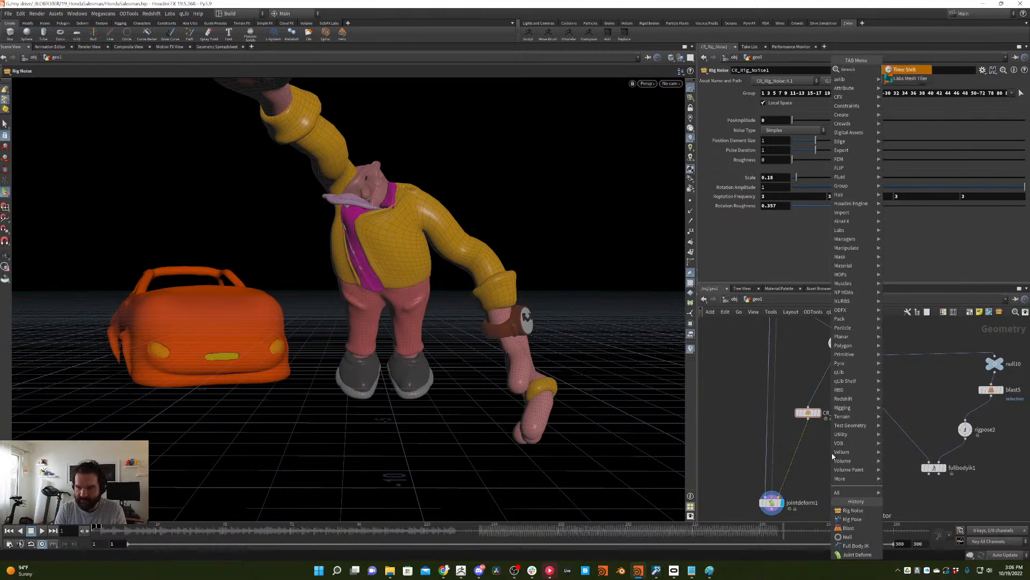
{"action": "key", "text": "Return"}
{"action": "left_click_drag", "start_coordinate": [831, 459], "coordinate": [798, 453]}
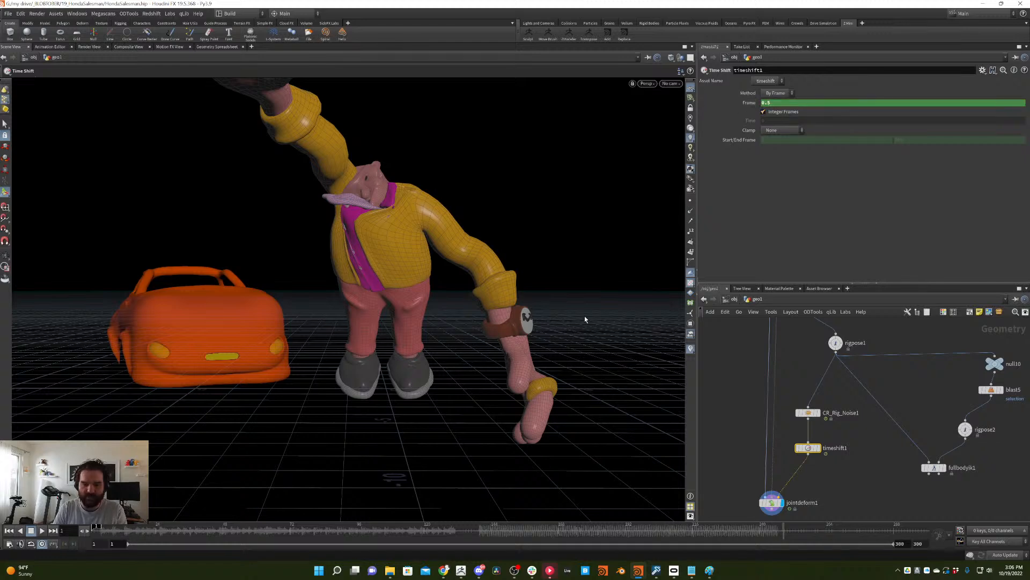
- Scrub the timeline to check the time-shifted noise motion, reveal the frame expression and display the timeshift1 node
{"action": "left_click_drag", "start_coordinate": [96, 527], "coordinate": [135, 526]}
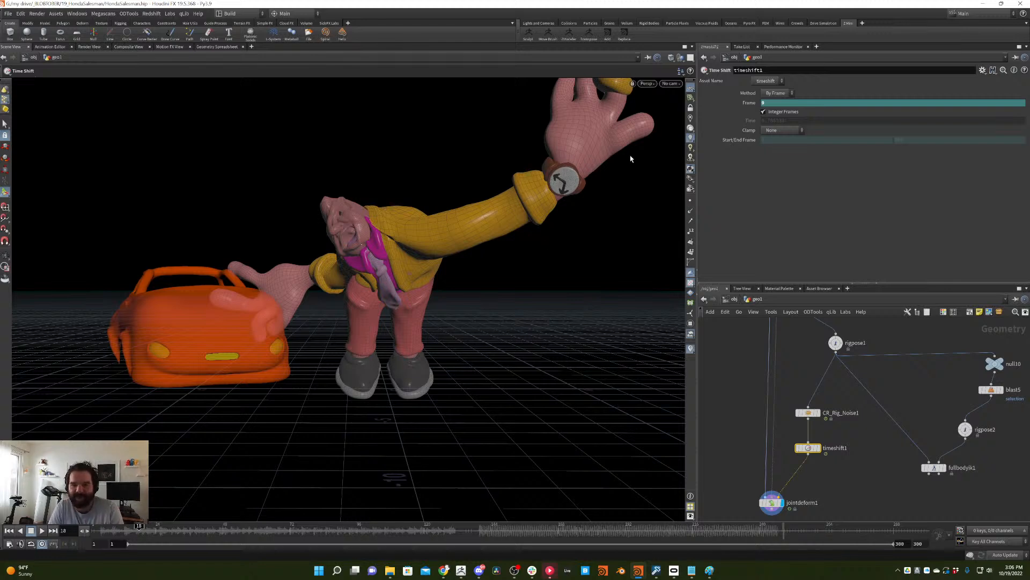
{"action": "left_click", "coordinate": [740, 103]}
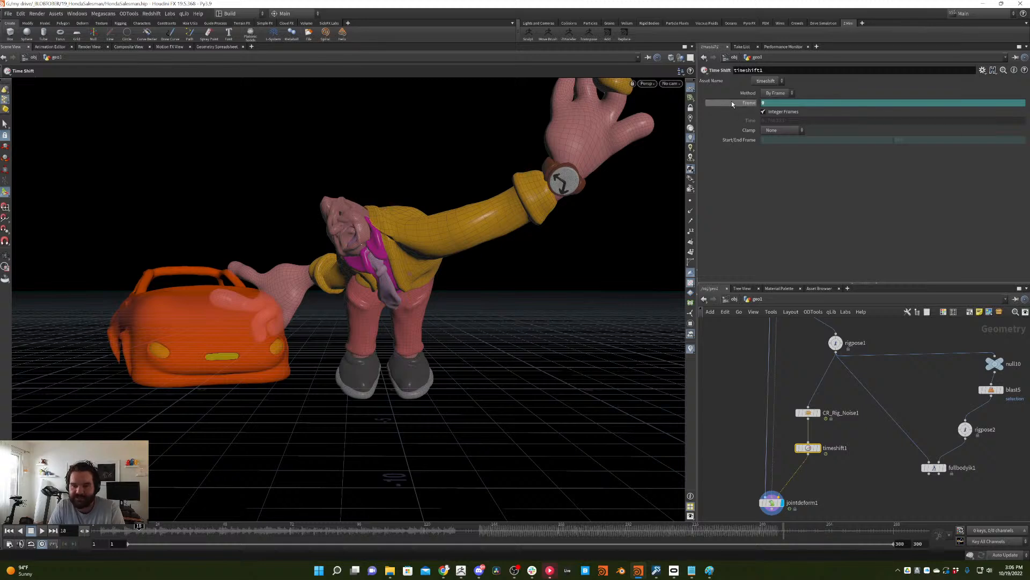
{"action": "left_click_drag", "start_coordinate": [152, 532], "coordinate": [138, 532]}
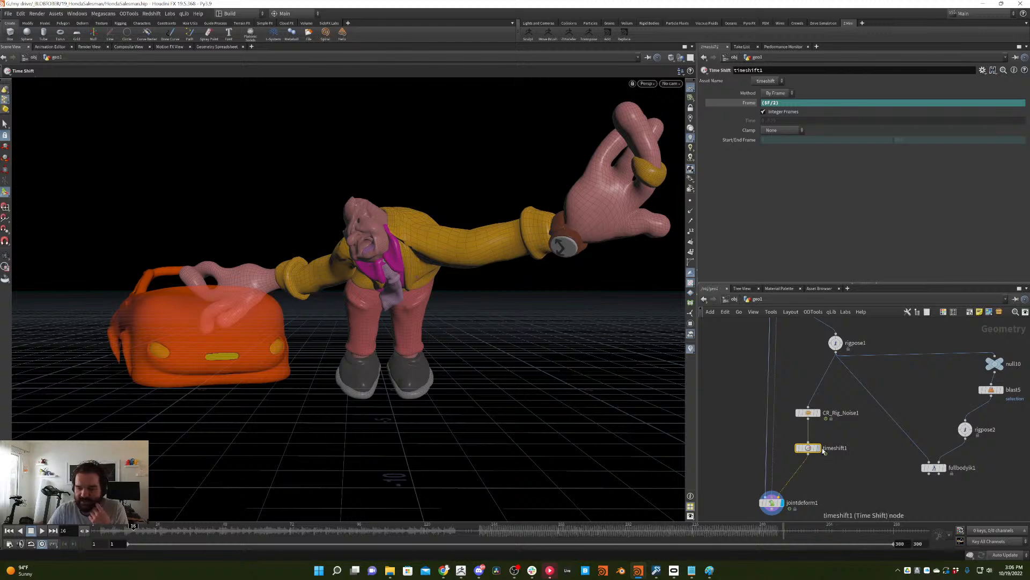
{"action": "left_click", "coordinate": [819, 449]}
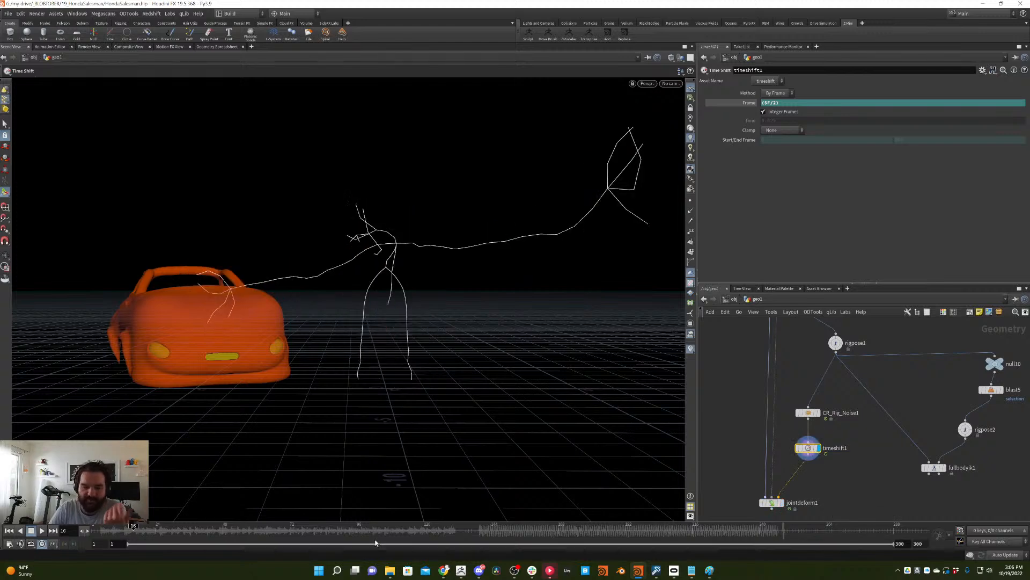
- Step through the first frames, then rewrite timeshift1's frame expression so that $F/2 is rounded down to whole frames
{"action": "left_click", "coordinate": [131, 532]}
{"action": "left_click_drag", "start_coordinate": [131, 533], "coordinate": [89, 533]}
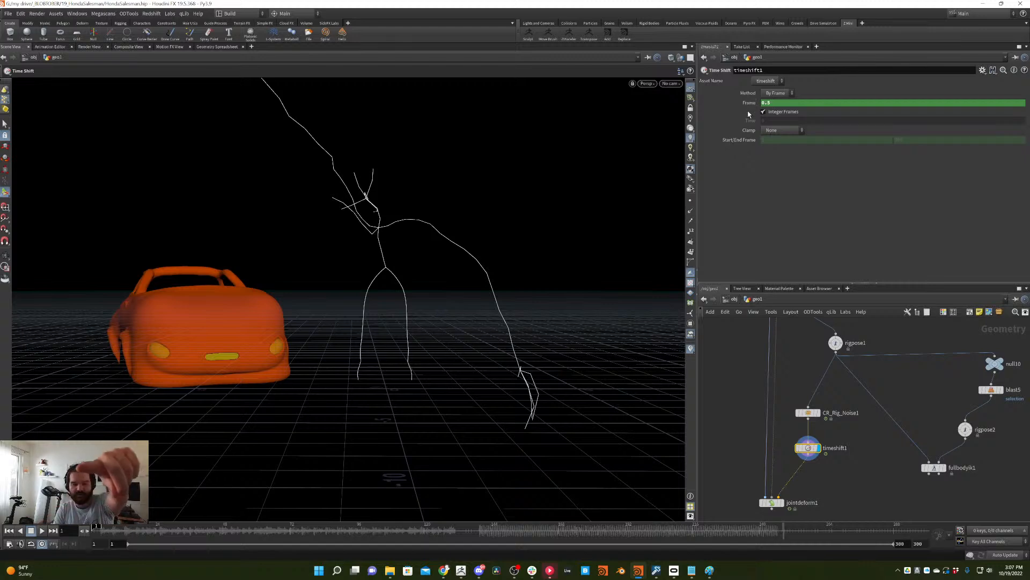
{"action": "key", "text": "Right"}
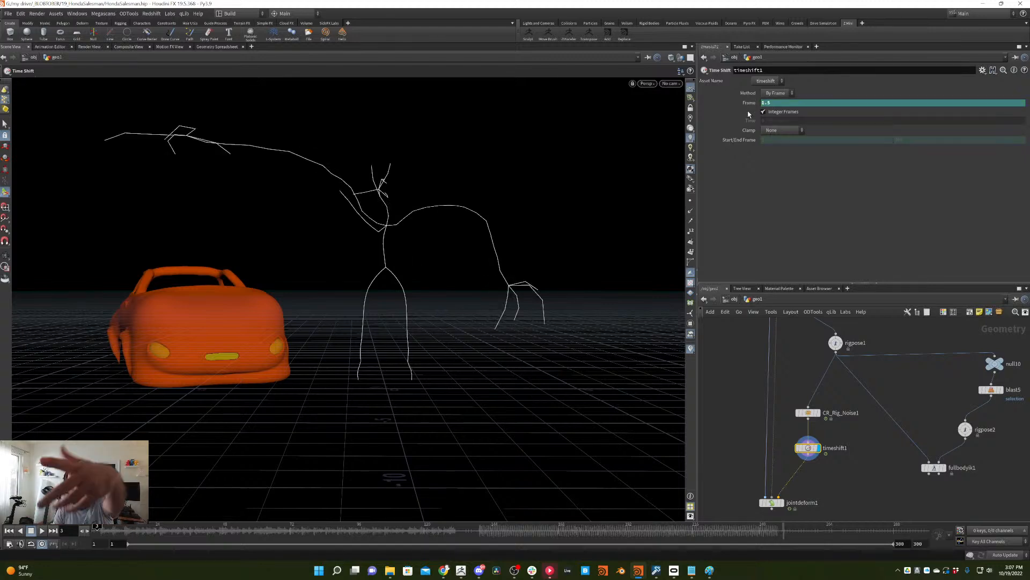
{"action": "key", "text": "Left"}
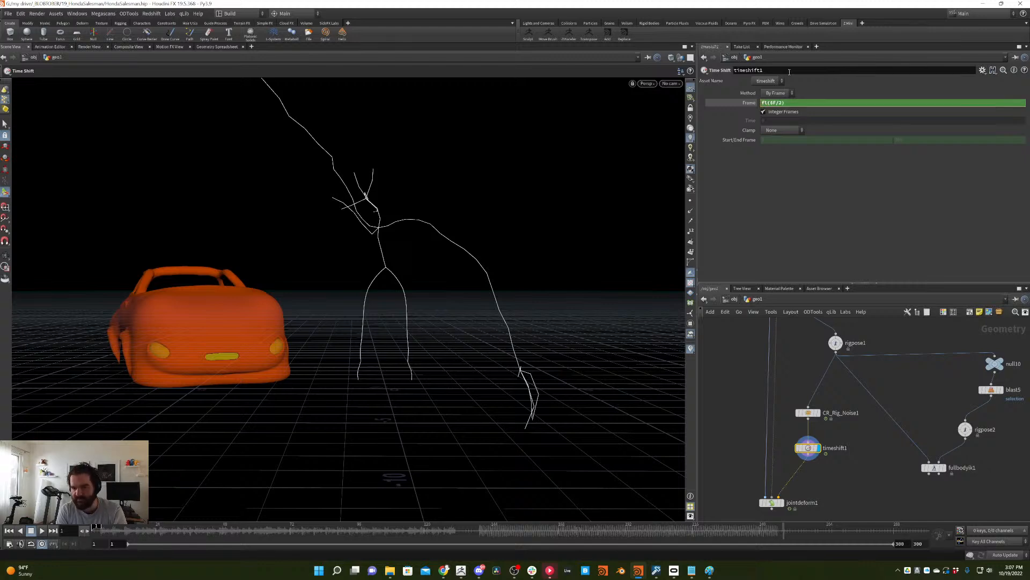
{"action": "key", "text": "Return"}
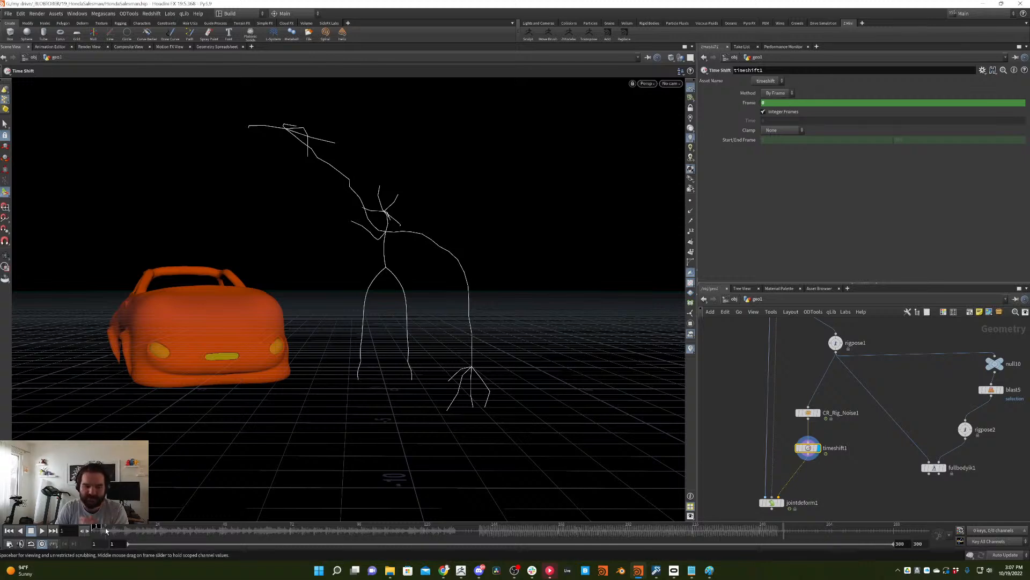
- Return to the start of the timeline, display the deformed character from jointdeform1 and play the animation
{"action": "left_click_drag", "start_coordinate": [96, 527], "coordinate": [41, 536]}
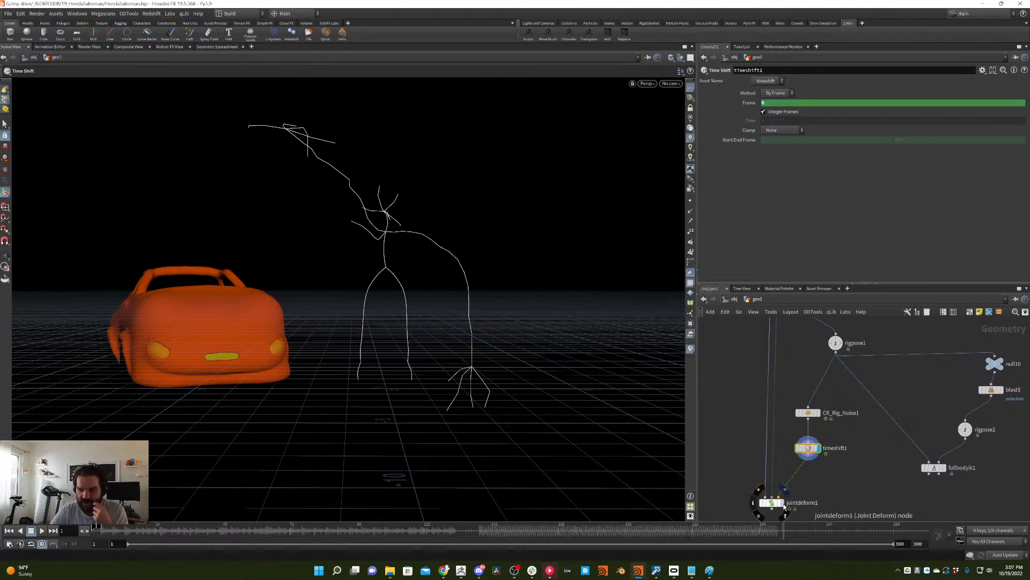
{"action": "left_click", "coordinate": [784, 506]}
{"action": "left_click", "coordinate": [42, 530]}
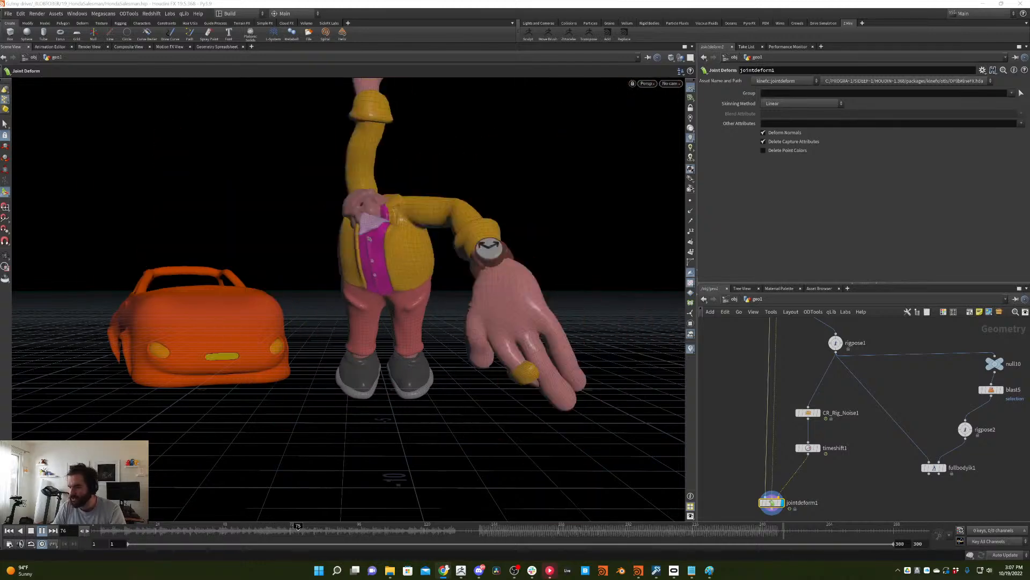
- Switch to the Downloads folder in File Explorer and move its window off this screen
{"action": "left_click", "coordinate": [392, 570]}
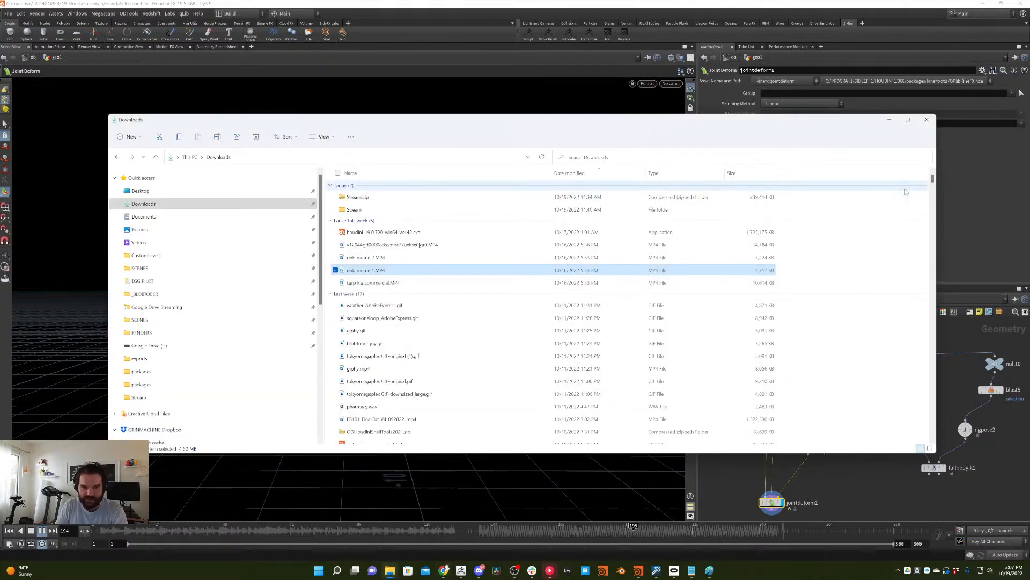
{"action": "left_click_drag", "start_coordinate": [352, 126], "coordinate": [1029, 107]}
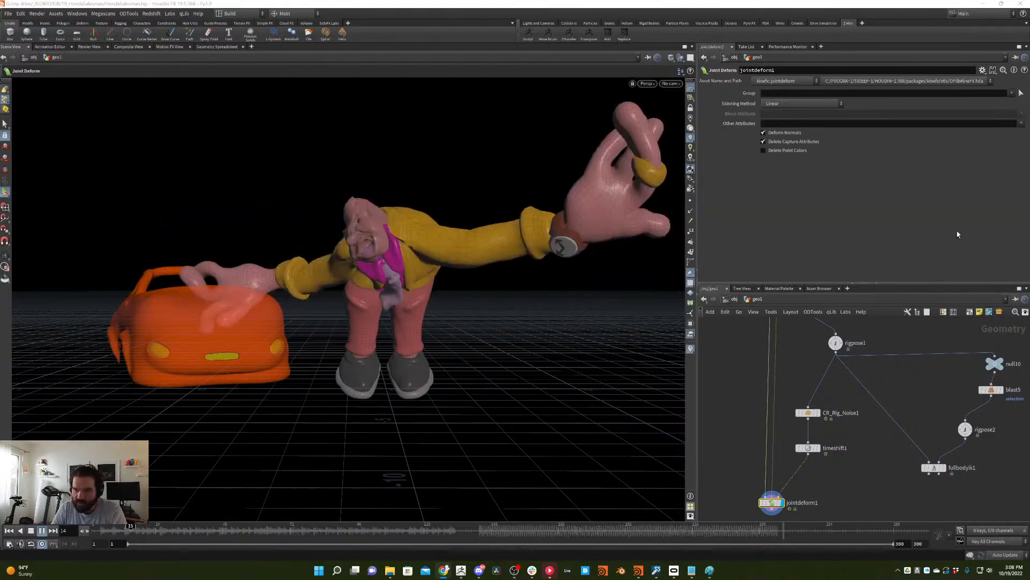
- Compare the character's playback with timeshift1 bypassed and active, after checking the CR_Rig_Noise1 settings
{"action": "left_click", "coordinate": [805, 412]}
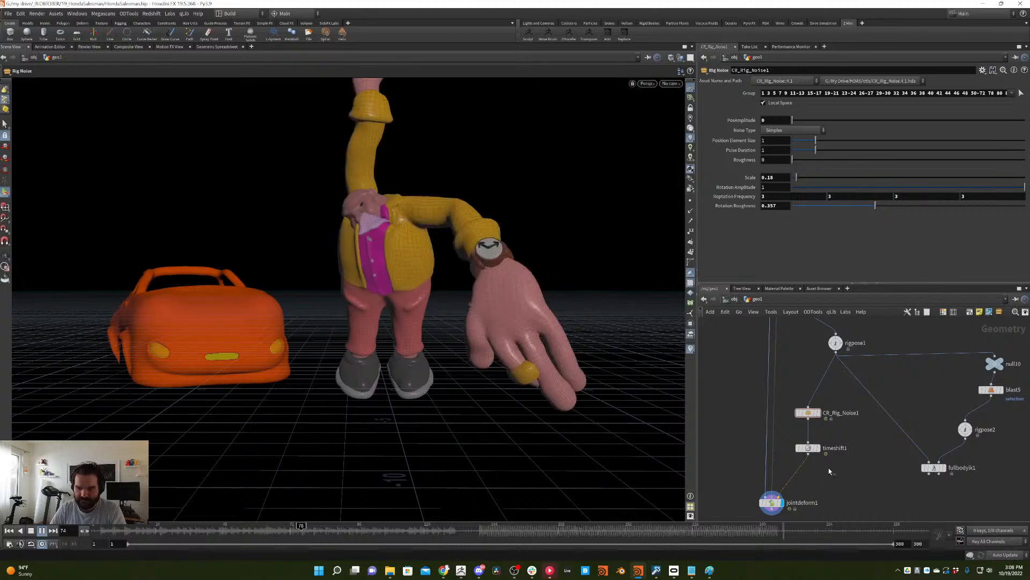
{"action": "left_click", "coordinate": [798, 450]}
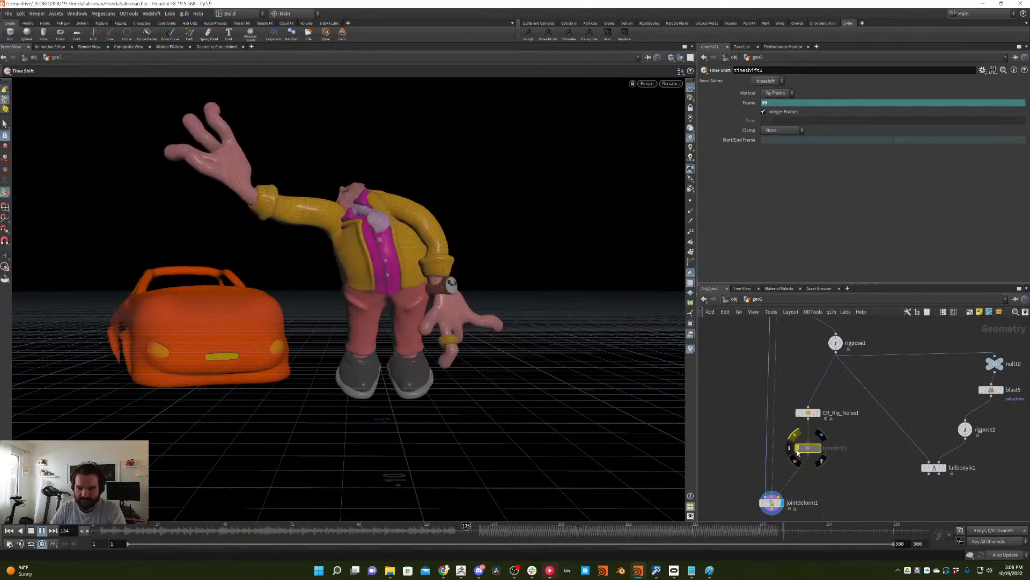
{"action": "key", "text": "q"}
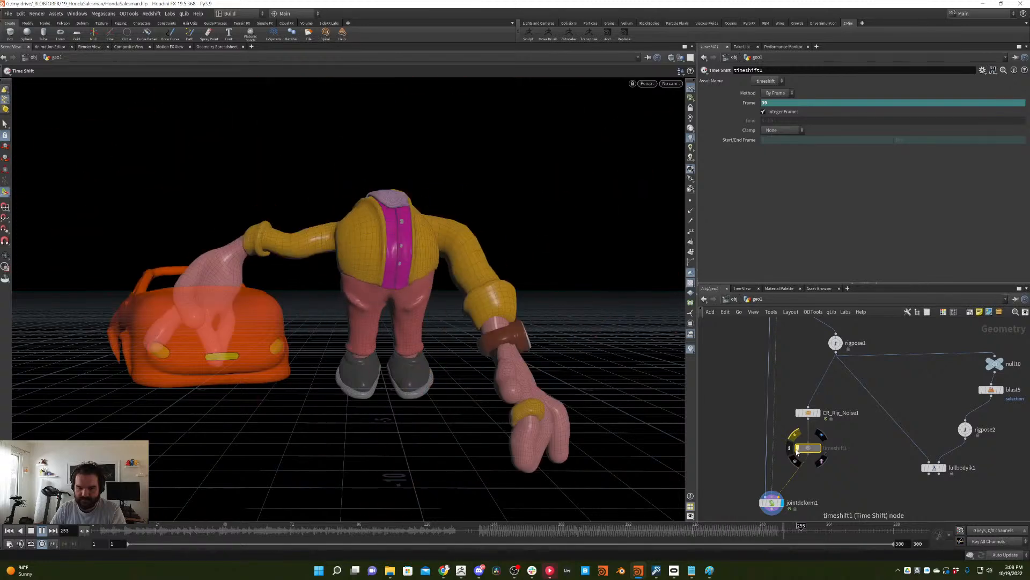
{"action": "key", "text": "q"}
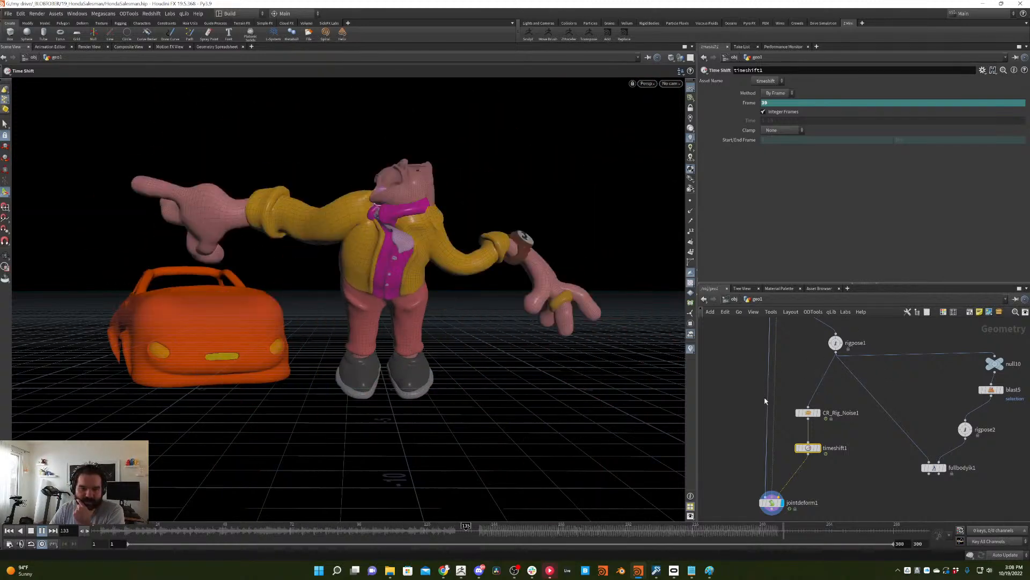
- Scrub through the character animation on the timeline and return to the first frame
{"action": "left_click", "coordinate": [9, 544]}
{"action": "left_click", "coordinate": [118, 549]}
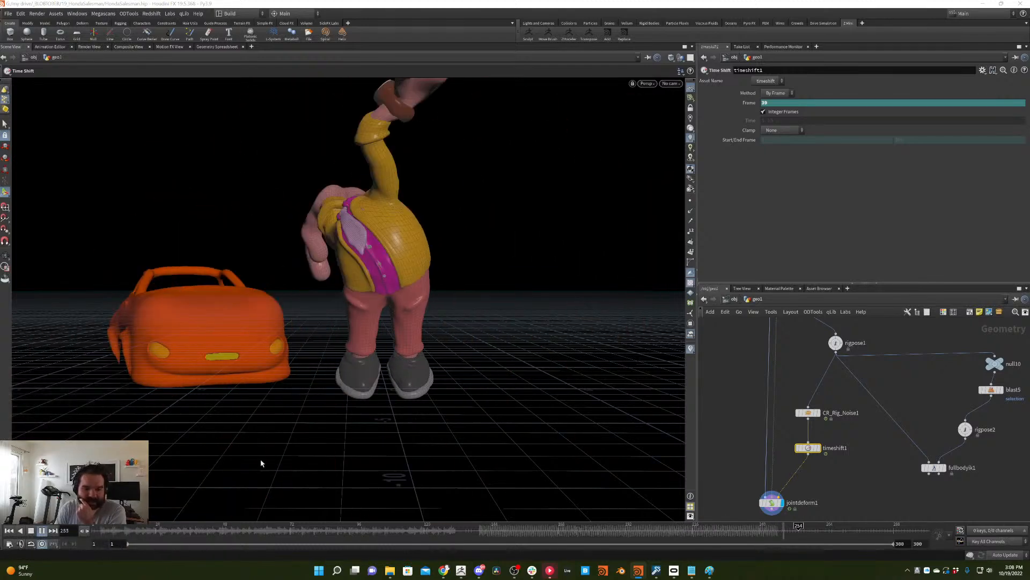
{"action": "left_click", "coordinate": [629, 526]}
{"action": "left_click_drag", "start_coordinate": [630, 527], "coordinate": [698, 459]}
{"action": "left_click", "coordinate": [10, 530]}
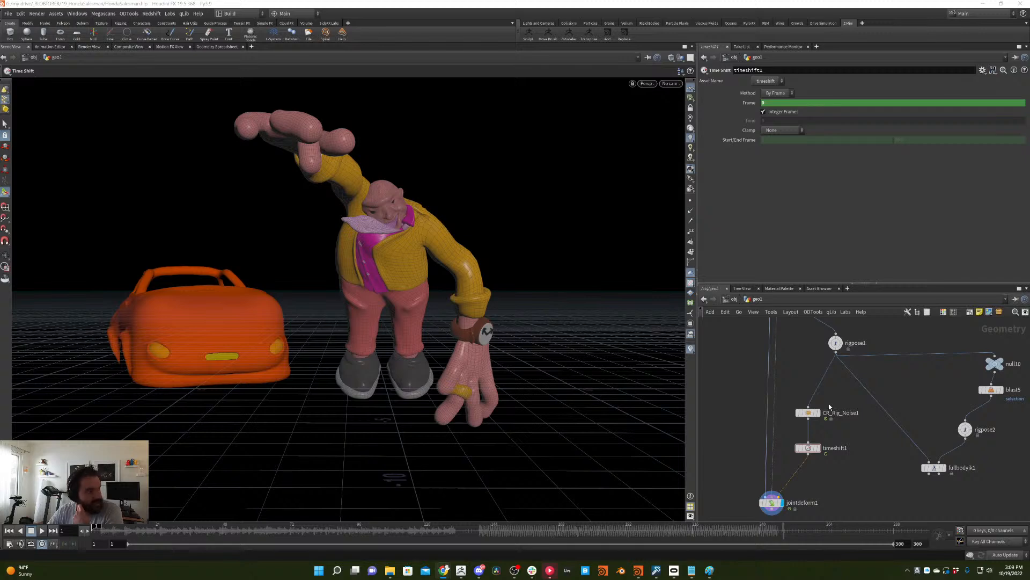
- Try turning off Local Space on CR_Rig_Noise1, check the pose at other frames and turn the option back on
{"action": "left_click", "coordinate": [808, 412]}
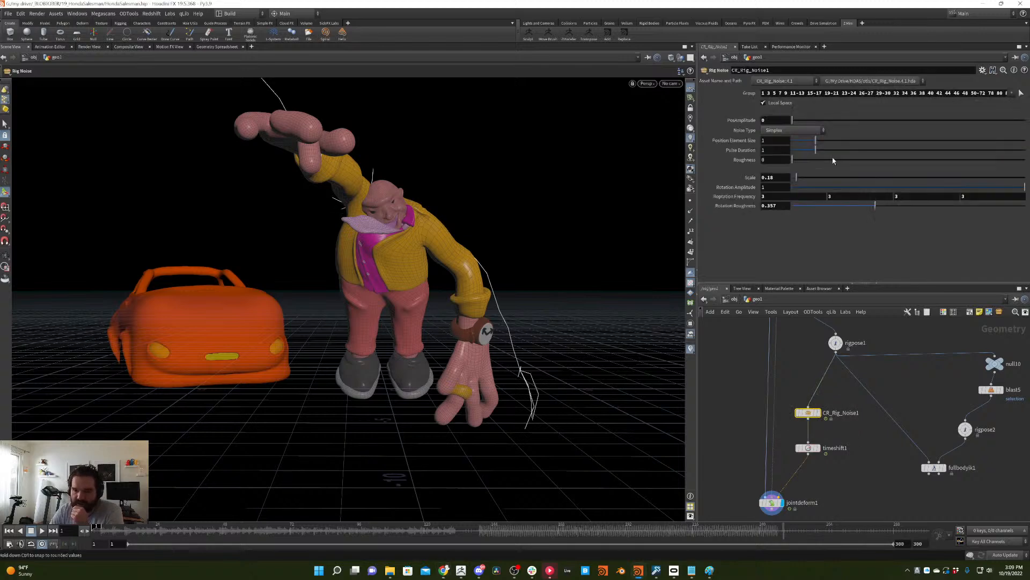
{"action": "left_click", "coordinate": [764, 103]}
{"action": "left_click", "coordinate": [379, 531]}
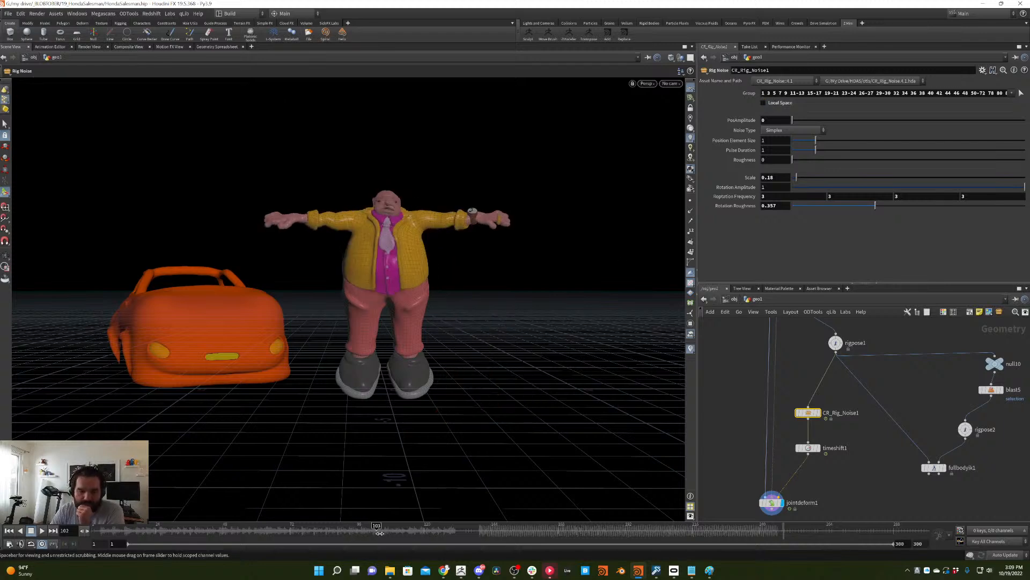
{"action": "left_click", "coordinate": [790, 103]}
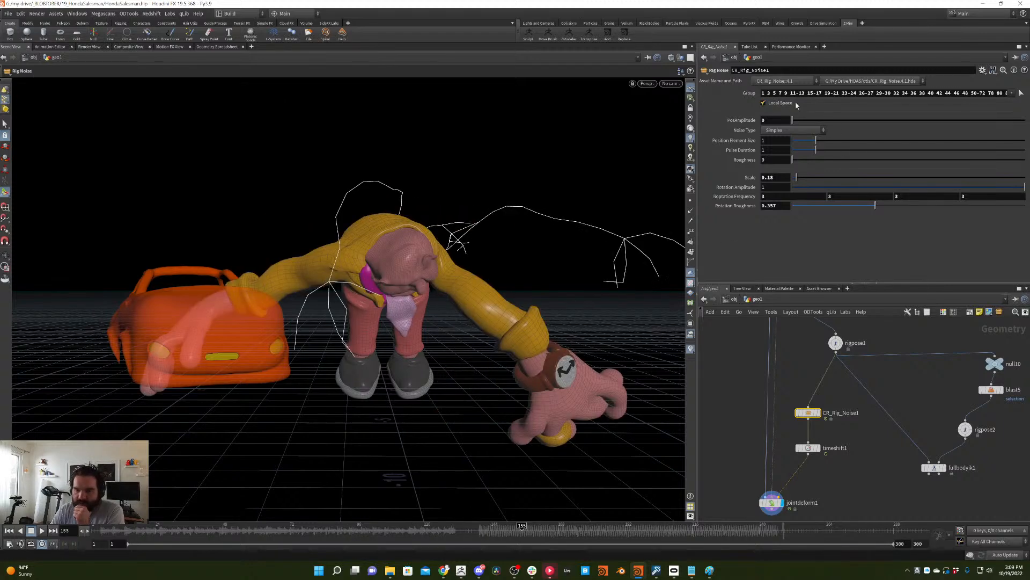
- Allow editing of the contents of the CR_Rig_Noise1 asset and enter its internal network
{"action": "right_click", "coordinate": [813, 416]}
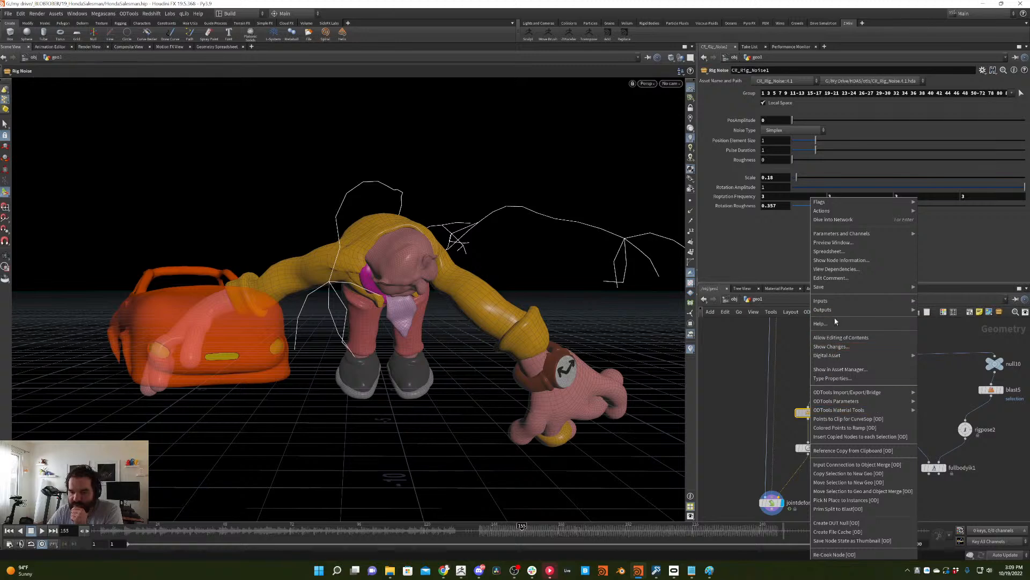
{"action": "left_click", "coordinate": [847, 339]}
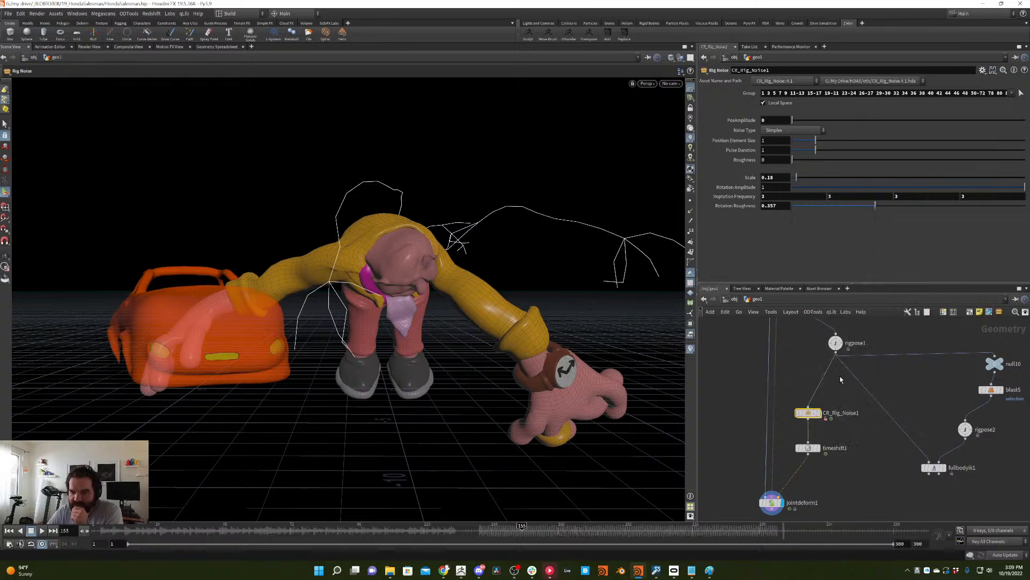
{"action": "double_click", "coordinate": [812, 416]}
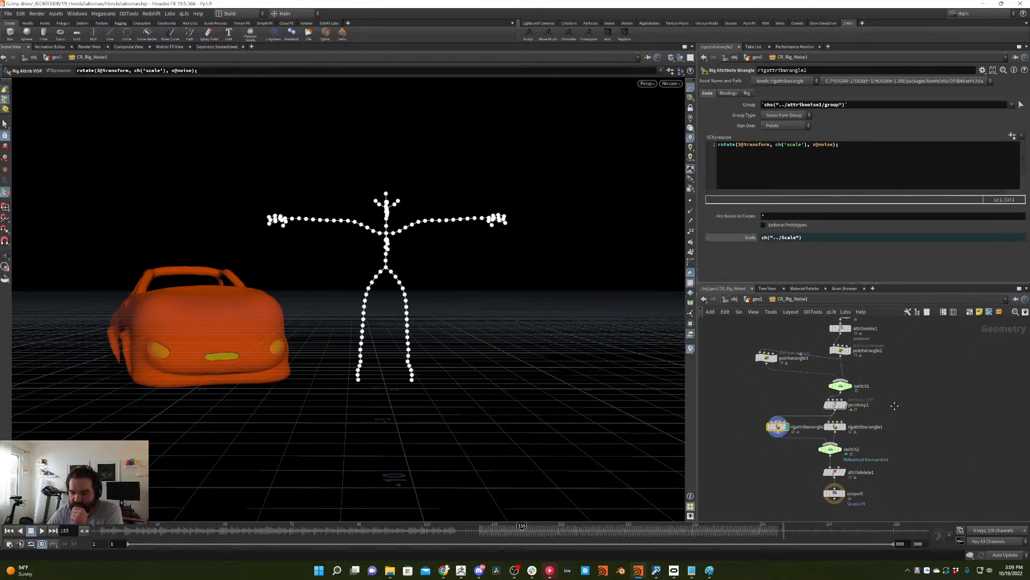
- Examine pointvop1, switch1 and the point wrangles inside CR_Rig_Noise1 to see how the position noise is built
{"action": "left_click", "coordinate": [847, 416]}
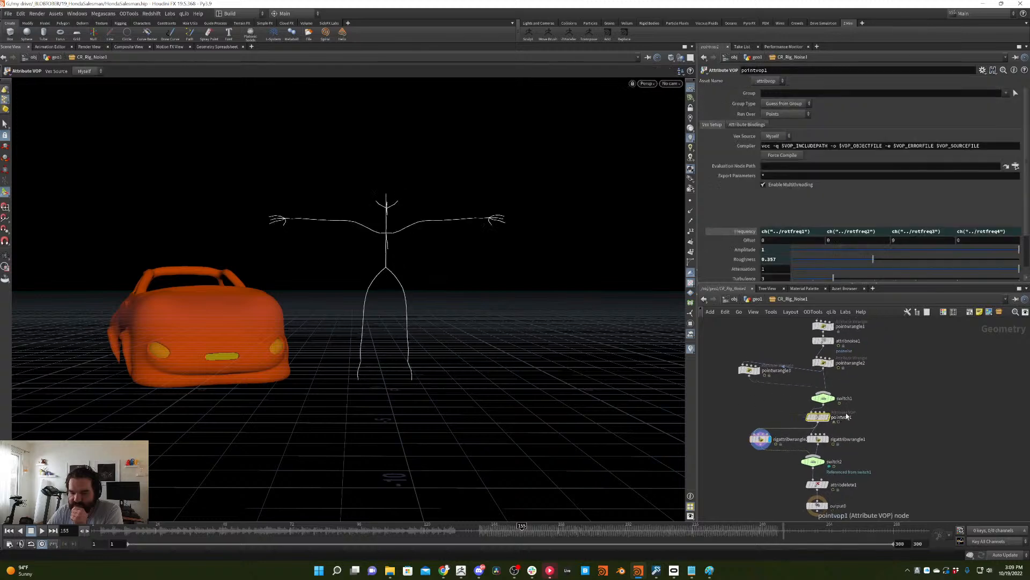
{"action": "left_click", "coordinate": [824, 398]}
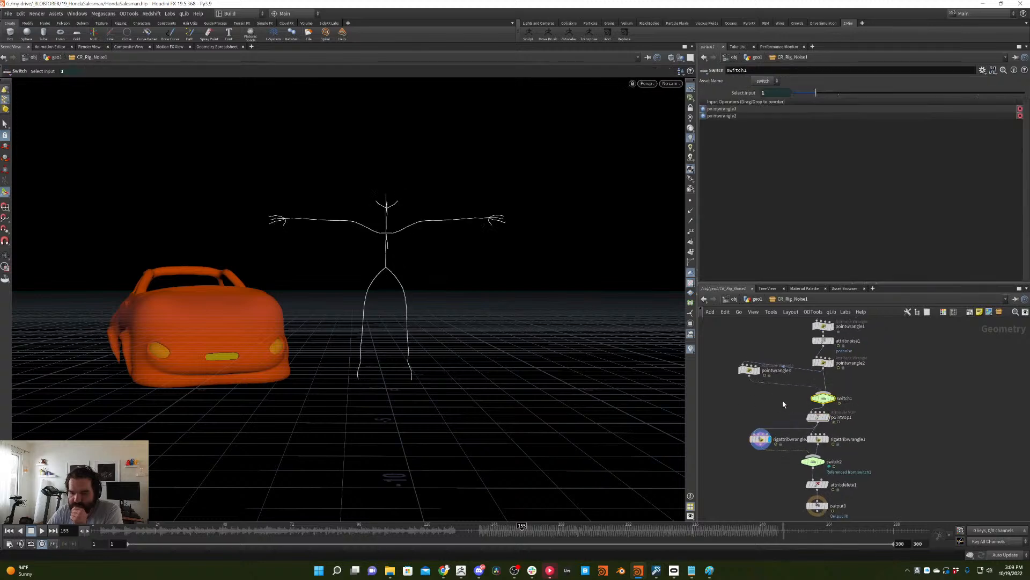
{"action": "left_click", "coordinate": [758, 298]}
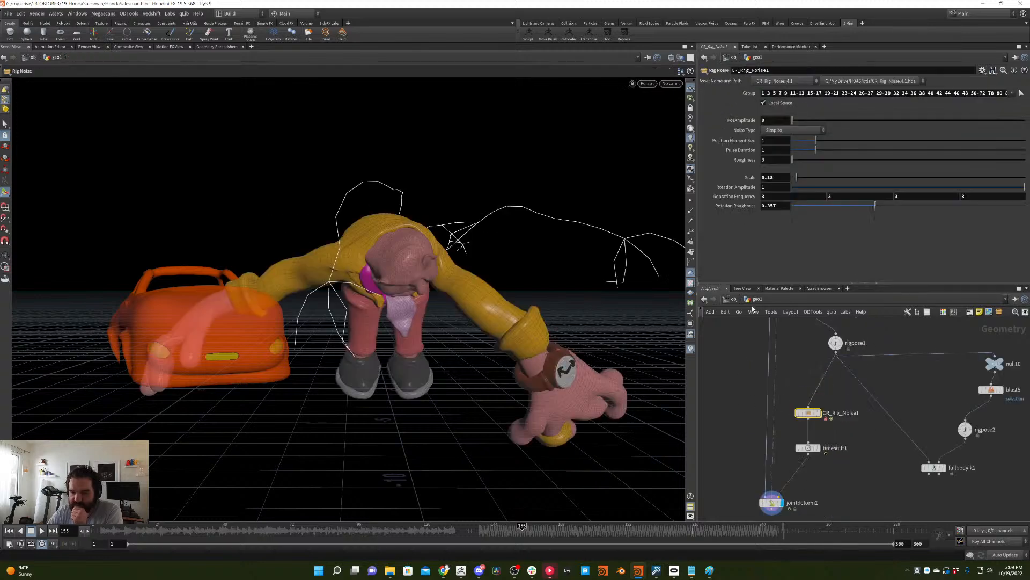
{"action": "double_click", "coordinate": [810, 413]}
{"action": "middle_click_drag", "start_coordinate": [860, 395], "coordinate": [852, 425]}
{"action": "left_click", "coordinate": [815, 392]}
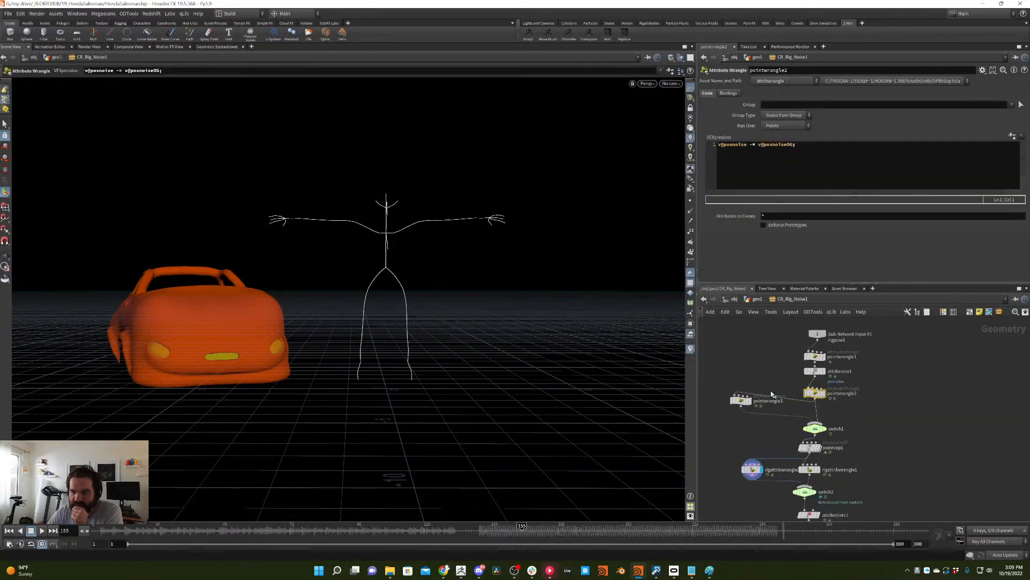
{"action": "middle_click_drag", "start_coordinate": [766, 338], "coordinate": [752, 372]}
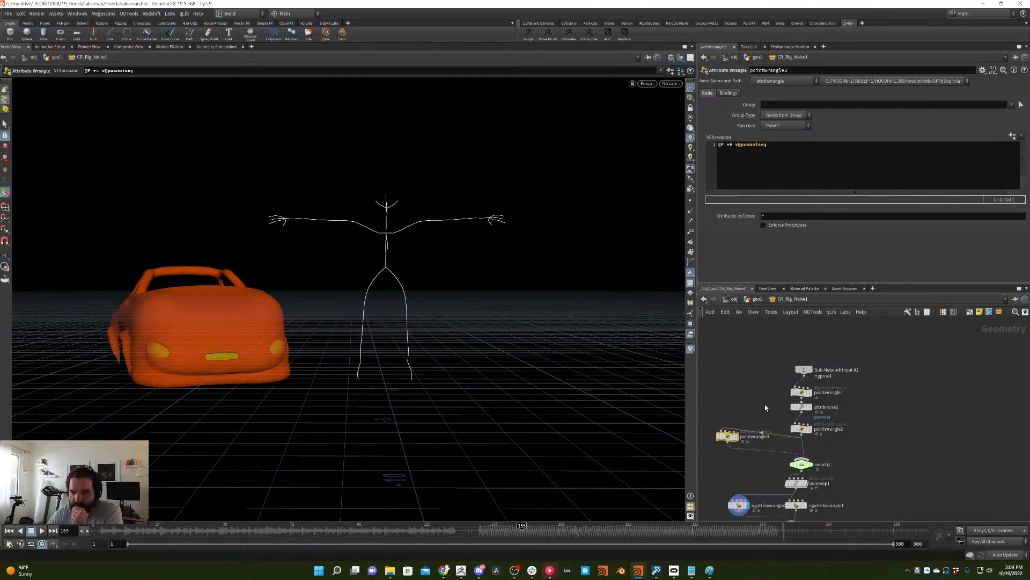
{"action": "middle_click_drag", "start_coordinate": [804, 471], "coordinate": [816, 392]}
- Display output0 inside CR_Rig_Noise1 and examine the rotation code in both rig attribute wrangles, along with switch2 and pointvop1
{"action": "left_click", "coordinate": [750, 425]}
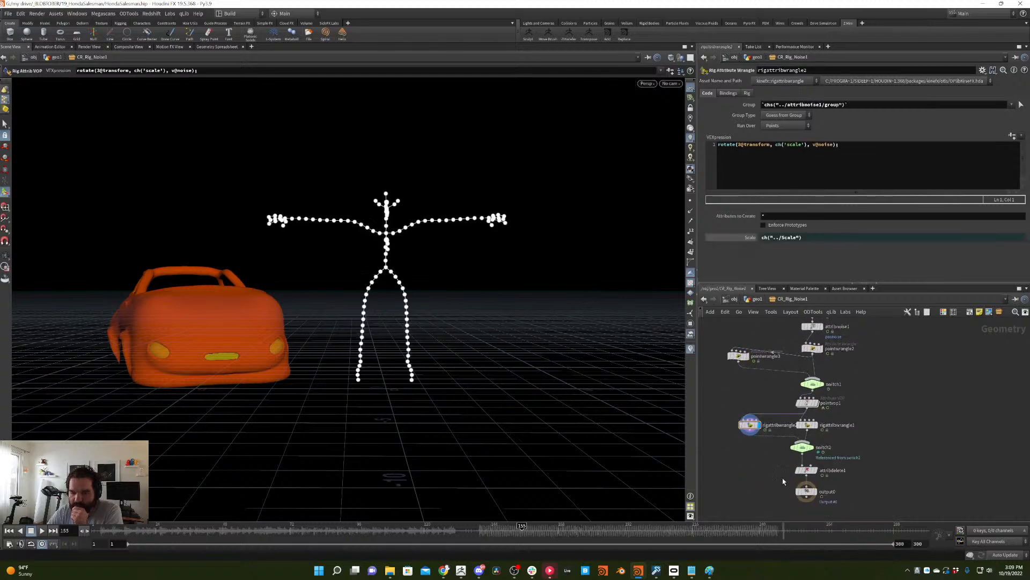
{"action": "left_click", "coordinate": [806, 491]}
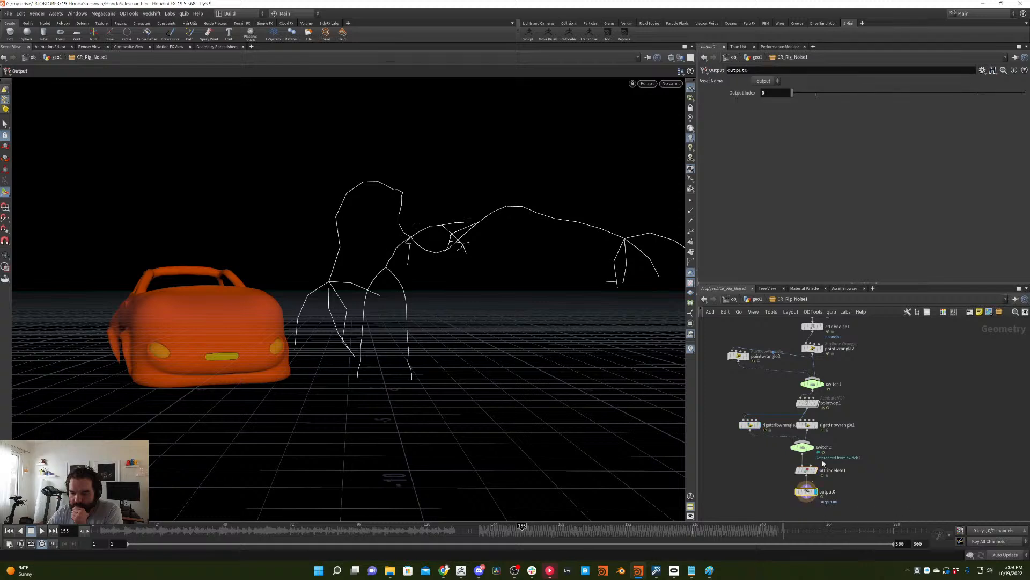
{"action": "left_click", "coordinate": [811, 425]}
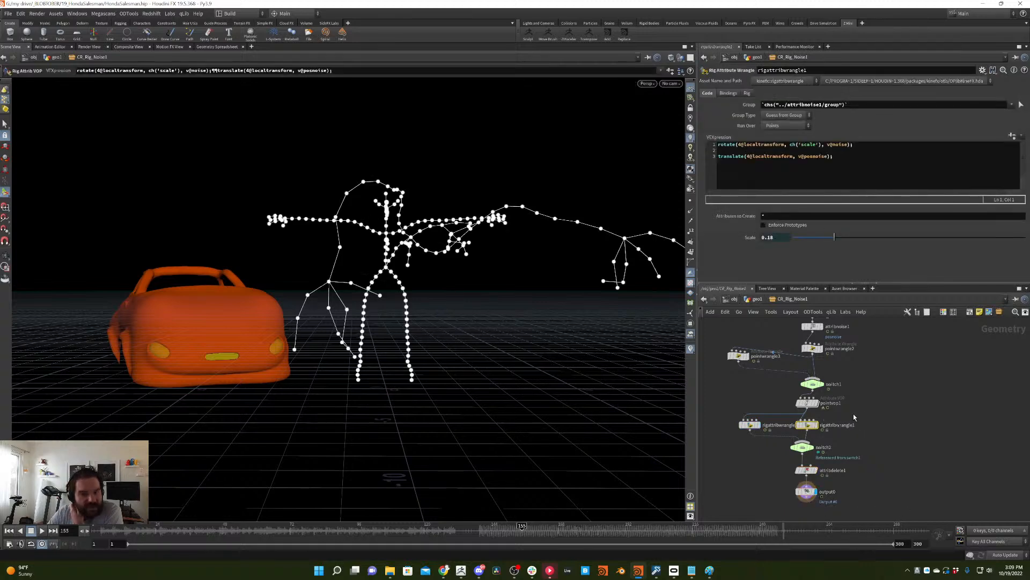
{"action": "left_click", "coordinate": [804, 446]}
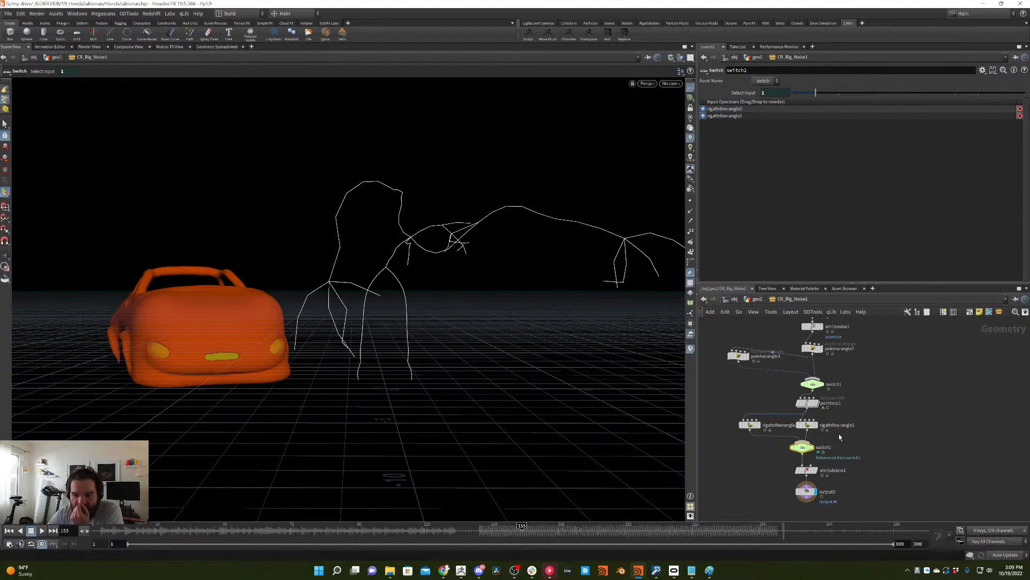
{"action": "left_click", "coordinate": [796, 424]}
{"action": "left_click", "coordinate": [811, 403]}
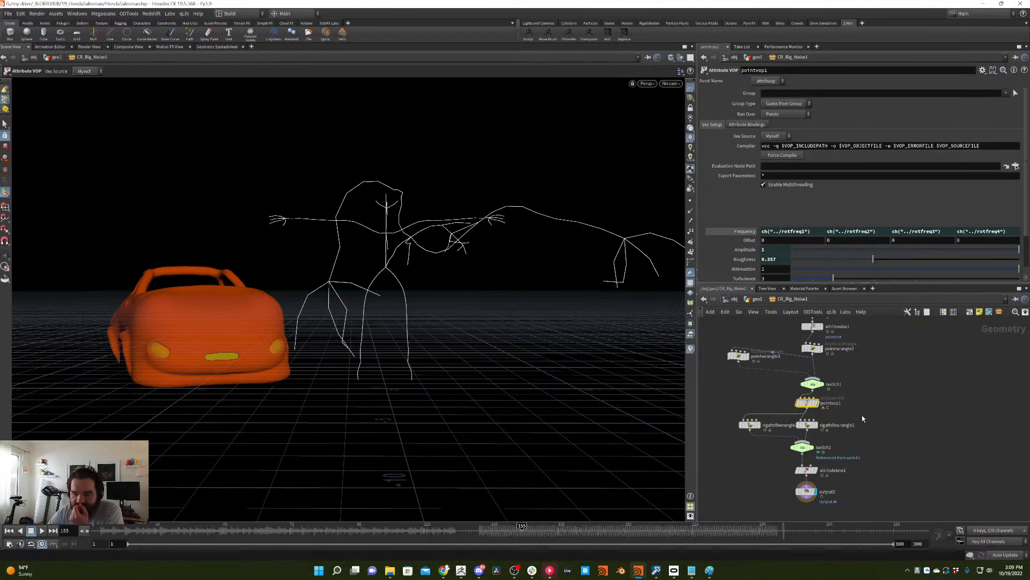
{"action": "left_click", "coordinate": [812, 425]}
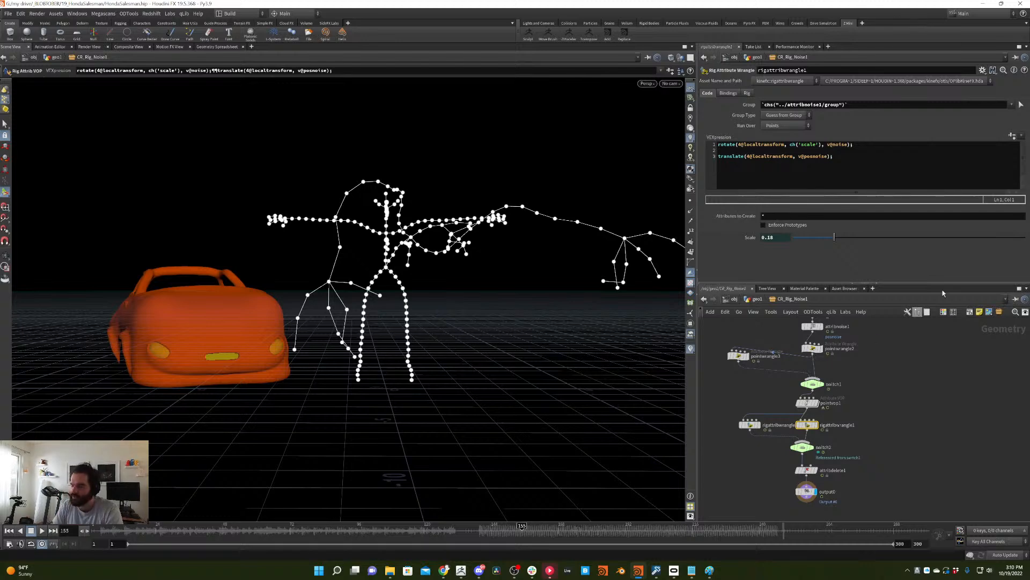
- Go back up to the geo1 network, check CR_Rig_Noise1's point attributes in the geometry spreadsheet and return to the scene view
{"action": "left_click", "coordinate": [757, 299]}
{"action": "middle_click", "coordinate": [795, 414]}
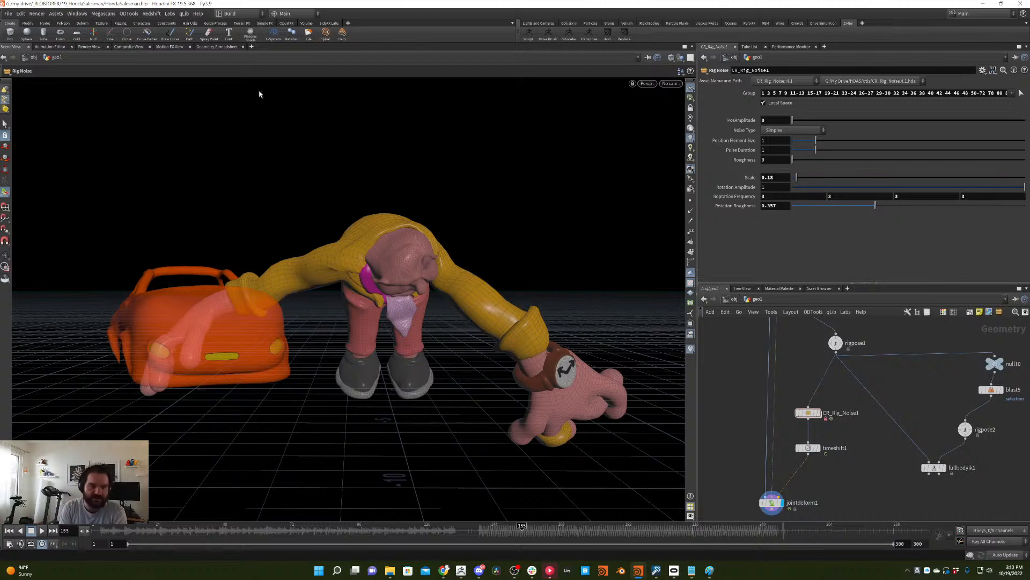
{"action": "left_click", "coordinate": [217, 47]}
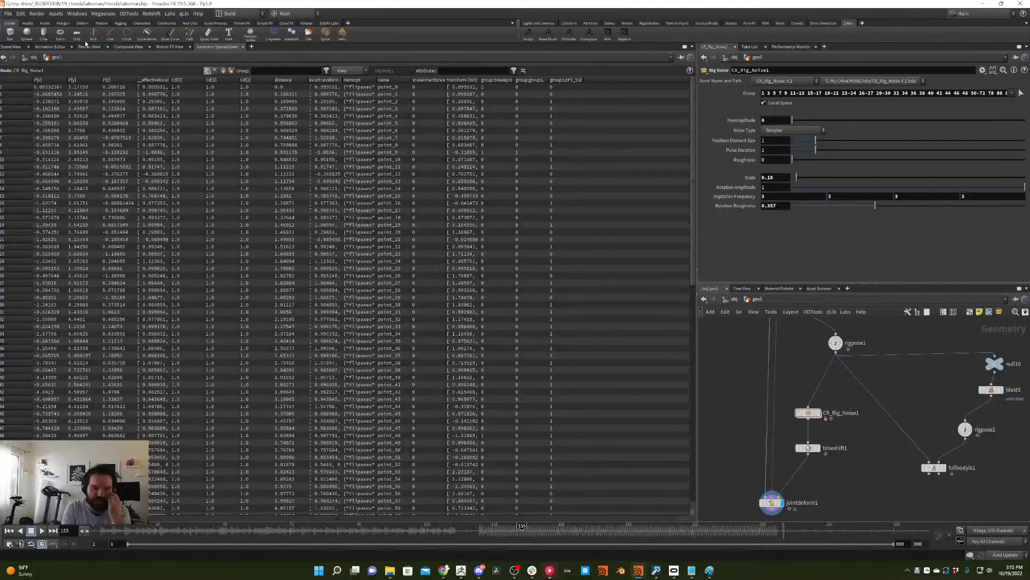
{"action": "left_click", "coordinate": [10, 47]}
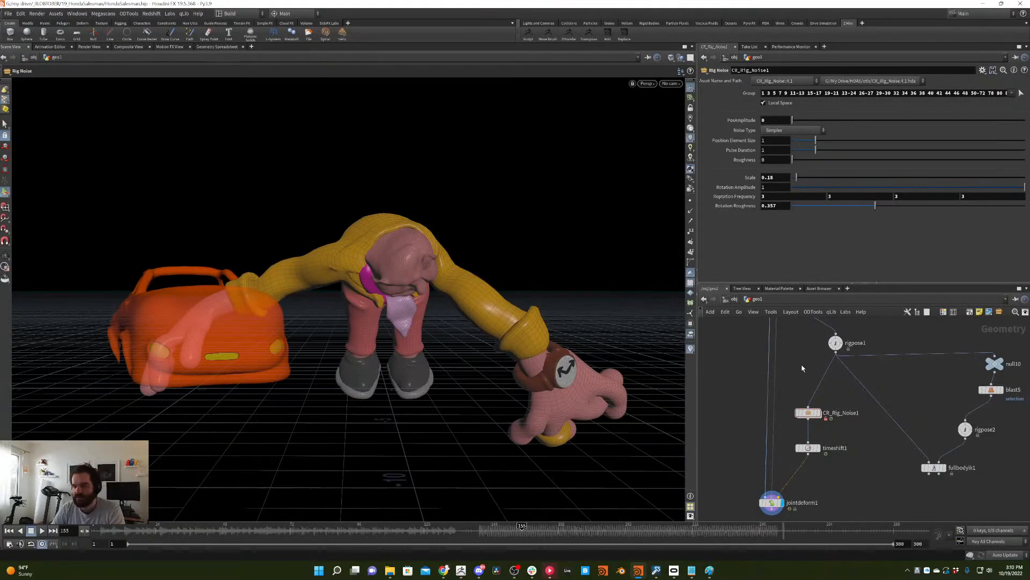
- Look up the scaleinheritance point attribute of CR_Rig_Noise1 in the geometry spreadsheet and return to the scene view
{"action": "key", "text": "Tab"}
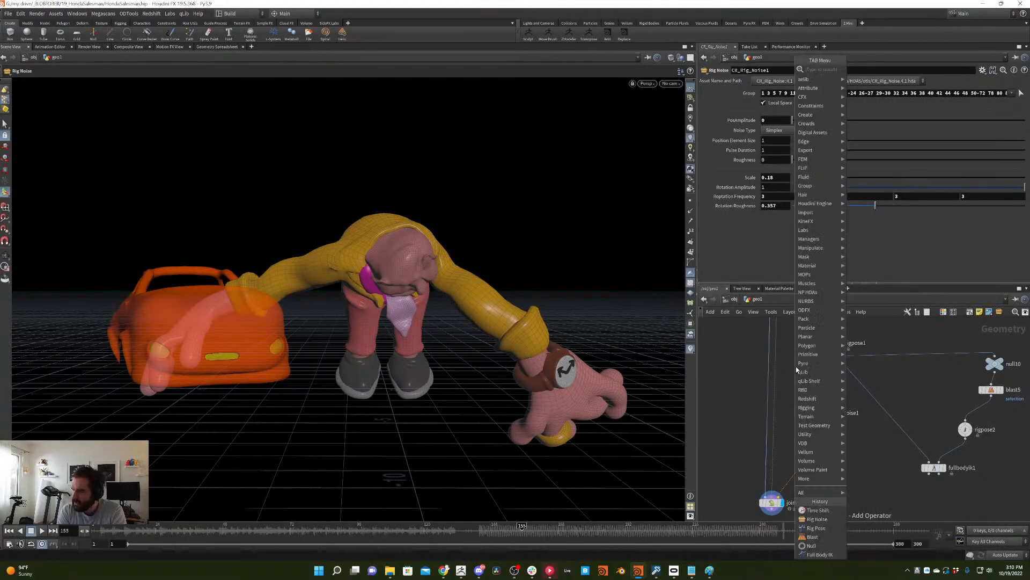
{"action": "left_click", "coordinate": [224, 48]}
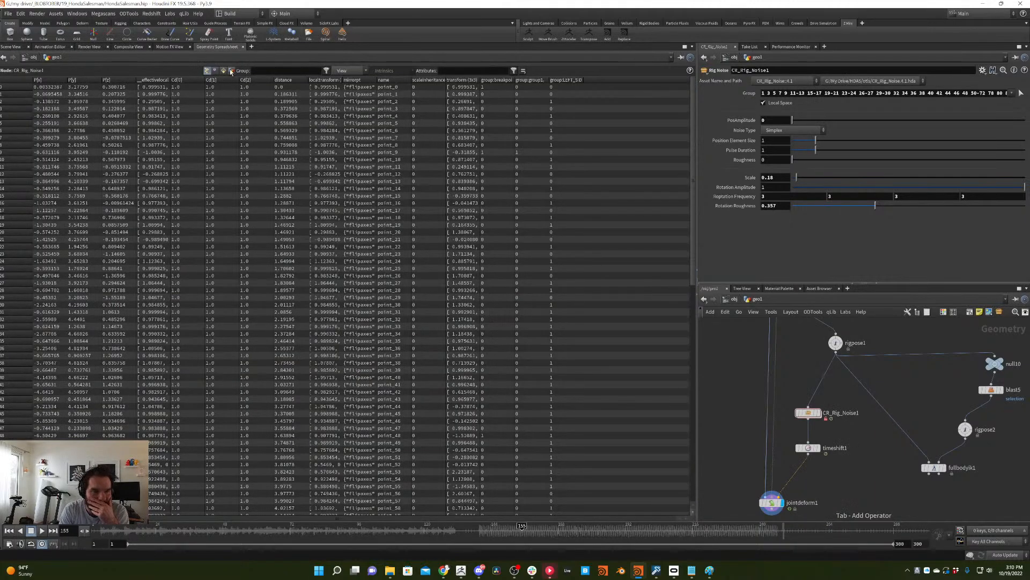
{"action": "left_click", "coordinate": [231, 71]}
{"action": "left_click", "coordinate": [207, 71]}
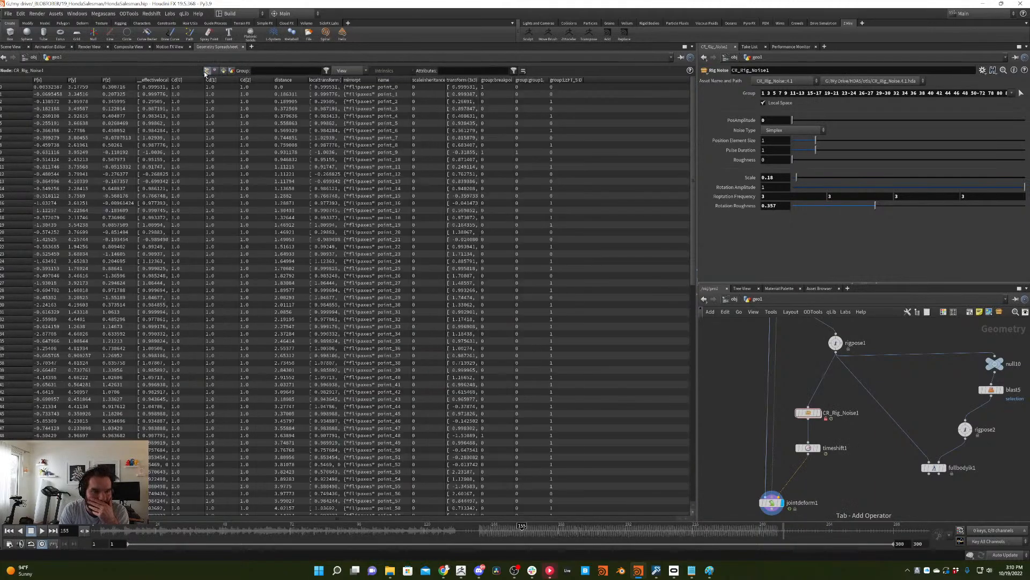
{"action": "left_click", "coordinate": [12, 46]}
- Insert a point wrangle with the code i@scaleinheritance = 1; between rigpose1 and CR_Rig_Noise1, and play back the animation
{"action": "key", "text": "Tab"}
{"action": "type", "text": "bla"}
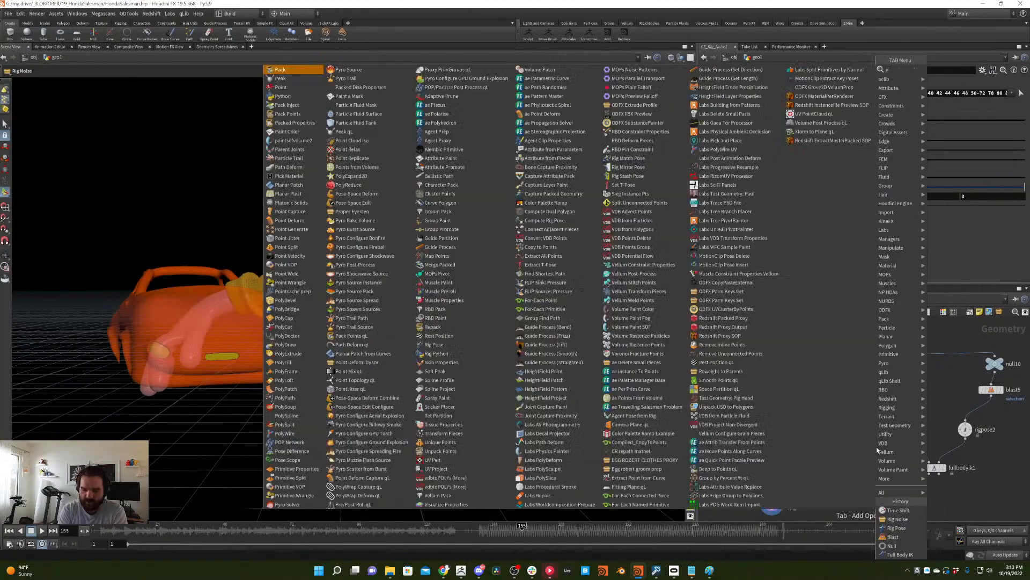
{"action": "key", "text": "Return"}
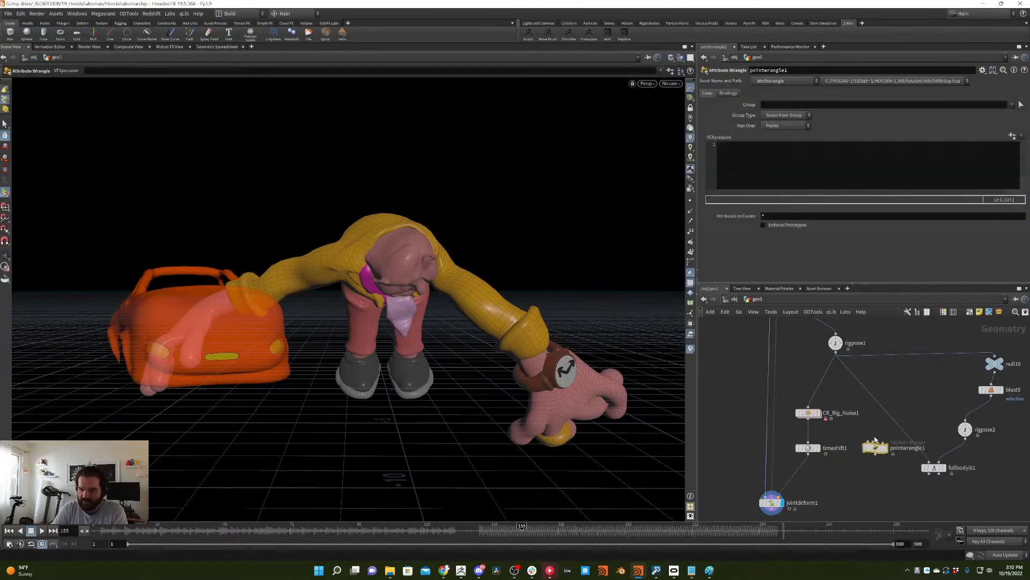
{"action": "left_click", "coordinate": [817, 390]}
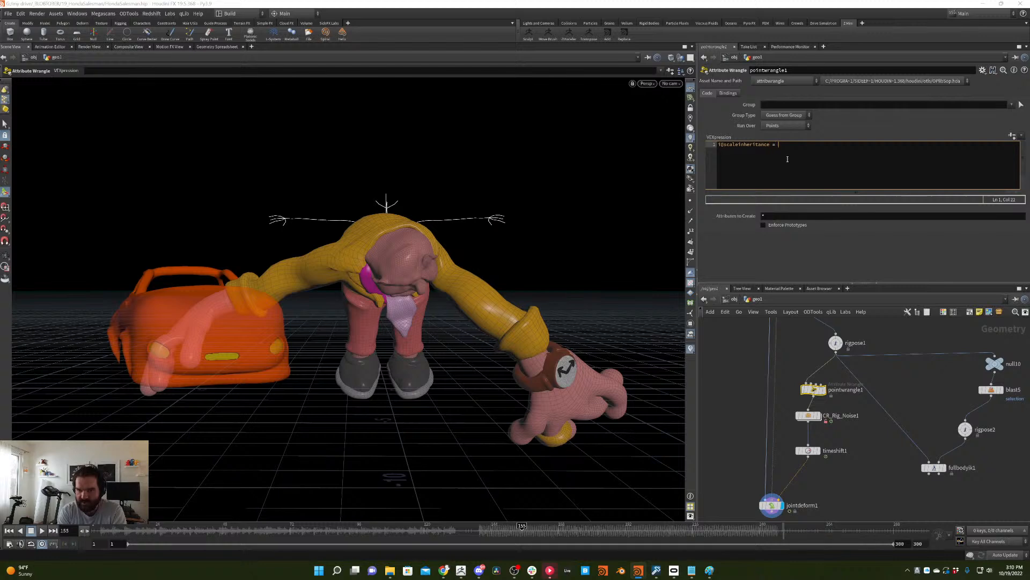
{"action": "left_click", "coordinate": [850, 431]}
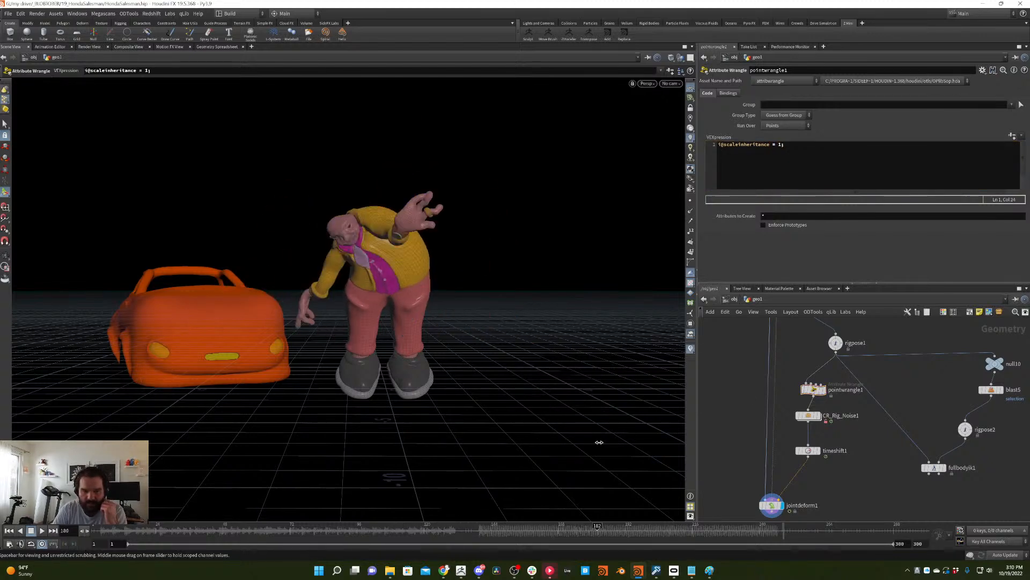
{"action": "left_click_drag", "start_coordinate": [749, 343], "coordinate": [92, 477]}
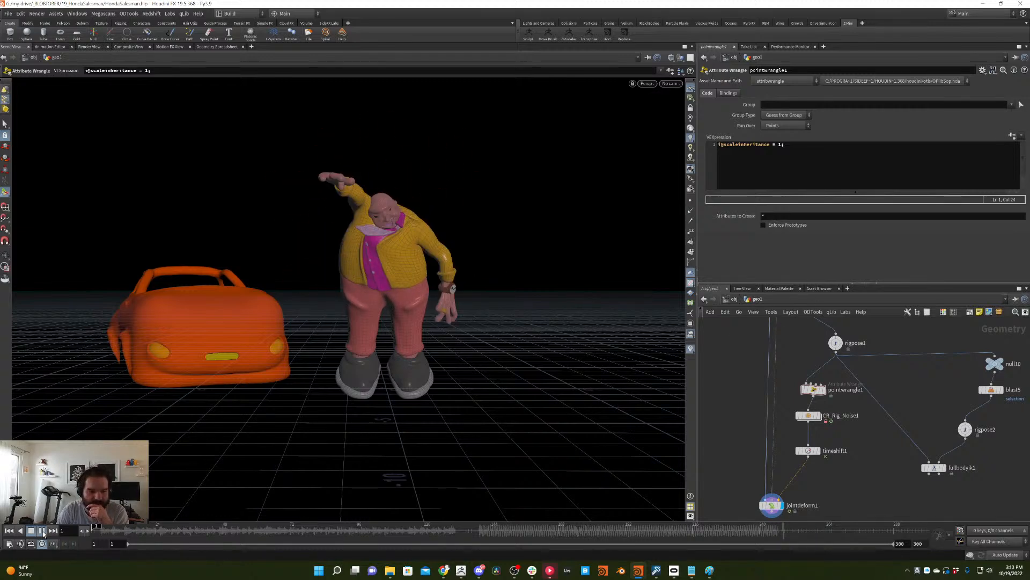
{"action": "left_click", "coordinate": [43, 530]}
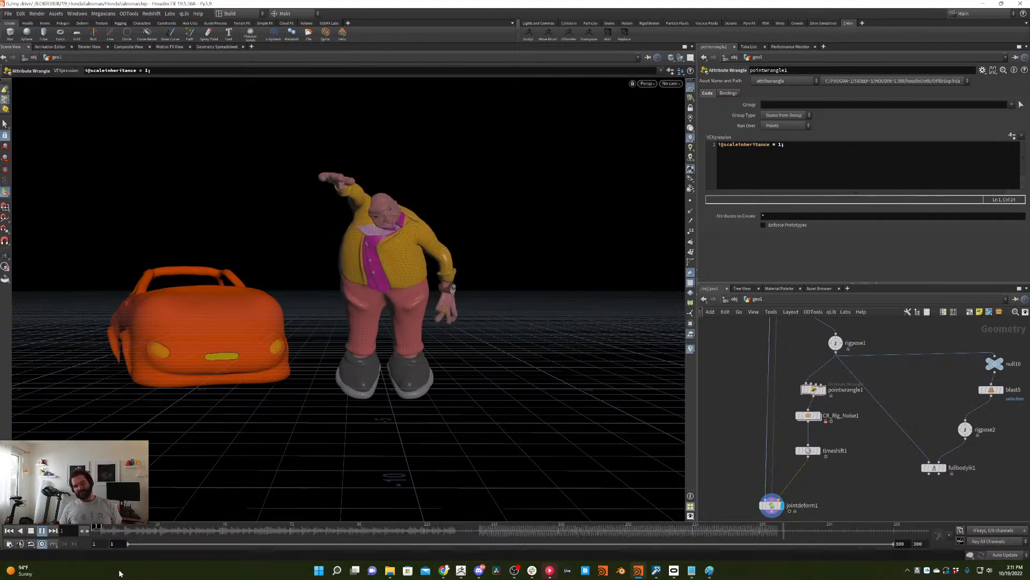
- Move the scale inheritance wrangle from geo1 into CR_Rig_Noise1, inserting it directly after Sub-Network Input #1
{"action": "left_click", "coordinate": [815, 390]}
{"action": "key", "text": "ctrl+c"}
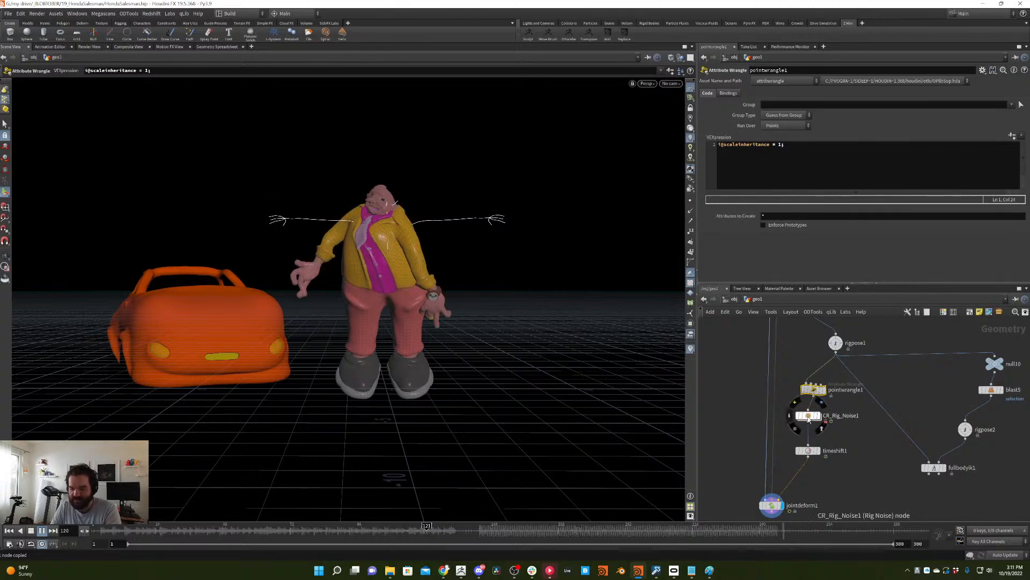
{"action": "key", "text": "Delete"}
{"action": "double_click", "coordinate": [809, 416]}
{"action": "middle_click_drag", "start_coordinate": [866, 364], "coordinate": [866, 416]}
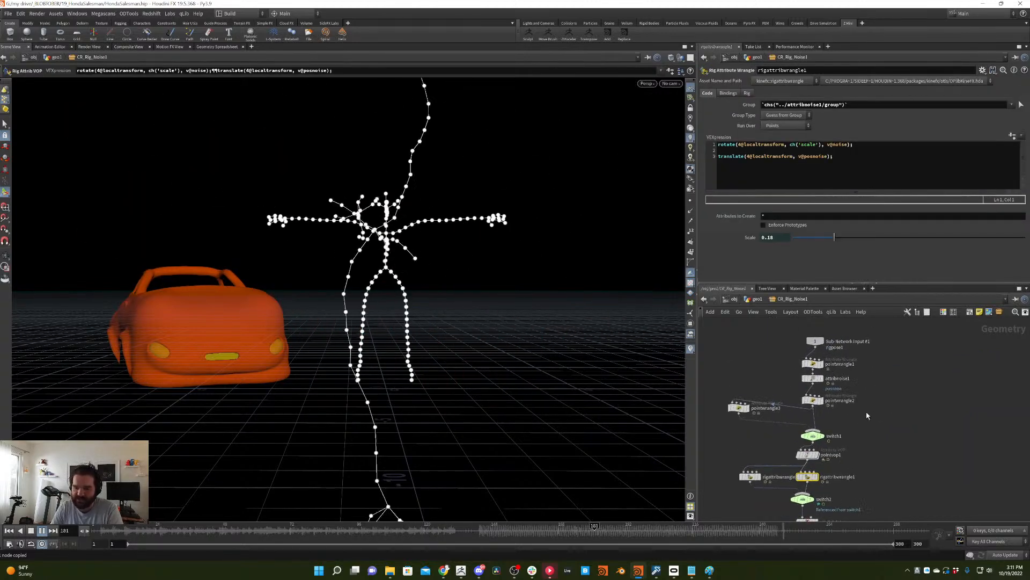
{"action": "key", "text": "ctrl+v"}
{"action": "left_click_drag", "start_coordinate": [875, 370], "coordinate": [817, 355]}
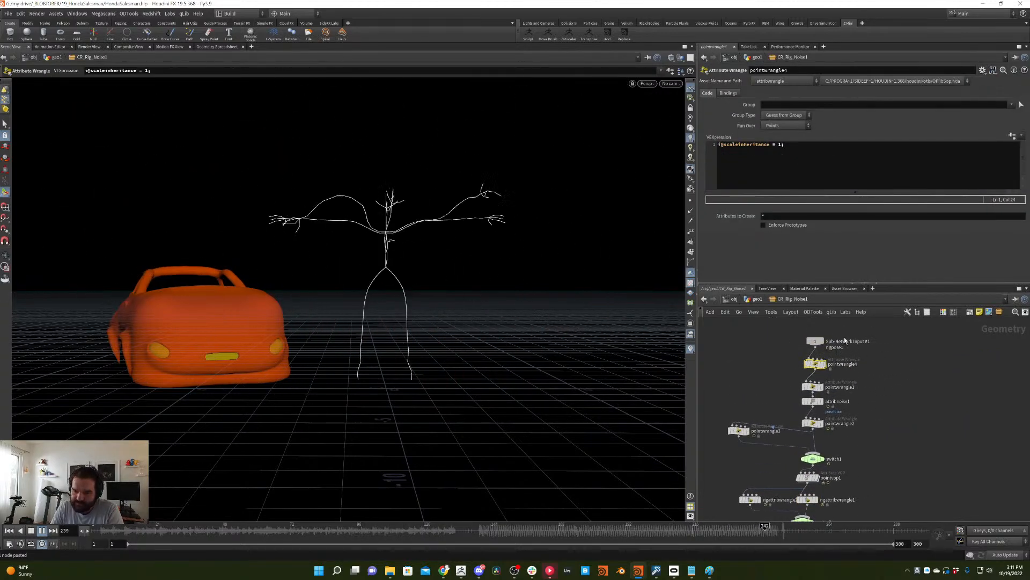
- Add a switch before pointwrangle1 with the sub-network input as its first input and the scale inheritance wrangle as its second
{"action": "key", "text": "Tab"}
{"action": "type", "text": "switch"}
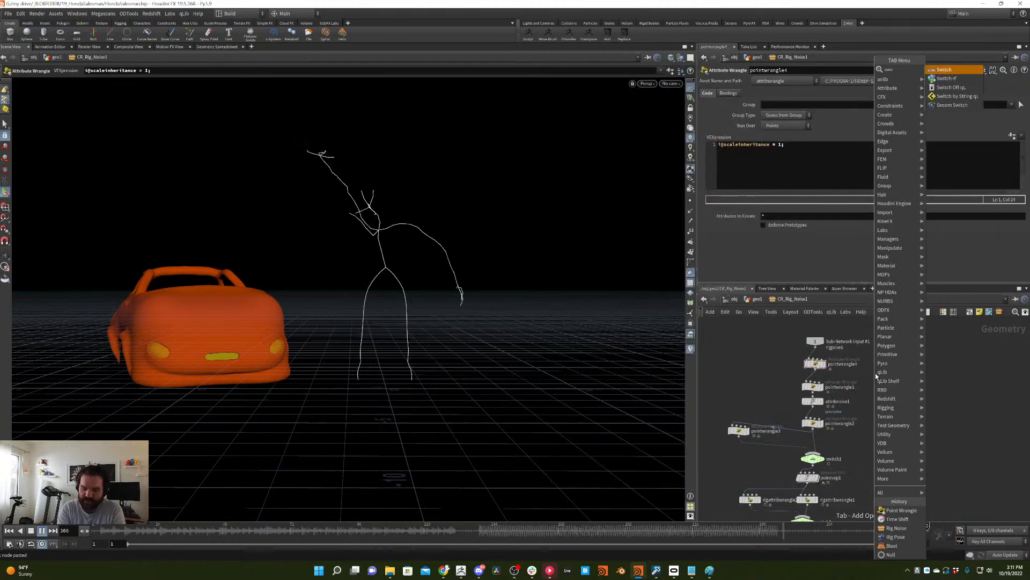
{"action": "key", "text": "Return"}
{"action": "left_click", "coordinate": [875, 372]}
{"action": "key", "text": "ctrl+Up"}
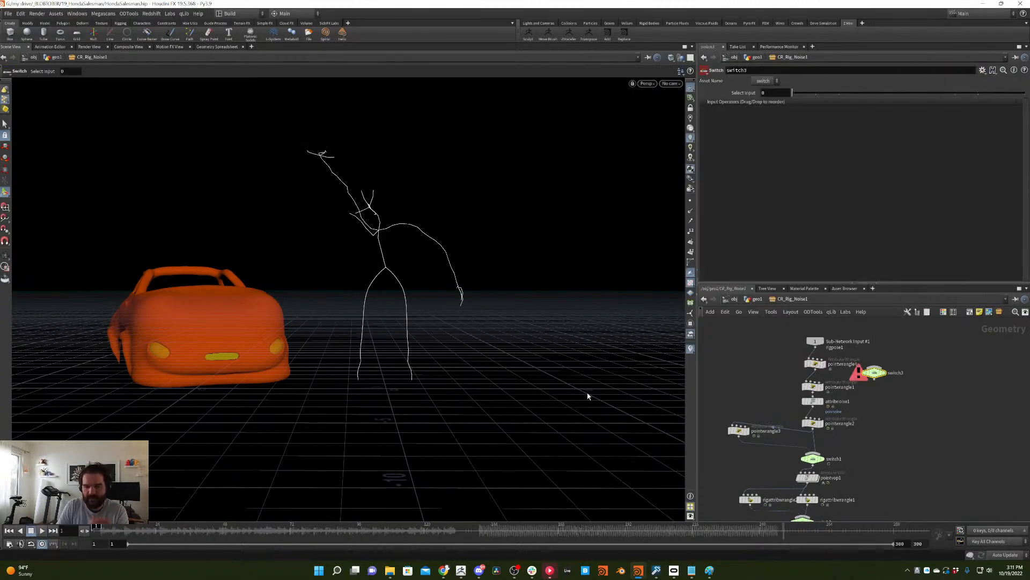
{"action": "left_click_drag", "start_coordinate": [875, 375], "coordinate": [853, 359]}
{"action": "mouse_move", "coordinate": [782, 373]}
{"action": "left_mouse_down"}
{"action": "mouse_move", "coordinate": [821, 369]}
{"action": "mouse_move", "coordinate": [797, 372]}
{"action": "left_mouse_up"}
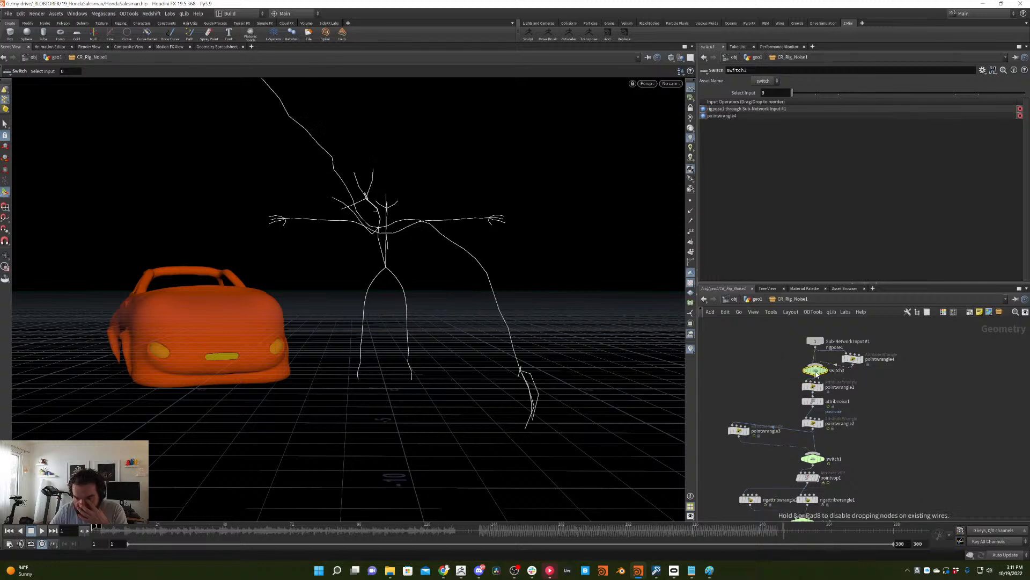
{"action": "left_click_drag", "start_coordinate": [815, 342], "coordinate": [815, 319]}
{"action": "middle_click_drag", "start_coordinate": [857, 325], "coordinate": [854, 348]}
{"action": "left_click_drag", "start_coordinate": [850, 381], "coordinate": [847, 364]}
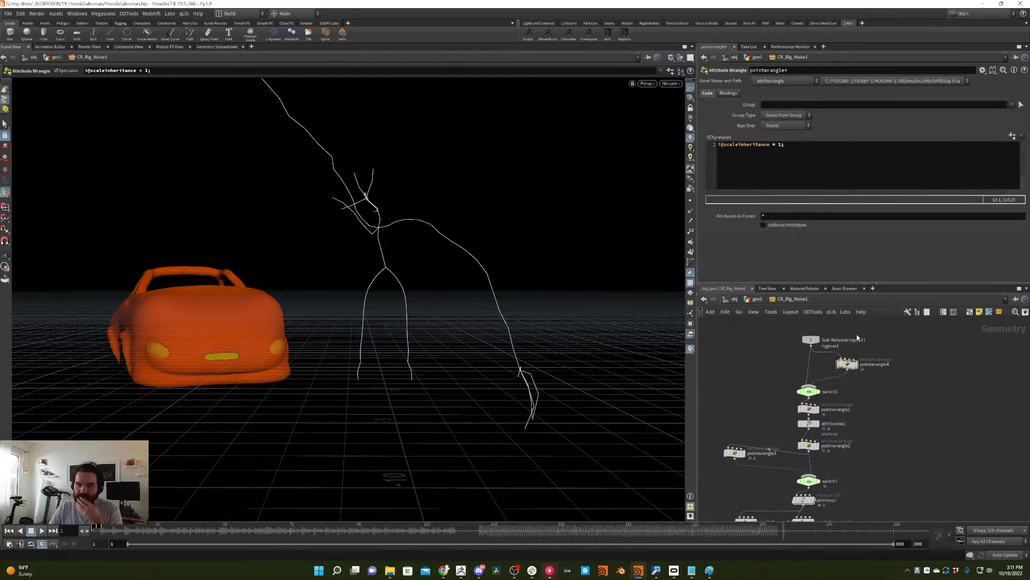
- Return to geo1, open CR_Rig_Noise1's type properties and add a Toggle parameter below Rotation Roughness
{"action": "left_click", "coordinate": [752, 299]}
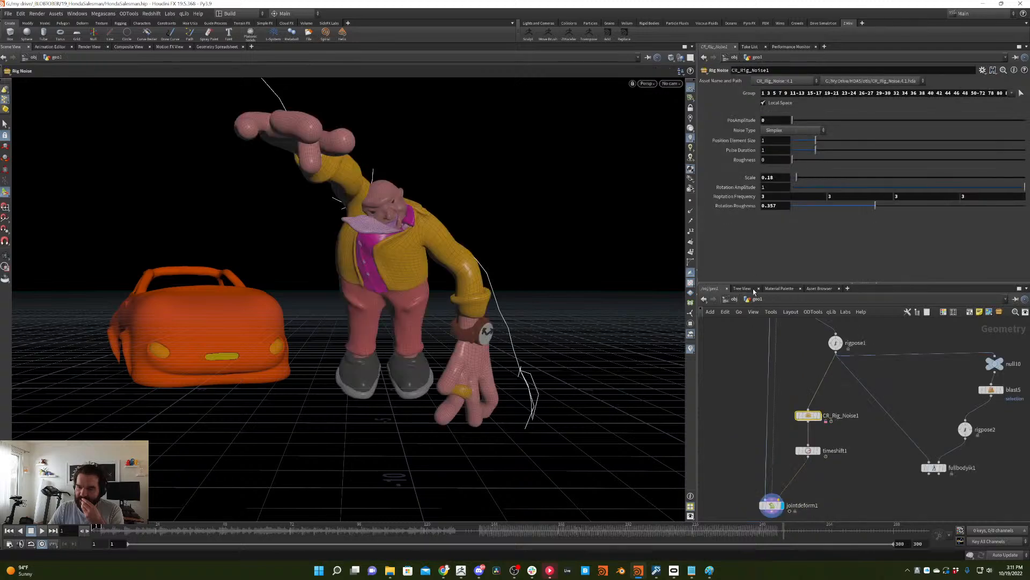
{"action": "left_click", "coordinate": [983, 70]}
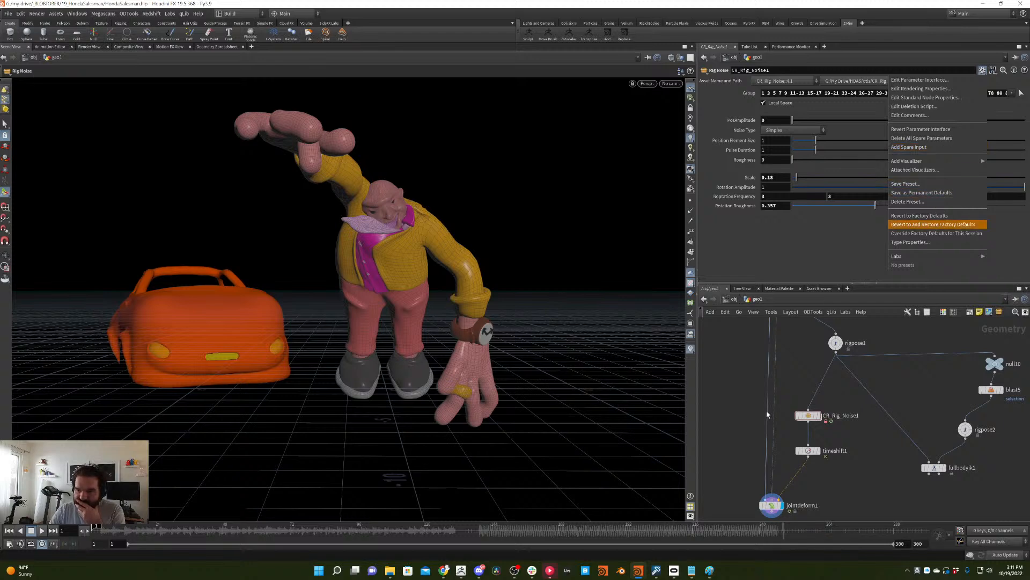
{"action": "left_click", "coordinate": [933, 224]}
{"action": "right_click", "coordinate": [813, 417]}
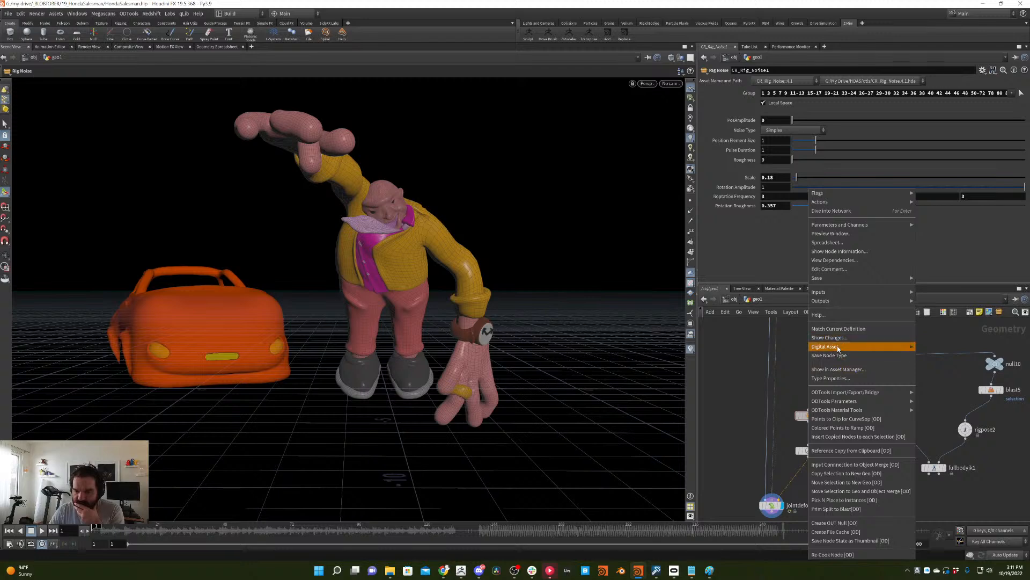
{"action": "left_click", "coordinate": [842, 378]}
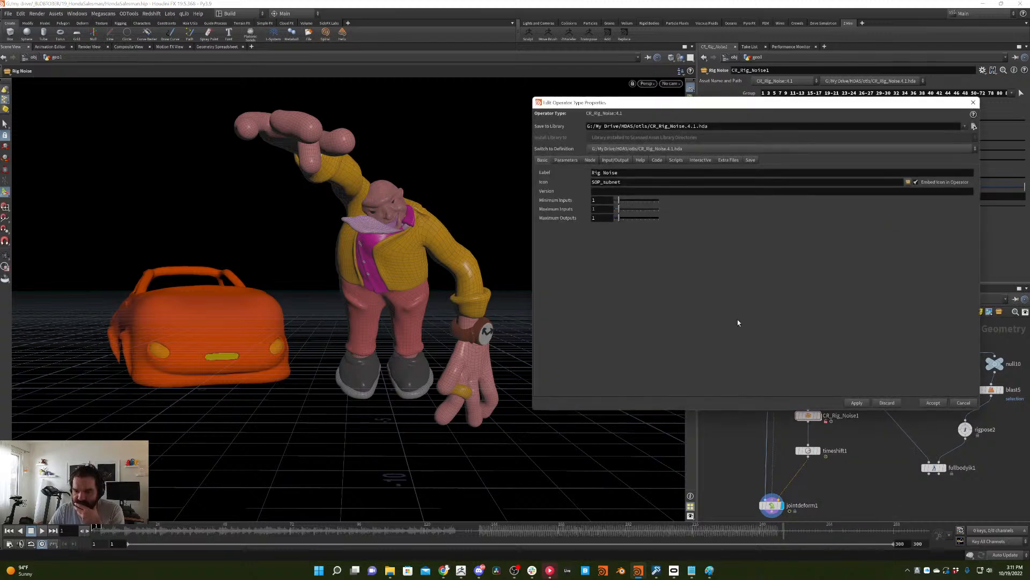
{"action": "left_click", "coordinate": [580, 161]}
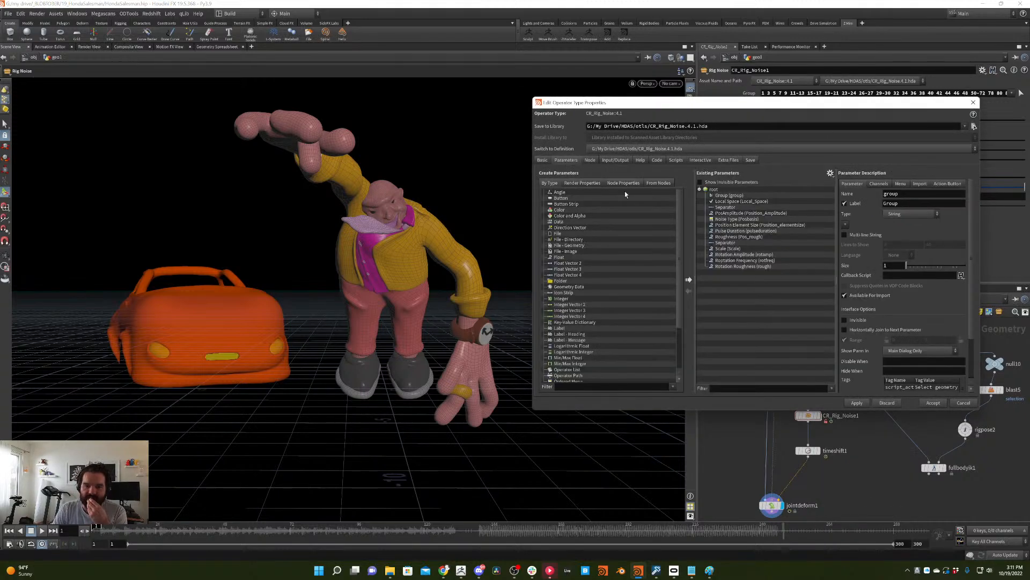
{"action": "left_click_drag", "start_coordinate": [682, 284], "coordinate": [678, 350]}
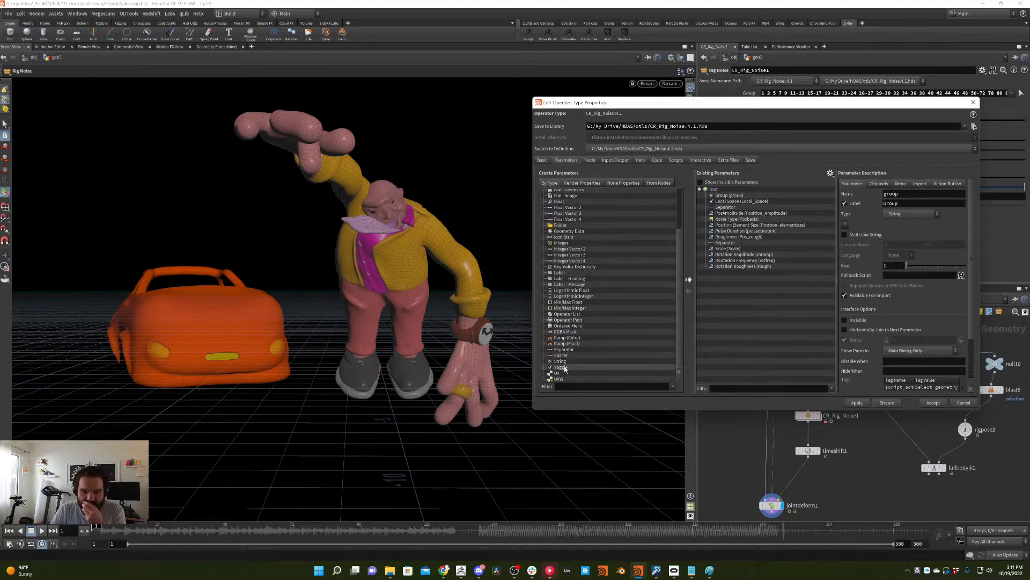
{"action": "left_click_drag", "start_coordinate": [564, 369], "coordinate": [734, 194]}
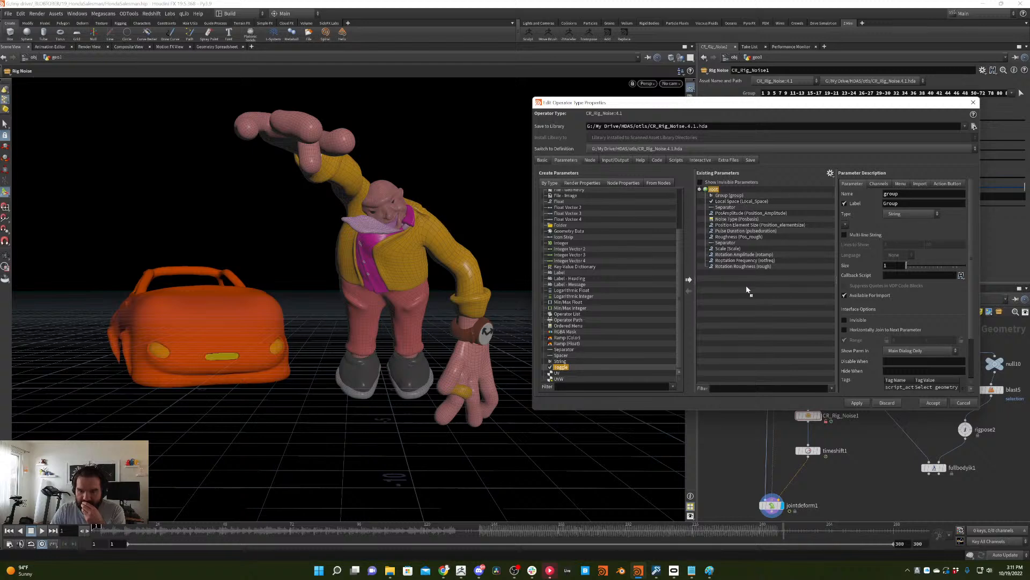
{"action": "left_click_drag", "start_coordinate": [741, 272], "coordinate": [741, 272]}
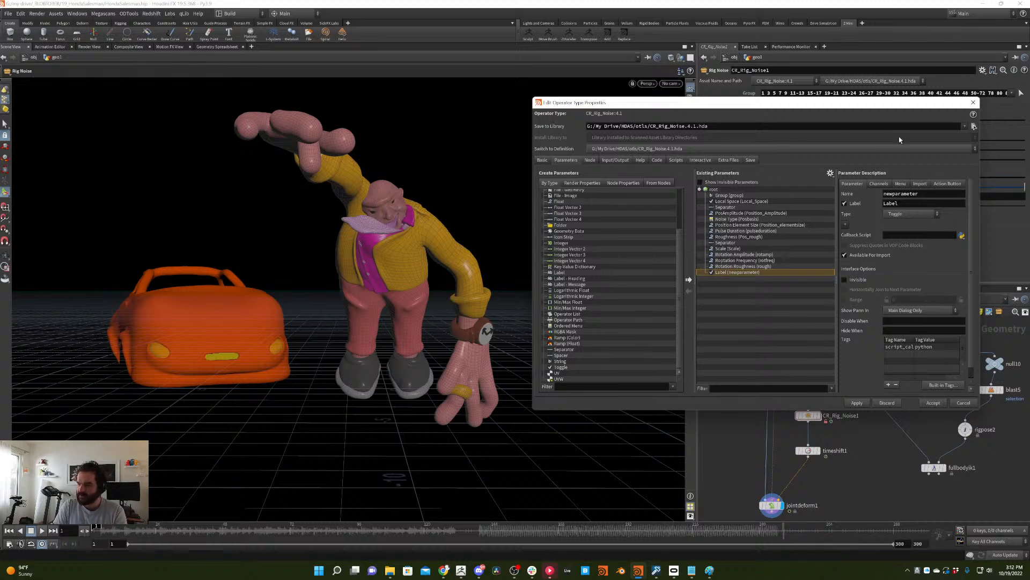
- Name the new toggle scale_inheritance, label it "scale inheritance" and accept the type property changes
{"action": "double_click", "coordinate": [925, 192]}
{"action": "type", "text": "scal"}
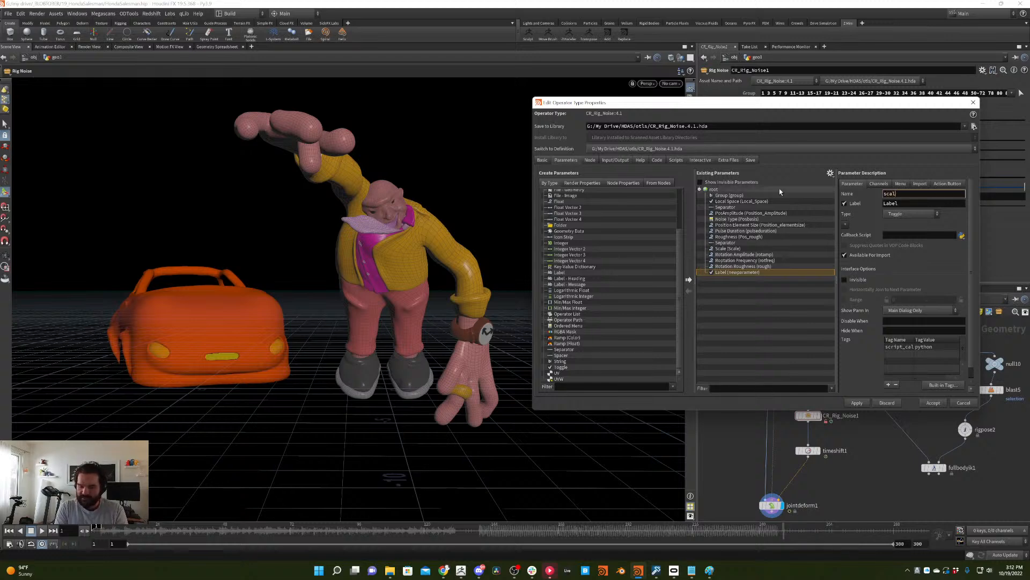
{"action": "type", "text": "e_inheritance"}
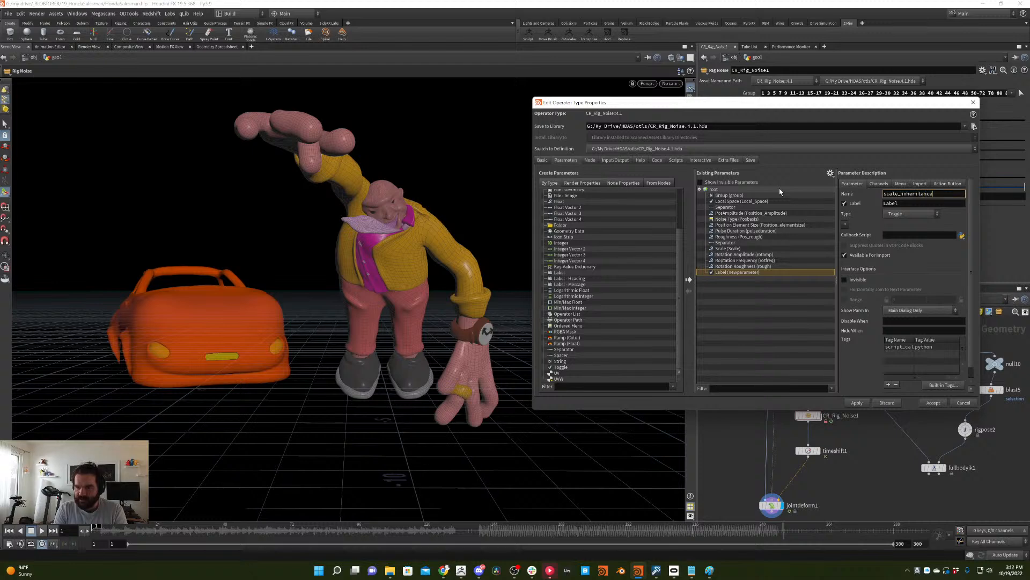
{"action": "key", "text": "Tab"}
{"action": "type", "text": "scale inhe"}
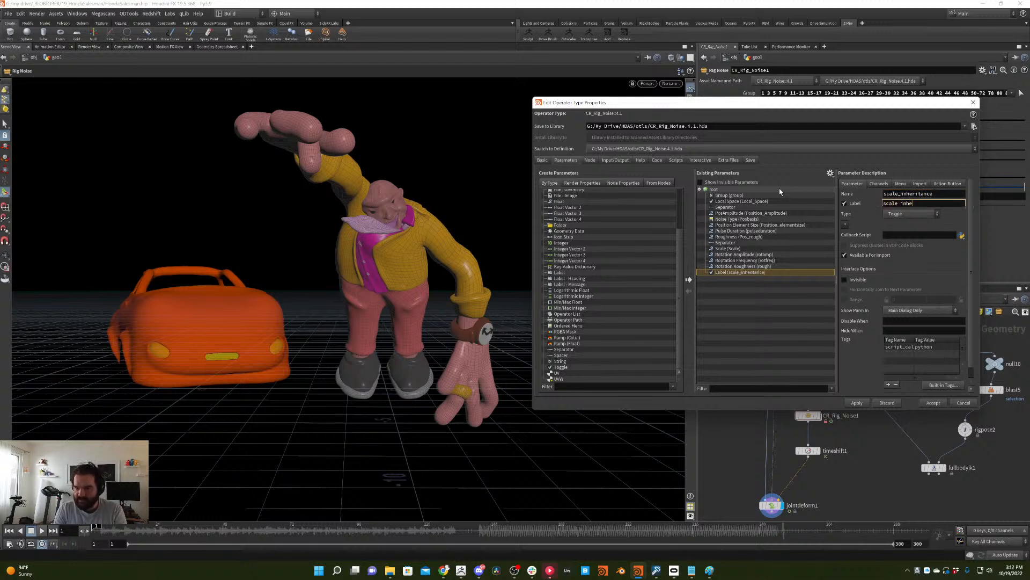
{"action": "type", "text": "ritance"}
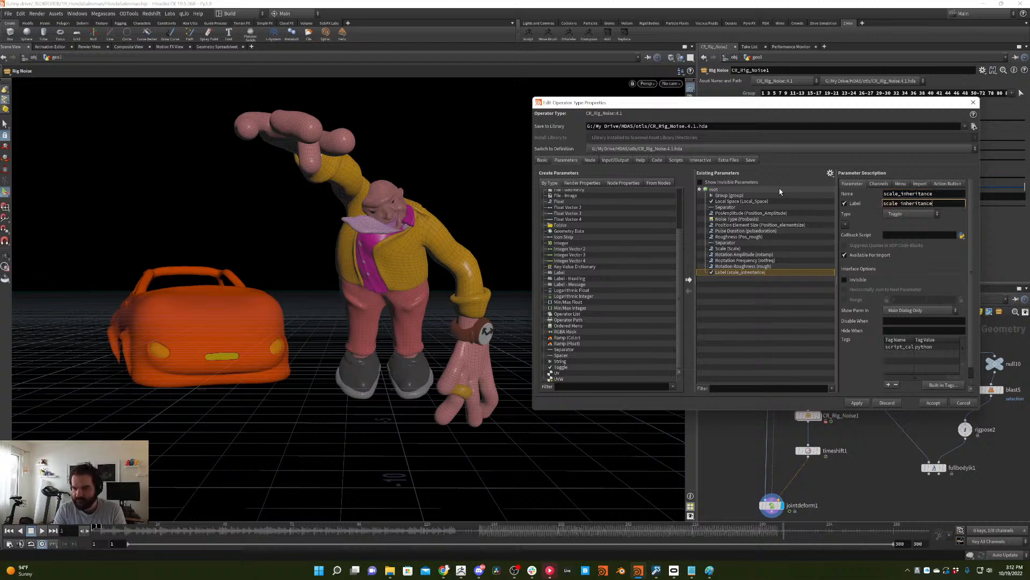
{"action": "key", "text": "Return"}
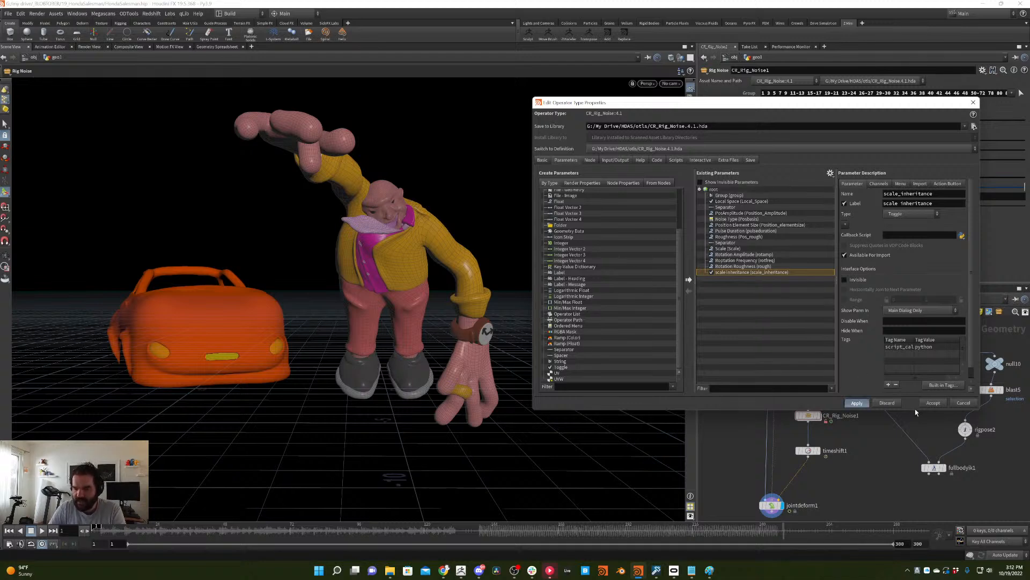
{"action": "left_click", "coordinate": [933, 403]}
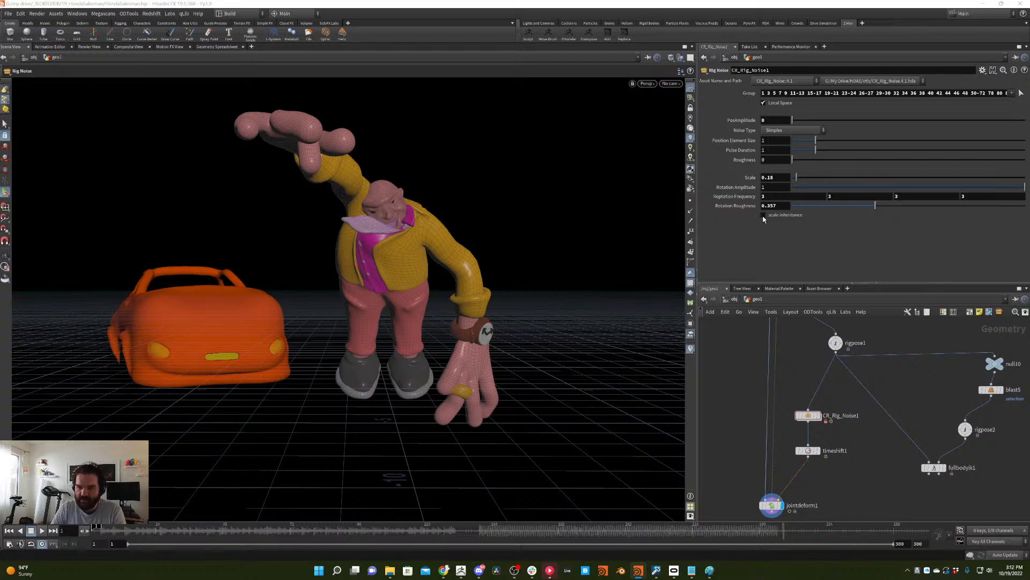
- Link switch3's Select Input inside CR_Rig_Noise1 to the scale inheritance toggle by relative reference and return to geo1
{"action": "right_click", "coordinate": [763, 218]}
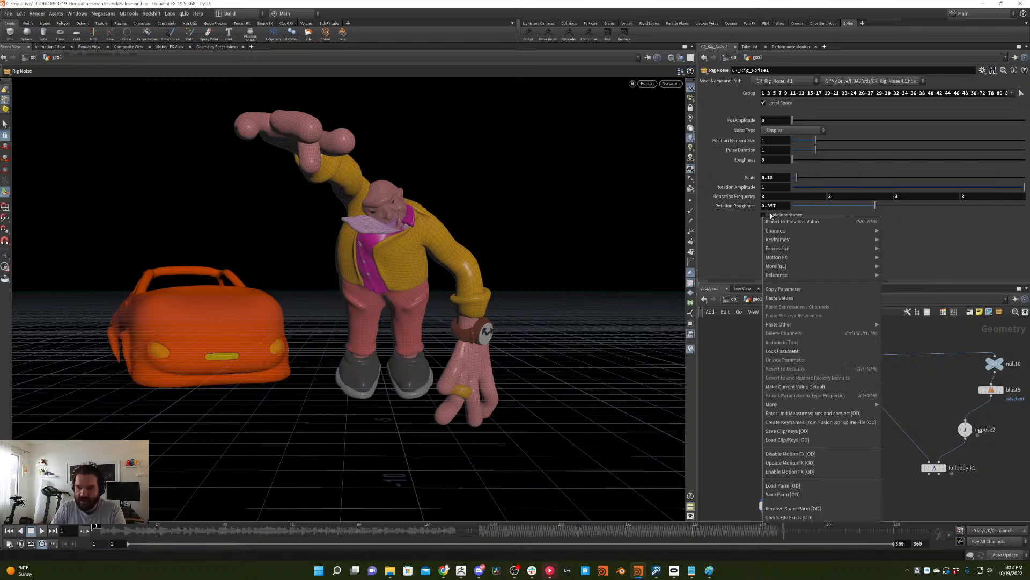
{"action": "left_click", "coordinate": [800, 290]}
{"action": "double_click", "coordinate": [809, 417]}
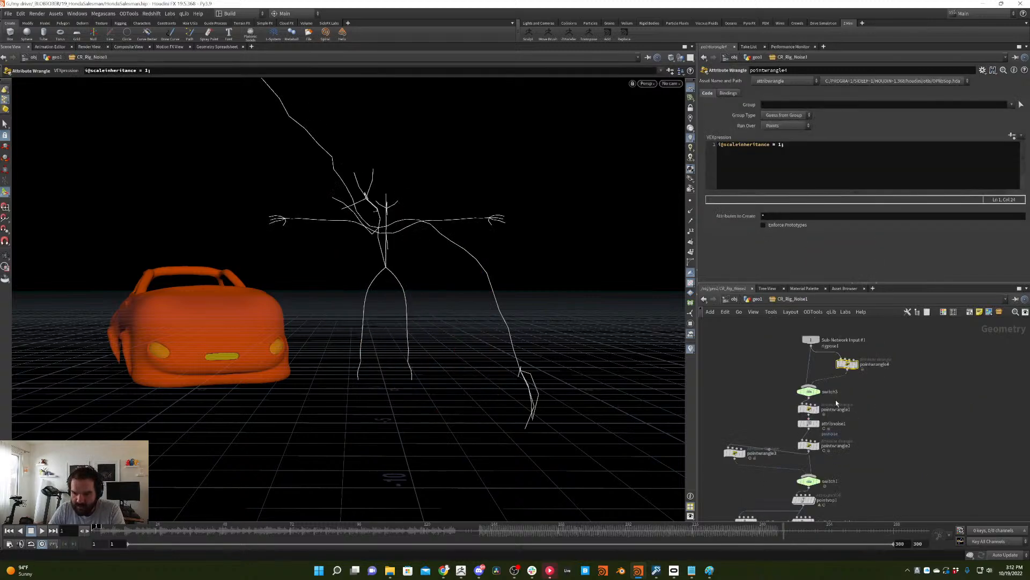
{"action": "left_click", "coordinate": [812, 392]}
{"action": "right_click", "coordinate": [747, 93]}
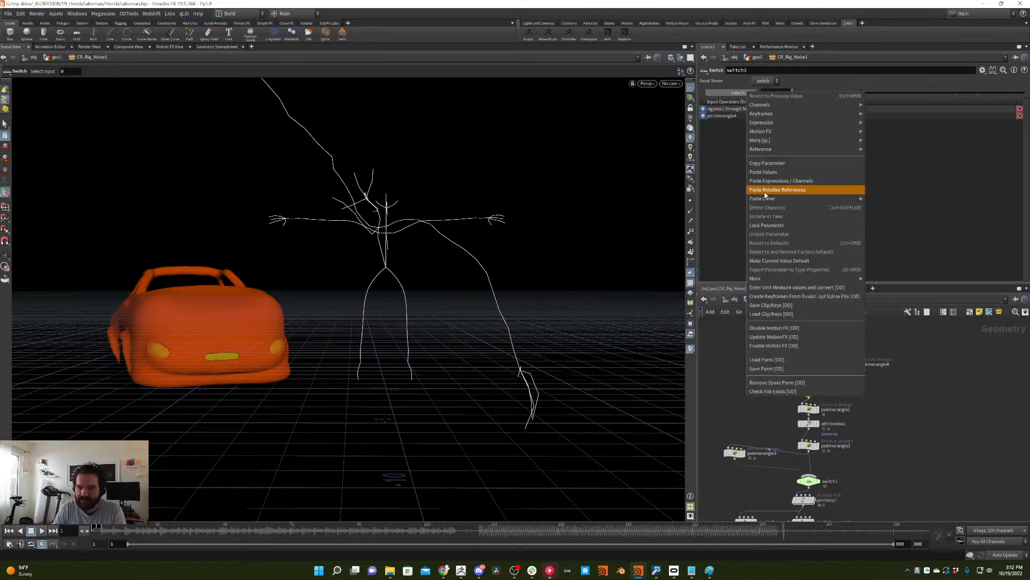
{"action": "left_click", "coordinate": [768, 191]}
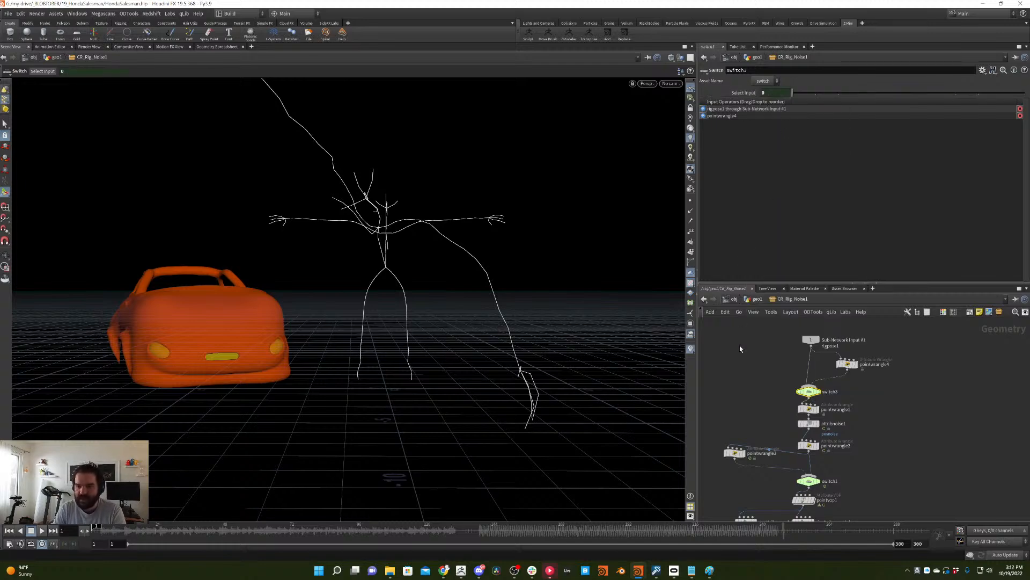
{"action": "key", "text": "u"}
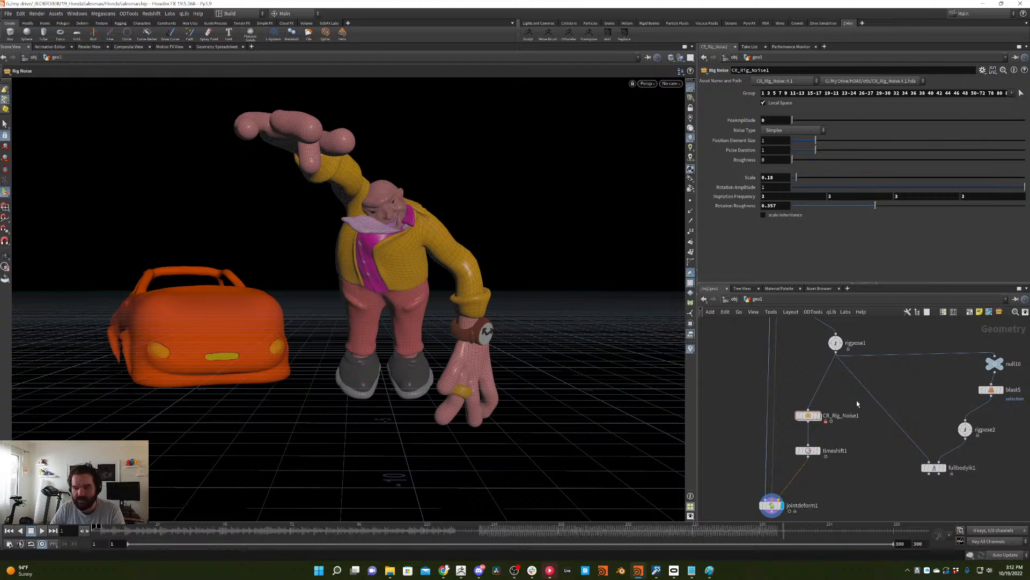
- Toggle scale inheritance on and off on CR_Rig_Noise1 to compare the limb scaling, leaving it enabled
{"action": "left_click", "coordinate": [785, 215]}
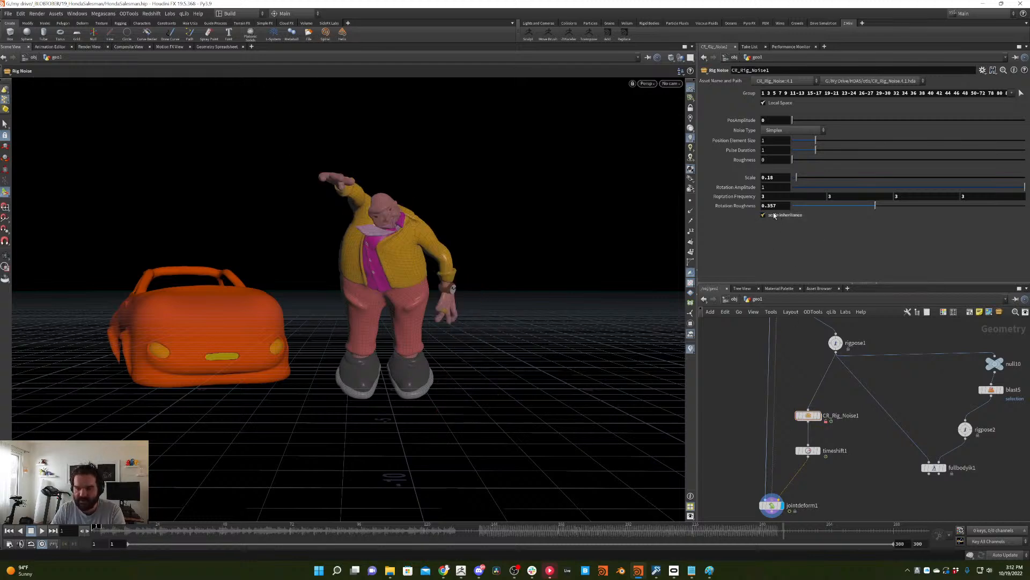
{"action": "left_click", "coordinate": [786, 215]}
{"action": "left_click", "coordinate": [787, 215]}
{"action": "left_click", "coordinate": [779, 216]}
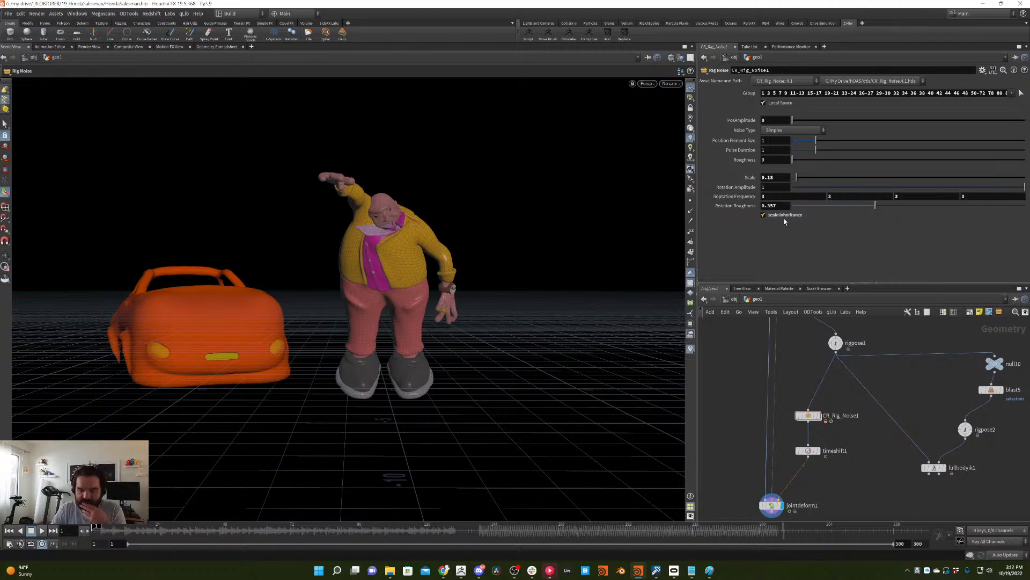
{"action": "left_click", "coordinate": [774, 216]}
{"action": "left_click", "coordinate": [773, 216]}
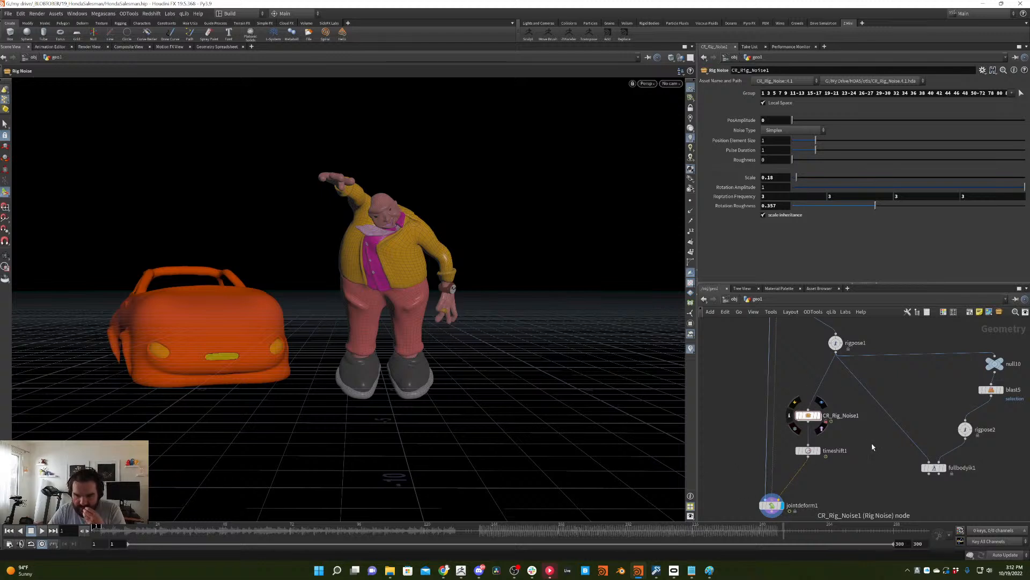
- Increase CR_Rig_Noise1's minor asset version to 4.2, keeping G:/My Drive/HDAS/otls as library path, and accept its type properties
{"action": "right_click", "coordinate": [807, 416]}
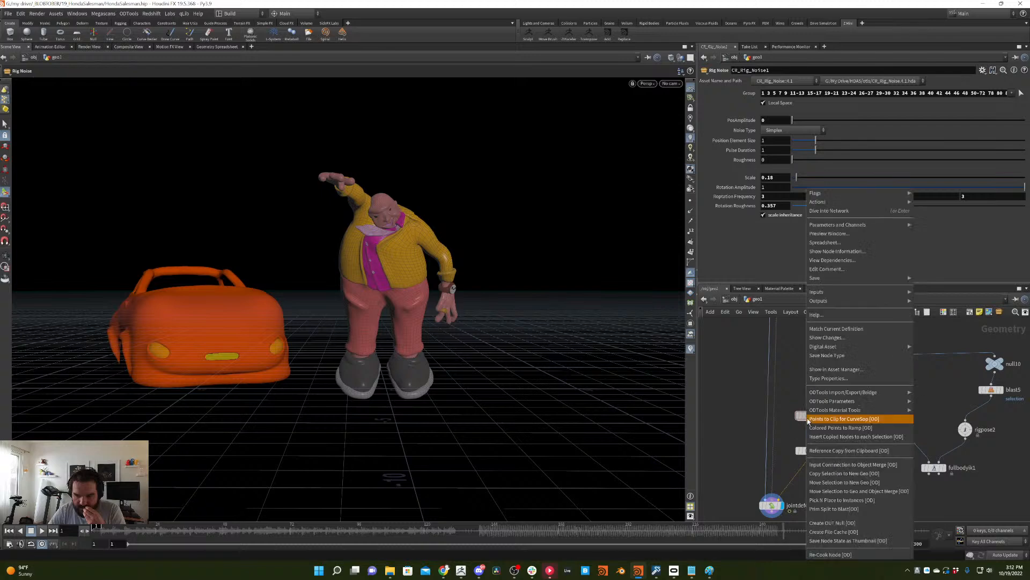
{"action": "mouse_move", "coordinate": [857, 352]}
{"action": "left_click", "coordinate": [948, 364]}
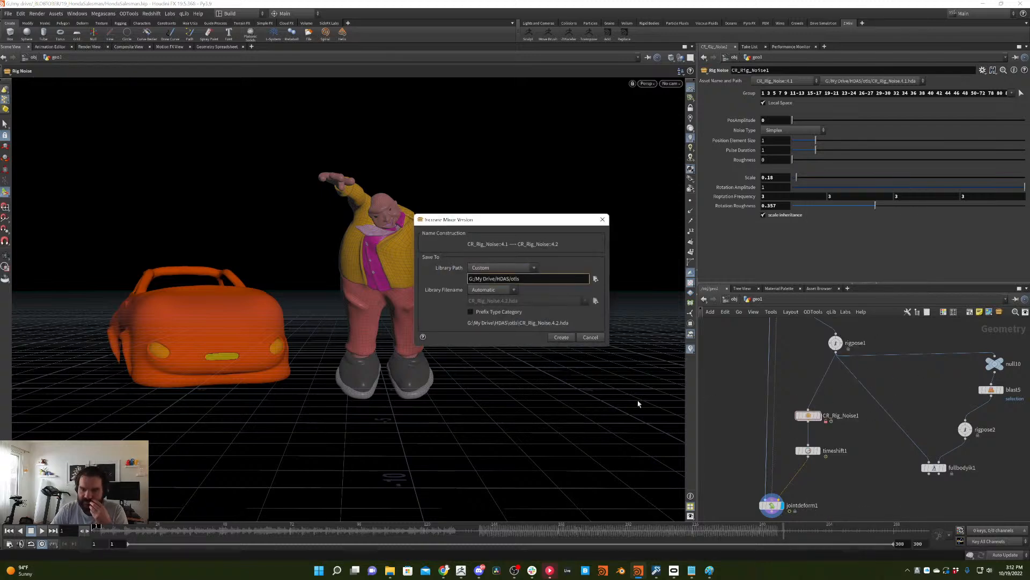
{"action": "left_click", "coordinate": [561, 337]}
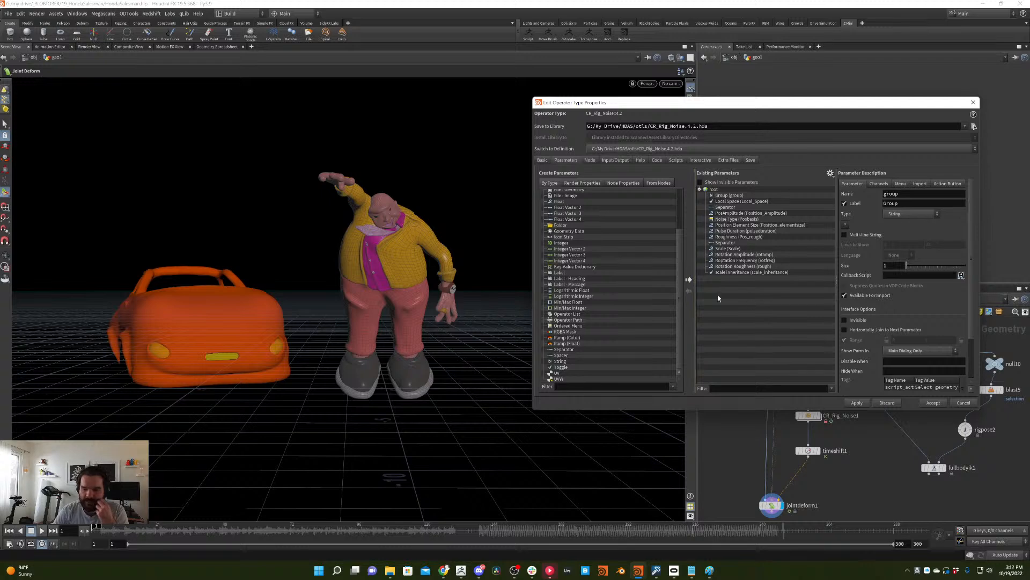
{"action": "left_click", "coordinate": [869, 403]}
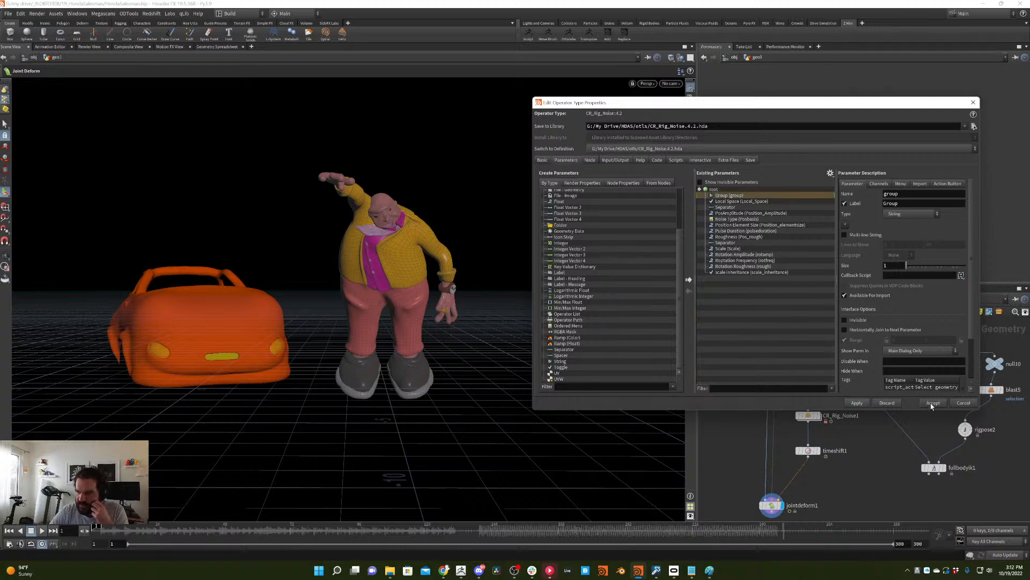
{"action": "left_click", "coordinate": [933, 403]}
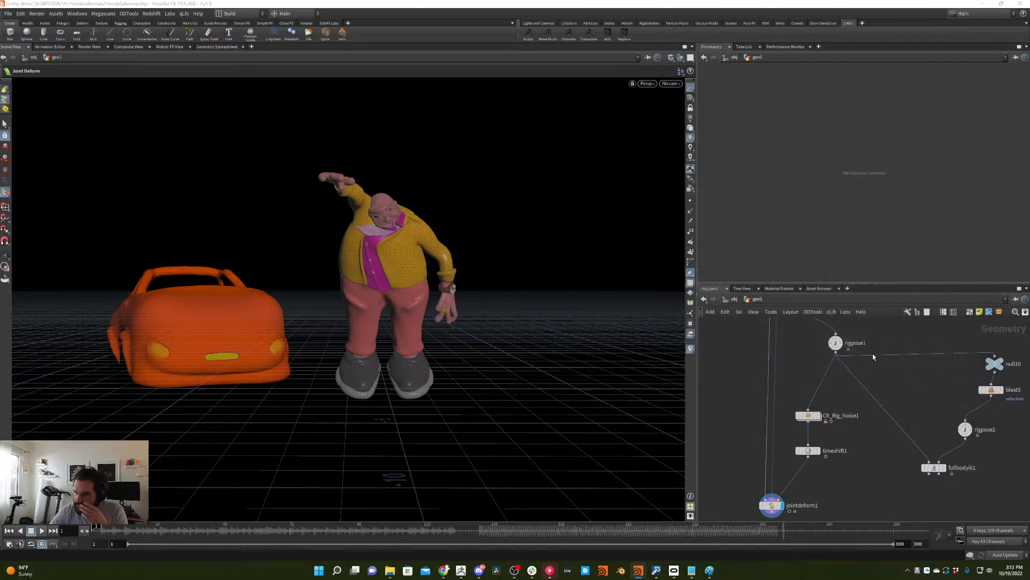
- Save the scene file and select CR_Rig_Noise1
{"action": "left_click", "coordinate": [8, 16]}
{"action": "left_click", "coordinate": [18, 78]}
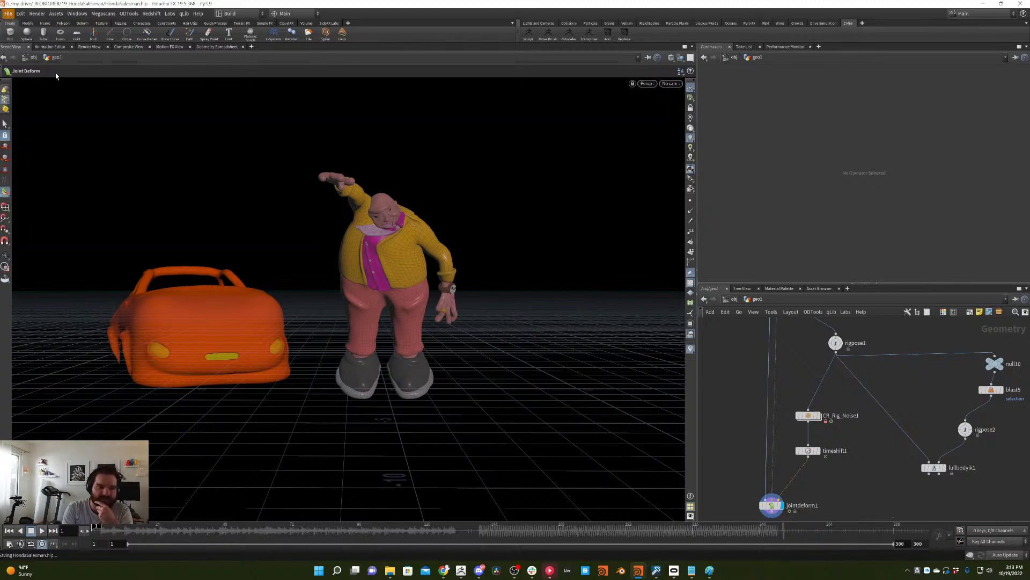
{"action": "left_click", "coordinate": [807, 416]}
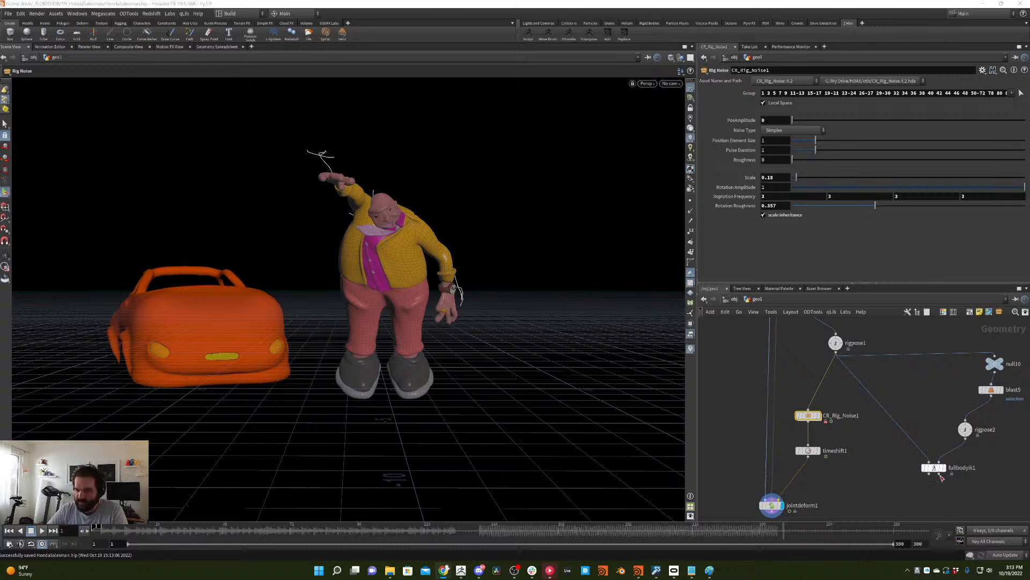
- Check the cloud drive's recent sync activity for the asset files
{"action": "left_click", "coordinate": [909, 573]}
{"action": "left_click_drag", "start_coordinate": [940, 550], "coordinate": [929, 573]}
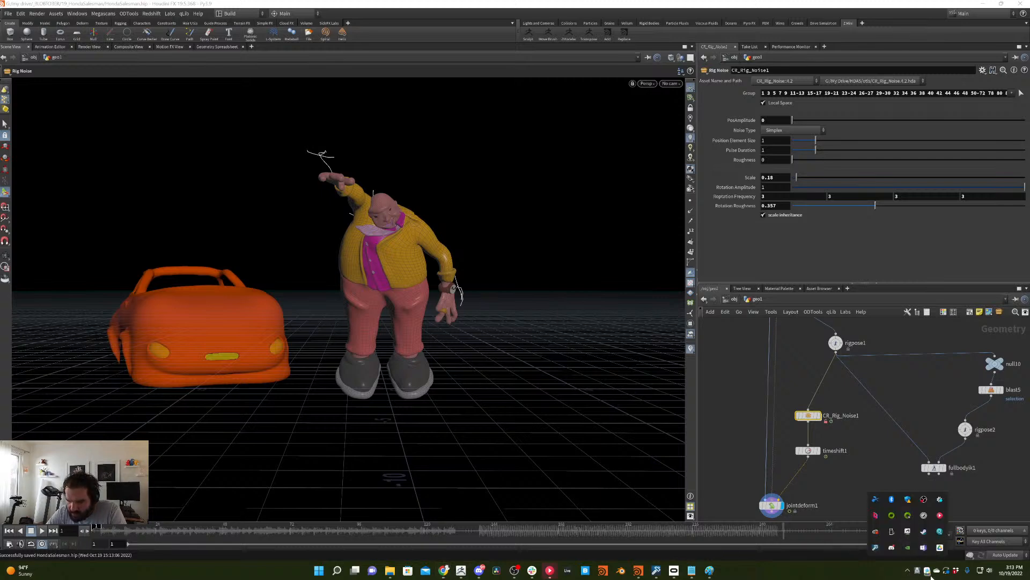
{"action": "left_click", "coordinate": [930, 573]}
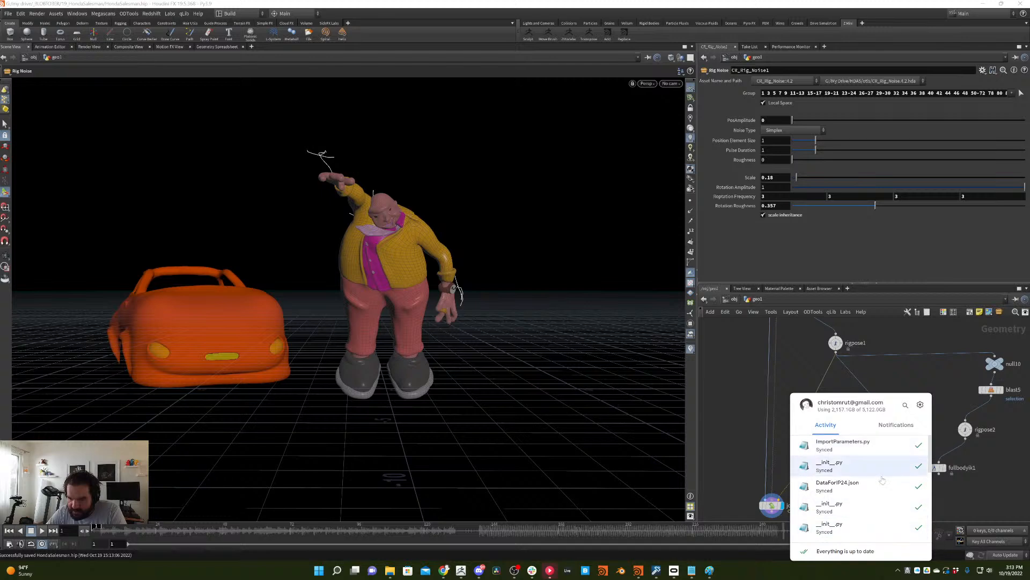
{"action": "scroll", "coordinate": [876, 523], "scroll_direction": "down", "scroll_amount": 2}
{"action": "scroll", "coordinate": [875, 523], "scroll_direction": "down", "scroll_amount": 3}
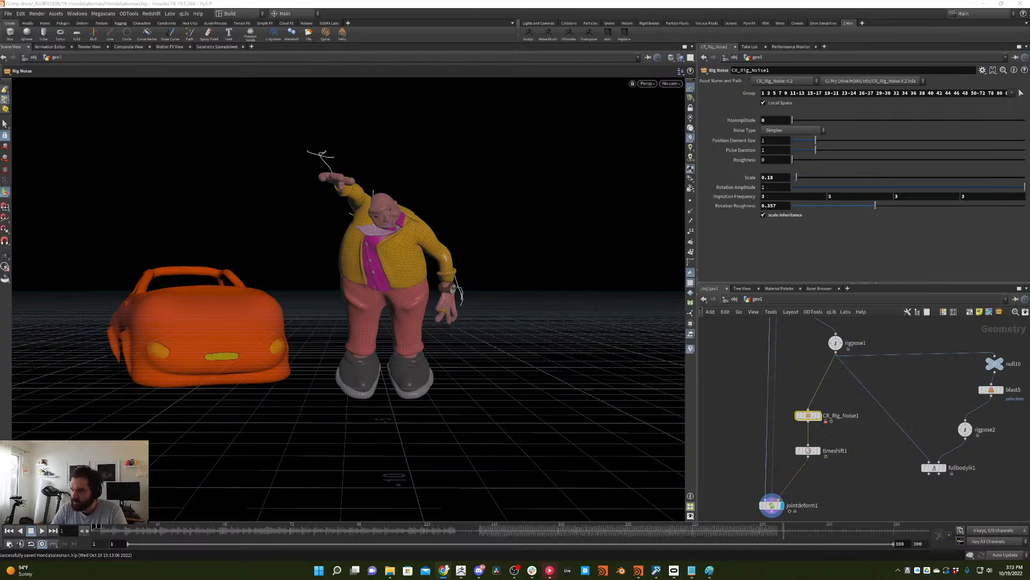
{"action": "left_click", "coordinate": [851, 454]}
{"action": "left_click", "coordinate": [808, 415]}
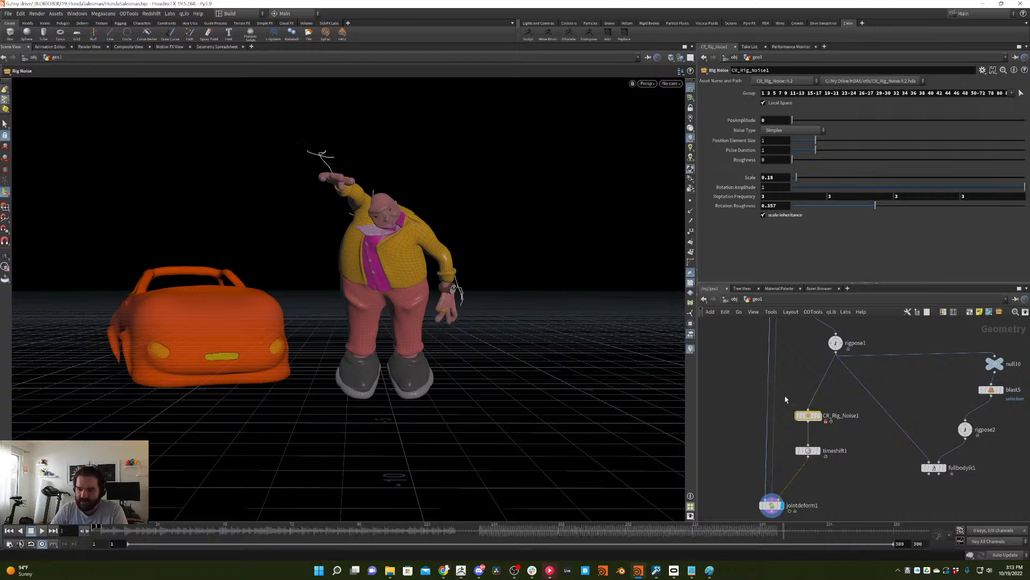
{"action": "right_click", "coordinate": [819, 417]}
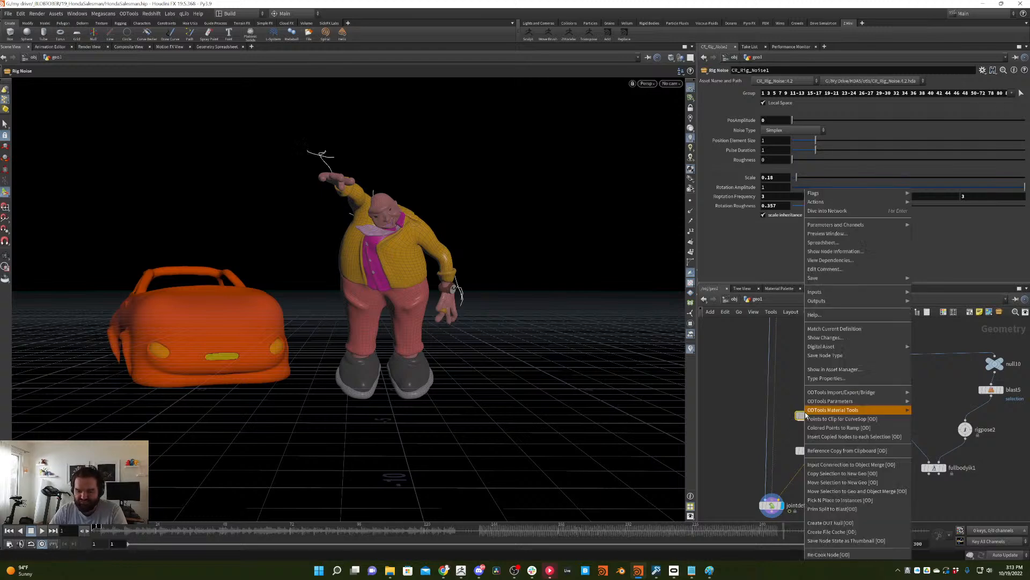
{"action": "left_click", "coordinate": [835, 482]}
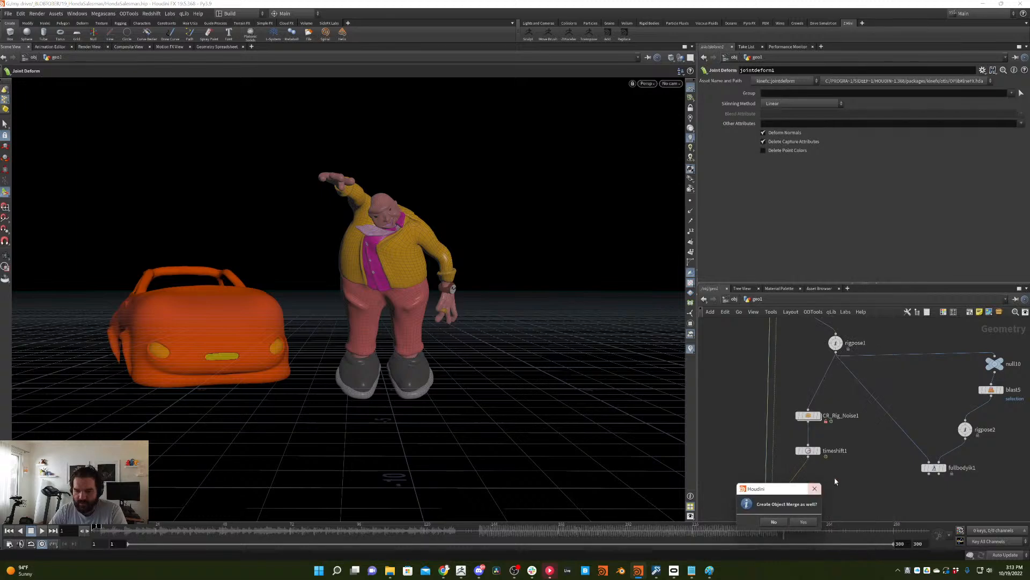
{"action": "left_click", "coordinate": [804, 523]}
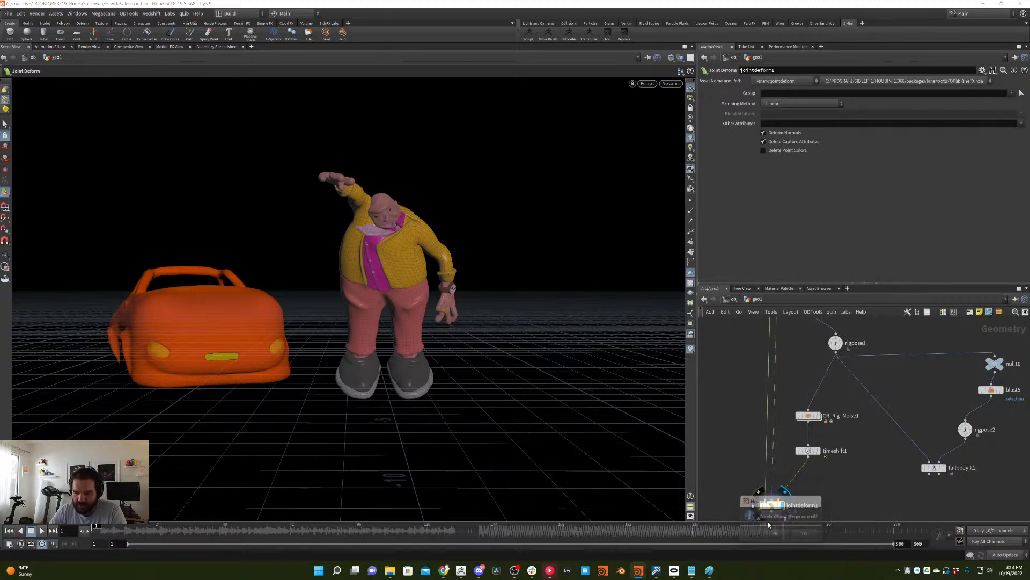
{"action": "left_click", "coordinate": [755, 543]}
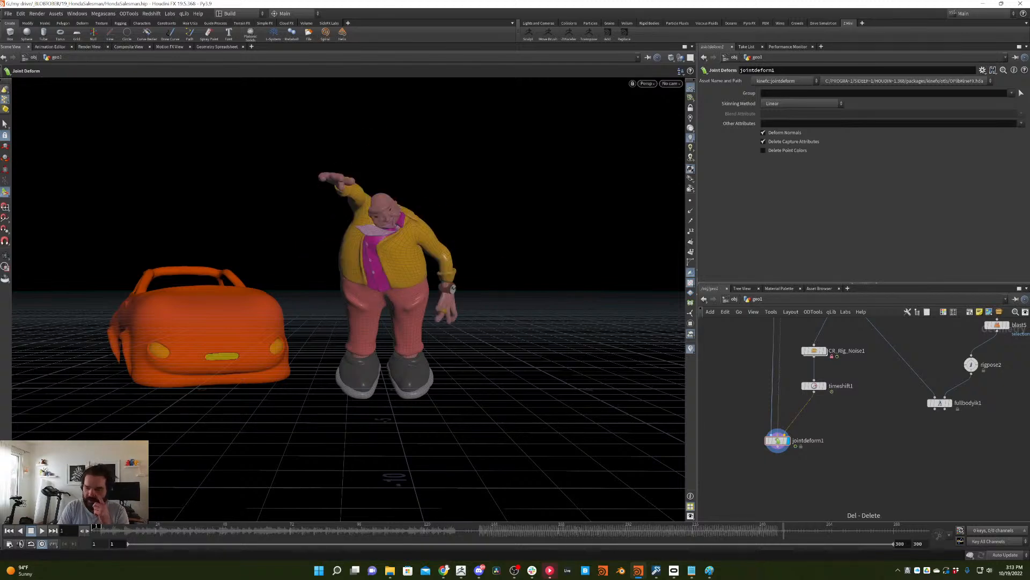
- Play the animation and try CR_Rig_Noise1 with PosAmplitude at 0.83 and Scale at 0
{"action": "key", "text": "Up"}
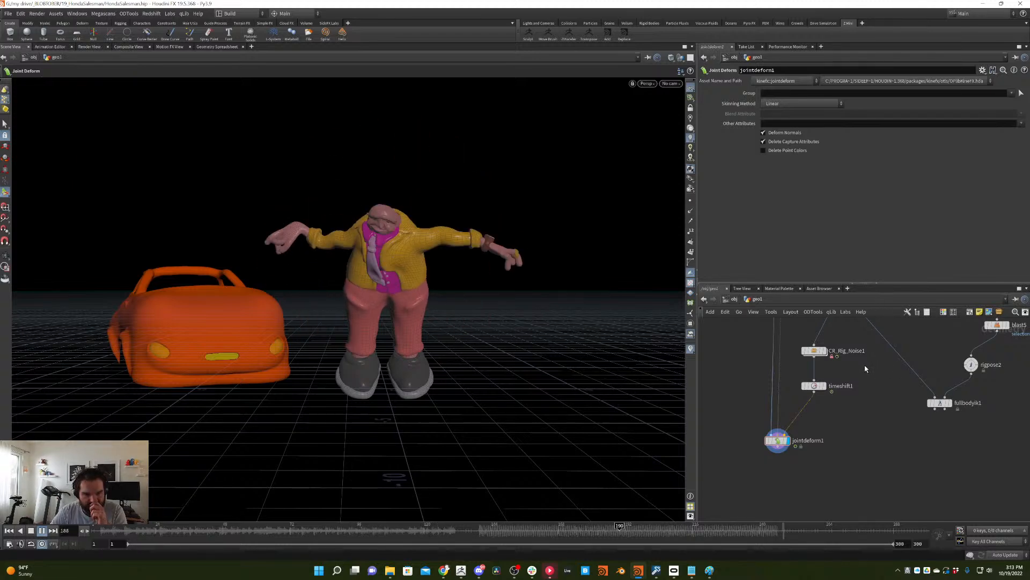
{"action": "left_click", "coordinate": [814, 351]}
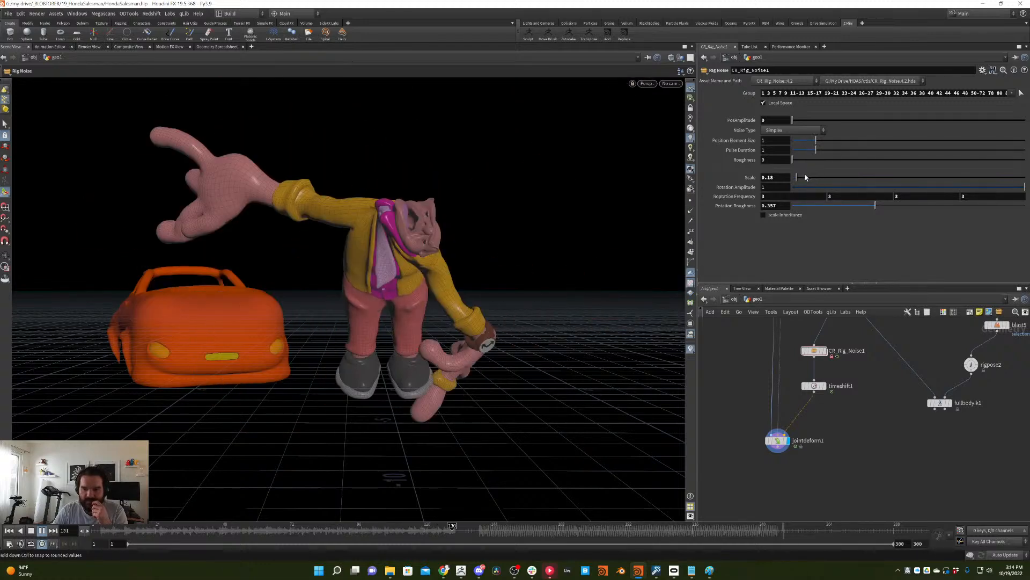
{"action": "left_click_drag", "start_coordinate": [792, 120], "coordinate": [812, 122]}
{"action": "left_click_drag", "start_coordinate": [797, 177], "coordinate": [771, 180]}
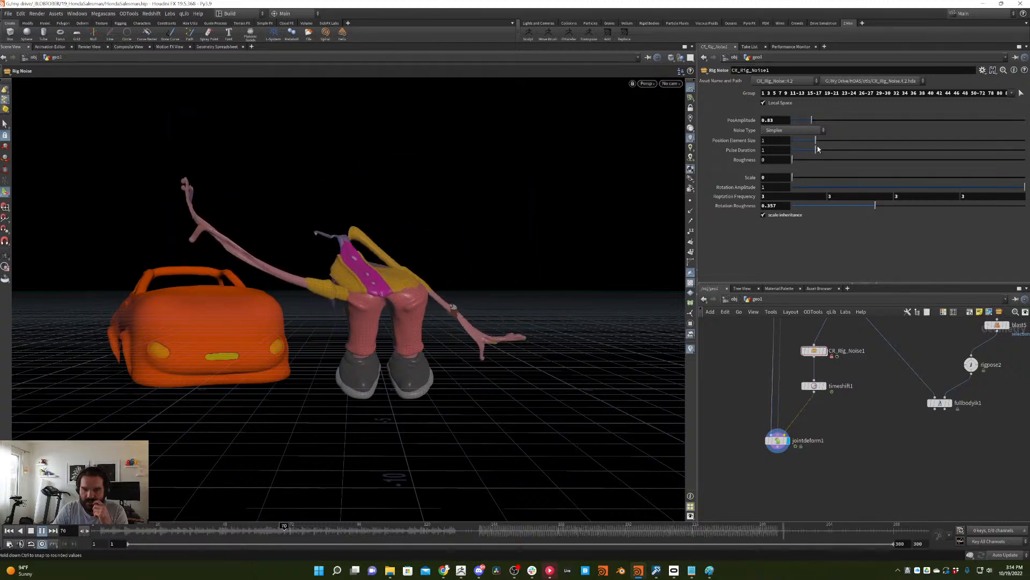
- Set CR_Rig_Noise1's Roughness to 0.055, Position Element Size to 0.17 and PosAmplitude to 0
{"action": "left_click_drag", "start_coordinate": [800, 158], "coordinate": [908, 156]}
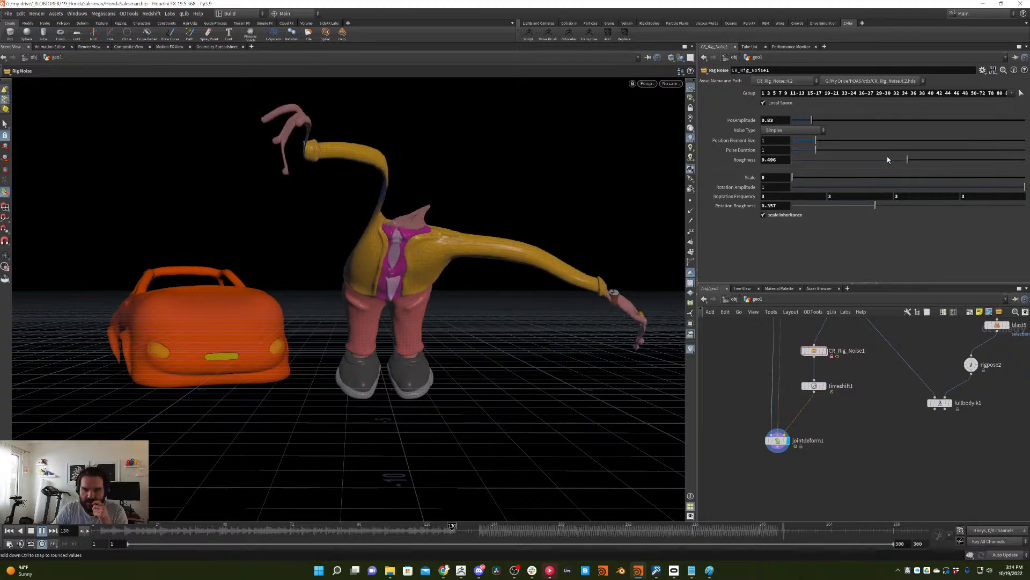
{"action": "left_click_drag", "start_coordinate": [816, 160], "coordinate": [800, 143]}
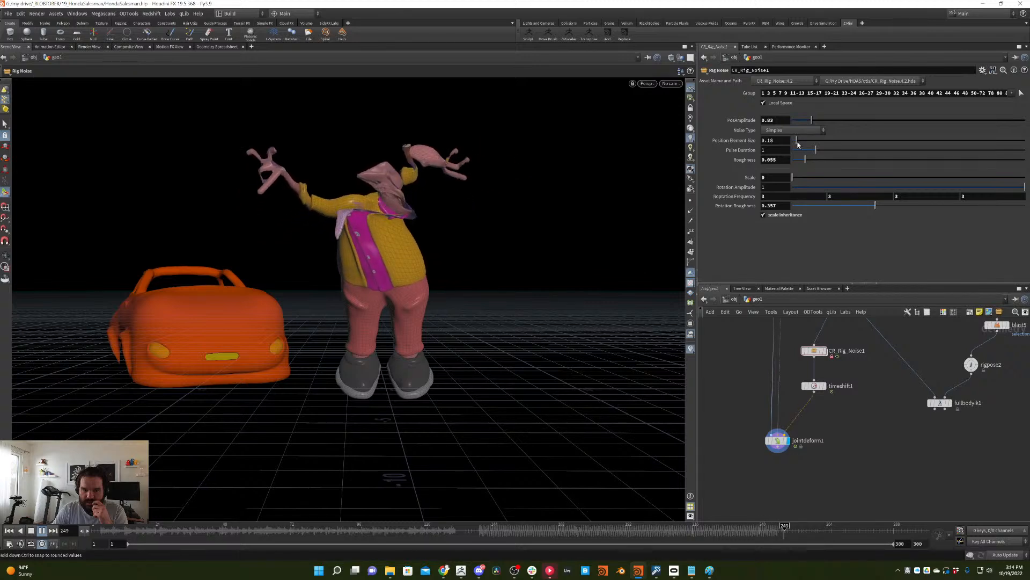
{"action": "left_click_drag", "start_coordinate": [797, 142], "coordinate": [802, 123]}
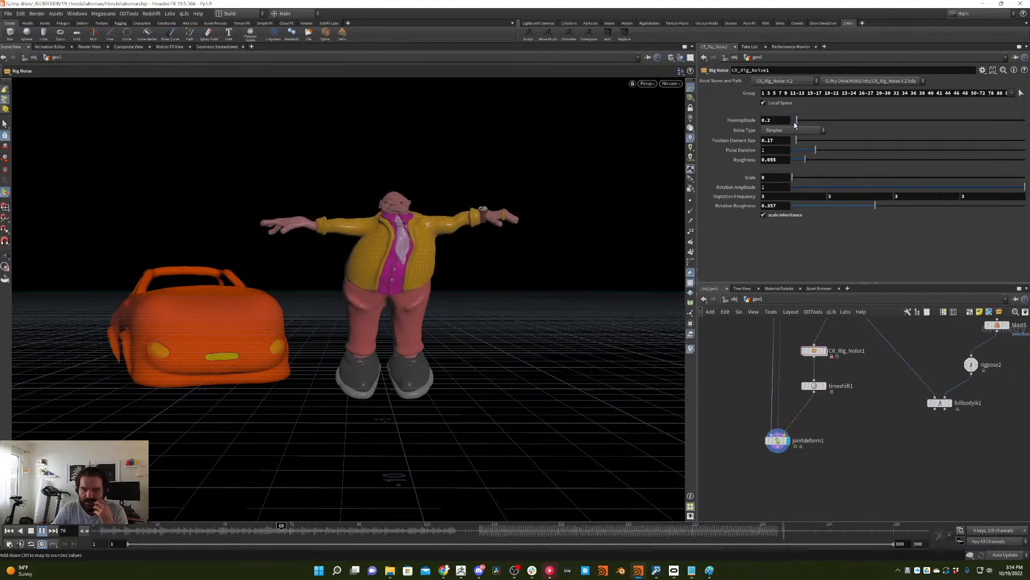
{"action": "left_click_drag", "start_coordinate": [799, 121], "coordinate": [804, 123]}
- Test Scale values up to about 0.59 during playback, return to frame 1 and set CR_Rig_Noise1's Scale to 0.1
{"action": "left_click_drag", "start_coordinate": [792, 178], "coordinate": [804, 179]}
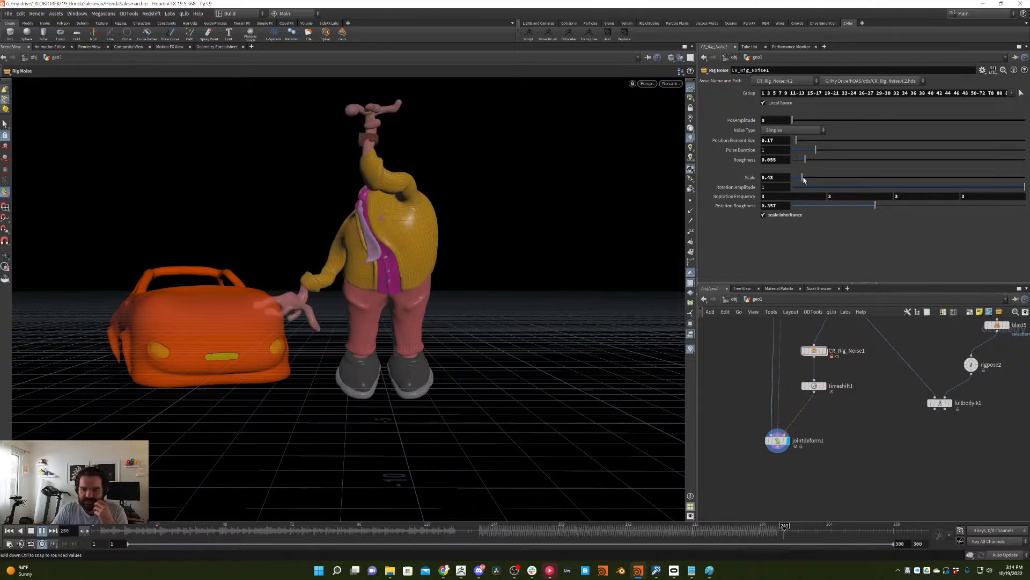
{"action": "left_click_drag", "start_coordinate": [803, 180], "coordinate": [807, 179]}
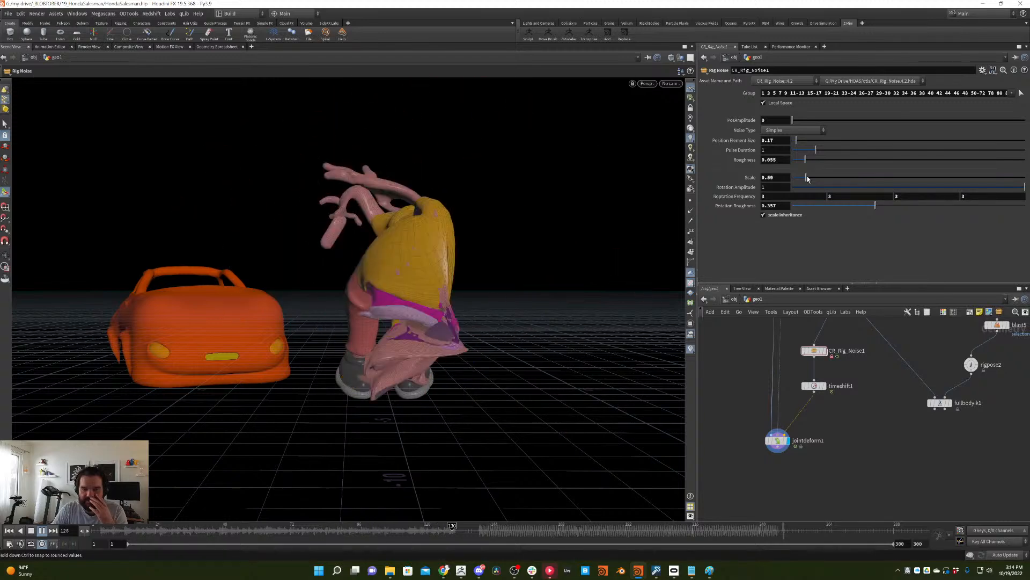
{"action": "mouse_move", "coordinate": [808, 179]}
{"action": "left_mouse_down"}
{"action": "mouse_move", "coordinate": [789, 181]}
{"action": "mouse_move", "coordinate": [804, 178]}
{"action": "left_mouse_up"}
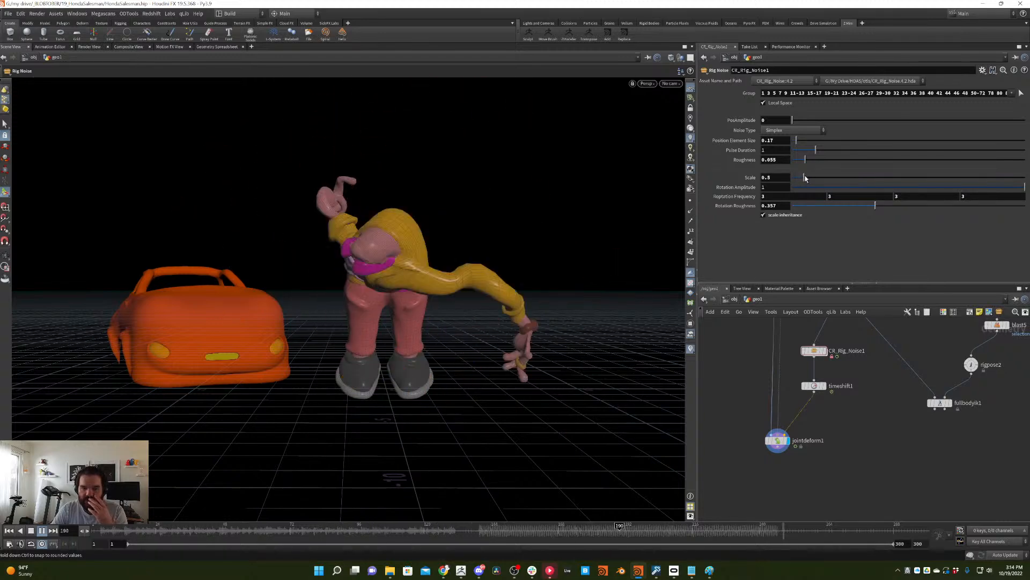
{"action": "left_click", "coordinate": [244, 530]}
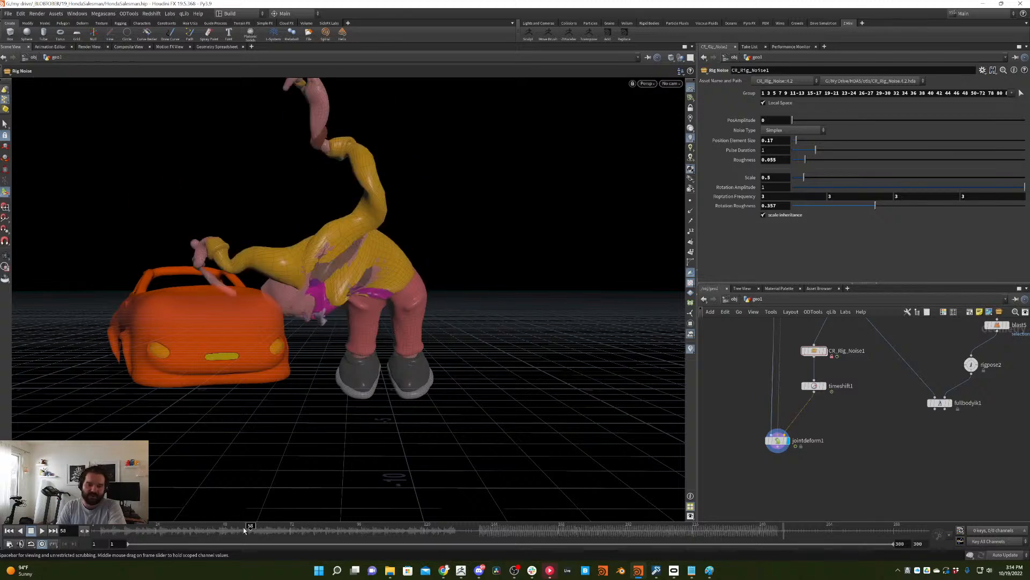
{"action": "left_click", "coordinate": [9, 530]}
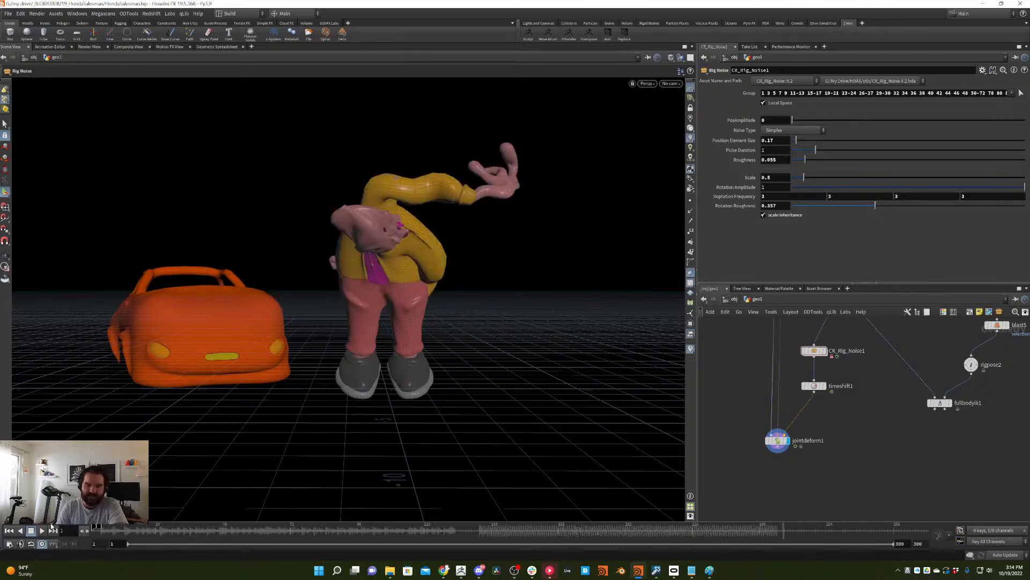
{"action": "left_click_drag", "start_coordinate": [797, 182], "coordinate": [794, 181]}
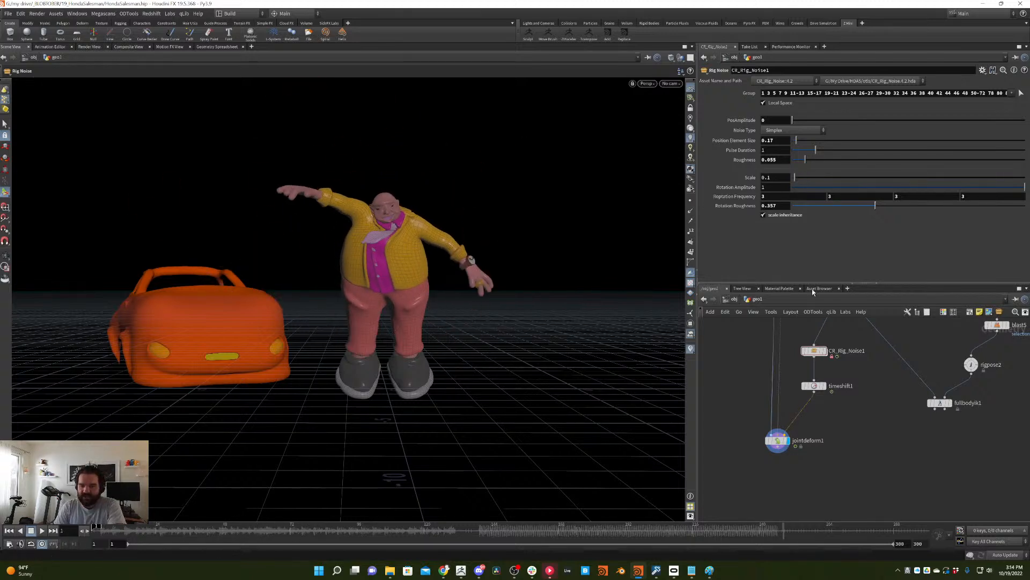
- Add a Delta Mush node below jointdeform1 and connect jointdeform1's output to it
{"action": "key", "text": "Tab"}
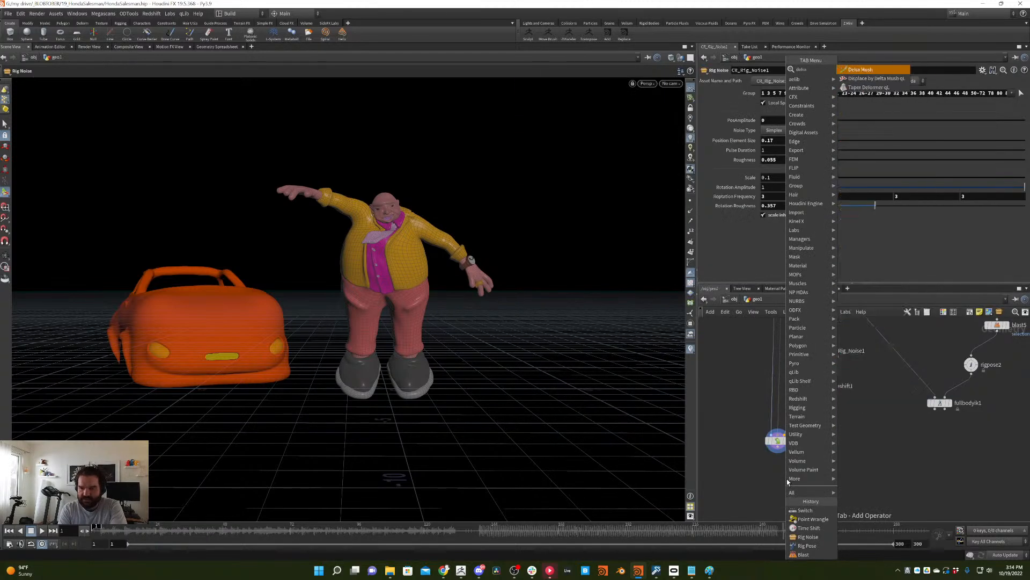
{"action": "key", "text": "Return"}
{"action": "left_click", "coordinate": [788, 482]}
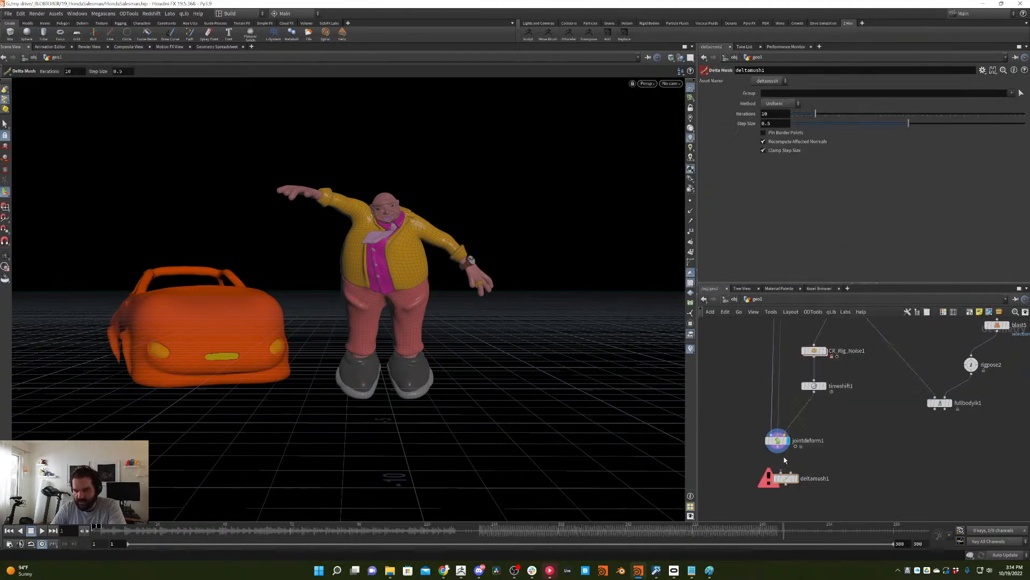
{"action": "left_click", "coordinate": [792, 475]}
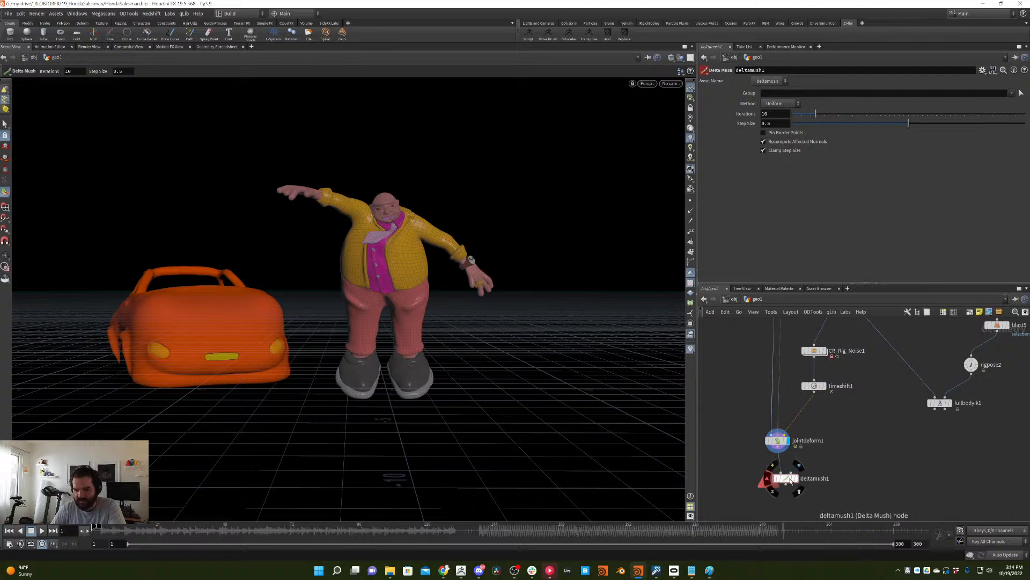
- Wire the rest geometry from upstream into deltamush1's remaining input and display deltamush1
{"action": "left_click_drag", "start_coordinate": [791, 482], "coordinate": [756, 482]}
{"action": "scroll", "coordinate": [750, 363], "scroll_direction": "down", "scroll_amount": 2}
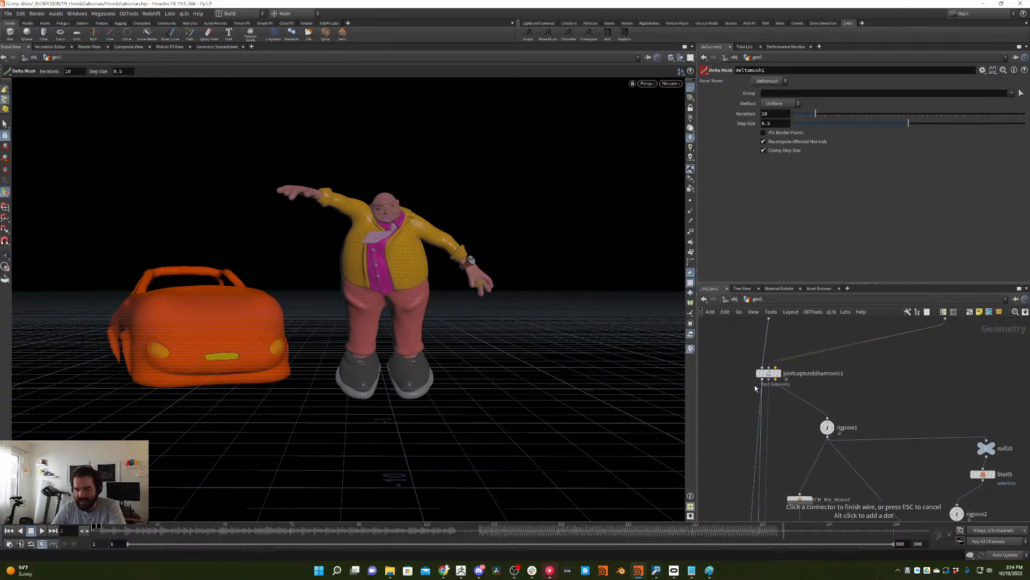
{"action": "left_click", "coordinate": [769, 344]}
{"action": "left_click", "coordinate": [760, 450]}
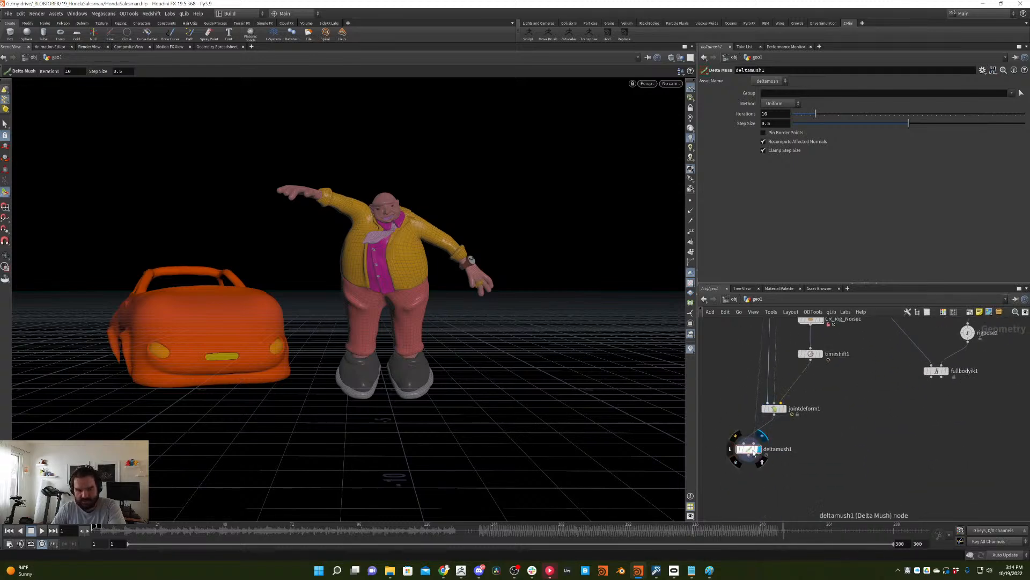
- Scrub to frame 159 and toggle deltamush1's bypass to compare the jacket's deformation with and without smoothing
{"action": "right_click_drag", "start_coordinate": [445, 206], "coordinate": [626, 404], "text": "alt"}
{"action": "mouse_move", "coordinate": [739, 454]}
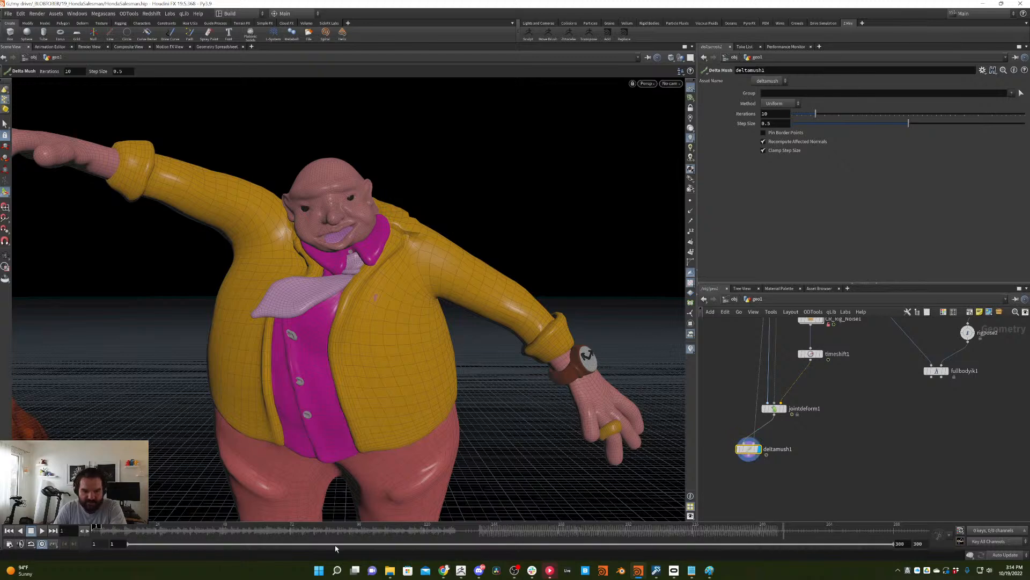
{"action": "left_click_drag", "start_coordinate": [376, 524], "coordinate": [535, 467]}
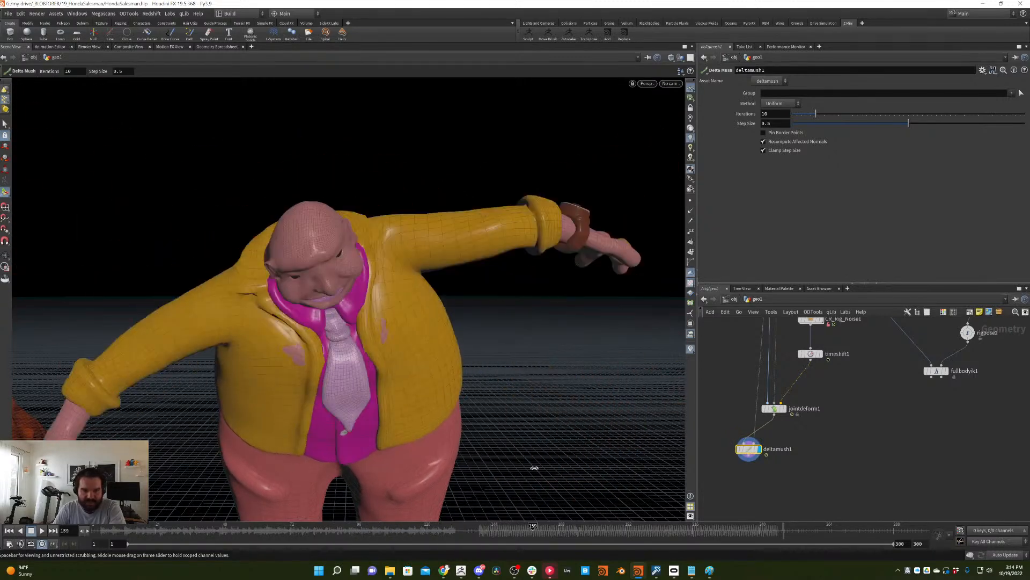
{"action": "left_click", "coordinate": [740, 450]}
{"action": "left_click", "coordinate": [740, 449]}
{"action": "left_click", "coordinate": [739, 450]}
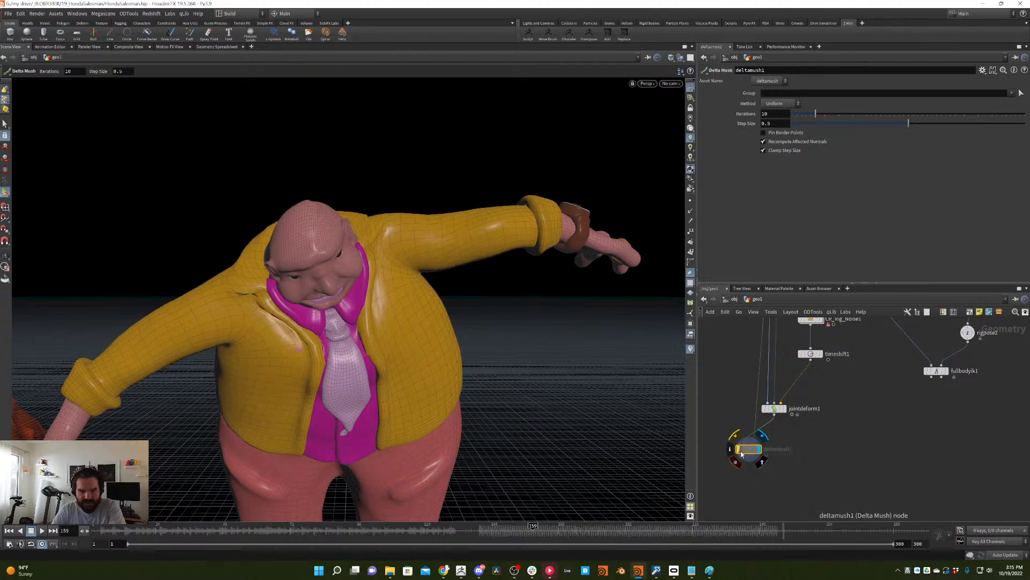
{"action": "left_click", "coordinate": [740, 450]}
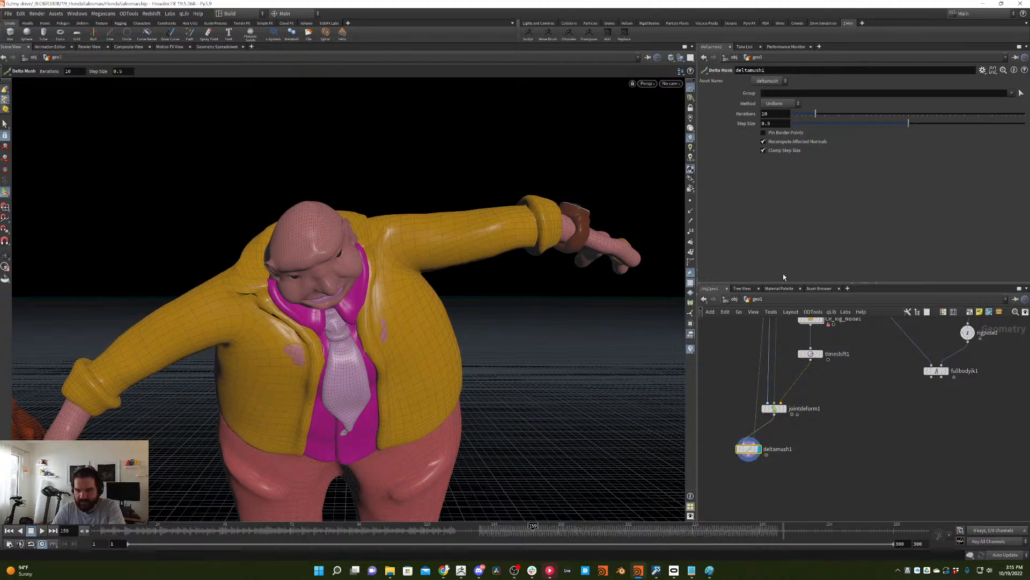
- Set deltamush1's Iterations to 7 and Step Size to 0.059, scrubbing to frame 173 to check the smoothing
{"action": "left_click_drag", "start_coordinate": [811, 117], "coordinate": [794, 117]}
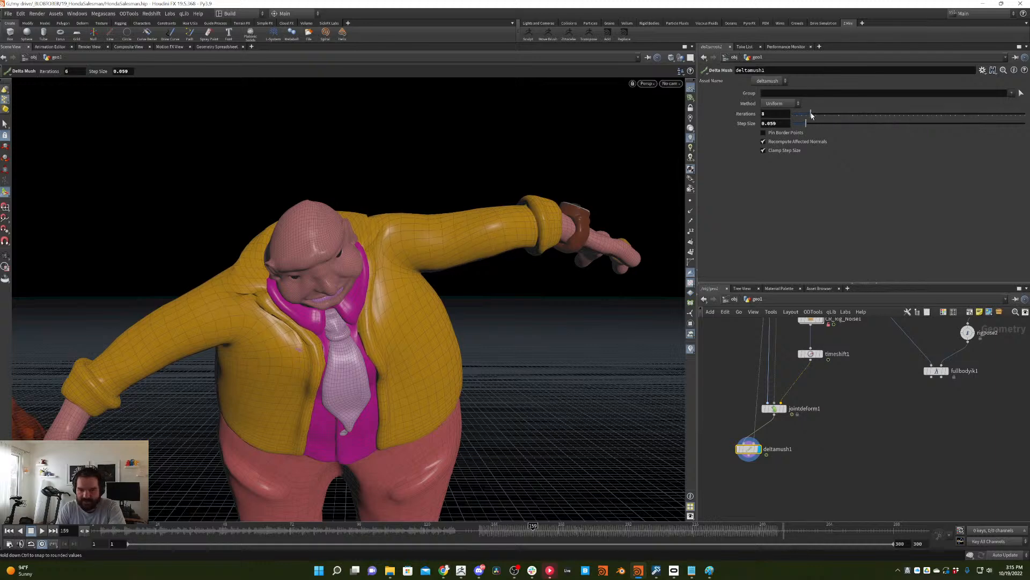
{"action": "left_click_drag", "start_coordinate": [265, 524], "coordinate": [575, 340]}
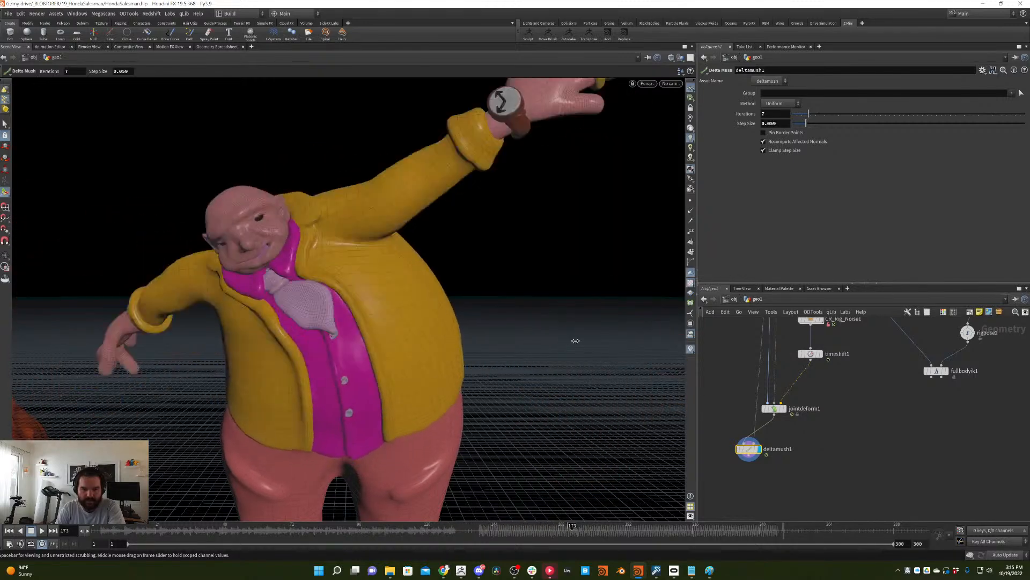
- Set timeshift1's Frame expression to floor($F/5) and play the animation
{"action": "middle_click_drag", "start_coordinate": [845, 419], "coordinate": [817, 457]}
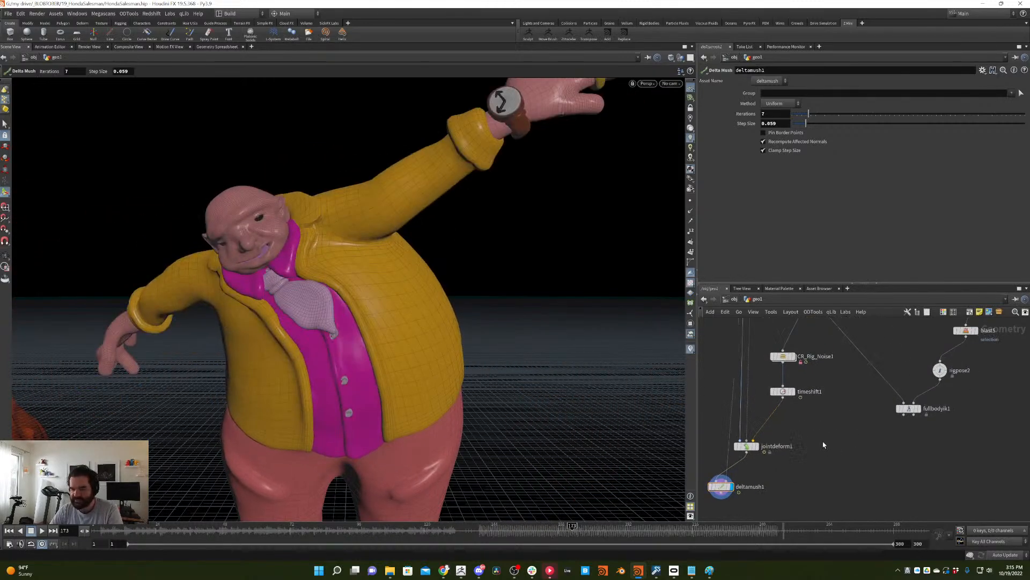
{"action": "left_click", "coordinate": [778, 391]}
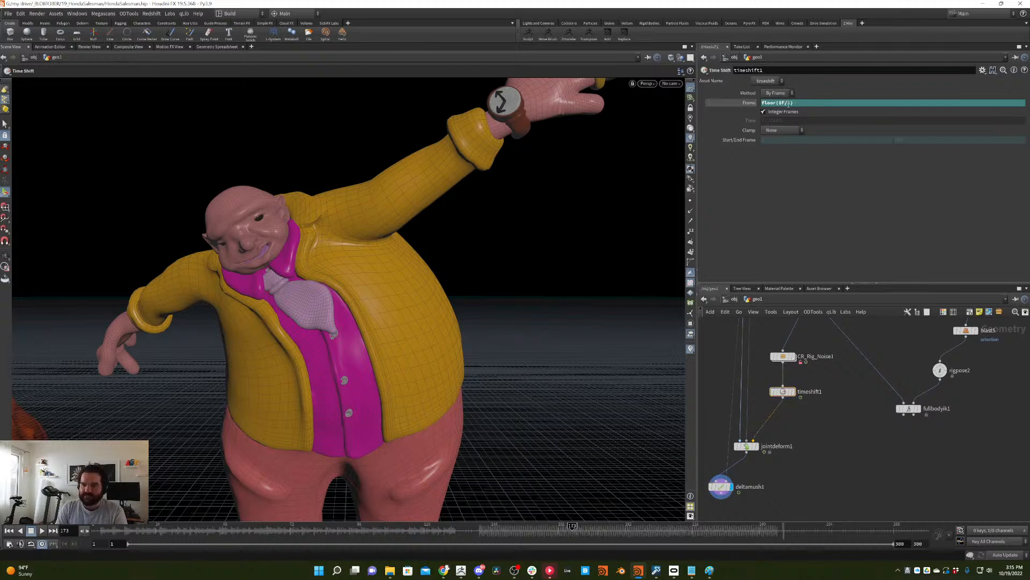
{"action": "type", "text": "5"}
{"action": "key", "text": "Return"}
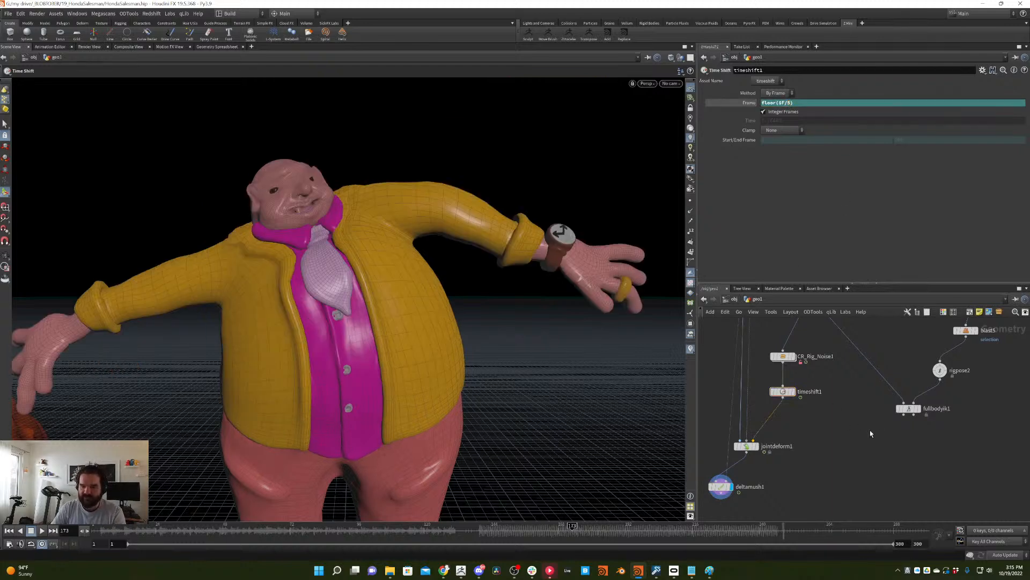
{"action": "key", "text": "Up"}
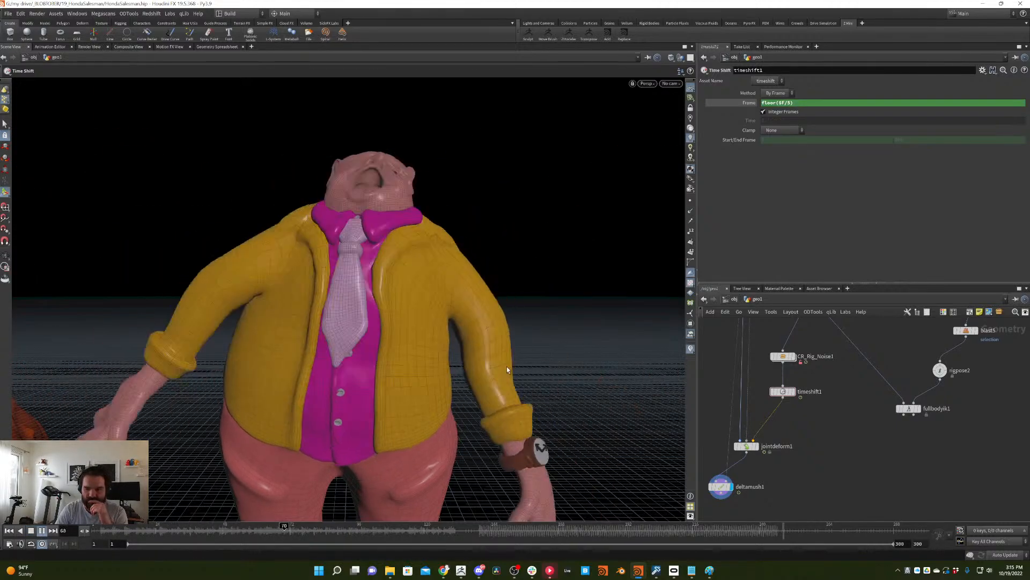
- Test CR_Rig_Noise1's Rotation Frequency up to 13.8, set it to 4.5 on all components, and turn off scale inheritance
{"action": "left_click", "coordinate": [783, 356]}
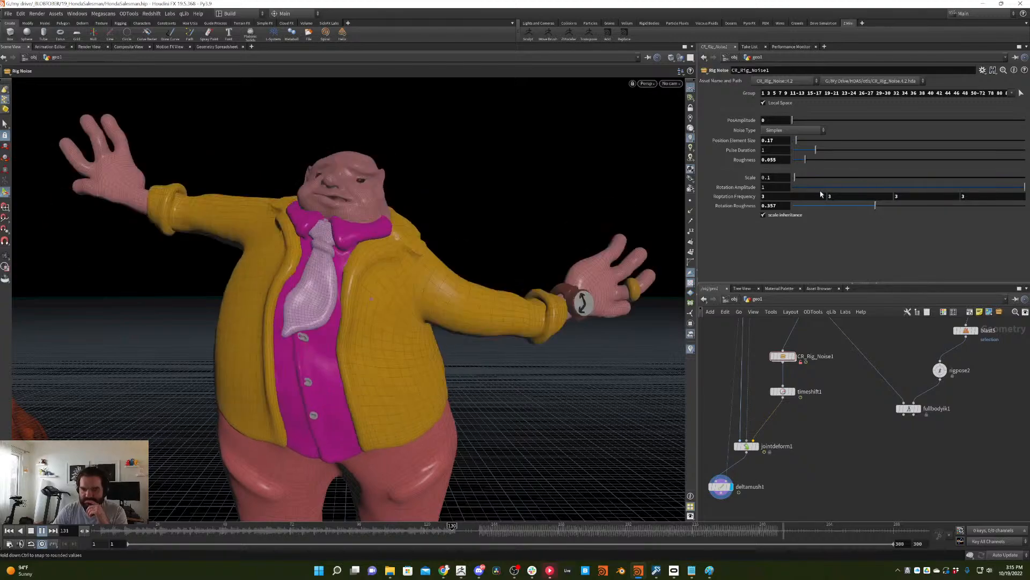
{"action": "middle_click_drag", "start_coordinate": [734, 201], "coordinate": [933, 194]}
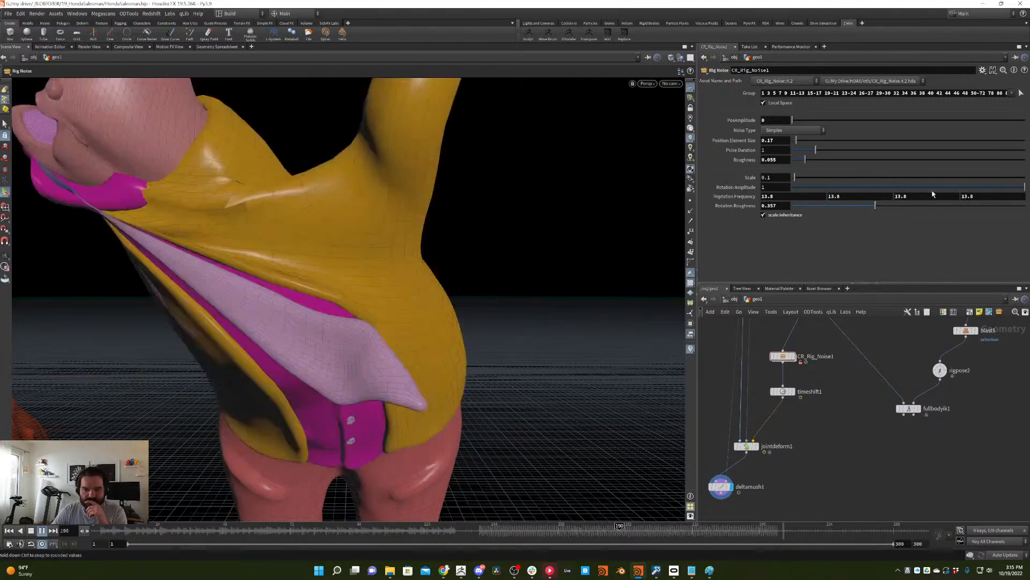
{"action": "middle_click_drag", "start_coordinate": [744, 200], "coordinate": [424, 224]}
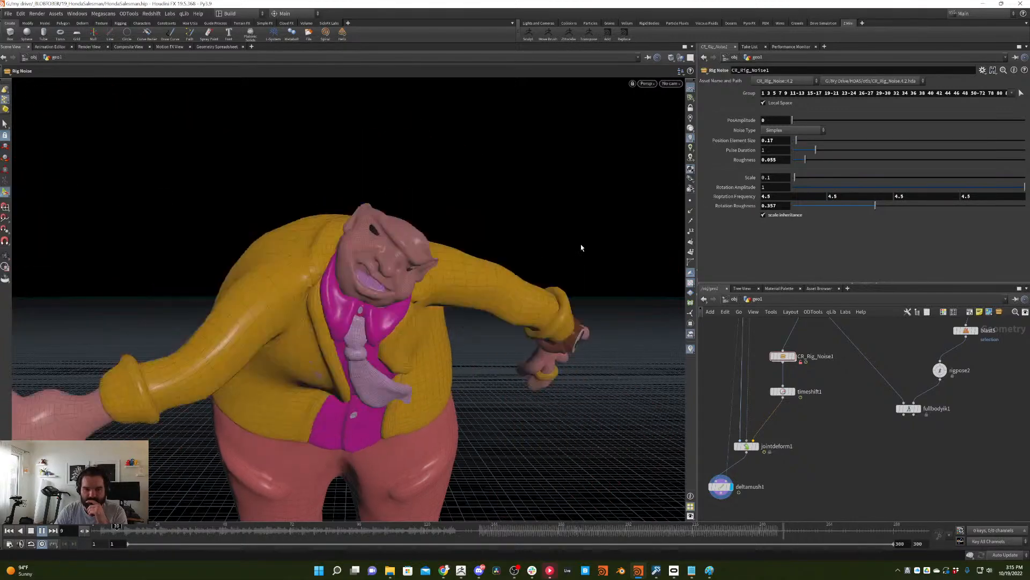
{"action": "left_click", "coordinate": [764, 215]}
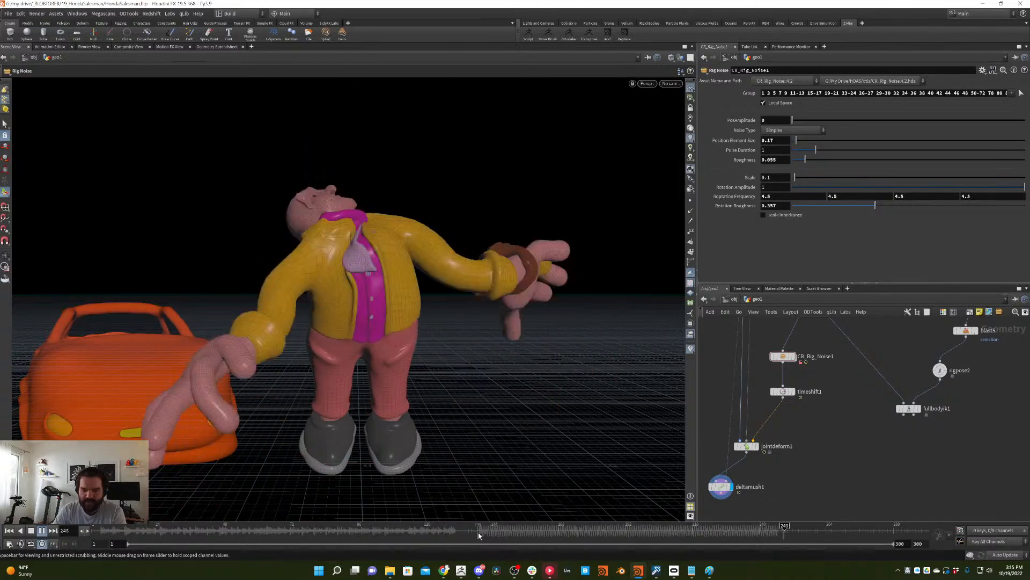
- Return to frame 1 and insert a CR Jiggler node between timeshift1 and jointdeform1
{"action": "key", "text": "ctrl+Up"}
{"action": "key", "text": "Tab"}
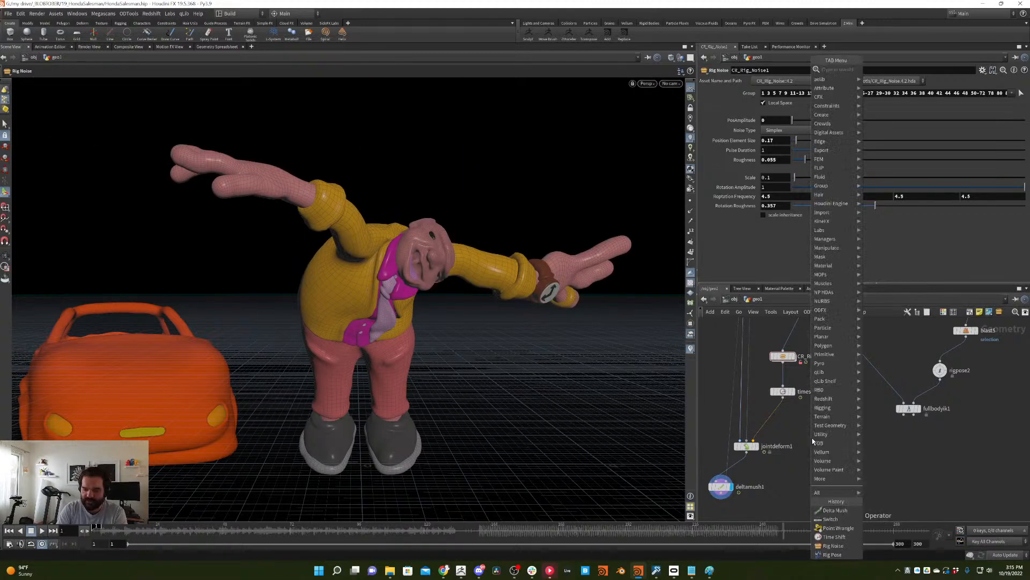
{"action": "type", "text": "jigg"}
{"action": "key", "text": "Return"}
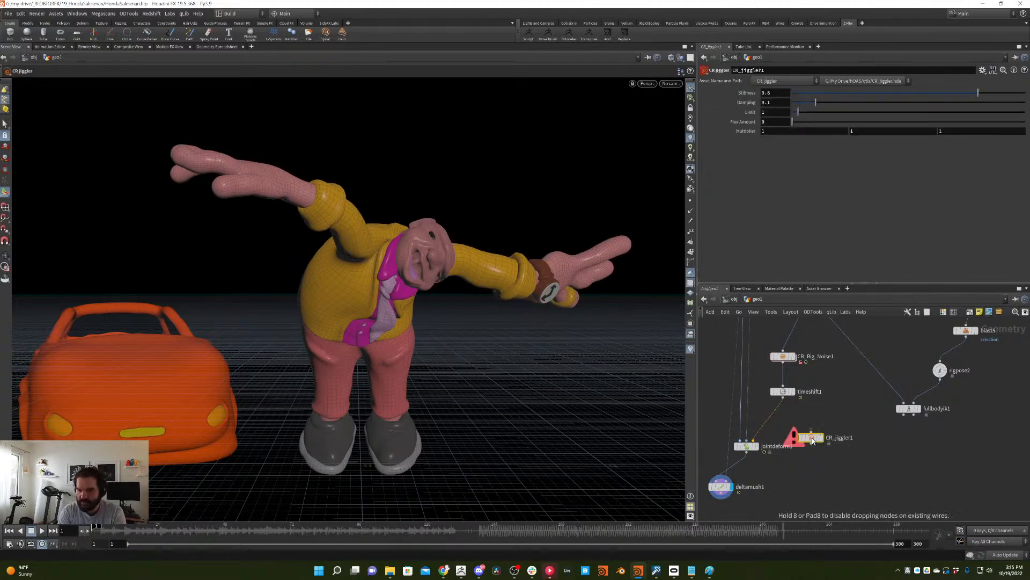
{"action": "left_click_drag", "start_coordinate": [812, 442], "coordinate": [772, 422]}
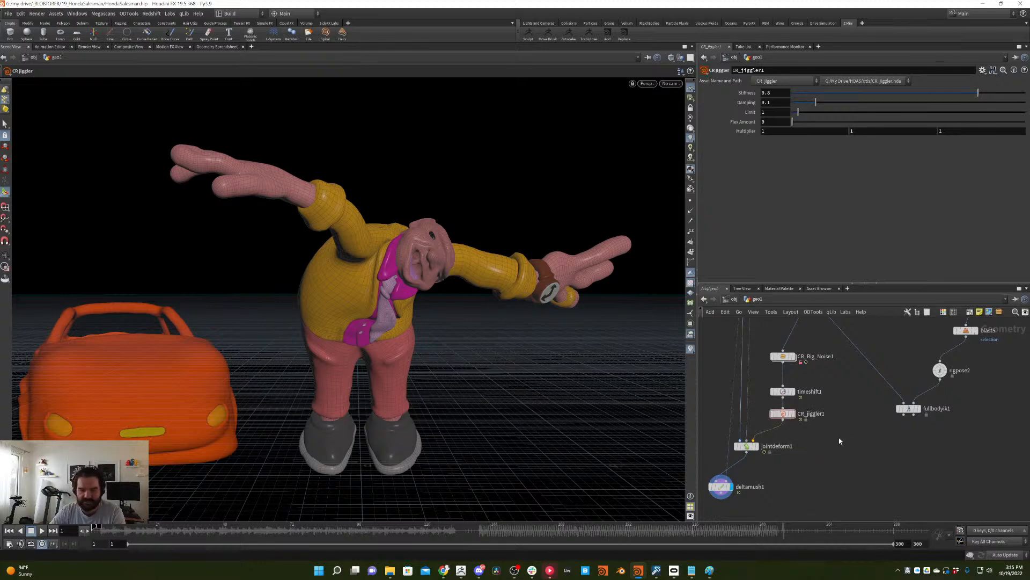
- Display CR_jiggler1's skeleton, scrub the timeline to frame 150 to inspect the motion, and return to frame 1
{"action": "left_click_drag", "start_coordinate": [251, 525], "coordinate": [438, 525]}
{"action": "left_click", "coordinate": [793, 414]}
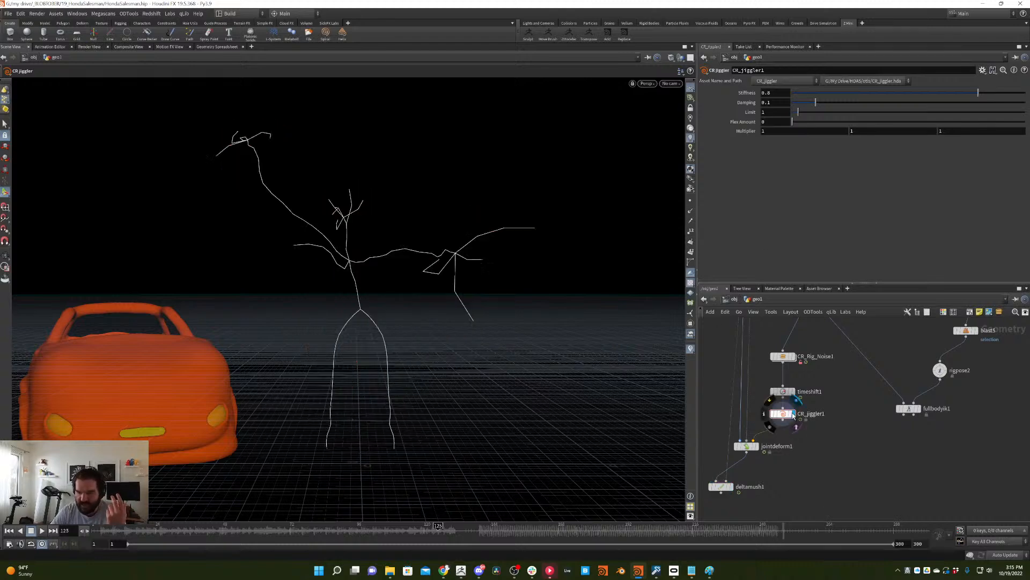
{"action": "left_click_drag", "start_coordinate": [405, 534], "coordinate": [508, 483]}
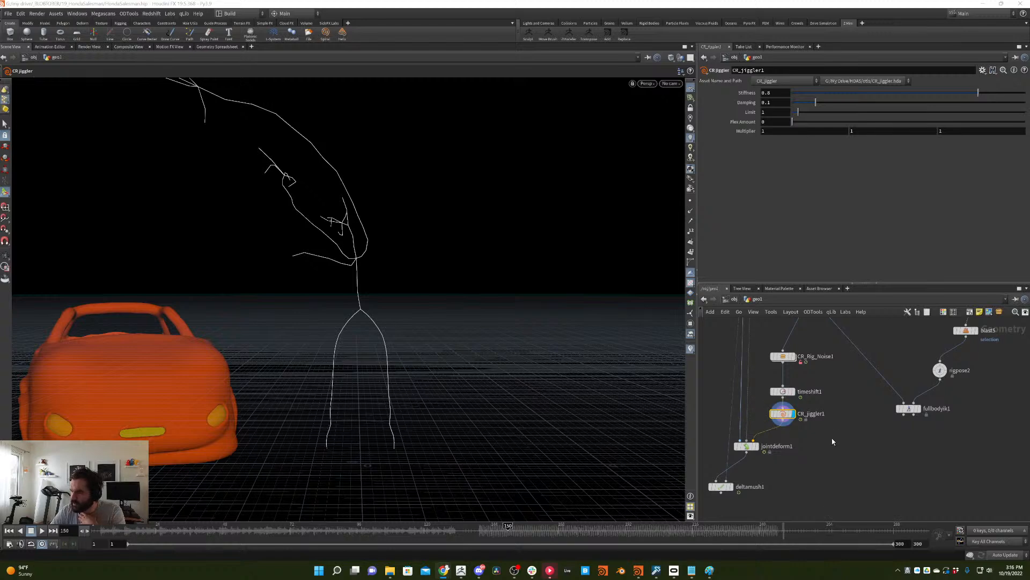
{"action": "middle_click_drag", "start_coordinate": [833, 428], "coordinate": [905, 446]}
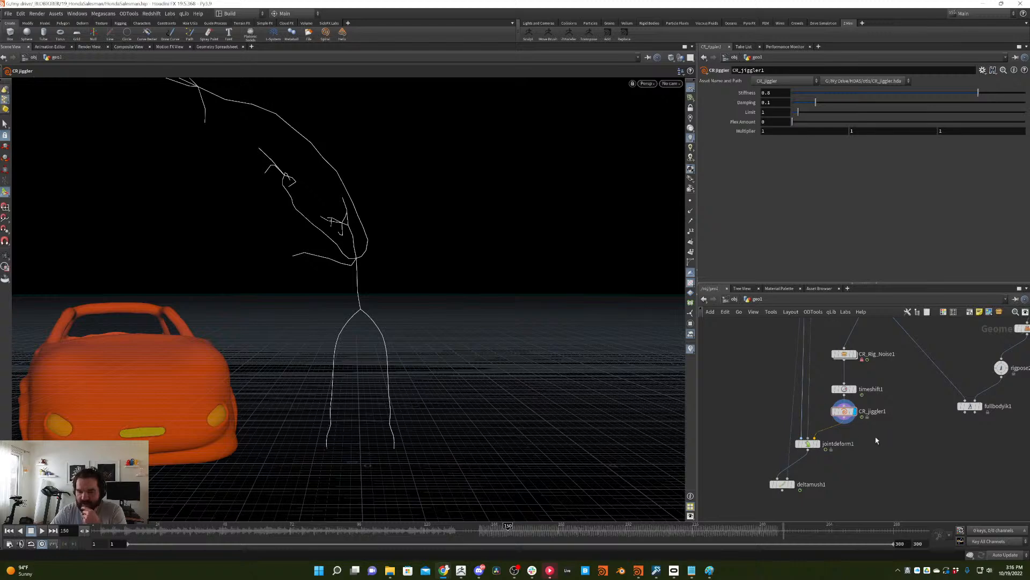
{"action": "middle_click_drag", "start_coordinate": [877, 440], "coordinate": [806, 468]}
{"action": "left_click_drag", "start_coordinate": [777, 443], "coordinate": [820, 443]}
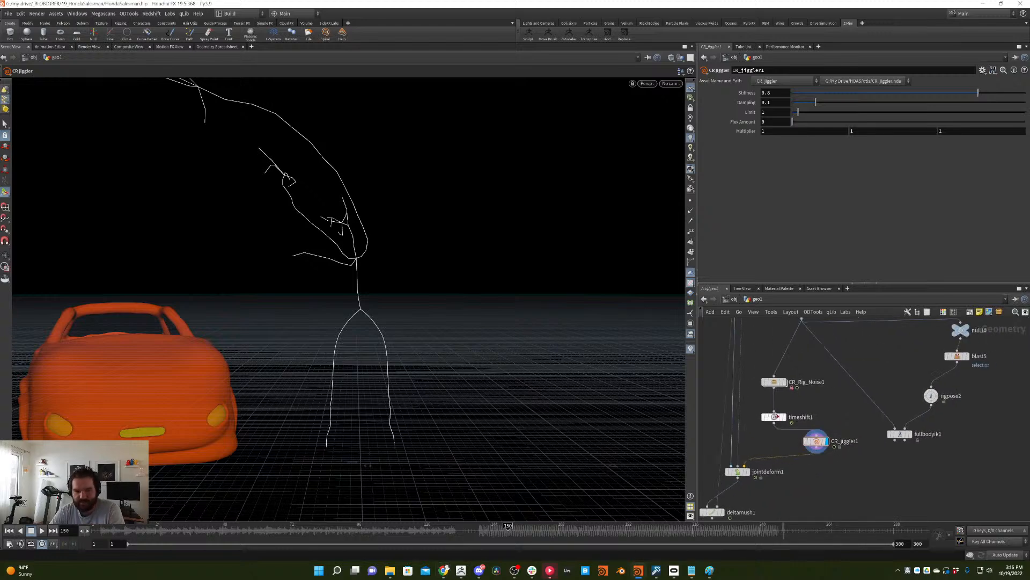
{"action": "left_click_drag", "start_coordinate": [507, 525], "coordinate": [93, 507]}
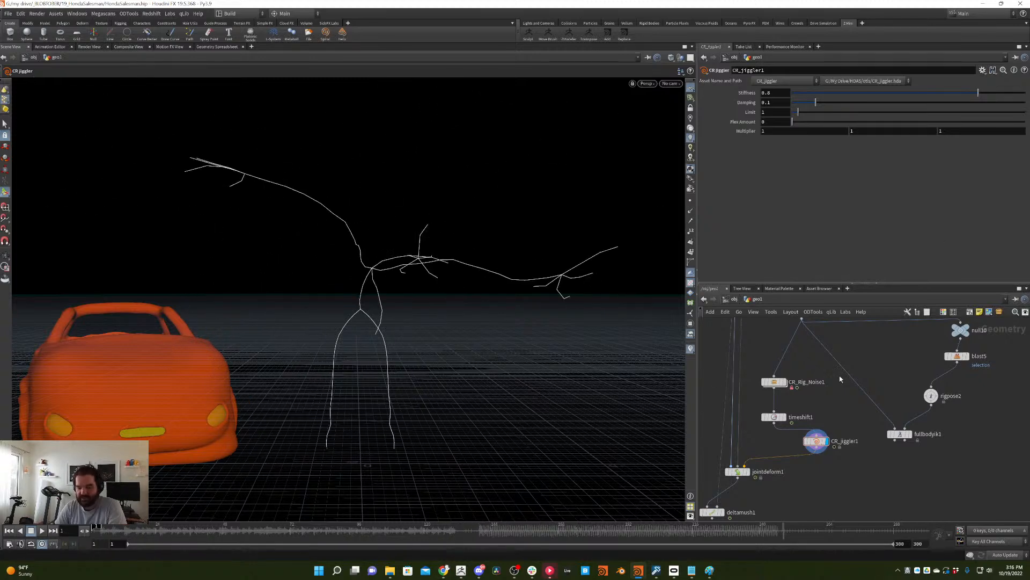
- Align CR_jiggler1 below timeshift1, display jointdeform1 and play the jiggled mesh from frame 1
{"action": "left_click_drag", "start_coordinate": [802, 445], "coordinate": [776, 446]}
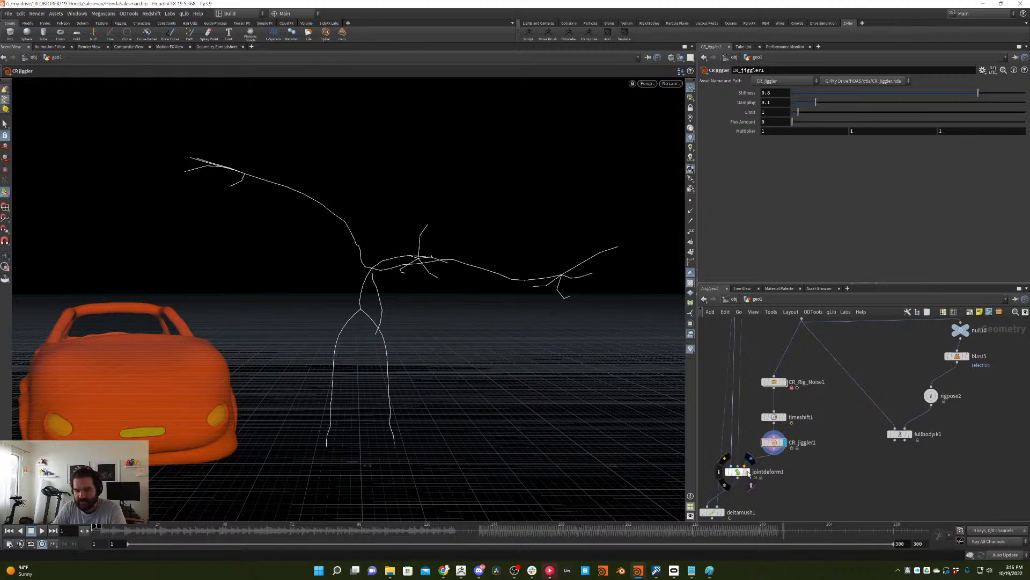
{"action": "left_click", "coordinate": [749, 472]}
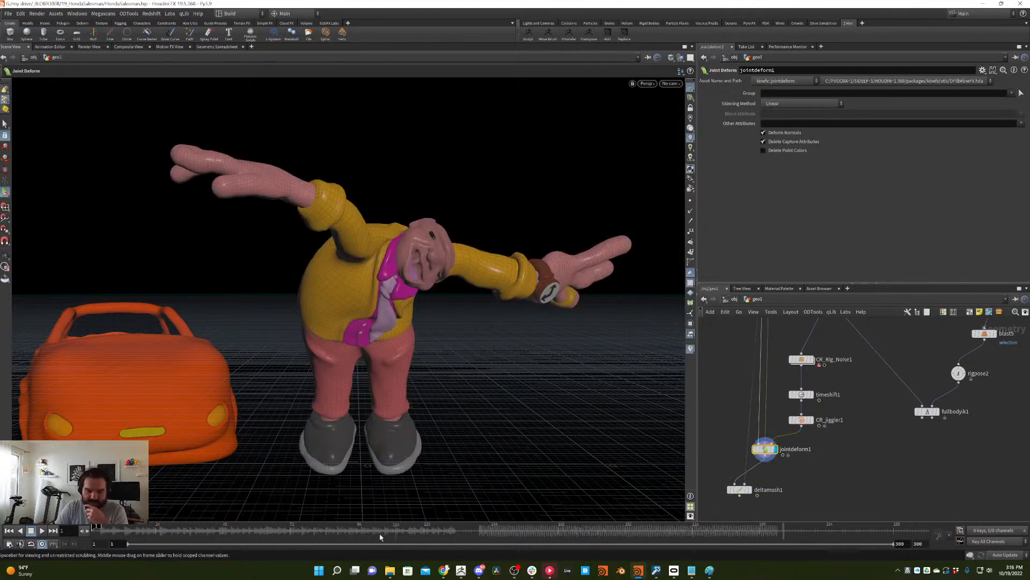
{"action": "left_click_drag", "start_coordinate": [106, 532], "coordinate": [81, 526]}
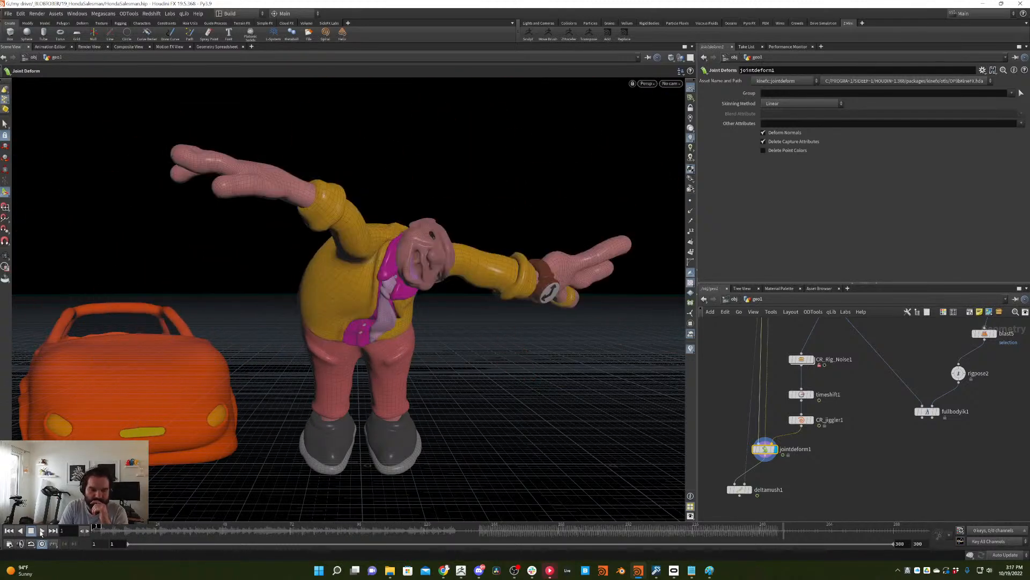
{"action": "key", "text": "Up"}
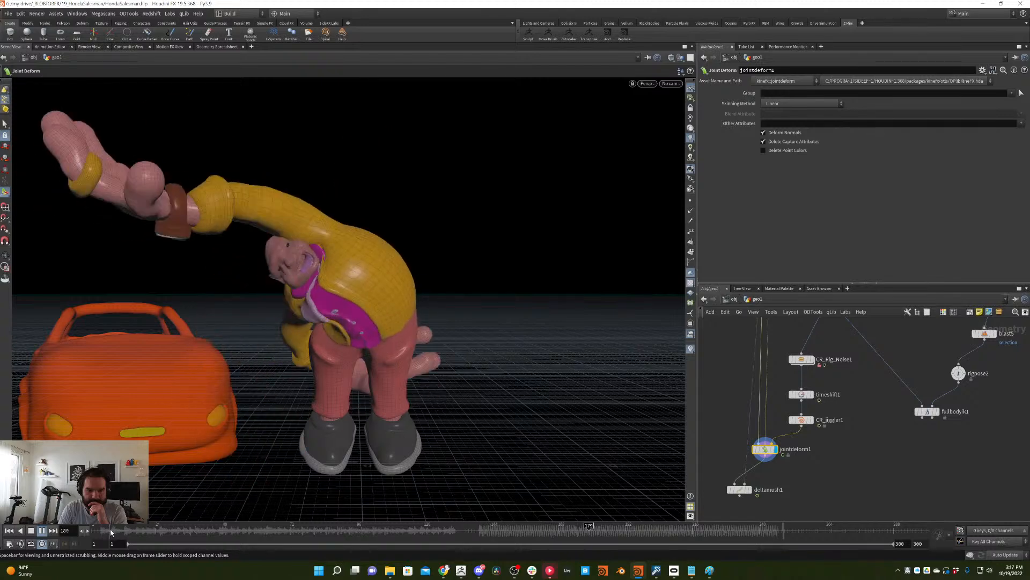
- Test CR_jiggler1's Stiffness at 0.075, raise it to 0.965, and set Damping to 0.472 during playback
{"action": "left_click", "coordinate": [829, 421]}
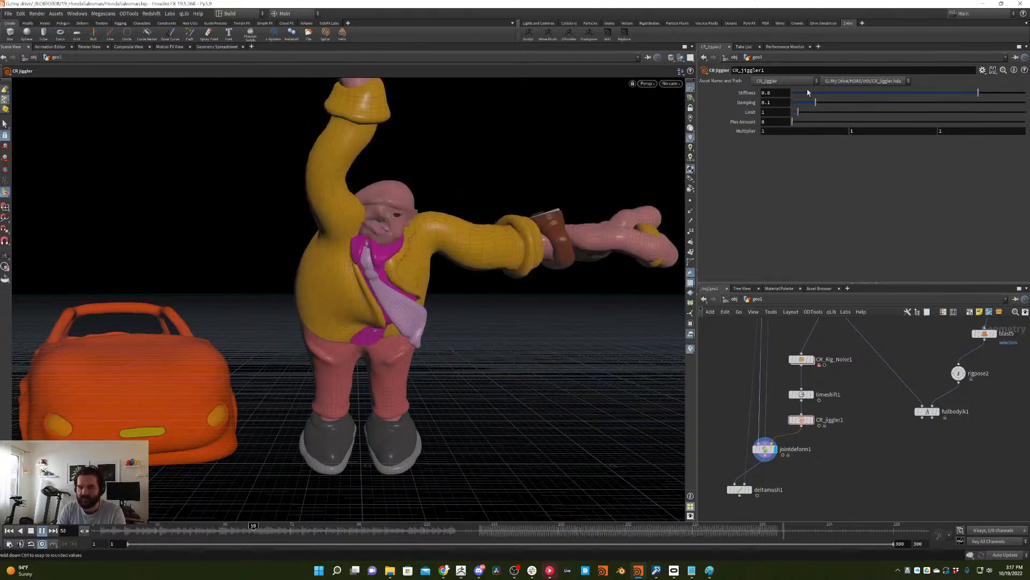
{"action": "left_click_drag", "start_coordinate": [978, 93], "coordinate": [809, 93]}
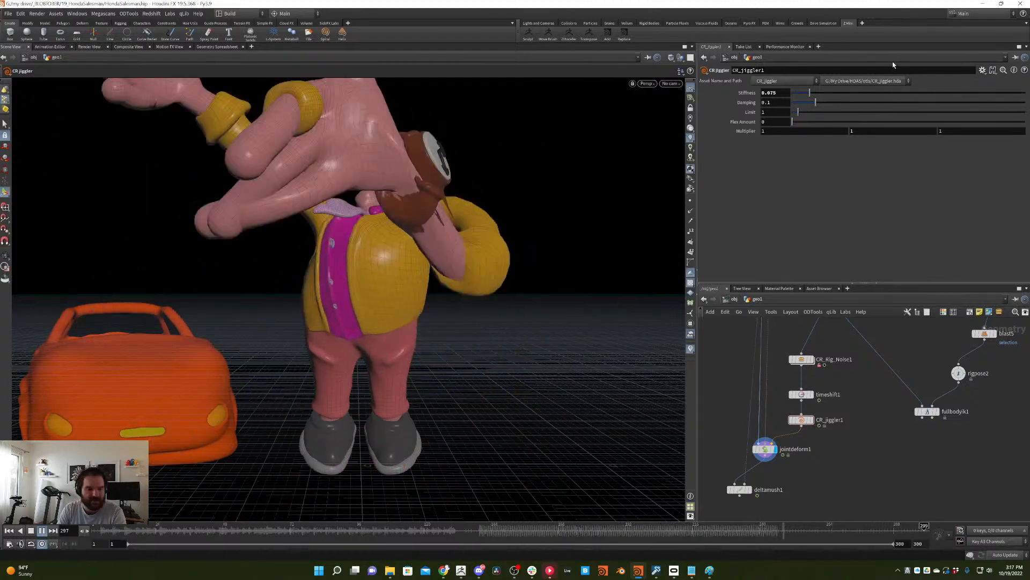
{"action": "left_click_drag", "start_coordinate": [809, 92], "coordinate": [1017, 92]}
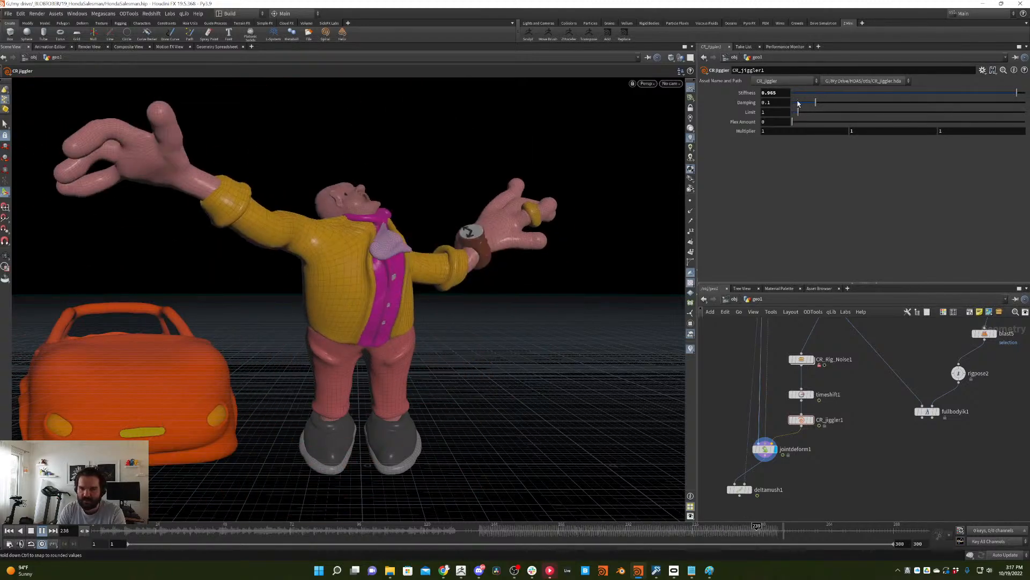
{"action": "left_click_drag", "start_coordinate": [850, 103], "coordinate": [927, 105]}
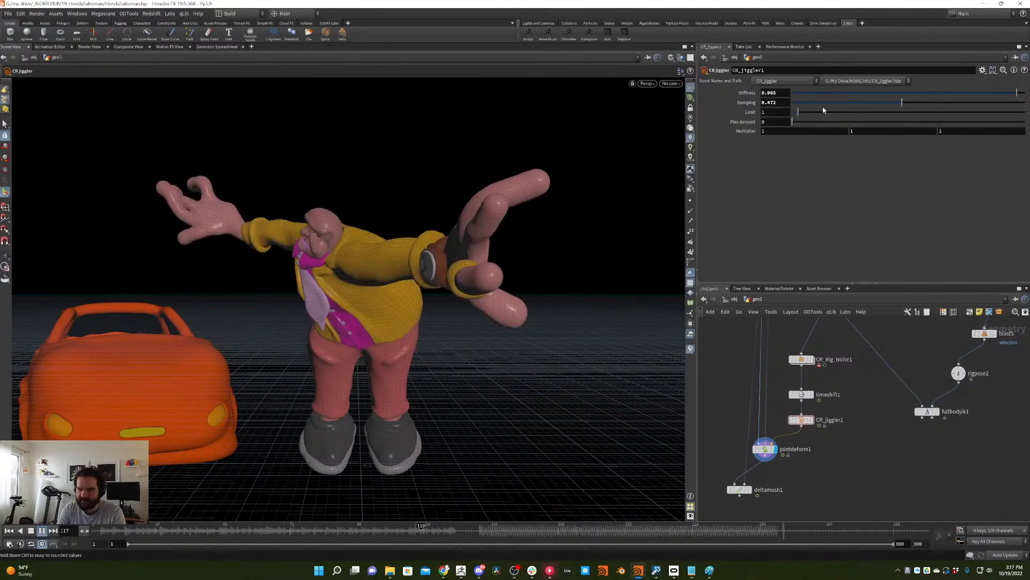
- Try different jiggler Limit and Flex Amount values, settling on Limit 0.32 and Flex Amount 0.034
{"action": "left_click_drag", "start_coordinate": [795, 114], "coordinate": [793, 115]}
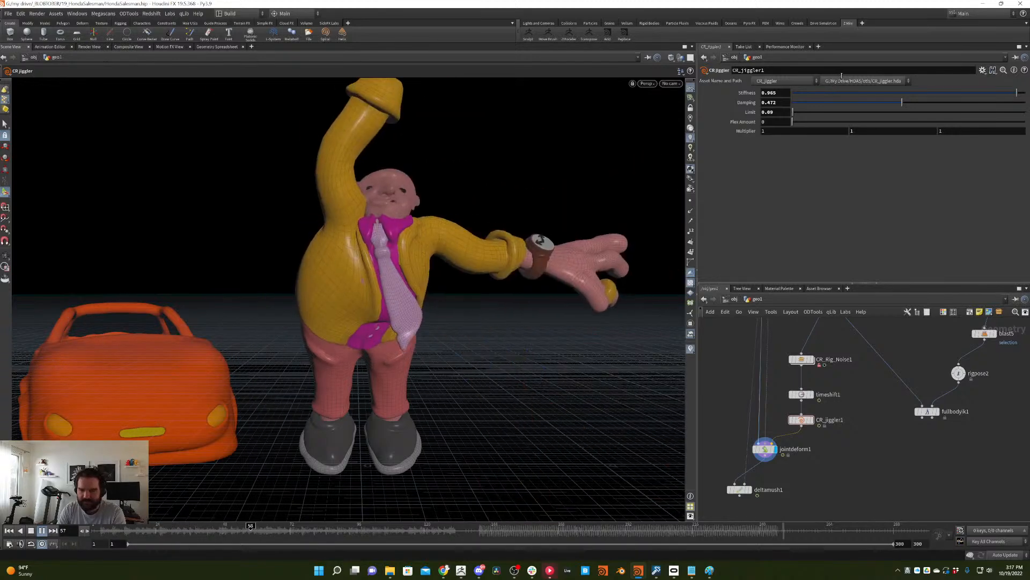
{"action": "left_click_drag", "start_coordinate": [792, 122], "coordinate": [894, 122]}
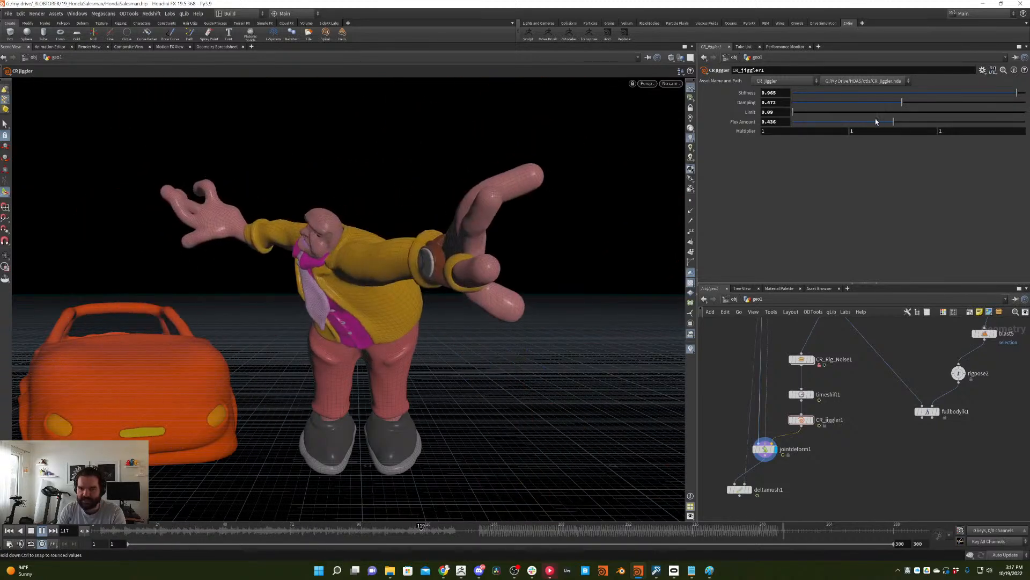
{"action": "left_click_drag", "start_coordinate": [795, 112], "coordinate": [734, 126]}
{"action": "mouse_move", "coordinate": [793, 113]}
{"action": "left_mouse_down"}
{"action": "mouse_move", "coordinate": [870, 112]}
{"action": "mouse_move", "coordinate": [793, 114]}
{"action": "mouse_move", "coordinate": [800, 125]}
{"action": "left_mouse_up"}
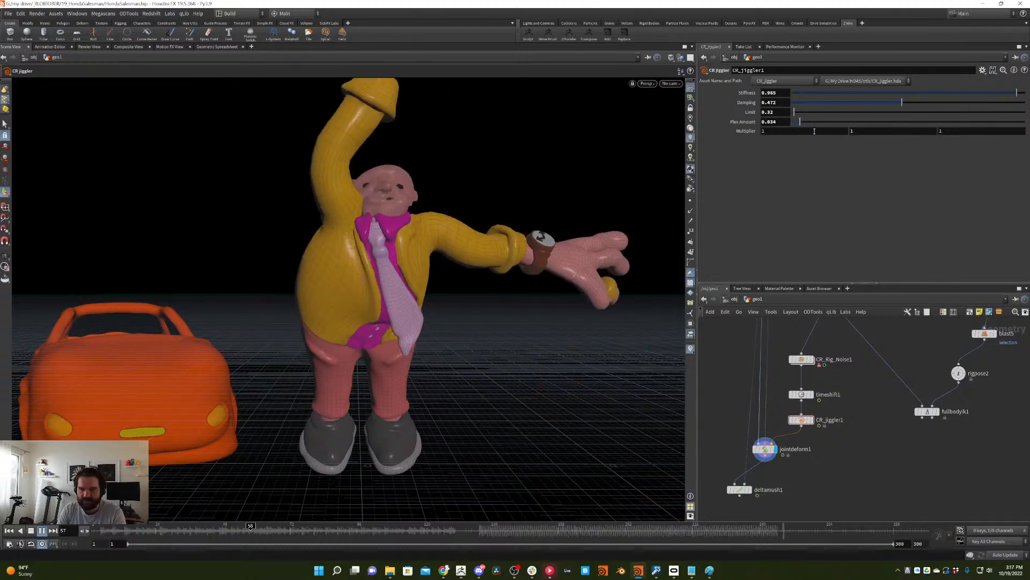
- Set CR_jiggler1's Multiplier to 6.4 on all three axes and its Stiffness to 0.105
{"action": "middle_click_drag", "start_coordinate": [745, 131], "coordinate": [838, 107]}
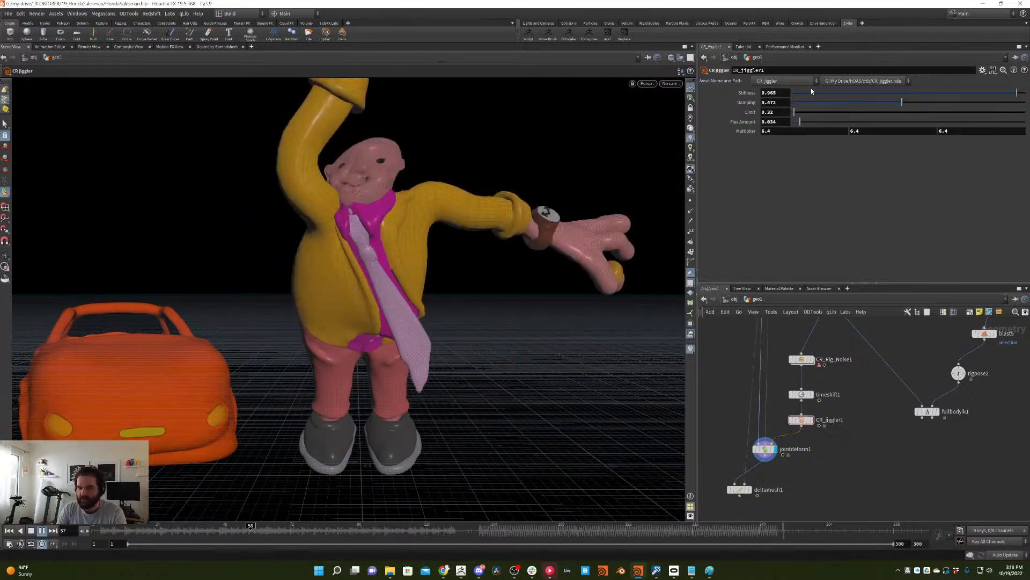
{"action": "left_click", "coordinate": [817, 92]}
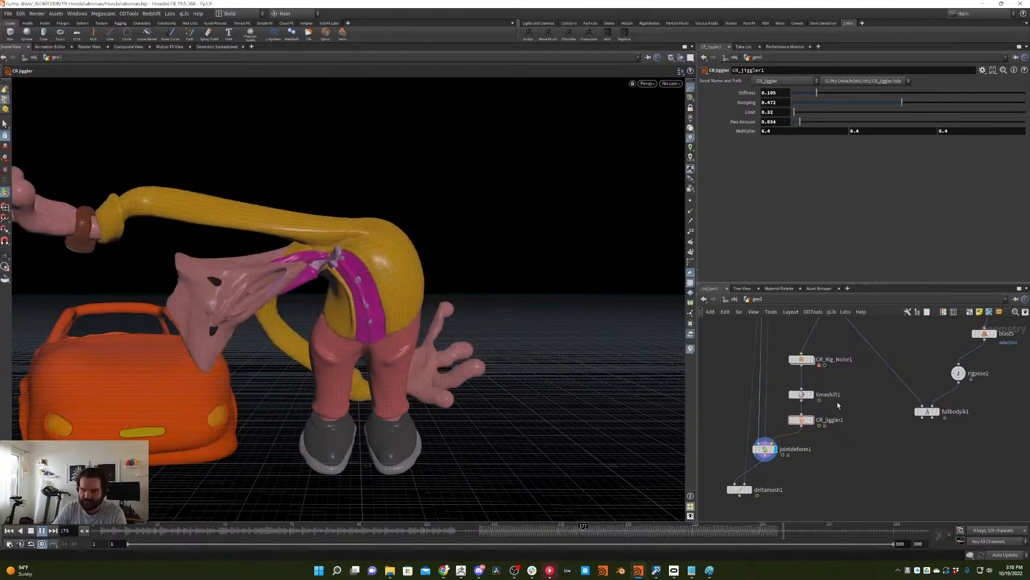
- Enable scale inheritance on CR_Rig_Noise1 and try Scale values of 0.025 and 0.05 before restoring 0.1
{"action": "left_click", "coordinate": [801, 359]}
{"action": "left_click", "coordinate": [768, 179]}
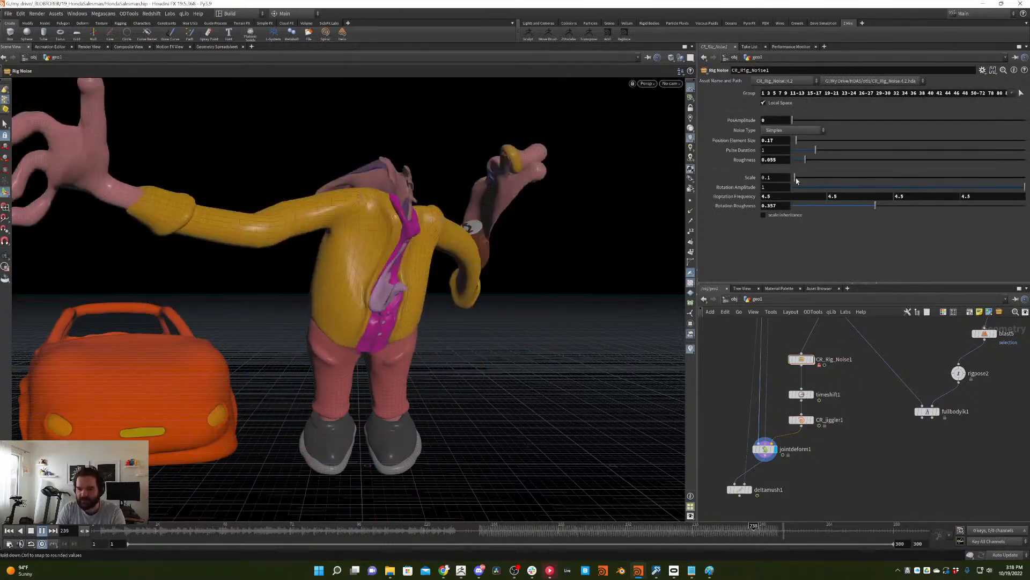
{"action": "type", "text": "0"}
{"action": "key", "text": "Return"}
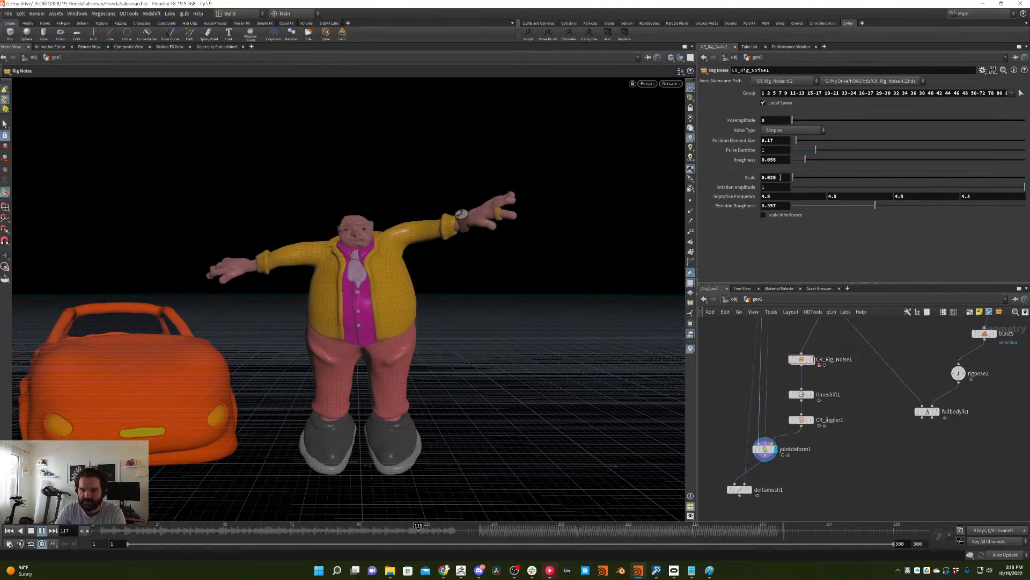
{"action": "left_click", "coordinate": [777, 215]}
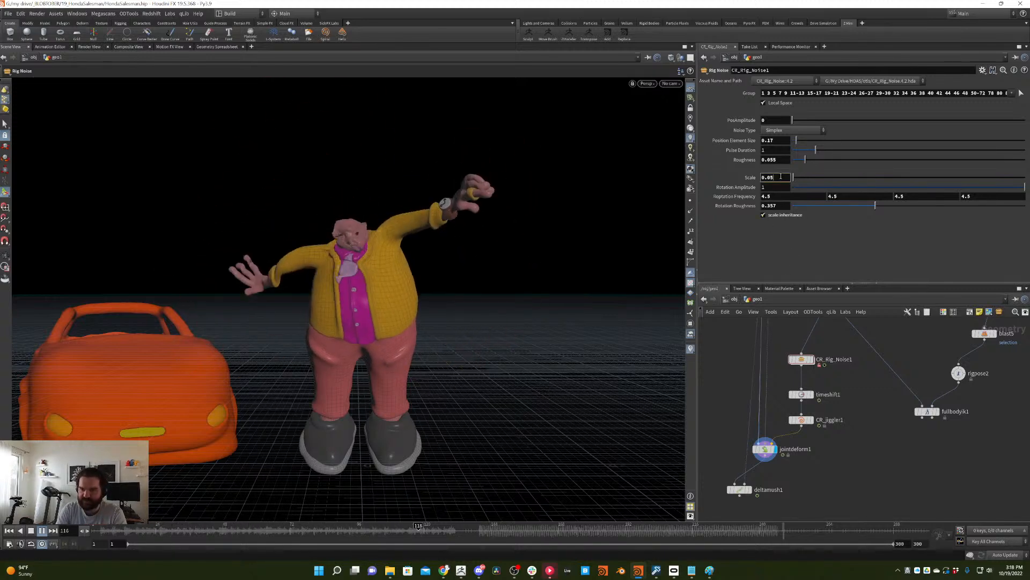
{"action": "key", "text": "Return"}
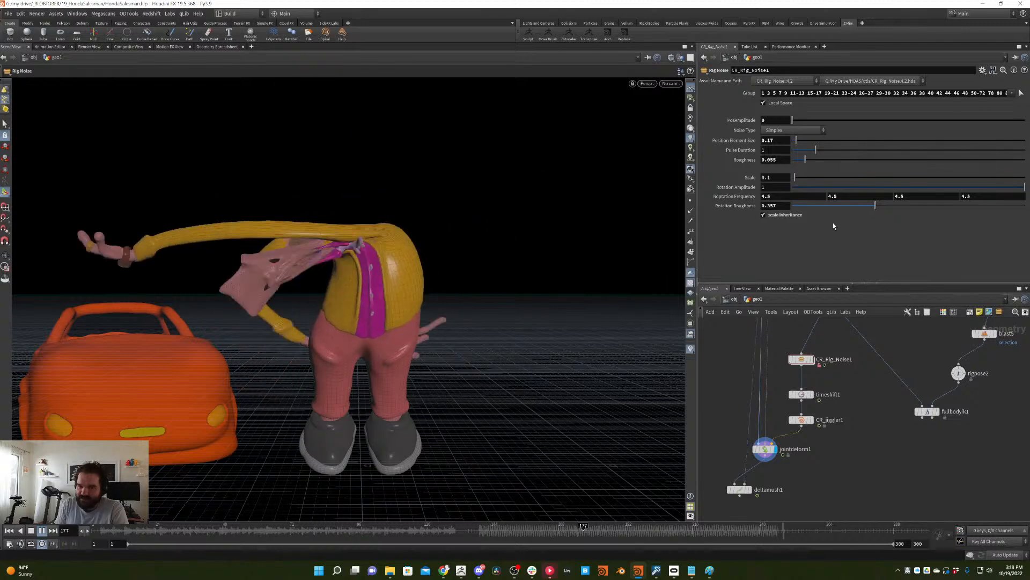
- Set CR_Rig_Noise1's Rotation Roughness to 0.073 and raise its Scale, keeping PosAmplitude at 0
{"action": "left_click_drag", "start_coordinate": [824, 206], "coordinate": [810, 211]}
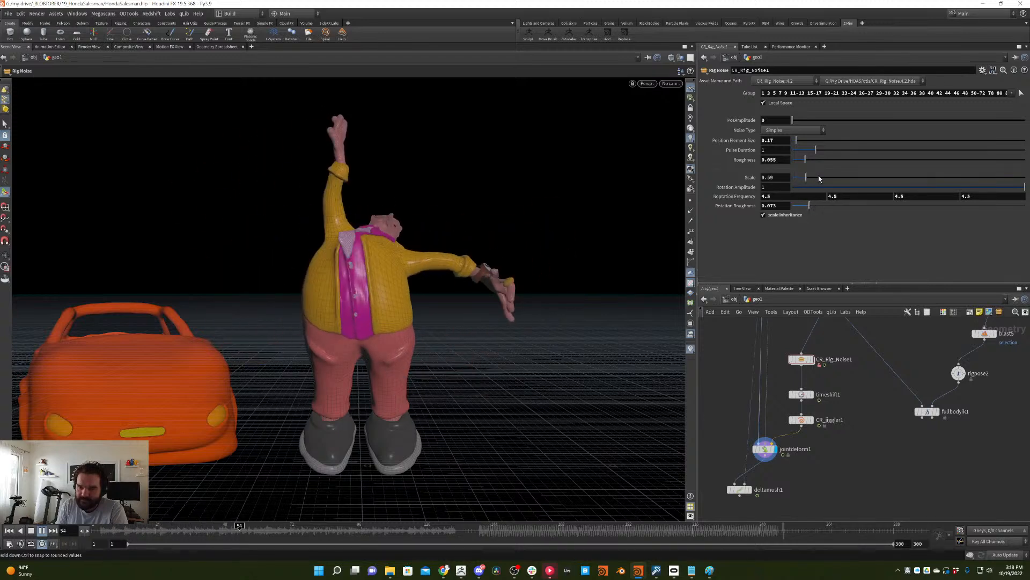
{"action": "left_click_drag", "start_coordinate": [833, 177], "coordinate": [802, 183]}
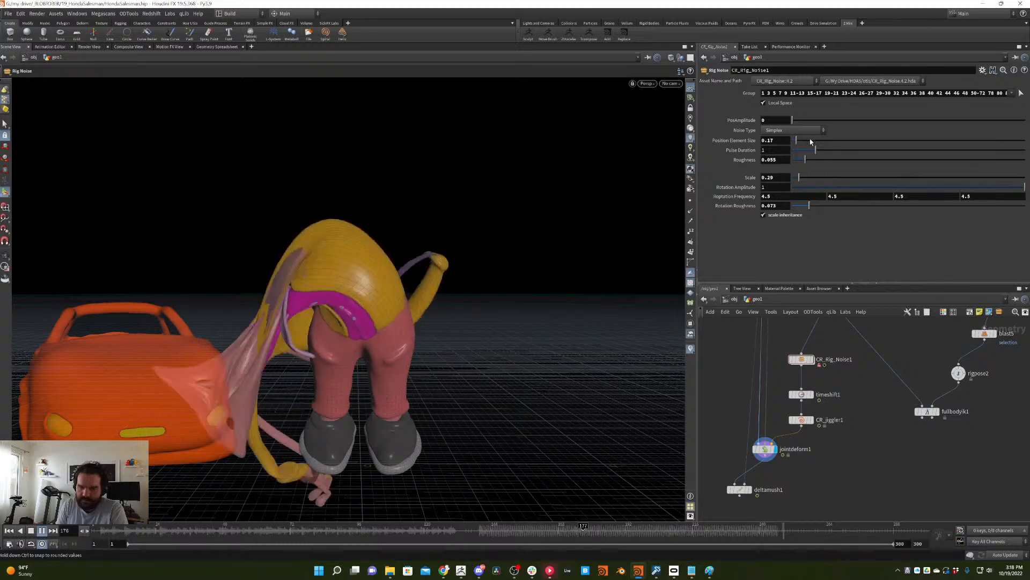
{"action": "left_click", "coordinate": [805, 119]}
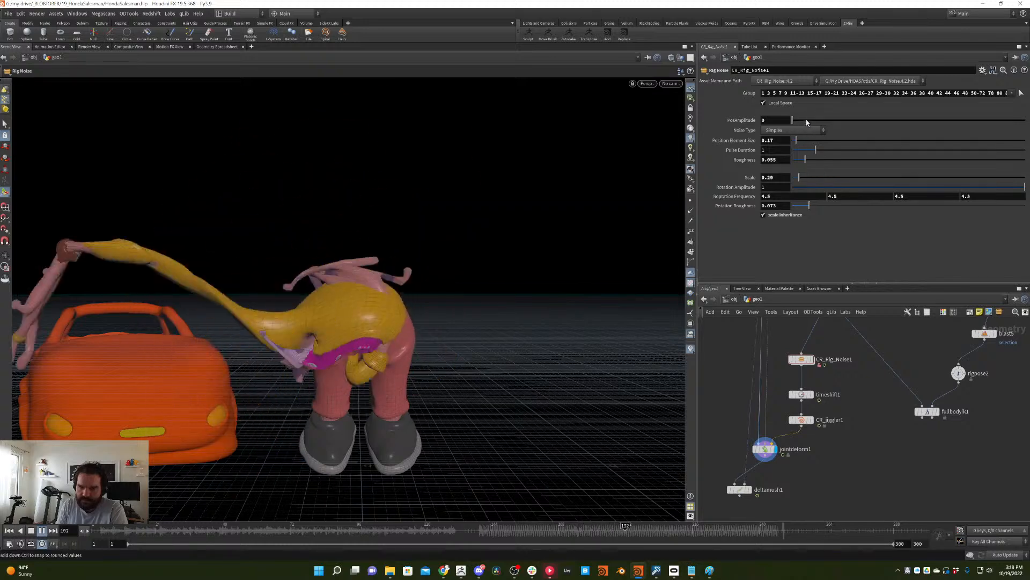
{"action": "middle_click", "coordinate": [728, 121], "text": "ctrl"}
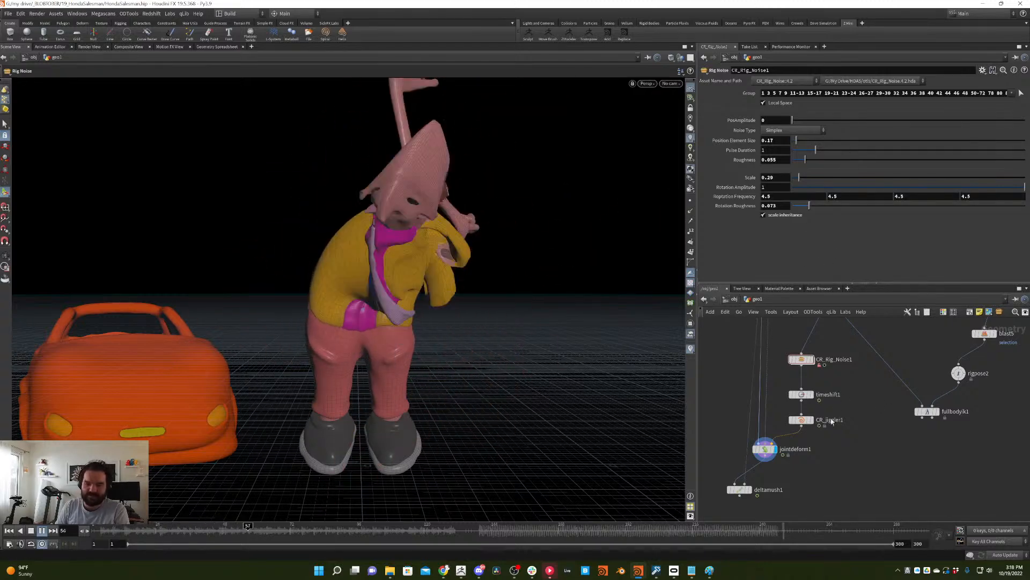
- Compare the character's playback with timeshift1 and CR_jiggler1 bypassed and active
{"action": "left_click", "coordinate": [832, 422]}
{"action": "left_click", "coordinate": [791, 396], "text": "shift"}
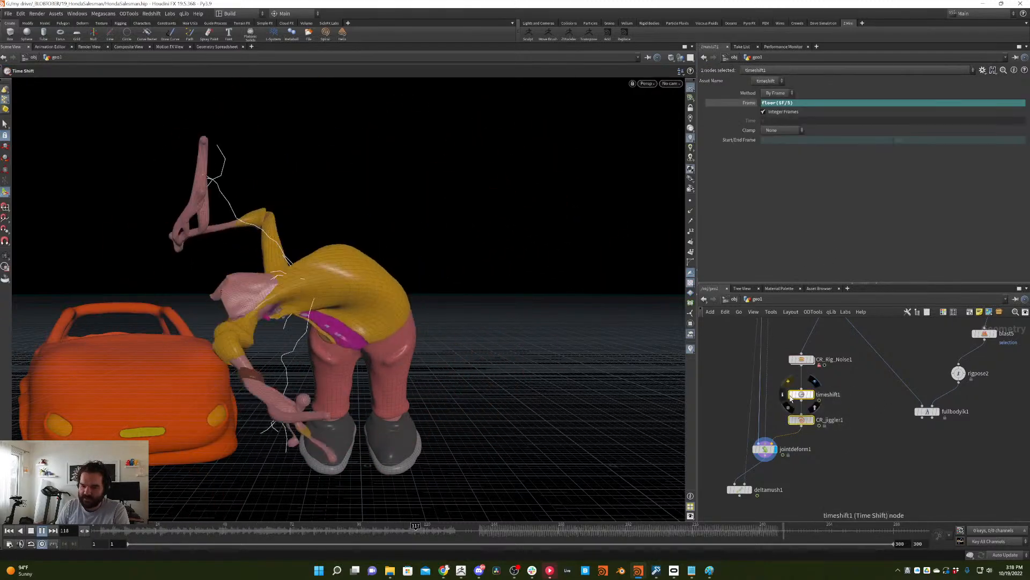
{"action": "left_click", "coordinate": [790, 396]}
{"action": "left_click", "coordinate": [840, 375]}
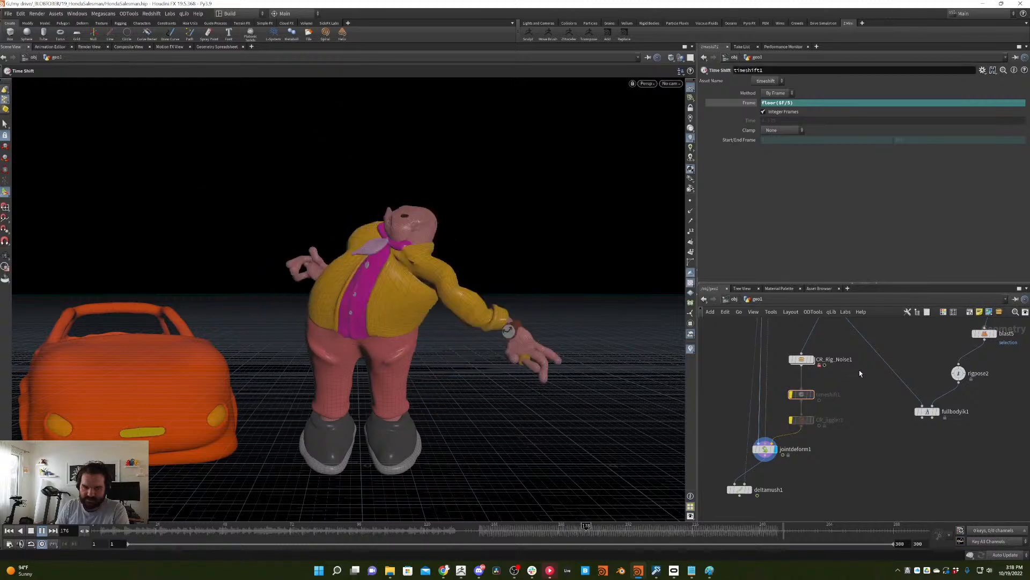
{"action": "left_click", "coordinate": [791, 397]}
{"action": "left_click", "coordinate": [867, 398]}
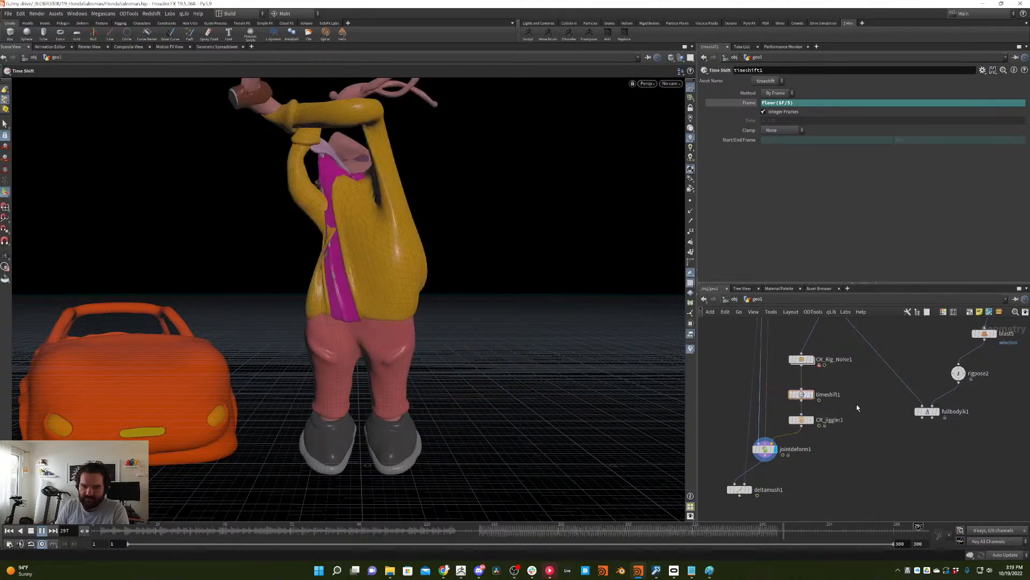
- Toggle the bypass of timeshift1 and CR_jiggler1 together during playback, leaving both nodes bypassed
{"action": "left_click_drag", "start_coordinate": [847, 444], "coordinate": [788, 382]}
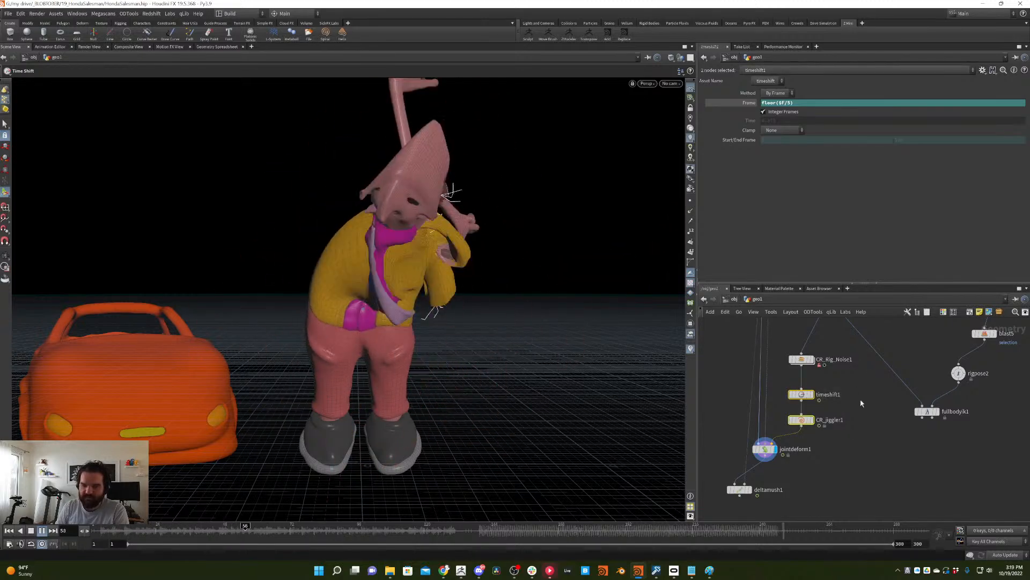
{"action": "mouse_move", "coordinate": [792, 395]}
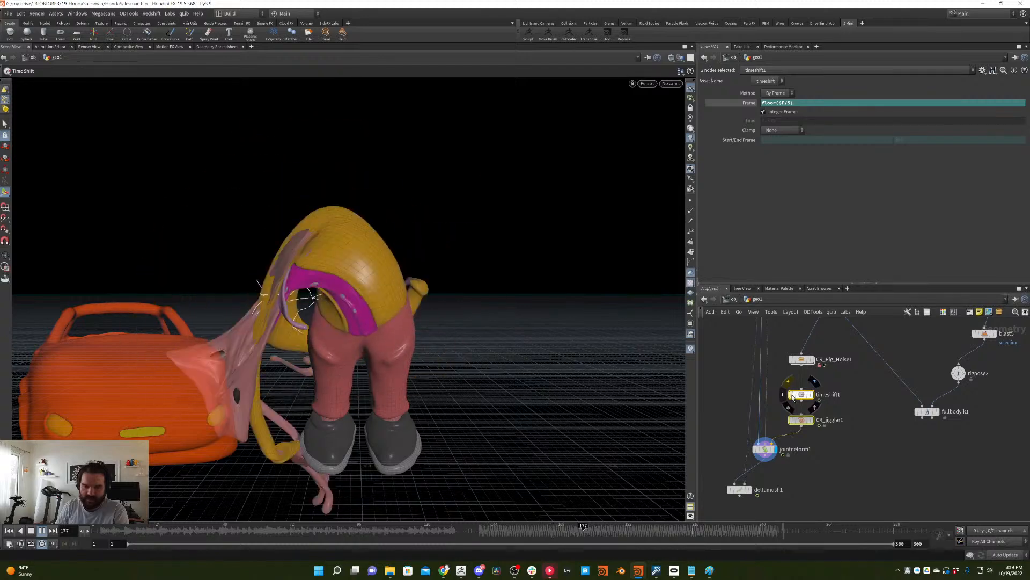
{"action": "left_click", "coordinate": [792, 395]}
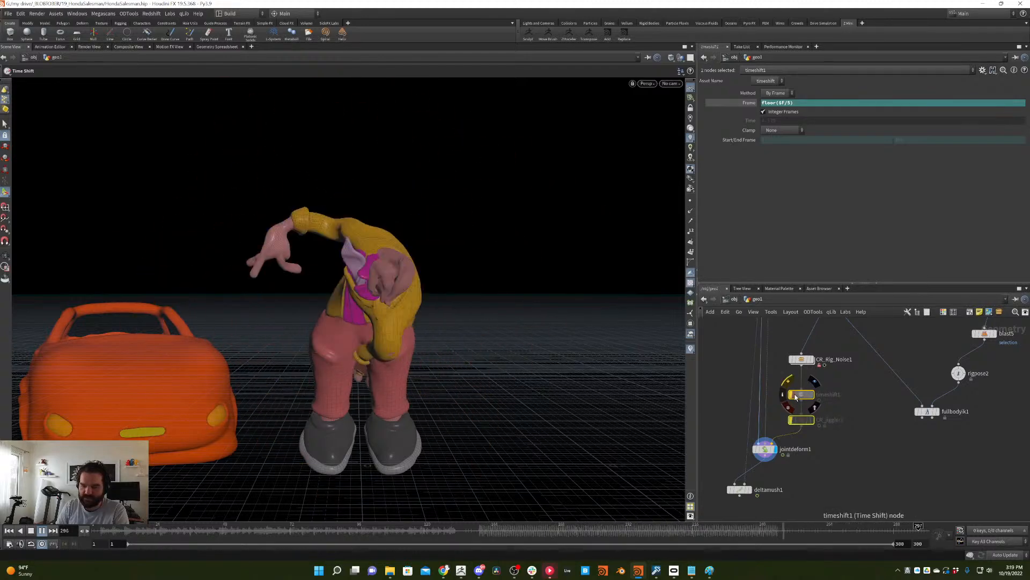
{"action": "left_click", "coordinate": [792, 396]}
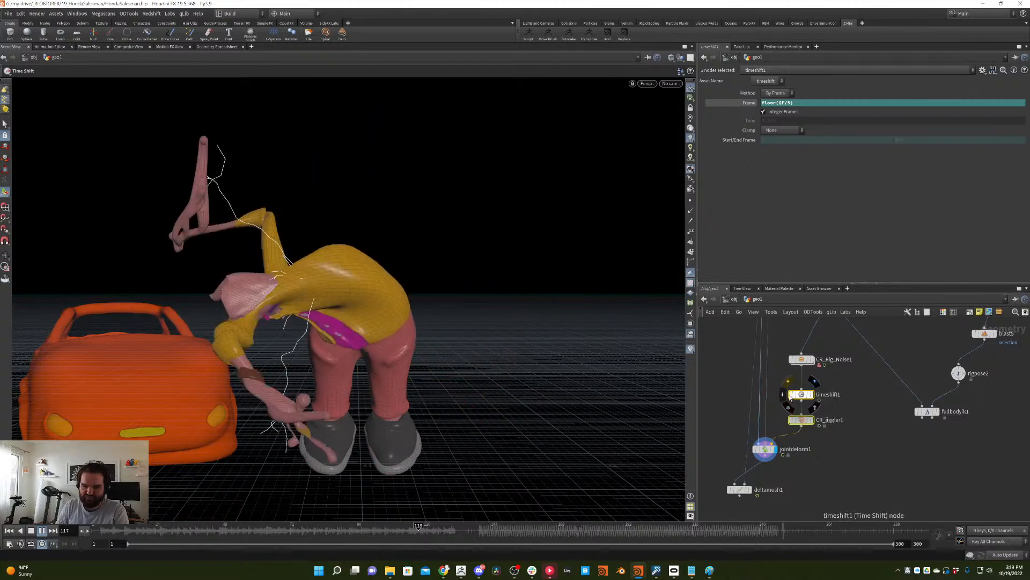
{"action": "left_click", "coordinate": [791, 396]}
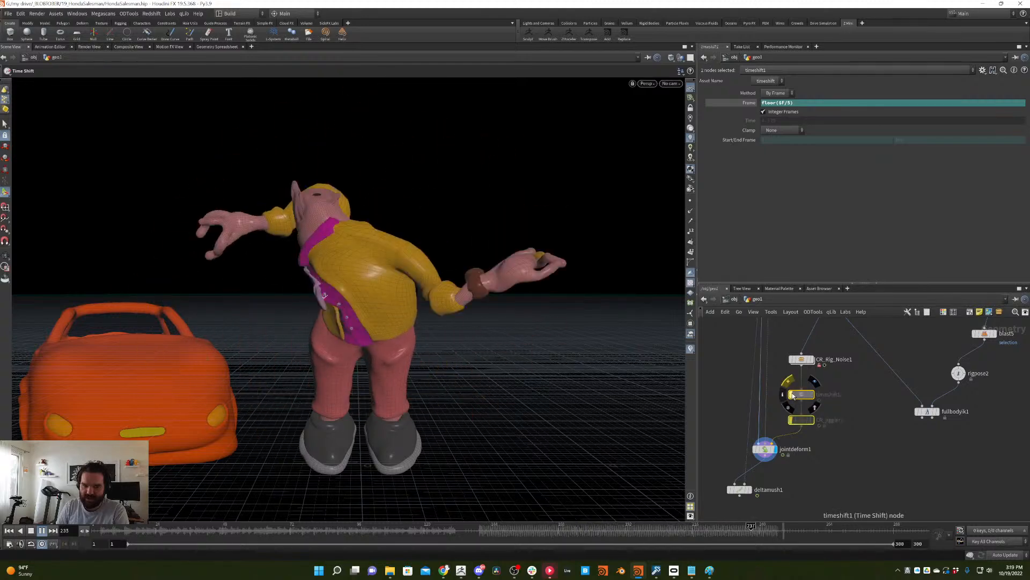
- Set CR_Rig_Noise1's Scale to 0.1 and stop the playback
{"action": "left_click", "coordinate": [801, 359]}
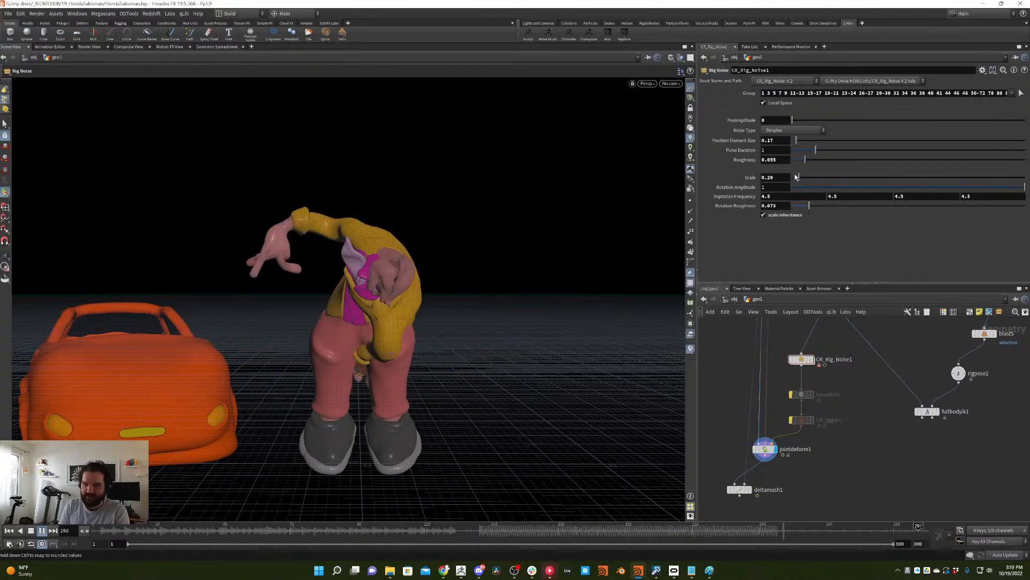
{"action": "left_click_drag", "start_coordinate": [796, 178], "coordinate": [795, 179]}
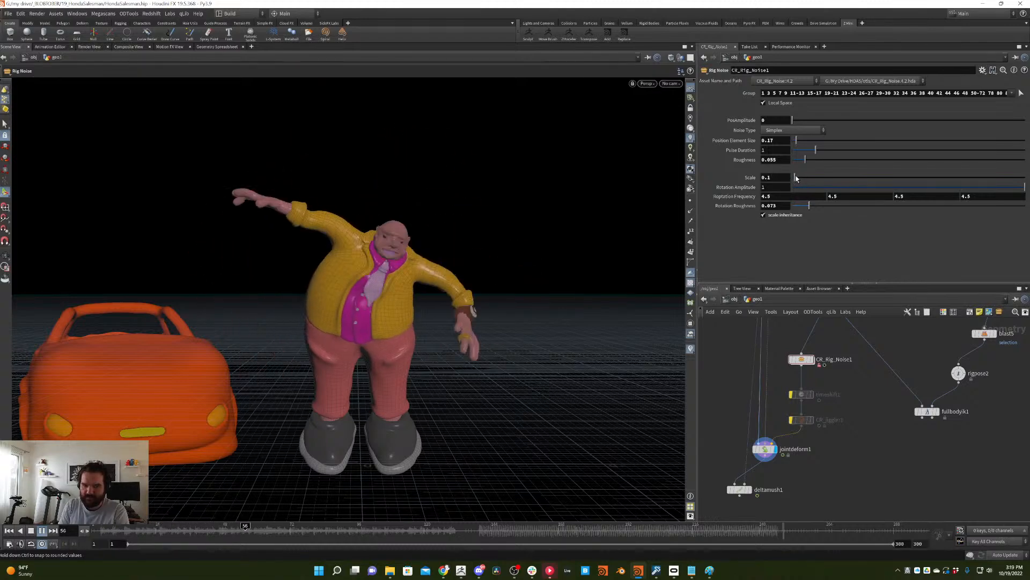
{"action": "left_click", "coordinate": [32, 531]}
{"action": "right_click", "coordinate": [37, 531]}
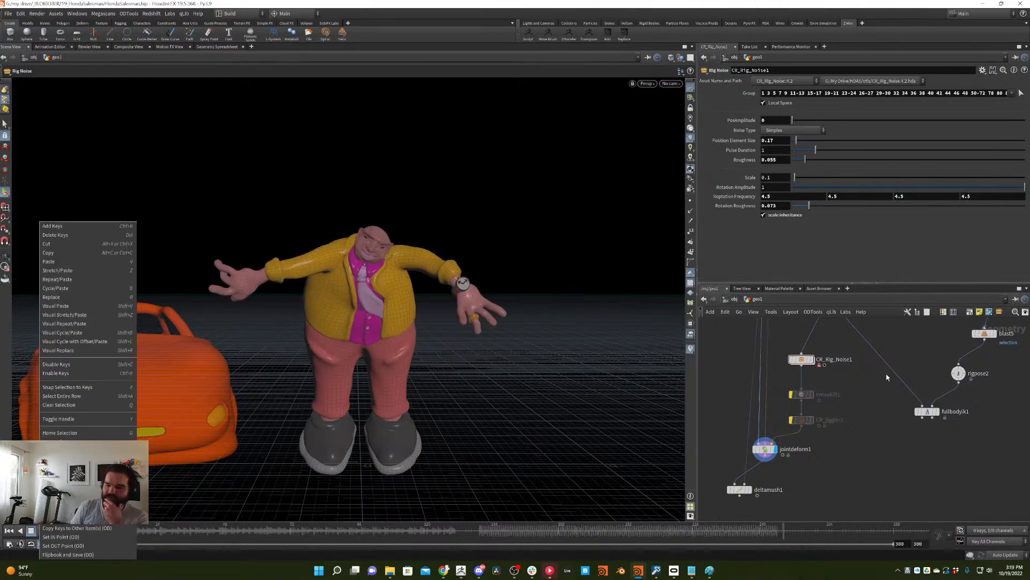
{"action": "left_click", "coordinate": [887, 375]}
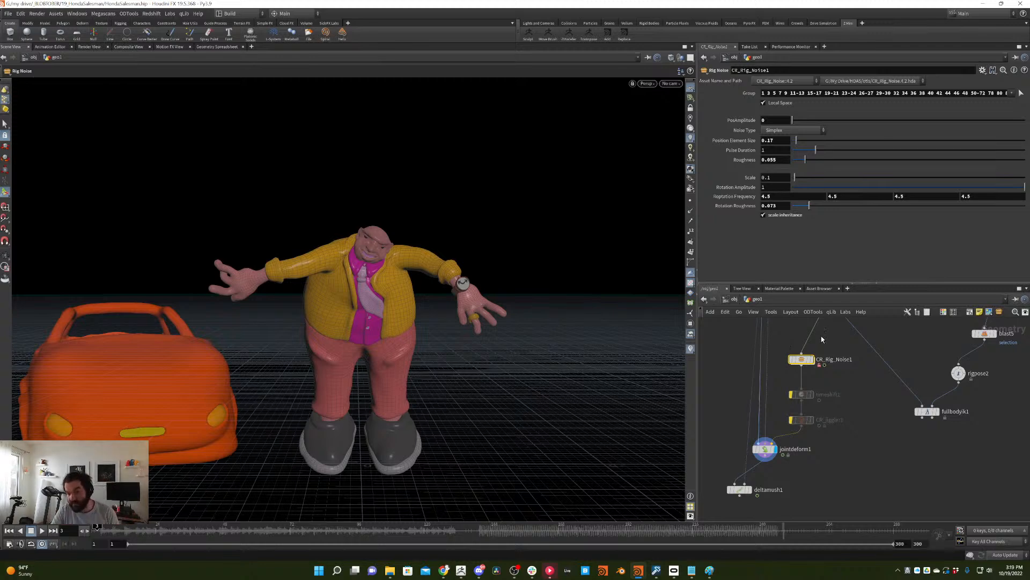
- Bypass CR_Rig_Noise1 and close the green-screen reference video of the cartoon characters
{"action": "left_click", "coordinate": [794, 359]}
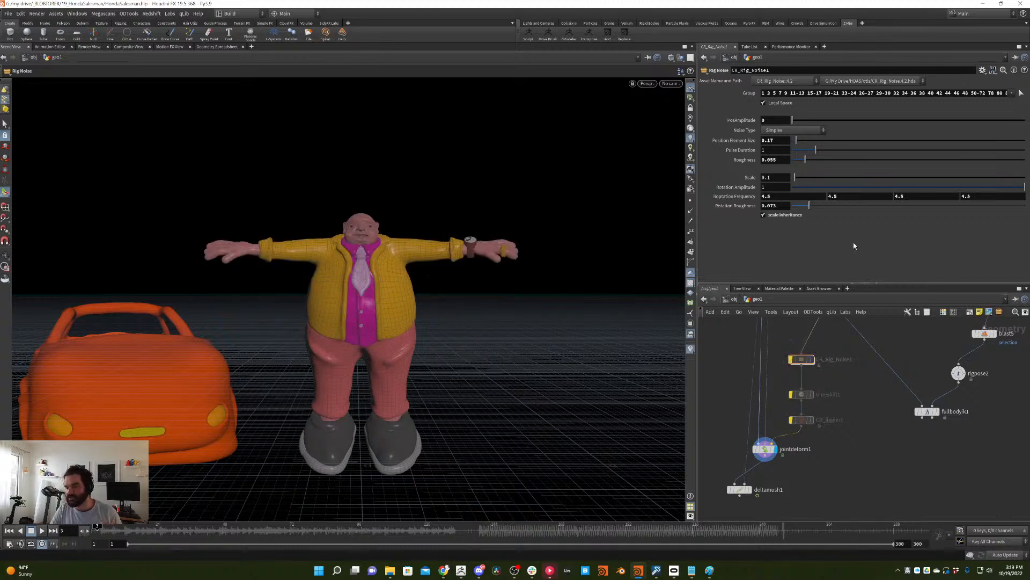
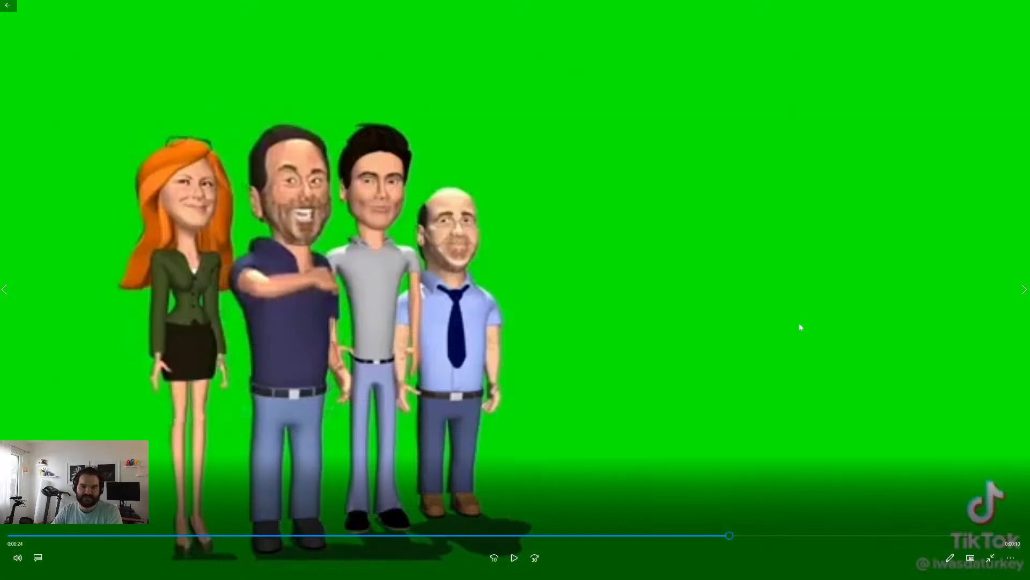
{"action": "left_click", "coordinate": [850, 215]}
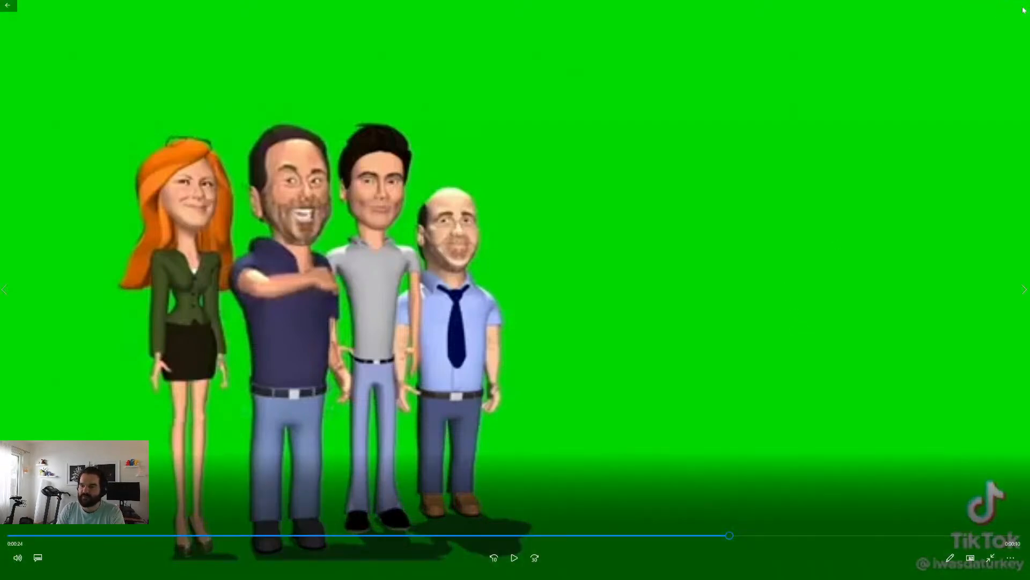
{"action": "left_click", "coordinate": [1018, 2]}
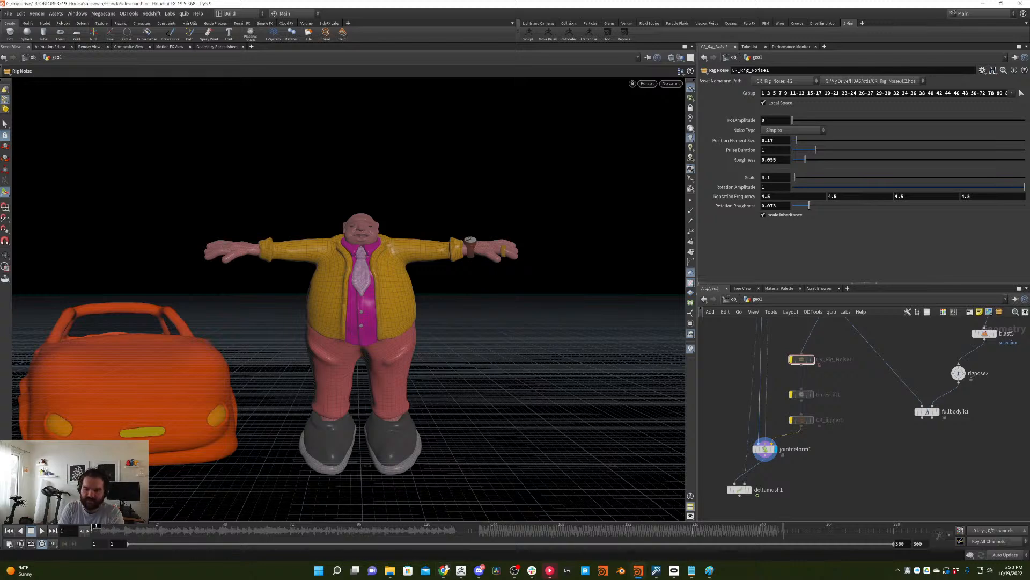
- Add a Rig Pose node and insert it between rigpose1 and CR_Rig_Noise1
{"action": "middle_click_drag", "start_coordinate": [813, 382], "coordinate": [837, 430]}
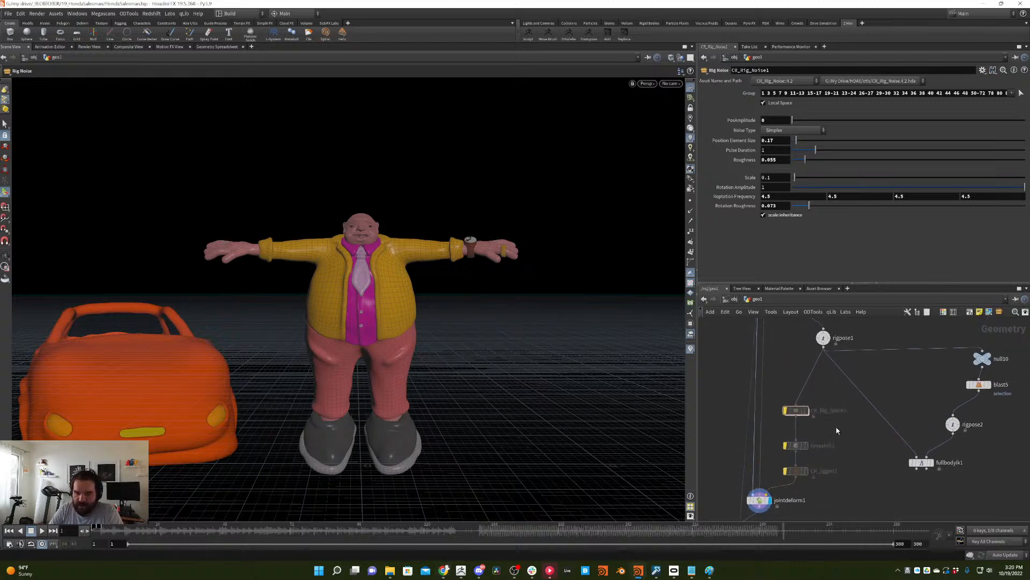
{"action": "key", "text": "Tab"}
{"action": "type", "text": "rigpose"}
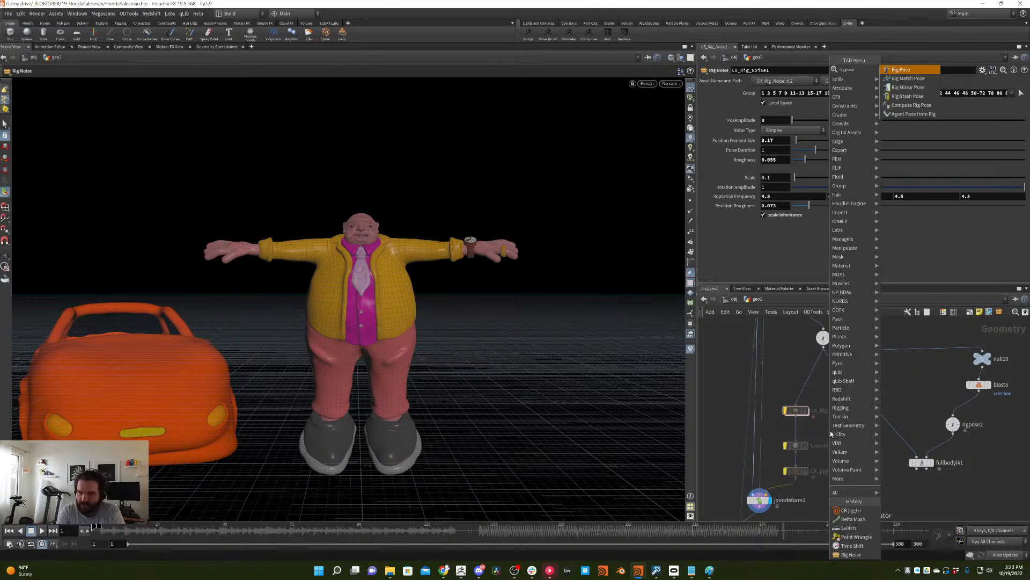
{"action": "key", "text": "Return"}
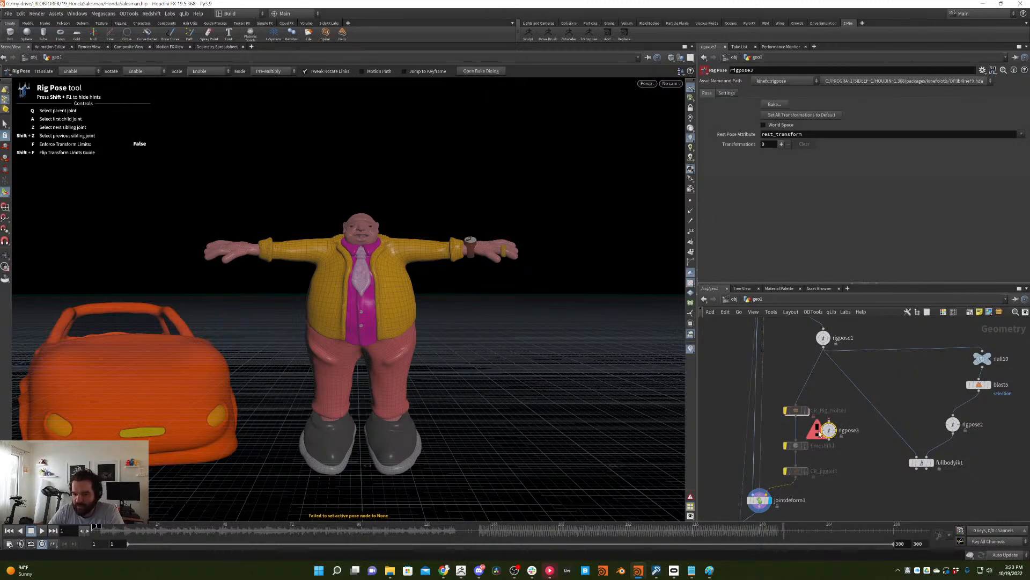
{"action": "left_click", "coordinate": [811, 397]}
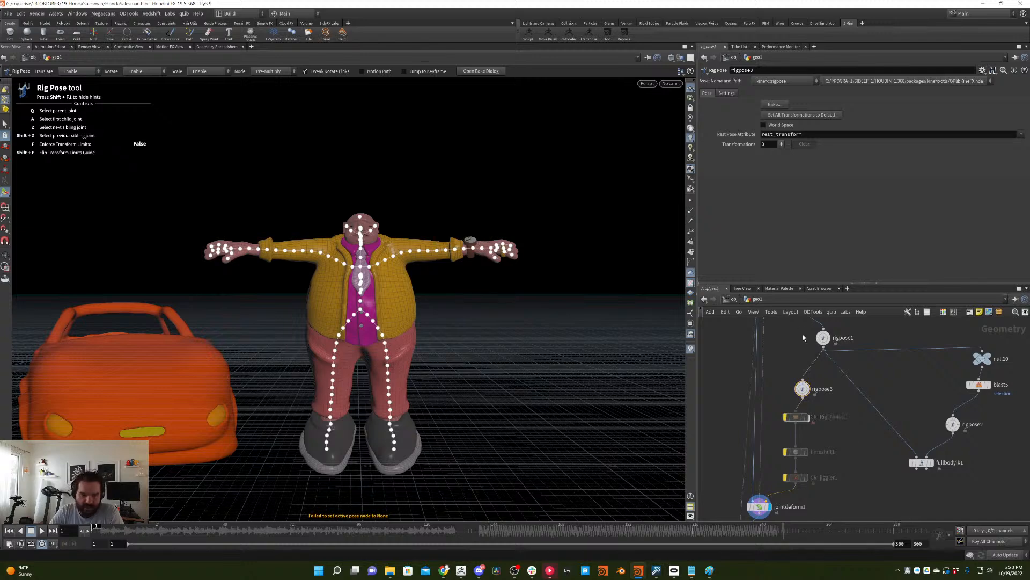
- Tilt the chest joint about -34.5 degrees in X with the new rig pose and keyframe it at frame 1
{"action": "left_click", "coordinate": [362, 267]}
{"action": "left_click_drag", "start_coordinate": [411, 263], "coordinate": [395, 230]}
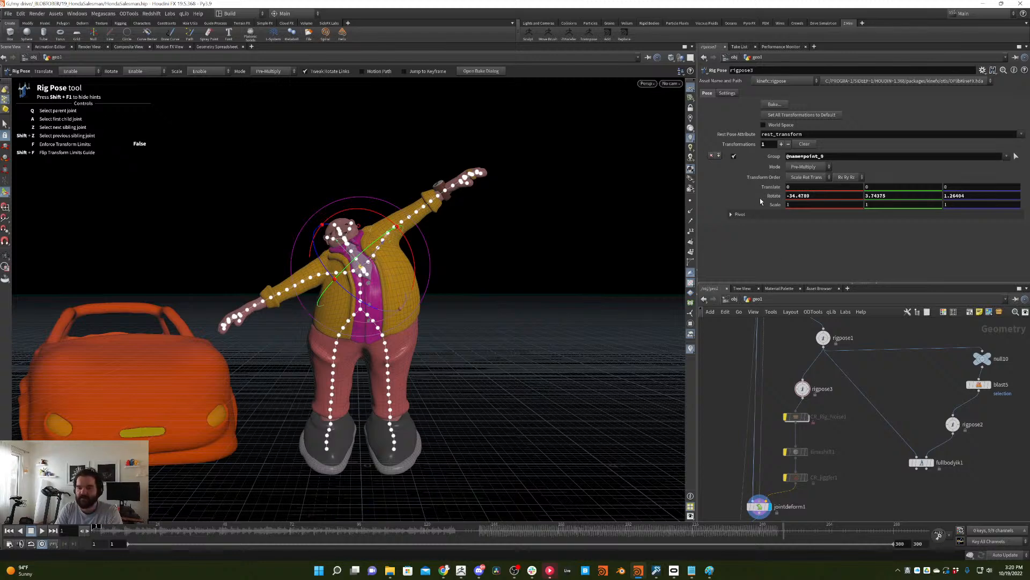
{"action": "key", "text": "k"}
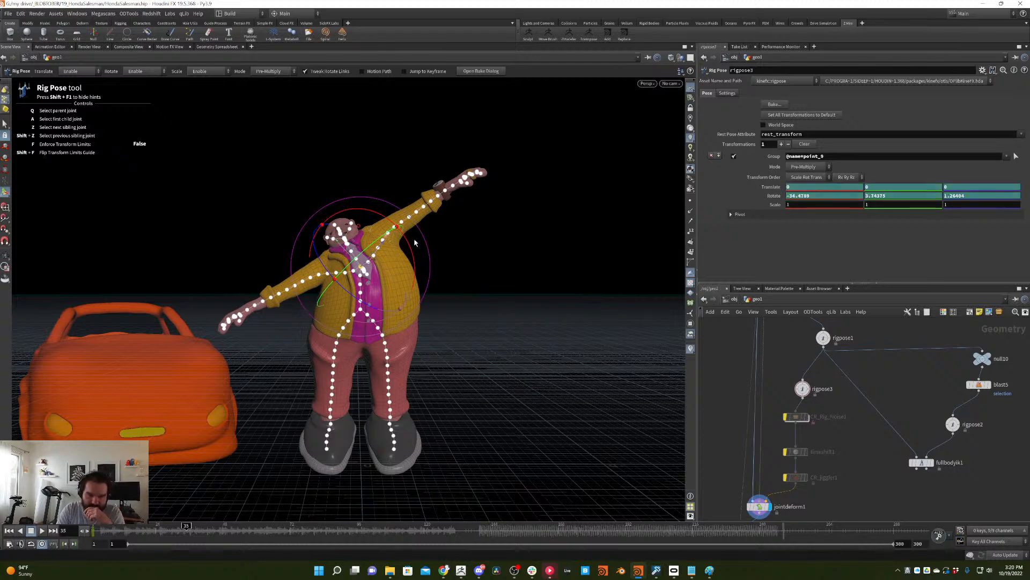
- Keyframe the chest joint tilted the opposite way at frame 35 and twisted sideways at frame 54
{"action": "left_click_drag", "start_coordinate": [397, 228], "coordinate": [413, 270]}
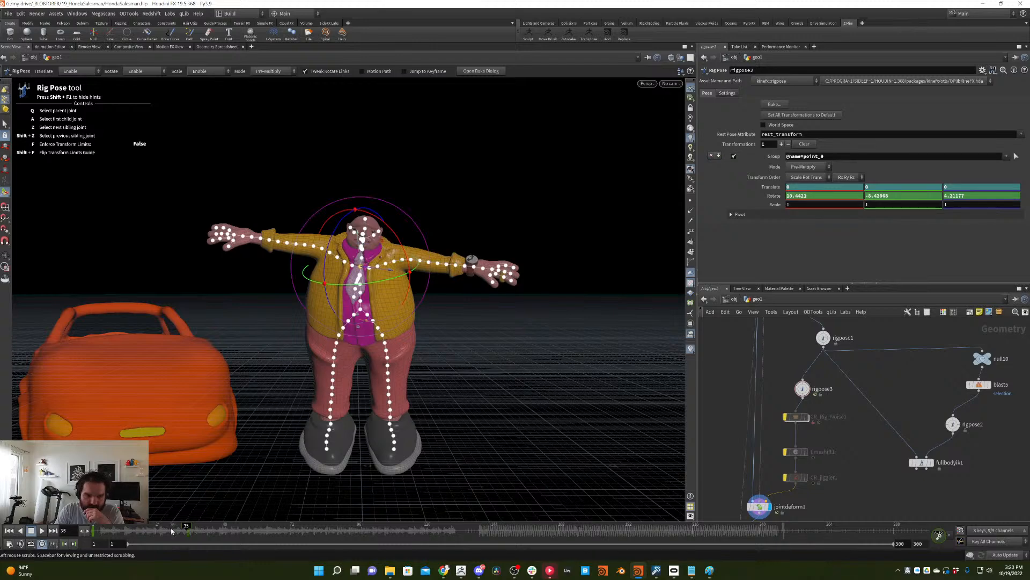
{"action": "left_click_drag", "start_coordinate": [172, 531], "coordinate": [240, 507]}
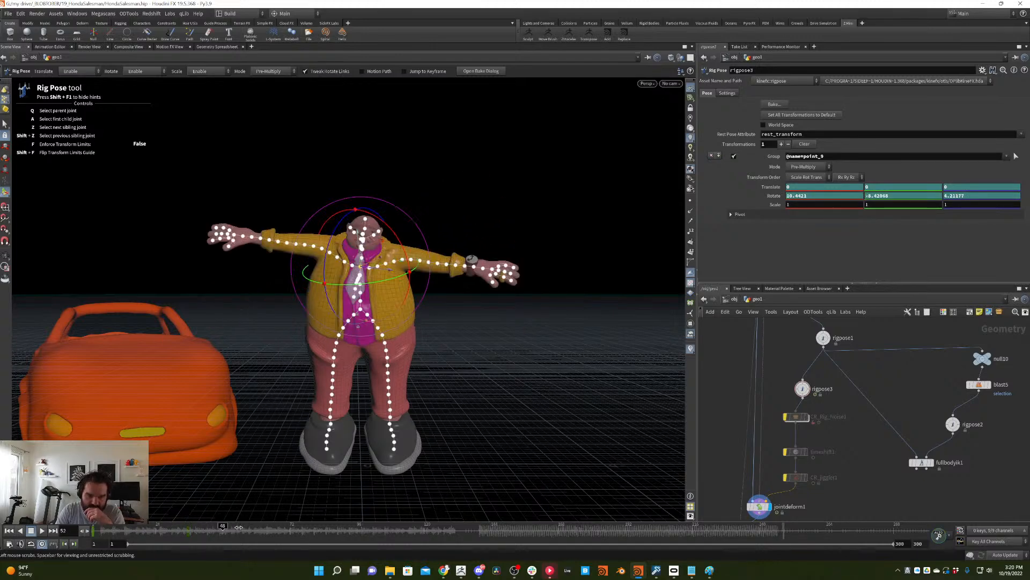
{"action": "left_click_drag", "start_coordinate": [411, 277], "coordinate": [389, 279]}
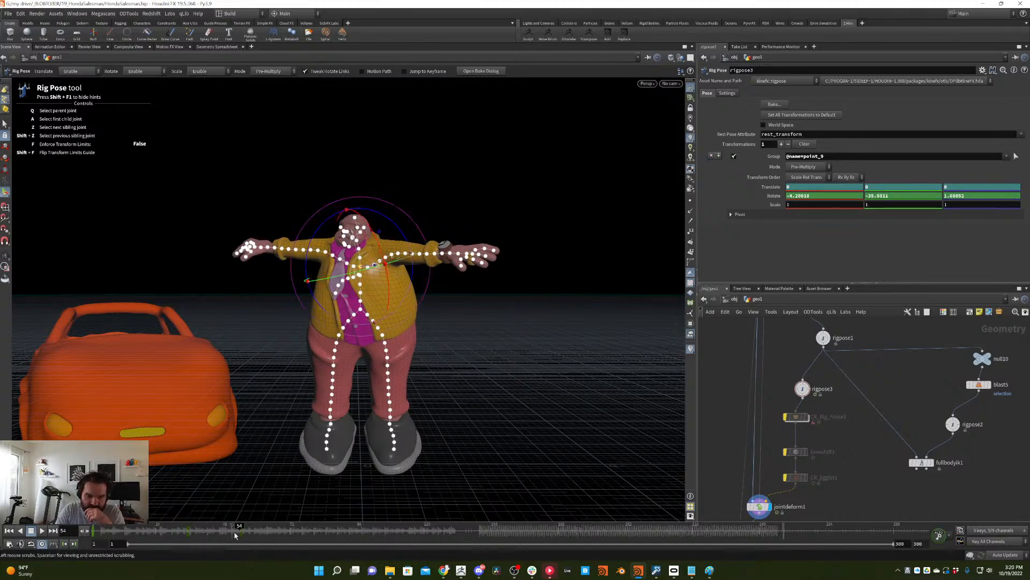
{"action": "left_click_drag", "start_coordinate": [234, 536], "coordinate": [265, 491]}
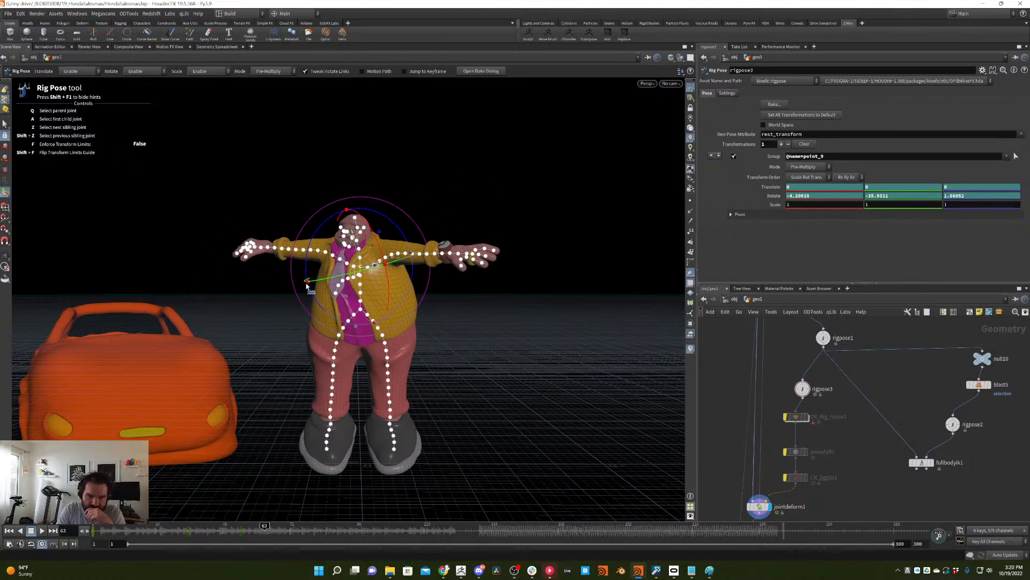
- Keyframe the chest joint twisted the opposite way at frame 63, tilted sideways at frame 76 and tilted back at frame 91
{"action": "left_click_drag", "start_coordinate": [307, 285], "coordinate": [357, 274]}
{"action": "left_click_drag", "start_coordinate": [197, 531], "coordinate": [213, 510]}
{"action": "left_click_drag", "start_coordinate": [356, 445], "coordinate": [310, 455]}
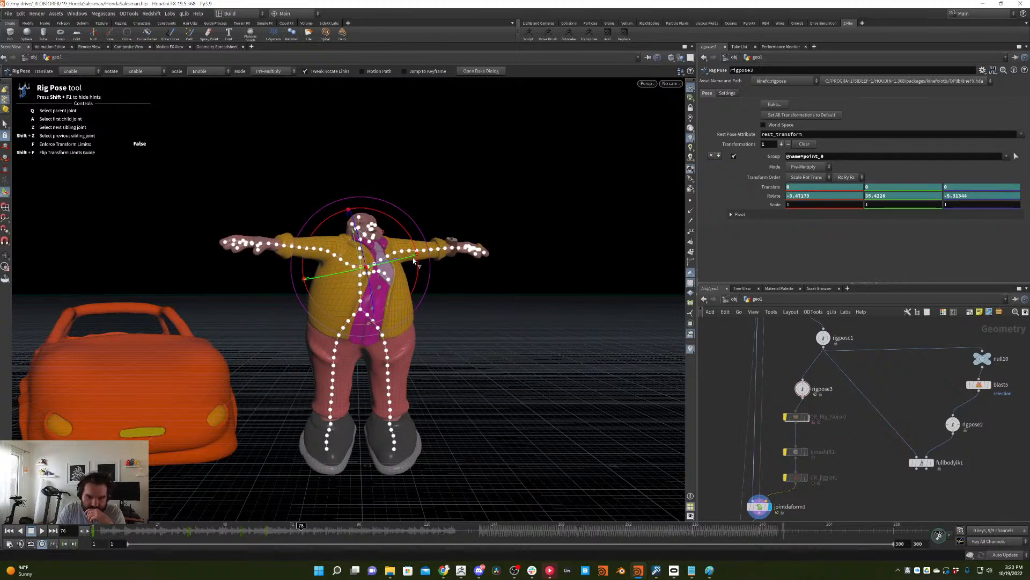
{"action": "left_click_drag", "start_coordinate": [413, 262], "coordinate": [402, 302]}
{"action": "left_click_drag", "start_coordinate": [177, 531], "coordinate": [364, 430]}
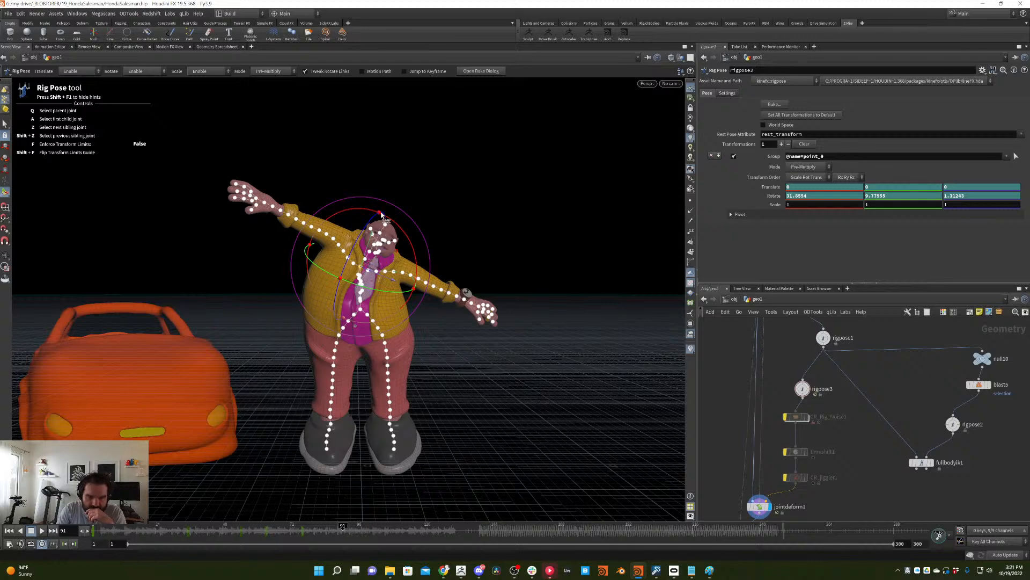
{"action": "left_click_drag", "start_coordinate": [381, 215], "coordinate": [333, 220]}
{"action": "left_click_drag", "start_coordinate": [275, 529], "coordinate": [93, 530]}
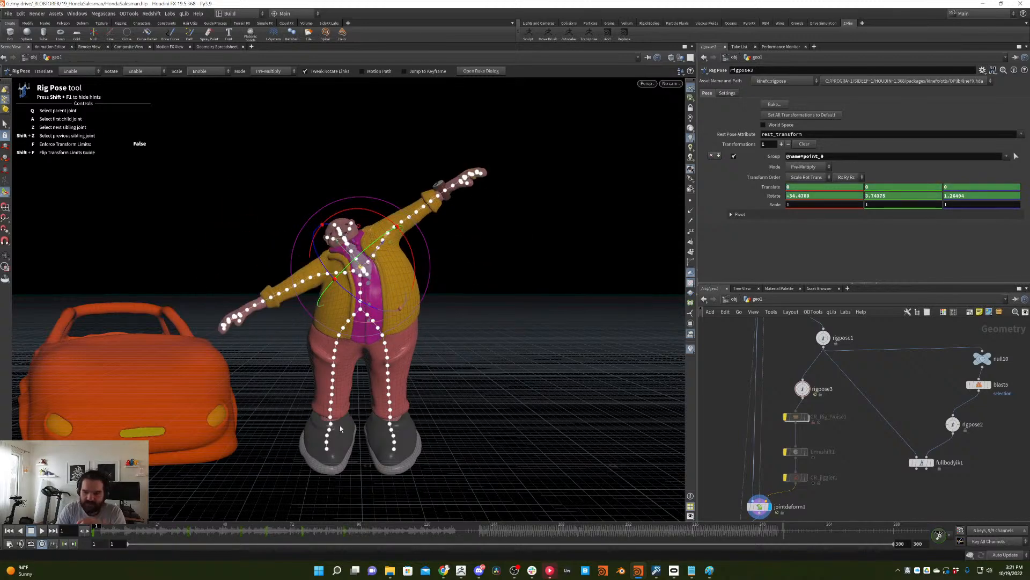
- Add a Secondary Motion node and insert it between rigpose3 and CR_Rig_Noise1
{"action": "middle_click_drag", "start_coordinate": [855, 483], "coordinate": [871, 463]}
{"action": "key", "text": "Tab"}
{"action": "type", "text": "sec"}
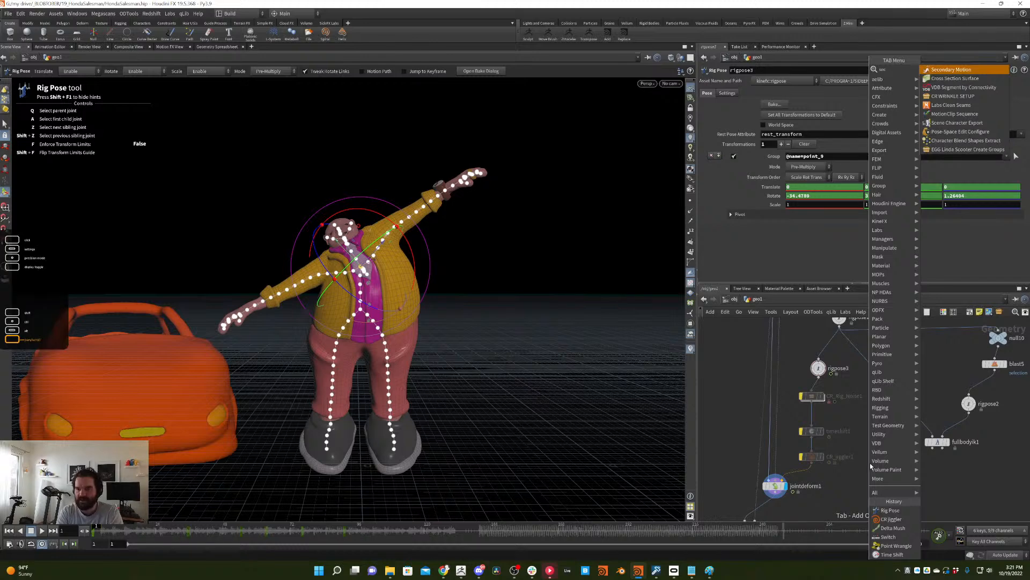
{"action": "key", "text": "Return"}
{"action": "left_click", "coordinate": [871, 464]}
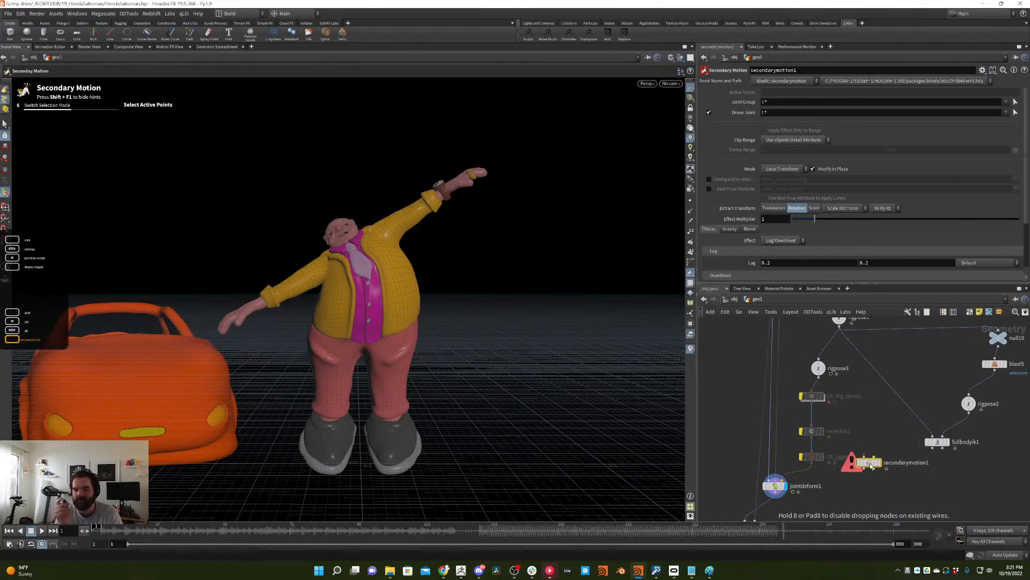
{"action": "left_click_drag", "start_coordinate": [872, 464], "coordinate": [823, 395]}
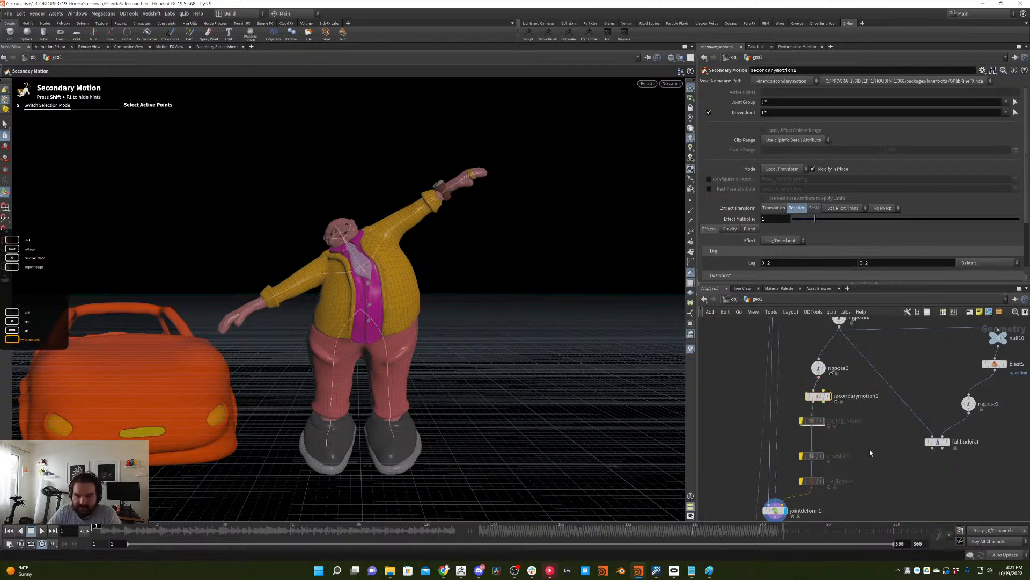
- Set the Secondary Motion driver joint to the chest joint point_9
{"action": "left_click", "coordinate": [1015, 113]}
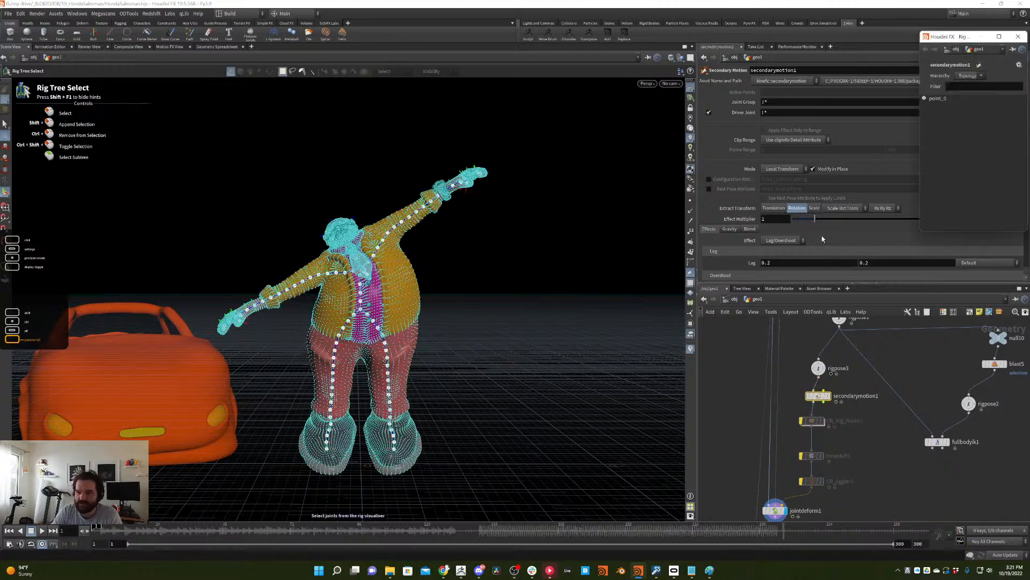
{"action": "scroll", "coordinate": [368, 280], "scroll_direction": "up", "scroll_amount": 5}
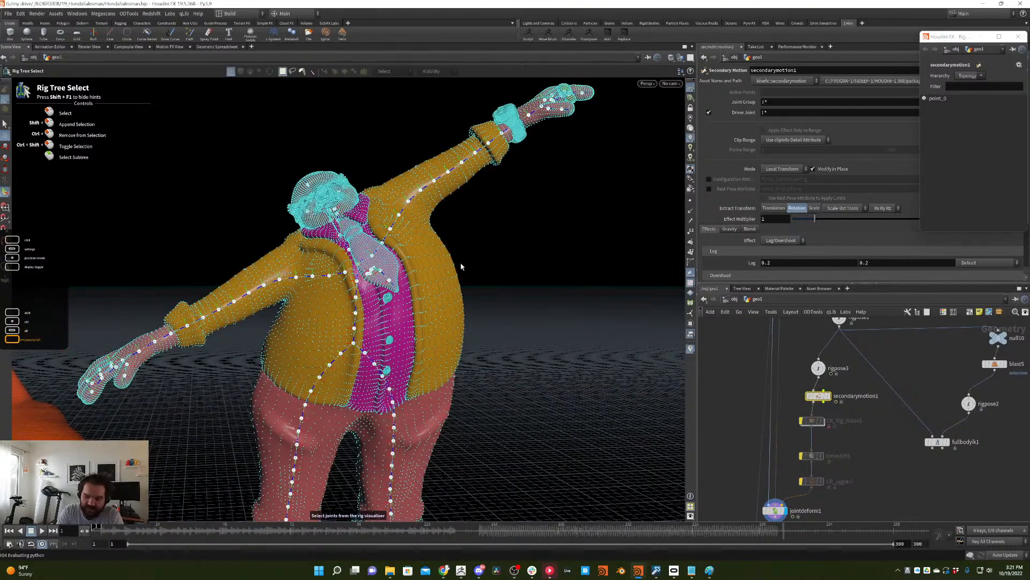
{"action": "key", "text": "Return"}
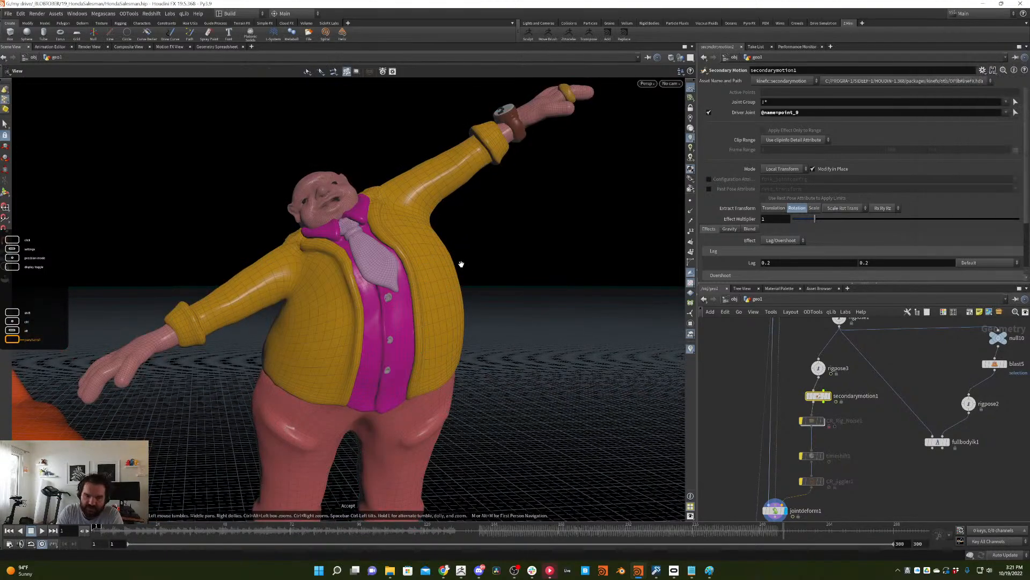
- Set the Secondary Motion joint group to the joints of both arms
{"action": "left_click", "coordinate": [1015, 102]}
{"action": "left_click_drag", "start_coordinate": [491, 324], "coordinate": [570, 226], "text": "alt"}
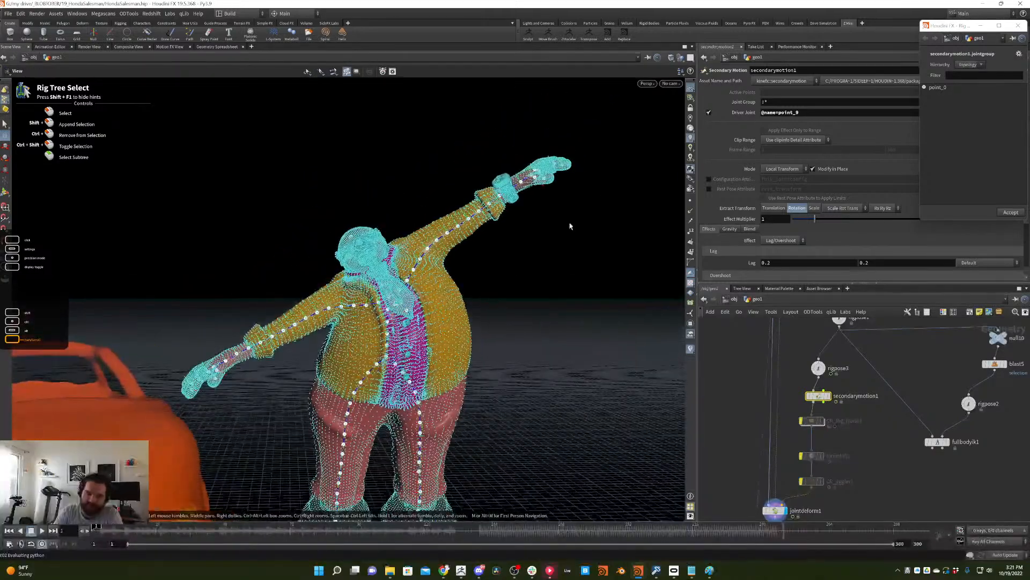
{"action": "left_click_drag", "start_coordinate": [615, 145], "coordinate": [399, 292]}
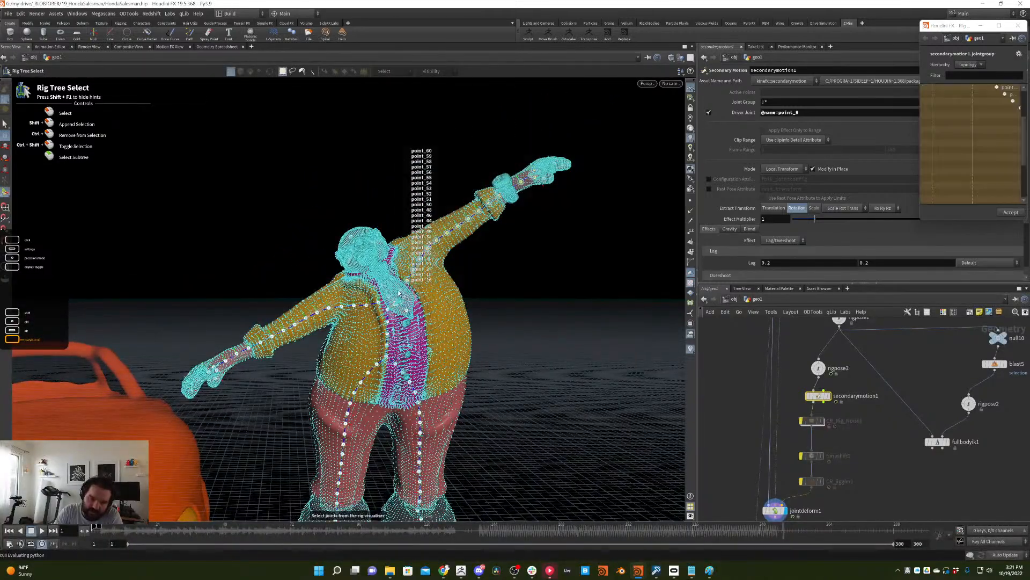
{"action": "left_click_drag", "start_coordinate": [483, 257], "coordinate": [419, 368], "text": "alt"}
{"action": "left_click_drag", "start_coordinate": [392, 250], "coordinate": [500, 256], "text": "shift"}
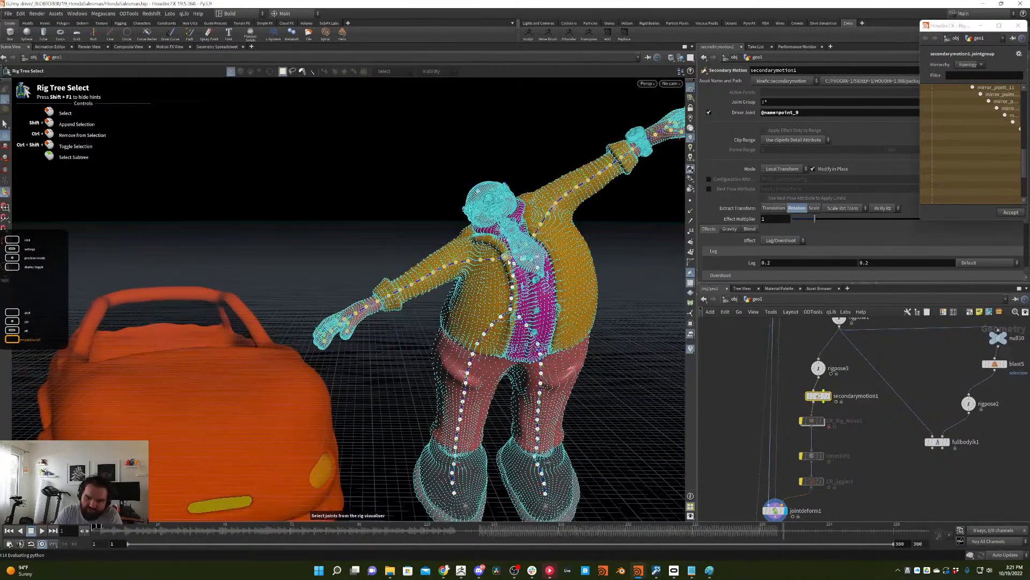
{"action": "key", "text": "Return"}
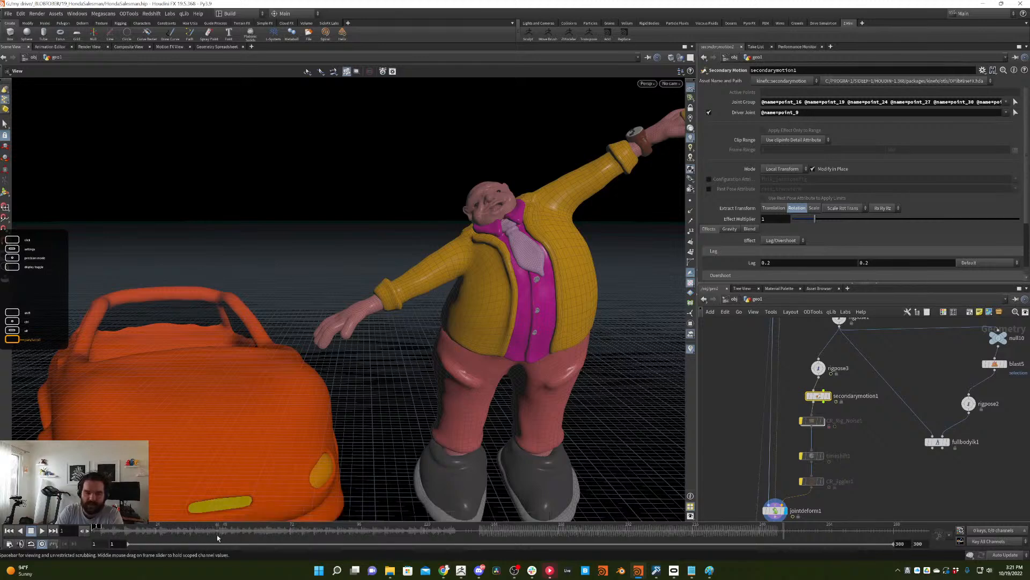
- Play the animation from the start to check the secondary motion on the character's arms
{"action": "left_click", "coordinate": [237, 527]}
{"action": "left_click_drag", "start_coordinate": [239, 527], "coordinate": [43, 553]}
{"action": "left_click", "coordinate": [42, 531]}
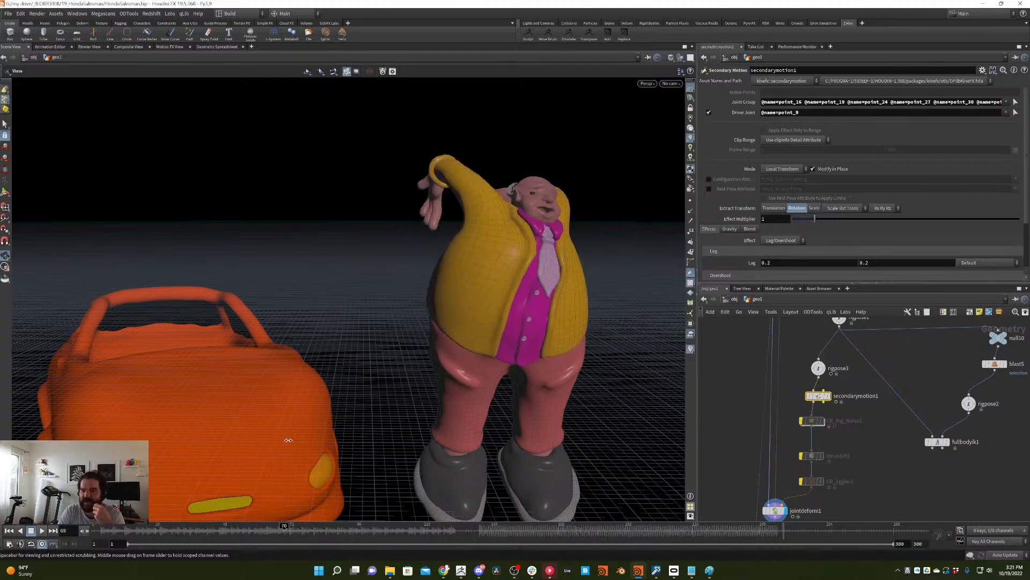
{"action": "key", "text": "Up"}
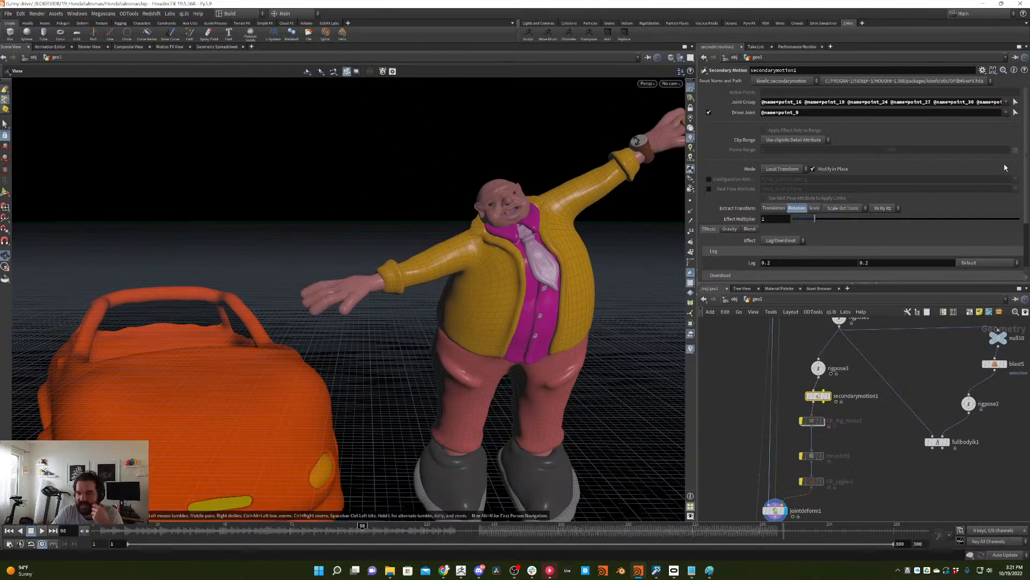
- Try a Secondary Motion effect multiplier of 0.09, then raise it to 8.82 and compare the motion across the timeline
{"action": "scroll", "coordinate": [932, 197], "scroll_direction": "down", "scroll_amount": 3}
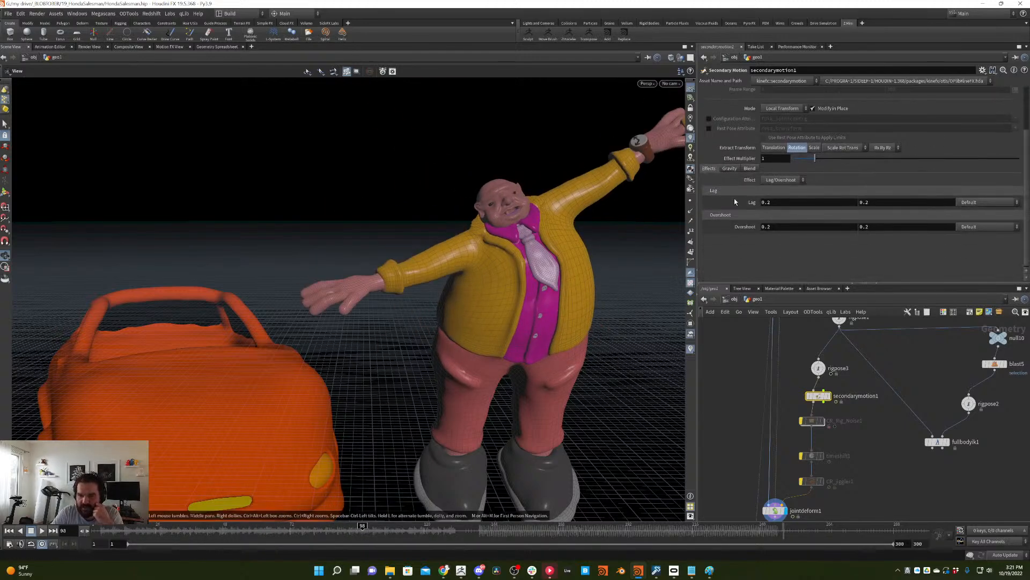
{"action": "left_click_drag", "start_coordinate": [798, 162], "coordinate": [794, 158]}
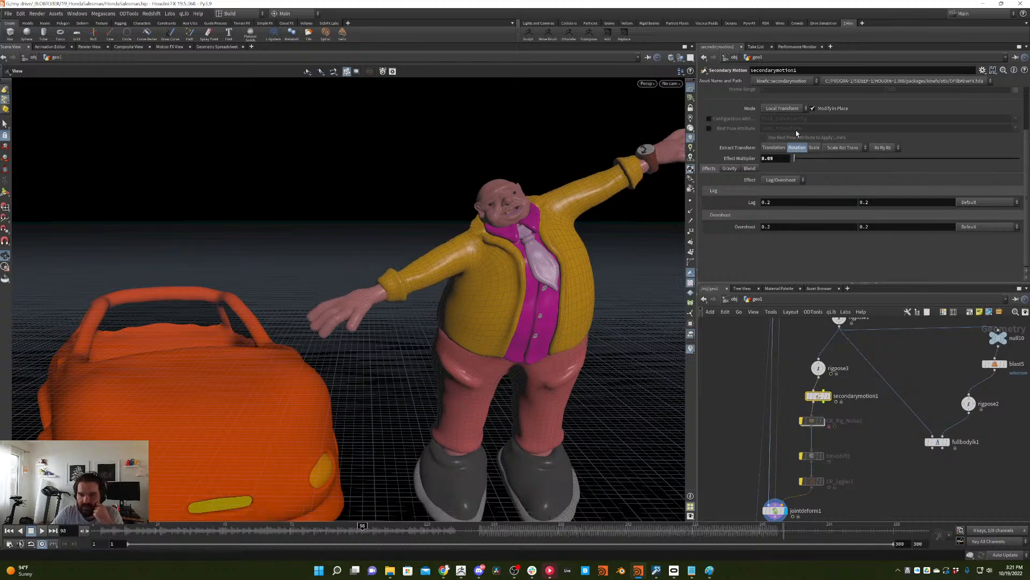
{"action": "left_click", "coordinate": [109, 534]}
{"action": "left_click_drag", "start_coordinate": [108, 534], "coordinate": [102, 457]}
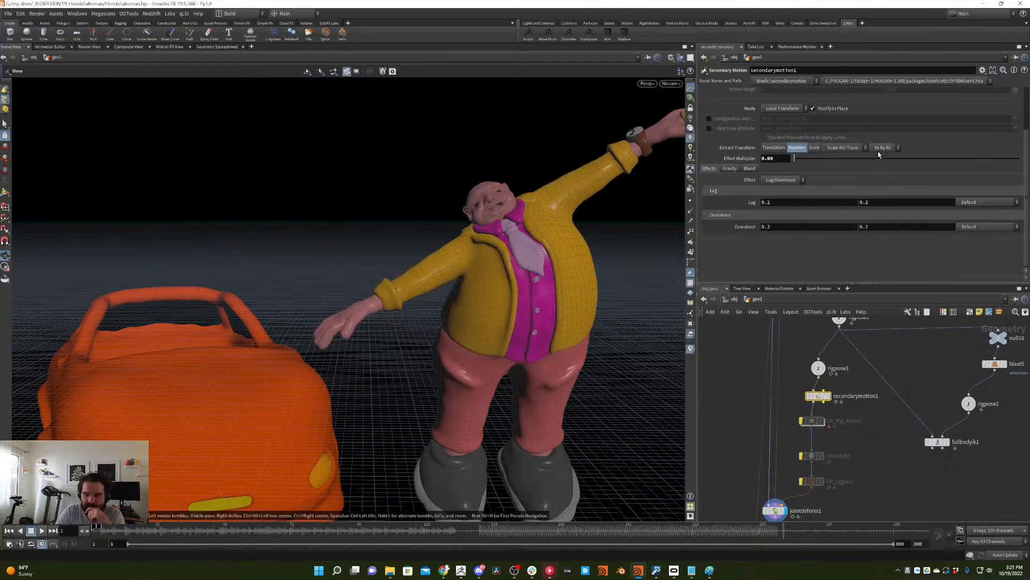
{"action": "left_click_drag", "start_coordinate": [127, 531], "coordinate": [127, 491]}
{"action": "left_click_drag", "start_coordinate": [96, 529], "coordinate": [63, 542]}
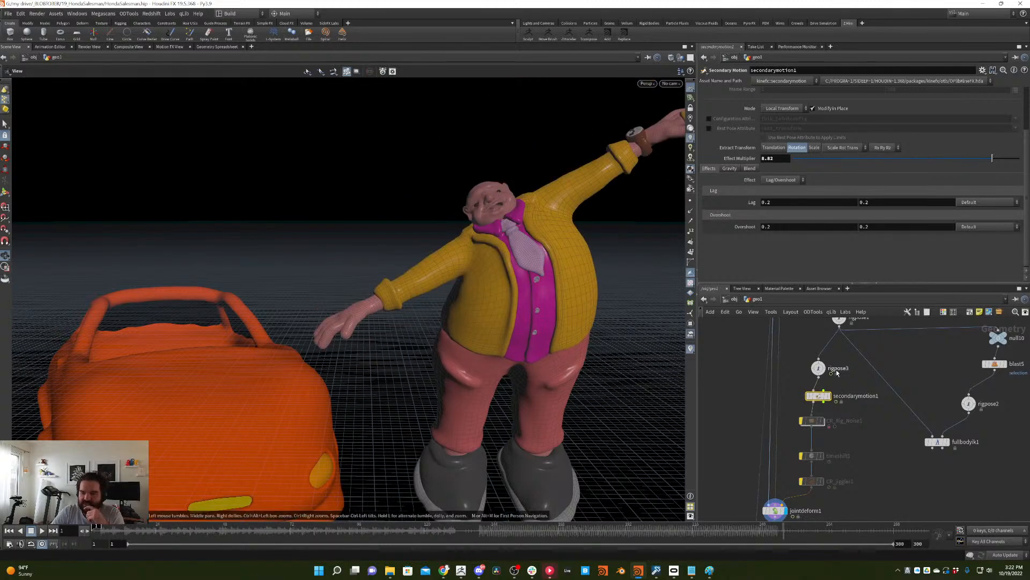
- Enable timeshift1, move it between rigpose3 and secondarymotion1, and check the stepped motion in playback and on the skeleton
{"action": "left_click", "coordinate": [812, 459]}
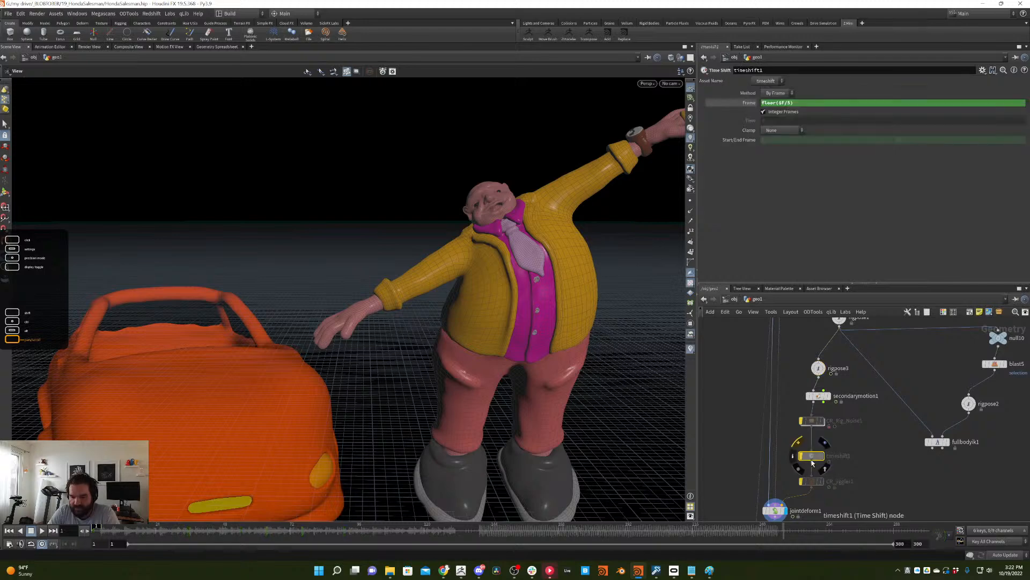
{"action": "left_click_drag", "start_coordinate": [801, 459], "coordinate": [868, 447]}
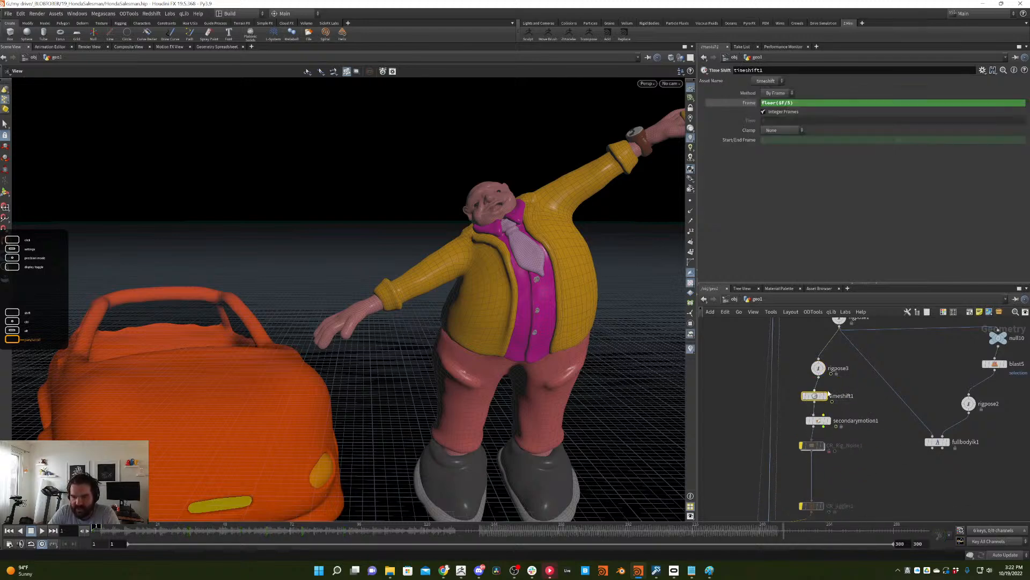
{"action": "key", "text": "Up"}
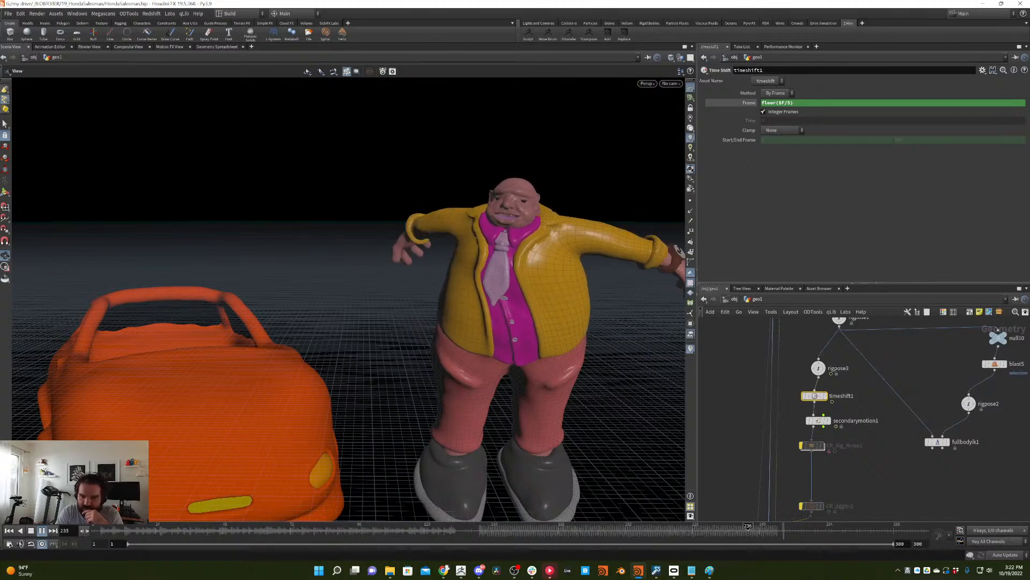
{"action": "left_click", "coordinate": [31, 530]}
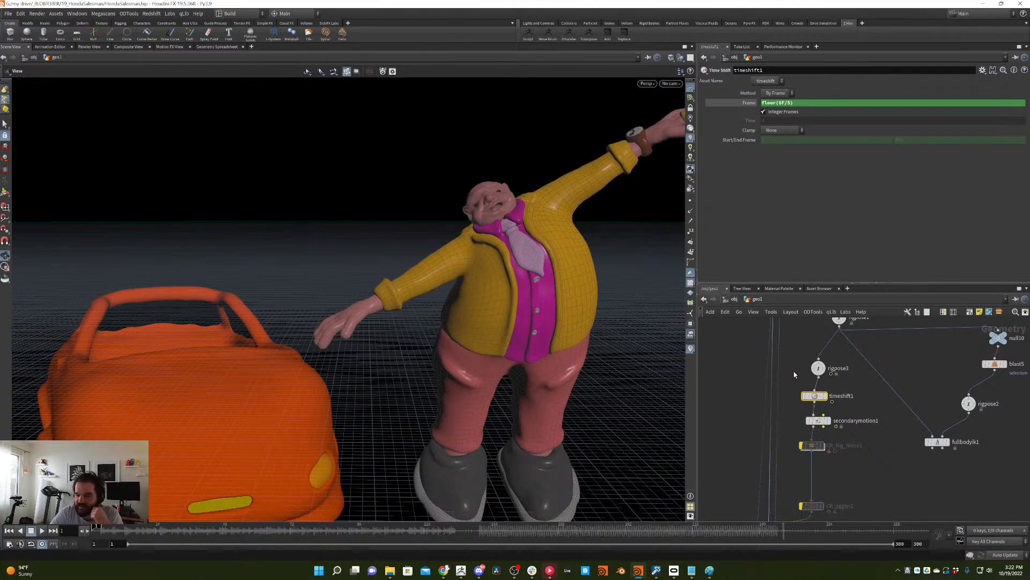
{"action": "left_click", "coordinate": [825, 397]}
{"action": "left_click_drag", "start_coordinate": [161, 525], "coordinate": [207, 444]}
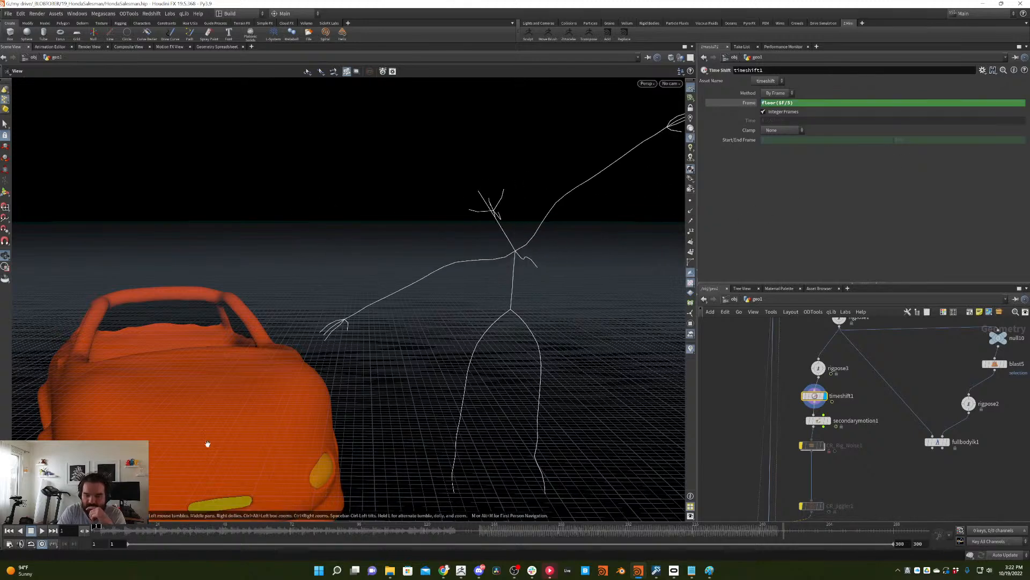
- Delete the timeshift1 node between rigpose3 and secondarymotion1
{"action": "left_click", "coordinate": [818, 368]}
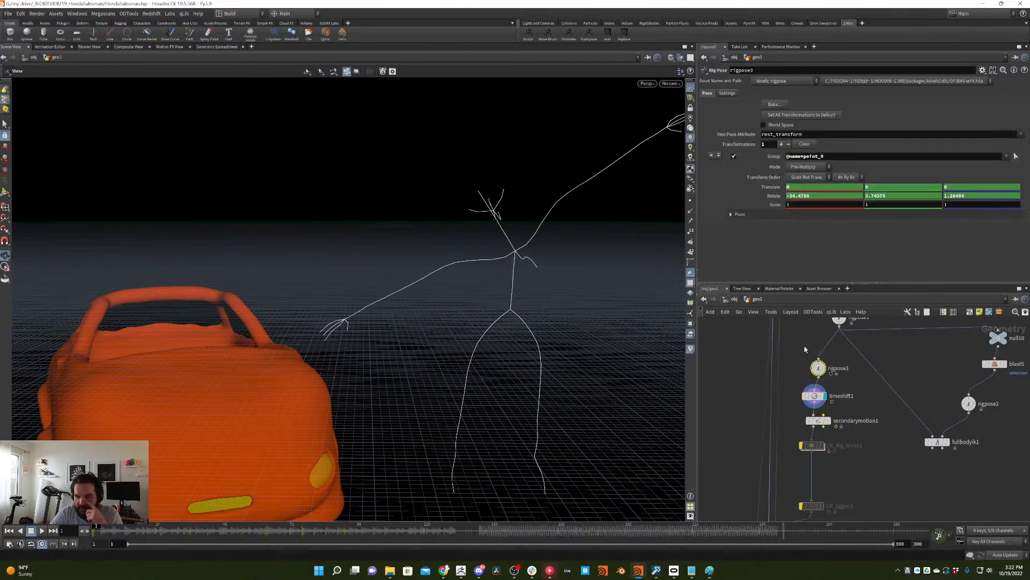
{"action": "left_click", "coordinate": [823, 399]}
{"action": "key", "text": "Delete"}
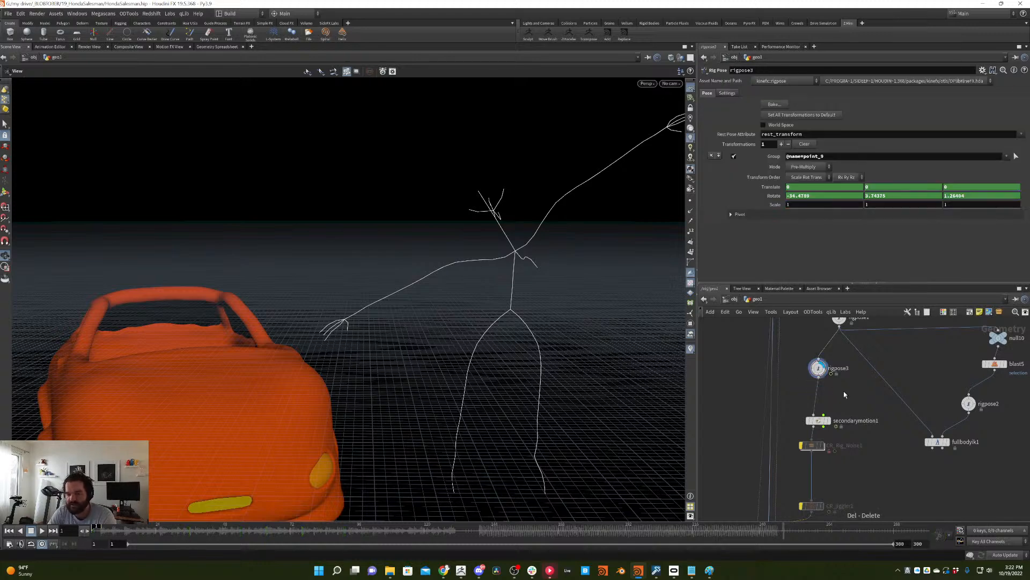
- Open rigpose3's chest joint channels in the animation editor and show them as curves
{"action": "right_click", "coordinate": [772, 196]}
{"action": "mouse_move", "coordinate": [798, 211]}
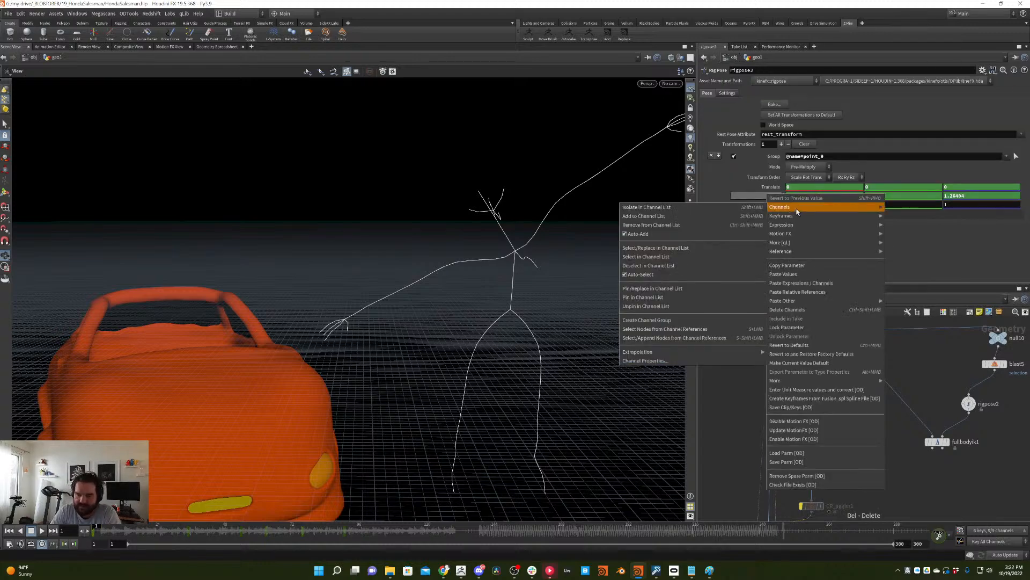
{"action": "left_click", "coordinate": [735, 215]}
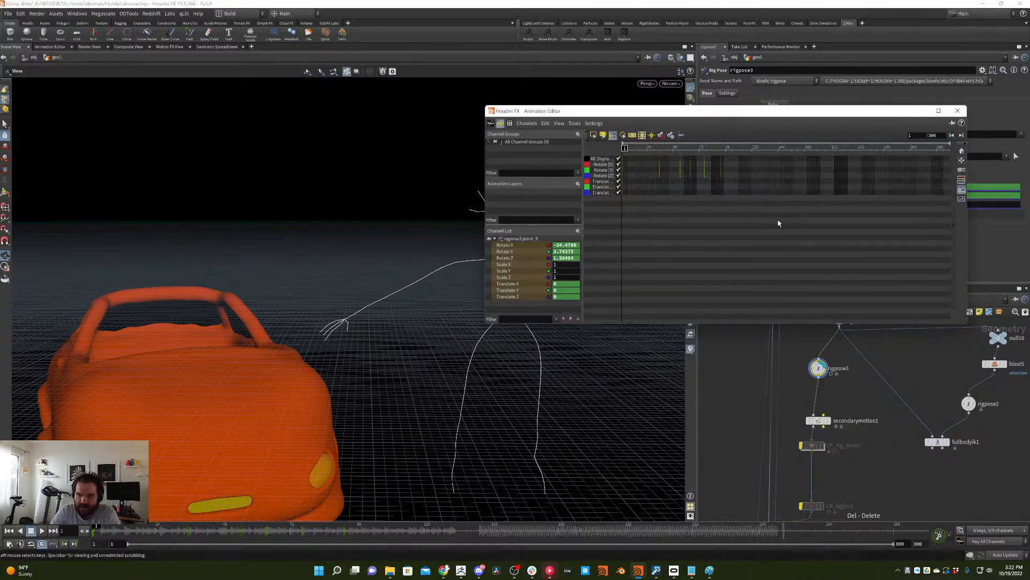
{"action": "left_click", "coordinate": [491, 123]}
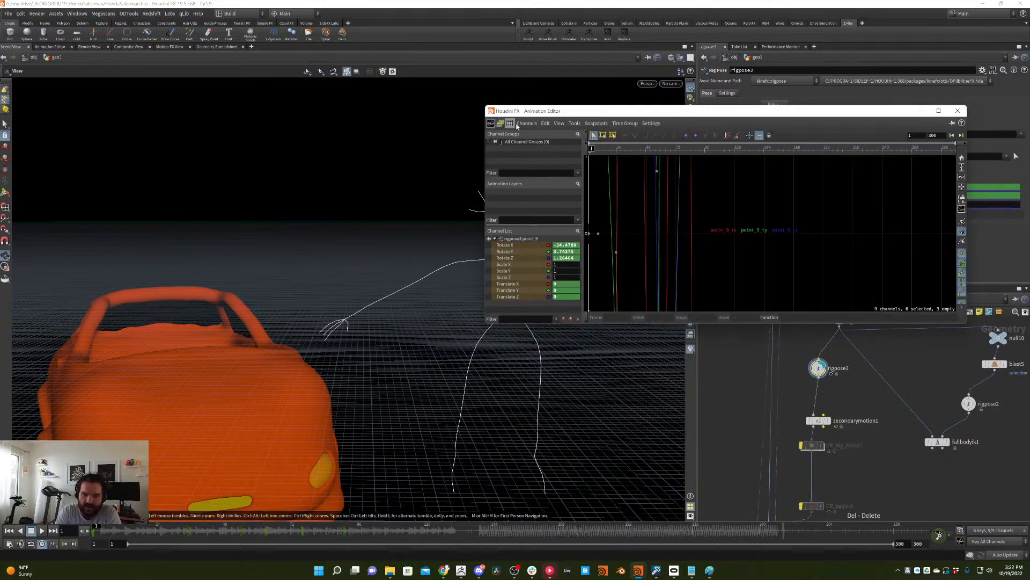
- Set all of the chest joint's keyframes to the constant() function and close the animation editor
{"action": "right_click_drag", "start_coordinate": [718, 336], "coordinate": [741, 246]}
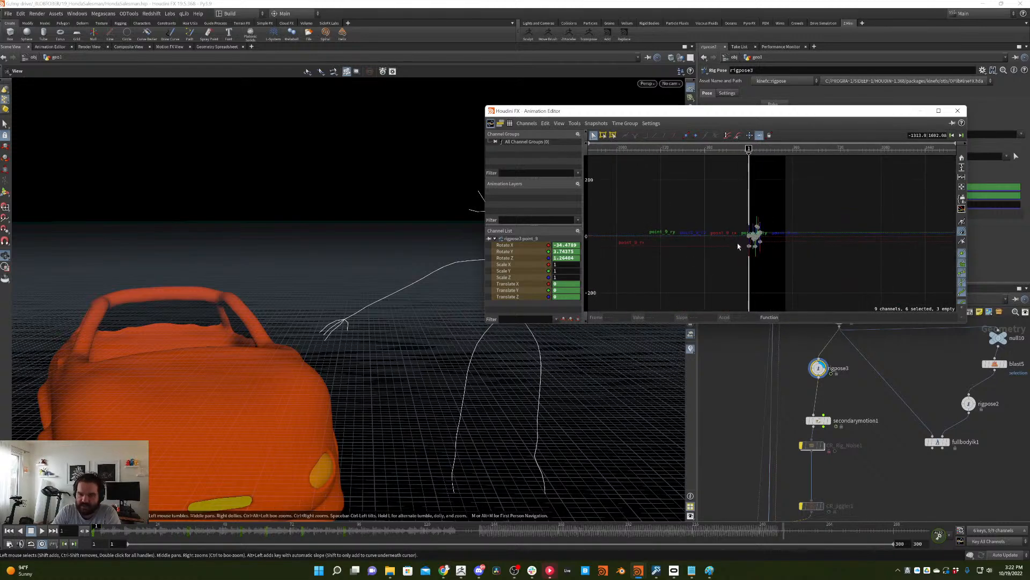
{"action": "middle_click_drag", "start_coordinate": [780, 222], "coordinate": [733, 241]}
{"action": "left_click_drag", "start_coordinate": [810, 202], "coordinate": [653, 288]}
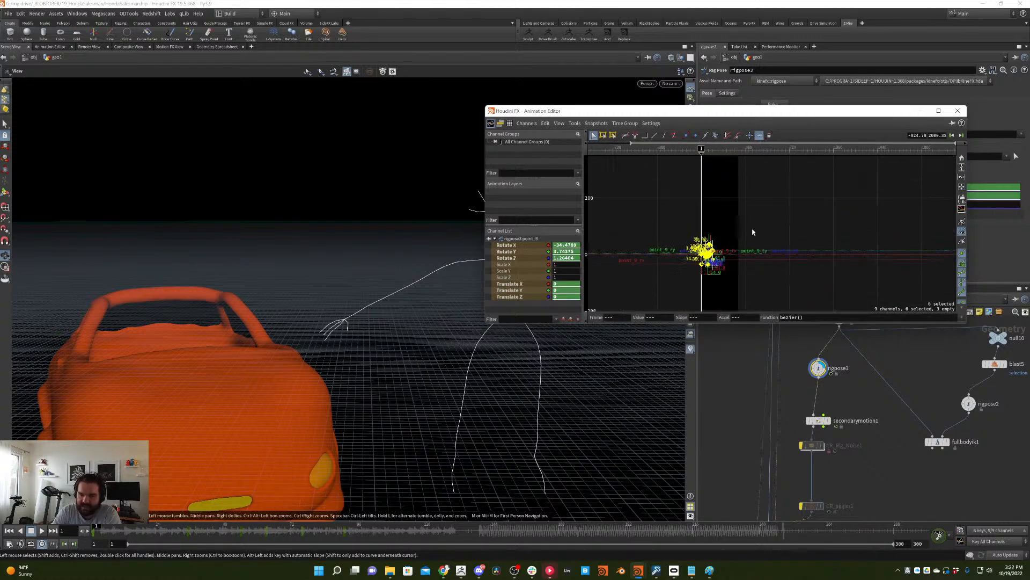
{"action": "double_click", "coordinate": [793, 317]}
{"action": "type", "text": "constant"}
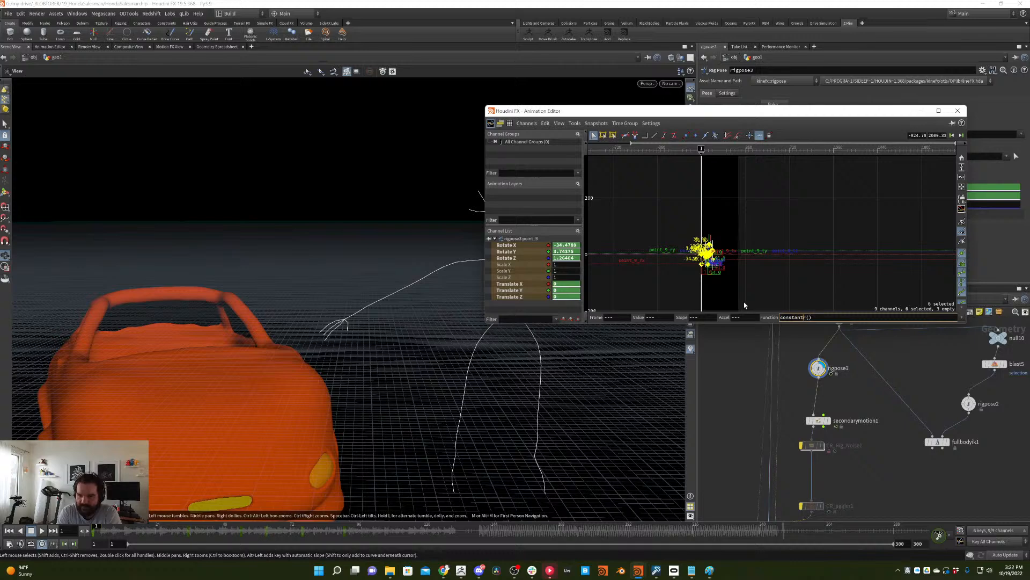
{"action": "key", "text": "Return"}
{"action": "right_click_drag", "start_coordinate": [744, 301], "coordinate": [755, 232]}
{"action": "middle_click_drag", "start_coordinate": [755, 232], "coordinate": [814, 232]}
{"action": "left_click", "coordinate": [956, 111]}
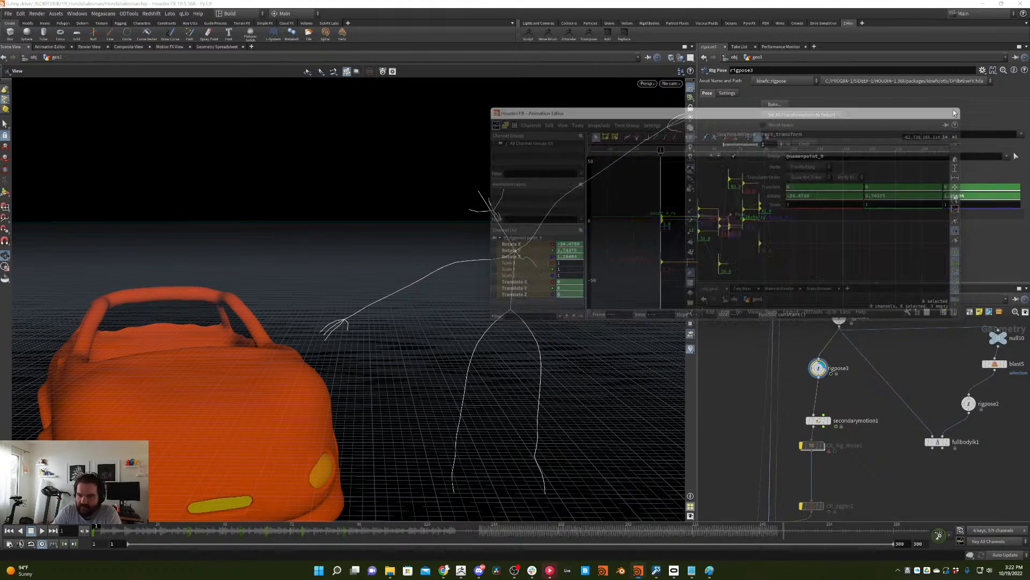
- Bypass secondarymotion1 and display jointdeform1 to play the stepped chest poses on the full character
{"action": "middle_click_drag", "start_coordinate": [856, 413], "coordinate": [840, 348]}
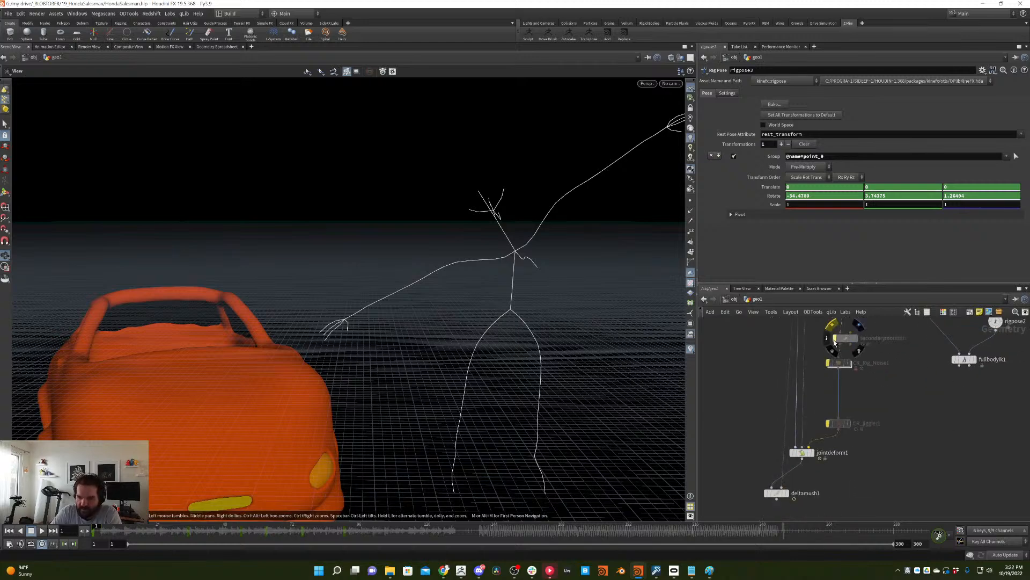
{"action": "left_click", "coordinate": [812, 455]}
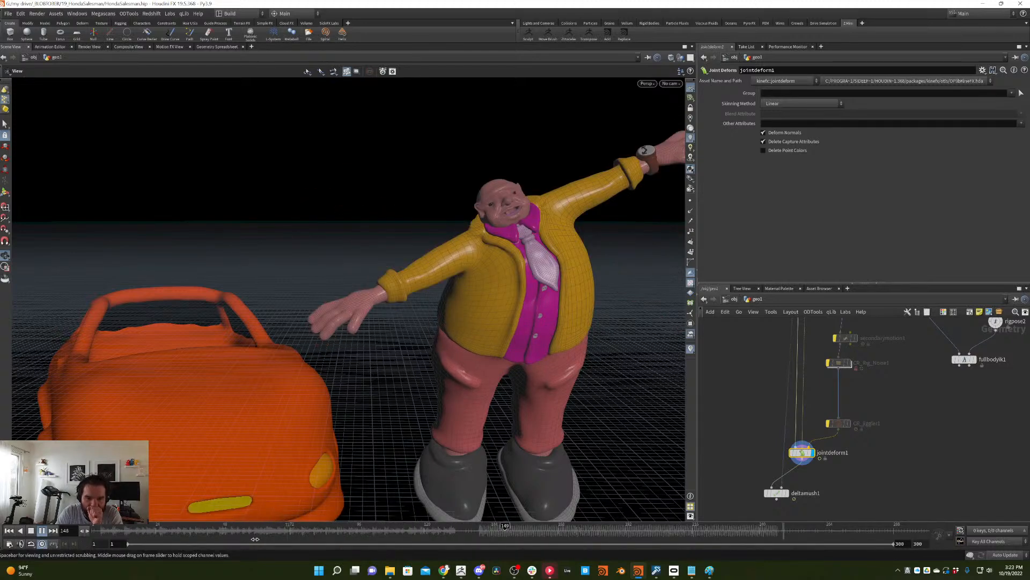
- Re-enable secondarymotion1 and play its Lag/Overshoot effect on the stepped chest poses from the first frame
{"action": "key", "text": "ctrl+Up"}
{"action": "middle_click_drag", "start_coordinate": [896, 388], "coordinate": [900, 420]}
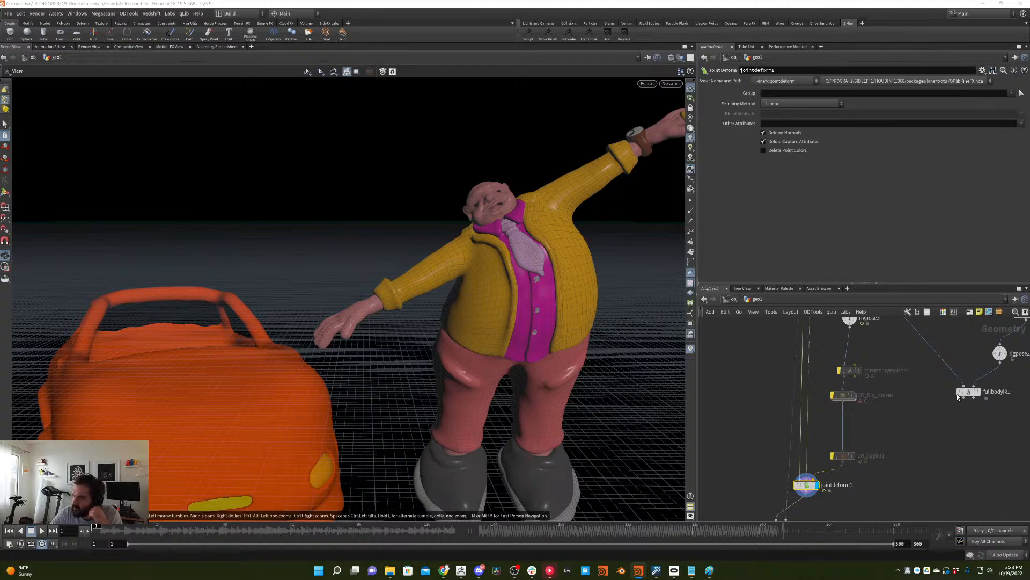
{"action": "middle_click_drag", "start_coordinate": [958, 396], "coordinate": [910, 428]}
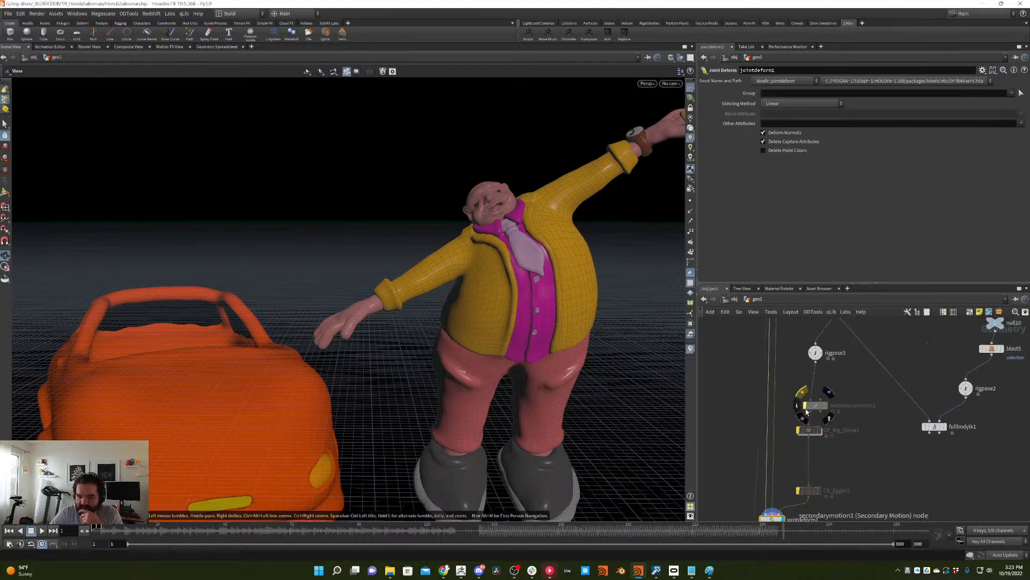
{"action": "key", "text": "b"}
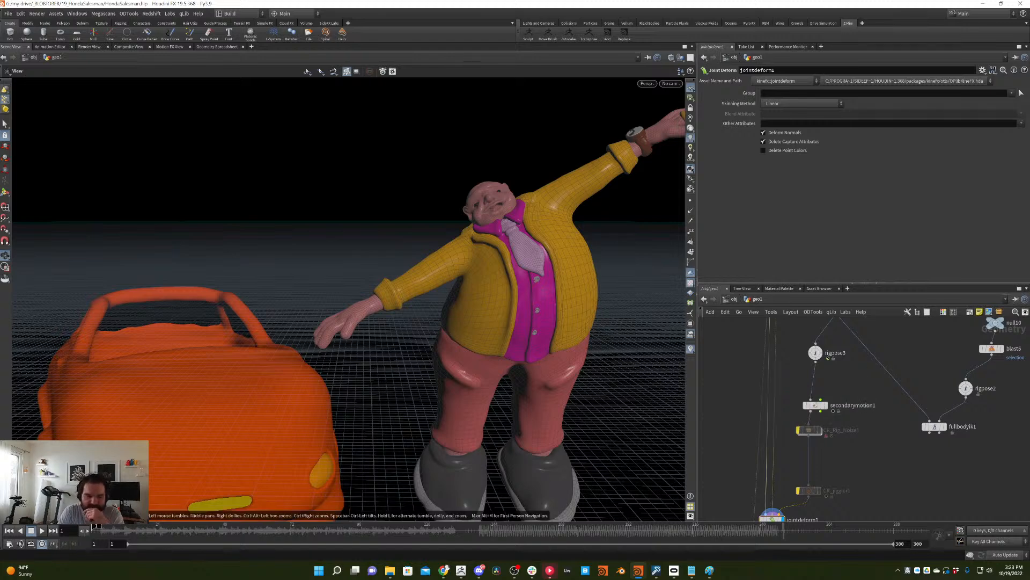
{"action": "left_click", "coordinate": [42, 530]}
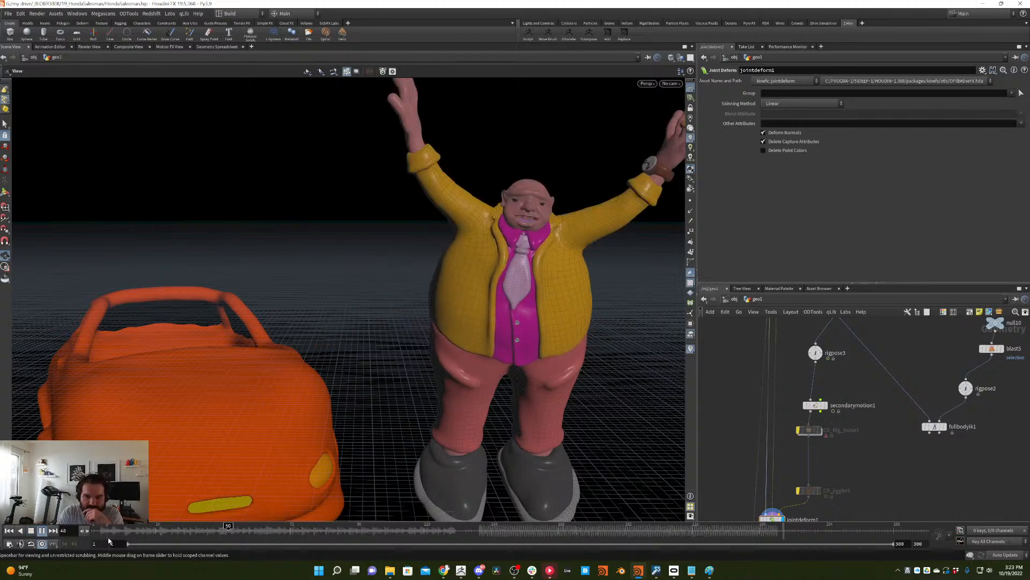
{"action": "left_click_drag", "start_coordinate": [842, 371], "coordinate": [804, 408]}
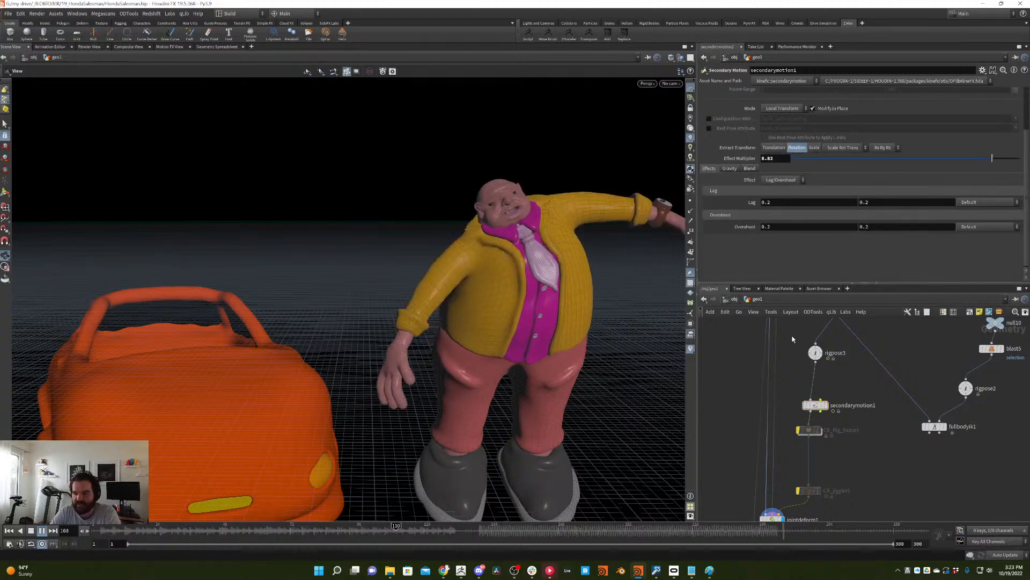
{"action": "key", "text": "ctrl+Up"}
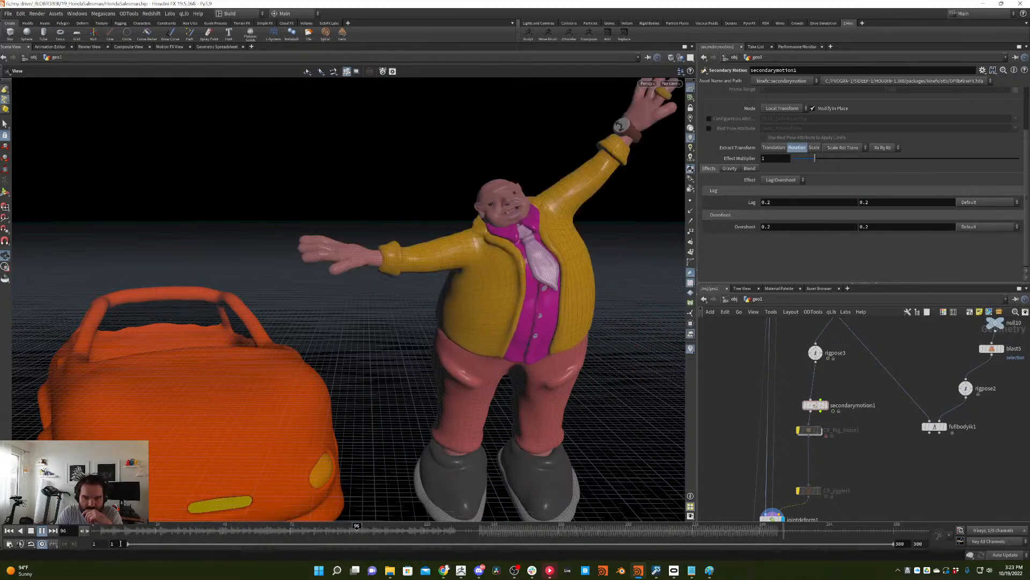
- Switch secondarymotion1's effect to Spring and play the animation from frame 1
{"action": "left_click", "coordinate": [92, 532]}
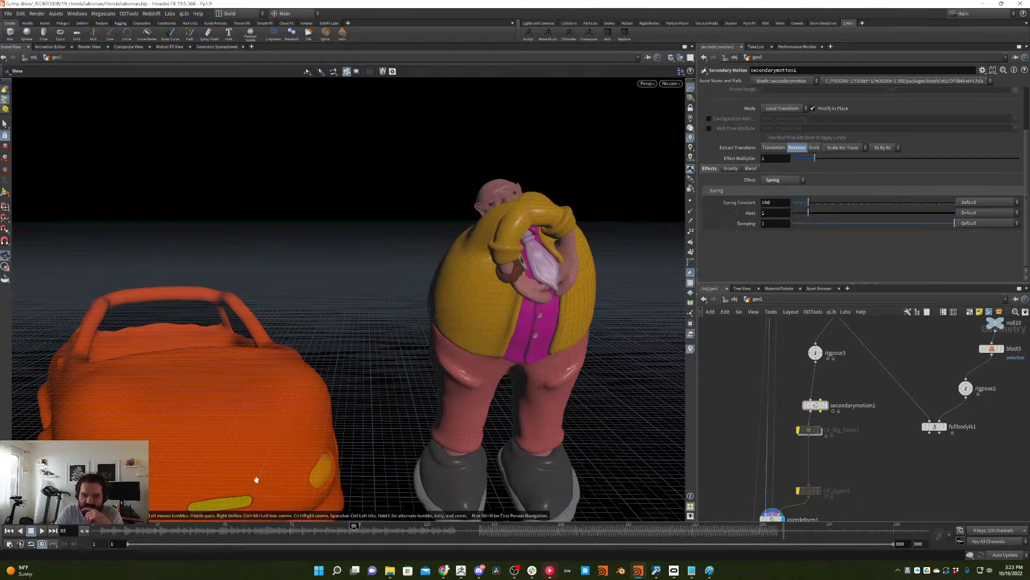
{"action": "left_click", "coordinate": [100, 534]}
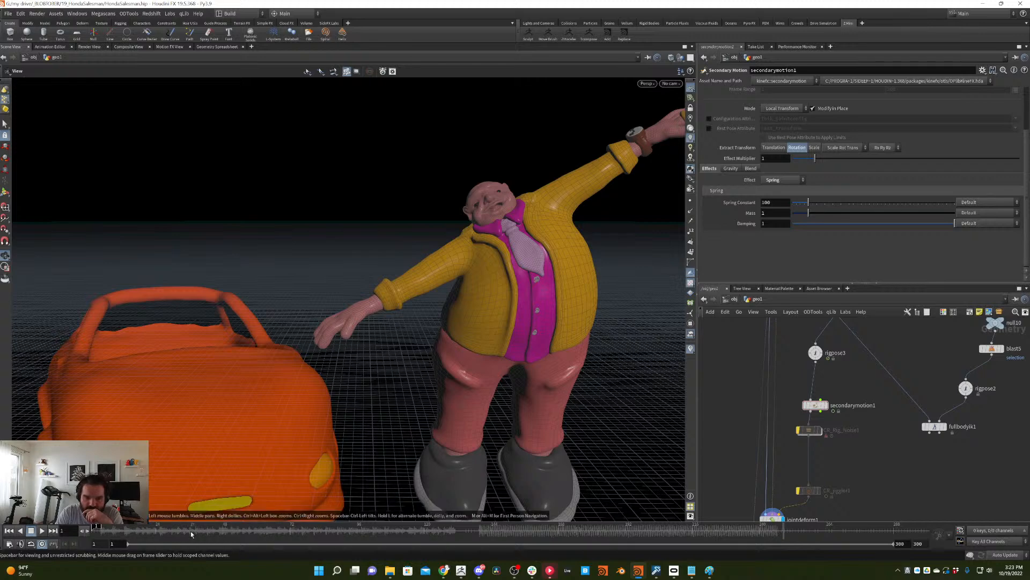
{"action": "left_click", "coordinate": [45, 531]}
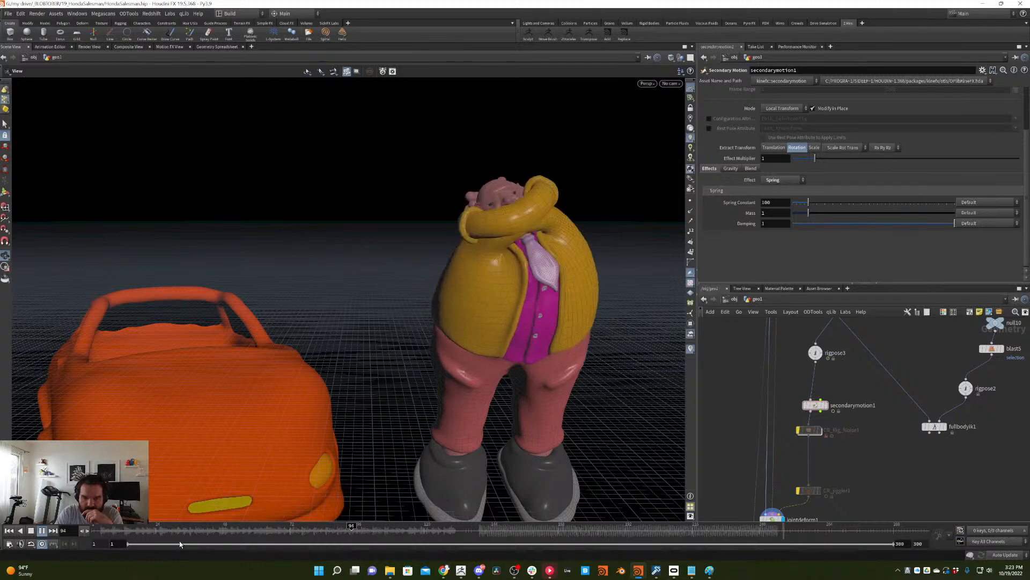
{"action": "left_click", "coordinate": [30, 530]}
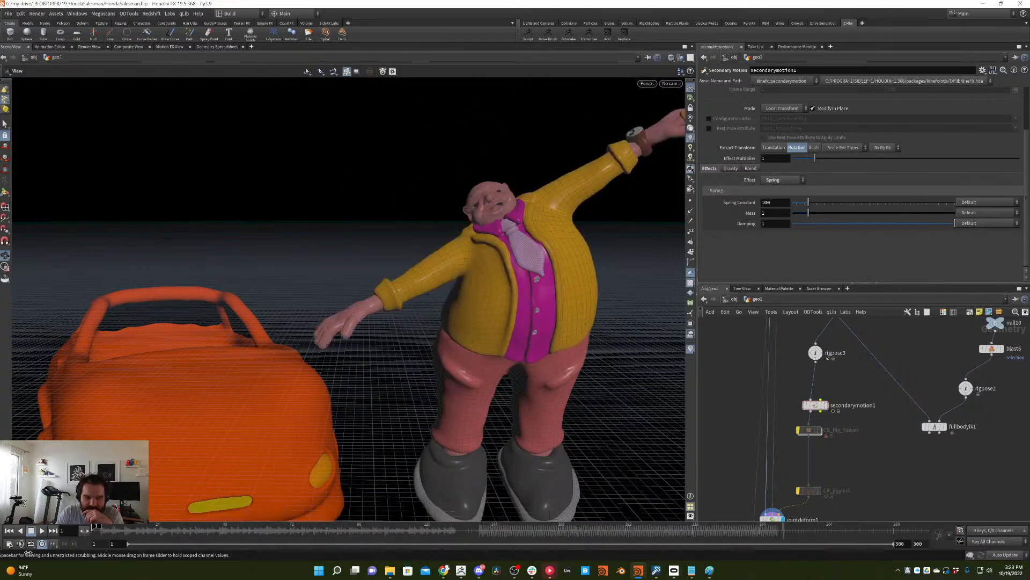
- Lower the Spring effect's multiplier to 0.05 and replay the animation from frame 1
{"action": "left_click_drag", "start_coordinate": [796, 157], "coordinate": [793, 158]}
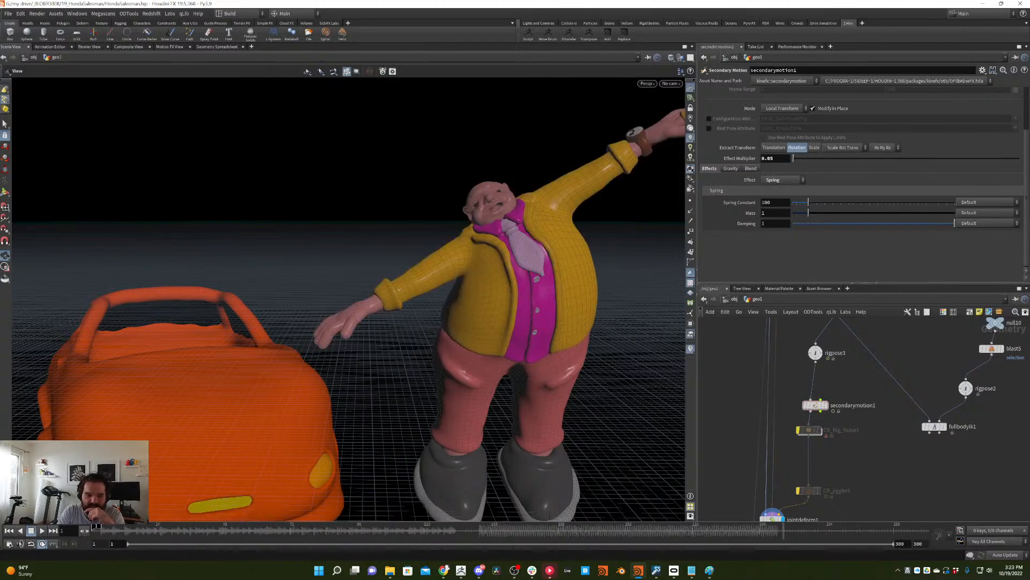
{"action": "key", "text": "Up"}
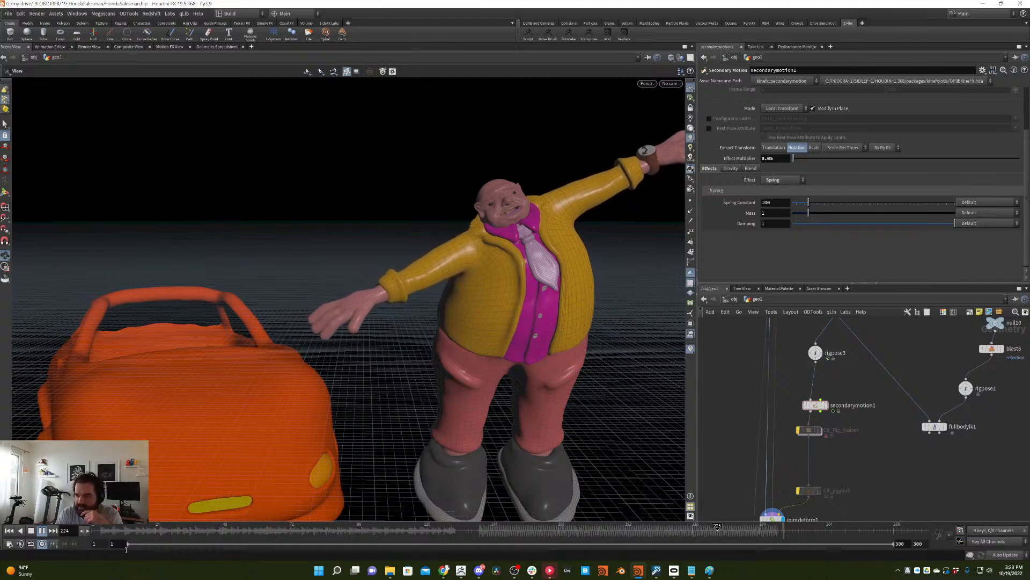
{"action": "key", "text": "ctrl+Up"}
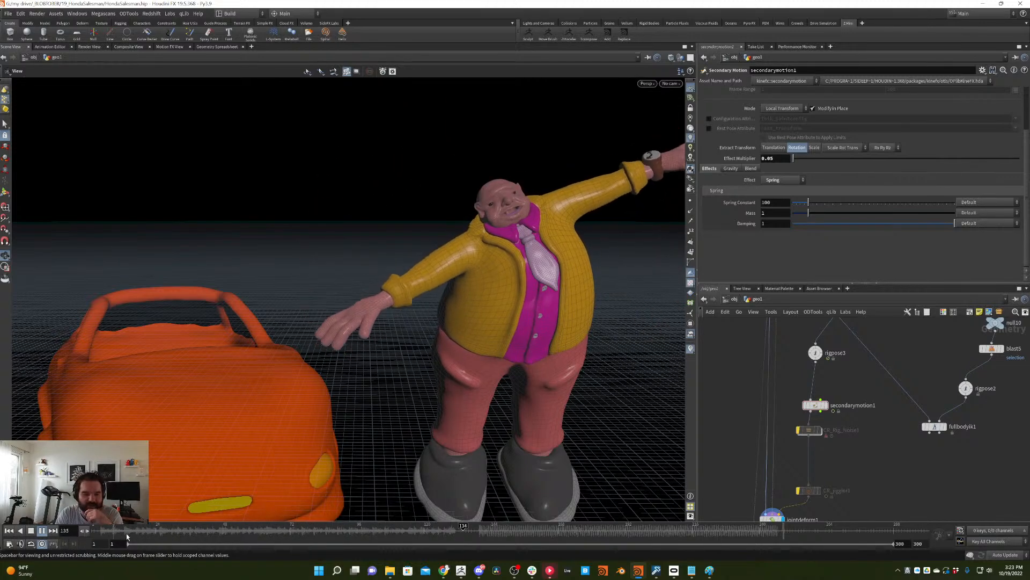
{"action": "key", "text": "ctrl+Up"}
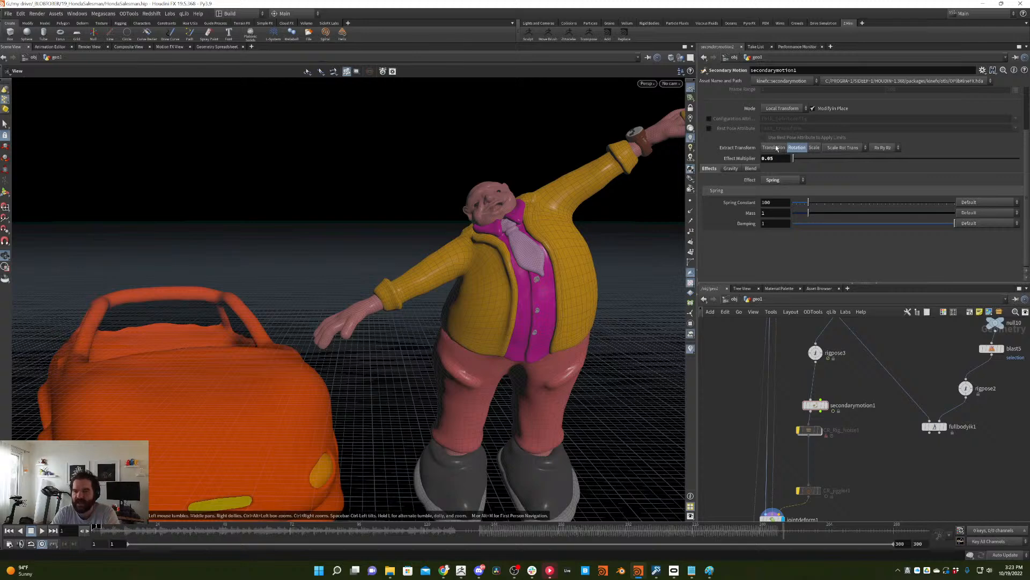
- Change secondarymotion1's effect to Jiggle, set the effect multiplier to 0.77 and play the result
{"action": "left_click", "coordinate": [780, 180]}
{"action": "left_click", "coordinate": [785, 198]}
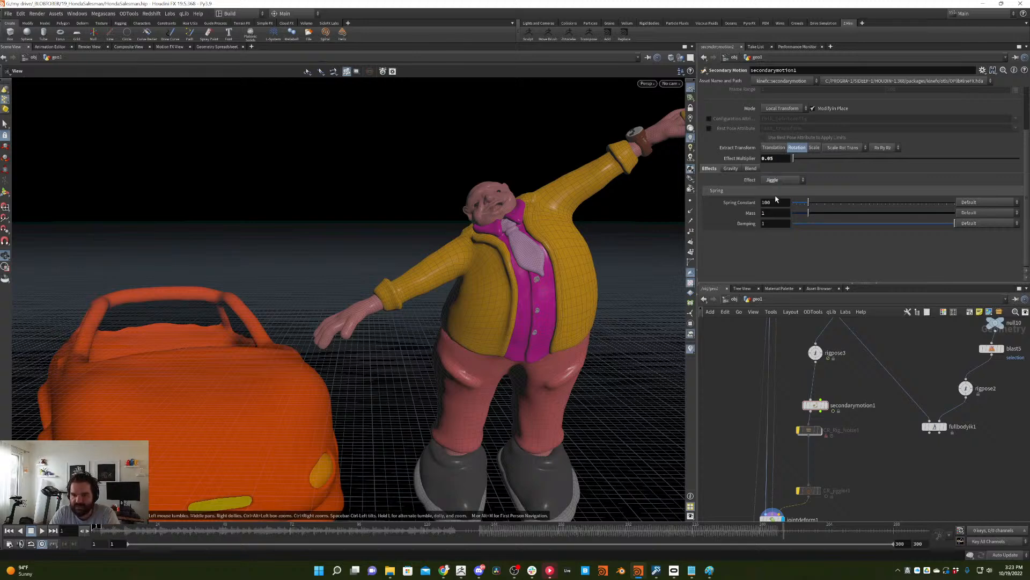
{"action": "key", "text": "Up"}
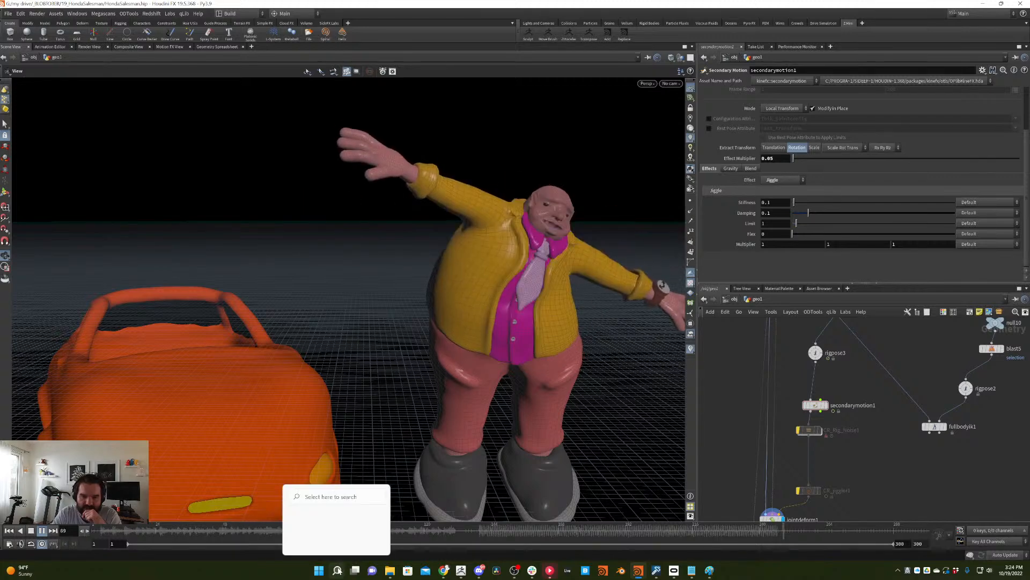
{"action": "left_click", "coordinate": [9, 530]}
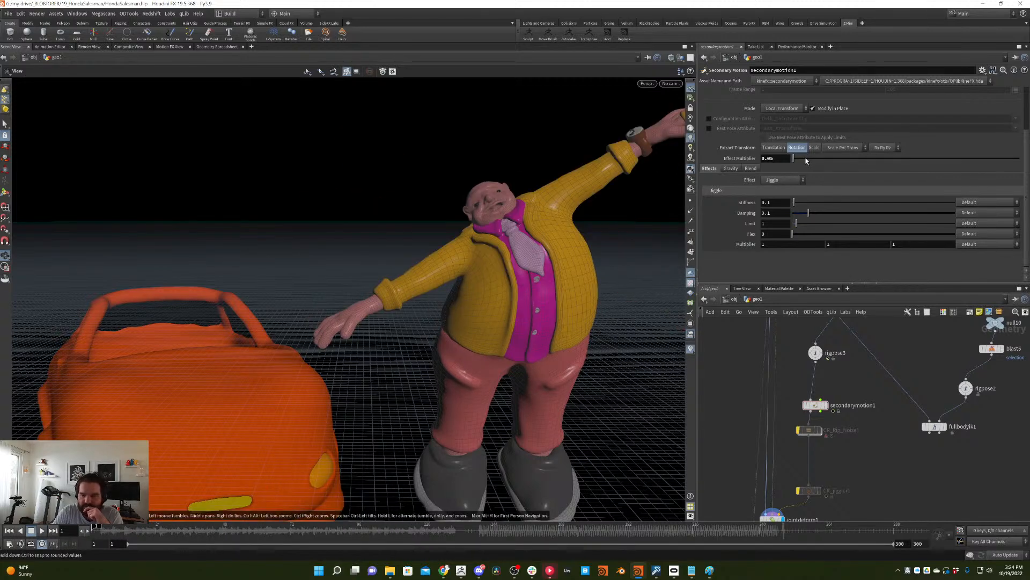
{"action": "left_click", "coordinate": [42, 531]}
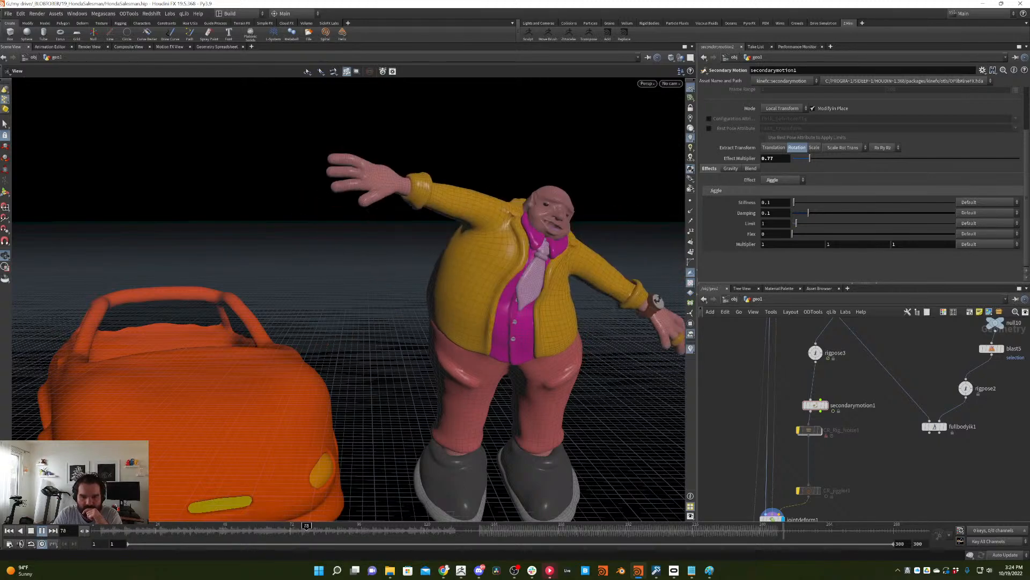
- Set secondarymotion1's effect back to Lag/Overshoot and play the animation from the start
{"action": "left_click", "coordinate": [10, 530]}
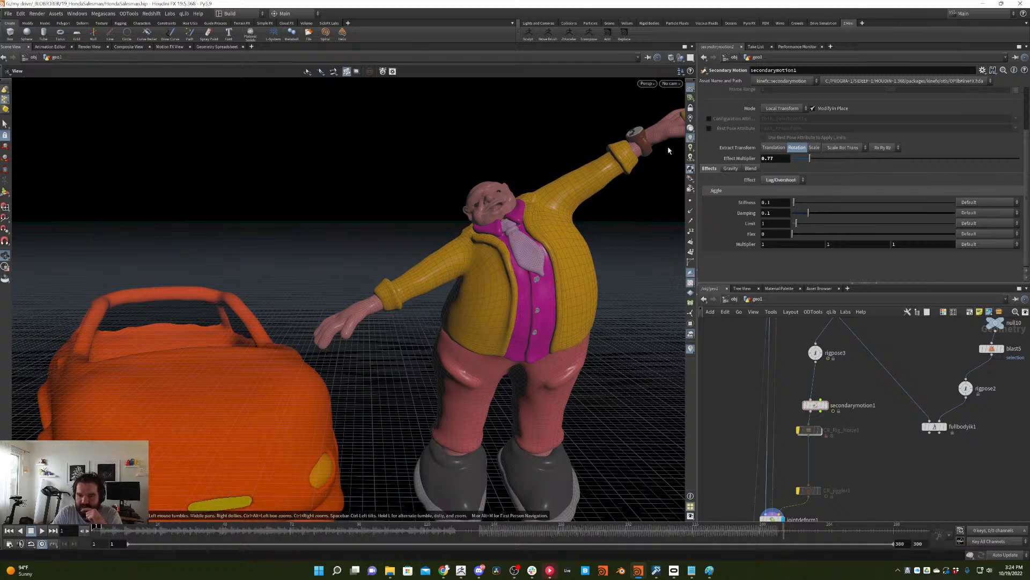
{"action": "left_click", "coordinate": [42, 530]}
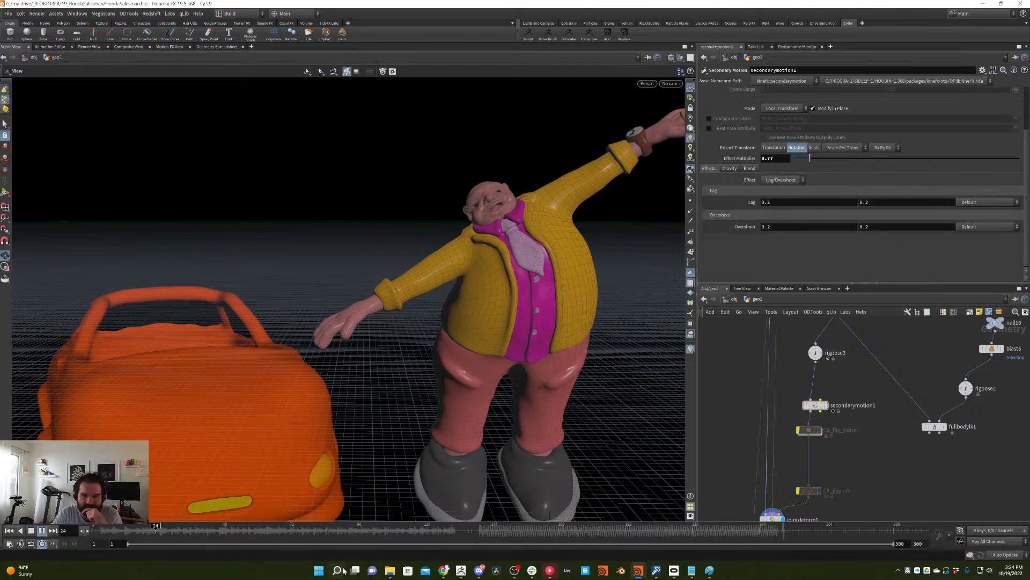
{"action": "mouse_move", "coordinate": [352, 577]}
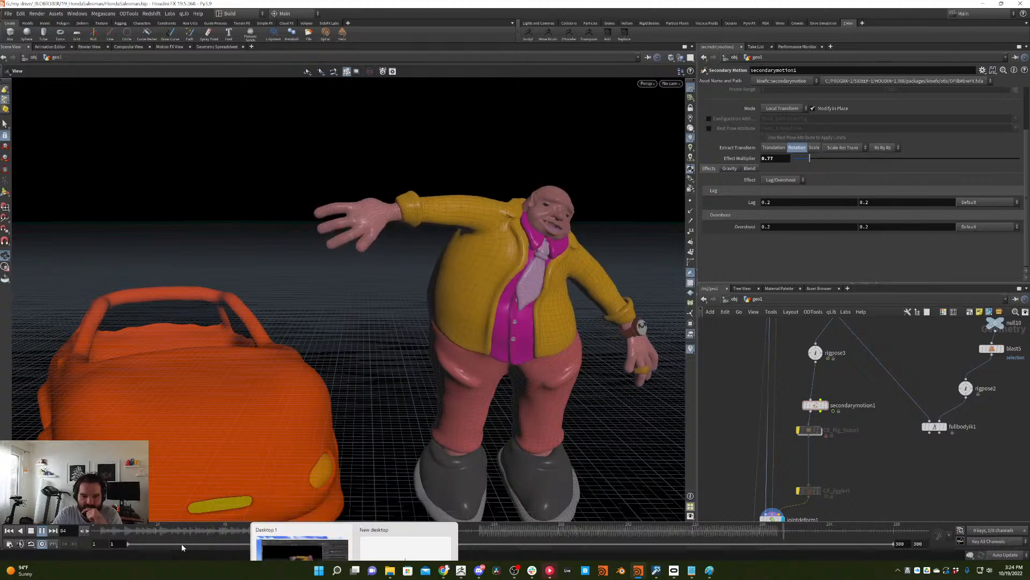
- Raise both lag values of secondarymotion1 to 0.8 and play the animation
{"action": "left_click", "coordinate": [153, 531]}
{"action": "middle_click_drag", "start_coordinate": [740, 202], "coordinate": [776, 202]}
{"action": "left_click", "coordinate": [44, 531]}
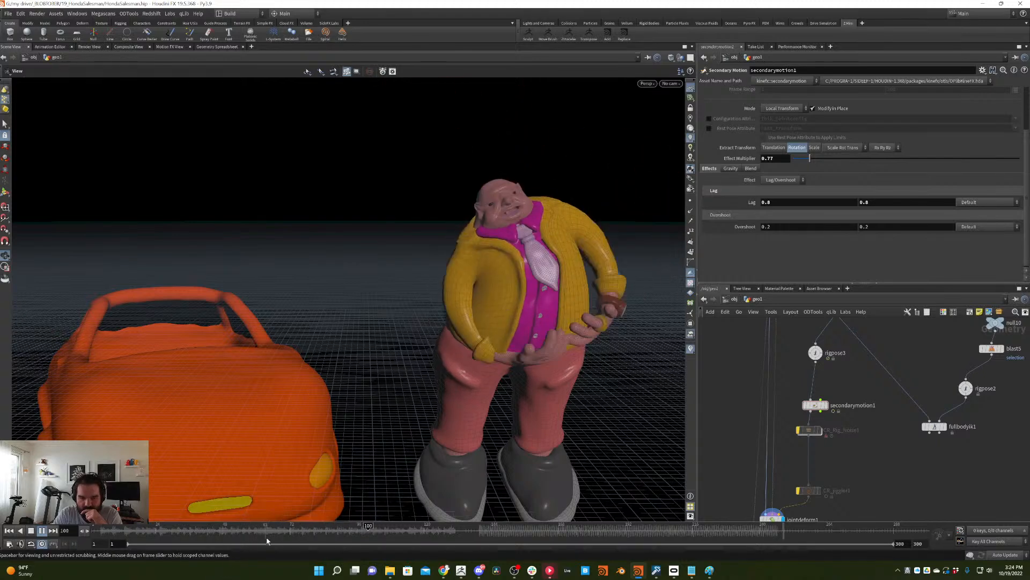
- Set both lag values to 0.3, test an overshoot of 0.7 in playback, and return both overshoot values to 0.2
{"action": "left_click", "coordinate": [141, 531]}
{"action": "middle_click_drag", "start_coordinate": [741, 203], "coordinate": [788, 219]}
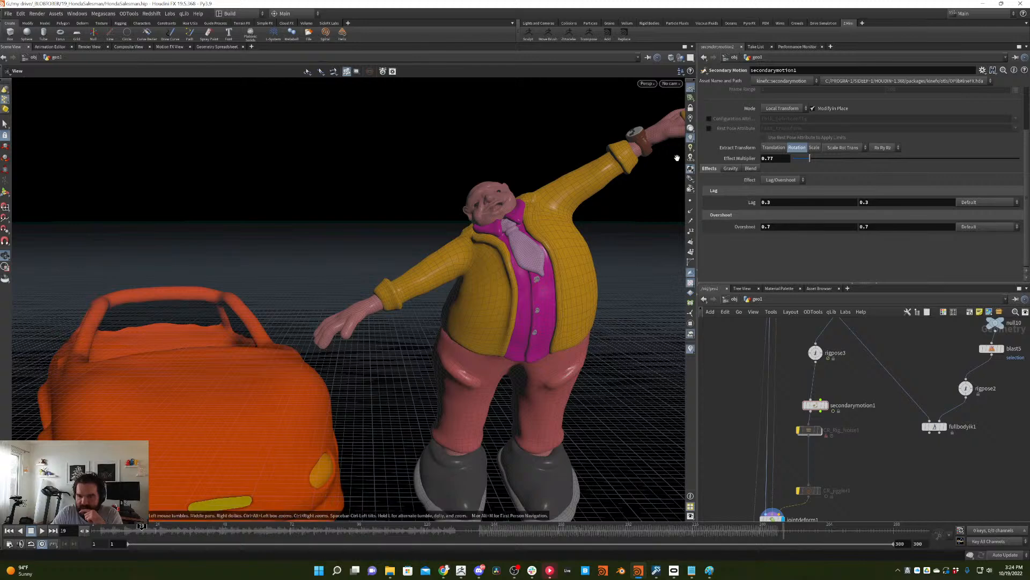
{"action": "left_click", "coordinate": [41, 530]}
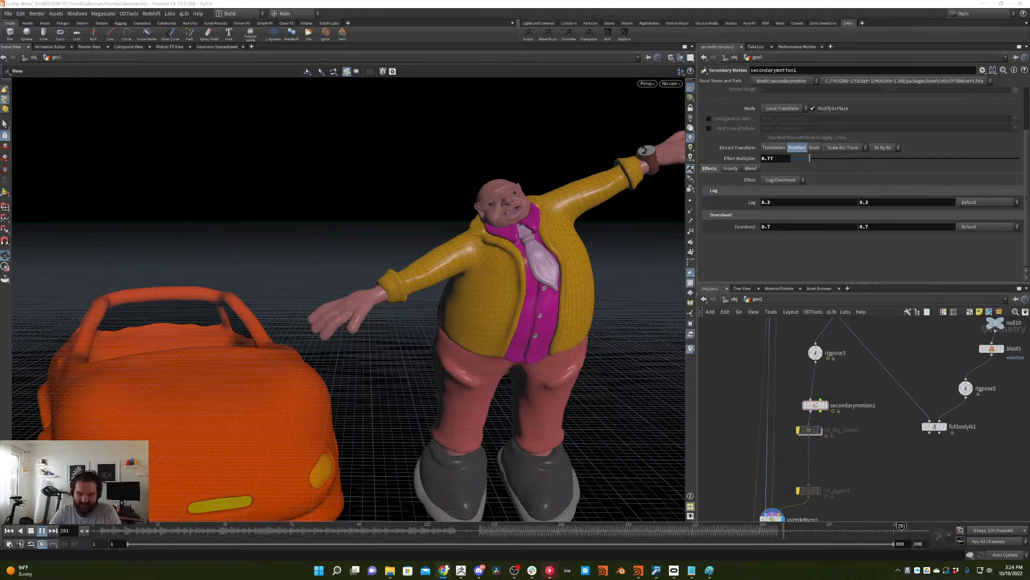
{"action": "left_click_drag", "start_coordinate": [166, 527], "coordinate": [96, 523]}
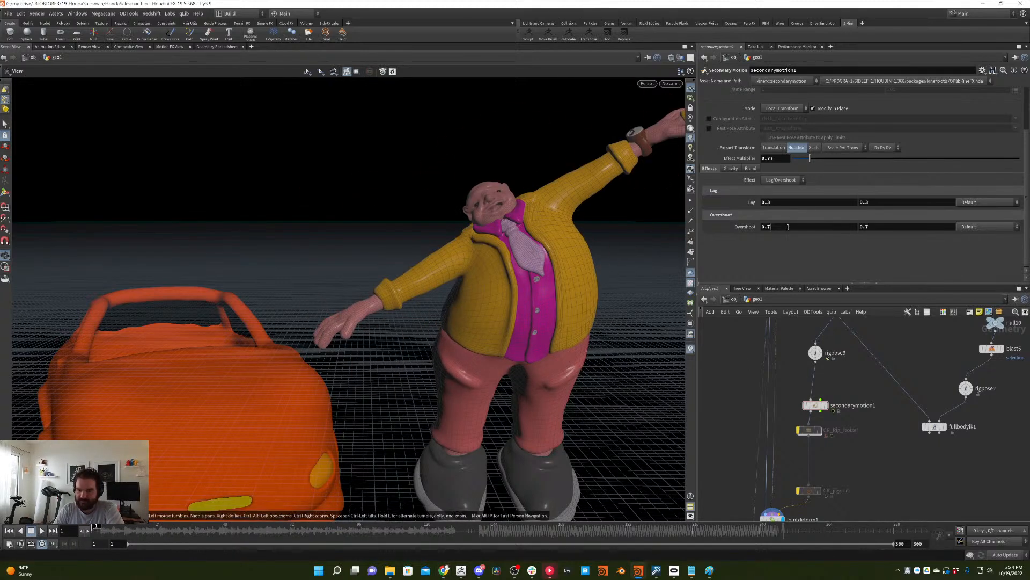
{"action": "key", "text": "Tab"}
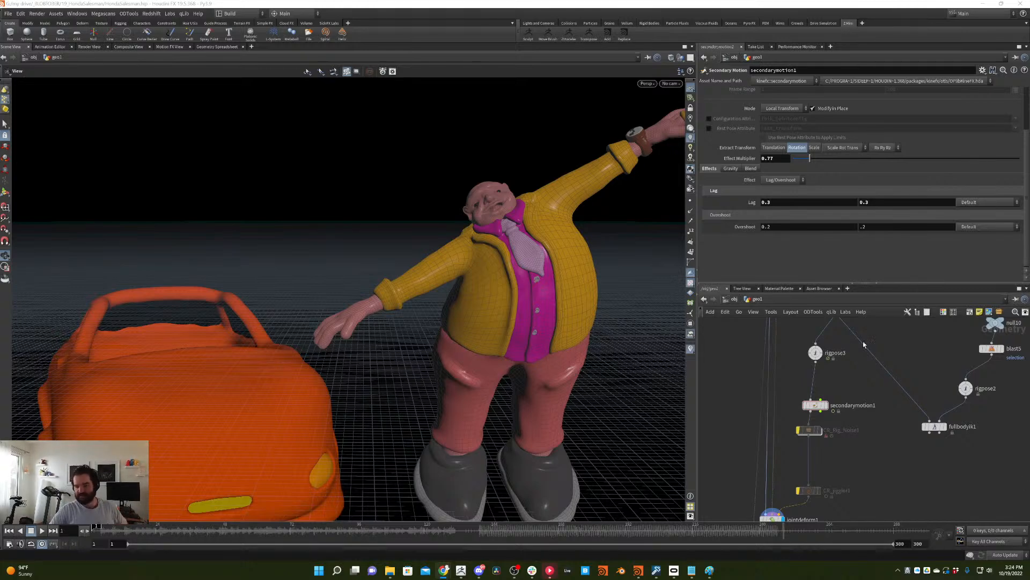
{"action": "middle_click_drag", "start_coordinate": [872, 461], "coordinate": [861, 391]}
{"action": "middle_click_drag", "start_coordinate": [822, 449], "coordinate": [817, 481]}
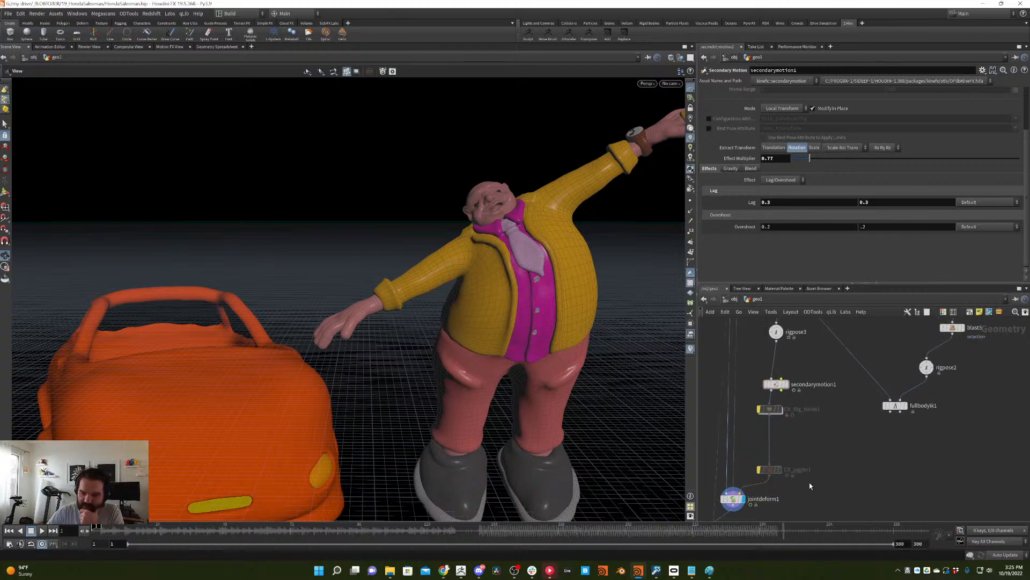
{"action": "left_click_drag", "start_coordinate": [813, 499], "coordinate": [757, 353]}
{"action": "middle_click_drag", "start_coordinate": [827, 395], "coordinate": [841, 441]}
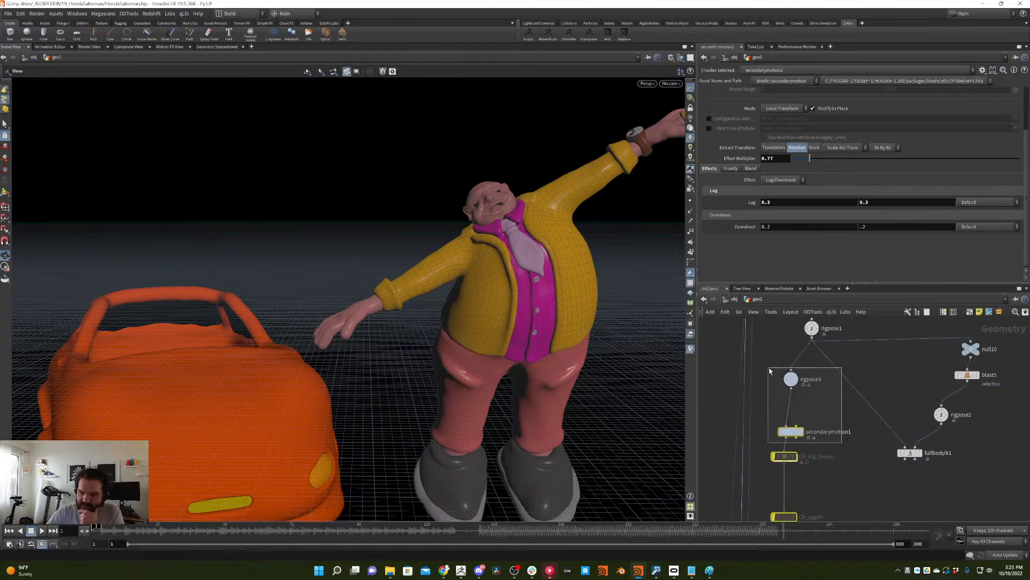
{"action": "left_click", "coordinate": [791, 386]}
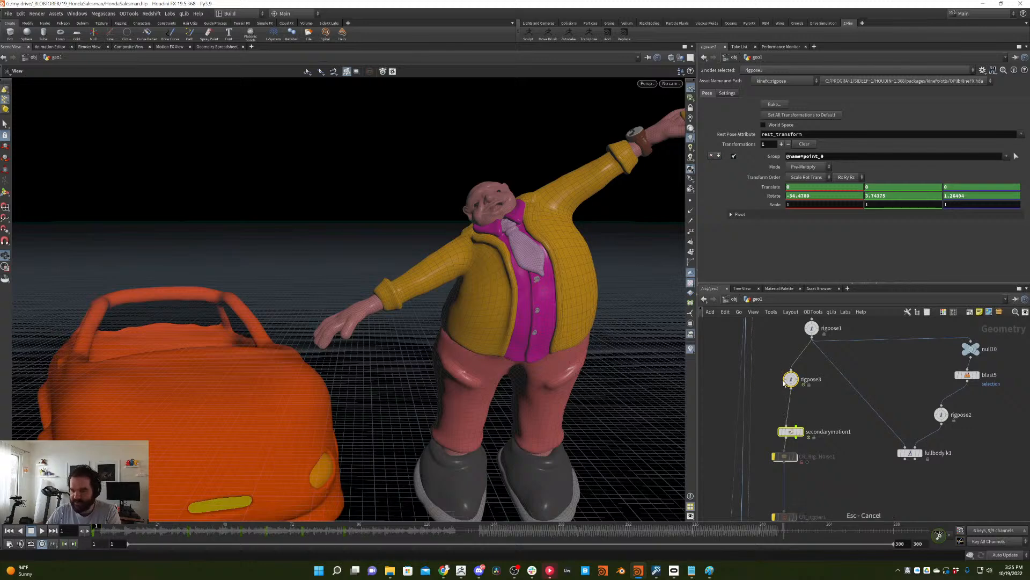
{"action": "key", "text": "Escape"}
{"action": "left_click", "coordinate": [777, 366]}
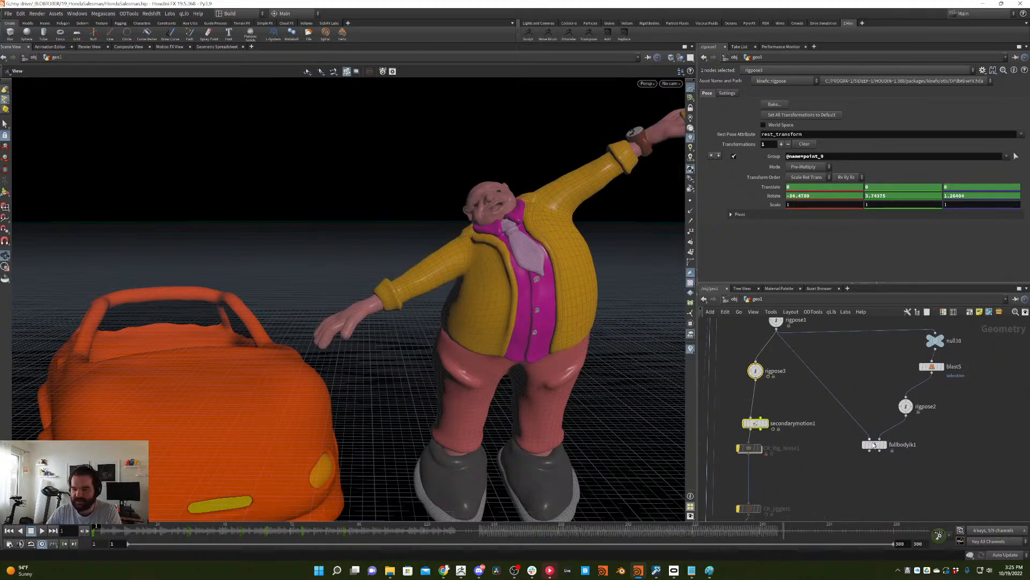
- Move fullbodyik1 closer to the rigpose3 chain and wire its output into jointdeform1 in place of the jiggler node
{"action": "left_click_drag", "start_coordinate": [910, 453], "coordinate": [857, 456]}
{"action": "middle_click_drag", "start_coordinate": [850, 497], "coordinate": [817, 462]}
{"action": "left_click", "coordinate": [771, 462]}
{"action": "left_click", "coordinate": [848, 382]}
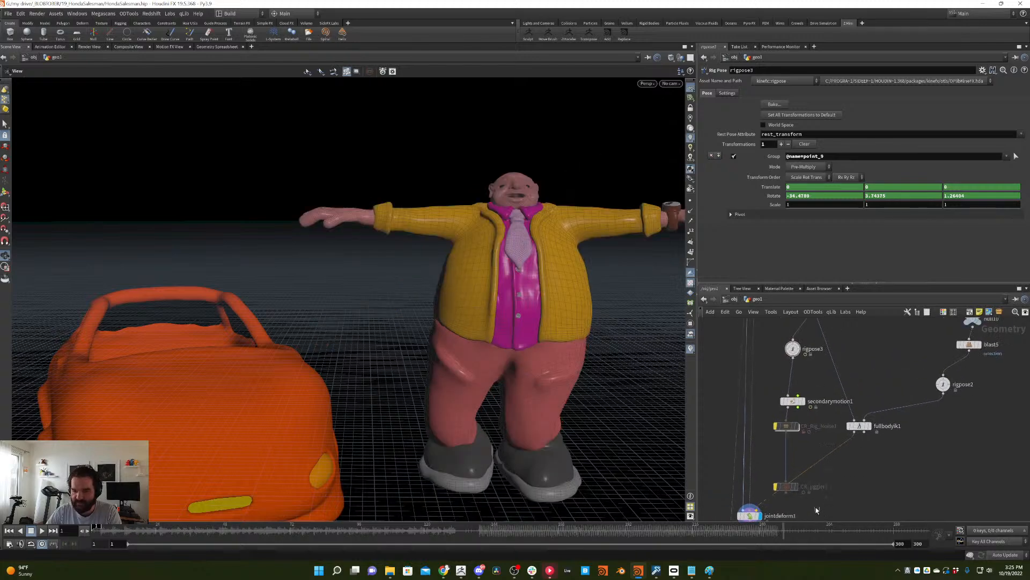
- Rearrange rigpose3, secondarymotion1 and the bypassed rig noise and jiggler nodes into a more compact column beside fullbodyik1
{"action": "left_click_drag", "start_coordinate": [819, 511], "coordinate": [795, 374]}
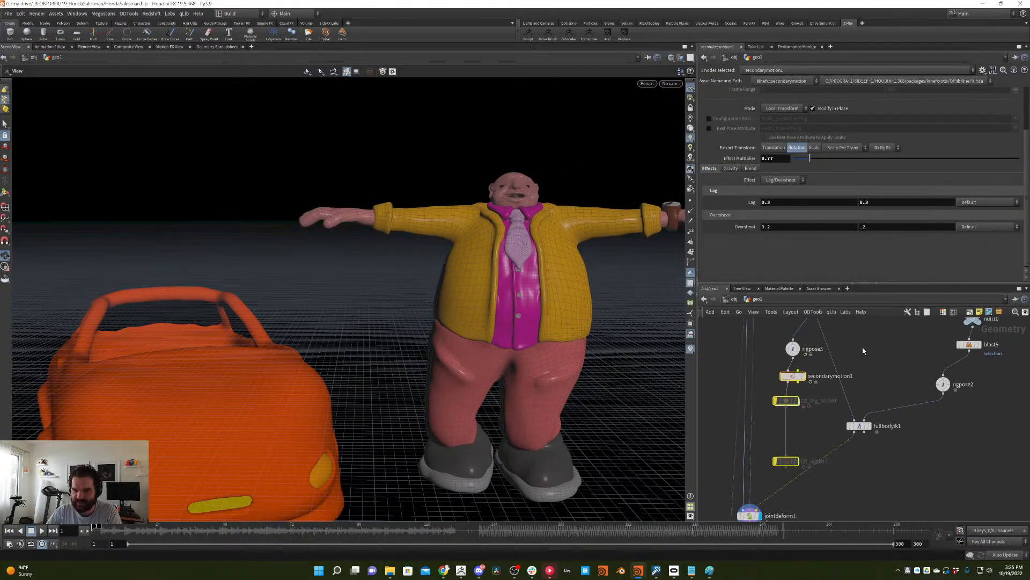
{"action": "middle_click_drag", "start_coordinate": [864, 350], "coordinate": [885, 395]}
{"action": "left_click_drag", "start_coordinate": [814, 393], "coordinate": [807, 371]}
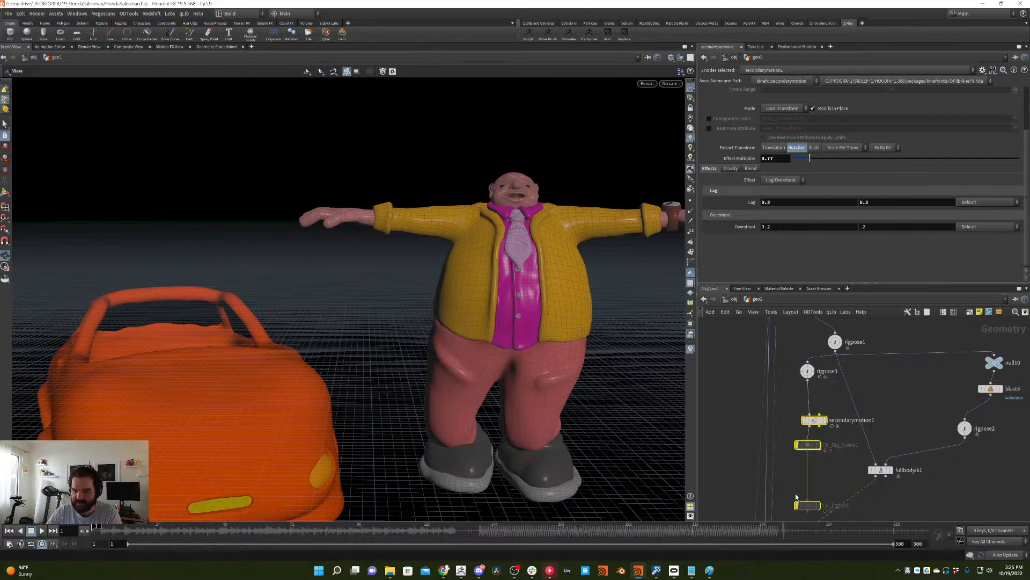
{"action": "left_click_drag", "start_coordinate": [796, 497], "coordinate": [789, 478]}
{"action": "left_click", "coordinate": [849, 333]}
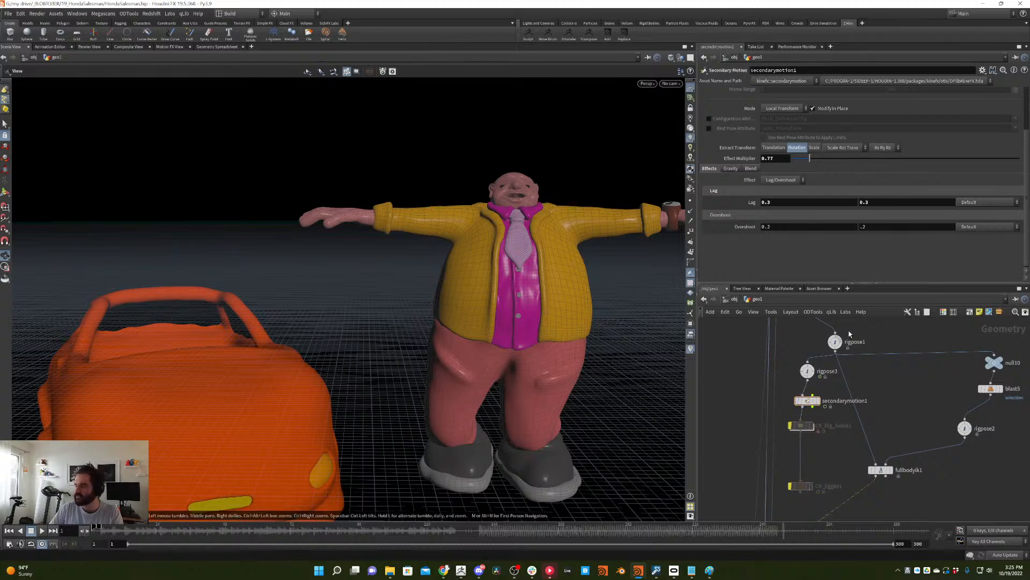
{"action": "middle_click_drag", "start_coordinate": [882, 379], "coordinate": [853, 362]}
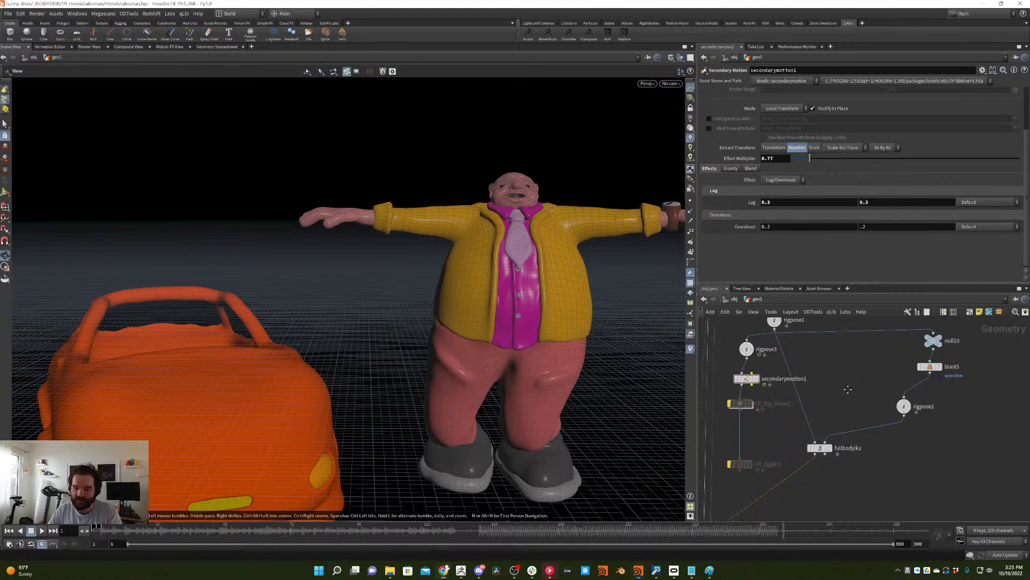
- Move the two foot joints with the Rig Pose tool on rigpose2
{"action": "left_click", "coordinate": [856, 409]}
{"action": "left_click", "coordinate": [894, 400]}
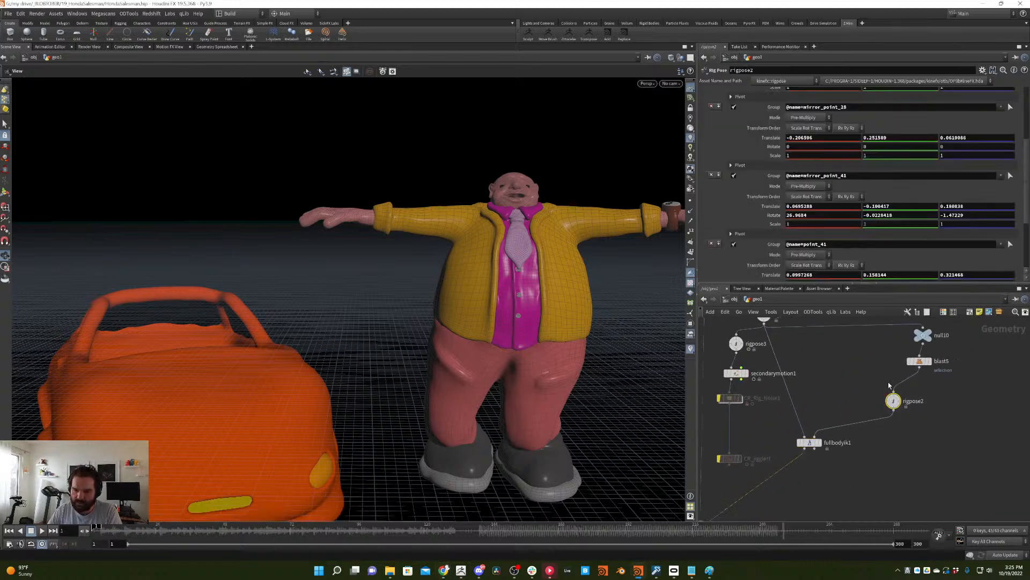
{"action": "left_click", "coordinate": [815, 437]}
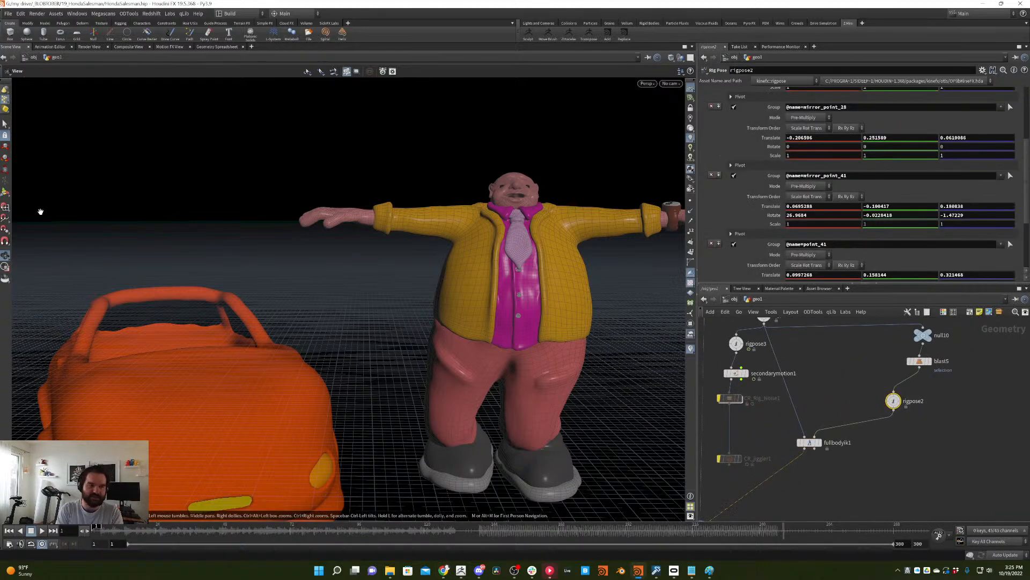
{"action": "left_click", "coordinate": [5, 192]}
{"action": "left_click_drag", "start_coordinate": [376, 280], "coordinate": [537, 463], "text": "alt"}
{"action": "left_click", "coordinate": [559, 433]}
{"action": "left_click_drag", "start_coordinate": [575, 424], "coordinate": [387, 382]}
{"action": "left_click", "coordinate": [423, 385]}
{"action": "left_click_drag", "start_coordinate": [451, 383], "coordinate": [485, 396]}
- Shift the root joint at the character's hips slightly in rigpose2
{"action": "left_click_drag", "start_coordinate": [484, 396], "coordinate": [561, 320], "text": "alt"}
{"action": "middle_click_drag", "start_coordinate": [560, 279], "coordinate": [461, 304], "text": "alt"}
{"action": "left_click", "coordinate": [458, 304]}
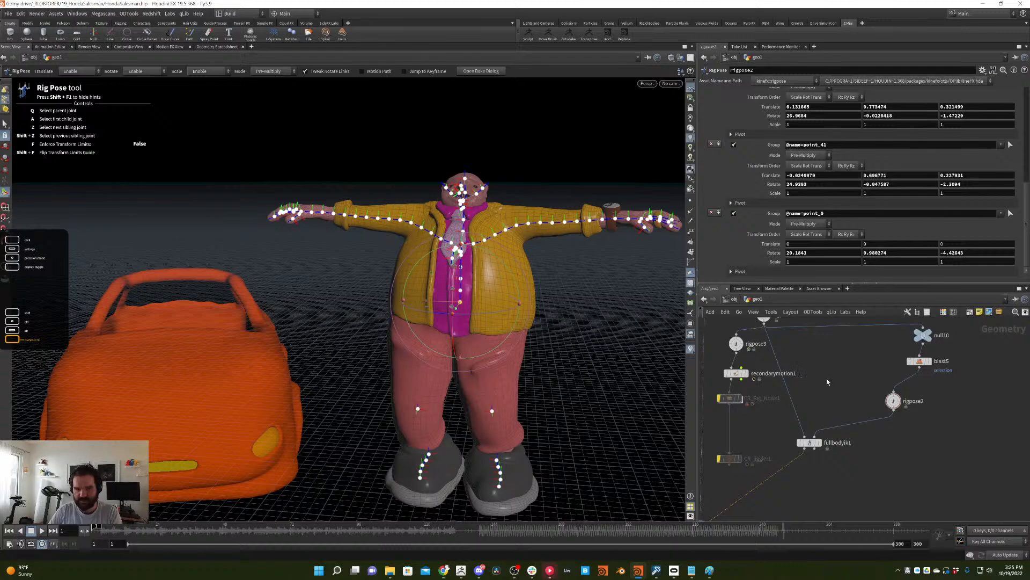
{"action": "left_click_drag", "start_coordinate": [558, 375], "coordinate": [526, 368], "text": "alt"}
{"action": "left_click_drag", "start_coordinate": [449, 297], "coordinate": [451, 298]}
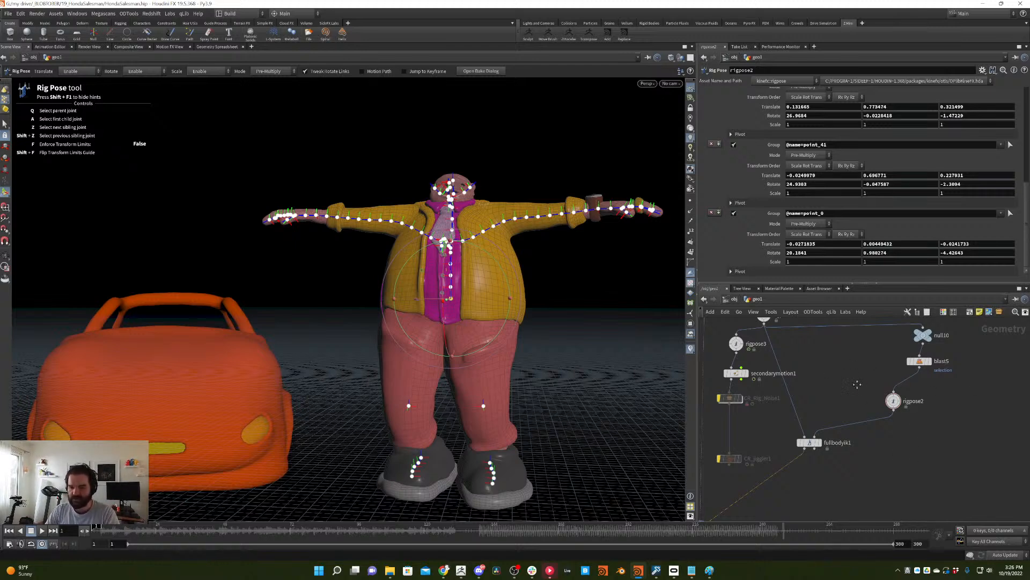
- Add a CR Rig Noise node and insert it between rigpose2 and fullbodyik1
{"action": "middle_click_drag", "start_coordinate": [857, 384], "coordinate": [919, 395]}
{"action": "left_click_drag", "start_coordinate": [824, 442], "coordinate": [776, 402]}
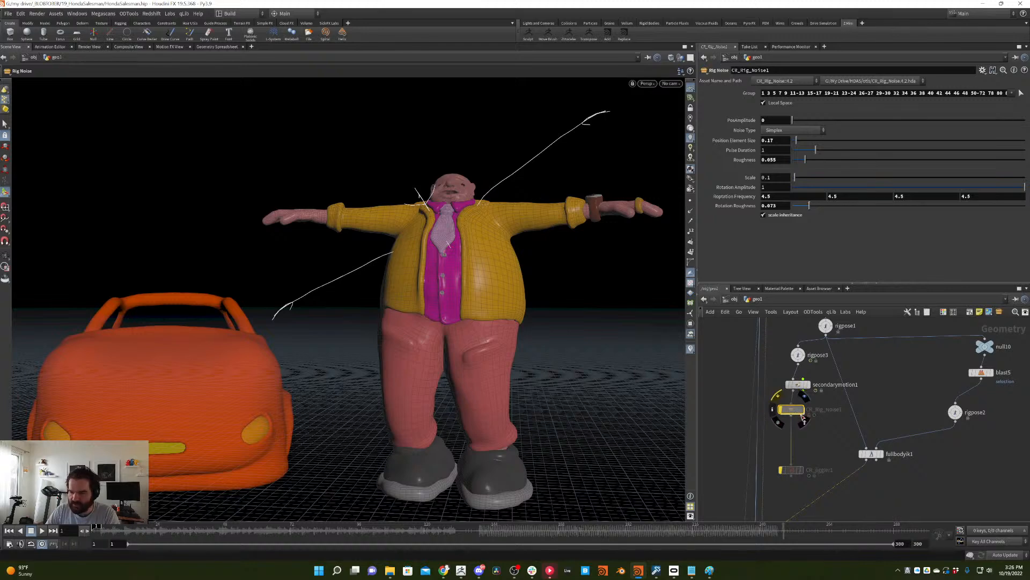
{"action": "key", "text": "Tab"}
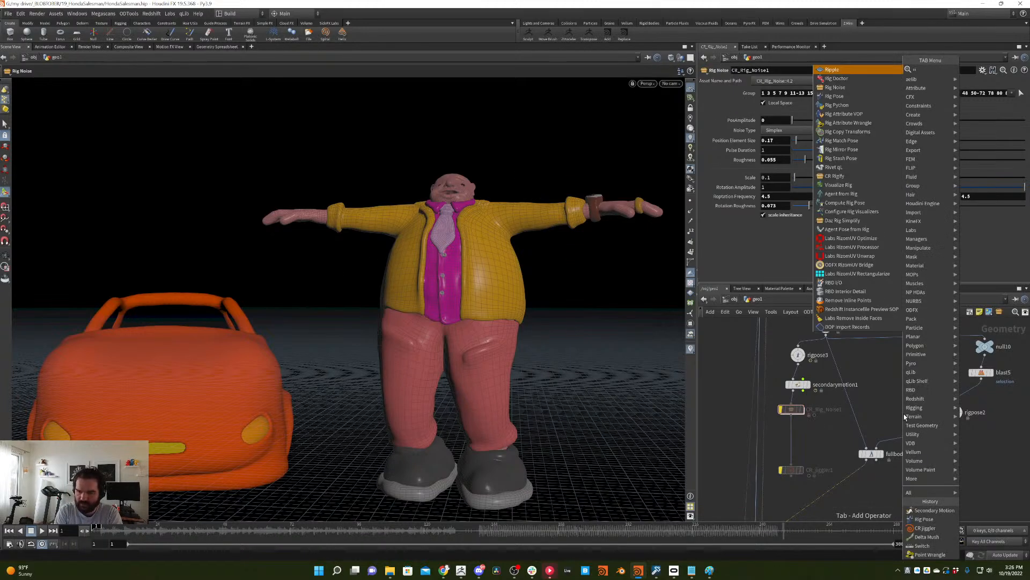
{"action": "key", "text": "Escape"}
{"action": "left_click", "coordinate": [904, 417]}
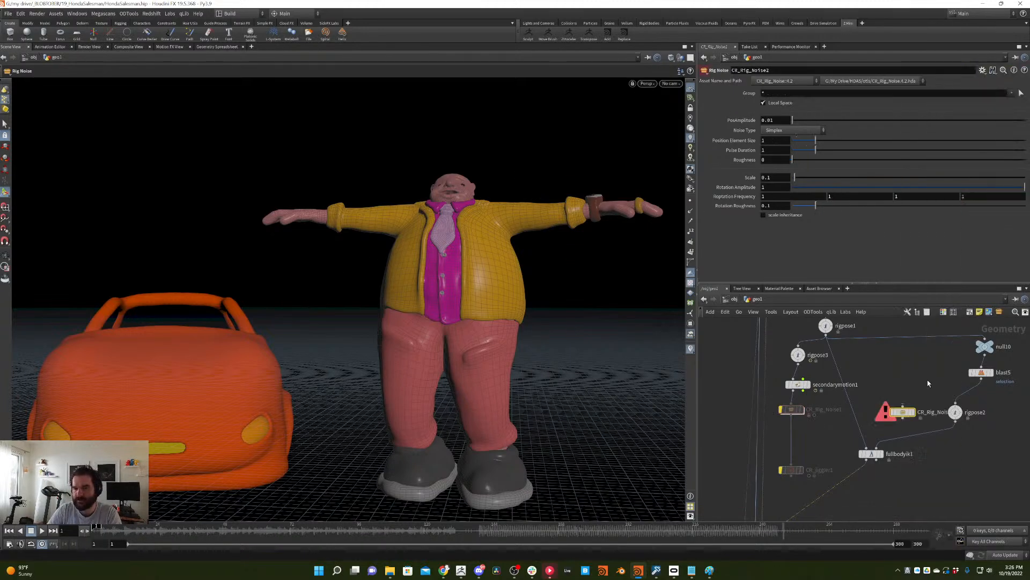
{"action": "left_click_drag", "start_coordinate": [906, 412], "coordinate": [930, 434]}
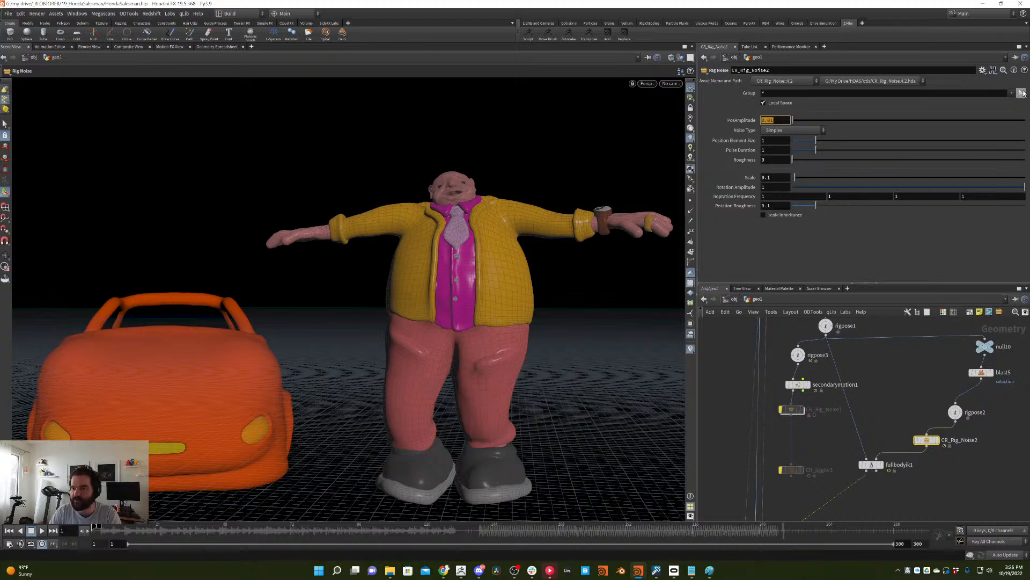
- Restrict CR_Rig_Noise2 to the root joint at the hips, group 0, and scrub the animation to frame 120
{"action": "left_click", "coordinate": [1022, 93]}
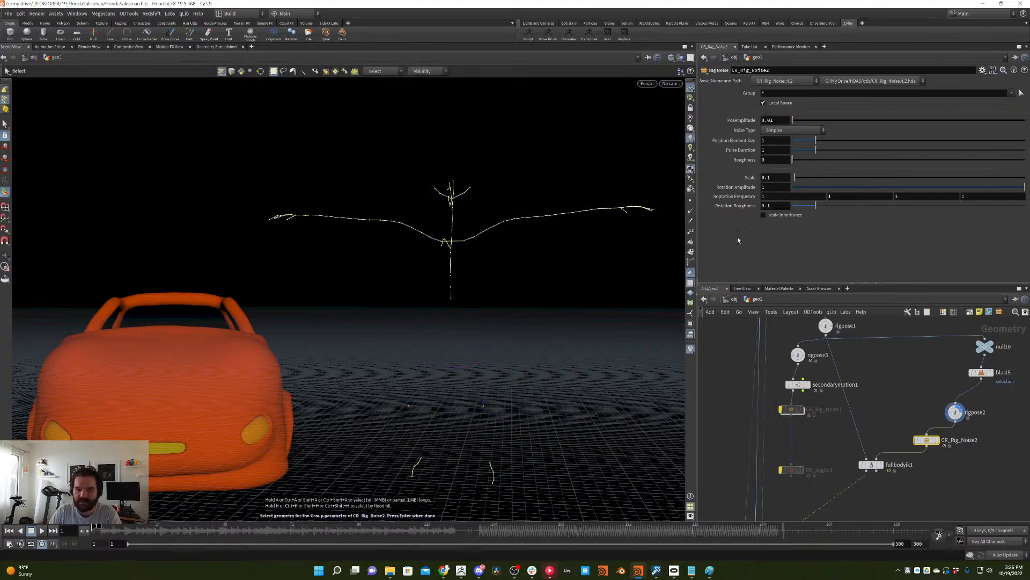
{"action": "left_click_drag", "start_coordinate": [483, 292], "coordinate": [413, 322]}
{"action": "key", "text": "Return"}
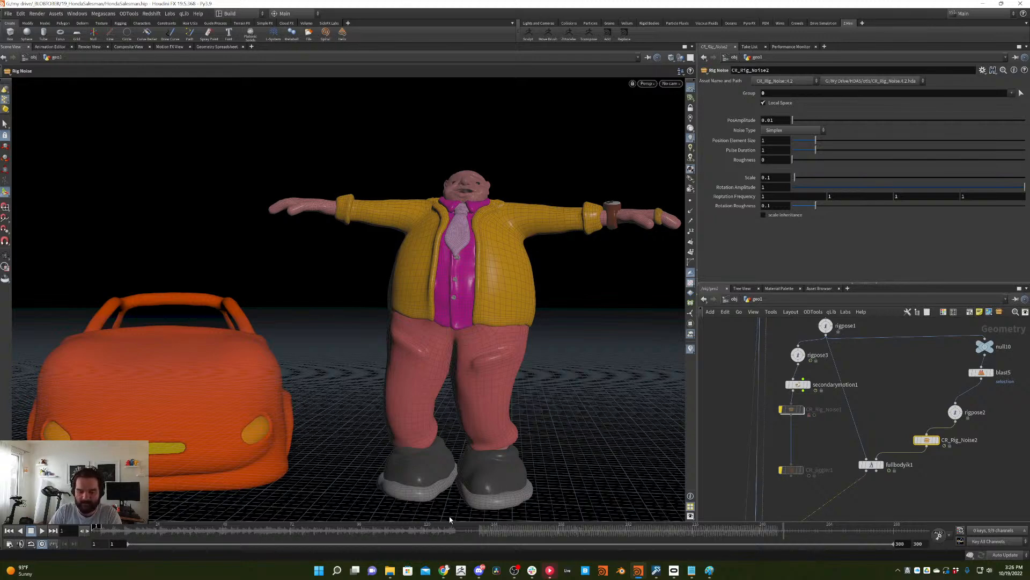
{"action": "left_click_drag", "start_coordinate": [249, 536], "coordinate": [425, 498]}
- Add a Time Shift node to the network beside fullbodyik1
{"action": "middle_click_drag", "start_coordinate": [832, 488], "coordinate": [830, 394]}
{"action": "middle_click_drag", "start_coordinate": [799, 473], "coordinate": [816, 508]}
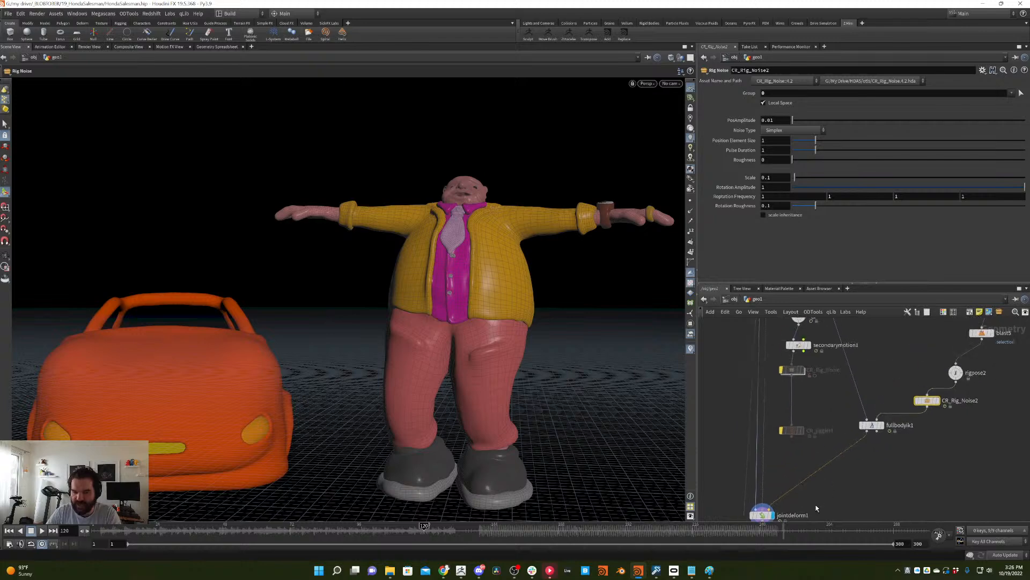
{"action": "middle_click_drag", "start_coordinate": [812, 394], "coordinate": [816, 431]}
{"action": "middle_click_drag", "start_coordinate": [857, 470], "coordinate": [822, 488]}
{"action": "key", "text": "Tab"}
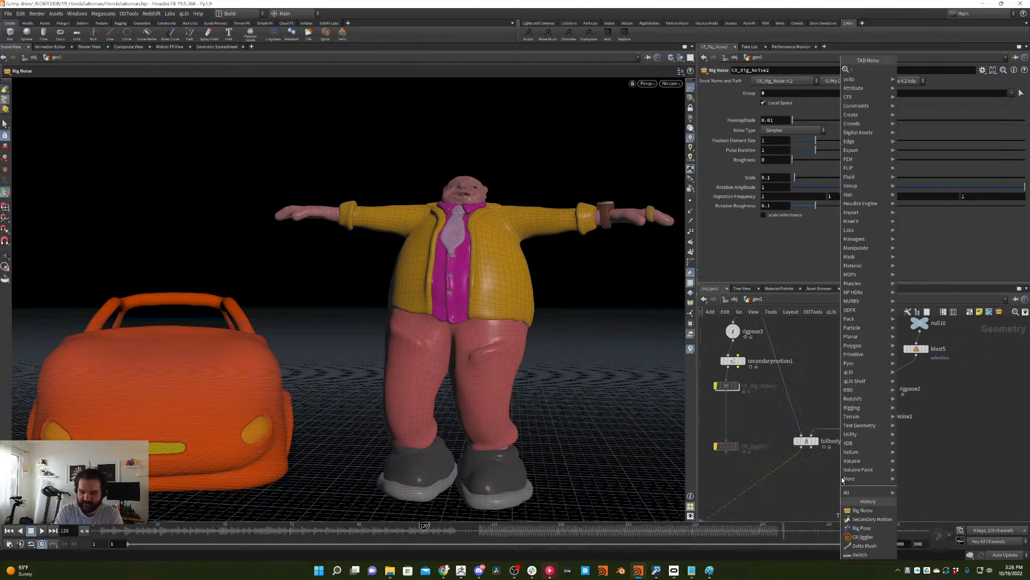
{"action": "type", "text": "times"}
{"action": "key", "text": "Return"}
{"action": "left_click", "coordinate": [842, 478]}
- Replace timeshift1's frame expression with floor($F/5)
{"action": "left_click", "coordinate": [781, 105], "text": "ctrl+shift"}
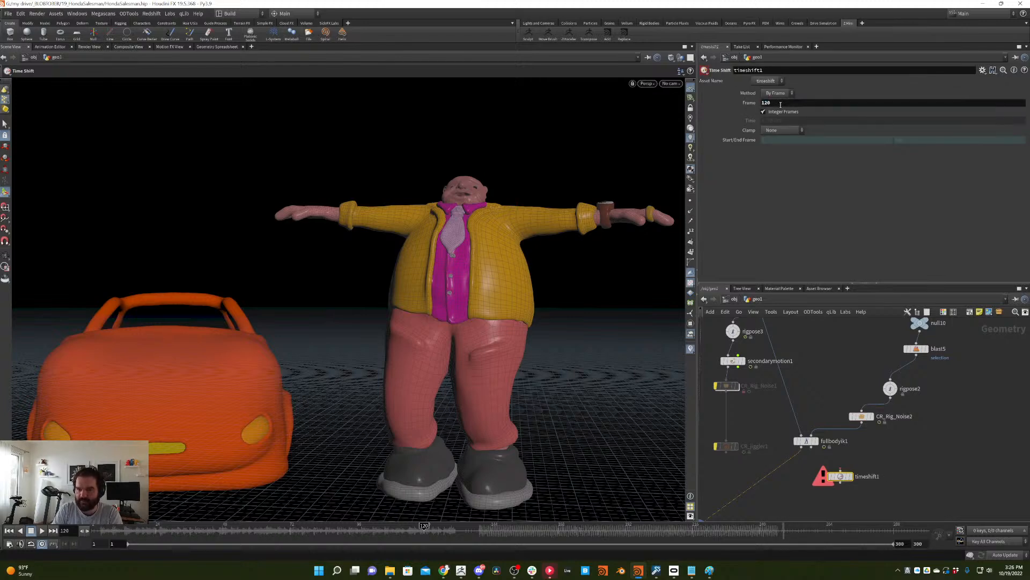
{"action": "left_click", "coordinate": [781, 105]}
{"action": "type", "text": "$F"}
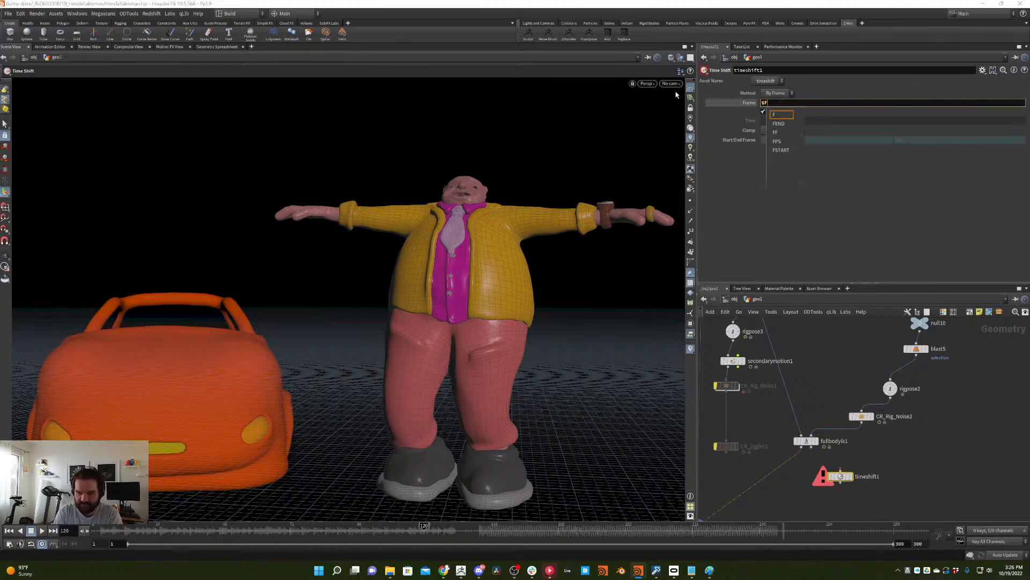
{"action": "type", "text": "/5"}
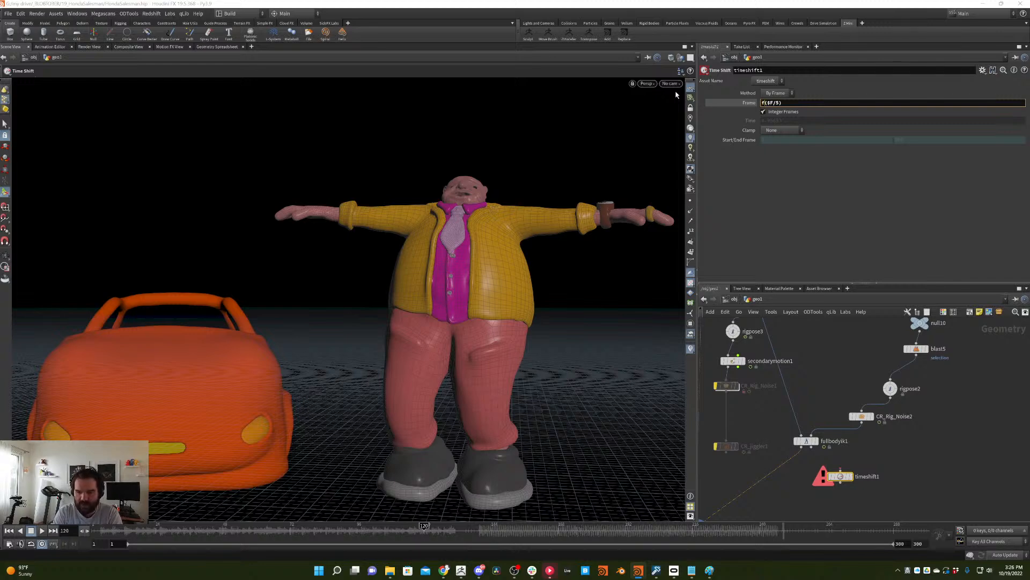
{"action": "type", "text": "loor"}
{"action": "key", "text": "Return"}
- Insert timeshift1 between CR_Rig_Noise2 and fullbodyik1 and play the animation
{"action": "left_click_drag", "start_coordinate": [840, 476], "coordinate": [841, 439]}
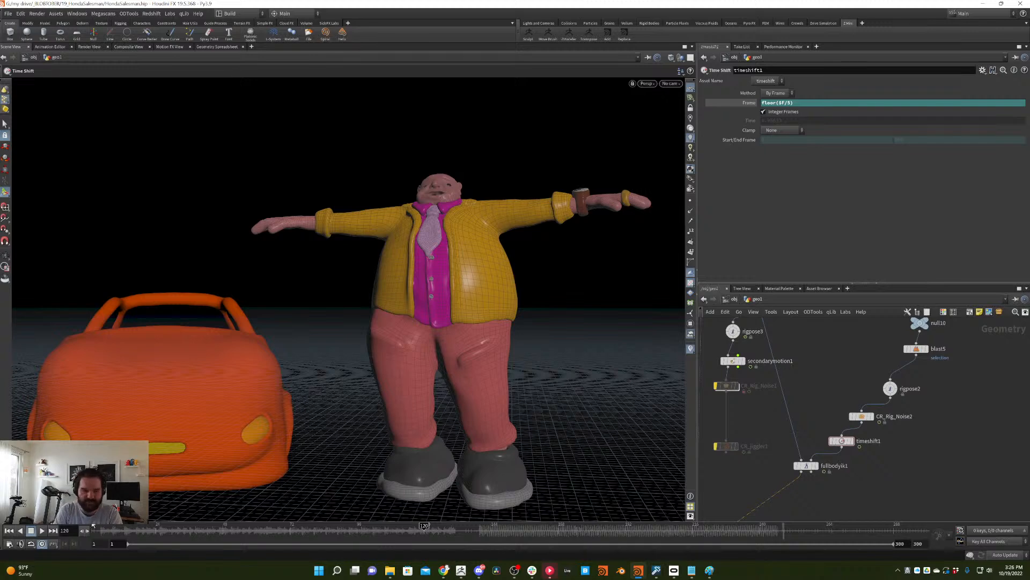
{"action": "left_click_drag", "start_coordinate": [96, 529], "coordinate": [43, 533]}
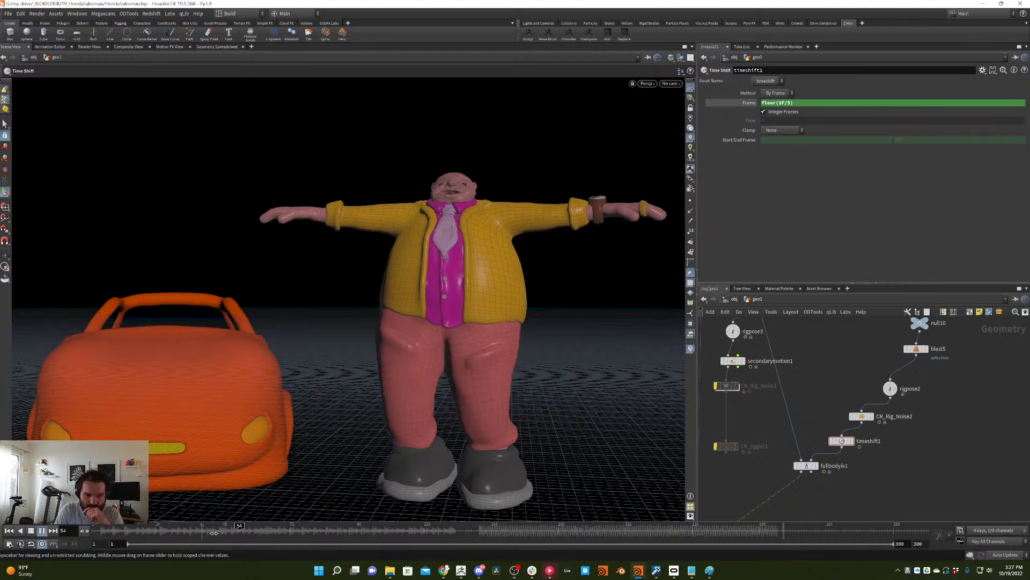
{"action": "key", "text": "Escape"}
- Enable scale inheritance on CR_Rig_Noise2, test a noise scale of 0.4, and return it to 0.1 while scrubbing
{"action": "left_click", "coordinate": [896, 418]}
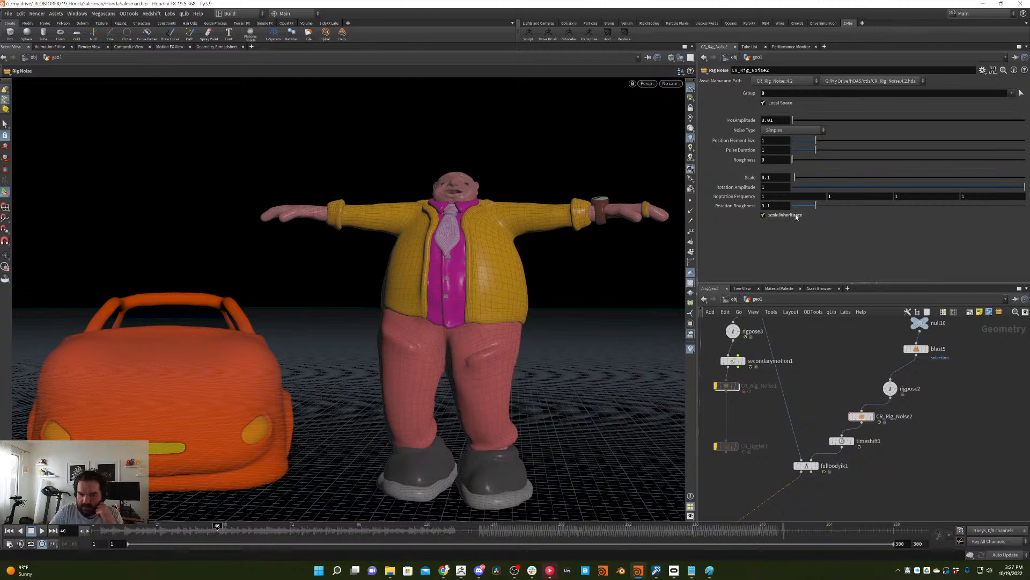
{"action": "mouse_move", "coordinate": [801, 179]}
{"action": "left_mouse_down"}
{"action": "mouse_move", "coordinate": [839, 179]}
{"action": "mouse_move", "coordinate": [801, 181]}
{"action": "left_mouse_up"}
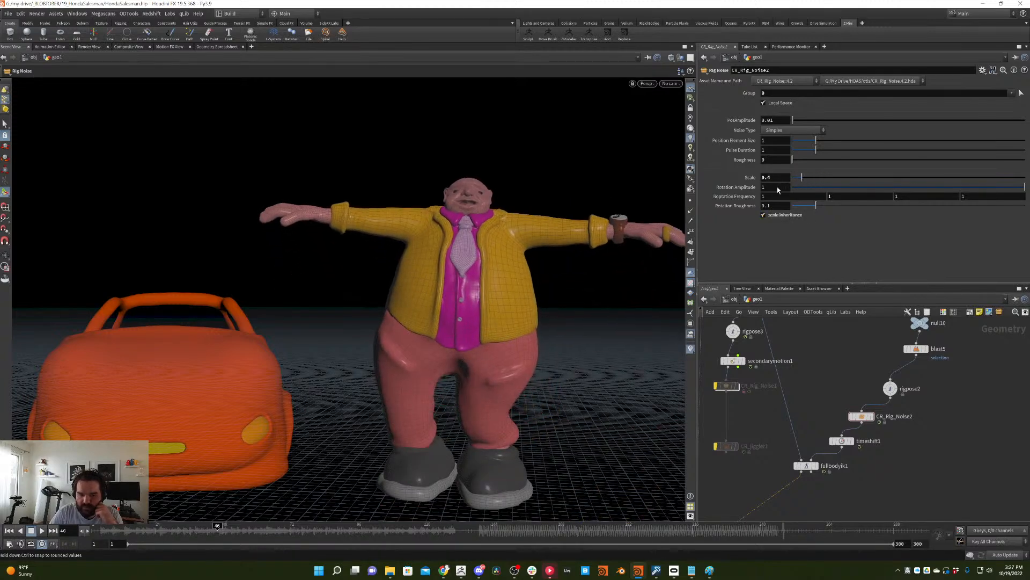
{"action": "left_click_drag", "start_coordinate": [220, 528], "coordinate": [366, 463]}
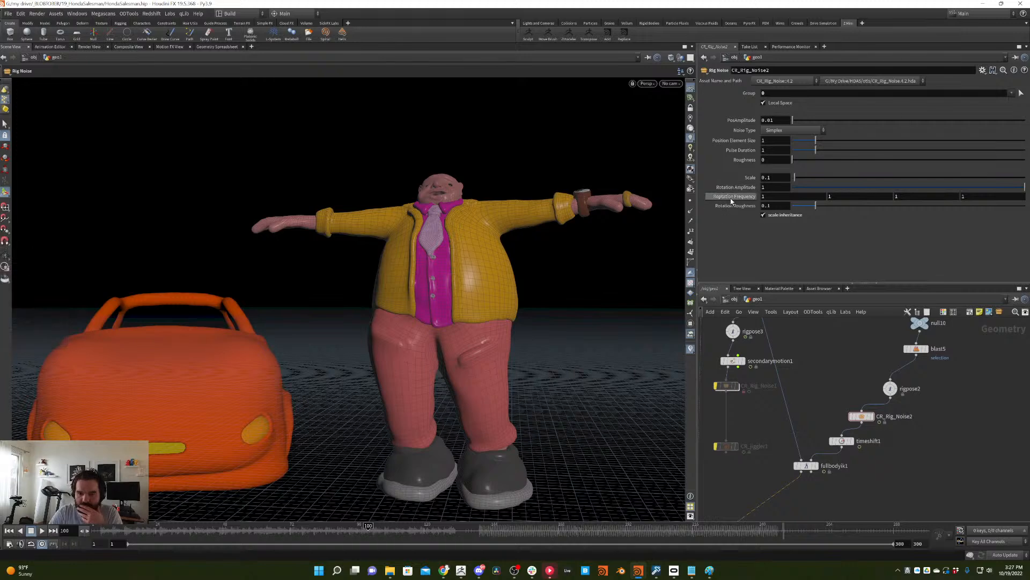
- Set all four rotation frequency values of CR_Rig_Noise2 to 7.6 and play the animation before rewinding to frame 1
{"action": "middle_click_drag", "start_coordinate": [732, 201], "coordinate": [965, 145]}
{"action": "left_click_drag", "start_coordinate": [317, 529], "coordinate": [317, 485]}
{"action": "left_click", "coordinate": [9, 530]}
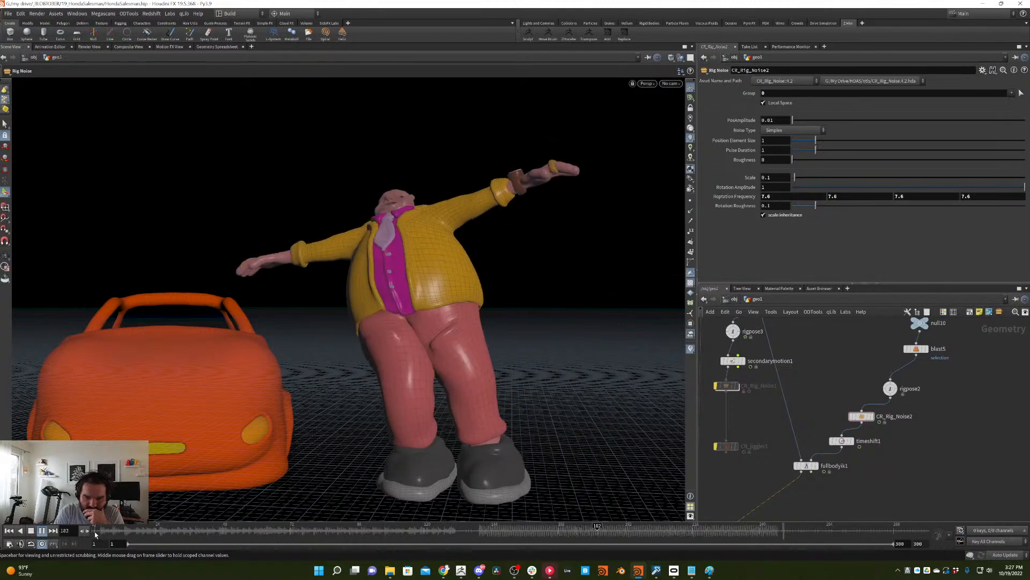
{"action": "left_click_drag", "start_coordinate": [138, 533], "coordinate": [1, 547]}
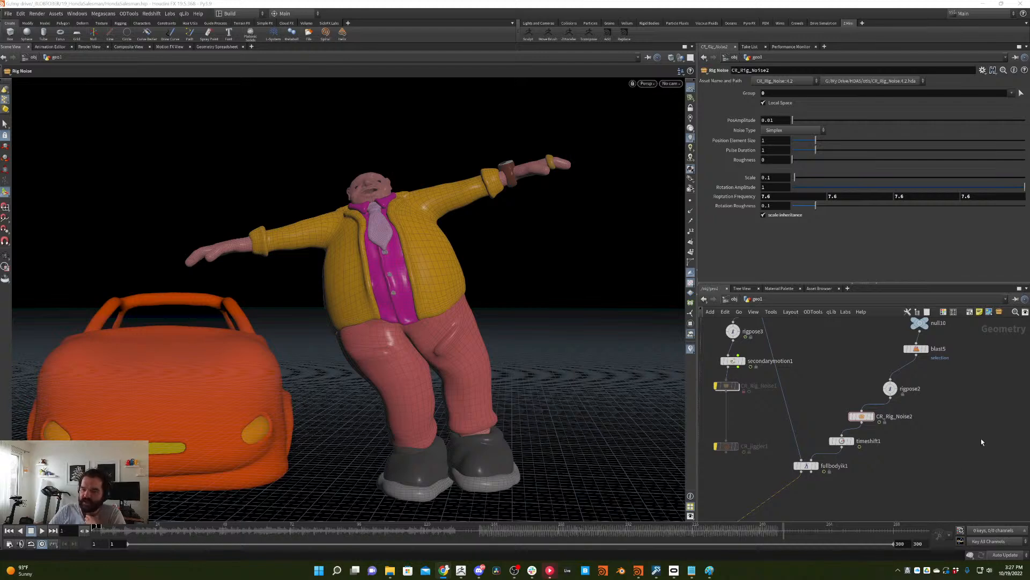
- Add a Point Wrangle node and insert it between fullbodyik1 and jointdeform1
{"action": "key", "text": "Tab"}
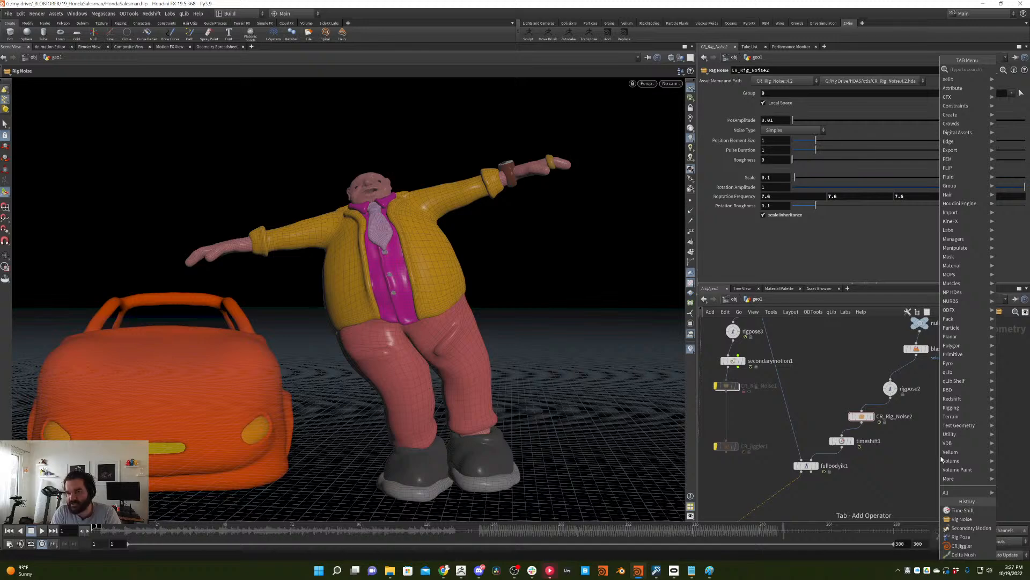
{"action": "type", "text": "pointwran"}
{"action": "key", "text": "Return"}
{"action": "left_click", "coordinate": [941, 460]}
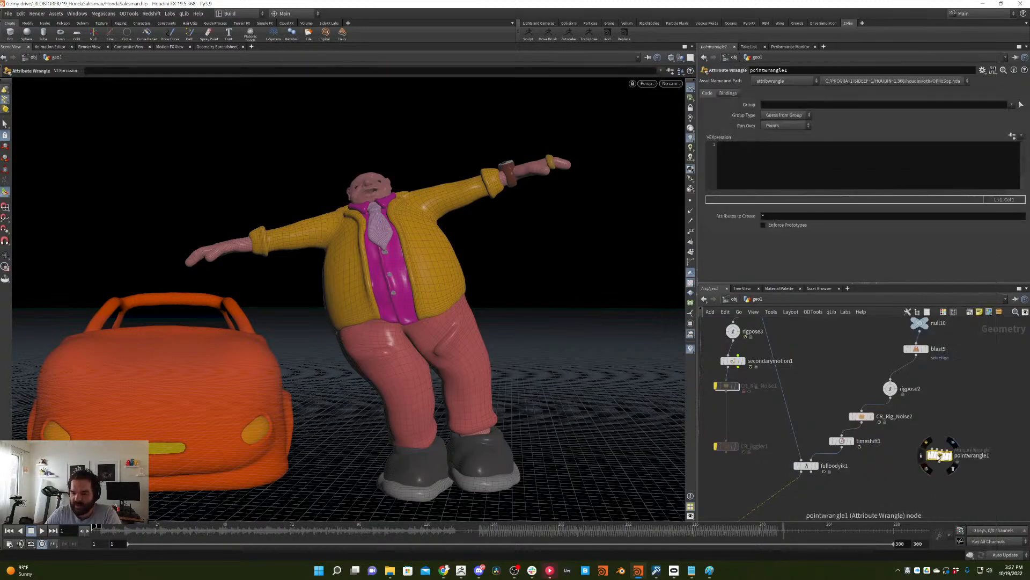
{"action": "left_click_drag", "start_coordinate": [939, 455], "coordinate": [778, 493]}
{"action": "middle_click_drag", "start_coordinate": [773, 475], "coordinate": [800, 406]}
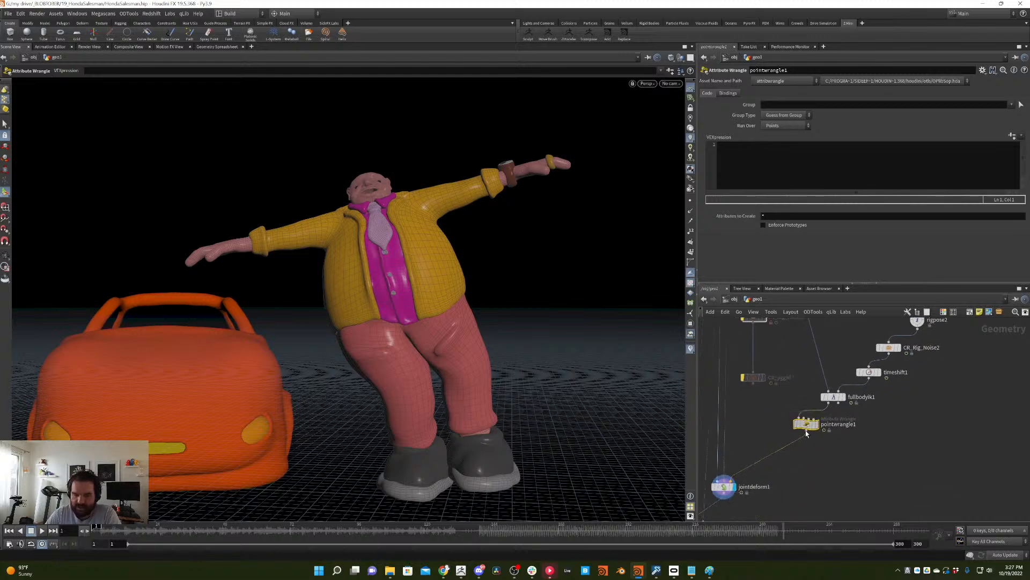
{"action": "left_click_drag", "start_coordinate": [807, 432], "coordinate": [811, 445]}
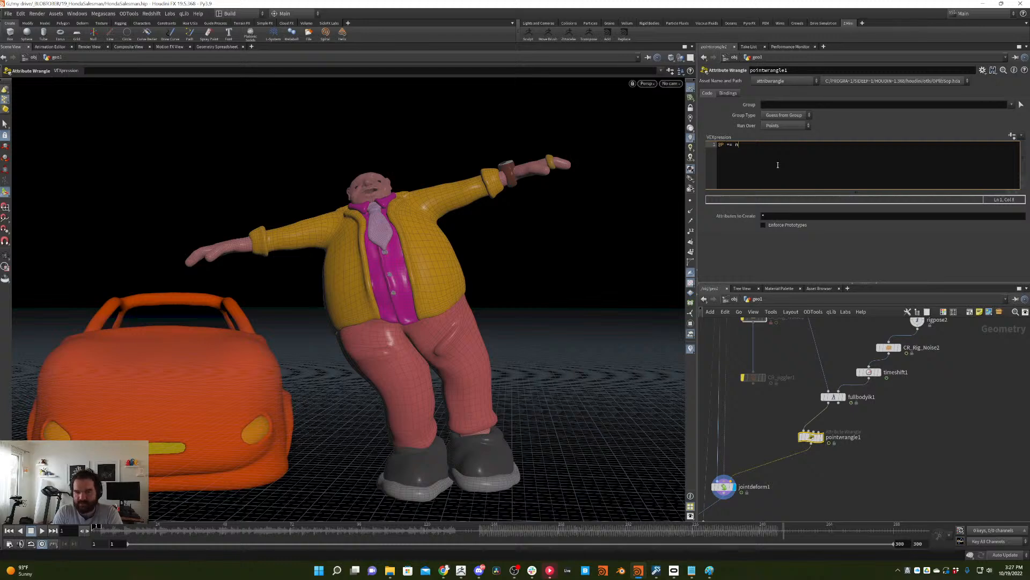
- Enter @P += normalize(@P)*ch('scale'); in pointwrangle1 and create its scale parameter
{"action": "type", "text": "ormalize(@P)*ch"}
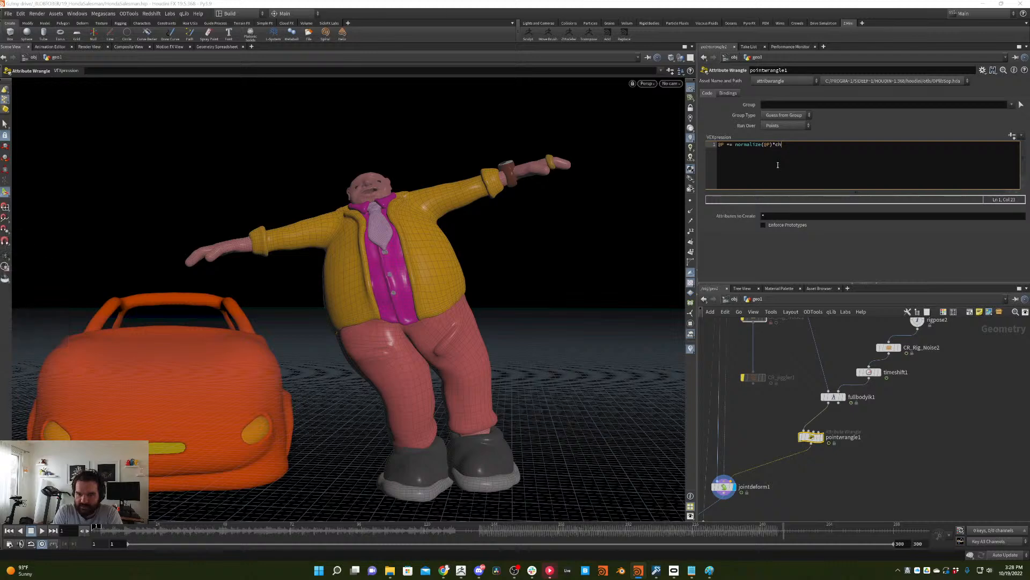
{"action": "key", "text": "BackSpace"}
{"action": "key", "text": "BackSpace"}
{"action": "type", "text": "ch('scale');"}
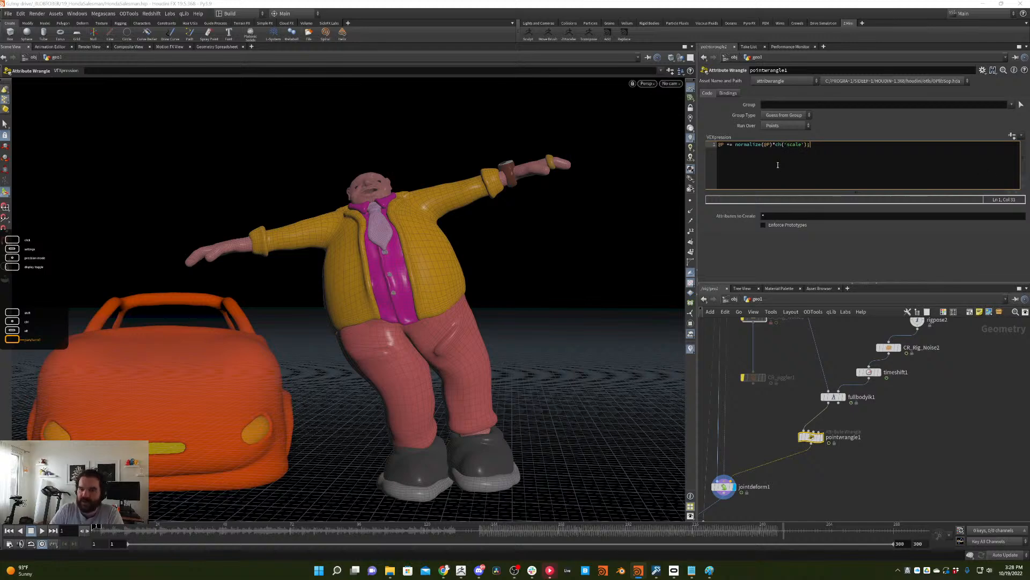
{"action": "left_click", "coordinate": [1012, 136]}
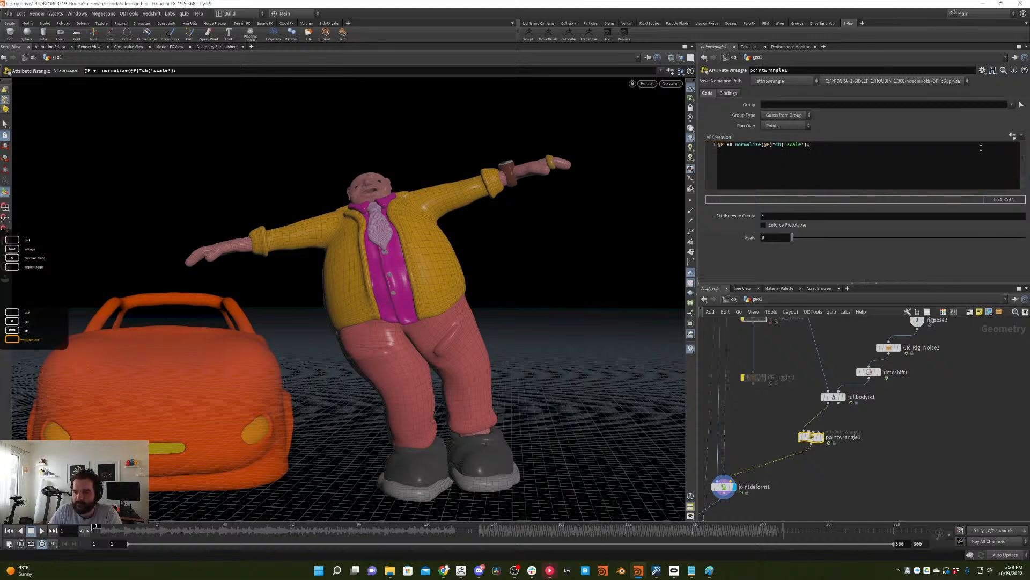
- Set the scale parameter of pointwrangle1 to 4 and play the animation
{"action": "left_click_drag", "start_coordinate": [799, 238], "coordinate": [1026, 237]}
{"action": "middle_click_drag", "start_coordinate": [766, 235], "coordinate": [795, 214]}
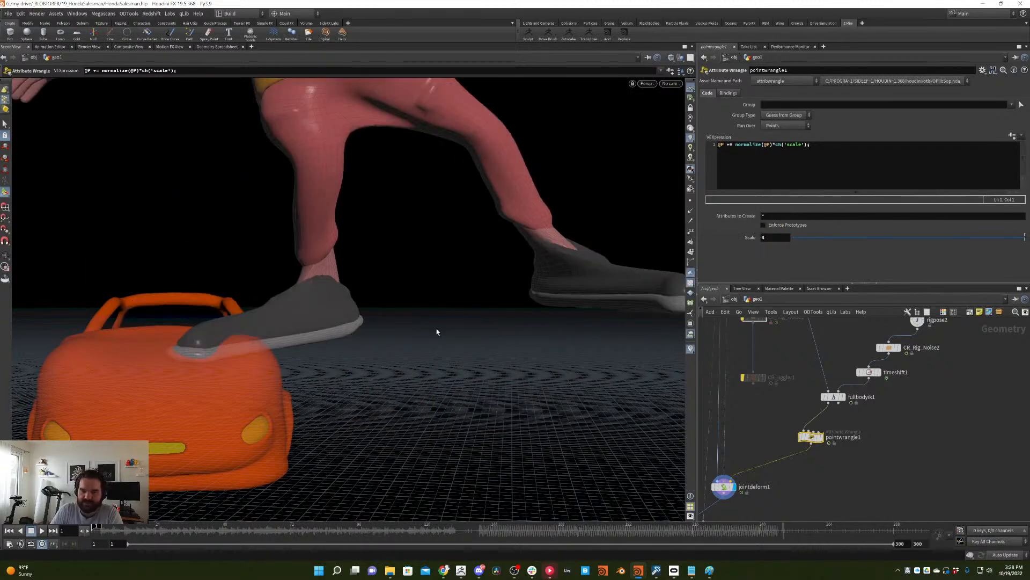
{"action": "scroll", "coordinate": [437, 332], "scroll_direction": "down", "scroll_amount": 5}
{"action": "mouse_move", "coordinate": [424, 526]}
{"action": "left_mouse_down"}
{"action": "mouse_move", "coordinate": [439, 475]}
{"action": "mouse_move", "coordinate": [128, 464]}
{"action": "left_mouse_up"}
{"action": "left_click", "coordinate": [45, 532]}
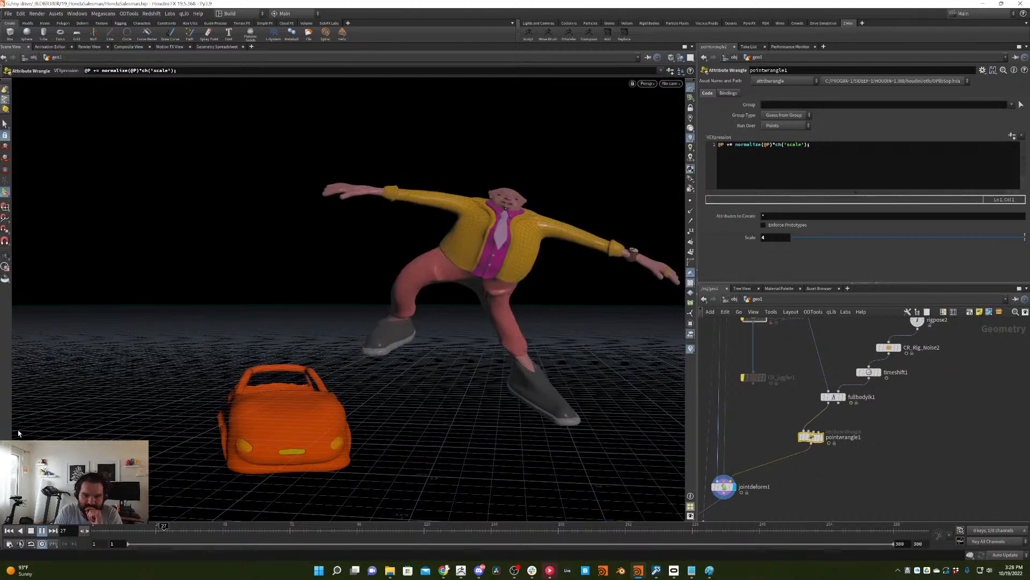
{"action": "key", "text": "Escape"}
{"action": "left_click_drag", "start_coordinate": [497, 271], "coordinate": [453, 285]}
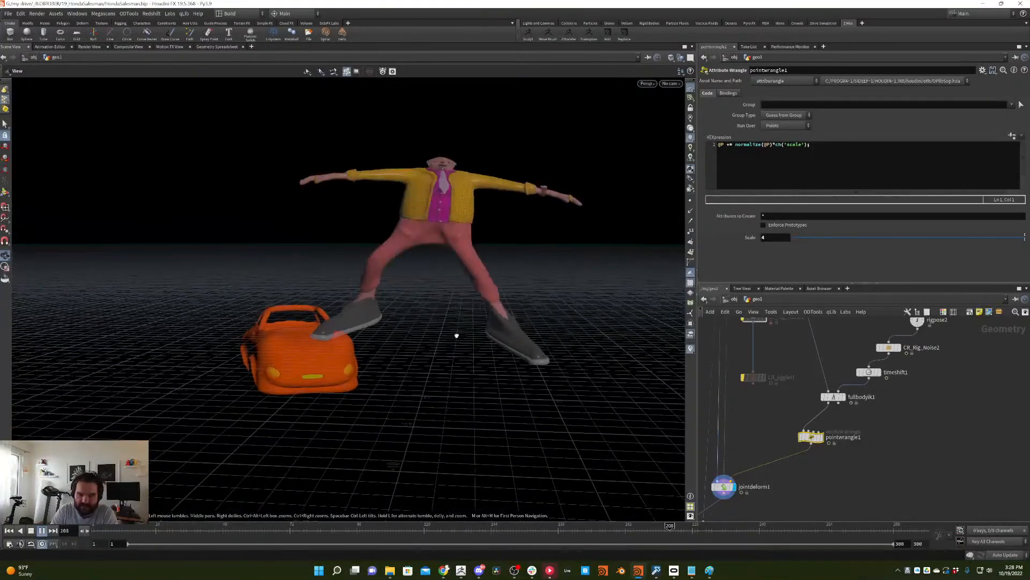
{"action": "left_click_drag", "start_coordinate": [453, 336], "coordinate": [421, 350]}
- Add a Transform node and insert it between fullbodyik1 and pointwrangle1
{"action": "key", "text": "Return"}
{"action": "key", "text": "Tab"}
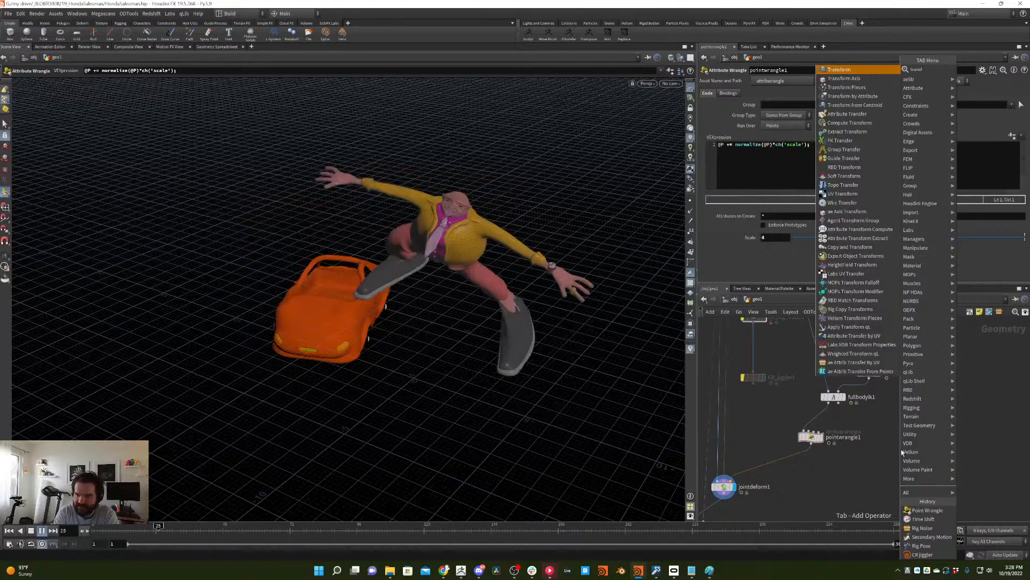
{"action": "key", "text": "Return"}
{"action": "left_click", "coordinate": [915, 415]}
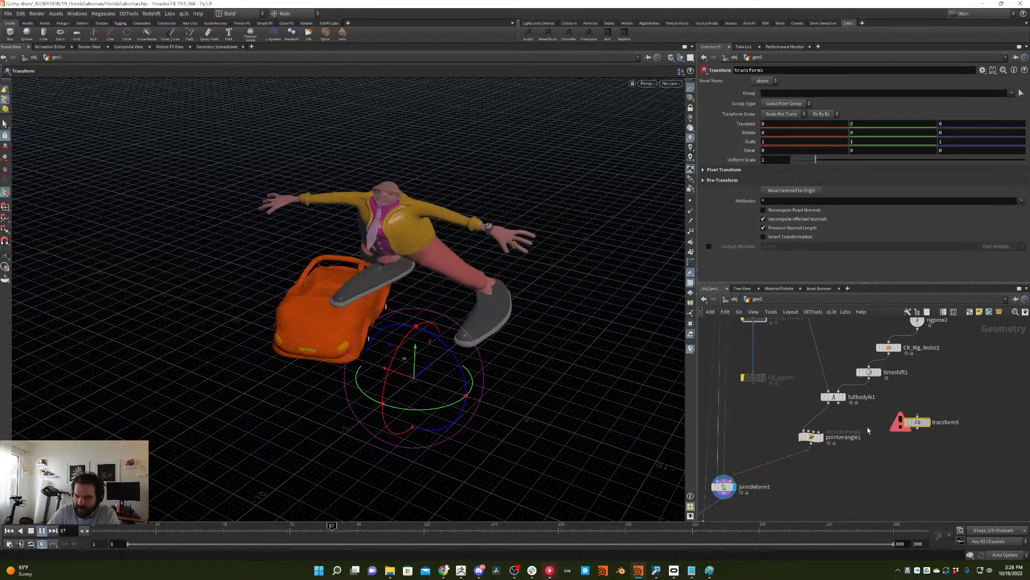
{"action": "left_click_drag", "start_coordinate": [915, 416], "coordinate": [818, 422]}
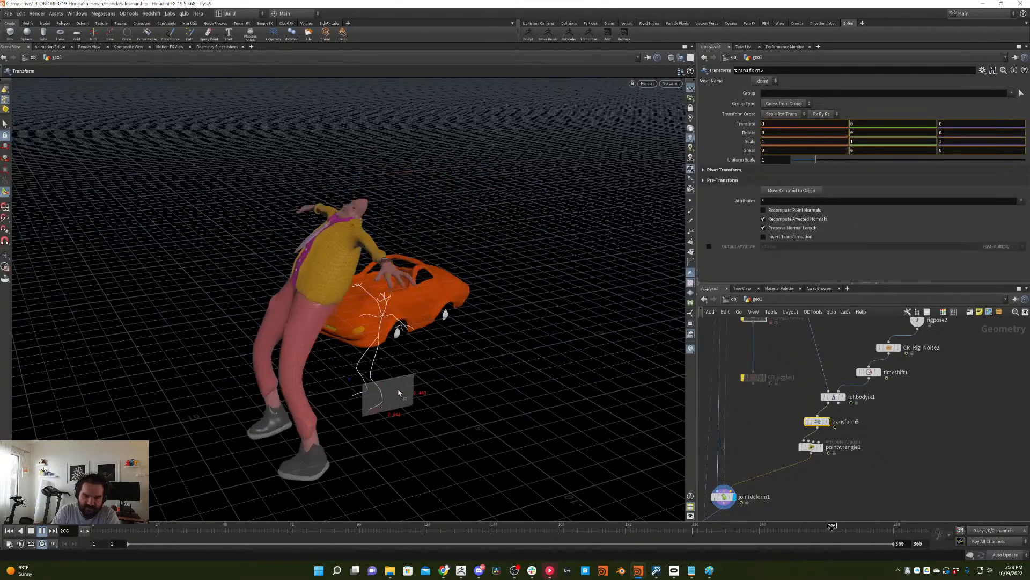
- Shift the skeleton with transform5 by about -0.20 in Y and -0.25 in Z during playback, and stop to scrub the timeline
{"action": "key", "text": "Escape"}
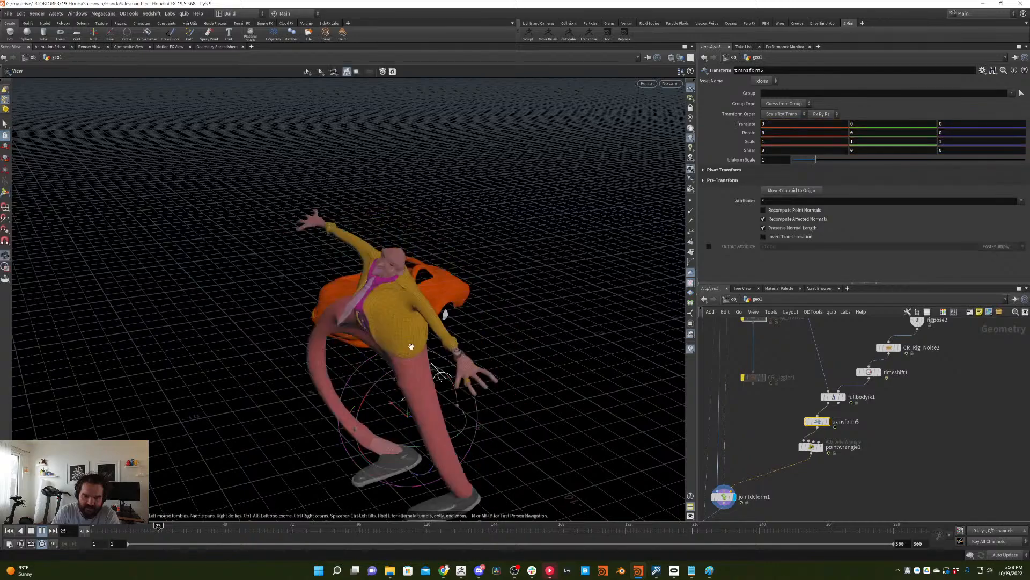
{"action": "left_click_drag", "start_coordinate": [424, 349], "coordinate": [424, 370]}
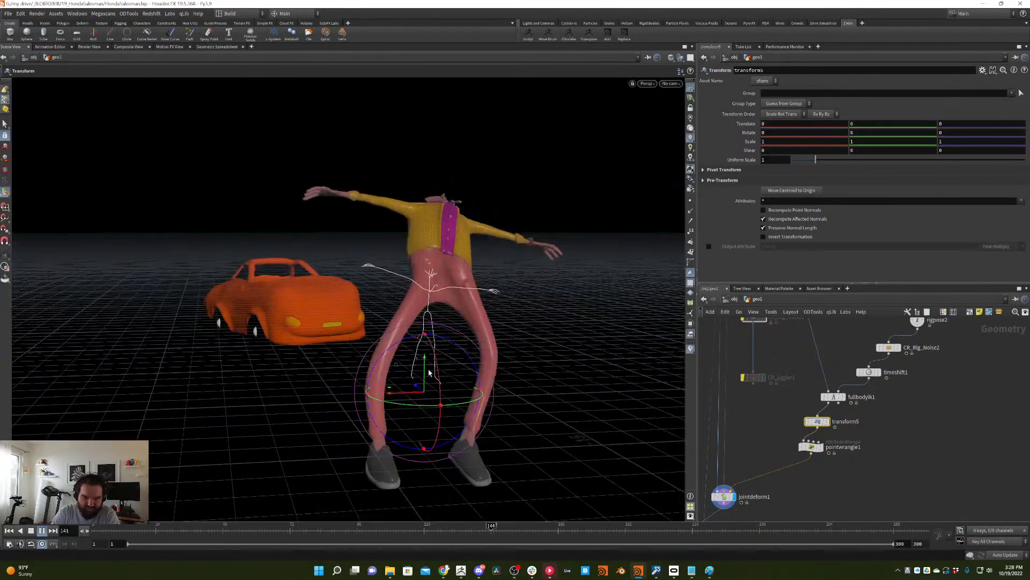
{"action": "key", "text": "t"}
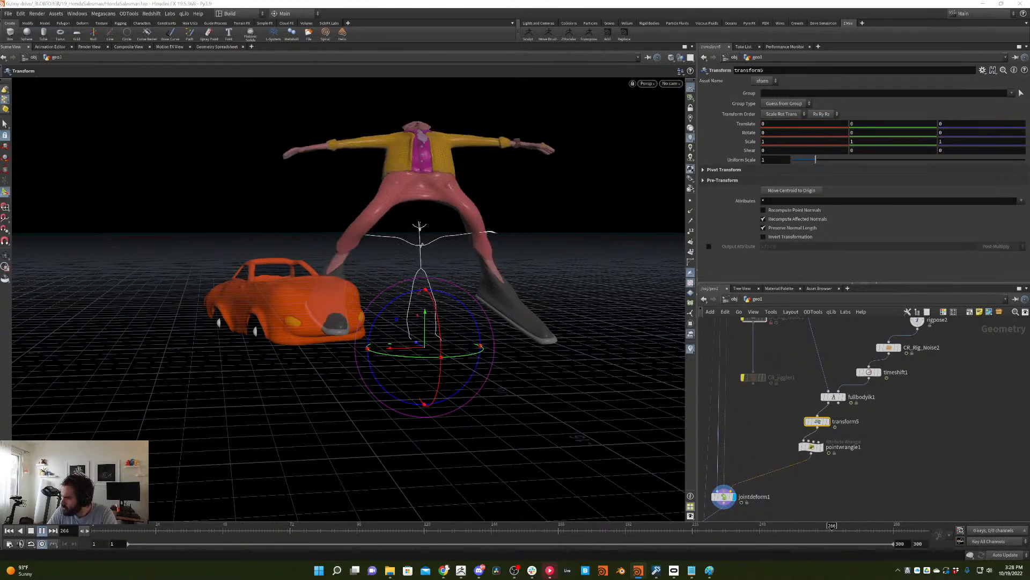
{"action": "left_click", "coordinate": [589, 524]}
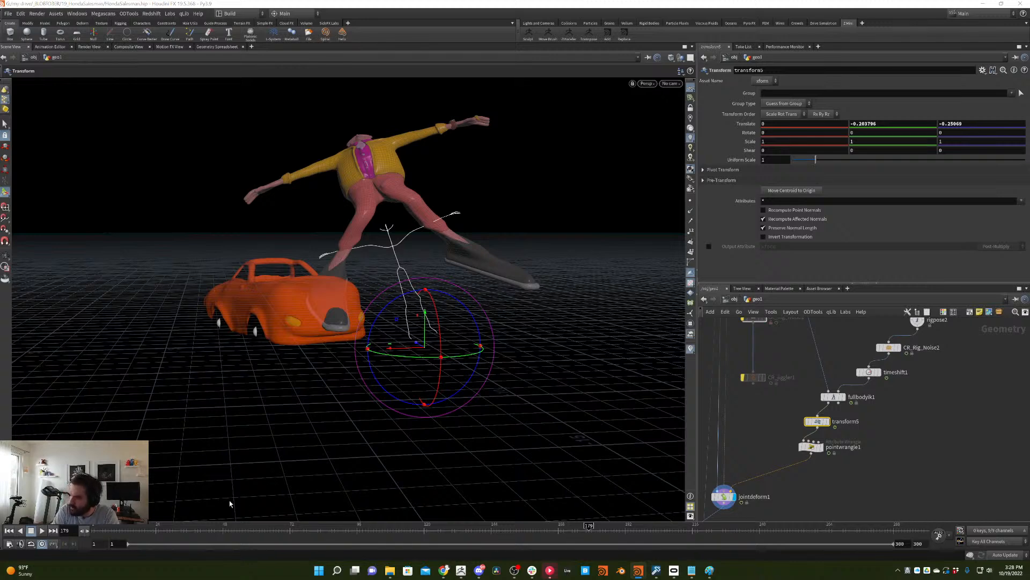
{"action": "left_click_drag", "start_coordinate": [205, 524], "coordinate": [385, 524]}
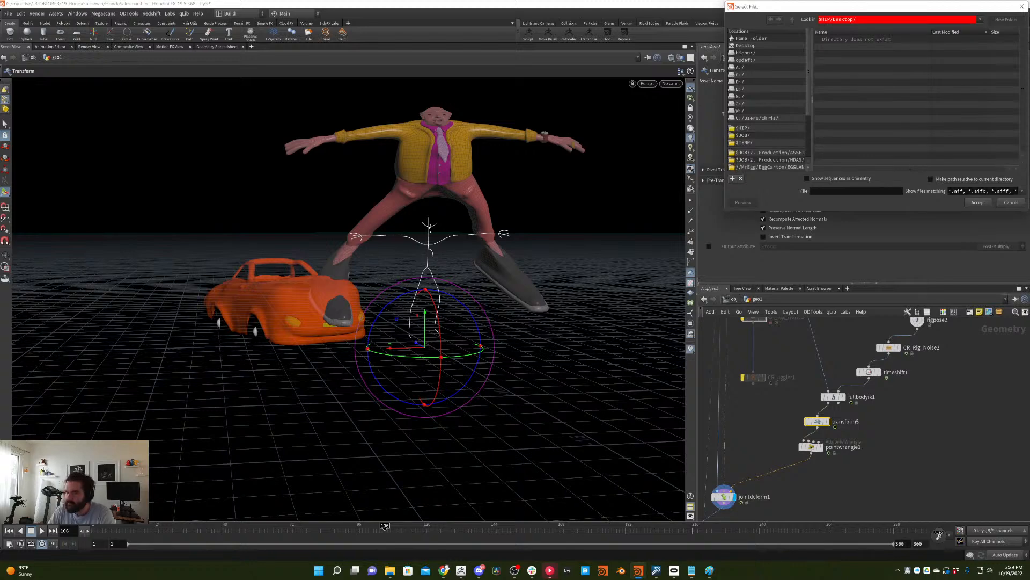
- Load dnb audio.mp3 from the Desktop folder as the scene's playback audio
{"action": "left_click", "coordinate": [772, 46]}
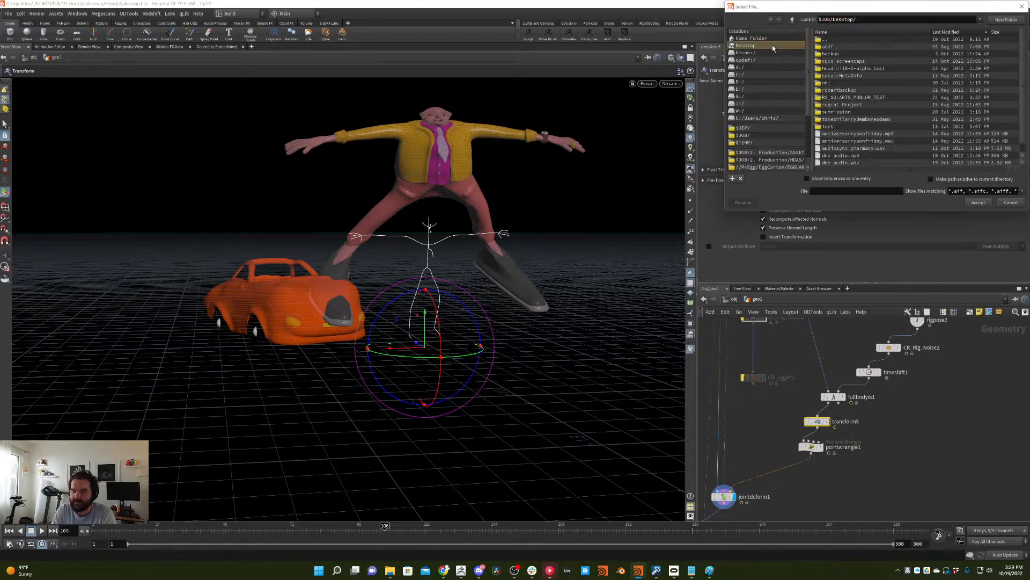
{"action": "left_click", "coordinate": [858, 133]}
{"action": "left_click", "coordinate": [859, 156]}
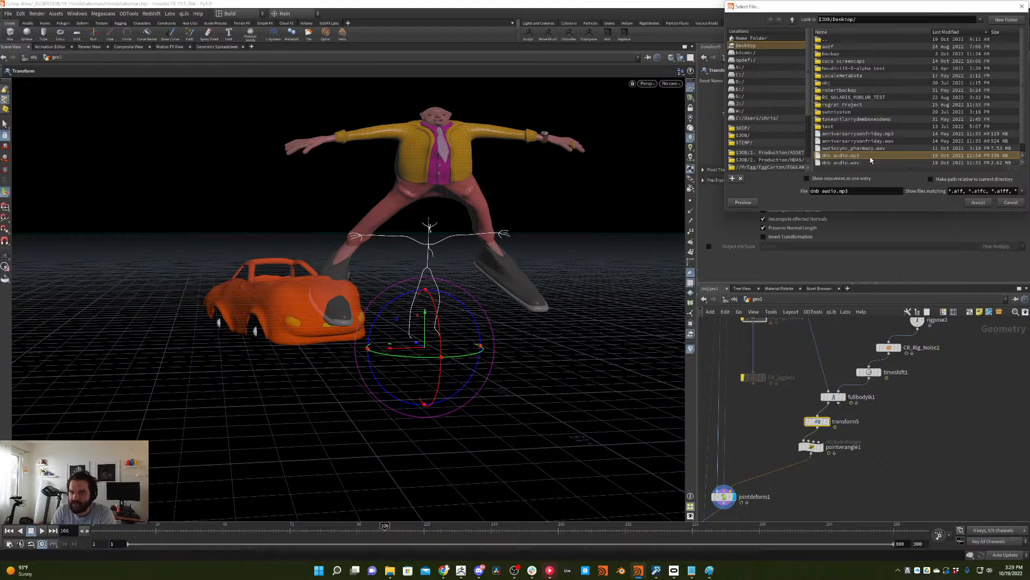
{"action": "double_click", "coordinate": [872, 157]}
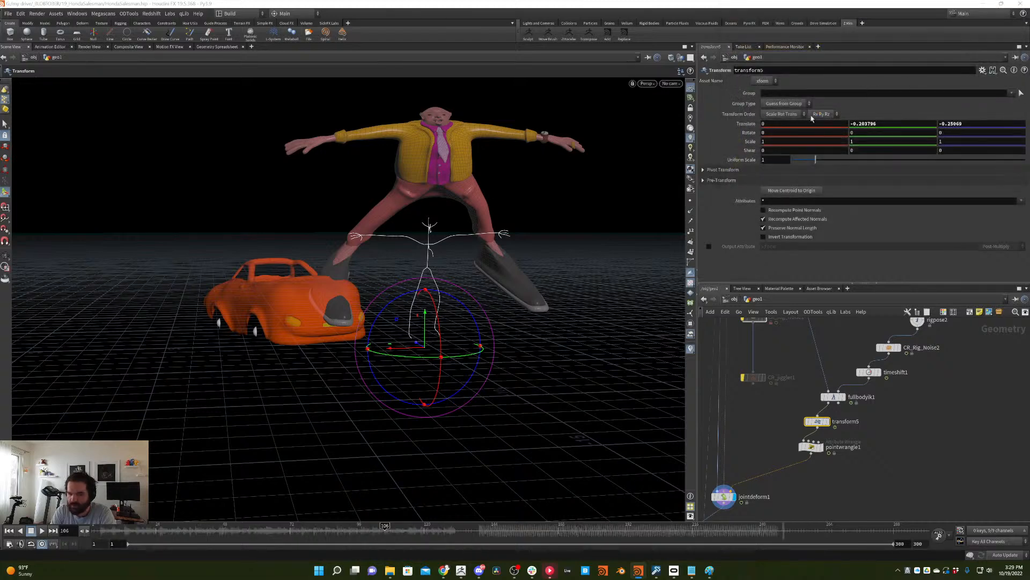
- Play the animation from the first frame with the audio and inspect the exaggerated character's motion up close
{"action": "left_click_drag", "start_coordinate": [218, 513], "coordinate": [344, 506]}
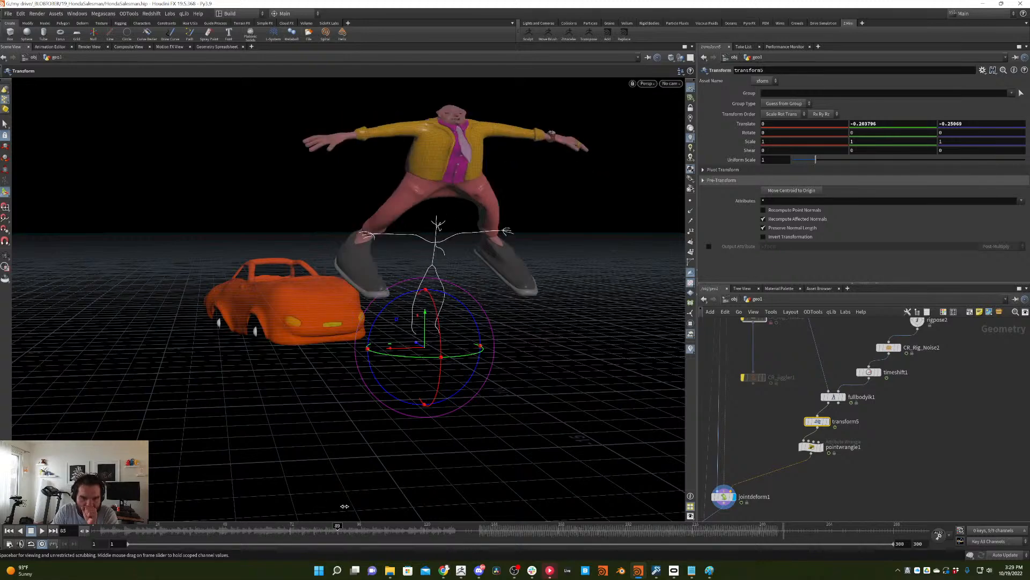
{"action": "left_click", "coordinate": [10, 530]}
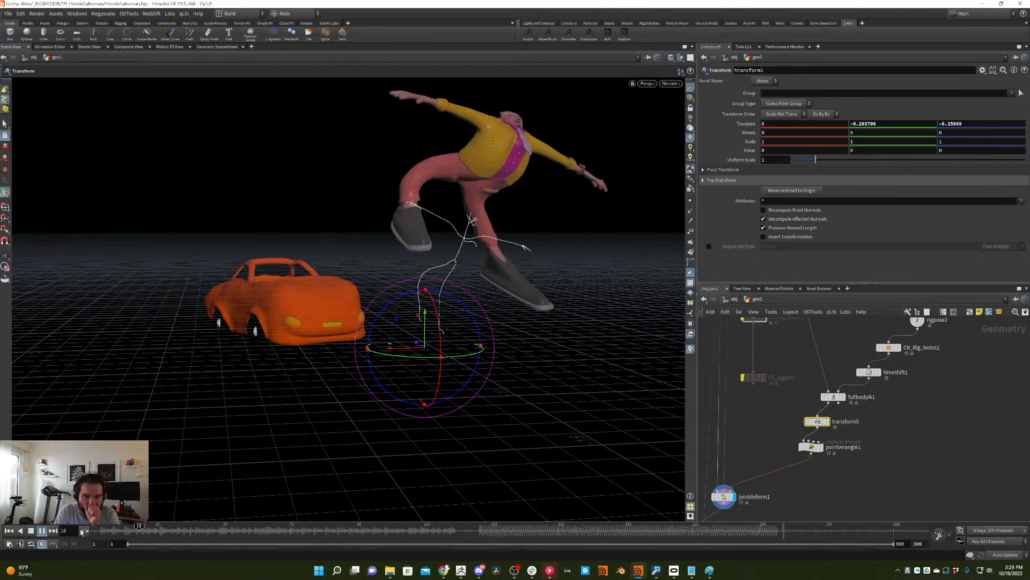
{"action": "right_click_drag", "start_coordinate": [470, 194], "coordinate": [508, 143], "text": "alt"}
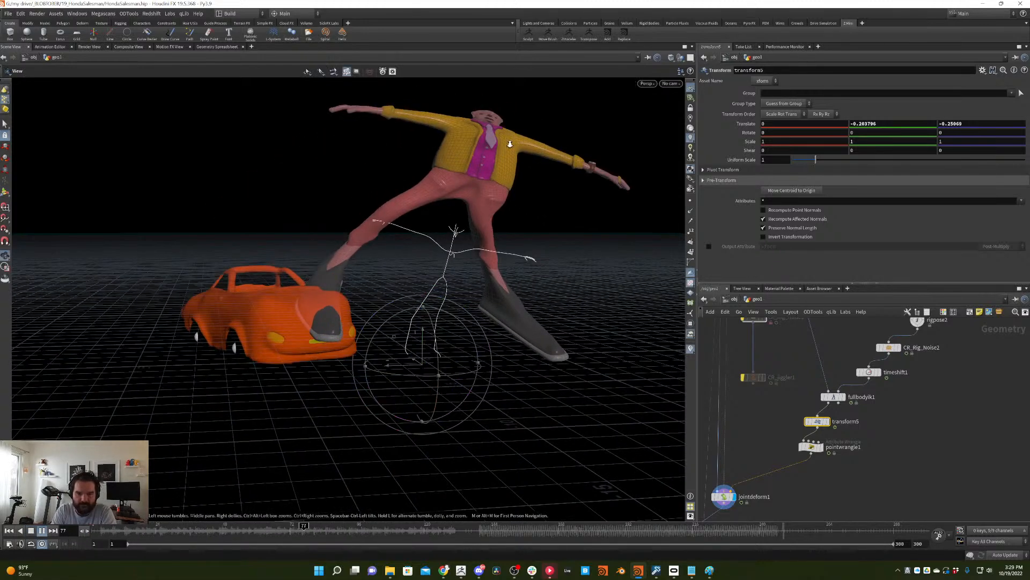
{"action": "middle_click_drag", "start_coordinate": [507, 143], "coordinate": [431, 221], "text": "alt"}
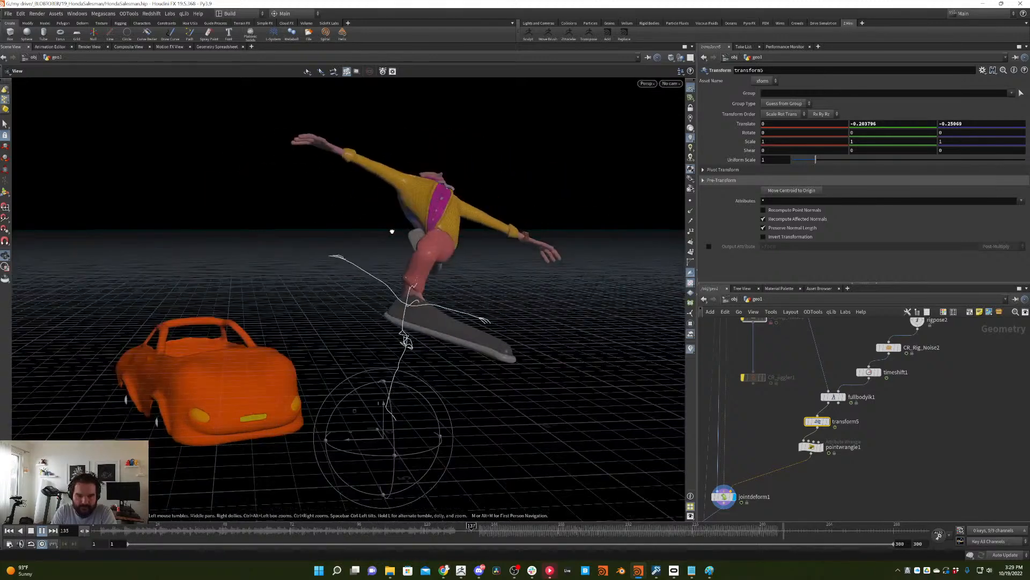
{"action": "left_click_drag", "start_coordinate": [391, 230], "coordinate": [409, 217], "text": "alt"}
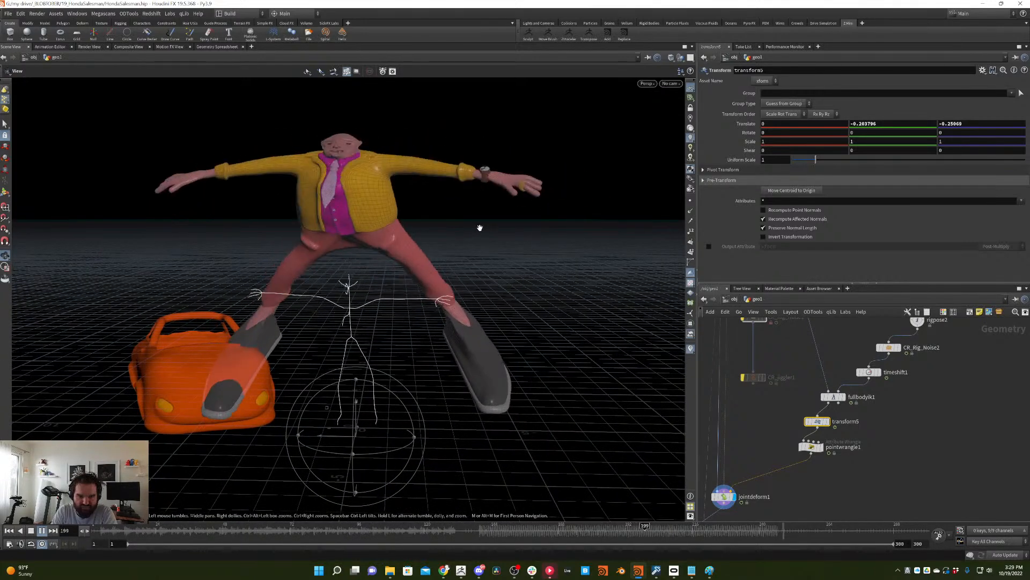
{"action": "key", "text": "t"}
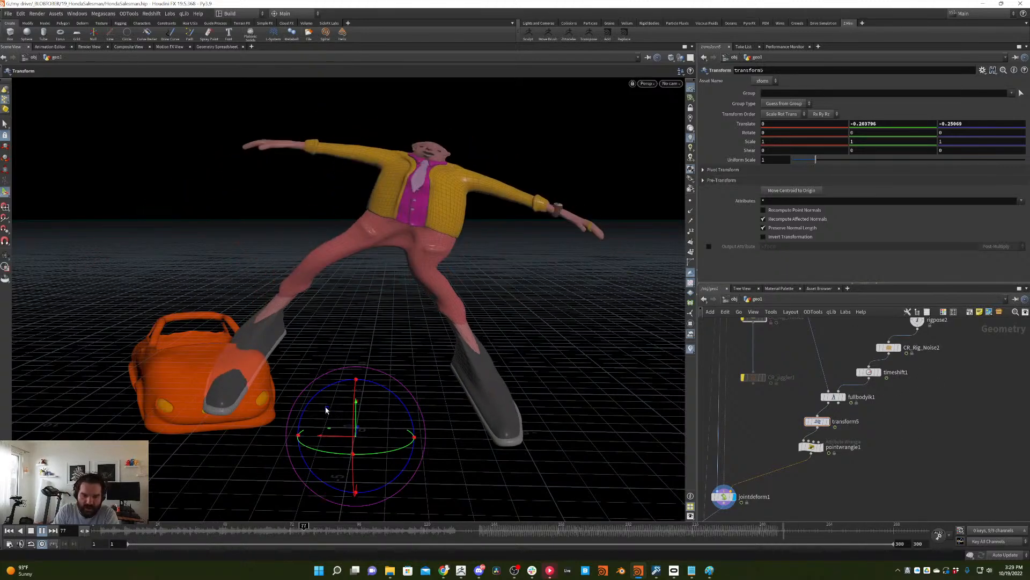
- Delete transform5 and pull pointwrangle1 out of the chain so fullbodyik1 feeds jointdeform1 directly
{"action": "left_click_drag", "start_coordinate": [326, 408], "coordinate": [333, 492]}
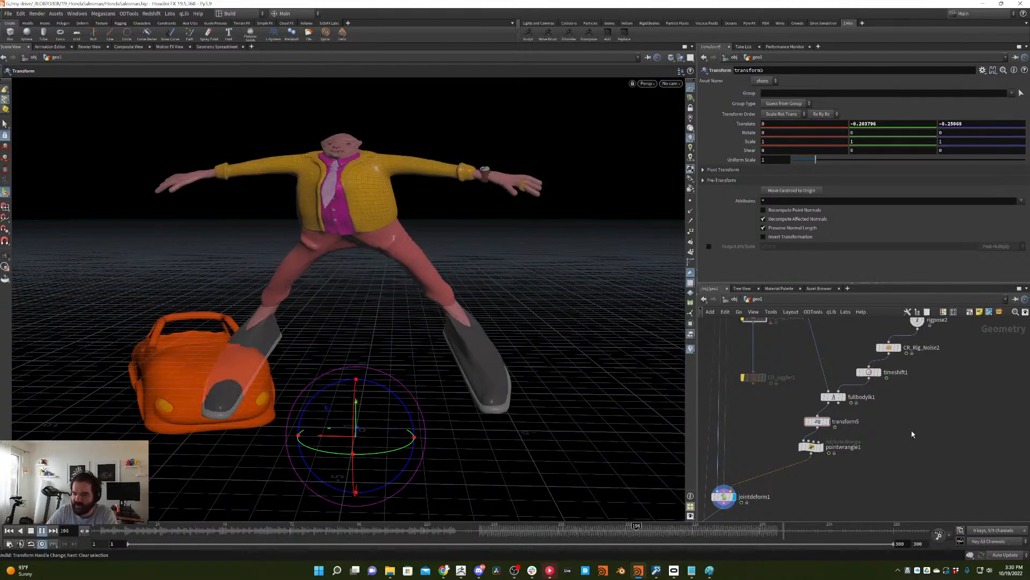
{"action": "key", "text": "Delete"}
{"action": "left_click_drag", "start_coordinate": [811, 445], "coordinate": [959, 428]}
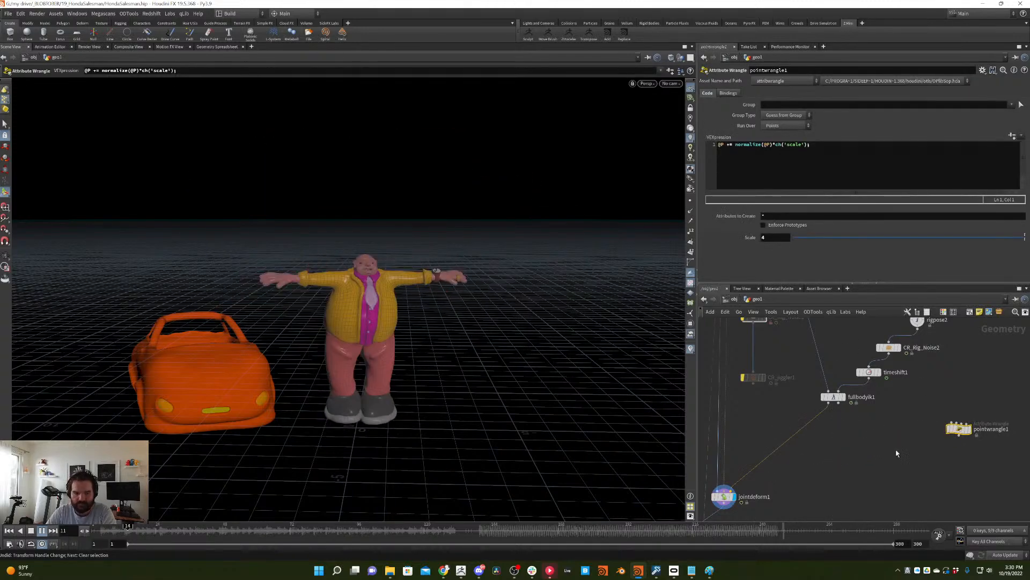
{"action": "key", "text": "Escape"}
{"action": "scroll", "coordinate": [426, 338], "scroll_direction": "up", "scroll_amount": 5}
{"action": "scroll", "coordinate": [395, 336], "scroll_direction": "up", "scroll_amount": 2}
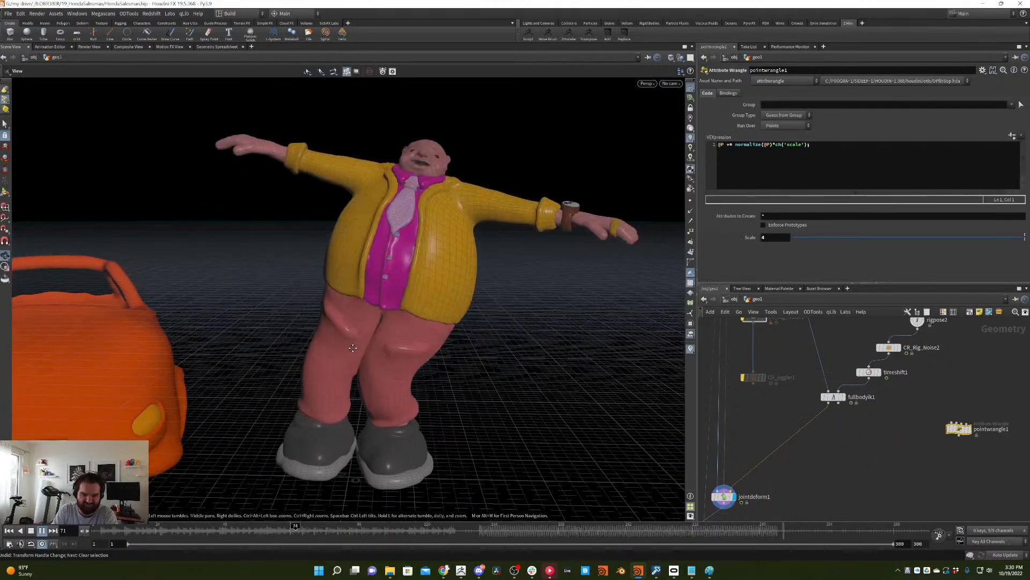
{"action": "key", "text": "Return"}
- Display CR_Rig_Noise2 and set its Scale to 0.01 and Position Element Size to 0.06
{"action": "middle_click_drag", "start_coordinate": [910, 344], "coordinate": [859, 397]}
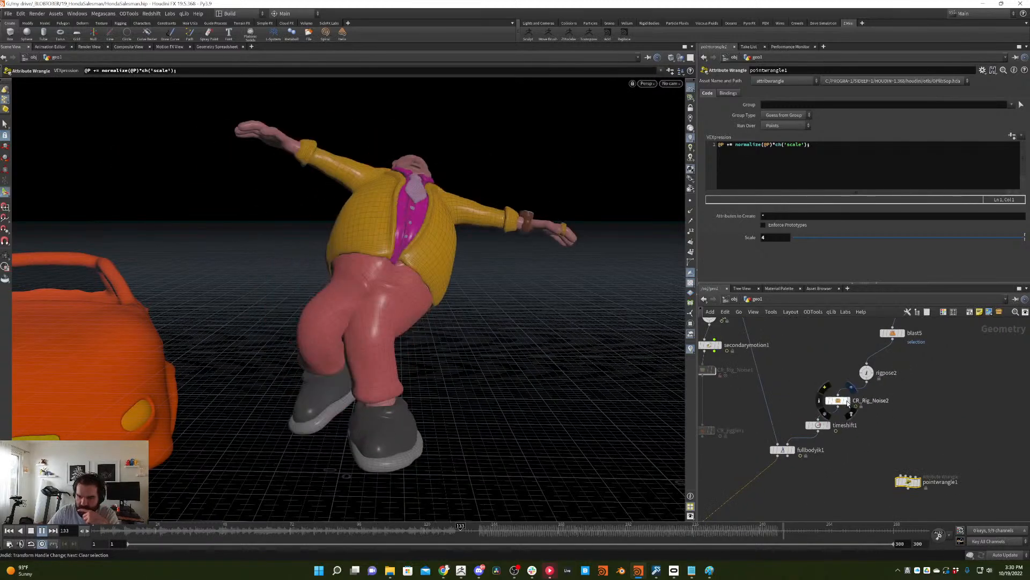
{"action": "left_click", "coordinate": [847, 400]}
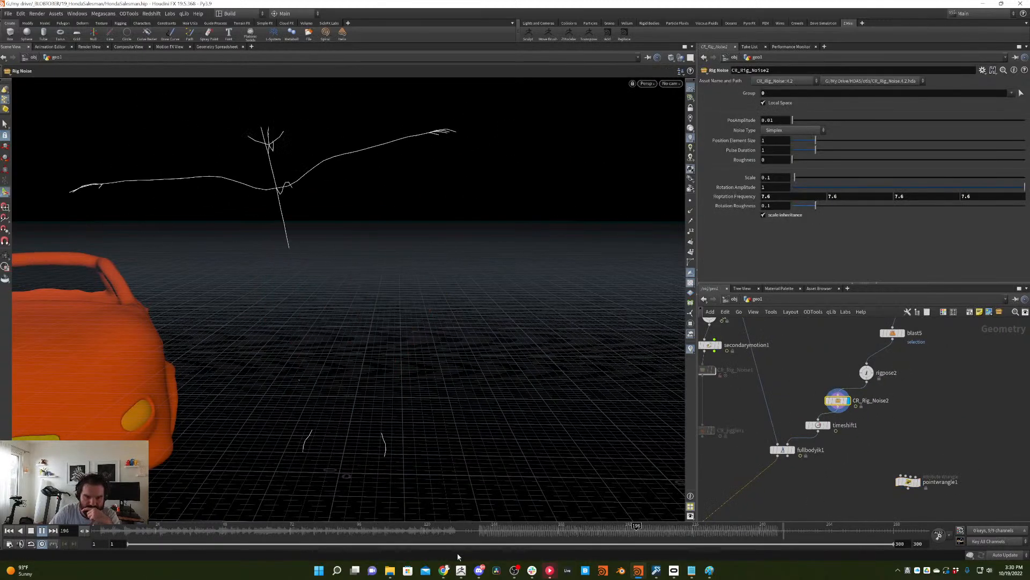
{"action": "left_click", "coordinate": [217, 526]}
{"action": "left_click_drag", "start_coordinate": [217, 526], "coordinate": [150, 526]}
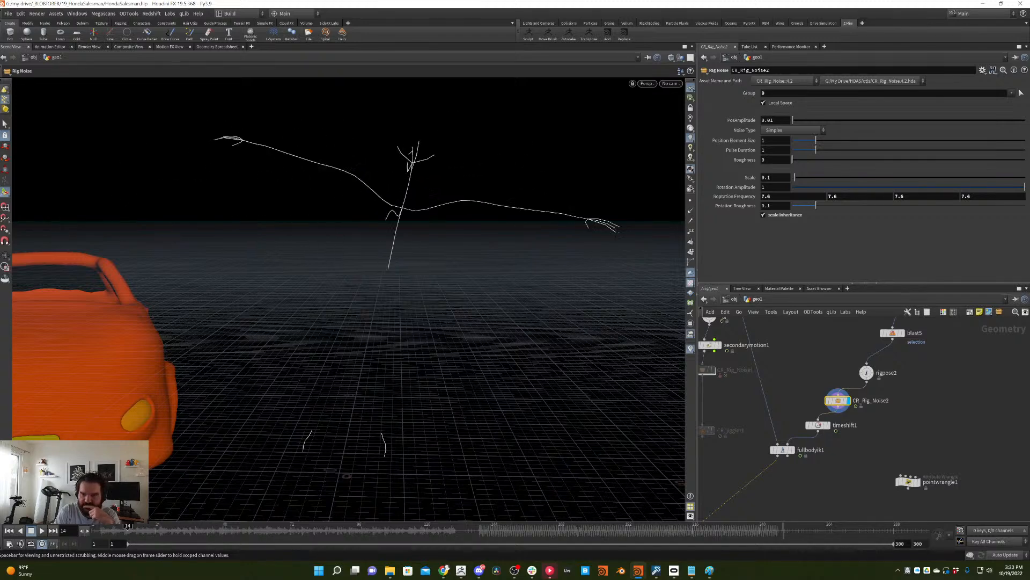
{"action": "left_click", "coordinate": [779, 178]}
{"action": "type", "text": "0.01"}
{"action": "key", "text": "Return"}
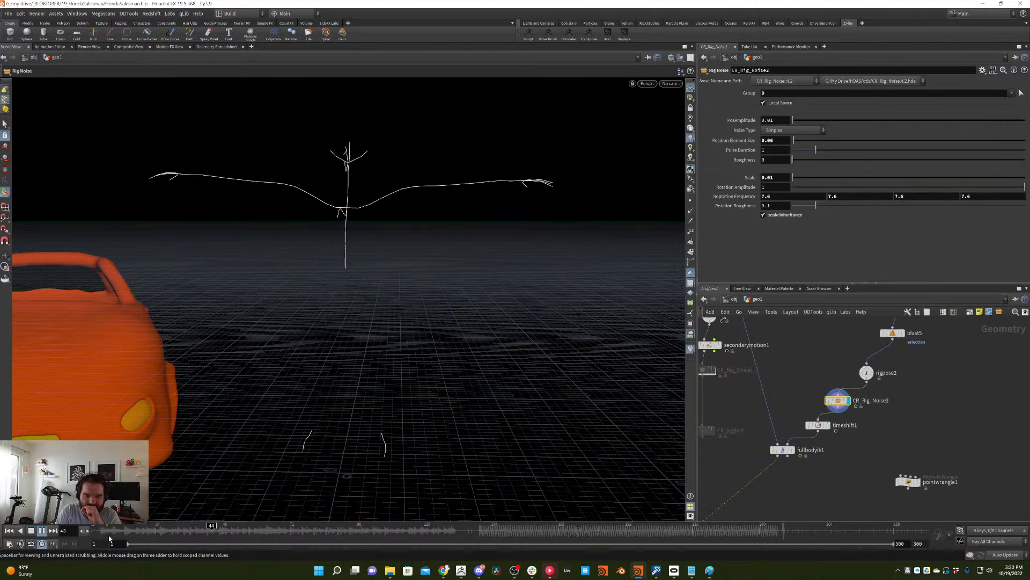
- Display the deformed character at jointdeform1 and scrub the timeline to check the reduced noise
{"action": "middle_click_drag", "start_coordinate": [781, 472], "coordinate": [862, 385]}
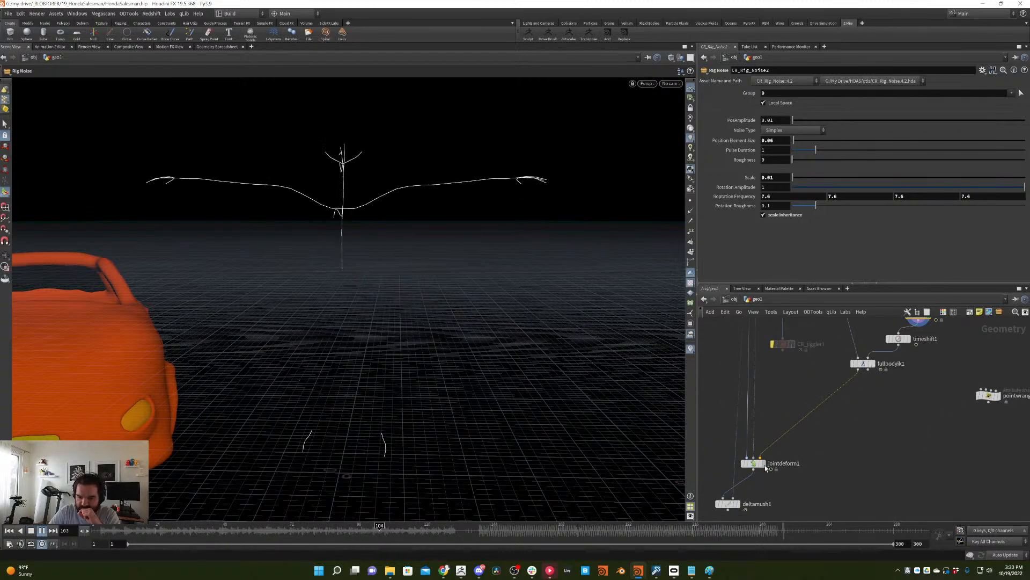
{"action": "left_click", "coordinate": [765, 465]}
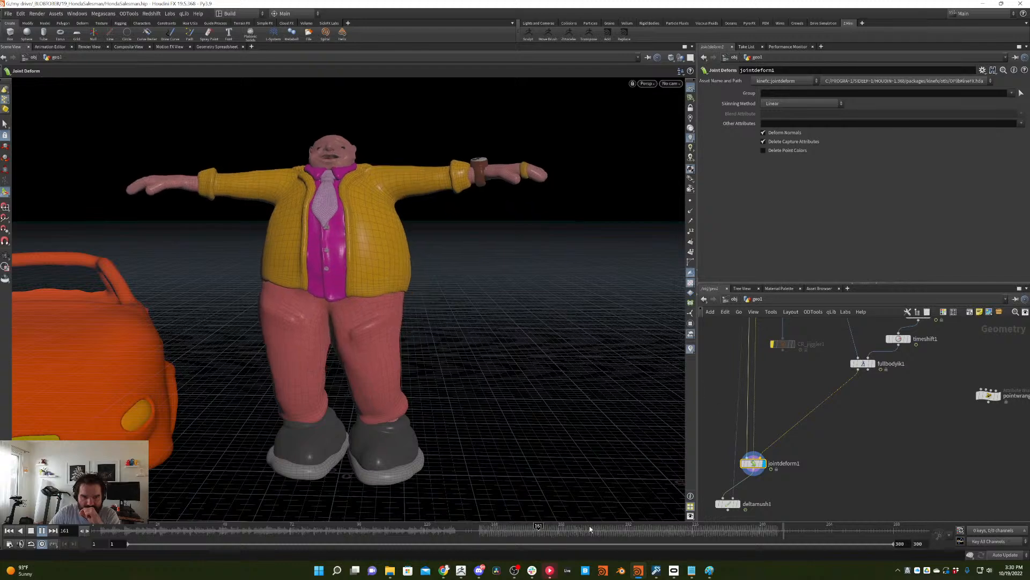
{"action": "left_click_drag", "start_coordinate": [590, 528], "coordinate": [248, 499]}
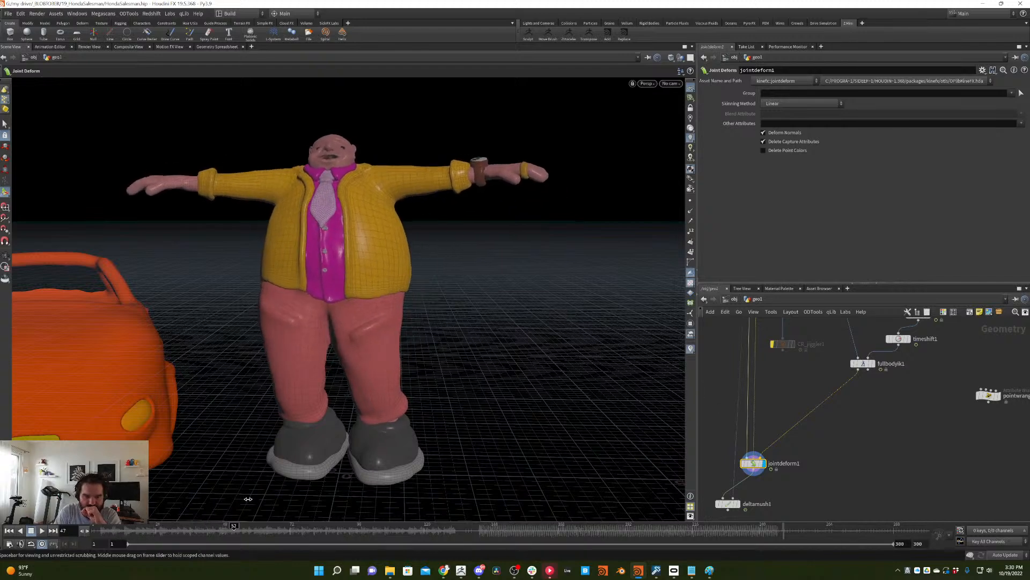
- Raise the Scale of CR_Rig_Noise2 to 0.05 and scrub through the animation
{"action": "middle_click_drag", "start_coordinate": [934, 322], "coordinate": [870, 397]}
{"action": "left_click", "coordinate": [856, 389]}
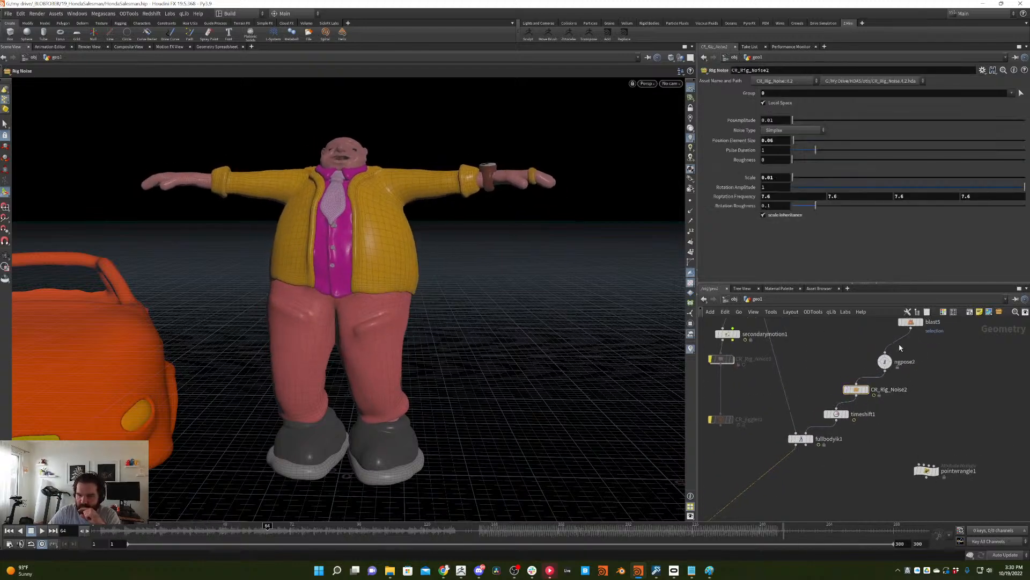
{"action": "mouse_move", "coordinate": [794, 179]}
{"action": "left_mouse_down"}
{"action": "mouse_move", "coordinate": [821, 179]}
{"action": "mouse_move", "coordinate": [795, 180]}
{"action": "left_mouse_up"}
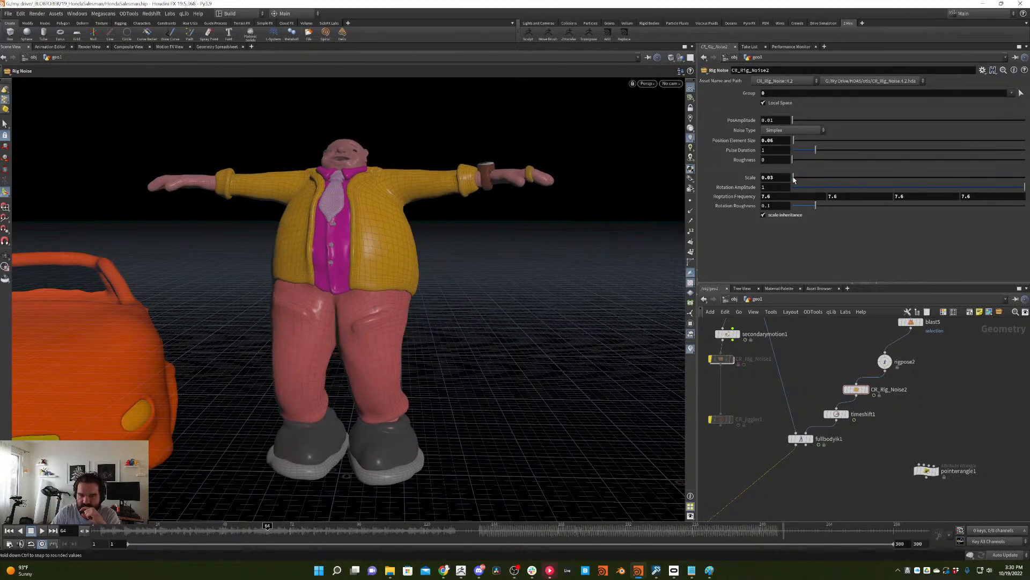
{"action": "mouse_move", "coordinate": [234, 531]}
{"action": "left_mouse_down"}
{"action": "mouse_move", "coordinate": [331, 499]}
{"action": "mouse_move", "coordinate": [628, 333]}
{"action": "mouse_move", "coordinate": [592, 314]}
{"action": "left_mouse_up"}
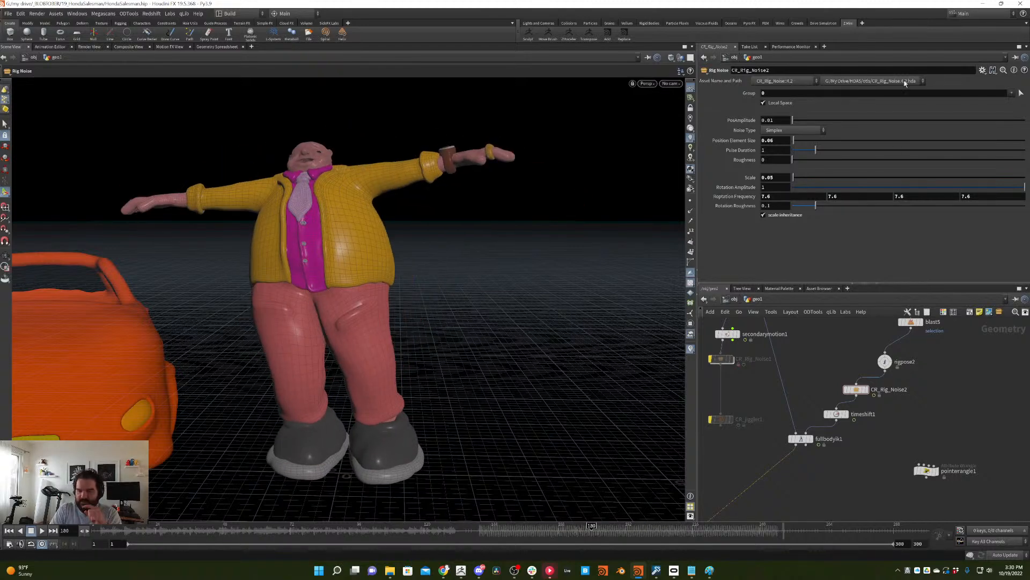
- Display the posed skeleton at rigpose1 and review the node chain down to jointdeform1
{"action": "middle_click_drag", "start_coordinate": [882, 417], "coordinate": [939, 443]}
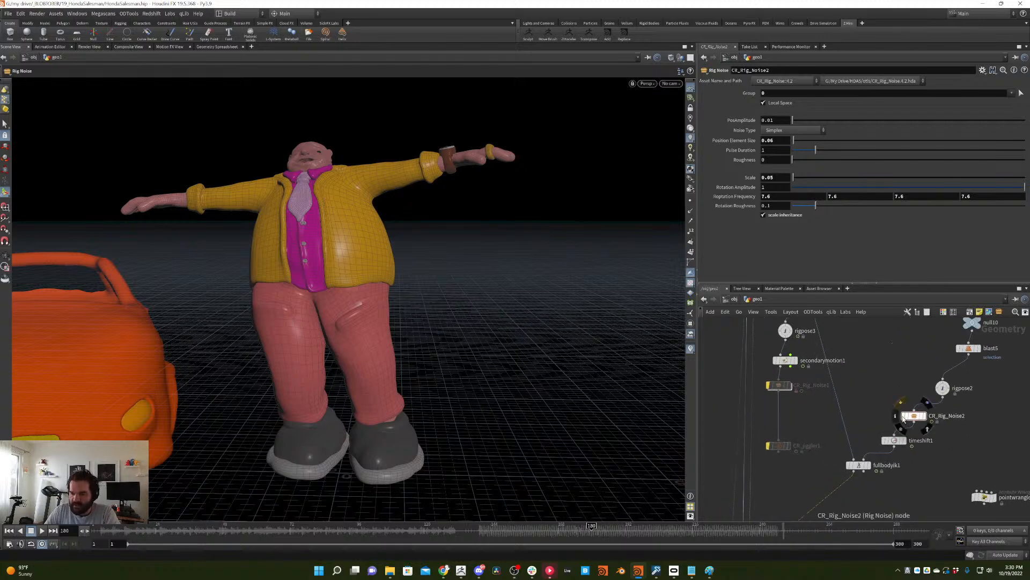
{"action": "middle_click_drag", "start_coordinate": [890, 360], "coordinate": [900, 479]}
{"action": "left_click", "coordinate": [829, 419]}
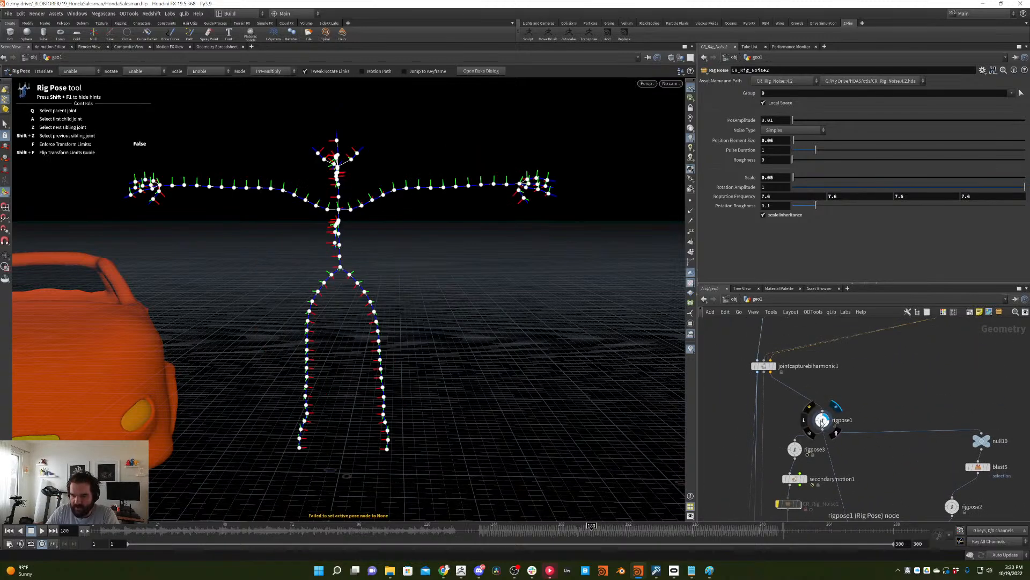
{"action": "middle_click_drag", "start_coordinate": [862, 450], "coordinate": [894, 388]}
{"action": "middle_click_drag", "start_coordinate": [916, 360], "coordinate": [910, 318]}
{"action": "scroll", "coordinate": [916, 352], "scroll_direction": "down", "scroll_amount": 1}
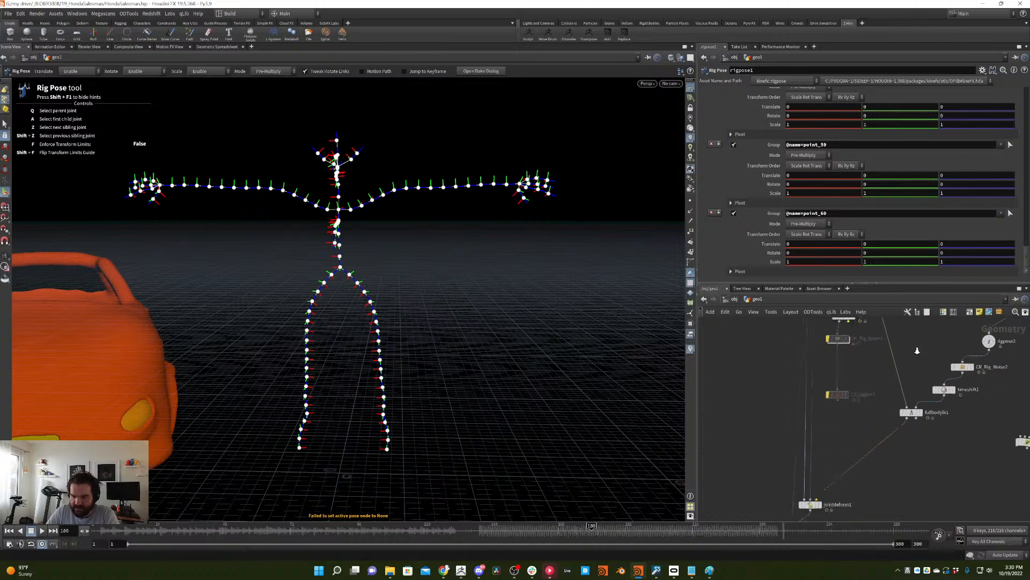
- Delete the unused branch of rigpose3, secondarymotion1, the bypassed rig noise node and the bypassed jiggle node
{"action": "middle_click_drag", "start_coordinate": [856, 409], "coordinate": [847, 480]}
{"action": "left_click_drag", "start_coordinate": [852, 483], "coordinate": [816, 349]}
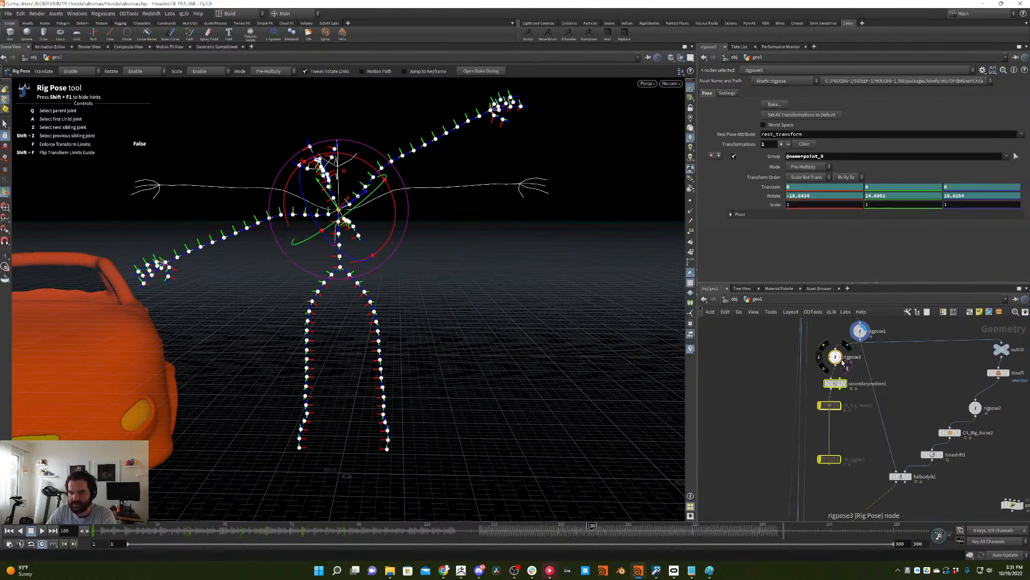
{"action": "key", "text": "Delete"}
- Add a Switch node and wire rigpose1 as its first input and fullbodyik1 as its second
{"action": "key", "text": "Tab"}
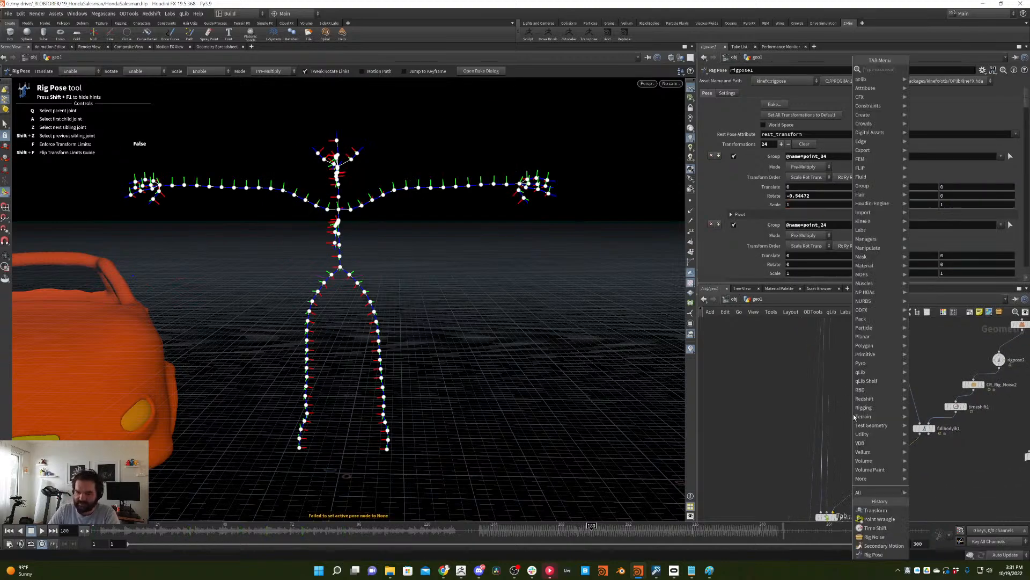
{"action": "type", "text": "switch"}
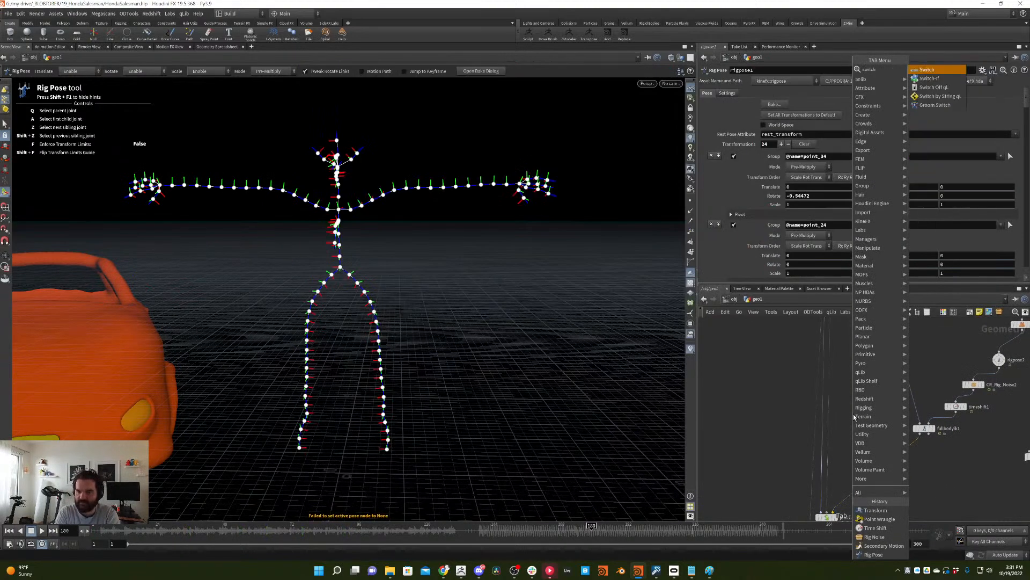
{"action": "key", "text": "Return"}
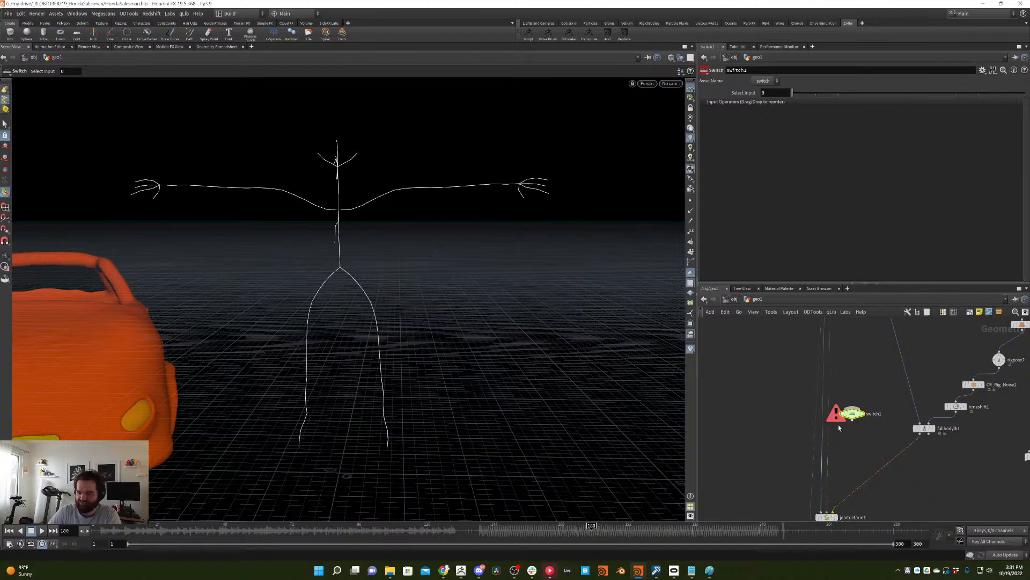
{"action": "left_click_drag", "start_coordinate": [855, 416], "coordinate": [853, 441]}
{"action": "middle_click_drag", "start_coordinate": [861, 376], "coordinate": [853, 354]}
{"action": "left_click", "coordinate": [872, 378]}
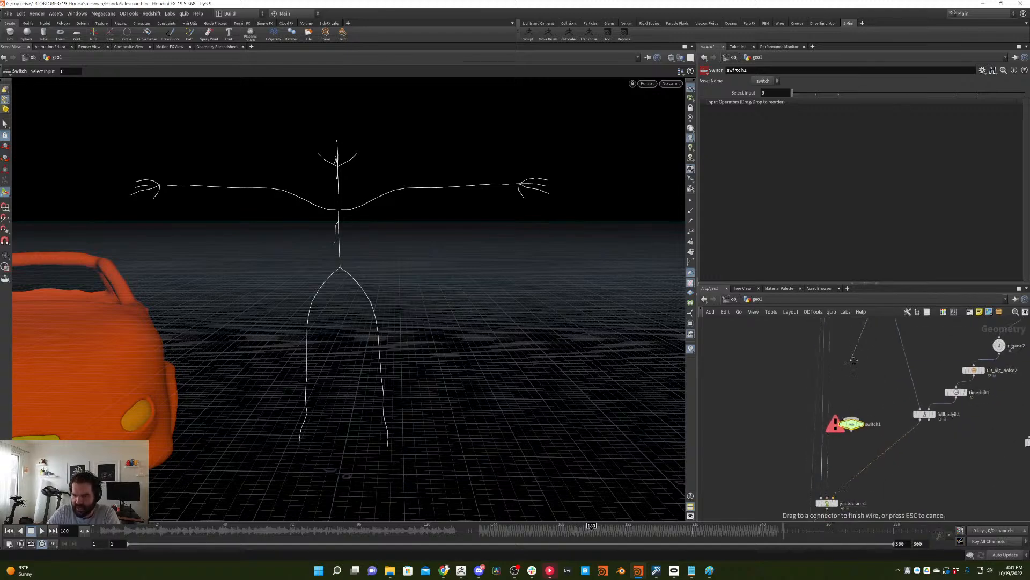
{"action": "left_click", "coordinate": [852, 417]}
{"action": "left_click_drag", "start_coordinate": [921, 421], "coordinate": [852, 419]}
{"action": "middle_click_drag", "start_coordinate": [848, 456], "coordinate": [857, 407]}
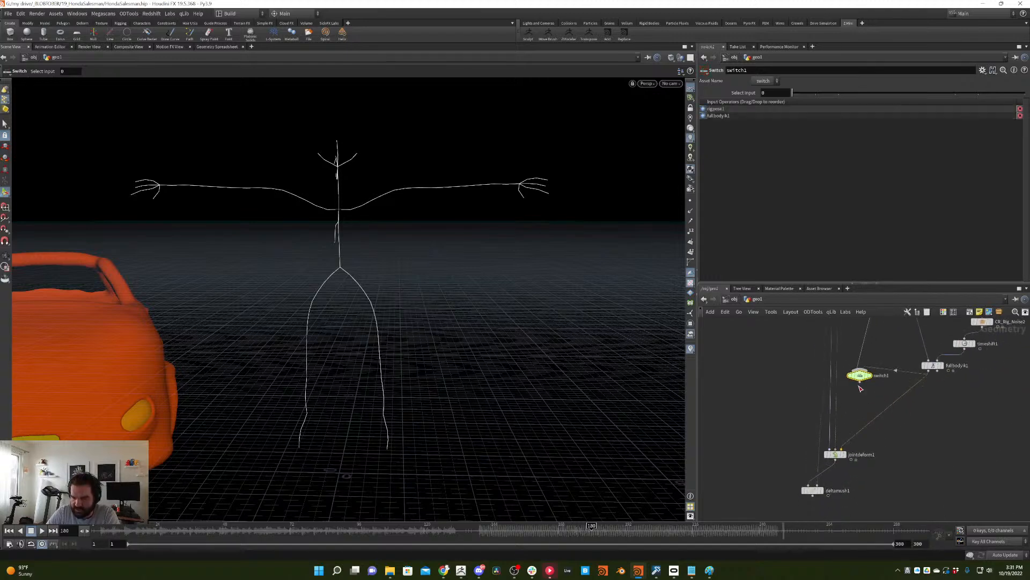
- Feed the switch into jointdeform1 in place of fullbodyik1 and display the deformed character
{"action": "left_click_drag", "start_coordinate": [860, 381], "coordinate": [842, 449]}
{"action": "middle_click_drag", "start_coordinate": [879, 395], "coordinate": [864, 443]}
{"action": "left_click_drag", "start_coordinate": [908, 407], "coordinate": [844, 331]}
{"action": "middle_click_drag", "start_coordinate": [846, 439], "coordinate": [874, 298]}
{"action": "left_click", "coordinate": [849, 456]}
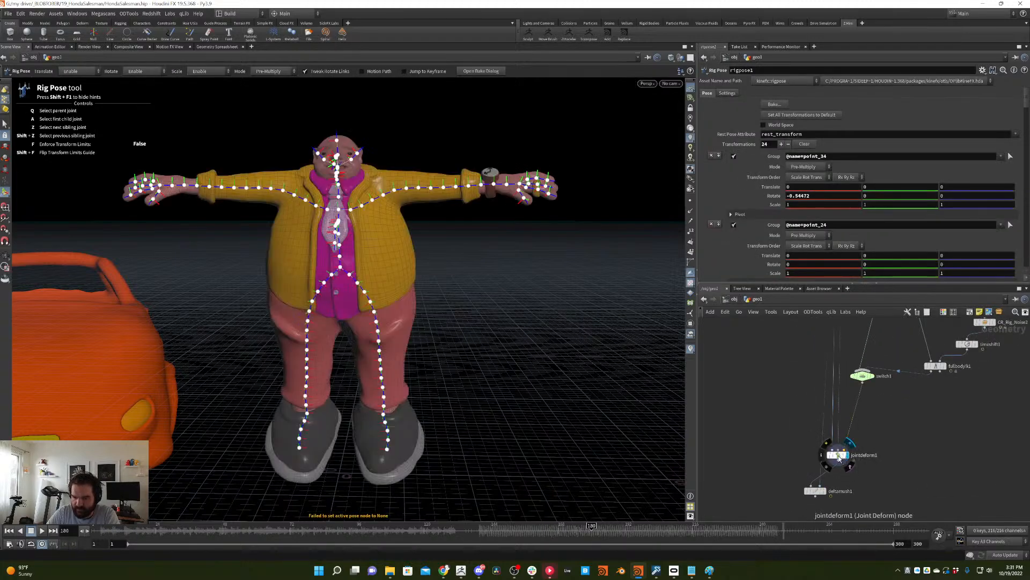
{"action": "left_click", "coordinate": [840, 456]}
- In rigpose1, bend the character's left elbow joint point_34 so the forearm hangs forward and down
{"action": "middle_click_drag", "start_coordinate": [883, 359], "coordinate": [868, 473]}
{"action": "left_click", "coordinate": [878, 333]}
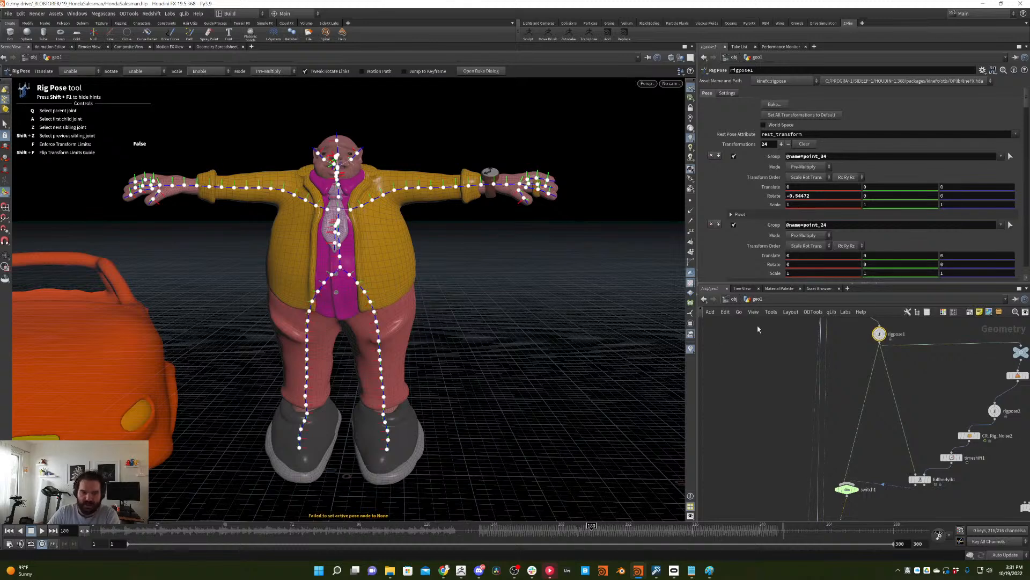
{"action": "left_click", "coordinate": [432, 188]}
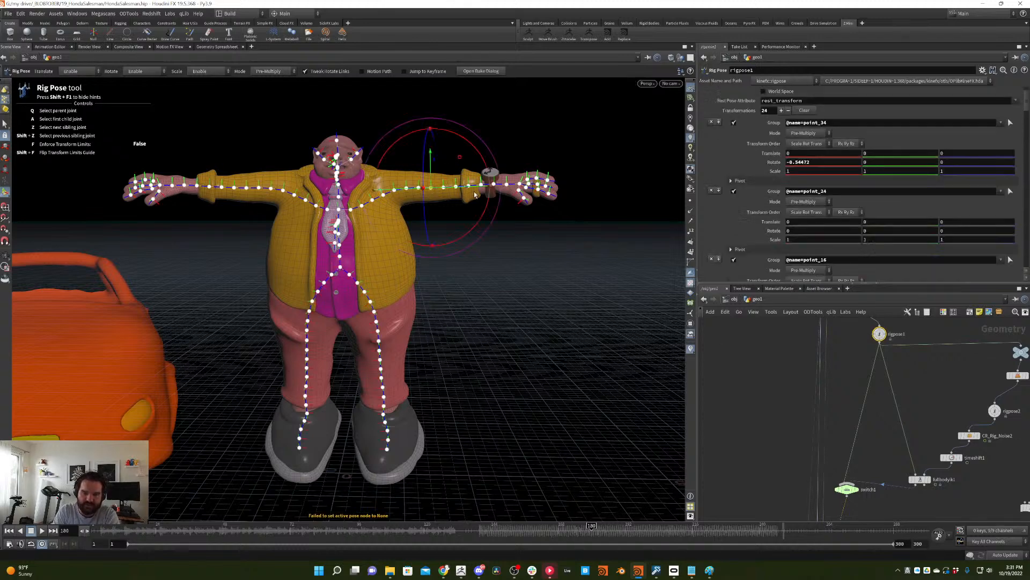
{"action": "left_click_drag", "start_coordinate": [475, 194], "coordinate": [409, 193]}
{"action": "left_click", "coordinate": [393, 190]}
{"action": "left_click", "coordinate": [362, 205]}
{"action": "left_click", "coordinate": [454, 147]}
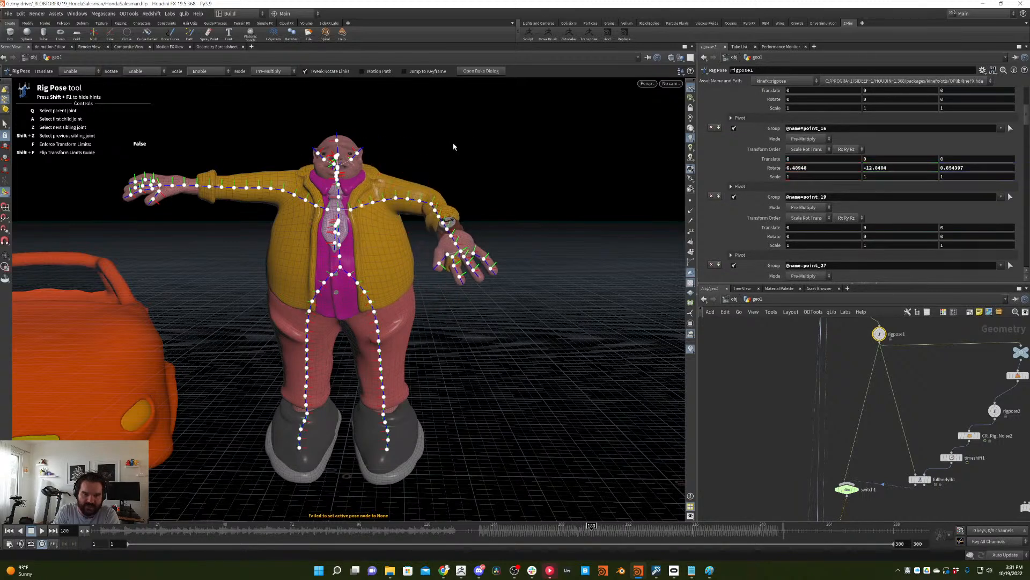
- Lower the left upper arm at point_24 and bend the elbow further, bringing the hand in front of the belly
{"action": "left_click", "coordinate": [384, 201]}
{"action": "left_click_drag", "start_coordinate": [368, 152], "coordinate": [490, 166]}
{"action": "left_click", "coordinate": [490, 166]}
{"action": "left_click", "coordinate": [420, 236]}
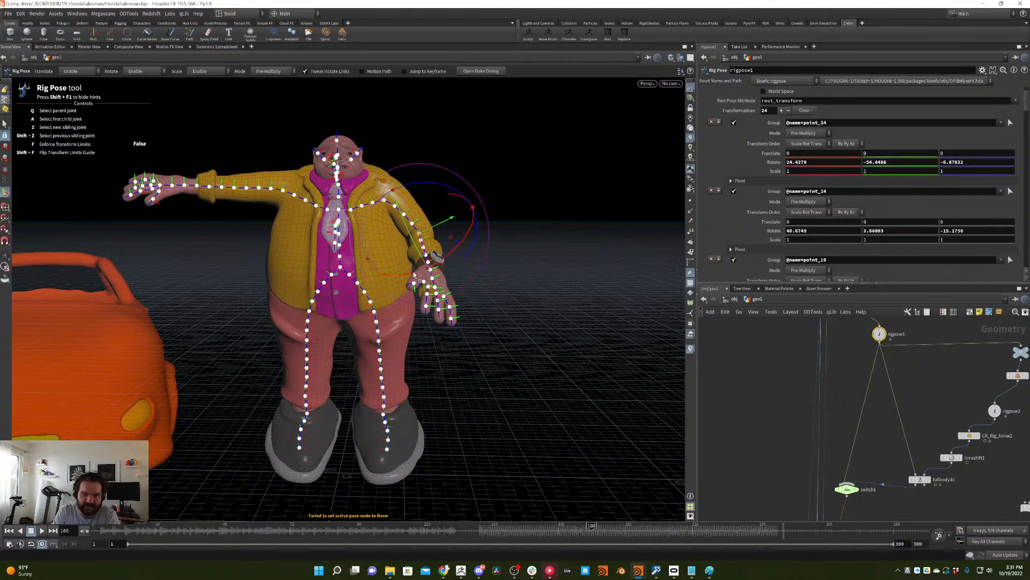
{"action": "left_click_drag", "start_coordinate": [451, 220], "coordinate": [418, 248]}
{"action": "left_click", "coordinate": [474, 191]}
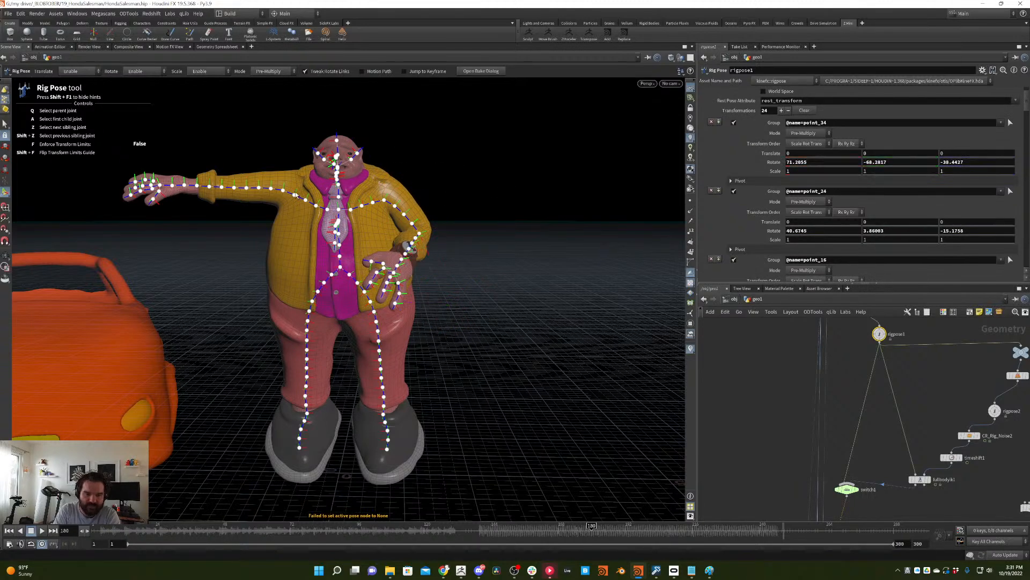
- Rotate the right shoulder joint mirror_point_24 slightly down and bend the right elbow joint mirror_point_34
{"action": "left_click", "coordinate": [294, 194]}
{"action": "left_click_drag", "start_coordinate": [318, 147], "coordinate": [307, 138]}
{"action": "left_click", "coordinate": [249, 129]}
{"action": "left_click", "coordinate": [245, 196]}
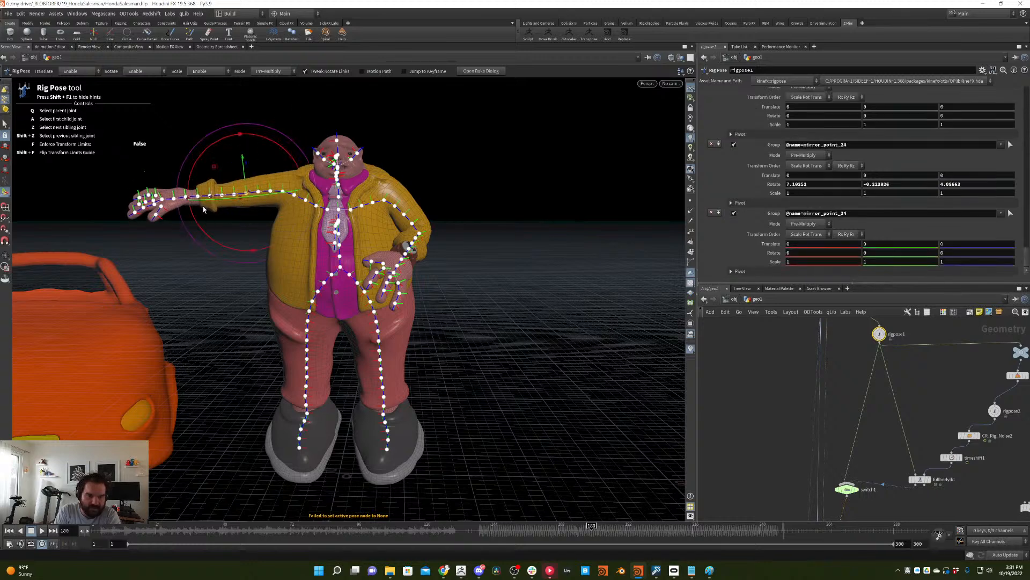
{"action": "left_click_drag", "start_coordinate": [188, 196], "coordinate": [231, 220]}
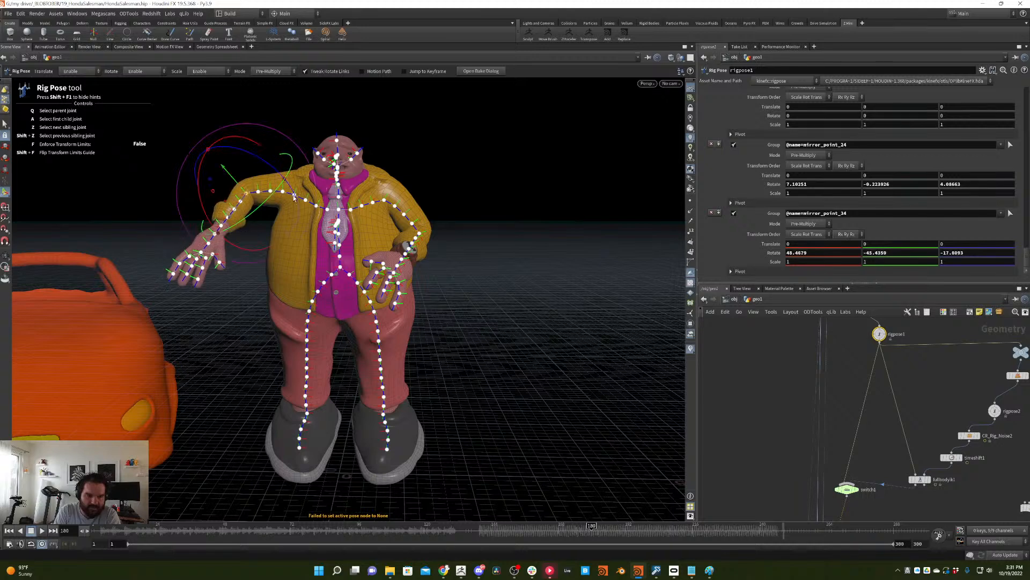
- Lower the right upper arm at mirror_point_24 and swing the right forearm across the front of the belly
{"action": "left_click_drag", "start_coordinate": [283, 183], "coordinate": [240, 186]}
{"action": "left_click", "coordinate": [291, 208]}
{"action": "left_click", "coordinate": [294, 194]}
{"action": "left_click_drag", "start_coordinate": [321, 222], "coordinate": [186, 228]}
{"action": "left_click", "coordinate": [235, 244]}
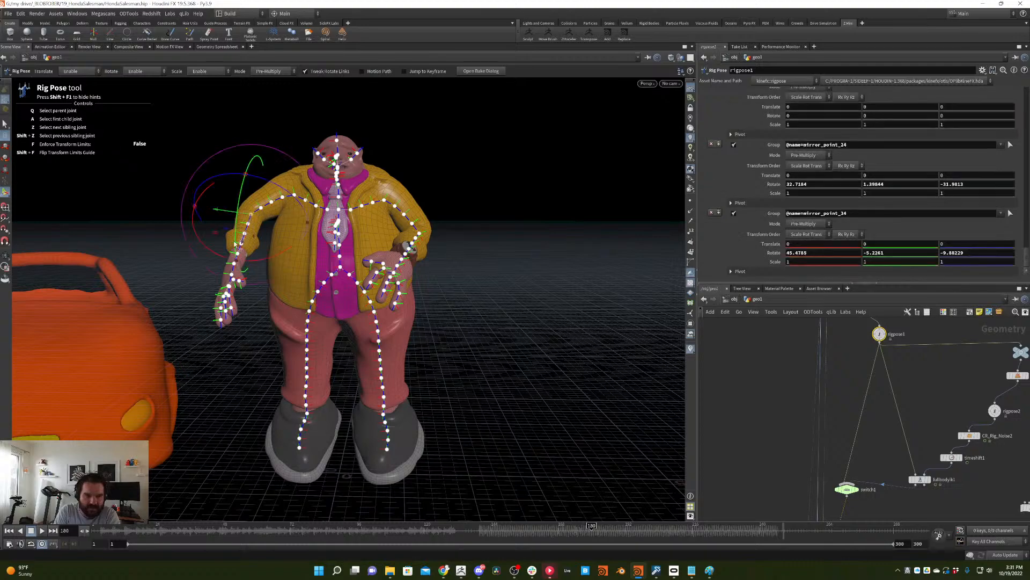
{"action": "left_click_drag", "start_coordinate": [238, 263], "coordinate": [387, 250]}
- Bend the left elbow further across the belly and rotate collar joints point_11 and mirror_point_11 about 9 degrees around Y in opposite directions
{"action": "left_click", "coordinate": [427, 239]}
{"action": "left_click_drag", "start_coordinate": [468, 229], "coordinate": [462, 231]}
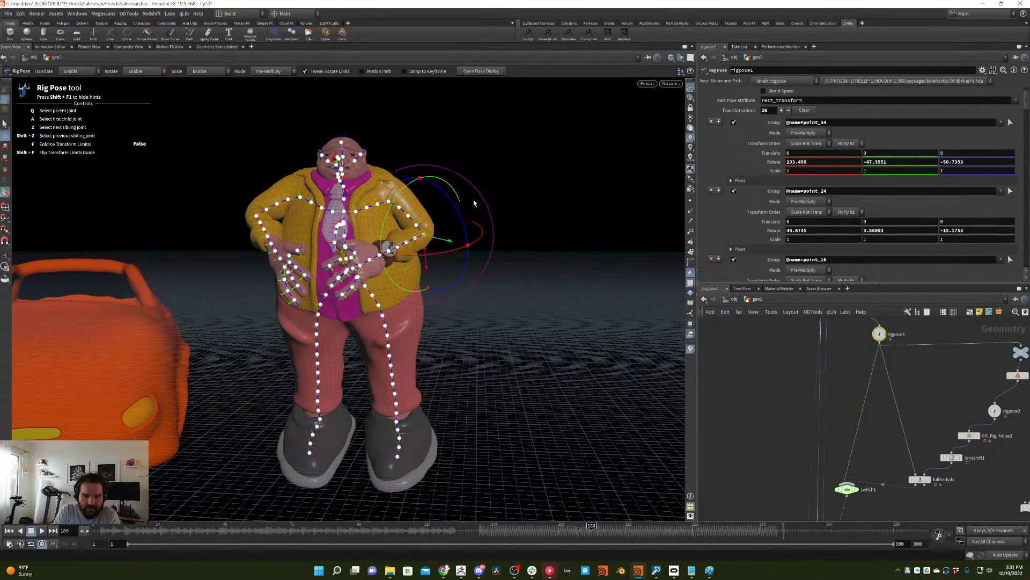
{"action": "left_click", "coordinate": [357, 212]}
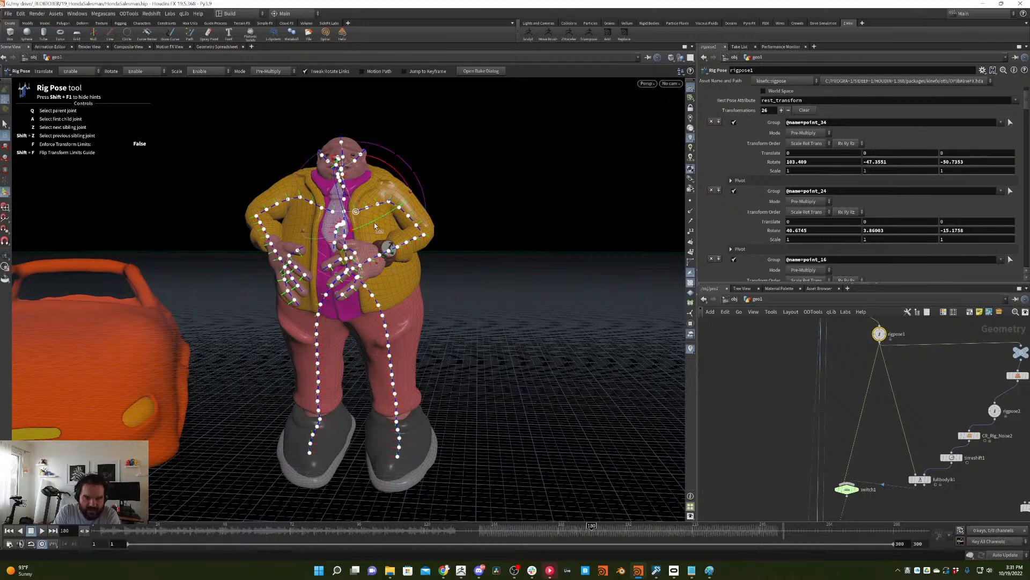
{"action": "left_click_drag", "start_coordinate": [392, 157], "coordinate": [437, 164]}
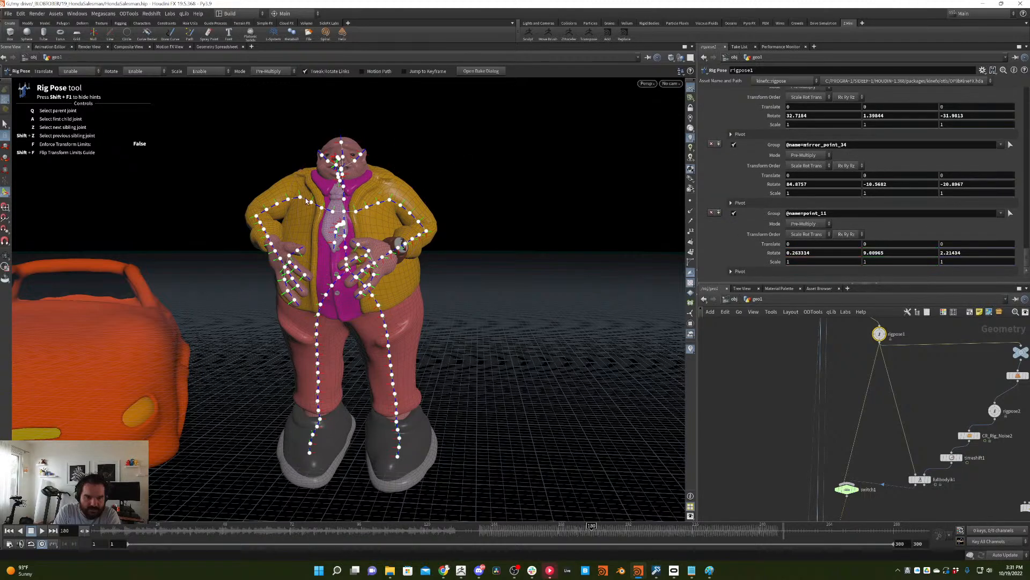
{"action": "left_click", "coordinate": [334, 212]}
{"action": "left_click_drag", "start_coordinate": [313, 247], "coordinate": [350, 237]}
- Rotate the right wrist joint mirror_point_42 to about -2, 20, -15 degrees so the hand tilts down
{"action": "key", "text": "space"}
{"action": "scroll", "coordinate": [350, 237], "scroll_direction": "up", "scroll_amount": 6}
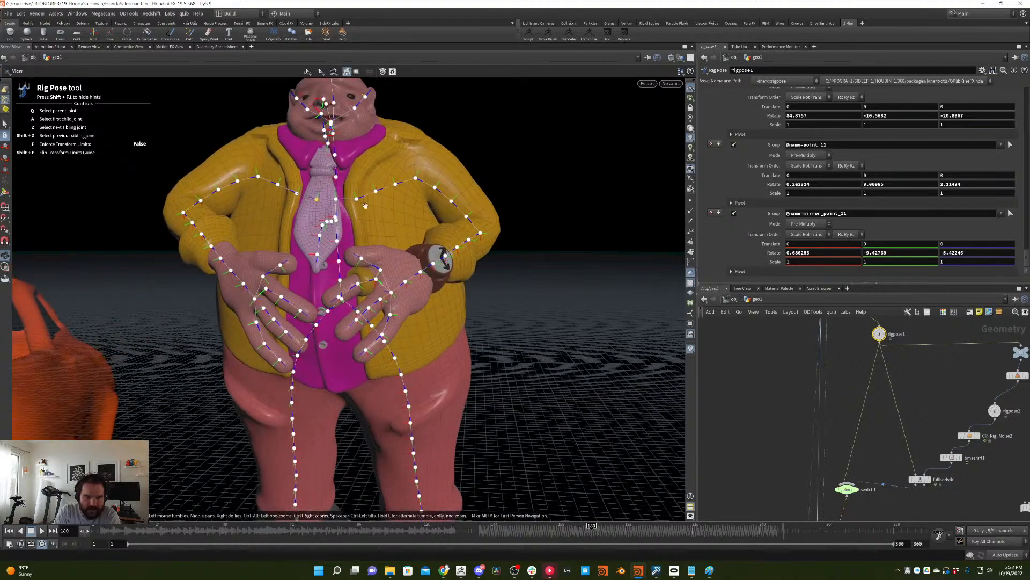
{"action": "left_click_drag", "start_coordinate": [300, 280], "coordinate": [255, 248]}
{"action": "left_click", "coordinate": [272, 231]}
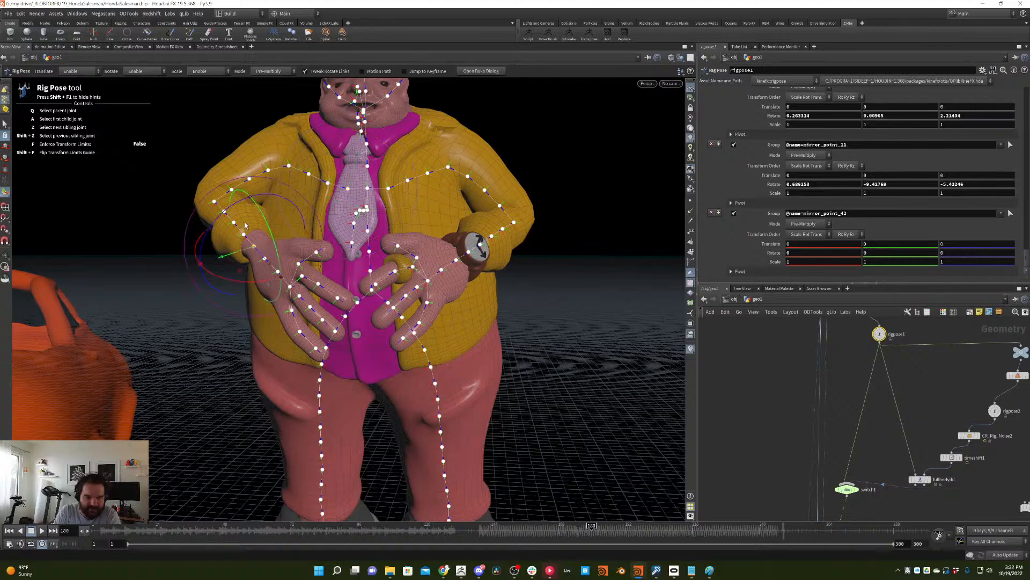
{"action": "left_click_drag", "start_coordinate": [249, 201], "coordinate": [267, 219]}
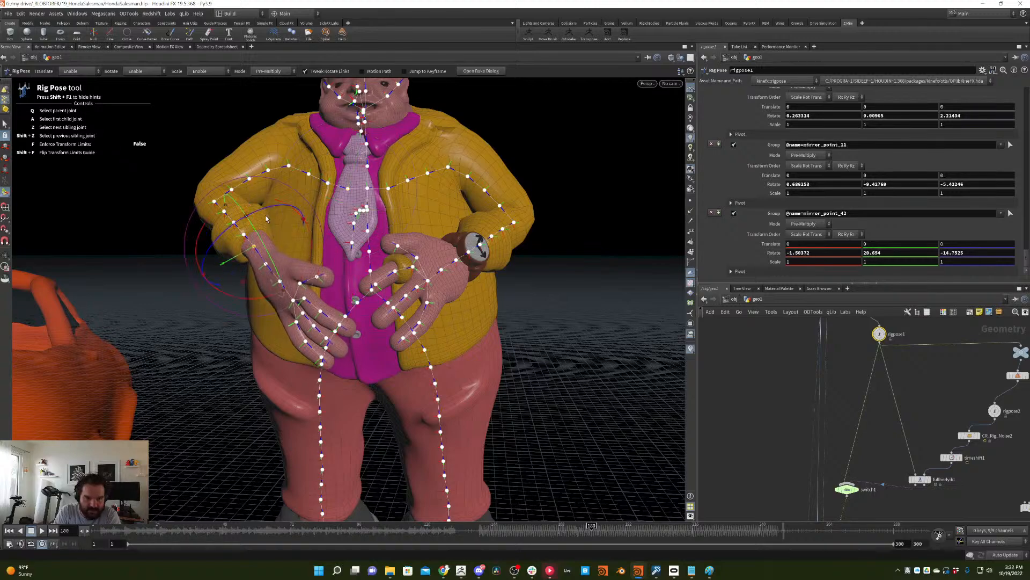
- Pose the right hand's fingers by rotating mirror_point_53 and mirror_point_48 and moving mirror_point_57
{"action": "left_click", "coordinate": [303, 313]}
{"action": "mouse_move", "coordinate": [309, 319]}
{"action": "left_mouse_down", "text": "alt"}
{"action": "mouse_move", "coordinate": [341, 285]}
{"action": "mouse_move", "coordinate": [354, 234]}
{"action": "mouse_move", "coordinate": [319, 241]}
{"action": "mouse_move", "coordinate": [294, 308]}
{"action": "left_mouse_up", "text": "alt"}
{"action": "left_click", "coordinate": [292, 302]}
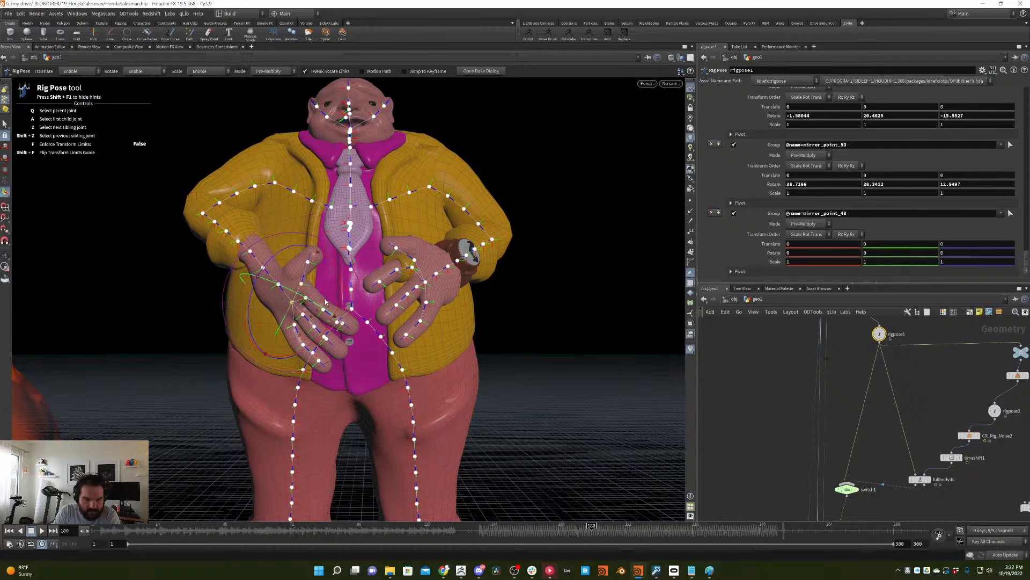
{"action": "mouse_move", "coordinate": [320, 257]}
{"action": "left_mouse_down"}
{"action": "mouse_move", "coordinate": [311, 282]}
{"action": "mouse_move", "coordinate": [341, 290]}
{"action": "mouse_move", "coordinate": [302, 273]}
{"action": "mouse_move", "coordinate": [314, 272]}
{"action": "left_mouse_up"}
{"action": "left_click", "coordinate": [316, 268]}
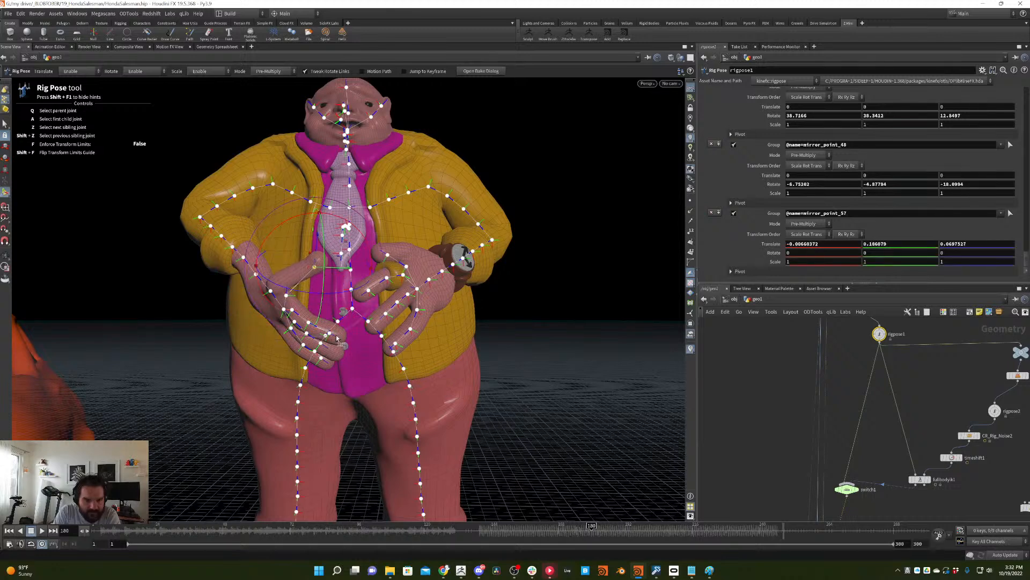
{"action": "left_click", "coordinate": [337, 371]}
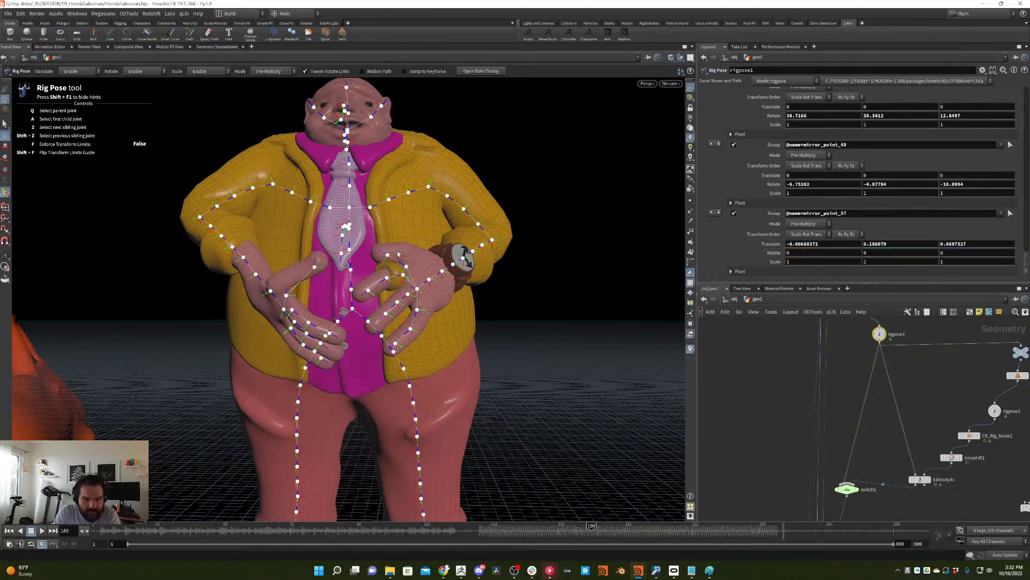
- Rotate the left shoulder point_24 and elbow point_34 to lower the left hand toward the right fingertips
{"action": "left_click", "coordinate": [429, 189]}
{"action": "left_click_drag", "start_coordinate": [485, 218], "coordinate": [447, 288]}
{"action": "left_click", "coordinate": [488, 248]}
{"action": "left_click", "coordinate": [584, 233]}
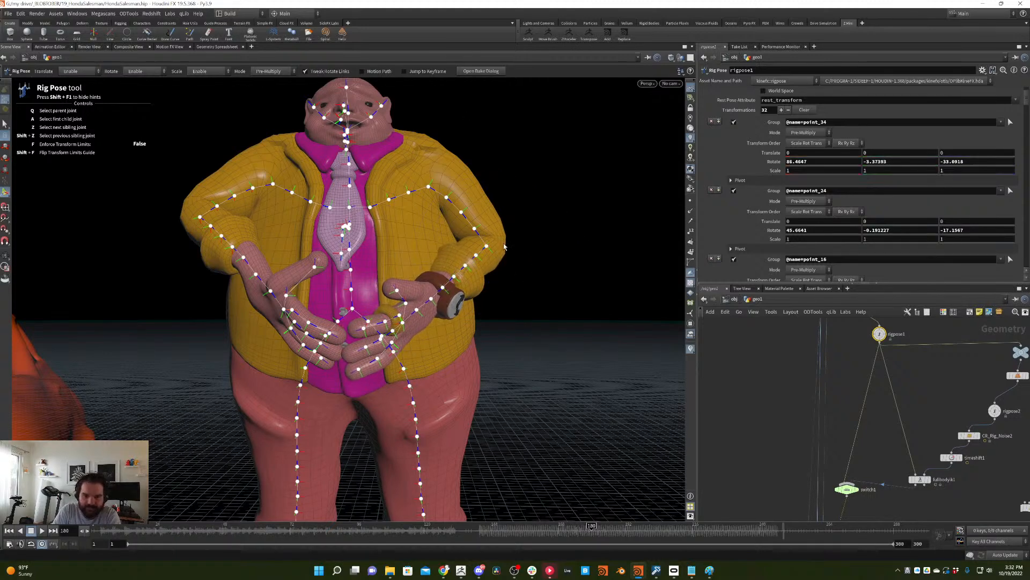
{"action": "left_click", "coordinate": [486, 247]}
{"action": "left_click_drag", "start_coordinate": [538, 254], "coordinate": [536, 230]}
{"action": "left_click", "coordinate": [614, 217]}
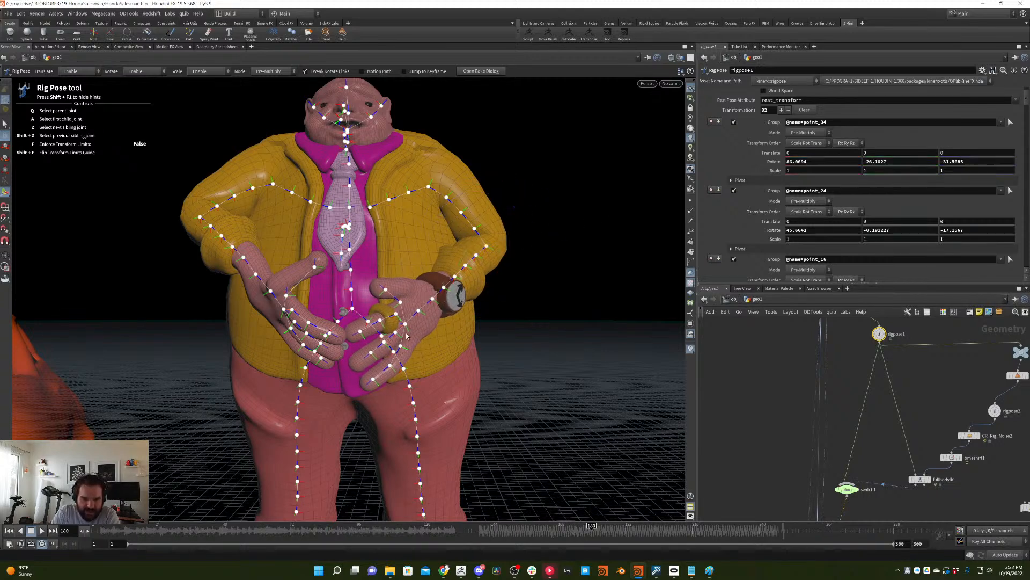
- Pose the left hand's fingers around point_52 and point_53 to meet the right hand, undoing the last unwanted handle change
{"action": "left_click", "coordinate": [406, 324]}
{"action": "left_click", "coordinate": [395, 333]}
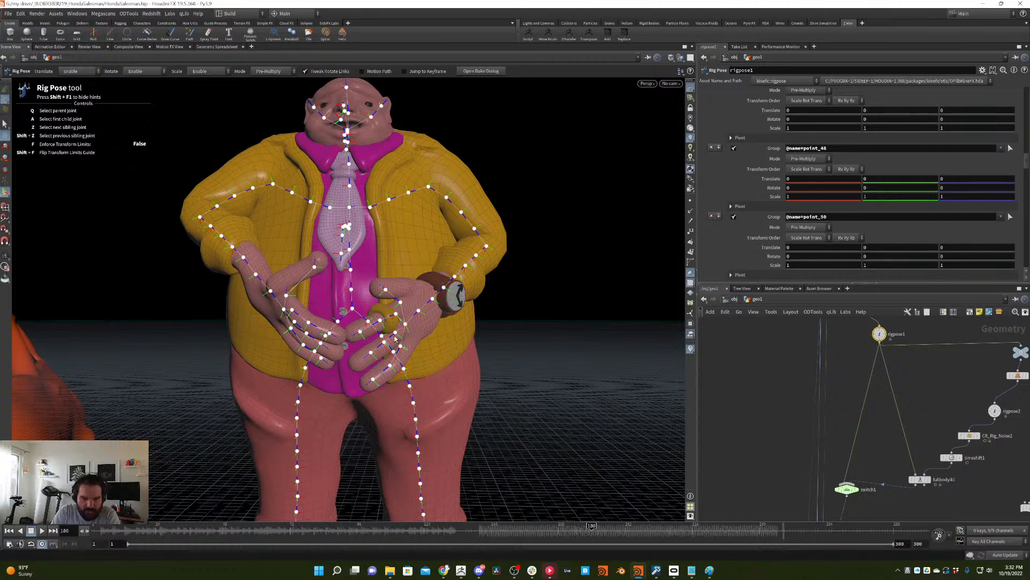
{"action": "left_click_drag", "start_coordinate": [437, 370], "coordinate": [397, 356]}
{"action": "left_click", "coordinate": [403, 354]}
{"action": "left_click", "coordinate": [411, 361]}
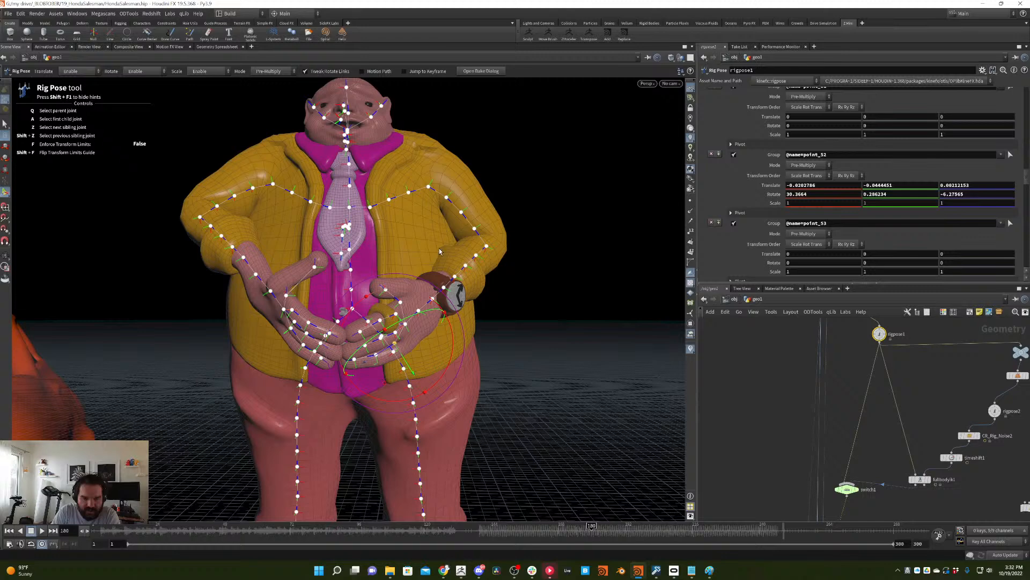
{"action": "left_click_drag", "start_coordinate": [351, 269], "coordinate": [433, 290]}
{"action": "key", "text": "ctrl+z"}
{"action": "left_click", "coordinate": [381, 298]}
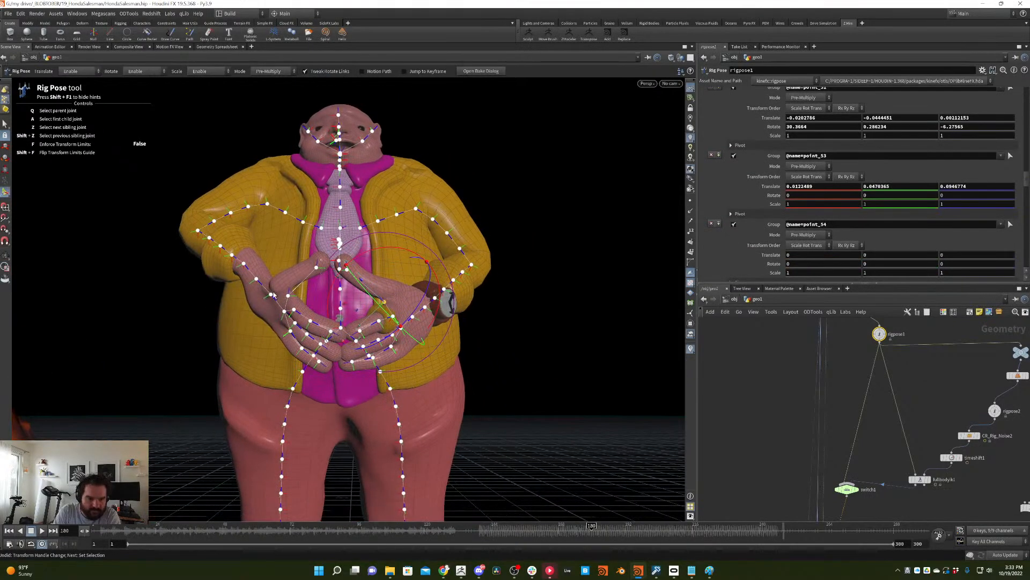
- Shift the right hand's finger joint mirror_point_53 and rotate mirror_point_55 so its fingertips meet the left hand's
{"action": "left_click", "coordinate": [288, 296]}
{"action": "left_click", "coordinate": [288, 296]}
{"action": "left_click_drag", "start_coordinate": [306, 302], "coordinate": [276, 282]}
{"action": "key", "text": "s"}
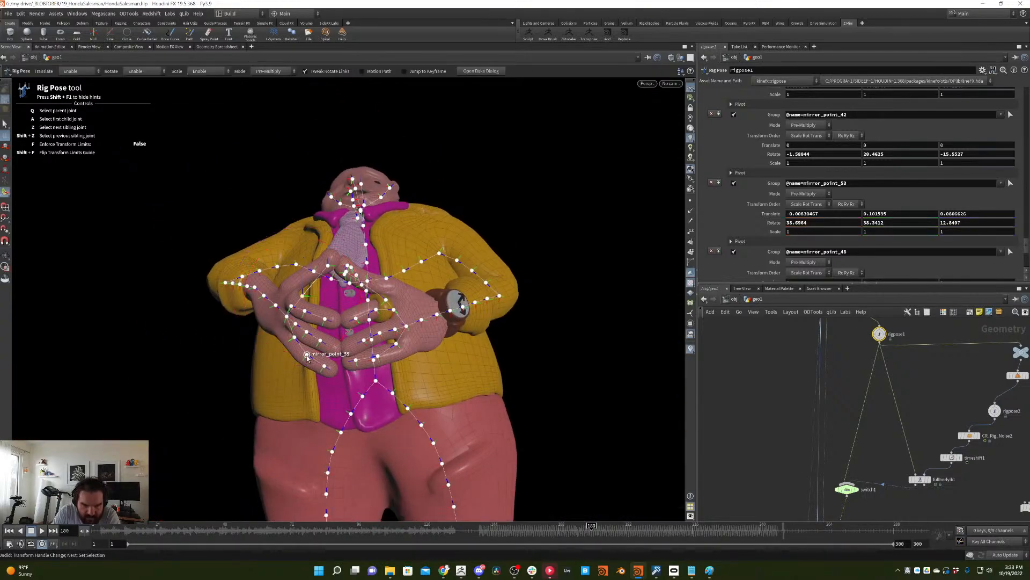
{"action": "left_click", "coordinate": [301, 371]}
{"action": "left_click_drag", "start_coordinate": [276, 403], "coordinate": [291, 400]}
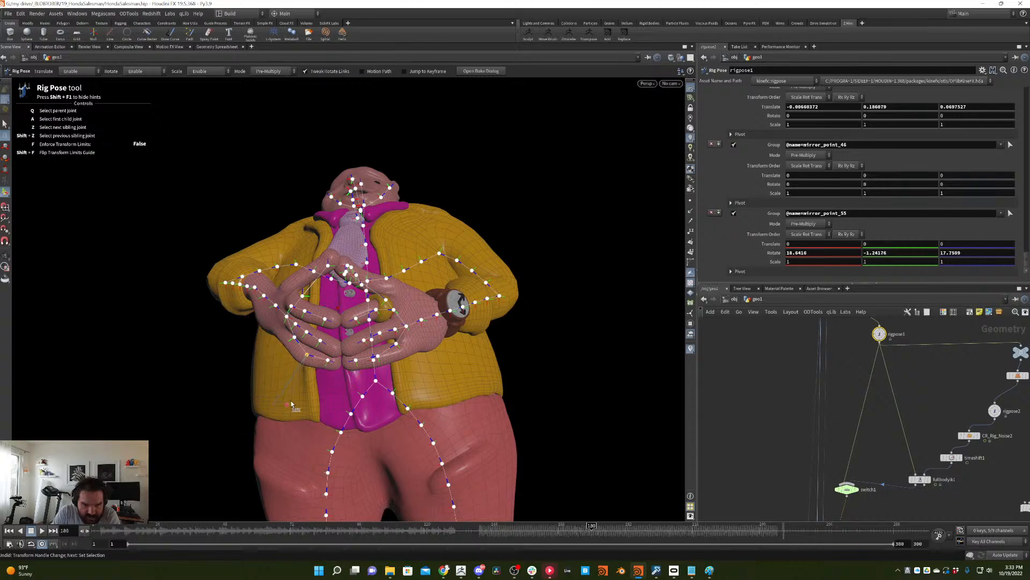
- Rotate the right hand joint mirror_point_46 to about -1, -11, 19 degrees
{"action": "left_click_drag", "start_coordinate": [387, 300], "coordinate": [439, 370], "text": "alt"}
{"action": "left_click", "coordinate": [302, 363]}
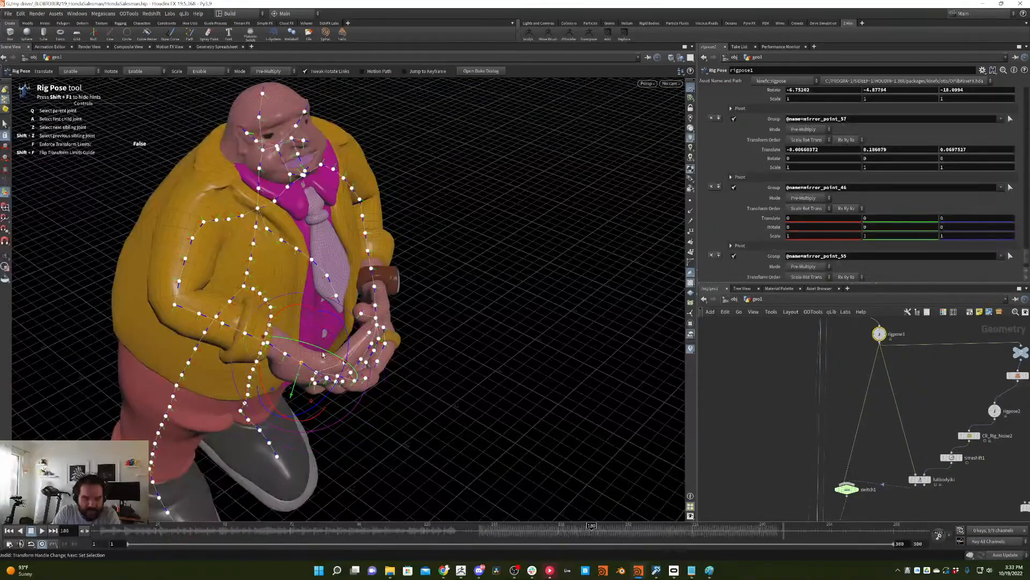
{"action": "left_click_drag", "start_coordinate": [348, 365], "coordinate": [315, 262]}
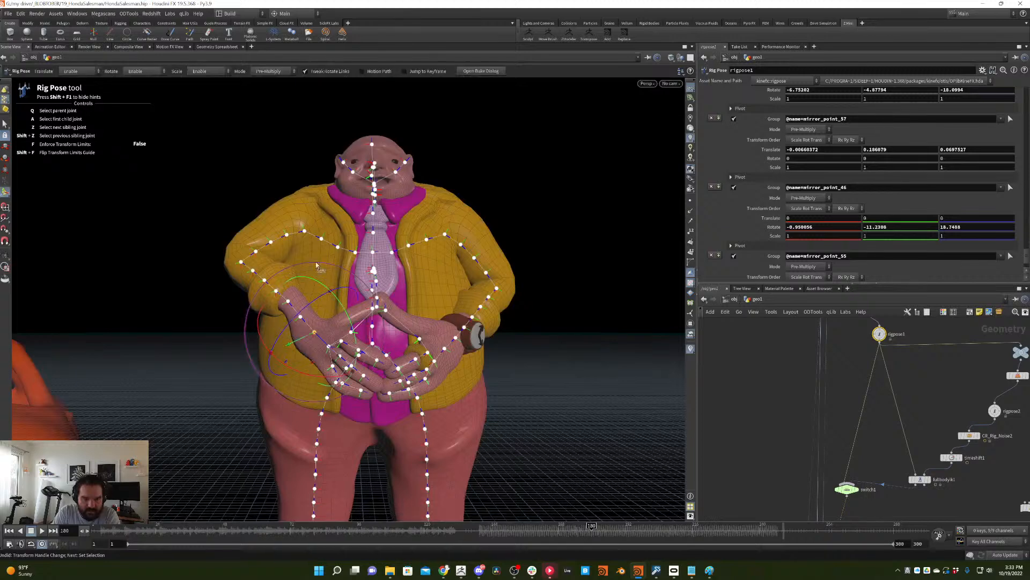
- Swing the right elbow mirror_point_34 to about 80, -8, -5 degrees and rotate the wrist mirror_point_42 back toward the left hand
{"action": "left_click", "coordinate": [242, 263]}
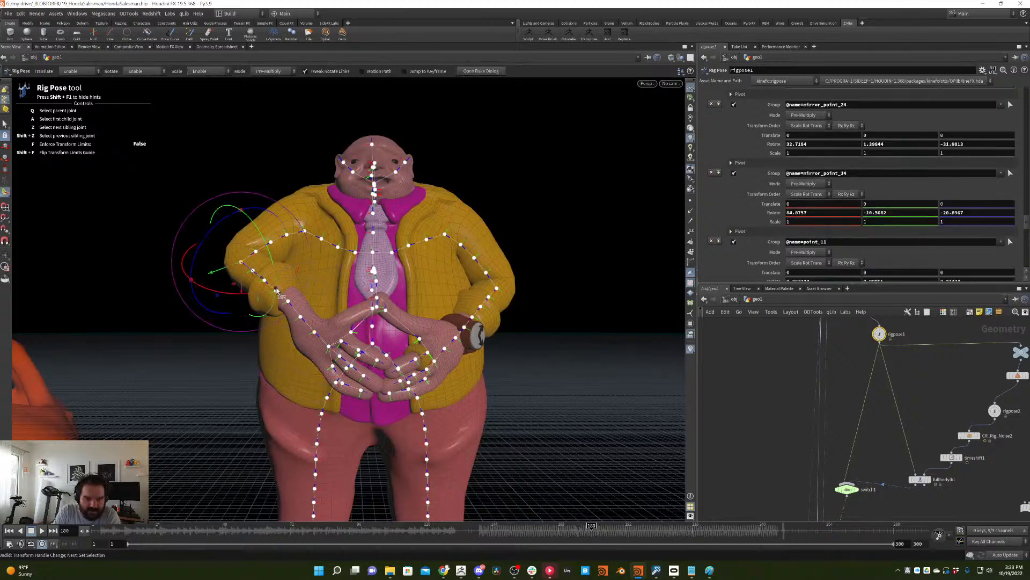
{"action": "left_click_drag", "start_coordinate": [276, 291], "coordinate": [288, 321]}
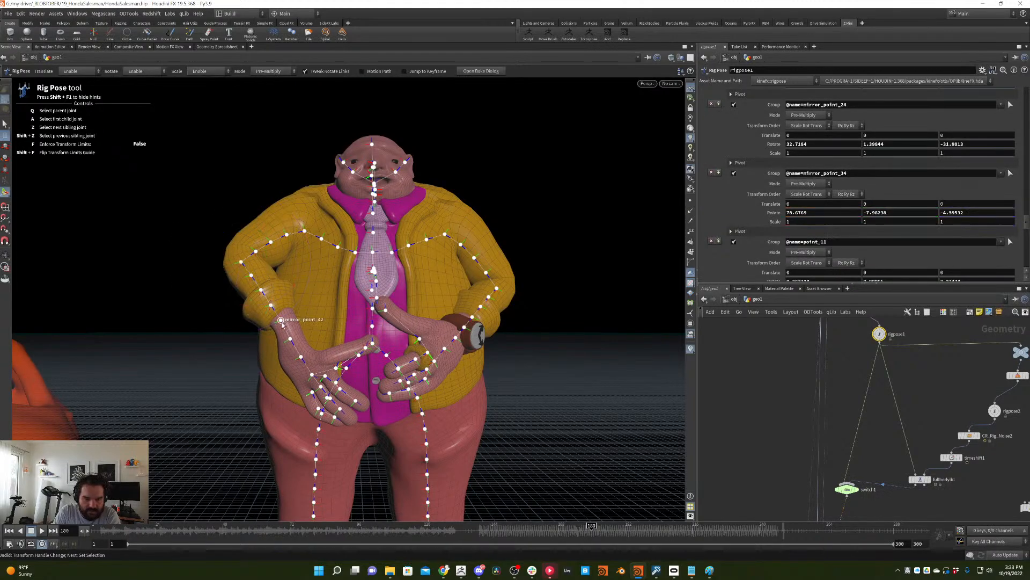
{"action": "left_click", "coordinate": [280, 320]}
{"action": "left_click_drag", "start_coordinate": [306, 374], "coordinate": [419, 355]}
- Adjust the left hand's finger joints near point_51 so the fingers line up with the right hand
{"action": "left_click", "coordinate": [424, 350]}
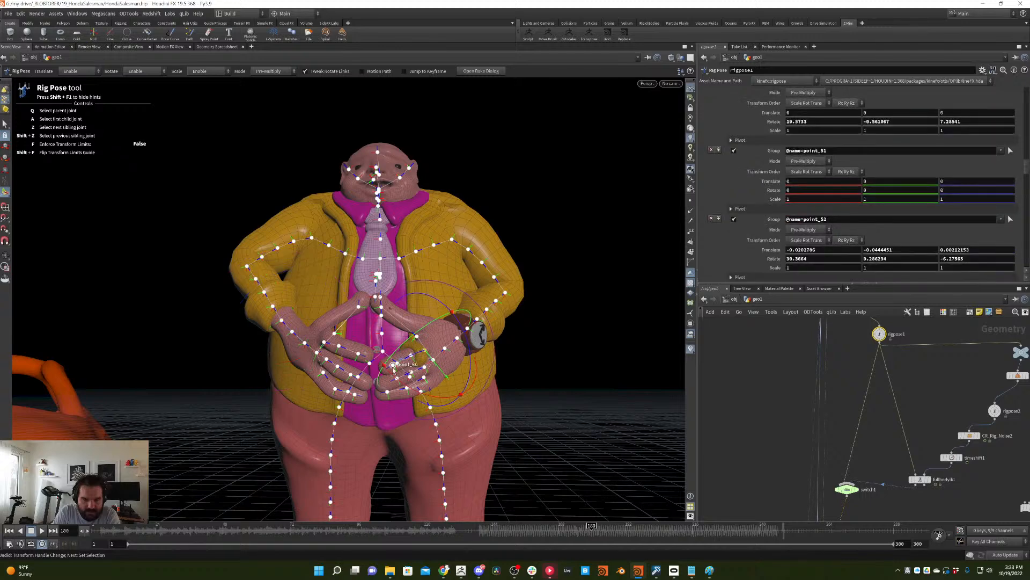
{"action": "left_click_drag", "start_coordinate": [384, 361], "coordinate": [420, 348]}
{"action": "left_click", "coordinate": [456, 338]}
- Lower both upper arms by rotating mirror_point_24 to about 49, 8, -18 and point_24 to about 50, -1, -12 degrees
{"action": "key", "text": "space"}
{"action": "right_click_drag", "start_coordinate": [421, 347], "coordinate": [335, 354]}
{"action": "left_click_drag", "start_coordinate": [335, 354], "coordinate": [321, 258]}
{"action": "left_click", "coordinate": [346, 260]}
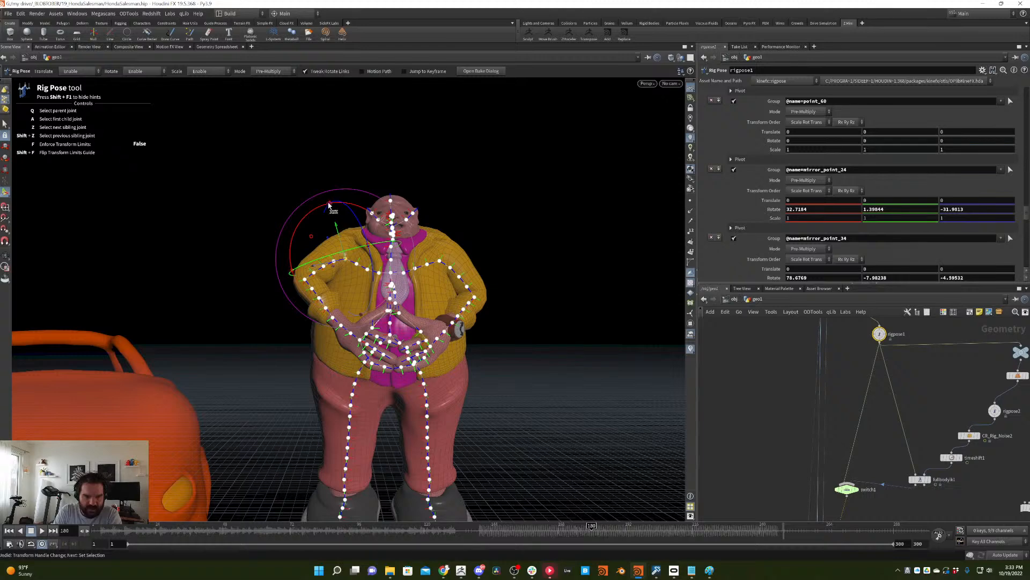
{"action": "left_click_drag", "start_coordinate": [329, 204], "coordinate": [292, 289]}
{"action": "left_click", "coordinate": [438, 263]}
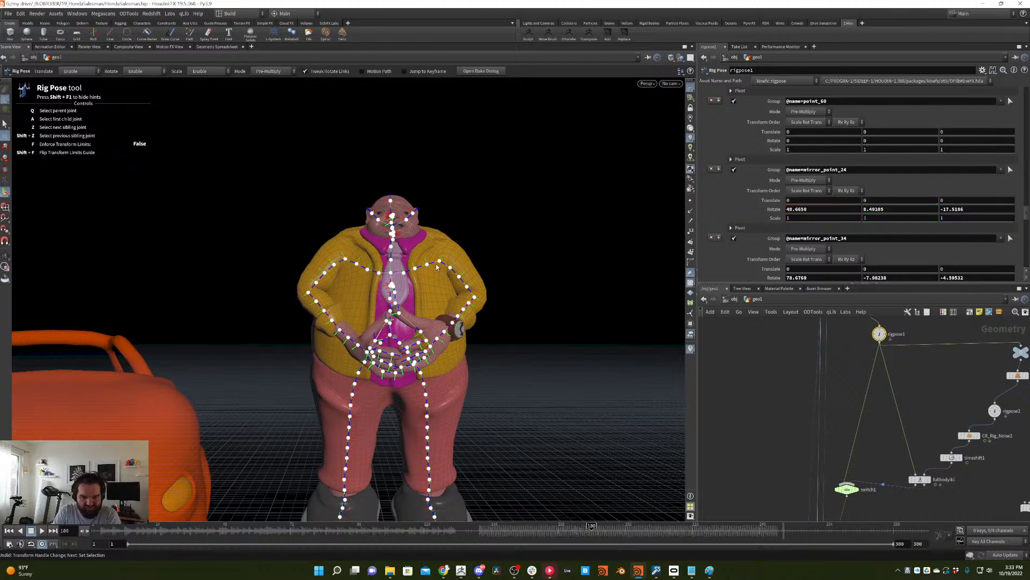
{"action": "left_click", "coordinate": [439, 263]}
{"action": "mouse_move", "coordinate": [446, 275]}
{"action": "left_mouse_down"}
{"action": "mouse_move", "coordinate": [472, 219]}
{"action": "mouse_move", "coordinate": [418, 304]}
{"action": "mouse_move", "coordinate": [445, 280]}
{"action": "left_mouse_up"}
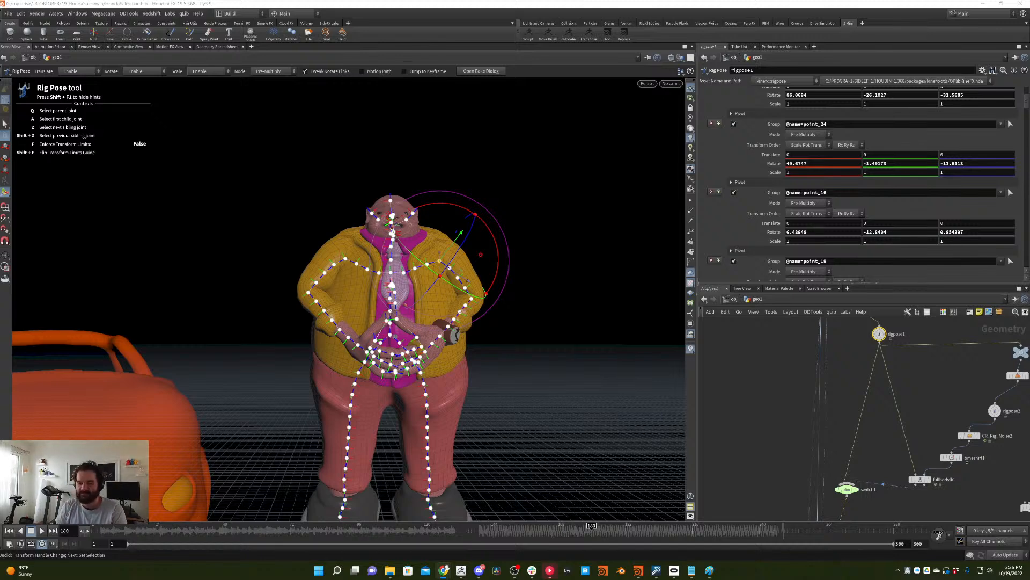
{"action": "middle_click_drag", "start_coordinate": [895, 451], "coordinate": [813, 366]}
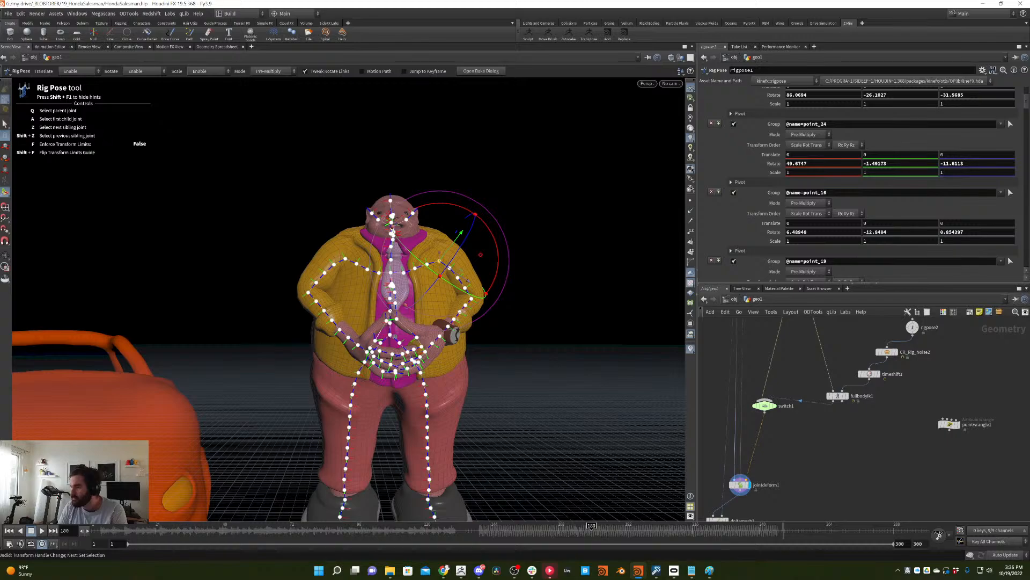
{"action": "left_click_drag", "start_coordinate": [421, 373], "coordinate": [466, 376]}
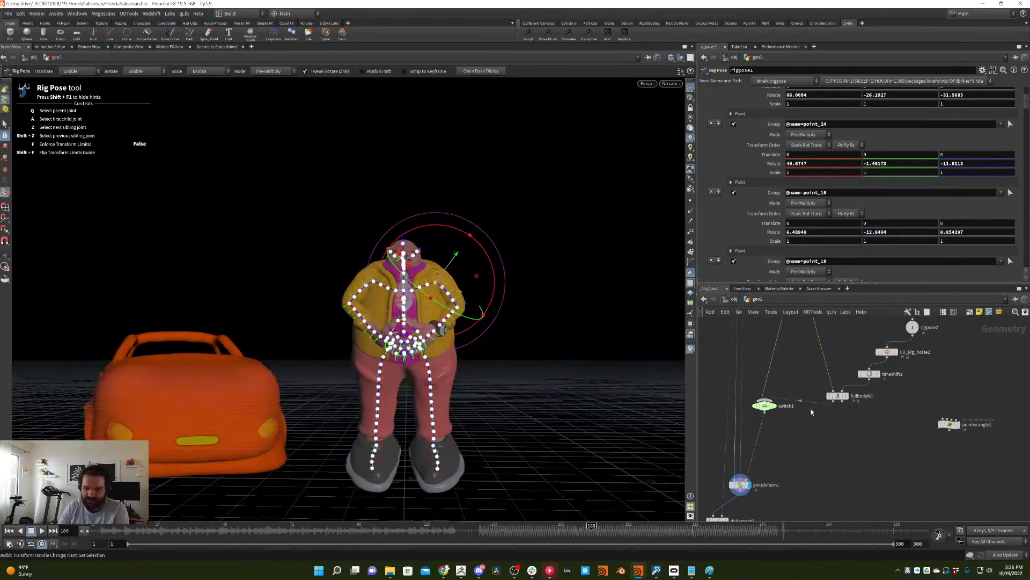
- Preview the full-body IK result by setting switch1's Select Input to 1 and scrubbing the timeline, and return it to 0
{"action": "middle_click_drag", "start_coordinate": [780, 446], "coordinate": [855, 407]}
{"action": "left_click", "coordinate": [848, 389]}
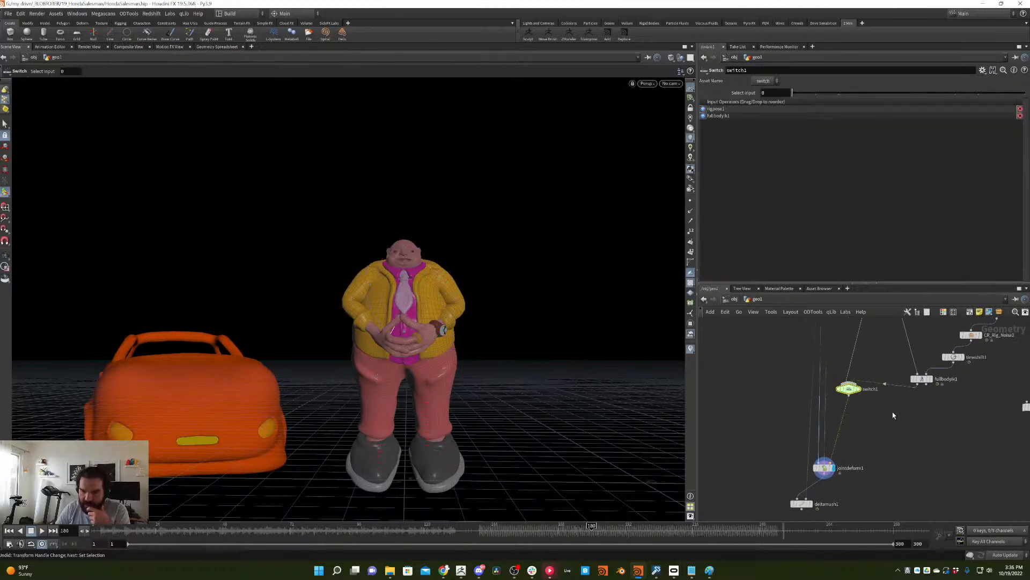
{"action": "left_click_drag", "start_coordinate": [179, 531], "coordinate": [633, 375]}
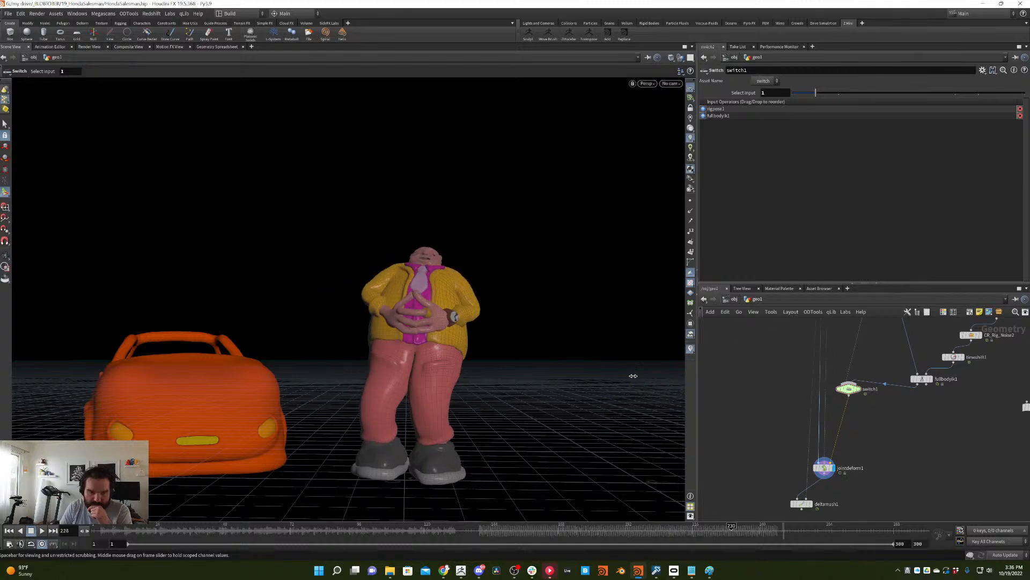
{"action": "key", "text": "ctrl+Up"}
{"action": "middle_click_drag", "start_coordinate": [862, 375], "coordinate": [827, 417]}
{"action": "left_click_drag", "start_coordinate": [840, 452], "coordinate": [782, 522]}
{"action": "left_click_drag", "start_coordinate": [816, 93], "coordinate": [793, 94]}
{"action": "key", "text": "Up"}
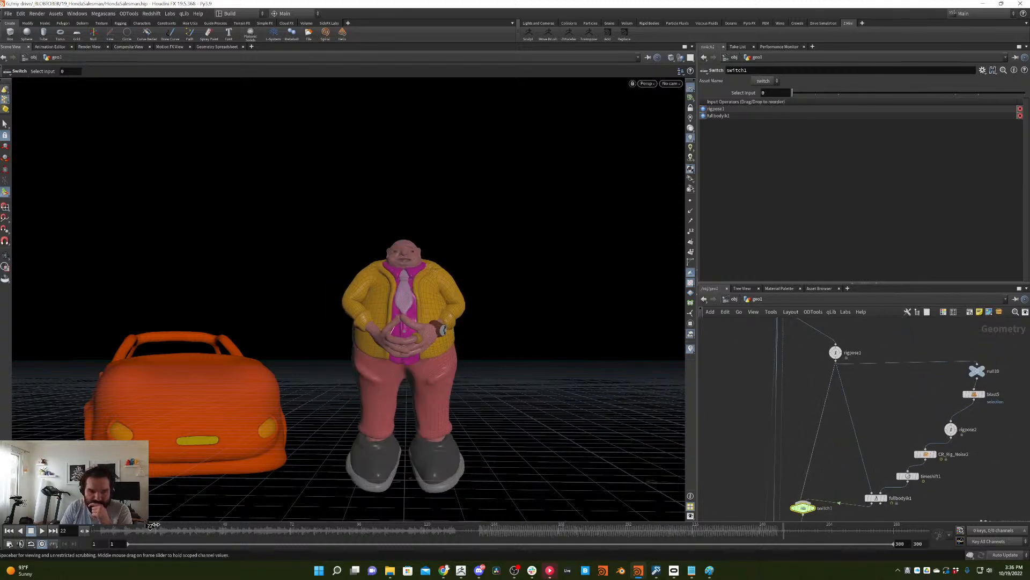
- Add a Switch node to the network just below rigpose1
{"action": "middle_click_drag", "start_coordinate": [847, 365], "coordinate": [870, 396]}
{"action": "left_click_drag", "start_coordinate": [871, 344], "coordinate": [817, 393]}
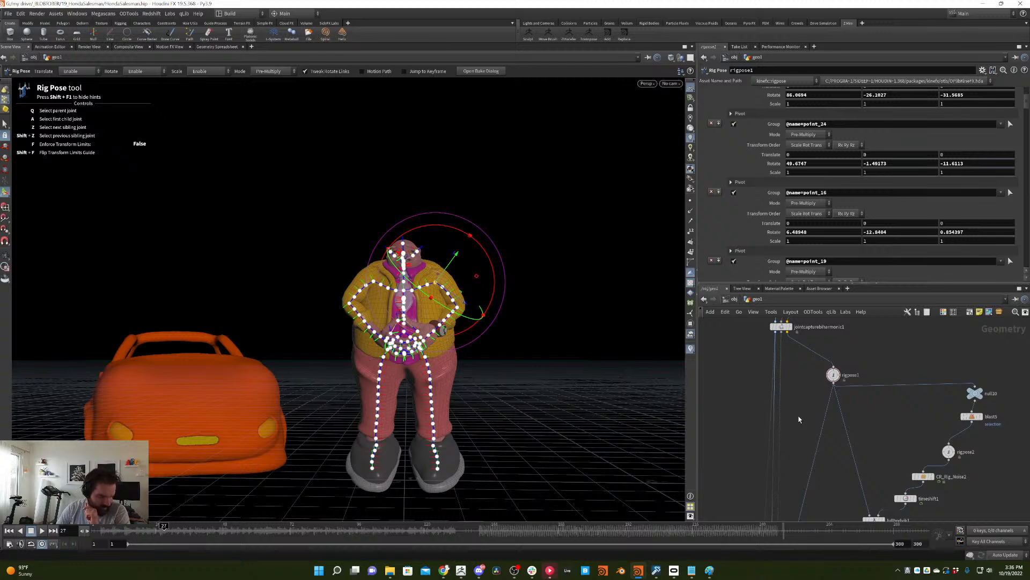
{"action": "key", "text": "Tab"}
{"action": "type", "text": "swi"}
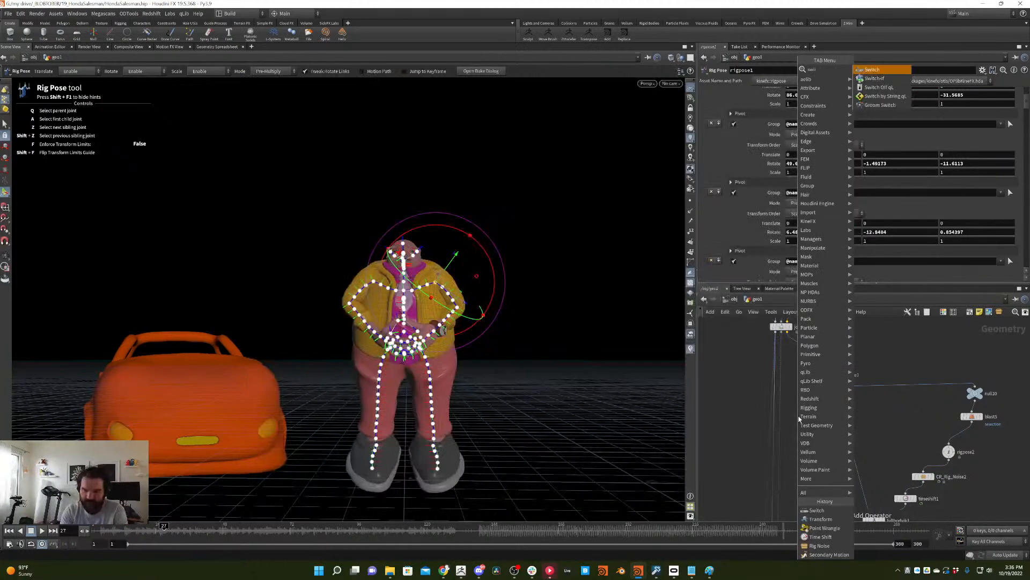
{"action": "key", "text": "Return"}
{"action": "left_click", "coordinate": [797, 417]}
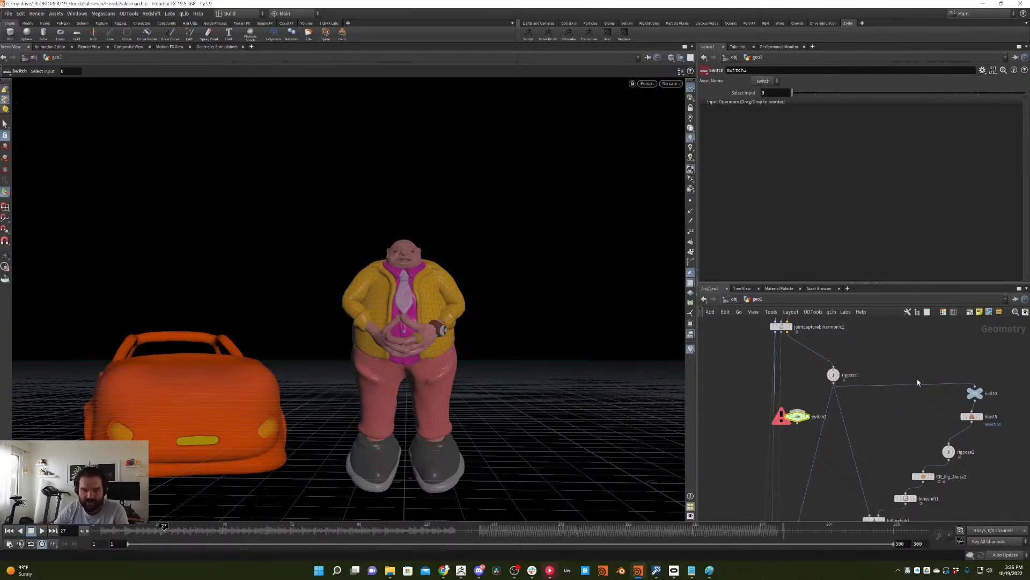
- Connect rigpose1 to the new switch2 and insert switch2 ahead of rigpose1's downstream connections
{"action": "middle_click_drag", "start_coordinate": [868, 399], "coordinate": [864, 419]}
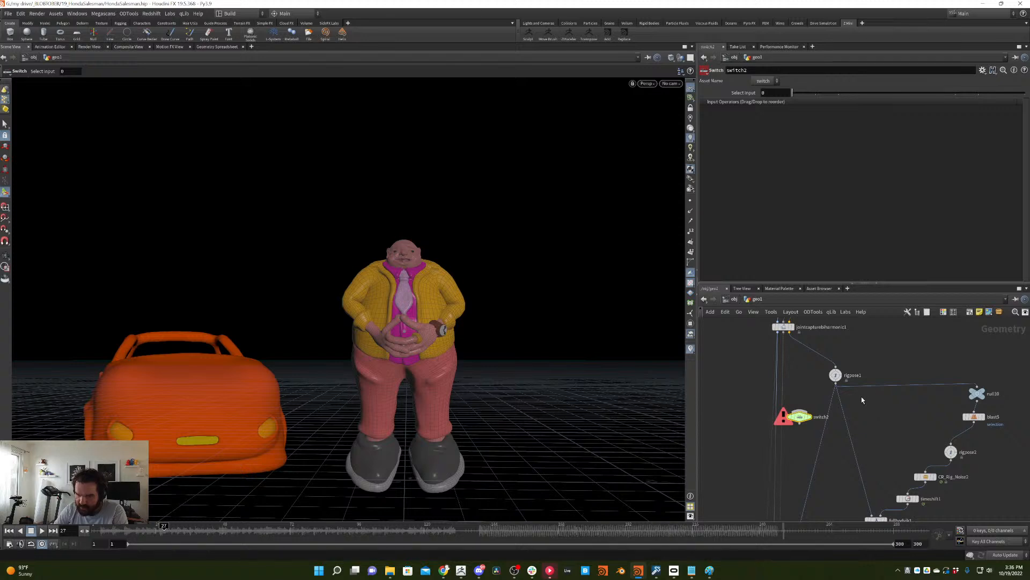
{"action": "left_click_drag", "start_coordinate": [835, 375], "coordinate": [800, 411]}
{"action": "left_click", "coordinate": [881, 406]}
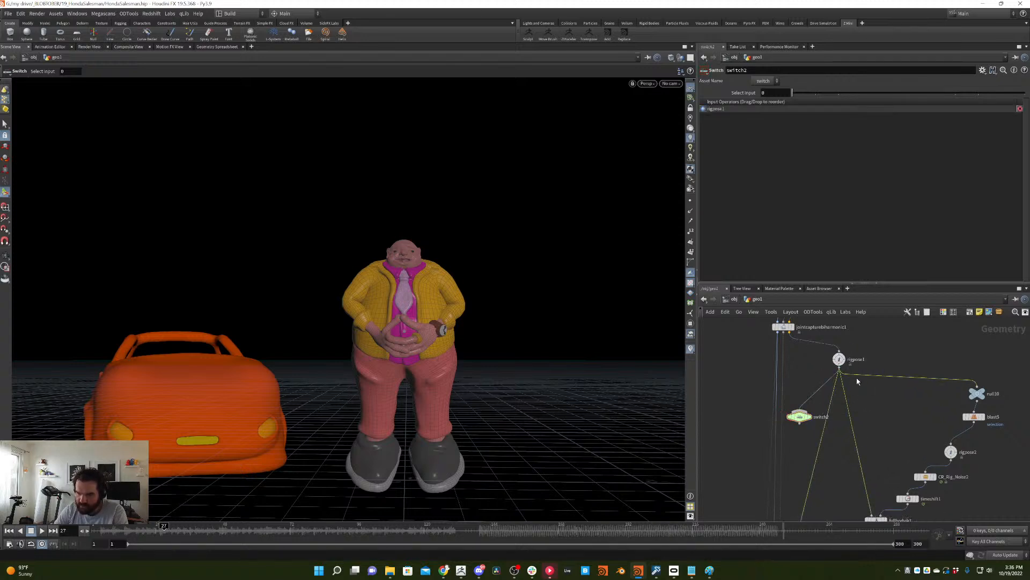
{"action": "left_click_drag", "start_coordinate": [800, 416], "coordinate": [839, 407]}
{"action": "left_click_drag", "start_coordinate": [852, 362], "coordinate": [824, 376]}
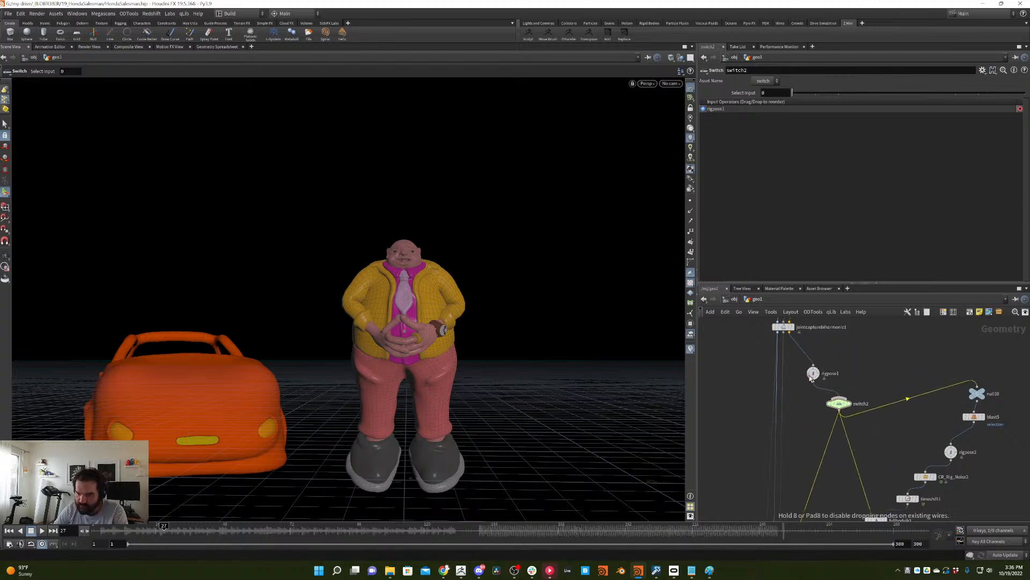
- Rename the rigpose1 node as diamondhands
{"action": "double_click", "coordinate": [826, 374]}
{"action": "type", "text": "diom"}
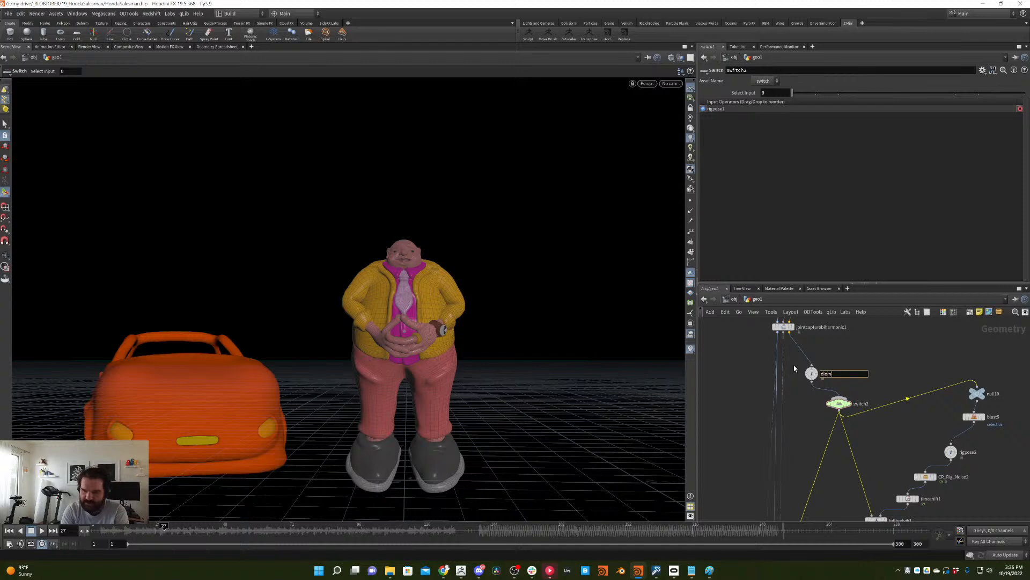
{"action": "type", "text": "mondhands"}
{"action": "key", "text": "Return"}
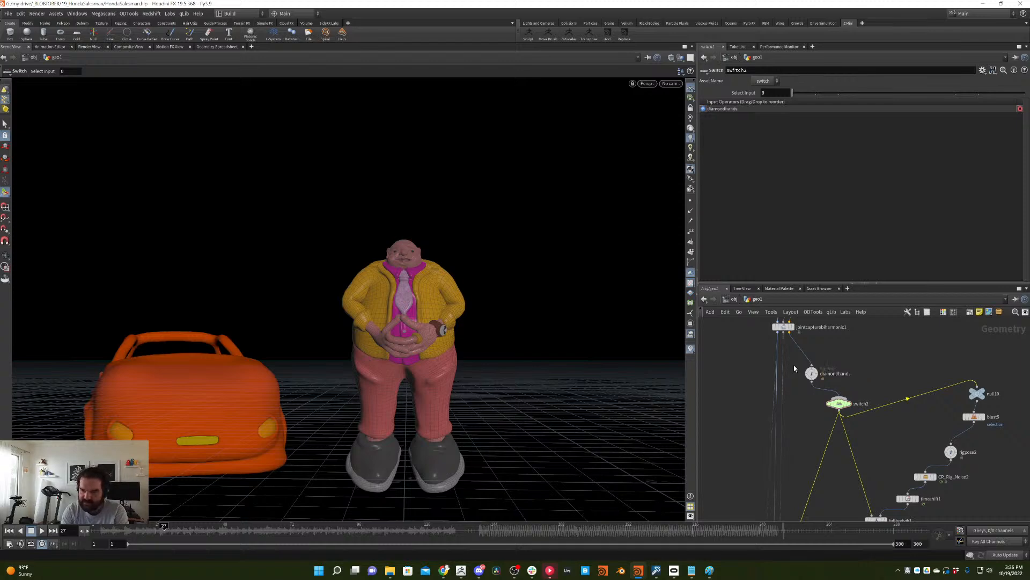
- Duplicate the diamondhands rig pose and connect the copy as the second input of switch2
{"action": "middle_click_drag", "start_coordinate": [899, 363], "coordinate": [854, 378]}
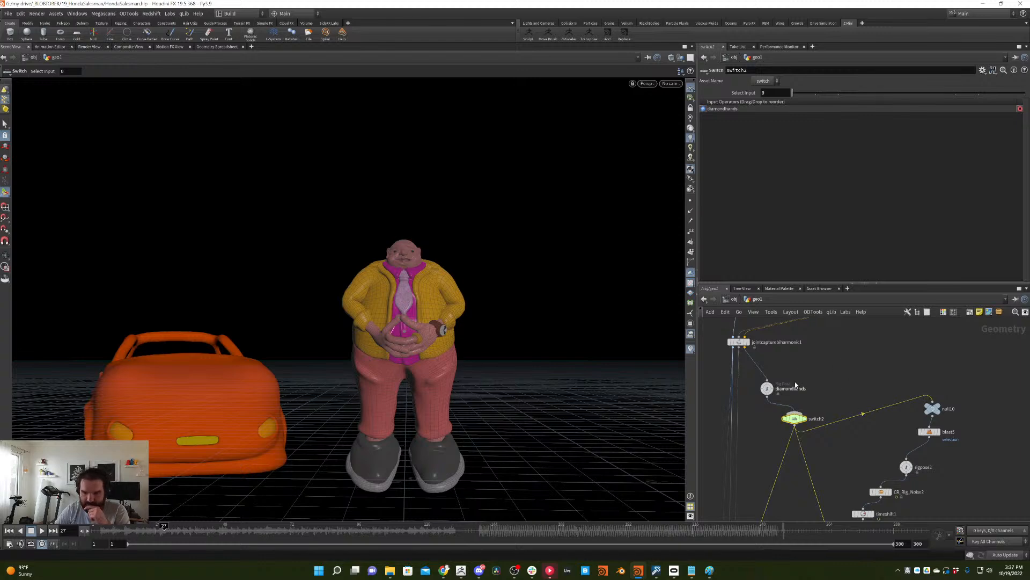
{"action": "left_click", "coordinate": [769, 389]}
{"action": "key", "text": "ctrl+c"}
{"action": "key", "text": "ctrl+v"}
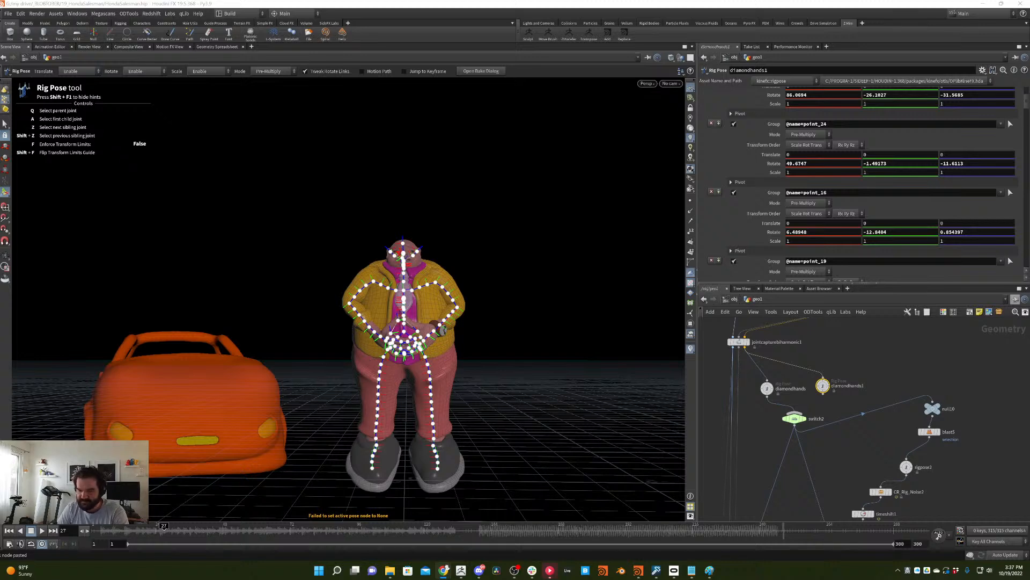
{"action": "mouse_move", "coordinate": [835, 373]}
{"action": "middle_mouse_down"}
{"action": "mouse_move", "coordinate": [851, 355]}
{"action": "mouse_move", "coordinate": [833, 385]}
{"action": "middle_mouse_up"}
{"action": "left_click_drag", "start_coordinate": [860, 360], "coordinate": [827, 403]}
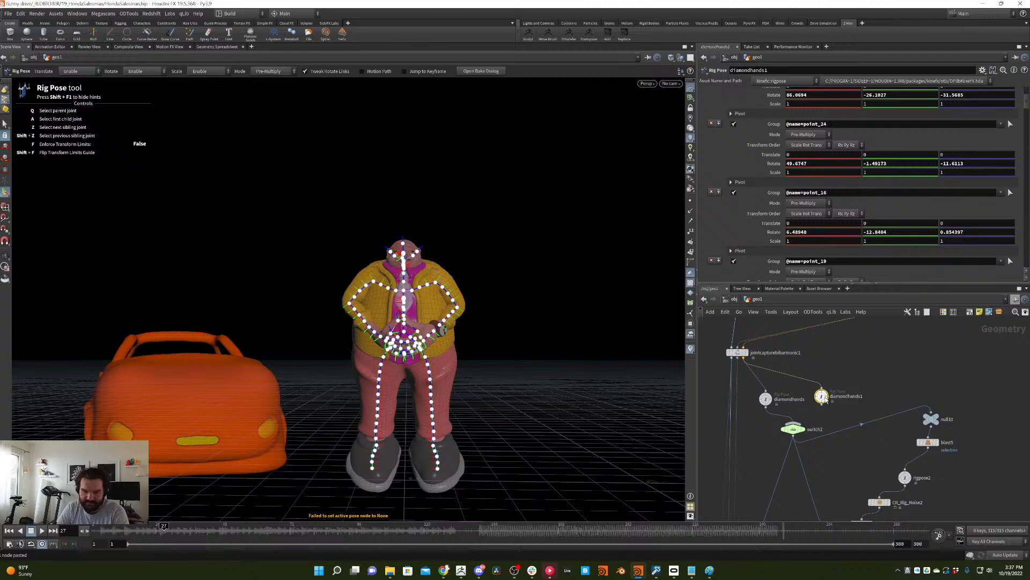
{"action": "left_click", "coordinate": [838, 348]}
{"action": "left_click", "coordinate": [793, 428]}
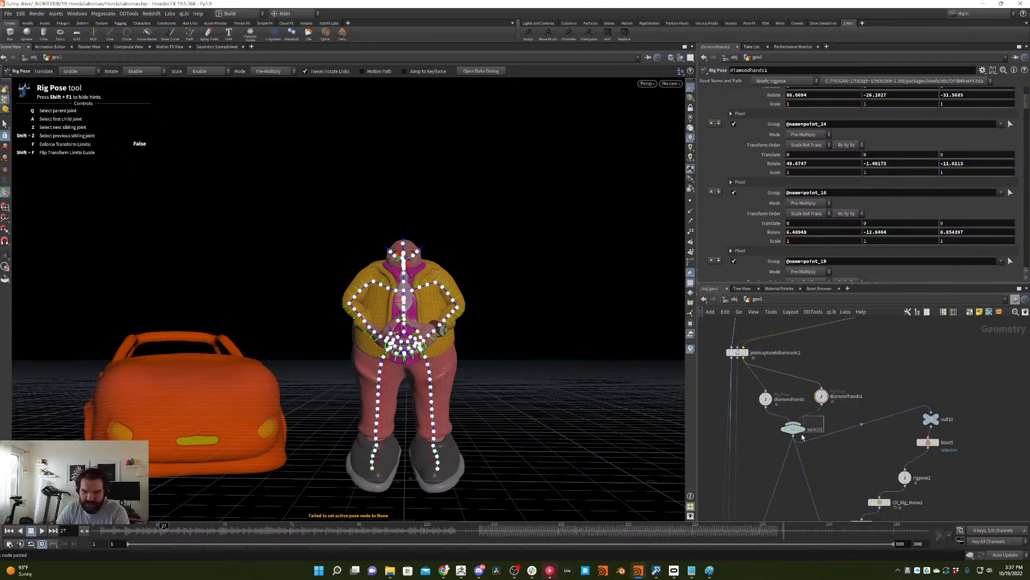
- Copy the floor($F/5) frame expression from timeshift1 into switch2's Select Input
{"action": "mouse_move", "coordinate": [838, 464]}
{"action": "middle_mouse_down"}
{"action": "mouse_move", "coordinate": [828, 325]}
{"action": "mouse_move", "coordinate": [794, 394]}
{"action": "middle_mouse_up"}
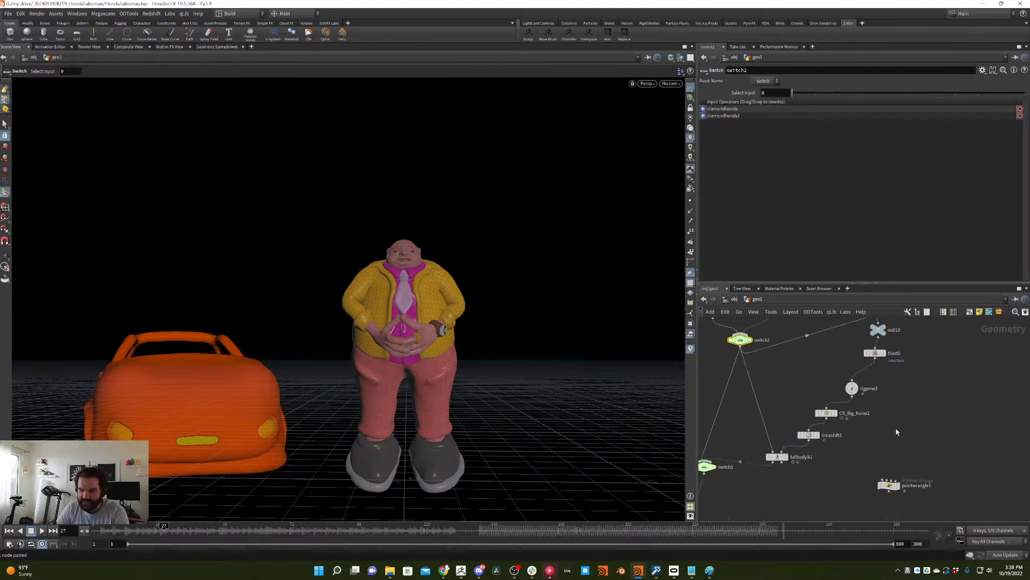
{"action": "middle_click_drag", "start_coordinate": [888, 387], "coordinate": [931, 411]}
{"action": "middle_click_drag", "start_coordinate": [885, 486], "coordinate": [906, 439]}
{"action": "left_click", "coordinate": [875, 411]}
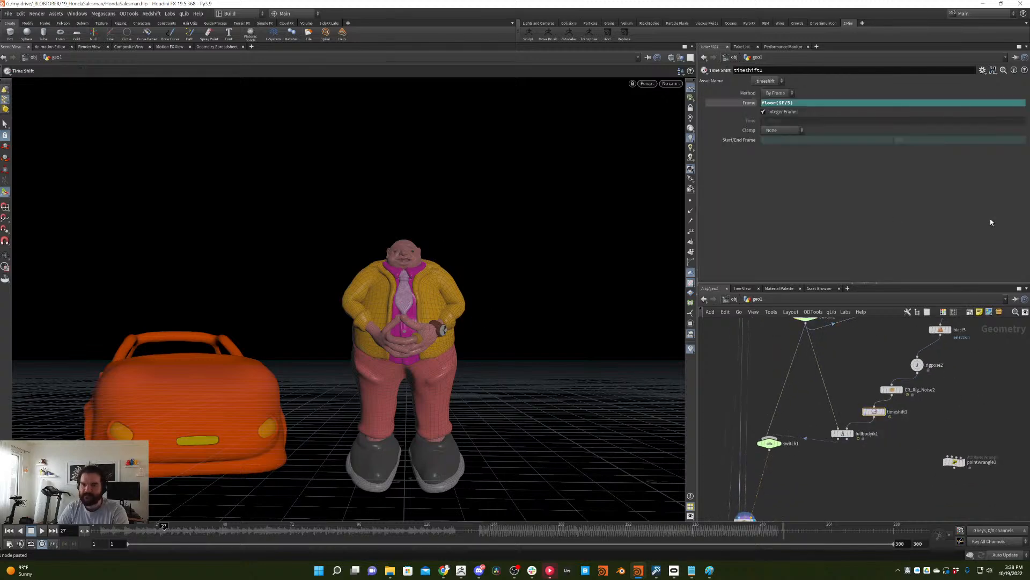
{"action": "left_click", "coordinate": [787, 103]}
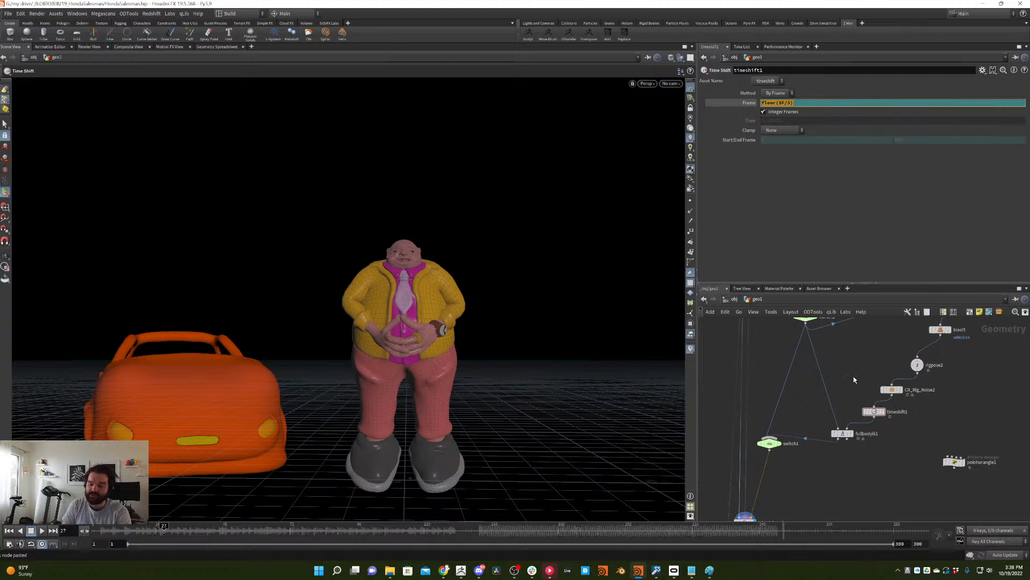
{"action": "middle_click_drag", "start_coordinate": [854, 377], "coordinate": [894, 441]}
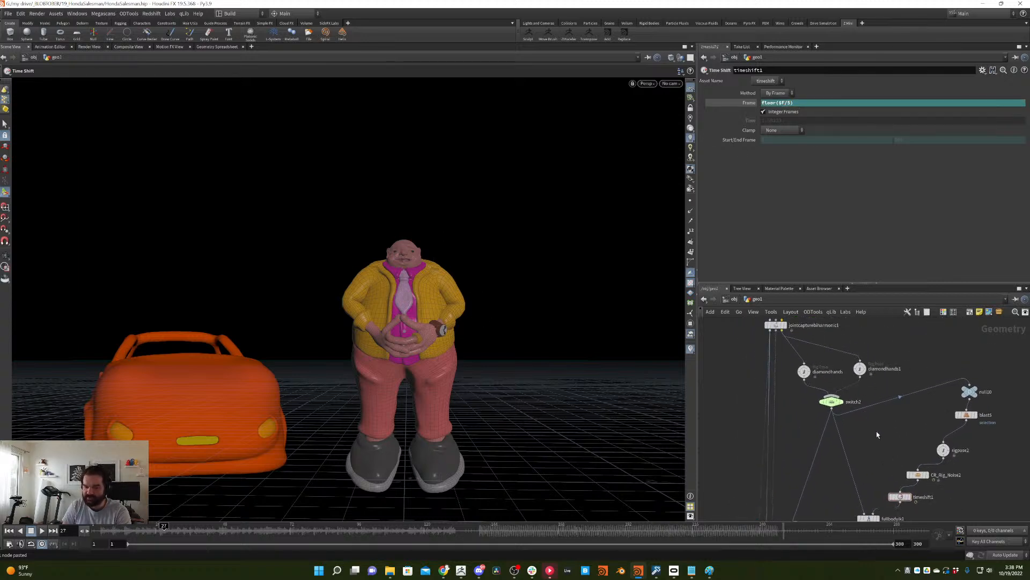
{"action": "left_click", "coordinate": [832, 401]}
{"action": "left_click_drag", "start_coordinate": [772, 92], "coordinate": [747, 93]}
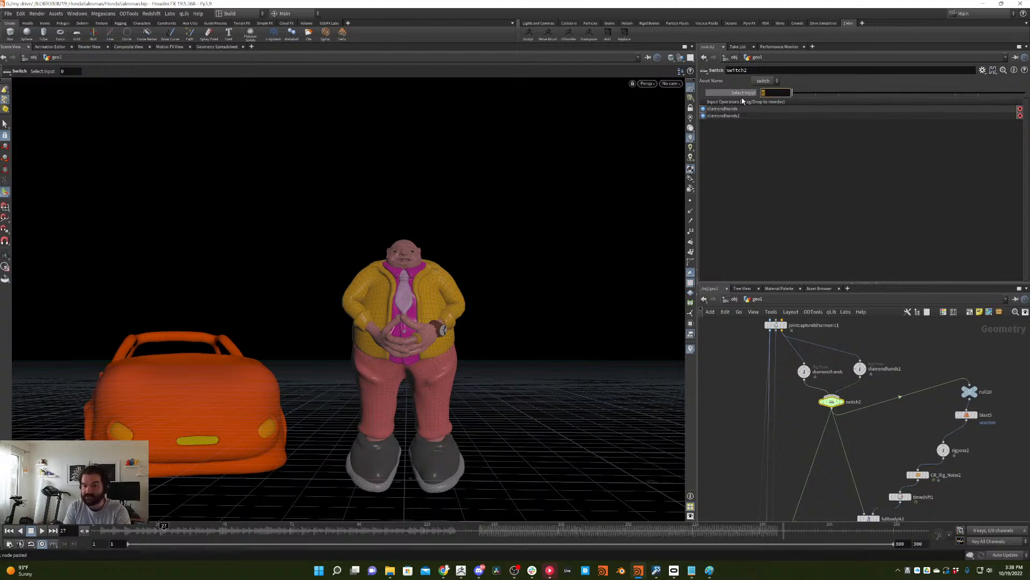
{"action": "key", "text": "ctrl+v"}
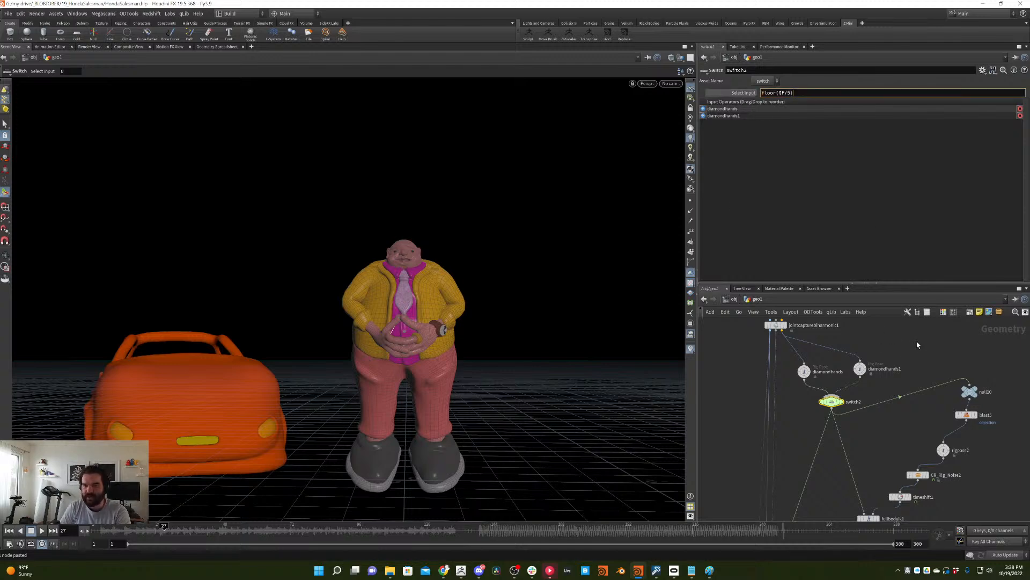
{"action": "key", "text": "Return"}
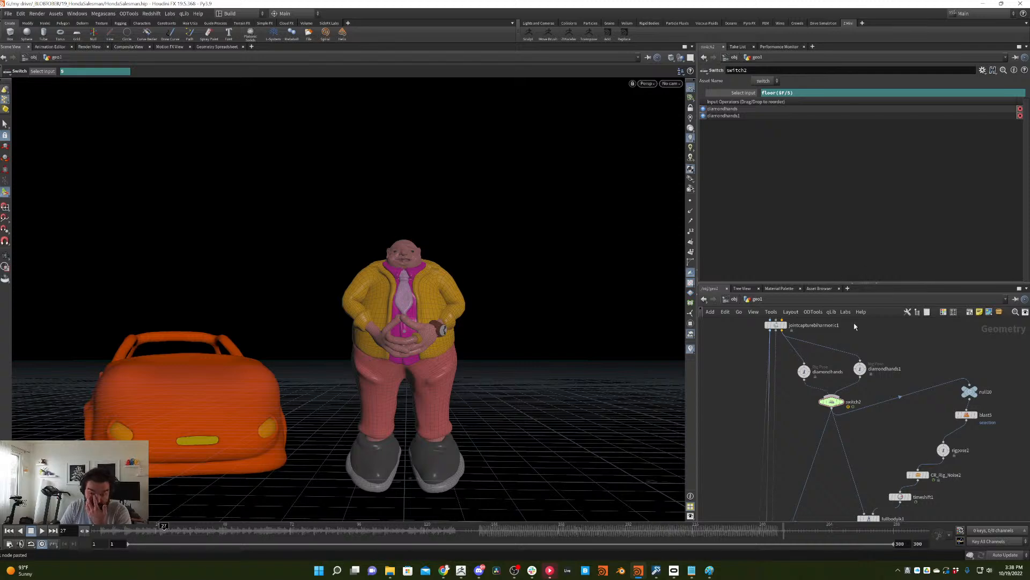
- Append a modulo to switch2's Select Input expression, making it floor($F/5)%2
{"action": "middle_click", "coordinate": [834, 404]}
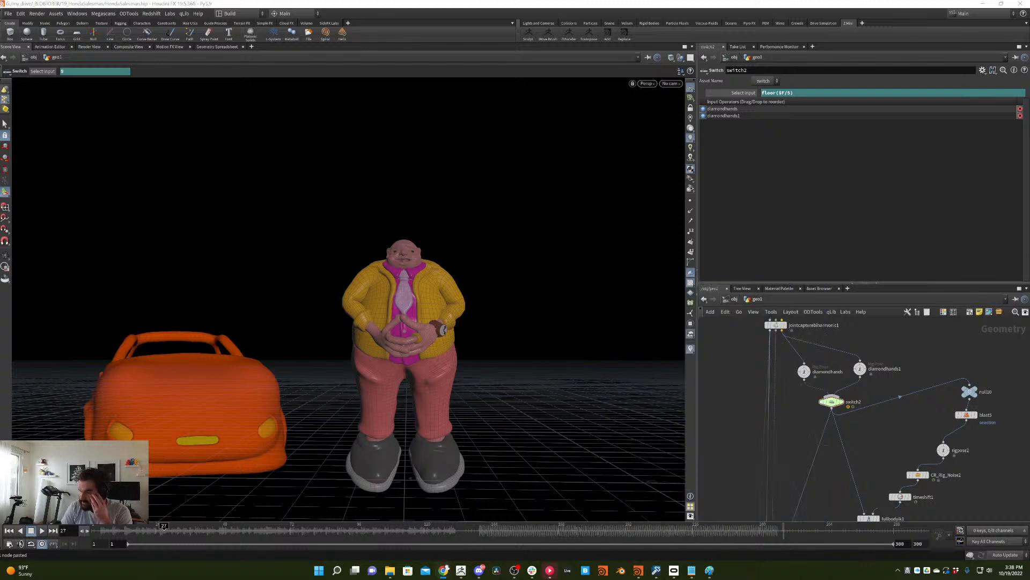
{"action": "left_click", "coordinate": [877, 398]}
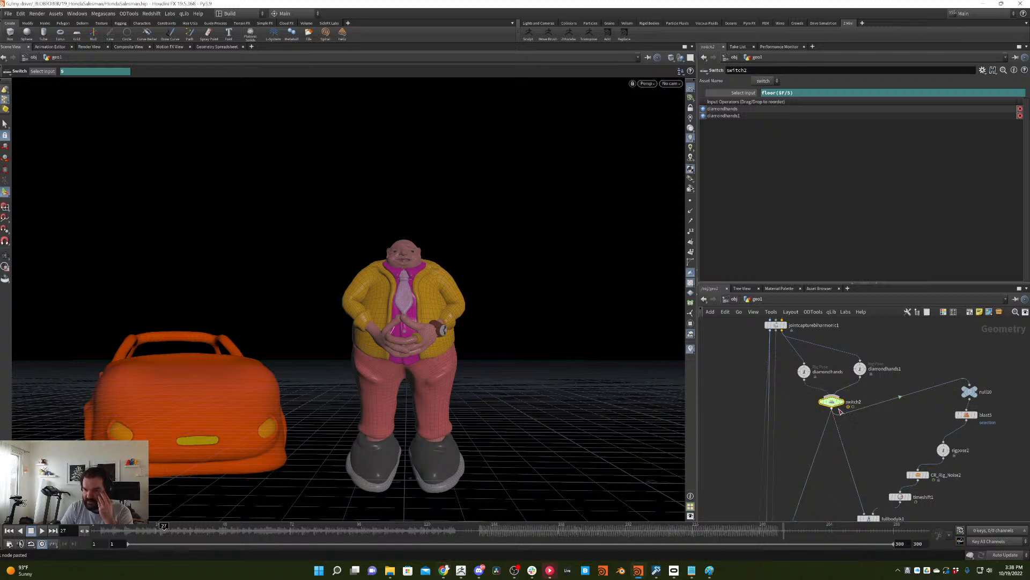
{"action": "left_click", "coordinate": [817, 92]}
{"action": "type", "text": "%"}
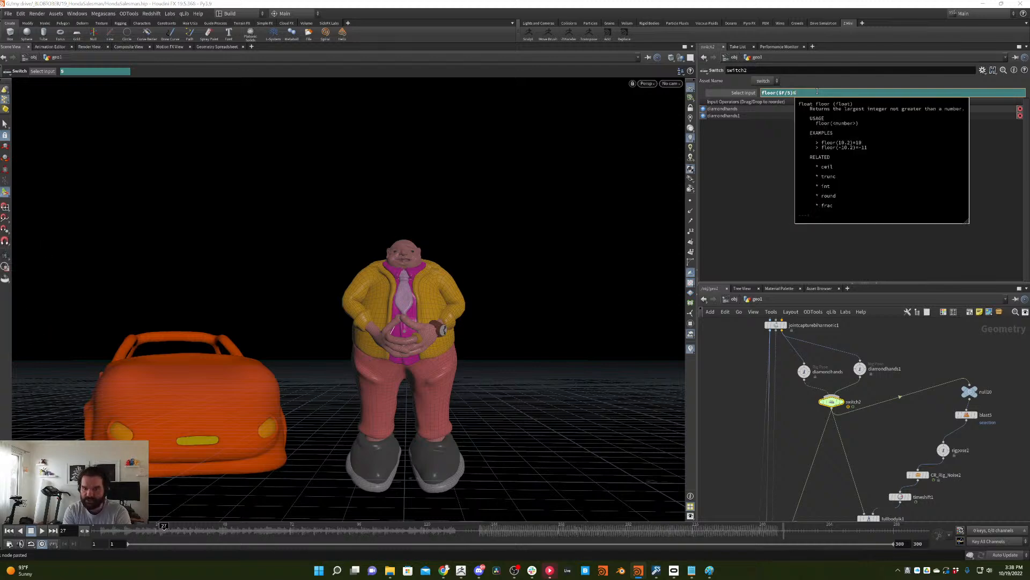
{"action": "type", "text": "2"}
{"action": "key", "text": "Return"}
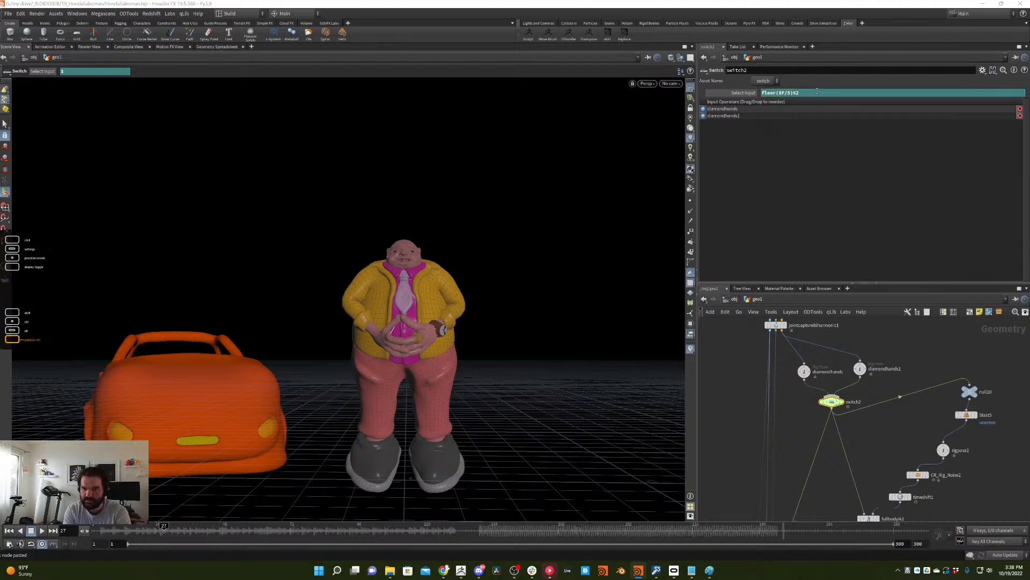
- In diamondhands1, rotate chest joint point_9 to about 0.73, -8.18, -6.31 and pose the watch arm so its hand parts from the other
{"action": "mouse_move", "coordinate": [854, 421]}
{"action": "middle_mouse_down"}
{"action": "mouse_move", "coordinate": [853, 366]}
{"action": "mouse_move", "coordinate": [846, 420]}
{"action": "middle_mouse_up"}
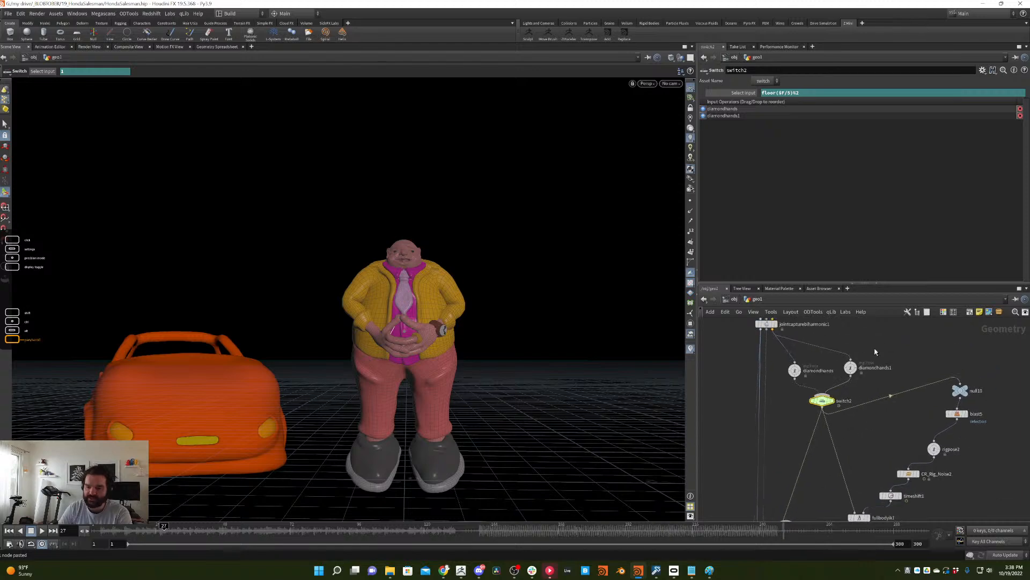
{"action": "left_click", "coordinate": [850, 369]}
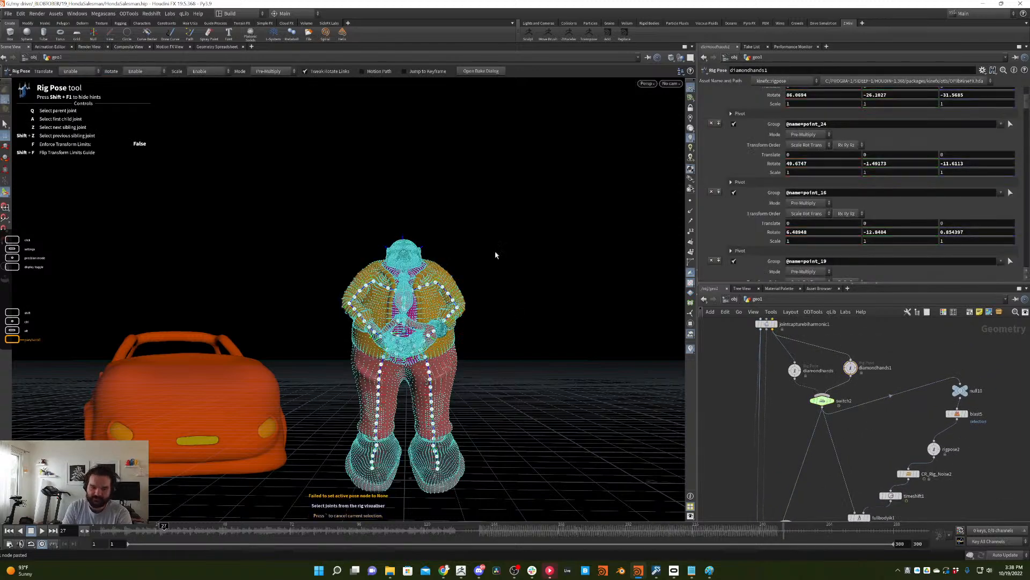
{"action": "left_click", "coordinate": [404, 291]}
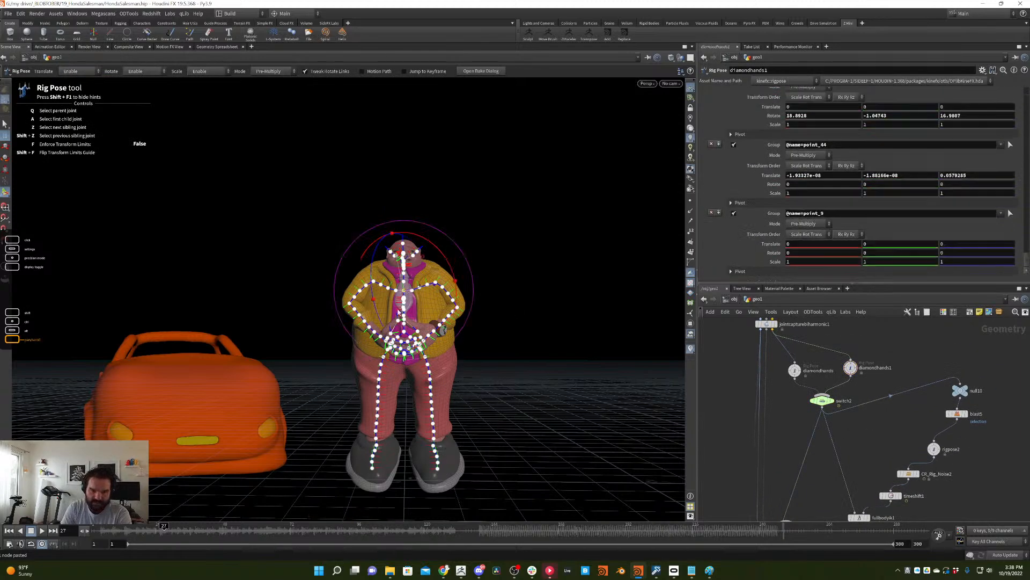
{"action": "left_click", "coordinate": [437, 287]}
{"action": "left_click_drag", "start_coordinate": [437, 290], "coordinate": [481, 276]}
{"action": "left_click", "coordinate": [457, 310]}
{"action": "left_click_drag", "start_coordinate": [447, 326], "coordinate": [436, 336]}
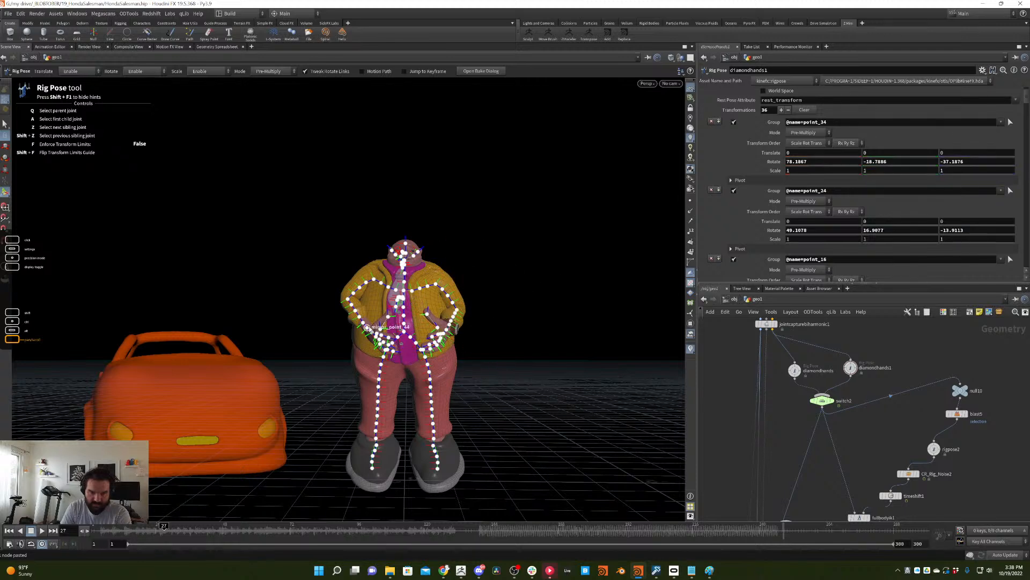
- Rotate the opposite arm's joint mirror_point_44 to about -12.62, -7.54, -28.34
{"action": "left_click", "coordinate": [367, 327]}
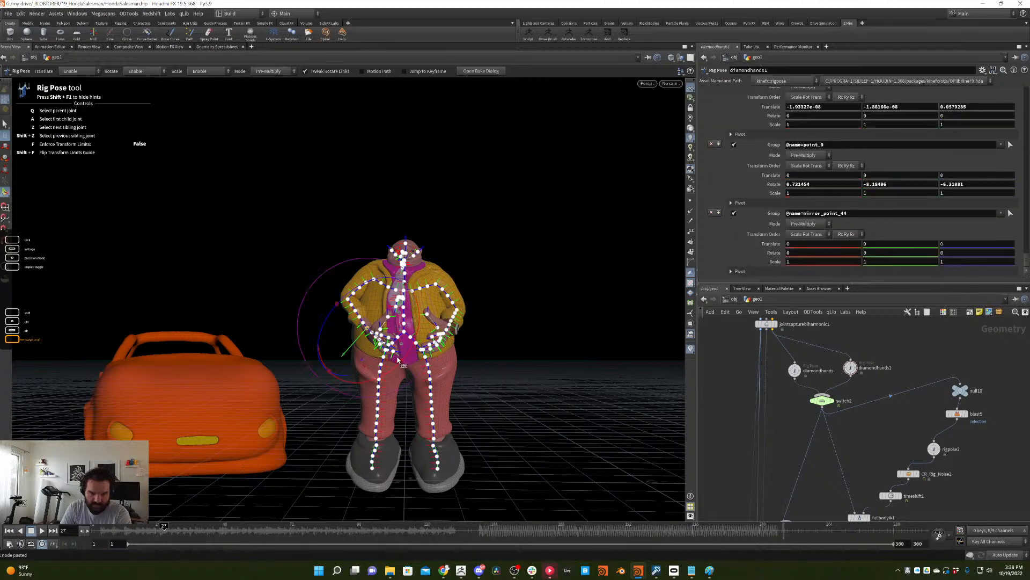
{"action": "left_click_drag", "start_coordinate": [411, 295], "coordinate": [395, 375]}
{"action": "key", "text": "space"}
{"action": "scroll", "coordinate": [451, 328], "scroll_direction": "up", "scroll_amount": 5}
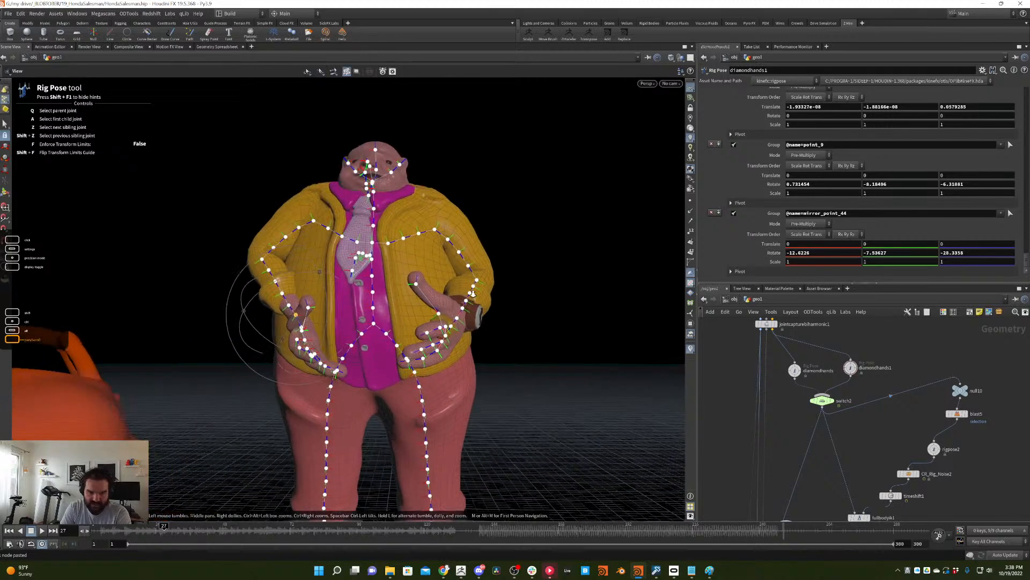
- In diamondhands1, rotate the watch hand's finger joint point_56 to about -32.37, -19.09, 5.20
{"action": "left_click", "coordinate": [448, 328]}
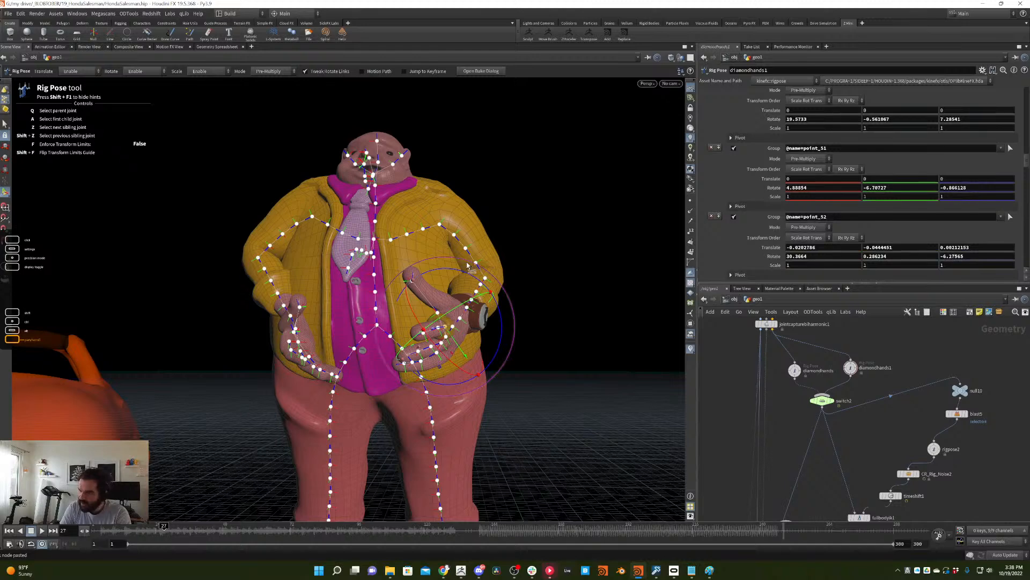
{"action": "left_click_drag", "start_coordinate": [422, 332], "coordinate": [449, 343]}
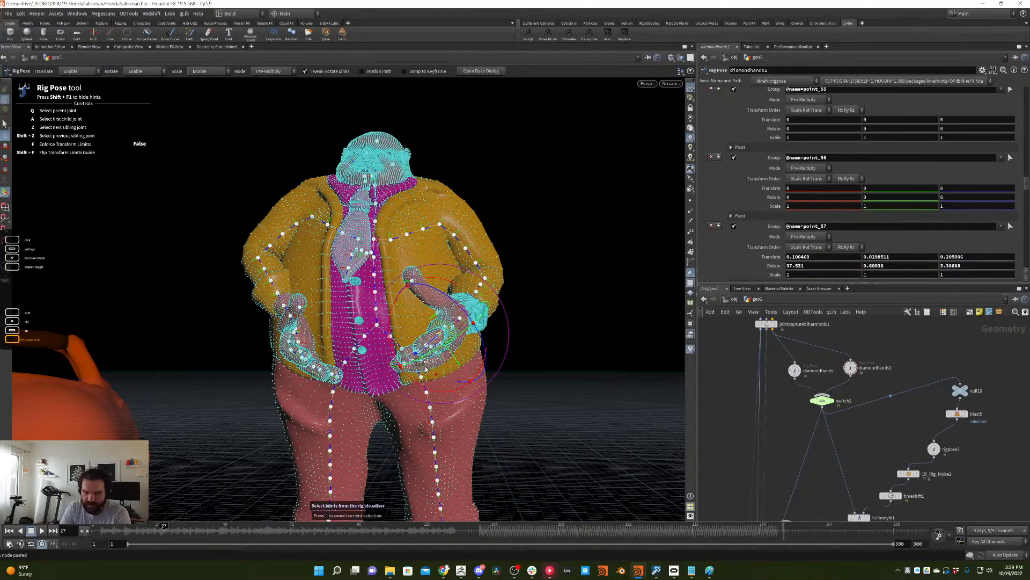
{"action": "left_click", "coordinate": [447, 337]}
{"action": "left_click", "coordinate": [439, 335]}
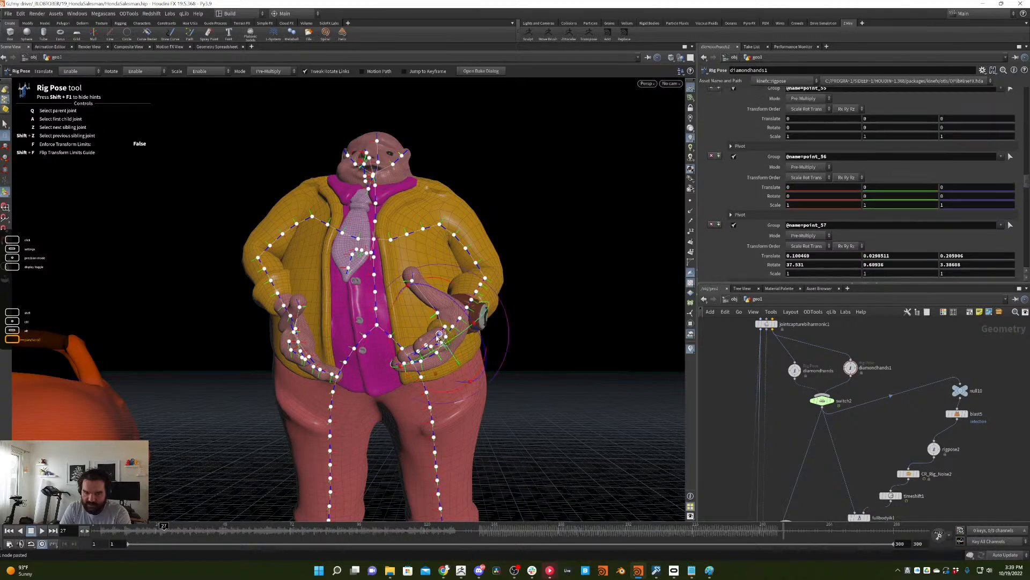
{"action": "left_click_drag", "start_coordinate": [407, 365], "coordinate": [431, 384]}
{"action": "key", "text": "space"}
{"action": "left_click", "coordinate": [428, 366]}
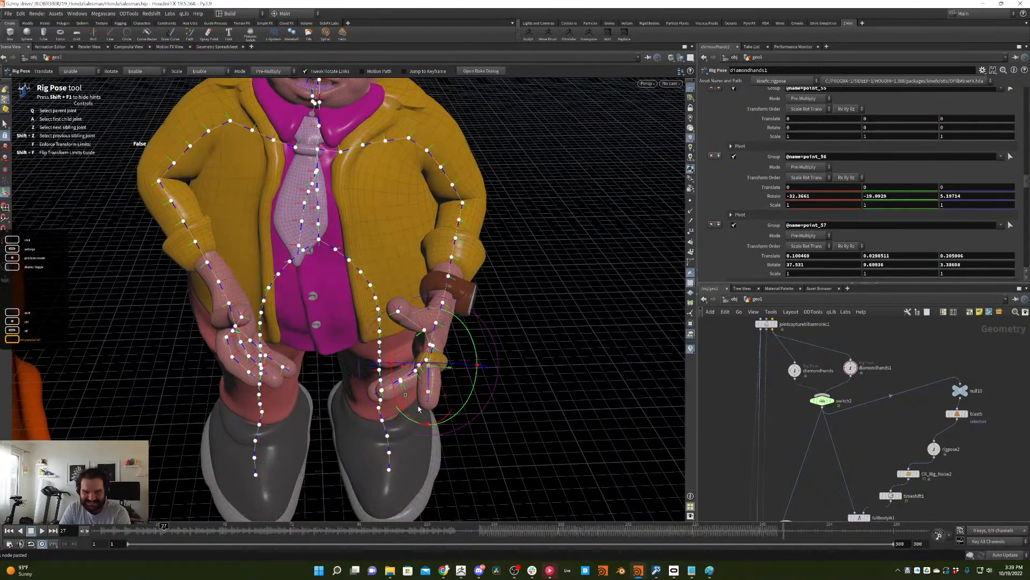
{"action": "left_click_drag", "start_coordinate": [428, 427], "coordinate": [467, 323]}
{"action": "key", "text": "ctrl+z"}
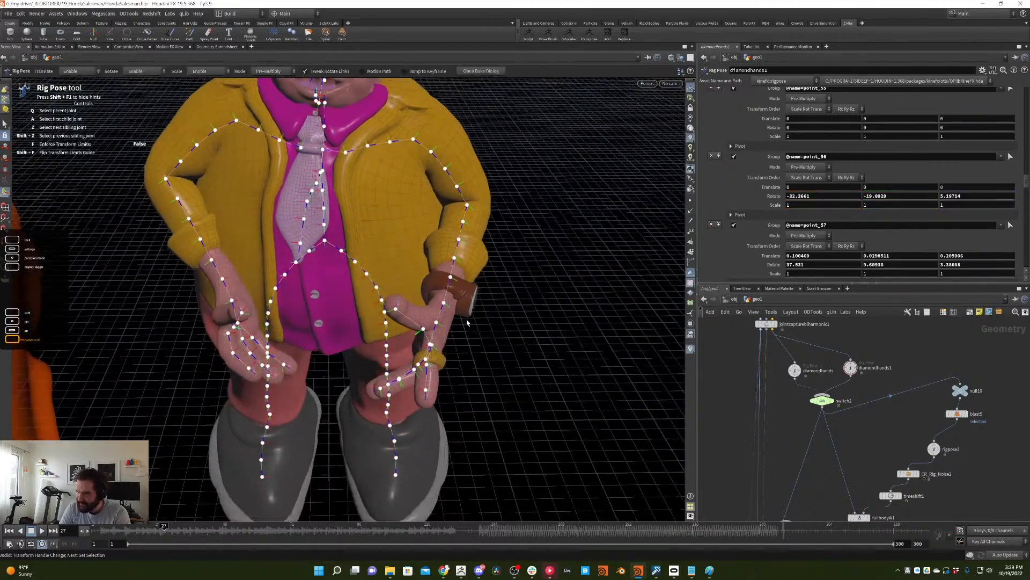
- Rotate the watch hand's fingertip joint point_60 to about 0.66, -18.55, -3.98
{"action": "right_click_drag", "start_coordinate": [455, 336], "coordinate": [465, 349], "text": "alt"}
{"action": "left_click_drag", "start_coordinate": [465, 349], "coordinate": [454, 367], "text": "alt"}
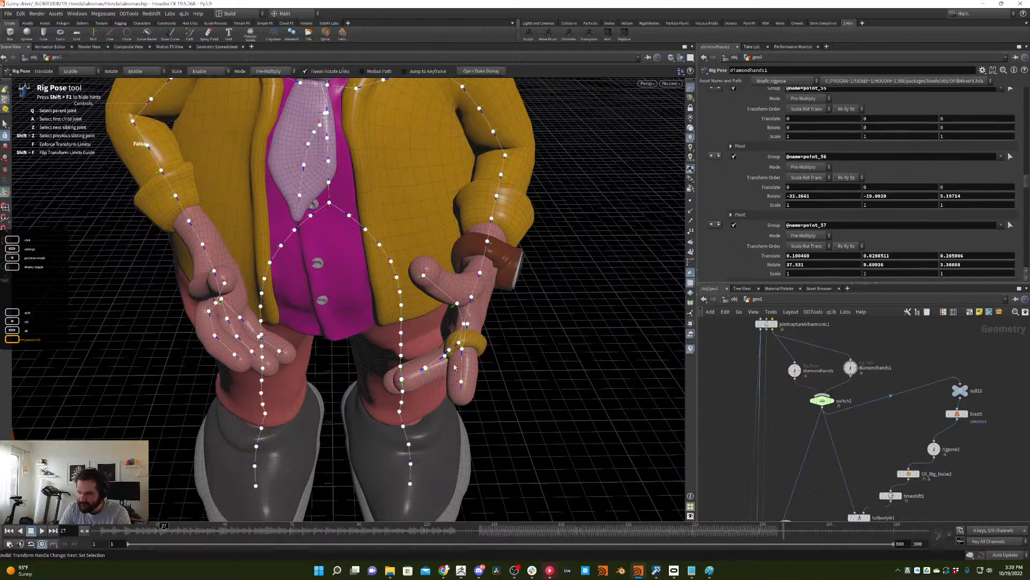
{"action": "left_click", "coordinate": [462, 379]}
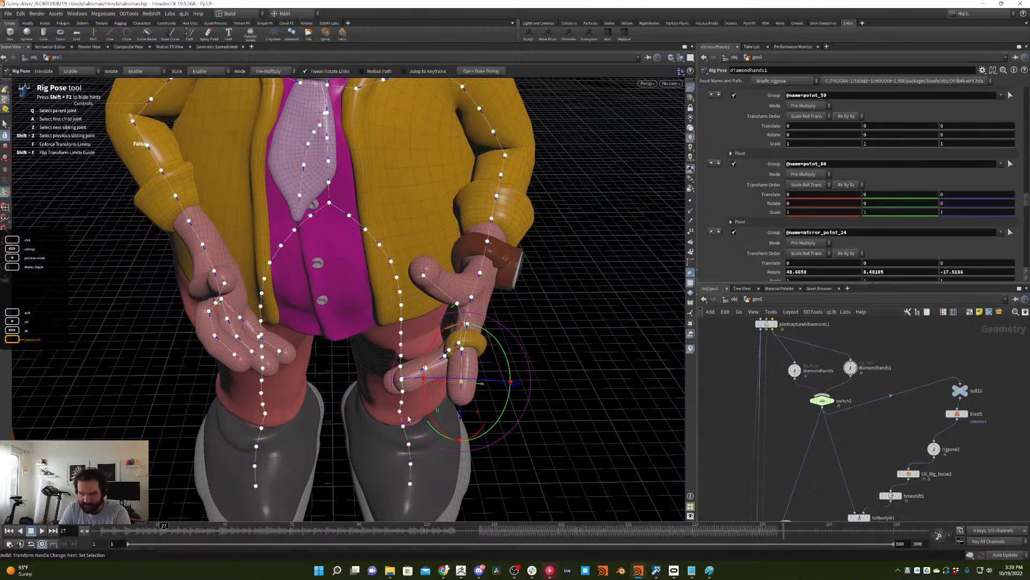
{"action": "left_click_drag", "start_coordinate": [459, 442], "coordinate": [481, 254]}
- Rotate the watch arm's shoulder joint point_24 to about 45.09, 15.58, -20.33
{"action": "right_click_drag", "start_coordinate": [481, 254], "coordinate": [461, 177], "text": "alt"}
{"action": "left_click_drag", "start_coordinate": [462, 178], "coordinate": [430, 156], "text": "alt"}
{"action": "right_click_drag", "start_coordinate": [430, 215], "coordinate": [451, 269], "text": "alt"}
{"action": "middle_click_drag", "start_coordinate": [450, 268], "coordinate": [485, 298], "text": "alt"}
{"action": "left_click_drag", "start_coordinate": [484, 298], "coordinate": [525, 218], "text": "alt"}
{"action": "left_click", "coordinate": [395, 283]}
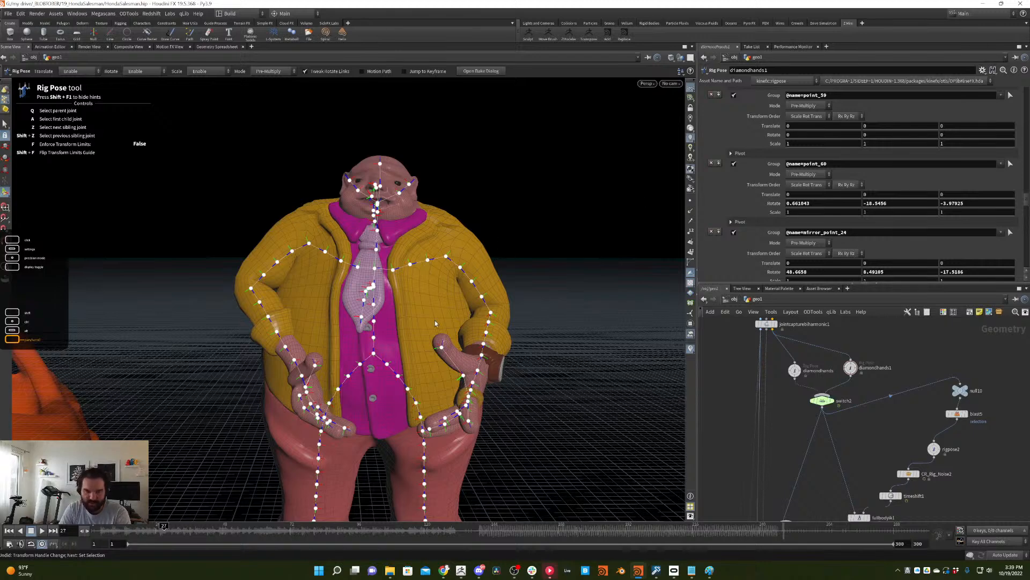
{"action": "left_click", "coordinate": [450, 263]}
{"action": "left_click_drag", "start_coordinate": [459, 271], "coordinate": [516, 278]}
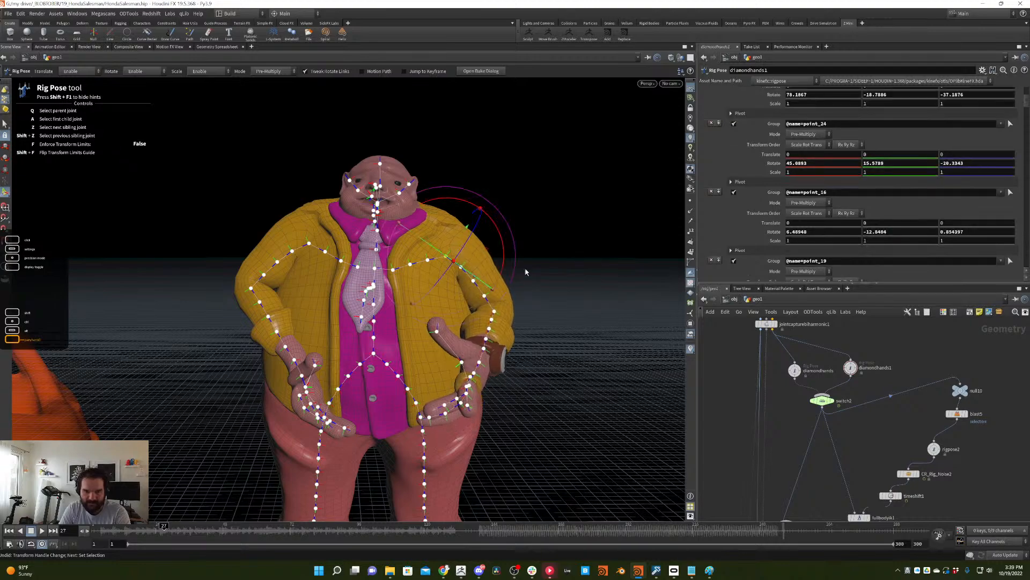
{"action": "left_click", "coordinate": [568, 253]}
- Rotate the opposite arm's wrist joint mirror_point_42 to about -2.57, -17.17, -18.37
{"action": "left_click_drag", "start_coordinate": [397, 338], "coordinate": [392, 330], "text": "alt"}
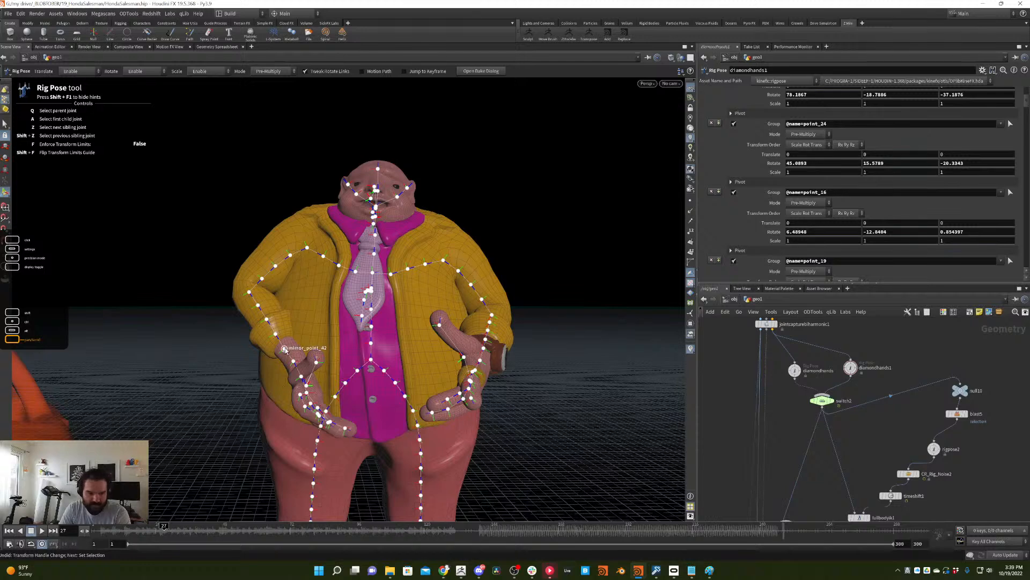
{"action": "left_click", "coordinate": [306, 385]}
{"action": "left_click_drag", "start_coordinate": [308, 387], "coordinate": [323, 370]}
- Scrub and play the timeline to check how the rig switches between the two hand poses
{"action": "scroll", "coordinate": [715, 368], "scroll_direction": "down", "scroll_amount": 1}
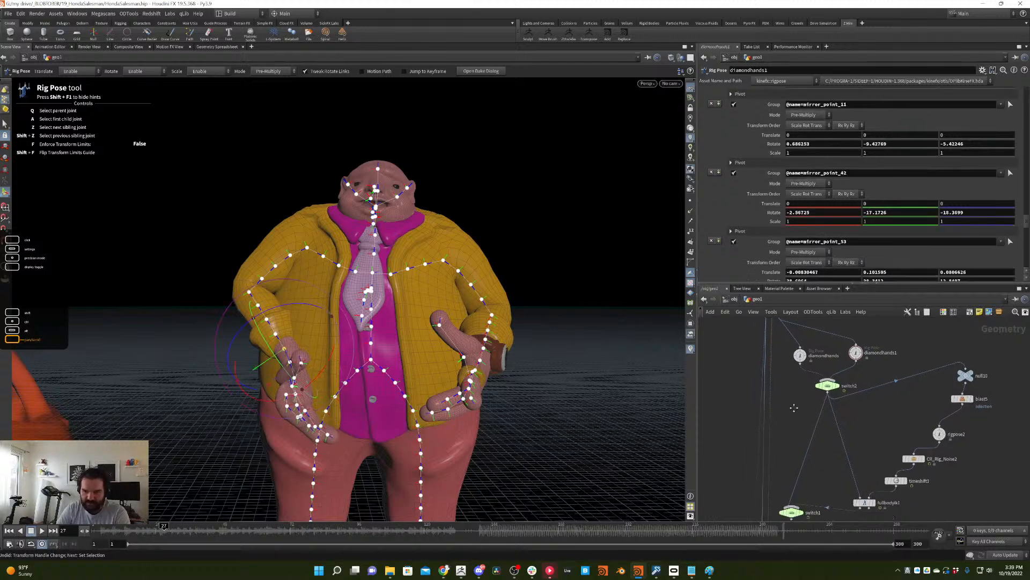
{"action": "middle_click_drag", "start_coordinate": [801, 402], "coordinate": [809, 357]}
{"action": "left_click_drag", "start_coordinate": [153, 531], "coordinate": [191, 520]}
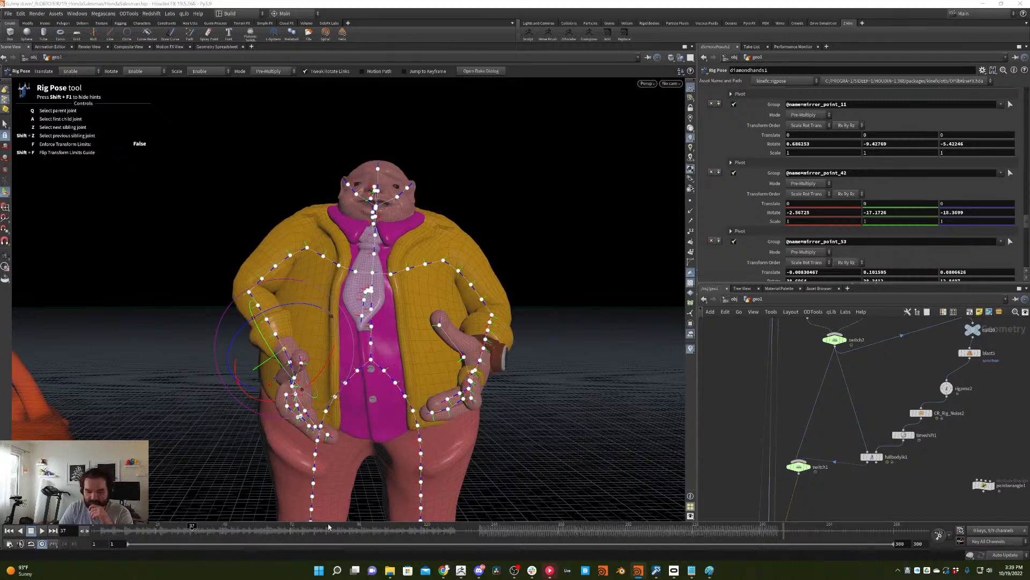
{"action": "left_click", "coordinate": [95, 528]}
{"action": "left_click", "coordinate": [47, 531]}
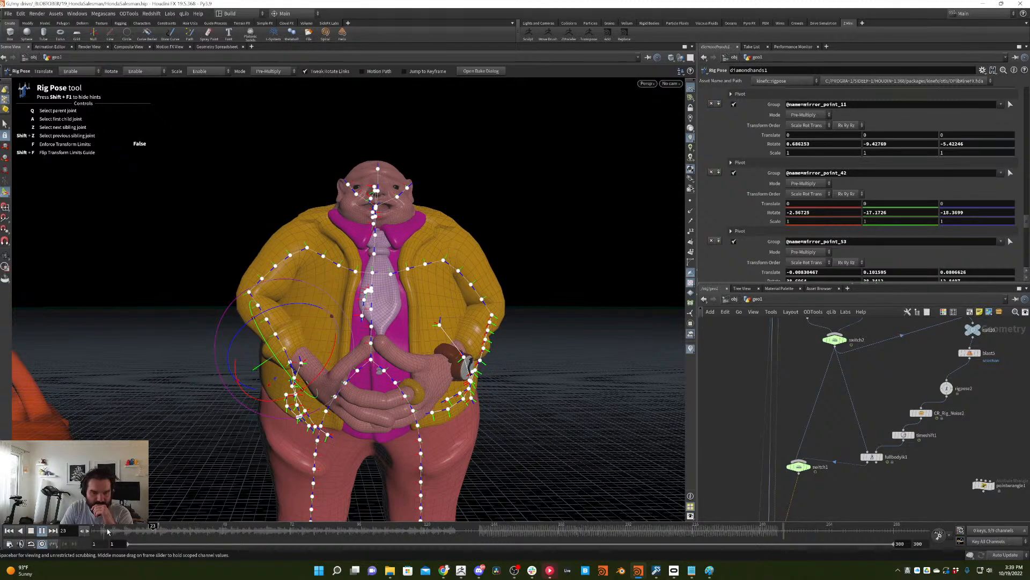
{"action": "left_click", "coordinate": [147, 528]}
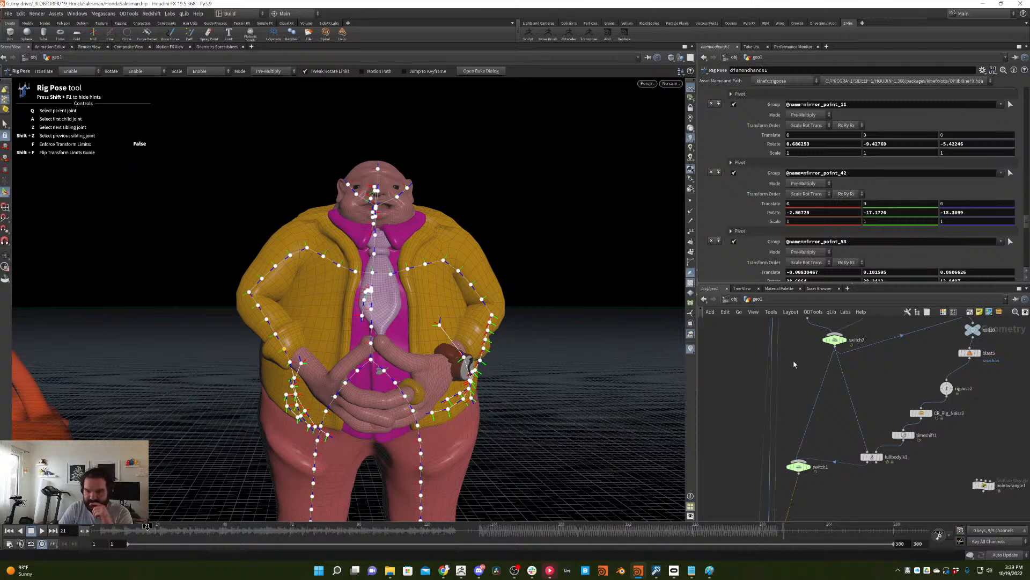
- Change switch2's Select Input expression to floor($F/5)%3 and wire in a pasted copy of diamondhands1 as a third pose input
{"action": "middle_click_drag", "start_coordinate": [795, 364], "coordinate": [733, 426]}
{"action": "left_click", "coordinate": [772, 400]}
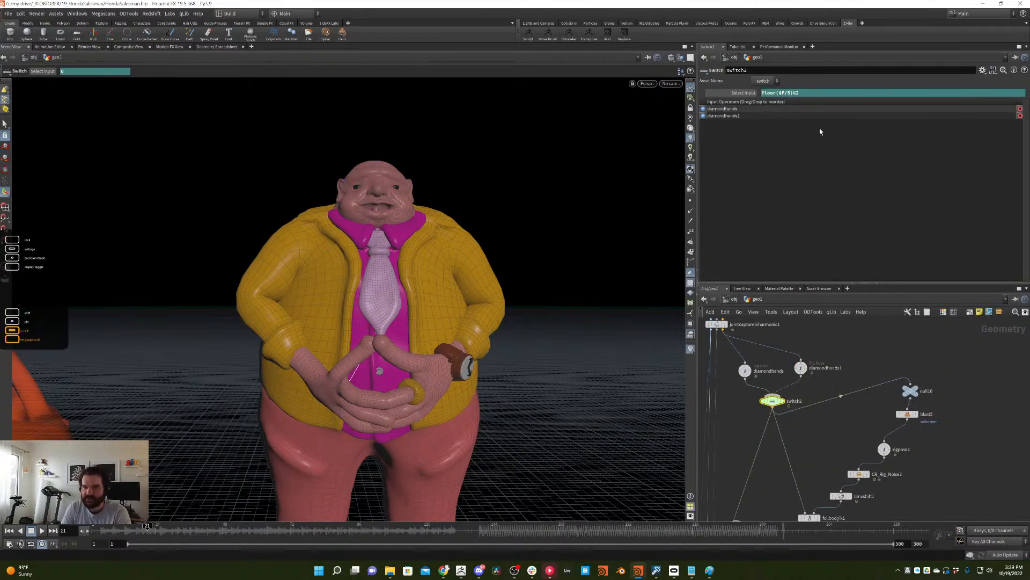
{"action": "type", "text": "3"}
{"action": "key", "text": "Return"}
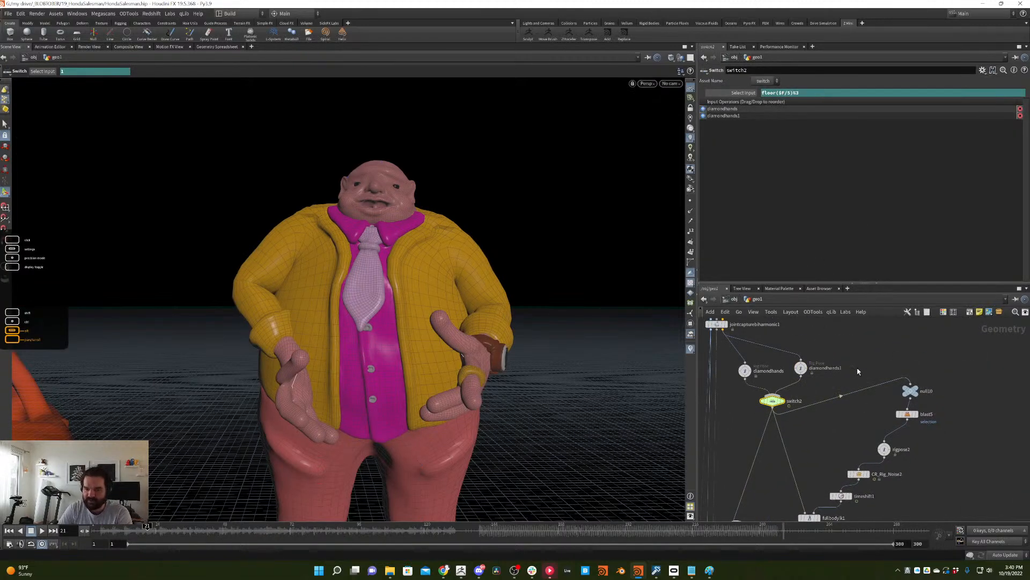
{"action": "key", "text": "ctrl+v"}
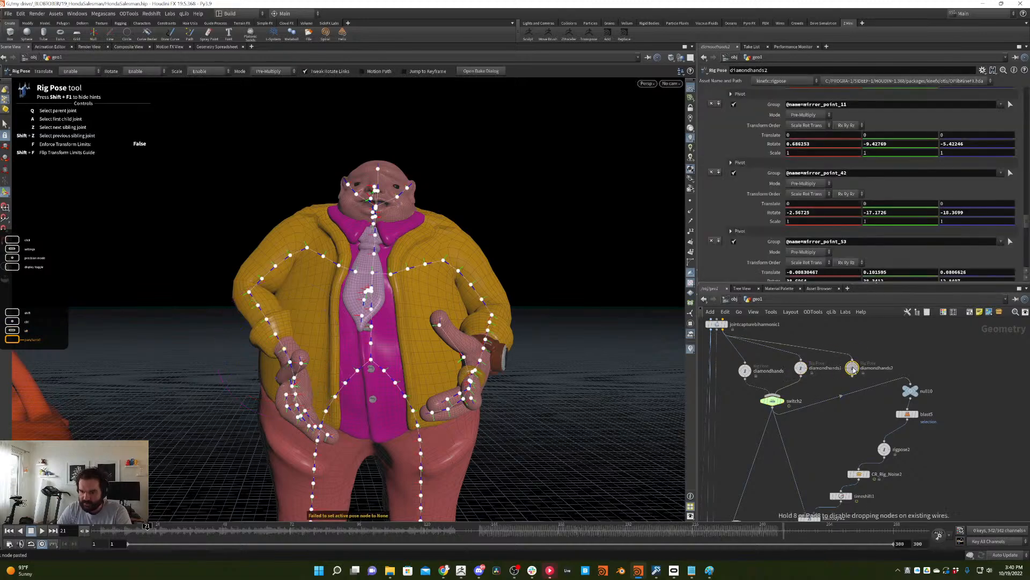
{"action": "left_click_drag", "start_coordinate": [853, 369], "coordinate": [778, 400]}
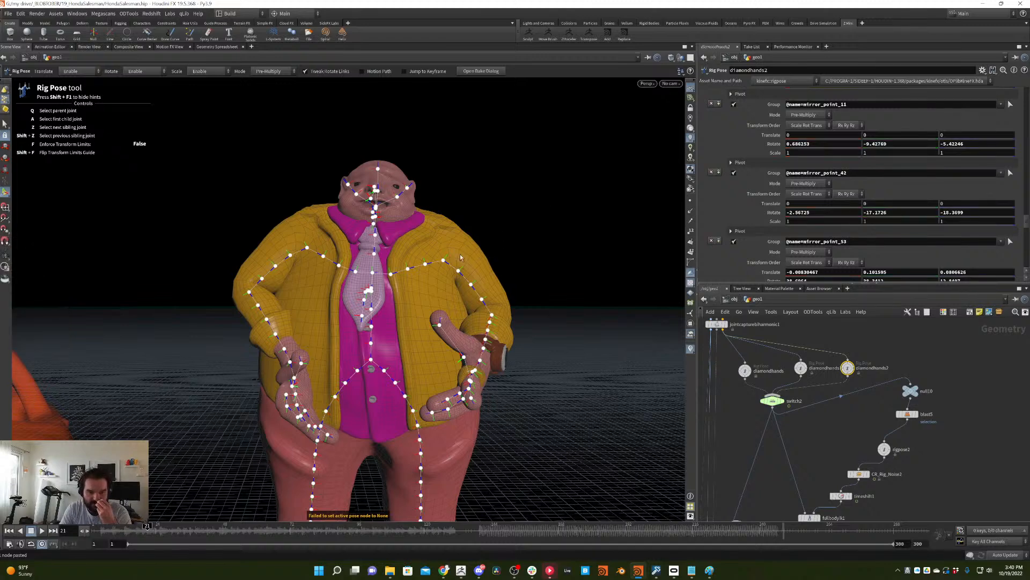
- In diamondhands2, rotate the shoulder joint mirror_point_24 to about 35.05, 25.12, -33.39 to swing the arm without the watch outward
{"action": "left_click", "coordinate": [444, 263]}
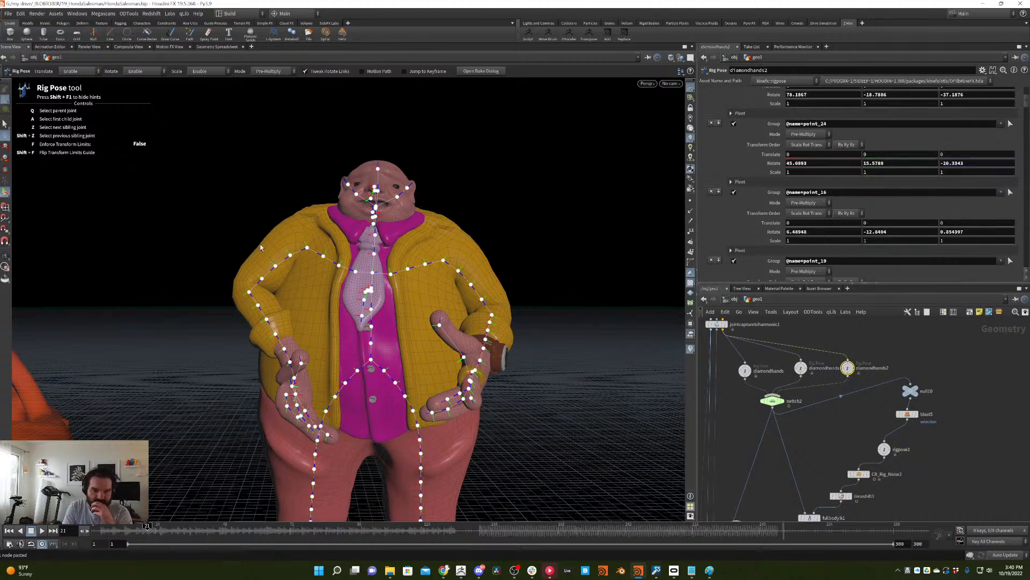
{"action": "left_click", "coordinate": [307, 249]}
{"action": "left_click_drag", "start_coordinate": [333, 299], "coordinate": [323, 279]}
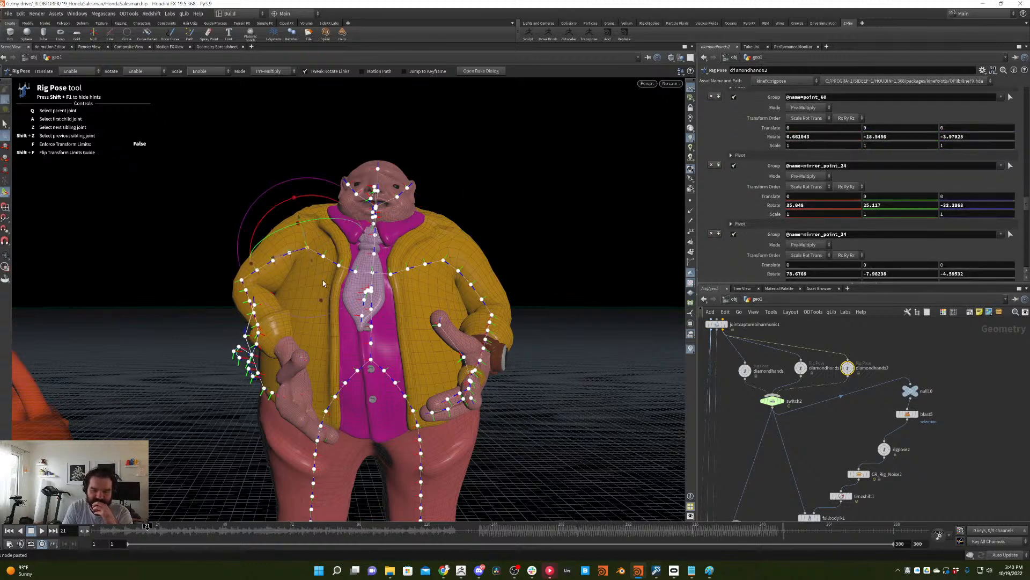
- At frame 28, rotate the elbow joint mirror_point_34 and the lower arm so the arm without the watch stretches out sideways, palm open
{"action": "left_click", "coordinate": [157, 530]}
{"action": "left_click_drag", "start_coordinate": [161, 531], "coordinate": [167, 530]}
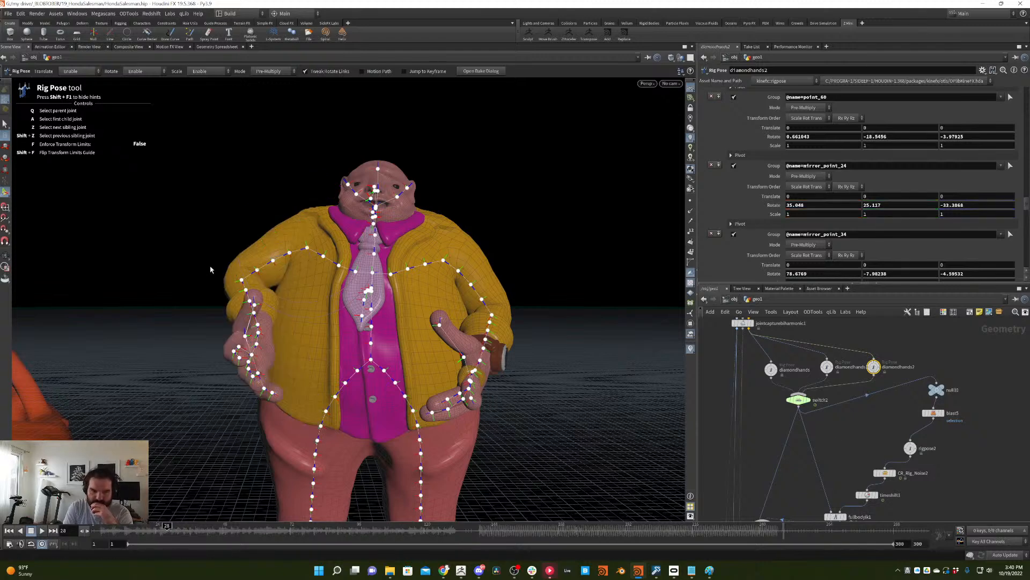
{"action": "left_click", "coordinate": [241, 280]}
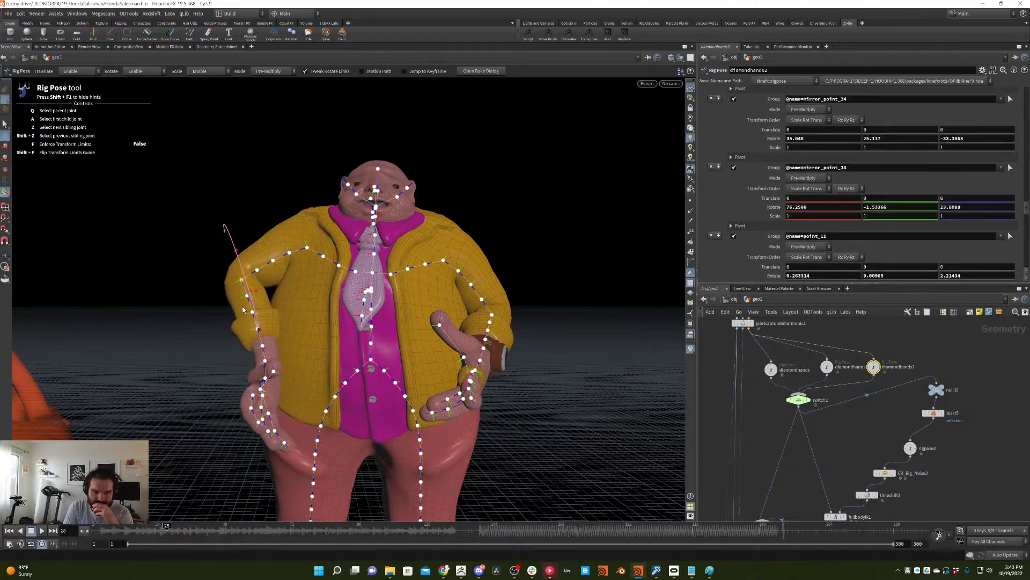
{"action": "left_click_drag", "start_coordinate": [255, 311], "coordinate": [220, 314]}
{"action": "left_click", "coordinate": [160, 325]}
{"action": "left_click_drag", "start_coordinate": [155, 348], "coordinate": [155, 284]}
- Rotate the outstretched hand's joint mirror_point_46 to about 0.85, -13.05, 1.03
{"action": "left_click", "coordinate": [128, 295]}
{"action": "left_click", "coordinate": [146, 336]}
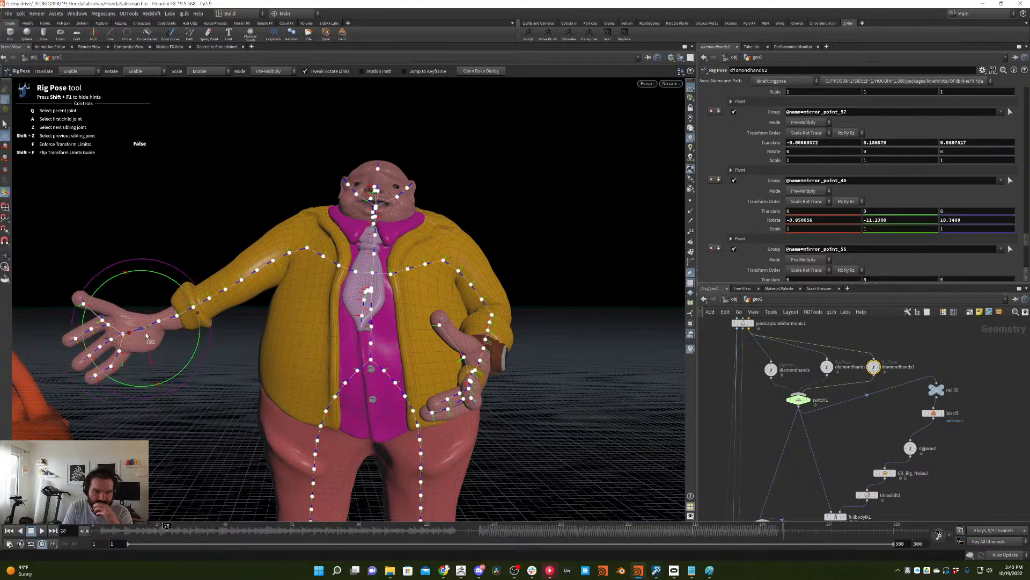
{"action": "mouse_move", "coordinate": [160, 384]}
{"action": "left_mouse_down"}
{"action": "mouse_move", "coordinate": [152, 368]}
{"action": "mouse_move", "coordinate": [154, 380]}
{"action": "left_mouse_up"}
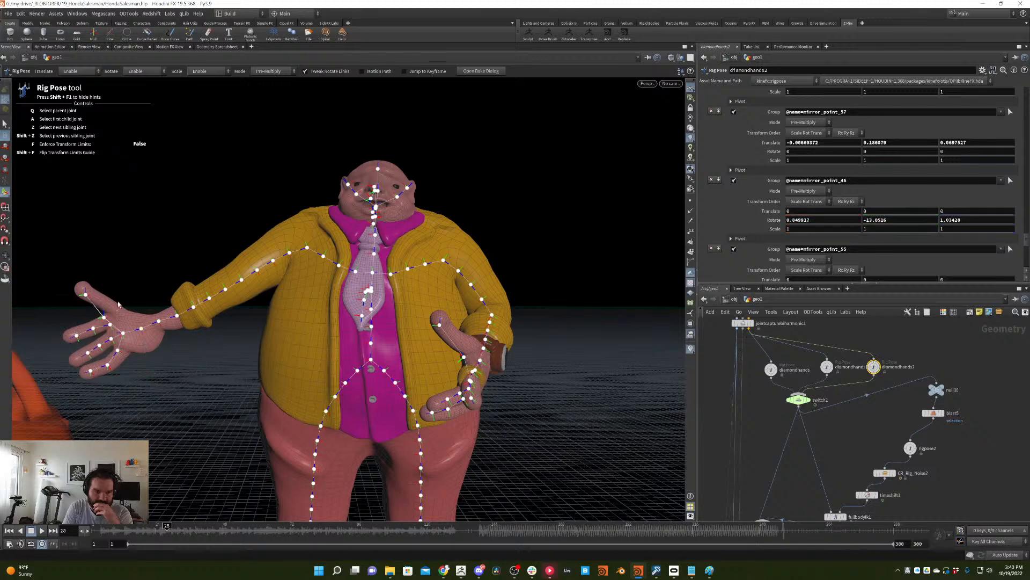
- Rotate the outstretched hand's finger joint mirror_point_55 to about -23.50, 6.93, 15.56
{"action": "left_click", "coordinate": [107, 339]}
{"action": "left_click", "coordinate": [156, 375]}
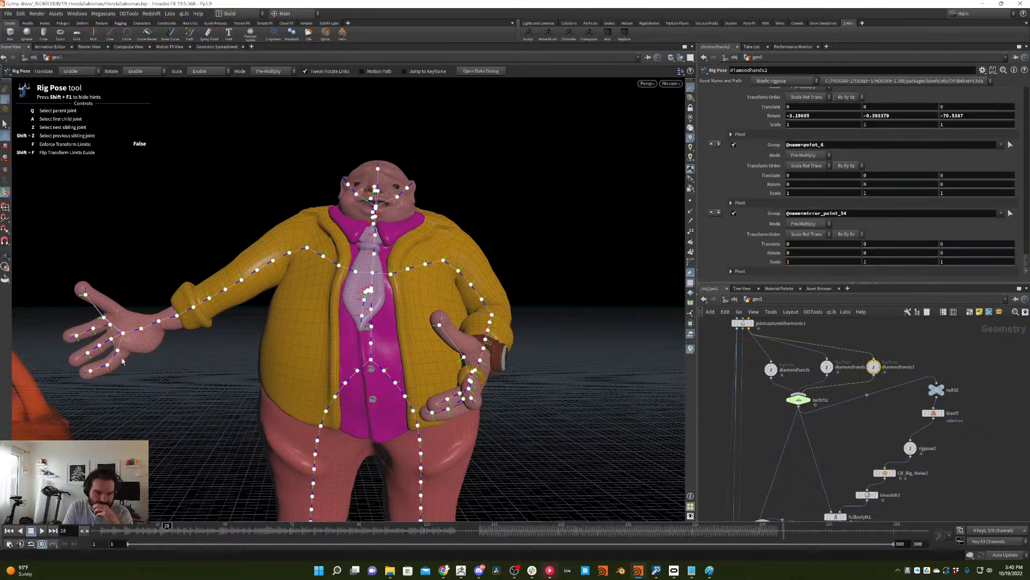
{"action": "left_click", "coordinate": [108, 366]}
{"action": "left_click_drag", "start_coordinate": [53, 393], "coordinate": [68, 419]}
{"action": "left_click", "coordinate": [197, 354]}
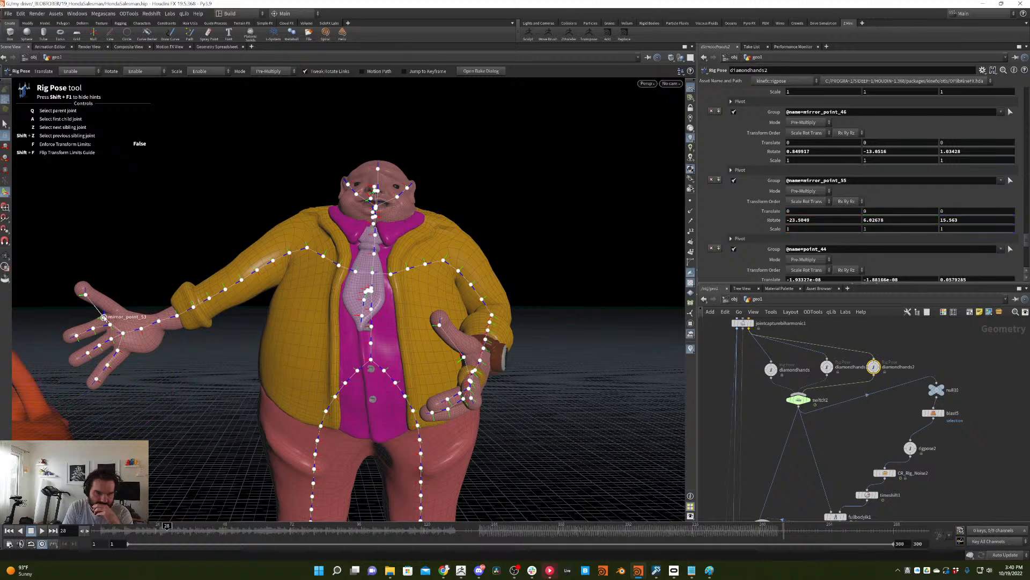
- Straighten the outstretched hand's thumb by rotating base joint mirror_point_53 and turning mirror_point_57 to about 21.91, 24.95, 6.35
{"action": "left_click", "coordinate": [104, 317]}
{"action": "left_click_drag", "start_coordinate": [104, 319], "coordinate": [117, 315]}
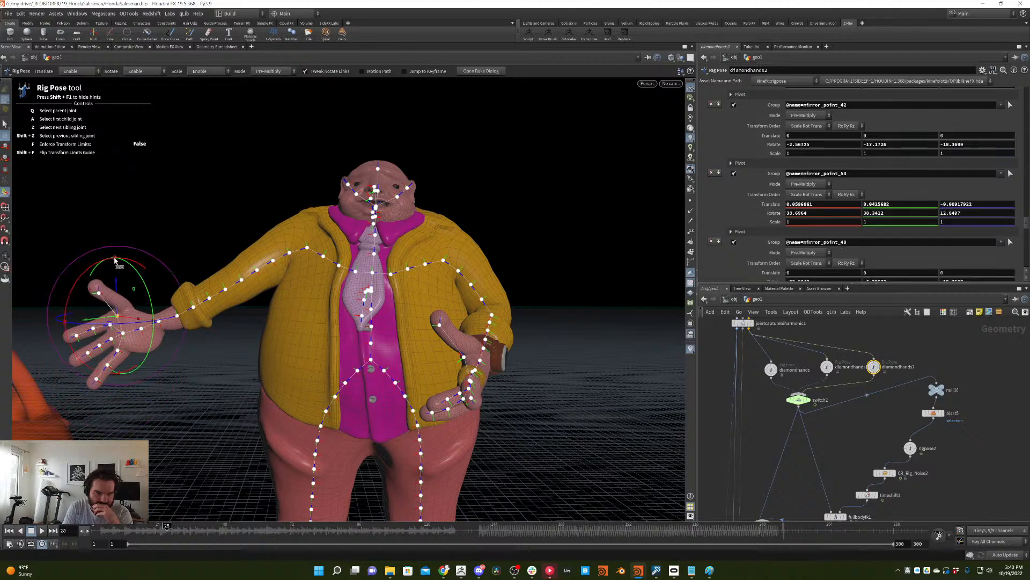
{"action": "left_click", "coordinate": [102, 292]}
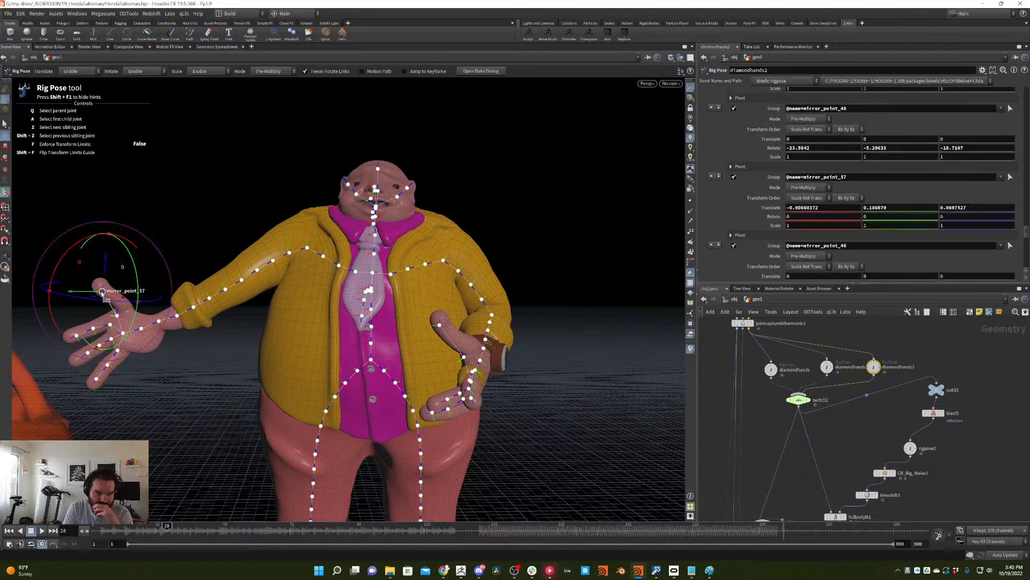
{"action": "left_click_drag", "start_coordinate": [102, 292], "coordinate": [117, 289]}
{"action": "left_click_drag", "start_coordinate": [125, 233], "coordinate": [150, 242]}
{"action": "middle_click_drag", "start_coordinate": [142, 318], "coordinate": [209, 316], "text": "alt"}
{"action": "left_click", "coordinate": [207, 357]}
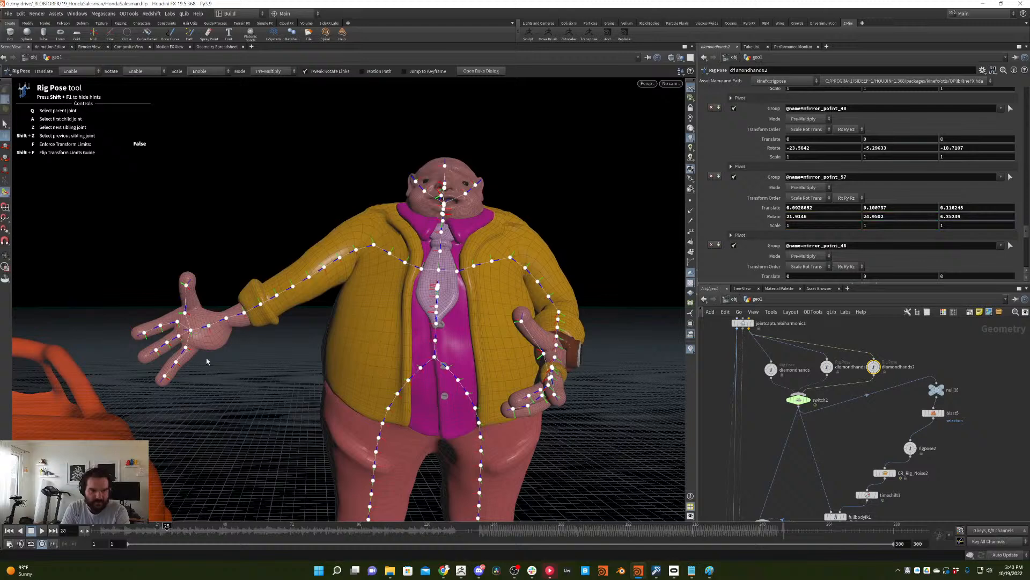
- Lean the torso by rotating spine joint point_1 to about 3.79, 11.34, -6.25, and turn point_13 to about -7.10, 5.07, -1.07
{"action": "left_click", "coordinate": [180, 306]}
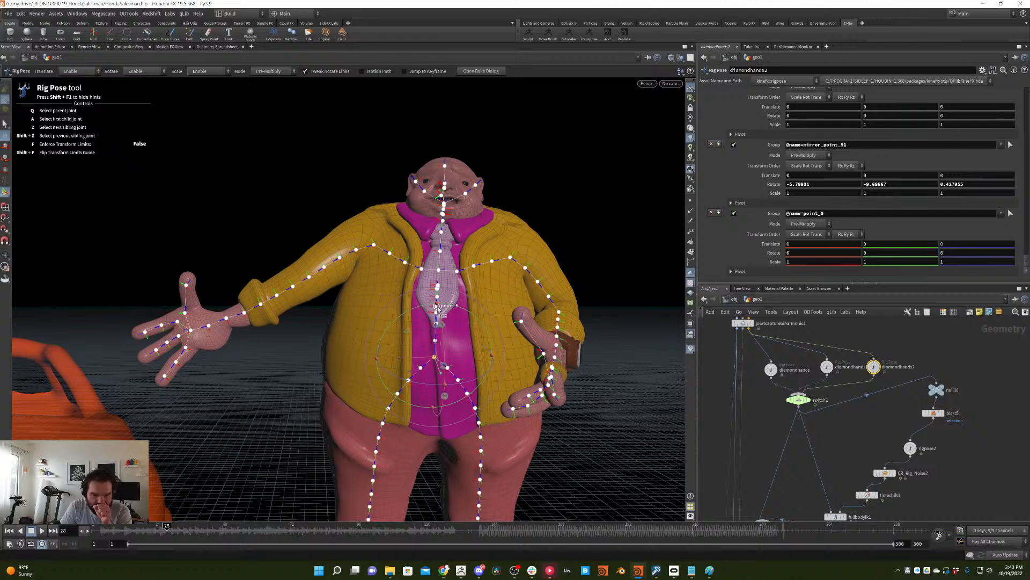
{"action": "left_click", "coordinate": [474, 316]}
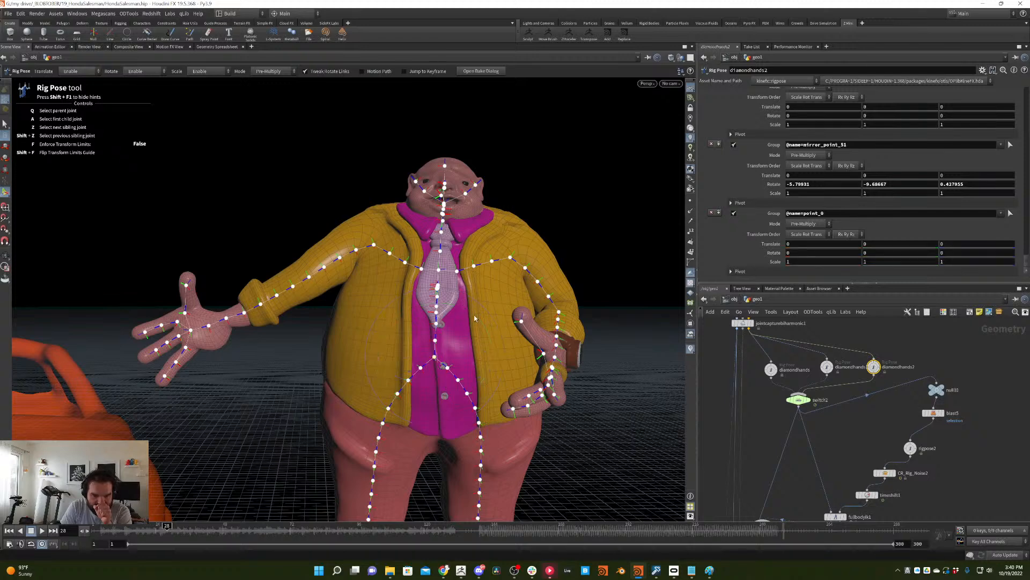
{"action": "left_click", "coordinate": [434, 338]}
{"action": "left_click_drag", "start_coordinate": [449, 287], "coordinate": [441, 321]}
{"action": "left_click_drag", "start_coordinate": [442, 359], "coordinate": [436, 354]}
{"action": "left_click", "coordinate": [488, 204]}
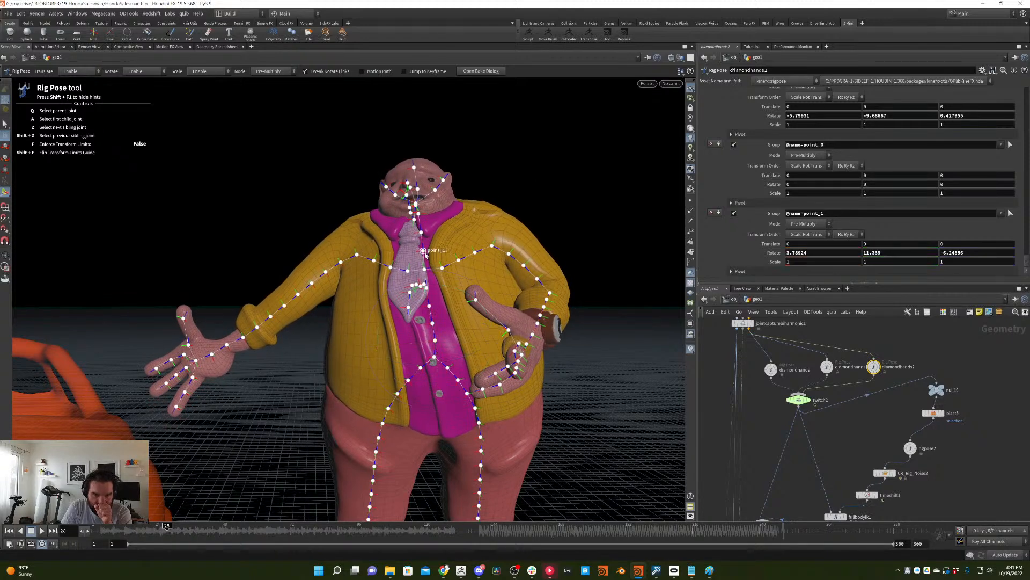
{"action": "left_click_drag", "start_coordinate": [422, 197], "coordinate": [411, 197]}
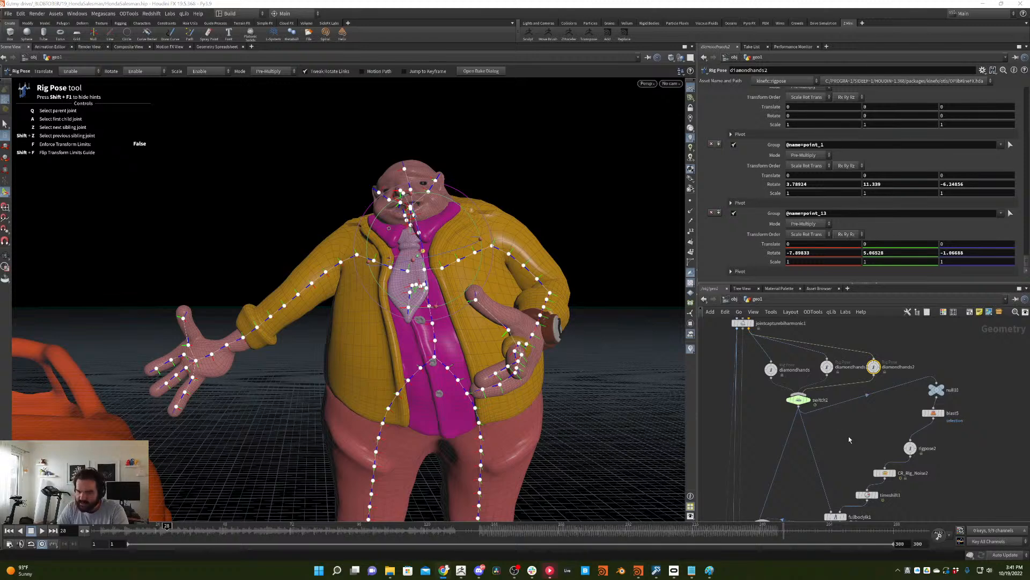
- Complete switch2's Select Input expression with modulo 3 so it cycles through the three diamondhands poses
{"action": "left_click", "coordinate": [798, 400]}
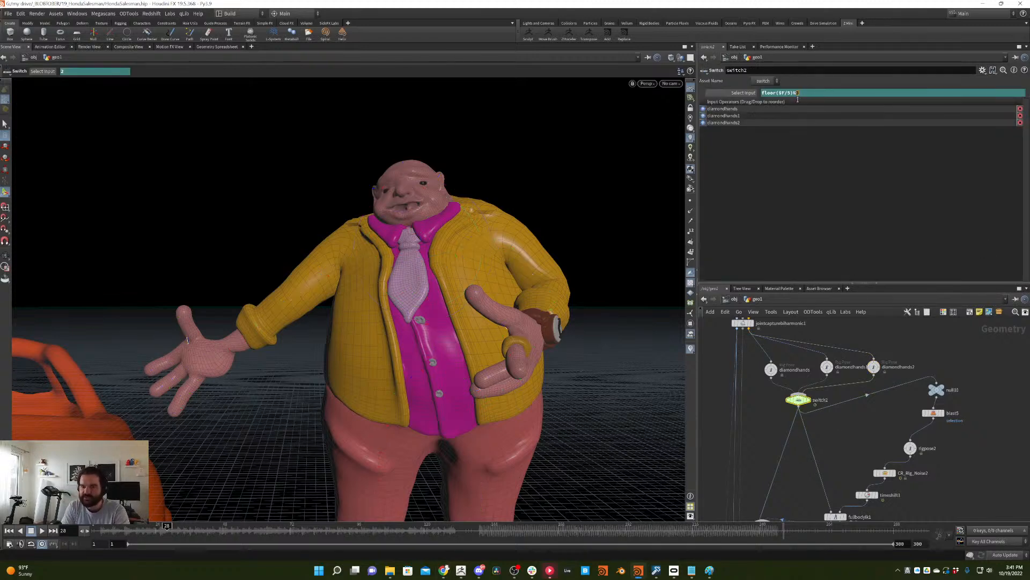
{"action": "type", "text": "opninputs"}
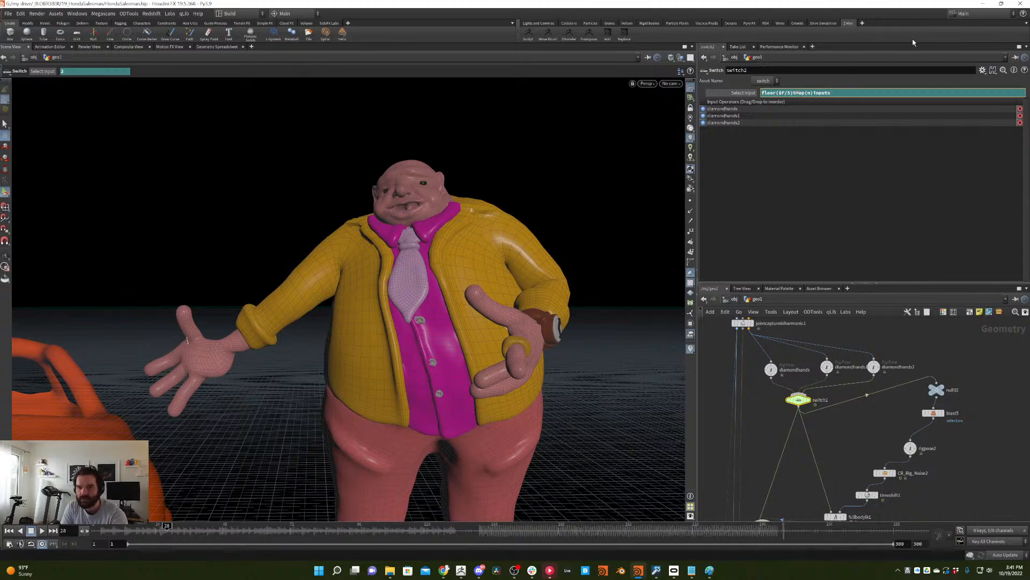
{"action": "key", "text": "BackSpace"}
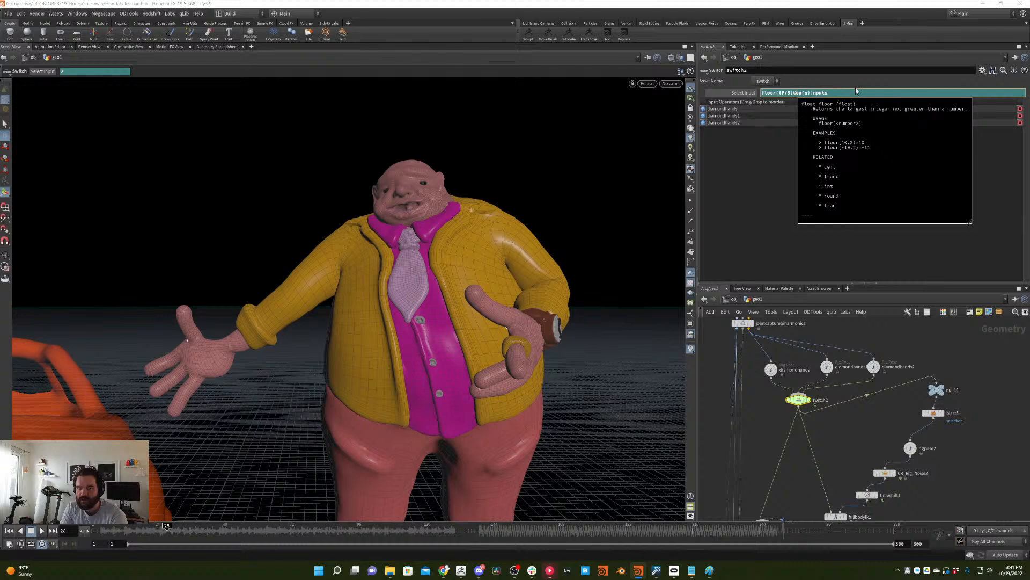
{"action": "key", "text": "Return"}
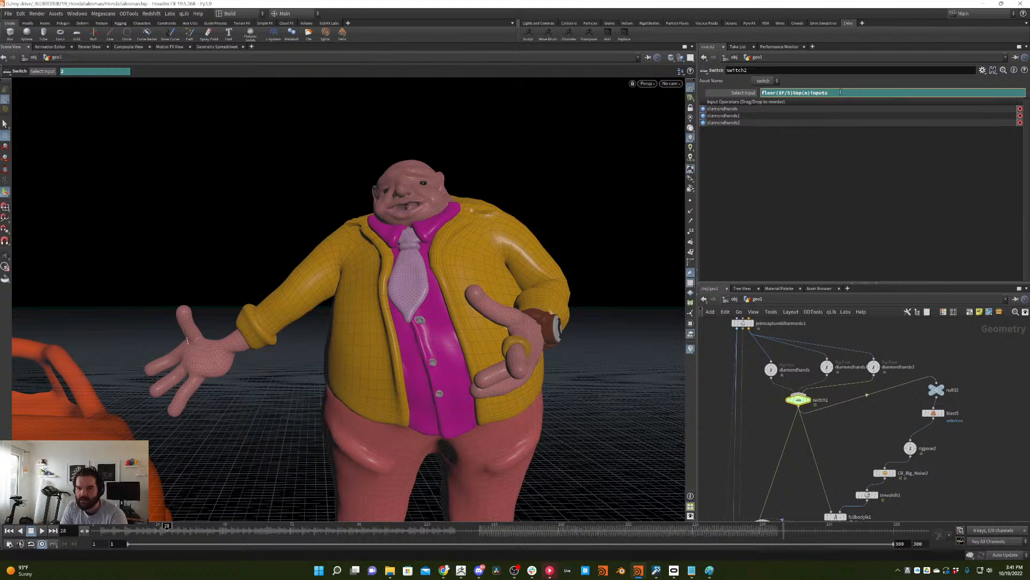
{"action": "left_click_drag", "start_coordinate": [845, 92], "coordinate": [791, 92]}
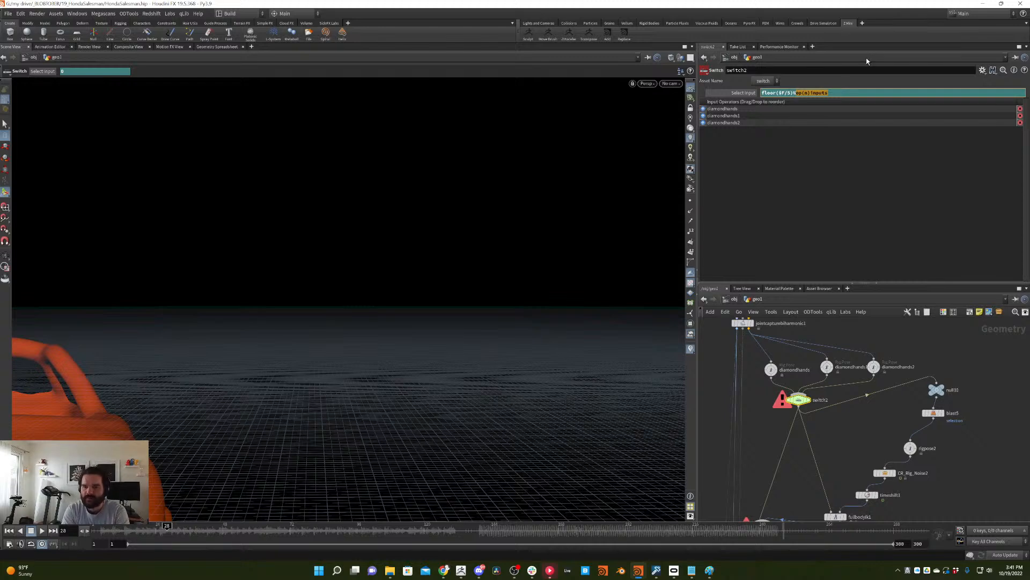
{"action": "type", "text": "3"}
{"action": "key", "text": "Return"}
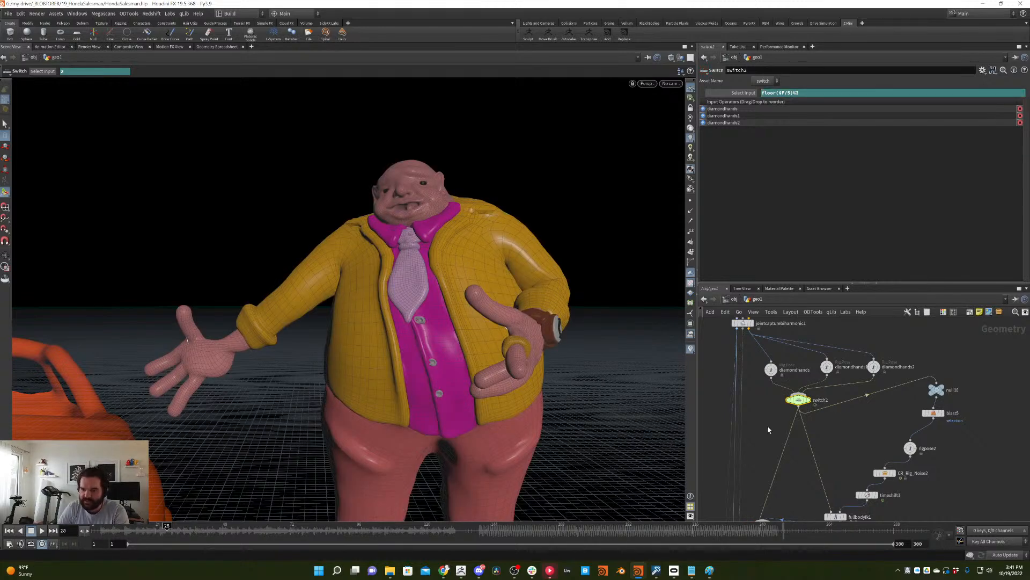
- Add another Switch node below switch2, wire diamondhands, diamondhands1 and diamondhands2 into it, and display it
{"action": "key", "text": "Tab"}
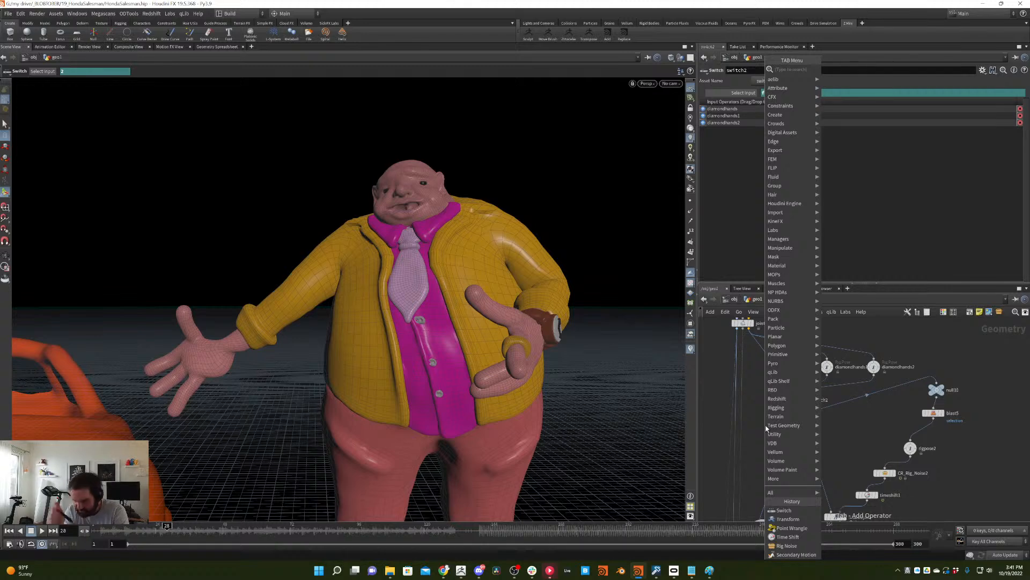
{"action": "type", "text": "switch"}
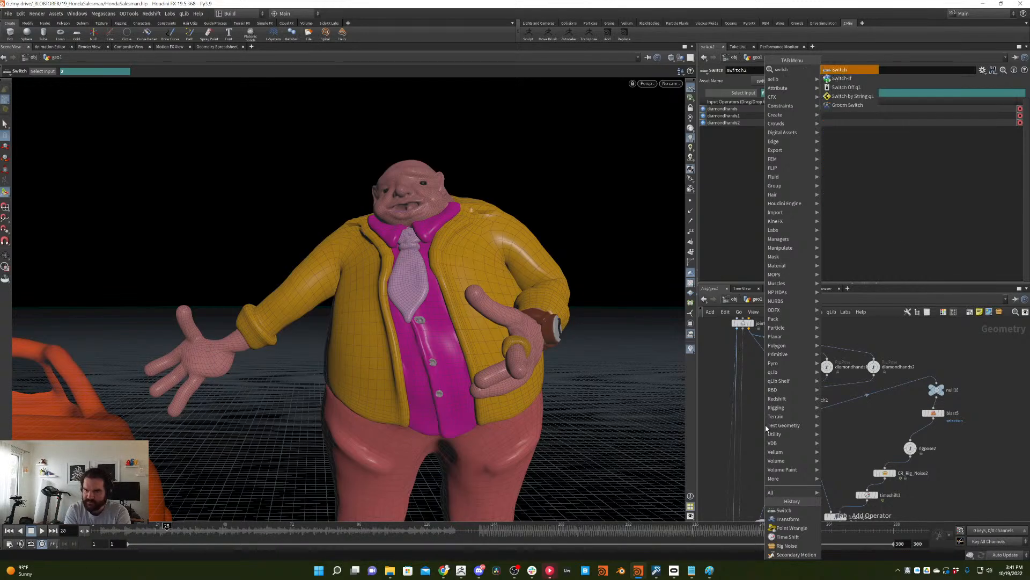
{"action": "key", "text": "Down"}
{"action": "key", "text": "Return"}
{"action": "left_click", "coordinate": [765, 424]}
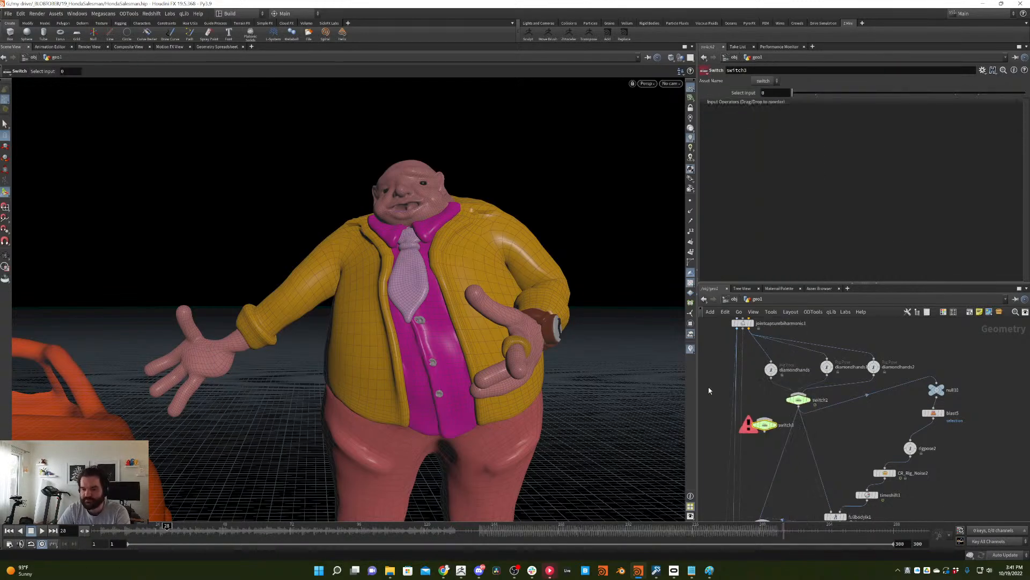
{"action": "left_click", "coordinate": [771, 378]}
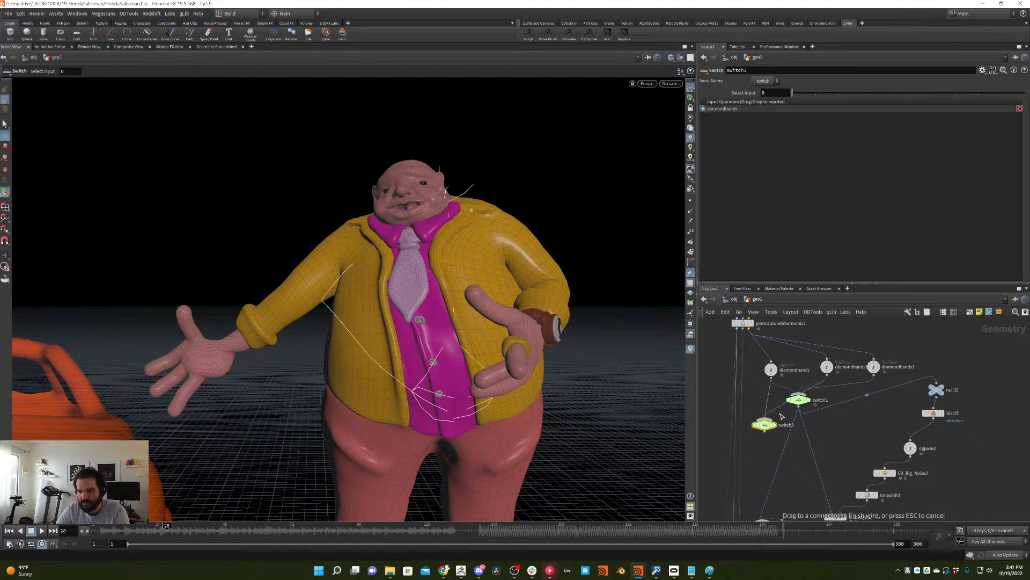
{"action": "left_click", "coordinate": [827, 373]}
{"action": "left_click", "coordinate": [873, 375]}
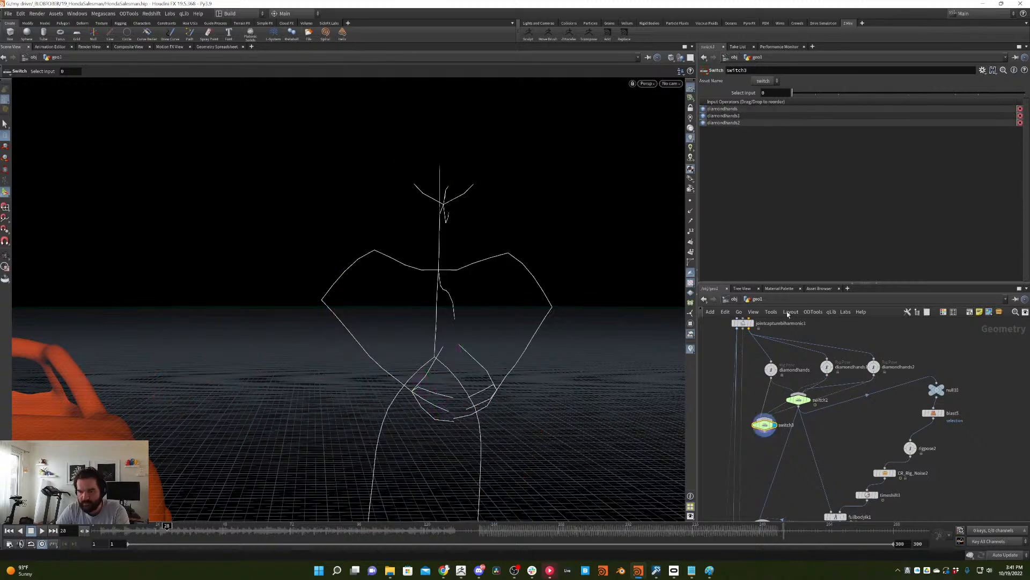
- Try op(n)inputs and the shortened op(n) as the Select Input expression of switch3
{"action": "left_click", "coordinate": [789, 93]}
{"action": "type", "text": "opninputs"}
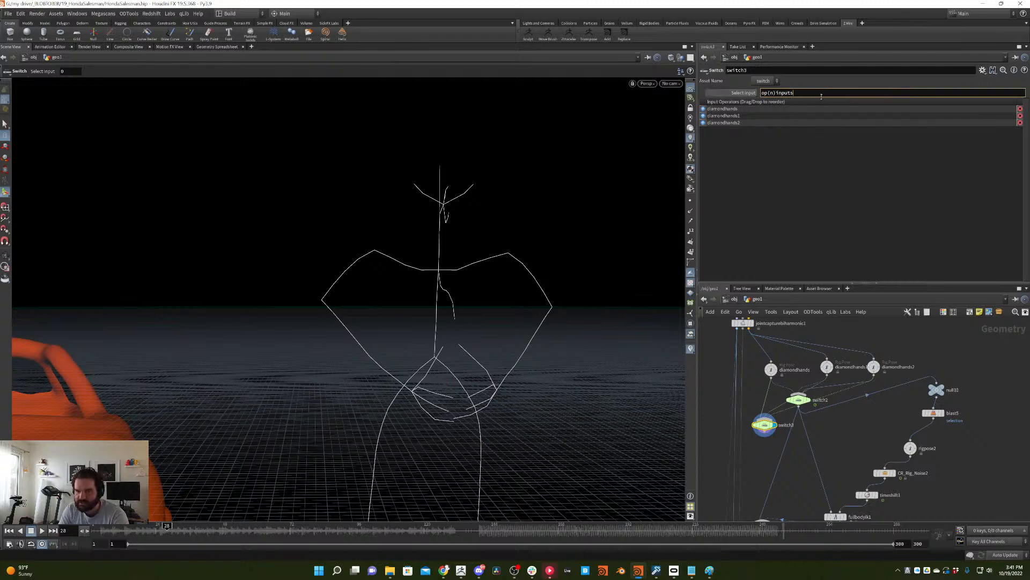
{"action": "key", "text": "BackSpace"}
{"action": "key", "text": "BackSpace"}
{"action": "key", "text": "BackSpace"}
{"action": "key", "text": "BackSpace"}
{"action": "key", "text": "Return"}
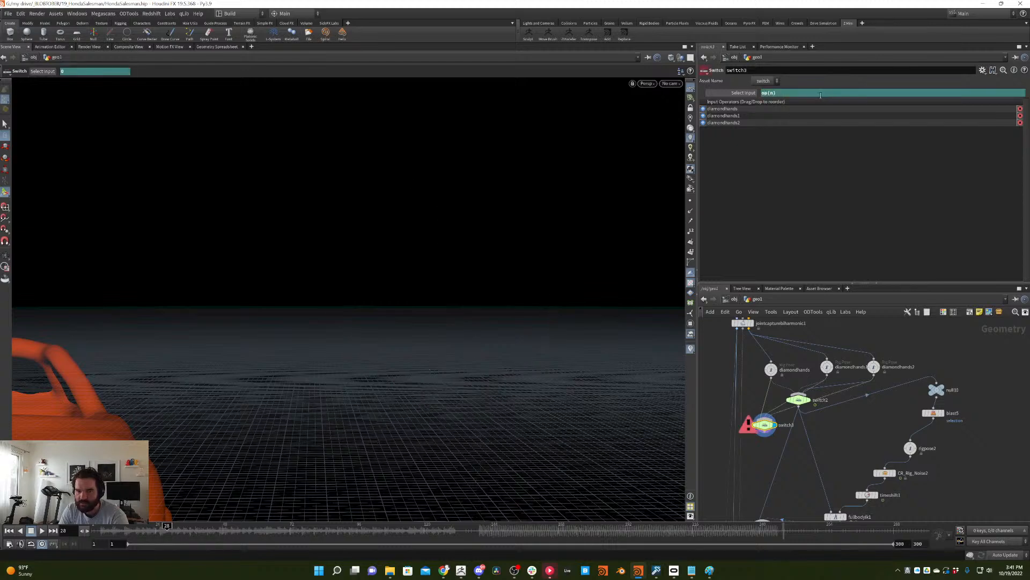
{"action": "left_click", "coordinate": [793, 94]}
{"action": "key", "text": "BackSpace"}
{"action": "key", "text": "BackSpace"}
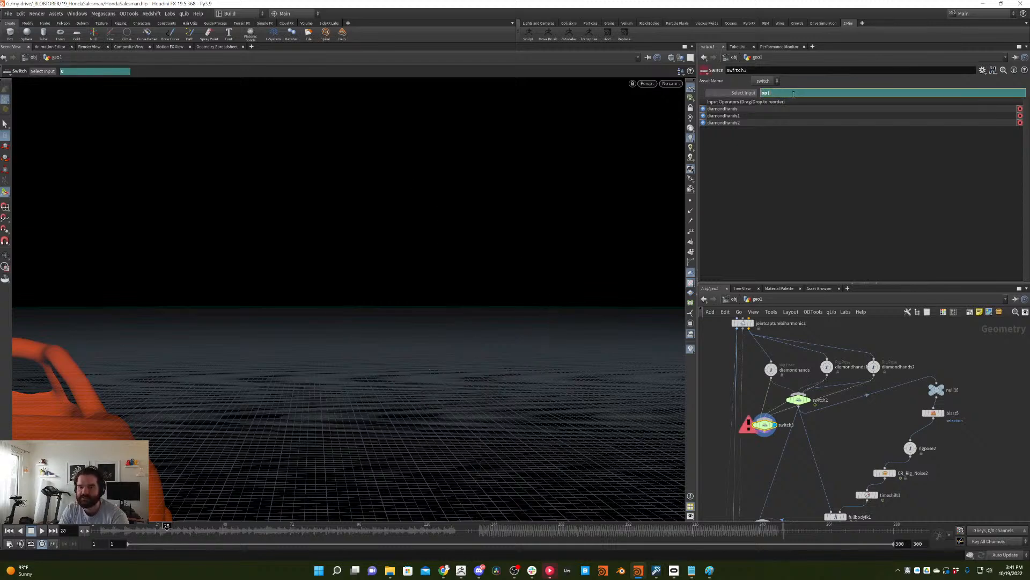
{"action": "key", "text": "Return"}
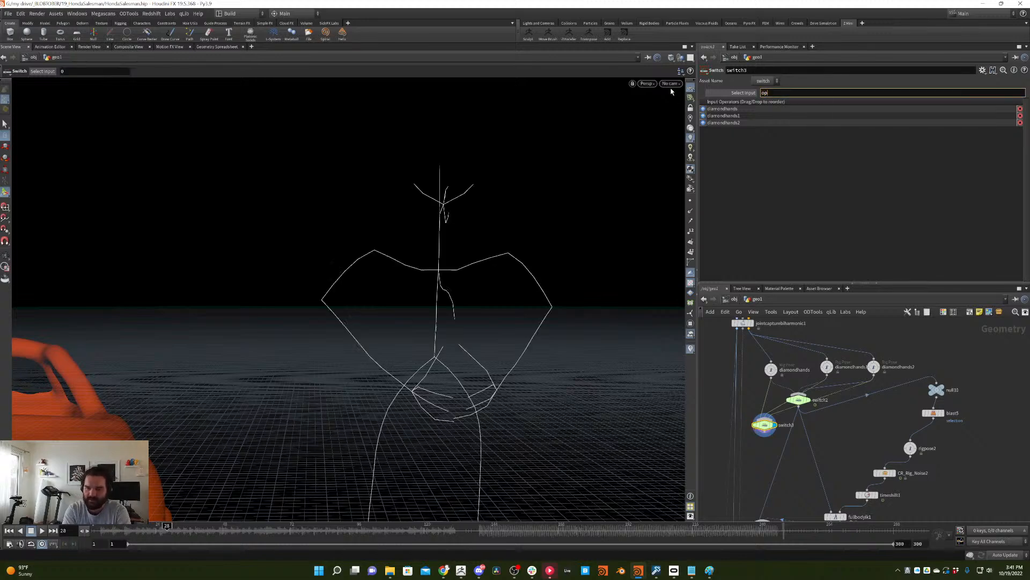
- Enter the opninputs() expression function as the Select Input of switch3
{"action": "type", "text": "op"}
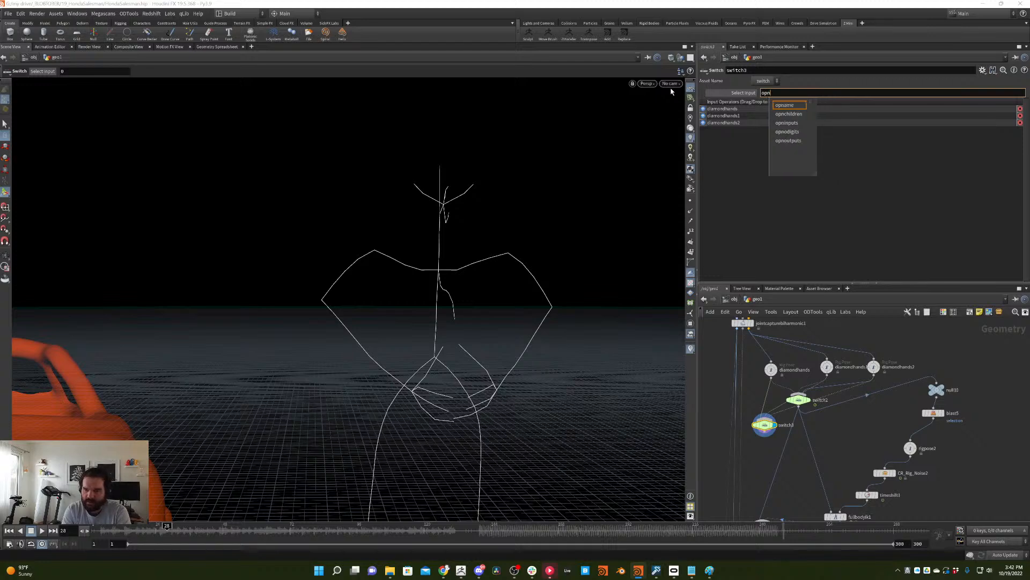
{"action": "key", "text": "Down"}
{"action": "key", "text": "Down"}
{"action": "key", "text": "Return"}
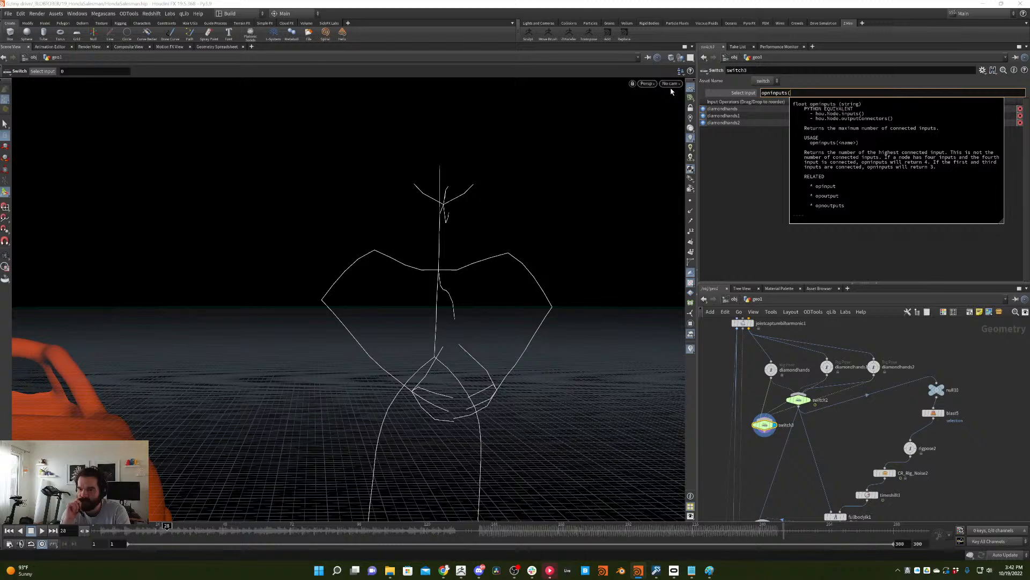
{"action": "key", "text": "Return"}
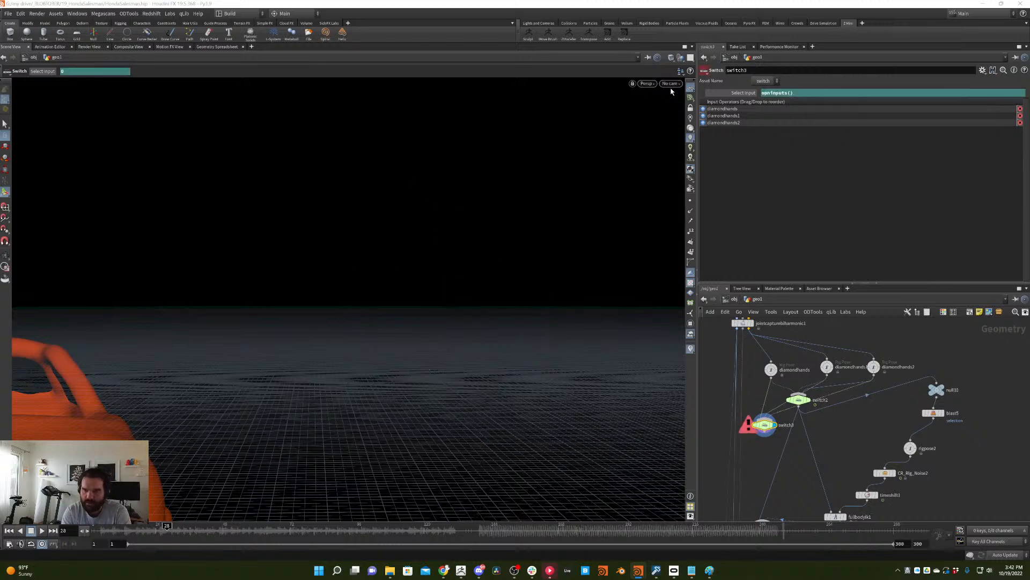
- Try .. as the argument of switch3's opninputs expression, and change the expression to opninputs(.)
{"action": "left_click", "coordinate": [736, 92]}
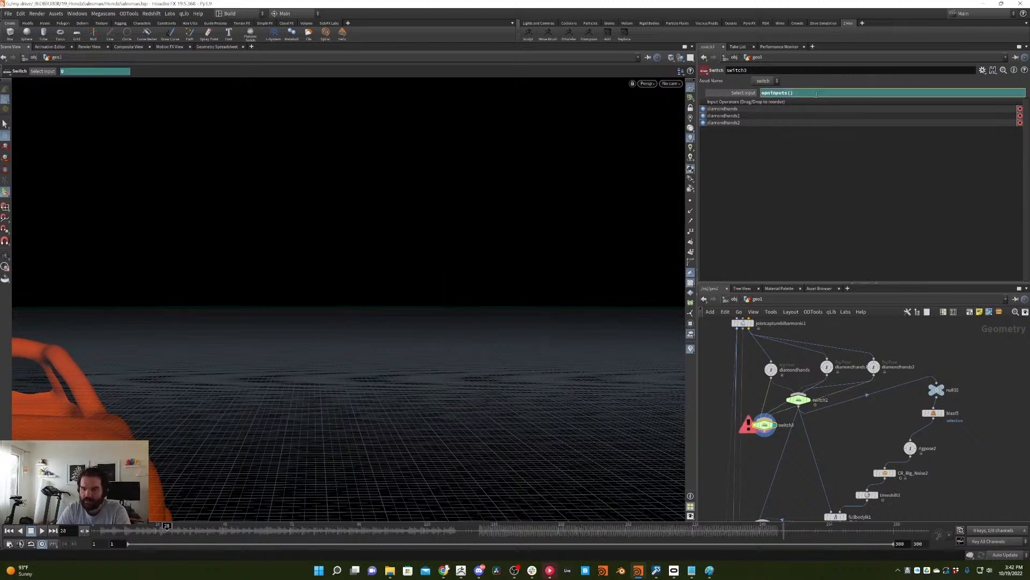
{"action": "left_click", "coordinate": [806, 92]}
{"action": "type", "text": "()"}
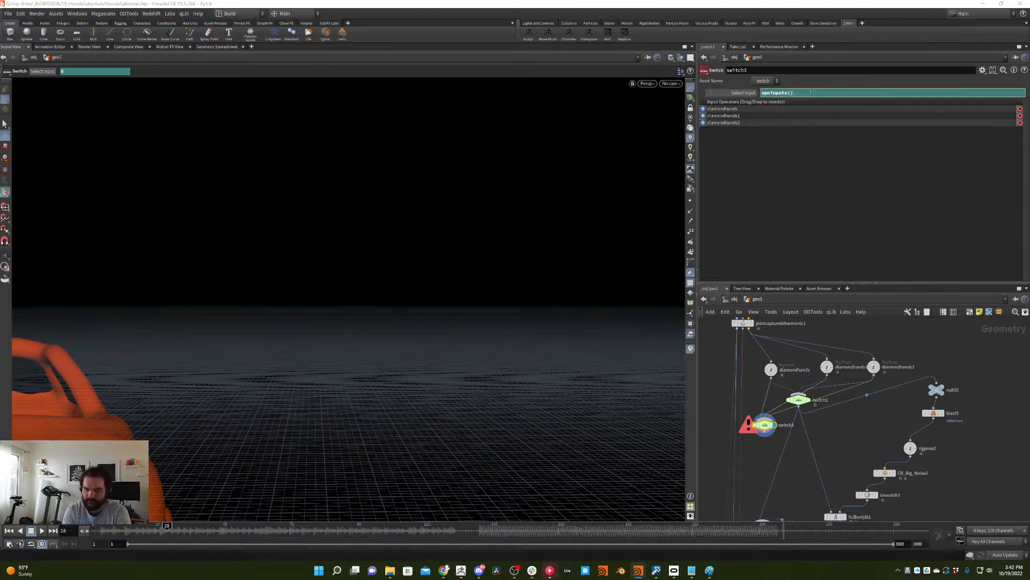
{"action": "key", "text": "Return"}
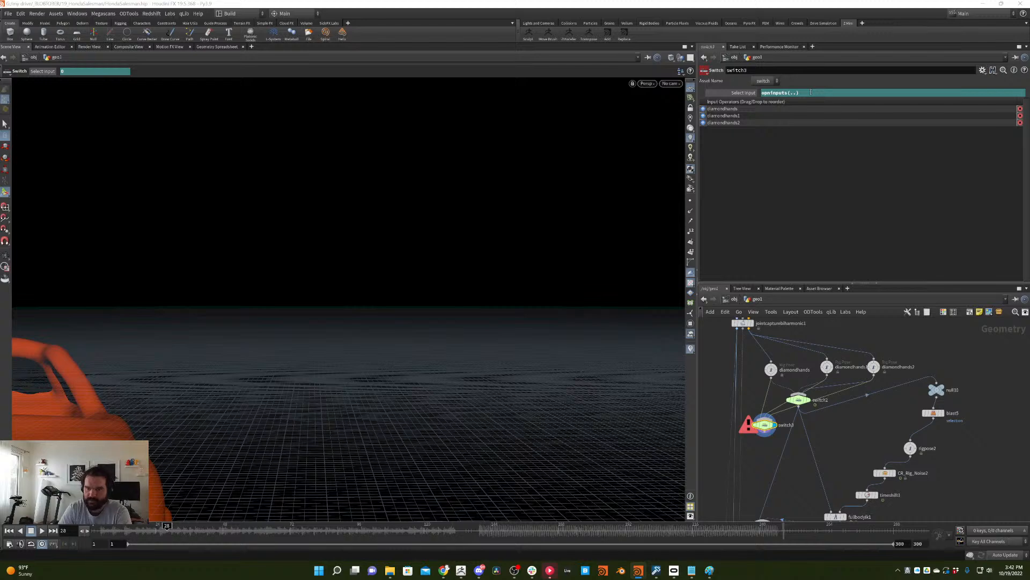
{"action": "left_click", "coordinate": [797, 93]}
{"action": "key", "text": "BackSpace"}
{"action": "key", "text": "Return"}
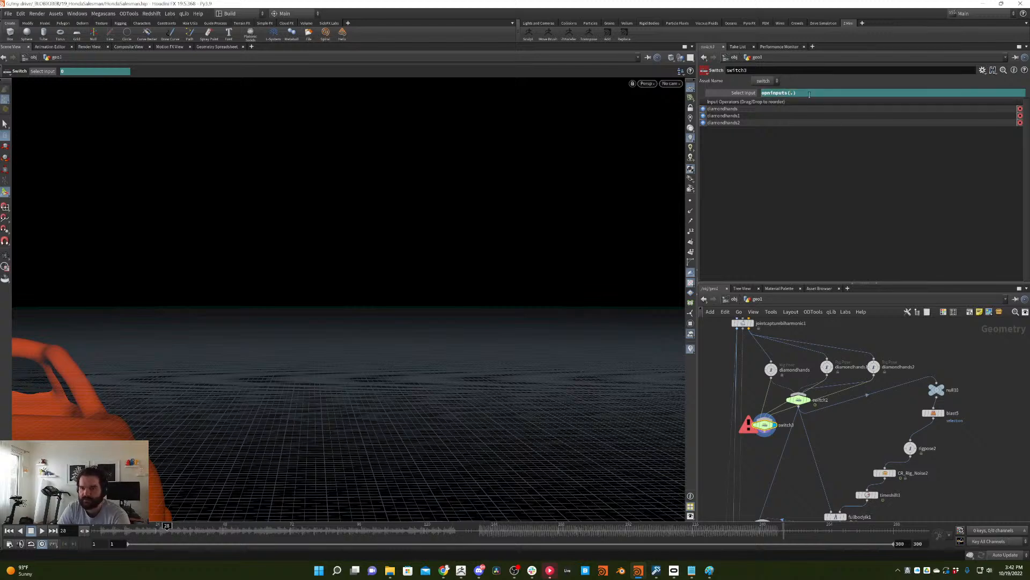
{"action": "left_click", "coordinate": [830, 94]}
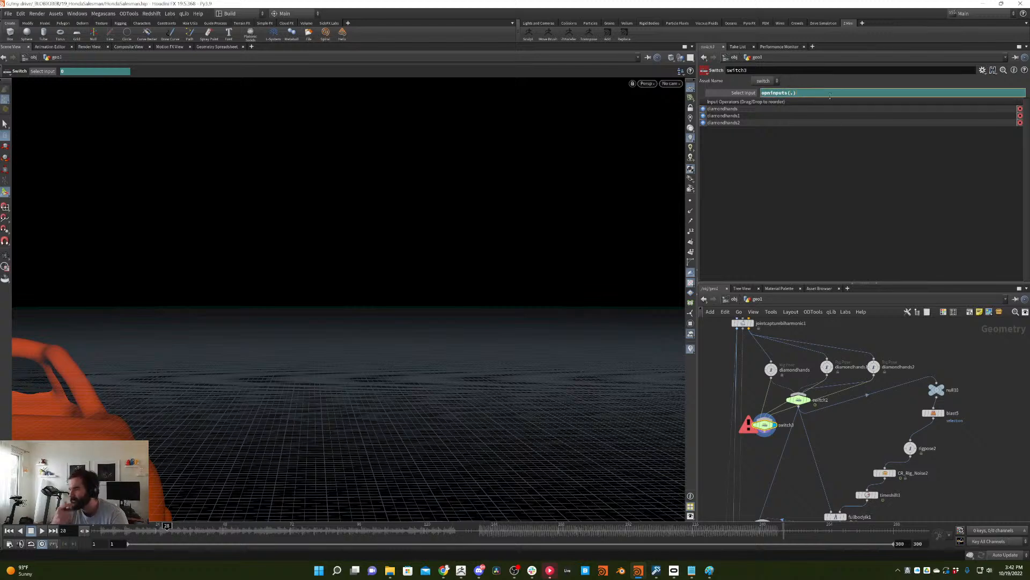
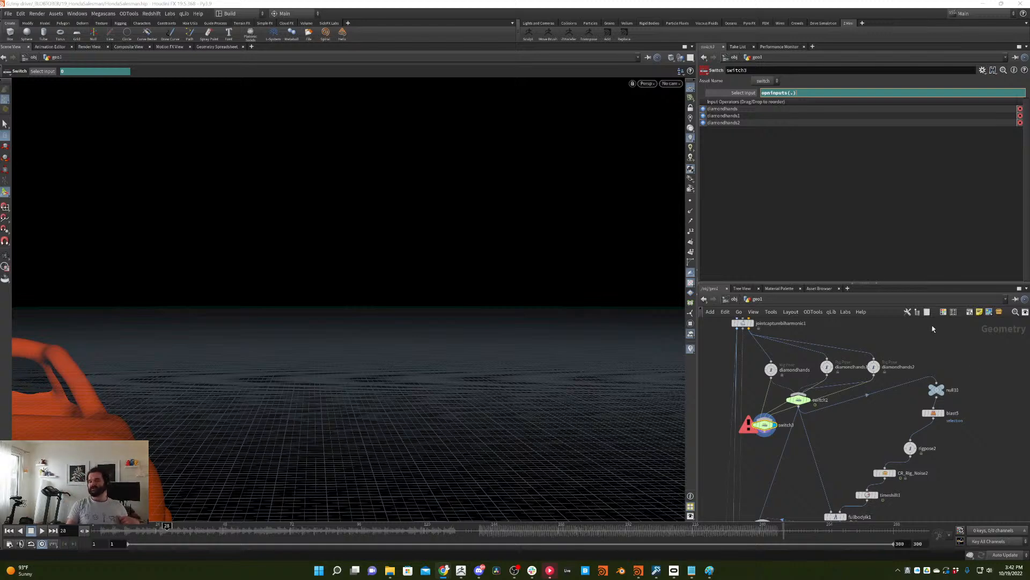
- Display the deltamush1 result, select switch1, and scrub the timeline between frames 1 and 226 to review the switching poses
{"action": "middle_click_drag", "start_coordinate": [784, 514], "coordinate": [855, 392]}
{"action": "middle_click_drag", "start_coordinate": [808, 464], "coordinate": [842, 391]}
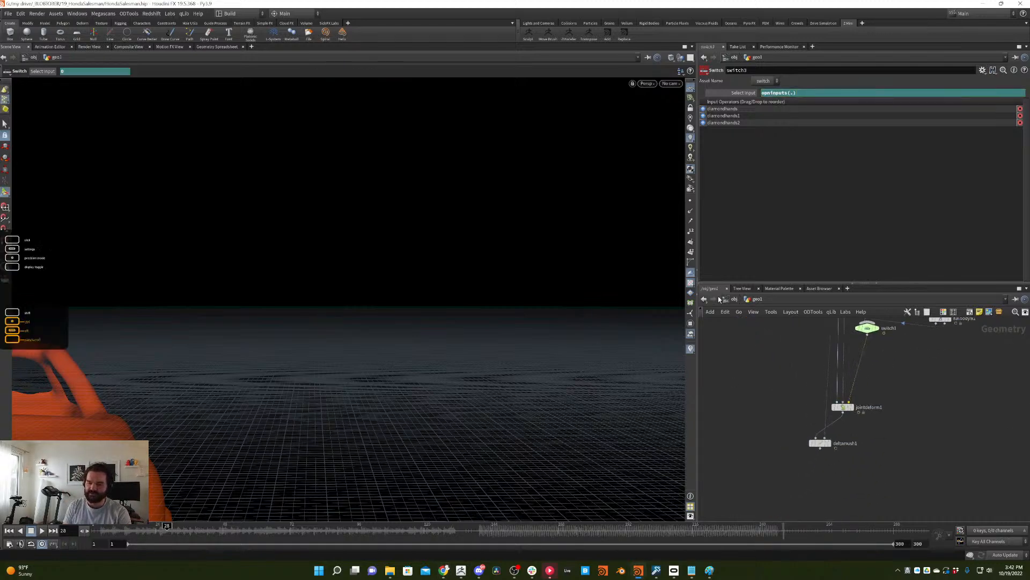
{"action": "left_click", "coordinate": [830, 443]}
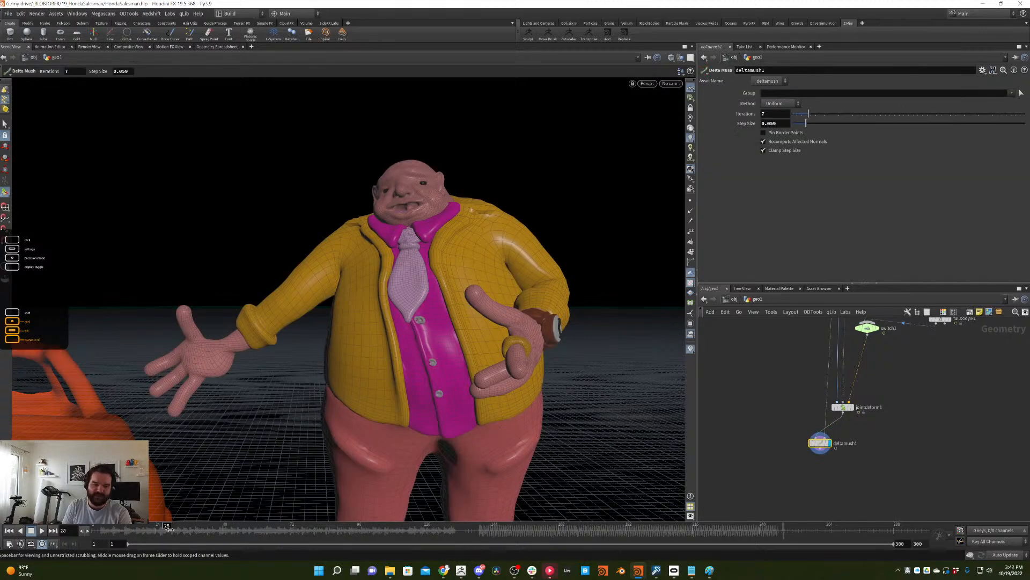
{"action": "mouse_move", "coordinate": [167, 529]}
{"action": "left_mouse_down"}
{"action": "mouse_move", "coordinate": [277, 529]}
{"action": "mouse_move", "coordinate": [334, 503]}
{"action": "mouse_move", "coordinate": [241, 529]}
{"action": "mouse_move", "coordinate": [95, 529]}
{"action": "left_mouse_up"}
{"action": "middle_click_drag", "start_coordinate": [958, 361], "coordinate": [916, 439]}
{"action": "left_click", "coordinate": [825, 406]}
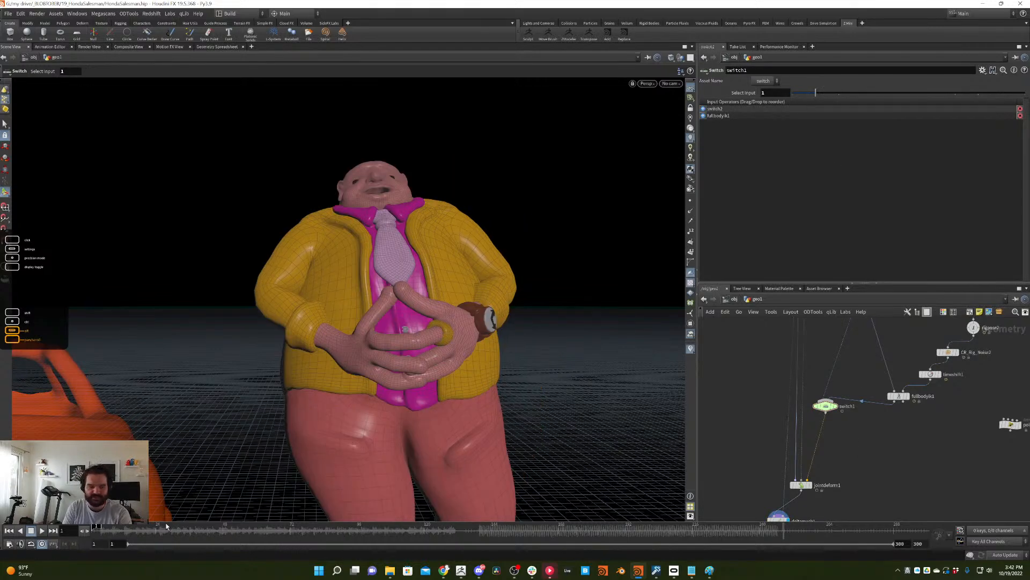
{"action": "mouse_move", "coordinate": [145, 529]}
{"action": "left_mouse_down"}
{"action": "mouse_move", "coordinate": [206, 525]}
{"action": "mouse_move", "coordinate": [603, 275]}
{"action": "mouse_move", "coordinate": [754, 231]}
{"action": "left_mouse_up"}
- Translate root joint point_0 in rigpose2 to about 0.013, 0.187, -0.466, and scrub to frame 182 to check the lowered body
{"action": "middle_click_drag", "start_coordinate": [925, 407], "coordinate": [819, 486]}
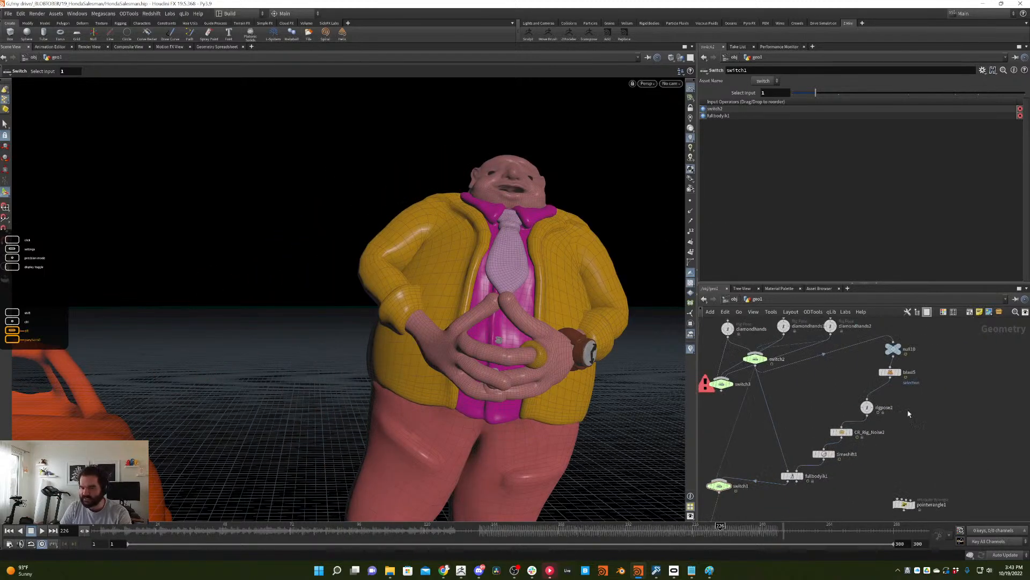
{"action": "left_click", "coordinate": [845, 409]}
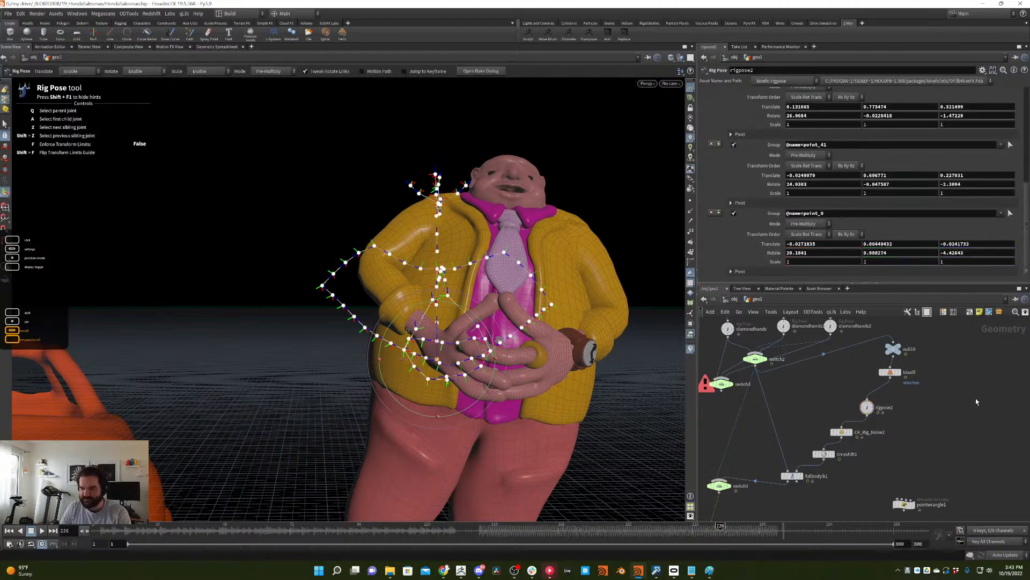
{"action": "mouse_move", "coordinate": [439, 361]}
{"action": "left_mouse_down"}
{"action": "mouse_move", "coordinate": [430, 419]}
{"action": "mouse_move", "coordinate": [436, 408]}
{"action": "left_mouse_up"}
{"action": "mouse_move", "coordinate": [161, 530]}
{"action": "left_mouse_down"}
{"action": "mouse_move", "coordinate": [269, 509]}
{"action": "mouse_move", "coordinate": [554, 396]}
{"action": "mouse_move", "coordinate": [621, 272]}
{"action": "left_mouse_up"}
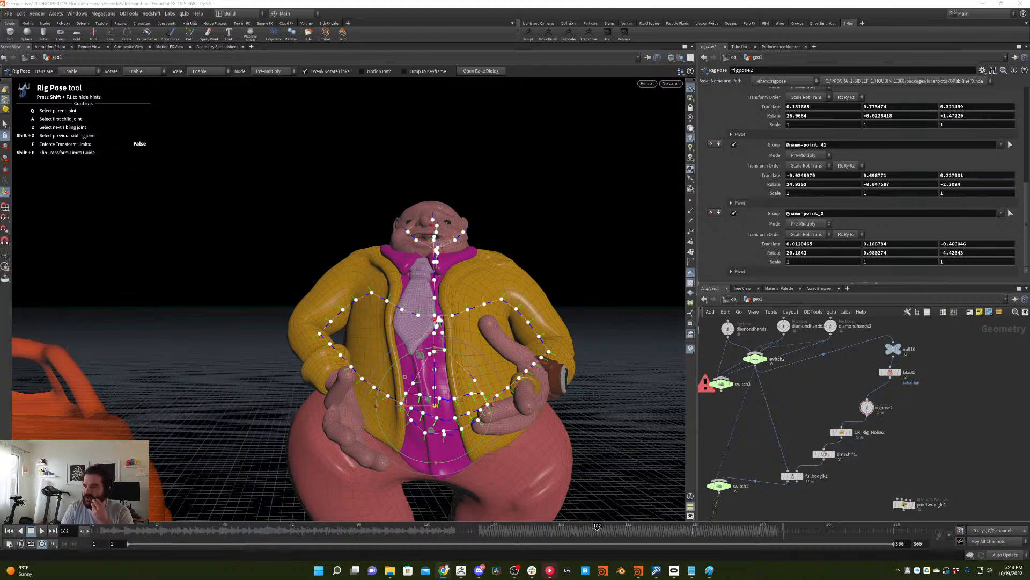
- Switch to the browser's opninputs documentation page and examine how the function treats connected inputs
{"action": "left_click_drag", "start_coordinate": [1029, 58], "coordinate": [652, 133]}
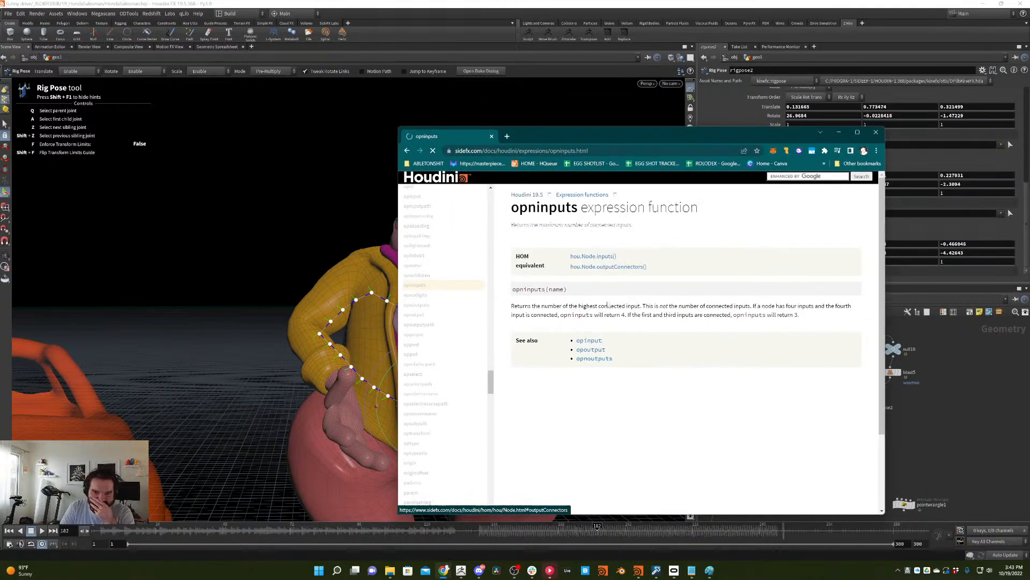
{"action": "left_click_drag", "start_coordinate": [602, 303], "coordinate": [706, 305]}
{"action": "left_click", "coordinate": [812, 317]}
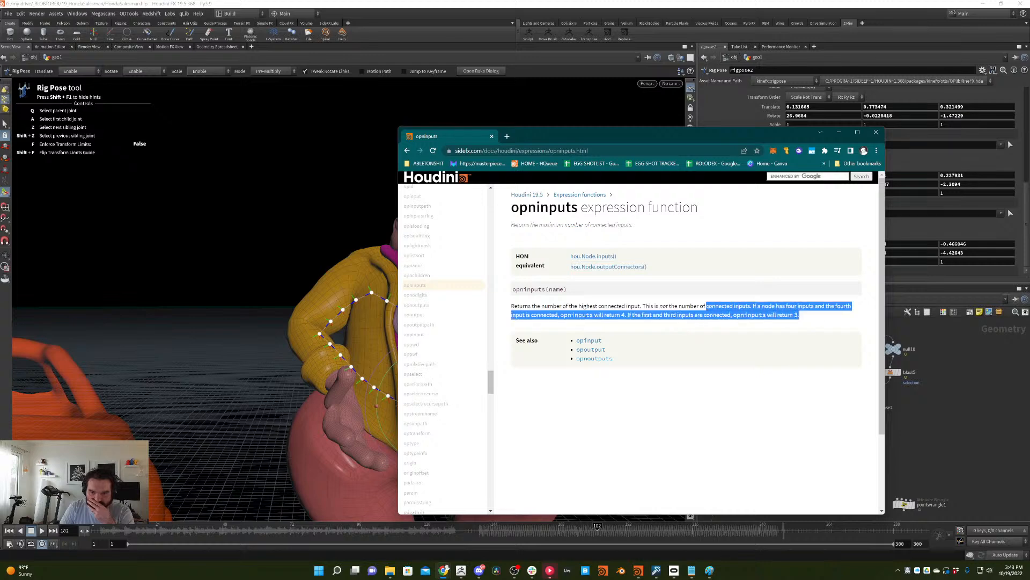
{"action": "left_click", "coordinate": [706, 306]}
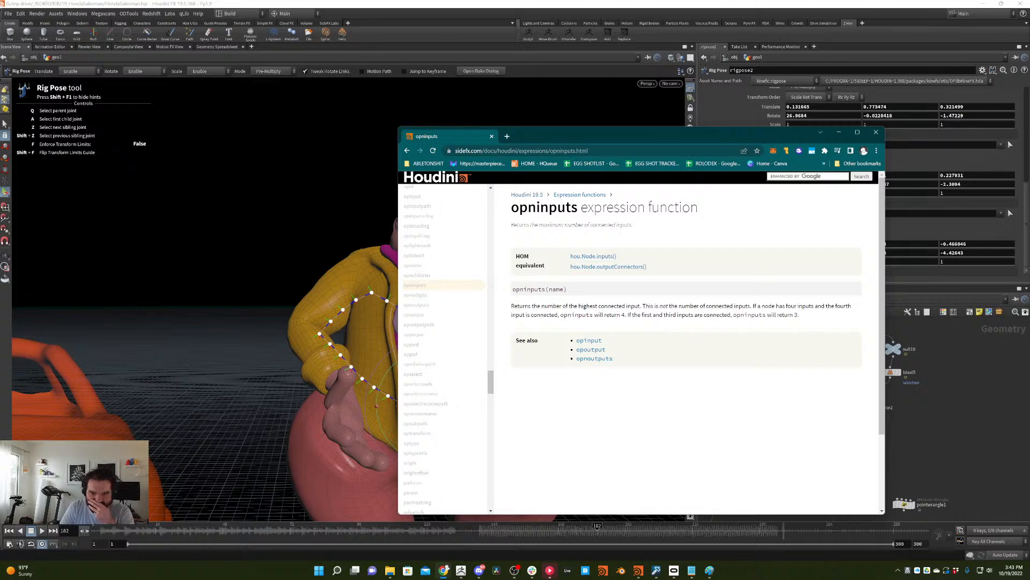
{"action": "left_click_drag", "start_coordinate": [685, 306], "coordinate": [754, 306]}
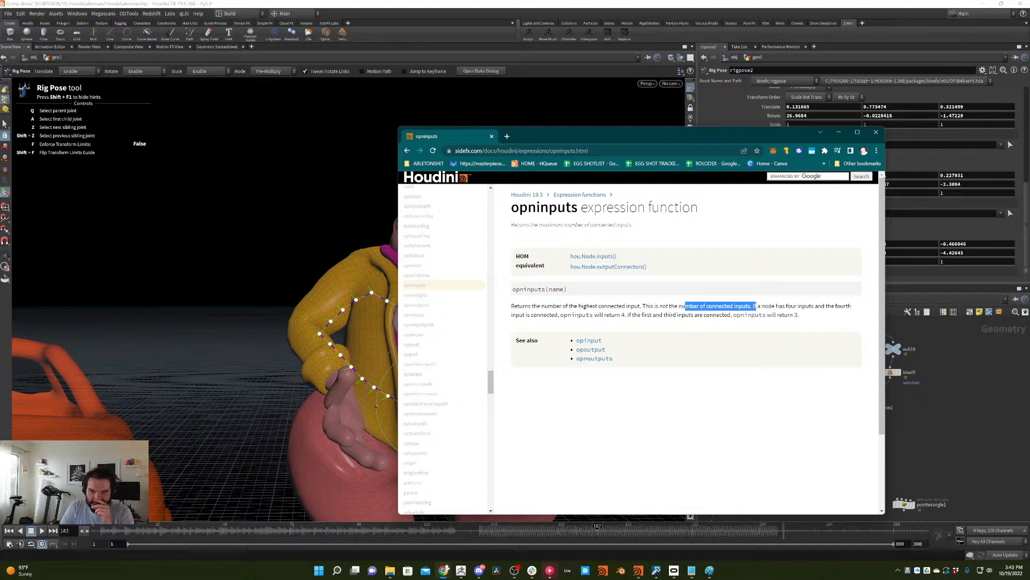
{"action": "left_click", "coordinate": [687, 308]}
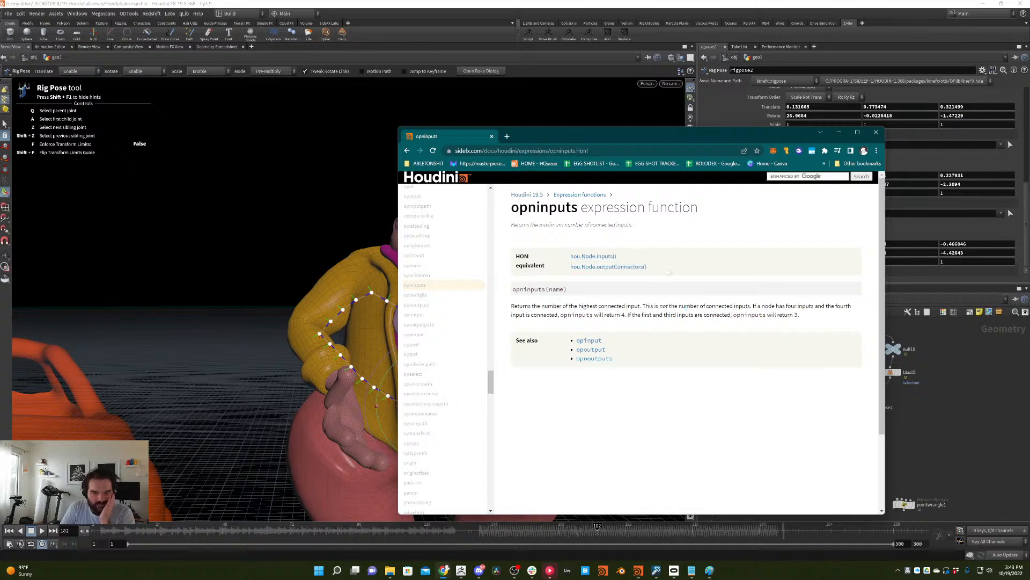
- Examine the HOM equivalents and the name argument on the opninputs documentation page
{"action": "left_click_drag", "start_coordinate": [669, 272], "coordinate": [708, 271]}
{"action": "left_click", "coordinate": [667, 247]}
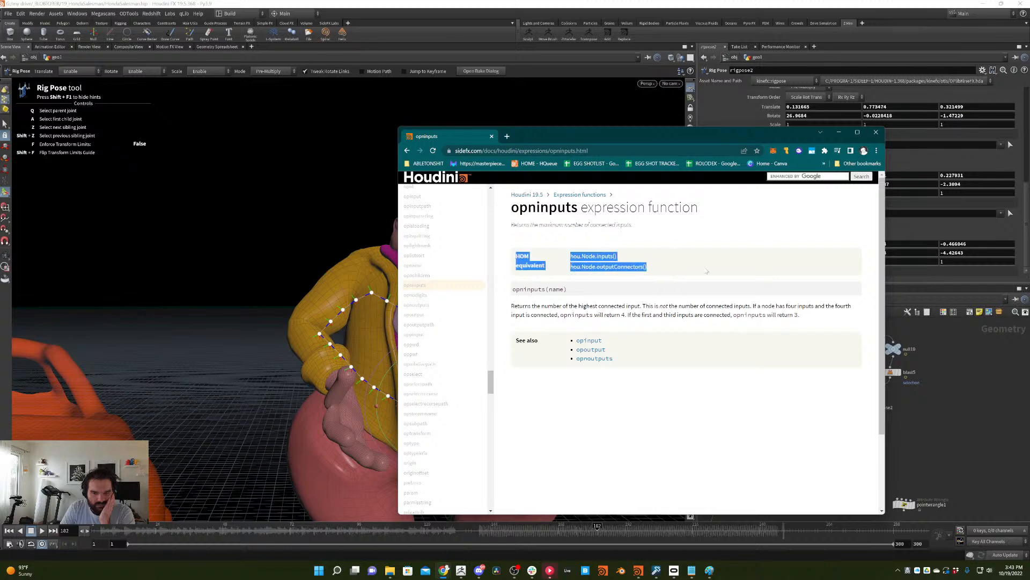
{"action": "left_click", "coordinate": [699, 277]}
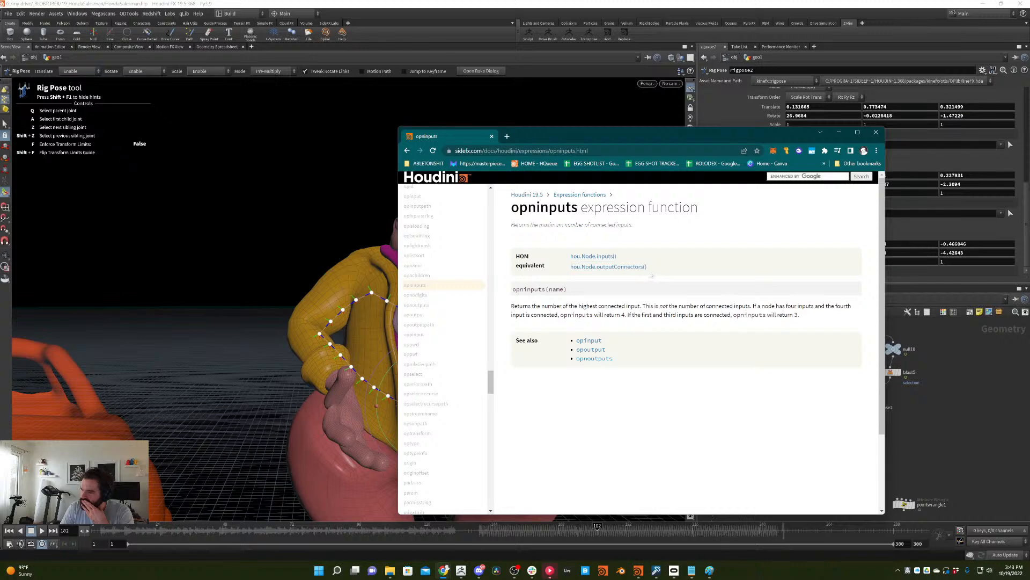
{"action": "double_click", "coordinate": [556, 289]}
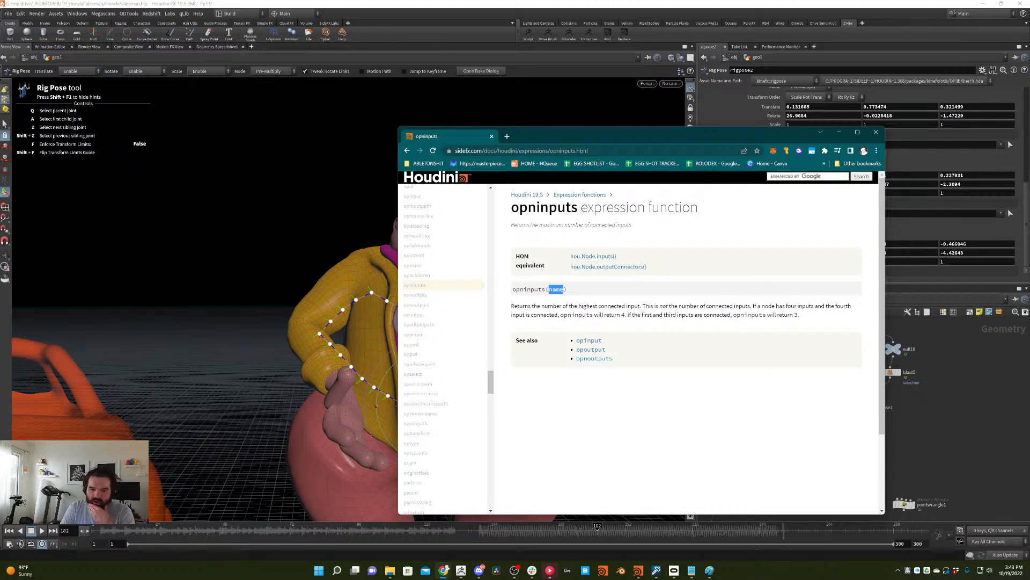
{"action": "left_click", "coordinate": [556, 290]}
{"action": "mouse_move", "coordinate": [552, 290]}
{"action": "left_mouse_down"}
{"action": "mouse_move", "coordinate": [567, 290]}
{"action": "mouse_move", "coordinate": [548, 289]}
{"action": "left_mouse_up"}
{"action": "left_click", "coordinate": [627, 282]}
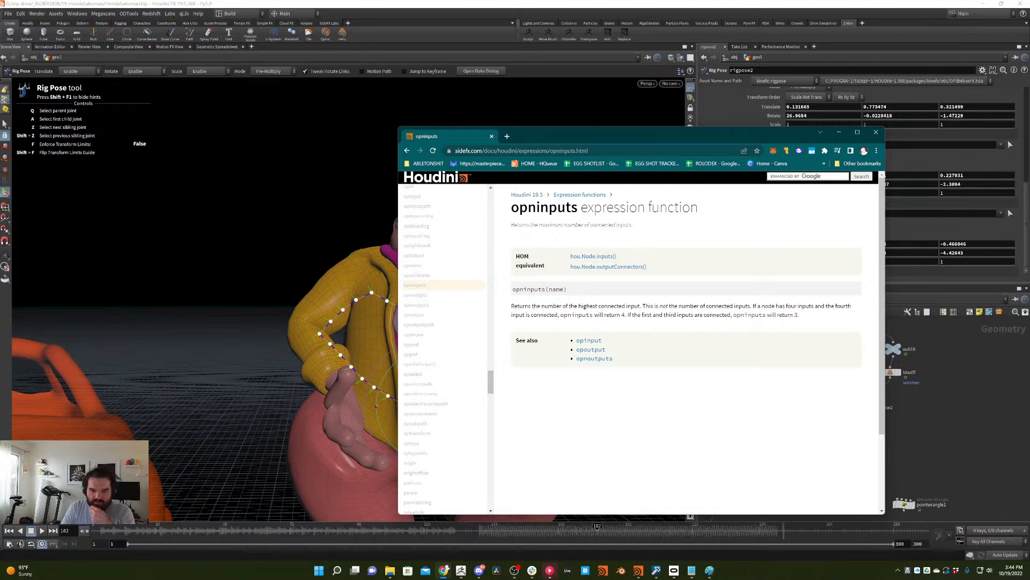
{"action": "double_click", "coordinate": [557, 289]}
{"action": "left_click", "coordinate": [574, 290]}
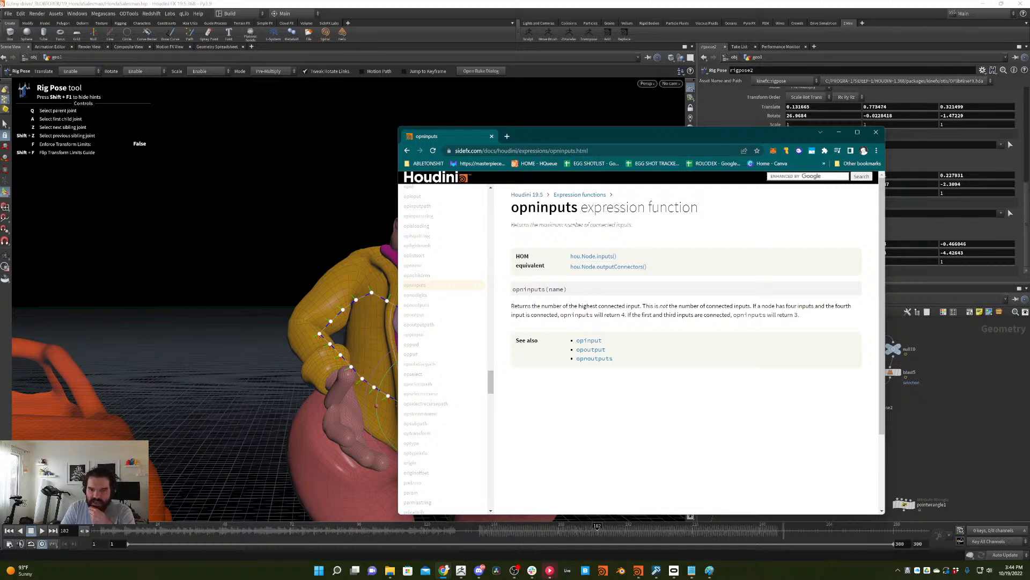
- Switch back to Houdini and set switch3's Select Input expression to opninputs("/obj/geo1/switch3")
{"action": "left_click", "coordinate": [839, 132]}
{"action": "left_click", "coordinate": [767, 380]}
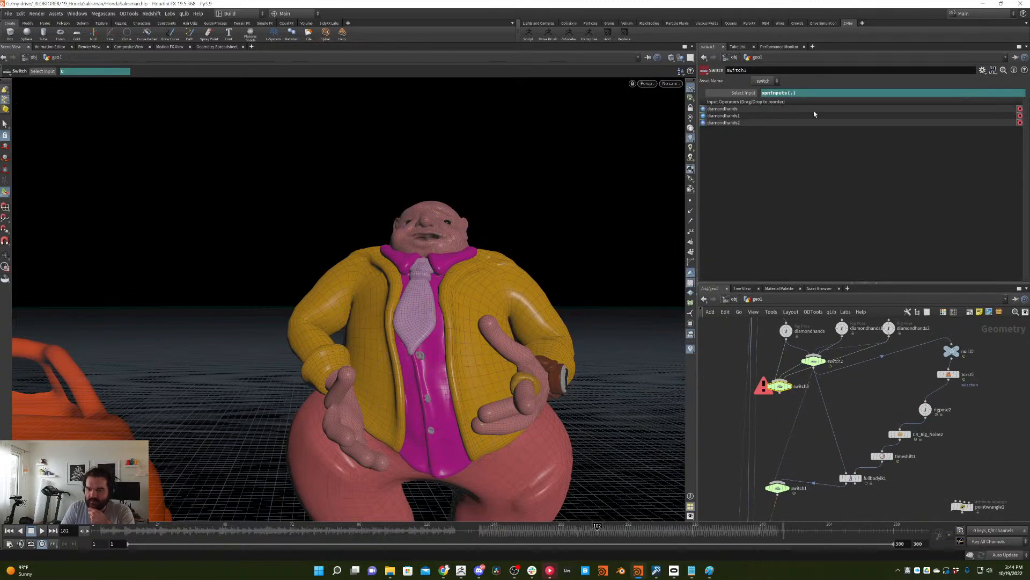
{"action": "left_click", "coordinate": [791, 93]}
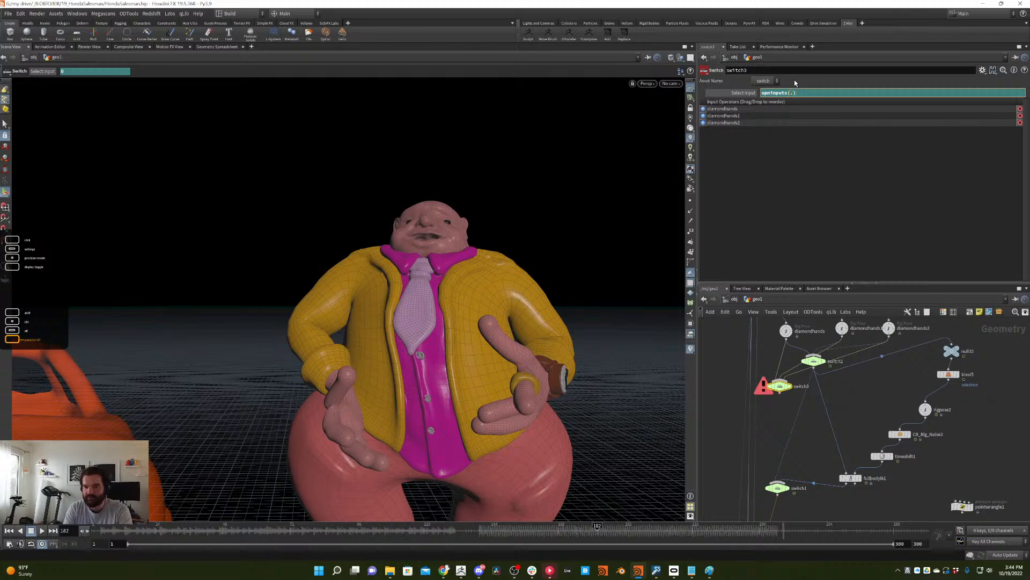
{"action": "type", "text": "/obj"}
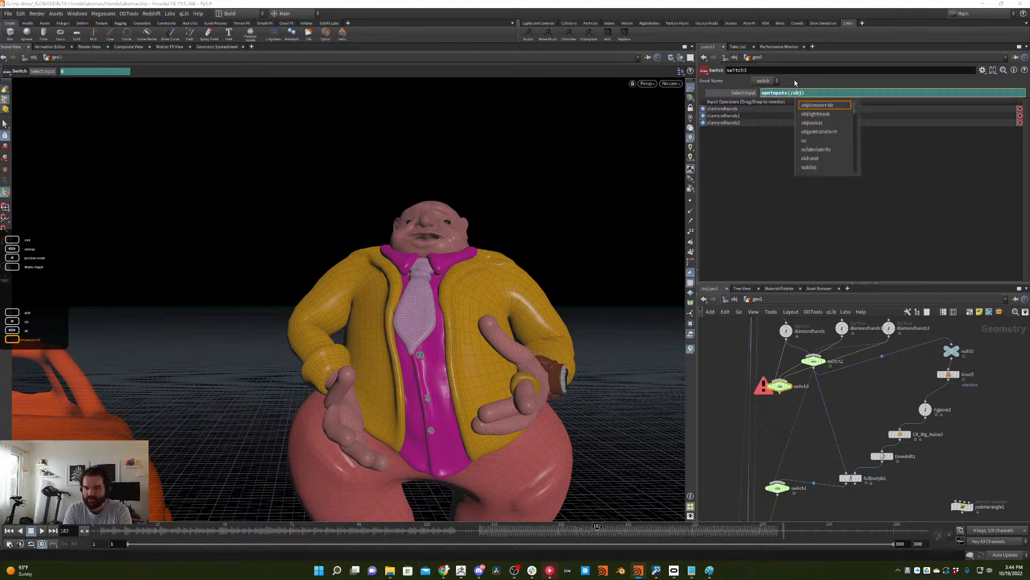
{"action": "type", "text": "/"}
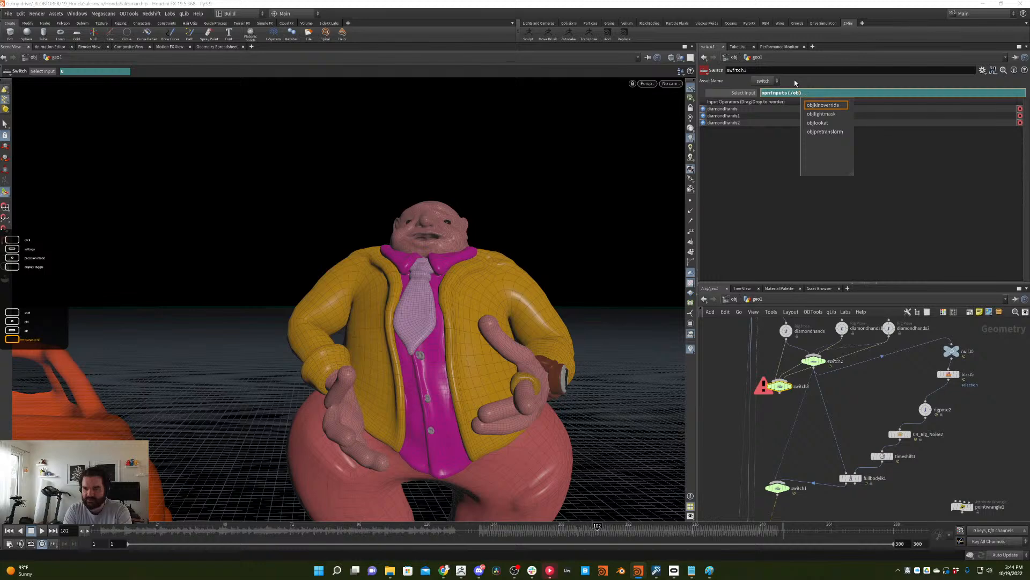
{"action": "key", "text": "BackSpace"}
{"action": "key", "text": "BackSpace"}
{"action": "key", "text": "BackSpace"}
{"action": "key", "text": "BackSpace"}
{"action": "type", "text": "/obj/geo"}
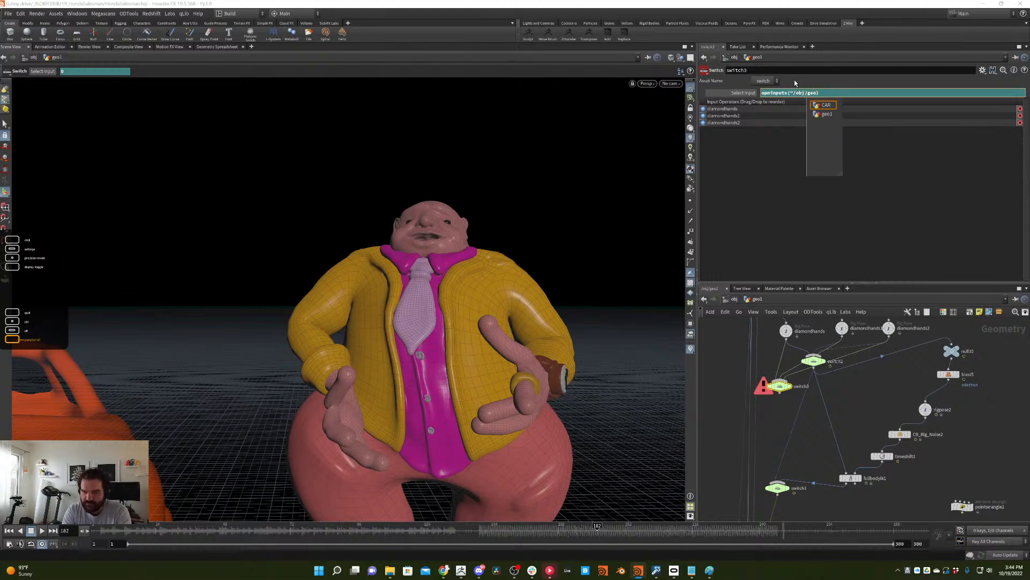
{"action": "type", "text": "1/switch3"}
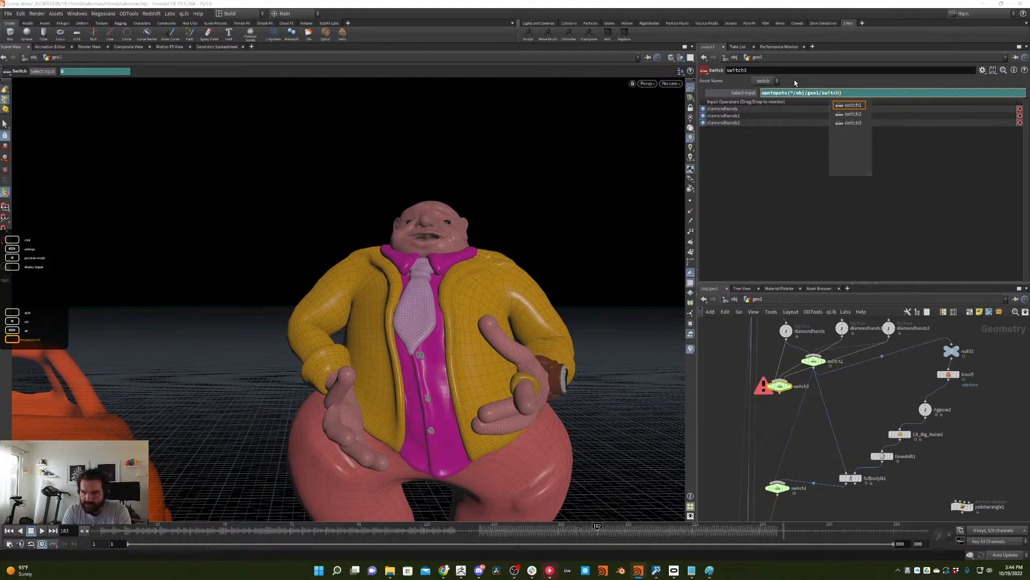
{"action": "key", "text": "Return"}
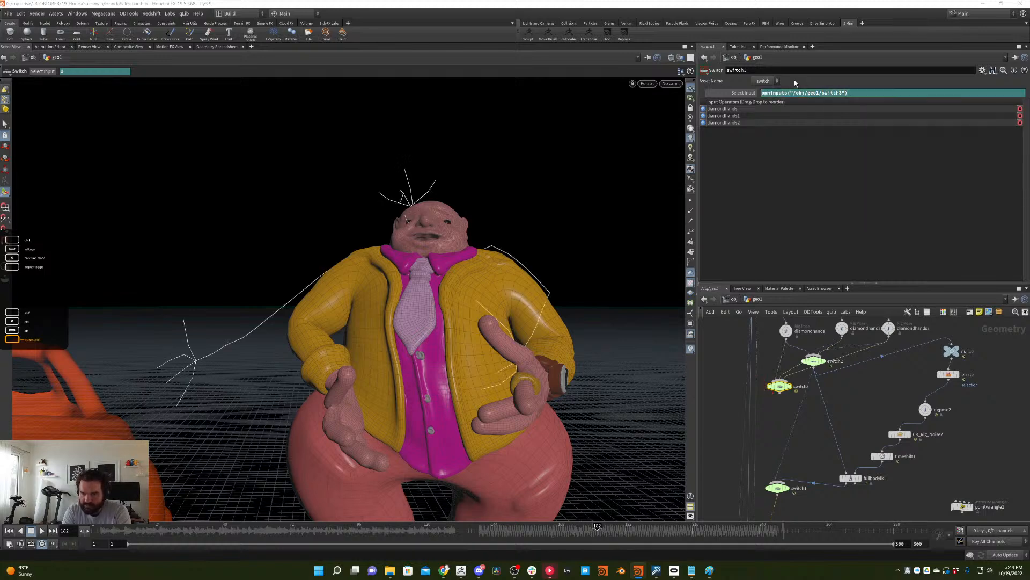
- Check switch3's evaluated Select Input with an extra diamondhands2 connection, and undo that connection
{"action": "left_click", "coordinate": [744, 93]}
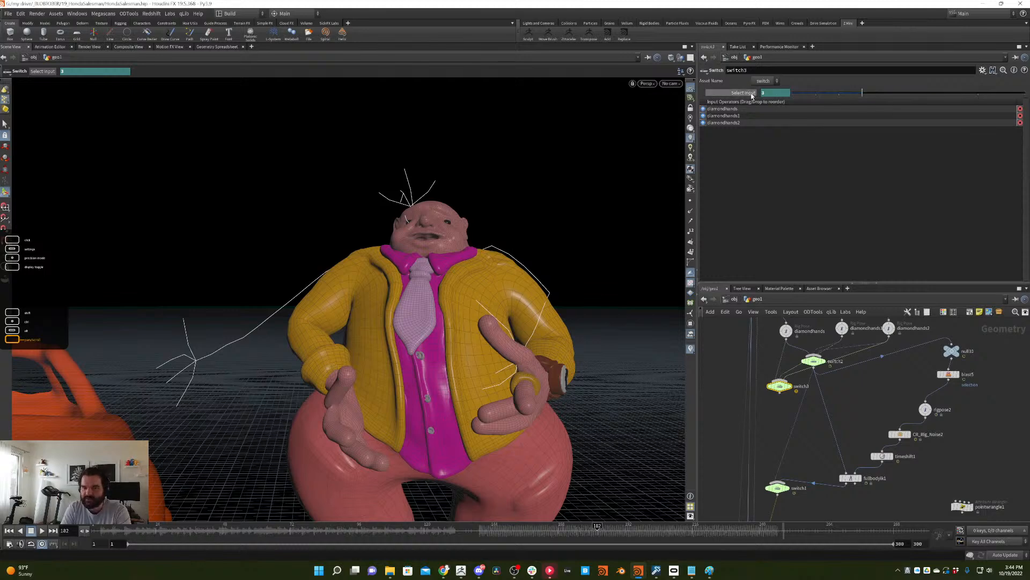
{"action": "left_click_drag", "start_coordinate": [499, 528], "coordinate": [703, 517]}
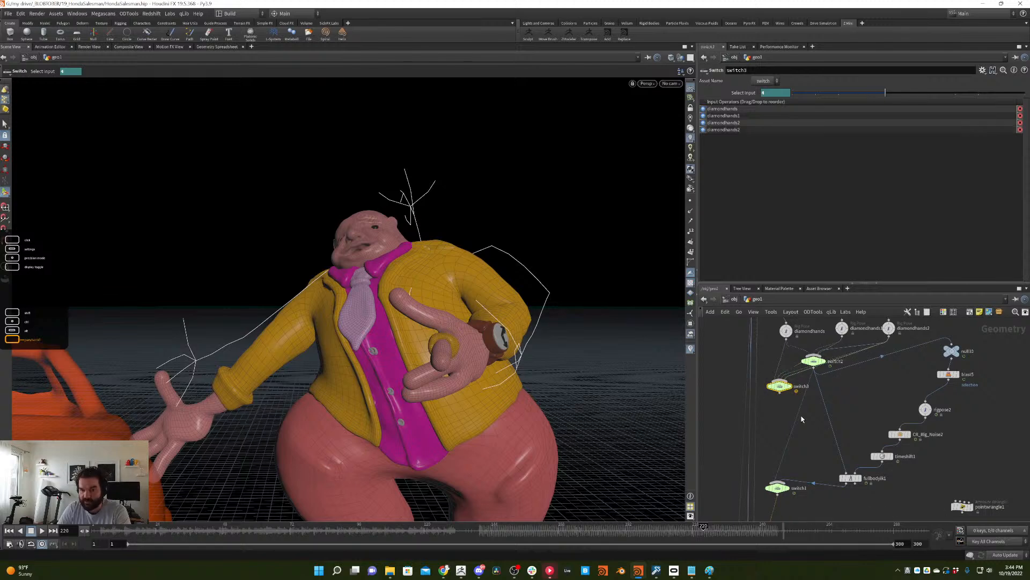
{"action": "key", "text": "ctrl+z"}
{"action": "left_click", "coordinate": [748, 93]}
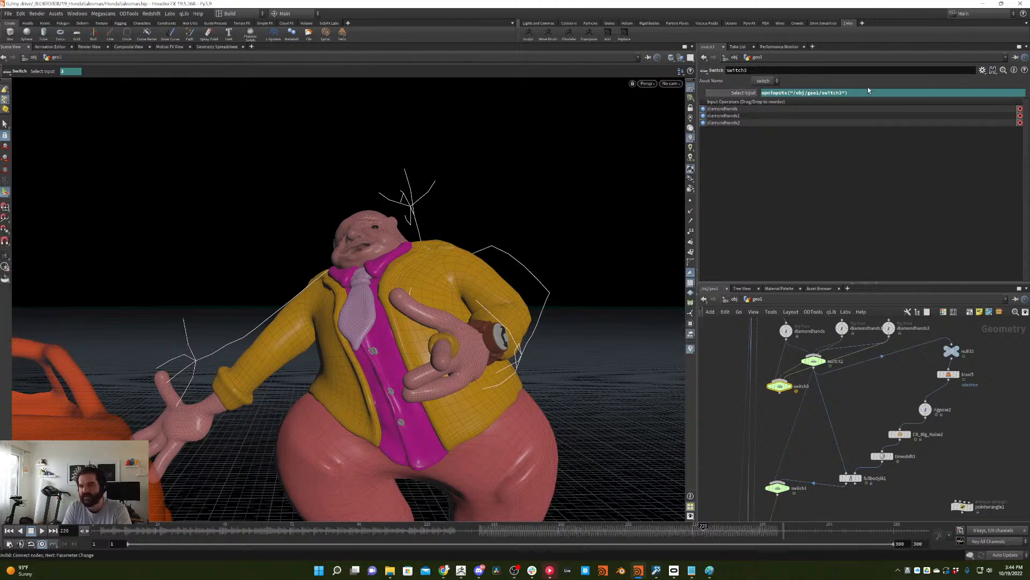
- Copy switch3's opninputs expression into switch2 as the modulo operand, making its Select Input floor($F/5)%opninputs("/obj/geo1/switch2")
{"action": "left_click", "coordinate": [778, 95]}
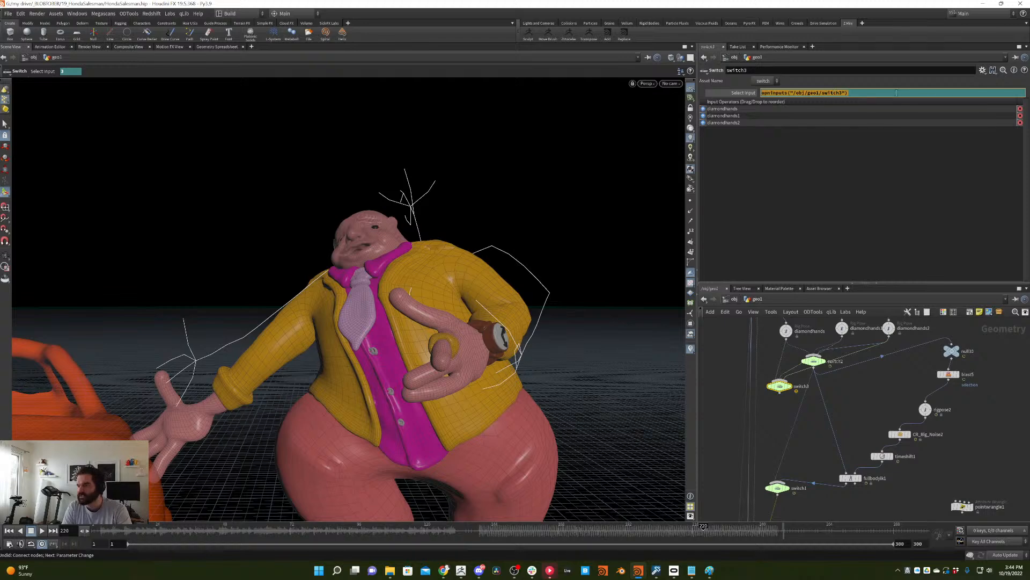
{"action": "left_click", "coordinate": [848, 93]}
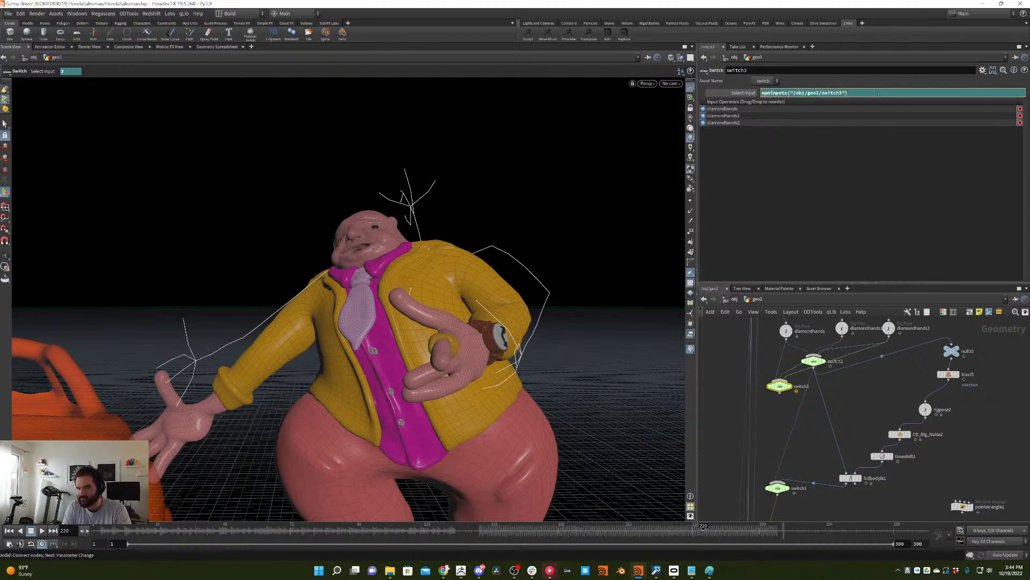
{"action": "left_click_drag", "start_coordinate": [878, 94], "coordinate": [752, 100]}
{"action": "key", "text": "ctrl+c"}
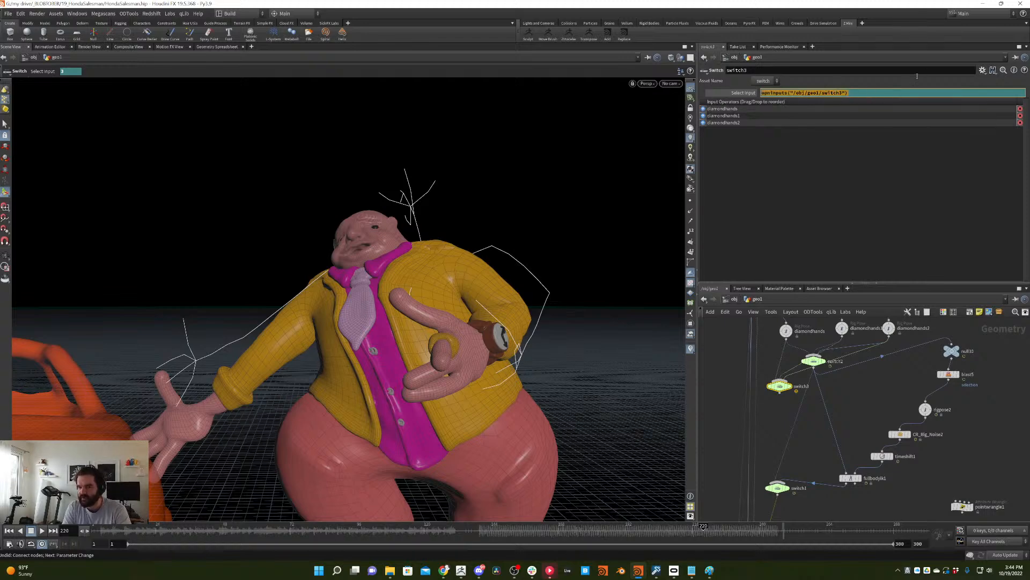
{"action": "left_click", "coordinate": [813, 361]}
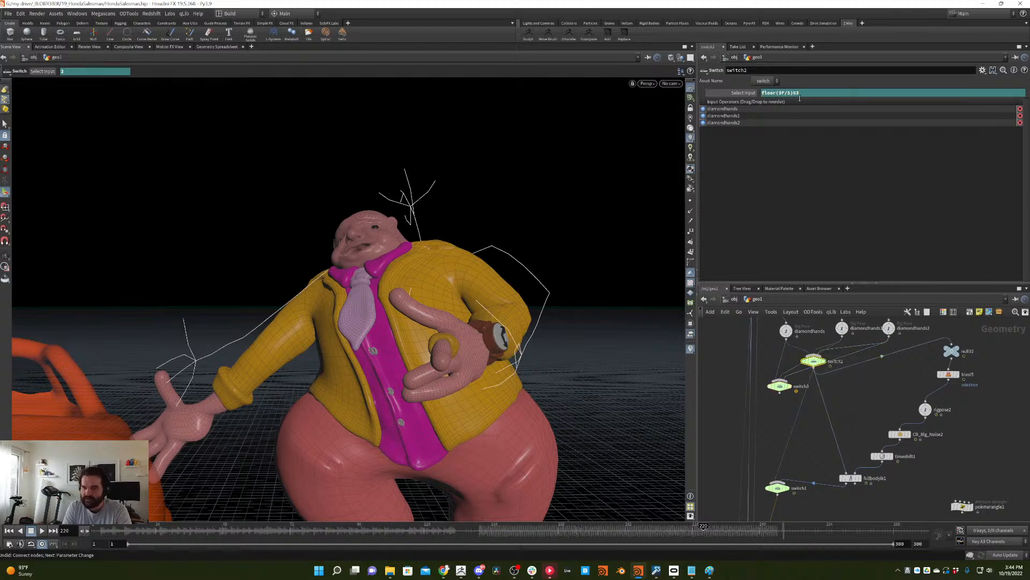
{"action": "left_click_drag", "start_coordinate": [799, 94], "coordinate": [796, 94]}
{"action": "key", "text": "ctrl+v"}
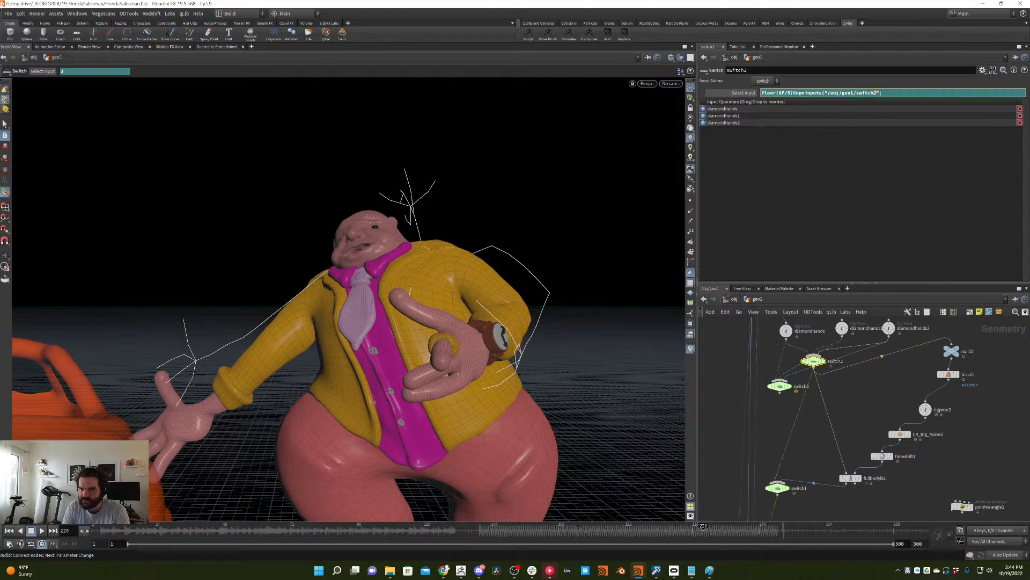
{"action": "left_click", "coordinate": [881, 400]}
- Delete the switch3 node and set switch1's Select Input to 0
{"action": "left_click_drag", "start_coordinate": [783, 409], "coordinate": [765, 372]}
{"action": "key", "text": "Delete"}
{"action": "middle_click_drag", "start_coordinate": [782, 379], "coordinate": [783, 331]}
{"action": "left_click_drag", "start_coordinate": [813, 402], "coordinate": [780, 442]}
{"action": "left_click_drag", "start_coordinate": [808, 96], "coordinate": [790, 97]}
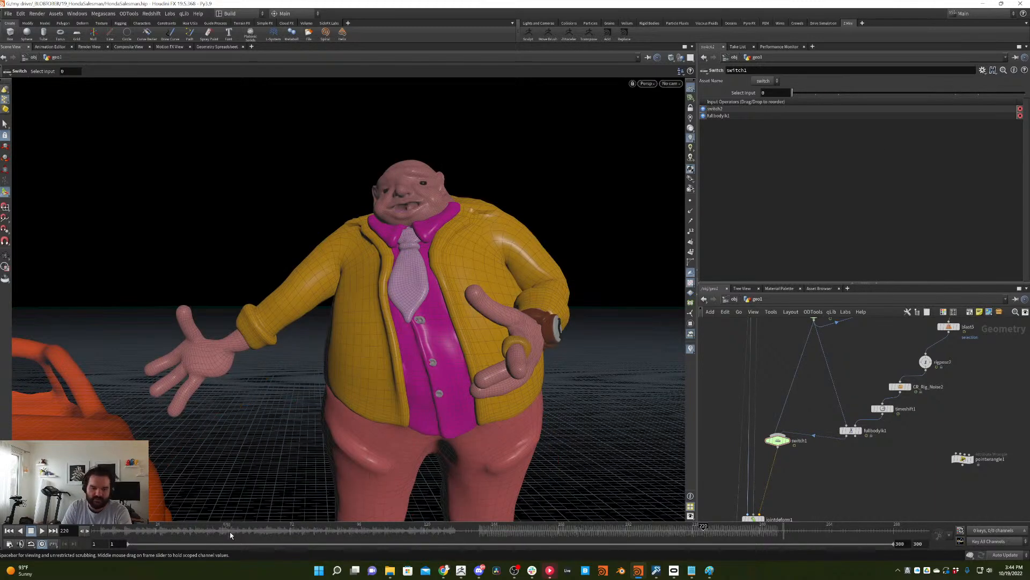
- Scrub the timeline to check the cycling poses, select the diamondhands2 rig pose, and stop at frame 42
{"action": "left_click_drag", "start_coordinate": [230, 533], "coordinate": [234, 475]}
{"action": "middle_click_drag", "start_coordinate": [867, 331], "coordinate": [812, 462]}
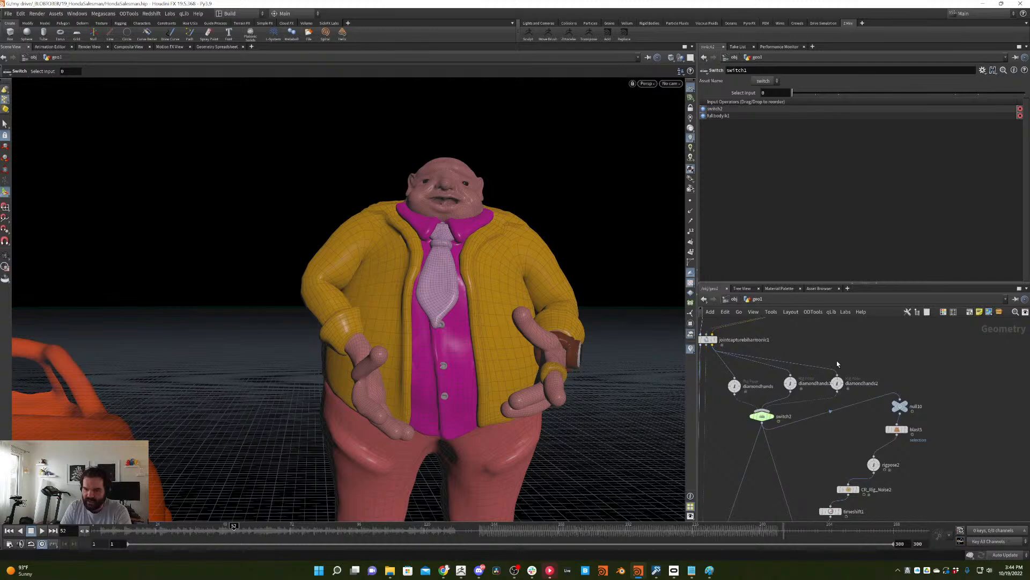
{"action": "middle_click_drag", "start_coordinate": [837, 364], "coordinate": [853, 357]}
{"action": "left_click_drag", "start_coordinate": [883, 343], "coordinate": [829, 395]}
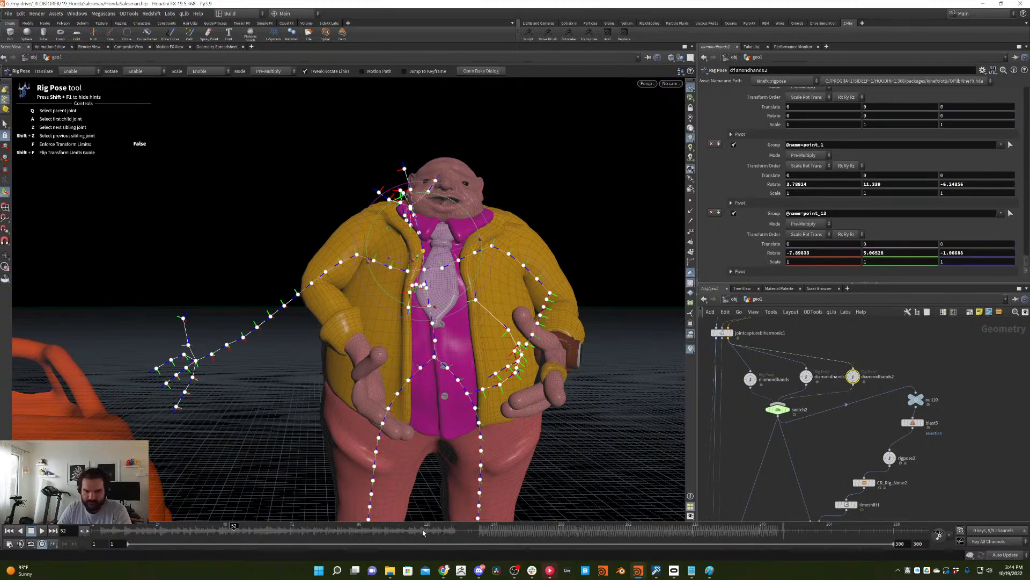
{"action": "left_click_drag", "start_coordinate": [234, 526], "coordinate": [207, 511]}
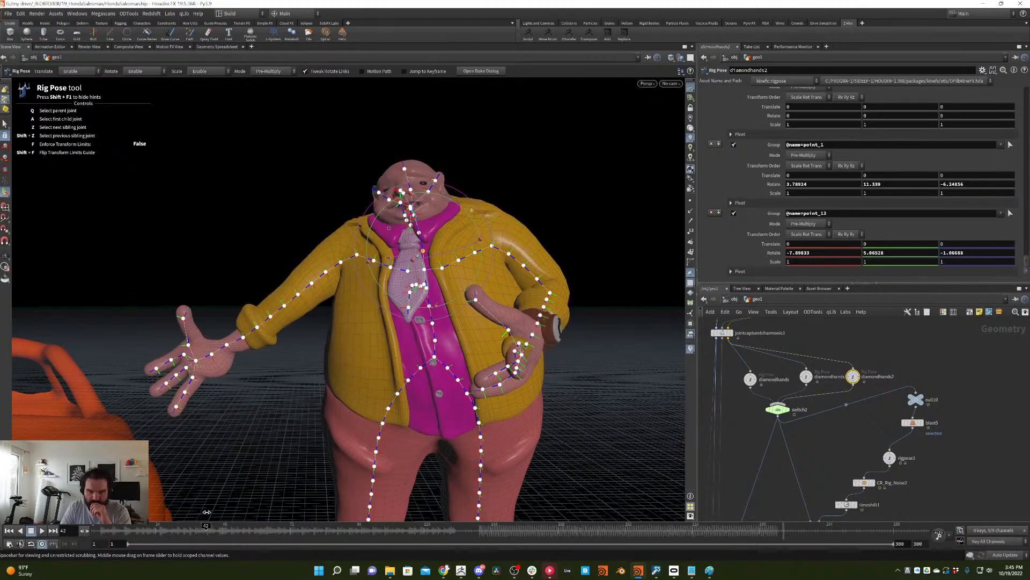
- Rotate the wrist joint of the watch hand in diamondhands2 so the hand turns inward across the belly
{"action": "left_click_drag", "start_coordinate": [896, 343], "coordinate": [853, 394]}
{"action": "left_click", "coordinate": [845, 312]}
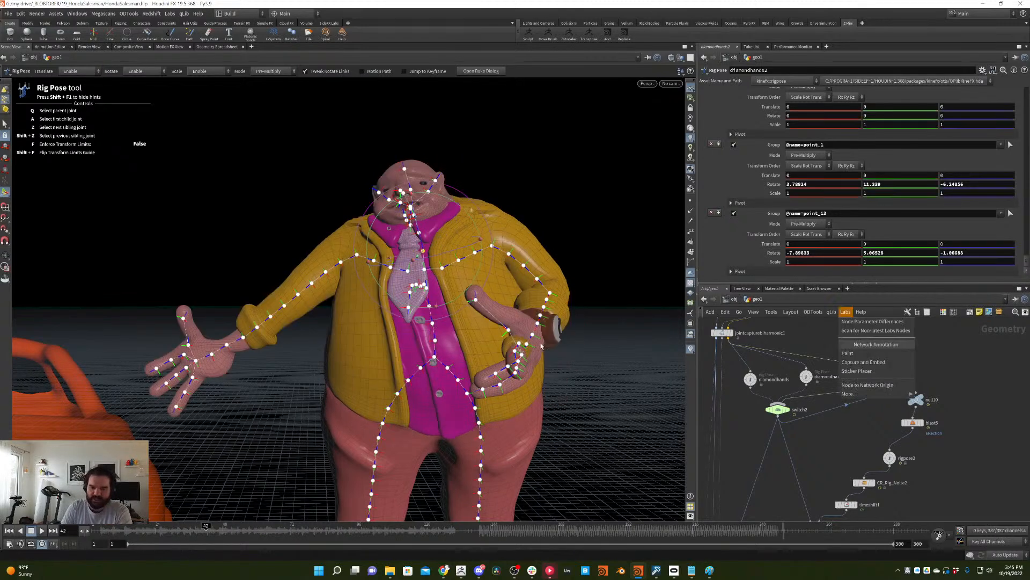
{"action": "left_click", "coordinate": [541, 346]}
{"action": "left_click", "coordinate": [544, 331]}
{"action": "left_click_drag", "start_coordinate": [601, 347], "coordinate": [603, 302]}
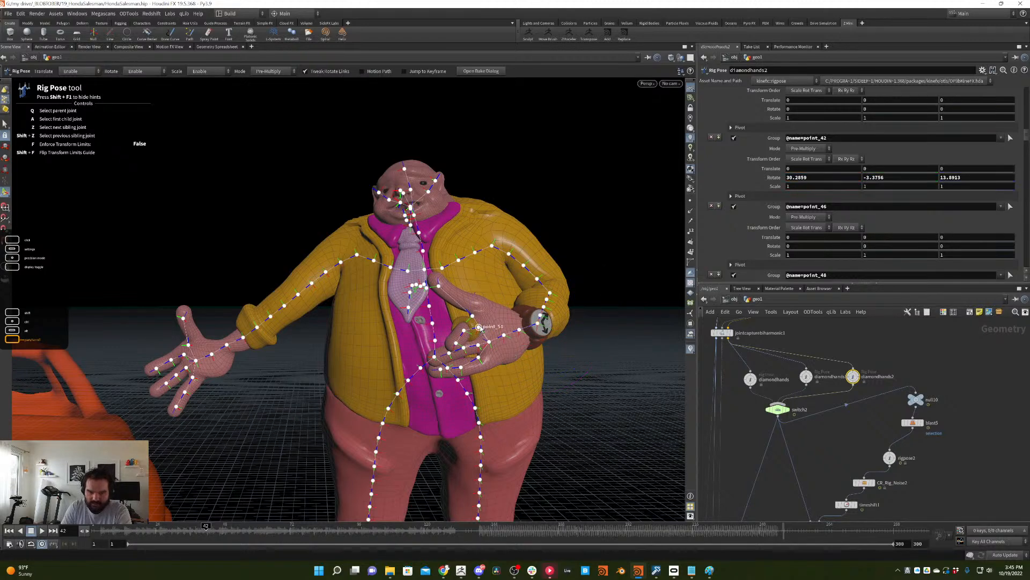
- Adjust the watch hand's finger joints in diamondhands2, rotating point_56 to about 3.09, -16.42, 16.19
{"action": "left_click", "coordinate": [480, 327]}
{"action": "left_click_drag", "start_coordinate": [520, 354], "coordinate": [459, 337]}
{"action": "left_click", "coordinate": [458, 327]}
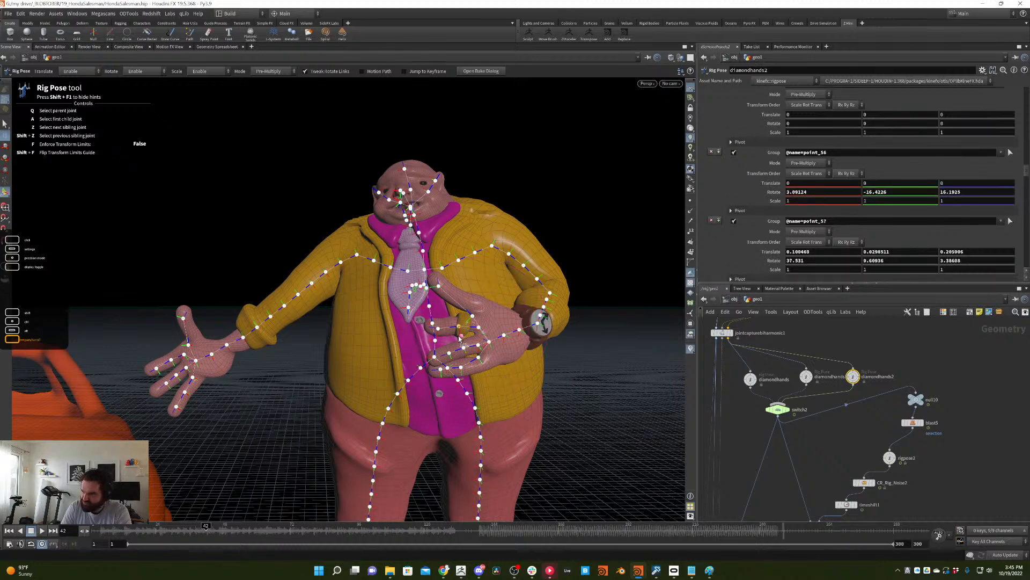
{"action": "left_click", "coordinate": [459, 337]}
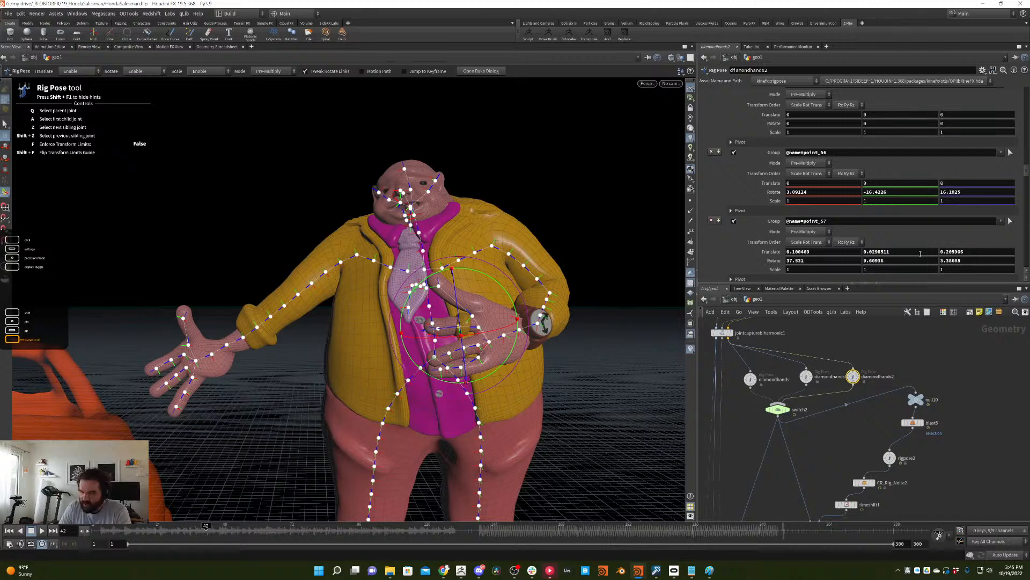
- Try 0 as the argument of switch2's opninputs expression, and scrub the timeline to frame 156 to check it
{"action": "left_click", "coordinate": [778, 409]}
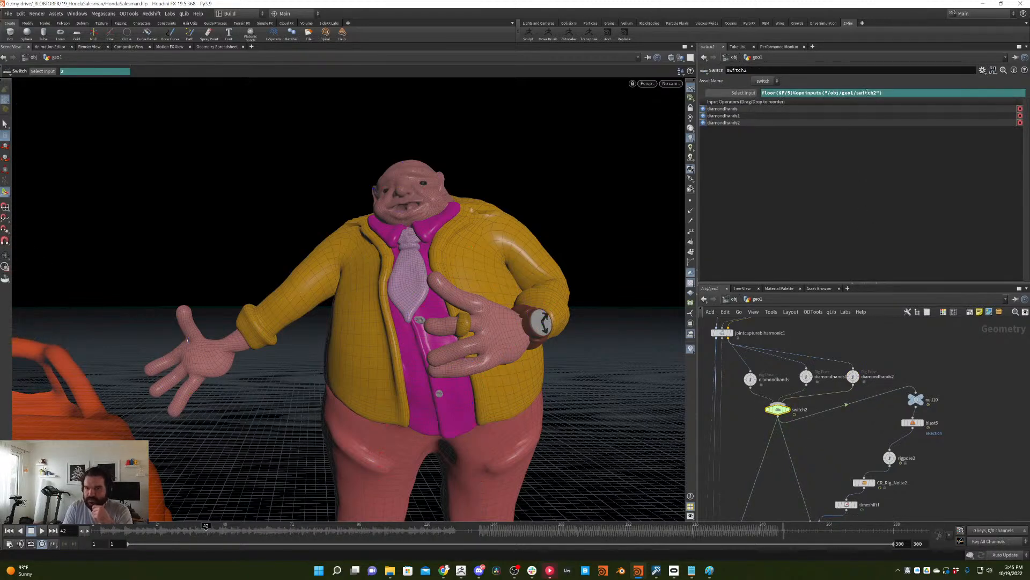
{"action": "left_click_drag", "start_coordinate": [878, 92], "coordinate": [834, 93]}
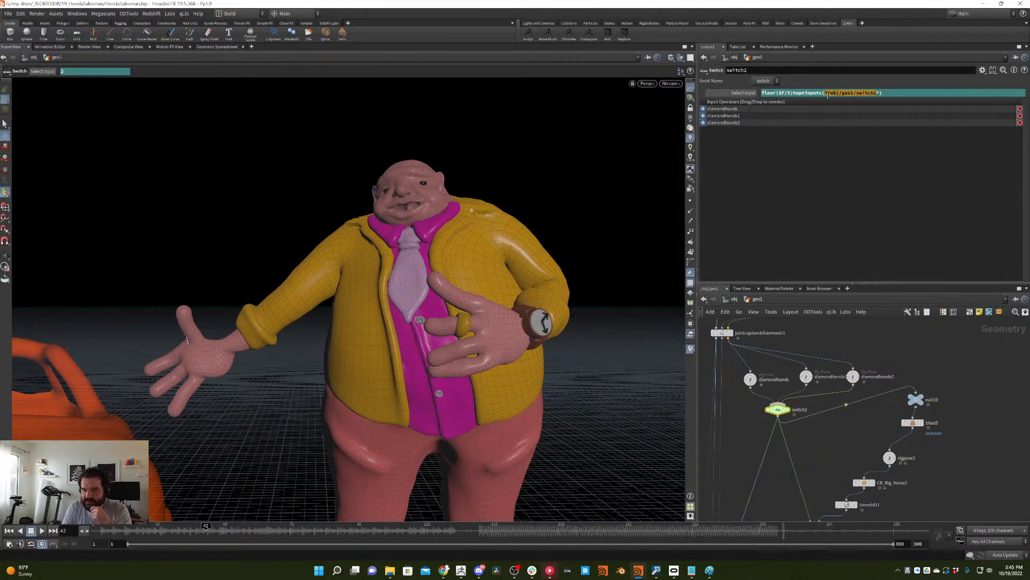
{"action": "type", "text": "0"}
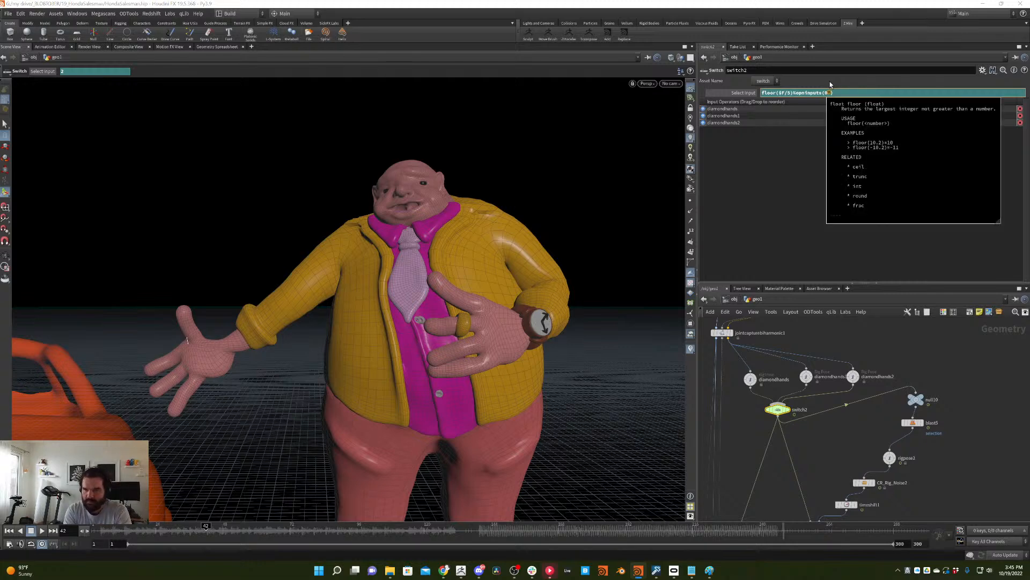
{"action": "key", "text": "Return"}
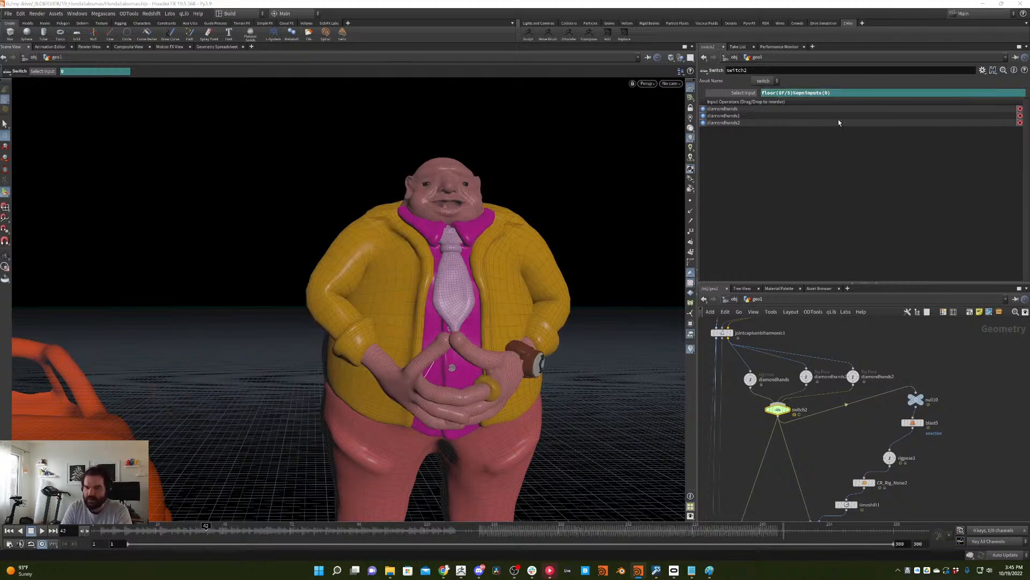
{"action": "left_click", "coordinate": [740, 94]}
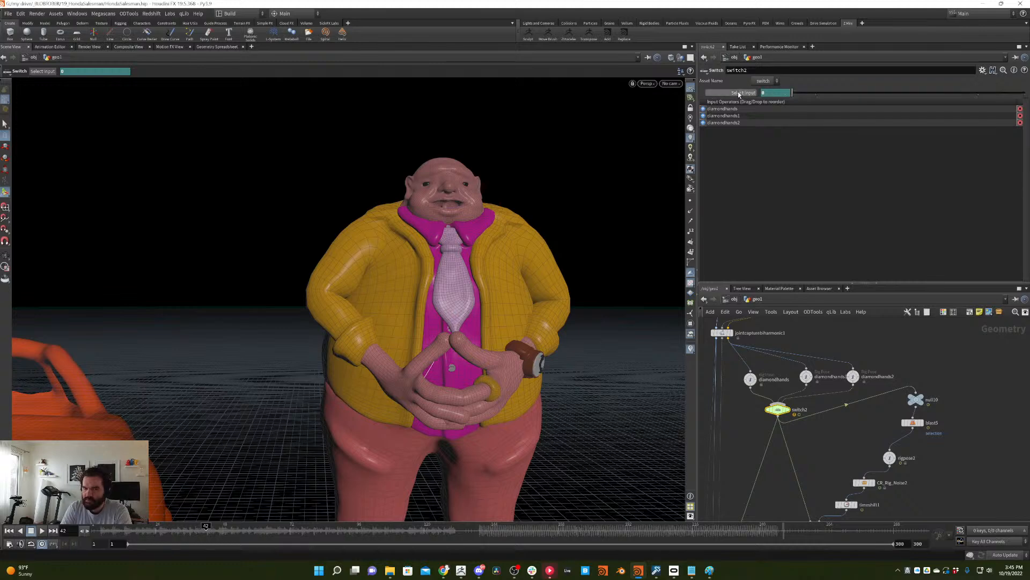
{"action": "left_click", "coordinate": [738, 93]}
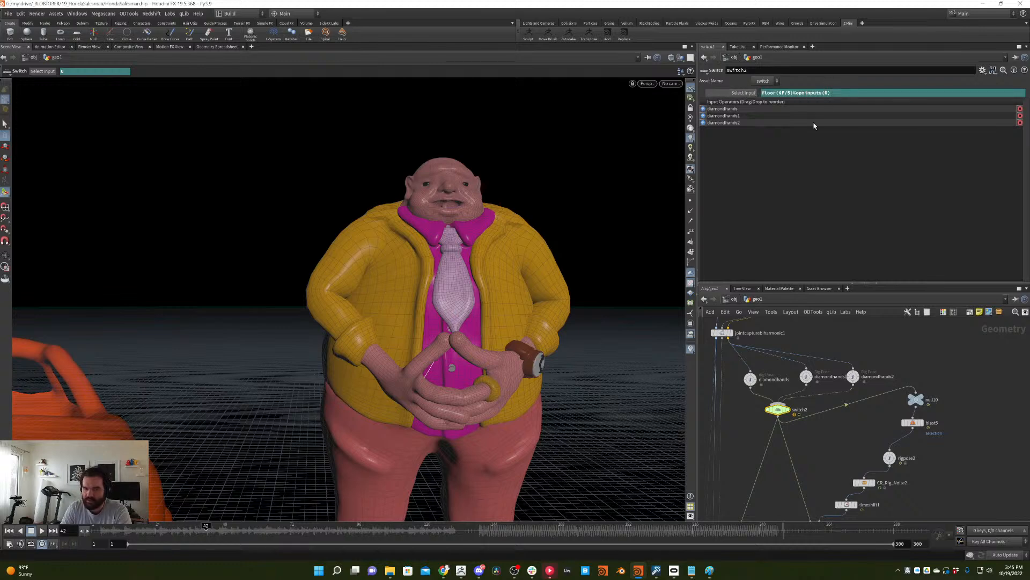
{"action": "mouse_move", "coordinate": [523, 507]}
{"action": "left_mouse_down"}
{"action": "mouse_move", "coordinate": [179, 542]}
{"action": "mouse_move", "coordinate": [525, 531]}
{"action": "left_mouse_up"}
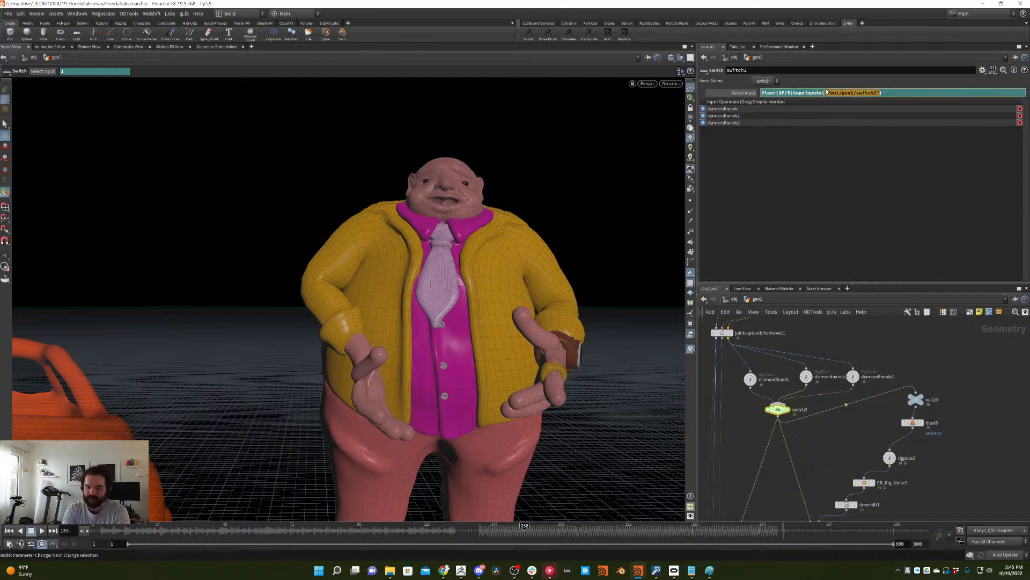
{"action": "key", "text": "BackSpace"}
{"action": "type", "text": "opin"}
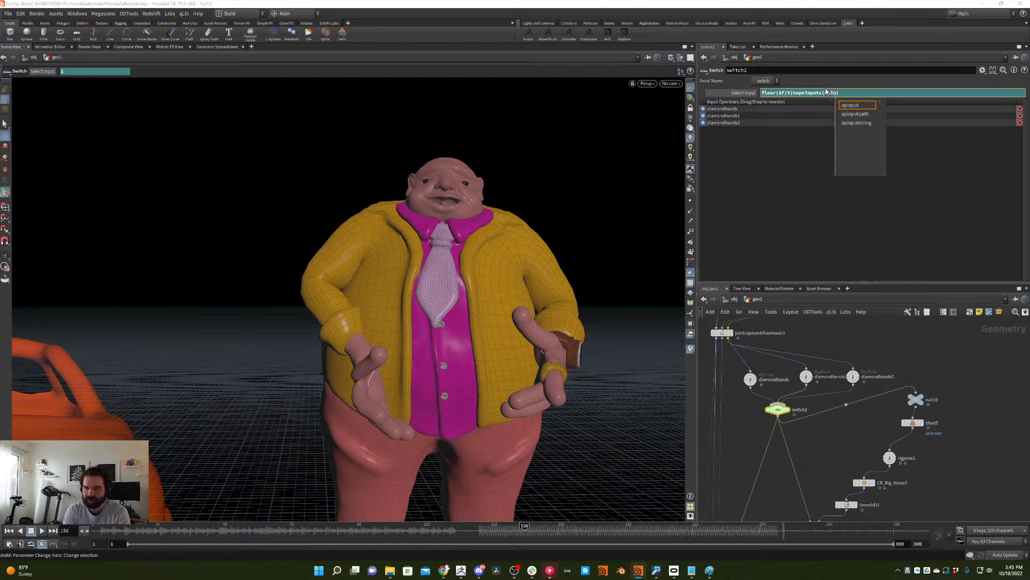
{"action": "key", "text": "Escape"}
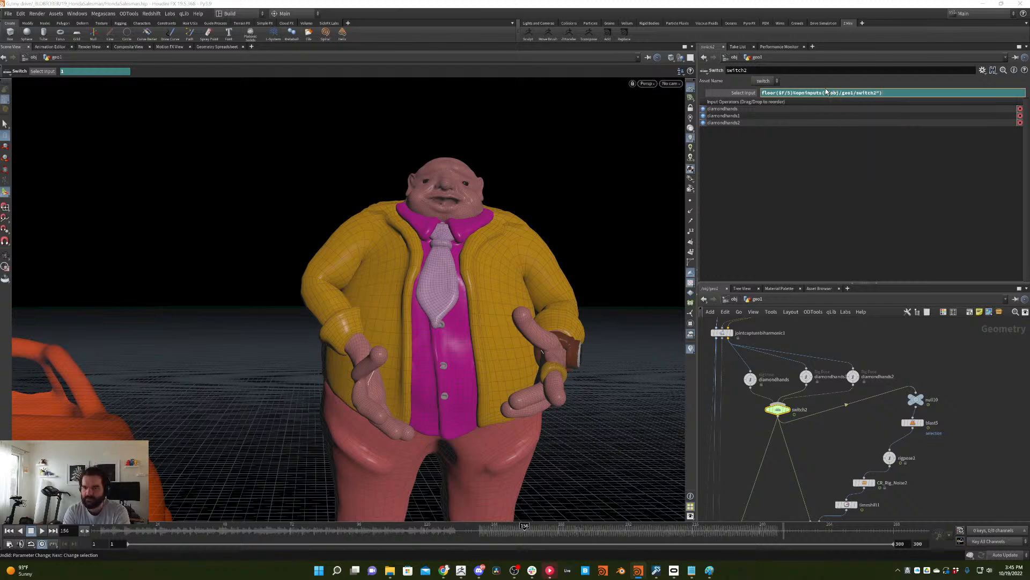
- Try opfullpath as the argument of switch2's opninputs expression in place of the quoted node path, and undo the change
{"action": "left_click_drag", "start_coordinate": [880, 93], "coordinate": [825, 94]}
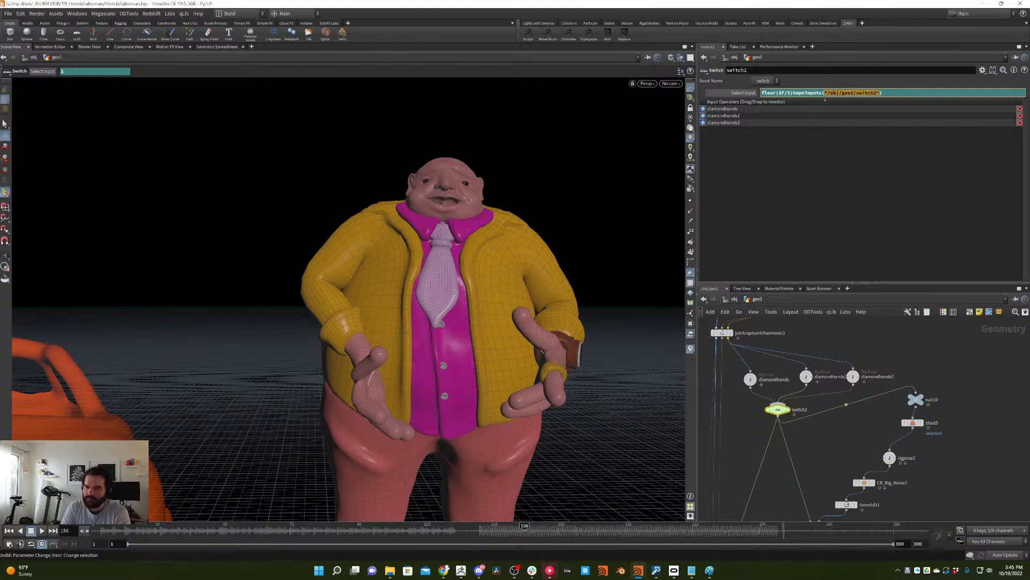
{"action": "type", "text": "op"}
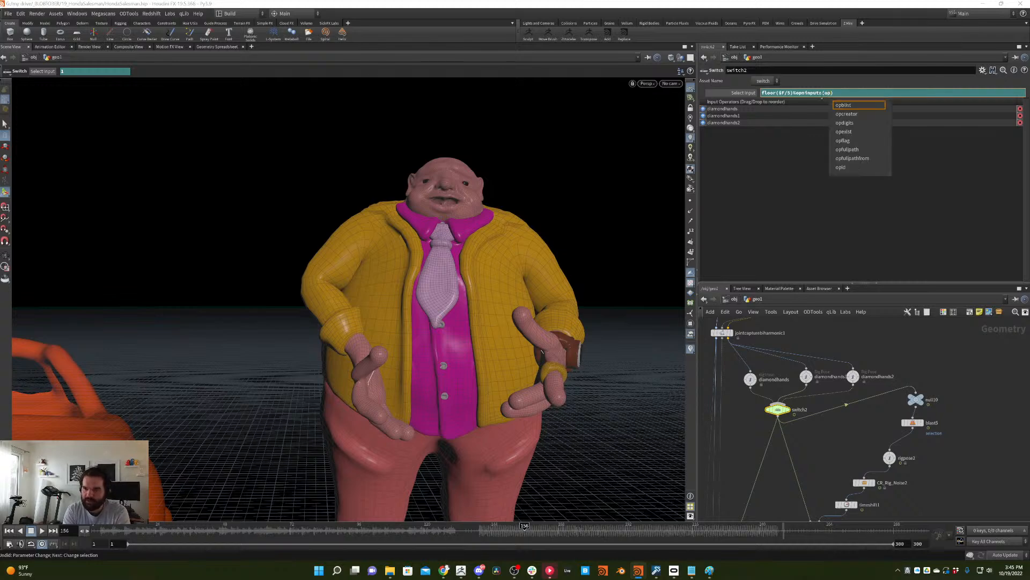
{"action": "key", "text": "Down"}
{"action": "key", "text": "Down"}
{"action": "key", "text": "Down"}
{"action": "key", "text": "Down"}
{"action": "key", "text": "Down"}
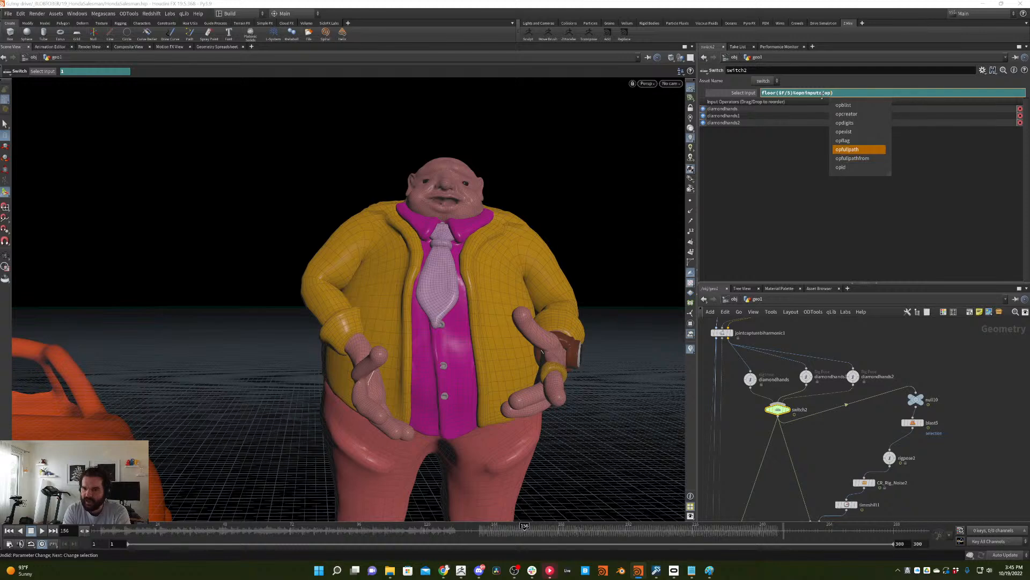
{"action": "key", "text": "Return"}
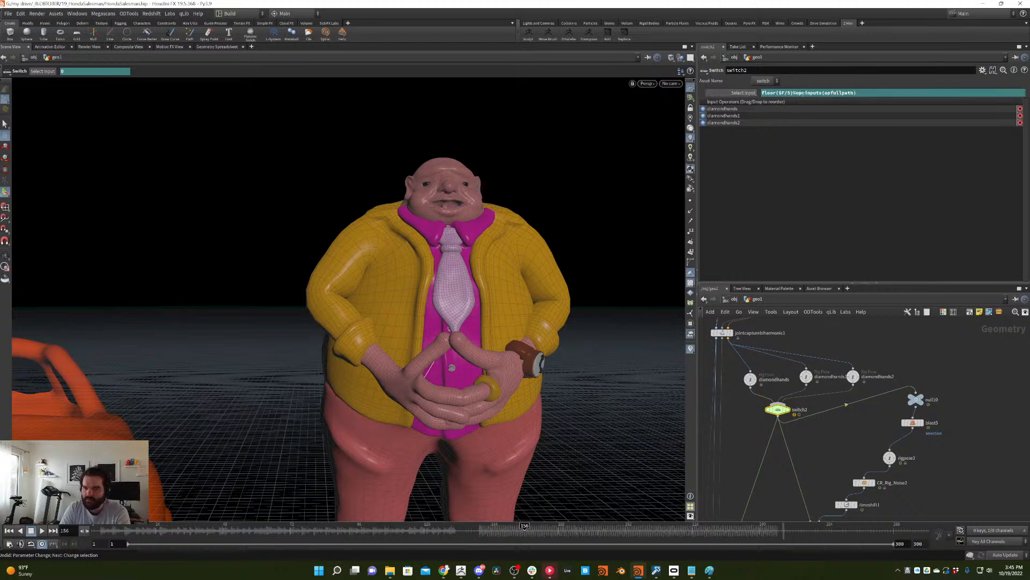
{"action": "key", "text": "ctrl+z"}
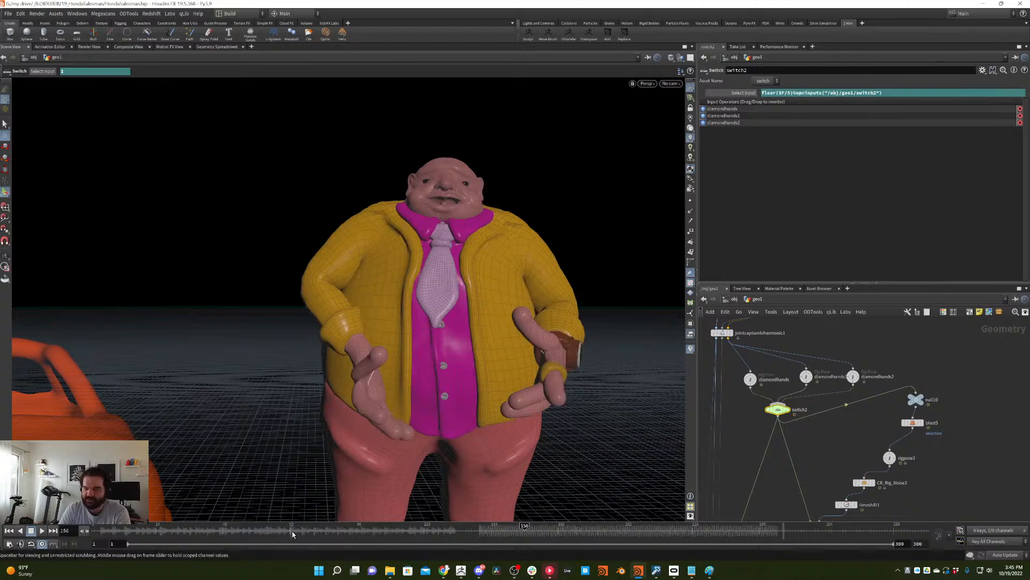
- Play the timeline from the start to check the cycling poses, and return to frame 1
{"action": "mouse_move", "coordinate": [415, 483]}
{"action": "left_mouse_down"}
{"action": "mouse_move", "coordinate": [156, 529]}
{"action": "mouse_move", "coordinate": [214, 530]}
{"action": "mouse_move", "coordinate": [121, 529]}
{"action": "left_mouse_up"}
{"action": "left_click", "coordinate": [42, 531]}
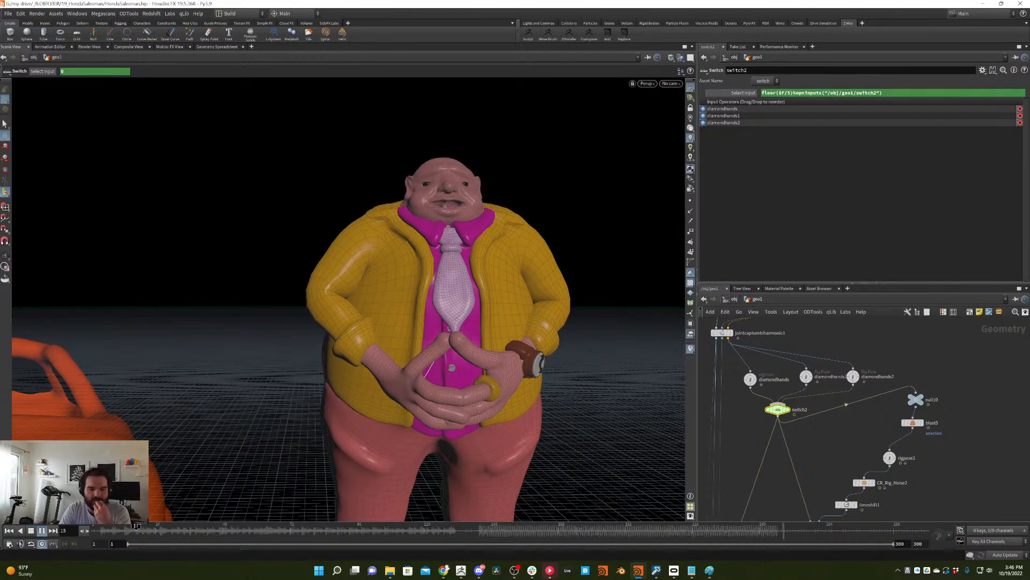
{"action": "left_click", "coordinate": [9, 530]}
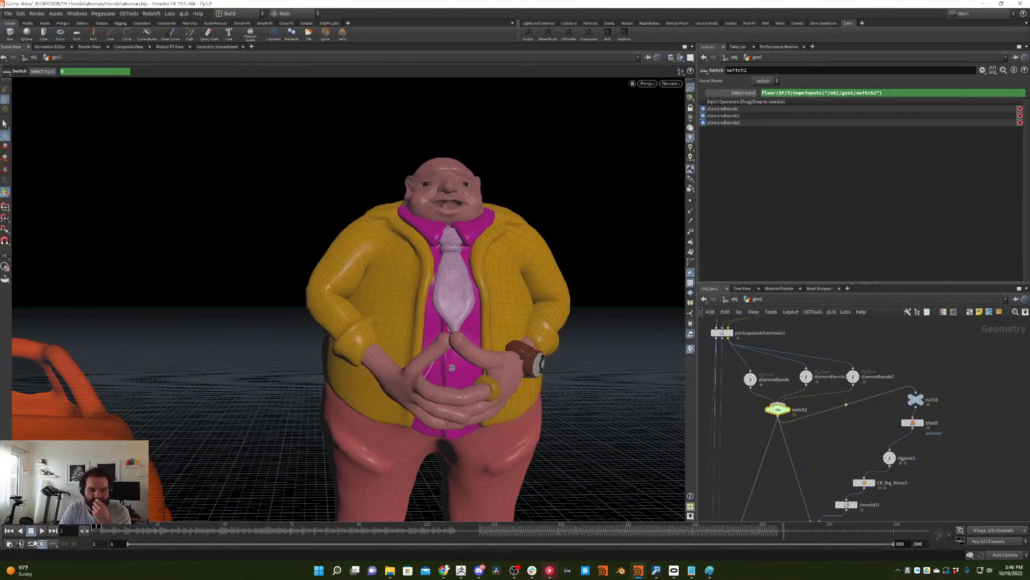
- At frame 13, rotate the watch arm's shoulder joint point_24 in diamondhands2 to about 39.87, 32.65, -6.91, moving the hand outward from the belly
{"action": "left_click", "coordinate": [852, 377]}
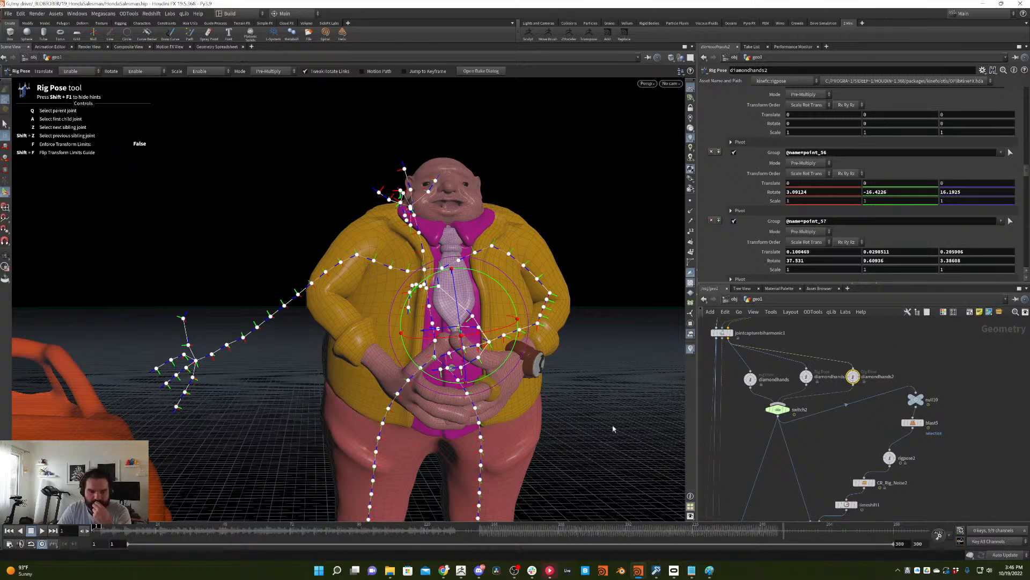
{"action": "left_click_drag", "start_coordinate": [100, 531], "coordinate": [125, 529]}
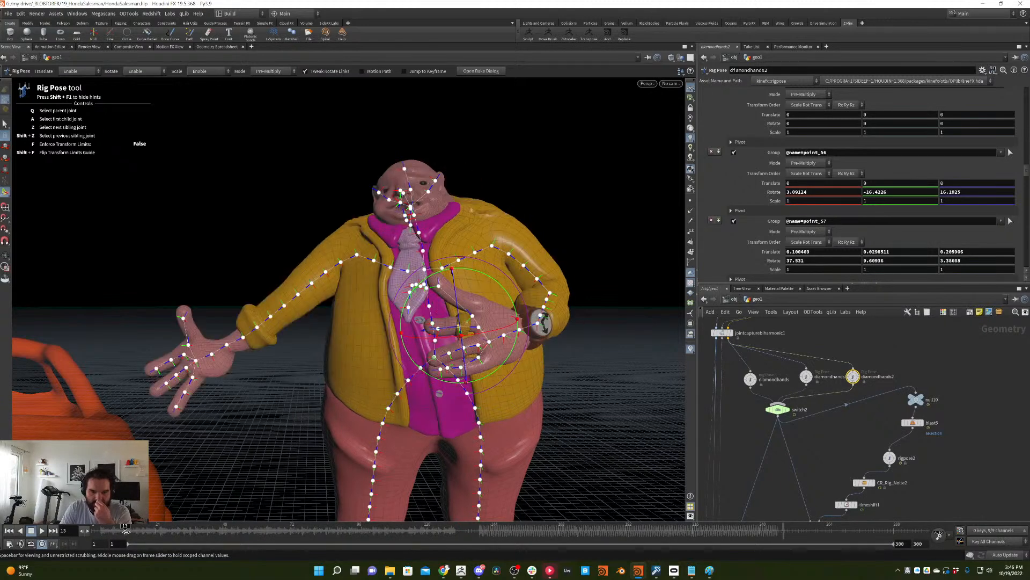
{"action": "left_click", "coordinate": [557, 291]}
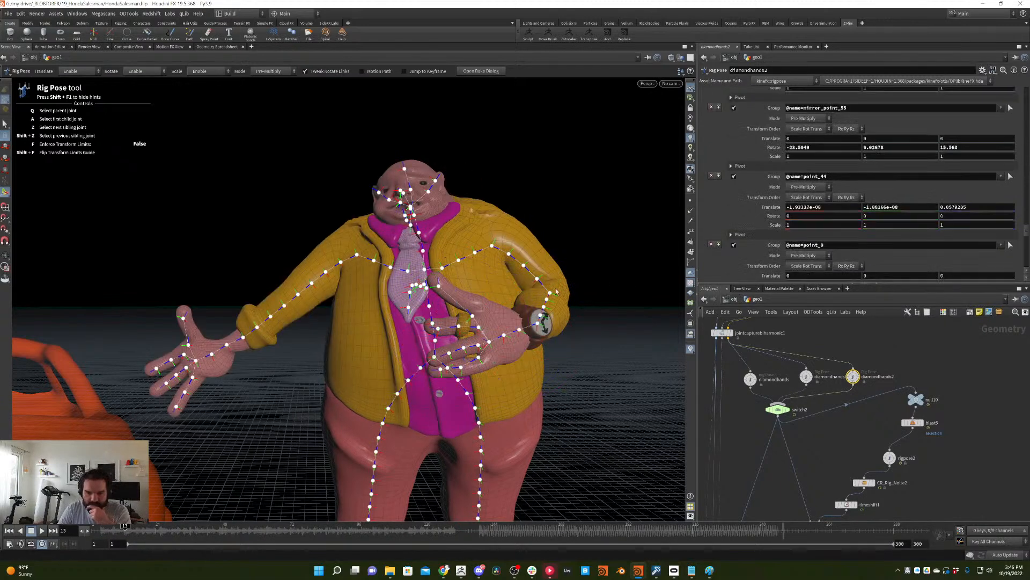
{"action": "left_click", "coordinate": [492, 246]}
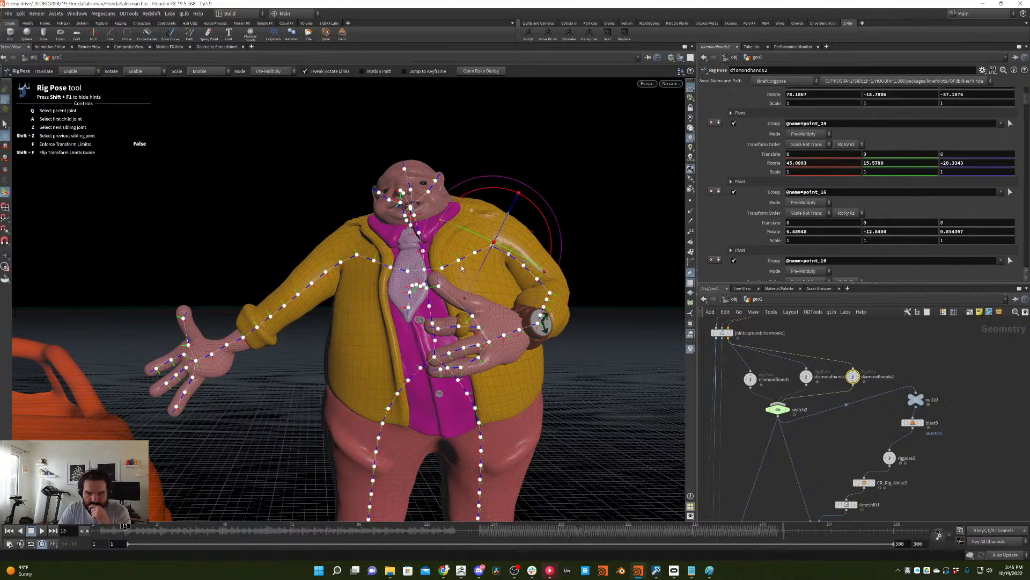
{"action": "left_click", "coordinate": [493, 247]}
{"action": "left_click_drag", "start_coordinate": [545, 276], "coordinate": [572, 336]}
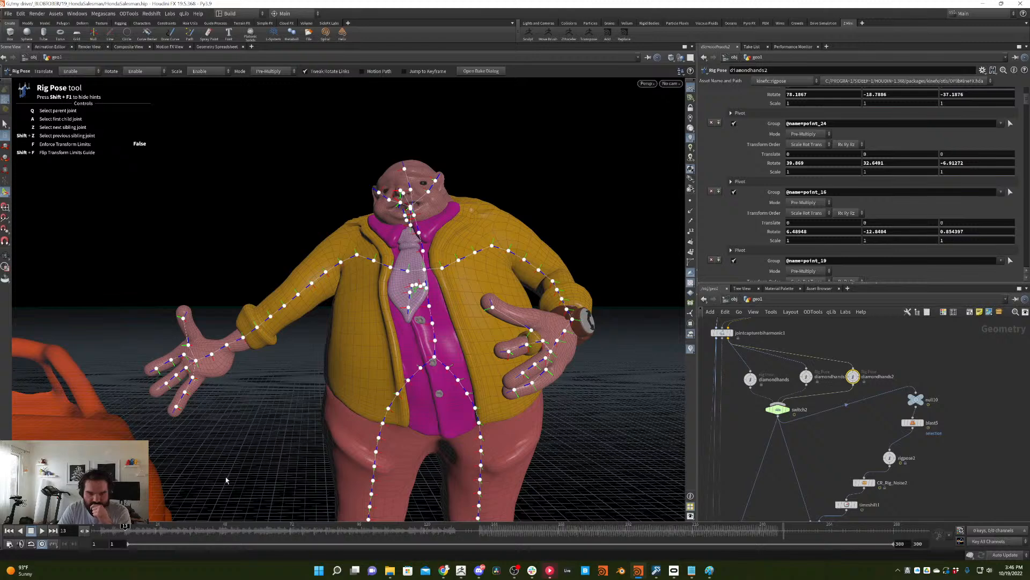
- At frame 42, try rotating the watch hand's finger joint point_60 to about -1.11, -7.29, -4.09
{"action": "left_click_drag", "start_coordinate": [114, 534], "coordinate": [206, 504]}
{"action": "left_click", "coordinate": [527, 344]}
{"action": "left_click_drag", "start_coordinate": [562, 367], "coordinate": [558, 332]}
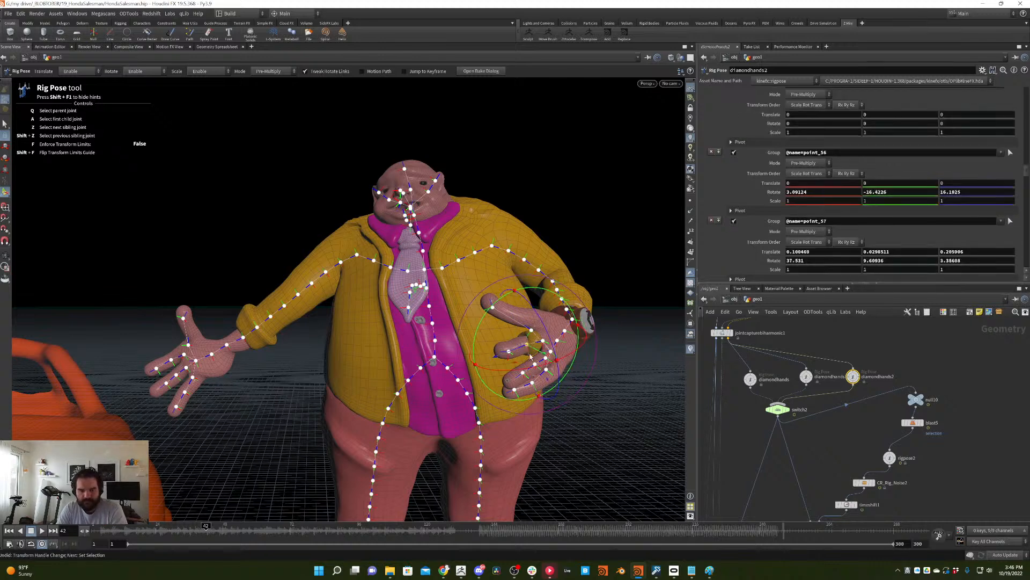
{"action": "left_click", "coordinate": [508, 351]}
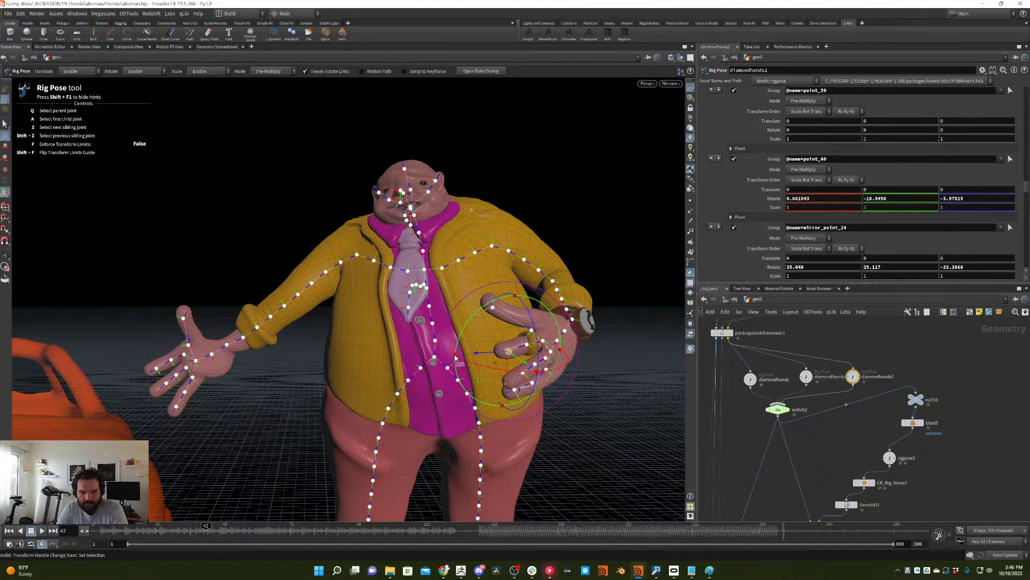
{"action": "left_click_drag", "start_coordinate": [455, 359], "coordinate": [461, 370]}
{"action": "left_click", "coordinate": [564, 247]}
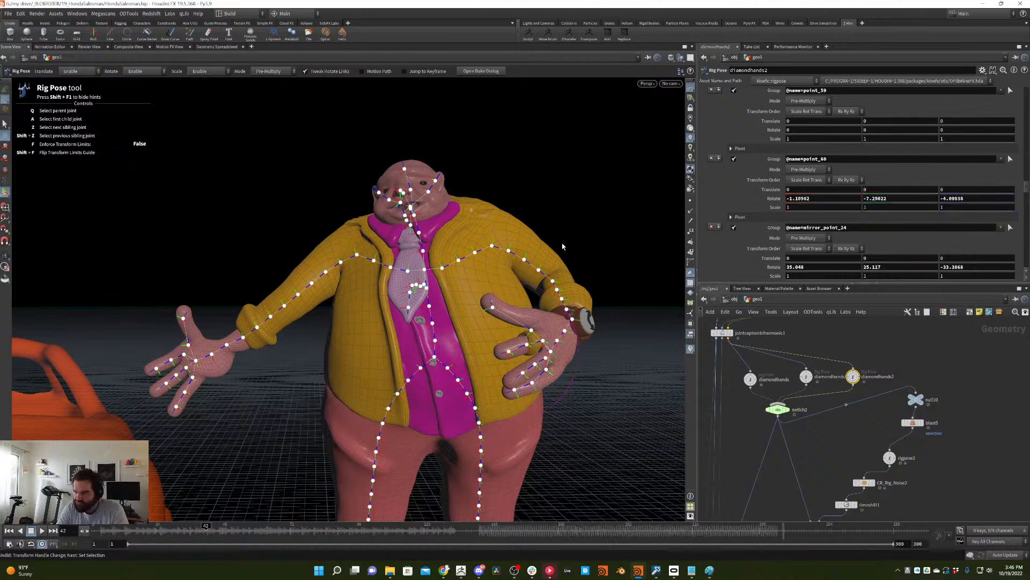
- Try further rotations of the watch hand's finger joints in diamondhands2, including point_56, and undo them
{"action": "left_click", "coordinate": [528, 347]}
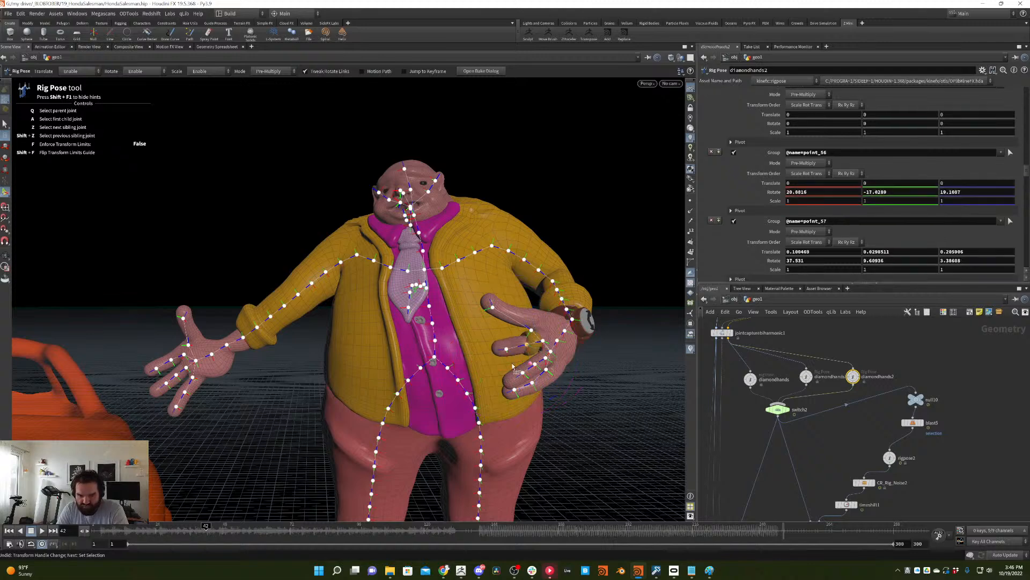
{"action": "mouse_move", "coordinate": [485, 356]}
{"action": "left_mouse_down"}
{"action": "mouse_move", "coordinate": [468, 347]}
{"action": "mouse_move", "coordinate": [513, 332]}
{"action": "mouse_move", "coordinate": [491, 343]}
{"action": "left_mouse_up"}
{"action": "key", "text": "space"}
{"action": "left_click", "coordinate": [500, 353]}
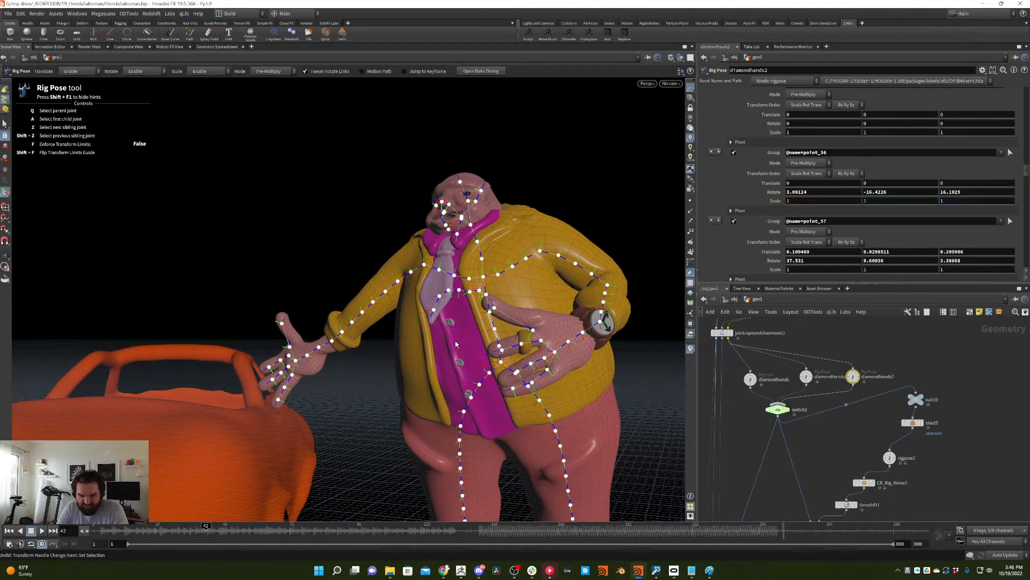
{"action": "left_click_drag", "start_coordinate": [562, 346], "coordinate": [601, 309]}
{"action": "key", "text": "space"}
{"action": "left_click", "coordinate": [532, 365]}
{"action": "key", "text": "ctrl+z"}
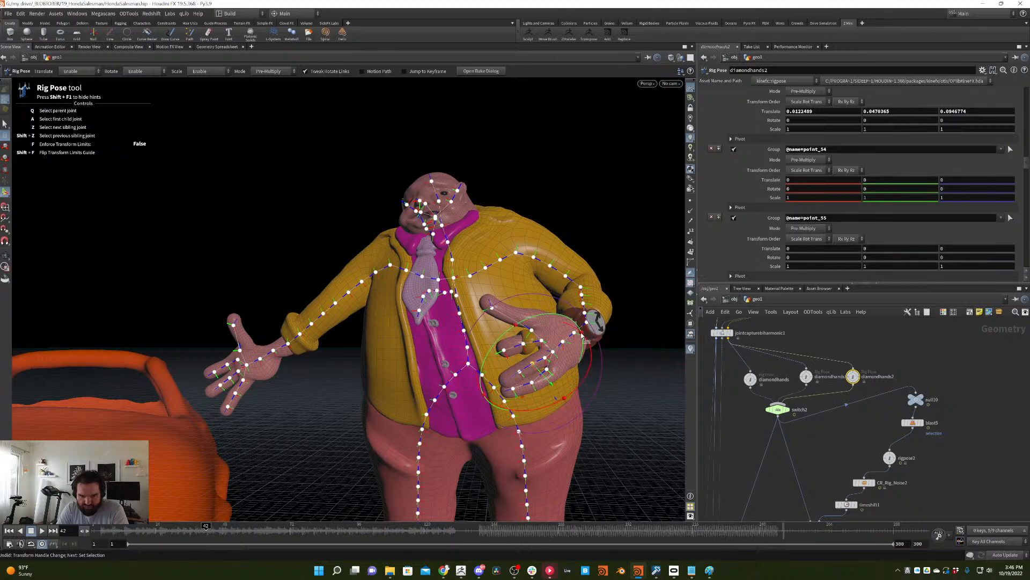
- Select the watch hand's lower finger joints together and curl them, rotating point_58 and point_59 to about 105.65, -9.75, 9.97
{"action": "left_click_drag", "start_coordinate": [561, 401], "coordinate": [531, 360], "text": "alt"}
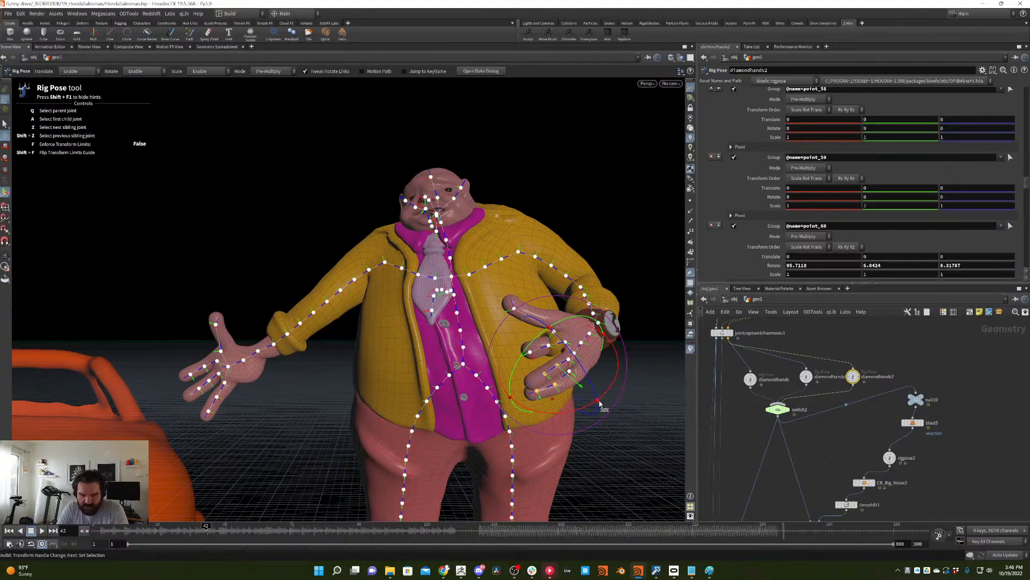
{"action": "left_click_drag", "start_coordinate": [600, 403], "coordinate": [559, 341]}
{"action": "left_click", "coordinate": [595, 318]}
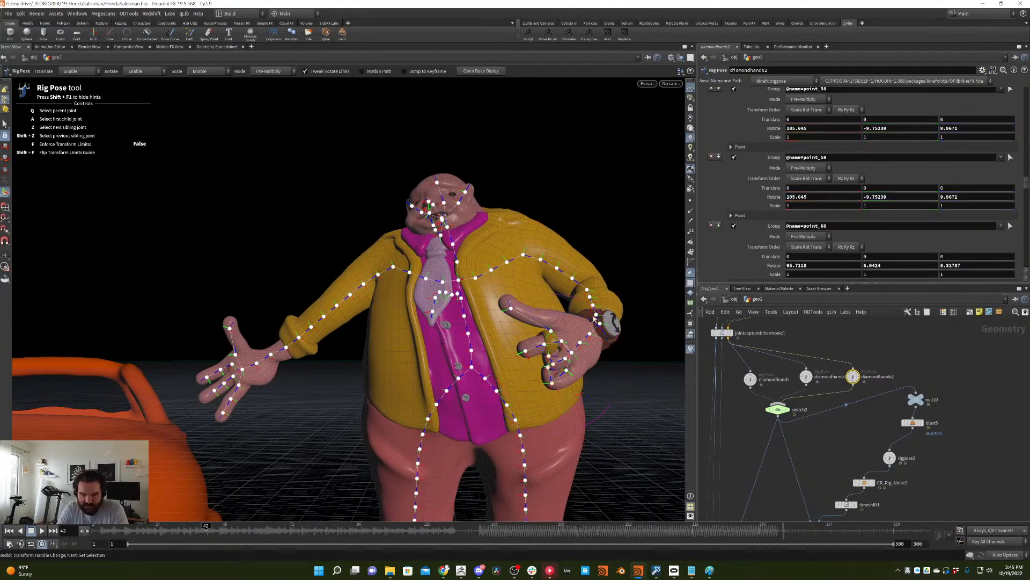
- Rotate the watch hand's finger joint point_60 to about -2.59, 1.72, 8.69, and scrub the timeline to frame 55 to check the pose
{"action": "left_click", "coordinate": [526, 351]}
{"action": "left_click_drag", "start_coordinate": [474, 378], "coordinate": [550, 350]}
{"action": "left_click_drag", "start_coordinate": [173, 530], "coordinate": [290, 468]}
{"action": "left_click_drag", "start_coordinate": [201, 507], "coordinate": [243, 489]}
- Rotate the neck joint point_17 in diamondhands2 to about 0.09, -0.23, 19.23, and scrub to frame 86 to check the poses
{"action": "left_click", "coordinate": [553, 208]}
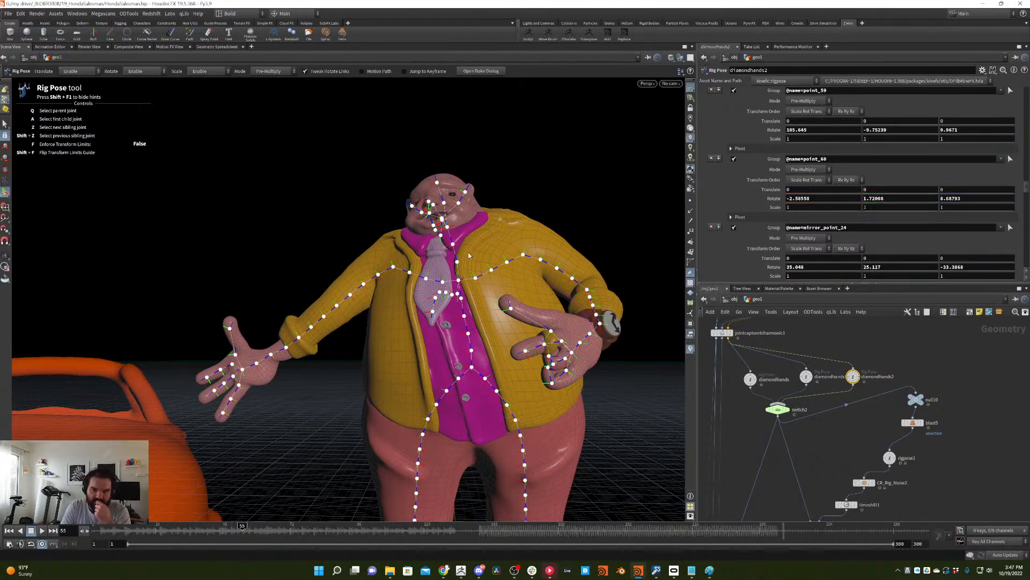
{"action": "left_click", "coordinate": [477, 250]}
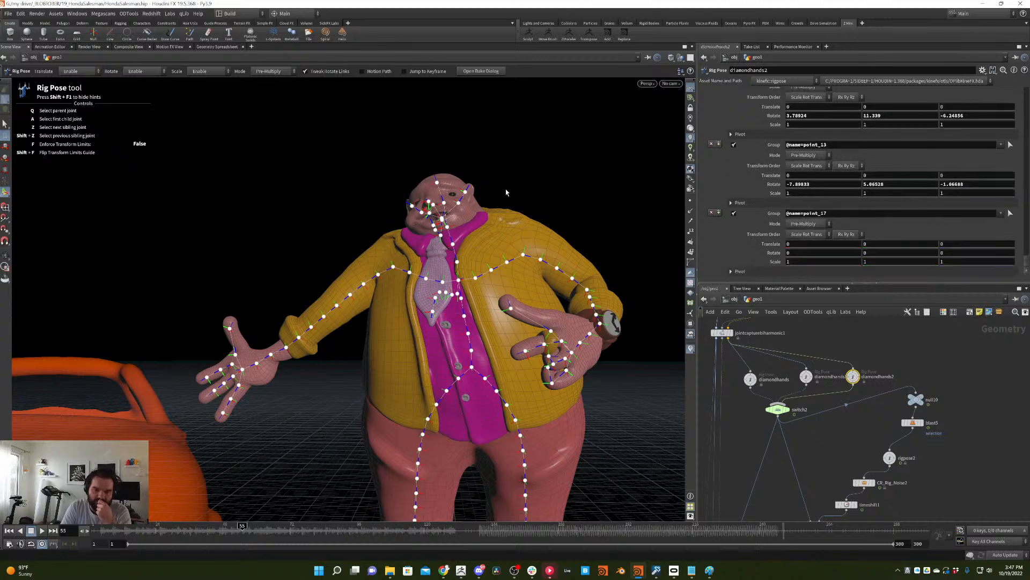
{"action": "left_click", "coordinate": [453, 246]}
{"action": "left_click_drag", "start_coordinate": [509, 231], "coordinate": [510, 224]}
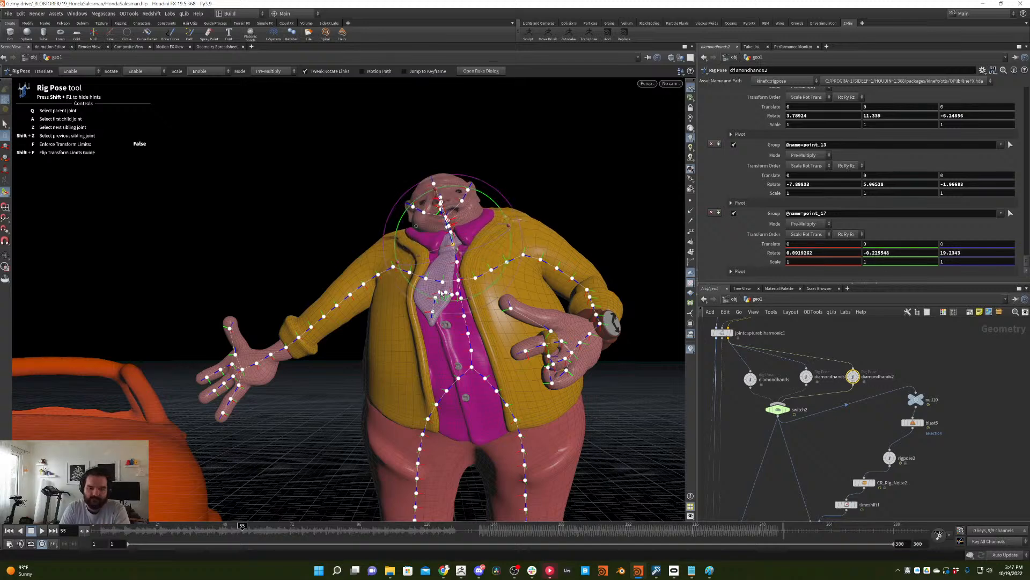
{"action": "left_click", "coordinate": [204, 525]}
{"action": "left_click_drag", "start_coordinate": [204, 523], "coordinate": [329, 457]}
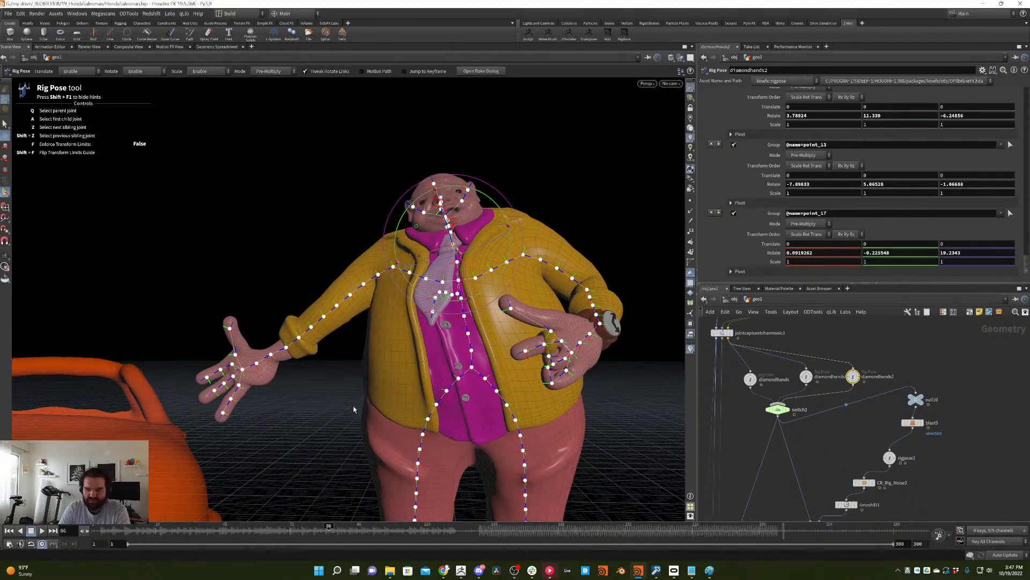
- Add a Rig Pose node beside diamondhands2, fed by jointcapturebiharmonic1 and wired into switch2 as another pose
{"action": "middle_click_drag", "start_coordinate": [879, 354], "coordinate": [840, 372]}
{"action": "key", "text": "Tab"}
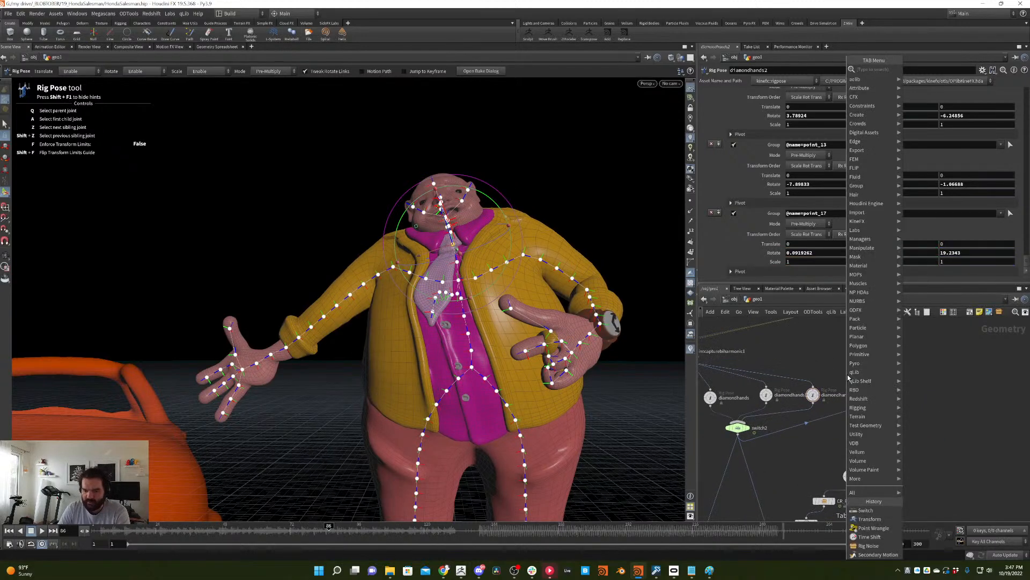
{"action": "key", "text": "Return"}
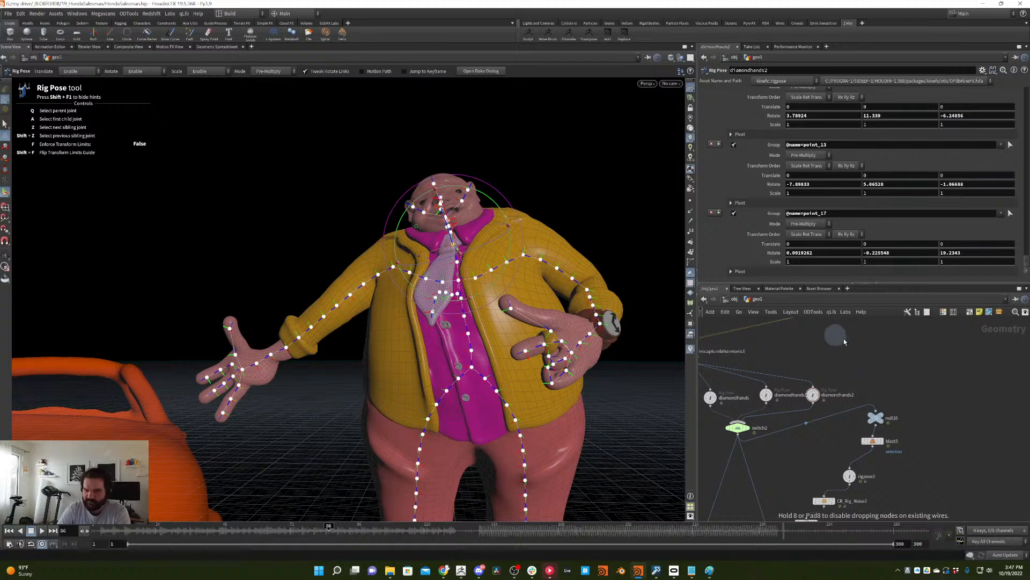
{"action": "left_click", "coordinate": [850, 379]}
{"action": "middle_click_drag", "start_coordinate": [846, 365], "coordinate": [882, 355]}
{"action": "left_click", "coordinate": [908, 382]}
{"action": "left_click", "coordinate": [741, 364]}
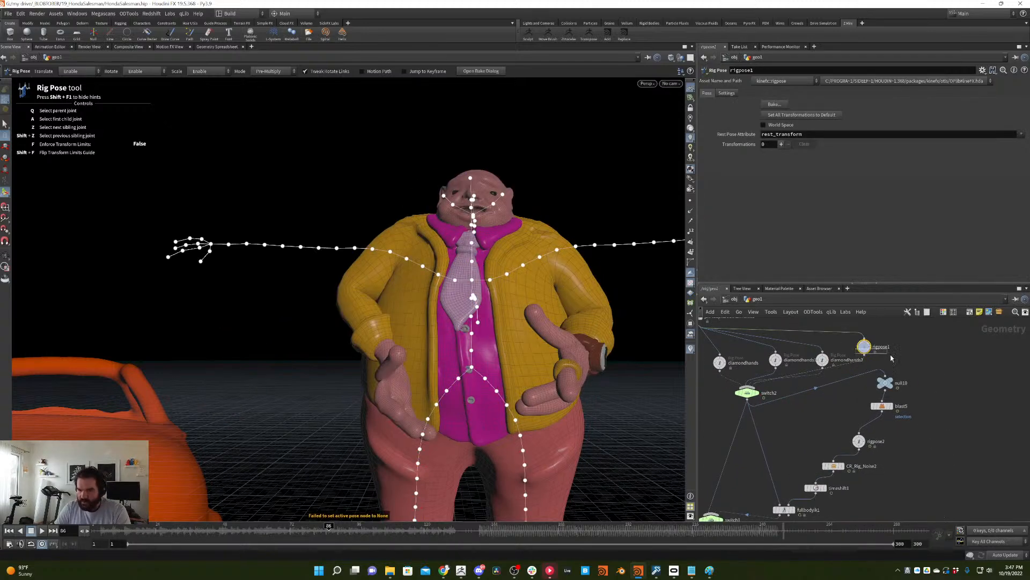
{"action": "mouse_move", "coordinate": [863, 347]}
{"action": "left_mouse_down"}
{"action": "mouse_move", "coordinate": [871, 360]}
{"action": "mouse_move", "coordinate": [861, 360]}
{"action": "left_mouse_up"}
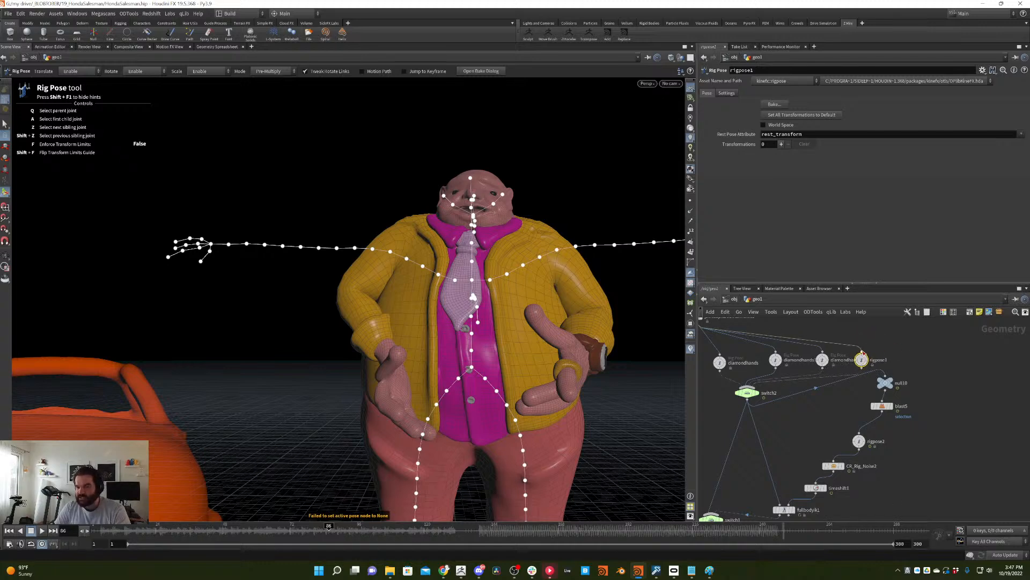
{"action": "middle_click_drag", "start_coordinate": [859, 337], "coordinate": [902, 366]}
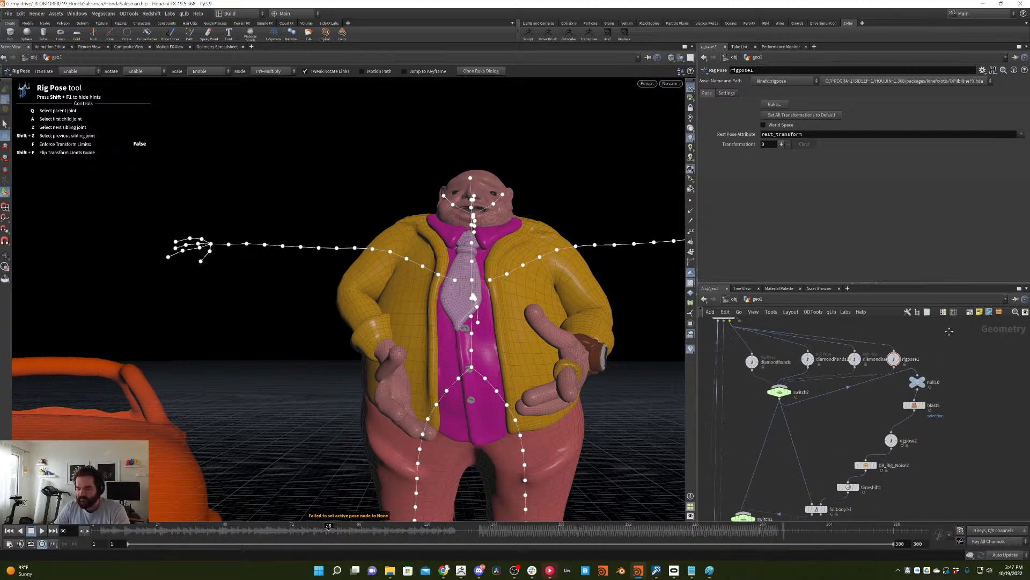
- Rearrange the network by moving switch2 lower and spacing the diamondhands pose nodes and rigpose1 apart in a row
{"action": "middle_click_drag", "start_coordinate": [935, 417], "coordinate": [909, 363]}
{"action": "left_click_drag", "start_coordinate": [909, 363], "coordinate": [891, 416]}
{"action": "middle_click_drag", "start_coordinate": [925, 356], "coordinate": [935, 402]}
{"action": "left_click_drag", "start_coordinate": [792, 410], "coordinate": [797, 453]}
{"action": "left_click_drag", "start_coordinate": [891, 379], "coordinate": [920, 382]}
{"action": "left_click_drag", "start_coordinate": [856, 379], "coordinate": [762, 395]}
{"action": "left_click_drag", "start_coordinate": [924, 385], "coordinate": [923, 395]}
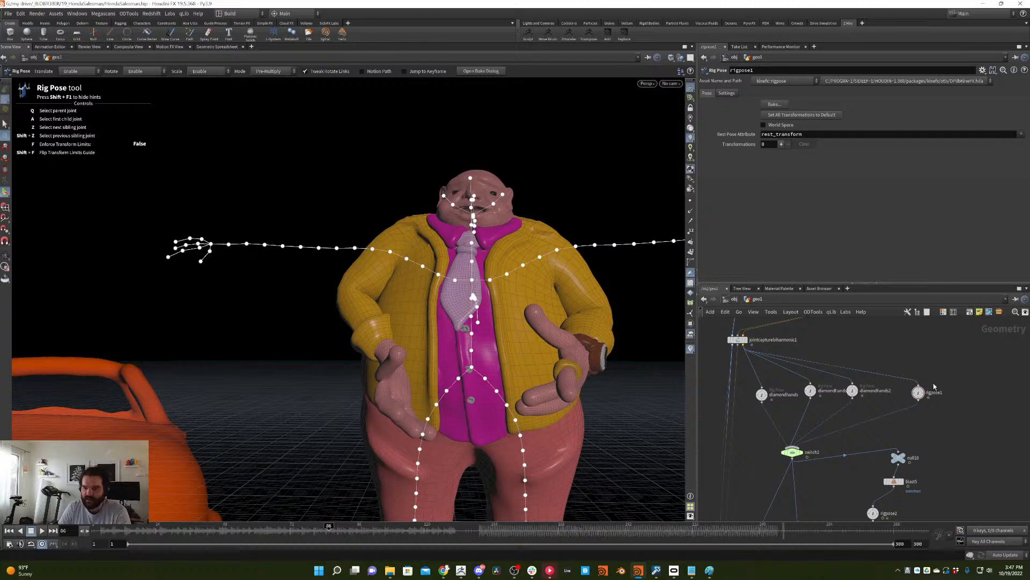
- At frame 37, select the spine joints in rigpose1 and bend the torso forward, rotating each about -5.98 in X
{"action": "middle_click_drag", "start_coordinate": [934, 386], "coordinate": [951, 338]}
{"action": "left_click_drag", "start_coordinate": [243, 530], "coordinate": [191, 535]}
{"action": "key", "text": "space"}
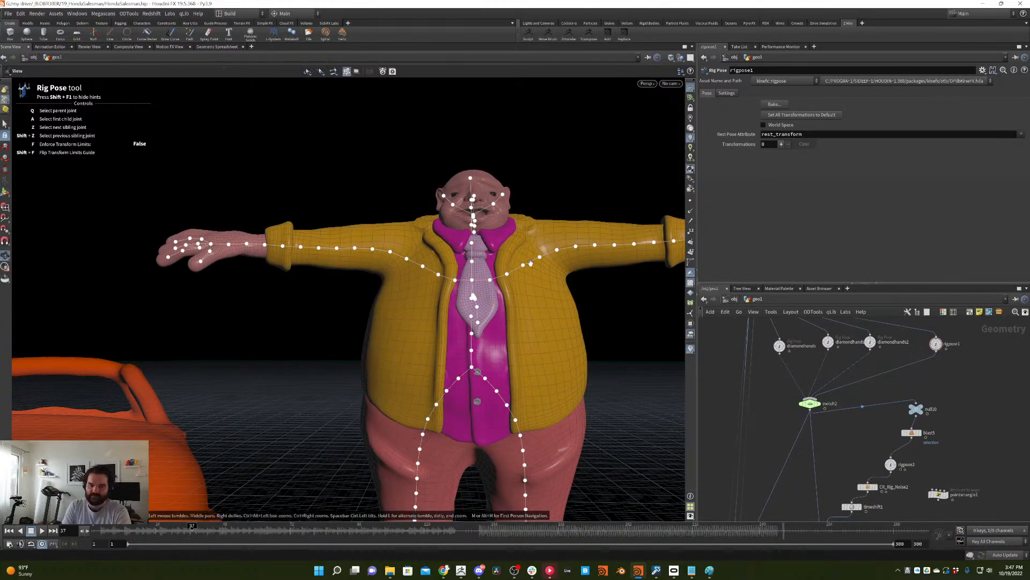
{"action": "left_click_drag", "start_coordinate": [530, 263], "coordinate": [461, 246]}
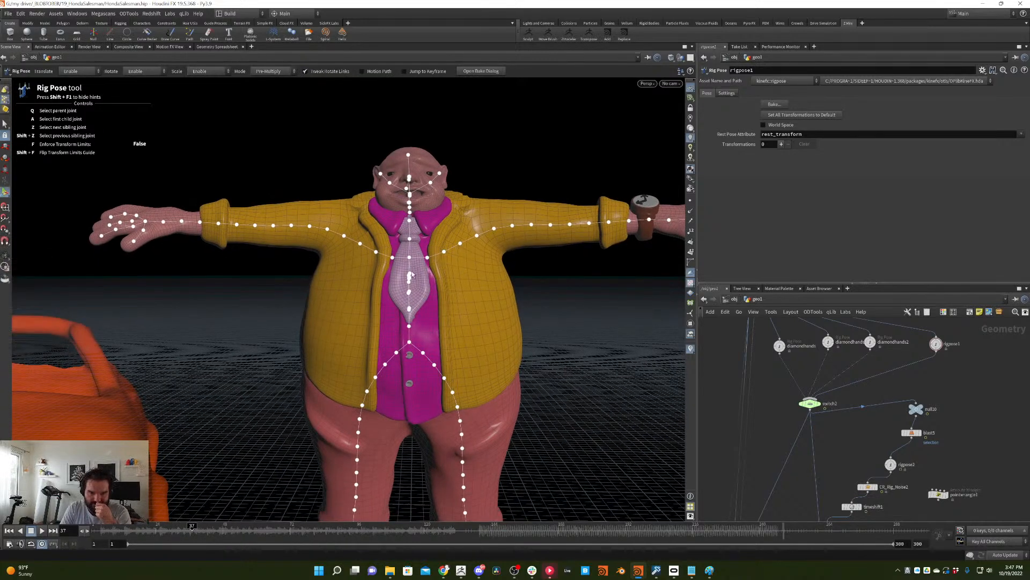
{"action": "left_click_drag", "start_coordinate": [408, 314], "coordinate": [468, 331]}
{"action": "left_click", "coordinate": [467, 331]}
{"action": "left_click_drag", "start_coordinate": [451, 293], "coordinate": [455, 269]}
{"action": "left_click", "coordinate": [451, 321]}
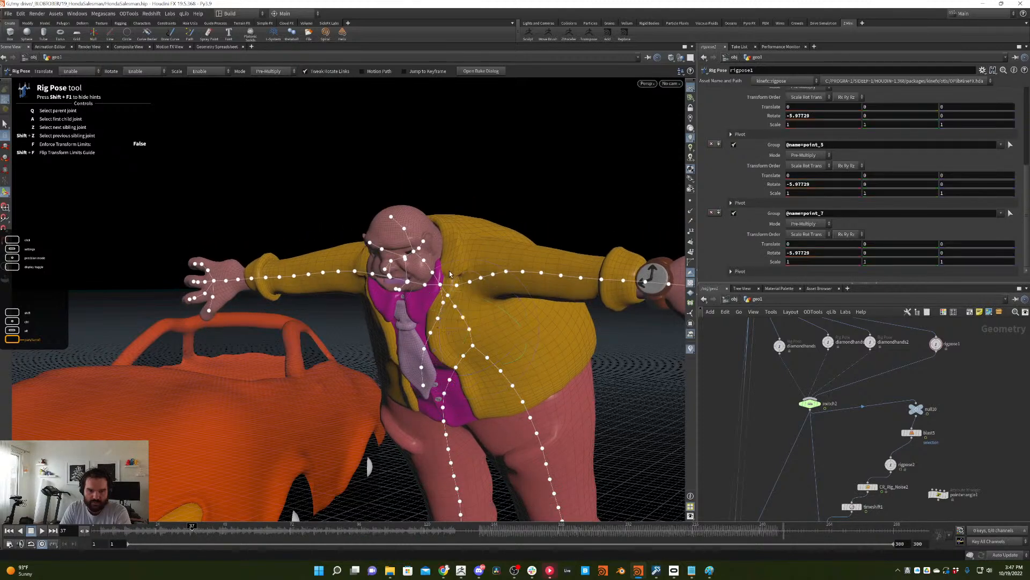
{"action": "left_click_drag", "start_coordinate": [466, 187], "coordinate": [355, 280]}
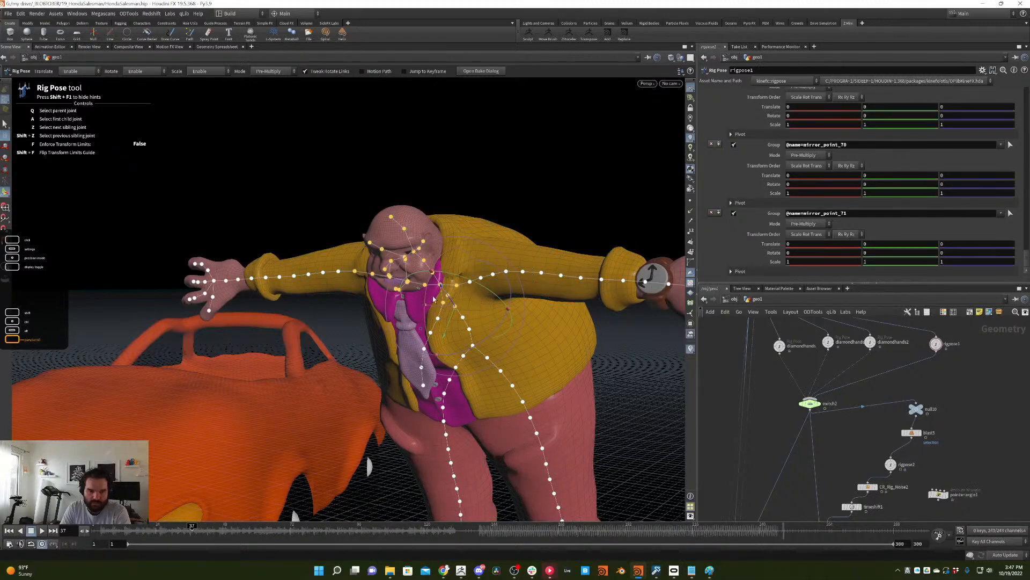
{"action": "left_click_drag", "start_coordinate": [426, 306], "coordinate": [473, 250]}
{"action": "key", "text": "ctrl+z"}
{"action": "left_click", "coordinate": [519, 209]}
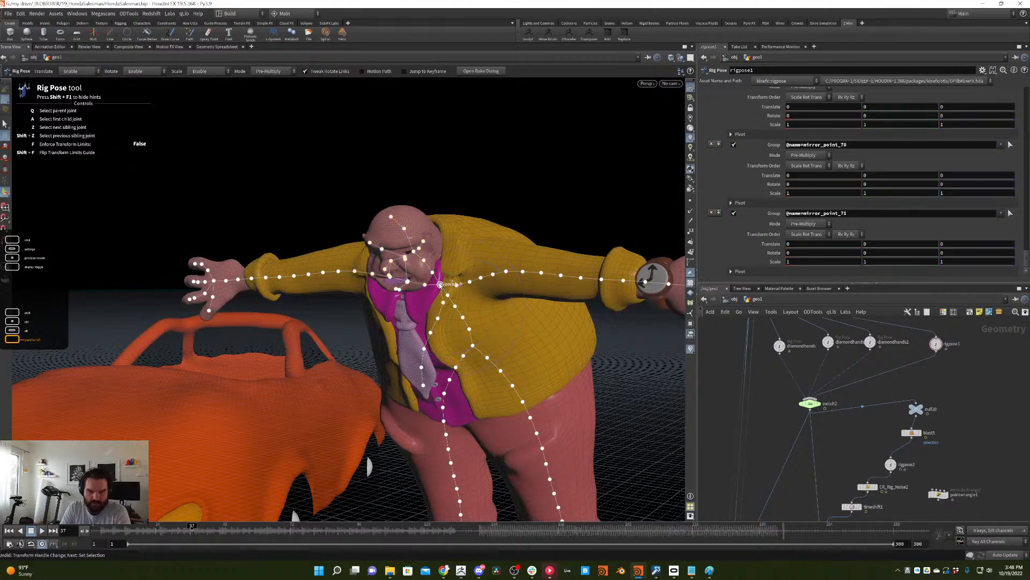
- Select the upper-spine joint point_13 in rigpose1 and rotate it to about 23.14, 9.90, 4.20
{"action": "left_click", "coordinate": [449, 295]}
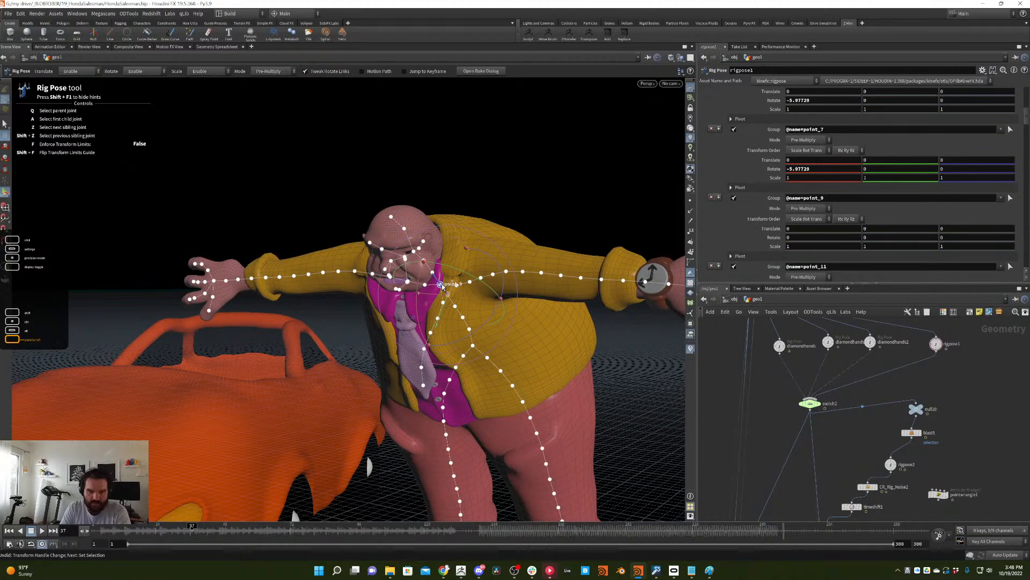
{"action": "left_click", "coordinate": [442, 285], "text": "shift"}
{"action": "left_click", "coordinate": [433, 272], "text": "shift"}
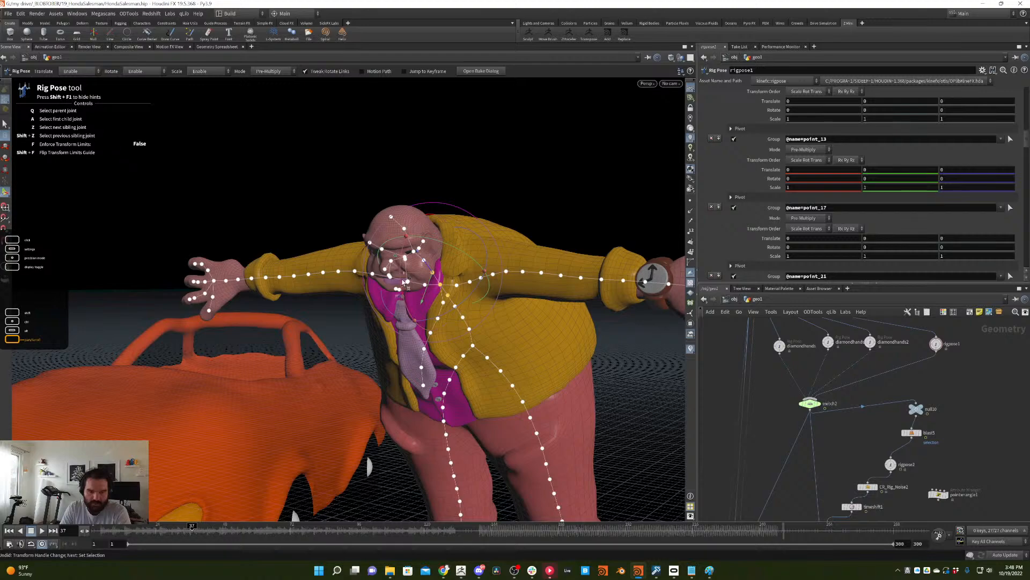
{"action": "left_click_drag", "start_coordinate": [404, 282], "coordinate": [536, 259]}
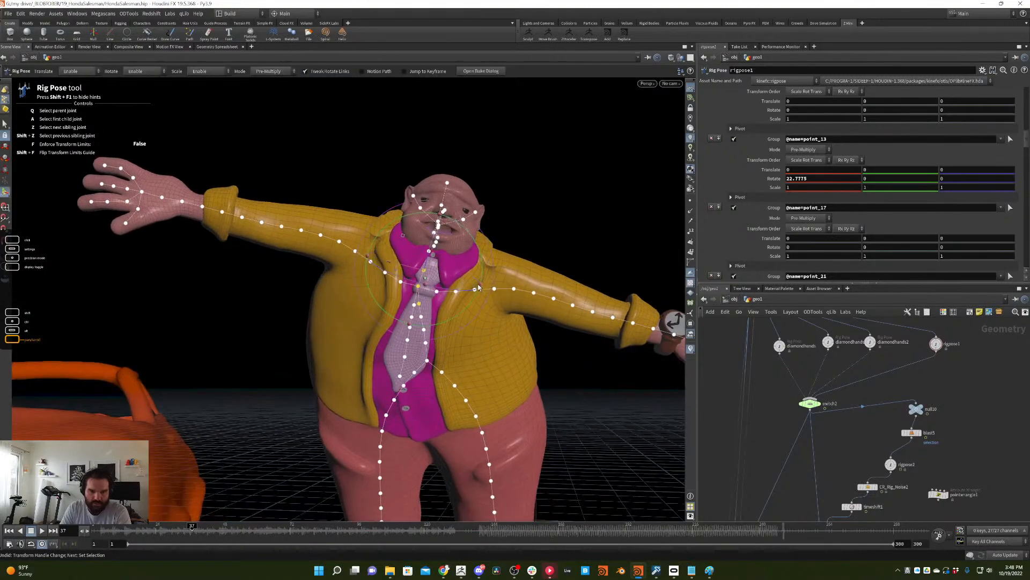
{"action": "left_click_drag", "start_coordinate": [479, 288], "coordinate": [495, 217]}
{"action": "key", "text": "ctrl+z"}
{"action": "left_click", "coordinate": [561, 200]}
{"action": "right_click_drag", "start_coordinate": [508, 249], "coordinate": [437, 284], "text": "alt"}
{"action": "left_click_drag", "start_coordinate": [424, 289], "coordinate": [419, 310], "text": "alt"}
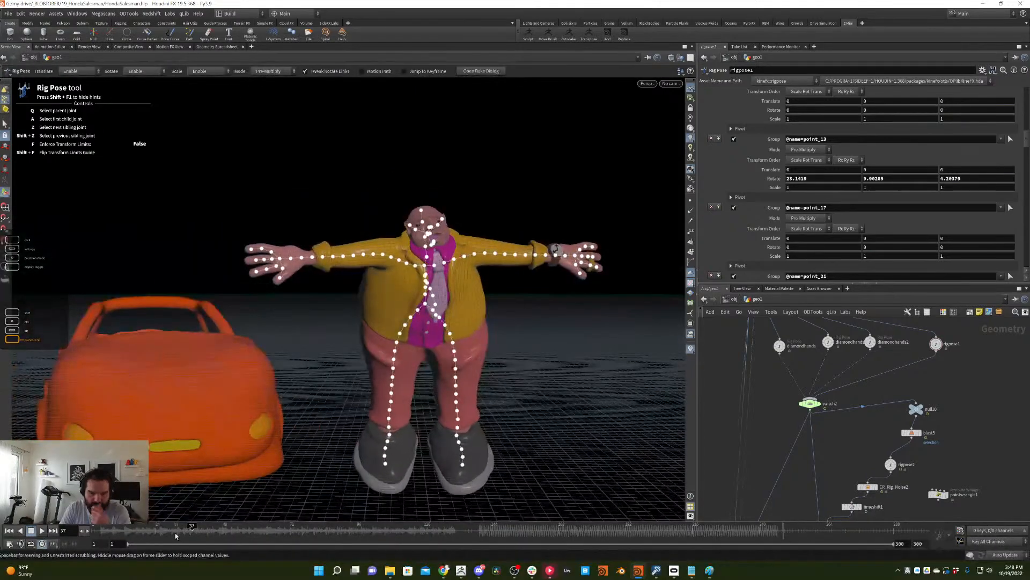
- Scrub to frame 57 and lower the arm nearer the car by rotating mirror_point_19 to about 10.96, 0.07, -1.62
{"action": "left_click_drag", "start_coordinate": [176, 530], "coordinate": [247, 526]}
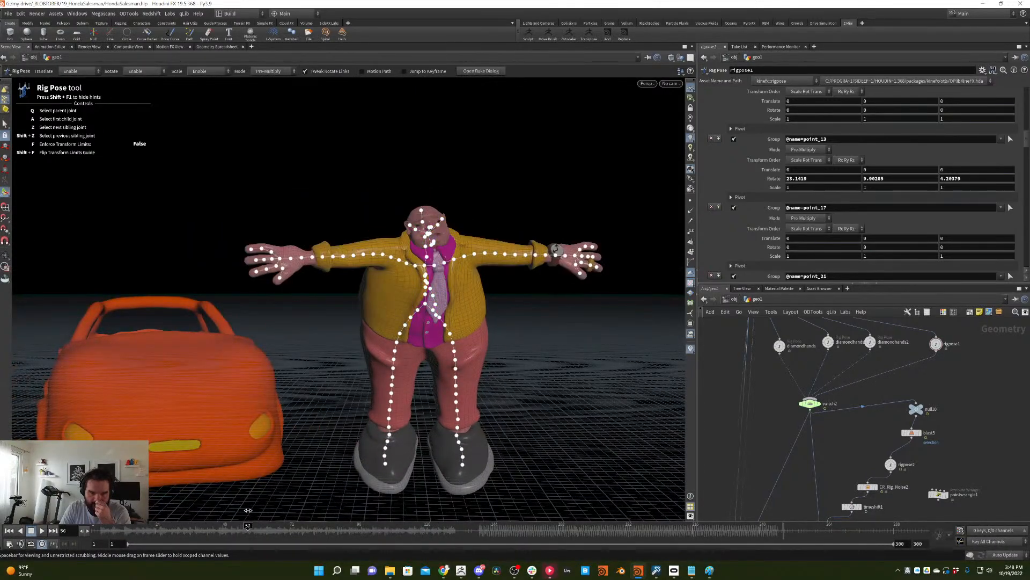
{"action": "right_click_drag", "start_coordinate": [509, 270], "coordinate": [595, 196], "text": "alt"}
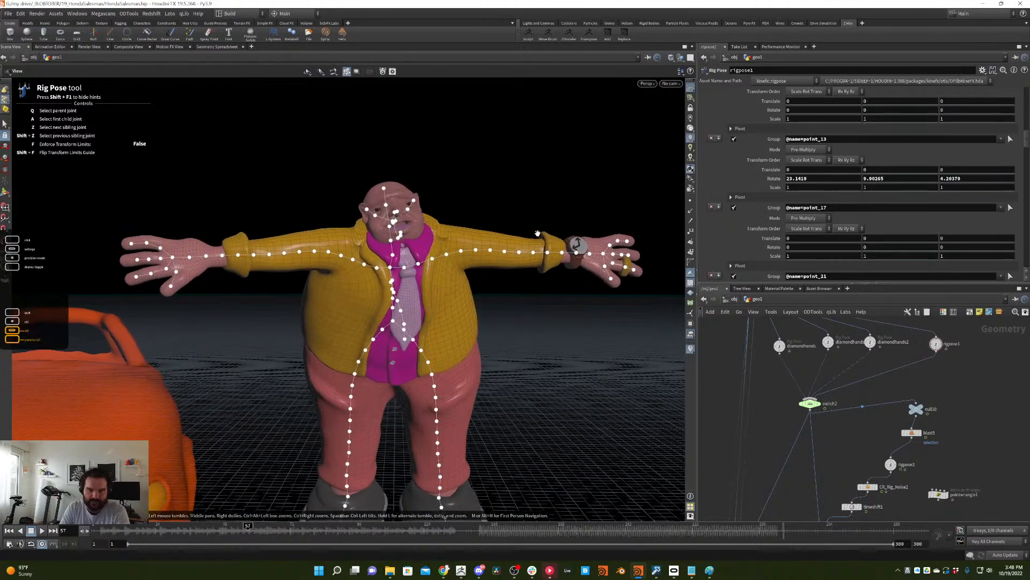
{"action": "left_click", "coordinate": [352, 259]}
{"action": "left_click_drag", "start_coordinate": [368, 228], "coordinate": [293, 267]}
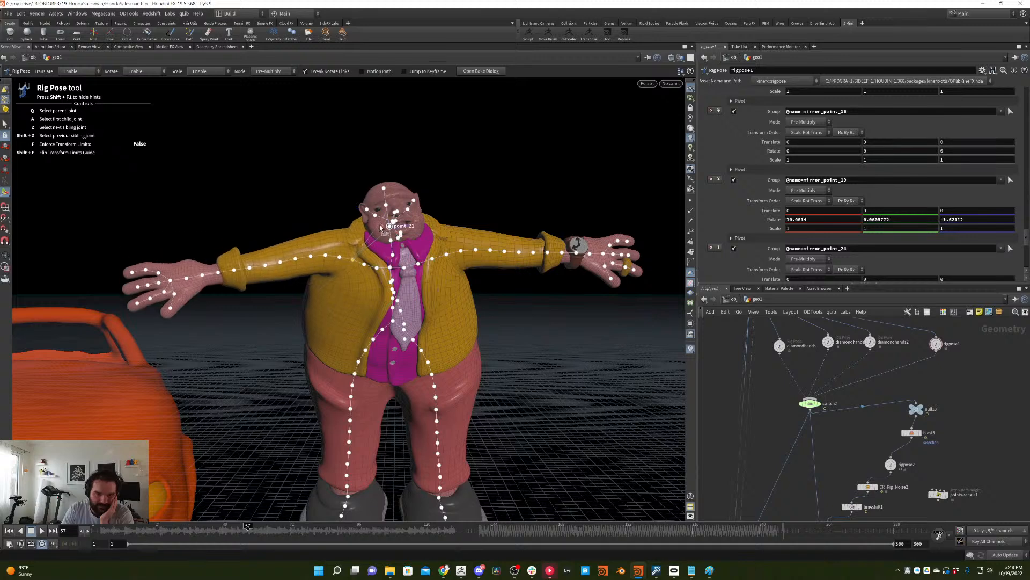
- Select the mid-arm joints on the car side and bend the forearm upward, rotating each to about 1.86, -18.95, -17.74
{"action": "left_click_drag", "start_coordinate": [333, 219], "coordinate": [227, 303]}
{"action": "mouse_move", "coordinate": [269, 270]}
{"action": "left_mouse_down"}
{"action": "mouse_move", "coordinate": [269, 259]}
{"action": "mouse_move", "coordinate": [274, 268]}
{"action": "left_mouse_up"}
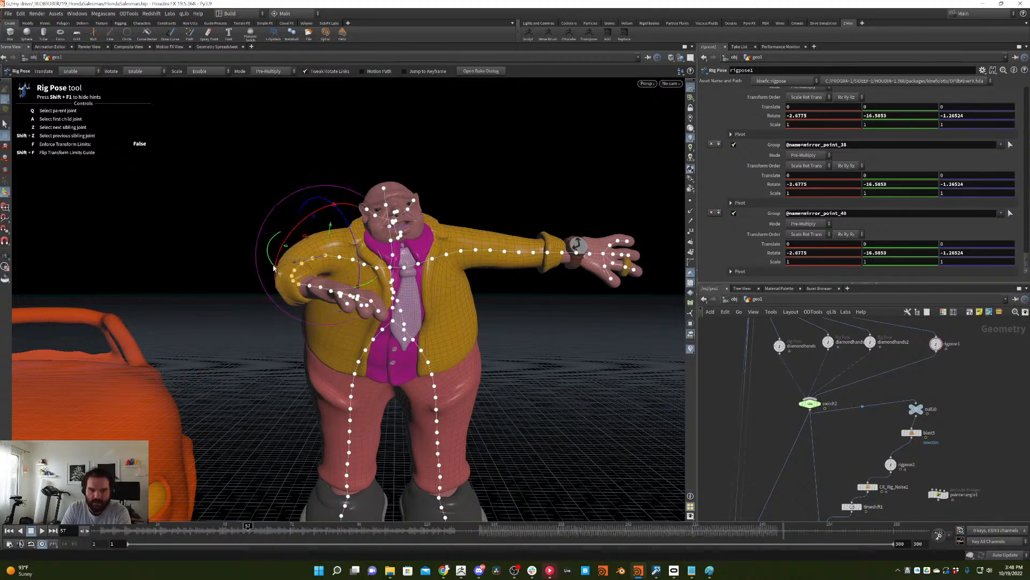
{"action": "left_click_drag", "start_coordinate": [361, 290], "coordinate": [371, 235]}
{"action": "left_click", "coordinate": [527, 221]}
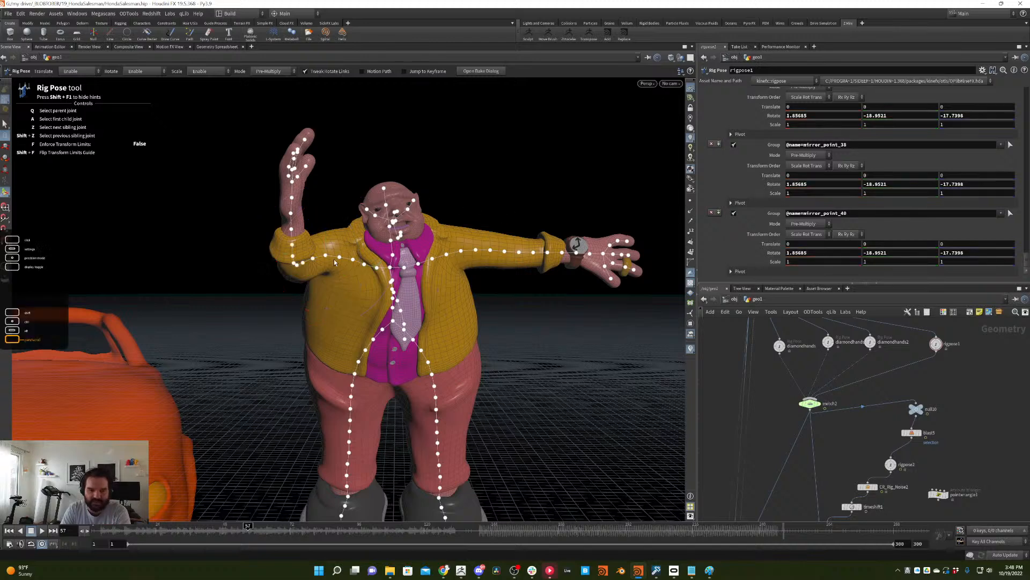
- Rotate point_13 to about 29.19, 11.84, 6.28 and the neck joint point_17 to about 9.08, -0.58, 6.44
{"action": "scroll", "coordinate": [347, 222], "scroll_direction": "up", "scroll_amount": 3}
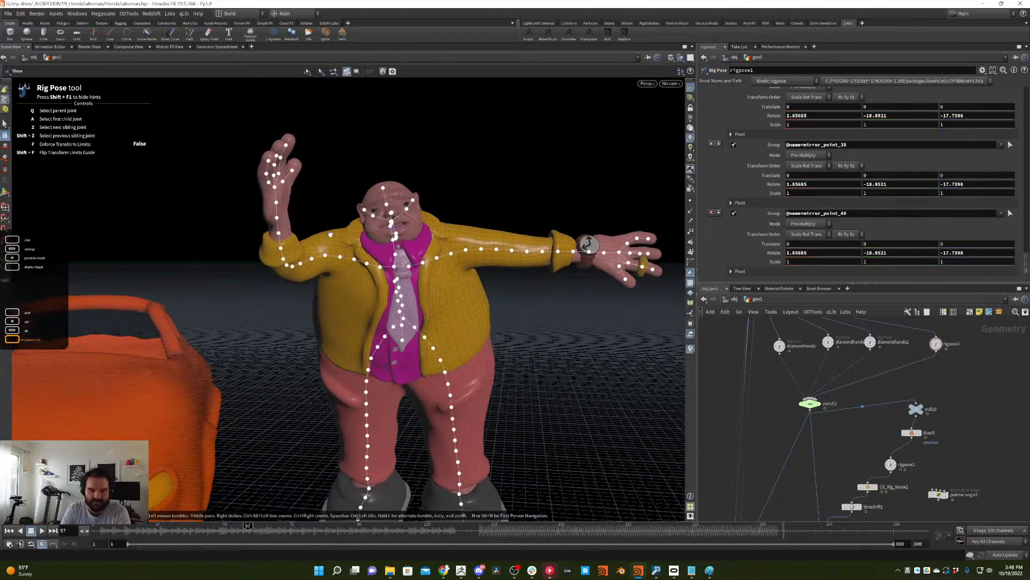
{"action": "left_click", "coordinate": [396, 254]}
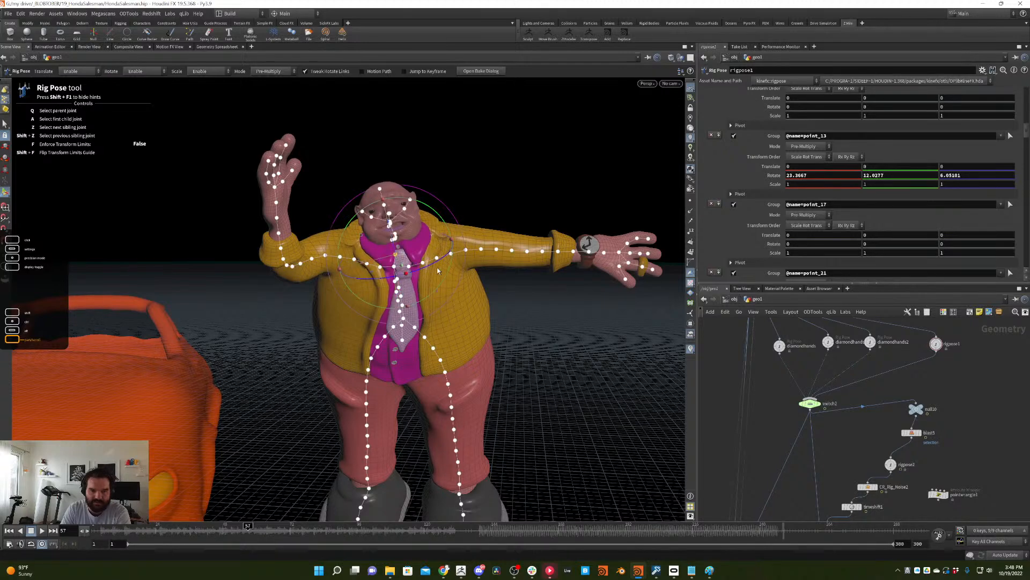
{"action": "left_click_drag", "start_coordinate": [406, 275], "coordinate": [491, 173]}
{"action": "left_click", "coordinate": [377, 246]}
{"action": "left_click", "coordinate": [491, 173]}
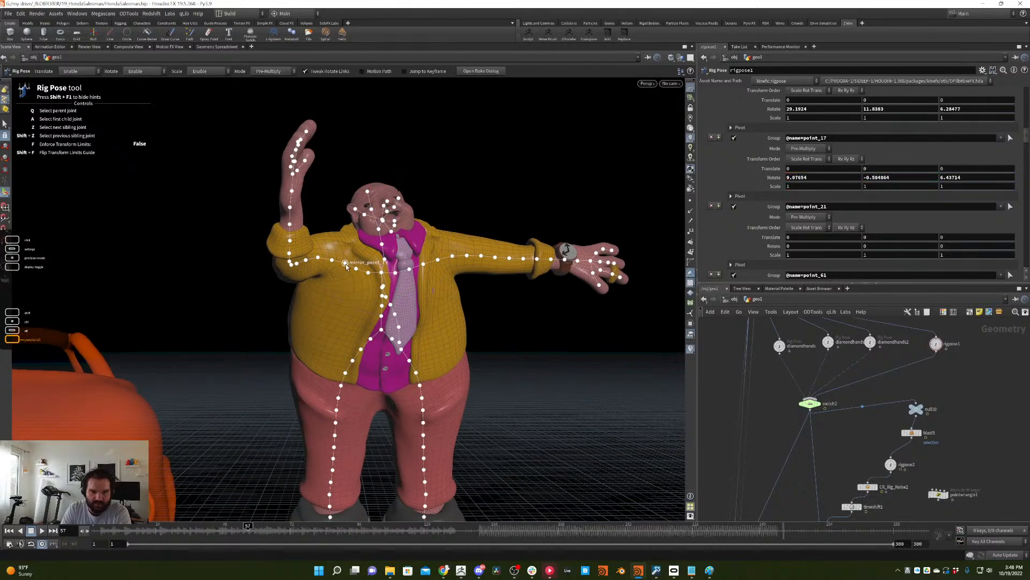
- Rotate the raised arm's joints mirror_point_19 to about 24.68, -19.71, -10.10 and mirror_point_24 to about 7.02, -13.07, -2.45
{"action": "left_click", "coordinate": [345, 263]}
{"action": "mouse_move", "coordinate": [345, 263]}
{"action": "left_mouse_down"}
{"action": "mouse_move", "coordinate": [294, 273]}
{"action": "mouse_move", "coordinate": [359, 263]}
{"action": "left_mouse_up"}
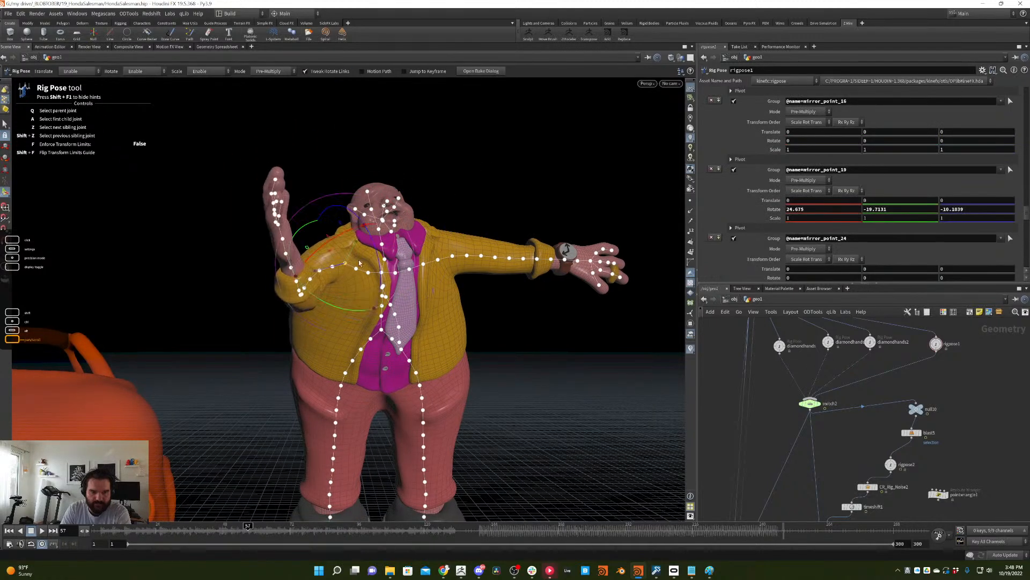
{"action": "left_click", "coordinate": [336, 274]}
{"action": "left_click", "coordinate": [332, 267]}
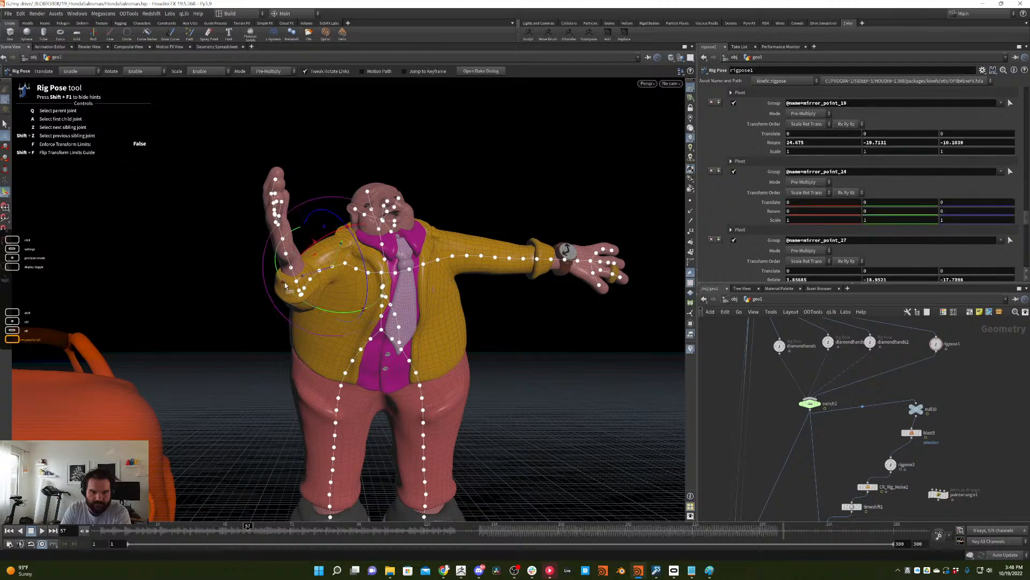
{"action": "left_click_drag", "start_coordinate": [286, 286], "coordinate": [273, 261]}
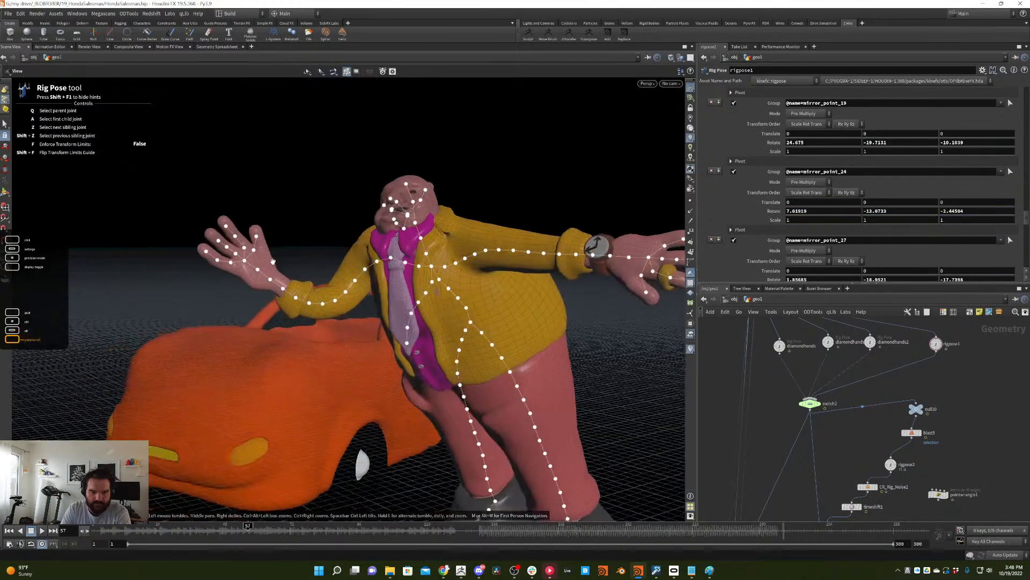
- Select the raised arm's forearm and hand joints and rotate the outer ones, including the fingers, each to about -7.35, -7.97, 7.15
{"action": "key", "text": "Escape"}
{"action": "left_click_drag", "start_coordinate": [358, 182], "coordinate": [174, 338]}
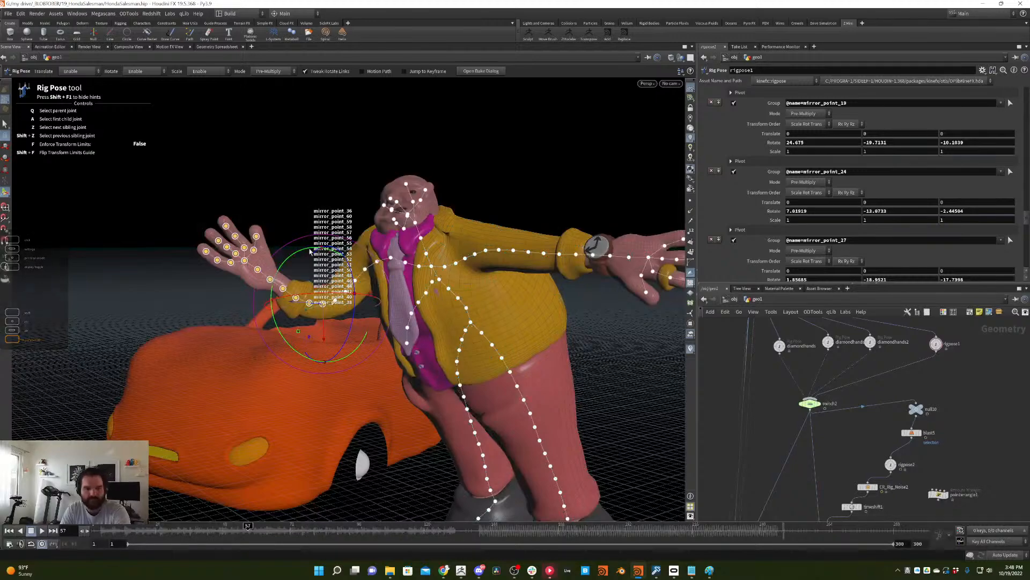
{"action": "left_click_drag", "start_coordinate": [276, 307], "coordinate": [286, 284]}
{"action": "left_click_drag", "start_coordinate": [375, 247], "coordinate": [261, 277], "text": "alt"}
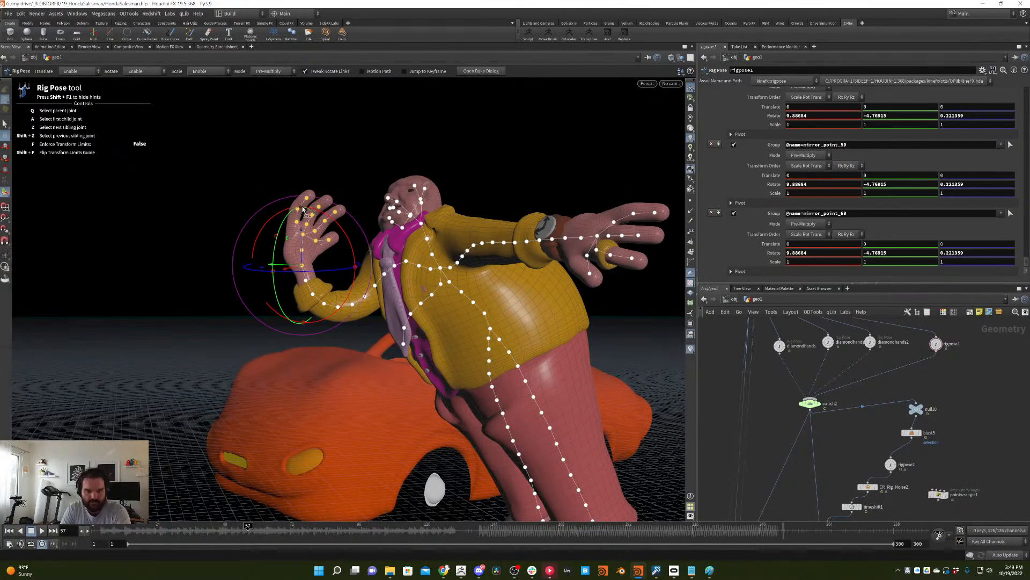
{"action": "left_click_drag", "start_coordinate": [326, 207], "coordinate": [288, 231]}
{"action": "left_click_drag", "start_coordinate": [275, 275], "coordinate": [271, 273]}
{"action": "left_click_drag", "start_coordinate": [356, 260], "coordinate": [467, 256]}
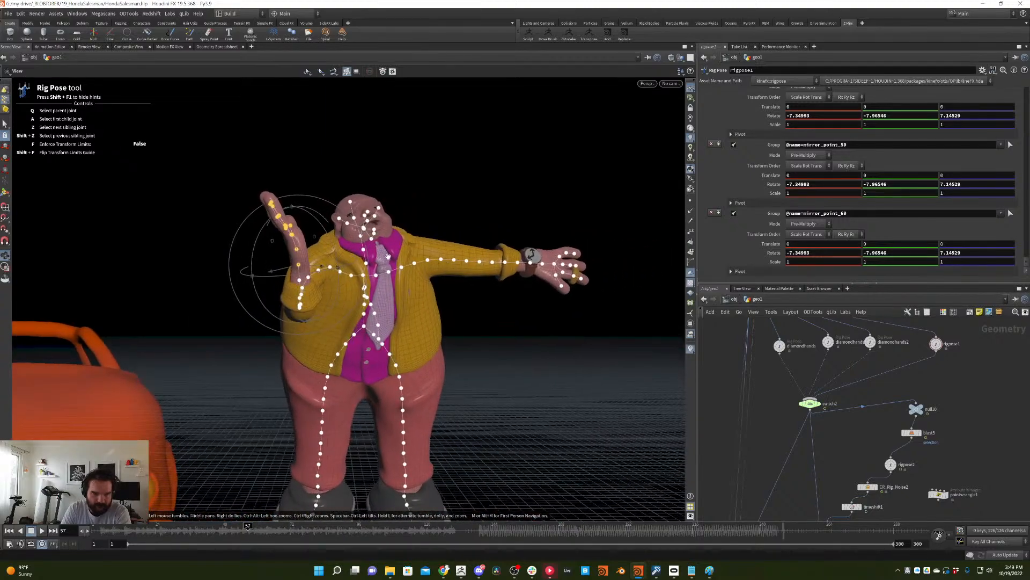
{"action": "left_click", "coordinate": [481, 206]}
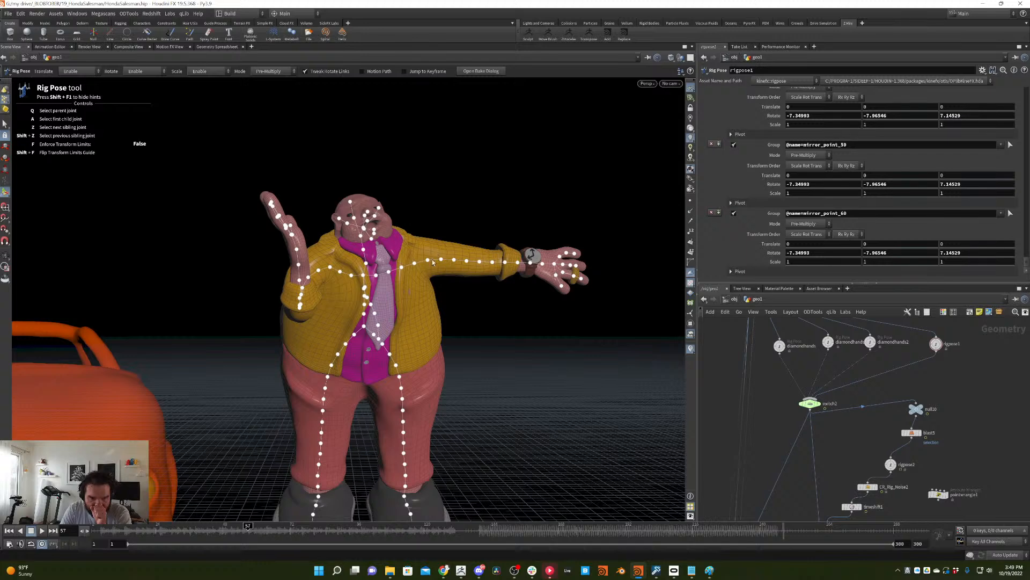
- Bend the watch arm down by rotating point_34 to about 97.48, -24.63, -26.91 and its wrist joint point_44 to about -64.63, -26.02, -6.04
{"action": "left_click", "coordinate": [467, 261]}
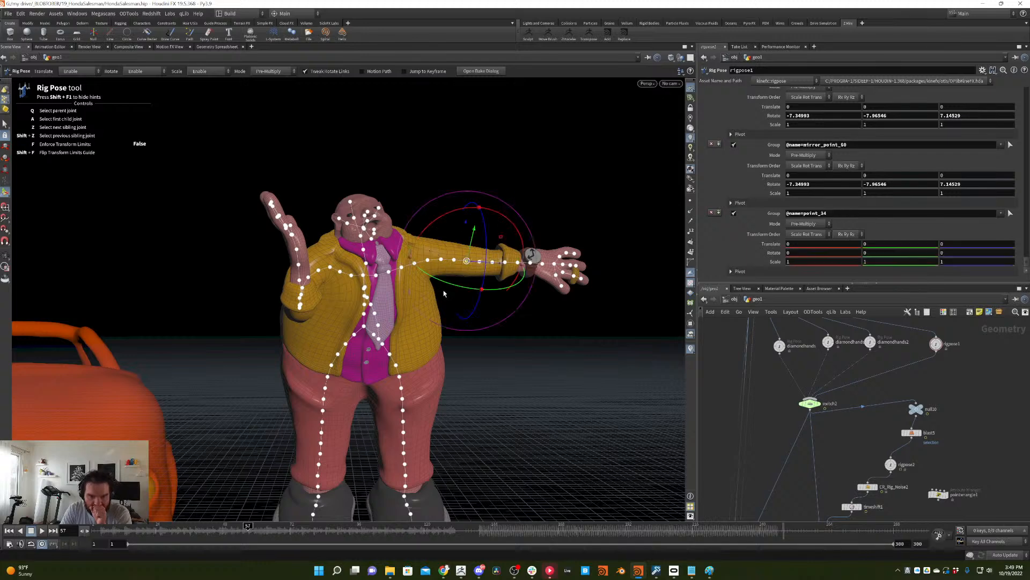
{"action": "left_click_drag", "start_coordinate": [413, 257], "coordinate": [479, 213]}
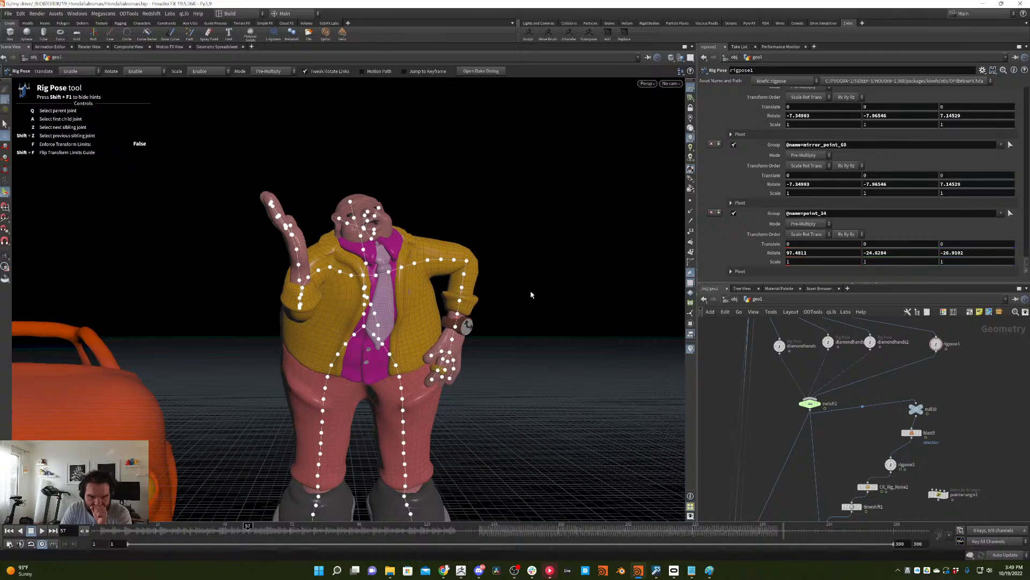
{"action": "left_click", "coordinate": [454, 344]}
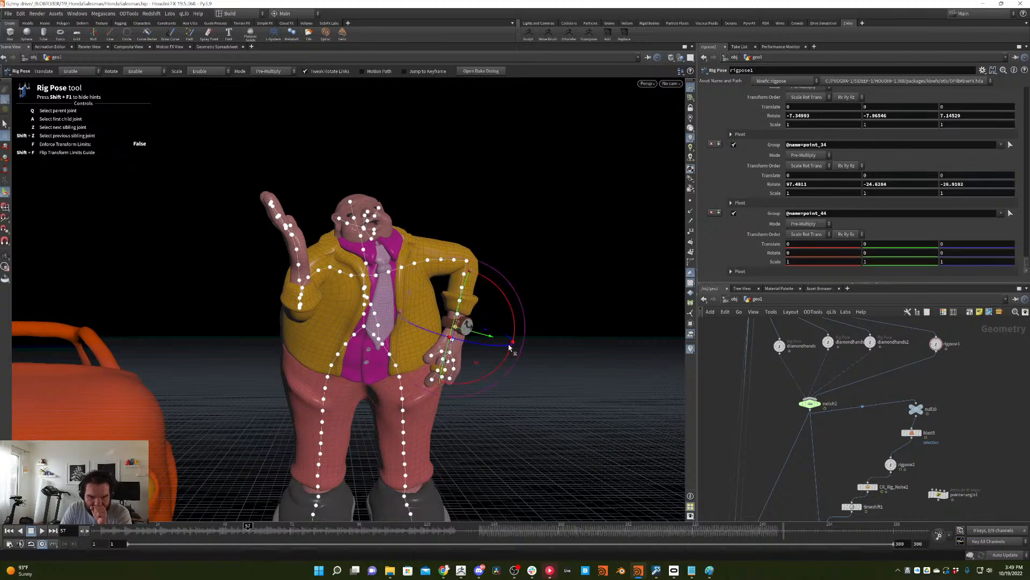
{"action": "left_click_drag", "start_coordinate": [510, 348], "coordinate": [540, 240]}
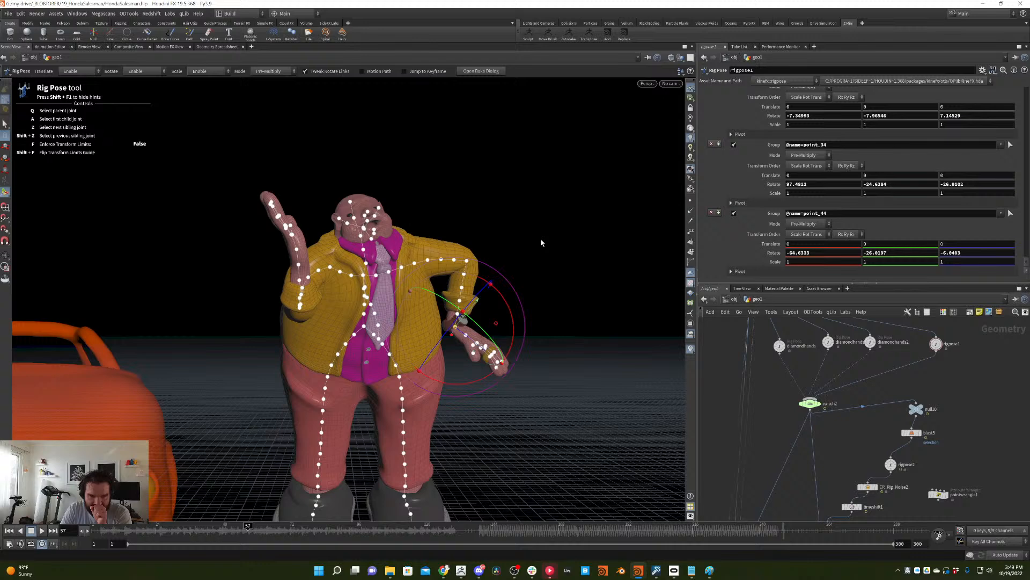
- Rotate the shoulder joint point_19 to about 12.95, -1.17, 10.04 and point_46 to about 51.36 in X, then check the poses up to frame 59
{"action": "left_click", "coordinate": [403, 266]}
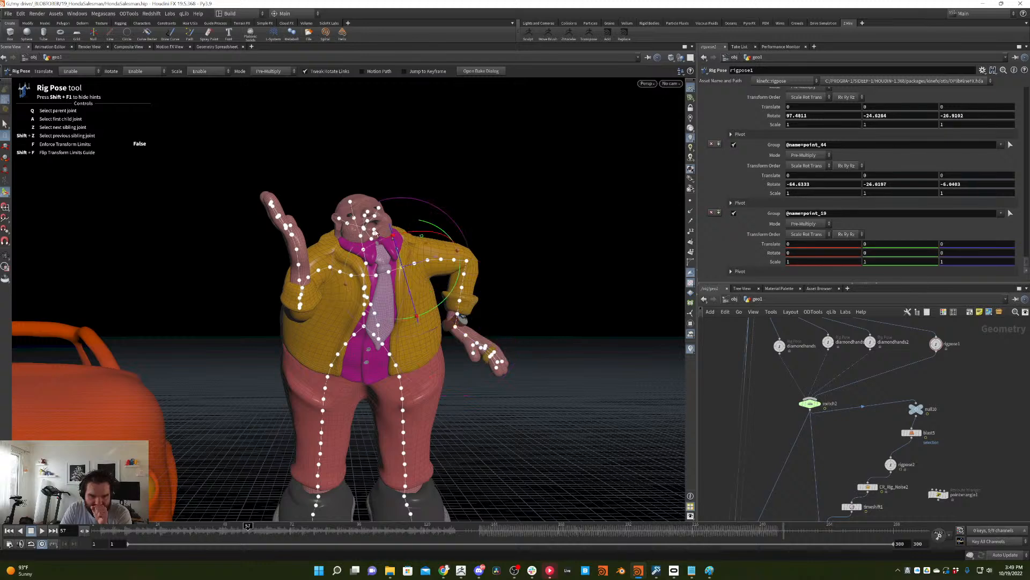
{"action": "mouse_move", "coordinate": [396, 236]}
{"action": "left_mouse_down"}
{"action": "mouse_move", "coordinate": [421, 236]}
{"action": "mouse_move", "coordinate": [415, 247]}
{"action": "mouse_move", "coordinate": [409, 241]}
{"action": "left_mouse_up"}
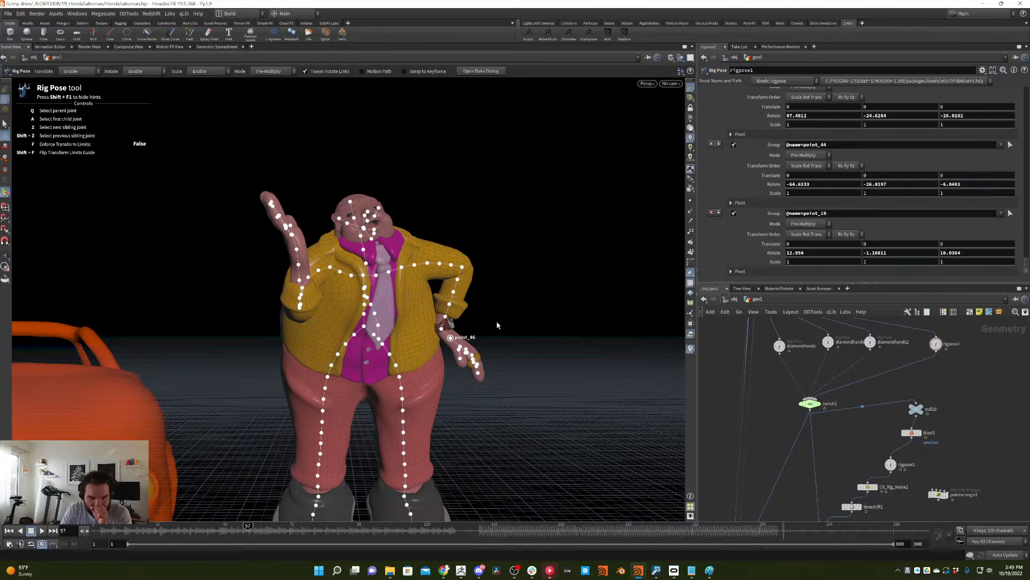
{"action": "left_click", "coordinate": [450, 337]}
{"action": "left_click_drag", "start_coordinate": [504, 325], "coordinate": [473, 358]}
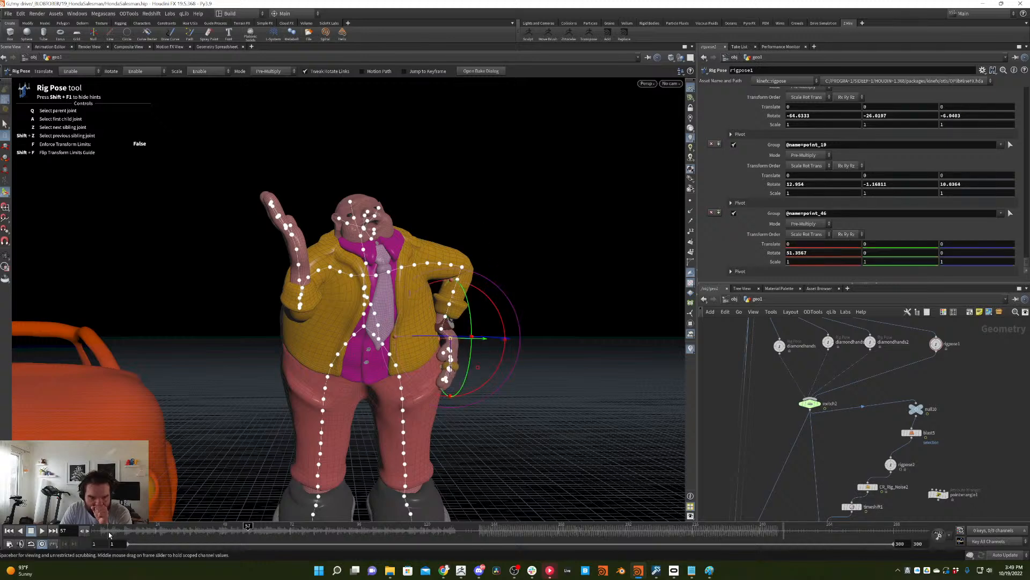
{"action": "left_click_drag", "start_coordinate": [109, 534], "coordinate": [212, 530]}
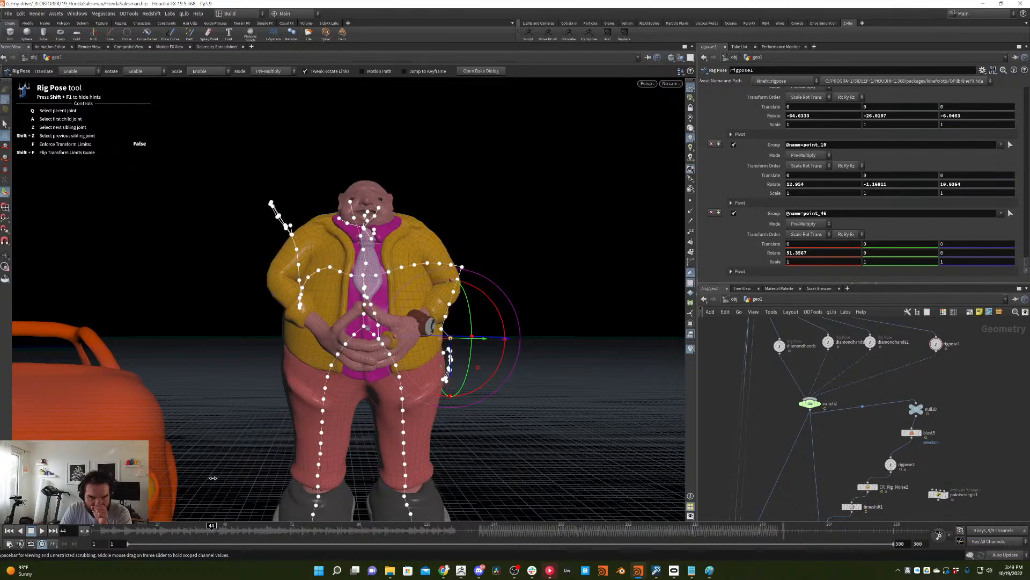
{"action": "left_click_drag", "start_coordinate": [213, 478], "coordinate": [252, 448]}
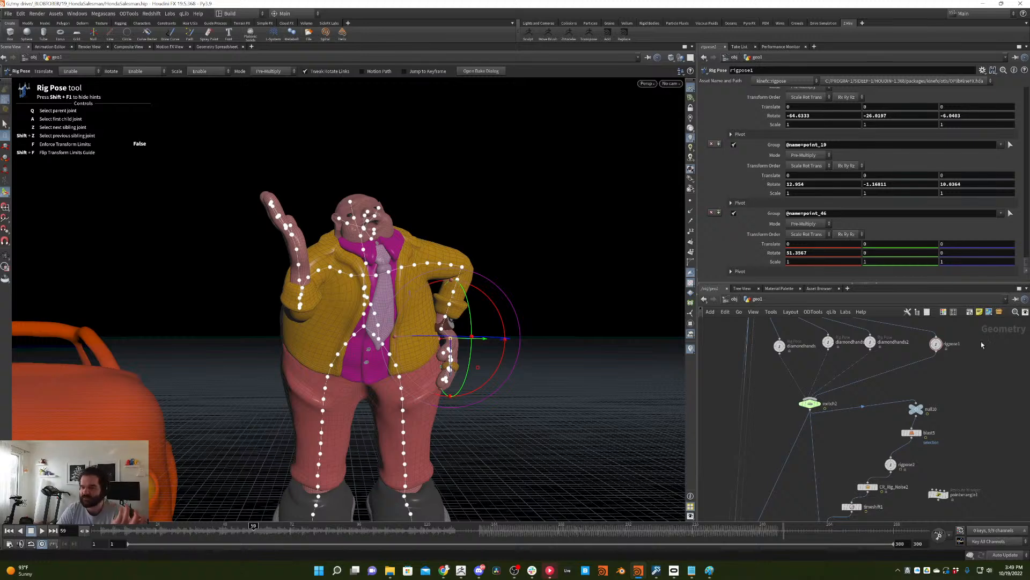
- Duplicate rigpose1 beside itself, fed by jointcapturebiharmonic1 and wired into switch2 as another pose, and scrub to frame 72
{"action": "left_click", "coordinate": [936, 343]}
{"action": "middle_click_drag", "start_coordinate": [993, 372], "coordinate": [950, 394]}
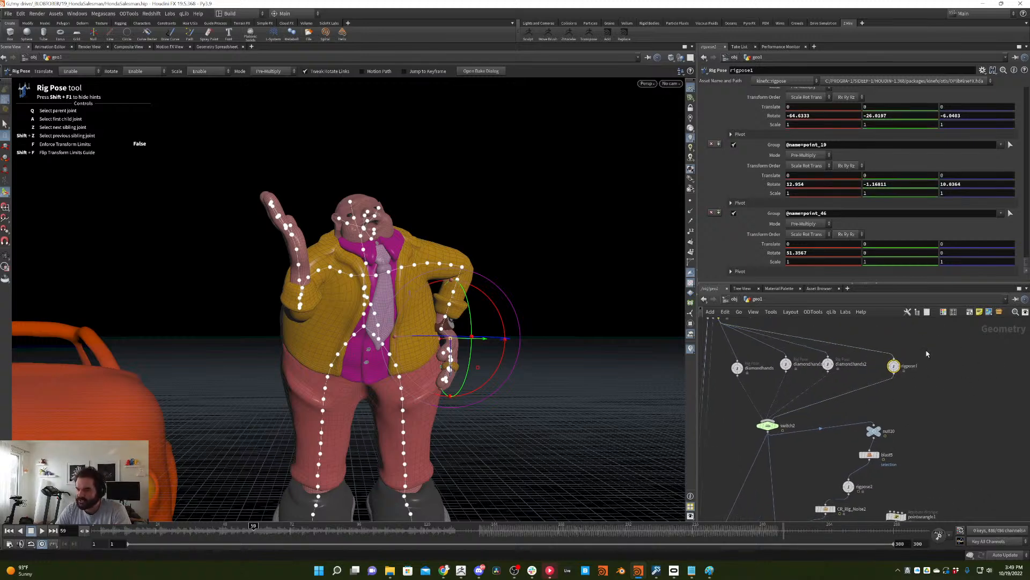
{"action": "key", "text": "ctrl+v"}
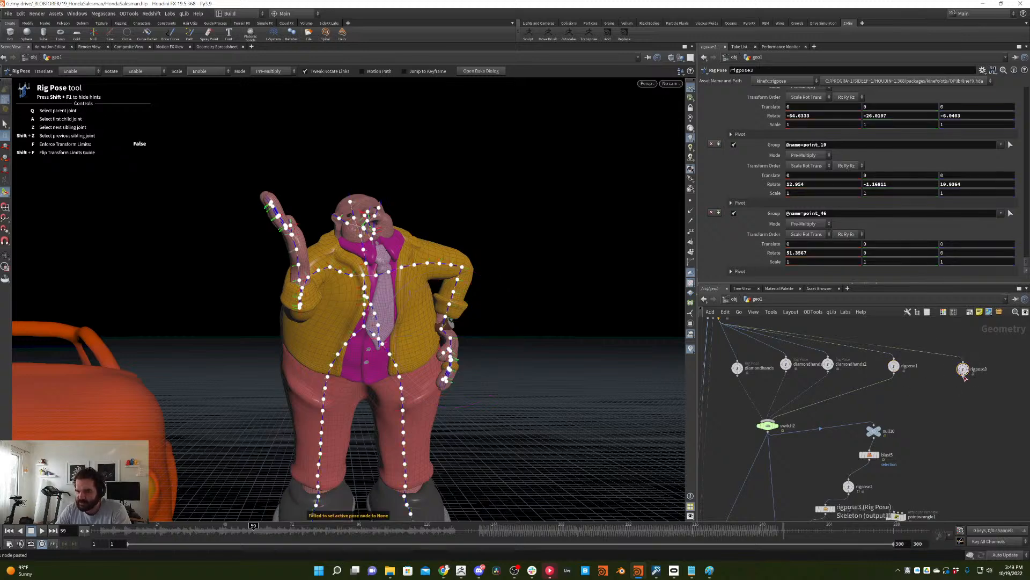
{"action": "middle_click_drag", "start_coordinate": [960, 386], "coordinate": [989, 395]}
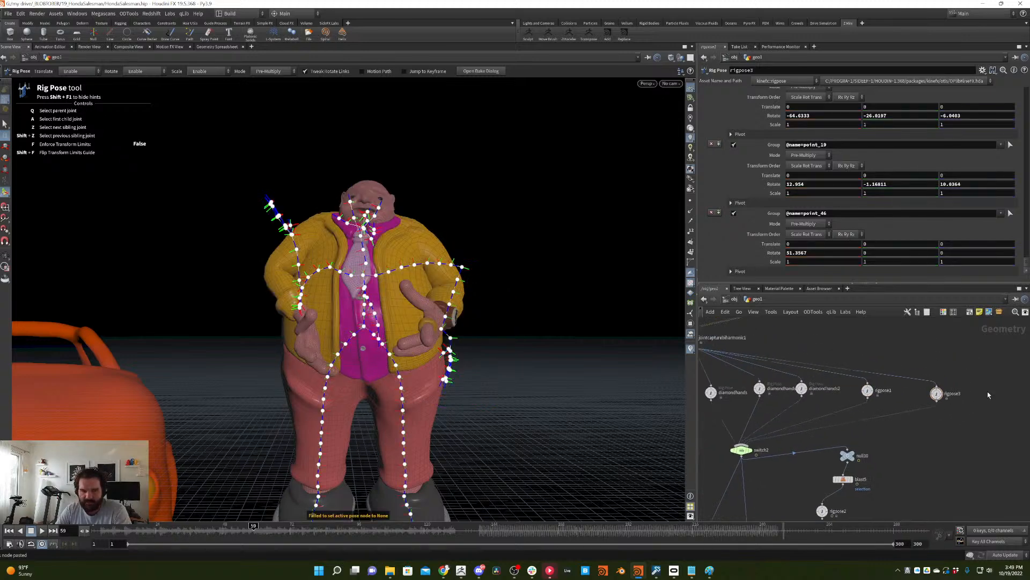
{"action": "left_click_drag", "start_coordinate": [913, 354], "coordinate": [913, 354]}
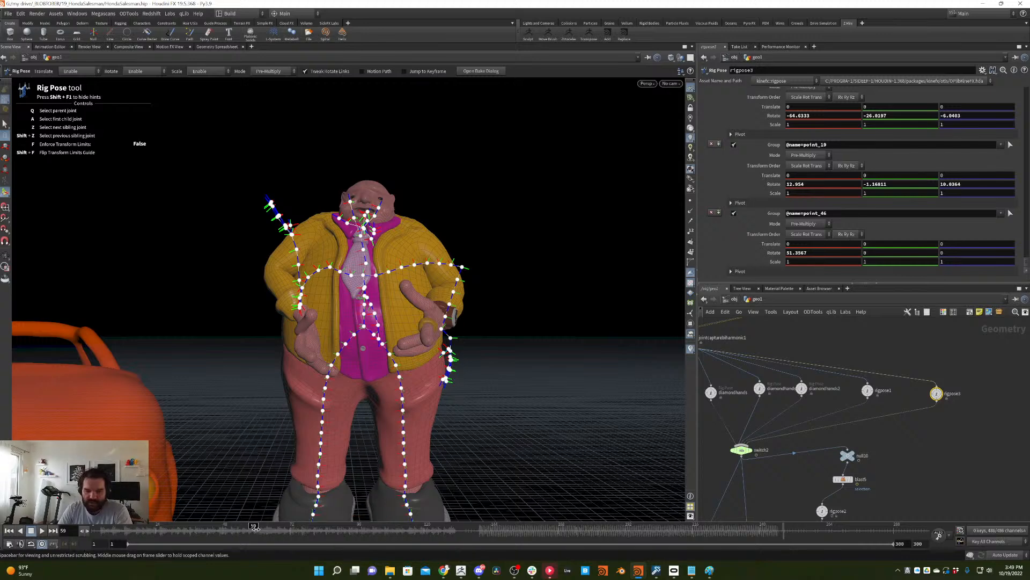
{"action": "left_click_drag", "start_coordinate": [253, 529], "coordinate": [283, 530]}
{"action": "left_click", "coordinate": [557, 371]}
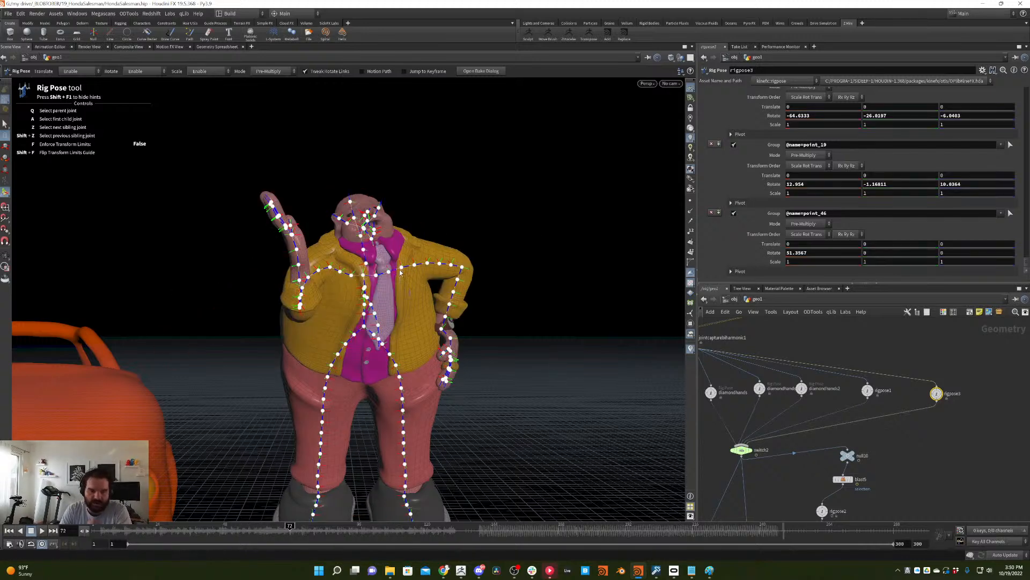
- Turn rigpose3's torso with spine joint point_9 and extend the watch arm outward by rotating point_34 to about 13.19, 10.05, -0.95
{"action": "left_click", "coordinate": [363, 276]}
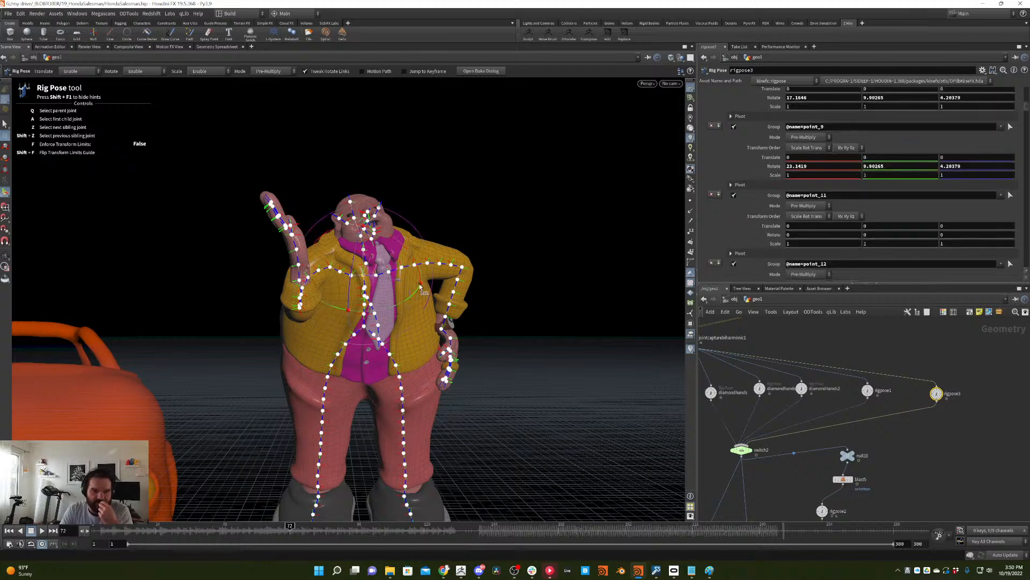
{"action": "left_click_drag", "start_coordinate": [422, 290], "coordinate": [408, 285]}
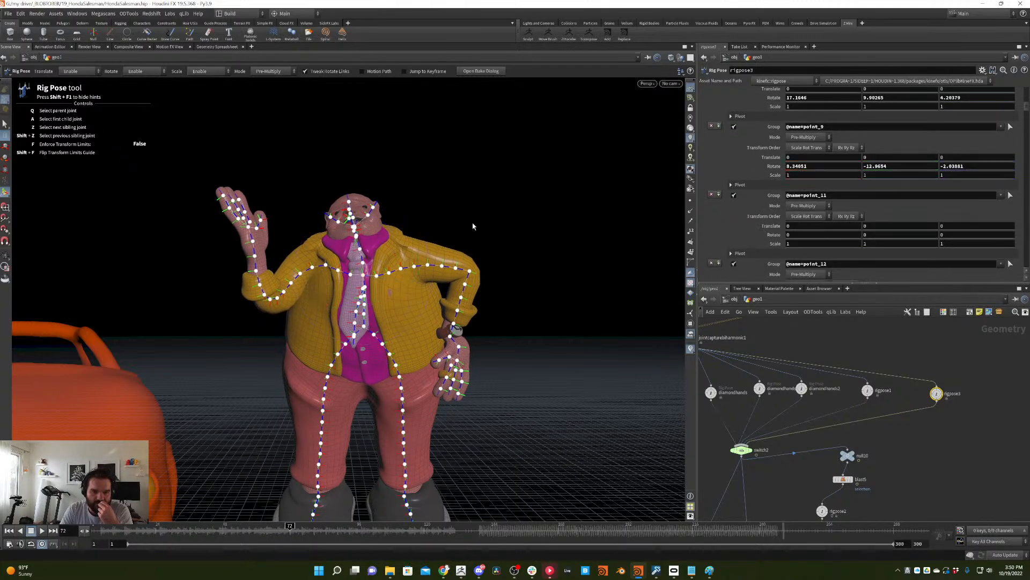
{"action": "left_click", "coordinate": [467, 275]}
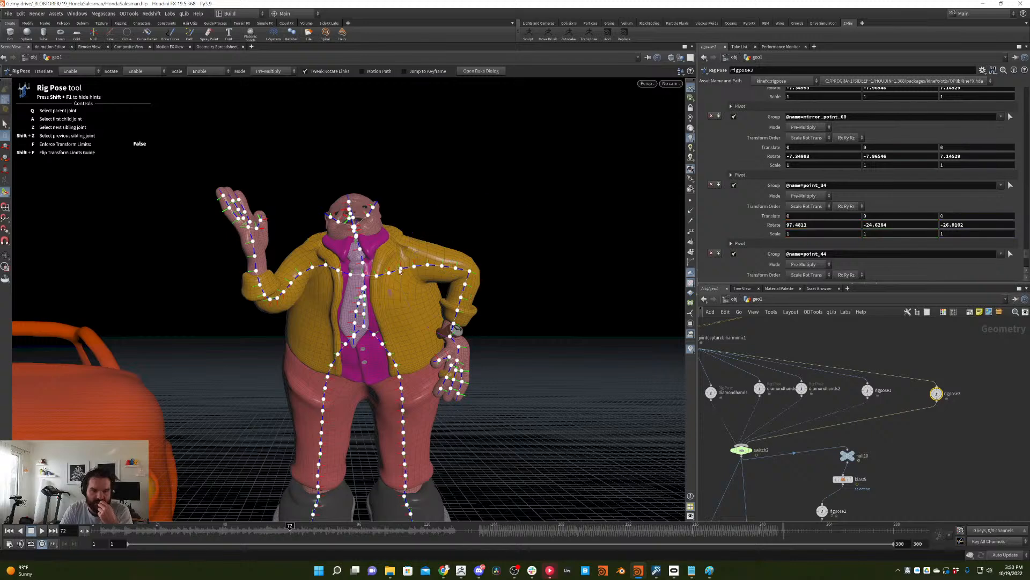
{"action": "left_click", "coordinate": [470, 273]}
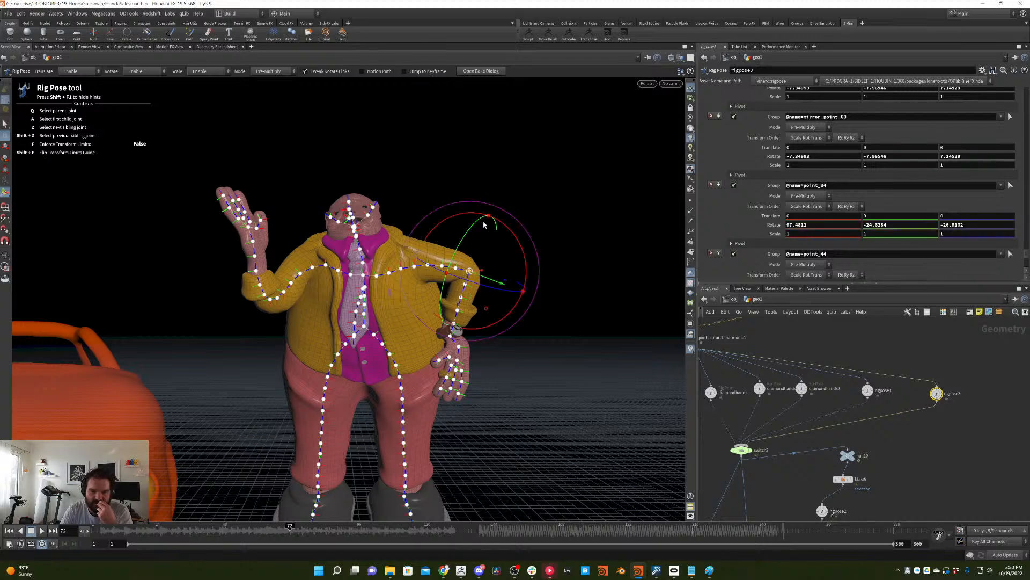
{"action": "left_click_drag", "start_coordinate": [488, 218], "coordinate": [428, 275]}
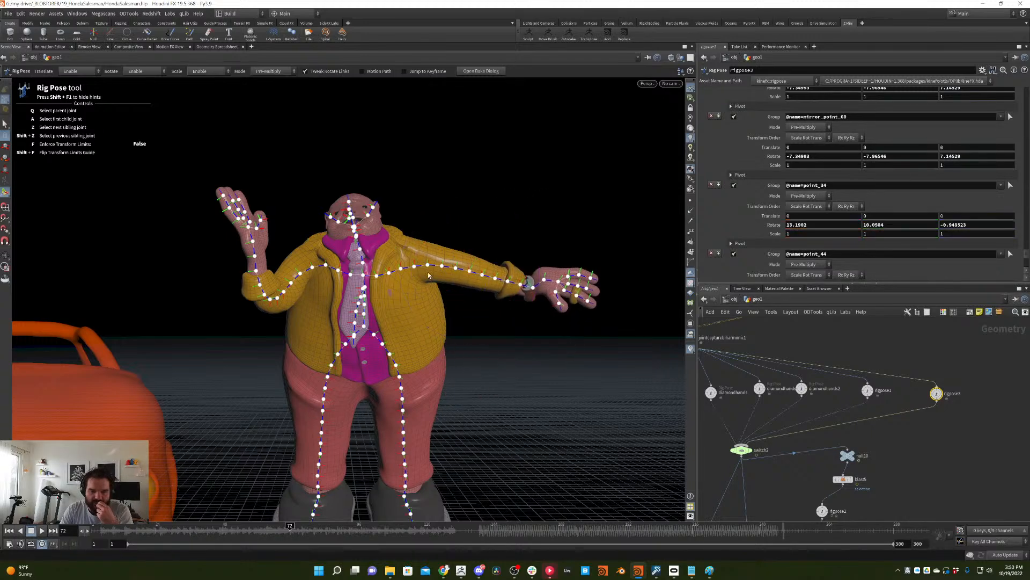
- Swing rigpose3's watch arm forward from the shoulder and rotate its wrist joint point_44 to about -35.13, -4.81, 12.31
{"action": "left_click", "coordinate": [414, 266]}
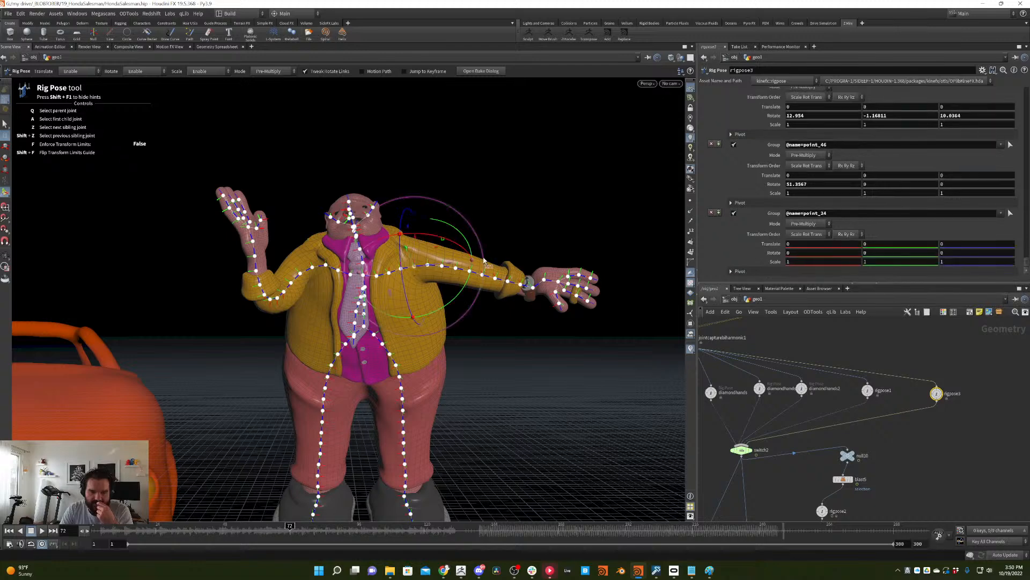
{"action": "mouse_move", "coordinate": [482, 257]}
{"action": "left_mouse_down"}
{"action": "mouse_move", "coordinate": [449, 257]}
{"action": "mouse_move", "coordinate": [467, 251]}
{"action": "left_mouse_up"}
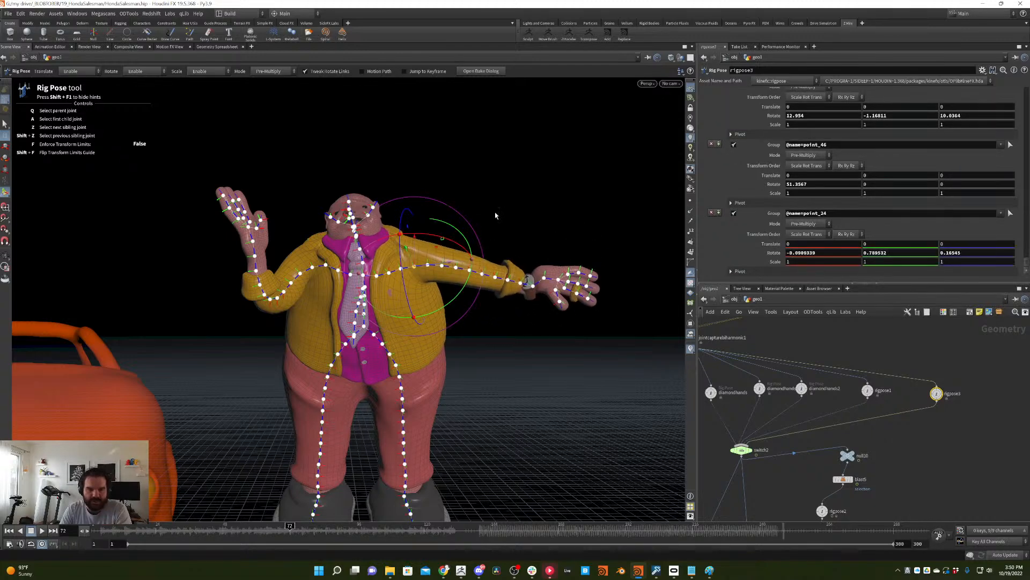
{"action": "key", "text": "ctrl+z"}
{"action": "left_click", "coordinate": [378, 276]}
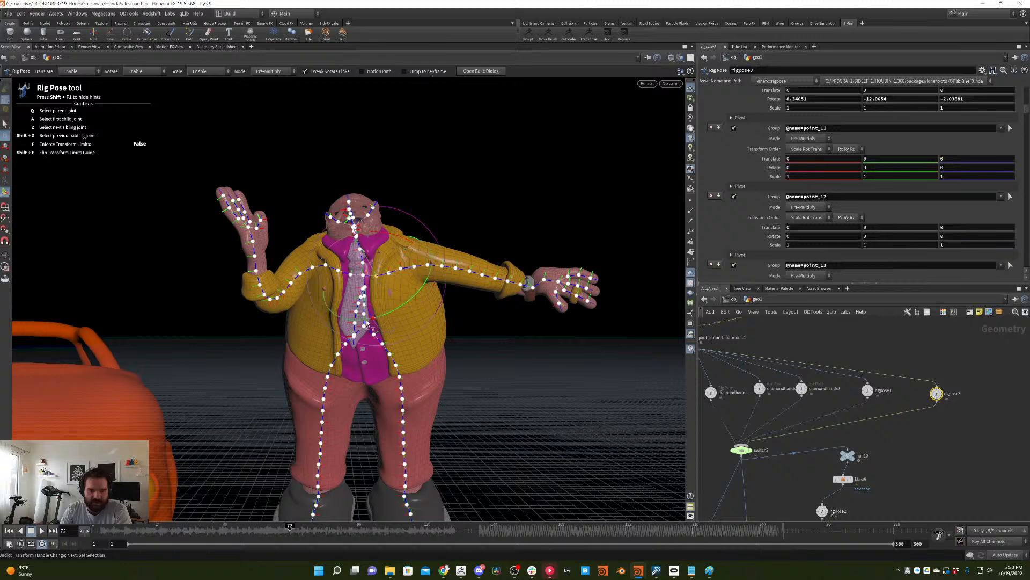
{"action": "left_click_drag", "start_coordinate": [367, 324], "coordinate": [528, 349]}
{"action": "left_click", "coordinate": [398, 274]}
{"action": "left_click", "coordinate": [420, 269]}
{"action": "left_click", "coordinate": [471, 301]}
{"action": "left_click", "coordinate": [489, 330]}
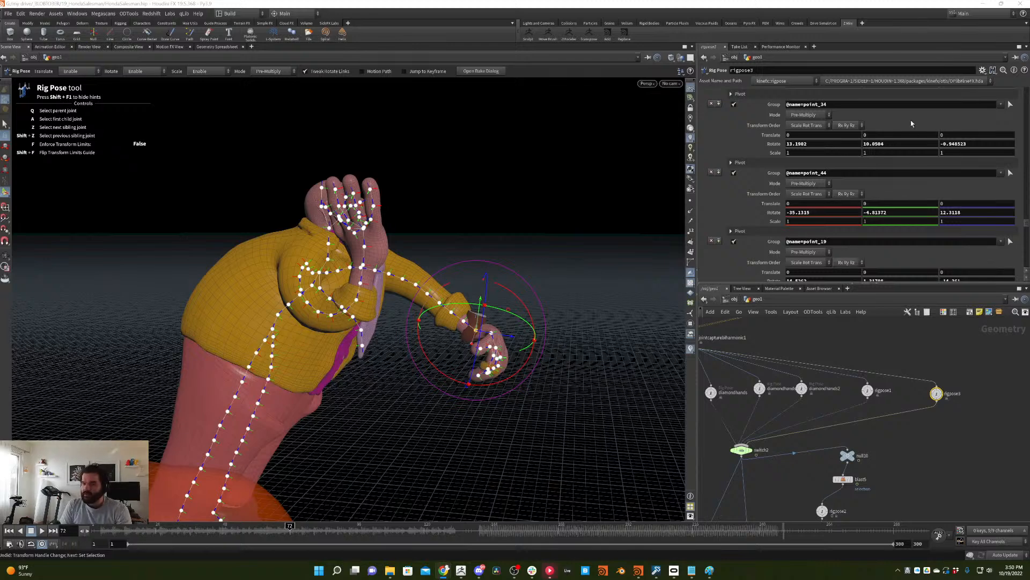
- Try opinput('.', 0) as the opninputs argument in switch2's Select Input expression, and undo it
{"action": "middle_click_drag", "start_coordinate": [816, 328], "coordinate": [908, 311]}
{"action": "scroll", "coordinate": [789, 462], "scroll_direction": "up", "scroll_amount": 1}
{"action": "left_click", "coordinate": [759, 424]}
{"action": "left_click", "coordinate": [772, 439]}
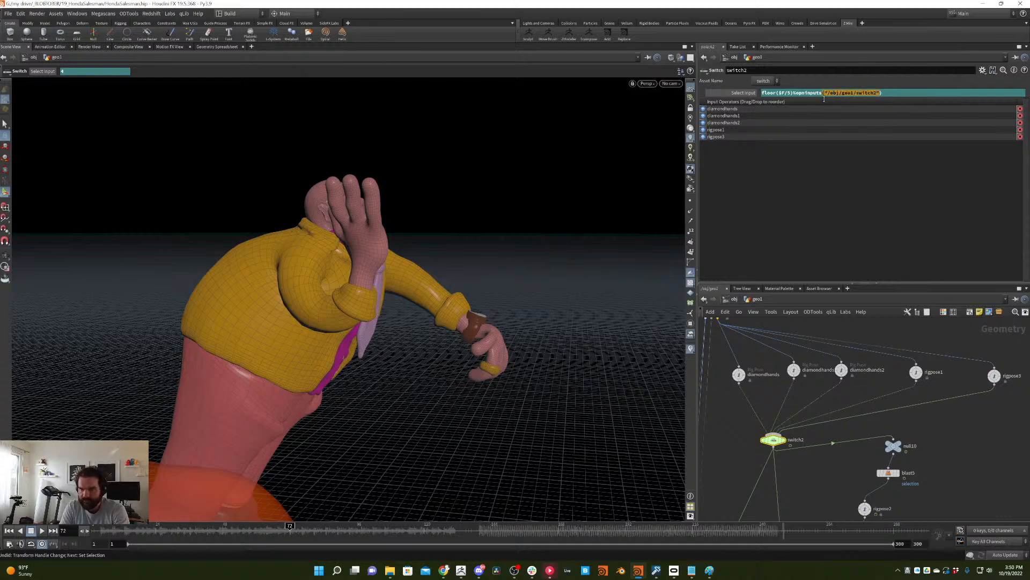
{"action": "left_click", "coordinate": [961, 335]}
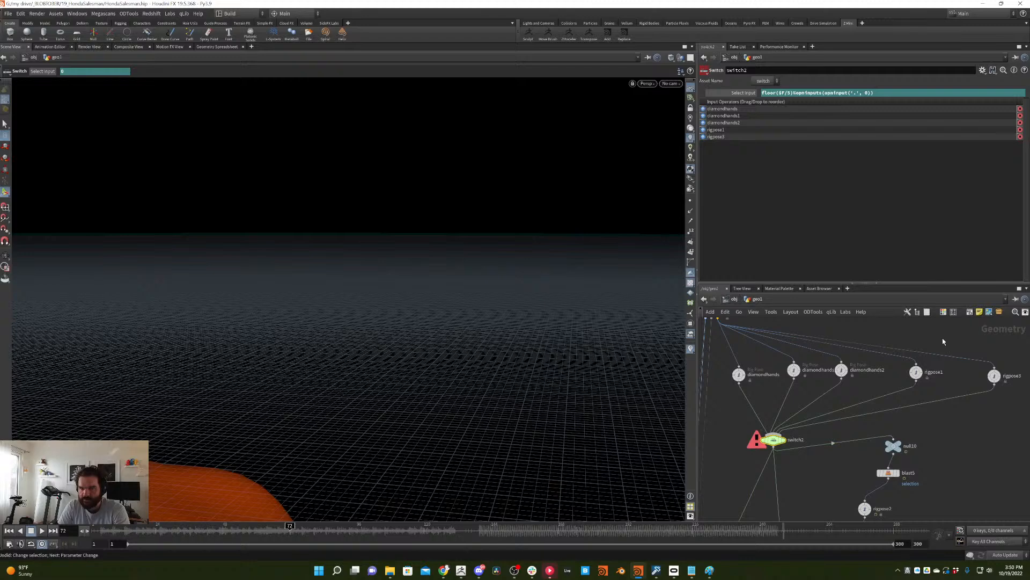
{"action": "key", "text": "ctrl+z"}
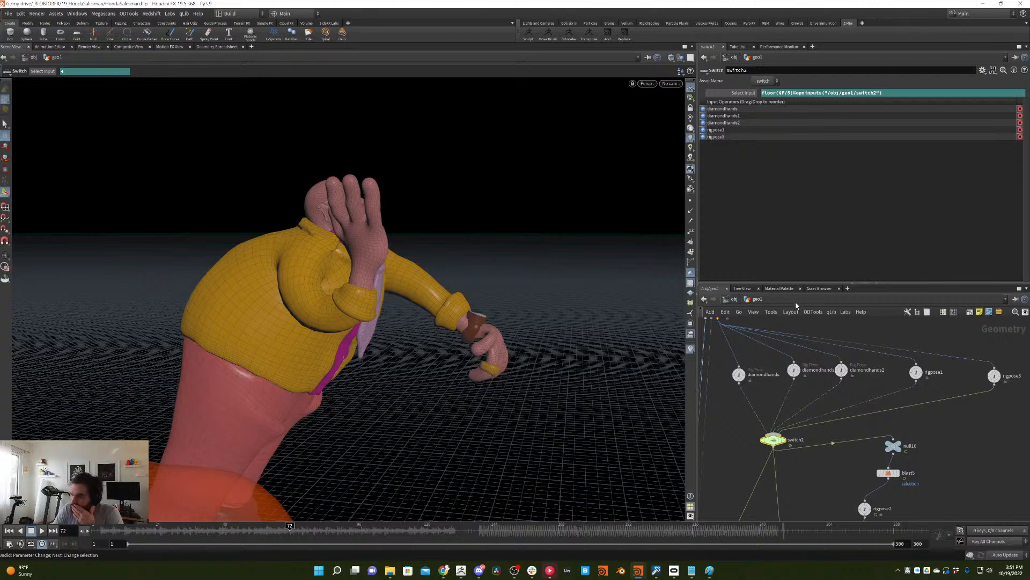
- Replace the absolute path in switch2's Select Input expression so it reads floor($F/5)%opninputs("."), and dismiss the console
{"action": "mouse_move", "coordinate": [881, 94]}
{"action": "left_mouse_down"}
{"action": "mouse_move", "coordinate": [857, 94]}
{"action": "mouse_move", "coordinate": [873, 94]}
{"action": "left_mouse_up"}
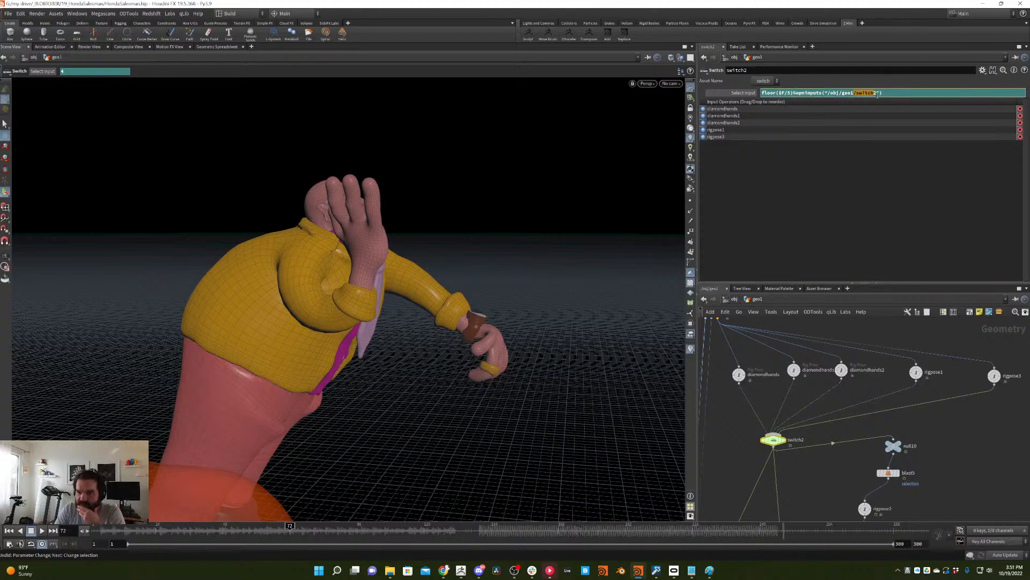
{"action": "left_click_drag", "start_coordinate": [869, 96], "coordinate": [845, 95]}
{"action": "left_click", "coordinate": [826, 93]}
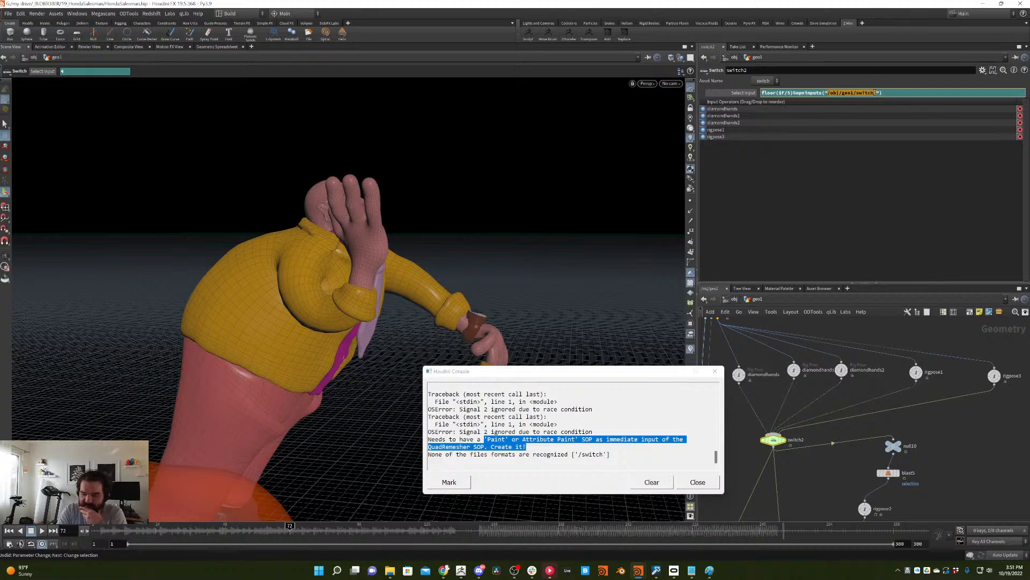
{"action": "type", "text": "."}
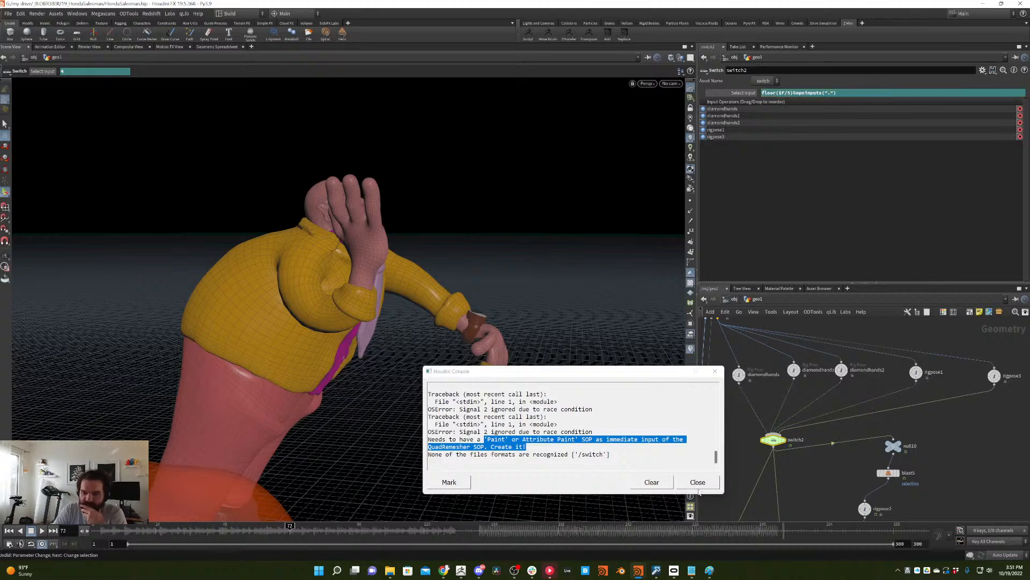
{"action": "left_click", "coordinate": [698, 483]}
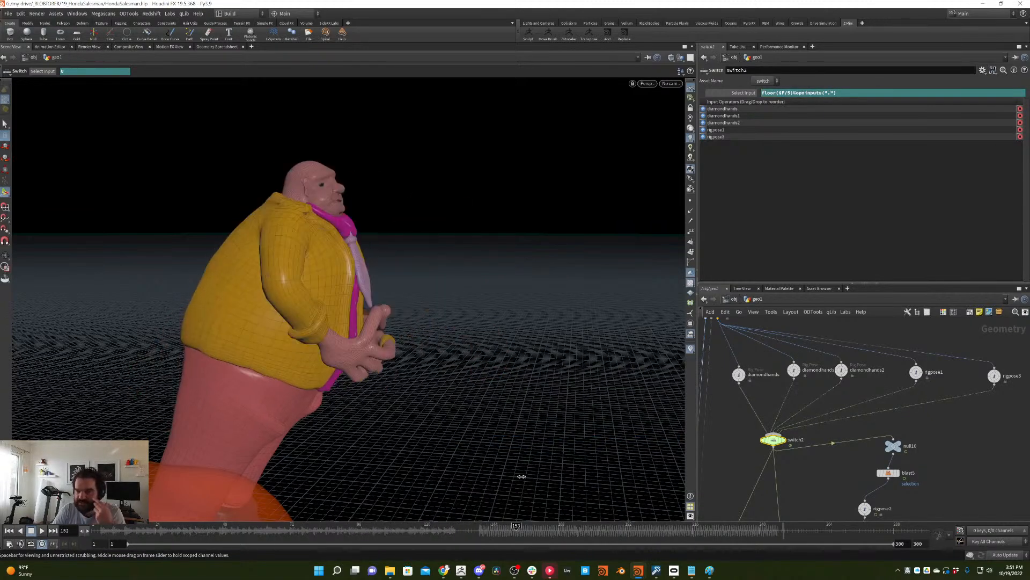
- Scrub the timeline to check the cycling poses from the side and front, ending at frame 96
{"action": "mouse_move", "coordinate": [522, 476]}
{"action": "left_mouse_down"}
{"action": "mouse_move", "coordinate": [612, 420]}
{"action": "mouse_move", "coordinate": [403, 424]}
{"action": "mouse_move", "coordinate": [206, 456]}
{"action": "mouse_move", "coordinate": [387, 296]}
{"action": "mouse_move", "coordinate": [558, 215]}
{"action": "left_mouse_up"}
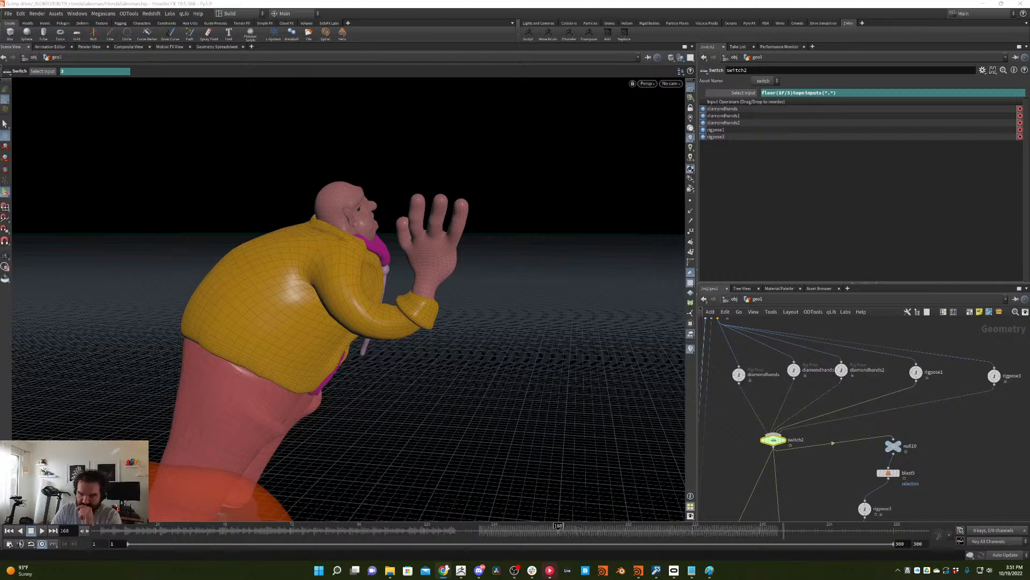
{"action": "key", "text": "Escape"}
{"action": "left_click_drag", "start_coordinate": [467, 326], "coordinate": [350, 328]}
{"action": "key", "text": "Return"}
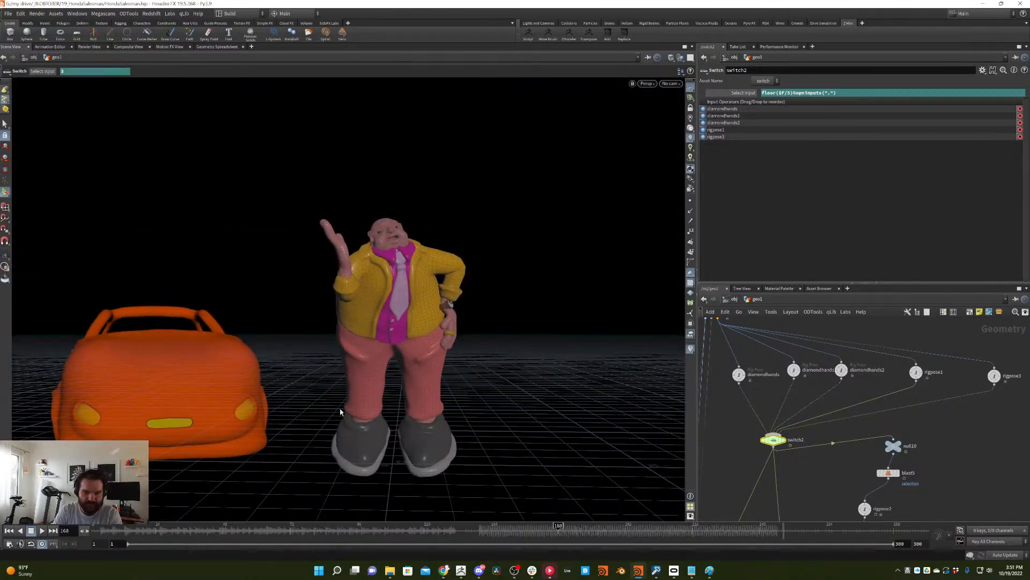
{"action": "middle_click_drag", "start_coordinate": [759, 421], "coordinate": [797, 407]}
{"action": "left_click_drag", "start_coordinate": [769, 450], "coordinate": [835, 409]}
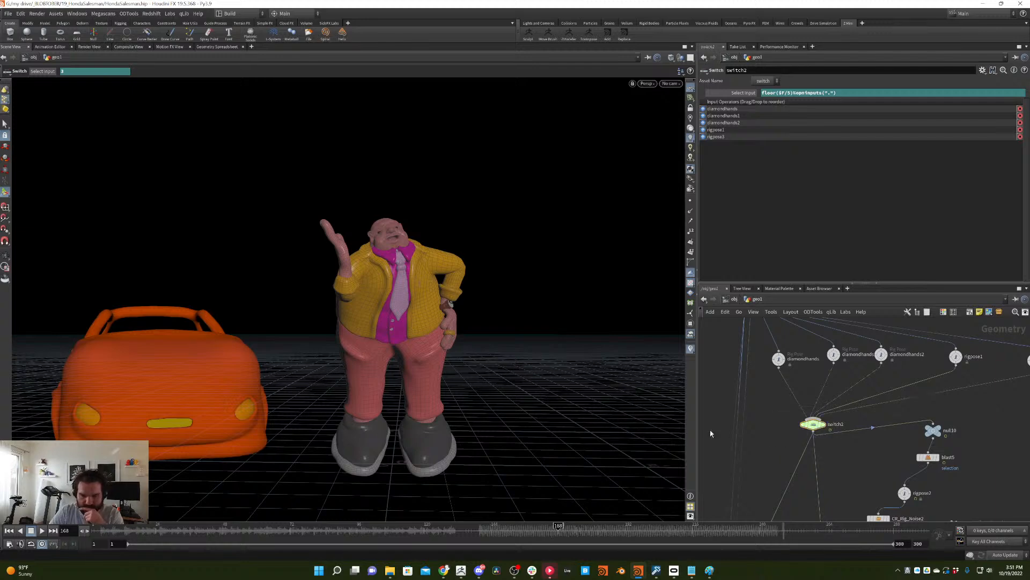
{"action": "left_click_drag", "start_coordinate": [197, 527], "coordinate": [356, 457]}
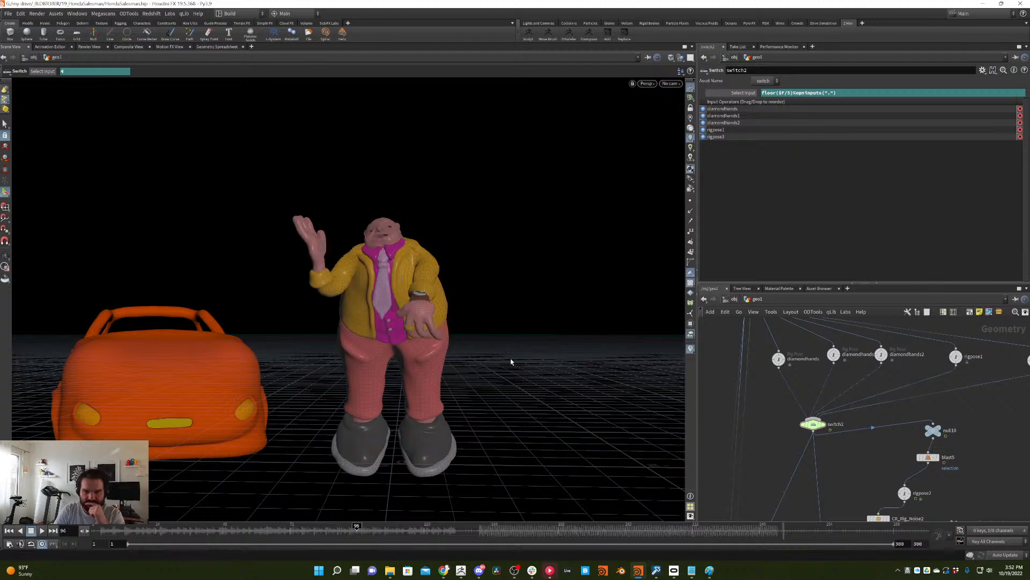
- Select rigpose3 and all joints of the raised arm's forearm and hand
{"action": "middle_click_drag", "start_coordinate": [991, 377], "coordinate": [894, 388]}
{"action": "left_click_drag", "start_coordinate": [914, 340], "coordinate": [967, 408]}
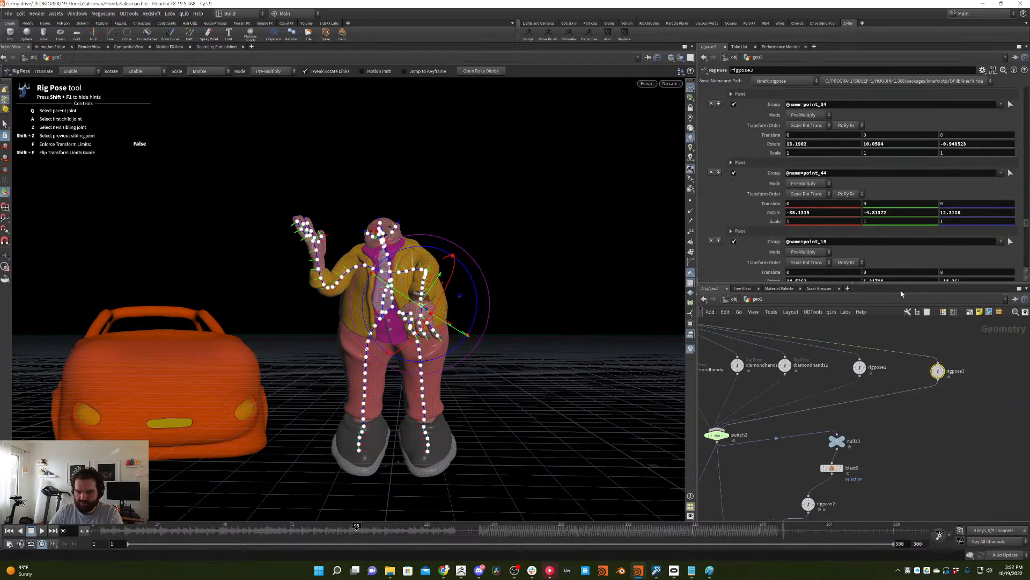
{"action": "left_click_drag", "start_coordinate": [457, 235], "coordinate": [303, 314]}
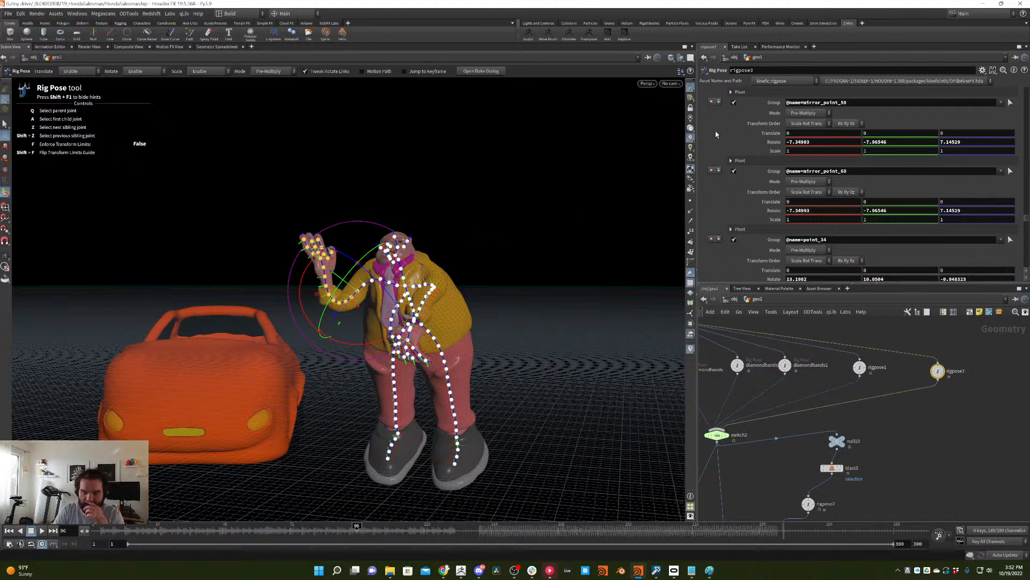
{"action": "key", "text": "Delete"}
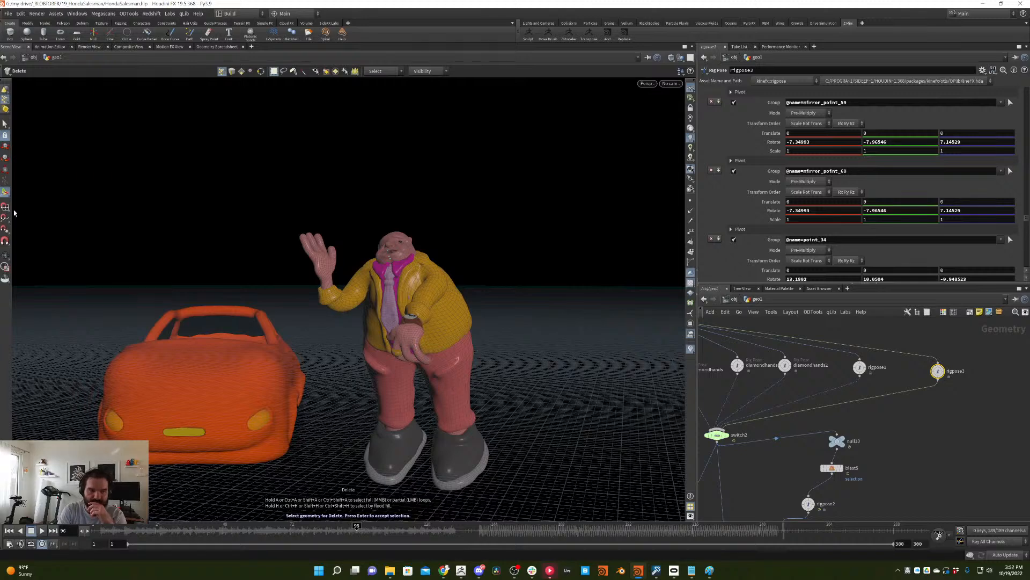
{"action": "left_click", "coordinate": [5, 124]}
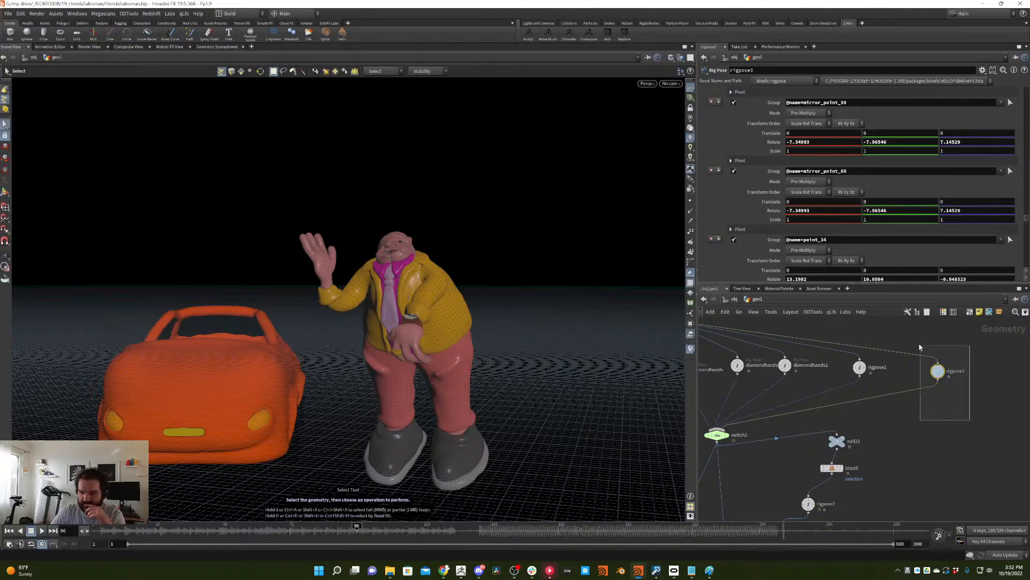
{"action": "left_click", "coordinate": [4, 192]}
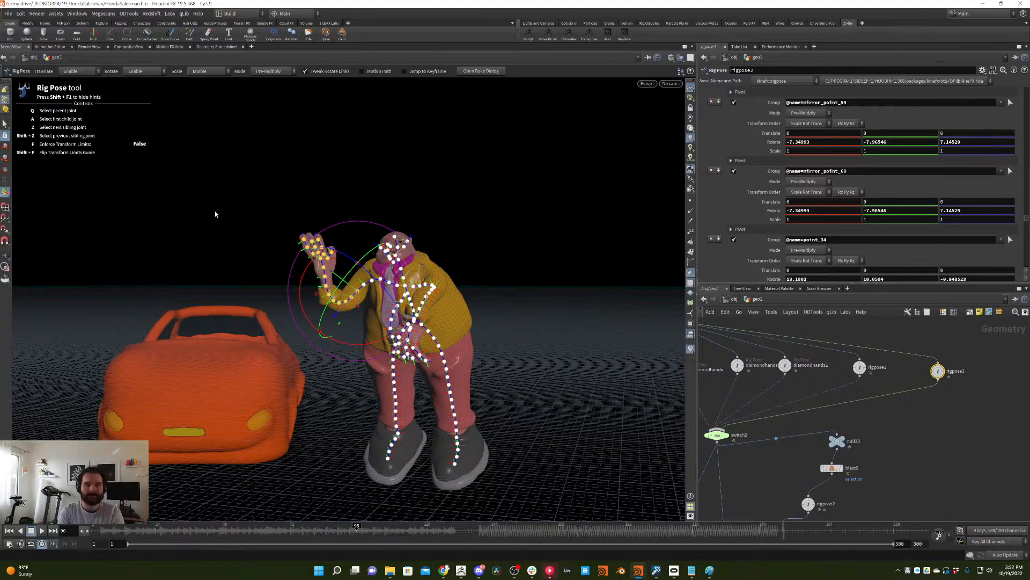
- Lower the raised arm by rotating its selected joints, such as mirror_point_59 and mirror_point_60, to about -7.45, 12.03, 7.78
{"action": "left_click_drag", "start_coordinate": [443, 304], "coordinate": [339, 242], "text": "alt"}
{"action": "key", "text": "ctrl+z"}
{"action": "left_click_drag", "start_coordinate": [401, 281], "coordinate": [339, 229], "text": "alt"}
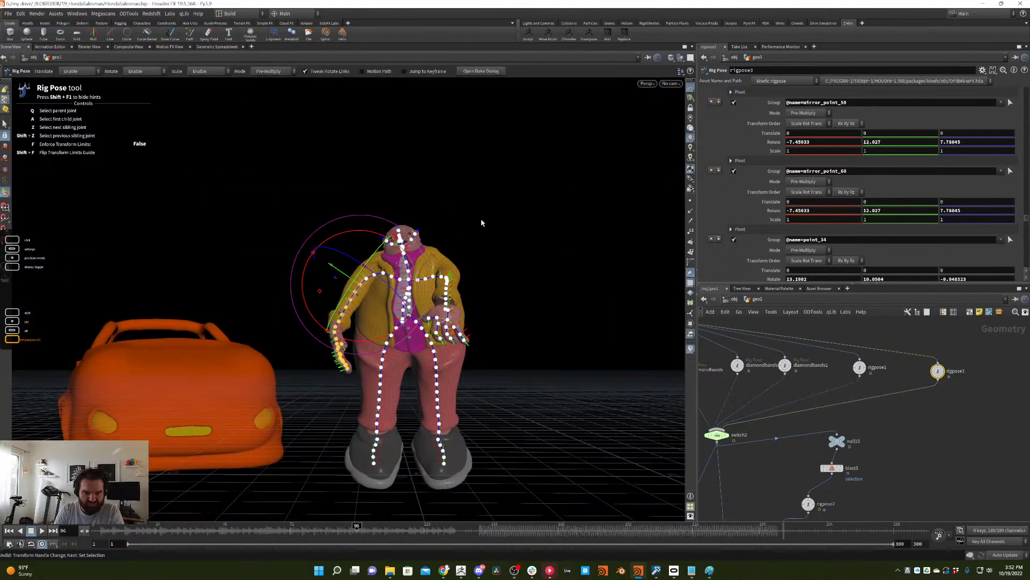
- Bring the lowered arm toward the waist by rotating mirror_point_24, mirror_point_27 to about -12.69, -28.78, -3.43, and the adjacent upper-arm joint
{"action": "left_click", "coordinate": [374, 275]}
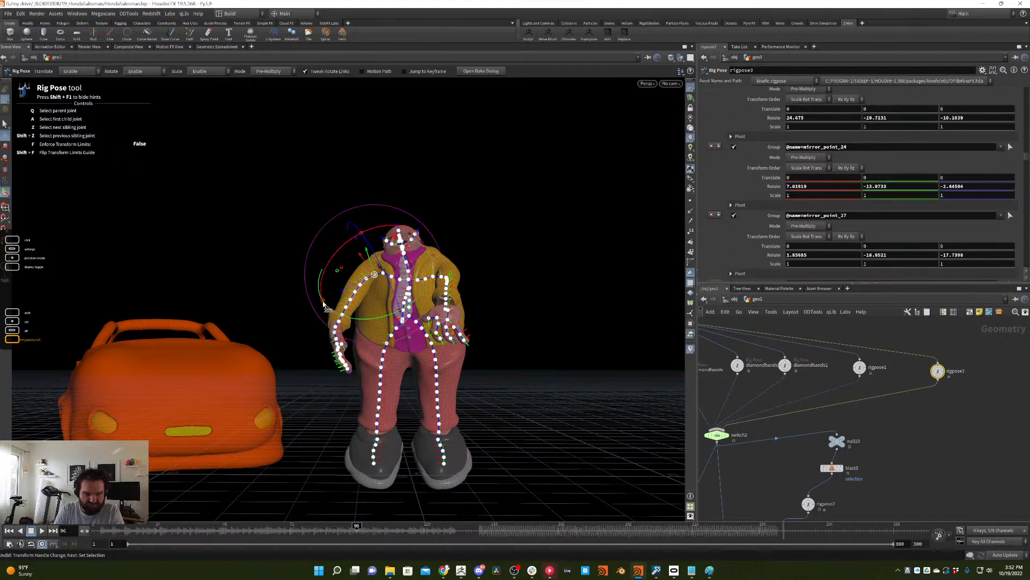
{"action": "left_click_drag", "start_coordinate": [324, 302], "coordinate": [323, 278]}
{"action": "left_click", "coordinate": [442, 222]}
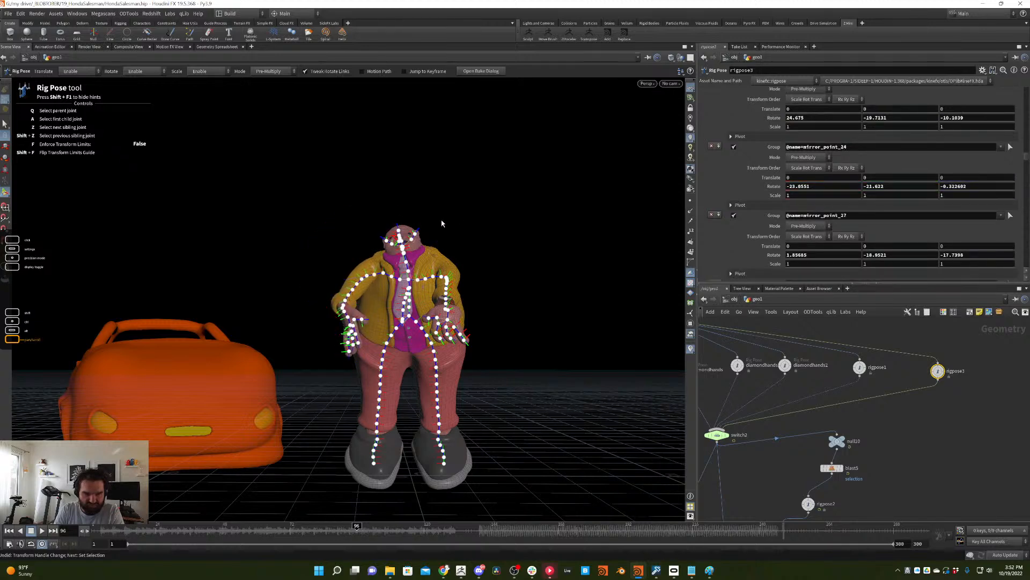
{"action": "left_click", "coordinate": [368, 275]}
{"action": "left_click_drag", "start_coordinate": [349, 221], "coordinate": [372, 227]}
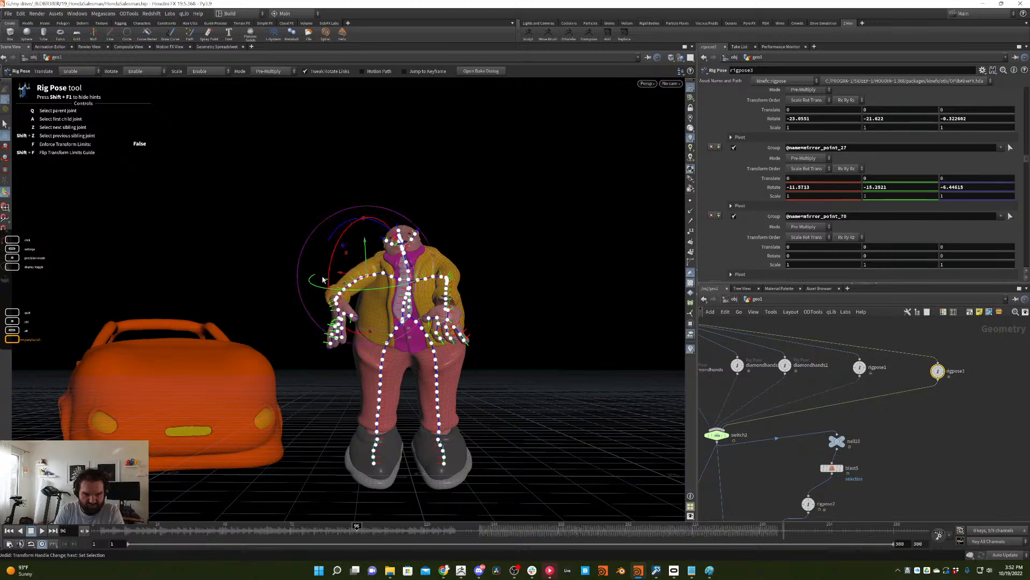
{"action": "left_click_drag", "start_coordinate": [326, 289], "coordinate": [338, 288]}
{"action": "left_click_drag", "start_coordinate": [389, 262], "coordinate": [476, 223], "text": "alt"}
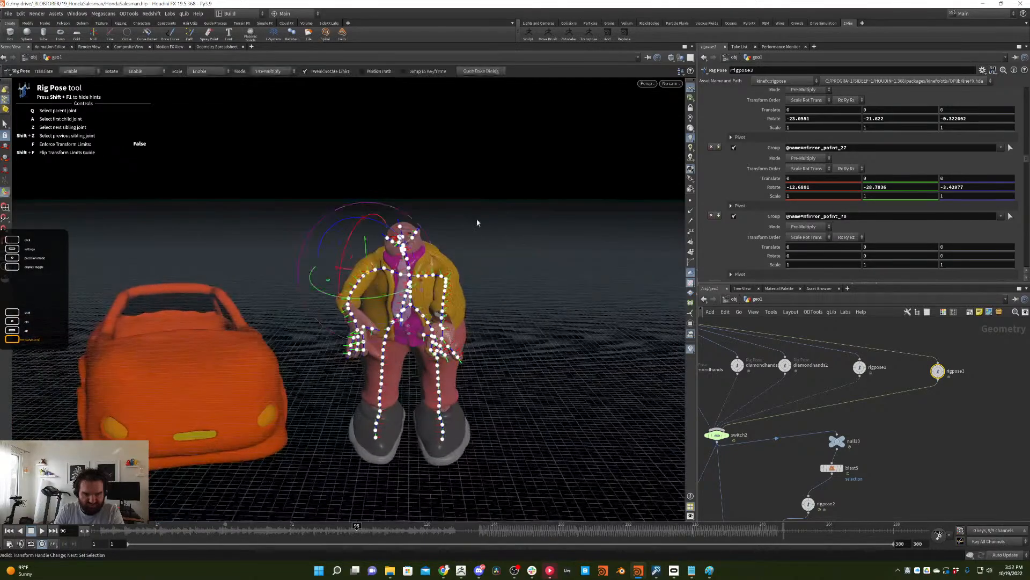
{"action": "left_click", "coordinate": [363, 276]}
{"action": "mouse_move", "coordinate": [336, 312]}
{"action": "left_mouse_down"}
{"action": "mouse_move", "coordinate": [354, 240]}
{"action": "mouse_move", "coordinate": [344, 252]}
{"action": "mouse_move", "coordinate": [354, 268]}
{"action": "mouse_move", "coordinate": [408, 300]}
{"action": "mouse_move", "coordinate": [336, 323]}
{"action": "left_mouse_up"}
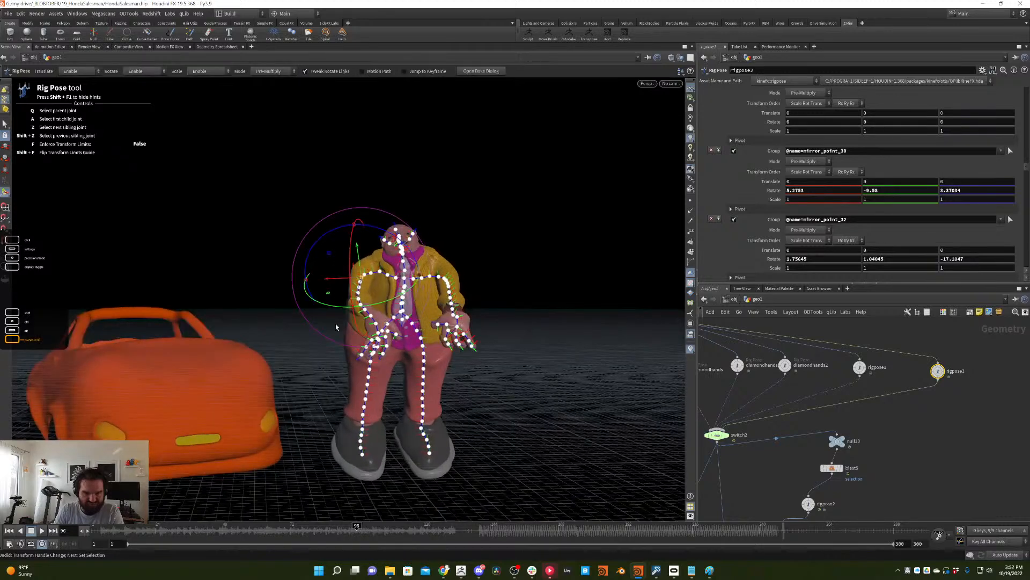
- At frame 71, replace the duplicated rigpose3 with a fresh Rig Pose node wired from jointcapturebiharmonic1 into switch2
{"action": "mouse_move", "coordinate": [149, 530]}
{"action": "left_mouse_down"}
{"action": "mouse_move", "coordinate": [221, 523]}
{"action": "mouse_move", "coordinate": [241, 485]}
{"action": "mouse_move", "coordinate": [288, 449]}
{"action": "left_mouse_up"}
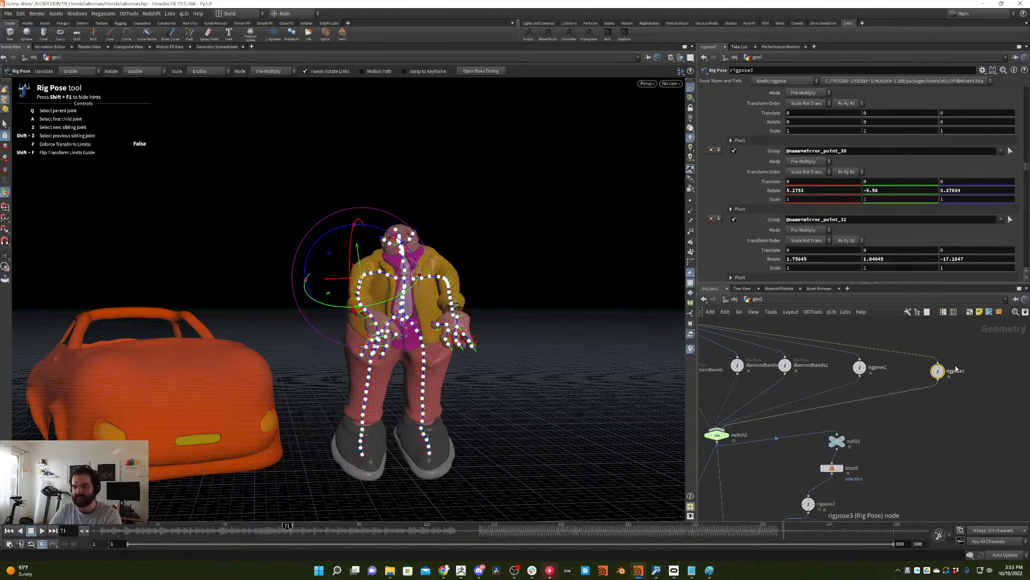
{"action": "key", "text": "Delete"}
{"action": "middle_click_drag", "start_coordinate": [924, 370], "coordinate": [989, 399]}
{"action": "key", "text": "Tab"}
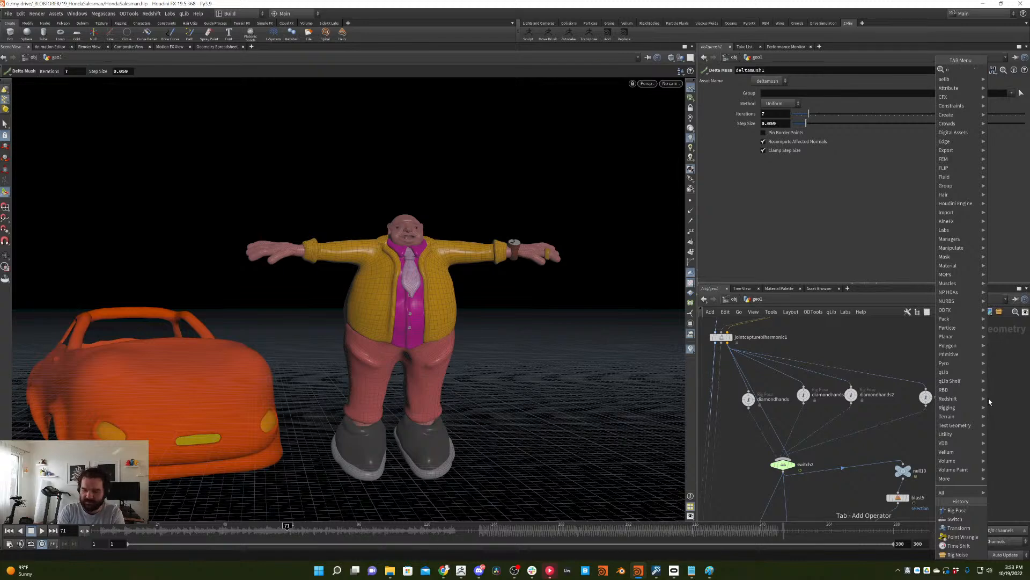
{"action": "key", "text": "Return"}
{"action": "left_click", "coordinate": [966, 394]}
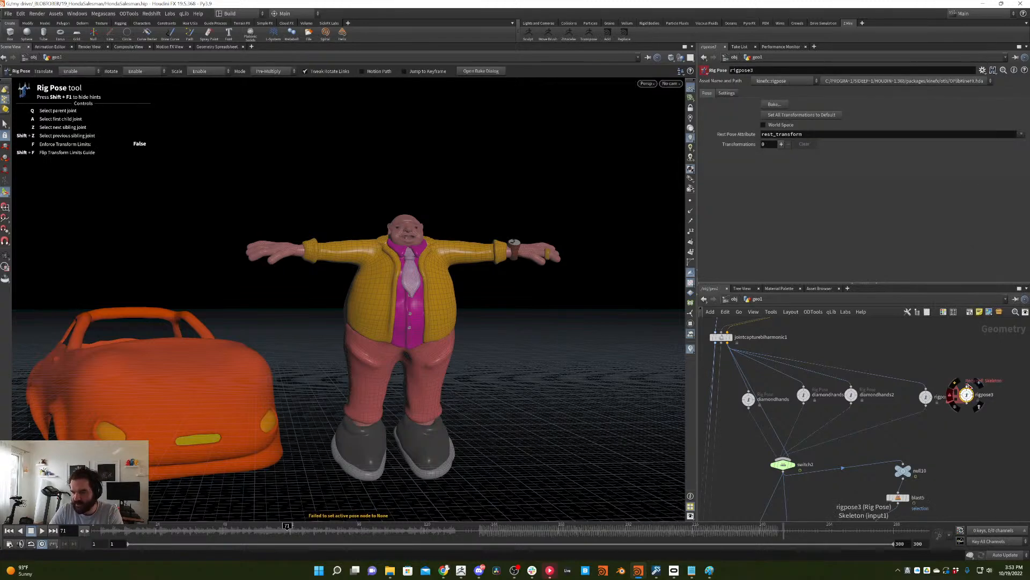
{"action": "left_click_drag", "start_coordinate": [966, 387], "coordinate": [729, 345]}
{"action": "left_click_drag", "start_coordinate": [967, 405], "coordinate": [784, 459]}
{"action": "middle_click_drag", "start_coordinate": [978, 372], "coordinate": [920, 374]}
{"action": "middle_click_drag", "start_coordinate": [896, 429], "coordinate": [929, 424]}
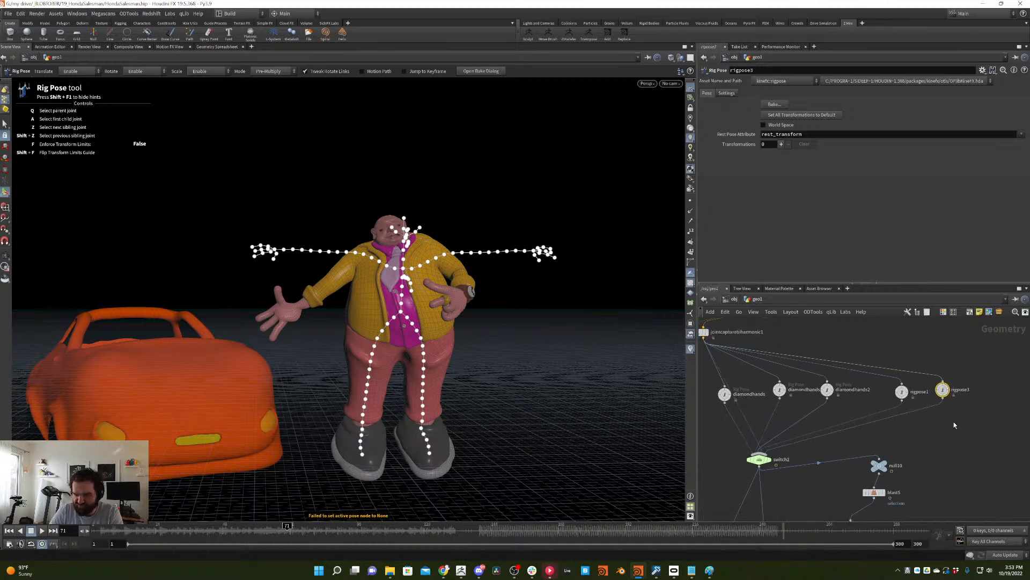
- Go to frame 68 and add the pelvis joint point_0 to rigpose3's transformations
{"action": "left_click_drag", "start_coordinate": [289, 526], "coordinate": [342, 523]}
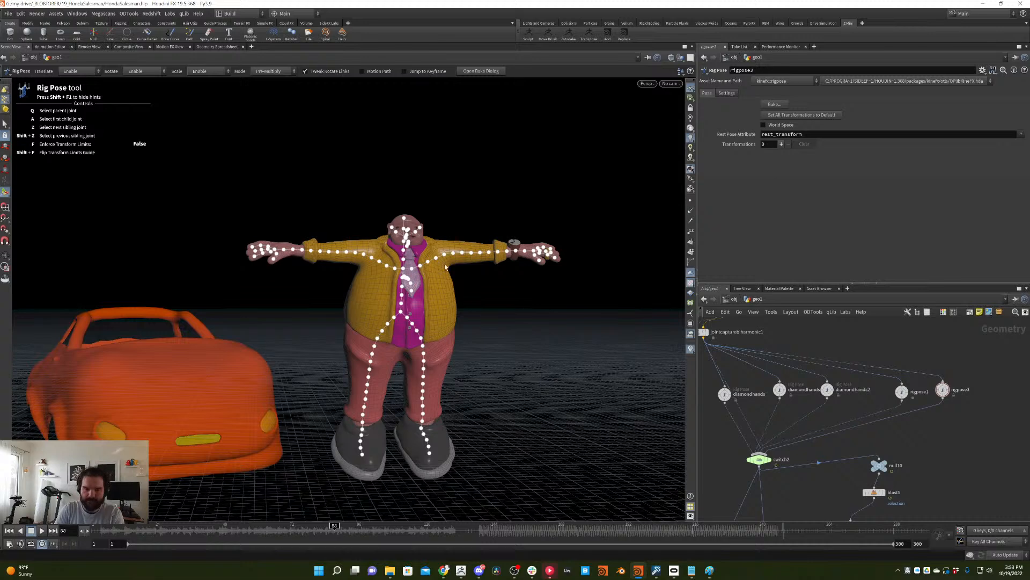
{"action": "left_click_drag", "start_coordinate": [439, 312], "coordinate": [464, 315], "text": "alt"}
{"action": "left_click", "coordinate": [428, 310]}
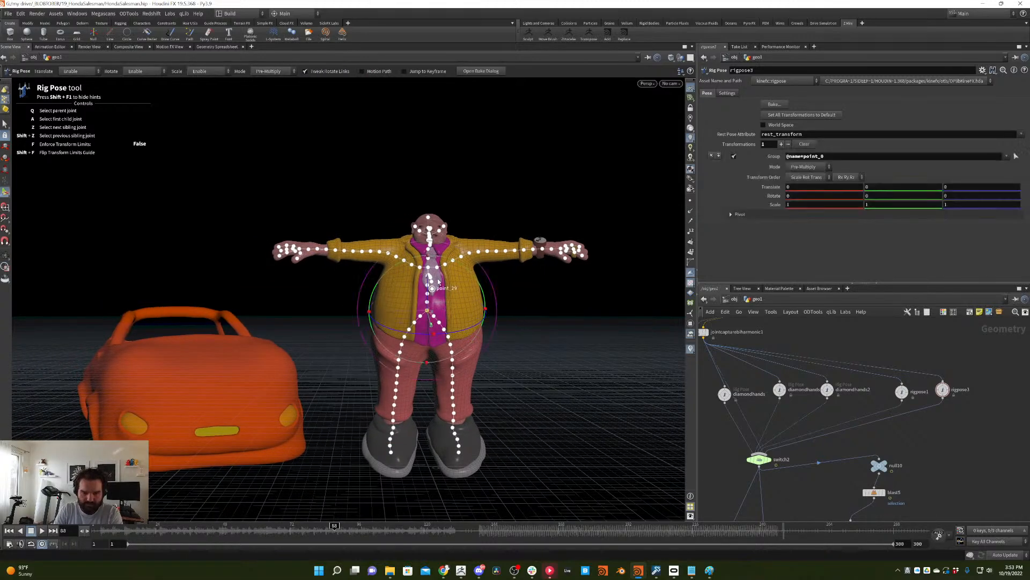
- Try twisting the torso by rotating point_1 to about 14.88, 4.58, 0.64 and point_3 to about -0.02, 7.08, -0.02
{"action": "left_click", "coordinate": [427, 303]}
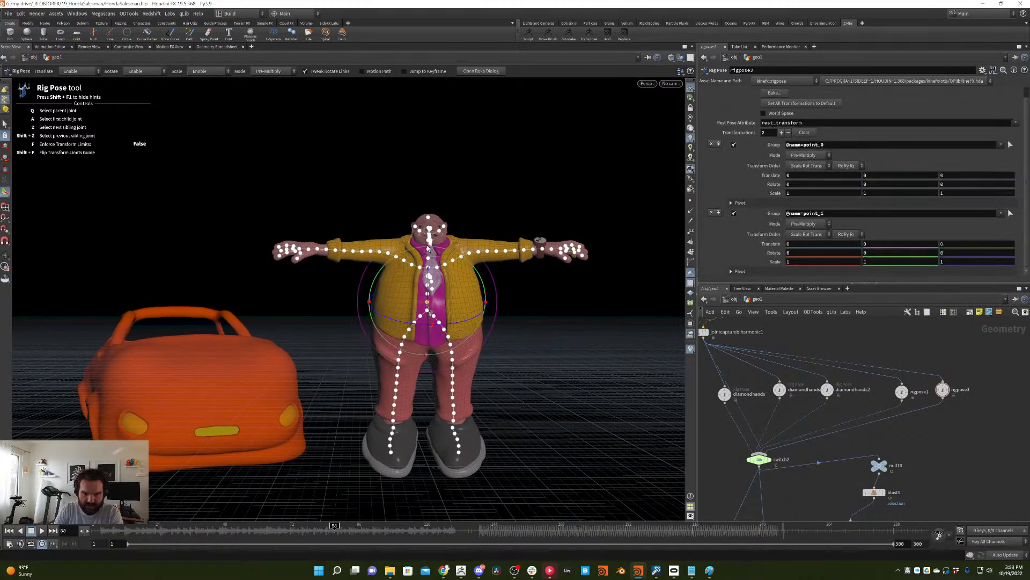
{"action": "left_click_drag", "start_coordinate": [430, 246], "coordinate": [331, 320]}
{"action": "left_click", "coordinate": [426, 293]}
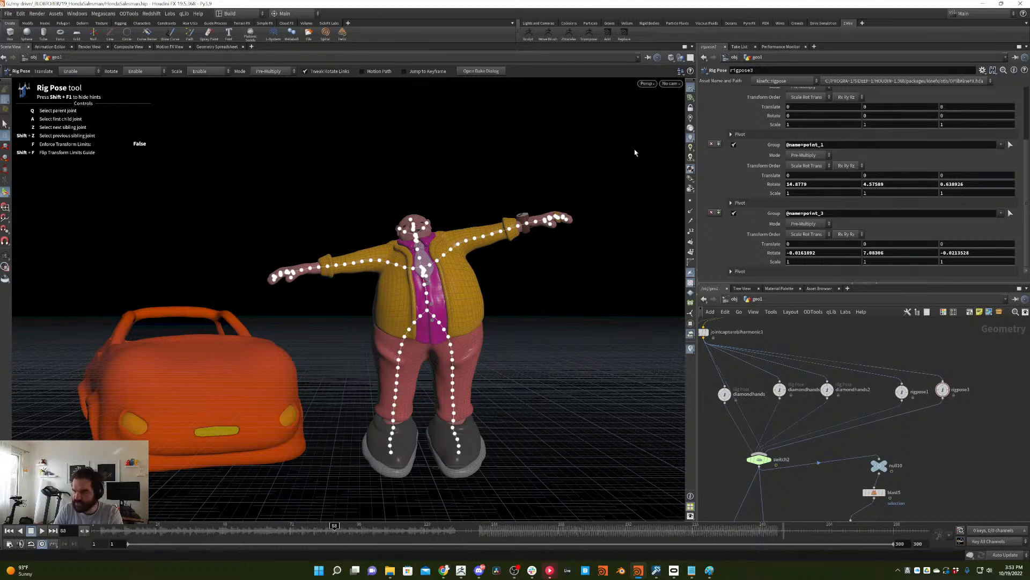
- Switch to Chrome and open Know Your Meme's Slaps Roof of Car page from the meme image results
{"action": "key", "text": "alt+Tab"}
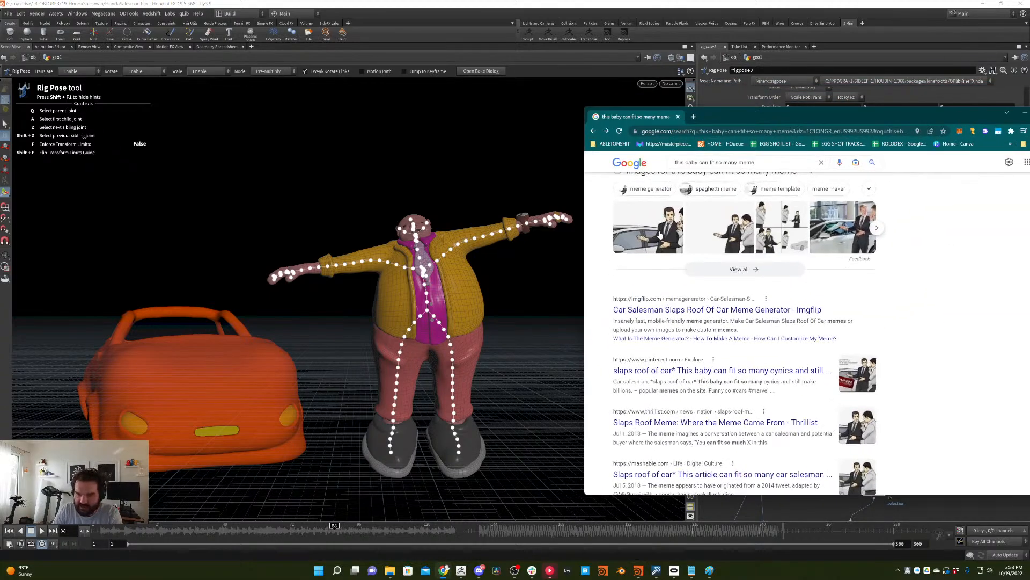
{"action": "left_click", "coordinate": [843, 227]}
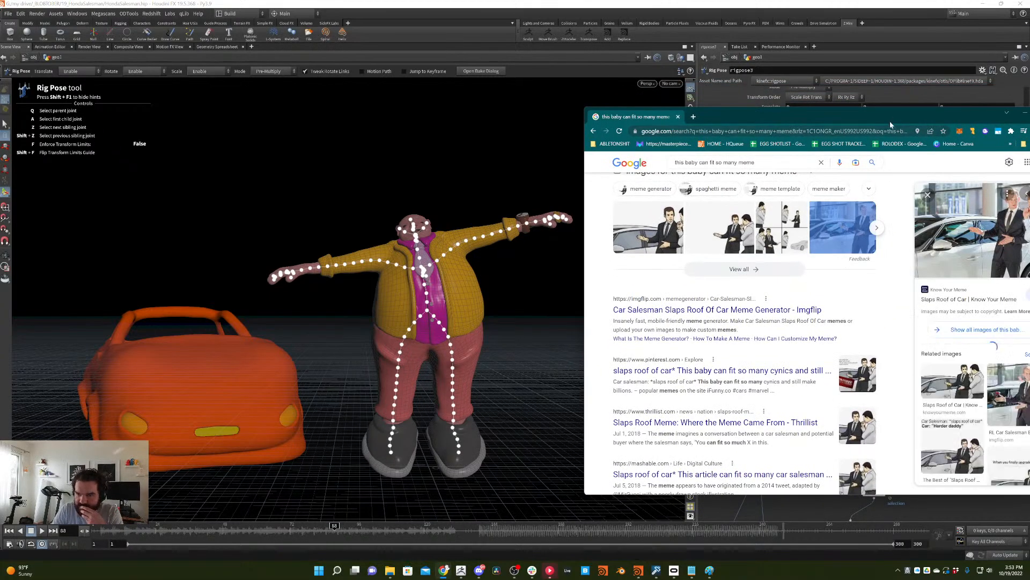
{"action": "left_click_drag", "start_coordinate": [890, 125], "coordinate": [752, 134]}
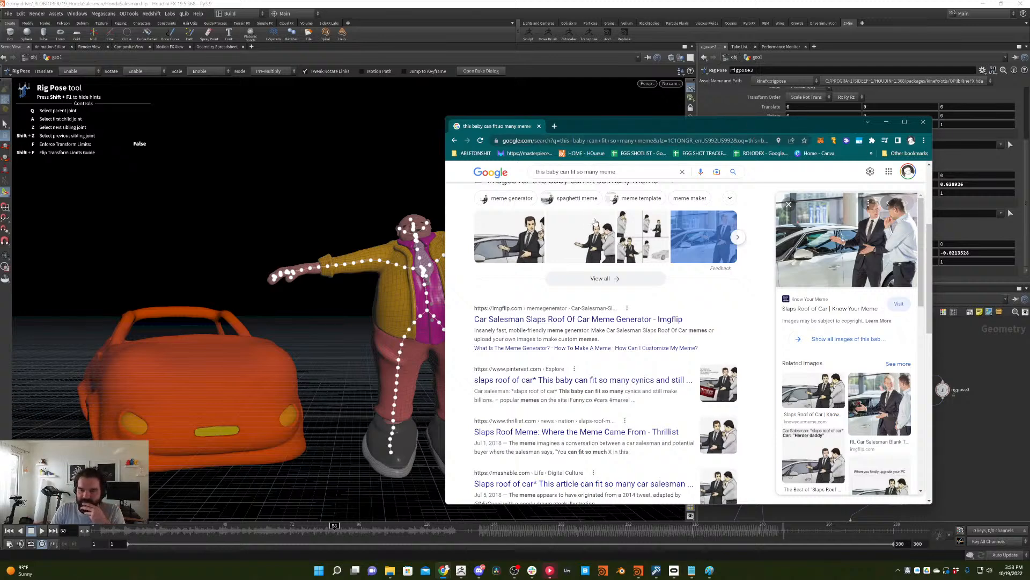
{"action": "left_click", "coordinate": [854, 242]}
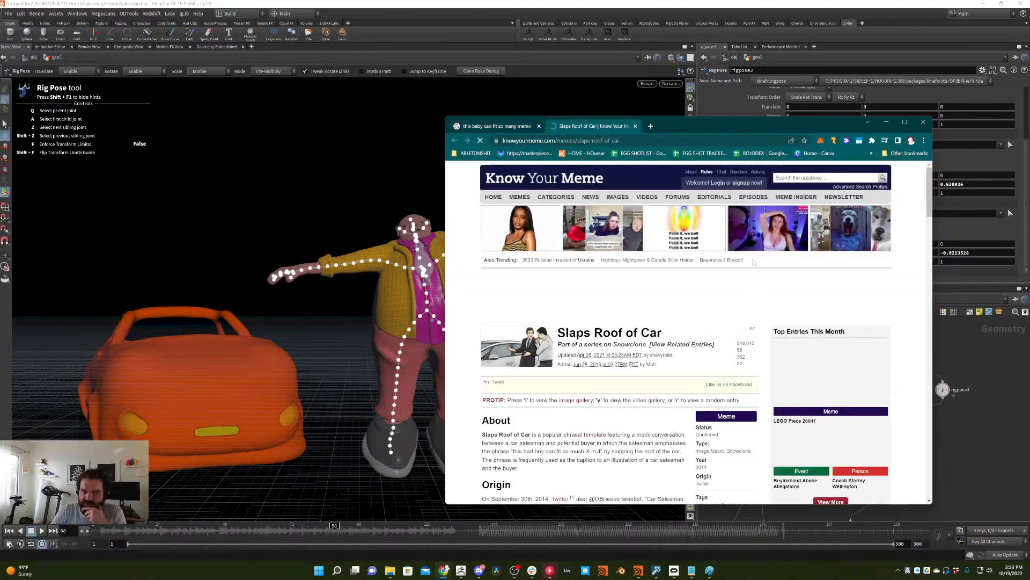
- Look through the Slaps Roof of Car page and open the real-life stock photo as a pose reference
{"action": "scroll", "coordinate": [576, 374], "scroll_direction": "down", "scroll_amount": 10}
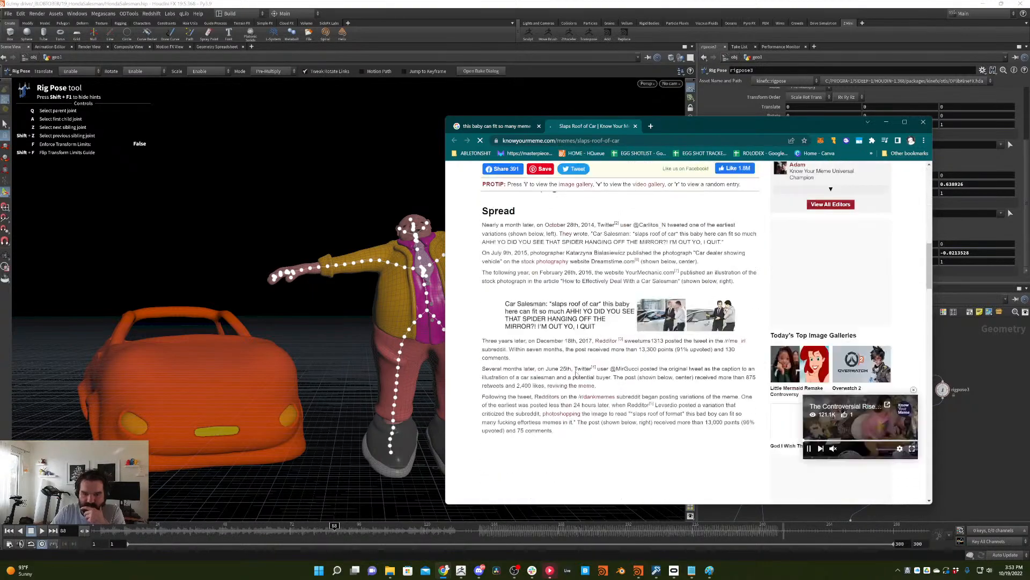
{"action": "scroll", "coordinate": [595, 265], "scroll_direction": "down", "scroll_amount": 5}
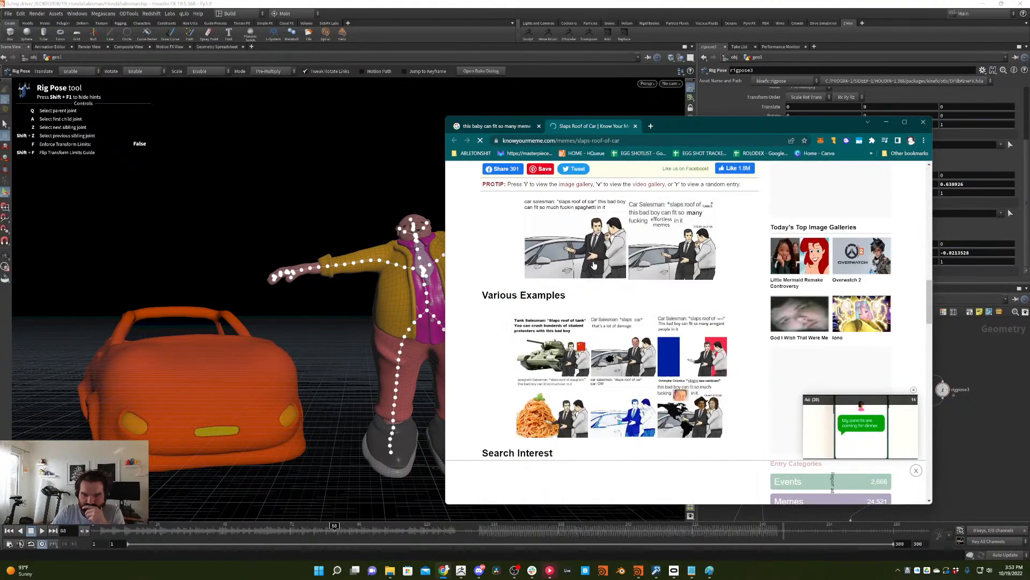
{"action": "scroll", "coordinate": [594, 265], "scroll_direction": "down", "scroll_amount": 4}
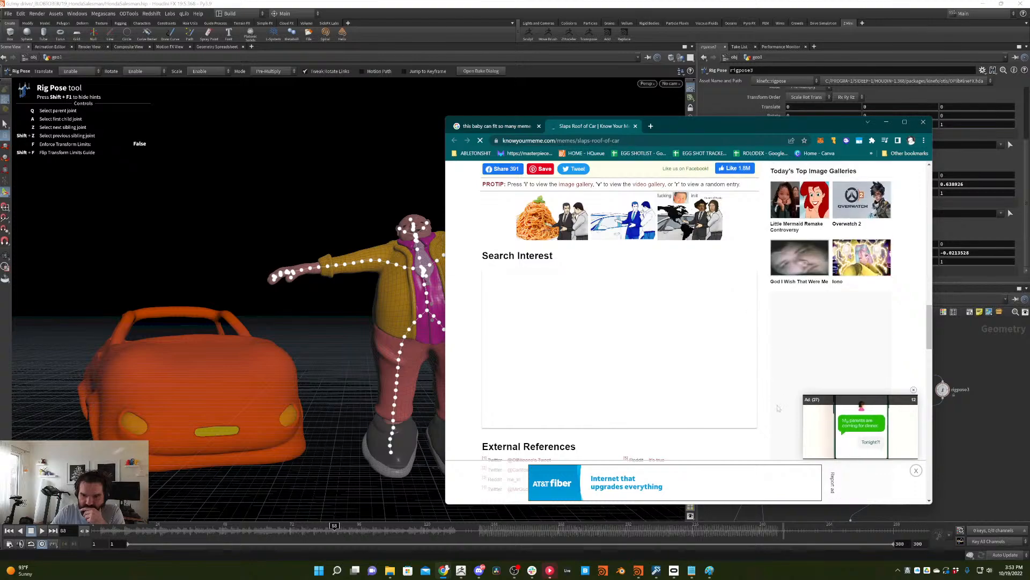
{"action": "scroll", "coordinate": [778, 408], "scroll_direction": "down", "scroll_amount": 5}
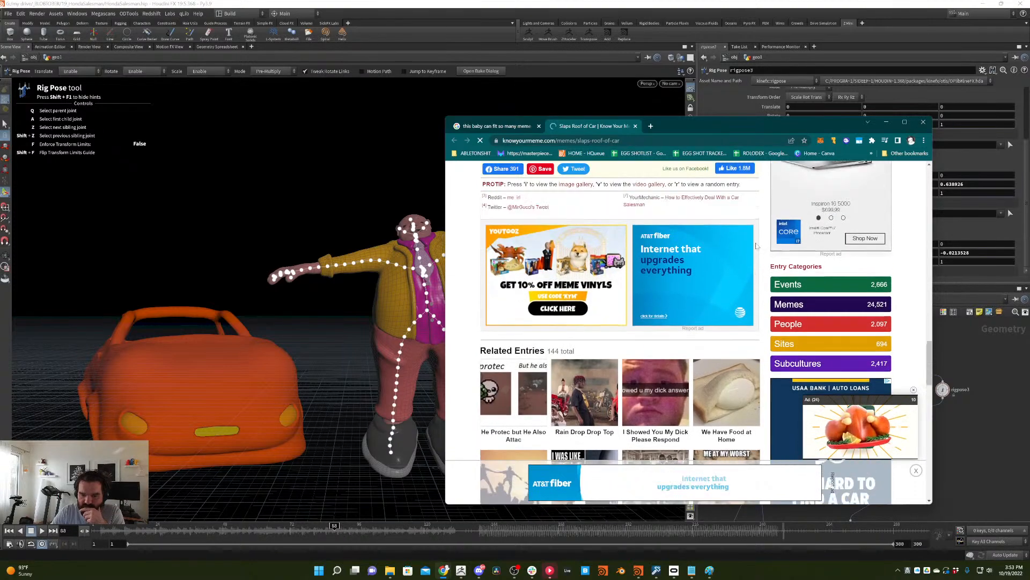
{"action": "scroll", "coordinate": [757, 246], "scroll_direction": "up", "scroll_amount": 12}
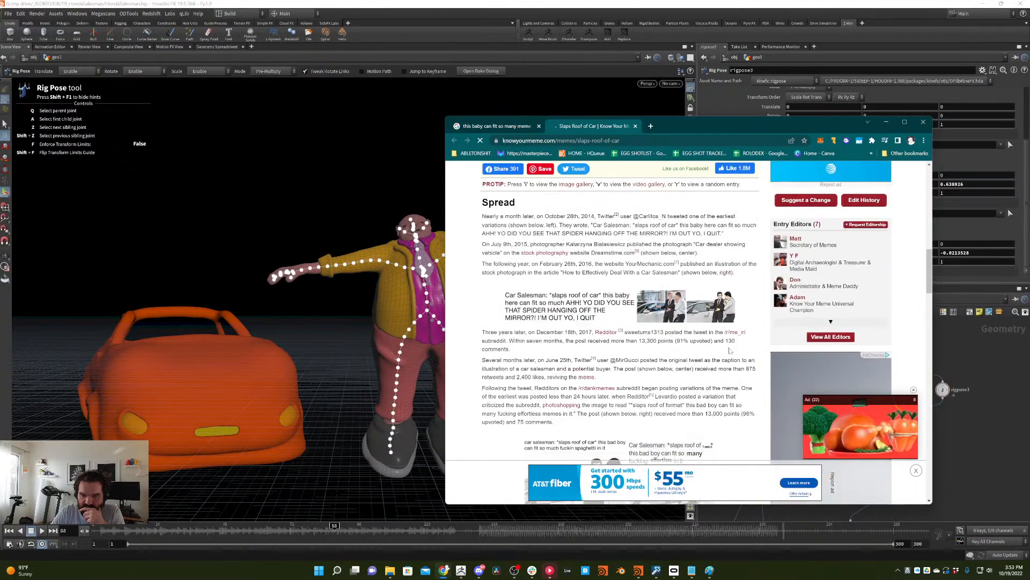
{"action": "scroll", "coordinate": [730, 350], "scroll_direction": "up", "scroll_amount": 5}
{"action": "scroll", "coordinate": [698, 370], "scroll_direction": "down", "scroll_amount": 1}
{"action": "left_click", "coordinate": [661, 386]}
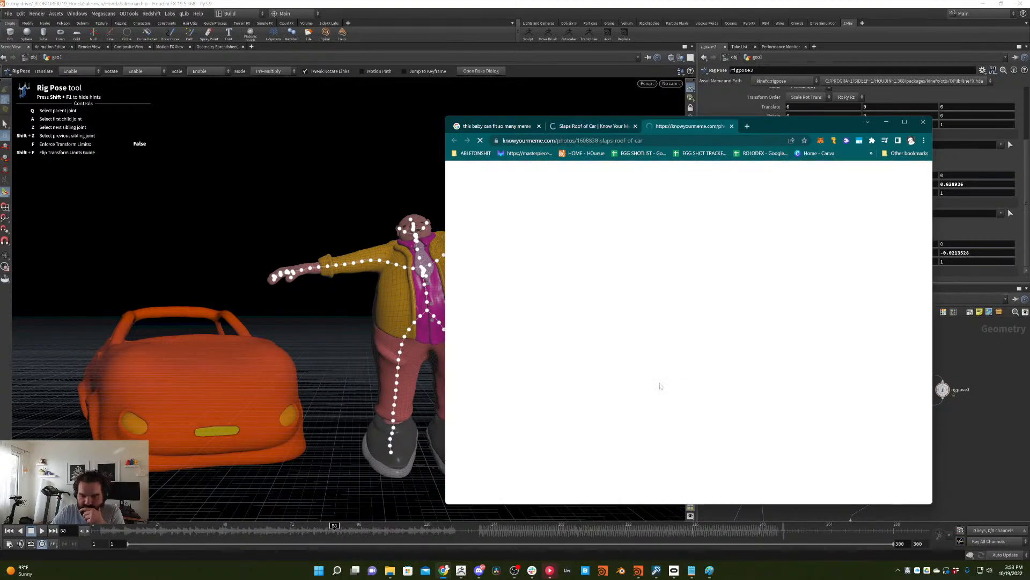
{"action": "scroll", "coordinate": [686, 378], "scroll_direction": "down", "scroll_amount": 1}
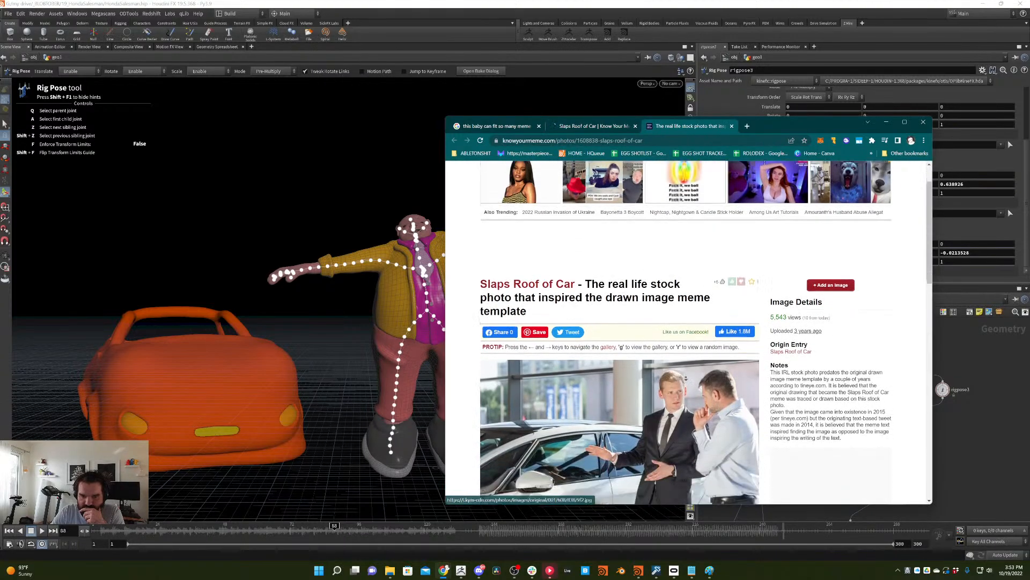
{"action": "scroll", "coordinate": [685, 378], "scroll_direction": "down", "scroll_amount": 3}
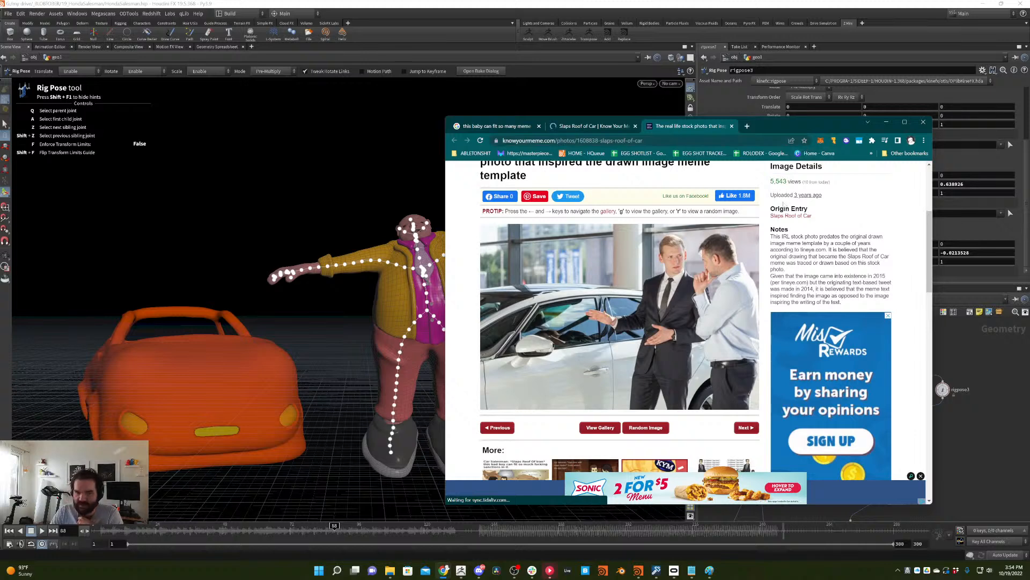
- Arrange Houdini and the reference photo window side by side, and widen Houdini's viewport around the salesman
{"action": "left_click_drag", "start_coordinate": [771, 132], "coordinate": [903, 147]}
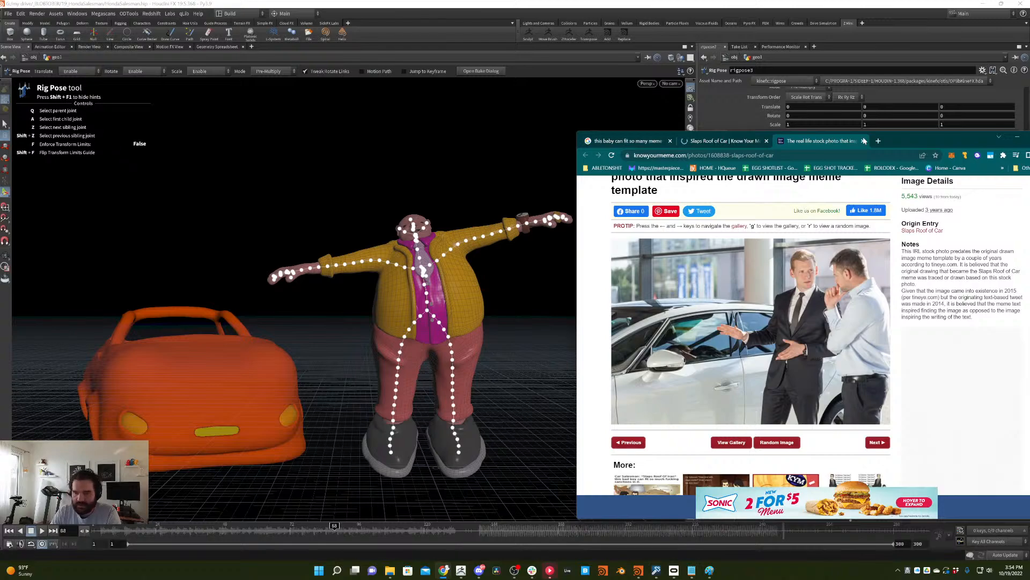
{"action": "left_click_drag", "start_coordinate": [896, 140], "coordinate": [1026, 163]}
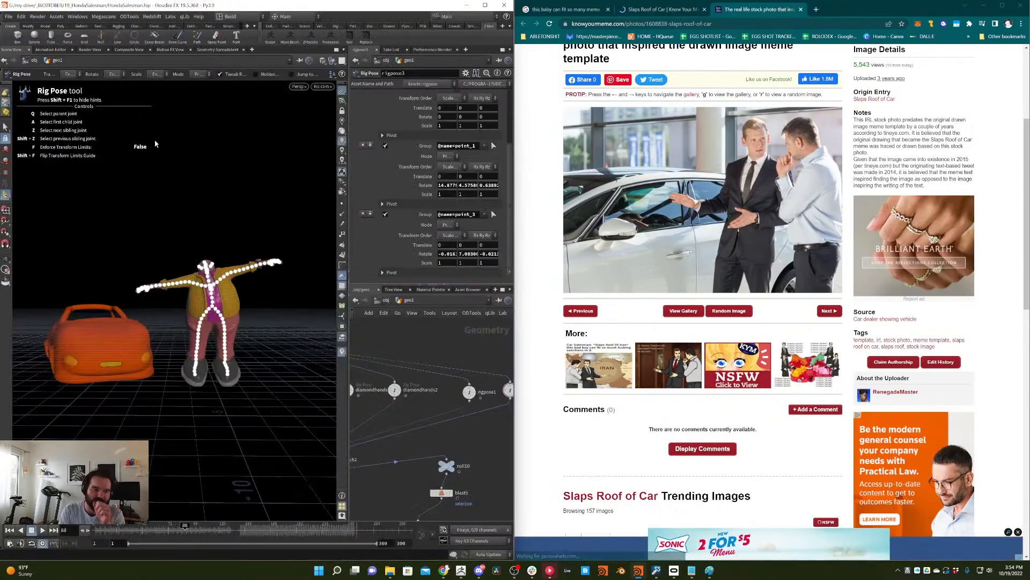
{"action": "left_click", "coordinate": [167, 170]}
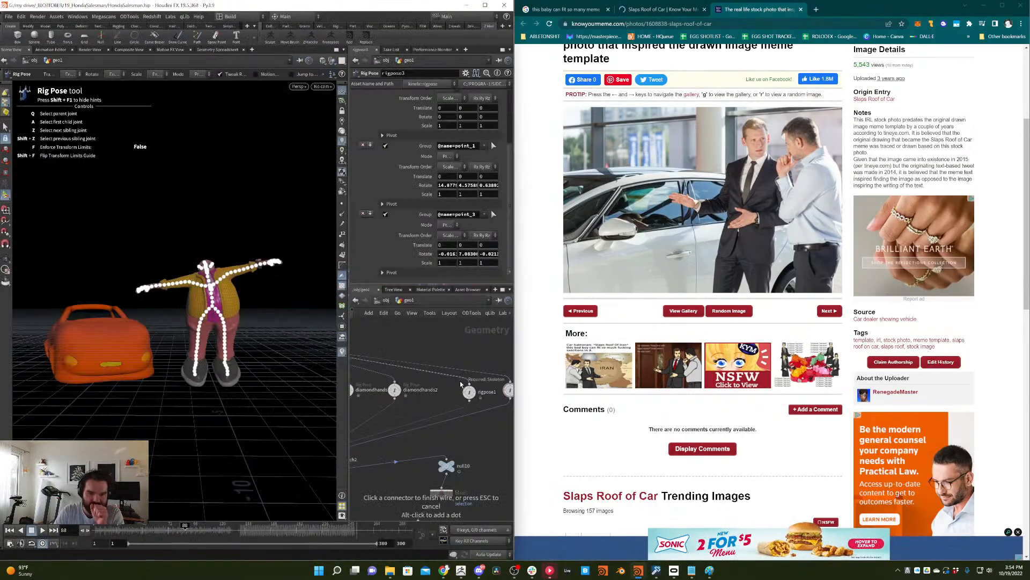
{"action": "key", "text": "Escape"}
{"action": "left_click_drag", "start_coordinate": [349, 327], "coordinate": [369, 326]}
{"action": "right_click_drag", "start_coordinate": [245, 327], "coordinate": [284, 268], "text": "alt"}
{"action": "left_click_drag", "start_coordinate": [214, 279], "coordinate": [250, 284], "text": "alt"}
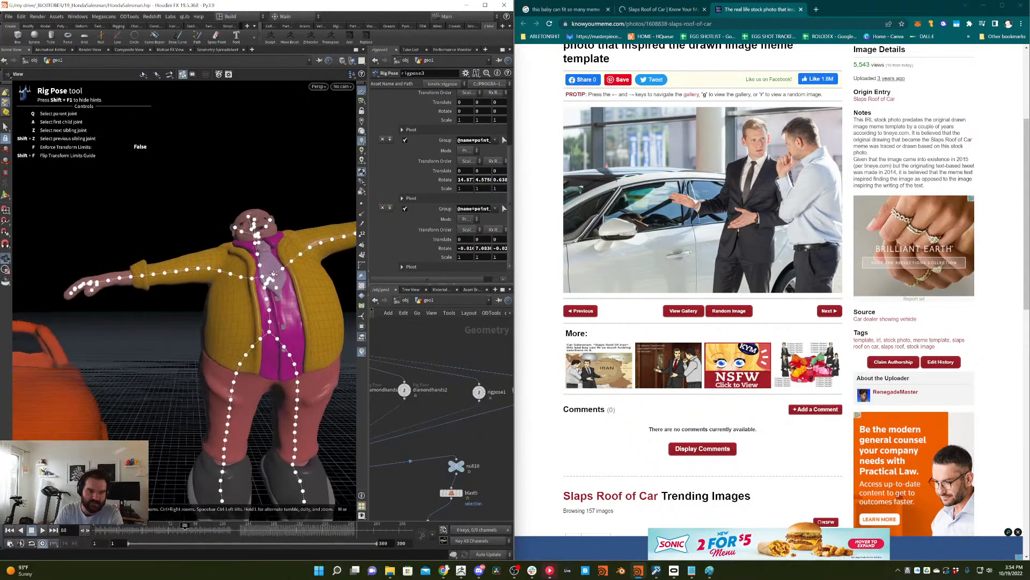
{"action": "mouse_move", "coordinate": [250, 284]}
{"action": "middle_mouse_down", "text": "alt"}
{"action": "mouse_move", "coordinate": [223, 259]}
{"action": "mouse_move", "coordinate": [260, 289]}
{"action": "mouse_move", "coordinate": [236, 272]}
{"action": "middle_mouse_up", "text": "alt"}
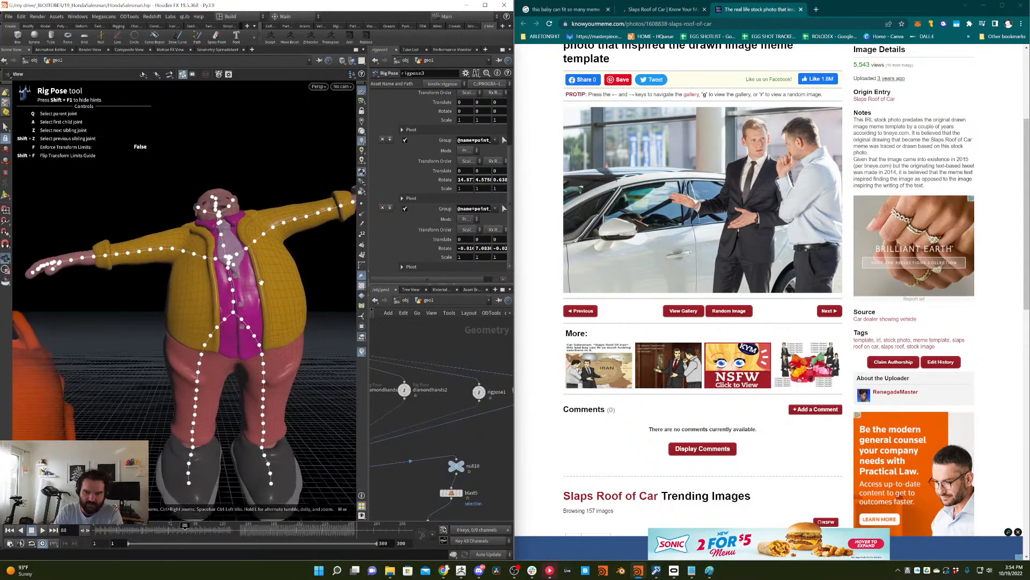
- Remove the torso joint transformations from rigpose3
{"action": "middle_click_drag", "start_coordinate": [504, 368], "coordinate": [437, 358]}
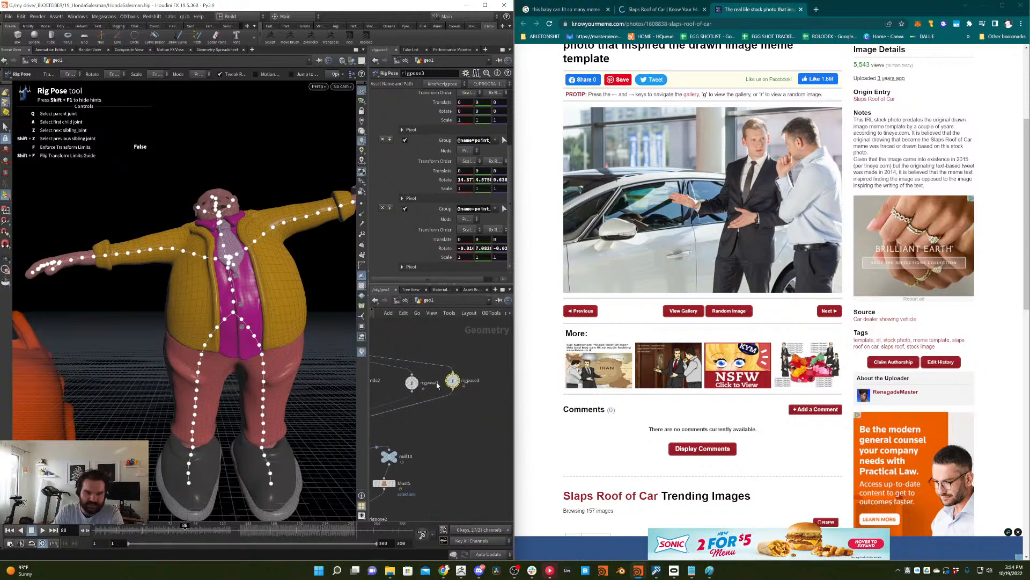
{"action": "left_click", "coordinate": [382, 208]}
{"action": "left_click", "coordinate": [383, 209]}
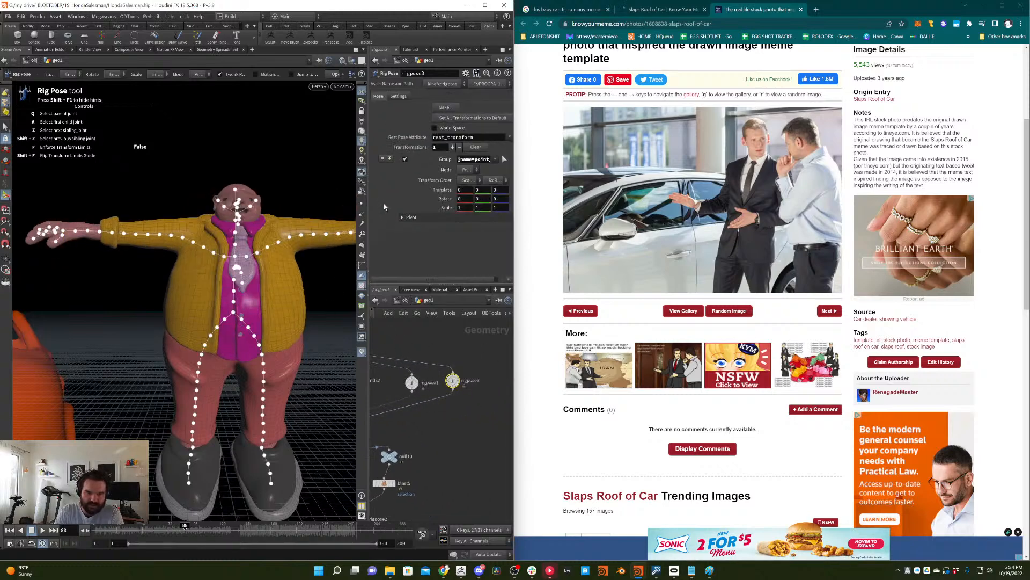
{"action": "left_click", "coordinate": [382, 159]}
- Turn the body by rotating point_0 to about 5.29, 1.95, -27.4, and lower the watch arm by rotating its shoulder joint about 64 on X
{"action": "middle_click_drag", "start_coordinate": [244, 333], "coordinate": [238, 341], "text": "alt"}
{"action": "left_click", "coordinate": [228, 319]}
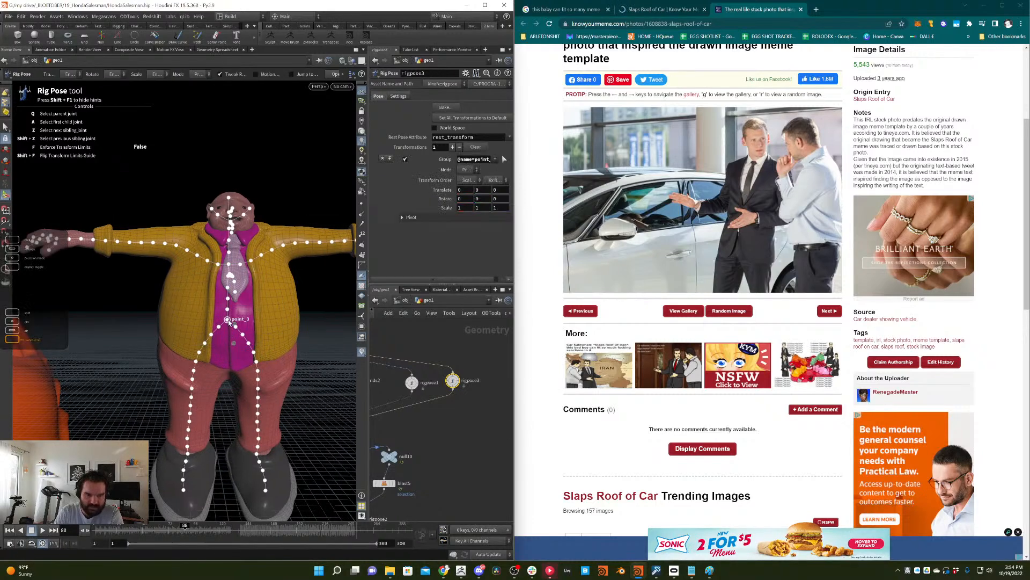
{"action": "left_click_drag", "start_coordinate": [228, 311], "coordinate": [197, 355]}
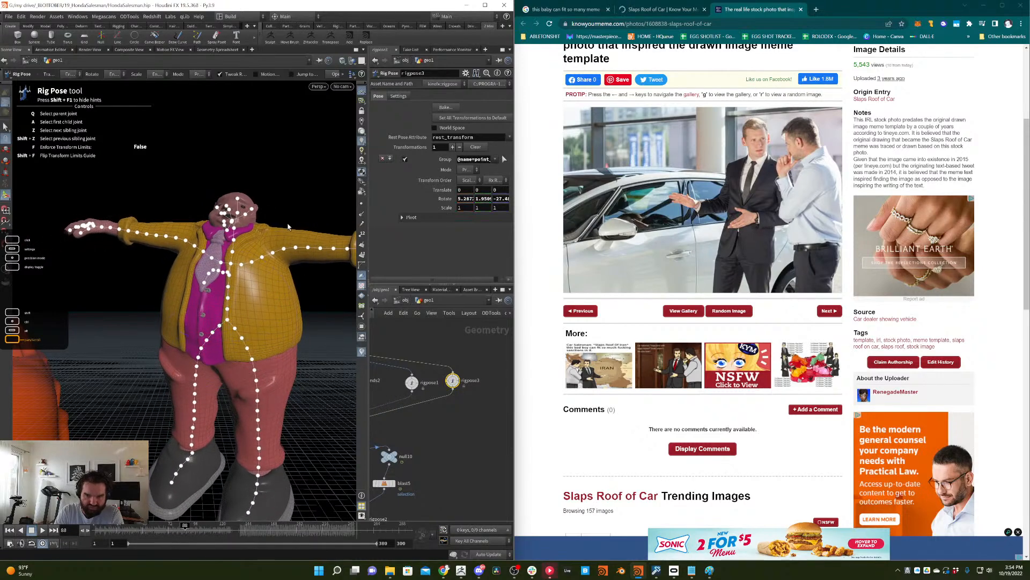
{"action": "left_click", "coordinate": [284, 249]}
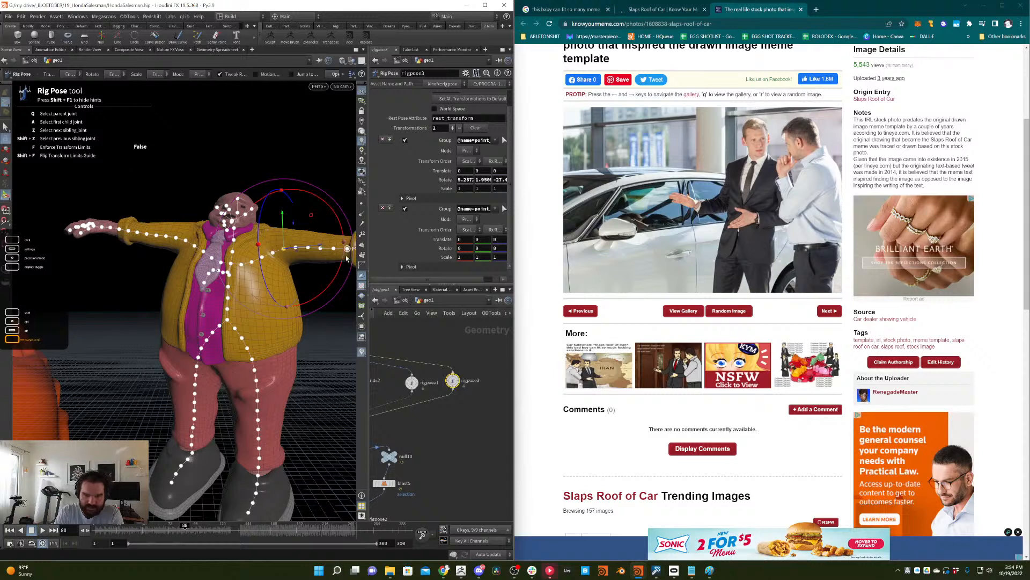
{"action": "left_click_drag", "start_coordinate": [341, 240], "coordinate": [314, 267]}
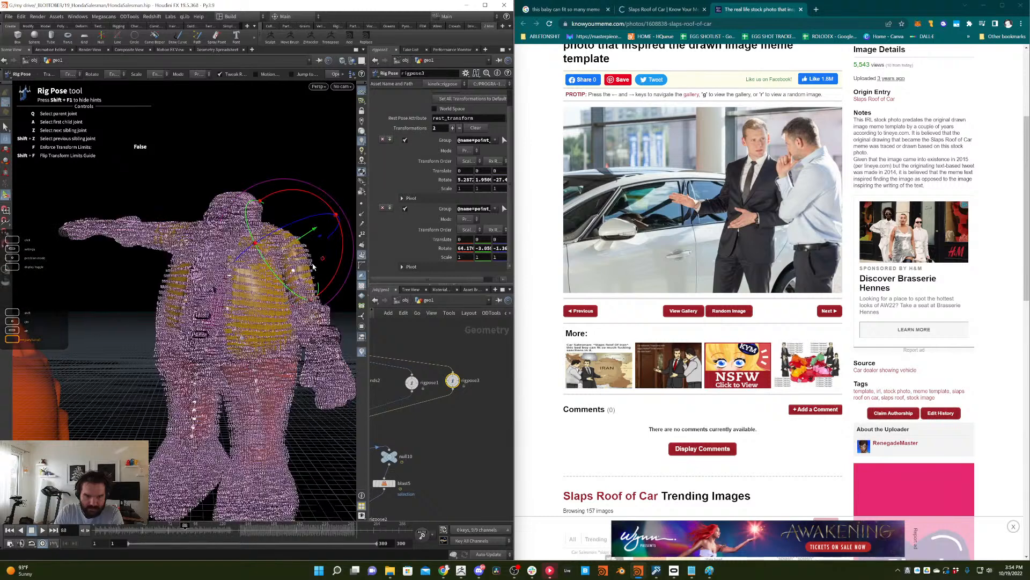
- Try shifting the lowered arm's elbow joint and bending the forearm across the belly, and undo these changes
{"action": "left_click", "coordinate": [303, 296]}
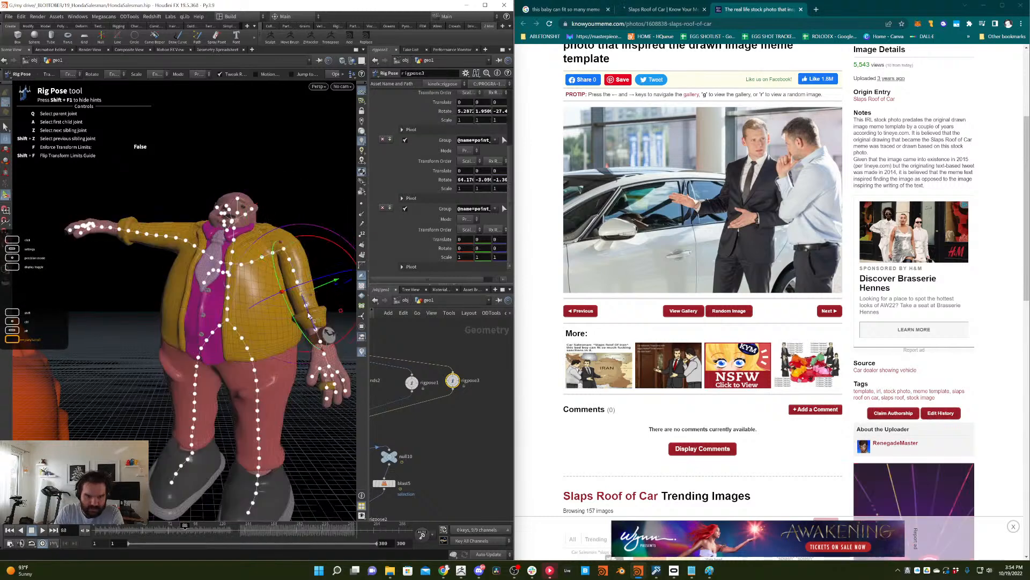
{"action": "left_click_drag", "start_coordinate": [308, 316], "coordinate": [318, 325]}
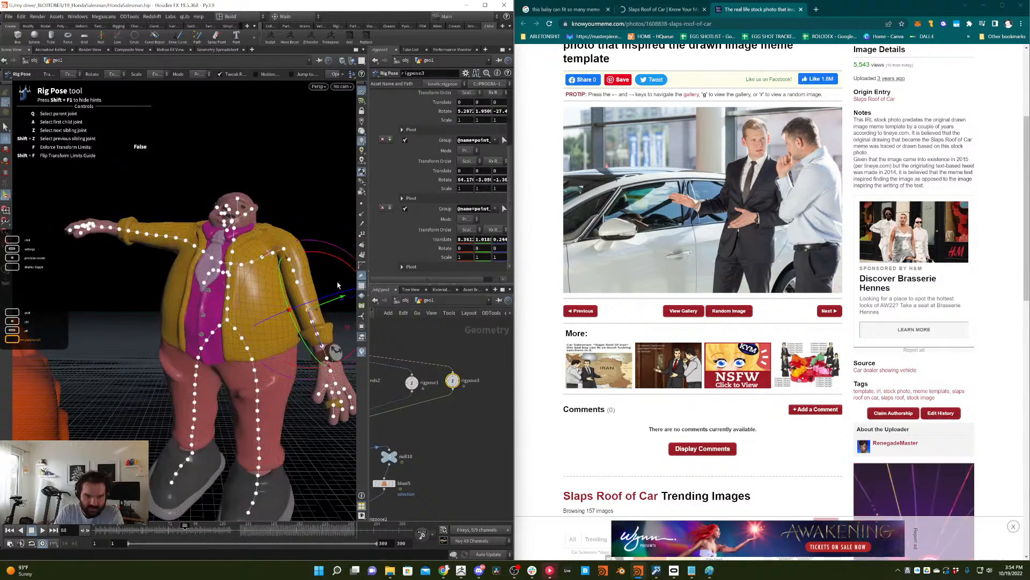
{"action": "left_click", "coordinate": [325, 323]}
{"action": "left_click", "coordinate": [312, 323]}
{"action": "left_click_drag", "start_coordinate": [285, 270], "coordinate": [391, 308]}
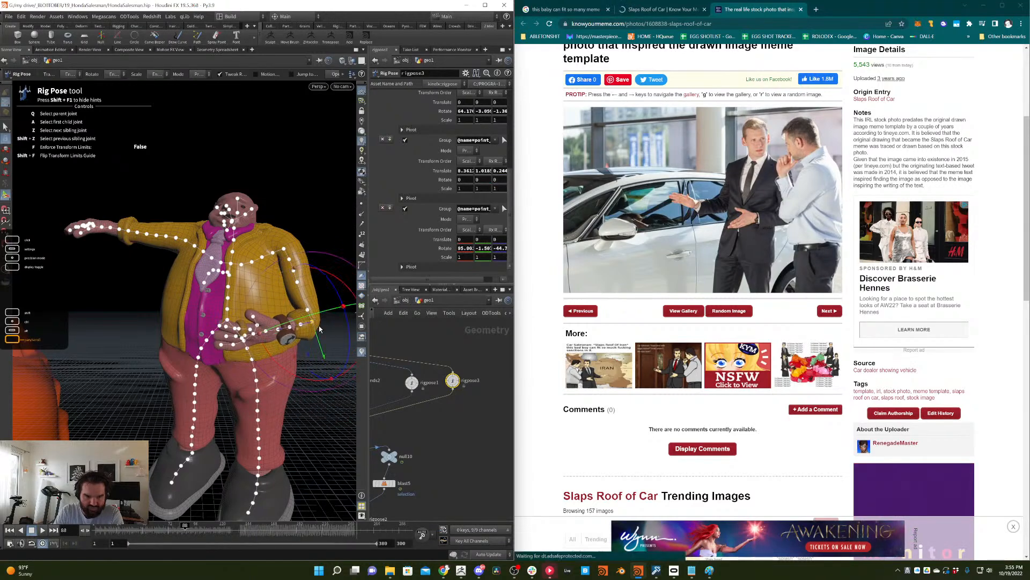
{"action": "key", "text": "ctrl+z"}
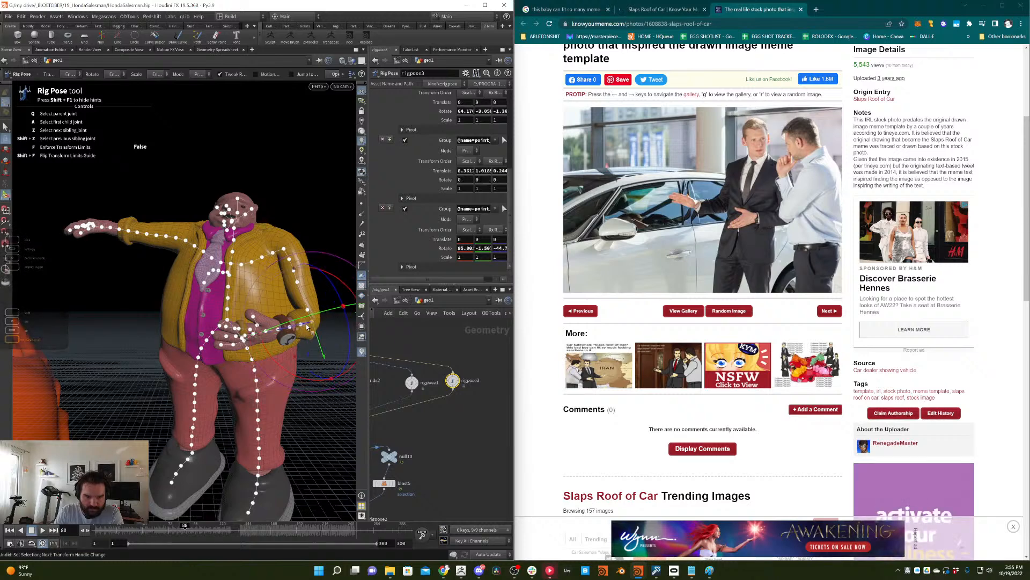
{"action": "mouse_move", "coordinate": [306, 325]}
{"action": "left_mouse_down"}
{"action": "mouse_move", "coordinate": [265, 322]}
{"action": "mouse_move", "coordinate": [295, 315]}
{"action": "left_mouse_up"}
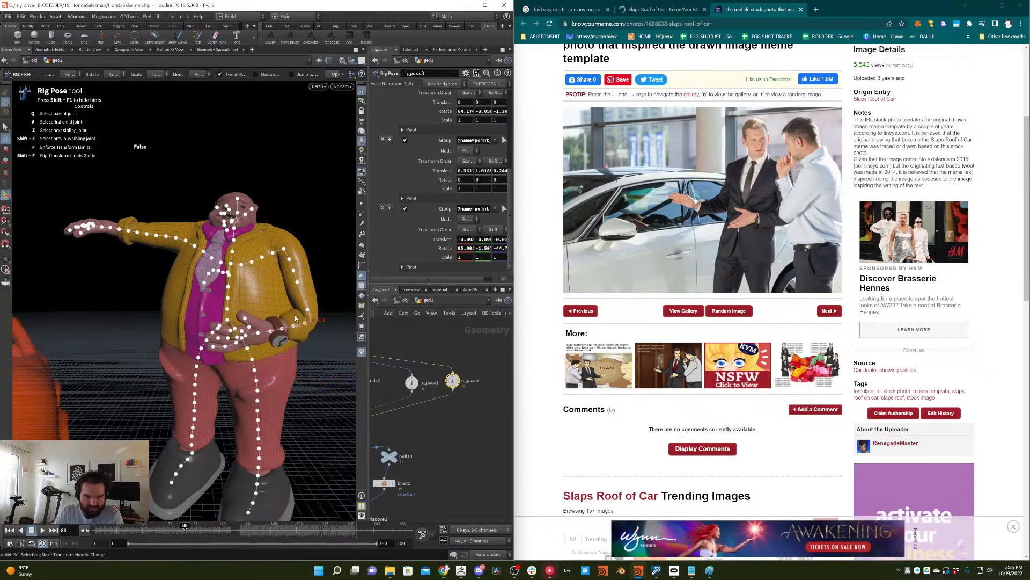
{"action": "key", "text": "ctrl+z"}
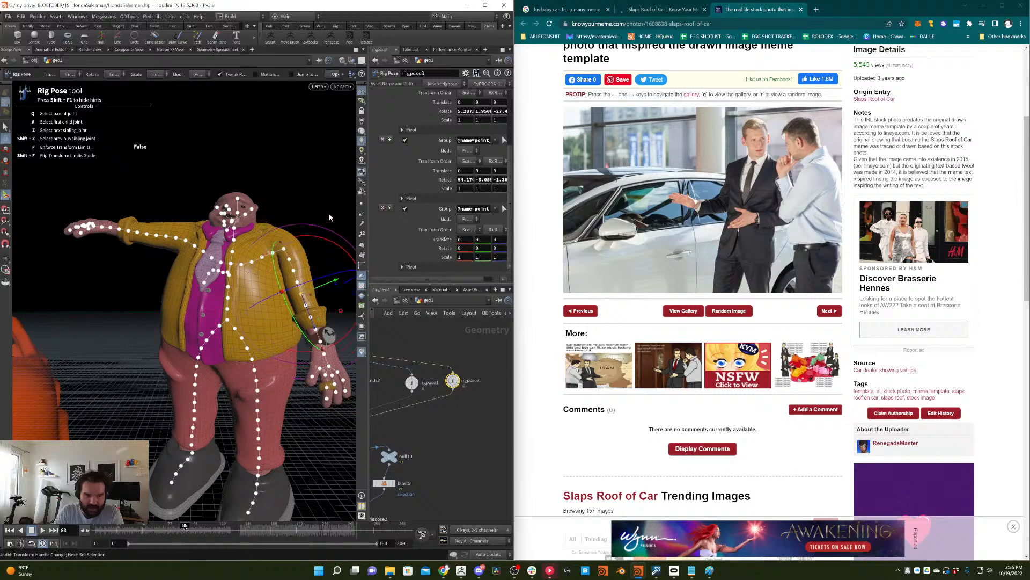
- Shift the watch arm's elbow and forearm joints, and bend the forearm across the belly with a rotation of about 97, -49, -52
{"action": "left_click", "coordinate": [292, 273]}
{"action": "left_click_drag", "start_coordinate": [299, 289], "coordinate": [310, 305]}
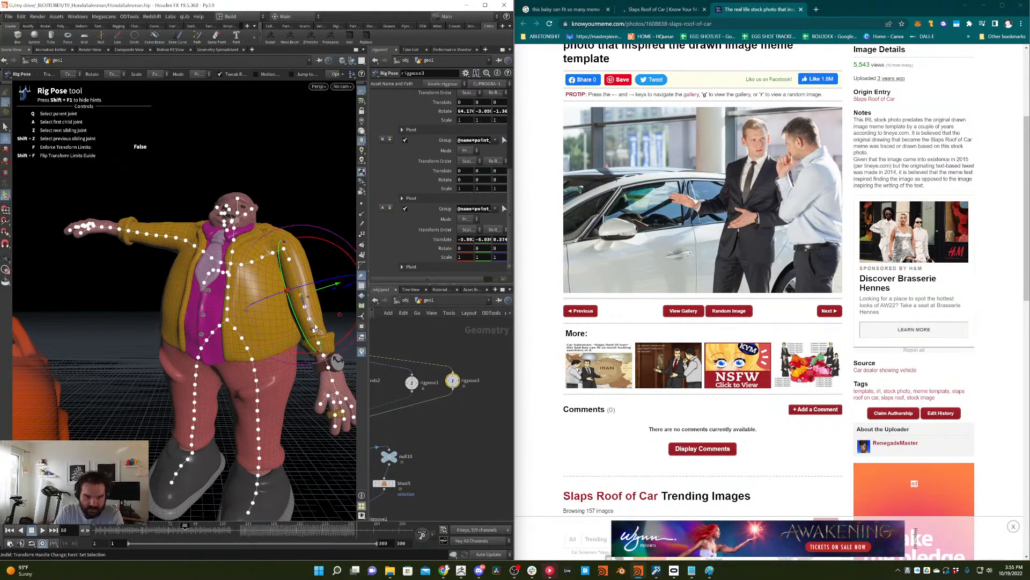
{"action": "left_click", "coordinate": [311, 320]}
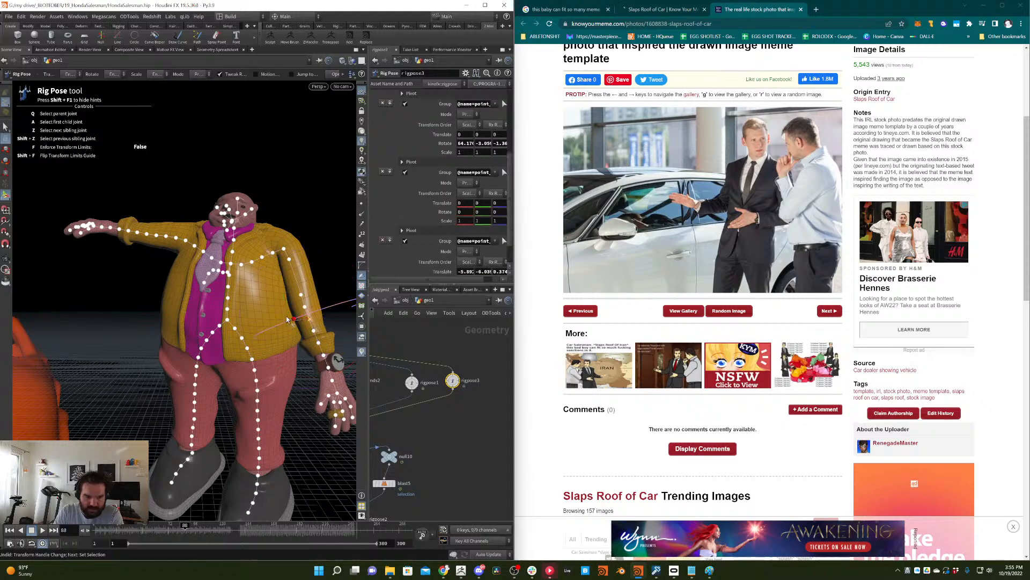
{"action": "left_click_drag", "start_coordinate": [290, 320], "coordinate": [342, 348]}
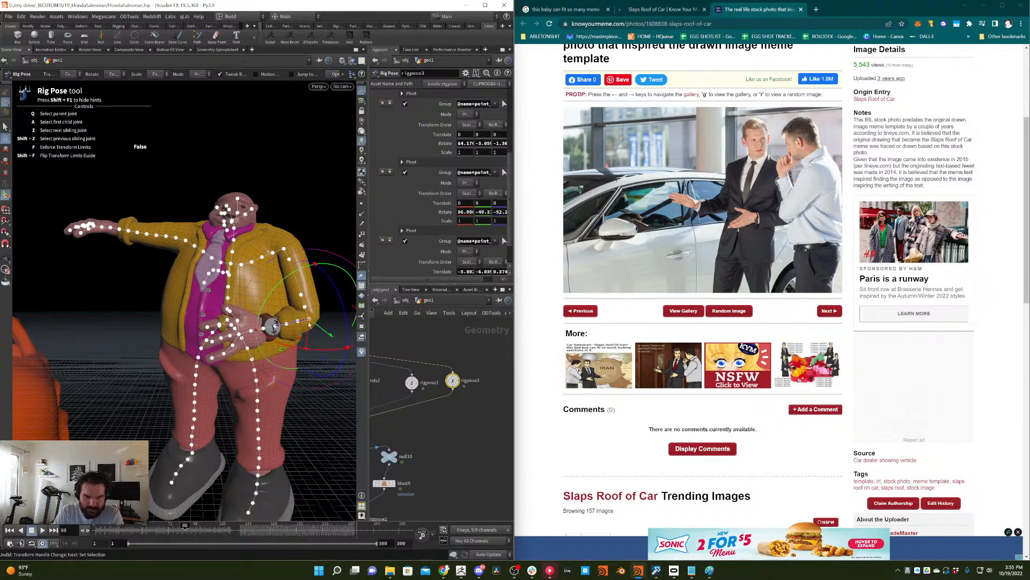
{"action": "left_click", "coordinate": [295, 324]}
{"action": "left_click_drag", "start_coordinate": [295, 324], "coordinate": [267, 366]}
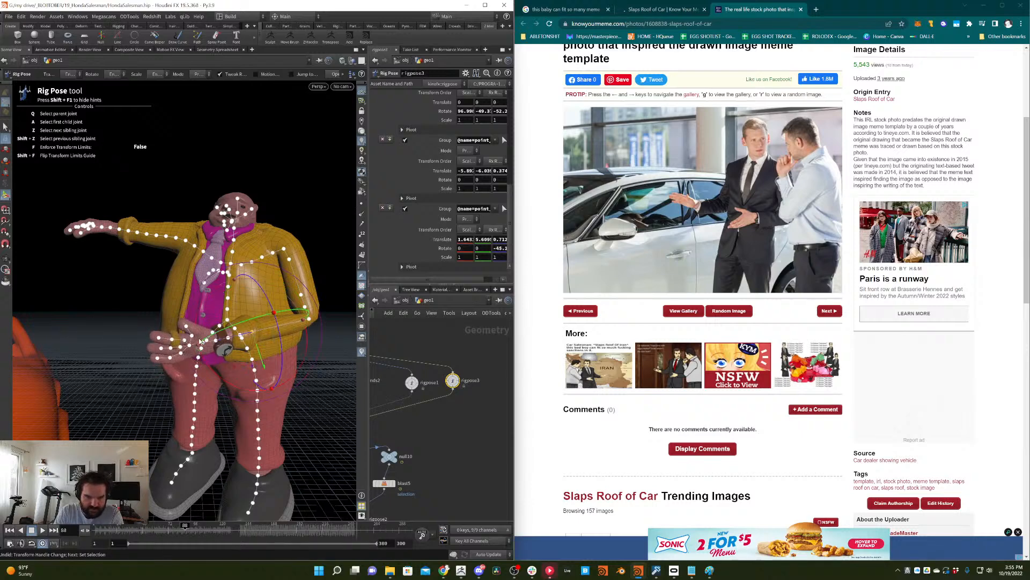
{"action": "scroll", "coordinate": [207, 360], "scroll_direction": "up", "scroll_amount": 5}
{"action": "left_click", "coordinate": [207, 360]}
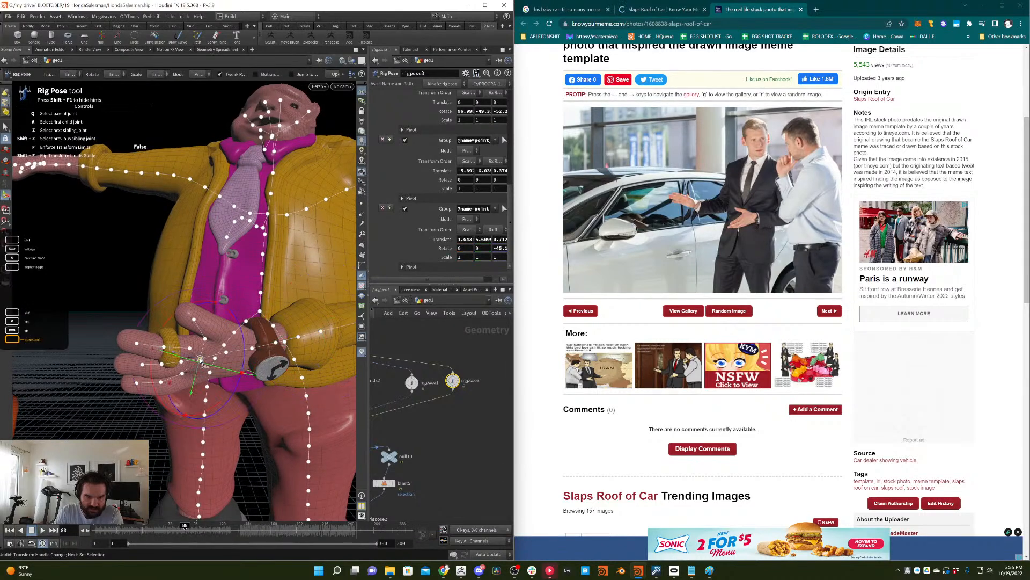
{"action": "left_click_drag", "start_coordinate": [208, 307], "coordinate": [192, 308]}
{"action": "key", "text": "ctrl+z"}
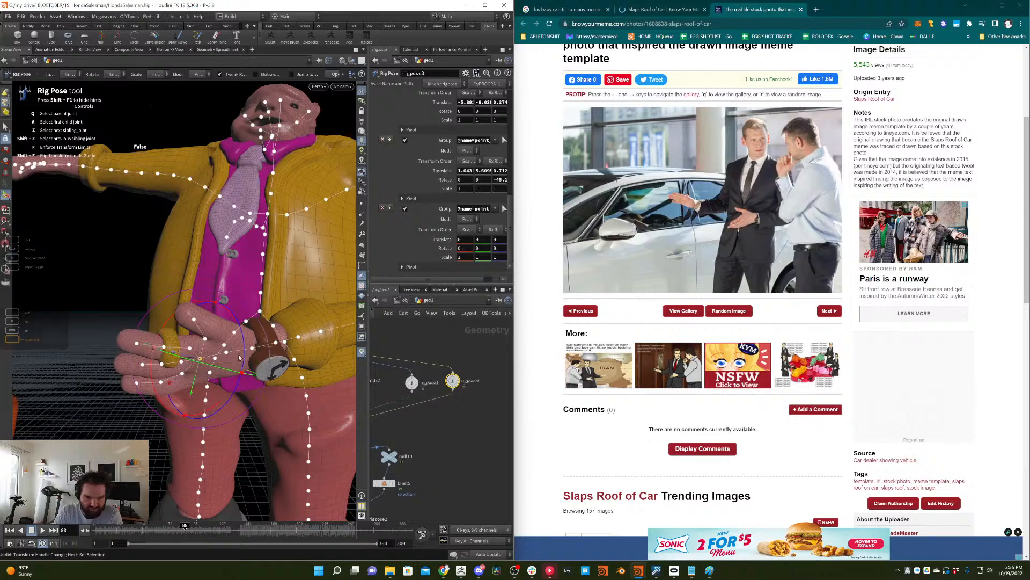
- Rotate the watch hand's wrist and bend its finger and thumb joints to open the palm with the thumb raised
{"action": "left_click", "coordinate": [252, 348]}
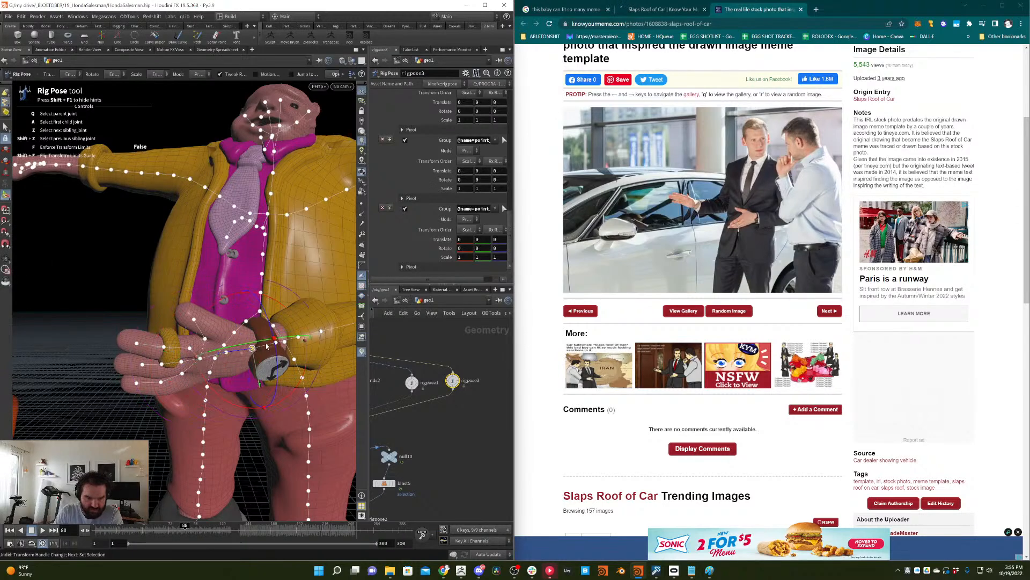
{"action": "left_click_drag", "start_coordinate": [198, 359], "coordinate": [217, 347]}
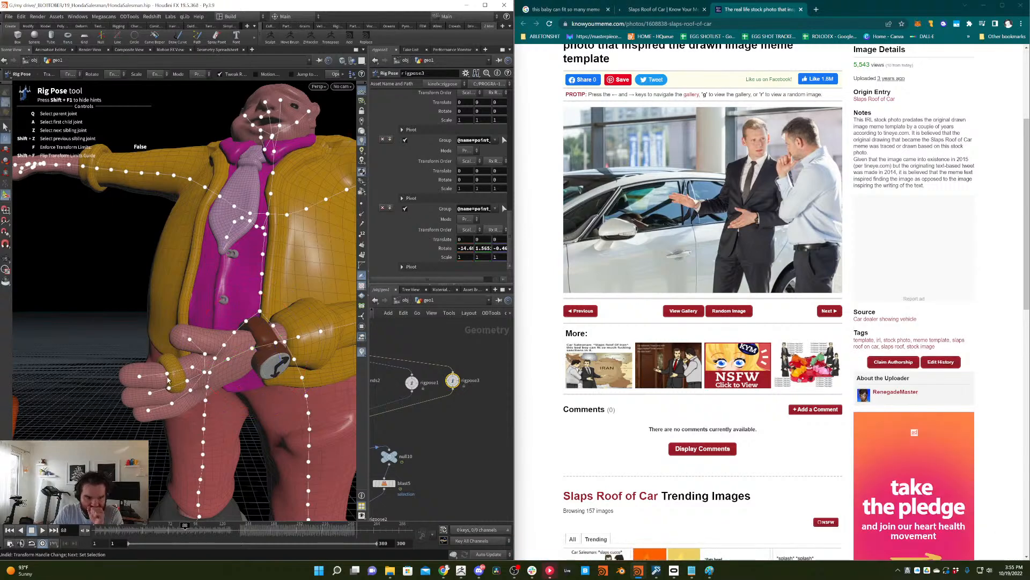
{"action": "left_click", "coordinate": [158, 396]}
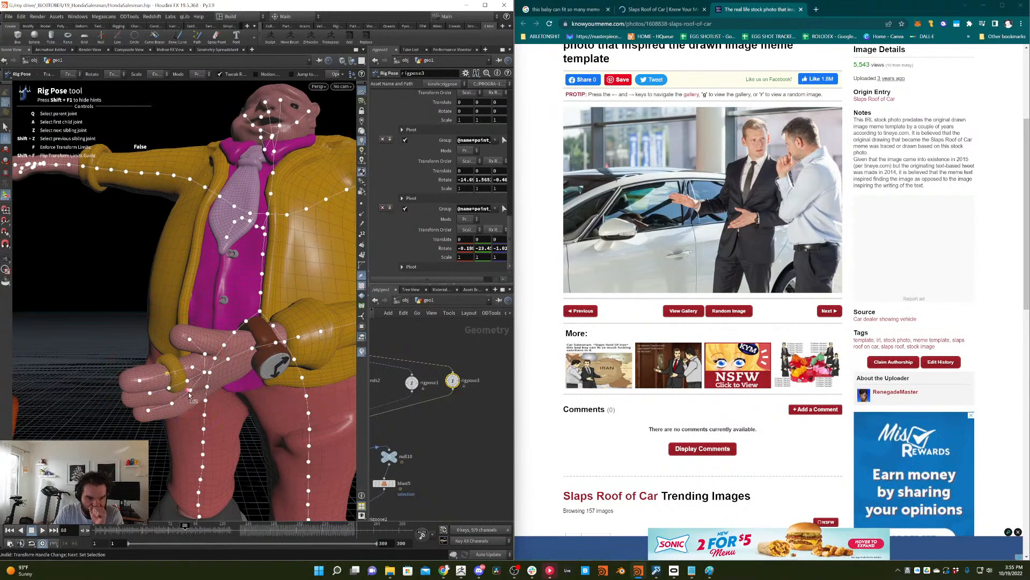
{"action": "left_click_drag", "start_coordinate": [158, 399], "coordinate": [177, 369]}
{"action": "left_click_drag", "start_coordinate": [112, 389], "coordinate": [152, 285]}
{"action": "left_click", "coordinate": [170, 387]}
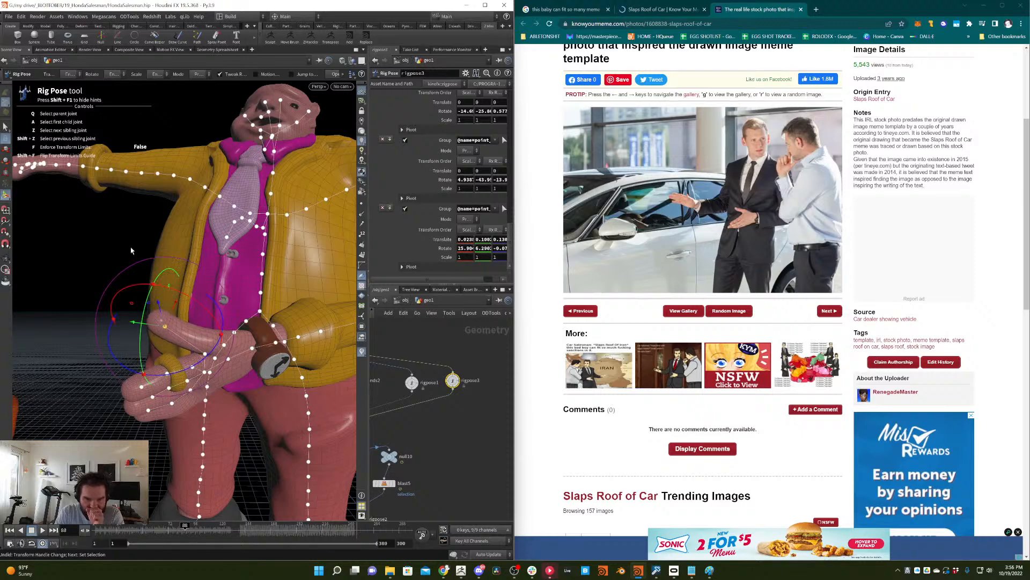
{"action": "left_click", "coordinate": [74, 401]}
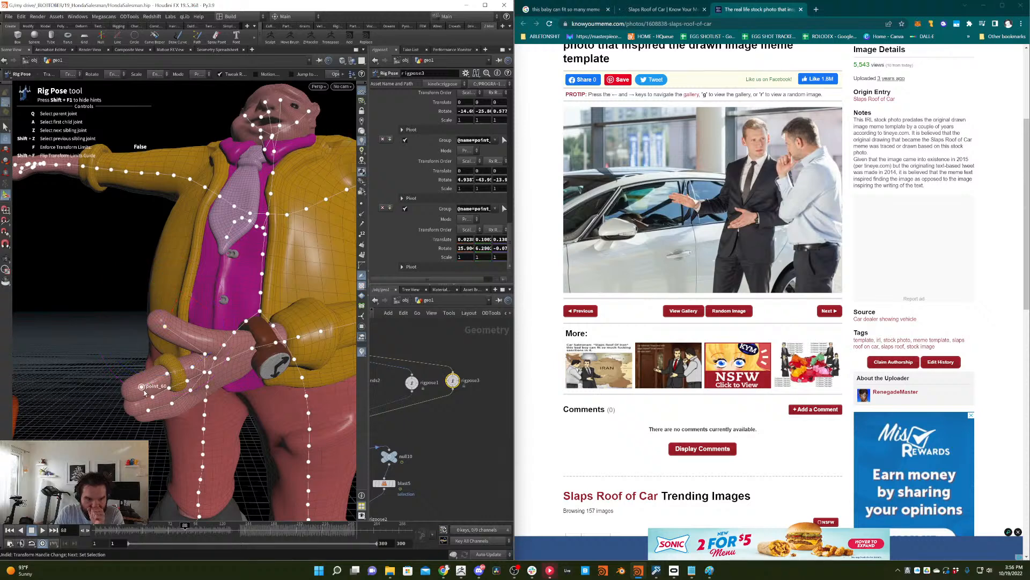
{"action": "left_click", "coordinate": [143, 388]}
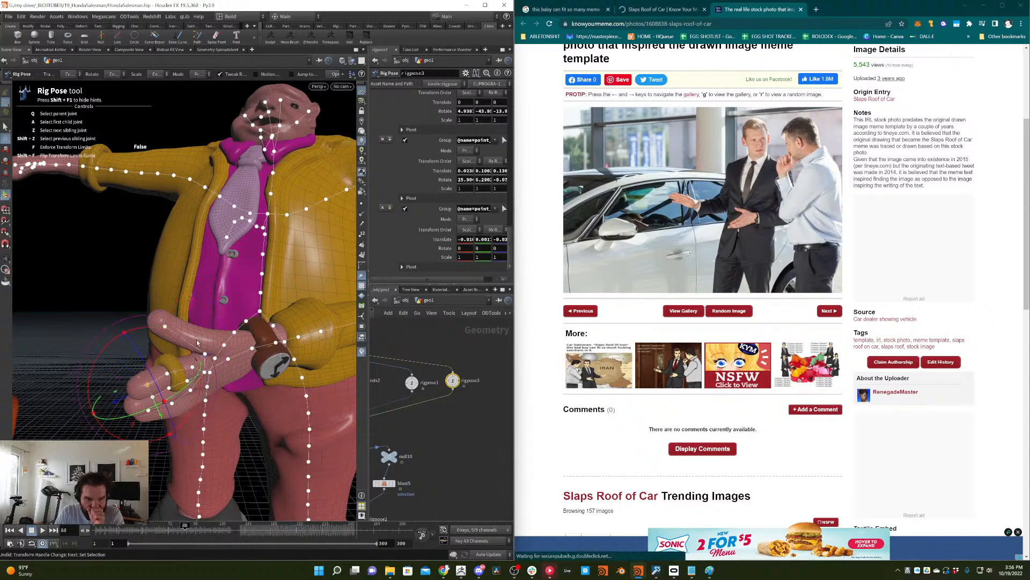
- Rotate the spine and upper chest joints slightly, and tilt the neck about 6.37 on Z
{"action": "left_click_drag", "start_coordinate": [227, 239], "coordinate": [292, 256]}
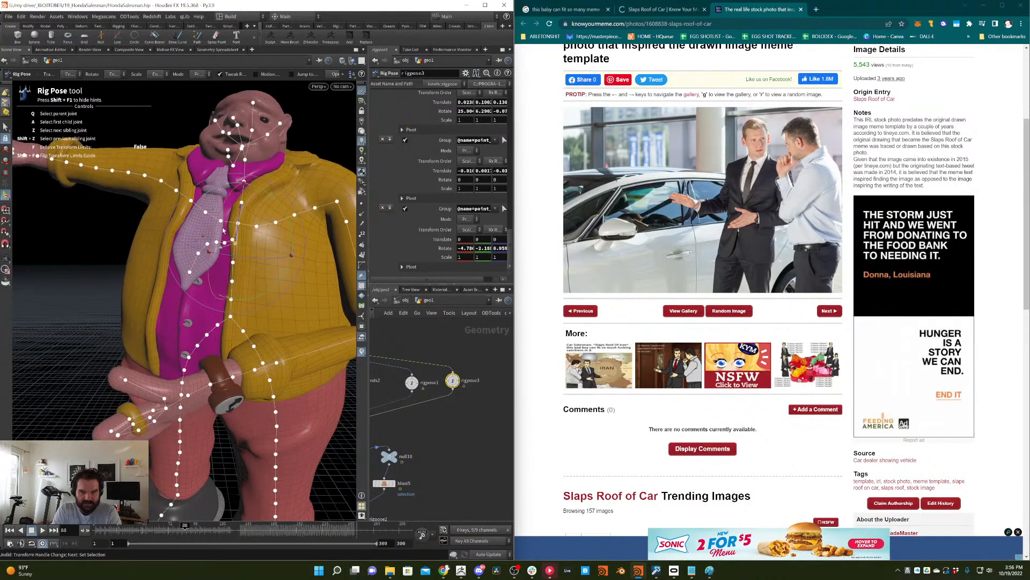
{"action": "left_click_drag", "start_coordinate": [217, 253], "coordinate": [246, 191]}
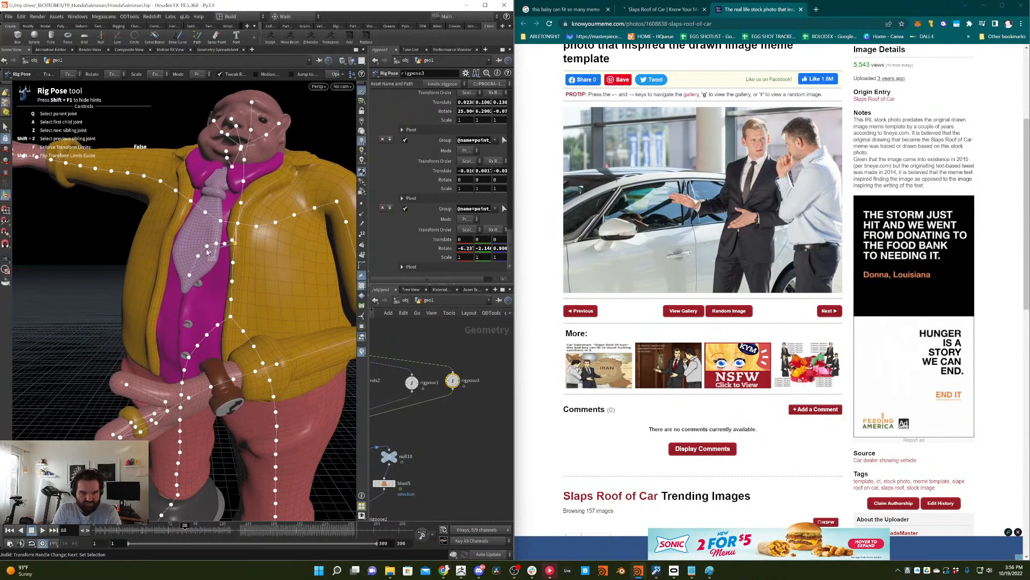
{"action": "left_click", "coordinate": [241, 202]}
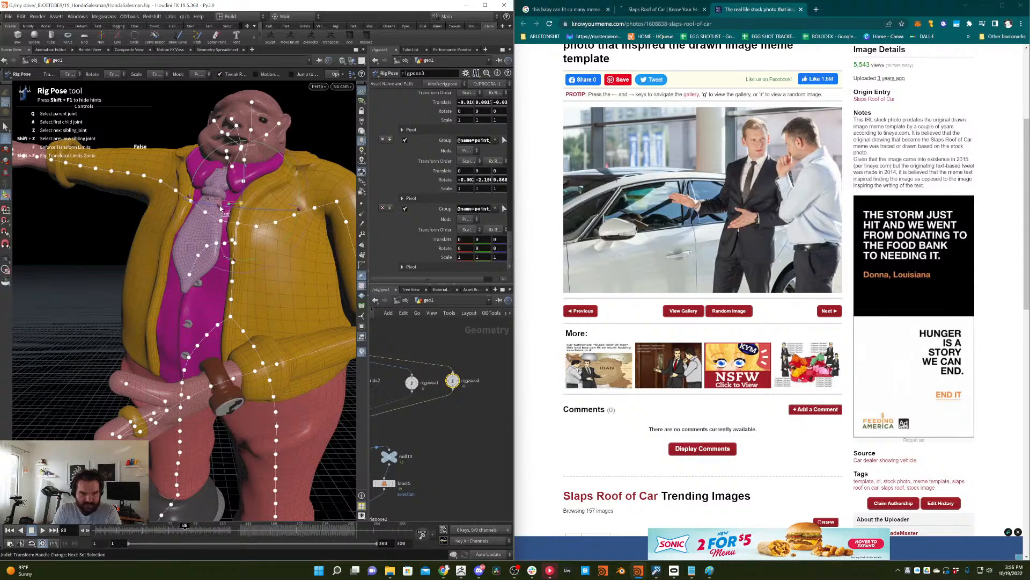
{"action": "left_click_drag", "start_coordinate": [221, 207], "coordinate": [214, 135]}
{"action": "left_click", "coordinate": [253, 185]}
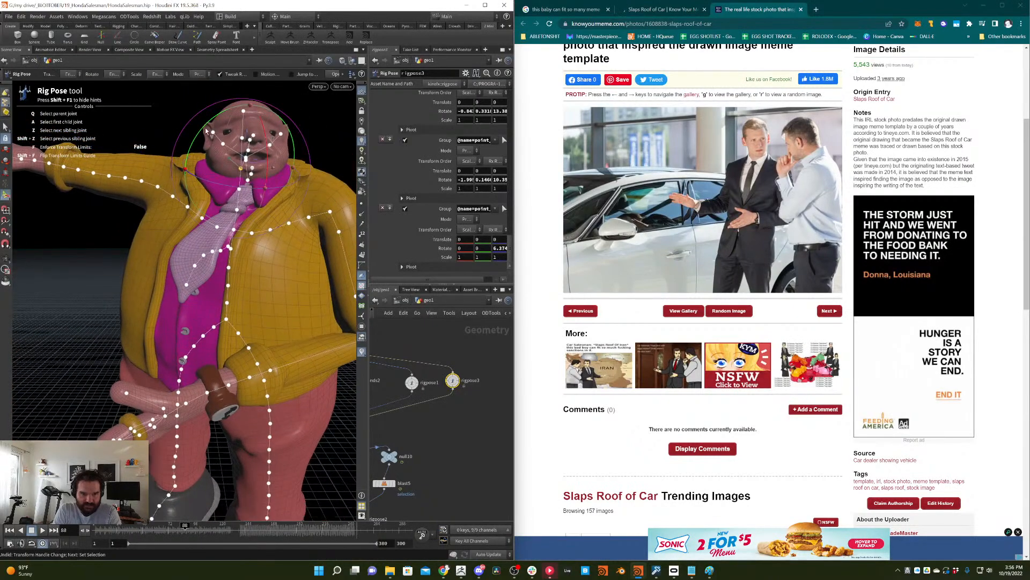
- Turn the head by rotating its top joint to about 0.69, 14.5, 12.6
{"action": "left_click", "coordinate": [212, 134]}
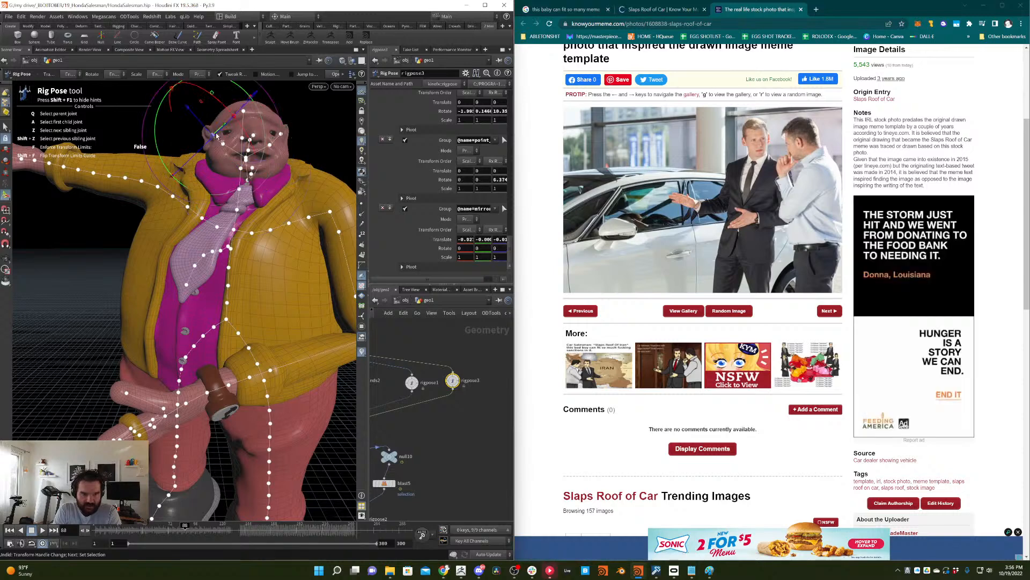
{"action": "left_click", "coordinate": [281, 134]}
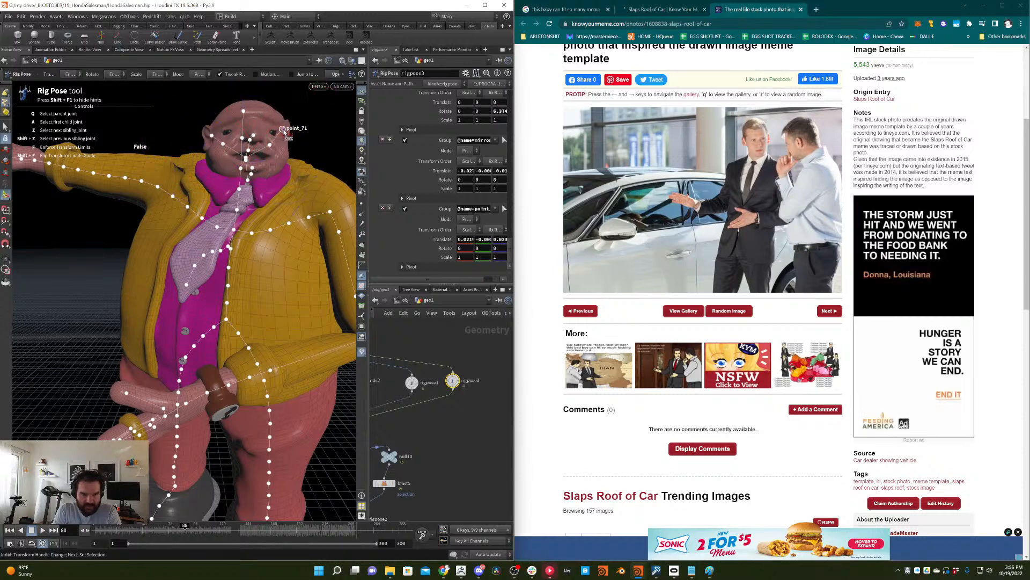
{"action": "left_click", "coordinate": [243, 111]}
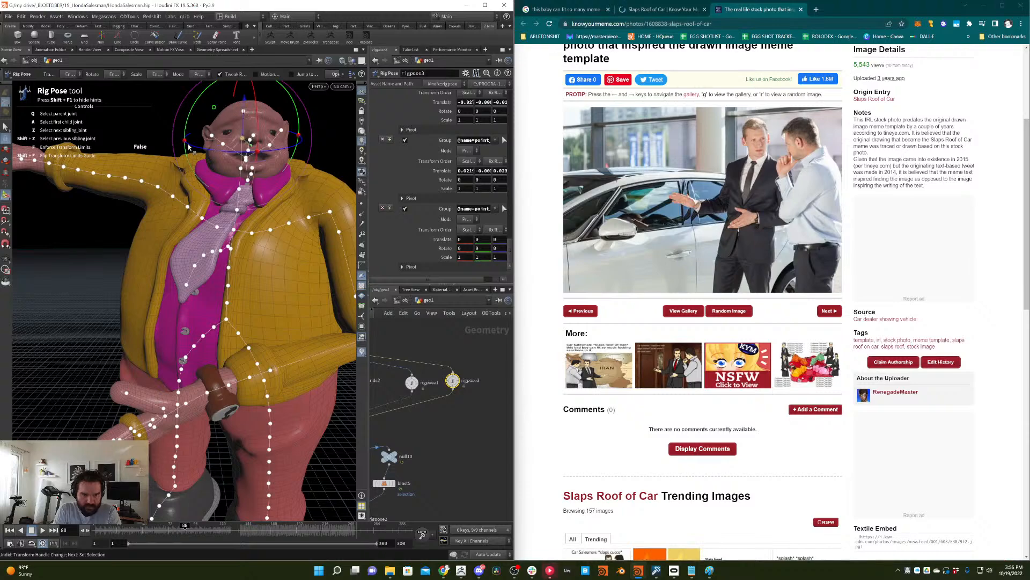
{"action": "left_click_drag", "start_coordinate": [191, 164], "coordinate": [190, 156]}
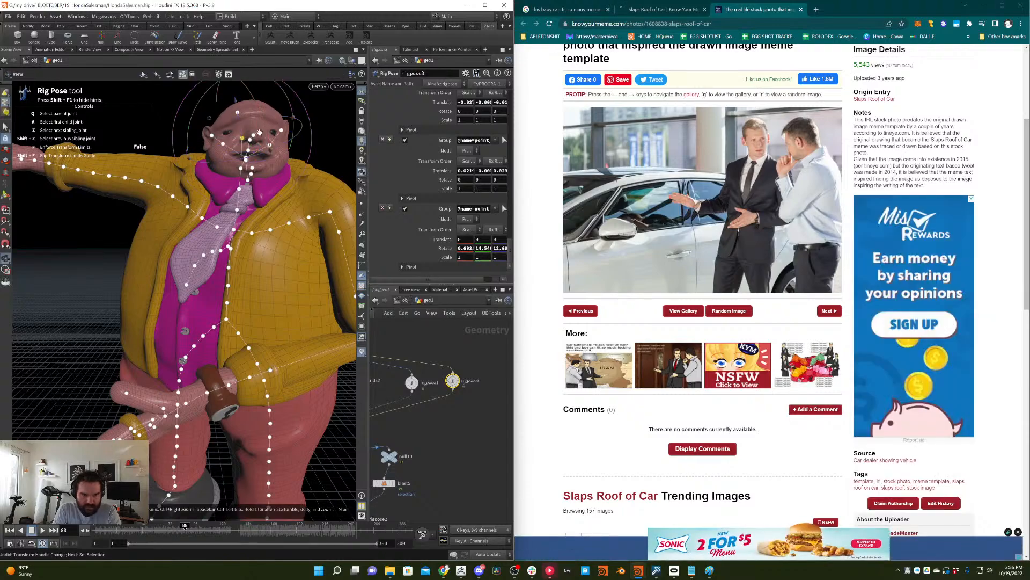
- Lower the outstretched arm by rotating its shoulder joint about 69 on X, and swing the forearm outward to about -81, -73.7, 51.9
{"action": "left_click_drag", "start_coordinate": [260, 132], "coordinate": [203, 199]}
{"action": "left_click", "coordinate": [212, 192]}
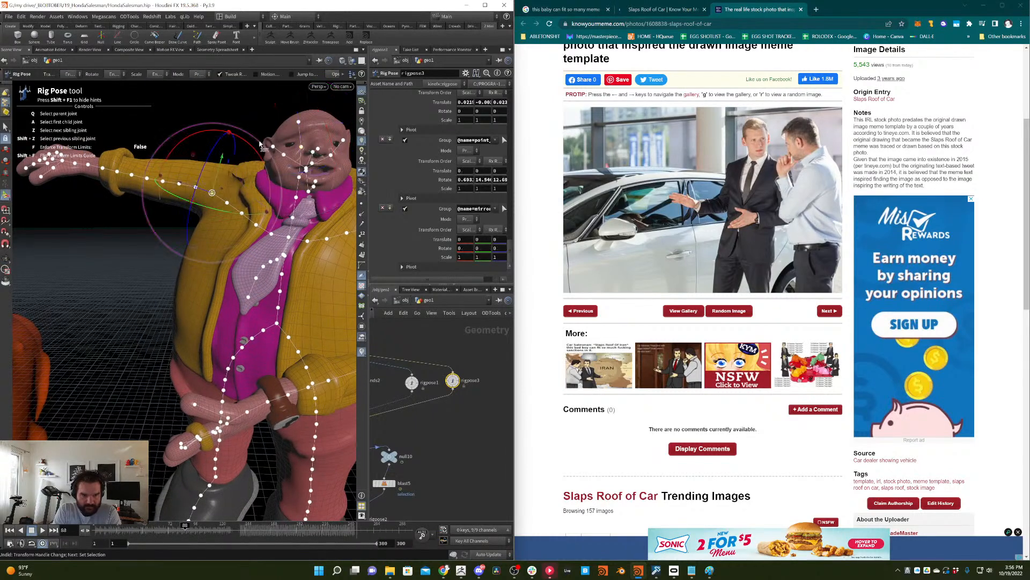
{"action": "left_click_drag", "start_coordinate": [268, 219], "coordinate": [251, 148]}
{"action": "key", "text": "a"}
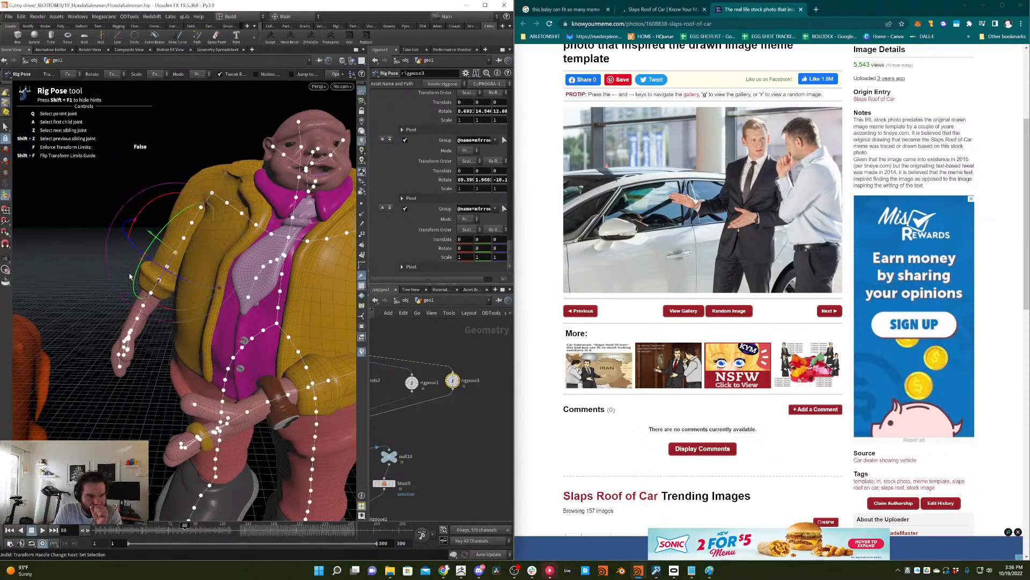
{"action": "mouse_move", "coordinate": [145, 259]}
{"action": "left_mouse_down"}
{"action": "mouse_move", "coordinate": [122, 259]}
{"action": "mouse_move", "coordinate": [150, 241]}
{"action": "left_mouse_up"}
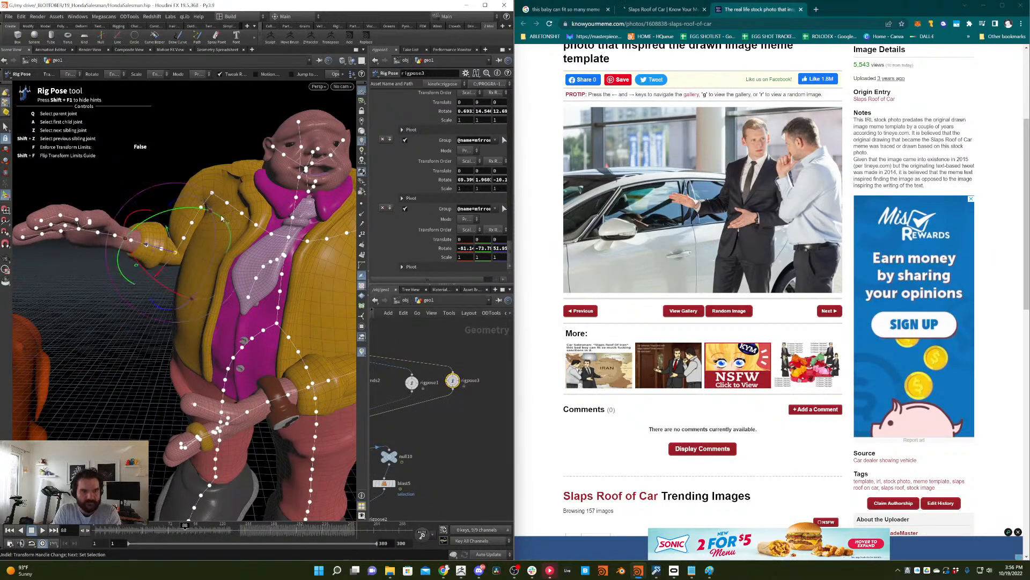
- Extend the outstretched arm by shifting its elbow and forearm joints, and rotate the forearm joint about -13.8 on Z
{"action": "left_click", "coordinate": [192, 223]}
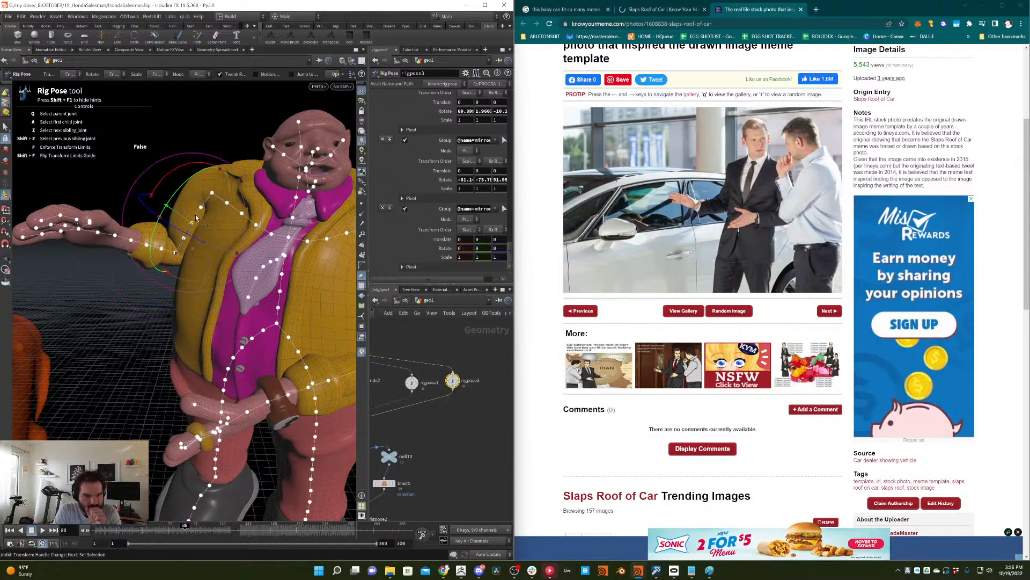
{"action": "left_click_drag", "start_coordinate": [187, 241], "coordinate": [155, 277]}
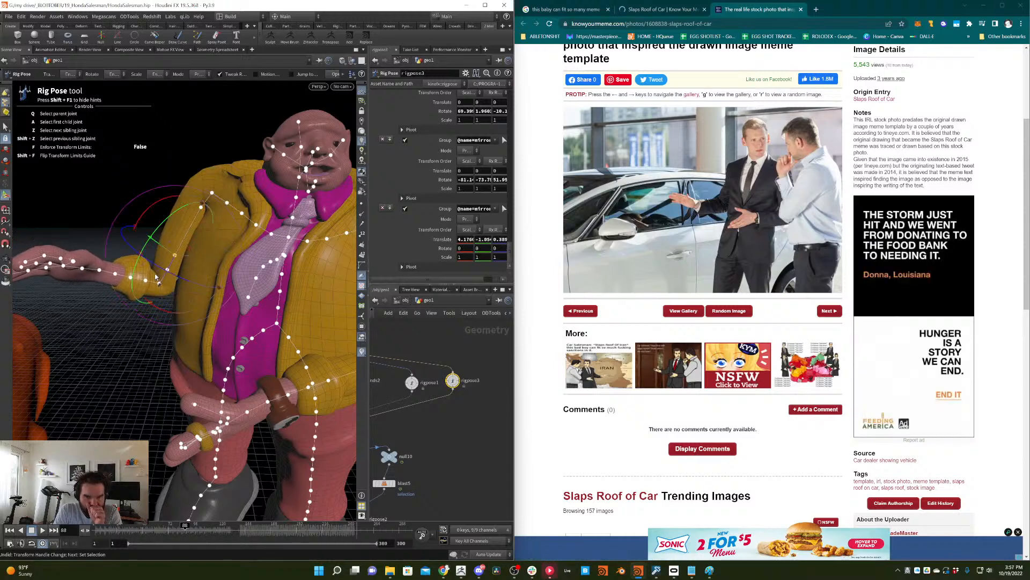
{"action": "left_click", "coordinate": [78, 189]}
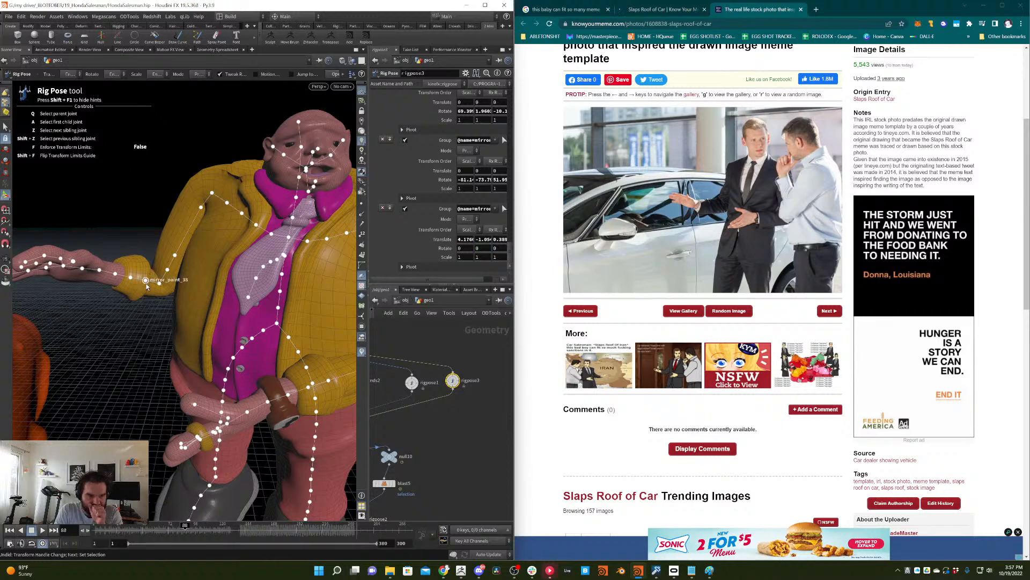
{"action": "left_click_drag", "start_coordinate": [146, 285], "coordinate": [75, 267]}
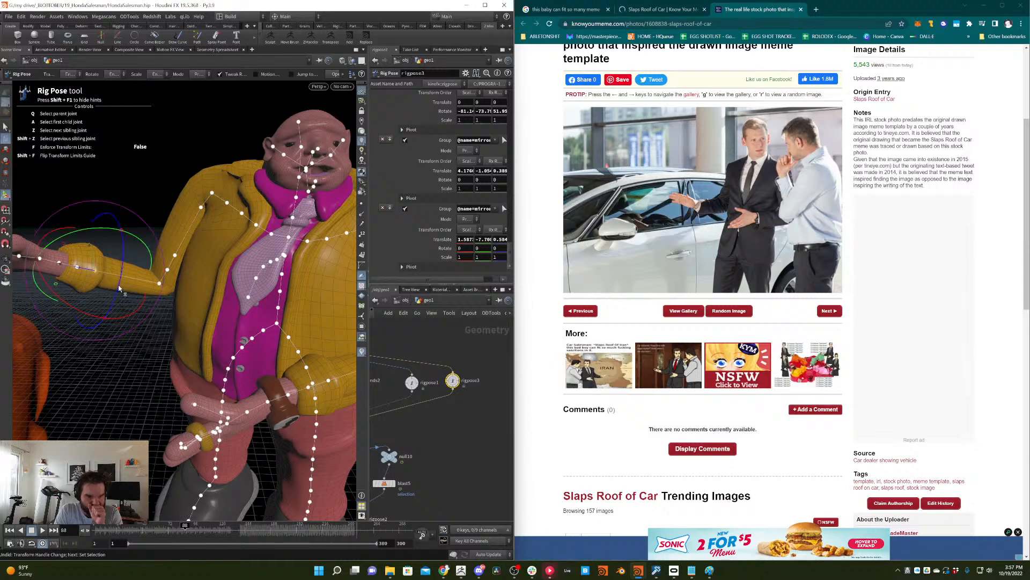
{"action": "left_click_drag", "start_coordinate": [119, 289], "coordinate": [81, 212]}
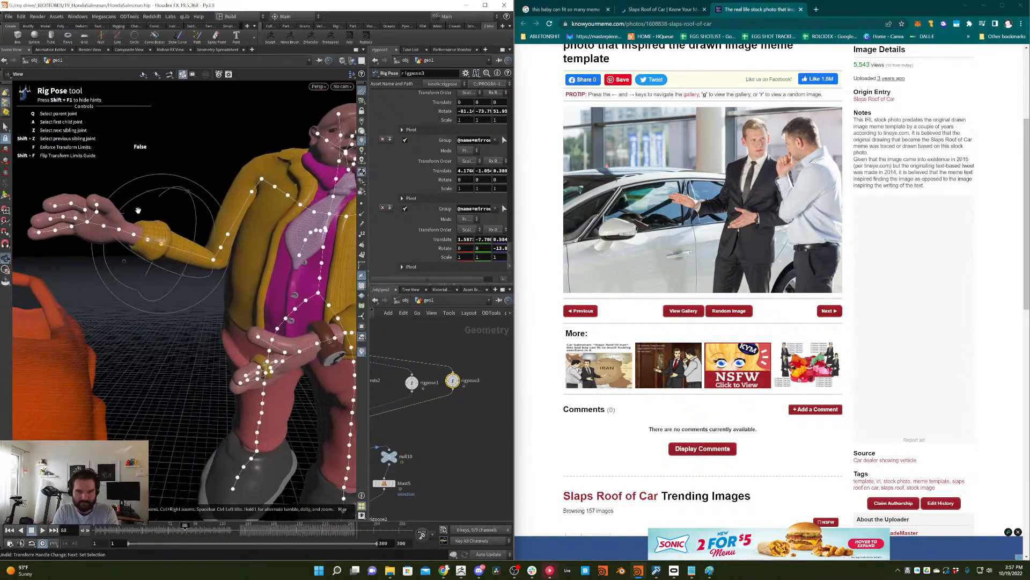
- Turn the outstretched hand palm up by rotating its hand joints, and adjust the lower finger to about -3.27, -3.1, 0.2
{"action": "left_click", "coordinate": [71, 204]}
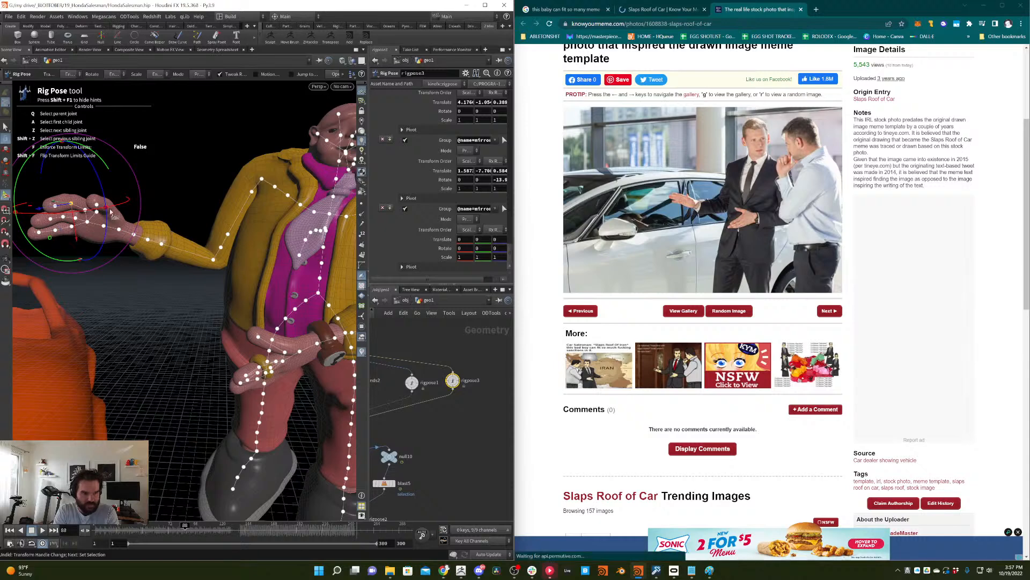
{"action": "left_click_drag", "start_coordinate": [104, 213], "coordinate": [11, 209]}
{"action": "left_click_drag", "start_coordinate": [102, 218], "coordinate": [157, 193], "text": "alt"}
{"action": "mouse_move", "coordinate": [100, 216]}
{"action": "left_mouse_down"}
{"action": "mouse_move", "coordinate": [90, 199]}
{"action": "mouse_move", "coordinate": [88, 231]}
{"action": "mouse_move", "coordinate": [84, 209]}
{"action": "left_mouse_up"}
{"action": "left_click", "coordinate": [141, 221]}
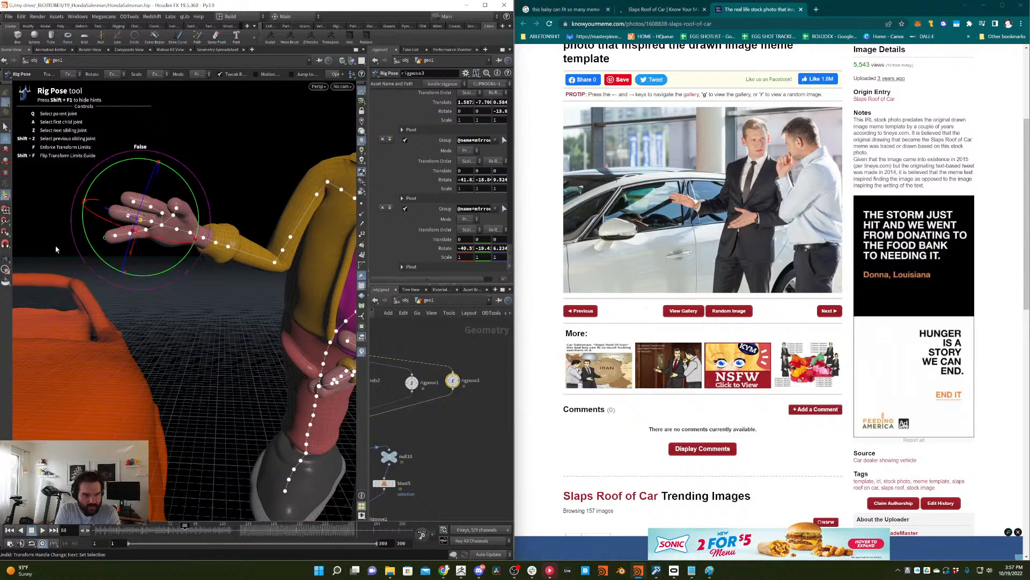
{"action": "left_click", "coordinate": [58, 248]}
{"action": "left_click", "coordinate": [116, 236]}
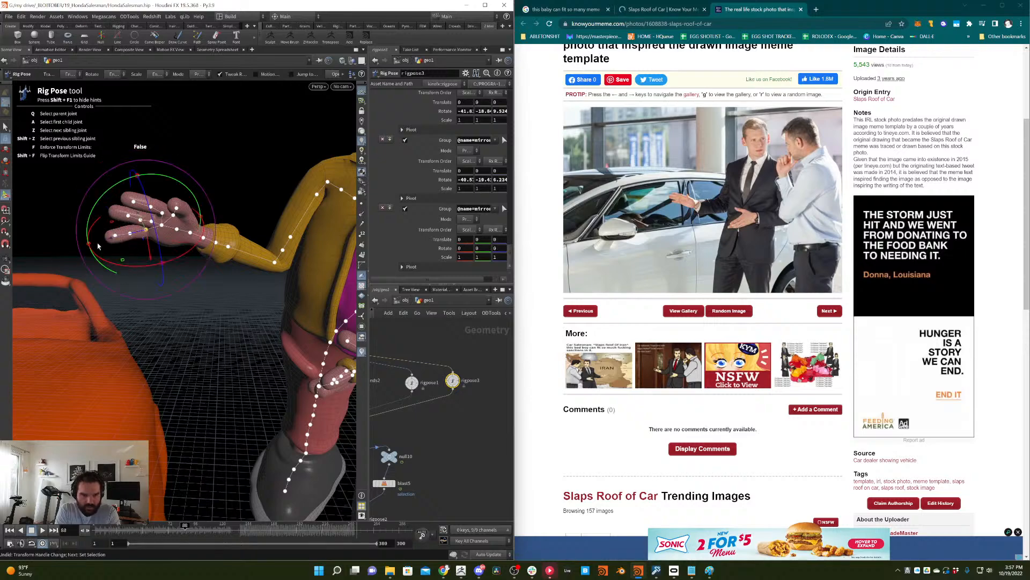
{"action": "left_click_drag", "start_coordinate": [91, 248], "coordinate": [90, 237]}
{"action": "right_click_drag", "start_coordinate": [183, 214], "coordinate": [247, 204], "text": "alt"}
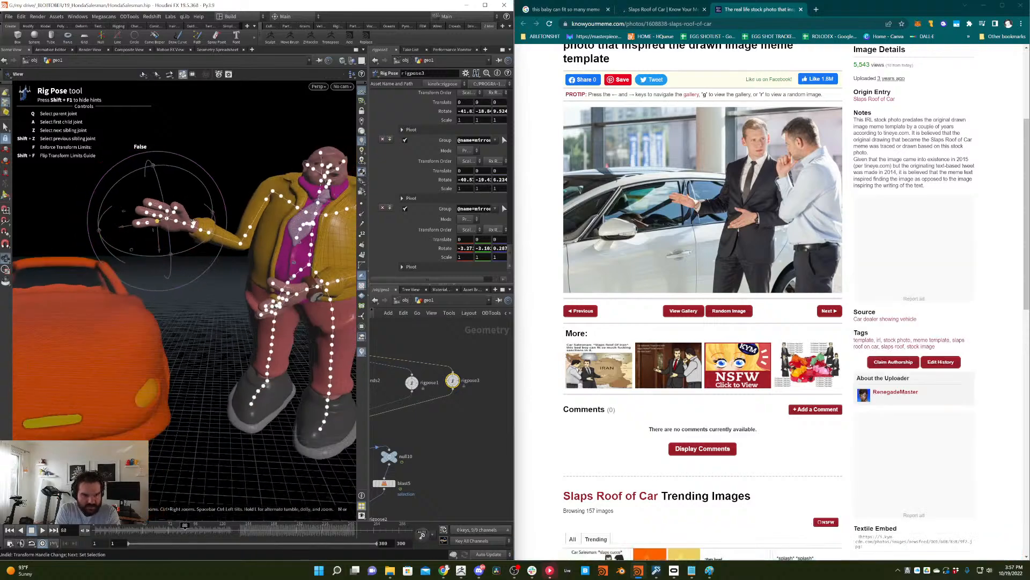
{"action": "middle_click_drag", "start_coordinate": [255, 202], "coordinate": [169, 208], "text": "alt"}
{"action": "right_click_drag", "start_coordinate": [169, 207], "coordinate": [206, 176], "text": "alt"}
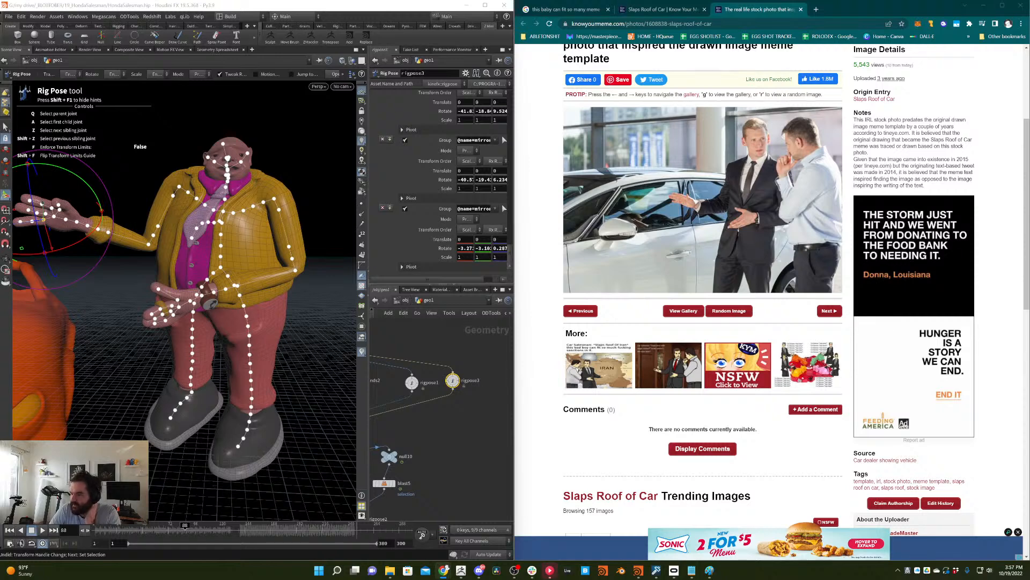
{"action": "middle_click_drag", "start_coordinate": [458, 343], "coordinate": [490, 357]}
{"action": "scroll", "coordinate": [489, 351], "scroll_direction": "down", "scroll_amount": 3}
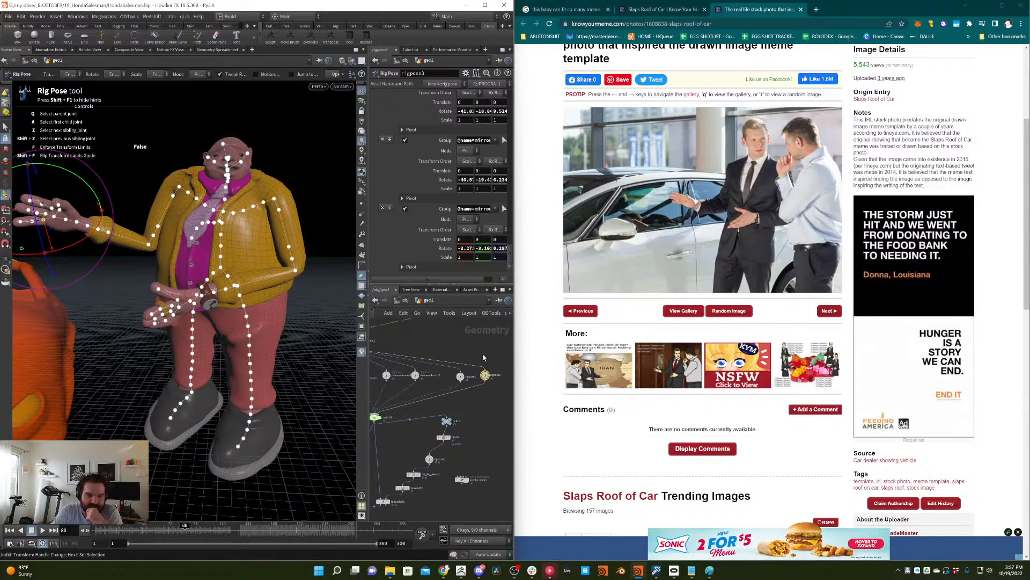
{"action": "middle_click_drag", "start_coordinate": [477, 349], "coordinate": [521, 361]}
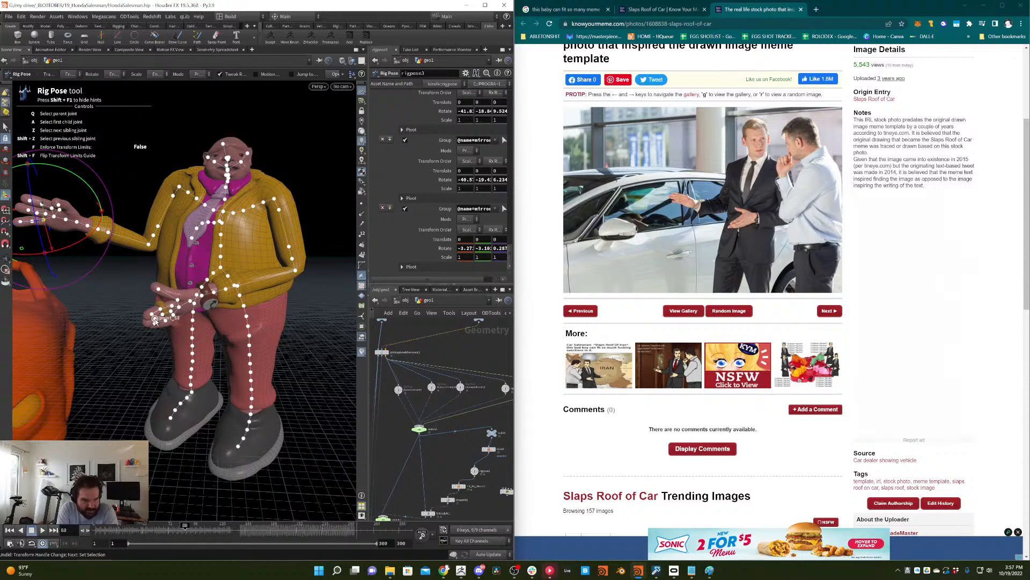
- Shift a finger joint of the lower hand slightly outward to finish the stock-photo pose
{"action": "left_click_drag", "start_coordinate": [155, 321], "coordinate": [150, 323]}
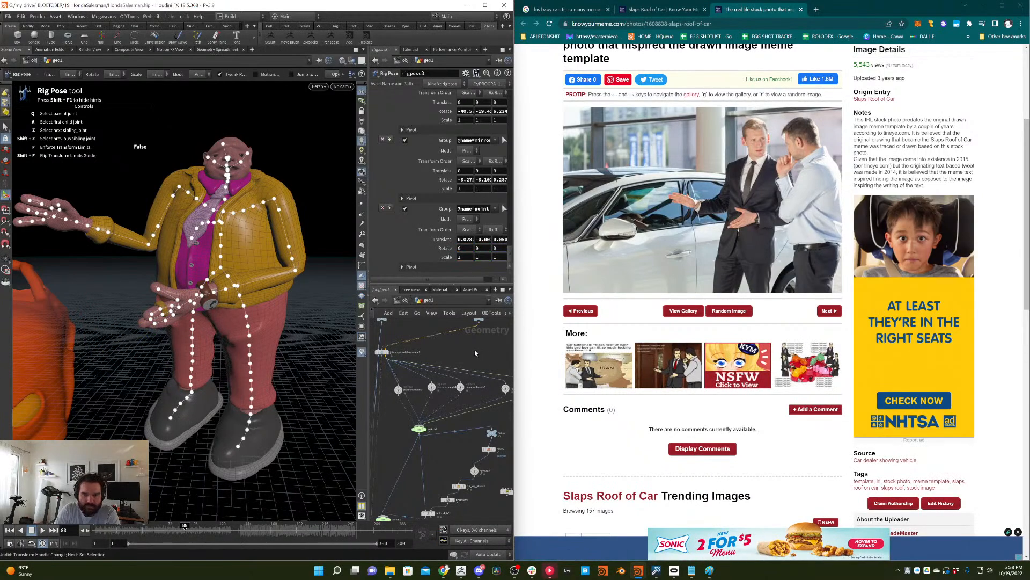
- At frame 142, cut the wire feeding the unposed skeleton directly into the pose switch, and check the cycling at frame 151
{"action": "left_click_drag", "start_coordinate": [185, 529], "coordinate": [245, 477]}
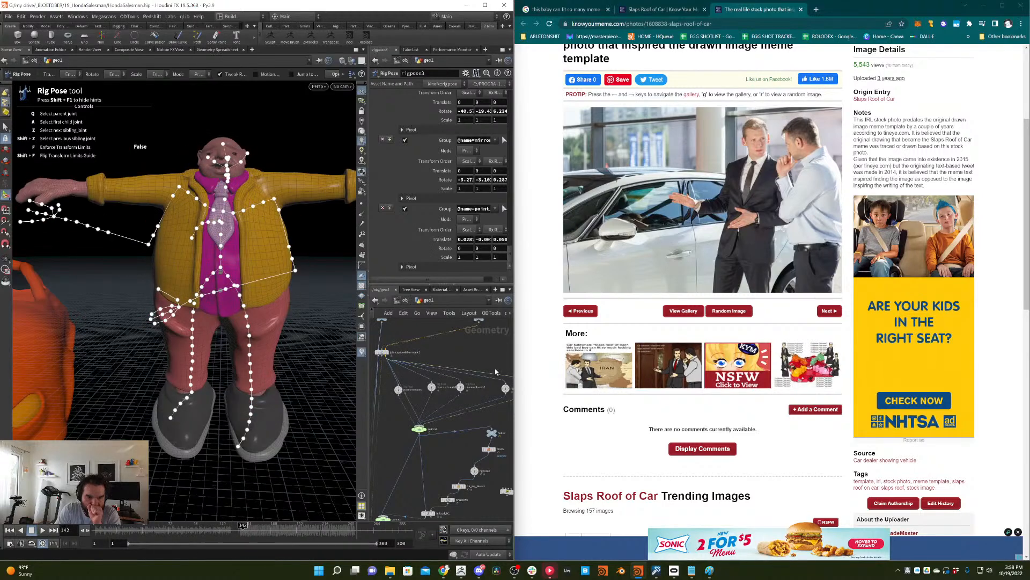
{"action": "middle_click_drag", "start_coordinate": [495, 371], "coordinate": [484, 348]}
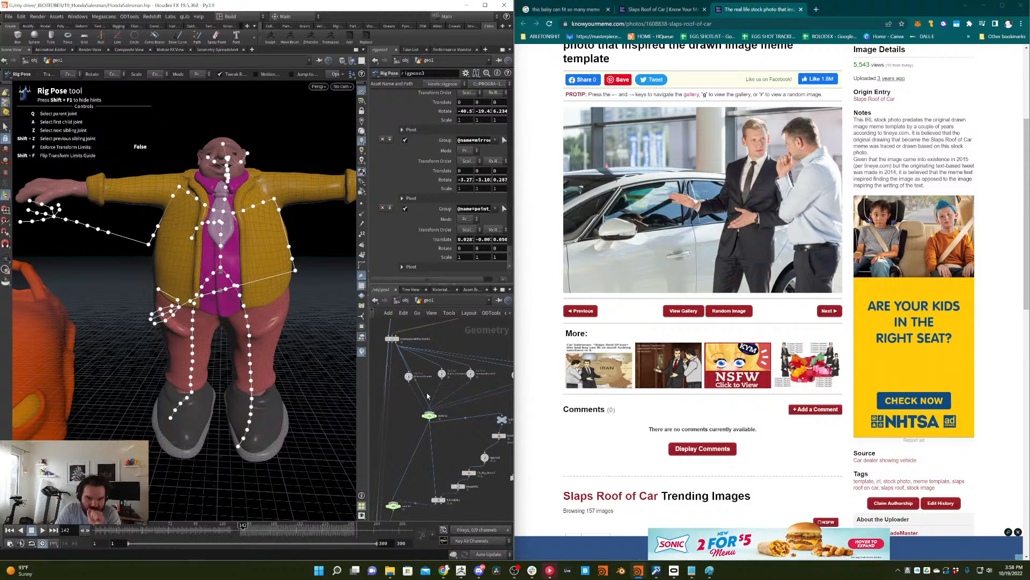
{"action": "key", "text": "y"}
{"action": "left_click_drag", "start_coordinate": [429, 389], "coordinate": [417, 399]}
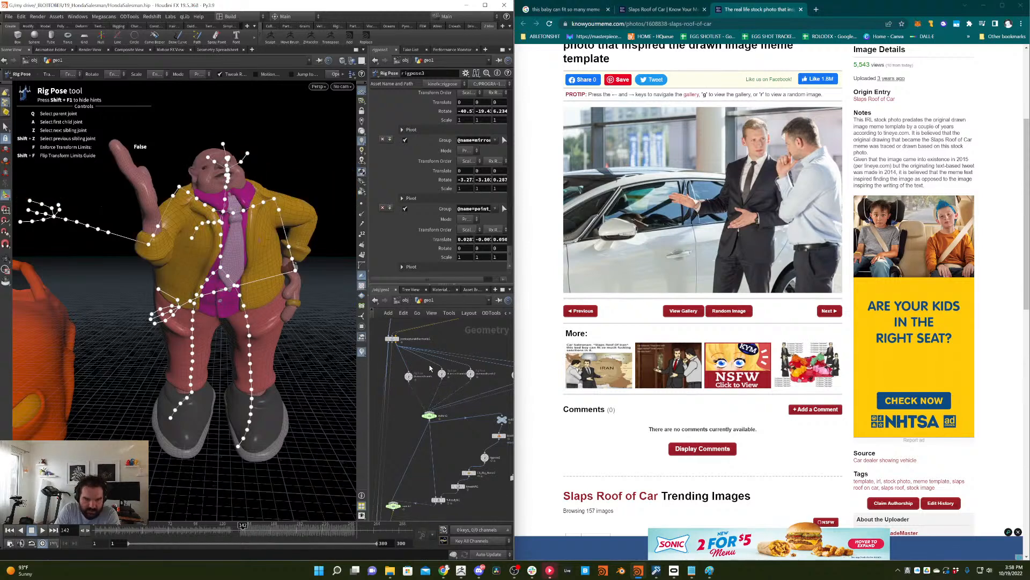
{"action": "middle_click_drag", "start_coordinate": [422, 367], "coordinate": [362, 369]}
{"action": "left_click_drag", "start_coordinate": [150, 533], "coordinate": [254, 498]}
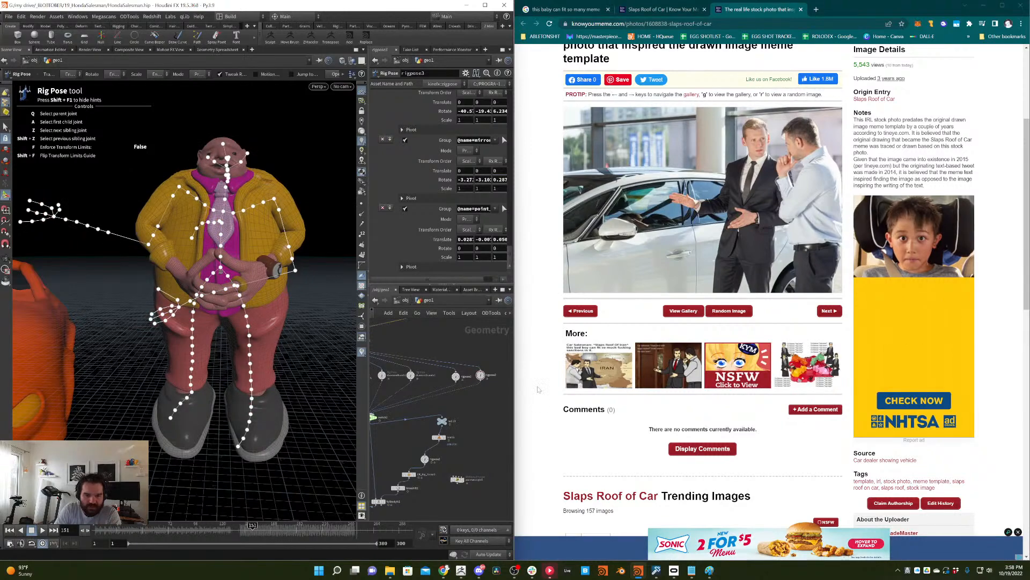
- Add another Rig Pose node fed by the rest skeleton, wire it into the pose switch, and go to frame 178
{"action": "key", "text": "Tab"}
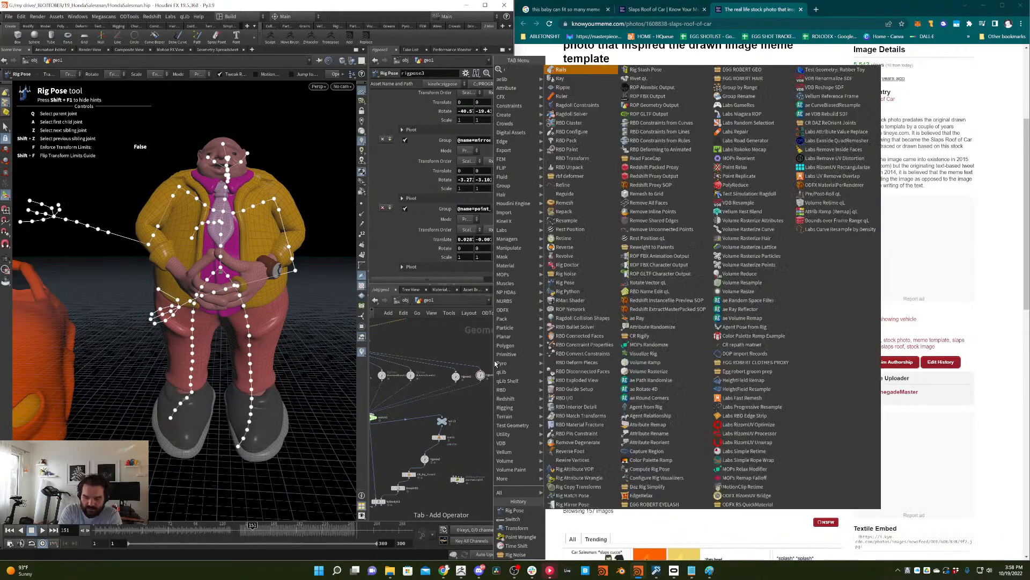
{"action": "type", "text": "rigpose"}
{"action": "key", "text": "Return"}
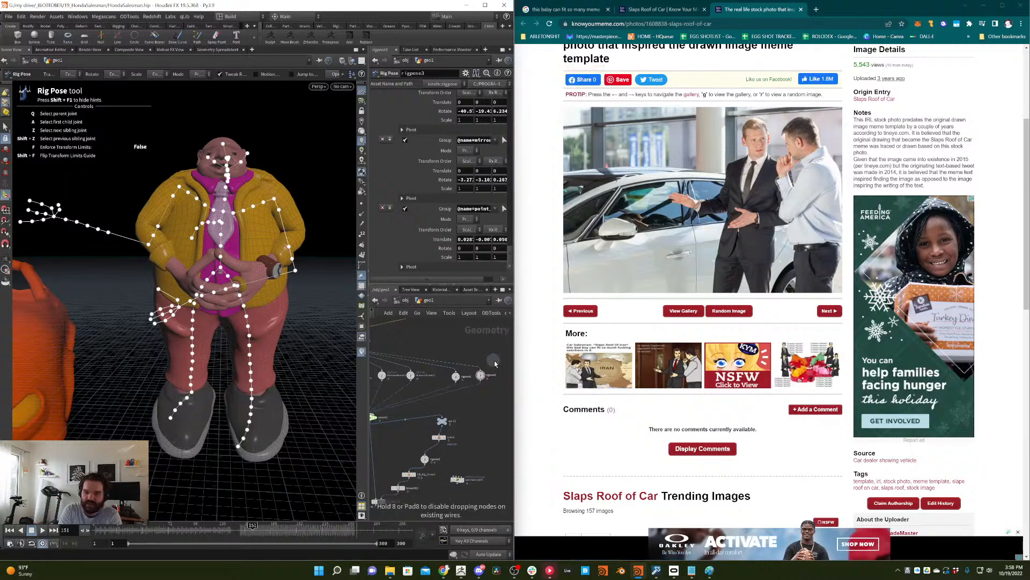
{"action": "left_click", "coordinate": [495, 360]}
{"action": "left_click_drag", "start_coordinate": [493, 360], "coordinate": [501, 377]}
{"action": "left_click", "coordinate": [501, 371]}
{"action": "middle_click_drag", "start_coordinate": [379, 341], "coordinate": [447, 345]}
{"action": "left_click", "coordinate": [403, 350]}
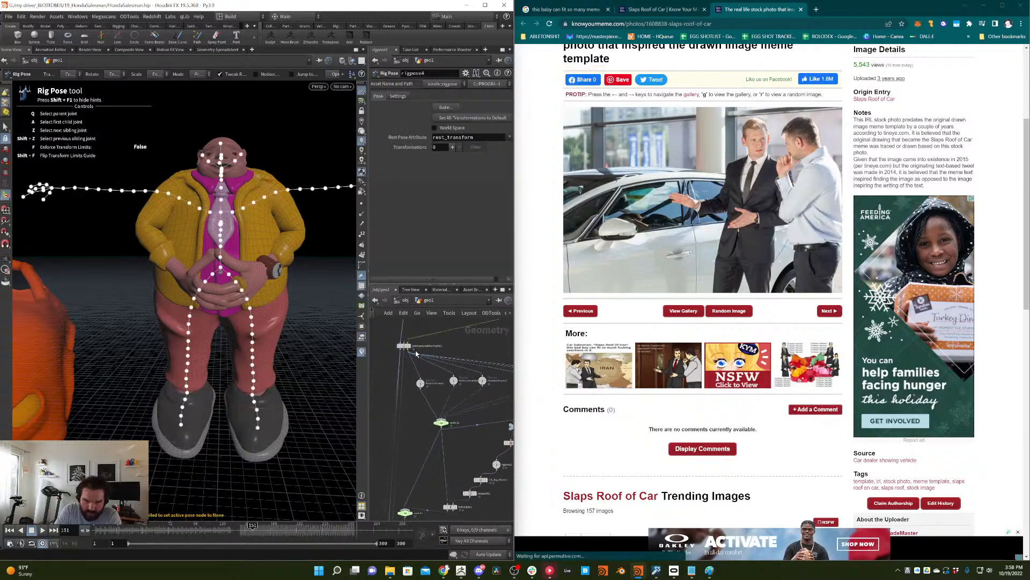
{"action": "middle_click_drag", "start_coordinate": [506, 368], "coordinate": [424, 355]}
{"action": "middle_click_drag", "start_coordinate": [376, 389], "coordinate": [425, 405]}
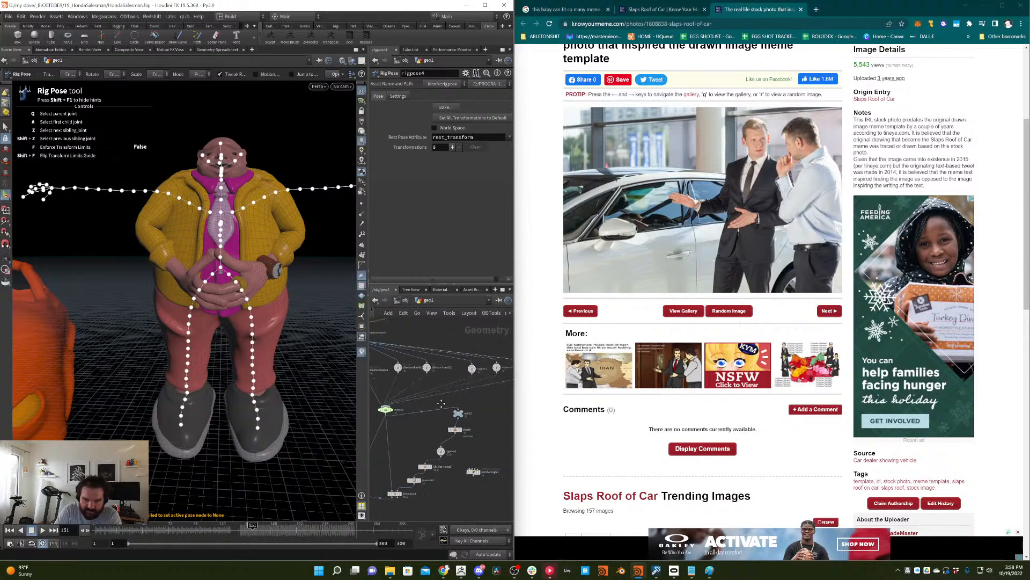
{"action": "left_click", "coordinate": [272, 530]}
{"action": "left_click_drag", "start_coordinate": [272, 530], "coordinate": [280, 530]}
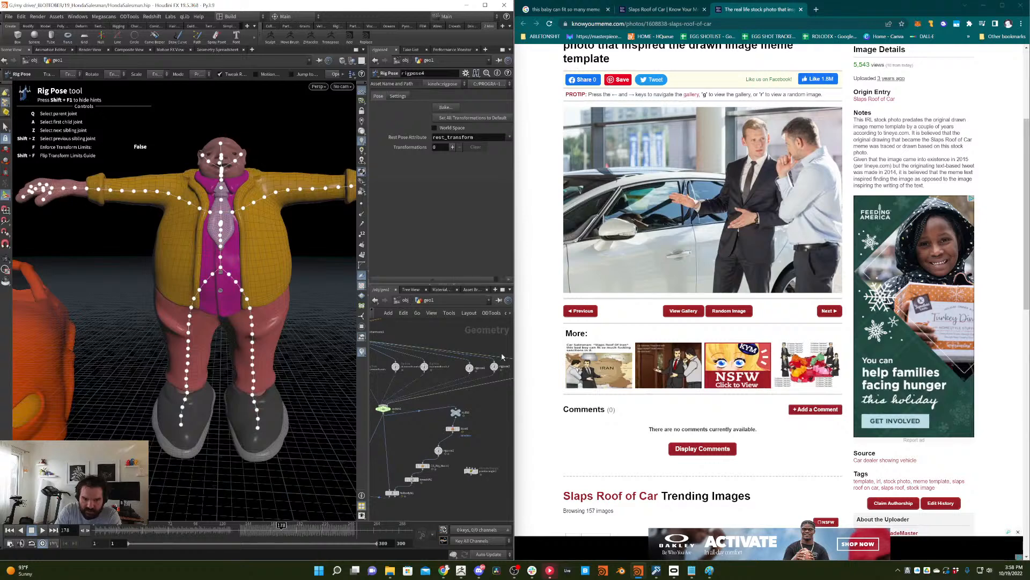
- Search the web for "slapping car" images and open the "Slaps roof of car memes" picture as a pose reference
{"action": "left_click", "coordinate": [540, 399]}
{"action": "key", "text": "ctrl+t"}
{"action": "type", "text": "s"}
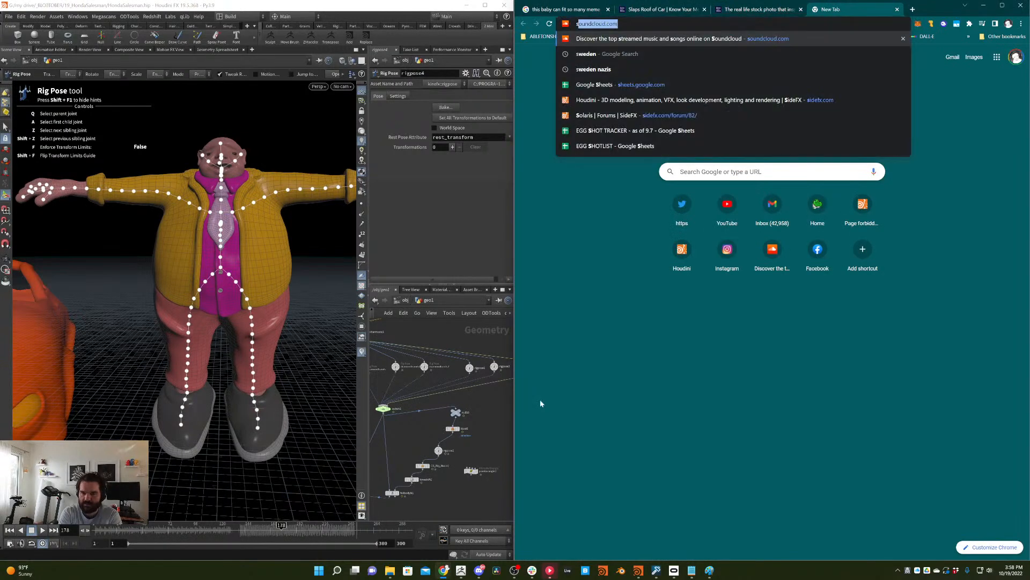
{"action": "type", "text": "lapping ar"}
{"action": "key", "text": "Return"}
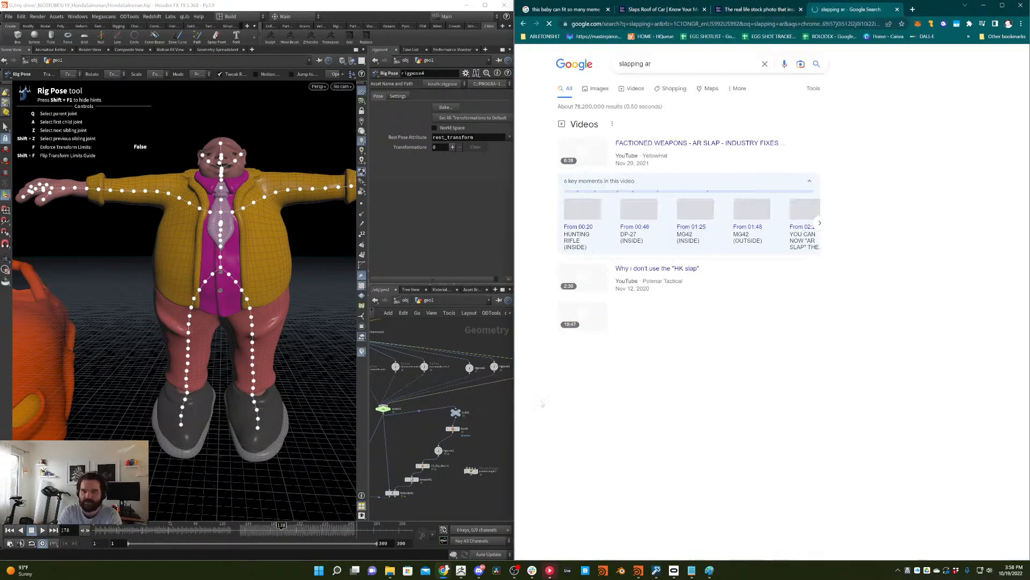
{"action": "left_click", "coordinate": [634, 64]}
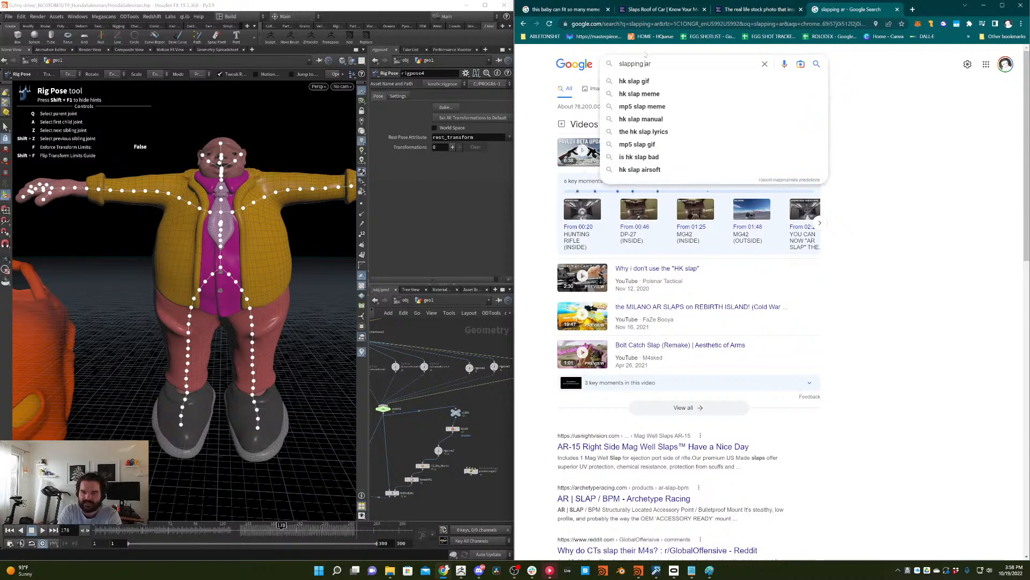
{"action": "type", "text": "c"}
{"action": "key", "text": "Return"}
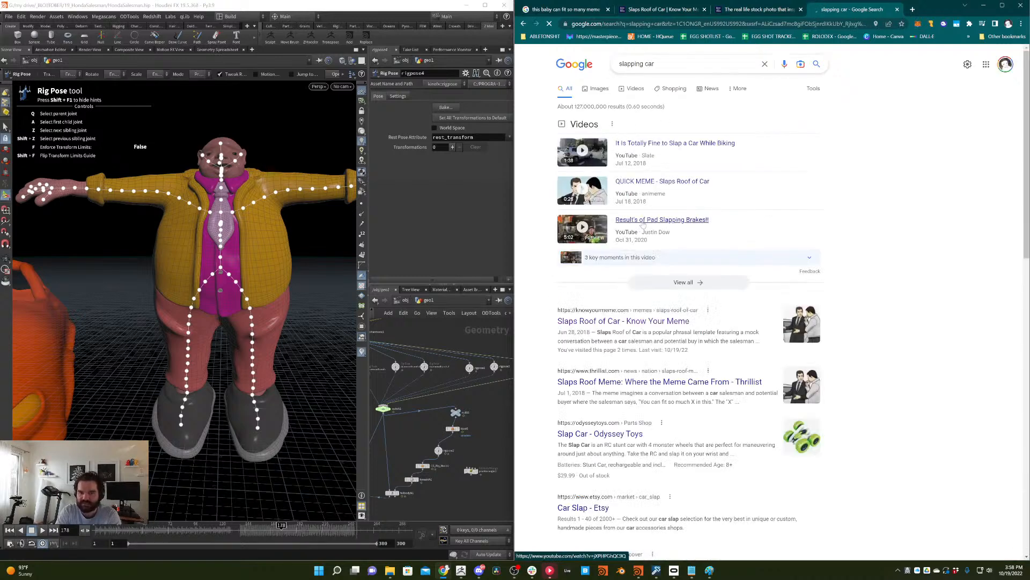
{"action": "left_click", "coordinate": [597, 90]}
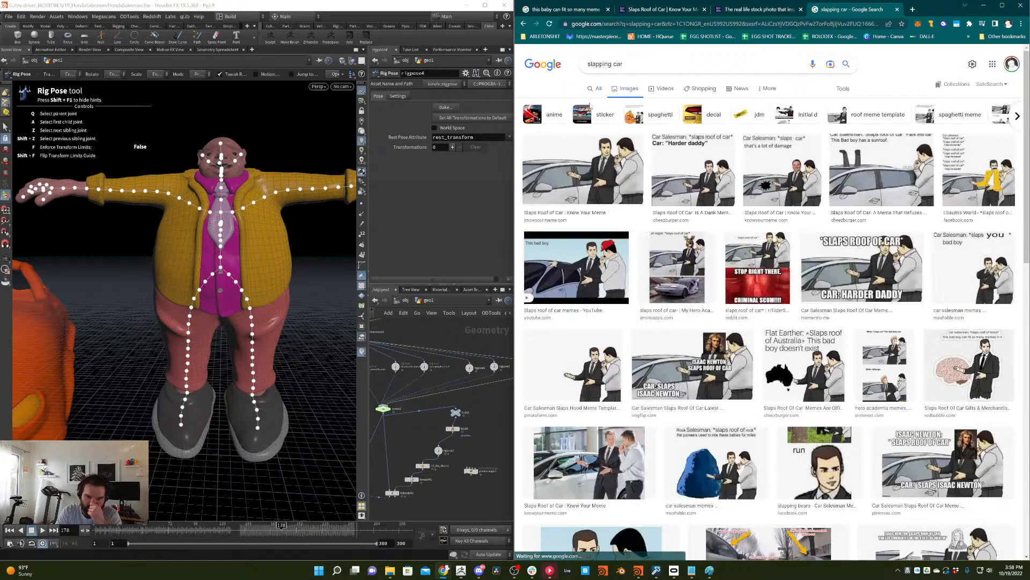
{"action": "left_click", "coordinate": [577, 280]}
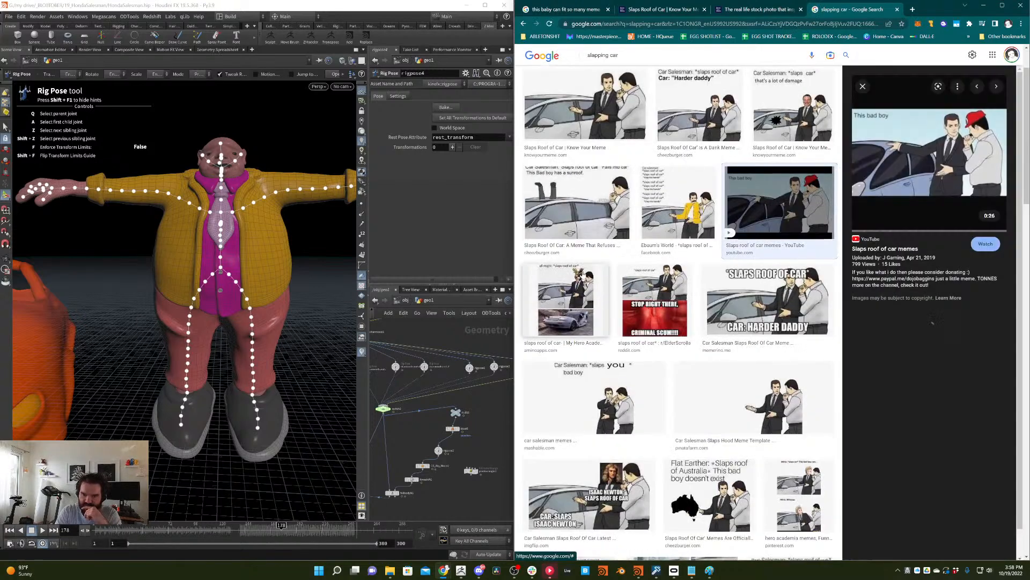
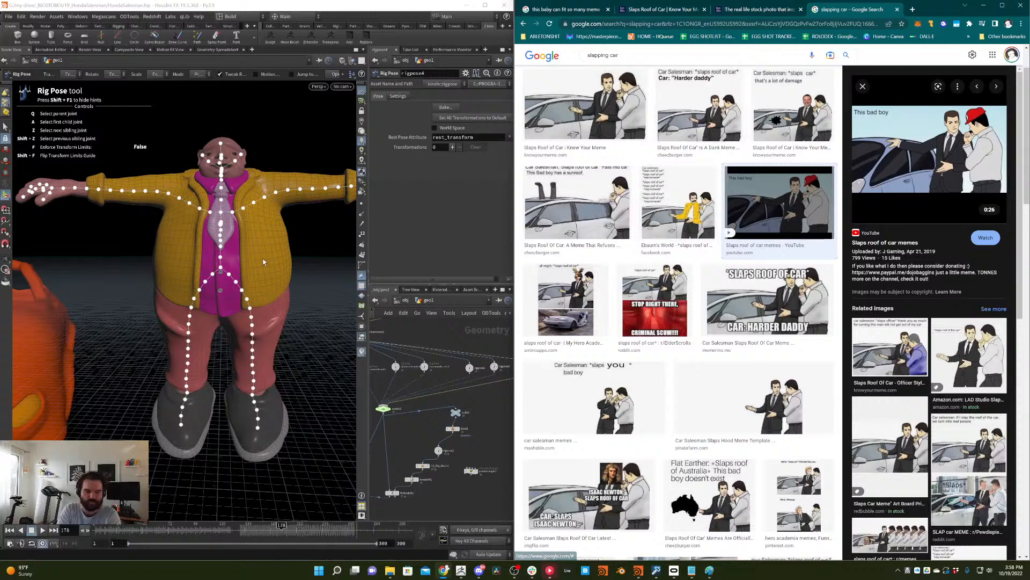
- Turn and lean the whole body by rotating the joint at the base of the spine to about 18, 14, -10.5
{"action": "left_click", "coordinate": [221, 267]}
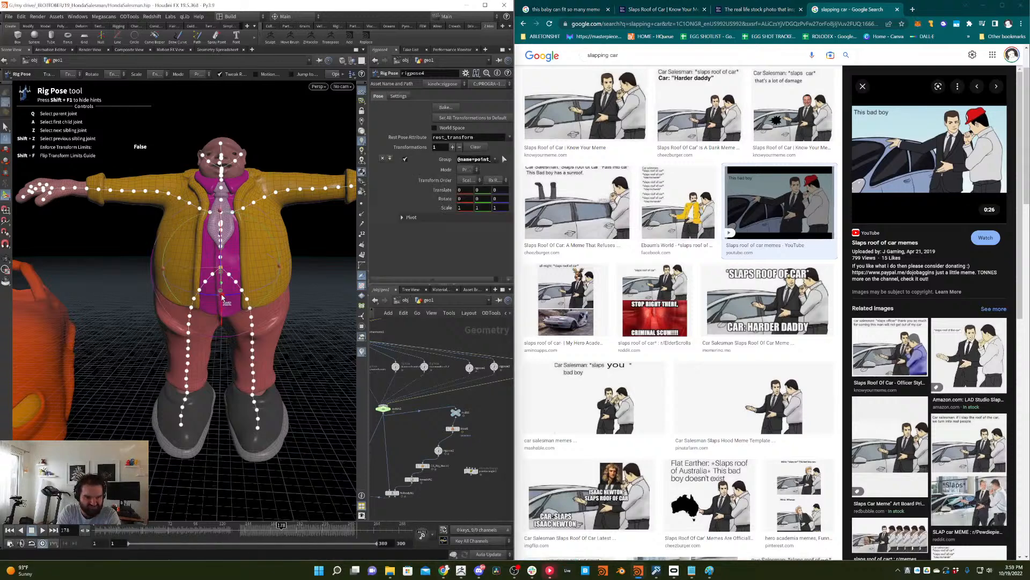
{"action": "left_click_drag", "start_coordinate": [225, 301], "coordinate": [300, 244]}
{"action": "scroll", "coordinate": [263, 244], "scroll_direction": "up", "scroll_amount": 3}
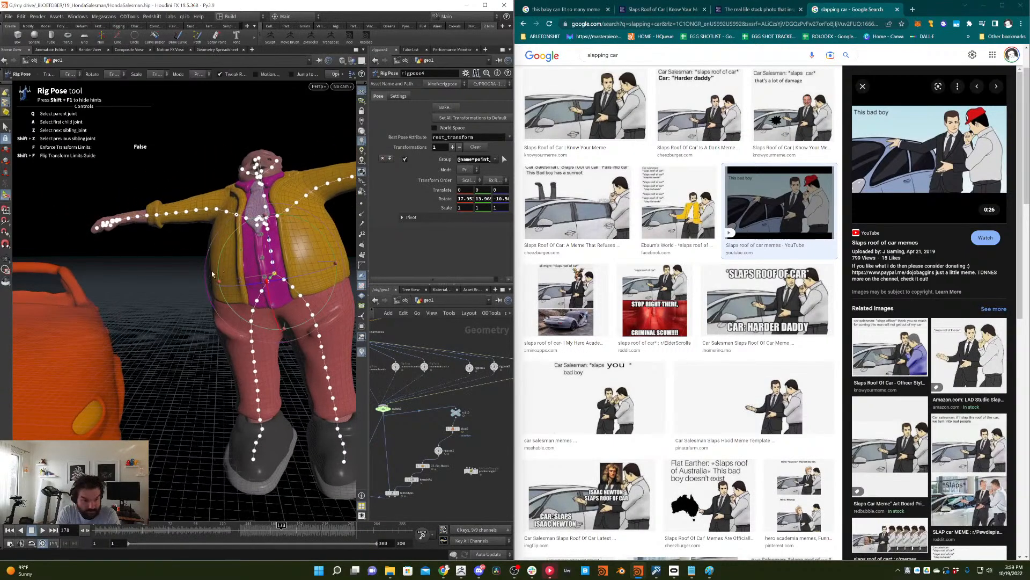
- Stretch the car-side arm toward the car by translating its upper-arm, elbow and forearm joints outward
{"action": "left_click", "coordinate": [184, 215]}
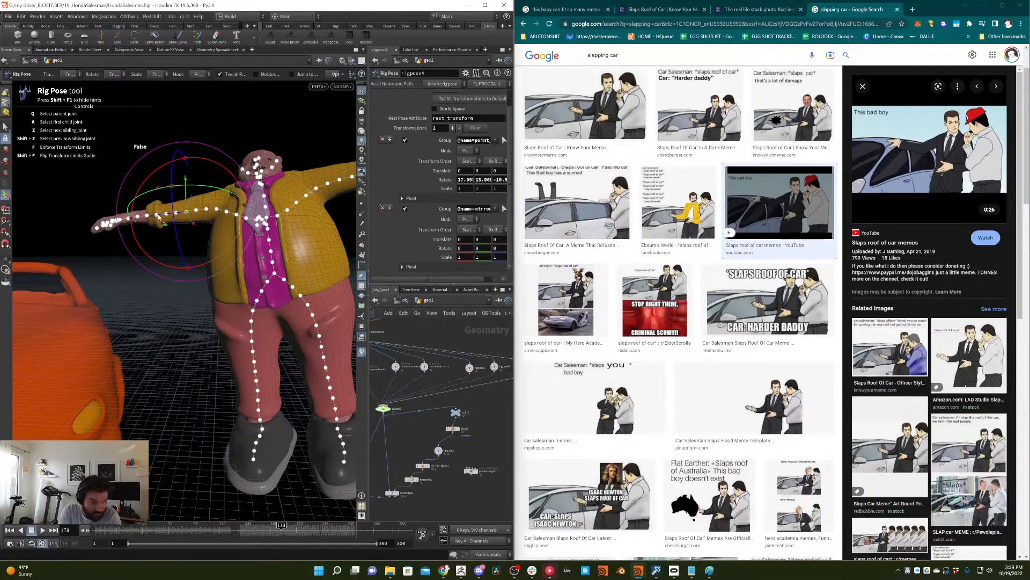
{"action": "left_click_drag", "start_coordinate": [160, 219], "coordinate": [120, 220]}
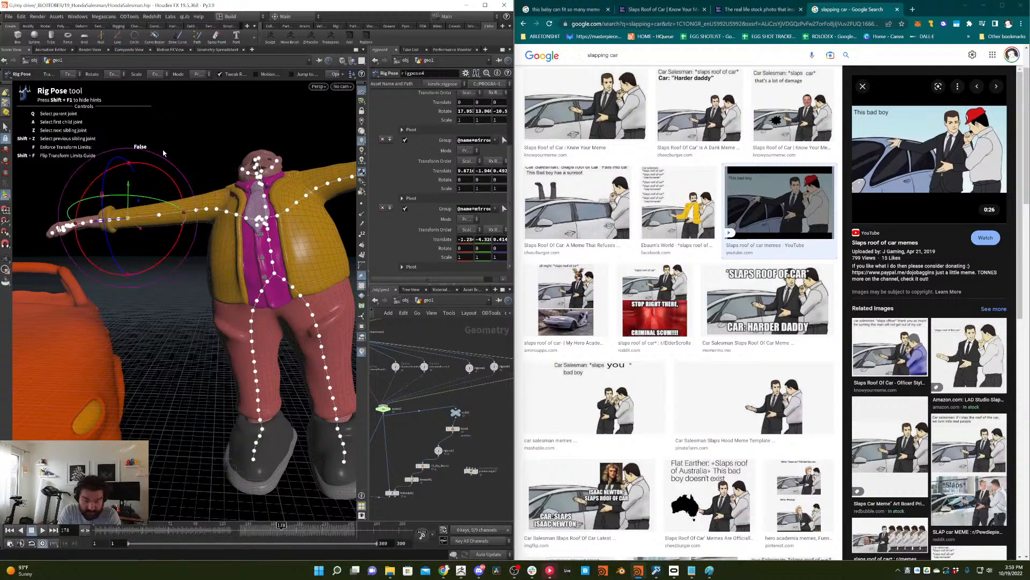
{"action": "middle_click_drag", "start_coordinate": [159, 174], "coordinate": [220, 176], "text": "alt"}
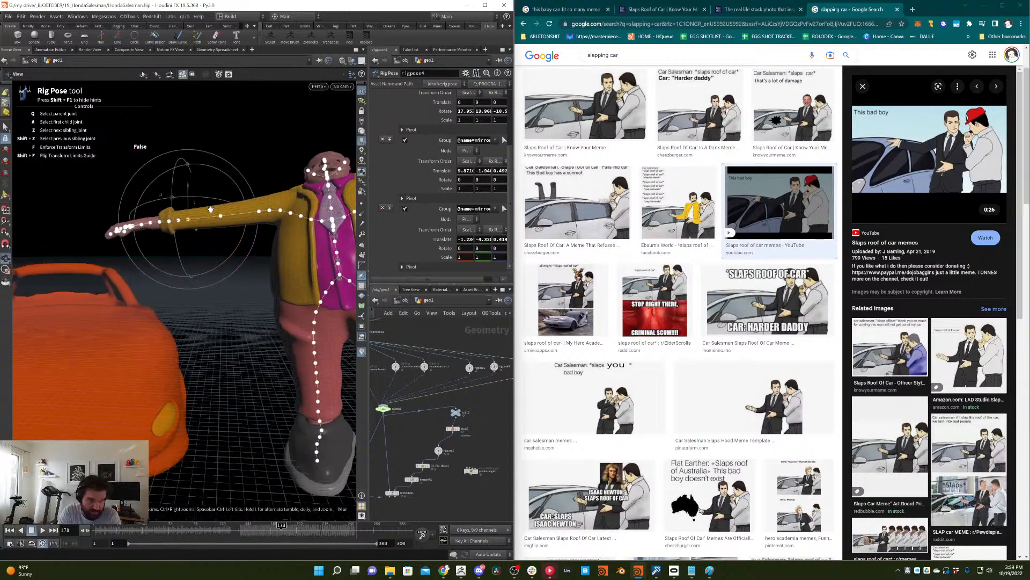
{"action": "left_click_drag", "start_coordinate": [188, 211], "coordinate": [187, 213]}
{"action": "key", "text": "ctrl+z"}
{"action": "key", "text": "ctrl+z"}
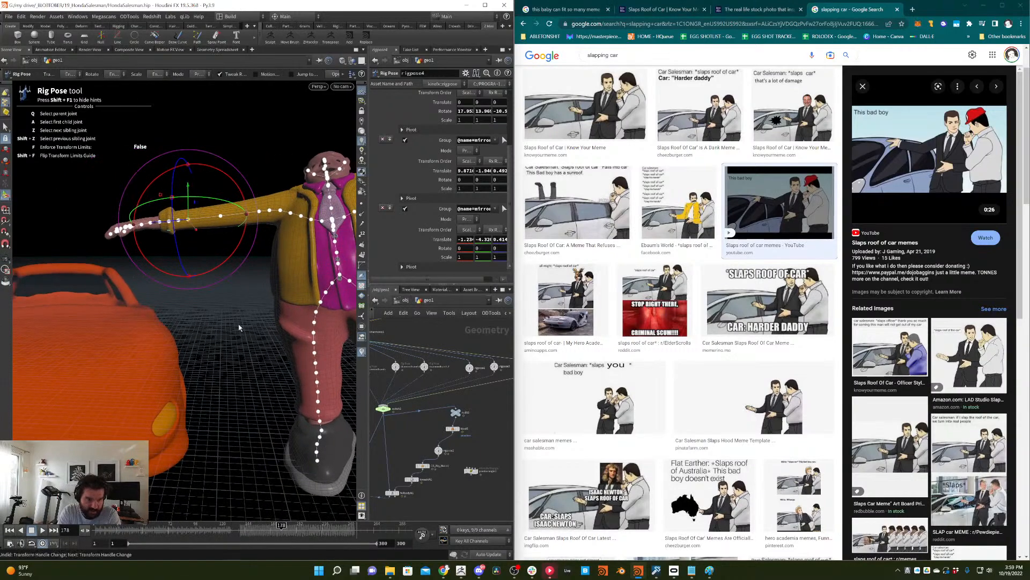
{"action": "left_click_drag", "start_coordinate": [150, 226], "coordinate": [129, 228]}
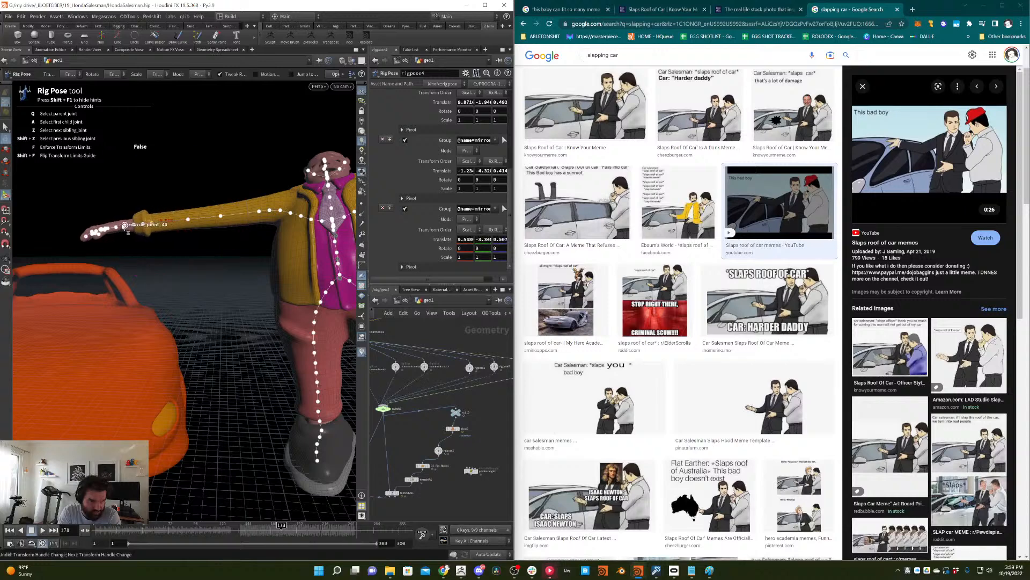
{"action": "left_click", "coordinate": [248, 154]}
- Raise the car-side forearm by rotating its elbow joint to about -58.7, -7.1, -3.4
{"action": "left_click", "coordinate": [188, 220]}
{"action": "left_click_drag", "start_coordinate": [246, 220], "coordinate": [214, 240]}
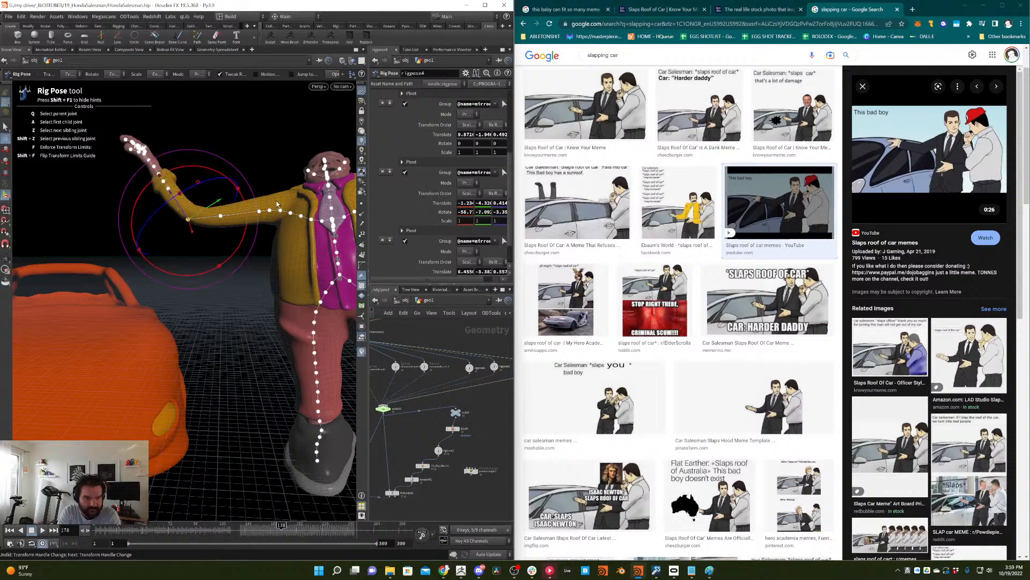
{"action": "middle_click_drag", "start_coordinate": [278, 204], "coordinate": [147, 205], "text": "alt"}
- Bend the upper body forward by rotating the mid-spine joint to about 17.8, -1.5, 8.6
{"action": "left_click", "coordinate": [208, 271]}
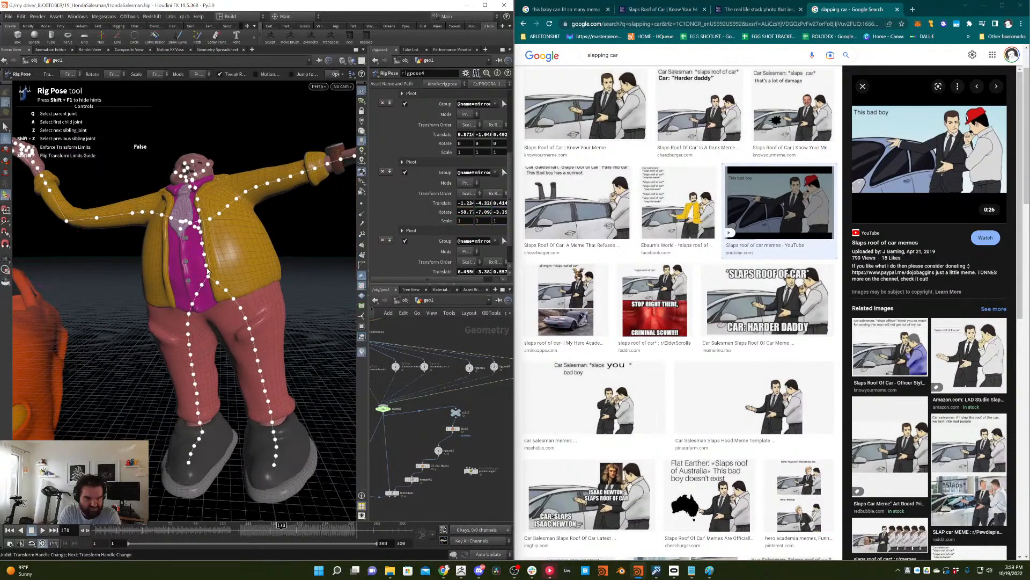
{"action": "left_click", "coordinate": [188, 225]}
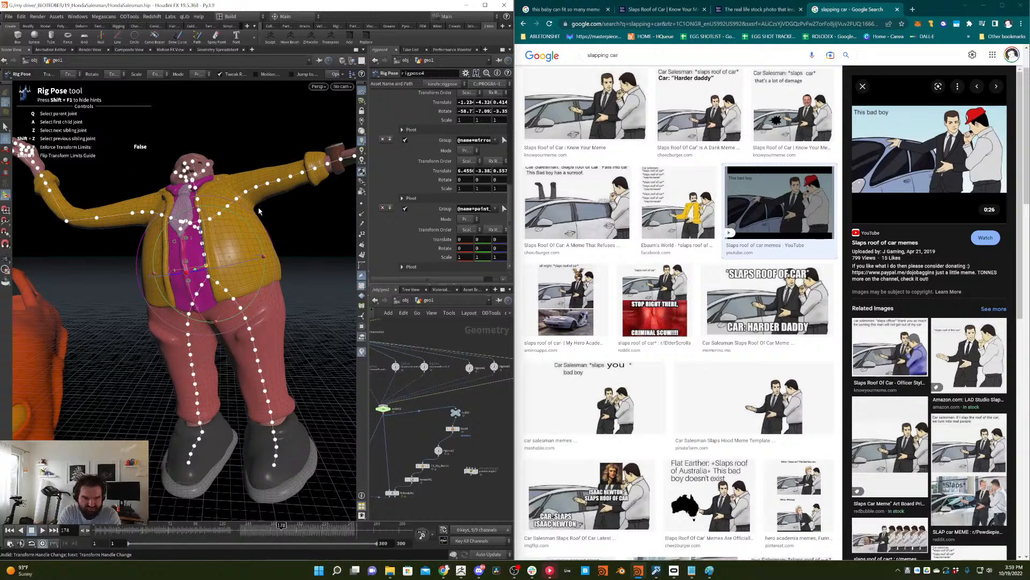
{"action": "left_click", "coordinate": [199, 256]}
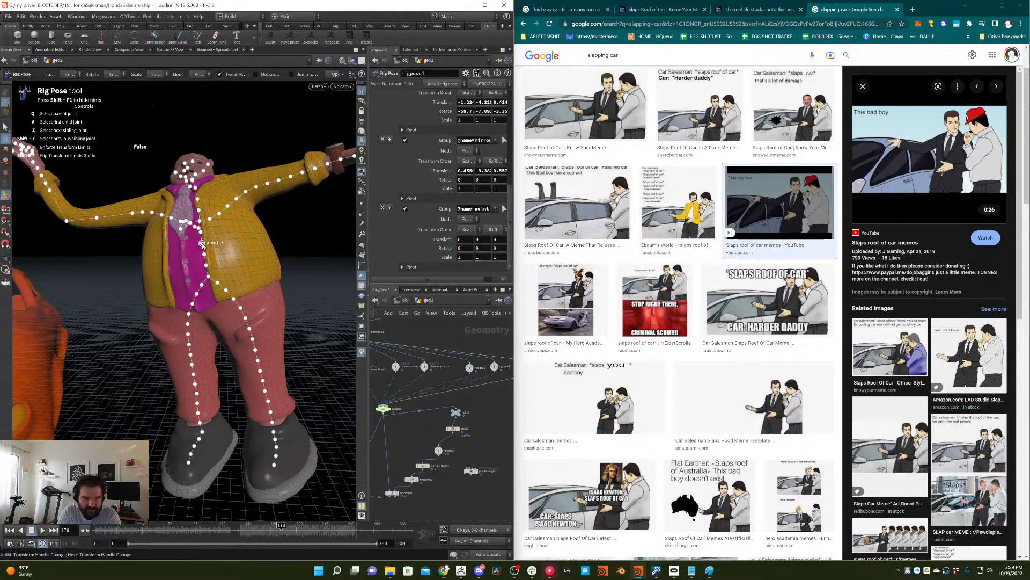
{"action": "left_click", "coordinate": [203, 244]}
{"action": "left_click_drag", "start_coordinate": [181, 243], "coordinate": [255, 203]}
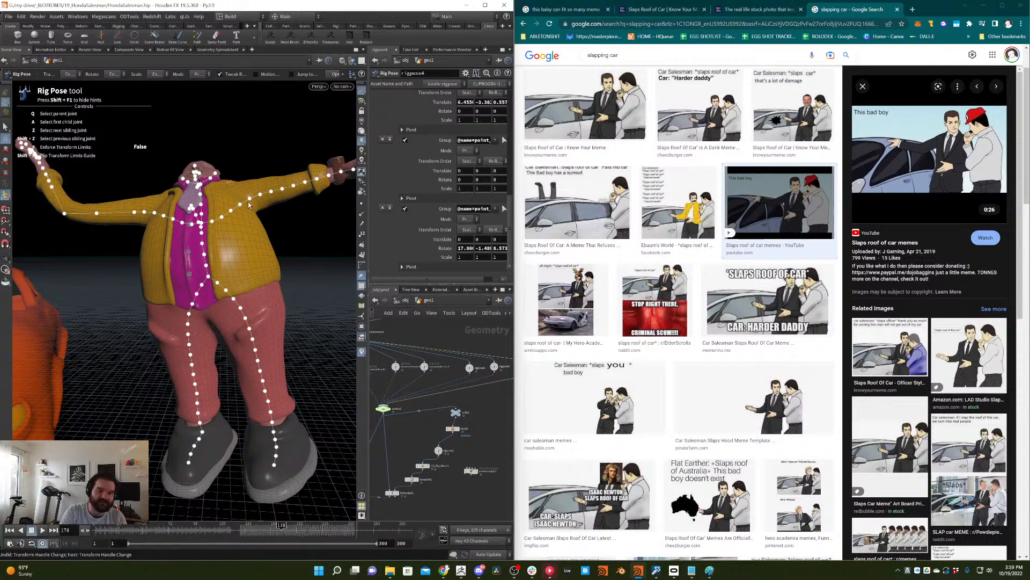
- Lower the other arm by rotating its shoulder joint to about 55.4, -13.2, -12.2 and its elbow to about 24.2, -6.7, 24.2
{"action": "left_click", "coordinate": [305, 182]}
{"action": "mouse_move", "coordinate": [310, 177]}
{"action": "left_mouse_down"}
{"action": "mouse_move", "coordinate": [297, 215]}
{"action": "mouse_move", "coordinate": [297, 190]}
{"action": "left_mouse_up"}
{"action": "left_click", "coordinate": [272, 211]}
{"action": "left_click_drag", "start_coordinate": [298, 253], "coordinate": [299, 280]}
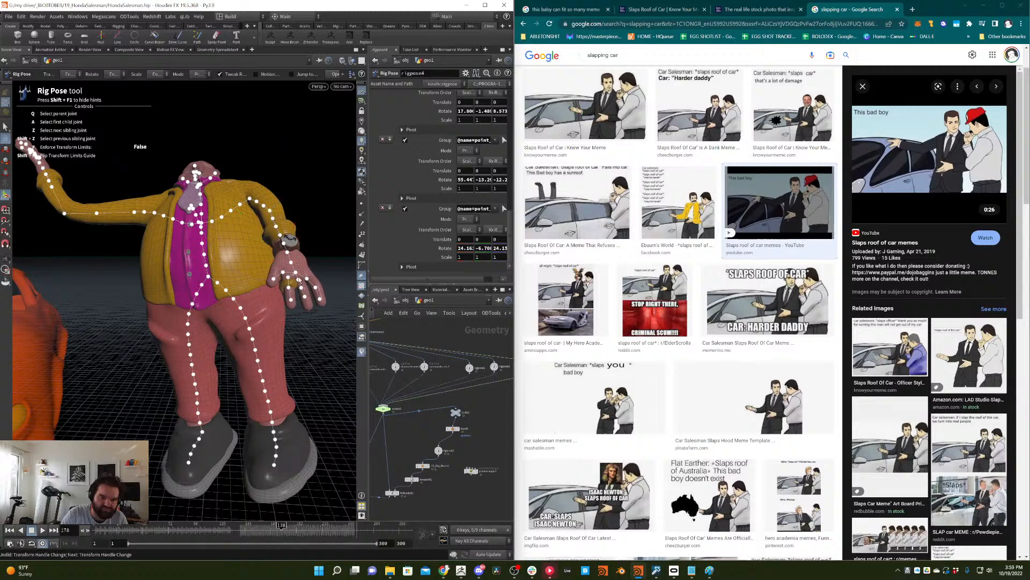
- Rotate the lowered arm's hand joint to about 21, -3.7, 31, and splay the fingers by rotating their joints
{"action": "left_click", "coordinate": [291, 262]}
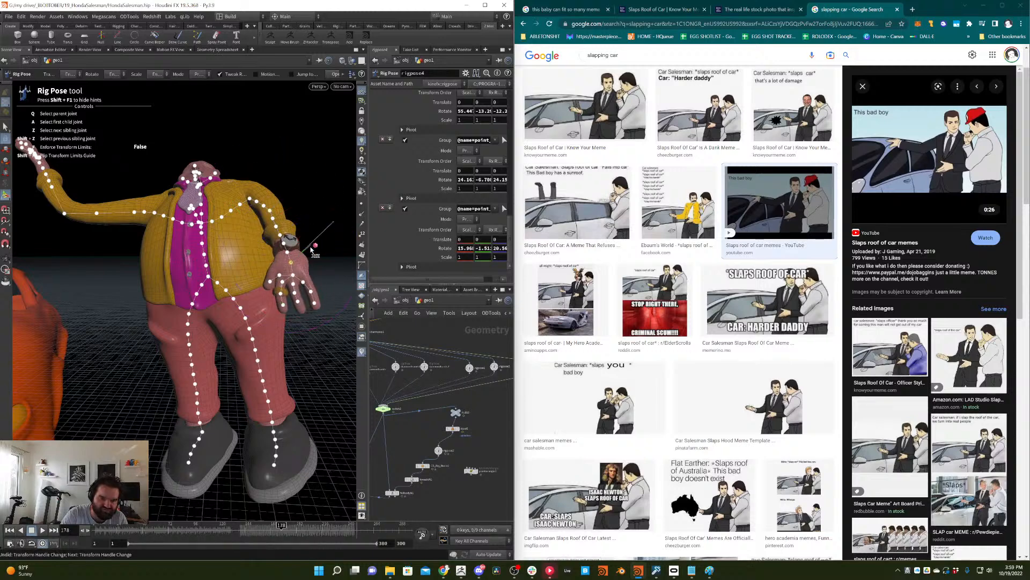
{"action": "left_click_drag", "start_coordinate": [335, 228], "coordinate": [274, 277]}
{"action": "left_click", "coordinate": [294, 274]}
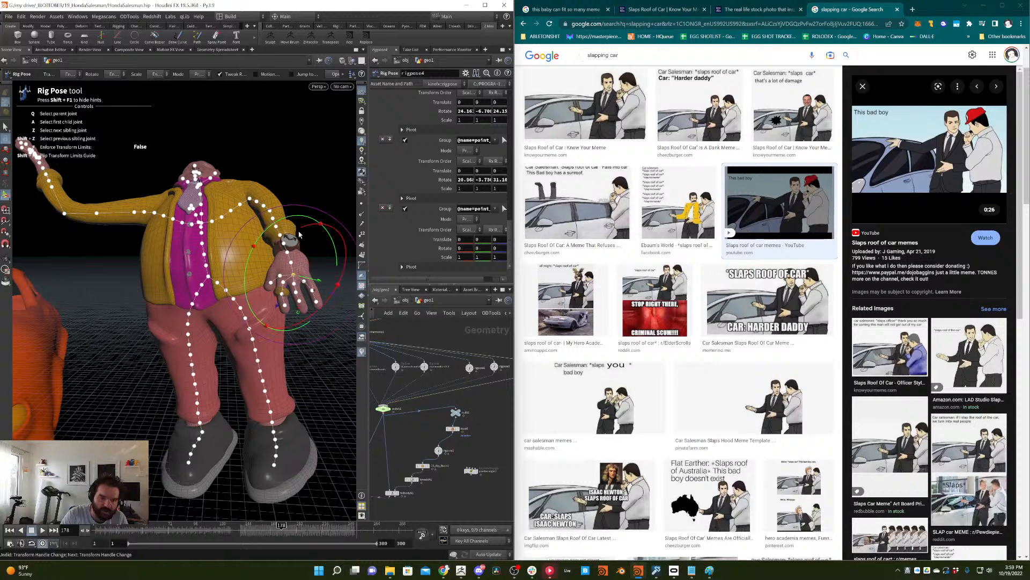
{"action": "left_click_drag", "start_coordinate": [320, 224], "coordinate": [361, 263]}
{"action": "left_click", "coordinate": [316, 163]}
{"action": "left_click", "coordinate": [304, 281]}
{"action": "left_click", "coordinate": [315, 198]}
{"action": "left_click", "coordinate": [292, 295]}
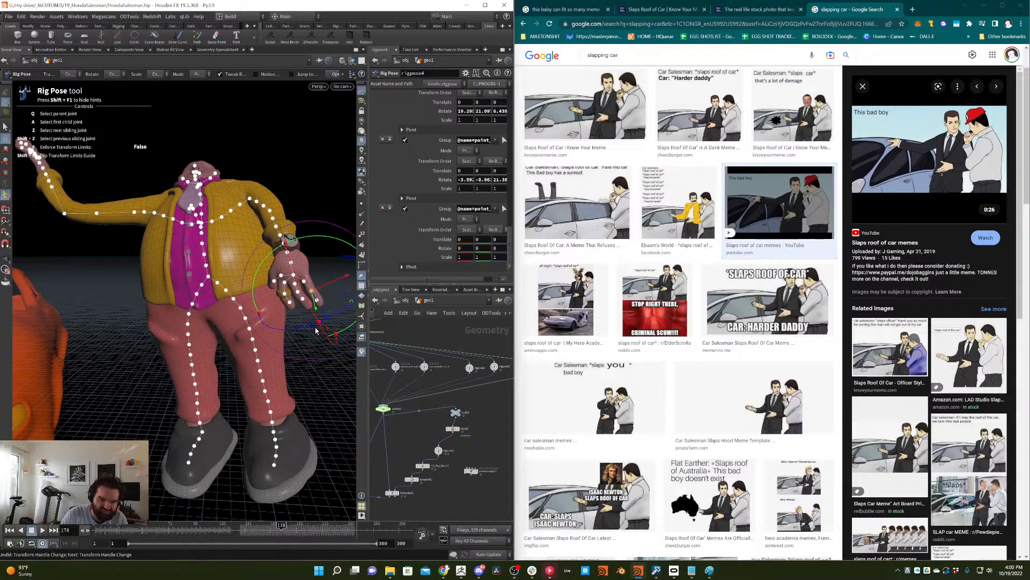
{"action": "left_click_drag", "start_coordinate": [316, 331], "coordinate": [335, 345]}
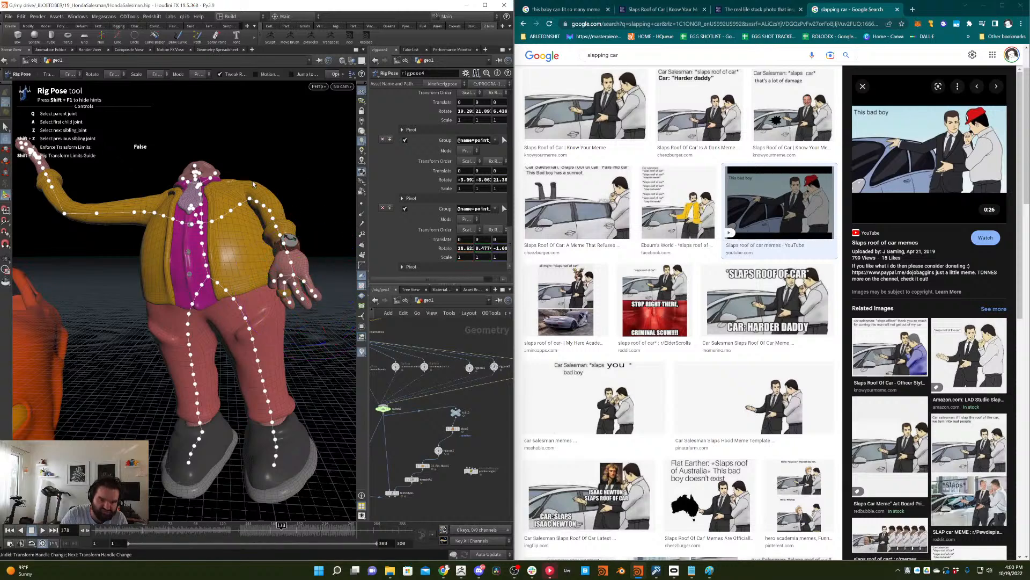
- Bring the lowered arm's hand in toward the hip by rotating its elbow-area joint to about -31.1, 52.8, -60.8
{"action": "left_click", "coordinate": [273, 219]}
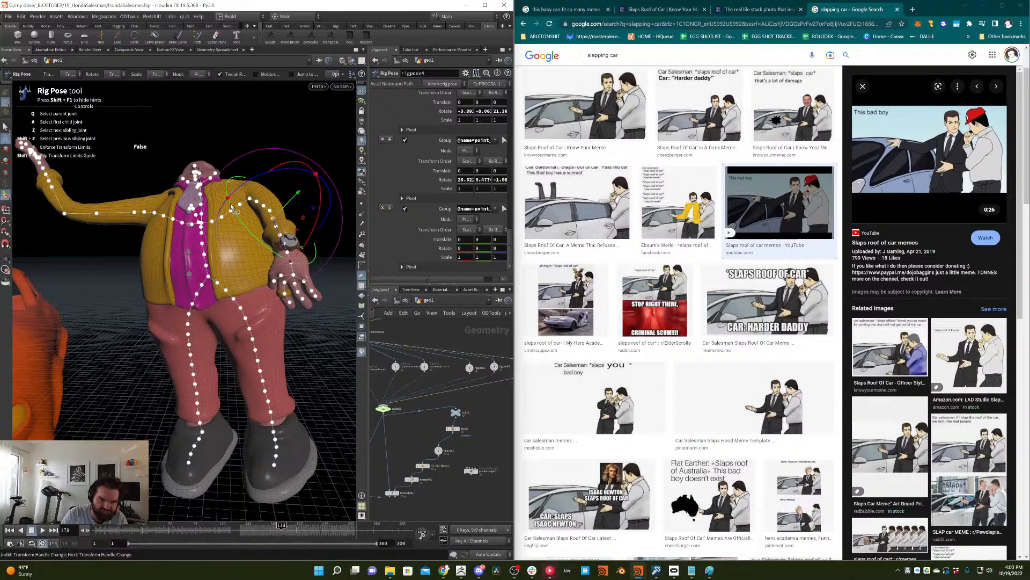
{"action": "left_click_drag", "start_coordinate": [231, 206], "coordinate": [247, 211]}
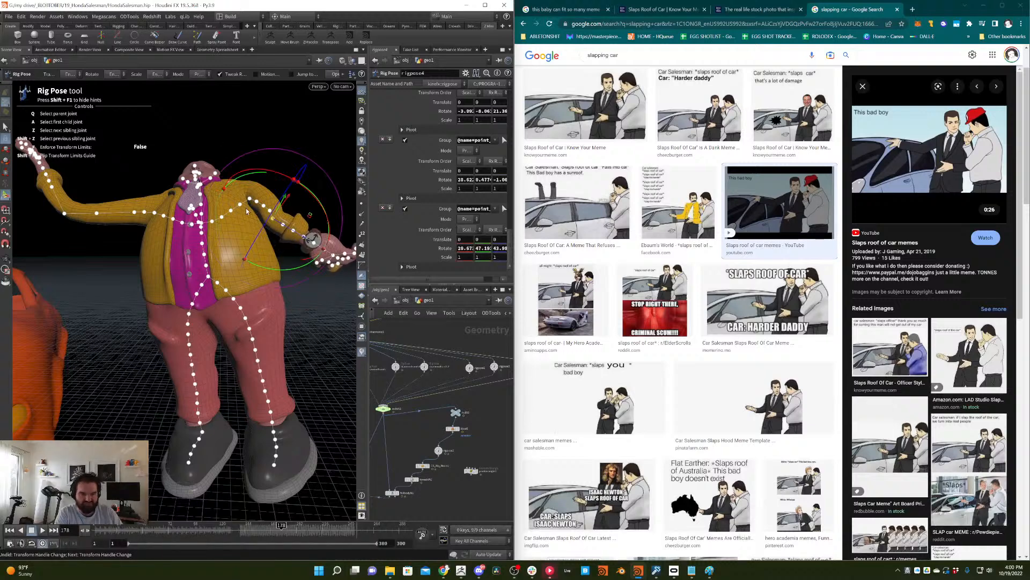
{"action": "key", "text": "ctrl+z"}
{"action": "key", "text": "ctrl+z"}
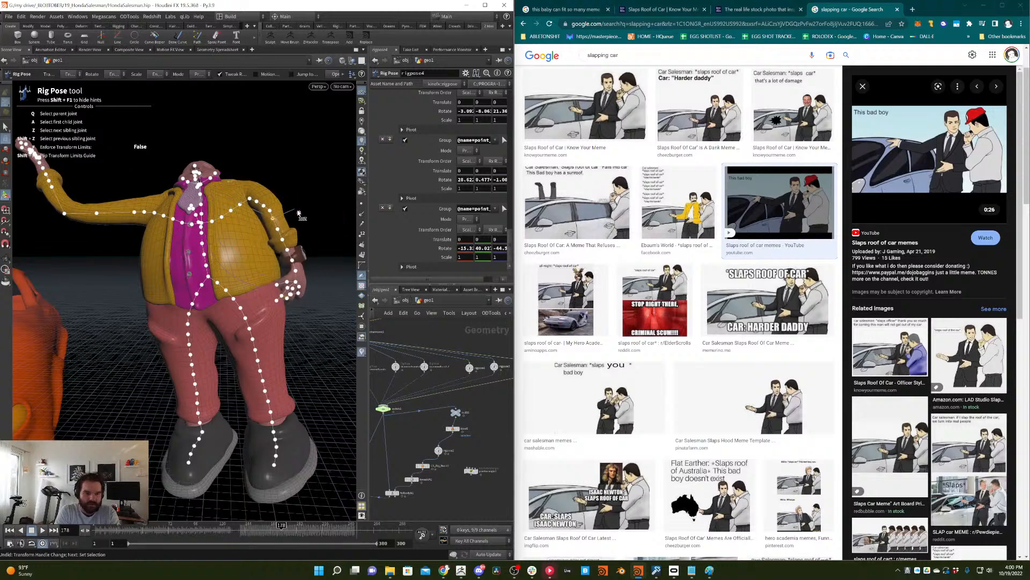
{"action": "left_click_drag", "start_coordinate": [298, 211], "coordinate": [297, 213]}
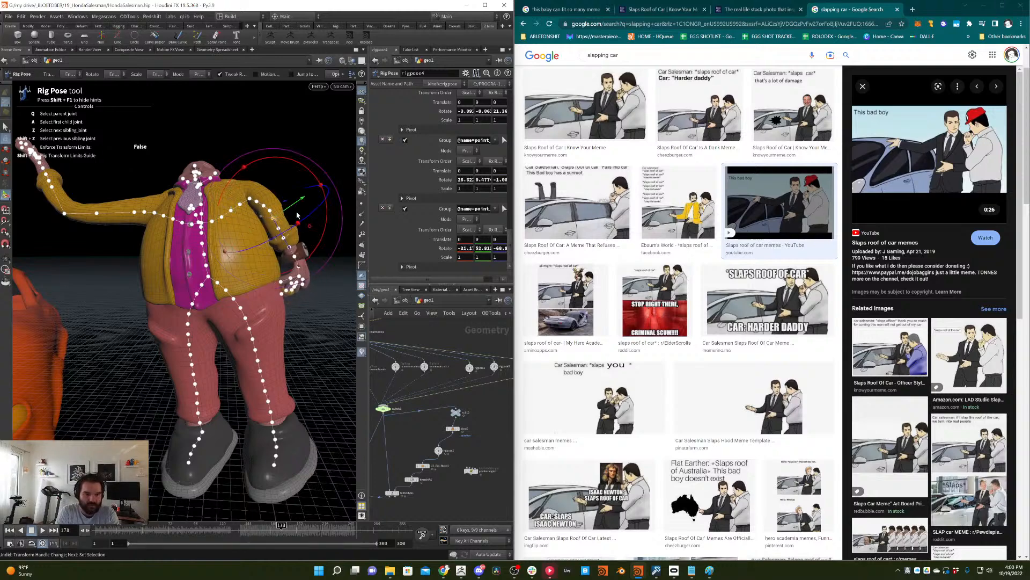
- Lean the upper body back by rotating the lower-spine joint to about -17.9, -14.7, 2.3, and move the timeline to frame 176
{"action": "left_click", "coordinate": [207, 267]}
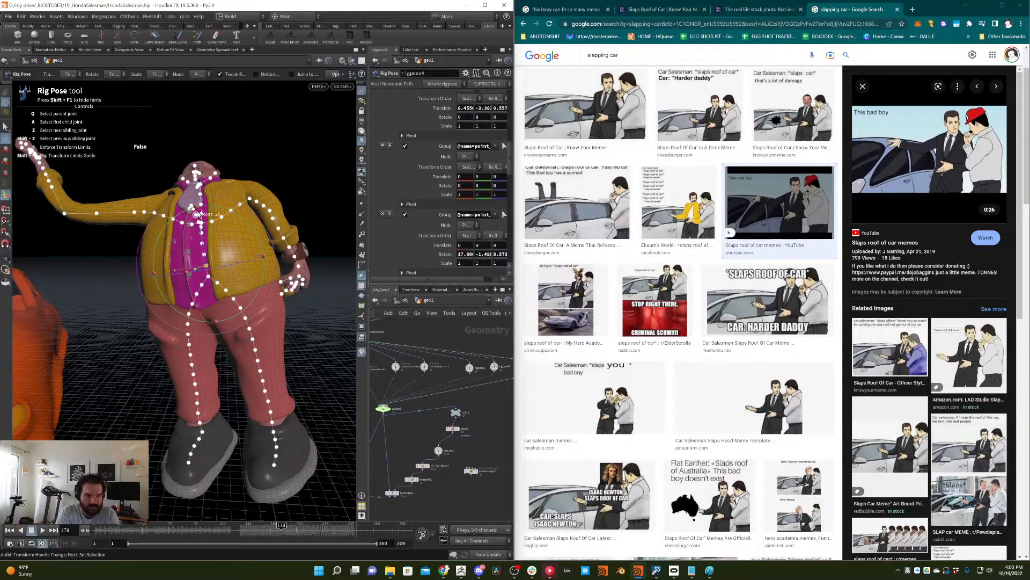
{"action": "left_click_drag", "start_coordinate": [196, 213], "coordinate": [197, 183]}
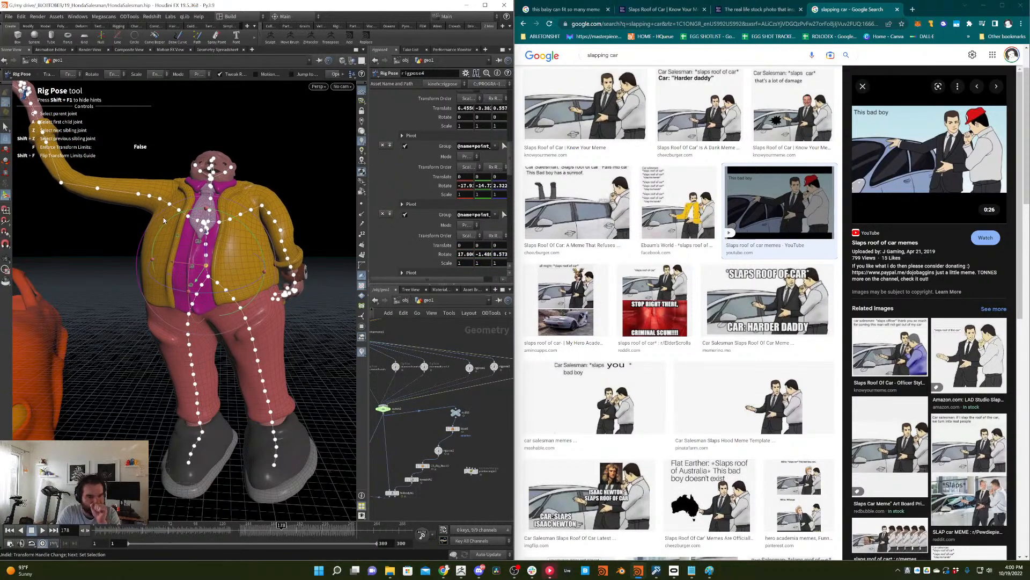
{"action": "mouse_move", "coordinate": [281, 528]}
{"action": "left_mouse_down"}
{"action": "mouse_move", "coordinate": [202, 530]}
{"action": "mouse_move", "coordinate": [255, 530]}
{"action": "mouse_move", "coordinate": [279, 496]}
{"action": "left_mouse_up"}
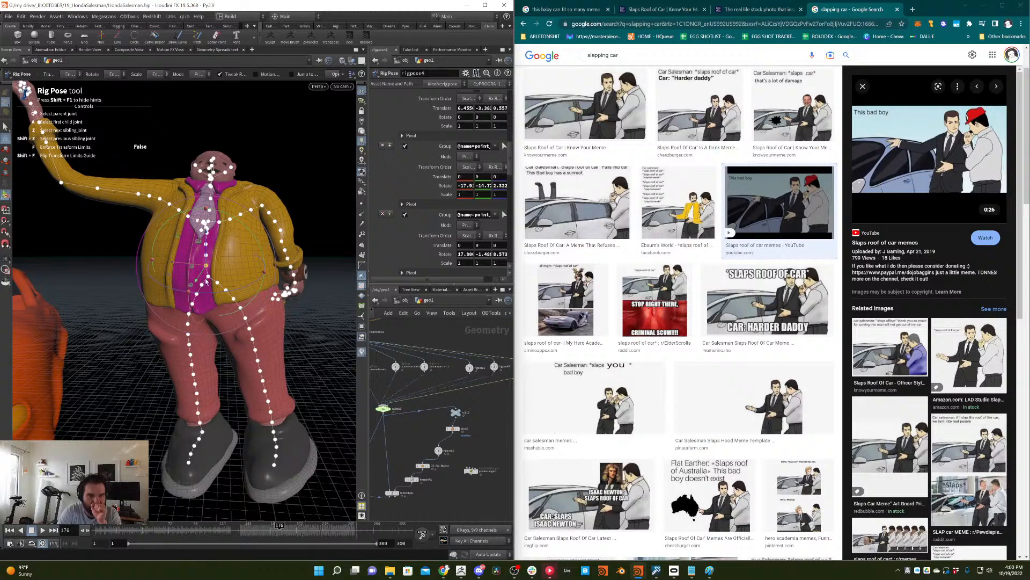
- Select the salesman's head joint and try a first rotation of the head
{"action": "left_click", "coordinate": [211, 185]}
{"action": "left_click_drag", "start_coordinate": [272, 202], "coordinate": [241, 176]}
{"action": "key", "text": "ctrl+z"}
{"action": "scroll", "coordinate": [256, 179], "scroll_direction": "up", "scroll_amount": 5}
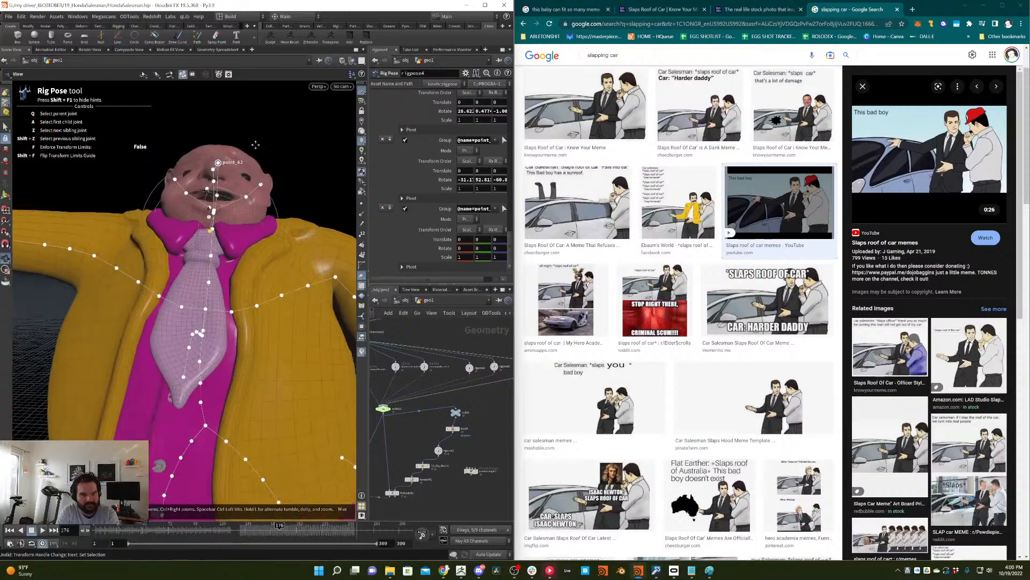
- Rotate the joint at the base of the neck to about 6, 12 and -8 degrees, tilting the character's head
{"action": "left_click", "coordinate": [190, 236]}
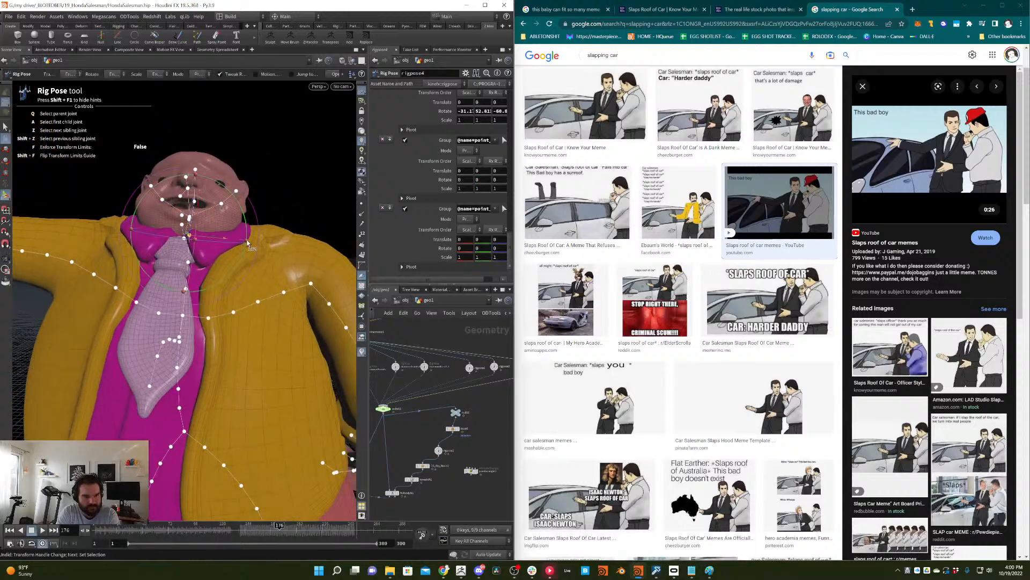
{"action": "left_click_drag", "start_coordinate": [248, 243], "coordinate": [208, 185]}
{"action": "scroll", "coordinate": [252, 198], "scroll_direction": "down", "scroll_amount": 6}
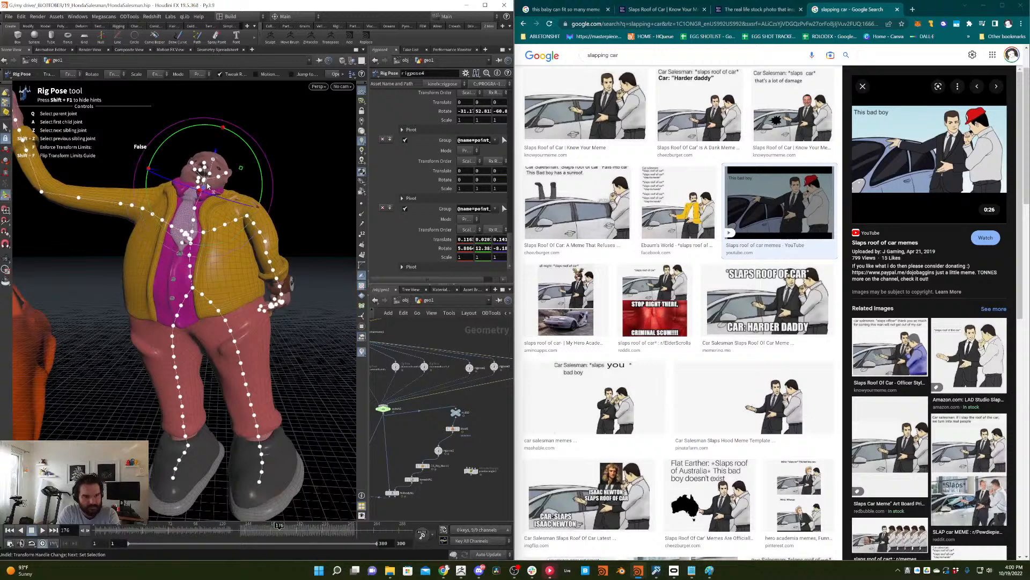
- At frame 179, rotate the bent arm's elbow joint to about 57, -27 and -73 degrees, bringing the hand in front of the belly
{"action": "left_click_drag", "start_coordinate": [278, 528], "coordinate": [280, 525]}
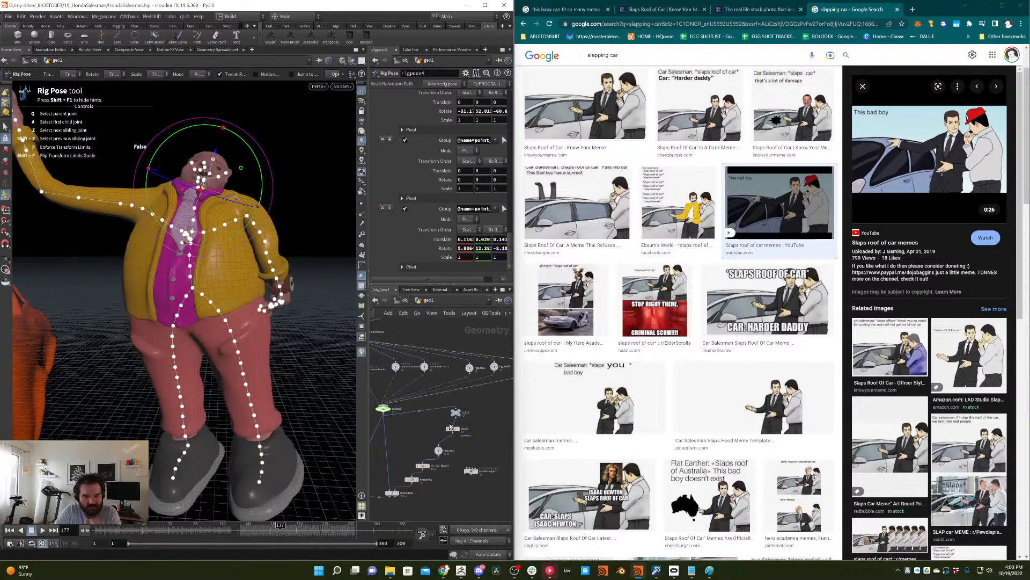
{"action": "middle_click_drag", "start_coordinate": [491, 386], "coordinate": [410, 397]}
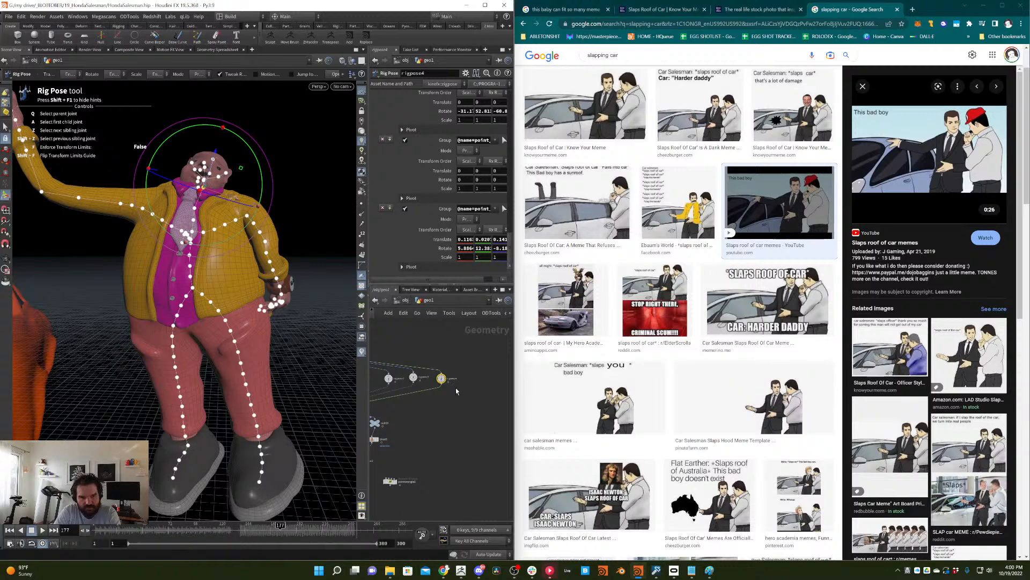
{"action": "left_click_drag", "start_coordinate": [464, 400], "coordinate": [436, 352]}
{"action": "left_click", "coordinate": [271, 532]}
{"action": "left_click", "coordinate": [280, 532]}
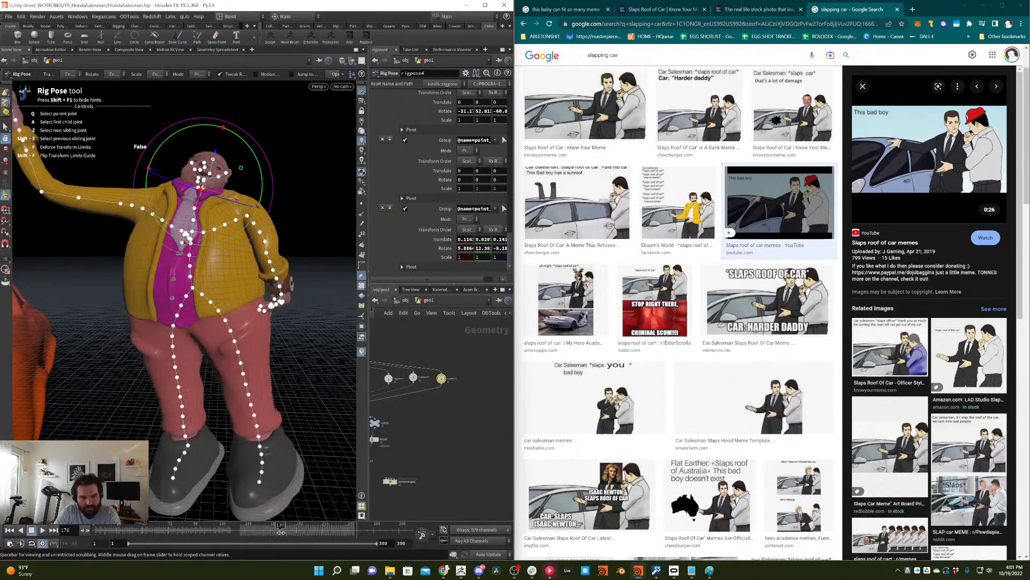
{"action": "left_click", "coordinate": [315, 252]}
{"action": "left_click_drag", "start_coordinate": [316, 255], "coordinate": [260, 250], "text": "alt"}
{"action": "left_click", "coordinate": [228, 257]}
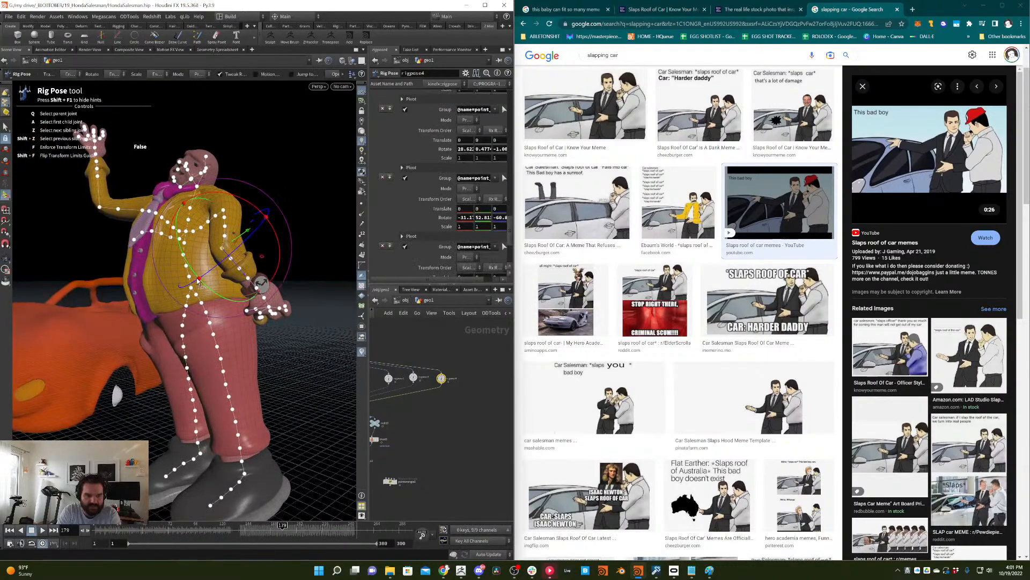
{"action": "mouse_move", "coordinate": [198, 280]}
{"action": "left_mouse_down"}
{"action": "mouse_move", "coordinate": [214, 293]}
{"action": "mouse_move", "coordinate": [223, 277]}
{"action": "mouse_move", "coordinate": [214, 293]}
{"action": "mouse_move", "coordinate": [204, 277]}
{"action": "left_mouse_up"}
{"action": "left_click_drag", "start_coordinate": [277, 246], "coordinate": [244, 270]}
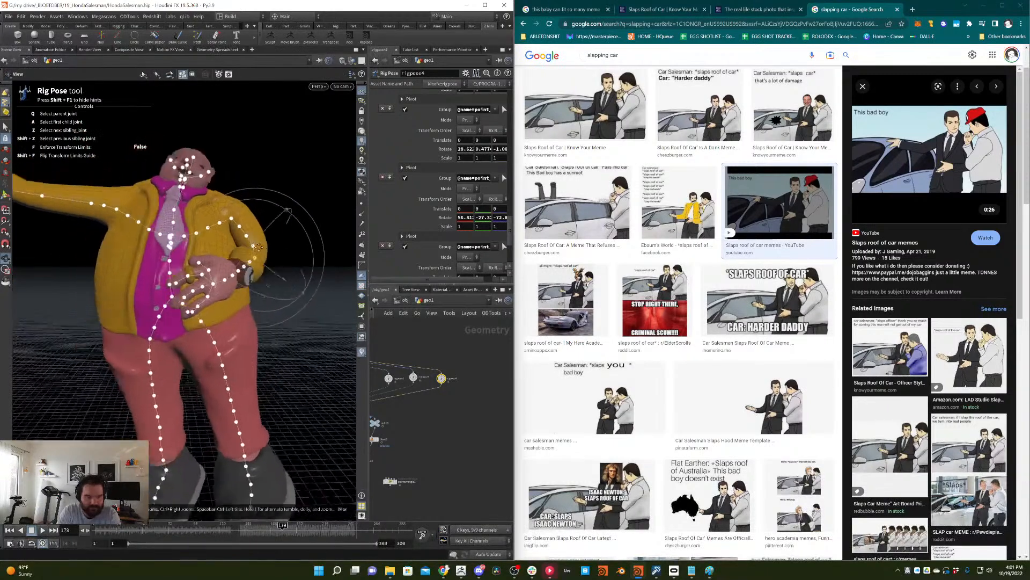
- Rotate the hip joint to about 20, 1.5 and -15 degrees so the body leans away from the car
{"action": "right_click_drag", "start_coordinate": [244, 270], "coordinate": [214, 266], "text": "alt"}
{"action": "left_click_drag", "start_coordinate": [215, 267], "coordinate": [206, 269], "text": "alt"}
{"action": "left_click", "coordinate": [192, 270]}
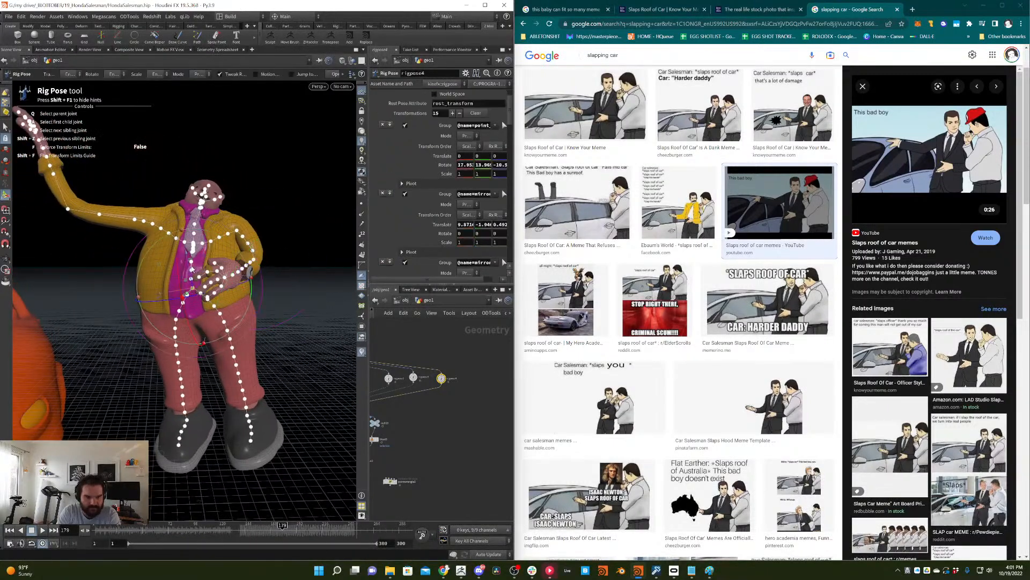
{"action": "left_click_drag", "start_coordinate": [179, 233], "coordinate": [228, 283]}
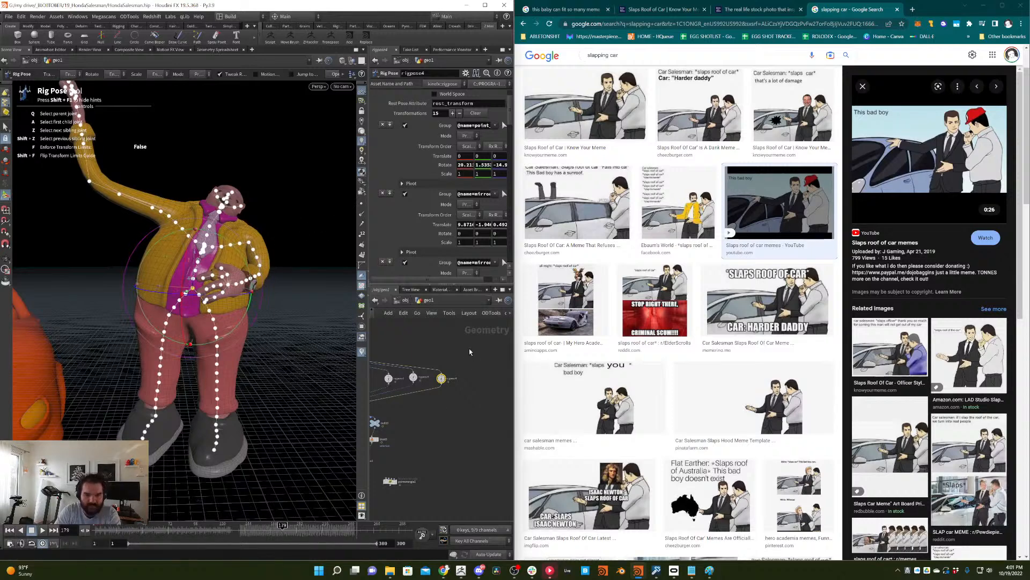
- Duplicate the current rig pose node, place the copy beside the original, and set the timeline to frame 31
{"action": "key", "text": "ctrl+c"}
{"action": "key", "text": "ctrl+v"}
{"action": "left_click_drag", "start_coordinate": [471, 384], "coordinate": [469, 380]}
{"action": "middle_click_drag", "start_coordinate": [421, 406], "coordinate": [387, 413]}
{"action": "left_click", "coordinate": [398, 400]}
{"action": "left_click_drag", "start_coordinate": [237, 536], "coordinate": [121, 536]}
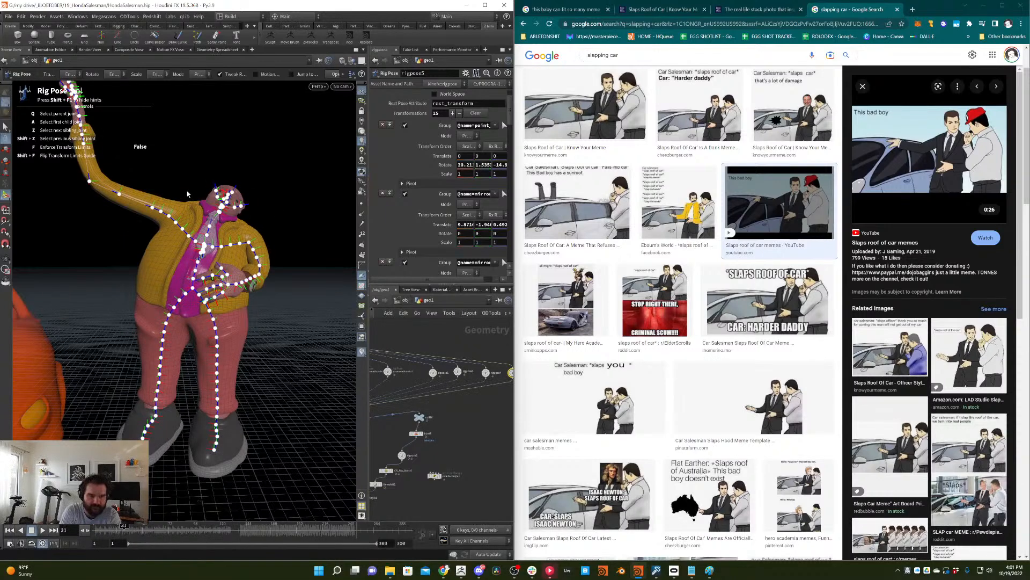
- Undo the stray joint edit and rotate the lower spine joint so the torso stands more upright over the hips
{"action": "left_click", "coordinate": [193, 288]}
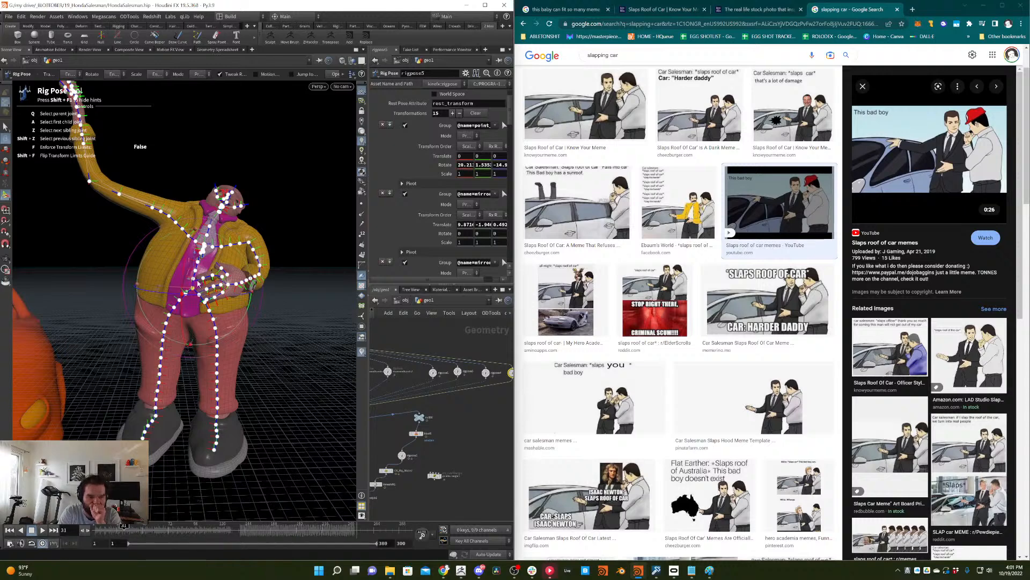
{"action": "left_click", "coordinate": [193, 278]}
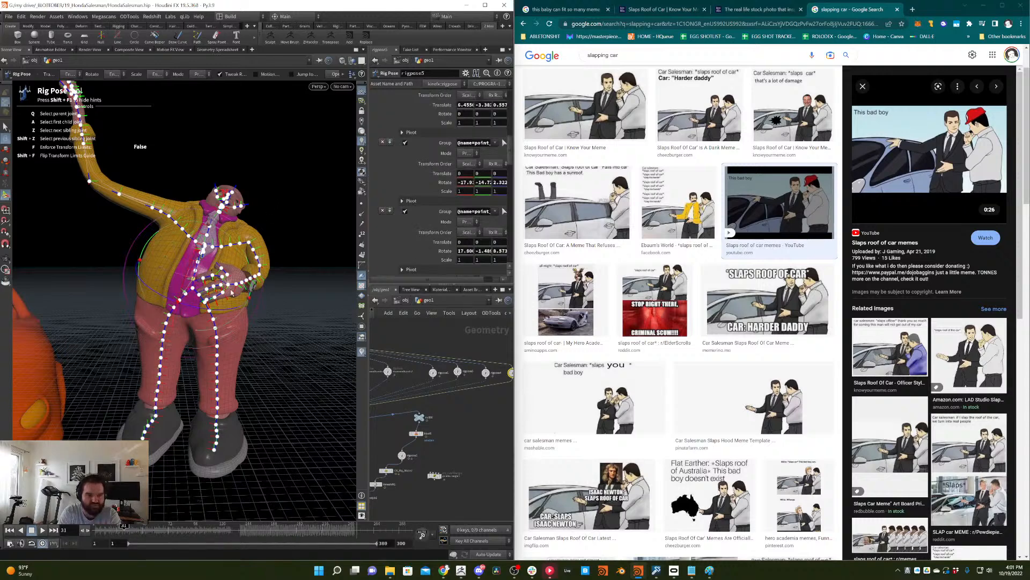
{"action": "key", "text": "s"}
{"action": "left_click_drag", "start_coordinate": [180, 262], "coordinate": [188, 268], "text": "alt"}
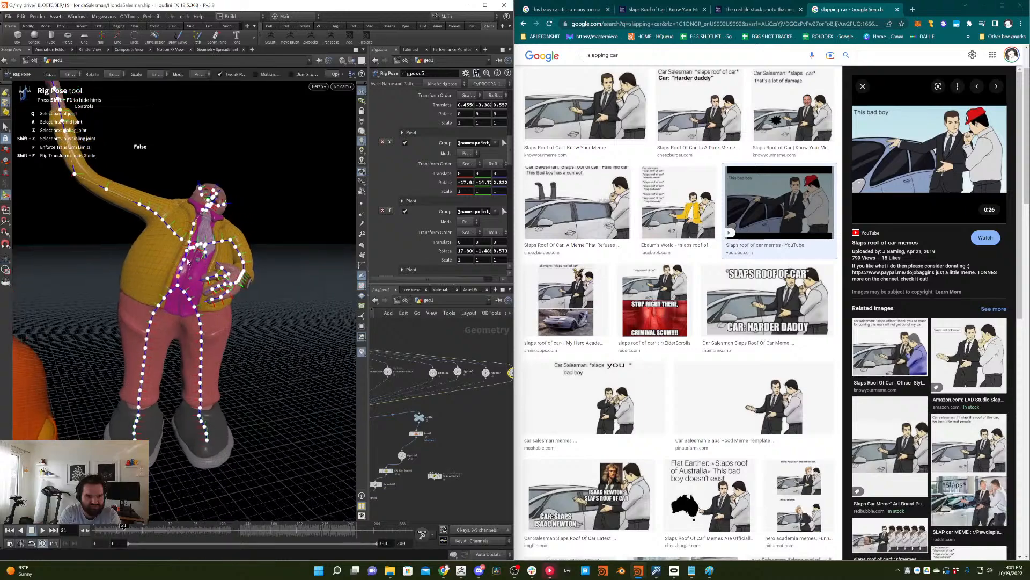
{"action": "left_click", "coordinate": [189, 269]}
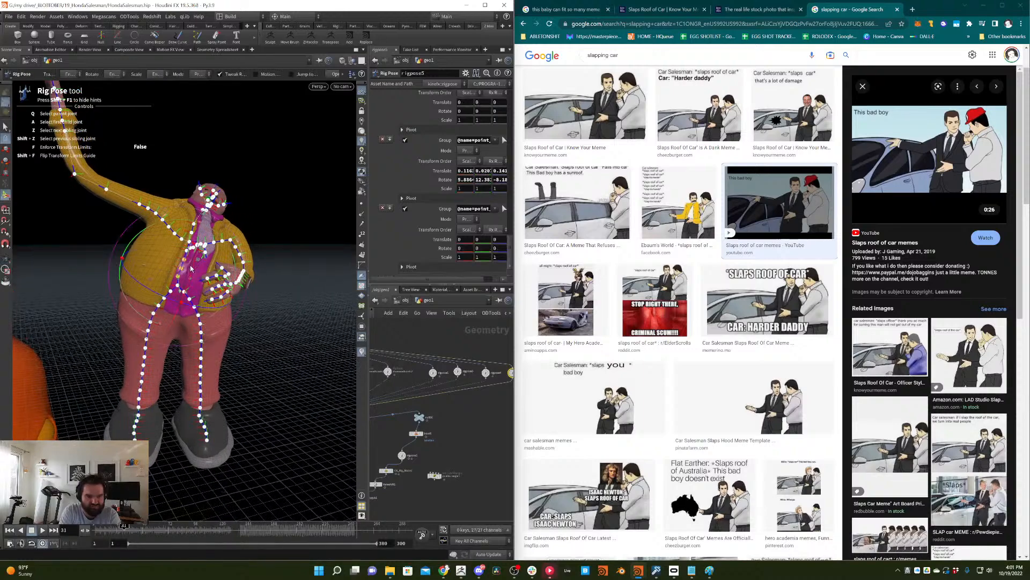
{"action": "left_click", "coordinate": [122, 258]}
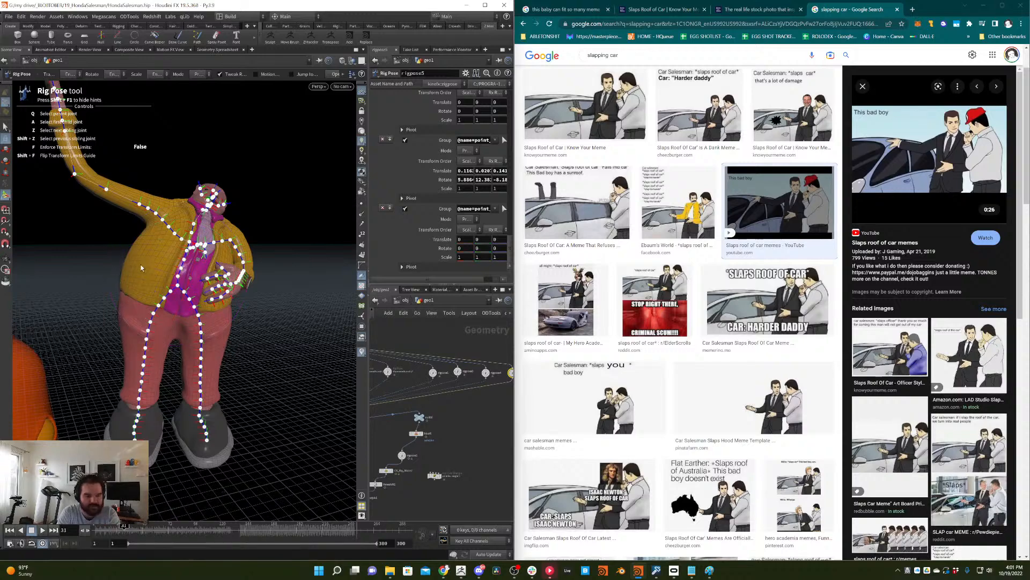
{"action": "key", "text": "ctrl+z"}
{"action": "key", "text": "ctrl+z"}
{"action": "key", "text": "ctrl+z"}
{"action": "key", "text": "ctrl+z"}
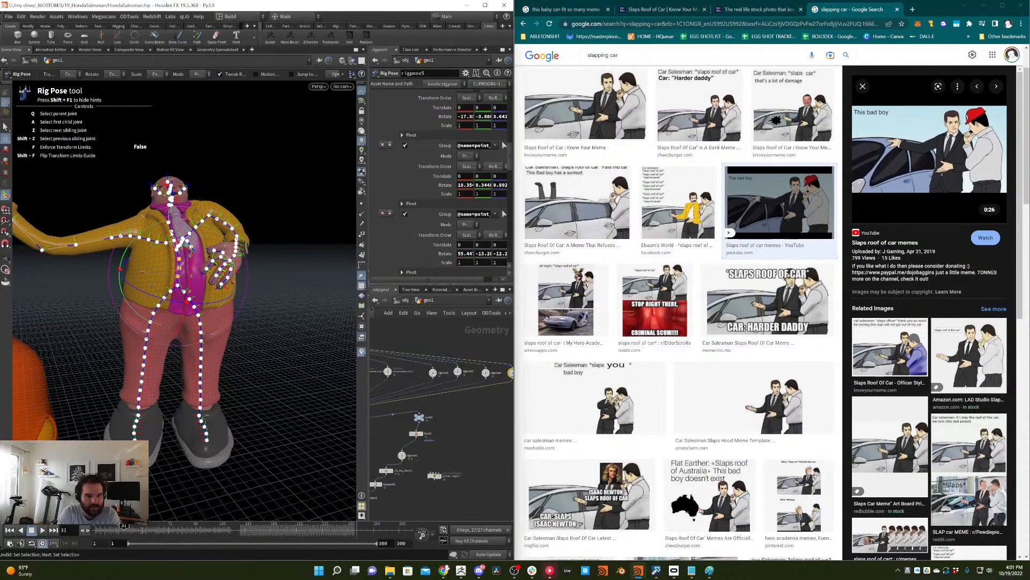
- Rotate the outstretched arm's elbow joint to about 47, 30 and -4 degrees, swinging the forearm down beside the car
{"action": "left_click_drag", "start_coordinate": [172, 234], "coordinate": [214, 203], "text": "alt"}
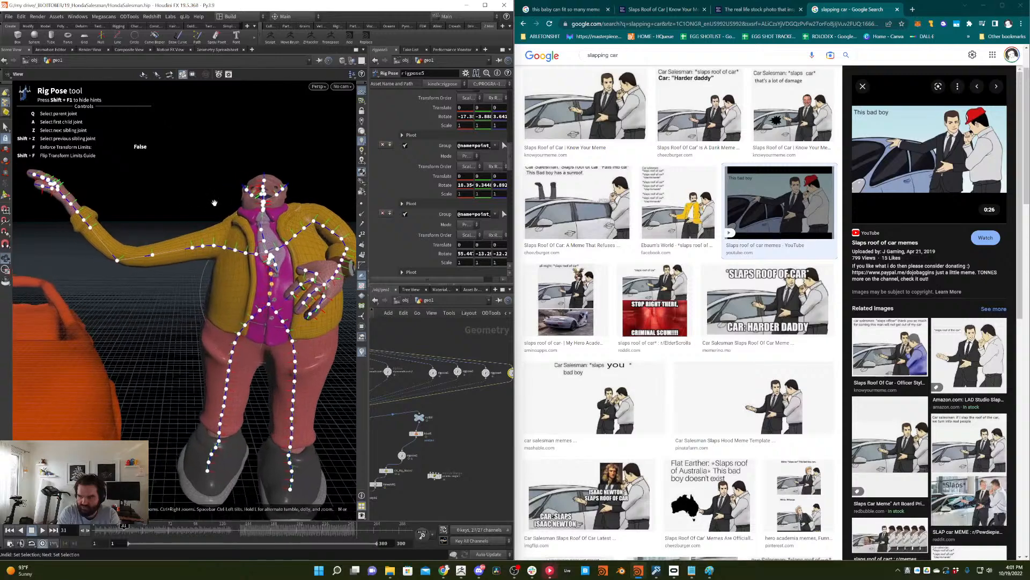
{"action": "left_click", "coordinate": [126, 237]}
{"action": "left_click_drag", "start_coordinate": [117, 263], "coordinate": [274, 271]}
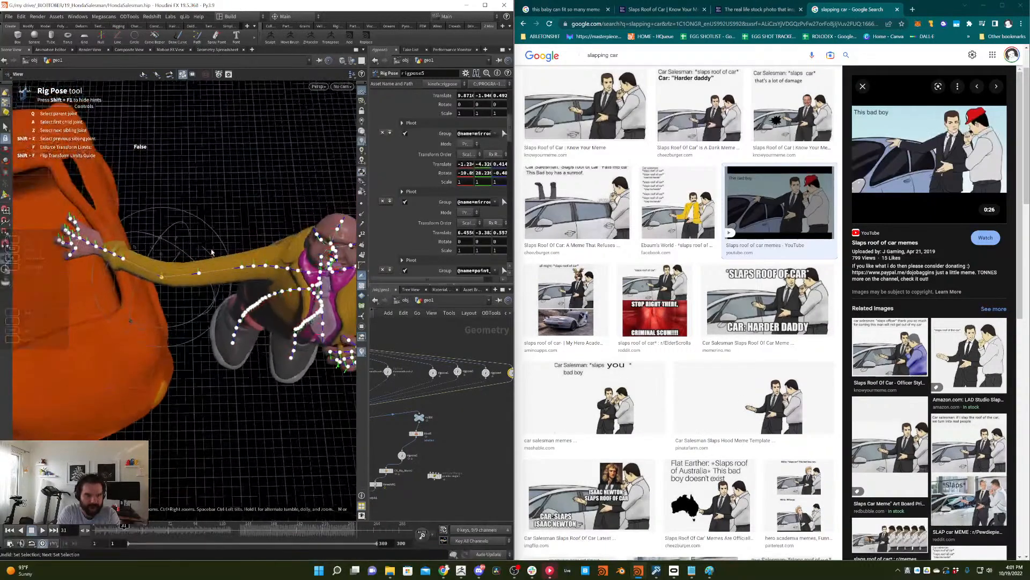
{"action": "left_click", "coordinate": [284, 291]}
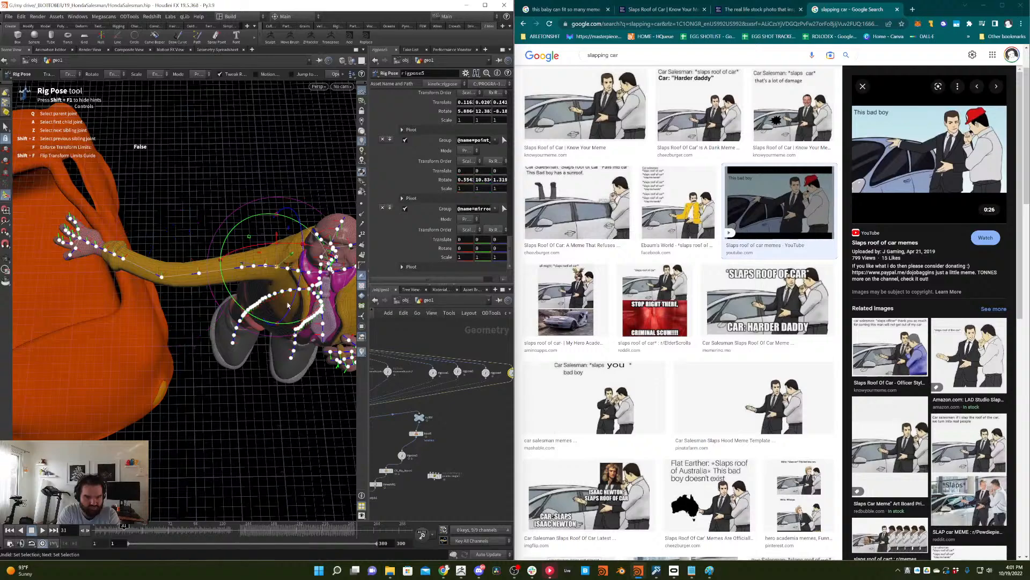
{"action": "left_click", "coordinate": [128, 253]}
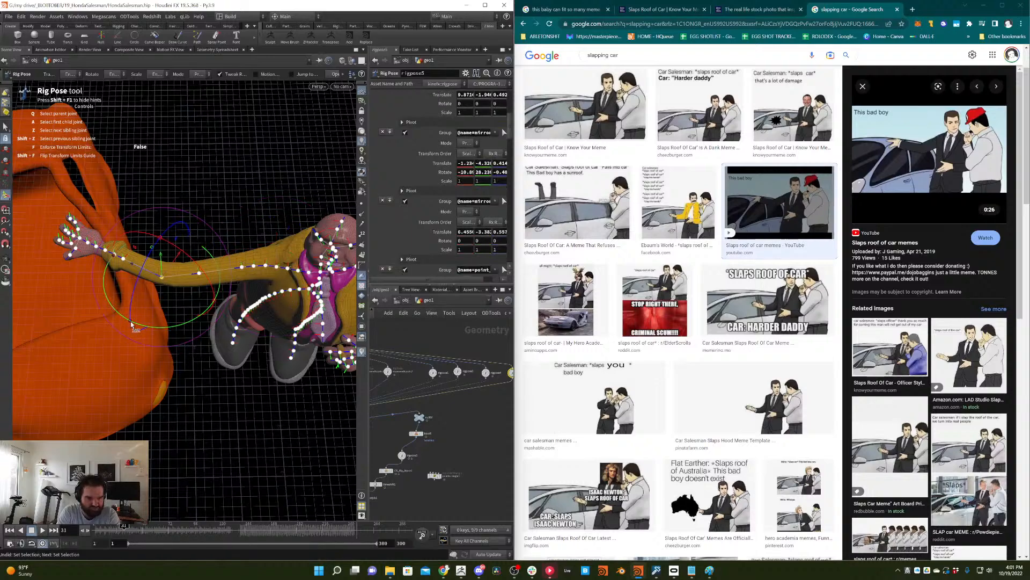
{"action": "left_click_drag", "start_coordinate": [130, 325], "coordinate": [139, 236]}
{"action": "mouse_move", "coordinate": [200, 244]}
{"action": "left_mouse_down"}
{"action": "mouse_move", "coordinate": [187, 256]}
{"action": "mouse_move", "coordinate": [198, 239]}
{"action": "left_mouse_up"}
{"action": "mouse_move", "coordinate": [160, 242]}
{"action": "left_mouse_down", "text": "alt"}
{"action": "mouse_move", "coordinate": [158, 232]}
{"action": "mouse_move", "coordinate": [162, 246]}
{"action": "left_mouse_up", "text": "alt"}
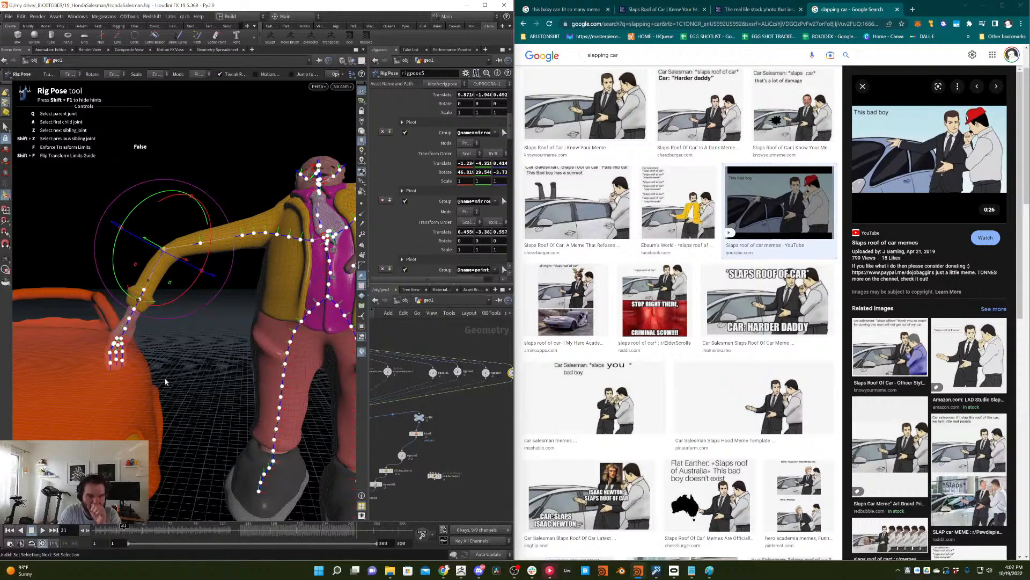
- Lower the car-side upper arm from the shoulder and readjust the forearm so the hand reaches onto the car
{"action": "left_click", "coordinate": [266, 233]}
{"action": "left_click_drag", "start_coordinate": [212, 242], "coordinate": [231, 267]}
{"action": "key", "text": "ctrl+z"}
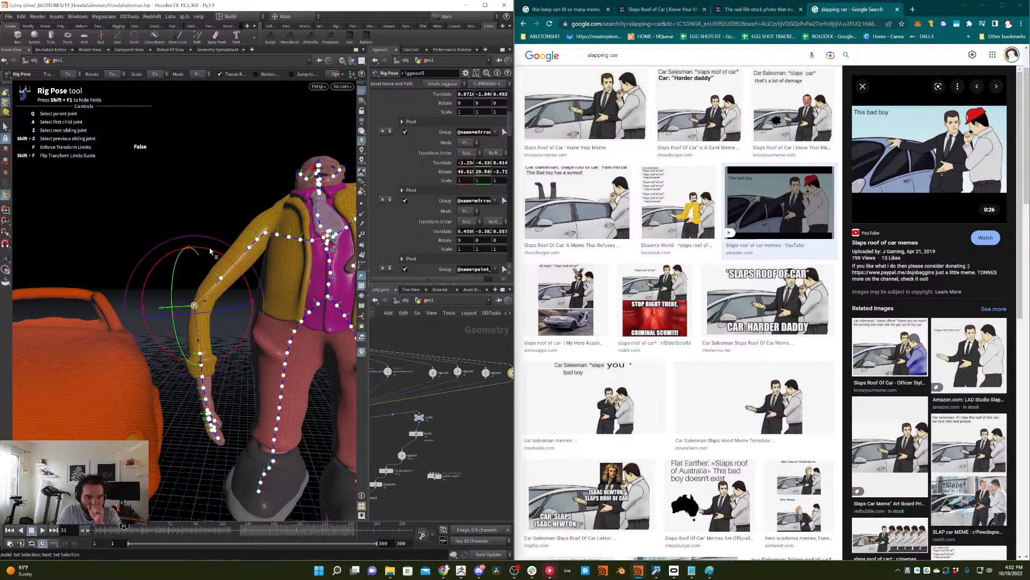
{"action": "left_click_drag", "start_coordinate": [257, 266], "coordinate": [204, 304]}
{"action": "left_click_drag", "start_coordinate": [135, 315], "coordinate": [161, 316]}
{"action": "key", "text": "space"}
- Rotate the base and middle joints of the finger farthest from the thumb so it lies flat on the car
{"action": "left_click", "coordinate": [182, 311]}
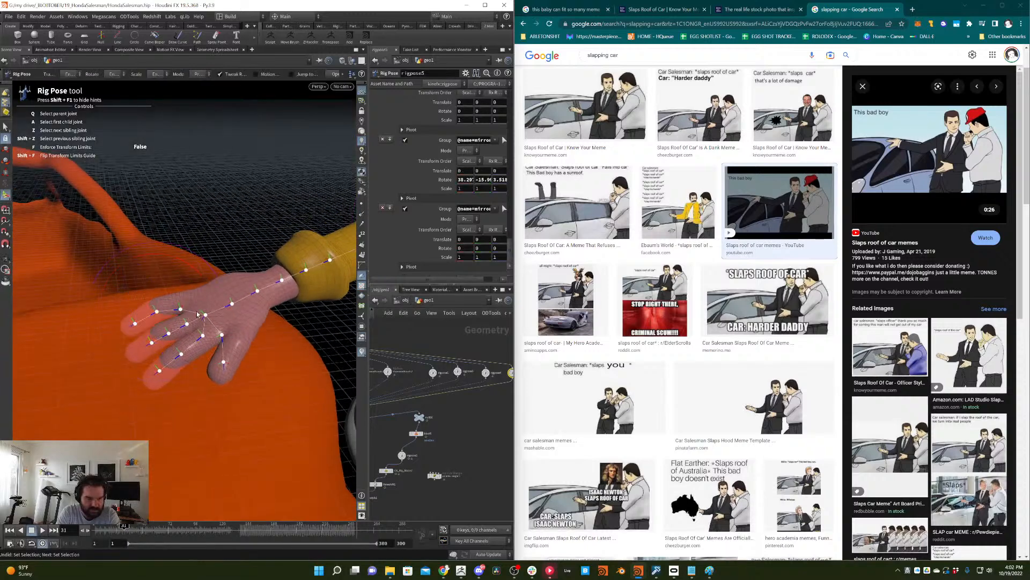
{"action": "left_click", "coordinate": [178, 310]}
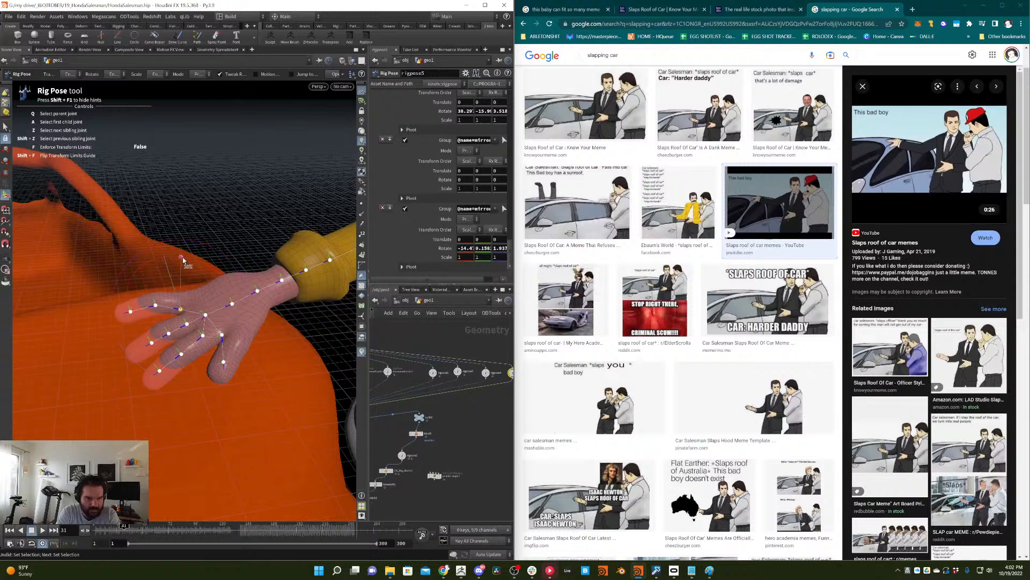
{"action": "left_click", "coordinate": [152, 305]}
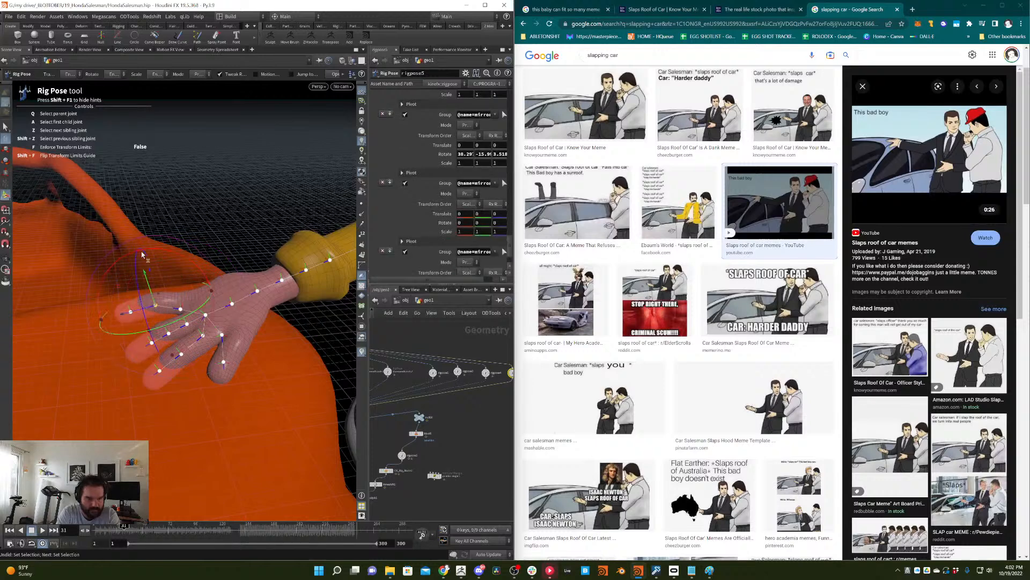
{"action": "left_click_drag", "start_coordinate": [142, 253], "coordinate": [152, 295]}
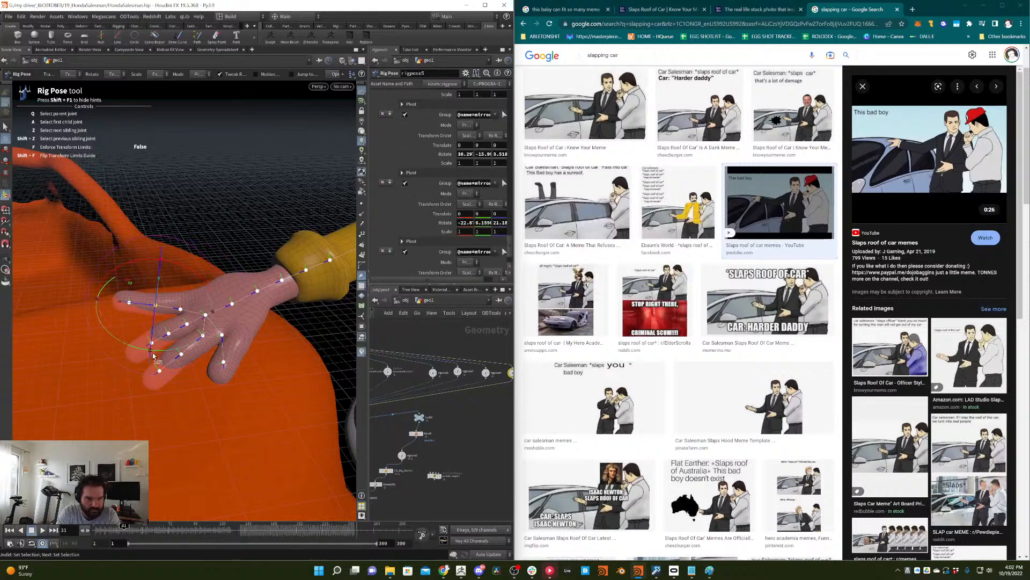
{"action": "left_click_drag", "start_coordinate": [154, 355], "coordinate": [157, 315]}
{"action": "left_click_drag", "start_coordinate": [161, 262], "coordinate": [183, 260]}
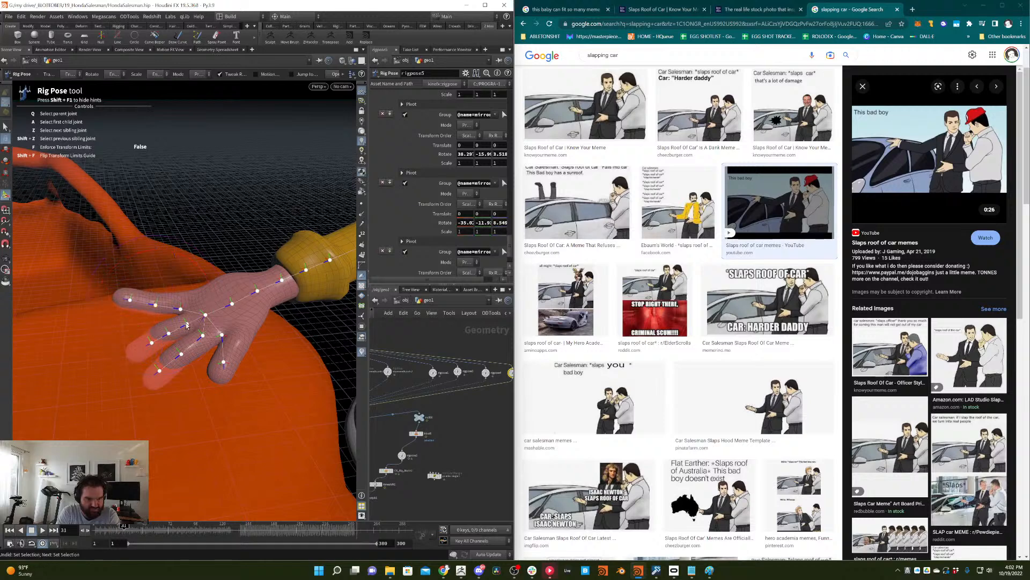
- Rotate the middle finger's joints upward so the finger rests on the car's surface
{"action": "left_click", "coordinate": [186, 324]}
{"action": "mouse_move", "coordinate": [160, 277]}
{"action": "left_mouse_down"}
{"action": "mouse_move", "coordinate": [166, 342]}
{"action": "mouse_move", "coordinate": [140, 341]}
{"action": "mouse_move", "coordinate": [168, 333]}
{"action": "mouse_move", "coordinate": [116, 336]}
{"action": "mouse_move", "coordinate": [207, 346]}
{"action": "left_mouse_up"}
{"action": "left_click", "coordinate": [168, 333]}
- Rotate the joints of the finger nearest the thumb, its outer one to about -10, -43 and -13 degrees, to flatten it on the car
{"action": "left_click", "coordinate": [179, 353]}
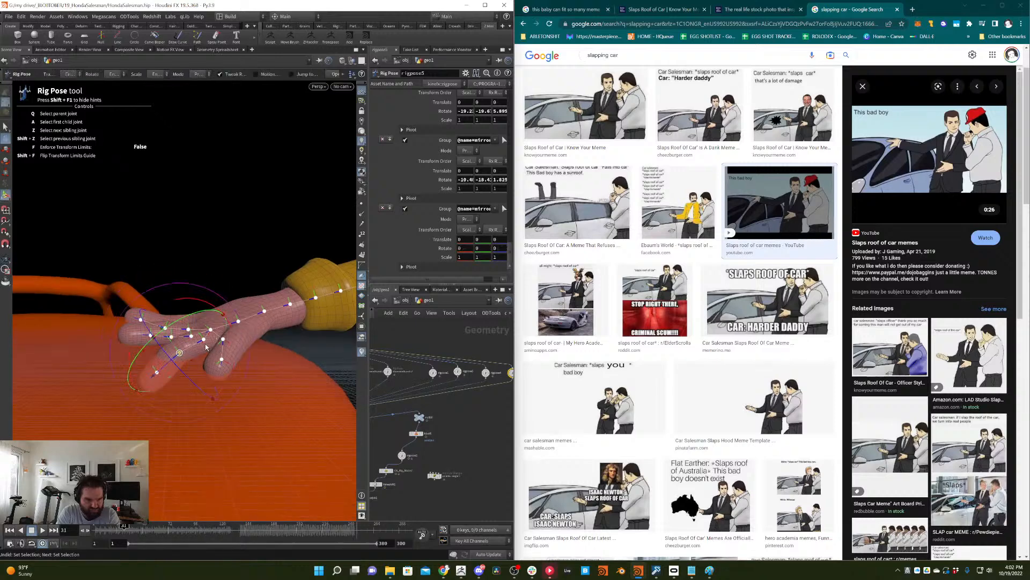
{"action": "left_click", "coordinate": [181, 350]}
{"action": "left_click_drag", "start_coordinate": [155, 370], "coordinate": [152, 362]}
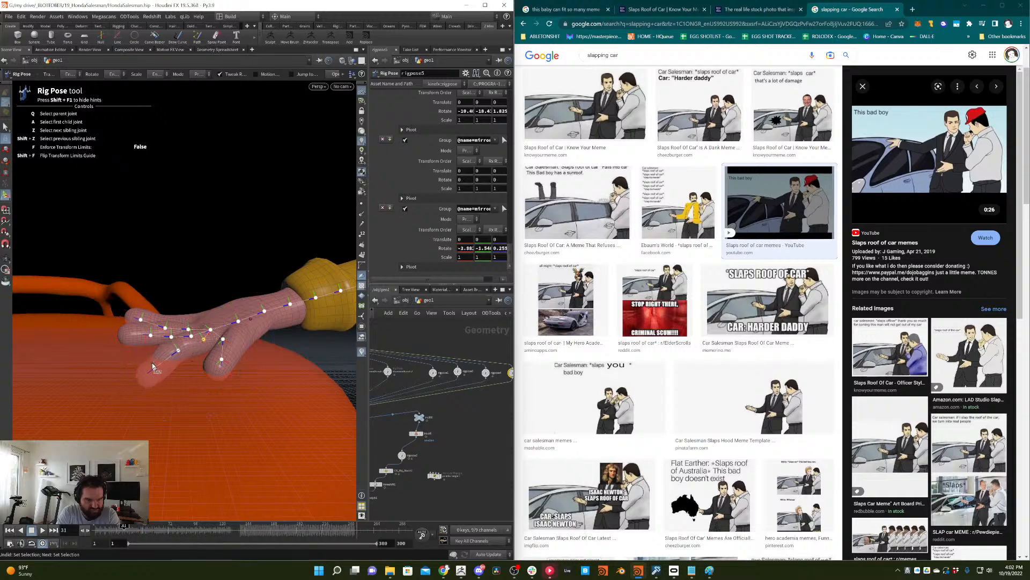
{"action": "left_click", "coordinate": [179, 351]}
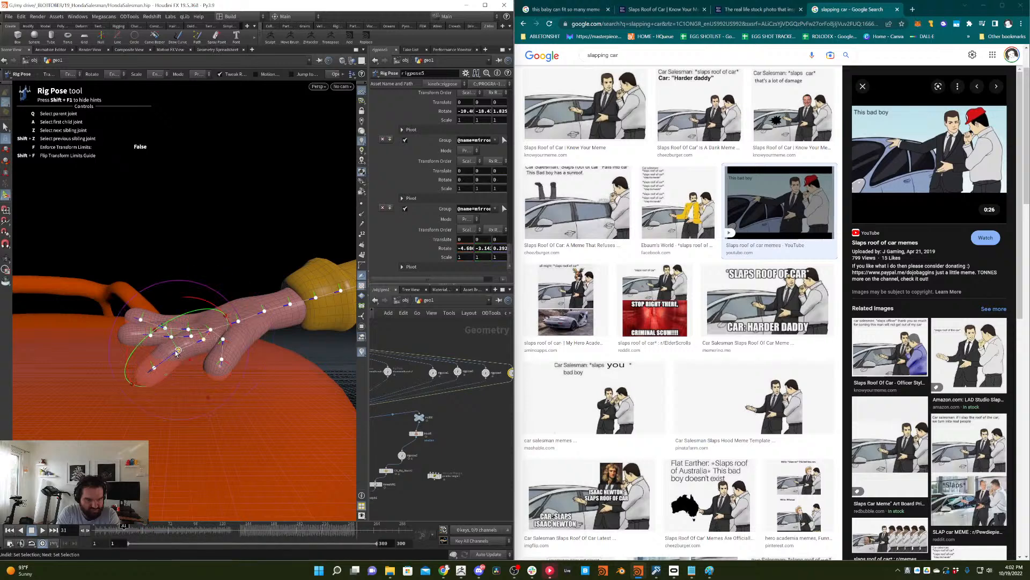
{"action": "left_click_drag", "start_coordinate": [133, 385], "coordinate": [134, 341]}
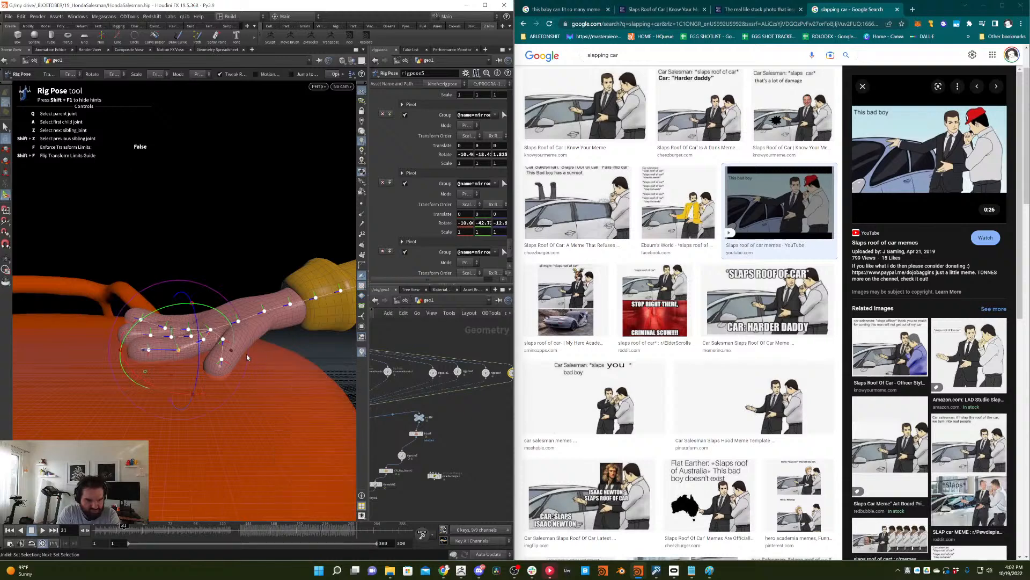
- Rotate the thumb's outer joint to about 22, -29 and -5 degrees so the thumb rests against the car
{"action": "left_click", "coordinate": [225, 365]}
{"action": "left_click", "coordinate": [221, 361]}
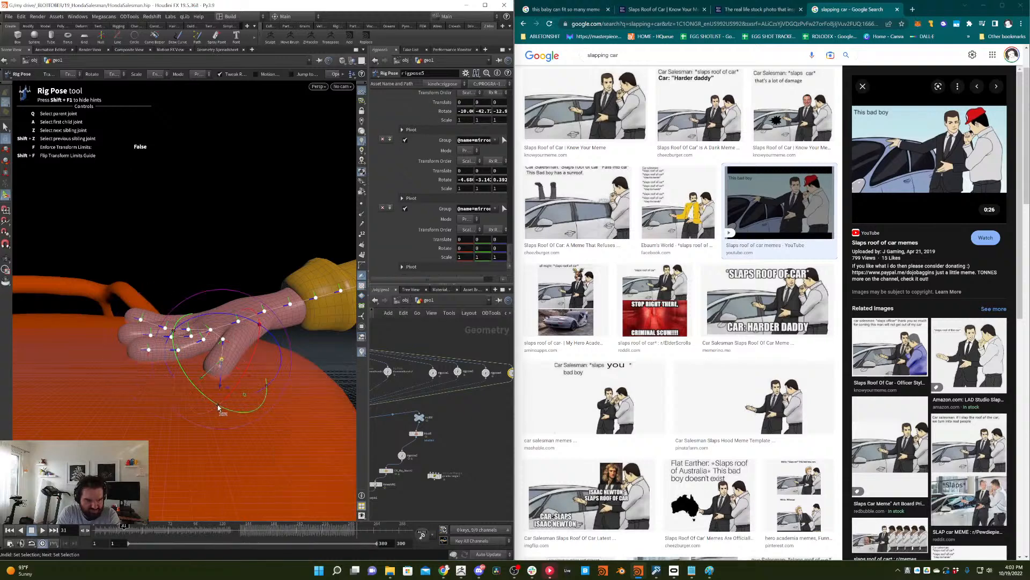
{"action": "left_click_drag", "start_coordinate": [218, 404], "coordinate": [204, 375]}
- Rotate the neck joint so the character's head turns and tilts toward the arm resting on the car
{"action": "right_click_drag", "start_coordinate": [205, 374], "coordinate": [143, 343], "text": "alt"}
{"action": "middle_click_drag", "start_coordinate": [263, 315], "coordinate": [140, 338], "text": "alt"}
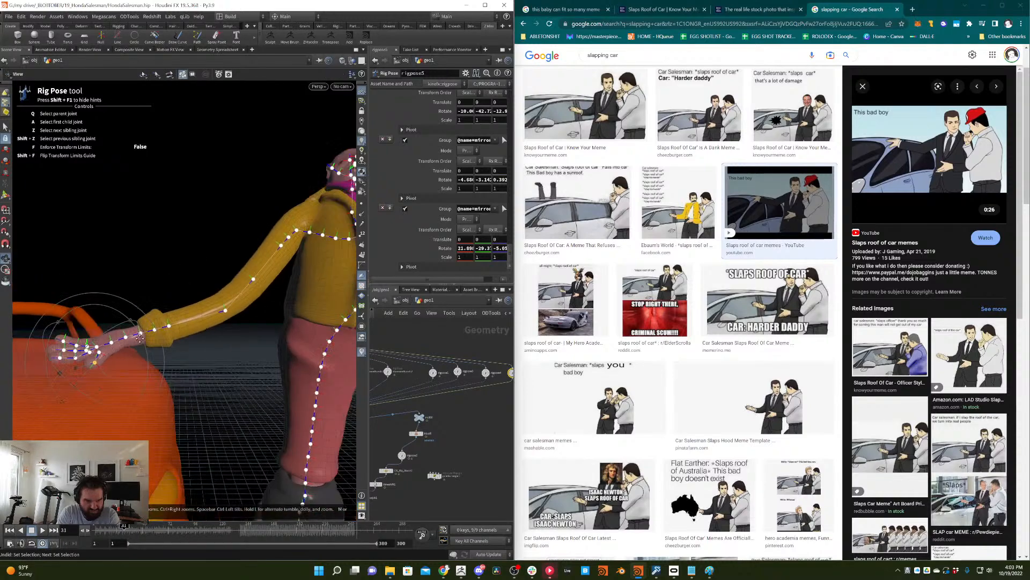
{"action": "left_click_drag", "start_coordinate": [139, 338], "coordinate": [227, 225], "text": "alt"}
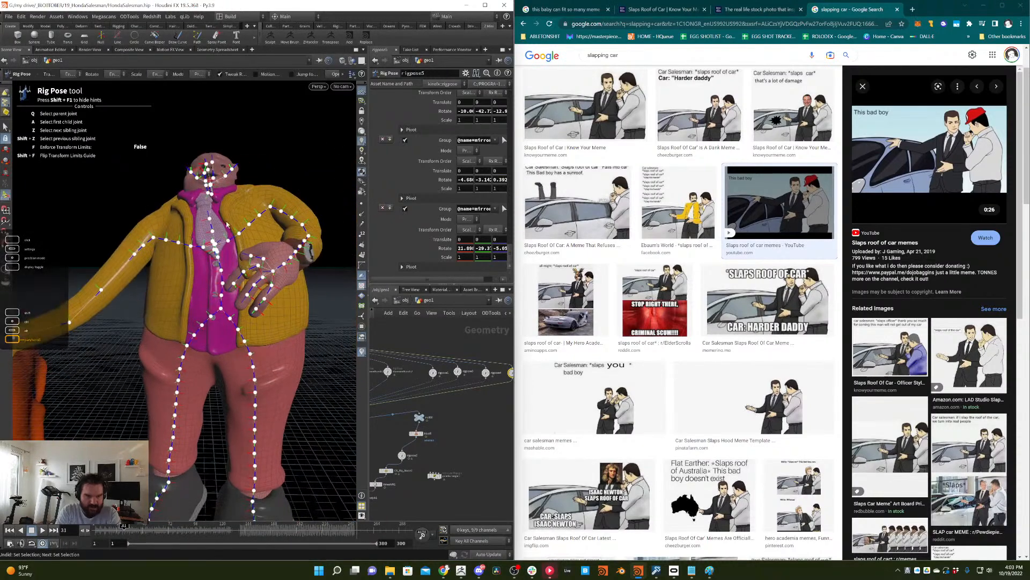
{"action": "left_click", "coordinate": [210, 218]}
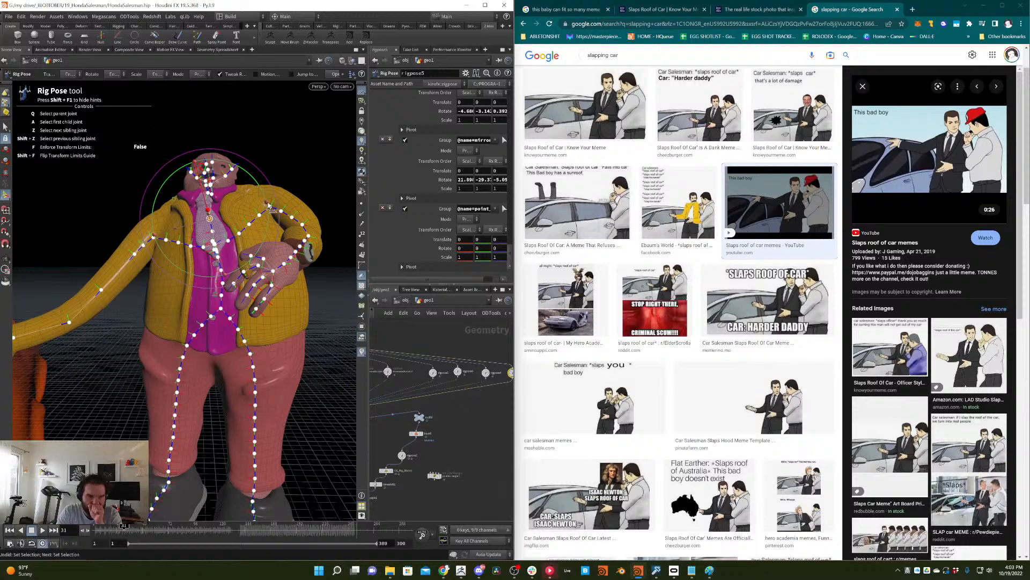
{"action": "left_click_drag", "start_coordinate": [269, 204], "coordinate": [197, 214]}
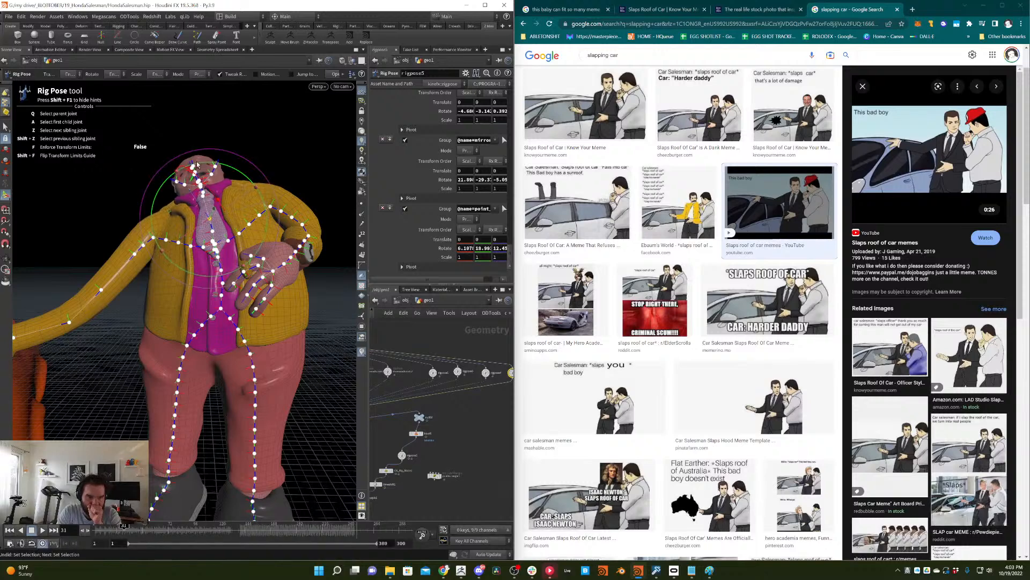
{"action": "left_click_drag", "start_coordinate": [184, 178], "coordinate": [215, 186]}
{"action": "left_click_drag", "start_coordinate": [125, 527], "coordinate": [125, 527]}
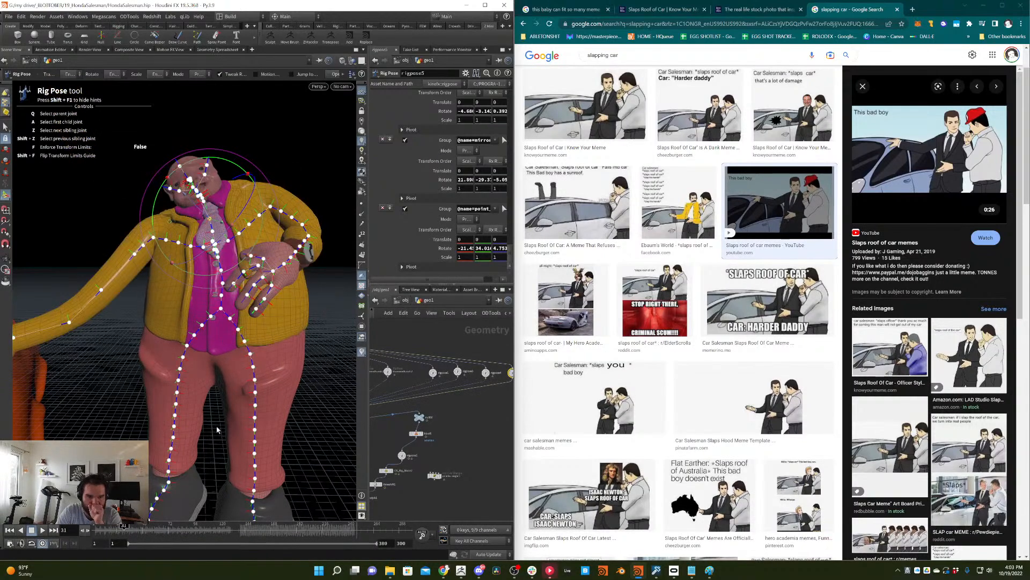
- Rotate the lowest finger's joint on the hand held in front of the belly to refine its pose
{"action": "left_click", "coordinate": [292, 260]}
{"action": "left_click_drag", "start_coordinate": [271, 290], "coordinate": [296, 312]}
{"action": "left_click", "coordinate": [267, 288]}
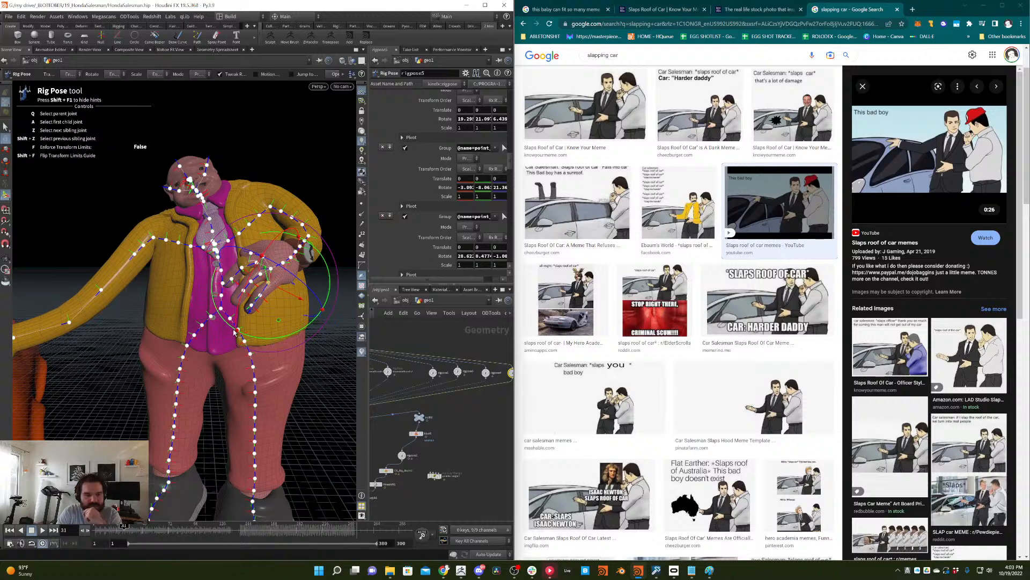
{"action": "left_click_drag", "start_coordinate": [237, 330], "coordinate": [318, 301]}
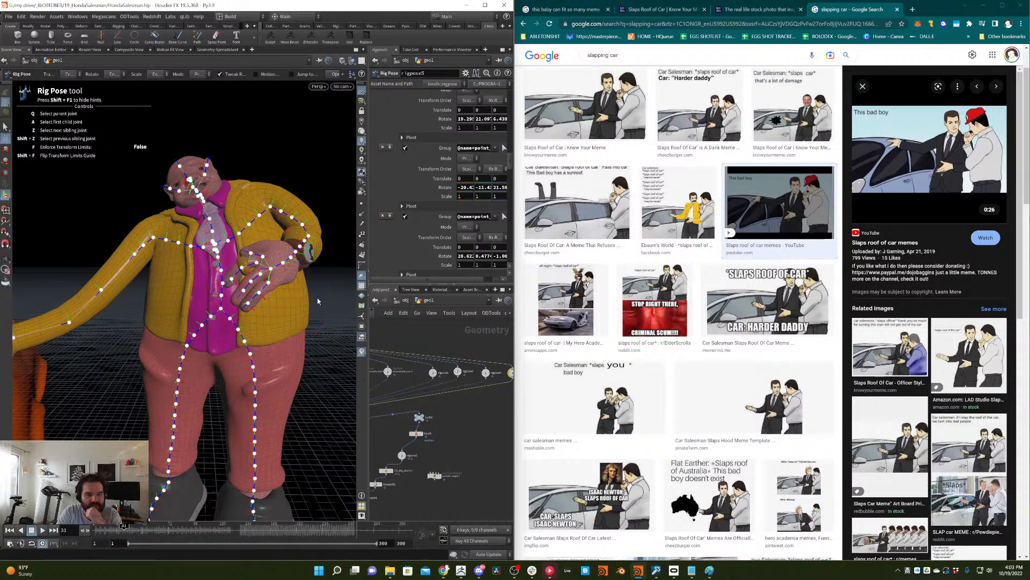
- Rotate further finger joints on the belly-side hand so the fingers sit closer together
{"action": "left_click", "coordinate": [262, 276]}
{"action": "left_click_drag", "start_coordinate": [216, 310], "coordinate": [228, 255]}
{"action": "left_click", "coordinate": [251, 253]}
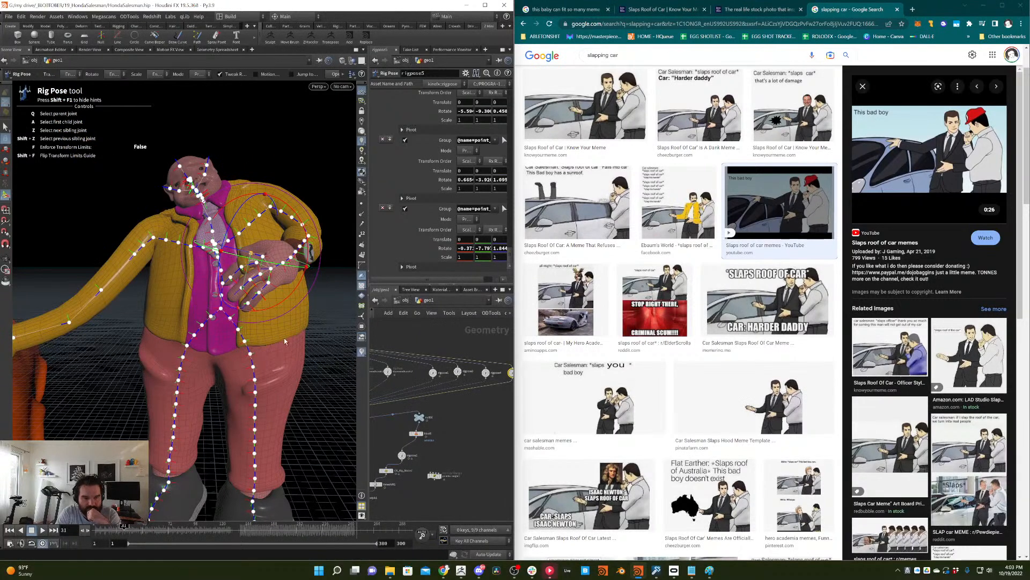
{"action": "left_click", "coordinate": [262, 289]}
{"action": "left_click_drag", "start_coordinate": [302, 253], "coordinate": [285, 290]}
- Try rotating the tie's joint on the chest in rigpose5 and compare the pose with frame 28
{"action": "left_click_drag", "start_coordinate": [215, 241], "coordinate": [309, 261], "text": "alt"}
{"action": "left_click", "coordinate": [309, 260]}
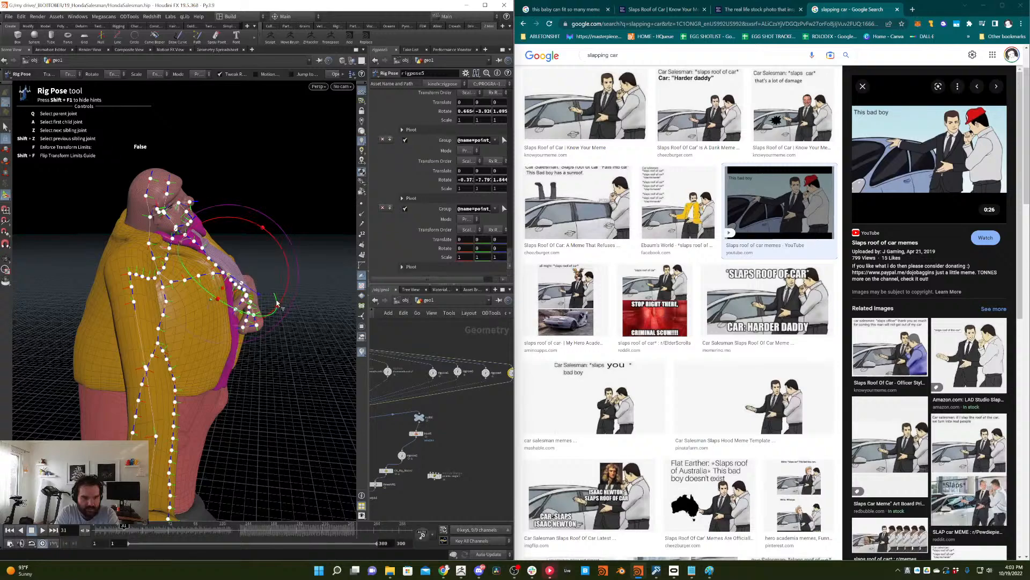
{"action": "left_click_drag", "start_coordinate": [253, 278], "coordinate": [161, 292]}
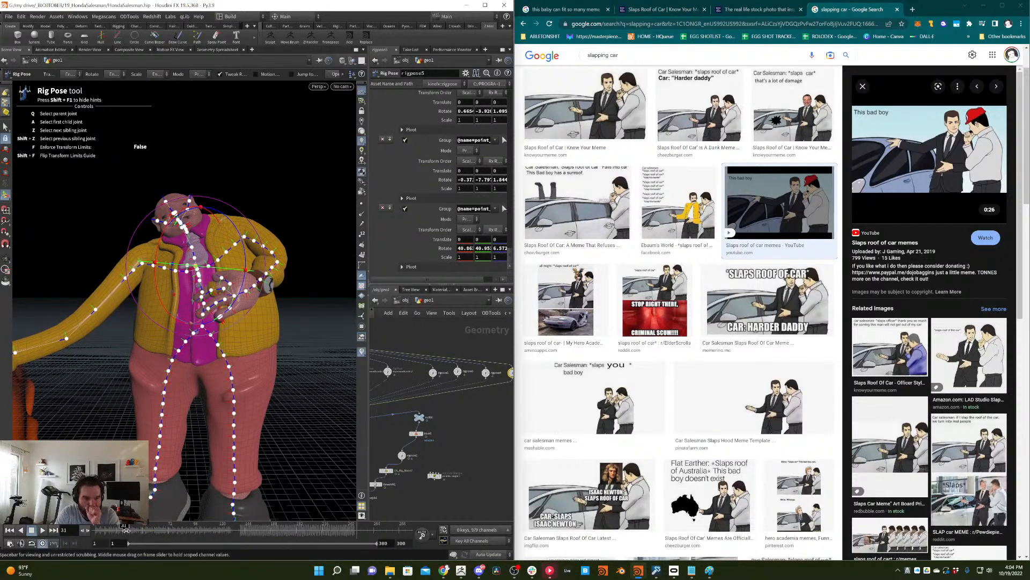
{"action": "left_click_drag", "start_coordinate": [124, 529], "coordinate": [120, 526]}
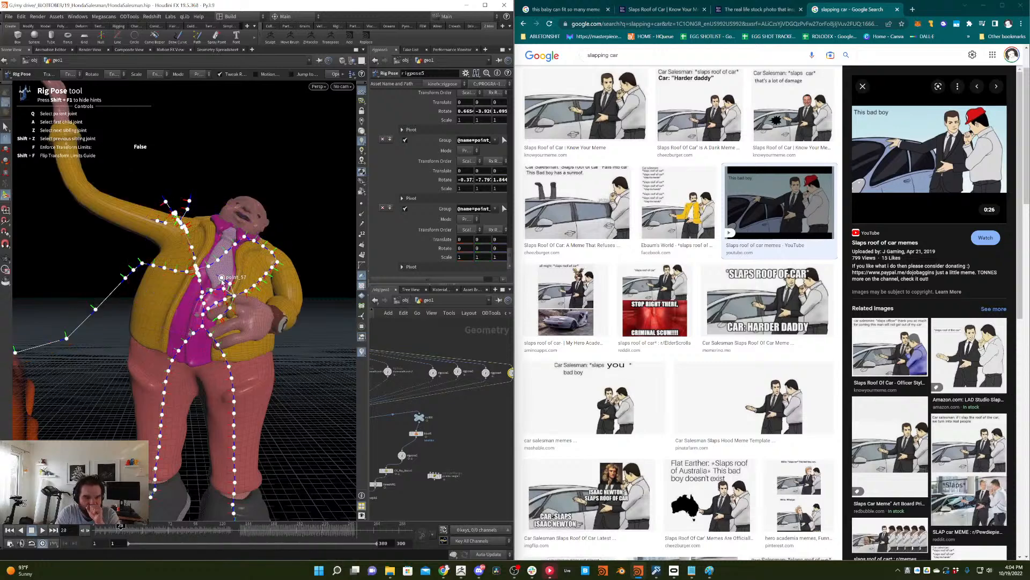
- Try other rotations of the tie's joint in rigpose5 at frame 28 and undo them
{"action": "scroll", "coordinate": [501, 180], "scroll_direction": "up", "scroll_amount": 2}
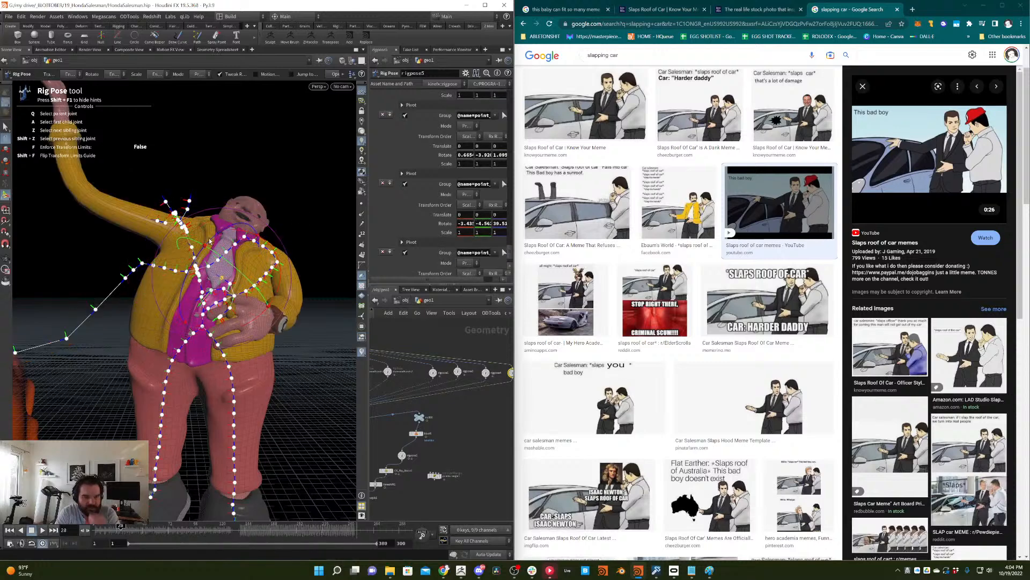
{"action": "key", "text": "ctrl+z"}
{"action": "left_click_drag", "start_coordinate": [214, 270], "coordinate": [182, 280]}
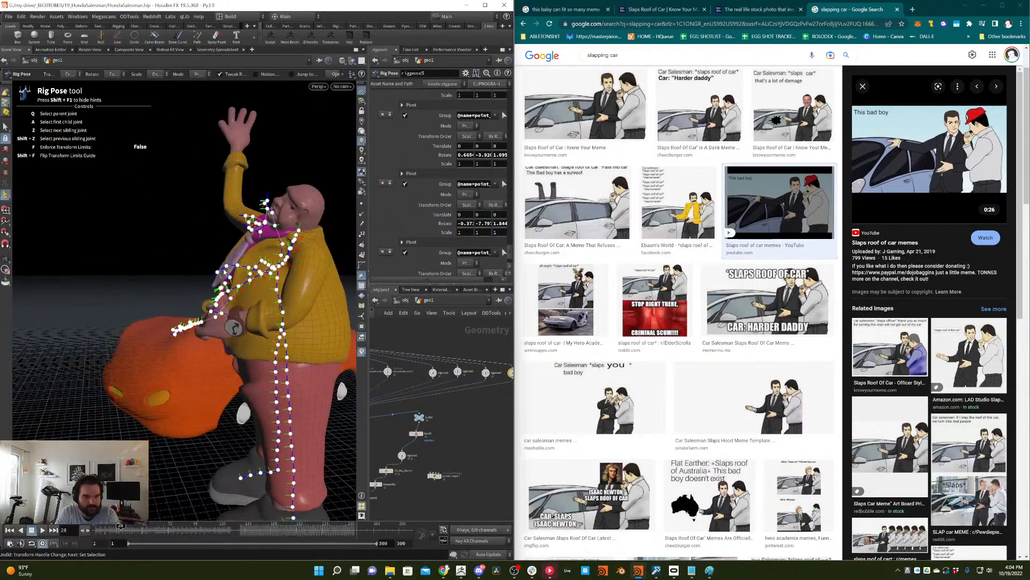
{"action": "left_click", "coordinate": [227, 267]}
{"action": "left_click_drag", "start_coordinate": [181, 301], "coordinate": [304, 254]}
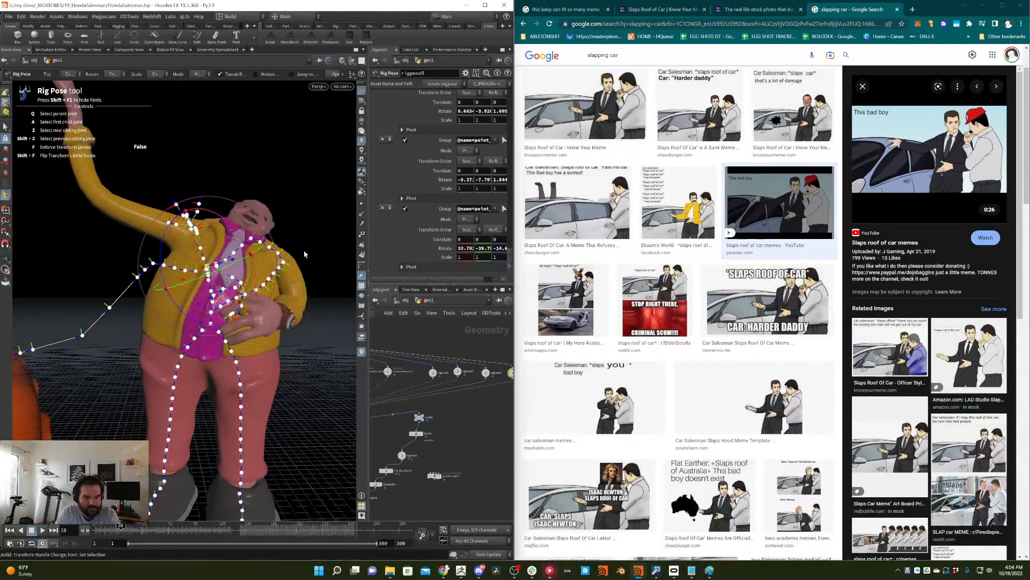
{"action": "key", "text": "ctrl+z"}
{"action": "key", "text": "ctrl+z"}
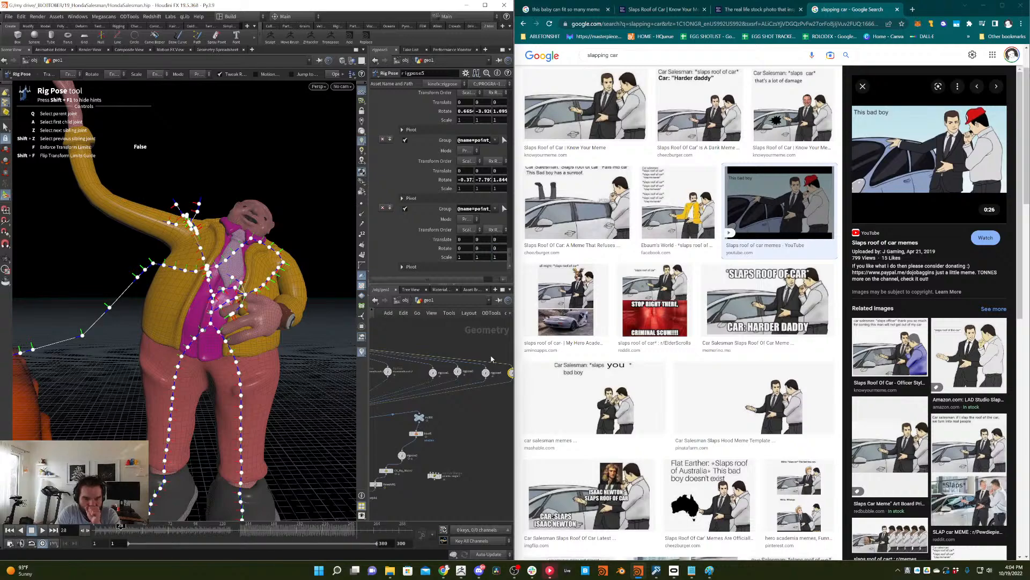
- In rigpose4, rotate the tie's joint on the chest to about 48 degrees in X and 4 in Y, and return to frame 31
{"action": "left_click", "coordinate": [485, 372]}
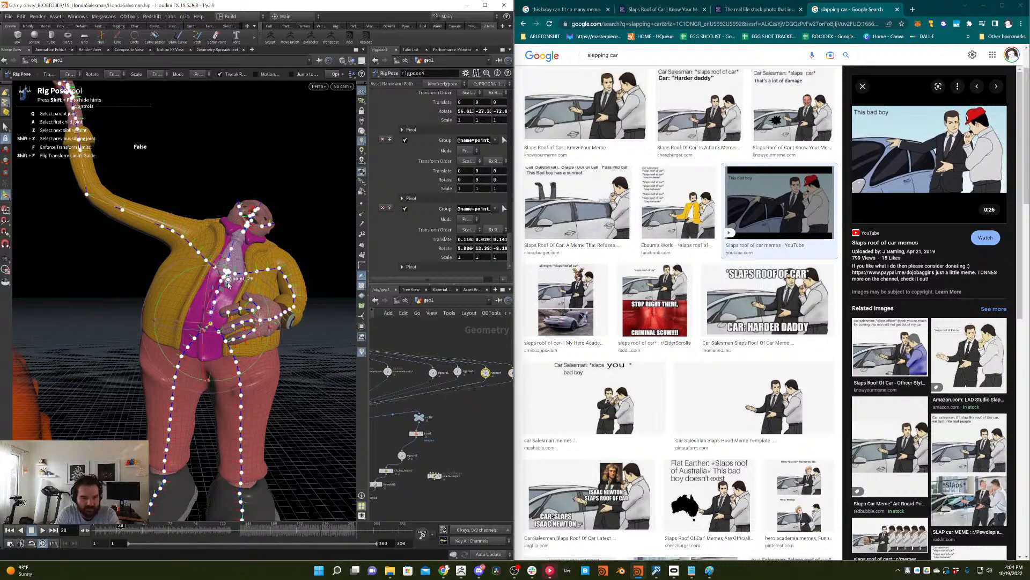
{"action": "left_click_drag", "start_coordinate": [225, 269], "coordinate": [181, 268], "text": "alt"}
{"action": "left_click", "coordinate": [244, 275]}
{"action": "left_click", "coordinate": [231, 273]}
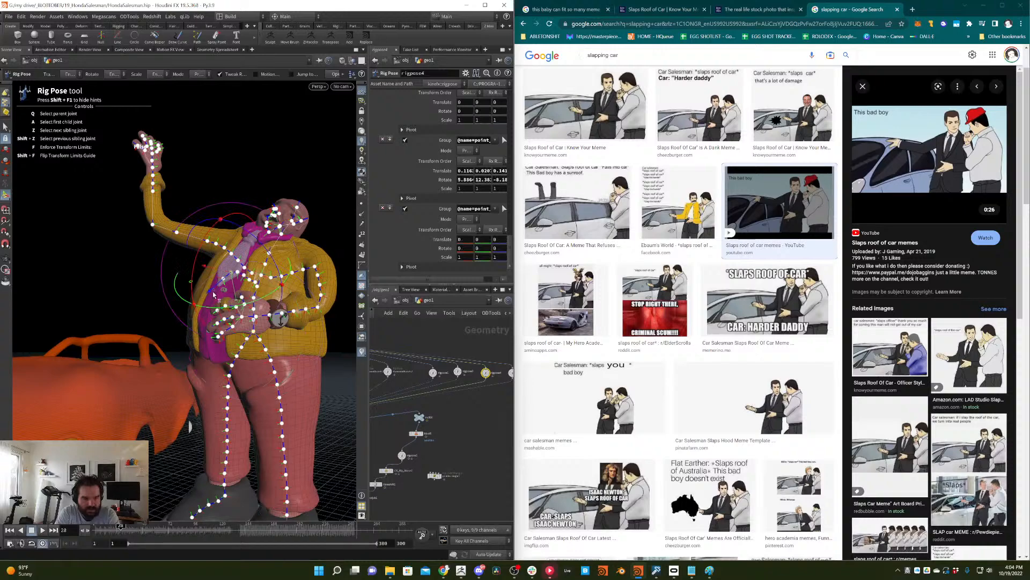
{"action": "left_click_drag", "start_coordinate": [194, 306], "coordinate": [214, 274]}
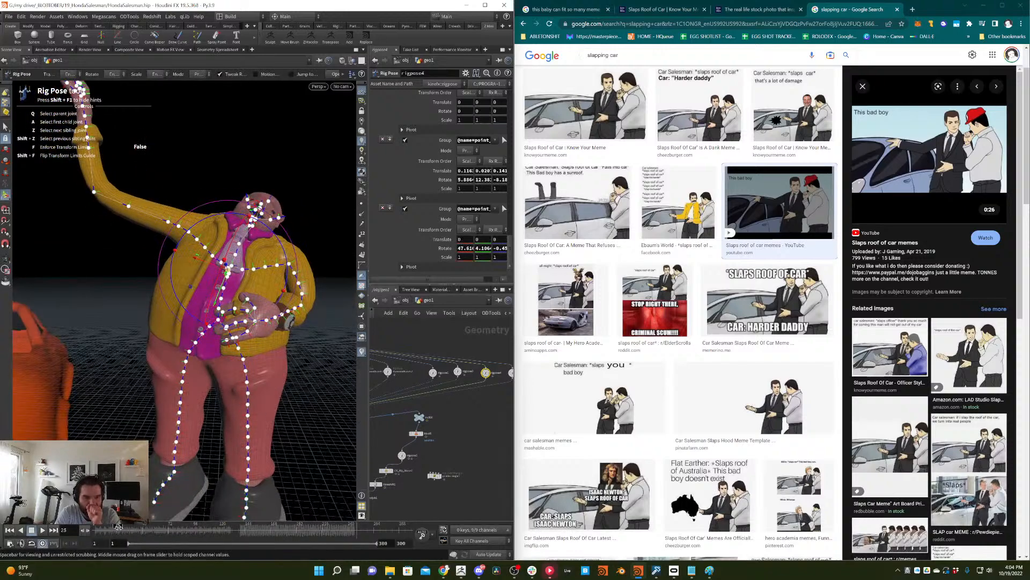
{"action": "left_click_drag", "start_coordinate": [118, 527], "coordinate": [124, 526]}
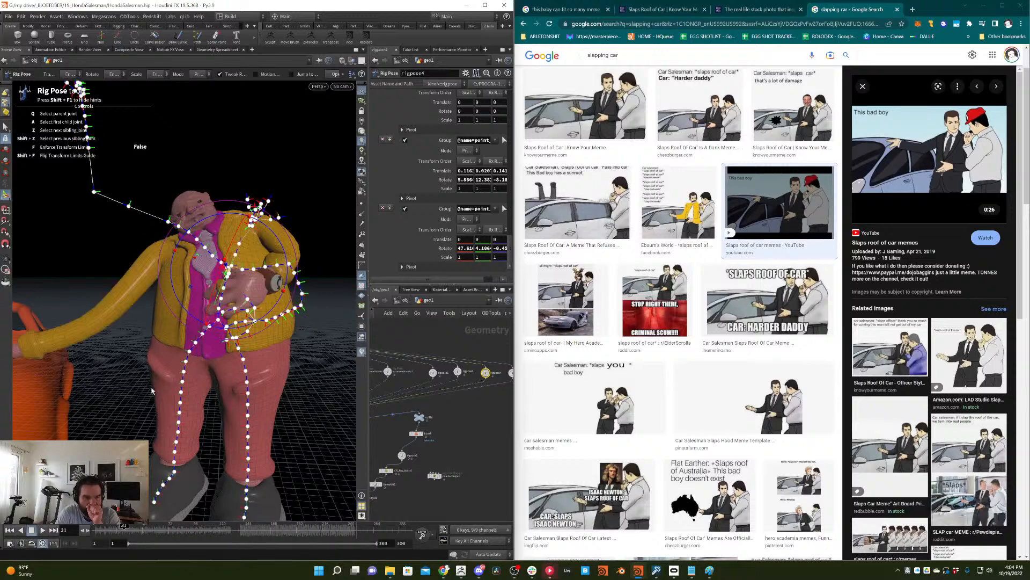
- In rigpose5, rotate the elbow joint of the arm reaching for the car so the arm straightens downward
{"action": "middle_click_drag", "start_coordinate": [488, 406], "coordinate": [425, 414]}
{"action": "left_click_drag", "start_coordinate": [474, 418], "coordinate": [427, 344]}
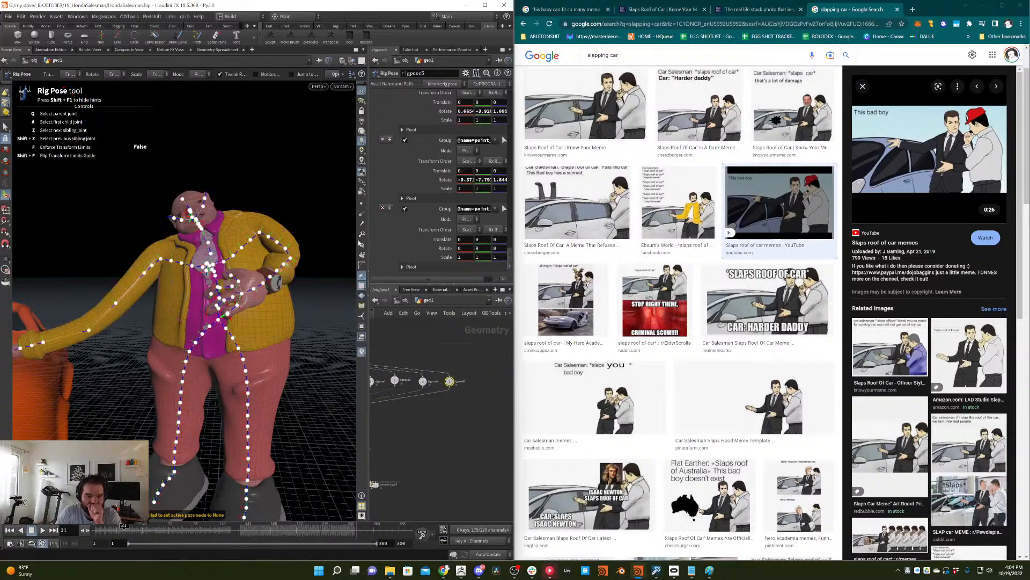
{"action": "left_click", "coordinate": [96, 328]}
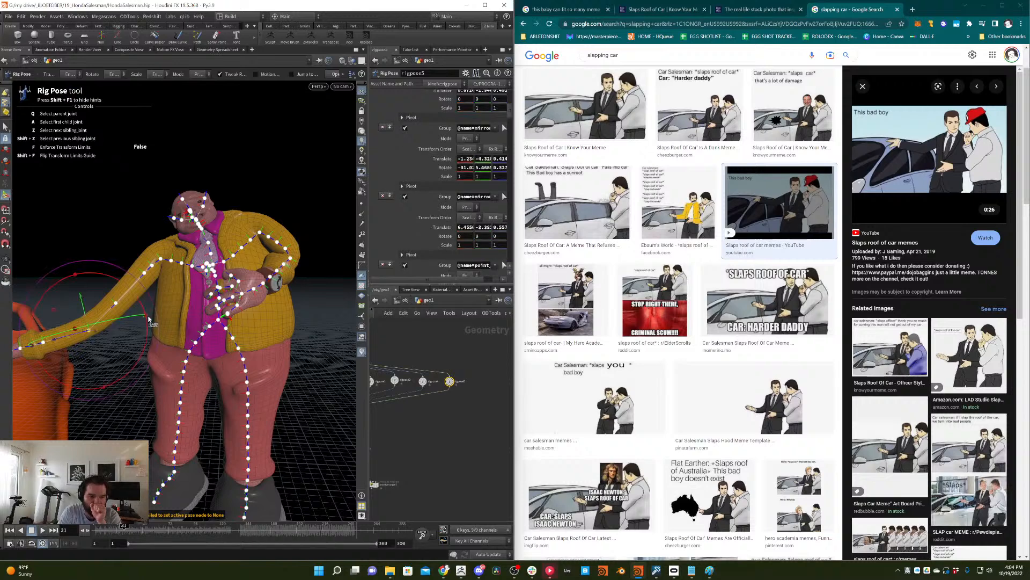
{"action": "left_click_drag", "start_coordinate": [123, 285], "coordinate": [129, 243]}
- Raise the car-side upper arm by rotating its joint to about 21 degrees in X, and move to frame 53
{"action": "left_click", "coordinate": [161, 259]}
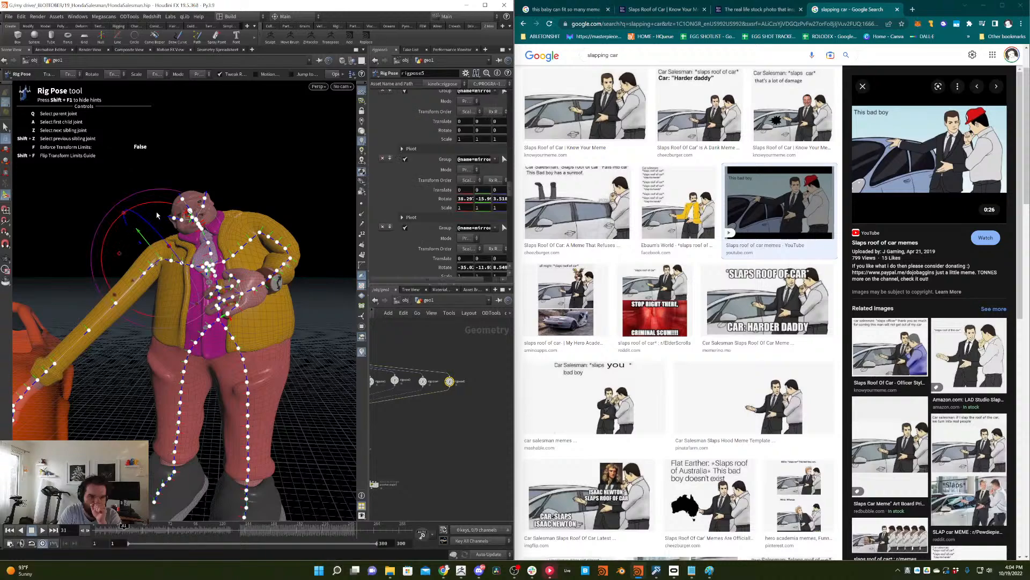
{"action": "left_click_drag", "start_coordinate": [148, 207], "coordinate": [161, 205]}
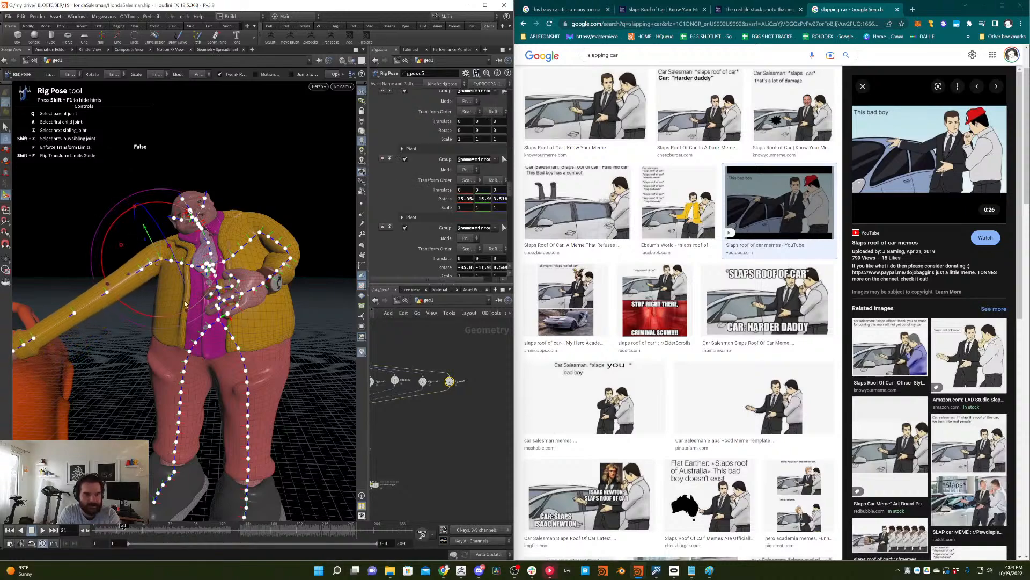
{"action": "middle_click_drag", "start_coordinate": [158, 323], "coordinate": [279, 298], "text": "alt"}
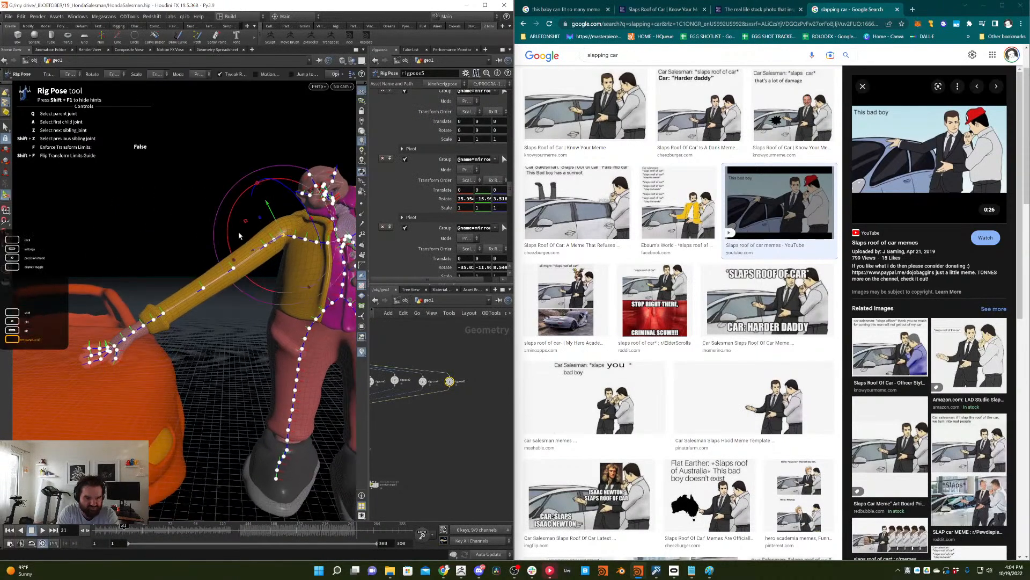
{"action": "left_click_drag", "start_coordinate": [227, 230], "coordinate": [211, 256]}
{"action": "middle_click_drag", "start_coordinate": [211, 257], "coordinate": [139, 260], "text": "alt"}
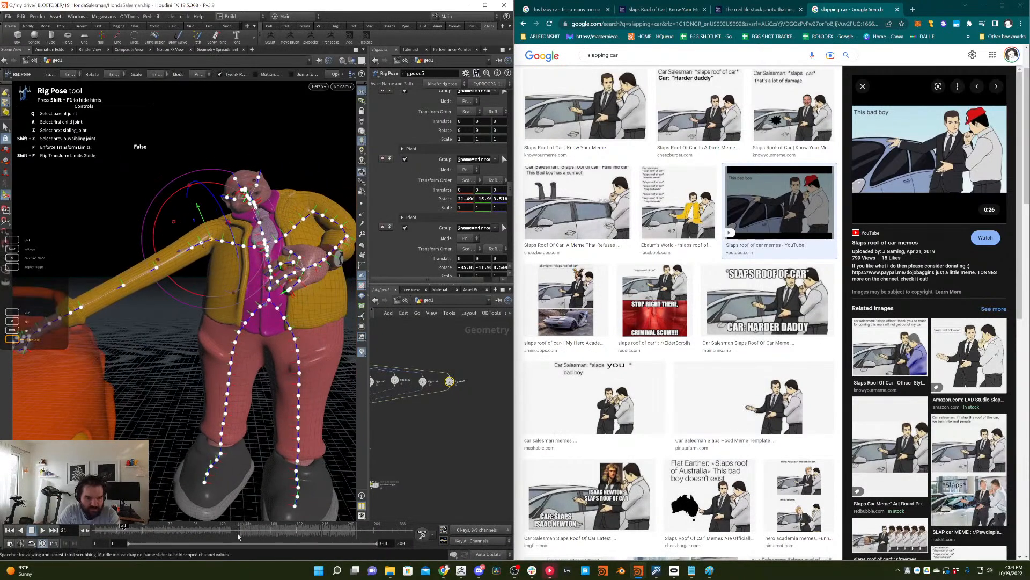
{"action": "left_click_drag", "start_coordinate": [133, 526], "coordinate": [148, 472]}
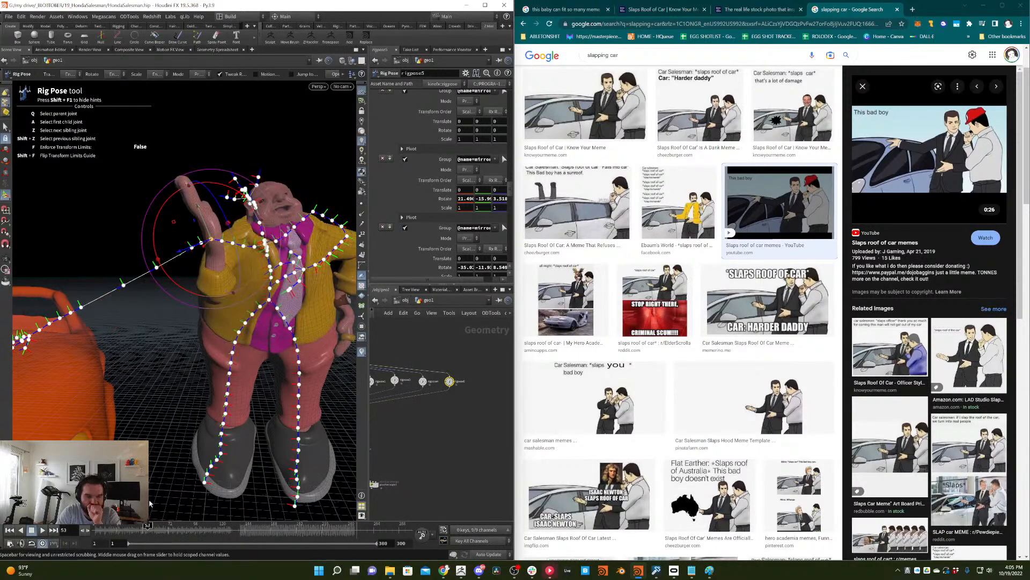
- Try adding the next pose node by pasting a copy of rigpose5 beside the existing ones
{"action": "middle_click_drag", "start_coordinate": [432, 429], "coordinate": [434, 458]}
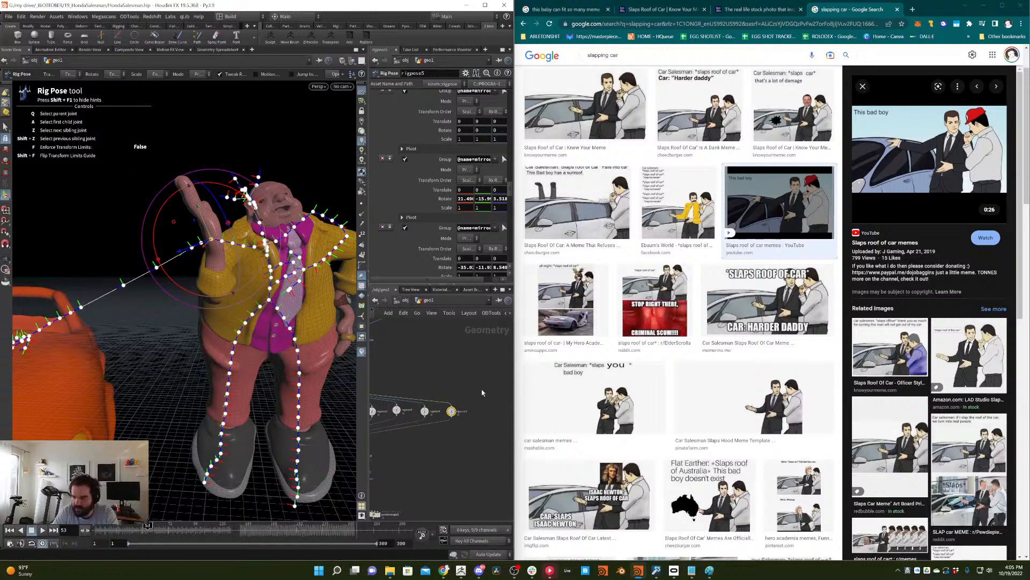
{"action": "key", "text": "ctrl+v"}
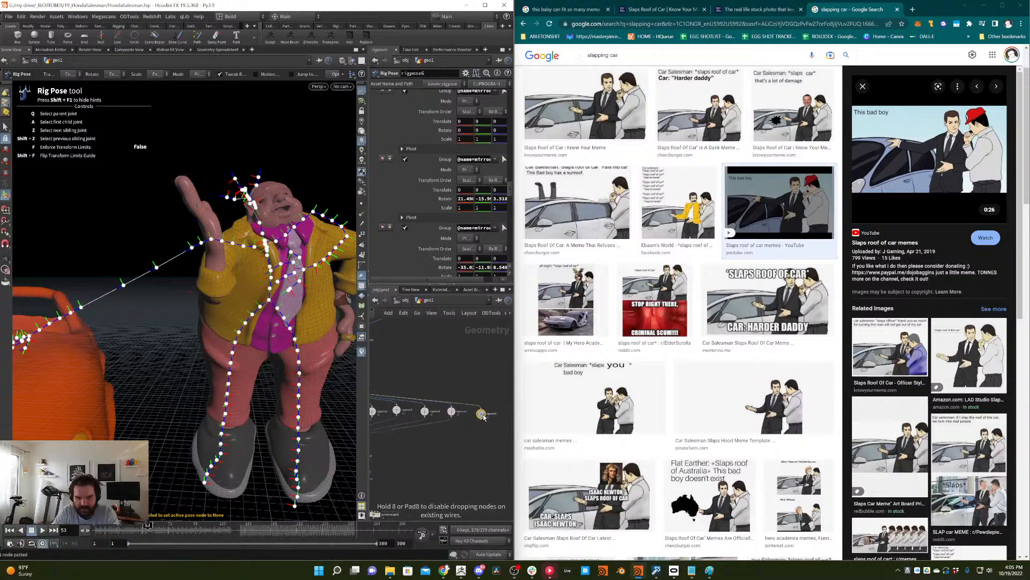
{"action": "middle_click_drag", "start_coordinate": [465, 434], "coordinate": [508, 408]}
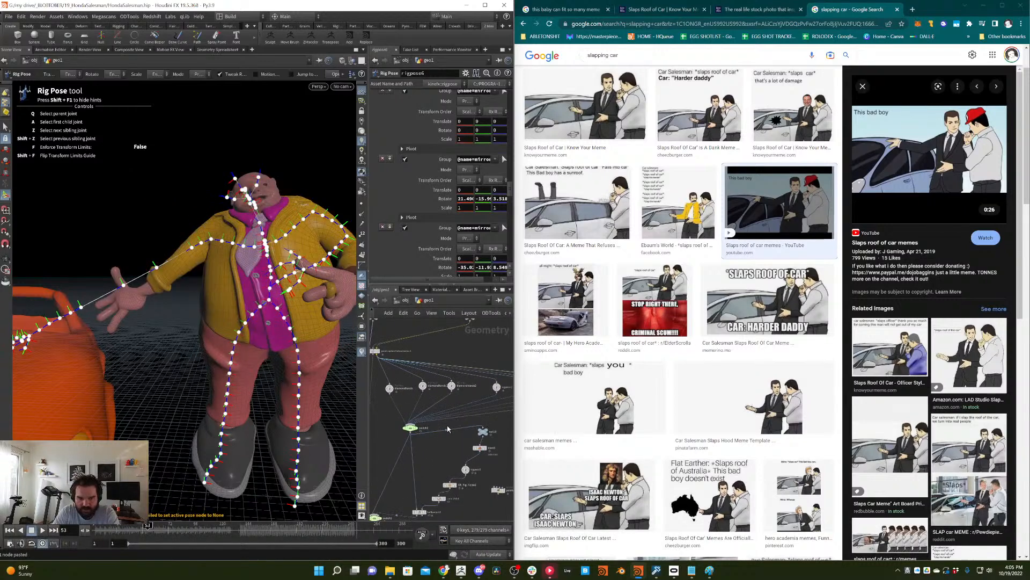
{"action": "left_click_drag", "start_coordinate": [470, 440], "coordinate": [430, 397]}
{"action": "left_click_drag", "start_coordinate": [641, 244], "coordinate": [714, 252]}
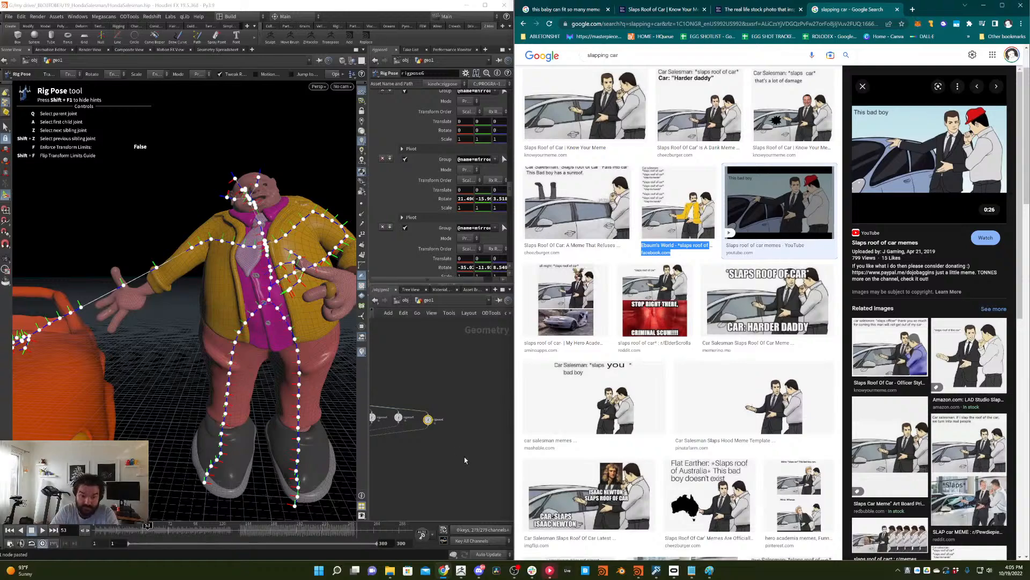
{"action": "left_click", "coordinate": [426, 440]}
{"action": "key", "text": "Tab"}
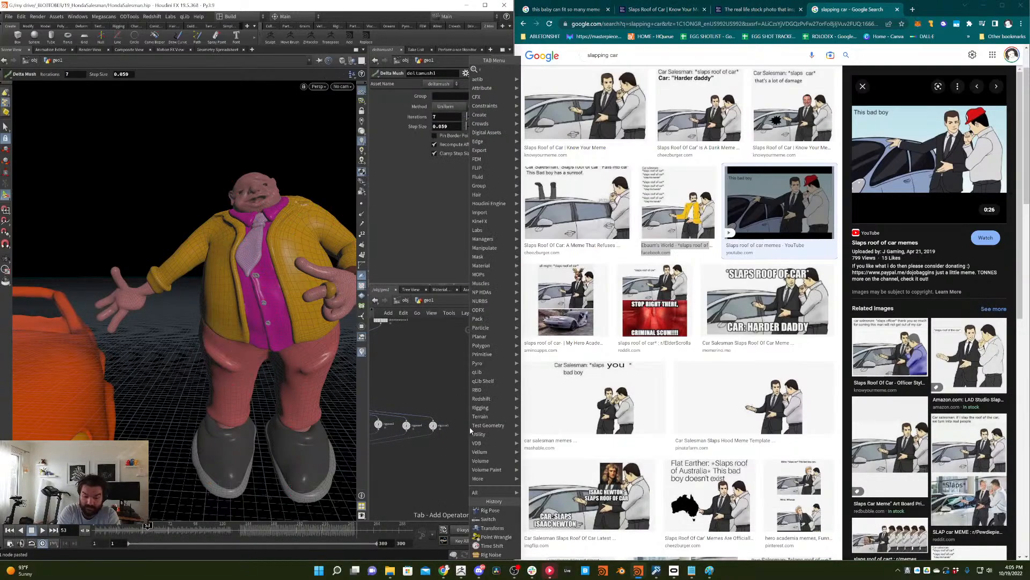
{"action": "type", "text": "rigpose"}
{"action": "key", "text": "BackSpace"}
{"action": "key", "text": "BackSpace"}
{"action": "key", "text": "BackSpace"}
{"action": "key", "text": "BackSpace"}
{"action": "key", "text": "BackSpace"}
{"action": "key", "text": "BackSpace"}
{"action": "key", "text": "BackSpace"}
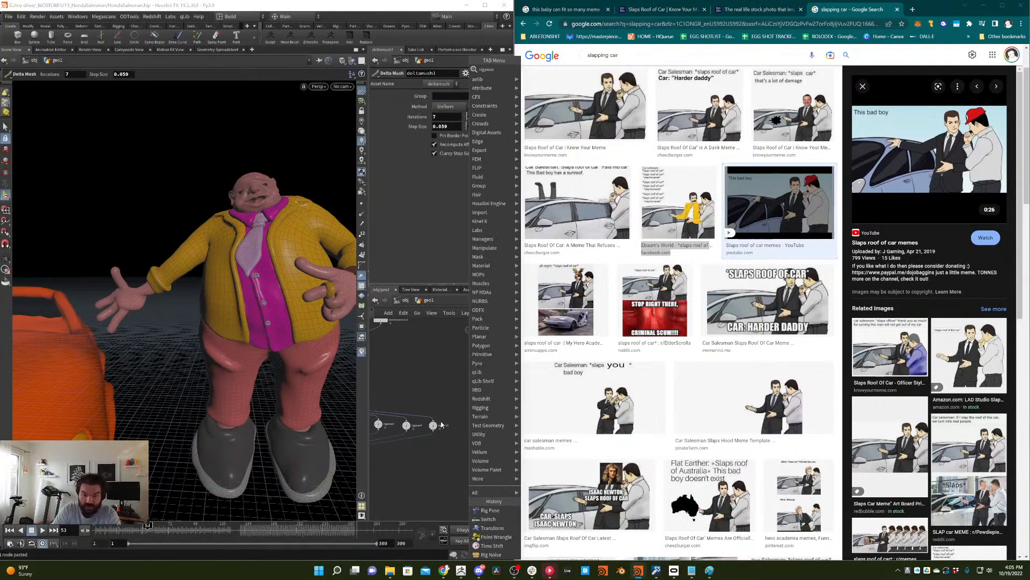
{"action": "key", "text": "Escape"}
- Add a new Rig Pose node at the end of the row of pose nodes and select it
{"action": "key", "text": "Tab"}
{"action": "type", "text": "rigpose"}
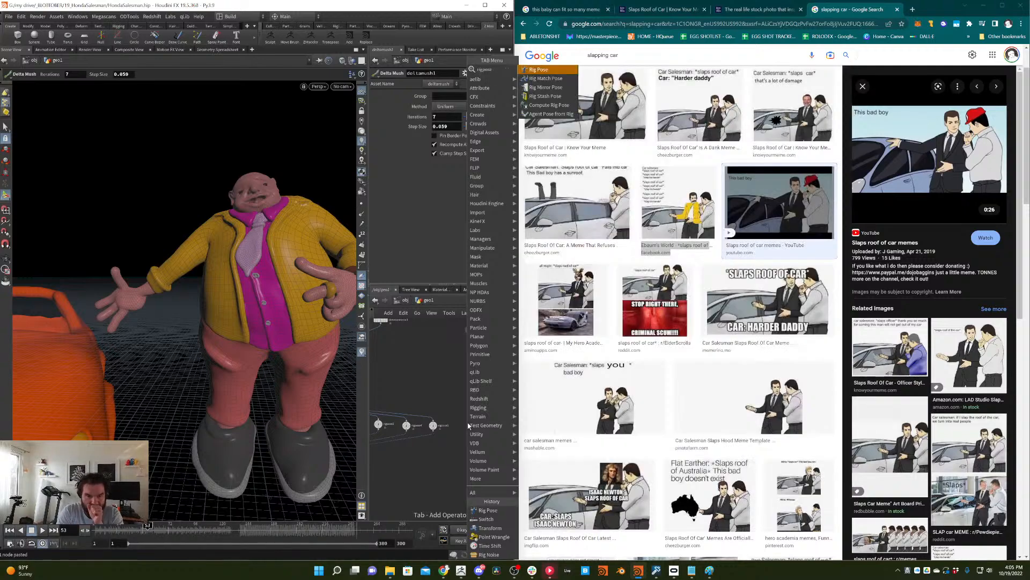
{"action": "key", "text": "Return"}
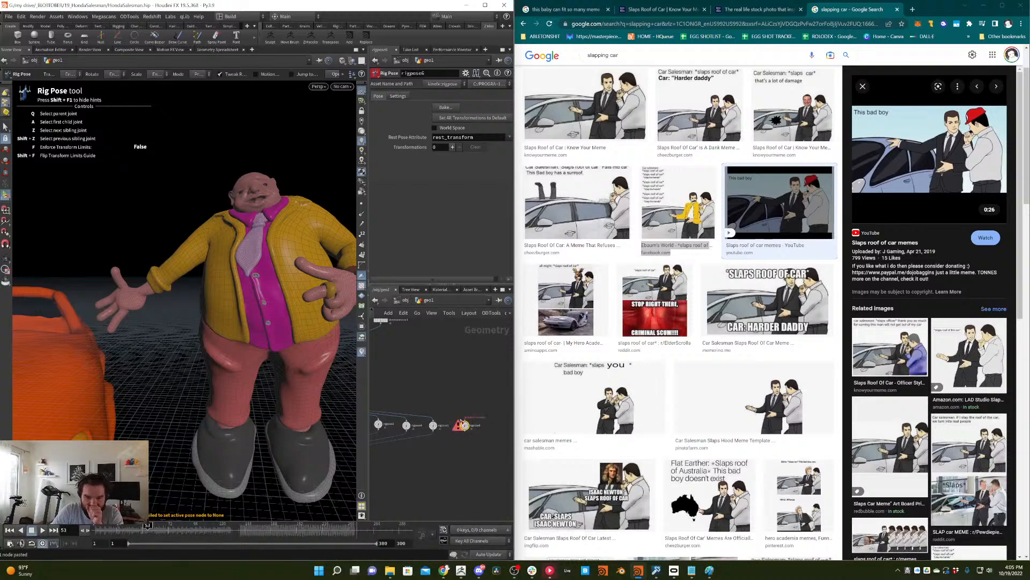
{"action": "left_click", "coordinate": [464, 425]}
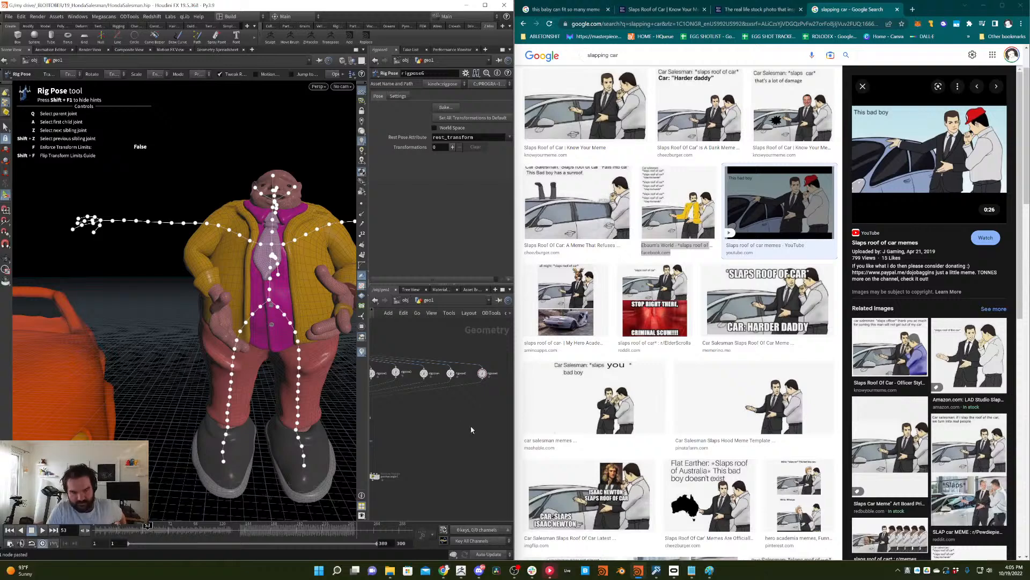
- In rigpose6 at frame 41, lower the arm away from the car, rotating its shoulder about 44 and elbow about 49 degrees in X
{"action": "left_click", "coordinate": [482, 373]}
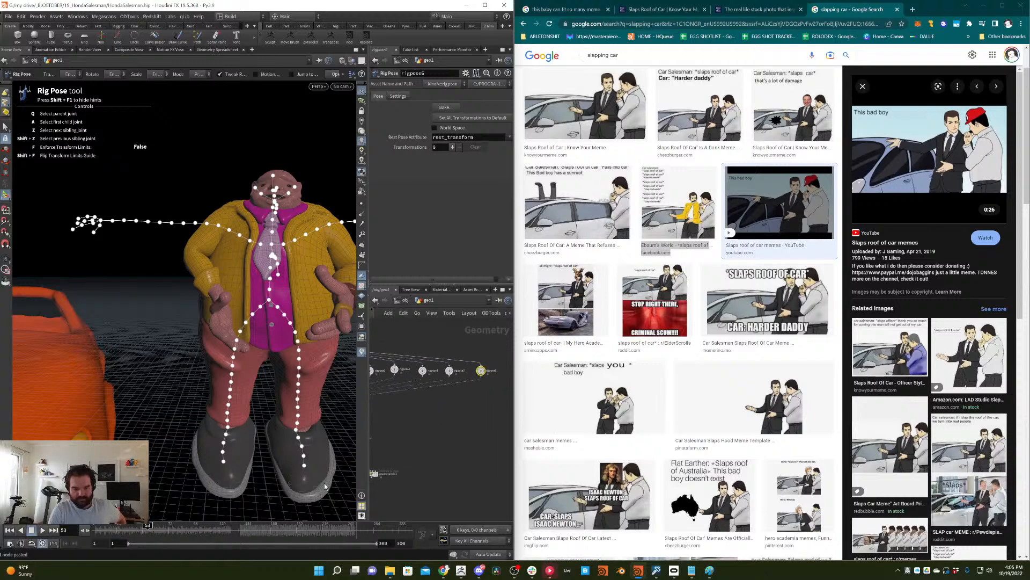
{"action": "mouse_move", "coordinate": [138, 531]}
{"action": "left_mouse_down"}
{"action": "mouse_move", "coordinate": [119, 529]}
{"action": "mouse_move", "coordinate": [135, 529]}
{"action": "left_mouse_up"}
{"action": "key", "text": "space"}
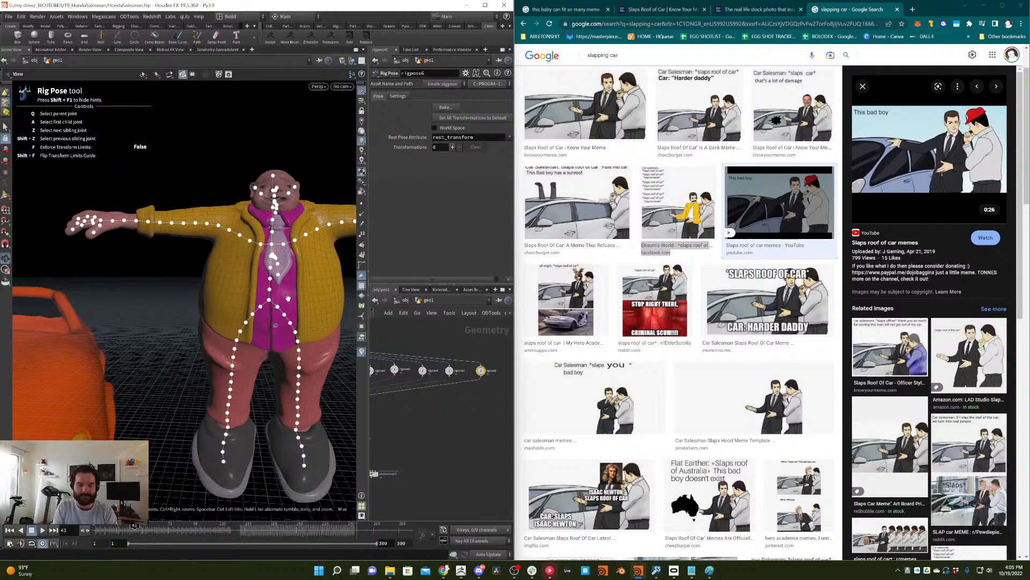
{"action": "left_click_drag", "start_coordinate": [279, 290], "coordinate": [223, 290]}
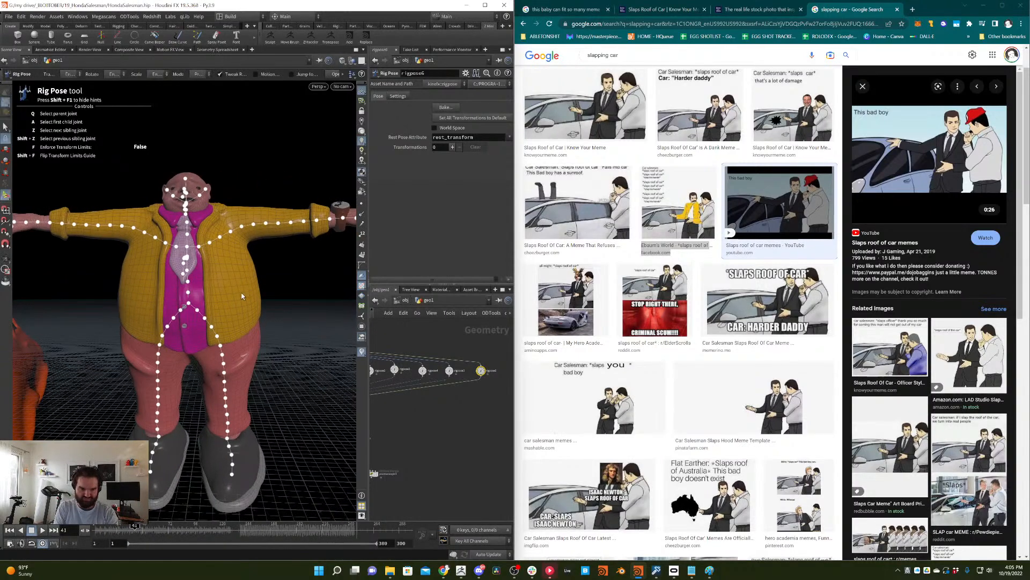
{"action": "left_click", "coordinate": [240, 231]}
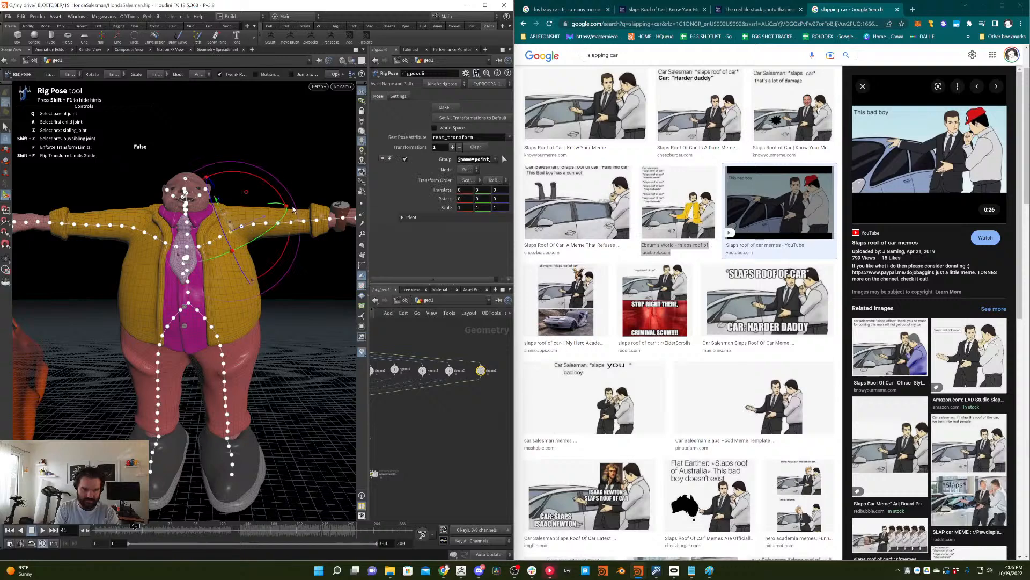
{"action": "left_click_drag", "start_coordinate": [290, 215], "coordinate": [287, 250]}
{"action": "left_click", "coordinate": [276, 263]}
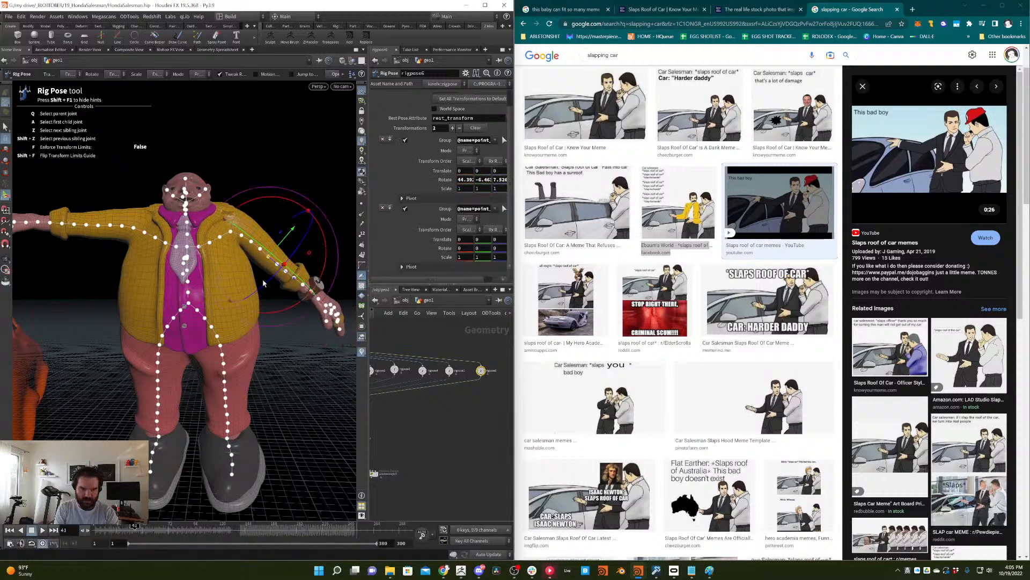
{"action": "left_click_drag", "start_coordinate": [229, 225], "coordinate": [255, 227]}
- Lower the car-side upper arm by rotating its shoulder joint to about 22, -31 and -11 degrees
{"action": "left_click", "coordinate": [150, 230]}
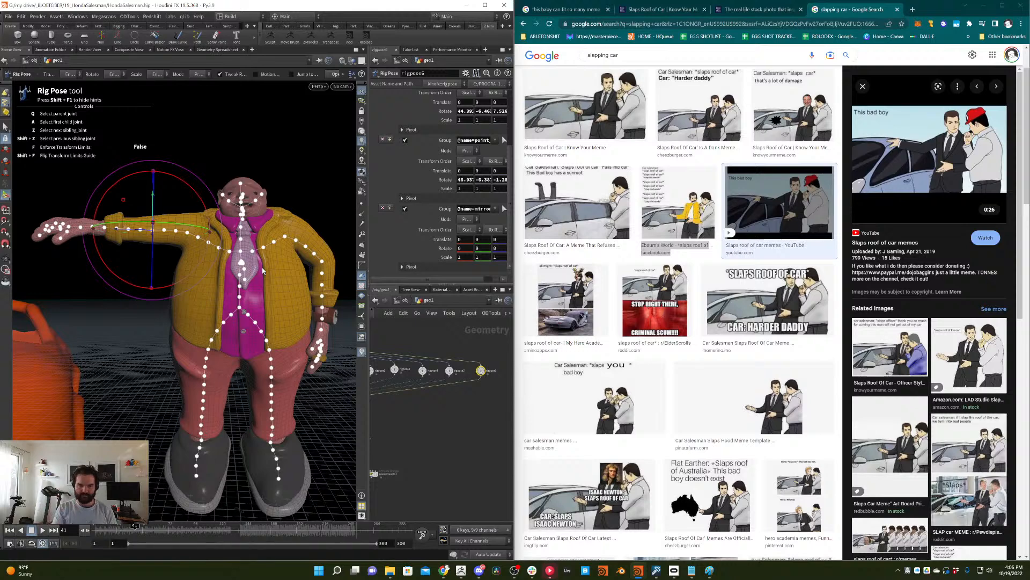
{"action": "left_click", "coordinate": [251, 213]}
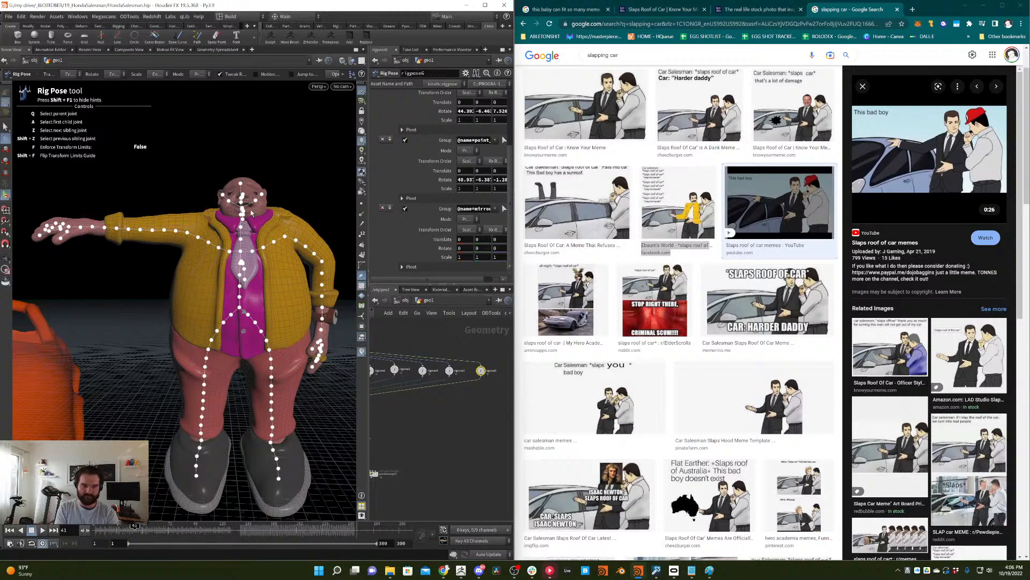
{"action": "left_click", "coordinate": [200, 238]}
{"action": "left_click_drag", "start_coordinate": [196, 261], "coordinate": [208, 234]}
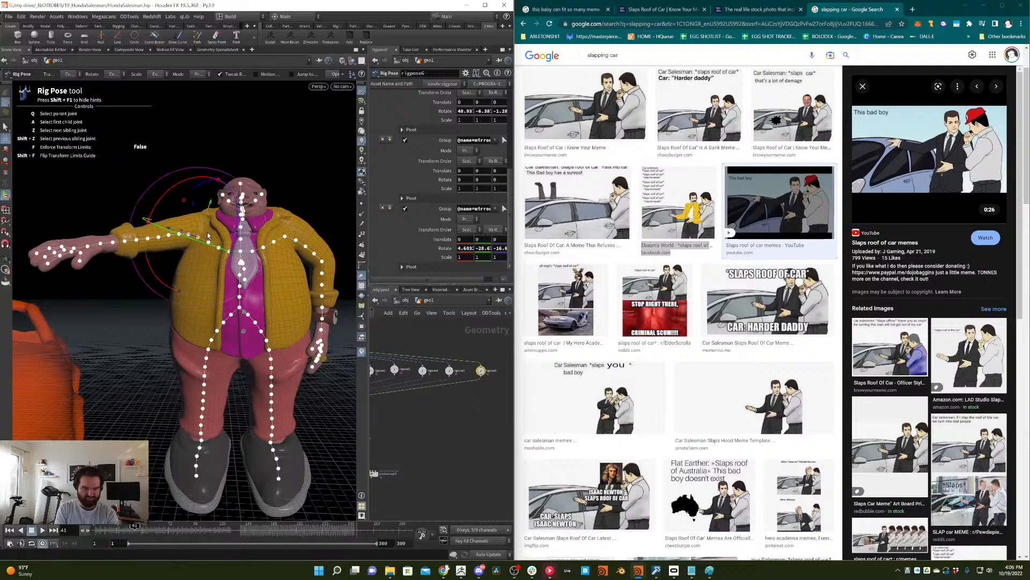
{"action": "left_click_drag", "start_coordinate": [217, 186], "coordinate": [186, 202]}
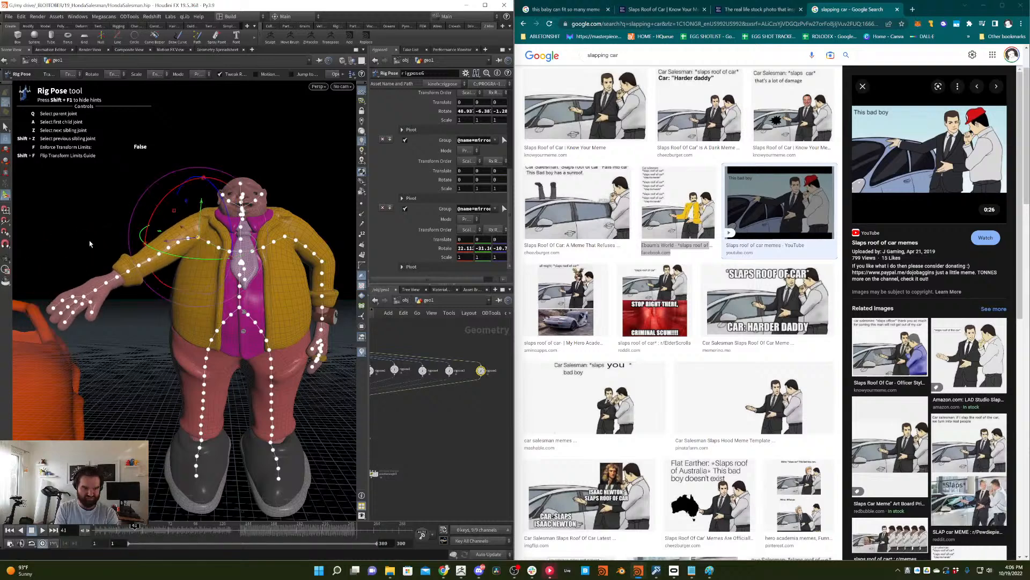
- Raise the car-side forearm upright by rotating its elbow joint to about -124, -64 and 60 degrees
{"action": "left_click", "coordinate": [159, 253]}
{"action": "left_click_drag", "start_coordinate": [110, 283], "coordinate": [144, 234]}
{"action": "left_click_drag", "start_coordinate": [152, 316], "coordinate": [223, 213]}
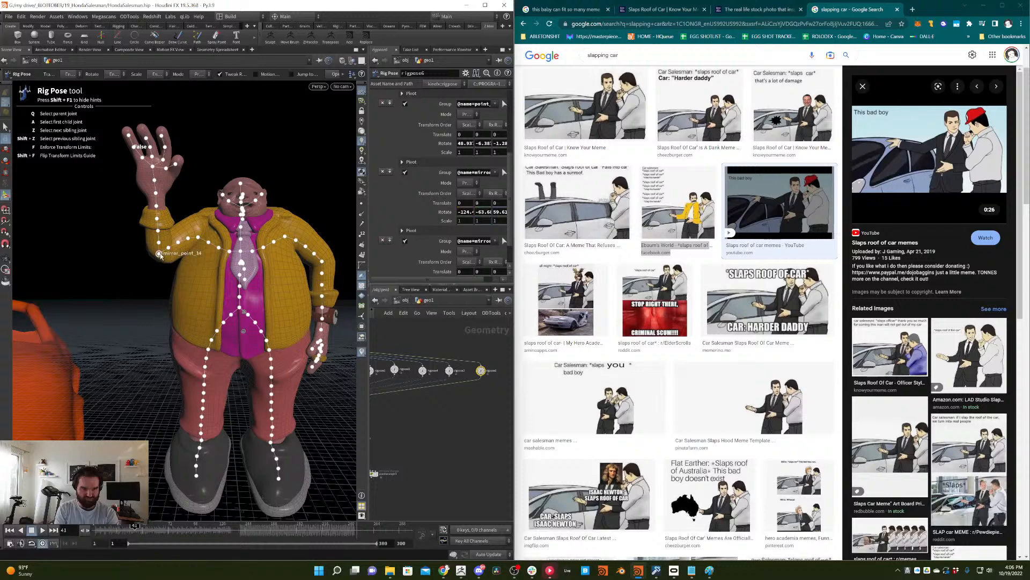
- Shift the car-side elbow outward and rotate the raised forearm so the open palm faces forward
{"action": "mouse_move", "coordinate": [160, 252]}
{"action": "left_mouse_down"}
{"action": "mouse_move", "coordinate": [137, 278]}
{"action": "mouse_move", "coordinate": [156, 252]}
{"action": "left_mouse_up"}
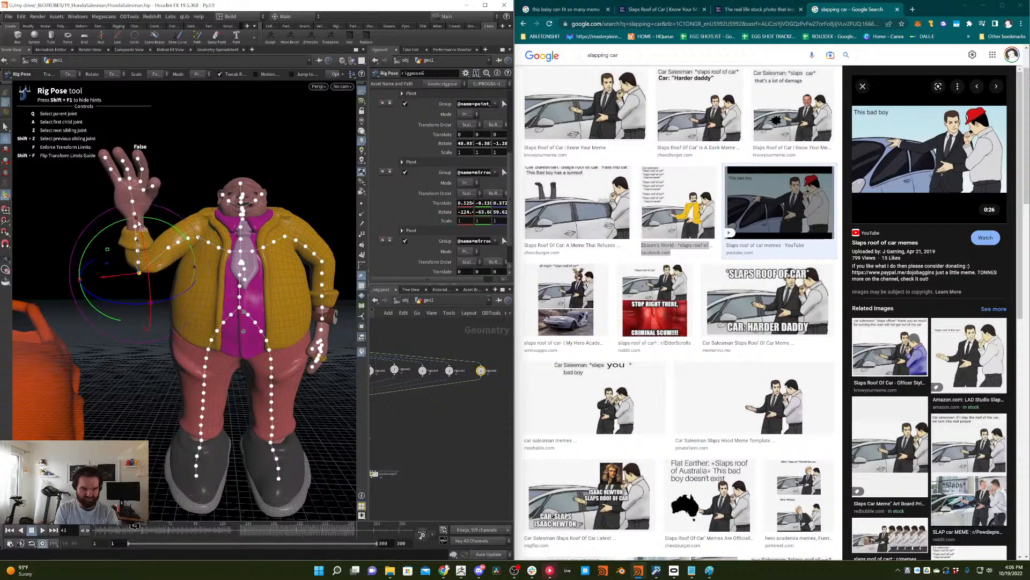
{"action": "key", "text": "ctrl+z"}
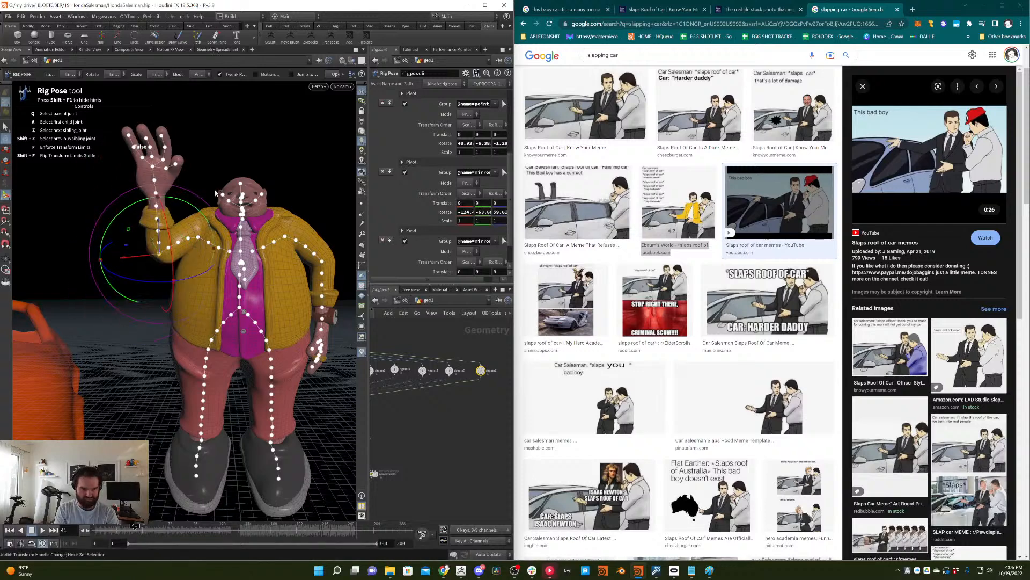
{"action": "left_click", "coordinate": [160, 248]}
{"action": "left_click_drag", "start_coordinate": [160, 248], "coordinate": [126, 266]}
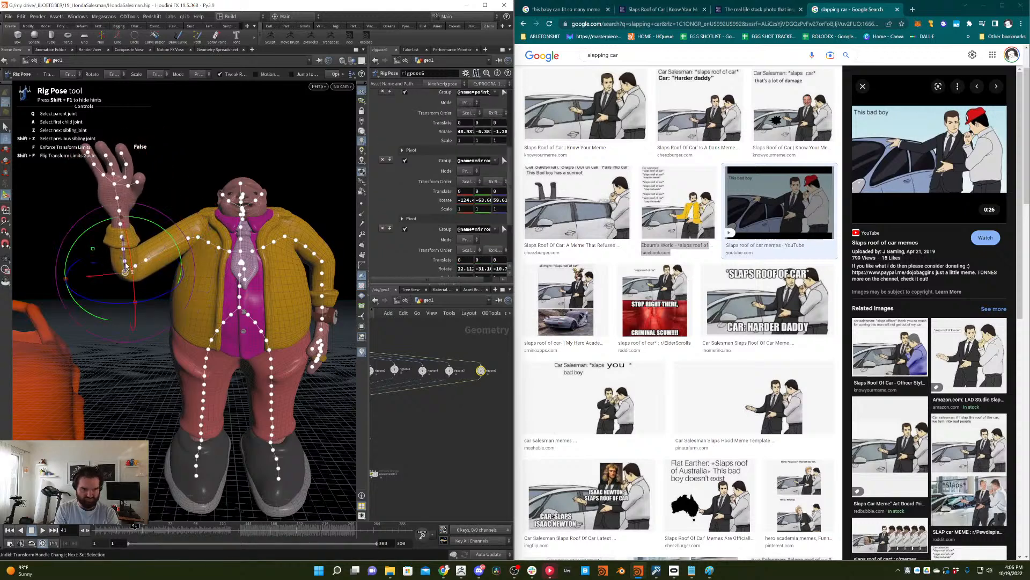
{"action": "left_click_drag", "start_coordinate": [124, 223], "coordinate": [132, 212]}
{"action": "left_click_drag", "start_coordinate": [125, 271], "coordinate": [169, 241]}
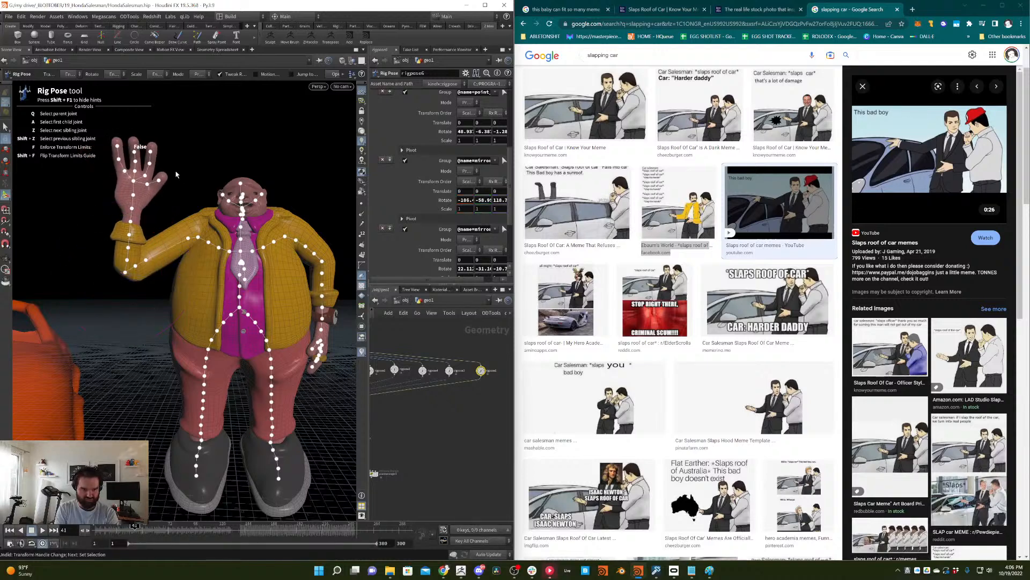
- Fold the raised hand's thumb across the palm by rotating its joints
{"action": "left_click_drag", "start_coordinate": [144, 186], "coordinate": [157, 156]}
{"action": "left_click", "coordinate": [168, 153]}
{"action": "left_click", "coordinate": [151, 165]}
{"action": "left_click", "coordinate": [226, 104]}
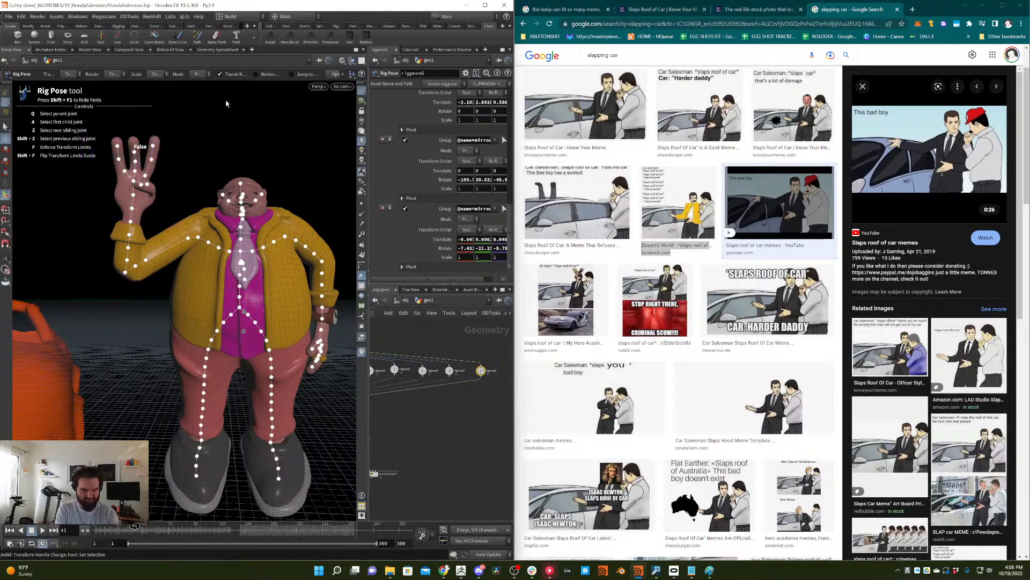
- Curl the raised hand's middle and outer fingers down, leaving only the finger nearest the head extended
{"action": "left_click", "coordinate": [136, 162]}
{"action": "left_click_drag", "start_coordinate": [94, 184], "coordinate": [128, 185]}
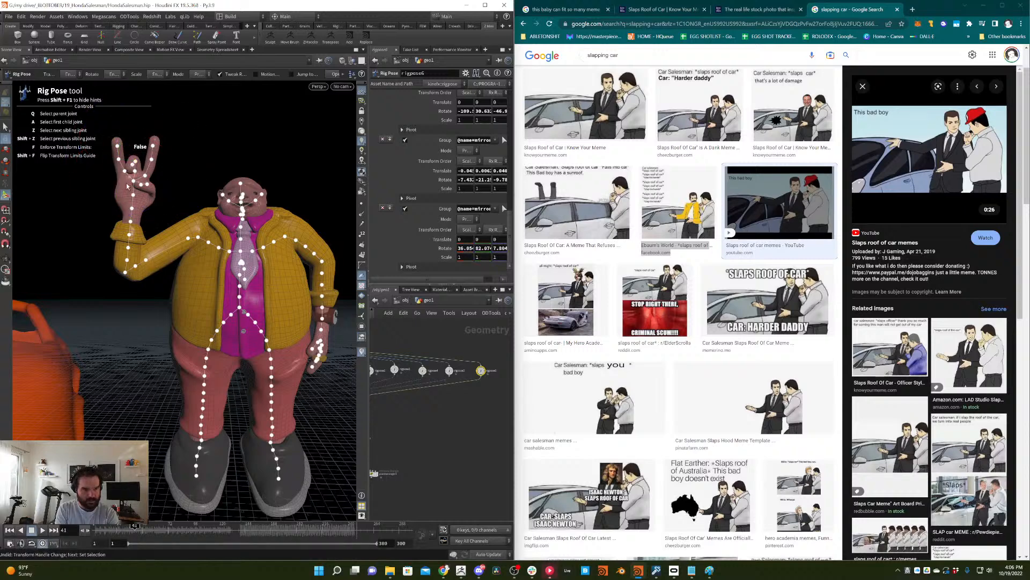
{"action": "left_click", "coordinate": [123, 171]}
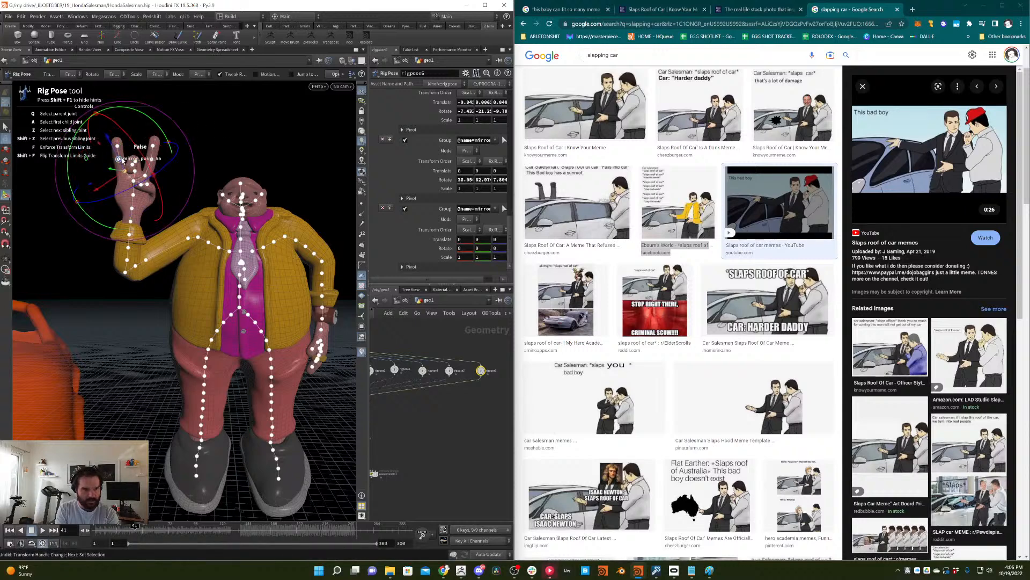
{"action": "left_click", "coordinate": [122, 162]}
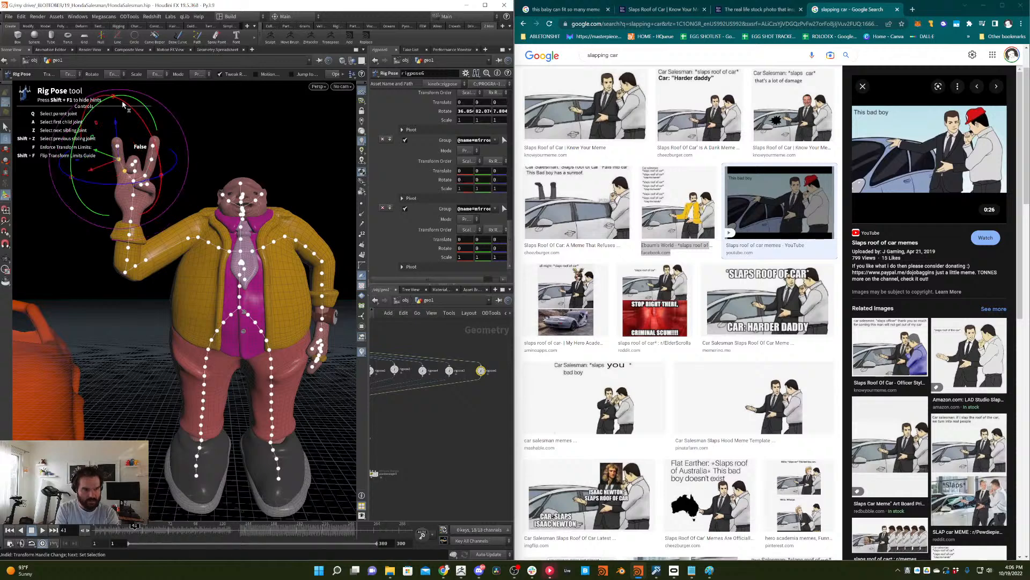
{"action": "left_click_drag", "start_coordinate": [123, 103], "coordinate": [112, 155]}
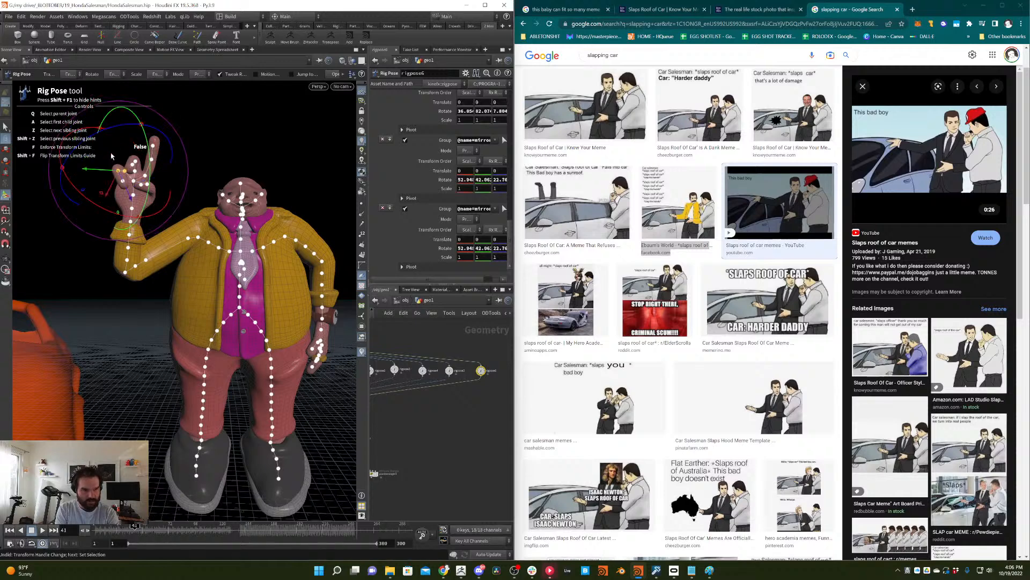
{"action": "left_click", "coordinate": [191, 194]}
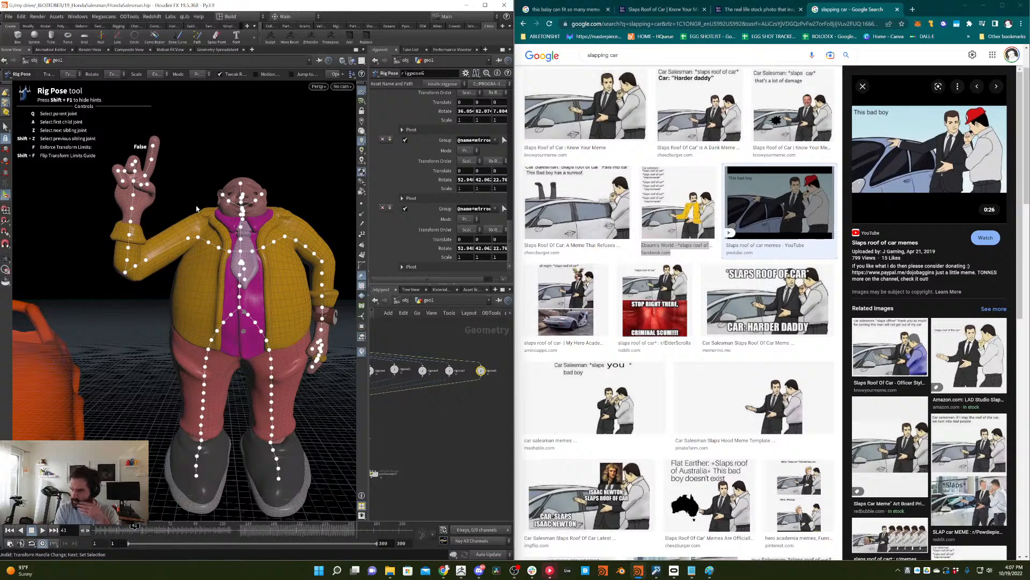
- Examine the row of pose nodes around switch2 and scrub through the poses to frame 82
{"action": "left_click", "coordinate": [130, 529]}
{"action": "left_click_drag", "start_coordinate": [130, 530], "coordinate": [129, 528]}
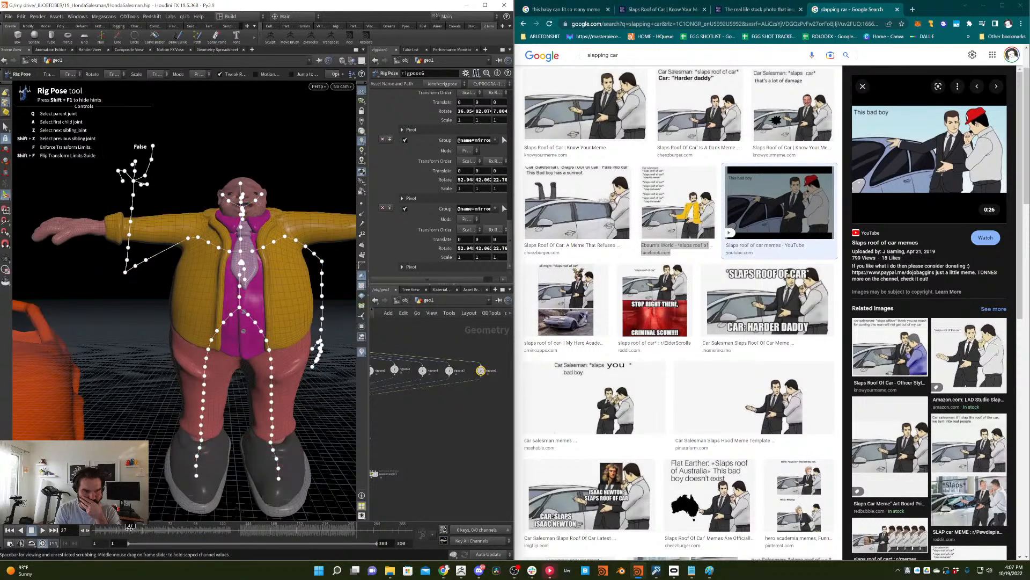
{"action": "scroll", "coordinate": [423, 394], "scroll_direction": "down", "scroll_amount": 3}
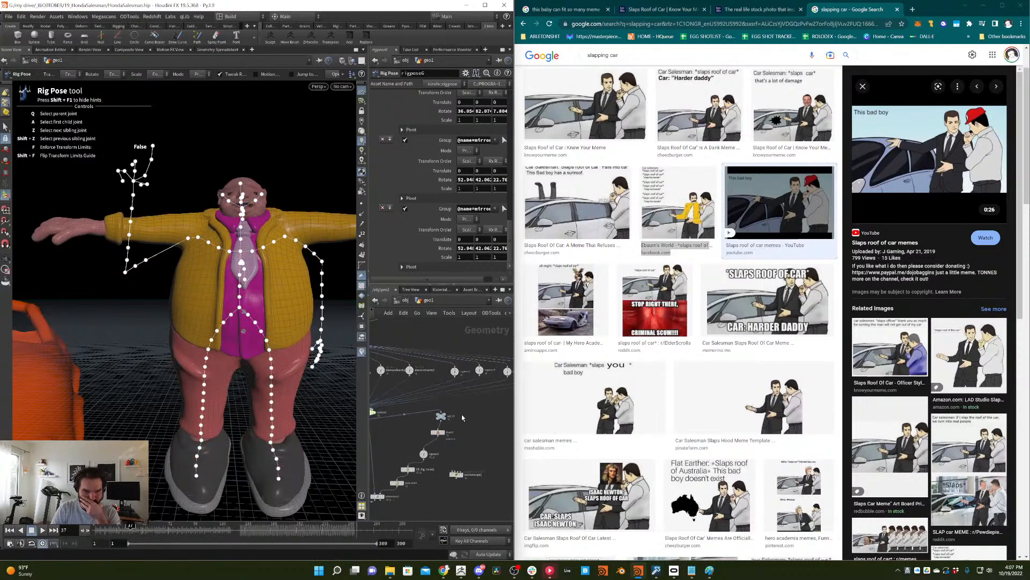
{"action": "scroll", "coordinate": [403, 407], "scroll_direction": "up", "scroll_amount": 3}
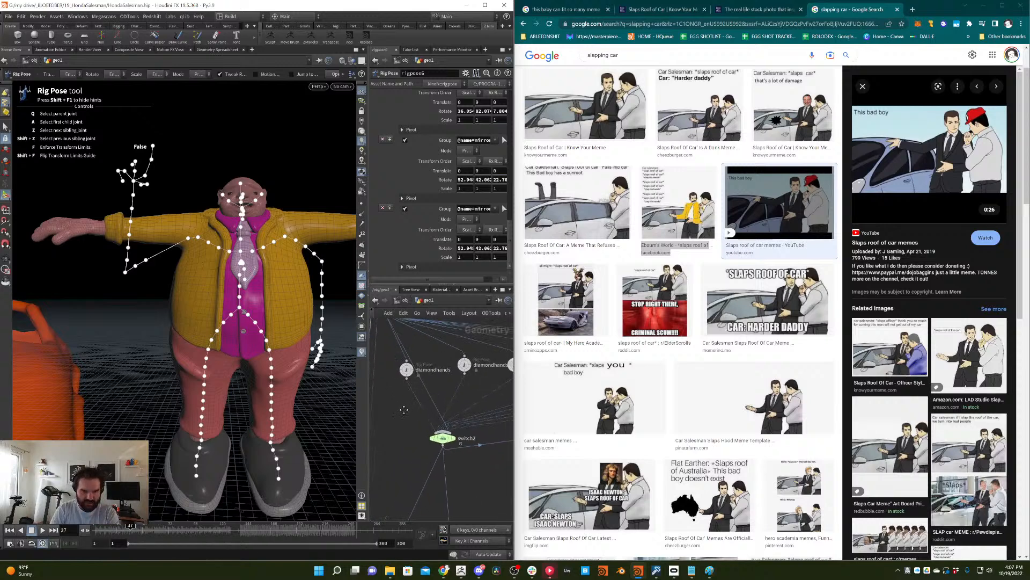
{"action": "key", "text": "y"}
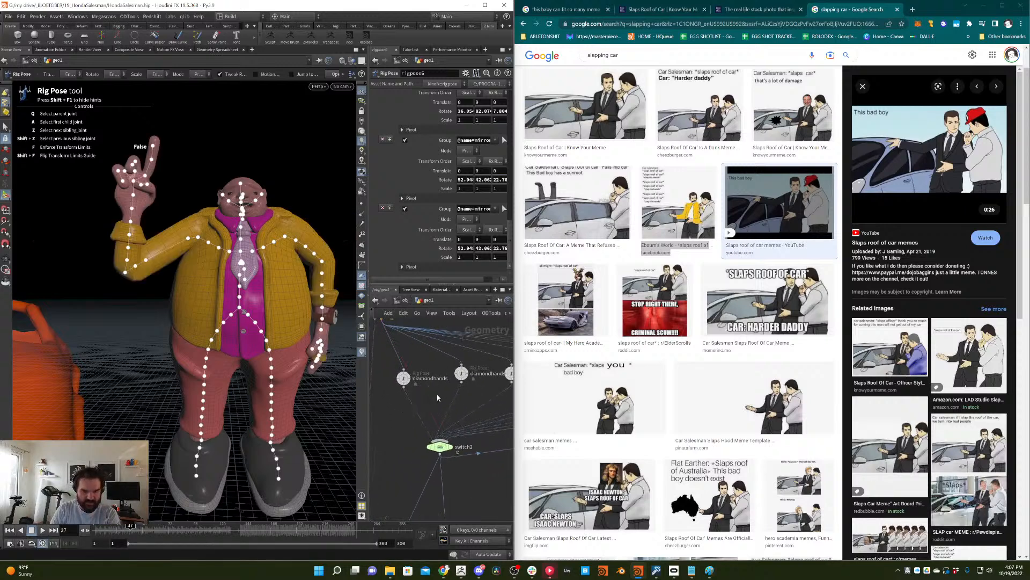
{"action": "middle_click_drag", "start_coordinate": [437, 397], "coordinate": [401, 452]}
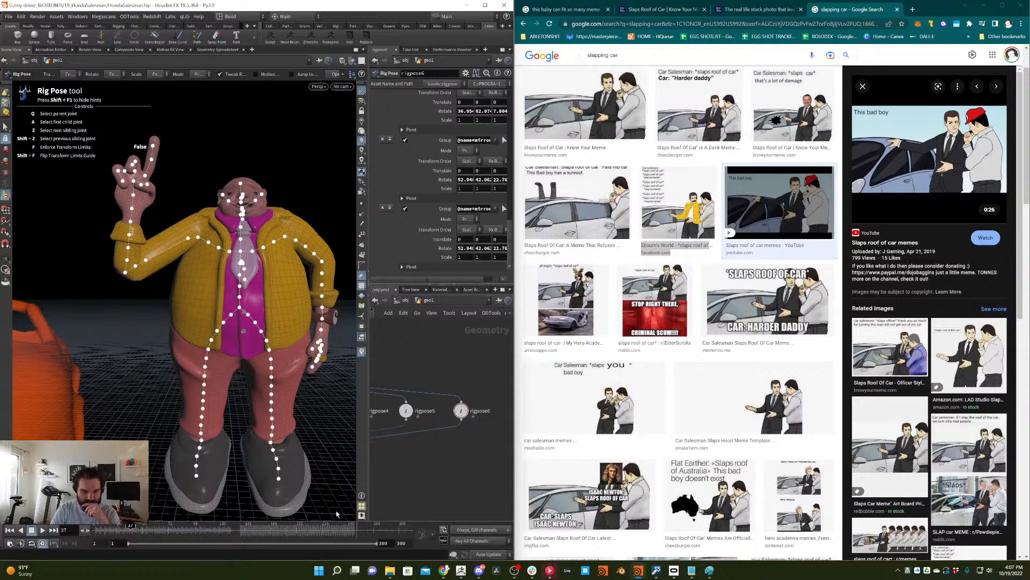
{"action": "left_click_drag", "start_coordinate": [133, 527], "coordinate": [178, 528]}
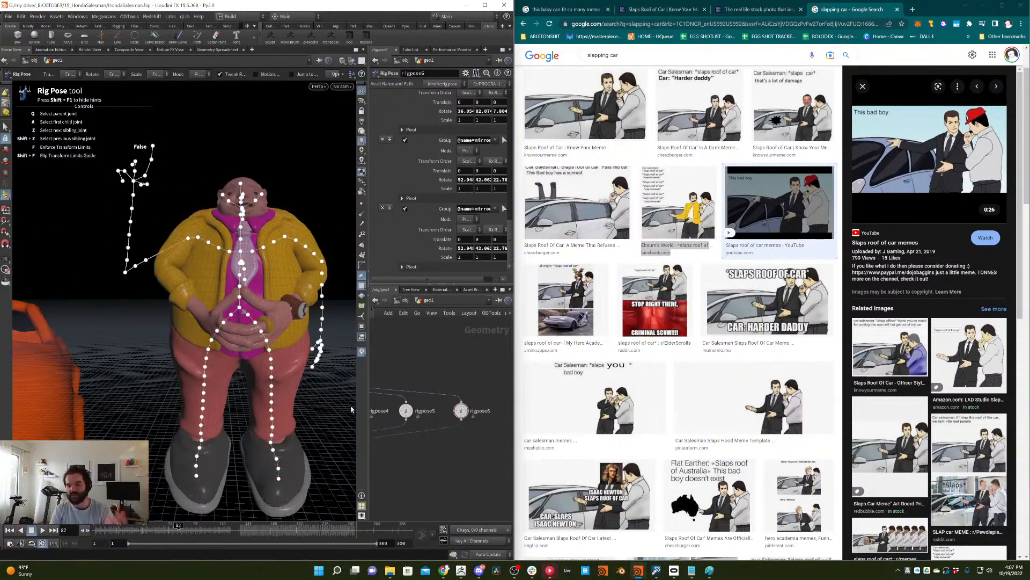
- Paste a copy of rigpose6 beside it at the end of the pose node row
{"action": "left_click", "coordinate": [461, 411]}
{"action": "middle_click_drag", "start_coordinate": [469, 360], "coordinate": [426, 381]}
{"action": "left_click_drag", "start_coordinate": [461, 381], "coordinate": [453, 400]}
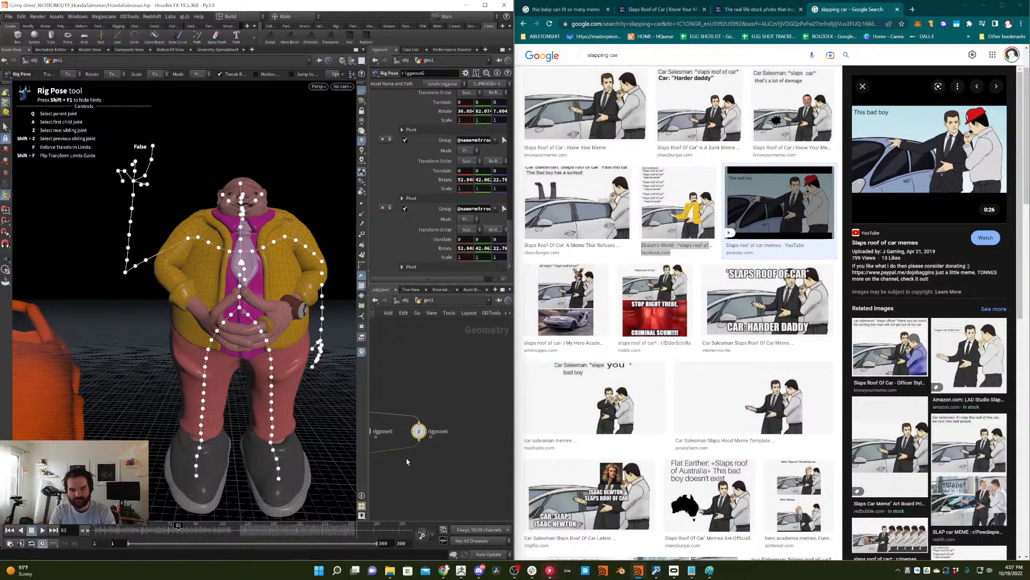
{"action": "key", "text": "ctrl+v"}
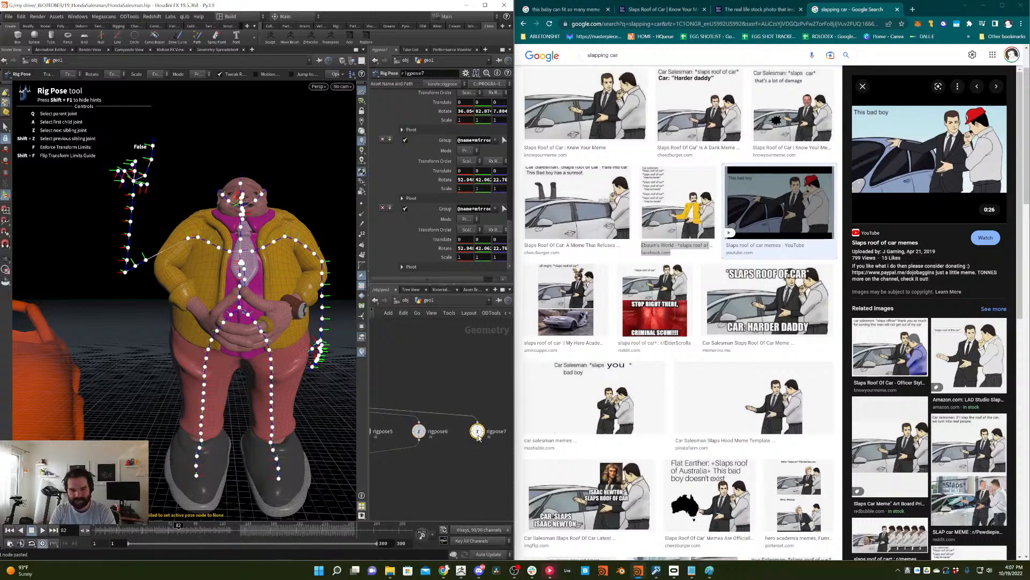
- Wire the copied pose node's output into switch2 and move to frame 87
{"action": "left_click", "coordinate": [477, 440]}
{"action": "left_click", "coordinate": [418, 475]}
{"action": "left_click", "coordinate": [477, 440]}
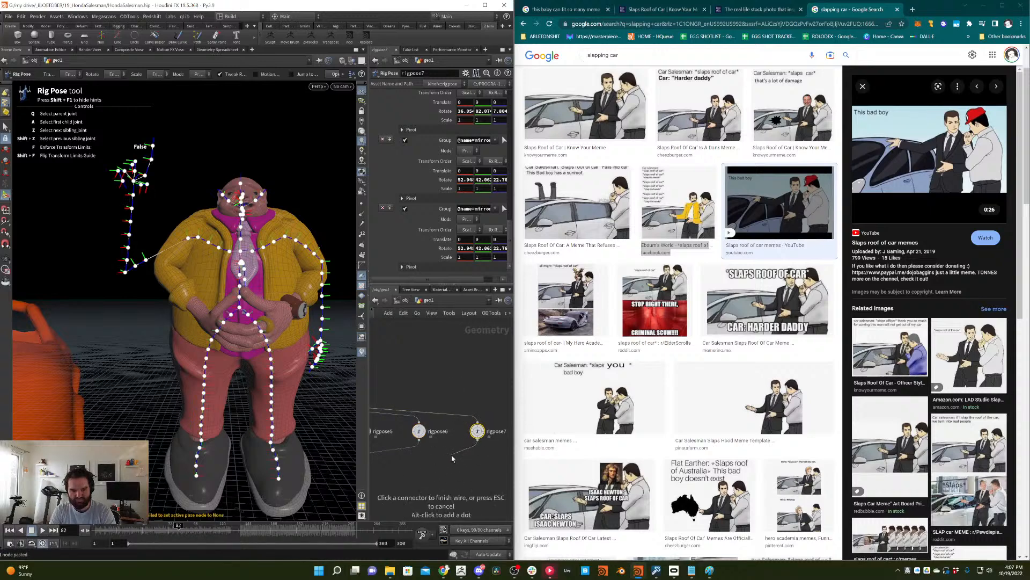
{"action": "middle_click_drag", "start_coordinate": [384, 483], "coordinate": [483, 449]}
{"action": "middle_click_drag", "start_coordinate": [397, 456], "coordinate": [398, 484]}
{"action": "left_click", "coordinate": [412, 436]}
{"action": "left_click", "coordinate": [412, 441]}
{"action": "middle_click_drag", "start_coordinate": [499, 453], "coordinate": [365, 476]}
{"action": "left_click", "coordinate": [184, 526]}
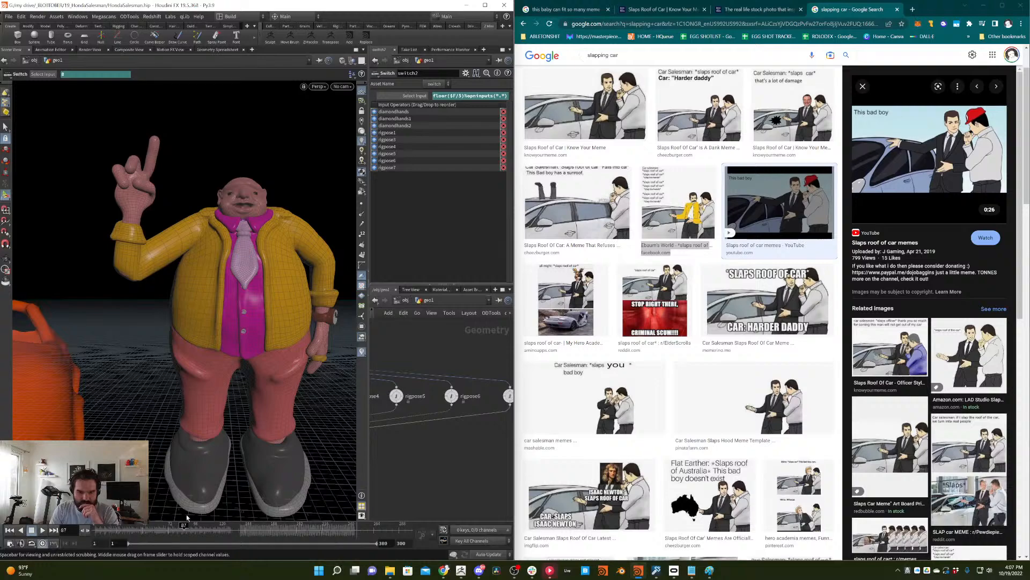
- Add a new empty Rig Pose node beside rigpose7
{"action": "middle_click_drag", "start_coordinate": [509, 404], "coordinate": [414, 403]}
{"action": "left_click", "coordinate": [414, 404]}
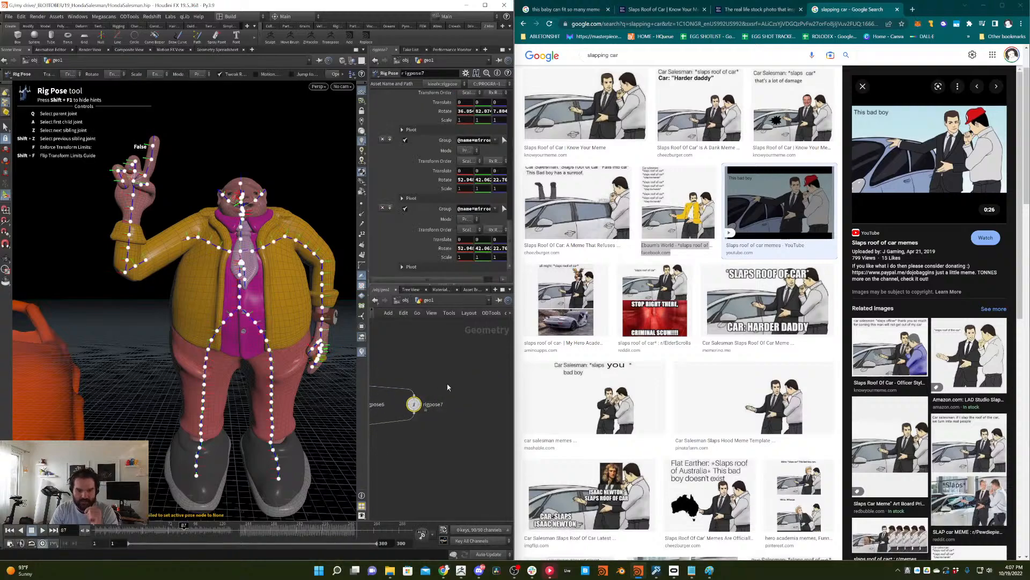
{"action": "key", "text": "Tab"}
{"action": "type", "text": "rigp"}
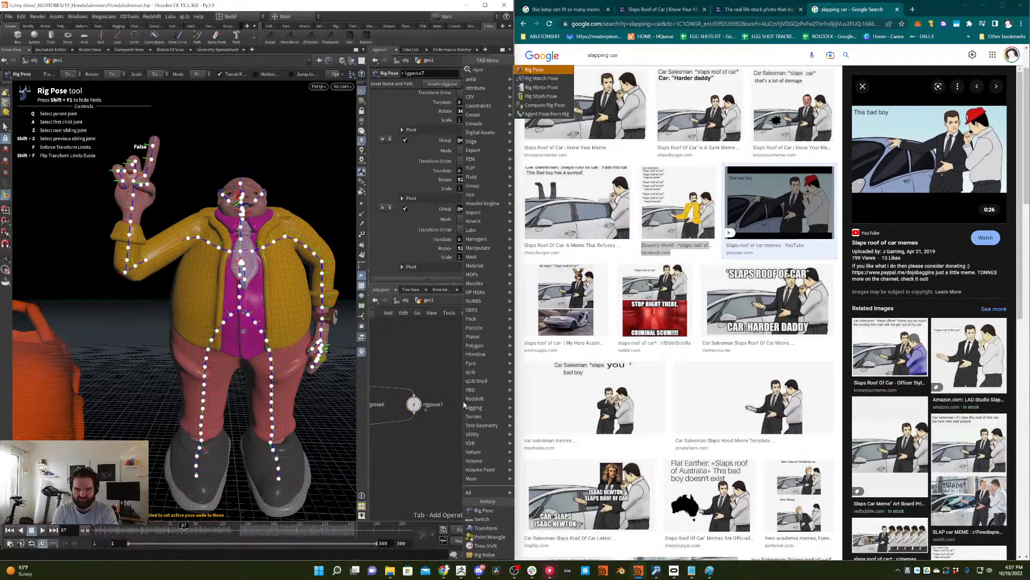
{"action": "key", "text": "Return"}
{"action": "left_click", "coordinate": [464, 405]}
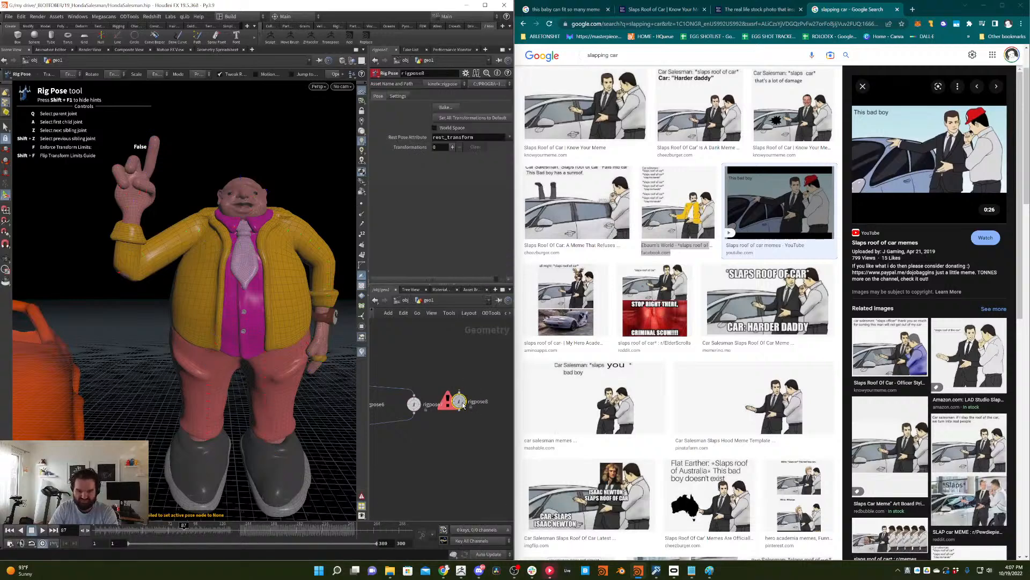
- Delete rigpose7, put the new empty Rig Pose node in its place in the row, and select it for posing
{"action": "left_click_drag", "start_coordinate": [464, 405], "coordinate": [405, 437]}
{"action": "left_click_drag", "start_coordinate": [462, 364], "coordinate": [407, 411]}
{"action": "key", "text": "Delete"}
{"action": "left_click_drag", "start_coordinate": [403, 435], "coordinate": [425, 408]}
{"action": "middle_click_drag", "start_coordinate": [431, 364], "coordinate": [476, 368]}
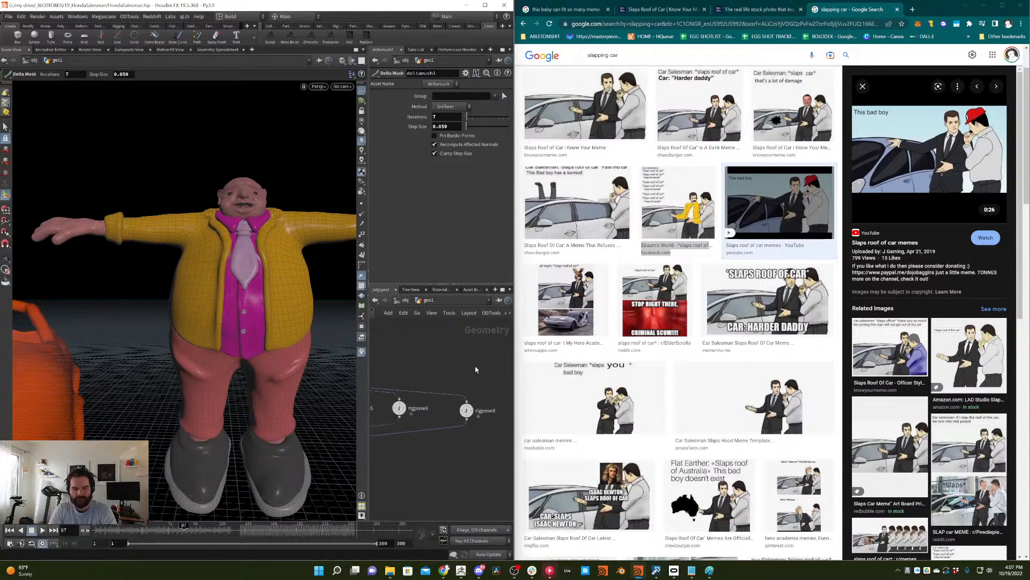
{"action": "left_click", "coordinate": [465, 407]}
{"action": "middle_click_drag", "start_coordinate": [282, 237], "coordinate": [232, 222], "text": "alt"}
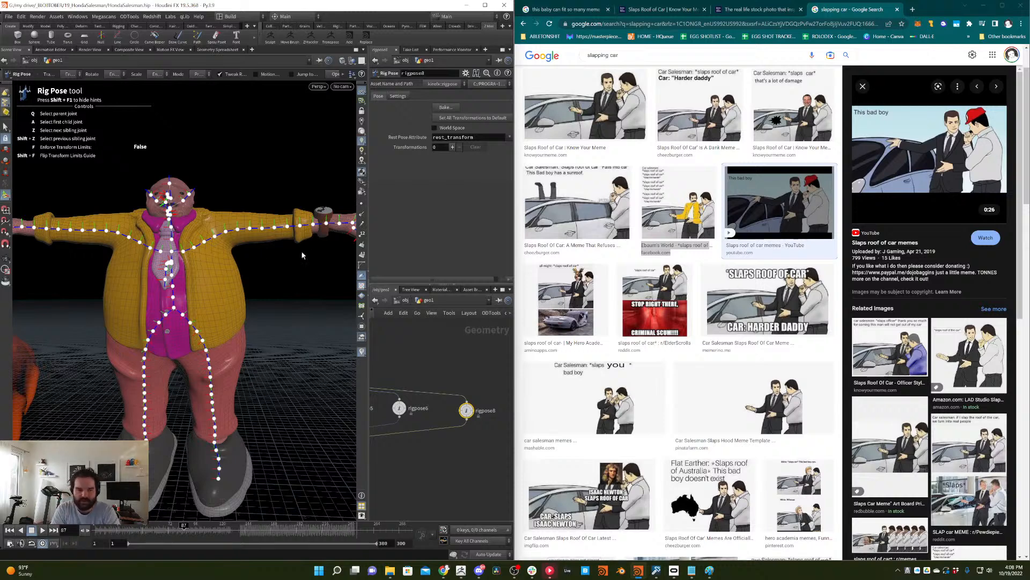
- Rotate the watch-side shoulder joint to lower that arm toward the viewer, and twist the chest joint
{"action": "left_click", "coordinate": [227, 230]}
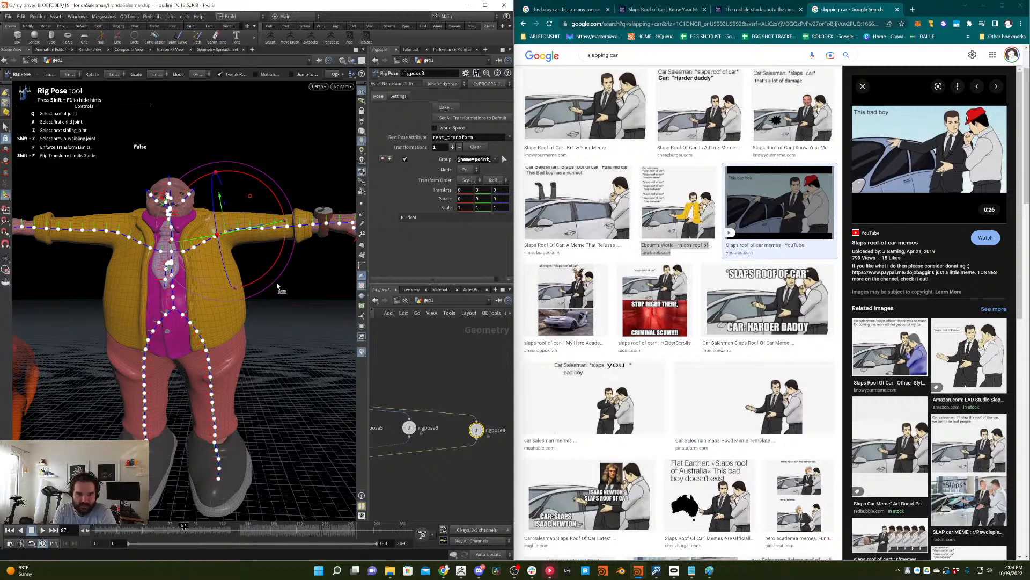
{"action": "left_click_drag", "start_coordinate": [281, 228], "coordinate": [287, 264]}
{"action": "left_click", "coordinate": [171, 252]}
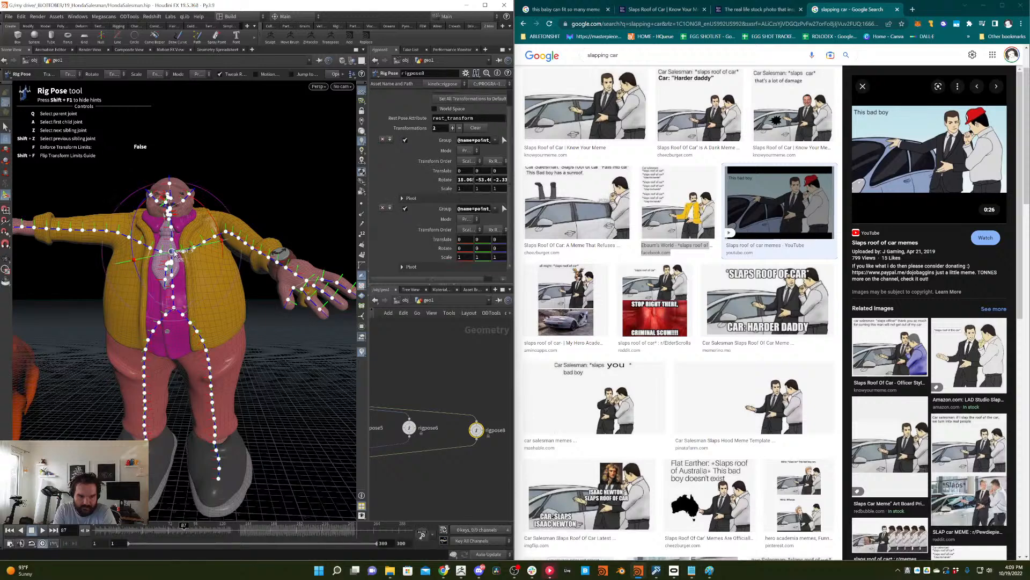
{"action": "left_click_drag", "start_coordinate": [140, 265], "coordinate": [263, 194]}
- Rotate the joints at the character's neck and upper chest to adjust the tilt of the head
{"action": "left_click", "coordinate": [181, 220]}
{"action": "left_click", "coordinate": [185, 229]}
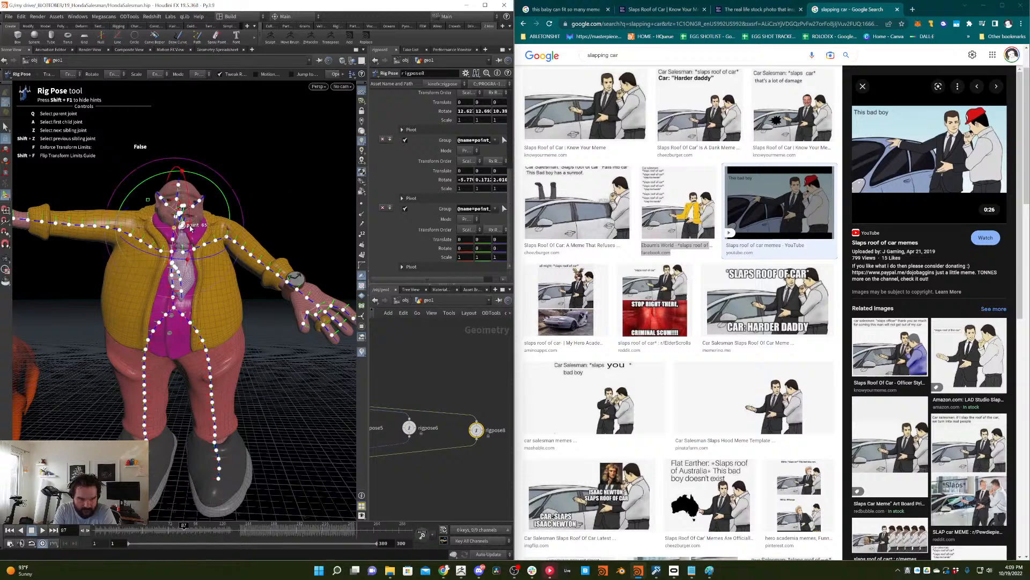
{"action": "left_click_drag", "start_coordinate": [186, 250], "coordinate": [190, 274]}
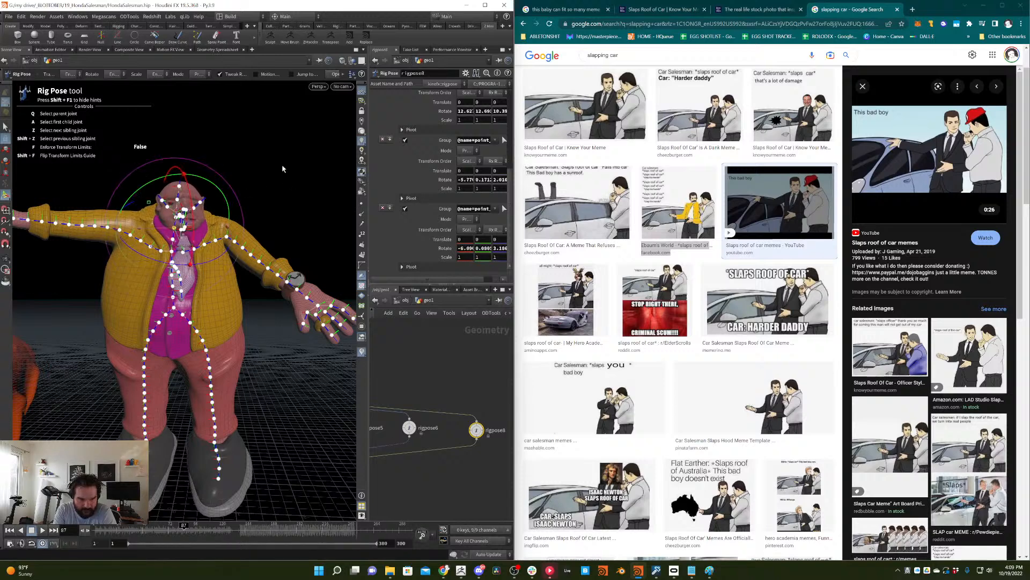
{"action": "left_click", "coordinate": [178, 217]}
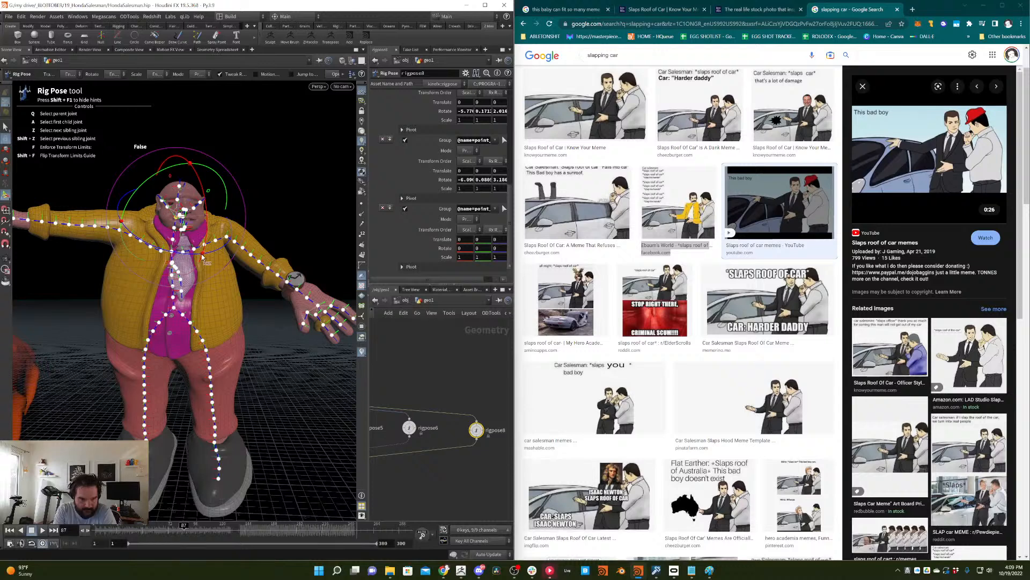
{"action": "left_click_drag", "start_coordinate": [204, 254], "coordinate": [200, 259]}
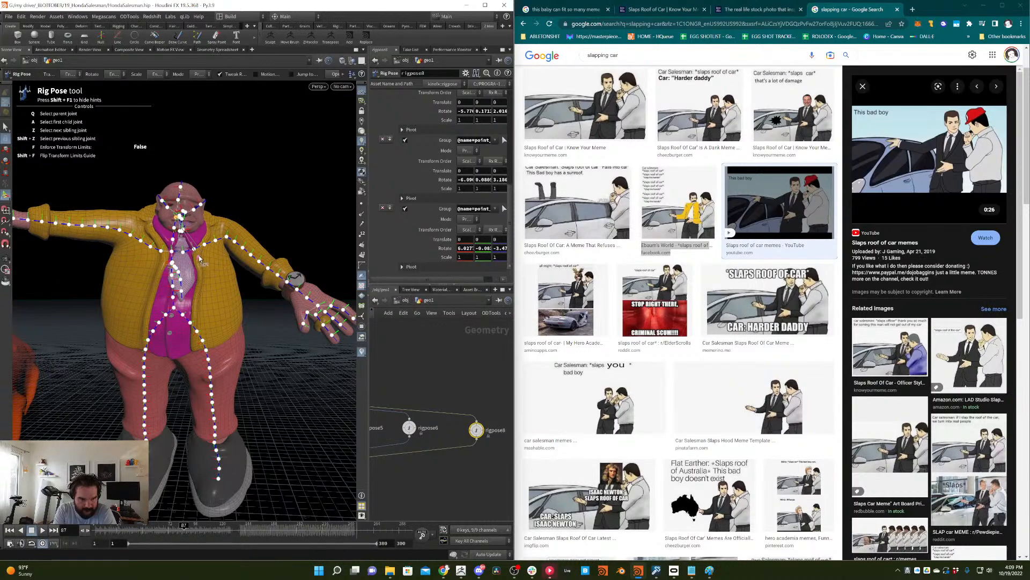
- Bend the watch-side arm so its hand lies across the belly, moving the elbow outward and adjusting the forearm joint
{"action": "left_click", "coordinate": [271, 268]}
{"action": "left_click_drag", "start_coordinate": [305, 296], "coordinate": [231, 335]}
{"action": "left_click_drag", "start_coordinate": [295, 240], "coordinate": [255, 262]}
{"action": "left_click", "coordinate": [259, 262]}
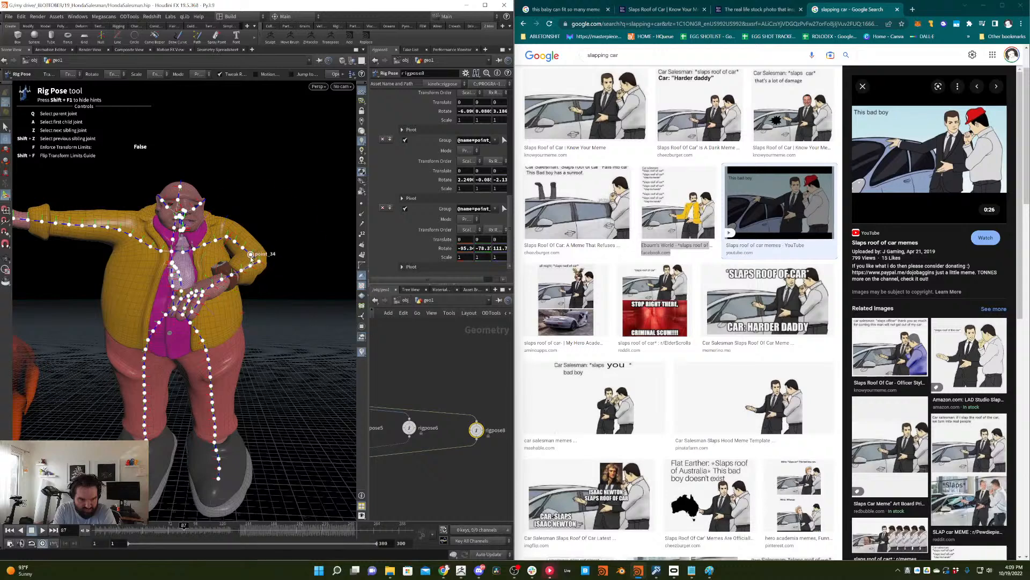
{"action": "left_click_drag", "start_coordinate": [261, 266], "coordinate": [303, 230]}
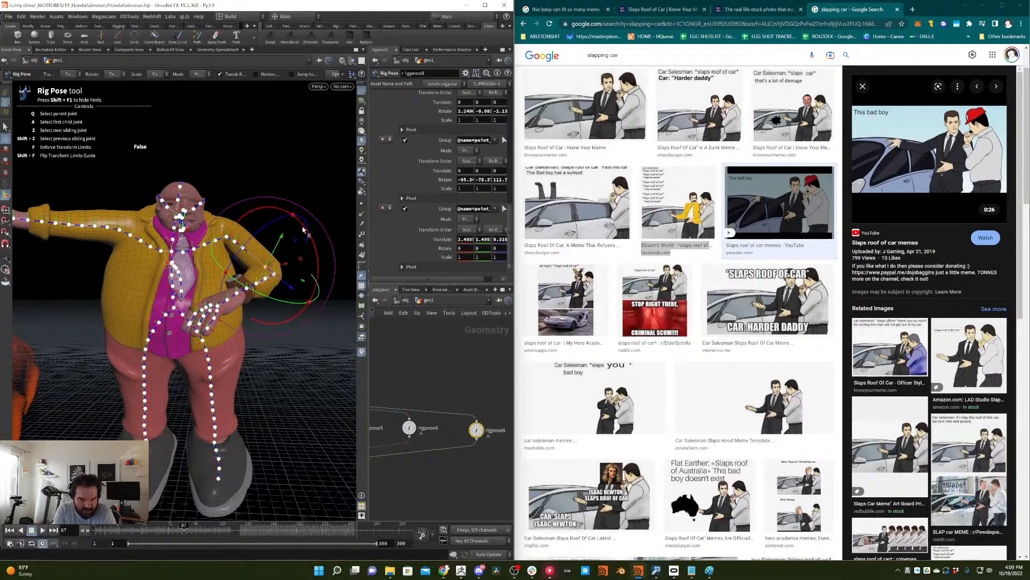
{"action": "left_click", "coordinate": [265, 280]}
{"action": "left_click_drag", "start_coordinate": [251, 287], "coordinate": [233, 297]}
{"action": "mouse_move", "coordinate": [297, 319]}
{"action": "left_mouse_down"}
{"action": "mouse_move", "coordinate": [292, 294]}
{"action": "mouse_move", "coordinate": [284, 325]}
{"action": "left_mouse_up"}
- Lower the character's other arm and bend it at the elbow to bring its hand in front of the torso
{"action": "left_click", "coordinate": [249, 197]}
{"action": "left_click_drag", "start_coordinate": [249, 197], "coordinate": [273, 192], "text": "alt"}
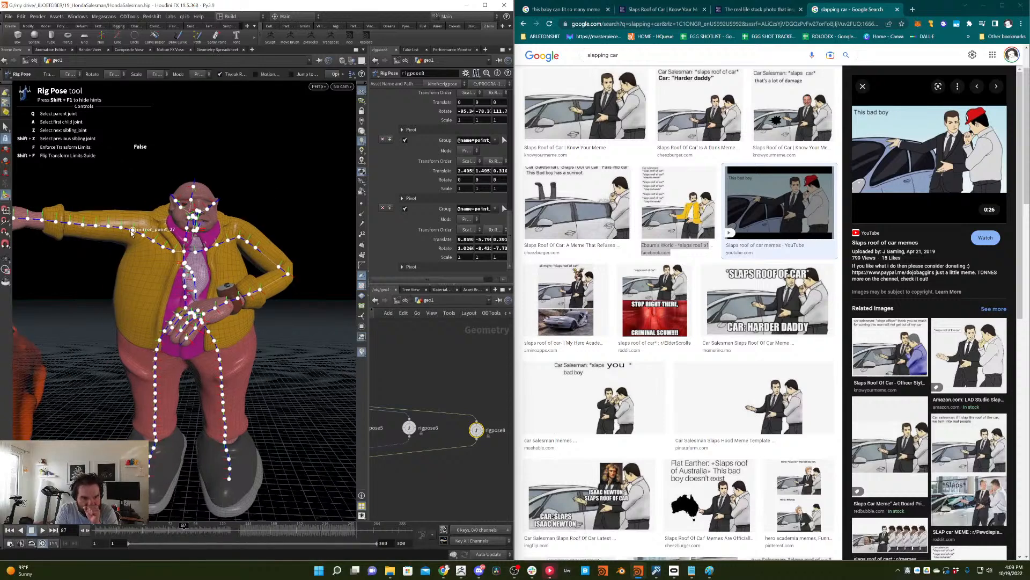
{"action": "left_click", "coordinate": [143, 235]}
{"action": "left_click_drag", "start_coordinate": [90, 207], "coordinate": [94, 256]}
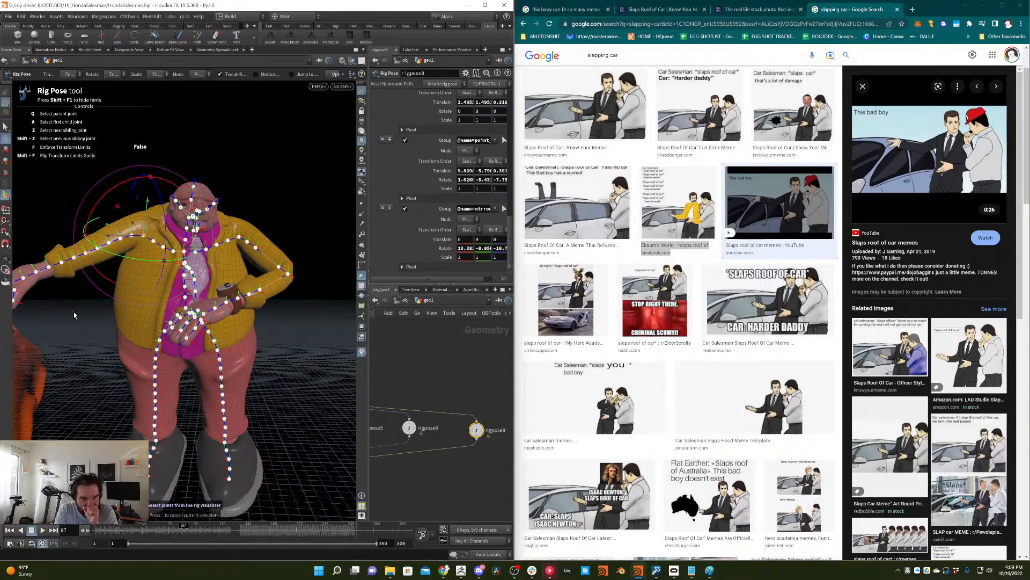
{"action": "left_click", "coordinate": [92, 263]}
{"action": "left_click_drag", "start_coordinate": [28, 283], "coordinate": [135, 255]}
{"action": "left_click", "coordinate": [164, 287]}
{"action": "left_click", "coordinate": [117, 260]}
{"action": "left_click", "coordinate": [105, 276]}
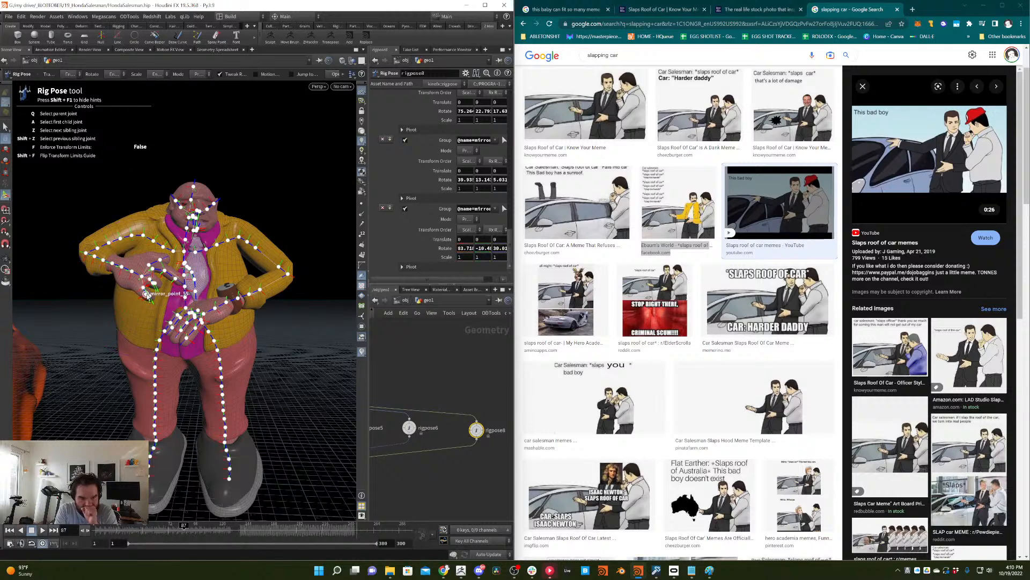
- Rotate the finger and hand joints of the raised hand so it points toward the other palm
{"action": "left_click", "coordinate": [148, 295]}
{"action": "left_click_drag", "start_coordinate": [127, 288], "coordinate": [173, 316]}
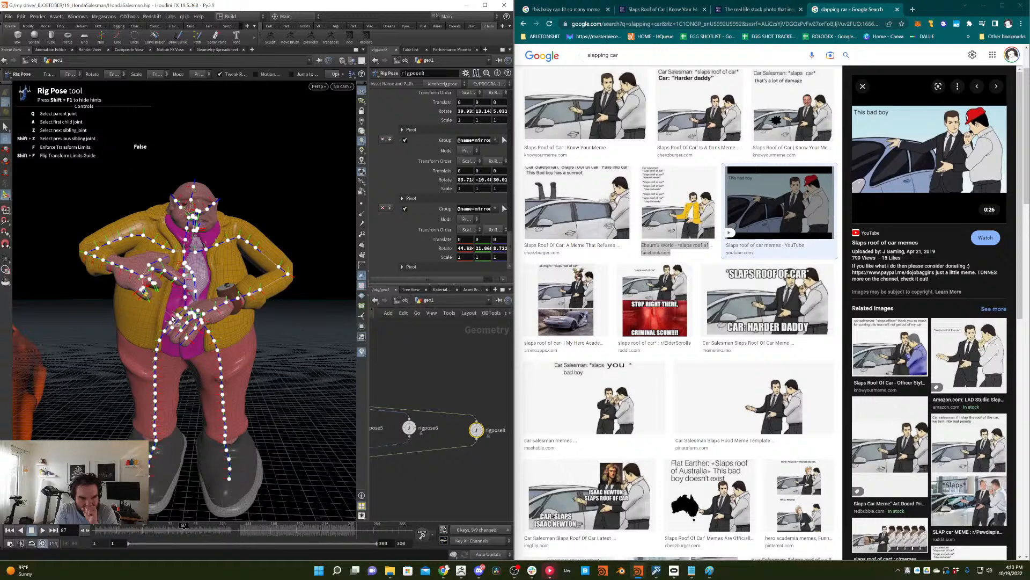
{"action": "left_click", "coordinate": [171, 274]}
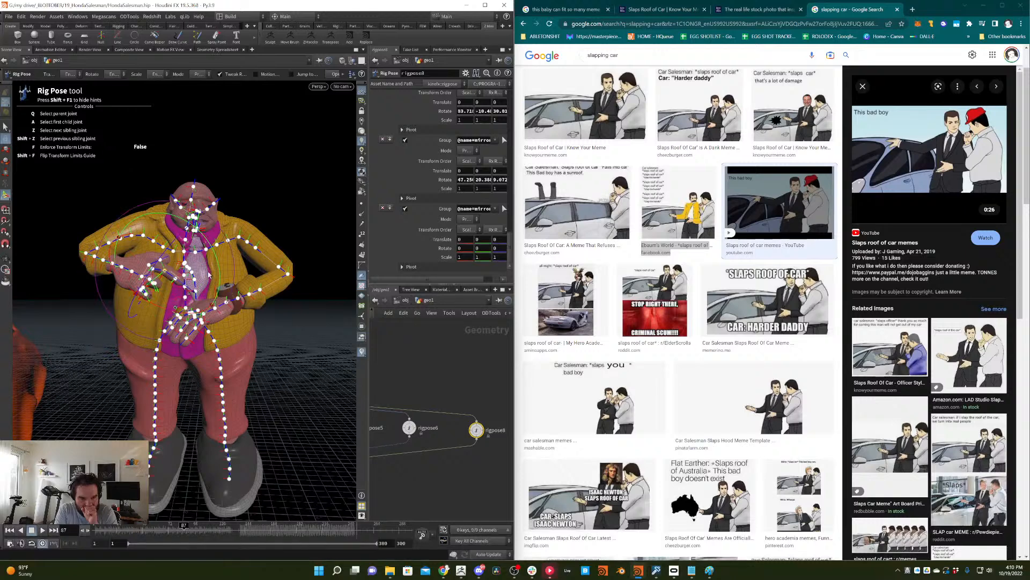
{"action": "left_click_drag", "start_coordinate": [212, 304], "coordinate": [199, 278]}
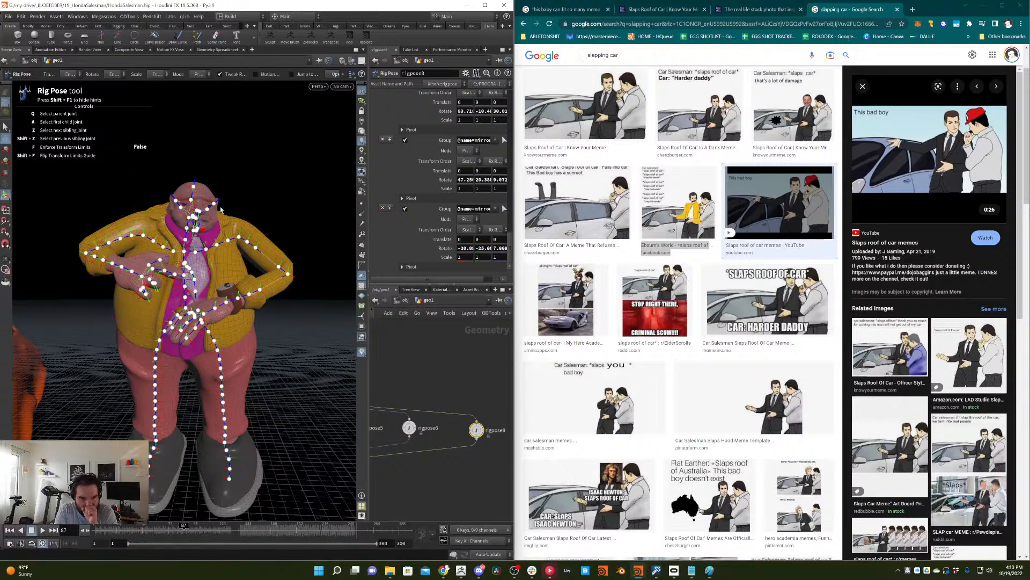
{"action": "left_click", "coordinate": [122, 267]}
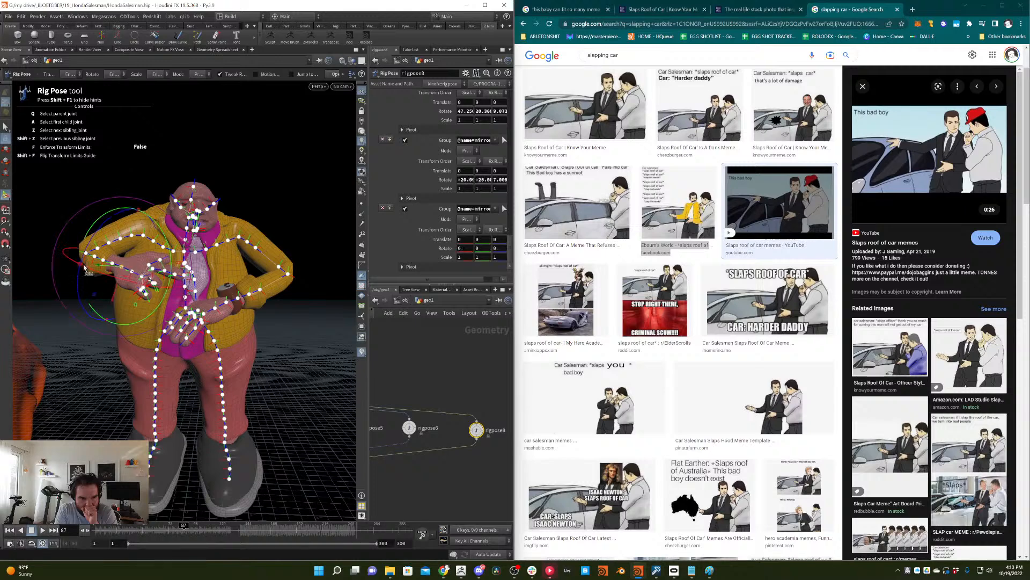
{"action": "left_click_drag", "start_coordinate": [84, 267], "coordinate": [135, 230]}
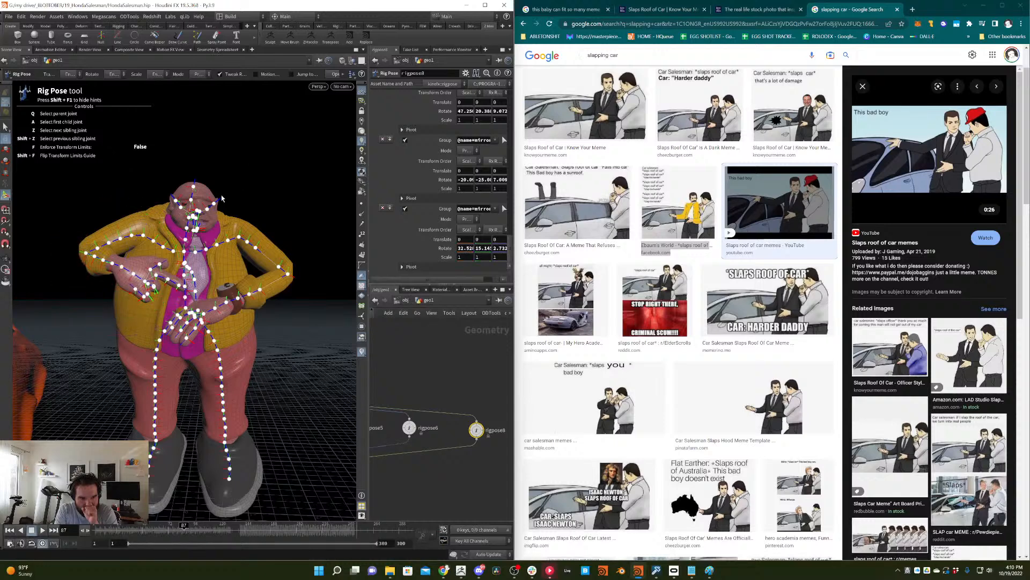
- Select switch2, review the pose nodes wired into it, and save the scene
{"action": "scroll", "coordinate": [422, 399], "scroll_direction": "down", "scroll_amount": 10}
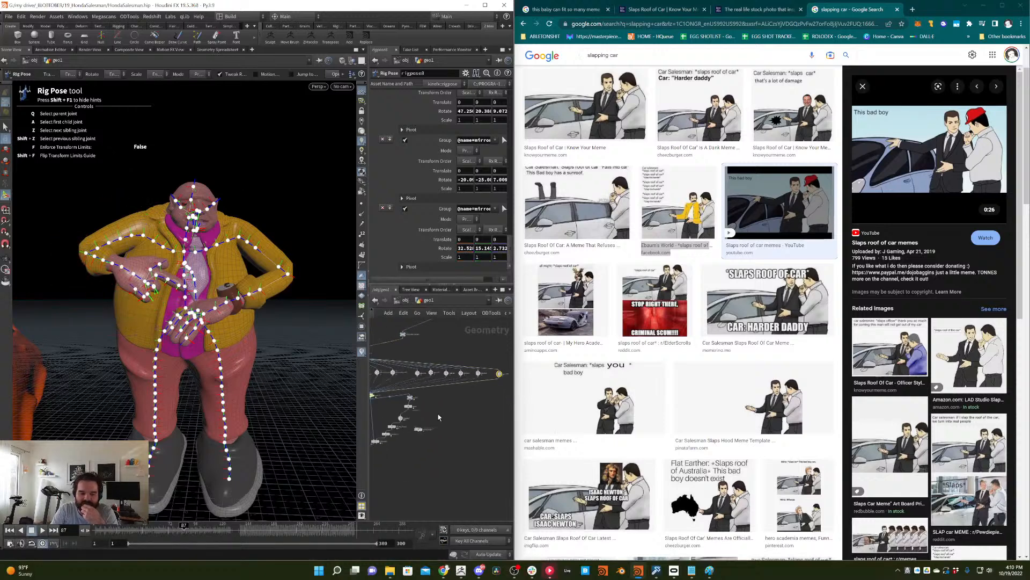
{"action": "left_click", "coordinate": [422, 397]}
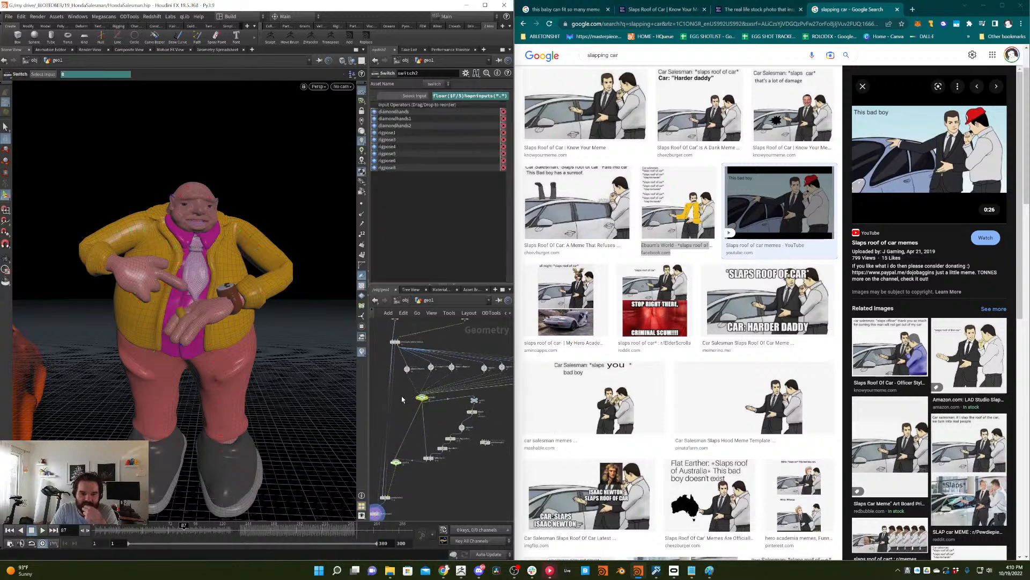
{"action": "middle_click_drag", "start_coordinate": [397, 407], "coordinate": [370, 415]}
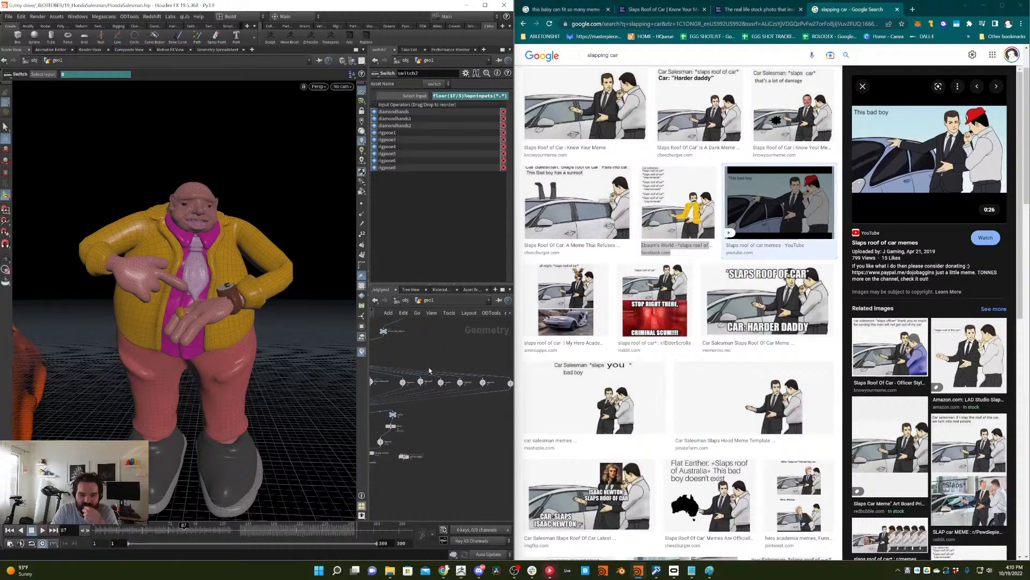
{"action": "middle_click_drag", "start_coordinate": [479, 355], "coordinate": [415, 342]}
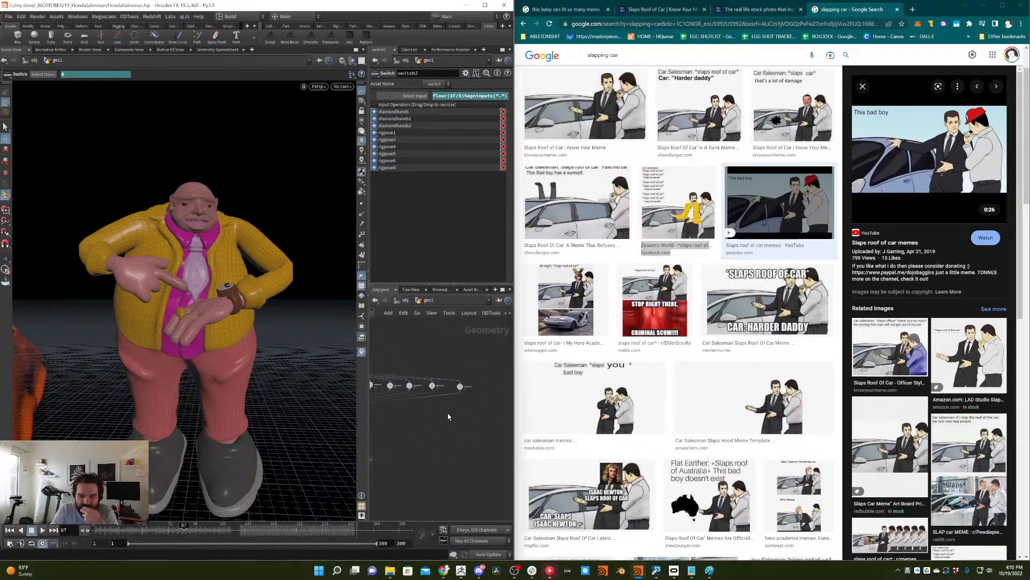
{"action": "scroll", "coordinate": [461, 419], "scroll_direction": "up", "scroll_amount": 3}
{"action": "scroll", "coordinate": [468, 435], "scroll_direction": "down", "scroll_amount": 3}
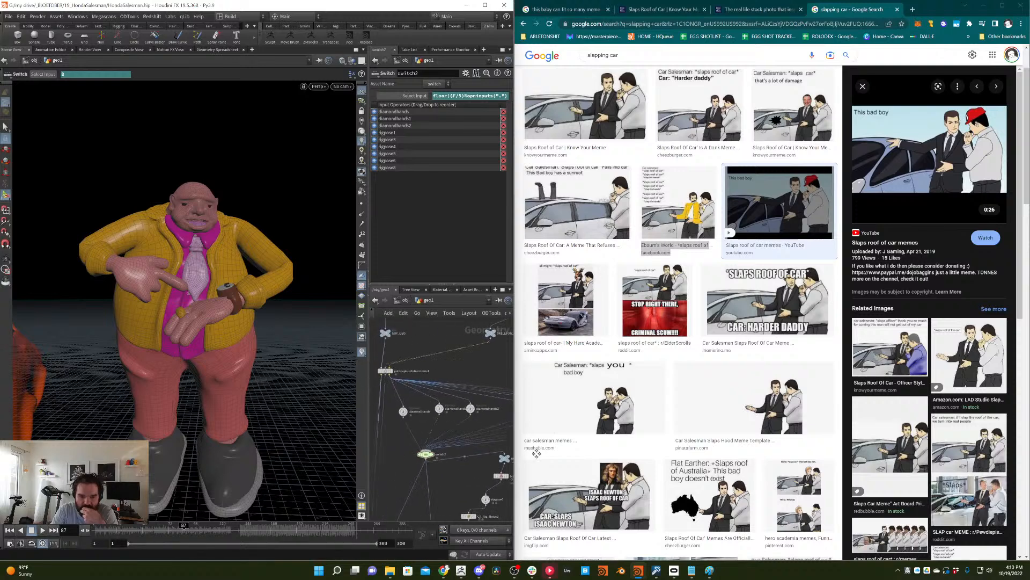
{"action": "middle_click_drag", "start_coordinate": [456, 432], "coordinate": [441, 423]}
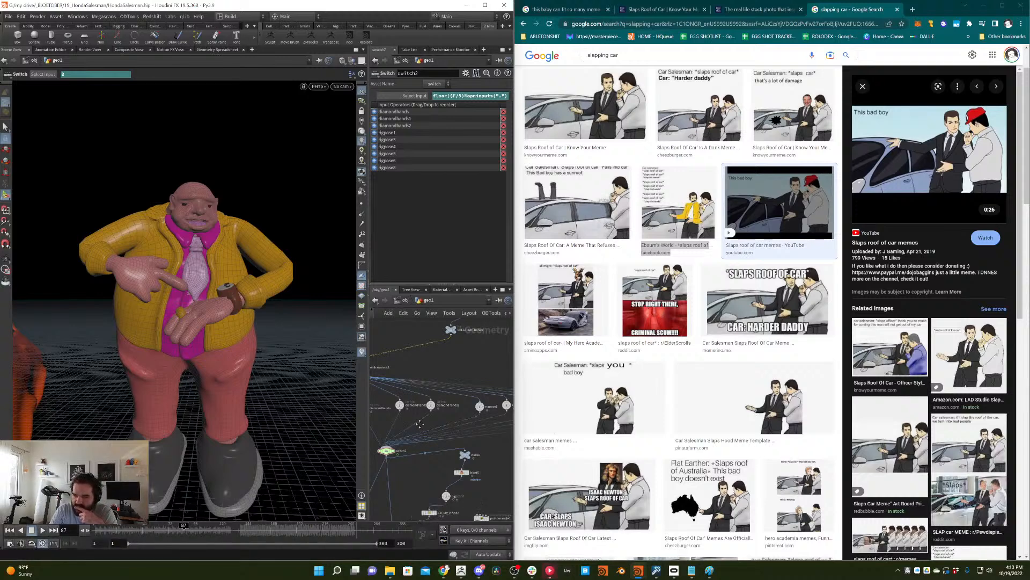
{"action": "middle_click_drag", "start_coordinate": [389, 438], "coordinate": [432, 347]}
{"action": "middle_click_drag", "start_coordinate": [386, 418], "coordinate": [428, 343]}
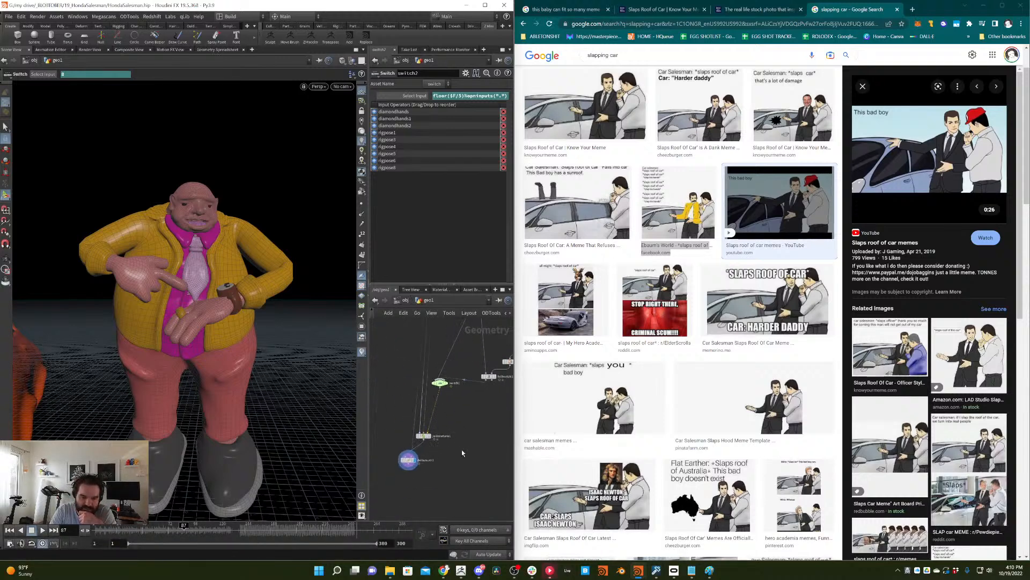
{"action": "left_click", "coordinate": [9, 16]}
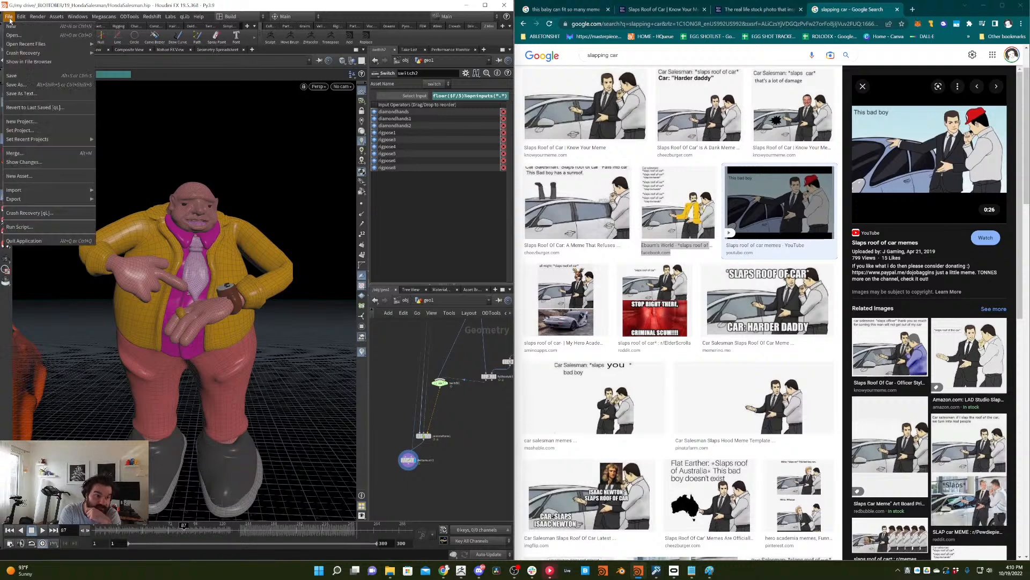
{"action": "left_click", "coordinate": [20, 79]}
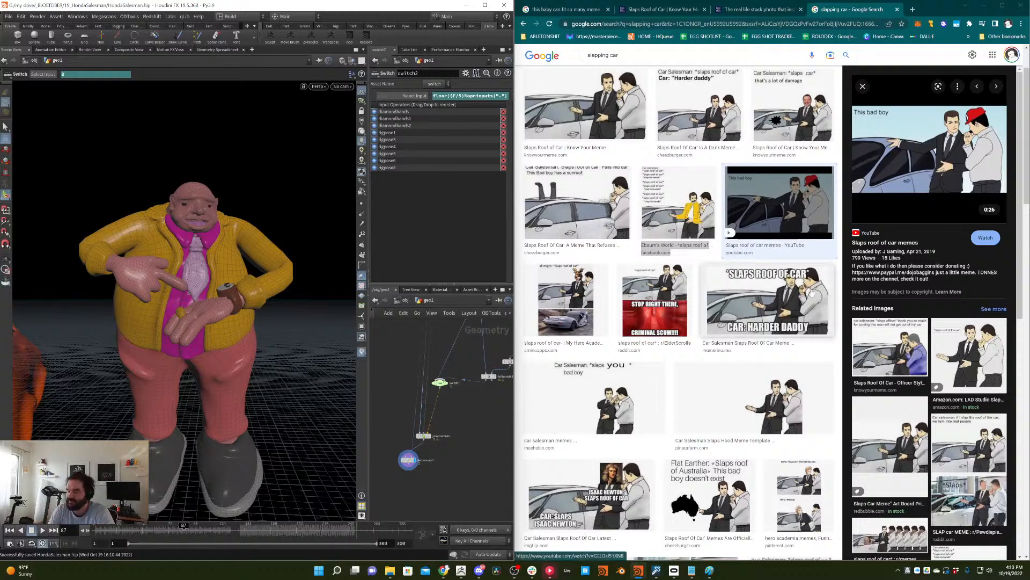
- Set the Select Input of switch1 to 1 to use the full-body IK branch
{"action": "middle_click_drag", "start_coordinate": [450, 456], "coordinate": [453, 455]}
{"action": "left_click", "coordinate": [412, 458]}
{"action": "middle_click_drag", "start_coordinate": [449, 396], "coordinate": [423, 420]}
{"action": "left_click", "coordinate": [418, 407]}
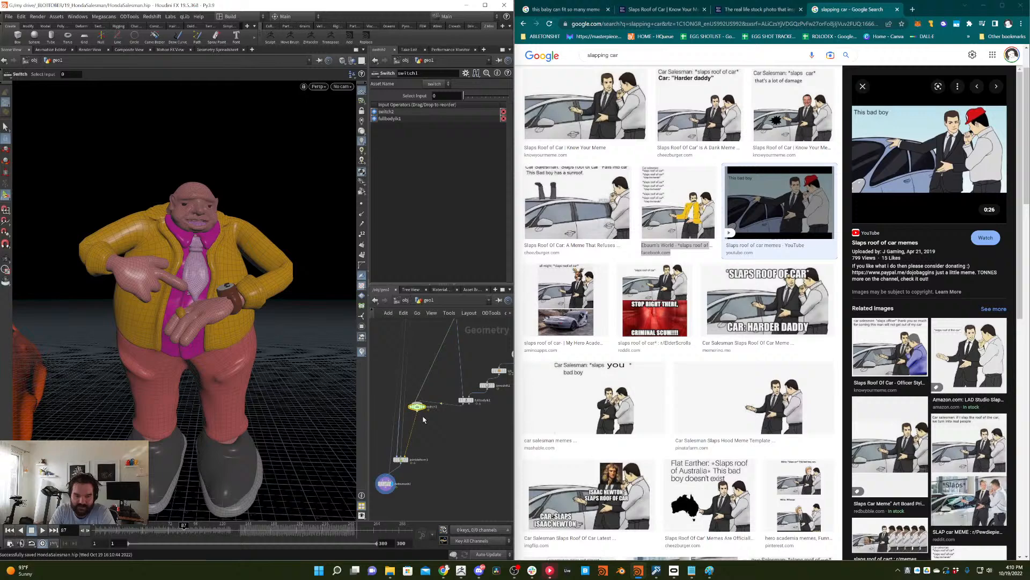
{"action": "left_click", "coordinate": [466, 99]}
- Scrub and play through the timeline to review the full-body IK version of the switched poses
{"action": "left_click", "coordinate": [111, 526]}
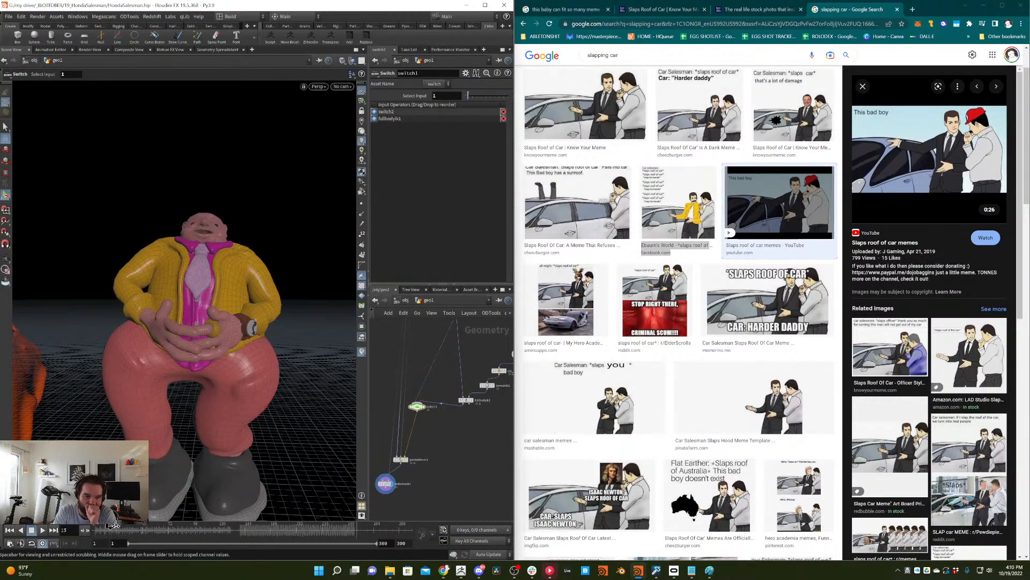
{"action": "left_click_drag", "start_coordinate": [113, 526], "coordinate": [154, 525]}
{"action": "left_click_drag", "start_coordinate": [186, 499], "coordinate": [323, 384]}
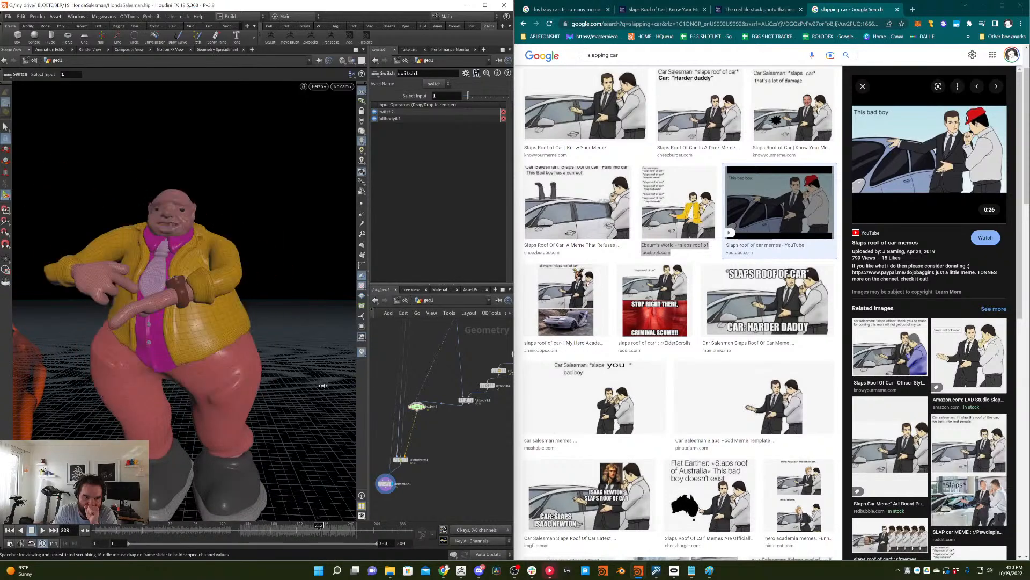
{"action": "left_click_drag", "start_coordinate": [391, 337], "coordinate": [70, 526]}
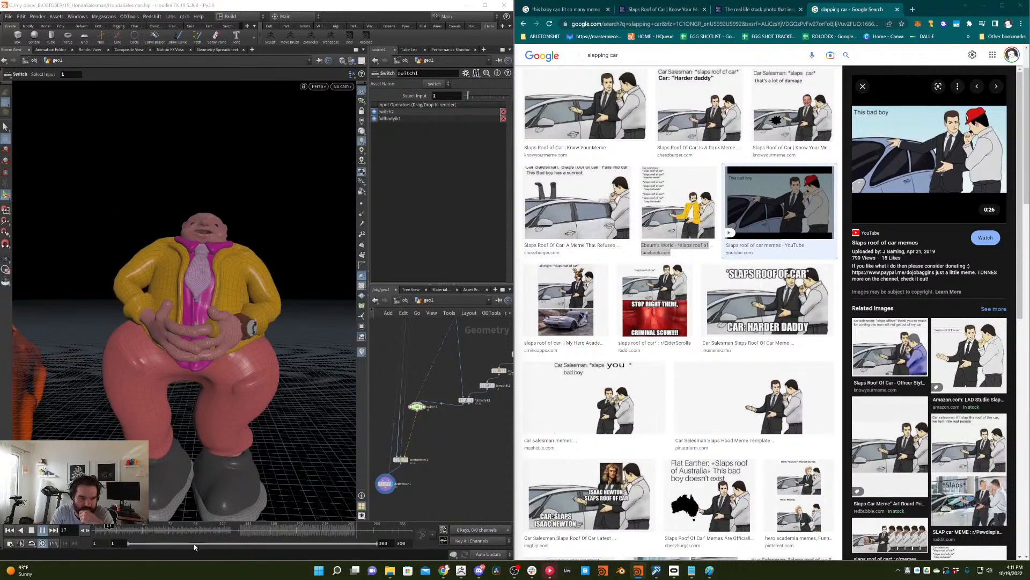
{"action": "left_click_drag", "start_coordinate": [141, 532], "coordinate": [113, 530]}
- Set the Select Input of switch1 to 0, play the animation, and return to frame 1
{"action": "middle_click_drag", "start_coordinate": [442, 427], "coordinate": [434, 428]}
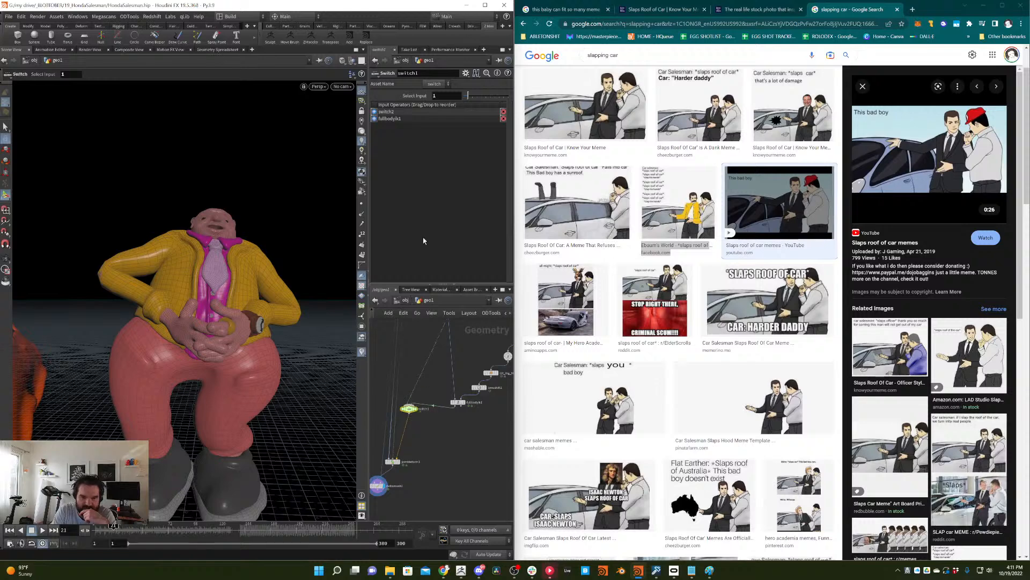
{"action": "left_click_drag", "start_coordinate": [467, 95], "coordinate": [429, 97]}
{"action": "left_click_drag", "start_coordinate": [113, 529], "coordinate": [91, 529]}
{"action": "left_click", "coordinate": [43, 530]}
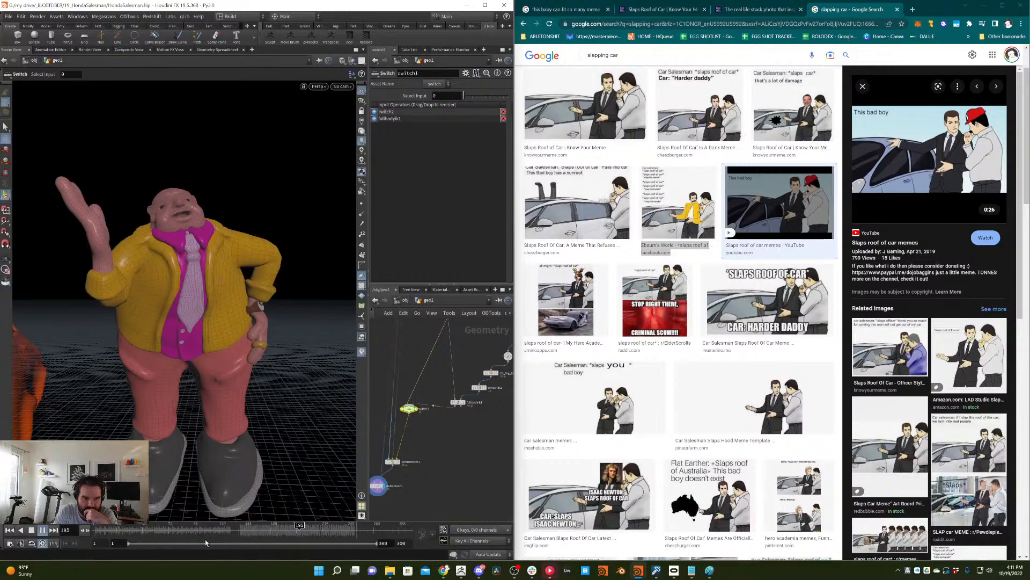
{"action": "left_click", "coordinate": [10, 529]}
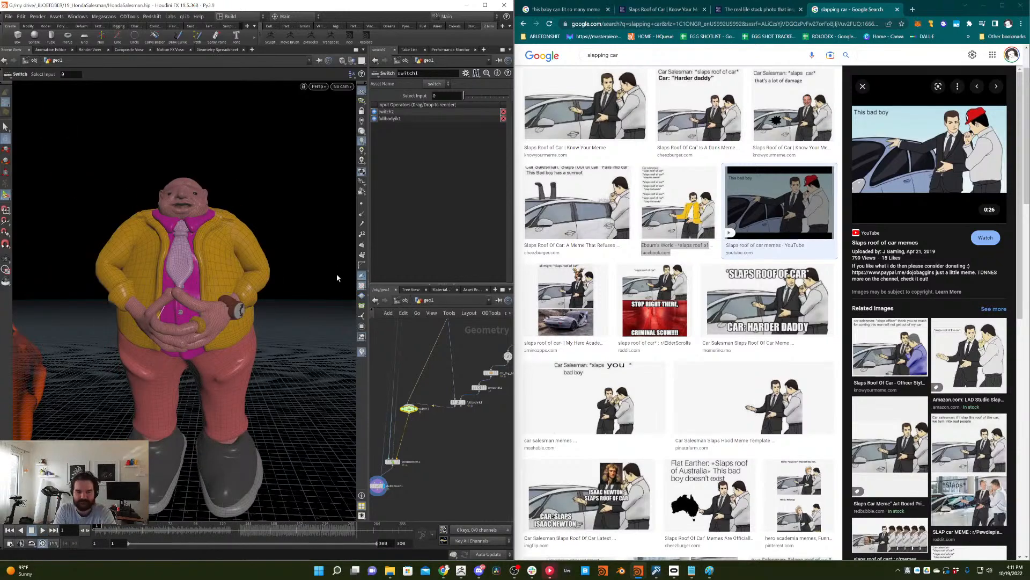
- Examine the salesman's clasped-hands pose up close and the pose, switch2 and full-body IK nodes in the network
{"action": "middle_click_drag", "start_coordinate": [188, 189], "coordinate": [261, 188], "text": "alt"}
{"action": "right_click_drag", "start_coordinate": [261, 187], "coordinate": [326, 153], "text": "alt"}
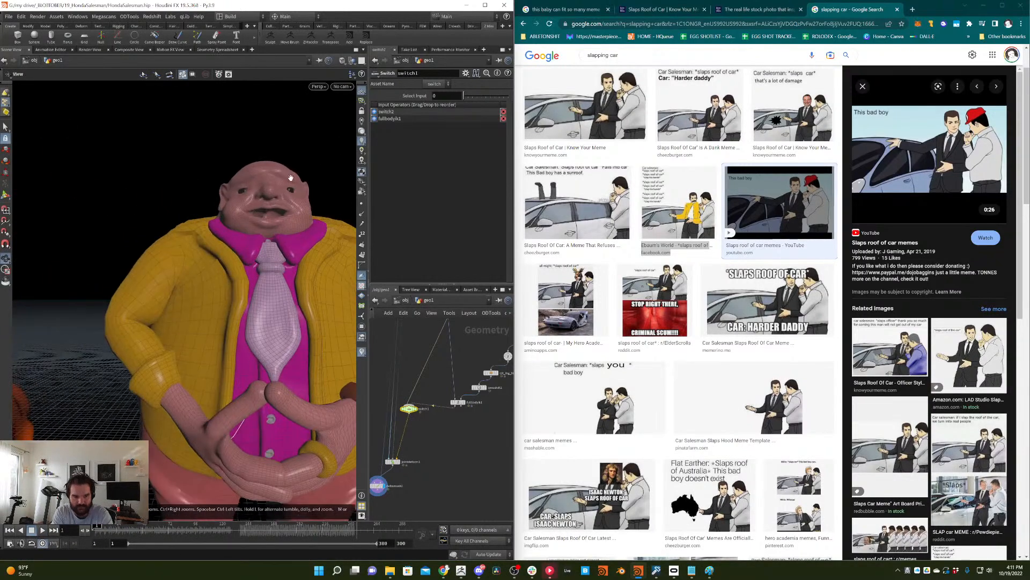
{"action": "left_click_drag", "start_coordinate": [290, 177], "coordinate": [254, 195], "text": "alt"}
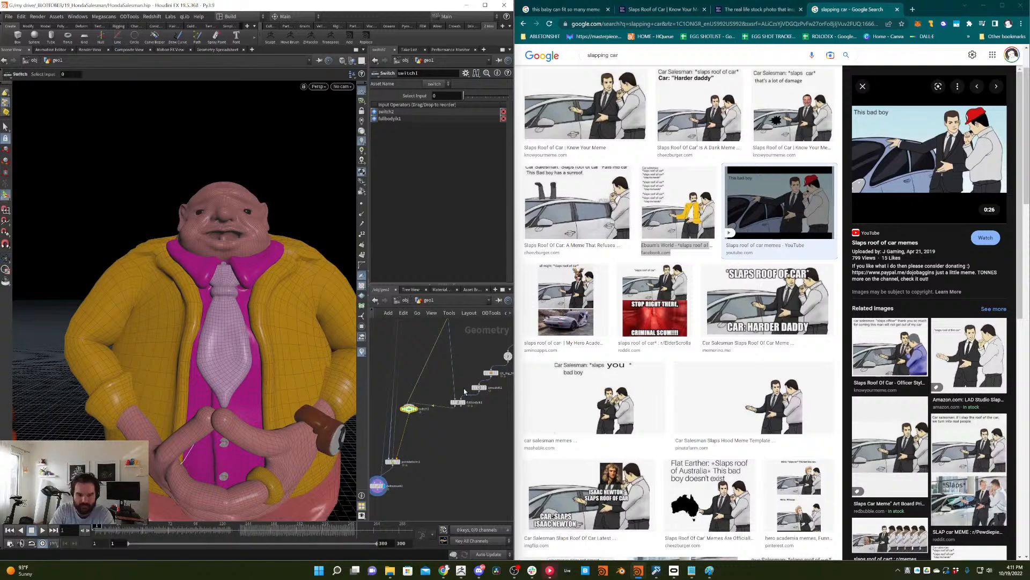
{"action": "middle_click_drag", "start_coordinate": [438, 368], "coordinate": [438, 455]}
{"action": "middle_click_drag", "start_coordinate": [410, 367], "coordinate": [429, 421]}
{"action": "left_click_drag", "start_coordinate": [420, 373], "coordinate": [393, 372]}
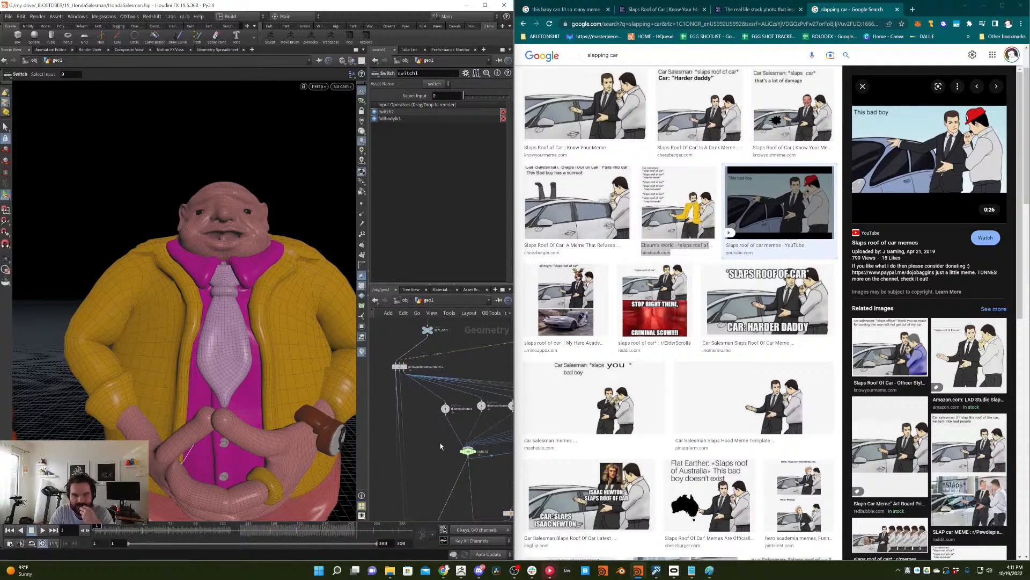
{"action": "middle_click_drag", "start_coordinate": [440, 446], "coordinate": [431, 421]}
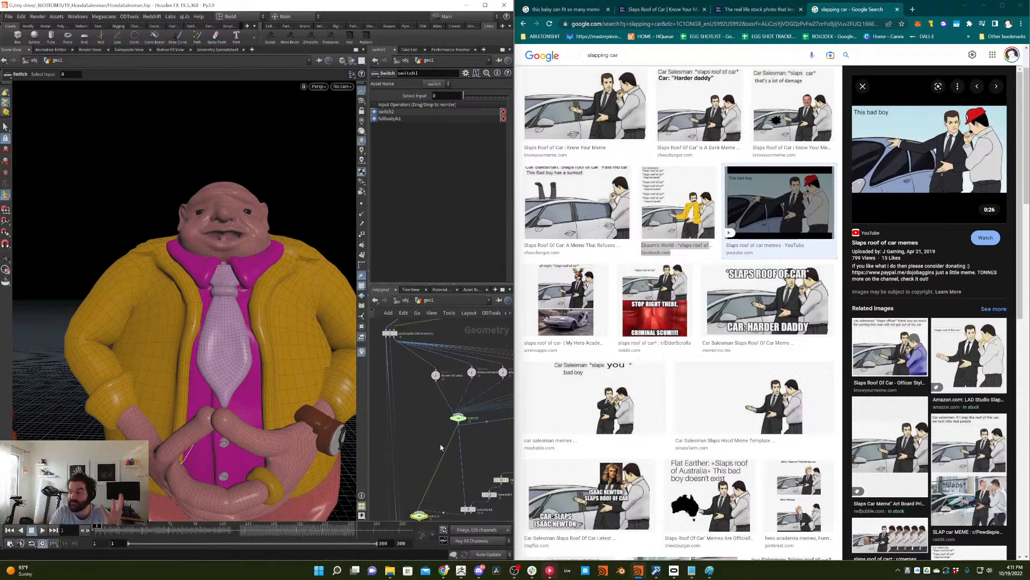
{"action": "left_click", "coordinate": [452, 401]}
{"action": "middle_click_drag", "start_coordinate": [421, 435], "coordinate": [394, 437]}
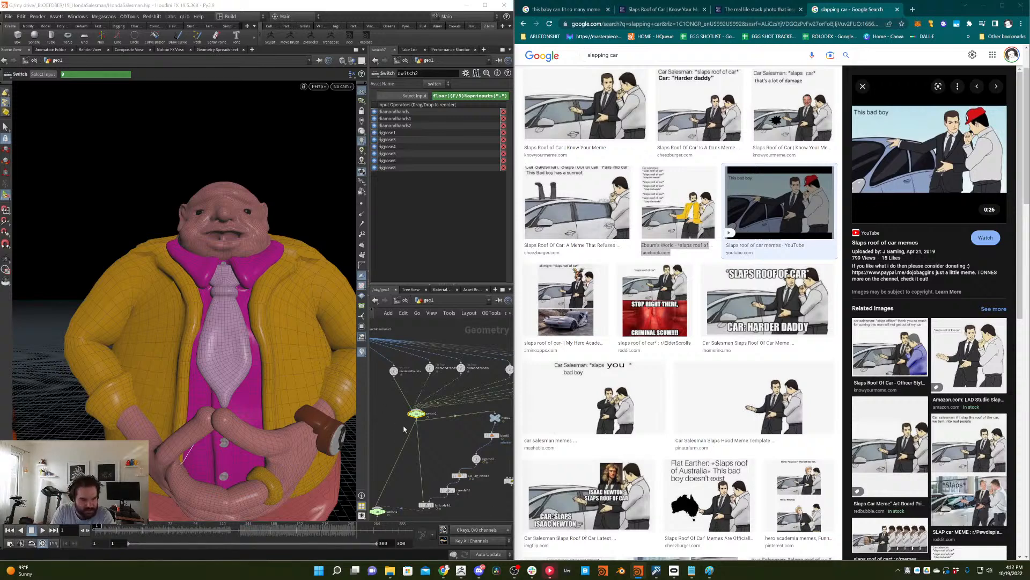
{"action": "middle_click_drag", "start_coordinate": [420, 442], "coordinate": [418, 401]}
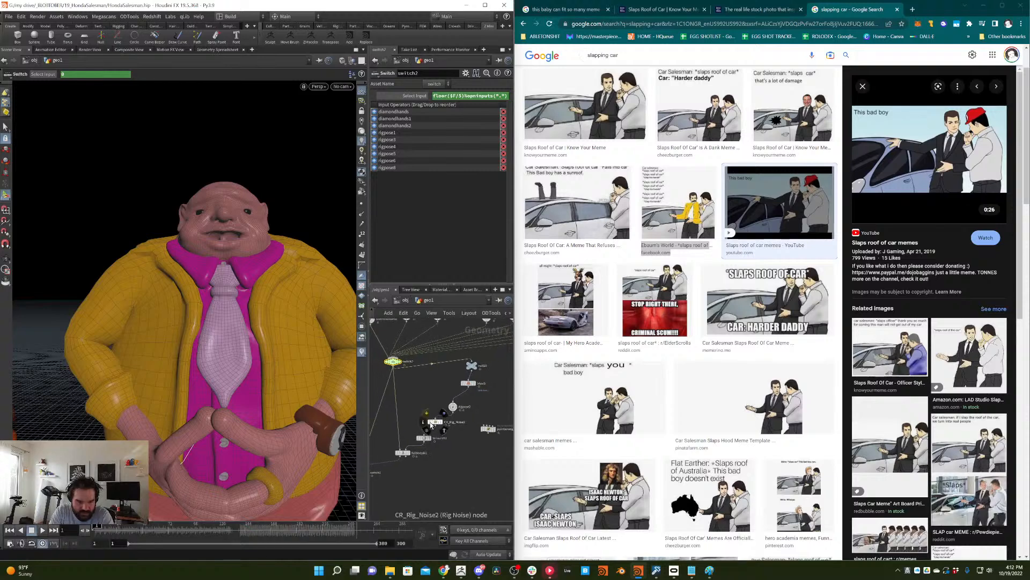
{"action": "middle_click_drag", "start_coordinate": [417, 385], "coordinate": [434, 366]}
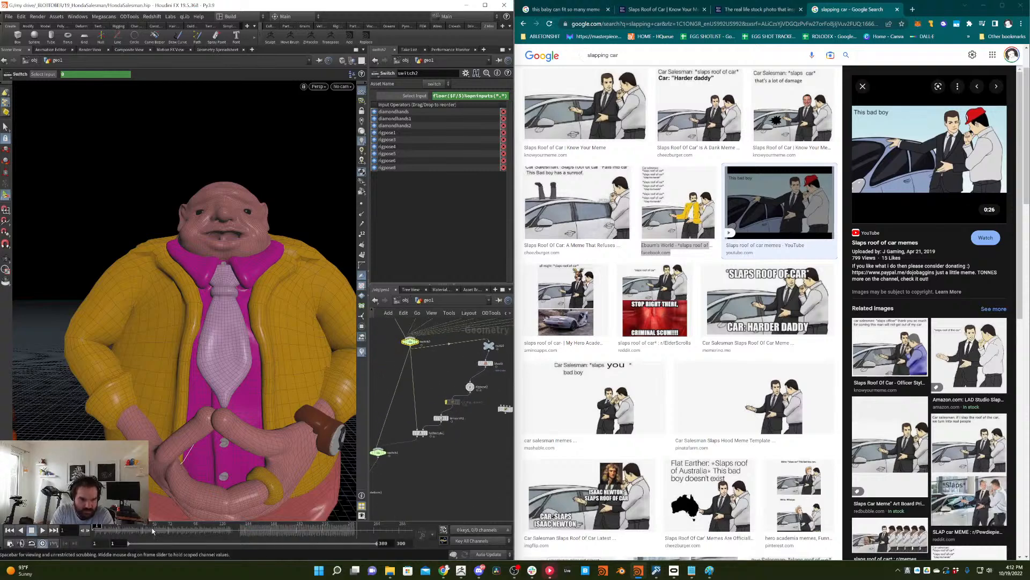
- Scrub the timeline to review the poses cycled by switch2 on the whole character
{"action": "left_click_drag", "start_coordinate": [97, 524], "coordinate": [342, 484]}
{"action": "middle_click_drag", "start_coordinate": [455, 356], "coordinate": [502, 467]}
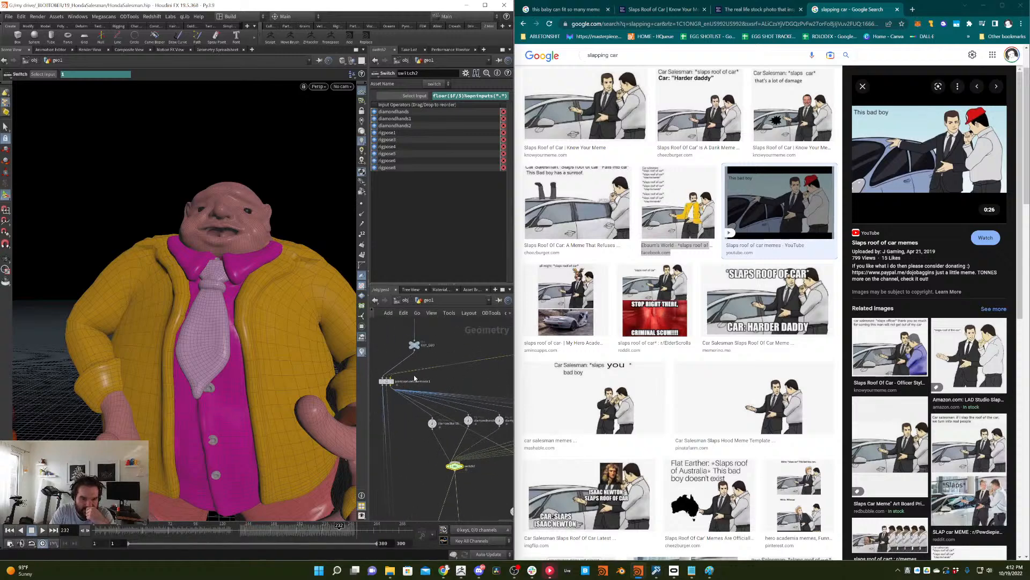
{"action": "middle_click_drag", "start_coordinate": [437, 388], "coordinate": [441, 278]}
{"action": "left_click_drag", "start_coordinate": [231, 518], "coordinate": [264, 518]}
{"action": "right_click_drag", "start_coordinate": [236, 301], "coordinate": [239, 380]}
{"action": "key", "text": "Return"}
{"action": "left_click_drag", "start_coordinate": [161, 523], "coordinate": [291, 518]}
{"action": "middle_click_drag", "start_coordinate": [438, 391], "coordinate": [440, 378]}
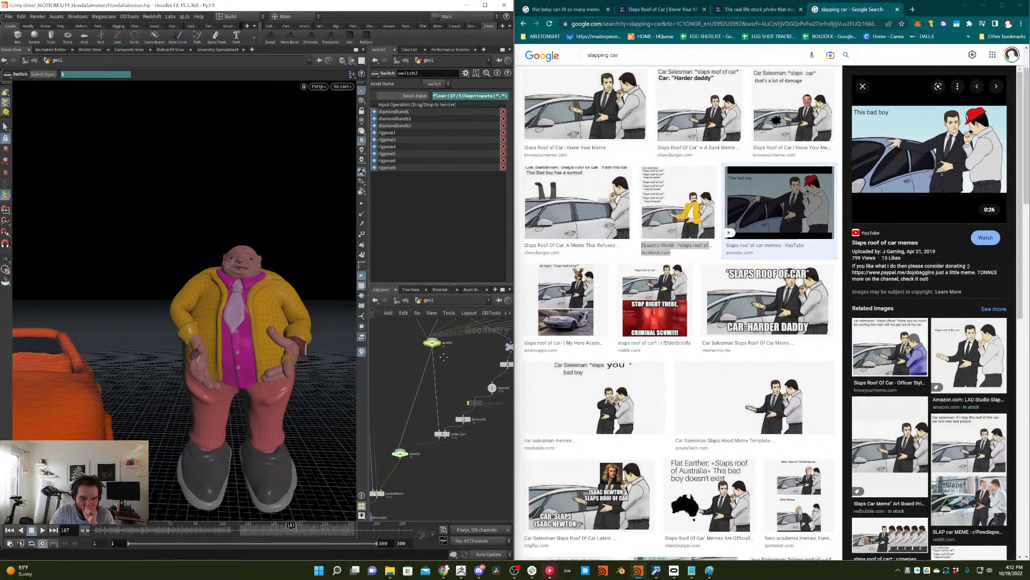
- Set the Select Input of switch1 to 1 for the full-body IK branch and scrub back to frame 1
{"action": "left_click_drag", "start_coordinate": [408, 478], "coordinate": [385, 437]}
{"action": "left_click_drag", "start_coordinate": [468, 95], "coordinate": [470, 96]}
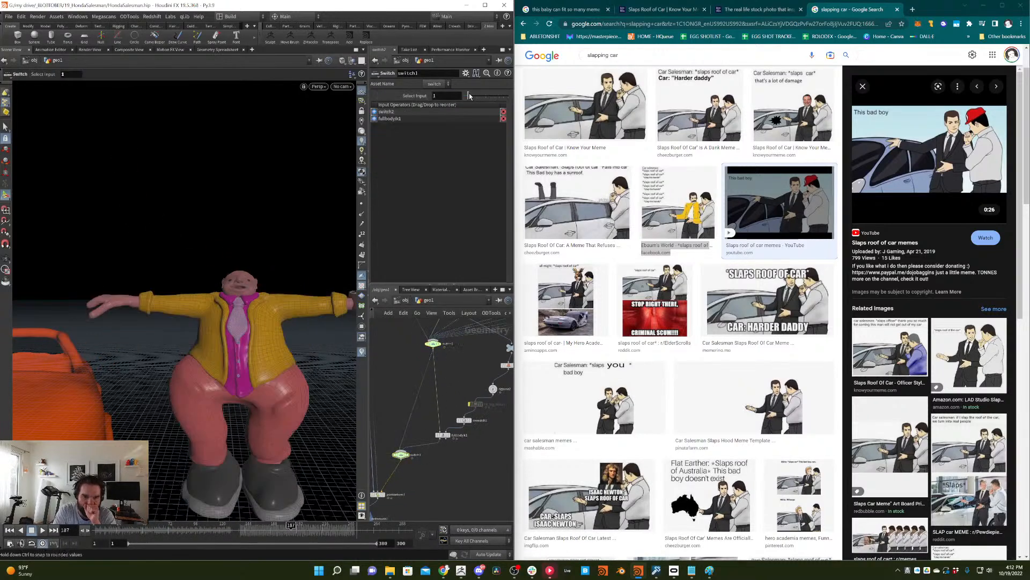
{"action": "left_click_drag", "start_coordinate": [97, 532], "coordinate": [1, 576]}
{"action": "middle_click_drag", "start_coordinate": [479, 368], "coordinate": [433, 397]}
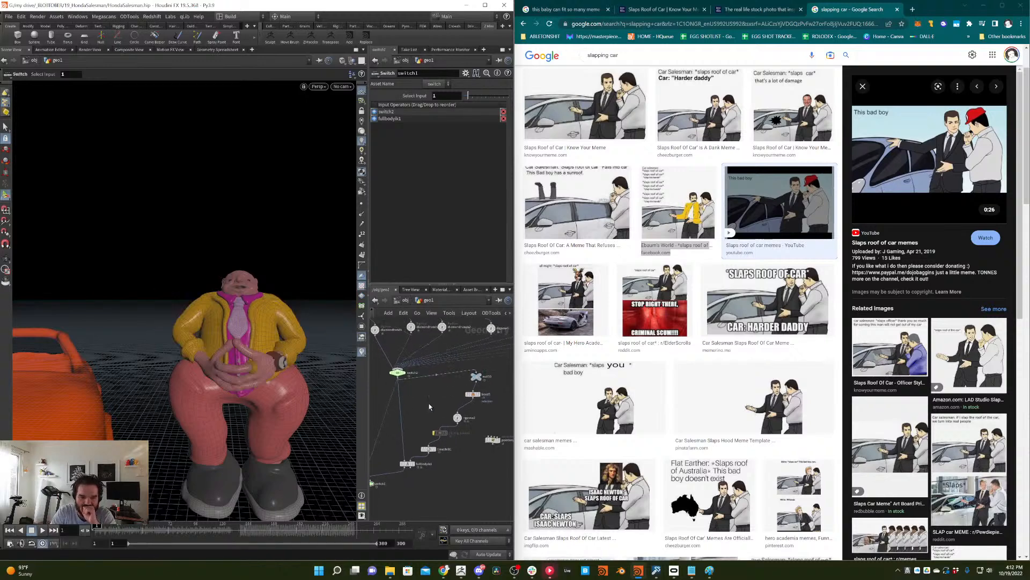
{"action": "left_click_drag", "start_coordinate": [148, 529], "coordinate": [1, 532]}
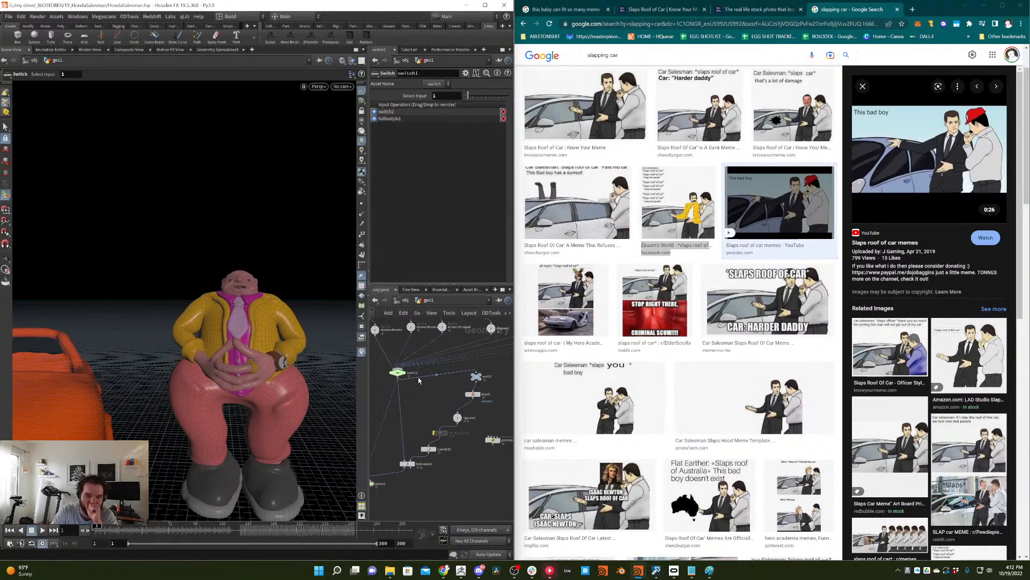
- Insert a Skeleton Blend node between switch2 and the full-body IK node
{"action": "middle_click_drag", "start_coordinate": [438, 402], "coordinate": [448, 449]}
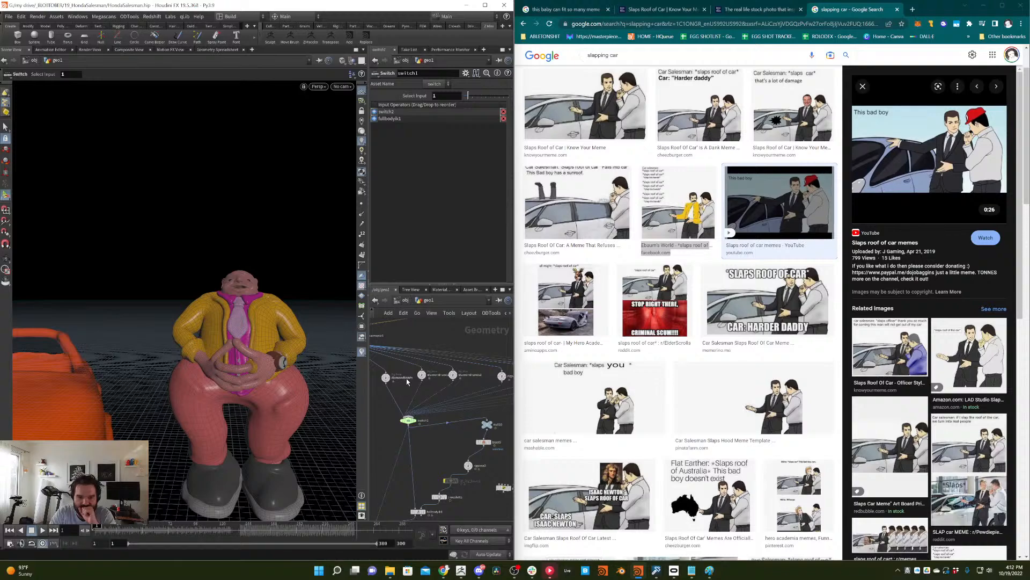
{"action": "middle_click_drag", "start_coordinate": [379, 437], "coordinate": [423, 413]}
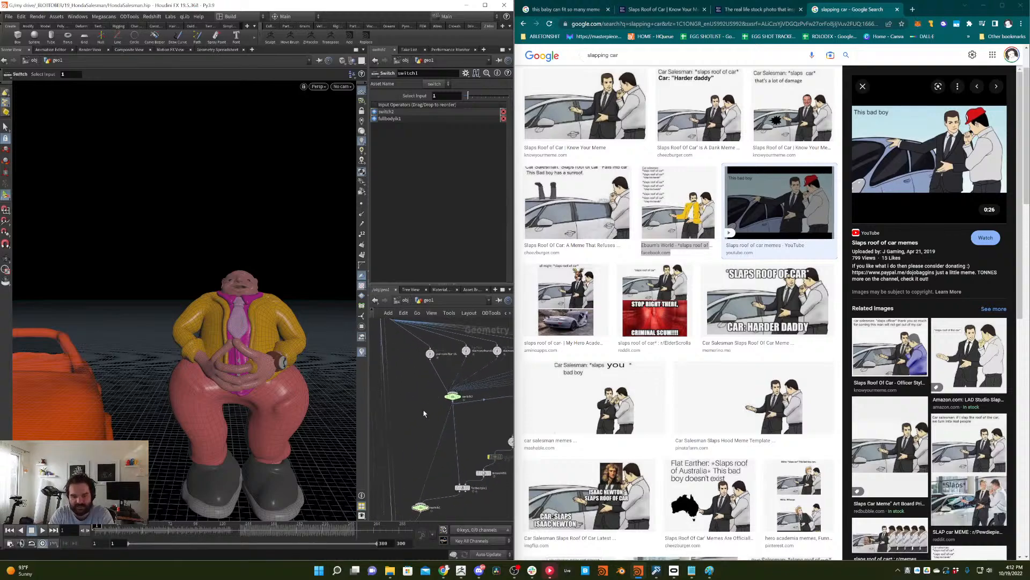
{"action": "key", "text": "Tab"}
{"action": "type", "text": "skele"}
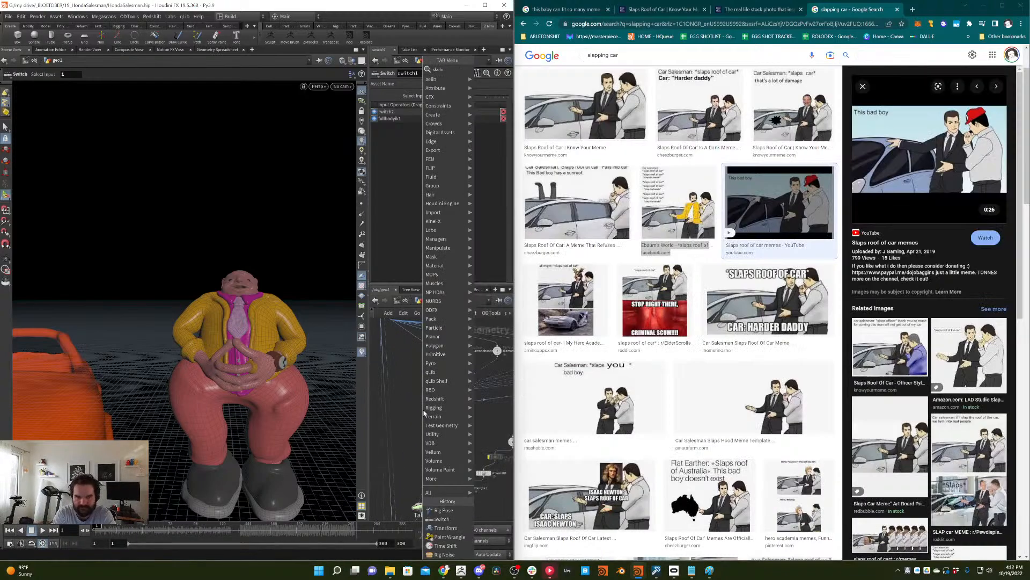
{"action": "type", "text": "tonm"}
{"action": "key", "text": "BackSpace"}
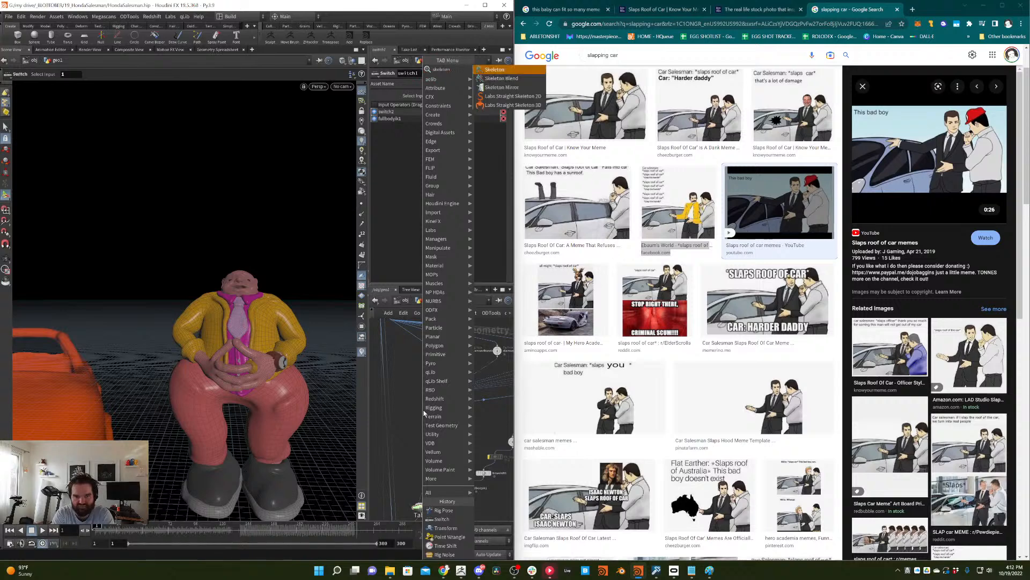
{"action": "key", "text": "Down"}
{"action": "key", "text": "Return"}
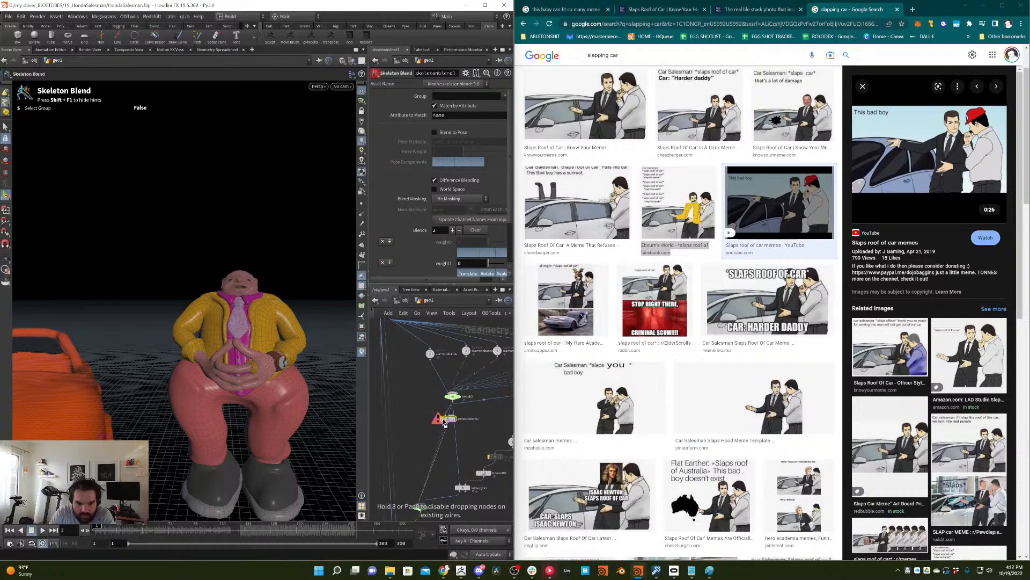
{"action": "left_click", "coordinate": [445, 422]}
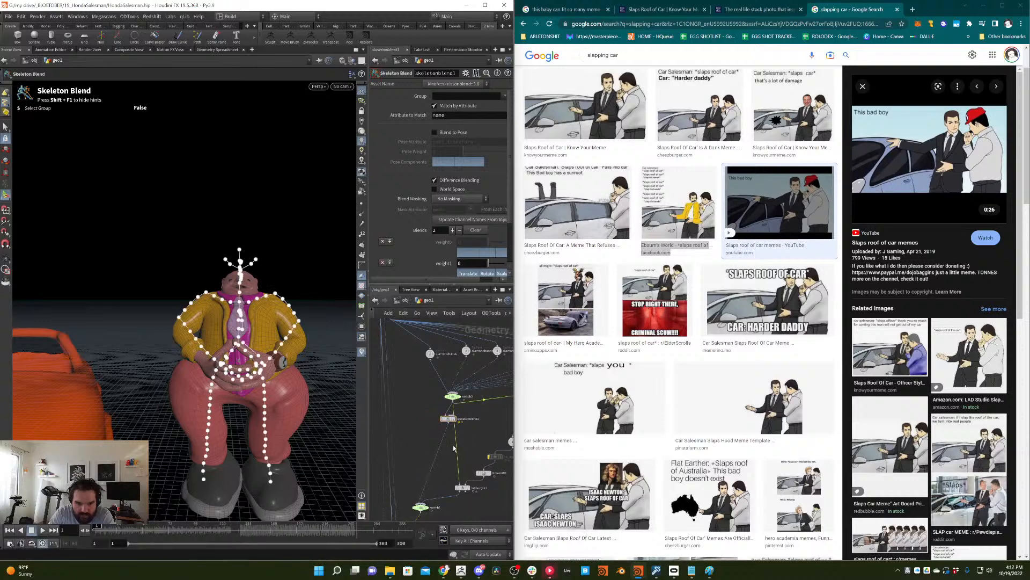
- Wire the T-pose skeleton from the character unpacking node above into the second input of the Skeleton Blend
{"action": "left_click", "coordinate": [447, 425]}
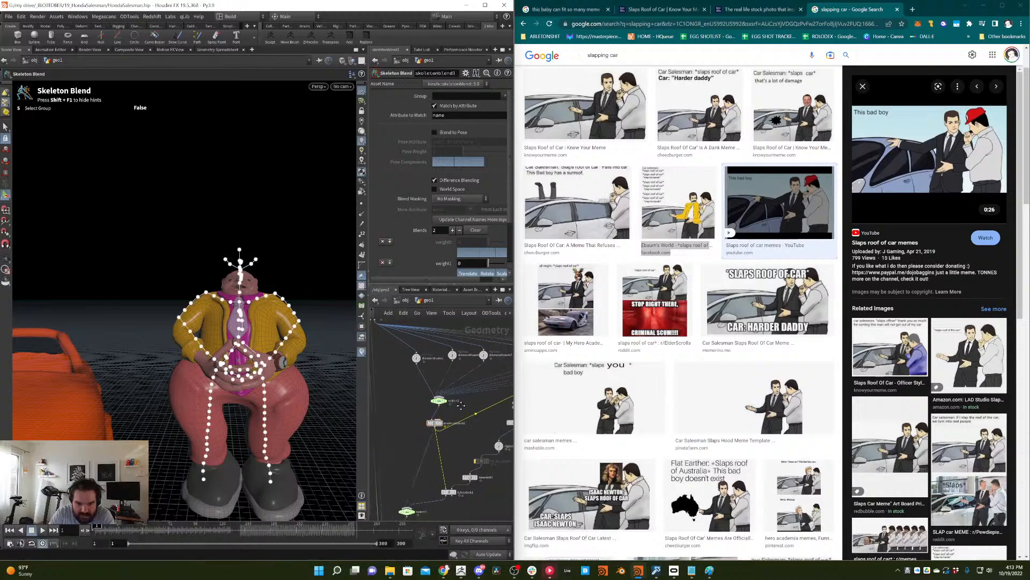
{"action": "left_click", "coordinate": [473, 417]}
{"action": "middle_click_drag", "start_coordinate": [418, 431], "coordinate": [473, 426]}
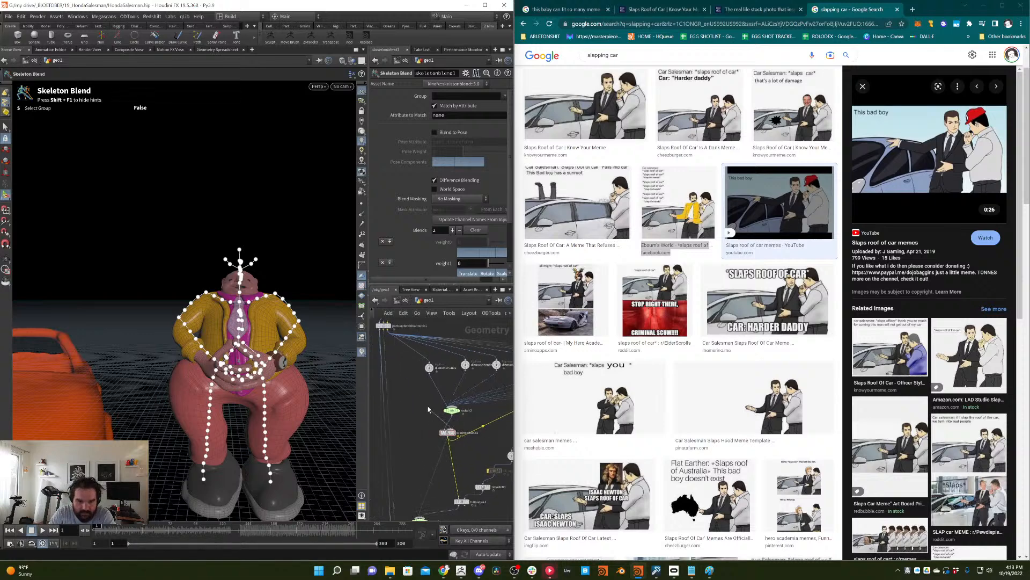
{"action": "left_click", "coordinate": [384, 327]}
{"action": "left_click", "coordinate": [445, 426]}
{"action": "middle_click_drag", "start_coordinate": [406, 409], "coordinate": [404, 398]}
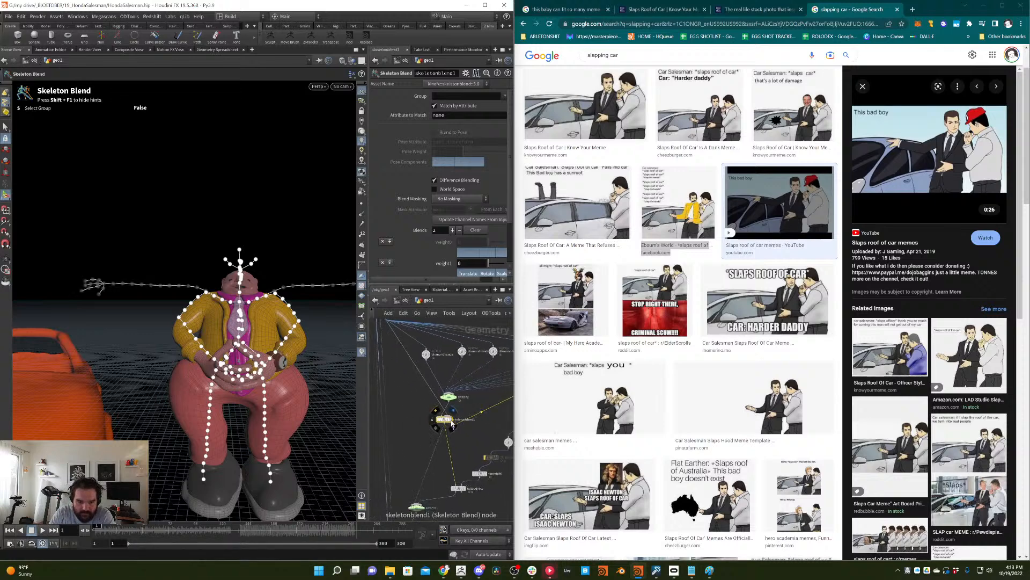
- Display the Skeleton Blend node, widen its parameter area, and set weight1 to 1
{"action": "left_click", "coordinate": [451, 419]}
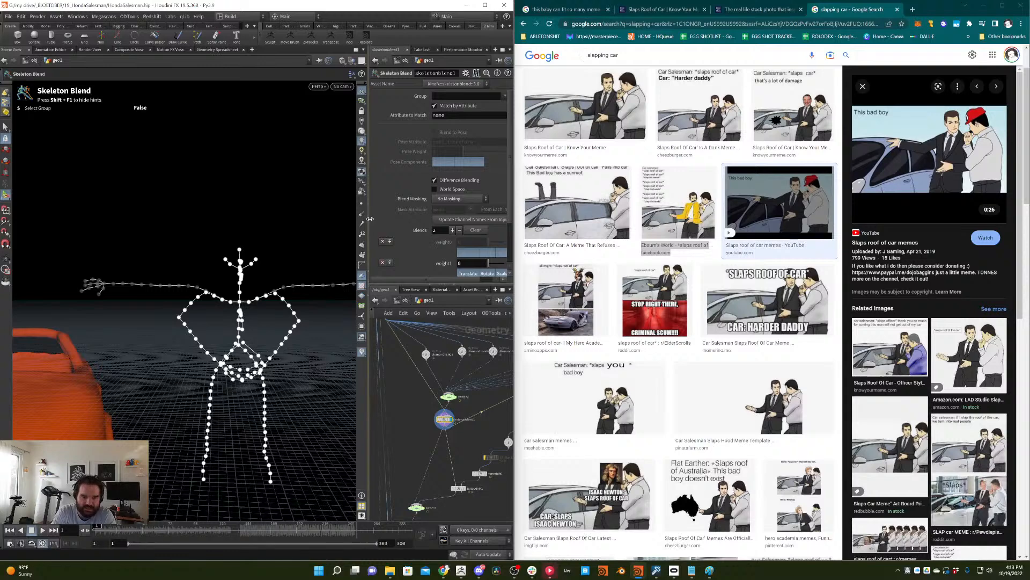
{"action": "left_click_drag", "start_coordinate": [366, 231], "coordinate": [254, 231]}
{"action": "left_click_drag", "start_coordinate": [408, 263], "coordinate": [490, 263]}
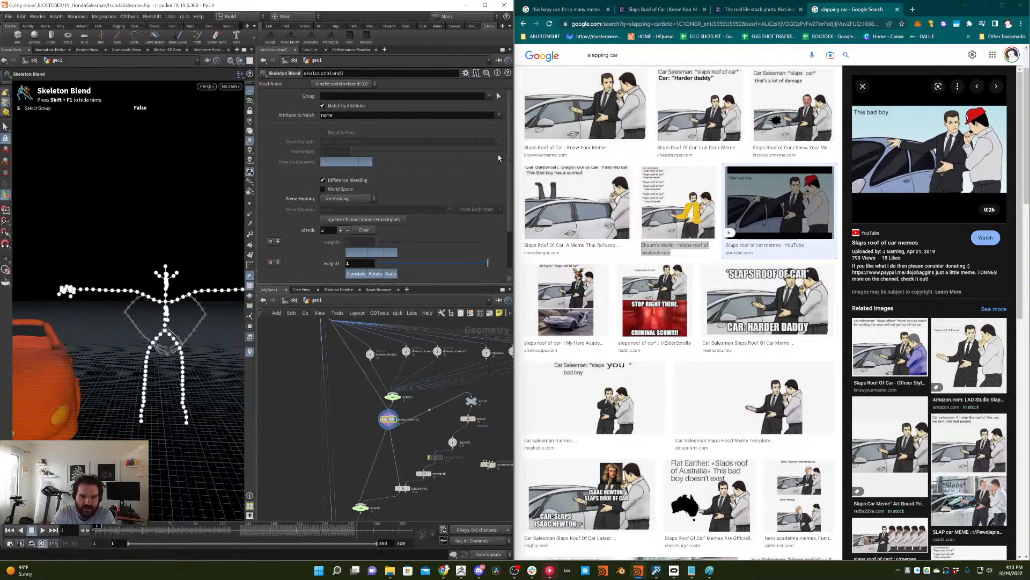
{"action": "left_click", "coordinate": [499, 97]}
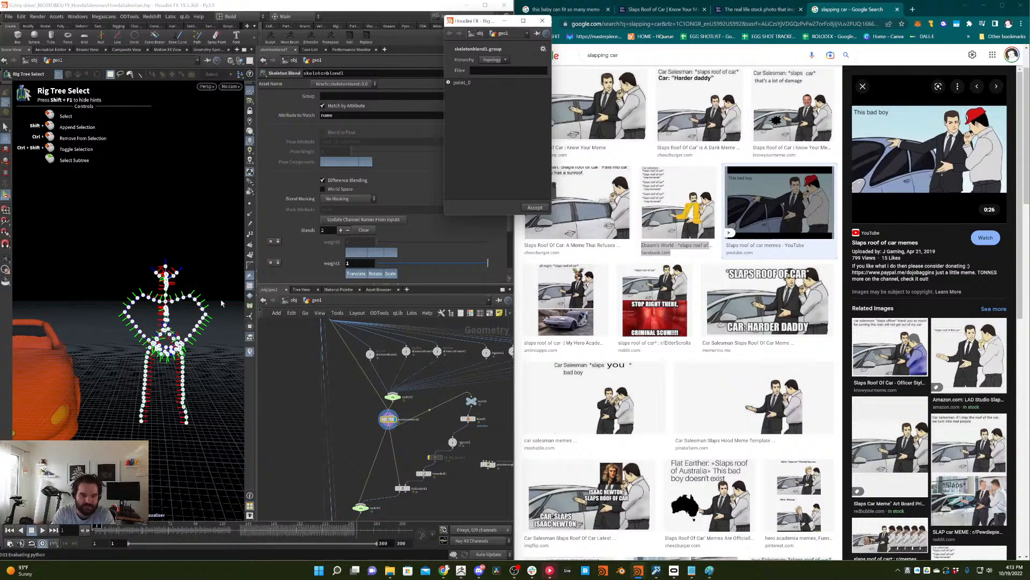
{"action": "left_click_drag", "start_coordinate": [180, 289], "coordinate": [63, 185]}
{"action": "middle_click_drag", "start_coordinate": [172, 251], "coordinate": [146, 256], "text": "alt"}
{"action": "left_click_drag", "start_coordinate": [145, 256], "coordinate": [212, 338], "text": "alt"}
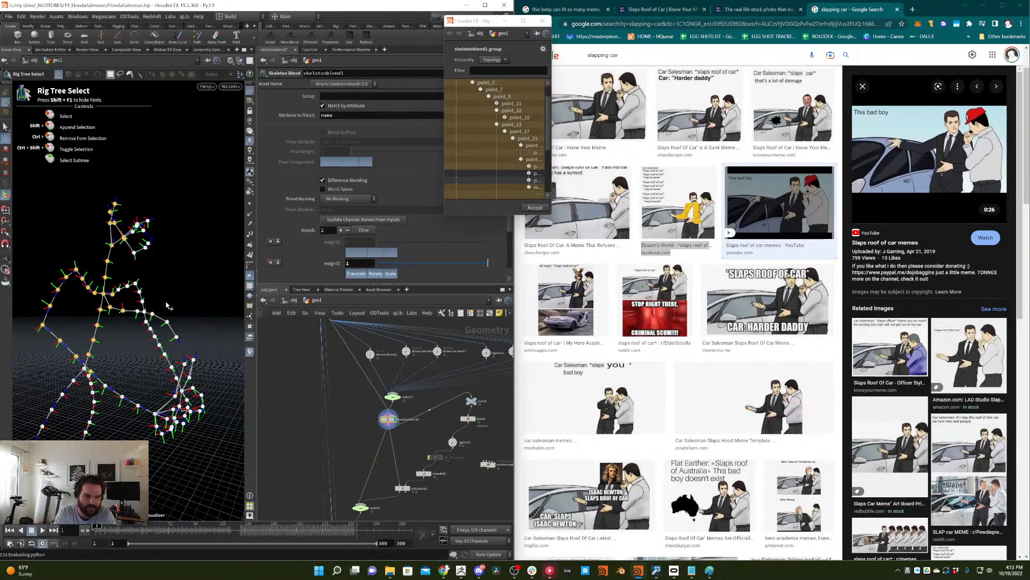
{"action": "left_click", "coordinate": [142, 327]}
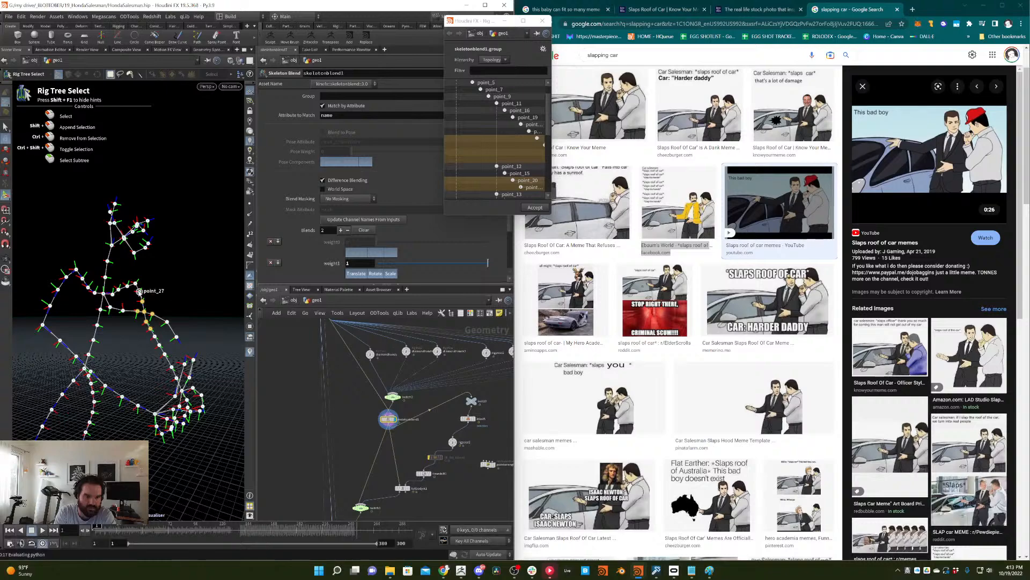
{"action": "left_click_drag", "start_coordinate": [175, 271], "coordinate": [142, 301]}
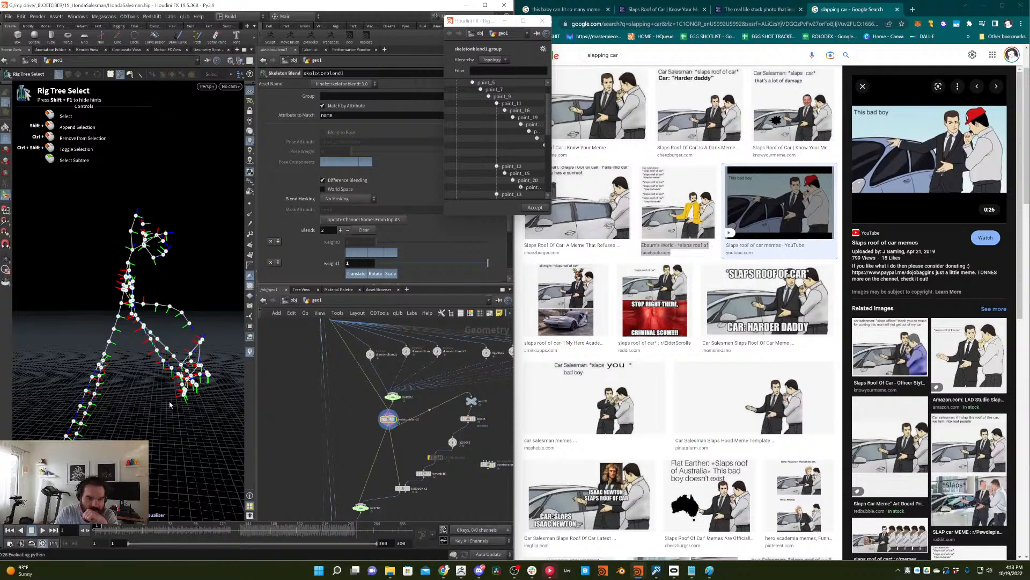
{"action": "key", "text": "Escape"}
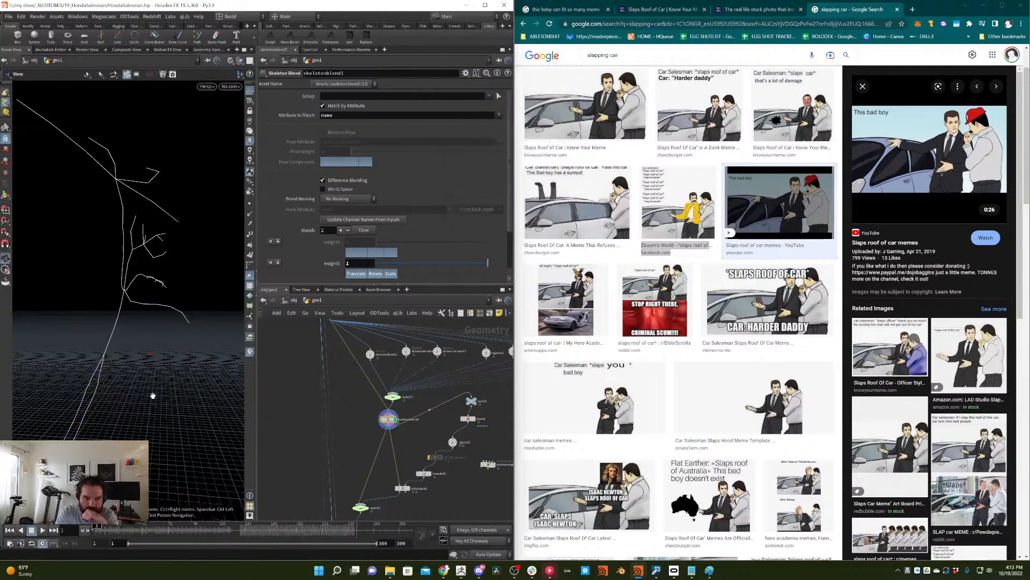
- Try to assign the upper-body joints as the Skeleton Blend's group, and undo the assignment
{"action": "left_click", "coordinate": [499, 97]}
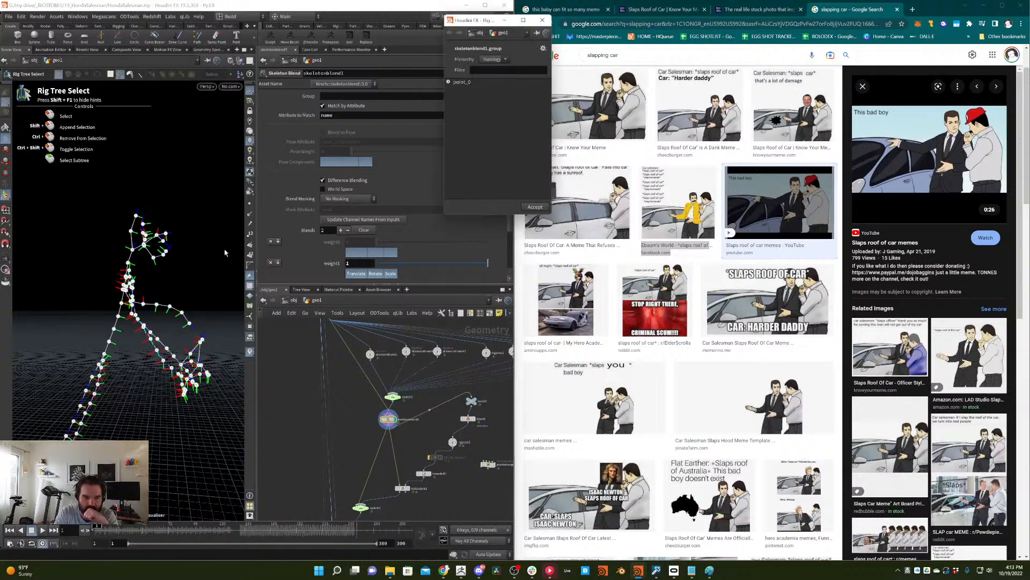
{"action": "mouse_move", "coordinate": [134, 369]}
{"action": "left_mouse_down"}
{"action": "mouse_move", "coordinate": [80, 282]}
{"action": "mouse_move", "coordinate": [212, 354]}
{"action": "mouse_move", "coordinate": [192, 441]}
{"action": "mouse_move", "coordinate": [188, 427]}
{"action": "left_mouse_up"}
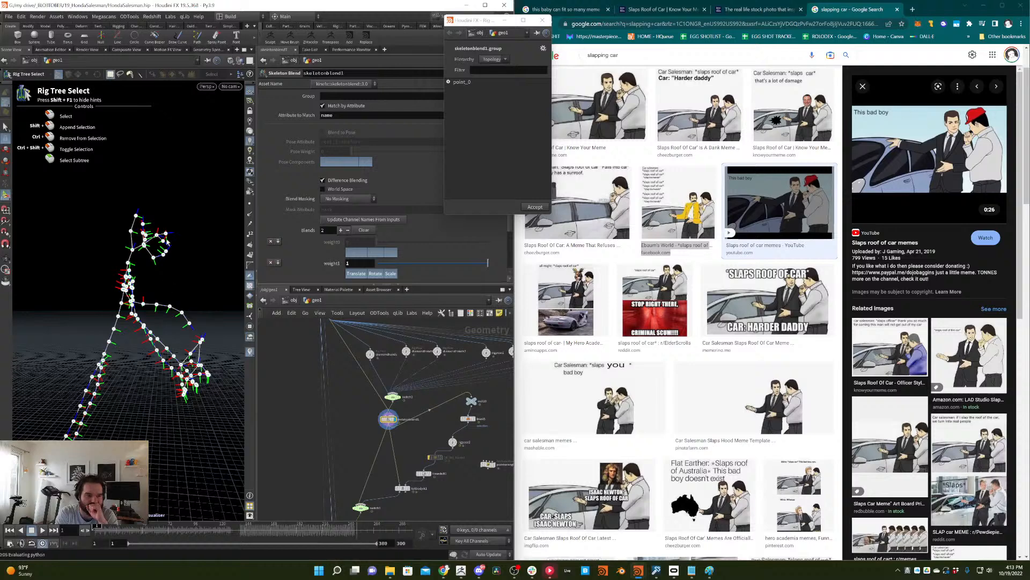
{"action": "left_click_drag", "start_coordinate": [204, 81], "coordinate": [71, 347]}
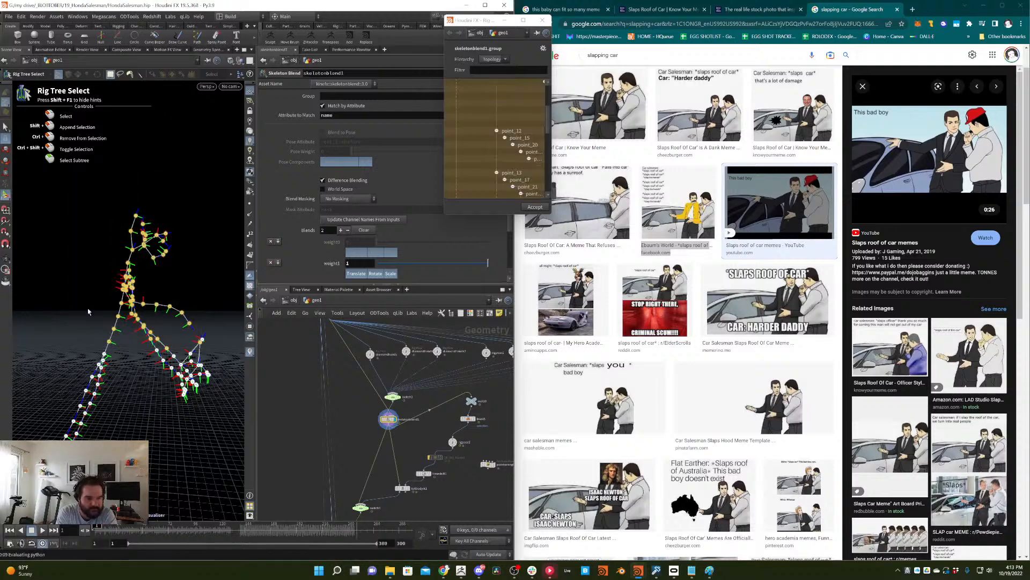
{"action": "key", "text": "Return"}
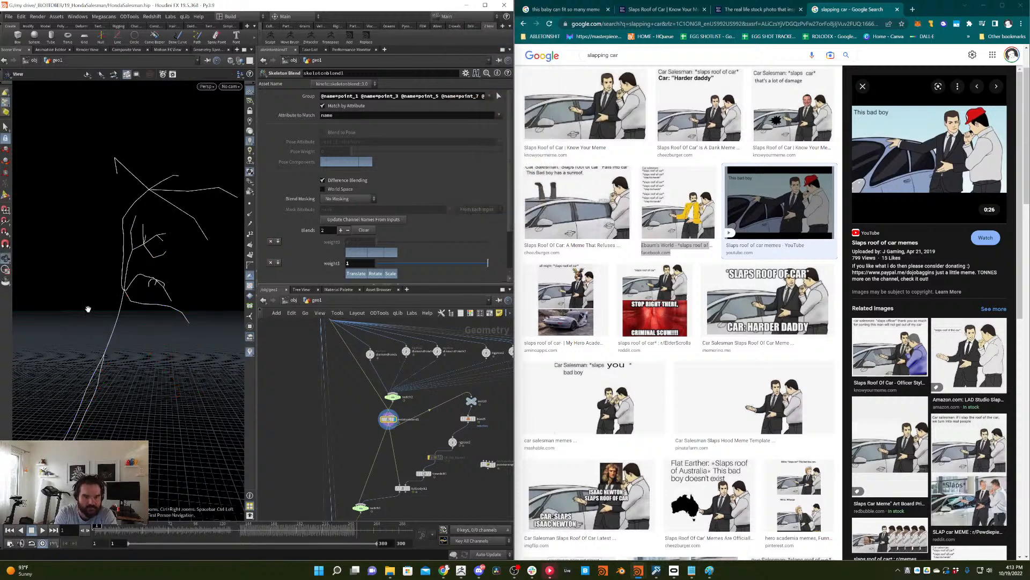
{"action": "key", "text": "ctrl+z"}
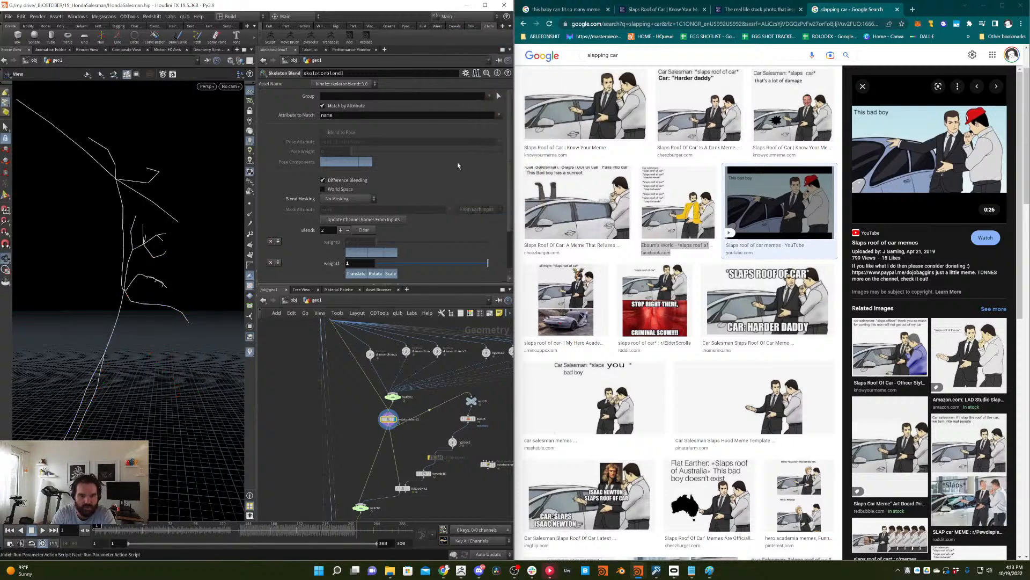
- Assign the joints of both legs as the Skeleton Blend's group and scrub the timeline to check the blended skeleton
{"action": "left_click", "coordinate": [499, 97]}
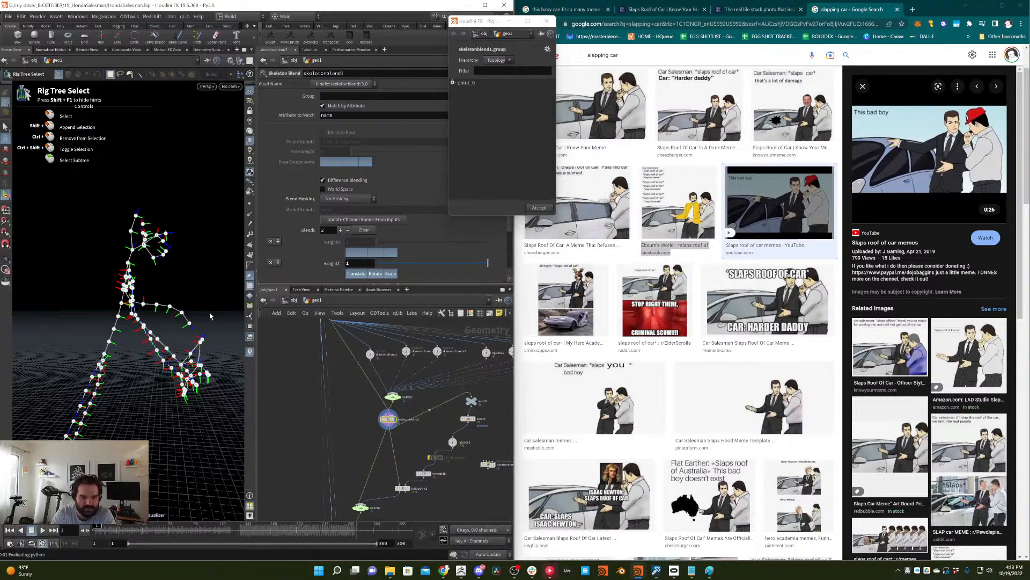
{"action": "left_click_drag", "start_coordinate": [148, 406], "coordinate": [186, 483]}
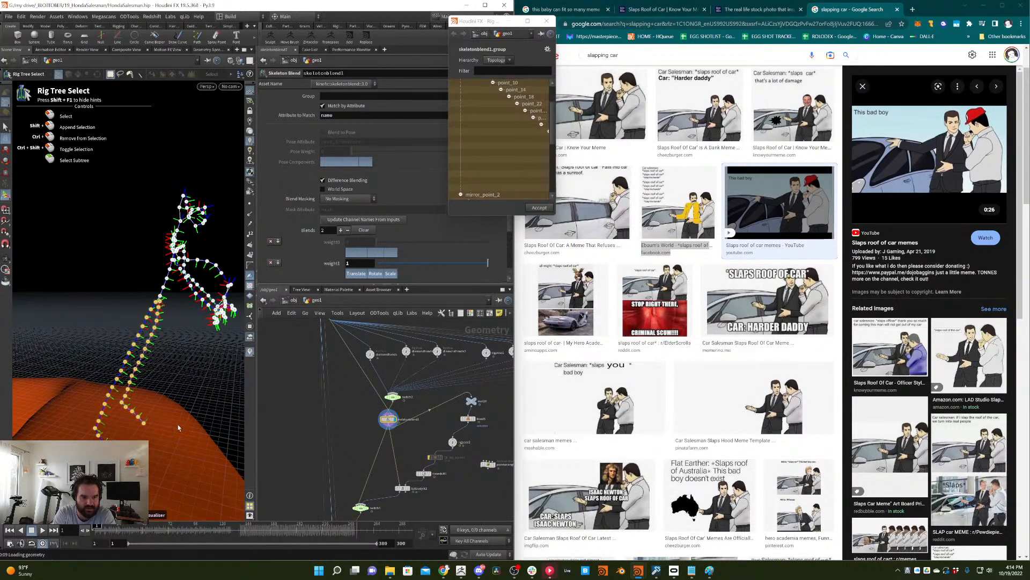
{"action": "left_click", "coordinate": [161, 296]}
{"action": "left_click_drag", "start_coordinate": [184, 325], "coordinate": [164, 314], "text": "alt"}
{"action": "key", "text": "Return"}
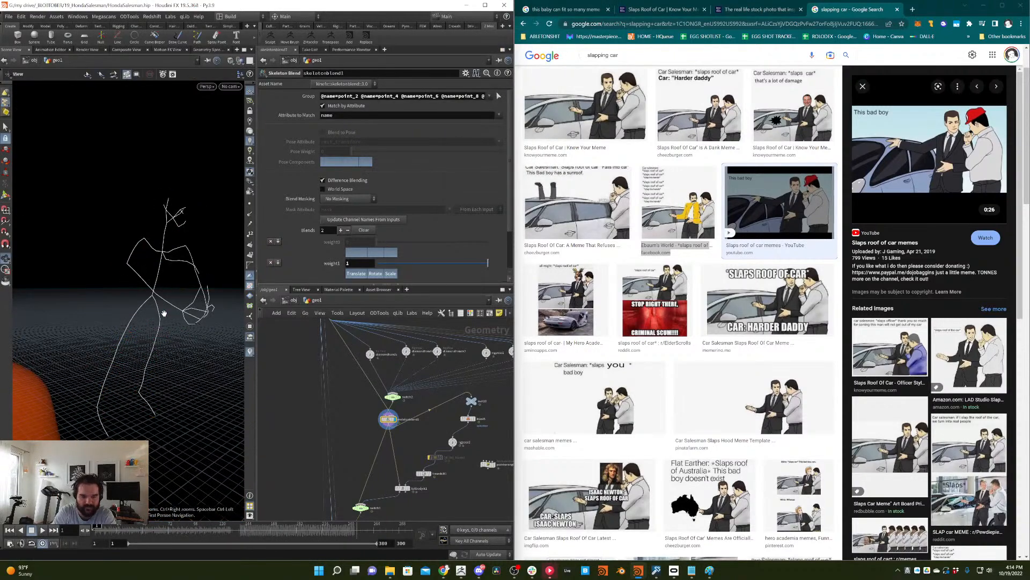
{"action": "left_click", "coordinate": [103, 531]}
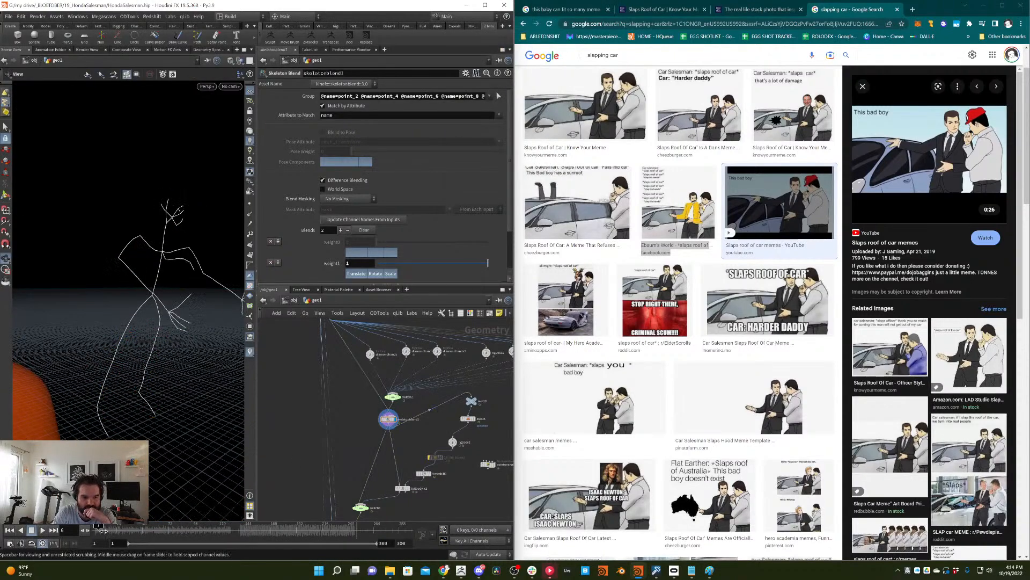
{"action": "mouse_move", "coordinate": [104, 531]}
{"action": "left_mouse_down"}
{"action": "mouse_move", "coordinate": [174, 519]}
{"action": "mouse_move", "coordinate": [354, 452]}
{"action": "mouse_move", "coordinate": [342, 452]}
{"action": "left_mouse_up"}
- Wire the Skeleton Blend directly into the Joint Deform, bypassing switch1, and display the Joint Deform to scrub through the salesman's animation
{"action": "key", "text": "ctrl+Up"}
{"action": "middle_click_drag", "start_coordinate": [394, 393], "coordinate": [411, 382]}
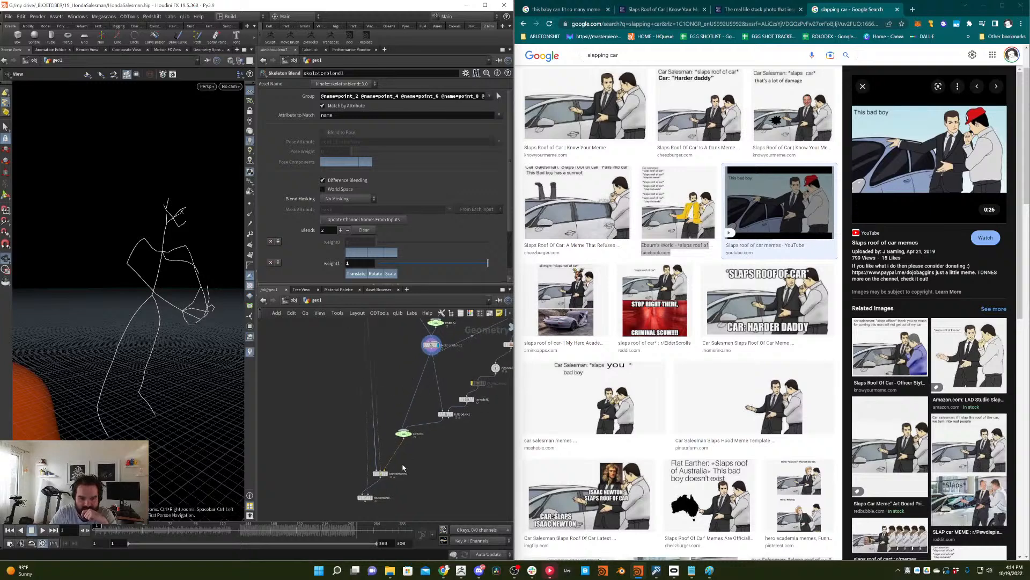
{"action": "left_click_drag", "start_coordinate": [386, 470], "coordinate": [420, 366]}
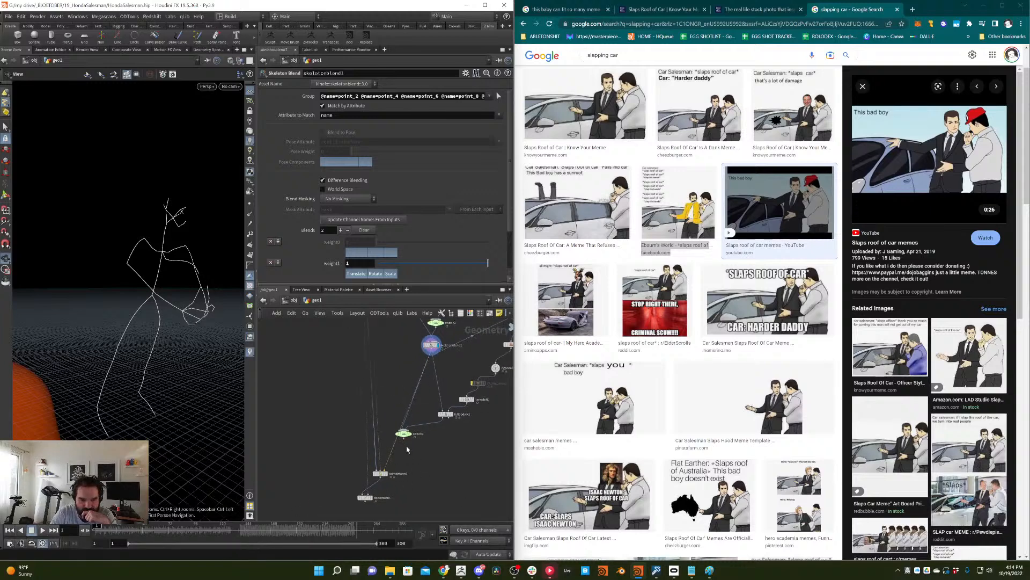
{"action": "left_click_drag", "start_coordinate": [404, 434], "coordinate": [427, 439]}
{"action": "left_click", "coordinate": [386, 473]}
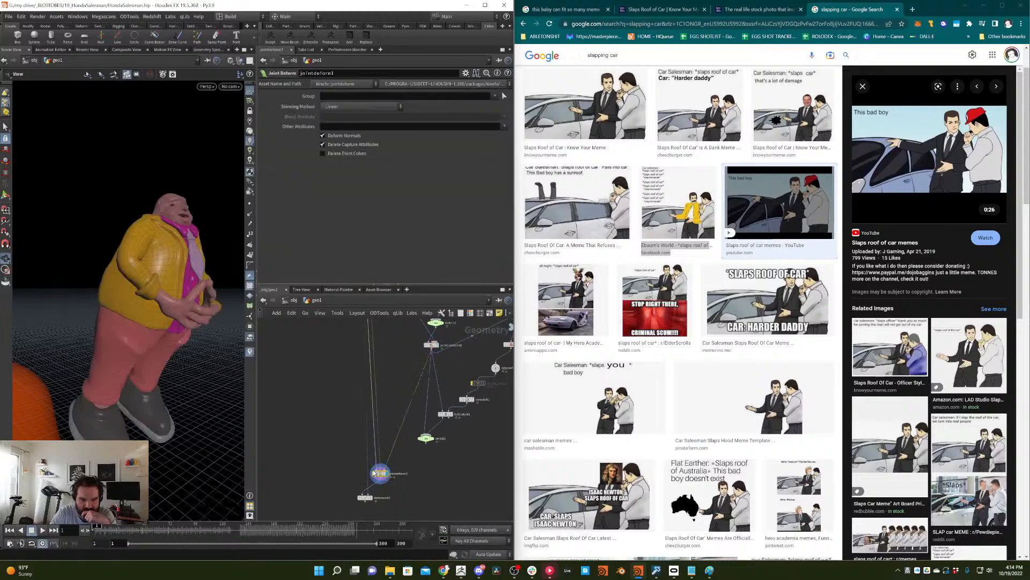
{"action": "left_click_drag", "start_coordinate": [101, 528], "coordinate": [238, 499]}
{"action": "left_click_drag", "start_coordinate": [194, 373], "coordinate": [125, 347]}
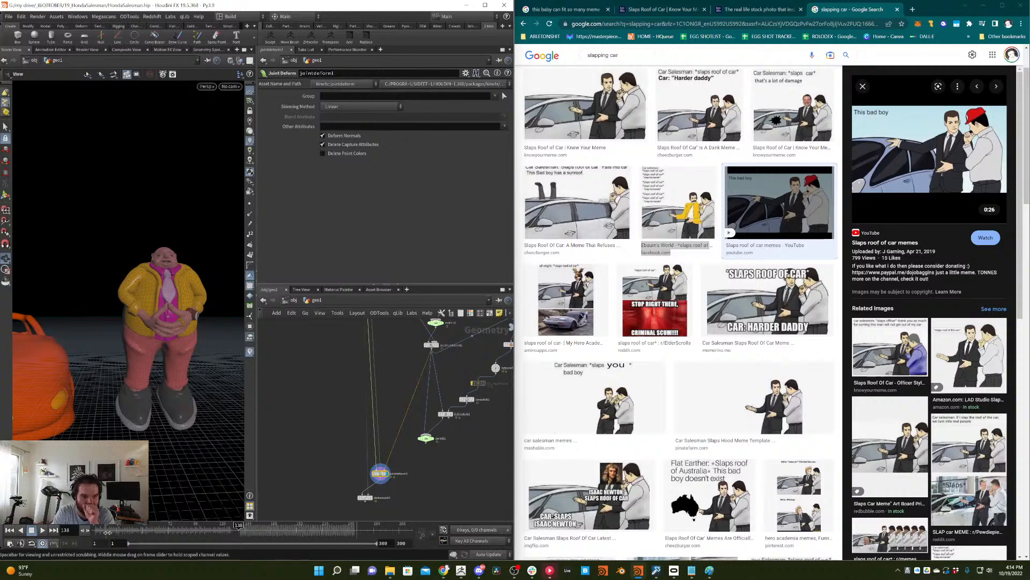
{"action": "left_click_drag", "start_coordinate": [108, 531], "coordinate": [264, 436]}
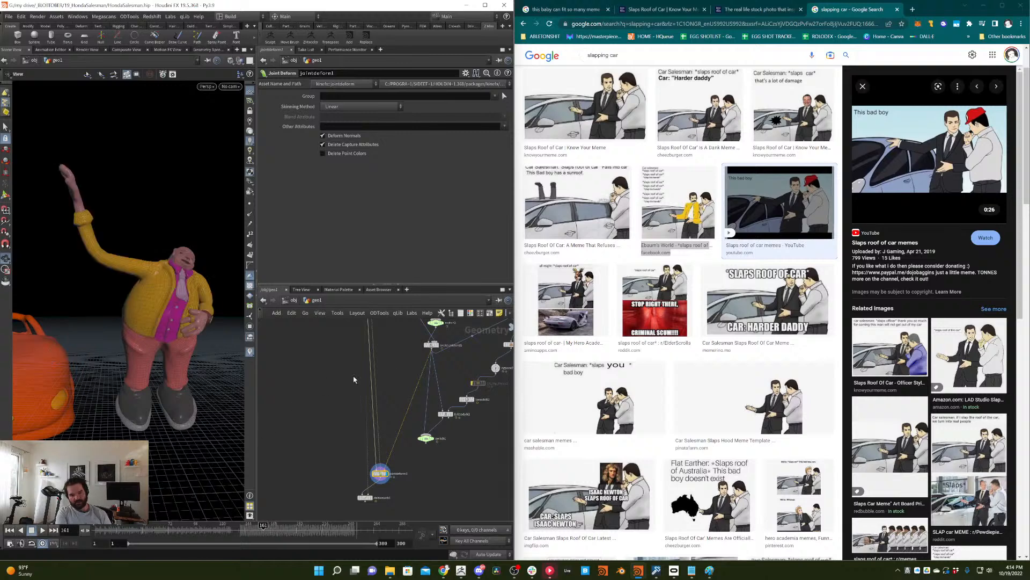
- Enable World Space on the Skeleton Blend and scrub the timeline to check the deformed salesman
{"action": "left_click_drag", "start_coordinate": [458, 335], "coordinate": [455, 335]}
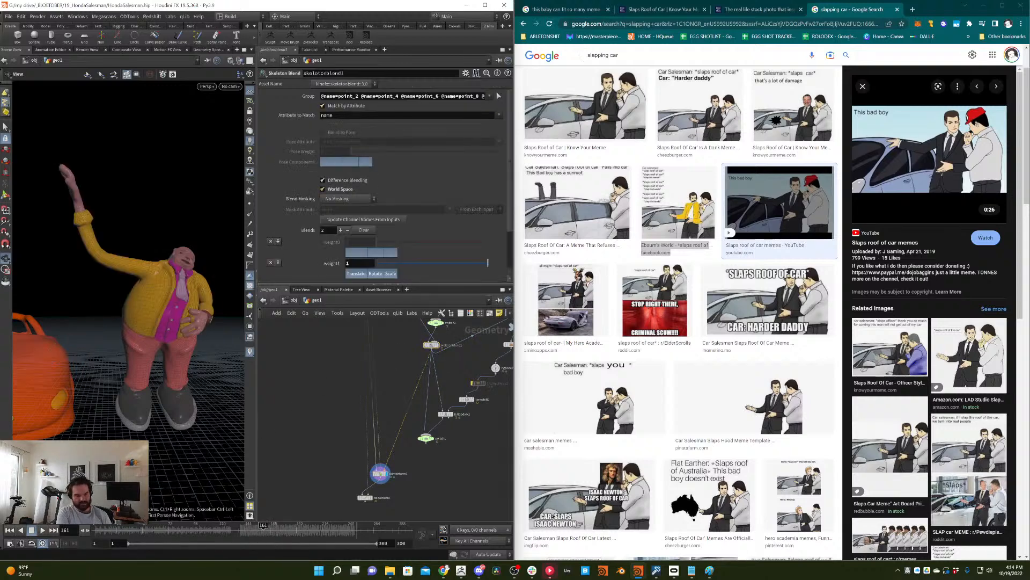
{"action": "left_click_drag", "start_coordinate": [107, 529], "coordinate": [164, 514]}
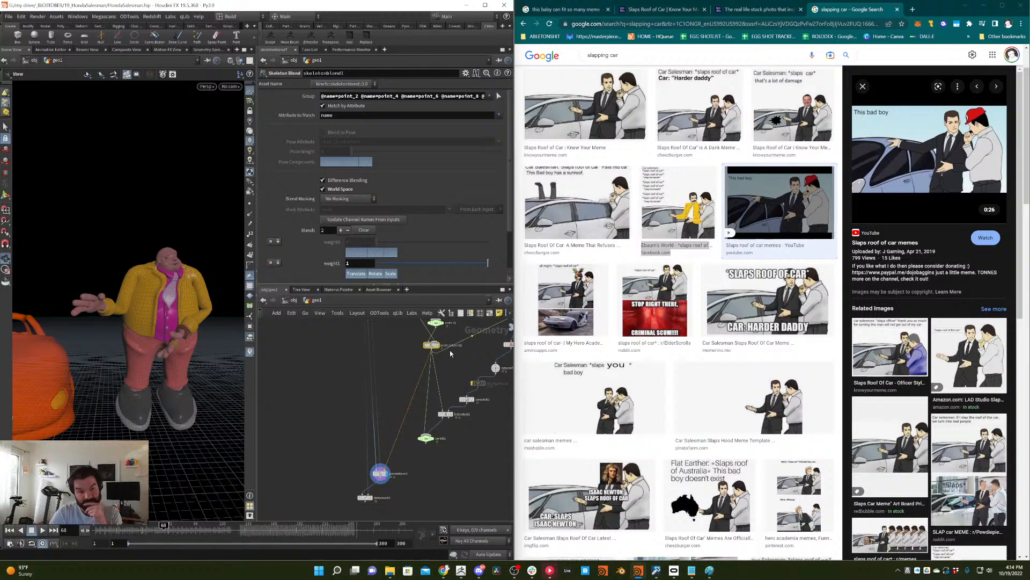
{"action": "middle_click_drag", "start_coordinate": [451, 353], "coordinate": [433, 395]}
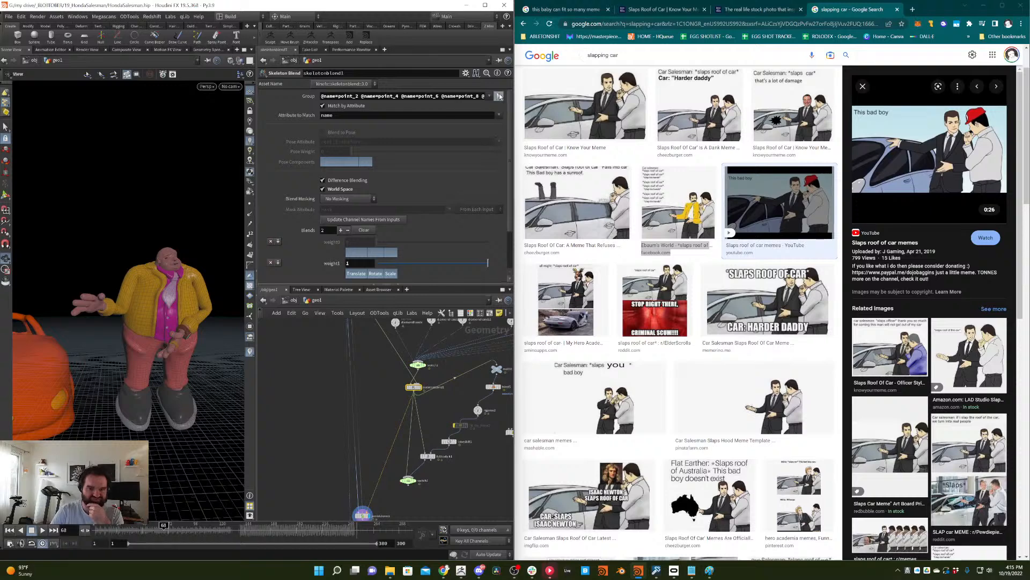
- Reduce the Skeleton Blend's group to the joints around the feet and check the deformed salesman on several frames
{"action": "left_click", "coordinate": [500, 96]}
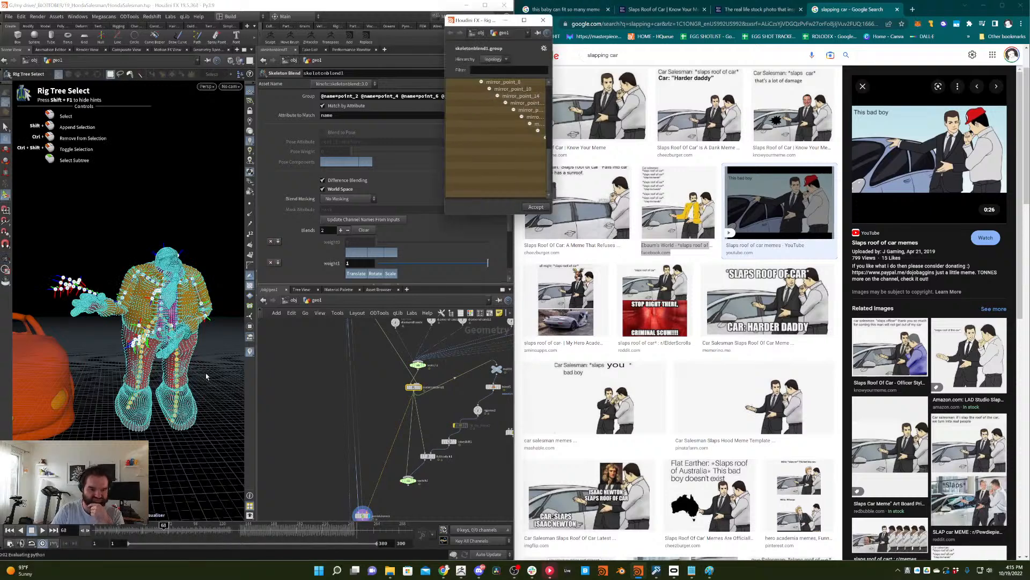
{"action": "left_click_drag", "start_coordinate": [220, 261], "coordinate": [113, 431]}
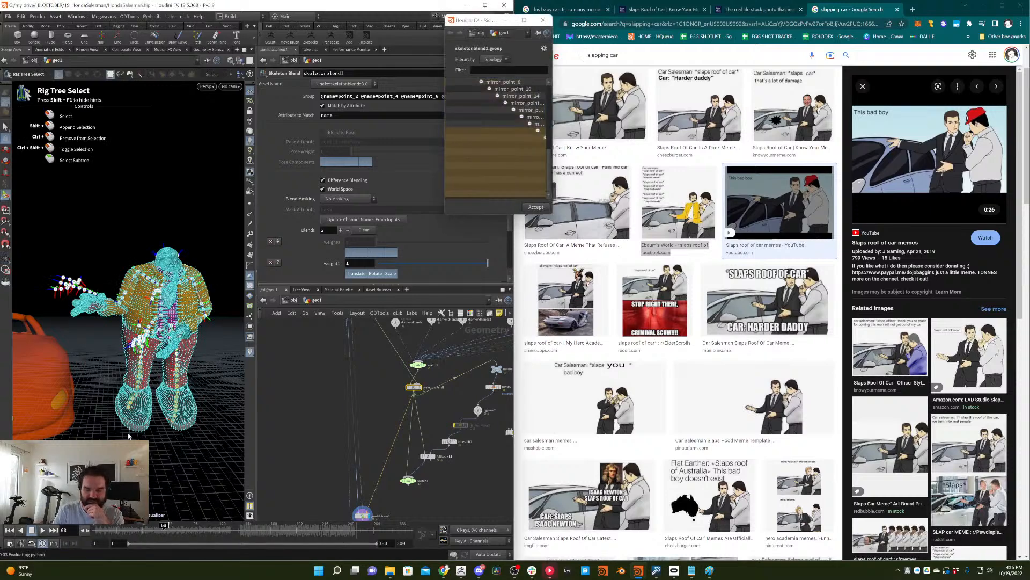
{"action": "key", "text": "Return"}
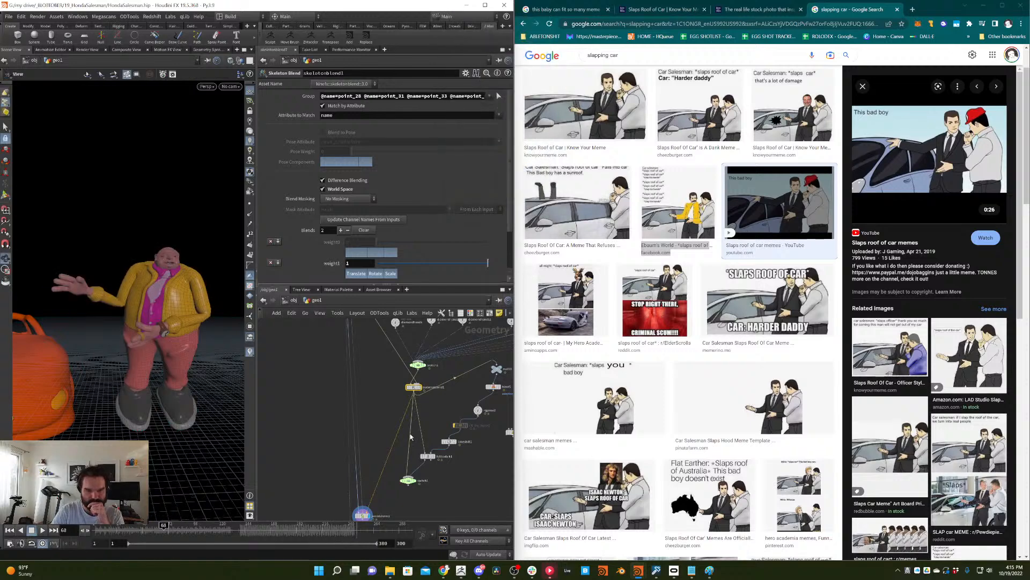
{"action": "middle_click_drag", "start_coordinate": [435, 404], "coordinate": [435, 387]}
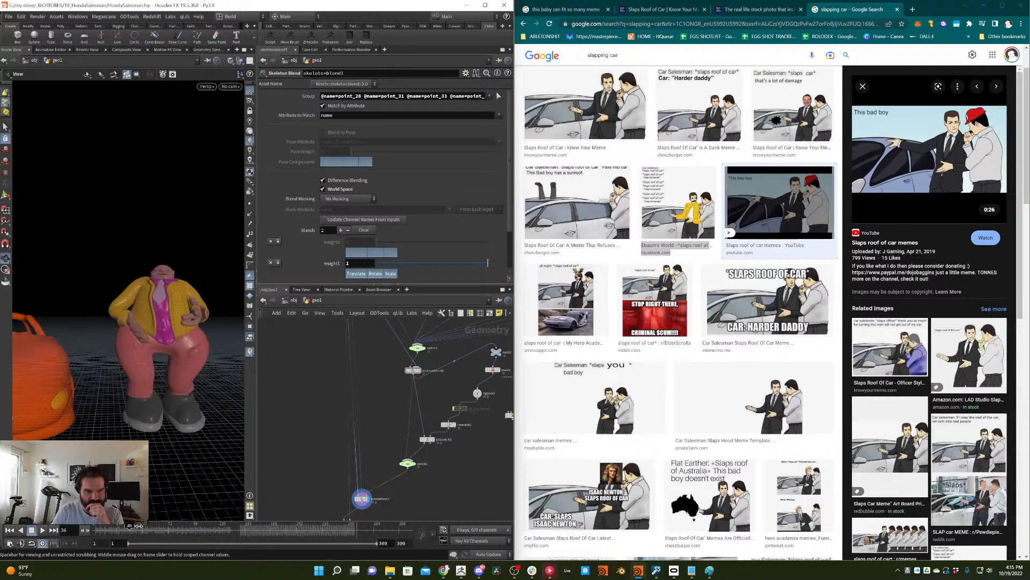
{"action": "middle_click_drag", "start_coordinate": [382, 398], "coordinate": [379, 408]}
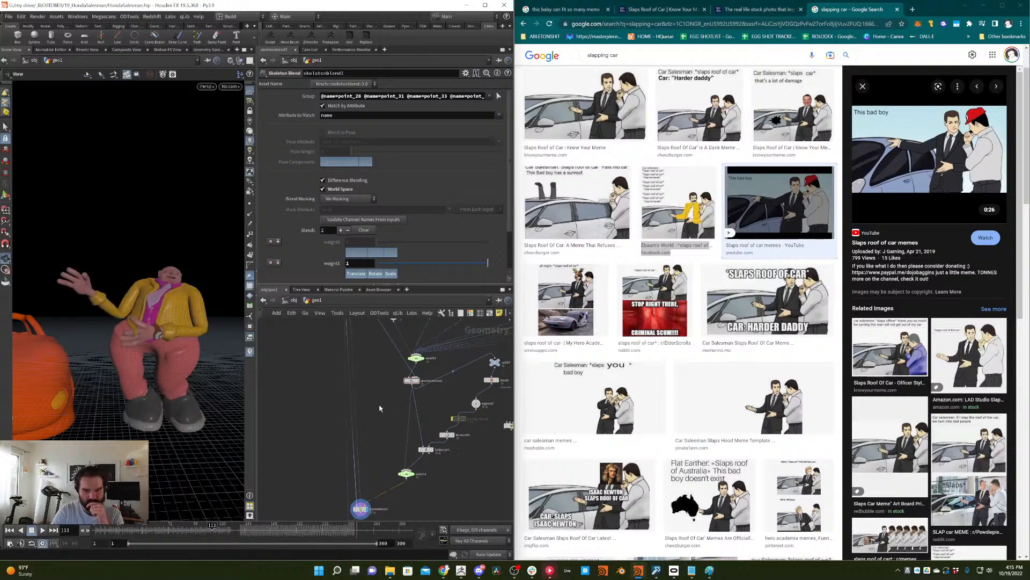
- Connect the Skeleton Blend straight to the Joint Deform again and scrub the timeline to compare the pose without full-body IK
{"action": "left_click_drag", "start_coordinate": [411, 382], "coordinate": [370, 503]}
{"action": "left_click", "coordinate": [182, 525]}
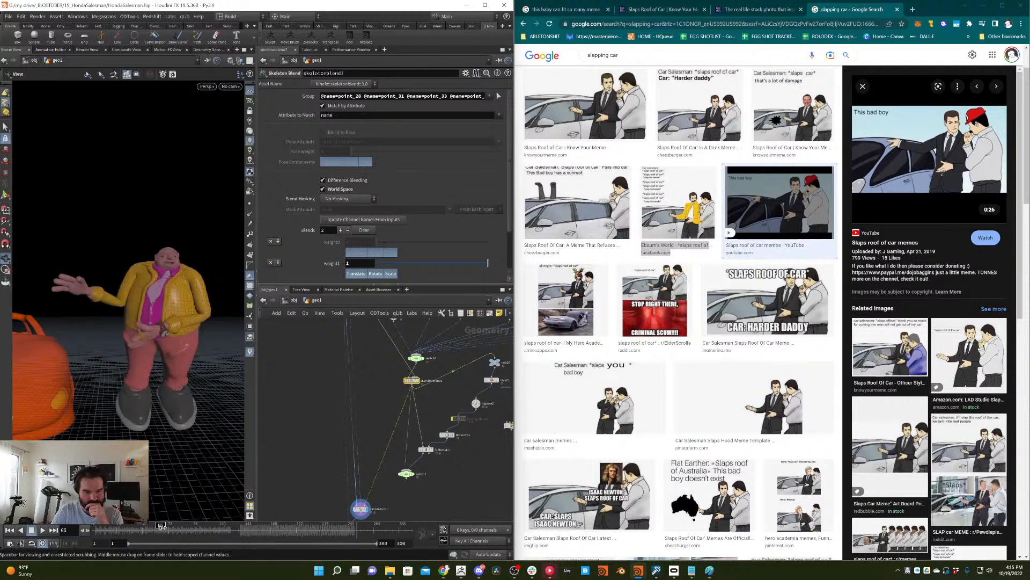
{"action": "left_click_drag", "start_coordinate": [182, 524], "coordinate": [232, 479]}
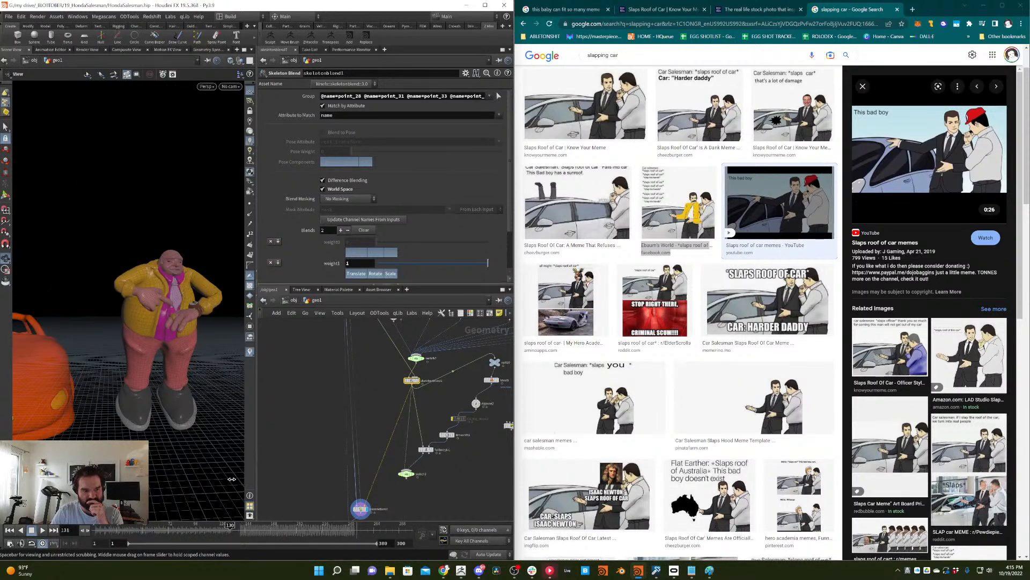
{"action": "mouse_move", "coordinate": [349, 439]}
{"action": "left_mouse_down"}
{"action": "mouse_move", "coordinate": [139, 512]}
{"action": "mouse_move", "coordinate": [202, 477]}
{"action": "mouse_move", "coordinate": [214, 488]}
{"action": "mouse_move", "coordinate": [177, 510]}
{"action": "mouse_move", "coordinate": [213, 507]}
{"action": "mouse_move", "coordinate": [301, 466]}
{"action": "left_mouse_up"}
{"action": "left_click", "coordinate": [140, 528]}
{"action": "middle_click_drag", "start_coordinate": [337, 429], "coordinate": [310, 455]}
- Try turning off World Space on the Skeleton Blend while scrubbing the animation, and turn it back on
{"action": "left_click_drag", "start_coordinate": [359, 409], "coordinate": [402, 396]}
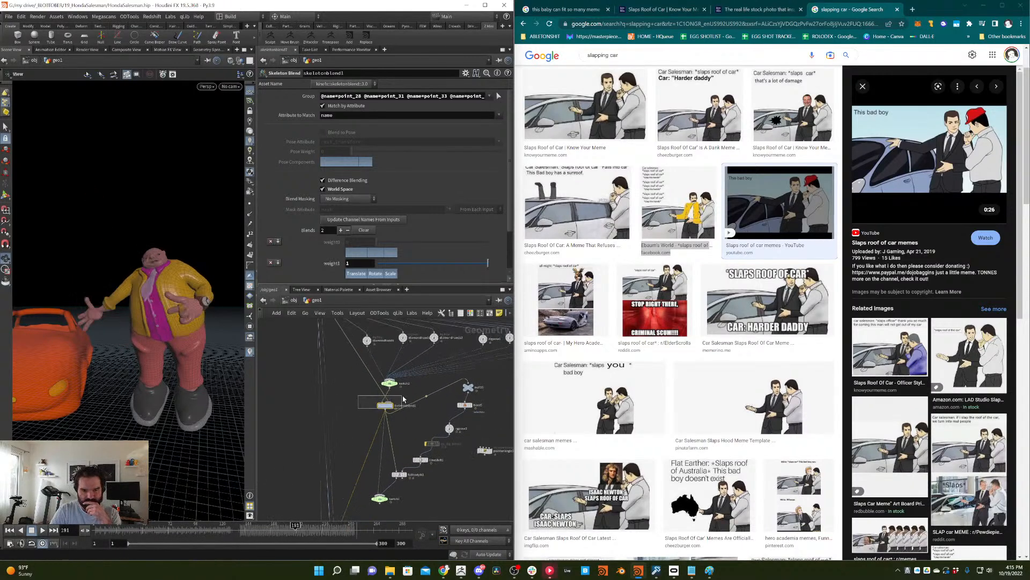
{"action": "left_click", "coordinate": [335, 189]}
{"action": "left_click_drag", "start_coordinate": [142, 530], "coordinate": [273, 492]}
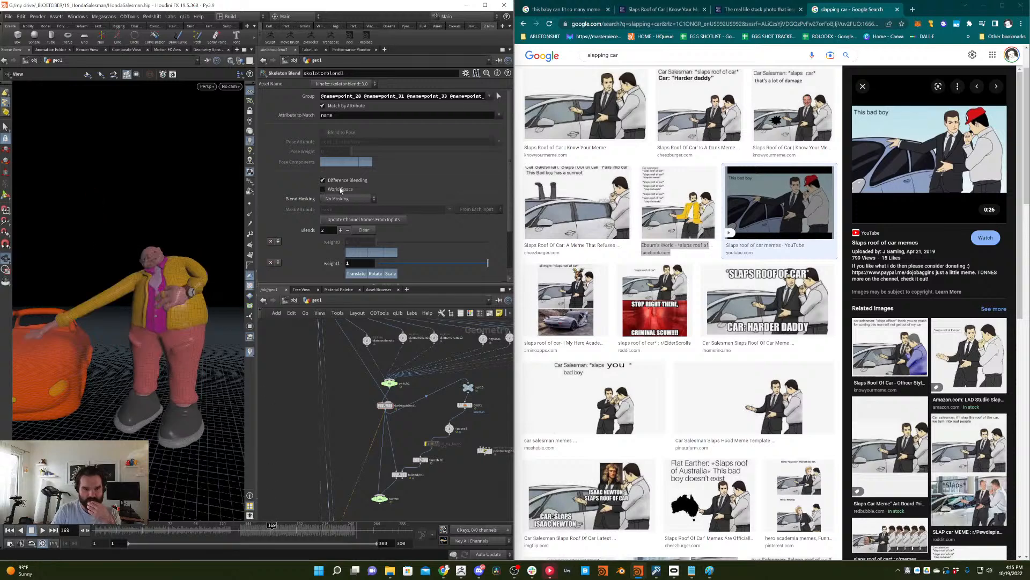
{"action": "left_click", "coordinate": [324, 188]}
{"action": "left_click_drag", "start_coordinate": [148, 531], "coordinate": [228, 510]}
- Examine the rigpose2 output and the fullbodyik1 skeleton by displaying each node and scrubbing the timeline
{"action": "middle_click_drag", "start_coordinate": [416, 428], "coordinate": [429, 390]}
{"action": "left_click", "coordinate": [445, 398]}
{"action": "left_click", "coordinate": [441, 398]}
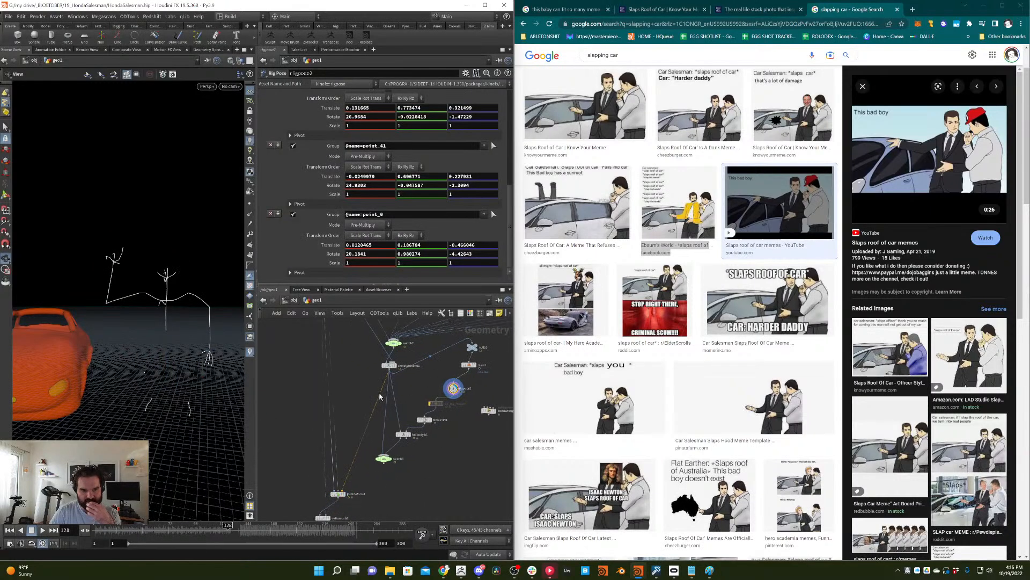
{"action": "mouse_move", "coordinate": [178, 368]}
{"action": "left_mouse_down", "text": "alt"}
{"action": "mouse_move", "coordinate": [156, 379]}
{"action": "mouse_move", "coordinate": [150, 357]}
{"action": "mouse_move", "coordinate": [177, 363]}
{"action": "left_mouse_up", "text": "alt"}
{"action": "middle_click_drag", "start_coordinate": [419, 438], "coordinate": [443, 424]}
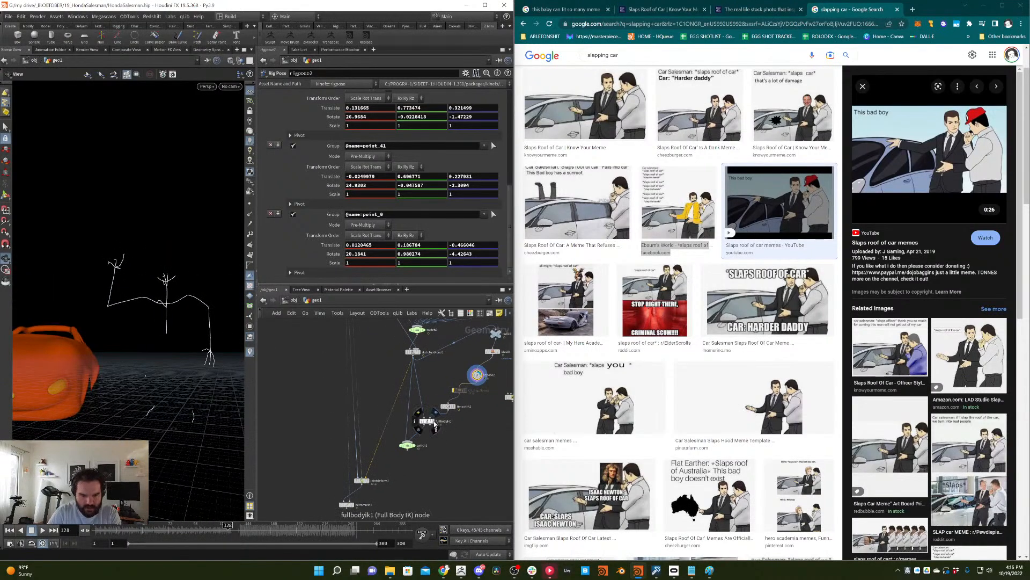
{"action": "left_click", "coordinate": [435, 424]}
{"action": "left_click", "coordinate": [147, 527]}
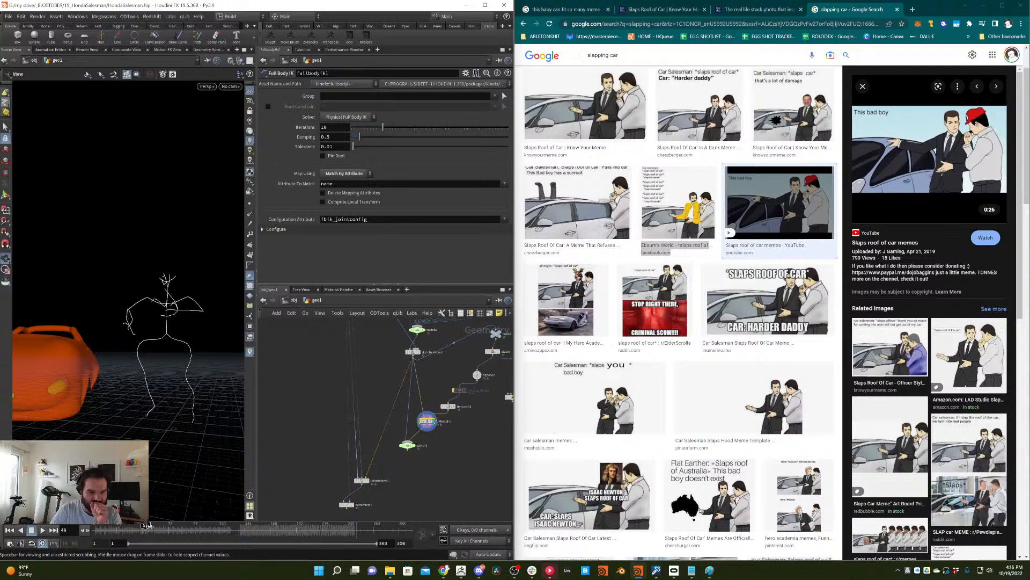
{"action": "left_click_drag", "start_coordinate": [147, 527], "coordinate": [213, 527]}
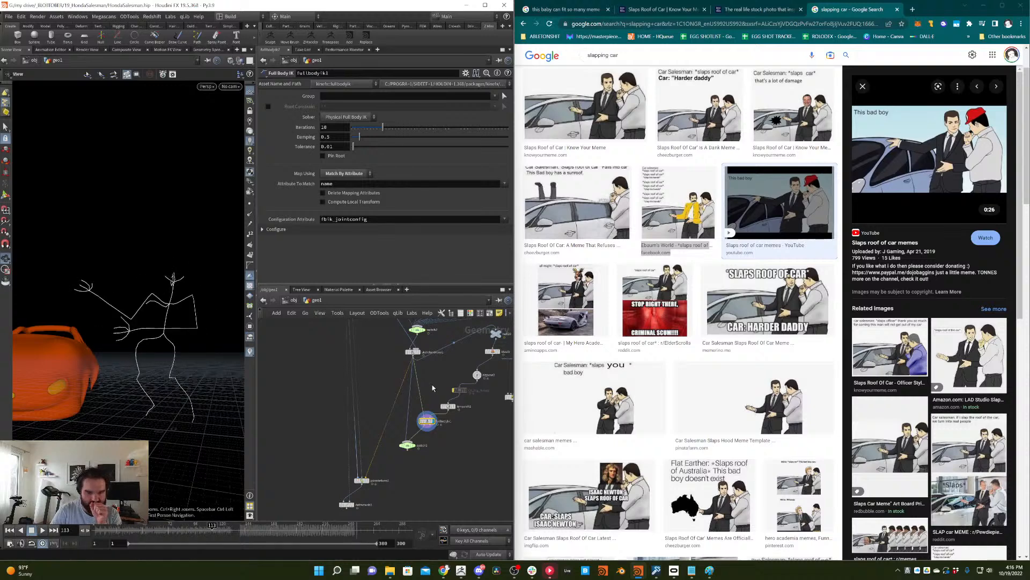
- Extend the Skeleton Blend's group farther up both legs by adding more leg joints
{"action": "middle_click_drag", "start_coordinate": [433, 387], "coordinate": [432, 417]}
{"action": "left_click", "coordinate": [411, 382]}
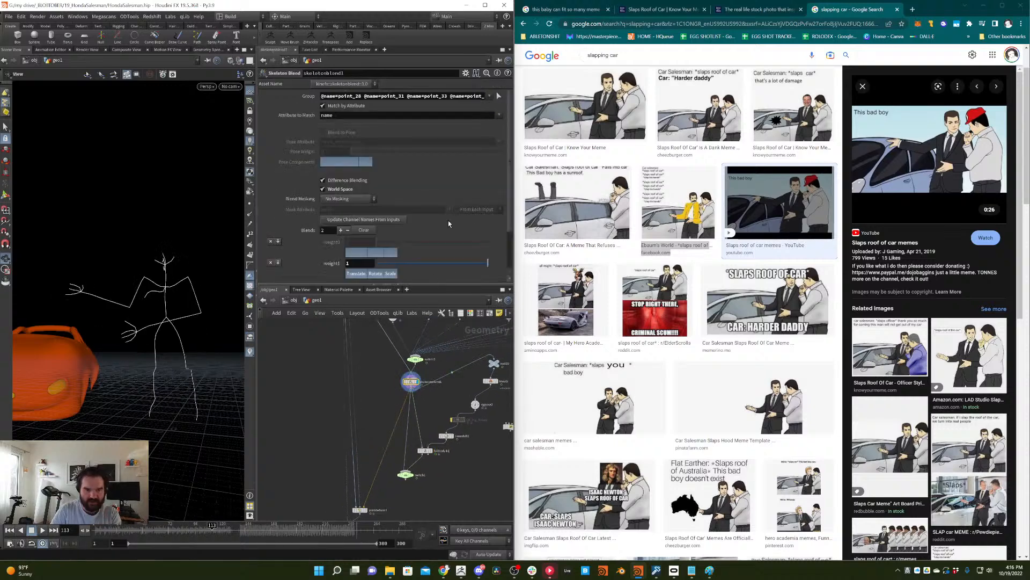
{"action": "left_click", "coordinate": [497, 95]}
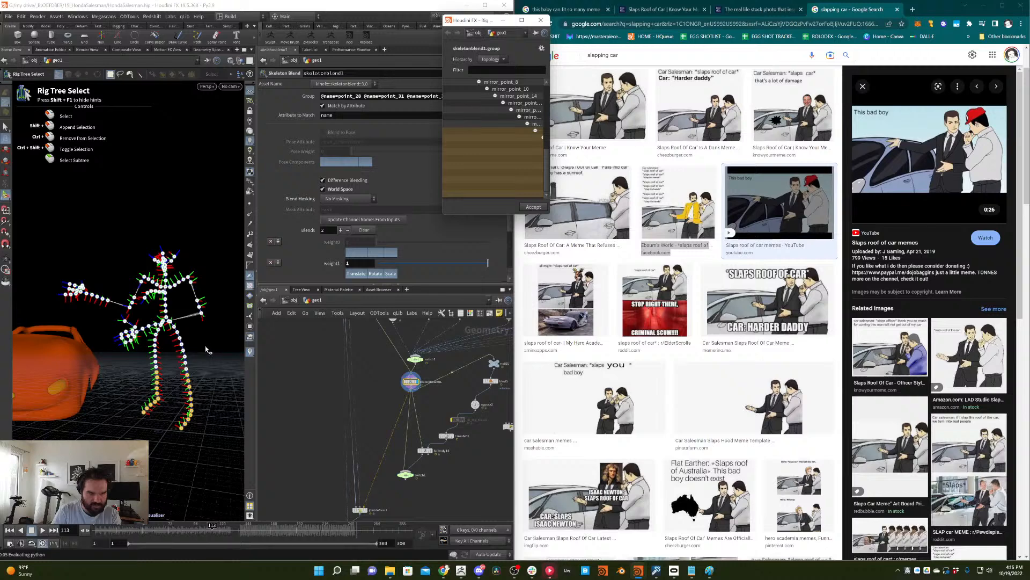
{"action": "left_click", "coordinate": [147, 382]}
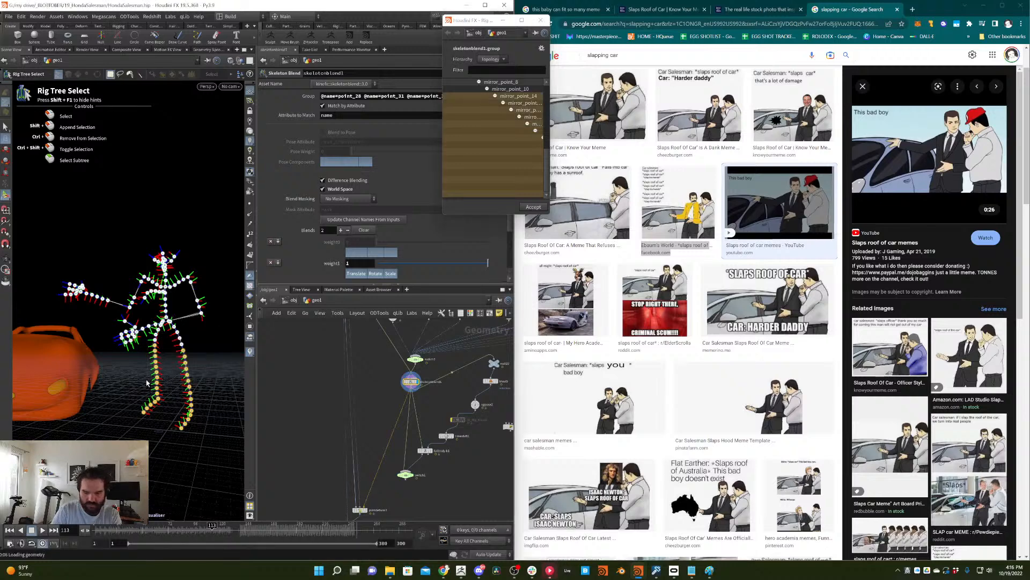
{"action": "key", "text": "Return"}
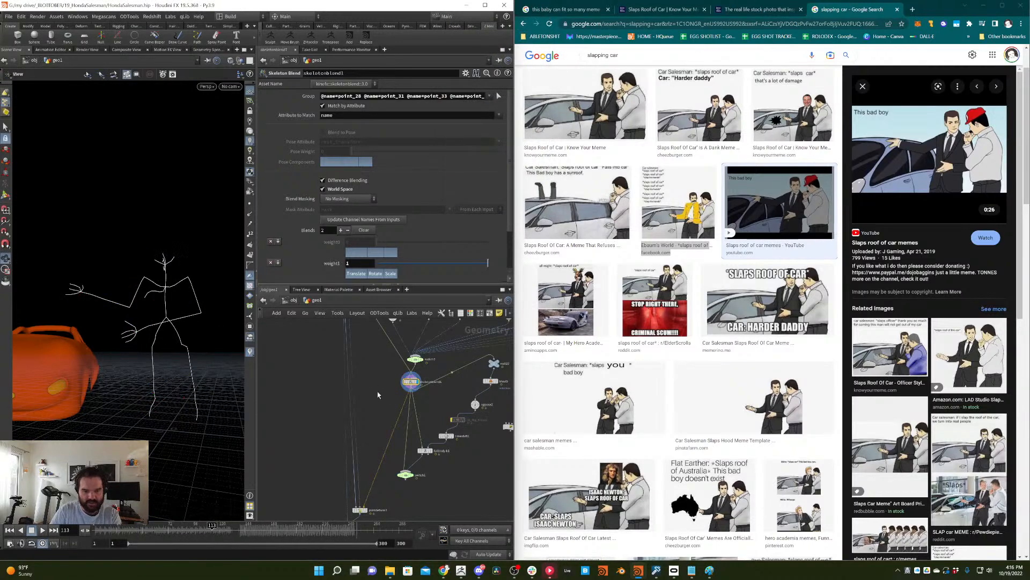
- Feed the Joint Deform from switch1 again, display the Delta Mush node, and scrub the timeline to check the salesman
{"action": "middle_click_drag", "start_coordinate": [421, 417], "coordinate": [401, 416]}
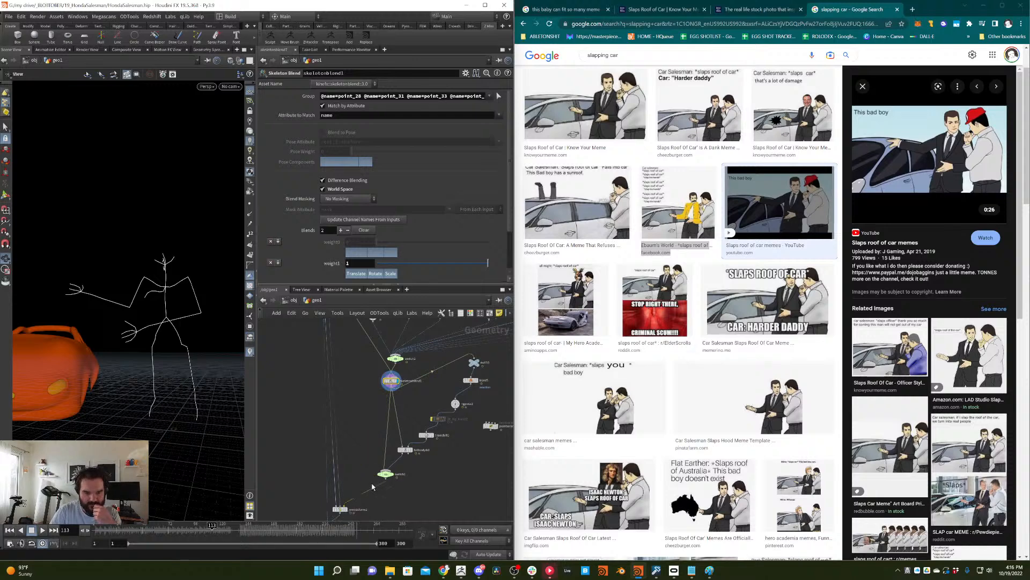
{"action": "middle_click_drag", "start_coordinate": [334, 494], "coordinate": [360, 431]}
{"action": "left_click", "coordinate": [358, 473]}
{"action": "left_click", "coordinate": [355, 473]}
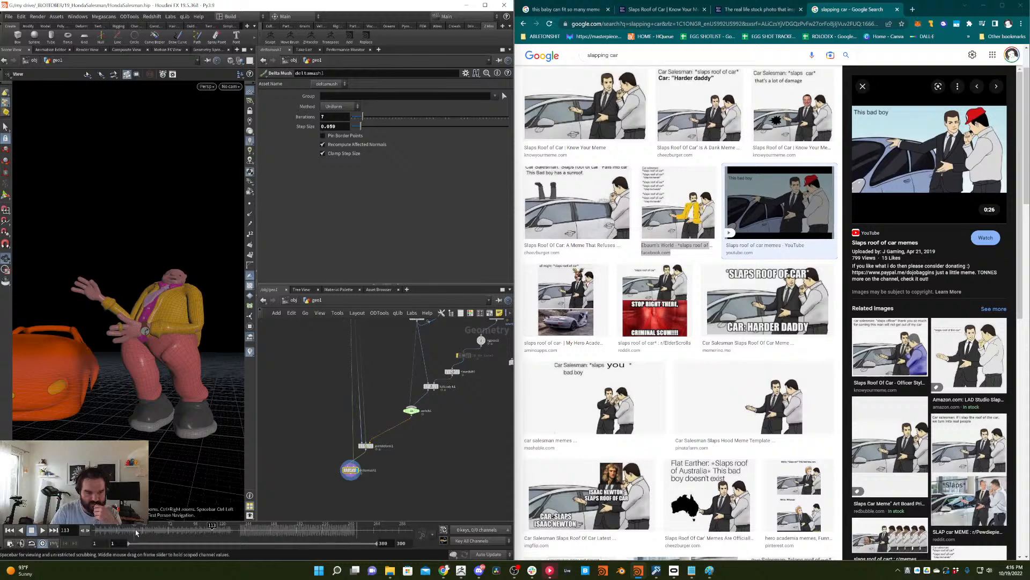
{"action": "left_click_drag", "start_coordinate": [212, 523], "coordinate": [239, 437]}
- Examine the timeshift1 target skeleton and the fullbodyik1 result across the timeline by displaying each node
{"action": "middle_click_drag", "start_coordinate": [476, 401], "coordinate": [421, 442]}
{"action": "scroll", "coordinate": [414, 440], "scroll_direction": "up", "scroll_amount": 3}
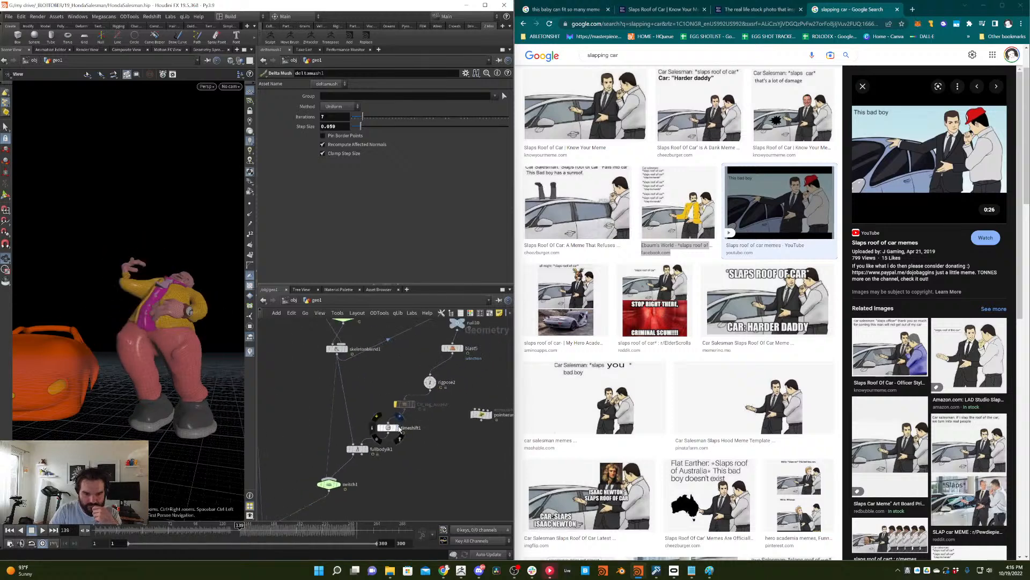
{"action": "left_click", "coordinate": [397, 427]}
{"action": "left_click", "coordinate": [389, 428]}
{"action": "left_click_drag", "start_coordinate": [158, 530], "coordinate": [351, 475]}
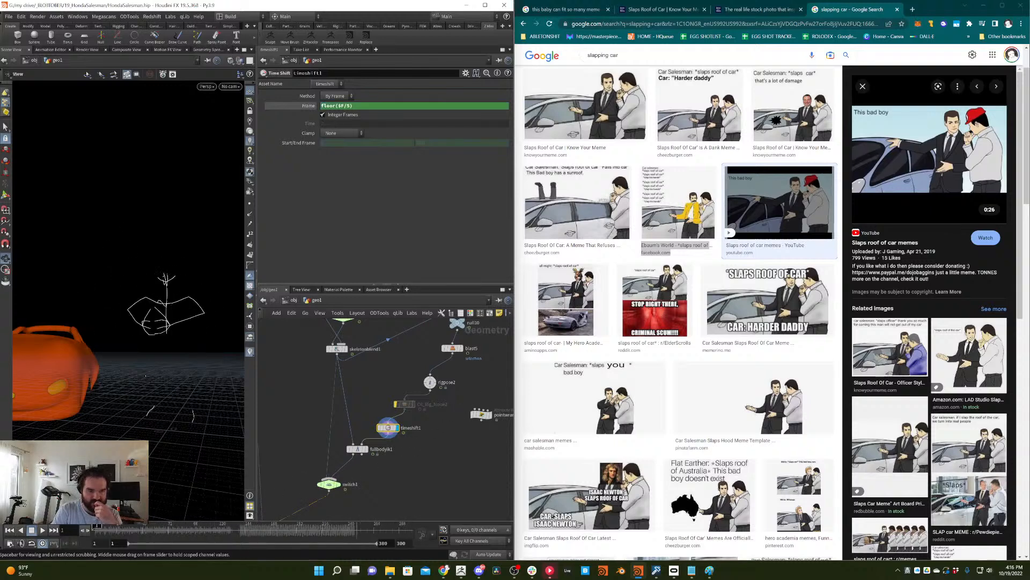
{"action": "left_click_drag", "start_coordinate": [97, 526], "coordinate": [231, 515]}
{"action": "middle_click_drag", "start_coordinate": [297, 445], "coordinate": [325, 430]}
{"action": "left_click", "coordinate": [393, 434]}
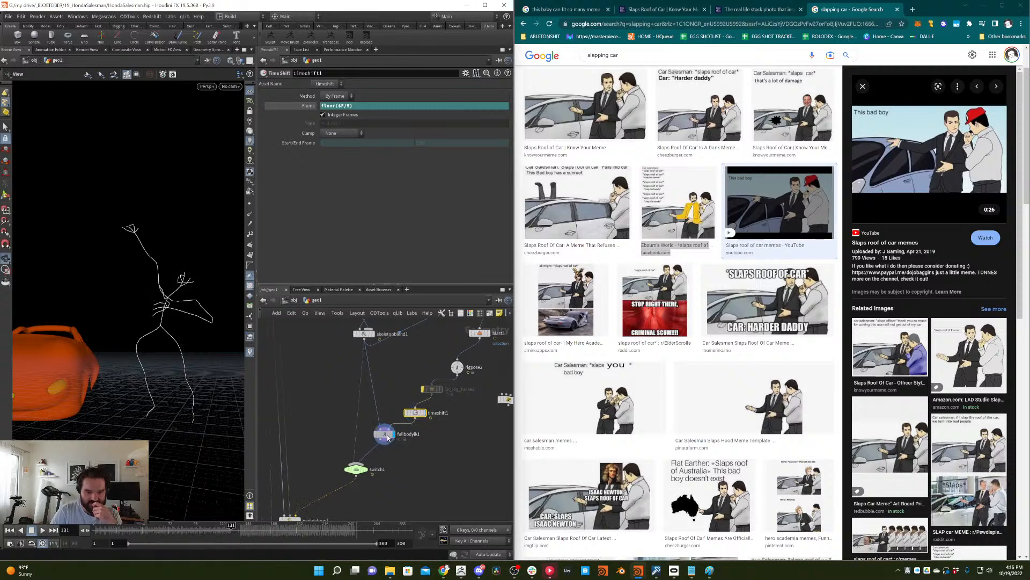
{"action": "left_click", "coordinate": [389, 437]}
{"action": "left_click", "coordinate": [177, 531]}
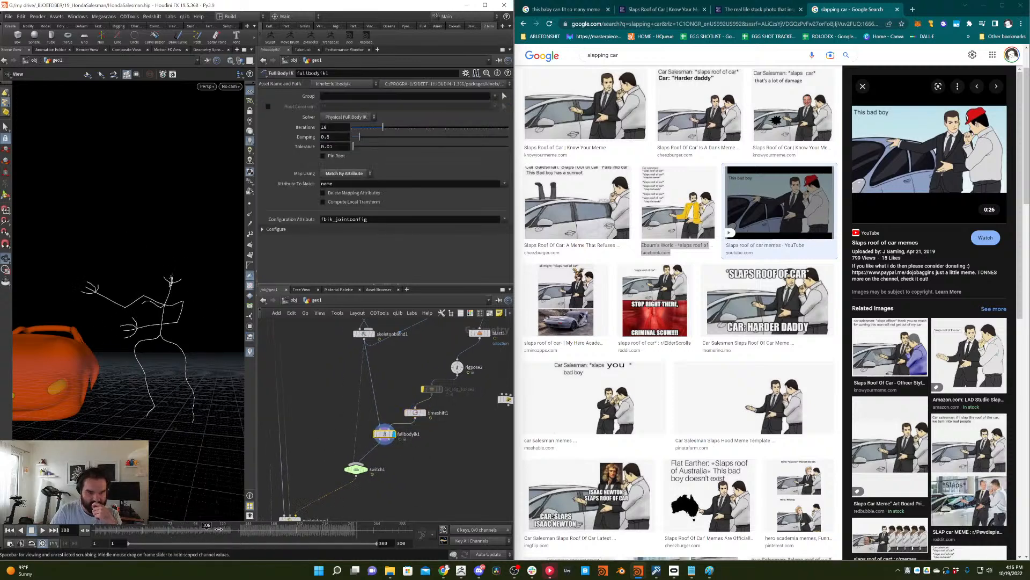
- Examine the fullbodyik1 skeleton, display the Joint Deform node, and play the animation from frame 1 to check the salesman's motion
{"action": "left_click_drag", "start_coordinate": [258, 524], "coordinate": [365, 491]}
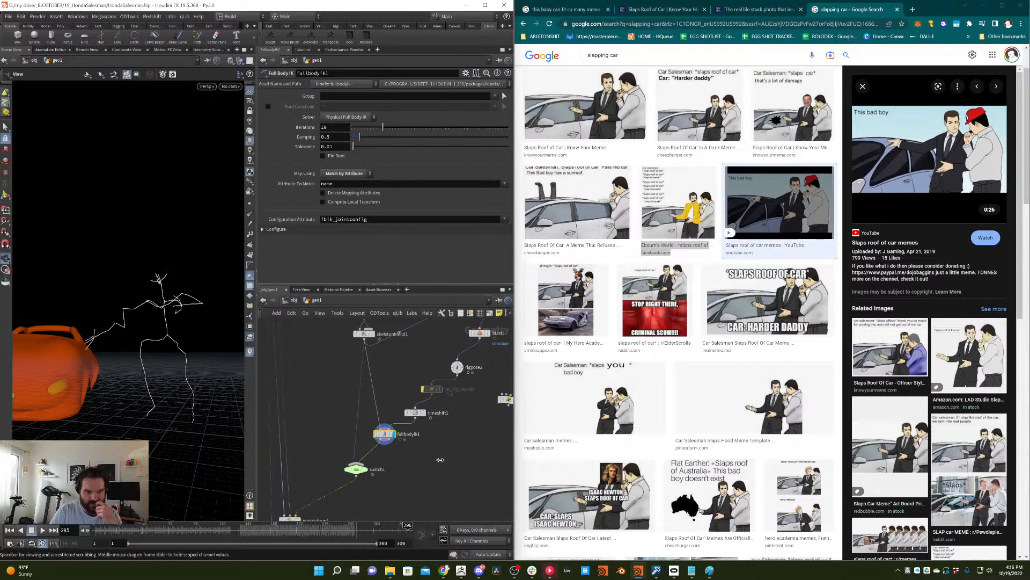
{"action": "left_click_drag", "start_coordinate": [269, 498], "coordinate": [210, 514]}
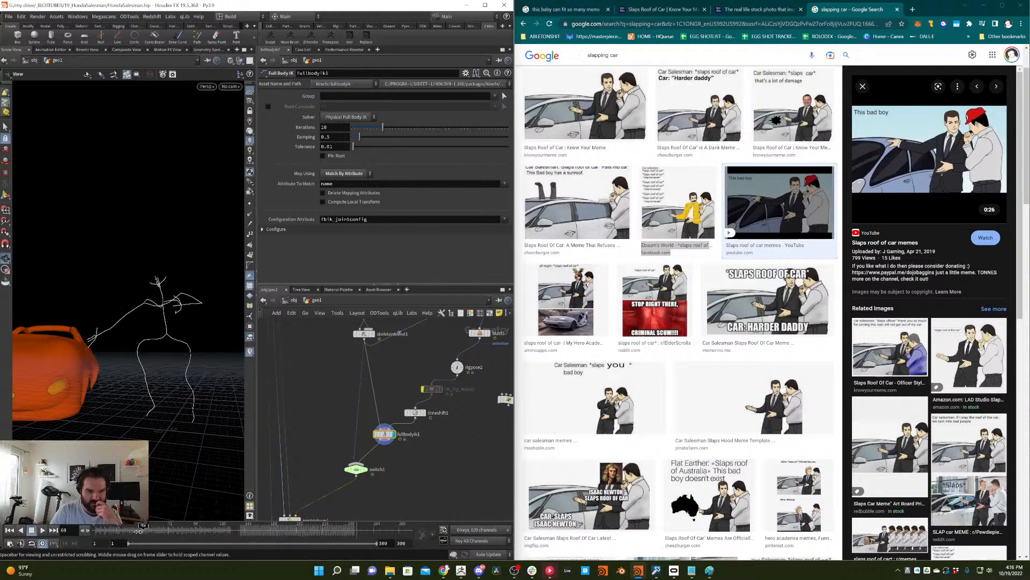
{"action": "left_click_drag", "start_coordinate": [138, 531], "coordinate": [96, 532]}
{"action": "middle_click_drag", "start_coordinate": [294, 451], "coordinate": [333, 393]}
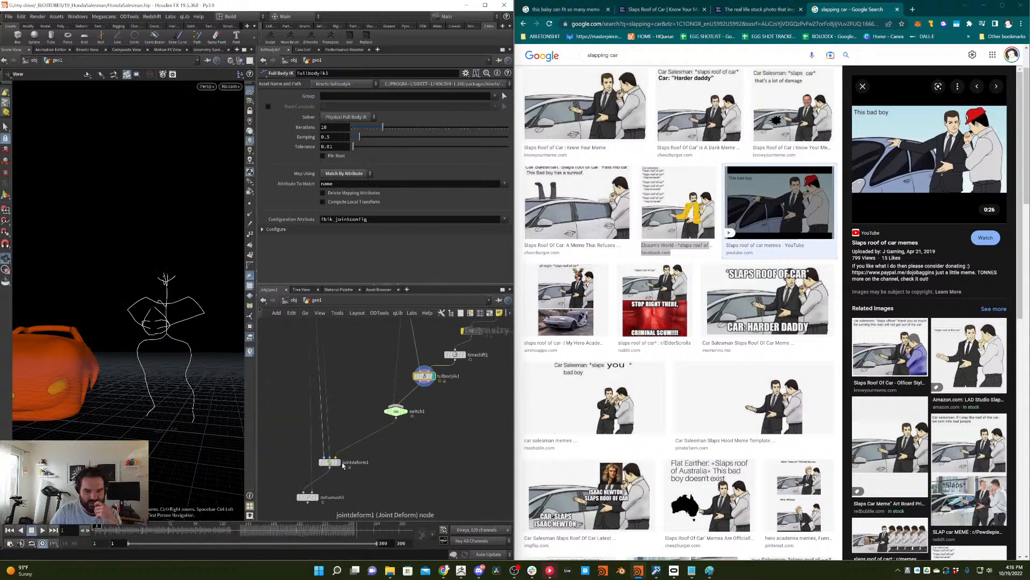
{"action": "left_click", "coordinate": [342, 465]}
{"action": "left_click", "coordinate": [115, 529]}
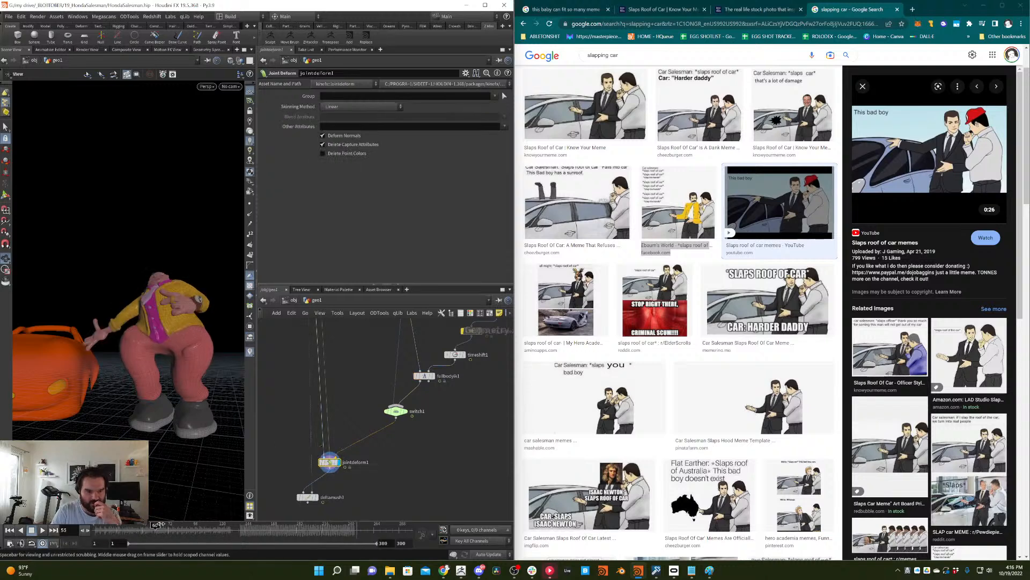
{"action": "left_click_drag", "start_coordinate": [233, 492], "coordinate": [304, 451]}
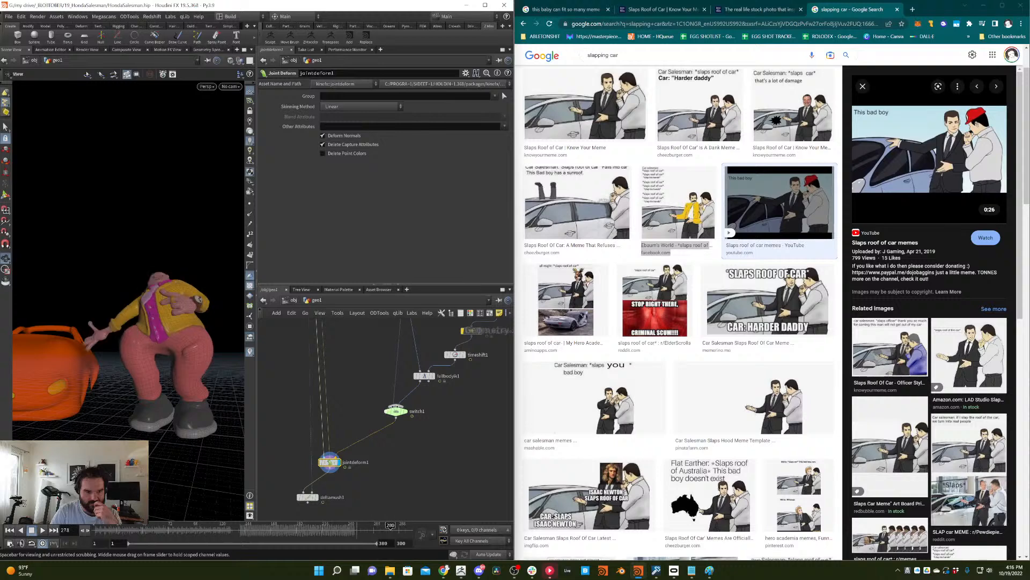
{"action": "left_click", "coordinate": [9, 530]}
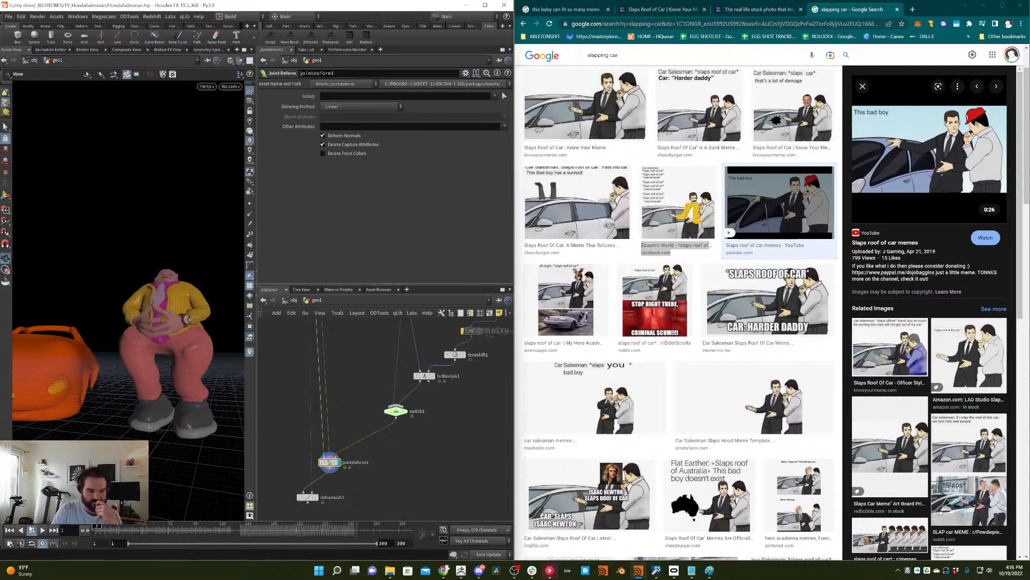
{"action": "left_click", "coordinate": [43, 530]}
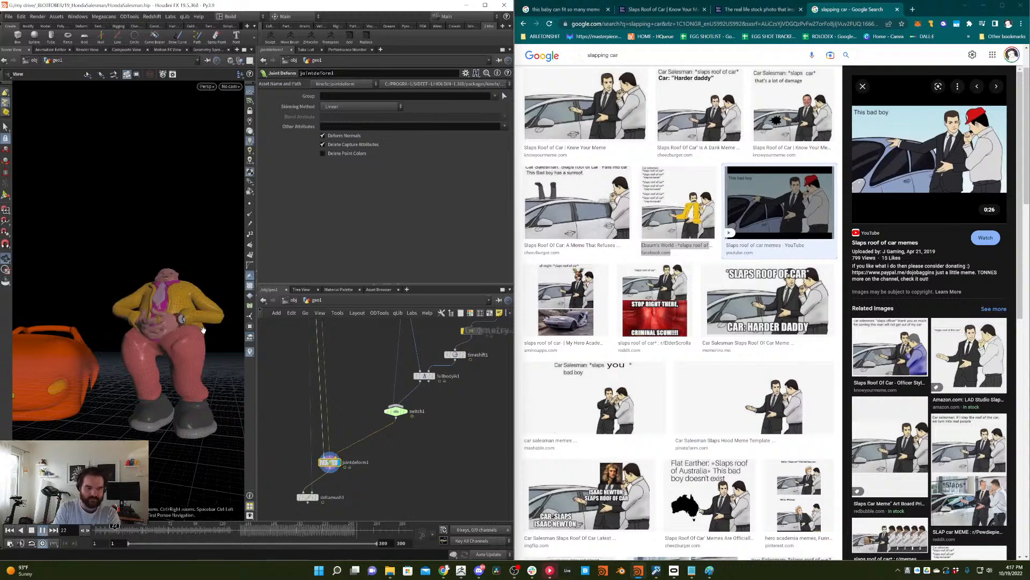
{"action": "left_click_drag", "start_coordinate": [179, 300], "coordinate": [155, 312]}
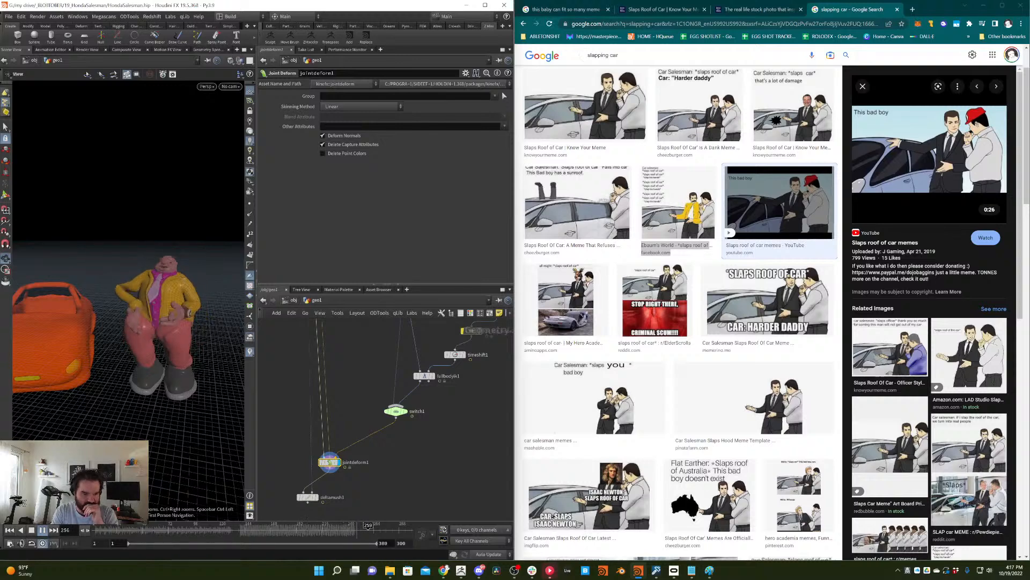
- Feed the Joint Deform directly from skeletonblend1, bypassing the full-body IK branch, and scrub the timeline to check the salesman
{"action": "left_click", "coordinate": [164, 531]}
{"action": "middle_click_drag", "start_coordinate": [443, 402], "coordinate": [448, 457]}
{"action": "left_click_drag", "start_coordinate": [341, 511], "coordinate": [410, 337]}
{"action": "left_click", "coordinate": [117, 530]}
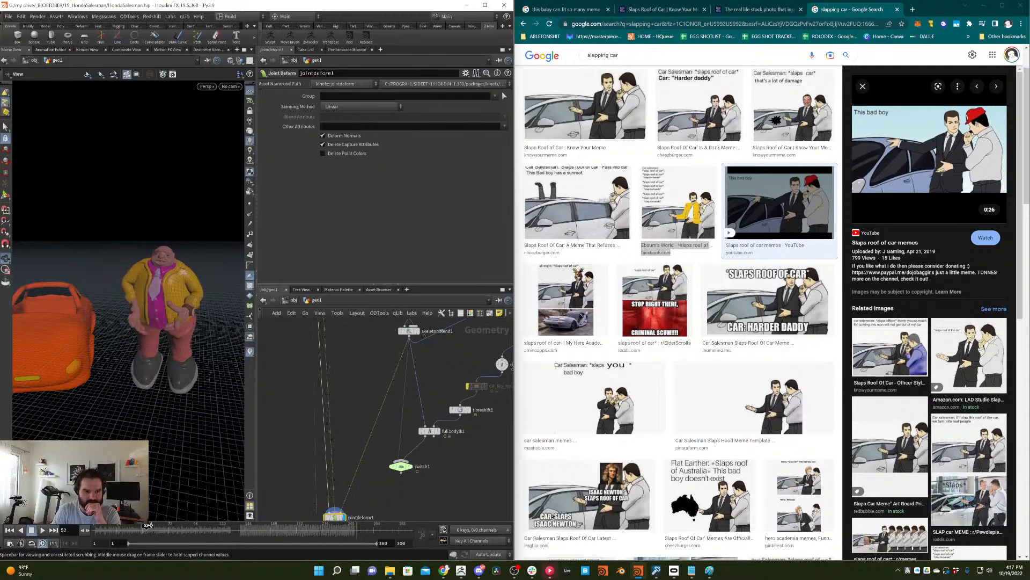
{"action": "left_click_drag", "start_coordinate": [164, 524], "coordinate": [99, 504]}
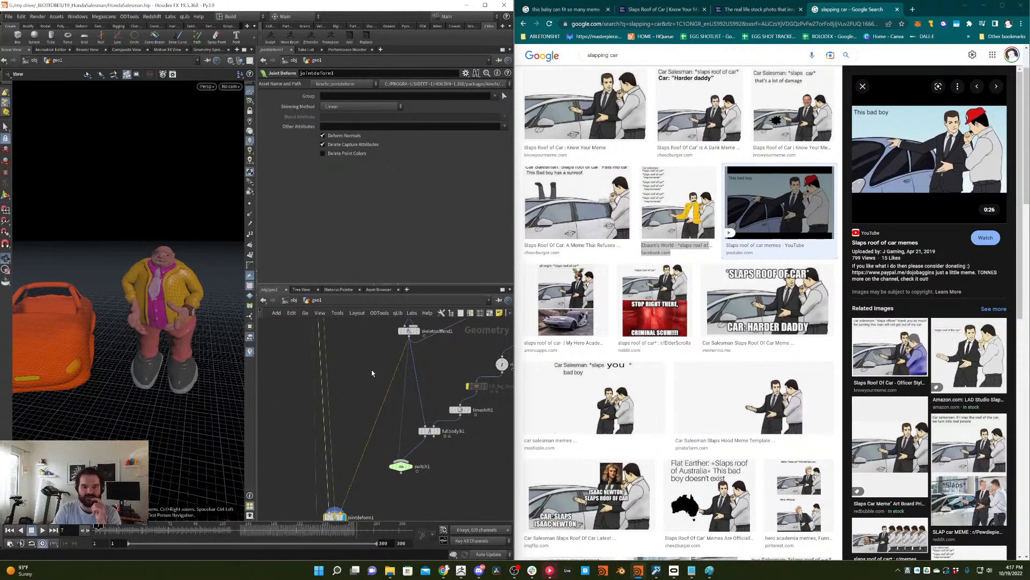
- Insert a Rig Pose node between skeletonblend1 and the Joint Deform and activate its joint posing handles
{"action": "middle_click_drag", "start_coordinate": [365, 364], "coordinate": [334, 389]}
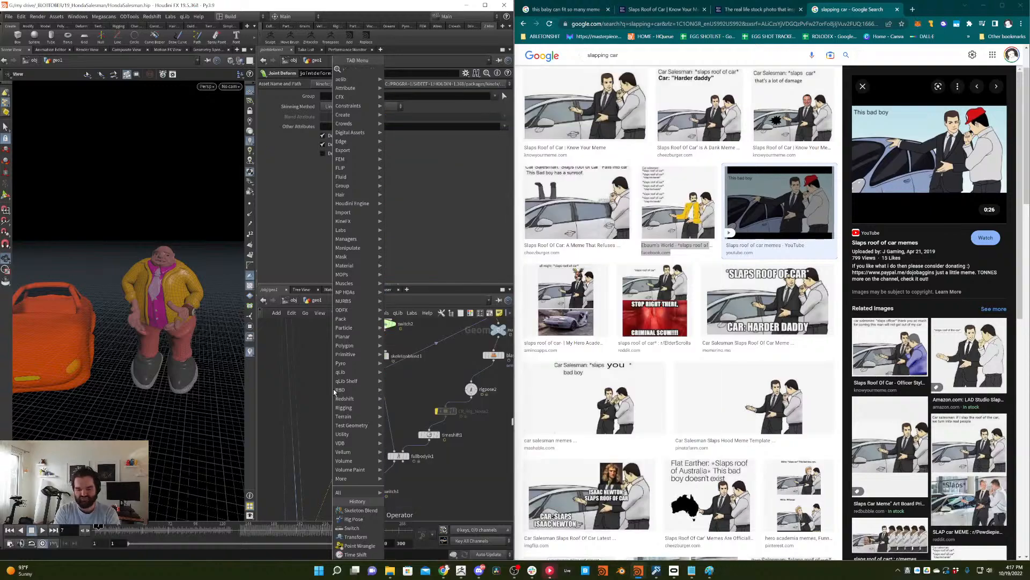
{"action": "key", "text": "Escape"}
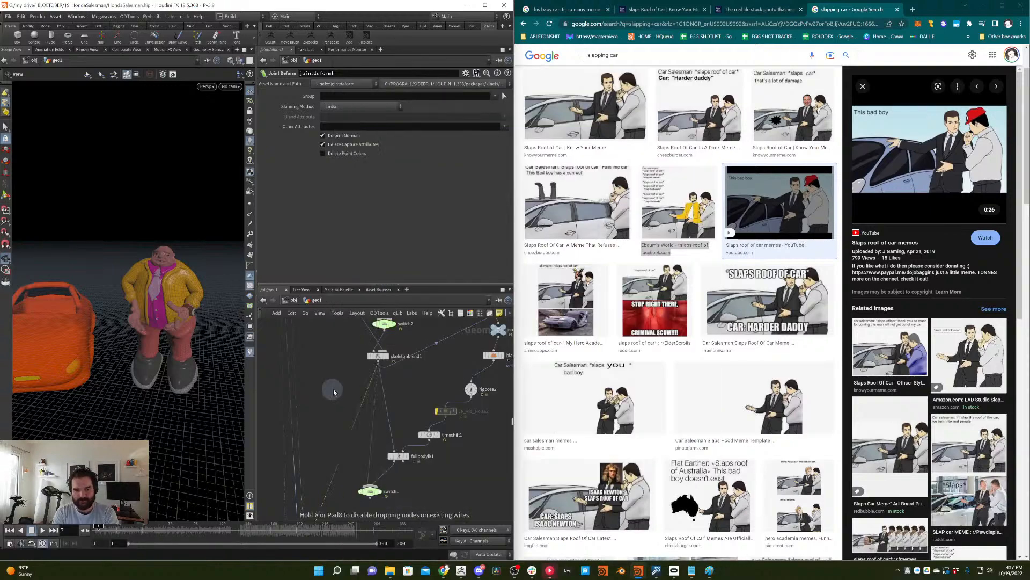
{"action": "left_click", "coordinate": [336, 382]}
{"action": "left_click_drag", "start_coordinate": [336, 382], "coordinate": [363, 388]}
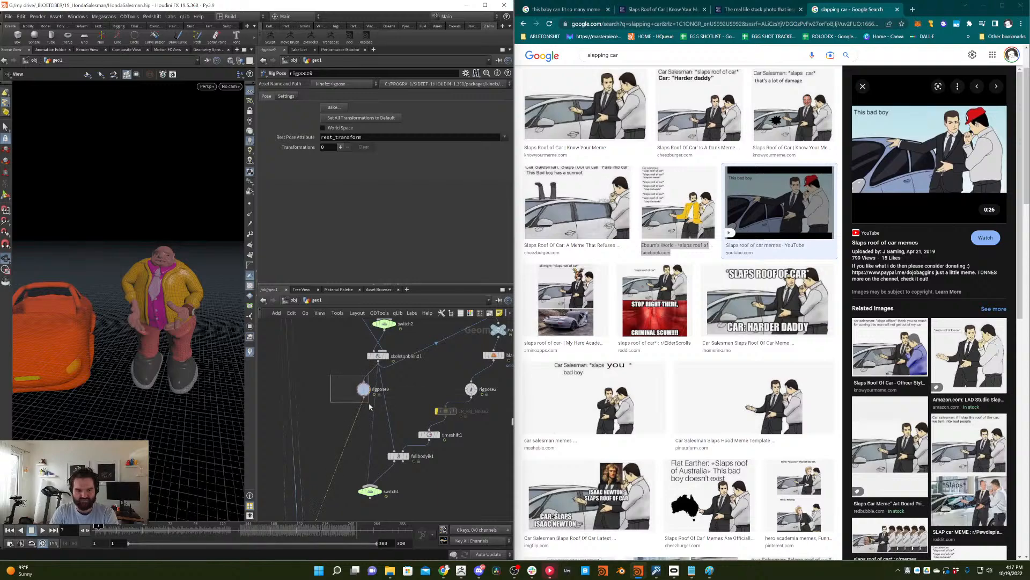
{"action": "left_click", "coordinate": [6, 196]}
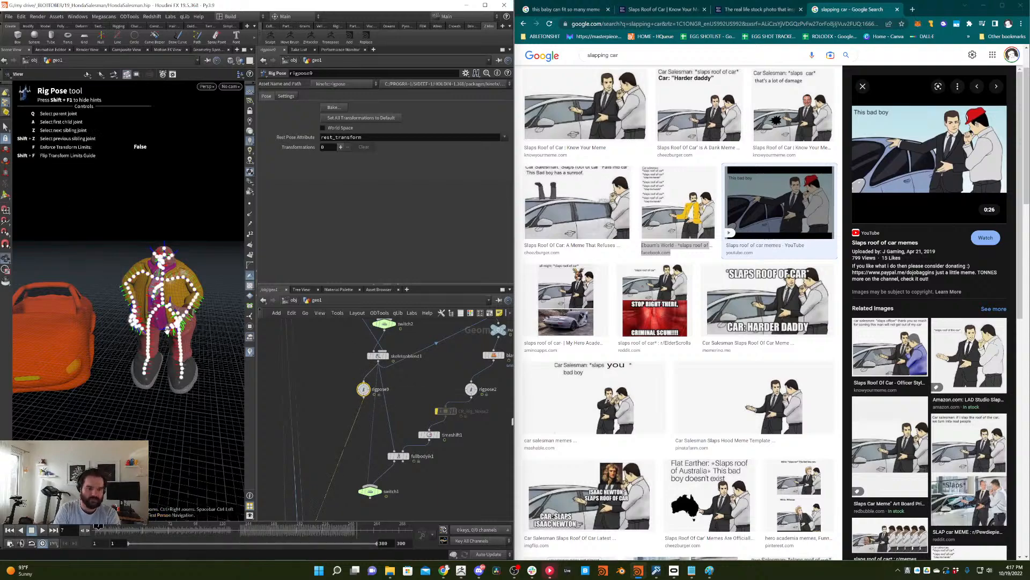
{"action": "left_click_drag", "start_coordinate": [196, 378], "coordinate": [158, 296], "text": "alt"}
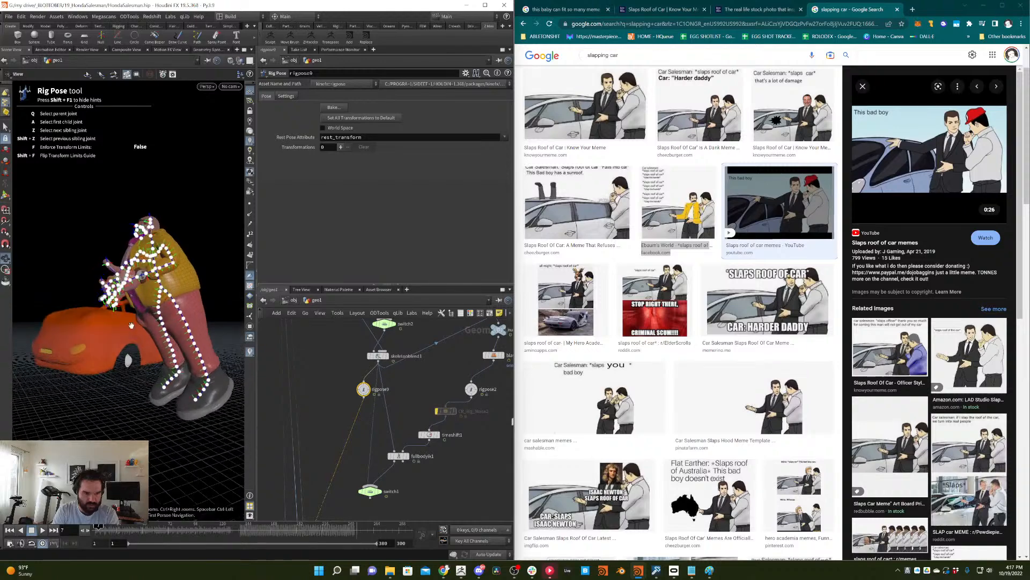
- Rotate joints mirror_point_2 and point_2 about 24 and 22 degrees around Z in rigpose9, and scrub the timeline to check the legs
{"action": "left_click", "coordinate": [161, 294]}
{"action": "left_click_drag", "start_coordinate": [128, 331], "coordinate": [116, 305]}
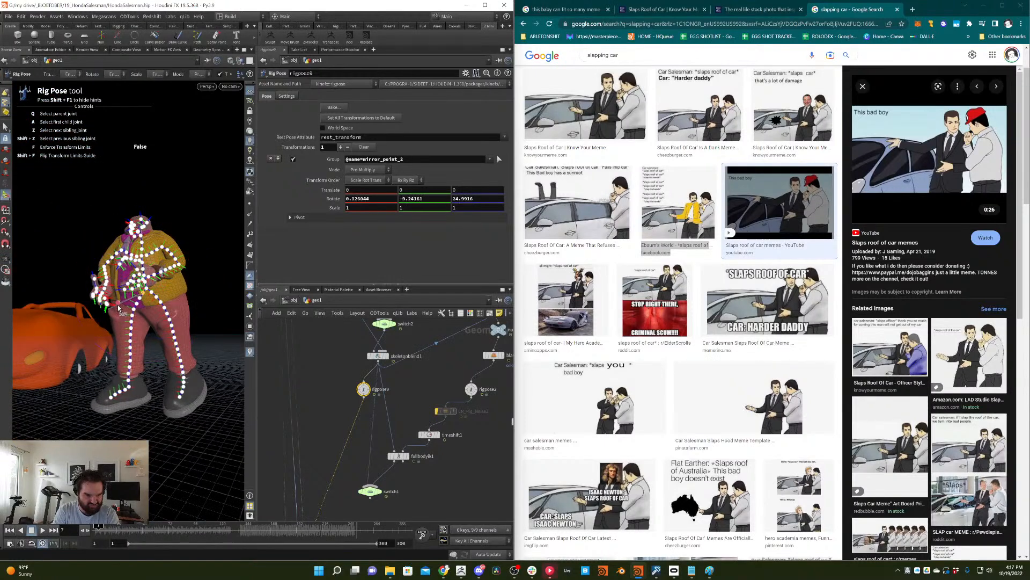
{"action": "left_click", "coordinate": [209, 261]}
{"action": "left_click", "coordinate": [150, 291]}
{"action": "left_click_drag", "start_coordinate": [116, 328], "coordinate": [122, 305]}
{"action": "left_click_drag", "start_coordinate": [196, 334], "coordinate": [172, 322]}
{"action": "left_click_drag", "start_coordinate": [102, 528], "coordinate": [243, 475]}
- Delete the skeletonblend1 node so switch2 feeds the new Rig Pose directly
{"action": "middle_click_drag", "start_coordinate": [341, 402], "coordinate": [359, 486]}
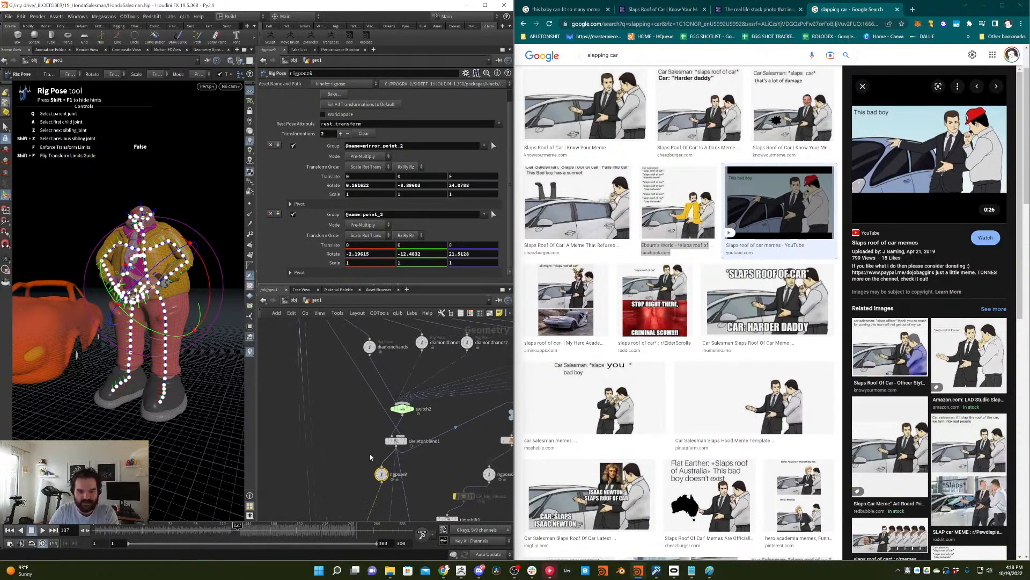
{"action": "left_click_drag", "start_coordinate": [396, 440], "coordinate": [425, 444]}
{"action": "key", "text": "Delete"}
{"action": "middle_click_drag", "start_coordinate": [446, 459], "coordinate": [383, 404]}
{"action": "scroll", "coordinate": [446, 378], "scroll_direction": "down", "scroll_amount": 2}
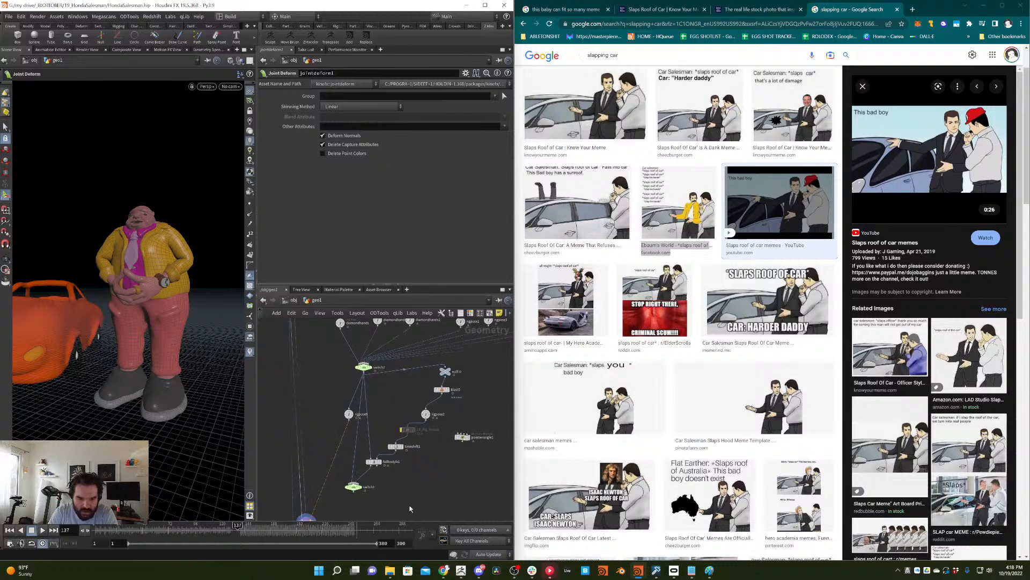
- Move the nodes of the unused full-body IK branch aside, away from the rigpose9 and Joint Deform chain
{"action": "left_click_drag", "start_coordinate": [412, 513], "coordinate": [346, 456]}
{"action": "left_click_drag", "start_coordinate": [439, 475], "coordinate": [394, 398], "text": "shift"}
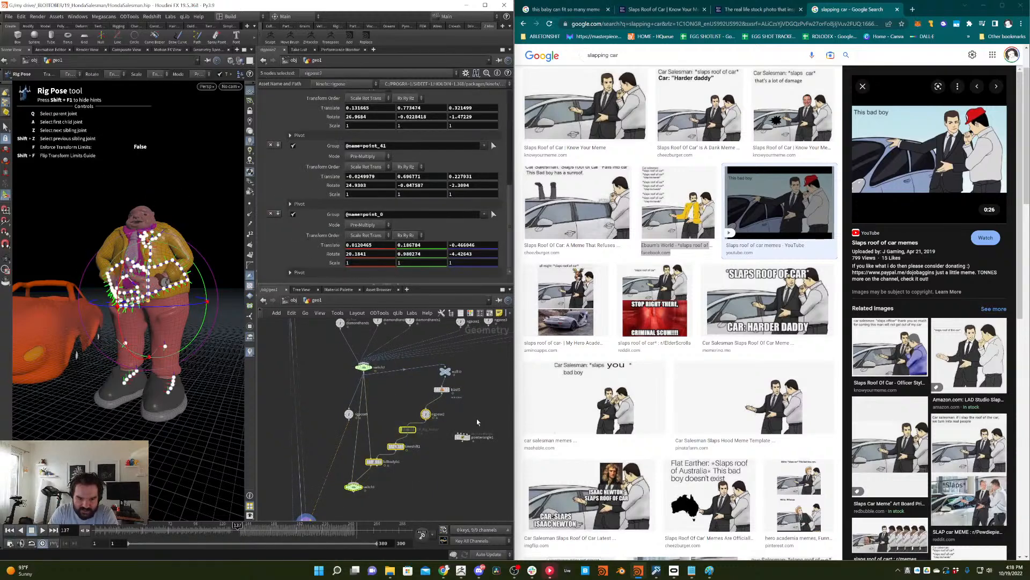
{"action": "left_click_drag", "start_coordinate": [442, 371], "coordinate": [443, 370], "text": "shift"}
{"action": "middle_click_drag", "start_coordinate": [399, 452], "coordinate": [454, 459]}
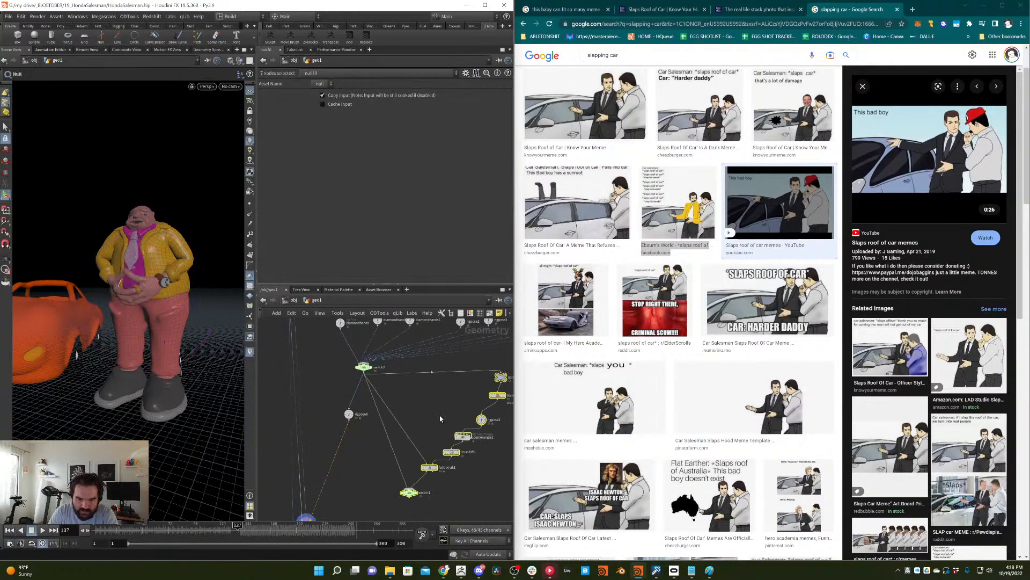
- Try pointwrangle1 between rigpose9 and the Joint Deform, return to frame 1, and pull the wrangle back out of the chain
{"action": "left_click_drag", "start_coordinate": [455, 458], "coordinate": [334, 478]}
{"action": "left_click", "coordinate": [467, 441]}
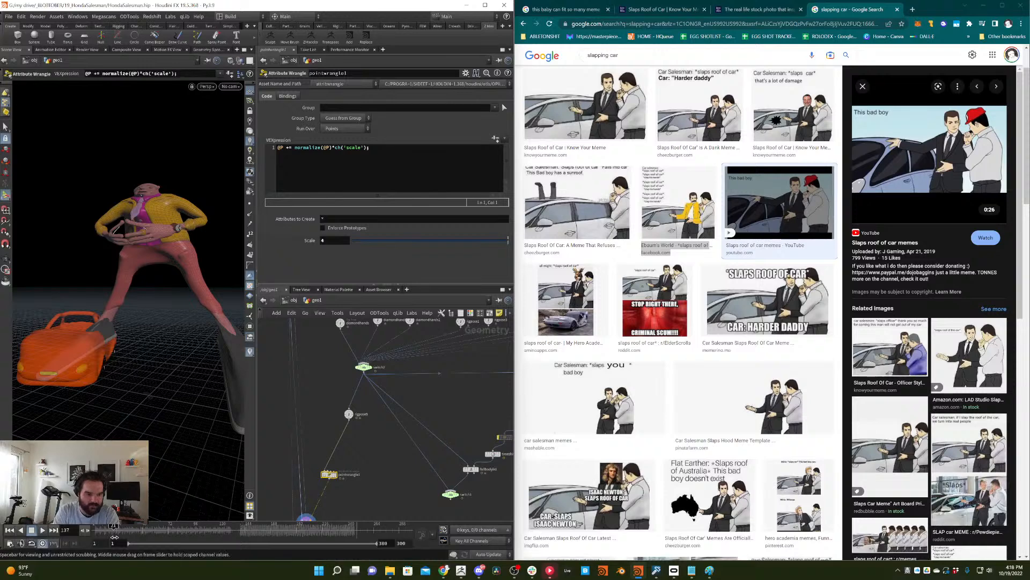
{"action": "left_click", "coordinate": [154, 524]}
{"action": "key", "text": "ctrl+Left"}
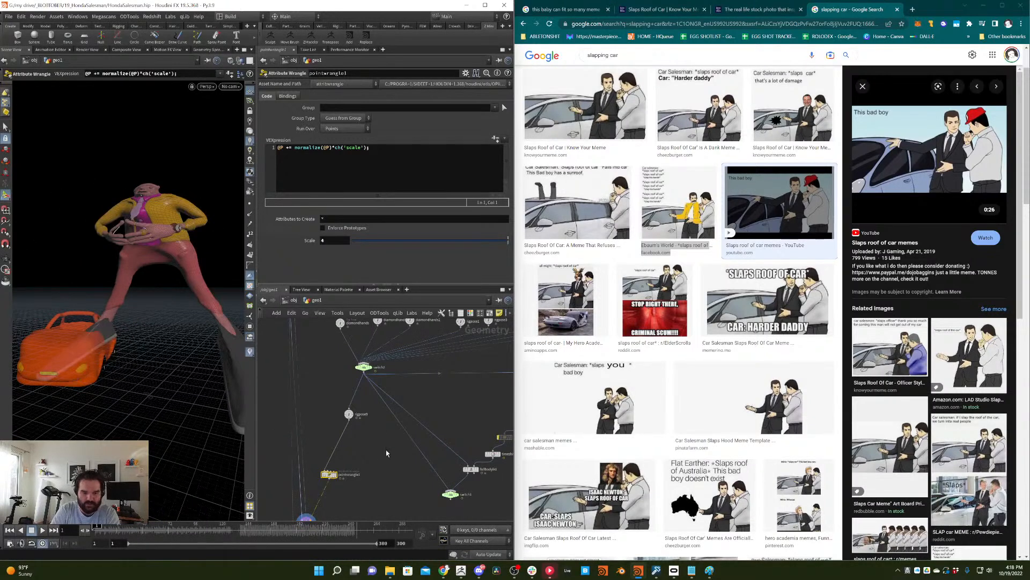
{"action": "left_click_drag", "start_coordinate": [328, 476], "coordinate": [439, 488]}
{"action": "middle_click_drag", "start_coordinate": [311, 428], "coordinate": [406, 461]}
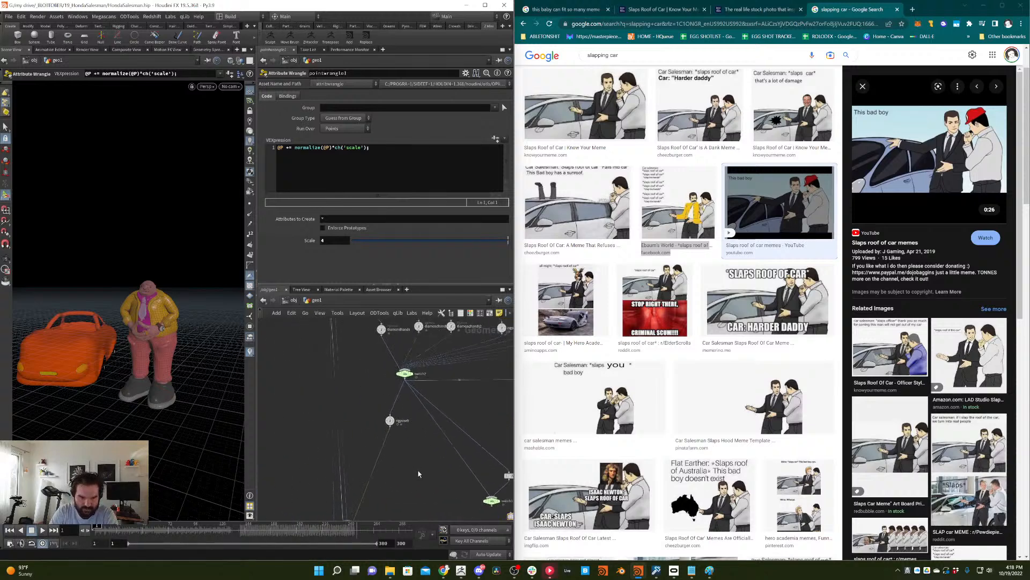
{"action": "key", "text": "Tab"}
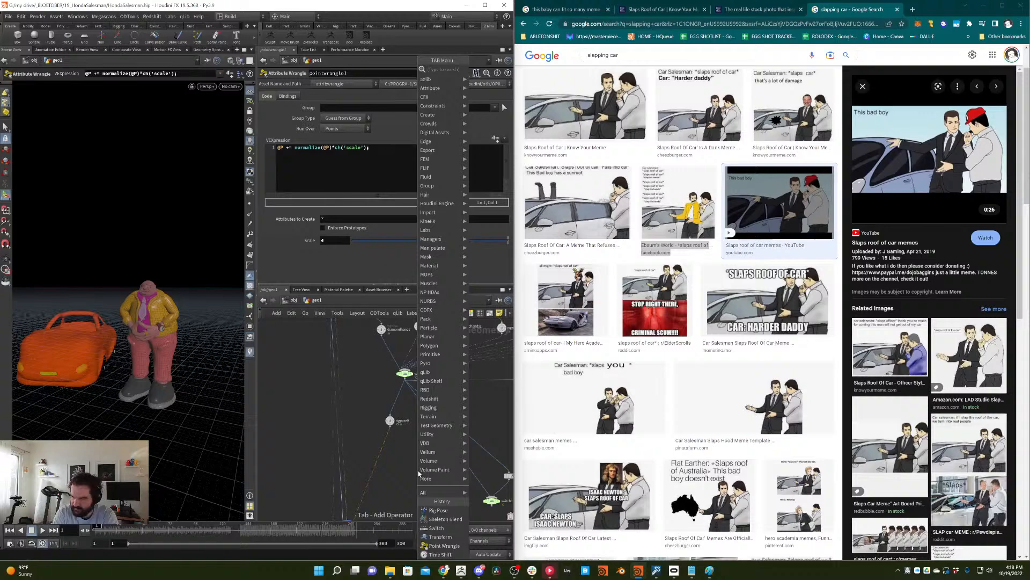
{"action": "type", "text": "spherical"}
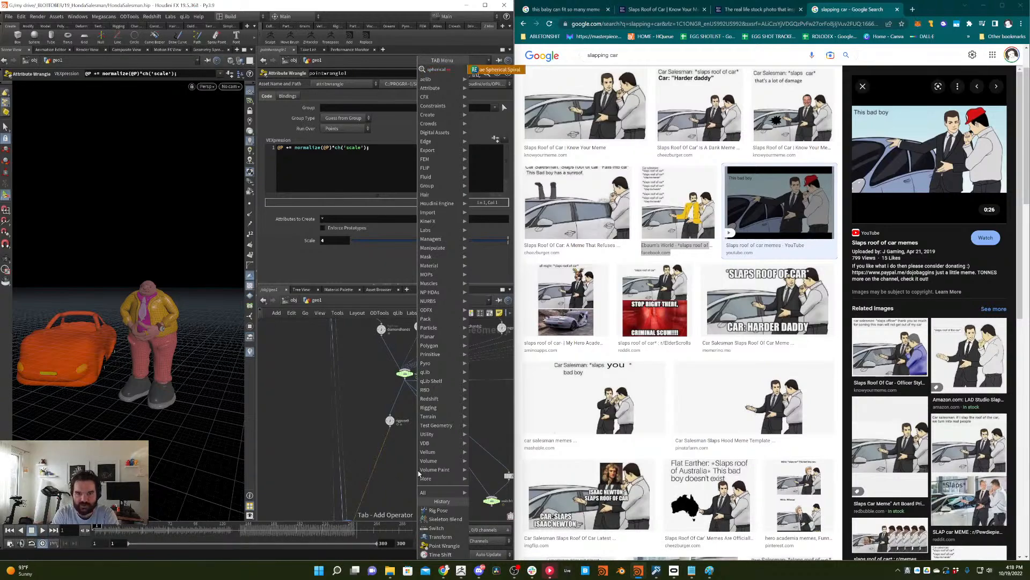
{"action": "key", "text": "Escape"}
{"action": "key", "text": "Delete"}
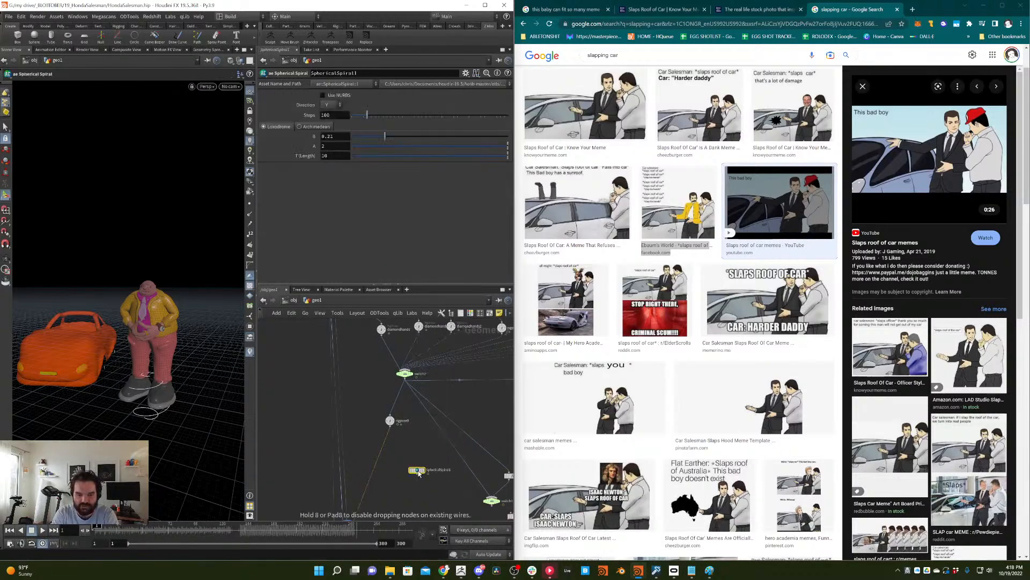
- Insert an ae Sphere Inversion node between rigpose9 and the Joint Deform, and scrub the timeline to check its effect
{"action": "key", "text": "Tab"}
{"action": "type", "text": "inver"}
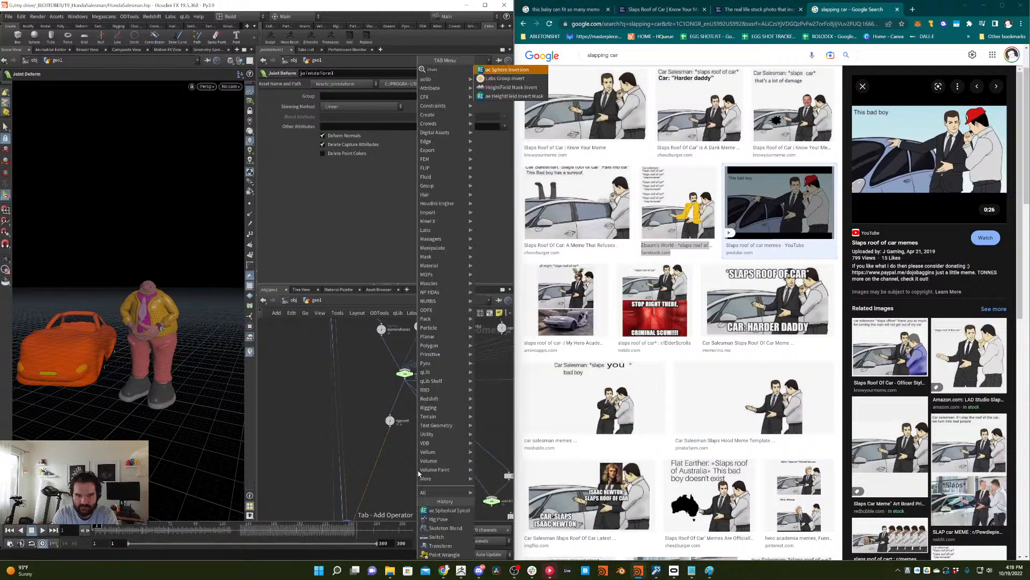
{"action": "key", "text": "Return"}
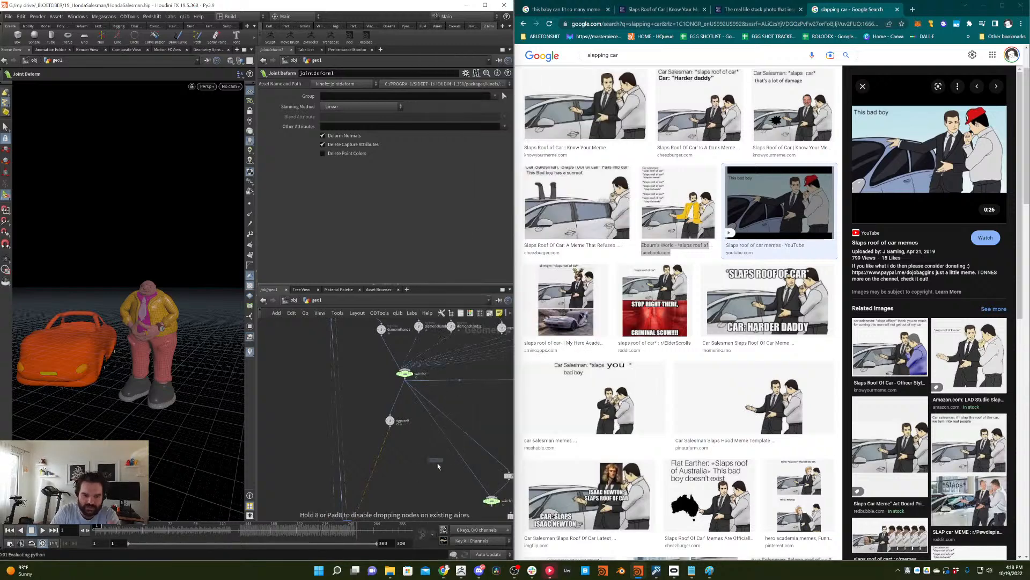
{"action": "left_click", "coordinate": [425, 470]}
{"action": "left_click_drag", "start_coordinate": [425, 473], "coordinate": [375, 464]}
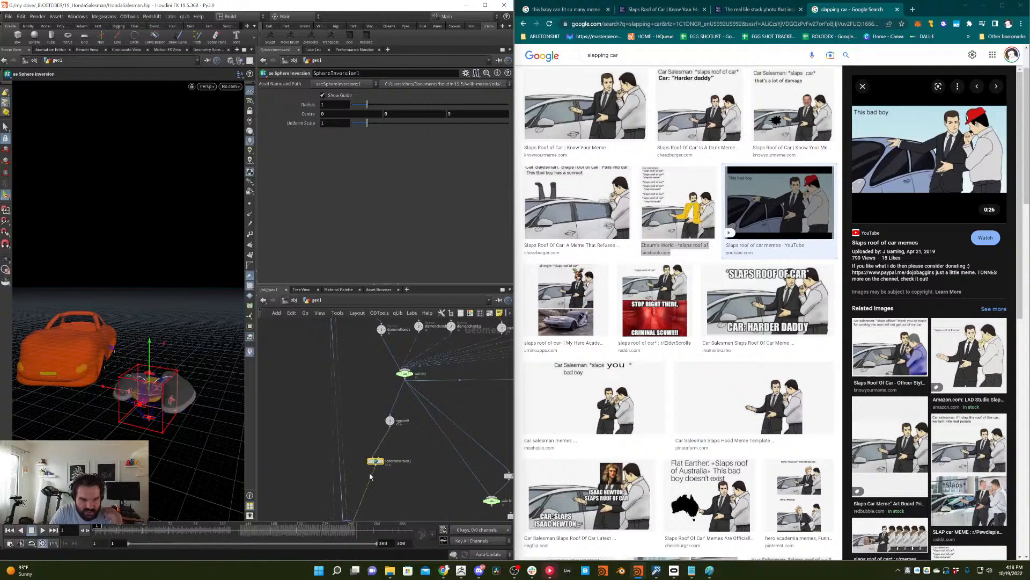
{"action": "left_click_drag", "start_coordinate": [182, 530], "coordinate": [280, 529]}
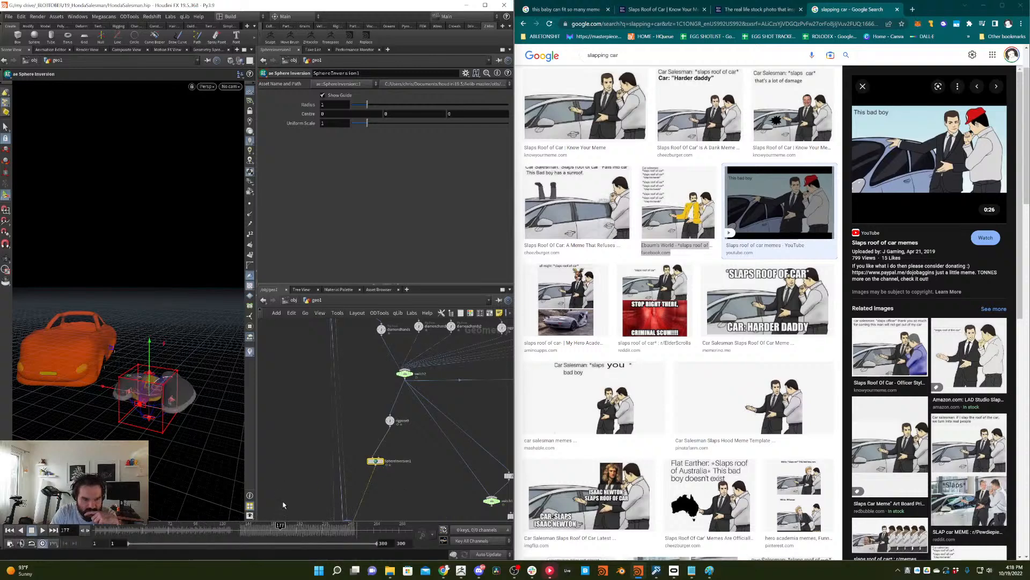
- Move the Sphere Inversion node out of the skeleton chain to after the Joint Deform and display its output
{"action": "middle_click_drag", "start_coordinate": [411, 482], "coordinate": [406, 385]}
{"action": "left_click_drag", "start_coordinate": [369, 362], "coordinate": [339, 483]}
{"action": "left_click", "coordinate": [343, 436]}
{"action": "left_click", "coordinate": [342, 479]}
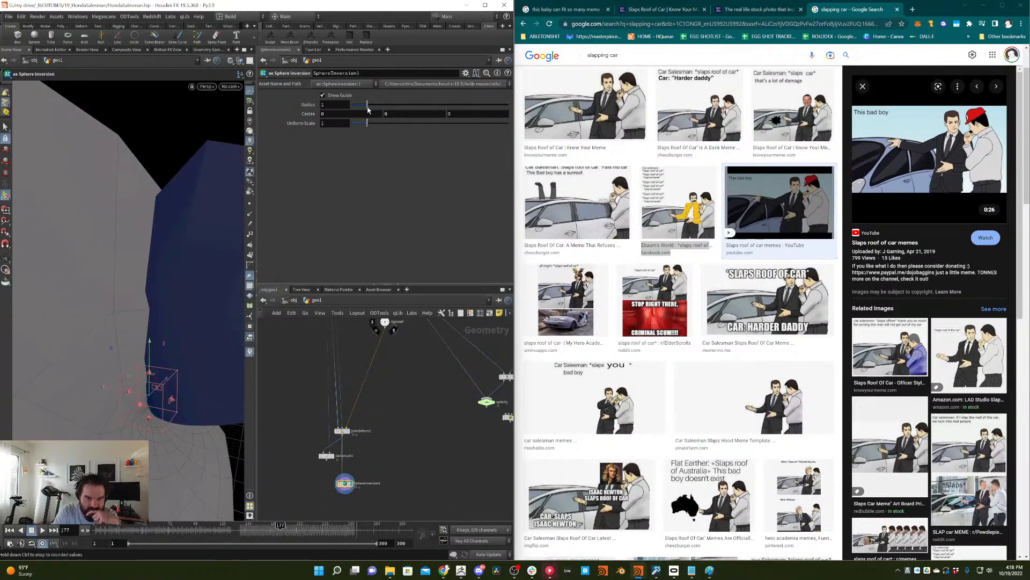
- Set the Sphere Inversion's radius to 5.91, uniform scale to 0.79, and the centre's Y value to 0.3
{"action": "left_click_drag", "start_coordinate": [367, 104], "coordinate": [444, 103]}
{"action": "left_click_drag", "start_coordinate": [367, 123], "coordinate": [364, 123]}
{"action": "mouse_move", "coordinate": [402, 115]}
{"action": "middle_mouse_down"}
{"action": "mouse_move", "coordinate": [494, 110]}
{"action": "mouse_move", "coordinate": [413, 110]}
{"action": "mouse_move", "coordinate": [418, 118]}
{"action": "middle_mouse_up"}
- Add a Reverse node after the Sphere Inversion, display its output, and reselect the Sphere Inversion node
{"action": "middle_click_drag", "start_coordinate": [380, 500], "coordinate": [403, 470]}
{"action": "key", "text": "Tab"}
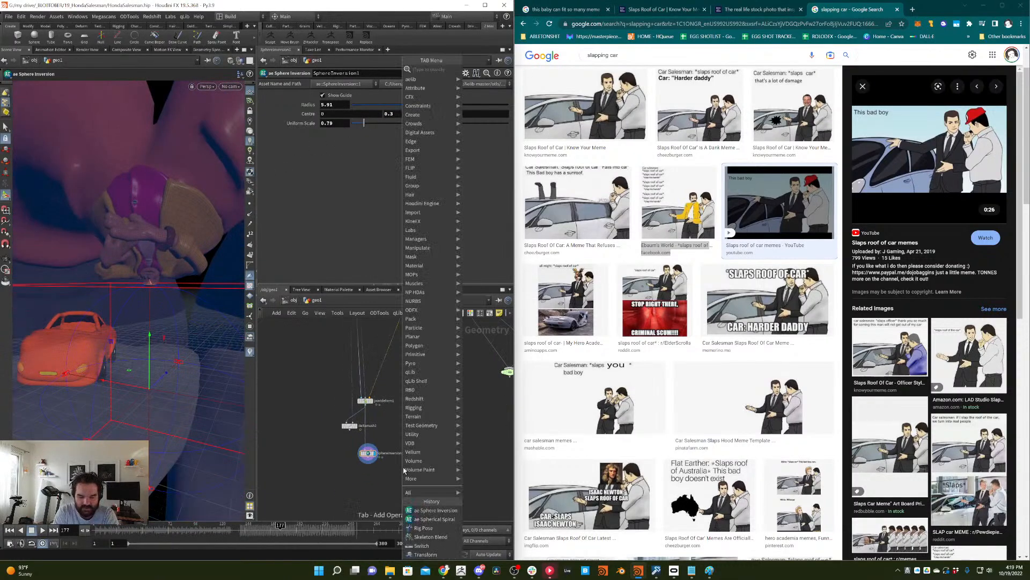
{"action": "type", "text": "rever"}
{"action": "key", "text": "Return"}
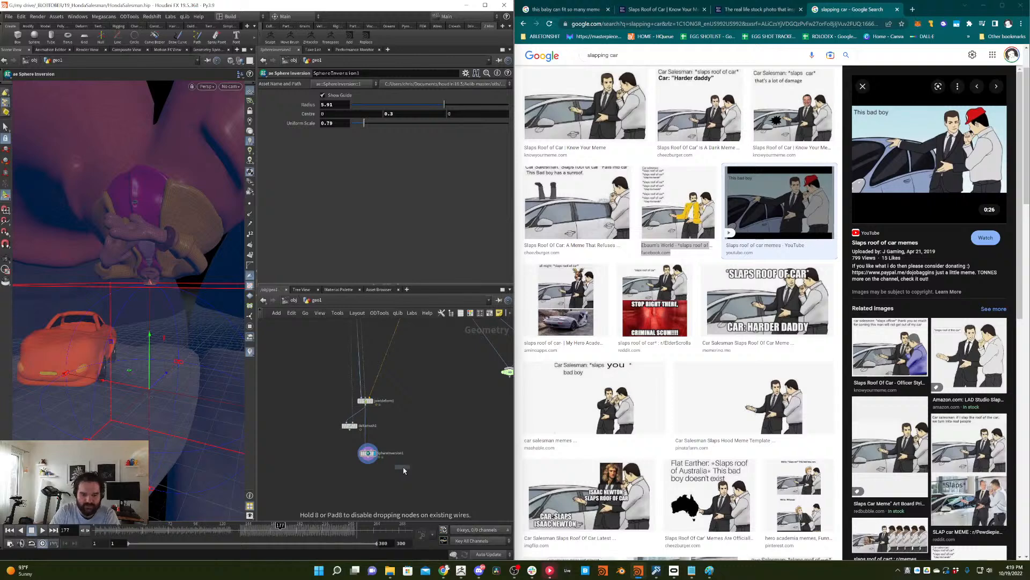
{"action": "left_click", "coordinate": [375, 494]}
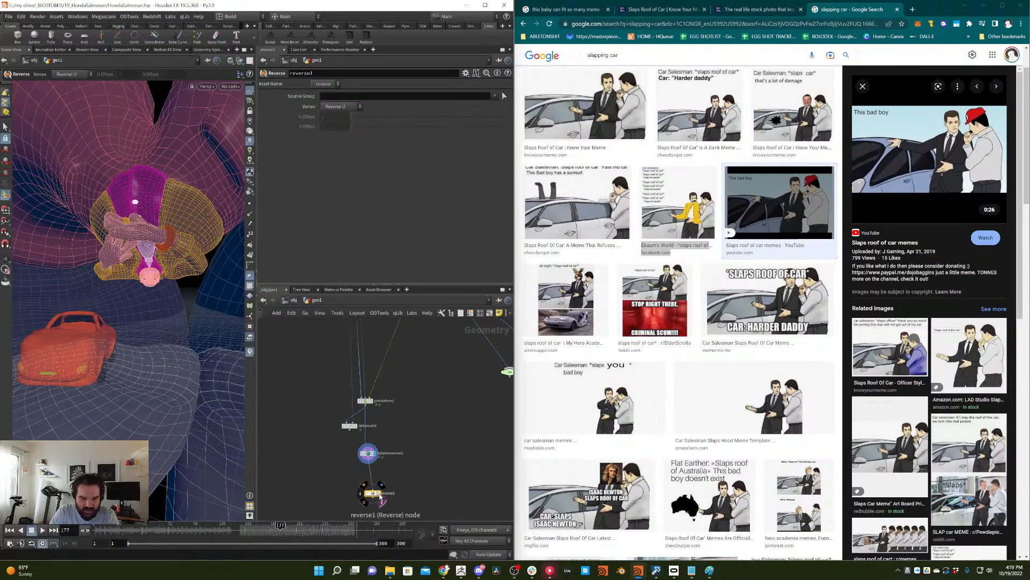
{"action": "left_click", "coordinate": [375, 453]}
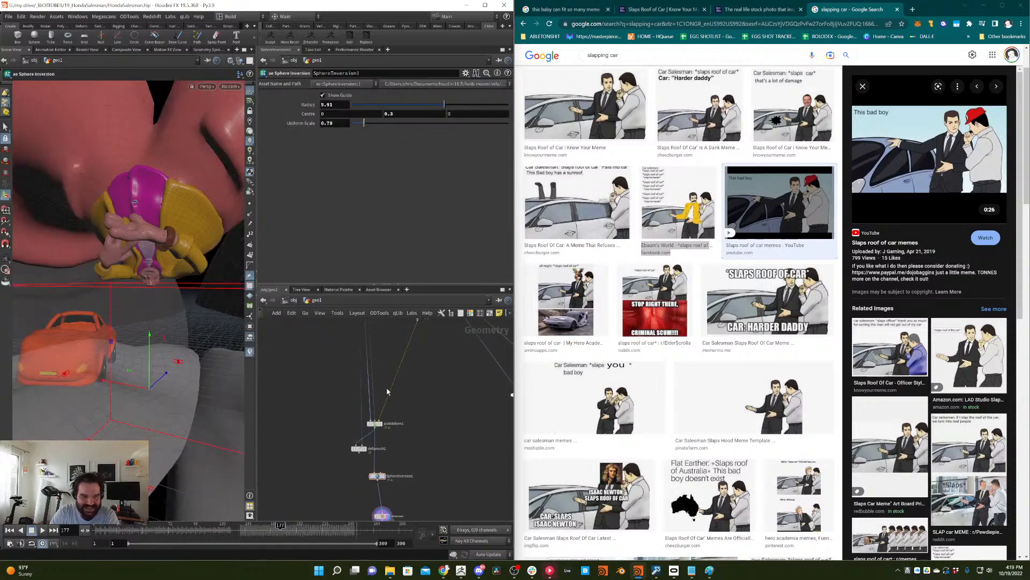
- Shift the Sphere Inversion's centre sideways, scrub to frame 112, and delete the Sphere Inversion node
{"action": "left_click_drag", "start_coordinate": [153, 365], "coordinate": [67, 382]}
{"action": "left_click_drag", "start_coordinate": [143, 329], "coordinate": [194, 327], "text": "alt"}
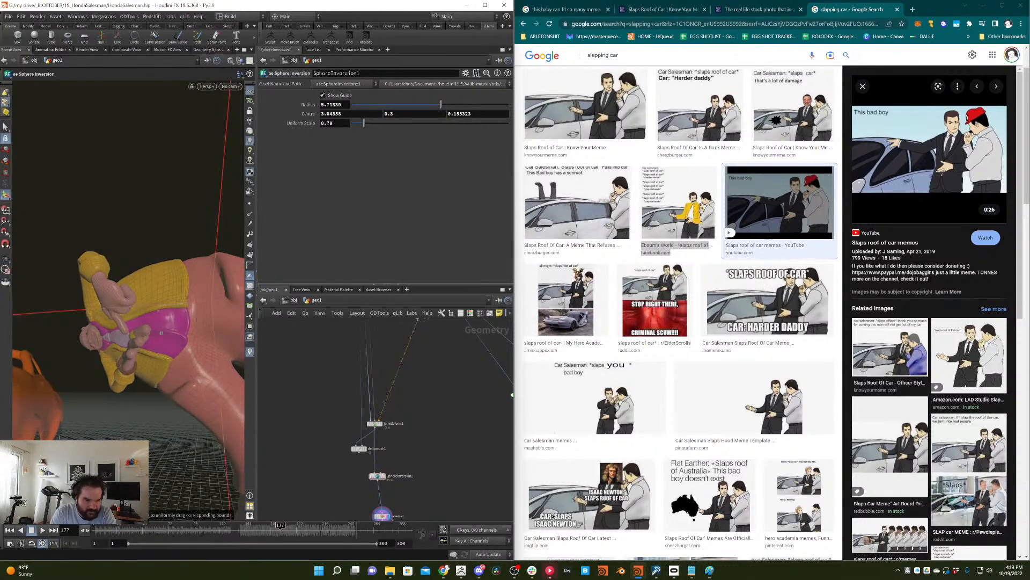
{"action": "left_click_drag", "start_coordinate": [124, 530], "coordinate": [213, 531]}
{"action": "left_click_drag", "start_coordinate": [424, 456], "coordinate": [369, 493]}
{"action": "key", "text": "Delete"}
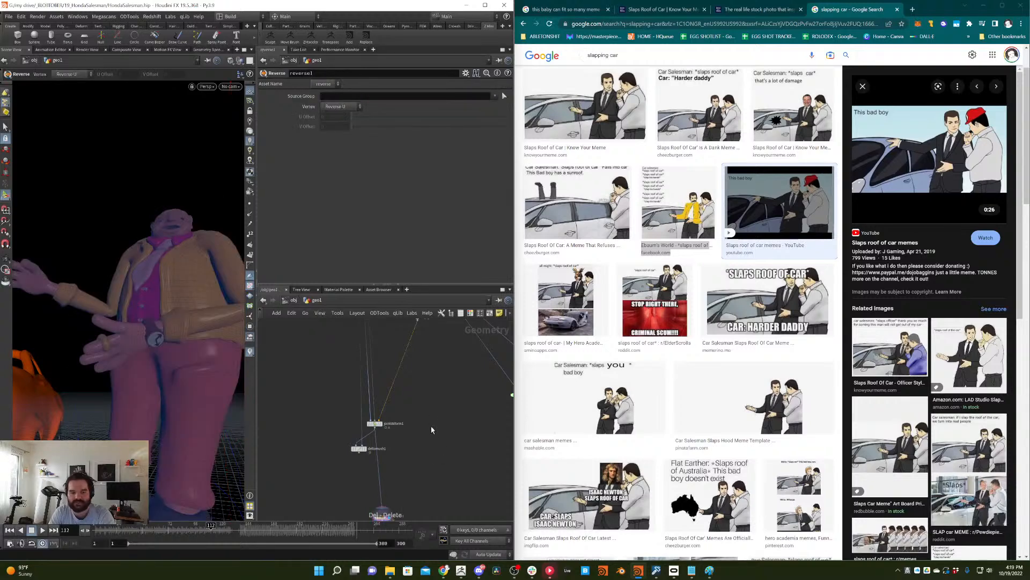
- Rename the leg-correcting Rig Pose node below the pose switch to fix_legs and nudge it in the network
{"action": "middle_click_drag", "start_coordinate": [453, 357], "coordinate": [437, 443]}
{"action": "middle_click_drag", "start_coordinate": [417, 366], "coordinate": [393, 412]}
{"action": "left_click_drag", "start_coordinate": [393, 412], "coordinate": [413, 448]}
{"action": "middle_click_drag", "start_coordinate": [392, 418], "coordinate": [380, 439]}
{"action": "key", "text": "F2"}
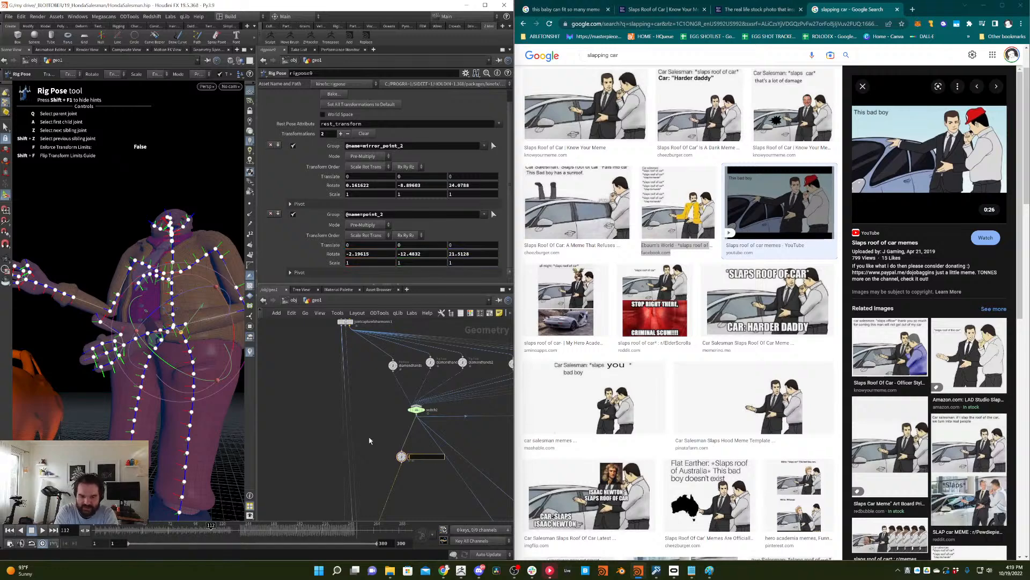
{"action": "type", "text": "fix_legs"}
{"action": "key", "text": "Return"}
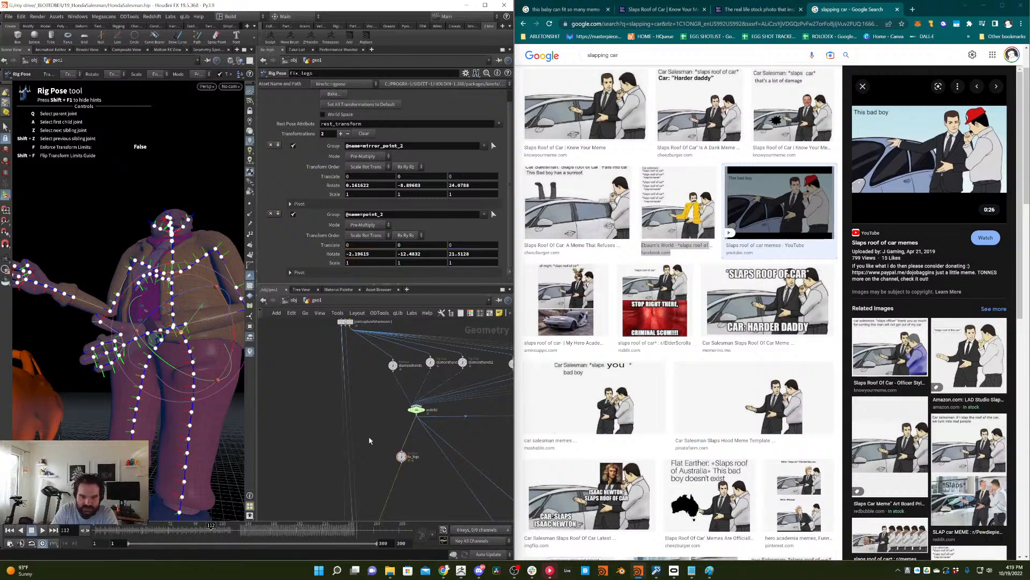
{"action": "mouse_move", "coordinate": [401, 456]}
{"action": "left_mouse_down"}
{"action": "mouse_move", "coordinate": [387, 456]}
{"action": "mouse_move", "coordinate": [395, 467]}
{"action": "left_mouse_up"}
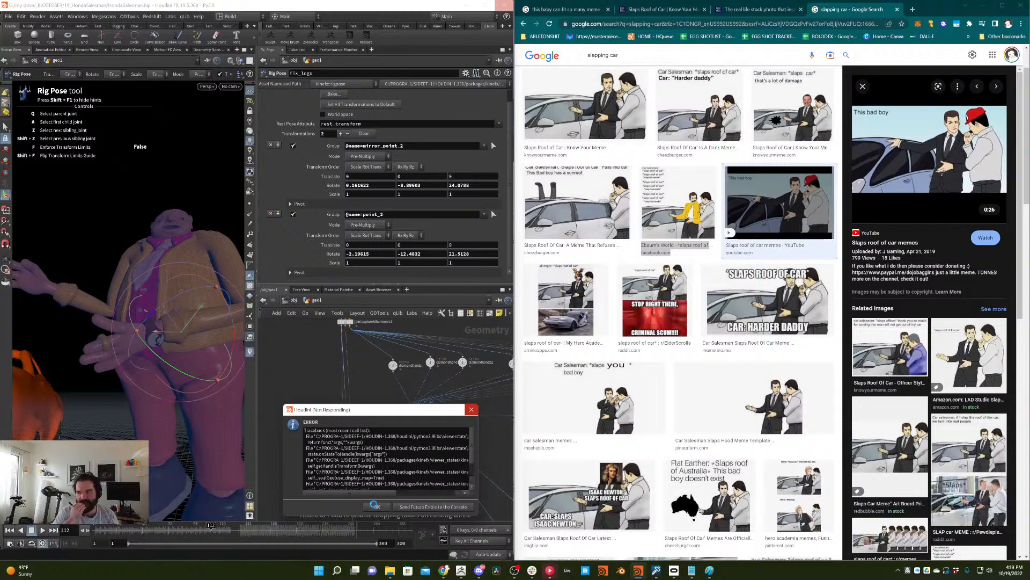
- Dismiss the error, let the frozen program respond, reopen the recent scene HondaSalesman.hip in a fresh session, and close the console
{"action": "left_click", "coordinate": [375, 506]}
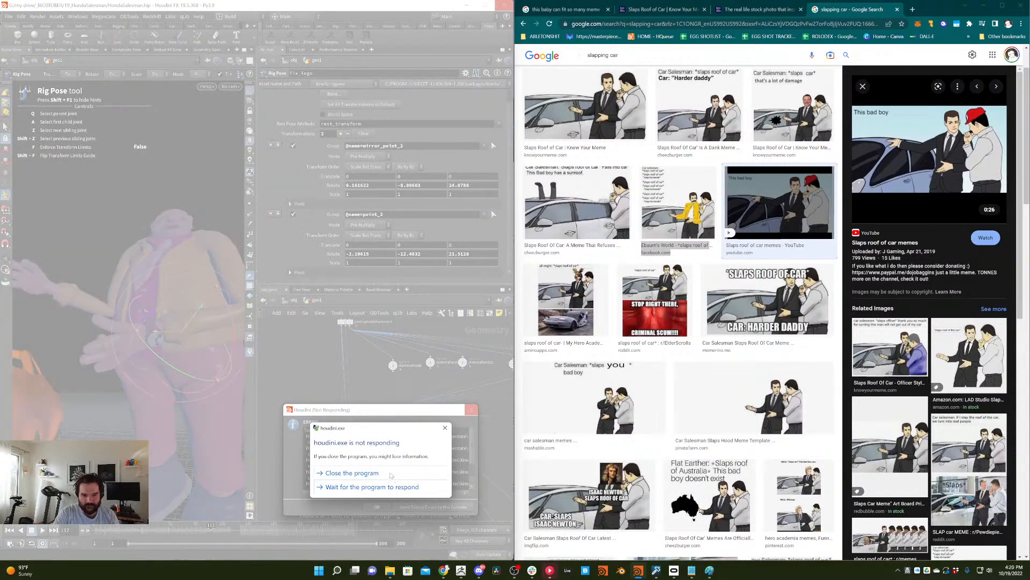
{"action": "left_click", "coordinate": [395, 489]}
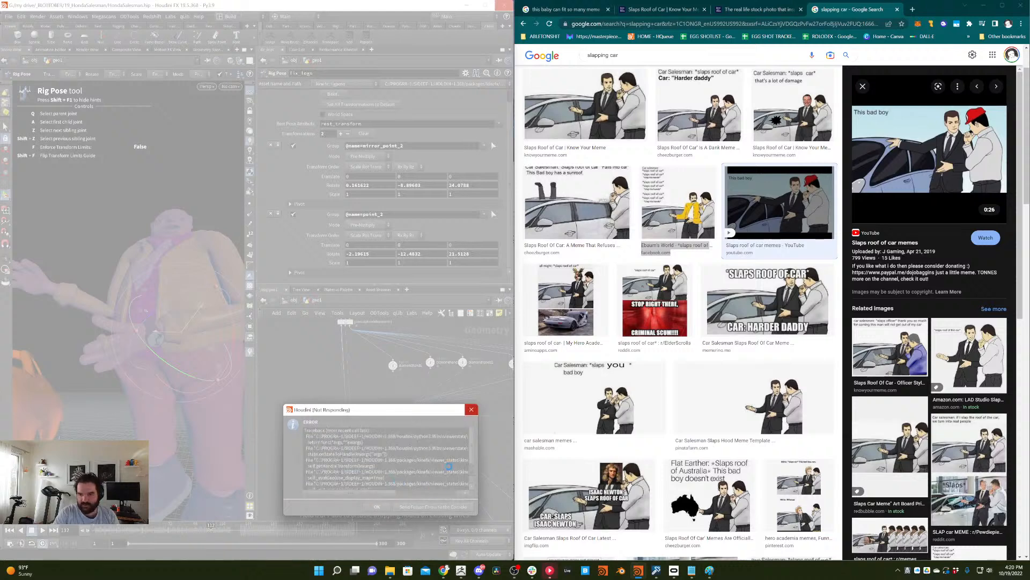
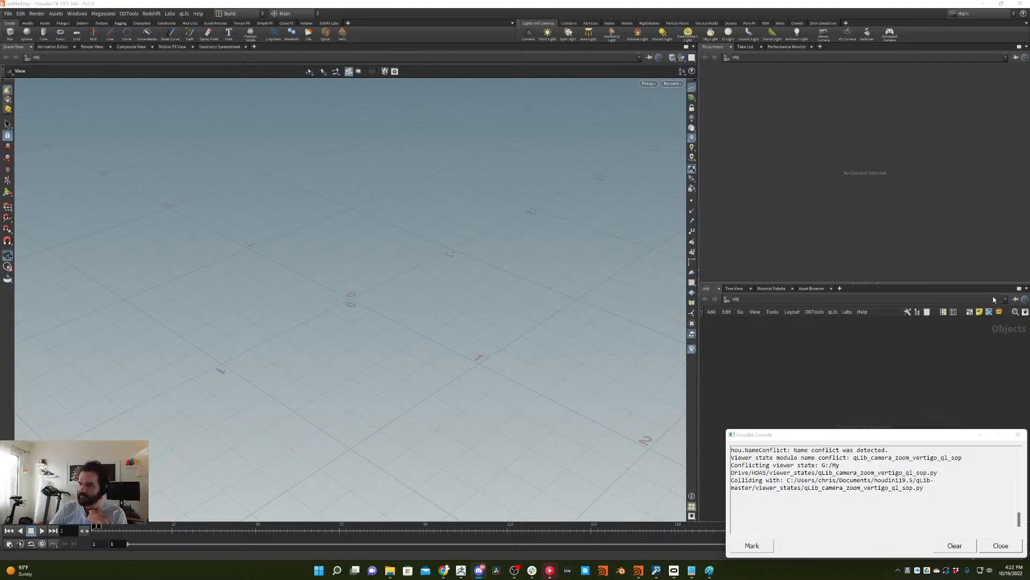
{"action": "left_click", "coordinate": [8, 14]}
{"action": "mouse_move", "coordinate": [65, 42]}
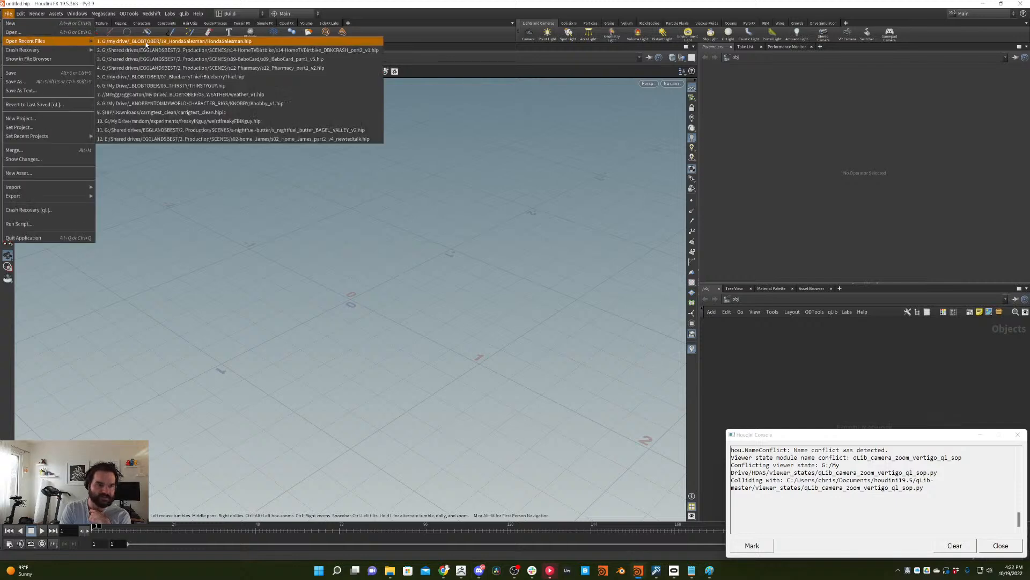
{"action": "left_click", "coordinate": [152, 41]}
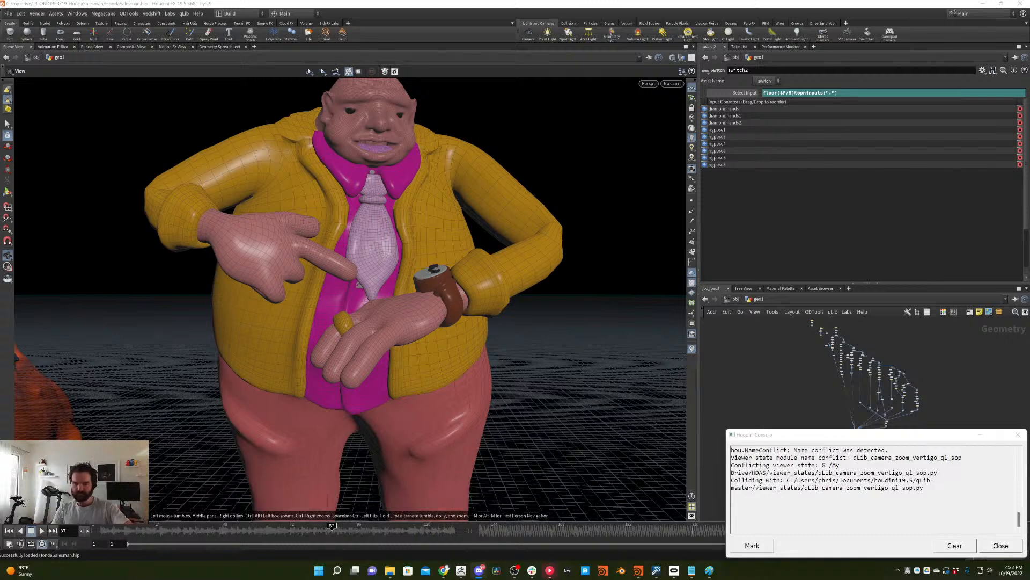
{"action": "left_click", "coordinate": [1001, 545]}
- Display the output of switch2 to inspect the skeleton, and switch the display to jointdeform1
{"action": "scroll", "coordinate": [880, 472], "scroll_direction": "up", "scroll_amount": 5}
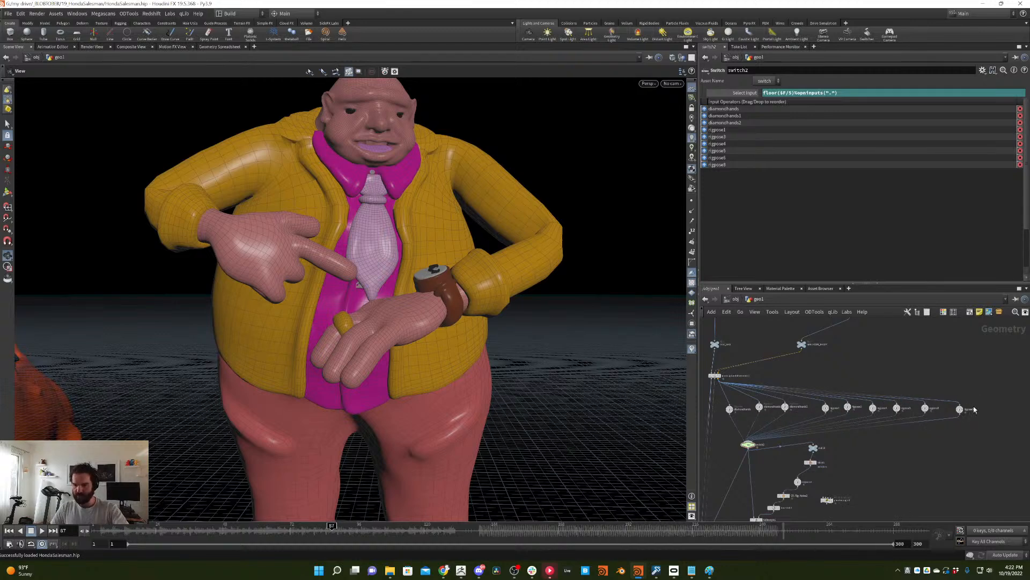
{"action": "scroll", "coordinate": [930, 434], "scroll_direction": "up", "scroll_amount": 2}
{"action": "middle_click_drag", "start_coordinate": [931, 433], "coordinate": [949, 426]}
{"action": "left_click", "coordinate": [728, 441]}
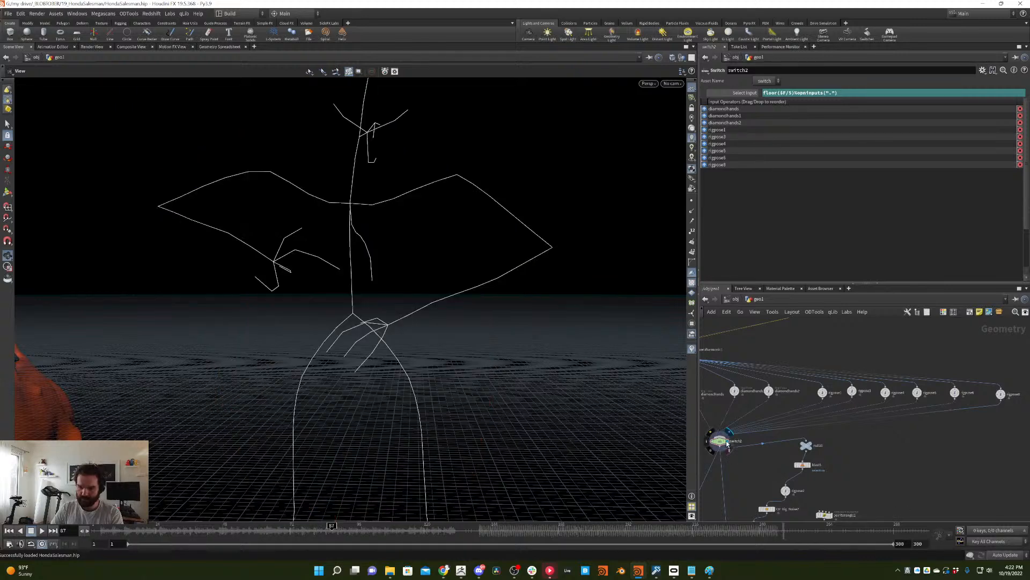
{"action": "middle_click_drag", "start_coordinate": [770, 466], "coordinate": [772, 522]}
{"action": "left_click", "coordinate": [810, 449]}
{"action": "middle_click_drag", "start_coordinate": [823, 372], "coordinate": [797, 444]}
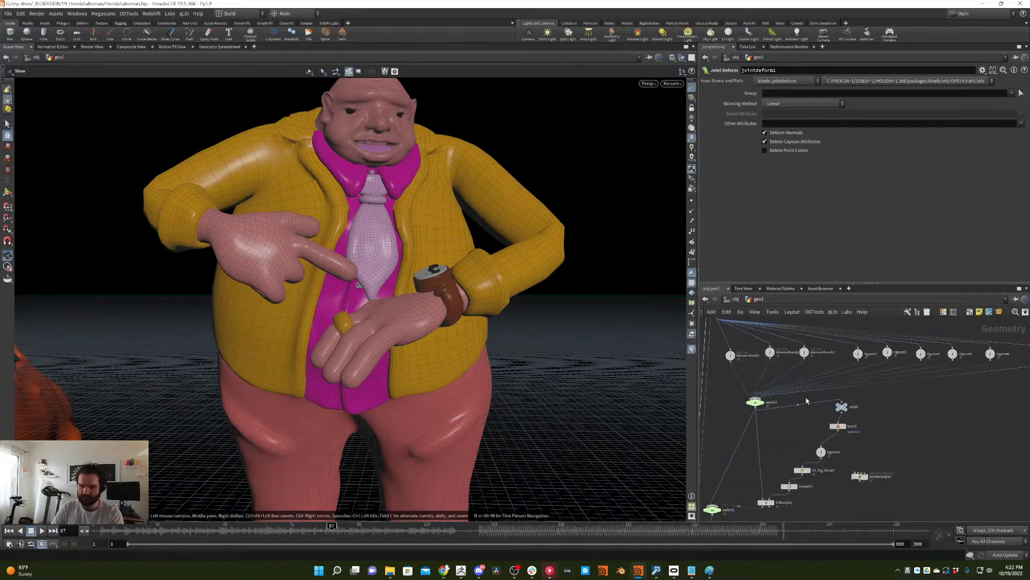
- Scrub the timeline to frame 173 to check the deformed salesman's pose
{"action": "middle_click_drag", "start_coordinate": [836, 392], "coordinate": [823, 429]}
{"action": "middle_click_drag", "start_coordinate": [893, 435], "coordinate": [828, 444]}
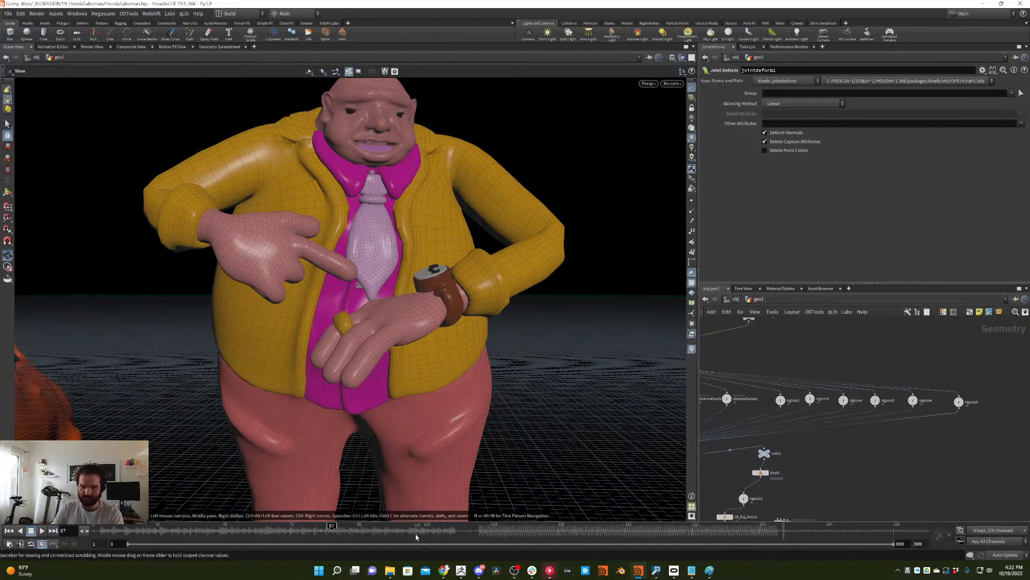
{"action": "left_click", "coordinate": [346, 526]}
{"action": "mouse_move", "coordinate": [346, 526]}
{"action": "left_mouse_down"}
{"action": "mouse_move", "coordinate": [590, 480]}
{"action": "mouse_move", "coordinate": [574, 474]}
{"action": "left_mouse_up"}
{"action": "middle_click_drag", "start_coordinate": [720, 504], "coordinate": [823, 410]}
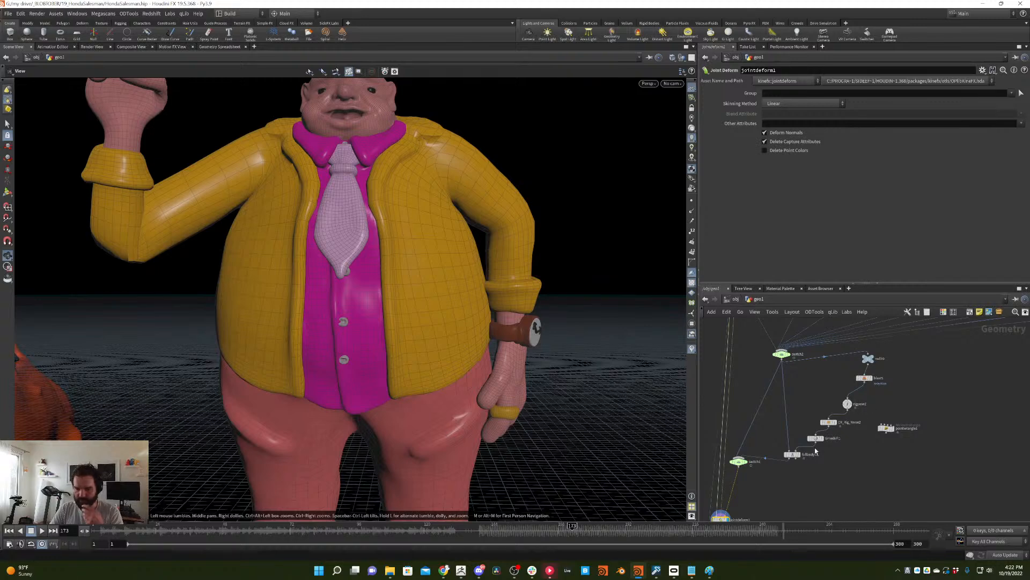
- Move the full-body IK and blend nodes aside and delete the lower switch between switch2 and the Joint Deform
{"action": "middle_click_drag", "start_coordinate": [782, 467], "coordinate": [770, 482]}
{"action": "left_click_drag", "start_coordinate": [919, 496], "coordinate": [775, 374]}
{"action": "left_click_drag", "start_coordinate": [855, 373], "coordinate": [1025, 374]}
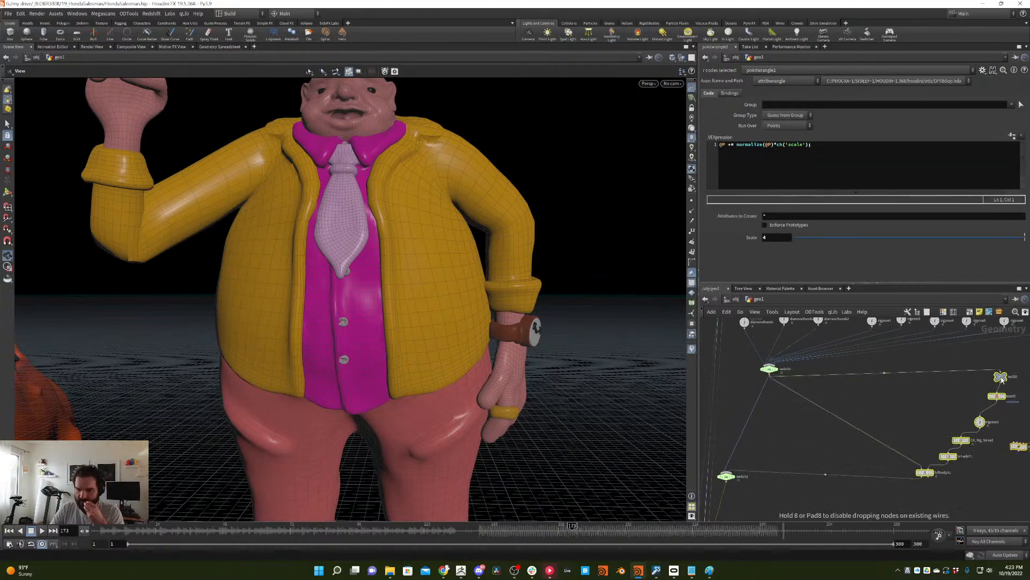
{"action": "left_click_drag", "start_coordinate": [727, 476], "coordinate": [771, 466]}
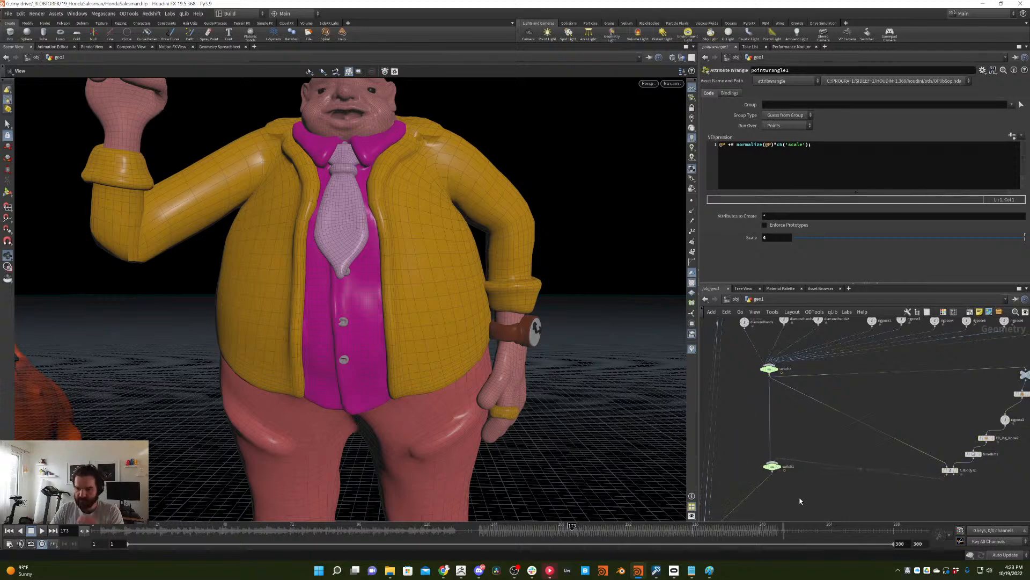
{"action": "key", "text": "Delete"}
- Insert a new Rig Pose node between switch2 and the Joint Deform
{"action": "middle_click_drag", "start_coordinate": [772, 427], "coordinate": [800, 473]}
{"action": "key", "text": "Tab"}
{"action": "type", "text": "rigpose"}
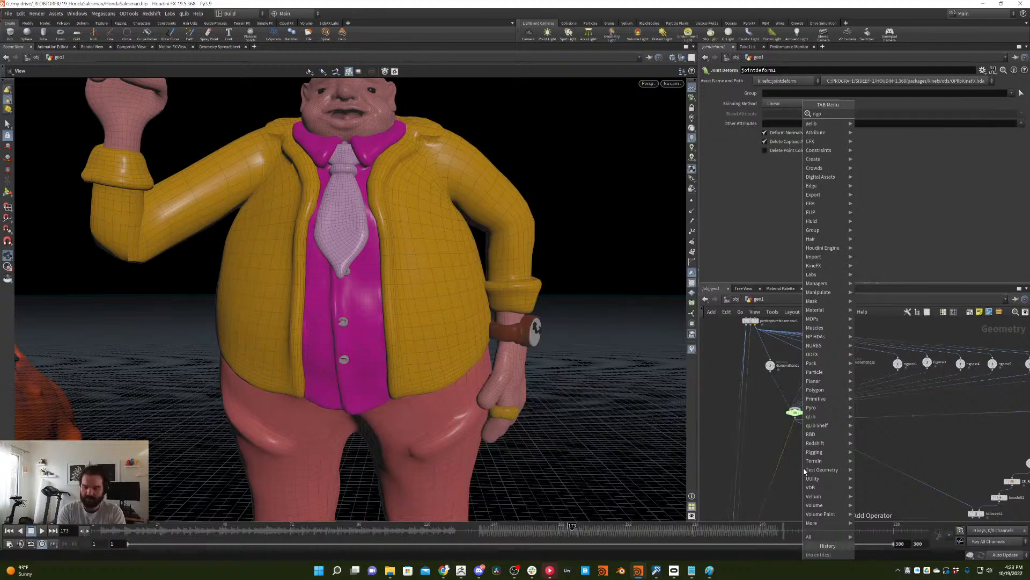
{"action": "key", "text": "Return"}
{"action": "left_click", "coordinate": [803, 471]}
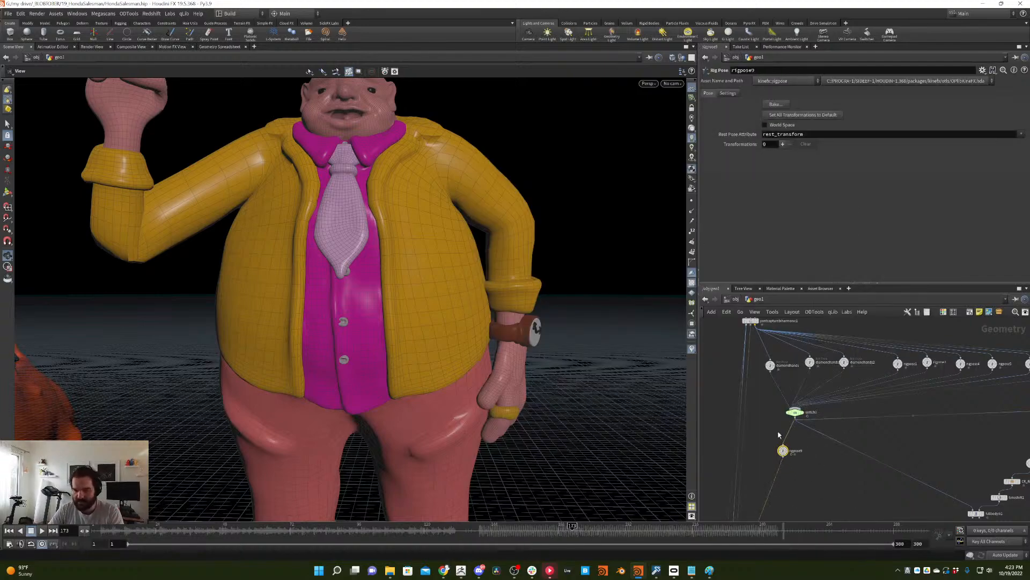
- Pose the new Rig Pose node's hip joint point_2, rotating it about 35.4° on Z to straighten that leg
{"action": "middle_click_drag", "start_coordinate": [803, 472], "coordinate": [794, 394]}
{"action": "scroll", "coordinate": [338, 395], "scroll_direction": "down", "scroll_amount": 5}
{"action": "left_click_drag", "start_coordinate": [338, 395], "coordinate": [483, 264]}
{"action": "key", "text": "Return"}
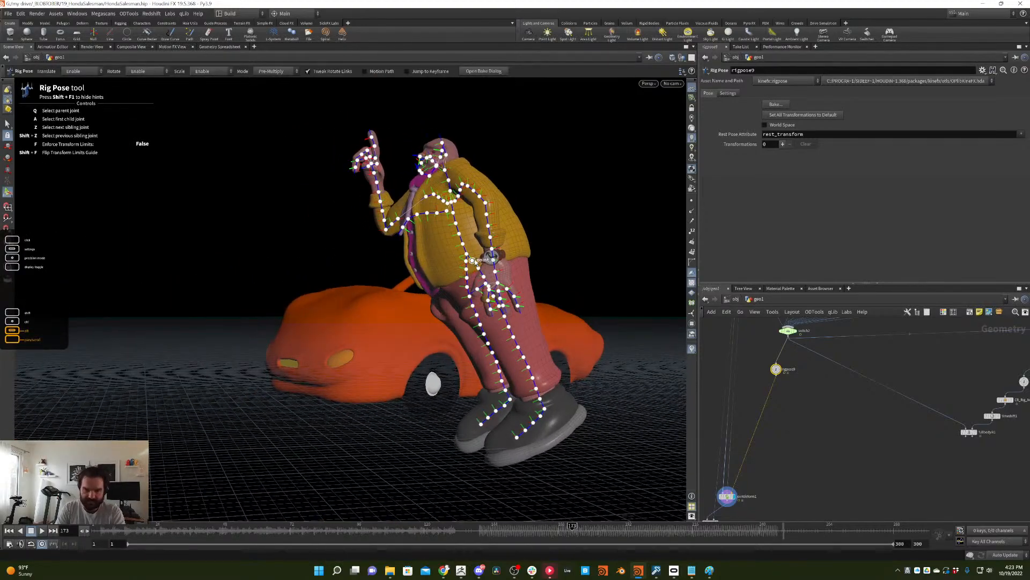
{"action": "left_click", "coordinate": [473, 261]}
{"action": "left_click_drag", "start_coordinate": [432, 301], "coordinate": [426, 272]}
{"action": "left_click_drag", "start_coordinate": [506, 295], "coordinate": [579, 309]}
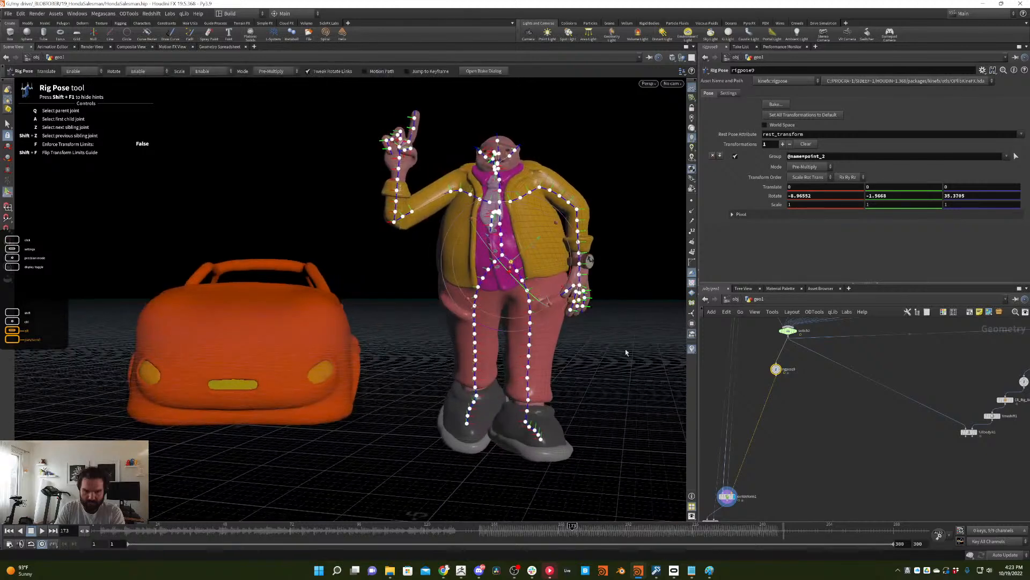
- Rotate the opposite hip joint mirror_point_2 to about -1.4, -8.9, 26.2, and check the poses back to frame 1
{"action": "left_click", "coordinate": [494, 262]}
{"action": "left_click_drag", "start_coordinate": [504, 300], "coordinate": [439, 258]}
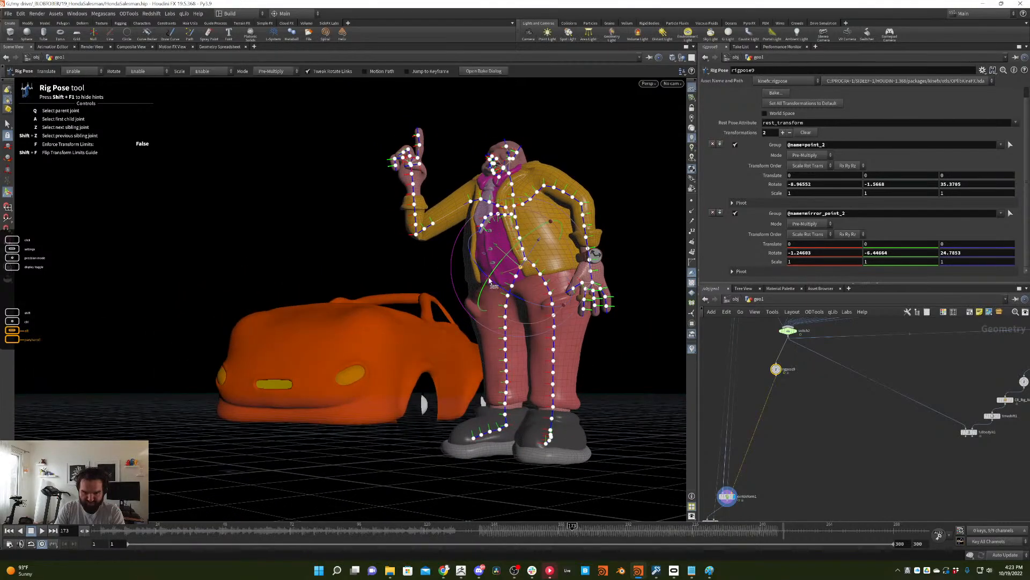
{"action": "left_click_drag", "start_coordinate": [490, 281], "coordinate": [598, 303]}
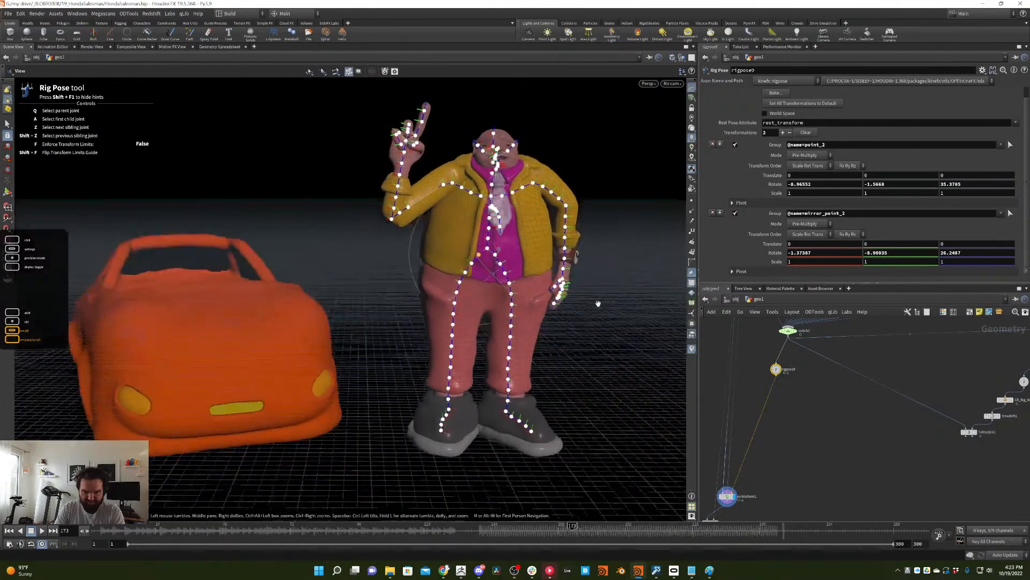
{"action": "middle_click_drag", "start_coordinate": [598, 304], "coordinate": [521, 304], "text": "alt"}
{"action": "left_click_drag", "start_coordinate": [327, 526], "coordinate": [85, 545]}
- Rename the new Rig Pose node FIX_LEGS and save the scene
{"action": "middle_click_drag", "start_coordinate": [791, 380], "coordinate": [792, 472]}
{"action": "double_click", "coordinate": [787, 461]}
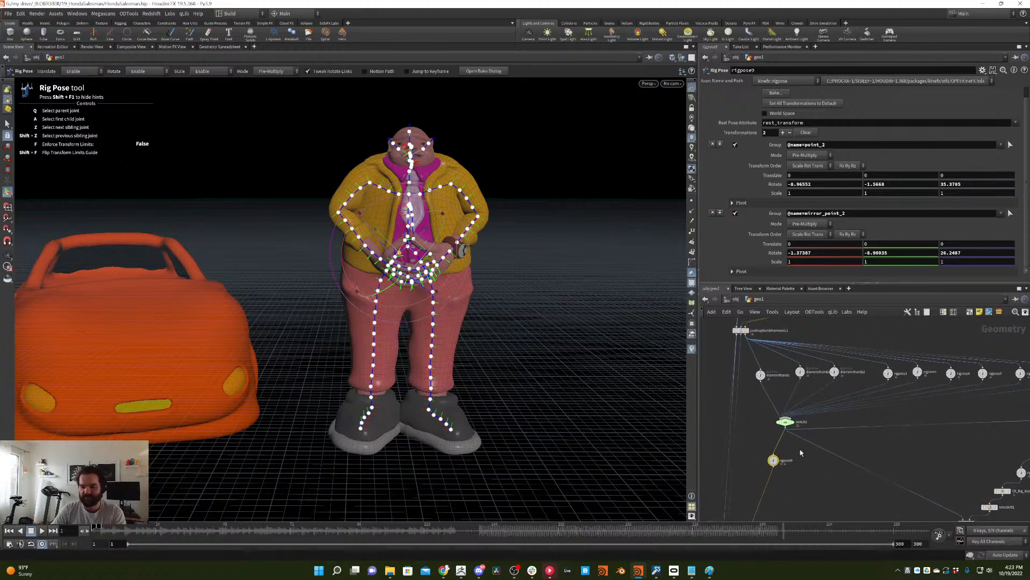
{"action": "type", "text": "FIX_LEGS"}
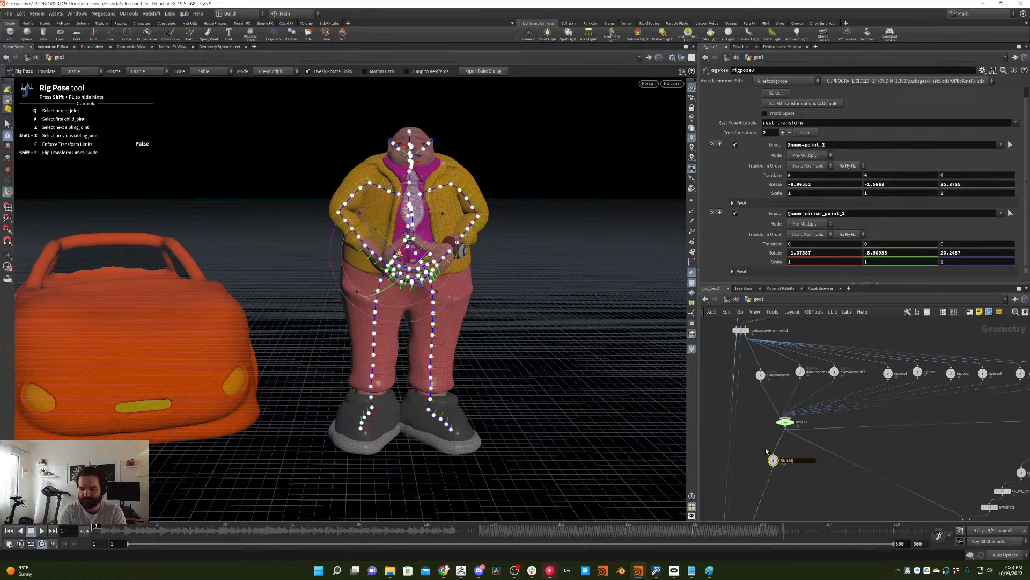
{"action": "key", "text": "Return"}
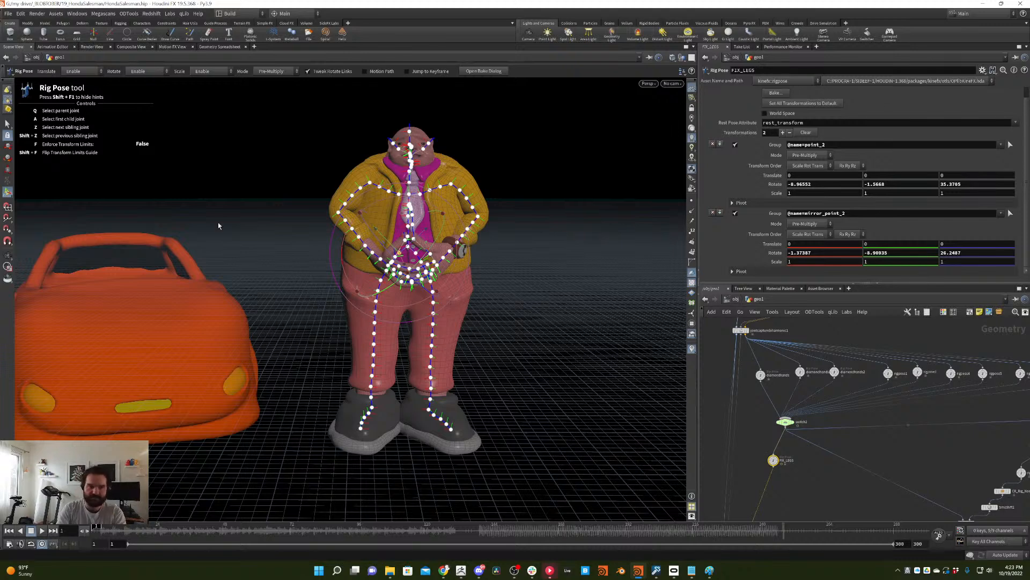
{"action": "left_click", "coordinate": [8, 13]}
{"action": "left_click", "coordinate": [24, 73]}
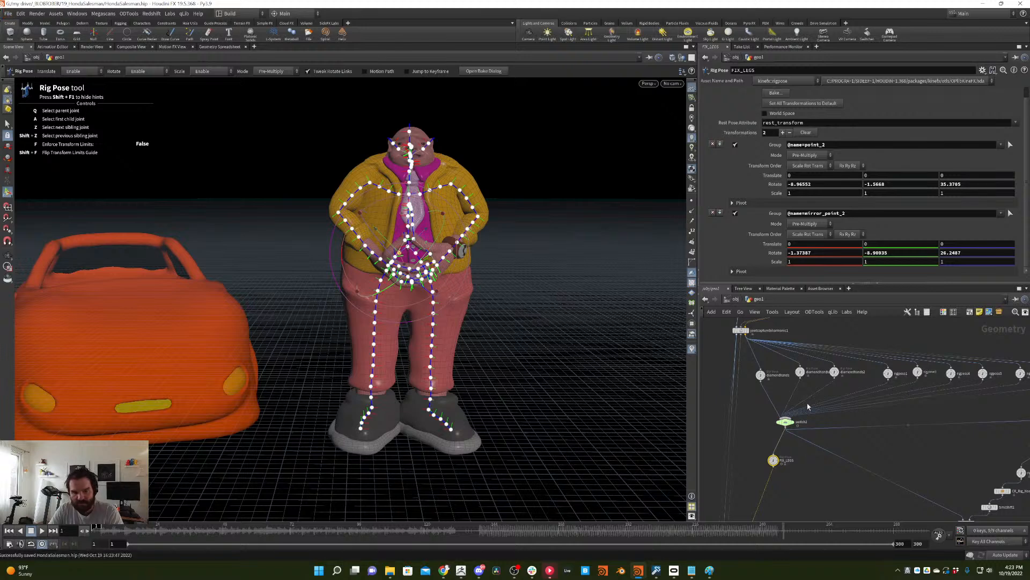
- Display switch2 and rewire FIX_LEGS between jointcapturebiharmonic1 and all the pose nodes, using a dot to share its output
{"action": "left_click", "coordinate": [794, 423]}
{"action": "left_click", "coordinate": [785, 422]}
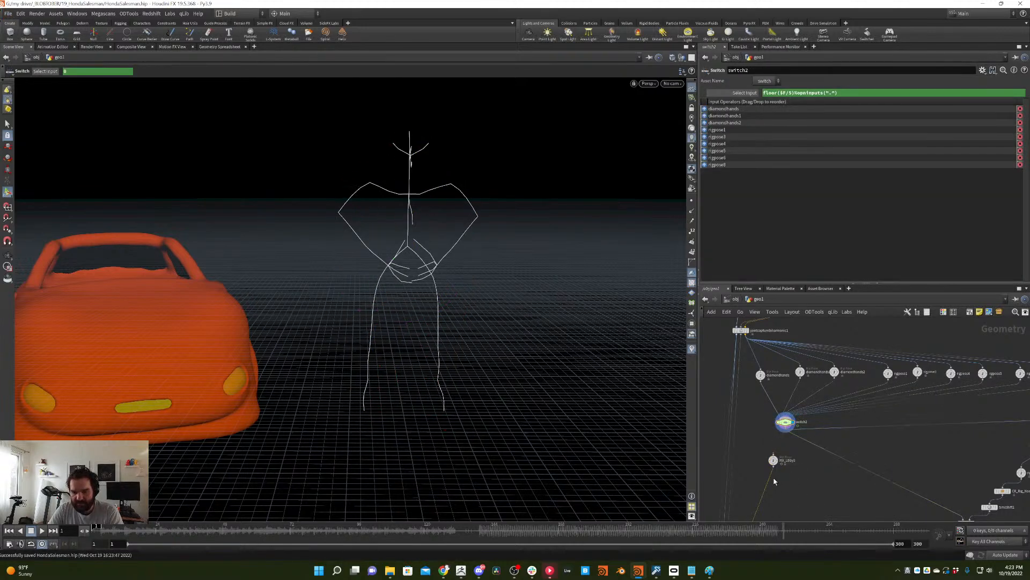
{"action": "left_click_drag", "start_coordinate": [774, 460], "coordinate": [820, 334]}
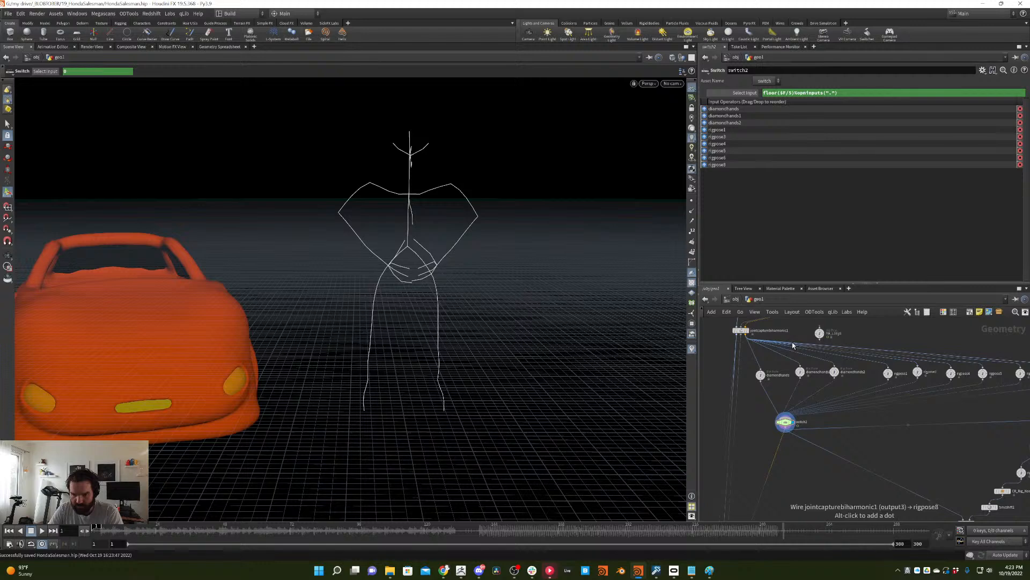
{"action": "left_click_drag", "start_coordinate": [795, 344], "coordinate": [753, 352], "text": "alt"}
{"action": "middle_click_drag", "start_coordinate": [822, 335], "coordinate": [788, 318]}
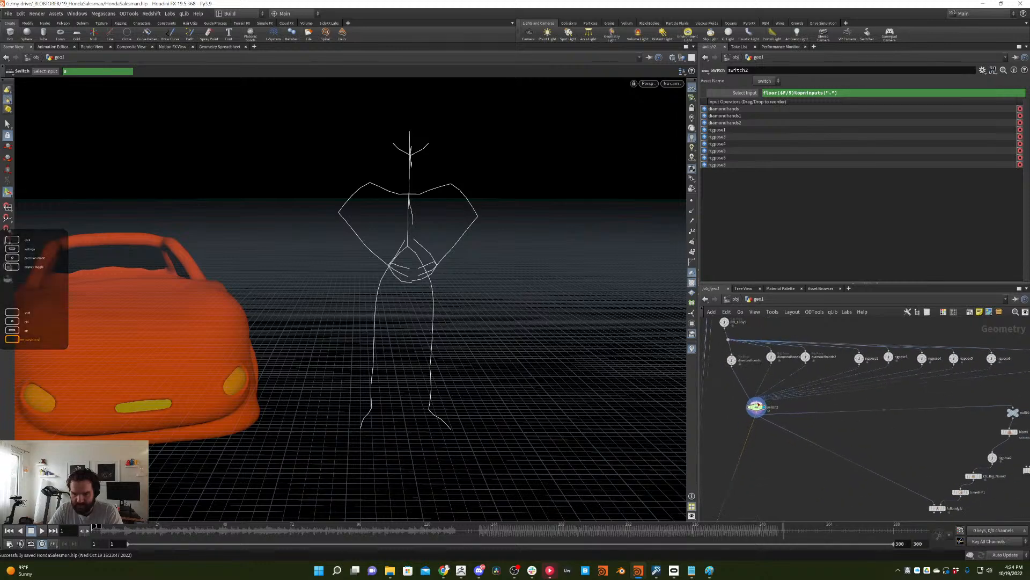
{"action": "middle_click_drag", "start_coordinate": [724, 409], "coordinate": [731, 427]}
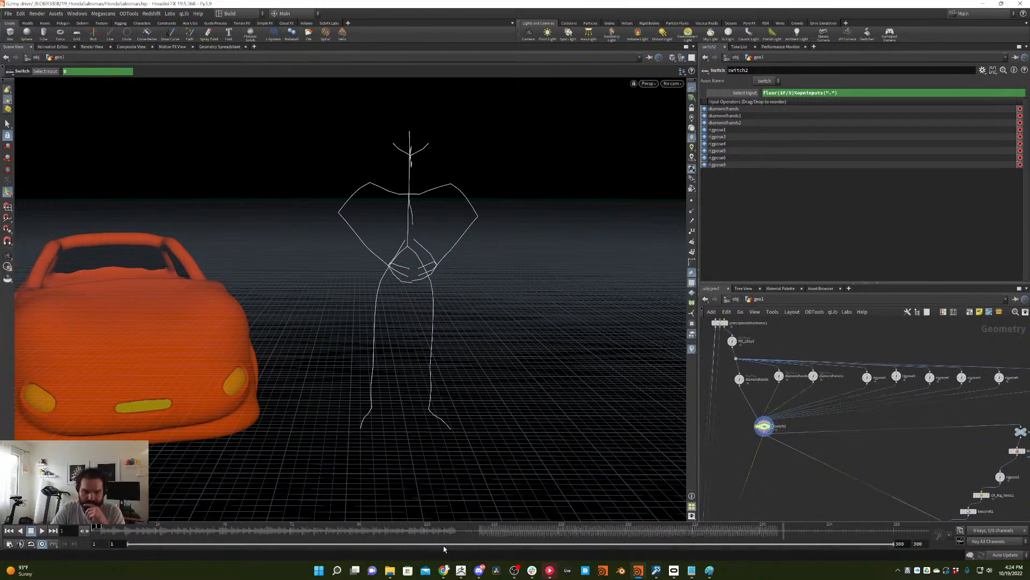
- Display the Joint Deform output and scrub the timeline to frame 23 to check the leg correction
{"action": "mouse_move", "coordinate": [723, 485]}
{"action": "middle_mouse_down"}
{"action": "mouse_move", "coordinate": [736, 372]}
{"action": "mouse_move", "coordinate": [750, 516]}
{"action": "middle_mouse_up"}
{"action": "left_click", "coordinate": [724, 478]}
{"action": "left_click", "coordinate": [118, 530]}
{"action": "left_click_drag", "start_coordinate": [118, 531], "coordinate": [154, 525]}
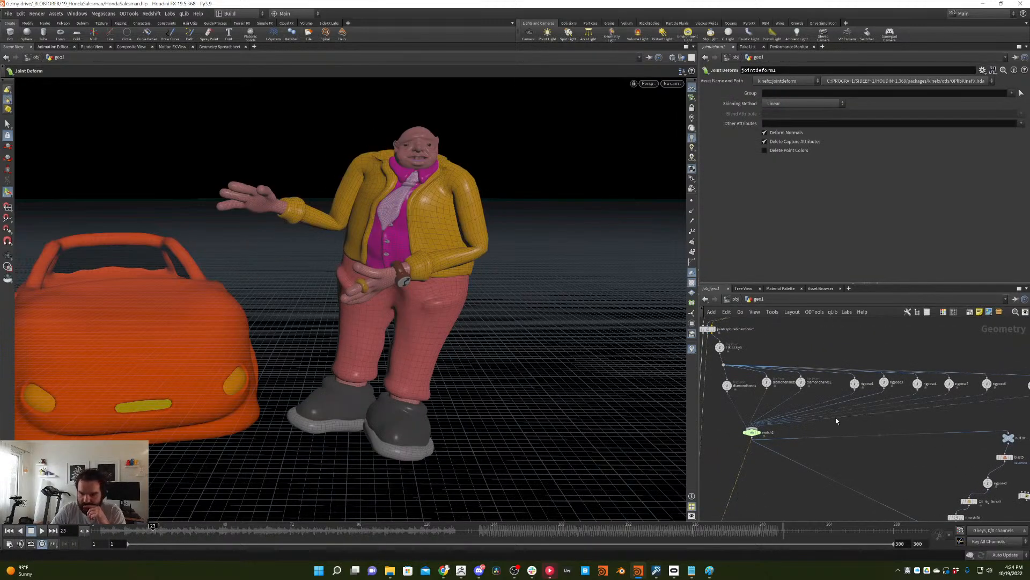
- Reset the root joint point_0's rotation to 0, 0, 0 in the rigpose3 node
{"action": "middle_click_drag", "start_coordinate": [878, 386], "coordinate": [810, 386]}
{"action": "left_click", "coordinate": [816, 383]}
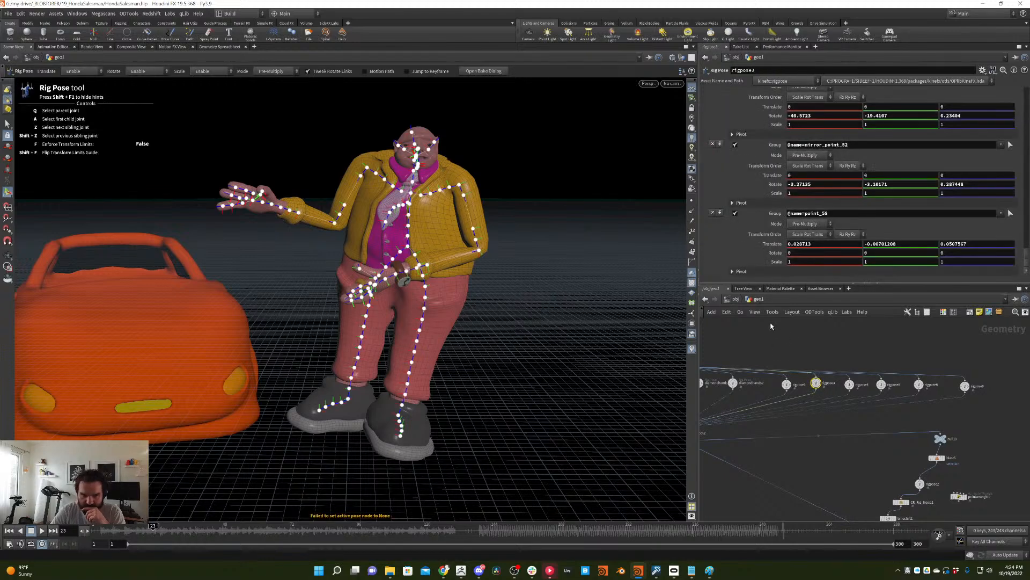
{"action": "left_click", "coordinate": [408, 247]}
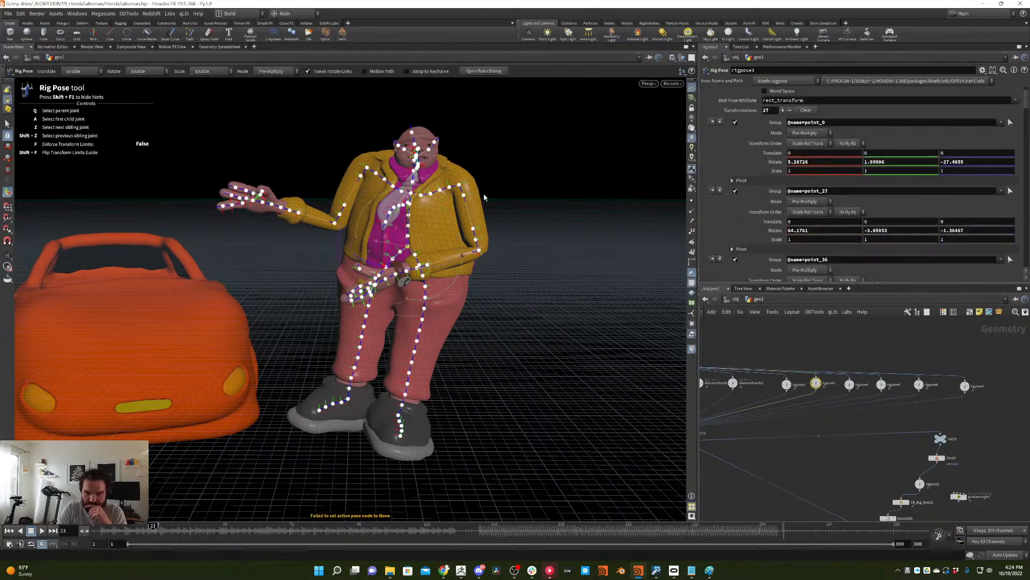
{"action": "left_click_drag", "start_coordinate": [828, 165], "coordinate": [781, 161]}
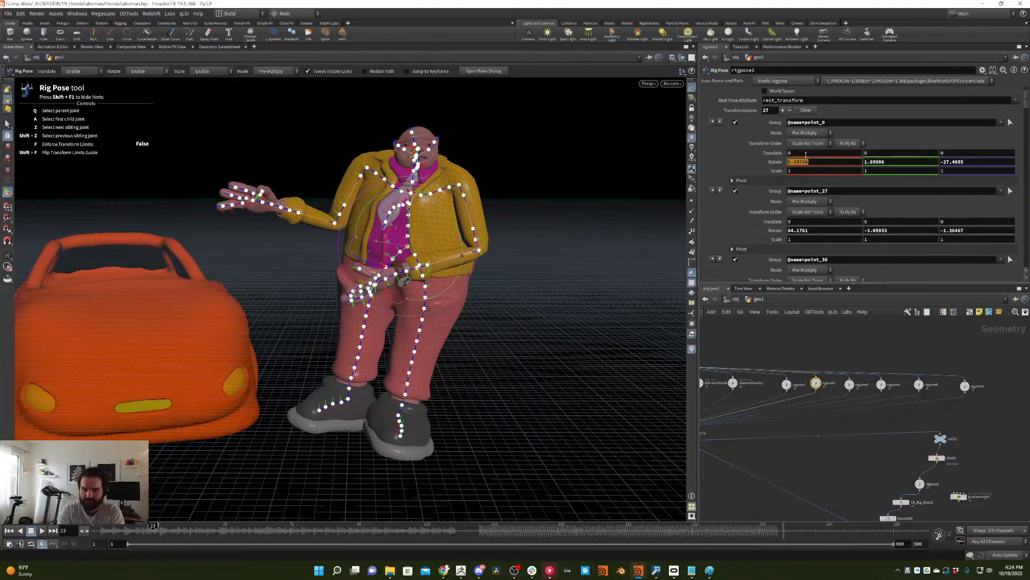
{"action": "type", "text": "0"}
{"action": "key", "text": "Tab"}
{"action": "type", "text": "0"}
{"action": "key", "text": "Tab"}
{"action": "type", "text": "0"}
{"action": "key", "text": "Return"}
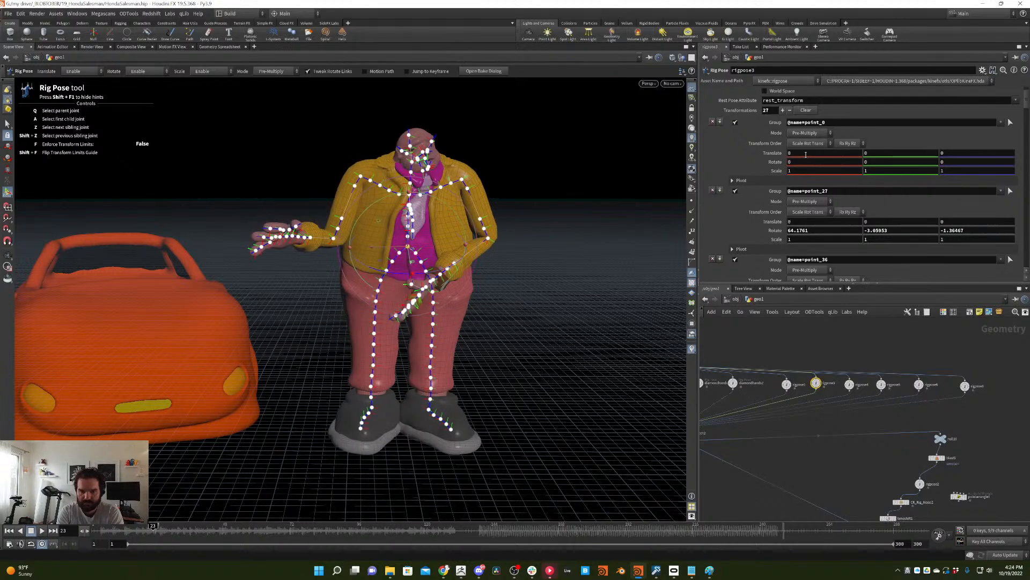
- Rotate the spine joint point_1 in rigpose3 to about 2.9, 1.3, -25.8 and scrub to frame 27 for the following pose
{"action": "left_click", "coordinate": [140, 530]}
{"action": "mouse_move", "coordinate": [139, 530]}
{"action": "left_mouse_down"}
{"action": "mouse_move", "coordinate": [118, 527]}
{"action": "mouse_move", "coordinate": [143, 526]}
{"action": "left_mouse_up"}
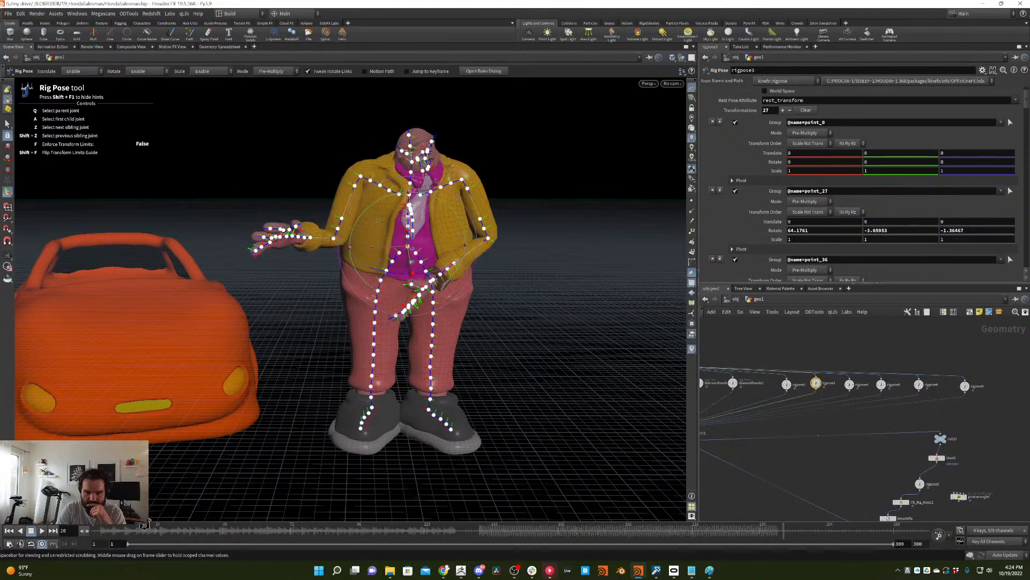
{"action": "left_click", "coordinate": [558, 232]}
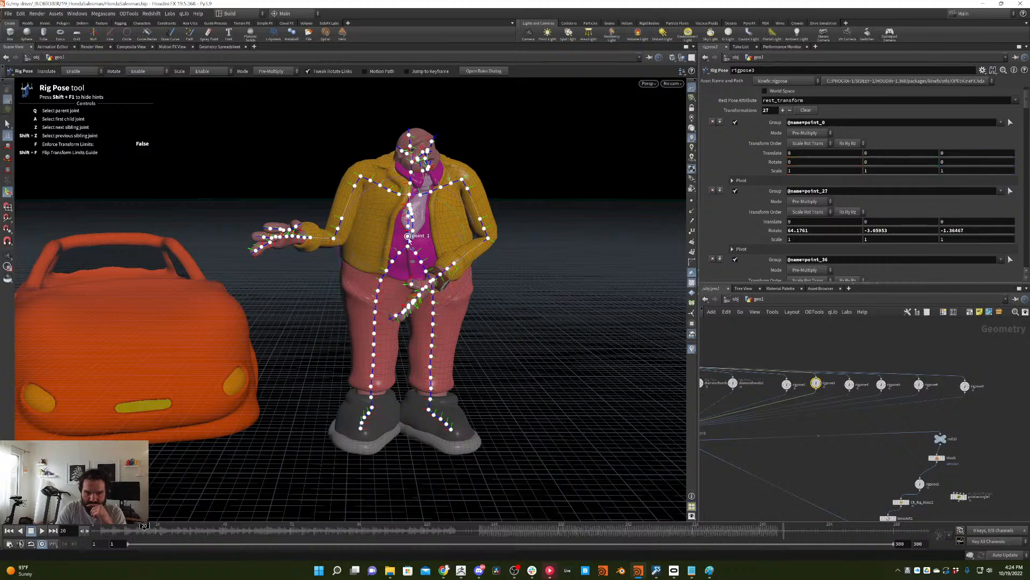
{"action": "left_click", "coordinate": [412, 243]}
{"action": "left_click_drag", "start_coordinate": [413, 265], "coordinate": [404, 328]}
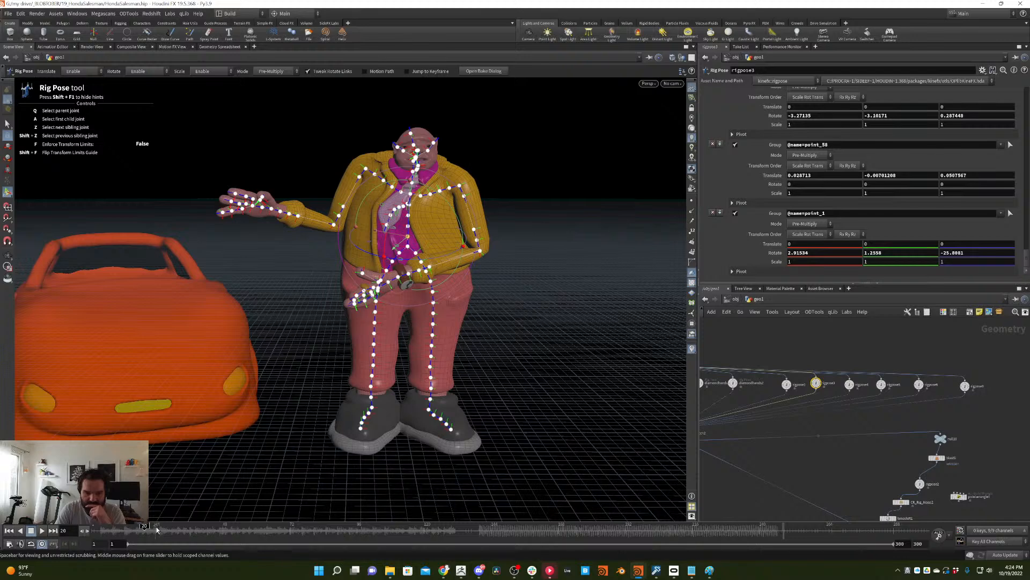
{"action": "mouse_move", "coordinate": [152, 528]}
{"action": "left_mouse_down"}
{"action": "mouse_move", "coordinate": [138, 528]}
{"action": "mouse_move", "coordinate": [165, 525]}
{"action": "left_mouse_up"}
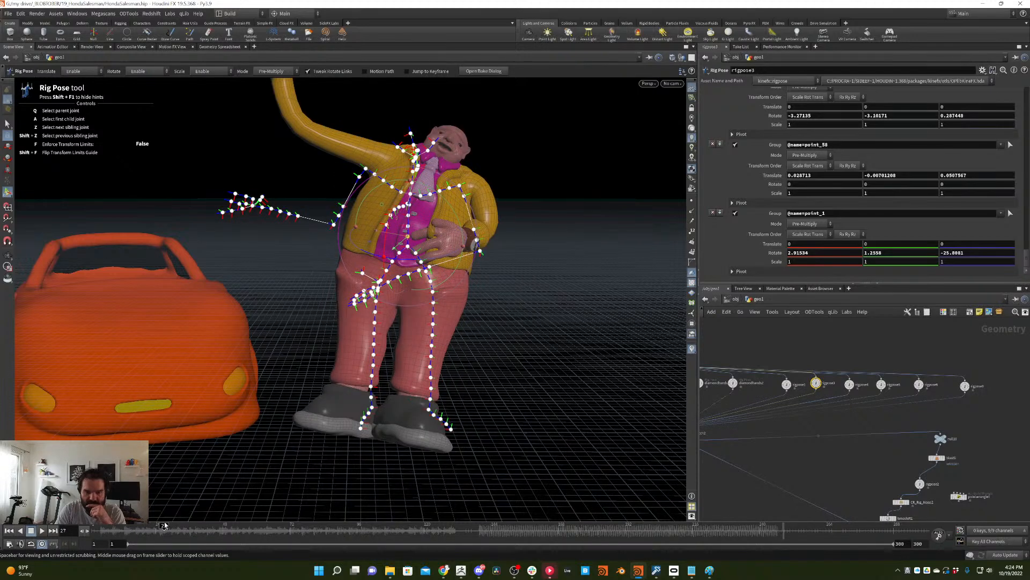
{"action": "left_click", "coordinate": [433, 241]}
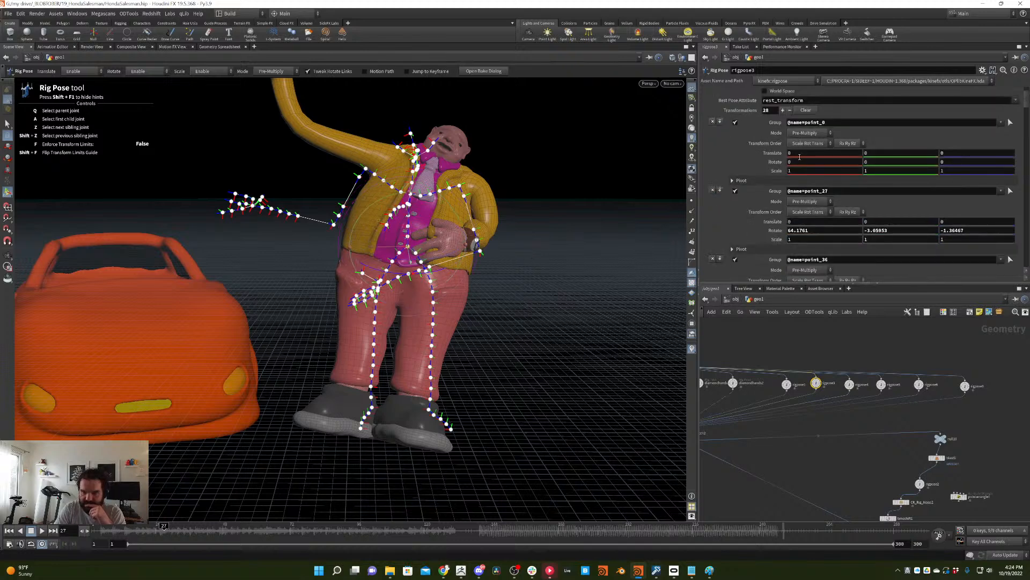
{"action": "left_click_drag", "start_coordinate": [349, 253], "coordinate": [490, 292]}
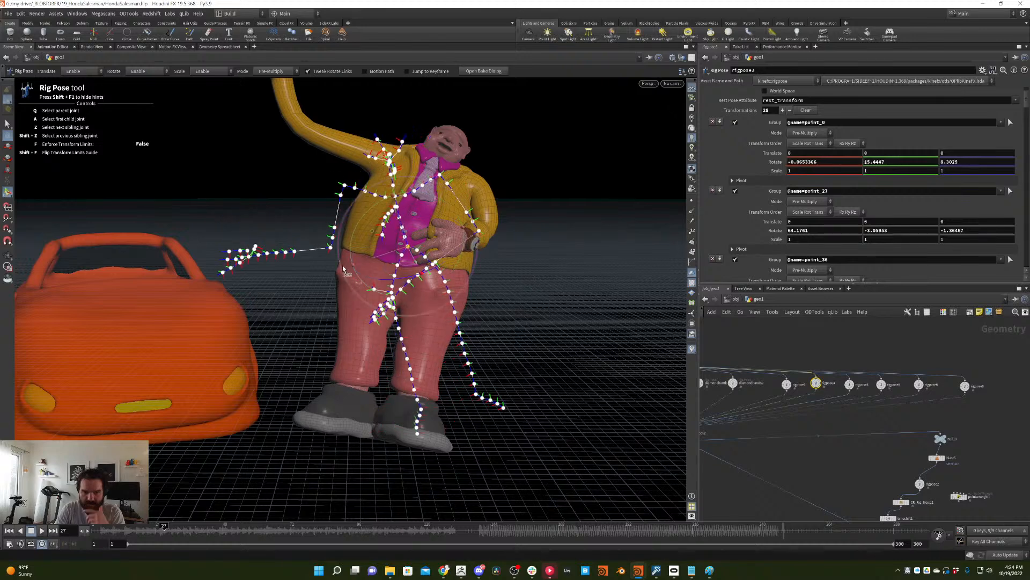
{"action": "key", "text": "ctrl+z"}
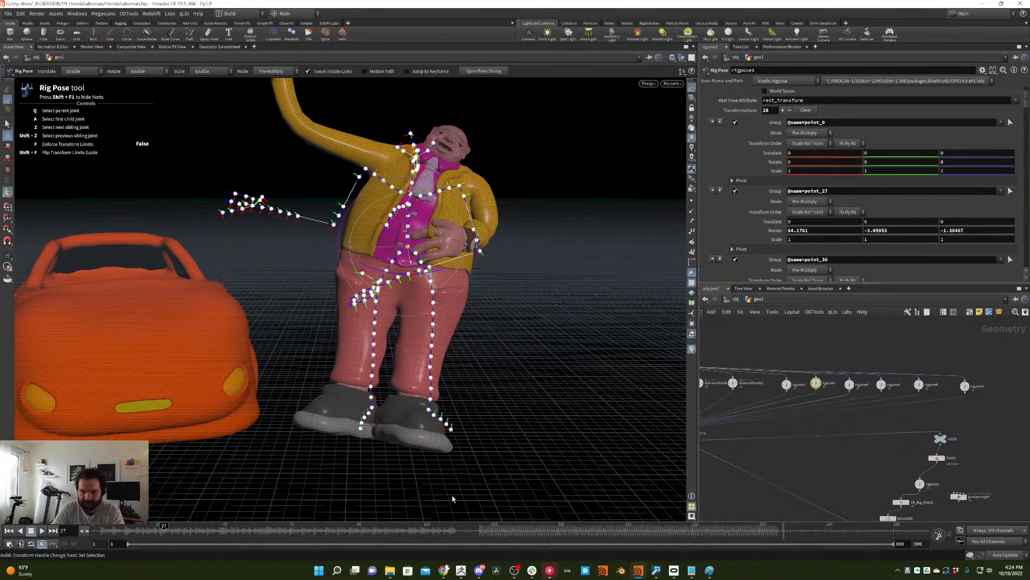
- Remove the point_0 transformation from rigpose4 and rotate the spine joint point_1 to about -8.4, -20.7, -30.9
{"action": "left_click", "coordinate": [849, 385]}
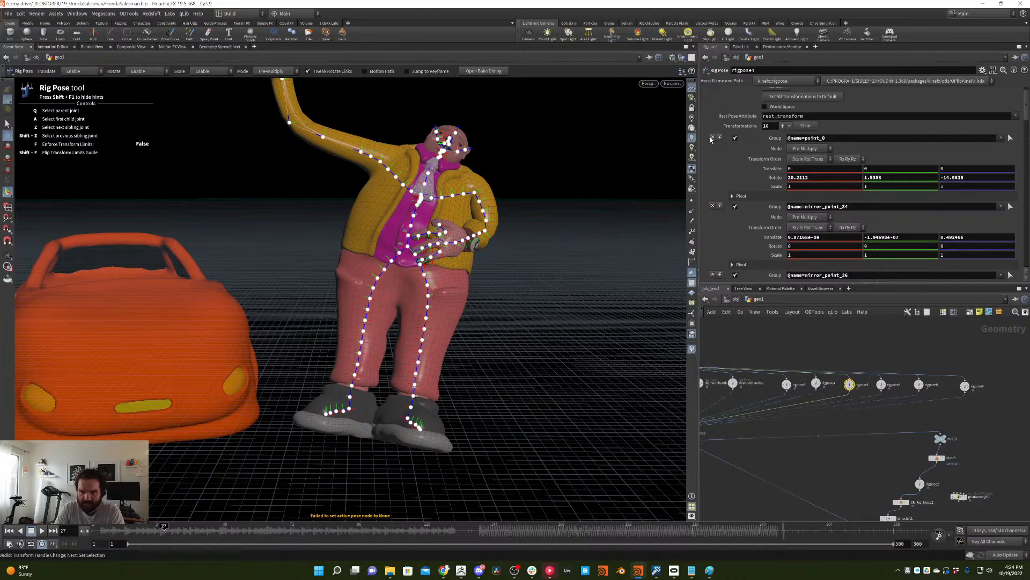
{"action": "left_click", "coordinate": [712, 137]}
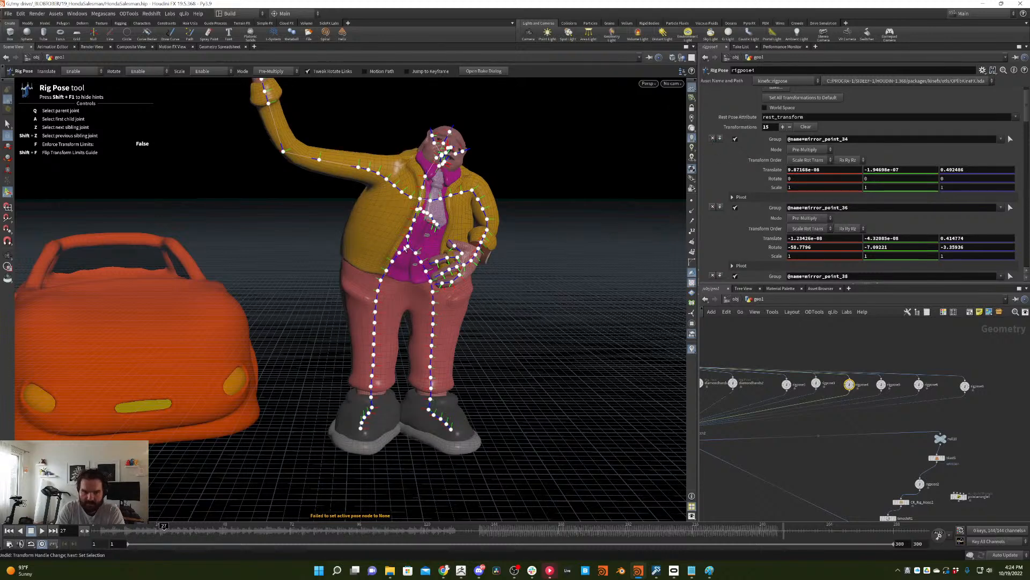
{"action": "left_click", "coordinate": [408, 237]}
{"action": "left_click_drag", "start_coordinate": [409, 280], "coordinate": [372, 263]}
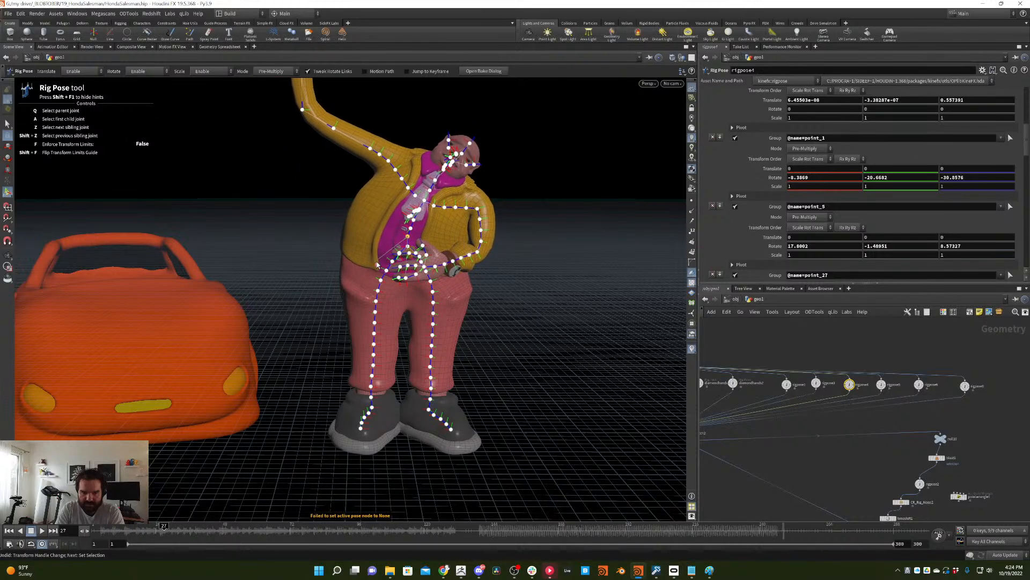
- Scrub to frame 31 and remove the point_0 transformation from the rigpose5 node
{"action": "left_click_drag", "start_coordinate": [165, 528], "coordinate": [177, 525]}
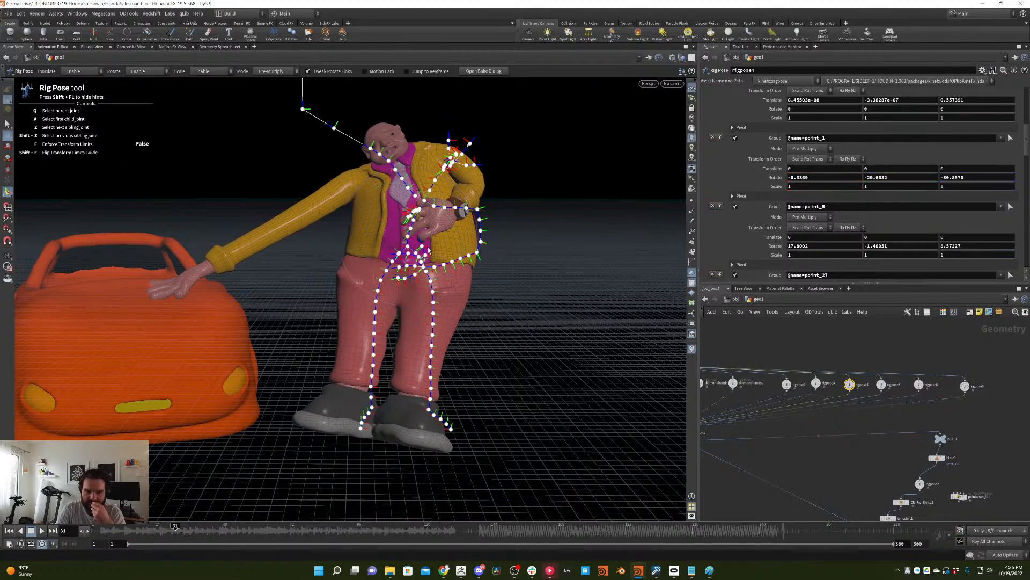
{"action": "left_click", "coordinate": [408, 246]}
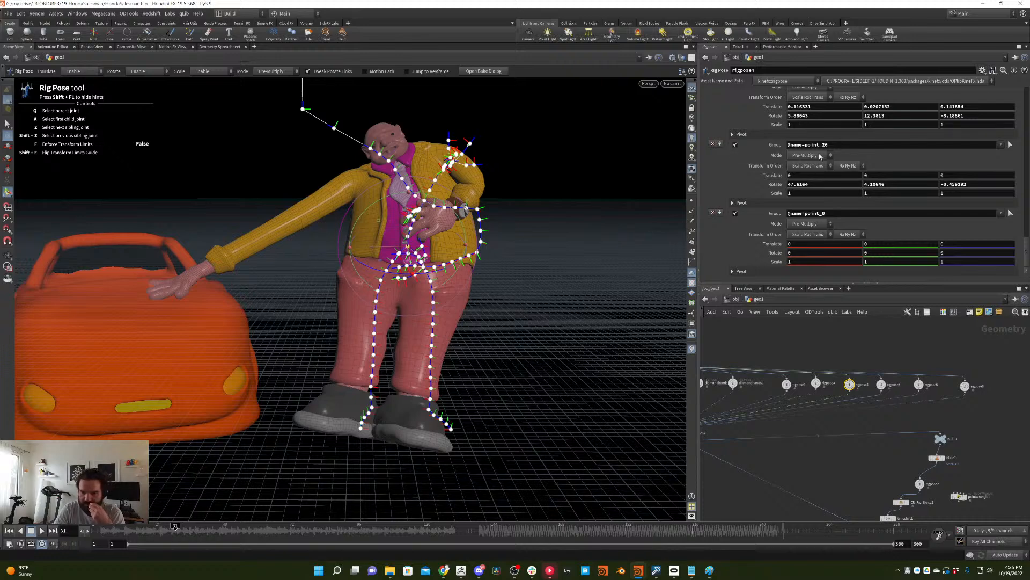
{"action": "left_click", "coordinate": [882, 384]}
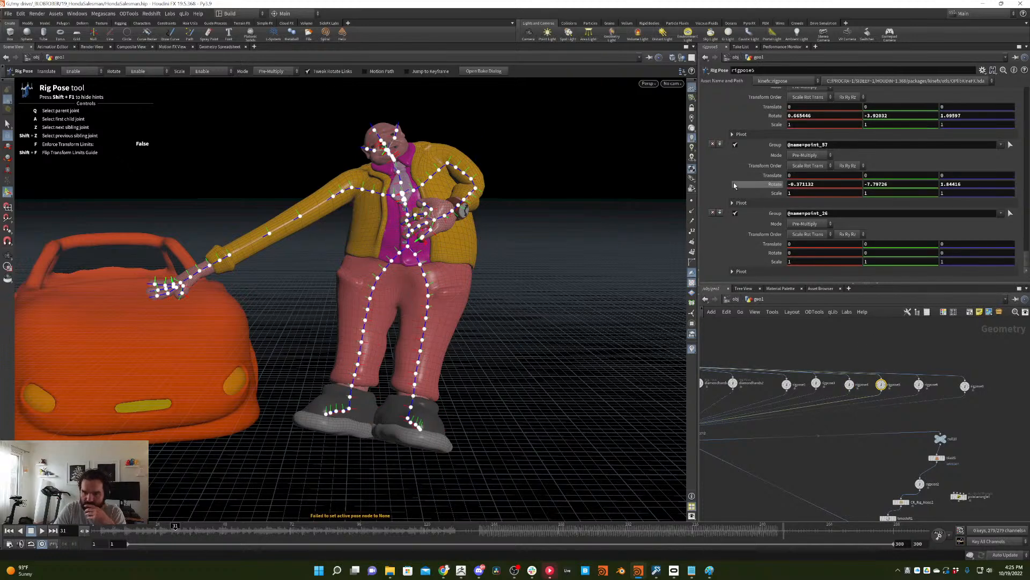
{"action": "left_click", "coordinate": [407, 250]}
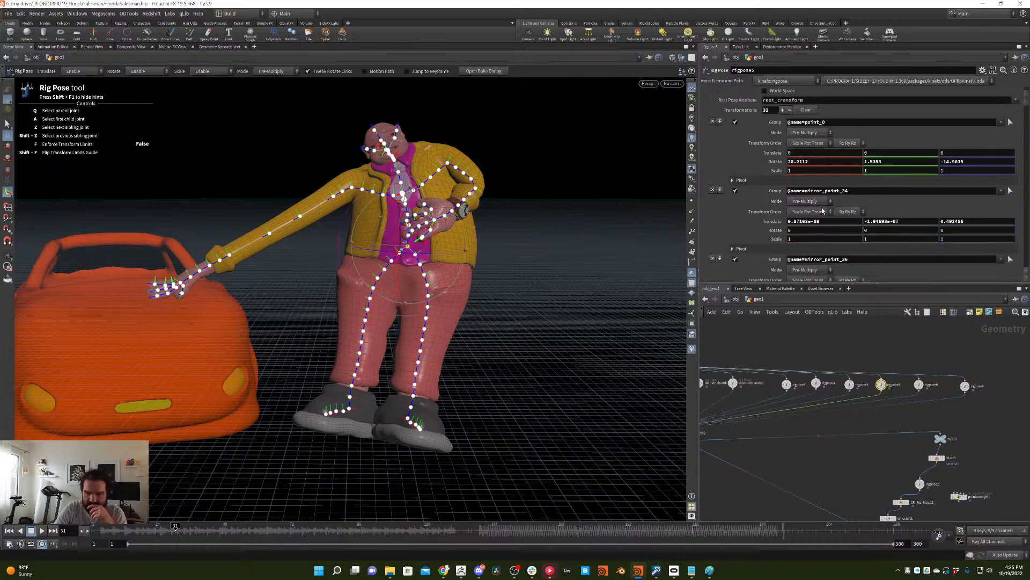
{"action": "left_click", "coordinate": [715, 123]}
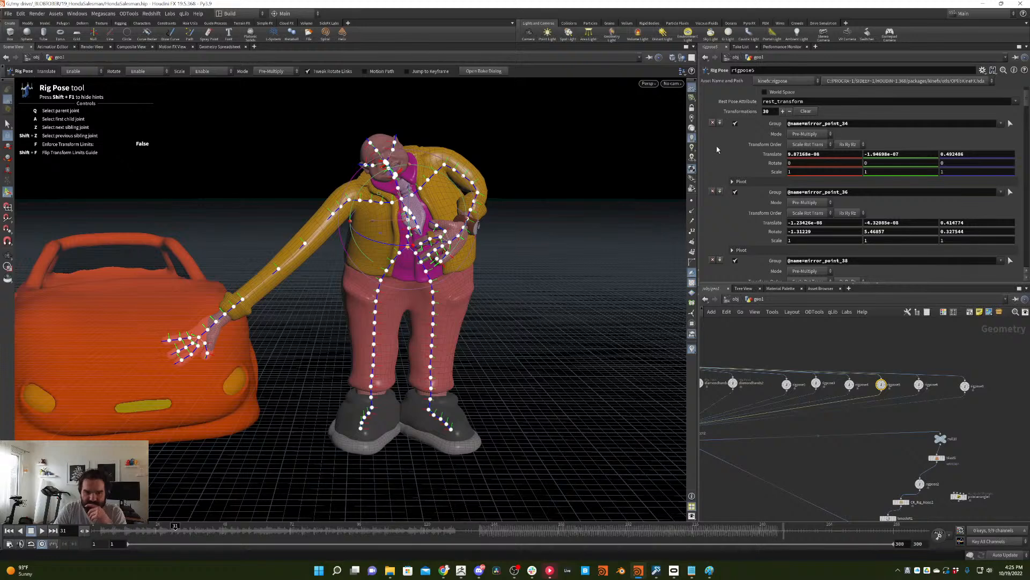
- Rotate the spine joint point_1 in rigpose5 to about -6.6, -8.3, -9.9 so the hand rests on the car hood
{"action": "left_click", "coordinate": [397, 234]}
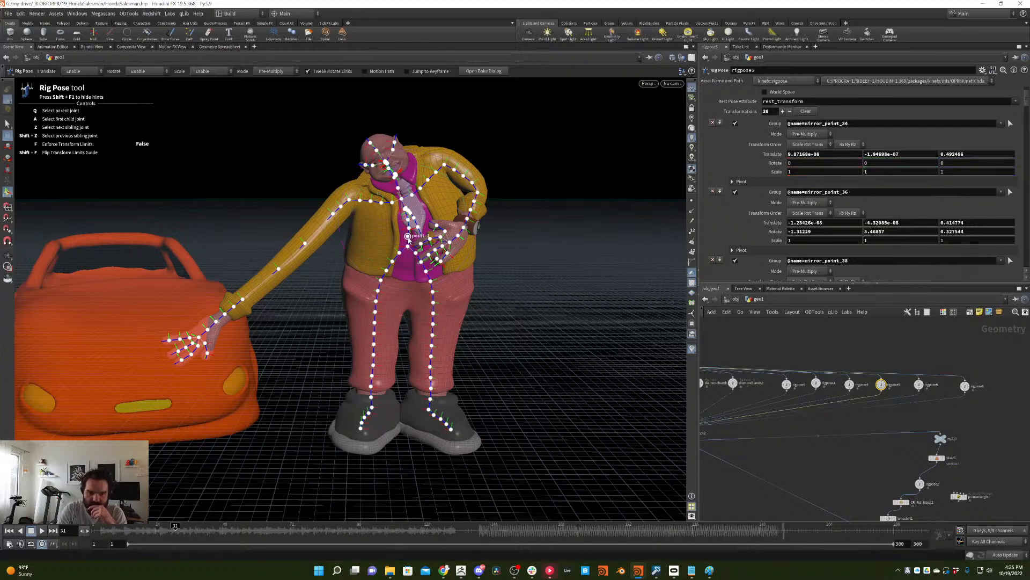
{"action": "left_click", "coordinate": [408, 237]}
{"action": "left_click_drag", "start_coordinate": [349, 236], "coordinate": [340, 222]}
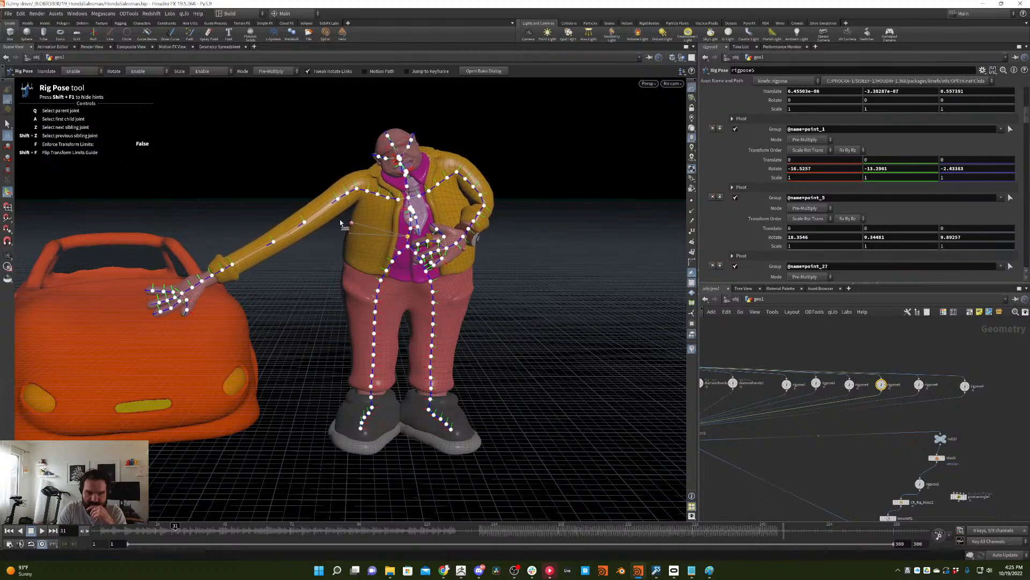
{"action": "left_click_drag", "start_coordinate": [424, 194], "coordinate": [415, 185]}
{"action": "left_click_drag", "start_coordinate": [411, 271], "coordinate": [398, 270]}
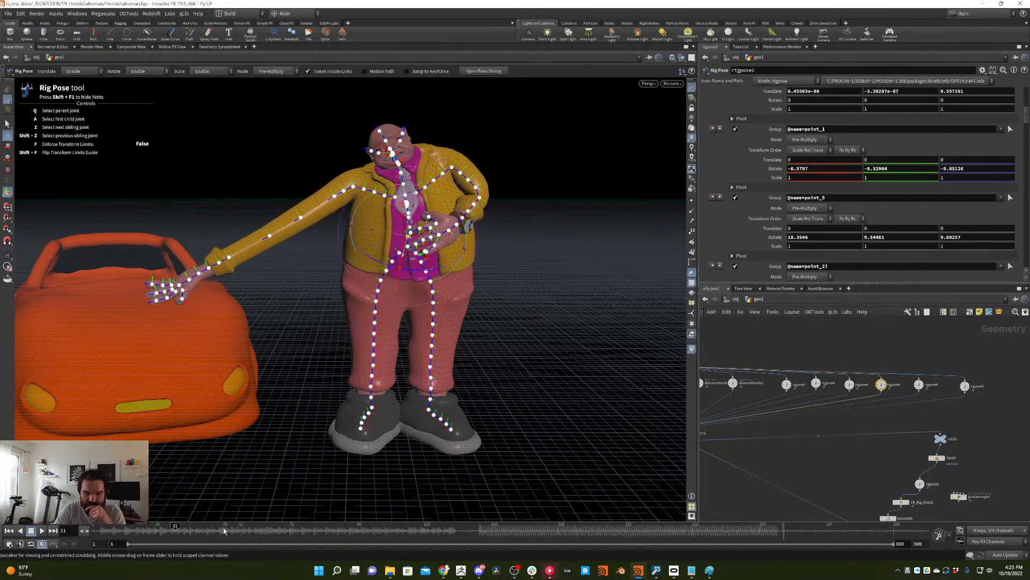
- Rewind to frame 1 and play the animation to check the corrected poses, stopping back at the start
{"action": "left_click", "coordinate": [168, 530]}
{"action": "mouse_move", "coordinate": [168, 531]}
{"action": "left_mouse_down"}
{"action": "mouse_move", "coordinate": [339, 471]}
{"action": "mouse_move", "coordinate": [723, 242]}
{"action": "left_mouse_up"}
{"action": "key", "text": "ctrl+Up"}
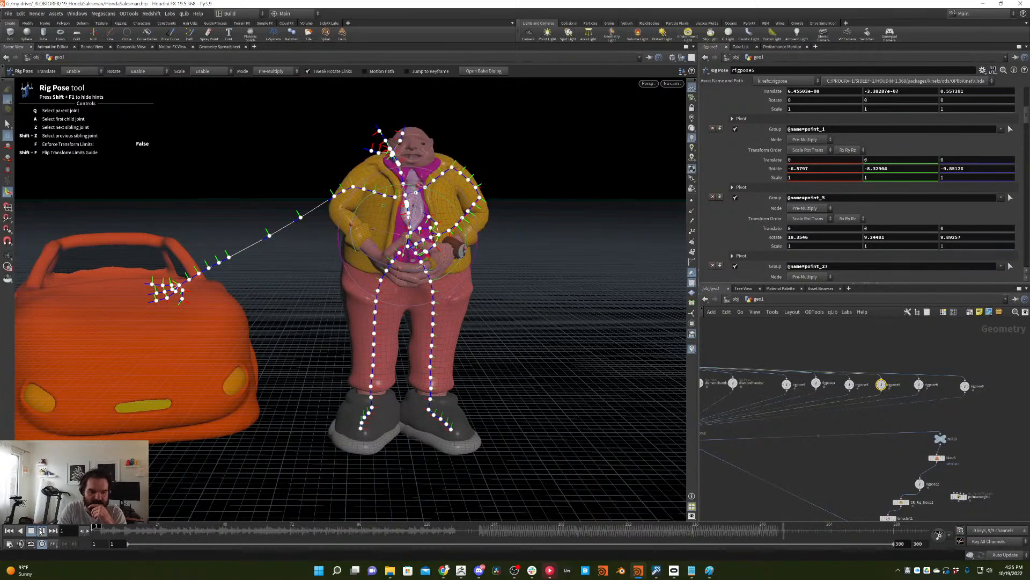
{"action": "left_click", "coordinate": [41, 530]}
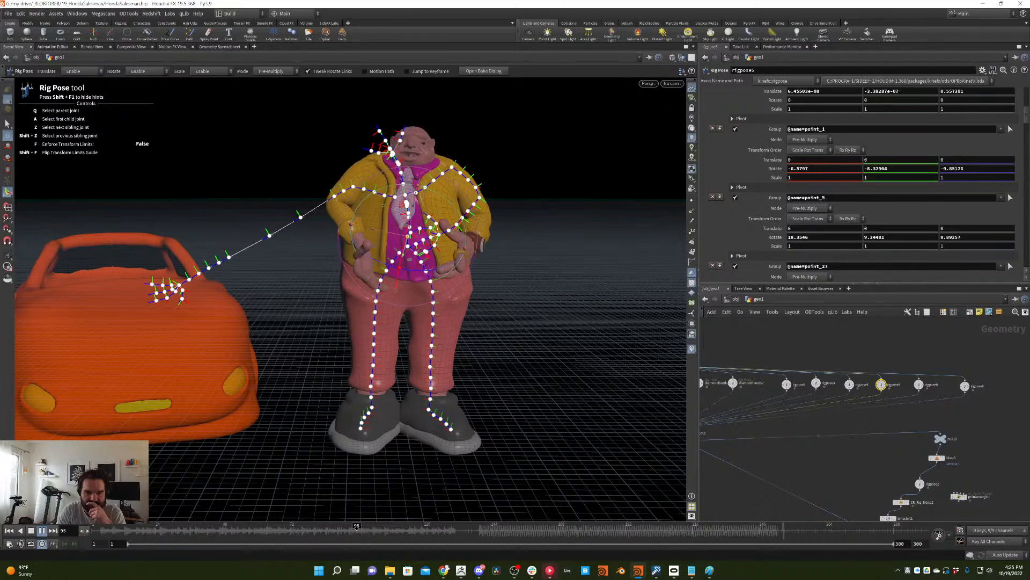
{"action": "key", "text": "ctrl+Up"}
- Save the scene with the corrected poses
{"action": "scroll", "coordinate": [915, 399], "scroll_direction": "up", "scroll_amount": 3}
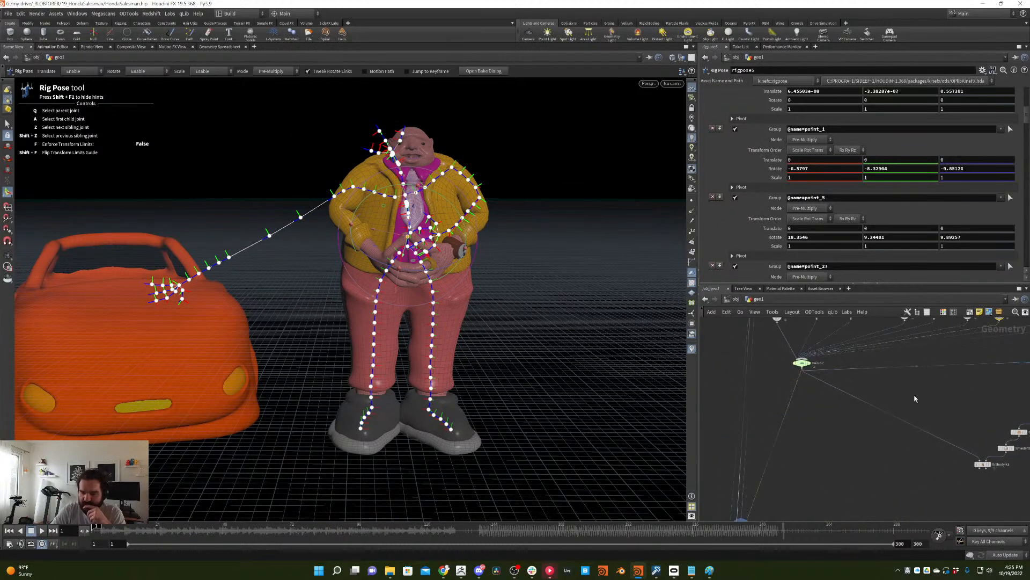
{"action": "left_click", "coordinate": [8, 13]}
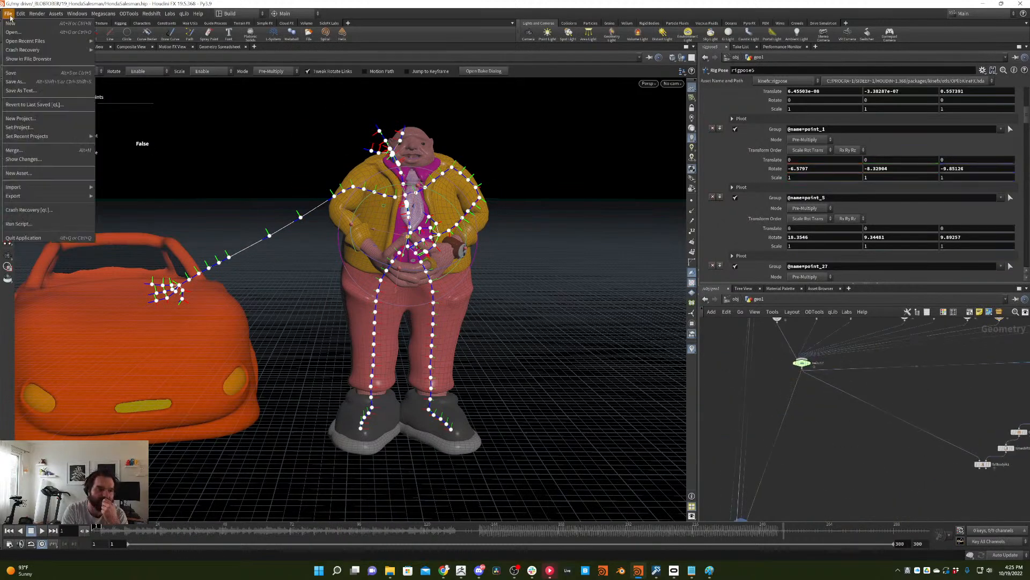
{"action": "left_click", "coordinate": [32, 72]}
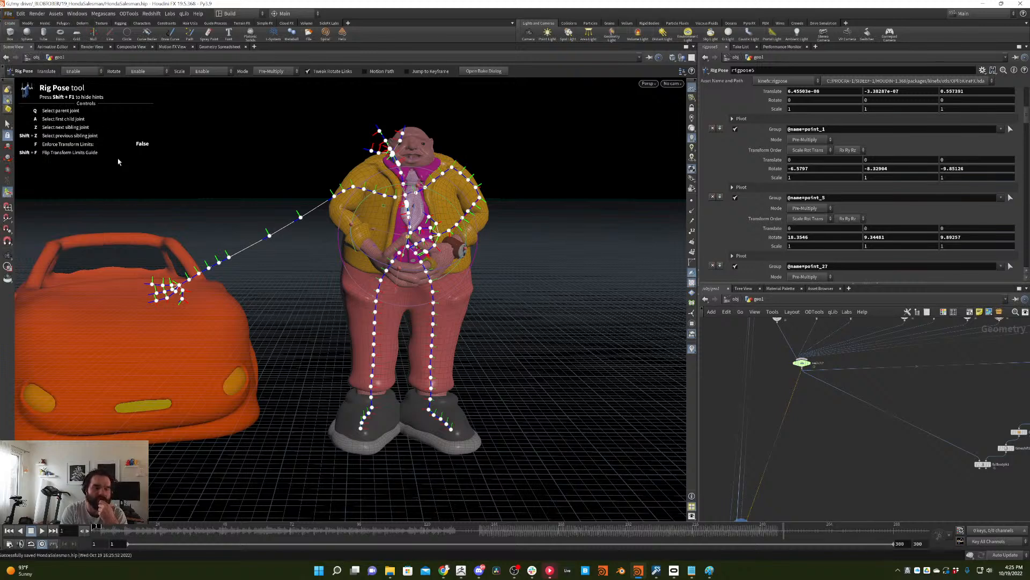
- Rewire the Joint Deform input from switch2 to the Full Body IK node's output and scrub to frame 140 to check it
{"action": "mouse_move", "coordinate": [848, 424]}
{"action": "middle_mouse_down"}
{"action": "mouse_move", "coordinate": [782, 409]}
{"action": "mouse_move", "coordinate": [846, 404]}
{"action": "middle_mouse_up"}
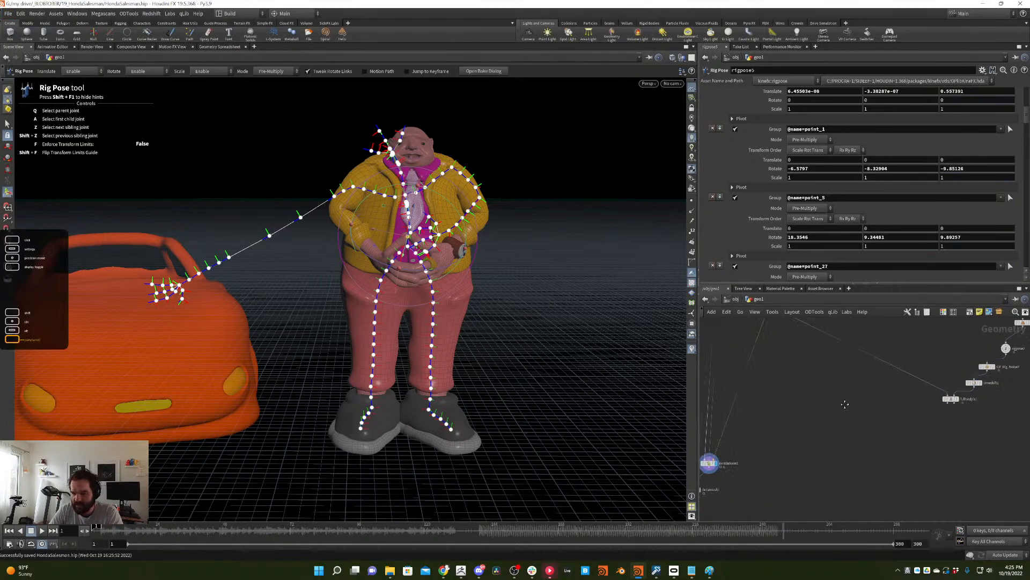
{"action": "left_click_drag", "start_coordinate": [728, 429], "coordinate": [947, 403]}
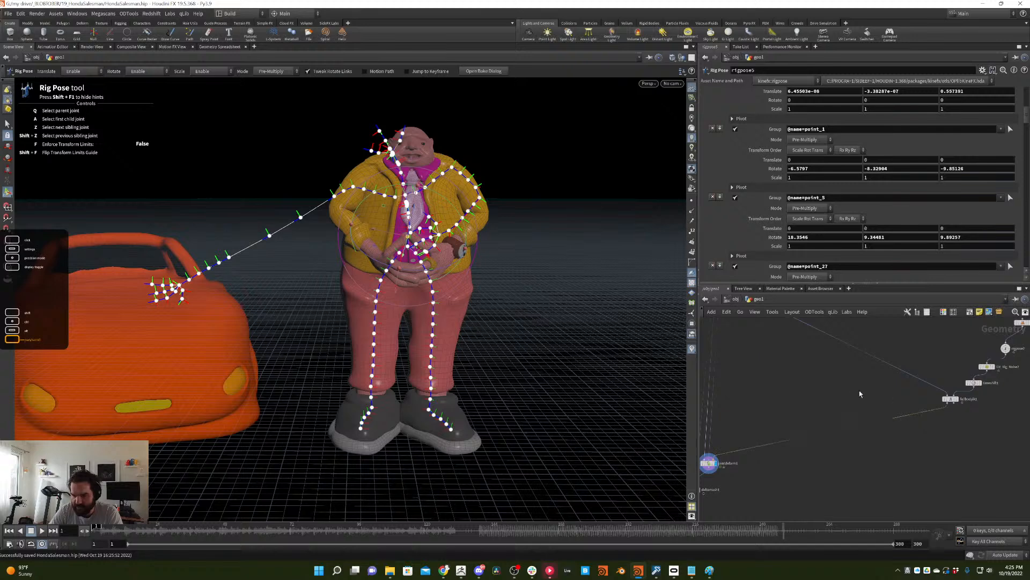
{"action": "middle_click_drag", "start_coordinate": [826, 393], "coordinate": [817, 421]}
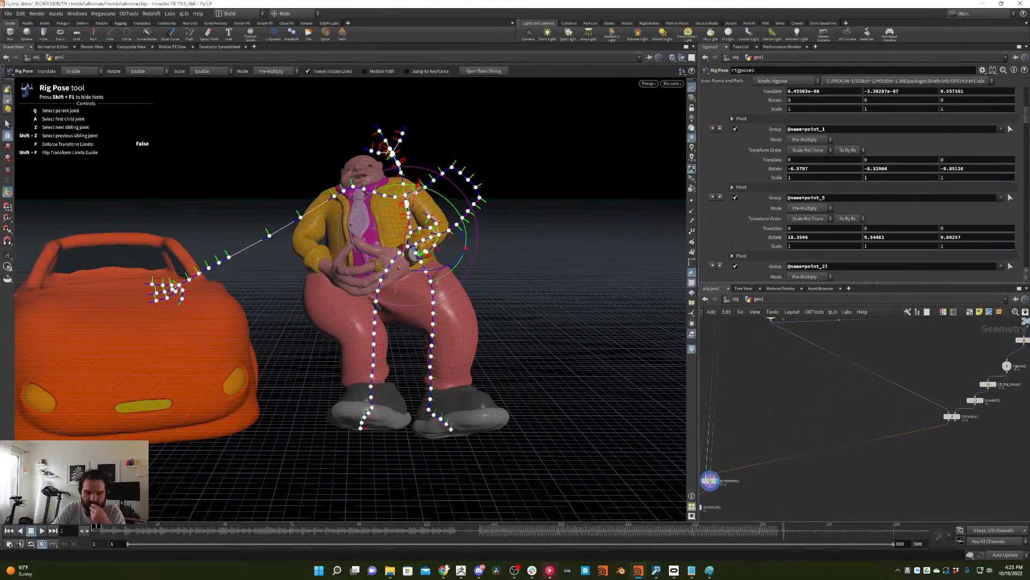
{"action": "left_click_drag", "start_coordinate": [141, 529], "coordinate": [483, 411]}
- Inspect the null and blast5 outputs feeding the IK branch, and delete the rigpose2 node below blast5
{"action": "middle_click_drag", "start_coordinate": [852, 392], "coordinate": [910, 413]}
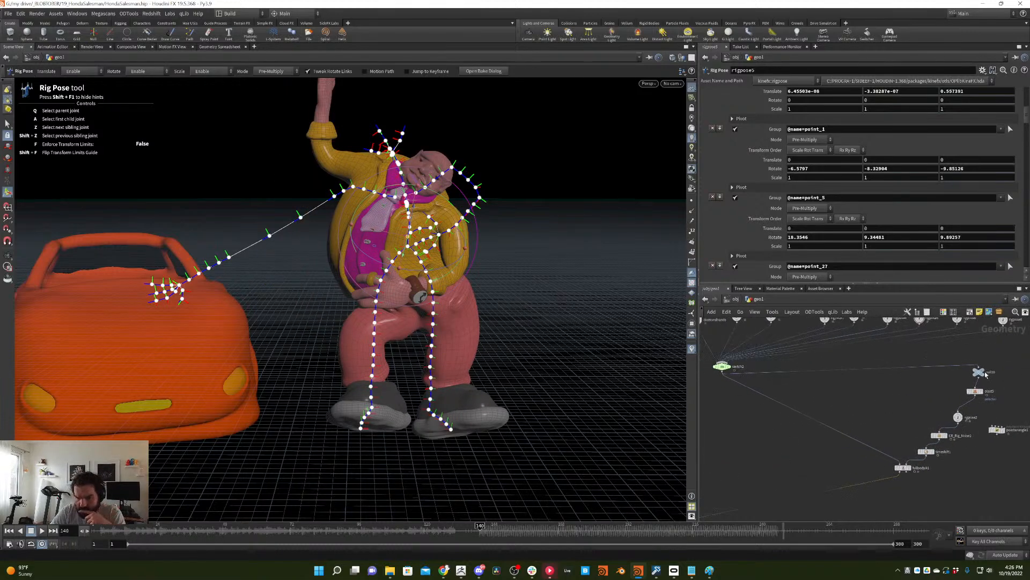
{"action": "left_click", "coordinate": [978, 373]}
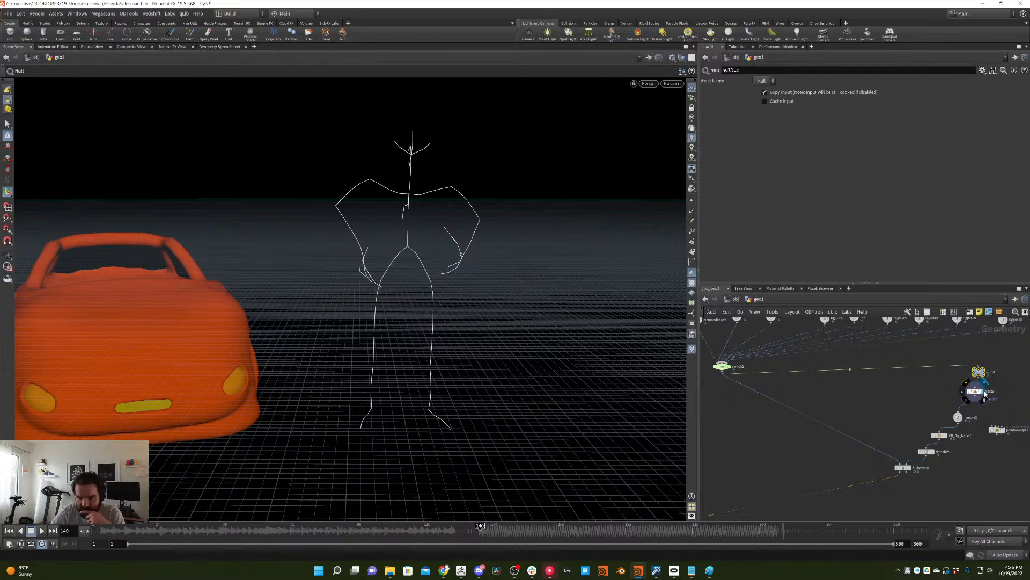
{"action": "left_click", "coordinate": [977, 391]}
{"action": "middle_click_drag", "start_coordinate": [945, 357], "coordinate": [910, 334]}
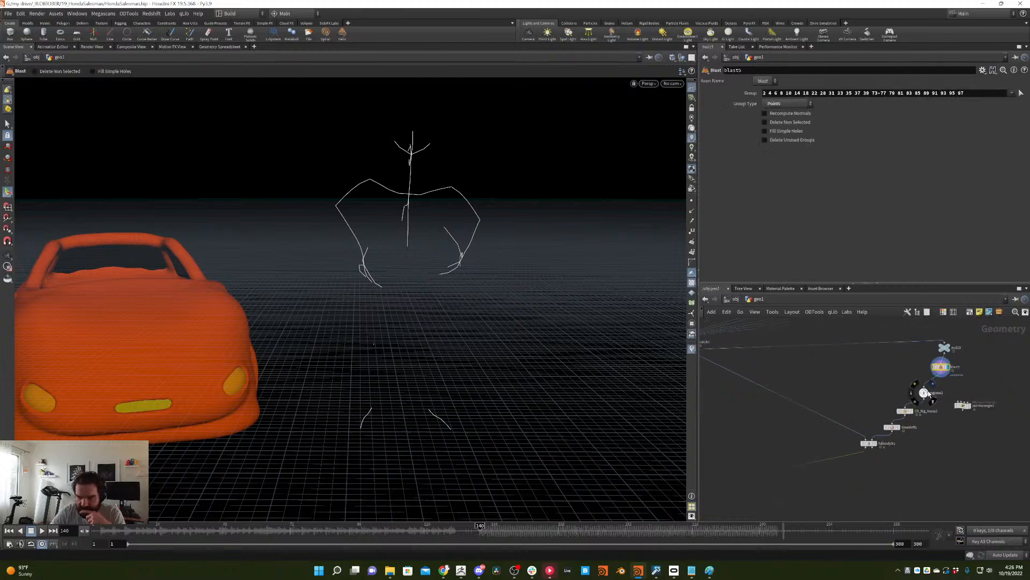
{"action": "left_click", "coordinate": [924, 393]}
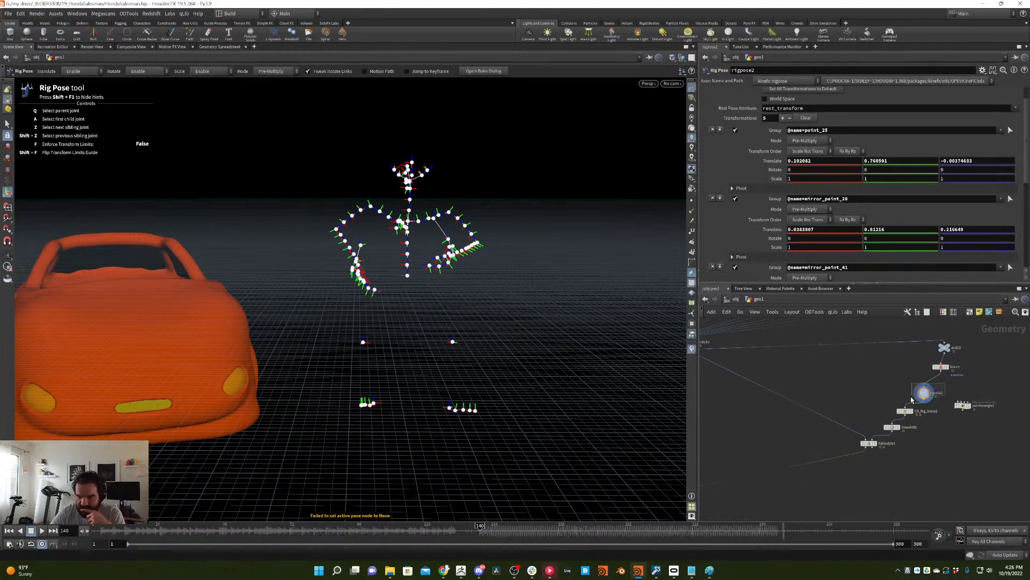
{"action": "key", "text": "Delete"}
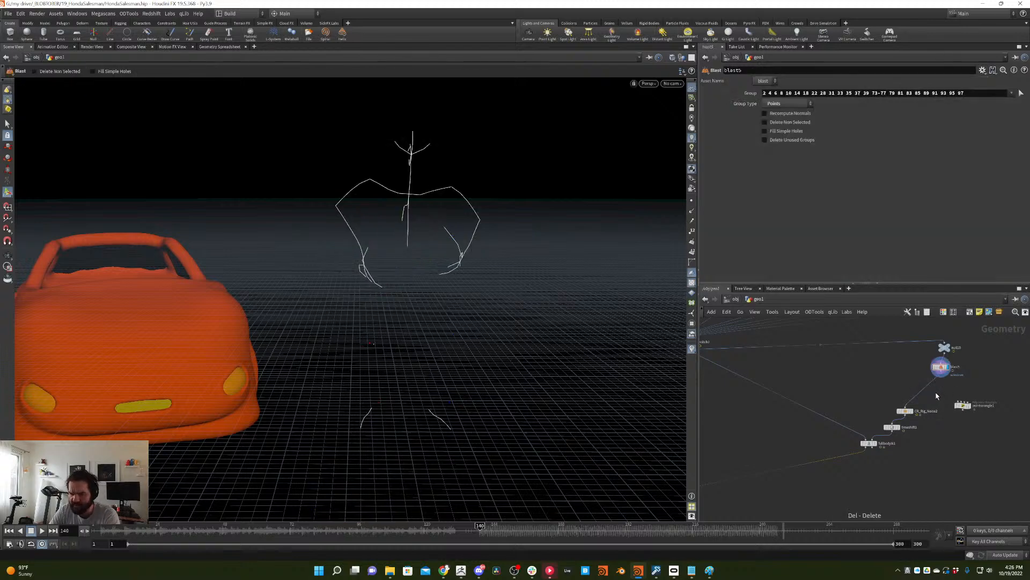
- Inspect the outputs of CR_Rig_Noise2, timeshift1 and the Full Body IK node while scrubbing to frames 165 and 85
{"action": "left_click", "coordinate": [905, 410]}
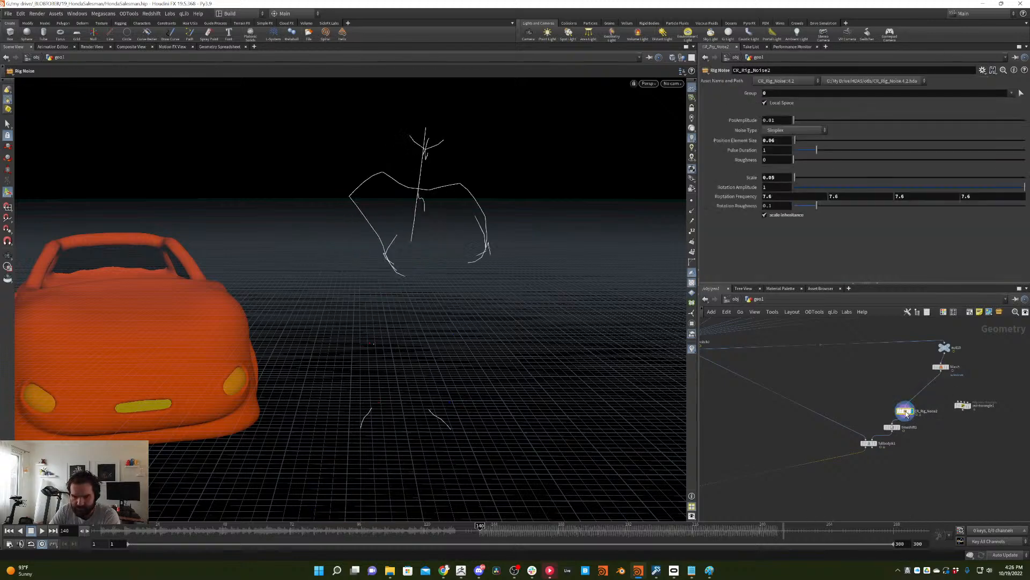
{"action": "left_click_drag", "start_coordinate": [262, 527], "coordinate": [547, 426]}
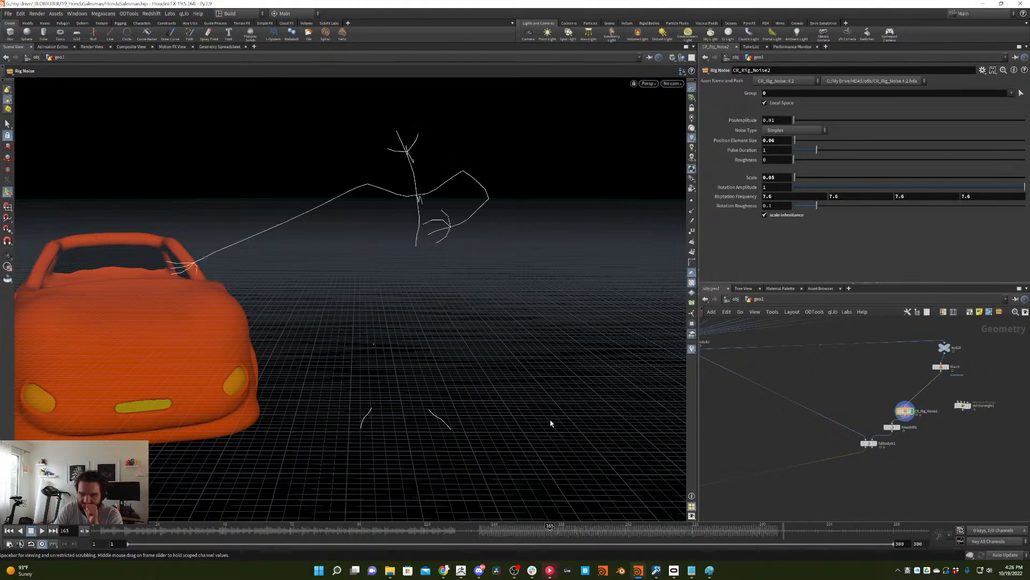
{"action": "left_click", "coordinate": [892, 427]}
{"action": "left_click", "coordinate": [870, 443]}
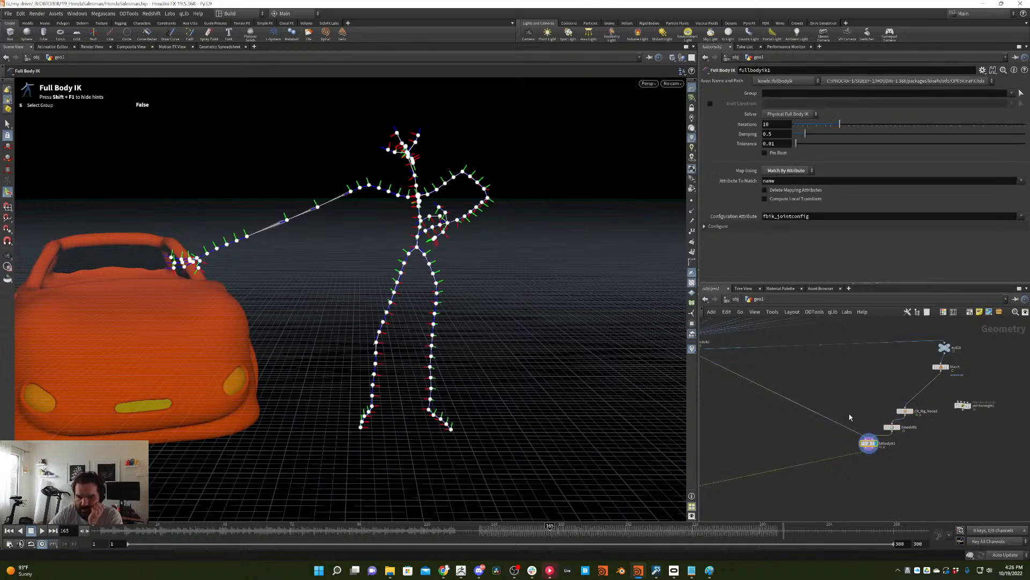
{"action": "left_click_drag", "start_coordinate": [198, 527], "coordinate": [325, 496]}
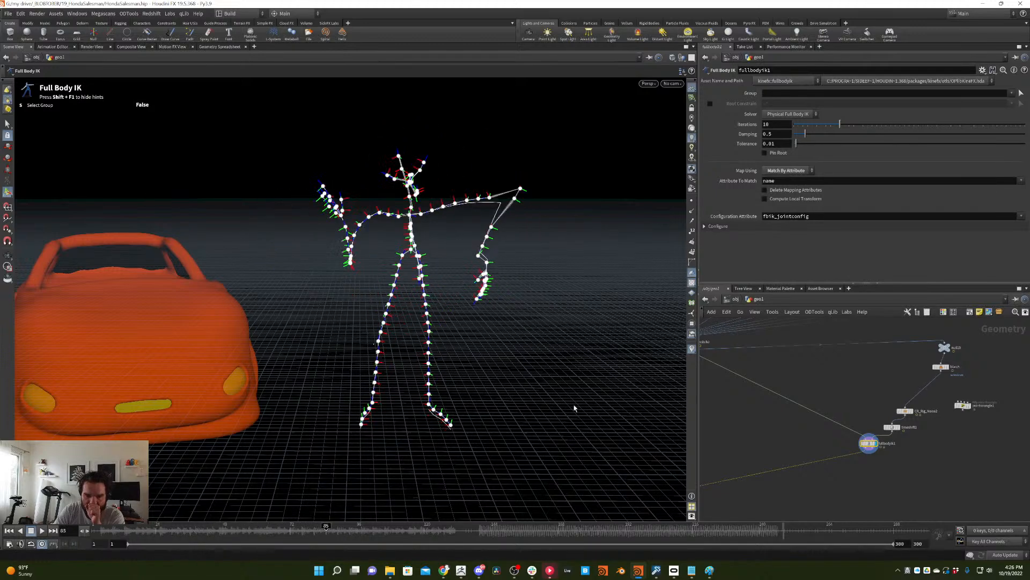
- Compare the CR_Rig_Noise2 output with the Joint Deform result on the character while scrubbing through the animation
{"action": "middle_click_drag", "start_coordinate": [772, 432], "coordinate": [724, 450]}
{"action": "left_click", "coordinate": [873, 422]}
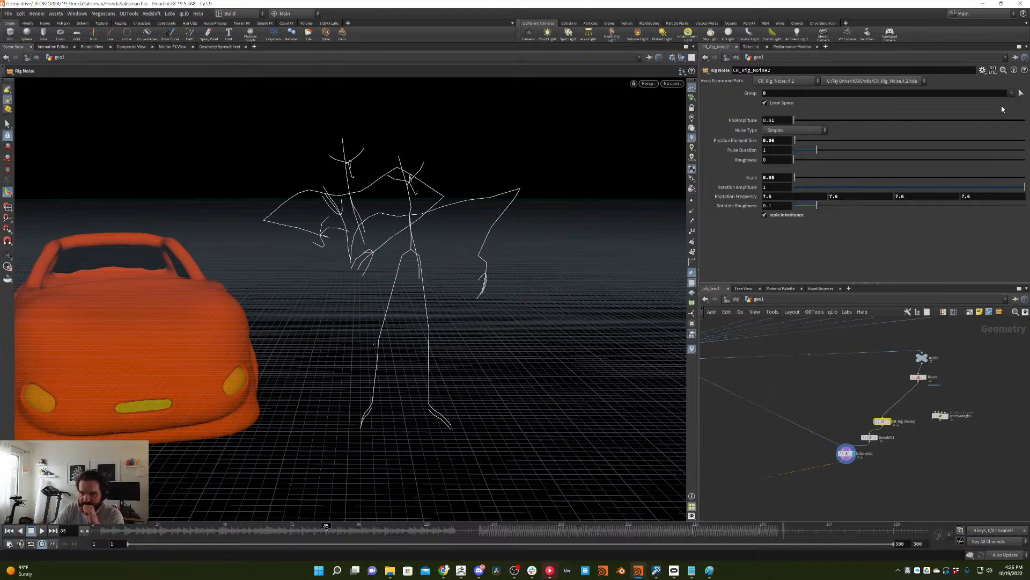
{"action": "left_click", "coordinate": [886, 424]}
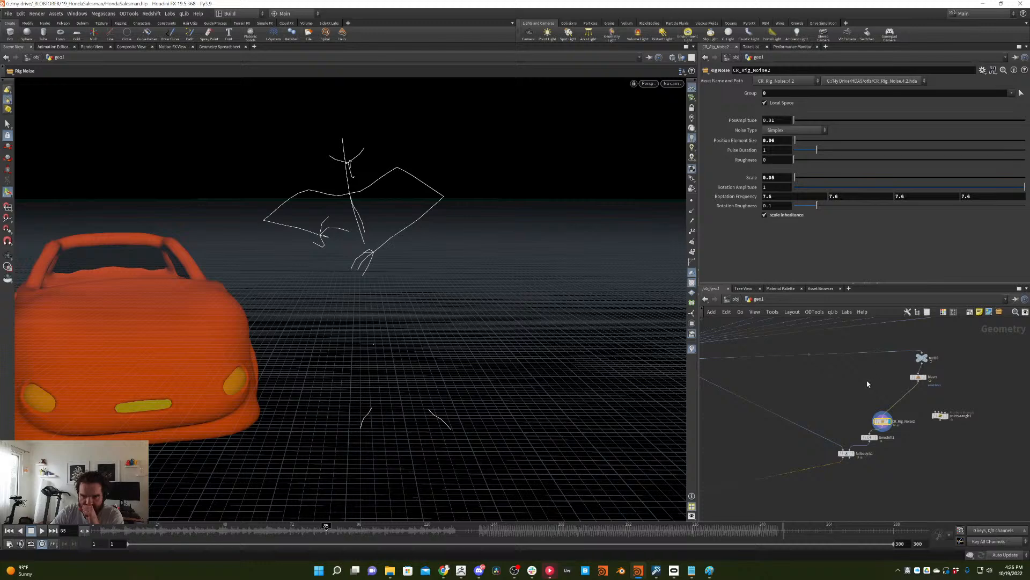
{"action": "left_click_drag", "start_coordinate": [218, 532], "coordinate": [96, 531]}
{"action": "middle_click_drag", "start_coordinate": [832, 396], "coordinate": [941, 339]}
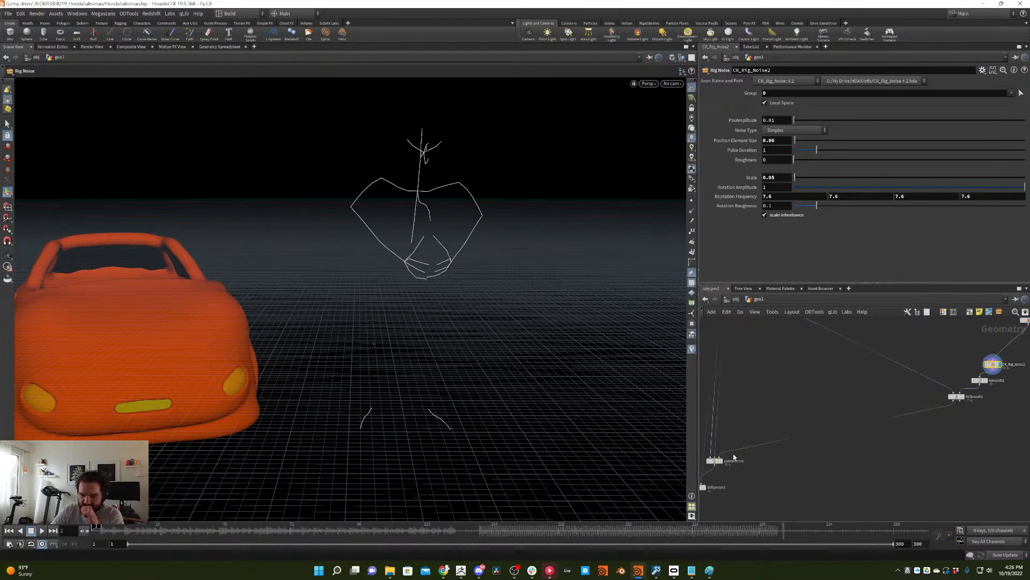
{"action": "left_click", "coordinate": [716, 460]}
{"action": "left_click_drag", "start_coordinate": [159, 531], "coordinate": [625, 294]}
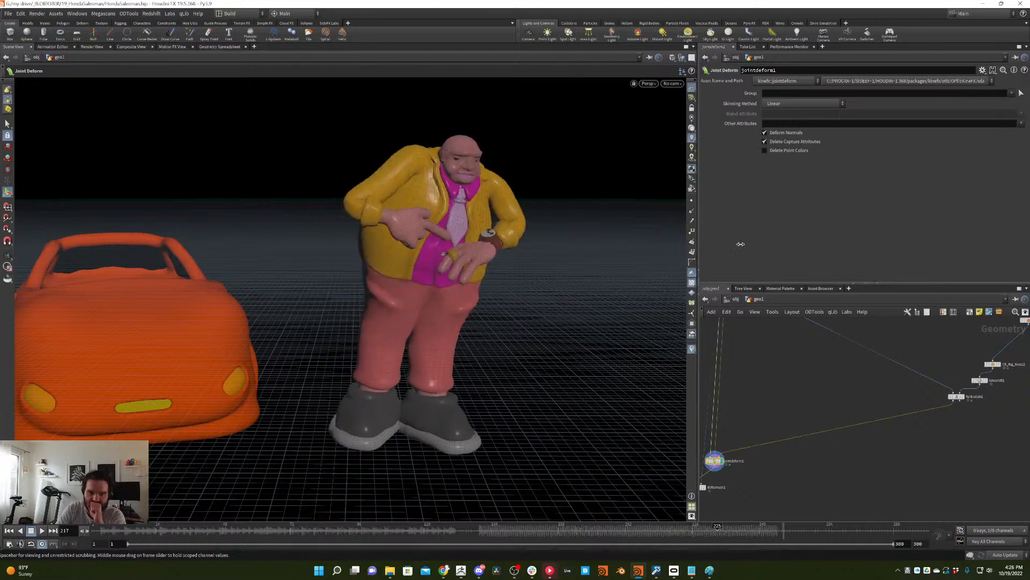
- Set CR_Rig_Noise2's PosAmplitude and Scale to 0.005, scrubbing the timeline to check the deformed character
{"action": "left_click", "coordinate": [993, 364]}
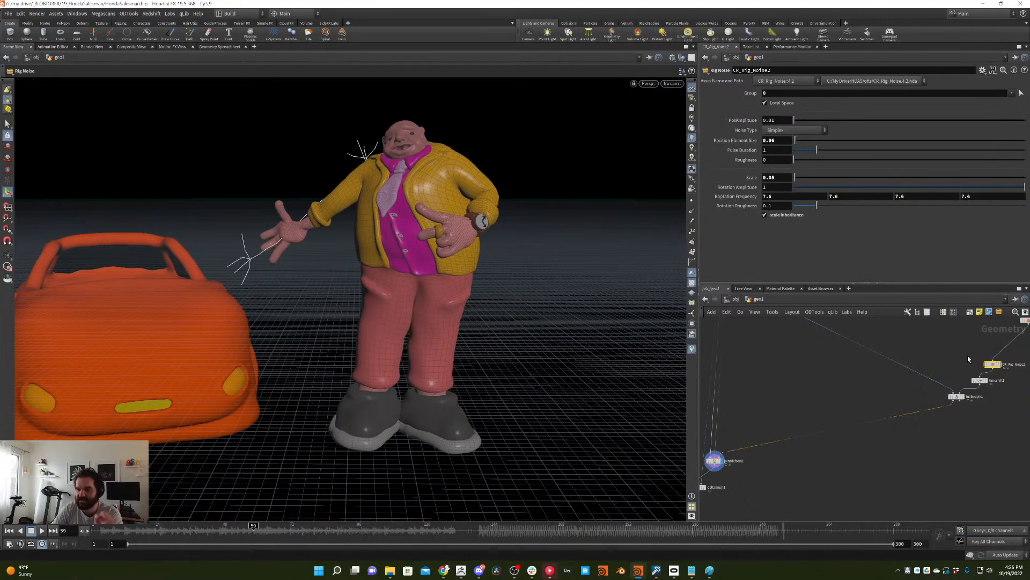
{"action": "left_click", "coordinate": [781, 178]}
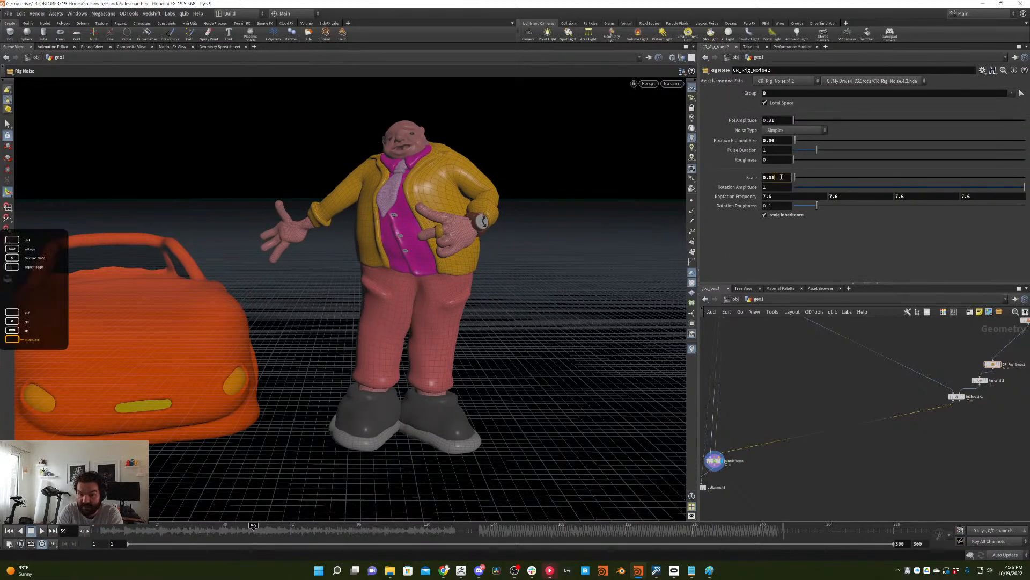
{"action": "type", "text": "1"}
{"action": "key", "text": "Return"}
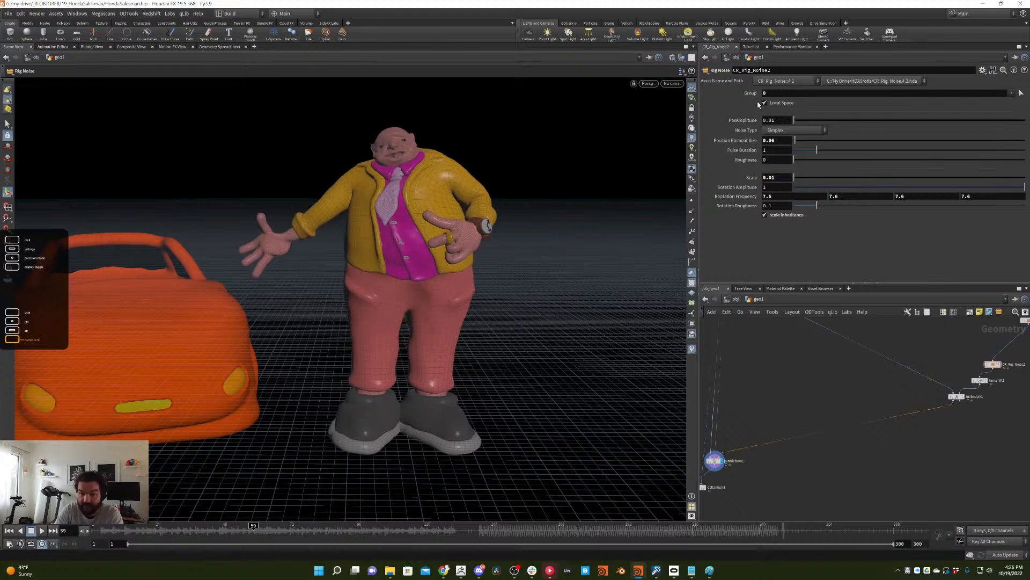
{"action": "key", "text": "BackSpace"}
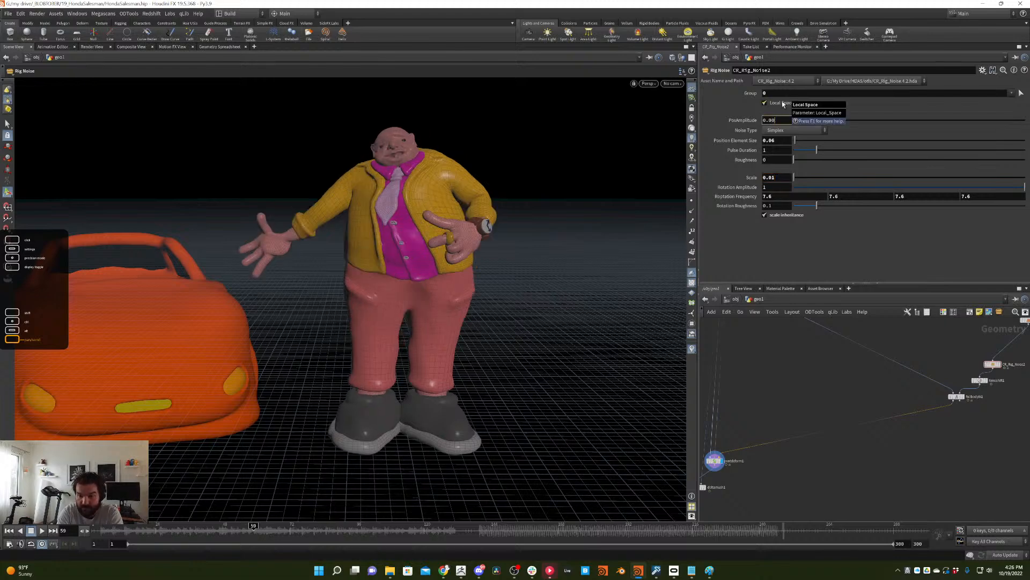
{"action": "mouse_move", "coordinate": [207, 528]}
{"action": "left_mouse_down"}
{"action": "mouse_move", "coordinate": [246, 524]}
{"action": "mouse_move", "coordinate": [343, 462]}
{"action": "left_mouse_up"}
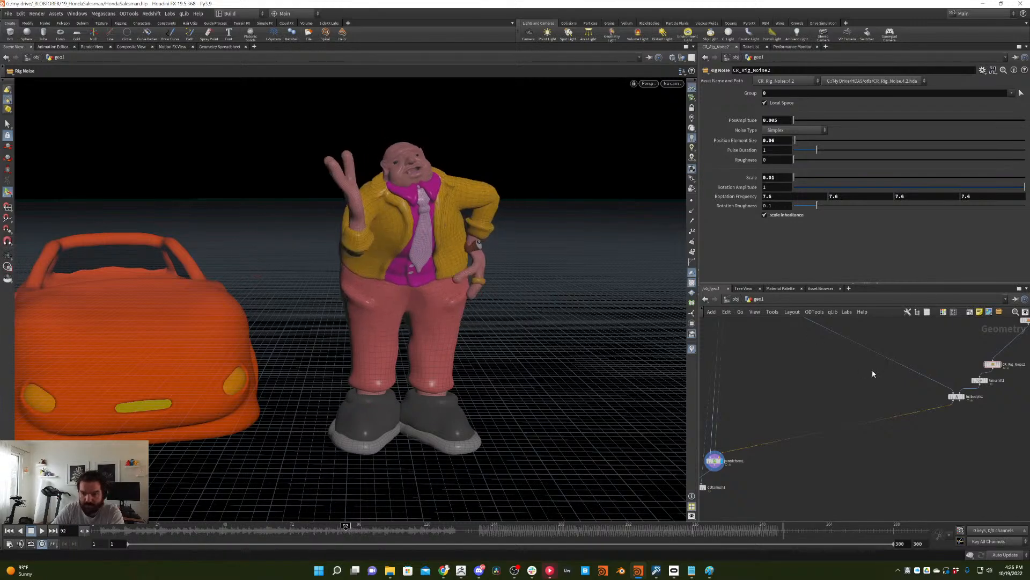
{"action": "middle_click_drag", "start_coordinate": [918, 343], "coordinate": [829, 352]}
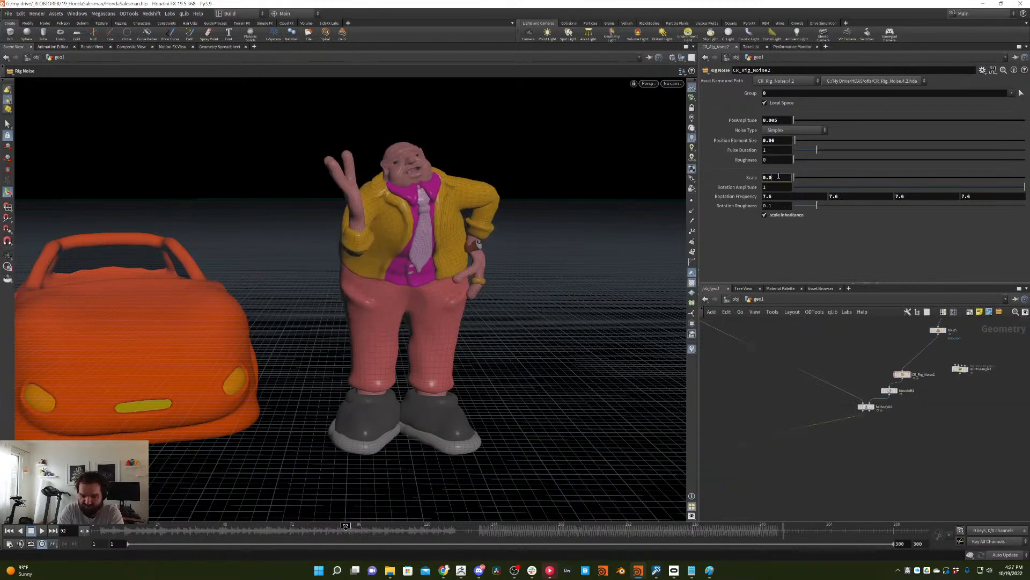
{"action": "left_click_drag", "start_coordinate": [264, 528], "coordinate": [527, 504]}
- Bypass and delete the CR_Rig_Noise2 node, and scrub the timeline to check the character without noise
{"action": "key", "text": "q"}
{"action": "middle_click_drag", "start_coordinate": [866, 342], "coordinate": [853, 402]}
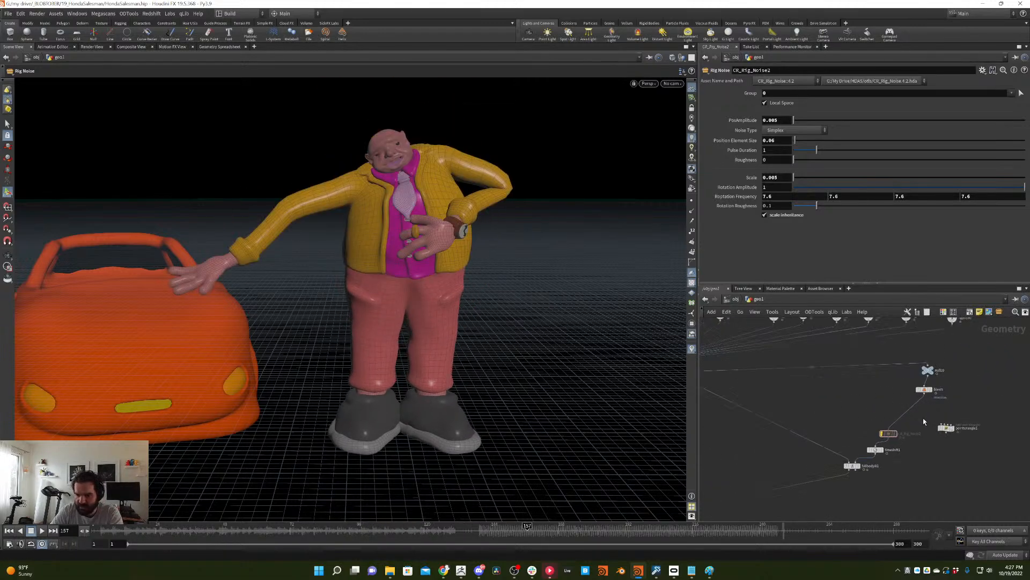
{"action": "left_click", "coordinate": [879, 436]}
{"action": "key", "text": "Delete"}
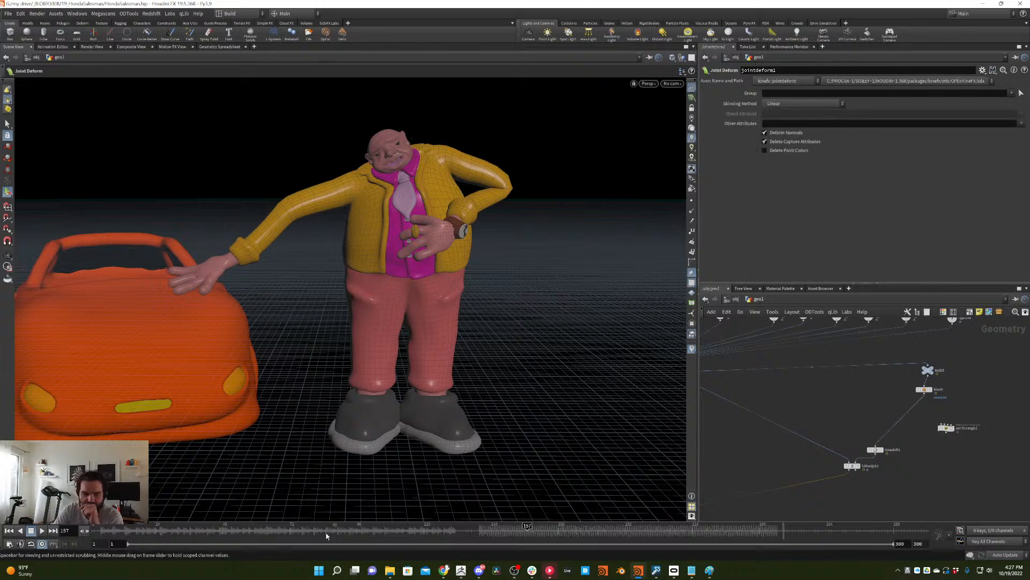
{"action": "left_click_drag", "start_coordinate": [327, 516], "coordinate": [729, 335]}
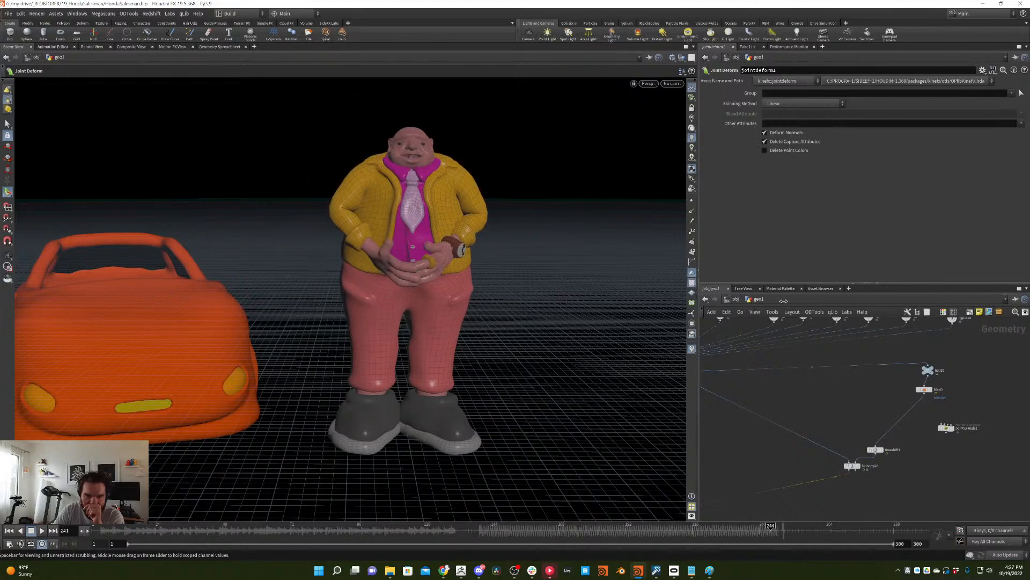
- Delete timeshift1 so that blast5 feeds the Full Body IK node directly, and scrub to frame 224
{"action": "left_click_drag", "start_coordinate": [783, 300], "coordinate": [885, 488]}
{"action": "left_click_drag", "start_coordinate": [876, 432], "coordinate": [878, 434]}
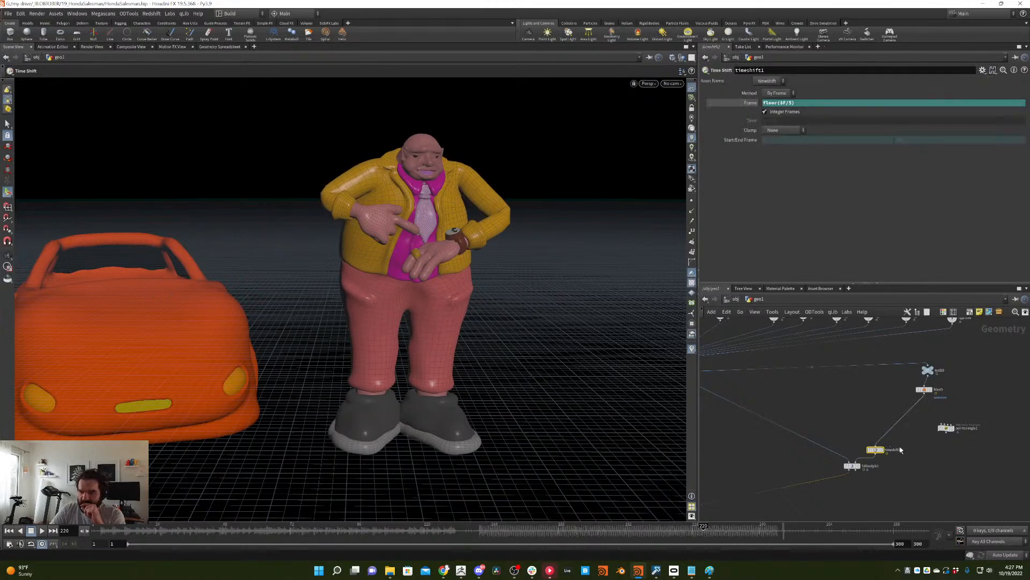
{"action": "key", "text": "Delete"}
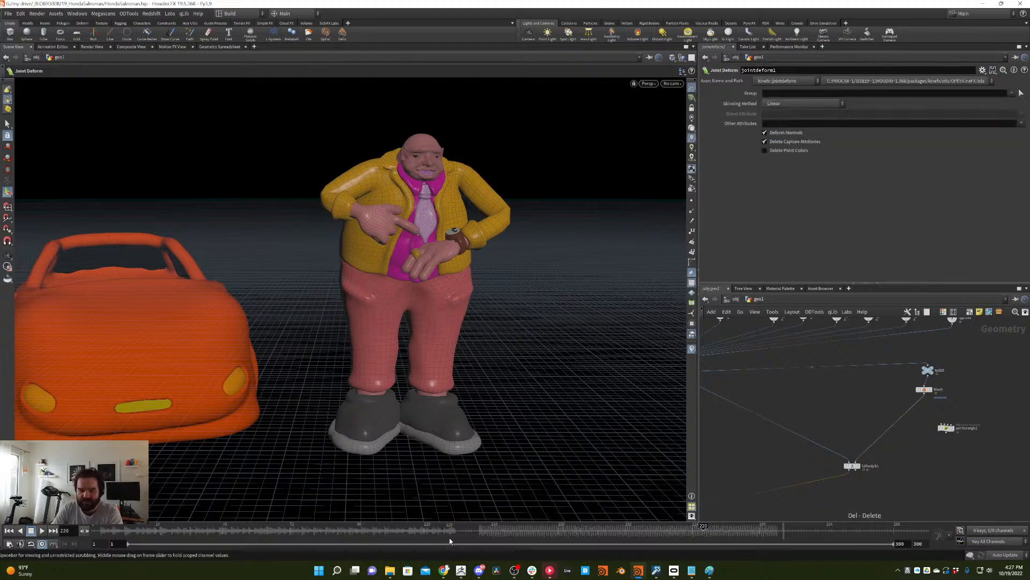
{"action": "left_click_drag", "start_coordinate": [453, 530], "coordinate": [746, 434]}
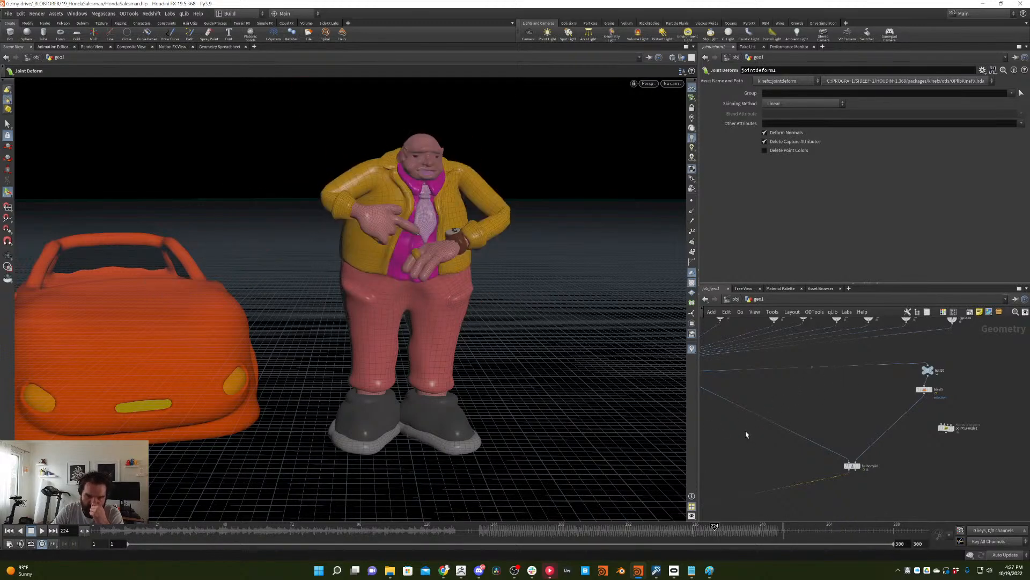
- Examine the Full Body IK node's settings and the switch2 node that feeds its branch
{"action": "middle_click_drag", "start_coordinate": [746, 434], "coordinate": [736, 405]}
{"action": "left_click", "coordinate": [796, 382]}
{"action": "left_click_drag", "start_coordinate": [916, 412], "coordinate": [915, 411]}
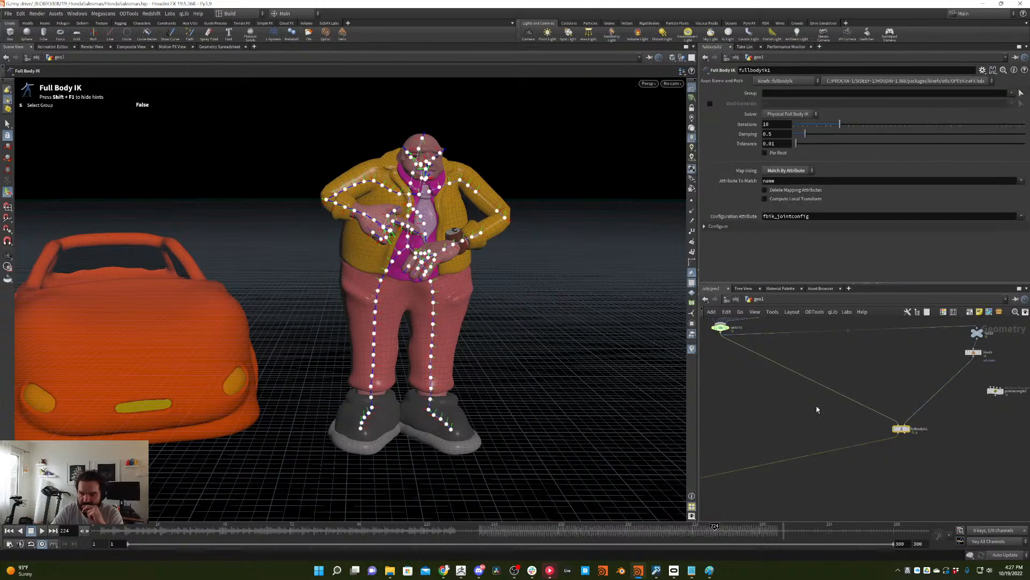
{"action": "middle_click_drag", "start_coordinate": [895, 444], "coordinate": [850, 446]}
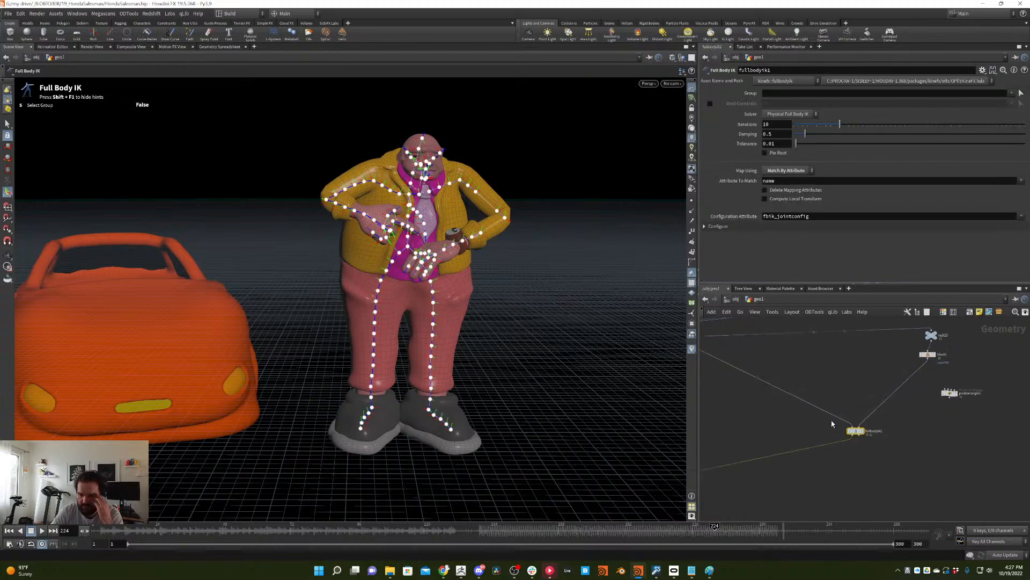
{"action": "middle_click_drag", "start_coordinate": [828, 404], "coordinate": [899, 441]}
{"action": "middle_click_drag", "start_coordinate": [756, 423], "coordinate": [682, 396]}
- Play the animation to review the pose changes, stopping back at frame 1
{"action": "left_click", "coordinate": [513, 530]}
{"action": "left_click_drag", "start_coordinate": [513, 530], "coordinate": [67, 539]}
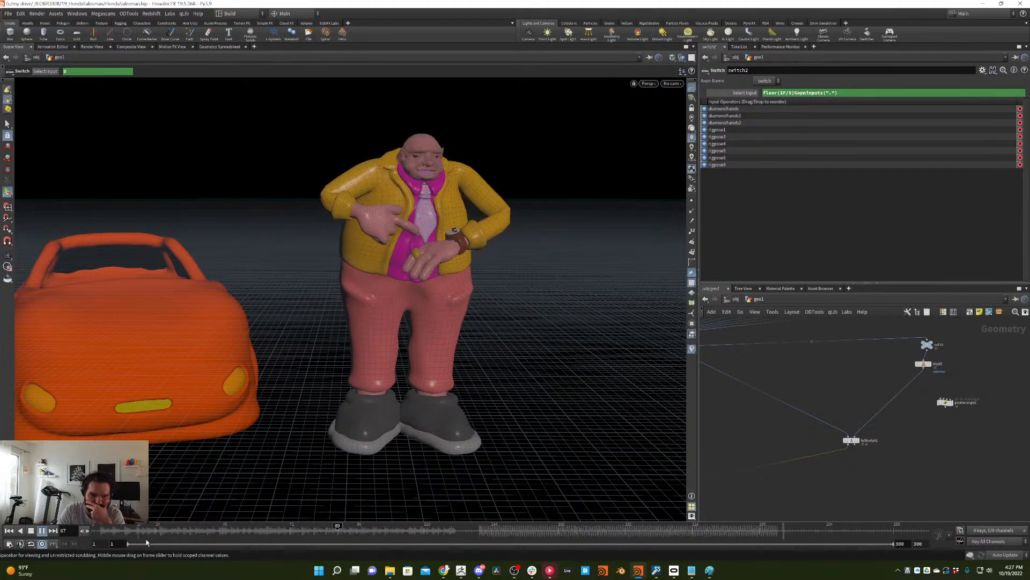
{"action": "left_click", "coordinate": [31, 530]}
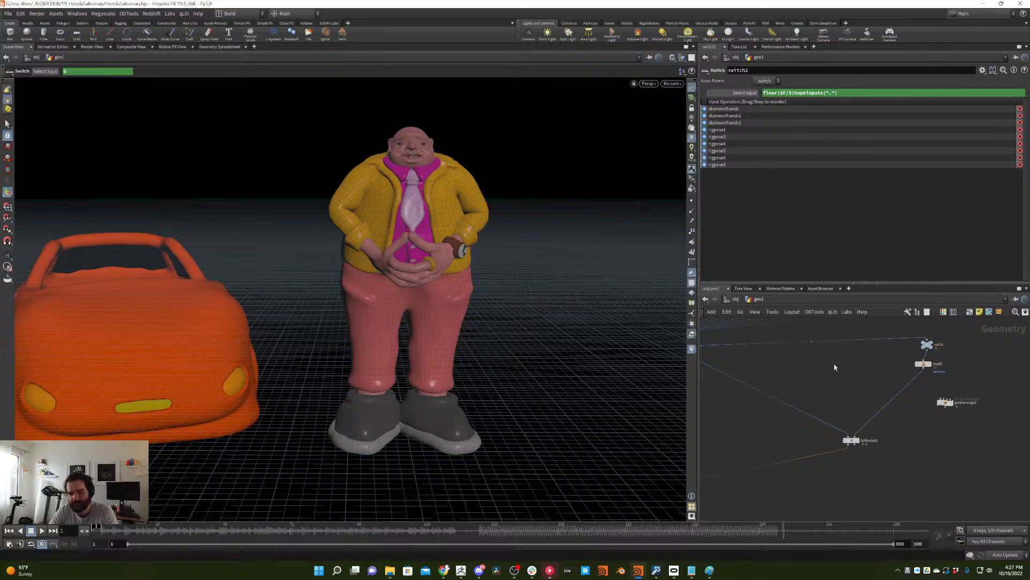
- Insert a Rig Pose node between blast5 and the Full Body IK node, and view the character from the side
{"action": "middle_click_drag", "start_coordinate": [835, 367], "coordinate": [897, 398]}
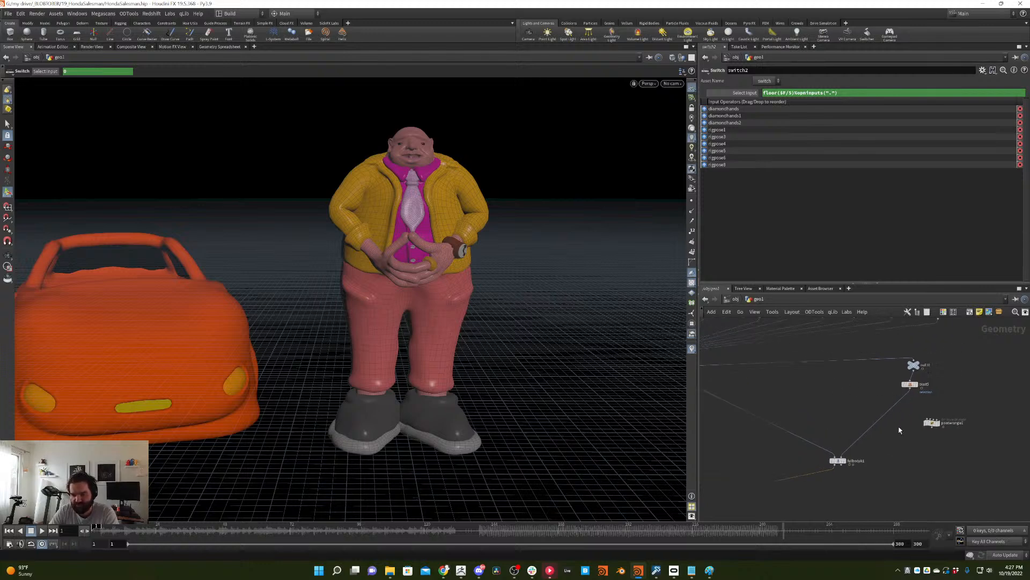
{"action": "key", "text": "Tab"}
{"action": "type", "text": "rigpose"}
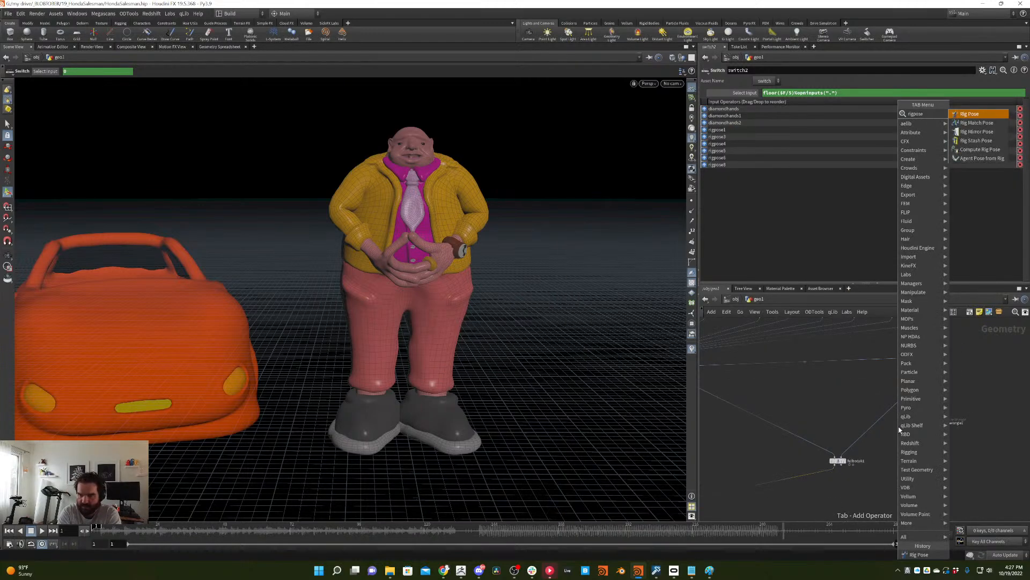
{"action": "key", "text": "Return"}
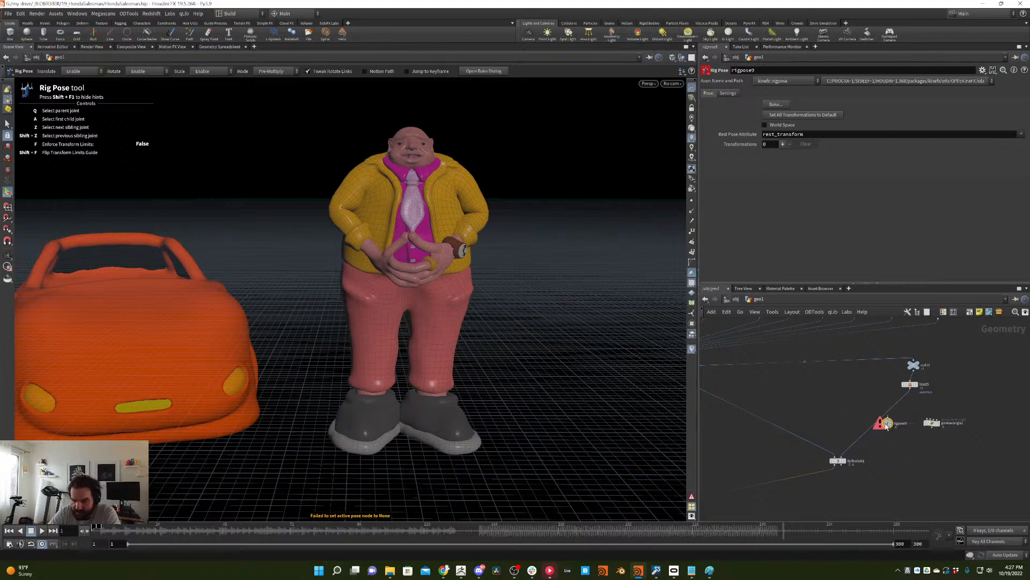
{"action": "left_click", "coordinate": [872, 417]}
{"action": "left_click_drag", "start_coordinate": [408, 279], "coordinate": [375, 257], "text": "alt"}
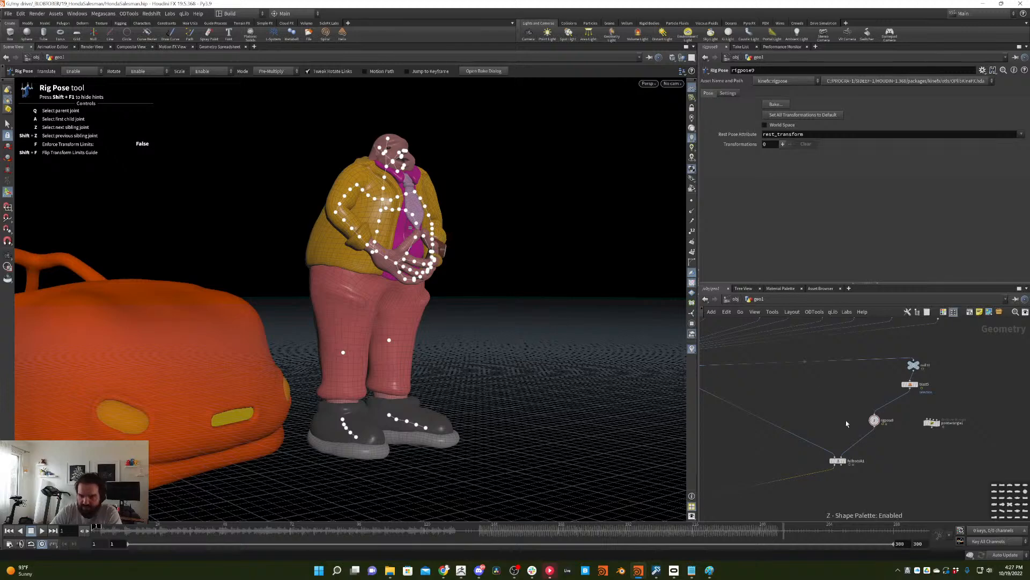
- Undo the Rig Pose insertion and the noise node's deletion and bypass, and keep only timeshift1 removed from the branch
{"action": "key", "text": "ctrl+z"}
{"action": "key", "text": "ctrl+z"}
{"action": "key", "text": "ctrl+z"}
{"action": "key", "text": "ctrl+z"}
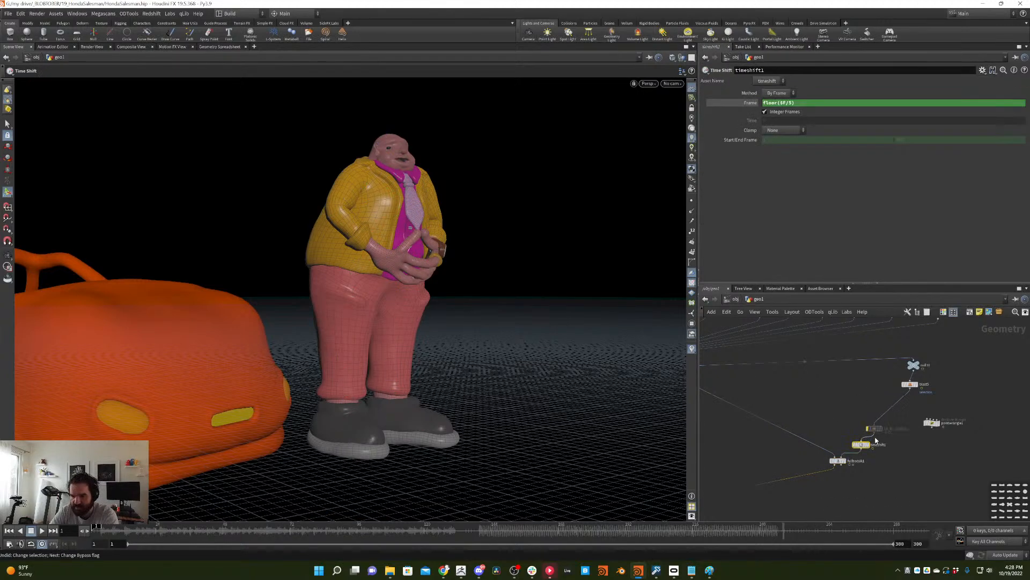
{"action": "key", "text": "ctrl+z"}
{"action": "left_click", "coordinate": [873, 429]}
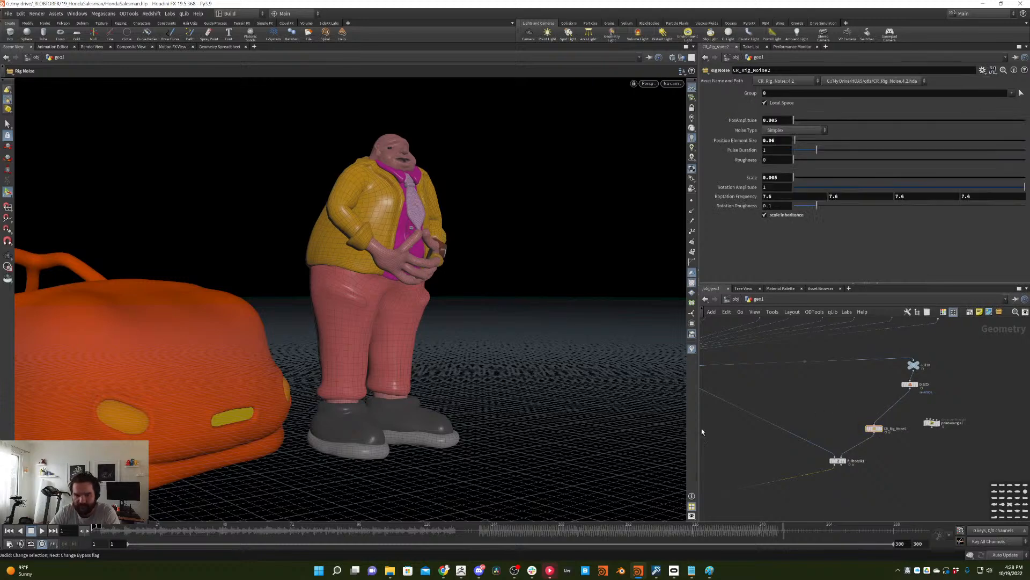
- Play the animation from the front and set all of CR_Rig_Noise2's Rotation Frequency values to 4
{"action": "left_click_drag", "start_coordinate": [270, 534], "coordinate": [433, 456]}
{"action": "left_click_drag", "start_coordinate": [411, 371], "coordinate": [304, 375], "text": "alt"}
{"action": "left_click", "coordinate": [42, 530]}
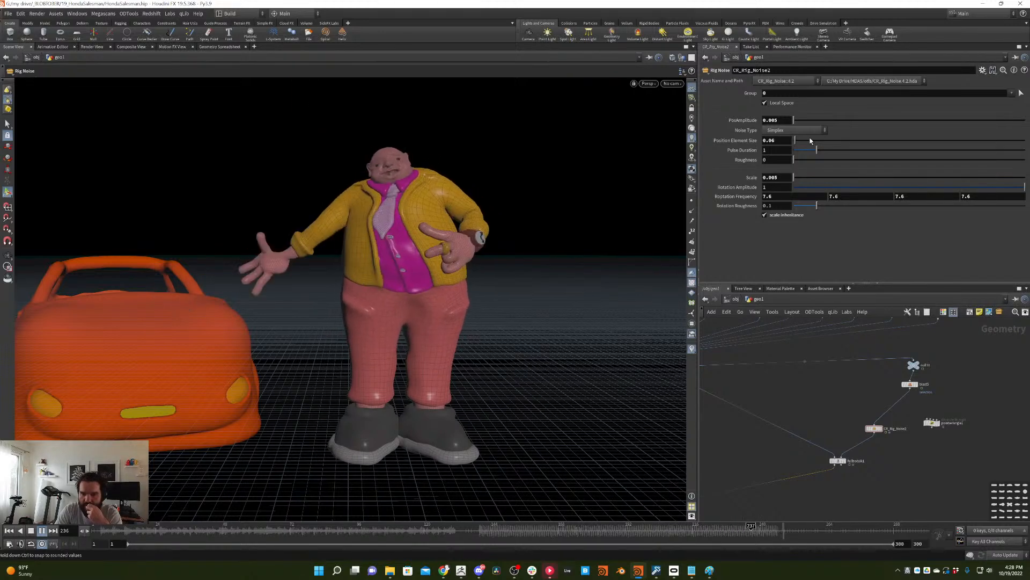
{"action": "middle_click_drag", "start_coordinate": [831, 195], "coordinate": [565, 214]}
{"action": "middle_click_drag", "start_coordinate": [740, 196], "coordinate": [799, 183]}
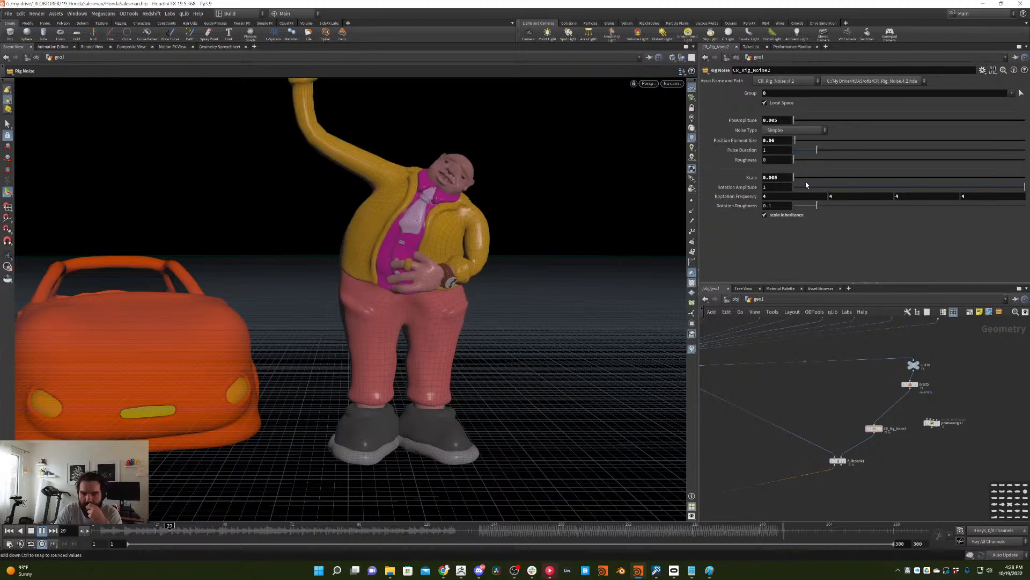
- Set CR_Rig_Noise2's PosAmplitude to 0.002 while the animation plays
{"action": "double_click", "coordinate": [773, 121]}
{"action": "type", "text": "0.002"}
{"action": "key", "text": "Return"}
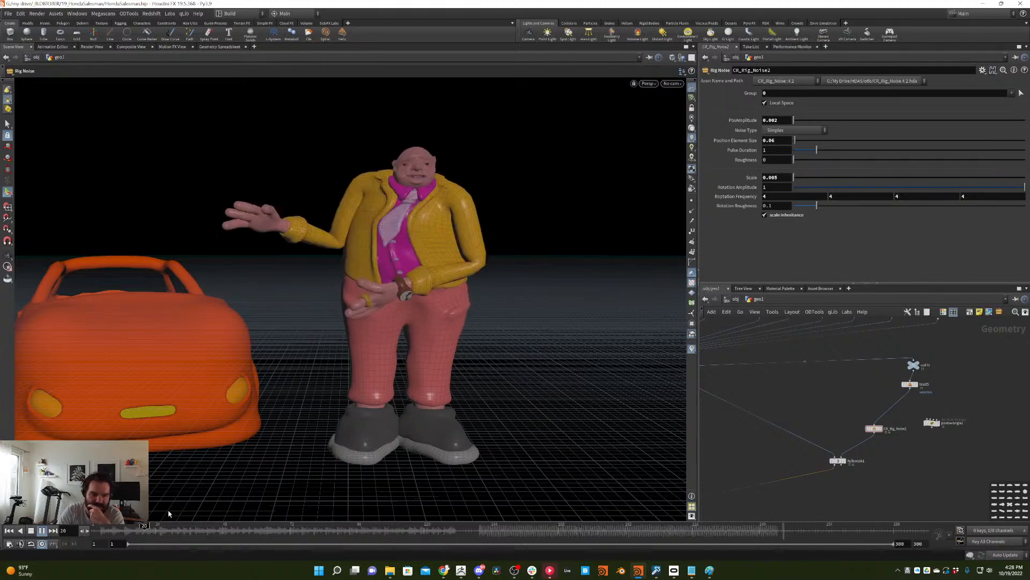
{"action": "middle_click_drag", "start_coordinate": [799, 408], "coordinate": [871, 417]}
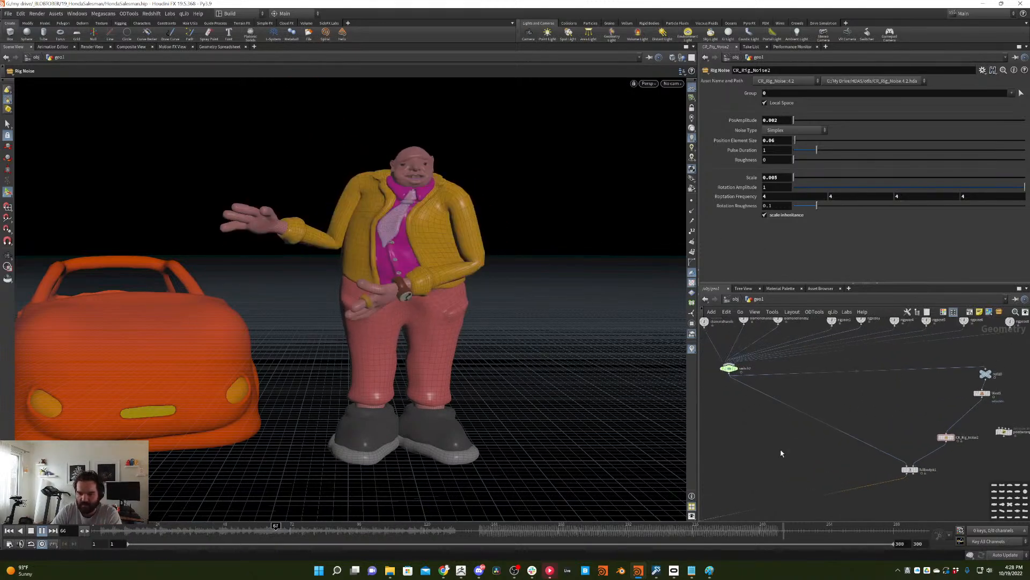
{"action": "key", "text": "Tab"}
{"action": "type", "text": "null"}
{"action": "key", "text": "Return"}
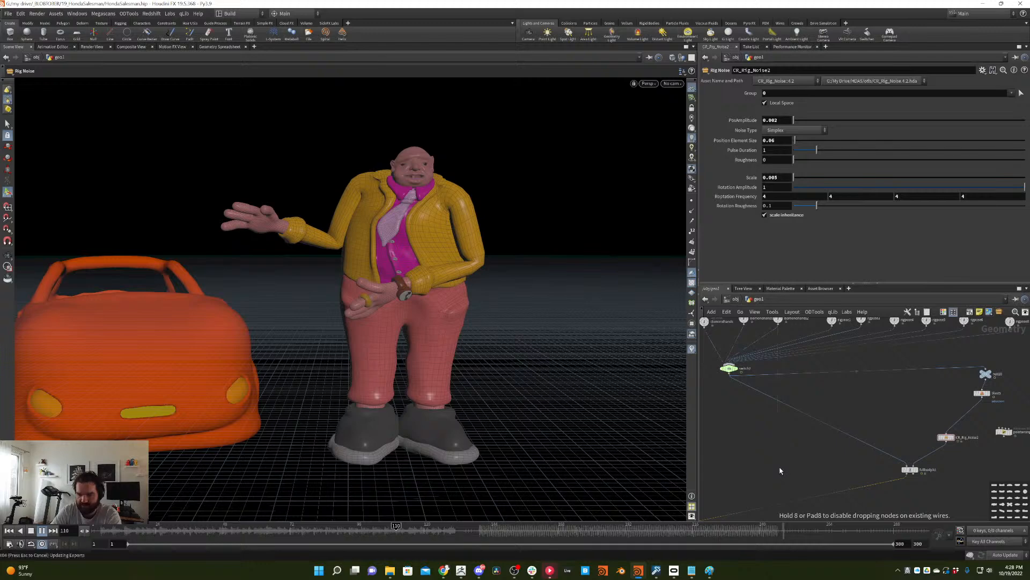
{"action": "left_click", "coordinate": [789, 448]}
- Select the switch2 node that cycles through the hand and rig poses, and save the scene file
{"action": "left_click", "coordinate": [729, 368]}
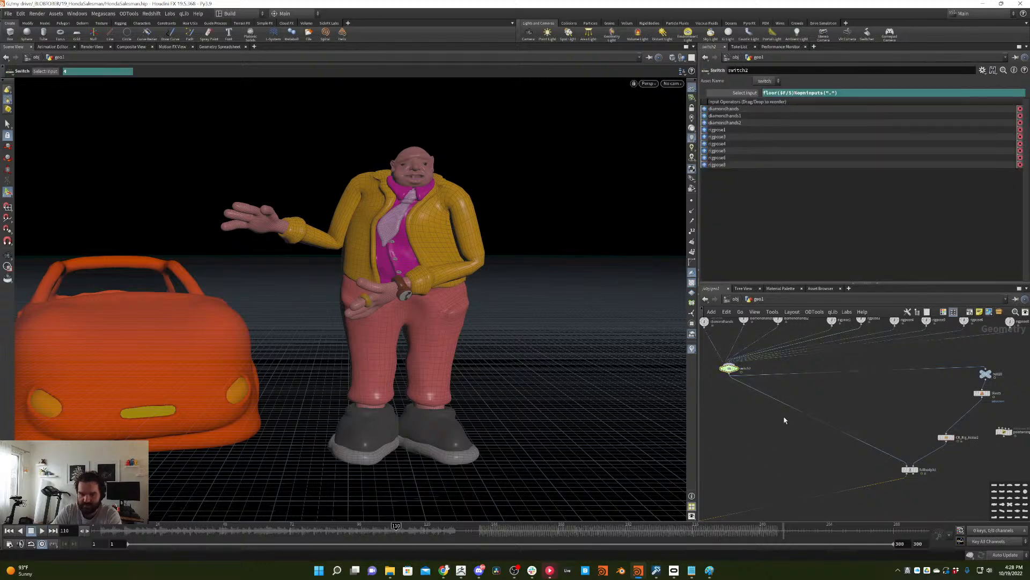
{"action": "left_click", "coordinate": [8, 13]}
{"action": "left_click", "coordinate": [22, 75]}
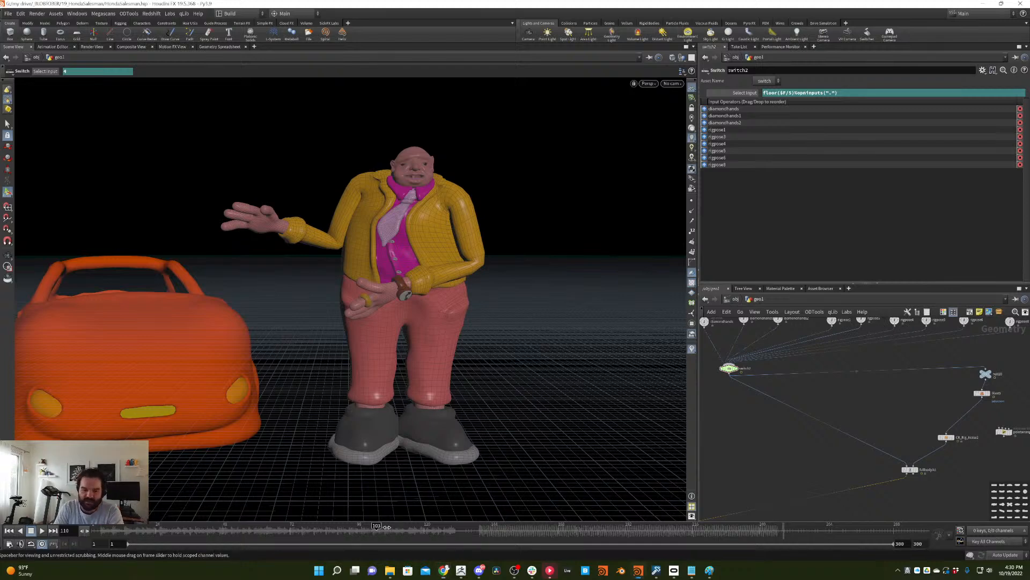
- Play the animation from frame 1, then open the audio settings window and move it clear of the viewport
{"action": "left_click_drag", "start_coordinate": [399, 526], "coordinate": [17, 539]}
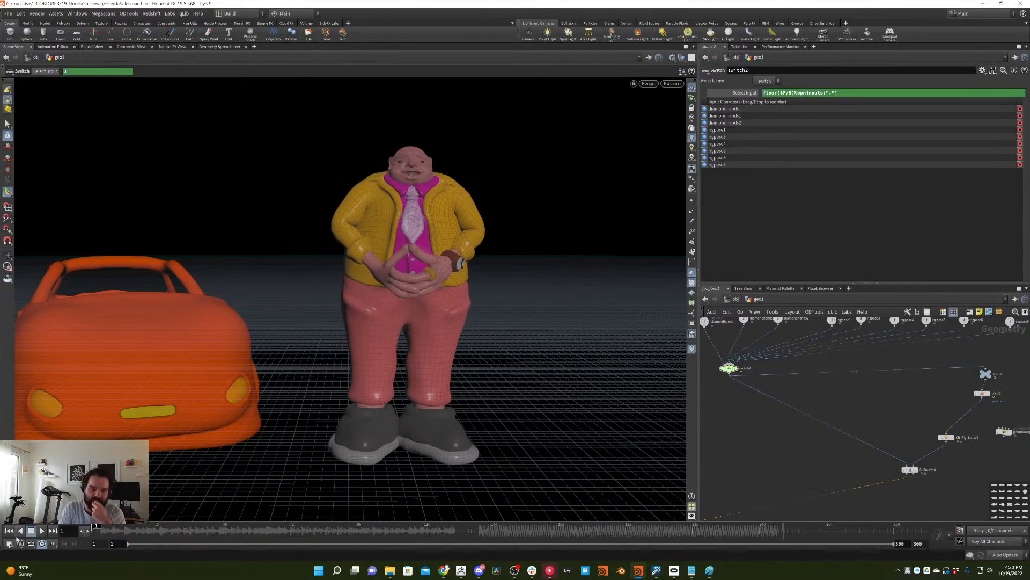
{"action": "left_click", "coordinate": [42, 531]}
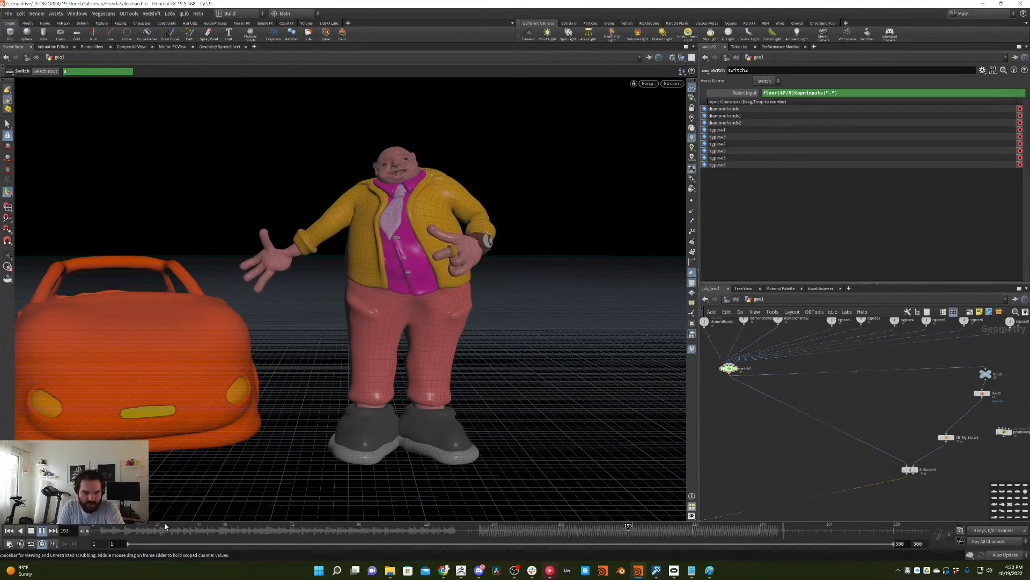
{"action": "left_click", "coordinate": [21, 543]}
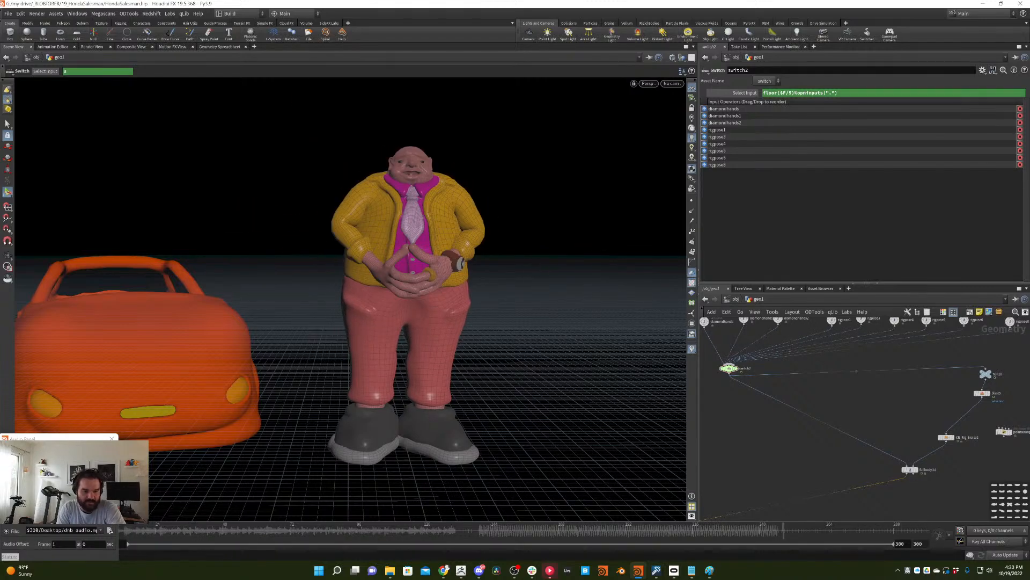
{"action": "left_click_drag", "start_coordinate": [59, 438], "coordinate": [1029, 161]}
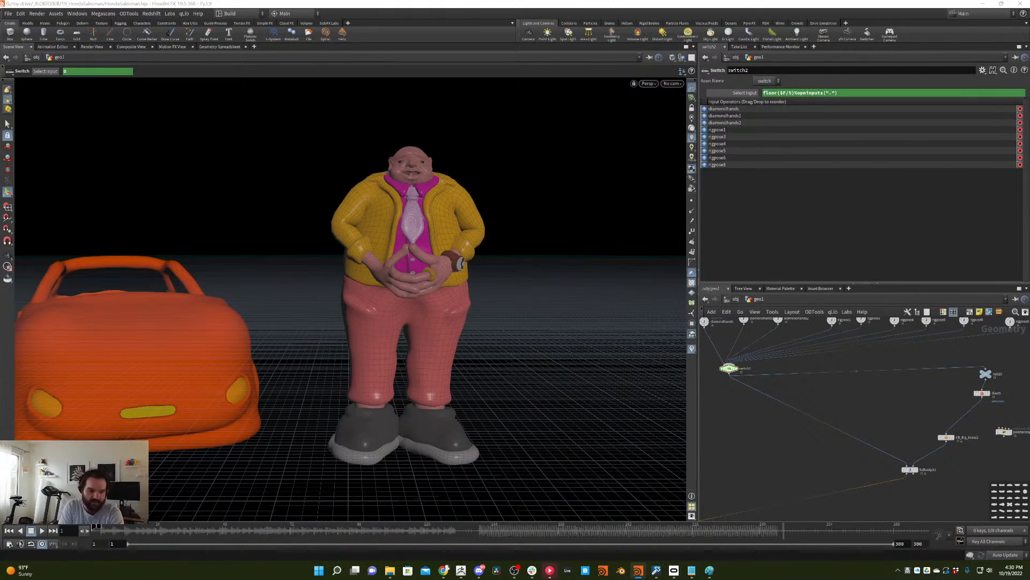
- Review the pose switching by replaying the animation from the start, and stop it at frame 1
{"action": "left_click", "coordinate": [42, 530]}
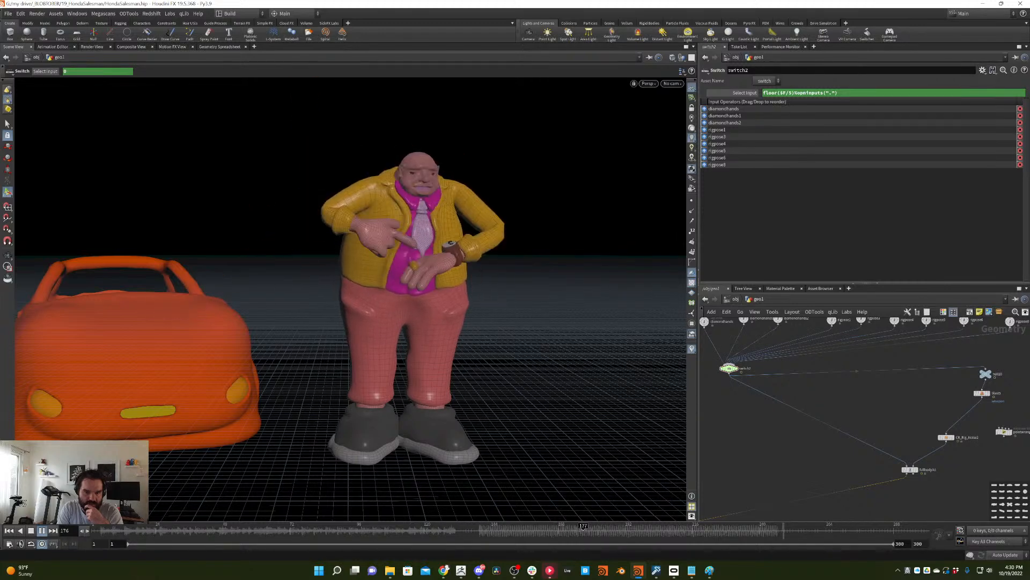
{"action": "left_click", "coordinate": [9, 530]}
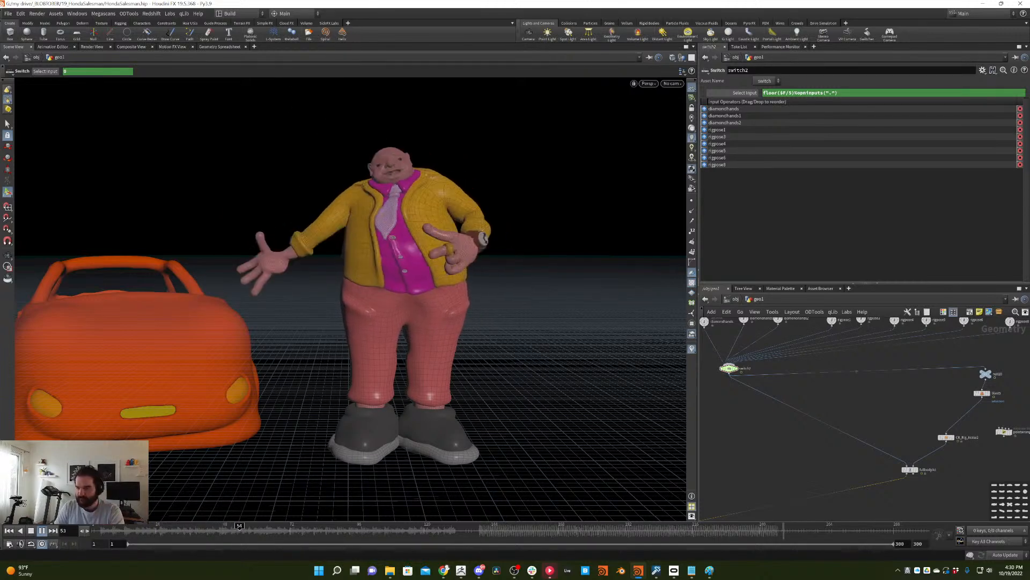
{"action": "left_click", "coordinate": [31, 530]}
{"action": "left_click", "coordinate": [9, 531]}
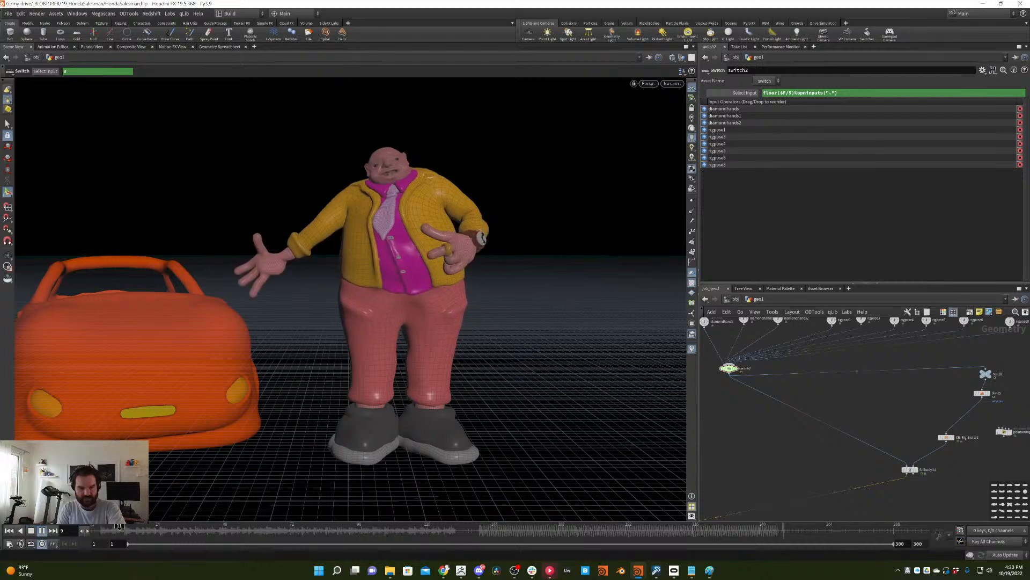
{"action": "left_click", "coordinate": [31, 532]}
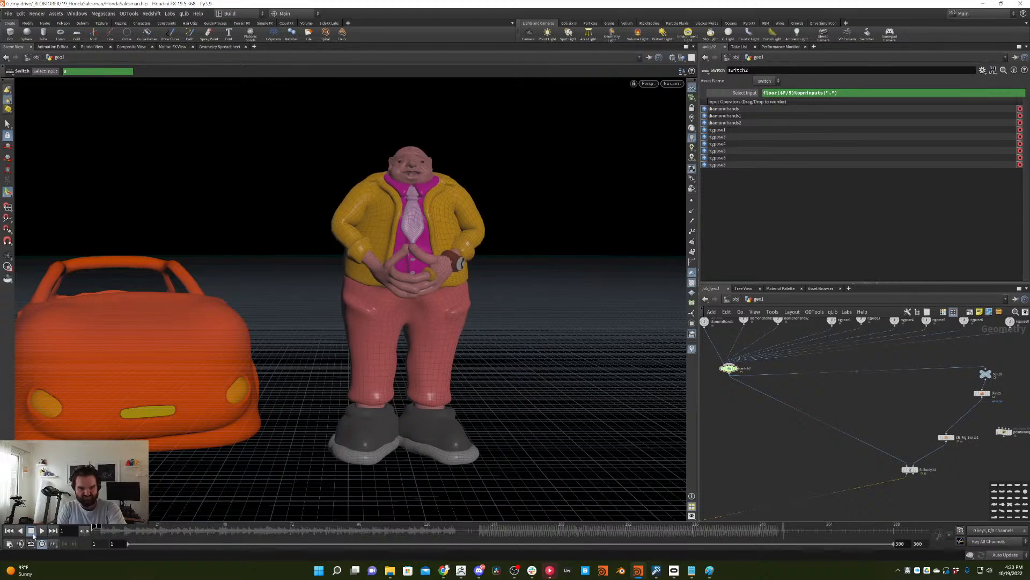
{"action": "middle_click_drag", "start_coordinate": [750, 401], "coordinate": [859, 434]}
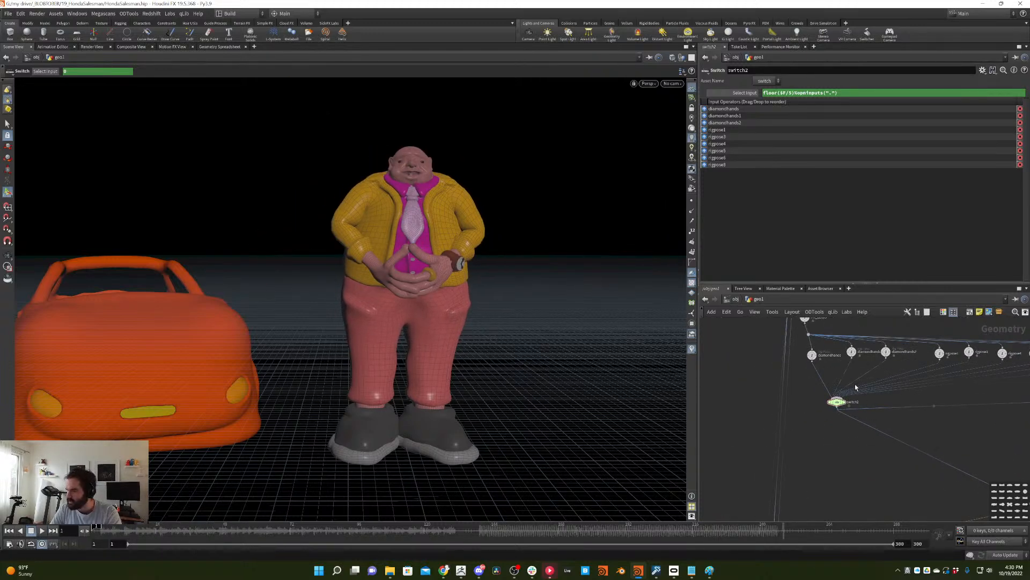
- Play the animation and compare the CR_Rig_Noise2 node's effect with scale inheritance off and back on
{"action": "left_click", "coordinate": [41, 530]}
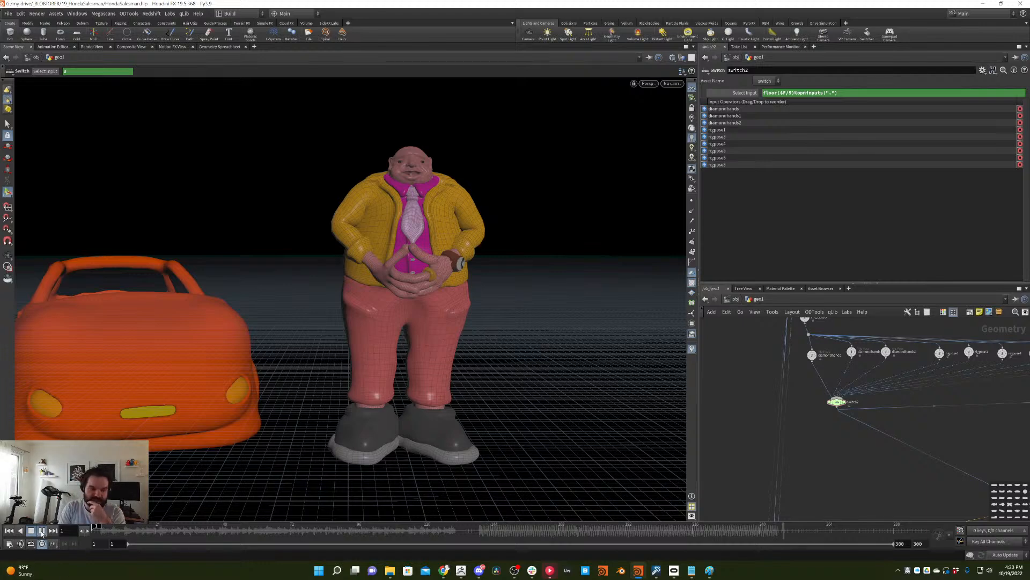
{"action": "middle_click_drag", "start_coordinate": [839, 462], "coordinate": [712, 407]}
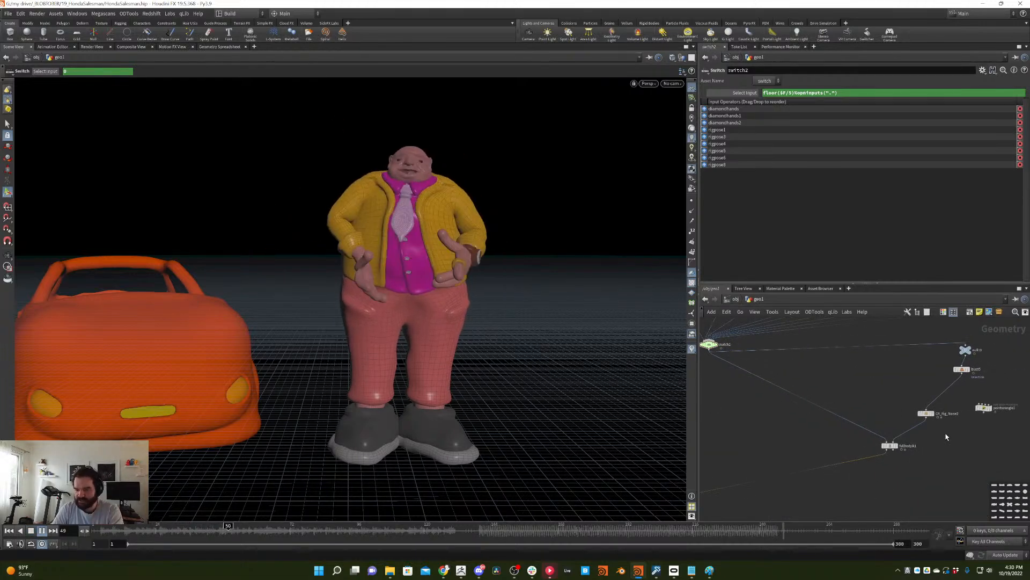
{"action": "left_click", "coordinate": [928, 414]}
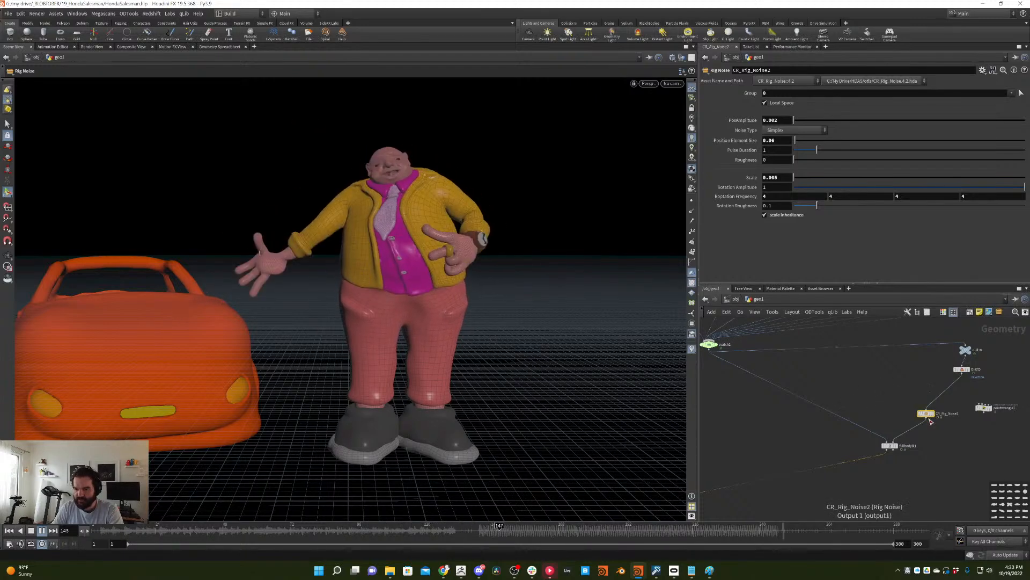
{"action": "left_click", "coordinate": [785, 215]}
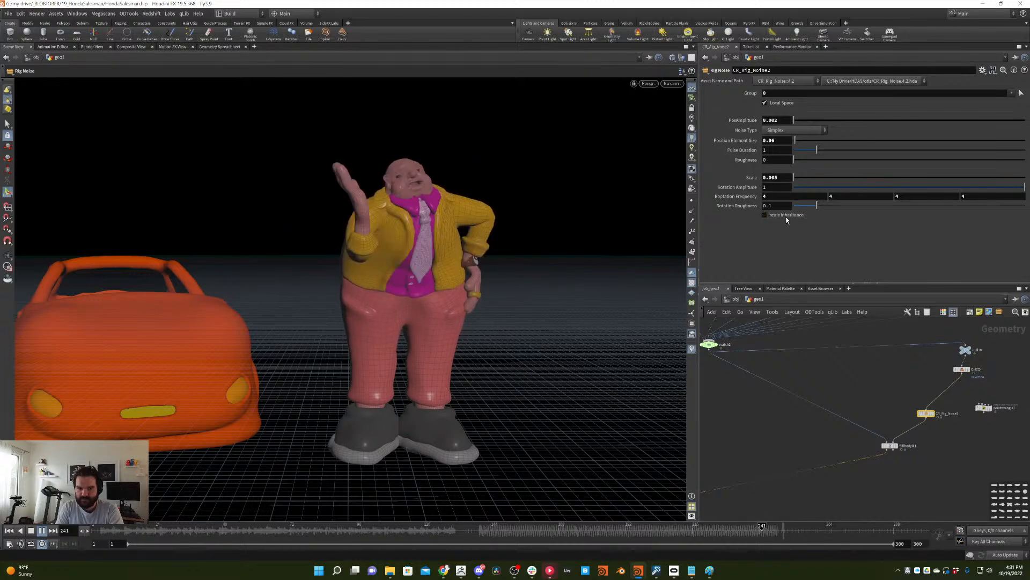
{"action": "left_click", "coordinate": [787, 215]}
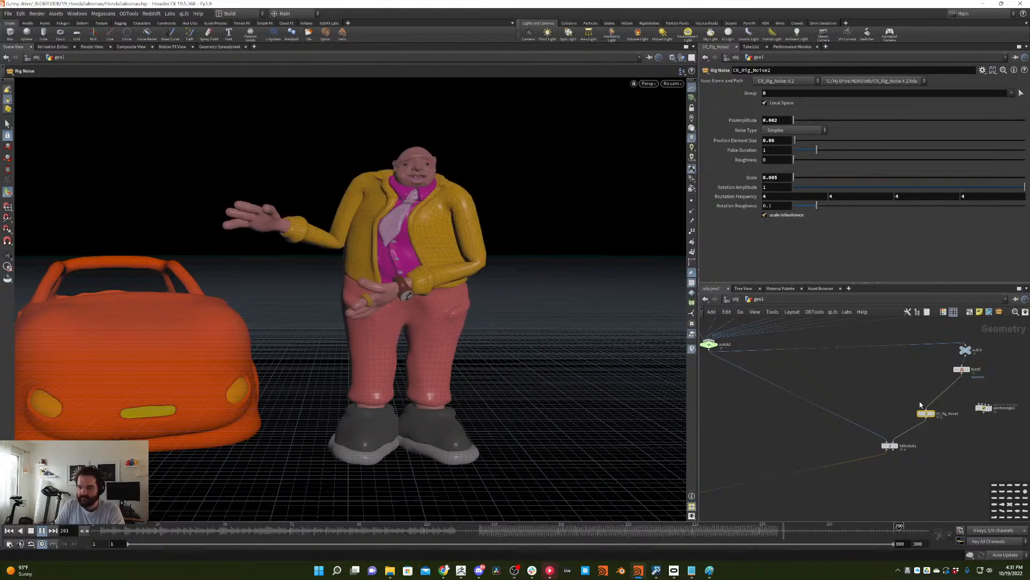
- Duplicate the CR_Rig_Noise2 node and insert the copy on the wire between the full-body IK node and the deform node
{"action": "key", "text": "ctrl+c"}
{"action": "middle_click_drag", "start_coordinate": [747, 447], "coordinate": [812, 444]}
{"action": "left_click", "coordinate": [812, 444]}
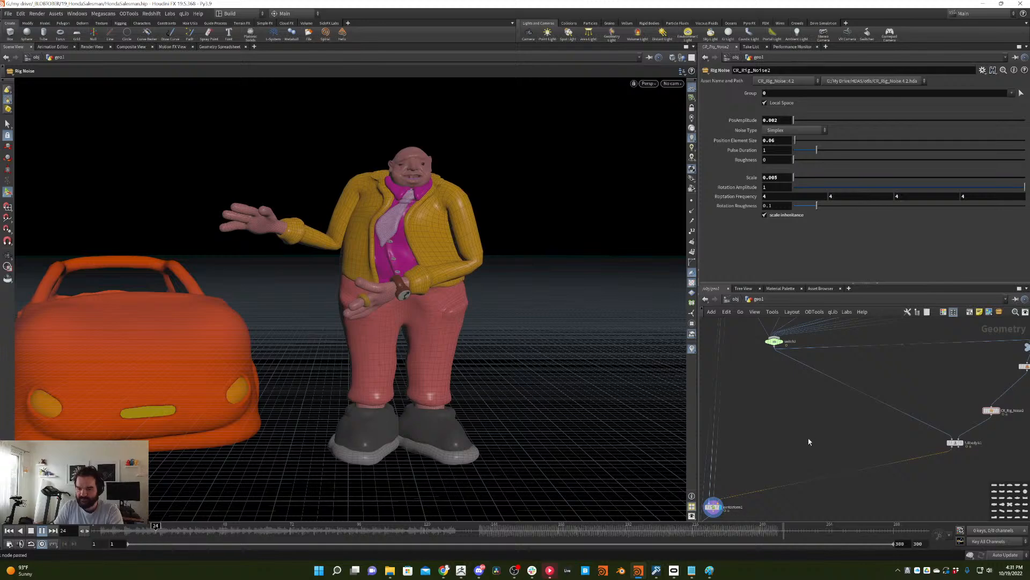
{"action": "key", "text": "ctrl+v"}
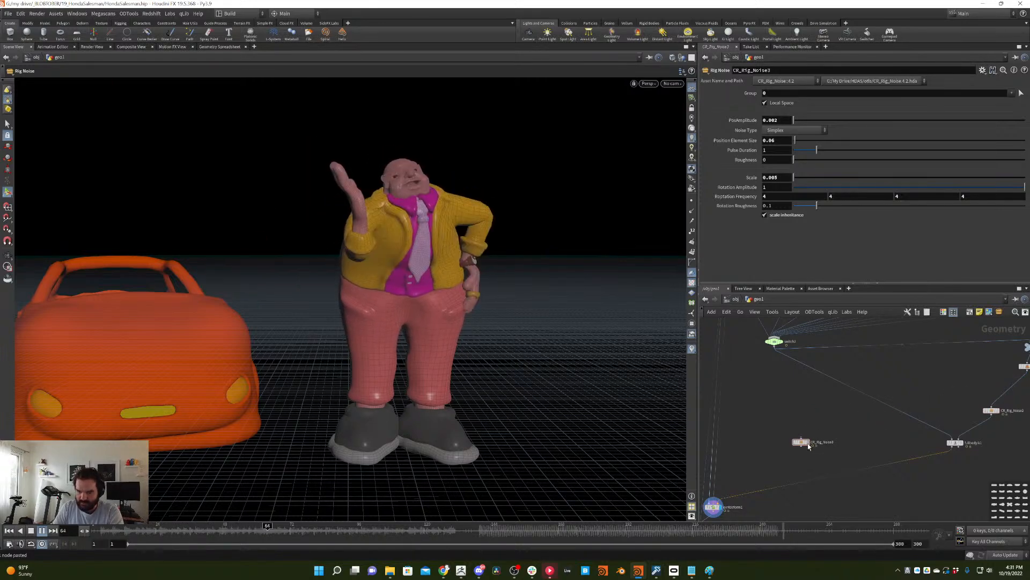
{"action": "left_click_drag", "start_coordinate": [804, 445], "coordinate": [816, 484]}
{"action": "left_click_drag", "start_coordinate": [845, 454], "coordinate": [785, 490]}
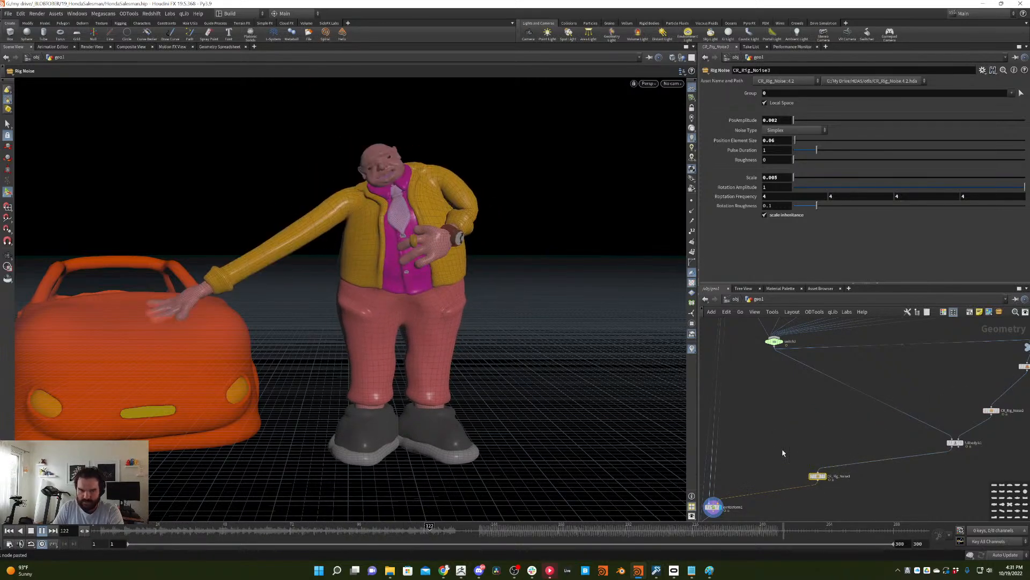
- Try the copied rig noise with scale 0.3 and then 0.02, rotation frequency 0.81 and rotation roughness 0.514
{"action": "left_click", "coordinate": [800, 177]}
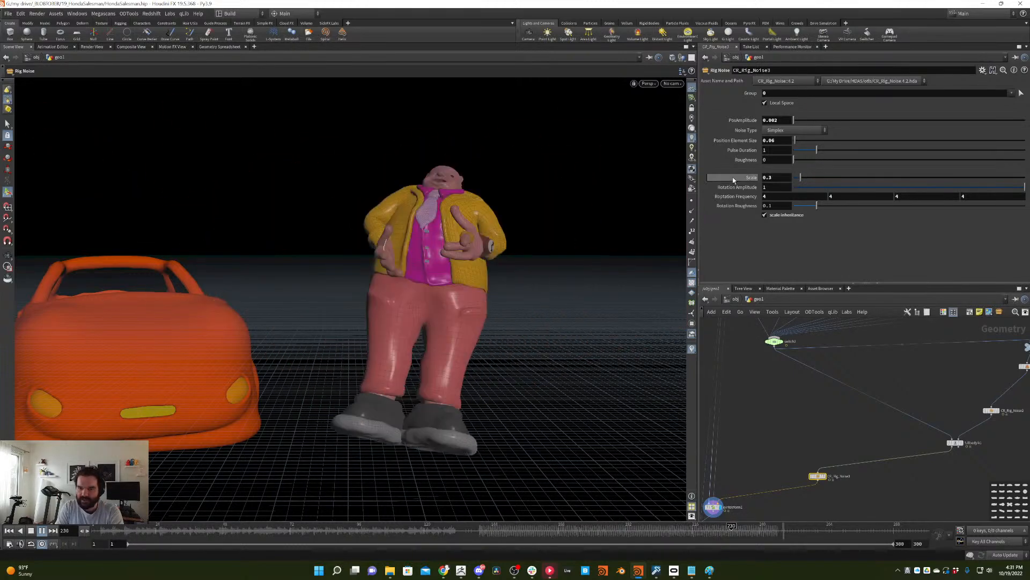
{"action": "middle_click_drag", "start_coordinate": [740, 196], "coordinate": [659, 198]}
{"action": "middle_click_drag", "start_coordinate": [768, 196], "coordinate": [915, 177]}
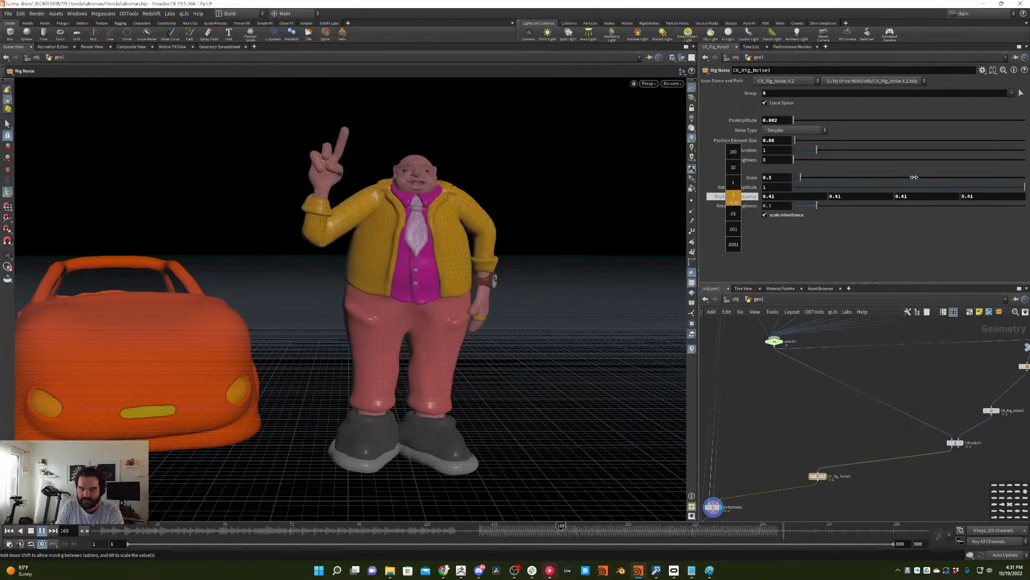
{"action": "middle_click_drag", "start_coordinate": [975, 170], "coordinate": [1022, 170]}
{"action": "left_click_drag", "start_coordinate": [801, 177], "coordinate": [912, 206]}
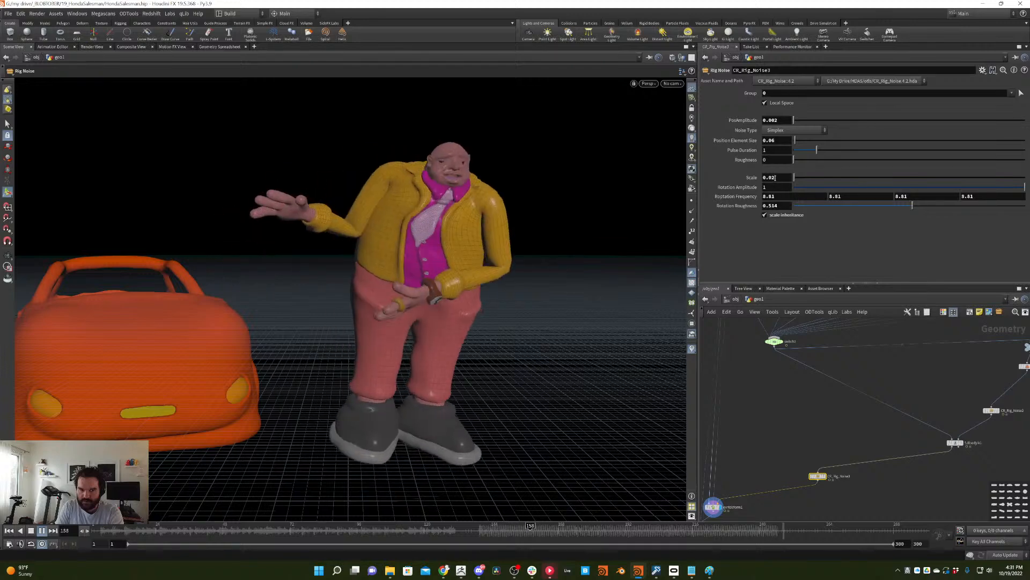
- Try stronger noise with rotation frequency 6.41, PosAmplitude 0.21, scale 0.62 and scale inheritance off
{"action": "middle_click_drag", "start_coordinate": [733, 196], "coordinate": [459, 203]}
{"action": "middle_click_drag", "start_coordinate": [612, 184], "coordinate": [670, 184]}
{"action": "left_click", "coordinate": [799, 120]}
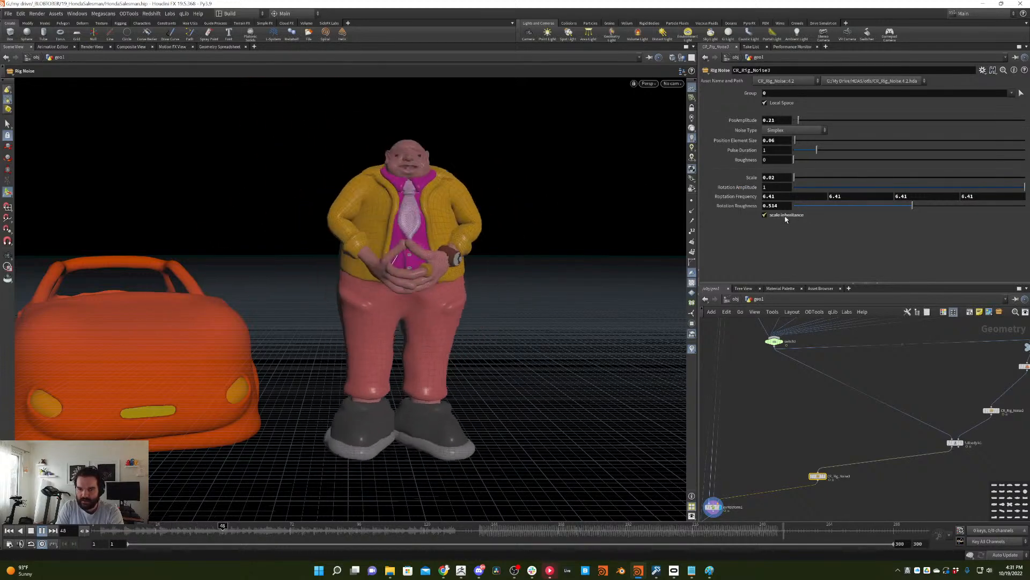
{"action": "left_click", "coordinate": [799, 177]}
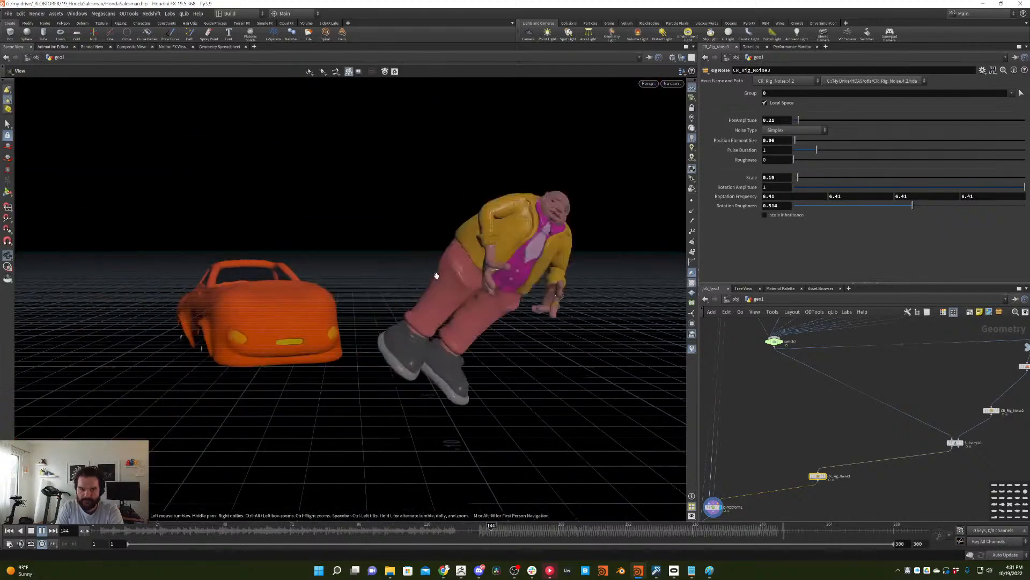
{"action": "left_click", "coordinate": [808, 178]}
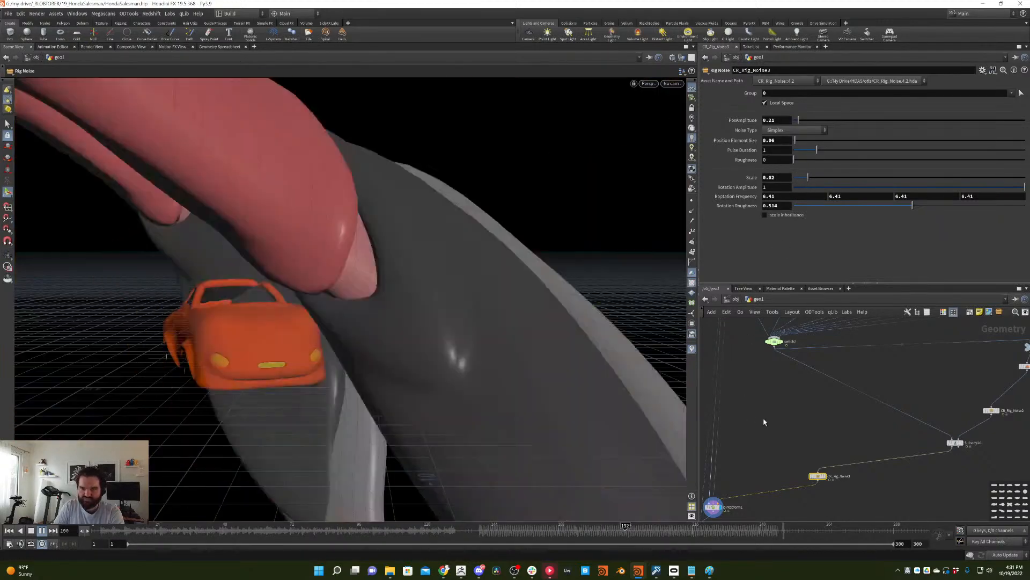
- Rewire the new rig noise's input to the node feeding the pose nodes, bypassing the switch and full-body IK
{"action": "scroll", "coordinate": [806, 437], "scroll_direction": "down", "scroll_amount": 3}
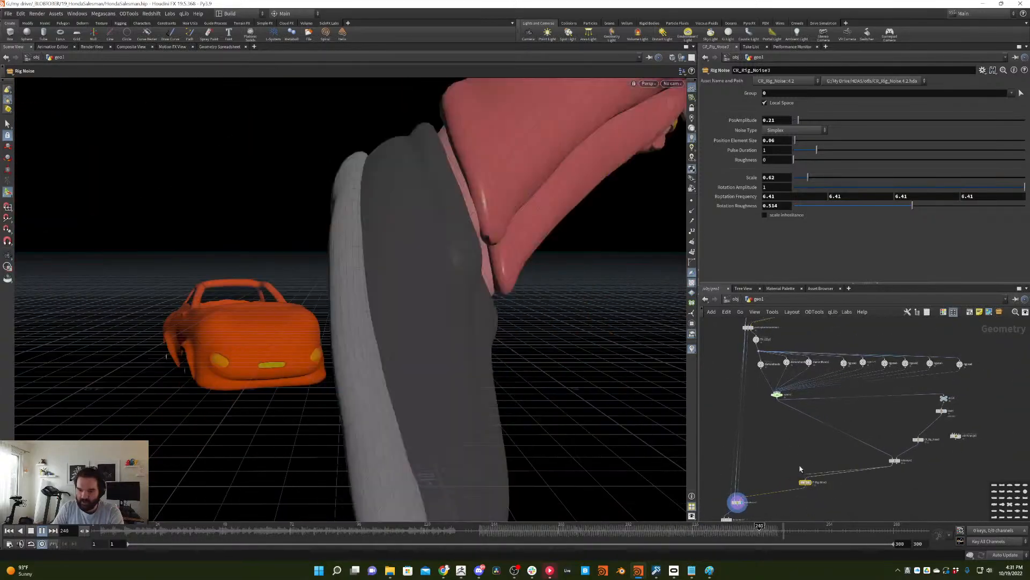
{"action": "left_click_drag", "start_coordinate": [805, 477], "coordinate": [757, 342]}
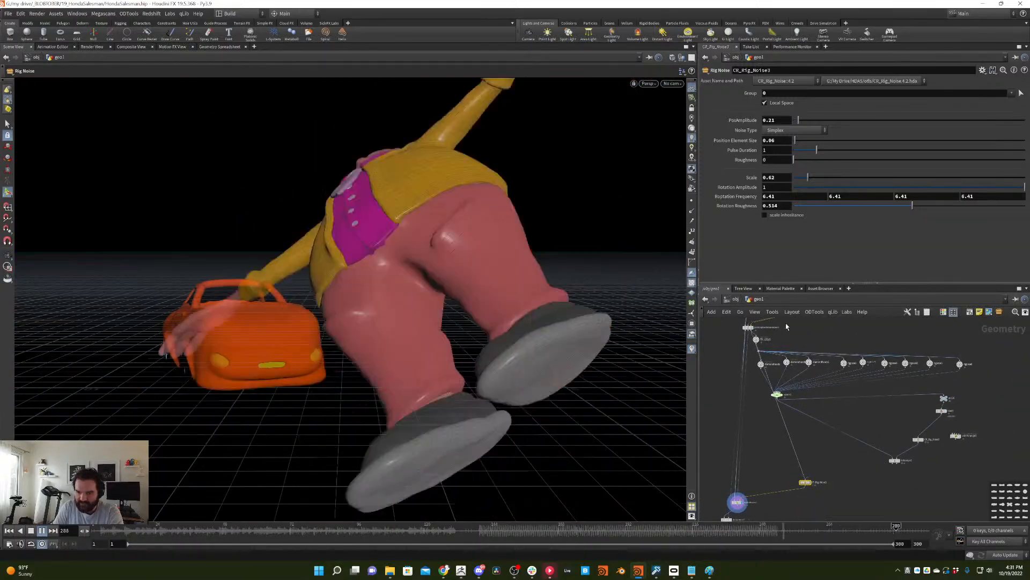
{"action": "middle_click_drag", "start_coordinate": [812, 458], "coordinate": [822, 433]}
{"action": "mouse_move", "coordinate": [830, 433]}
{"action": "left_mouse_down"}
{"action": "mouse_move", "coordinate": [808, 475]}
{"action": "mouse_move", "coordinate": [821, 454]}
{"action": "mouse_move", "coordinate": [796, 430]}
{"action": "left_mouse_up"}
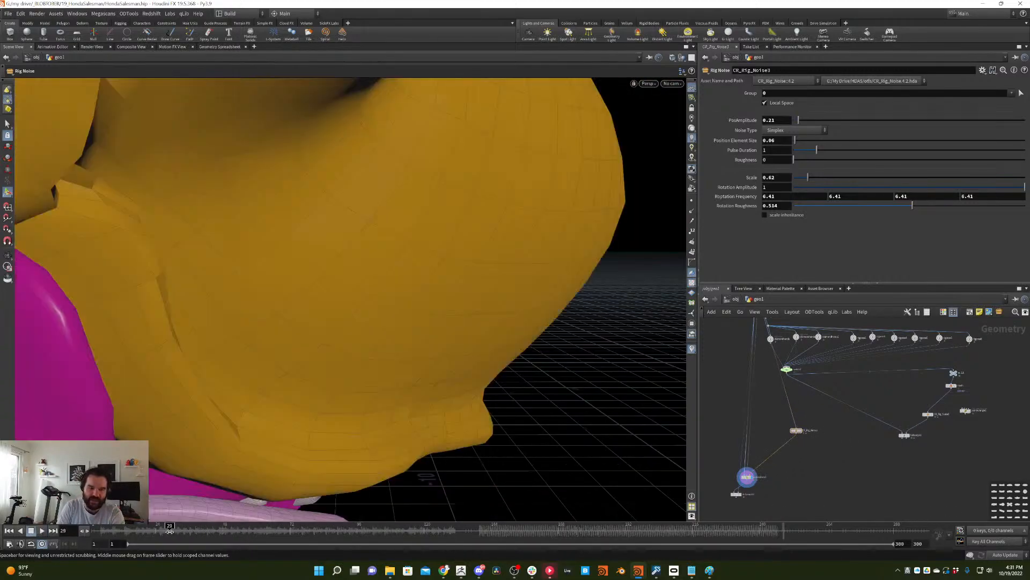
- Stop playback at frame 1 and reduce the rig noise scale to 0.03
{"action": "left_click", "coordinate": [99, 530]}
{"action": "left_click_drag", "start_coordinate": [99, 531], "coordinate": [49, 531]}
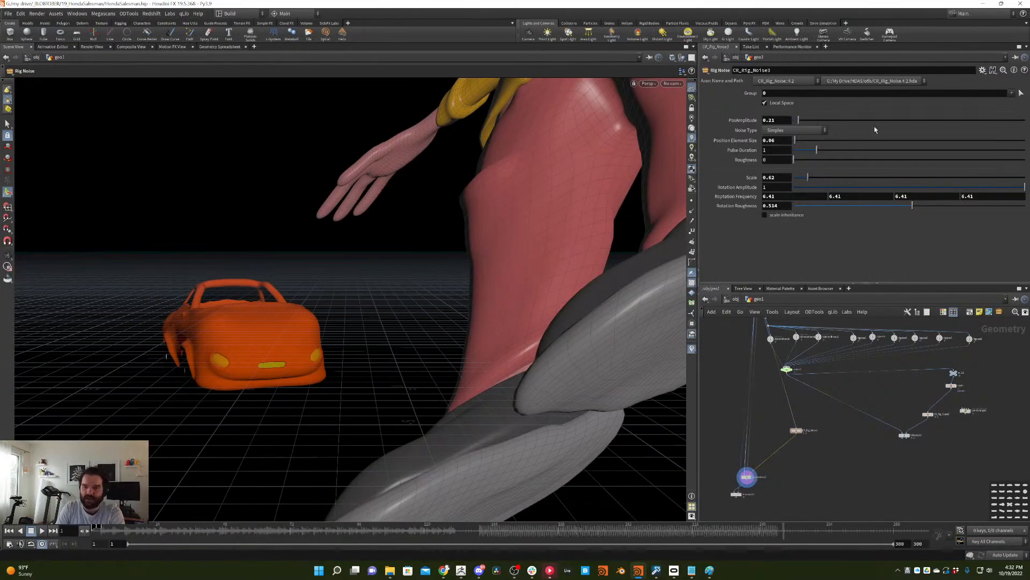
{"action": "left_click_drag", "start_coordinate": [801, 182], "coordinate": [795, 179]}
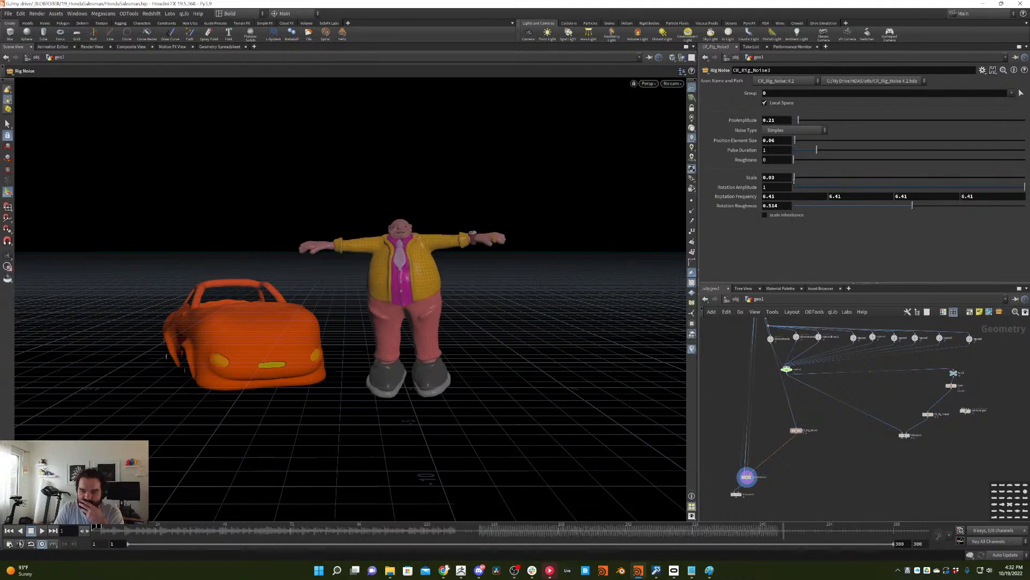
- Set the rig noise group to *, PosAmplitude to 0, rotation frequency to 3202.51 and scale to 0
{"action": "middle_click_drag", "start_coordinate": [743, 197], "coordinate": [720, 203]}
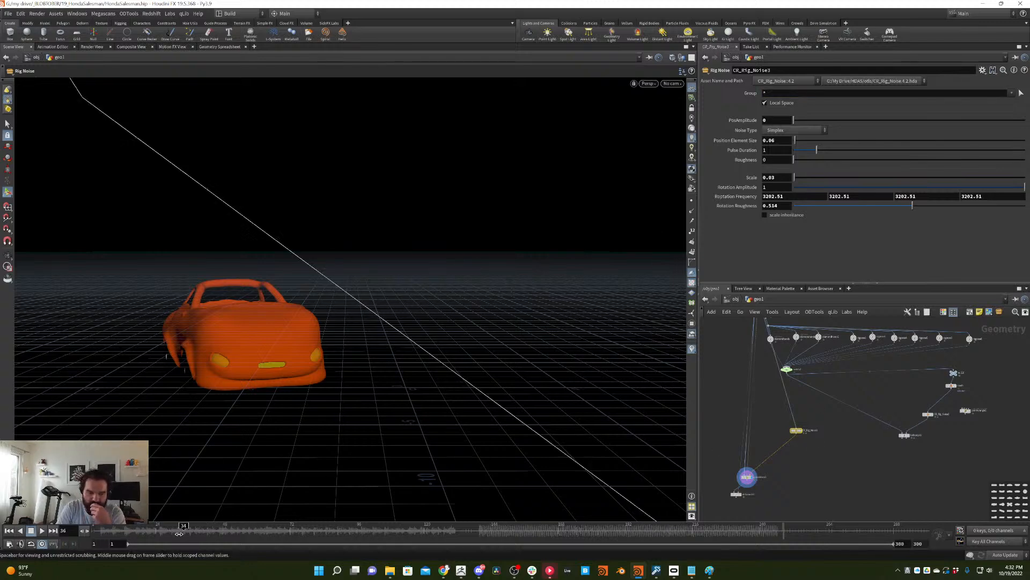
{"action": "left_click_drag", "start_coordinate": [805, 180], "coordinate": [773, 179]}
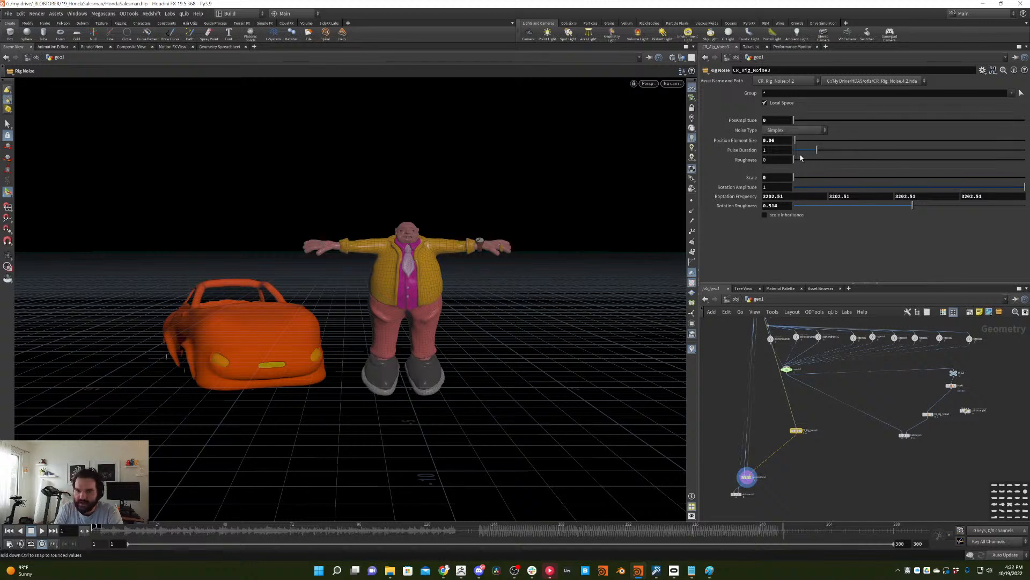
{"action": "left_click_drag", "start_coordinate": [797, 178], "coordinate": [792, 178]}
{"action": "middle_click_drag", "start_coordinate": [777, 179], "coordinate": [777, 207]}
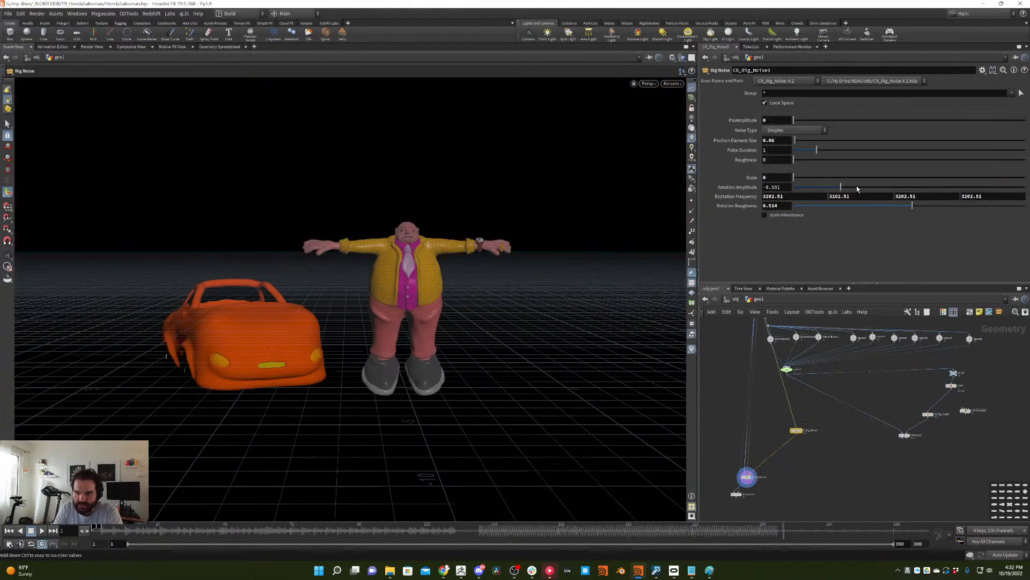
- Set the rotation amplitude to 0.153 and all rotation frequency components to 5, keeping the scale at 0
{"action": "left_click_drag", "start_coordinate": [936, 186], "coordinate": [927, 186]}
{"action": "left_click", "coordinate": [797, 179]}
{"action": "left_click_drag", "start_coordinate": [797, 181], "coordinate": [792, 182]}
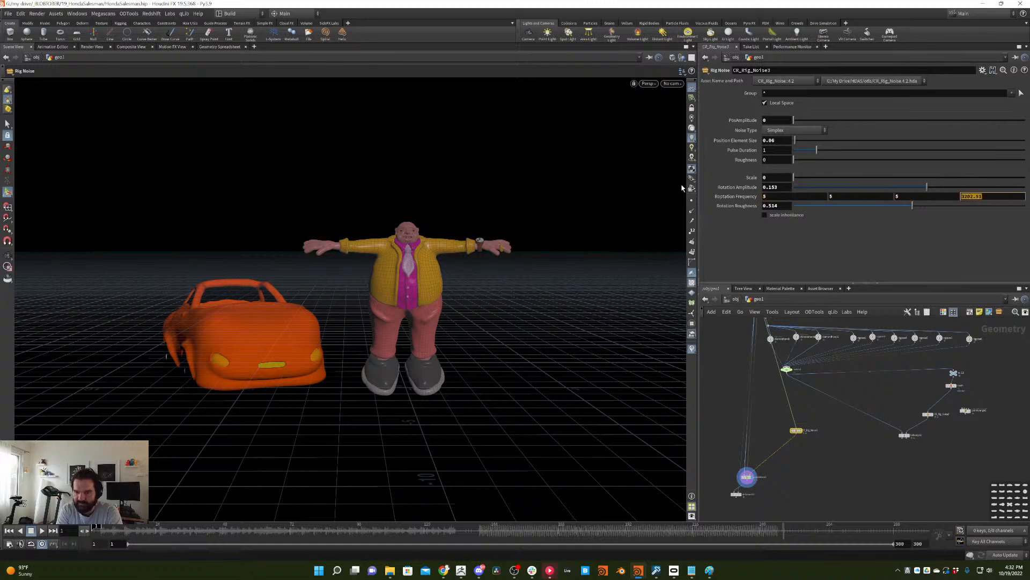
- Try a scale of 0.28, and 0.94 with scale inheritance on, scrubbing through the frames to check the motion
{"action": "left_click_drag", "start_coordinate": [793, 179], "coordinate": [800, 179]}
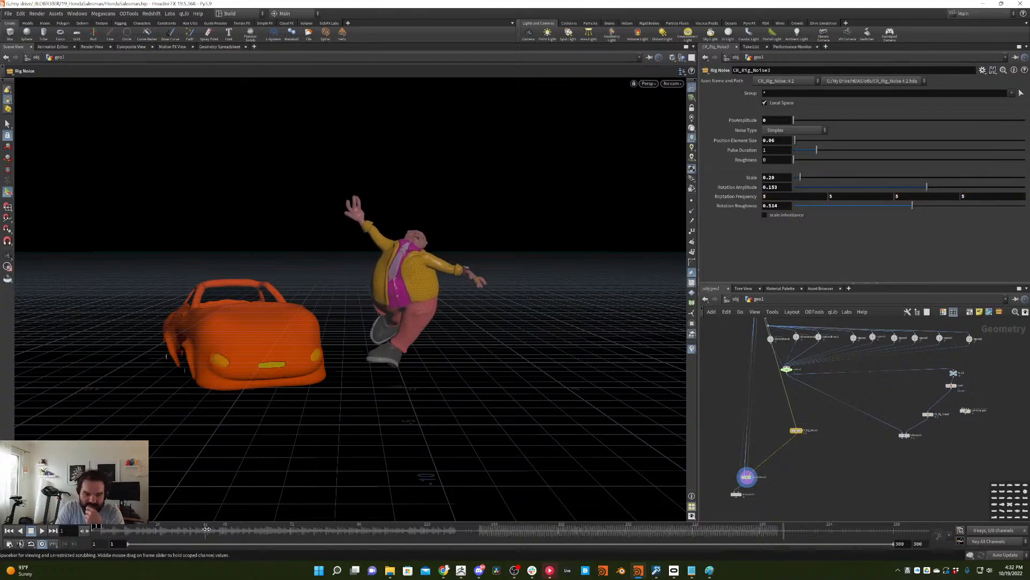
{"action": "left_click_drag", "start_coordinate": [96, 523], "coordinate": [287, 525]}
{"action": "left_click", "coordinate": [766, 214]}
{"action": "left_click_drag", "start_coordinate": [800, 177], "coordinate": [816, 177]}
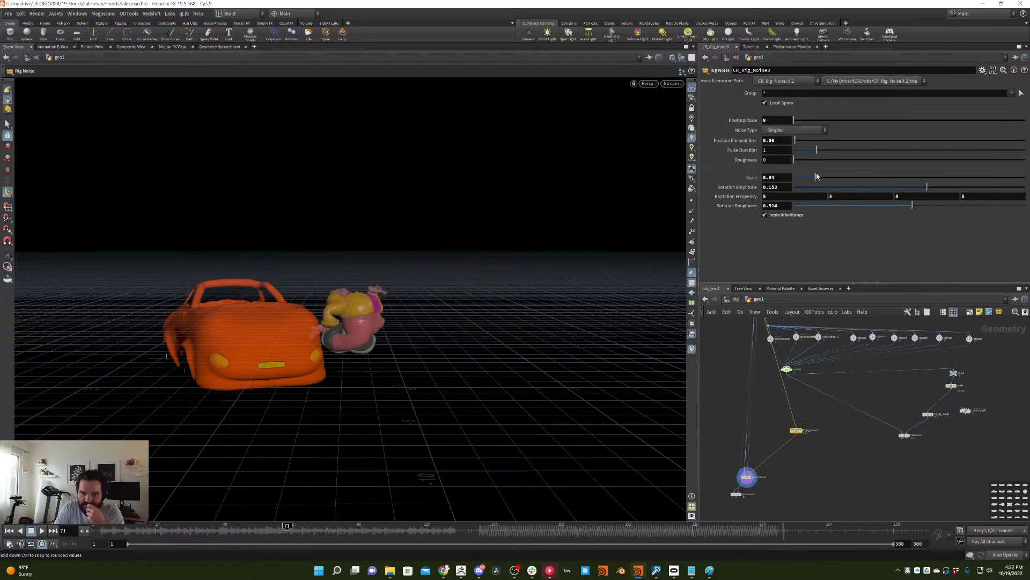
{"action": "left_click", "coordinate": [258, 528]}
{"action": "left_click_drag", "start_coordinate": [270, 525], "coordinate": [314, 500]}
- Turn scale inheritance off and try a scale of 0.42 with rotation roughness 0.698 during playback
{"action": "left_click", "coordinate": [771, 216]}
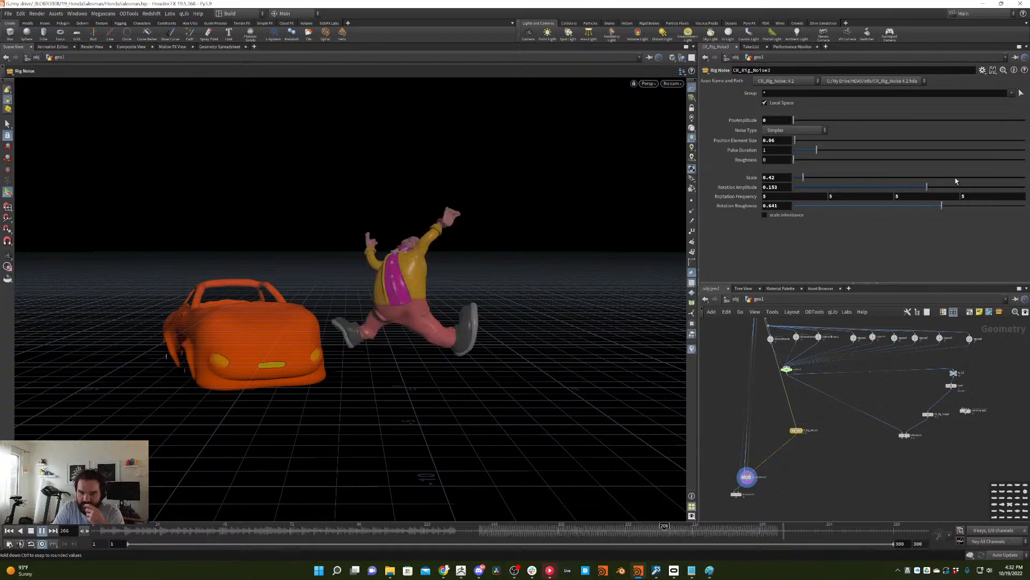
{"action": "mouse_move", "coordinate": [955, 178]}
{"action": "left_mouse_down"}
{"action": "mouse_move", "coordinate": [973, 172]}
{"action": "mouse_move", "coordinate": [949, 174]}
{"action": "left_mouse_up"}
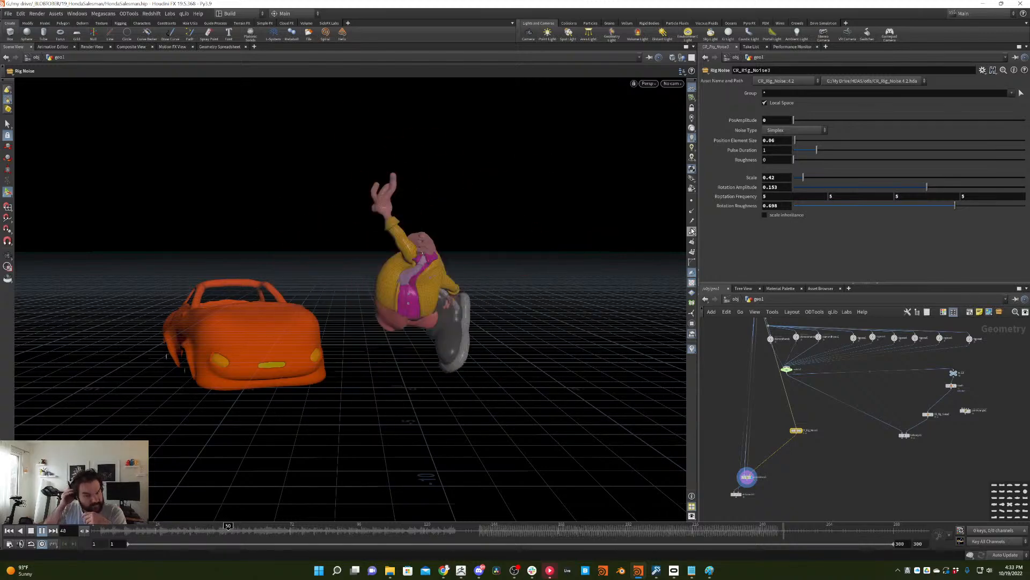
- Turn scale inheritance back on and inspect the dancing character from a closer, lower view
{"action": "left_click", "coordinate": [779, 216]}
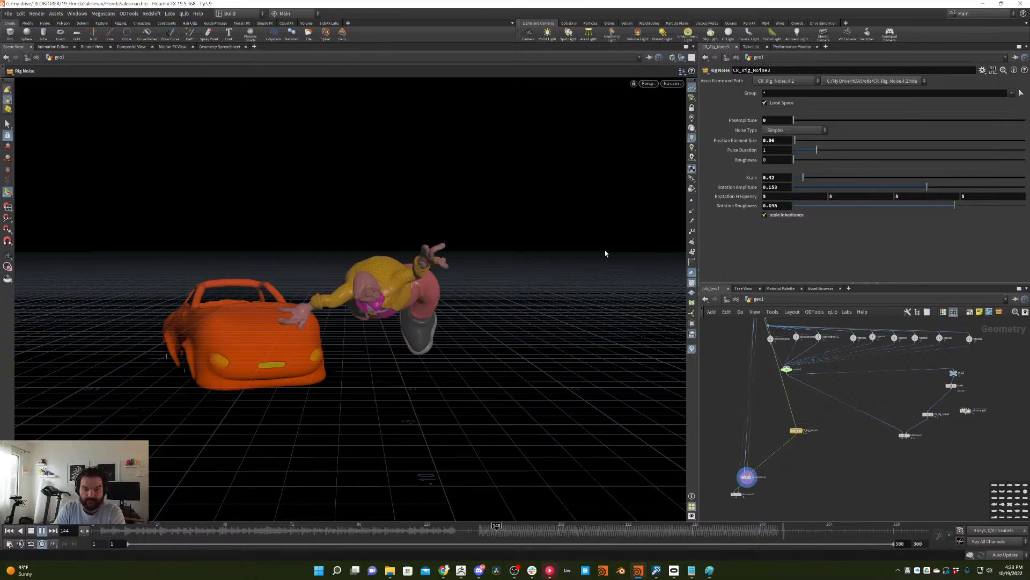
{"action": "right_click_drag", "start_coordinate": [374, 277], "coordinate": [414, 248], "text": "alt"}
{"action": "left_click_drag", "start_coordinate": [416, 249], "coordinate": [384, 285], "text": "alt"}
{"action": "right_click_drag", "start_coordinate": [384, 285], "coordinate": [402, 295], "text": "alt"}
{"action": "left_click_drag", "start_coordinate": [402, 295], "coordinate": [448, 273], "text": "alt"}
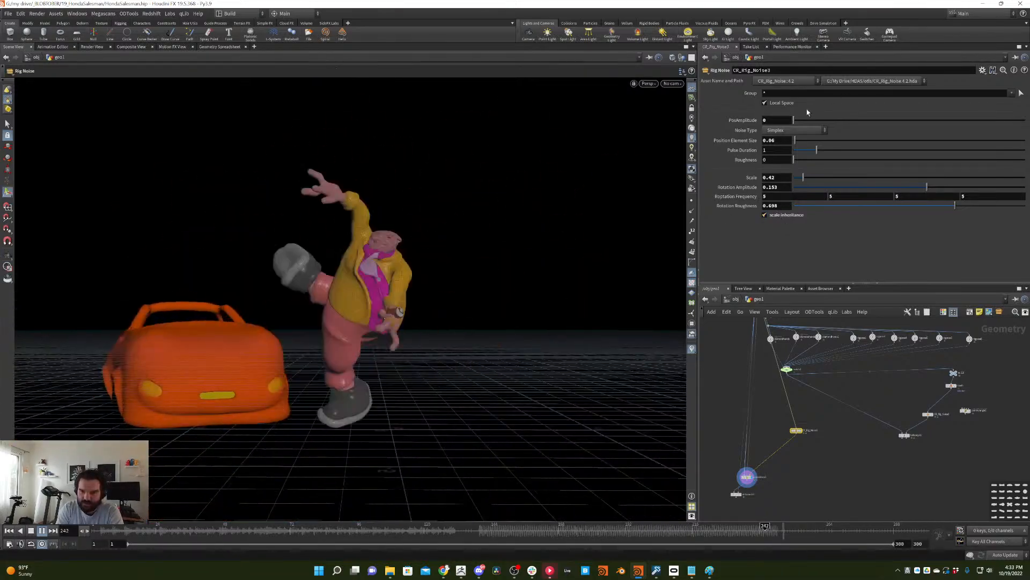
- Try a PosAmplitude of 0.42, reset it to 0 and lower the scale to 0.24
{"action": "left_click_drag", "start_coordinate": [799, 120], "coordinate": [803, 120]}
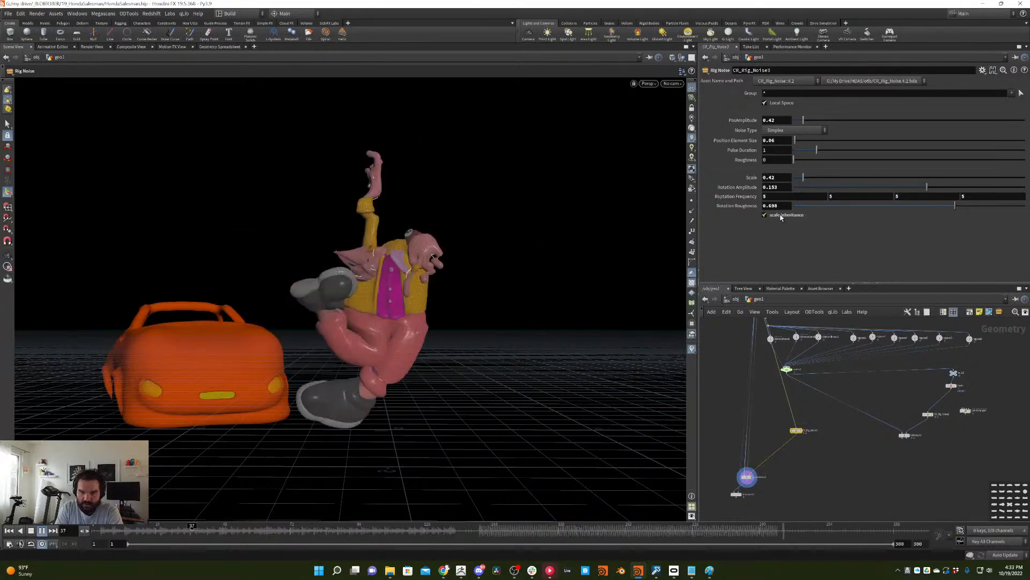
{"action": "left_click_drag", "start_coordinate": [803, 177], "coordinate": [801, 178]}
{"action": "left_click_drag", "start_coordinate": [803, 120], "coordinate": [793, 120]}
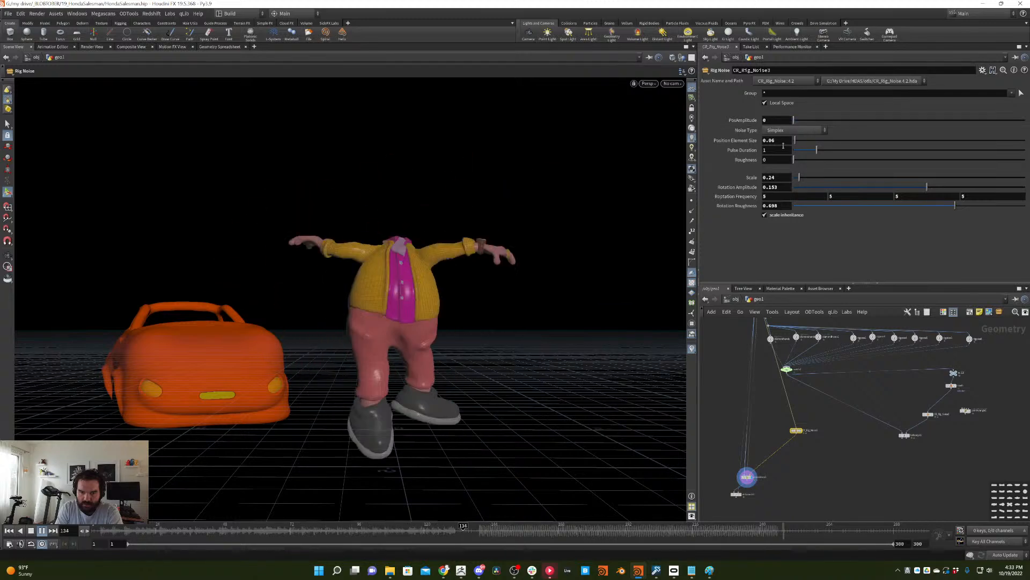
- Turn scale inheritance off and set rotation amplitude to 1, rotation roughness to 0.045 and scale to 0.09
{"action": "middle_click_drag", "start_coordinate": [741, 196], "coordinate": [755, 179]}
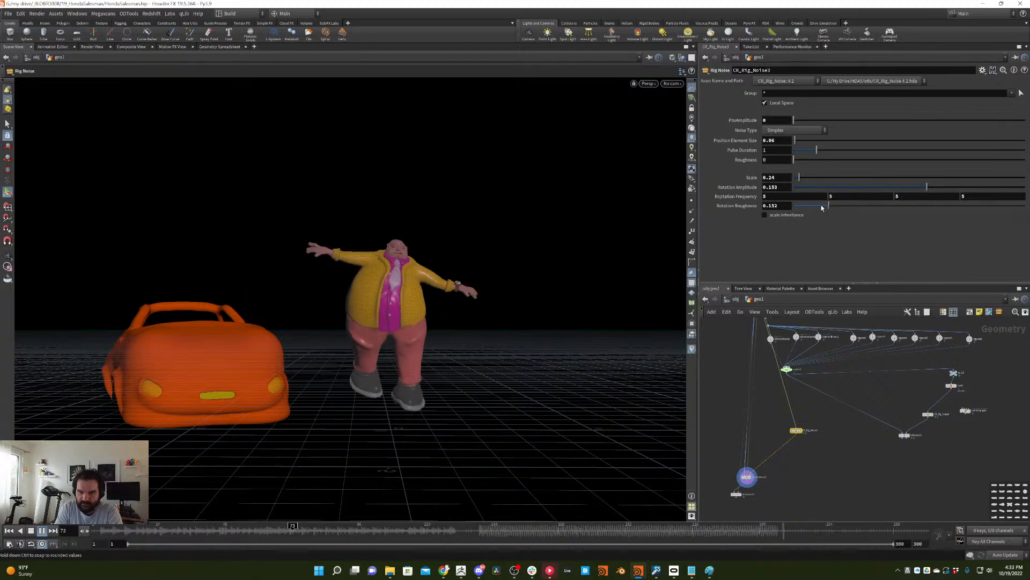
{"action": "left_click_drag", "start_coordinate": [947, 196], "coordinate": [867, 201]}
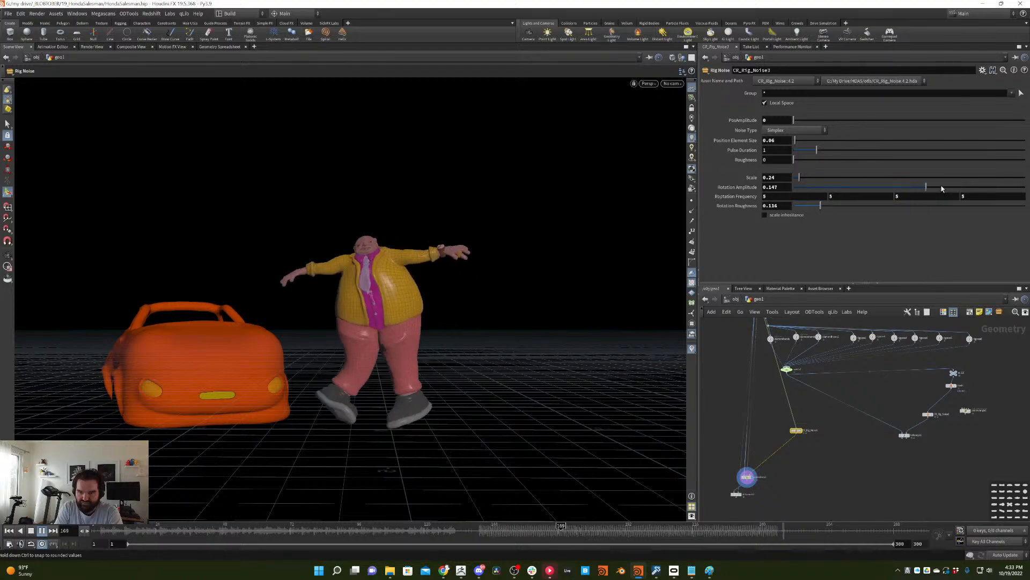
{"action": "left_click_drag", "start_coordinate": [942, 188], "coordinate": [1024, 188]}
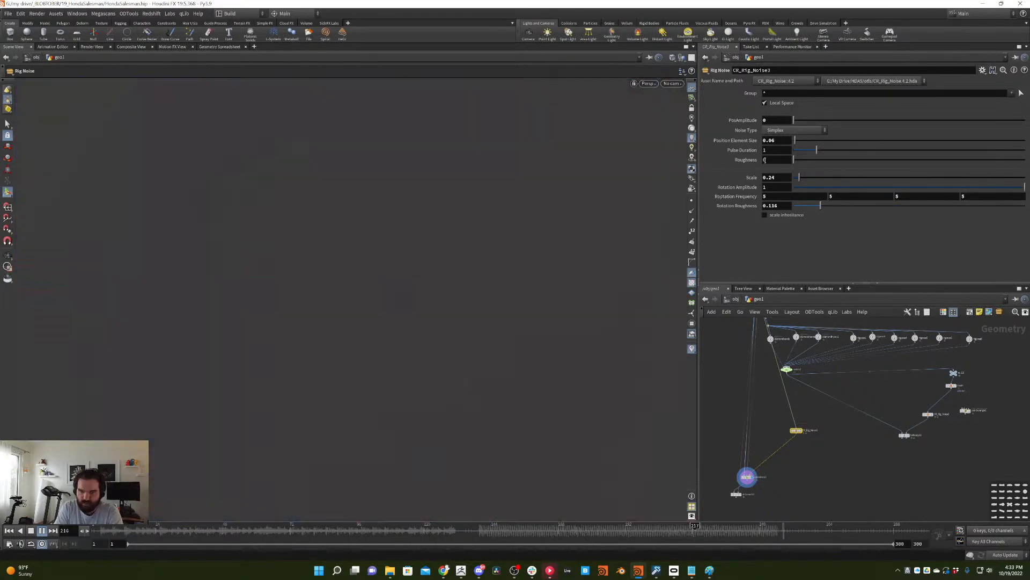
{"action": "left_click_drag", "start_coordinate": [820, 205], "coordinate": [796, 179]}
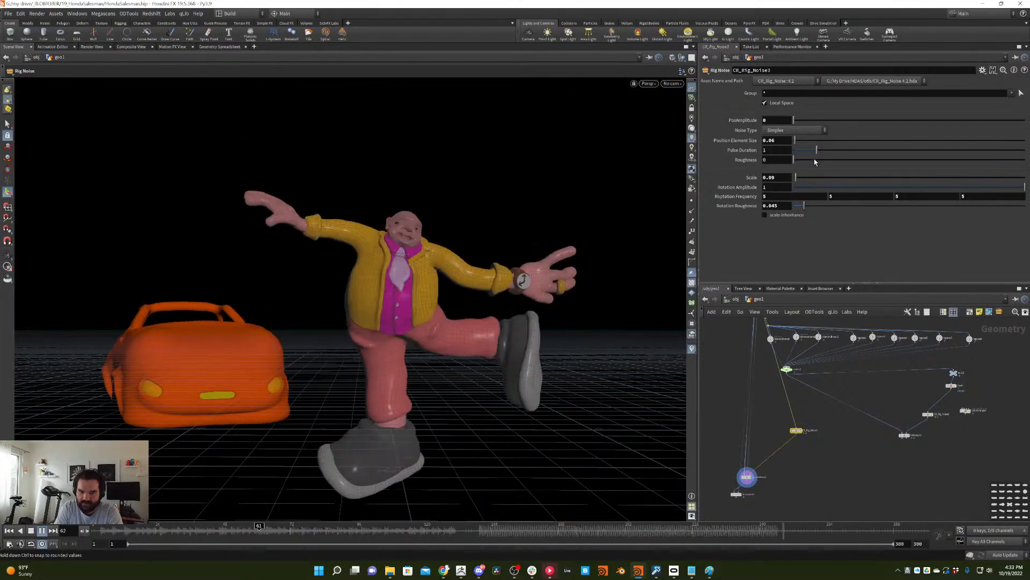
- Raise the rig noise scale to 0.15 and compare the dancing motion with scale inheritance on and off
{"action": "left_click", "coordinate": [782, 215]}
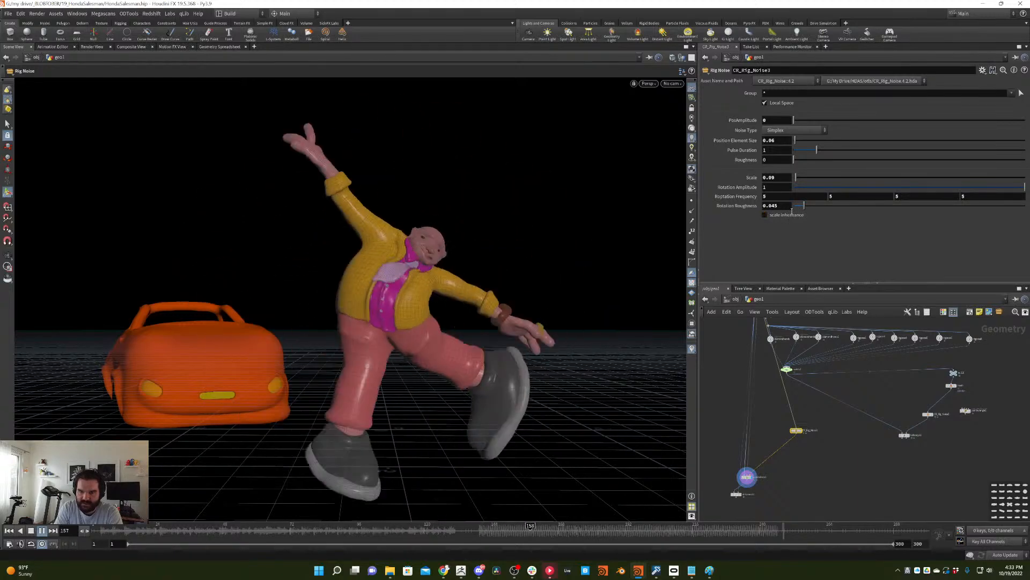
{"action": "left_click_drag", "start_coordinate": [795, 178], "coordinate": [800, 181]}
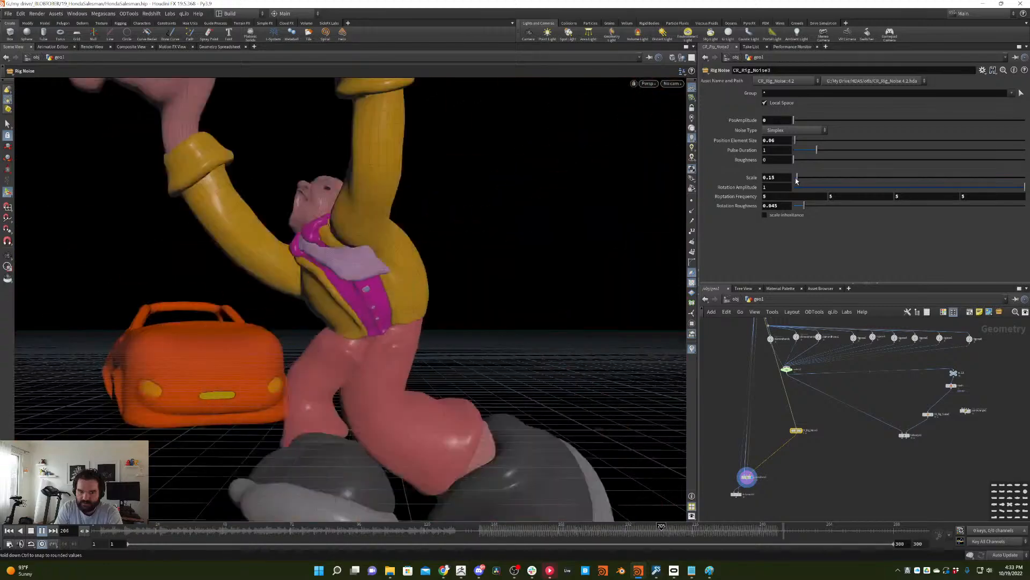
{"action": "left_click", "coordinate": [782, 216]}
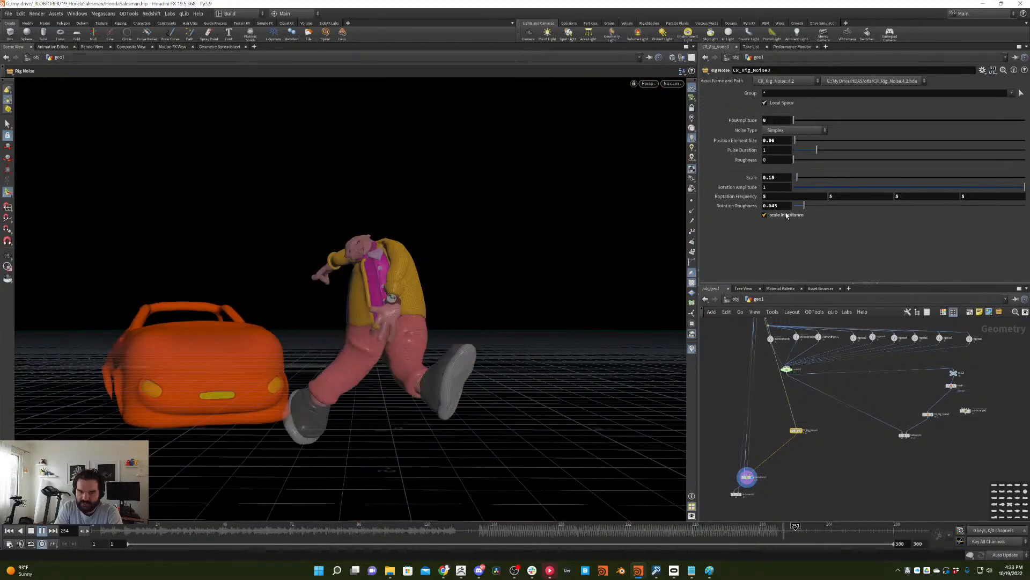
{"action": "left_click", "coordinate": [785, 215]}
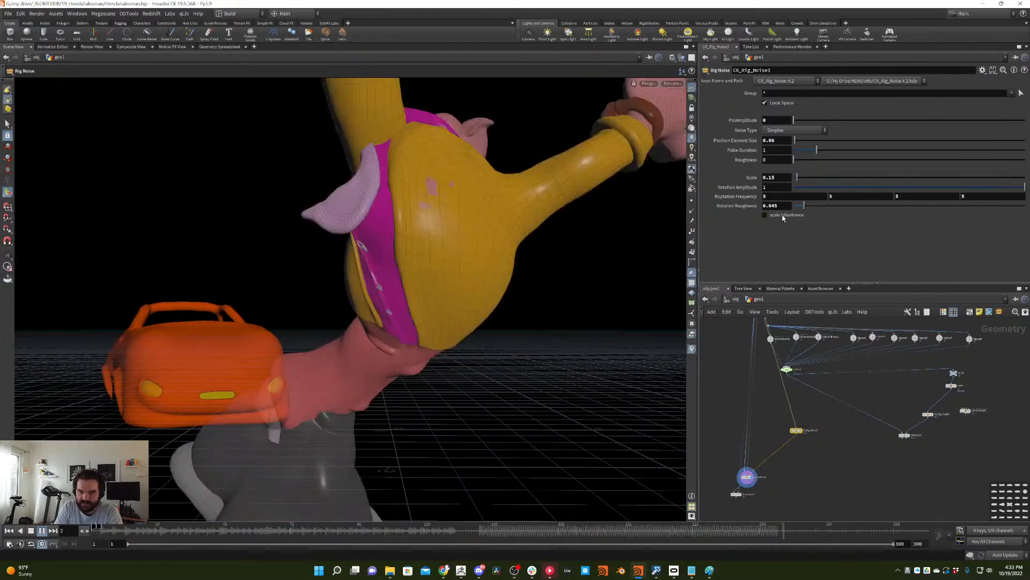
{"action": "left_click", "coordinate": [786, 215]}
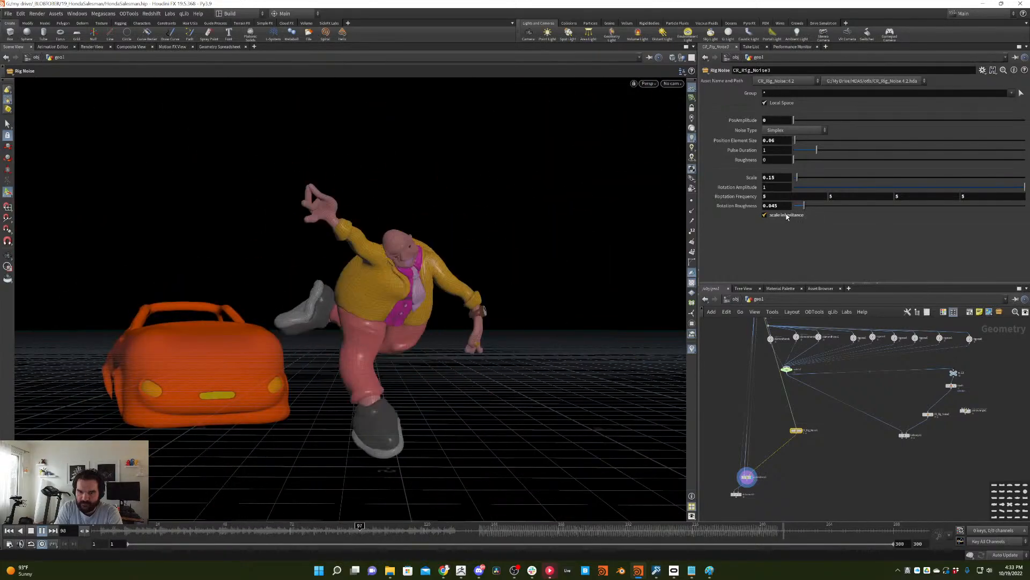
{"action": "left_click", "coordinate": [785, 215]}
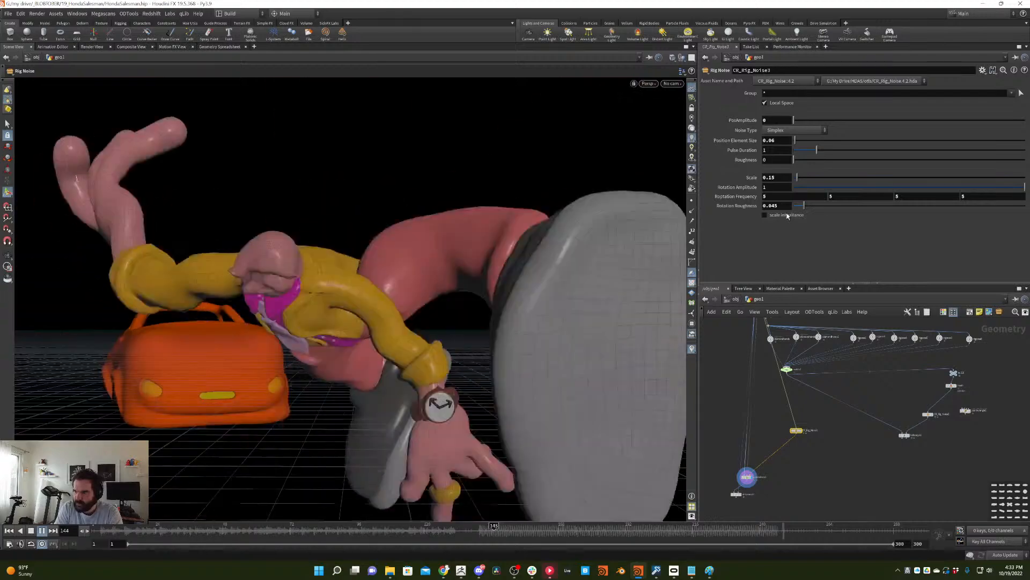
{"action": "left_click", "coordinate": [785, 215]}
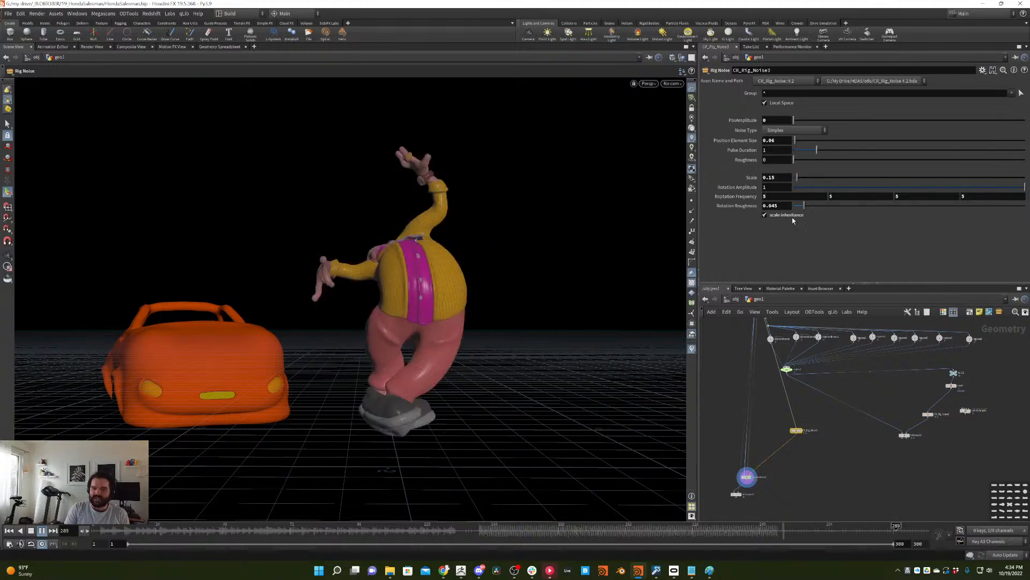
- Stop playback at frame 85, turn scale inheritance off and save the salesman scene
{"action": "left_click", "coordinate": [327, 530]}
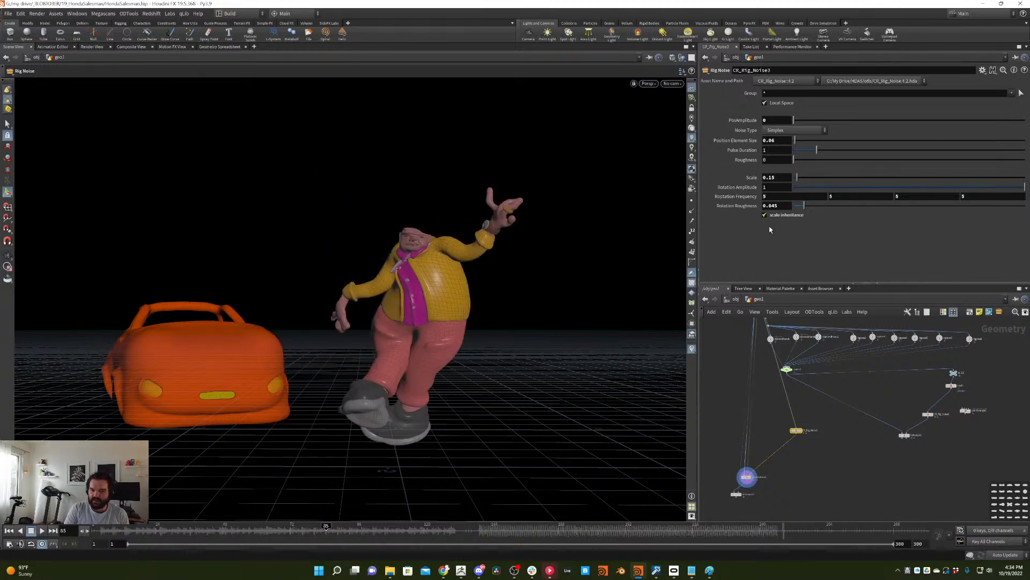
{"action": "left_click", "coordinate": [792, 217]}
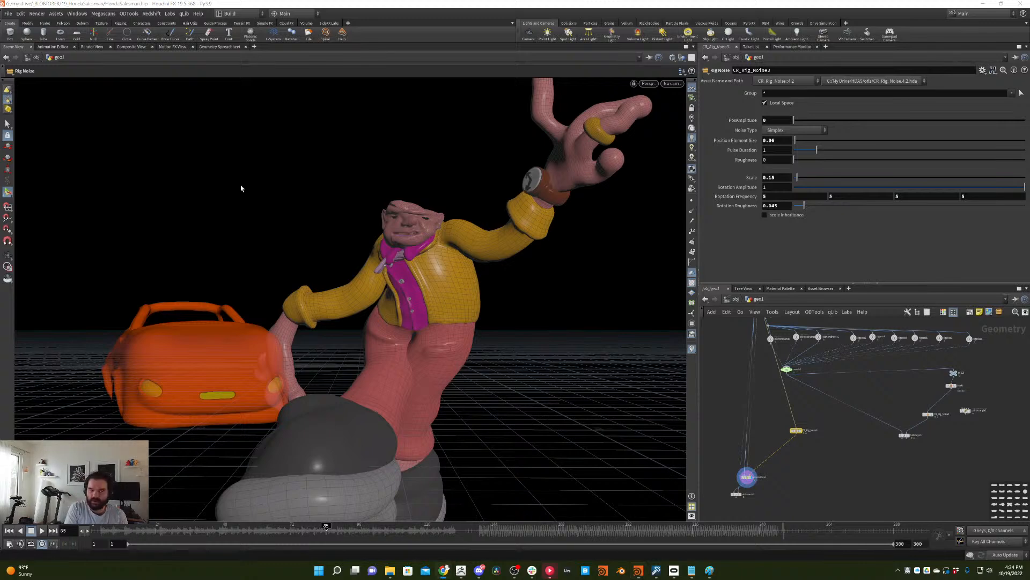
{"action": "left_click", "coordinate": [8, 14]}
{"action": "left_click", "coordinate": [33, 73]}
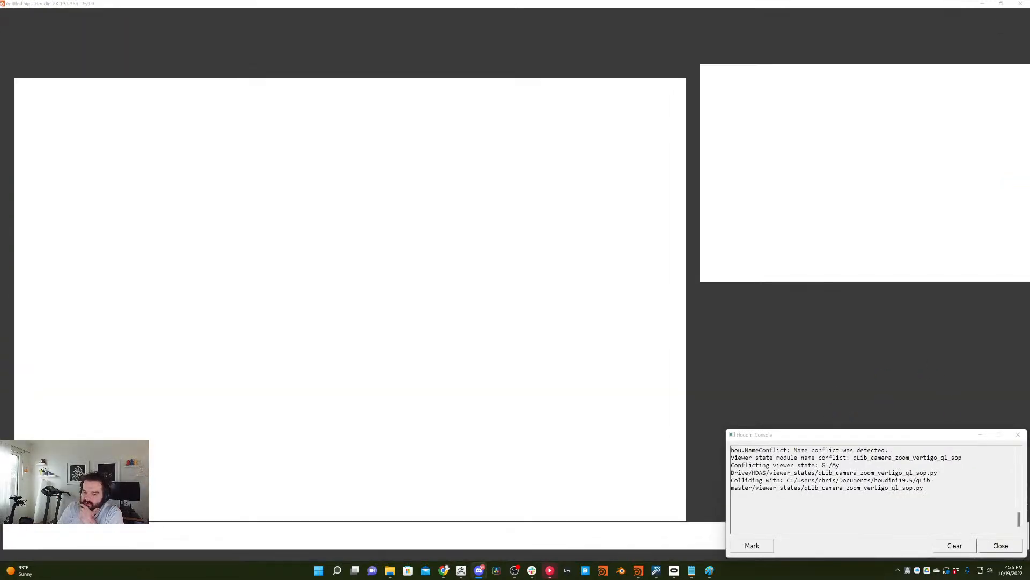
- Dismiss the console in the new Houdini session, bring up the scene-opening dialog and sort the files by modification date
{"action": "left_click", "coordinate": [1001, 551]}
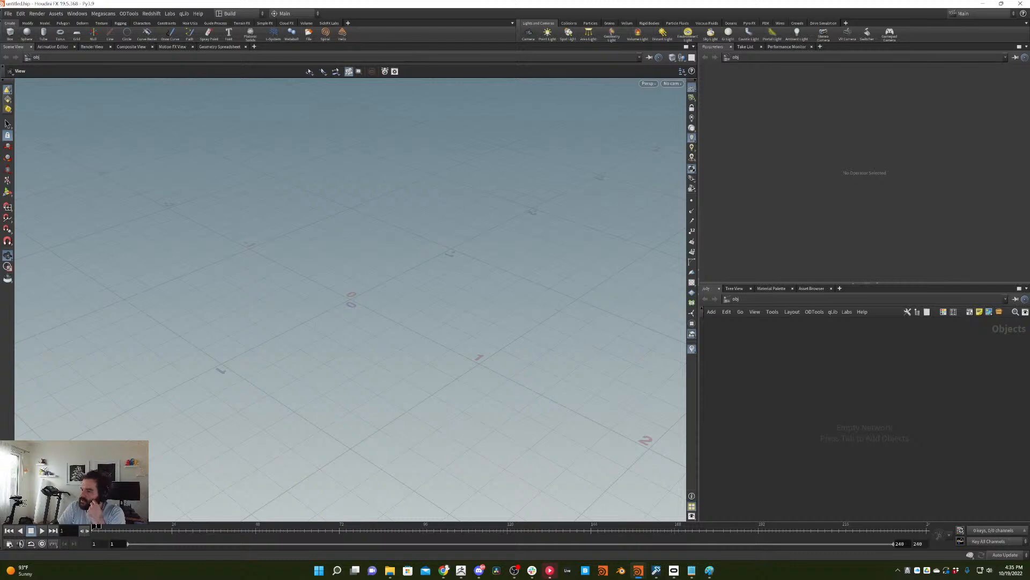
{"action": "left_click", "coordinate": [8, 13]}
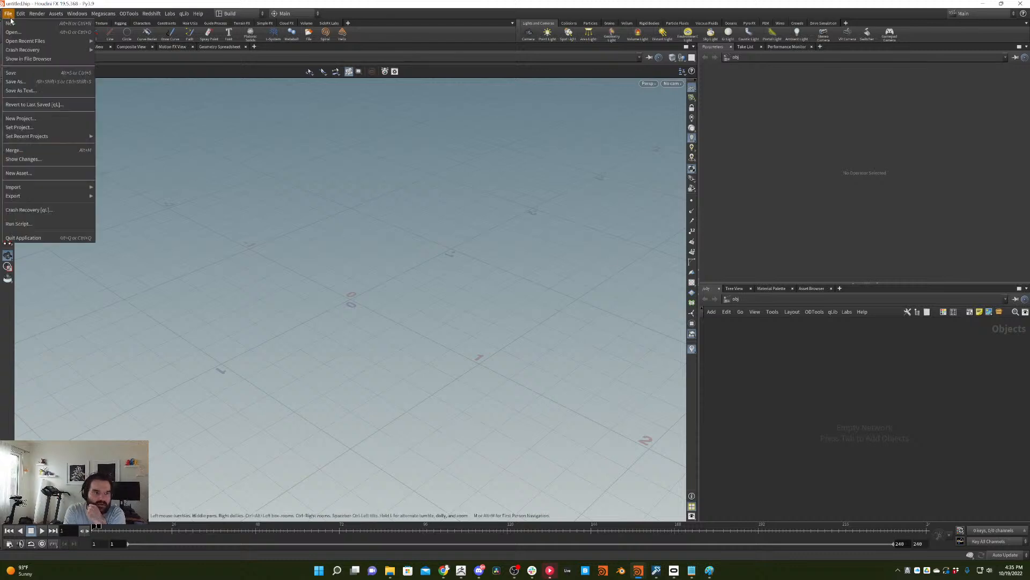
{"action": "left_click", "coordinate": [32, 33]}
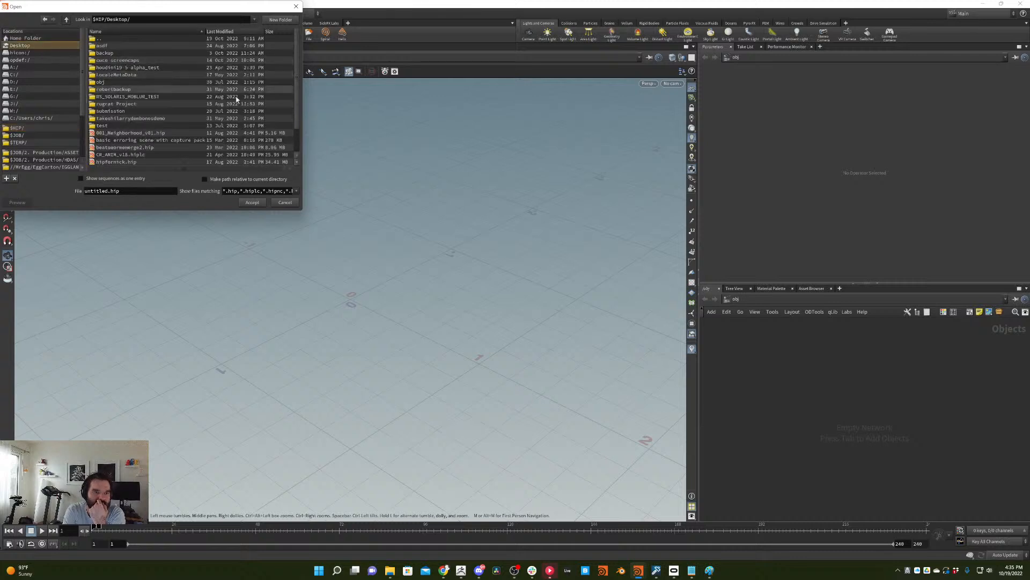
{"action": "left_click", "coordinate": [231, 32]}
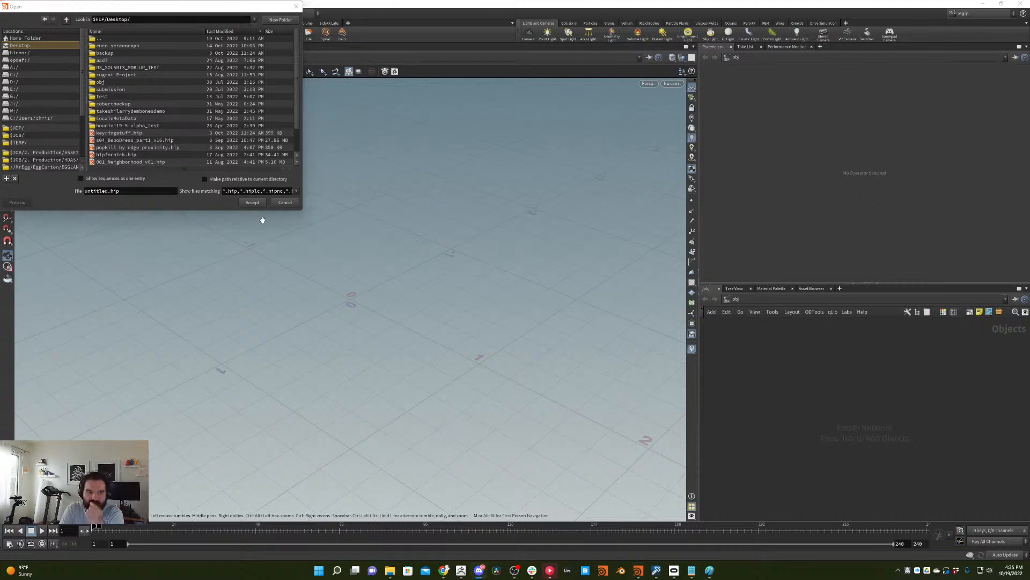
- Change the browsed location to $HIP/downloads/
{"action": "left_click", "coordinate": [110, 19]}
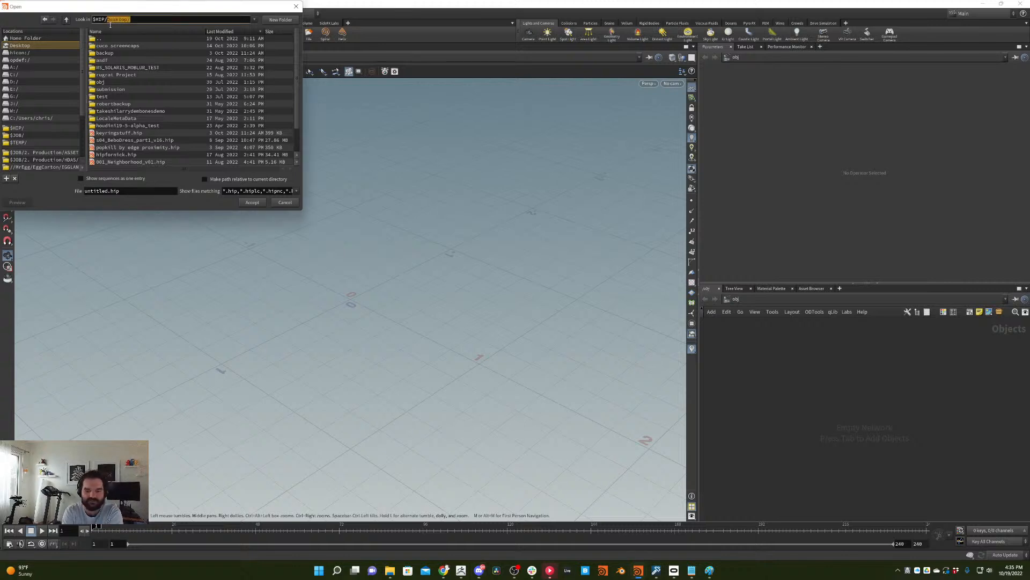
{"action": "key", "text": "BackSpace"}
{"action": "key", "text": "BackSpace"}
{"action": "key", "text": "BackSpace"}
{"action": "key", "text": "BackSpace"}
{"action": "key", "text": "BackSpace"}
{"action": "key", "text": "BackSpace"}
{"action": "key", "text": "BackSpace"}
{"action": "key", "text": "BackSpace"}
{"action": "type", "text": "downloads/"}
{"action": "key", "text": "Return"}
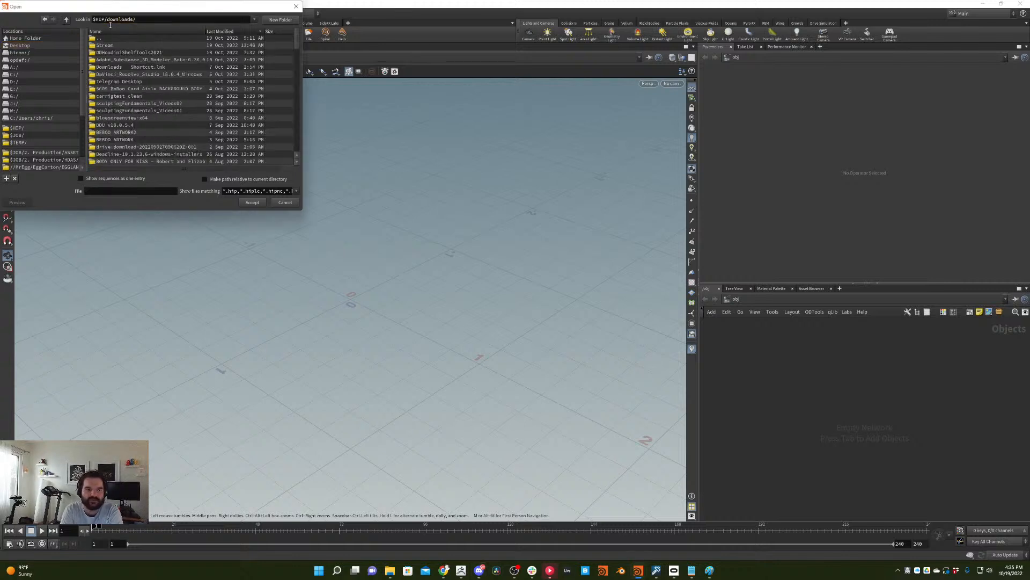
- Find kinefx_scaleinheritance2.hip in the downloads folder and choose it for opening
{"action": "scroll", "coordinate": [290, 107], "scroll_direction": "down", "scroll_amount": 15}
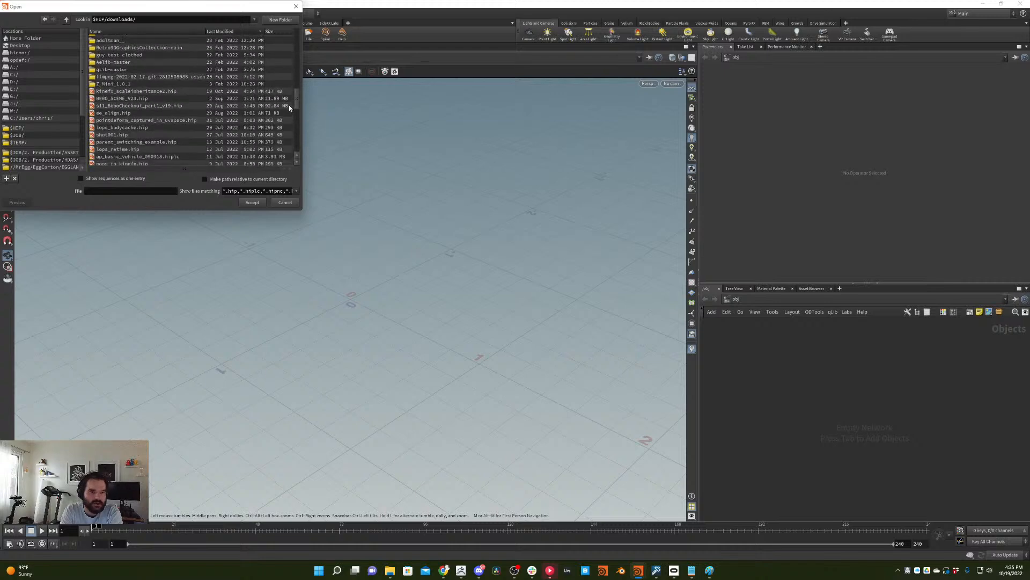
{"action": "scroll", "coordinate": [290, 108], "scroll_direction": "down", "scroll_amount": 2}
{"action": "left_click", "coordinate": [192, 82]}
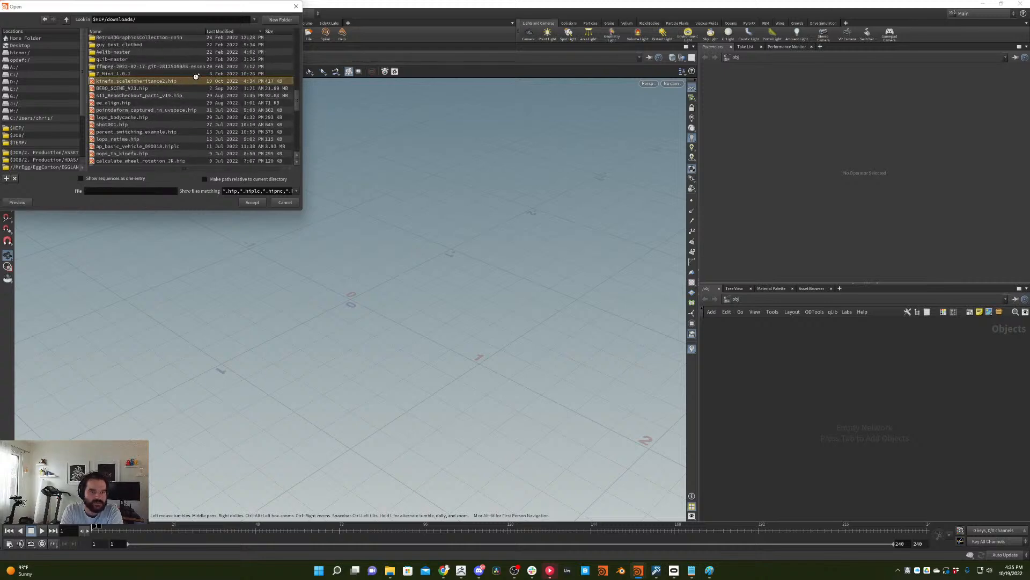
- Switch back to the HondaSalesman scene and wire the pose switch directly into the joint deform, bypassing the rig noise
{"action": "mouse_move", "coordinate": [638, 570]}
{"action": "left_click", "coordinate": [591, 536]}
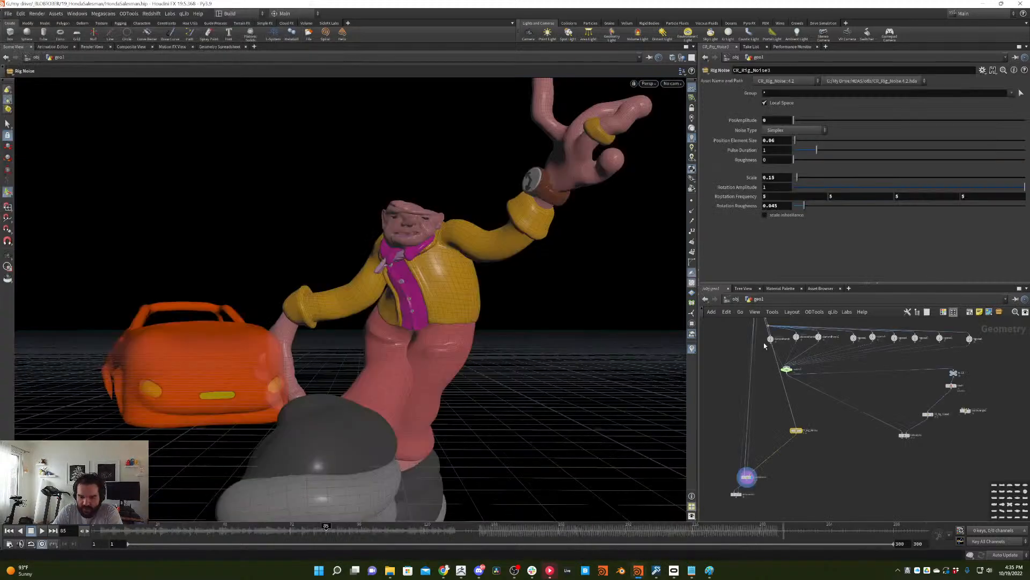
{"action": "middle_click_drag", "start_coordinate": [764, 342], "coordinate": [754, 361]}
{"action": "scroll", "coordinate": [713, 437], "scroll_direction": "up", "scroll_amount": 3}
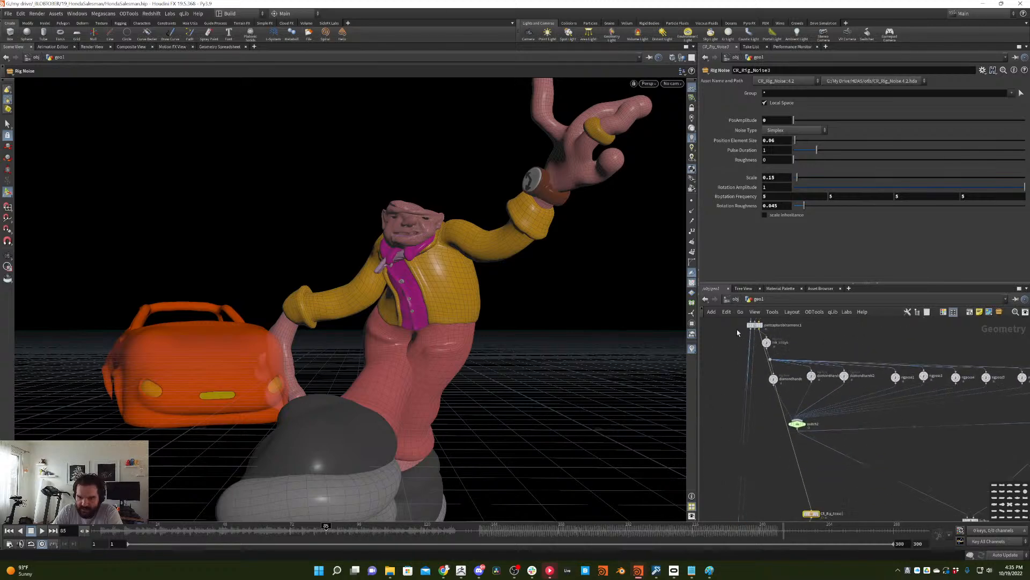
{"action": "left_click", "coordinate": [812, 424]}
{"action": "middle_click_drag", "start_coordinate": [813, 424], "coordinate": [793, 310]}
{"action": "left_click", "coordinate": [746, 443]}
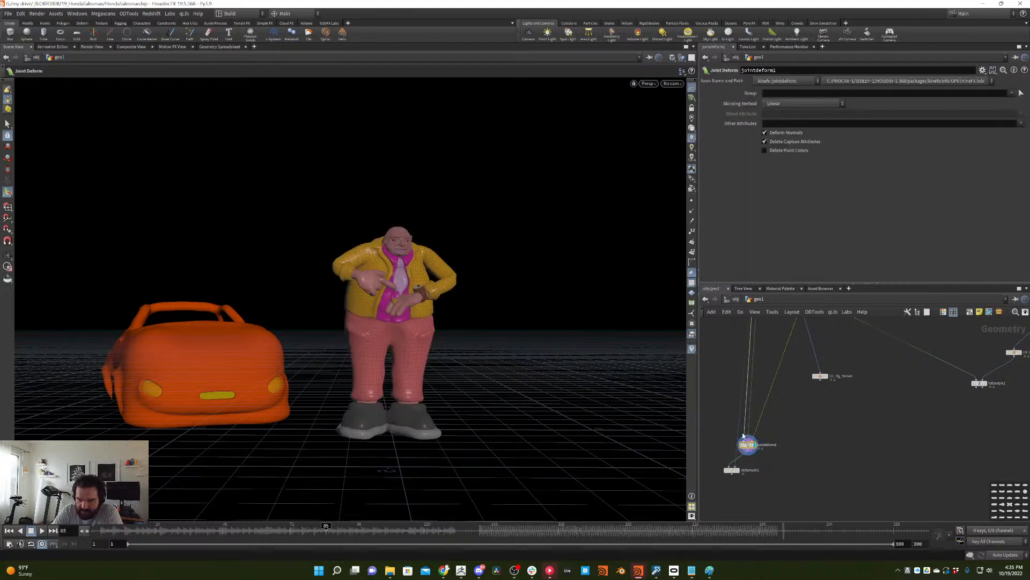
- Return to frame 1 and tidy the network by repositioning the pose switch and the first diamondhands node
{"action": "key", "text": "Up"}
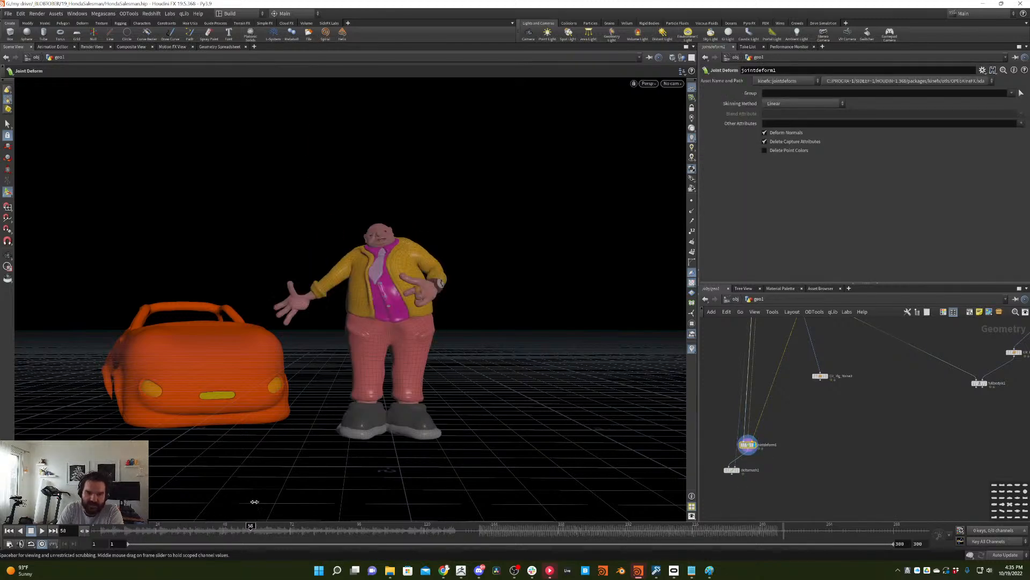
{"action": "key", "text": "ctrl+Up"}
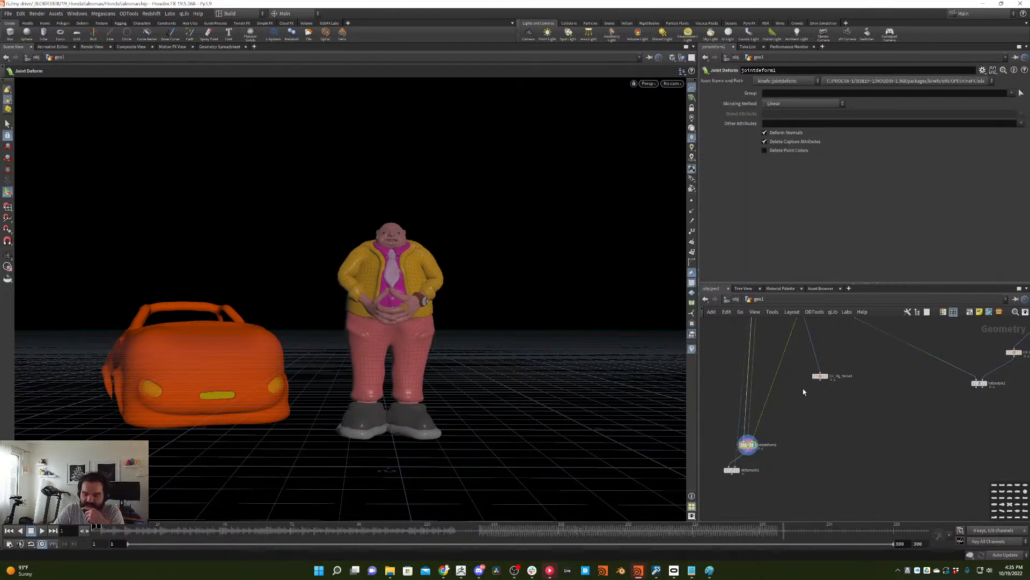
{"action": "scroll", "coordinate": [804, 392], "scroll_direction": "up", "scroll_amount": 5}
{"action": "left_click_drag", "start_coordinate": [784, 420], "coordinate": [812, 429]}
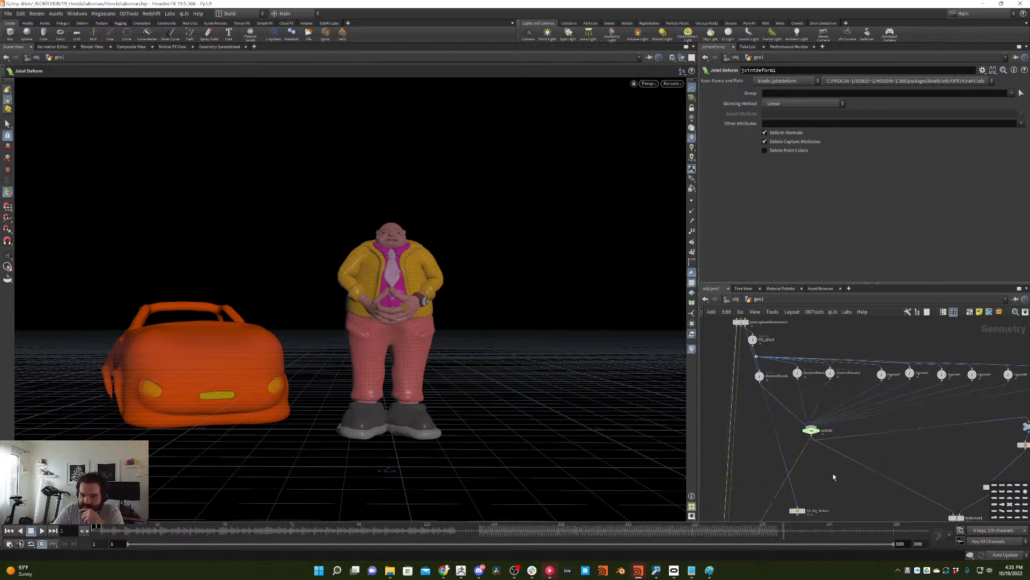
{"action": "middle_click_drag", "start_coordinate": [782, 402], "coordinate": [776, 423]}
{"action": "left_click_drag", "start_coordinate": [755, 395], "coordinate": [773, 392]}
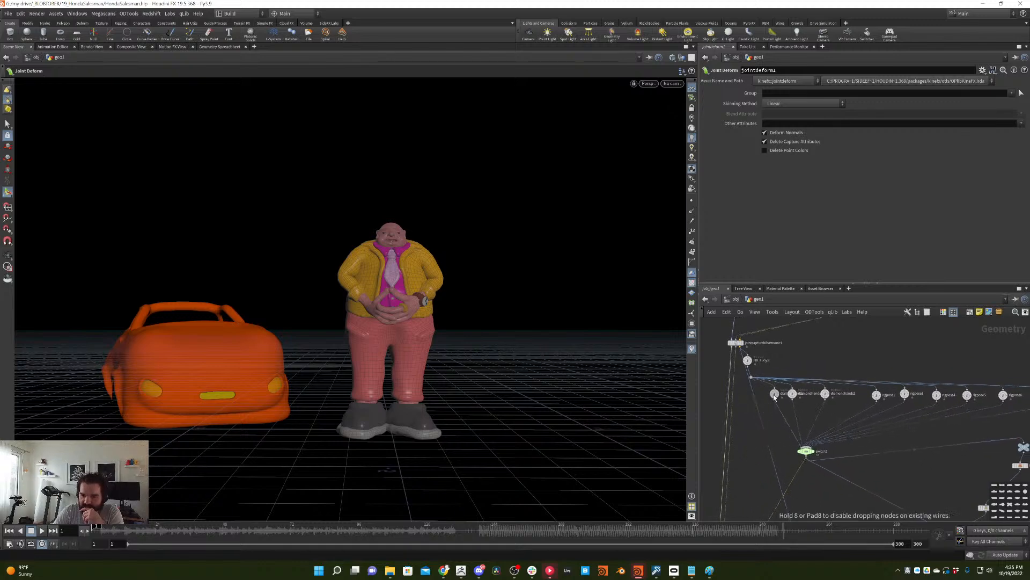
{"action": "middle_click_drag", "start_coordinate": [844, 469], "coordinate": [826, 452]}
- Examine the pose switch's Select Input expression and input list, and play the animation to review the pose changes
{"action": "left_click", "coordinate": [789, 433]}
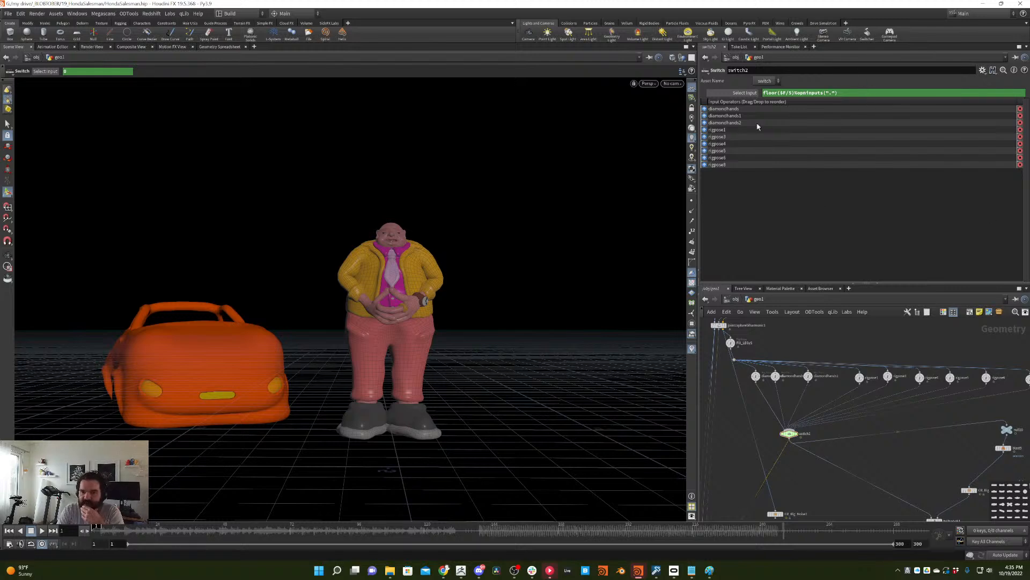
{"action": "left_click_drag", "start_coordinate": [98, 531], "coordinate": [208, 528]}
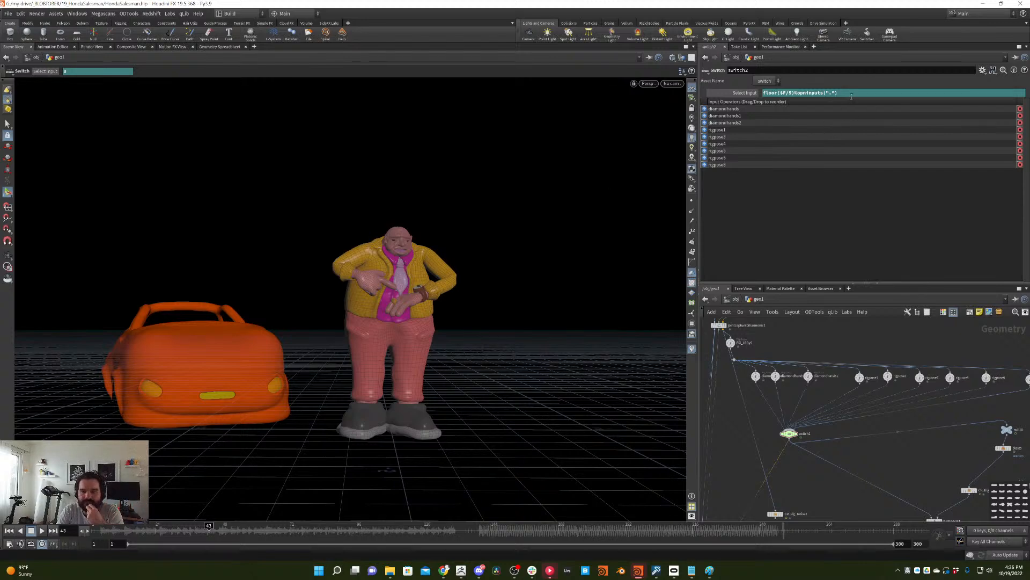
{"action": "left_click_drag", "start_coordinate": [865, 94], "coordinate": [809, 98]}
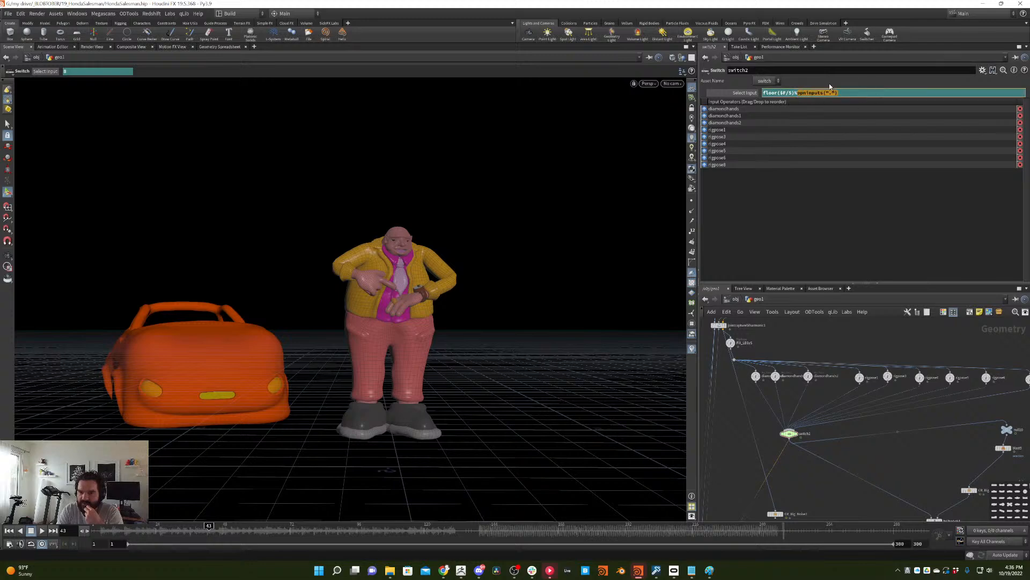
{"action": "left_click", "coordinate": [42, 530]}
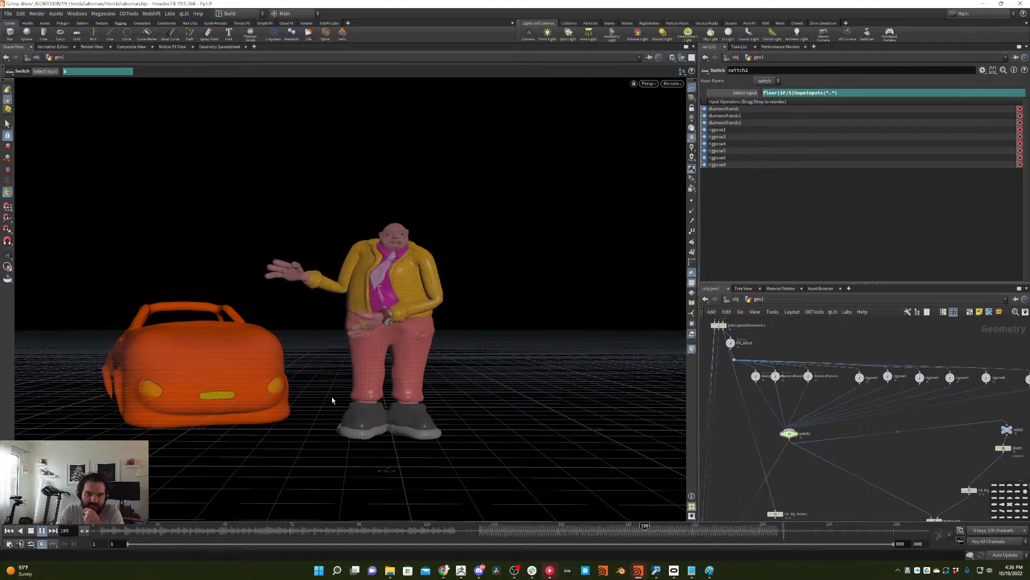
- Insert the rig noise between the pose switch and the joint deform, setting its group to 0 and scale to 0.01
{"action": "middle_click_drag", "start_coordinate": [934, 483], "coordinate": [971, 431]}
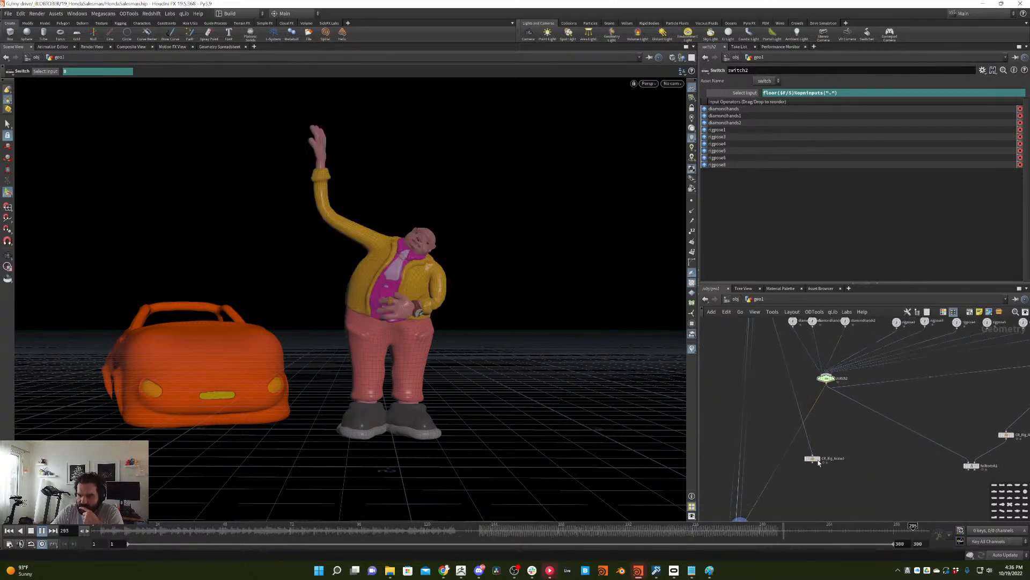
{"action": "left_click_drag", "start_coordinate": [818, 462], "coordinate": [800, 442]}
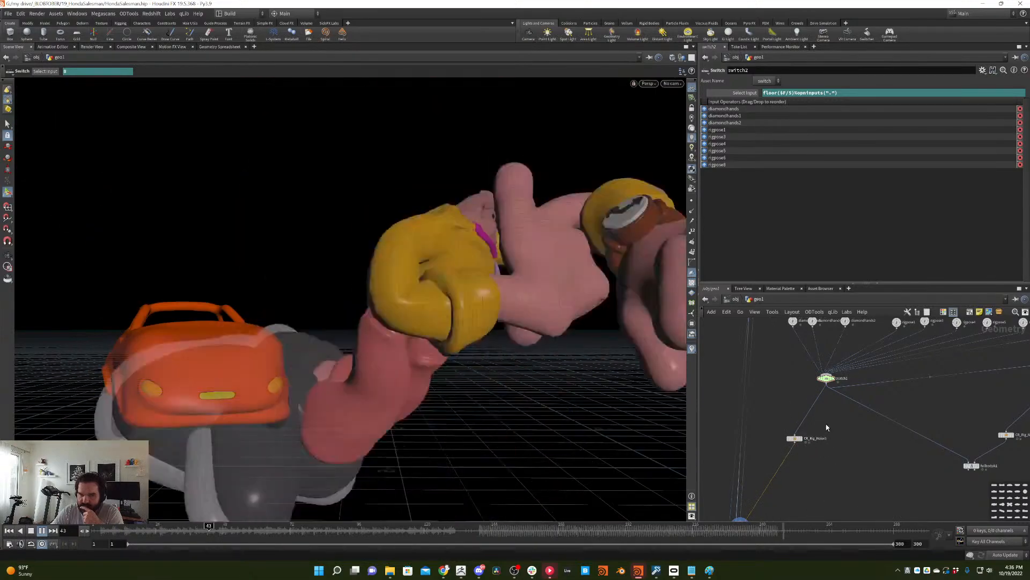
{"action": "left_click", "coordinate": [794, 438]}
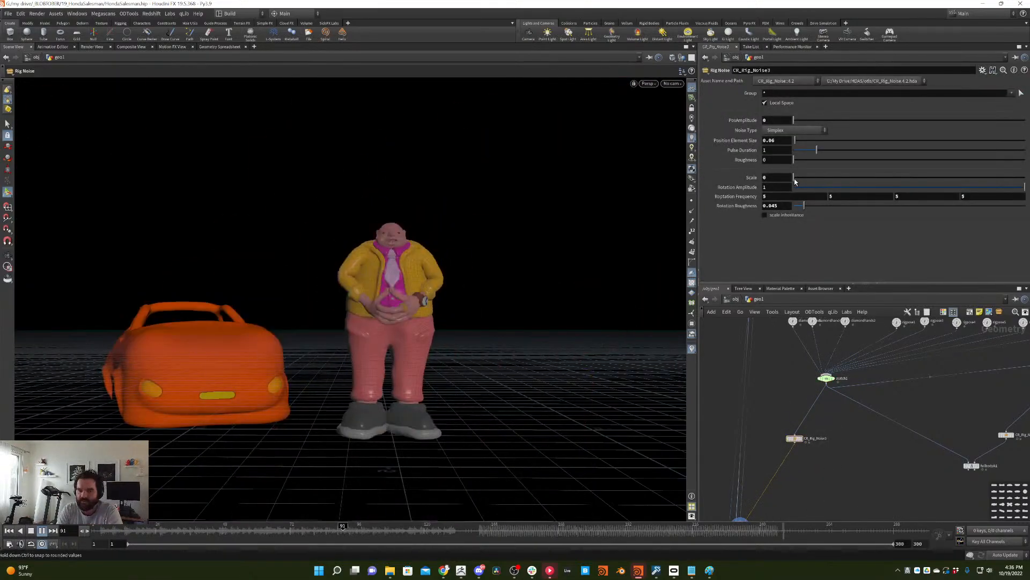
{"action": "left_click", "coordinate": [795, 178]}
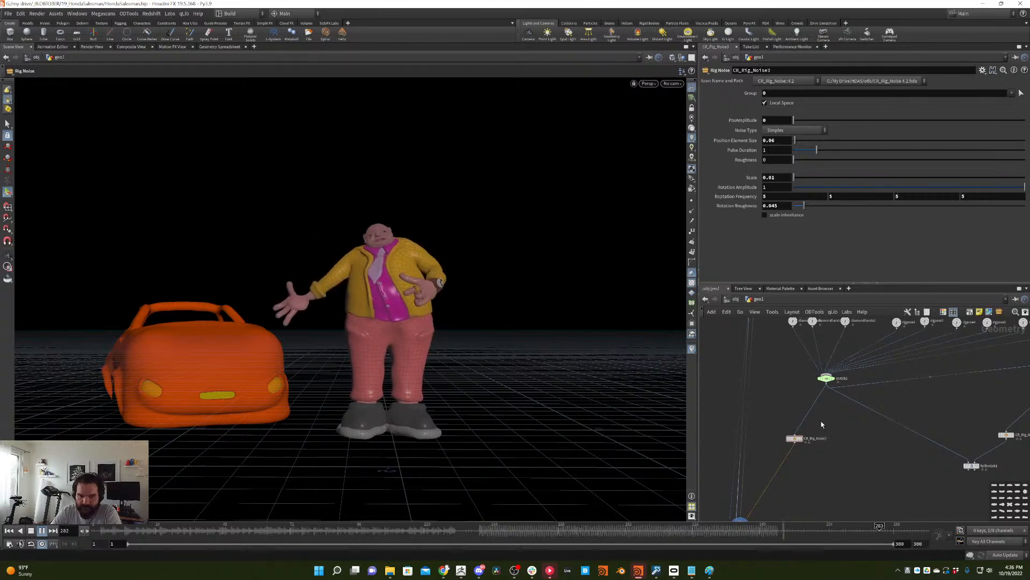
- Rewire the joint deform to the node fed by both the pose switch and the other rig noise branch
{"action": "middle_click_drag", "start_coordinate": [849, 451], "coordinate": [837, 395]}
{"action": "left_click_drag", "start_coordinate": [764, 446], "coordinate": [945, 409]}
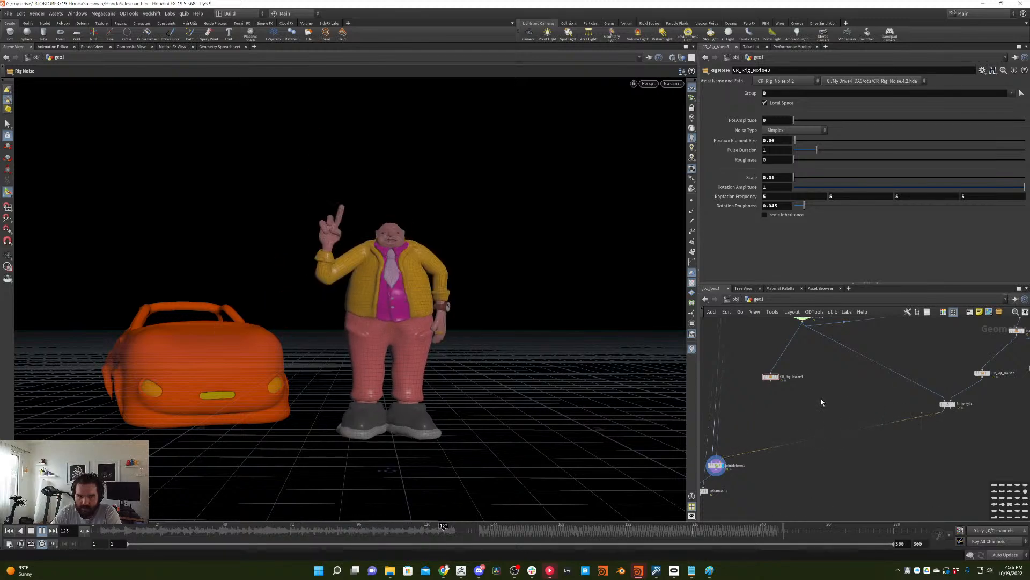
{"action": "middle_click_drag", "start_coordinate": [844, 347], "coordinate": [793, 395]}
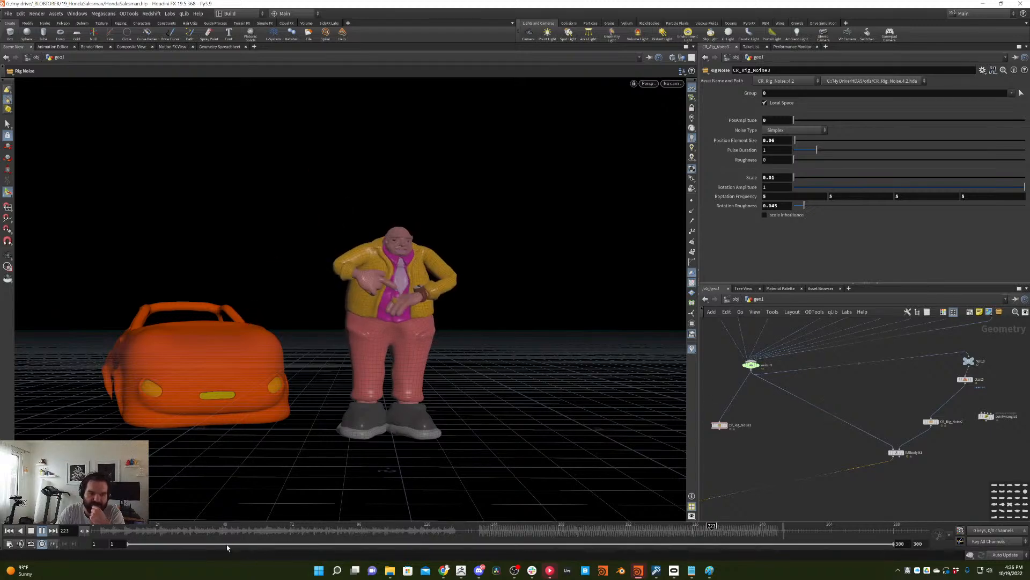
- Return the salesman to frame 1, switch to the KineFX scale inheritance scene, frame the whole character and play its animation
{"action": "left_click", "coordinate": [9, 530]}
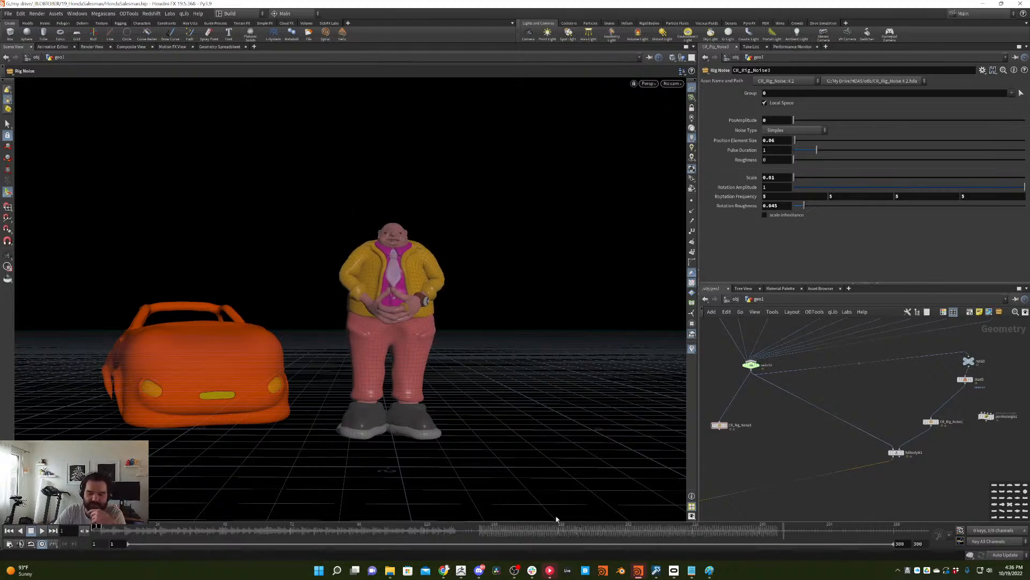
{"action": "mouse_move", "coordinate": [638, 570]}
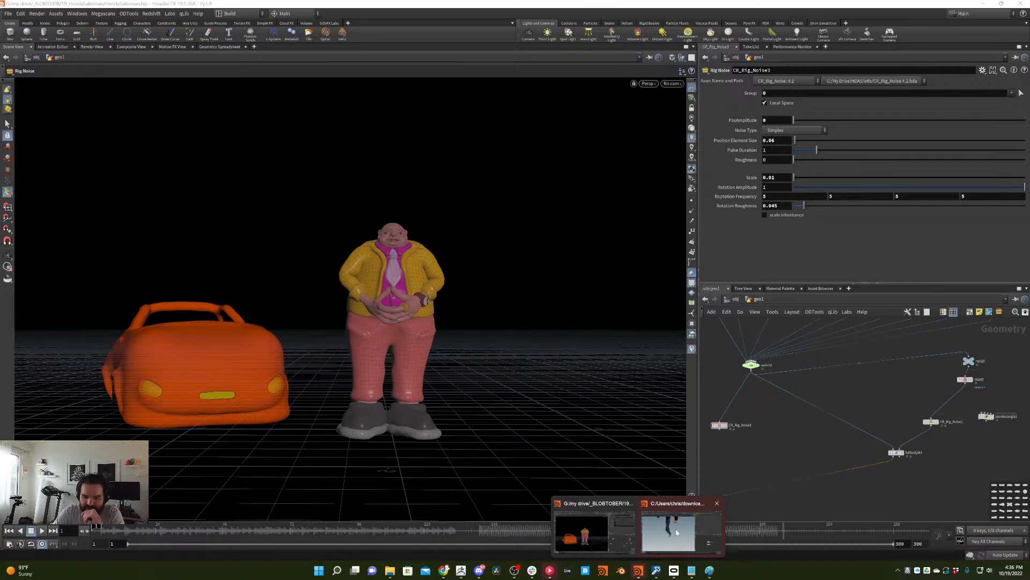
{"action": "left_click", "coordinate": [676, 532]}
{"action": "left_click", "coordinate": [792, 457]}
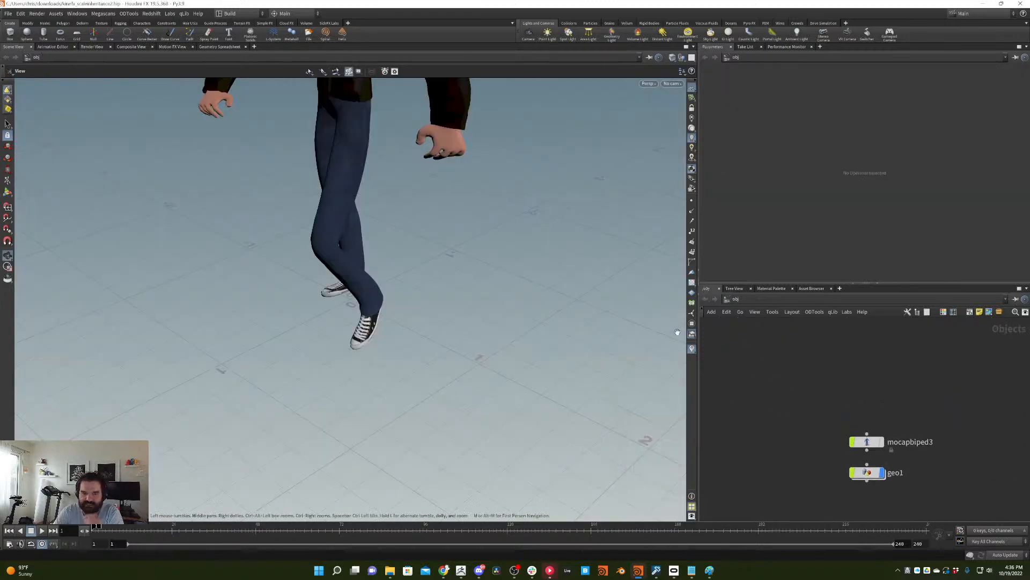
{"action": "key", "text": "h"}
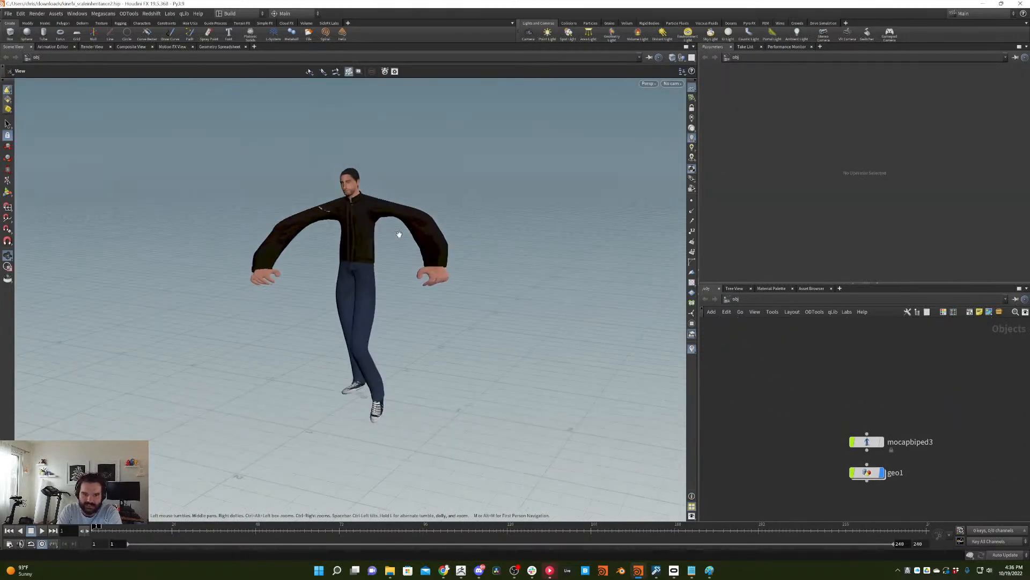
{"action": "key", "text": "Up"}
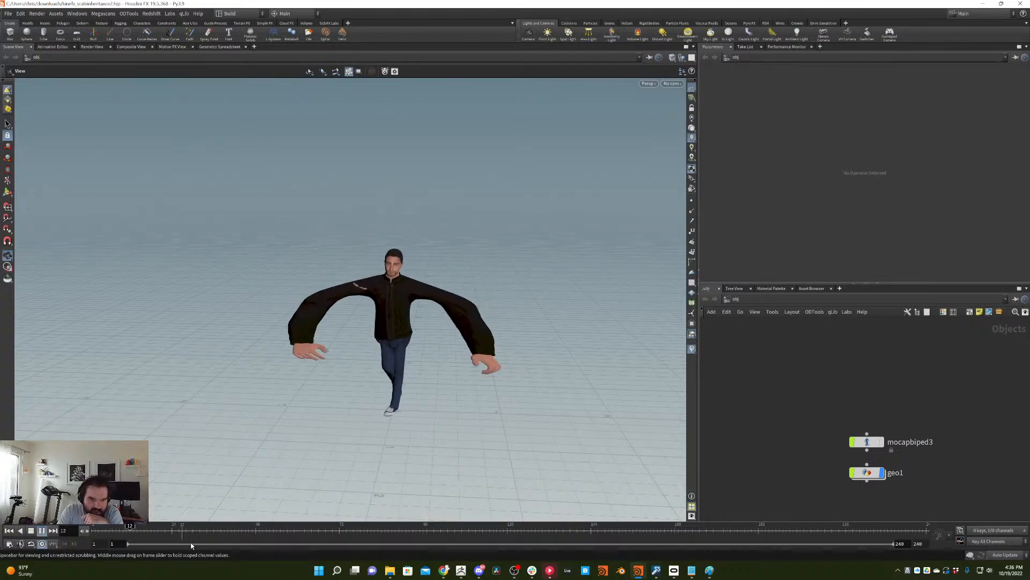
- Open geo1 and examine the leg-scaling rig attribute wrangle, the split node and the full body IK while the animation plays
{"action": "double_click", "coordinate": [867, 473]}
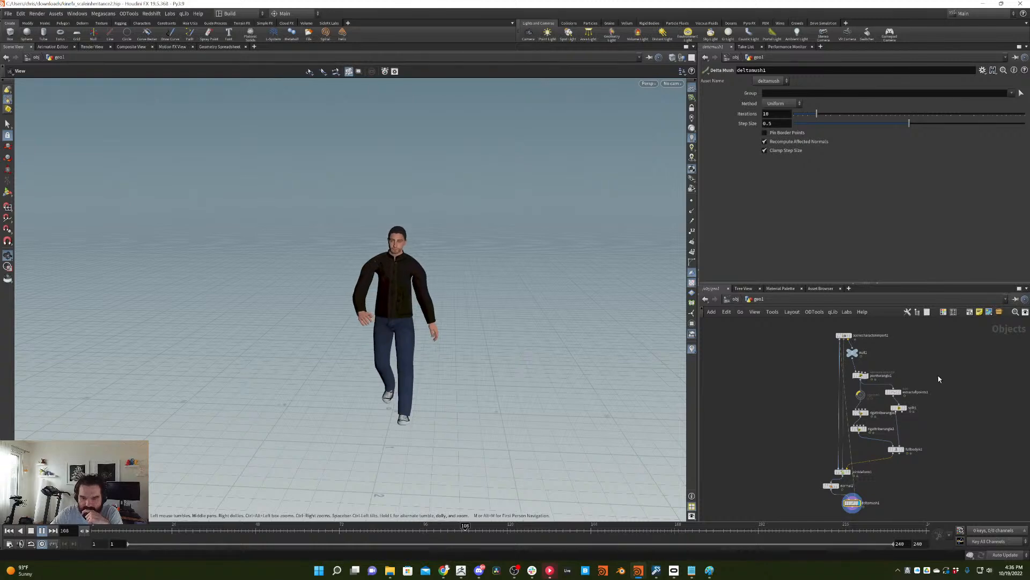
{"action": "scroll", "coordinate": [923, 384], "scroll_direction": "up", "scroll_amount": 2}
{"action": "left_click", "coordinate": [827, 388]}
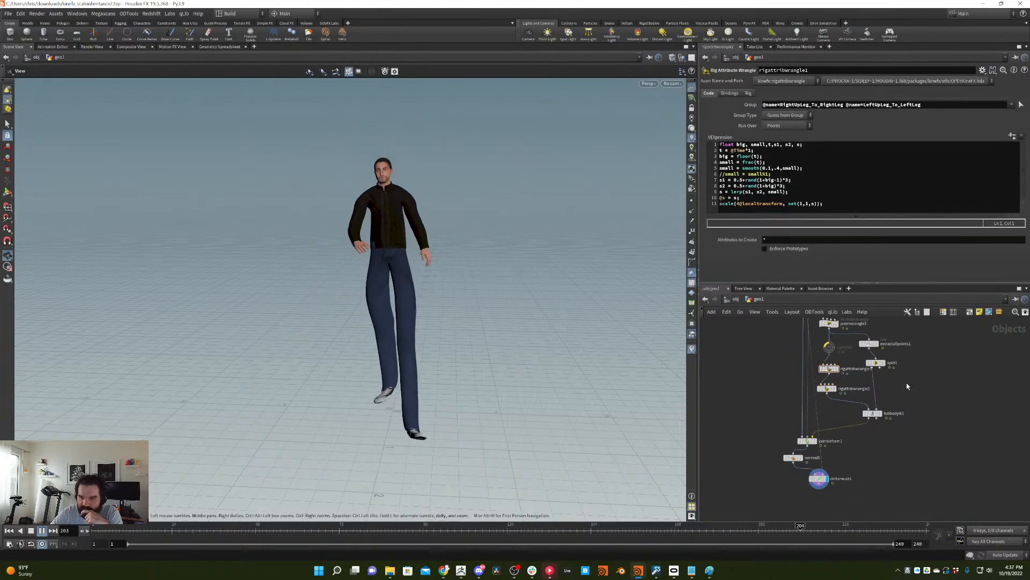
{"action": "left_click", "coordinate": [876, 363]}
{"action": "middle_click_drag", "start_coordinate": [933, 380], "coordinate": [931, 433]}
{"action": "key", "text": "Down"}
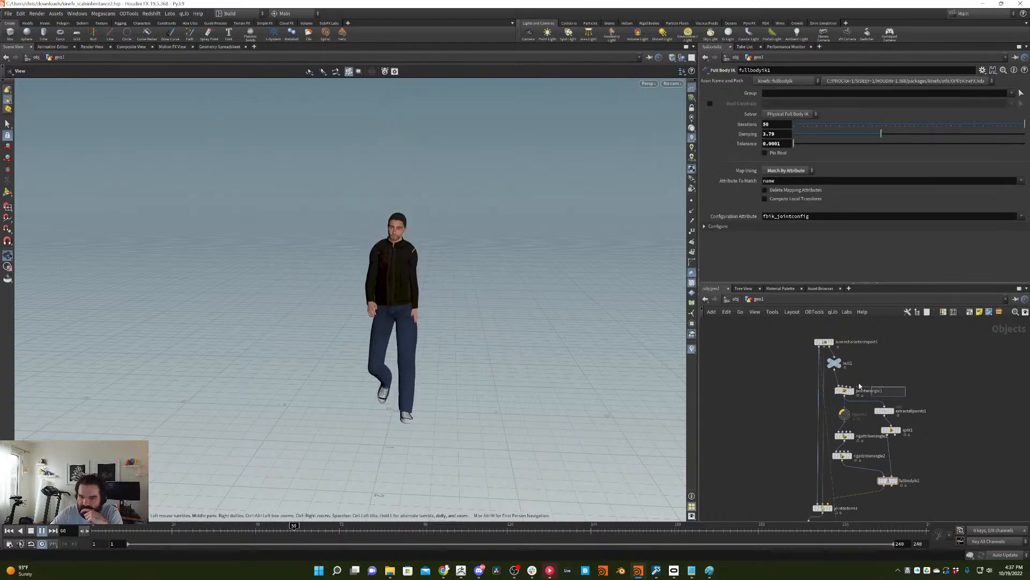
- Try Mode 5 for the scale inheritance in pointwrangle1, then set the Mode to 0
{"action": "left_click", "coordinate": [877, 388]}
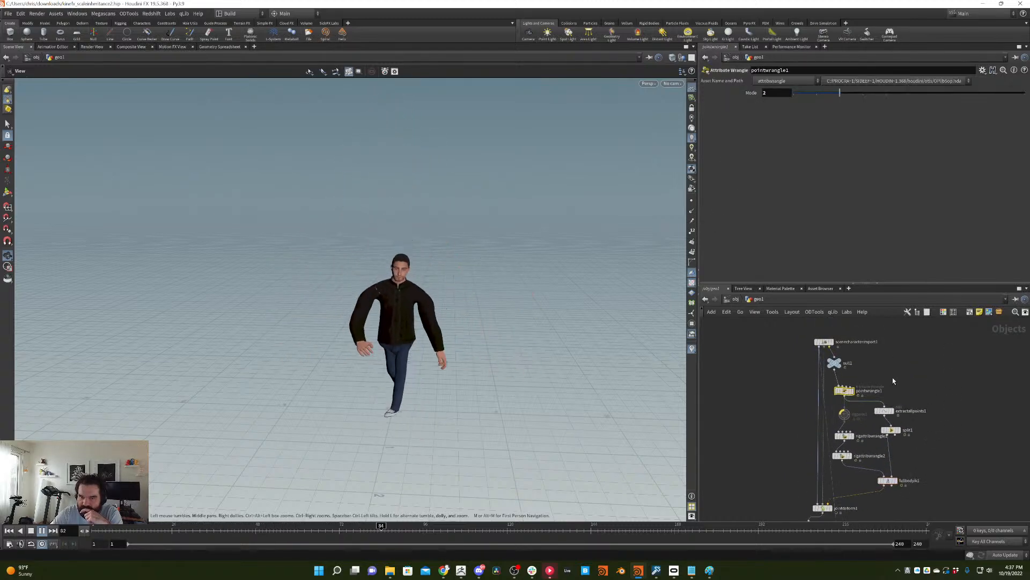
{"action": "left_click", "coordinate": [837, 390]}
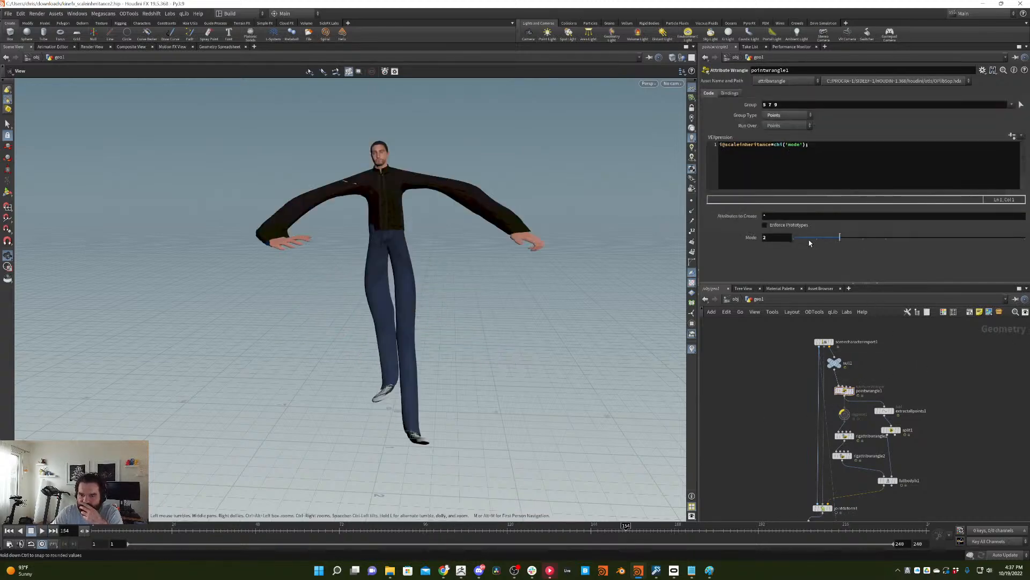
{"action": "left_click_drag", "start_coordinate": [845, 237], "coordinate": [910, 229]}
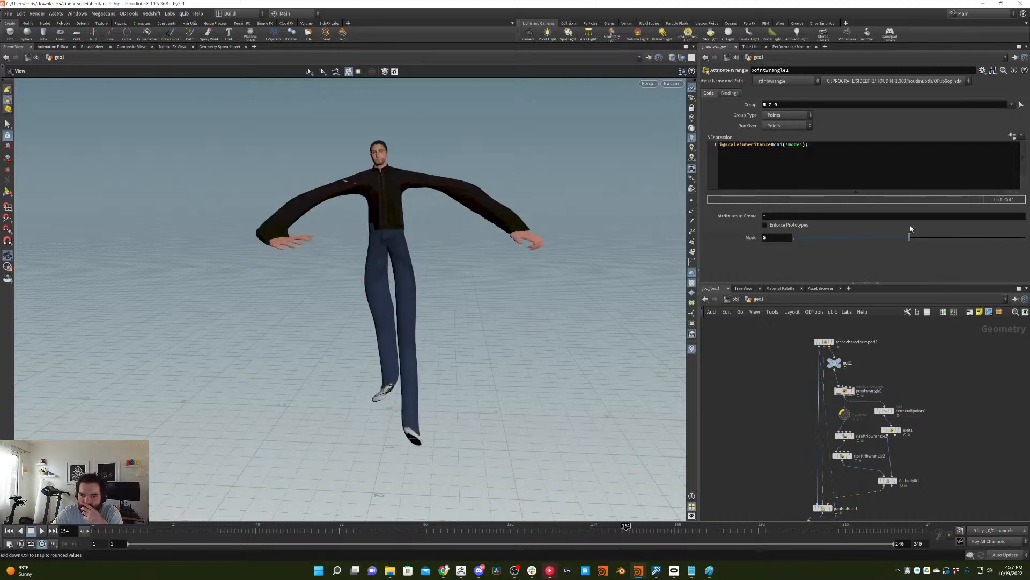
{"action": "left_click_drag", "start_coordinate": [1024, 237], "coordinate": [776, 240]}
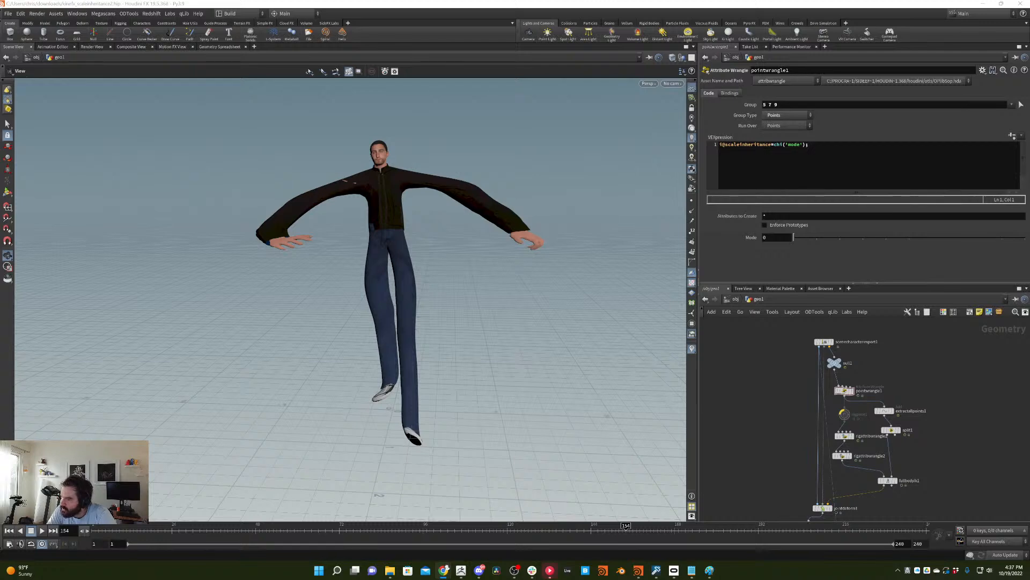
- Scrub through the walk animation to review how the character's arms and legs stretch
{"action": "left_click_drag", "start_coordinate": [284, 528], "coordinate": [478, 496]}
{"action": "left_click_drag", "start_coordinate": [529, 460], "coordinate": [628, 384]}
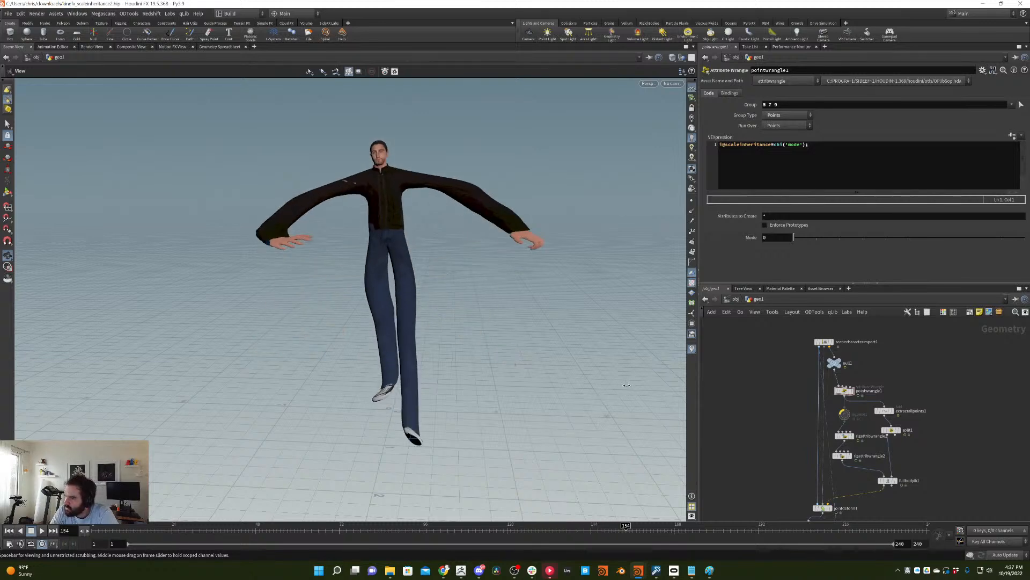
{"action": "mouse_move", "coordinate": [626, 384]}
{"action": "left_mouse_down"}
{"action": "mouse_move", "coordinate": [684, 372]}
{"action": "mouse_move", "coordinate": [629, 385]}
{"action": "left_mouse_up"}
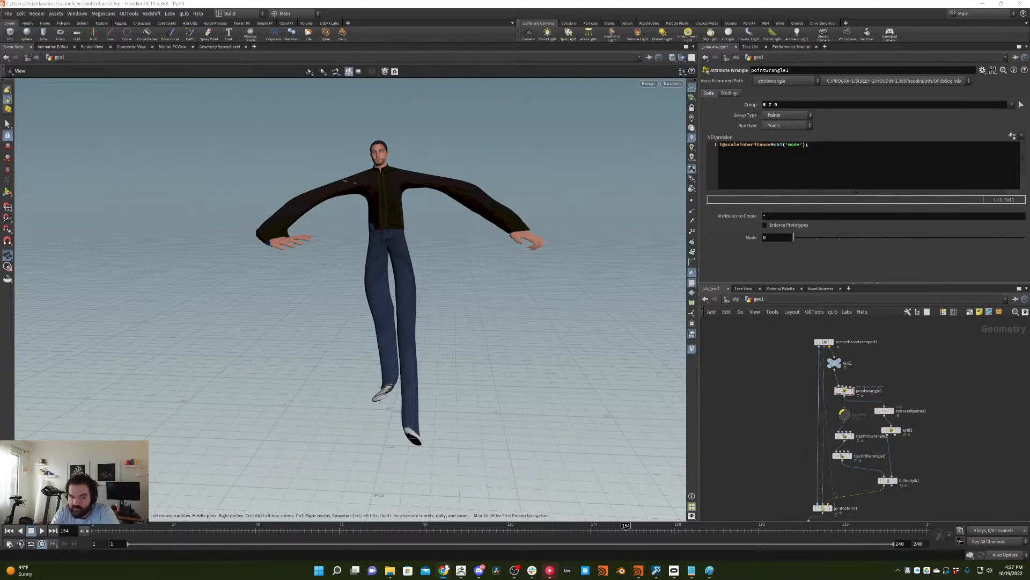
{"action": "left_click_drag", "start_coordinate": [324, 524], "coordinate": [623, 526]}
{"action": "left_click_drag", "start_coordinate": [630, 385], "coordinate": [692, 385]}
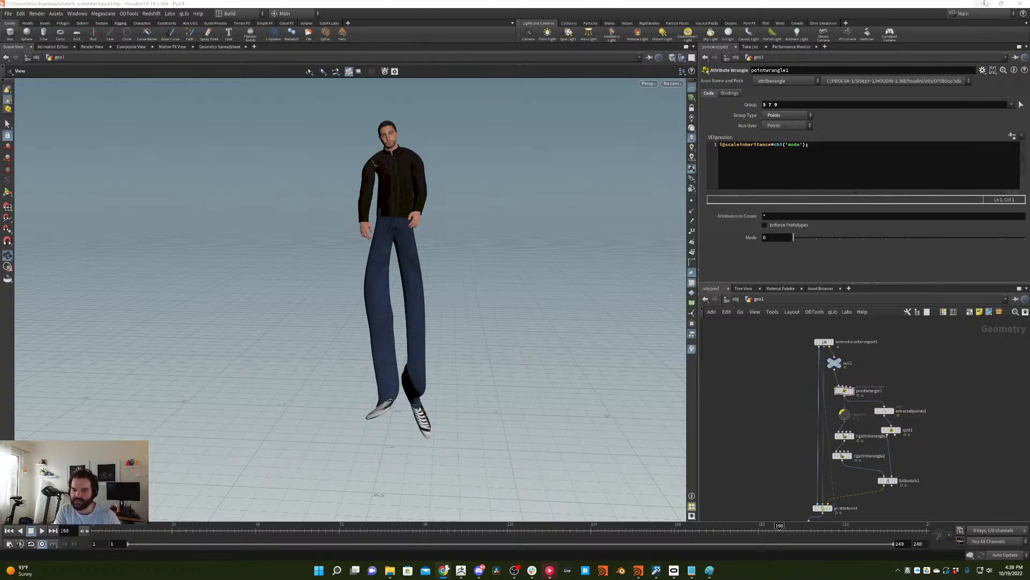
- Go back to the salesman scene, scrub to frame 94 and examine the settings of the rig noise feeding the full body IK
{"action": "left_click", "coordinate": [986, 3]}
{"action": "left_click", "coordinate": [231, 533]}
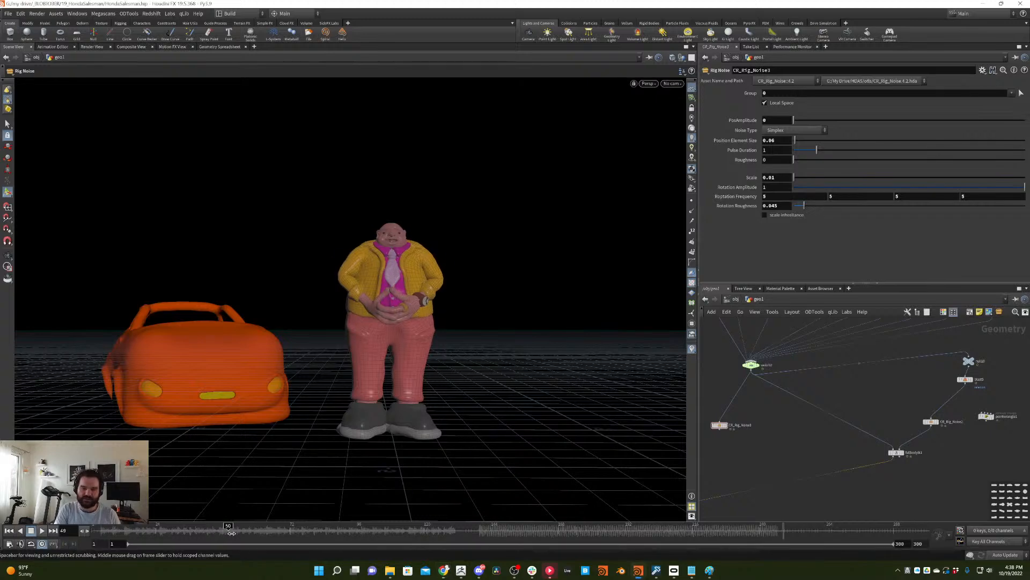
{"action": "left_click_drag", "start_coordinate": [232, 533], "coordinate": [351, 533]}
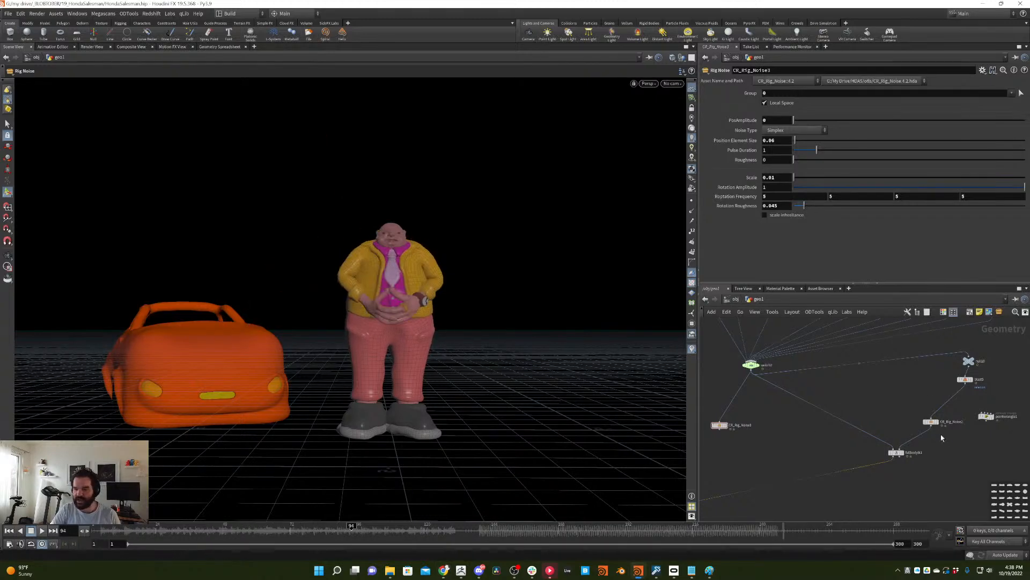
{"action": "middle_click_drag", "start_coordinate": [942, 438], "coordinate": [888, 441]}
{"action": "left_click", "coordinate": [877, 424]}
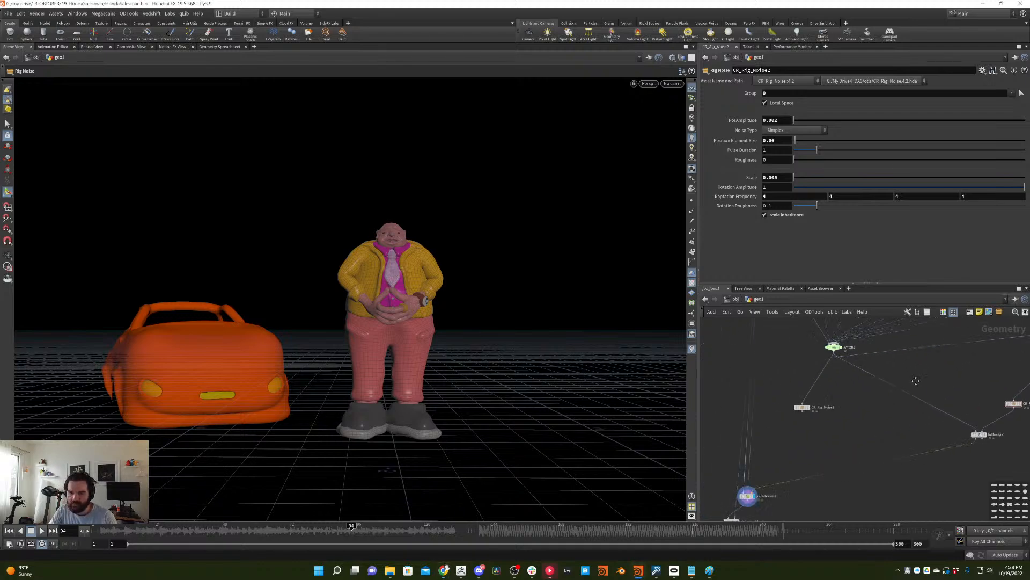
- Wire the rig noise below the pose switch into the joint deform and play the animation from the start
{"action": "left_click_drag", "start_coordinate": [763, 488], "coordinate": [811, 420]}
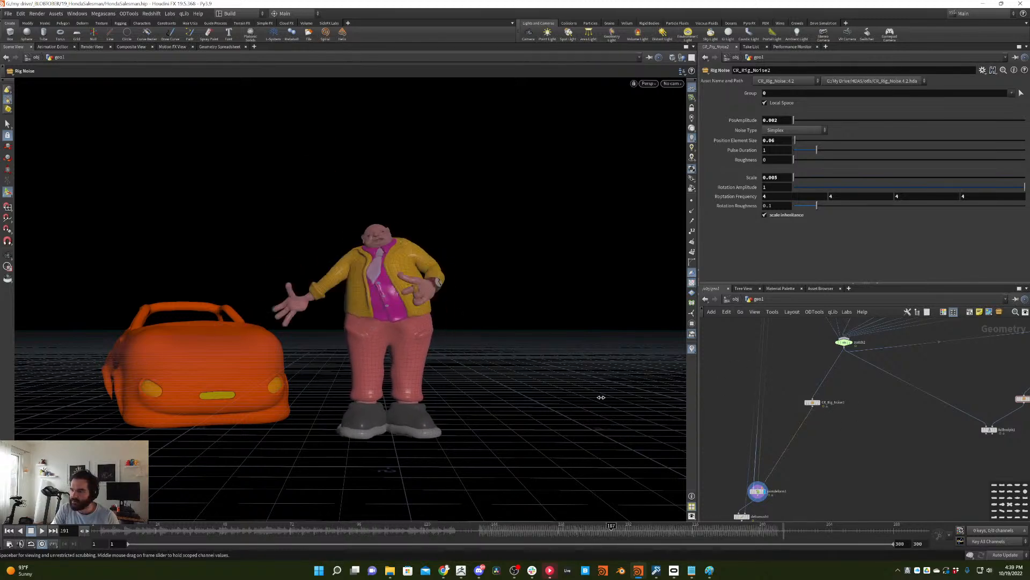
{"action": "left_click_drag", "start_coordinate": [601, 398], "coordinate": [92, 483]}
{"action": "left_click", "coordinate": [41, 531]}
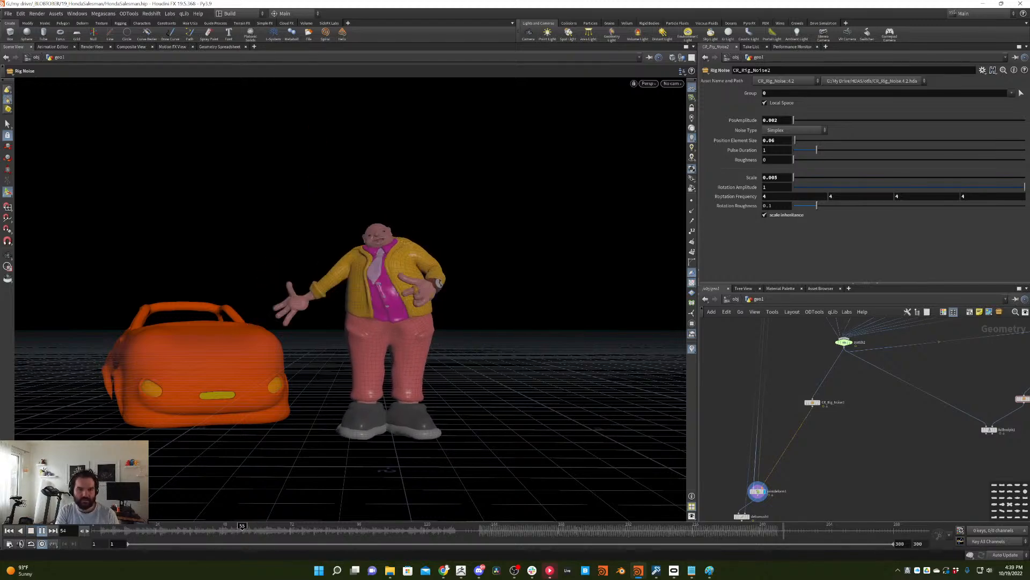
- Delete the rig noise between the pose switch and the joint deform, and scrub the animation to frame 231
{"action": "middle_click_drag", "start_coordinate": [918, 433], "coordinate": [885, 431]}
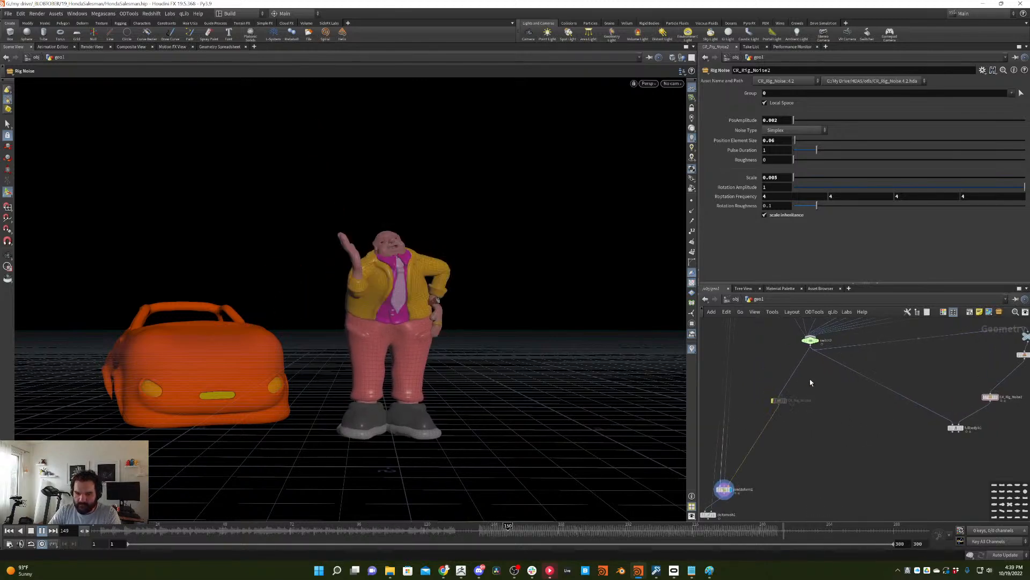
{"action": "key", "text": "Delete"}
{"action": "middle_click_drag", "start_coordinate": [819, 405], "coordinate": [831, 428]}
{"action": "left_click_drag", "start_coordinate": [453, 529], "coordinate": [735, 529]}
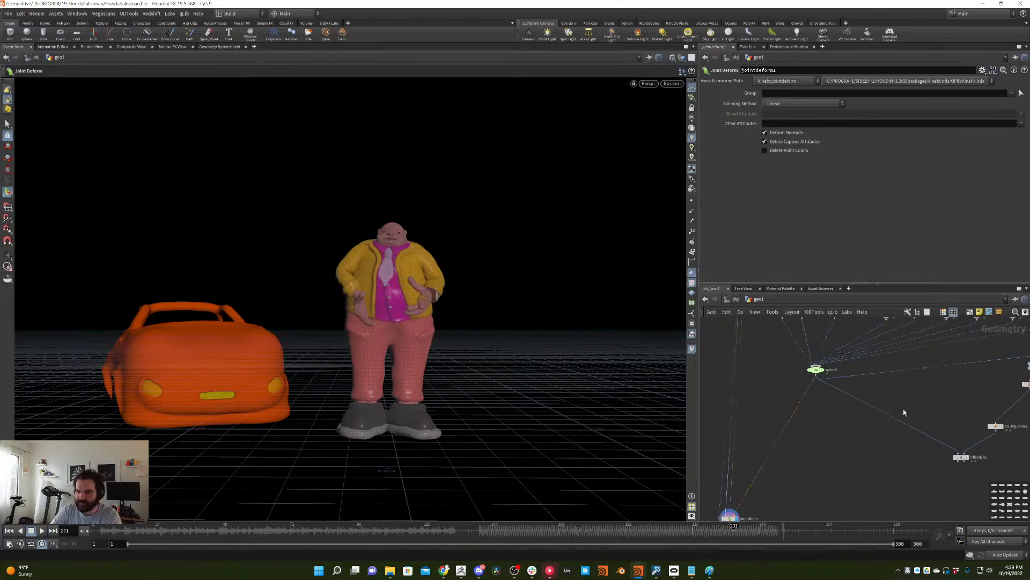
- Scrub to frame 155 to compare the full body IK result, and rewire the joint deform directly to the pose switch
{"action": "middle_click_drag", "start_coordinate": [903, 413], "coordinate": [868, 398]}
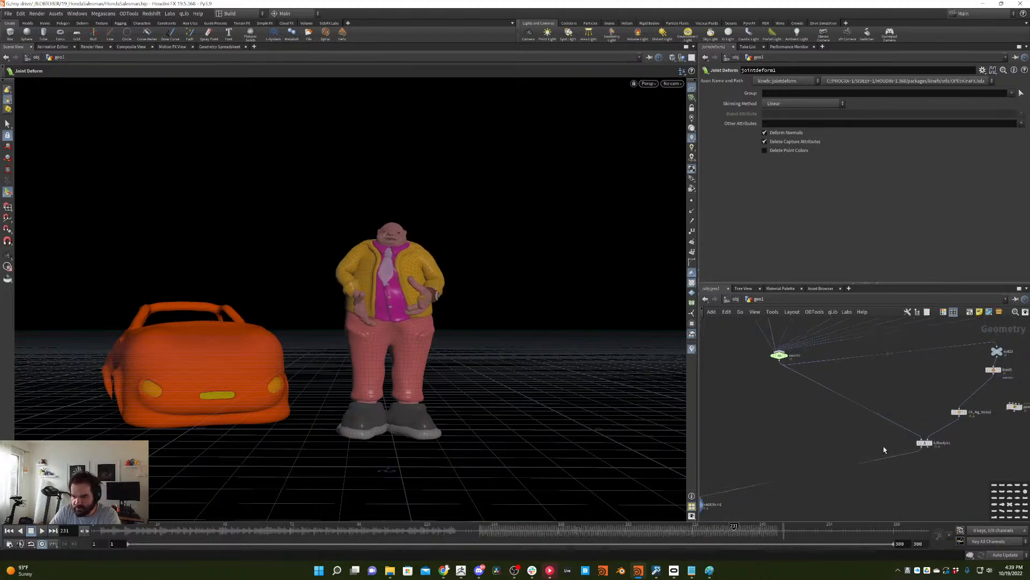
{"action": "left_click_drag", "start_coordinate": [346, 530], "coordinate": [522, 462]}
{"action": "scroll", "coordinate": [954, 403], "scroll_direction": "up", "scroll_amount": 1}
{"action": "middle_click_drag", "start_coordinate": [955, 403], "coordinate": [919, 403]}
{"action": "left_click", "coordinate": [897, 437]}
{"action": "left_click_drag", "start_coordinate": [857, 478], "coordinate": [797, 354]}
{"action": "middle_click_drag", "start_coordinate": [819, 405], "coordinate": [806, 455]}
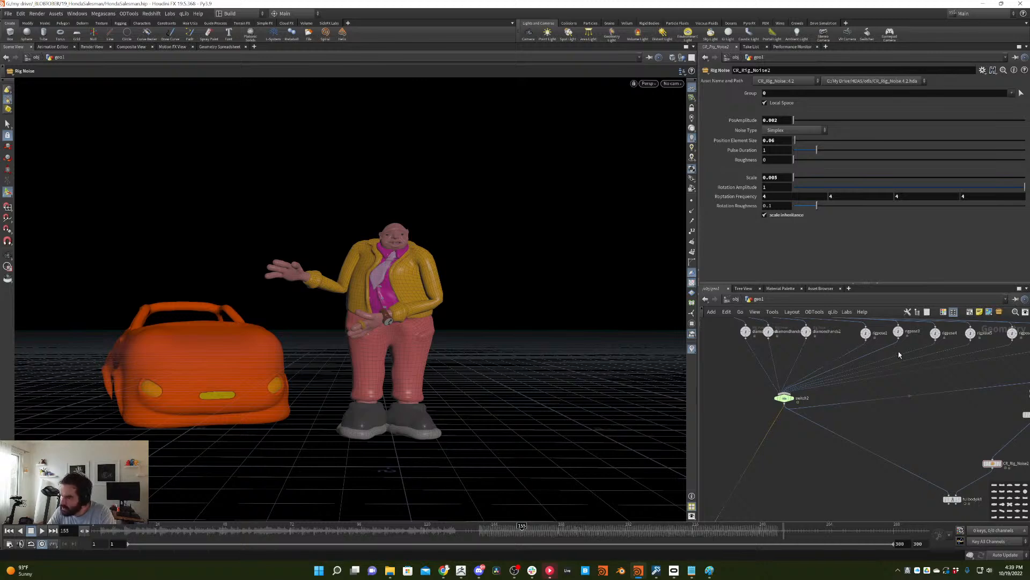
- Switch back to the KineFX scale inheritance scene and examine the group and code of the arm-scaling rig attribute wrangle
{"action": "mouse_move", "coordinate": [639, 568]}
{"action": "left_click", "coordinate": [668, 529]}
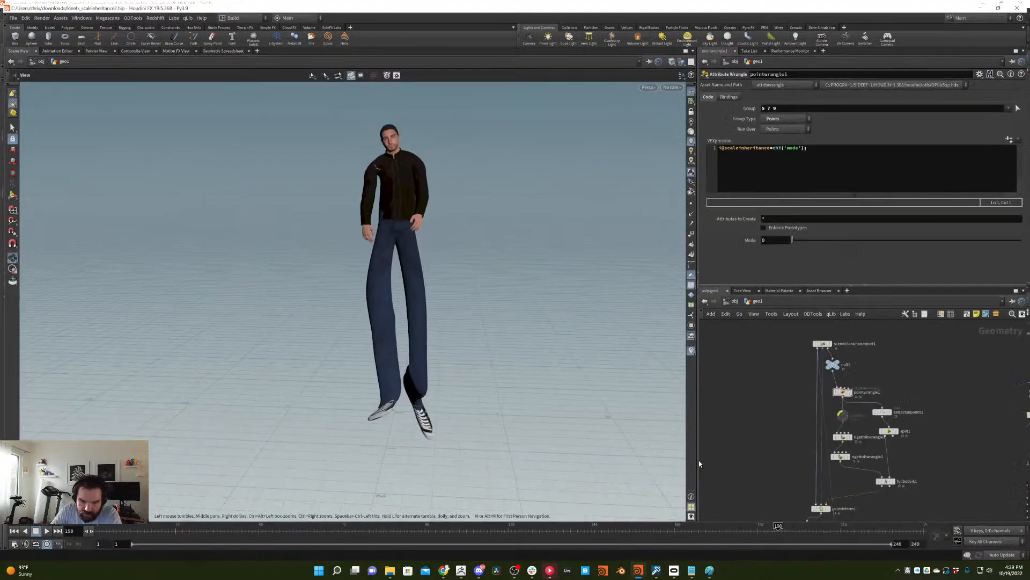
{"action": "middle_click_drag", "start_coordinate": [867, 457], "coordinate": [814, 438]}
{"action": "left_click", "coordinate": [787, 411]}
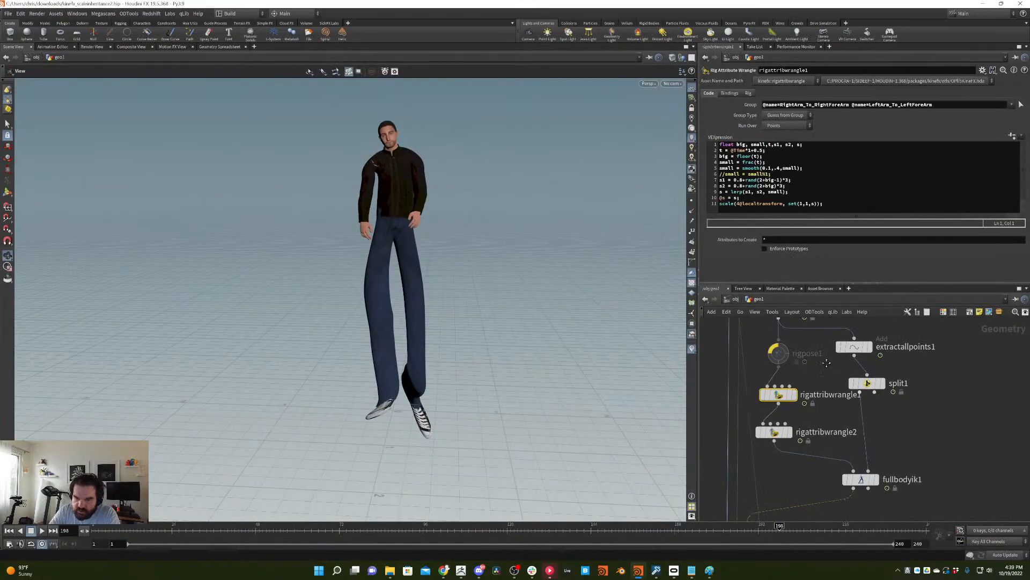
{"action": "scroll", "coordinate": [841, 369], "scroll_direction": "up", "scroll_amount": 2}
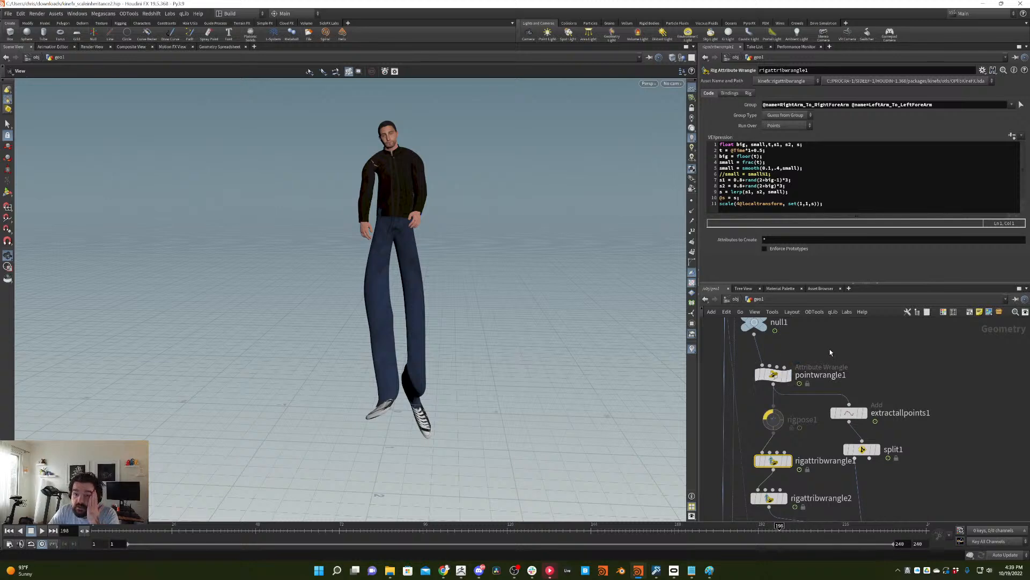
{"action": "mouse_move", "coordinate": [830, 351]}
{"action": "middle_mouse_down"}
{"action": "mouse_move", "coordinate": [835, 311]}
{"action": "mouse_move", "coordinate": [818, 336]}
{"action": "middle_mouse_up"}
- Move split1 away from the wrangle chain and display the full body IK skeleton, then the split's output
{"action": "left_click_drag", "start_coordinate": [891, 451], "coordinate": [936, 403]}
{"action": "middle_click_drag", "start_coordinate": [870, 506], "coordinate": [880, 427]}
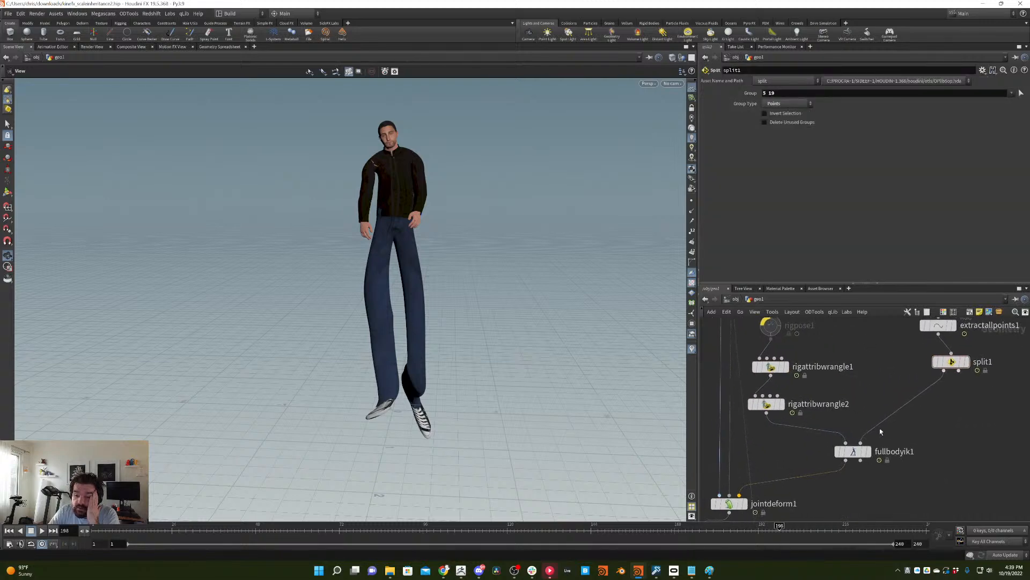
{"action": "left_click", "coordinate": [868, 451]}
{"action": "middle_click_drag", "start_coordinate": [962, 367], "coordinate": [938, 403]}
{"action": "left_click", "coordinate": [938, 402]}
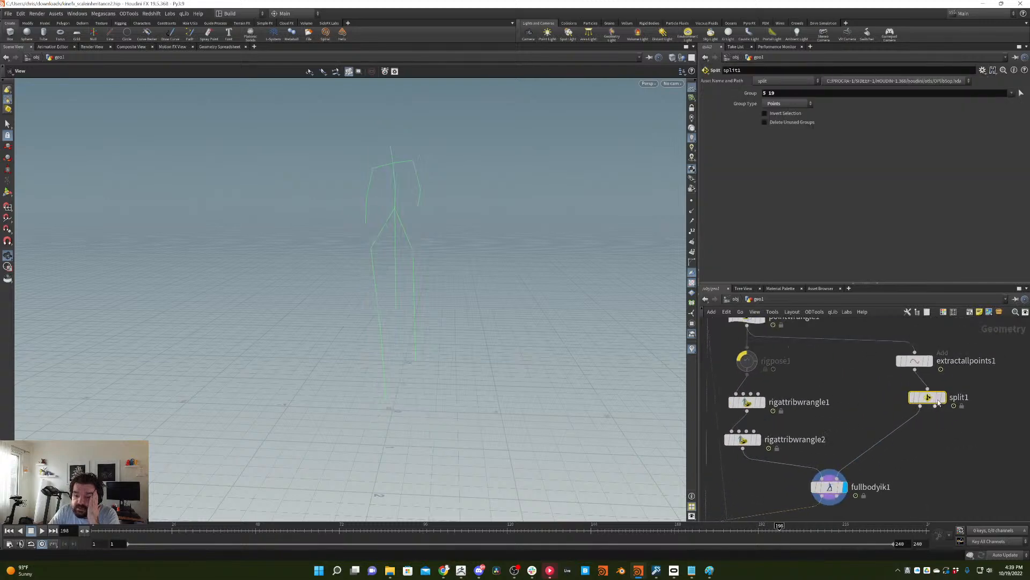
{"action": "left_click", "coordinate": [940, 399]}
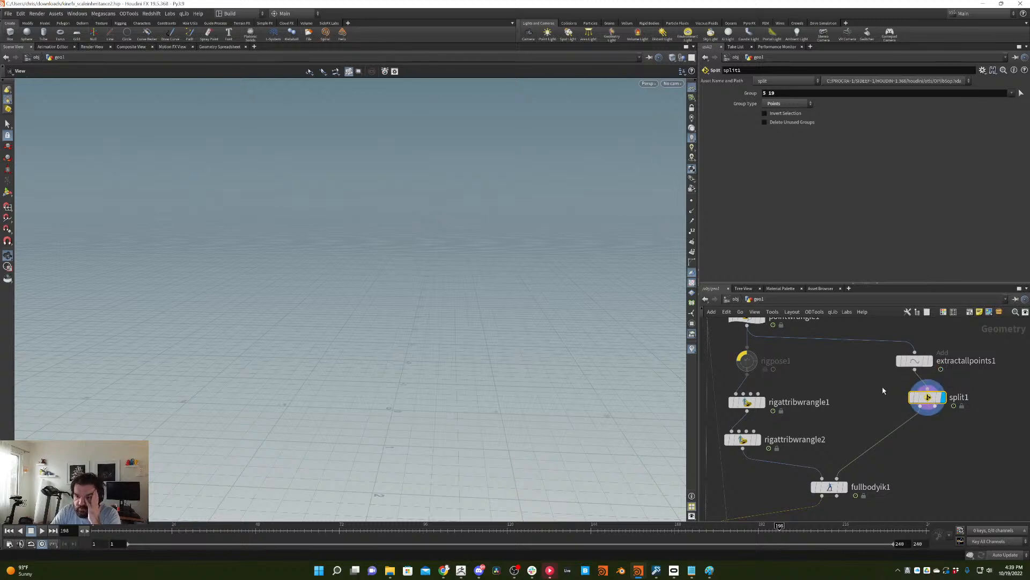
- Add a Rig Pose node and insert it between split1 and the full body IK's target input
{"action": "key", "text": "Tab"}
{"action": "type", "text": "ri"}
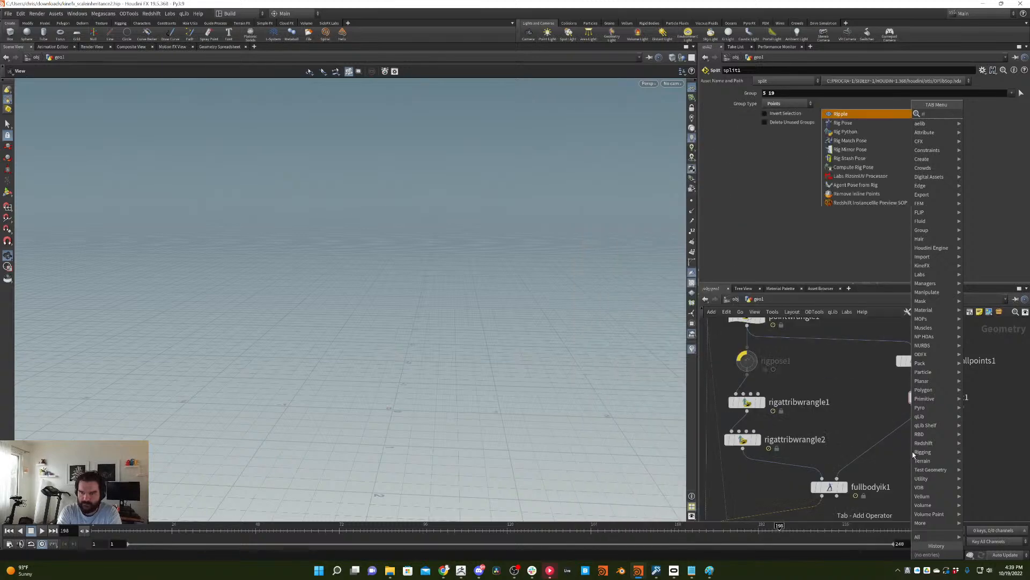
{"action": "type", "text": "g pose"}
{"action": "key", "text": "Return"}
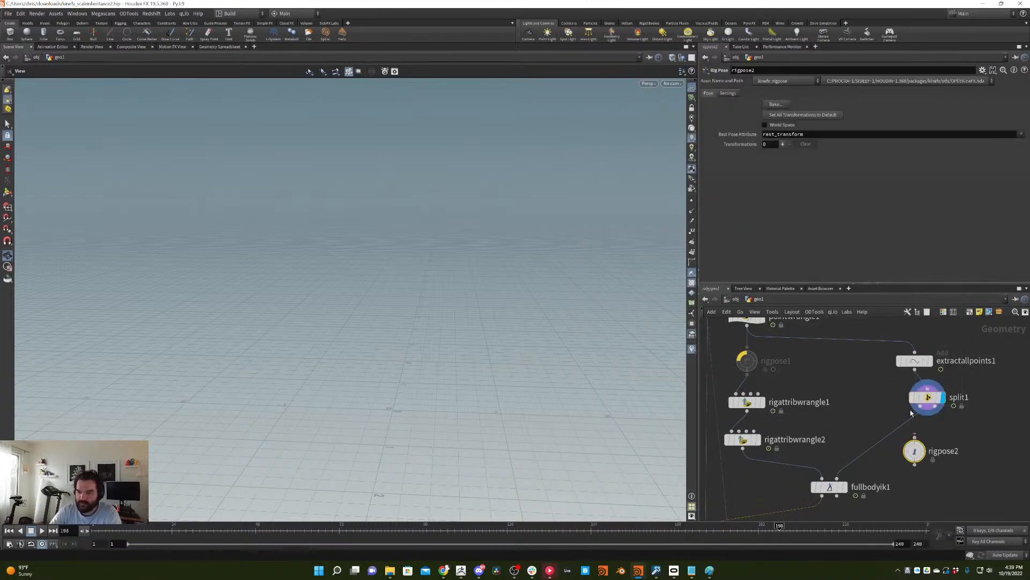
{"action": "left_click", "coordinate": [886, 438]}
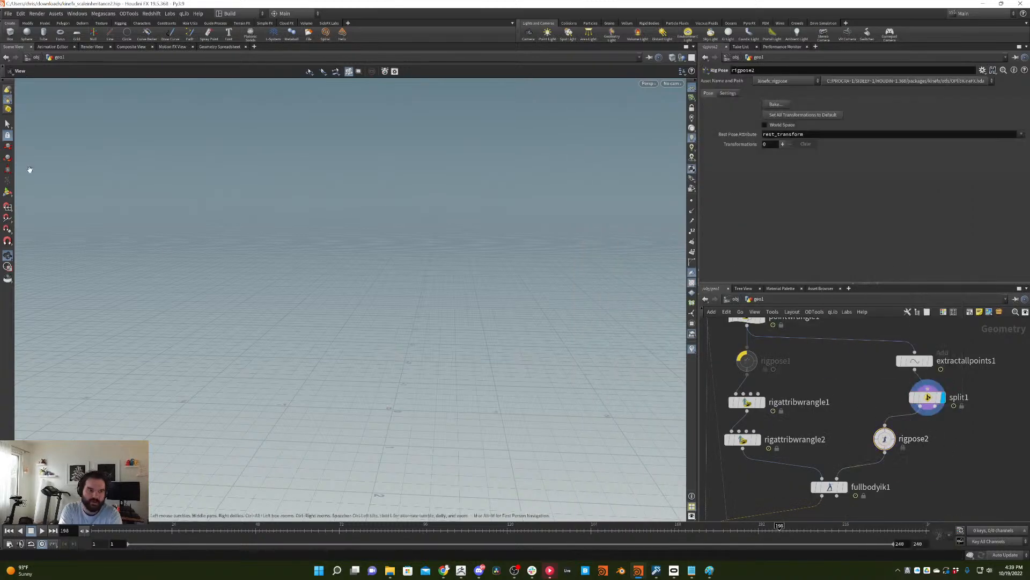
- Display the new rig pose node and activate its pose handles in the viewport
{"action": "left_click", "coordinate": [10, 193]}
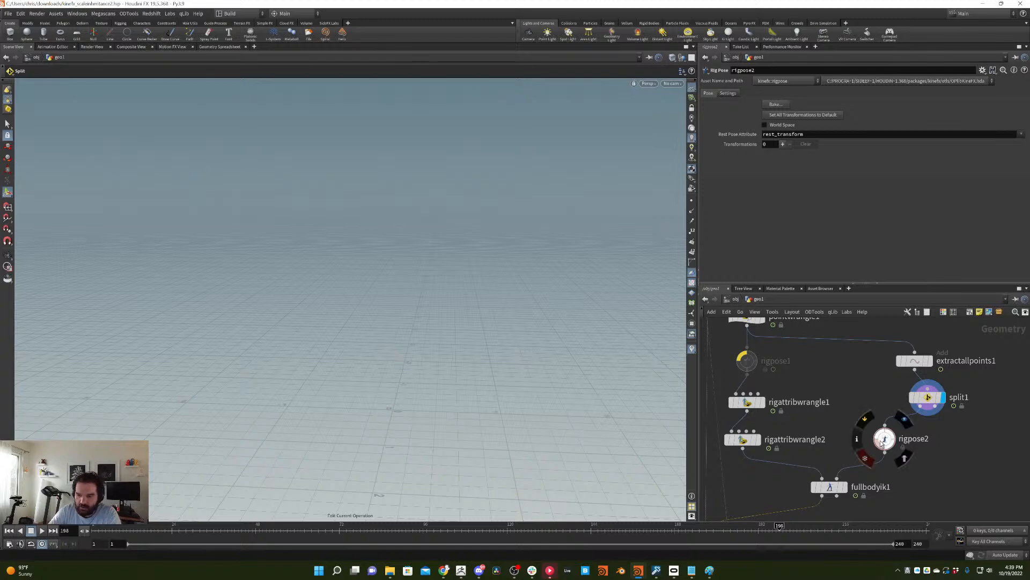
{"action": "left_click", "coordinate": [891, 437]}
{"action": "left_click", "coordinate": [905, 418]}
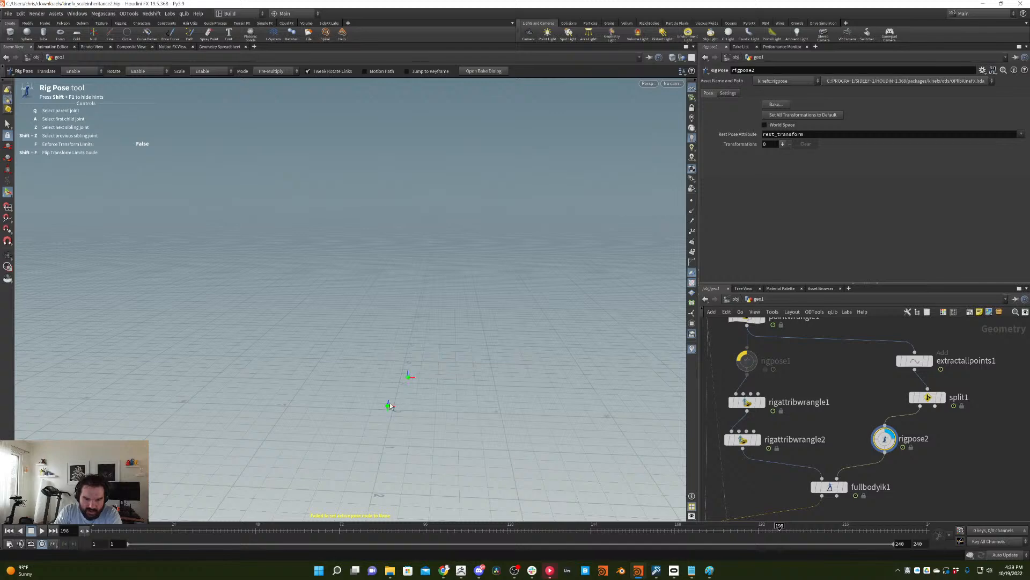
- Display the full body IK skeleton and scrub the timeline to frame 101 to examine its motion
{"action": "middle_click_drag", "start_coordinate": [849, 490], "coordinate": [870, 470]}
{"action": "left_click", "coordinate": [870, 470]}
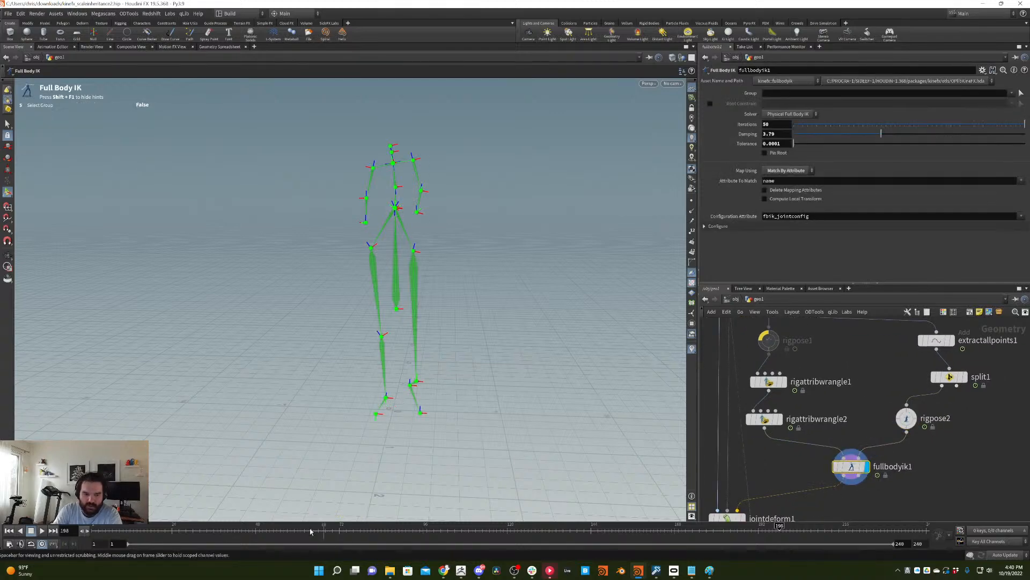
{"action": "left_click", "coordinate": [236, 526]}
{"action": "left_click_drag", "start_coordinate": [239, 526], "coordinate": [441, 527]}
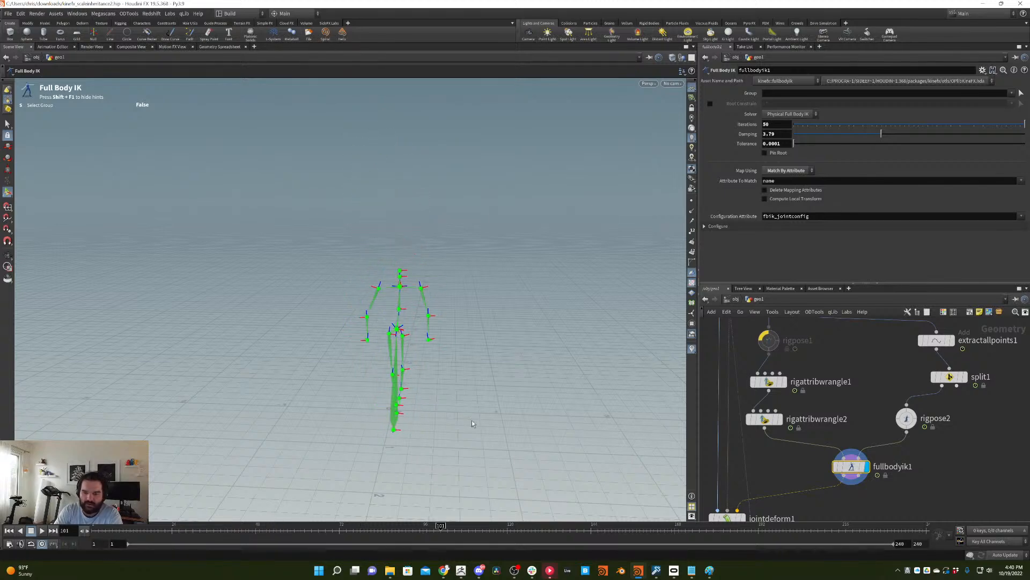
- Display rigattribwrangle1, move it beside the node chain and scrub to frame 118 to inspect the arm scaling
{"action": "middle_click_drag", "start_coordinate": [867, 366], "coordinate": [871, 422]}
{"action": "left_click", "coordinate": [772, 438]}
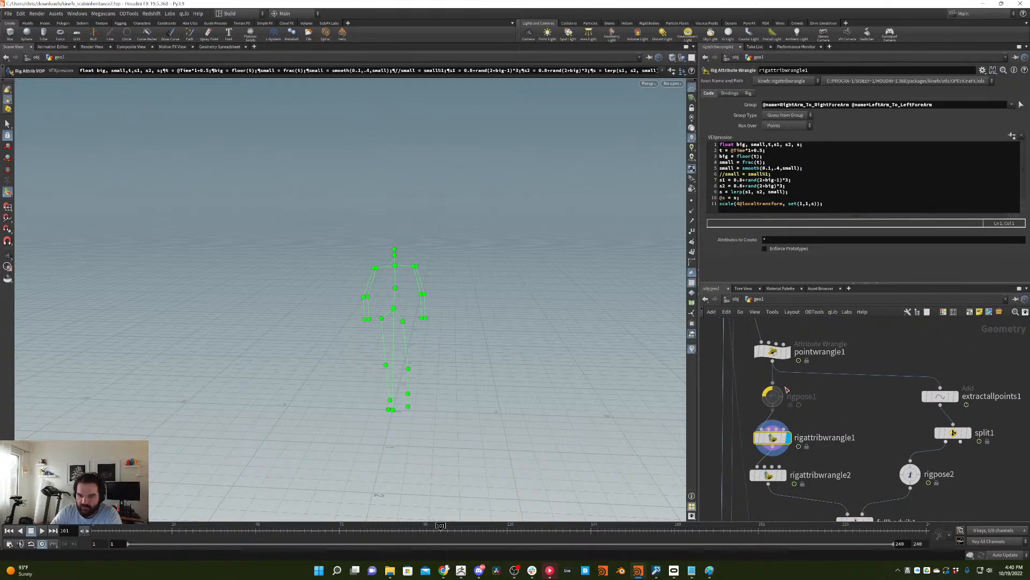
{"action": "middle_click_drag", "start_coordinate": [816, 394], "coordinate": [833, 409]}
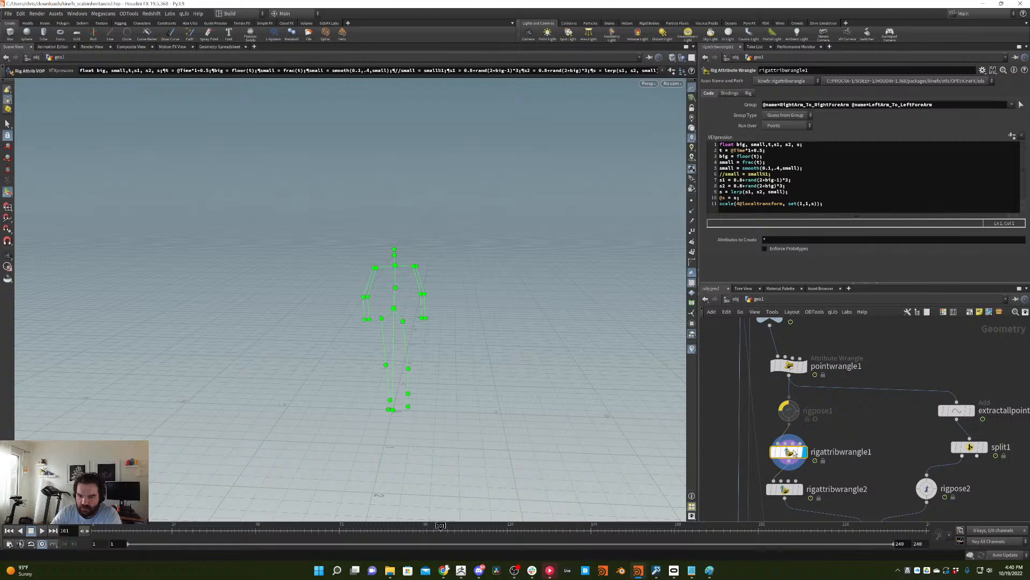
{"action": "left_click_drag", "start_coordinate": [789, 452], "coordinate": [839, 437]}
{"action": "left_click_drag", "start_coordinate": [337, 526], "coordinate": [500, 526]}
- Copy rigattribwrangle1 and rigattribwrangle2, and switch to the salesman scene
{"action": "middle_click_drag", "start_coordinate": [913, 376], "coordinate": [908, 361]}
{"action": "left_click_drag", "start_coordinate": [900, 410], "coordinate": [842, 465]}
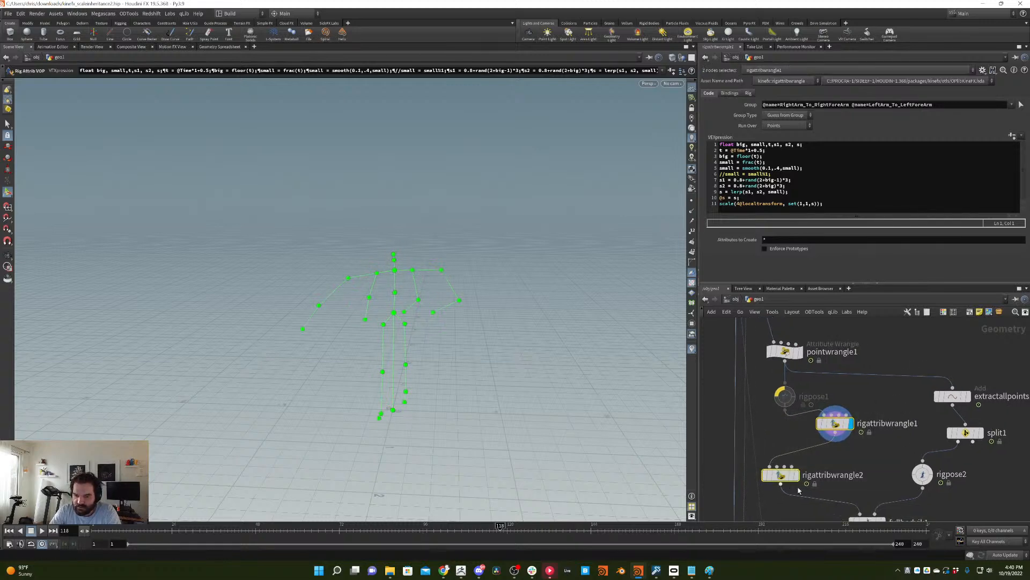
{"action": "key", "text": "ctrl+c"}
{"action": "scroll", "coordinate": [838, 414], "scroll_direction": "down", "scroll_amount": 3}
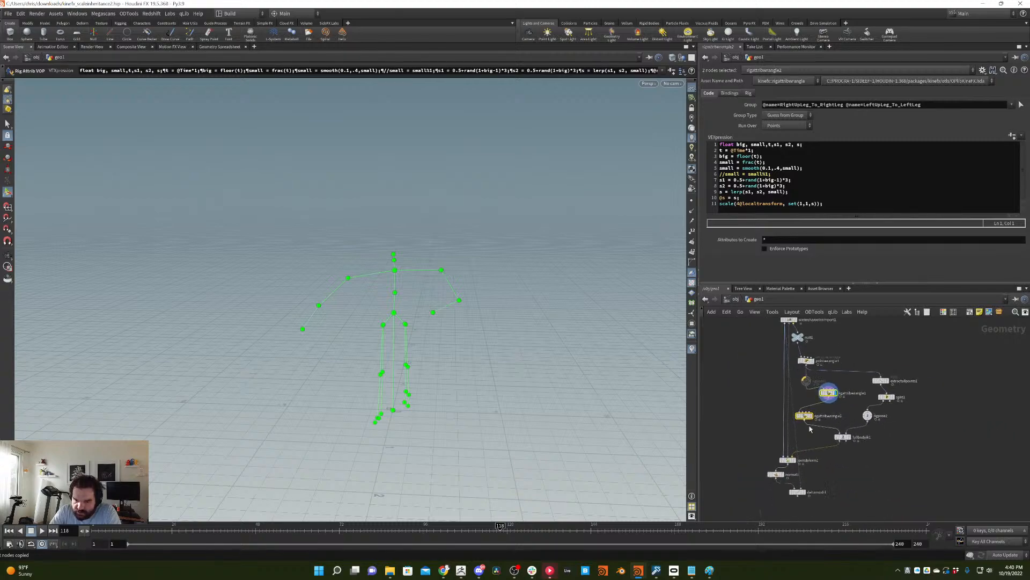
{"action": "scroll", "coordinate": [837, 414], "scroll_direction": "up", "scroll_amount": 3}
{"action": "left_click", "coordinate": [851, 439]}
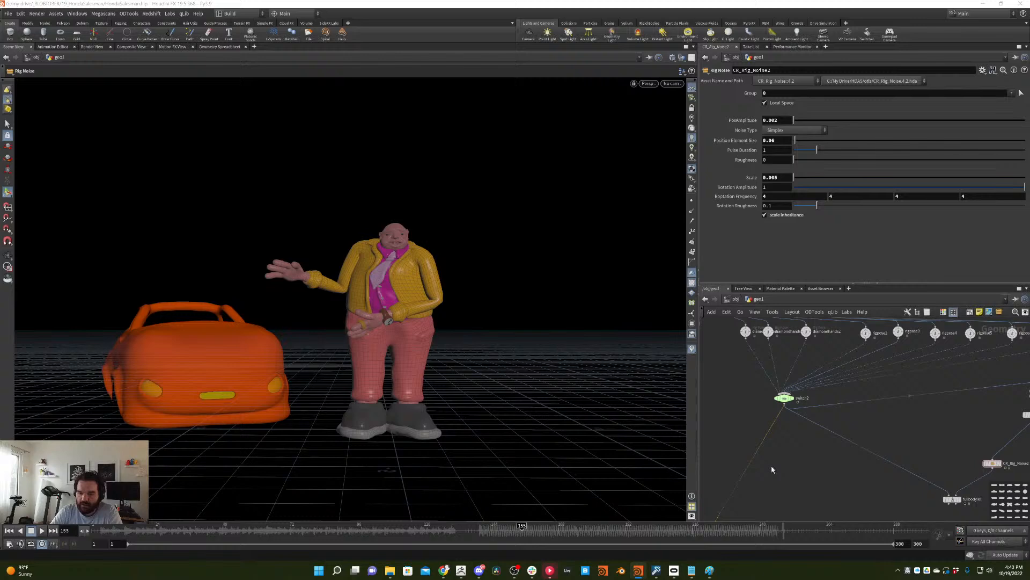
- Paste the two rig attribute wrangles, wire them between switch2 and the joint deform, and scrub the salesman's animation
{"action": "middle_click_drag", "start_coordinate": [773, 470], "coordinate": [822, 442]}
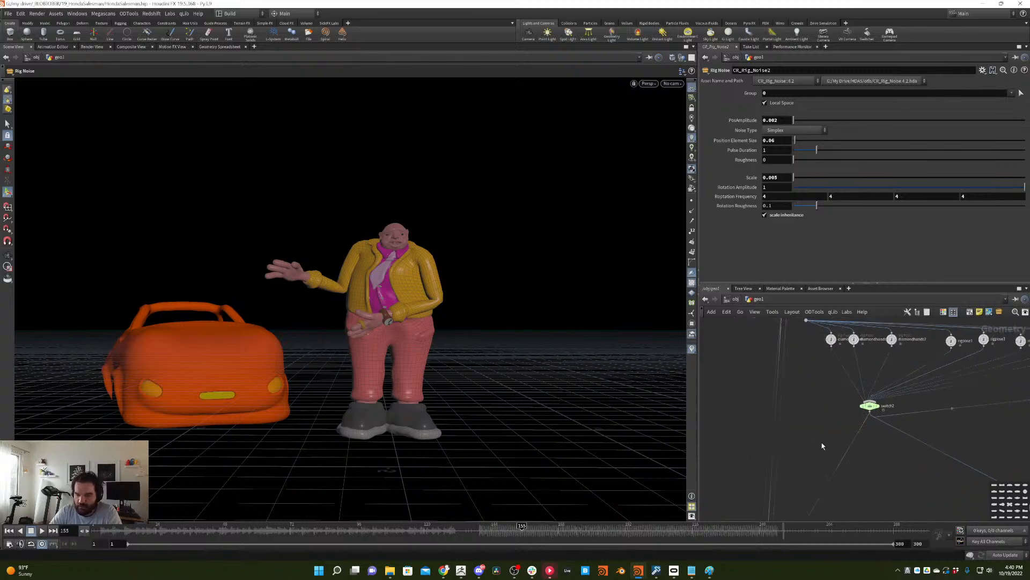
{"action": "key", "text": "ctrl+v"}
{"action": "left_click", "coordinate": [828, 422]}
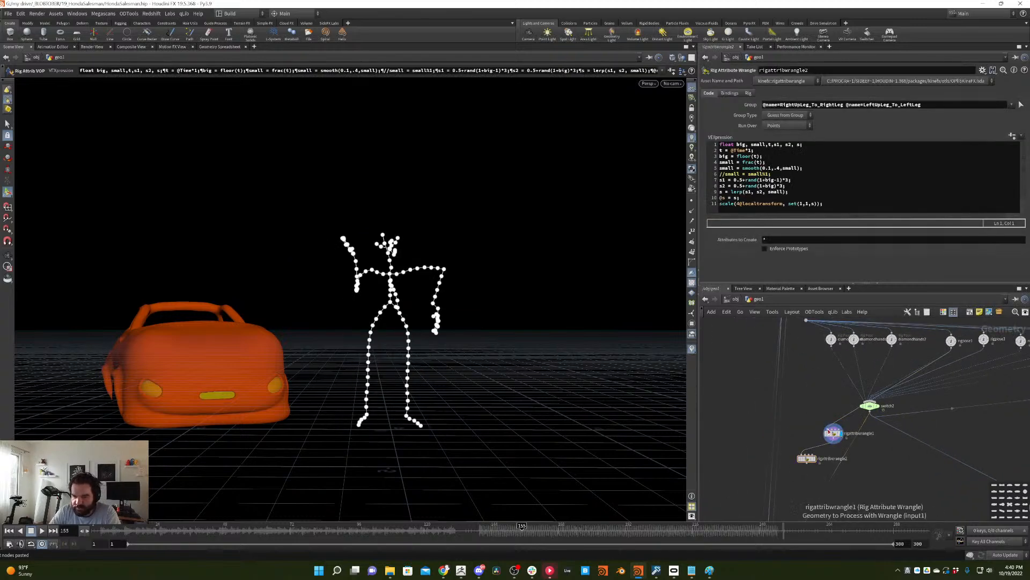
{"action": "middle_click_drag", "start_coordinate": [806, 493], "coordinate": [841, 357]}
{"action": "left_click", "coordinate": [793, 464]}
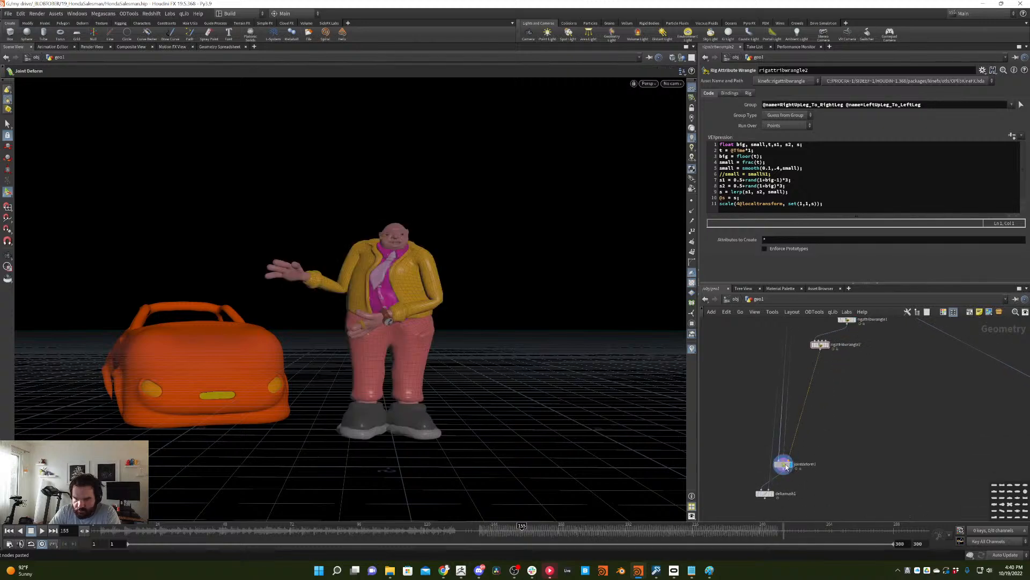
{"action": "left_click", "coordinate": [341, 524]}
{"action": "left_click_drag", "start_coordinate": [341, 525], "coordinate": [460, 525]}
- Clear the group restriction on both pasted rig attribute wrangles so they scale all joints
{"action": "middle_click_drag", "start_coordinate": [854, 346], "coordinate": [818, 440]}
{"action": "left_click", "coordinate": [817, 412]}
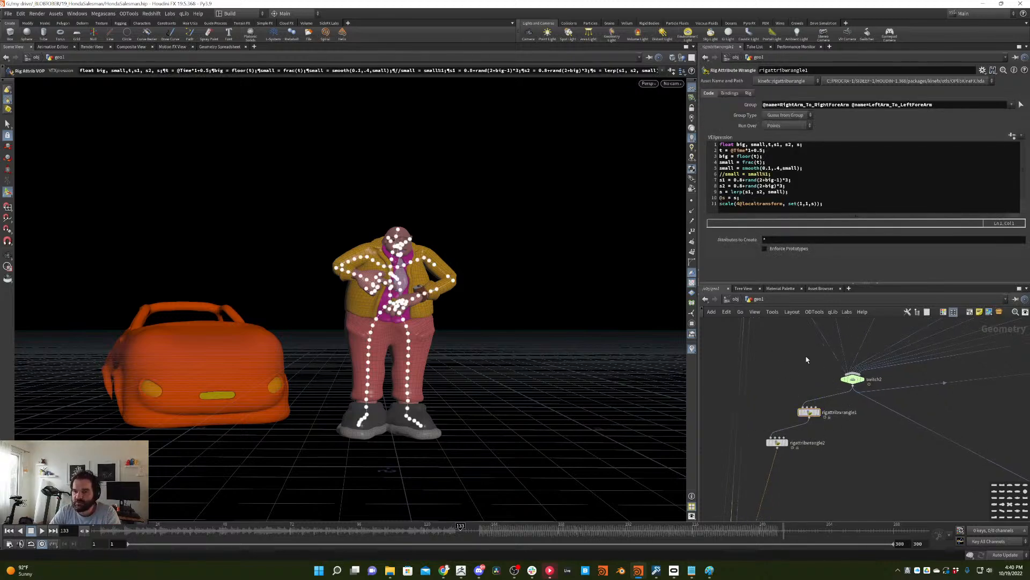
{"action": "middle_click_drag", "start_coordinate": [802, 376], "coordinate": [810, 338]}
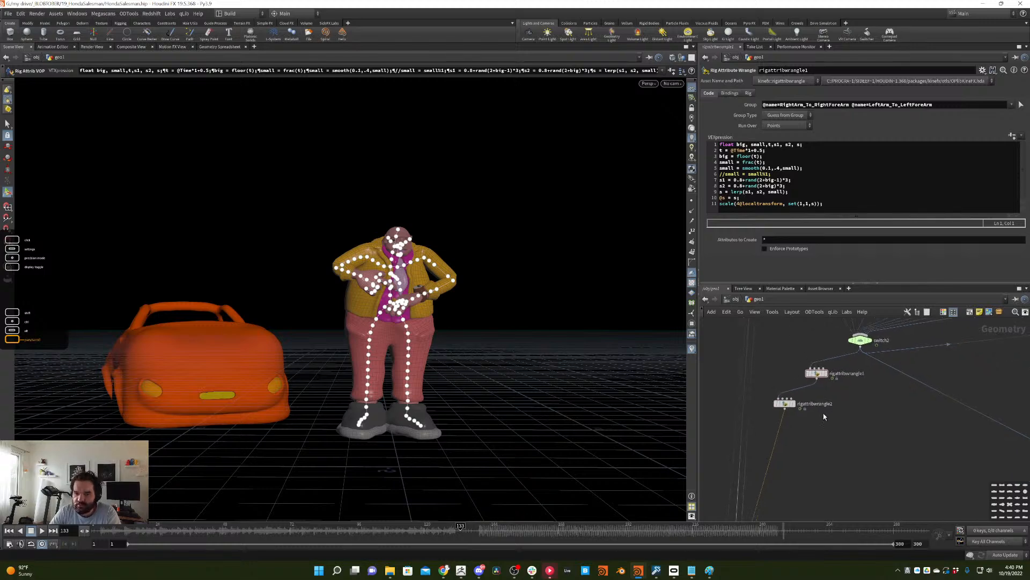
{"action": "left_click", "coordinate": [785, 403]}
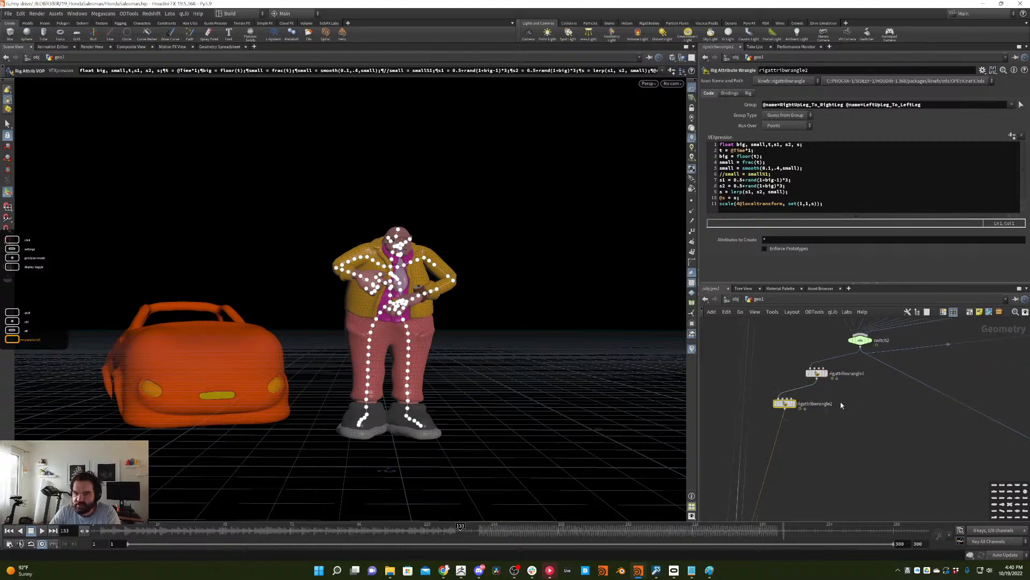
{"action": "triple_click", "coordinate": [837, 104]}
{"action": "key", "text": "BackSpace"}
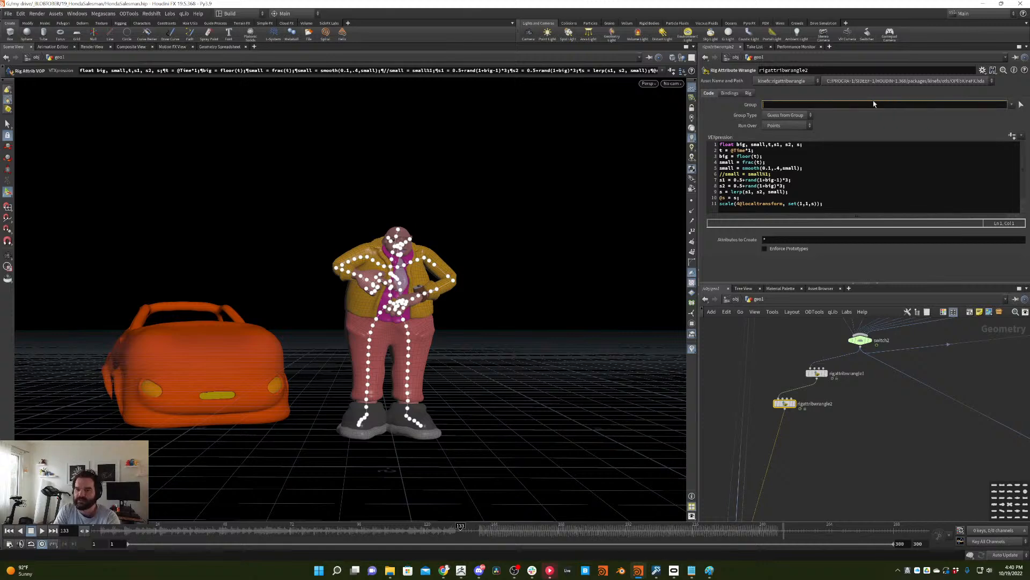
{"action": "left_click", "coordinate": [817, 372]}
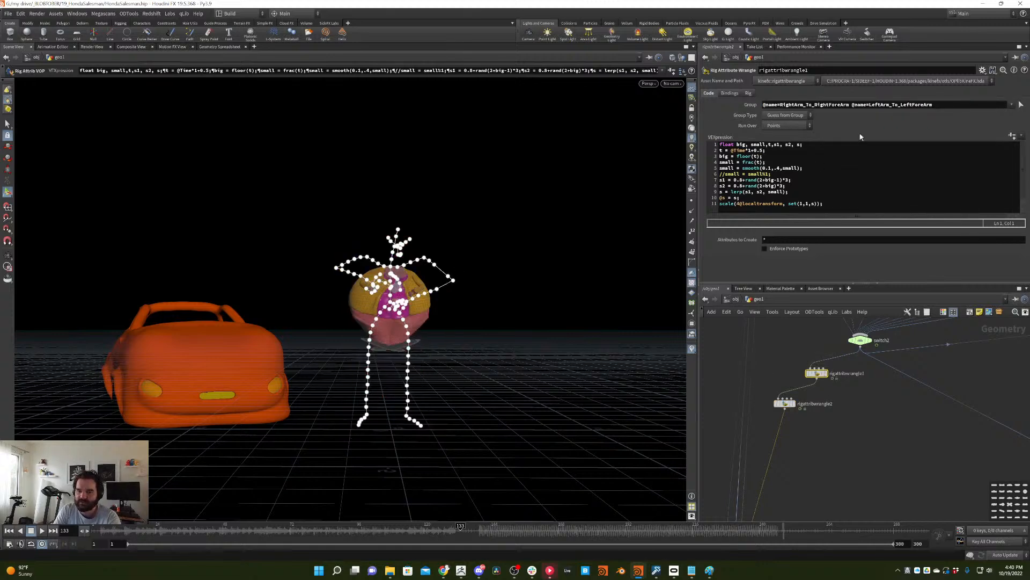
{"action": "triple_click", "coordinate": [940, 105]}
{"action": "key", "text": "BackSpace"}
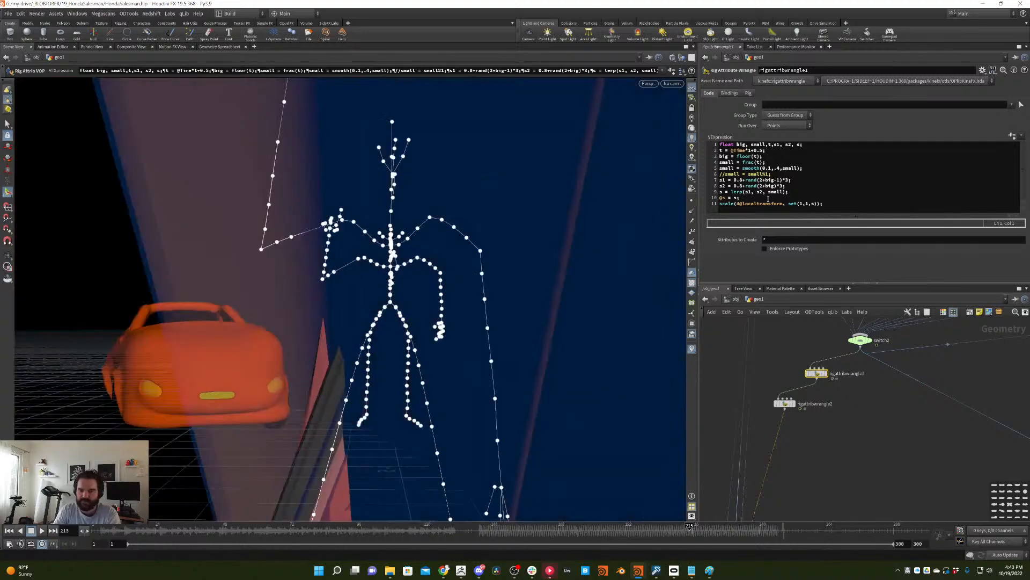
- Bypass rigattribwrangle2, frame the salesman in the viewport and scrub the timeline to inspect the first wrangle's scaling
{"action": "right_click_drag", "start_coordinate": [561, 284], "coordinate": [370, 421], "text": "alt"}
{"action": "right_click_drag", "start_coordinate": [508, 314], "coordinate": [458, 365], "text": "alt"}
{"action": "middle_click_drag", "start_coordinate": [500, 317], "coordinate": [424, 386], "text": "alt"}
{"action": "left_click_drag", "start_coordinate": [424, 386], "coordinate": [465, 349], "text": "alt"}
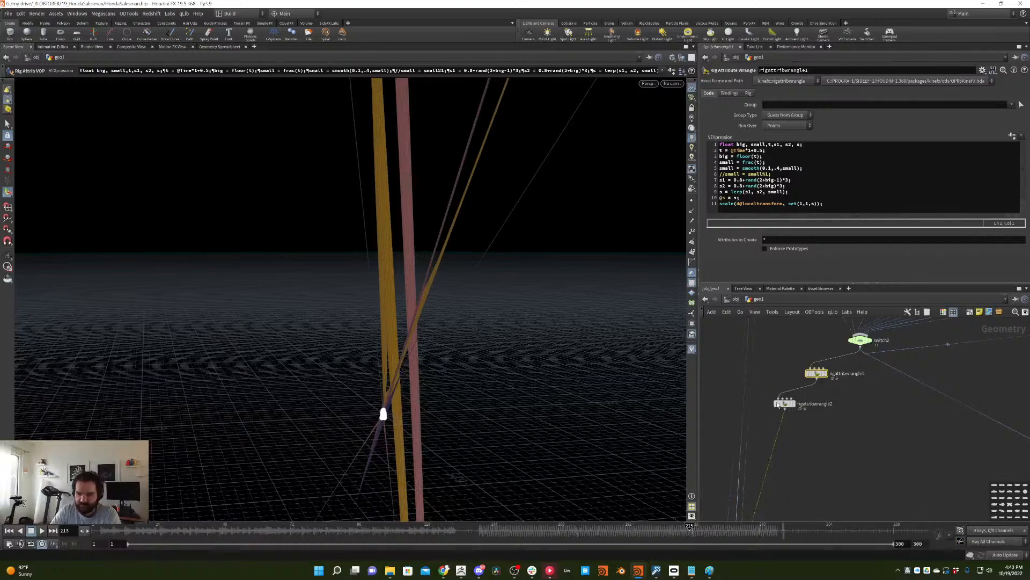
{"action": "left_click", "coordinate": [777, 404]}
{"action": "key", "text": "space+h"}
{"action": "left_click_drag", "start_coordinate": [411, 405], "coordinate": [463, 338], "text": "alt"}
{"action": "left_click_drag", "start_coordinate": [295, 531], "coordinate": [328, 312]}
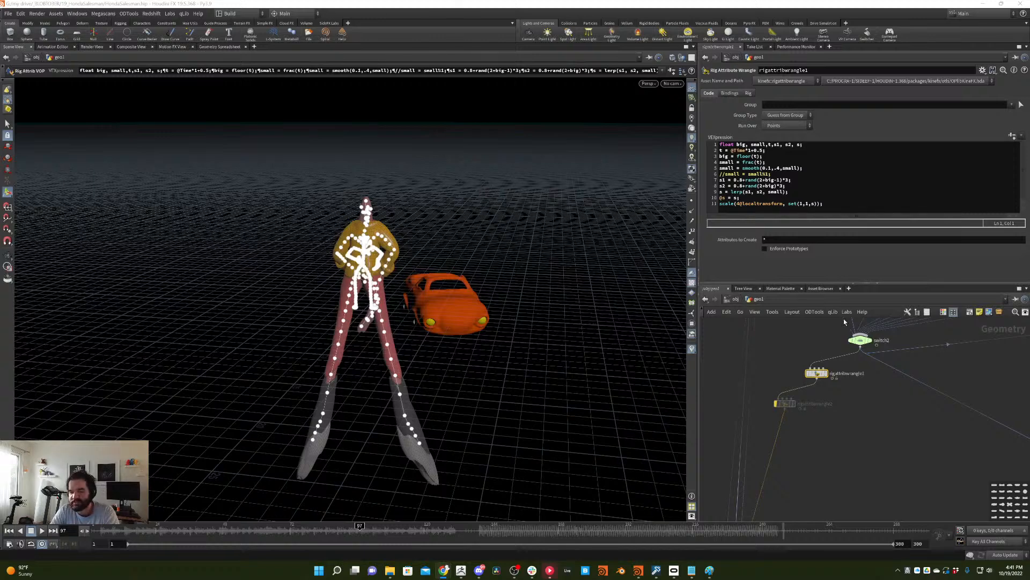
- Scrub the salesman's animation to frame 60 and re-enable rigattribwrangle2
{"action": "middle_click_drag", "start_coordinate": [852, 396], "coordinate": [895, 395]}
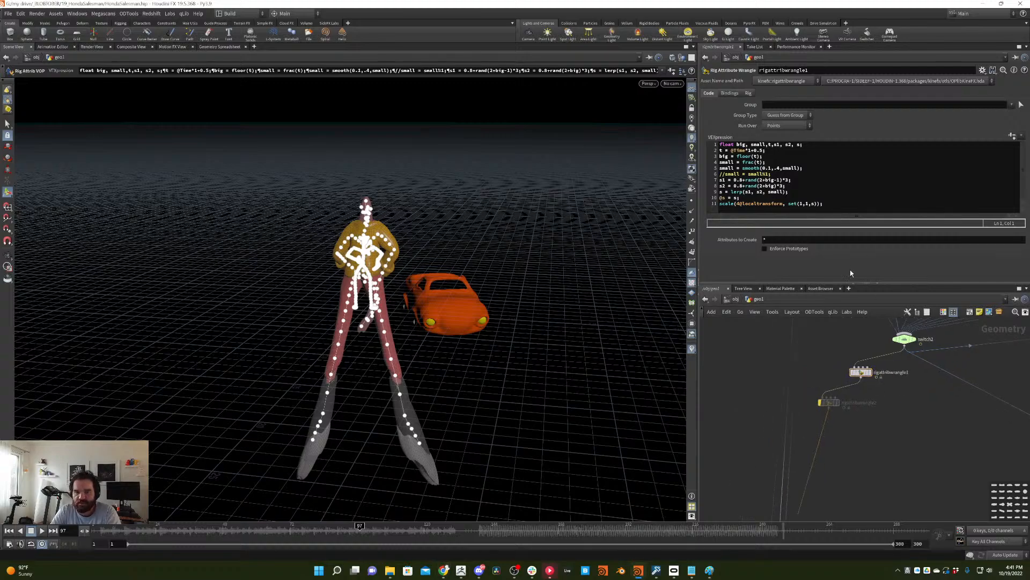
{"action": "left_click_drag", "start_coordinate": [436, 307], "coordinate": [532, 317], "text": "alt"}
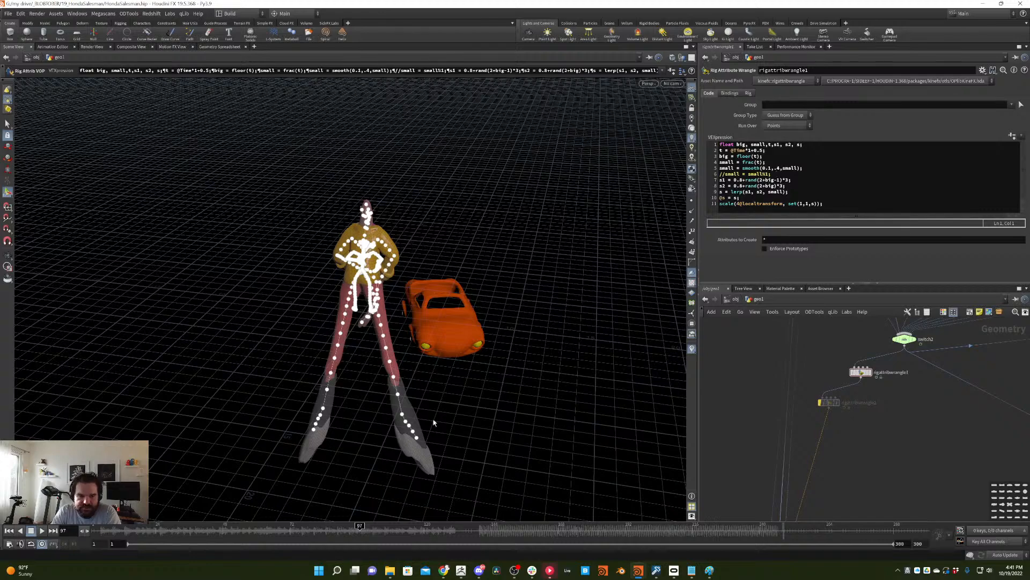
{"action": "left_click_drag", "start_coordinate": [359, 525], "coordinate": [254, 541]}
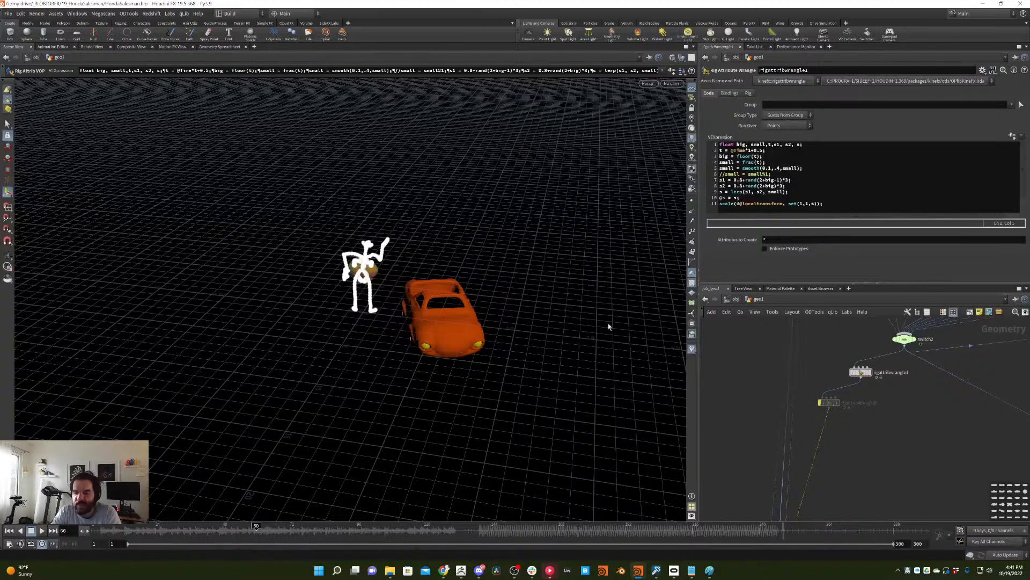
{"action": "left_click", "coordinate": [829, 403]}
{"action": "left_click", "coordinate": [837, 403]}
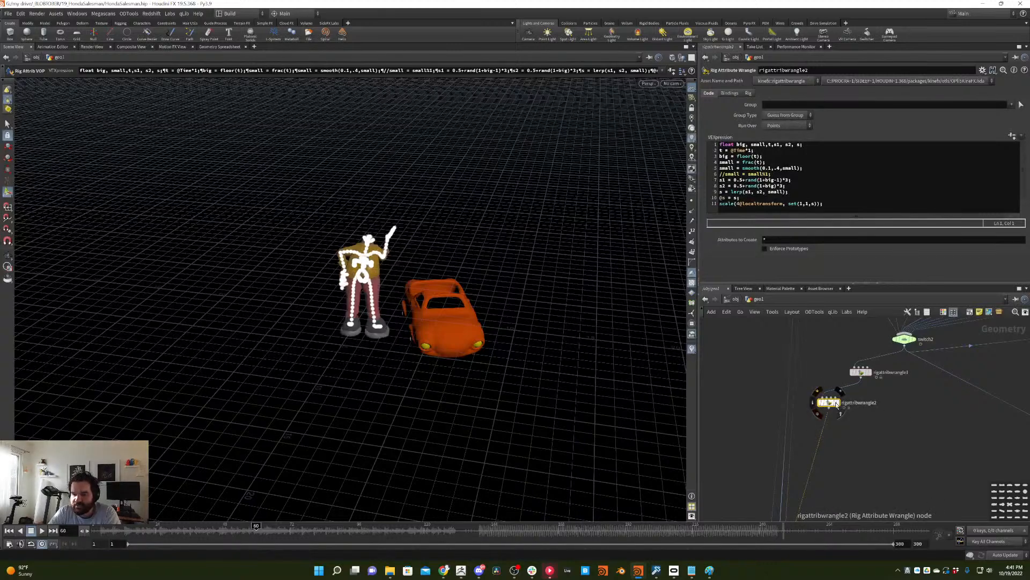
{"action": "scroll", "coordinate": [845, 451], "scroll_direction": "down", "scroll_amount": 3}
{"action": "scroll", "coordinate": [897, 437], "scroll_direction": "up", "scroll_amount": 3}
{"action": "key", "text": "Tab"}
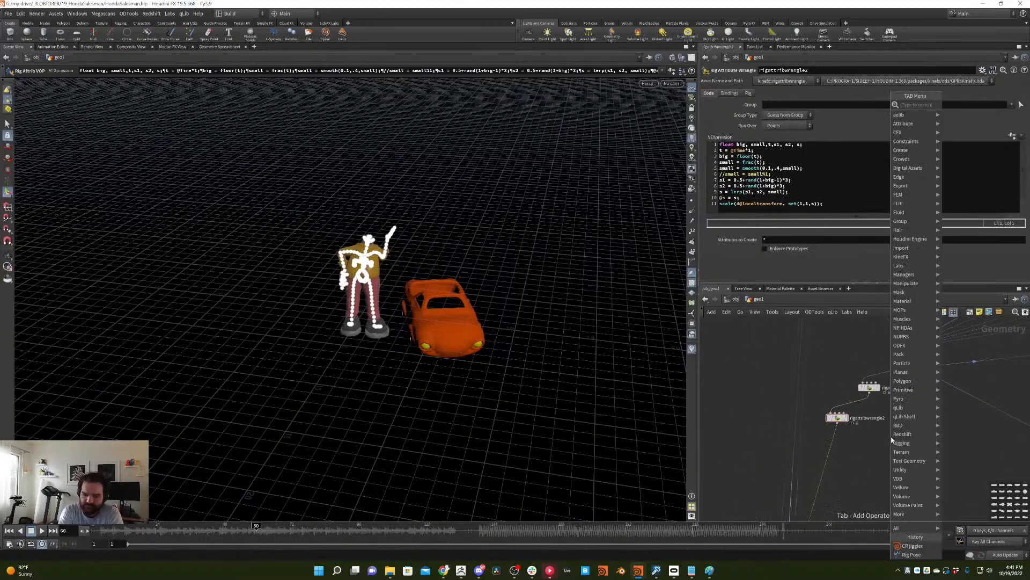
{"action": "key", "text": "Escape"}
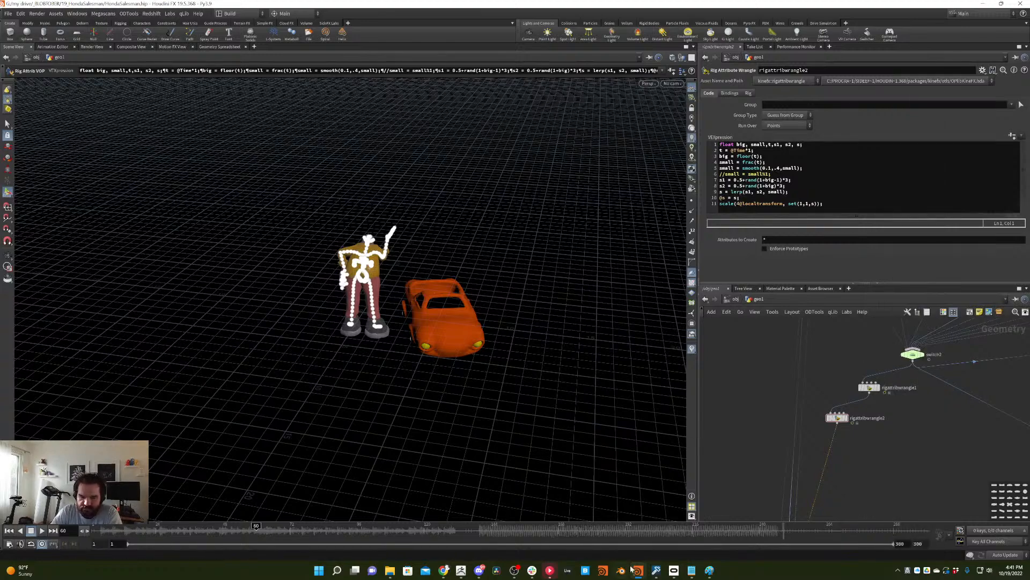
- Copy pointwrangle1 from the KineFX scale inheritance scene and insert it between switch2 and rigattribwrangle1 in the salesman scene
{"action": "mouse_move", "coordinate": [636, 570]}
{"action": "left_click", "coordinate": [681, 528]}
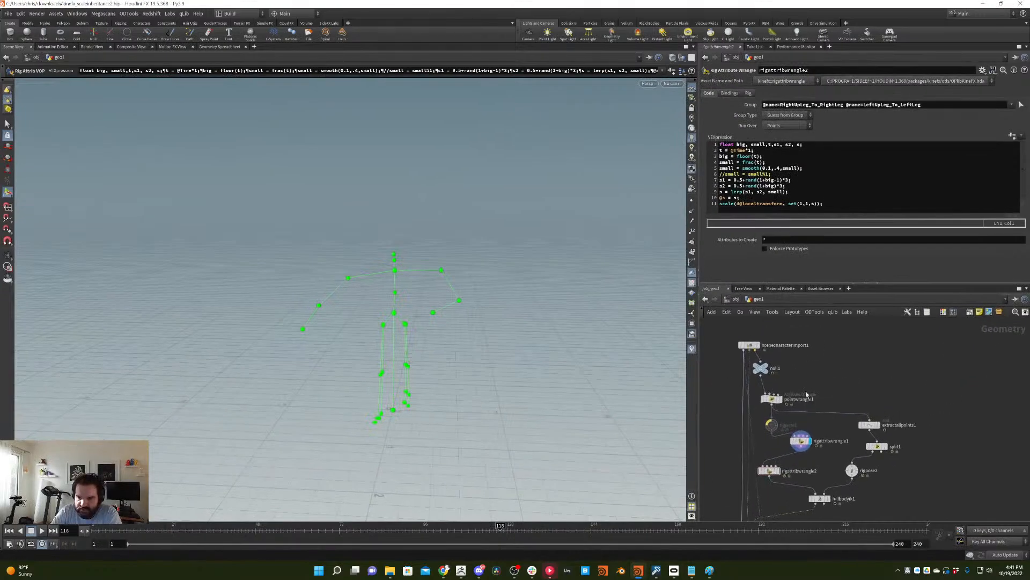
{"action": "left_click", "coordinate": [805, 397]}
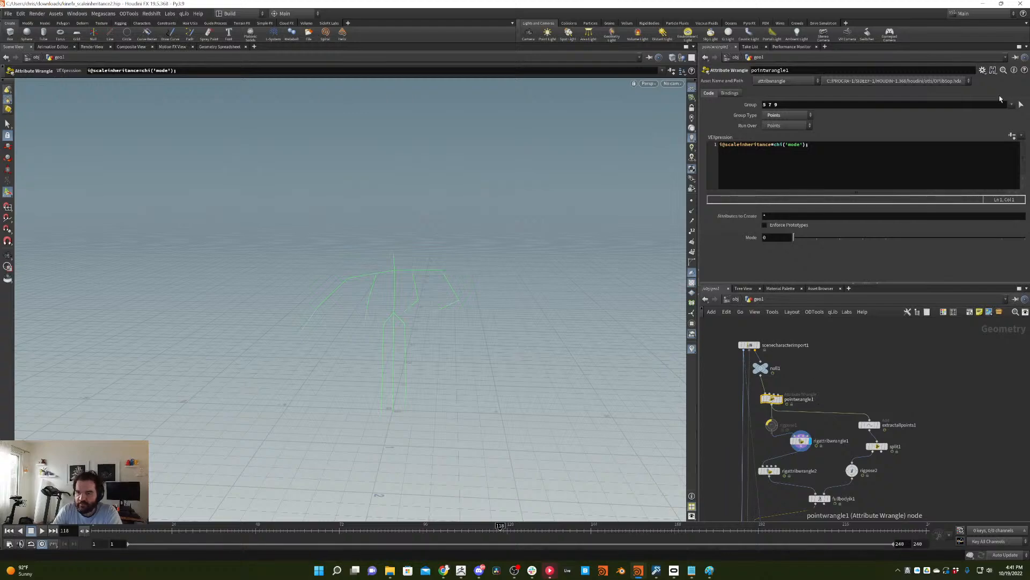
{"action": "left_click", "coordinate": [984, 3]}
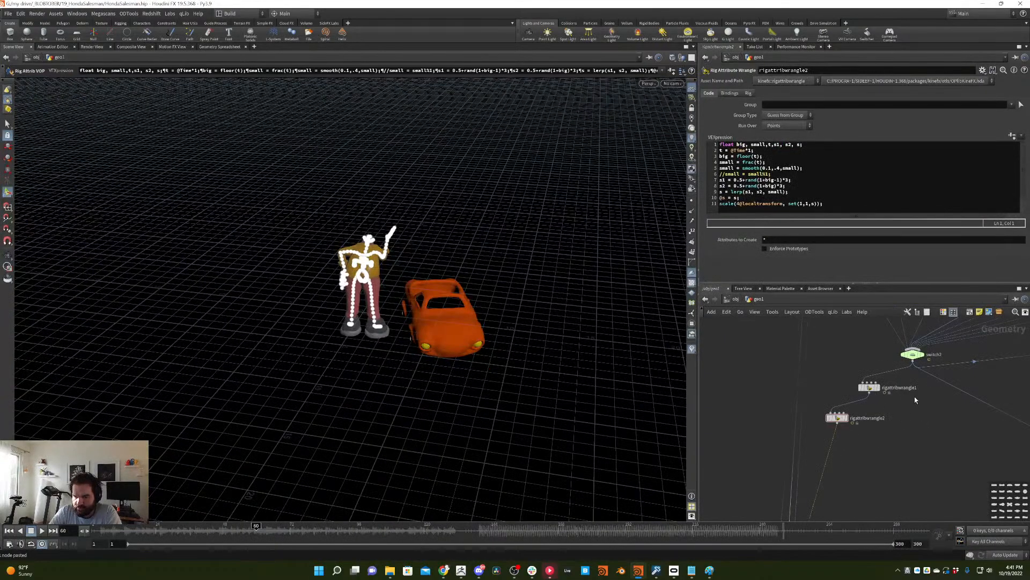
{"action": "key", "text": "ctrl+v"}
{"action": "left_click_drag", "start_coordinate": [921, 424], "coordinate": [892, 376]}
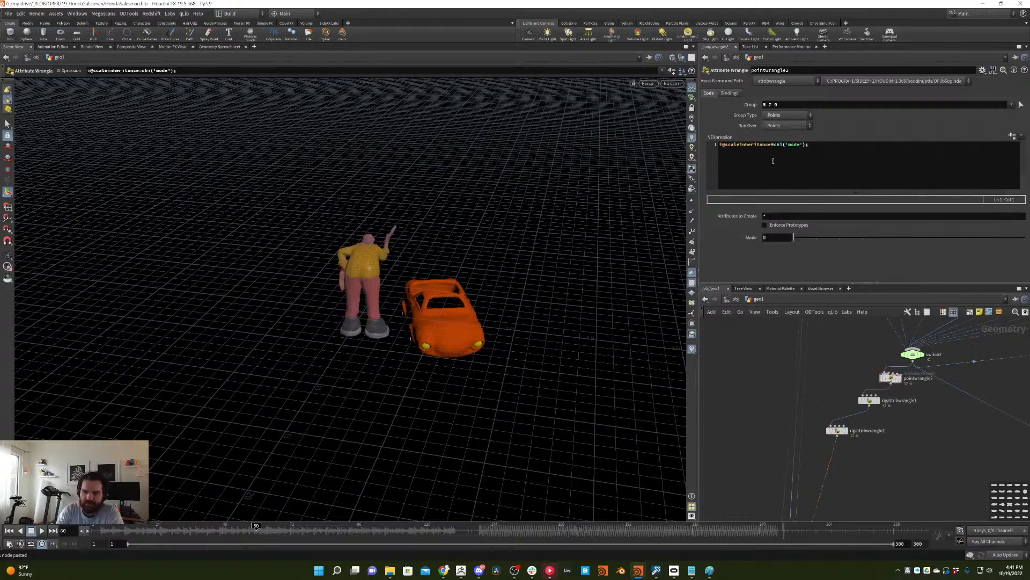
- Compare scale inheritance modes 1 to 3 on the pasted point wrangle while scrubbing the timeline, leaving Mode at 1
{"action": "left_click", "coordinate": [774, 237]}
{"action": "type", "text": "1"}
{"action": "key", "text": "Return"}
{"action": "left_click_drag", "start_coordinate": [258, 527], "coordinate": [472, 476]}
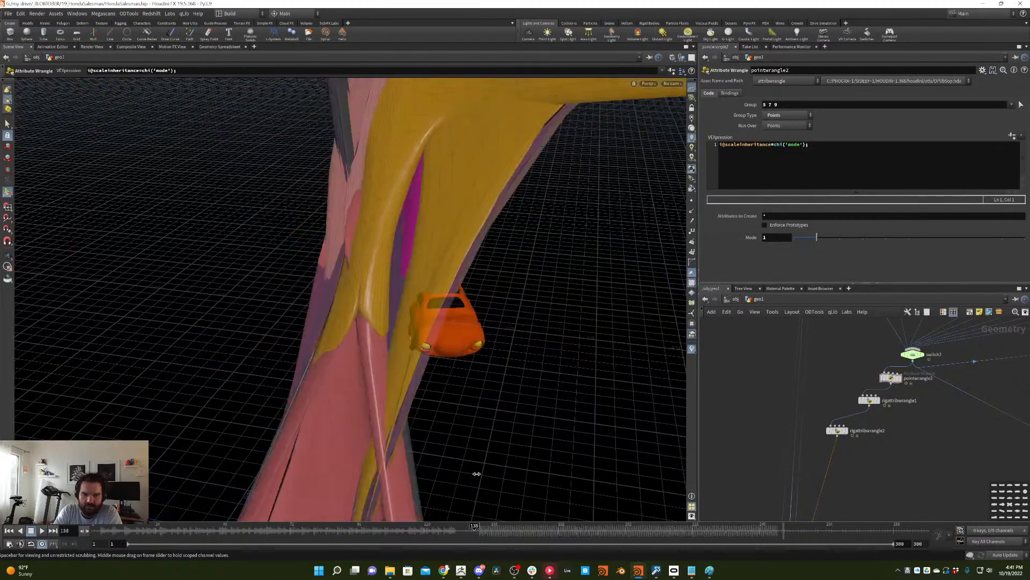
{"action": "left_click", "coordinate": [838, 237]}
{"action": "left_click_drag", "start_coordinate": [484, 527], "coordinate": [532, 457]}
{"action": "left_click", "coordinate": [863, 237]}
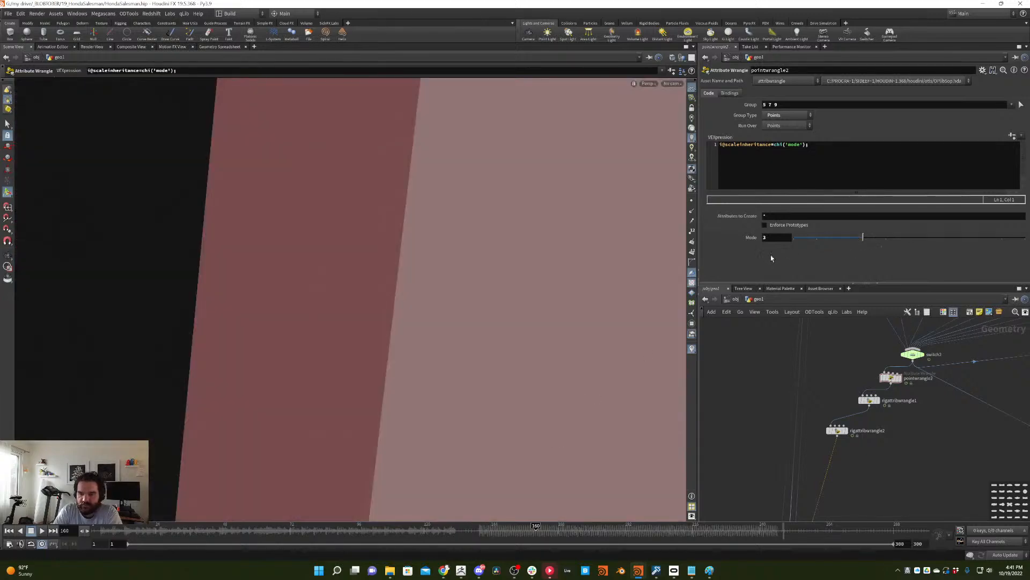
{"action": "left_click", "coordinate": [386, 523]}
{"action": "left_click_drag", "start_coordinate": [386, 523], "coordinate": [418, 523]}
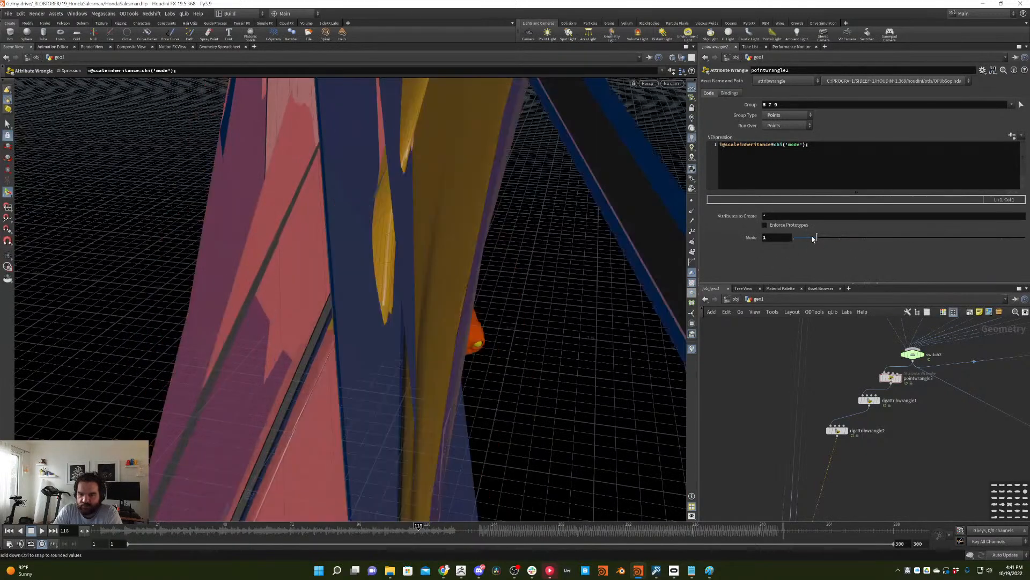
- Bypass rigattribwrangle1, scrub the animation back to frame 1 and open rigattribwrangle2's VEX code for editing
{"action": "left_click", "coordinate": [861, 400]}
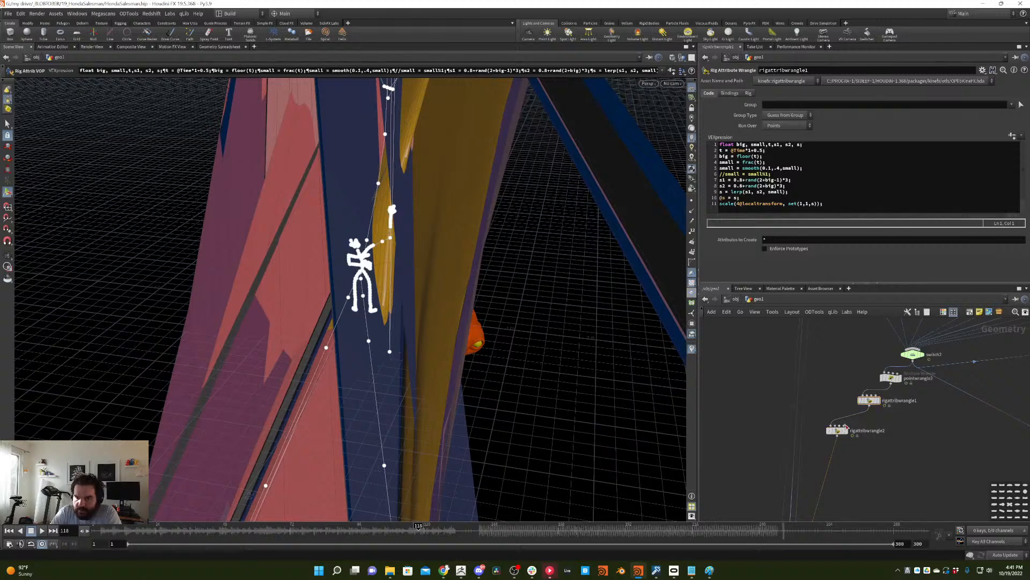
{"action": "left_click", "coordinate": [860, 400]}
{"action": "left_click", "coordinate": [837, 430]}
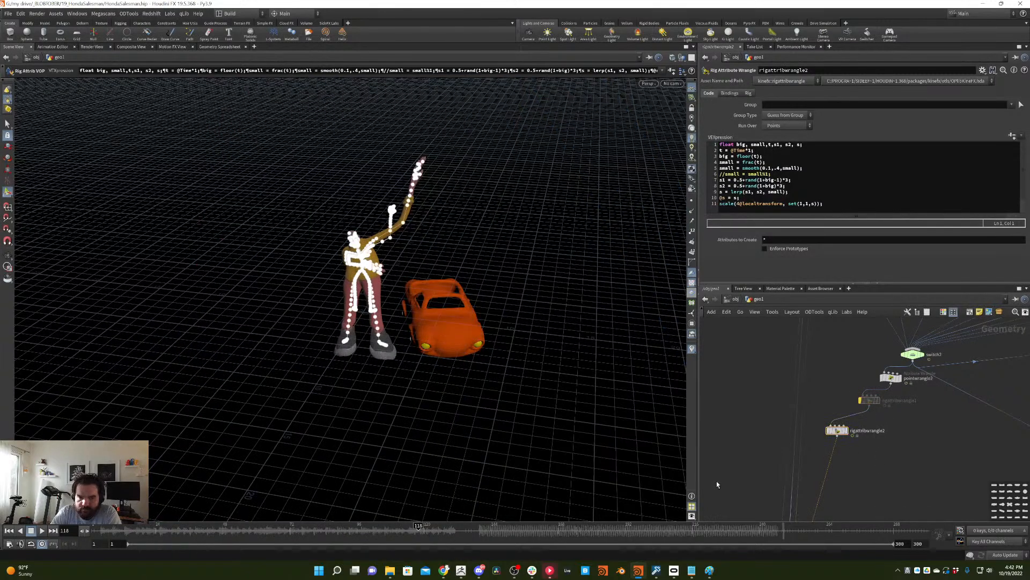
{"action": "left_click", "coordinate": [367, 524]}
{"action": "left_click_drag", "start_coordinate": [368, 524], "coordinate": [92, 491]}
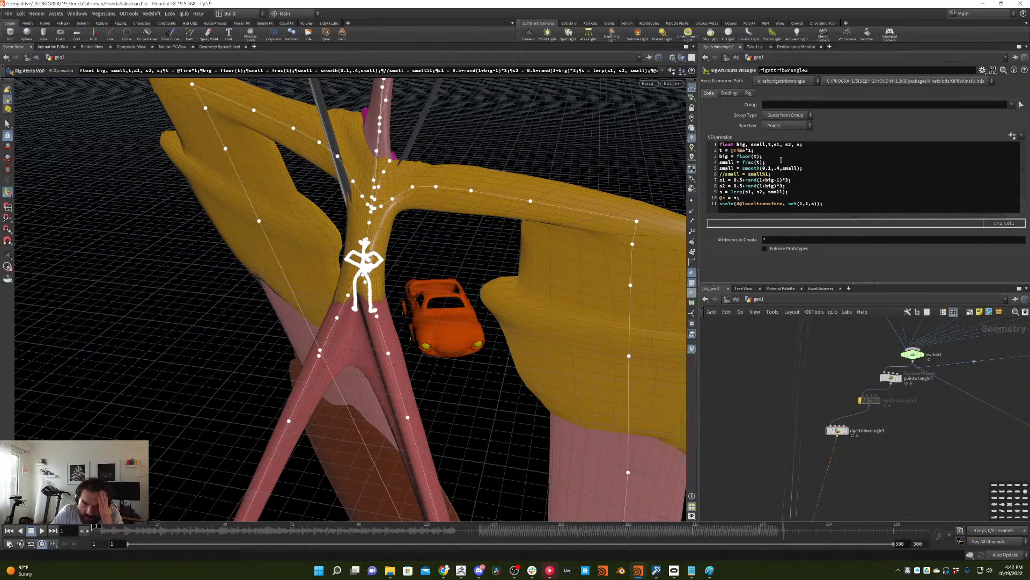
{"action": "left_click", "coordinate": [760, 157]}
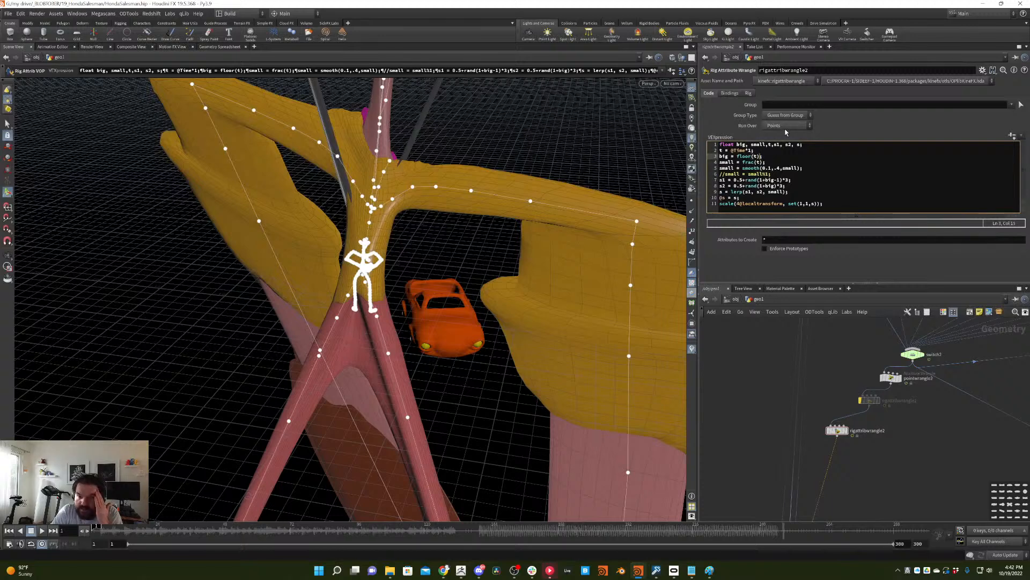
- Try multiplying floor(t) by .1 on the big line of rigattribwrangle2's VEX code, and remove the factor again
{"action": "type", "text": "*.1"}
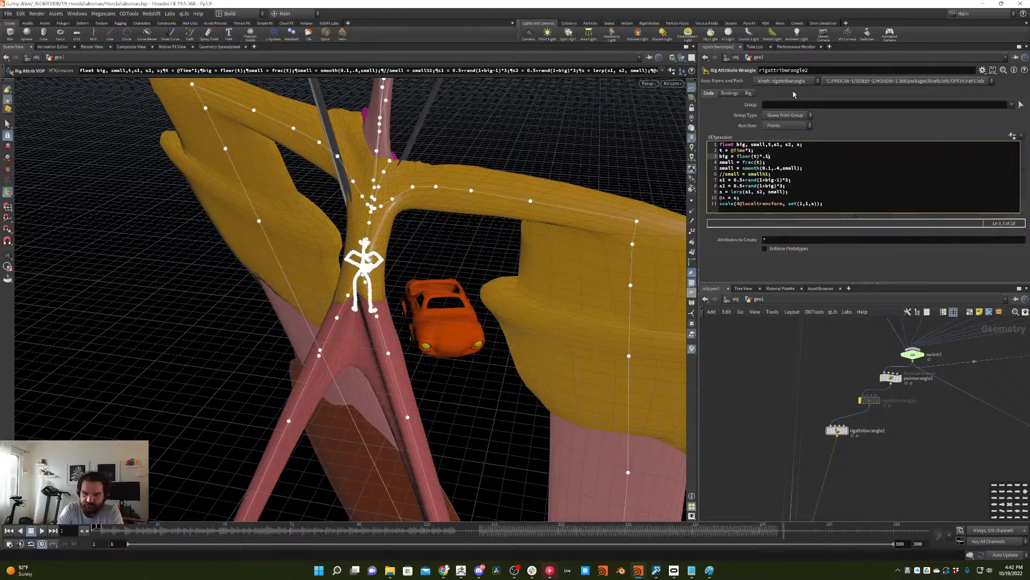
{"action": "left_click", "coordinate": [739, 352]}
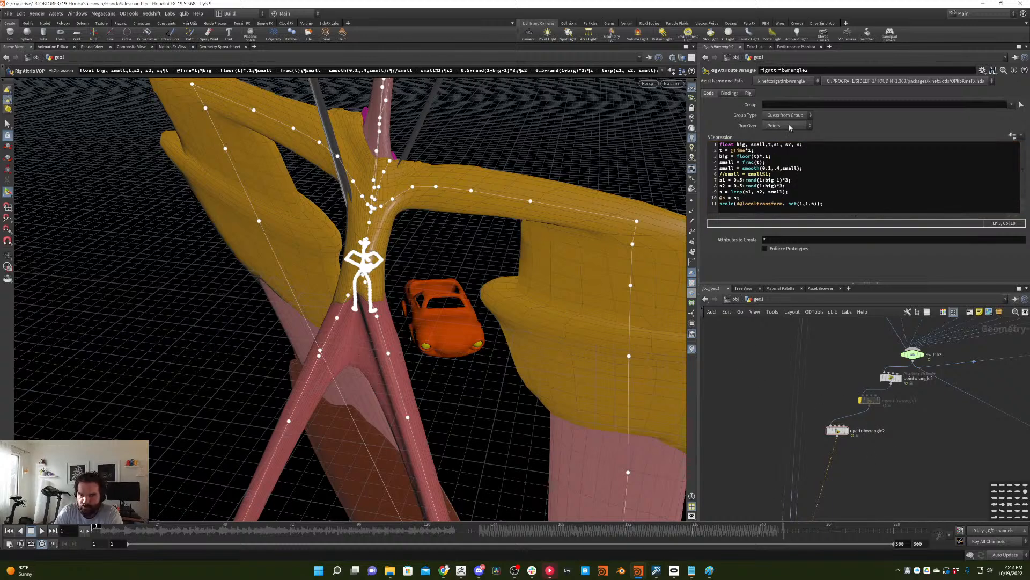
{"action": "left_click", "coordinate": [768, 156]}
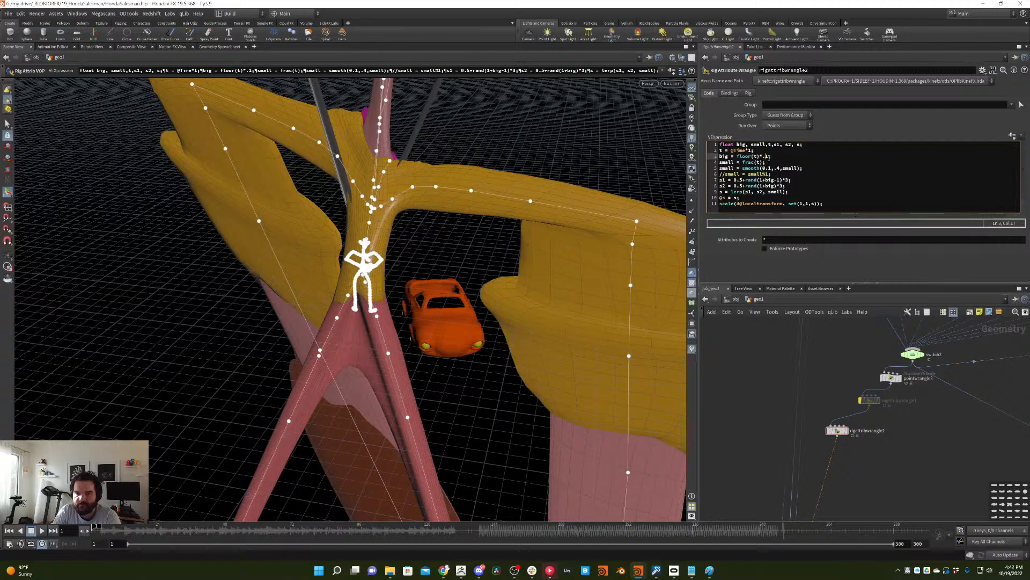
{"action": "key", "text": "Delete"}
{"action": "key", "text": "BackSpace"}
{"action": "key", "text": "BackSpace"}
{"action": "left_click", "coordinate": [749, 336]}
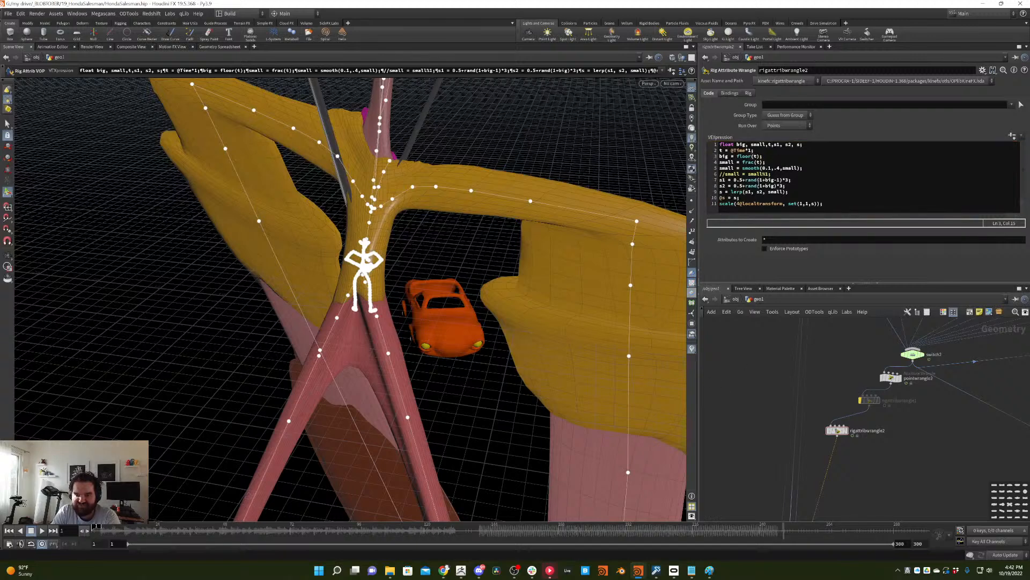
- Try a time multiplier of .1 on the t line of rigattribwrangle2's code, and restore the original multiplier
{"action": "left_click", "coordinate": [753, 152]}
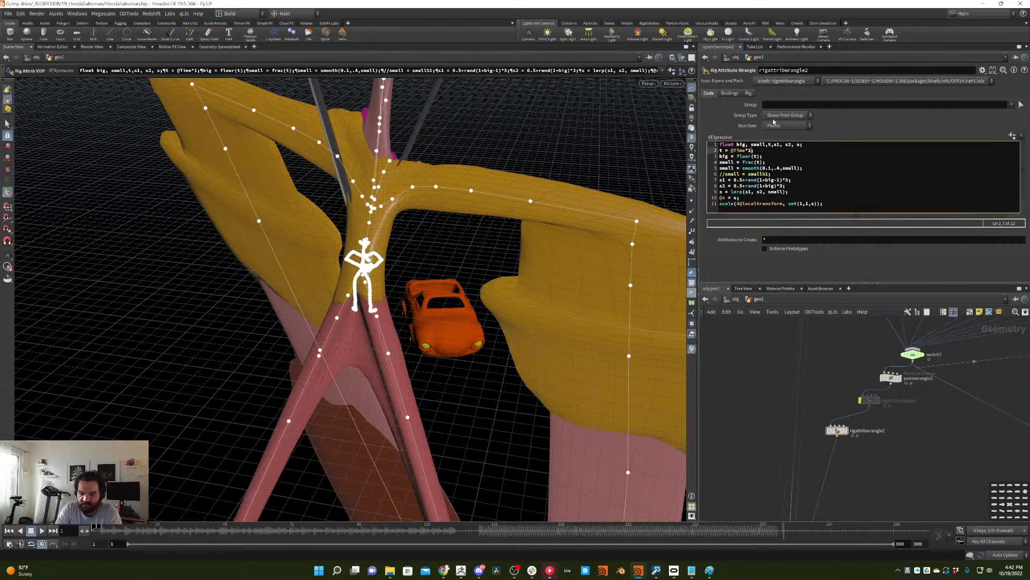
{"action": "key", "text": "BackSpace"}
{"action": "type", "text": "."}
{"action": "left_click", "coordinate": [752, 378]}
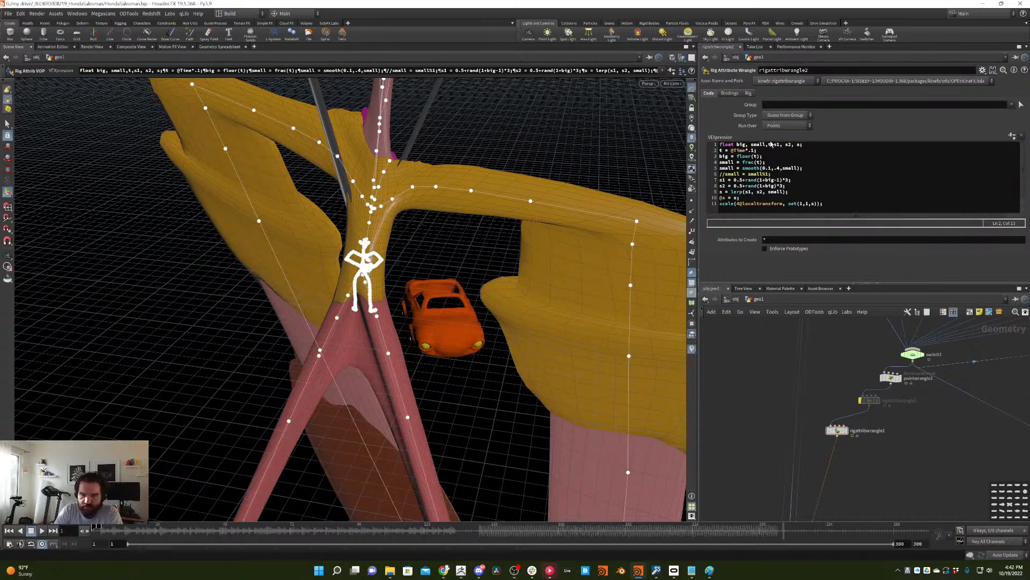
{"action": "left_click", "coordinate": [753, 150]}
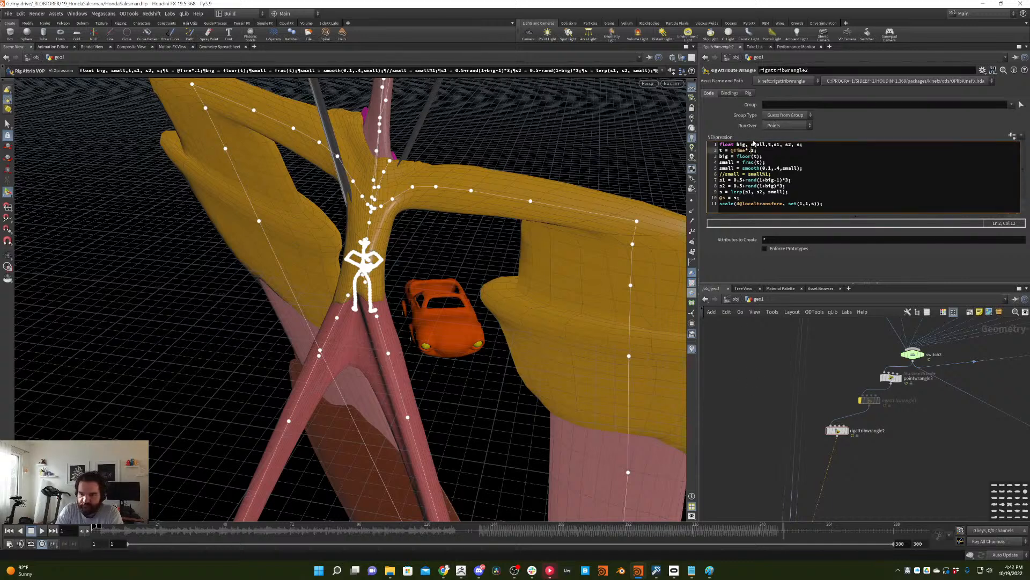
{"action": "key", "text": "BackSpace"}
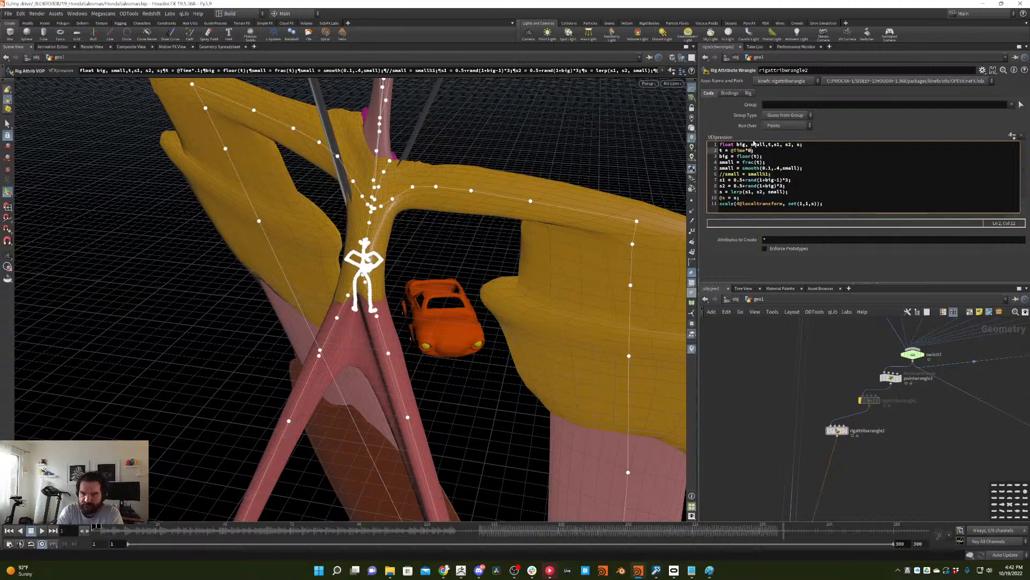
- Try floor(t)*.1 for big and .2 as the second smooth value in rigattribwrangle2's code, and undo both edits
{"action": "key", "text": "Down"}
{"action": "key", "text": "Right"}
{"action": "key", "text": "Right"}
{"action": "key", "text": "Right"}
{"action": "type", "text": "*.1"}
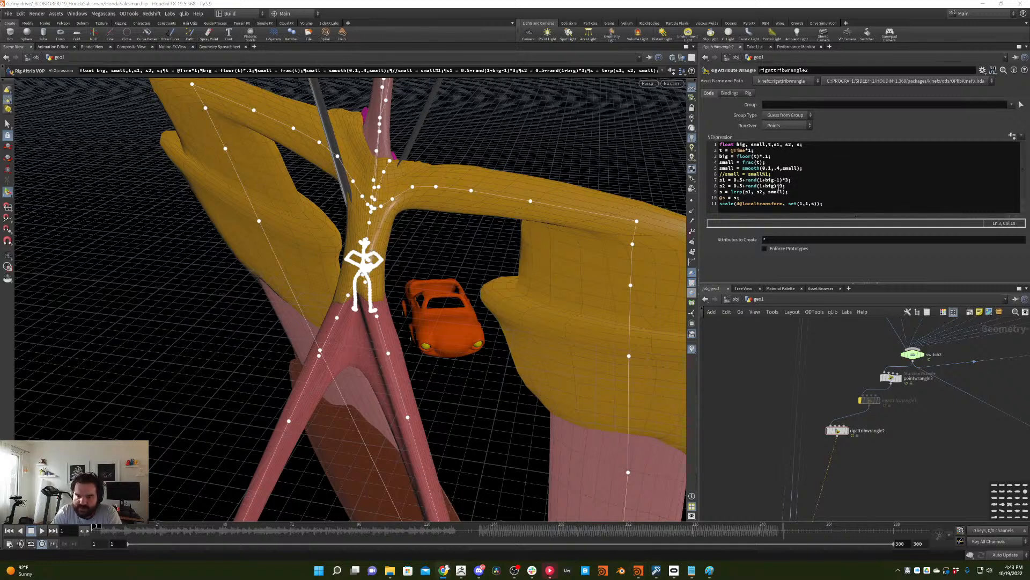
{"action": "left_click", "coordinate": [779, 175]}
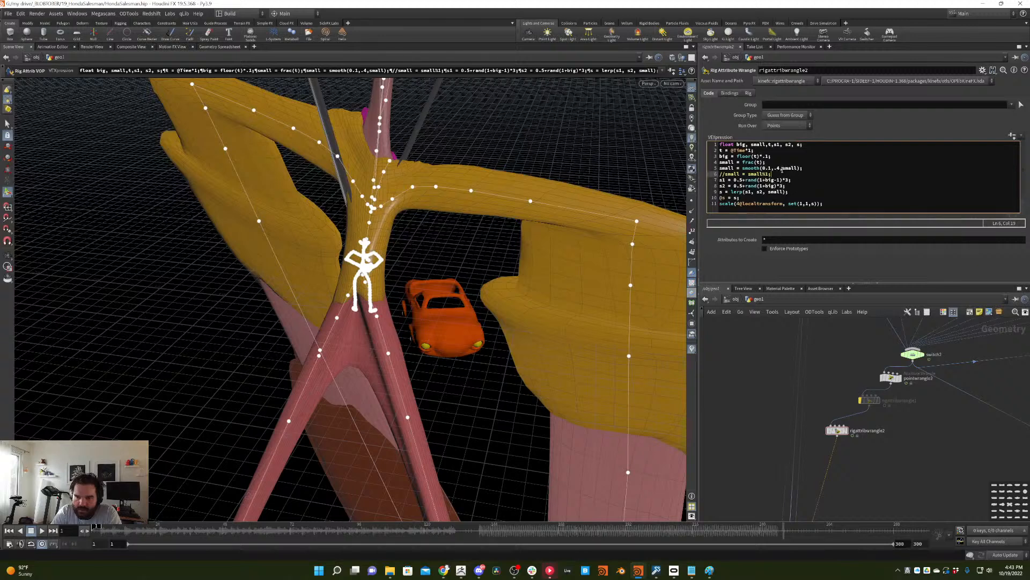
{"action": "left_click", "coordinate": [782, 168]}
{"action": "key", "text": "shift+Left"}
{"action": "left_click", "coordinate": [752, 375]}
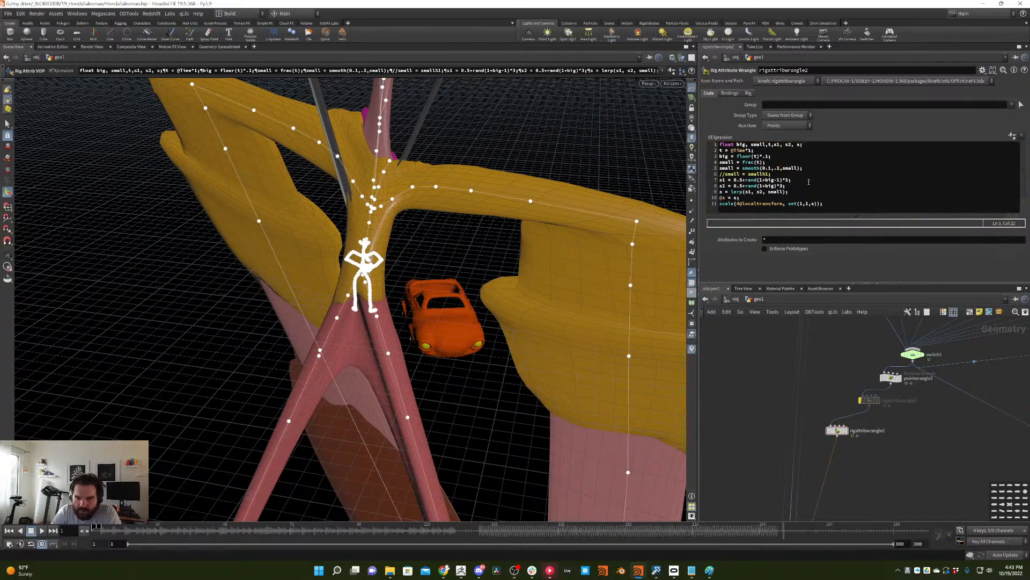
{"action": "left_click_drag", "start_coordinate": [798, 168], "coordinate": [781, 168]}
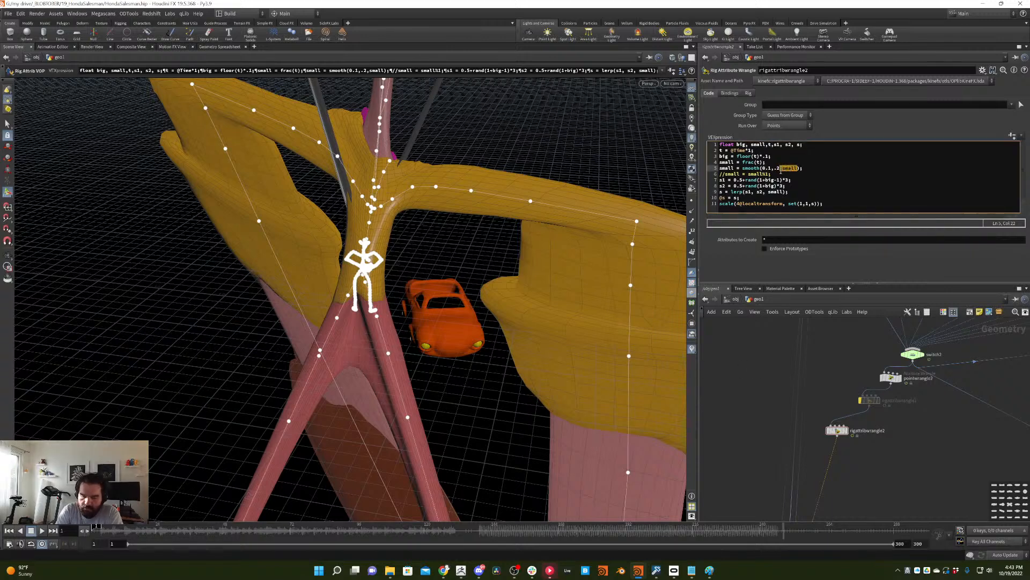
{"action": "left_click", "coordinate": [781, 169]}
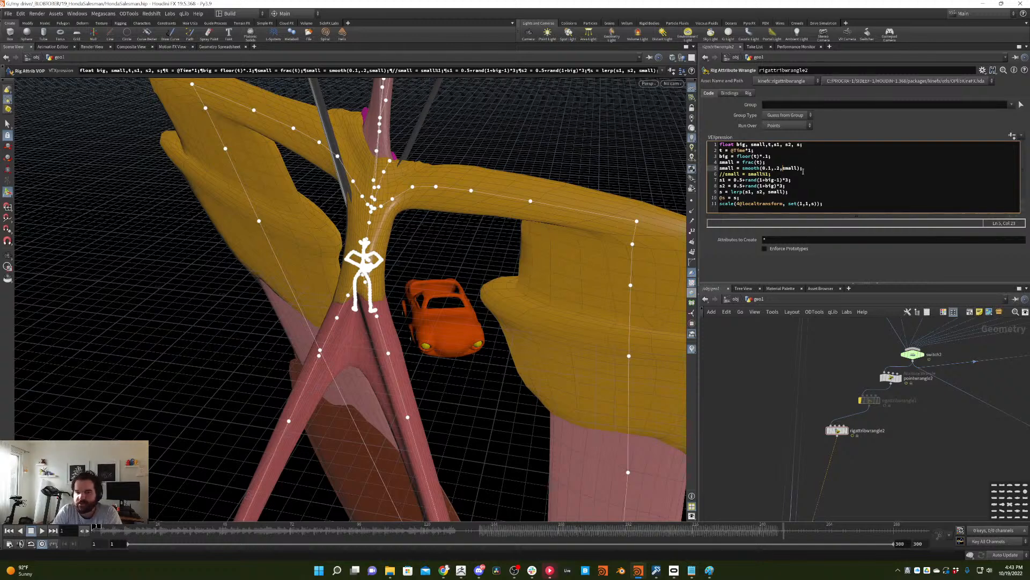
{"action": "key", "text": "ctrl+z"}
{"action": "key", "text": "ctrl+z"}
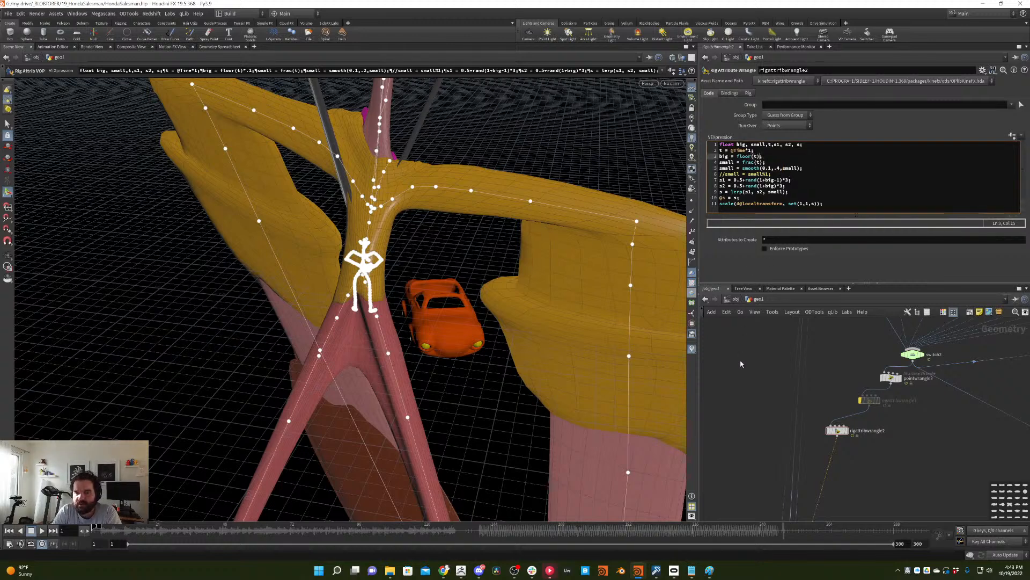
- Restrict rigattribwrangle2 to the leg joints point_10 and mirror_point_10 by picking them on the rig in the viewport
{"action": "key", "text": "Return"}
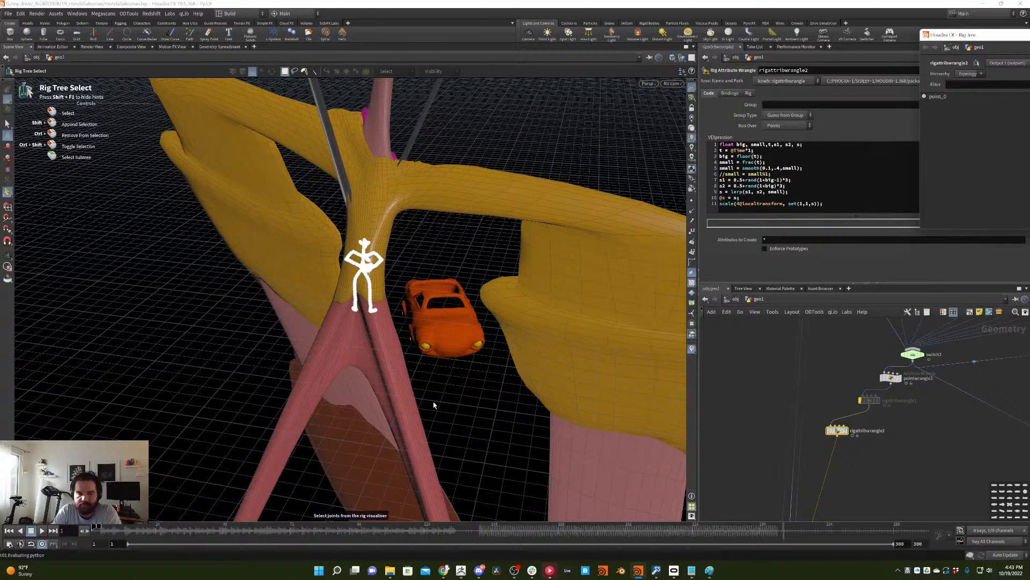
{"action": "left_click_drag", "start_coordinate": [435, 405], "coordinate": [470, 206]}
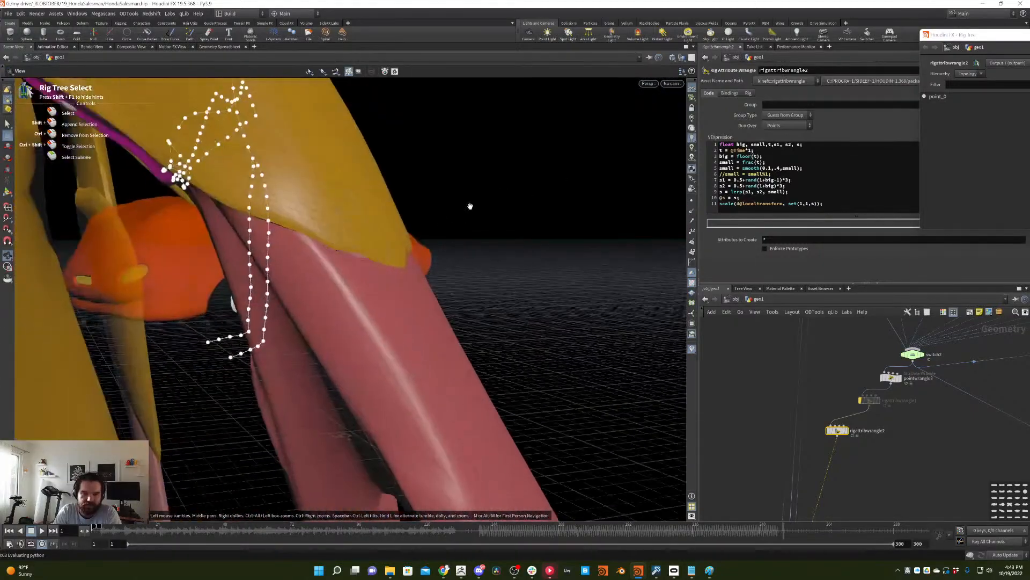
{"action": "middle_click_drag", "start_coordinate": [471, 206], "coordinate": [573, 279]}
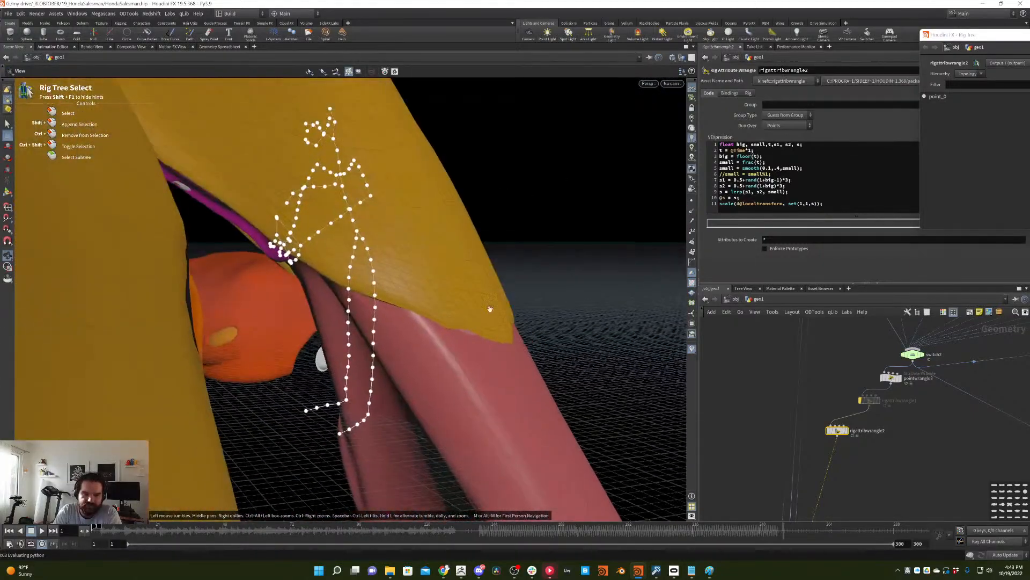
{"action": "left_click", "coordinate": [374, 283]}
{"action": "left_click", "coordinate": [348, 277], "text": "shift"}
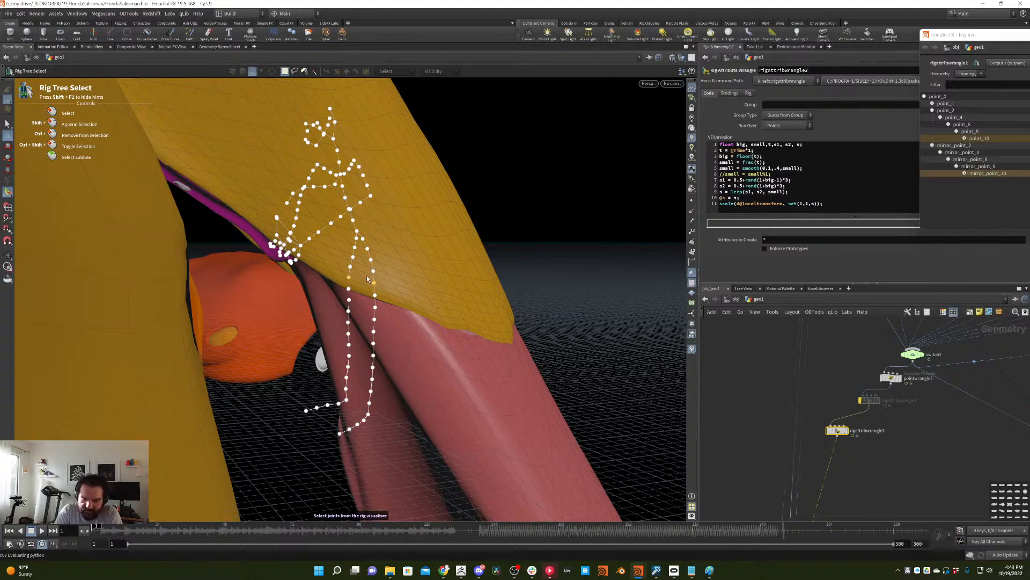
{"action": "key", "text": "Return"}
- Scrub the salesman's animation to inspect the leg scaling, and test scale inheritance Mode 3 on the point wrangle below switch2
{"action": "scroll", "coordinate": [455, 345], "scroll_direction": "down", "scroll_amount": 5}
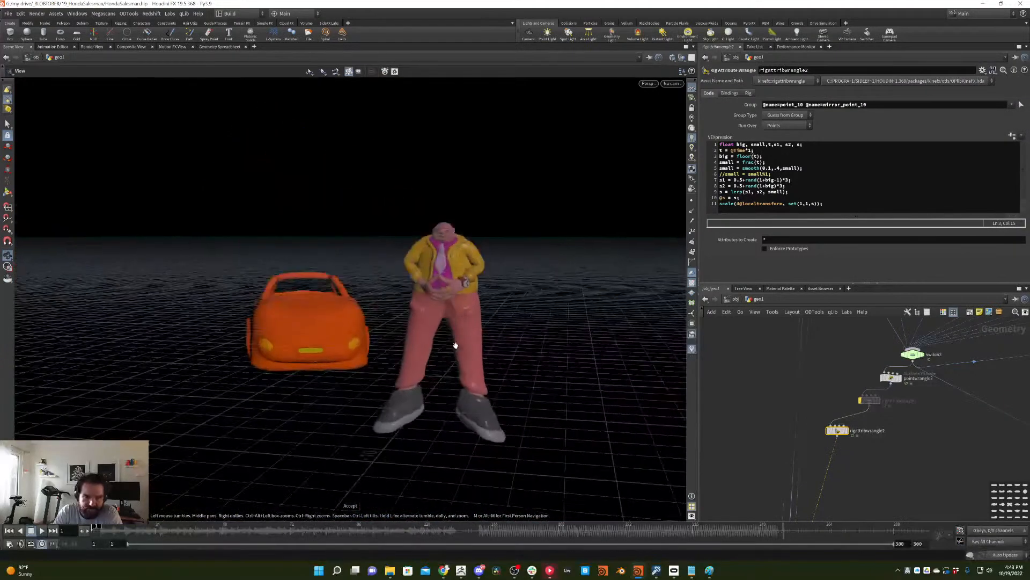
{"action": "left_click_drag", "start_coordinate": [155, 525], "coordinate": [686, 370]}
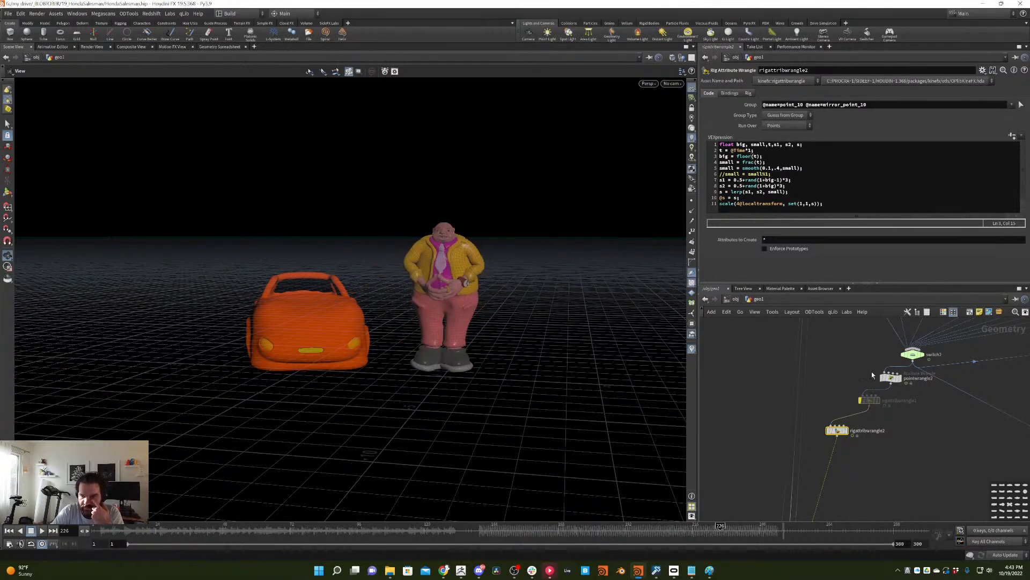
{"action": "left_click", "coordinate": [889, 377]}
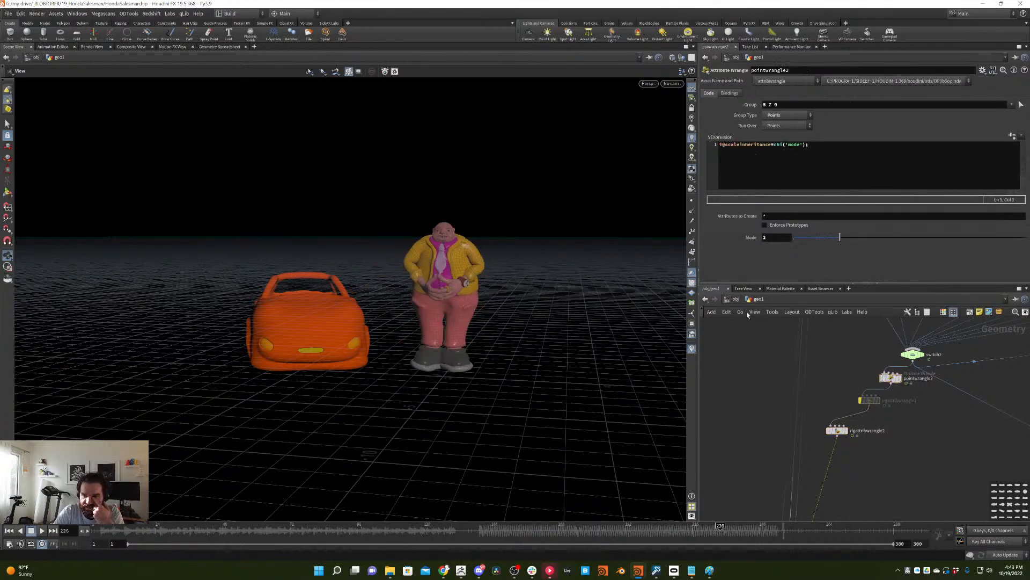
{"action": "left_click_drag", "start_coordinate": [340, 539], "coordinate": [740, 408]}
{"action": "left_click_drag", "start_coordinate": [840, 237], "coordinate": [861, 239]}
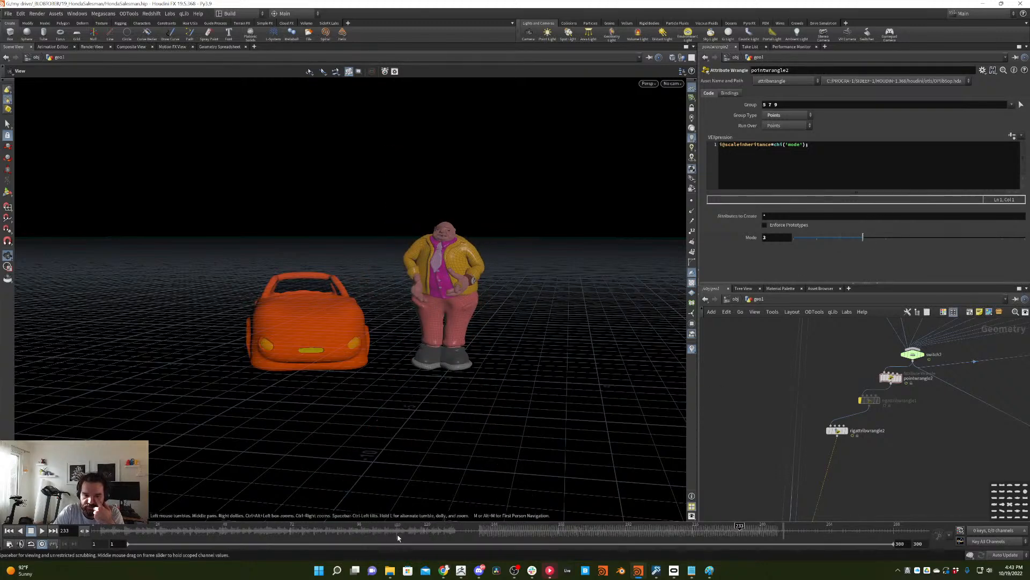
{"action": "left_click_drag", "start_coordinate": [397, 535], "coordinate": [41, 539]}
- Test scale inheritance Mode 0 on the point wrangle, set it to Mode 1, and review the animation from the first frame
{"action": "left_click", "coordinate": [797, 238]}
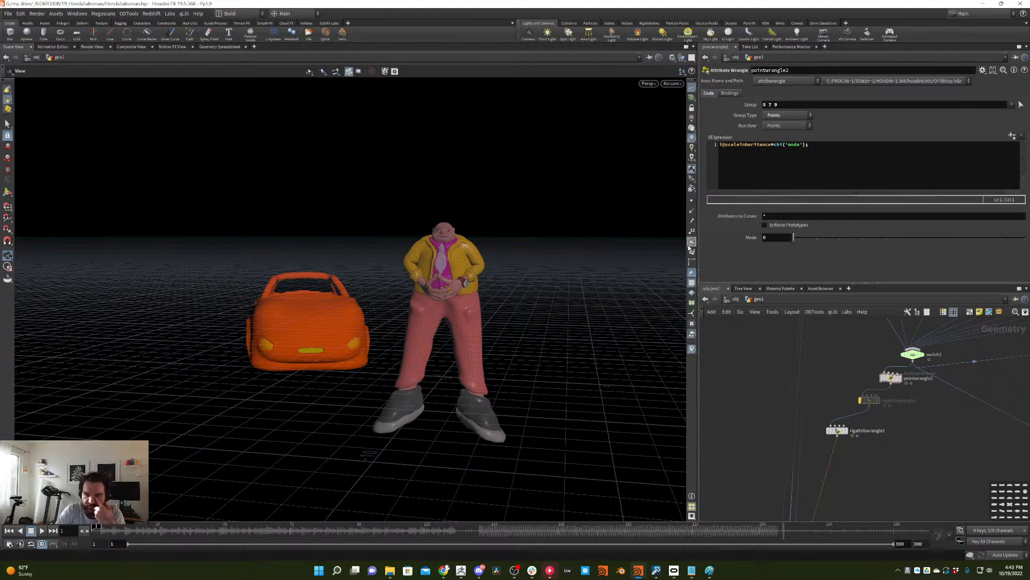
{"action": "left_click_drag", "start_coordinate": [129, 530], "coordinate": [369, 488]}
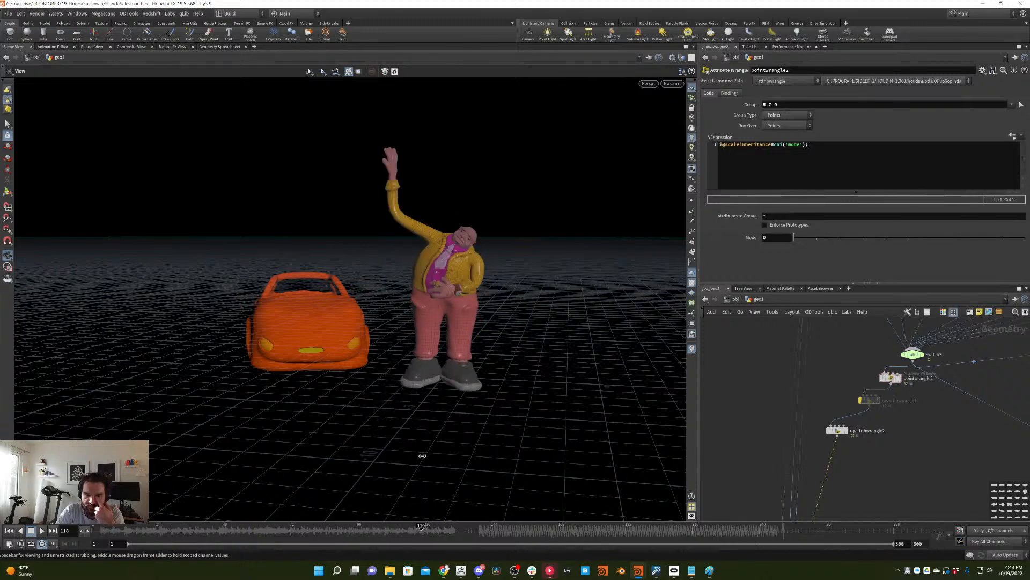
{"action": "left_click", "coordinate": [817, 237]}
{"action": "left_click_drag", "start_coordinate": [368, 529], "coordinate": [610, 361]}
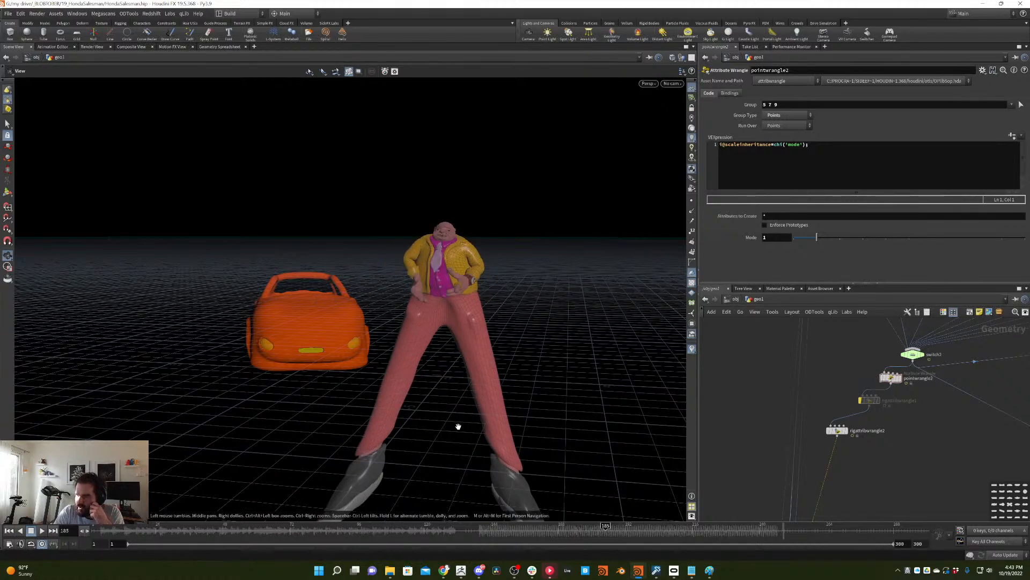
{"action": "key", "text": "ctrl+Up"}
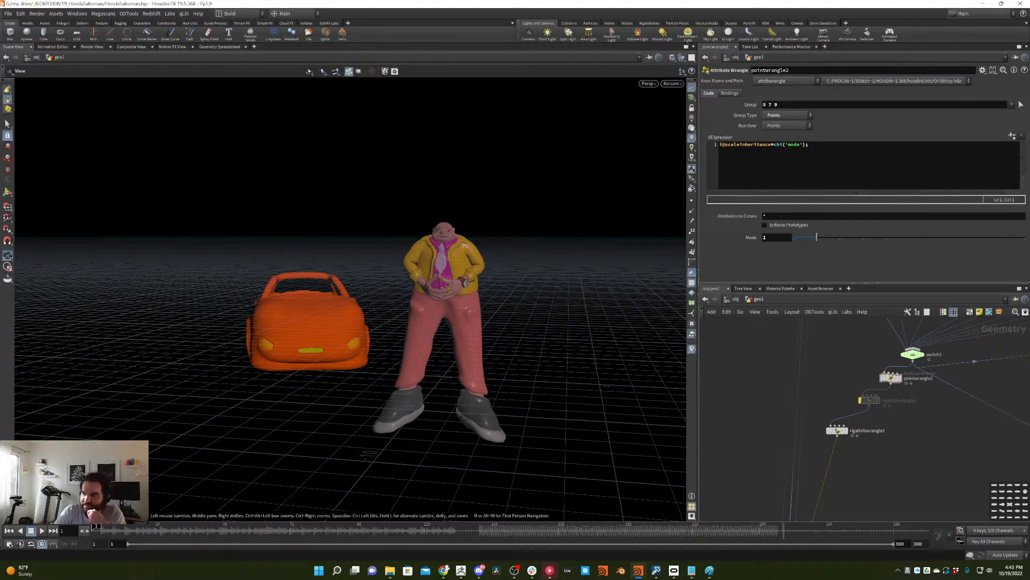
{"action": "key", "text": "Up"}
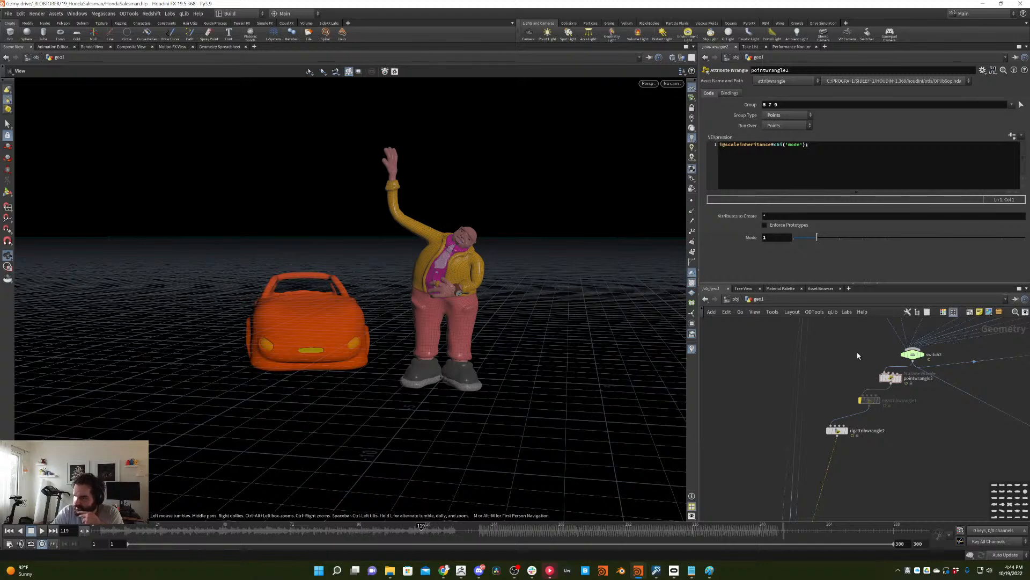
- Move the point wrangle and rigattribwrangle2 to a side branch, wire the bypassed rigattribwrangle1 directly to switch2, and rewind the animation
{"action": "double_click", "coordinate": [892, 400]}
{"action": "left_click", "coordinate": [915, 421]}
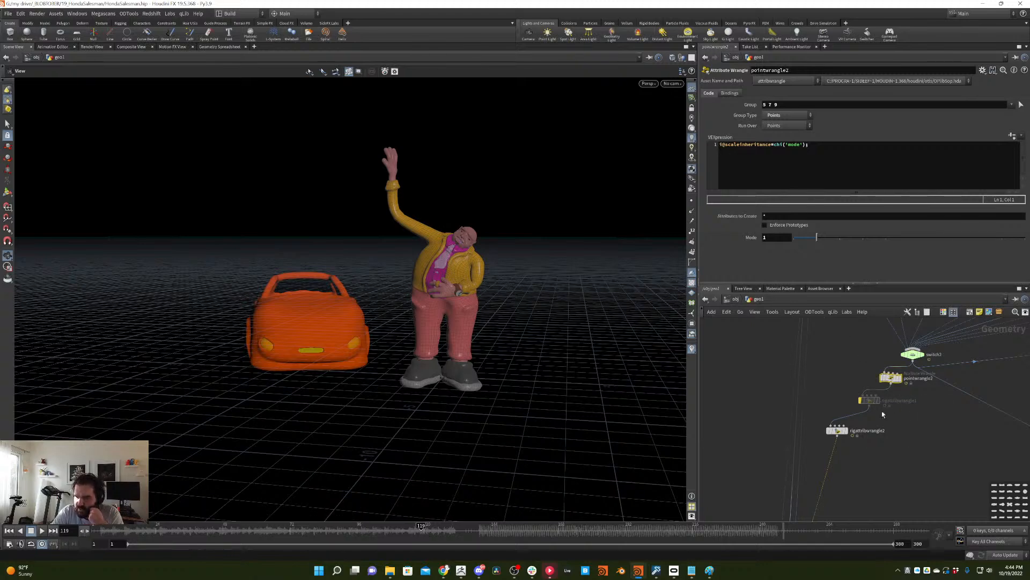
{"action": "left_click_drag", "start_coordinate": [837, 431], "coordinate": [907, 424]}
{"action": "left_click_drag", "start_coordinate": [841, 396], "coordinate": [912, 363]}
{"action": "middle_click_drag", "start_coordinate": [821, 336], "coordinate": [810, 374]}
{"action": "left_click_drag", "start_coordinate": [841, 379], "coordinate": [820, 423]}
{"action": "middle_click_drag", "start_coordinate": [821, 382], "coordinate": [793, 403]}
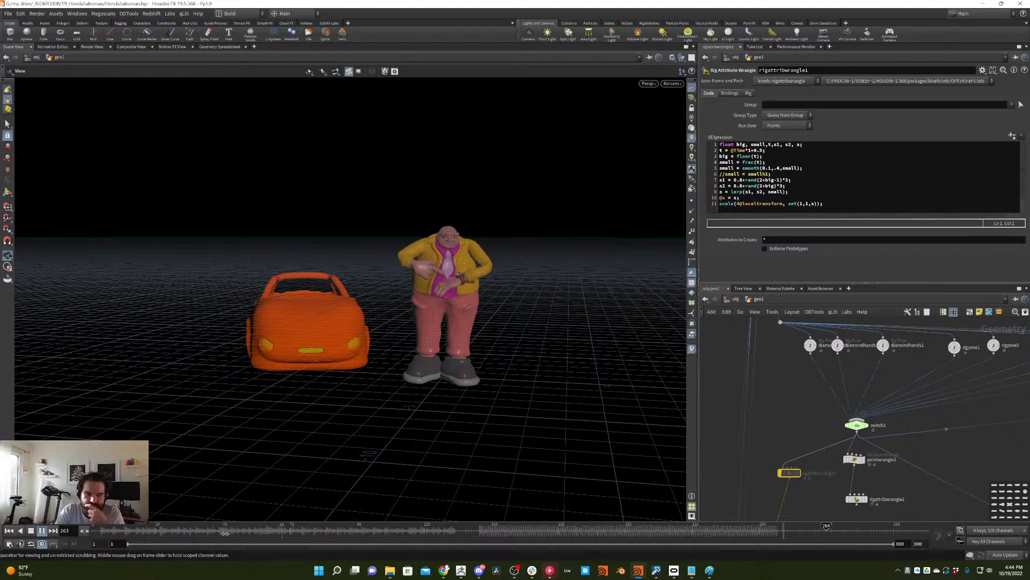
{"action": "left_click", "coordinate": [10, 530]}
- Add a CR_jiggler node and insert it between switch2 and the bypassed rigattribwrangle1
{"action": "middle_click_drag", "start_coordinate": [787, 443], "coordinate": [810, 394]}
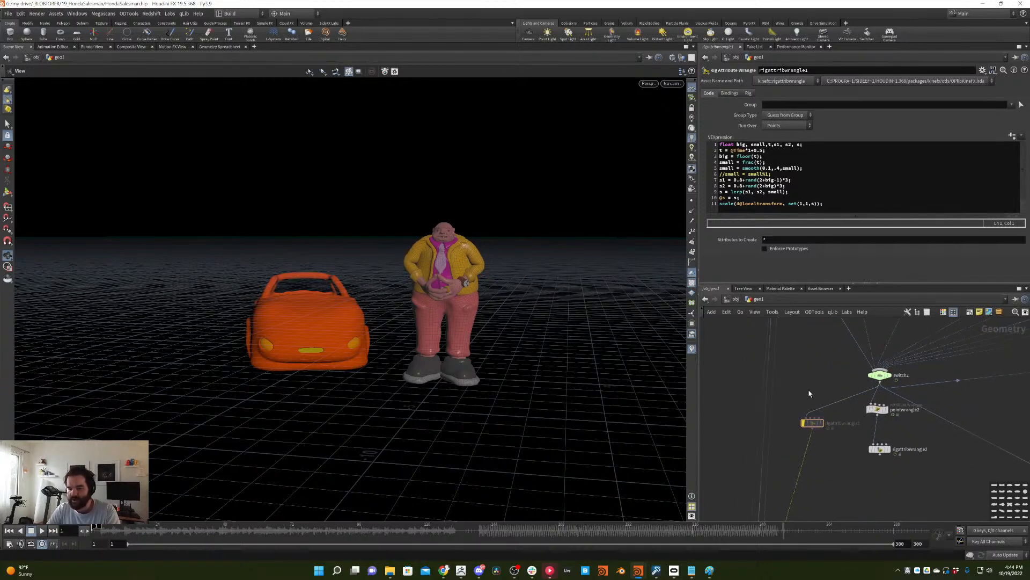
{"action": "key", "text": "Tab"}
{"action": "type", "text": "jigg"}
{"action": "key", "text": "Return"}
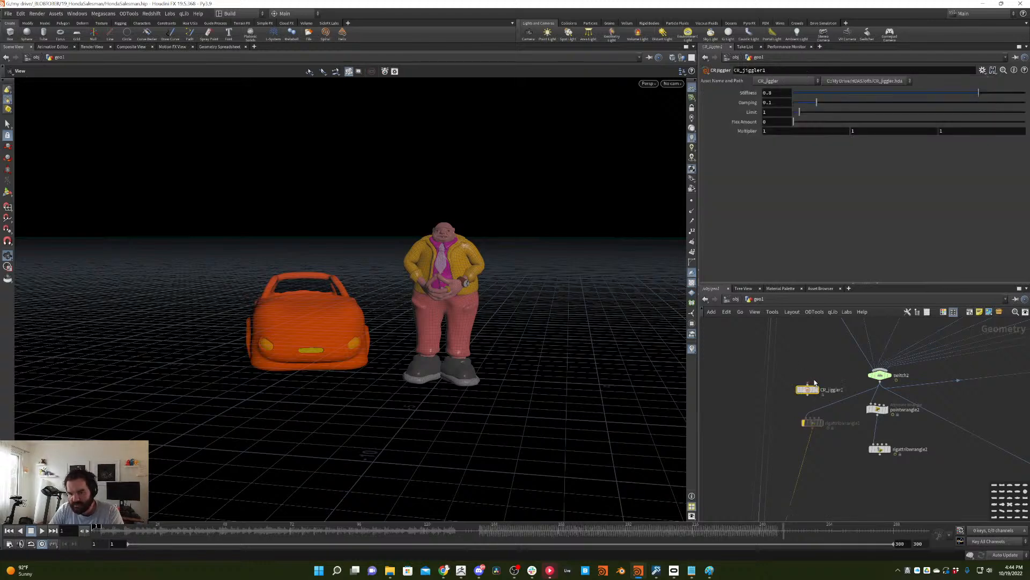
{"action": "left_click", "coordinate": [835, 400]}
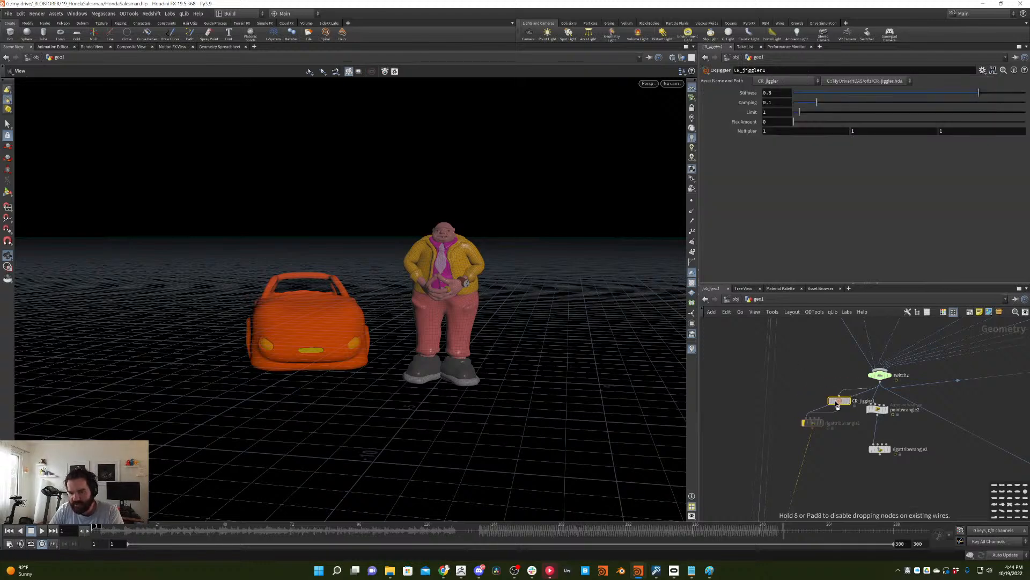
- Play the animation and set the jiggler's Limit to 0.09 and Stiffness to 0.91
{"action": "left_click", "coordinate": [41, 531]}
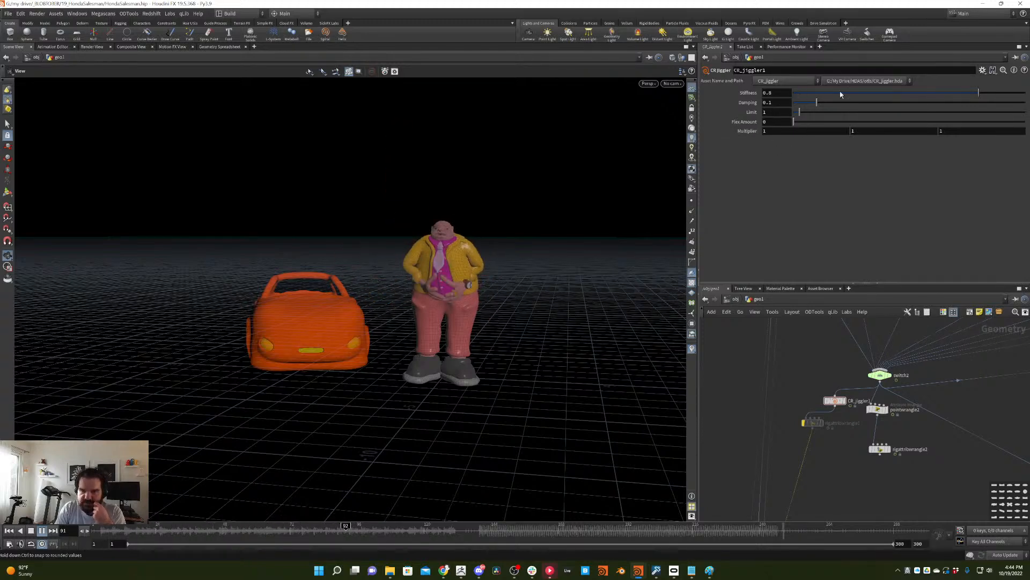
{"action": "left_click_drag", "start_coordinate": [799, 112], "coordinate": [796, 114]}
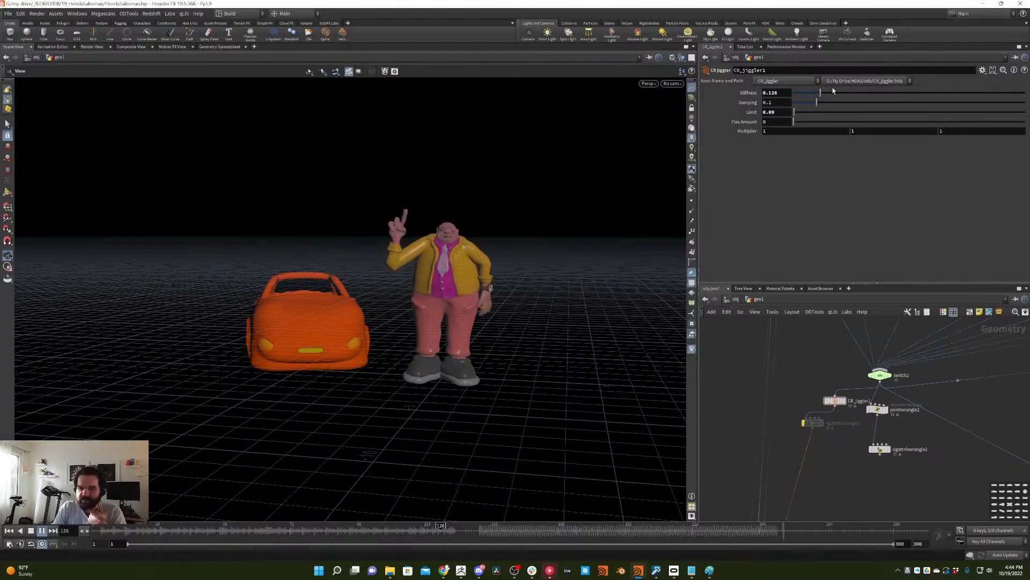
{"action": "left_click_drag", "start_coordinate": [885, 94], "coordinate": [1011, 95]}
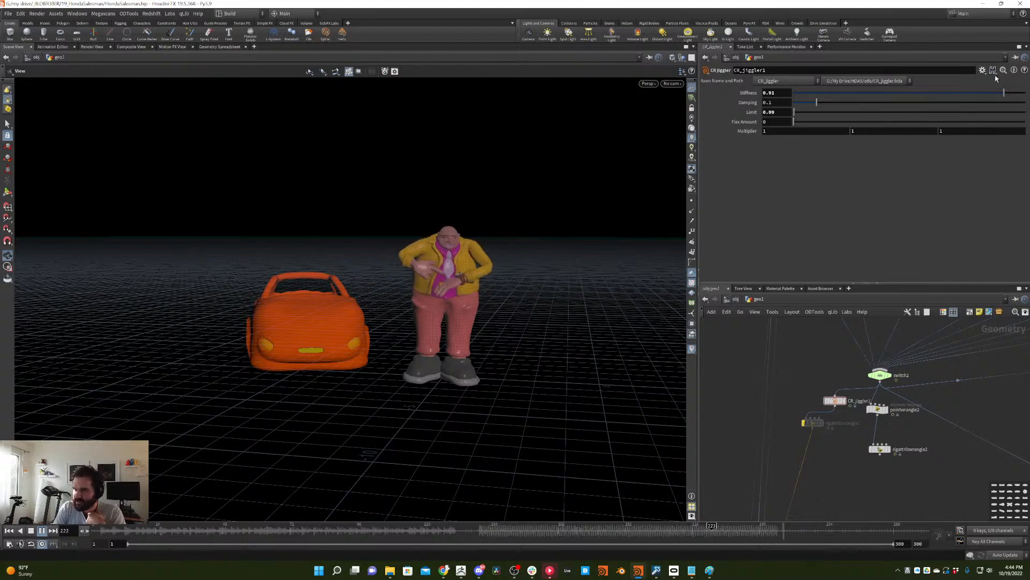
- Set the jiggler's Stiffness to 0.95 and Damping to 0.927, and compare the playing animation with the node bypassed and enabled
{"action": "left_click_drag", "start_coordinate": [1013, 95], "coordinate": [1009, 95]}
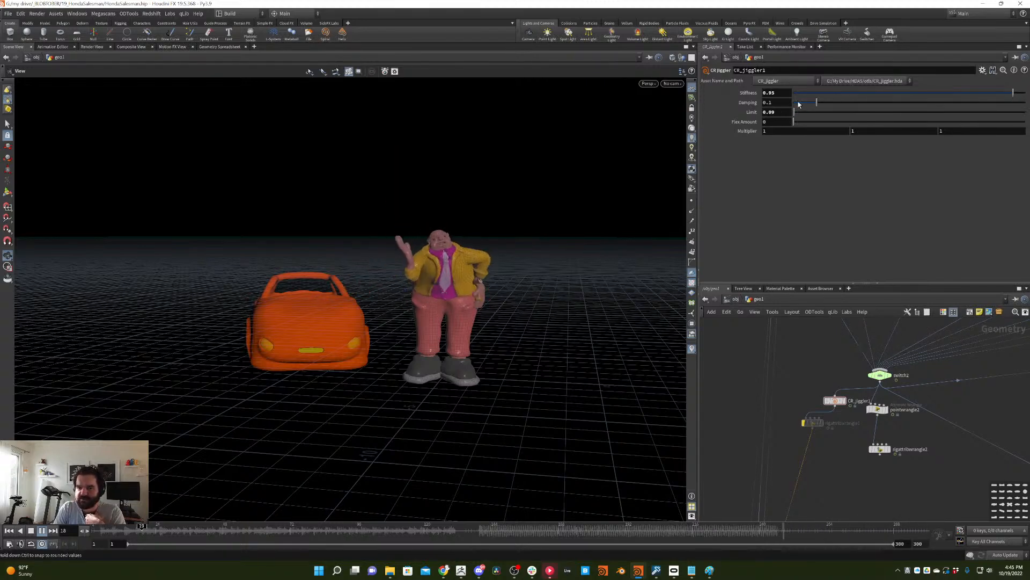
{"action": "left_click_drag", "start_coordinate": [798, 103], "coordinate": [874, 101]}
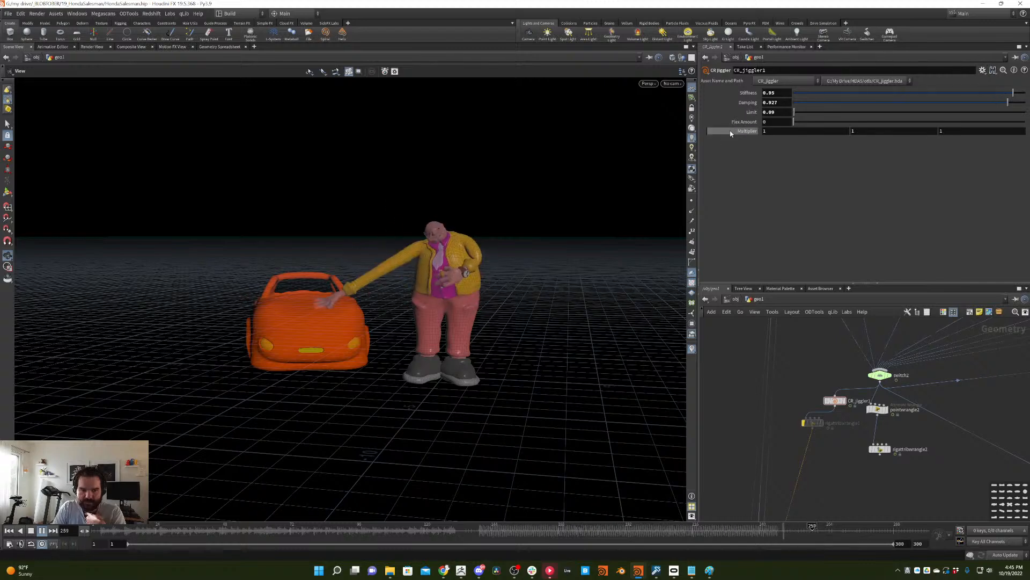
{"action": "mouse_move", "coordinate": [827, 402]}
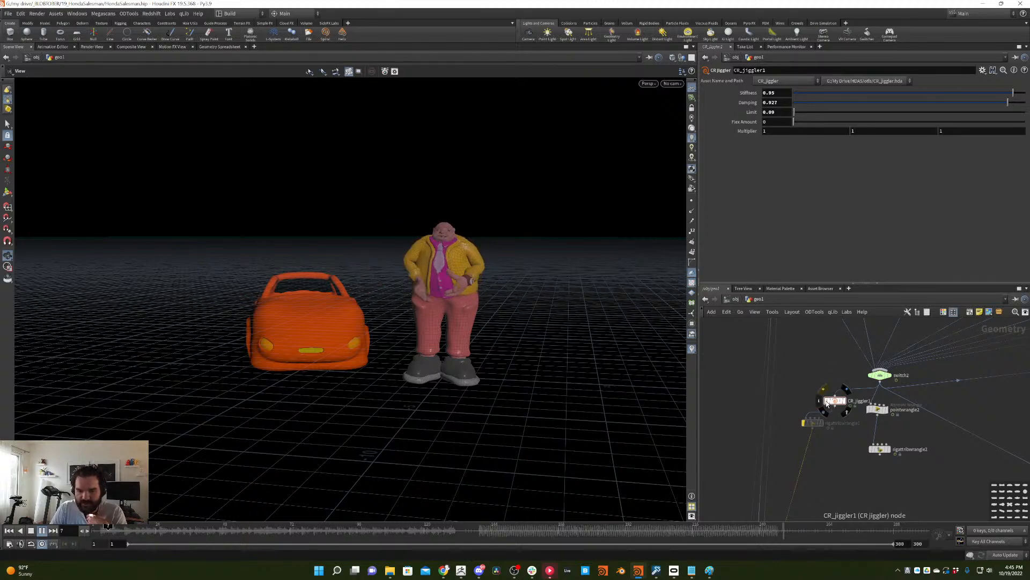
{"action": "key", "text": "q"}
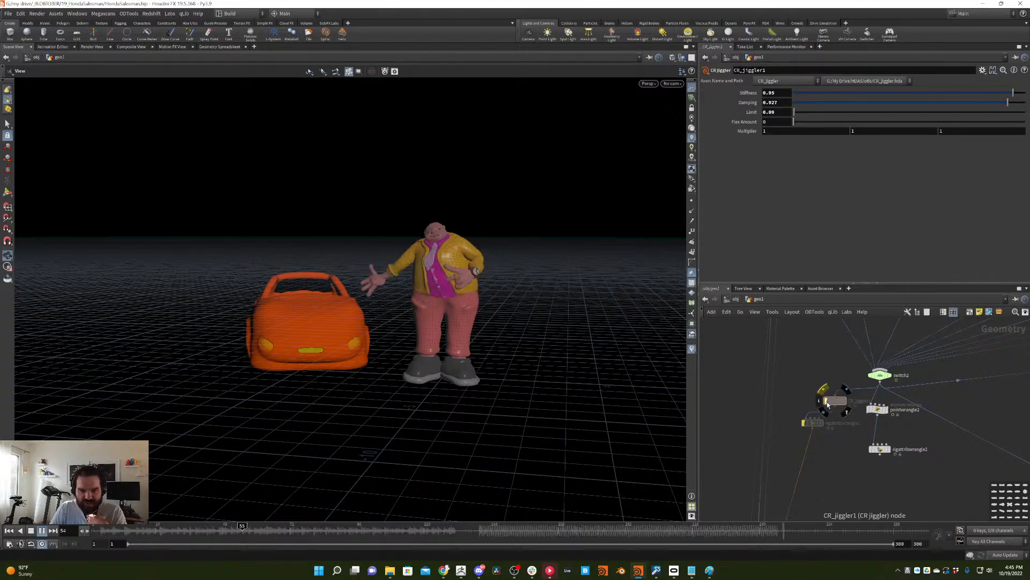
{"action": "key", "text": "q"}
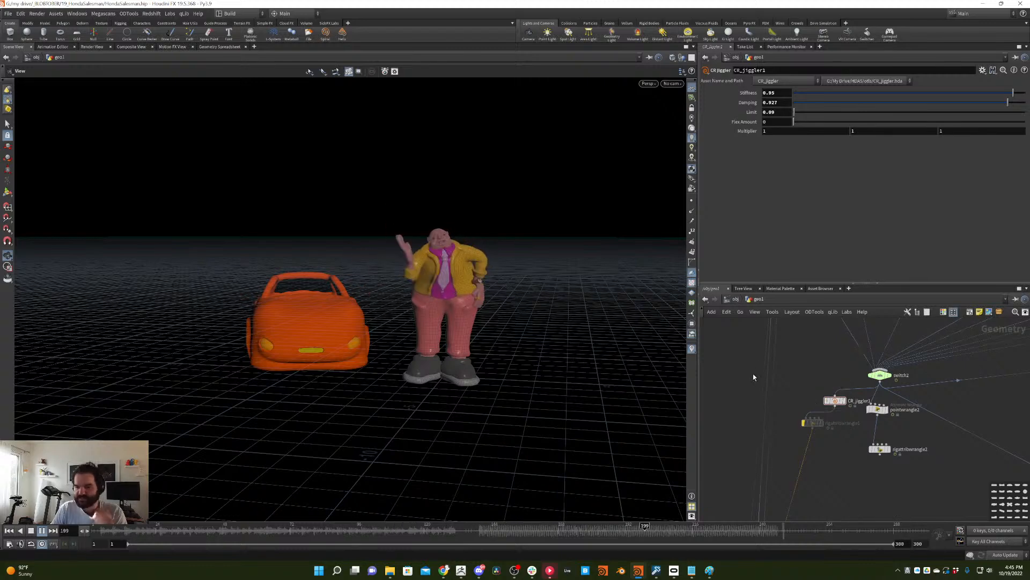
- Stop the animation, add a Null wired to the joint capture biharmonic node's first output, and display it to show the rest-pose character
{"action": "left_click", "coordinate": [31, 530]}
{"action": "middle_click_drag", "start_coordinate": [829, 391], "coordinate": [754, 415]}
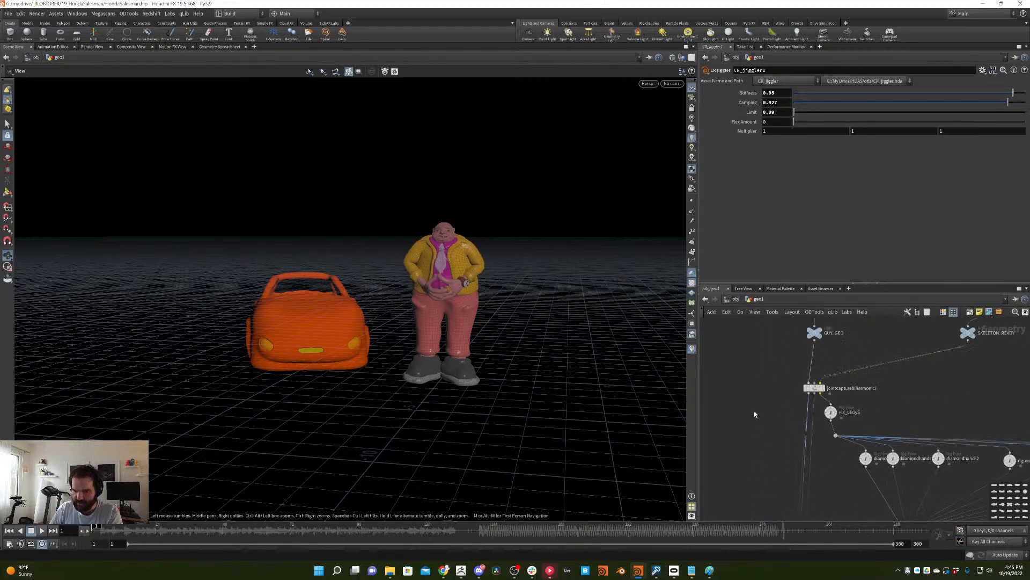
{"action": "left_click_drag", "start_coordinate": [809, 393], "coordinate": [767, 413]}
{"action": "middle_click_drag", "start_coordinate": [767, 413], "coordinate": [828, 326]}
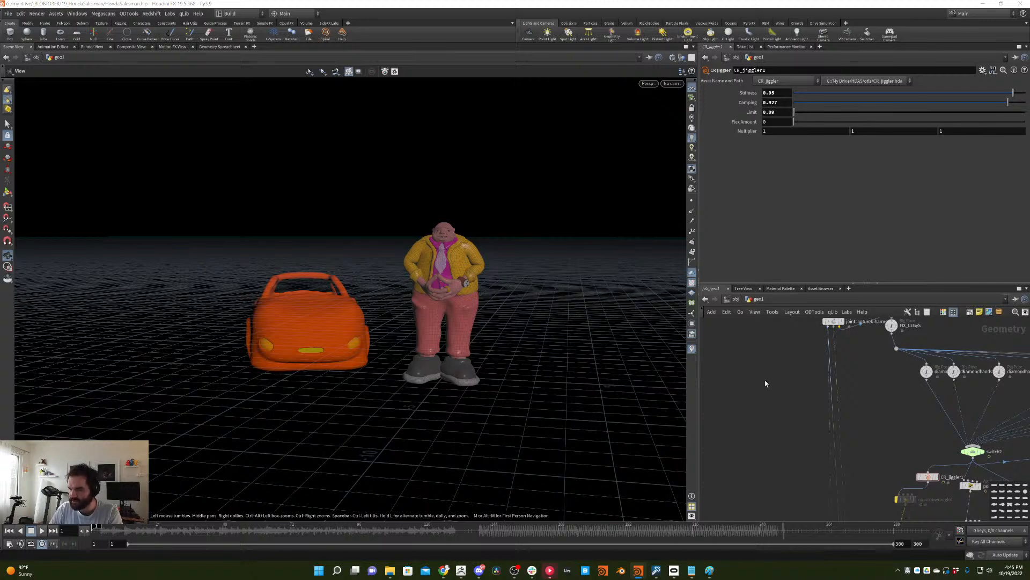
{"action": "middle_click_drag", "start_coordinate": [766, 384], "coordinate": [803, 372]}
{"action": "key", "text": "Tab"}
{"action": "type", "text": "null"}
{"action": "key", "text": "Return"}
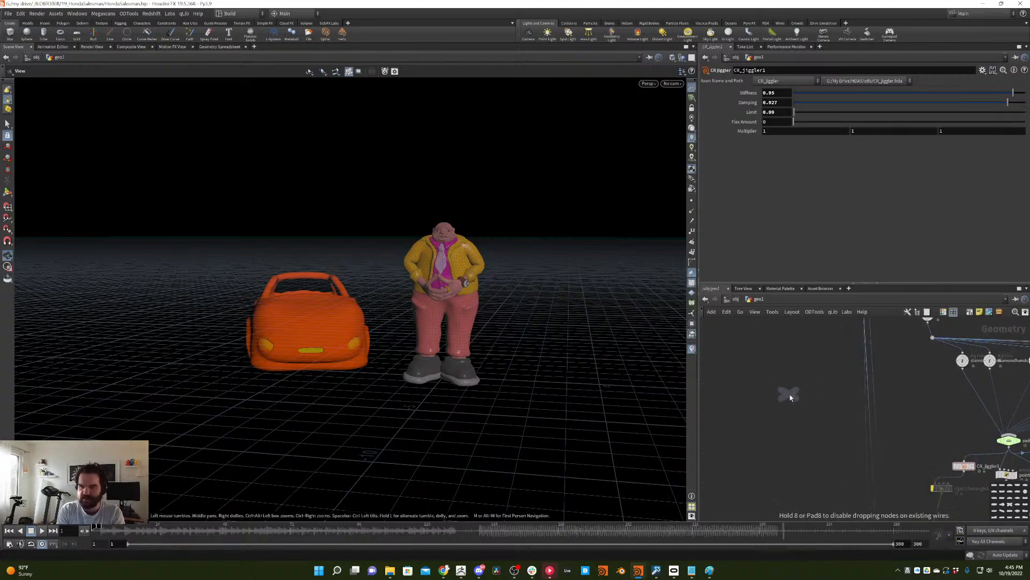
{"action": "left_click", "coordinate": [790, 396]}
{"action": "middle_click_drag", "start_coordinate": [839, 333], "coordinate": [806, 396]}
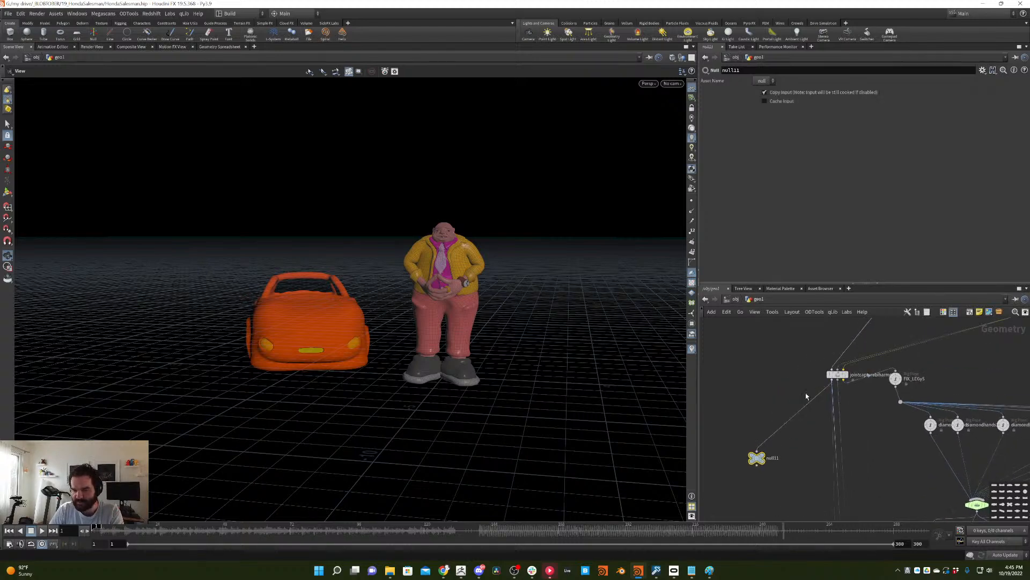
{"action": "middle_click_drag", "start_coordinate": [758, 455], "coordinate": [801, 389]}
{"action": "left_click", "coordinate": [800, 388]}
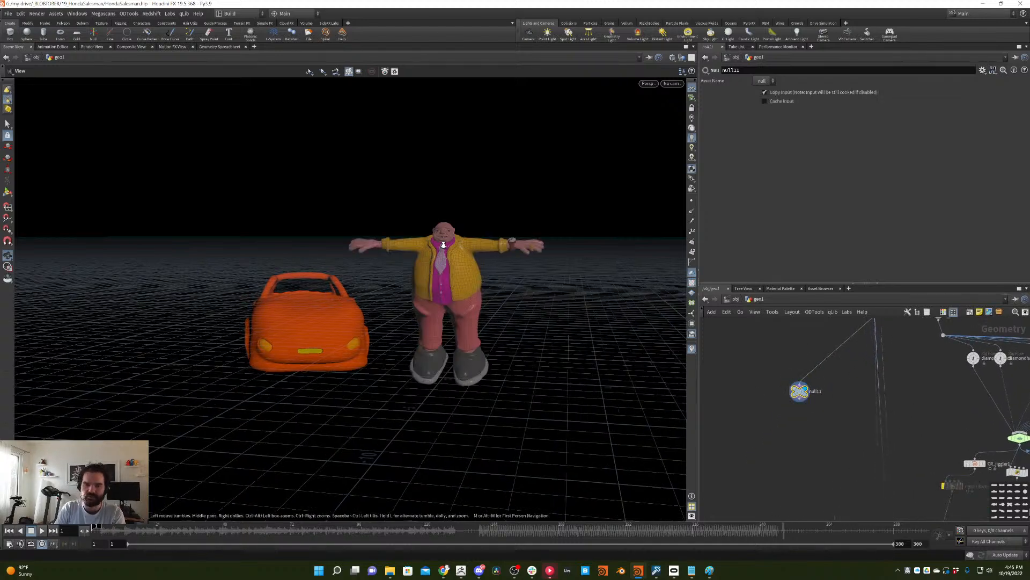
{"action": "scroll", "coordinate": [444, 244], "scroll_direction": "up", "scroll_amount": 5}
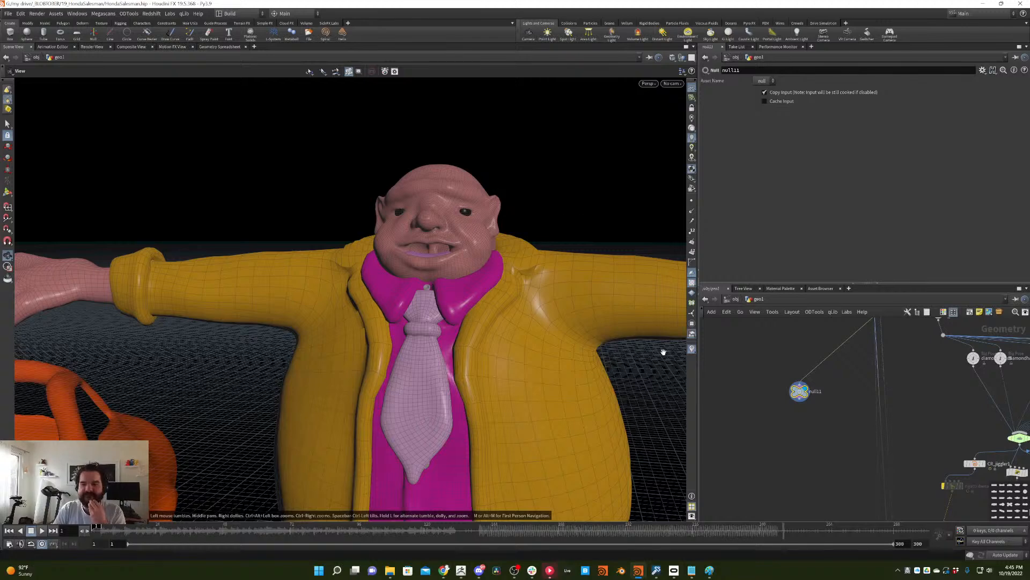
- Add a Bone Deform node below the null and wire the joint capture node's first two outputs into its first two inputs
{"action": "middle_click_drag", "start_coordinate": [794, 321], "coordinate": [771, 334]}
{"action": "key", "text": "Tab"}
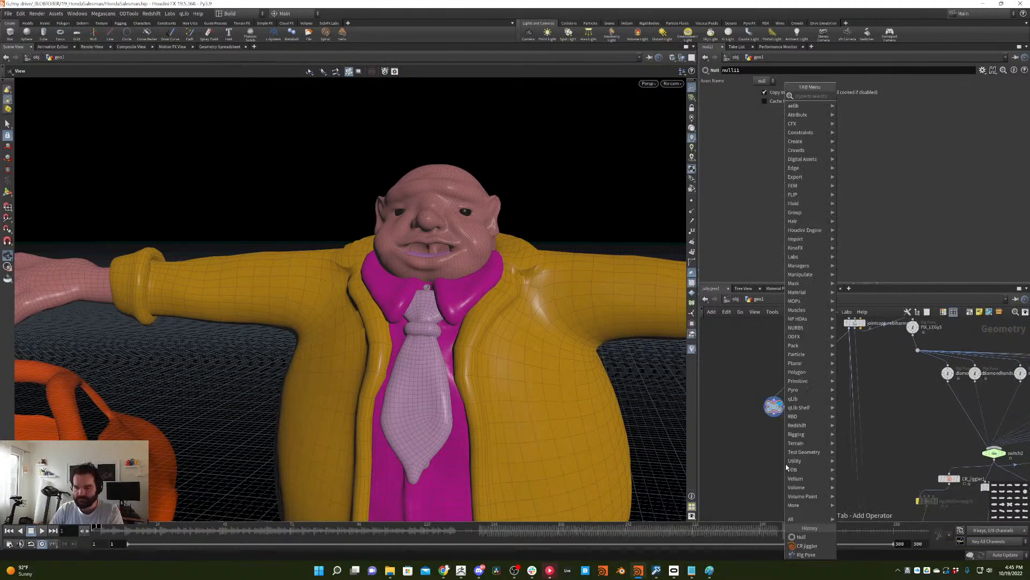
{"action": "type", "text": "bone"}
{"action": "key", "text": "Return"}
{"action": "left_click", "coordinate": [785, 464]}
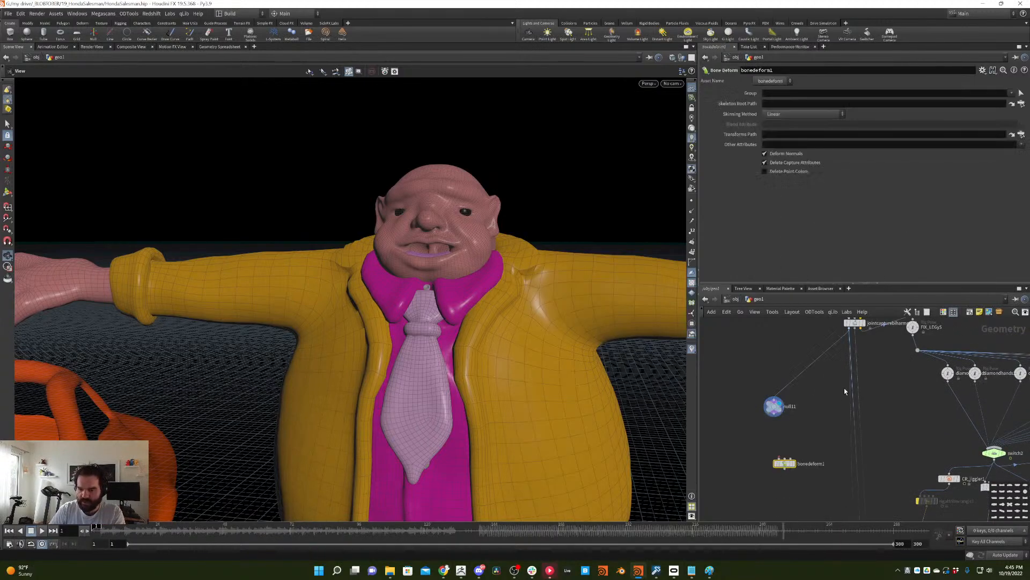
{"action": "left_click", "coordinate": [779, 458]}
{"action": "left_click", "coordinate": [849, 327]}
{"action": "left_click", "coordinate": [855, 327]}
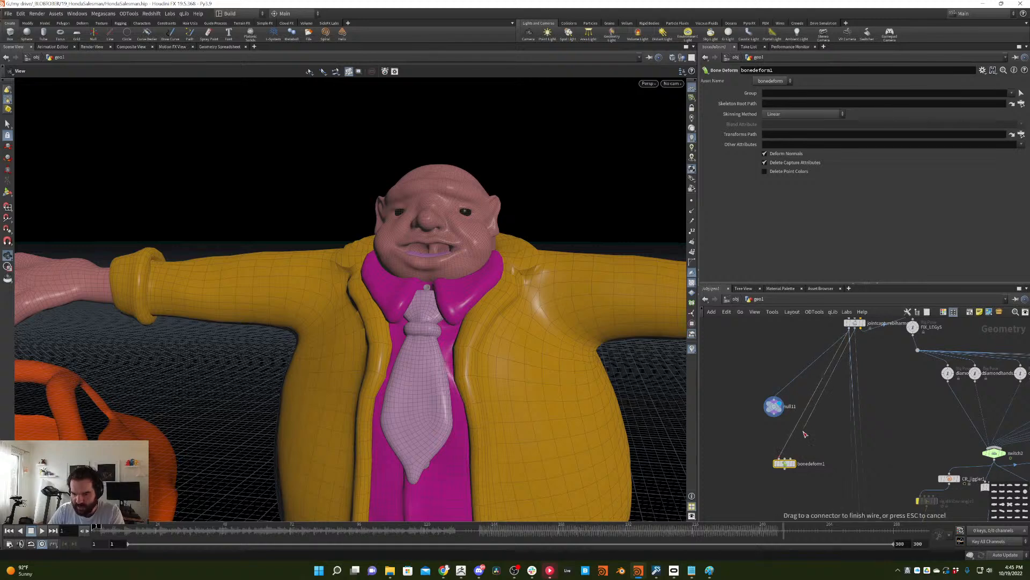
- Insert a Rig Pose node between the joint capture's third output and the Bone Deform's third input, and display the Bone Deform
{"action": "key", "text": "Tab"}
{"action": "type", "text": "r"}
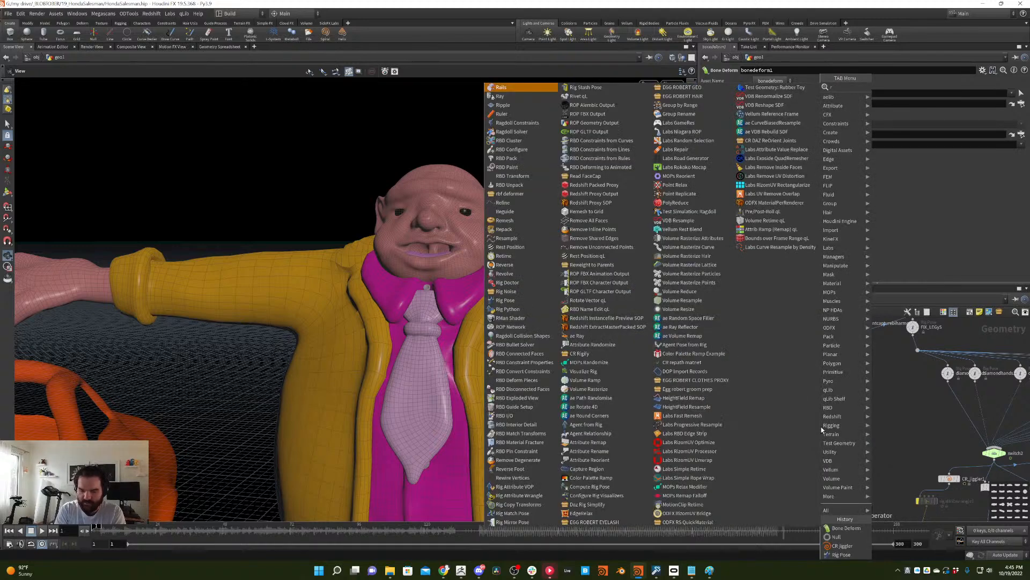
{"action": "left_click", "coordinate": [841, 554]}
{"action": "left_click", "coordinate": [820, 425]}
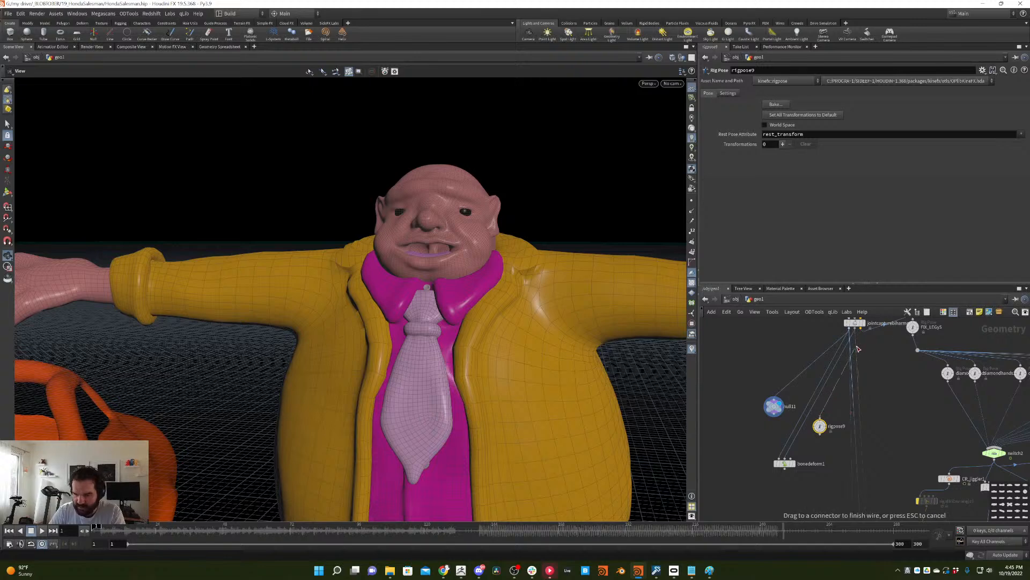
{"action": "left_click", "coordinate": [861, 328]}
{"action": "left_click", "coordinate": [820, 435]}
{"action": "left_click", "coordinate": [791, 459]}
{"action": "left_click", "coordinate": [794, 463]}
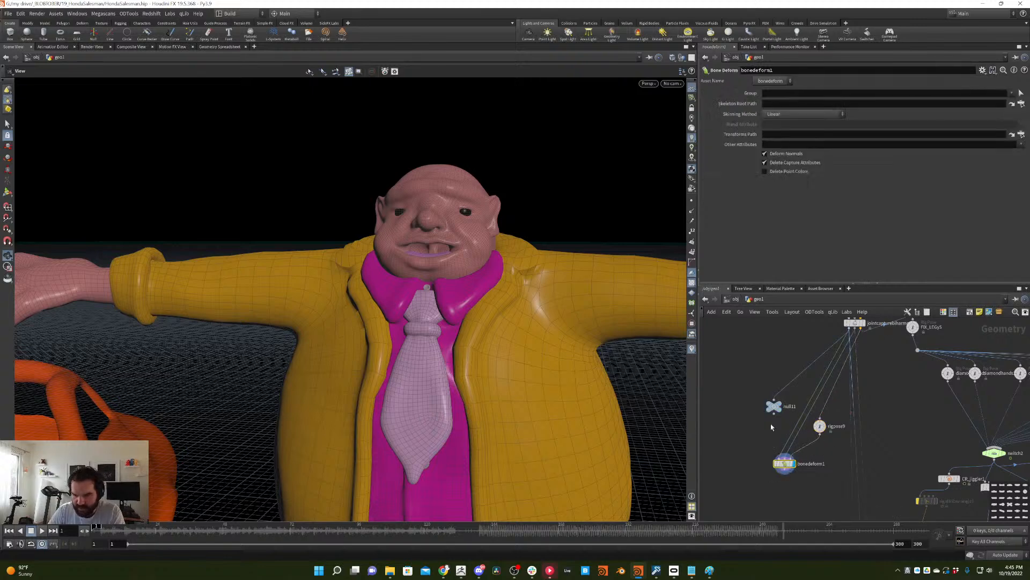
- Try rotating the jaw joint point_64 in the Rig Pose to close the mouth, and undo the rotation
{"action": "left_click_drag", "start_coordinate": [820, 417], "coordinate": [820, 418]}
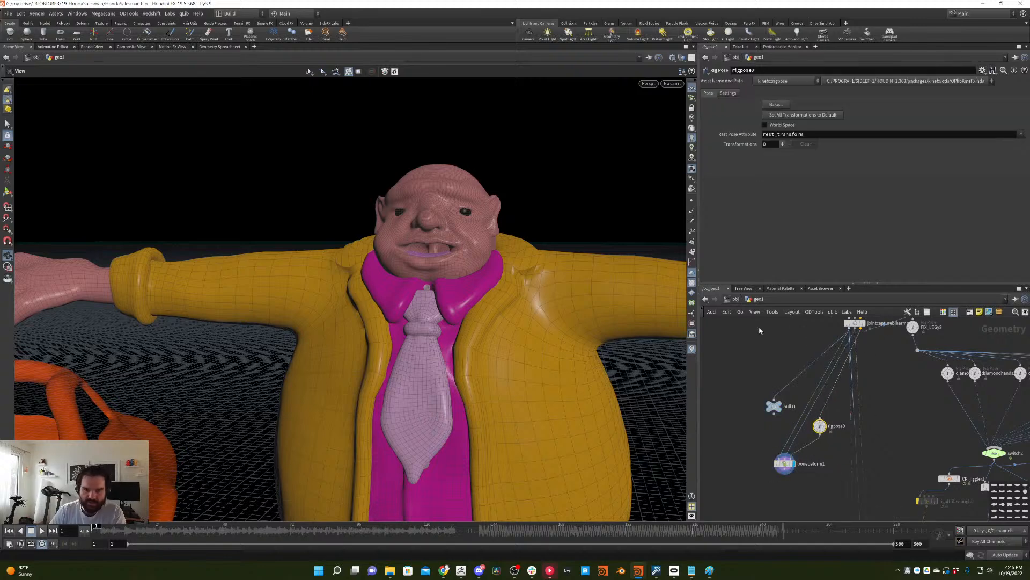
{"action": "left_click", "coordinate": [8, 191]}
{"action": "left_click_drag", "start_coordinate": [408, 279], "coordinate": [529, 192], "text": "alt"}
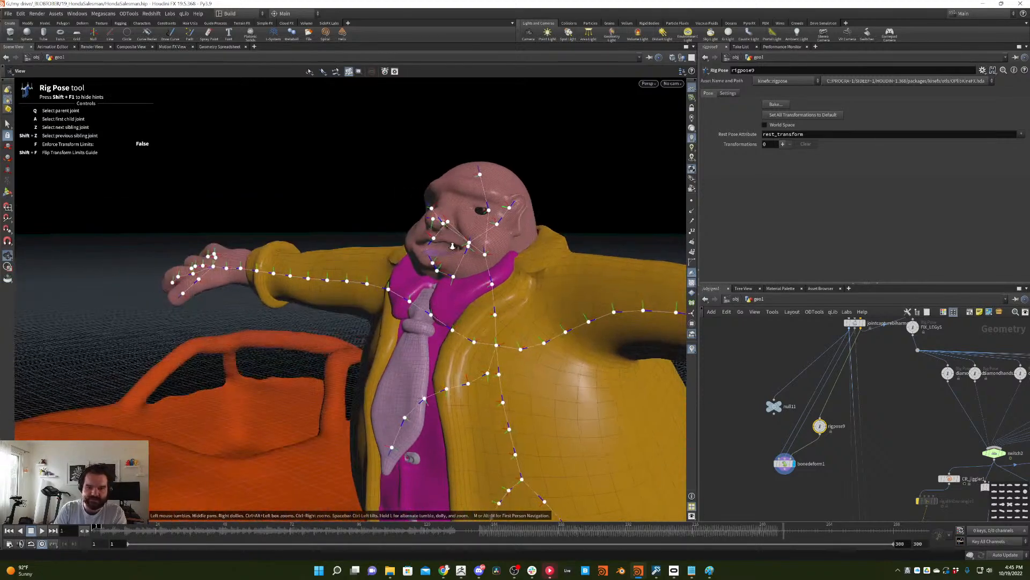
{"action": "scroll", "coordinate": [530, 192], "scroll_direction": "up", "scroll_amount": 5}
{"action": "scroll", "coordinate": [529, 192], "scroll_direction": "down", "scroll_amount": 6}
{"action": "left_click", "coordinate": [515, 249]}
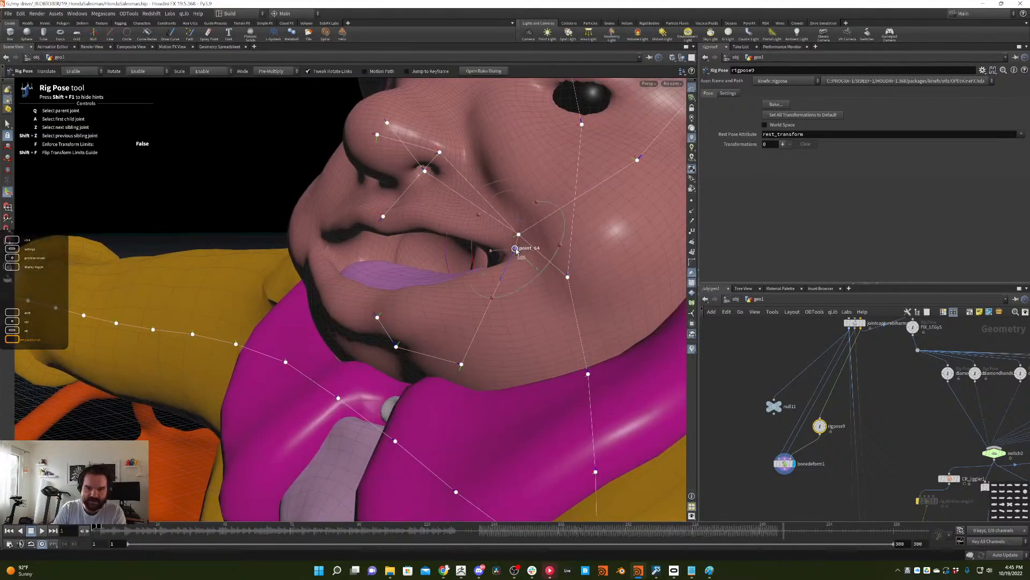
{"action": "left_click_drag", "start_coordinate": [472, 256], "coordinate": [476, 235]}
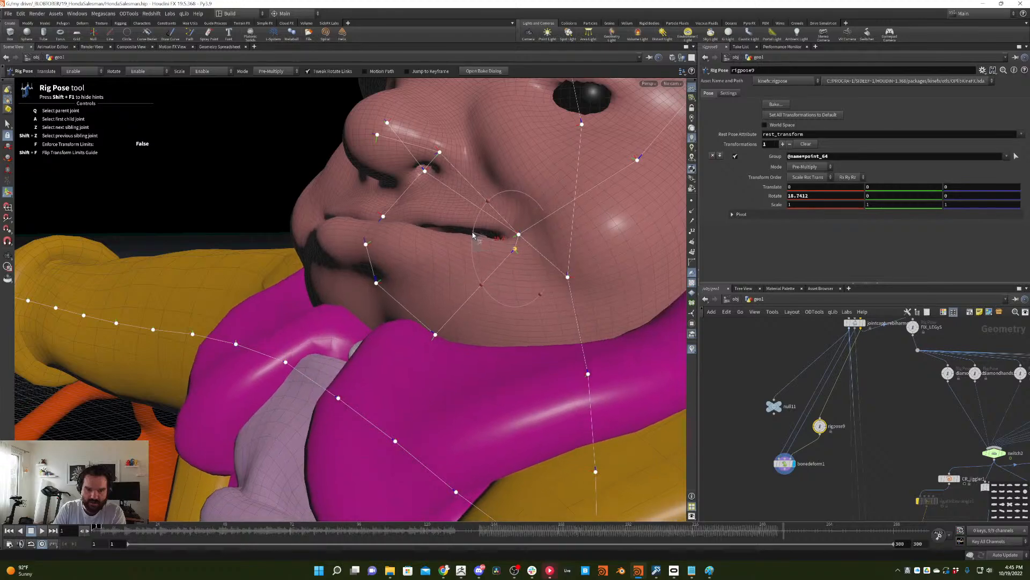
{"action": "right_click_drag", "start_coordinate": [472, 238], "coordinate": [336, 304], "text": "alt"}
{"action": "key", "text": "ctrl+z"}
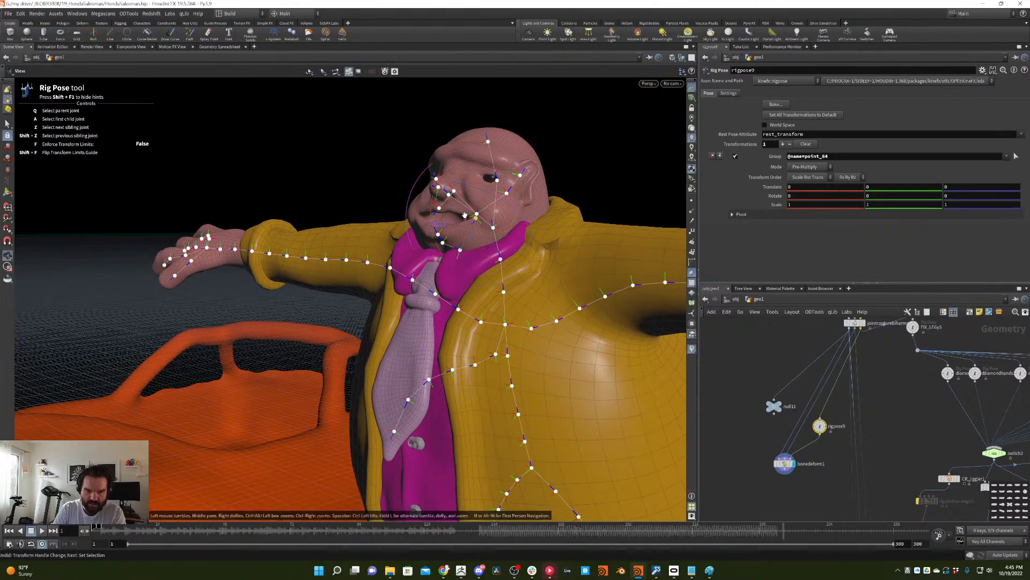
- Try posing the lip and chin joints point_66, point_72 and point_65, and undo the last joint change
{"action": "scroll", "coordinate": [540, 149], "scroll_direction": "up", "scroll_amount": 3}
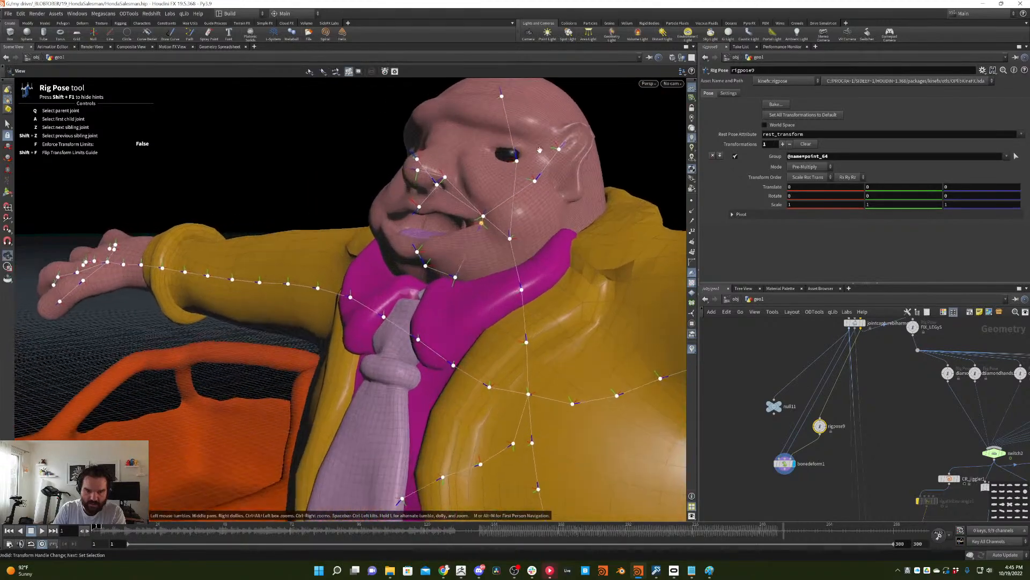
{"action": "left_click", "coordinate": [417, 252]}
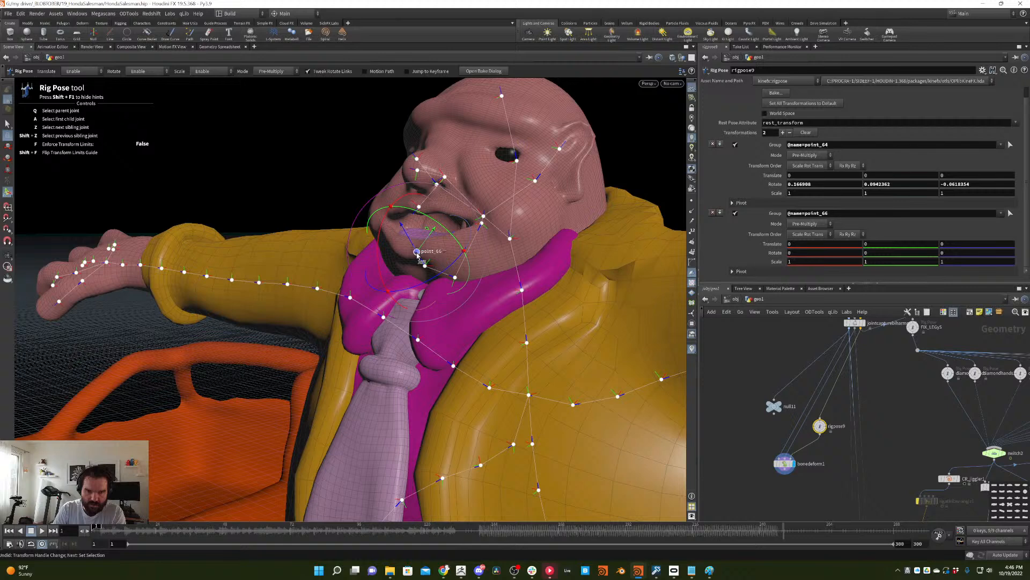
{"action": "left_click", "coordinate": [420, 208]}
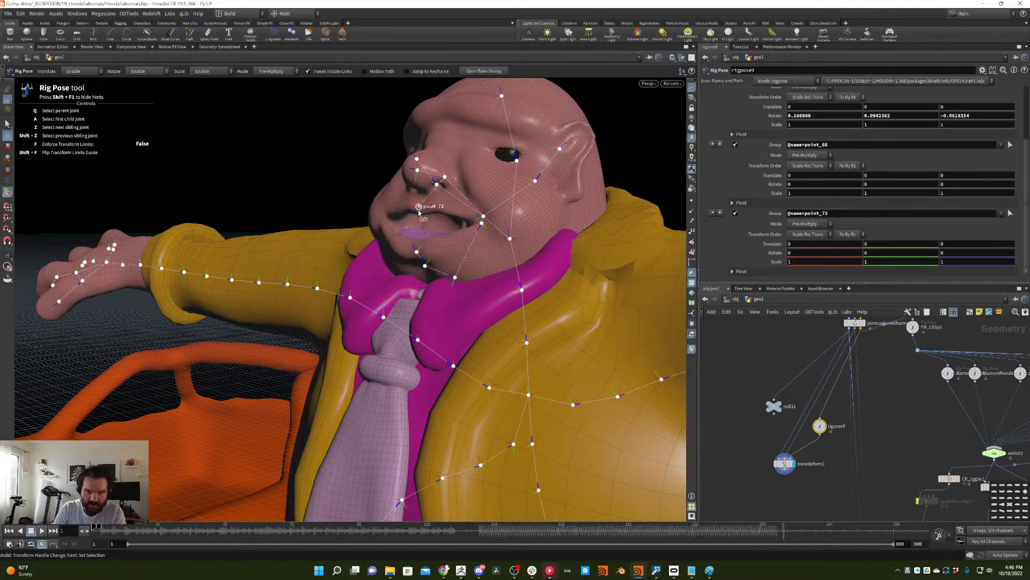
{"action": "left_click", "coordinate": [503, 257]}
{"action": "left_click", "coordinate": [425, 266]}
{"action": "left_click_drag", "start_coordinate": [426, 268], "coordinate": [445, 220]}
{"action": "key", "text": "ctrl+z"}
- Delete the test Rig Pose and Bone Deform nodes below the joint capture
{"action": "scroll", "coordinate": [446, 220], "scroll_direction": "up", "scroll_amount": 5}
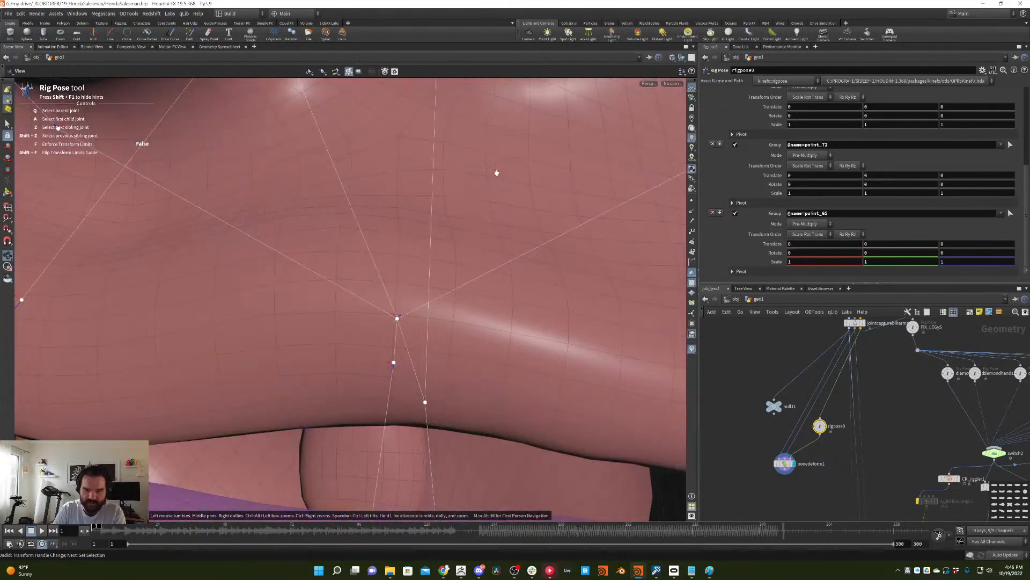
{"action": "scroll", "coordinate": [451, 210], "scroll_direction": "down", "scroll_amount": 3}
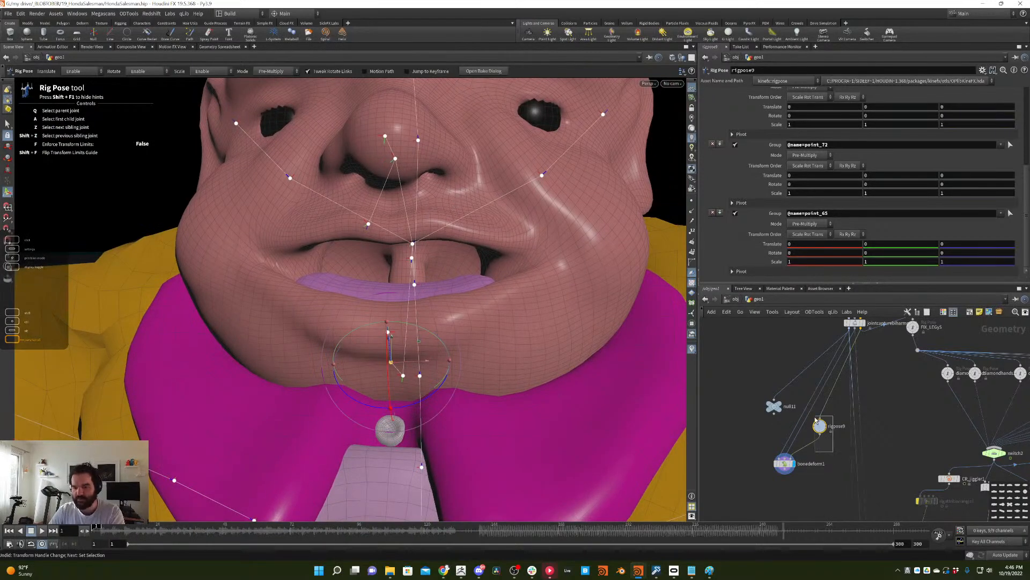
{"action": "left_click_drag", "start_coordinate": [820, 483], "coordinate": [773, 428]}
{"action": "key", "text": "Delete"}
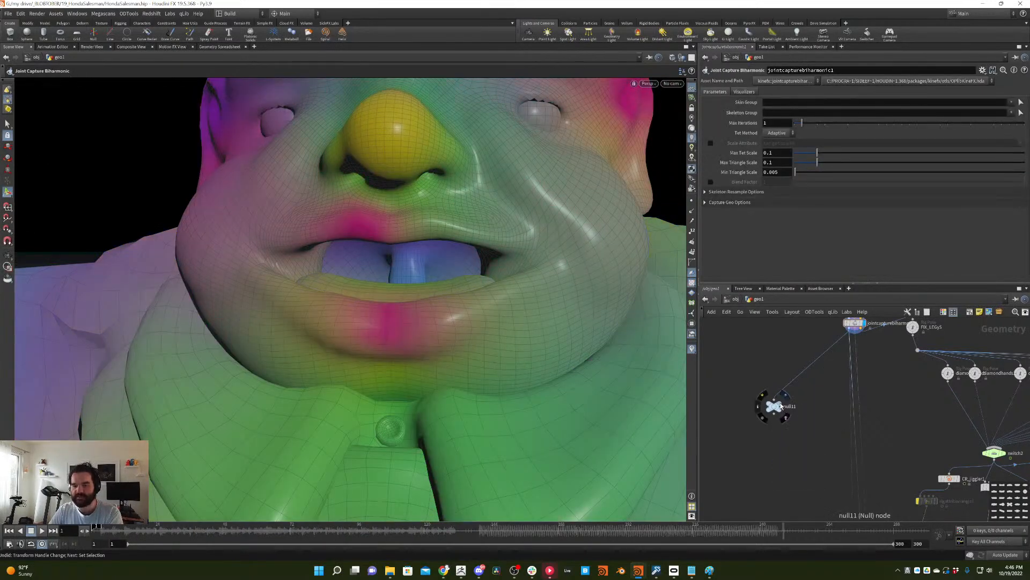
- Display the null again and select the edge loop around the character's mouth opening
{"action": "left_click", "coordinate": [774, 406]}
{"action": "key", "text": "s"}
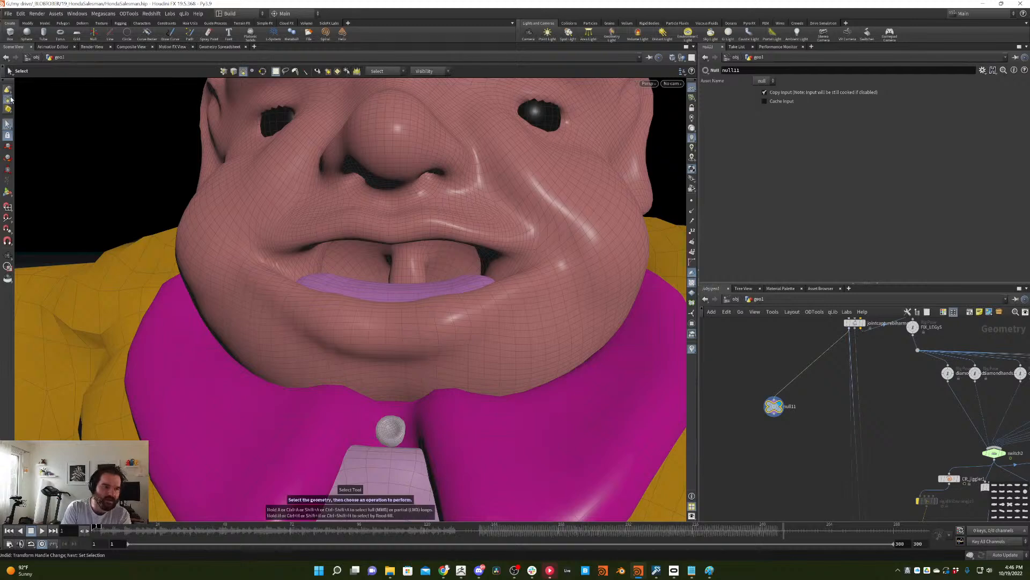
{"action": "left_click", "coordinate": [9, 101]}
{"action": "left_click", "coordinate": [33, 105]}
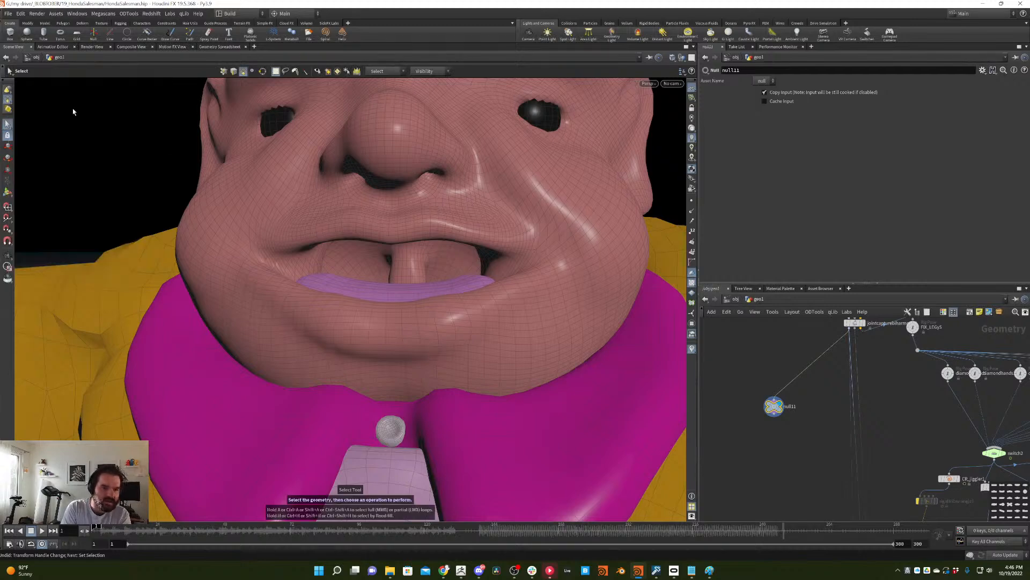
{"action": "double_click", "coordinate": [428, 238]}
{"action": "left_click_drag", "start_coordinate": [433, 237], "coordinate": [260, 269], "text": "alt"}
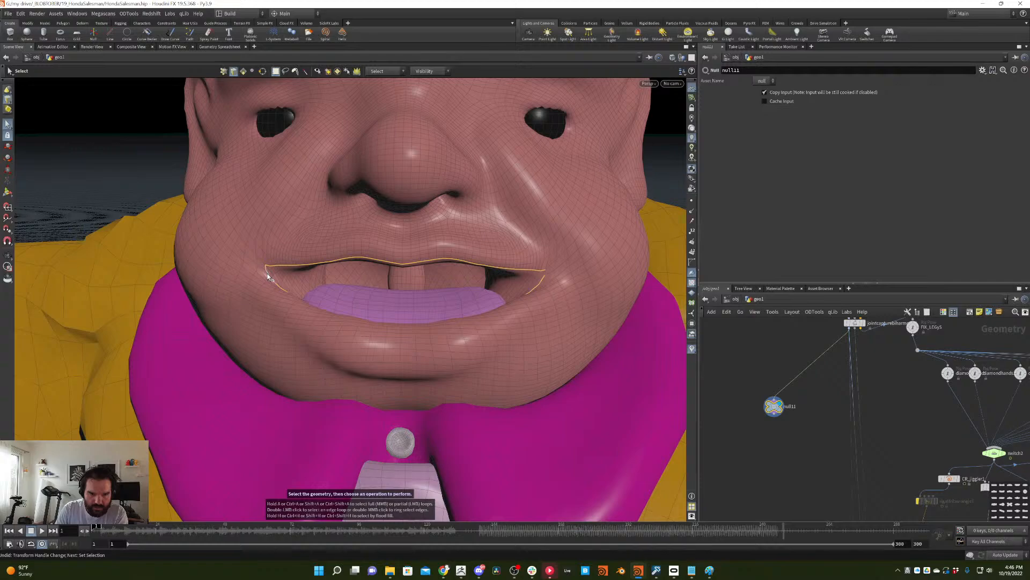
{"action": "key", "text": "Escape"}
{"action": "left_click_drag", "start_coordinate": [268, 277], "coordinate": [436, 301]}
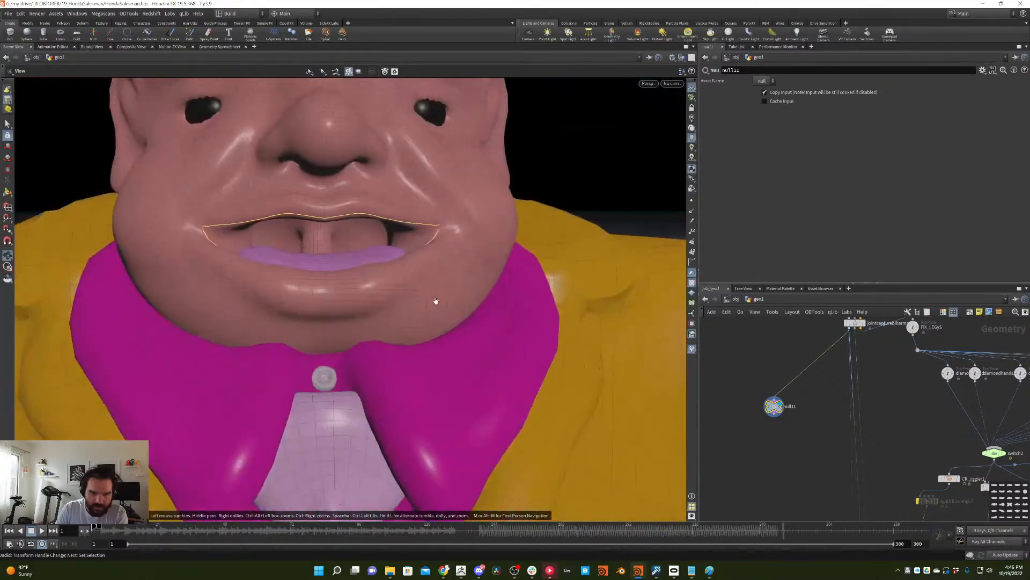
{"action": "key", "text": "s"}
- Add an Edit node for the selected mouth edges and set its Y scale to 0.2
{"action": "key", "text": "Tab"}
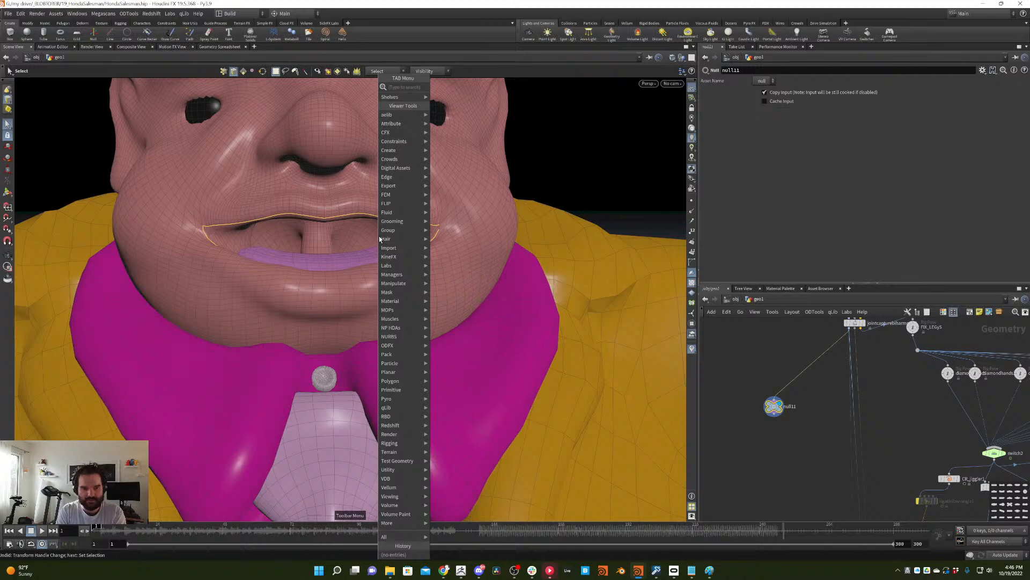
{"action": "type", "text": "edit"}
{"action": "key", "text": "Return"}
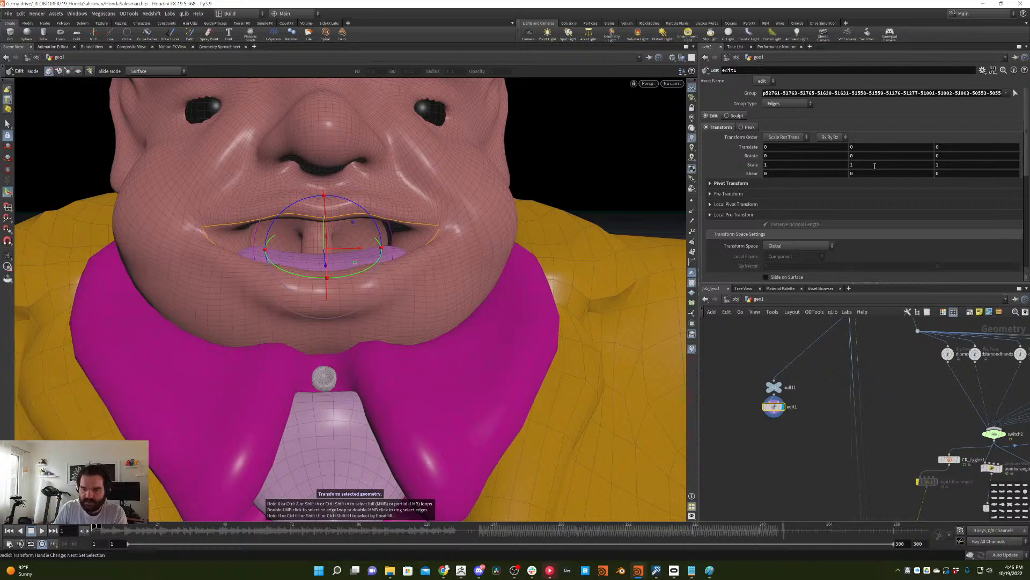
{"action": "middle_click_drag", "start_coordinate": [870, 165], "coordinate": [835, 172]}
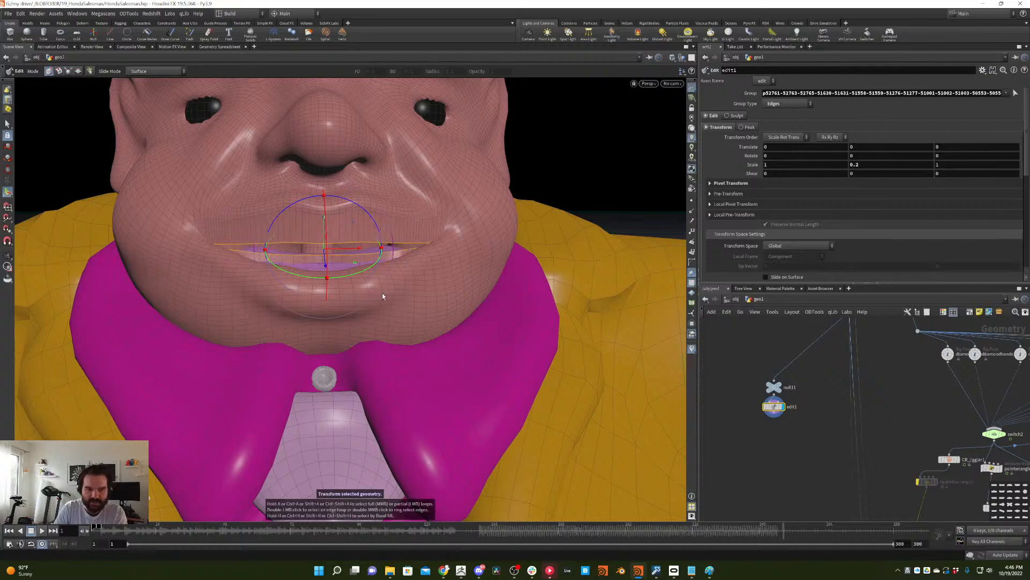
- Shift the mouth edge loop slightly with the Edit handle and set its soft radius to 0.051
{"action": "left_click_drag", "start_coordinate": [353, 227], "coordinate": [456, 237], "text": "alt"}
{"action": "middle_click_drag", "start_coordinate": [341, 233], "coordinate": [345, 215]}
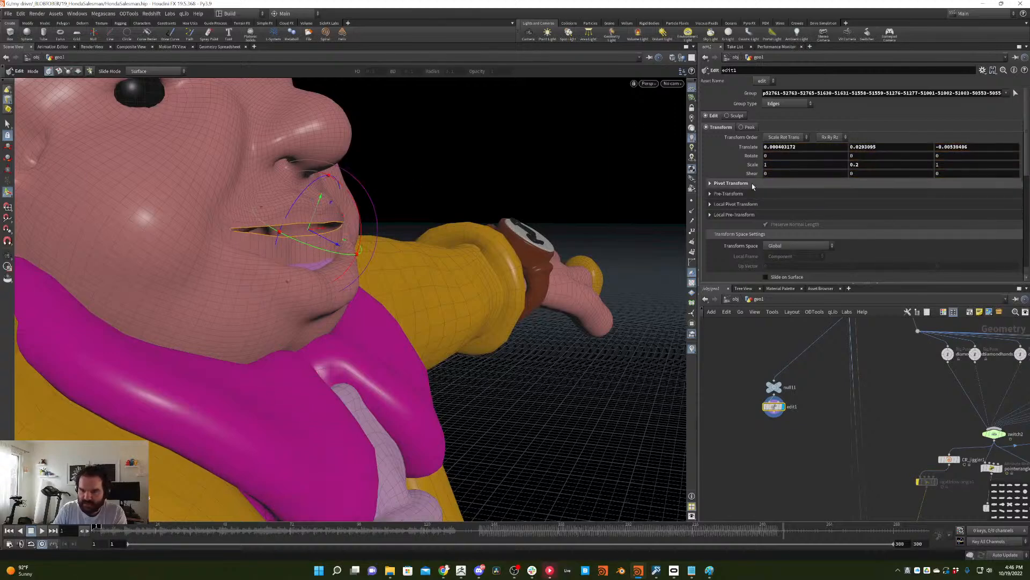
{"action": "scroll", "coordinate": [912, 177], "scroll_direction": "down", "scroll_amount": 5}
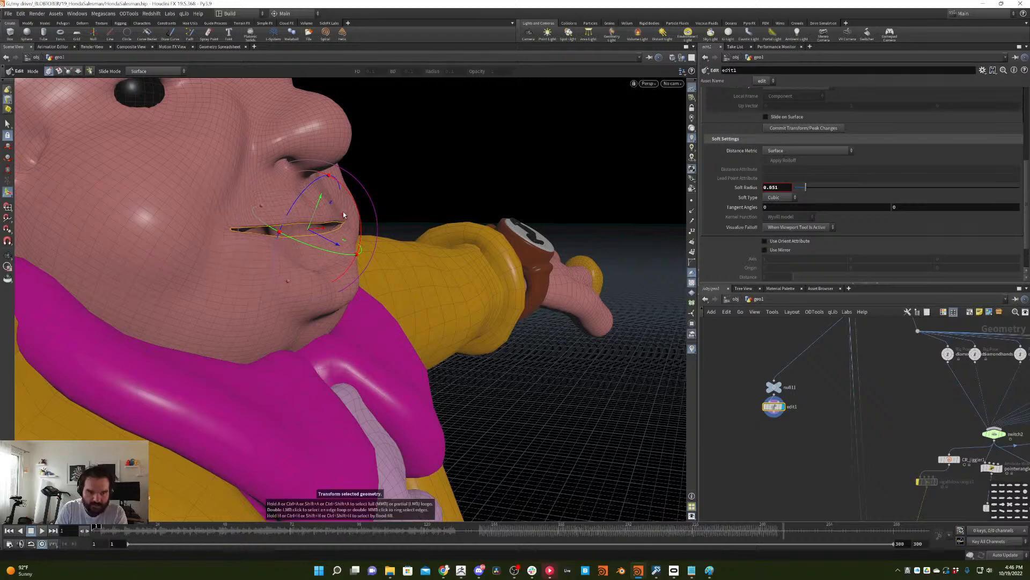
{"action": "left_click_drag", "start_coordinate": [344, 215], "coordinate": [210, 224]}
{"action": "right_click_drag", "start_coordinate": [210, 224], "coordinate": [288, 218], "text": "alt"}
{"action": "left_click_drag", "start_coordinate": [287, 218], "coordinate": [297, 237], "text": "alt"}
{"action": "mouse_move", "coordinate": [806, 187]}
{"action": "left_mouse_down"}
{"action": "mouse_move", "coordinate": [837, 187]}
{"action": "mouse_move", "coordinate": [806, 187]}
{"action": "left_mouse_up"}
- Examine the gap between the lips up close and from several angles
{"action": "key", "text": "Escape"}
{"action": "left_click_drag", "start_coordinate": [453, 299], "coordinate": [505, 288]}
{"action": "key", "text": "Return"}
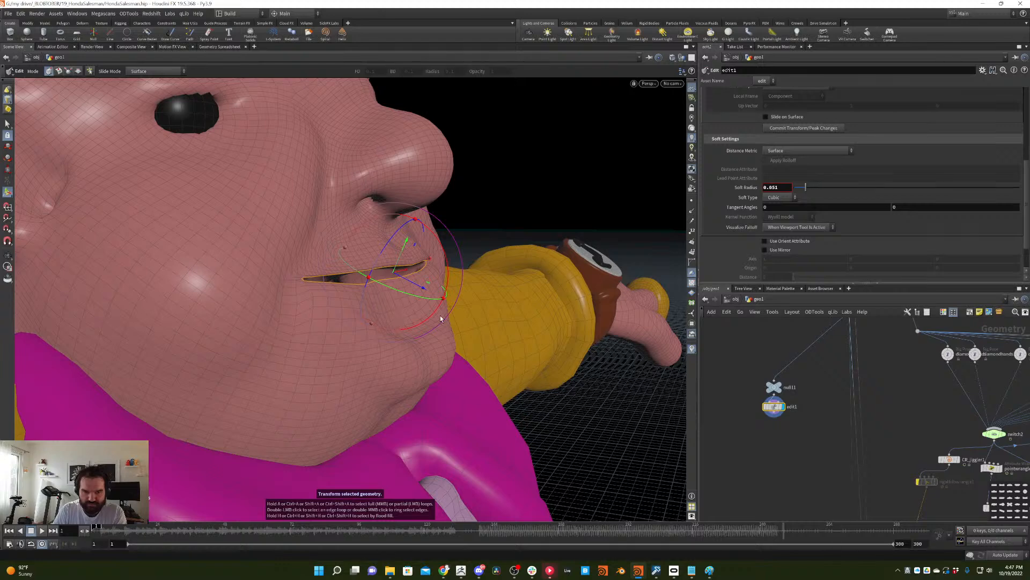
{"action": "left_click", "coordinate": [7, 127]}
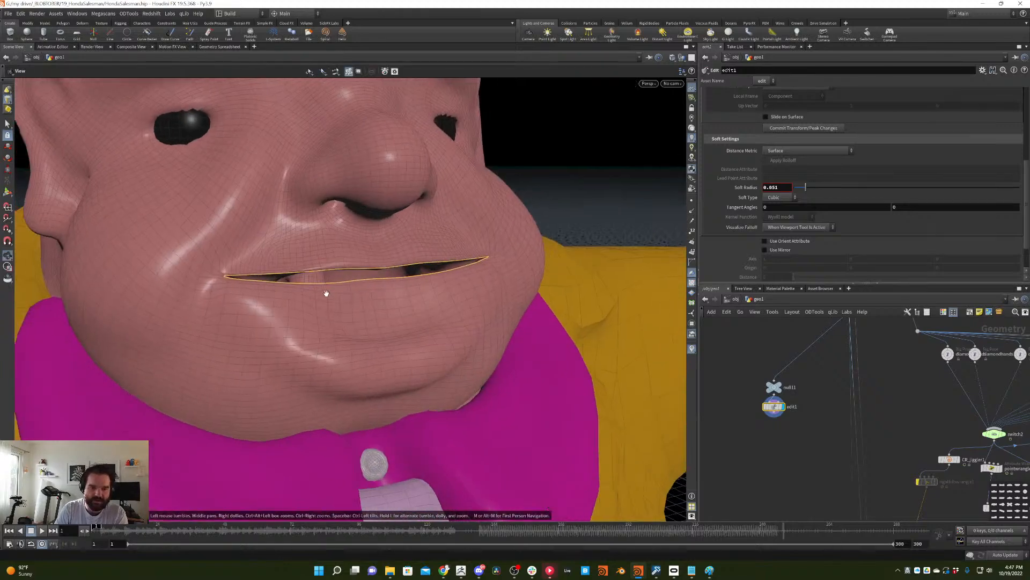
{"action": "left_click", "coordinate": [7, 99]}
{"action": "left_click", "coordinate": [33, 108]}
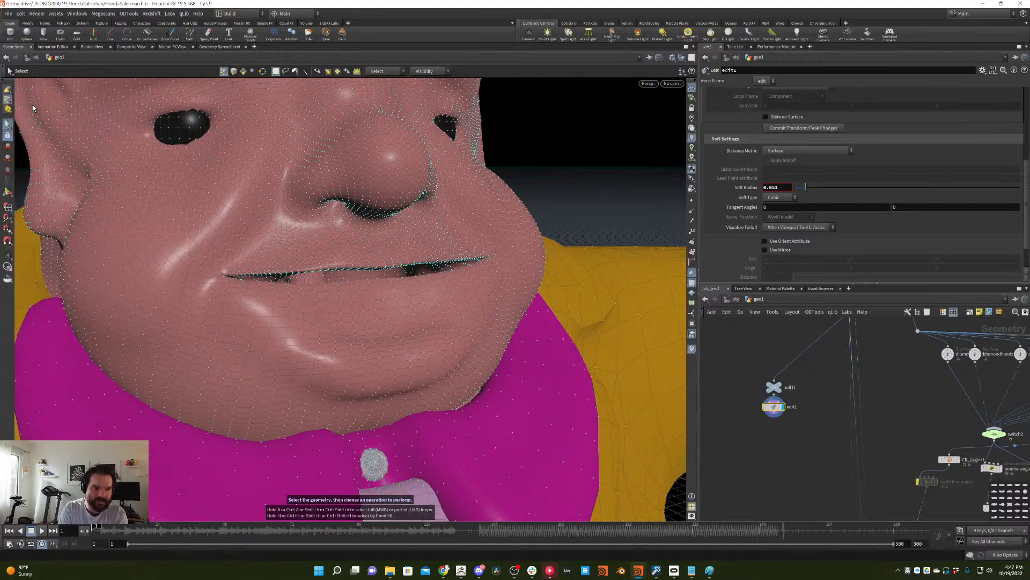
{"action": "left_click_drag", "start_coordinate": [322, 286], "coordinate": [301, 301], "text": "alt"}
{"action": "scroll", "coordinate": [287, 294], "scroll_direction": "up", "scroll_amount": 6}
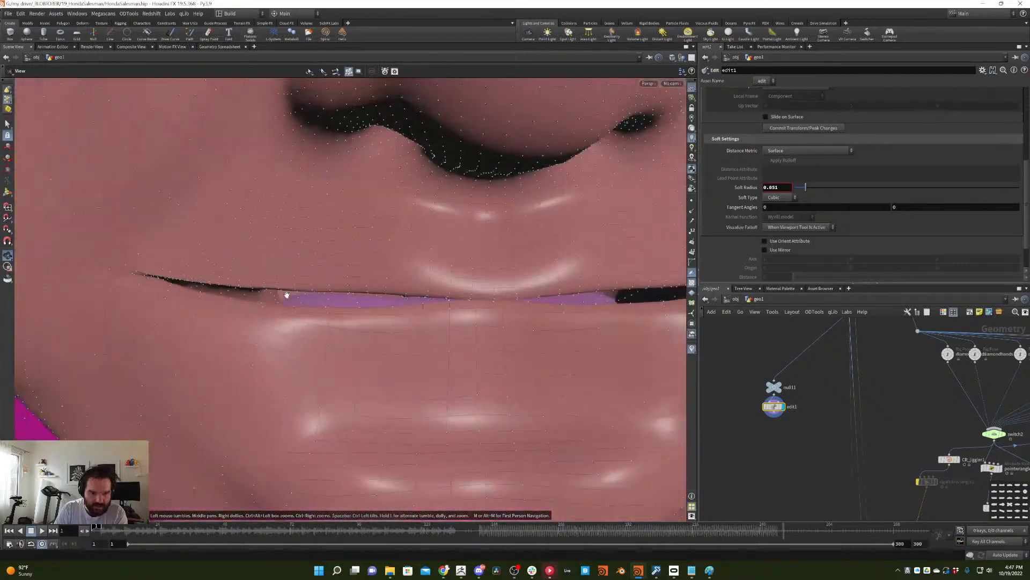
{"action": "key", "text": "s"}
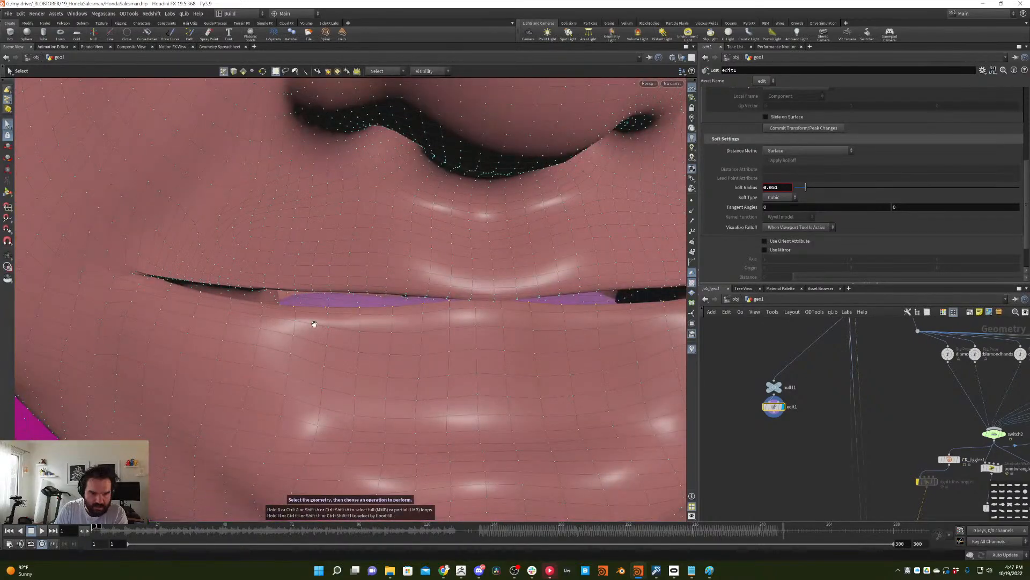
{"action": "left_click_drag", "start_coordinate": [314, 324], "coordinate": [311, 303], "text": "alt"}
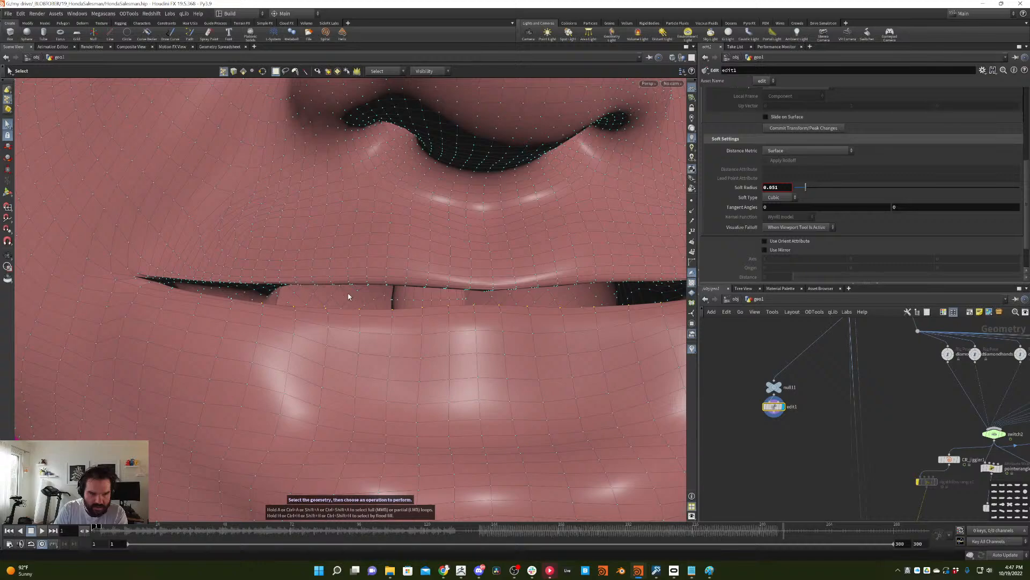
{"action": "scroll", "coordinate": [348, 296], "scroll_direction": "down", "scroll_amount": 6}
- Move the mouth edges to close the gap between the lips and set the soft radius to 0.106
{"action": "key", "text": "r"}
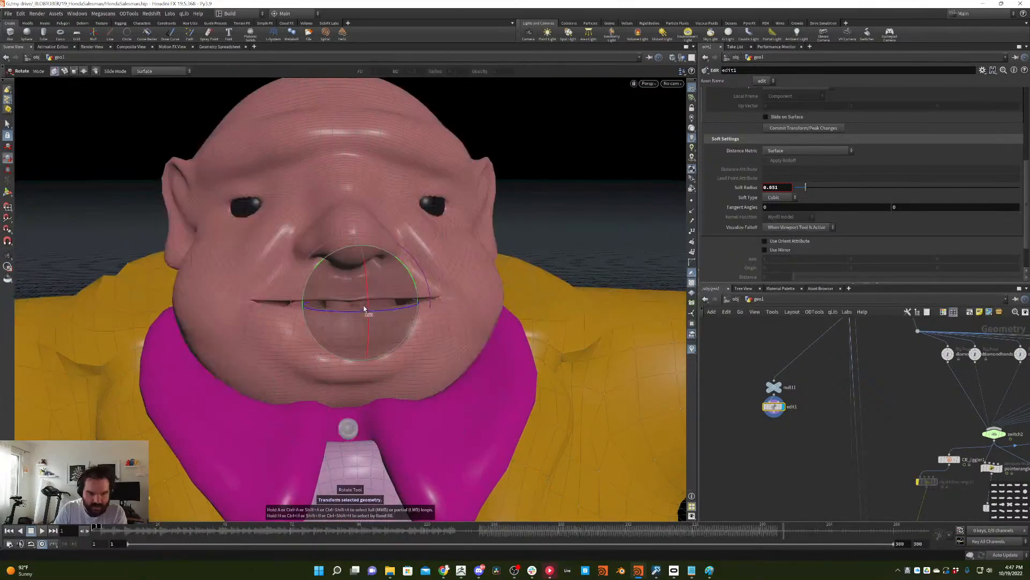
{"action": "key", "text": "t"}
{"action": "left_click_drag", "start_coordinate": [360, 289], "coordinate": [262, 246]}
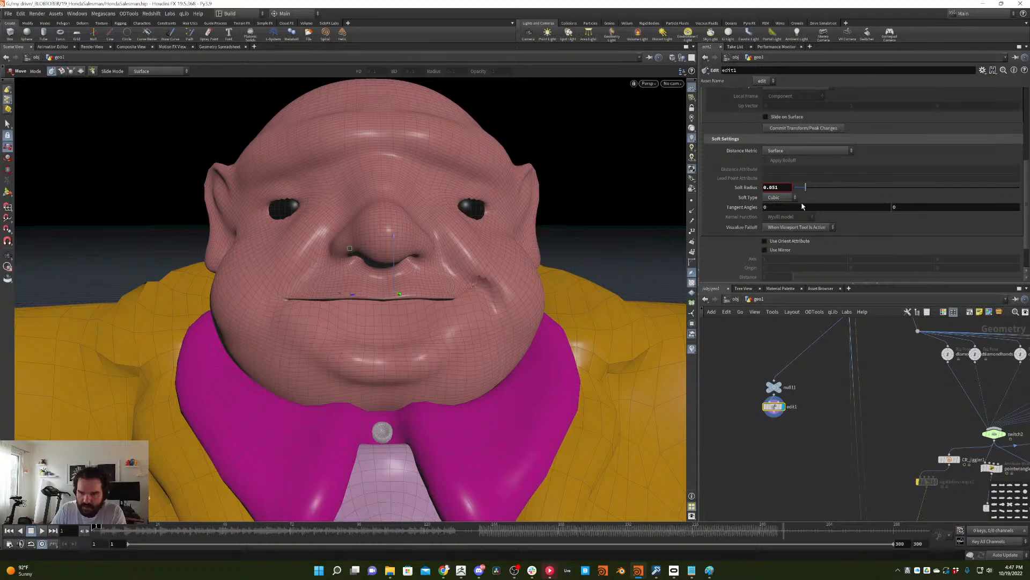
{"action": "left_click_drag", "start_coordinate": [808, 189], "coordinate": [818, 193]}
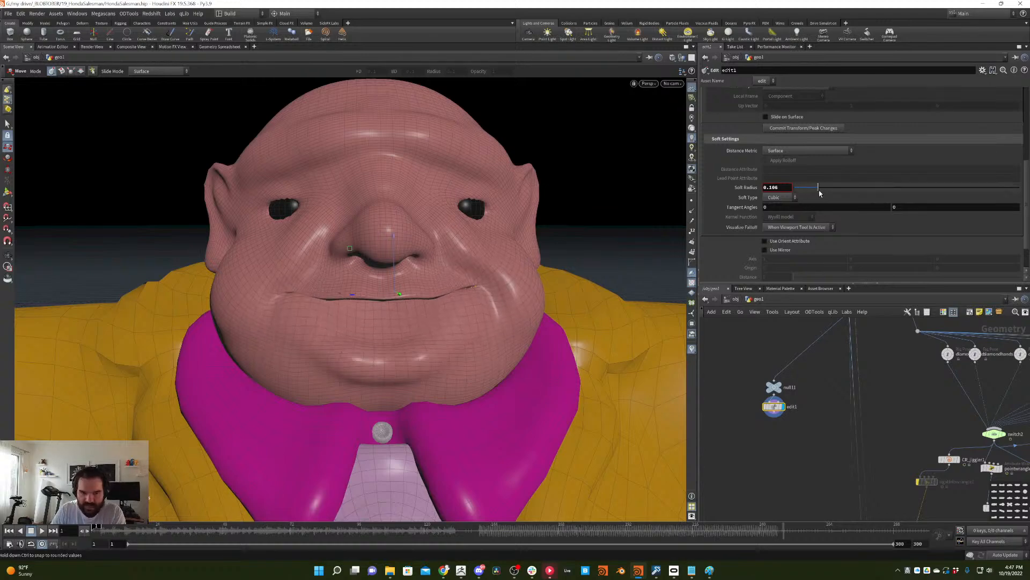
- Add a Delta Mush node below edit1 and connect it to the edited geometry
{"action": "key", "text": "Tab"}
{"action": "type", "text": "delta"}
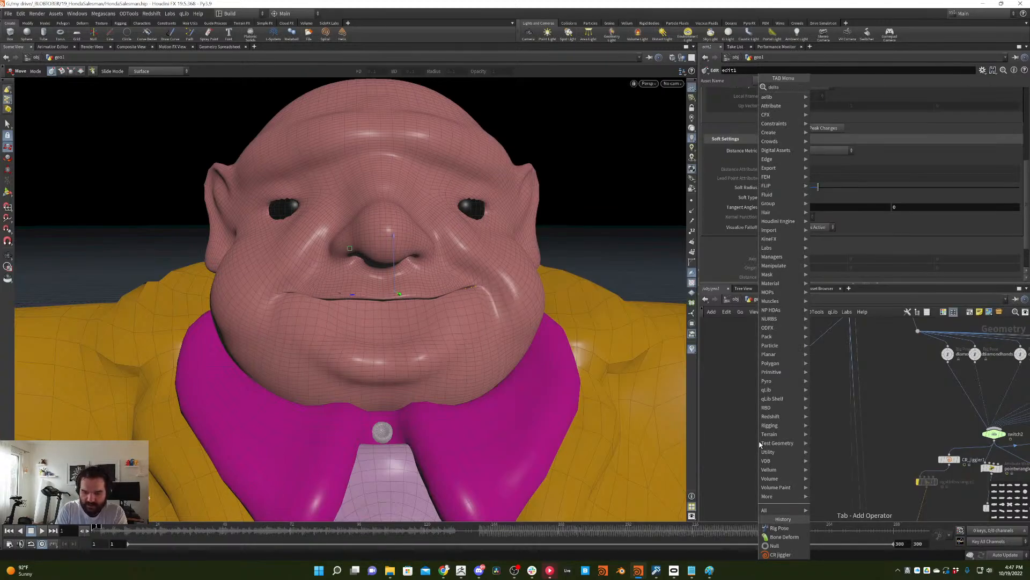
{"action": "key", "text": "Return"}
{"action": "left_click", "coordinate": [759, 445]}
{"action": "left_click", "coordinate": [771, 417]}
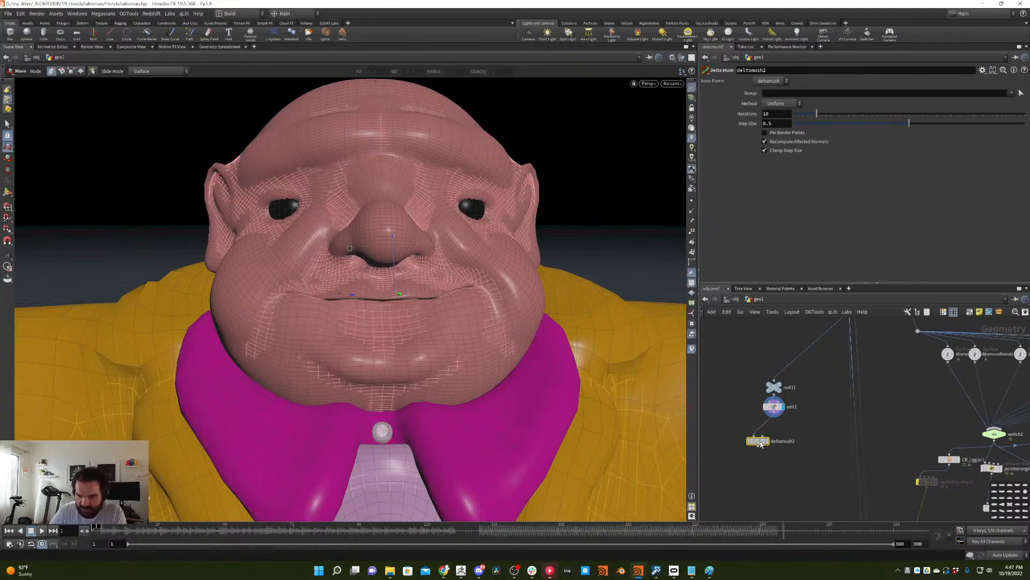
{"action": "left_click_drag", "start_coordinate": [759, 441], "coordinate": [783, 435]}
- Connect the unedited null to the Delta Mush's second input and display the Delta Mush result
{"action": "left_click", "coordinate": [787, 430]}
{"action": "middle_click_drag", "start_coordinate": [831, 346], "coordinate": [803, 372]}
{"action": "left_click", "coordinate": [747, 421]}
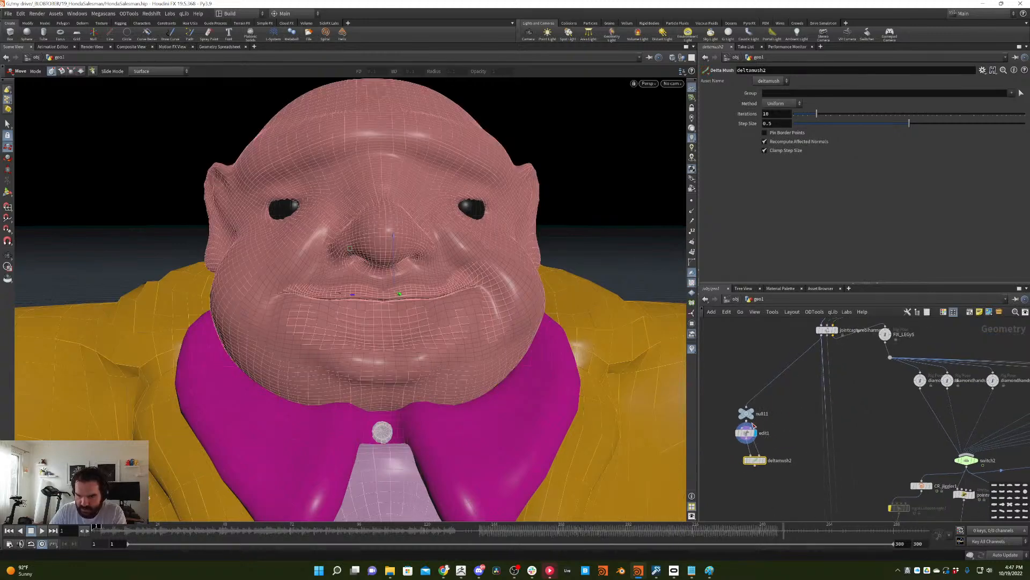
{"action": "left_click_drag", "start_coordinate": [746, 433], "coordinate": [722, 438]}
{"action": "left_click", "coordinate": [765, 460]}
{"action": "left_click", "coordinate": [764, 463]}
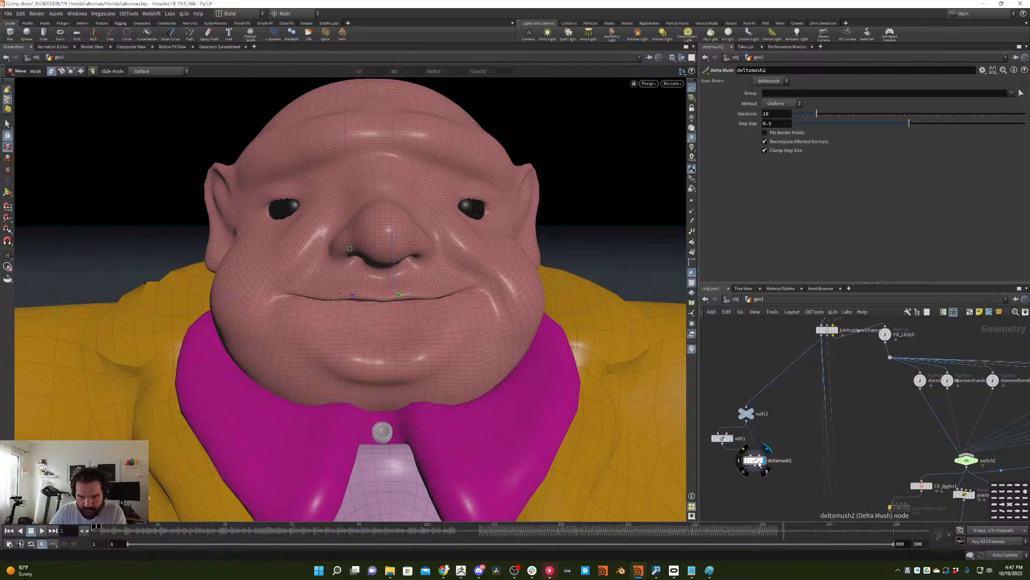
{"action": "left_click_drag", "start_coordinate": [824, 117], "coordinate": [793, 130]}
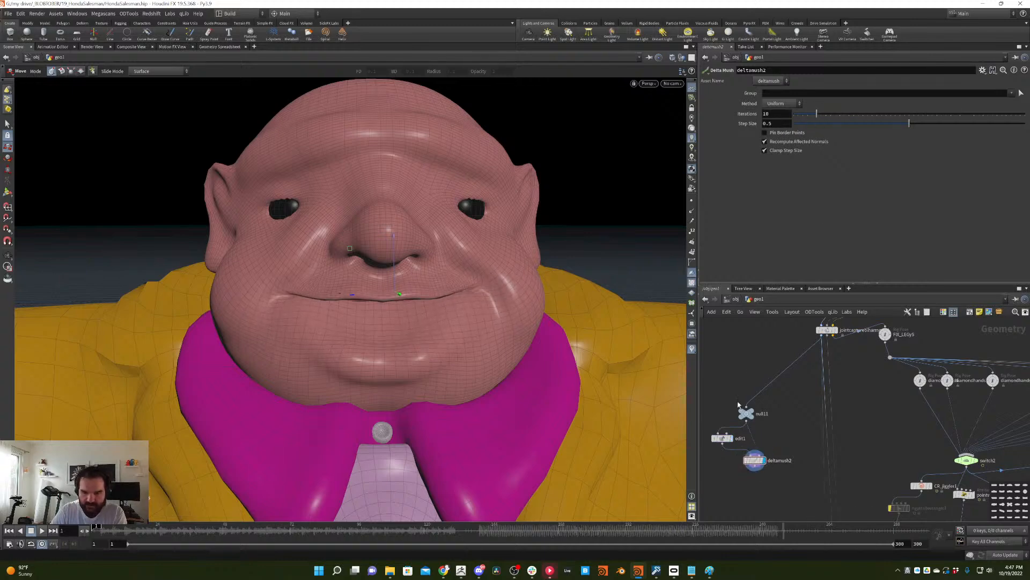
- Add a Blend Shapes node, connect the biharmonic joint capture and then the Delta Mush as inputs, and display it
{"action": "key", "text": "Tab"}
{"action": "type", "text": "blendsh"}
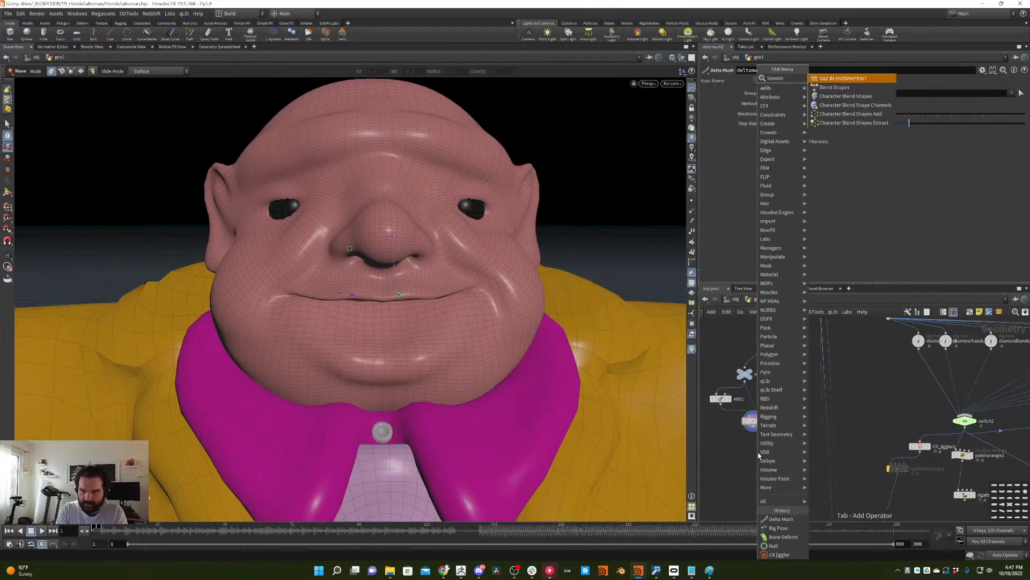
{"action": "key", "text": "Down"}
{"action": "key", "text": "Return"}
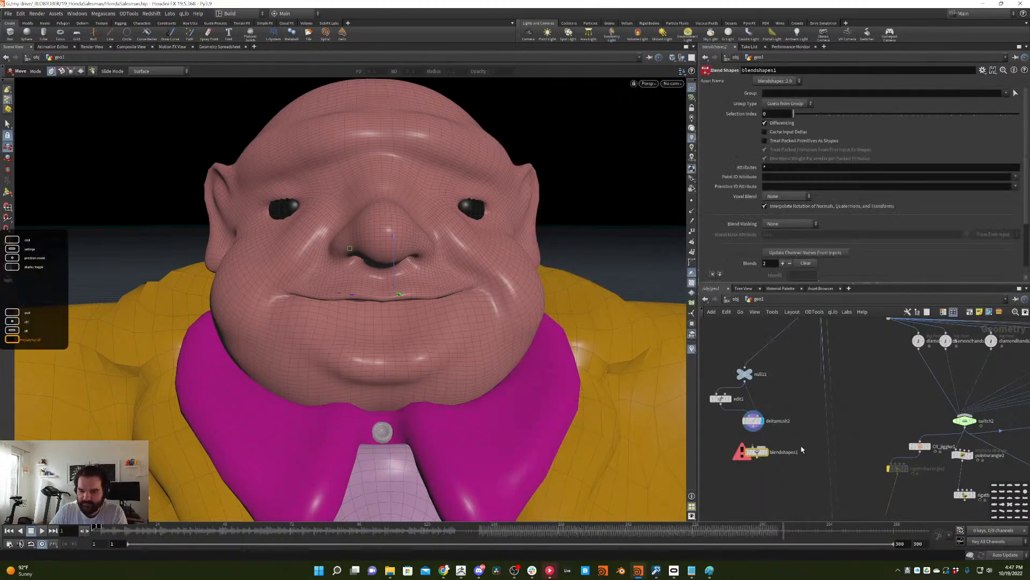
{"action": "left_click_drag", "start_coordinate": [757, 452], "coordinate": [764, 465]}
{"action": "left_click_drag", "start_coordinate": [754, 431], "coordinate": [761, 460]}
{"action": "mouse_move", "coordinate": [782, 408]}
{"action": "middle_mouse_down"}
{"action": "mouse_move", "coordinate": [772, 443]}
{"action": "mouse_move", "coordinate": [793, 419]}
{"action": "middle_mouse_up"}
{"action": "left_click", "coordinate": [770, 440]}
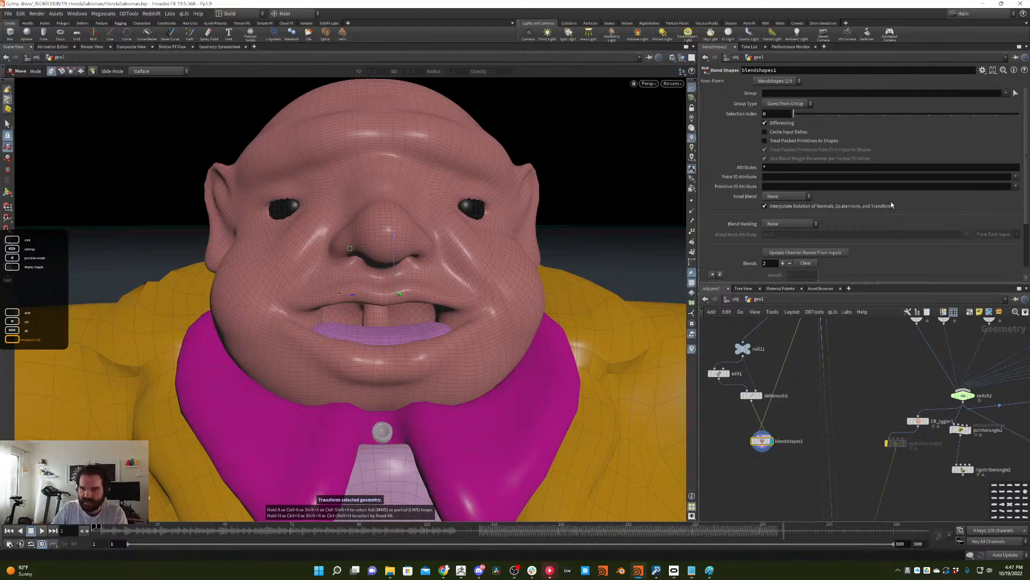
- Try out the blend1 weight on the Blend Shapes node, up to 1
{"action": "left_click_drag", "start_coordinate": [1027, 154], "coordinate": [1027, 205]}
{"action": "mouse_move", "coordinate": [824, 225]}
{"action": "left_mouse_down"}
{"action": "mouse_move", "coordinate": [1005, 225]}
{"action": "mouse_move", "coordinate": [759, 239]}
{"action": "mouse_move", "coordinate": [822, 212]}
{"action": "mouse_move", "coordinate": [1005, 225]}
{"action": "mouse_move", "coordinate": [711, 256]}
{"action": "mouse_move", "coordinate": [999, 225]}
{"action": "mouse_move", "coordinate": [763, 232]}
{"action": "mouse_move", "coordinate": [998, 225]}
{"action": "mouse_move", "coordinate": [831, 225]}
{"action": "left_mouse_up"}
{"action": "left_click_drag", "start_coordinate": [877, 192], "coordinate": [1027, 113]}
{"action": "mouse_move", "coordinate": [1005, 225]}
{"action": "left_mouse_down"}
{"action": "mouse_move", "coordinate": [819, 225]}
{"action": "mouse_move", "coordinate": [1005, 225]}
{"action": "left_mouse_up"}
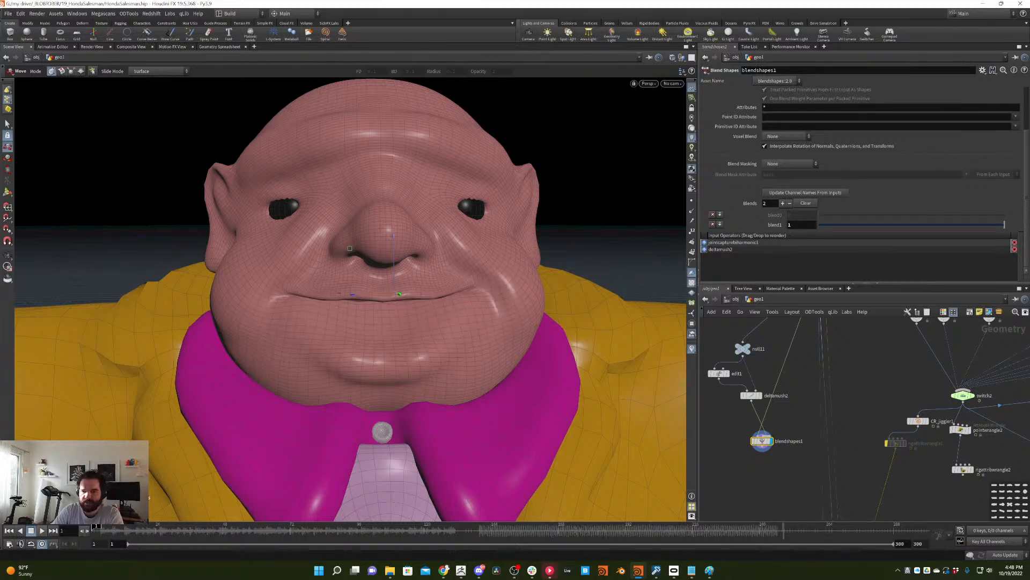
- Spread out the null, edit and Delta Mush branch beside the Blend Shapes node
{"action": "middle_click_drag", "start_coordinate": [733, 400], "coordinate": [773, 414]}
{"action": "left_click_drag", "start_coordinate": [740, 434], "coordinate": [738, 365]}
{"action": "left_click", "coordinate": [810, 463]}
{"action": "left_click", "coordinate": [803, 457]}
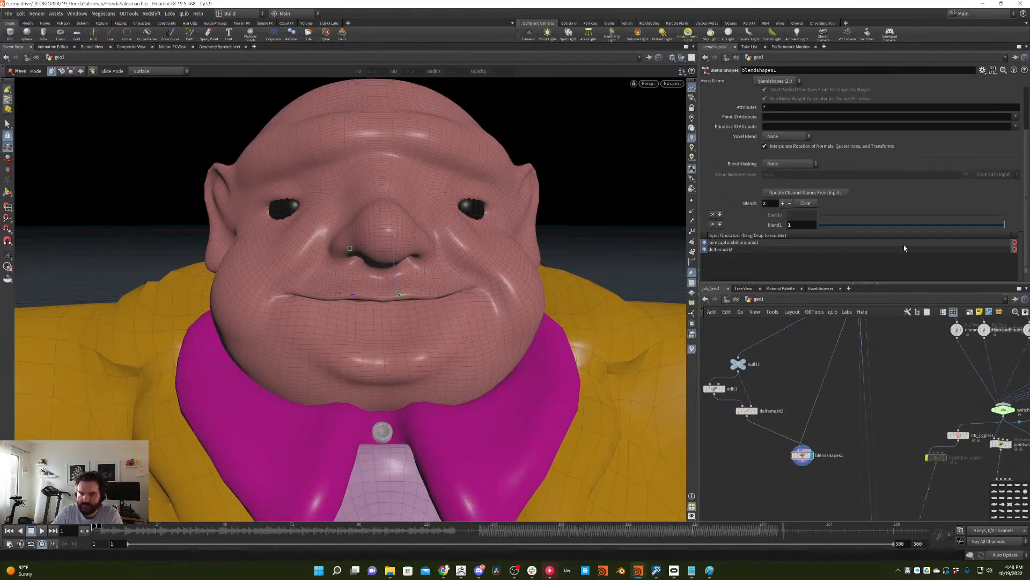
{"action": "left_click_drag", "start_coordinate": [870, 224], "coordinate": [739, 228]}
{"action": "type", "text": "sin("}
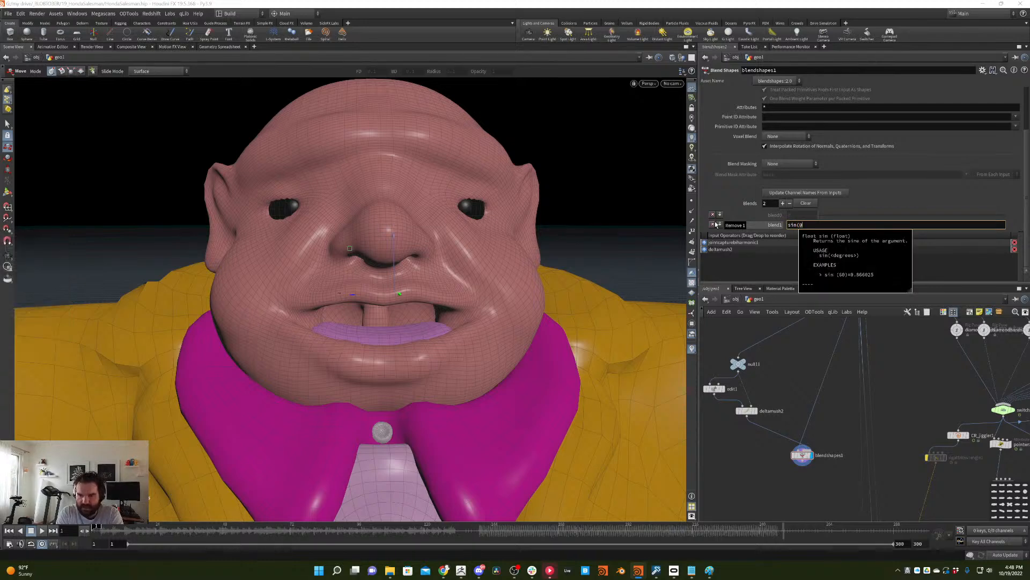
{"action": "type", "text": "@Time*360"}
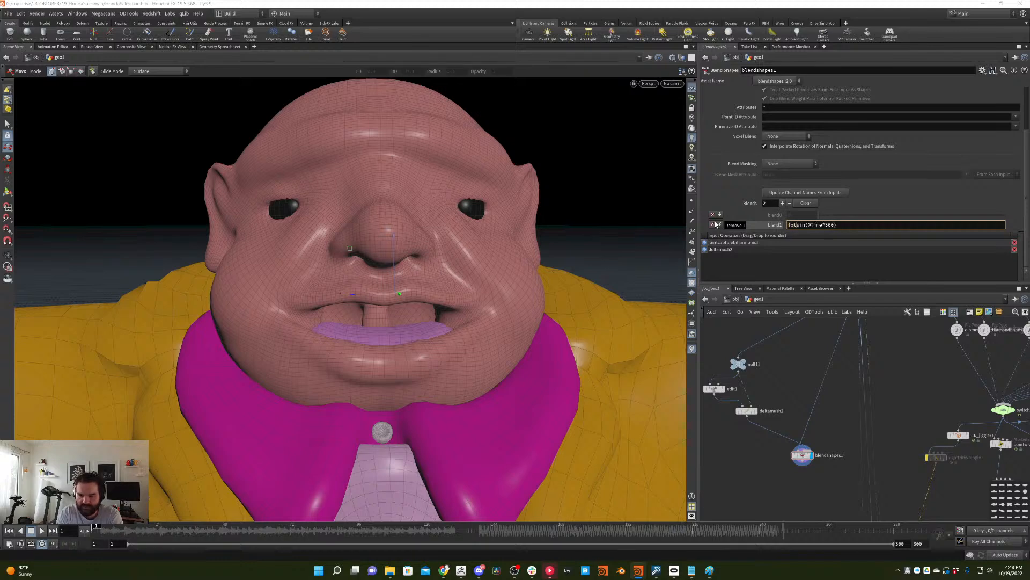
{"action": "type", "text": "1"}
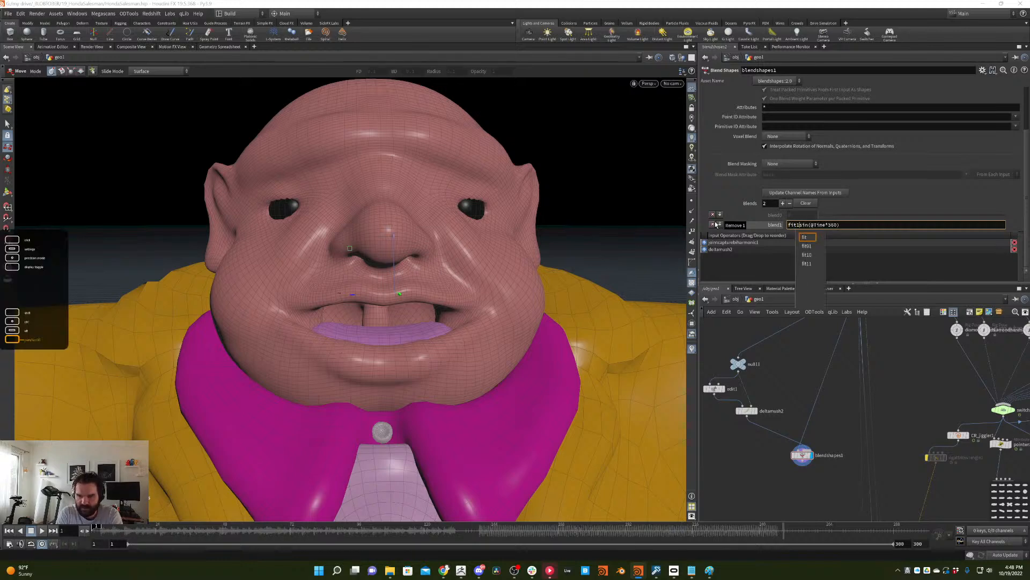
{"action": "type", "text": "("}
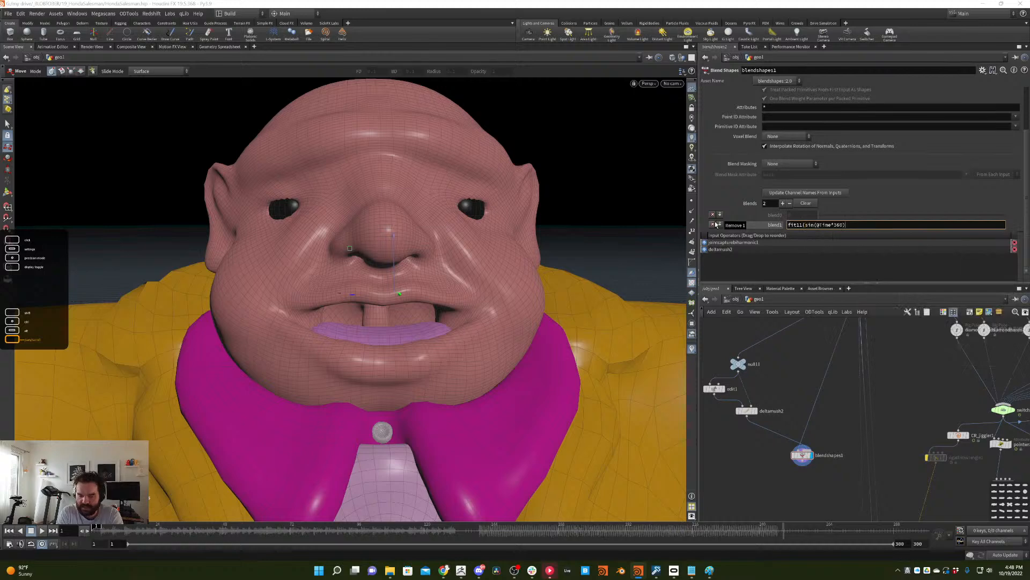
{"action": "type", "text": ", "}
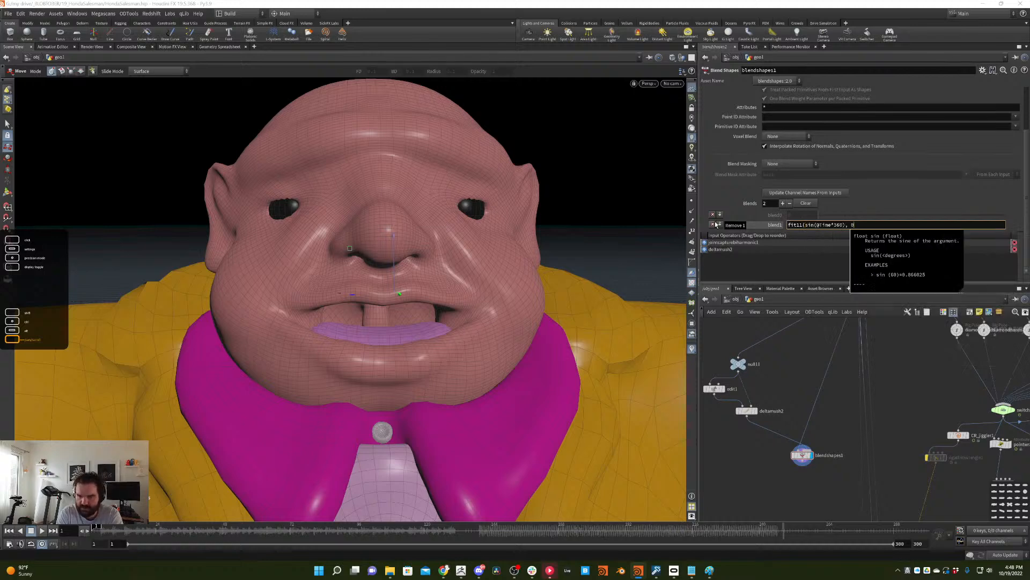
{"action": "type", "text": "0, 1)"}
{"action": "key", "text": "Return"}
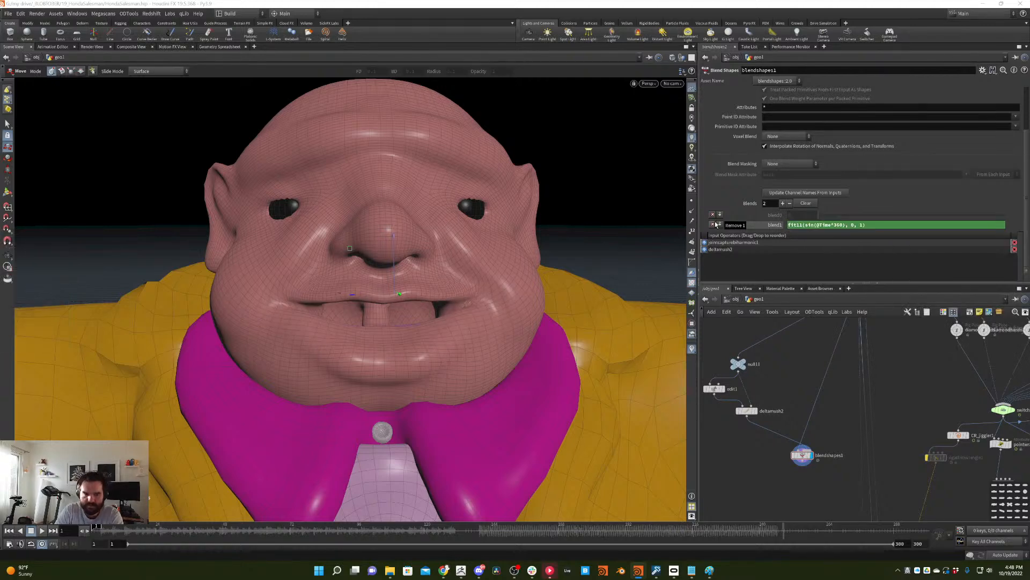
- Speed up the sine in the blend1 expression with an extra multiplier and play back the mouth animation
{"action": "left_click_drag", "start_coordinate": [102, 535], "coordinate": [312, 485]}
{"action": "key", "text": "ctrl+Up"}
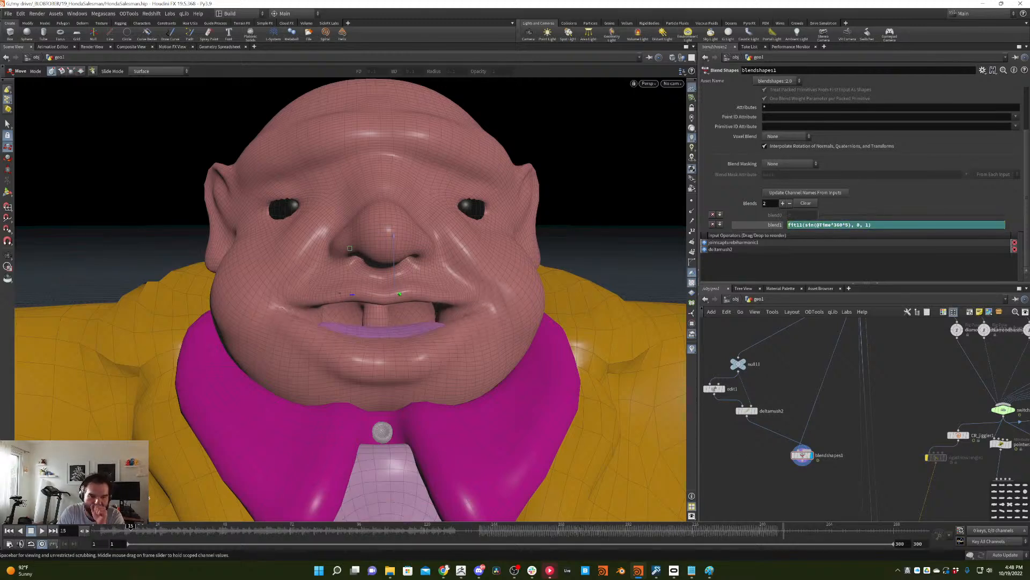
{"action": "left_click", "coordinate": [42, 530]}
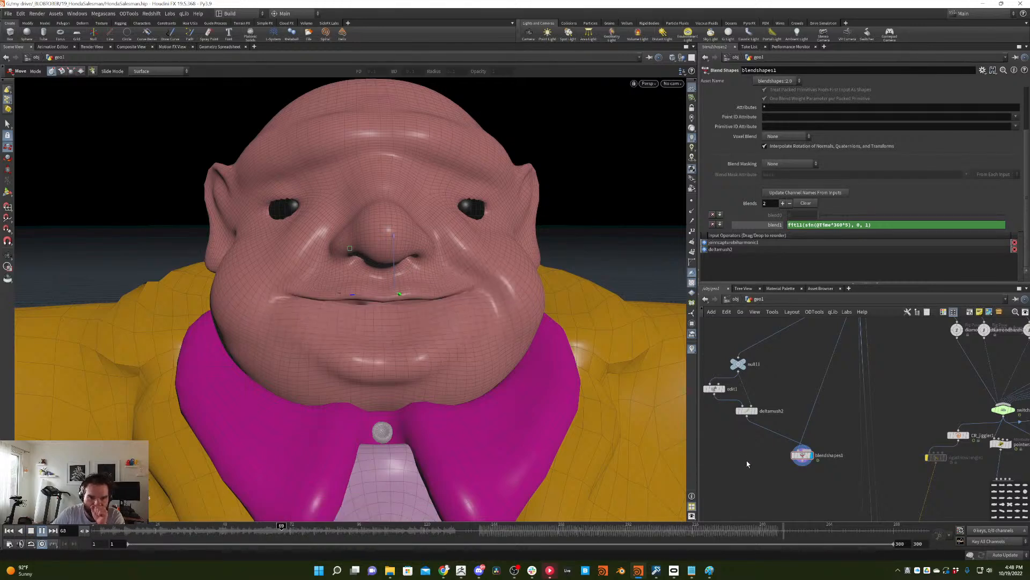
- Connect the Blend Shapes output to the Joint Deform's geometry input and display the Delta Mush node below it
{"action": "middle_click_drag", "start_coordinate": [795, 503], "coordinate": [761, 425]}
{"action": "scroll", "coordinate": [767, 409], "scroll_direction": "down", "scroll_amount": 4}
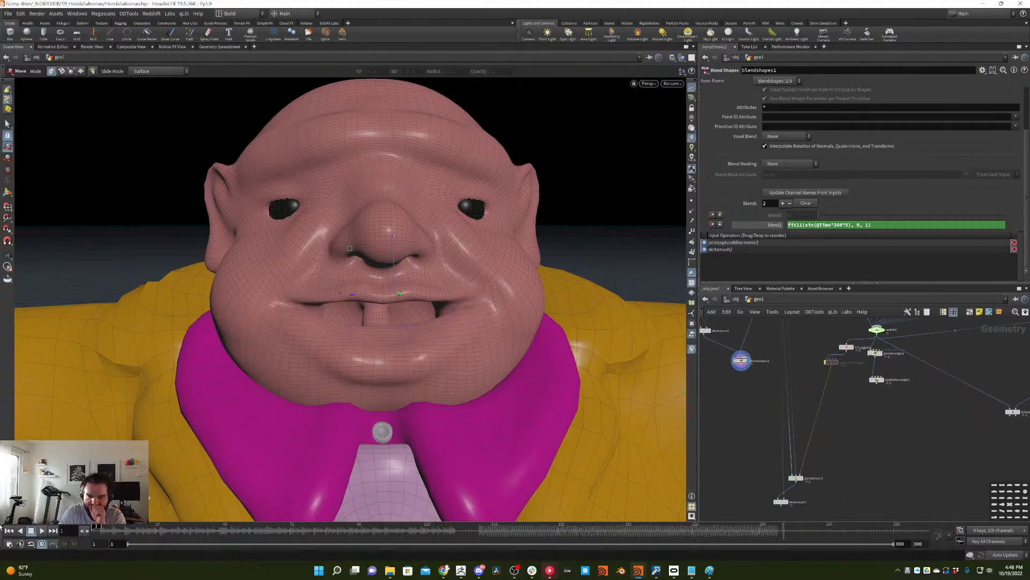
{"action": "left_click_drag", "start_coordinate": [743, 370], "coordinate": [797, 477]}
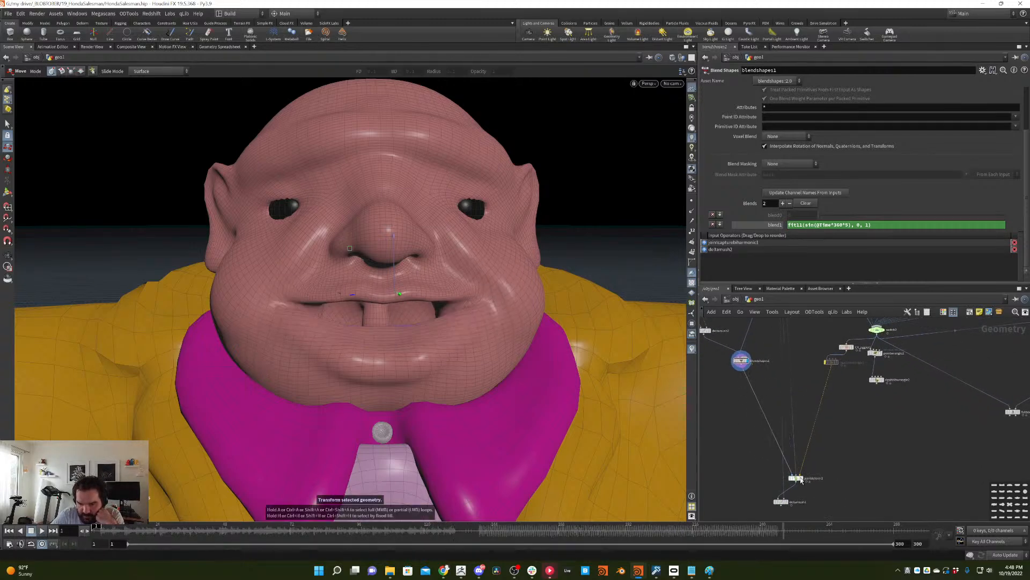
{"action": "left_click", "coordinate": [796, 477]}
{"action": "mouse_move", "coordinate": [107, 526]}
{"action": "left_mouse_down"}
{"action": "mouse_move", "coordinate": [180, 521]}
{"action": "mouse_move", "coordinate": [325, 475]}
{"action": "mouse_move", "coordinate": [97, 515]}
{"action": "left_mouse_up"}
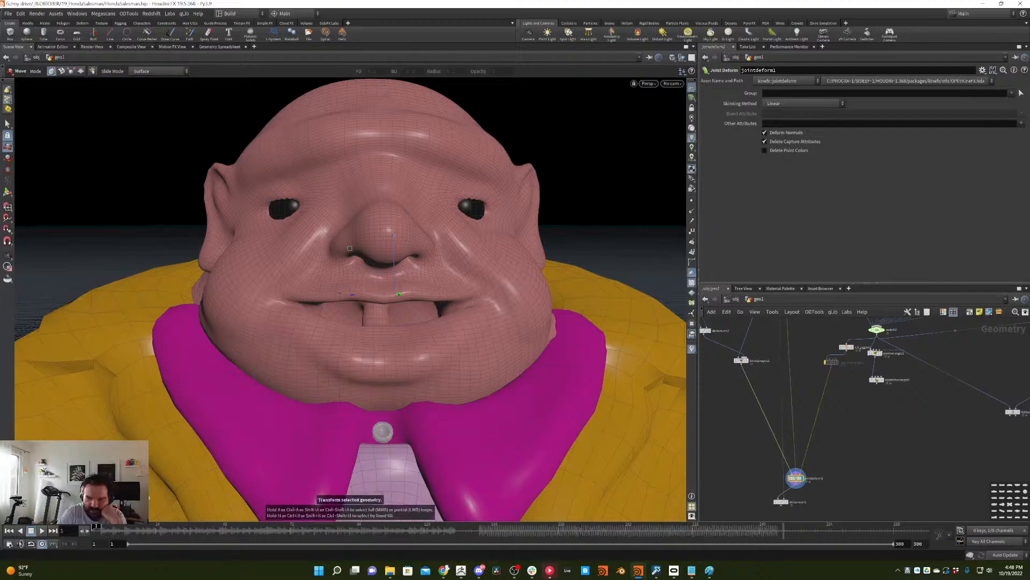
{"action": "left_click", "coordinate": [790, 503]}
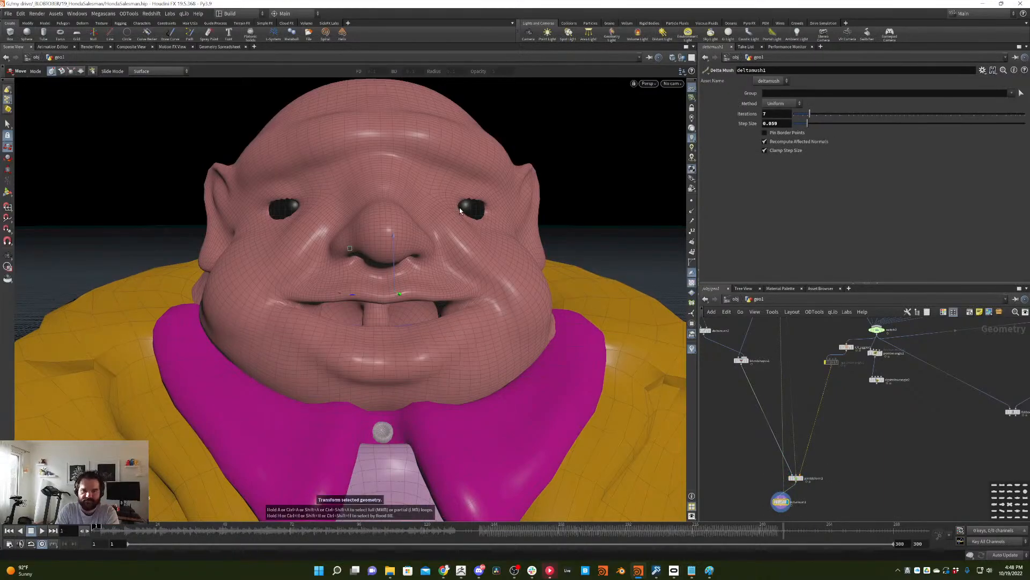
- Play back the whole character's animation with the mouth blend shape applied
{"action": "scroll", "coordinate": [459, 210], "scroll_direction": "down", "scroll_amount": 10}
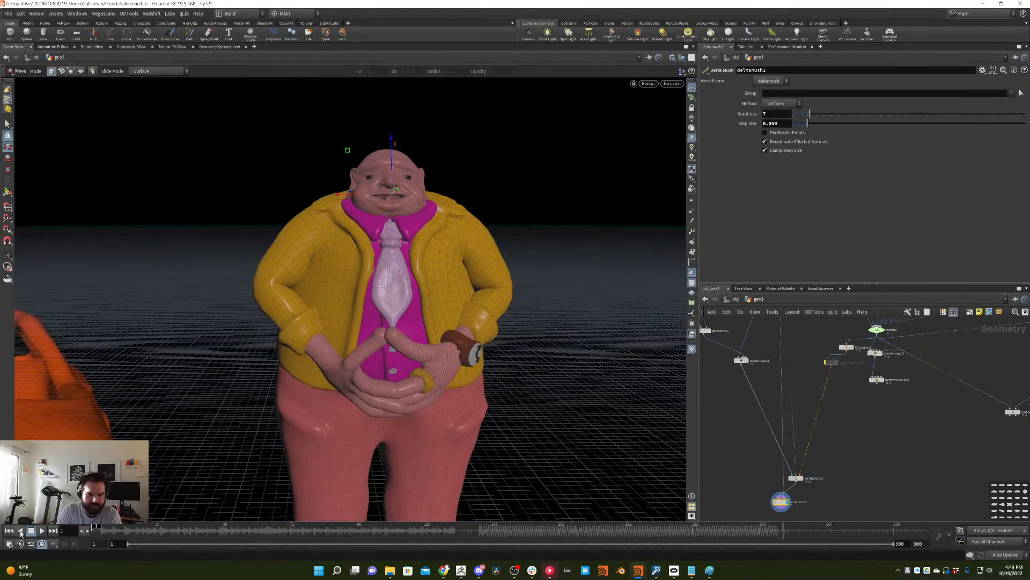
{"action": "left_click", "coordinate": [43, 529]}
{"action": "key", "text": "Escape"}
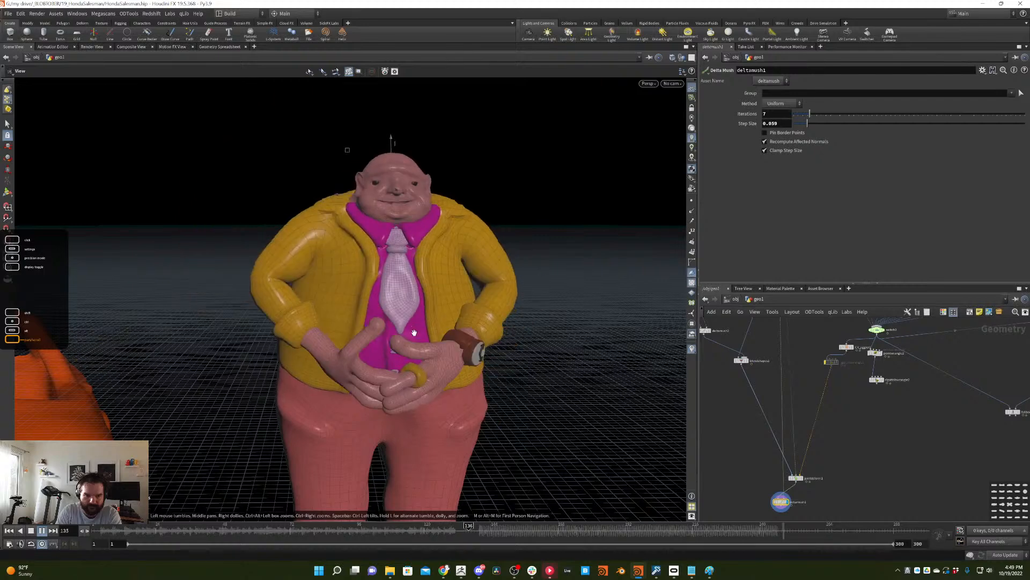
- Add a Time Shift node fed by the Joint Deform, display it, and set its frame to $F%4
{"action": "key", "text": "t"}
{"action": "left_click_drag", "start_coordinate": [243, 527], "coordinate": [313, 509]}
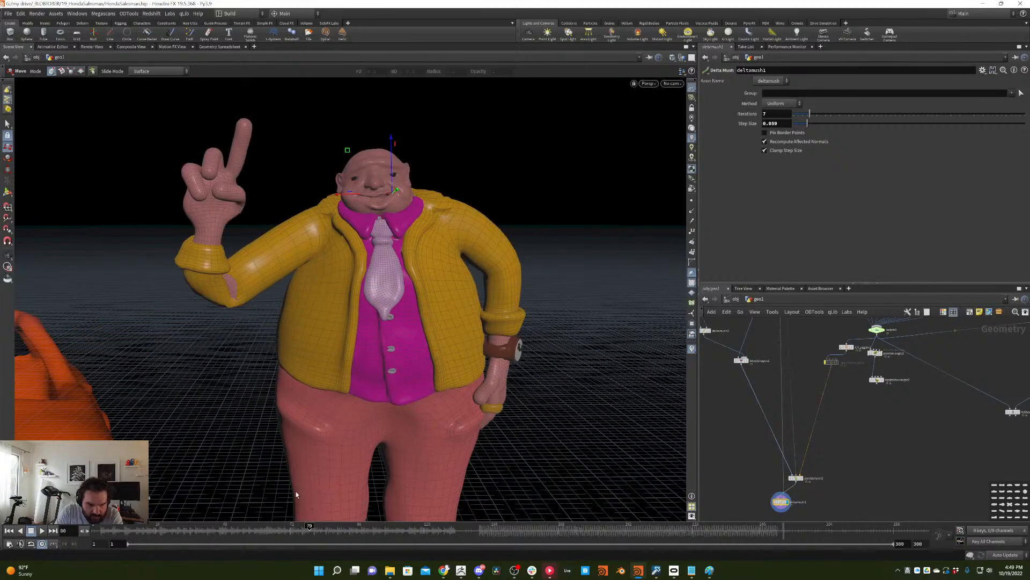
{"action": "scroll", "coordinate": [821, 420], "scroll_direction": "up", "scroll_amount": 5}
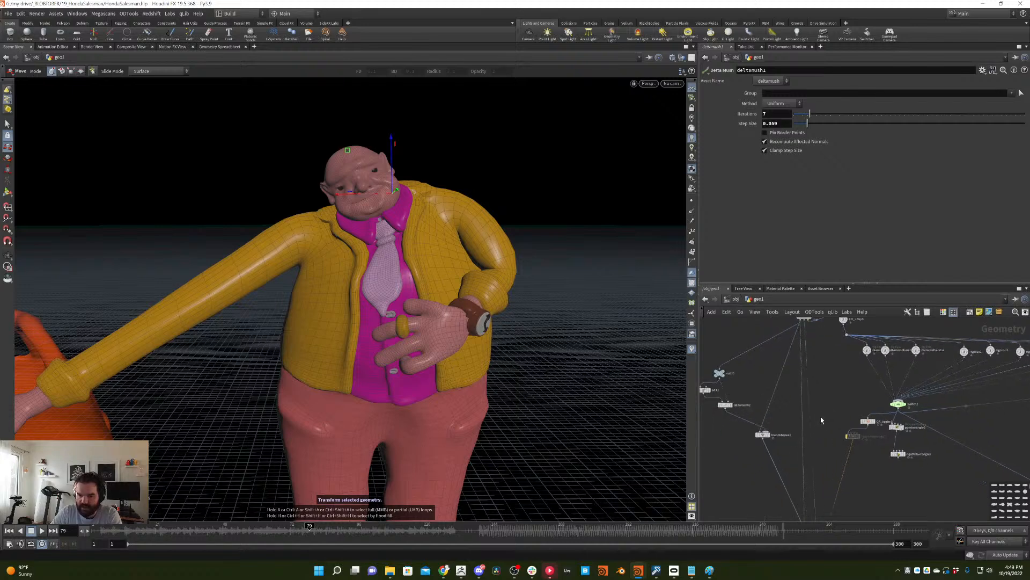
{"action": "scroll", "coordinate": [821, 420], "scroll_direction": "up", "scroll_amount": 3}
{"action": "key", "text": "Tab"}
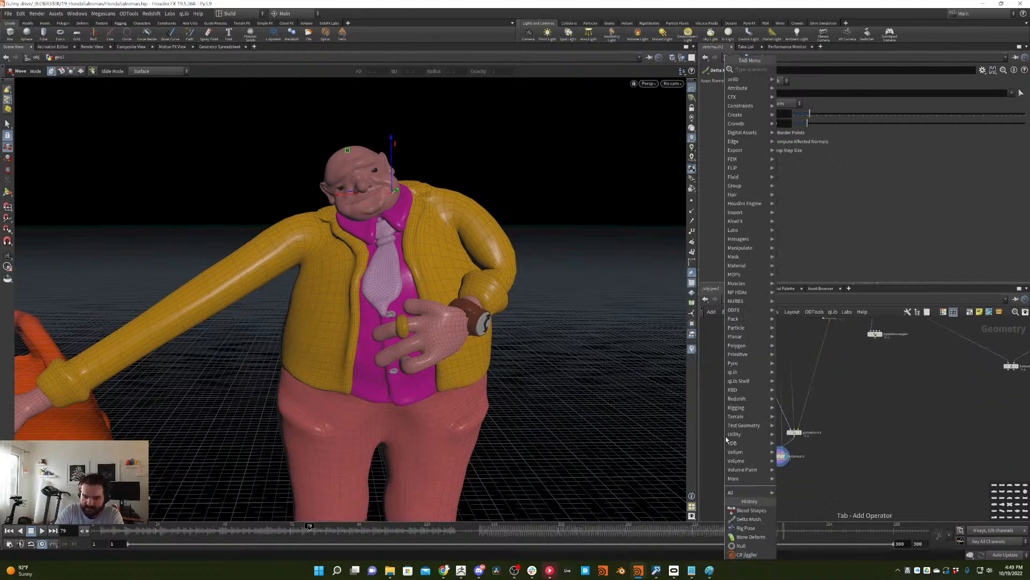
{"action": "type", "text": "timeshift"}
{"action": "key", "text": "Return"}
{"action": "left_click", "coordinate": [725, 437]}
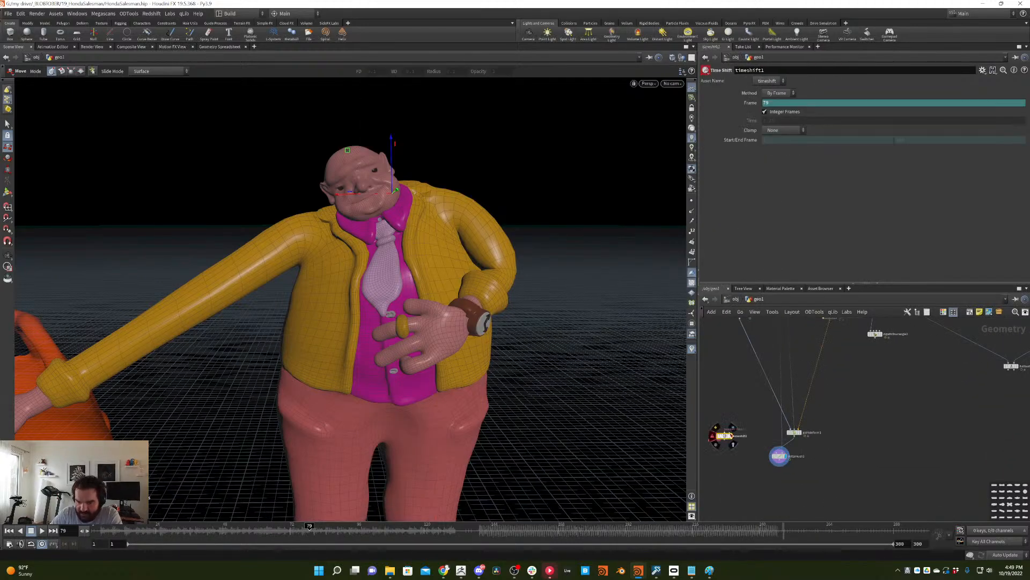
{"action": "left_click_drag", "start_coordinate": [724, 432], "coordinate": [795, 437]}
{"action": "left_click", "coordinate": [724, 436]}
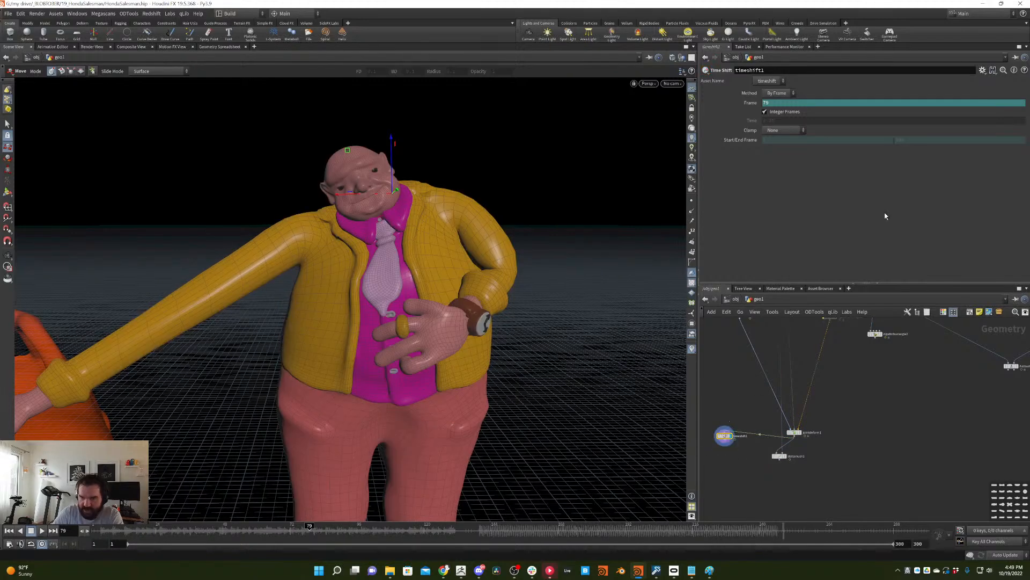
{"action": "left_click", "coordinate": [791, 102]}
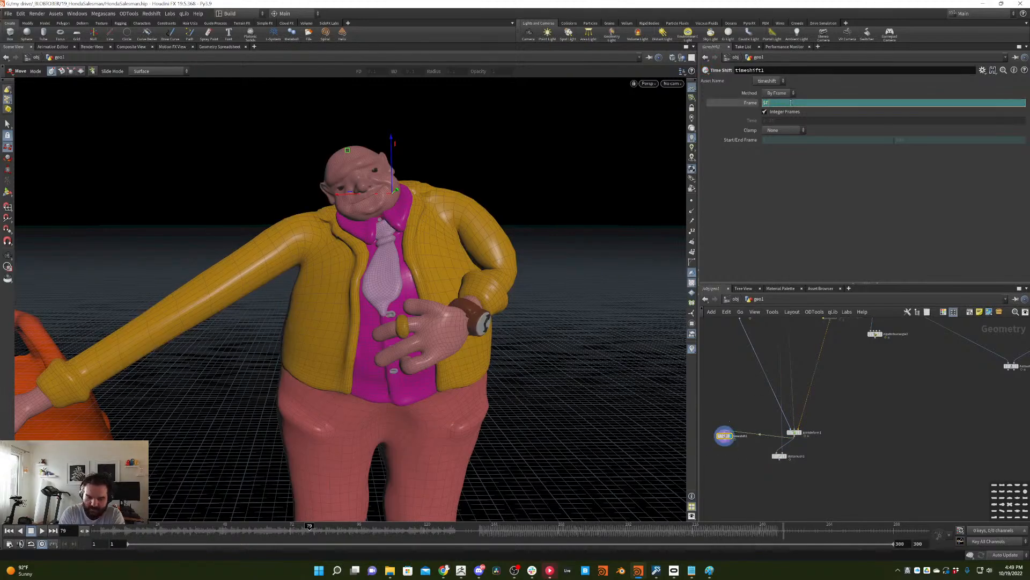
{"action": "type", "text": "%4"}
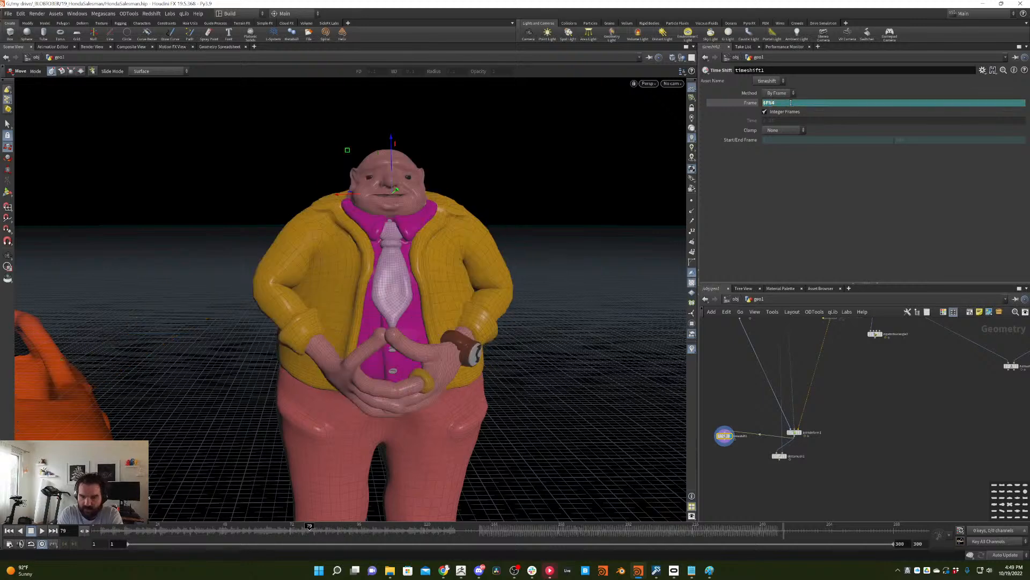
- Add a Blend Shapes node that takes the Joint Deform as its first input and the Time Shift as its blend target
{"action": "key", "text": "Tab"}
{"action": "type", "text": "blendsh"}
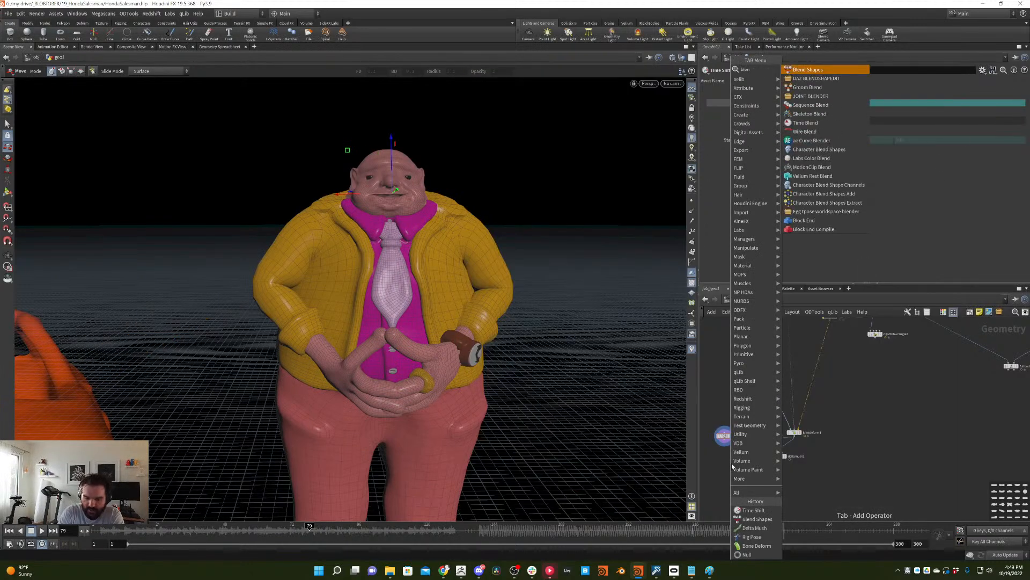
{"action": "key", "text": "Return"}
{"action": "left_click", "coordinate": [732, 463]}
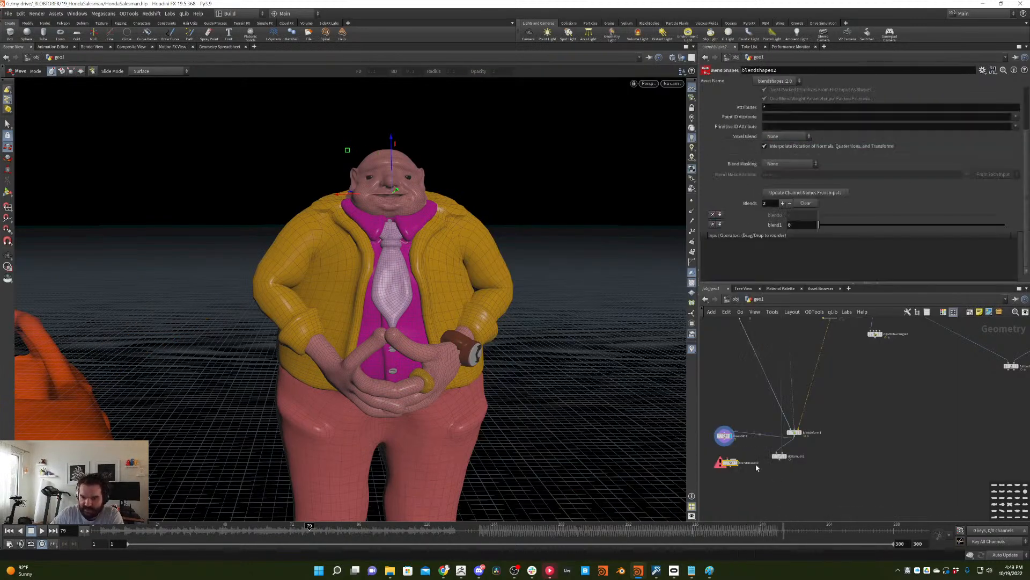
{"action": "left_click_drag", "start_coordinate": [725, 444], "coordinate": [730, 460]}
{"action": "left_click_drag", "start_coordinate": [794, 435], "coordinate": [731, 457]}
- Keyframe the new Blend Shapes node's blend1 weight at 0, rising to 1 on frame 73, and scrub through the blend
{"action": "left_click_drag", "start_coordinate": [254, 531], "coordinate": [292, 532]}
{"action": "left_click", "coordinate": [766, 226], "text": "alt"}
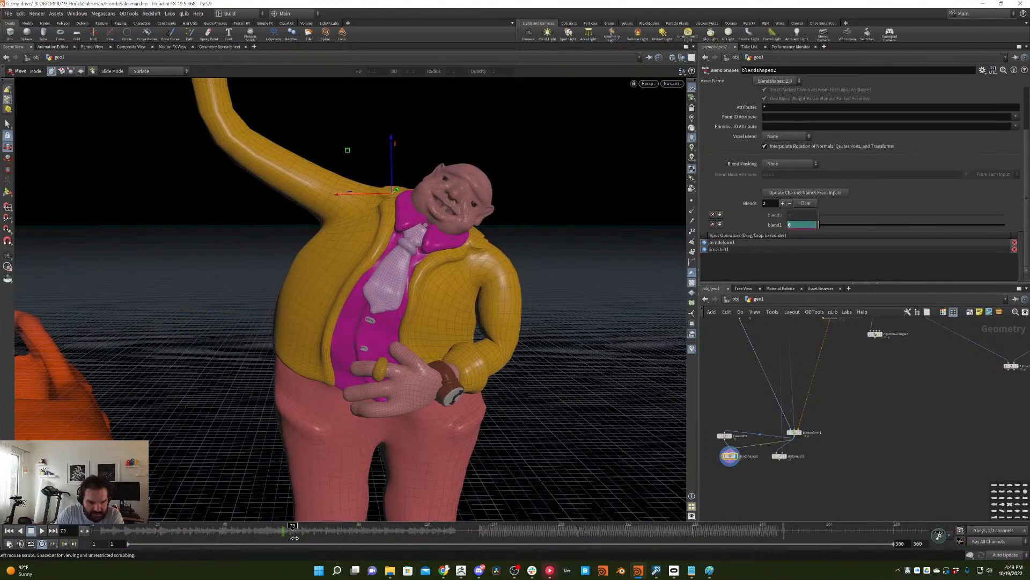
{"action": "left_click_drag", "start_coordinate": [818, 224], "coordinate": [1004, 225]}
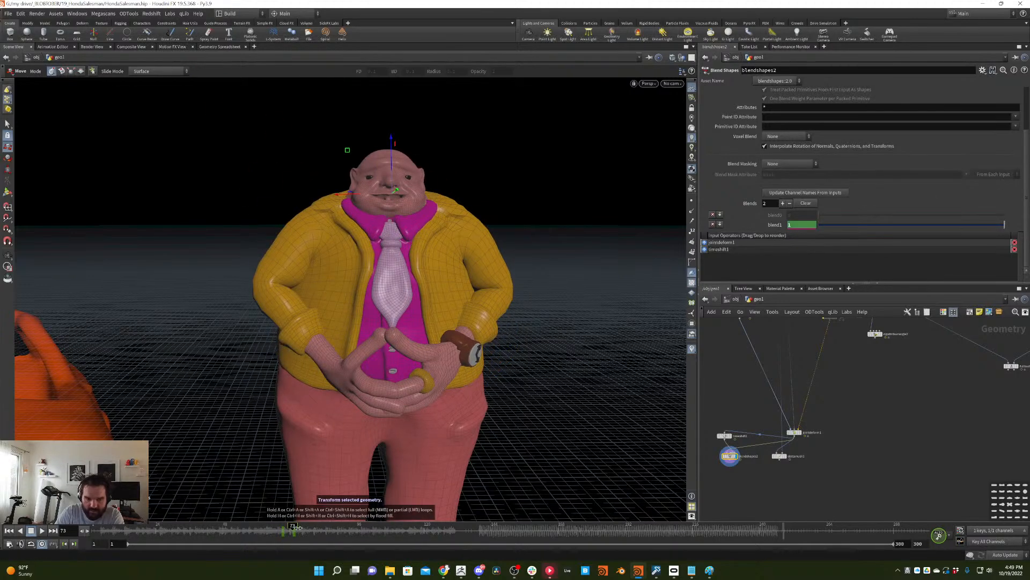
{"action": "left_click_drag", "start_coordinate": [267, 532], "coordinate": [300, 523]}
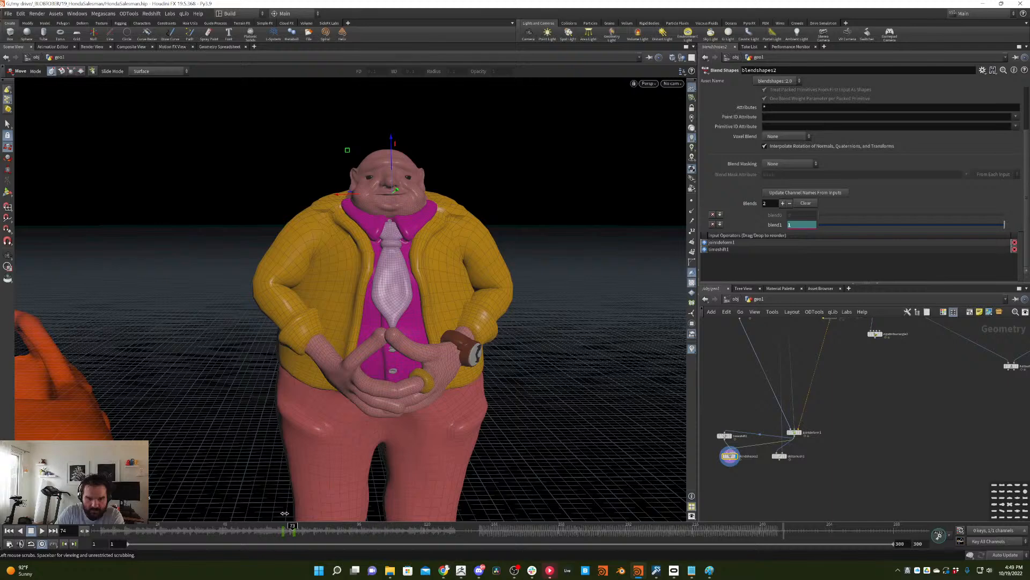
{"action": "left_click_drag", "start_coordinate": [284, 513], "coordinate": [349, 516]}
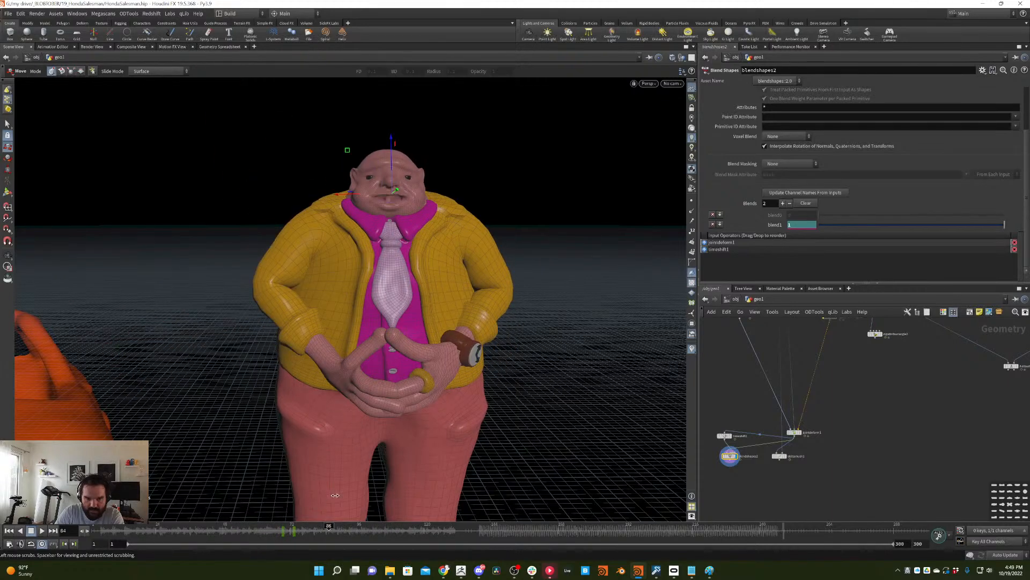
- Compare the Time Shift and Blend Shapes motion by scrubbing around the keyed frames
{"action": "left_click", "coordinate": [722, 435]}
{"action": "left_click", "coordinate": [291, 526]}
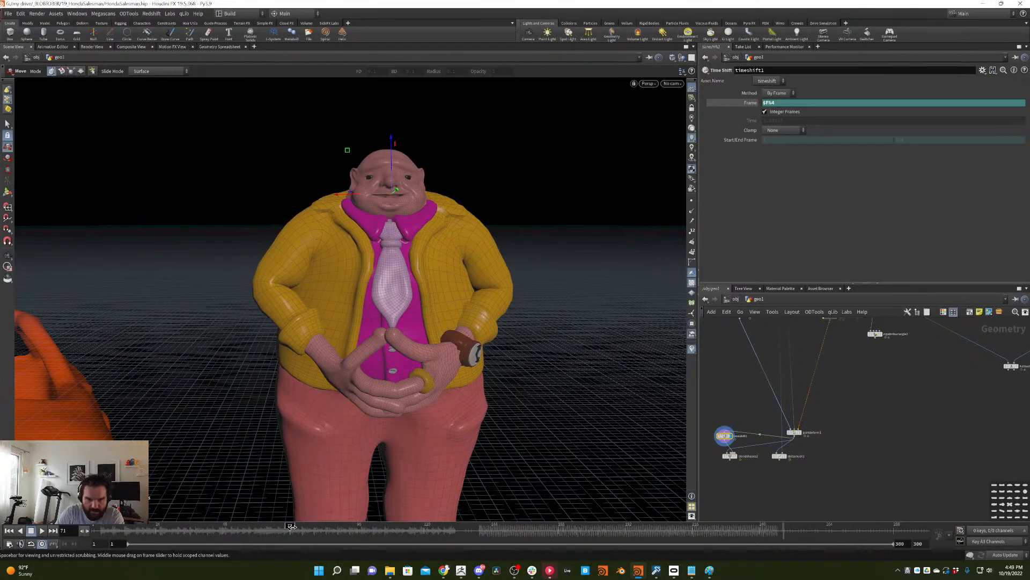
{"action": "left_click_drag", "start_coordinate": [315, 519], "coordinate": [264, 525]}
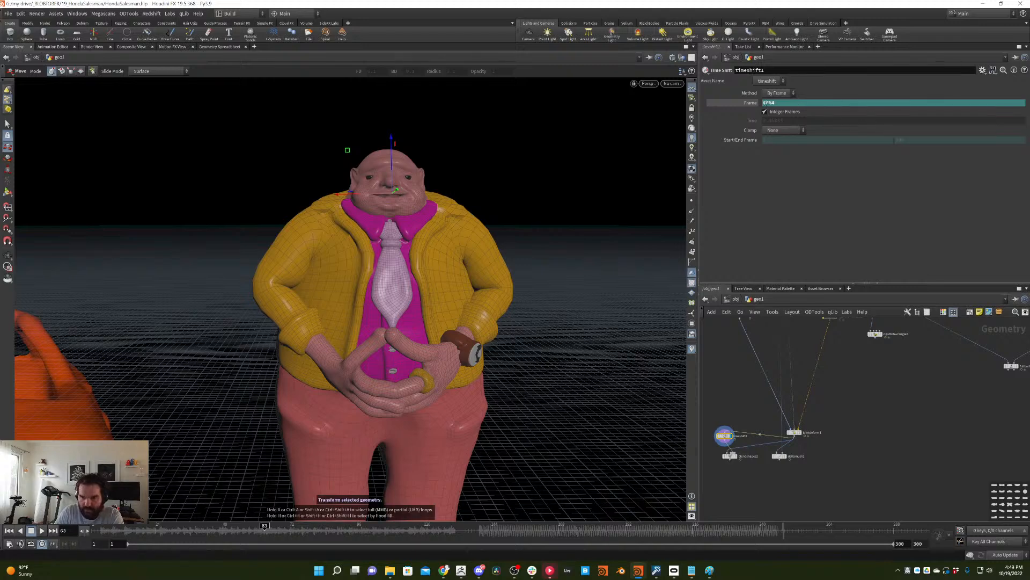
{"action": "left_click", "coordinate": [765, 104]}
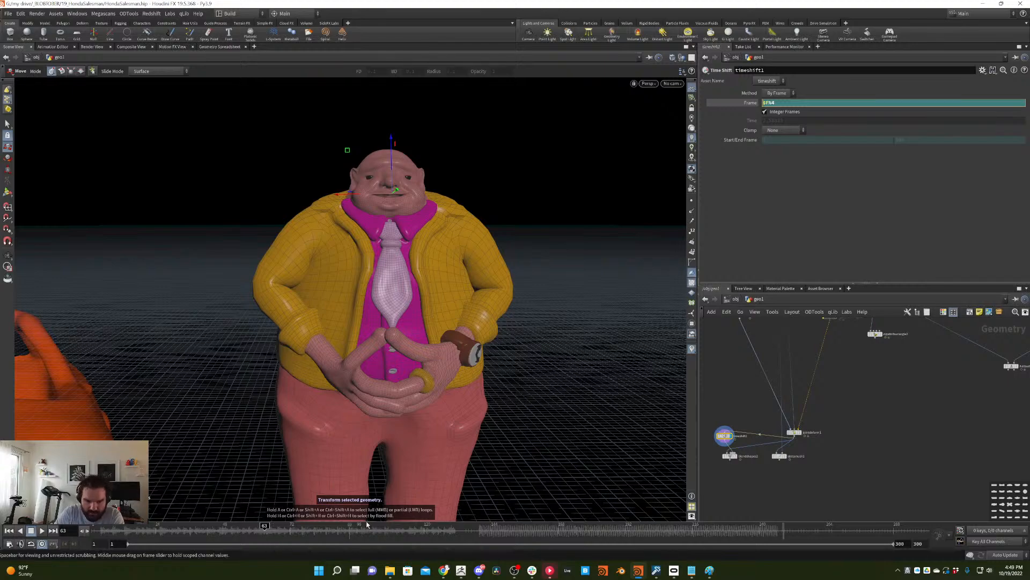
{"action": "left_click", "coordinate": [731, 456]}
{"action": "left_click", "coordinate": [267, 527]}
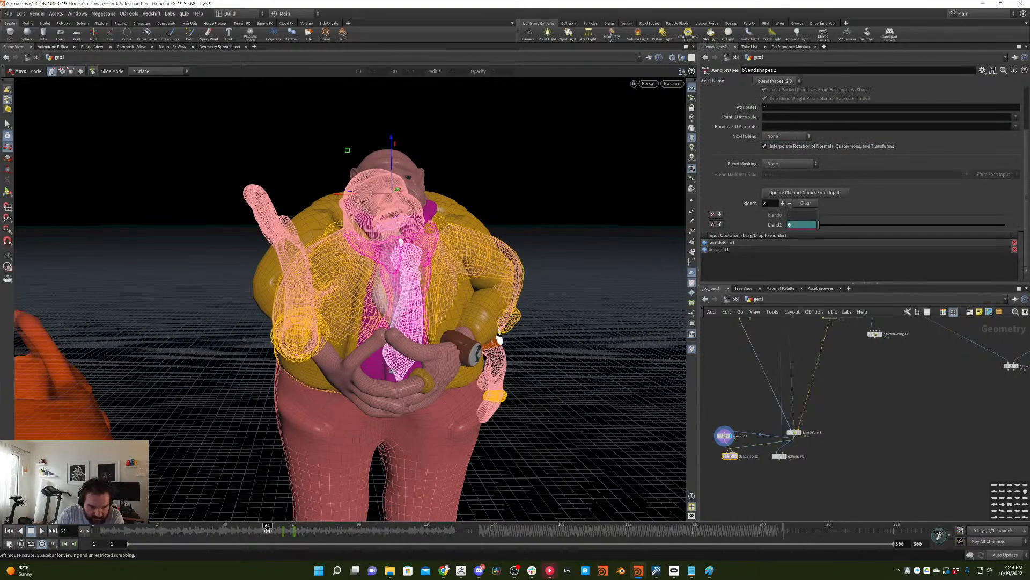
{"action": "left_click_drag", "start_coordinate": [267, 530], "coordinate": [294, 530]}
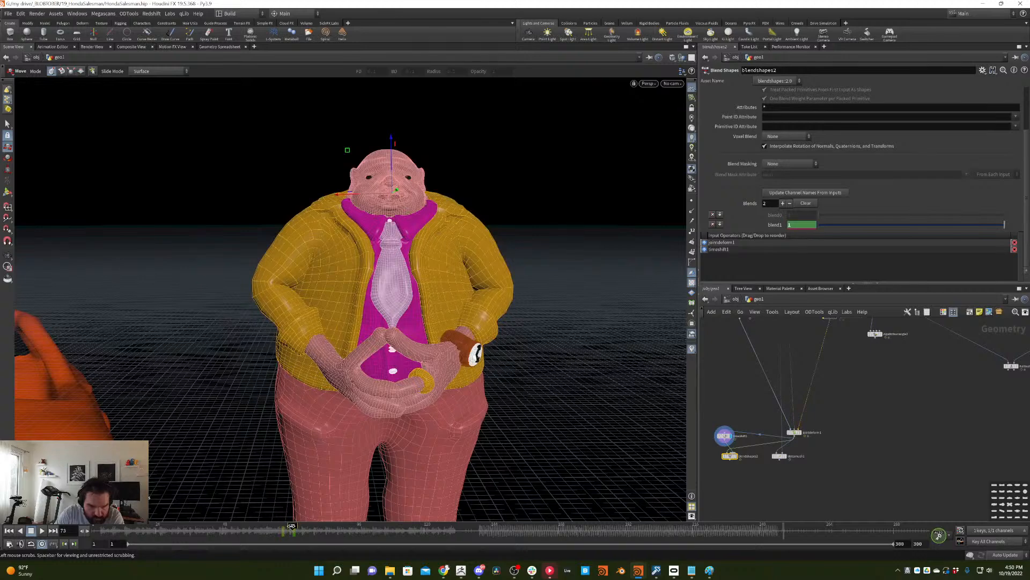
- Set the Time Shift frame expression to 73+($F%4) and scrub the timeline to check the offset pose
{"action": "left_click", "coordinate": [728, 436]}
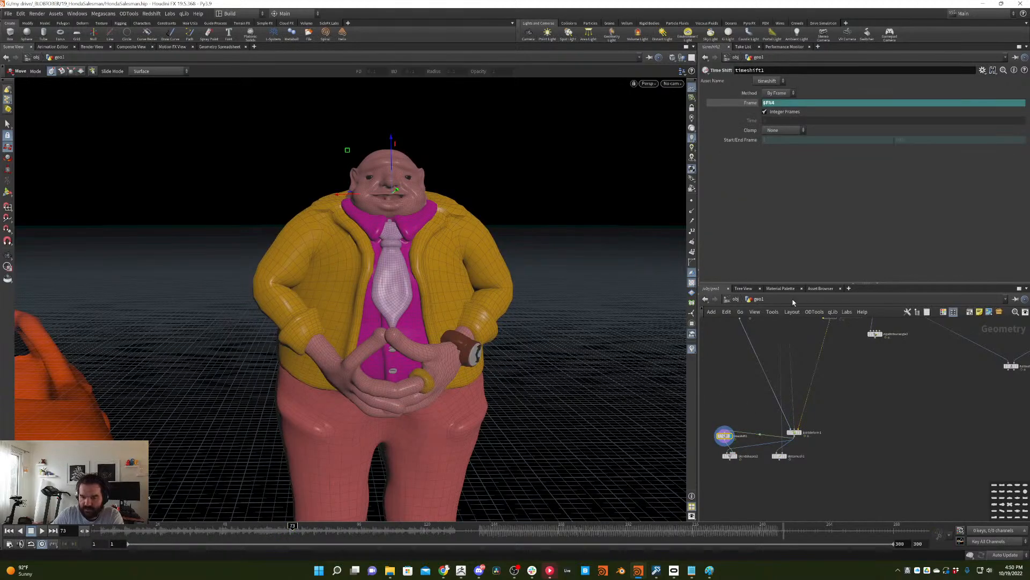
{"action": "left_click", "coordinate": [814, 102]}
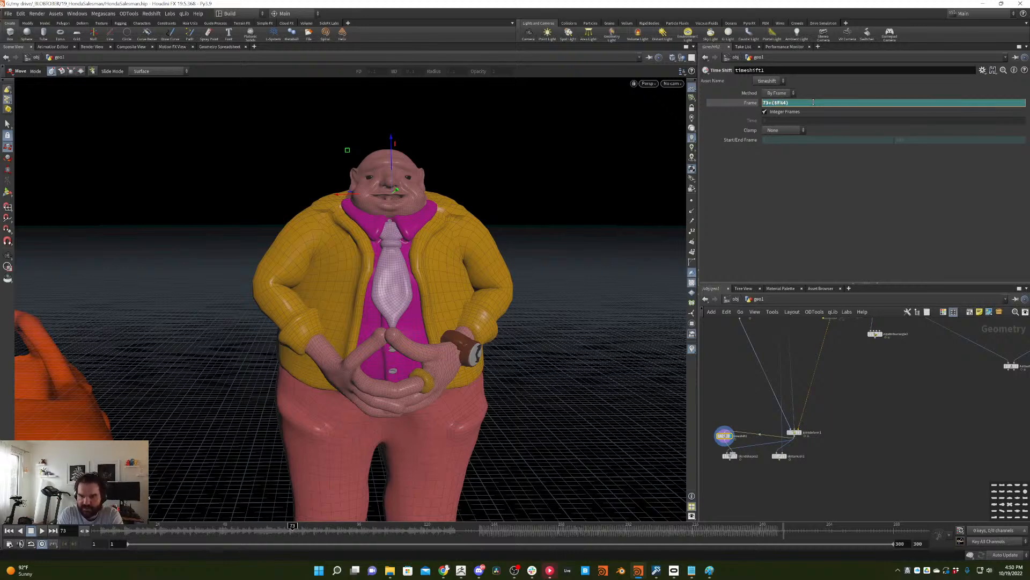
{"action": "key", "text": "Return"}
{"action": "left_click", "coordinate": [297, 525]}
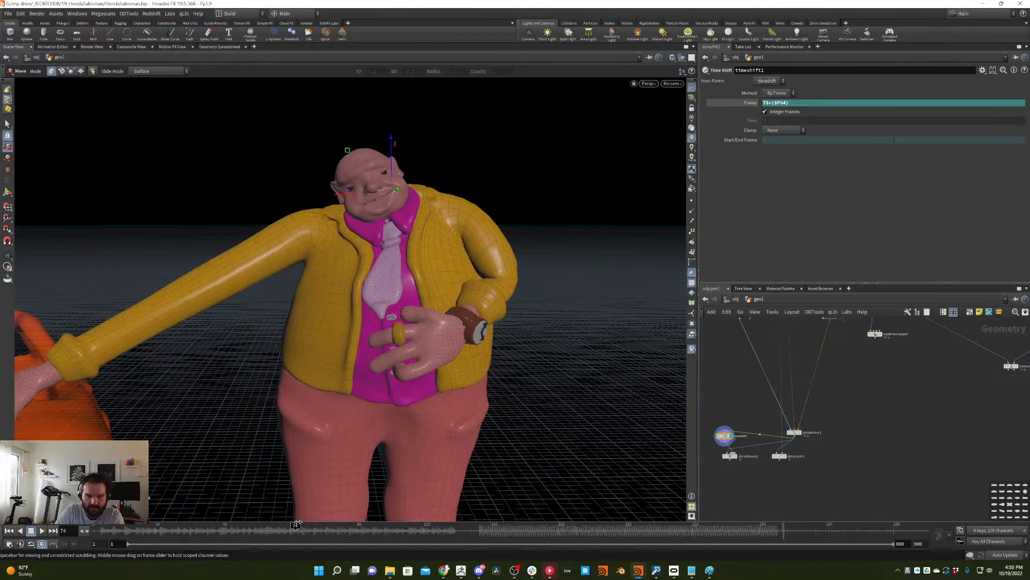
{"action": "left_click_drag", "start_coordinate": [297, 525], "coordinate": [245, 524]}
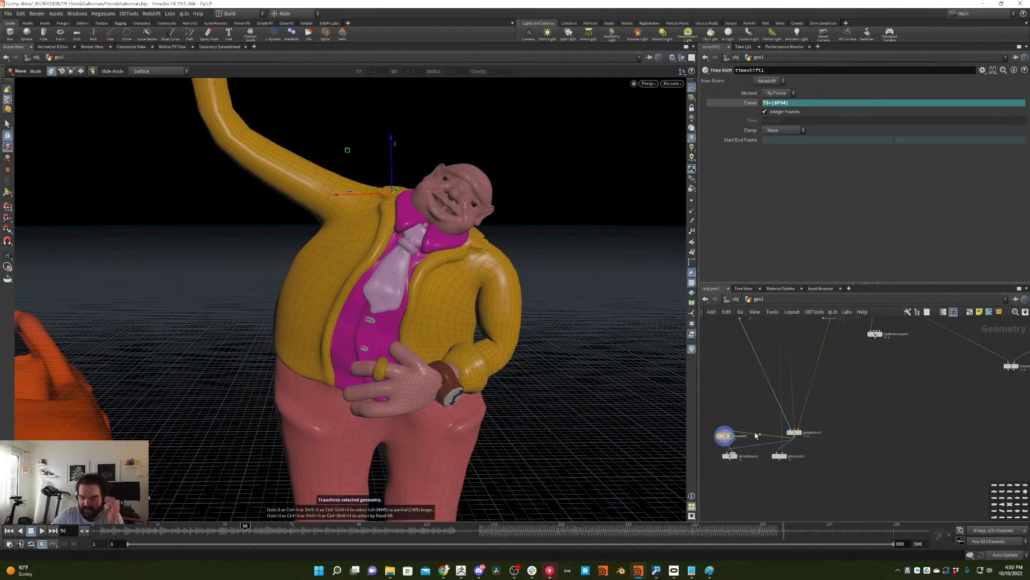
- Display the second Blend Shapes node and scrub past the keyed frames to examine the blended motion
{"action": "left_click", "coordinate": [729, 455]}
{"action": "left_click", "coordinate": [735, 457]}
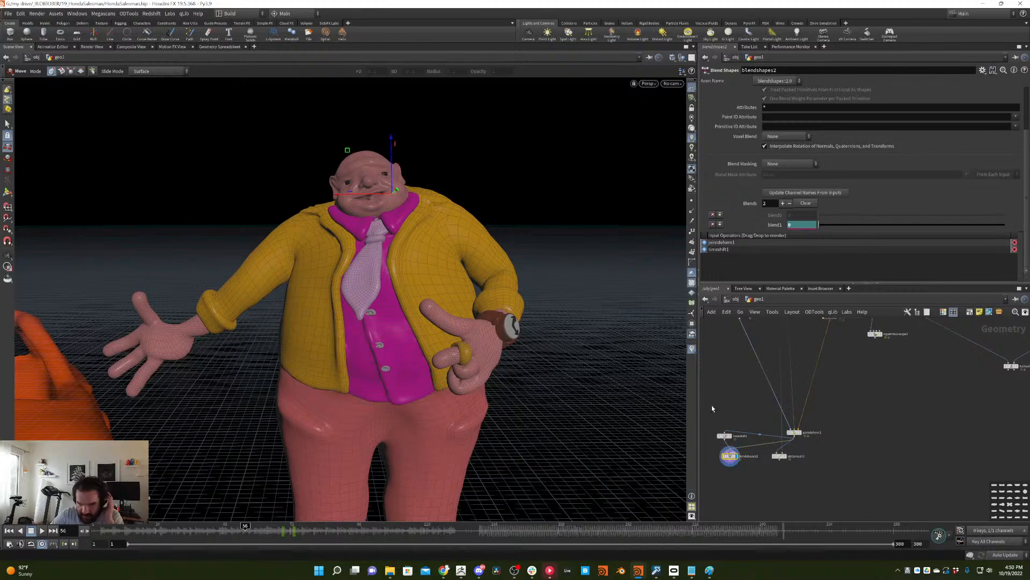
{"action": "left_click", "coordinate": [300, 525]}
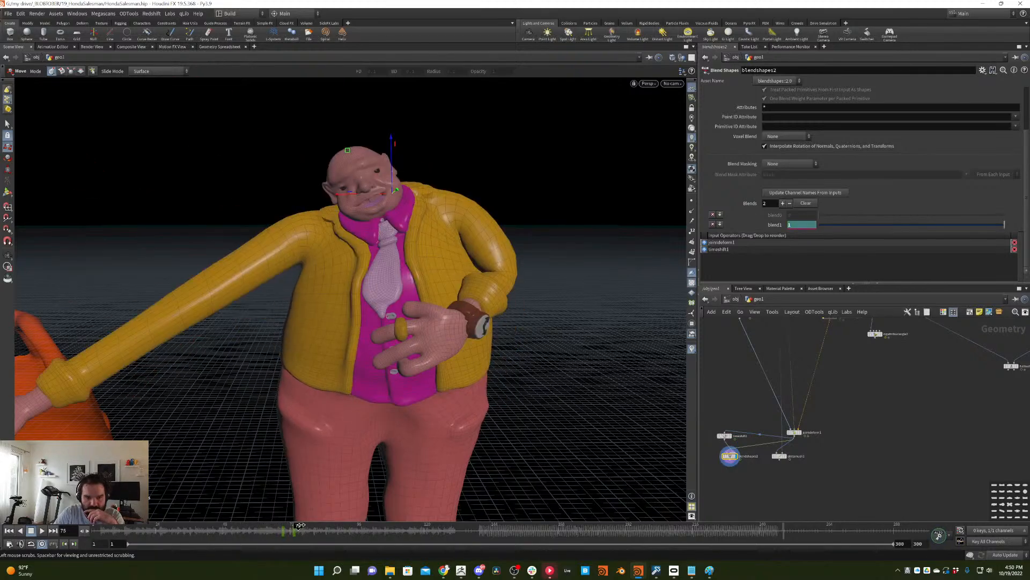
{"action": "left_click_drag", "start_coordinate": [301, 525], "coordinate": [388, 509]}
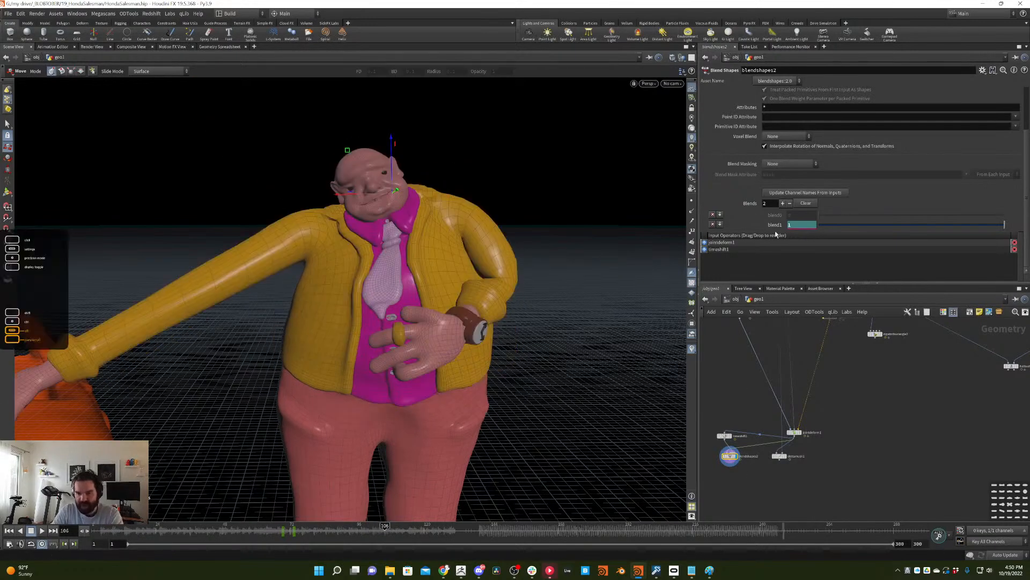
- Shift the existing blend1 keys slightly later, key blend1 at 0 on frame 107 and 0.731 on frame 103, and scrub through
{"action": "left_click_drag", "start_coordinate": [275, 530], "coordinate": [389, 508], "text": "shift"}
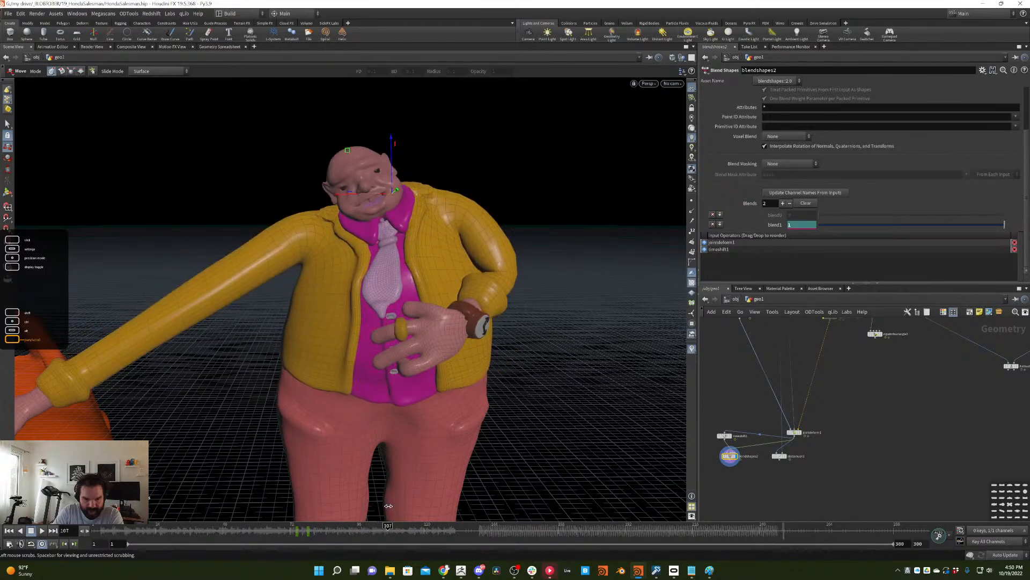
{"action": "left_click_drag", "start_coordinate": [902, 224], "coordinate": [702, 252]}
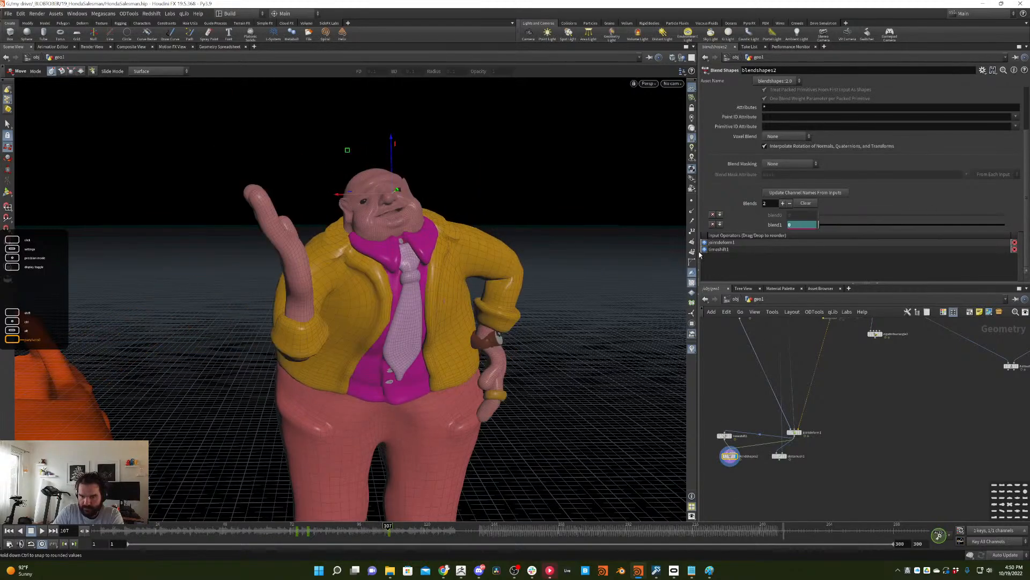
{"action": "mouse_move", "coordinate": [284, 530]}
{"action": "left_mouse_down"}
{"action": "mouse_move", "coordinate": [390, 493]}
{"action": "mouse_move", "coordinate": [377, 484]}
{"action": "left_mouse_up"}
{"action": "left_click_drag", "start_coordinate": [864, 226], "coordinate": [954, 224]}
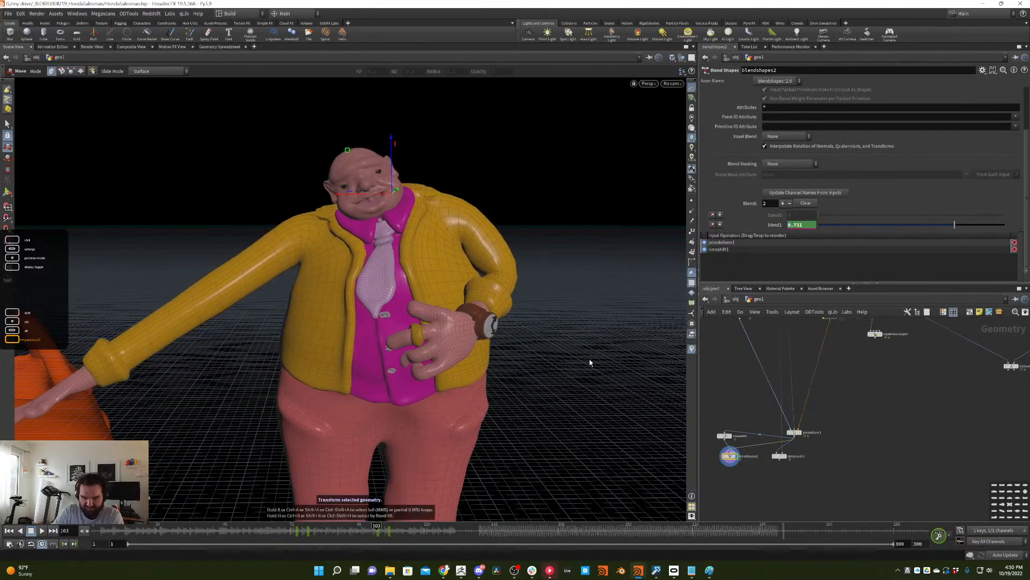
{"action": "left_click_drag", "start_coordinate": [281, 528], "coordinate": [470, 451]}
- Move the Delta Mush node further below the Joint Deform and add a Skeleton Blend node near the jiggle node
{"action": "scroll", "coordinate": [757, 462], "scroll_direction": "up", "scroll_amount": 1}
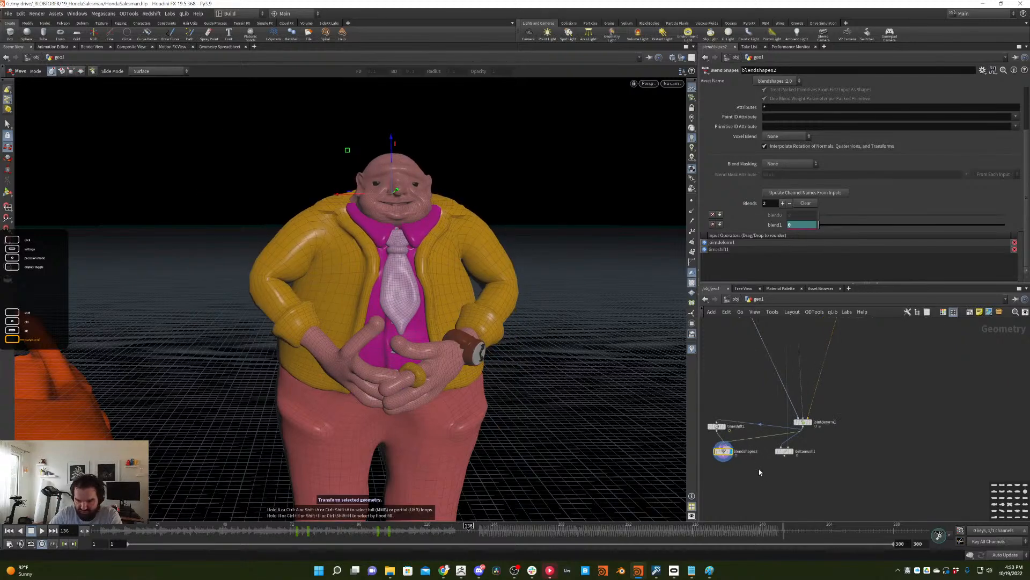
{"action": "left_click_drag", "start_coordinate": [788, 457], "coordinate": [791, 480]}
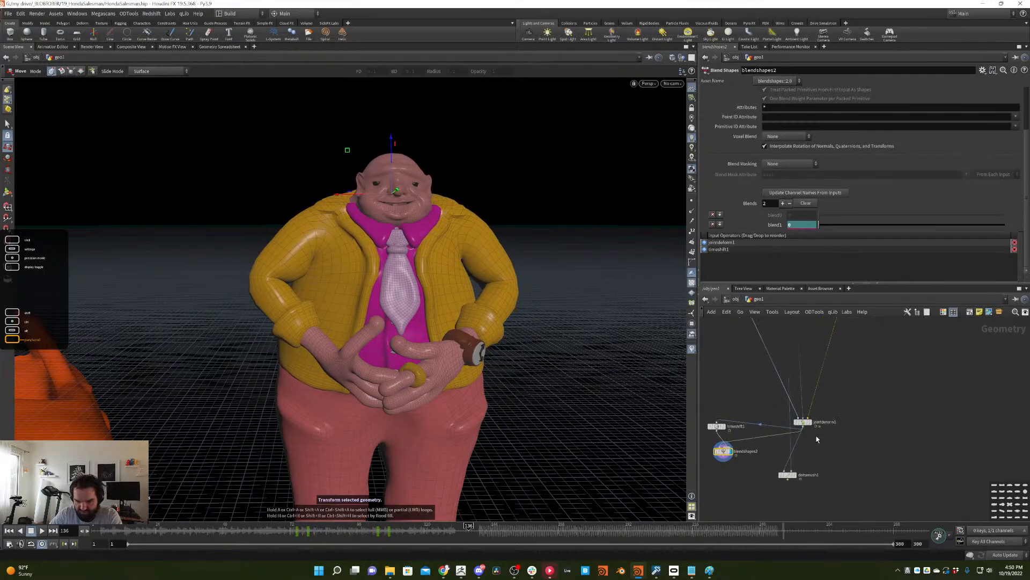
{"action": "middle_click_drag", "start_coordinate": [858, 392], "coordinate": [824, 437]}
{"action": "left_click", "coordinate": [824, 436]}
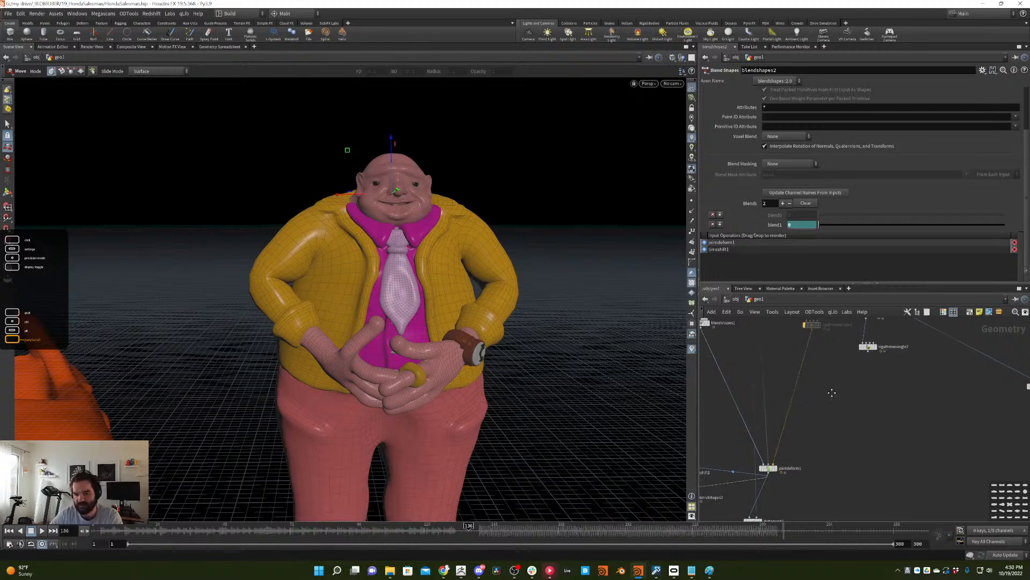
{"action": "middle_click_drag", "start_coordinate": [795, 381], "coordinate": [821, 436]}
{"action": "key", "text": "Tab"}
{"action": "type", "text": "eleton b"}
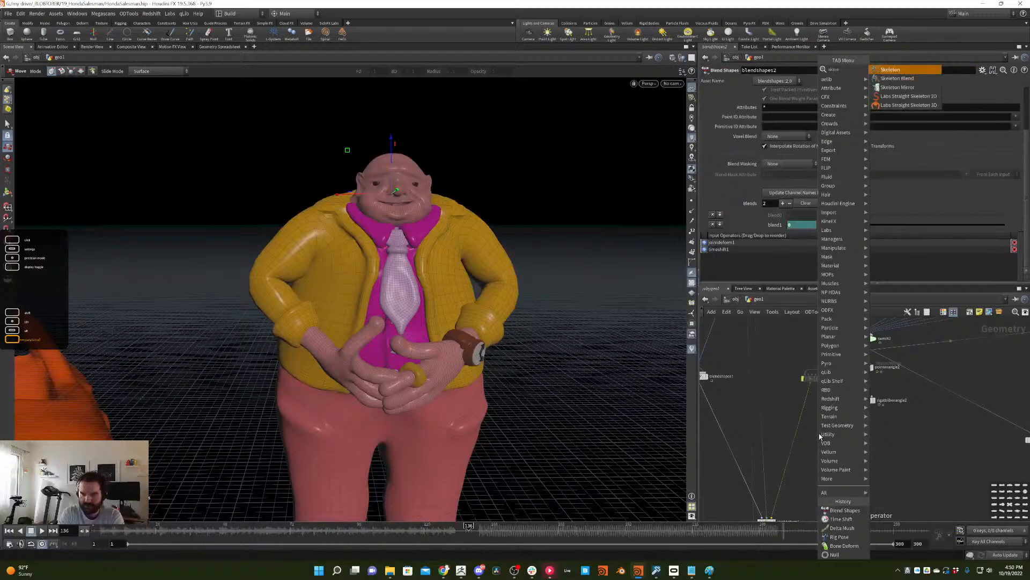
{"action": "key", "text": "Return"}
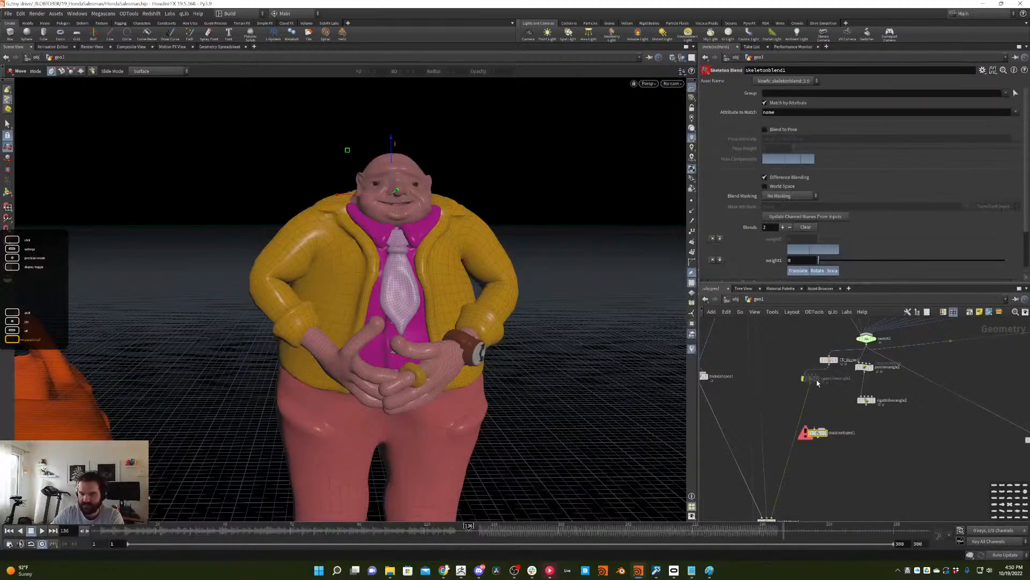
- Insert the Skeleton Blend above the jiggle node and wire the node that feeds all the pose nodes into its second input
{"action": "middle_click_drag", "start_coordinate": [820, 436], "coordinate": [796, 488]}
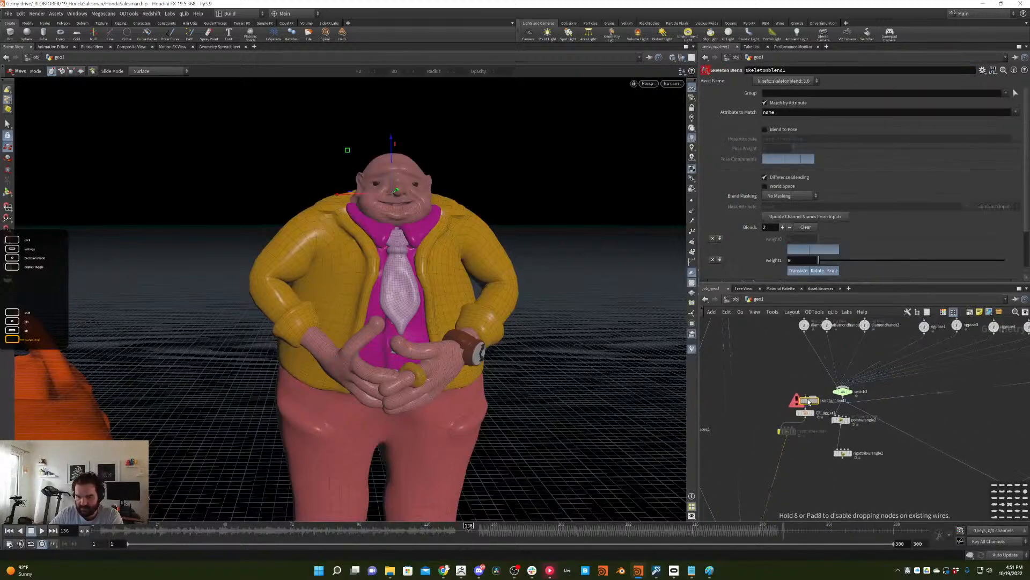
{"action": "left_click", "coordinate": [803, 406]}
{"action": "middle_click_drag", "start_coordinate": [775, 348], "coordinate": [774, 414]}
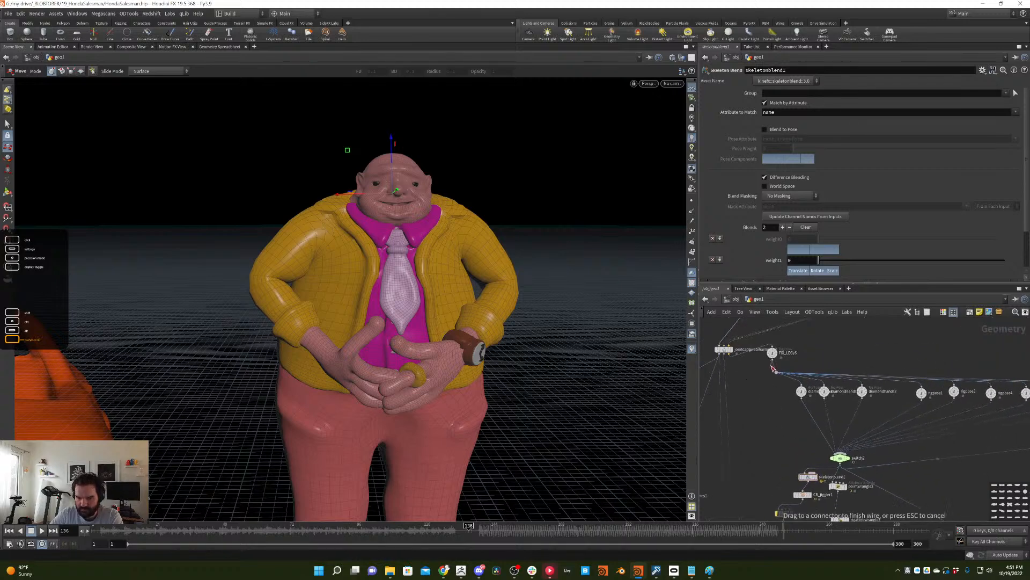
{"action": "left_click", "coordinate": [774, 363]}
{"action": "left_click", "coordinate": [809, 472]}
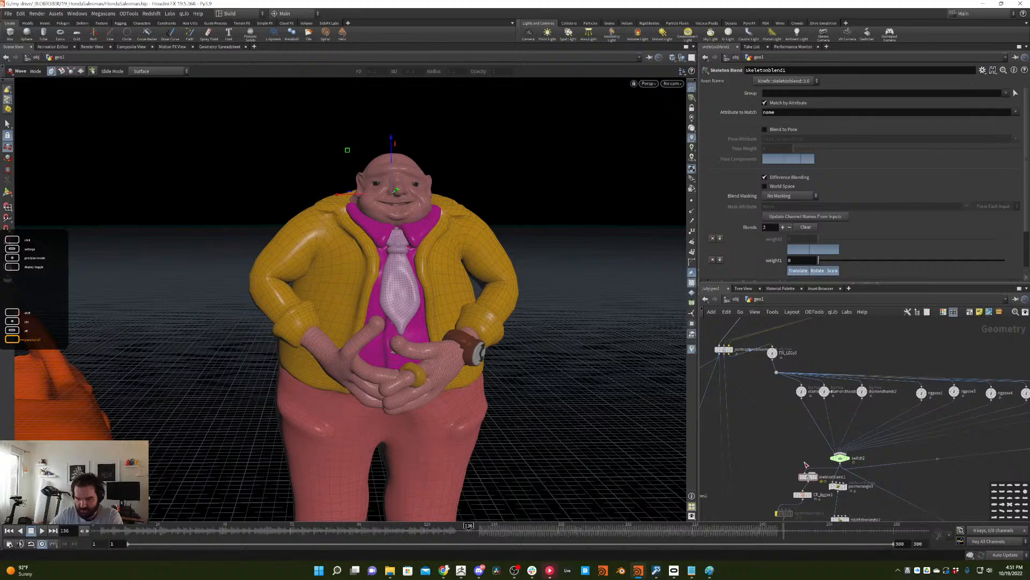
{"action": "middle_click_drag", "start_coordinate": [784, 396], "coordinate": [771, 347]}
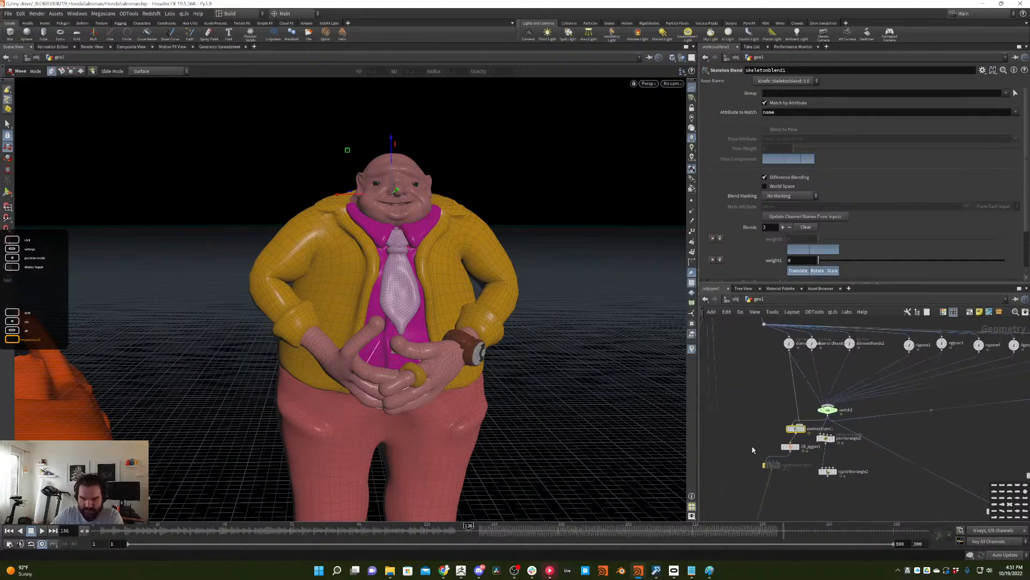
- Key the Skeleton Blend's weight1 at 0 on frame 135 and at 1 on frame 137, shift both keys slightly earlier, and scrub through
{"action": "left_click_drag", "start_coordinate": [470, 531], "coordinate": [466, 532]}
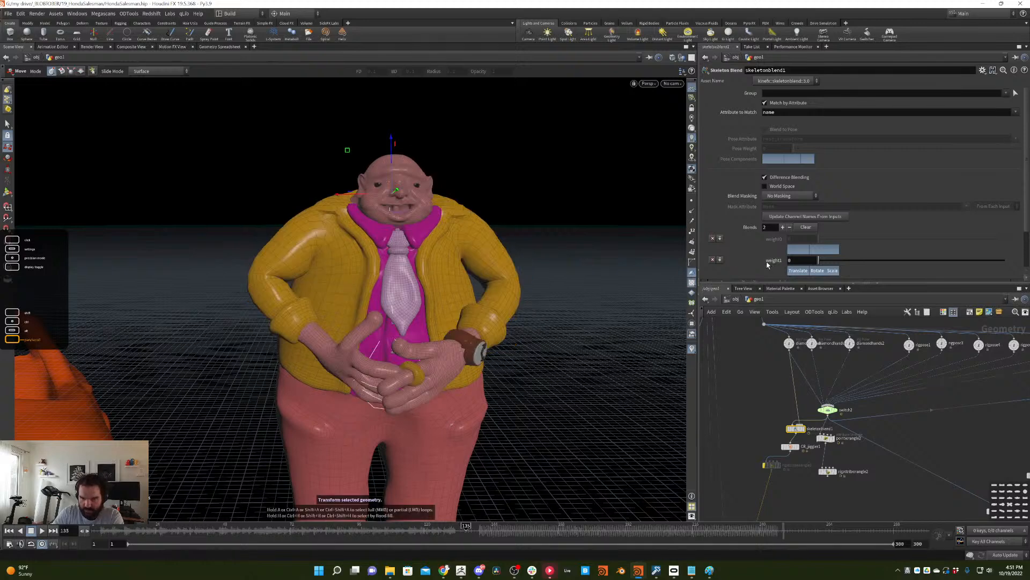
{"action": "left_click", "coordinate": [800, 260], "text": "alt"}
{"action": "key", "text": "Right"}
{"action": "key", "text": "Right"}
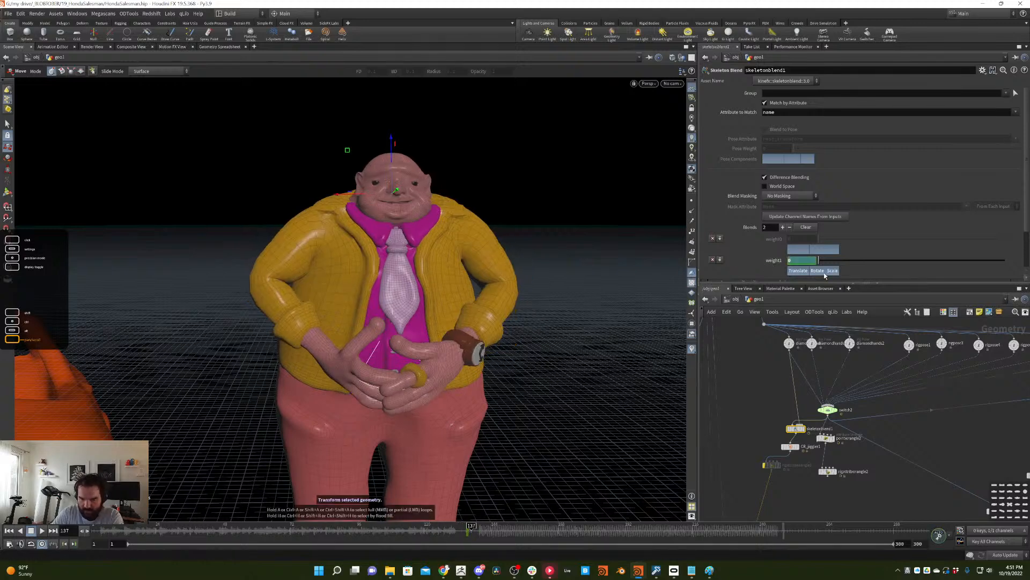
{"action": "left_click_drag", "start_coordinate": [818, 260], "coordinate": [1004, 259]}
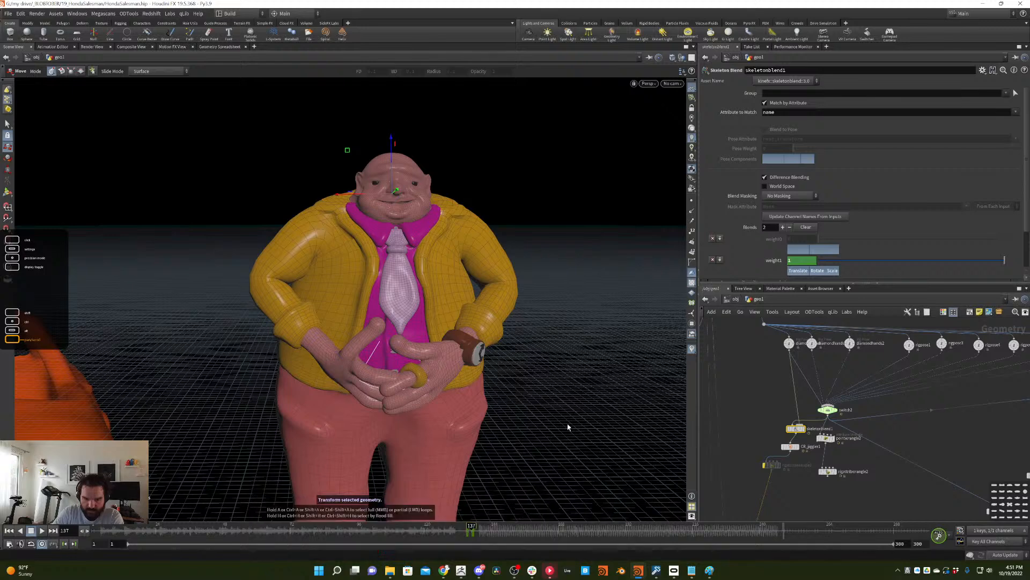
{"action": "left_click_drag", "start_coordinate": [466, 529], "coordinate": [497, 505]}
- Add another Blend Shapes node below blendshapes1 and wire the biharmonic capture node into its second input
{"action": "middle_click_drag", "start_coordinate": [706, 407], "coordinate": [855, 406]}
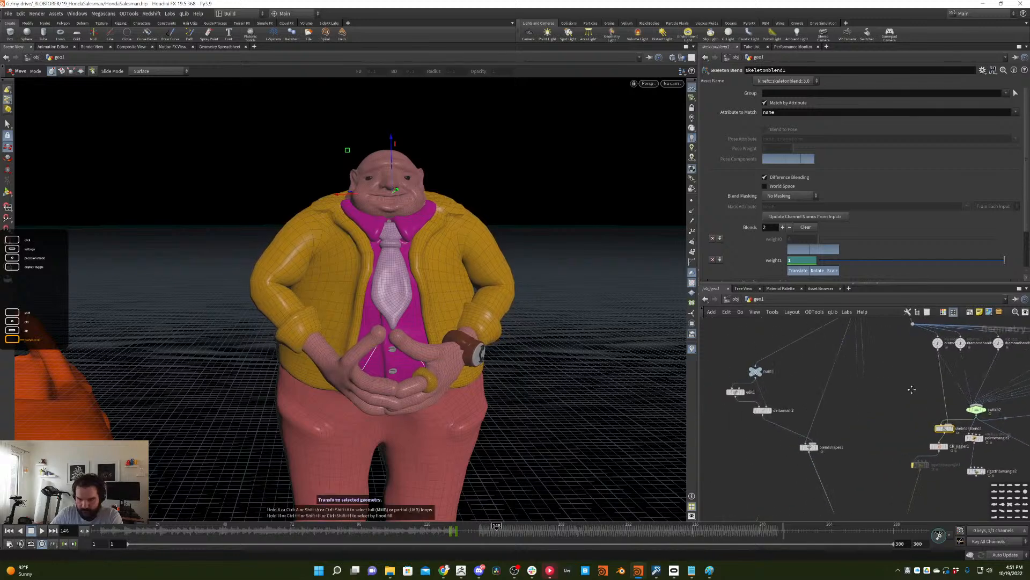
{"action": "middle_click_drag", "start_coordinate": [765, 441], "coordinate": [722, 445]}
{"action": "left_click", "coordinate": [764, 448]}
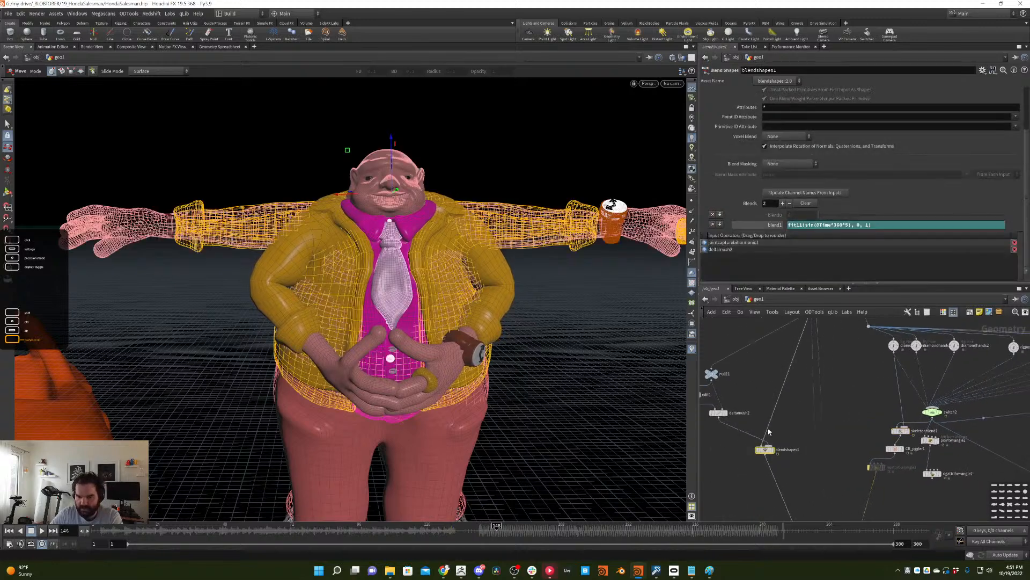
{"action": "key", "text": "Tab"}
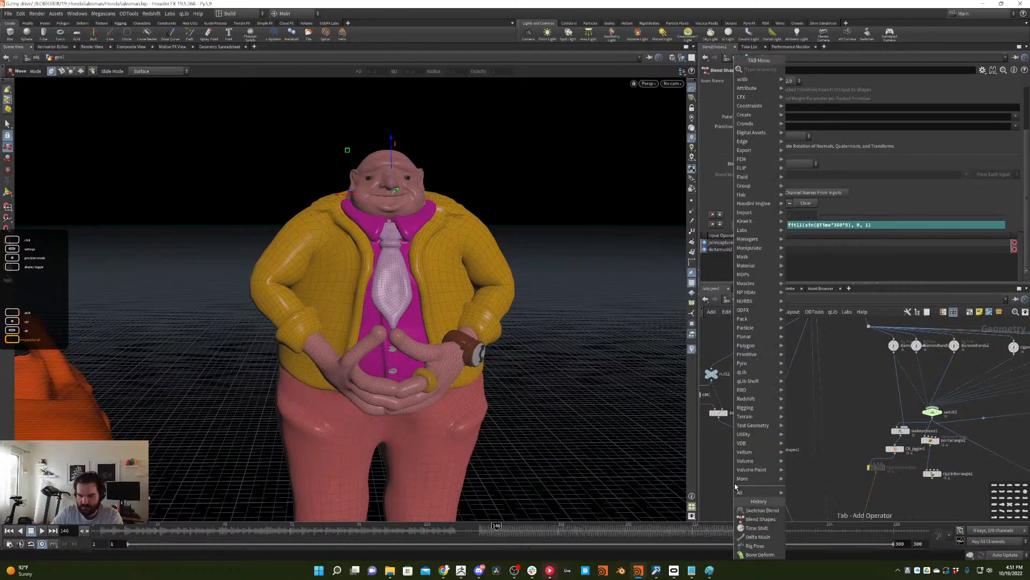
{"action": "type", "text": "blendshapedit"}
{"action": "key", "text": "Return"}
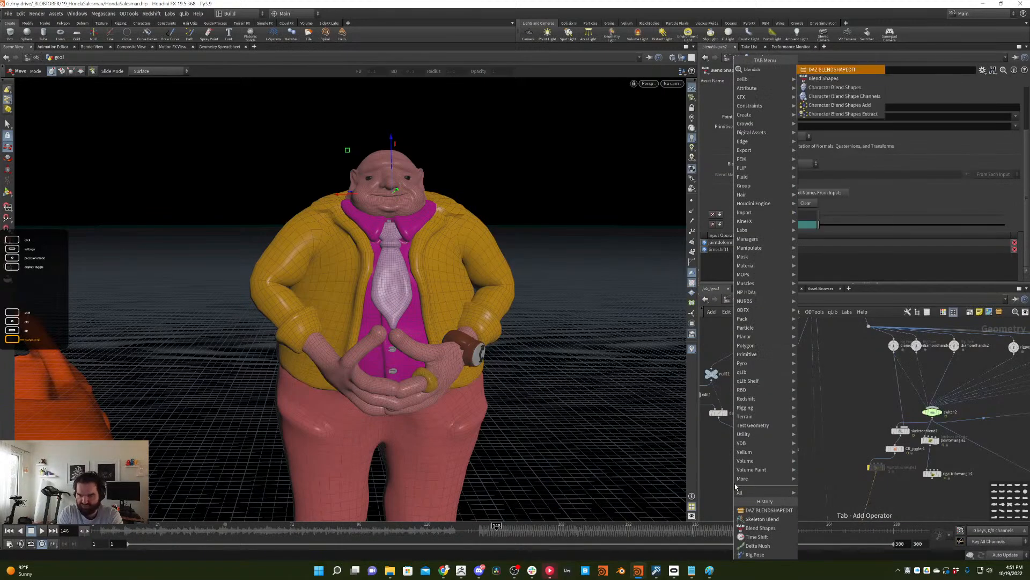
{"action": "left_click_drag", "start_coordinate": [735, 483], "coordinate": [783, 470]}
{"action": "left_click", "coordinate": [782, 469]}
{"action": "middle_click_drag", "start_coordinate": [810, 378], "coordinate": [797, 431]}
{"action": "left_click", "coordinate": [802, 363]}
{"action": "middle_click_drag", "start_coordinate": [784, 483], "coordinate": [782, 391]}
{"action": "left_click", "coordinate": [741, 437]}
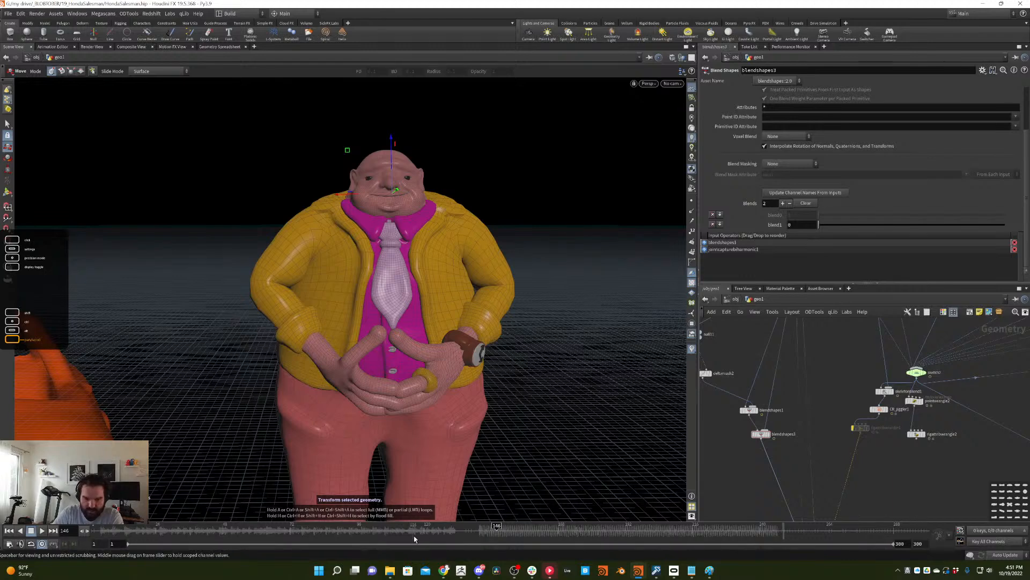
- Key the new Blend Shapes node's blend1 at 0 a few frames before frame 136, and at 1 on frame 136
{"action": "left_click", "coordinate": [439, 532]}
{"action": "left_click_drag", "start_coordinate": [439, 531], "coordinate": [468, 531]}
{"action": "left_click", "coordinate": [772, 226], "text": "alt"}
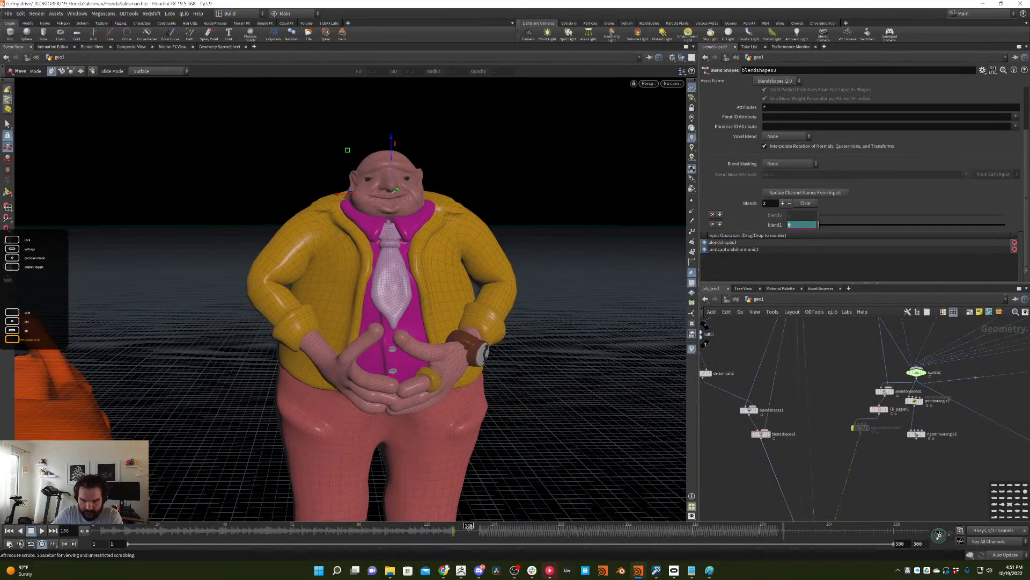
{"action": "left_click_drag", "start_coordinate": [849, 221], "coordinate": [1004, 225]}
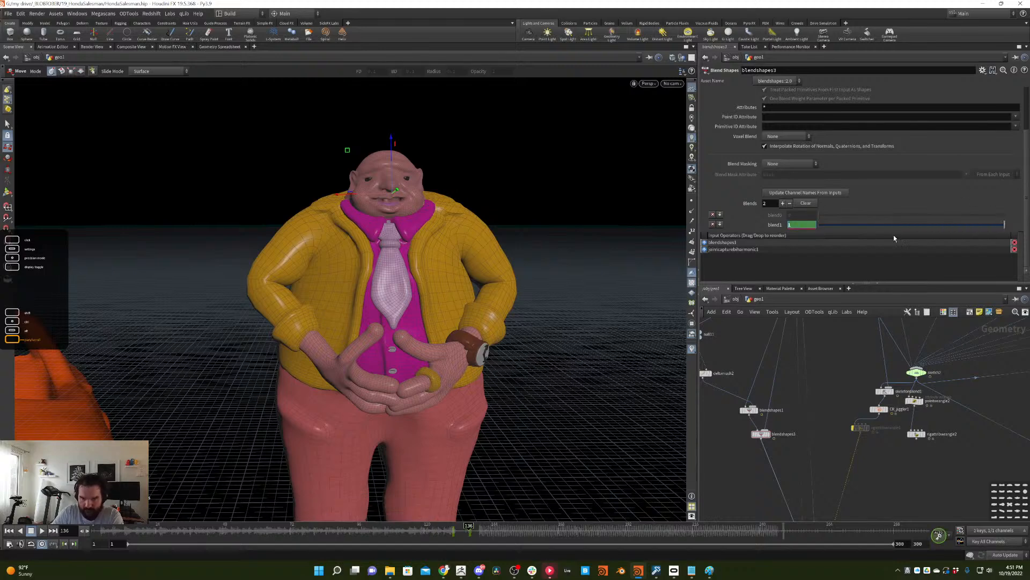
- Rewire the new Blend Shapes node's second input to the deltamush2 output and scrub back to frame 1
{"action": "middle_click_drag", "start_coordinate": [758, 325], "coordinate": [794, 351]}
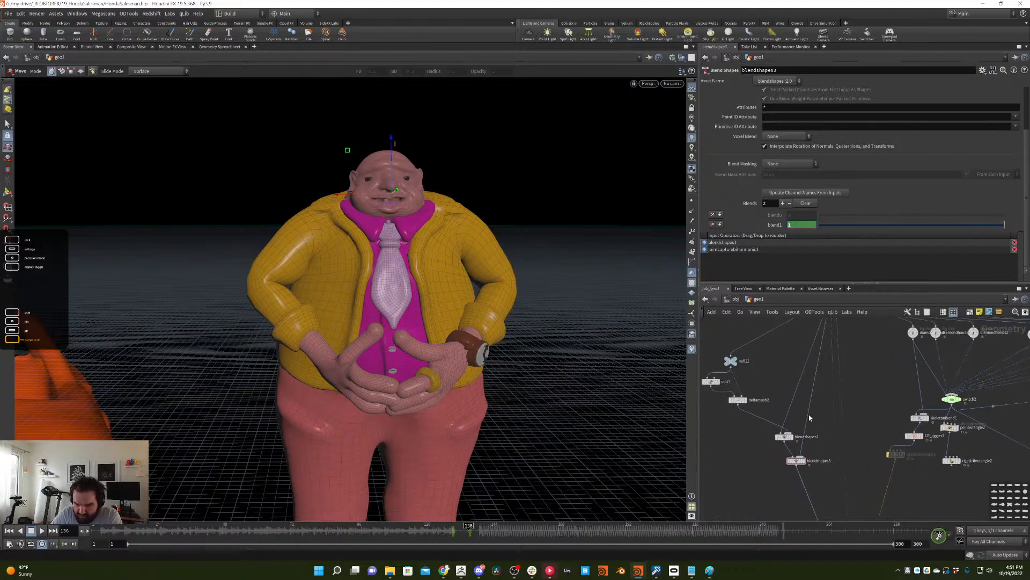
{"action": "left_click", "coordinate": [739, 408]}
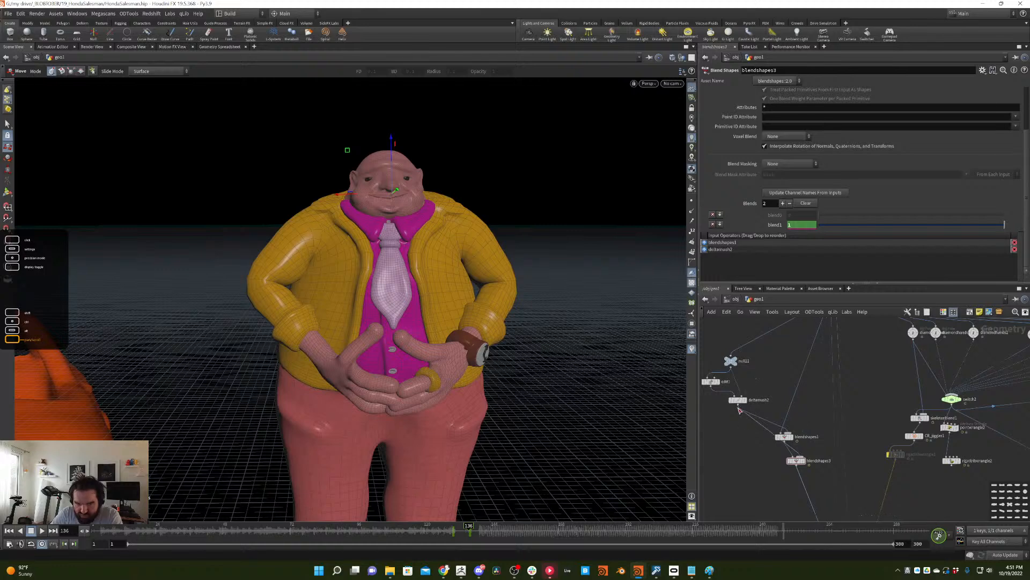
{"action": "left_click_drag", "start_coordinate": [346, 537], "coordinate": [95, 504]}
- Display the deltamush1 node at the end of the deform chain
{"action": "middle_click_drag", "start_coordinate": [849, 477], "coordinate": [850, 398]}
{"action": "mouse_move", "coordinate": [827, 445]}
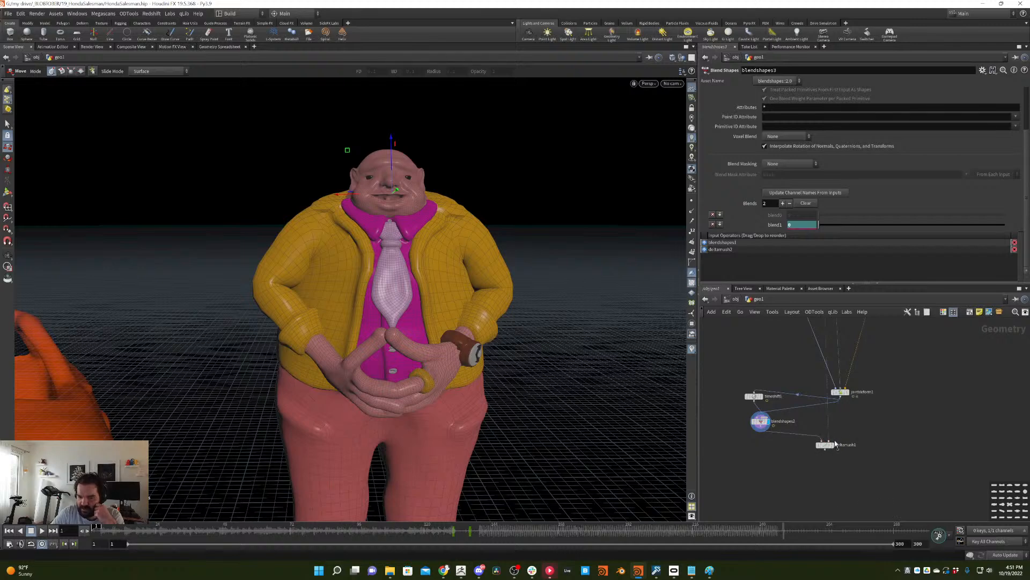
{"action": "key", "text": "r"}
{"action": "left_click", "coordinate": [832, 446]}
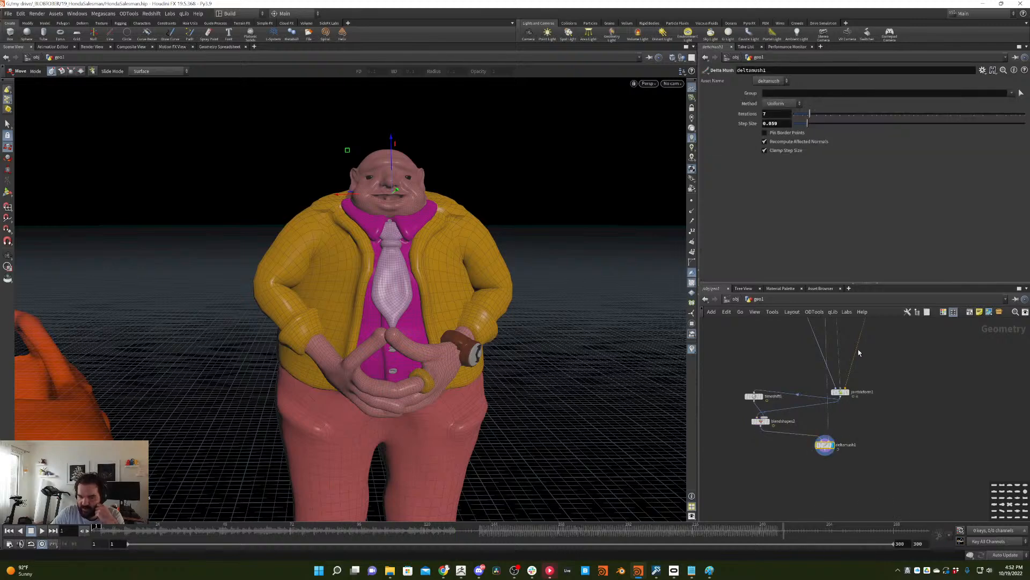
- Play and scrub the salesman's animation to review the final deformation, and save the scene
{"action": "left_click", "coordinate": [41, 530]}
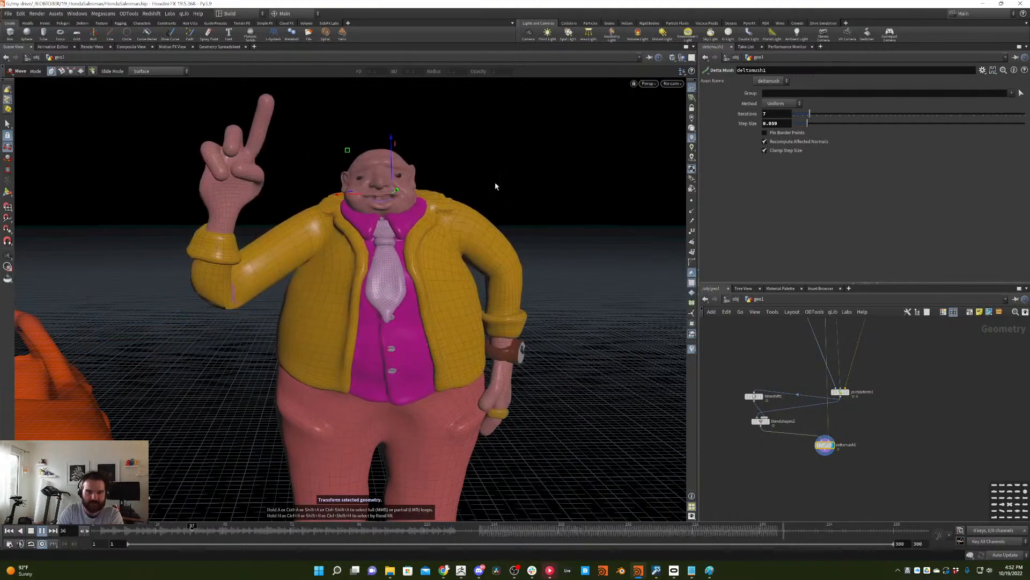
{"action": "key", "text": "Escape"}
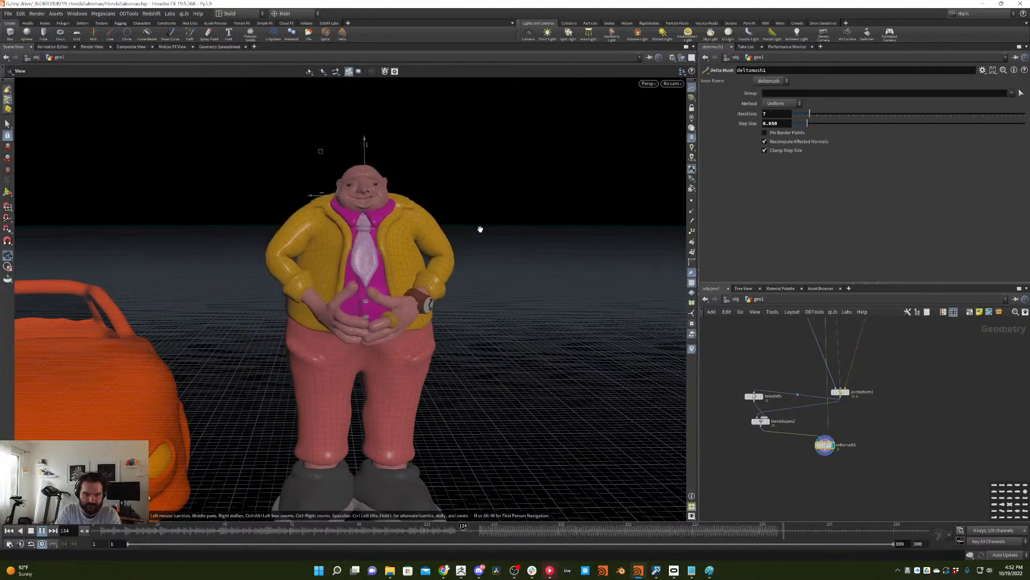
{"action": "key", "text": "t"}
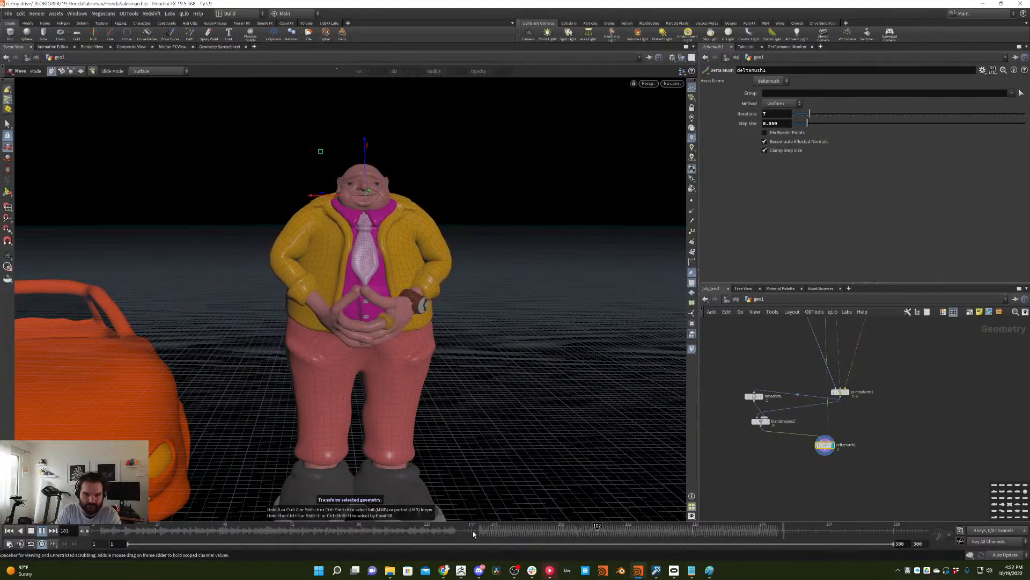
{"action": "left_click_drag", "start_coordinate": [473, 530], "coordinate": [399, 361]}
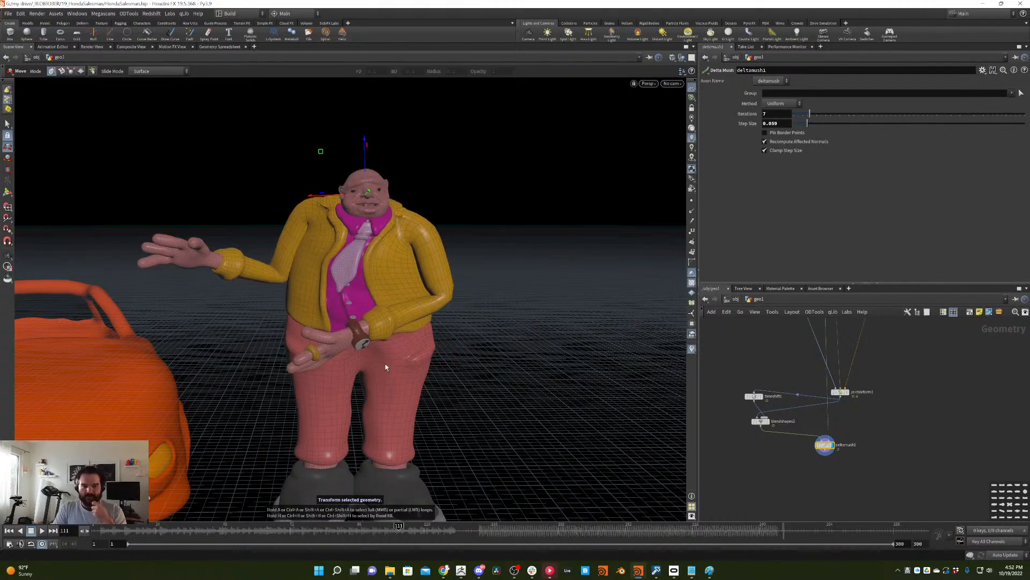
{"action": "left_click", "coordinate": [8, 13]}
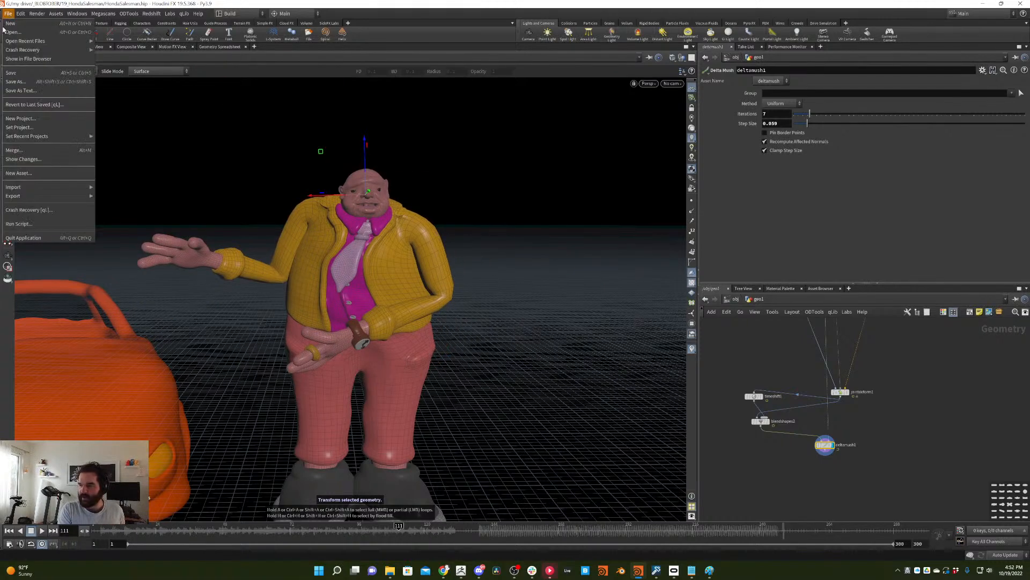
{"action": "left_click", "coordinate": [32, 73]}
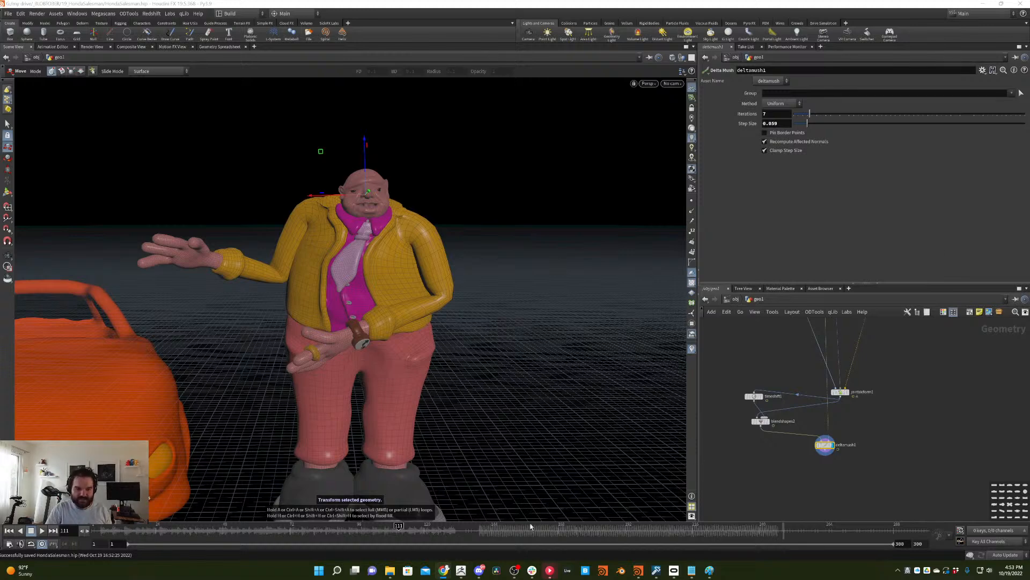
- Return to frame 1 and frame the car and the full salesman side by side through a new object-level camera
{"action": "left_click_drag", "start_coordinate": [529, 527], "coordinate": [86, 555]}
{"action": "left_click", "coordinate": [8, 124]}
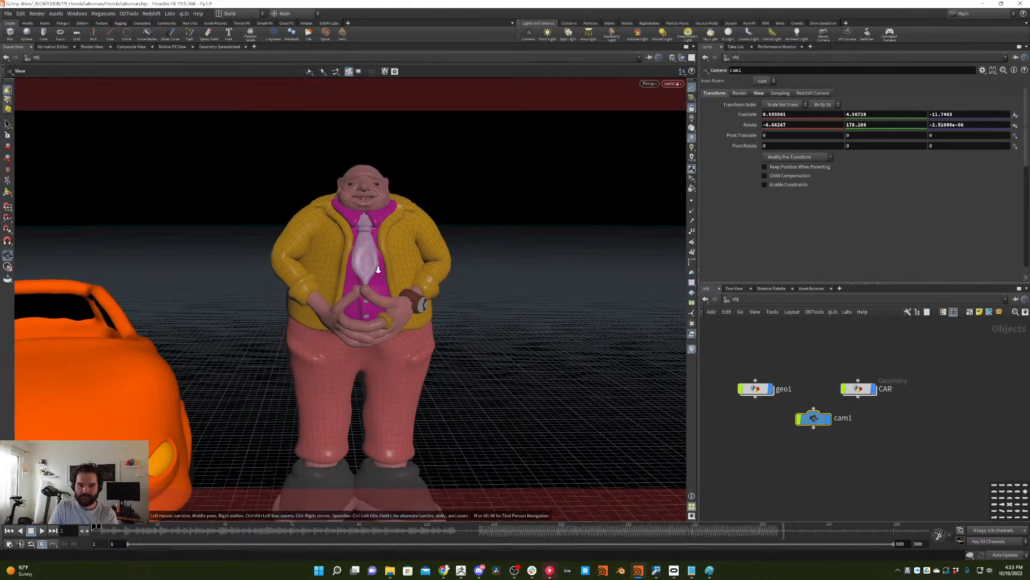
{"action": "left_click_drag", "start_coordinate": [408, 236], "coordinate": [472, 211]}
{"action": "key", "text": "s"}
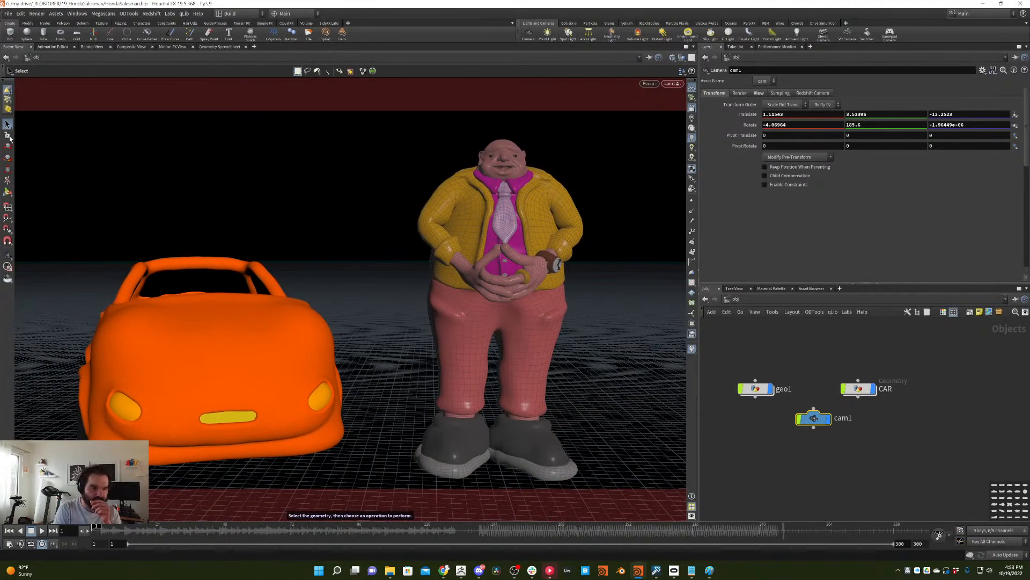
- Switch to geometry selection, set the viewport to smooth shading without wireframe, and hide the reference grid
{"action": "right_click", "coordinate": [8, 99]}
{"action": "left_click", "coordinate": [24, 112]}
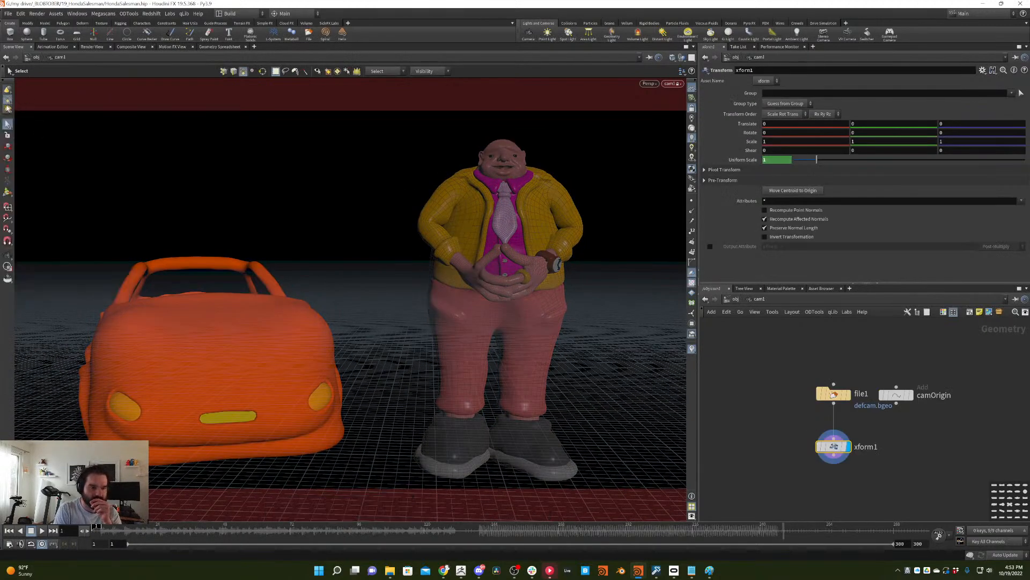
{"action": "left_click", "coordinate": [682, 57]}
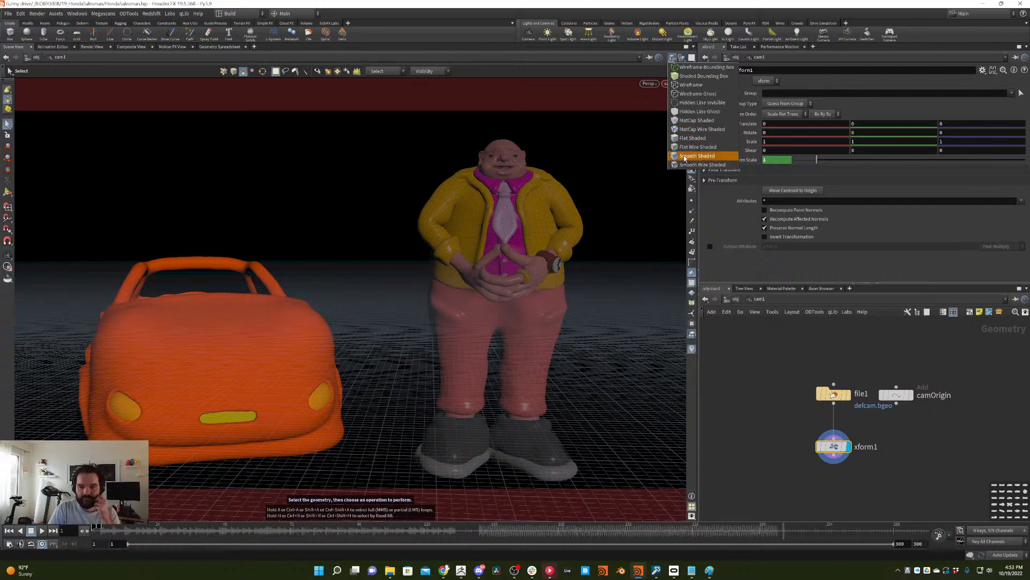
{"action": "left_click", "coordinate": [697, 162]}
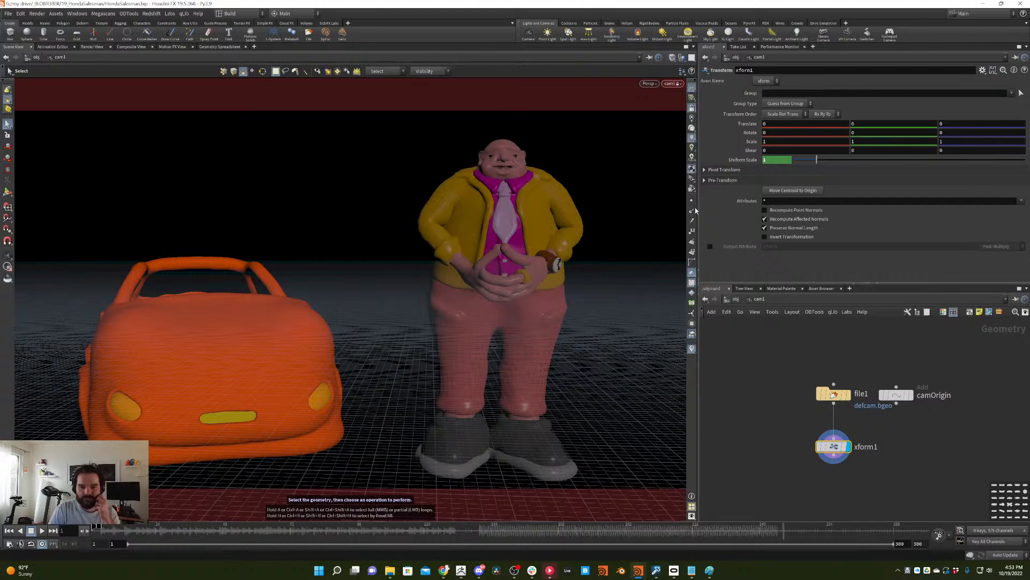
{"action": "left_click", "coordinate": [692, 88]}
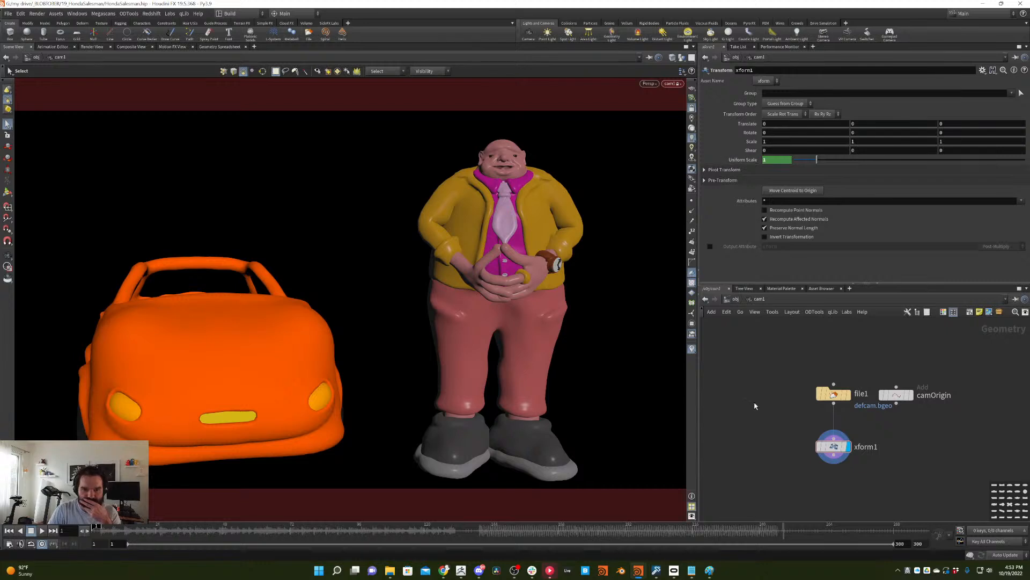
- Save the scene and start a flipbook render of the camera view at 100% zoom
{"action": "left_click", "coordinate": [9, 13]}
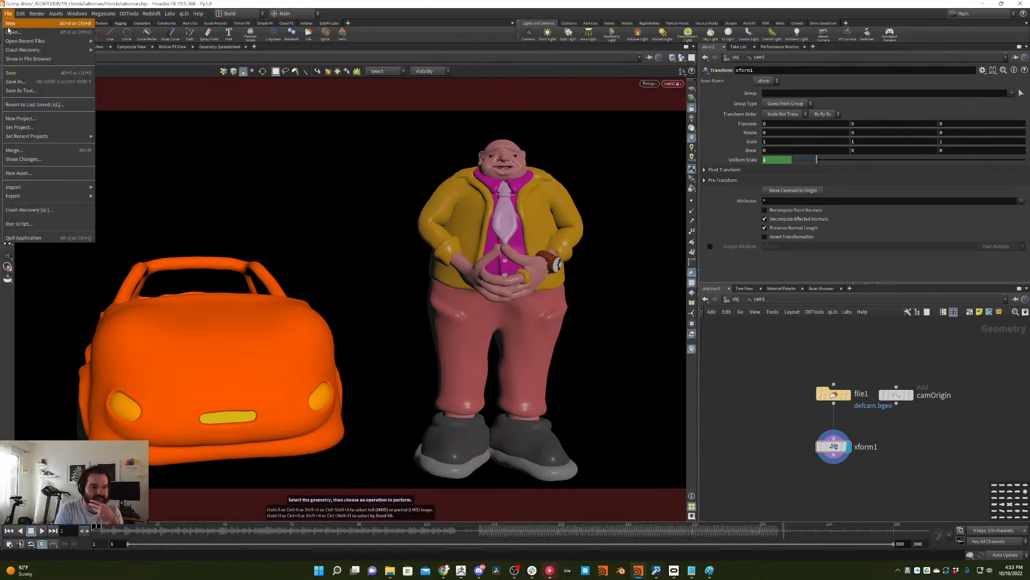
{"action": "left_click", "coordinate": [19, 73]}
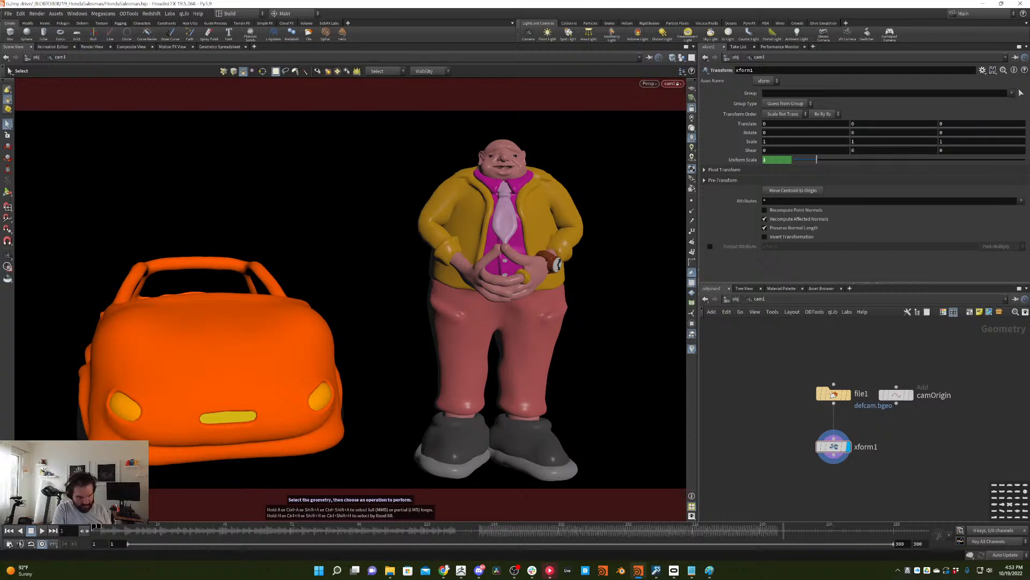
{"action": "left_click", "coordinate": [7, 279]}
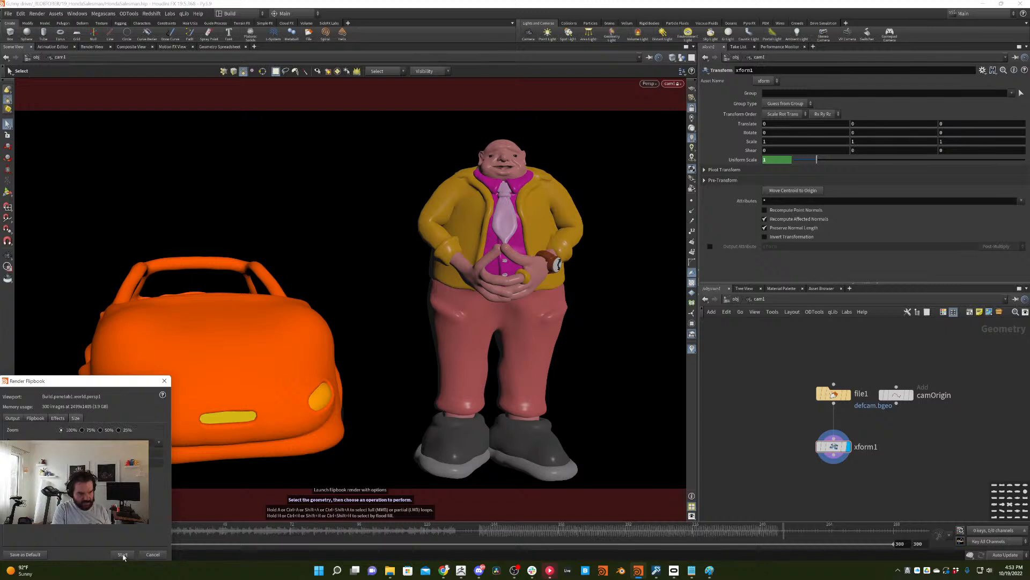
{"action": "left_click", "coordinate": [122, 554]}
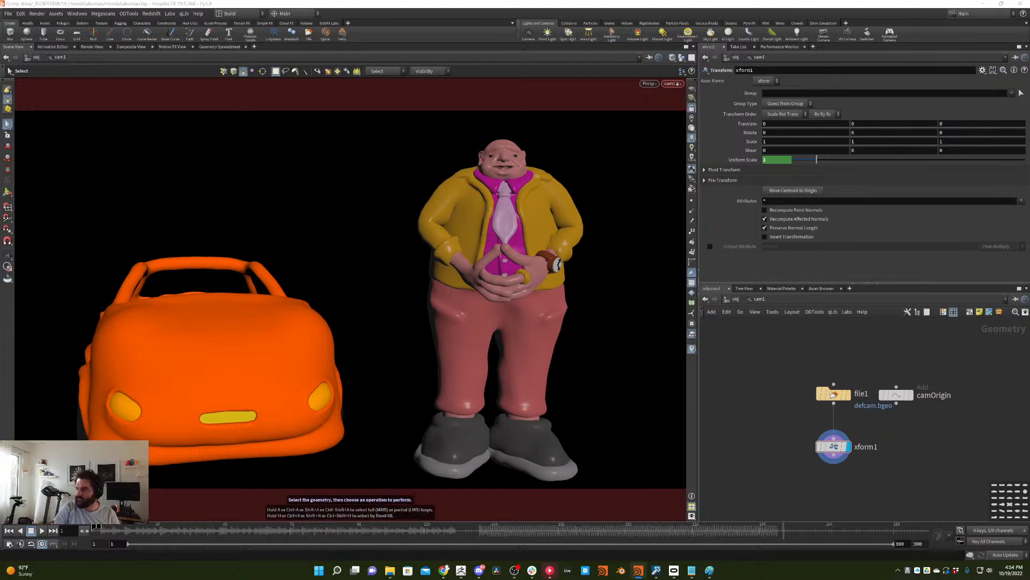
- Bring the Audio Panel into view beside the viewport and switch audio playback to Off
{"action": "left_click_drag", "start_coordinate": [0, 185], "coordinate": [758, 178]}
{"action": "left_click", "coordinate": [714, 191]}
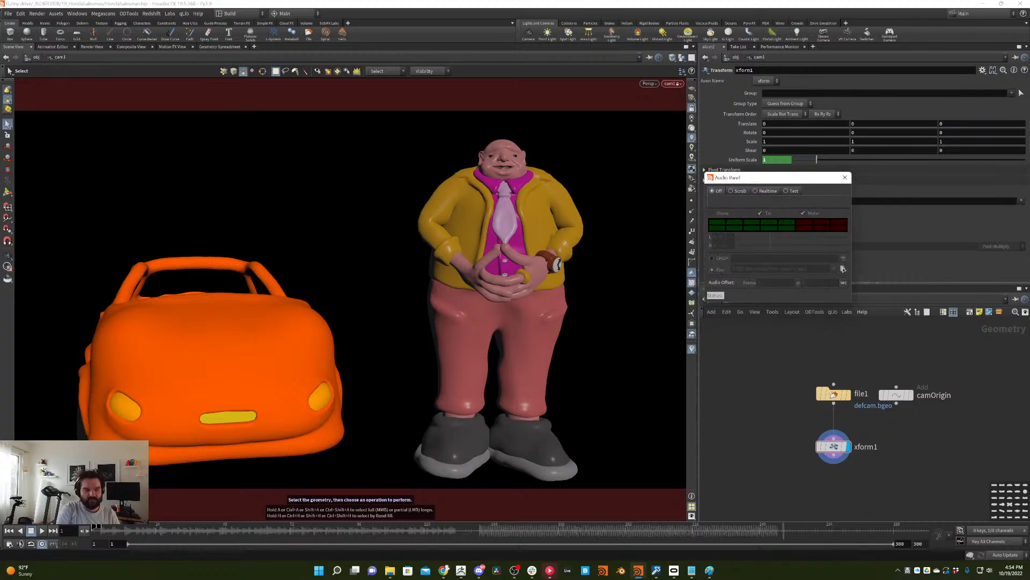
- Render the camera view flipbook and try to load dnb audio.wav from the Desktop as its audio
{"action": "left_click", "coordinate": [7, 278]}
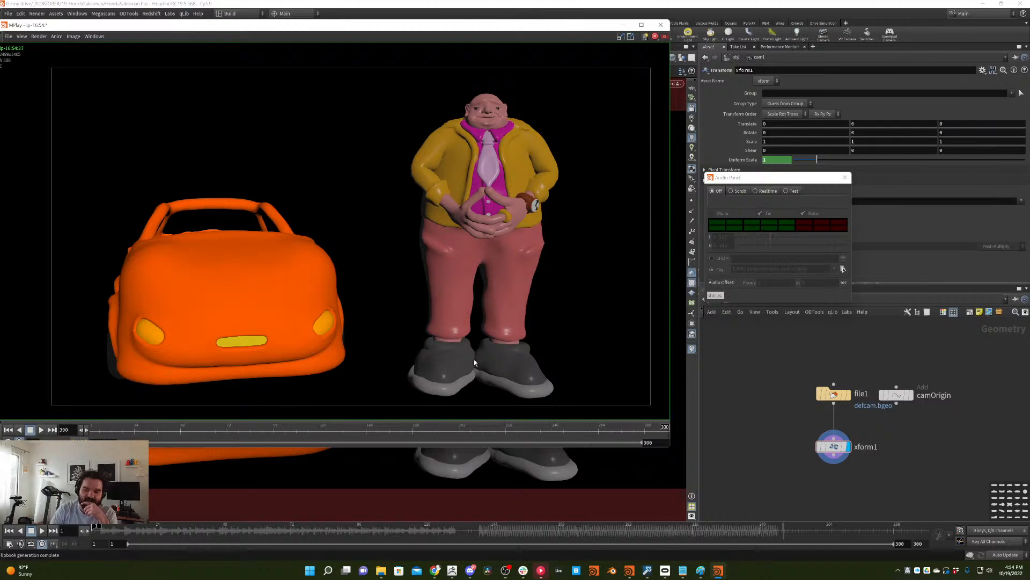
{"action": "left_click", "coordinate": [56, 36]}
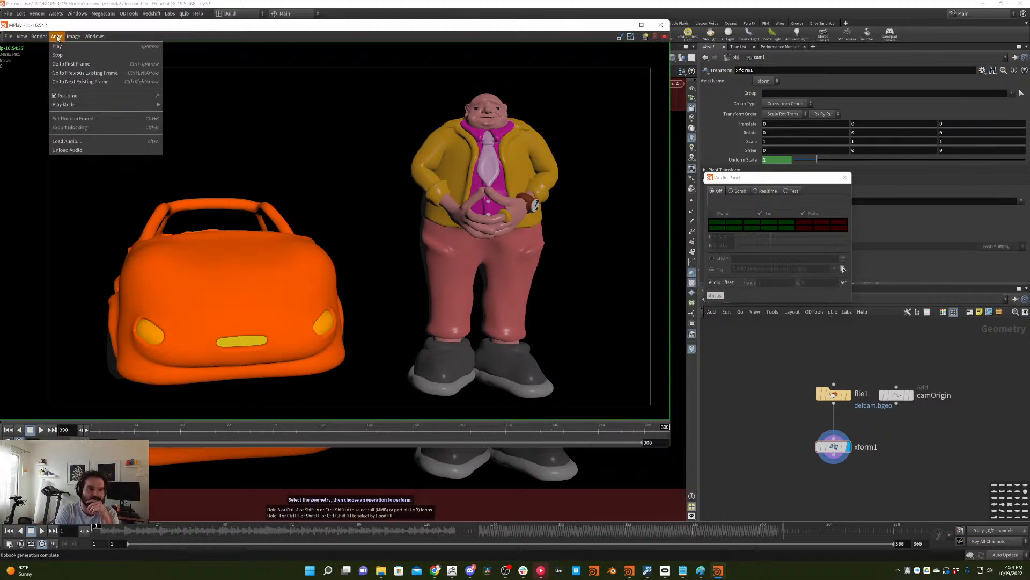
{"action": "left_click", "coordinate": [67, 141]}
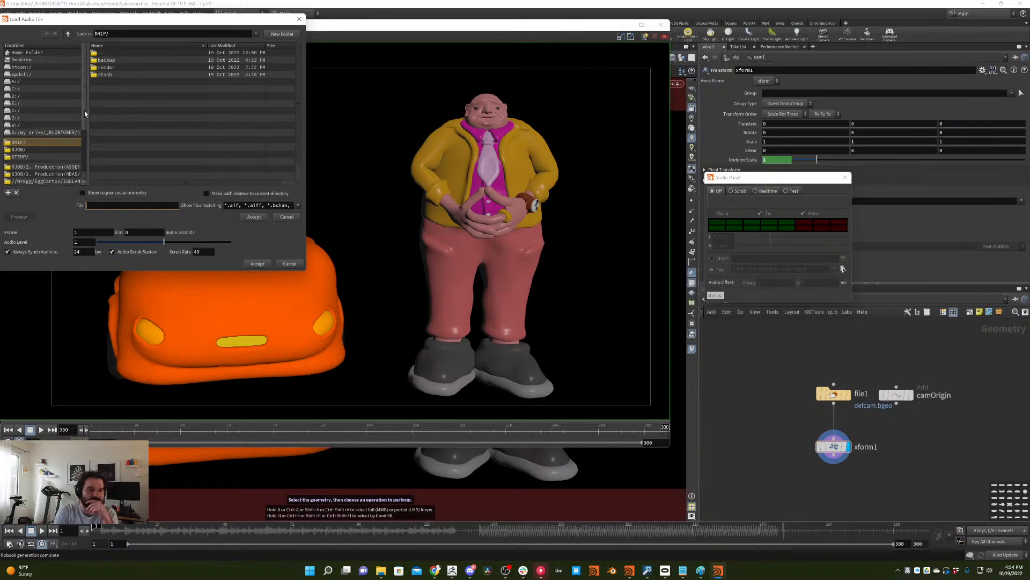
{"action": "scroll", "coordinate": [84, 109], "scroll_direction": "down", "scroll_amount": 3}
{"action": "left_click", "coordinate": [68, 182]}
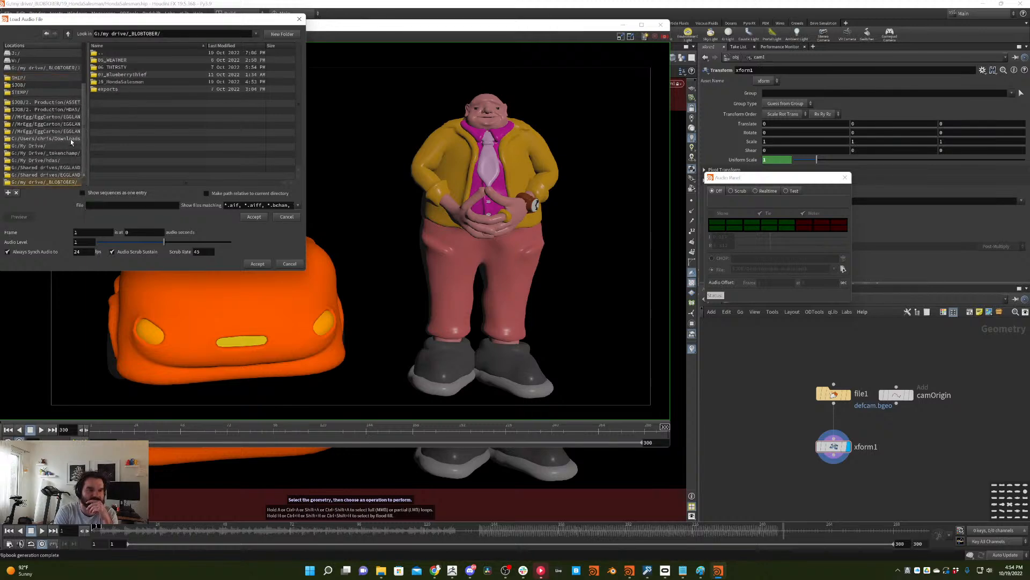
{"action": "scroll", "coordinate": [85, 92], "scroll_direction": "up", "scroll_amount": 3}
{"action": "left_click", "coordinate": [46, 60]}
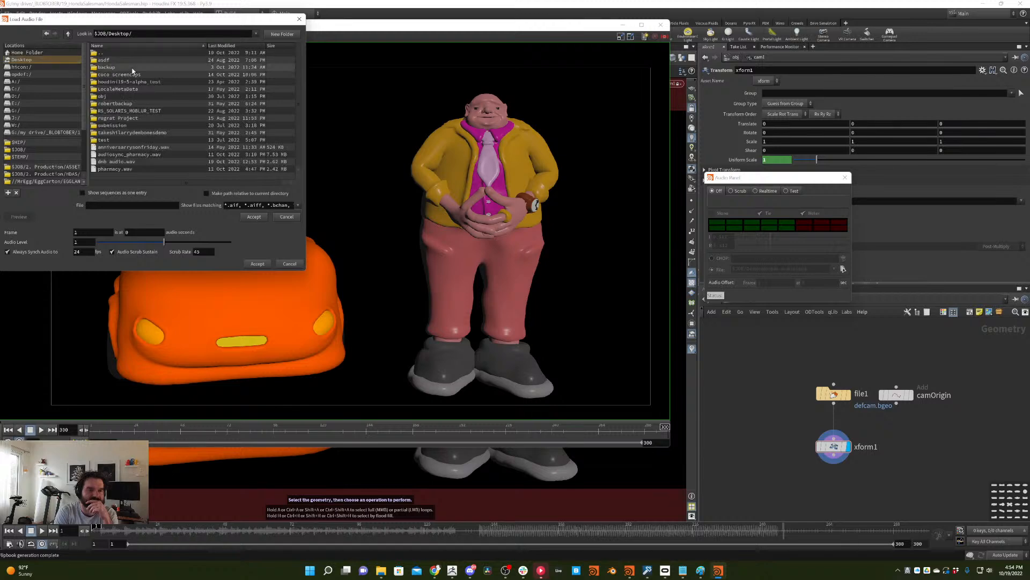
{"action": "left_click", "coordinate": [170, 164]}
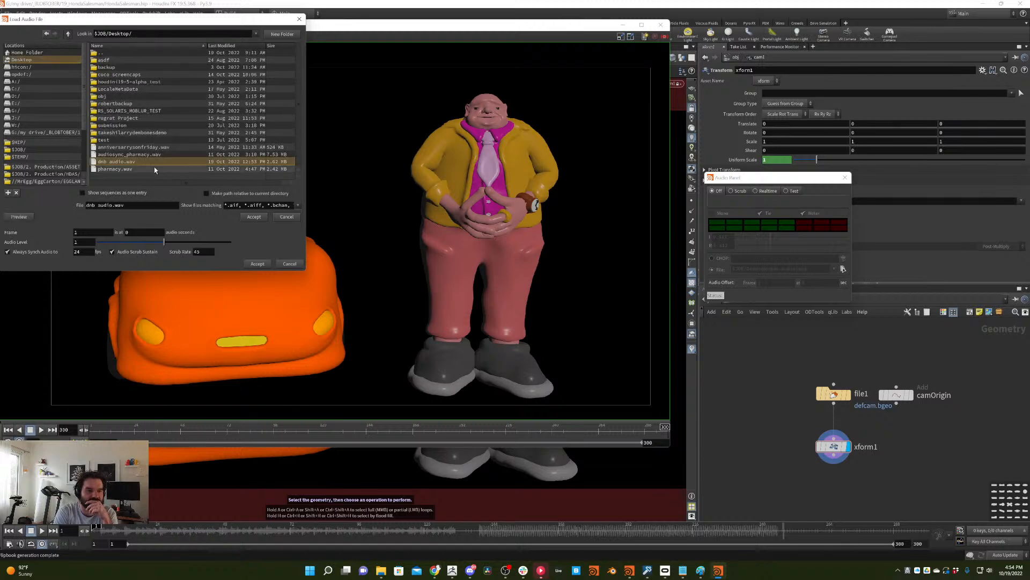
{"action": "left_click", "coordinate": [257, 263]}
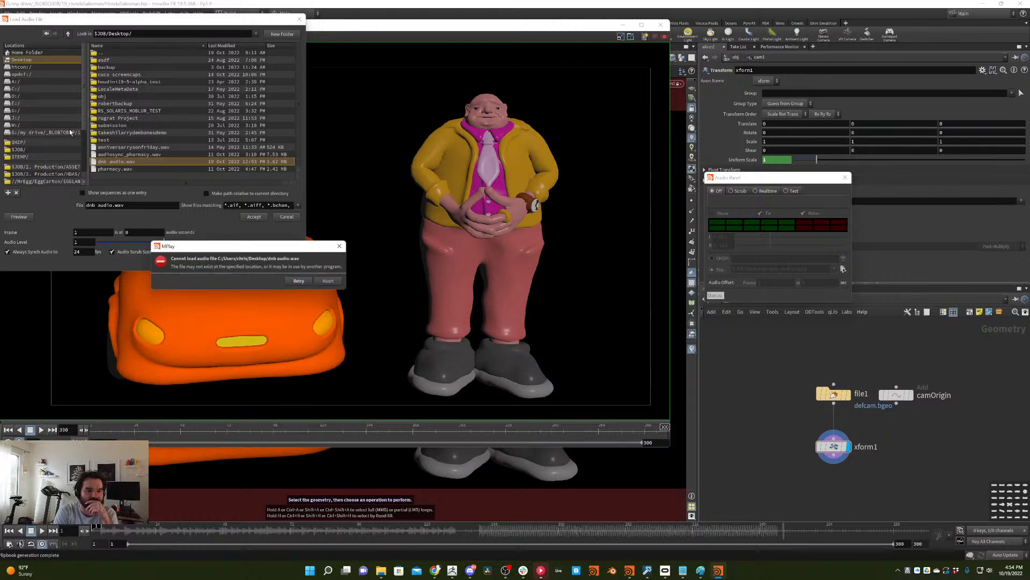
{"action": "left_click", "coordinate": [323, 282]}
- Clear the audio file filter and load dnb audio.mp3 from the Desktop as the flipbook's audio
{"action": "left_click", "coordinate": [38, 37]}
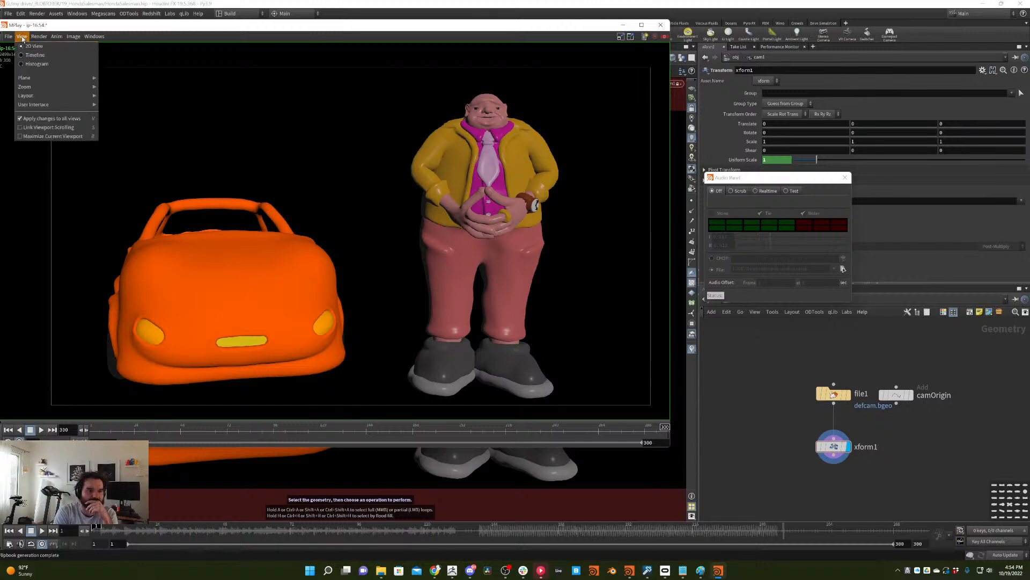
{"action": "mouse_move", "coordinate": [75, 36]}
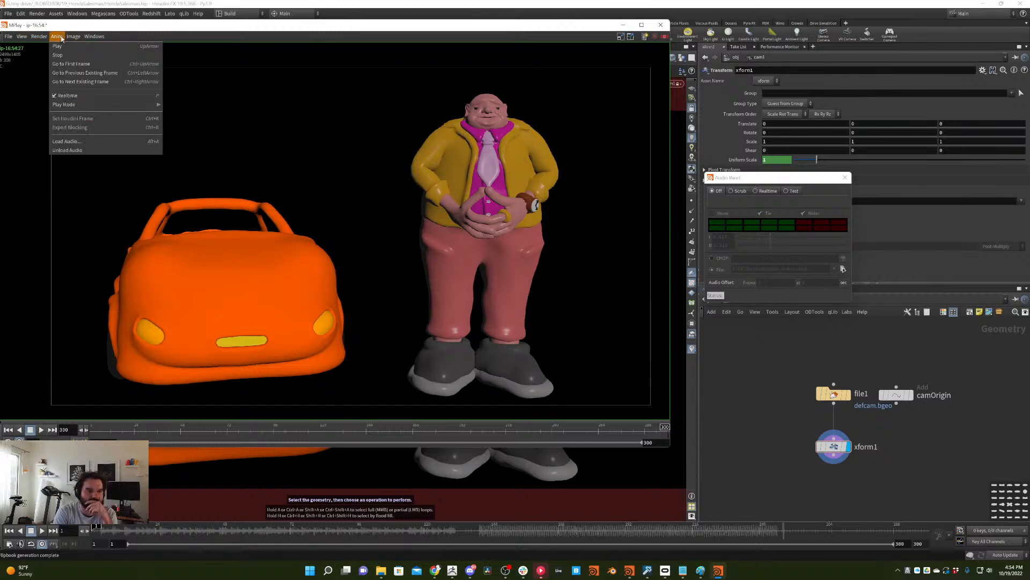
{"action": "left_click", "coordinate": [83, 119]}
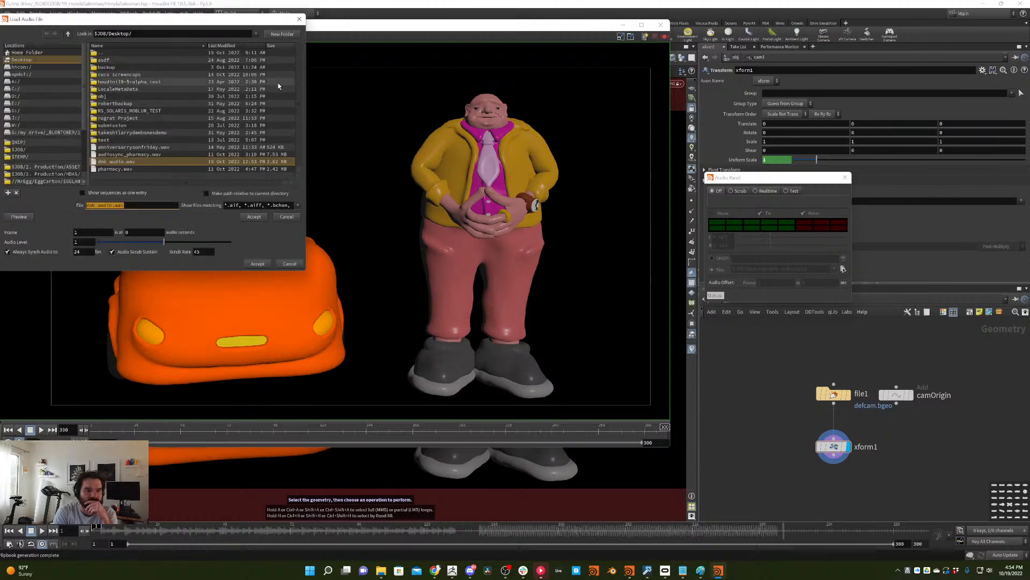
{"action": "left_click", "coordinate": [258, 207]}
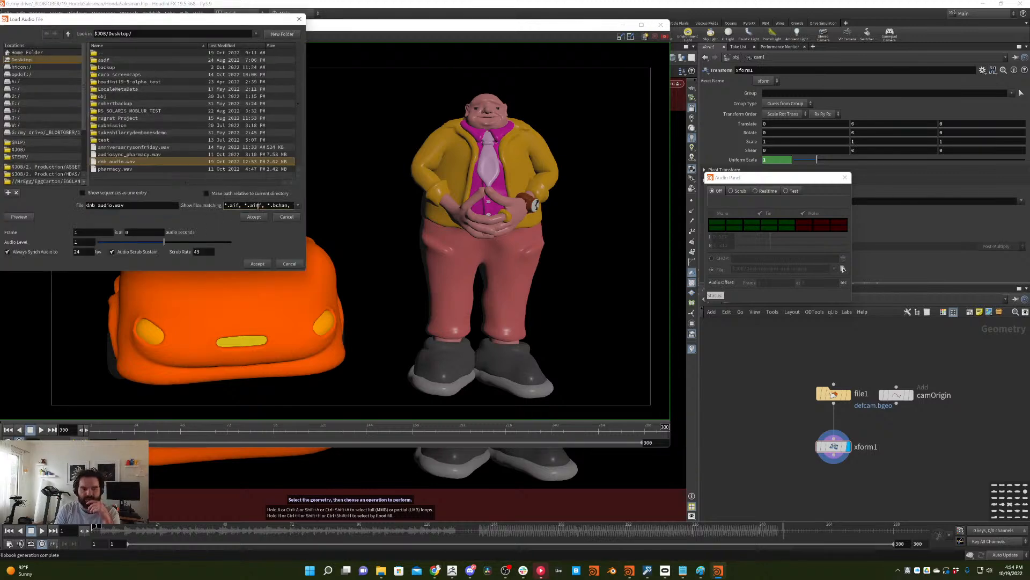
{"action": "key", "text": "ctrl+a"}
{"action": "key", "text": "BackSpace"}
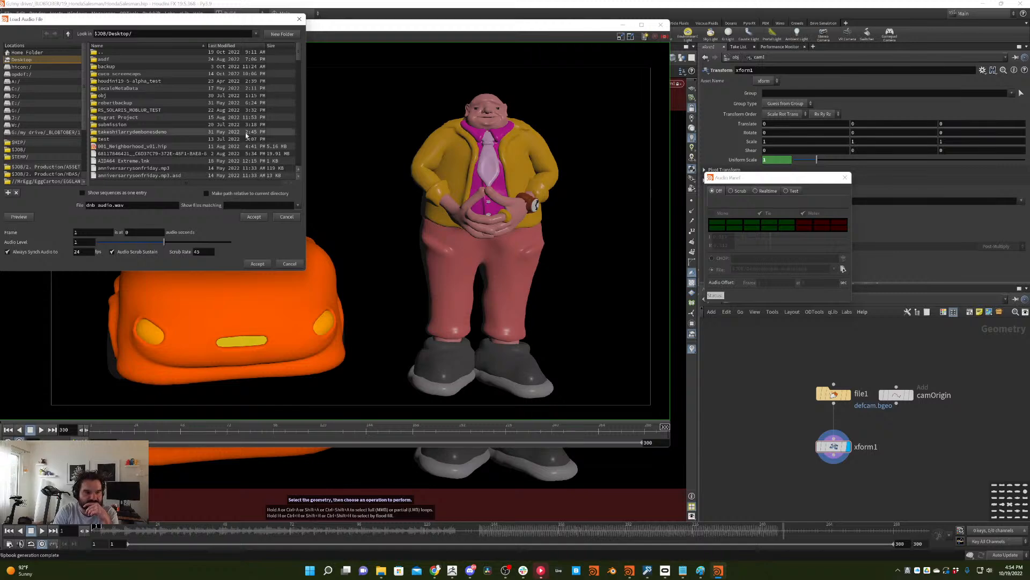
{"action": "scroll", "coordinate": [298, 60], "scroll_direction": "down", "scroll_amount": 4}
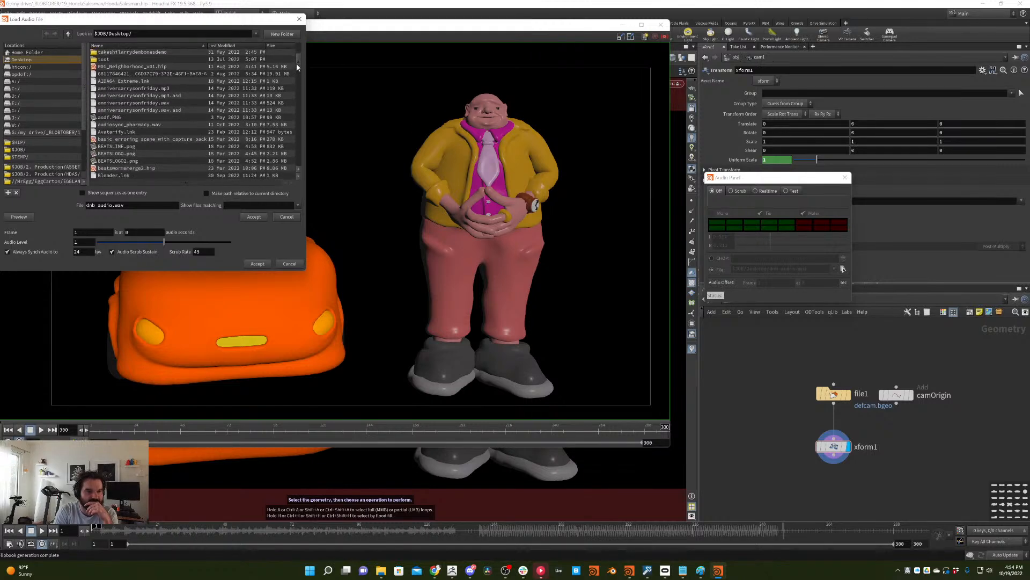
{"action": "left_click", "coordinate": [241, 46]}
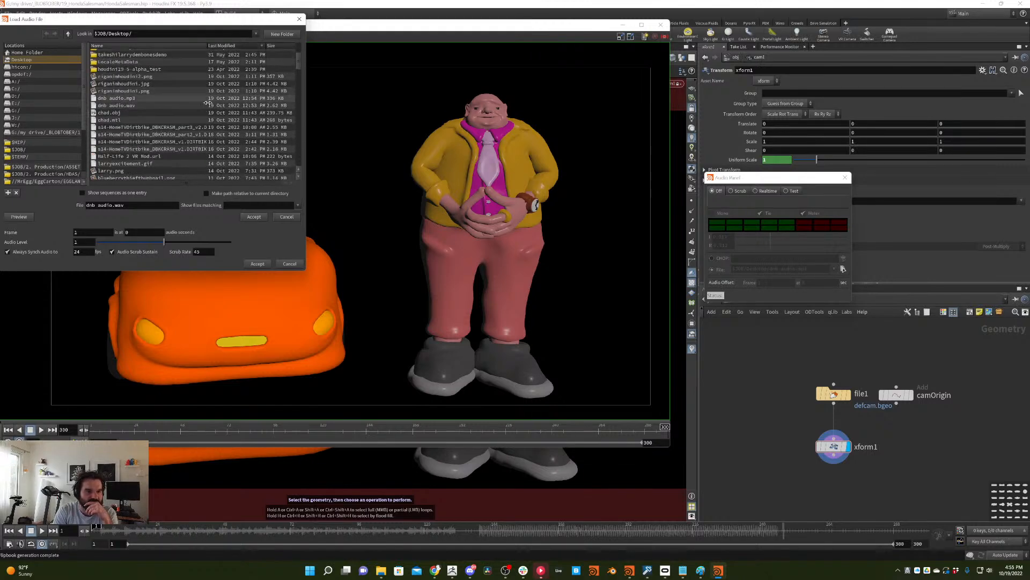
{"action": "left_click", "coordinate": [190, 98]}
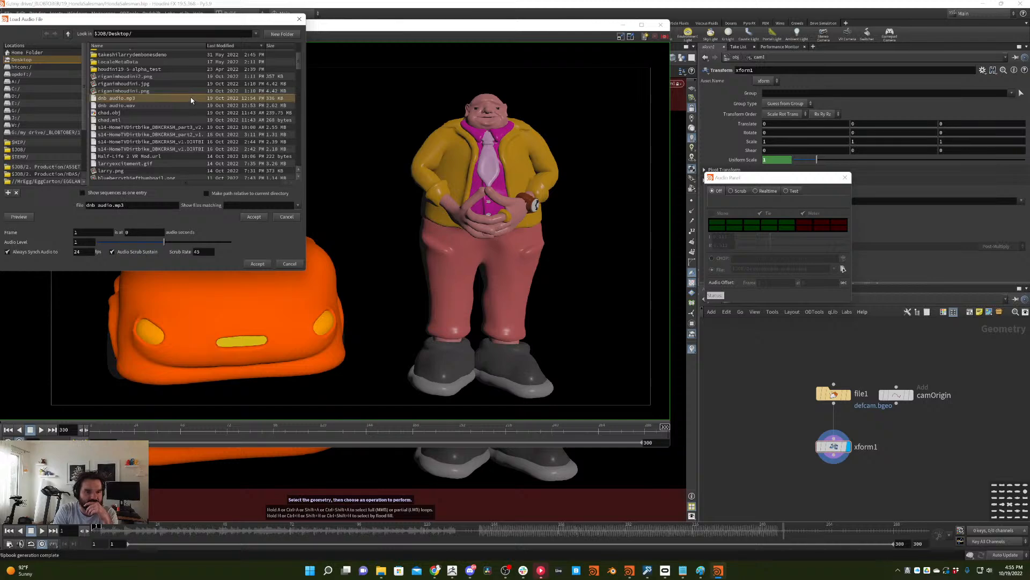
{"action": "left_click", "coordinate": [257, 264]}
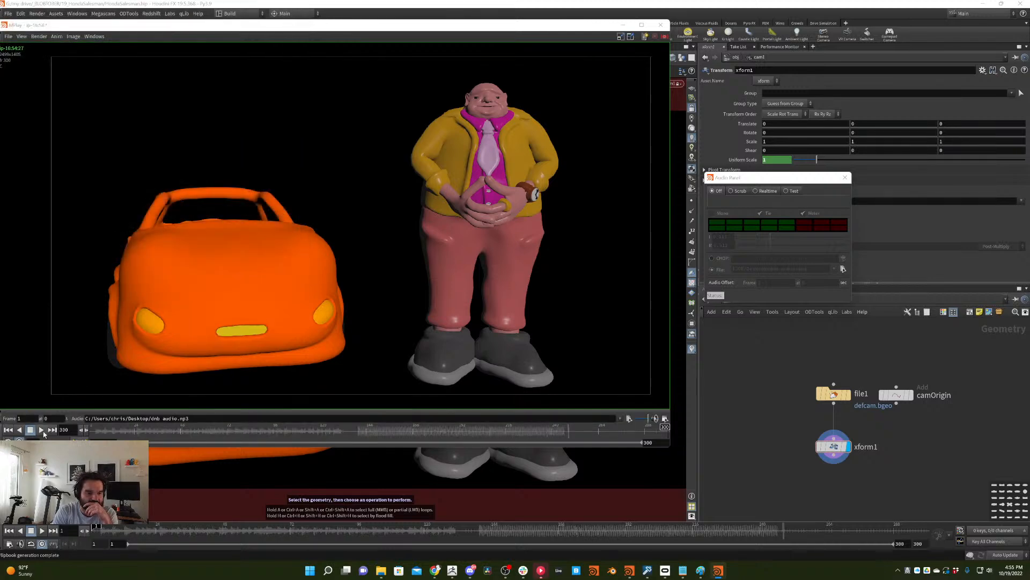
- Play the flipbook with its loaded audio to check the timing of the salesman's poses
{"action": "left_click", "coordinate": [41, 431]}
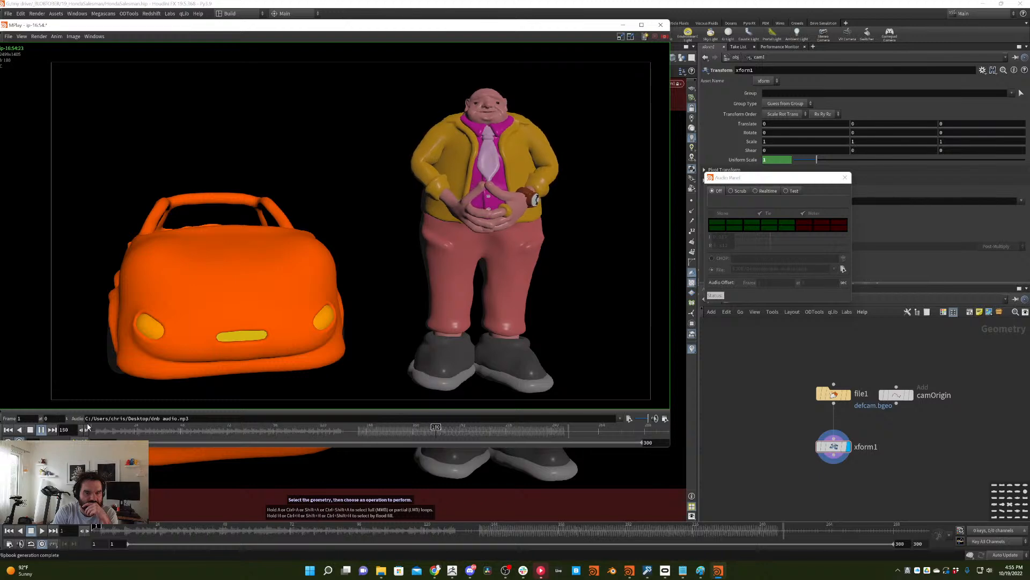
{"action": "left_click", "coordinate": [32, 430]}
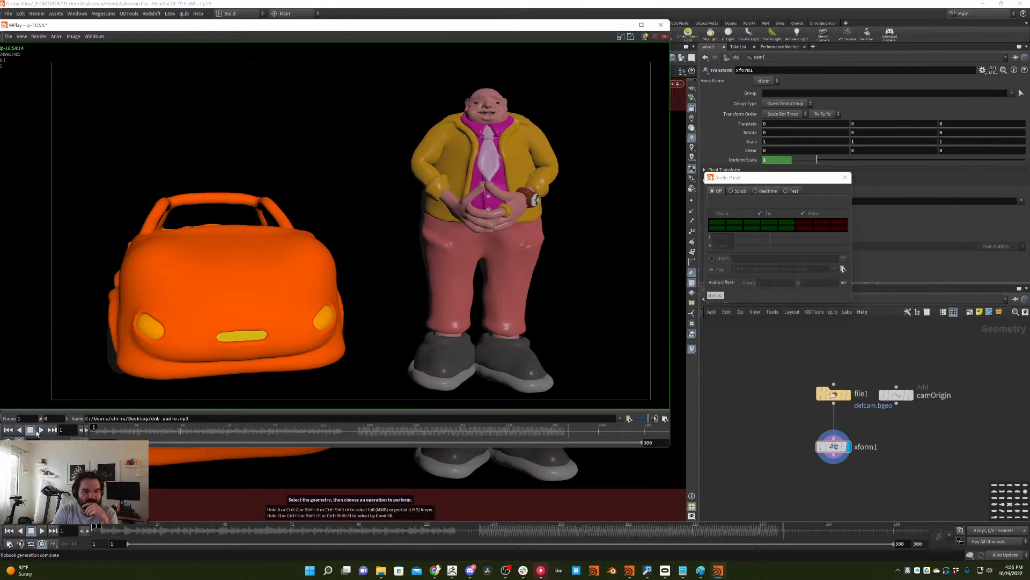
{"action": "left_click", "coordinate": [41, 430]}
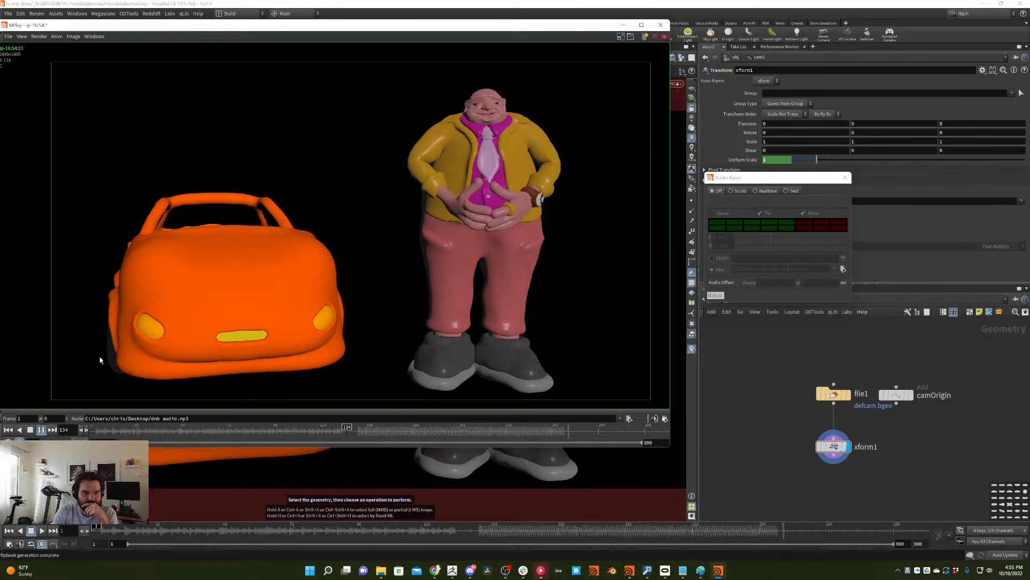
{"action": "left_click", "coordinate": [30, 430]}
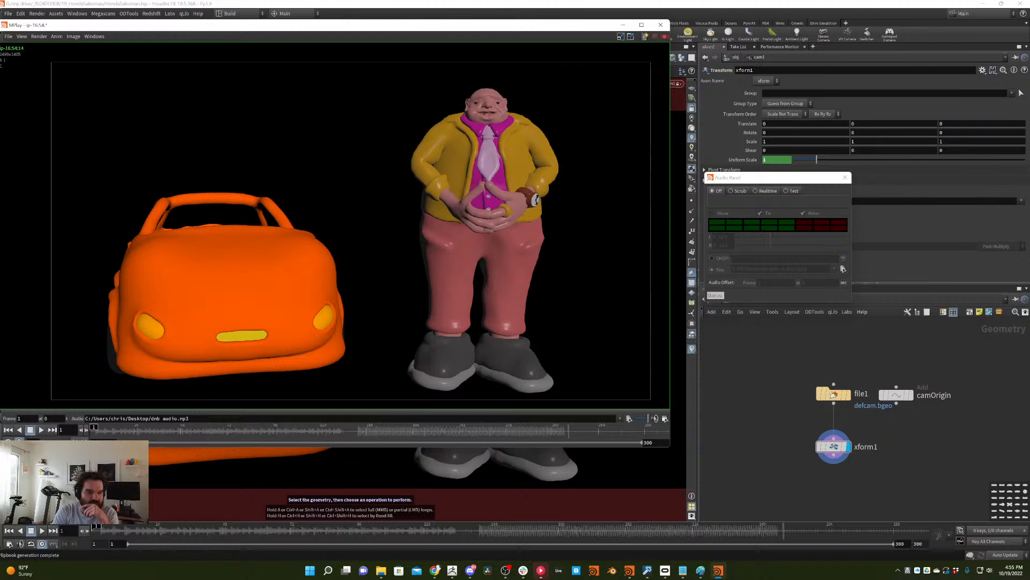
- Set the scene's global frame rate to 30 FPS and apply it to the animation
{"action": "left_click", "coordinate": [9, 544]}
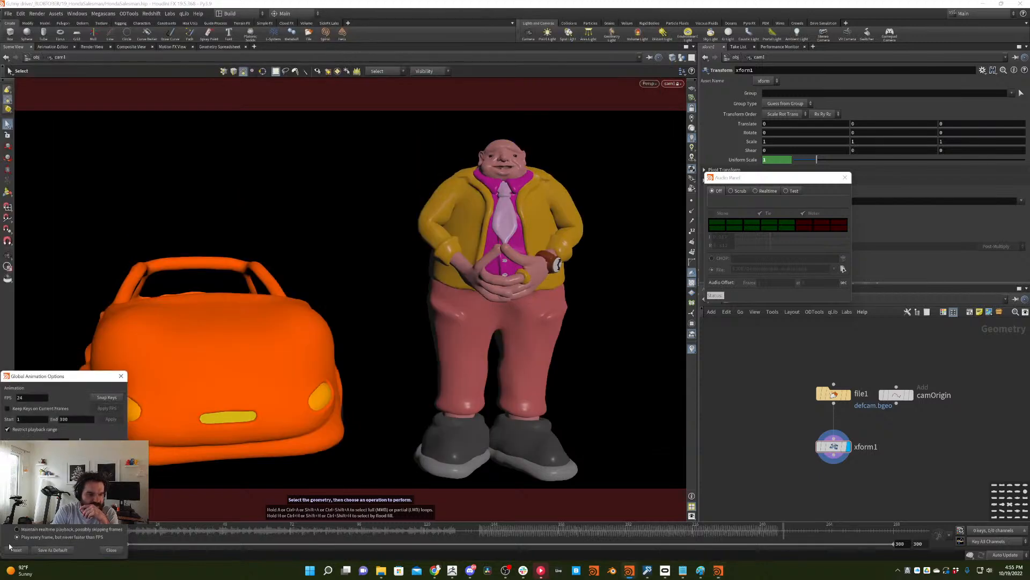
{"action": "double_click", "coordinate": [35, 397]}
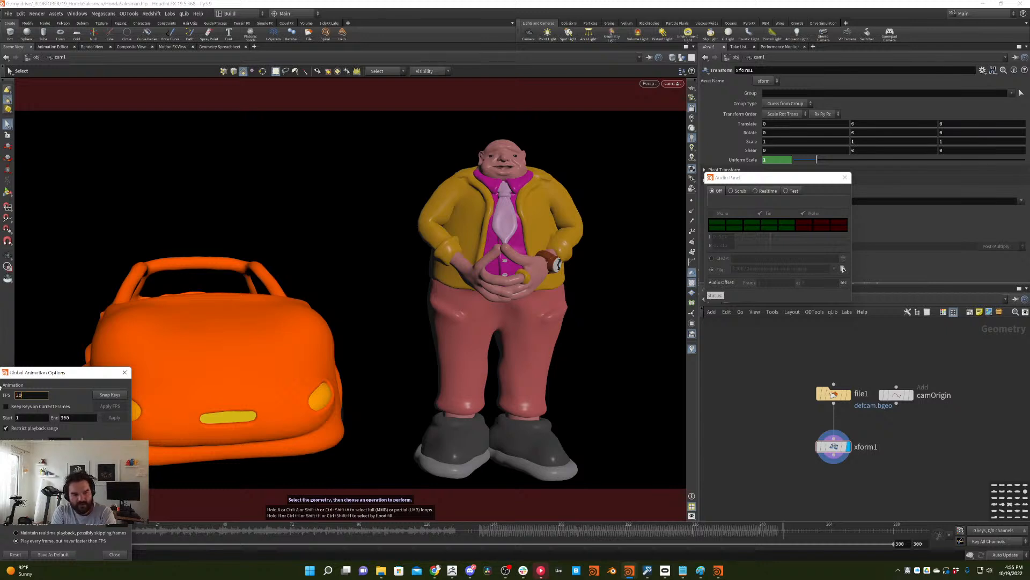
{"action": "key", "text": "Return"}
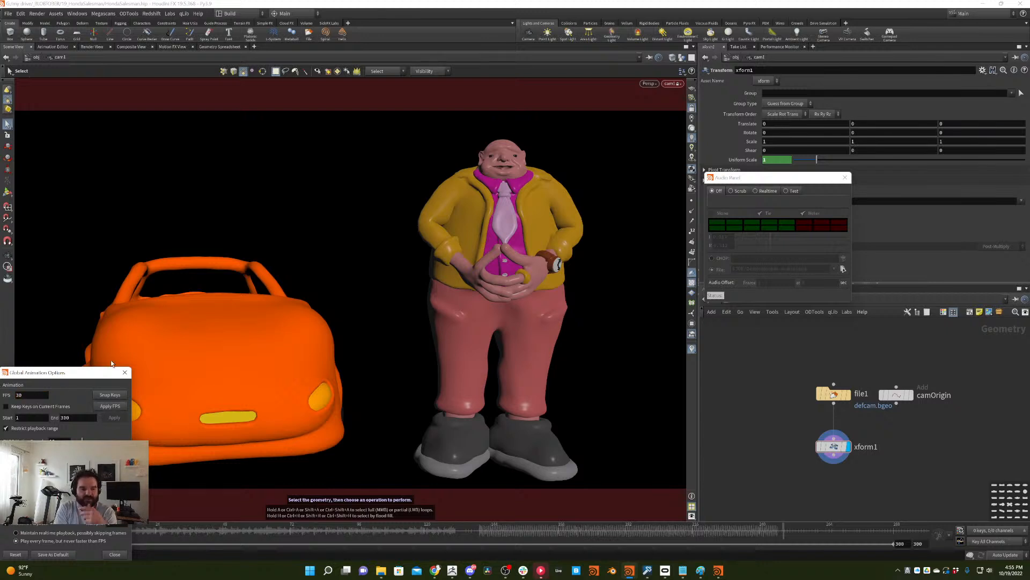
{"action": "left_click", "coordinate": [111, 409]}
{"action": "left_click", "coordinate": [124, 372]}
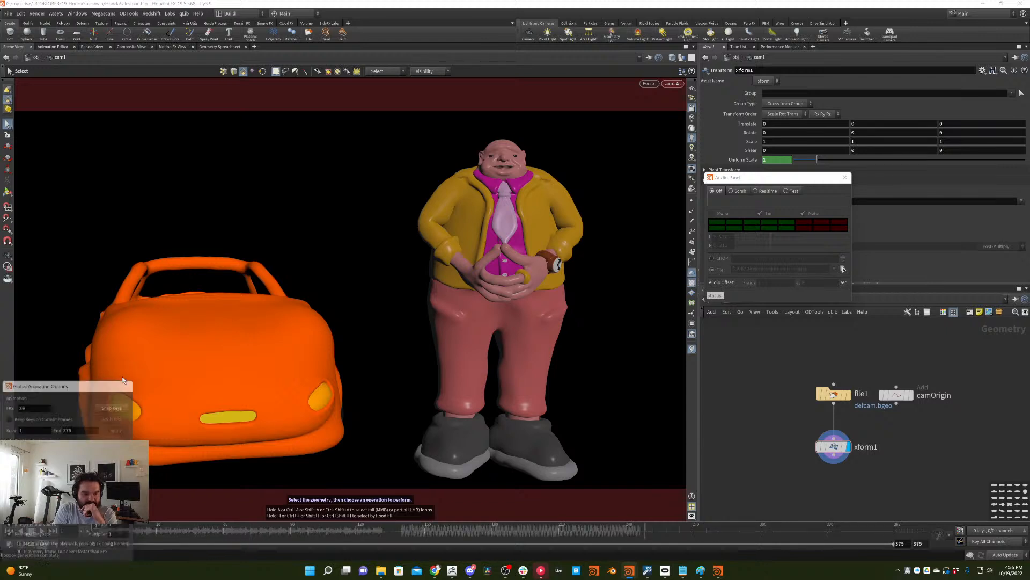
- Preview the retimed animation in the viewport from frame 1 and render the flipbook again
{"action": "mouse_move", "coordinate": [98, 529]}
{"action": "left_mouse_down"}
{"action": "mouse_move", "coordinate": [210, 526]}
{"action": "mouse_move", "coordinate": [96, 525]}
{"action": "left_mouse_up"}
{"action": "key", "text": "Up"}
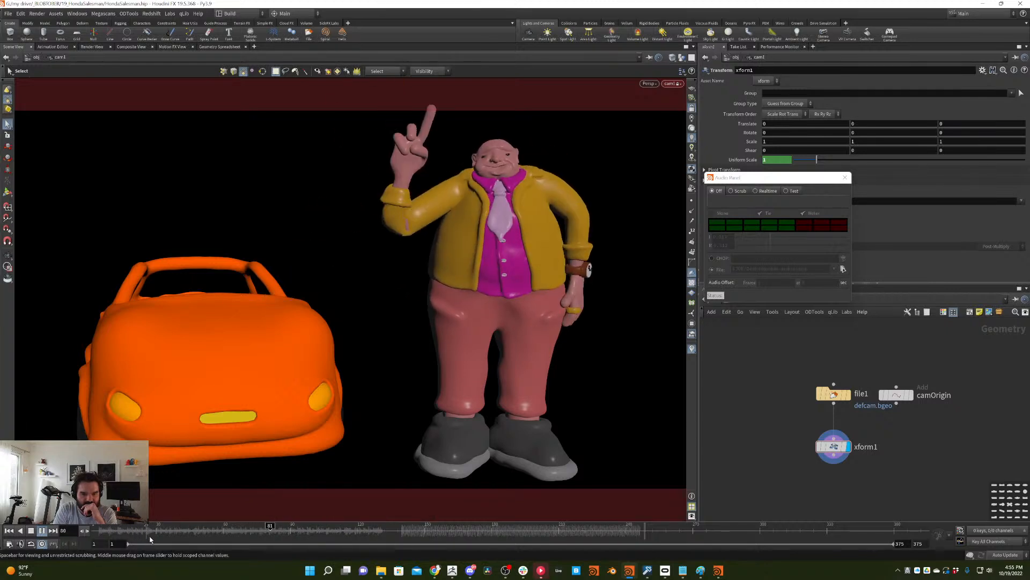
{"action": "key", "text": "ctrl+Up"}
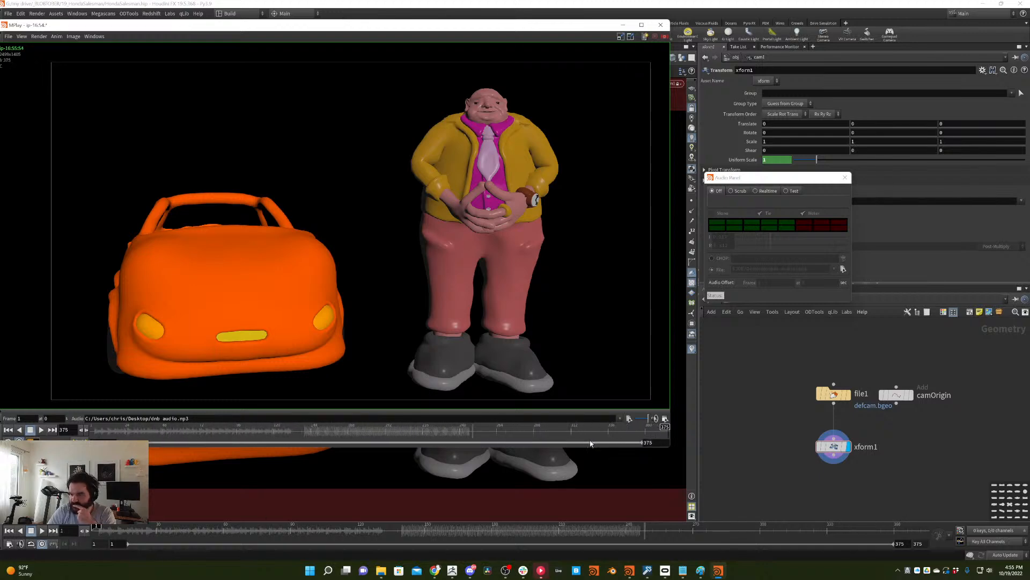
- Play the re-rendered flipbook to check how the audio lines up with the animation
{"action": "left_click", "coordinate": [41, 429]}
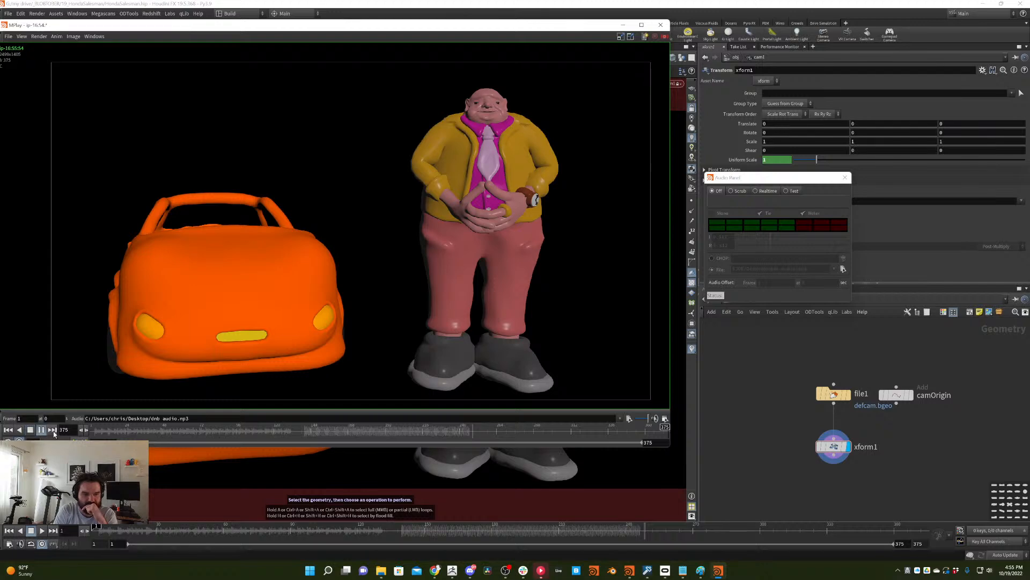
{"action": "left_click", "coordinate": [39, 428]}
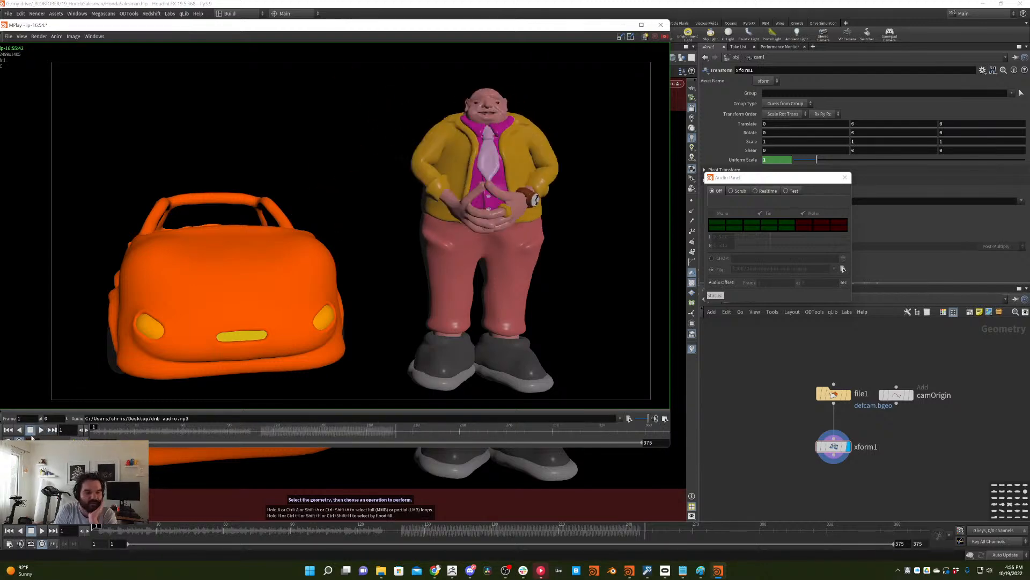
{"action": "left_click", "coordinate": [40, 430]}
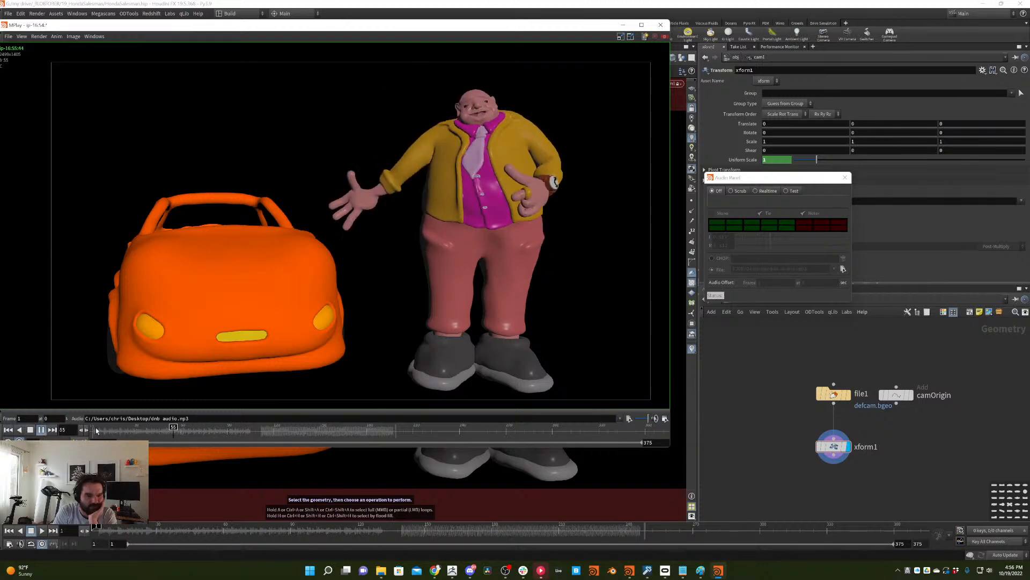
{"action": "left_click", "coordinate": [30, 429]}
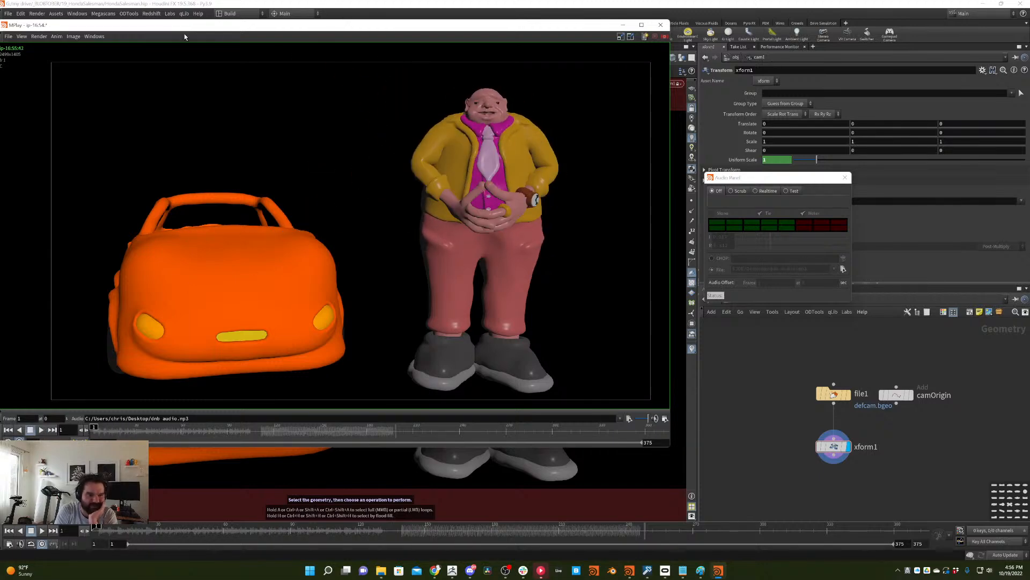
- Set the flipbook's audio synchronization for dnb audio.mp3 to 30 fps and play the result
{"action": "left_click", "coordinate": [56, 36]}
{"action": "left_click", "coordinate": [88, 140]}
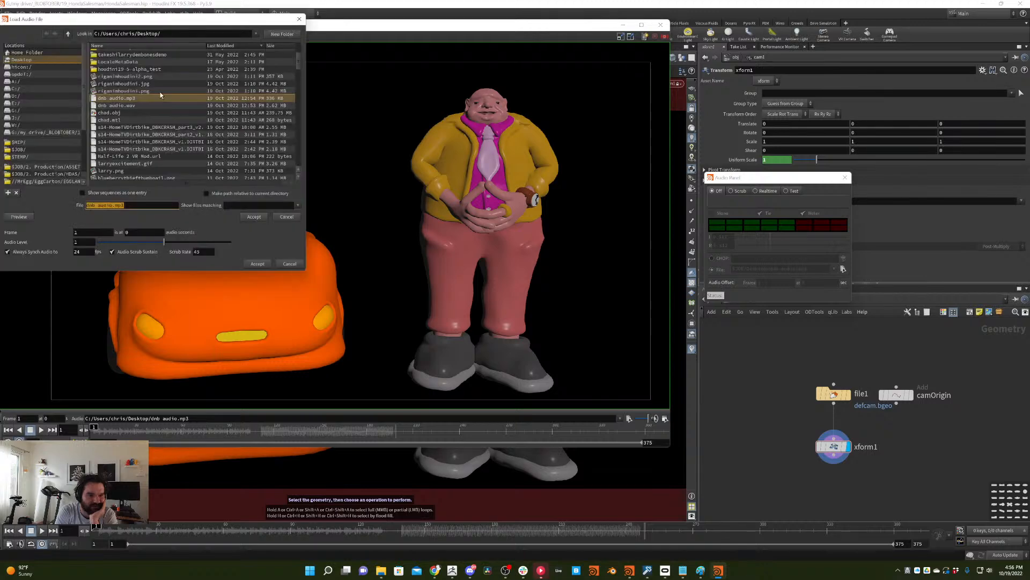
{"action": "left_click", "coordinate": [81, 251]}
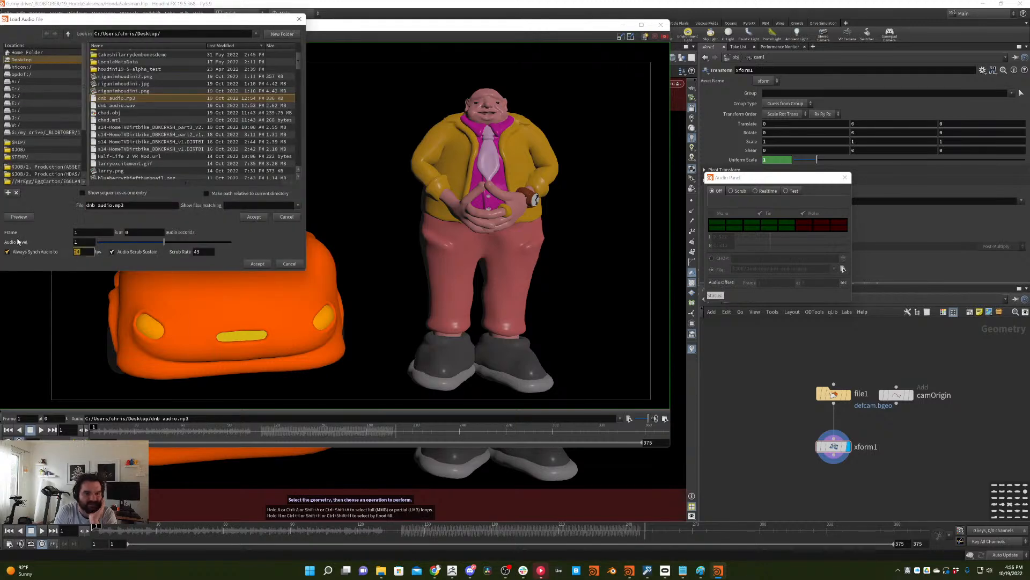
{"action": "type", "text": "30"}
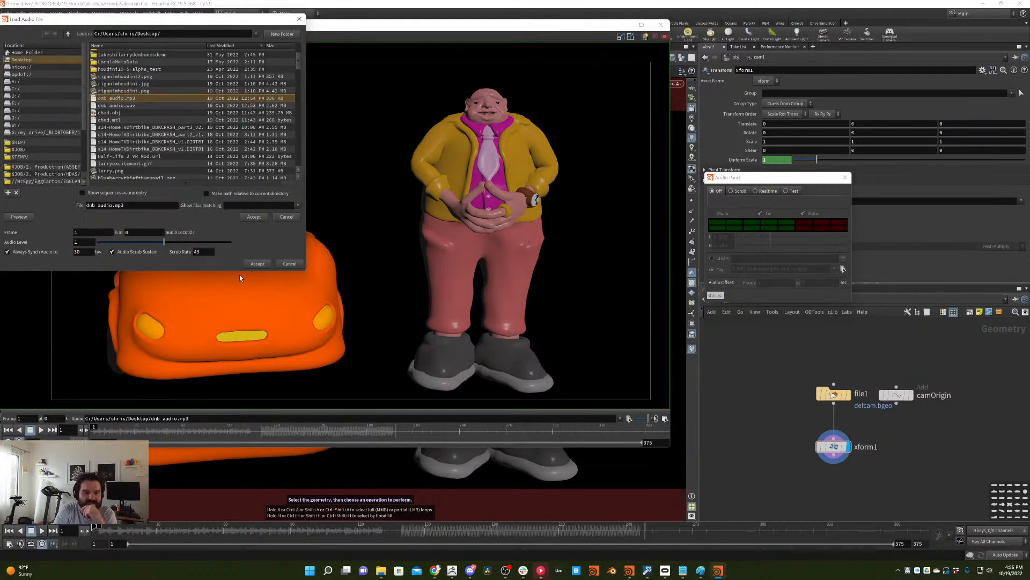
{"action": "key", "text": "Return"}
{"action": "left_click", "coordinate": [40, 430]}
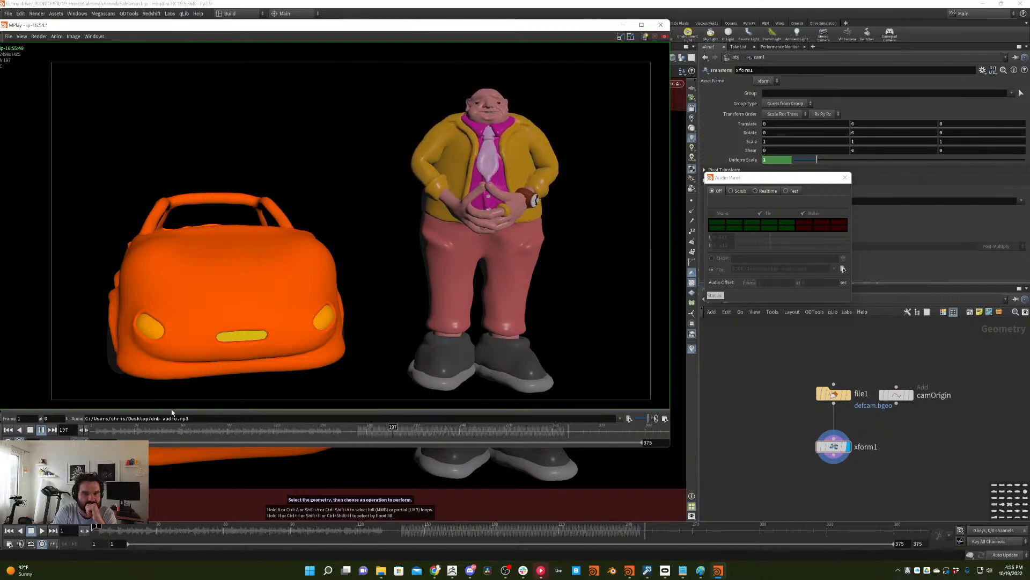
{"action": "left_click", "coordinate": [31, 429]}
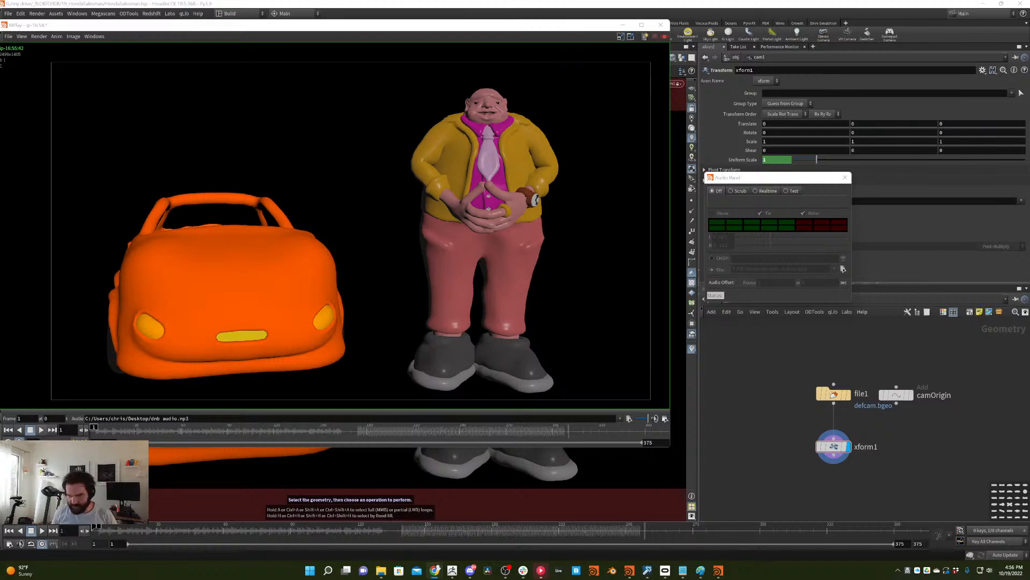
- Switch to ZBrush to examine the red head sculpt and return to the flipbook in Houdini
{"action": "left_click", "coordinate": [456, 570]}
{"action": "mouse_move", "coordinate": [834, 272]}
{"action": "left_mouse_down"}
{"action": "mouse_move", "coordinate": [817, 301]}
{"action": "mouse_move", "coordinate": [817, 284]}
{"action": "left_mouse_up"}
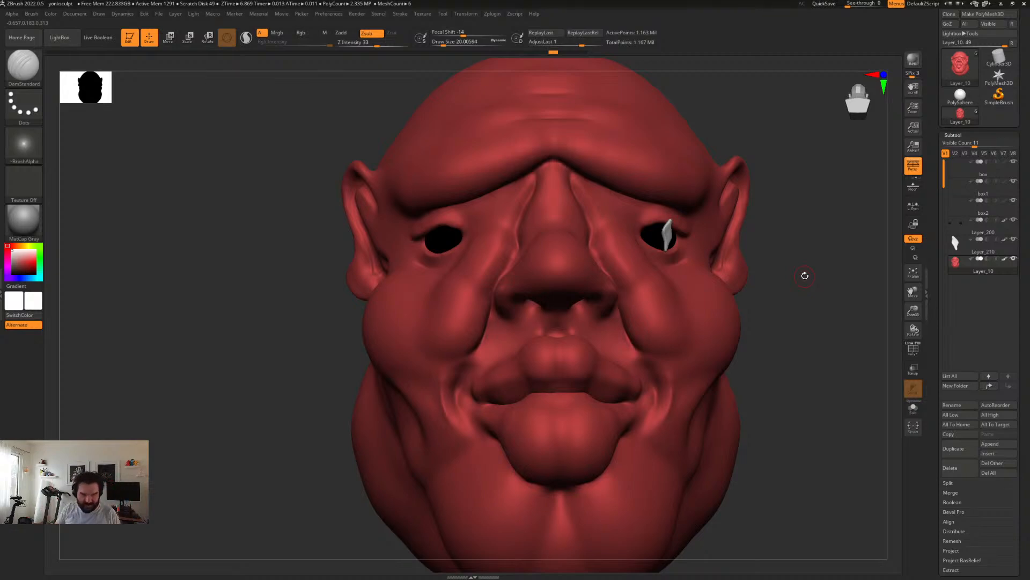
{"action": "left_click", "coordinate": [1002, 4]}
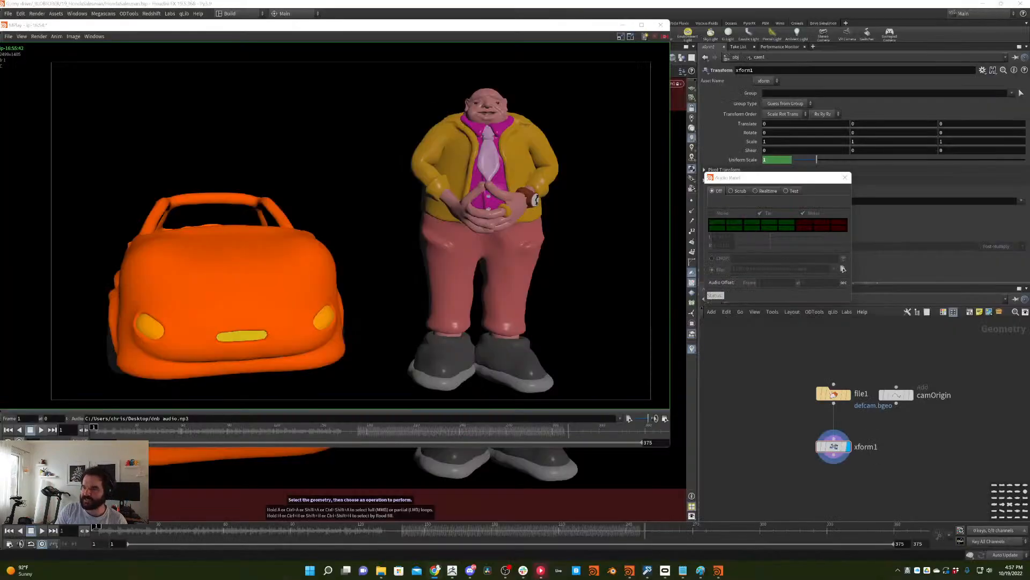